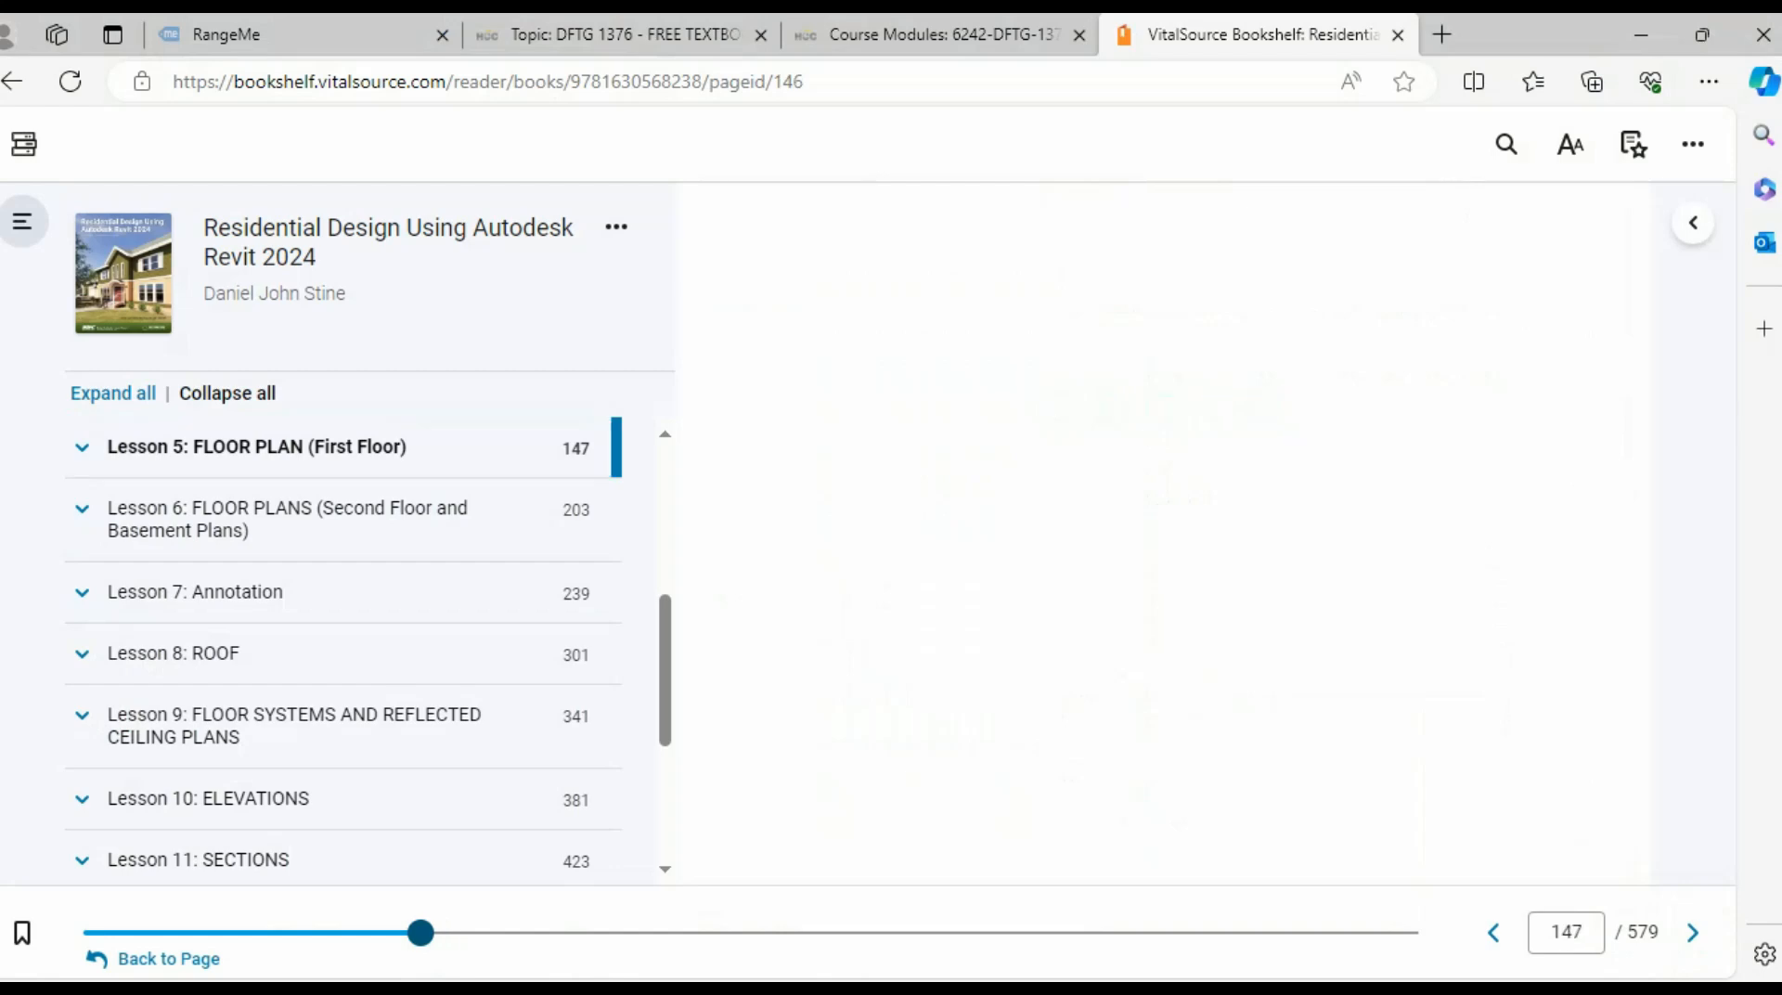
- Page through Exercise 5-1's setup pages from 147 to 153, ending on title block information
{"action": "scroll", "coordinate": [1244, 525], "scroll_direction": "down", "scroll_amount": 3}
{"action": "scroll", "coordinate": [1244, 529], "scroll_direction": "down", "scroll_amount": 3}
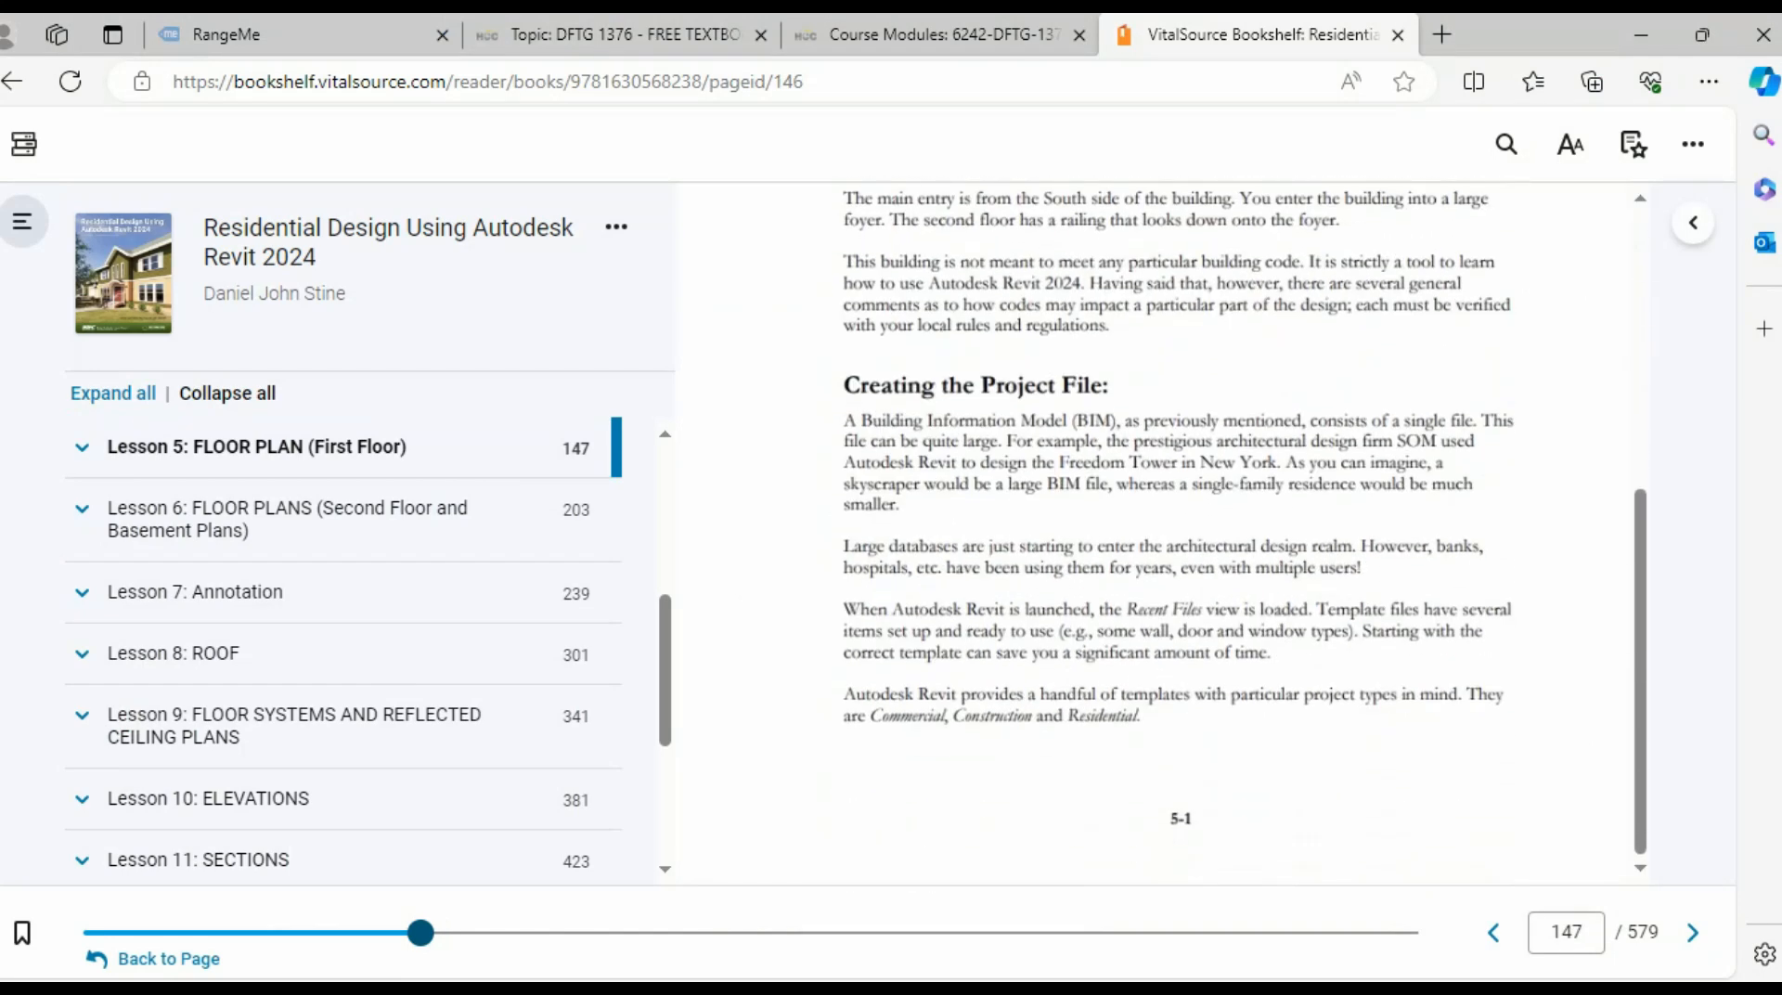
{"action": "left_click", "coordinate": [1693, 932]}
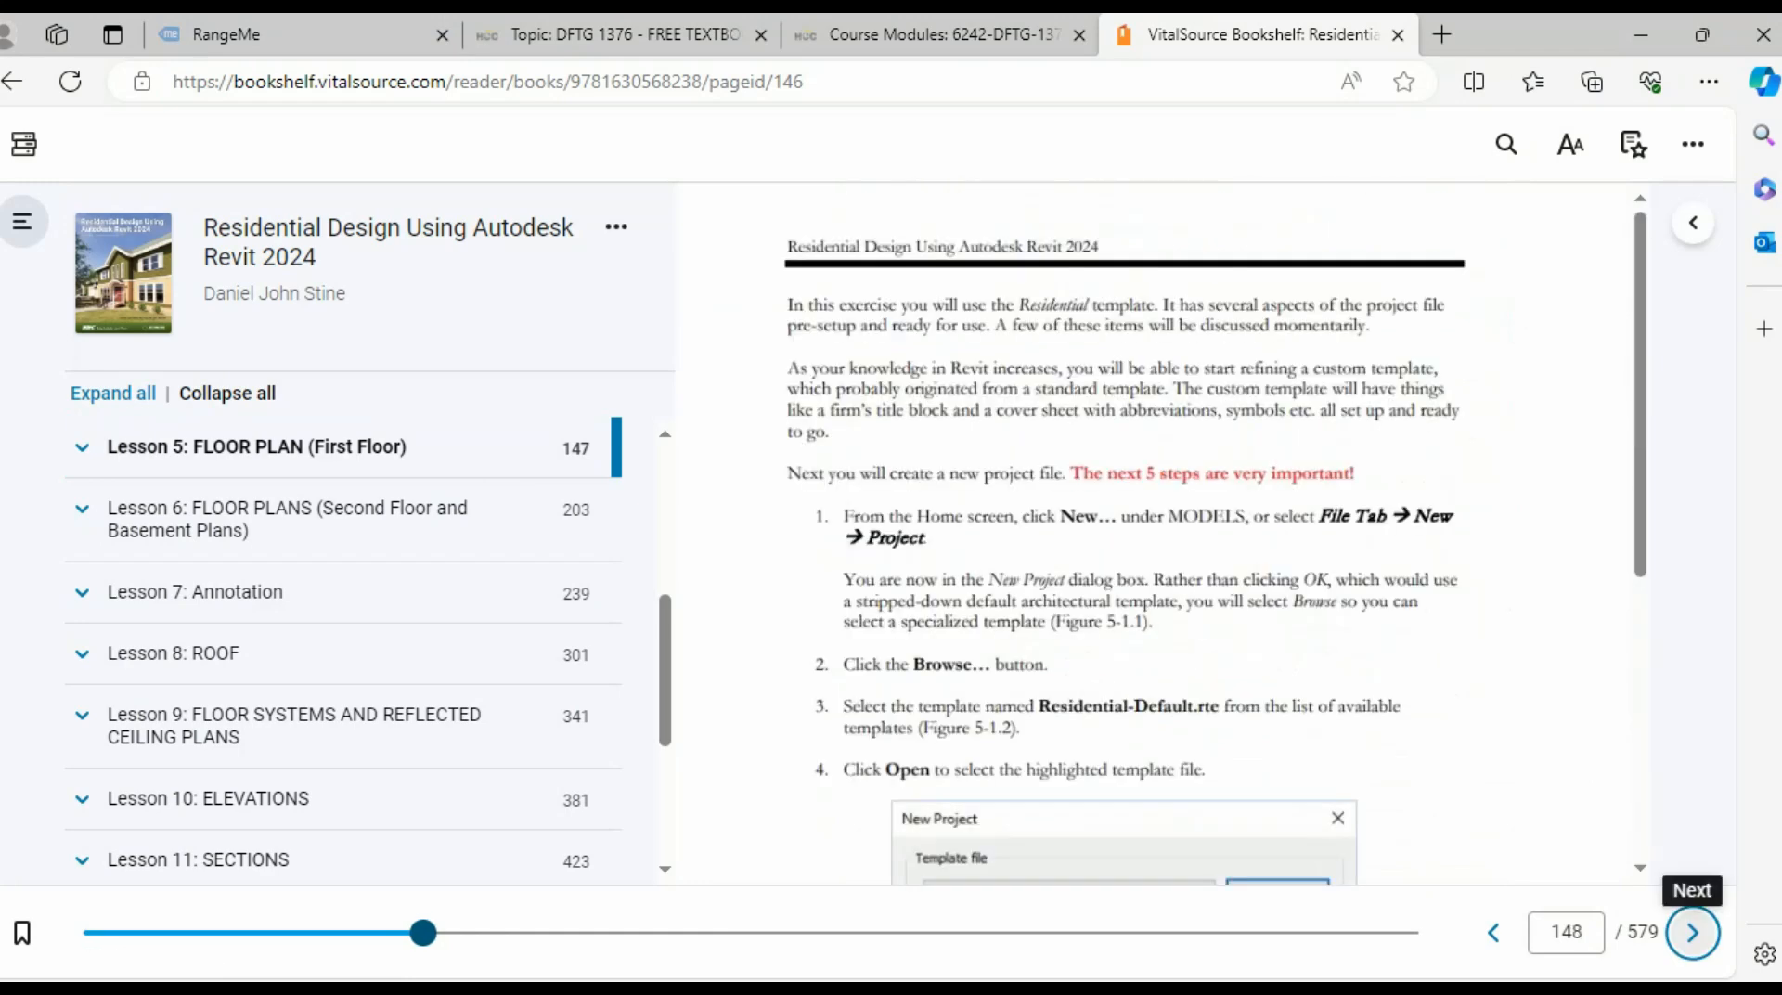
{"action": "left_click", "coordinate": [1693, 932]}
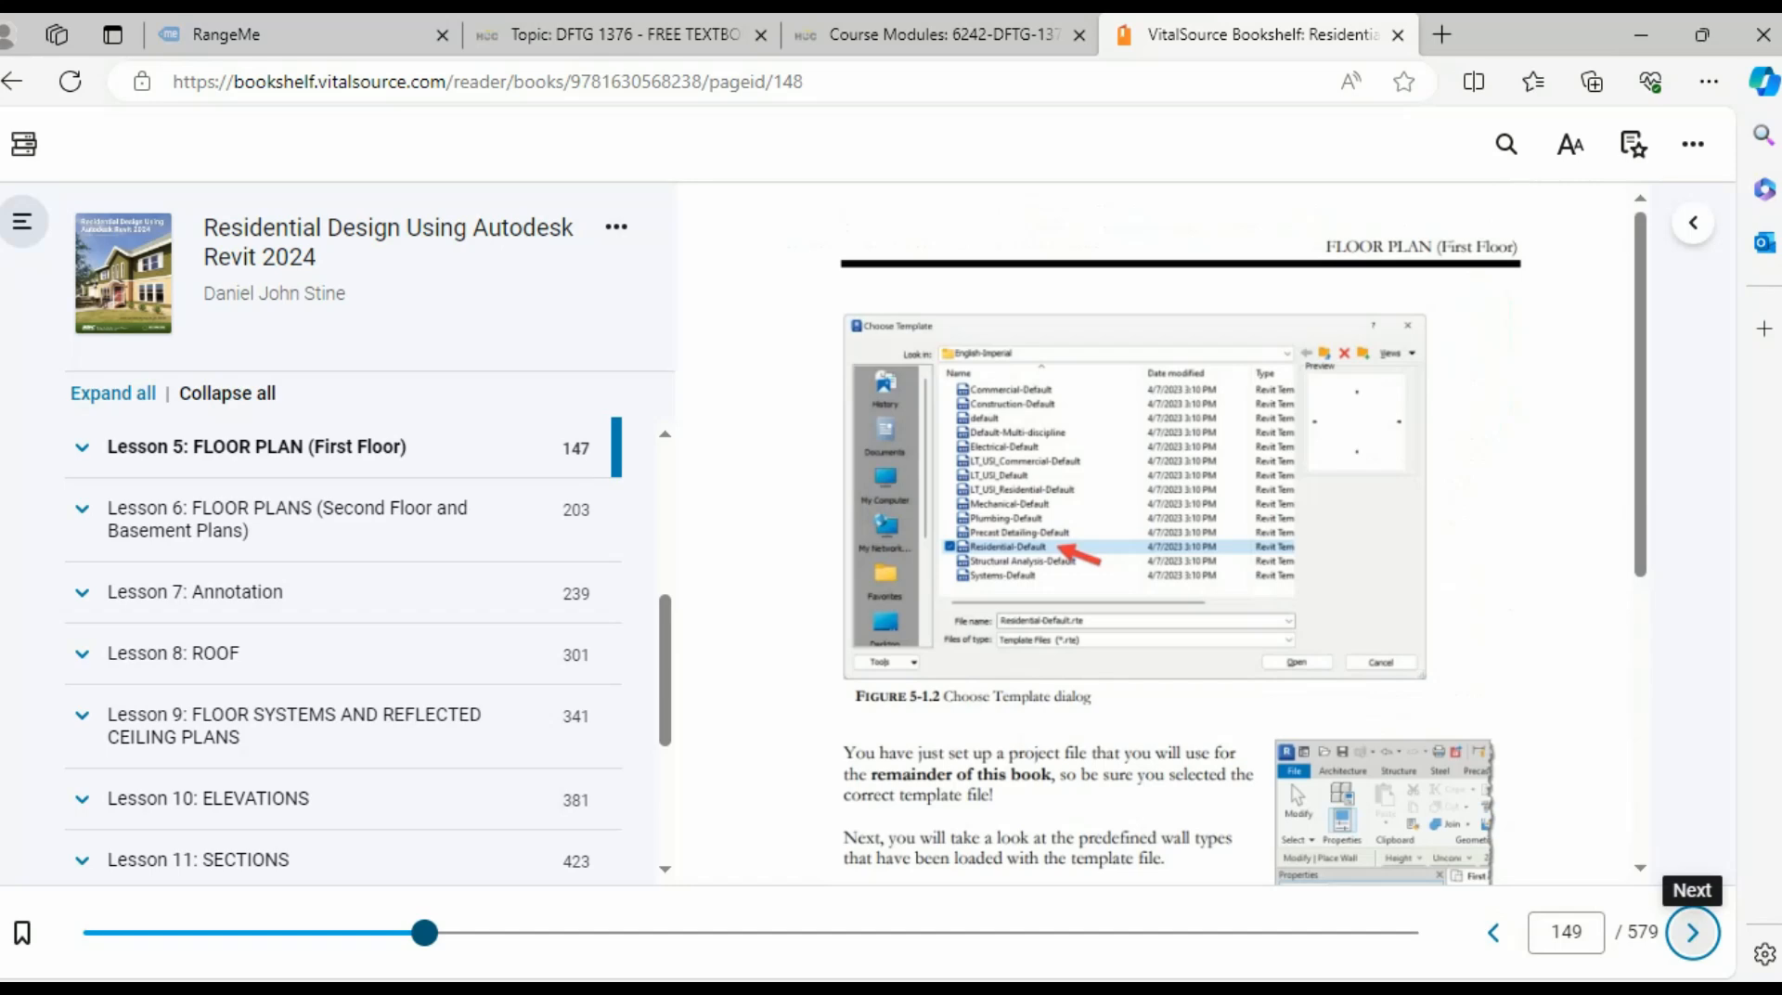
{"action": "left_click", "coordinate": [1494, 932]}
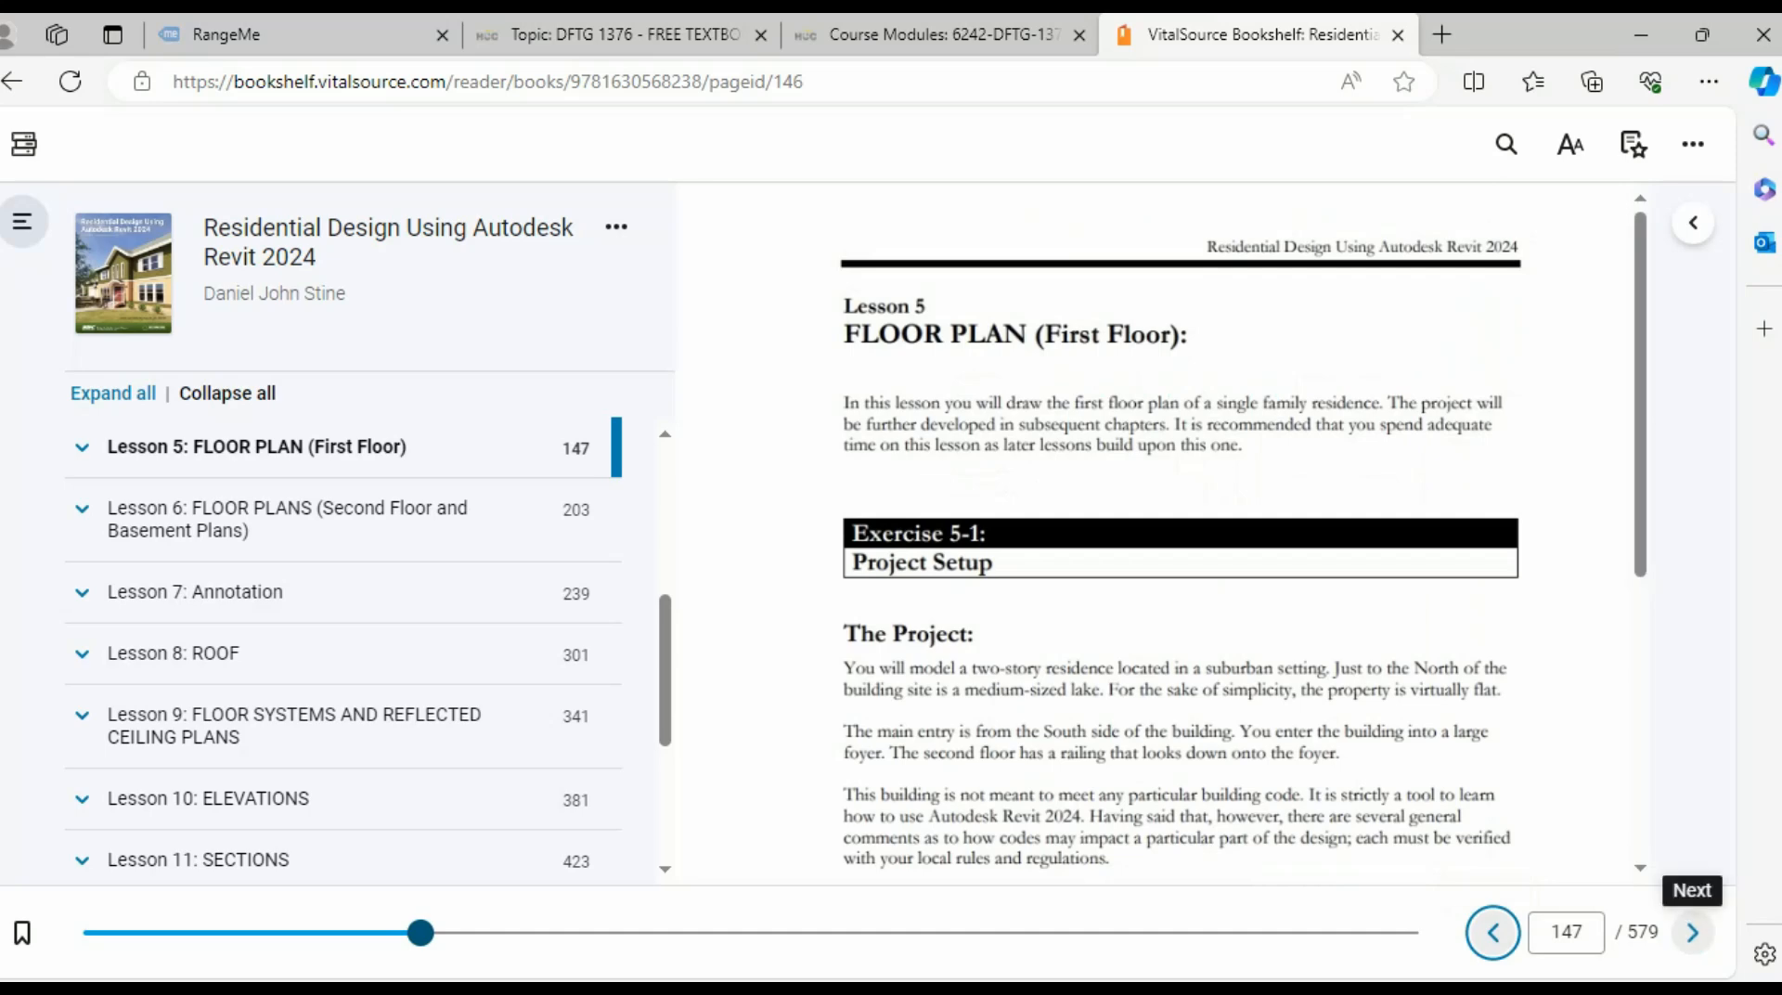
{"action": "left_click", "coordinate": [1693, 931]}
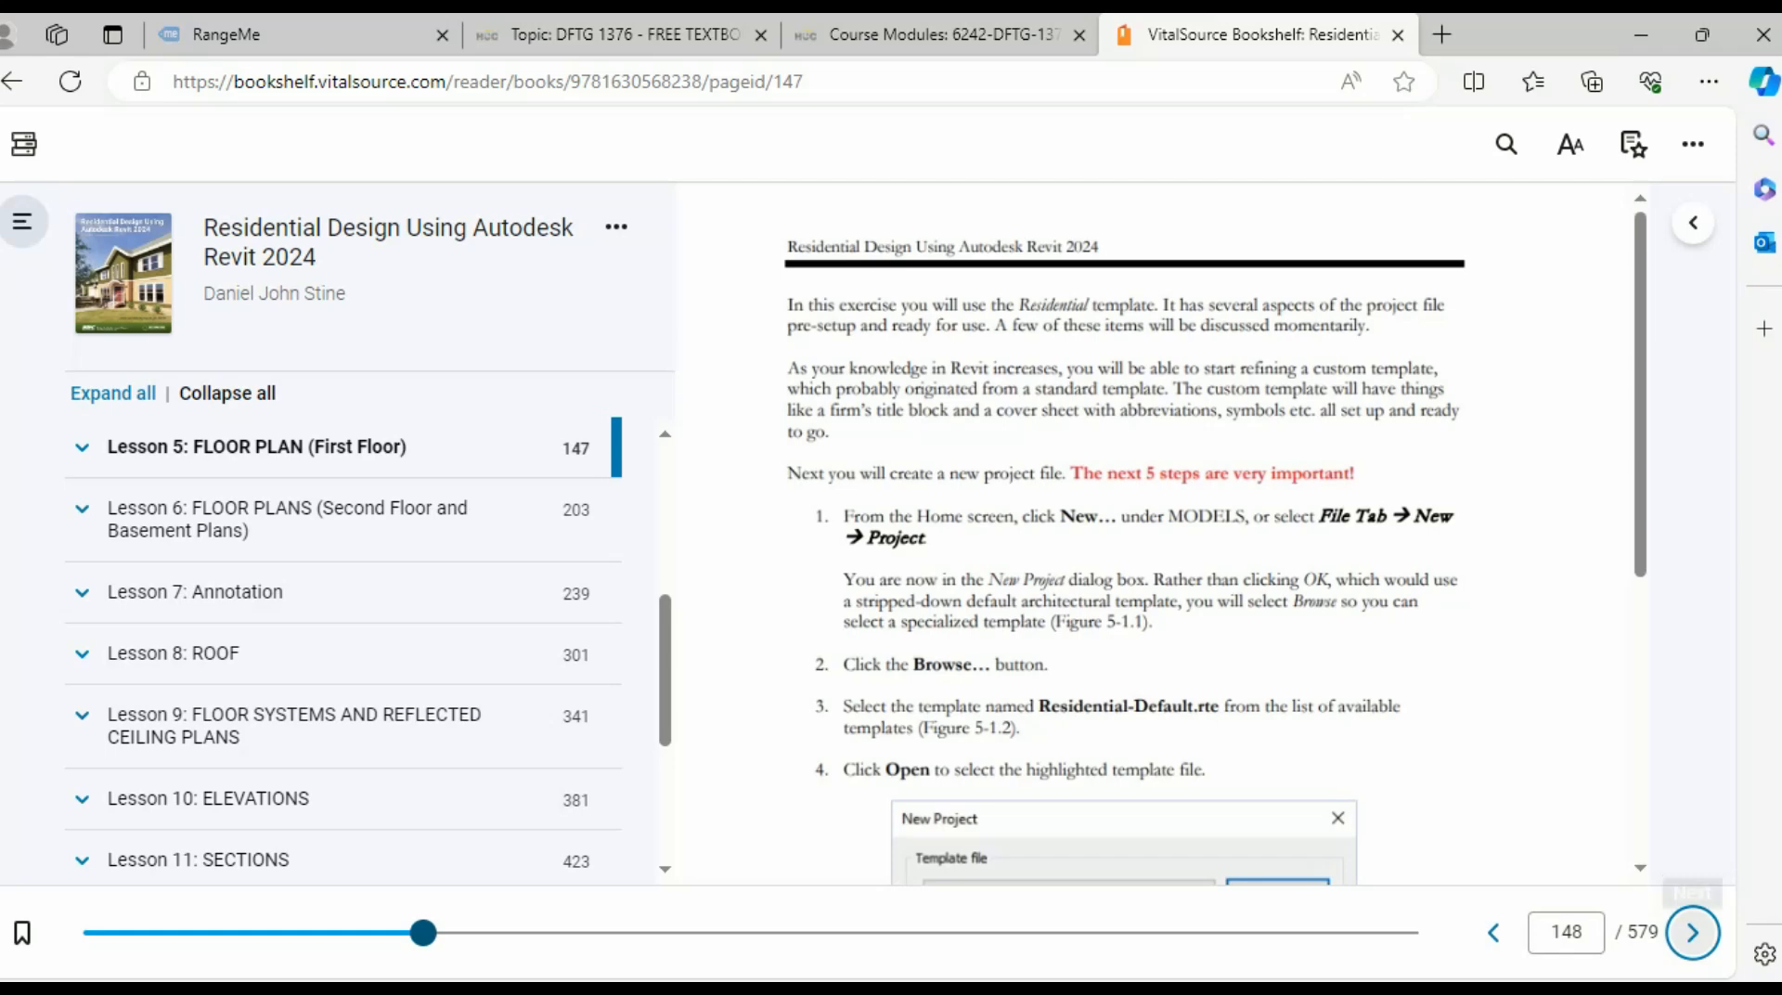
{"action": "left_click", "coordinate": [1693, 932]}
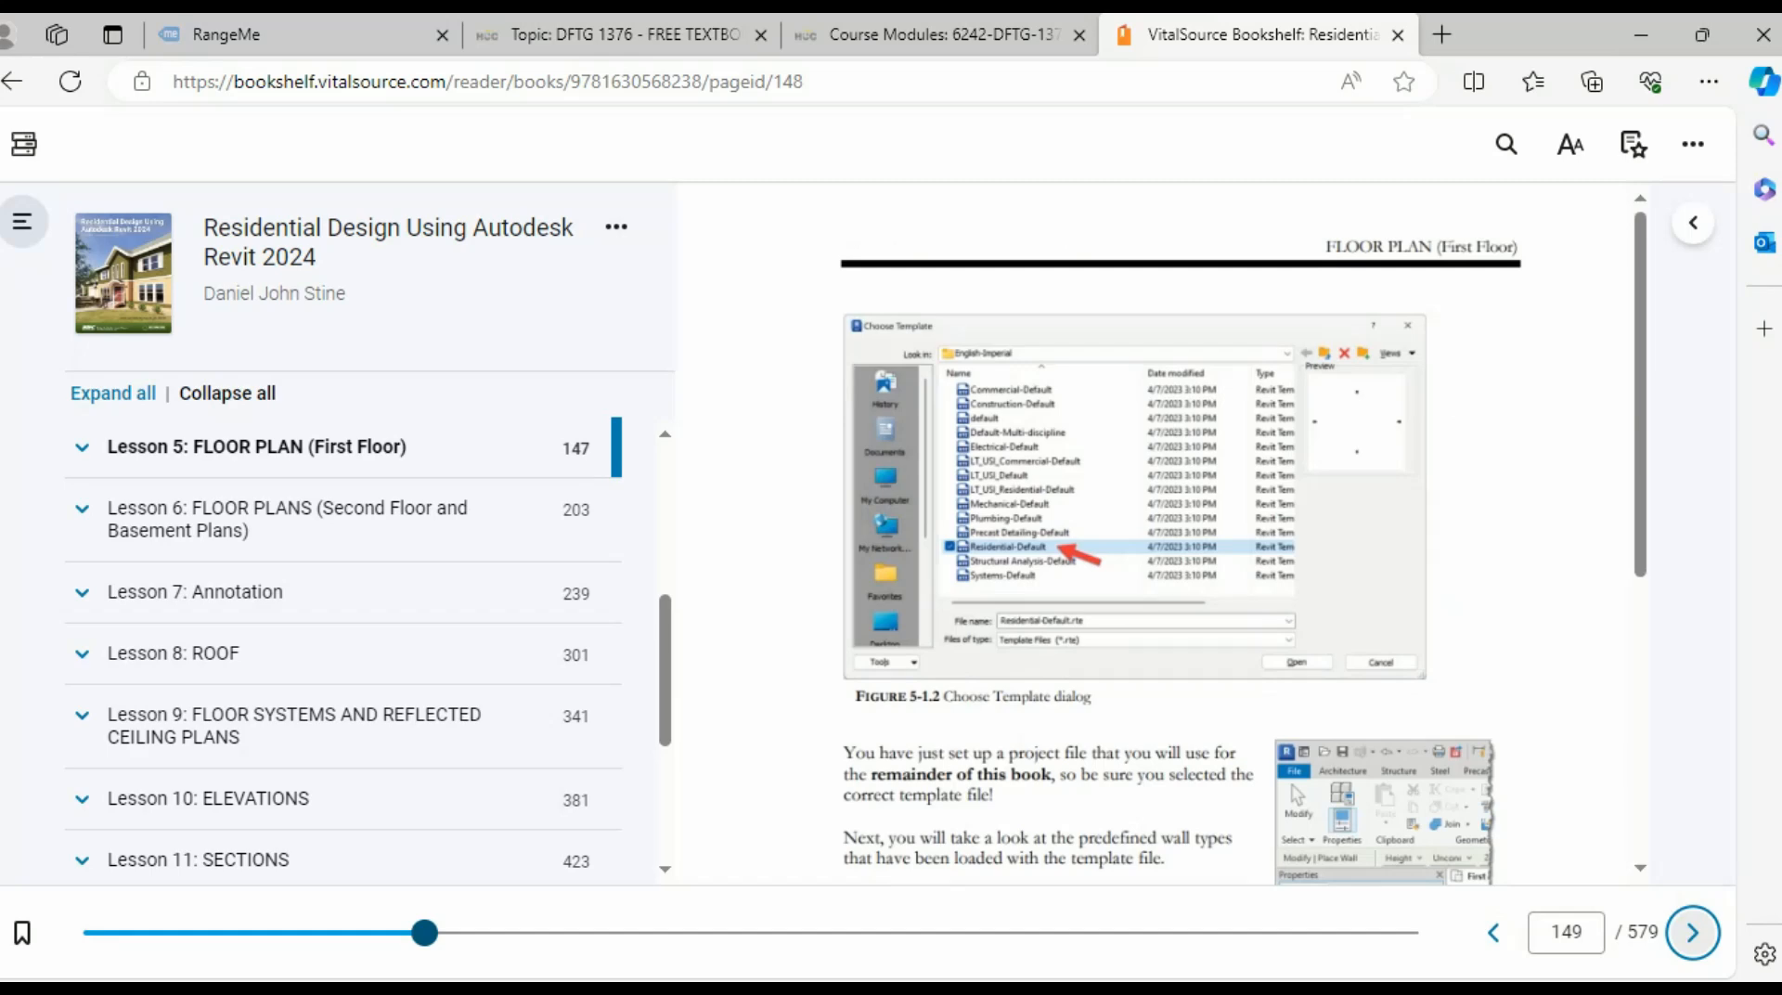
{"action": "left_click", "coordinate": [1693, 932]}
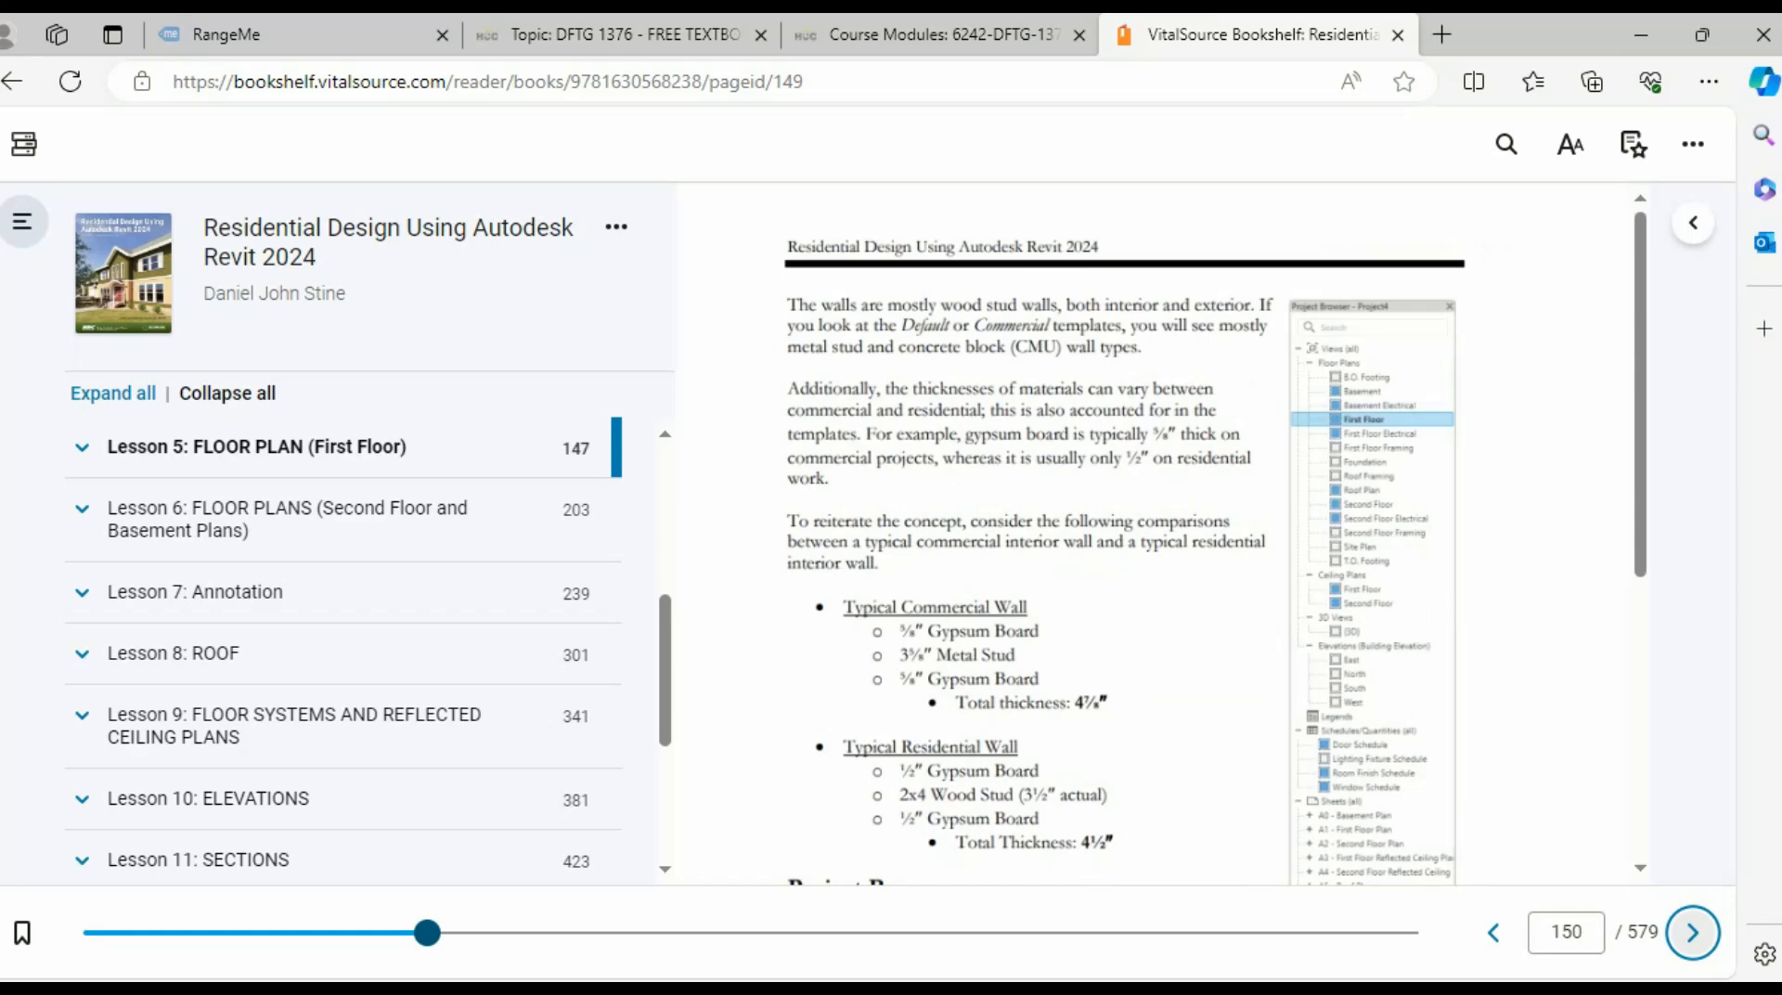
{"action": "left_click", "coordinate": [1693, 932]}
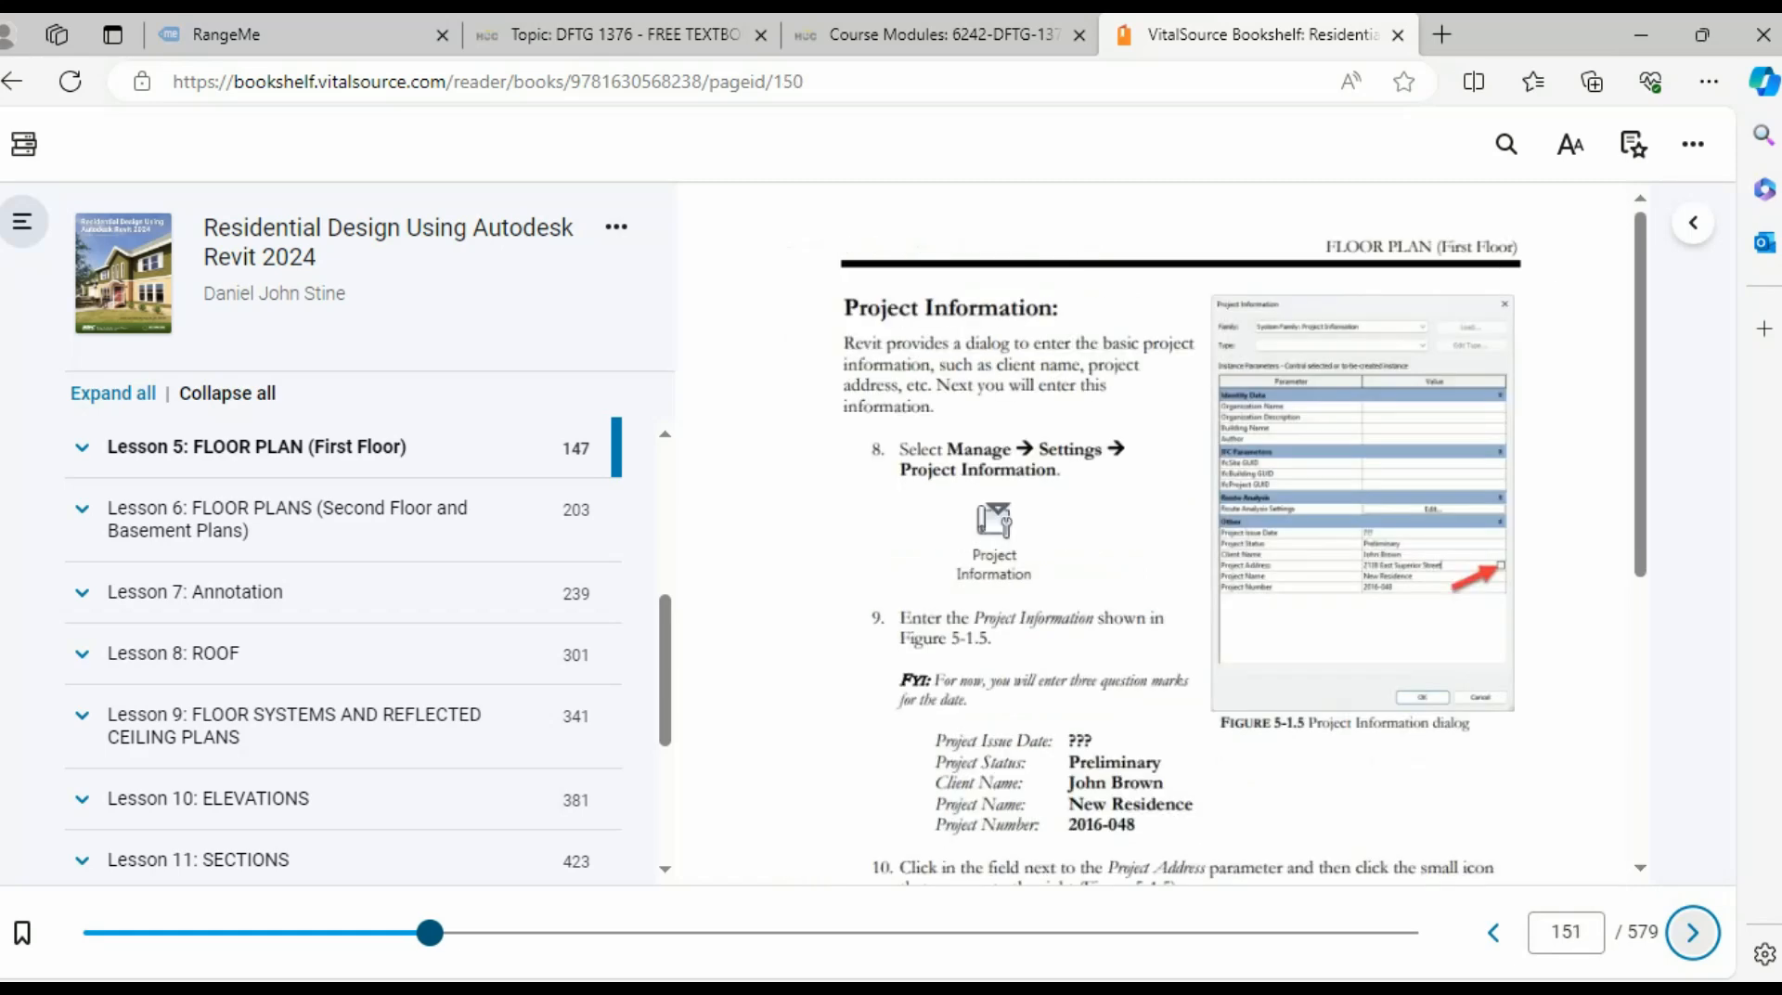
{"action": "left_click", "coordinate": [1693, 932]}
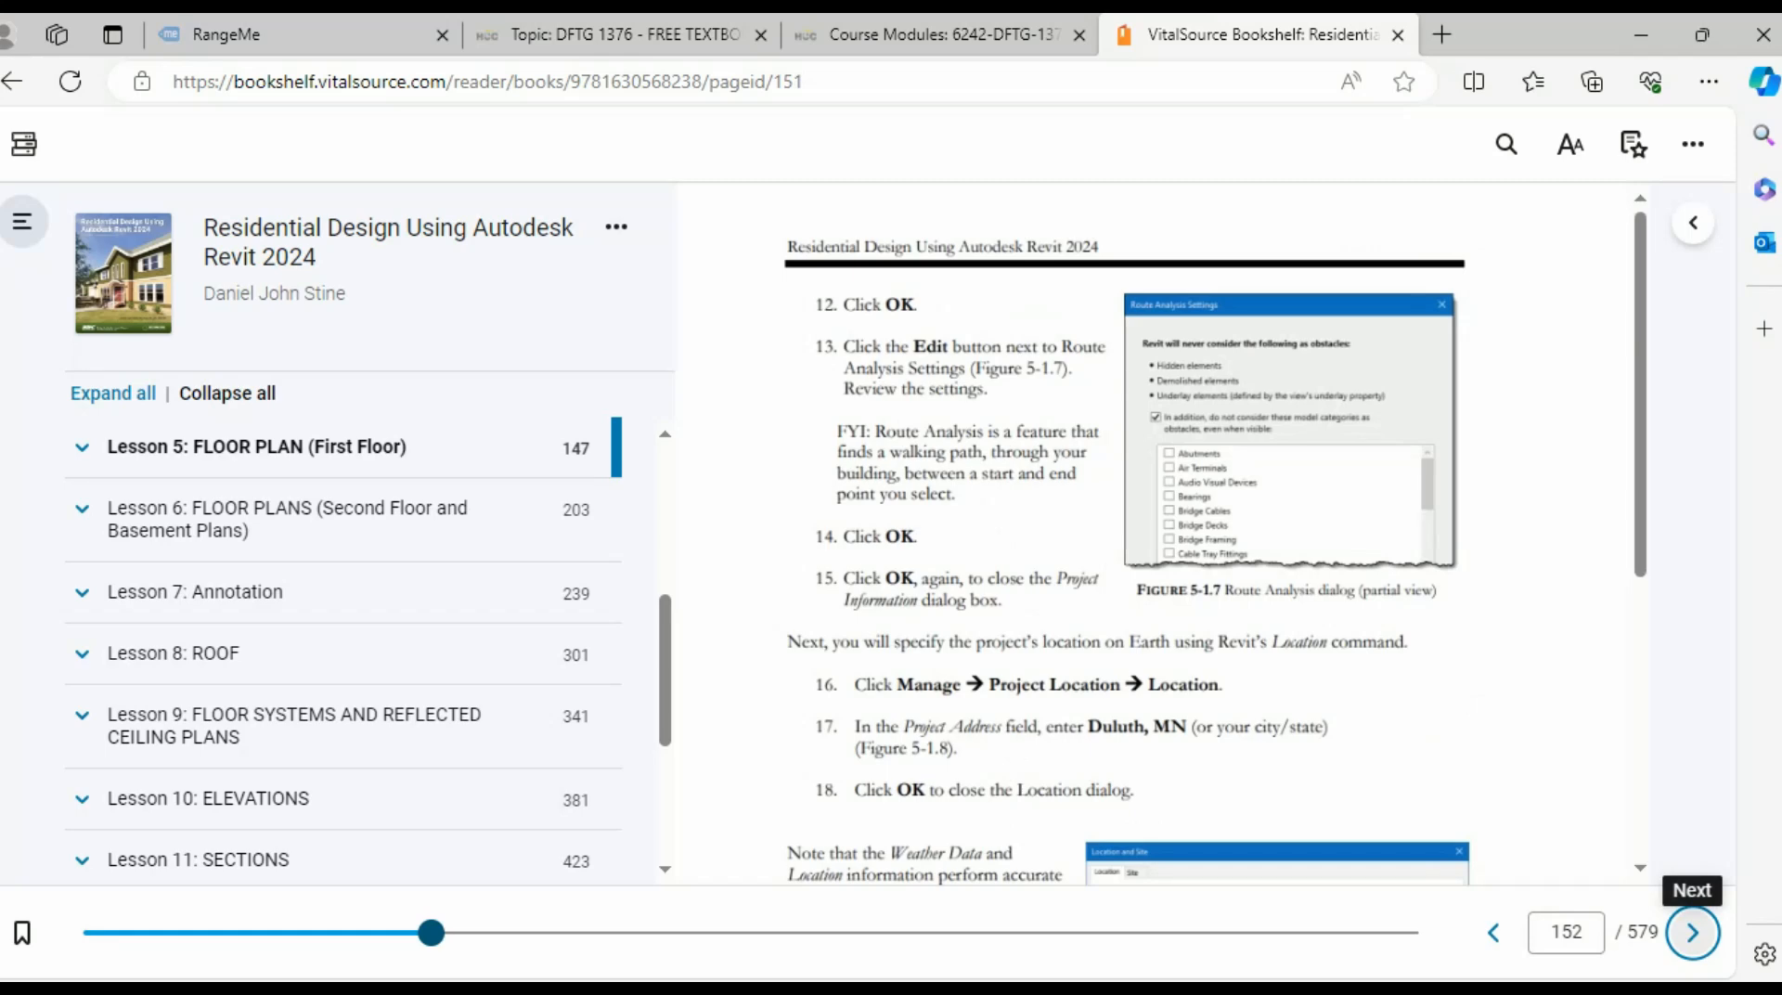
{"action": "left_click", "coordinate": [1693, 932]}
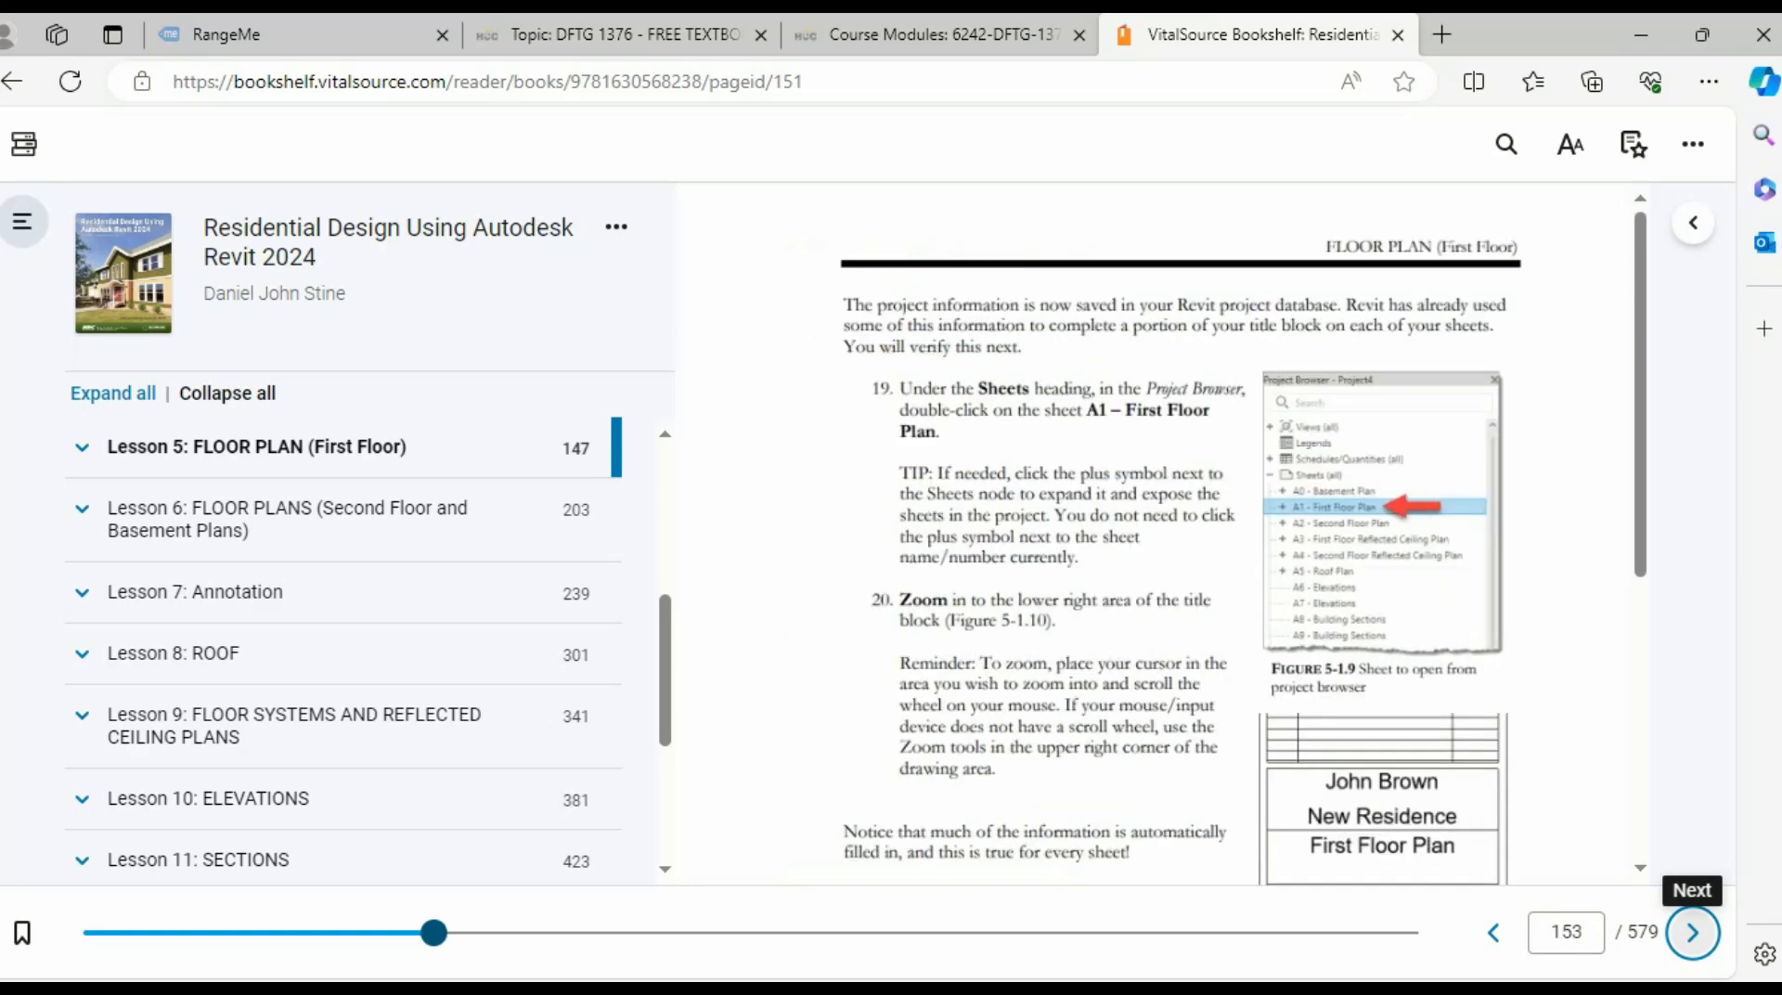
- Go to page 154, Exercise 5-2 Exterior Walls, and show its completed First Floor plan
{"action": "left_click", "coordinate": [1693, 932]}
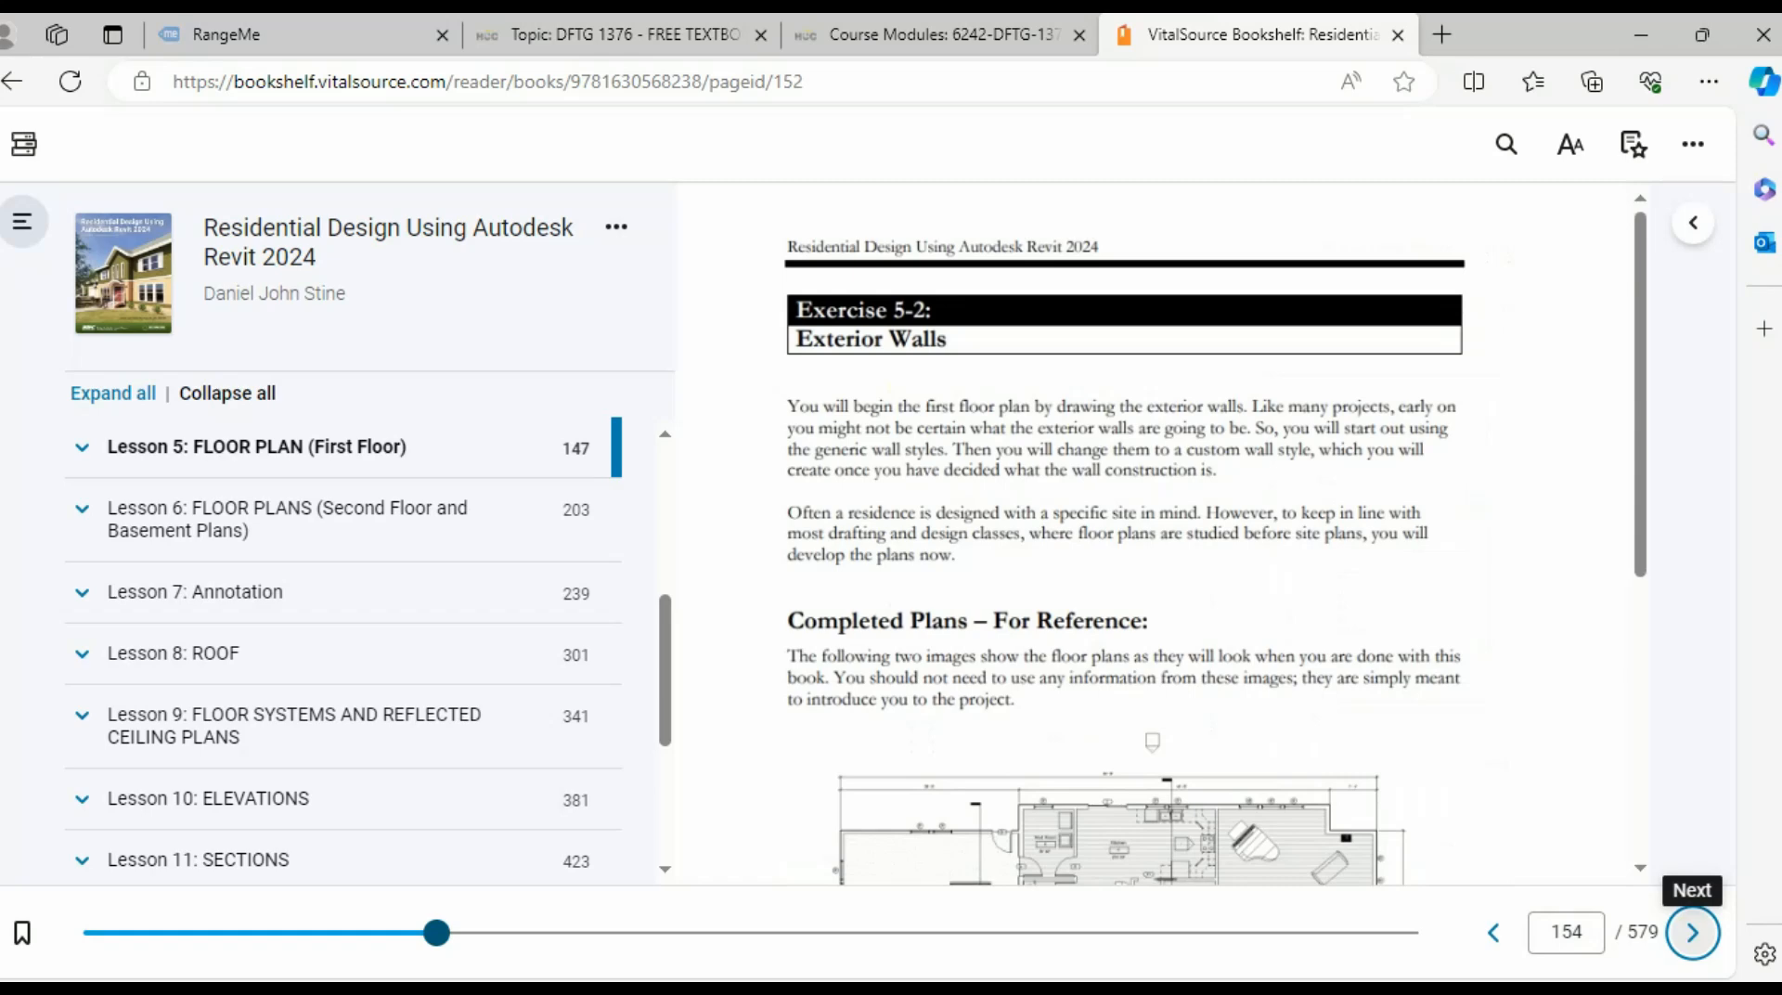
{"action": "scroll", "coordinate": [1164, 534], "scroll_direction": "down", "scroll_amount": 3}
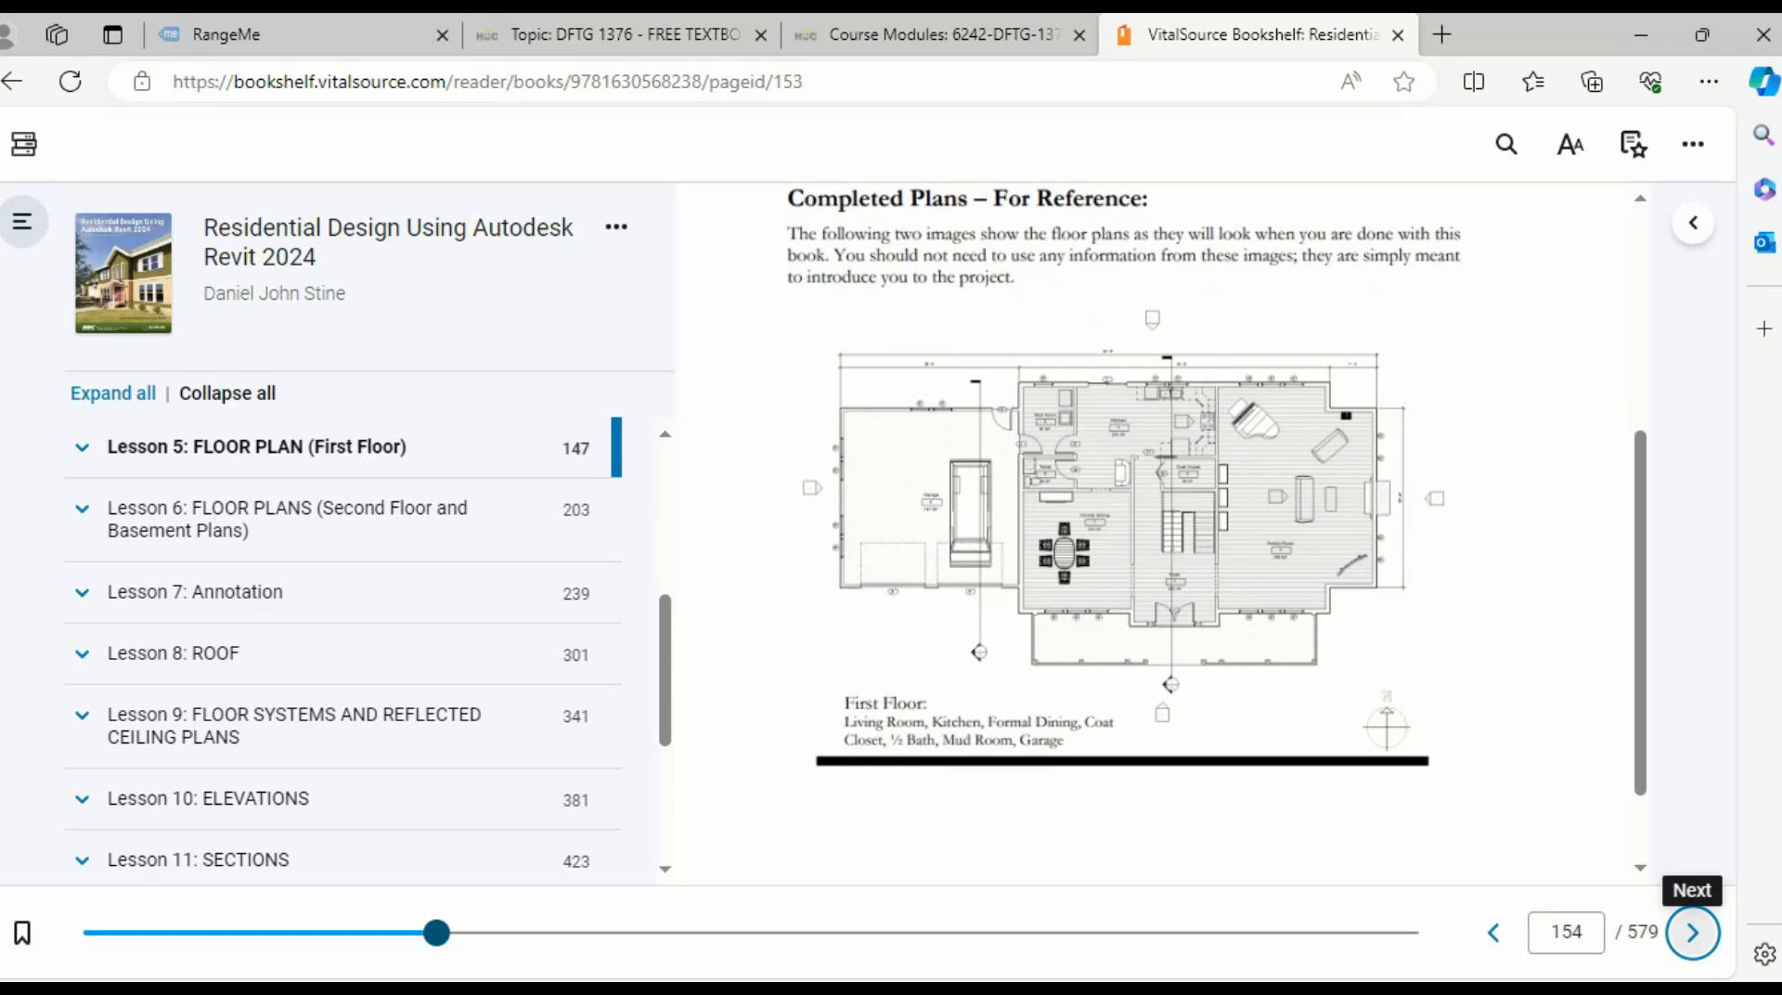
{"action": "left_click", "coordinate": [1693, 932]}
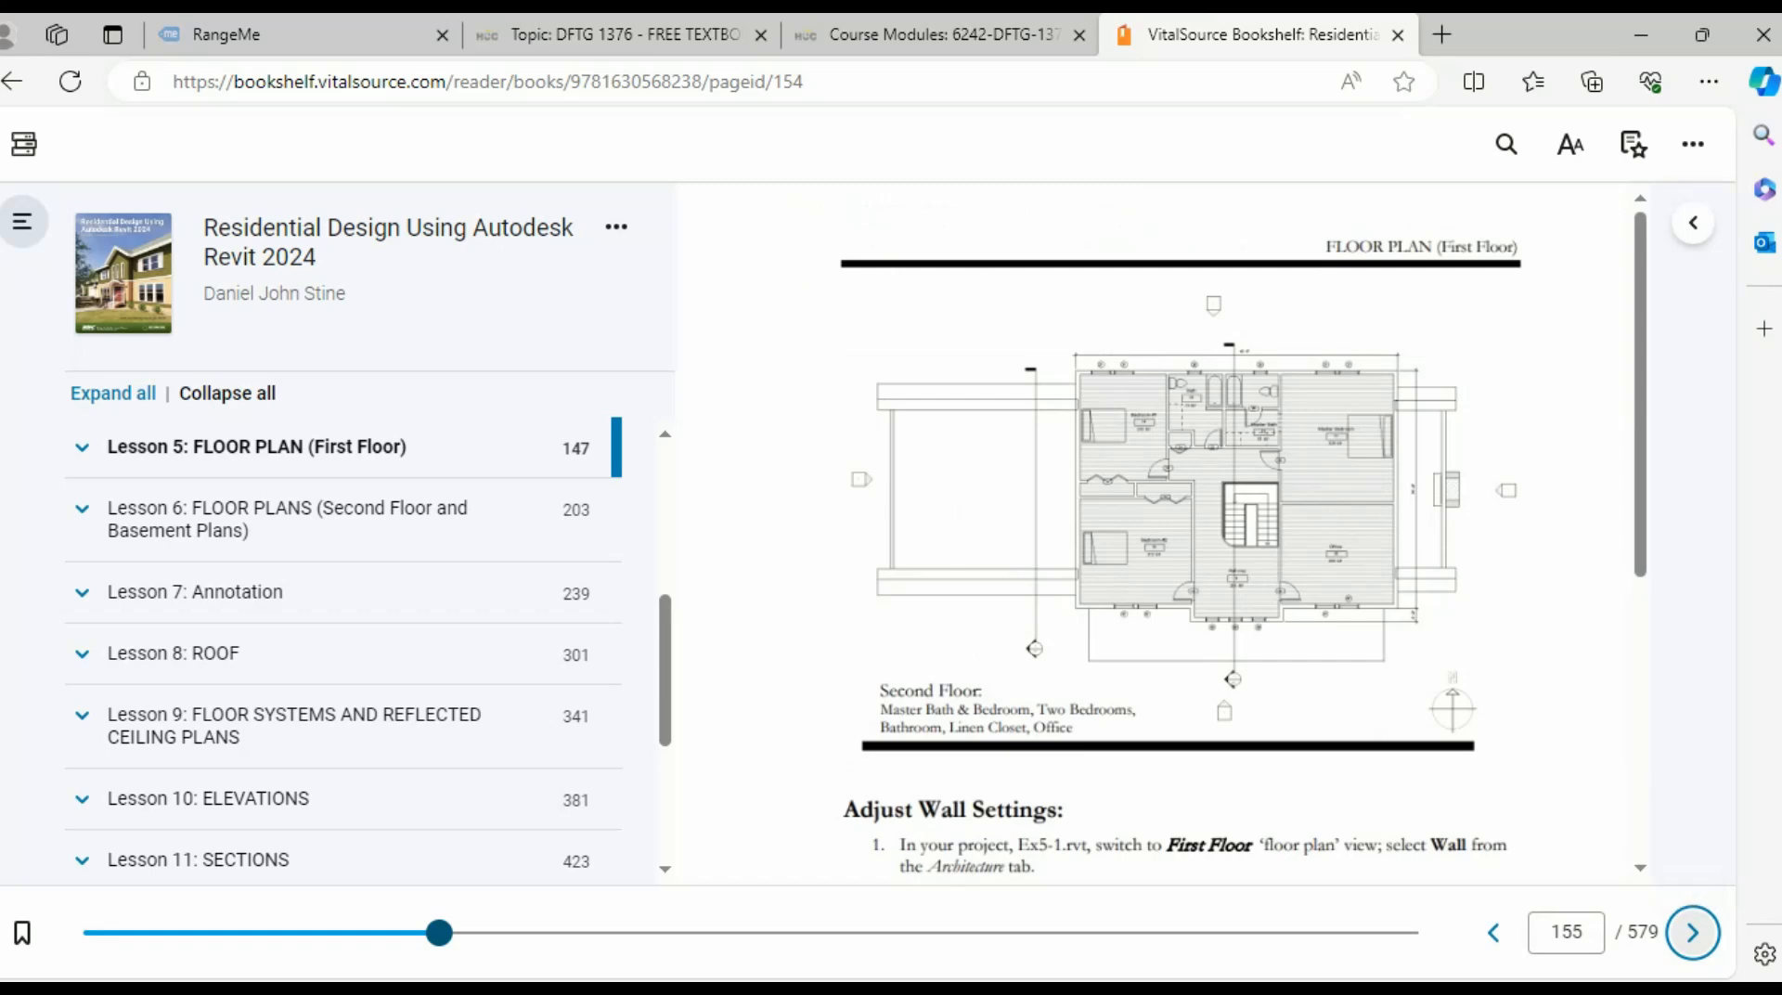
{"action": "left_click", "coordinate": [1494, 932]}
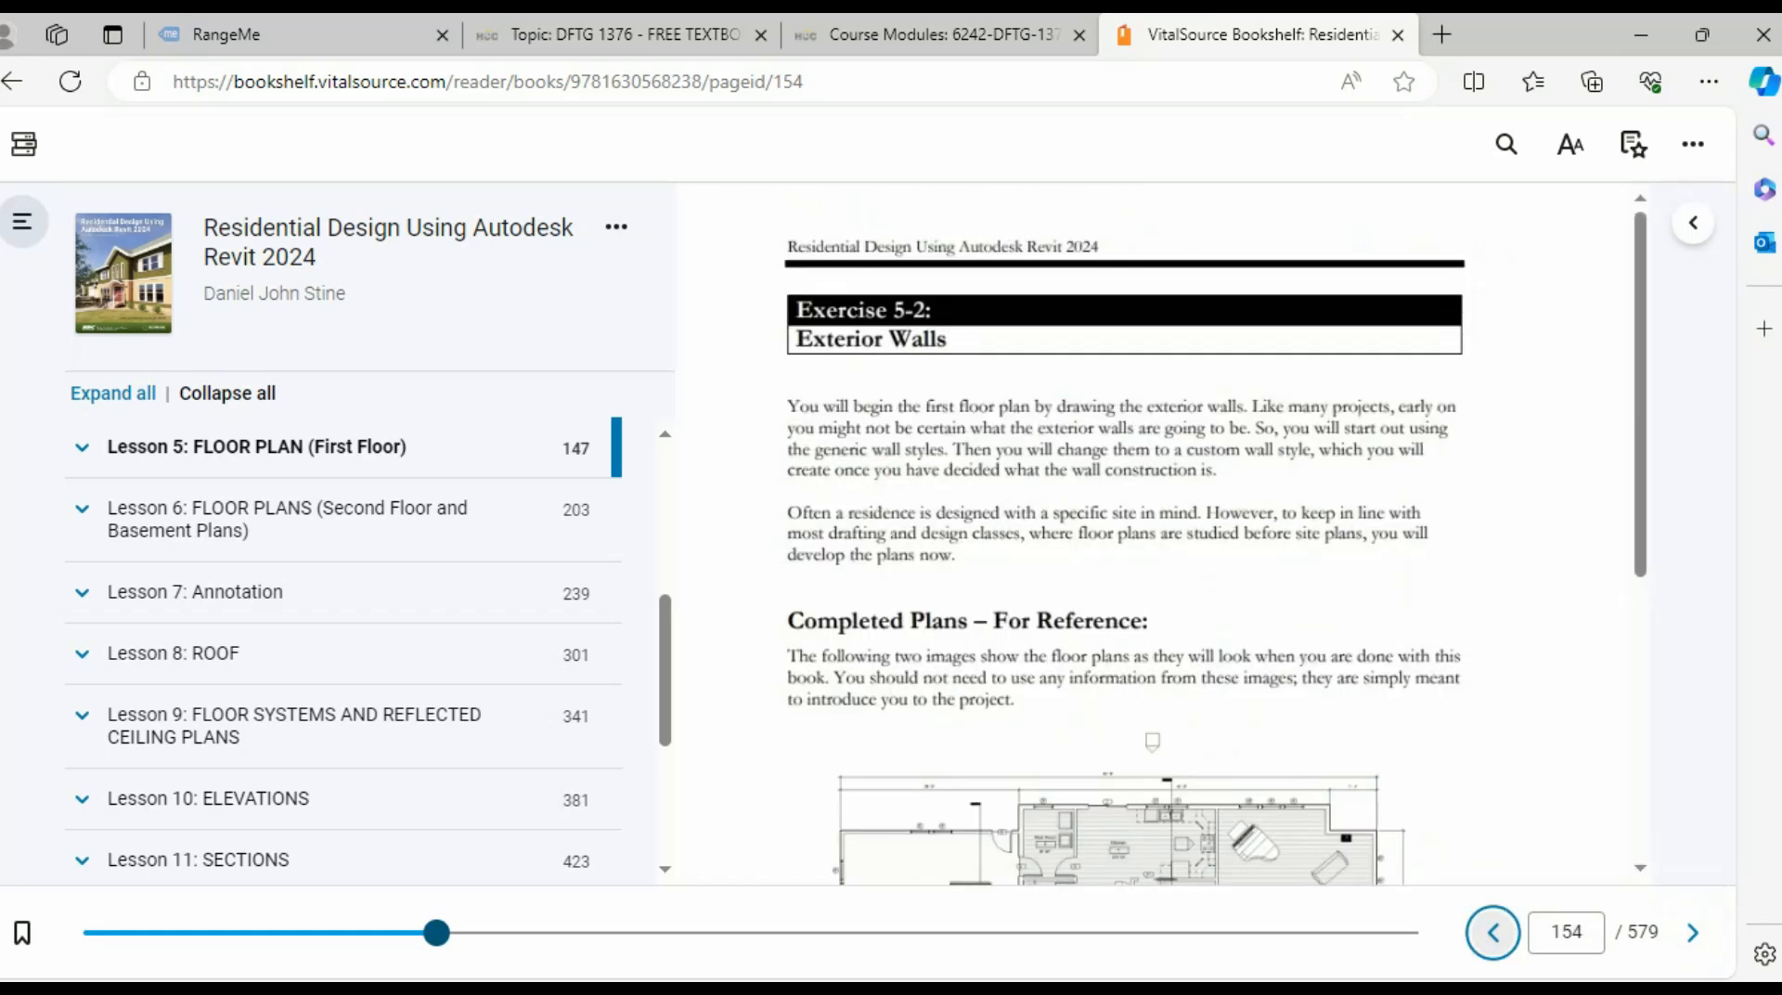
{"action": "scroll", "coordinate": [1162, 534], "scroll_direction": "down", "scroll_amount": 3}
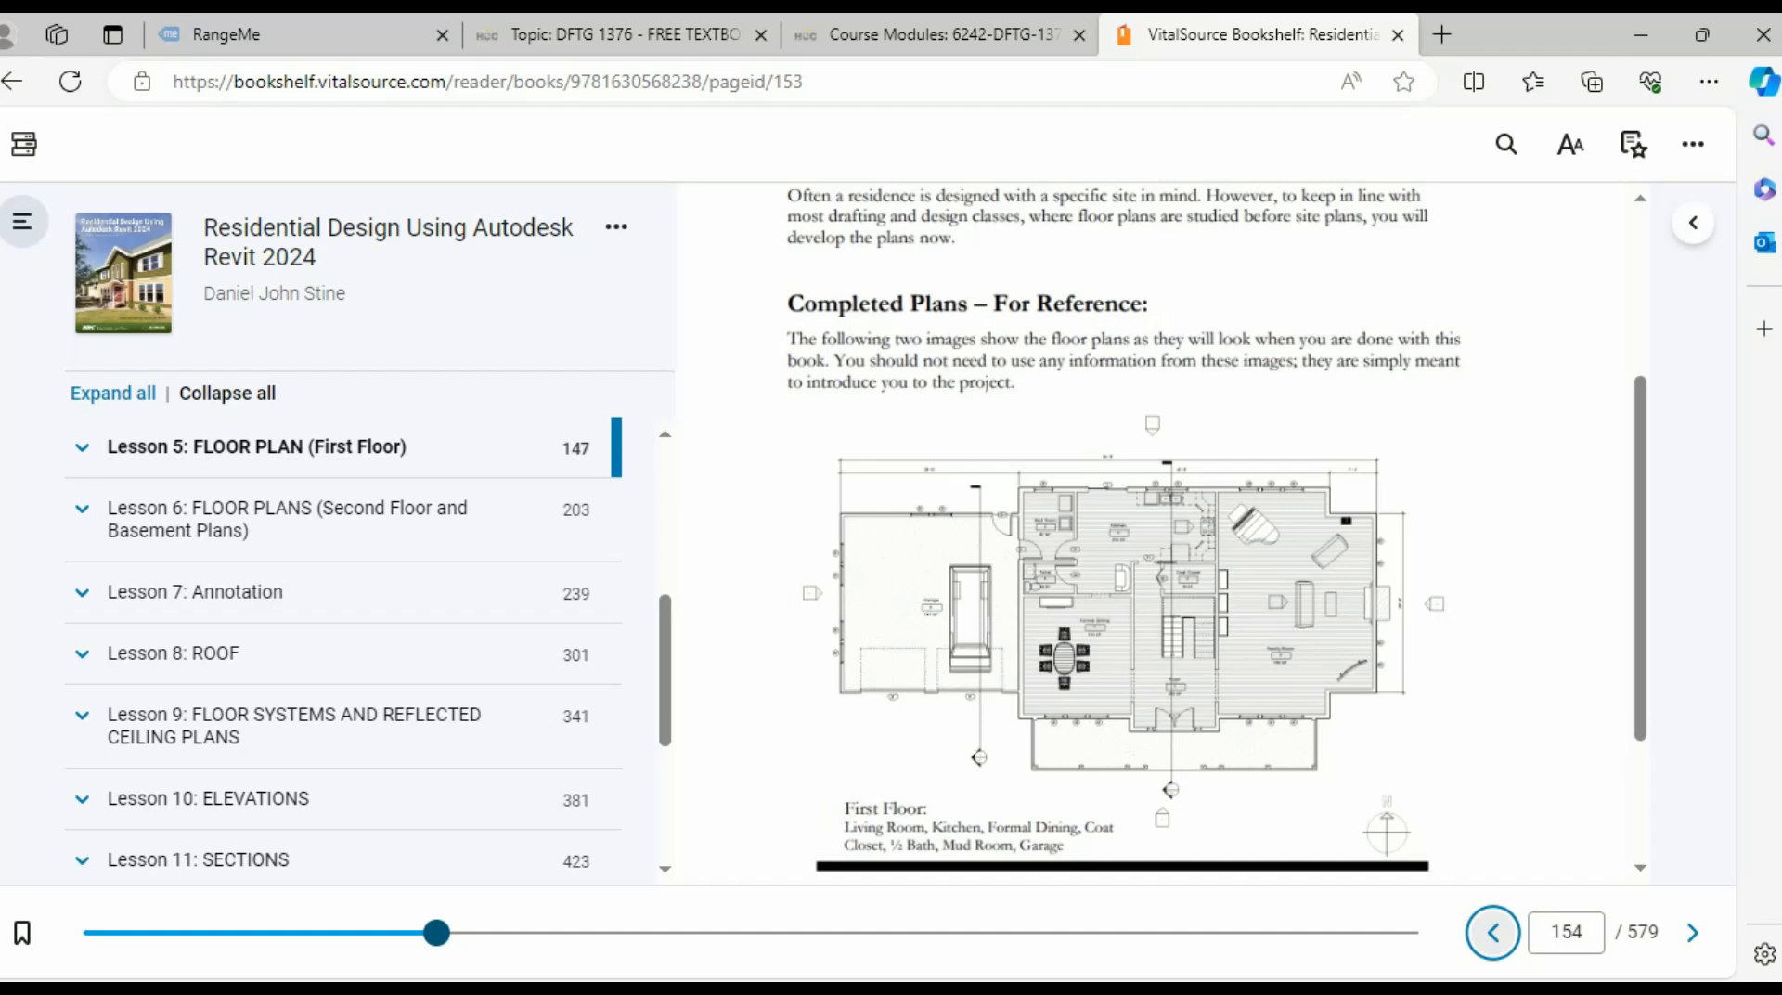
- Set the Edge browser zoom on the textbook to 50%
{"action": "key", "text": "ctrl+plus"}
{"action": "key", "text": "ctrl+plus"}
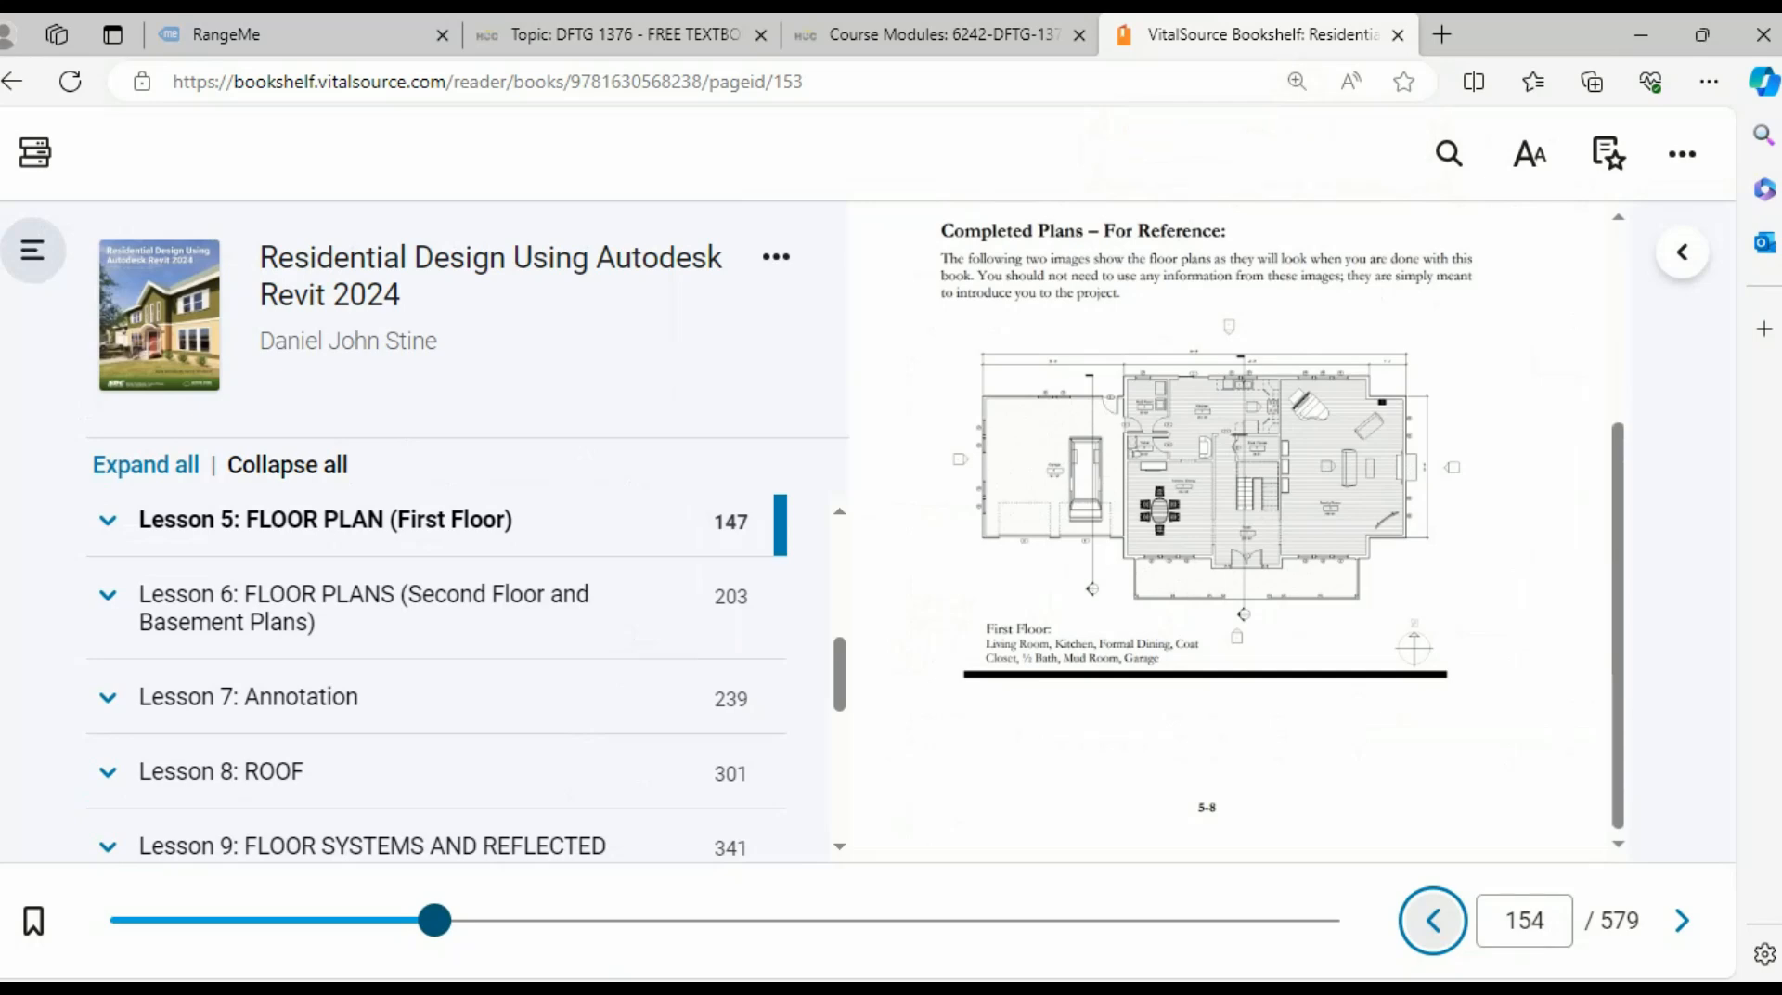
{"action": "key", "text": "ctrl+minus"}
{"action": "scroll", "coordinate": [1179, 557], "scroll_direction": "down", "scroll_amount": 2, "text": "ctrl"}
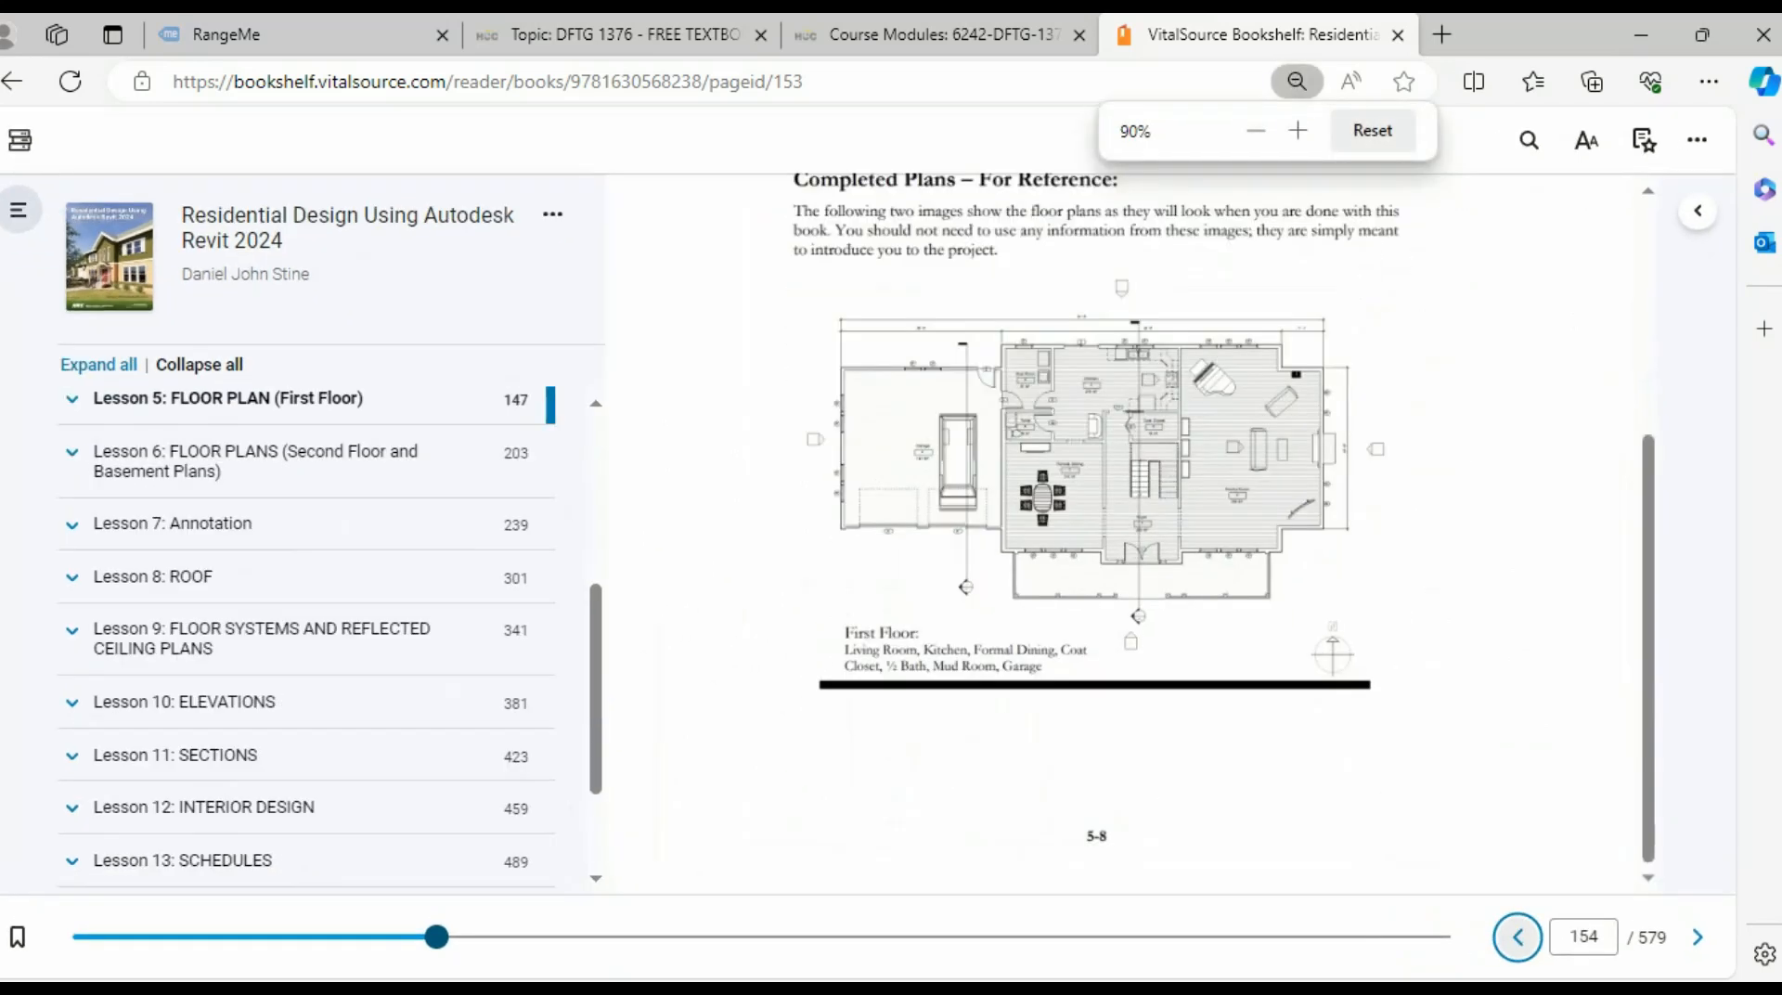
{"action": "scroll", "coordinate": [1179, 557], "scroll_direction": "down", "scroll_amount": 3}
{"action": "key", "text": "ctrl+minus"}
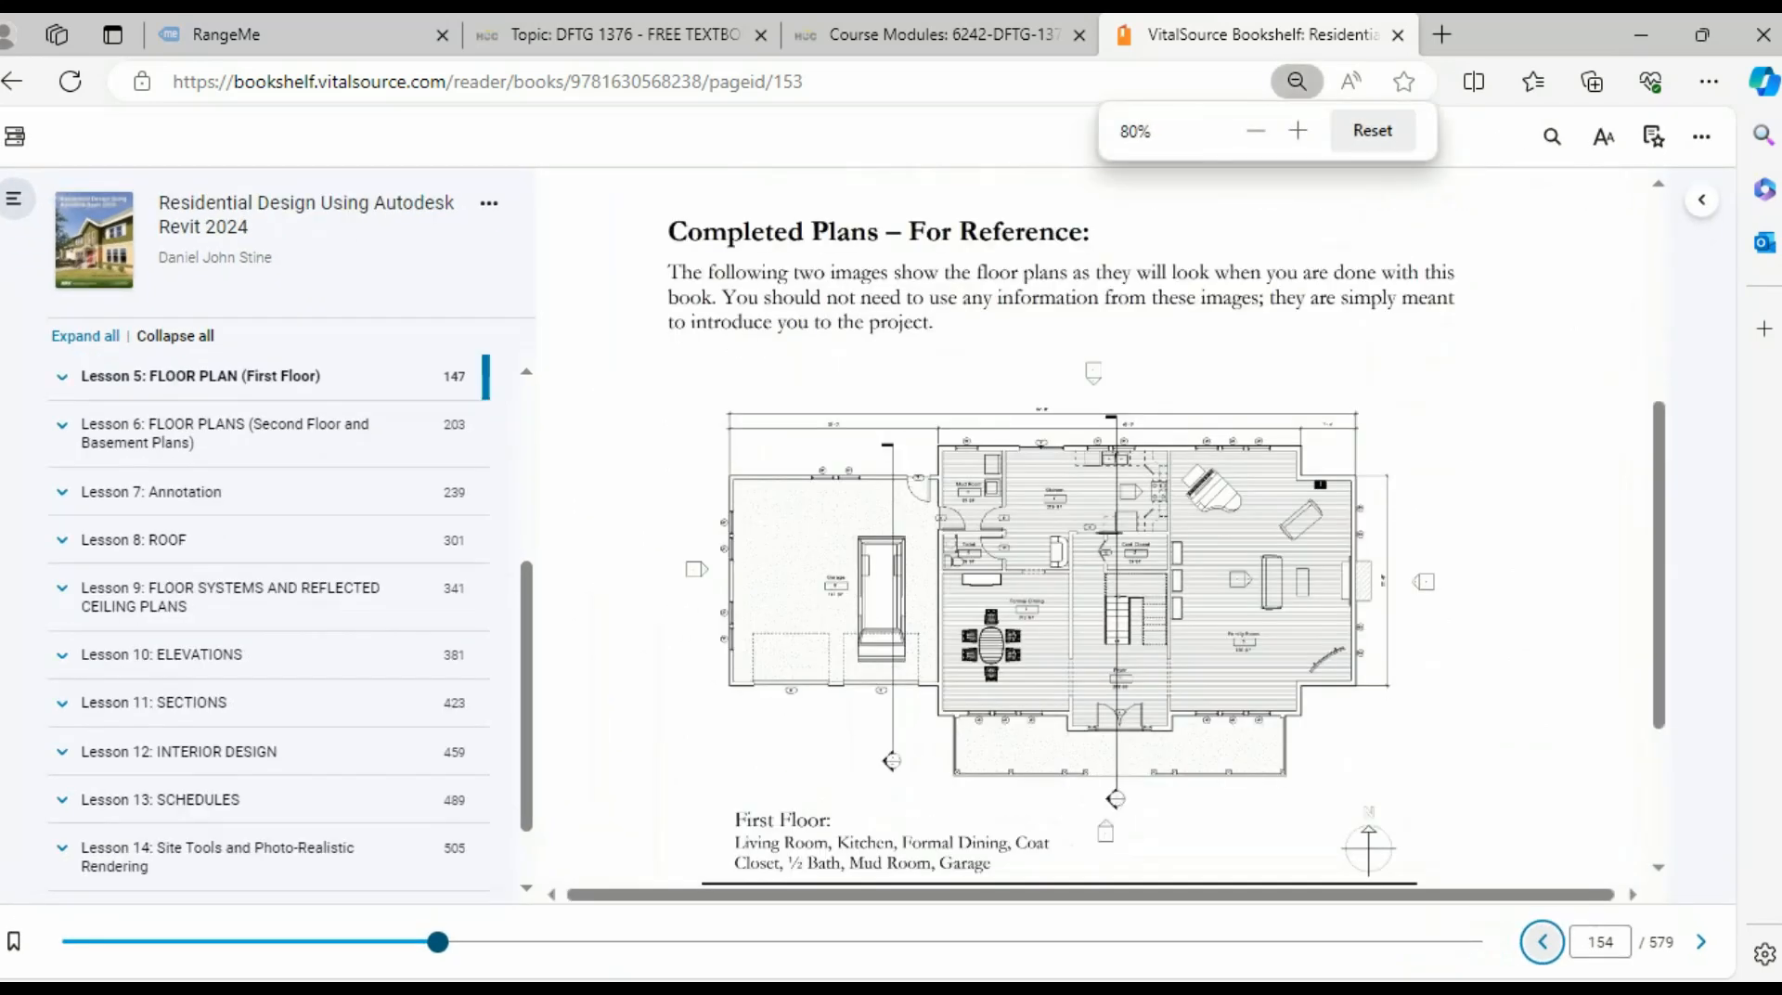
{"action": "key", "text": "ctrl+minus"}
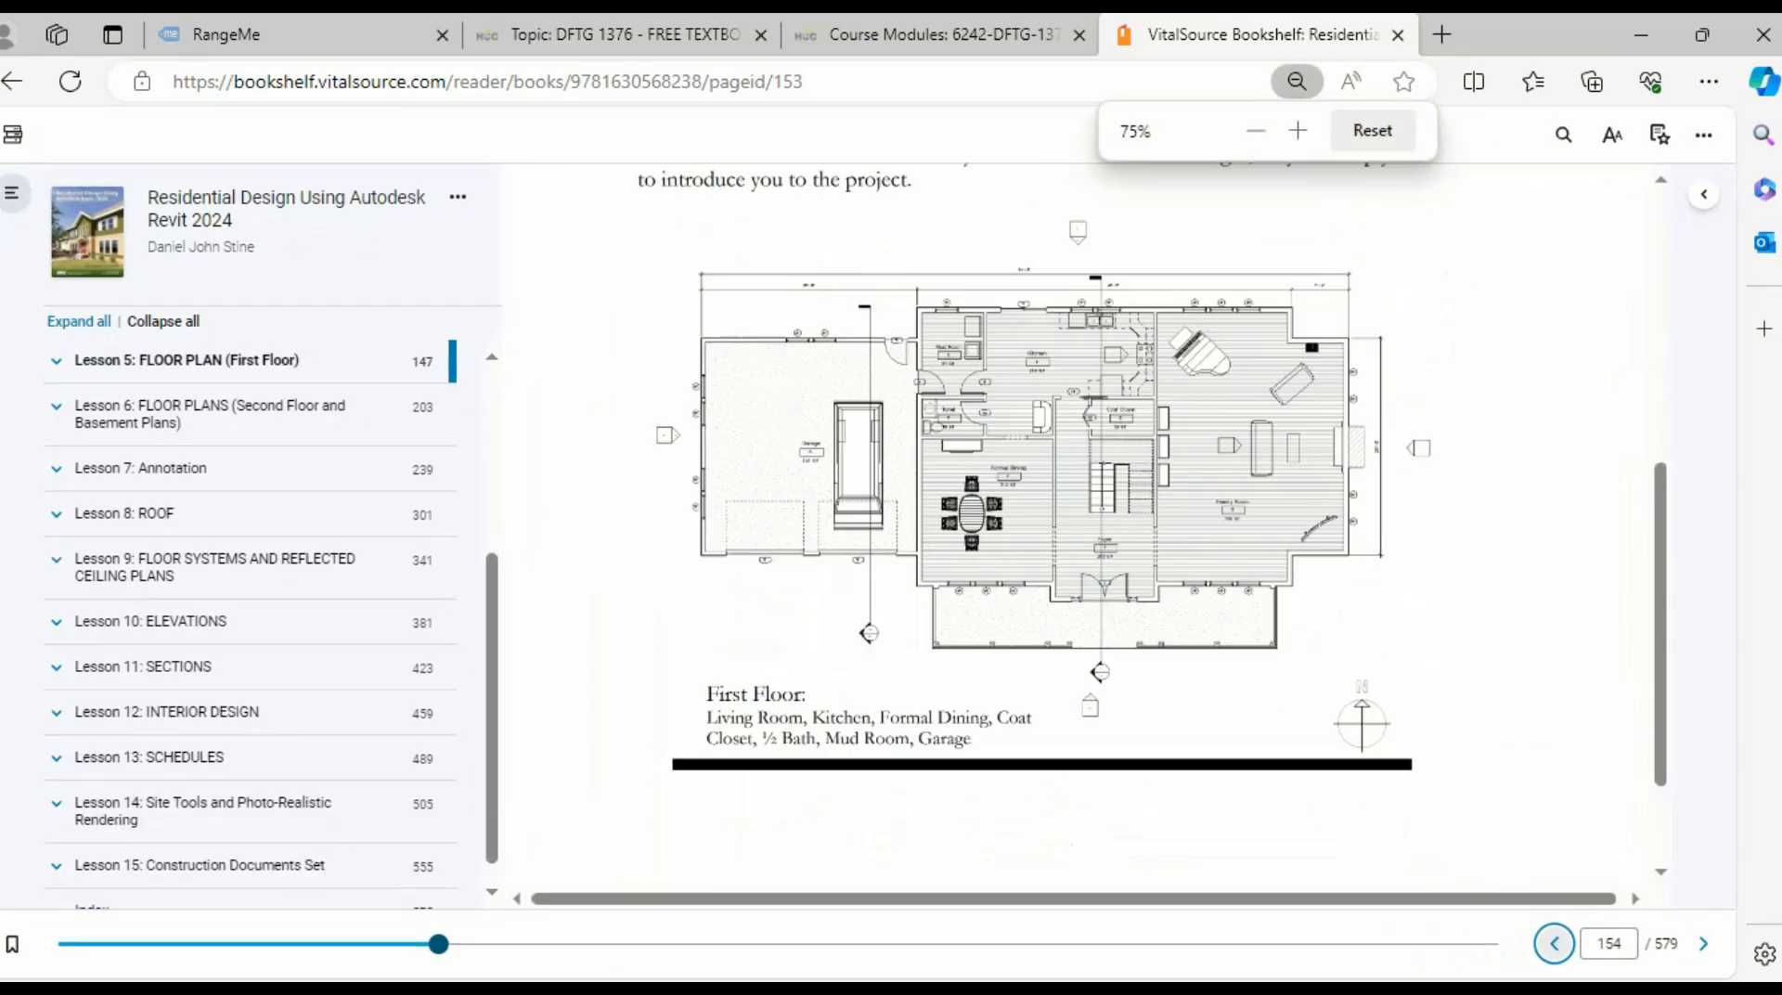
{"action": "key", "text": "ctrl+minus"}
{"action": "key", "text": "ctrl+minus"}
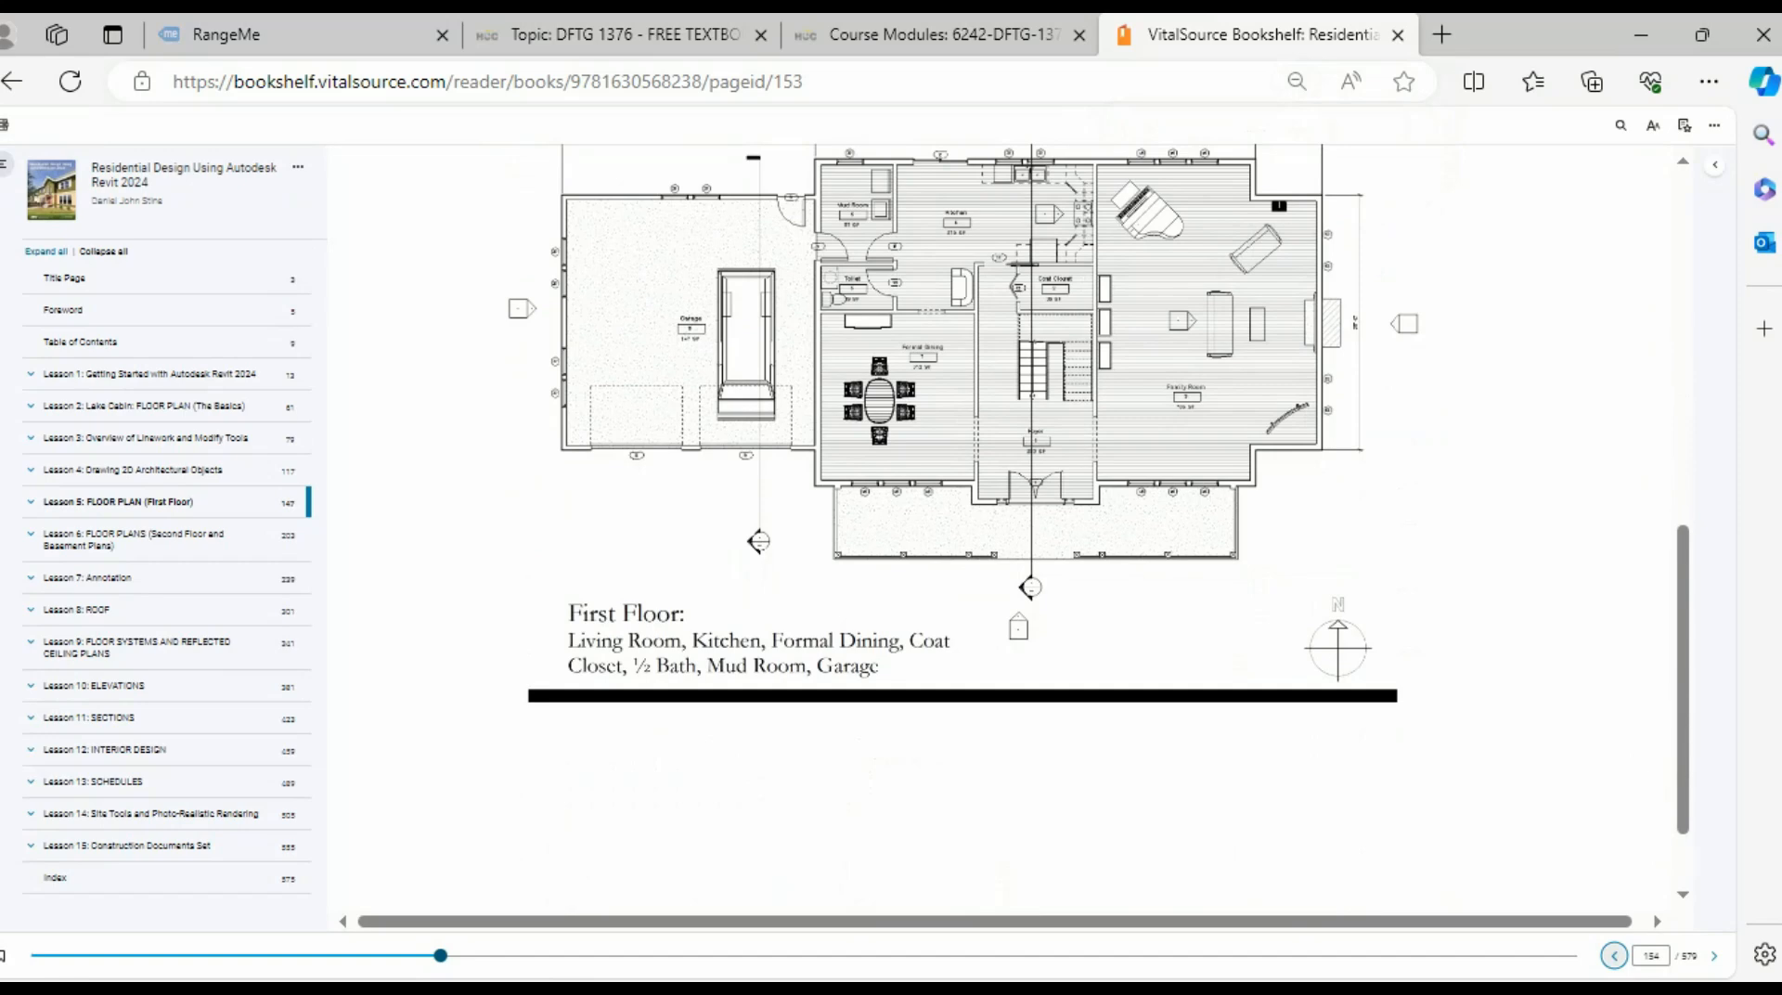
- Frame the First Floor plan showing Living Room, Kitchen, Formal Dining, Mud Room and Garage
{"action": "scroll", "coordinate": [955, 487], "scroll_direction": "up", "scroll_amount": 2}
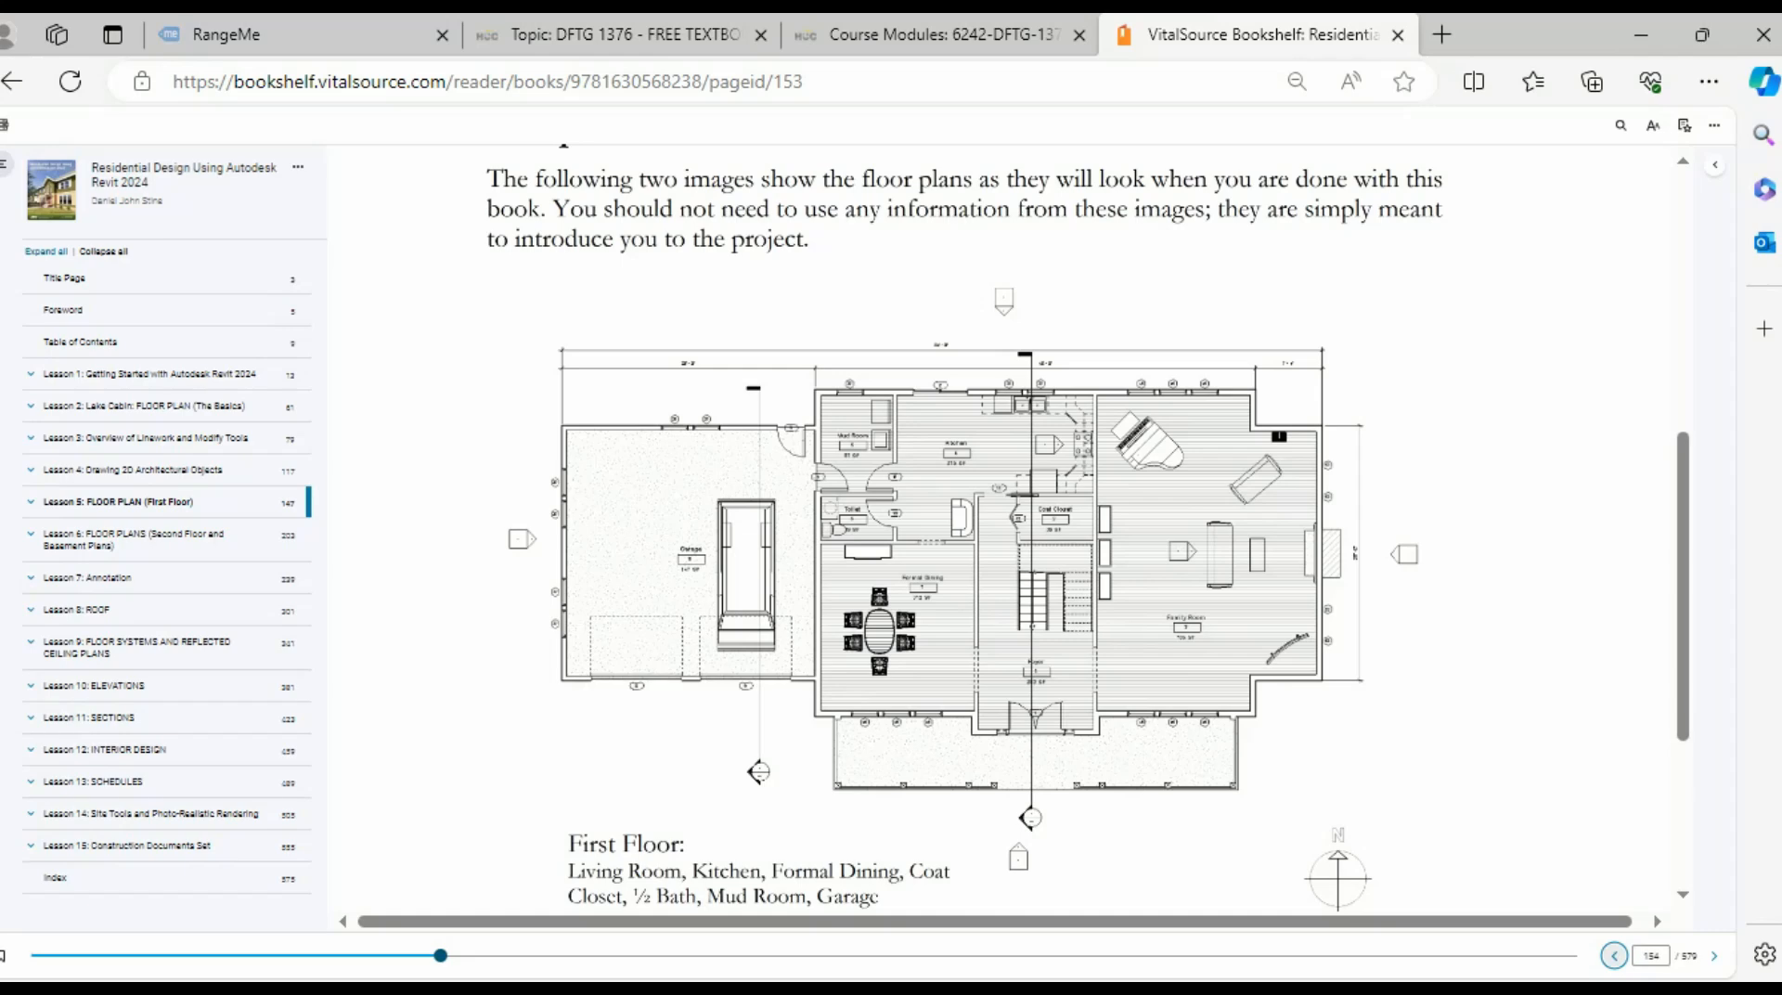
{"action": "scroll", "coordinate": [1007, 533], "scroll_direction": "down", "scroll_amount": 2}
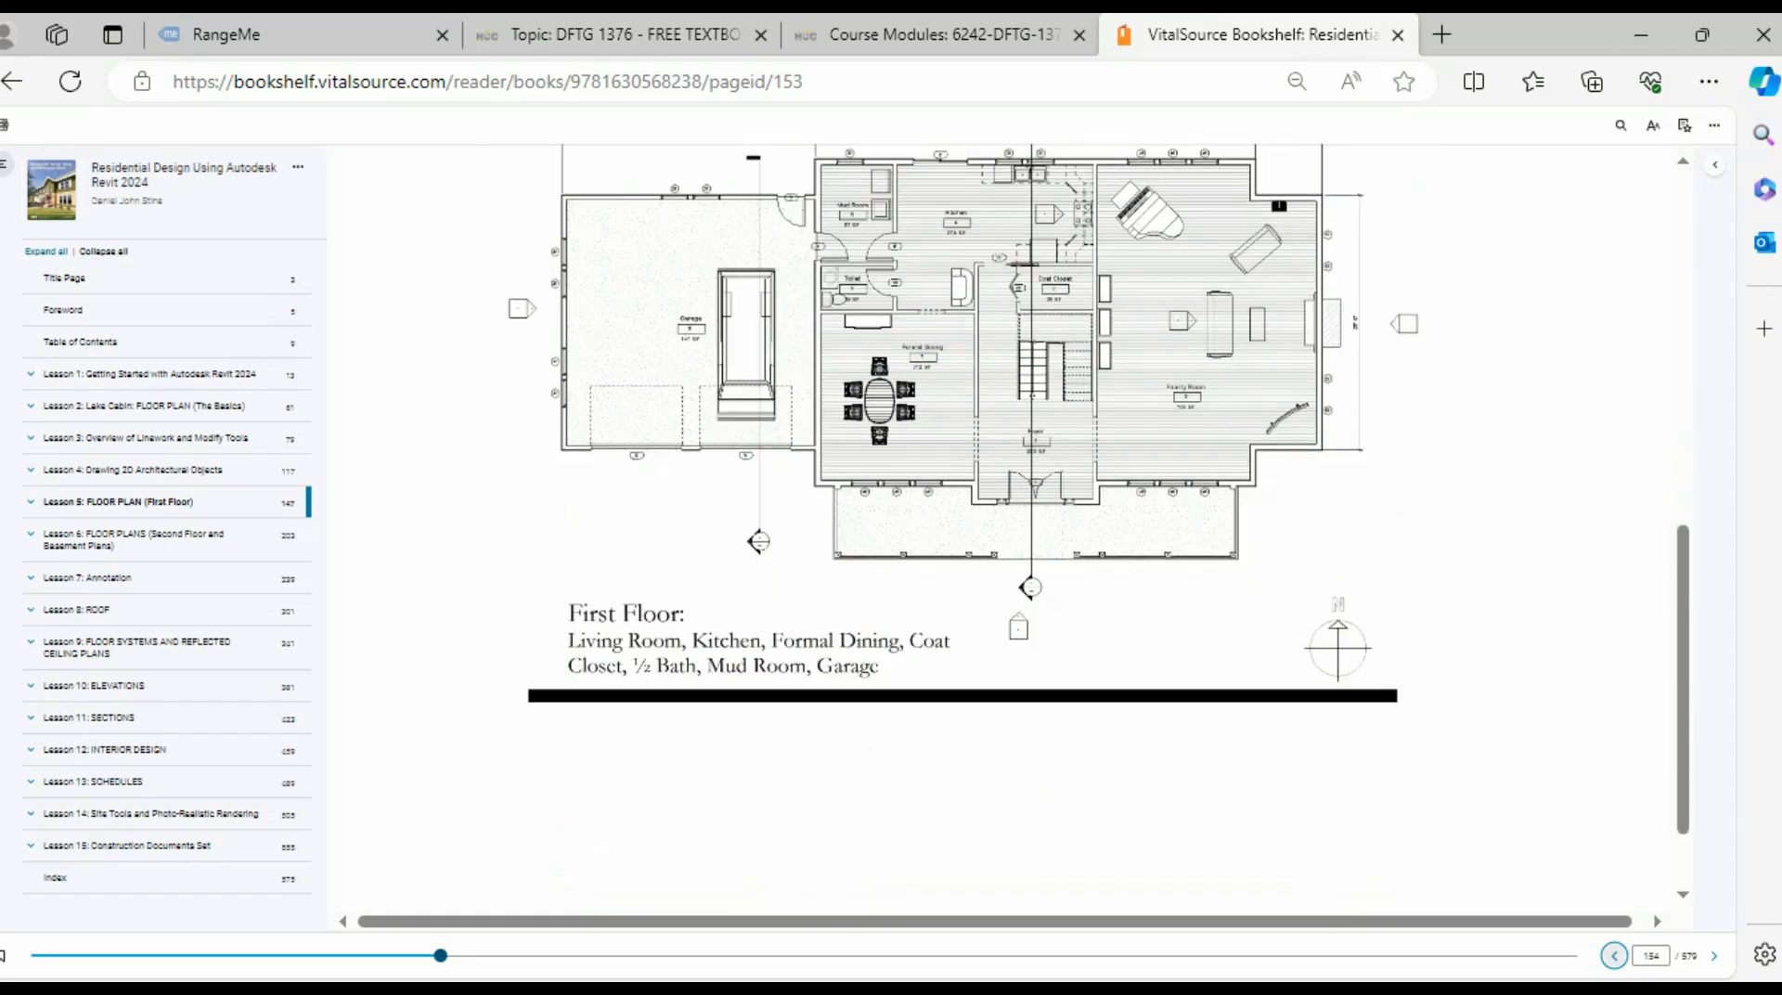
{"action": "scroll", "coordinate": [1007, 534], "scroll_direction": "down", "scroll_amount": 1}
{"action": "scroll", "coordinate": [1007, 533], "scroll_direction": "up", "scroll_amount": 2}
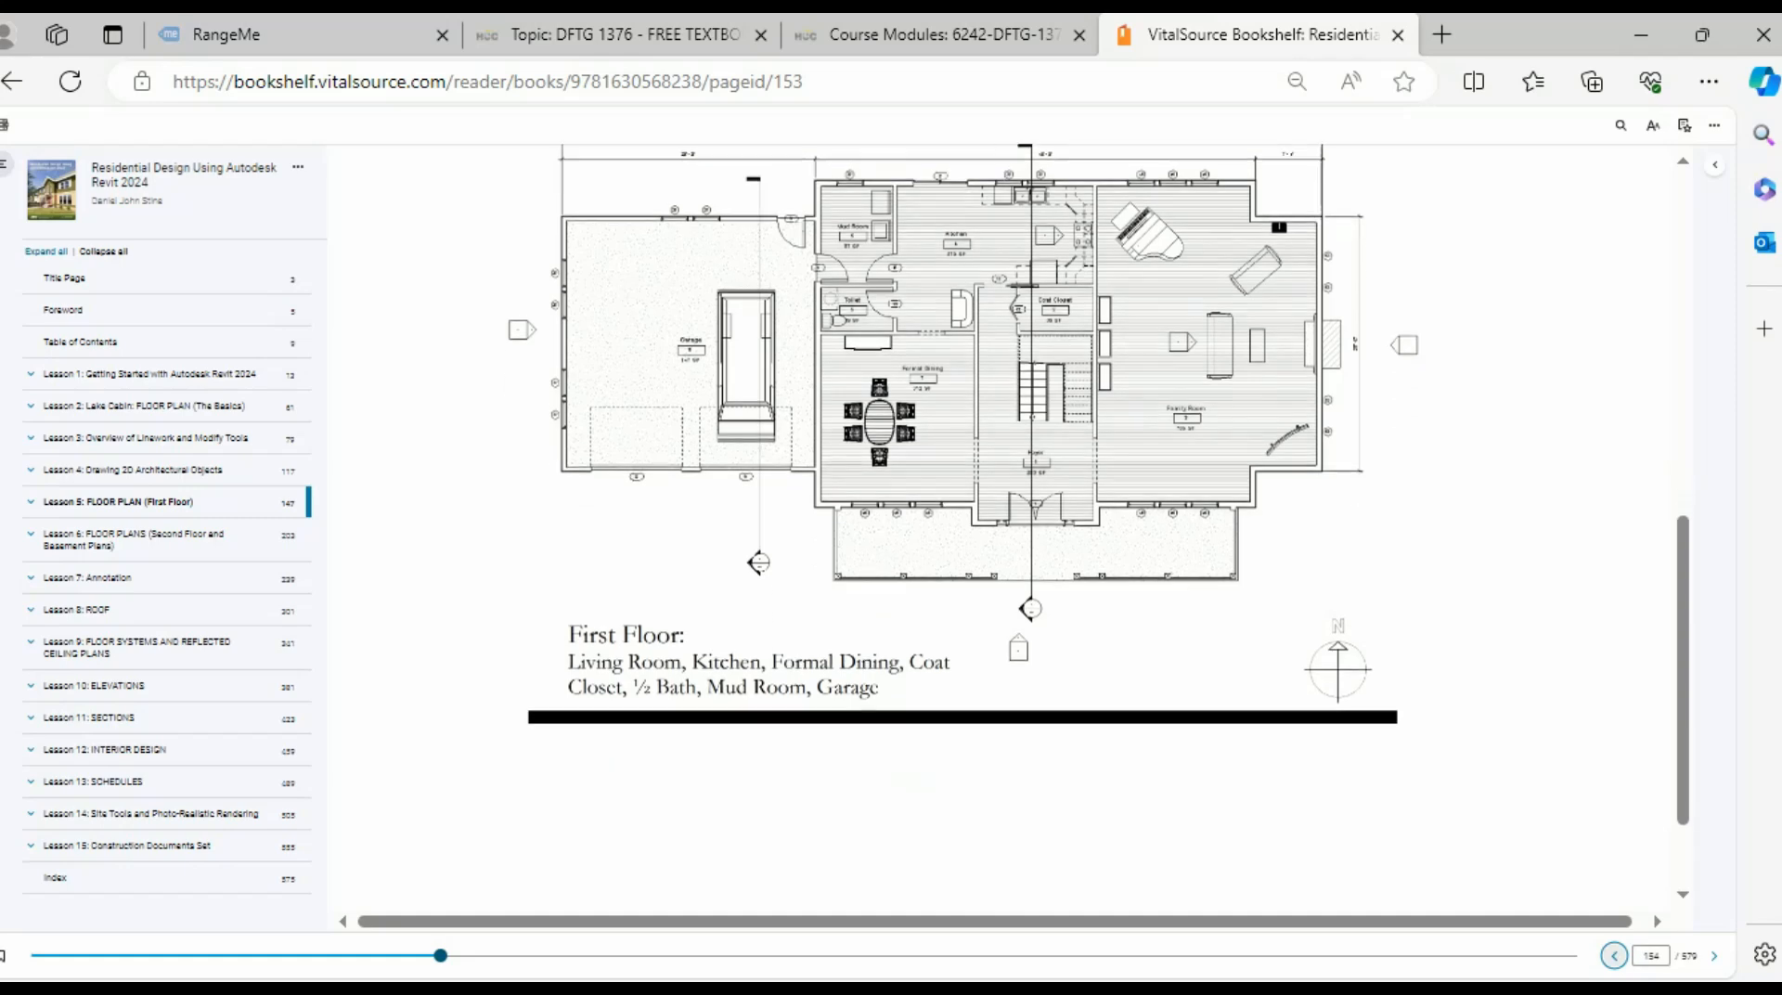
{"action": "scroll", "coordinate": [1012, 482], "scroll_direction": "down", "scroll_amount": 3}
{"action": "scroll", "coordinate": [1012, 483], "scroll_direction": "up", "scroll_amount": 4}
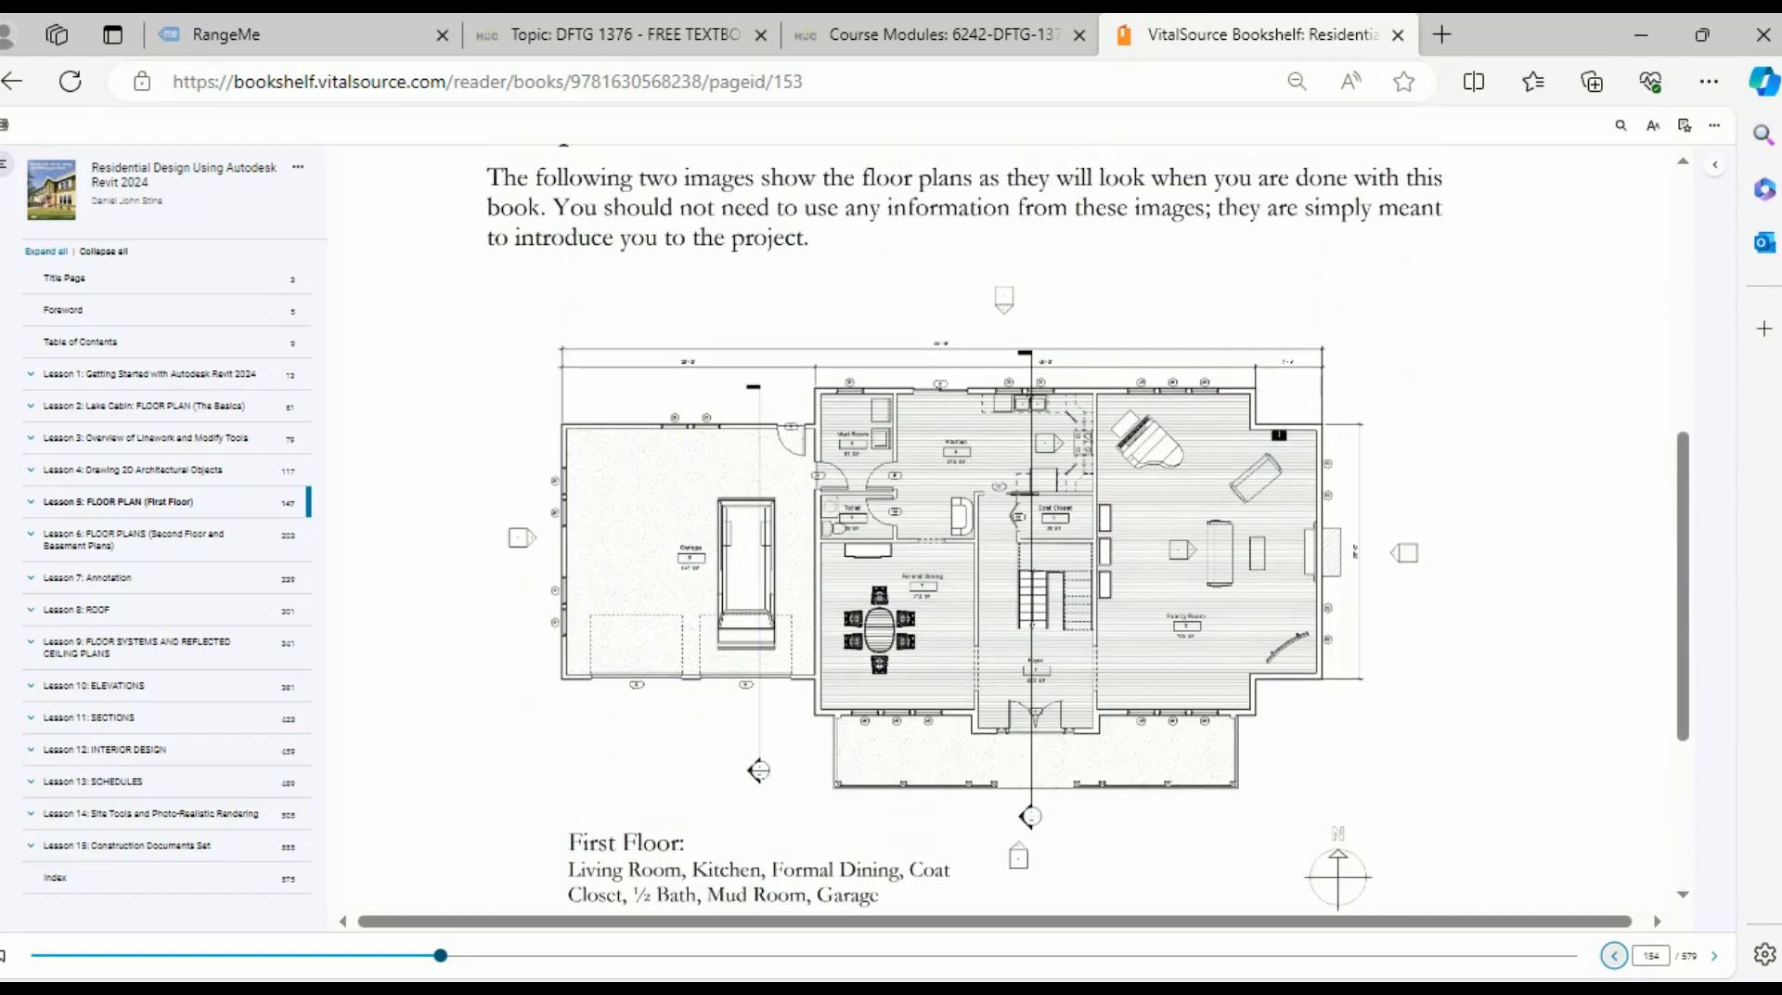
{"action": "scroll", "coordinate": [1012, 483], "scroll_direction": "down", "scroll_amount": 3}
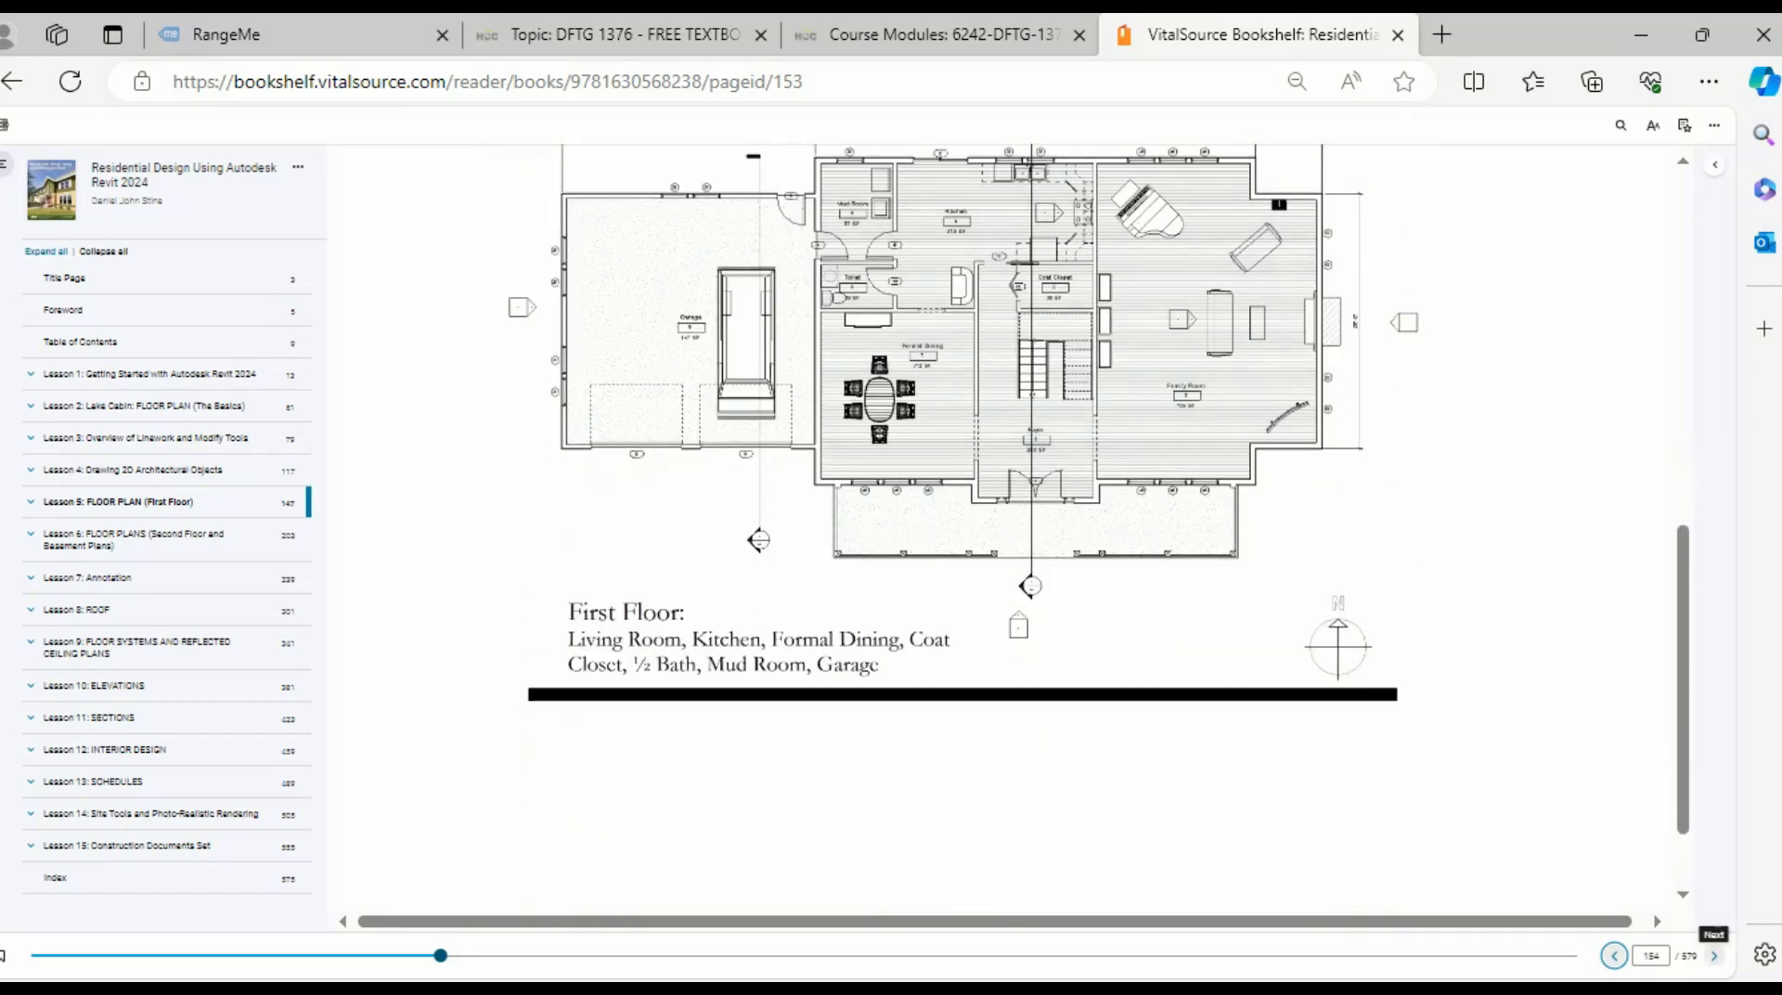
- Find page 155's Adjust Wall Settings instructions, then switch to Revit's L1 - Architectural plan
{"action": "left_click", "coordinate": [1715, 956]}
{"action": "scroll", "coordinate": [1011, 520], "scroll_direction": "down", "scroll_amount": 2}
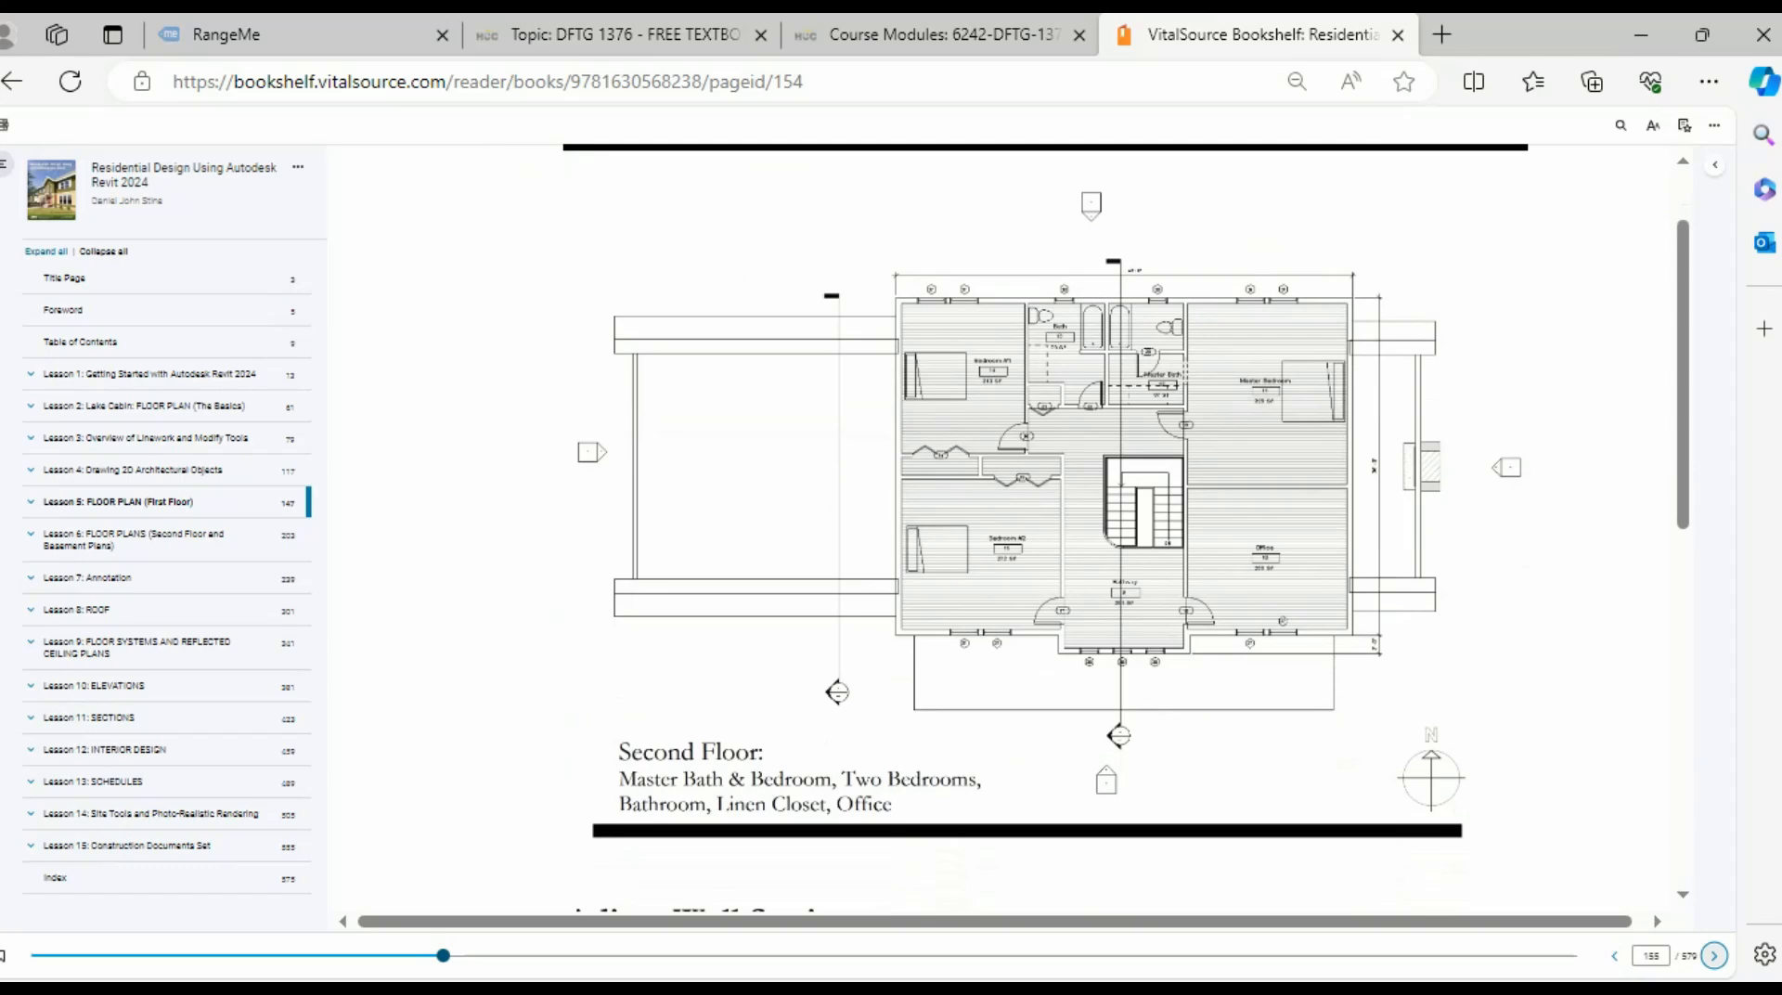
{"action": "scroll", "coordinate": [1012, 520], "scroll_direction": "down", "scroll_amount": 8}
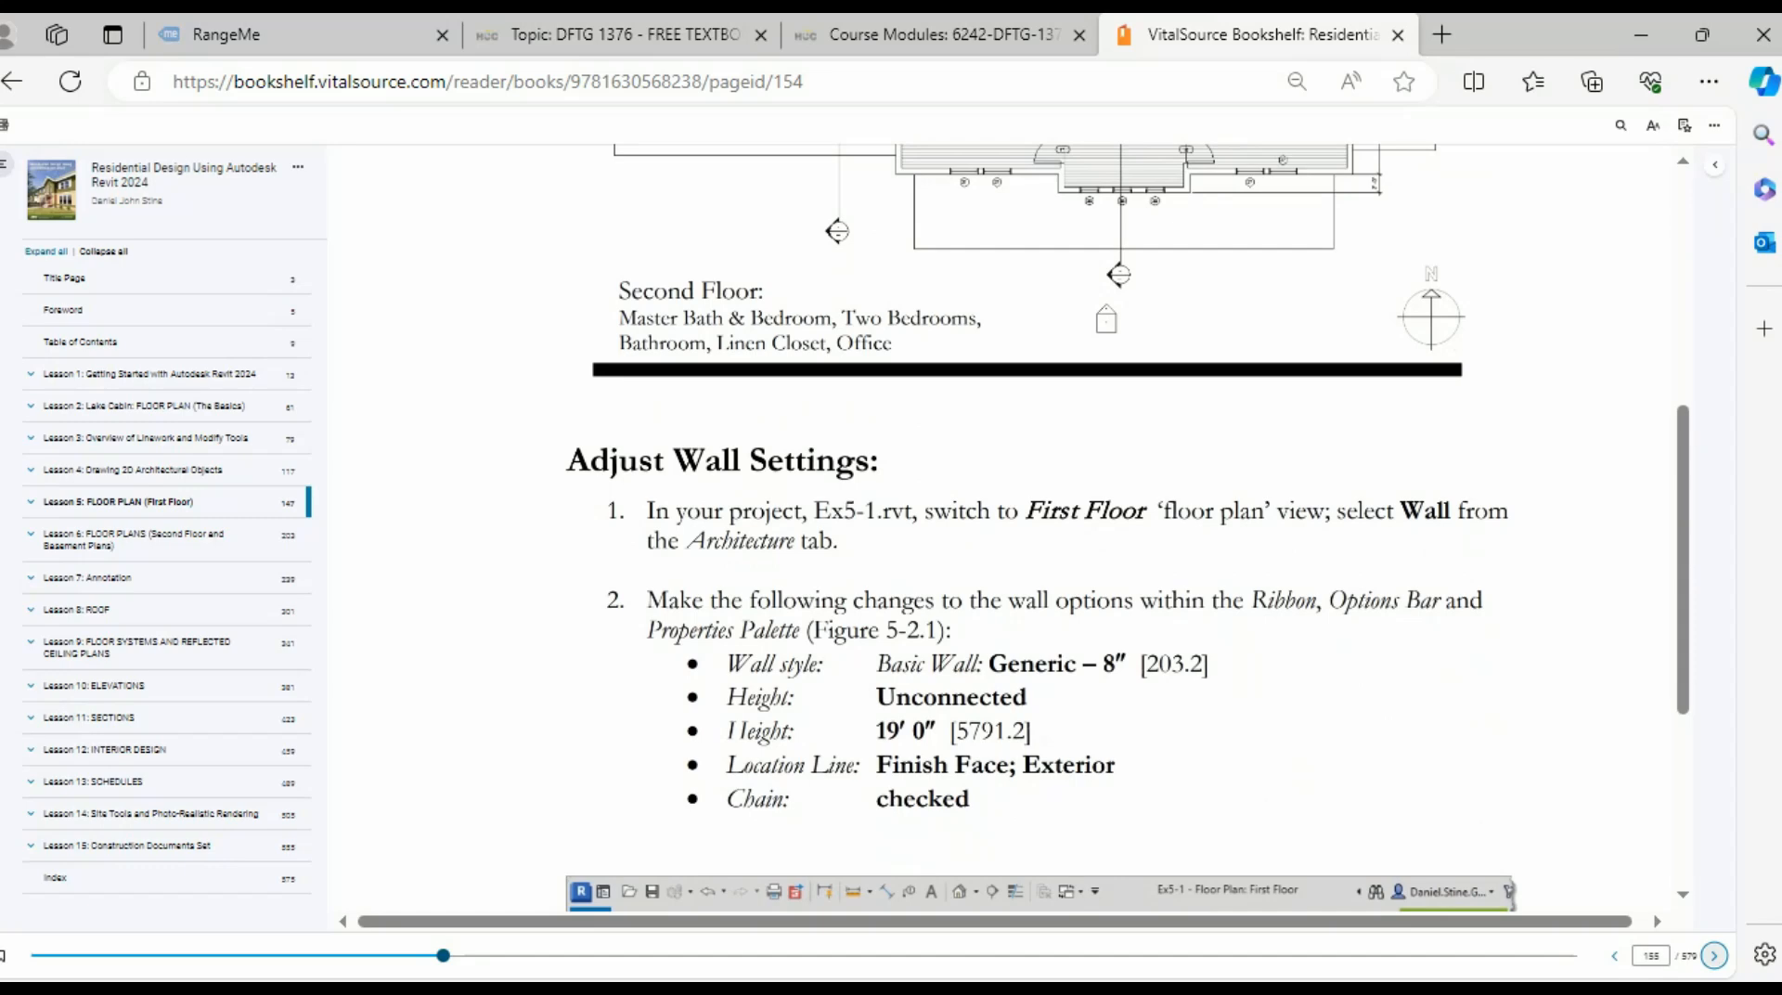
{"action": "key", "text": "alt+Tab"}
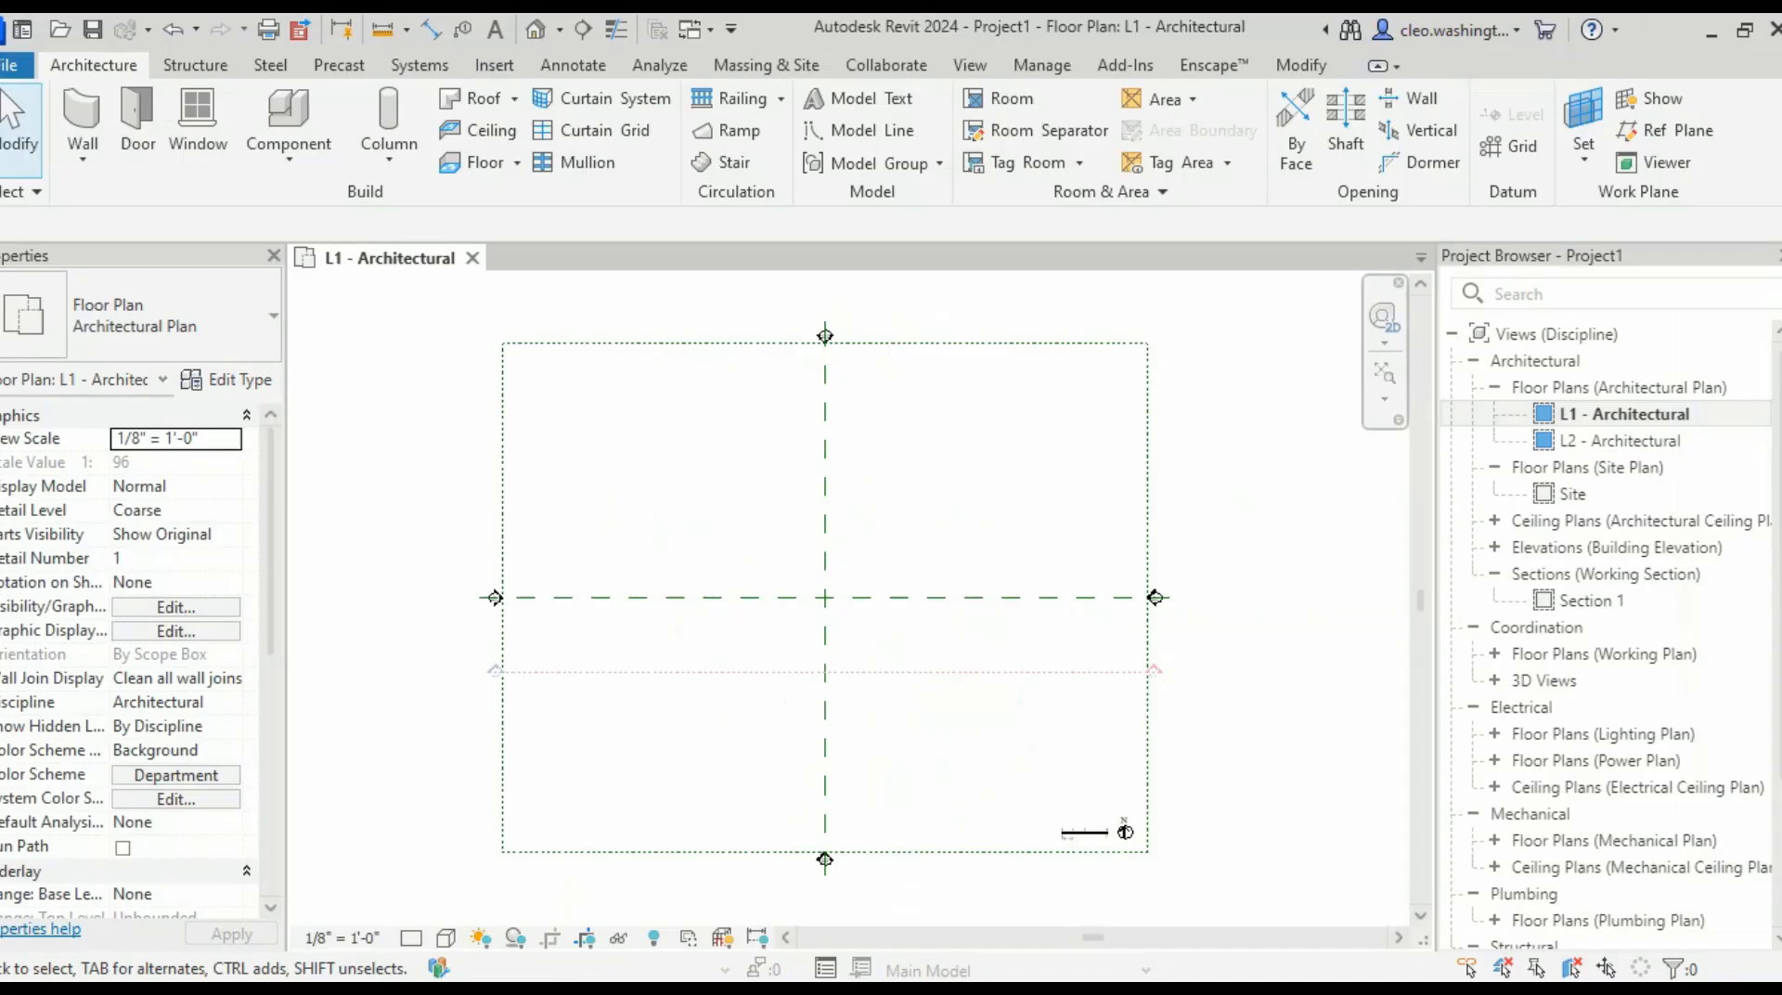
- Start the Wall tool with Basic Wall Generic - 8" kept as the type, then return to the textbook
{"action": "left_click", "coordinate": [176, 316]}
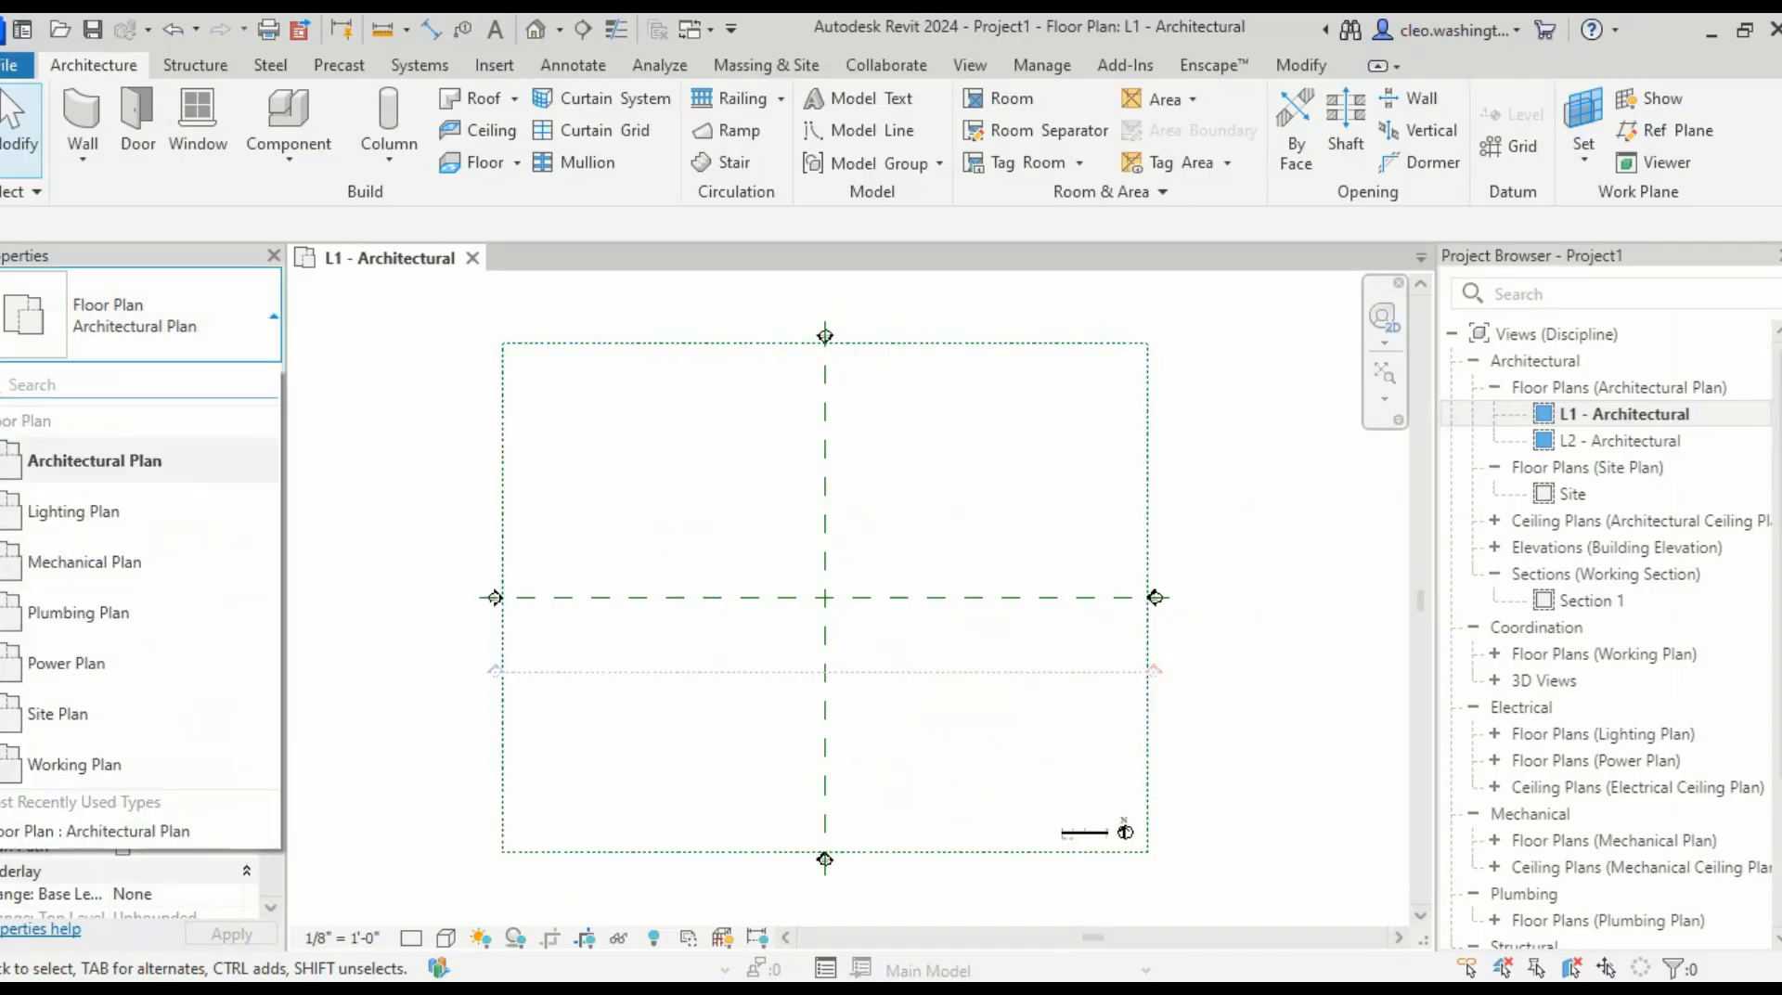
{"action": "left_click", "coordinate": [81, 112]}
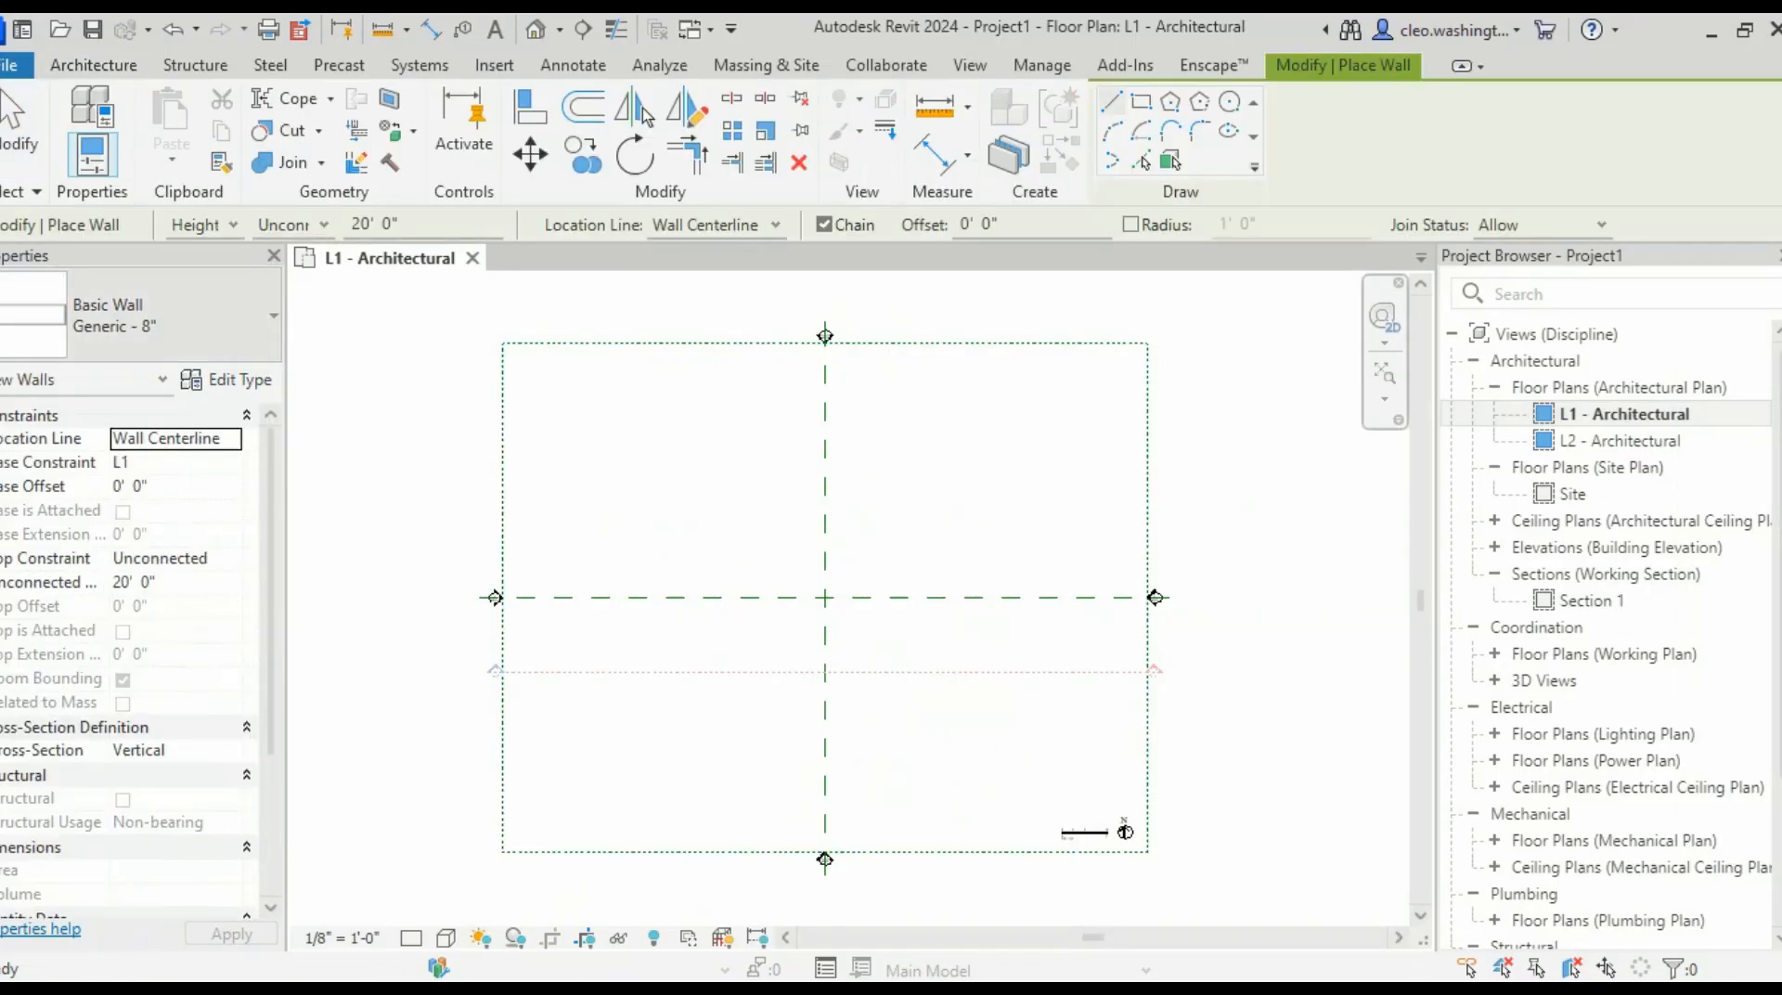
{"action": "left_click", "coordinate": [177, 316]}
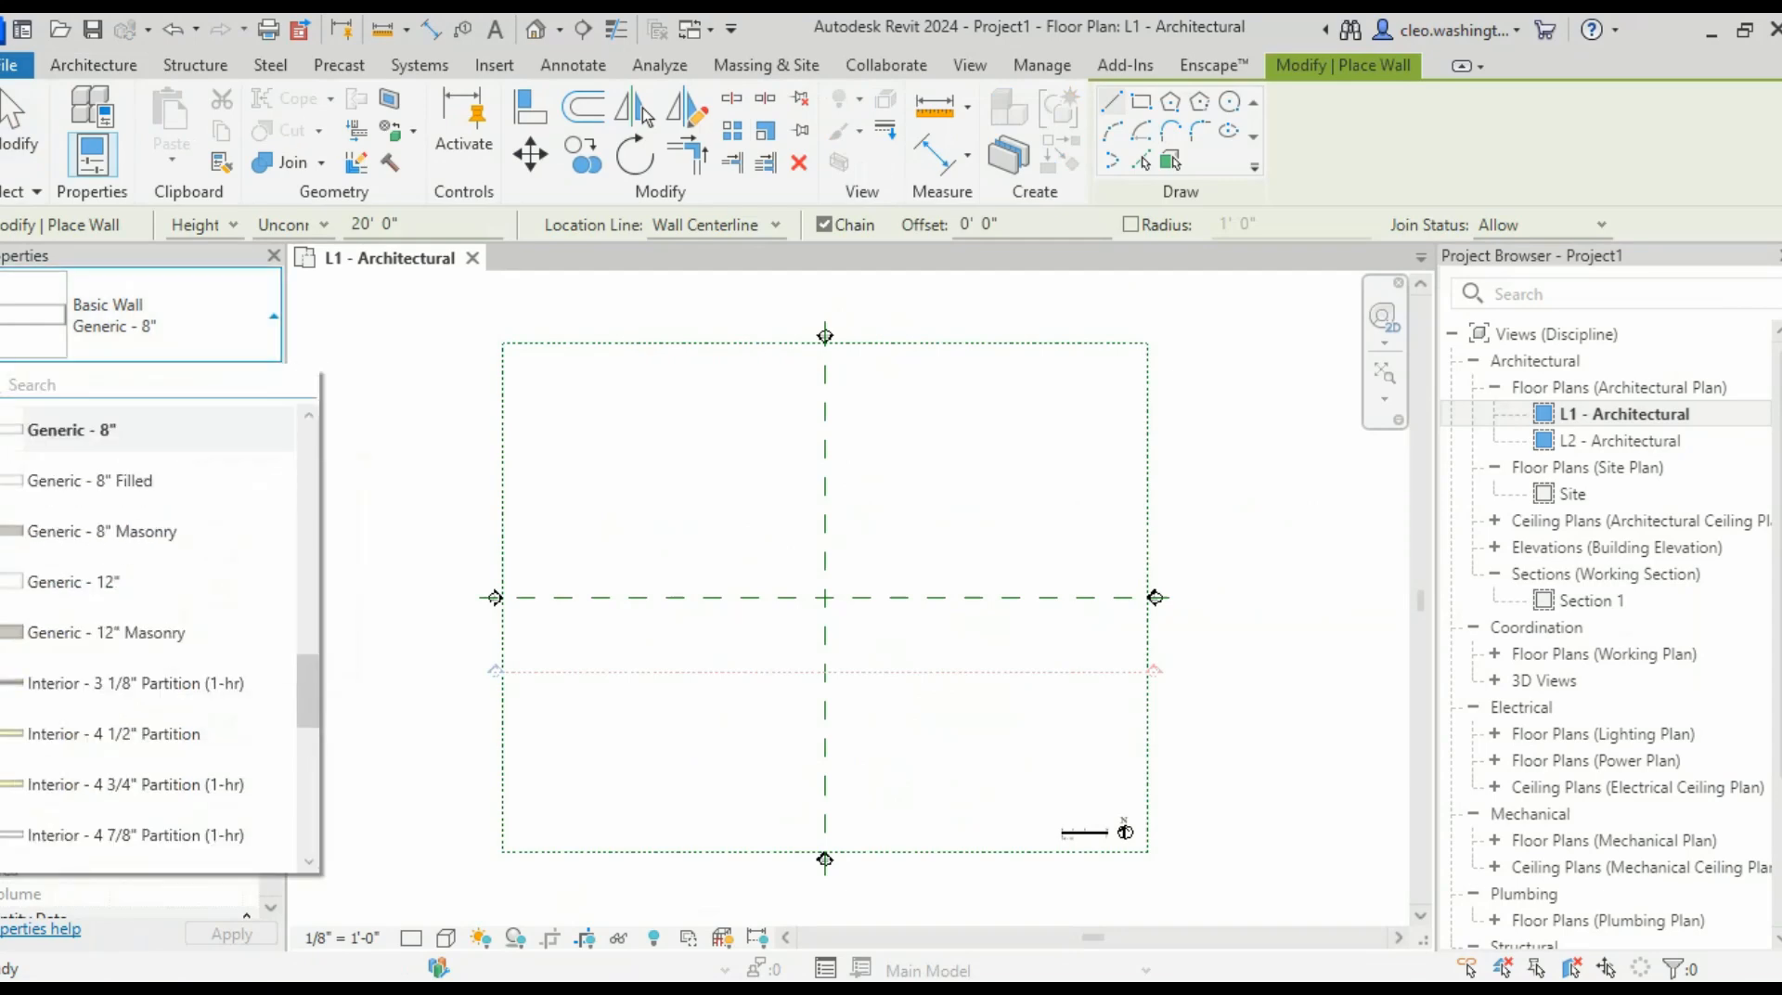
{"action": "scroll", "coordinate": [186, 631], "scroll_direction": "up", "scroll_amount": 3}
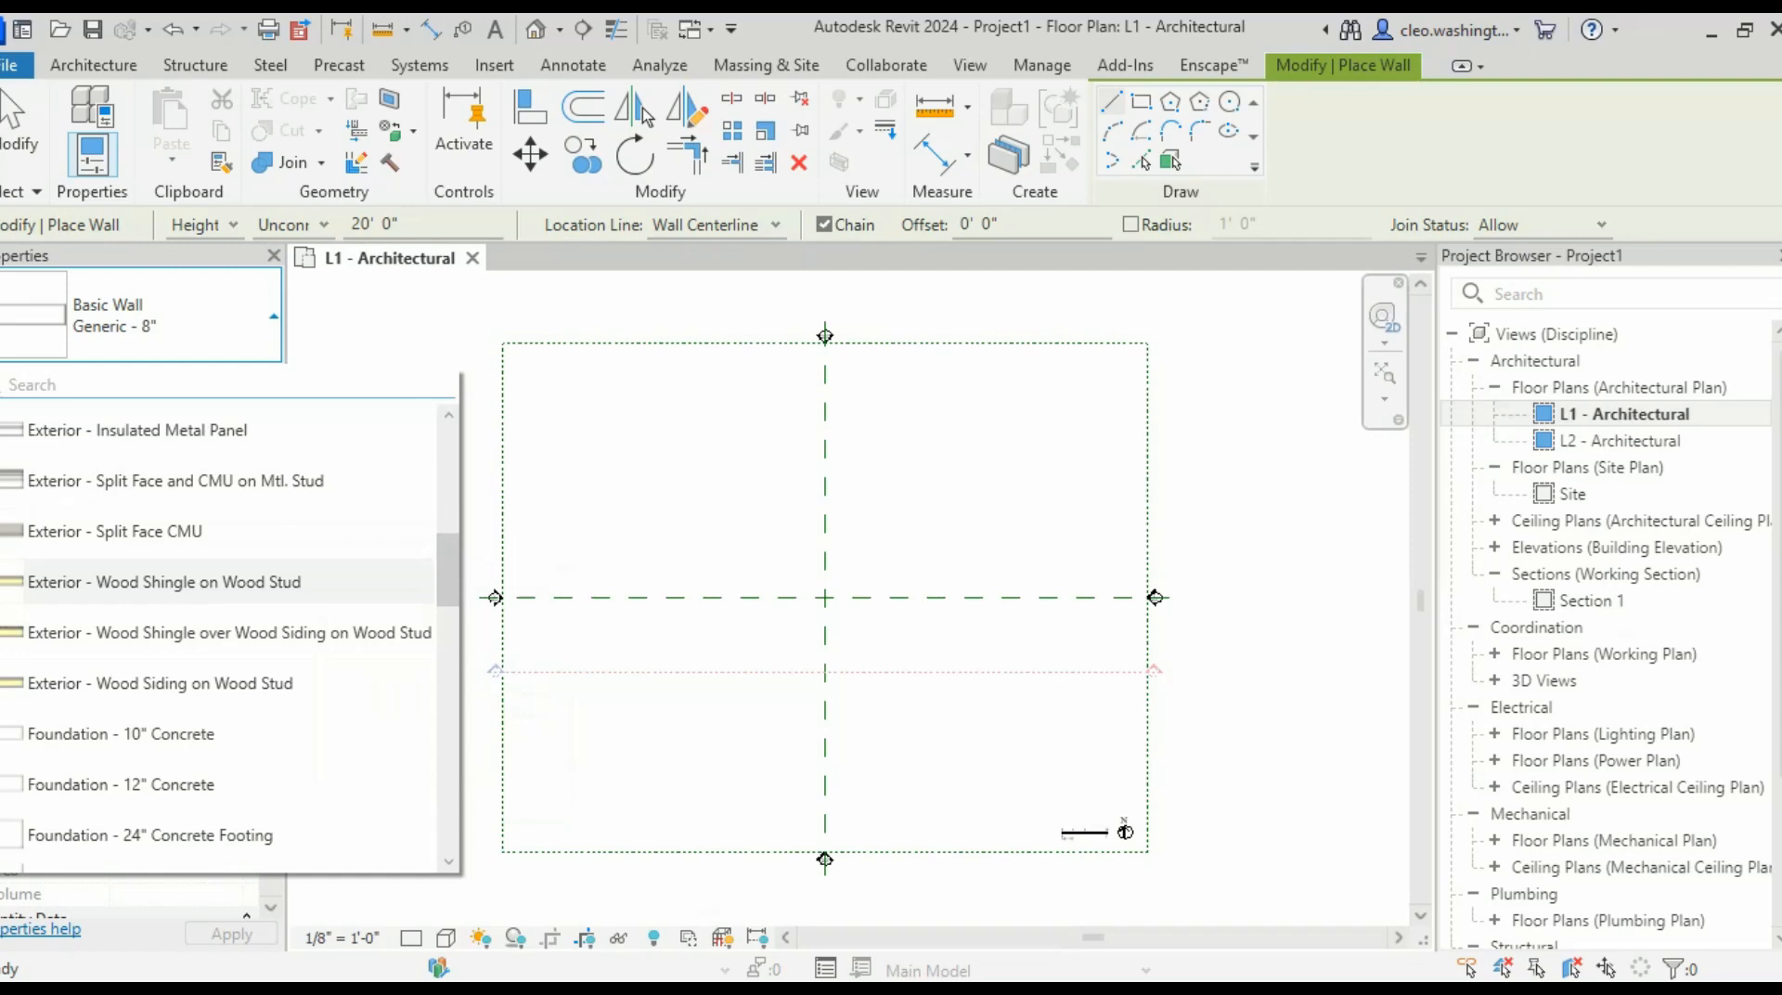
{"action": "key", "text": "Escape"}
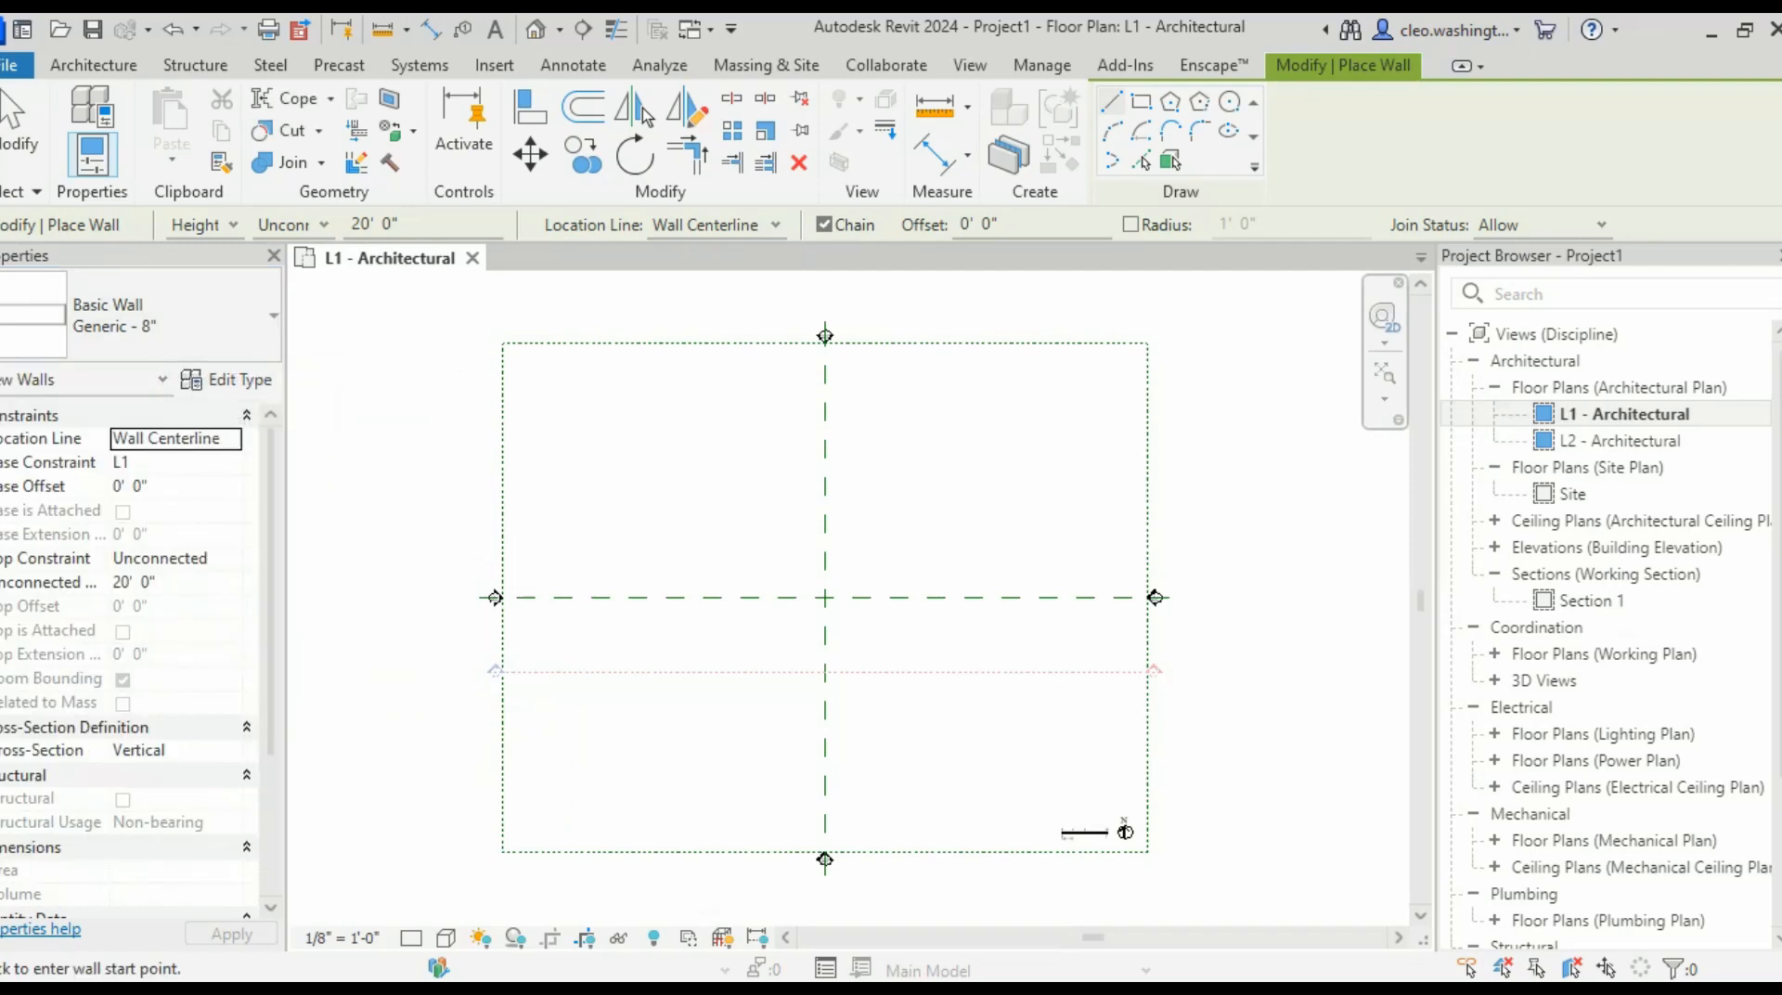
{"action": "scroll", "coordinate": [828, 549], "scroll_direction": "down", "scroll_amount": 1}
{"action": "middle_click_drag", "start_coordinate": [828, 549], "coordinate": [868, 534]}
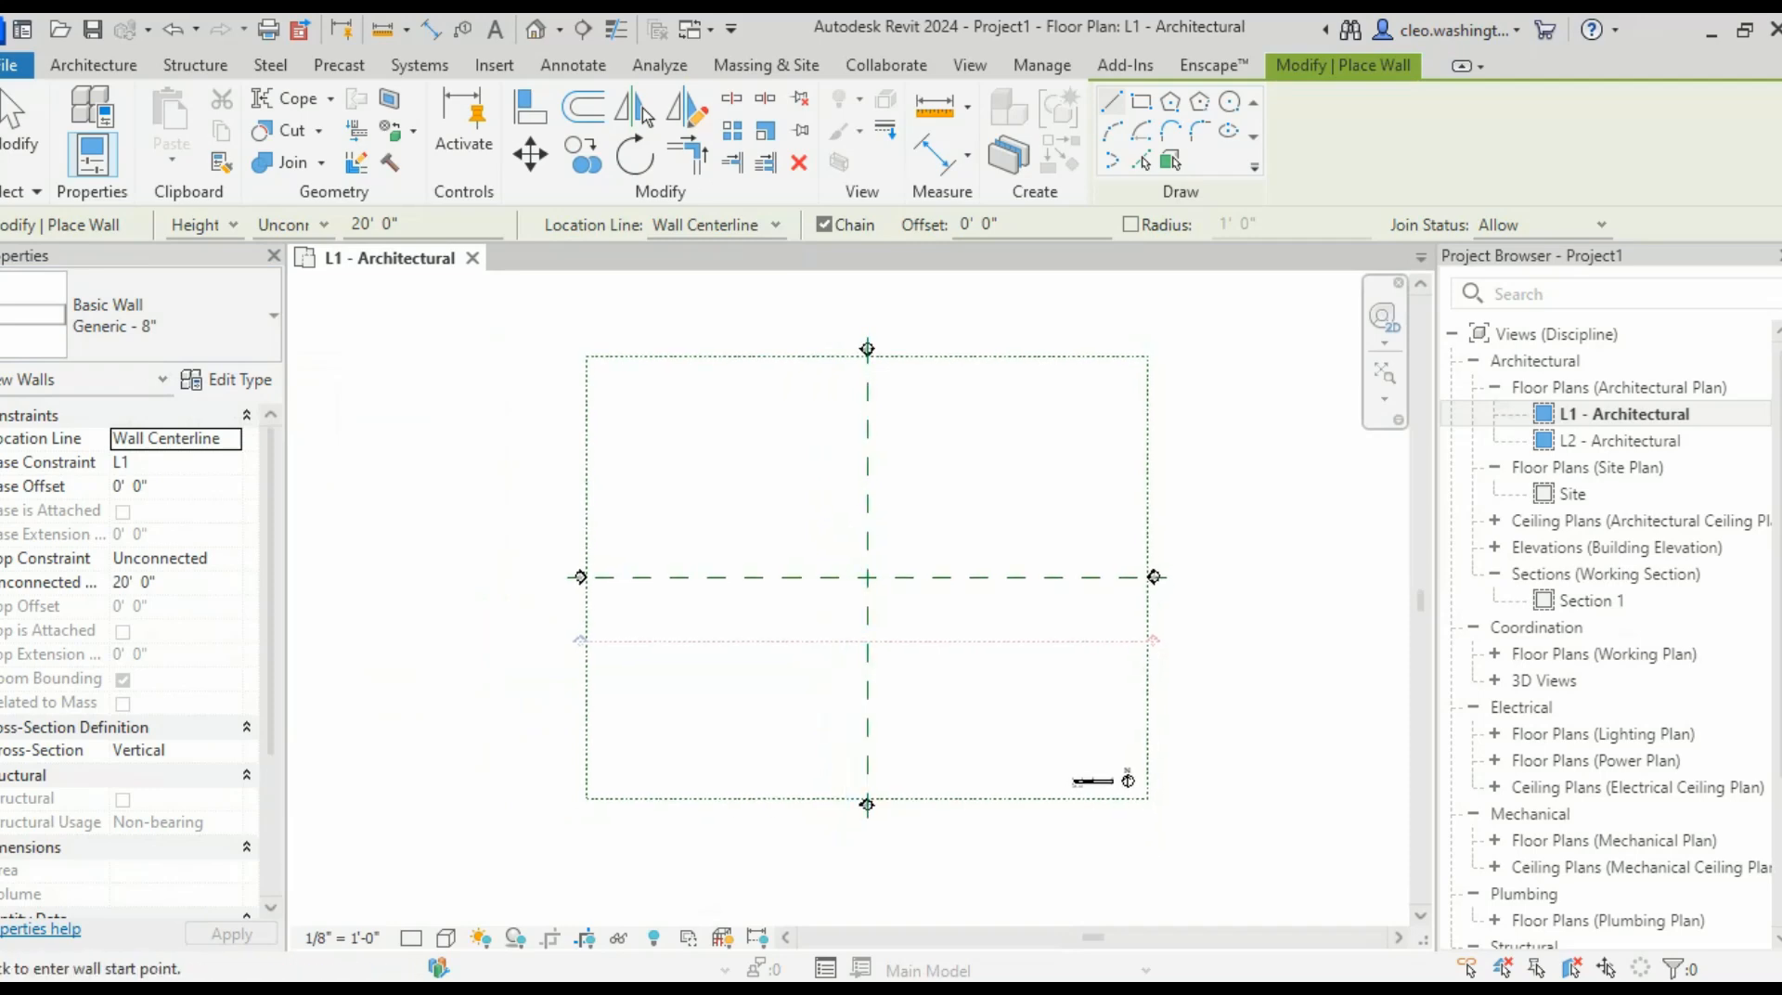
{"action": "key", "text": "alt+Tab"}
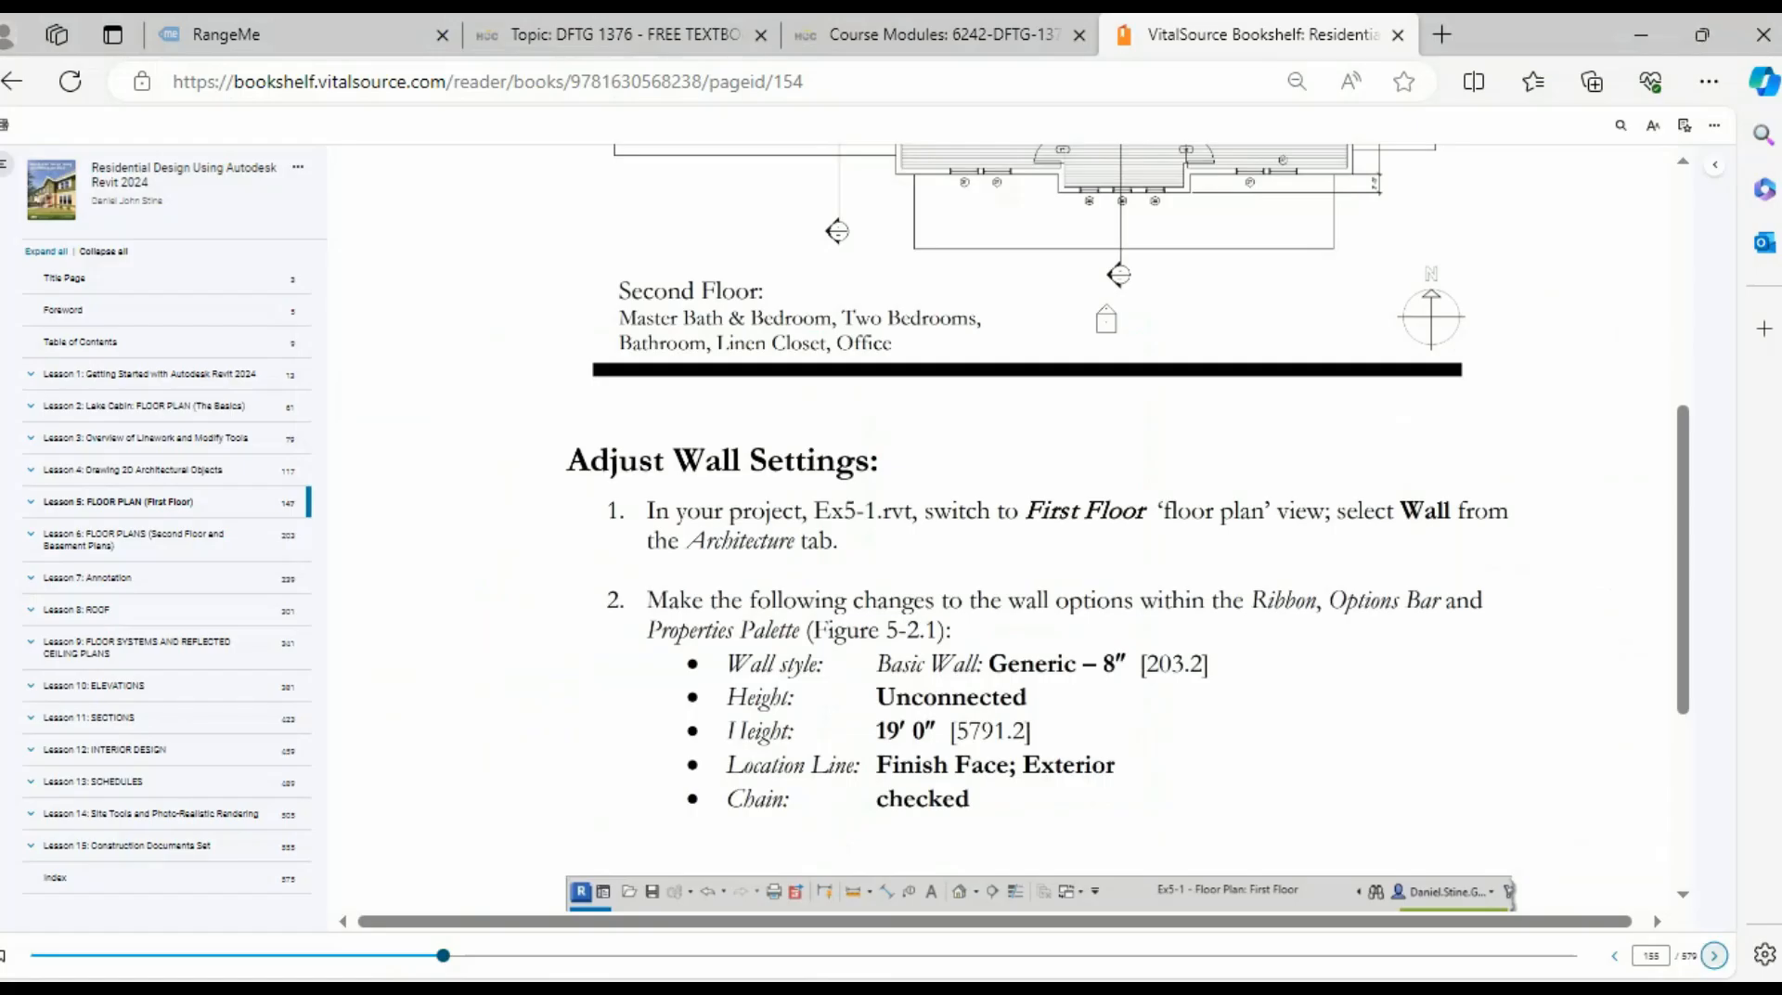
- Compare the Draw the Exterior Walls page with the completed first-floor plan on page 154
{"action": "scroll", "coordinate": [587, 522], "scroll_direction": "down", "scroll_amount": 5}
{"action": "scroll", "coordinate": [1009, 529], "scroll_direction": "up", "scroll_amount": 4}
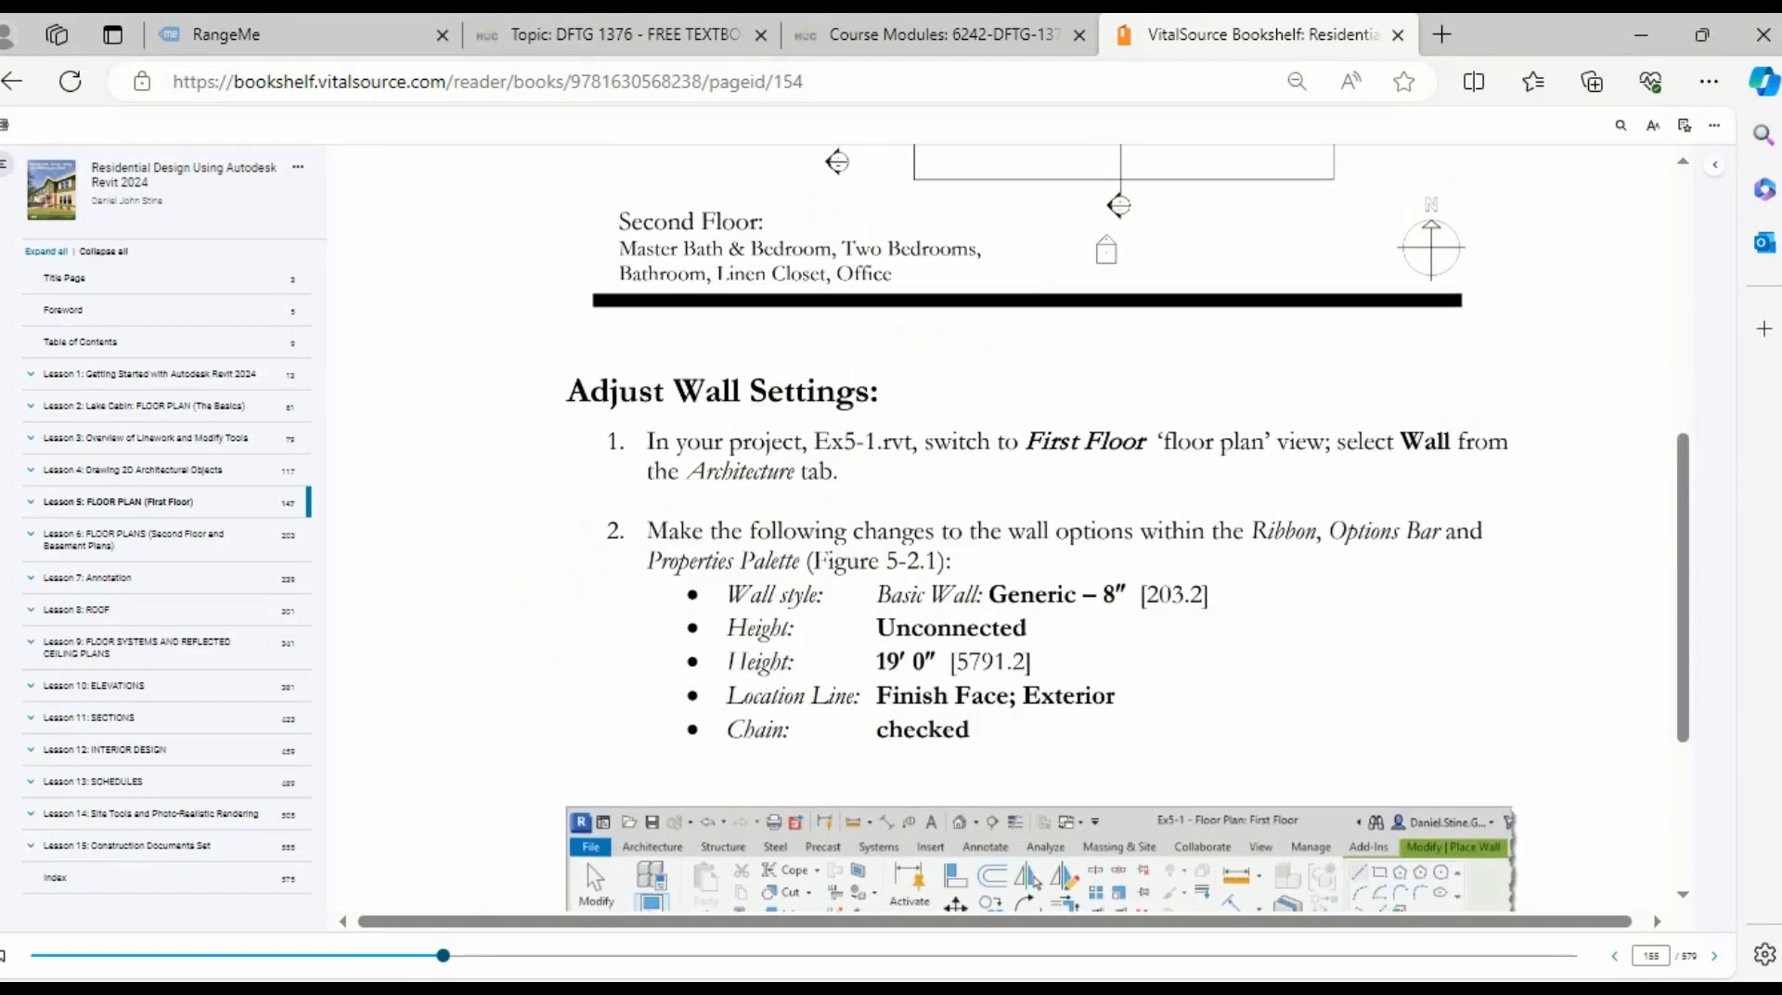
{"action": "left_click", "coordinate": [1714, 955]}
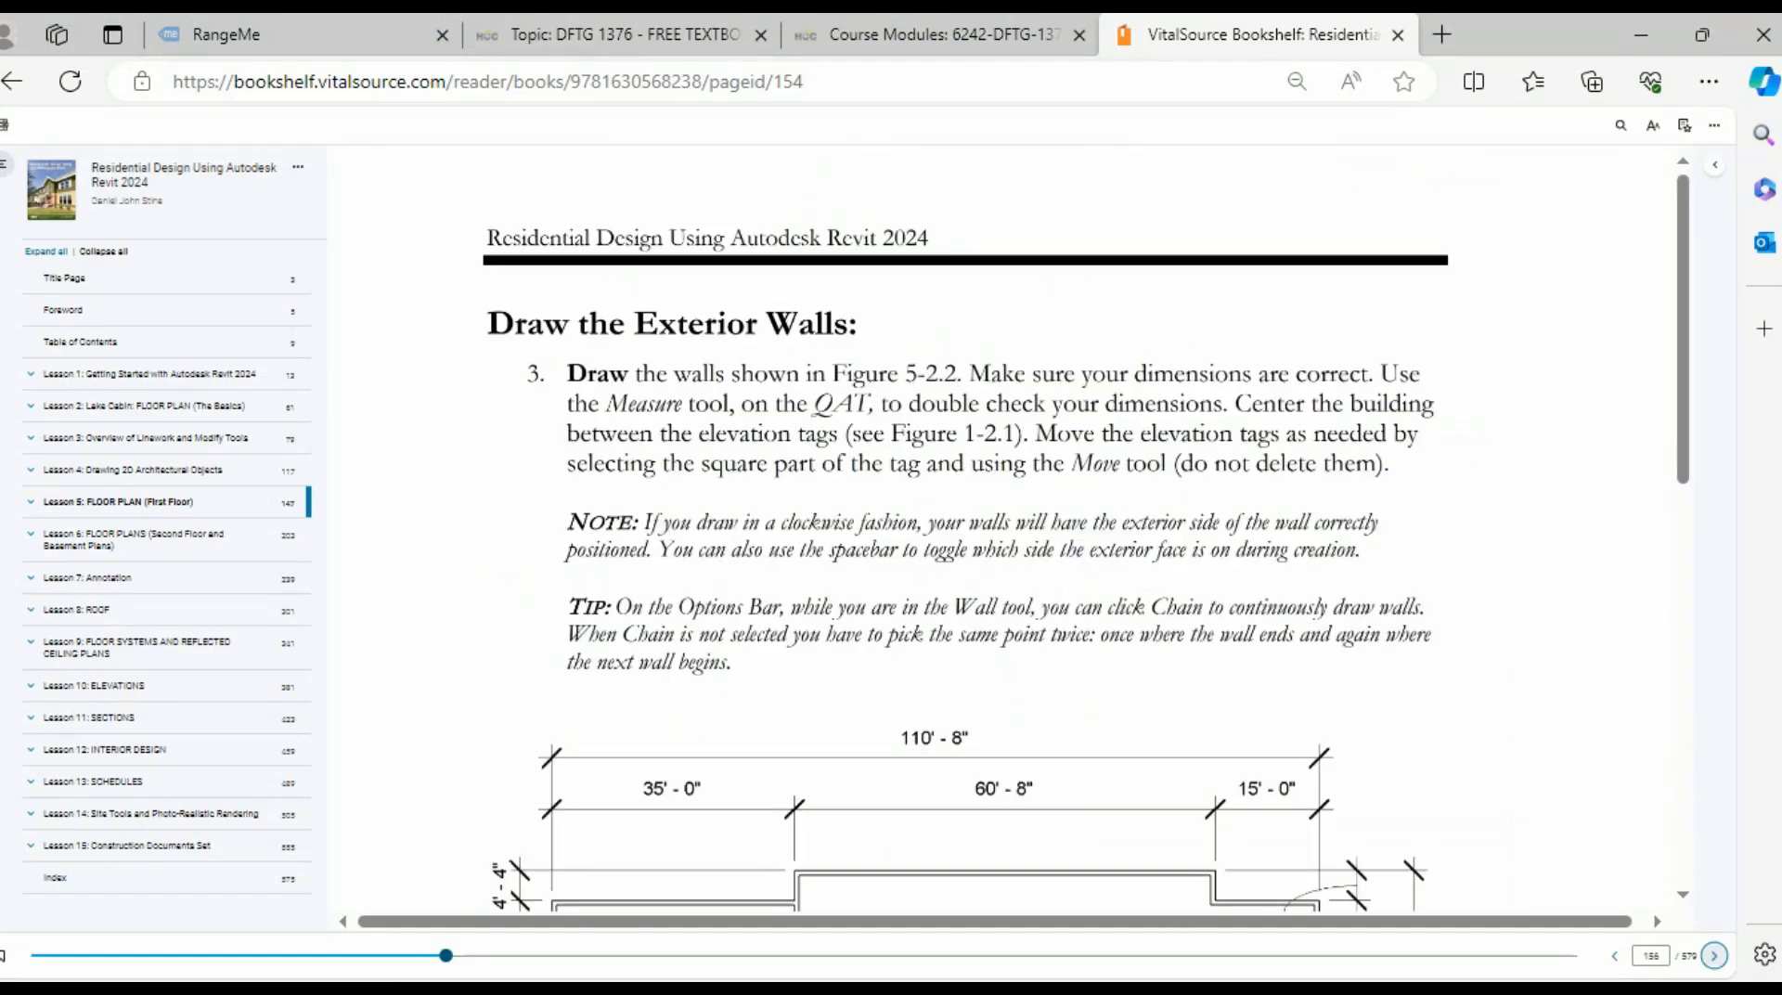
{"action": "scroll", "coordinate": [1009, 525], "scroll_direction": "down", "scroll_amount": 6}
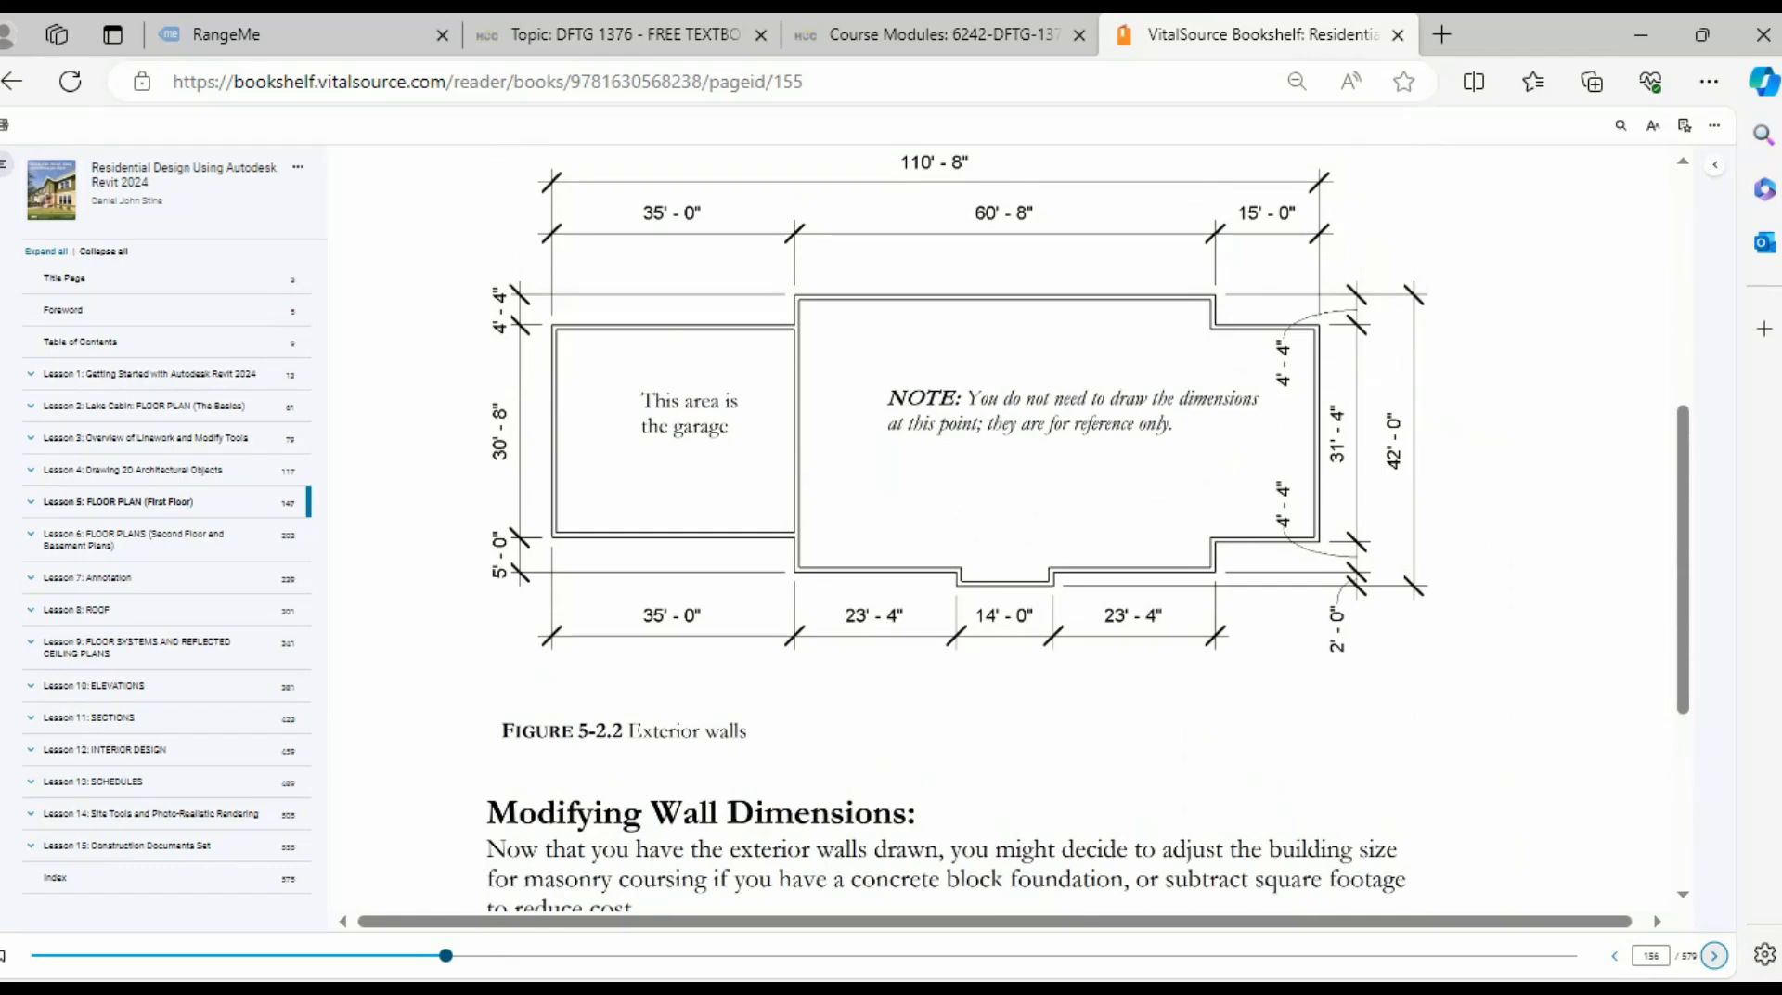
{"action": "scroll", "coordinate": [1009, 525], "scroll_direction": "up", "scroll_amount": 6}
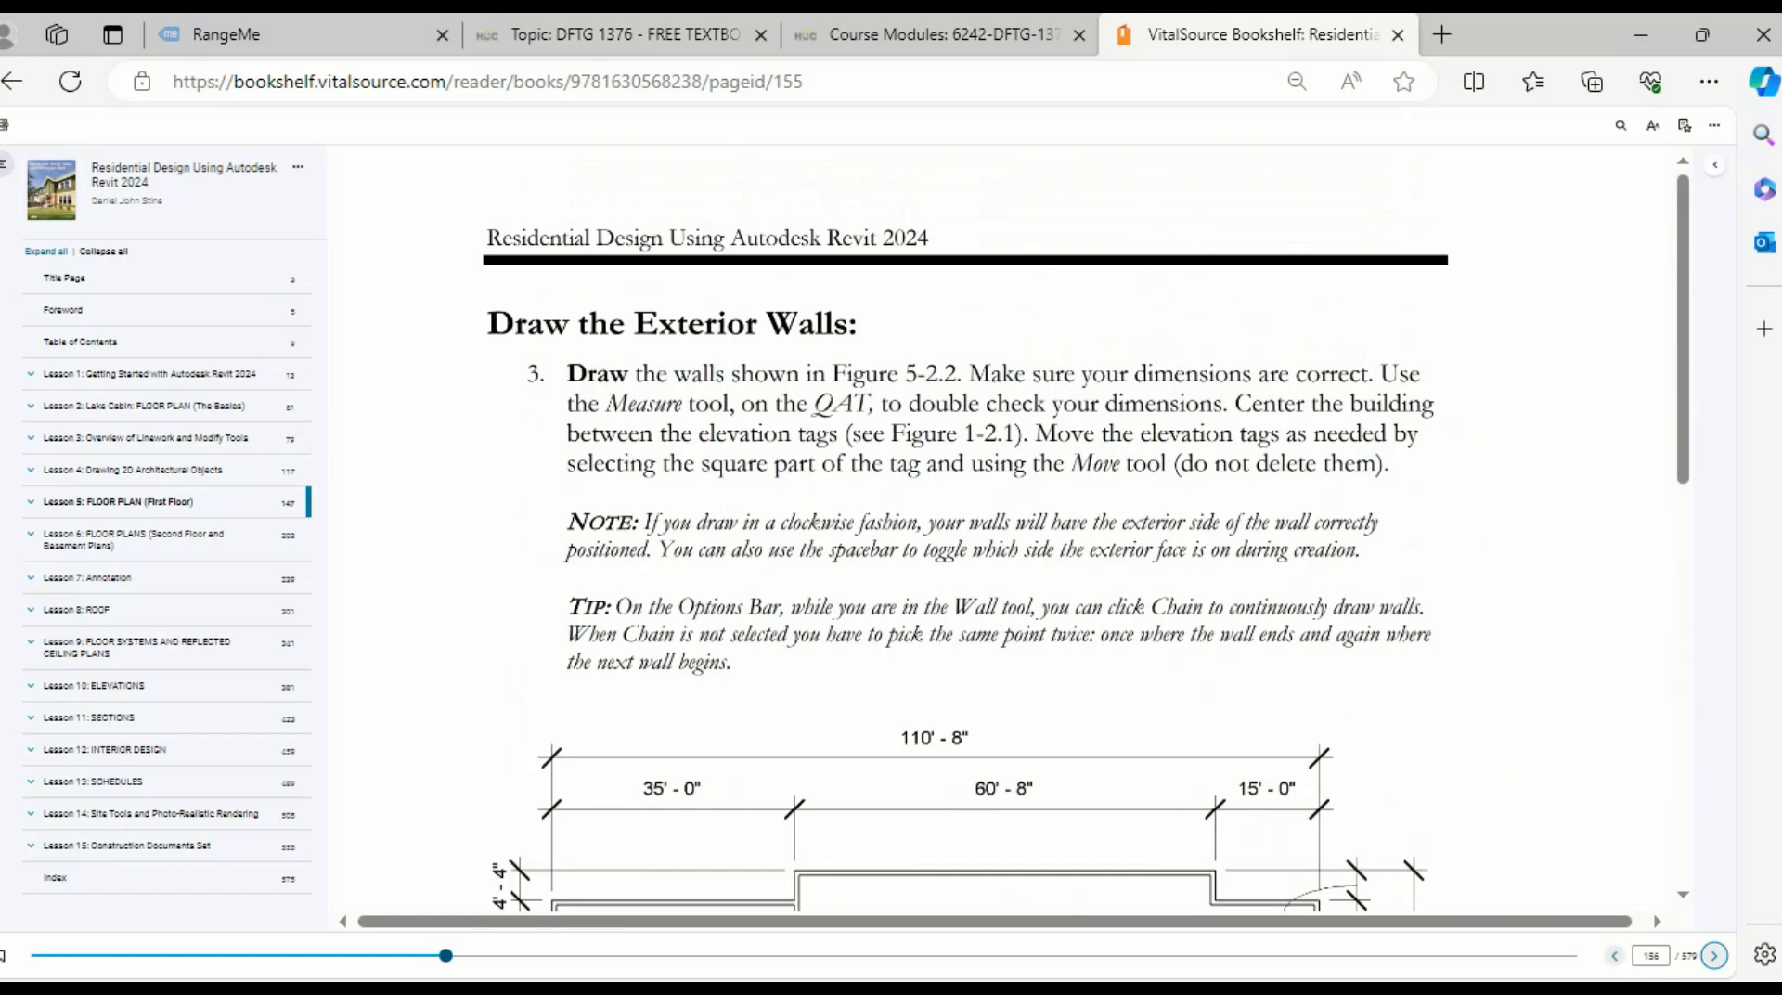
{"action": "left_click", "coordinate": [1614, 956]}
{"action": "left_click", "coordinate": [1614, 956]}
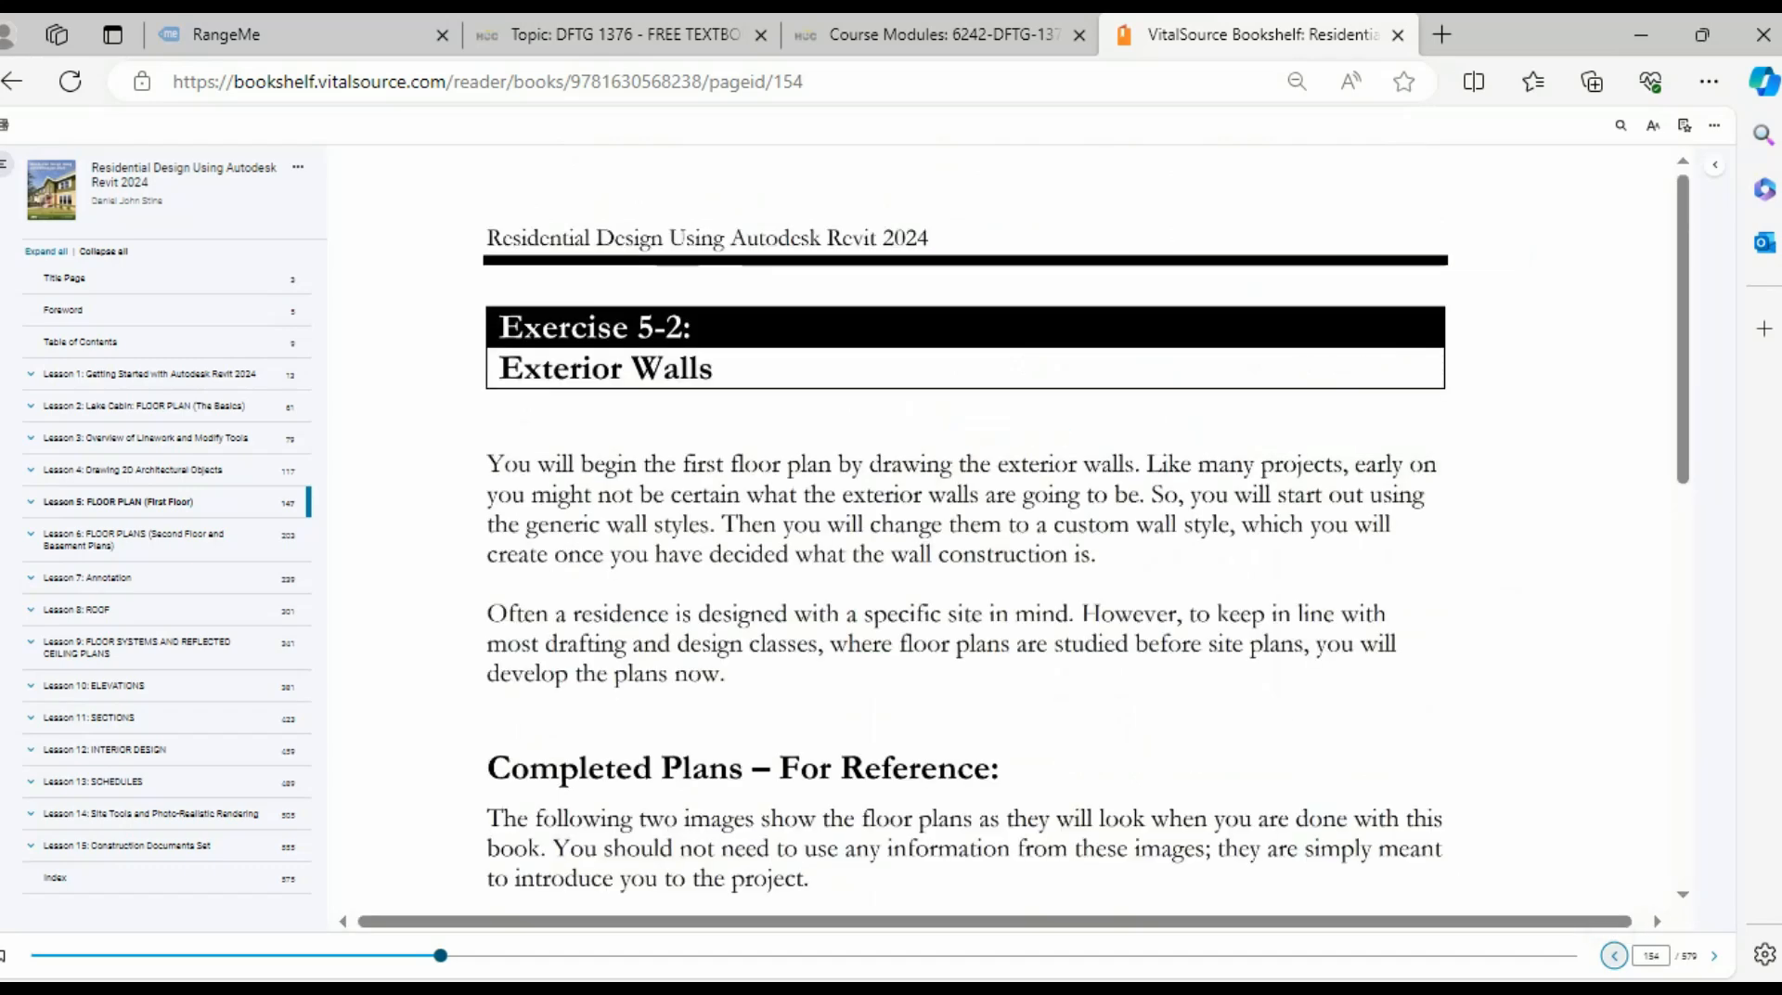
{"action": "scroll", "coordinate": [1009, 524], "scroll_direction": "down", "scroll_amount": 10}
{"action": "scroll", "coordinate": [1009, 525], "scroll_direction": "up", "scroll_amount": 1}
{"action": "scroll", "coordinate": [965, 524], "scroll_direction": "up", "scroll_amount": 5}
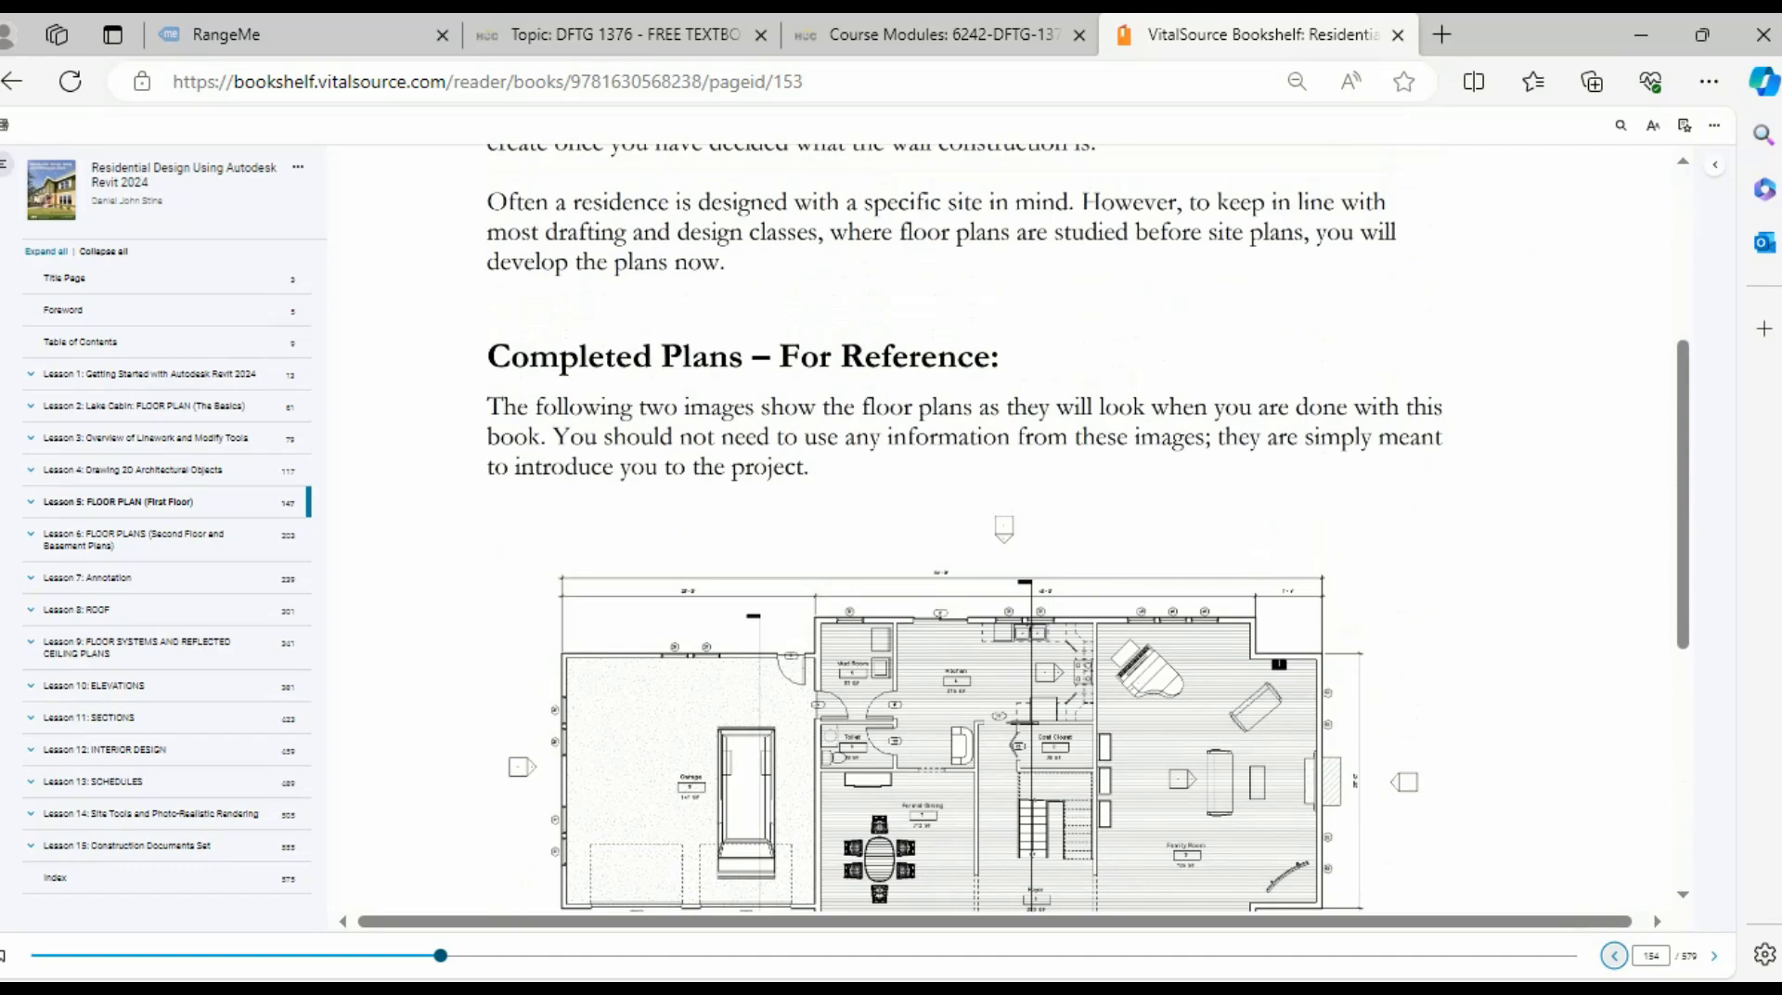
{"action": "scroll", "coordinate": [1009, 524], "scroll_direction": "down", "scroll_amount": 4}
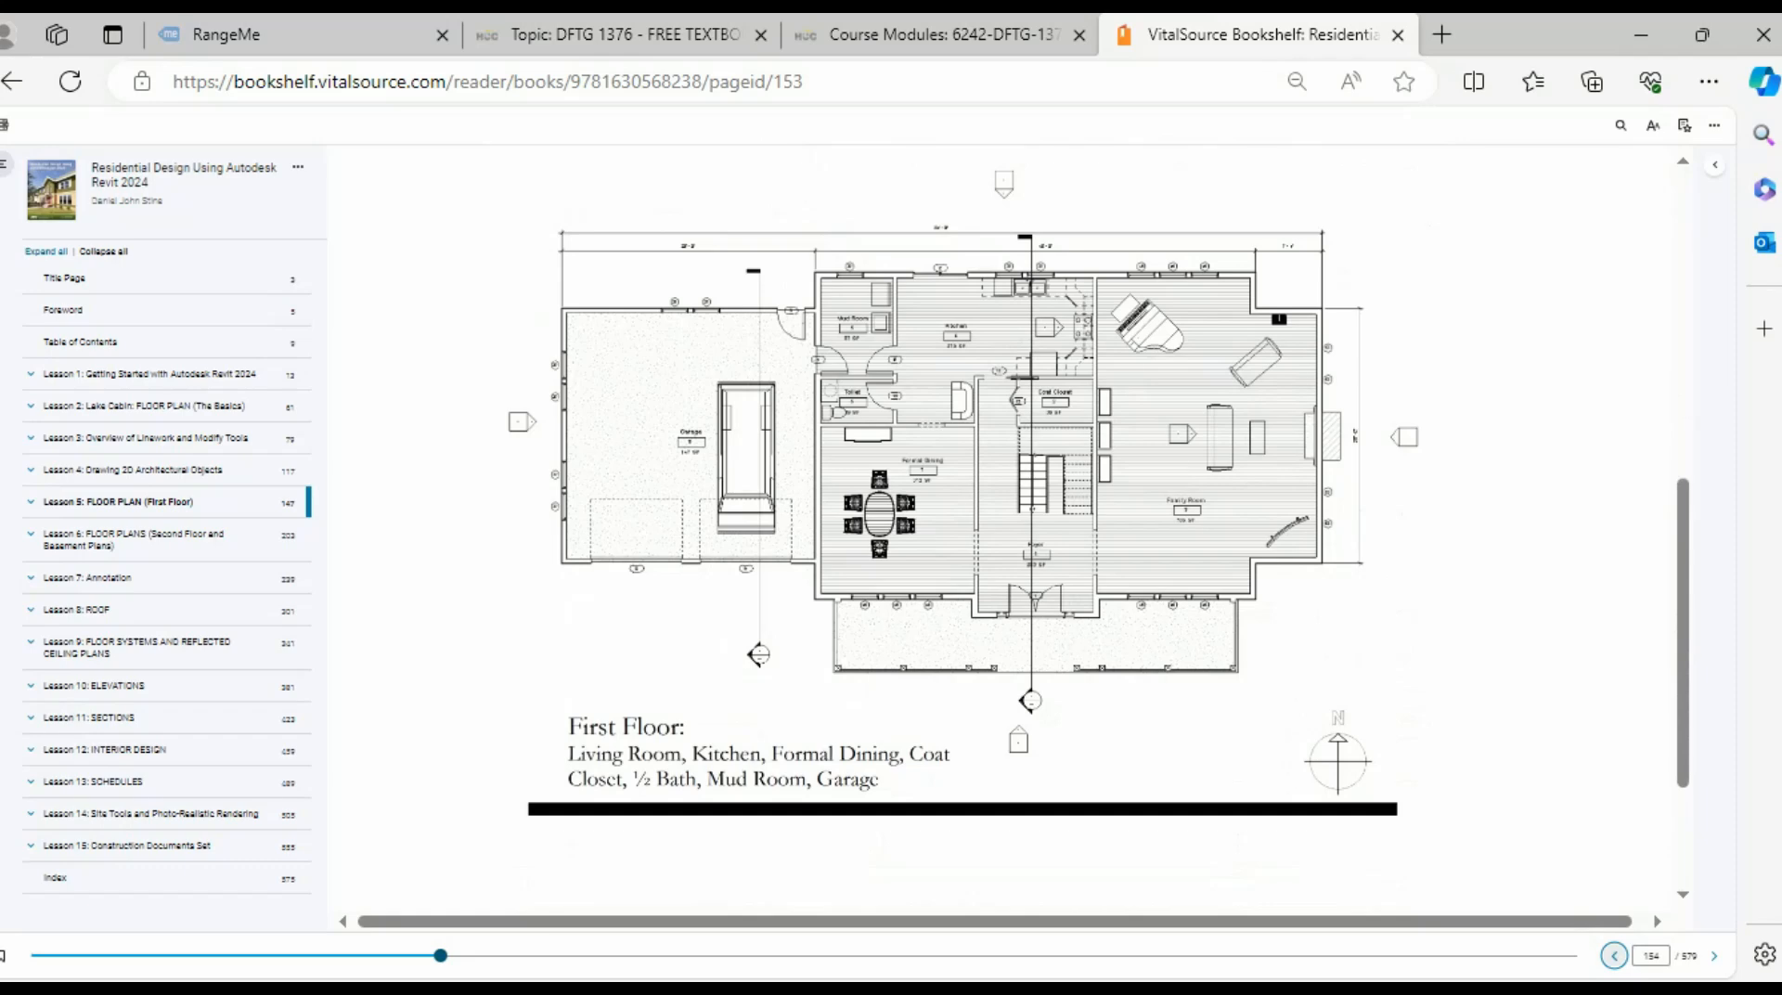
- Review Figure 5-2.2's exterior wall dimensions on page 156, then switch back to Revit
{"action": "left_click", "coordinate": [1715, 955]}
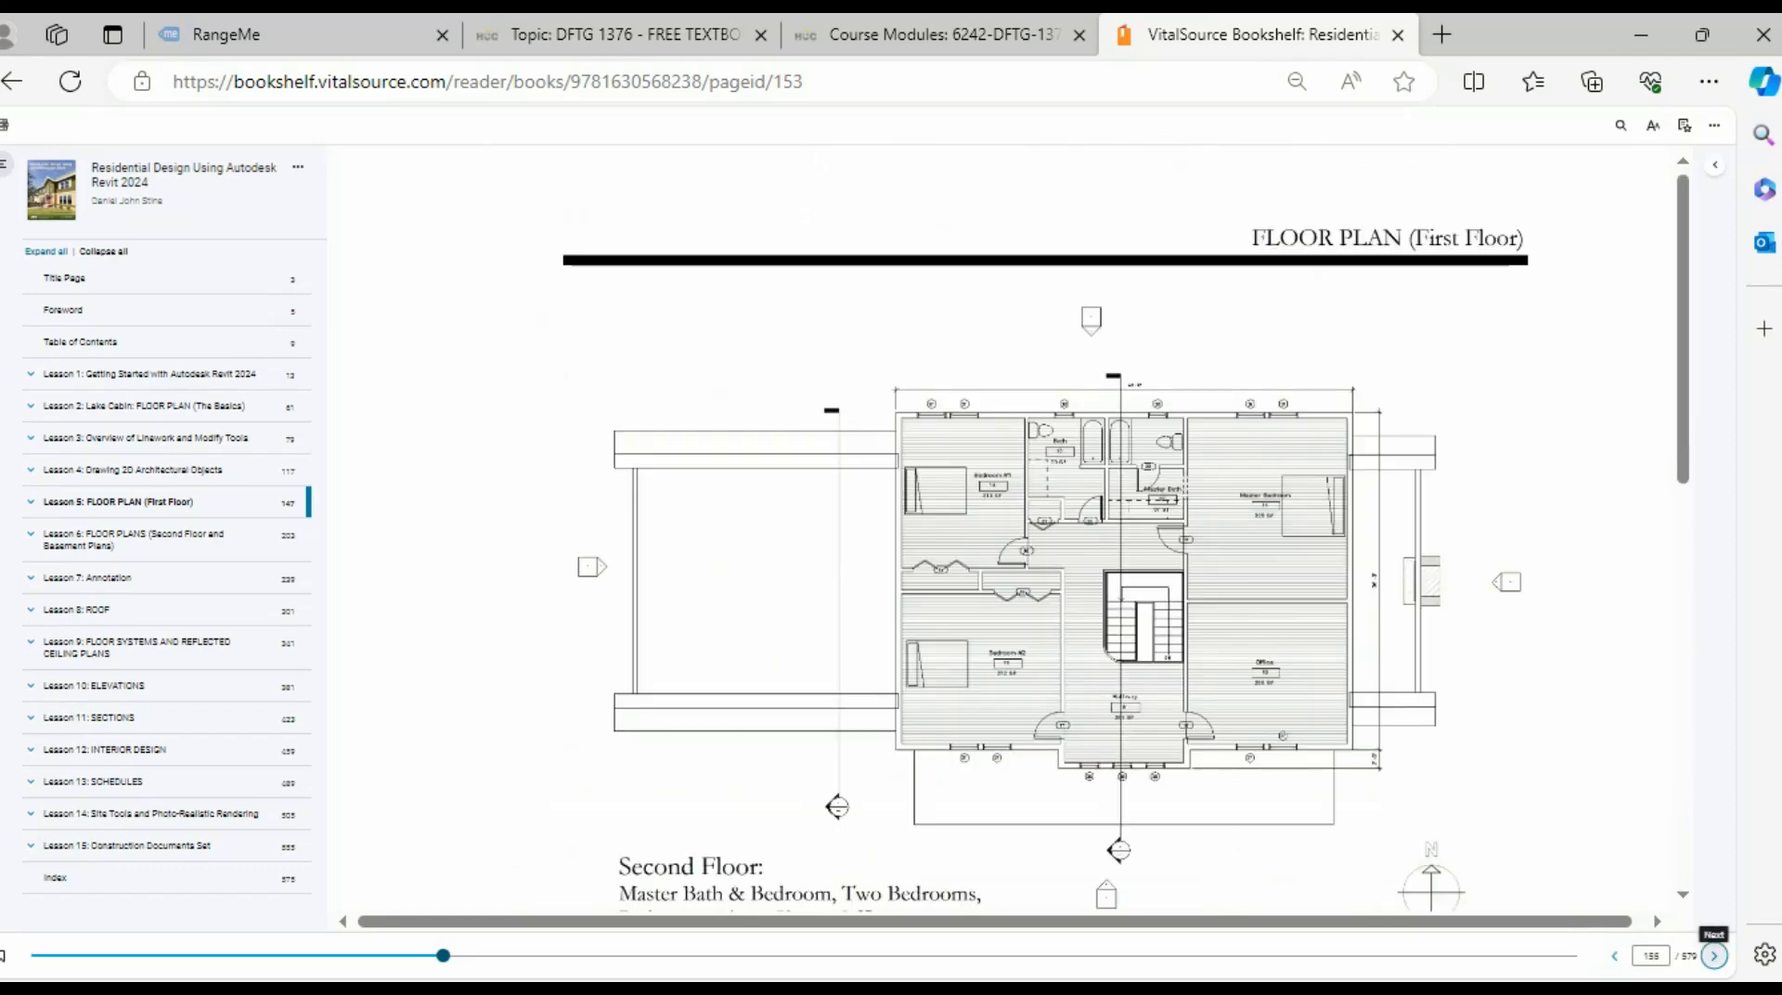
{"action": "left_click", "coordinate": [1715, 955]}
{"action": "scroll", "coordinate": [965, 525], "scroll_direction": "down", "scroll_amount": 6}
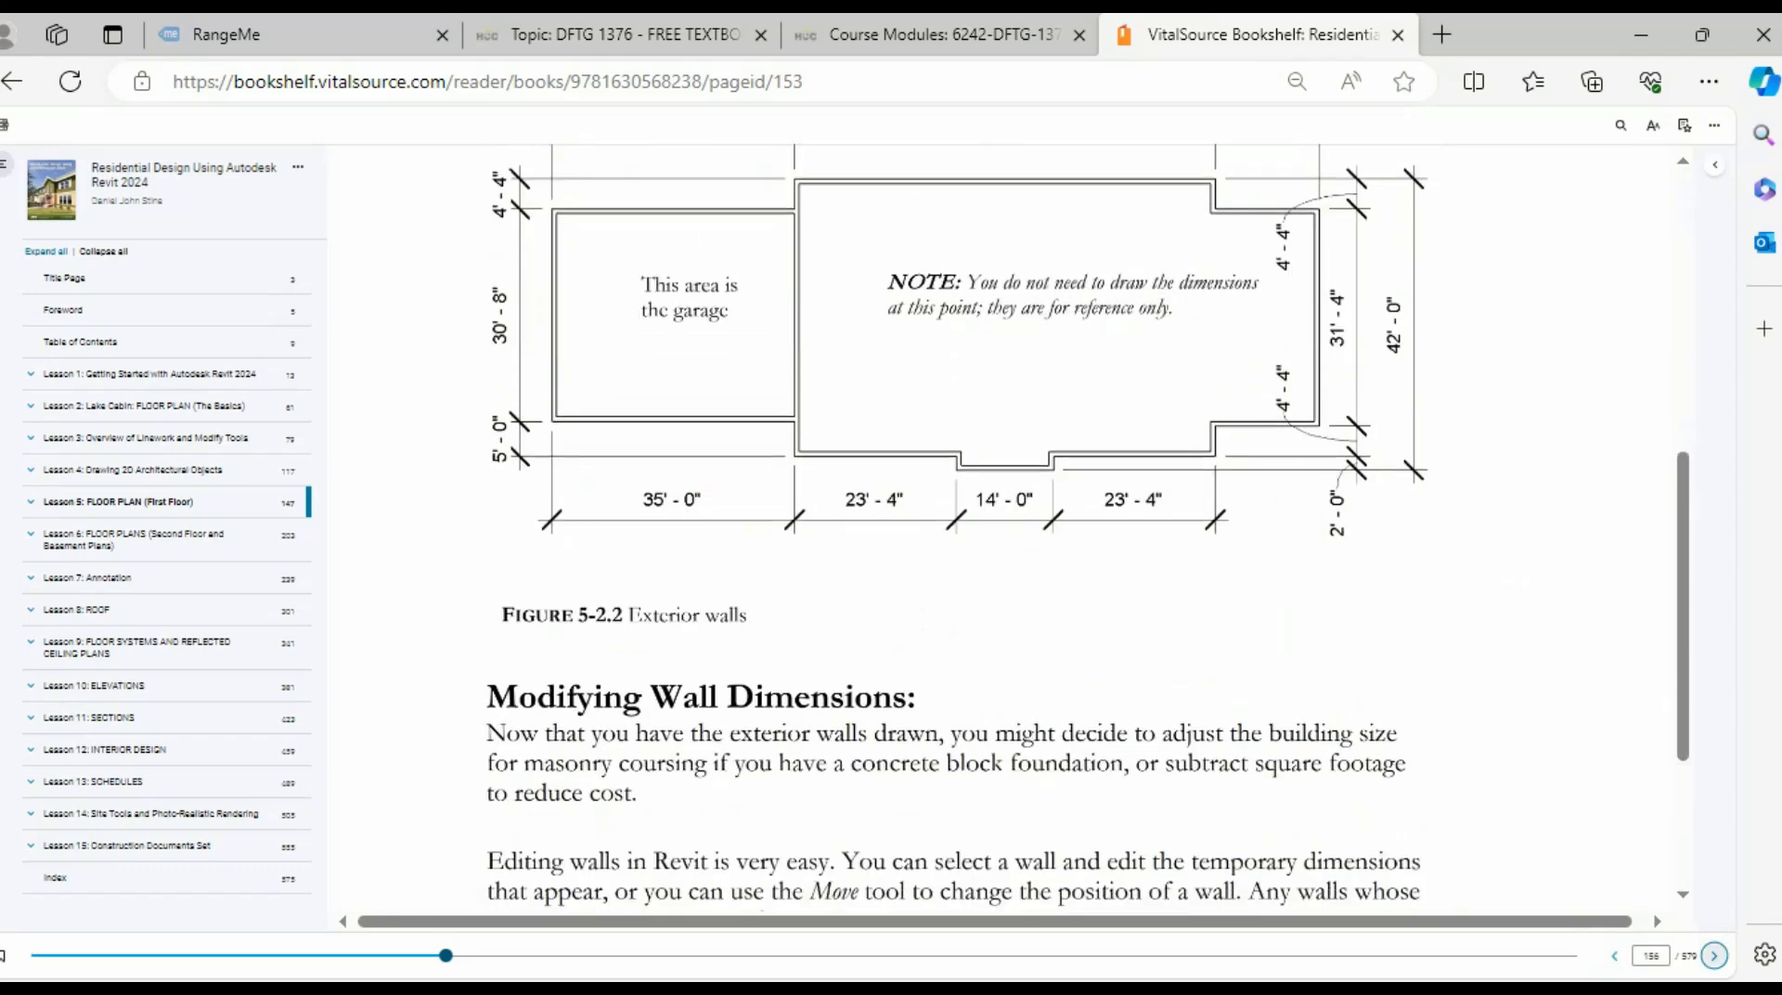
{"action": "scroll", "coordinate": [966, 524], "scroll_direction": "up", "scroll_amount": 4}
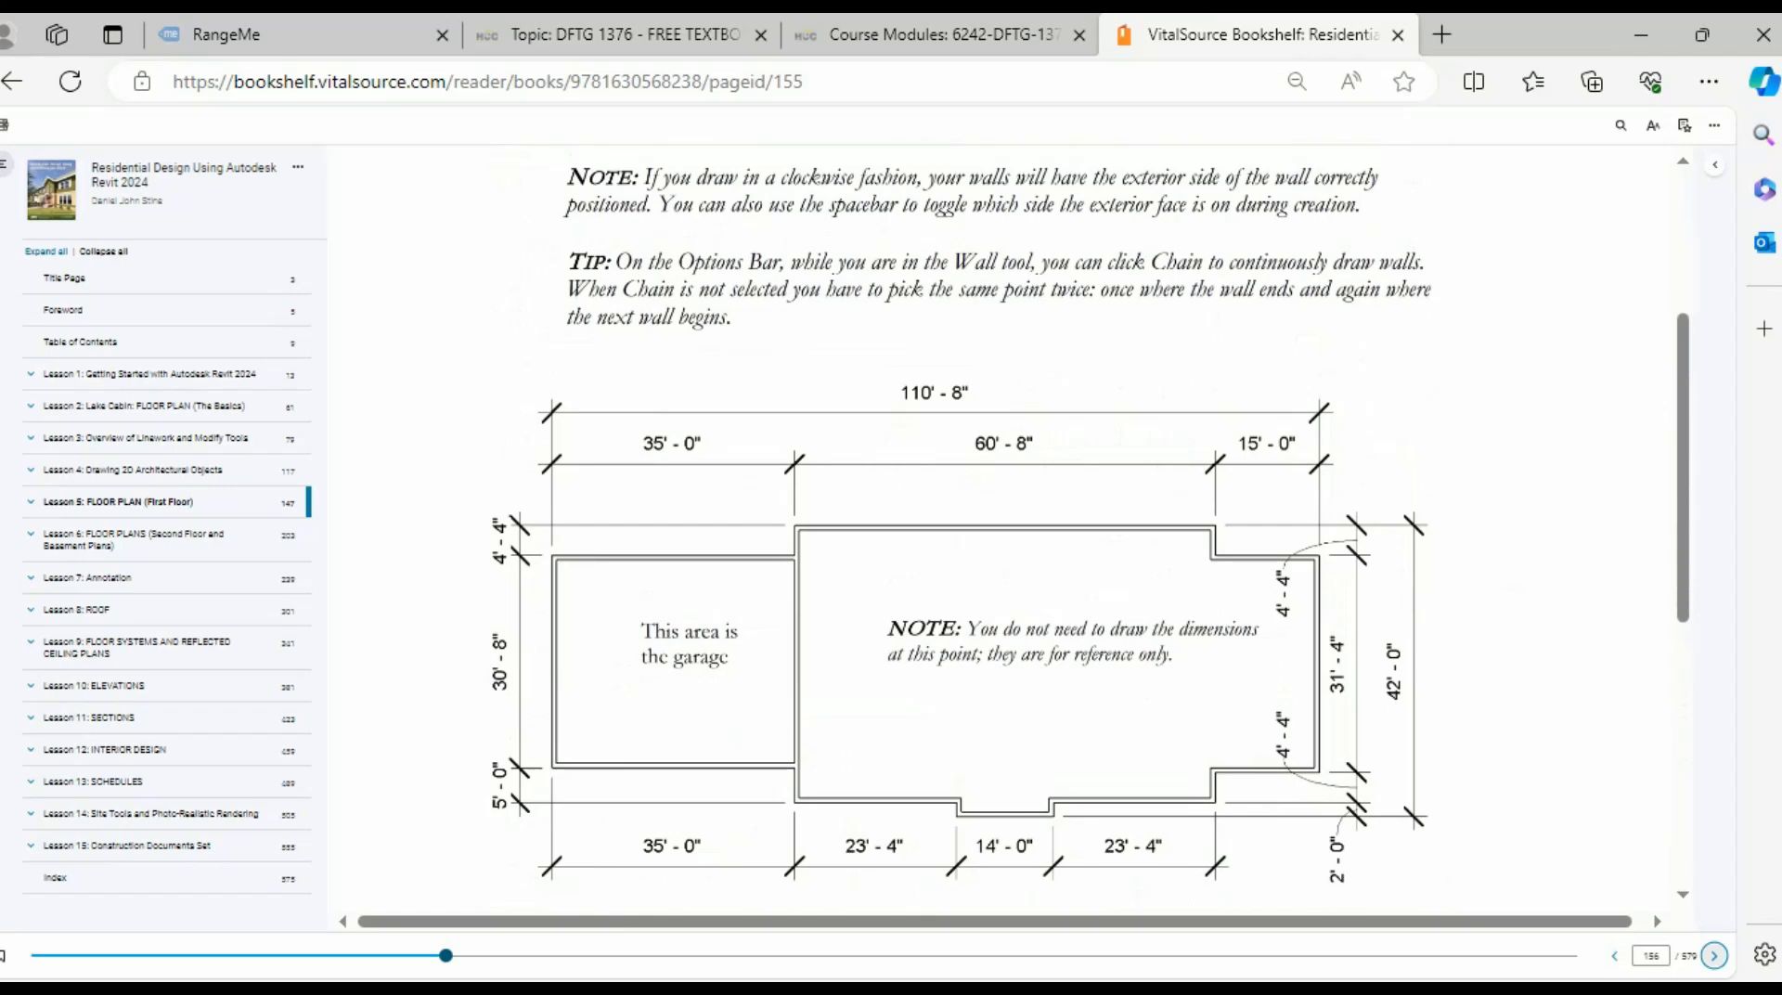
{"action": "scroll", "coordinate": [965, 524], "scroll_direction": "down", "scroll_amount": 2}
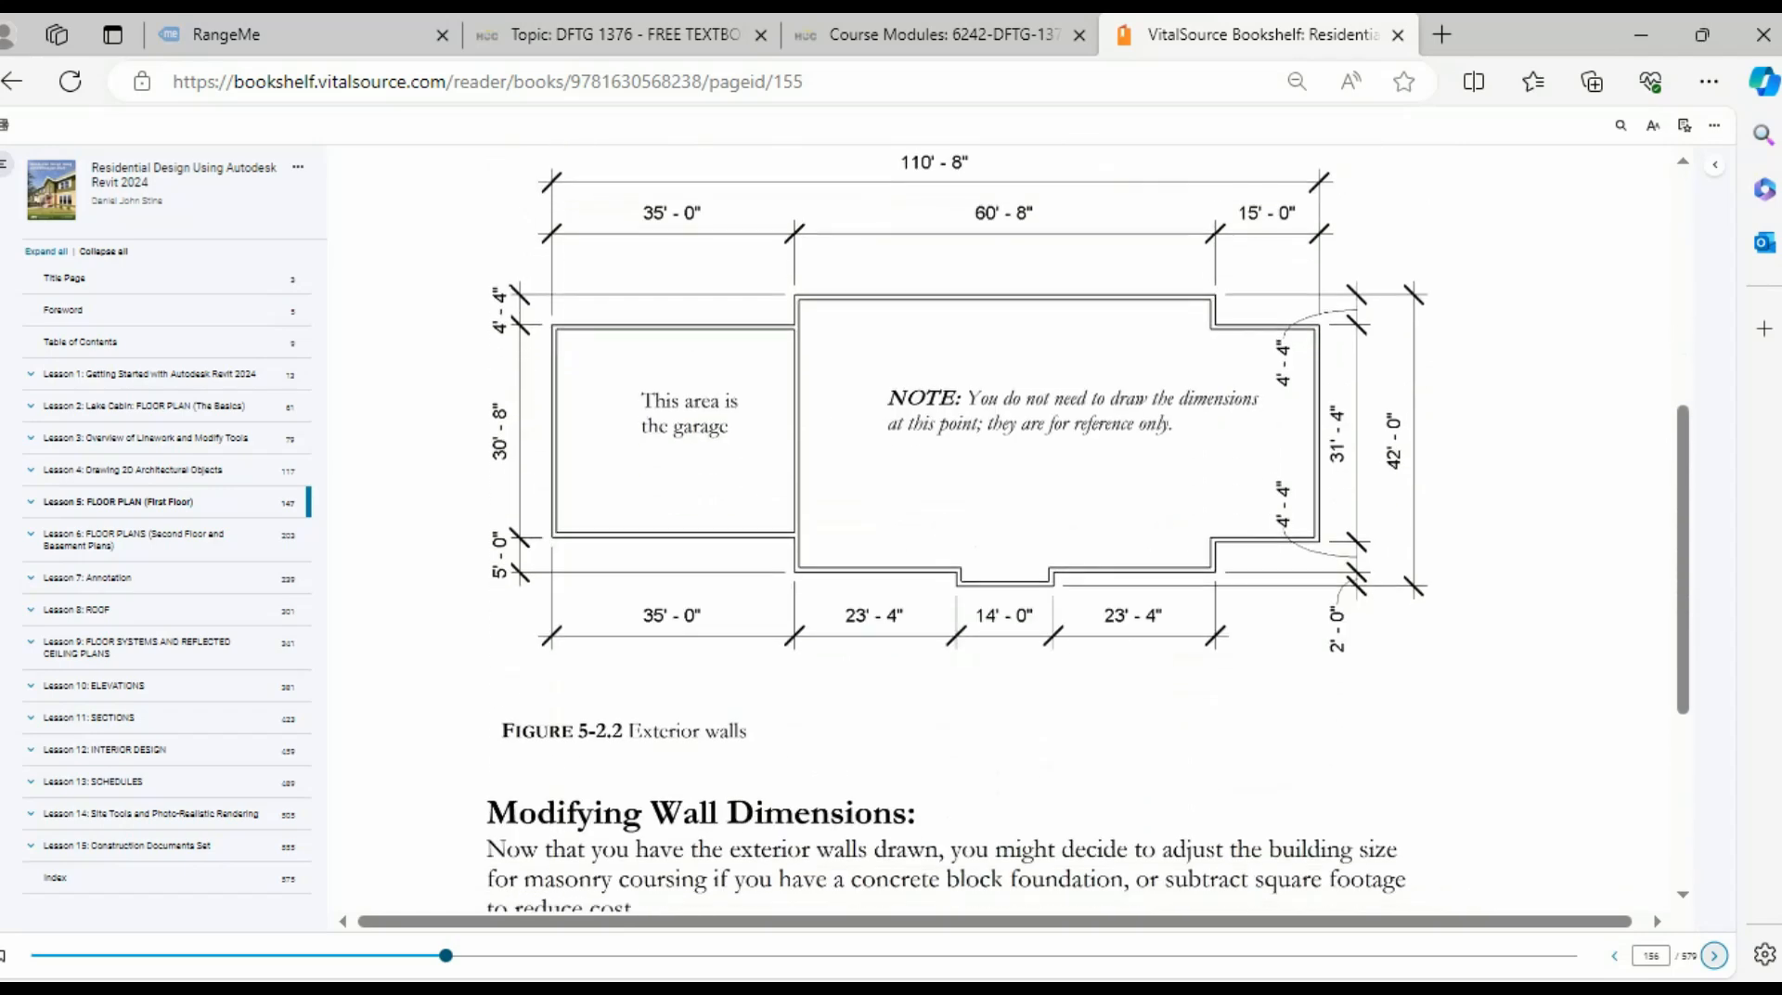
{"action": "scroll", "coordinate": [965, 525], "scroll_direction": "up", "scroll_amount": 1}
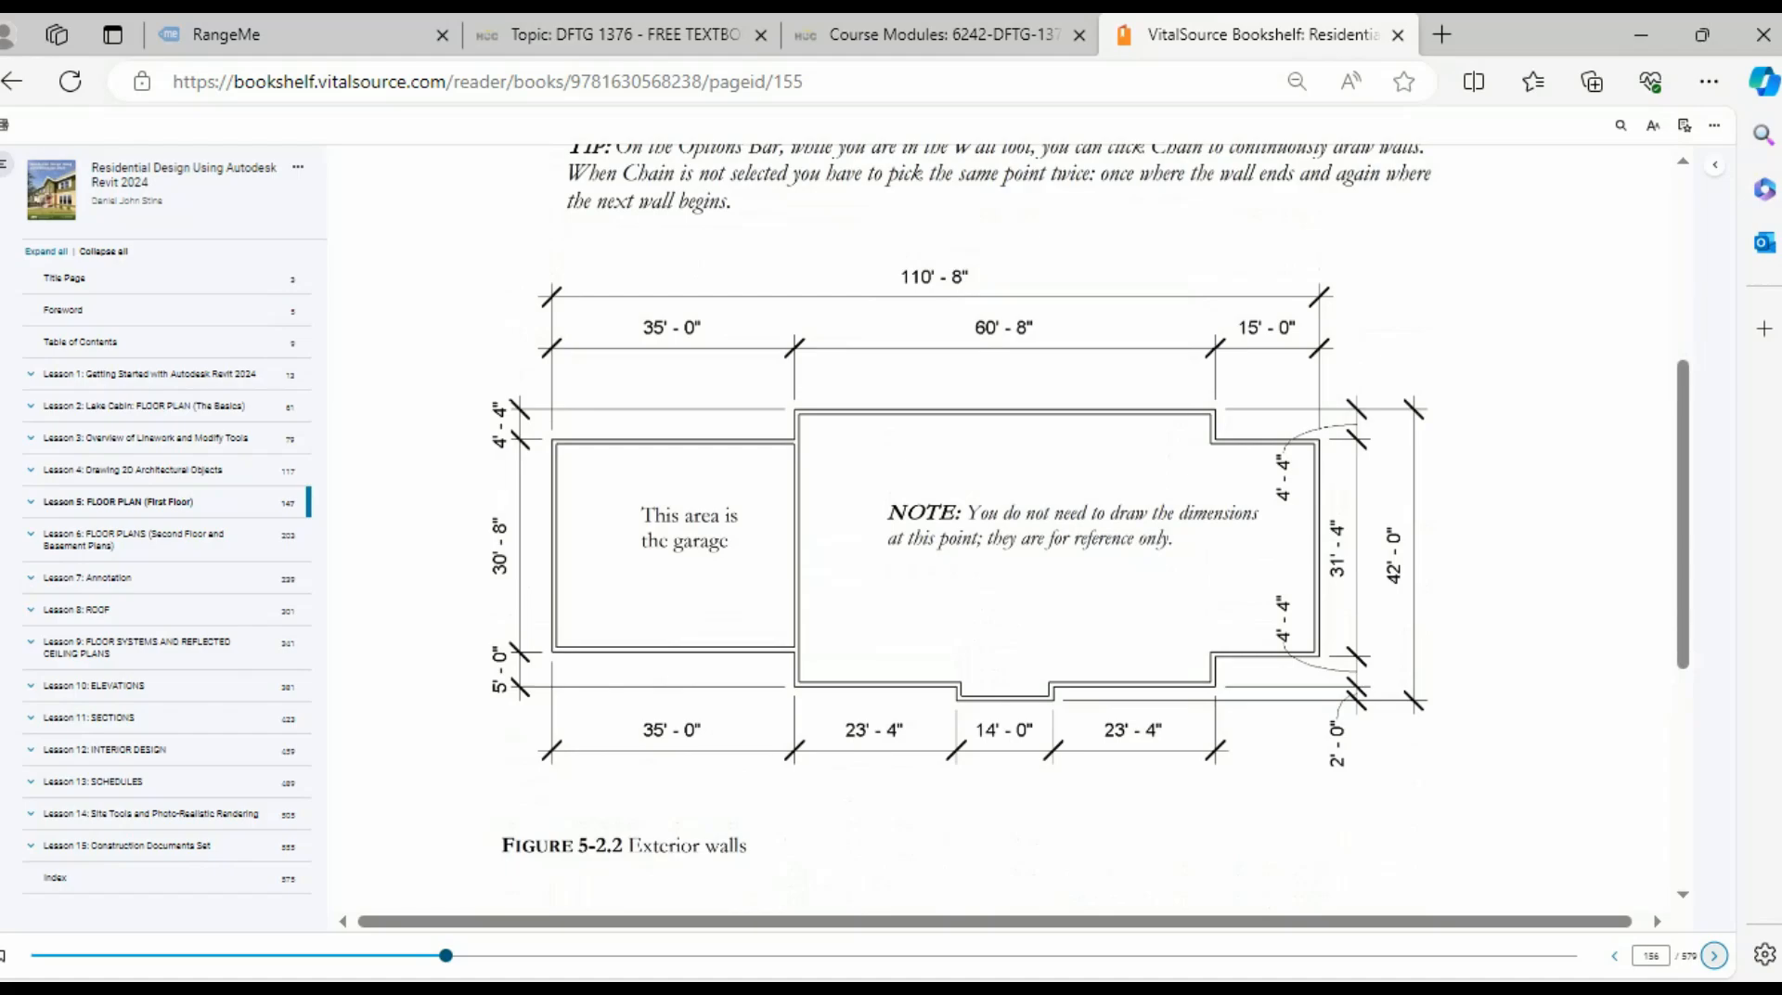
{"action": "scroll", "coordinate": [966, 524], "scroll_direction": "up", "scroll_amount": 1}
{"action": "key", "text": "alt+Tab"}
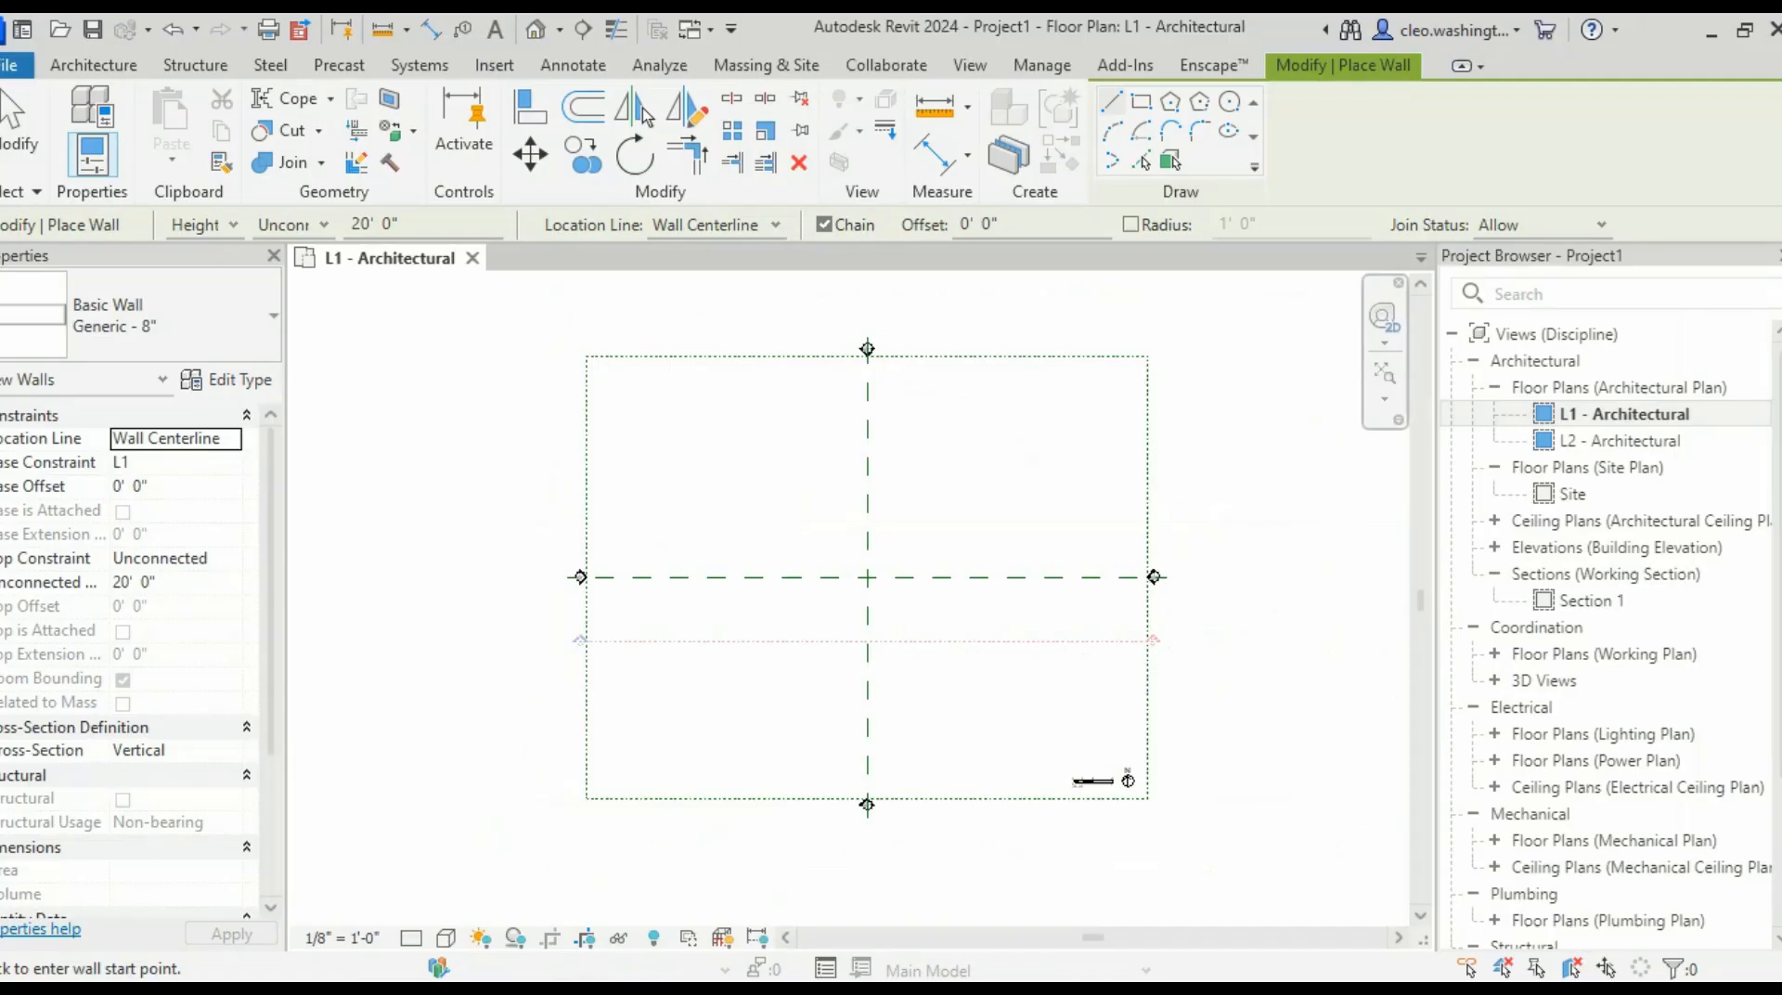
- Recentre the plan and restart wall placement with WA
{"action": "scroll", "coordinate": [937, 497], "scroll_direction": "down", "scroll_amount": 1}
{"action": "scroll", "coordinate": [919, 489], "scroll_direction": "up", "scroll_amount": 3}
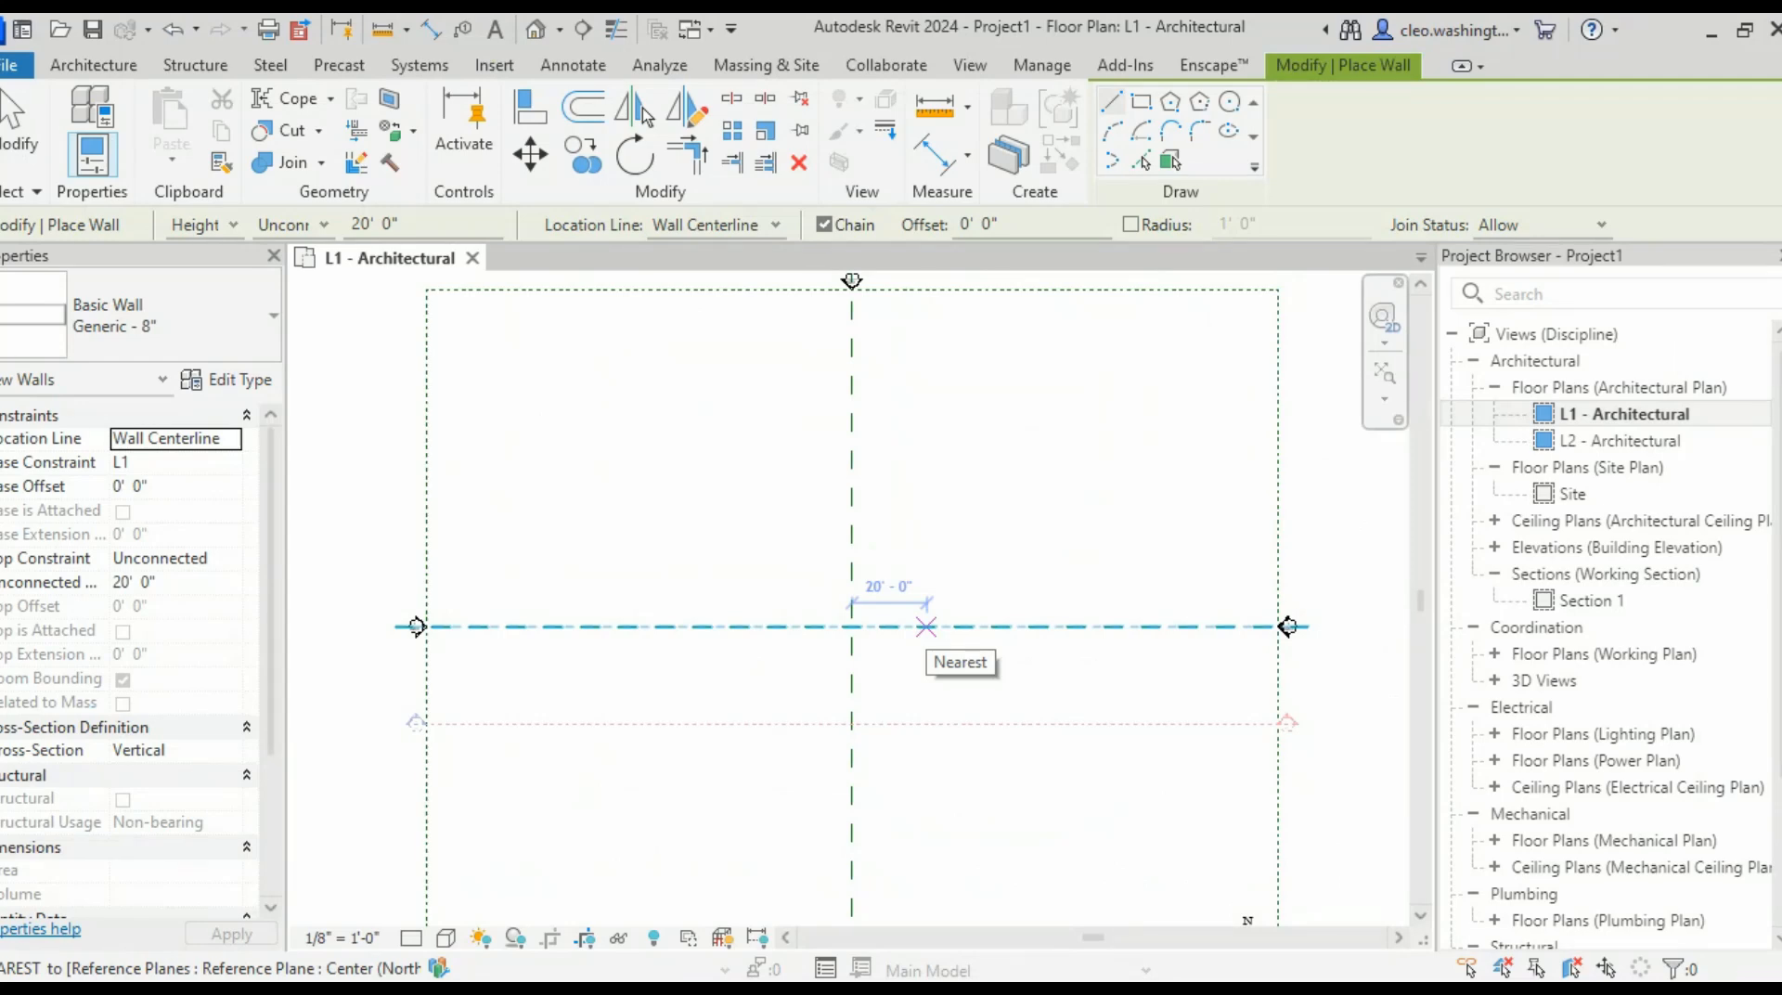
{"action": "scroll", "coordinate": [920, 570], "scroll_direction": "down", "scroll_amount": 2}
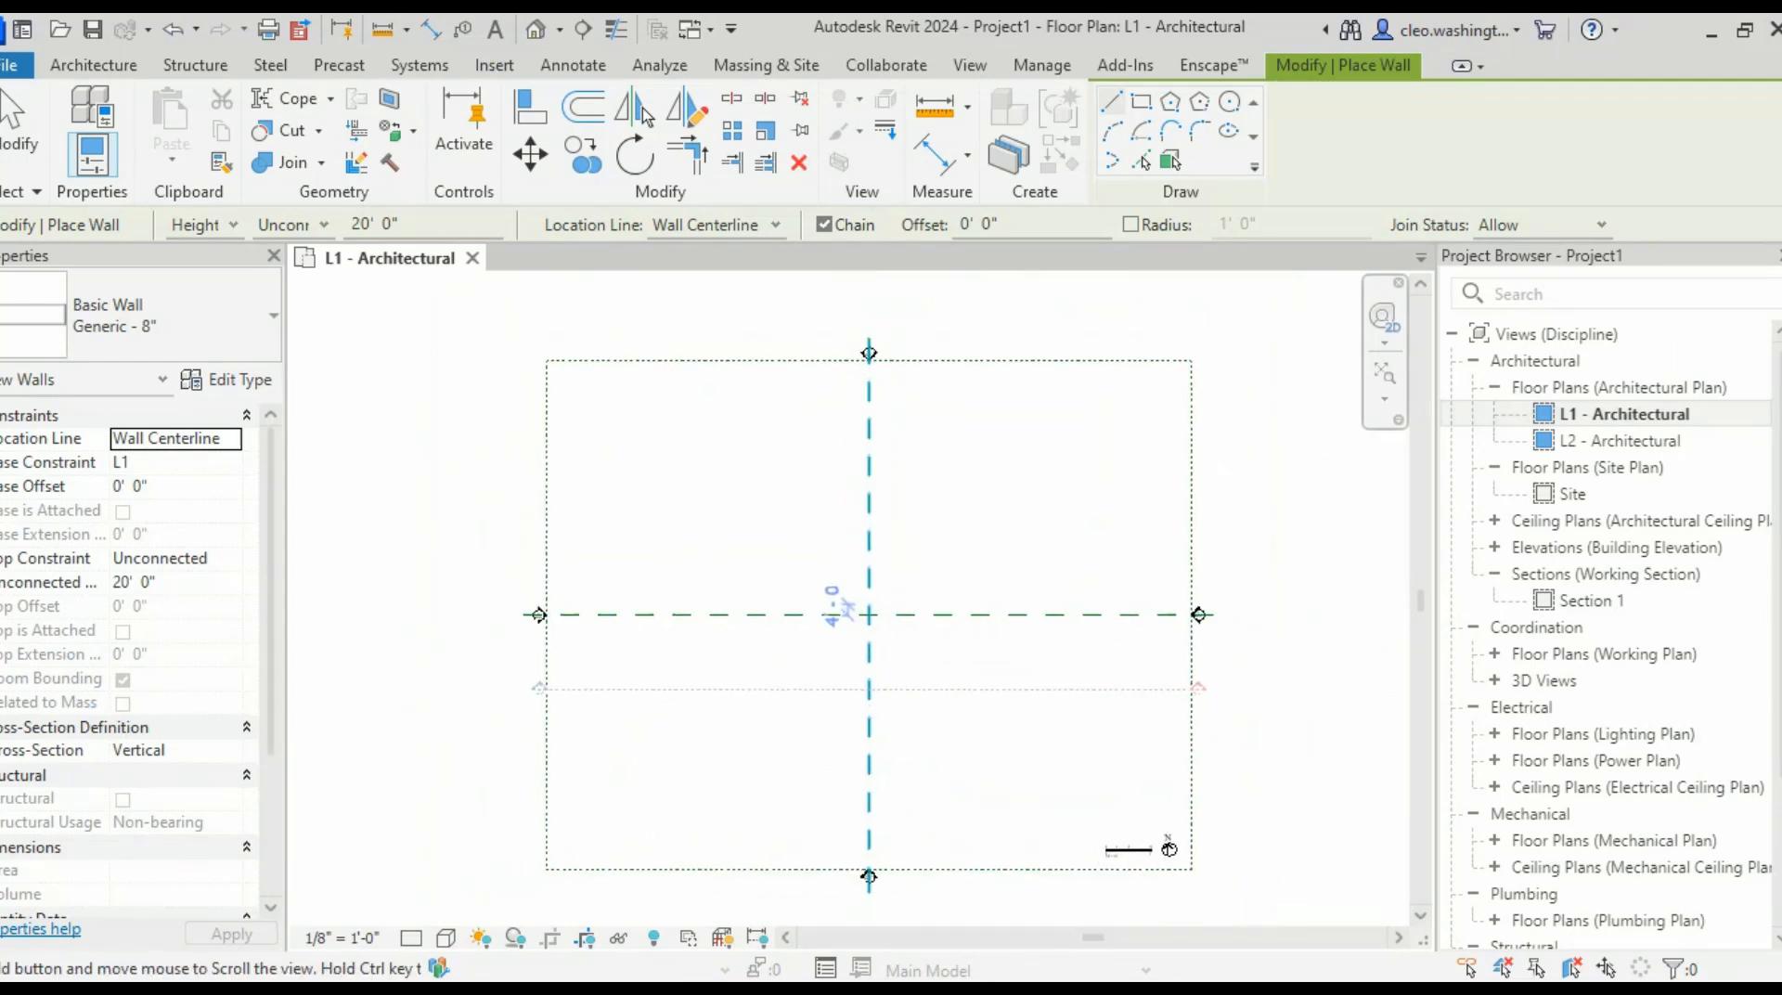
{"action": "scroll", "coordinate": [798, 612], "scroll_direction": "up", "scroll_amount": 5}
{"action": "middle_click_drag", "start_coordinate": [798, 612], "coordinate": [760, 647]}
{"action": "key", "text": "Escape"}
{"action": "key", "text": "w"}
{"action": "key", "text": "a"}
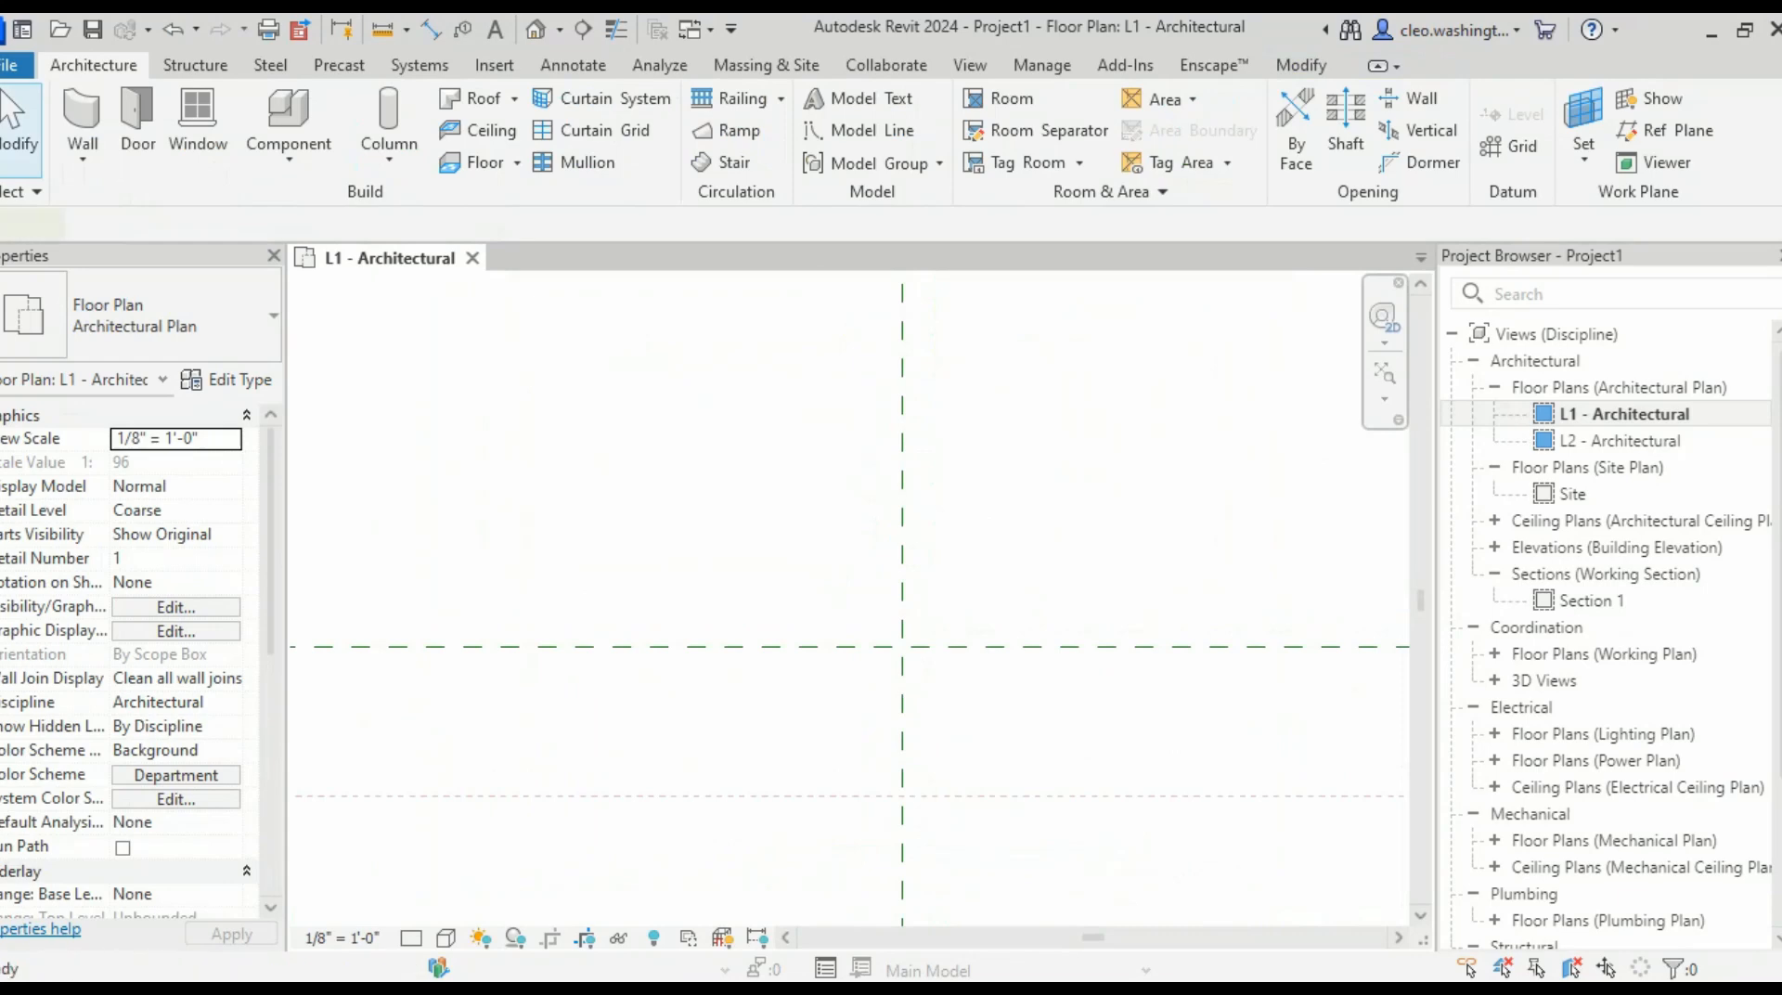
{"action": "scroll", "coordinate": [653, 480], "scroll_direction": "down", "scroll_amount": 2}
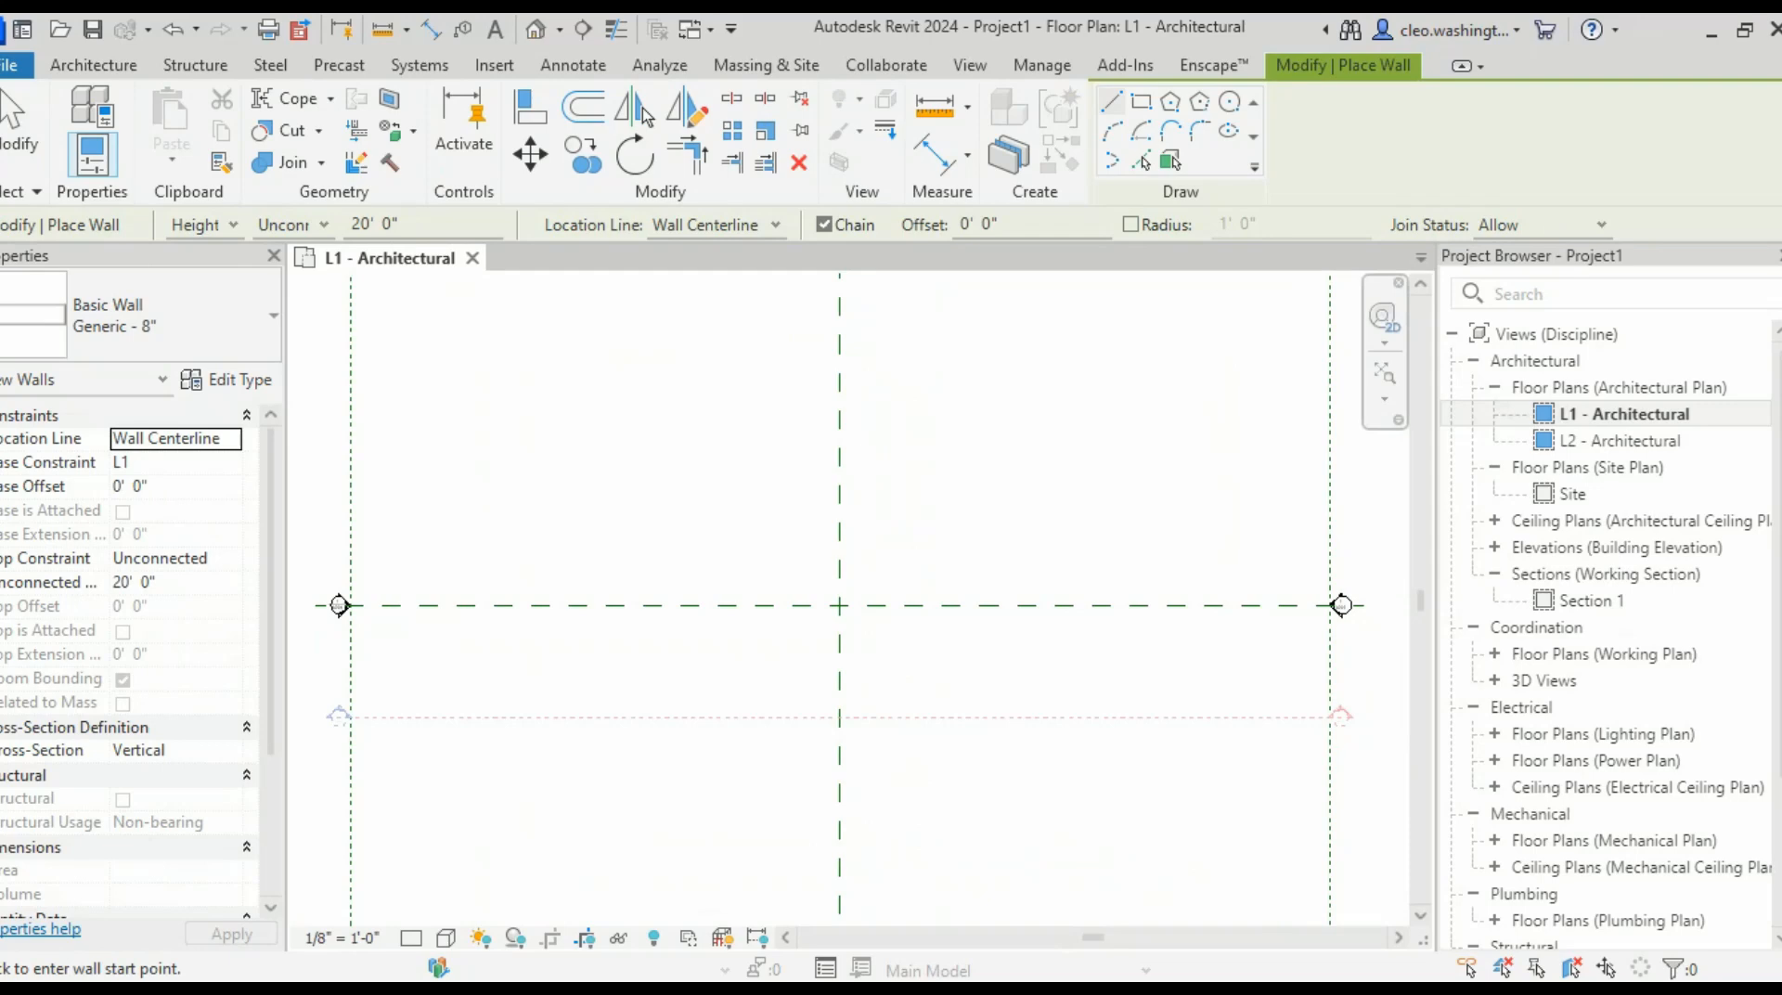
{"action": "scroll", "coordinate": [814, 521], "scroll_direction": "down", "scroll_amount": 2}
{"action": "scroll", "coordinate": [814, 522], "scroll_direction": "up", "scroll_amount": 3}
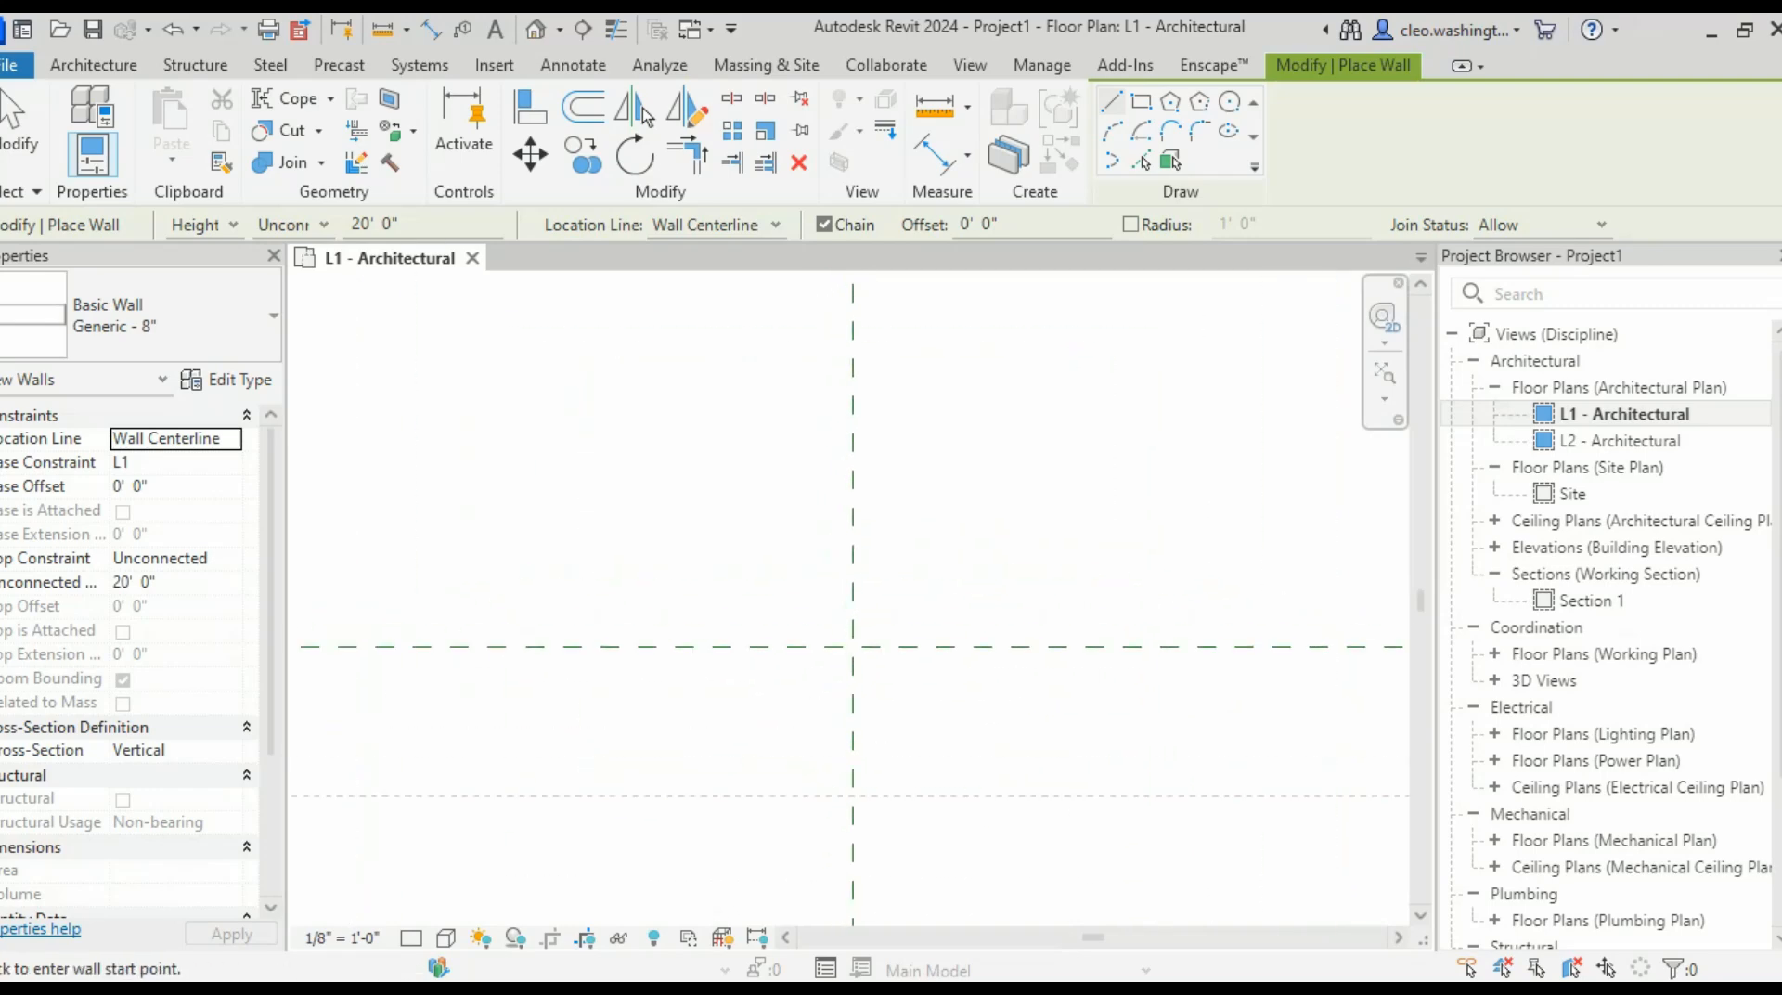
- Draw a 35' wall heading left, then a 30'-8" wall heading down
{"action": "left_click", "coordinate": [816, 521]}
{"action": "type", "text": "35"}
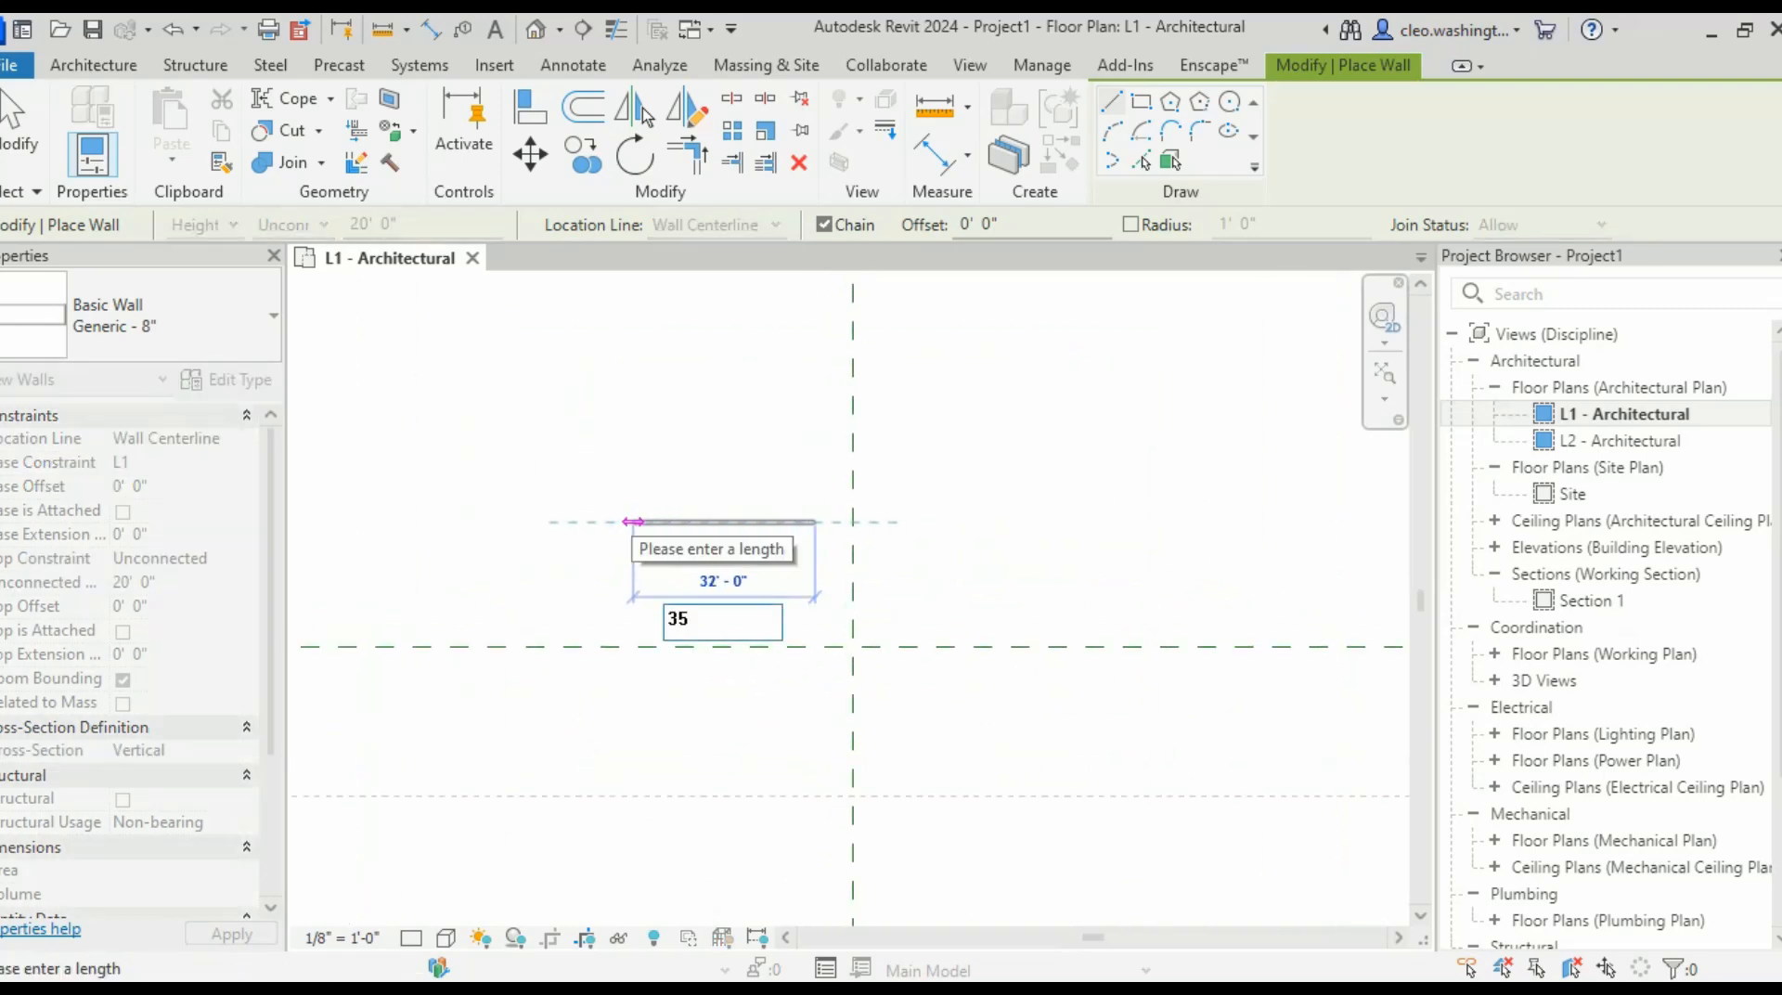
{"action": "key", "text": "Return"}
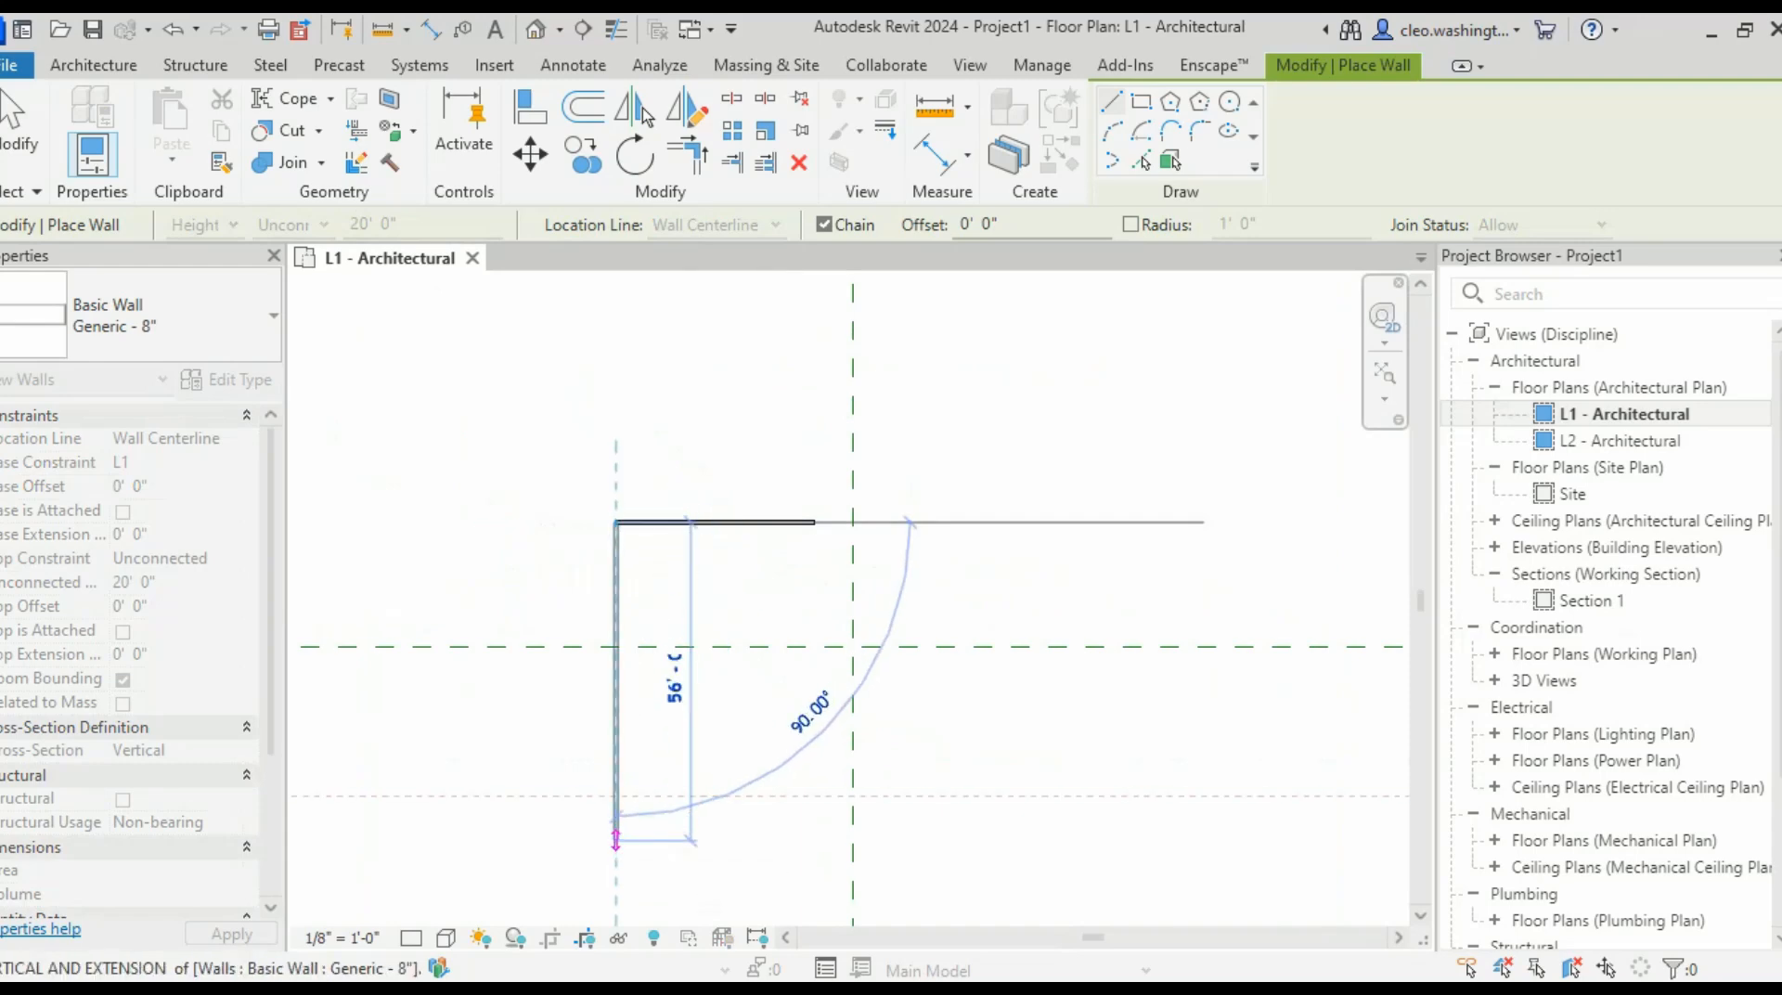
{"action": "type", "text": "30 8"}
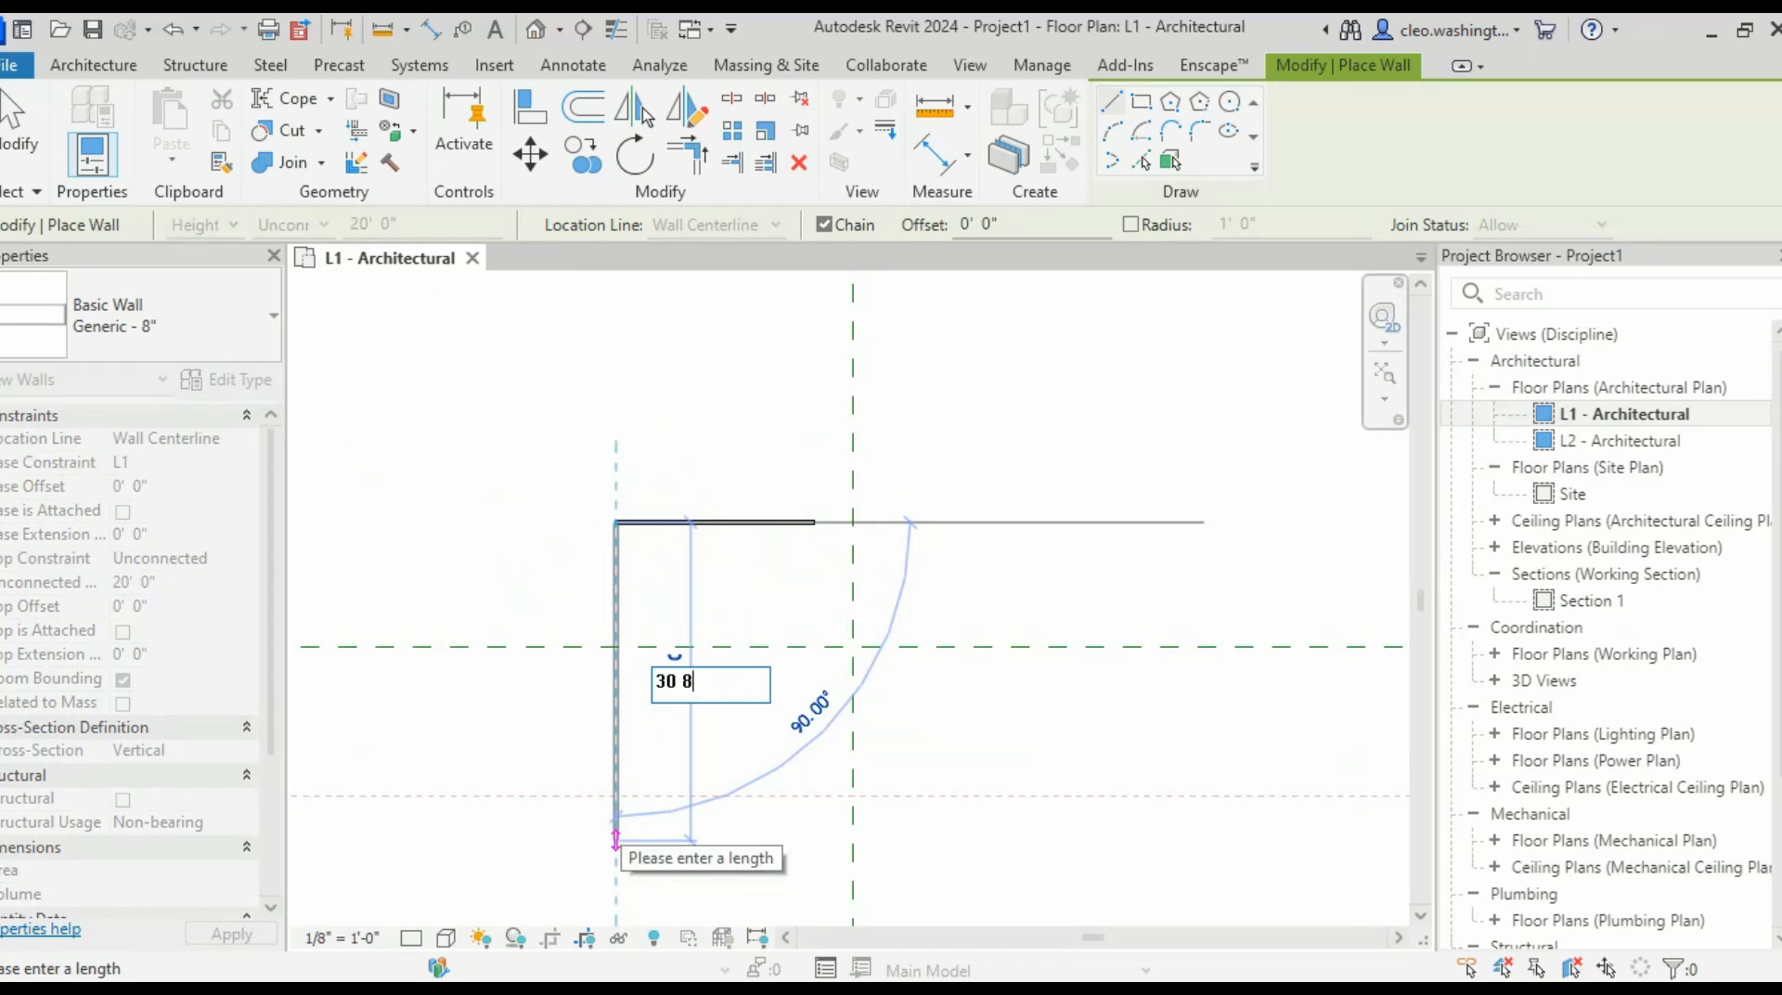
{"action": "key", "text": "Return"}
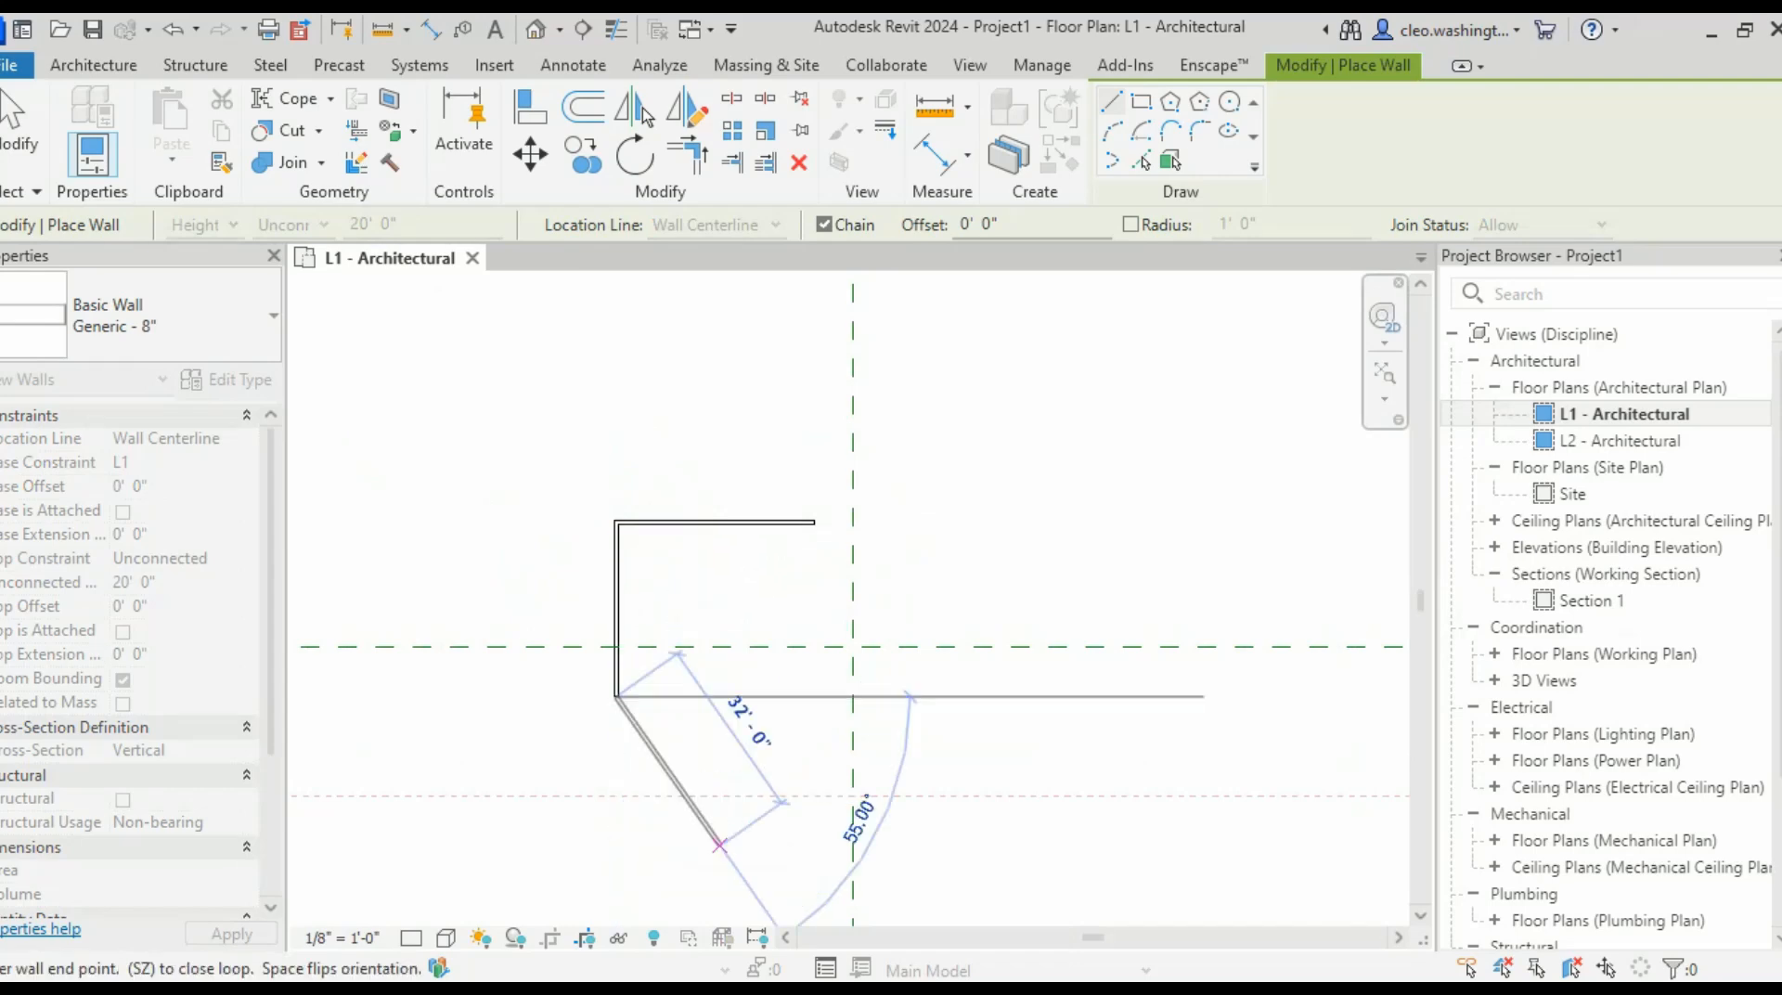
{"action": "key", "text": "Escape"}
{"action": "scroll", "coordinate": [647, 710], "scroll_direction": "up", "scroll_amount": 4}
{"action": "key", "text": "Escape"}
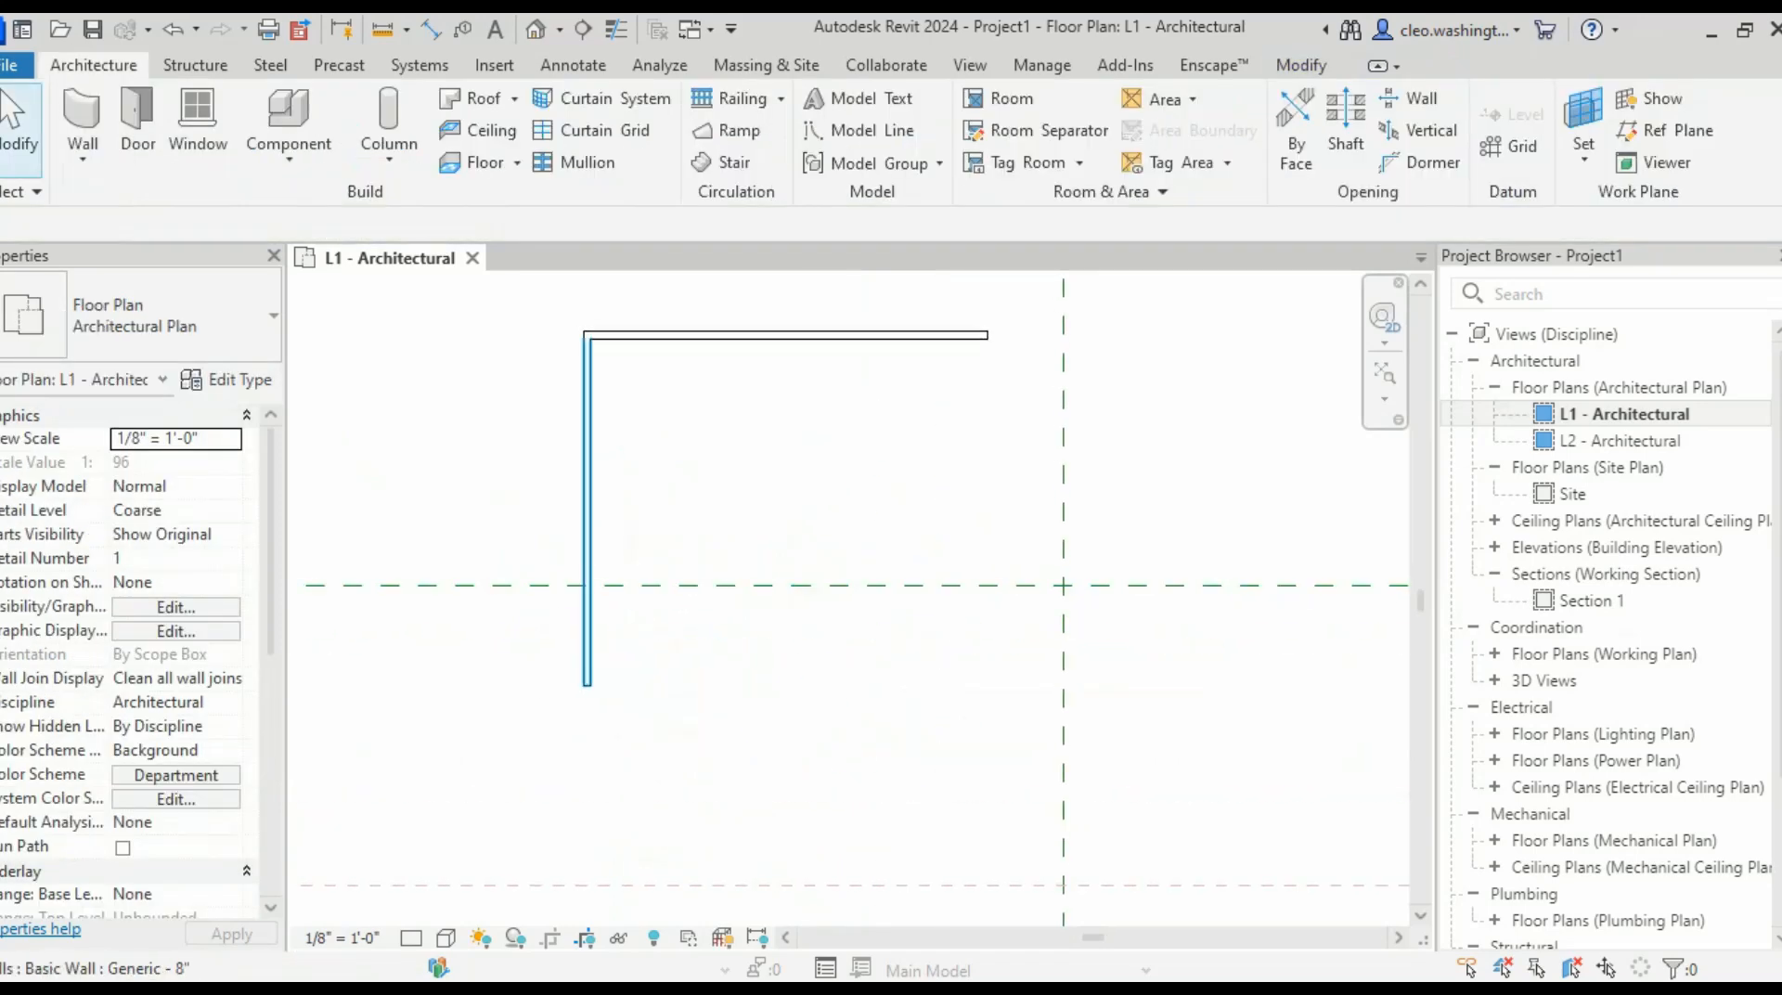
- Select each wall to verify the 30'-8" and 35' lengths
{"action": "left_click", "coordinate": [587, 519]}
{"action": "key", "text": "Escape"}
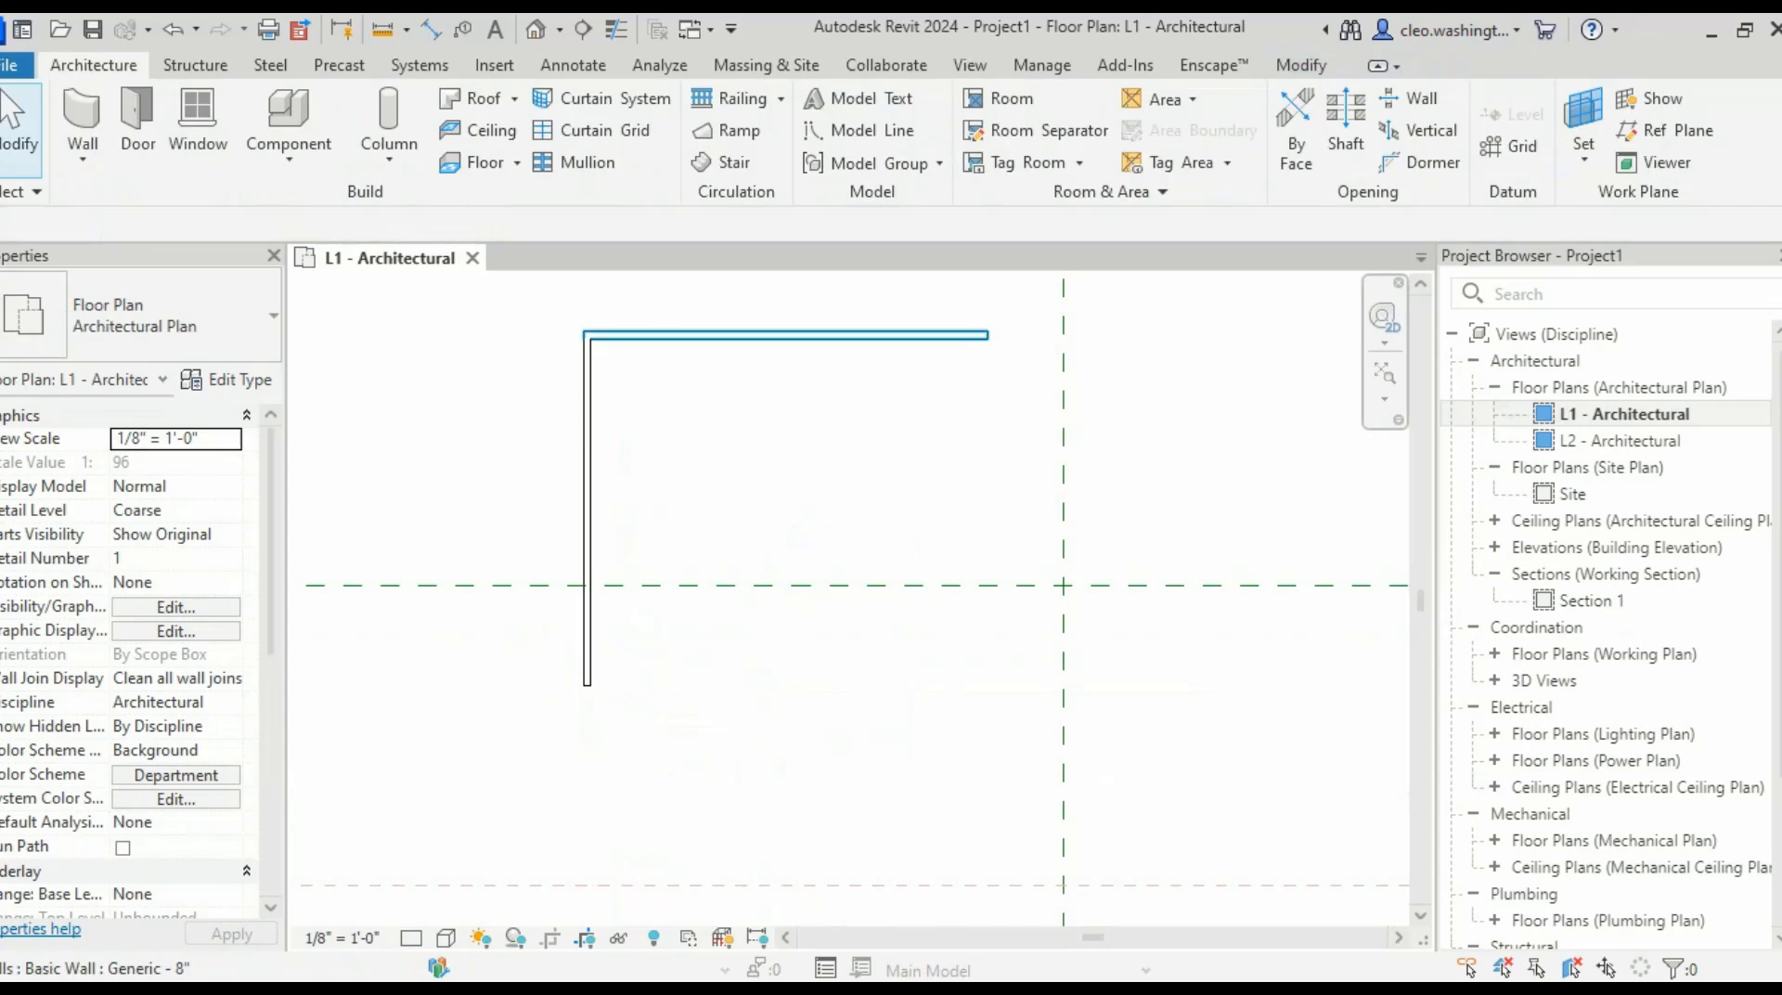
{"action": "left_click", "coordinate": [742, 335]}
{"action": "key", "text": "Escape"}
{"action": "scroll", "coordinate": [763, 621], "scroll_direction": "down", "scroll_amount": 3}
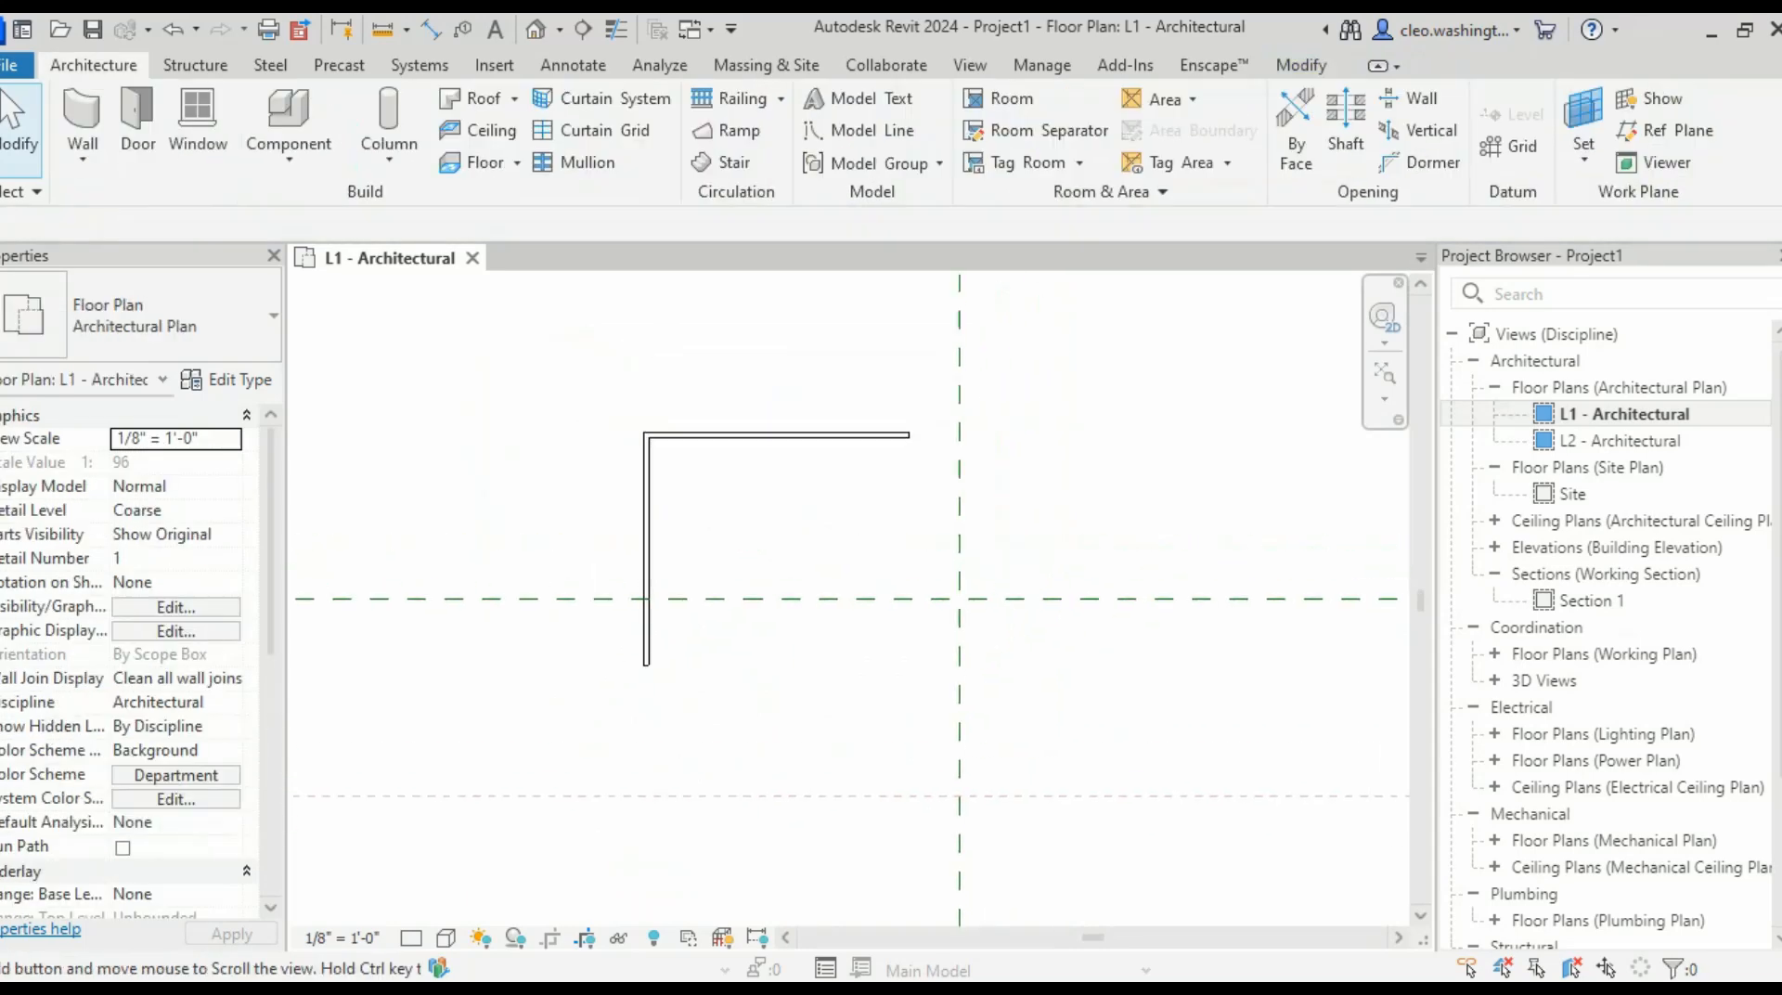
- Check the walls in the default 3D view, then return to the L1 - Architectural floor plan
{"action": "left_click", "coordinate": [536, 30]}
{"action": "scroll", "coordinate": [812, 598], "scroll_direction": "up", "scroll_amount": 6}
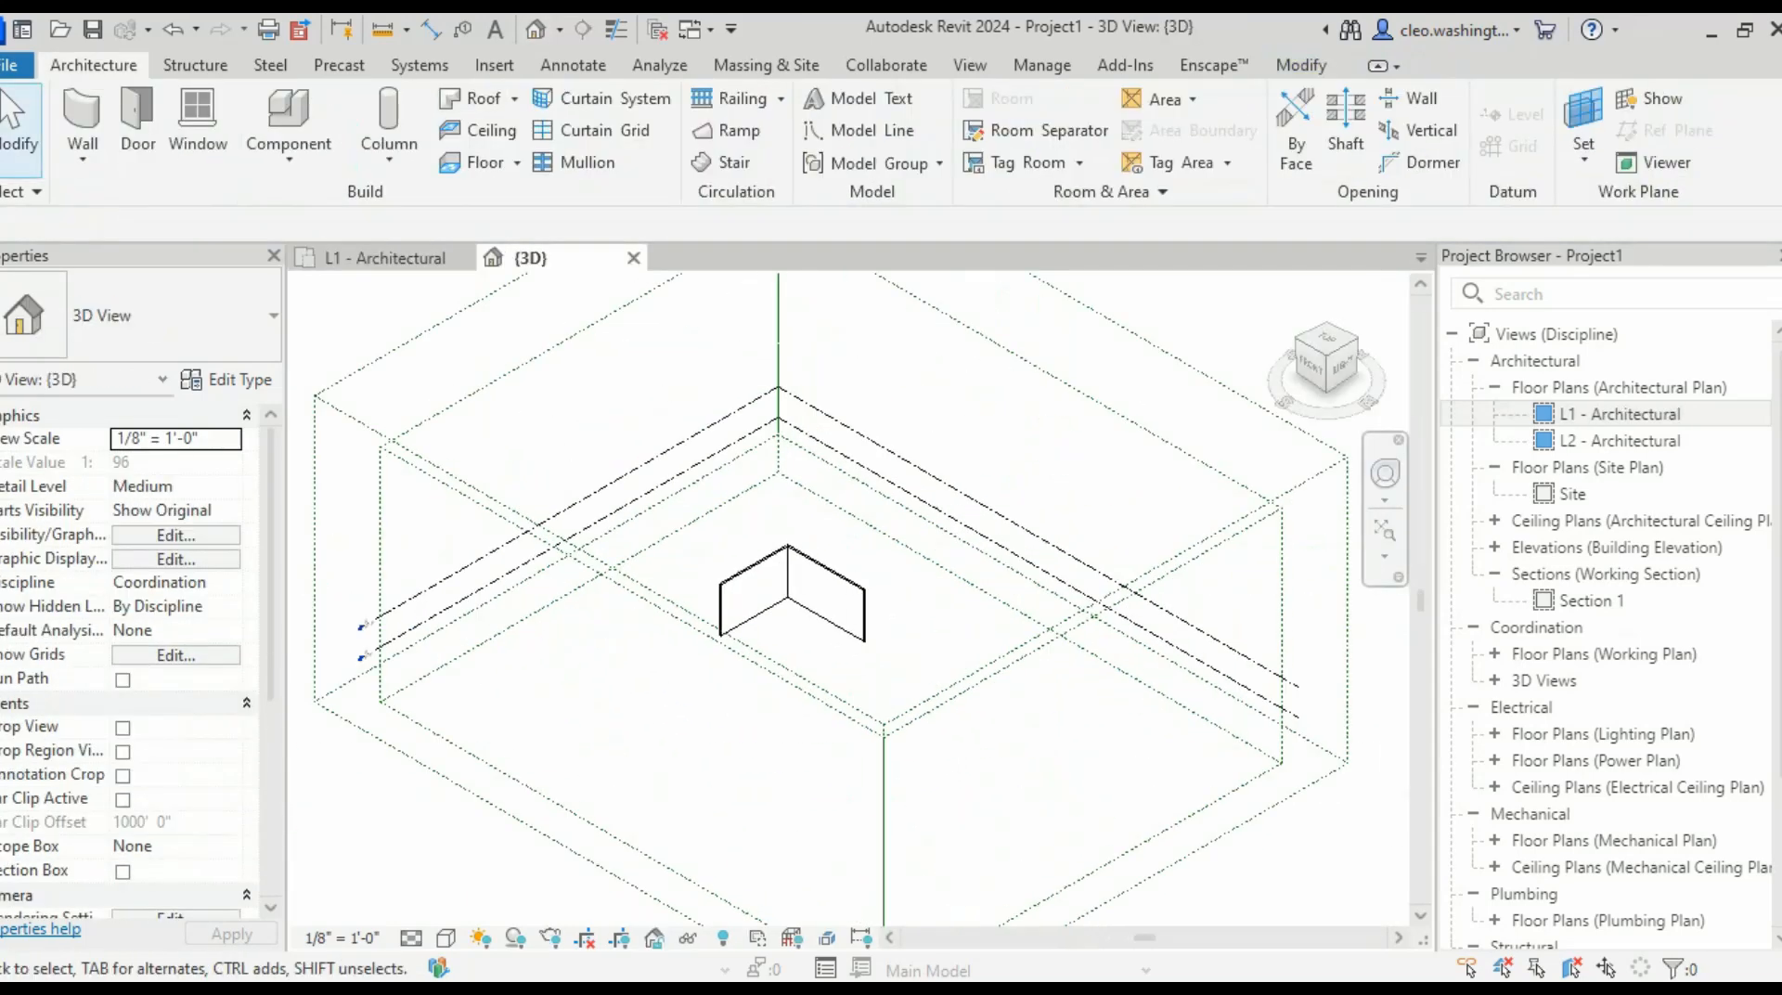
{"action": "scroll", "coordinate": [849, 441], "scroll_direction": "down", "scroll_amount": 1}
{"action": "scroll", "coordinate": [842, 630], "scroll_direction": "down", "scroll_amount": 5}
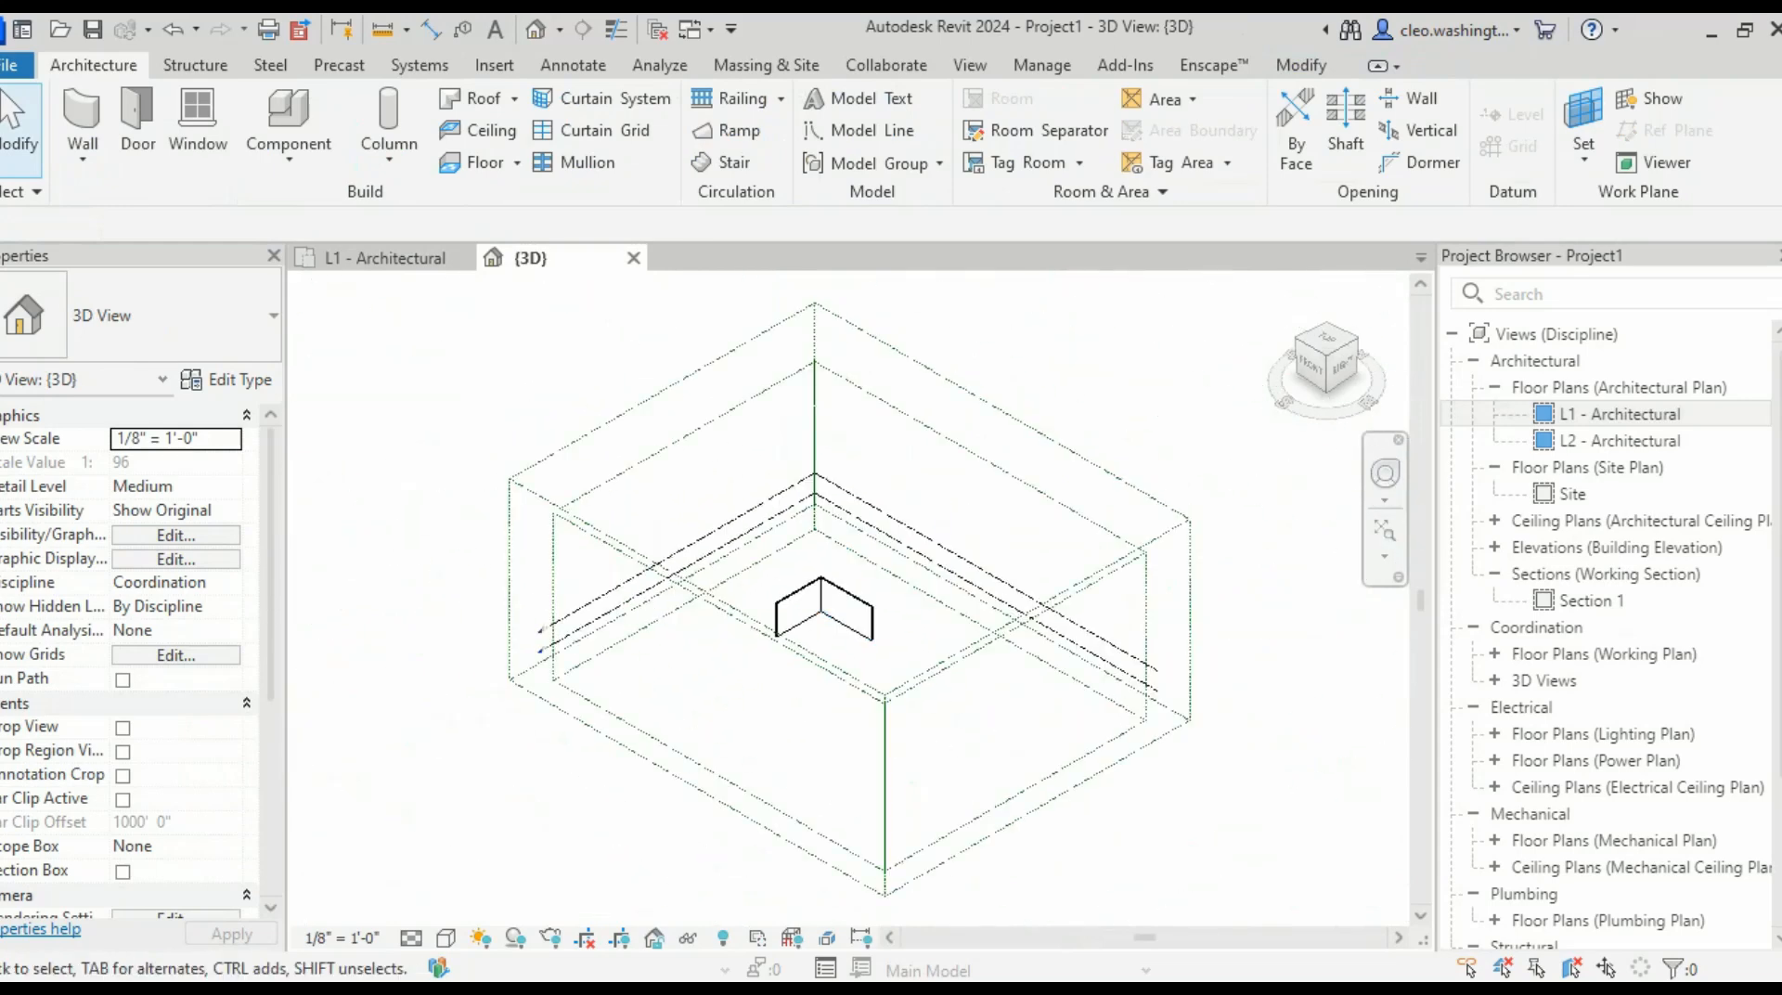
{"action": "double_click", "coordinate": [1637, 414]}
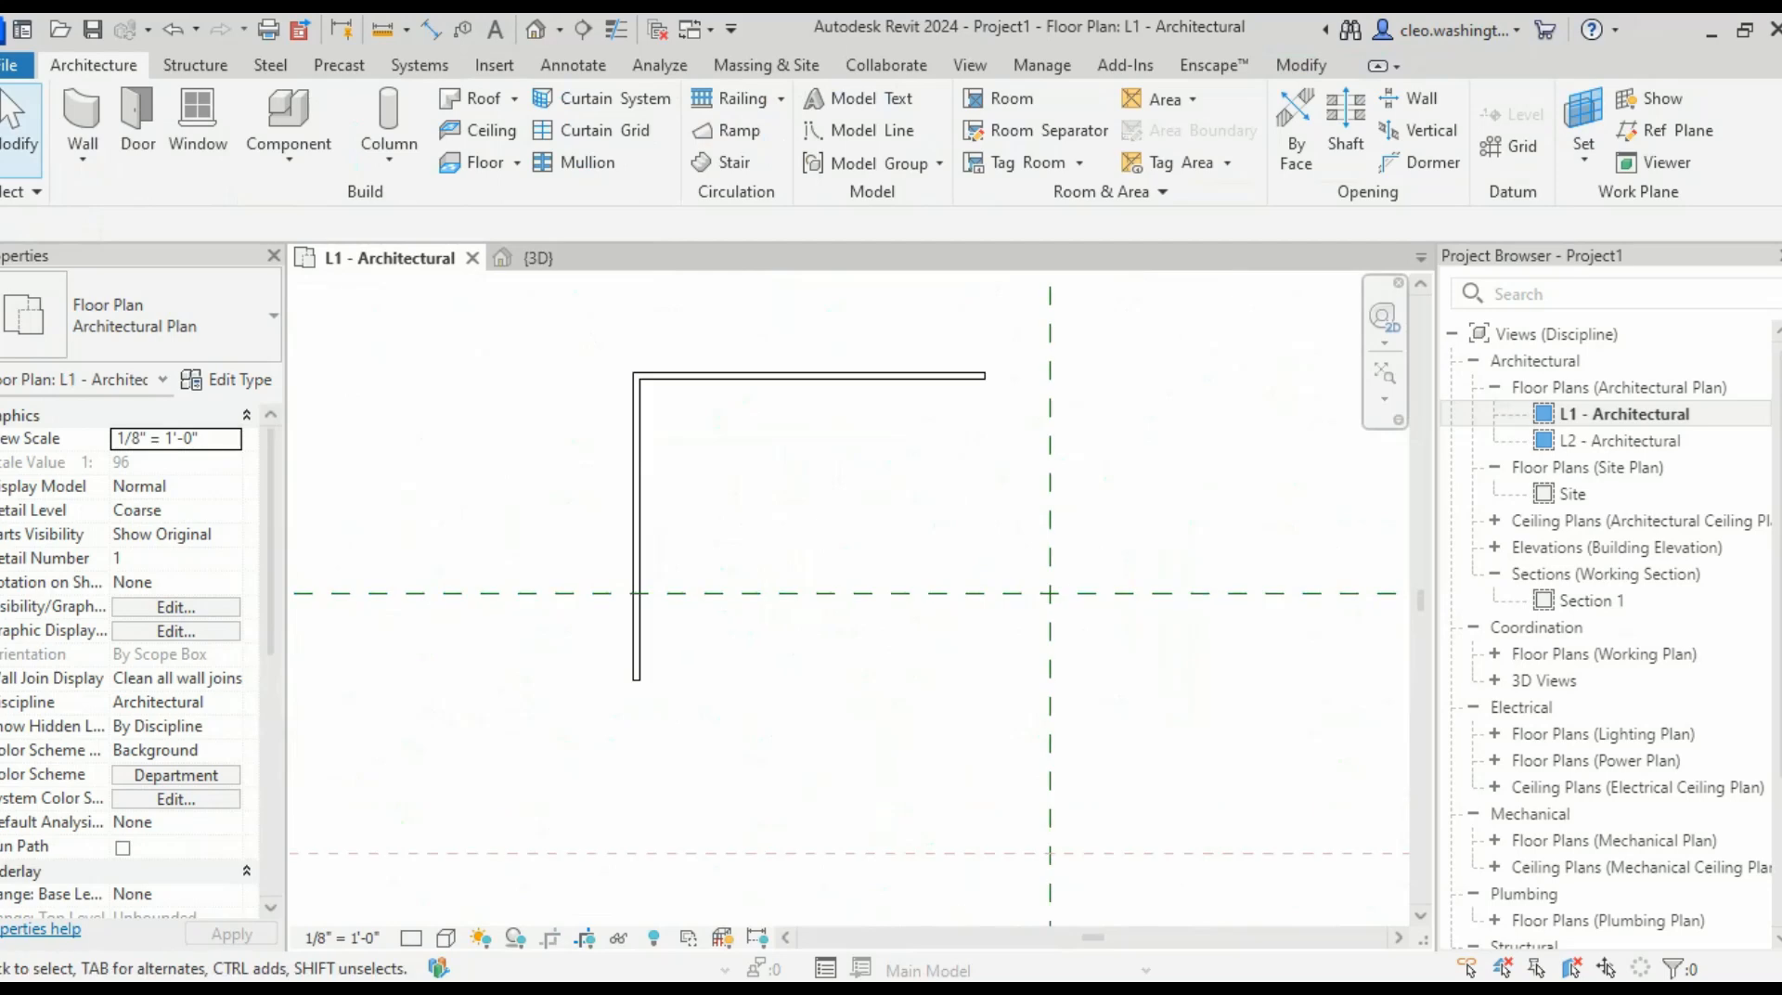
{"action": "scroll", "coordinate": [794, 591], "scroll_direction": "down", "scroll_amount": 4}
{"action": "middle_click_drag", "start_coordinate": [793, 590], "coordinate": [865, 576]}
{"action": "scroll", "coordinate": [835, 559], "scroll_direction": "up", "scroll_amount": 2}
- Move both walls with MV from the vertical wall down to the reference plane intersection
{"action": "left_click", "coordinate": [825, 559]}
{"action": "left_click", "coordinate": [917, 482], "text": "ctrl"}
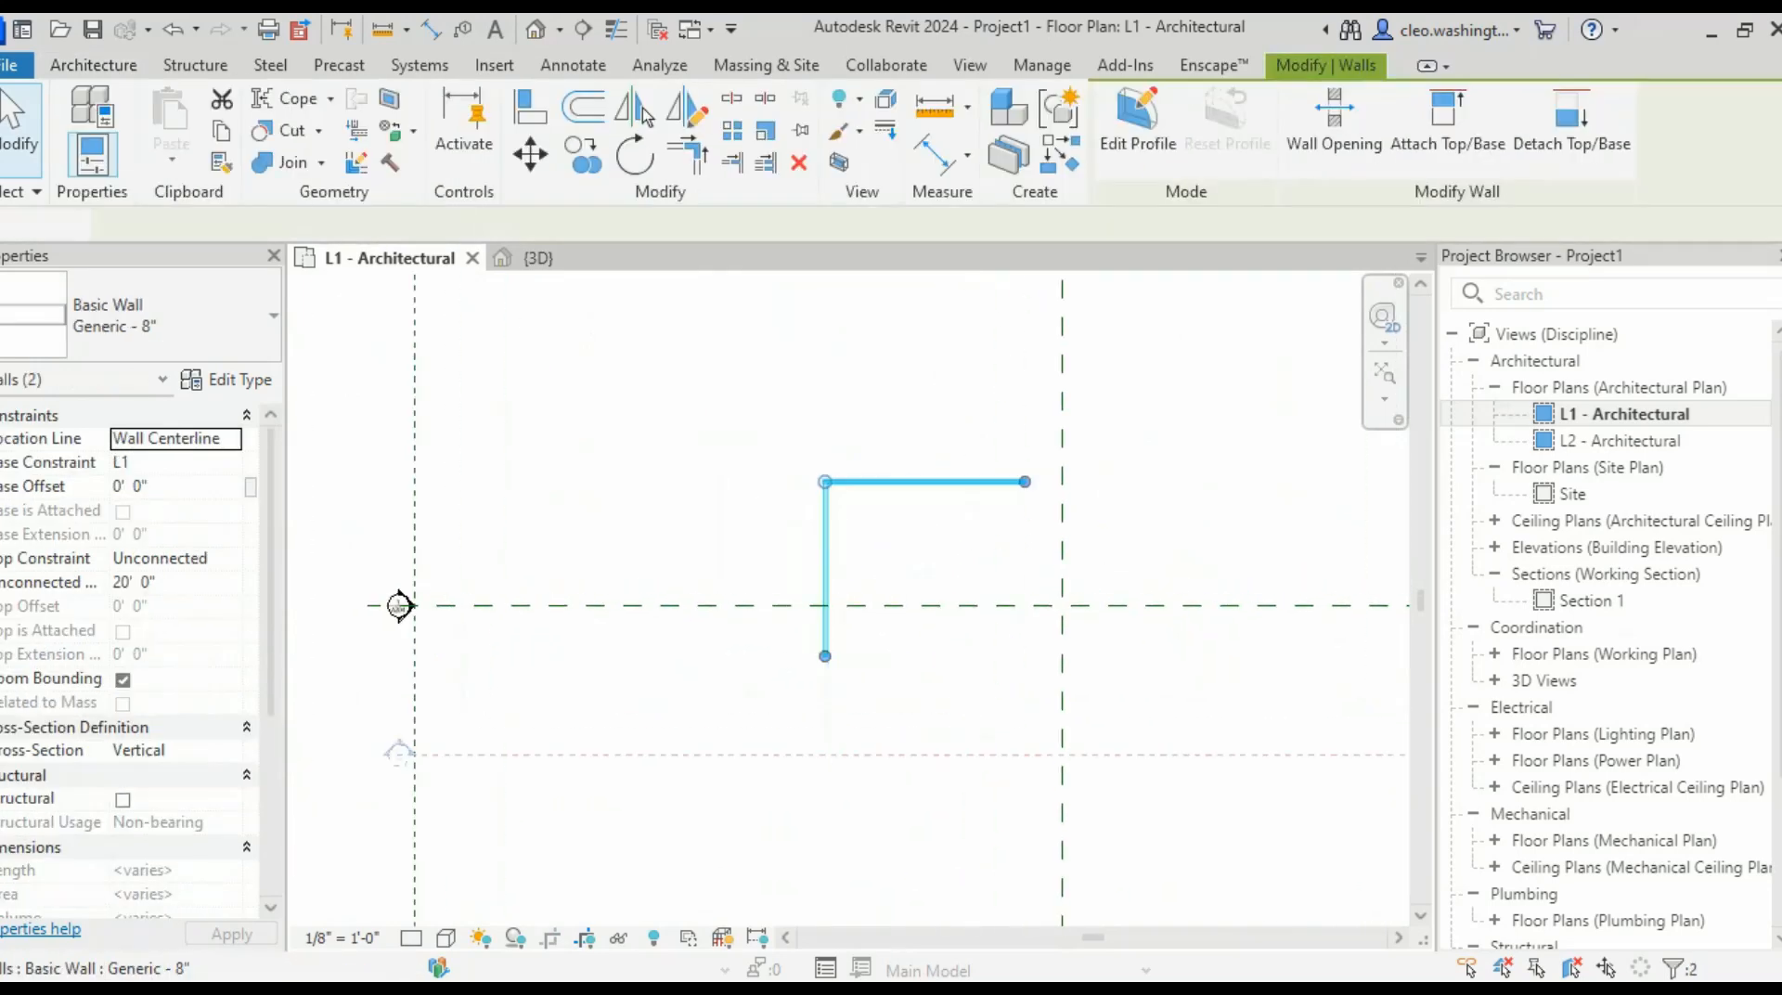
{"action": "key", "text": "m"}
{"action": "key", "text": "v"}
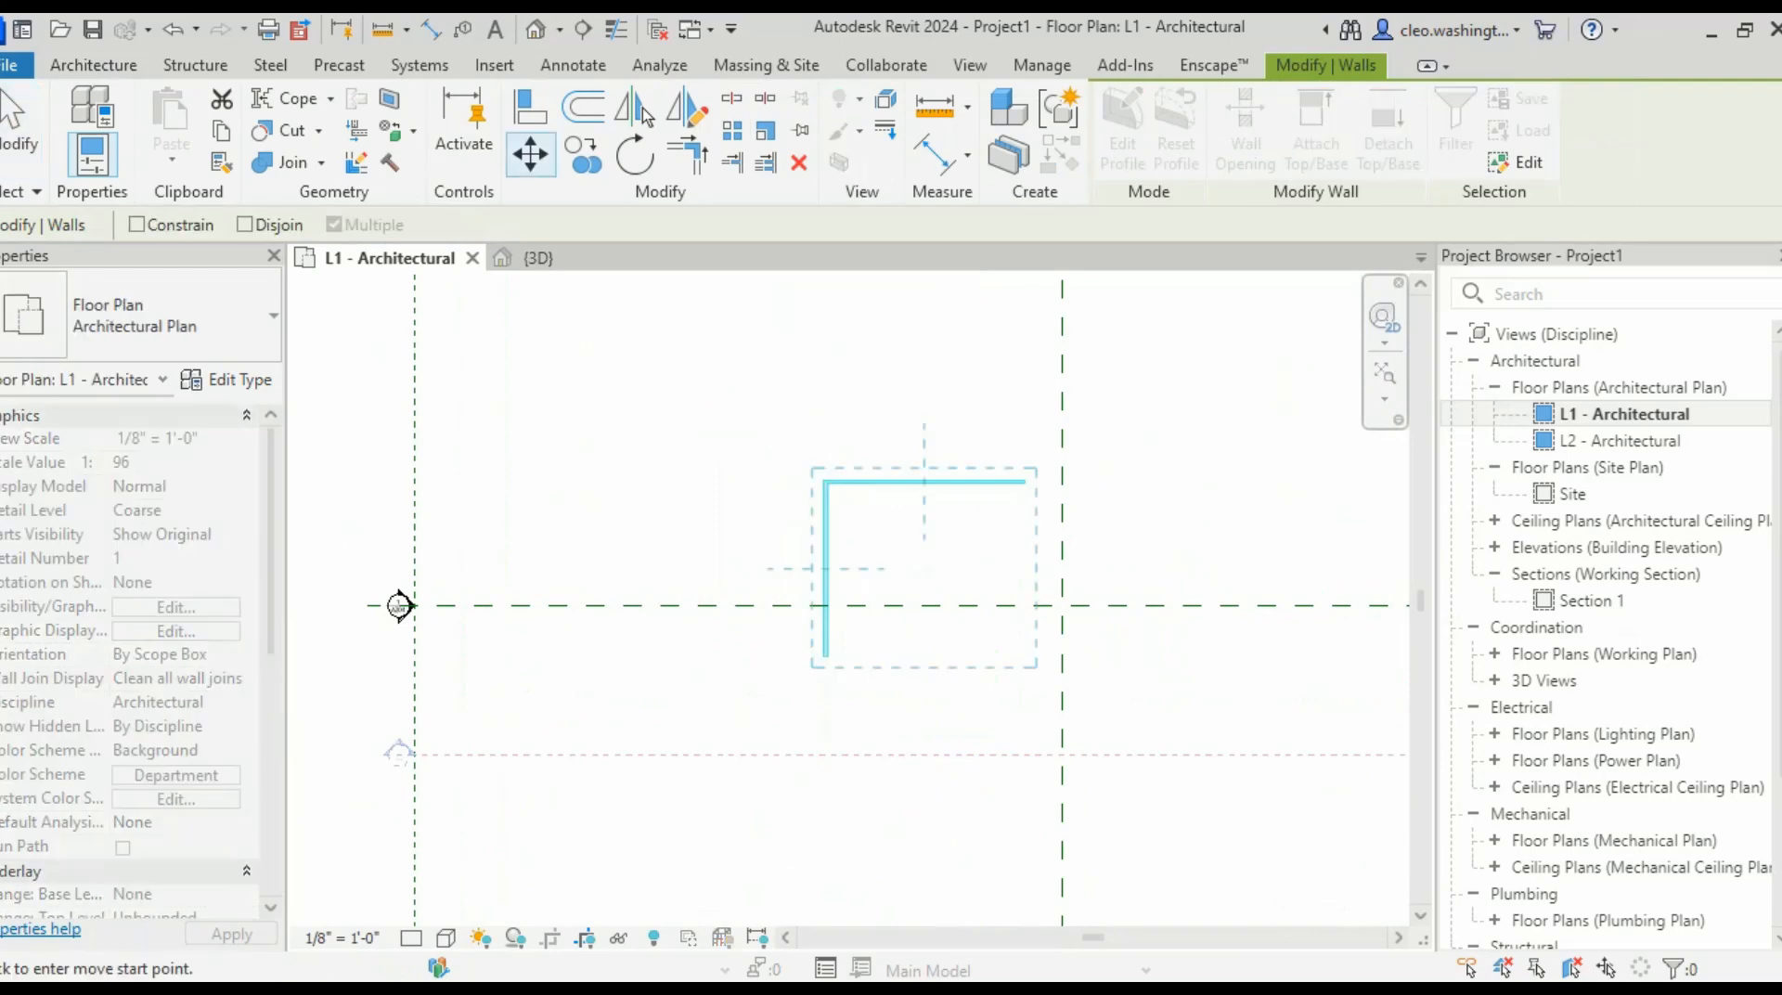
{"action": "scroll", "coordinate": [810, 564], "scroll_direction": "up", "scroll_amount": 2}
{"action": "scroll", "coordinate": [841, 573], "scroll_direction": "up", "scroll_amount": 2}
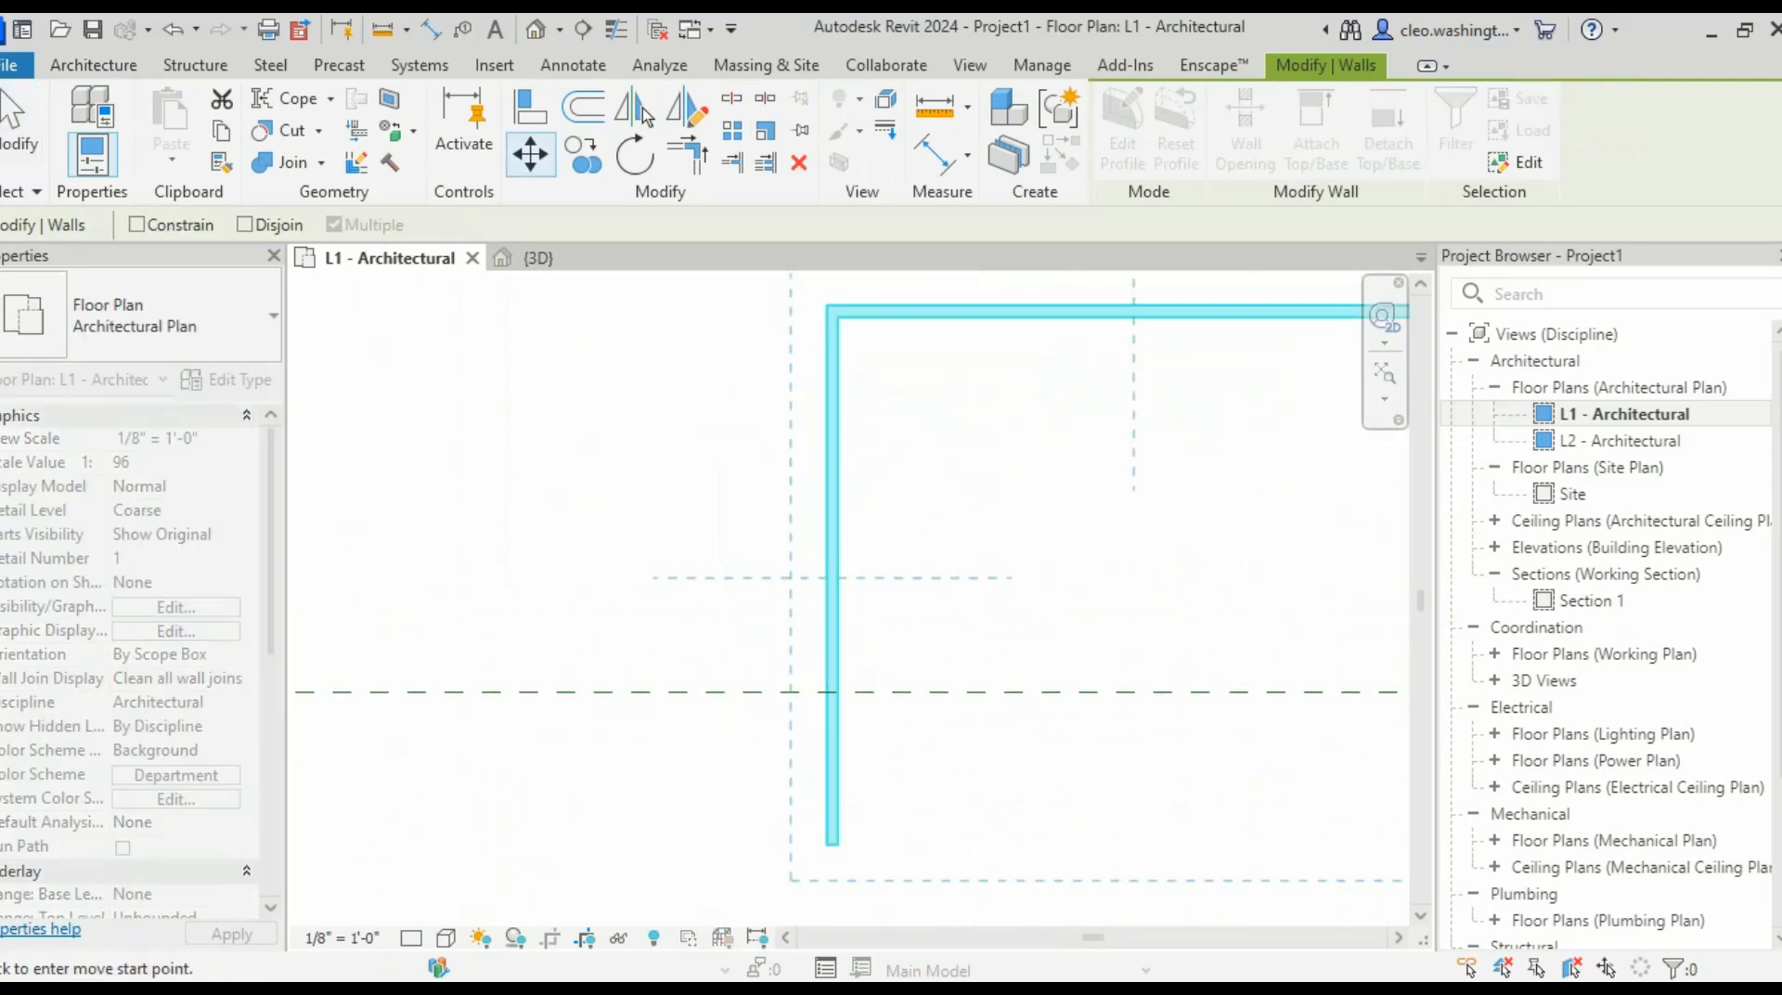
{"action": "scroll", "coordinate": [841, 572], "scroll_direction": "down", "scroll_amount": 2}
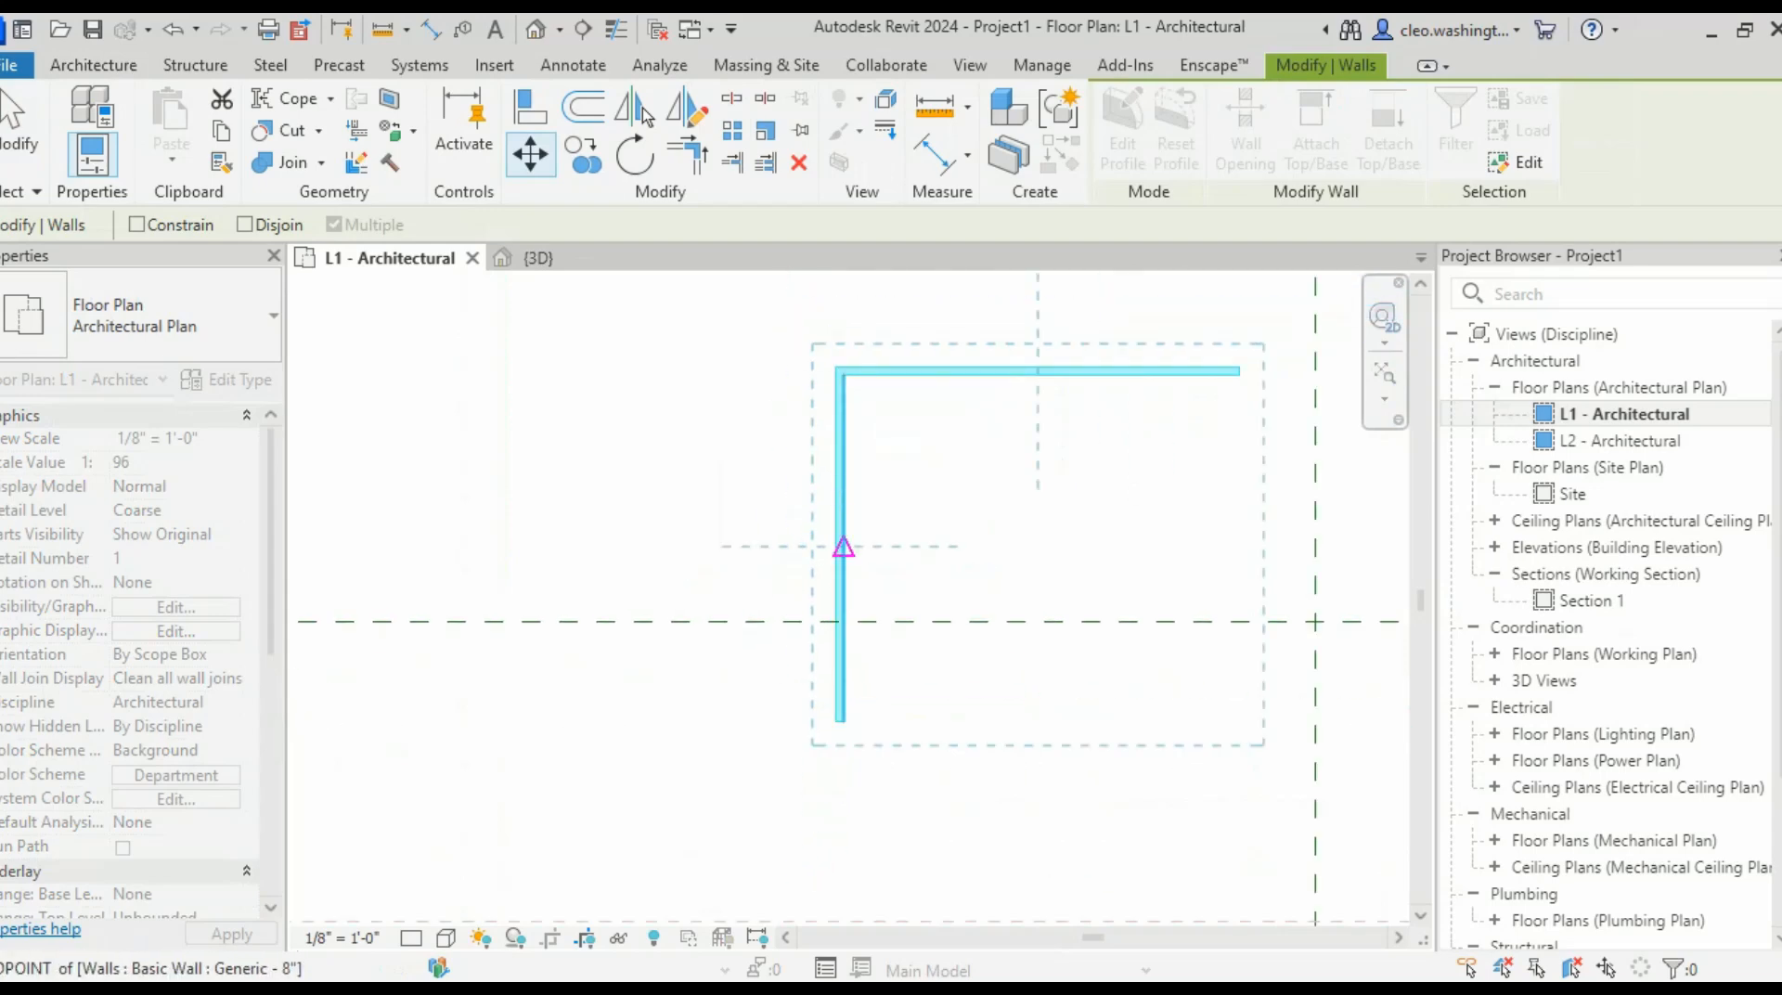
{"action": "left_click", "coordinate": [842, 548]}
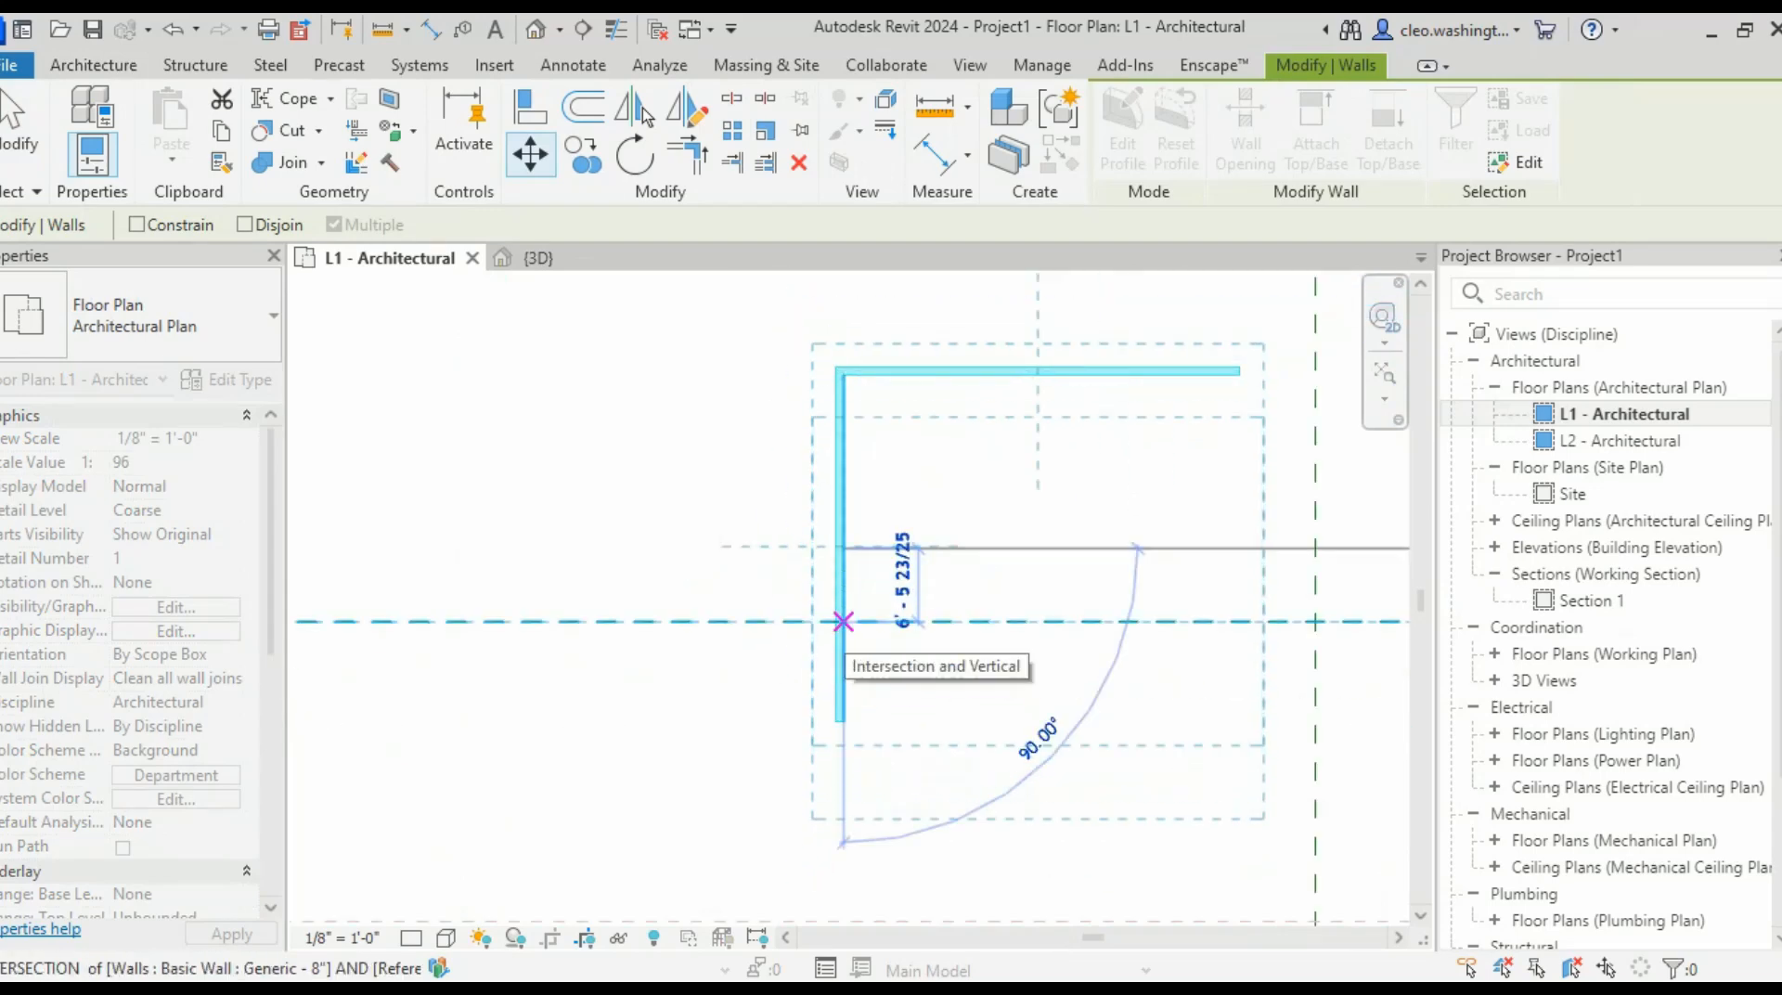
{"action": "left_click", "coordinate": [842, 621]}
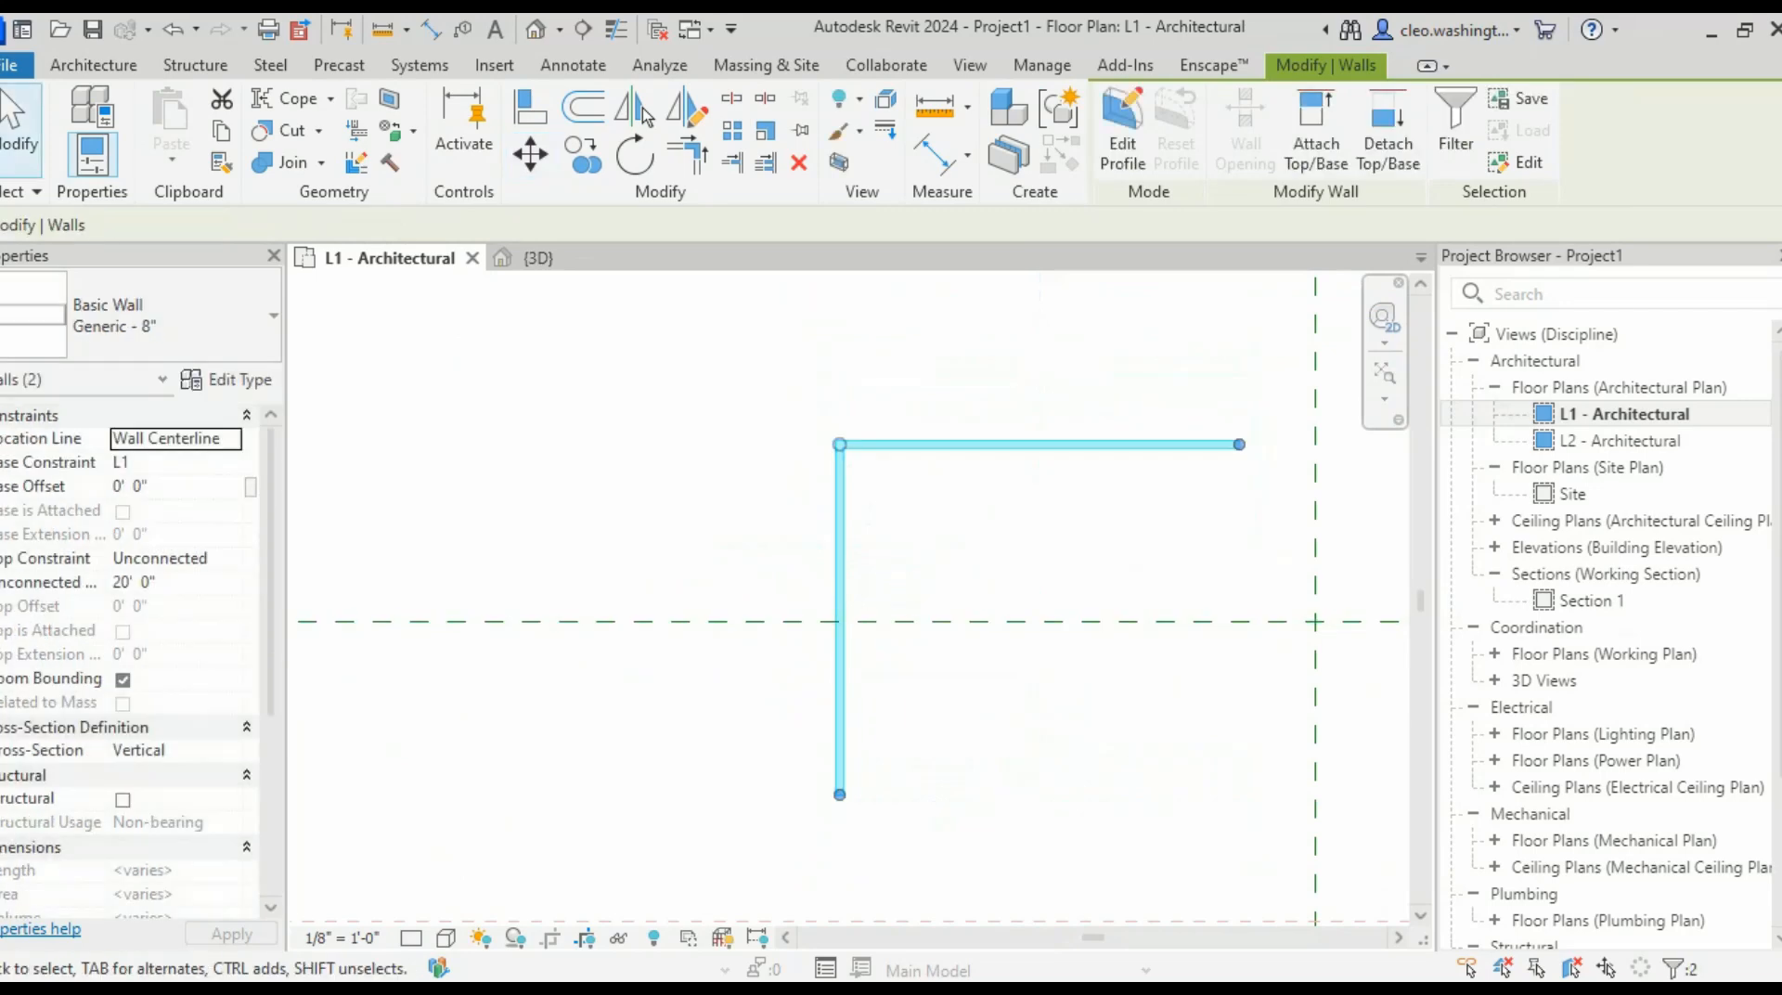
- Recentre the view on the moved walls and select the upper horizontal wall
{"action": "middle_click_drag", "start_coordinate": [843, 620], "coordinate": [724, 649]}
{"action": "scroll", "coordinate": [1034, 453], "scroll_direction": "up", "scroll_amount": 7}
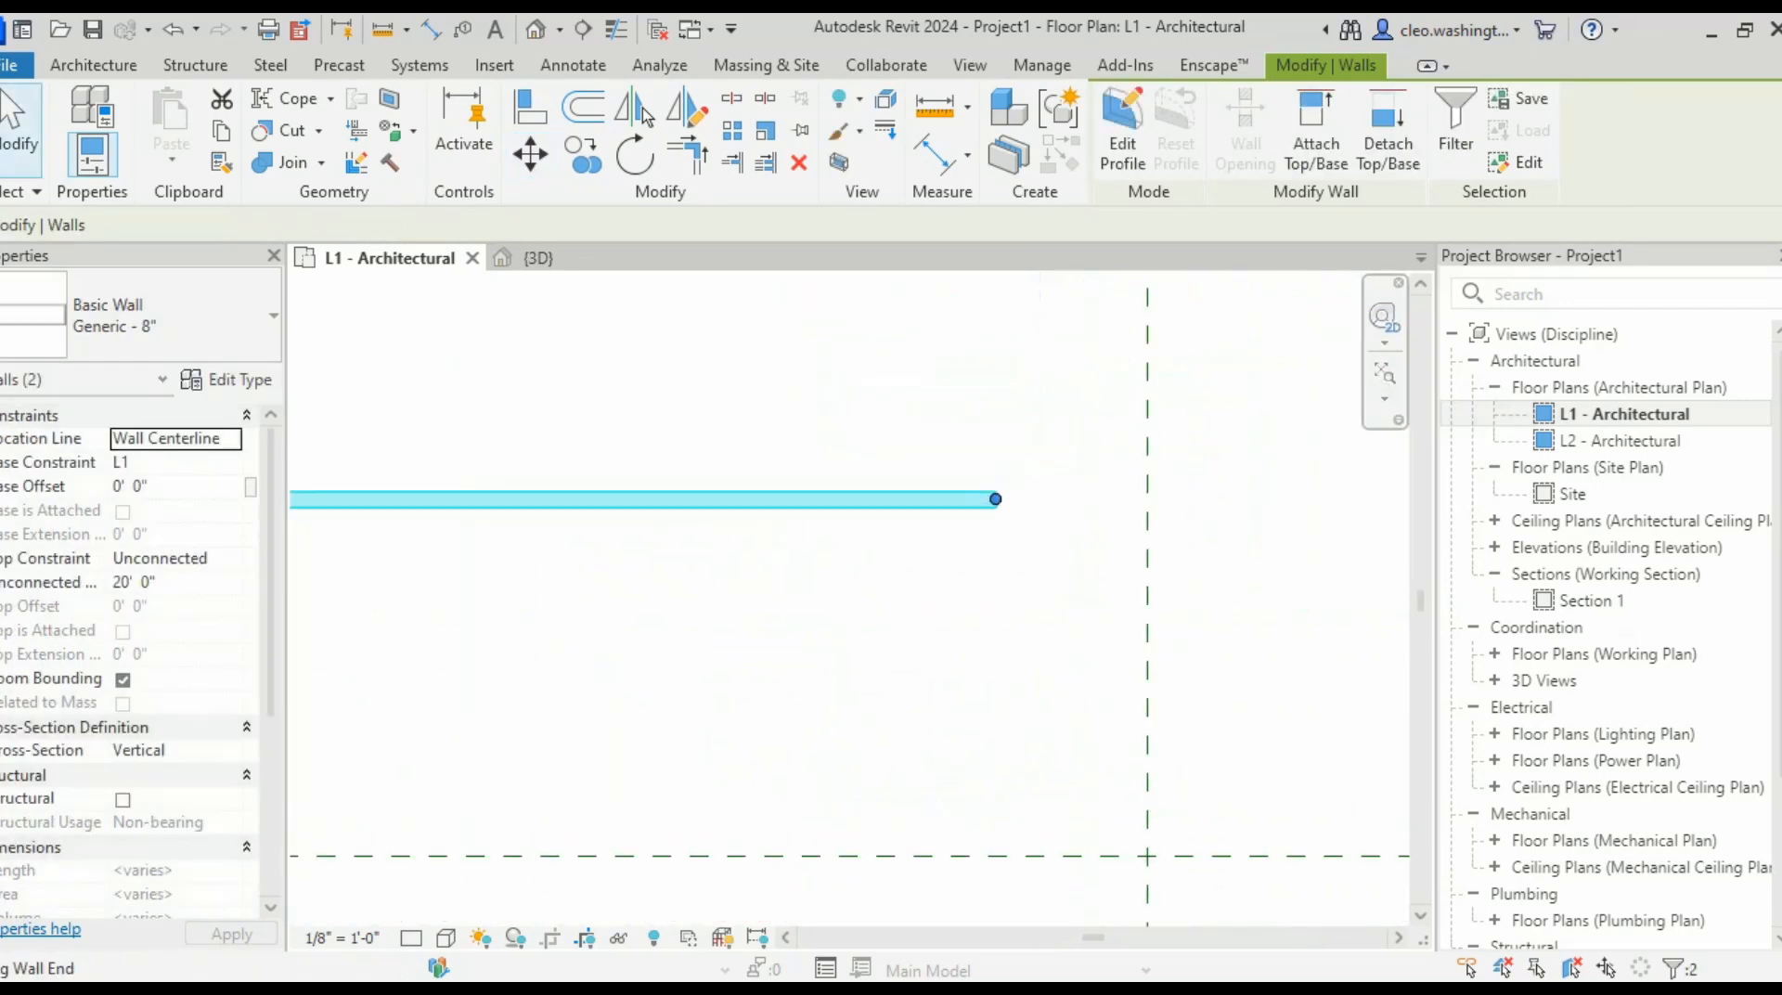
{"action": "middle_click_drag", "start_coordinate": [1134, 522], "coordinate": [1166, 509]}
{"action": "scroll", "coordinate": [1165, 509], "scroll_direction": "down", "scroll_amount": 7}
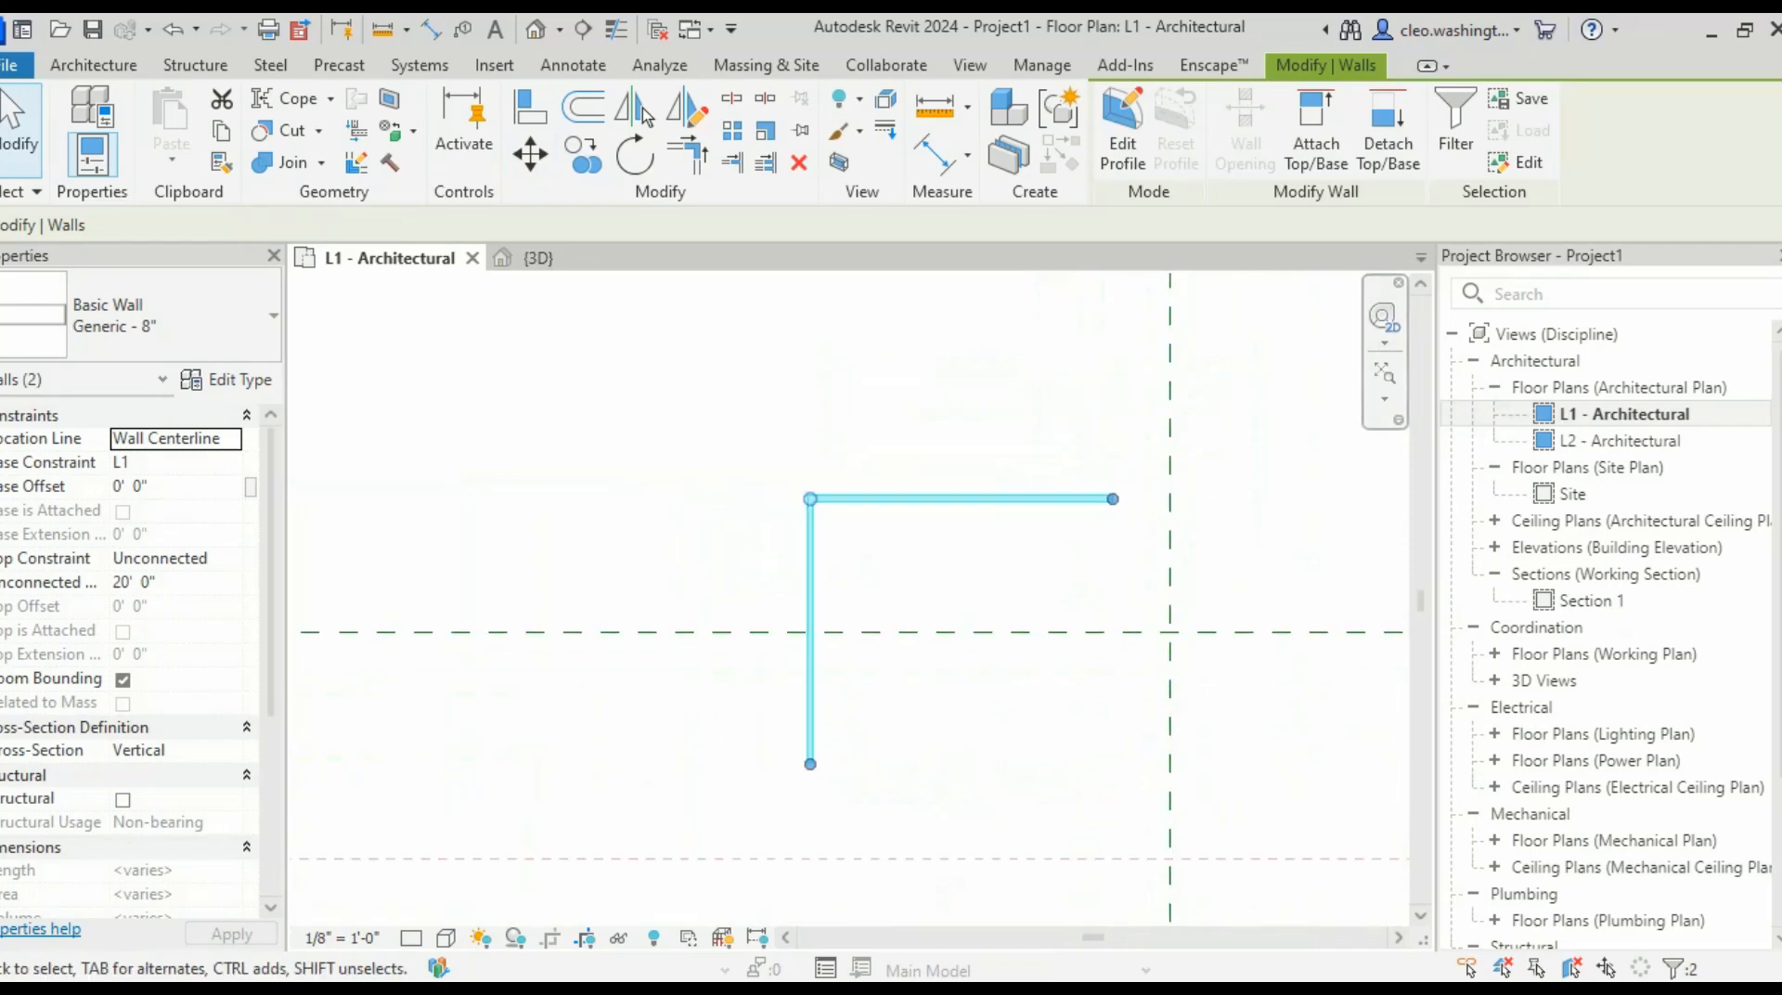
{"action": "key", "text": "Escape"}
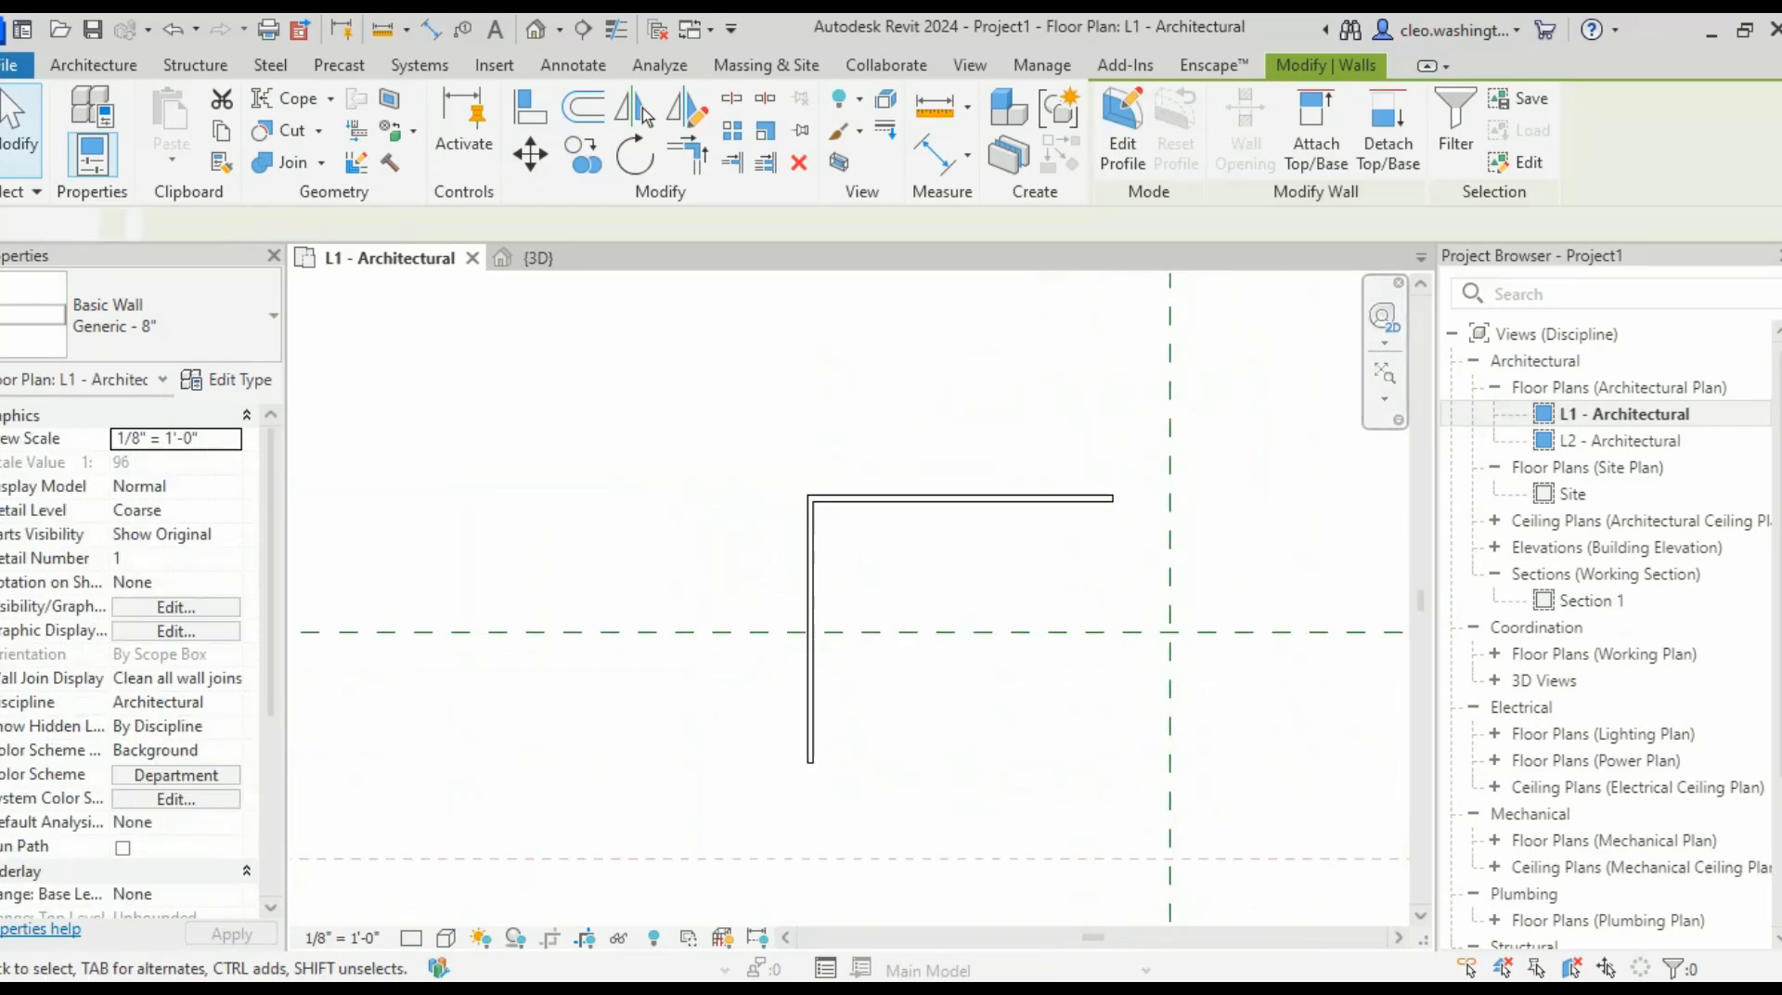
{"action": "scroll", "coordinate": [895, 759], "scroll_direction": "down", "scroll_amount": 3}
{"action": "middle_click_drag", "start_coordinate": [895, 759], "coordinate": [990, 546]}
{"action": "scroll", "coordinate": [998, 429], "scroll_direction": "up", "scroll_amount": 1}
{"action": "left_click", "coordinate": [1031, 371]}
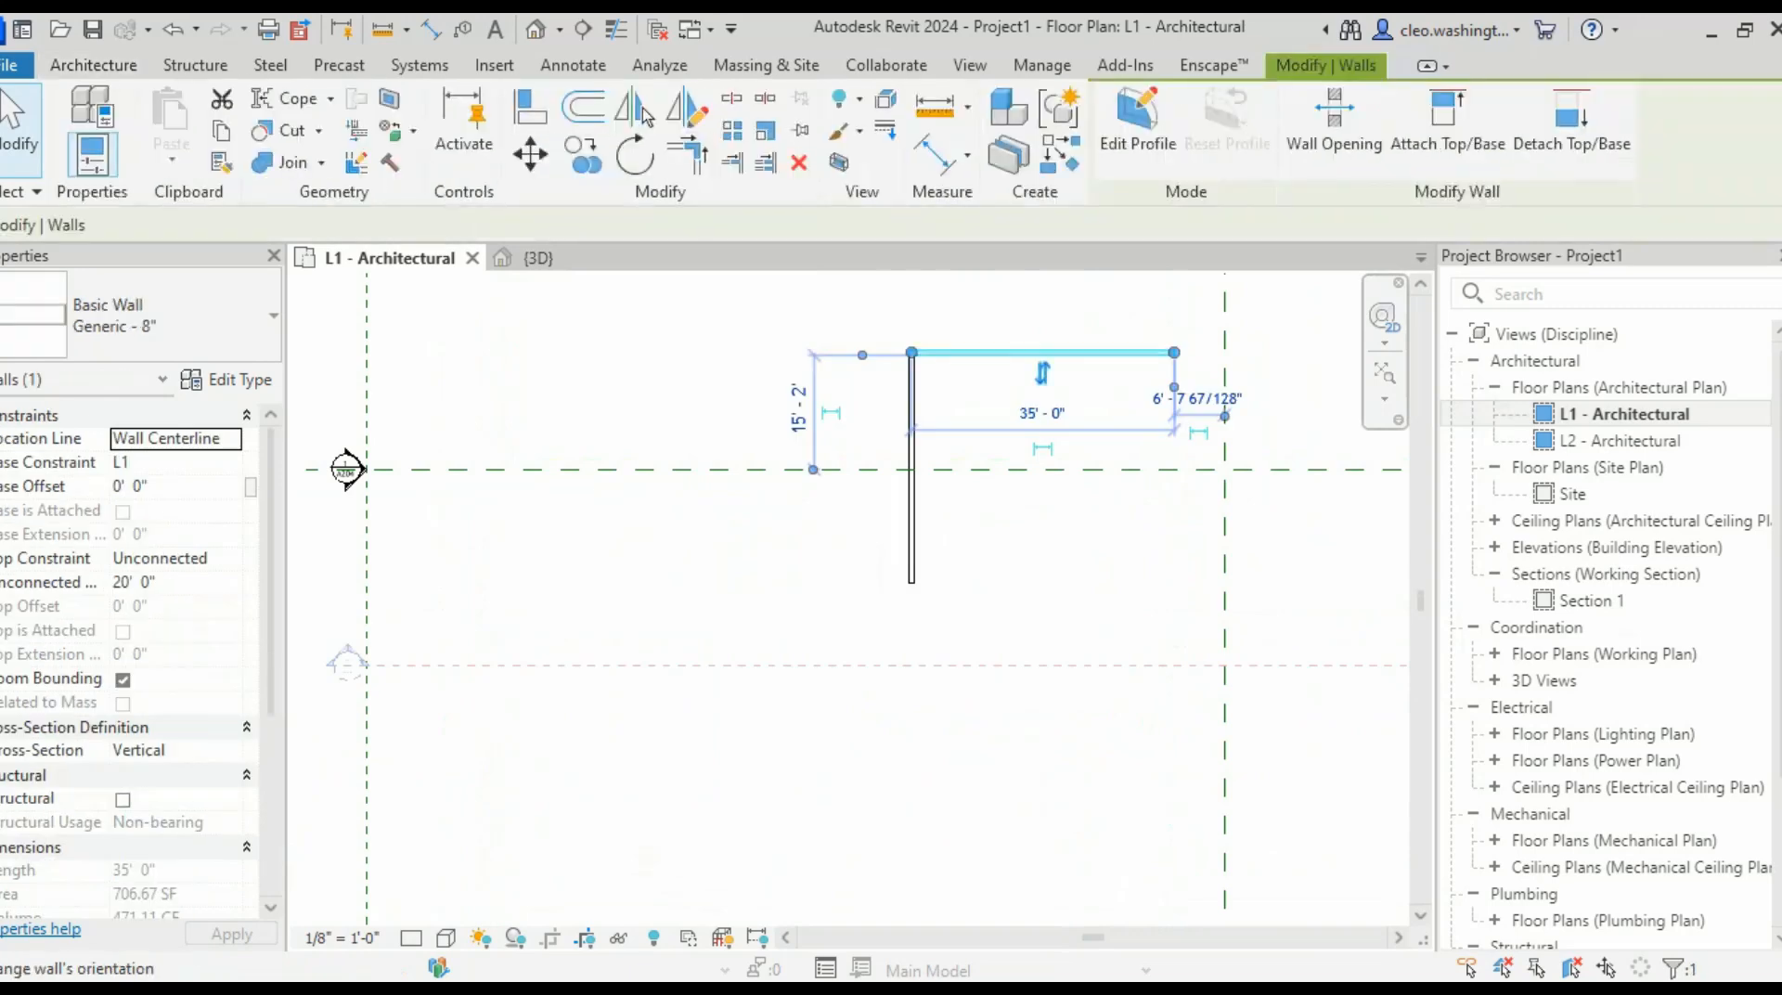
- Mirror a copy of the top wall across the horizontal reference plane, forming a U
{"action": "left_click", "coordinate": [640, 109]}
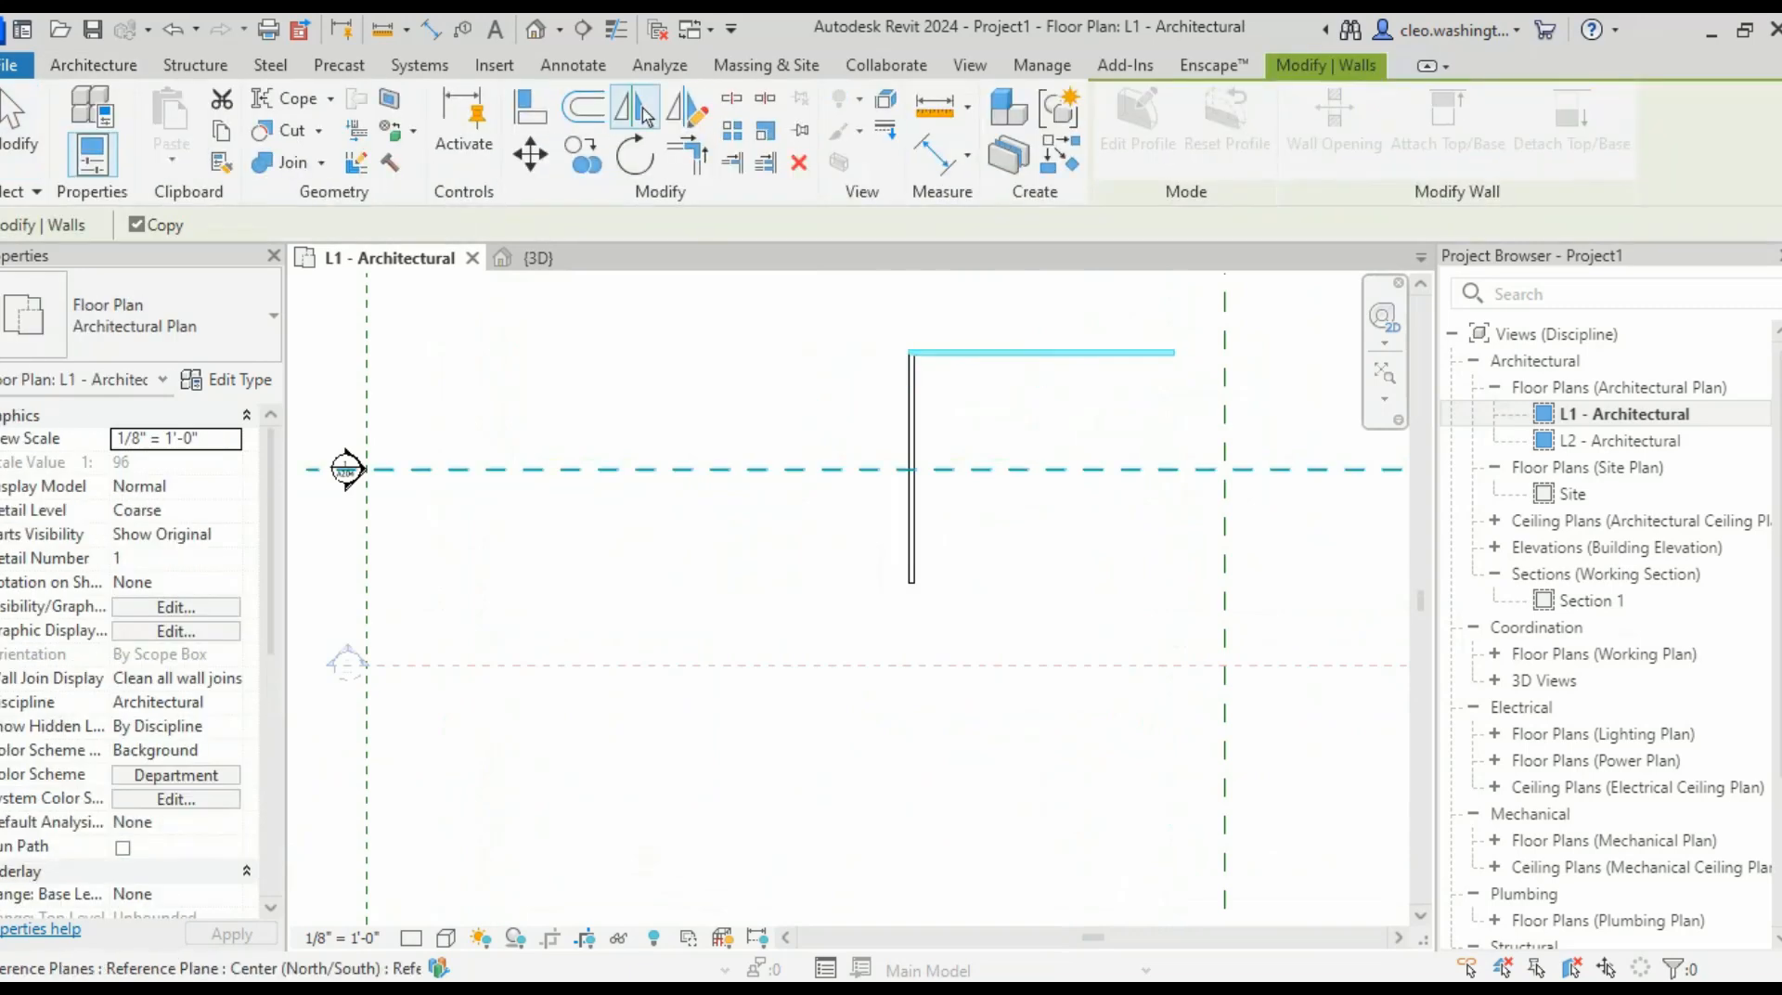
{"action": "left_click", "coordinate": [346, 469]}
{"action": "key", "text": "Escape"}
{"action": "scroll", "coordinate": [1078, 522], "scroll_direction": "down", "scroll_amount": 1}
{"action": "middle_click_drag", "start_coordinate": [523, 478], "coordinate": [371, 519]}
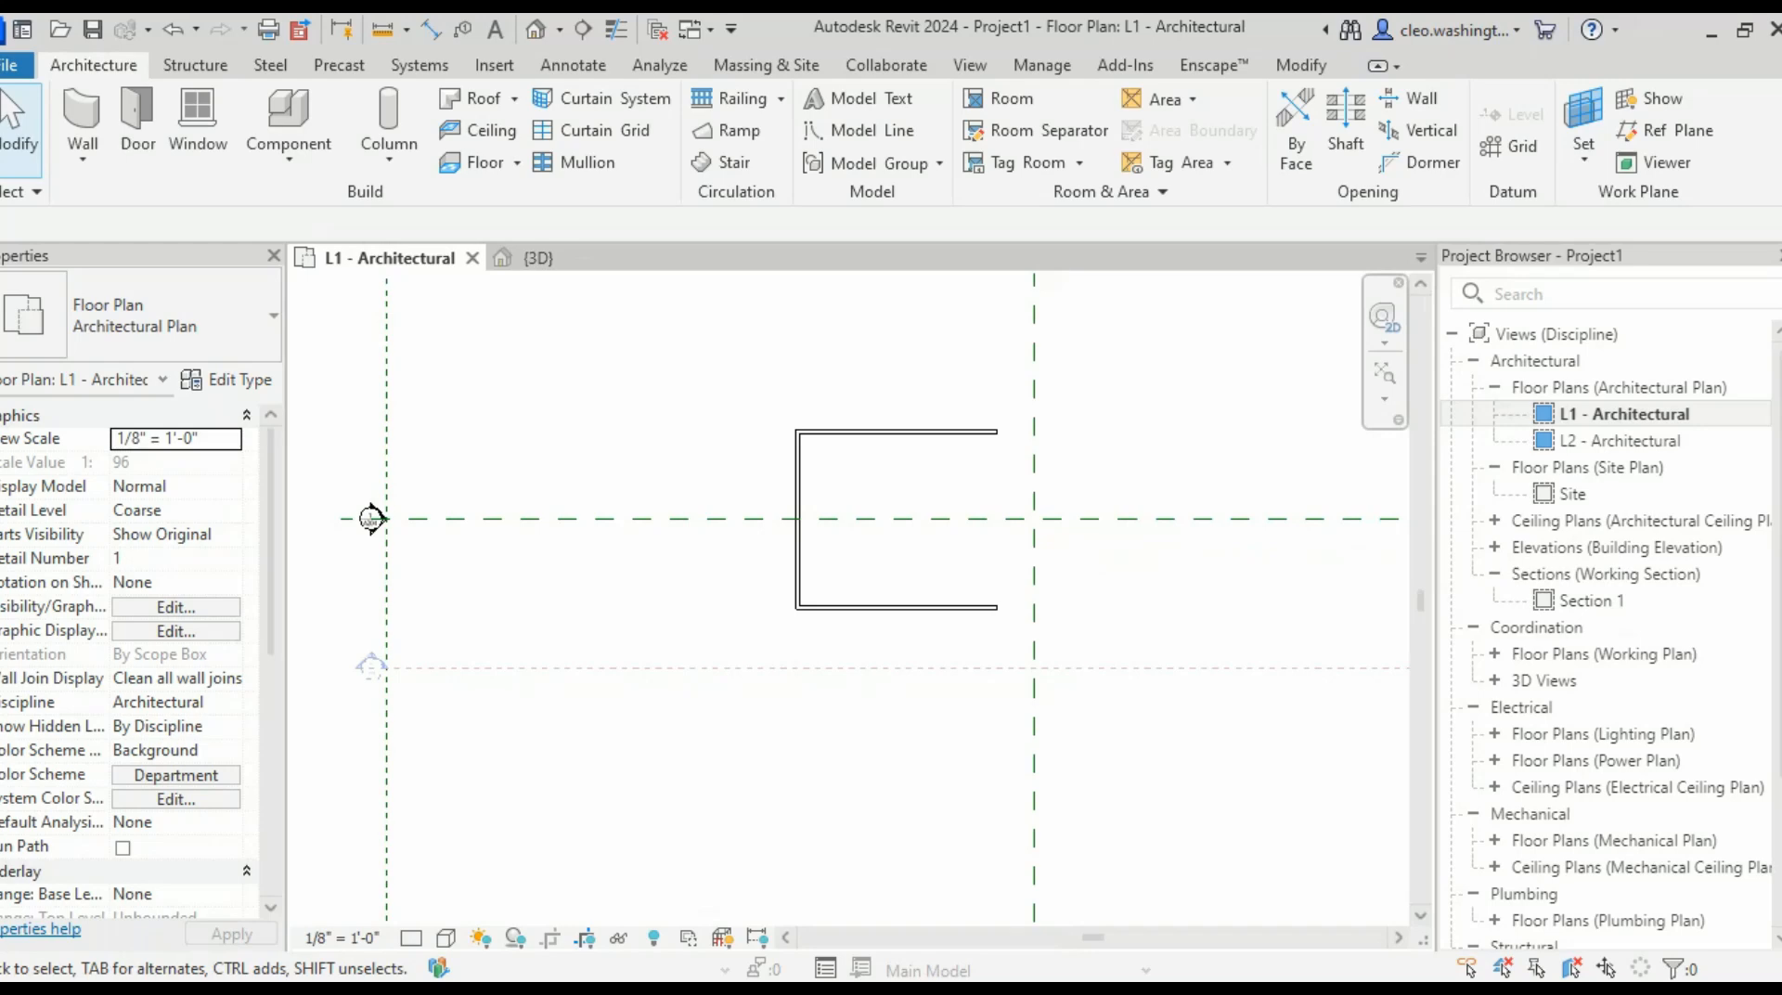
- Use Create Similar on the top wall to begin another Generic - 8" wall
{"action": "scroll", "coordinate": [965, 434], "scroll_direction": "up", "scroll_amount": 4}
{"action": "middle_click_drag", "start_coordinate": [1023, 429], "coordinate": [970, 464]}
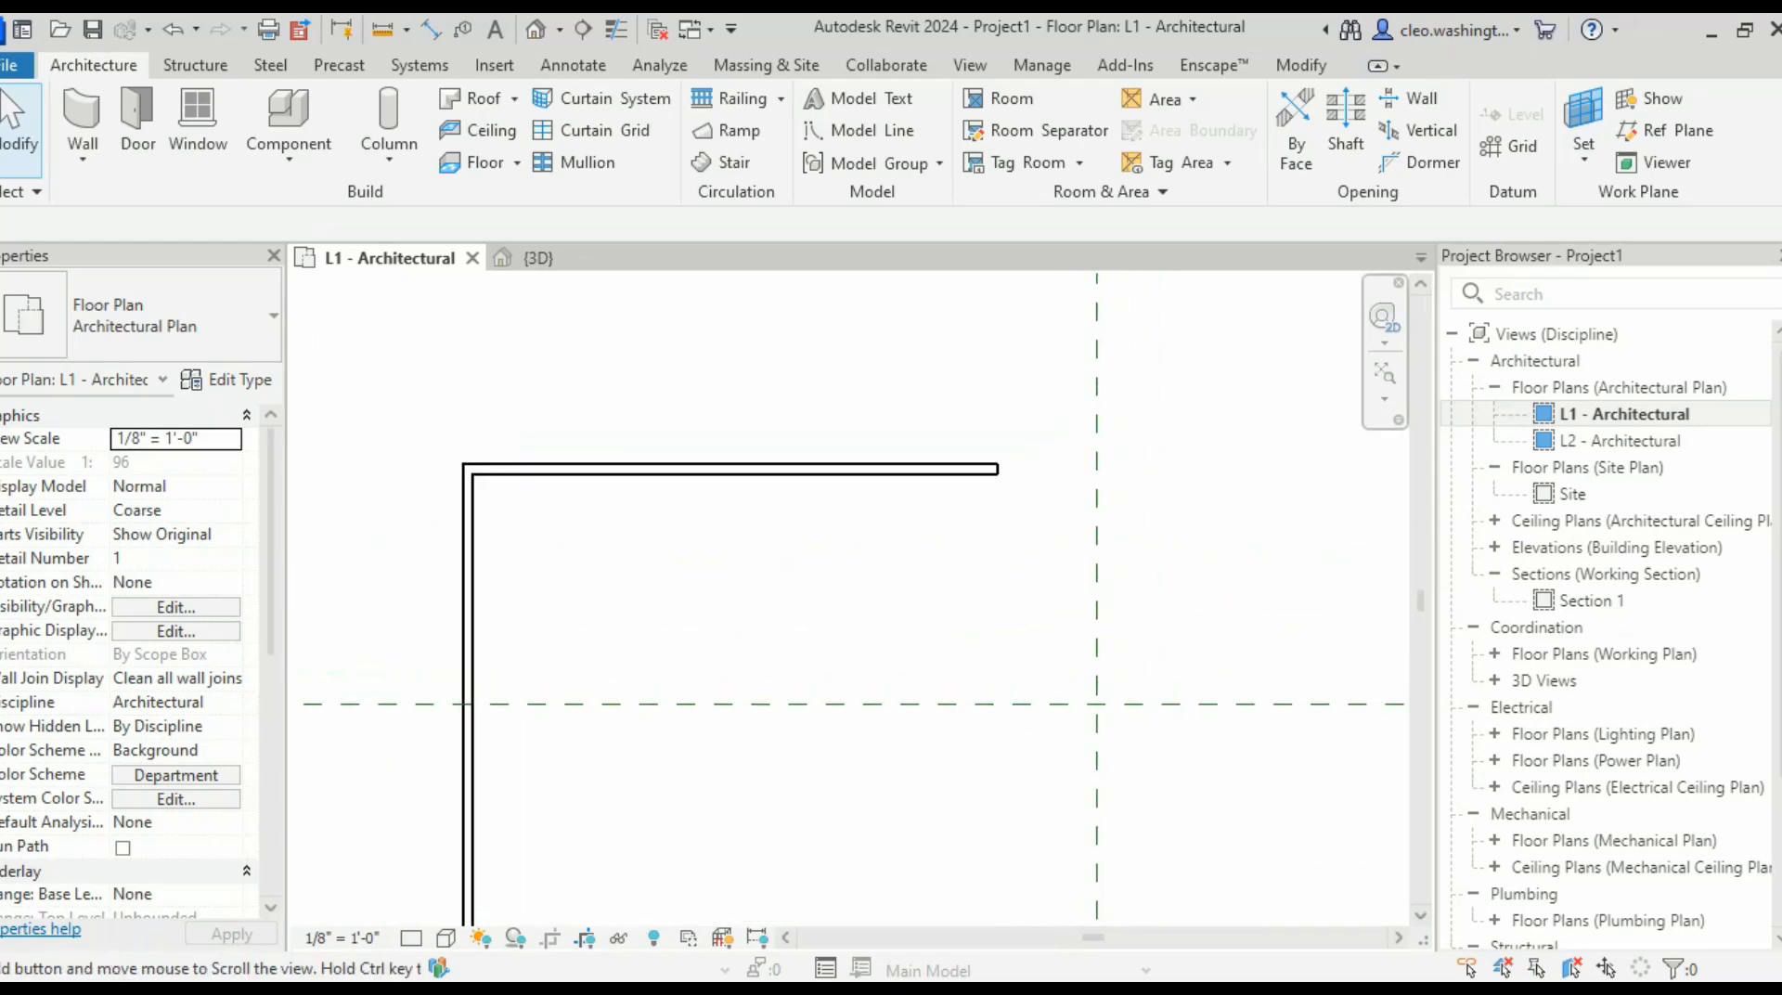
{"action": "scroll", "coordinate": [971, 464], "scroll_direction": "up", "scroll_amount": 3}
{"action": "left_click", "coordinate": [971, 480]}
{"action": "right_click", "coordinate": [930, 480]}
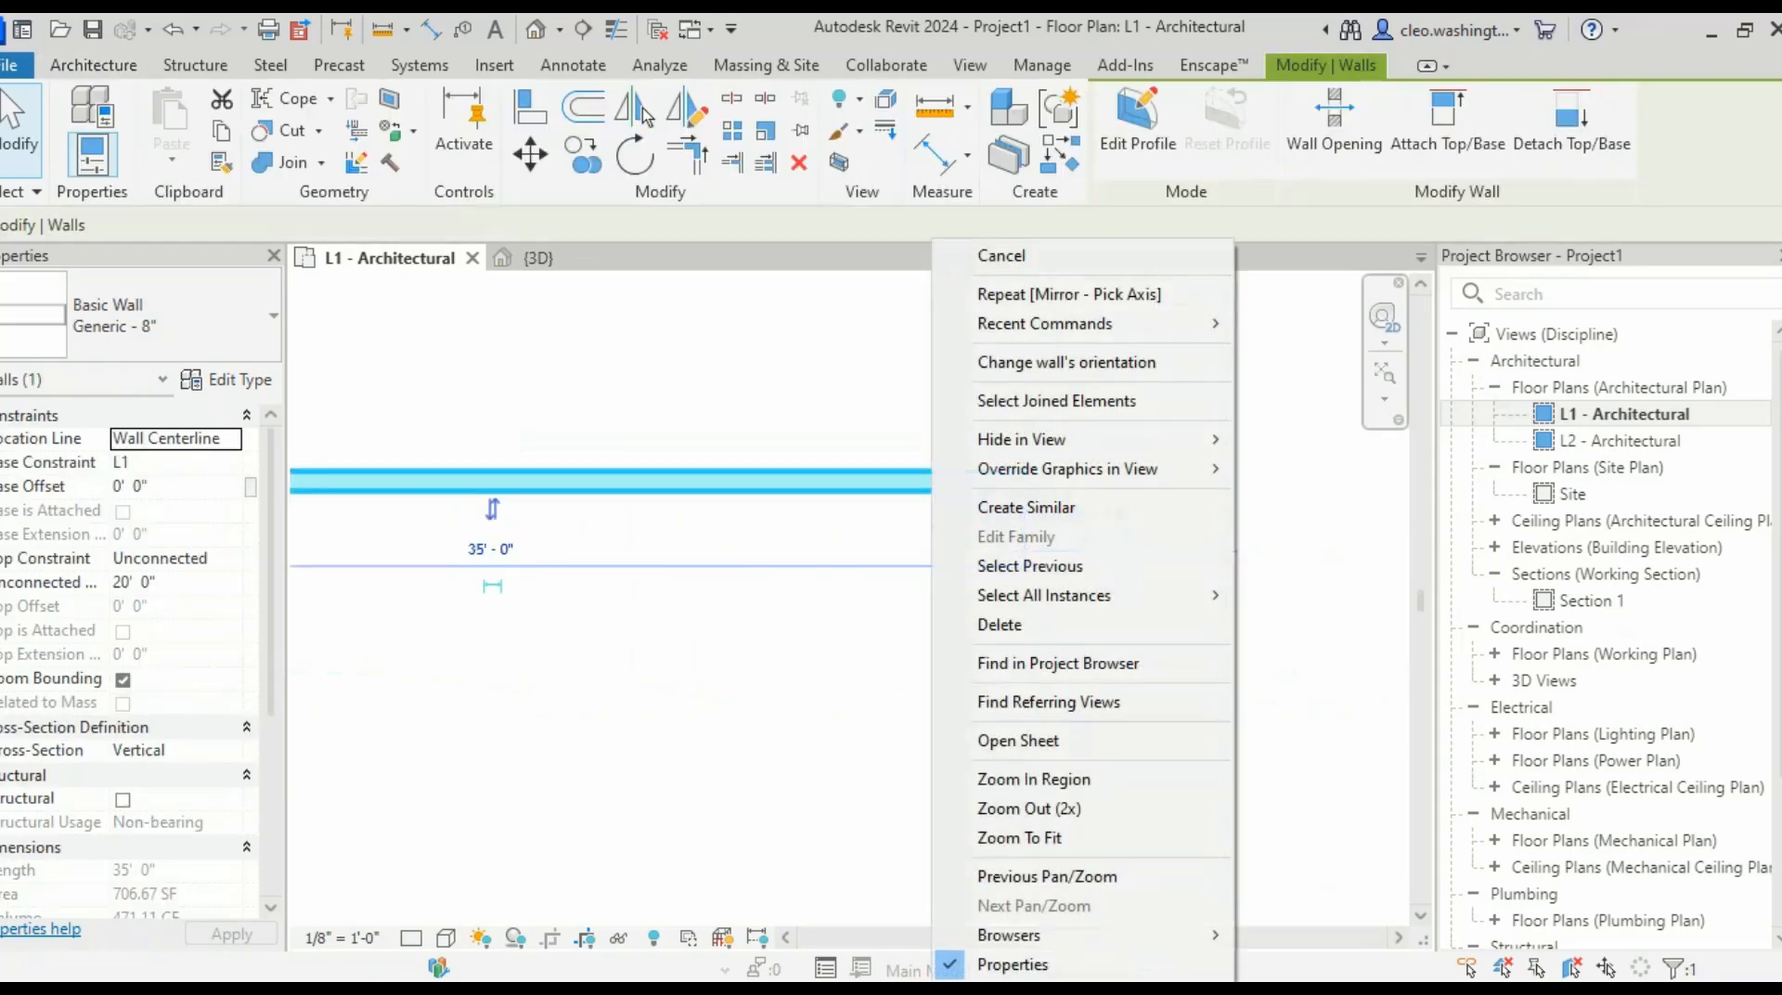
{"action": "left_click", "coordinate": [1021, 507]}
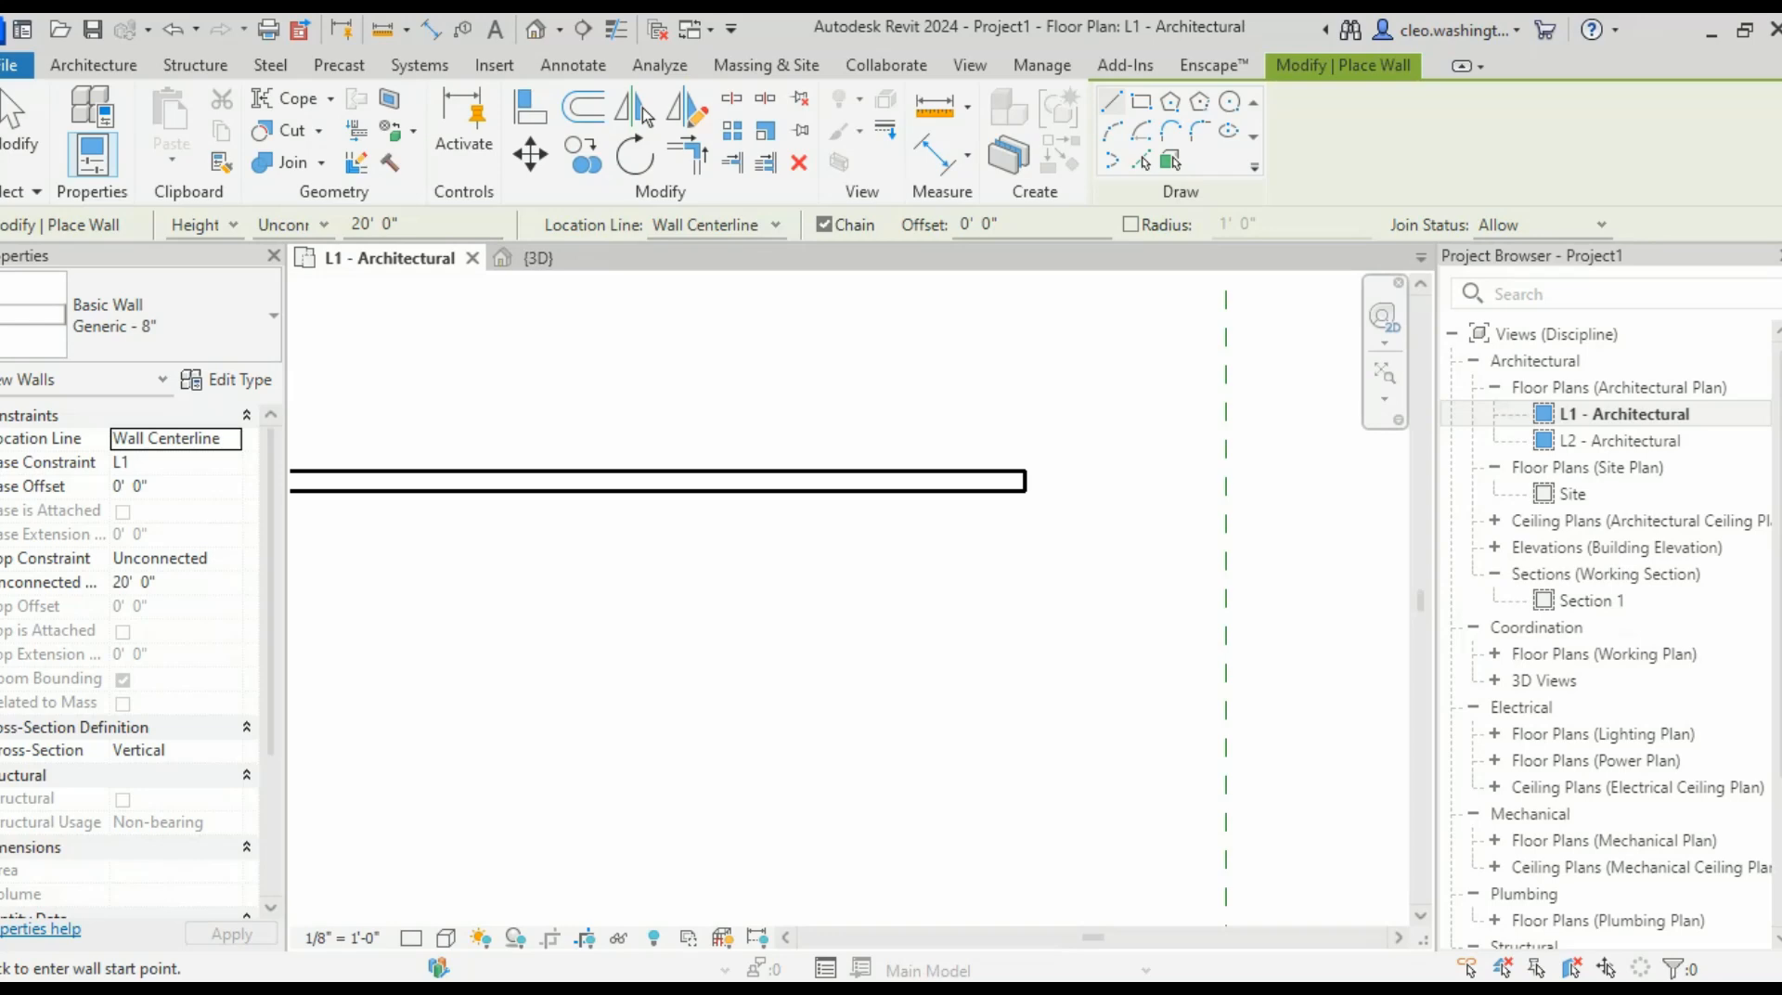
- Keep Chain enabled and set the wall location line to Finish Face: Exterior
{"action": "scroll", "coordinate": [822, 393], "scroll_direction": "down", "scroll_amount": 1}
{"action": "middle_click_drag", "start_coordinate": [822, 393], "coordinate": [854, 482]}
{"action": "scroll", "coordinate": [854, 459], "scroll_direction": "down", "scroll_amount": 2}
{"action": "left_click", "coordinate": [824, 224]}
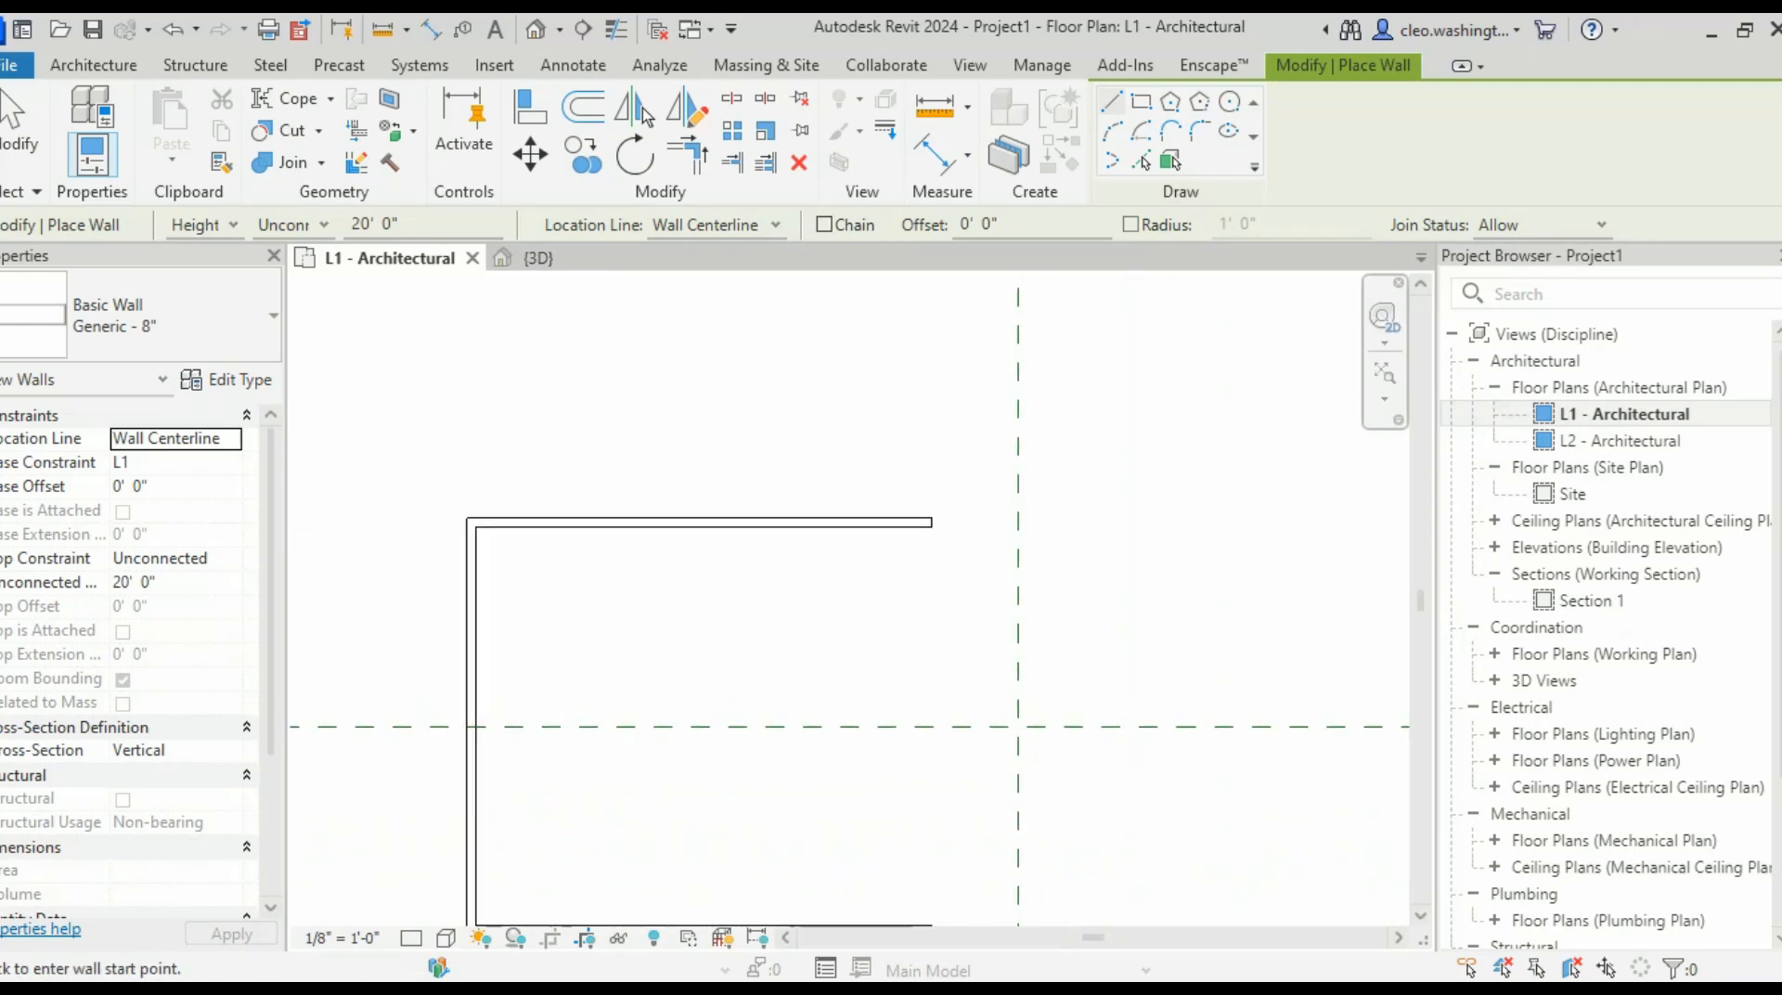
{"action": "left_click", "coordinate": [825, 225]}
{"action": "scroll", "coordinate": [933, 522], "scroll_direction": "up", "scroll_amount": 5}
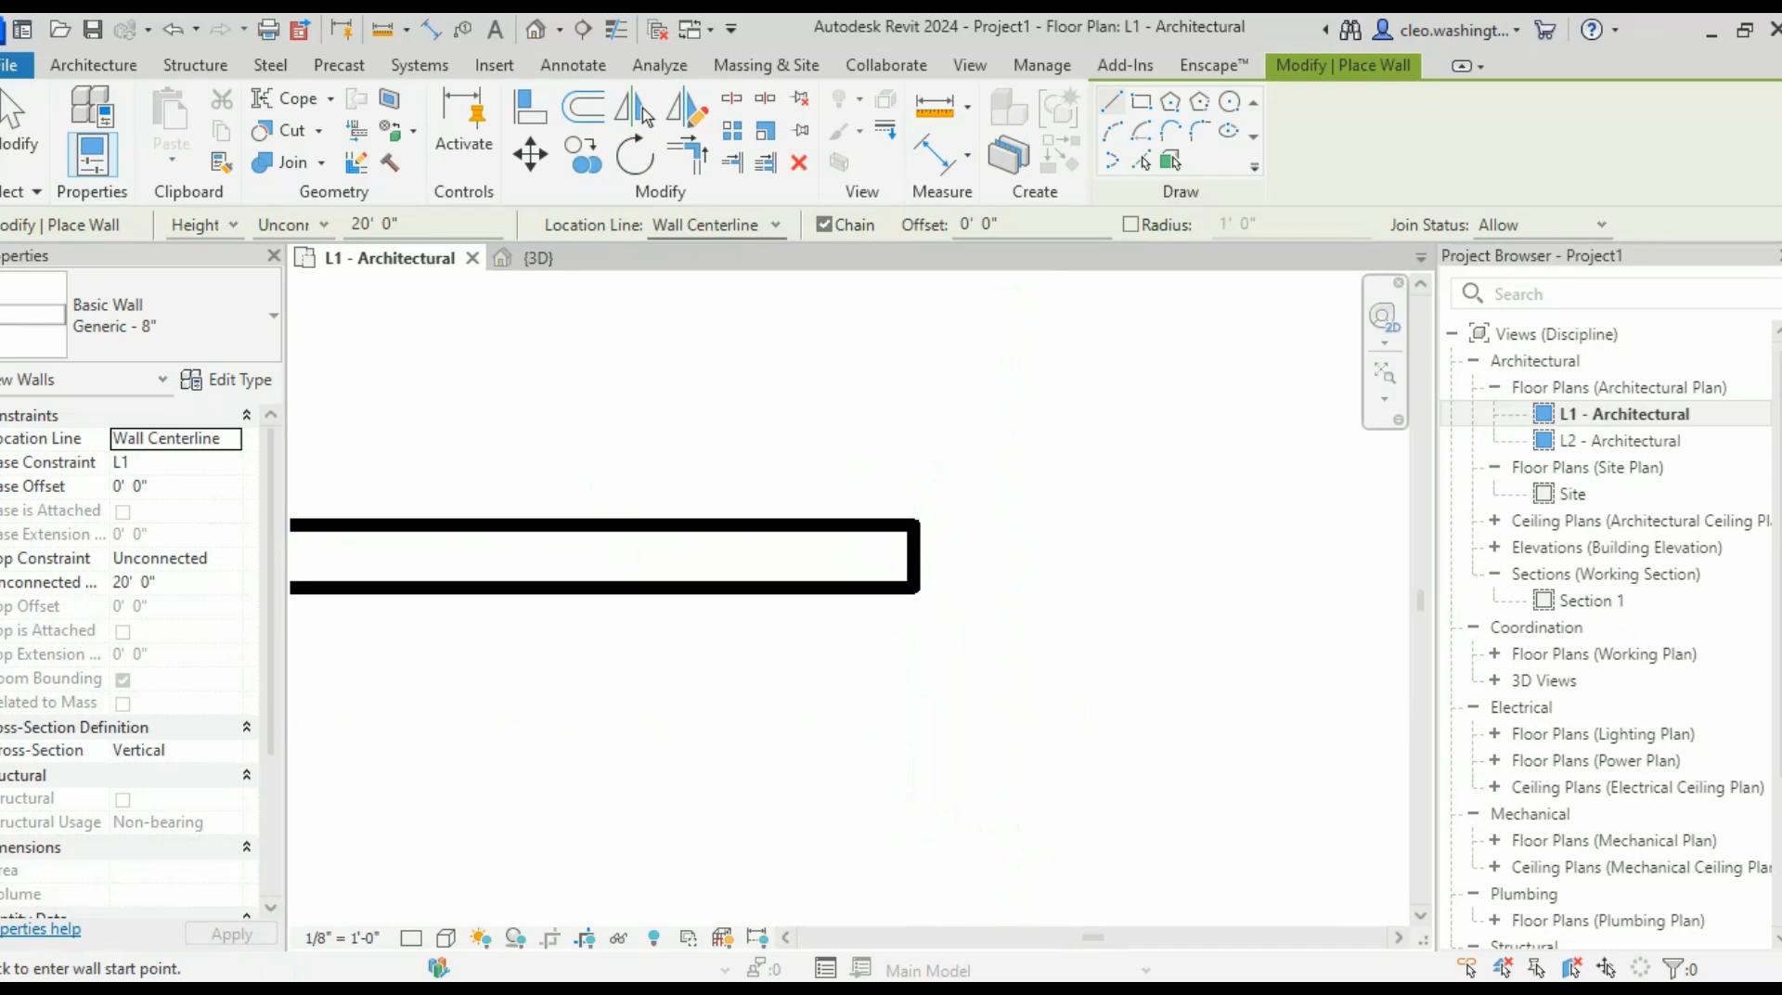
{"action": "left_click", "coordinate": [772, 226]}
{"action": "left_click", "coordinate": [718, 292]}
- From the top wall's end, draw a 4' 6" wall followed by a 60' 8" wall
{"action": "scroll", "coordinate": [815, 520], "scroll_direction": "down", "scroll_amount": 4}
{"action": "scroll", "coordinate": [915, 503], "scroll_direction": "up", "scroll_amount": 3}
{"action": "left_click", "coordinate": [911, 558]}
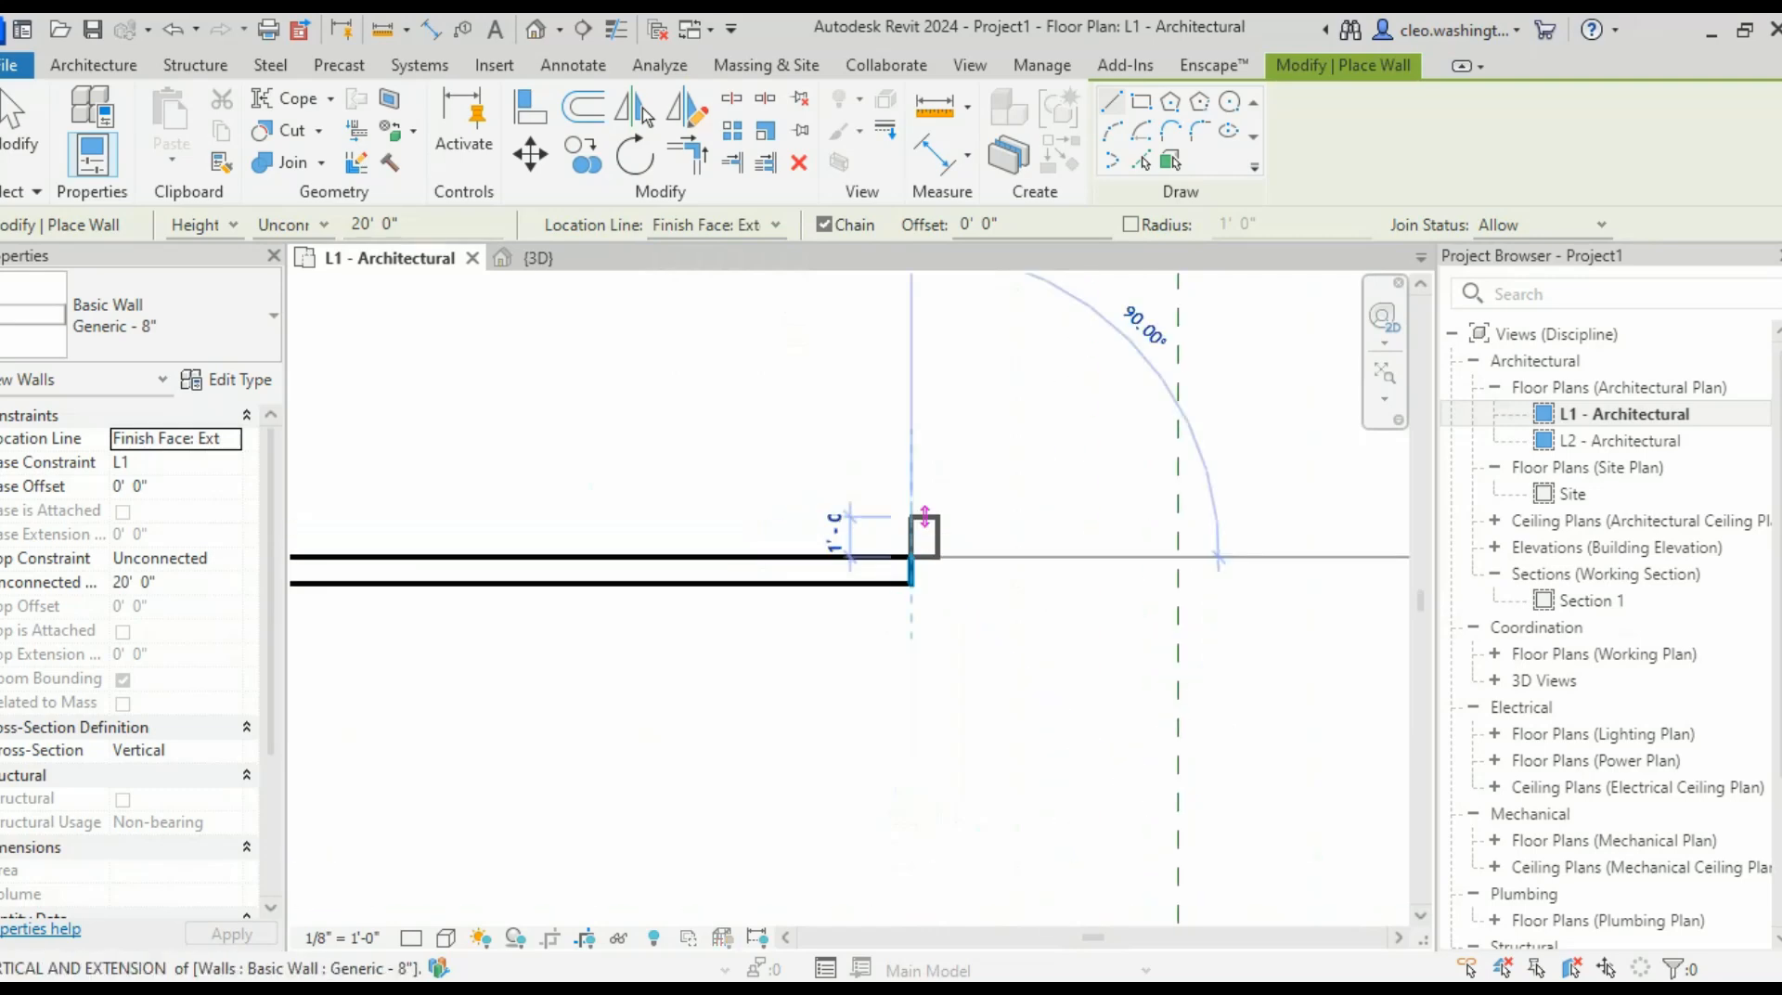
{"action": "scroll", "coordinate": [915, 368], "scroll_direction": "down", "scroll_amount": 4}
{"action": "middle_click_drag", "start_coordinate": [919, 342], "coordinate": [909, 500]}
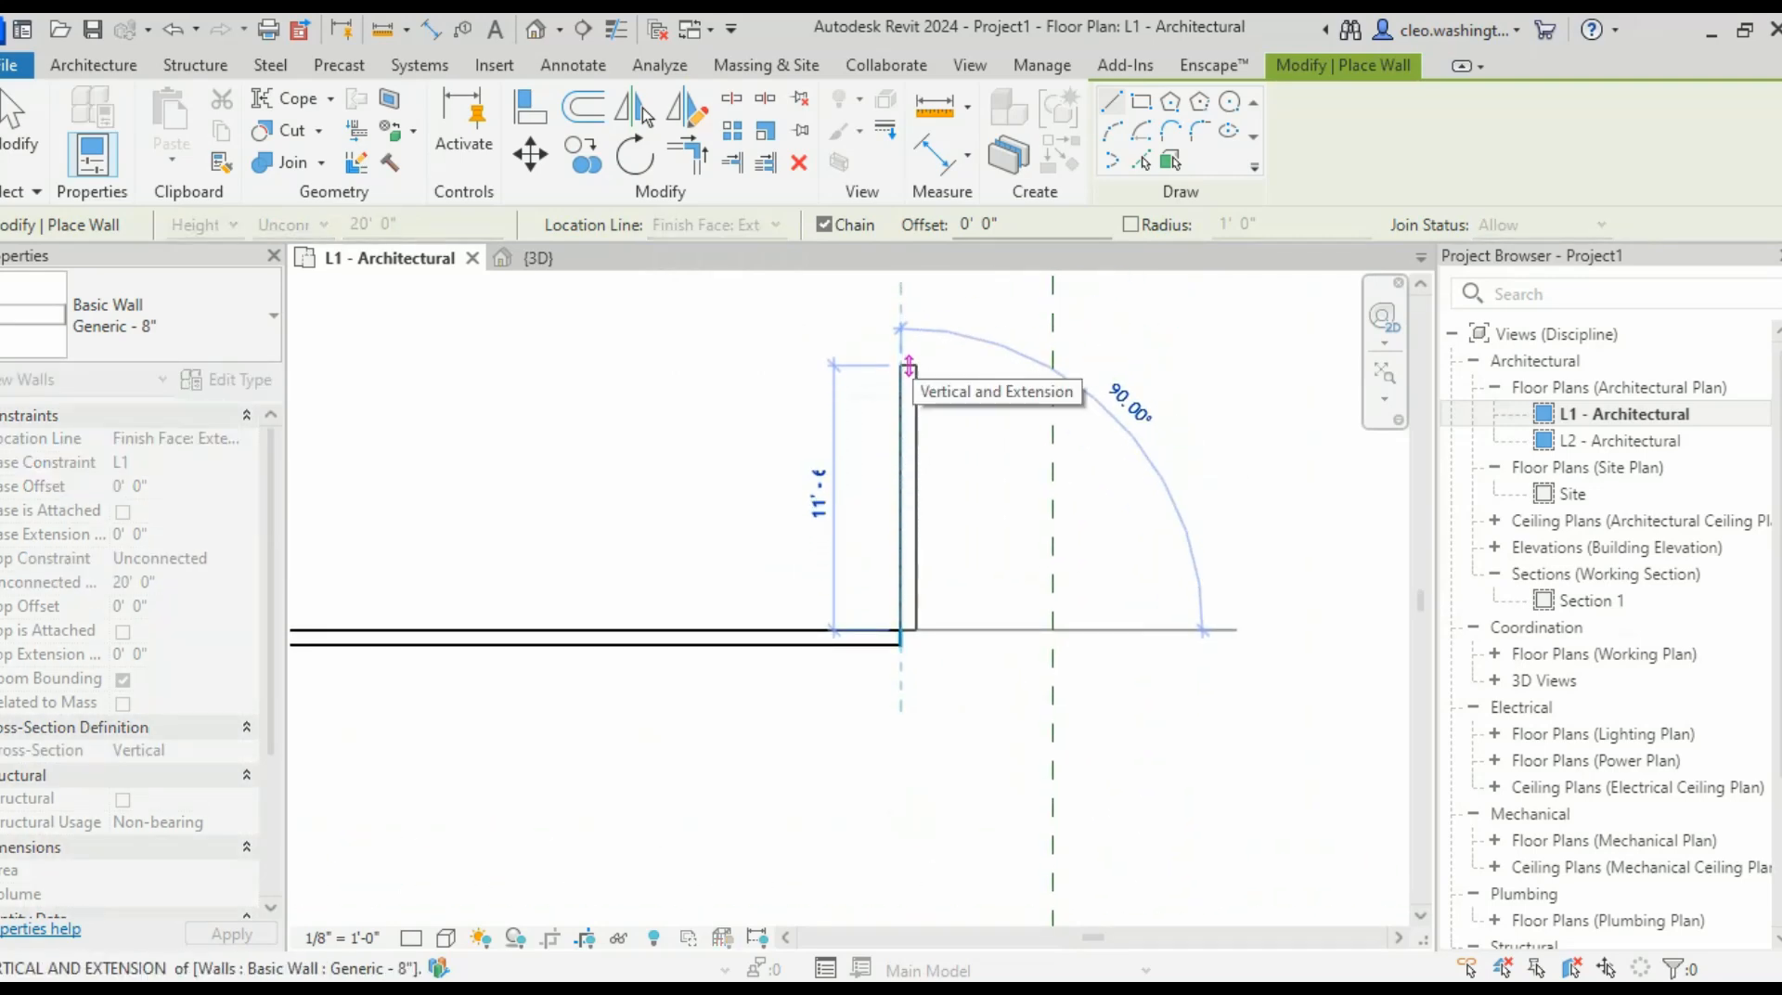
{"action": "type", "text": "4 6"}
{"action": "key", "text": "Return"}
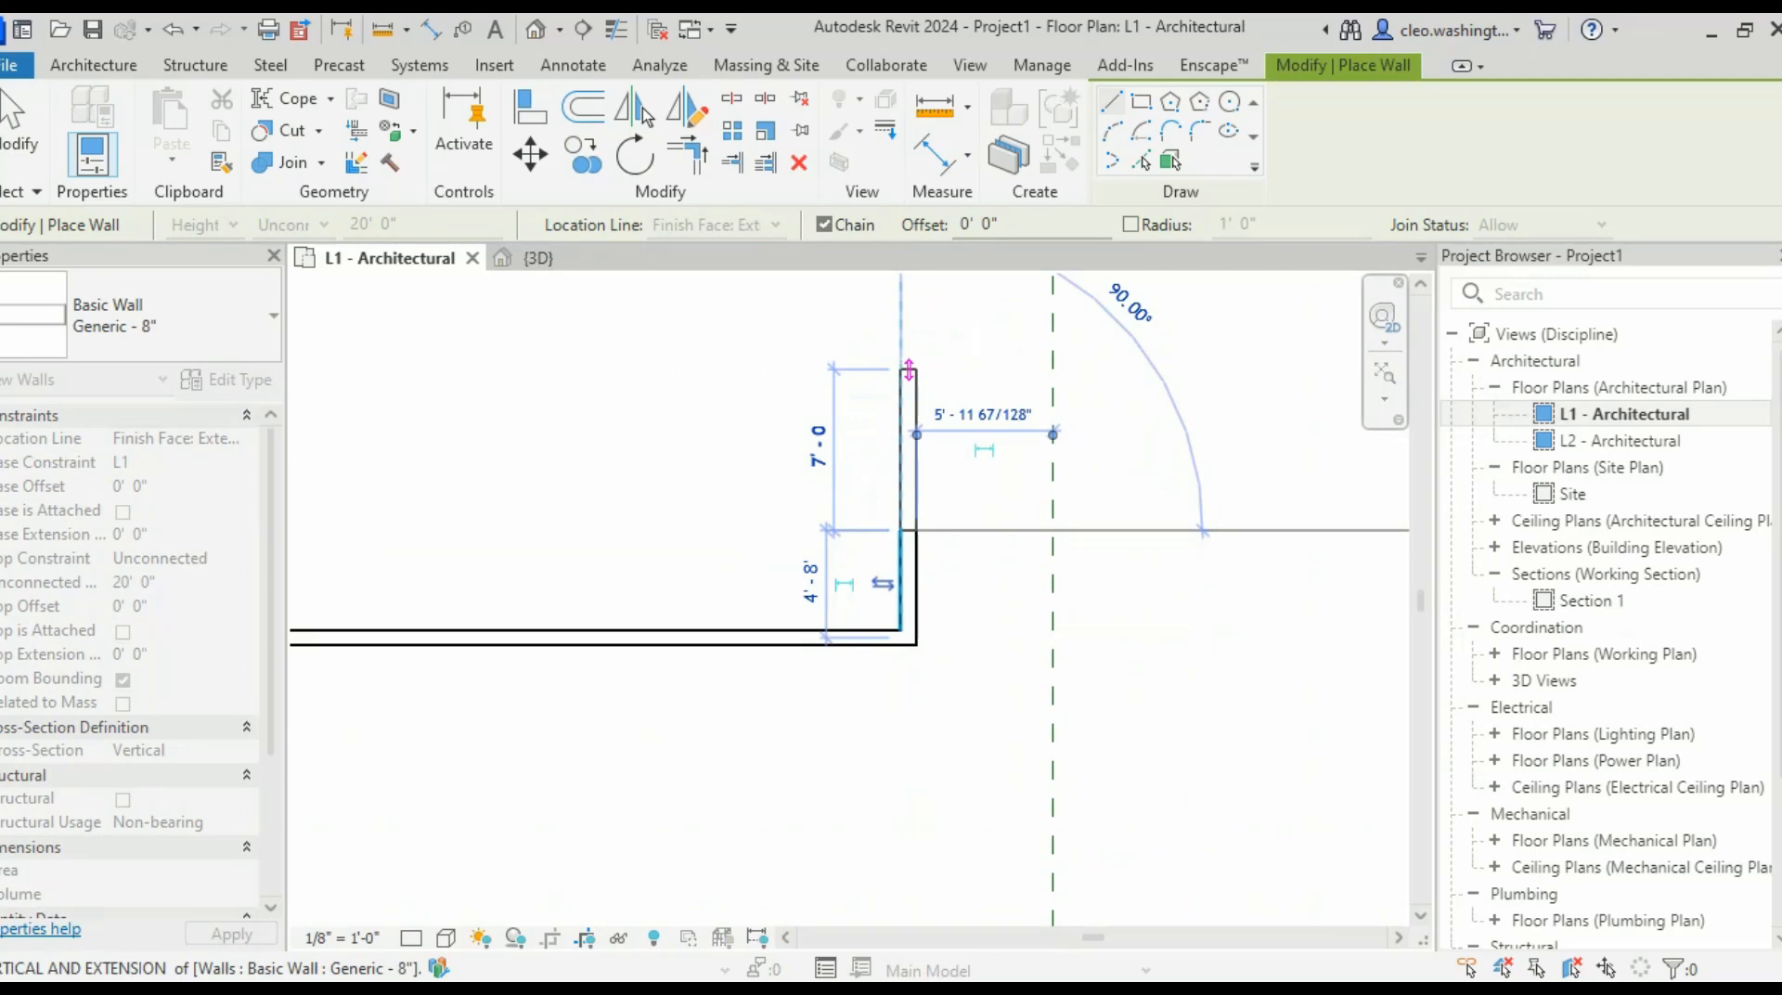
{"action": "scroll", "coordinate": [909, 371], "scroll_direction": "down", "scroll_amount": 4}
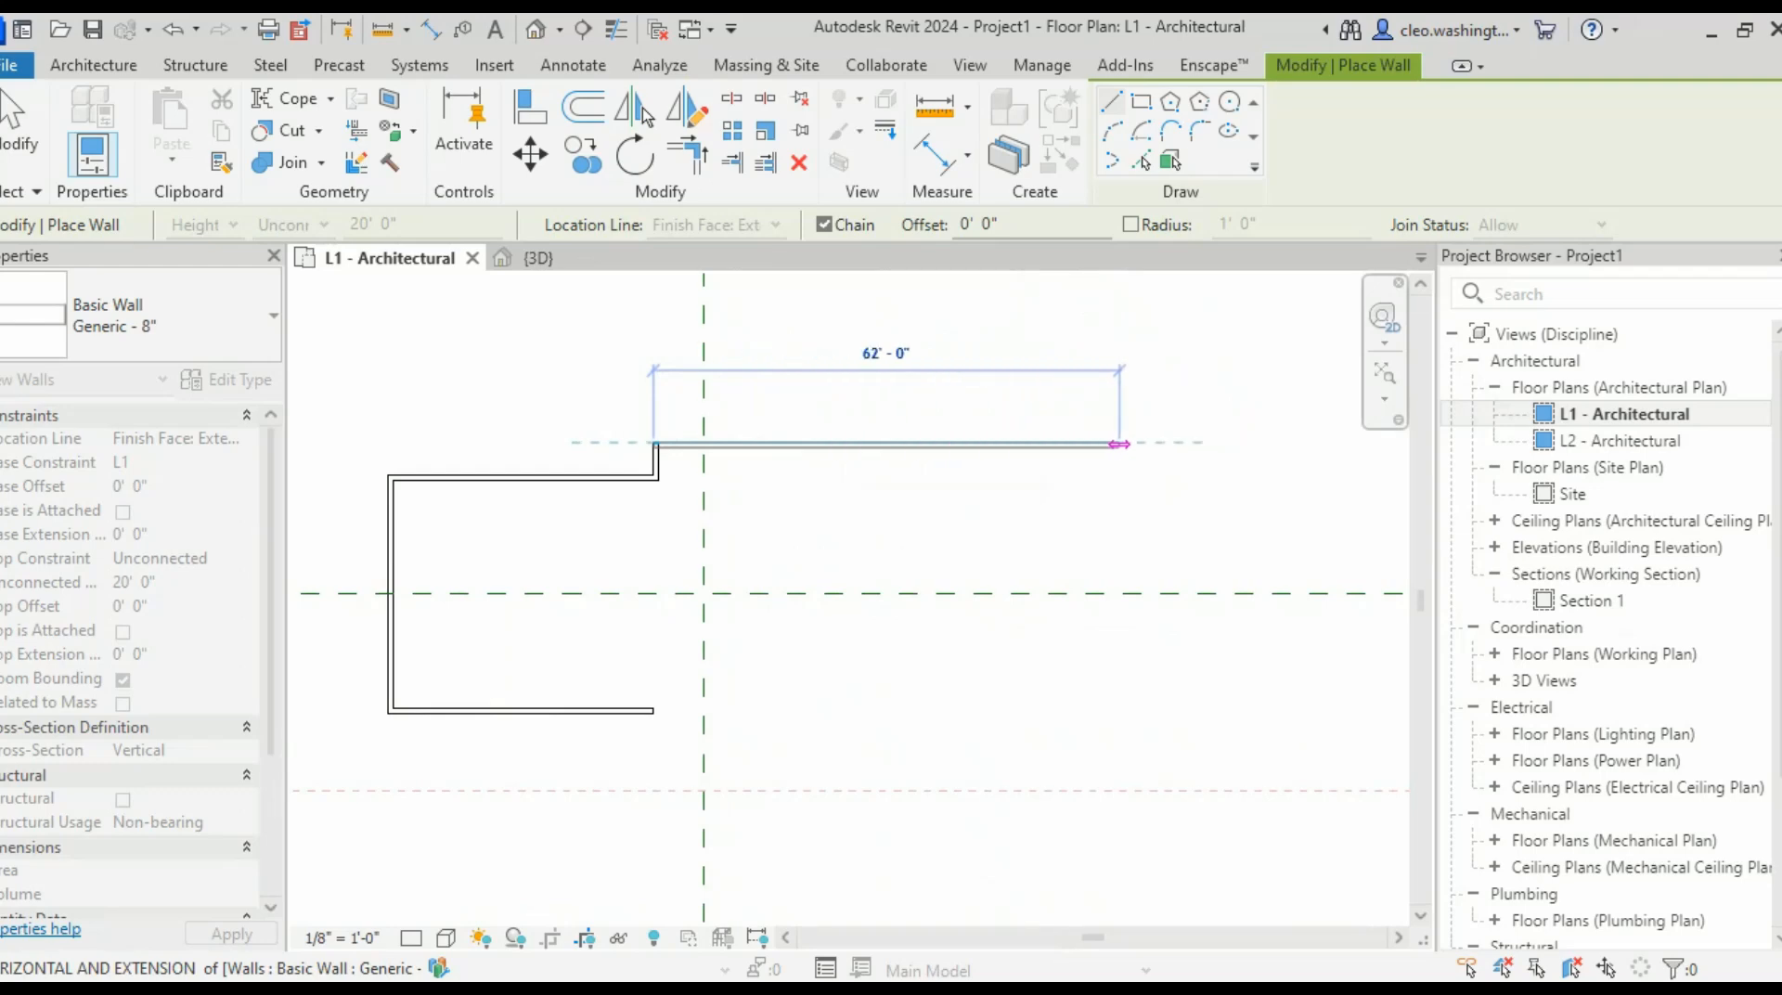
{"action": "type", "text": "60 8"}
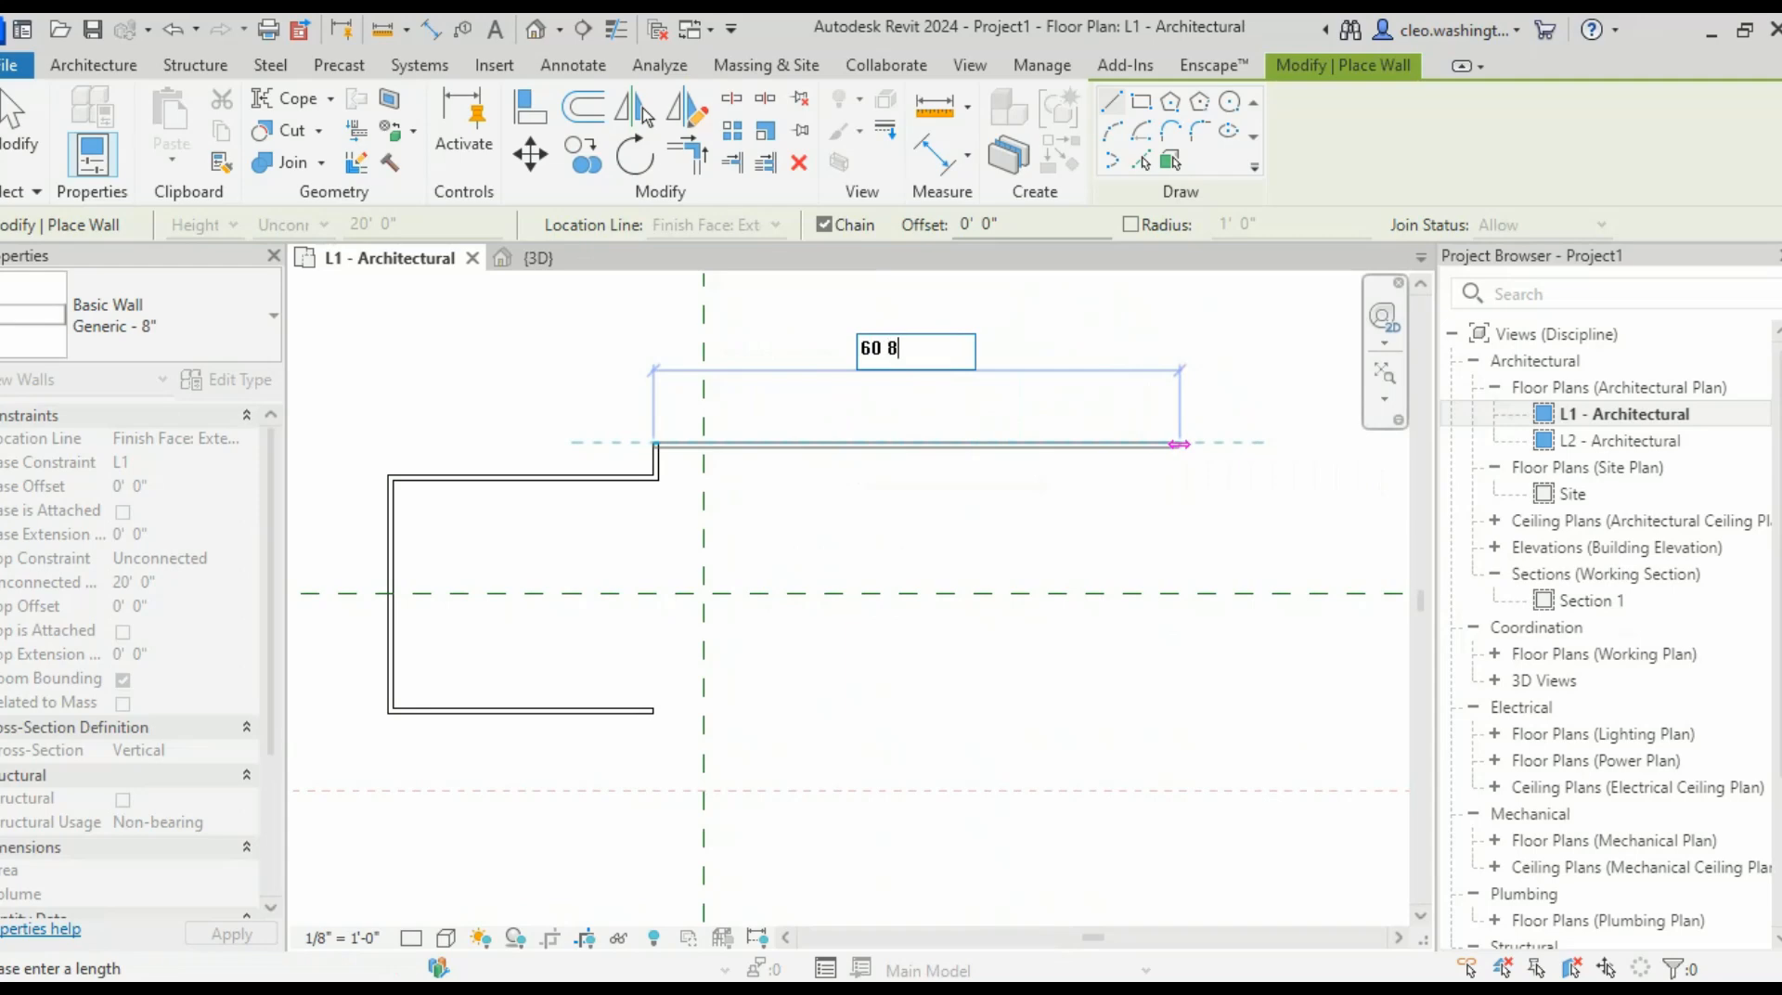
{"action": "key", "text": "Return"}
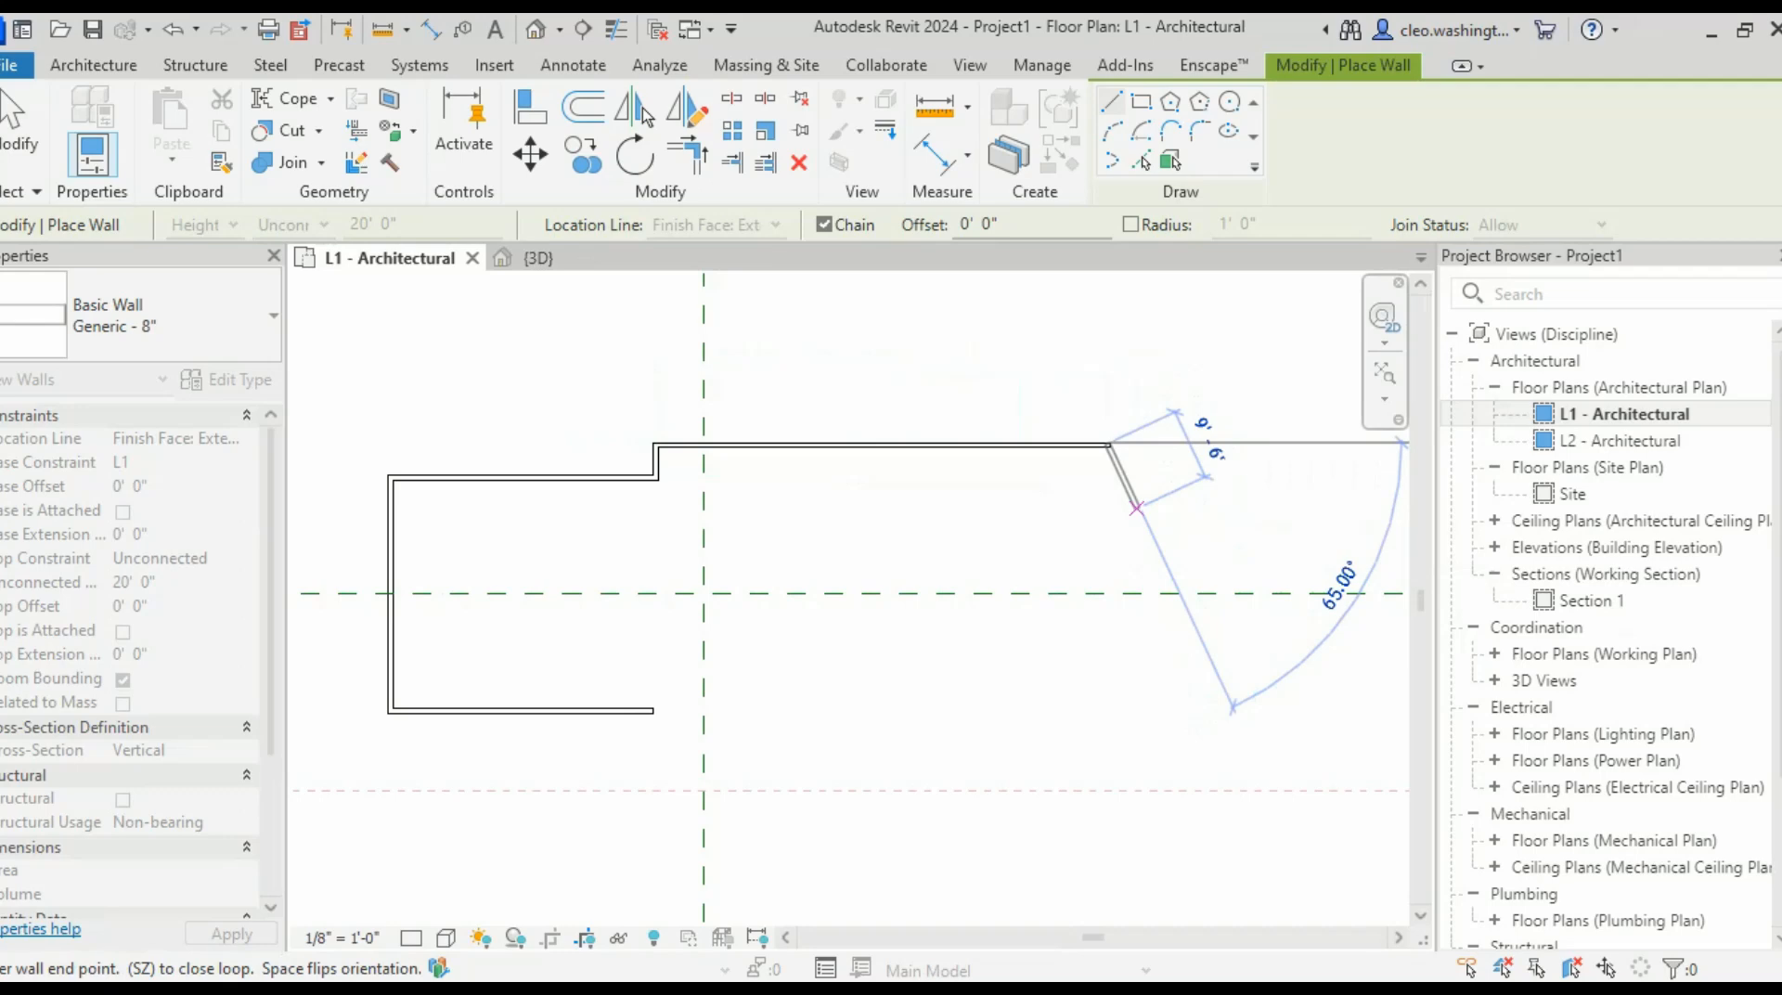
- End the vertical wall at the snap intersection, then add a 15' wall
{"action": "scroll", "coordinate": [1109, 501], "scroll_direction": "up", "scroll_amount": 2}
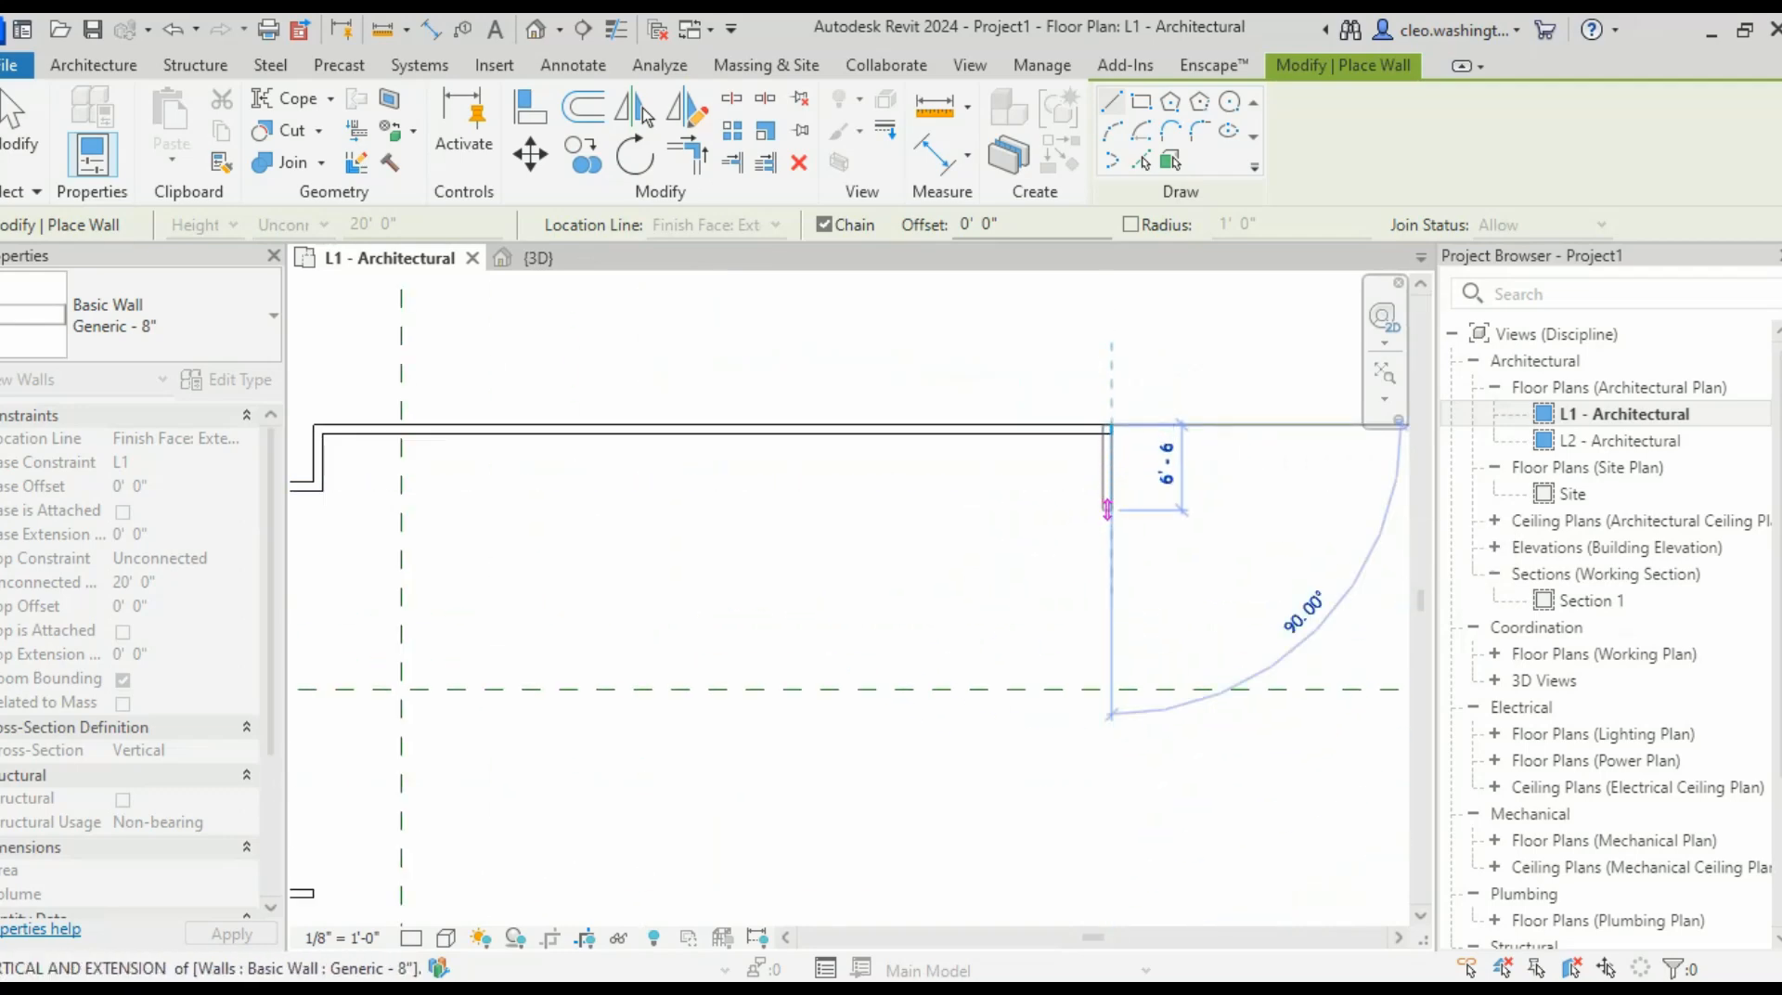
{"action": "middle_click_drag", "start_coordinate": [1108, 509], "coordinate": [1207, 386]}
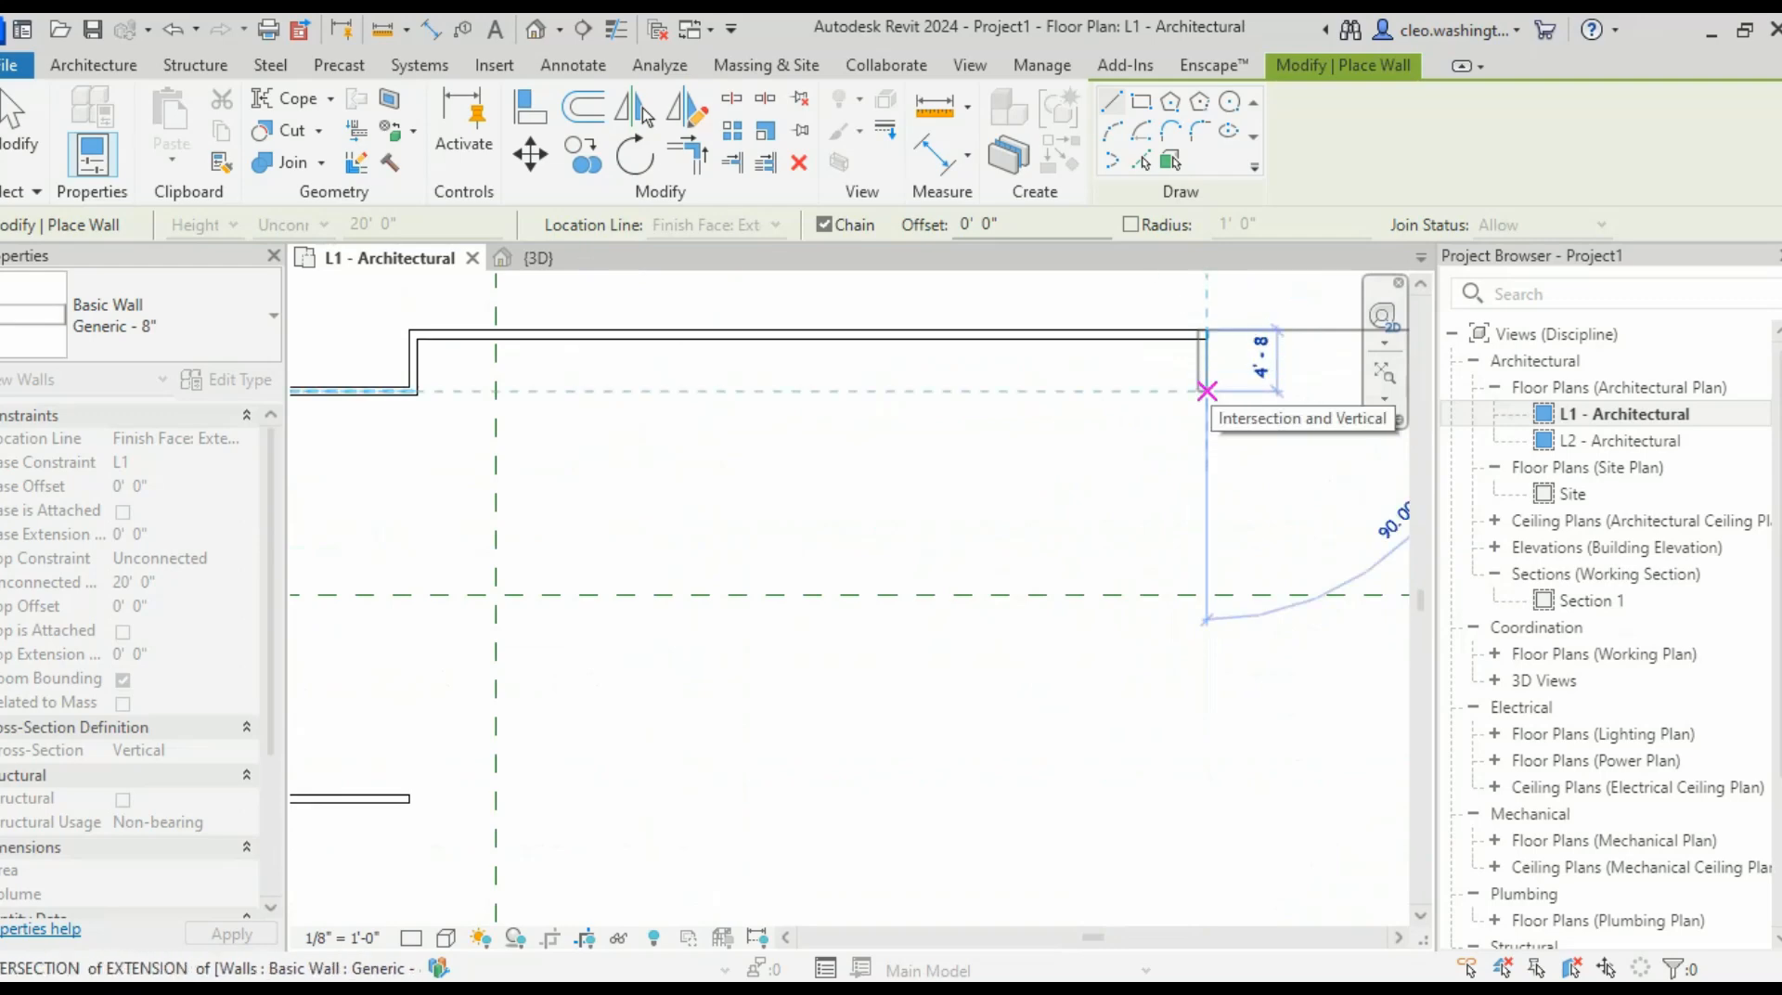
{"action": "left_click", "coordinate": [1206, 391]}
{"action": "scroll", "coordinate": [1104, 408], "scroll_direction": "down", "scroll_amount": 2}
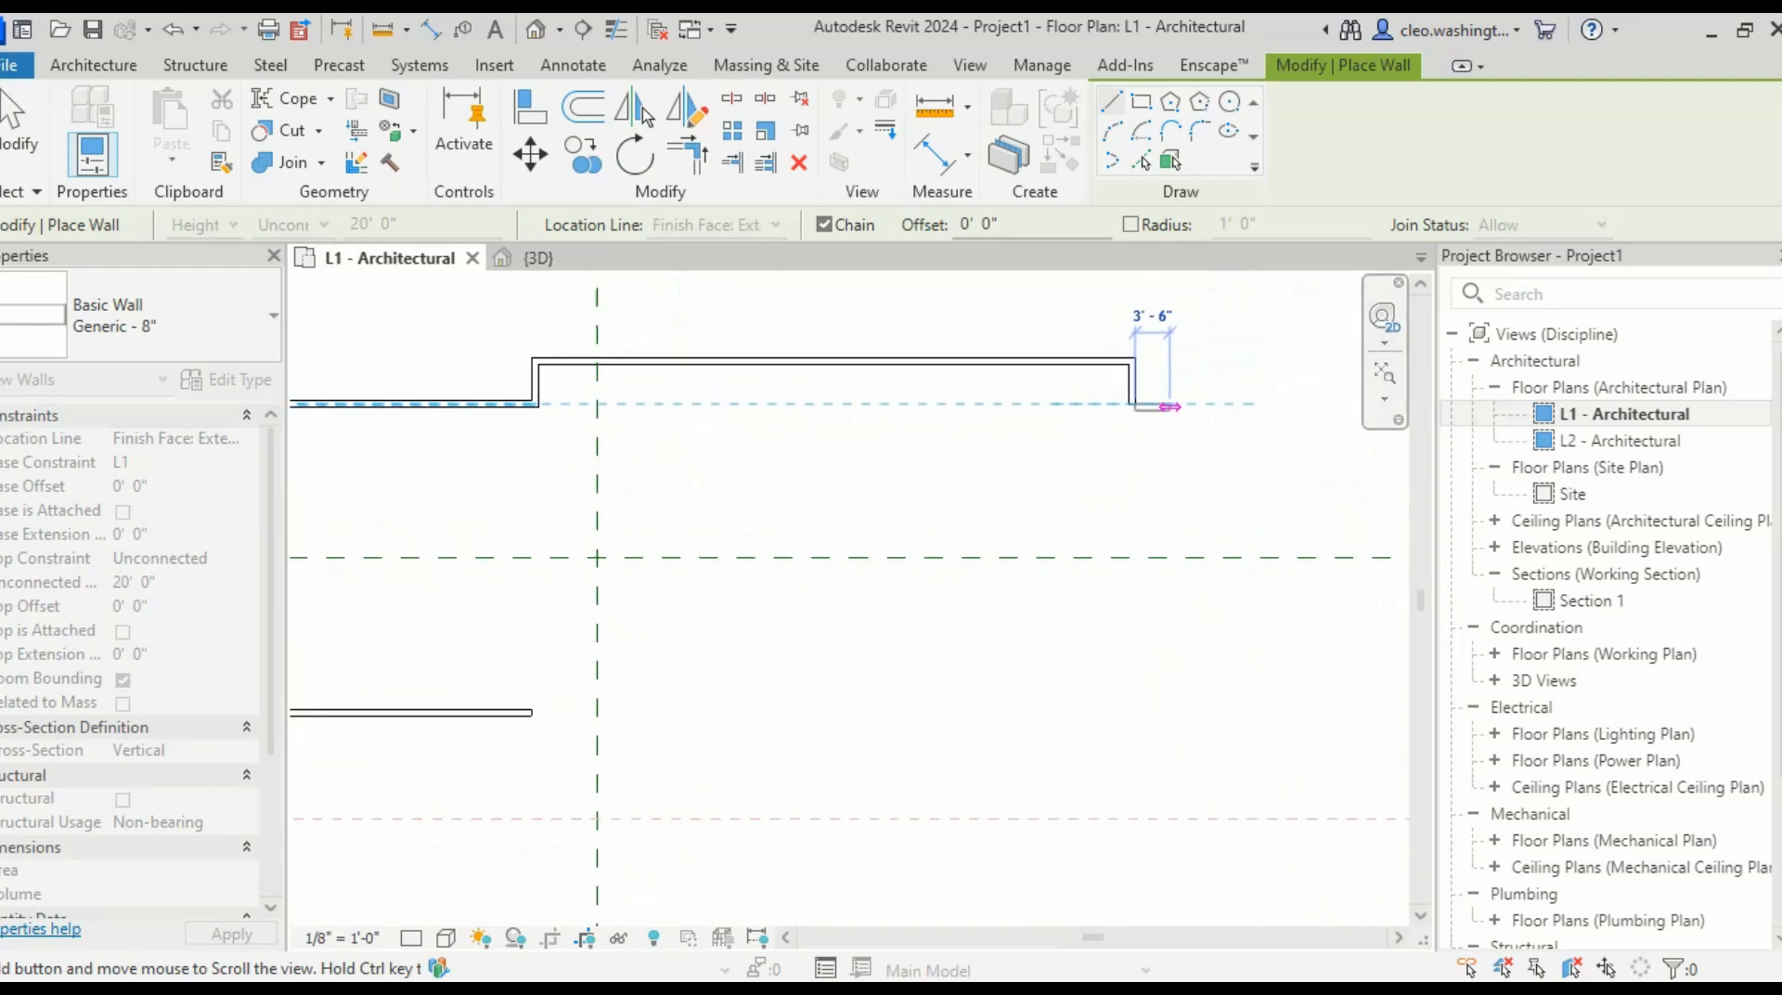
{"action": "scroll", "coordinate": [1121, 424], "scroll_direction": "down", "scroll_amount": 3}
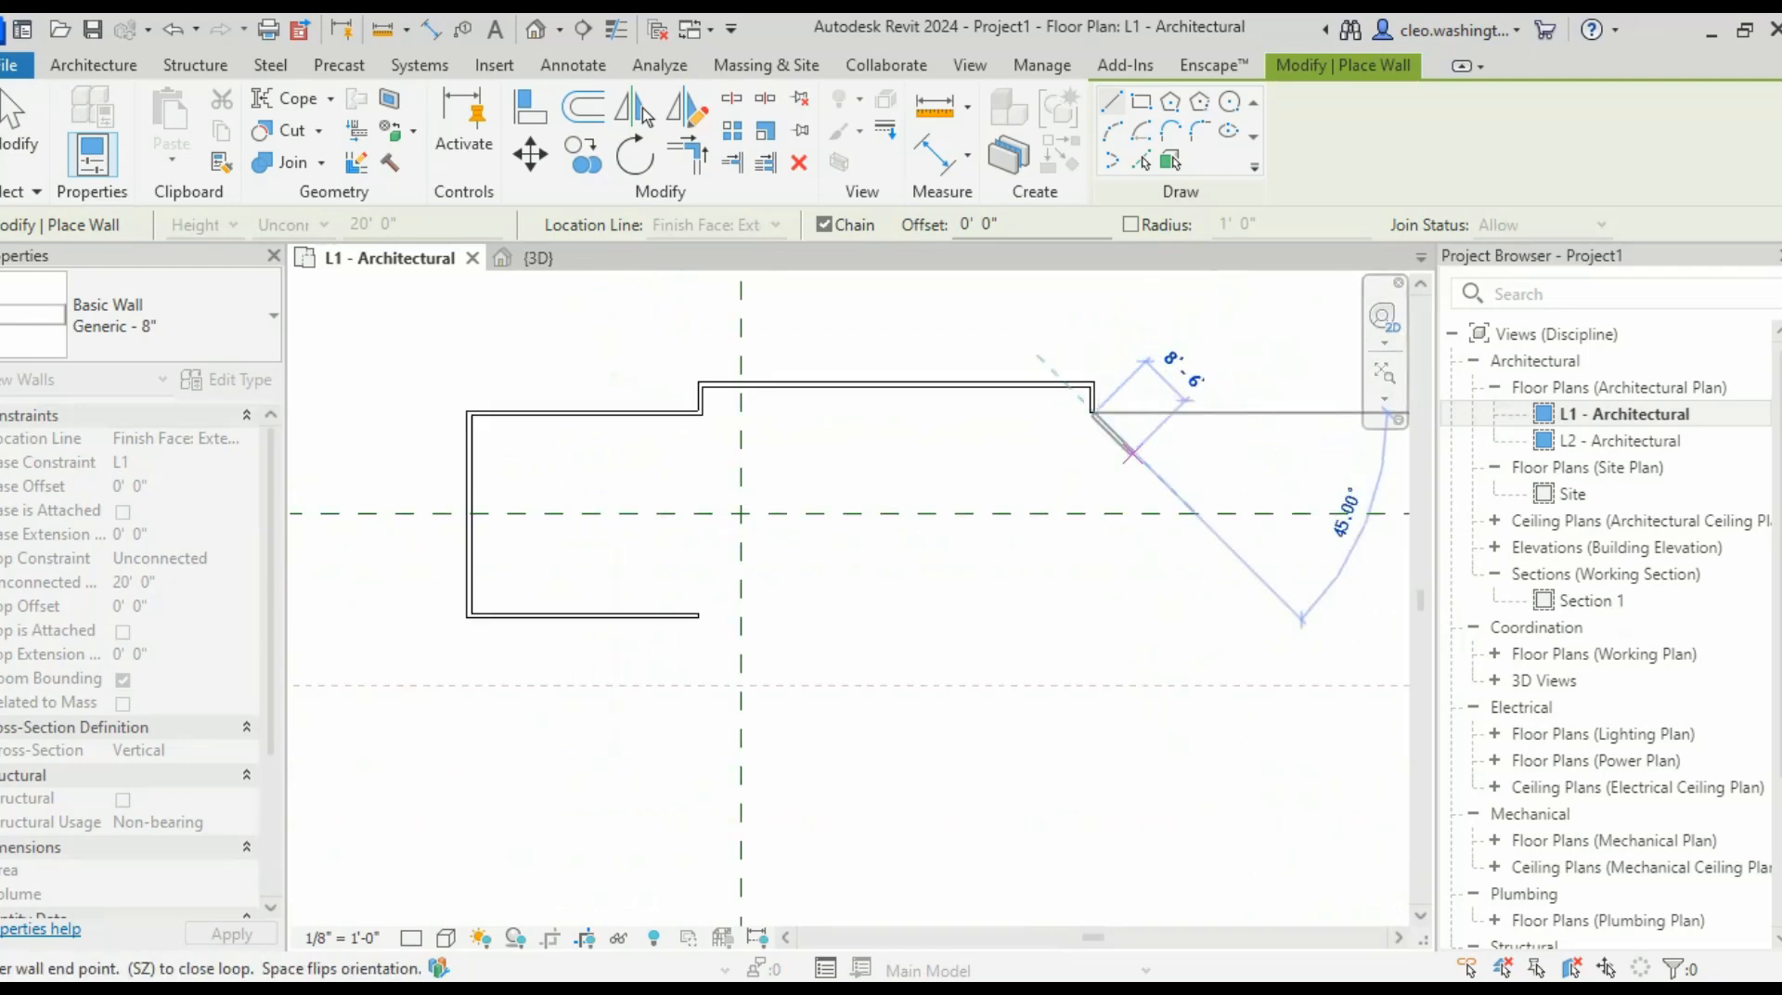
{"action": "middle_click_drag", "start_coordinate": [1293, 497], "coordinate": [1043, 529]}
{"action": "scroll", "coordinate": [1007, 506], "scroll_direction": "up", "scroll_amount": 1}
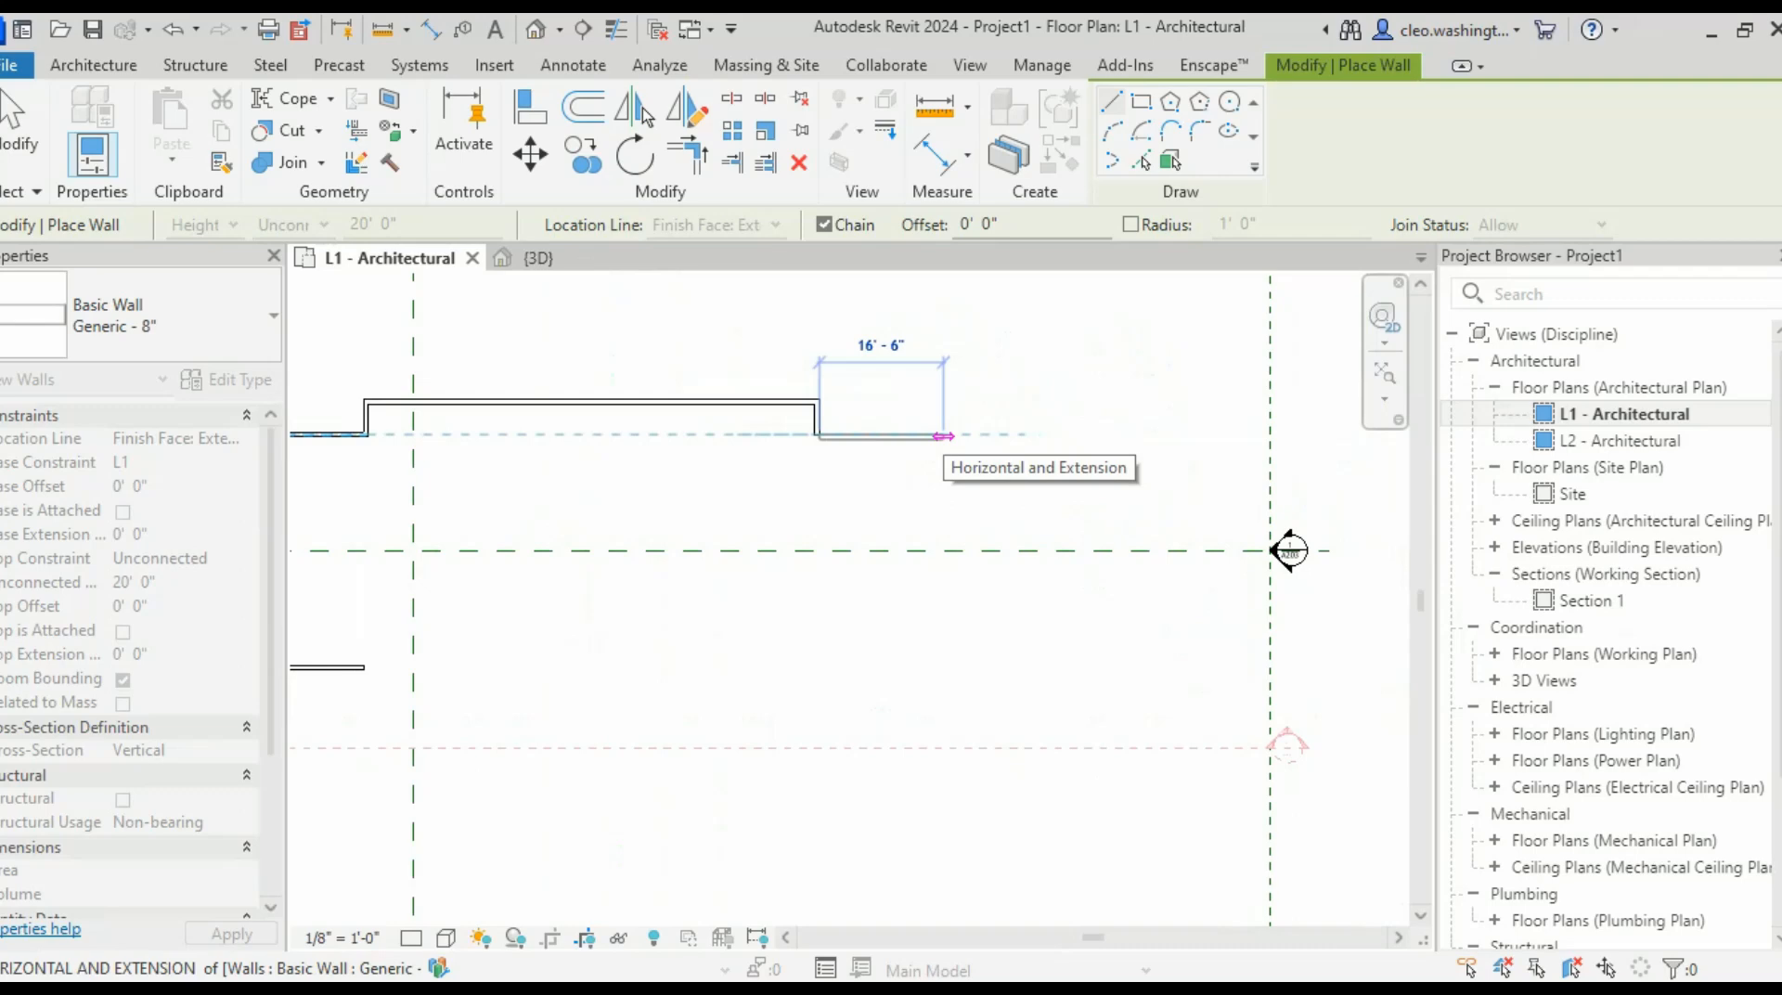
{"action": "type", "text": "1"}
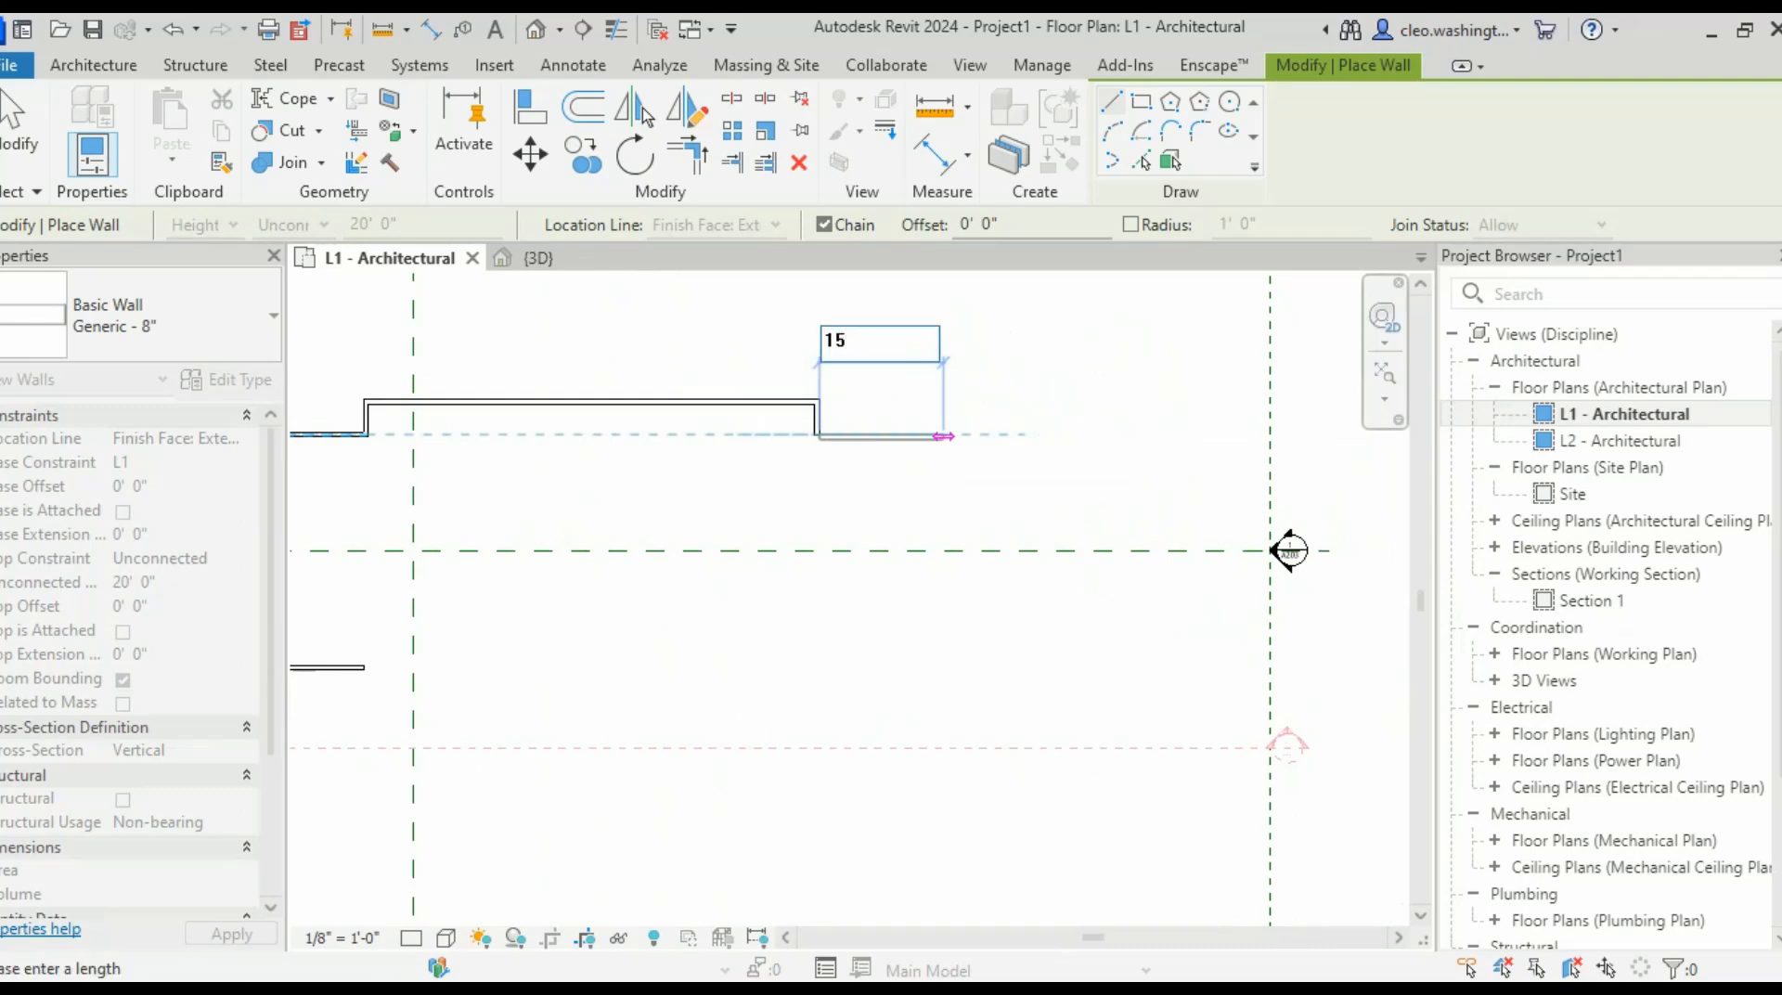
{"action": "type", "text": "5"}
{"action": "key", "text": "Return"}
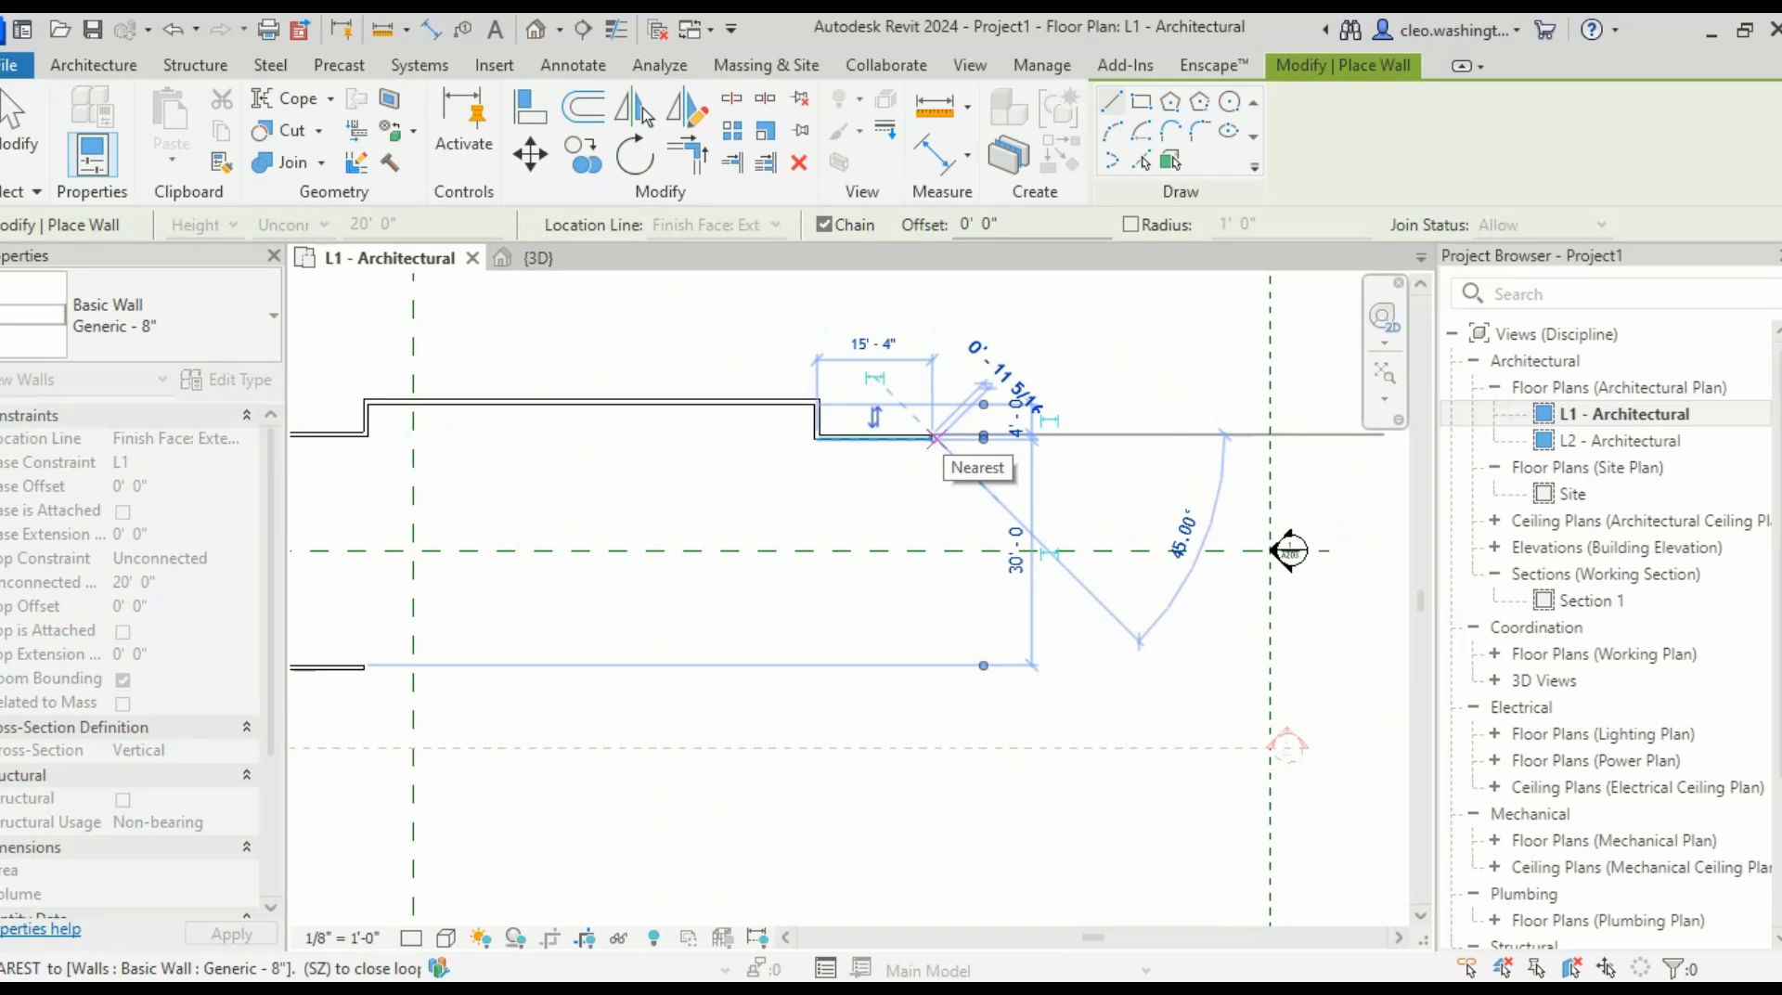
- Add a 31' 4" wall down, a leftward horizontal leg, a 2' jog and a 23' 4" wall
{"action": "scroll", "coordinate": [937, 600], "scroll_direction": "down", "scroll_amount": 2}
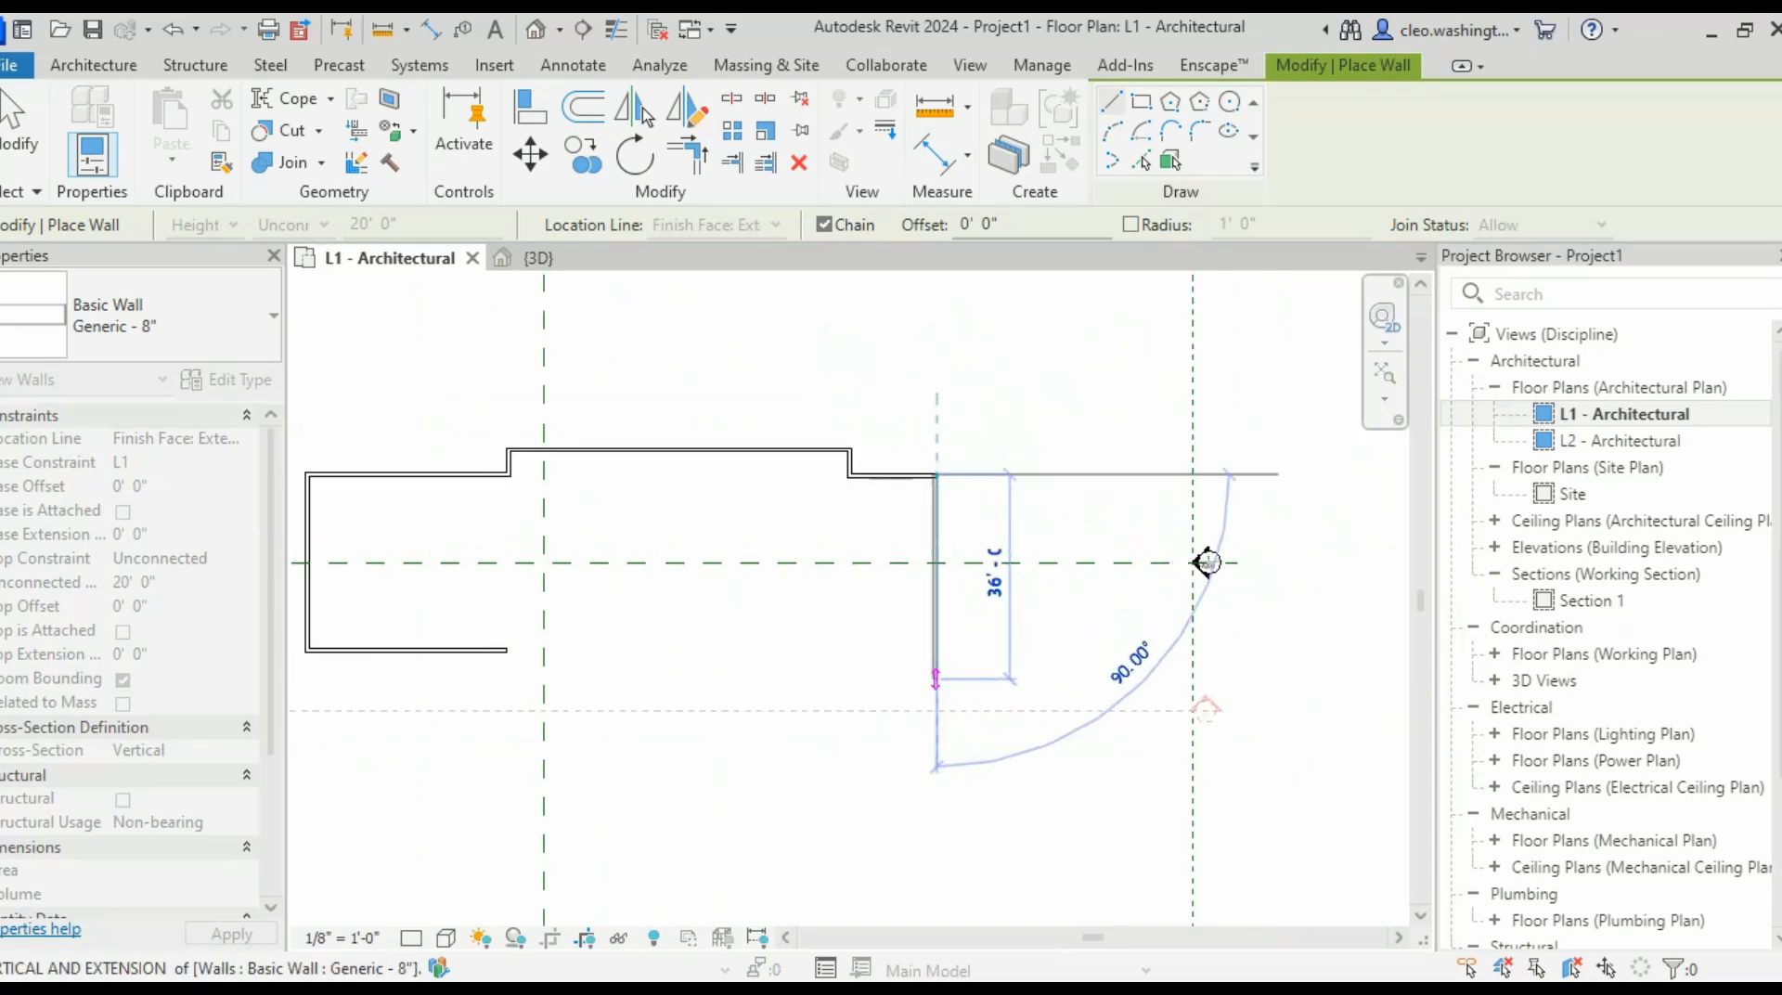
{"action": "type", "text": "31"}
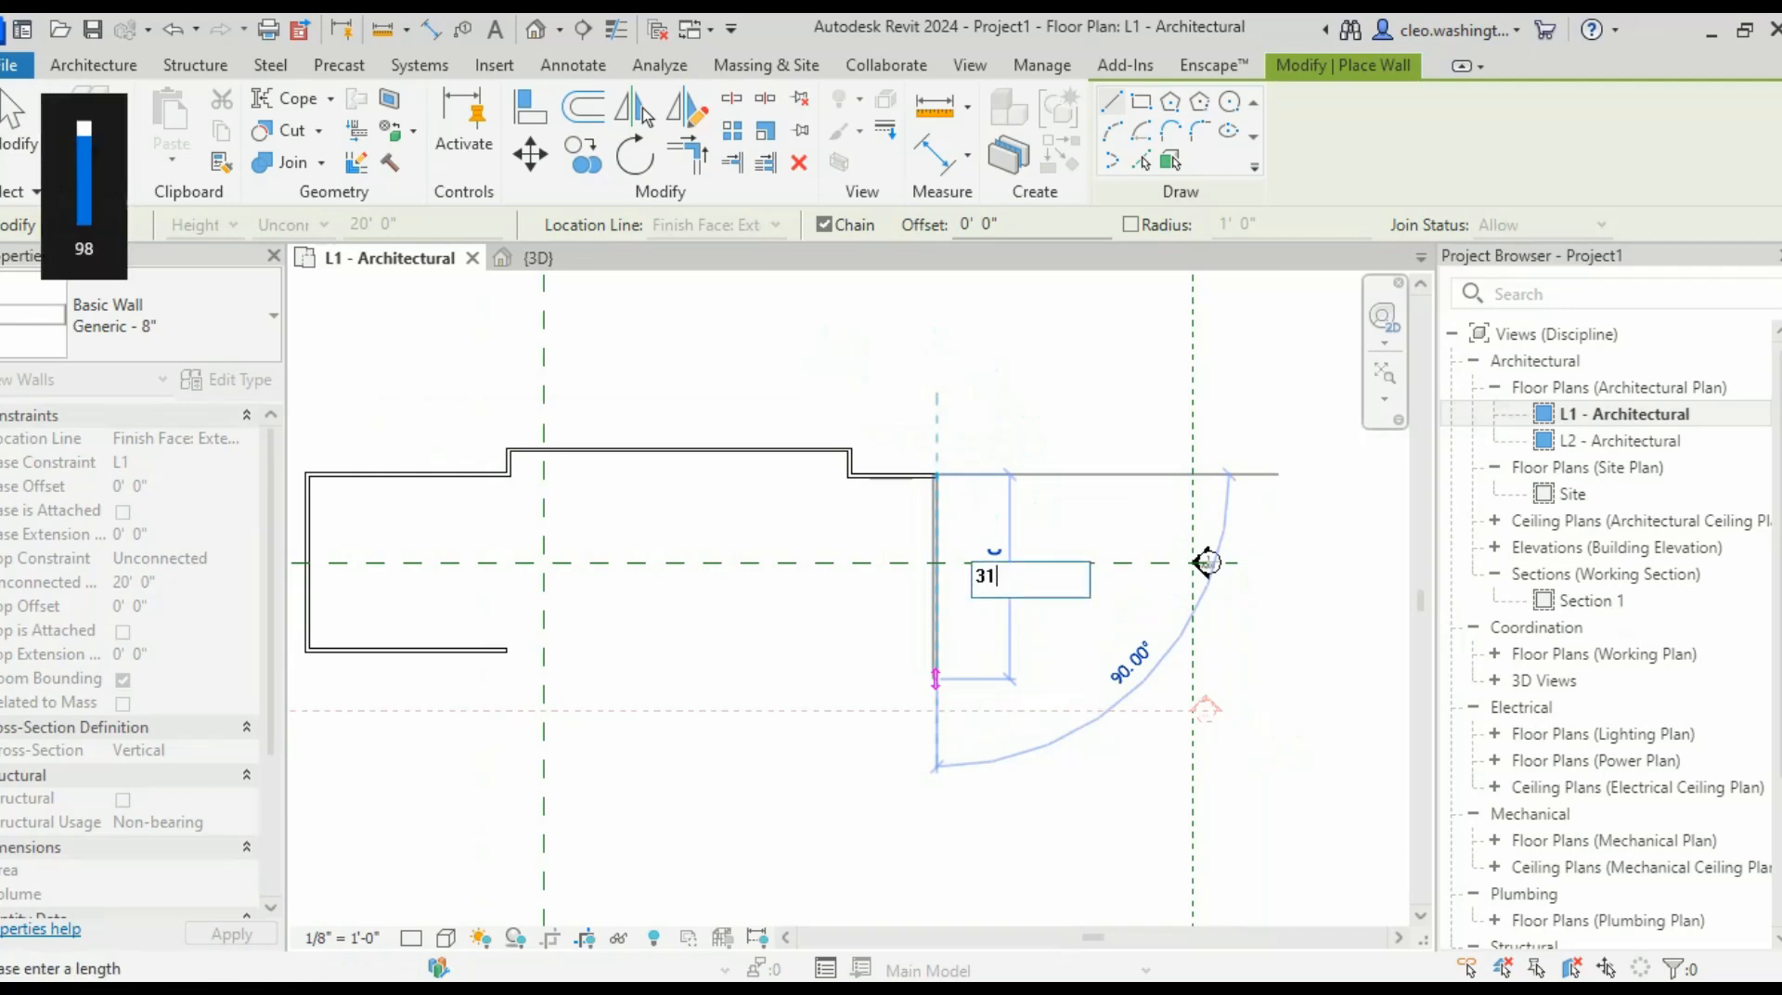
{"action": "type", "text": " 4"}
{"action": "key", "text": "Return"}
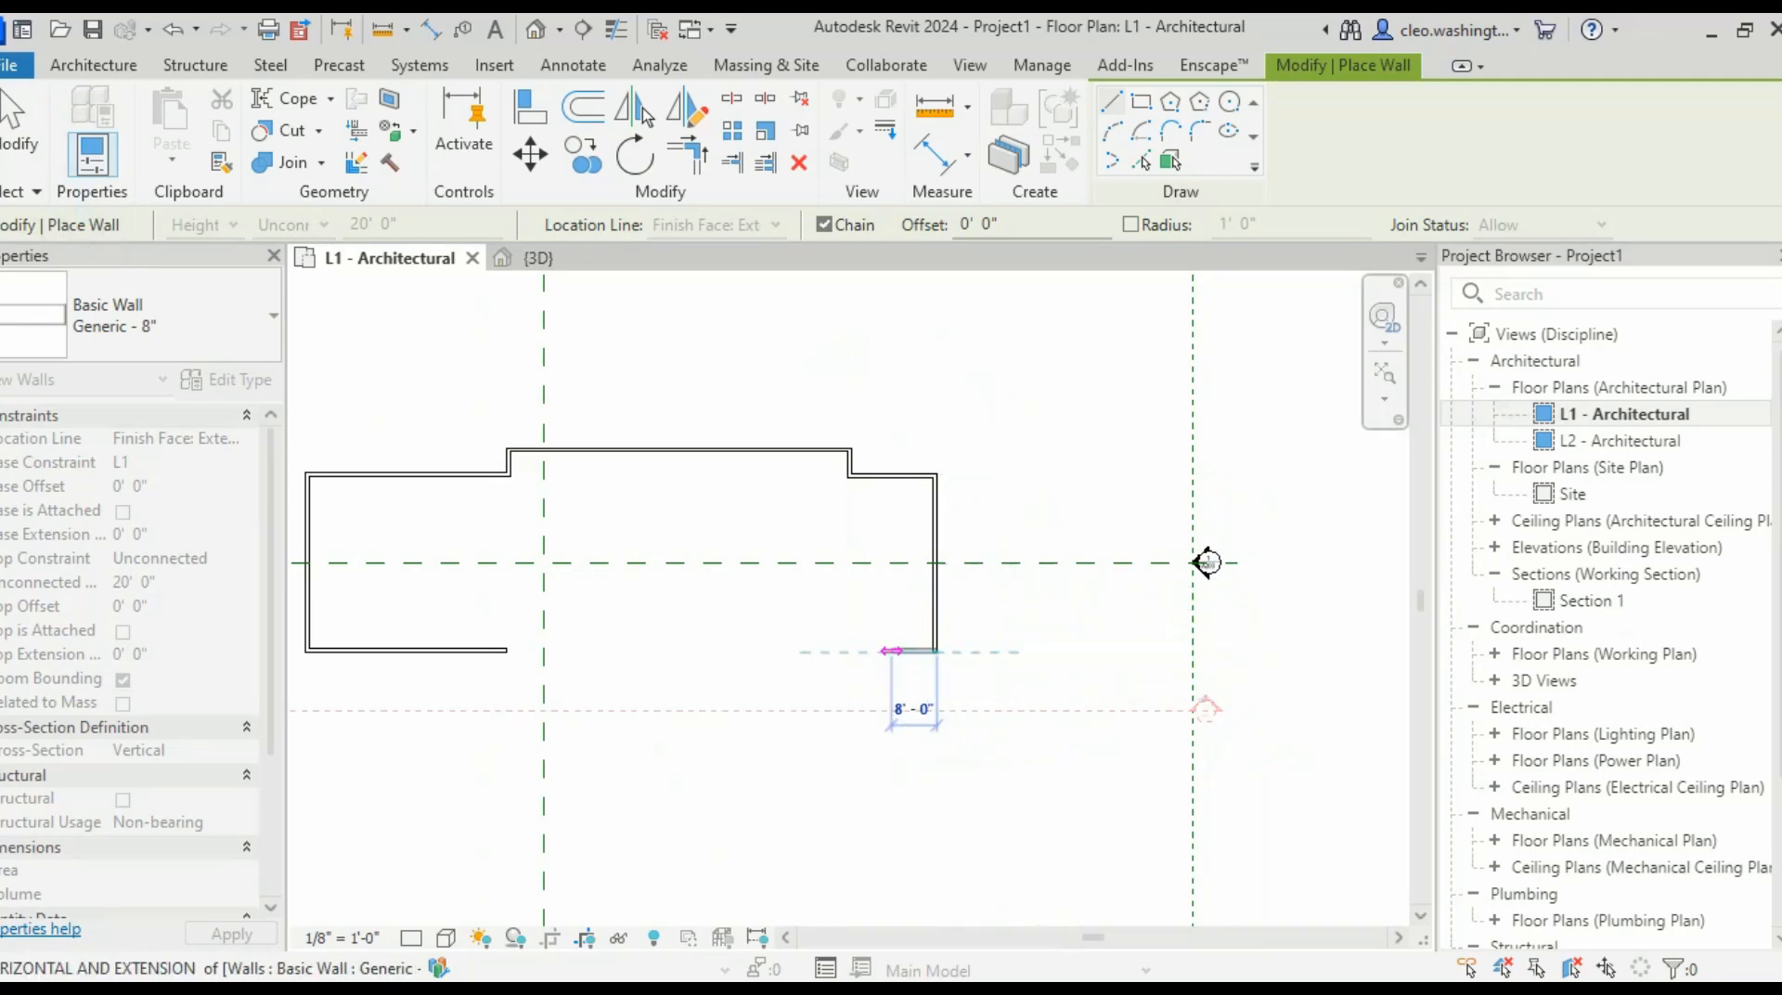
{"action": "left_click", "coordinate": [851, 653]}
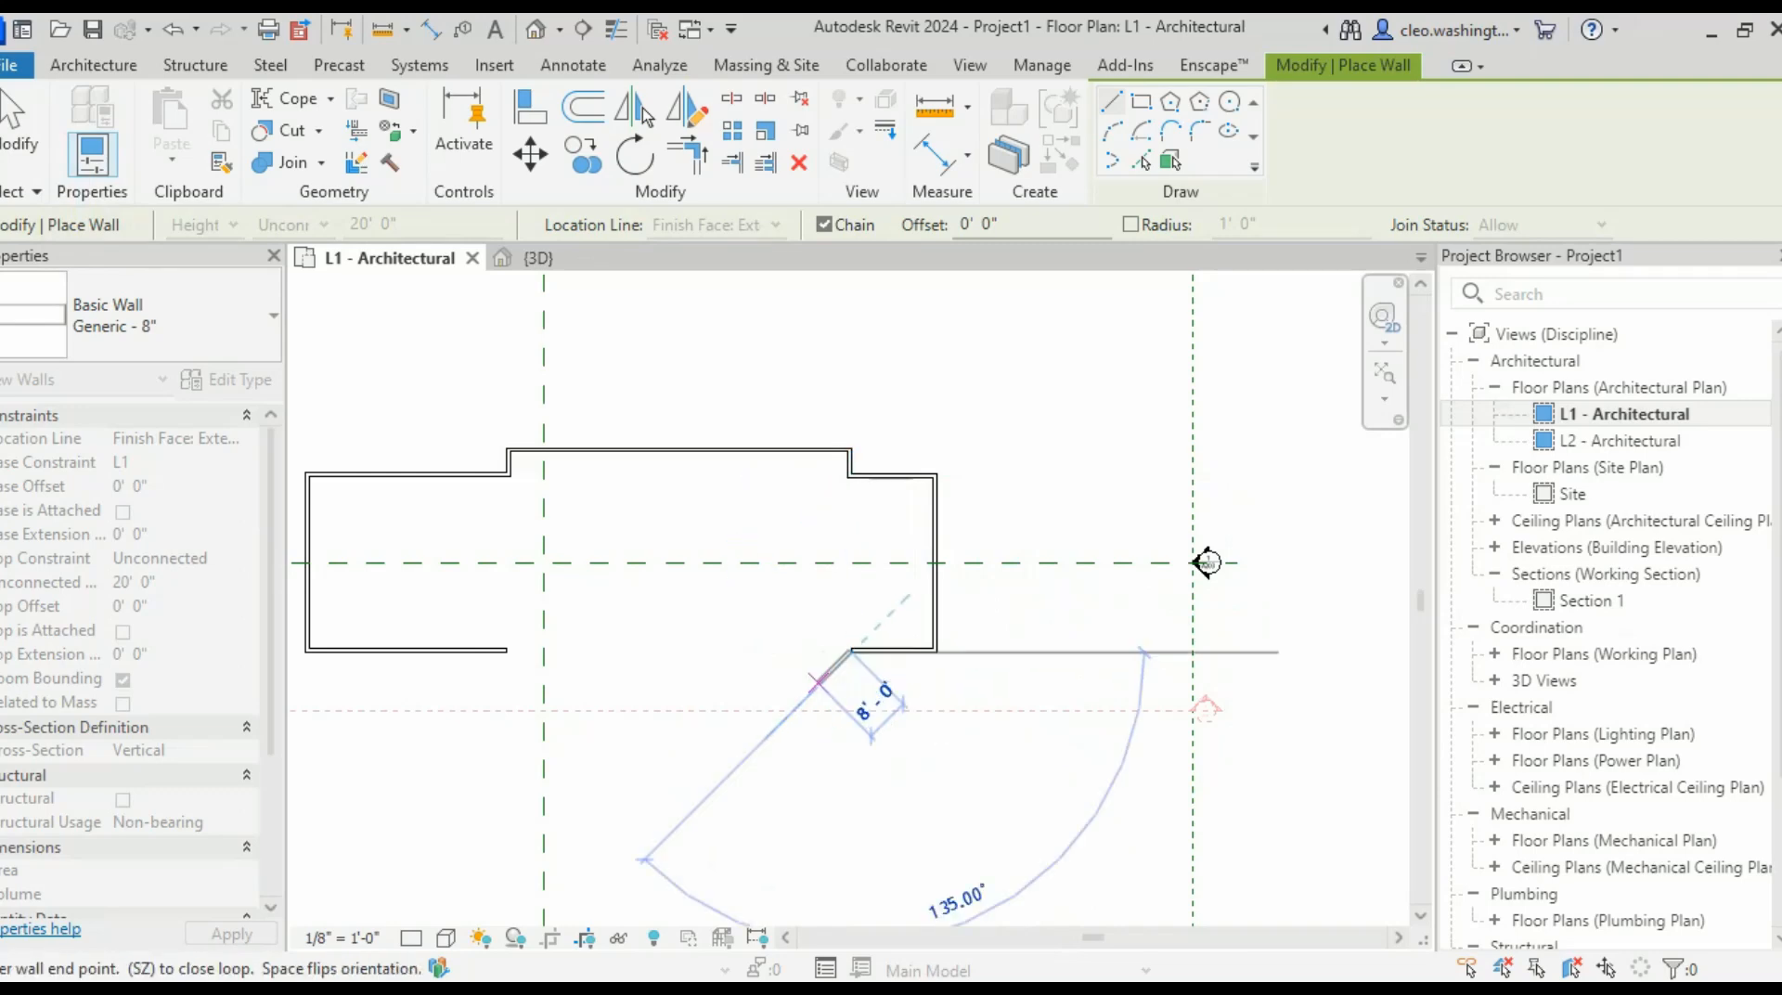
{"action": "scroll", "coordinate": [827, 691], "scroll_direction": "up", "scroll_amount": 4}
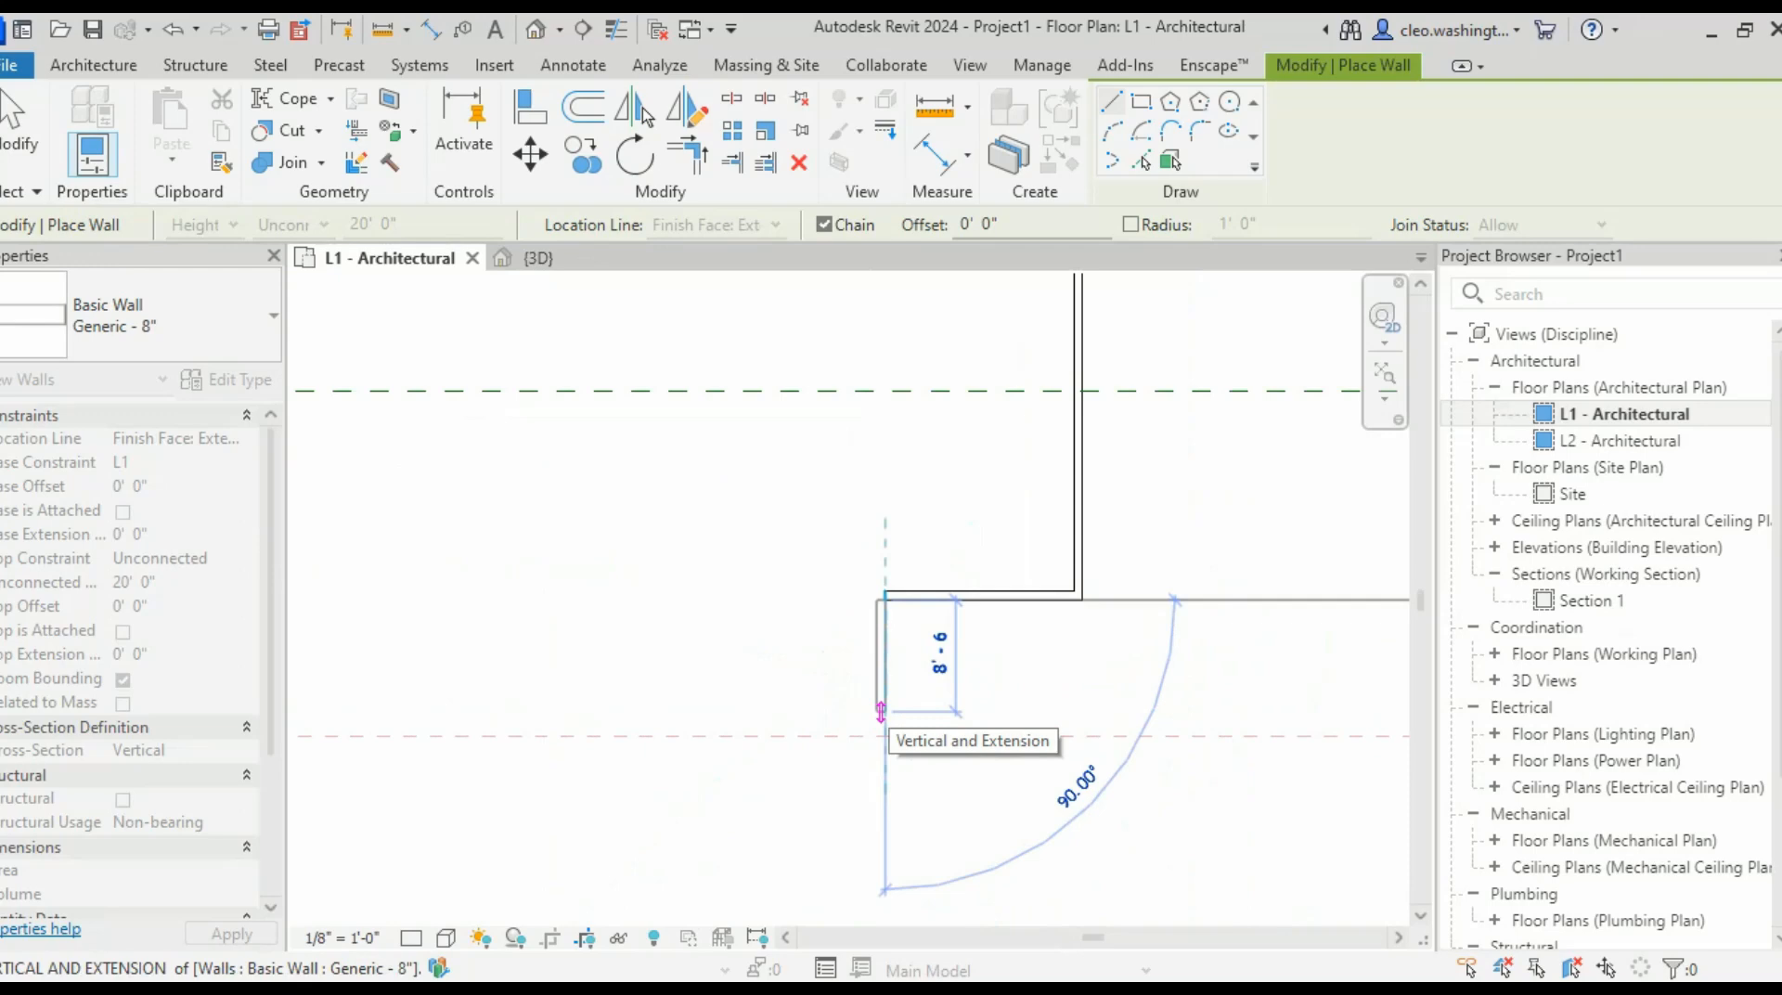
{"action": "type", "text": "2"}
{"action": "key", "text": "Return"}
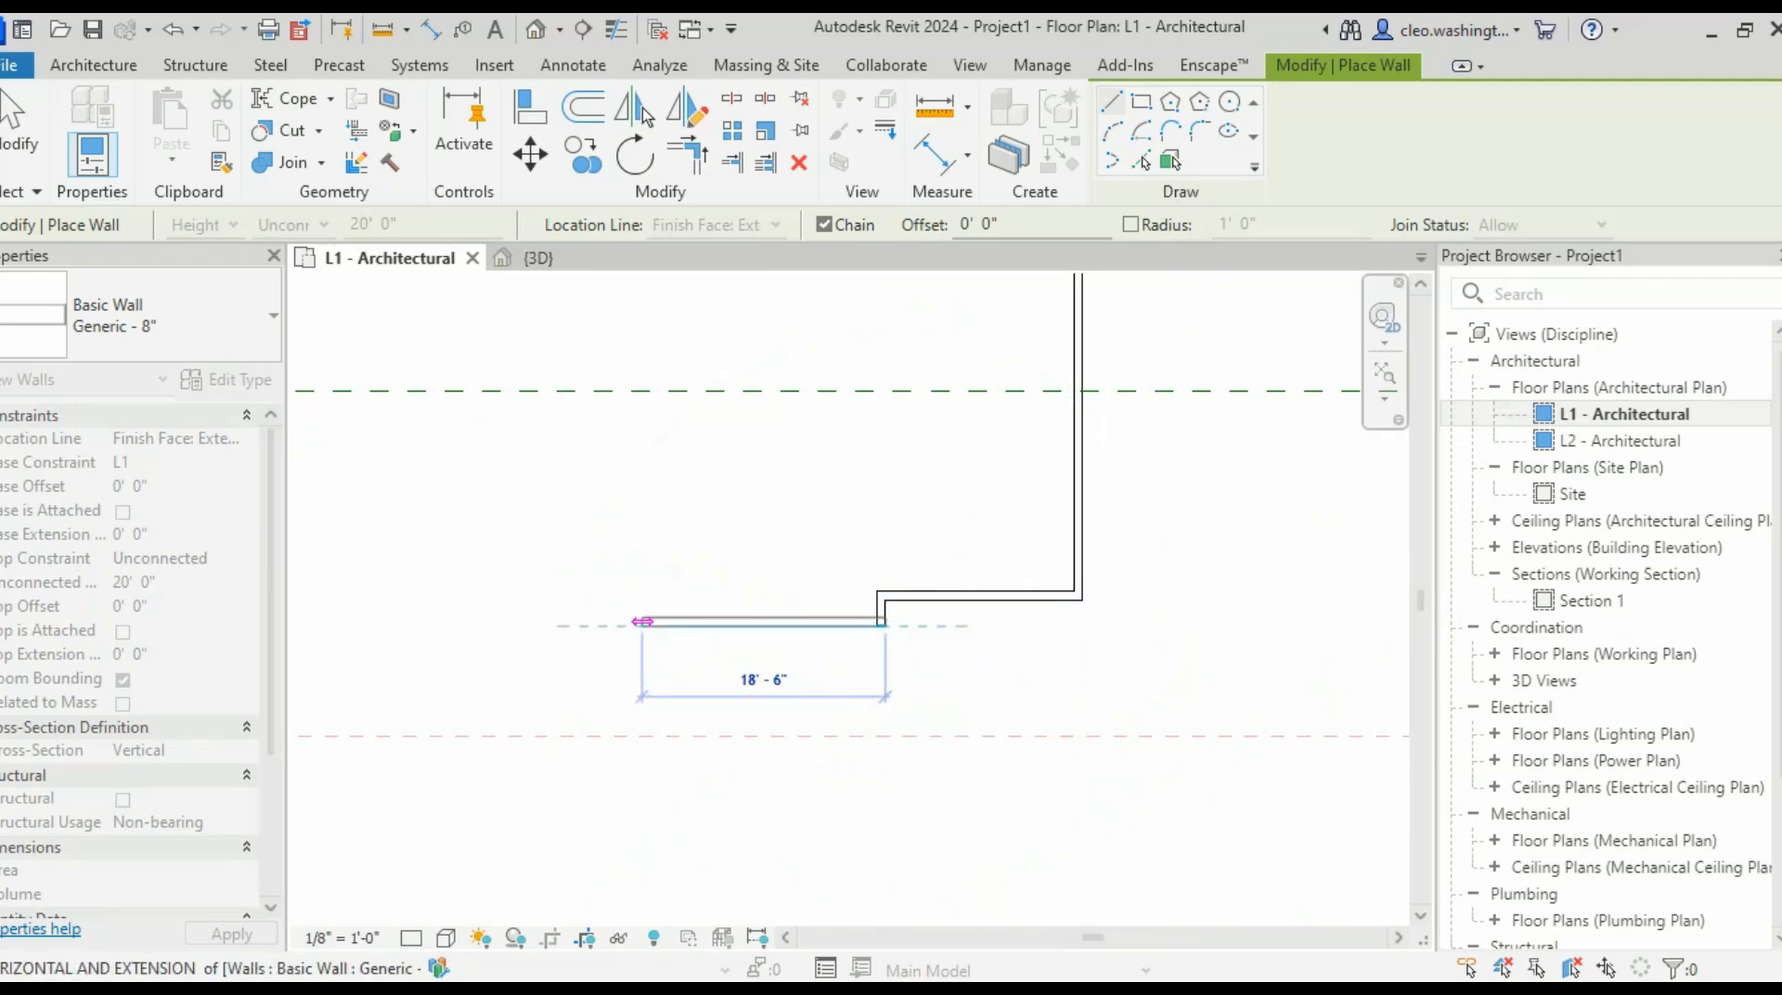
{"action": "type", "text": "23"}
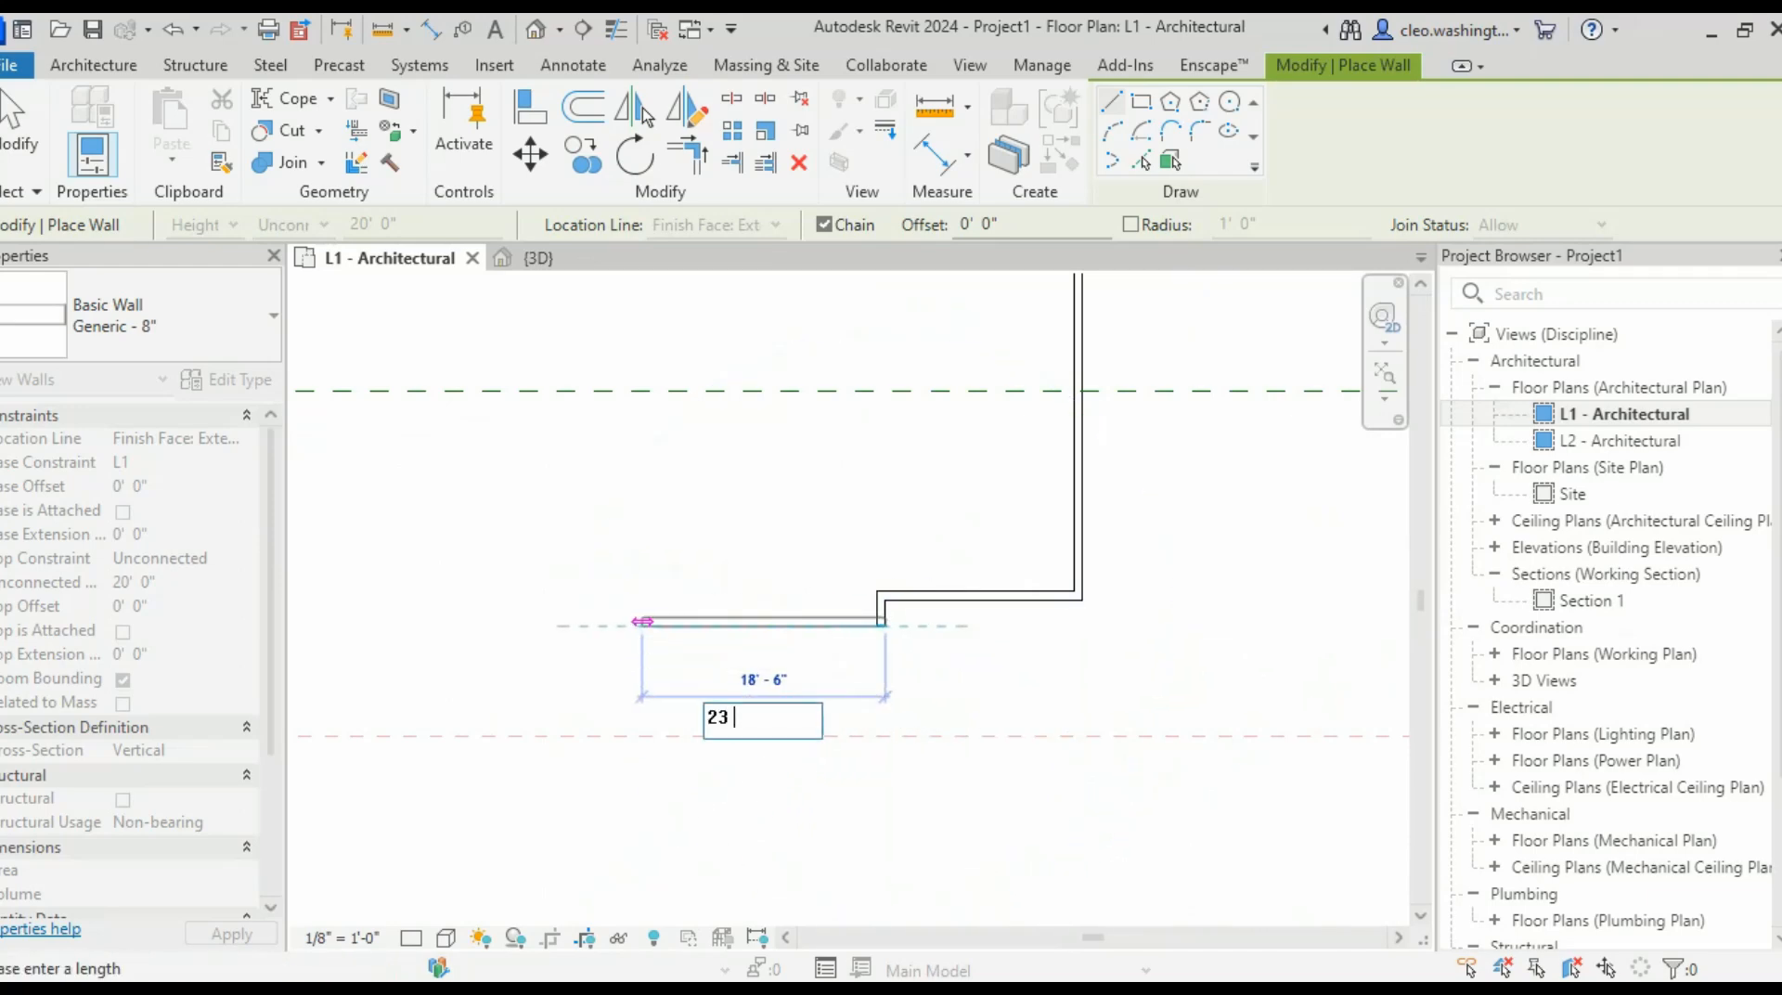
{"action": "type", "text": " 4"}
{"action": "key", "text": "Return"}
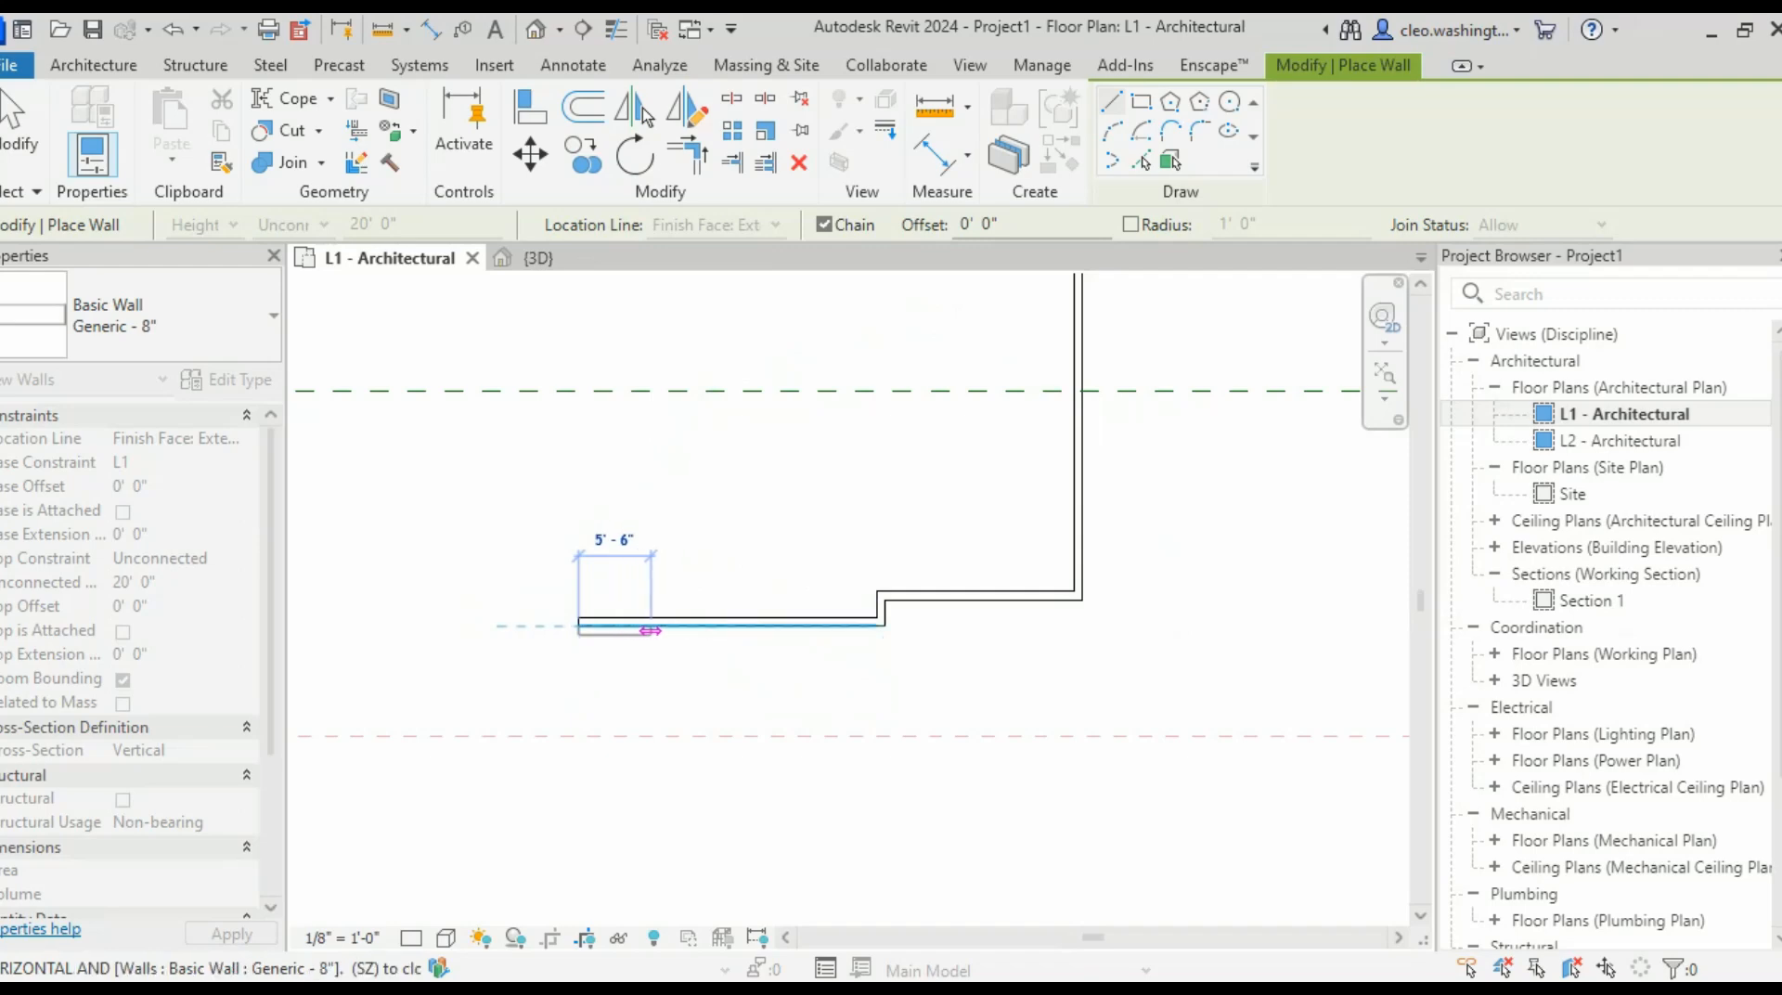
{"action": "key", "text": "Escape"}
{"action": "key", "text": "Escape"}
- Change the bottom wall's 1' 4" offset dimension to 4' 4" to move it down
{"action": "scroll", "coordinate": [884, 617], "scroll_direction": "up", "scroll_amount": 3}
{"action": "scroll", "coordinate": [912, 597], "scroll_direction": "up", "scroll_amount": 5}
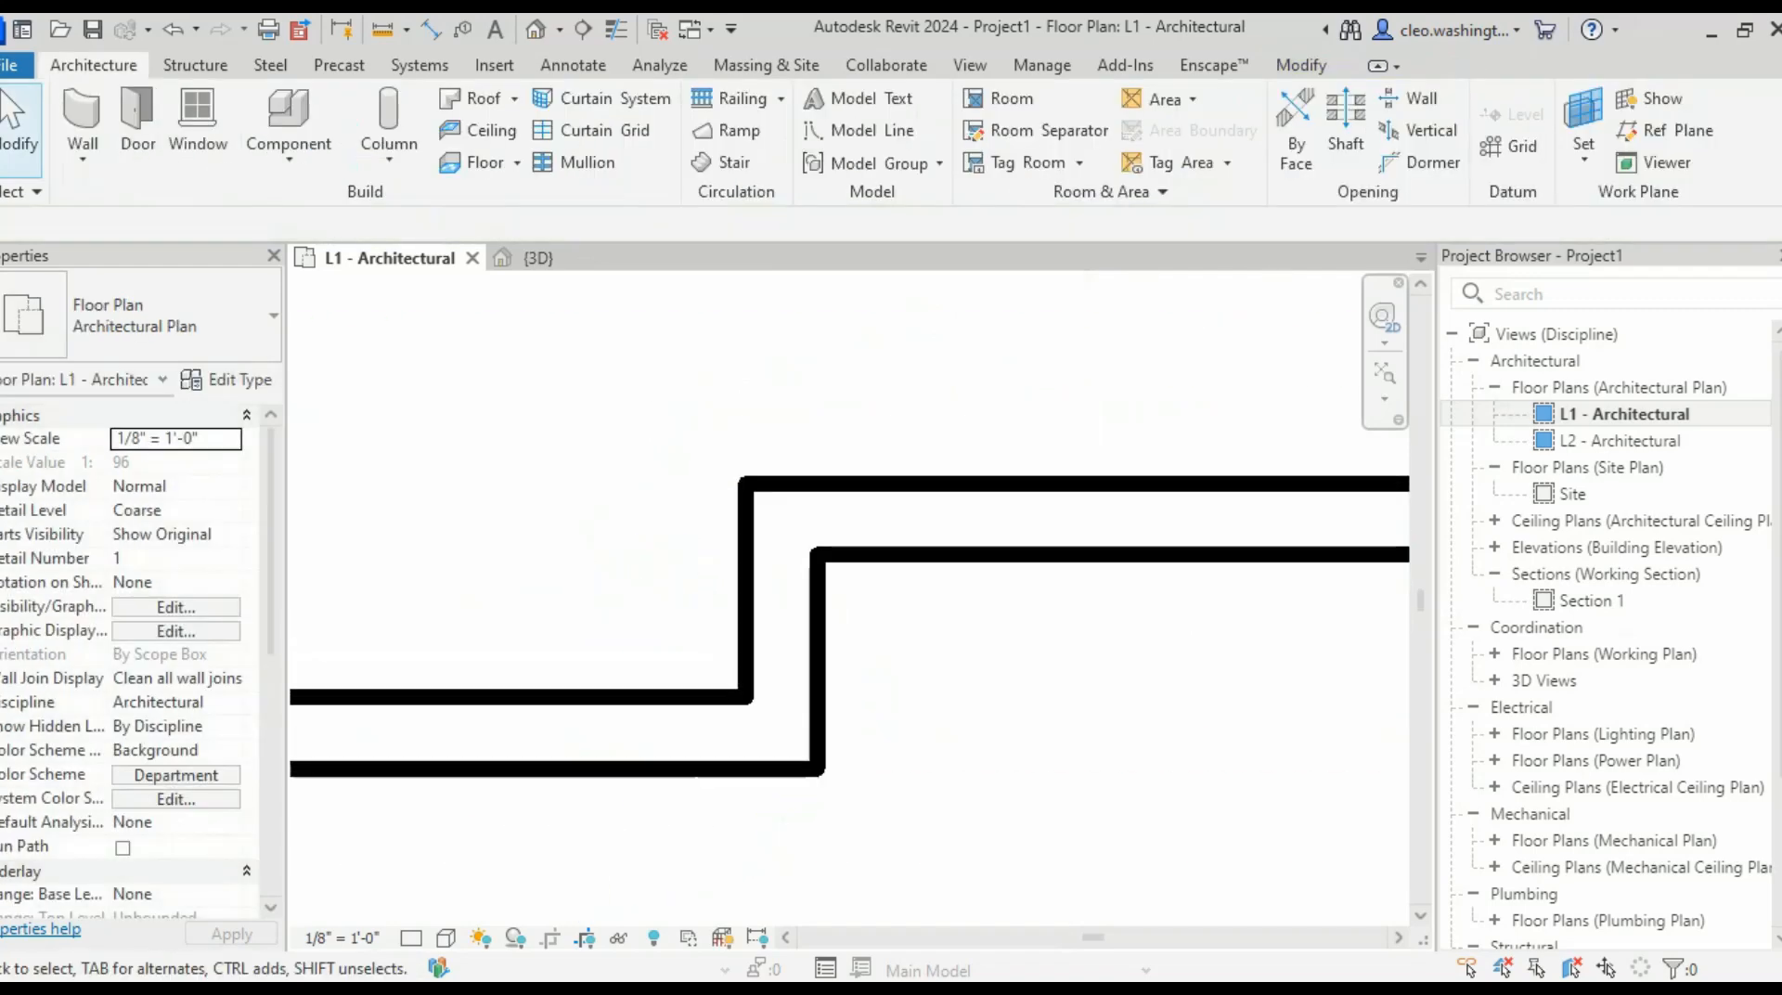
{"action": "scroll", "coordinate": [868, 650], "scroll_direction": "down", "scroll_amount": 1}
{"action": "left_click", "coordinate": [832, 652]}
{"action": "scroll", "coordinate": [835, 650], "scroll_direction": "down", "scroll_amount": 5}
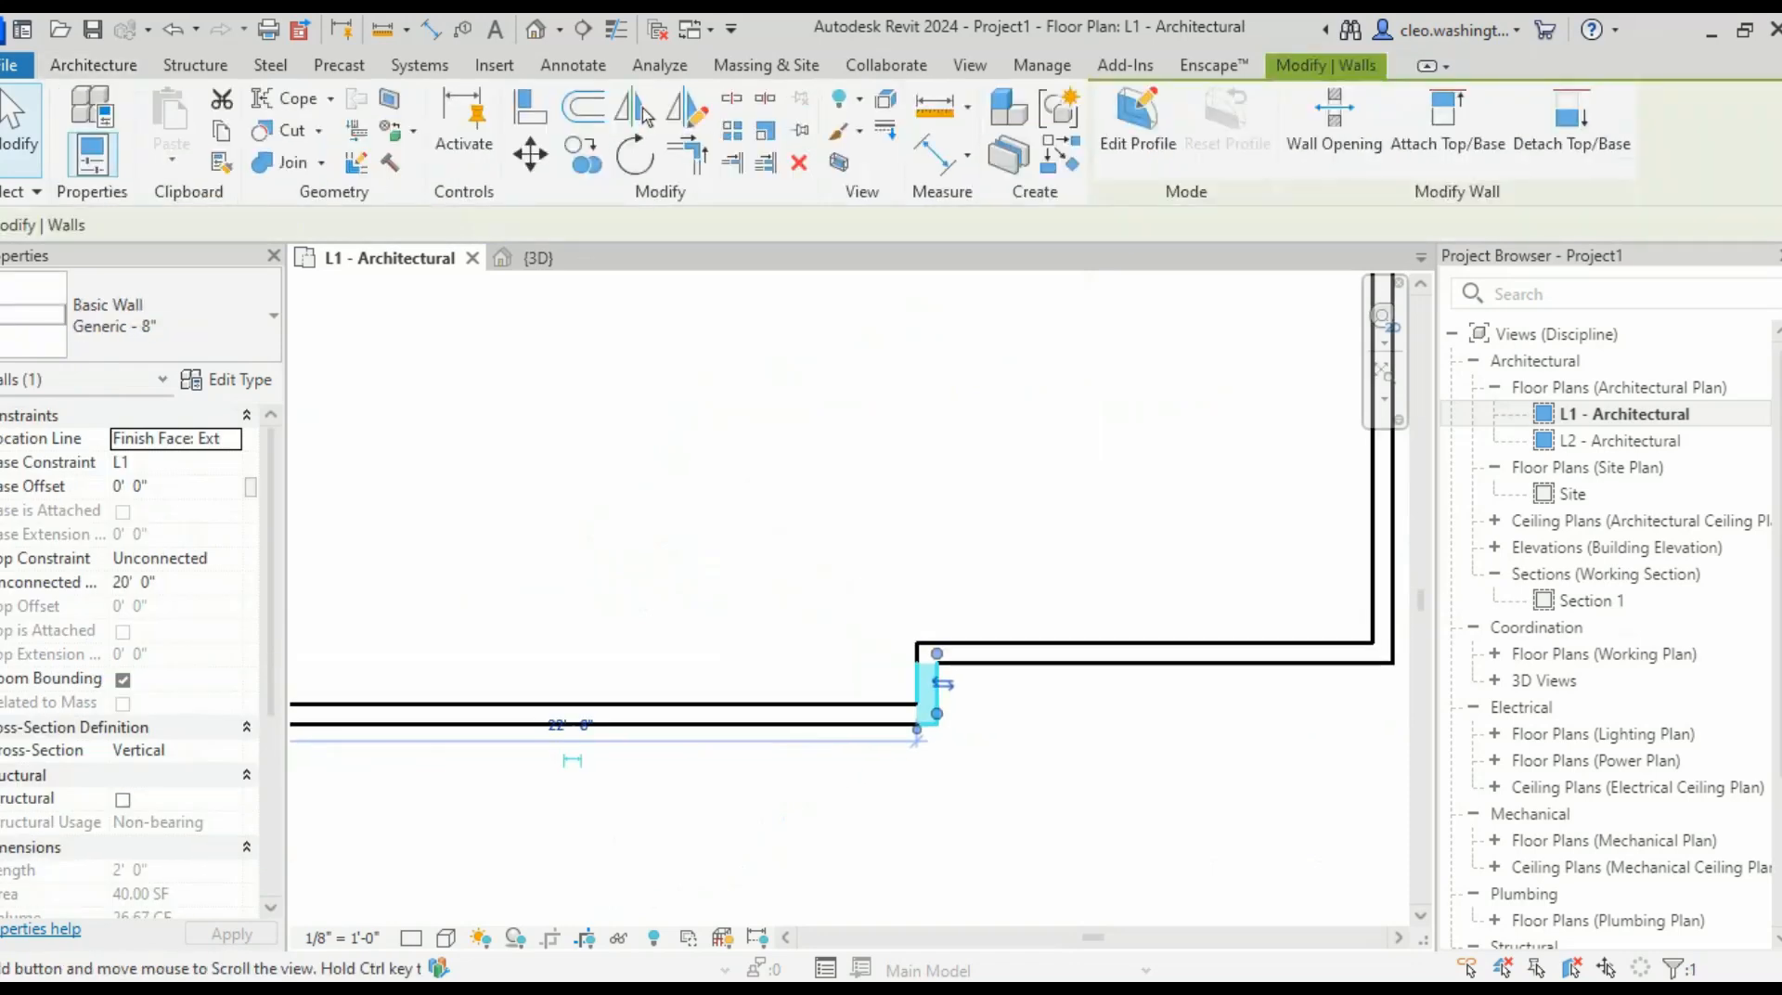
{"action": "key", "text": "Escape"}
{"action": "left_click", "coordinate": [835, 606]}
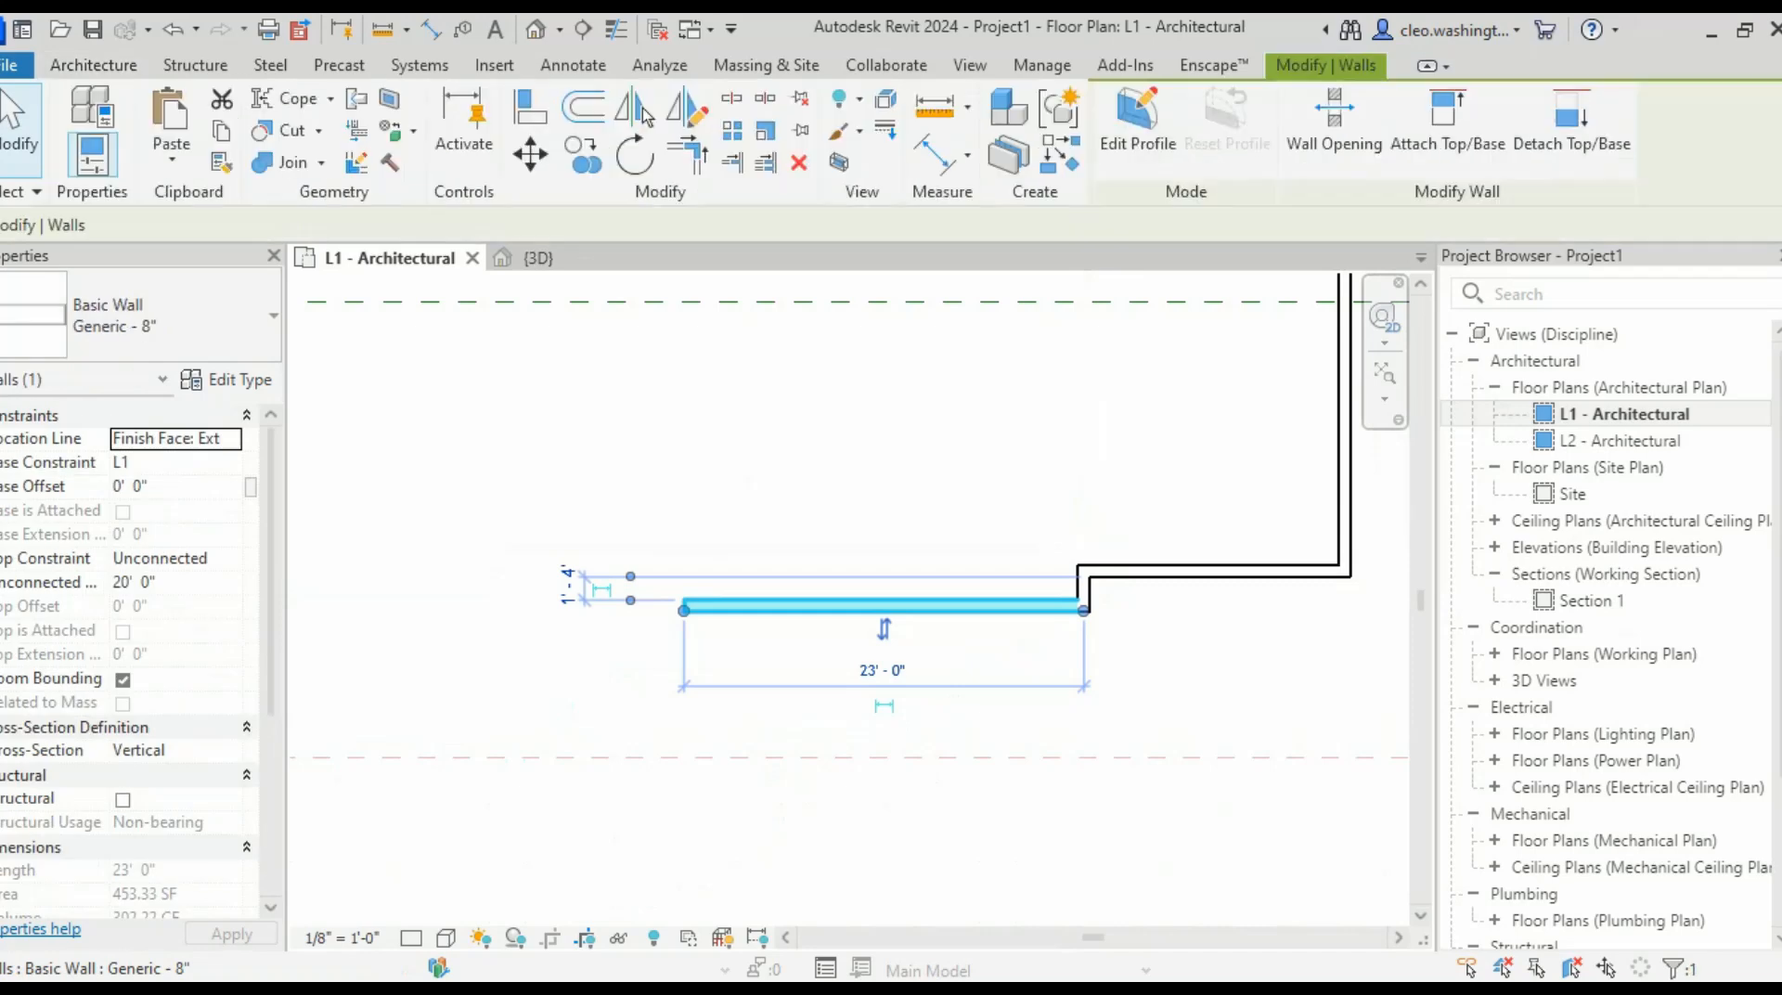
{"action": "middle_click_drag", "start_coordinate": [835, 606], "coordinate": [746, 618]}
{"action": "left_click", "coordinate": [479, 597]}
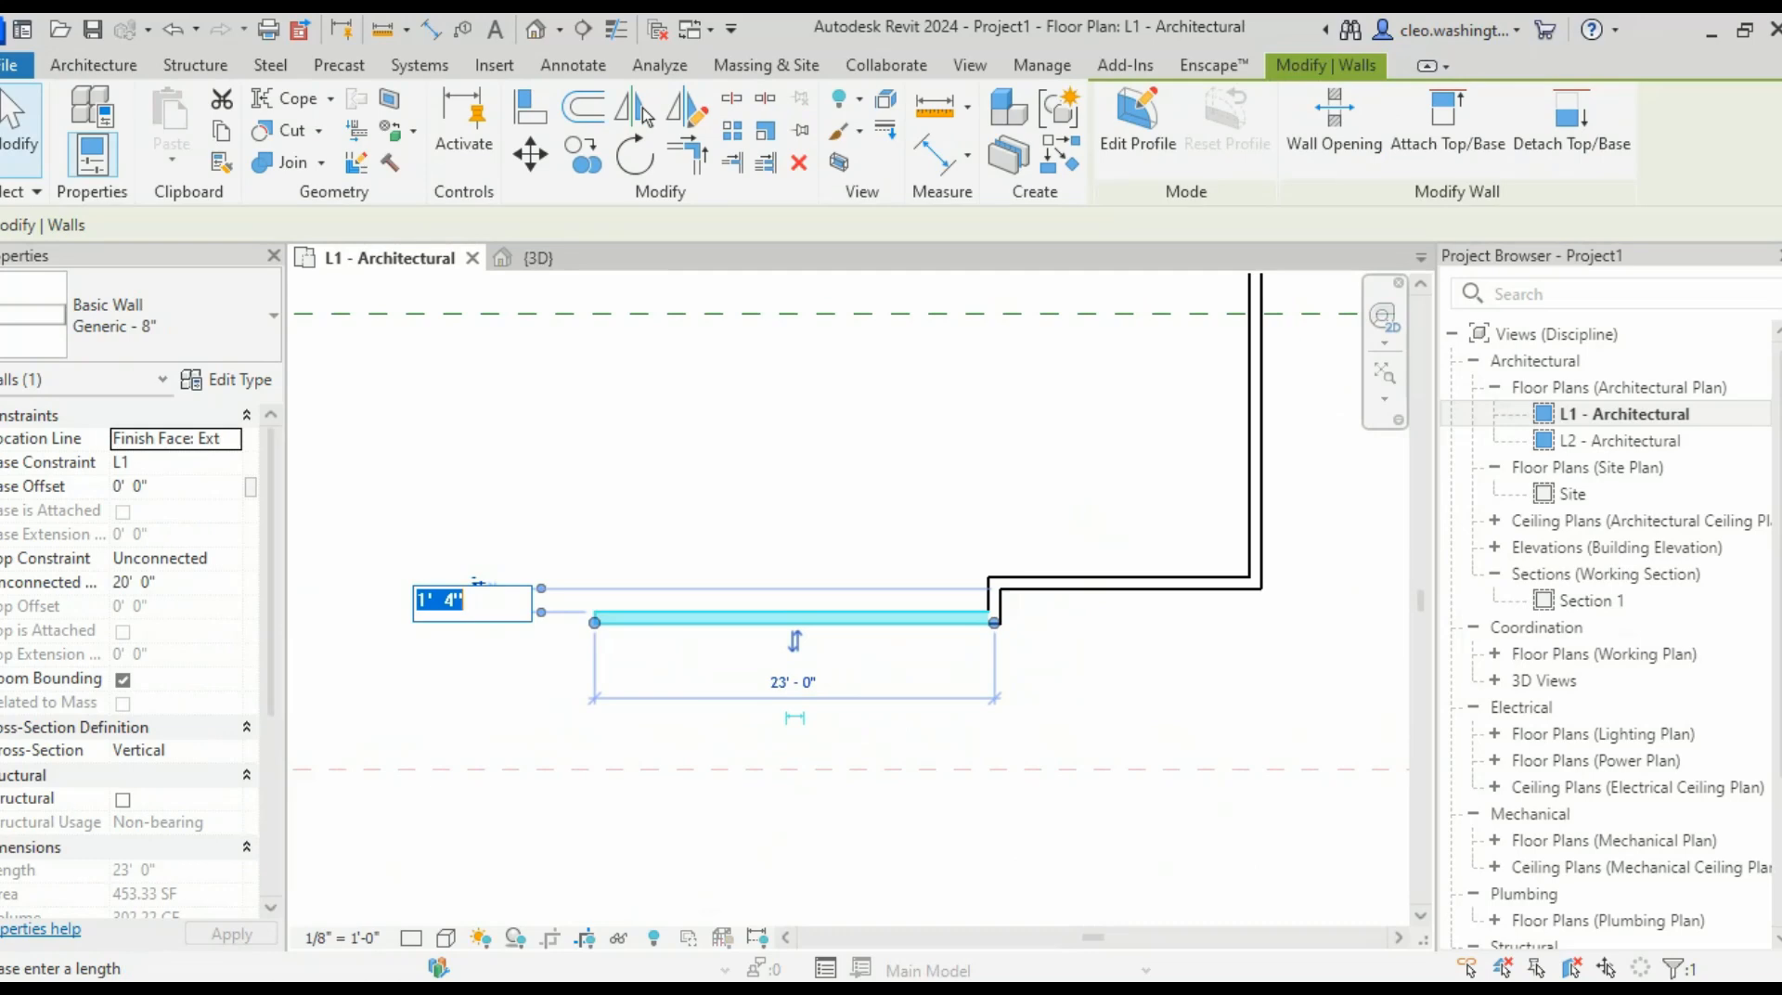
{"action": "key", "text": "Return"}
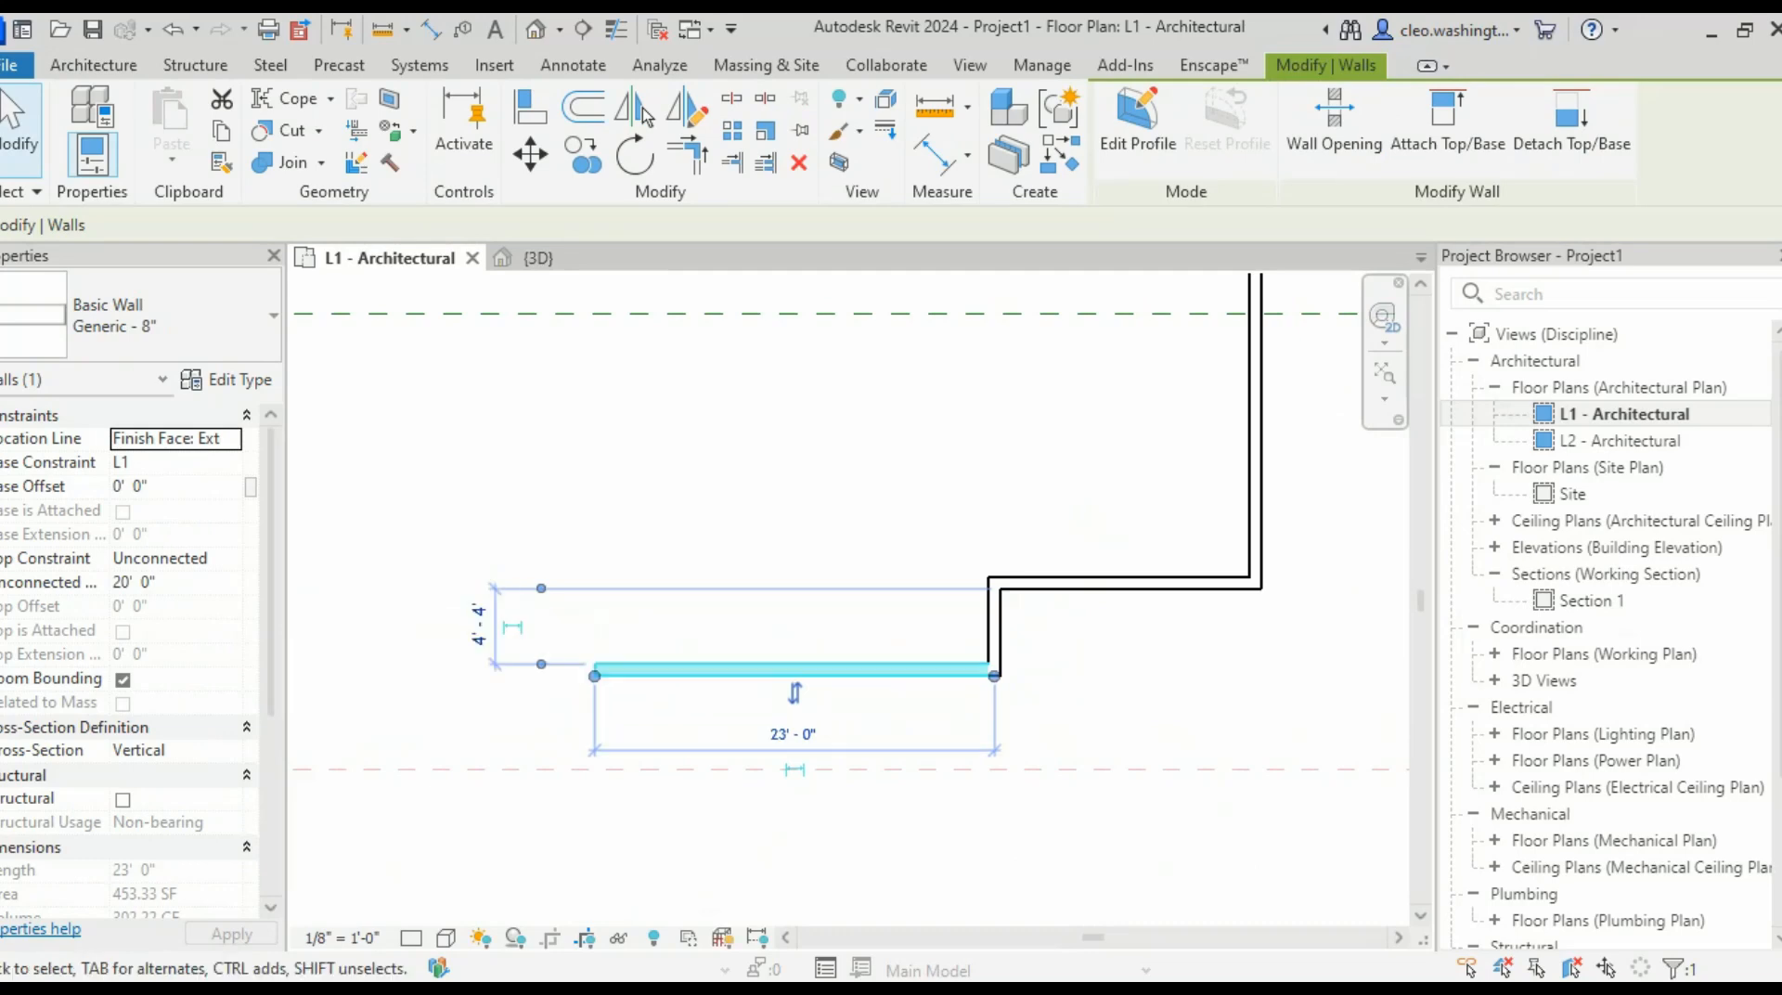
{"action": "key", "text": "Escape"}
- Use Create Similar on the bottom wall to place another Generic - 8" wall
{"action": "middle_click_drag", "start_coordinate": [582, 770], "coordinate": [789, 684]}
{"action": "scroll", "coordinate": [692, 702], "scroll_direction": "down", "scroll_amount": 4}
{"action": "scroll", "coordinate": [795, 643], "scroll_direction": "up", "scroll_amount": 7}
{"action": "left_click", "coordinate": [928, 605]}
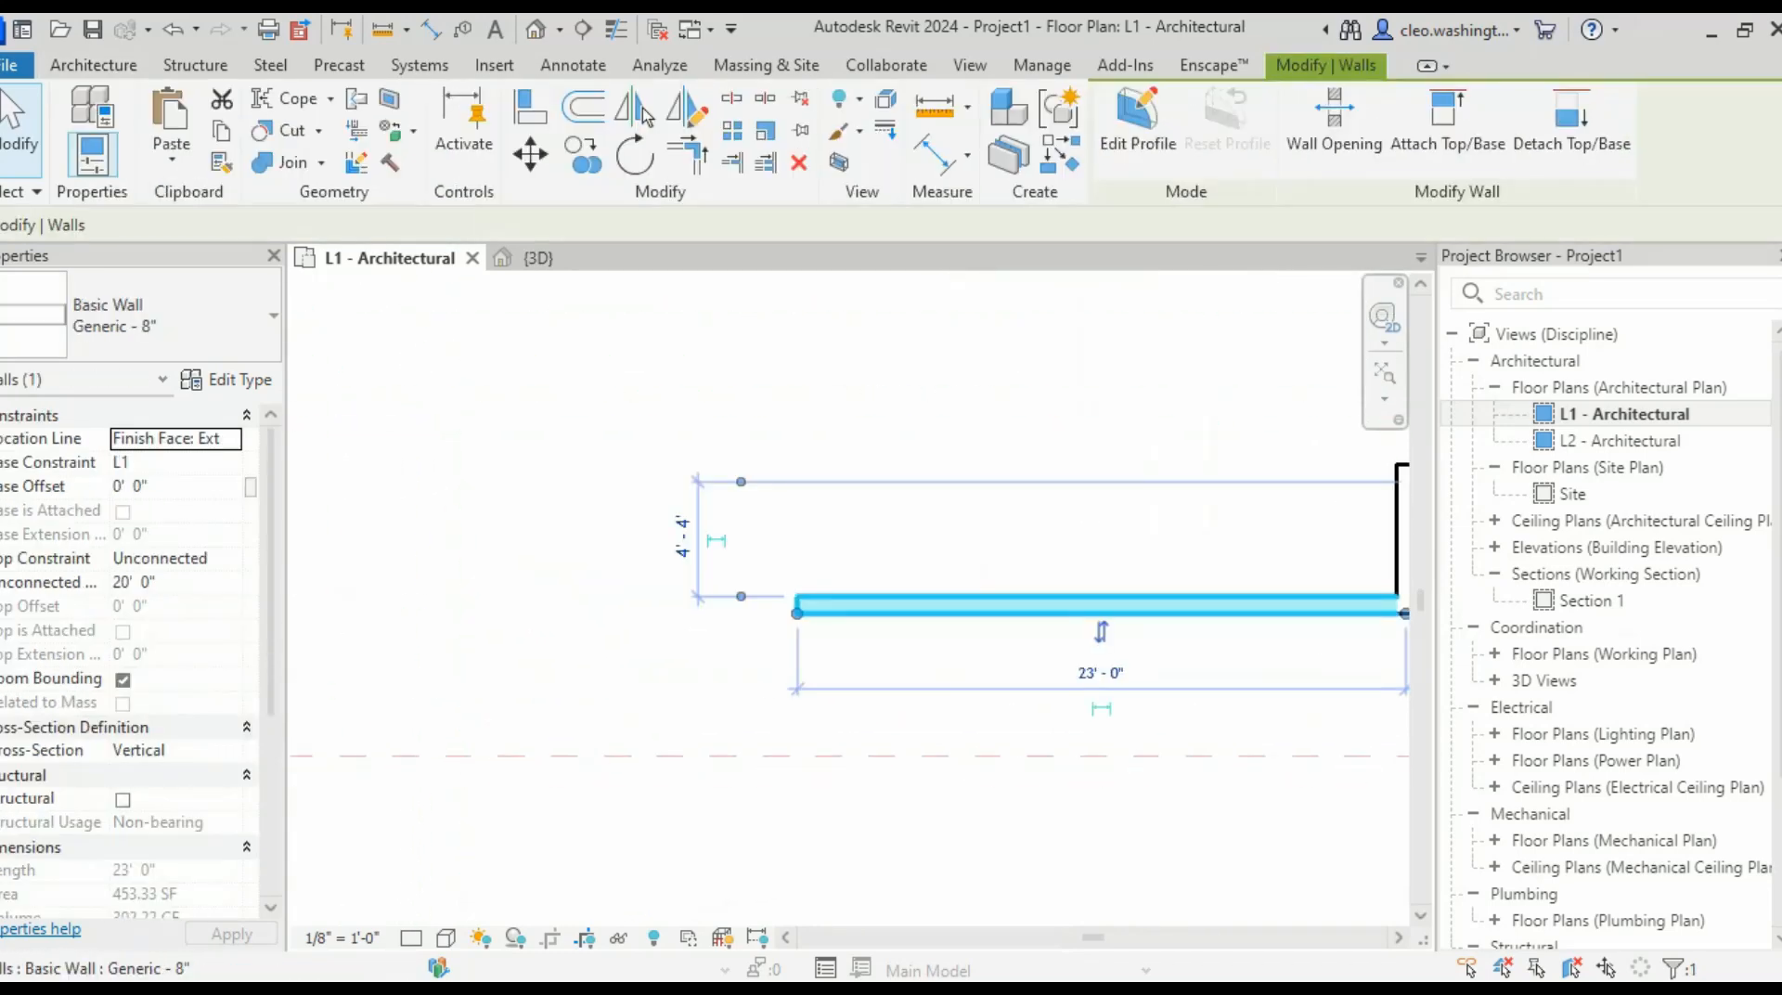
{"action": "right_click", "coordinate": [928, 604]}
{"action": "left_click", "coordinate": [1021, 507]}
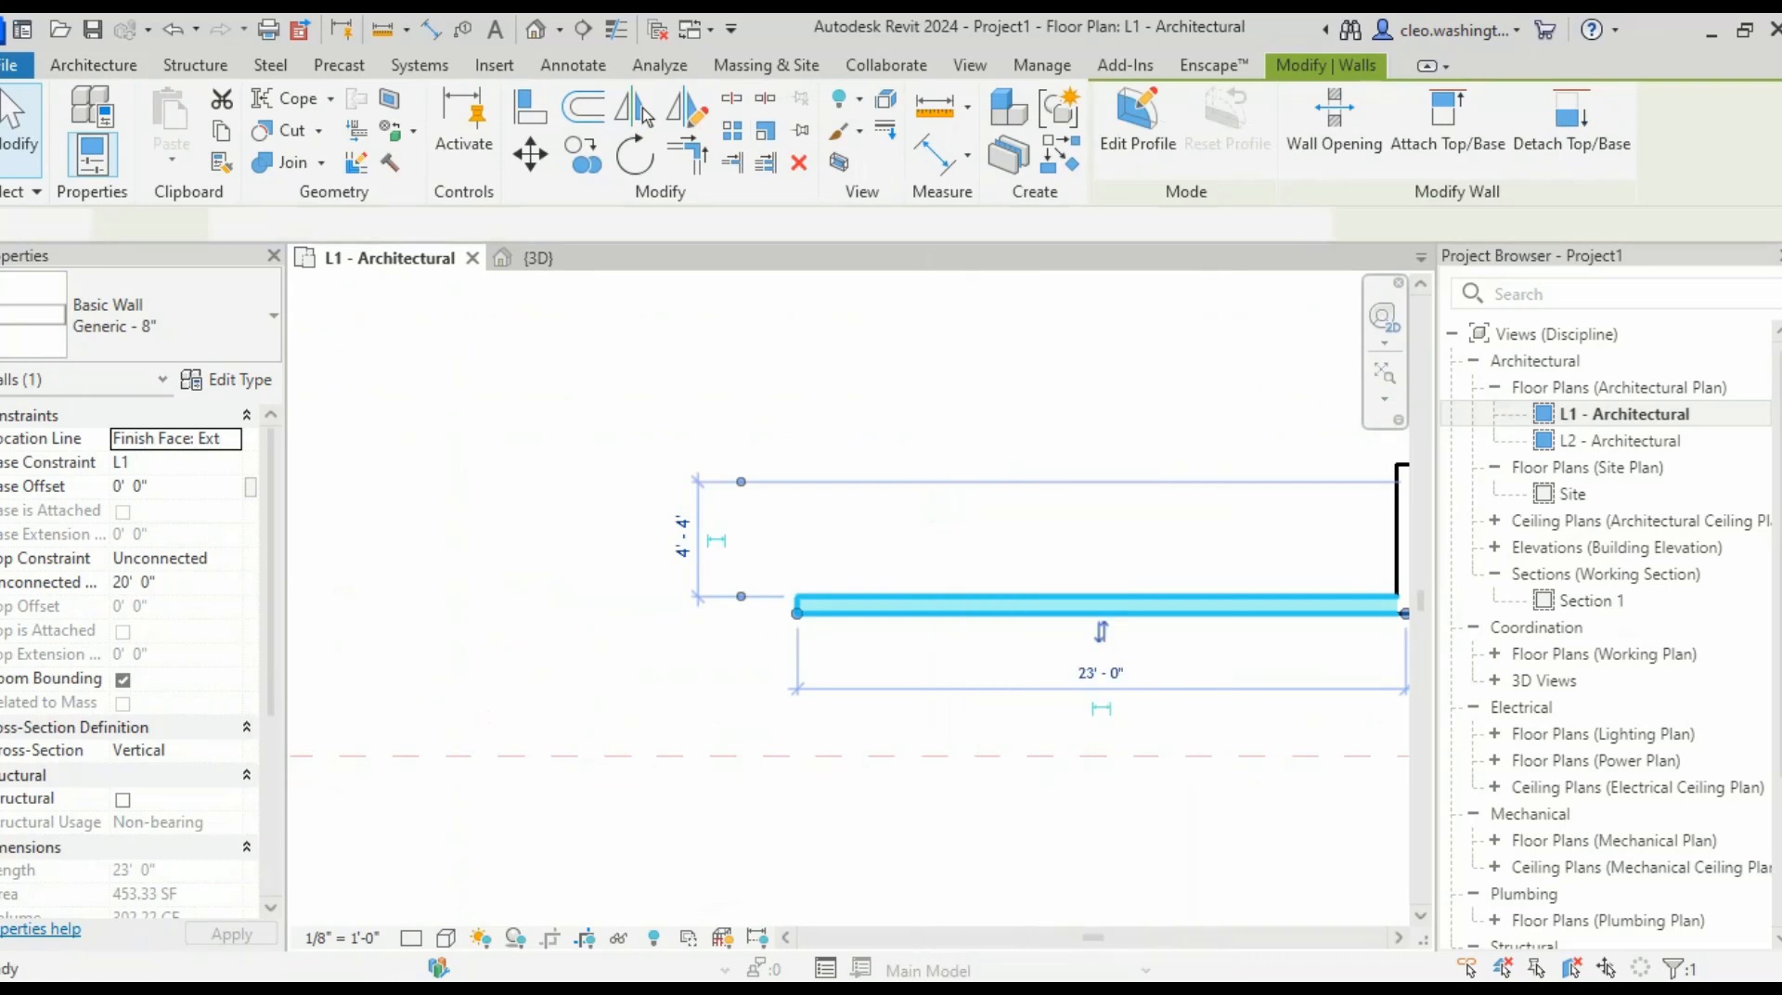
{"action": "scroll", "coordinate": [1021, 557], "scroll_direction": "up", "scroll_amount": 3}
{"action": "scroll", "coordinate": [922, 489], "scroll_direction": "down", "scroll_amount": 1}
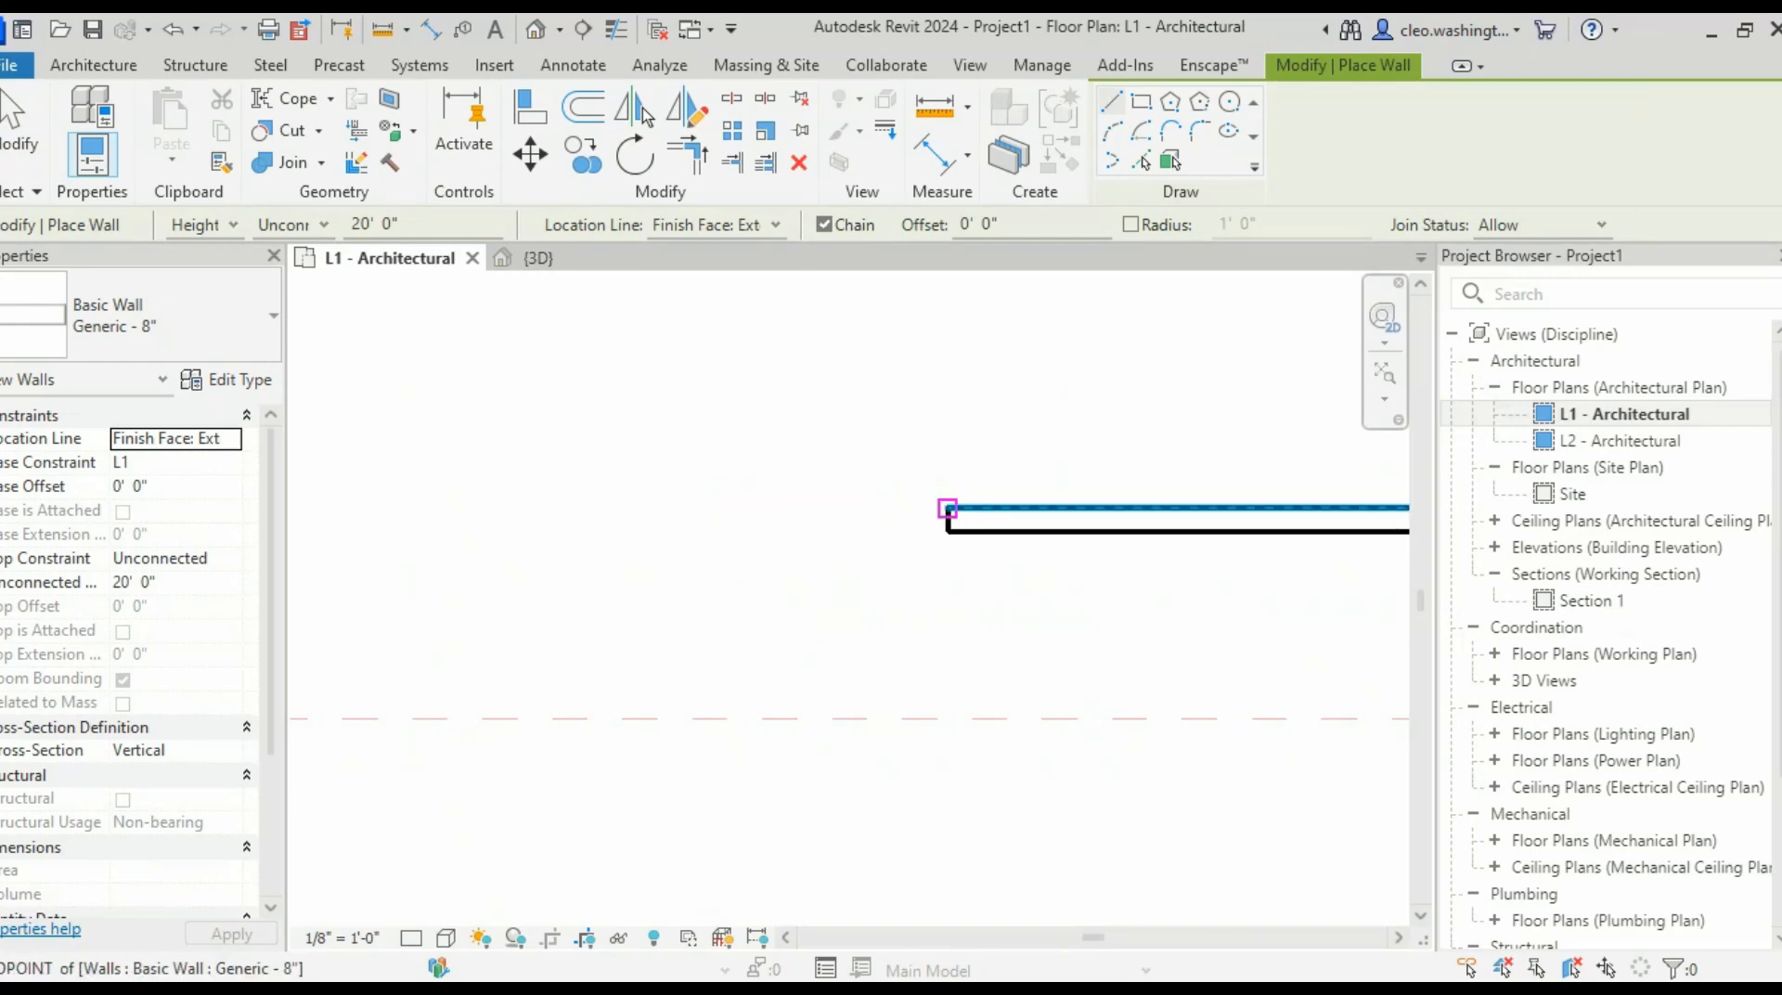
- Draw a 2' Generic - 8" wall down from the bottom wall's left end, then exit wall placement
{"action": "left_click", "coordinate": [948, 509]}
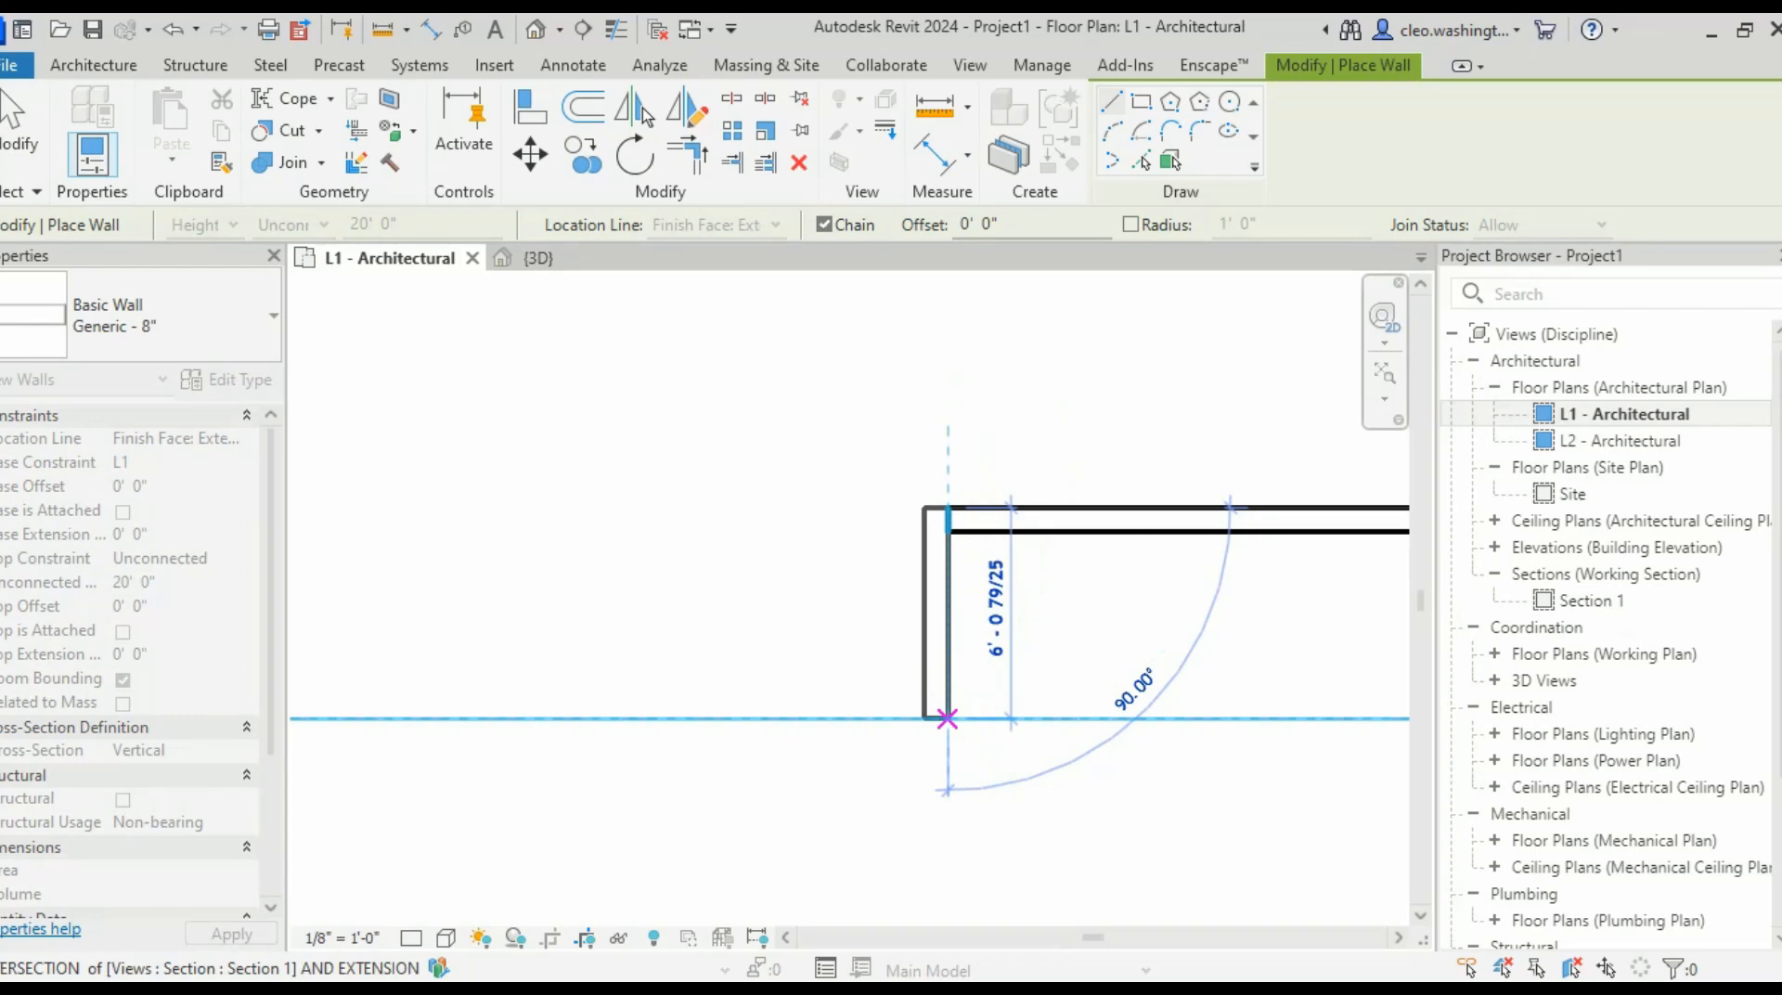
{"action": "type", "text": "2"}
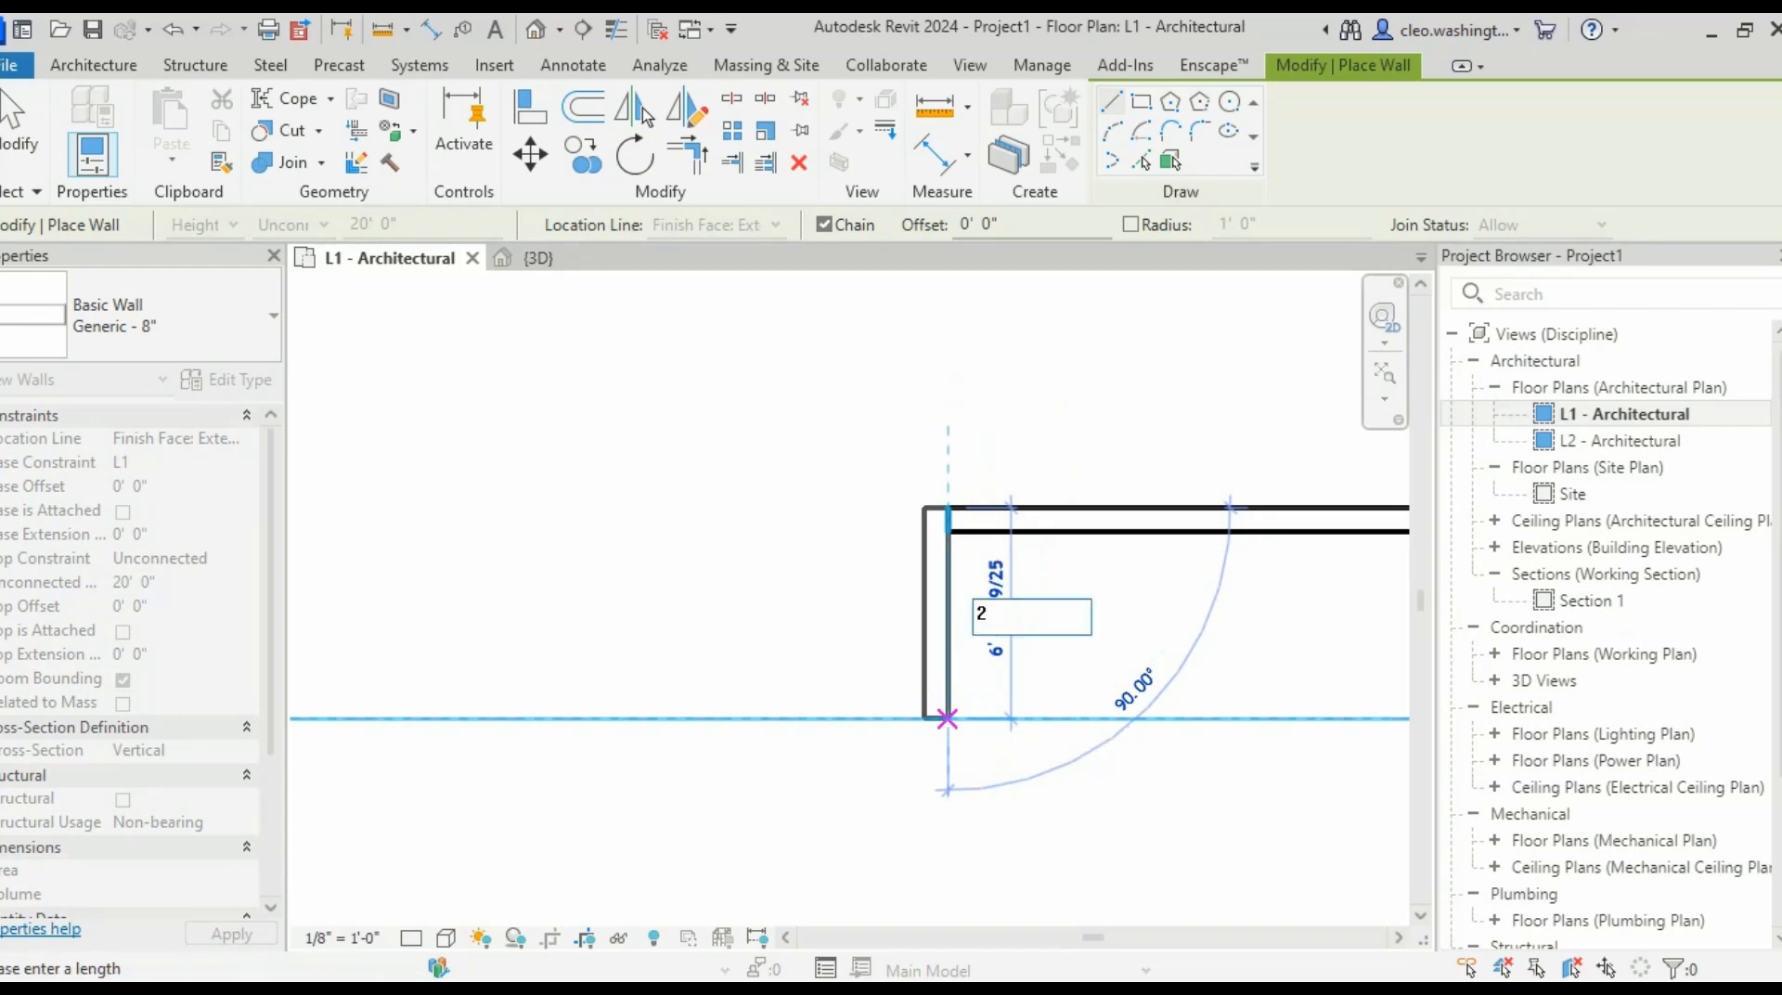
{"action": "key", "text": "Return"}
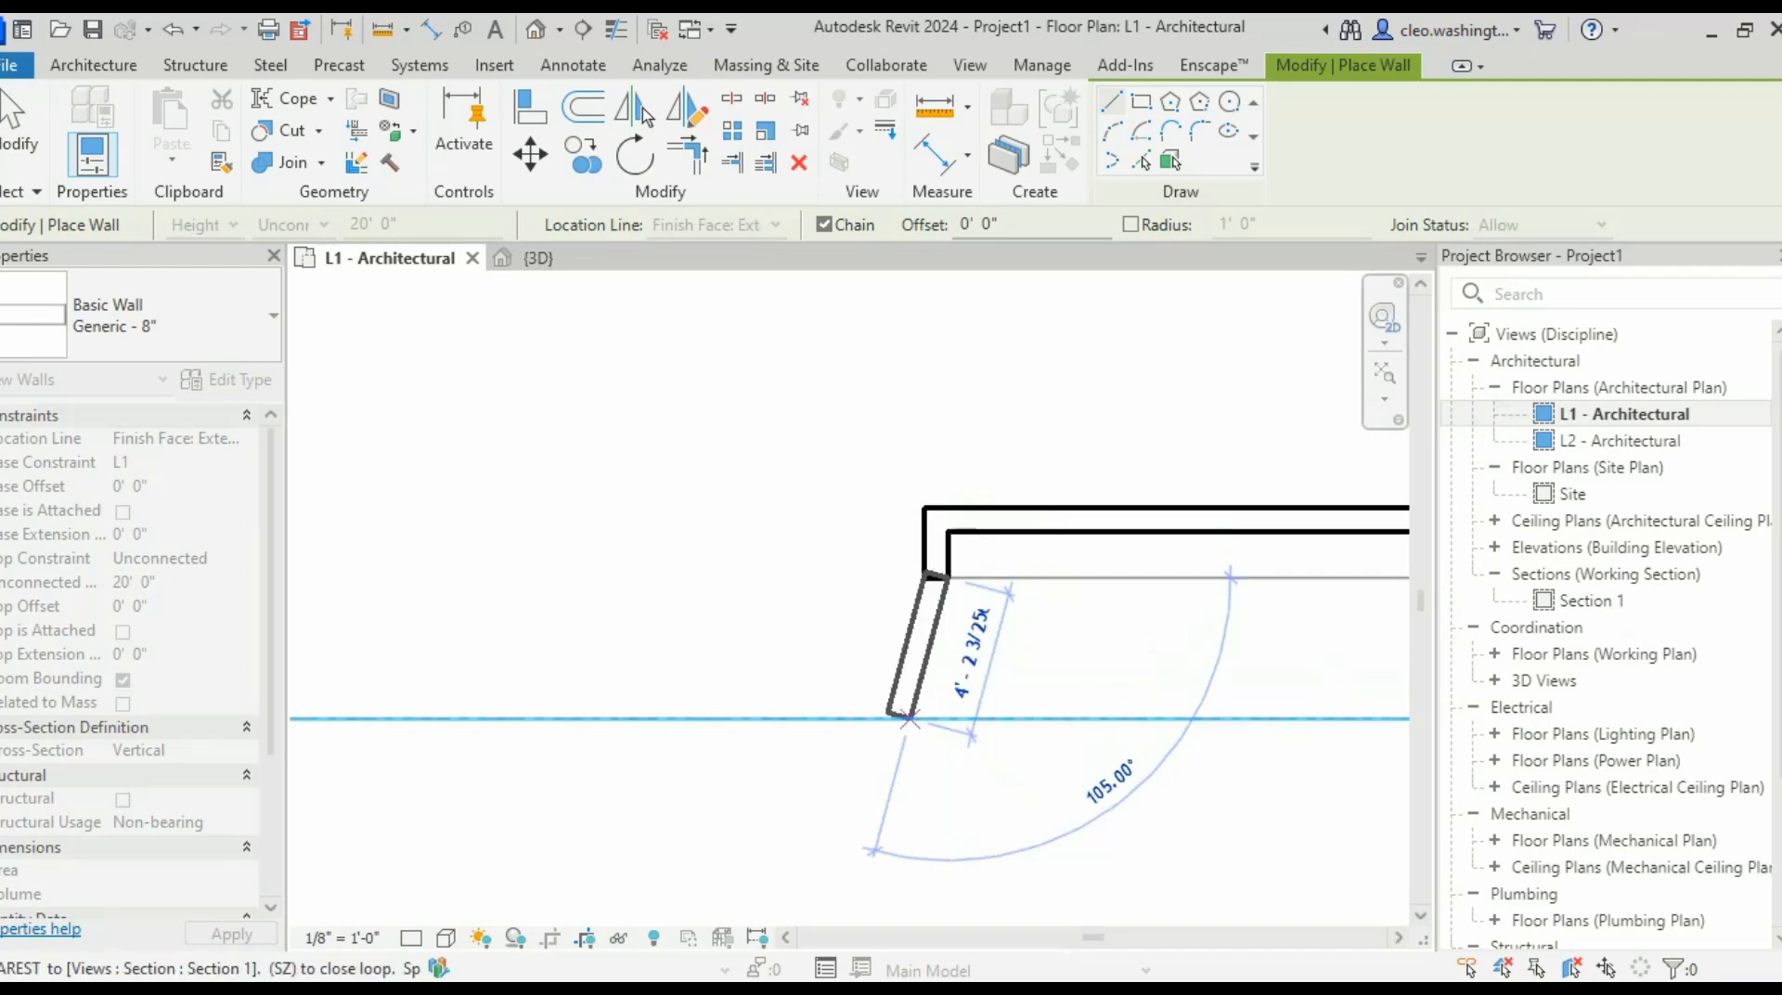
{"action": "scroll", "coordinate": [910, 719], "scroll_direction": "down", "scroll_amount": 4}
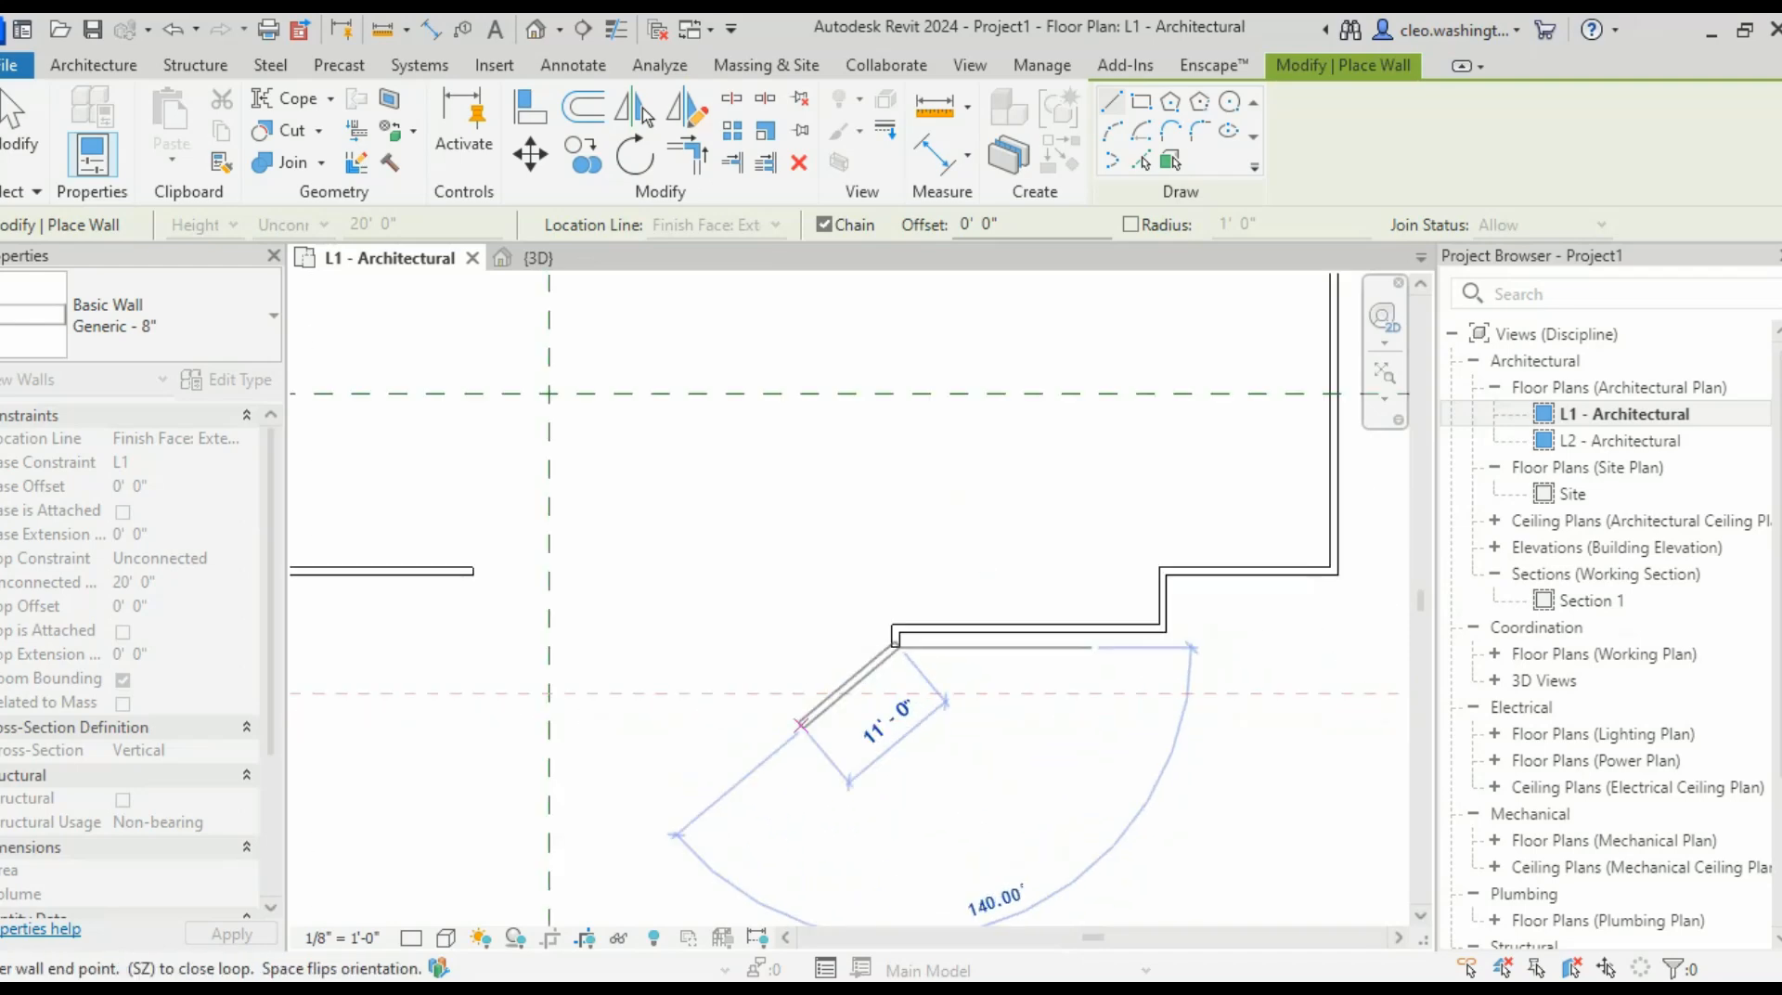
{"action": "key", "text": "Escape"}
{"action": "key", "text": "Escape"}
{"action": "scroll", "coordinate": [1060, 640], "scroll_direction": "up", "scroll_amount": 2}
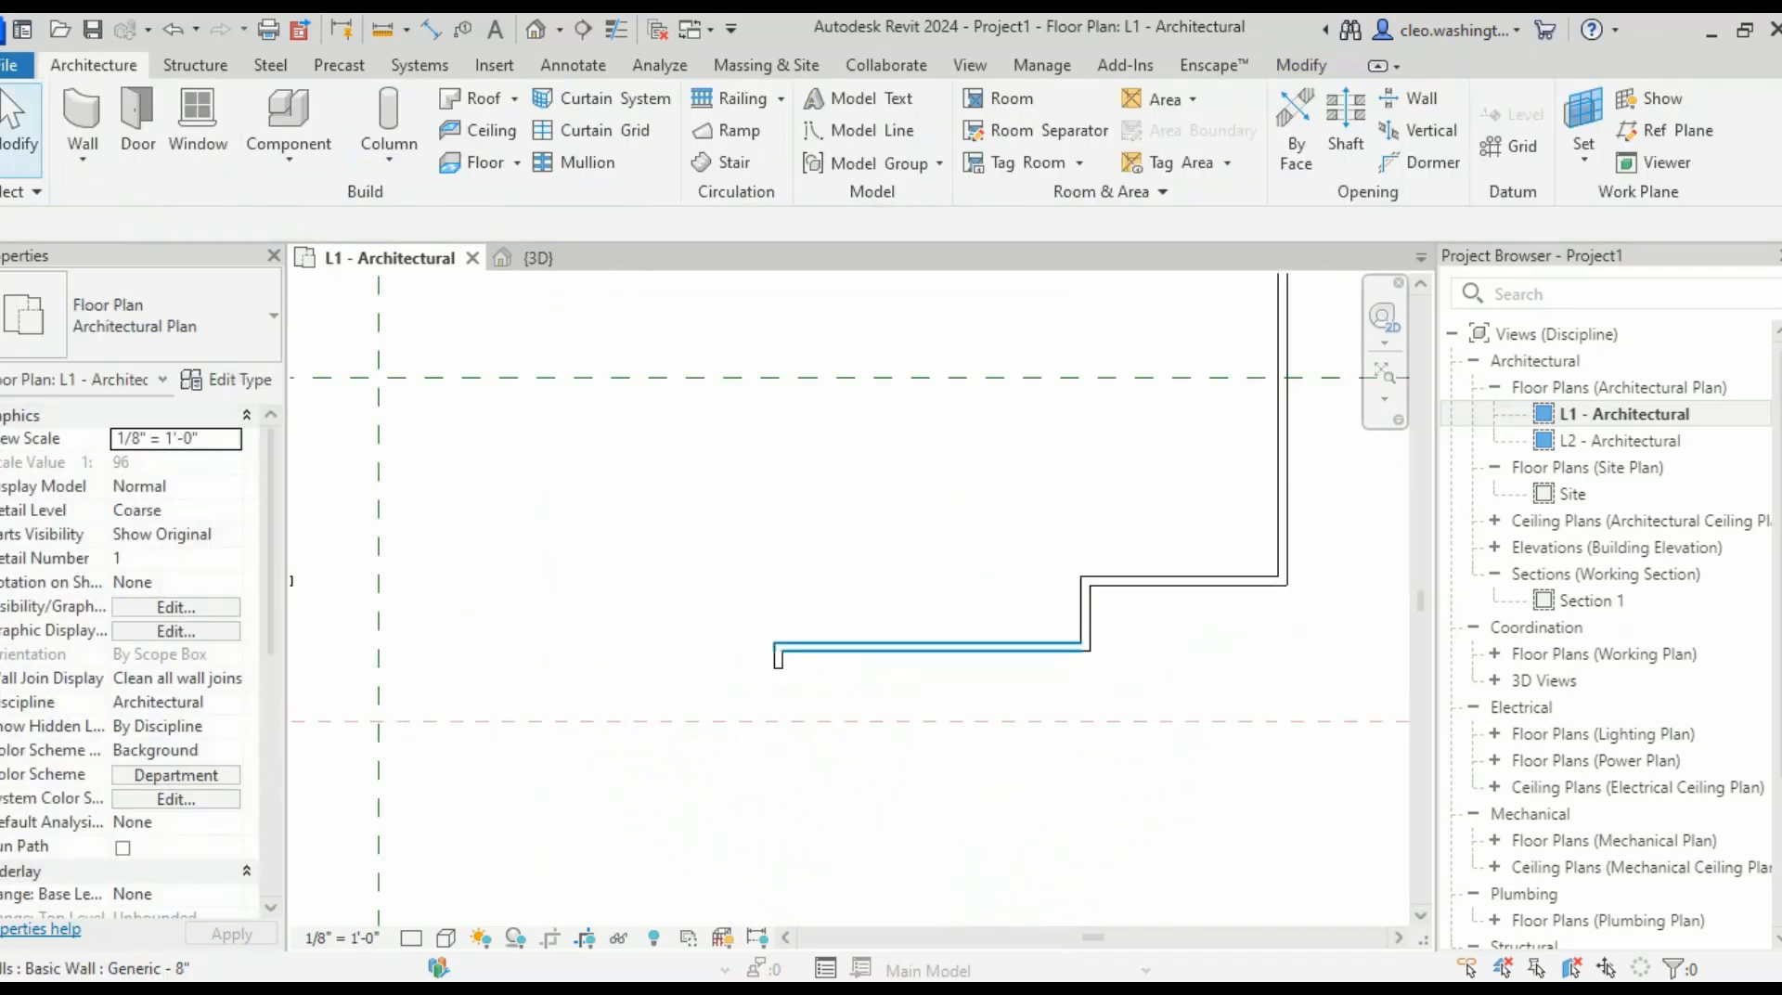
- Select the short vertical wall and launch Create Similar, then cancel placement
{"action": "left_click", "coordinate": [999, 647]}
{"action": "middle_click_drag", "start_coordinate": [688, 721], "coordinate": [780, 698]}
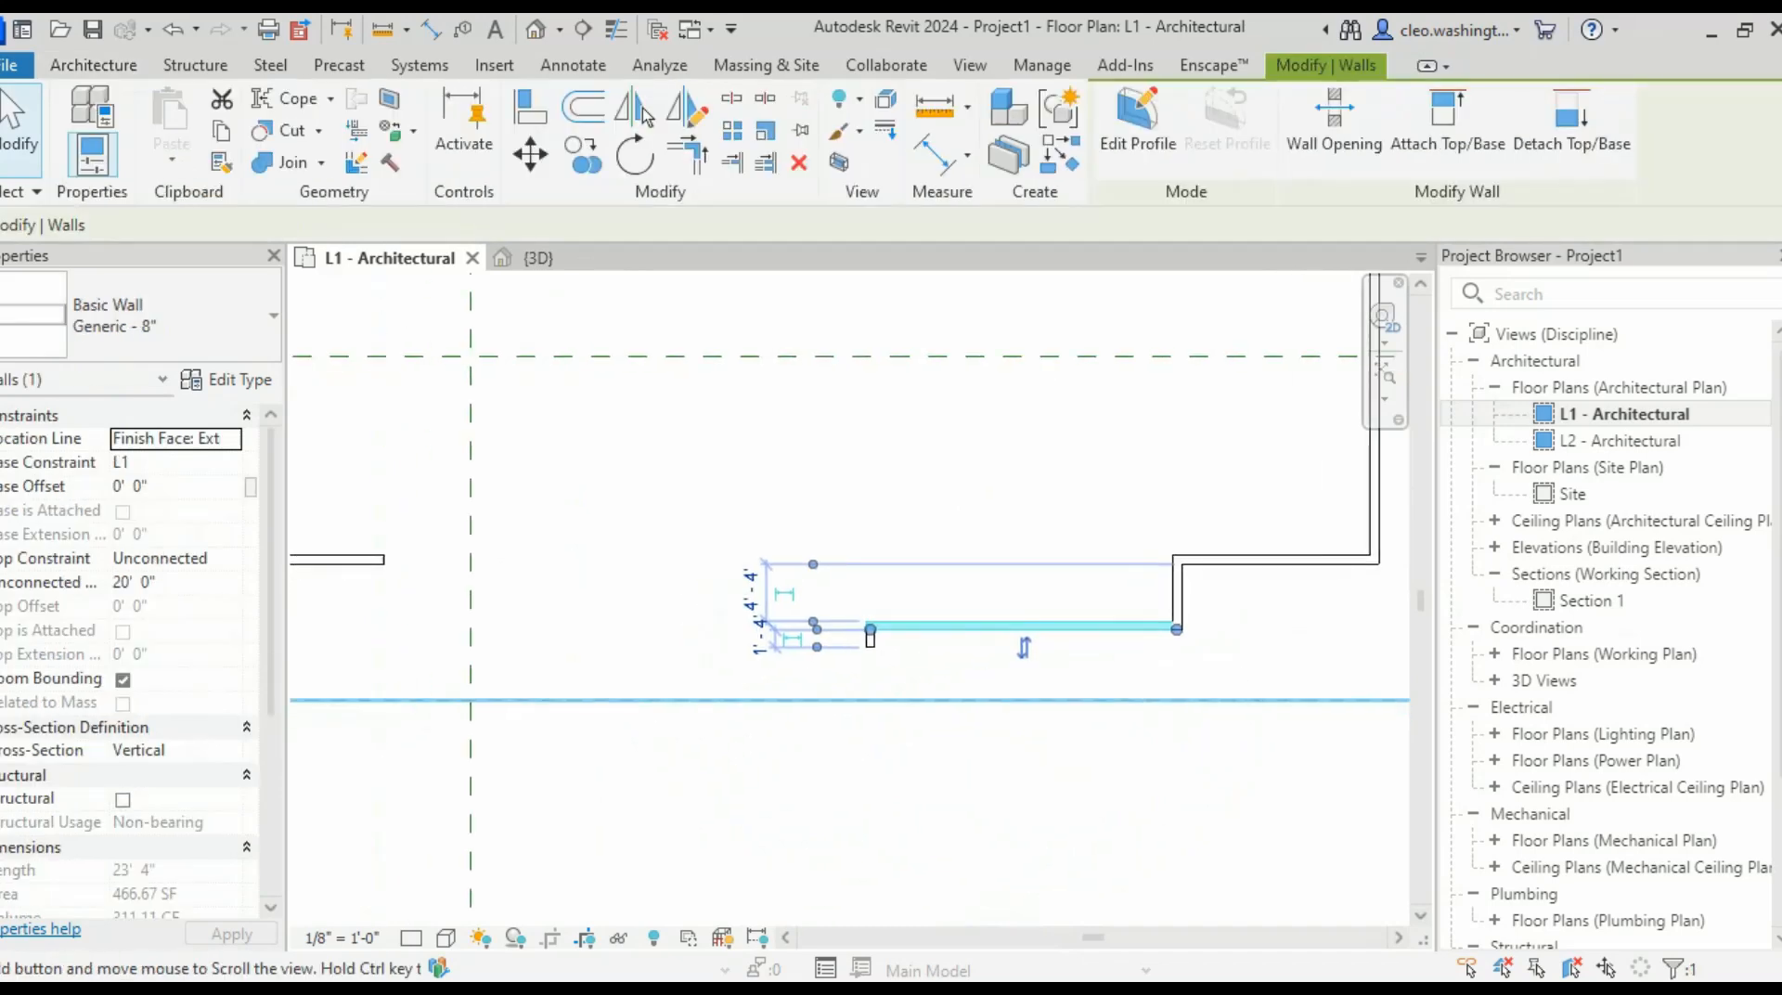
{"action": "scroll", "coordinate": [781, 698], "scroll_direction": "up", "scroll_amount": 3}
{"action": "scroll", "coordinate": [879, 673], "scroll_direction": "up", "scroll_amount": 2}
{"action": "key", "text": "Escape"}
{"action": "left_click", "coordinate": [996, 536]}
{"action": "right_click", "coordinate": [996, 536]}
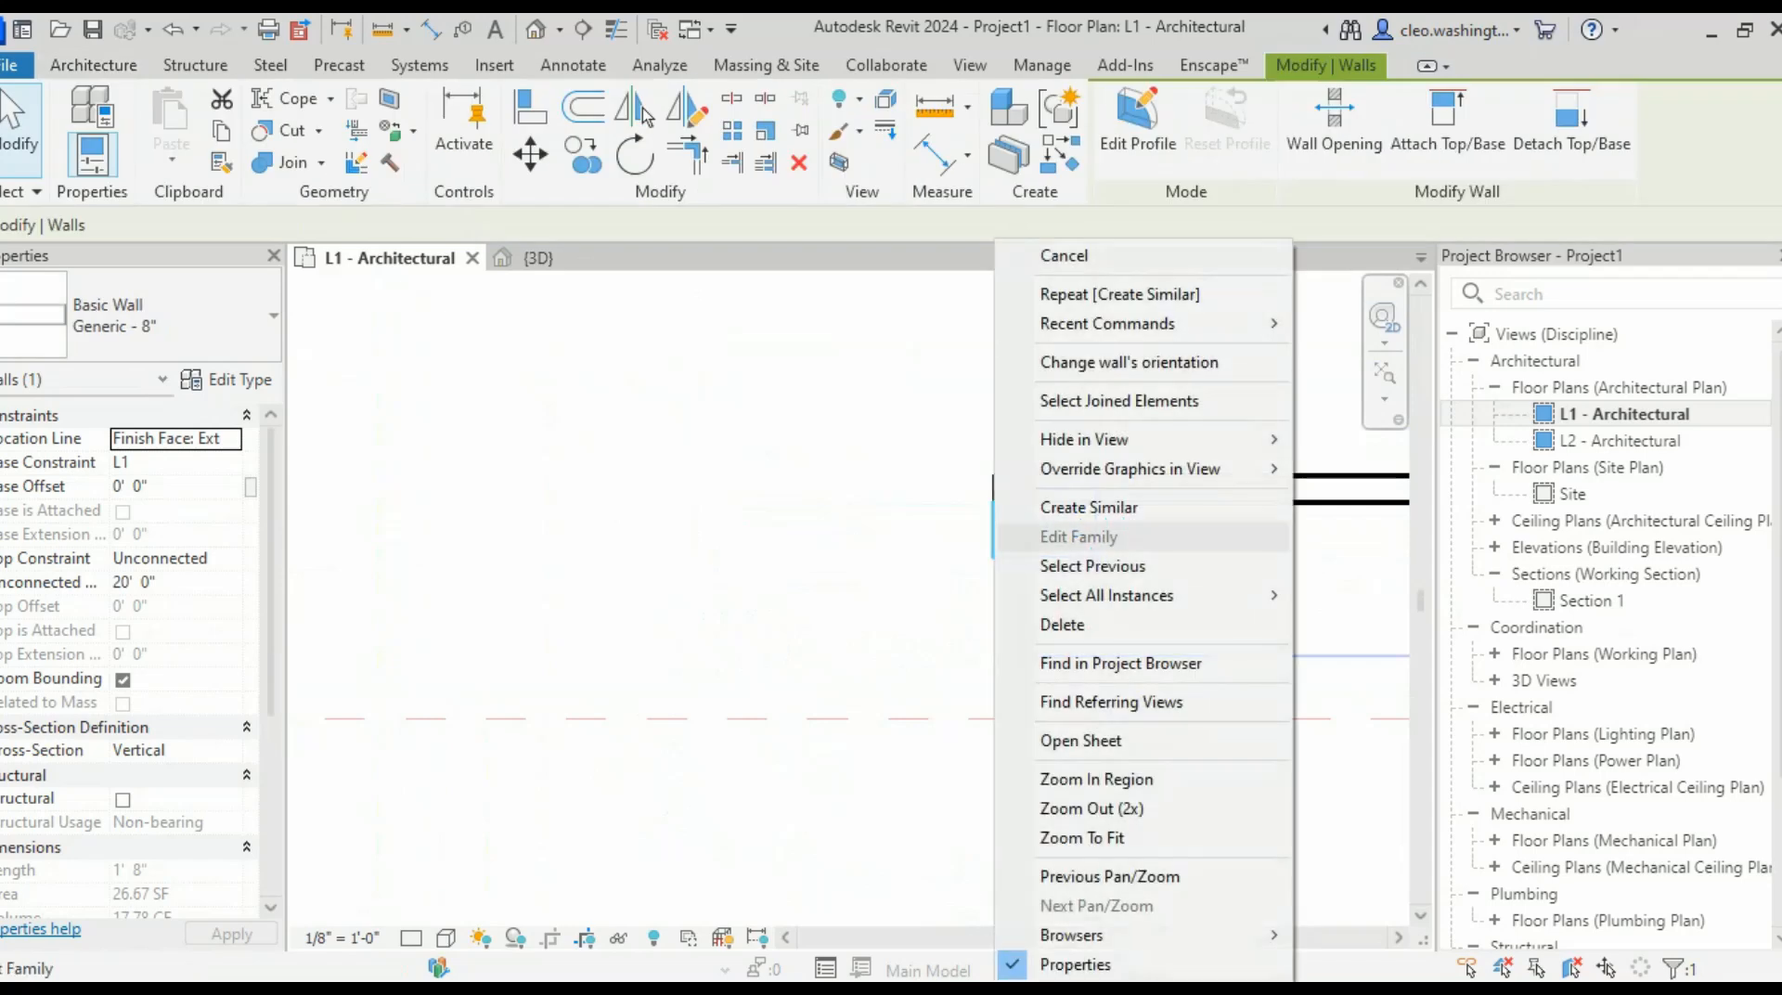
{"action": "left_click", "coordinate": [1089, 507]}
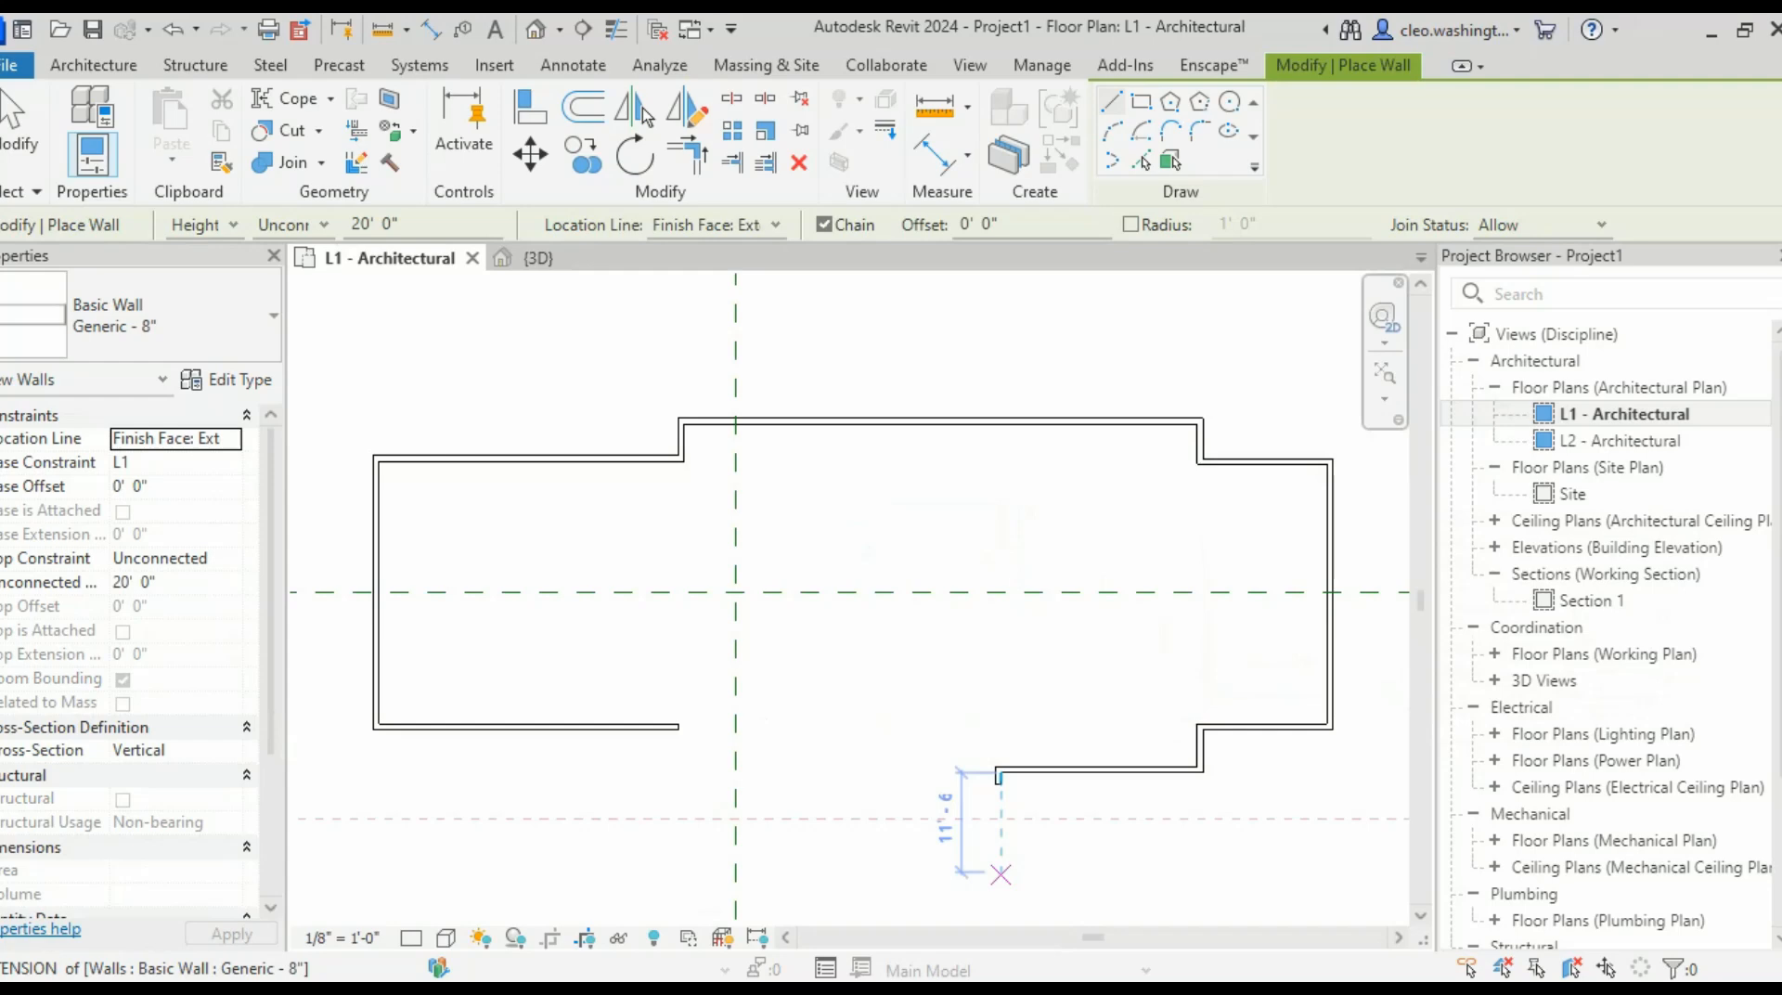
{"action": "scroll", "coordinate": [1001, 875], "scroll_direction": "up", "scroll_amount": 5}
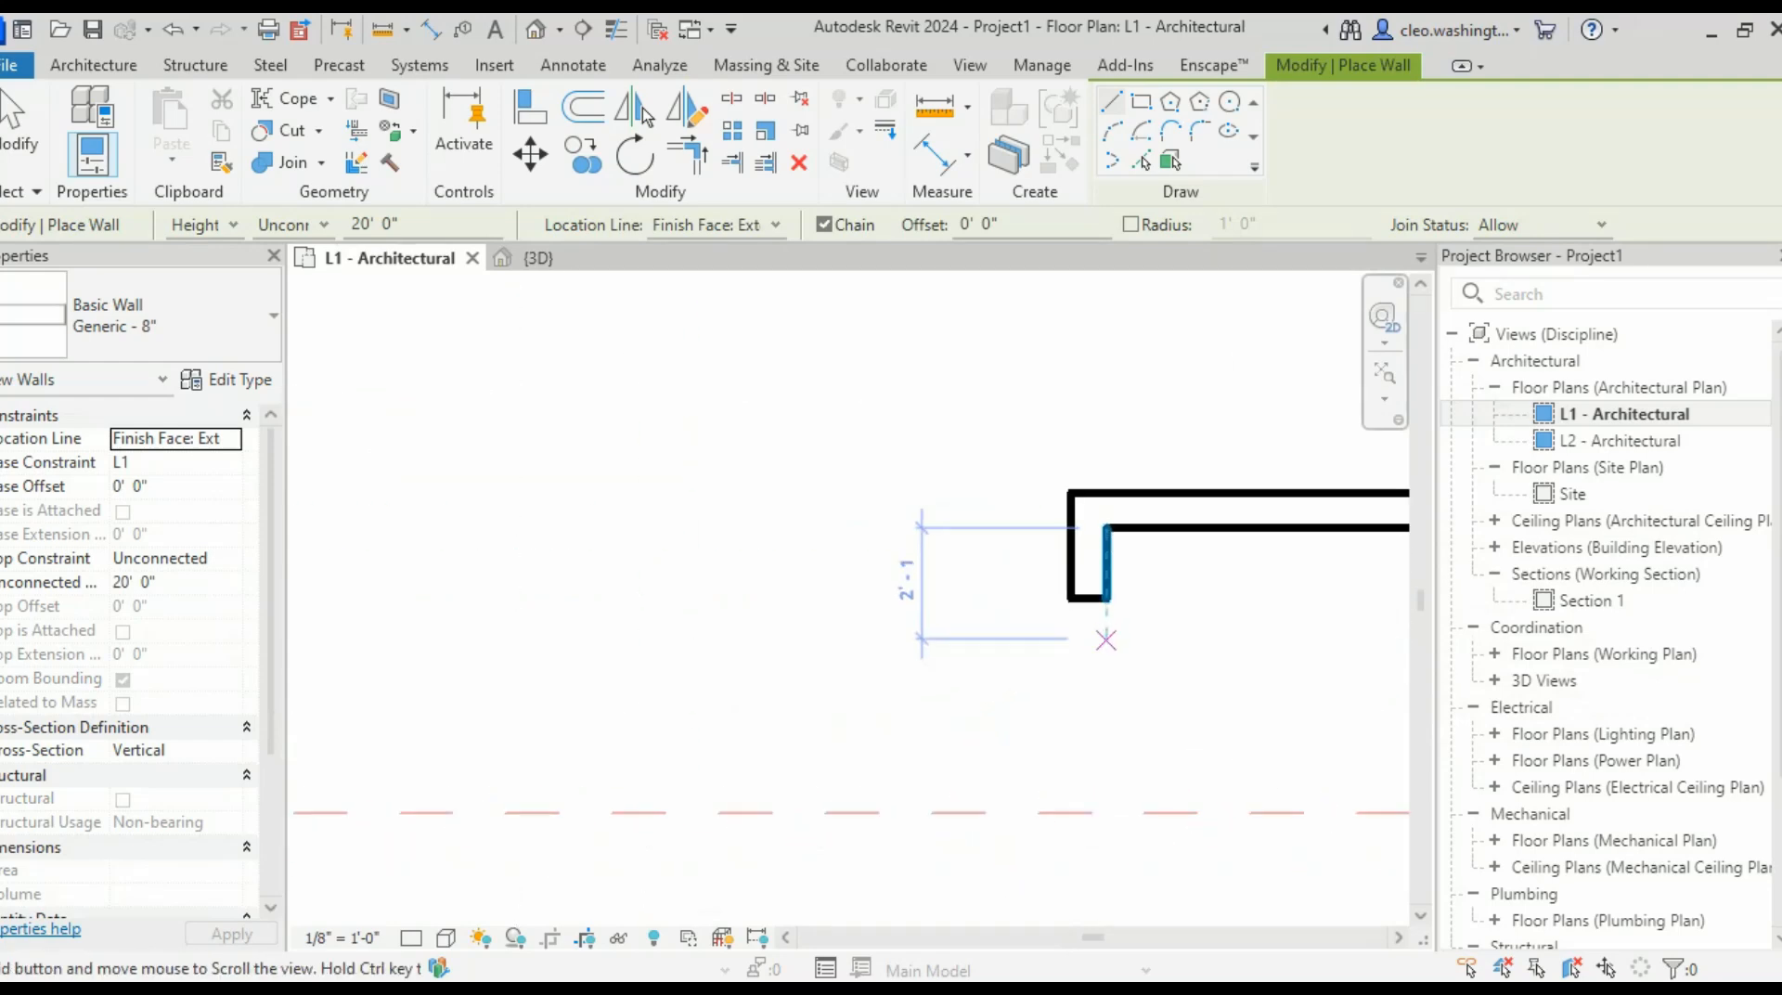
{"action": "key", "text": "Escape"}
- Create Similar from the short wall again and start a new wall at its lower end
{"action": "left_click", "coordinate": [1106, 564]}
{"action": "right_click", "coordinate": [1104, 557]}
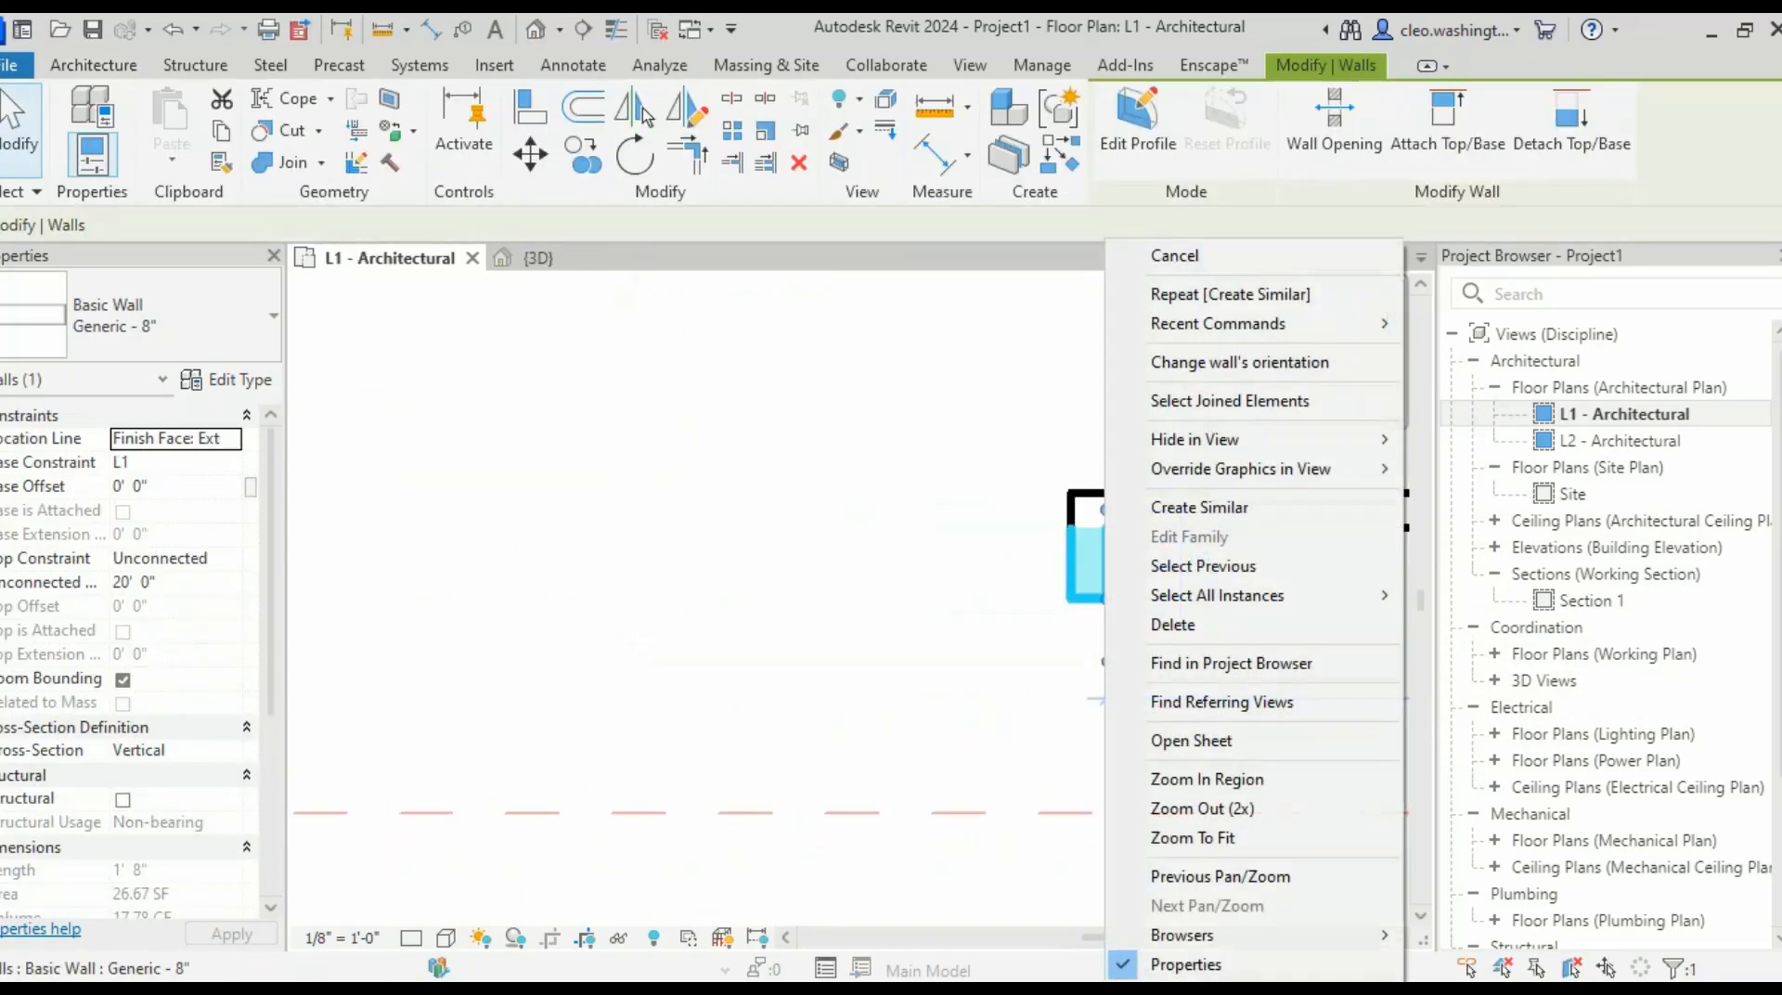
{"action": "key", "text": "Escape"}
{"action": "key", "text": "Escape"}
{"action": "left_click", "coordinate": [1098, 592]}
{"action": "right_click", "coordinate": [1098, 592]}
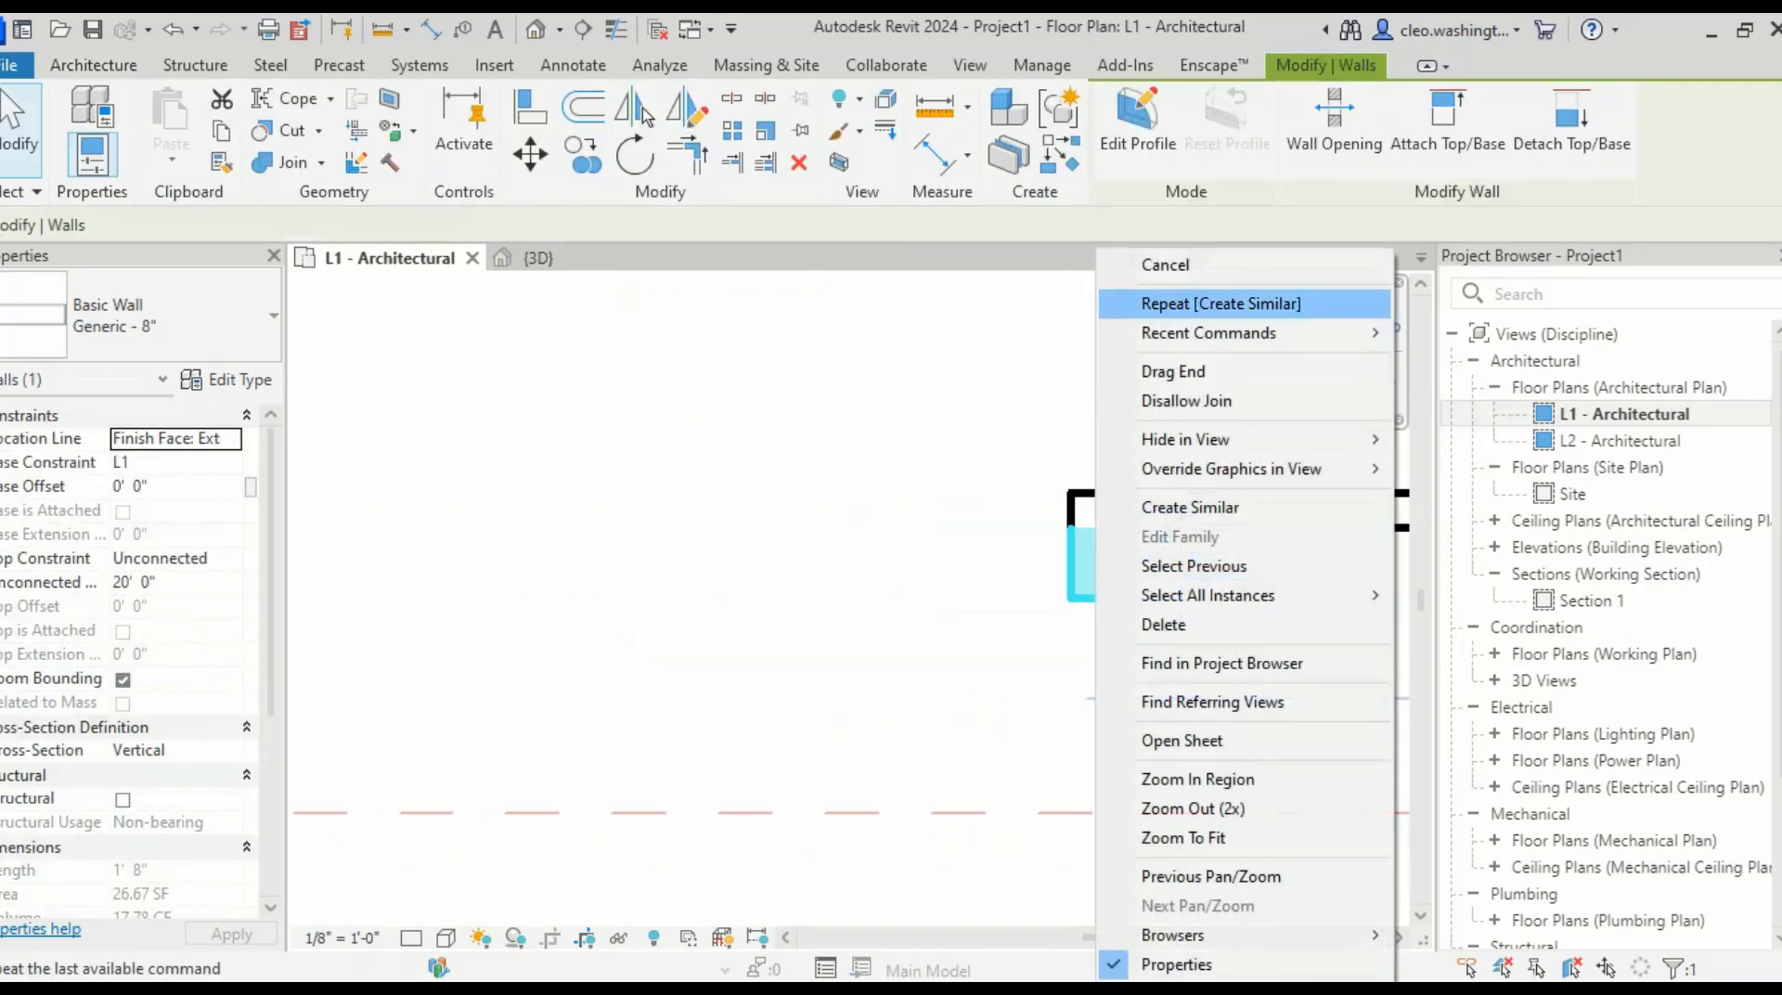
{"action": "left_click", "coordinate": [1190, 506]}
{"action": "left_click", "coordinate": [1105, 597]}
{"action": "scroll", "coordinate": [928, 599], "scroll_direction": "down", "scroll_amount": 2}
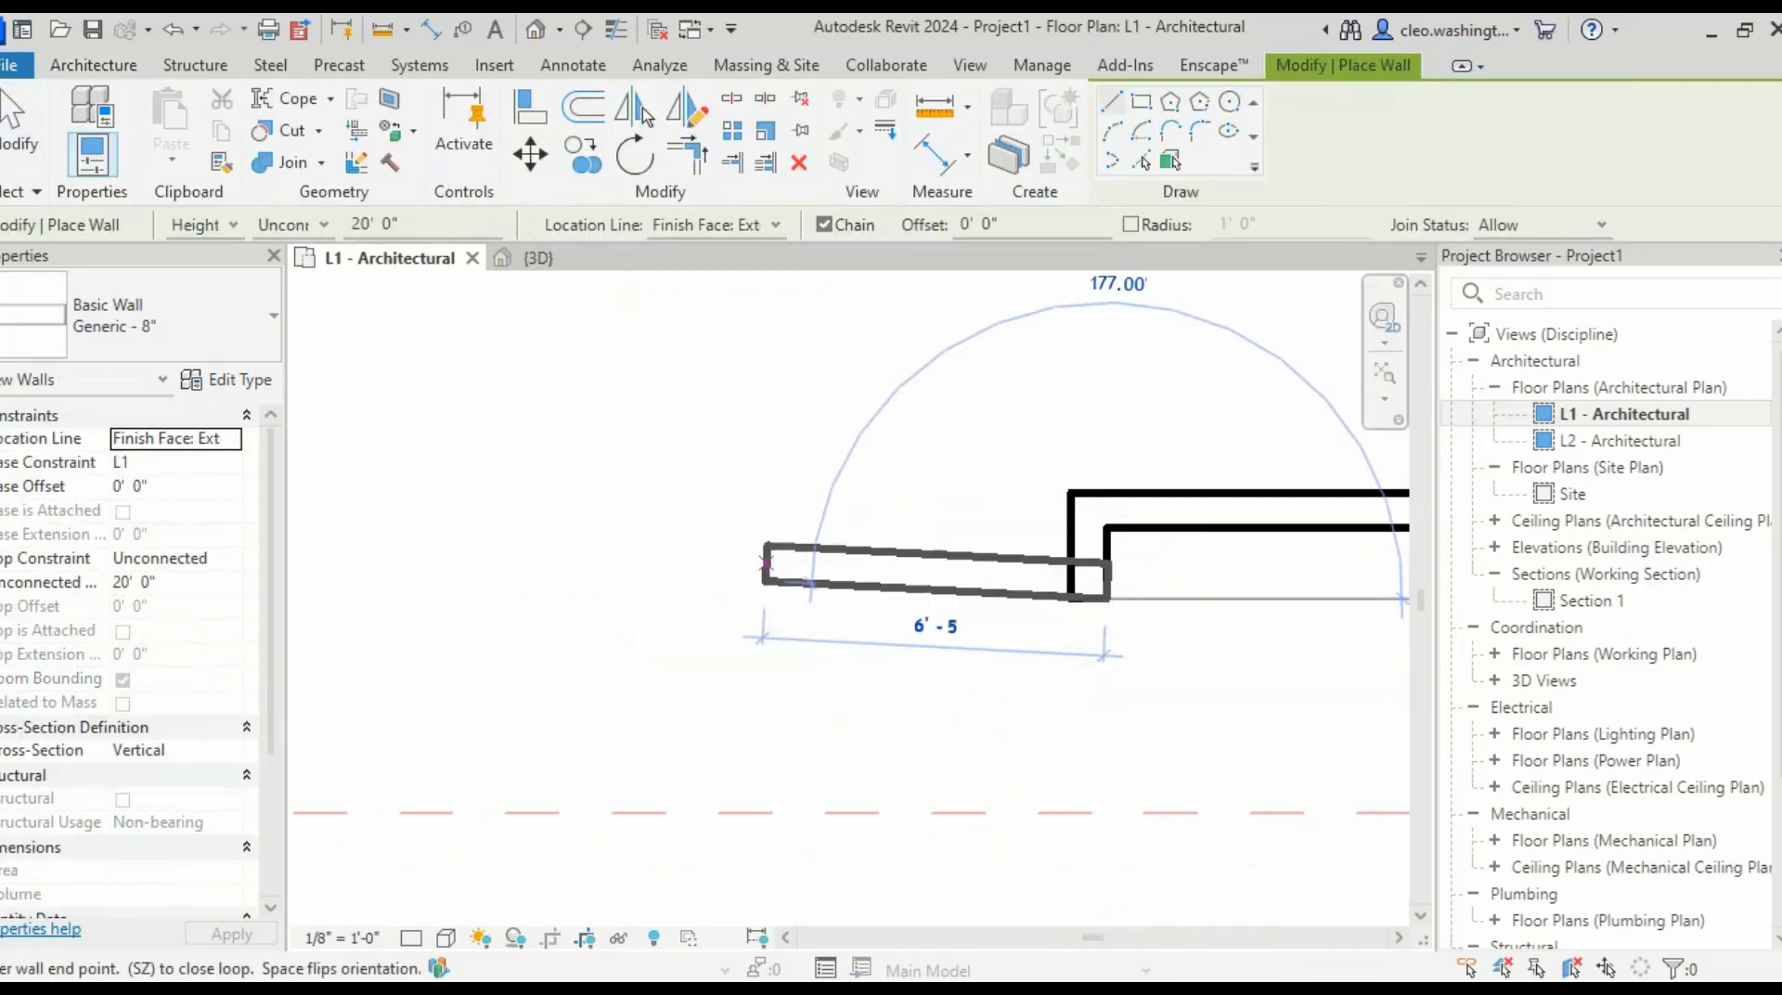
- Draw a 14' wall, then end the short wall segment at the intersection
{"action": "scroll", "coordinate": [789, 599], "scroll_direction": "down", "scroll_amount": 3}
{"action": "scroll", "coordinate": [906, 603], "scroll_direction": "up", "scroll_amount": 4}
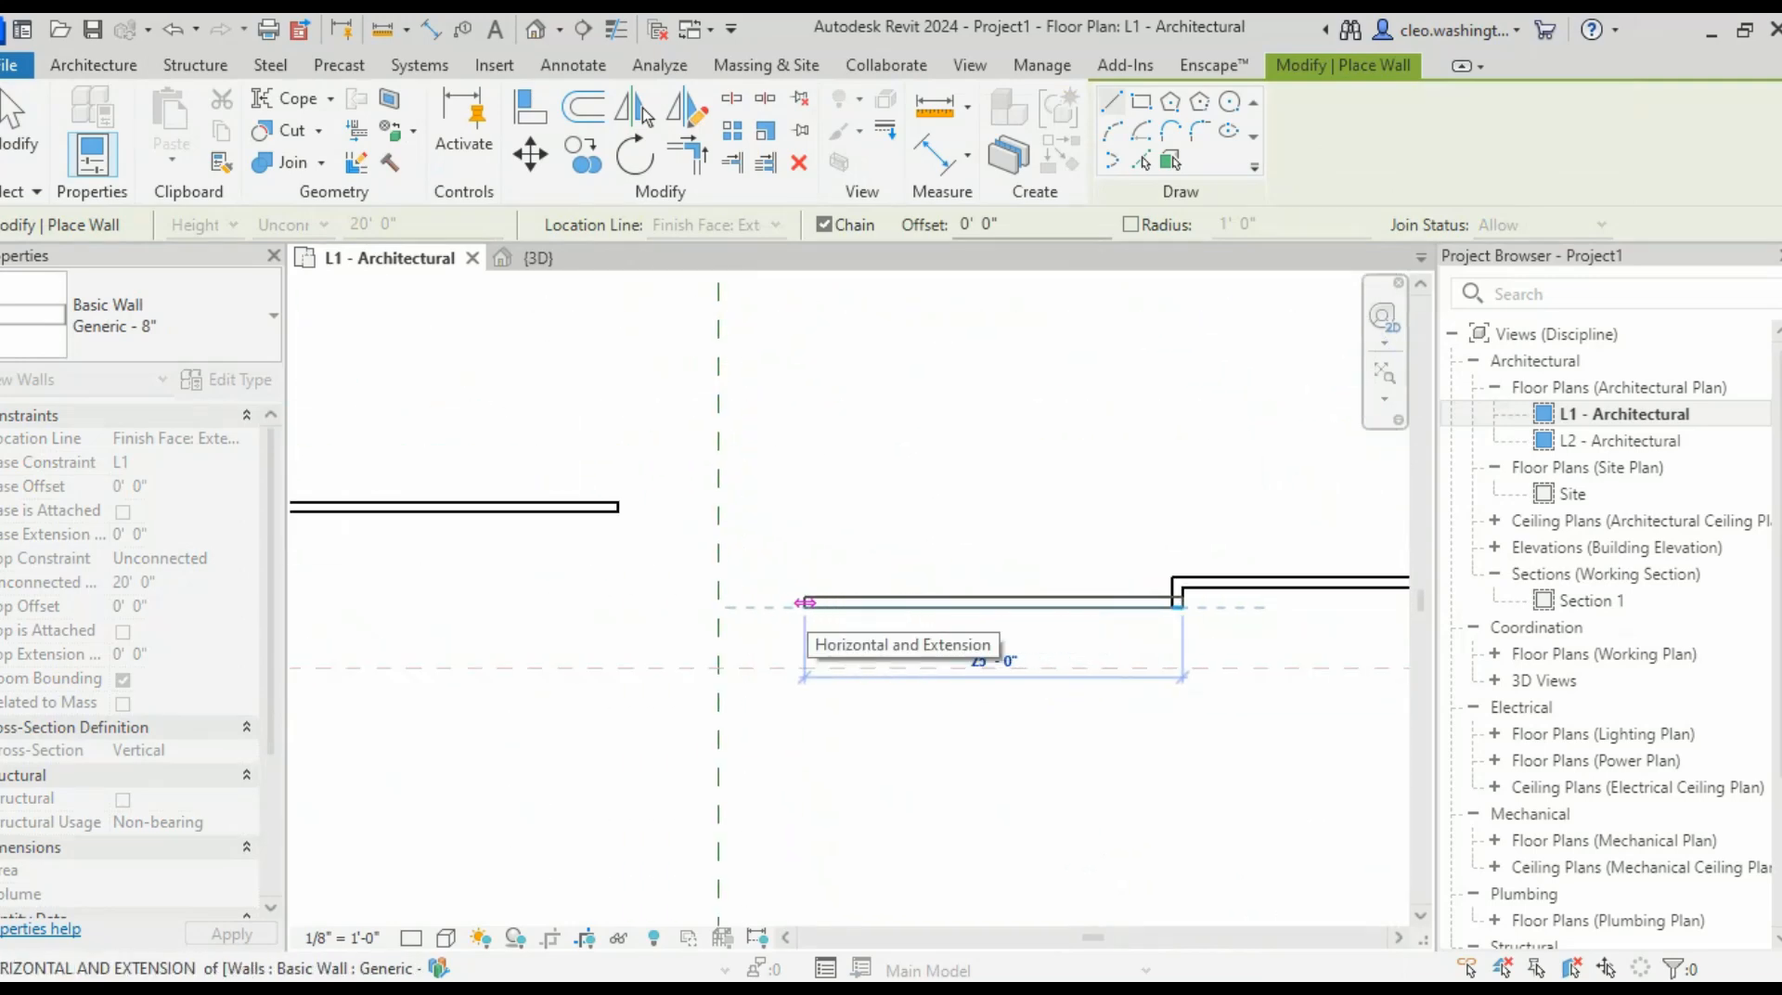
{"action": "type", "text": "14"}
{"action": "key", "text": "Return"}
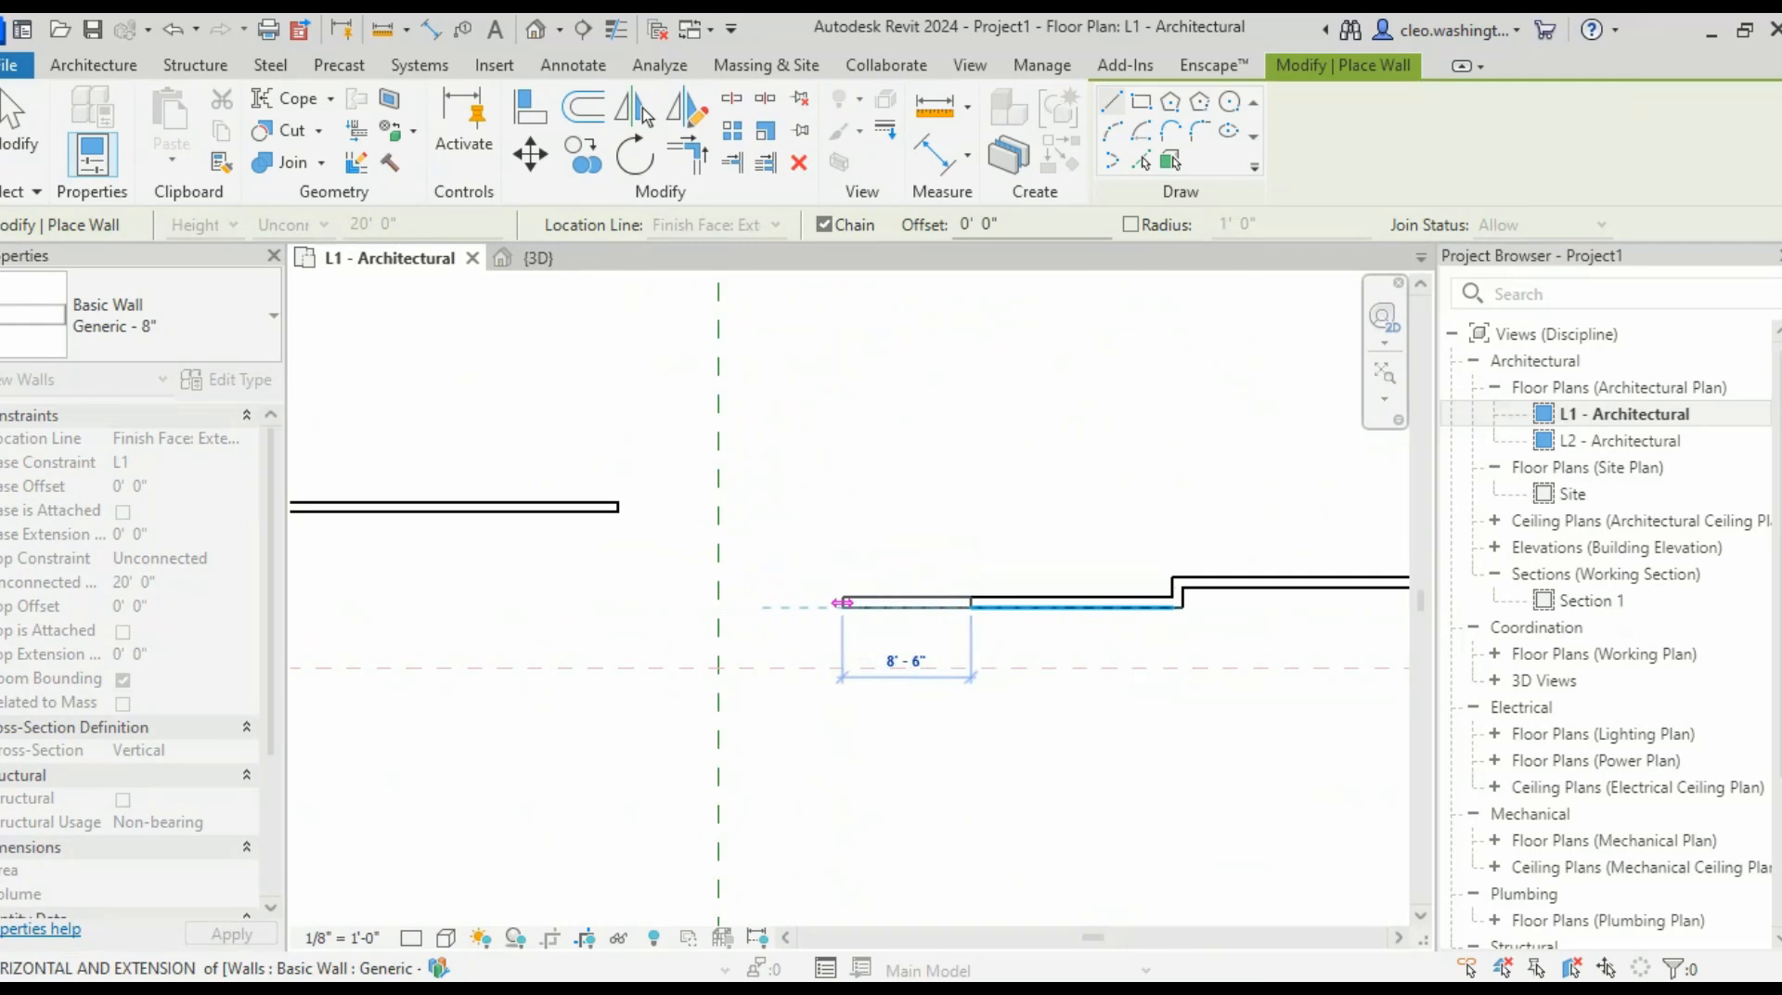
{"action": "scroll", "coordinate": [859, 594], "scroll_direction": "up", "scroll_amount": 6}
{"action": "scroll", "coordinate": [929, 568], "scroll_direction": "down", "scroll_amount": 2}
{"action": "middle_click_drag", "start_coordinate": [963, 554], "coordinate": [487, 656]}
{"action": "scroll", "coordinate": [601, 620], "scroll_direction": "up", "scroll_amount": 1}
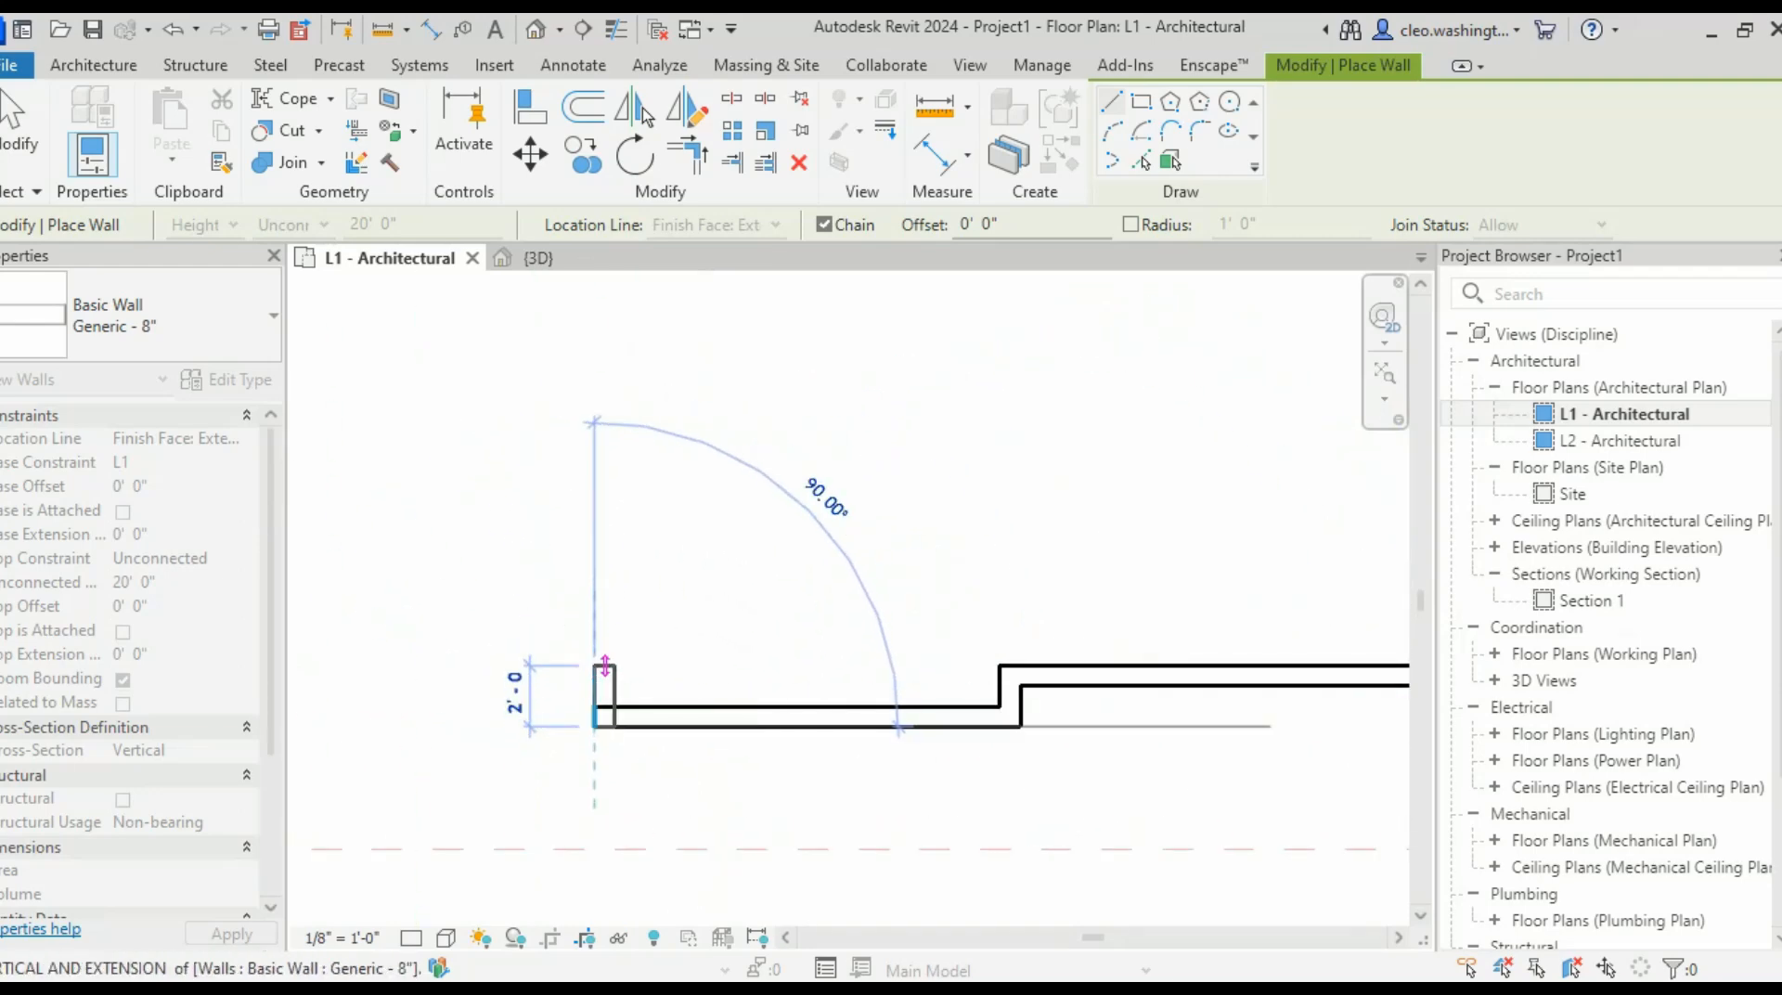
{"action": "left_click", "coordinate": [594, 686]}
- Run the bottom wall to the corner and place the final wall back to the start point
{"action": "scroll", "coordinate": [594, 686], "scroll_direction": "down", "scroll_amount": 3}
{"action": "middle_click_drag", "start_coordinate": [546, 666], "coordinate": [834, 608]}
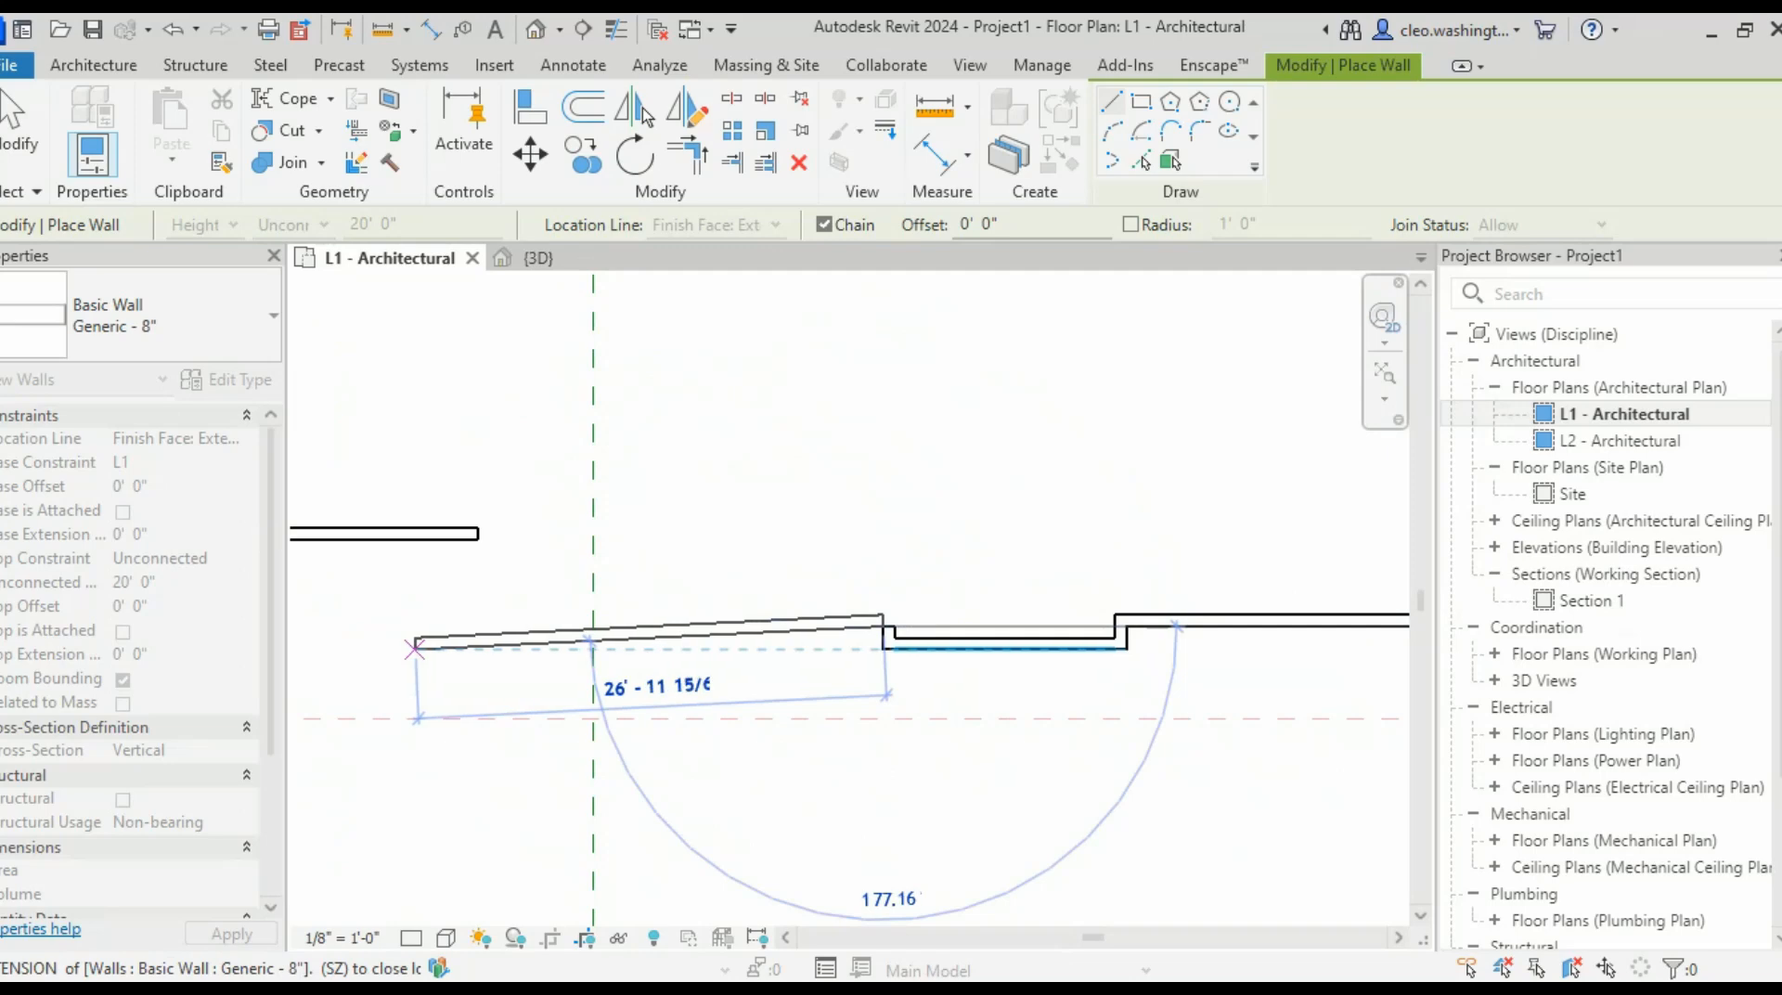
{"action": "scroll", "coordinate": [465, 669], "scroll_direction": "down", "scroll_amount": 3}
{"action": "scroll", "coordinate": [483, 632], "scroll_direction": "up", "scroll_amount": 3}
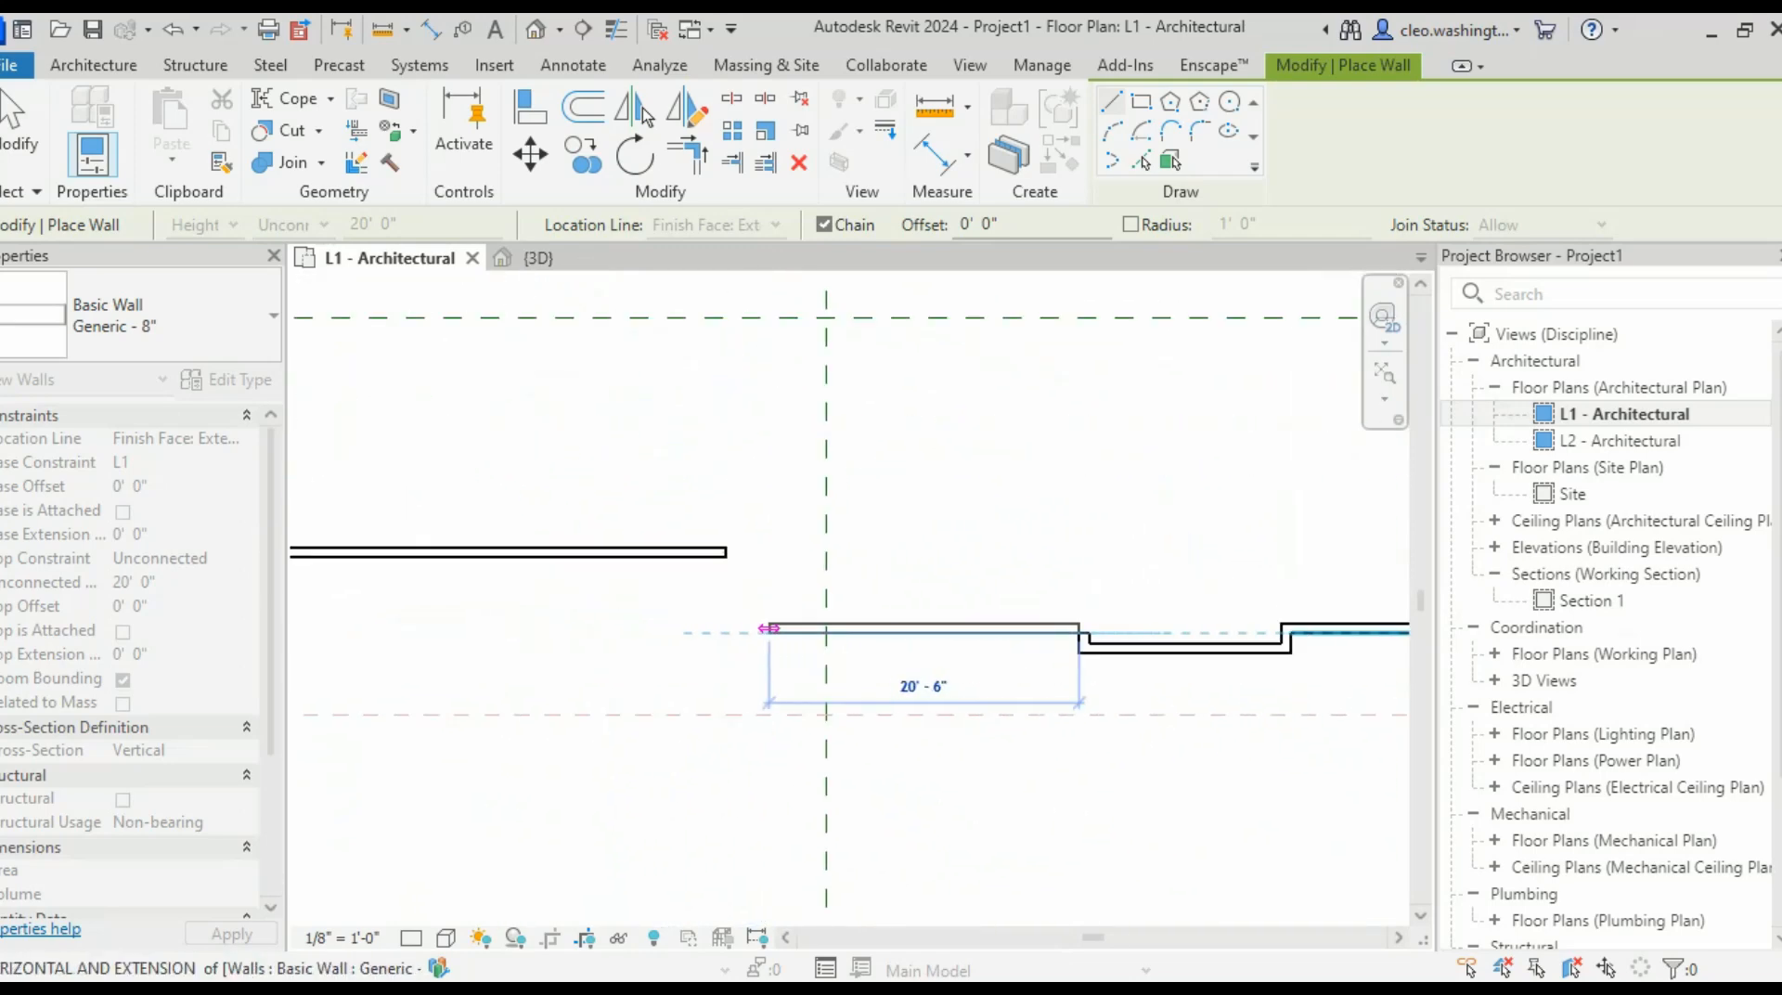
{"action": "left_click", "coordinate": [726, 632]}
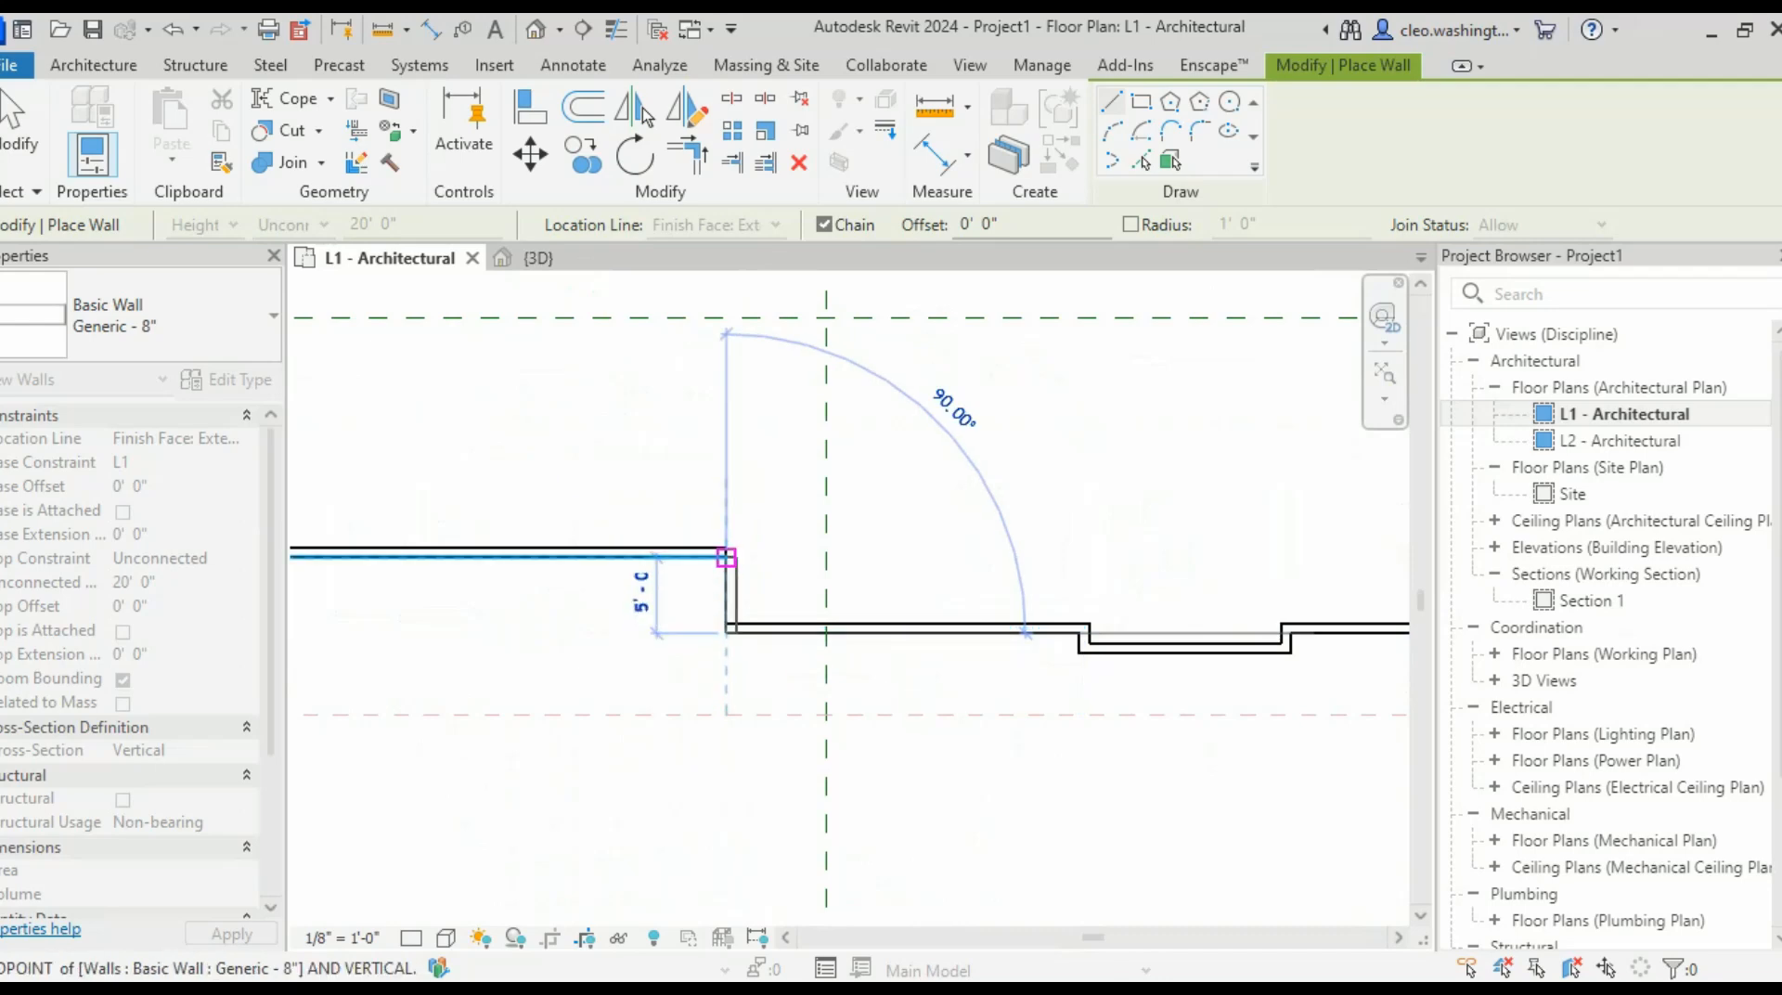
{"action": "left_click", "coordinate": [726, 557]}
{"action": "scroll", "coordinate": [726, 557], "scroll_direction": "down", "scroll_amount": 3}
{"action": "scroll", "coordinate": [1021, 594], "scroll_direction": "up", "scroll_amount": 1}
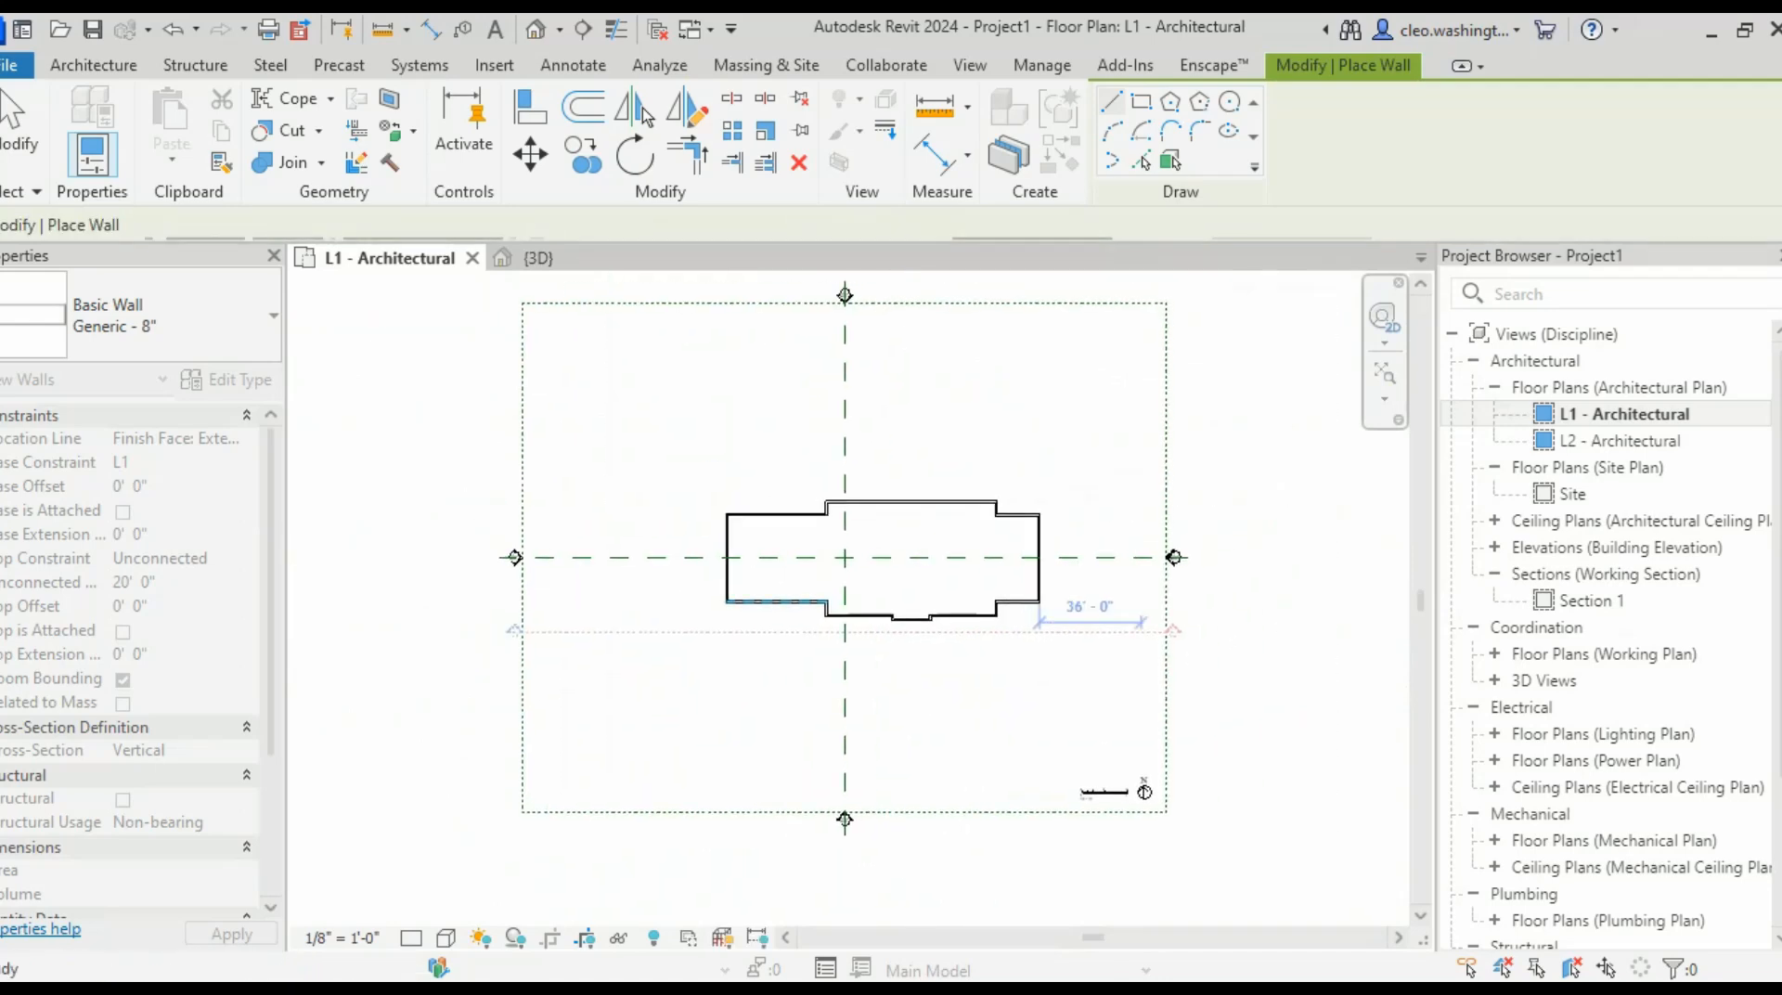
{"action": "key", "text": "Escape"}
{"action": "key", "text": "Escape"}
{"action": "scroll", "coordinate": [929, 446], "scroll_direction": "up", "scroll_amount": 1}
{"action": "scroll", "coordinate": [803, 486], "scroll_direction": "down", "scroll_amount": 2}
{"action": "middle_click_drag", "start_coordinate": [803, 486], "coordinate": [884, 625]}
{"action": "scroll", "coordinate": [882, 617], "scroll_direction": "up", "scroll_amount": 1}
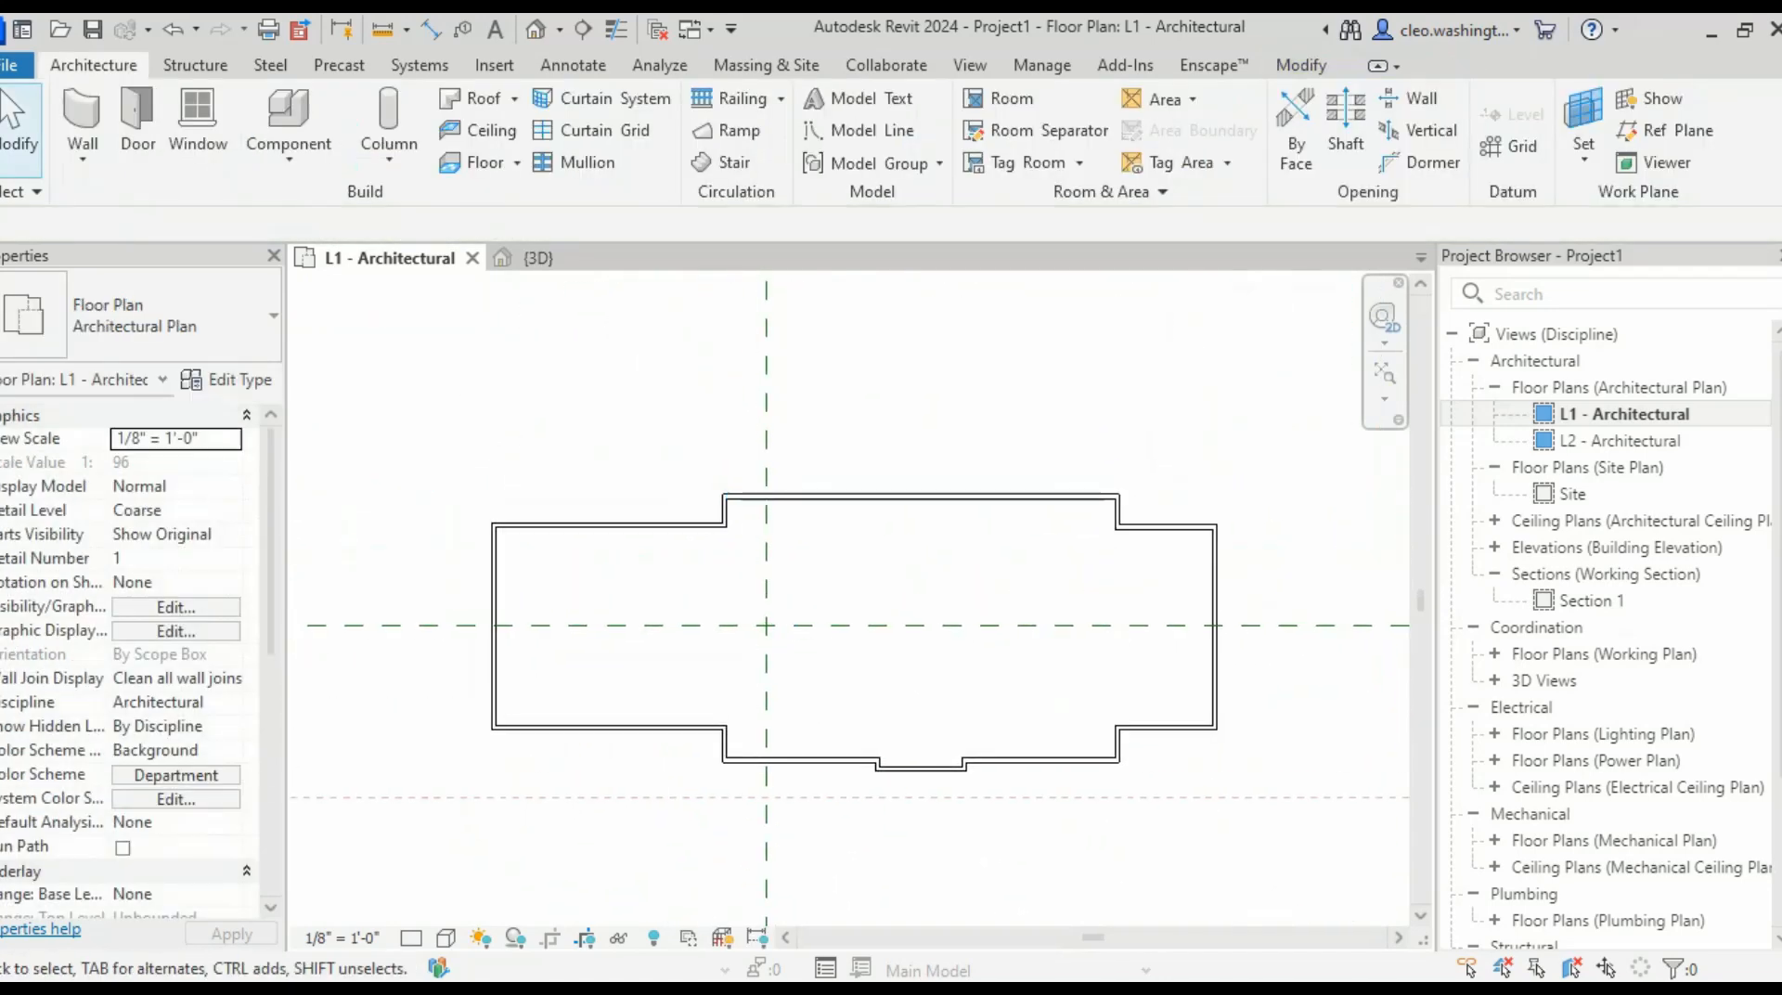
- With DI, dimension the top wall's step faces and right end in one string above the wall
{"action": "key", "text": "d"}
{"action": "key", "text": "i"}
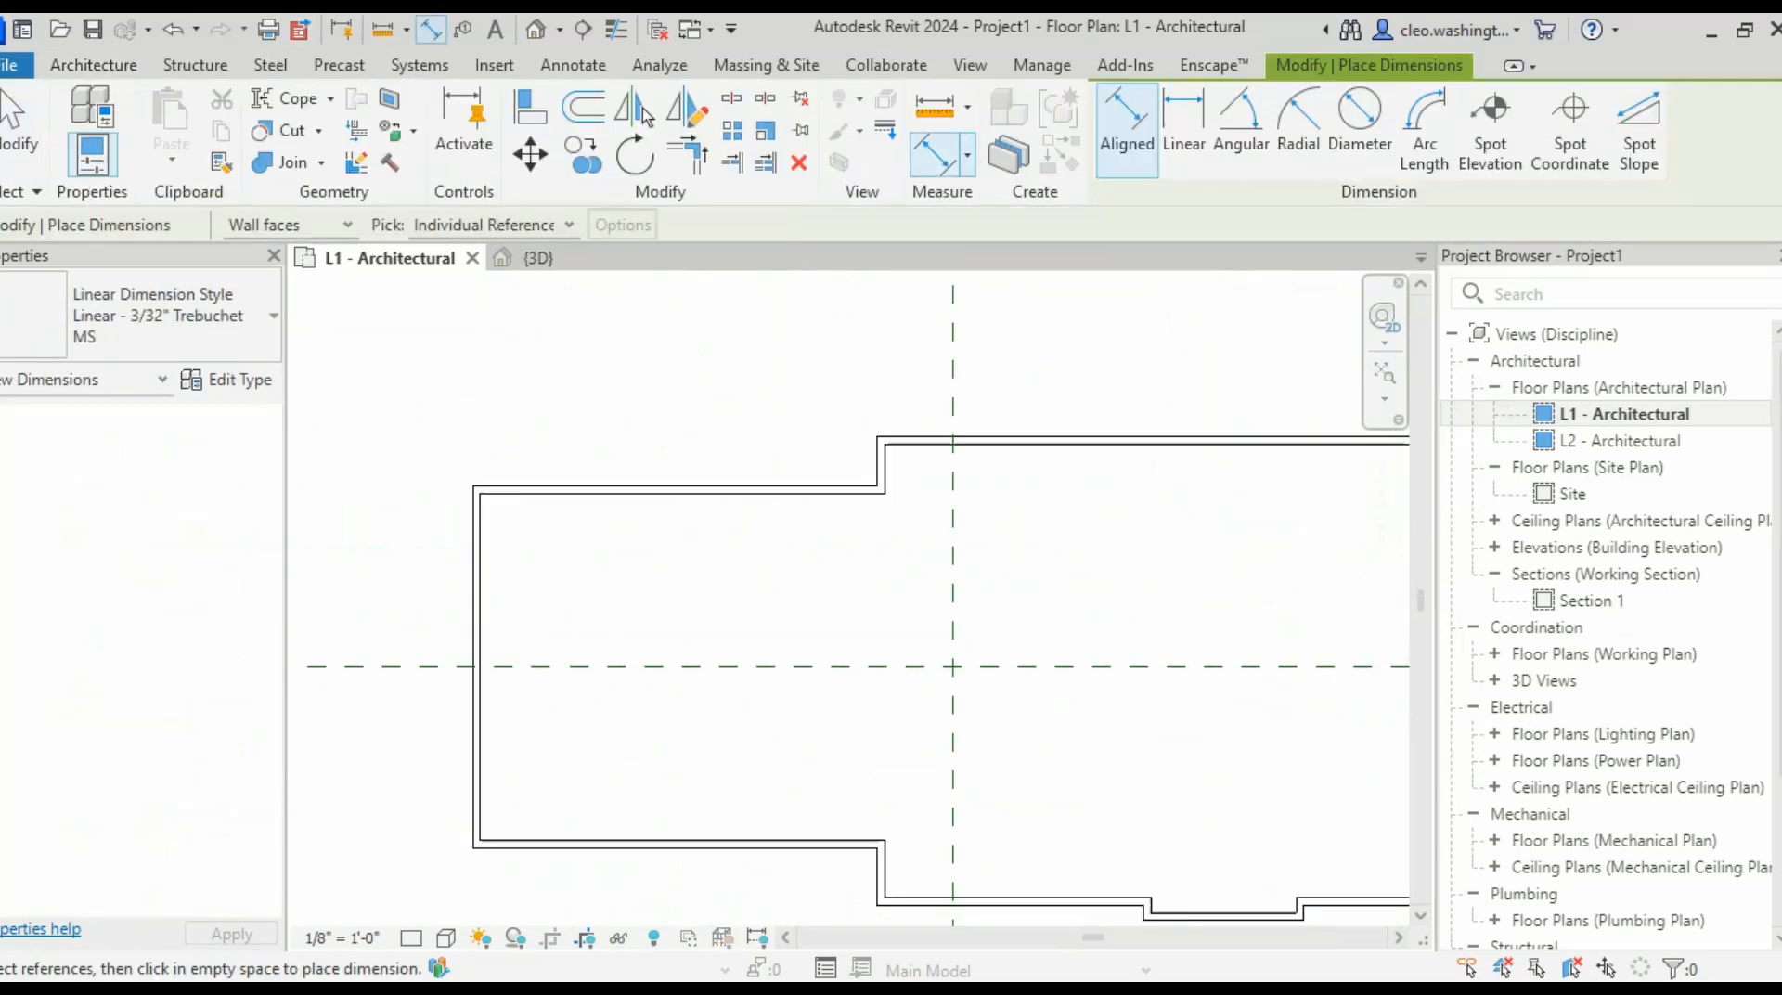
{"action": "scroll", "coordinate": [501, 529], "scroll_direction": "up", "scroll_amount": 5}
{"action": "scroll", "coordinate": [711, 495], "scroll_direction": "down", "scroll_amount": 4}
{"action": "middle_click_drag", "start_coordinate": [928, 502], "coordinate": [465, 581]}
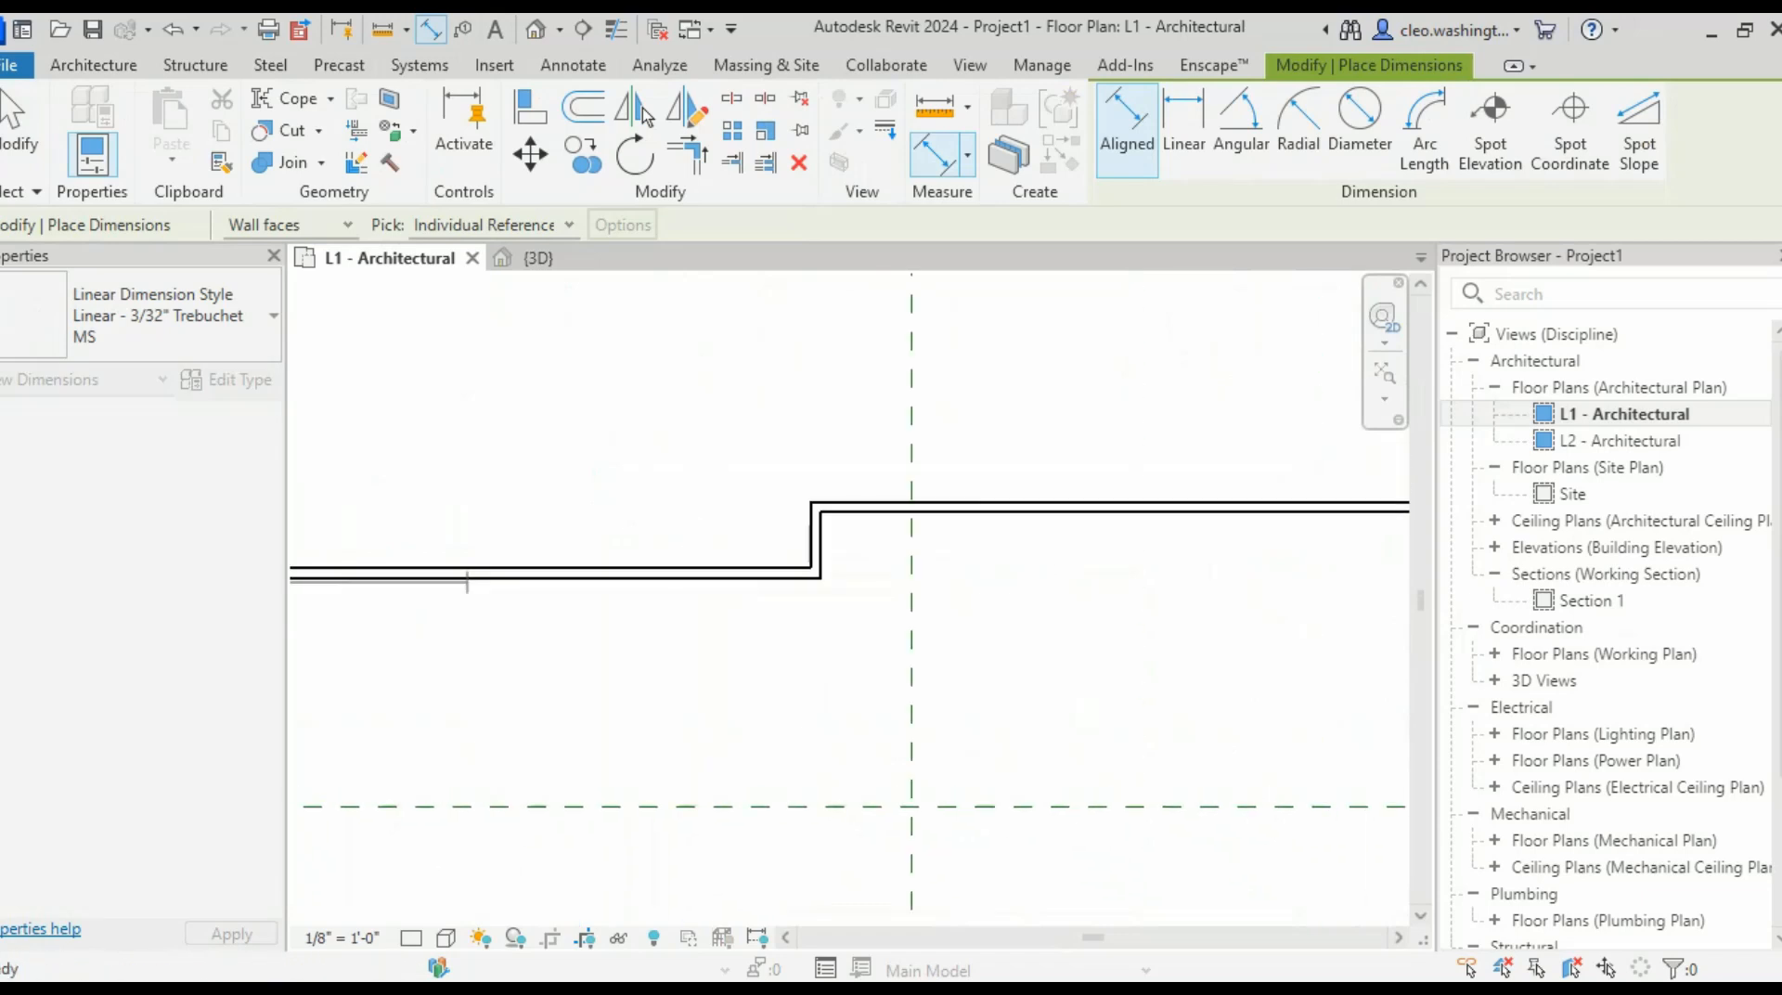
{"action": "scroll", "coordinate": [676, 541], "scroll_direction": "up", "scroll_amount": 5}
{"action": "left_click", "coordinate": [1157, 518]}
{"action": "scroll", "coordinate": [1114, 617], "scroll_direction": "down", "scroll_amount": 6}
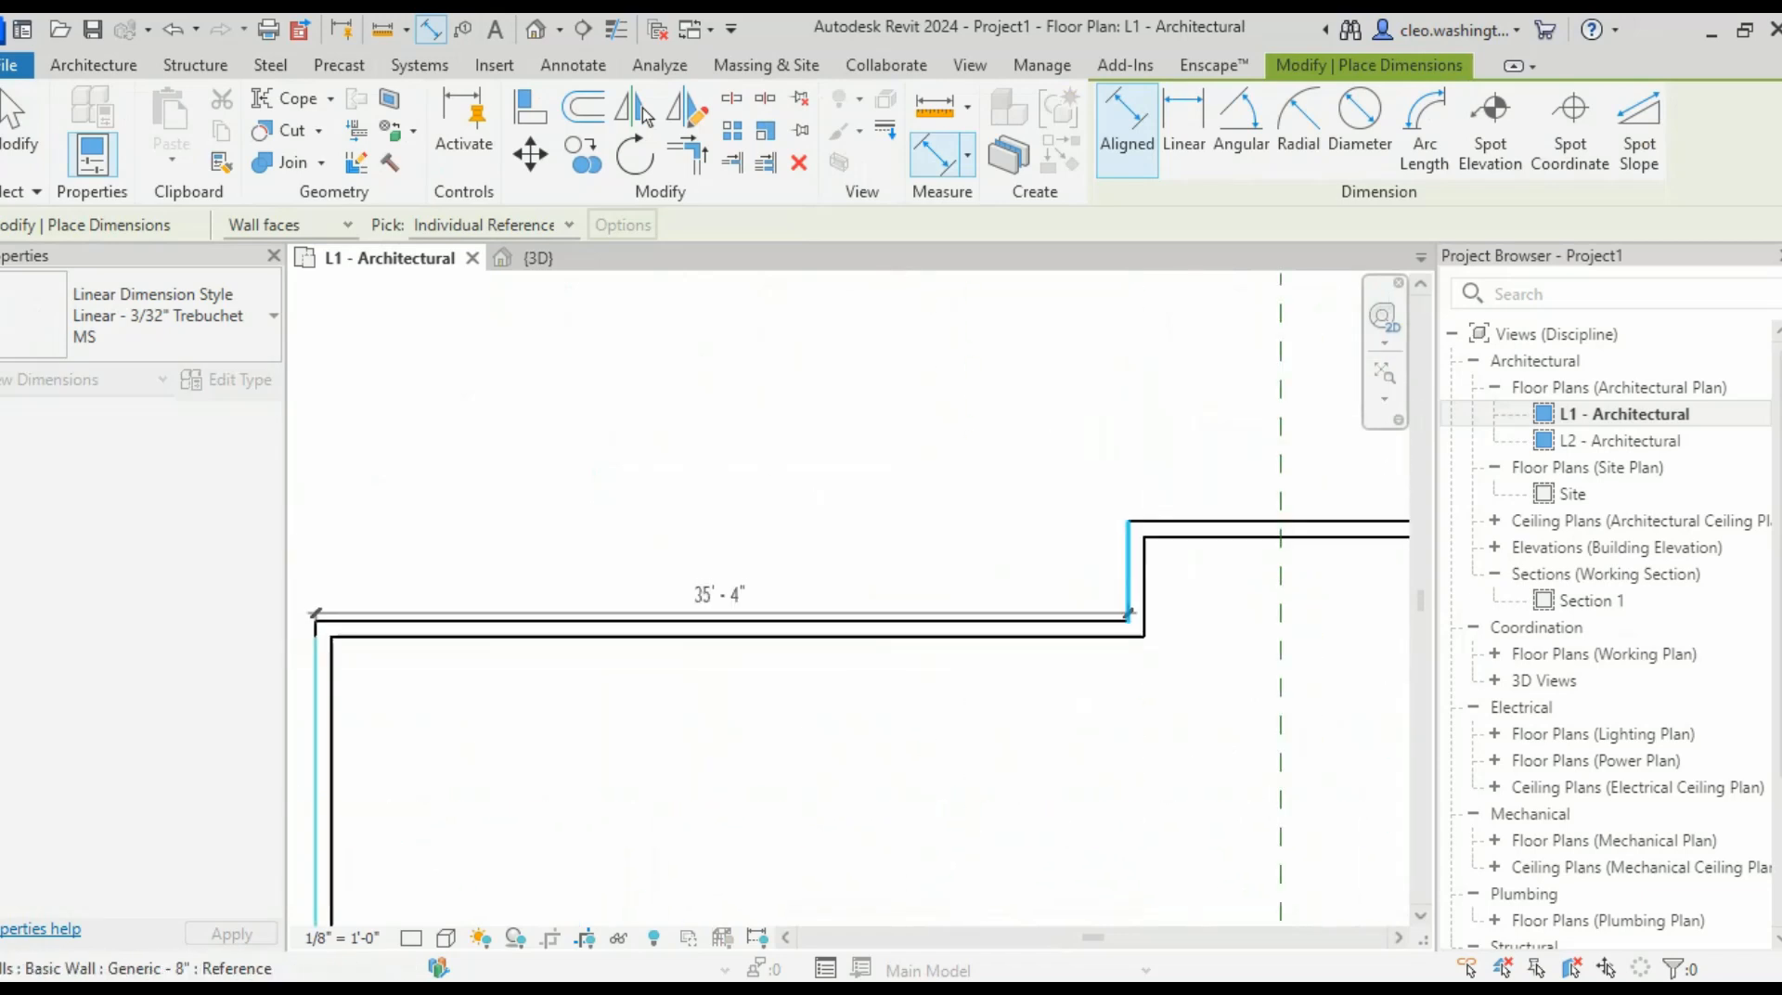
{"action": "middle_click_drag", "start_coordinate": [1123, 628], "coordinate": [398, 605]}
{"action": "scroll", "coordinate": [970, 612], "scroll_direction": "up", "scroll_amount": 5}
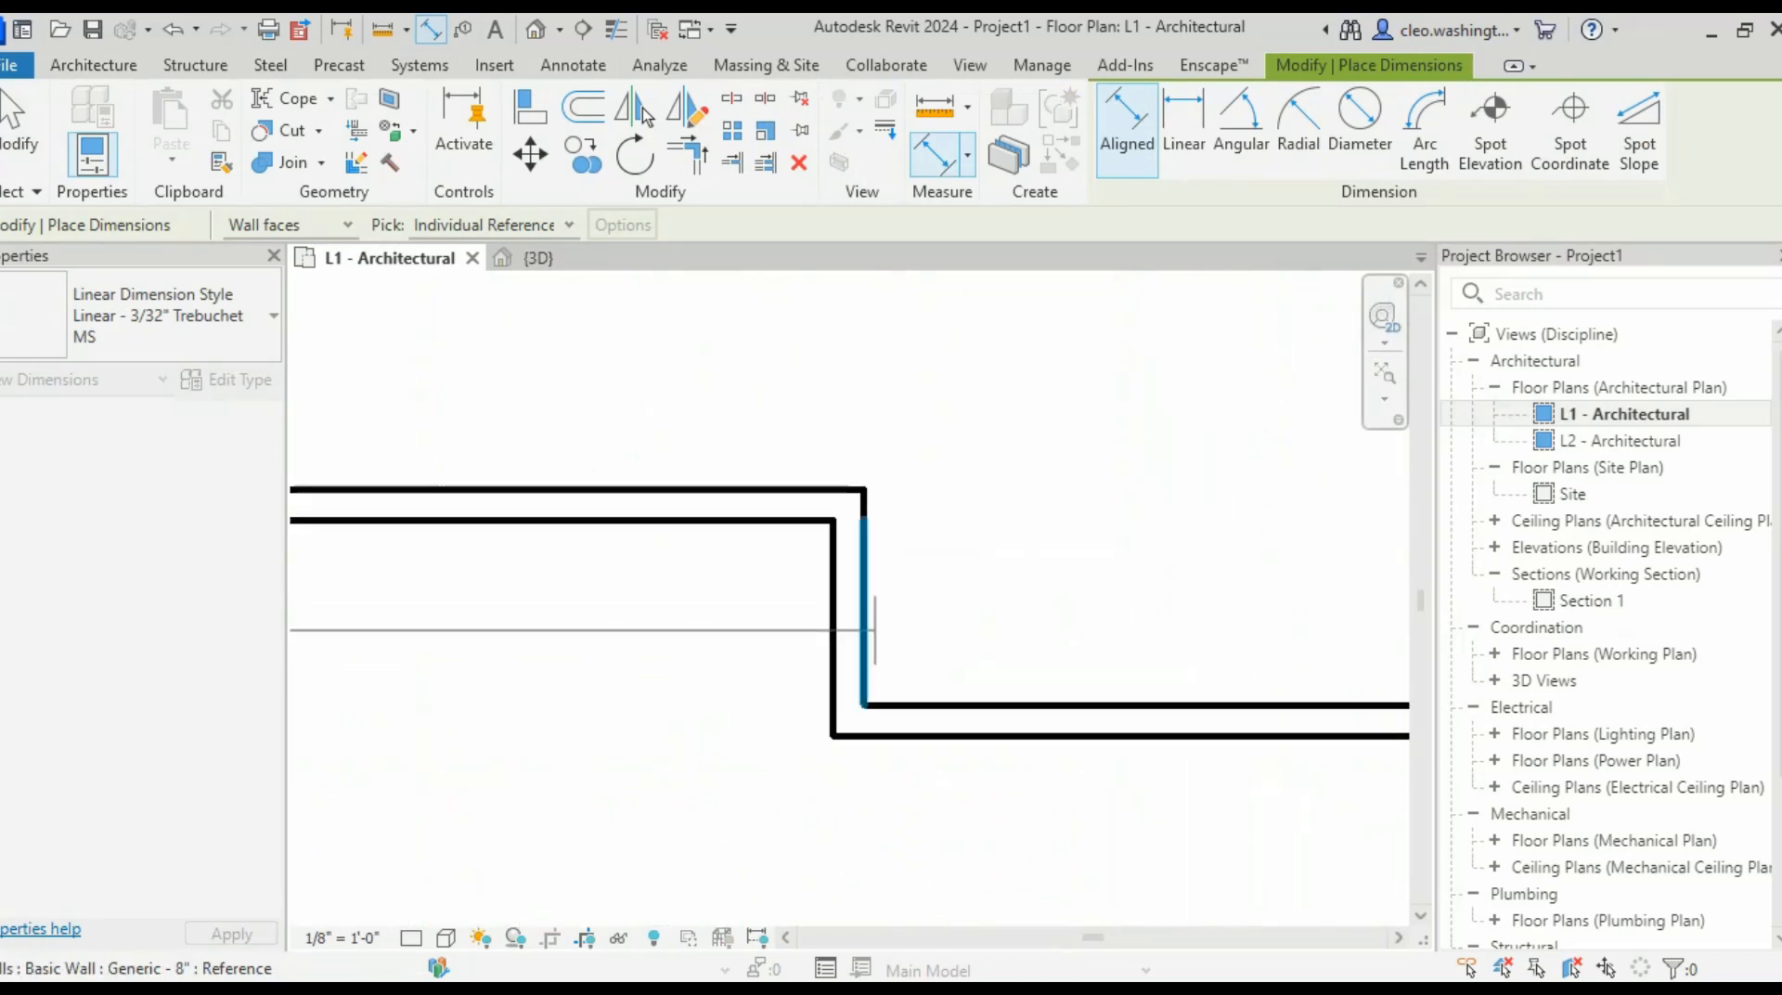
{"action": "left_click", "coordinate": [868, 630]}
{"action": "scroll", "coordinate": [1089, 632], "scroll_direction": "down", "scroll_amount": 4}
{"action": "middle_click_drag", "start_coordinate": [1244, 640], "coordinate": [745, 637]}
{"action": "scroll", "coordinate": [904, 720], "scroll_direction": "up", "scroll_amount": 5}
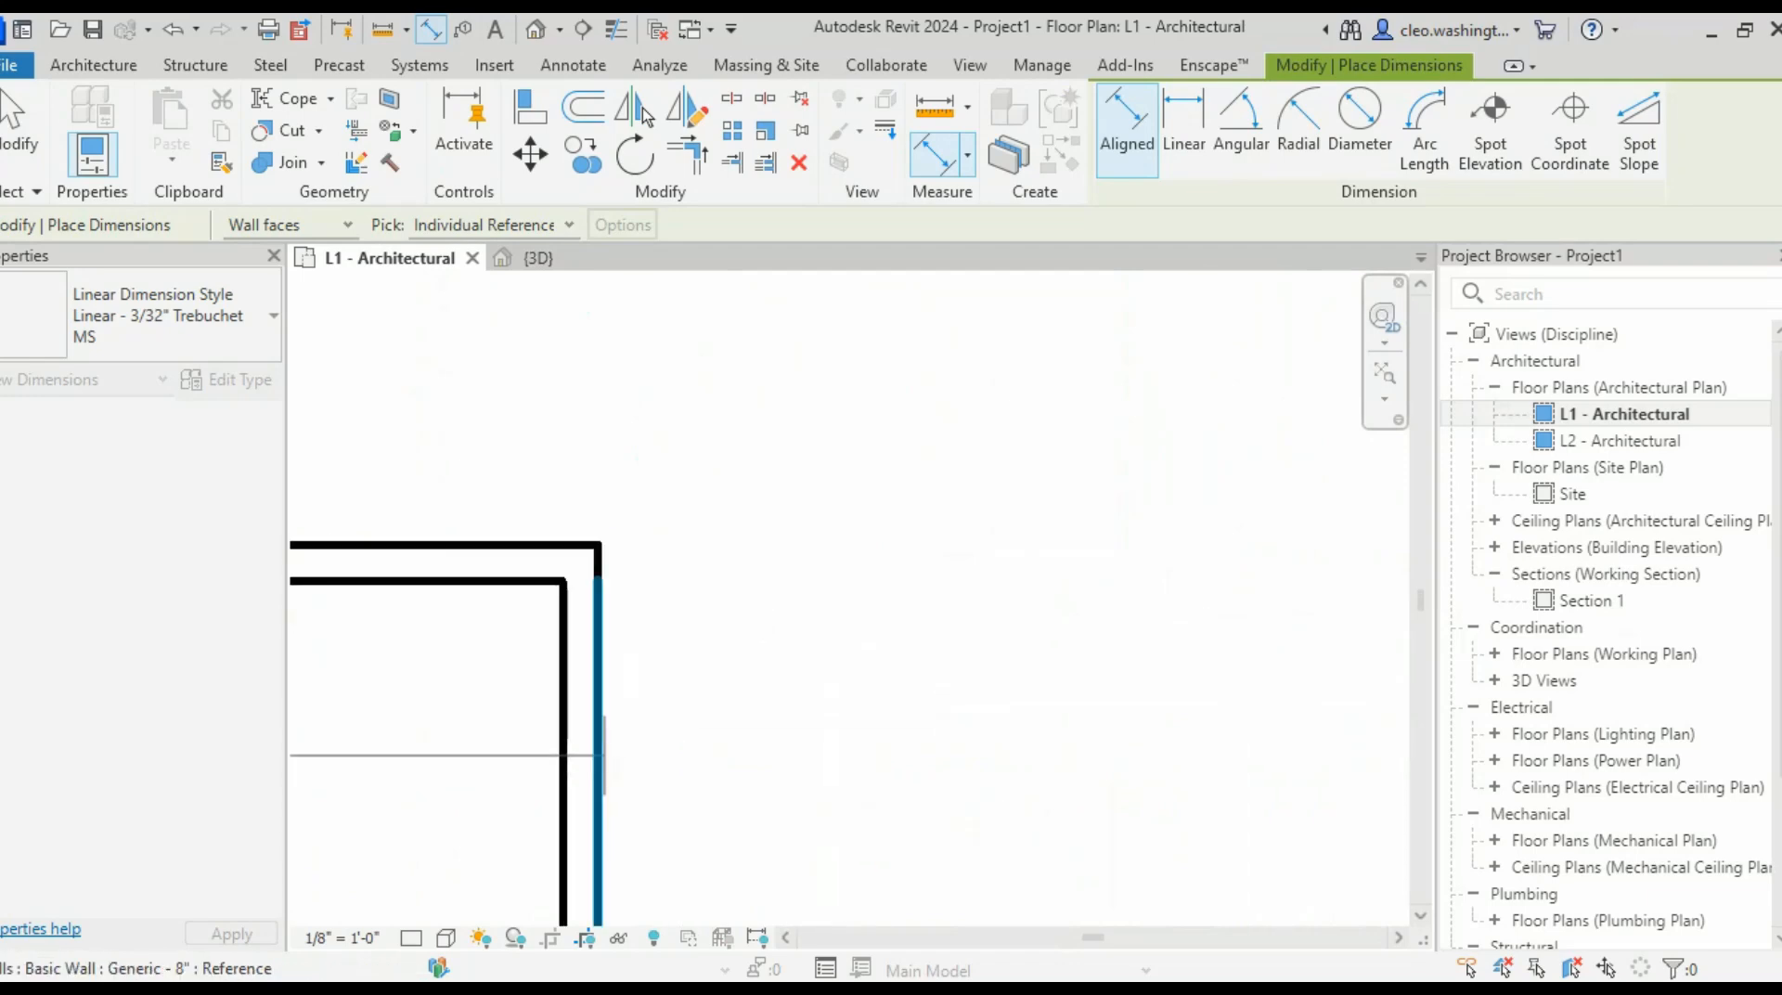
{"action": "left_click", "coordinate": [601, 753]}
{"action": "scroll", "coordinate": [773, 612], "scroll_direction": "down", "scroll_amount": 5}
{"action": "middle_click_drag", "start_coordinate": [697, 541], "coordinate": [1075, 610]}
{"action": "scroll", "coordinate": [1065, 610], "scroll_direction": "up", "scroll_amount": 4}
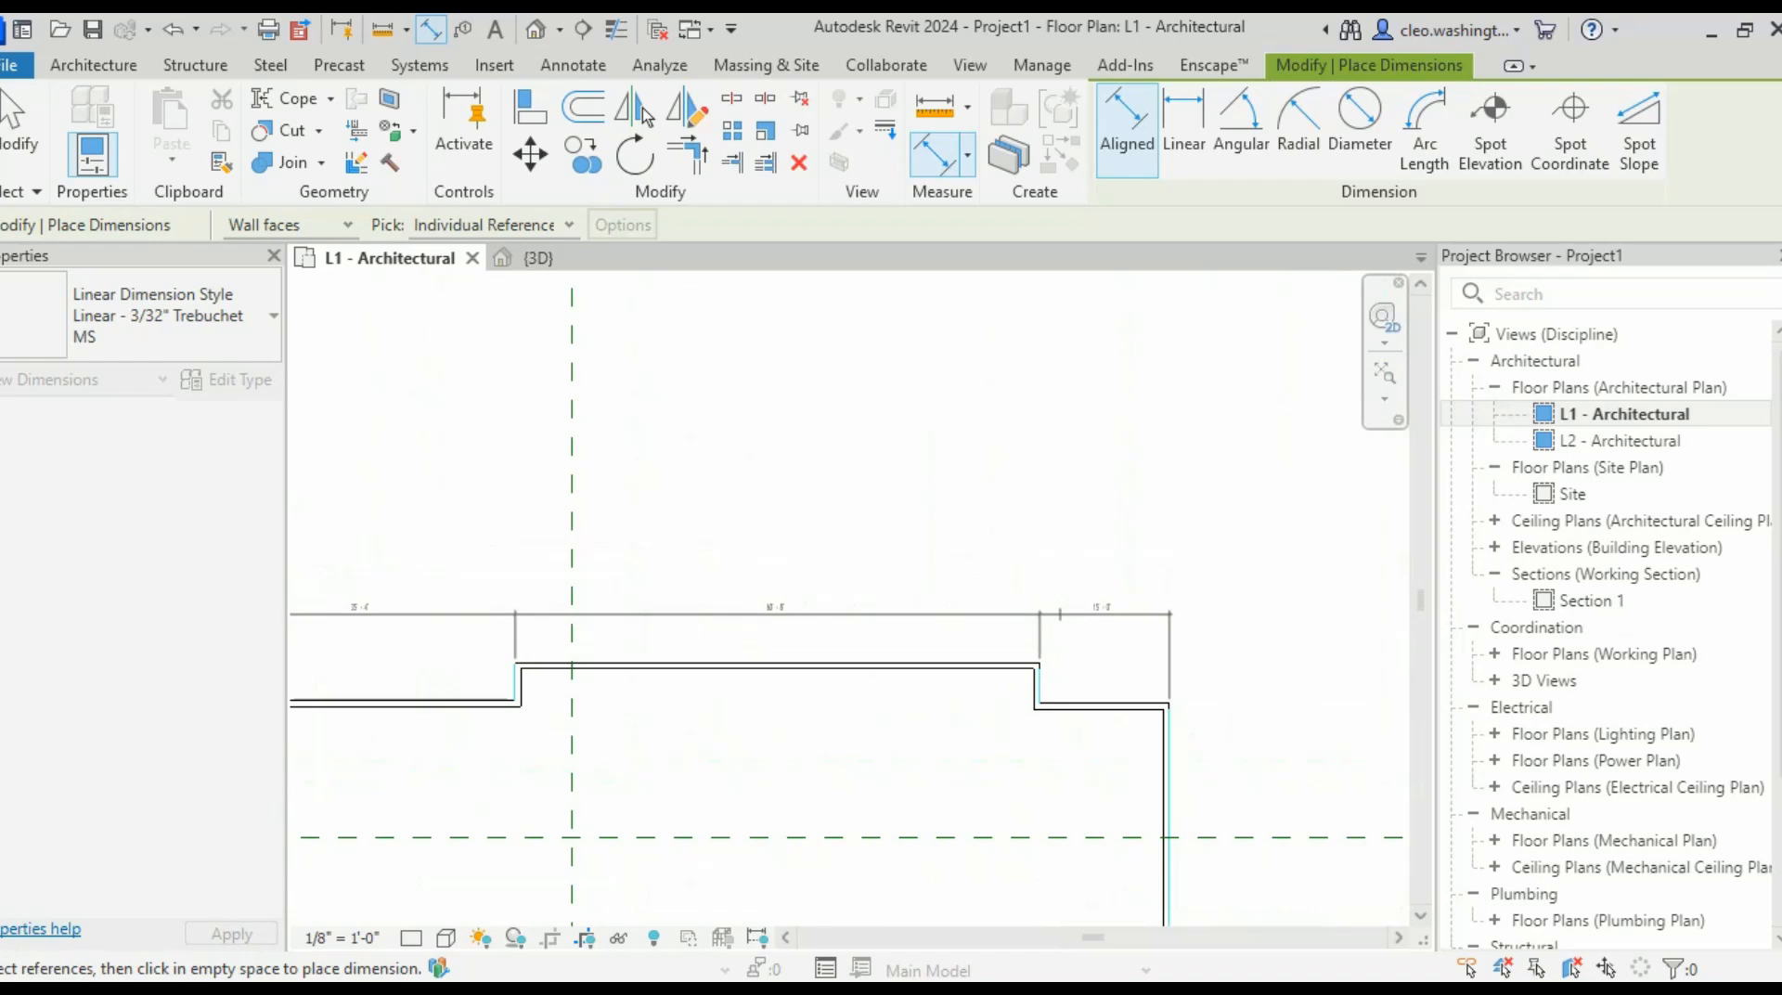
{"action": "left_click", "coordinate": [1064, 613]}
- Add a 60' 8" overall dimension between the left and right end walls above the first string
{"action": "scroll", "coordinate": [1011, 663], "scroll_direction": "down", "scroll_amount": 3}
{"action": "middle_click_drag", "start_coordinate": [1012, 664], "coordinate": [1183, 556]}
{"action": "scroll", "coordinate": [414, 704], "scroll_direction": "up", "scroll_amount": 5}
{"action": "scroll", "coordinate": [646, 601], "scroll_direction": "up", "scroll_amount": 3}
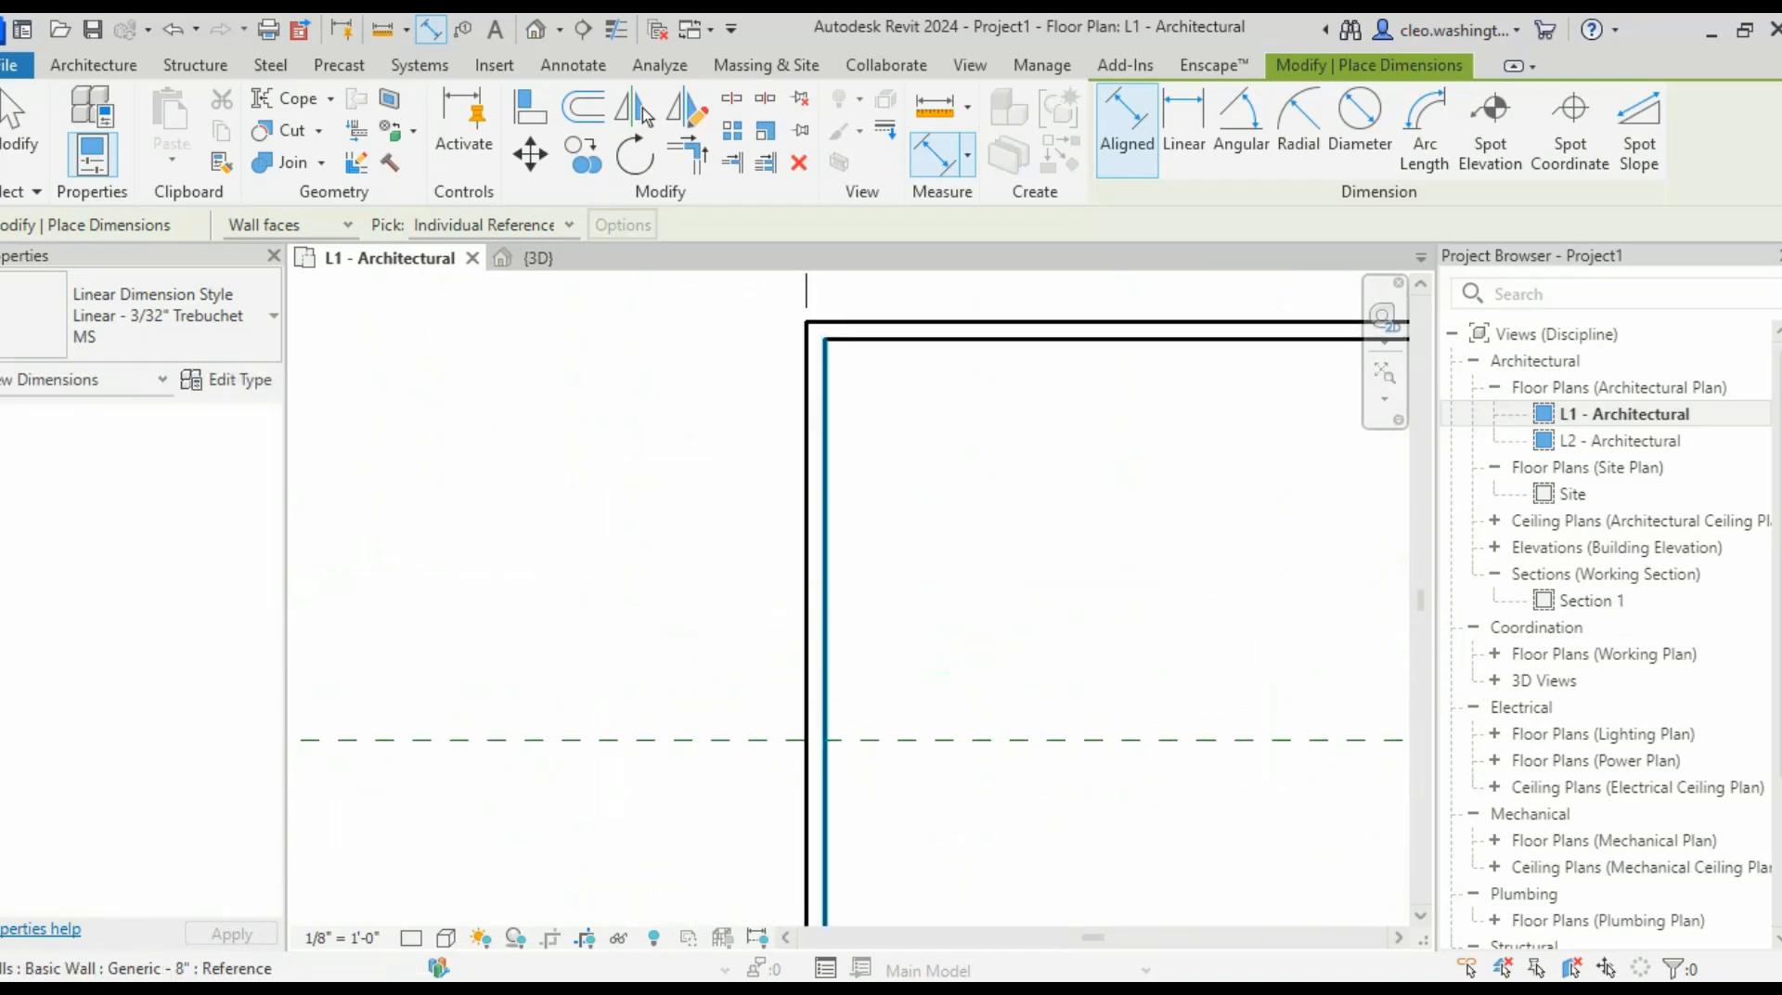
{"action": "left_click", "coordinate": [807, 640]}
{"action": "scroll", "coordinate": [1067, 664], "scroll_direction": "down", "scroll_amount": 4}
{"action": "middle_click_drag", "start_coordinate": [1090, 680], "coordinate": [763, 677]}
{"action": "middle_click_drag", "start_coordinate": [1281, 689], "coordinate": [331, 696]}
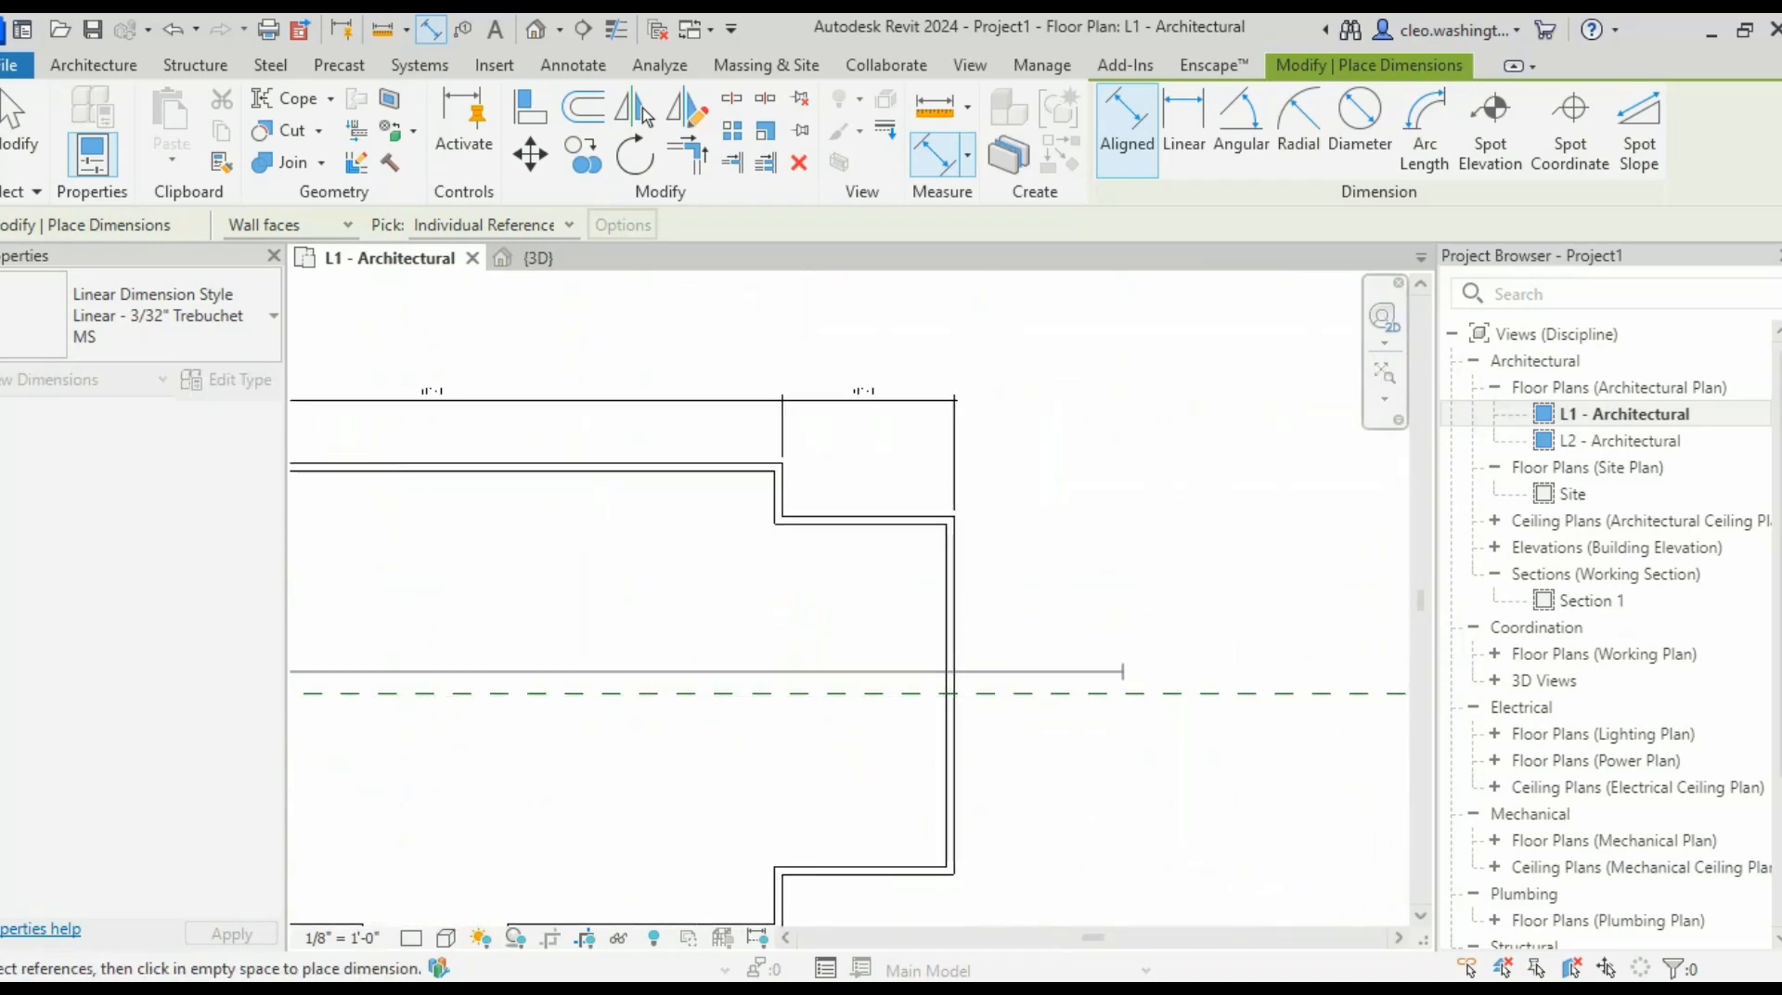
{"action": "scroll", "coordinate": [1035, 664], "scroll_direction": "up", "scroll_amount": 3}
{"action": "left_click", "coordinate": [853, 679]}
{"action": "scroll", "coordinate": [900, 539], "scroll_direction": "down", "scroll_amount": 3}
{"action": "middle_click_drag", "start_coordinate": [901, 412], "coordinate": [1061, 671]}
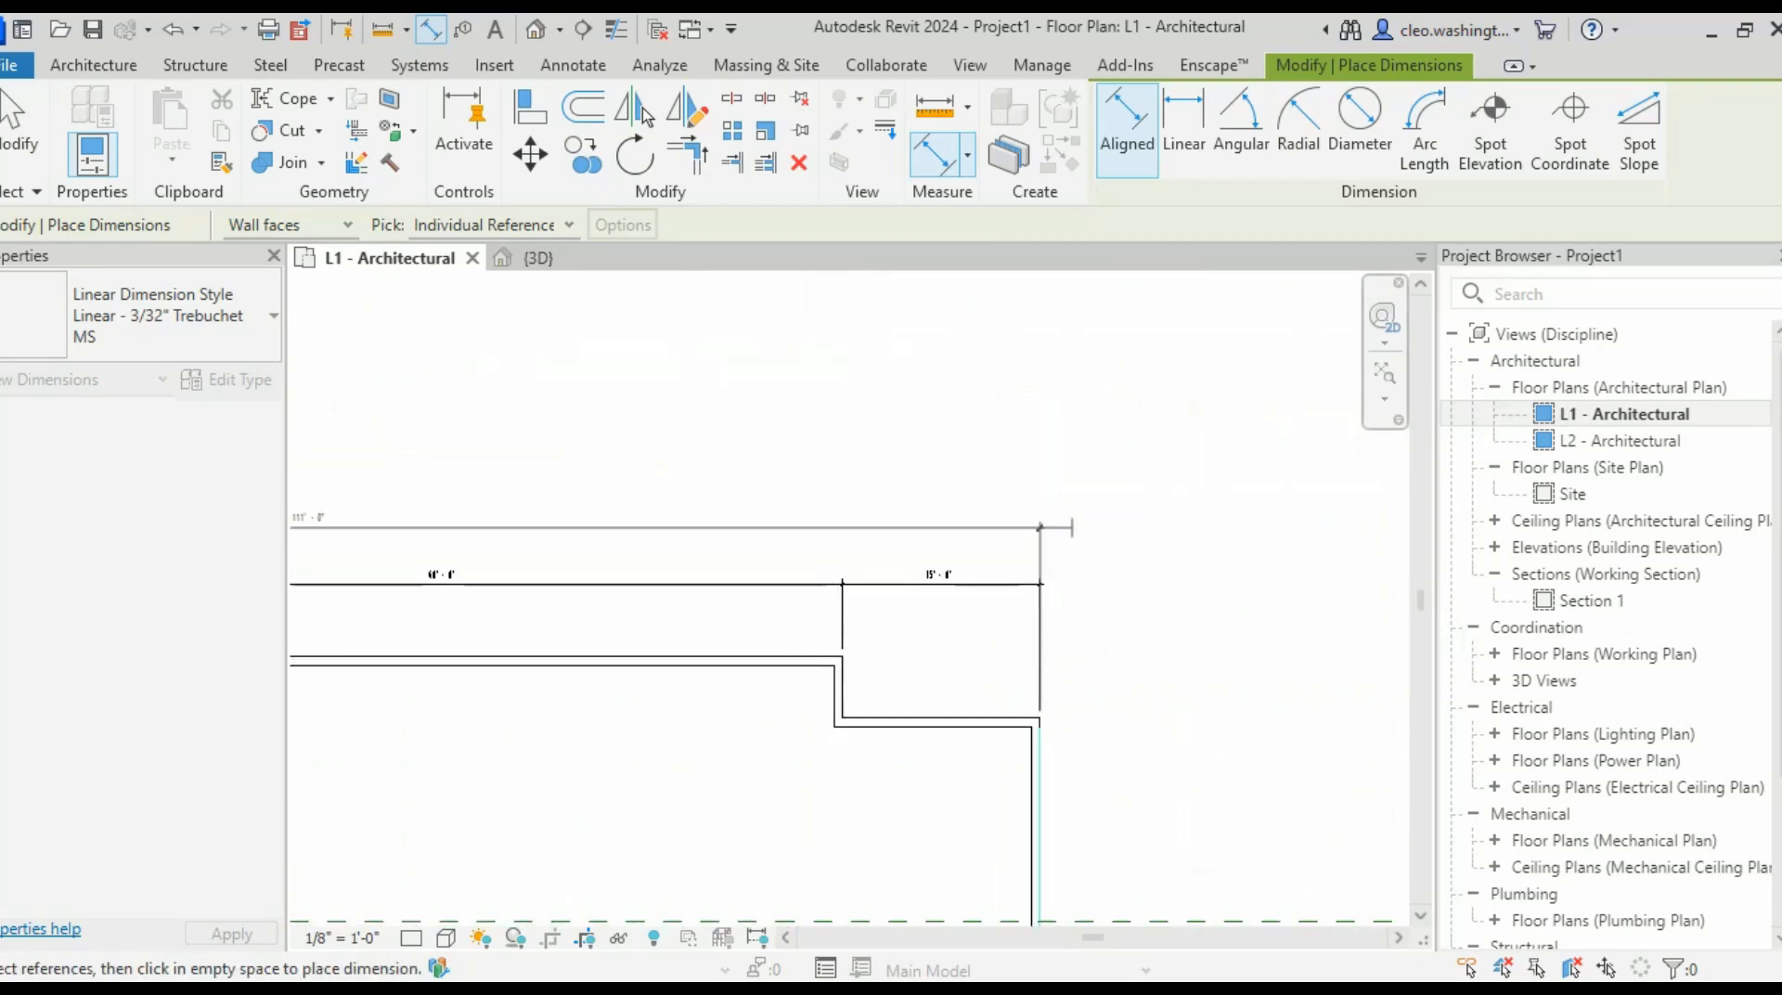
{"action": "scroll", "coordinate": [914, 530], "scroll_direction": "up", "scroll_amount": 3}
{"action": "middle_click_drag", "start_coordinate": [914, 530], "coordinate": [1244, 504]}
{"action": "scroll", "coordinate": [1244, 504], "scroll_direction": "down", "scroll_amount": 2}
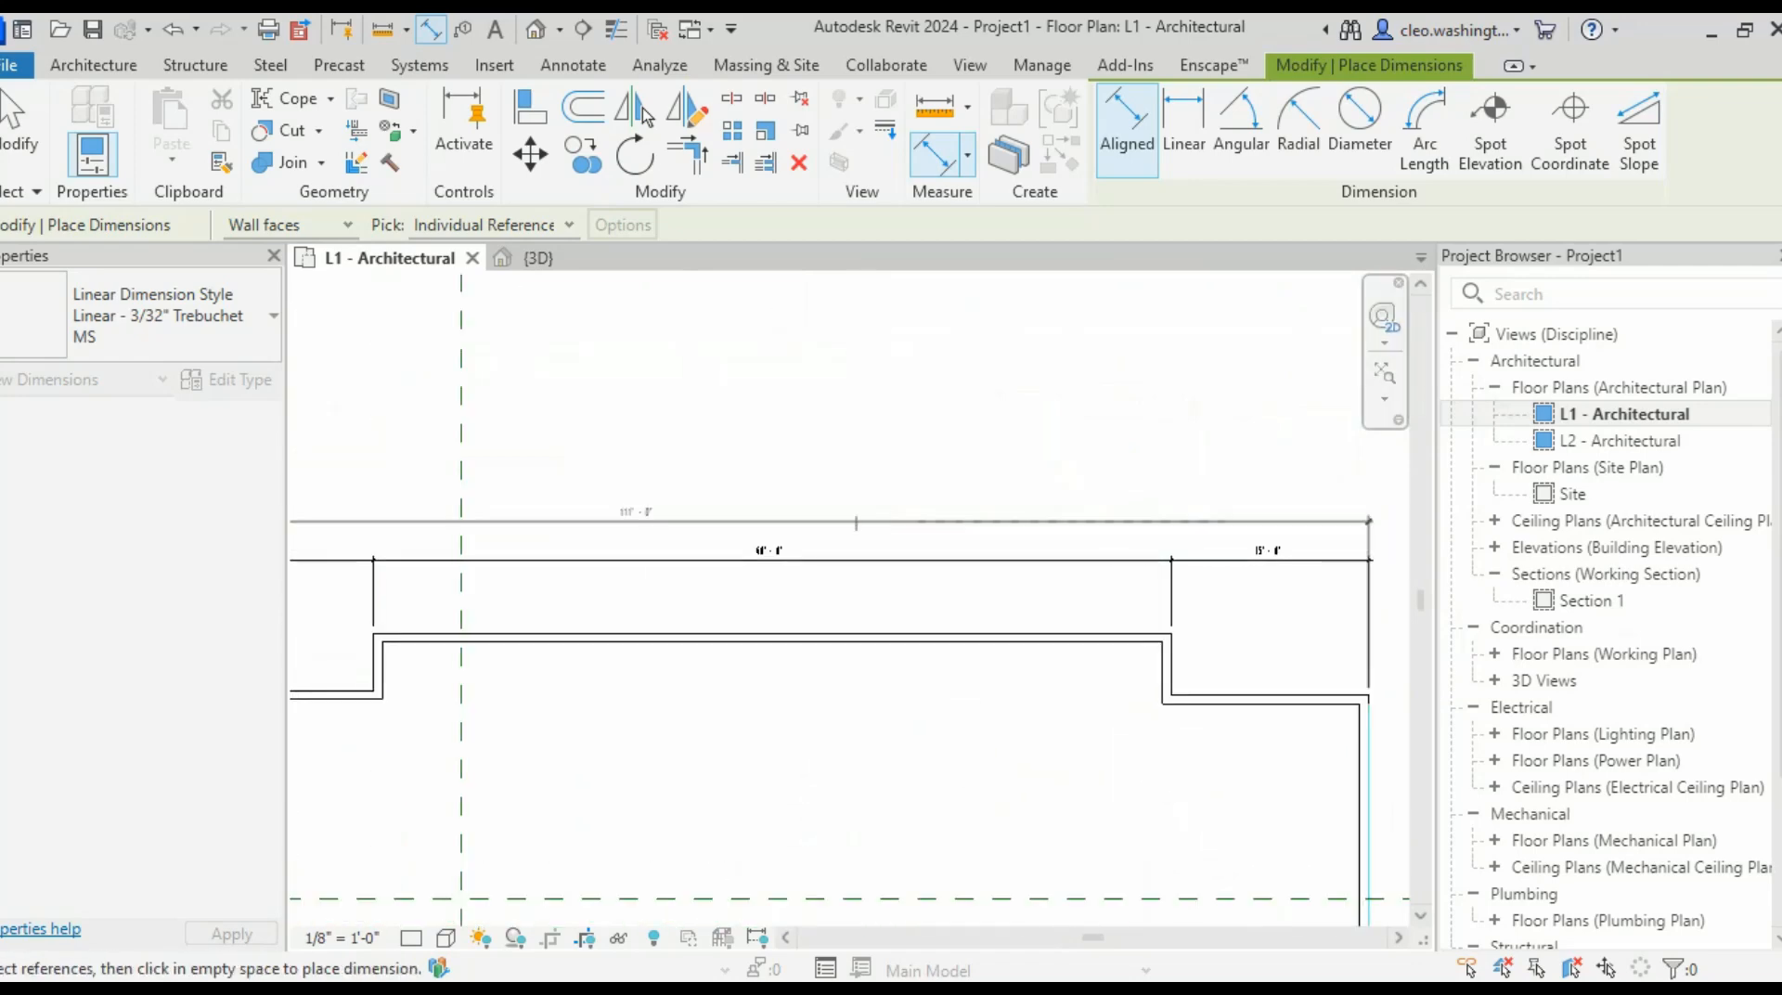
{"action": "scroll", "coordinate": [821, 540], "scroll_direction": "up", "scroll_amount": 3}
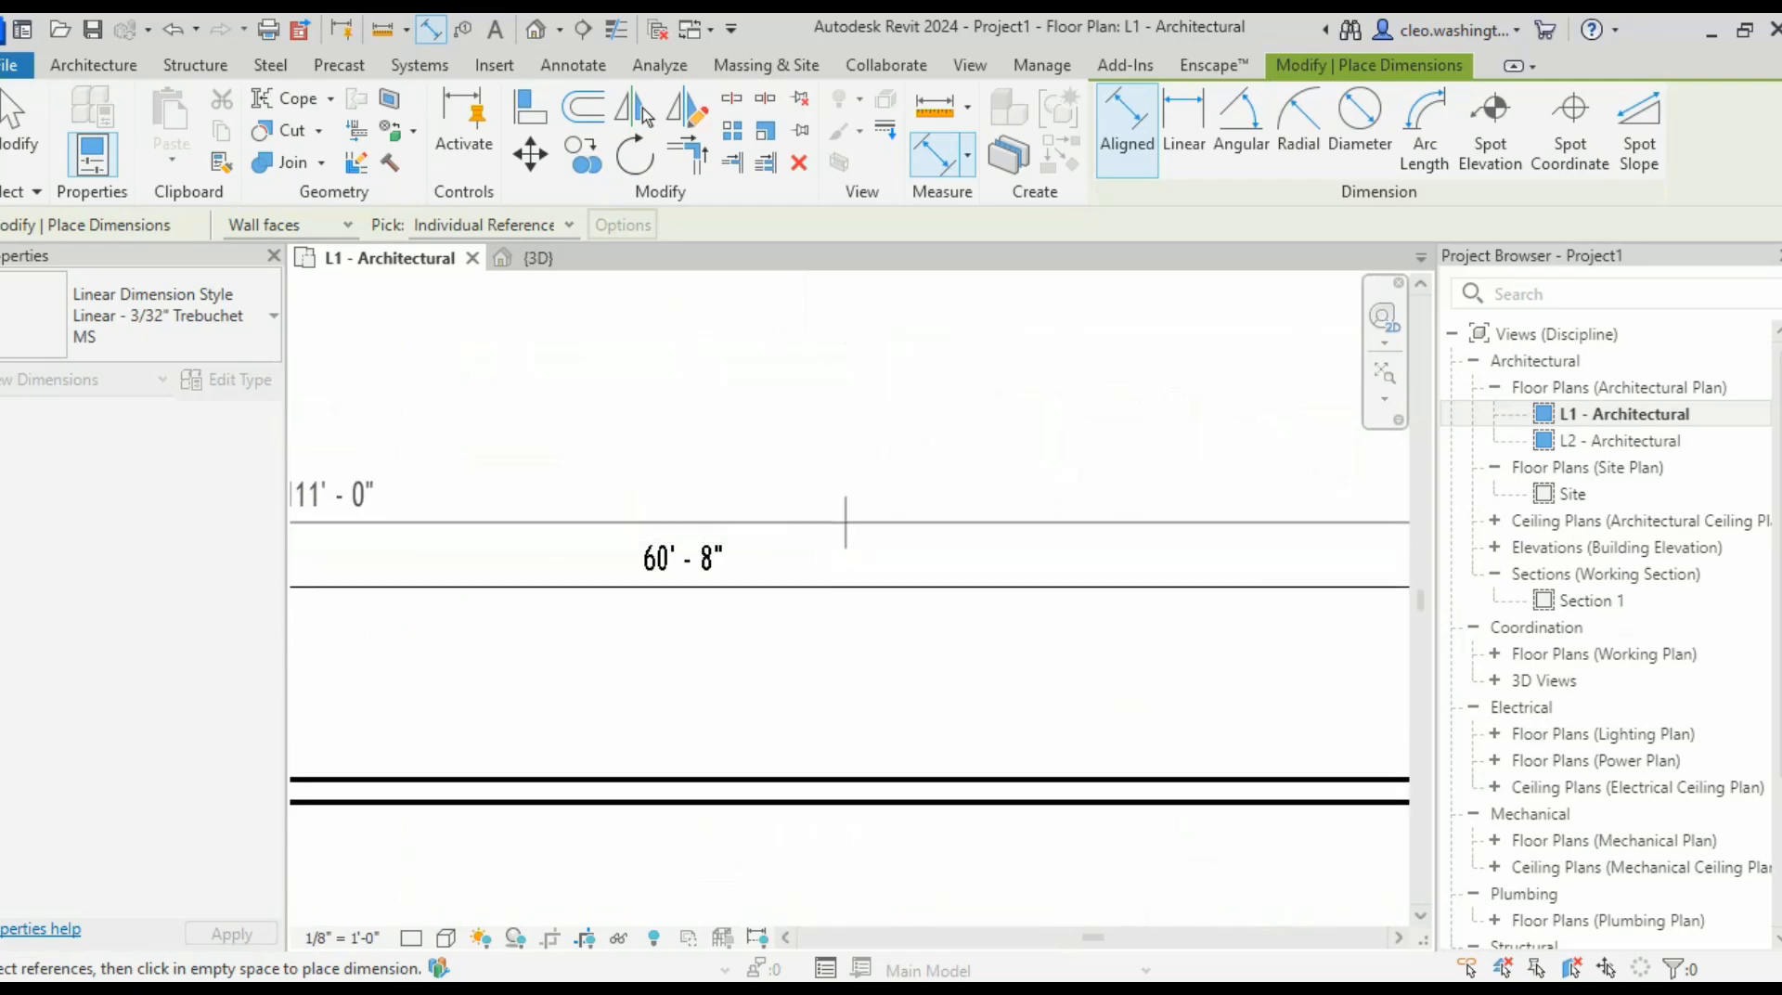
{"action": "left_click", "coordinate": [845, 508]}
{"action": "scroll", "coordinate": [910, 565], "scroll_direction": "down", "scroll_amount": 5}
{"action": "scroll", "coordinate": [781, 660], "scroll_direction": "down", "scroll_amount": 2}
{"action": "middle_click_drag", "start_coordinate": [781, 660], "coordinate": [963, 501]}
{"action": "key", "text": "Escape"}
{"action": "key", "text": "Escape"}
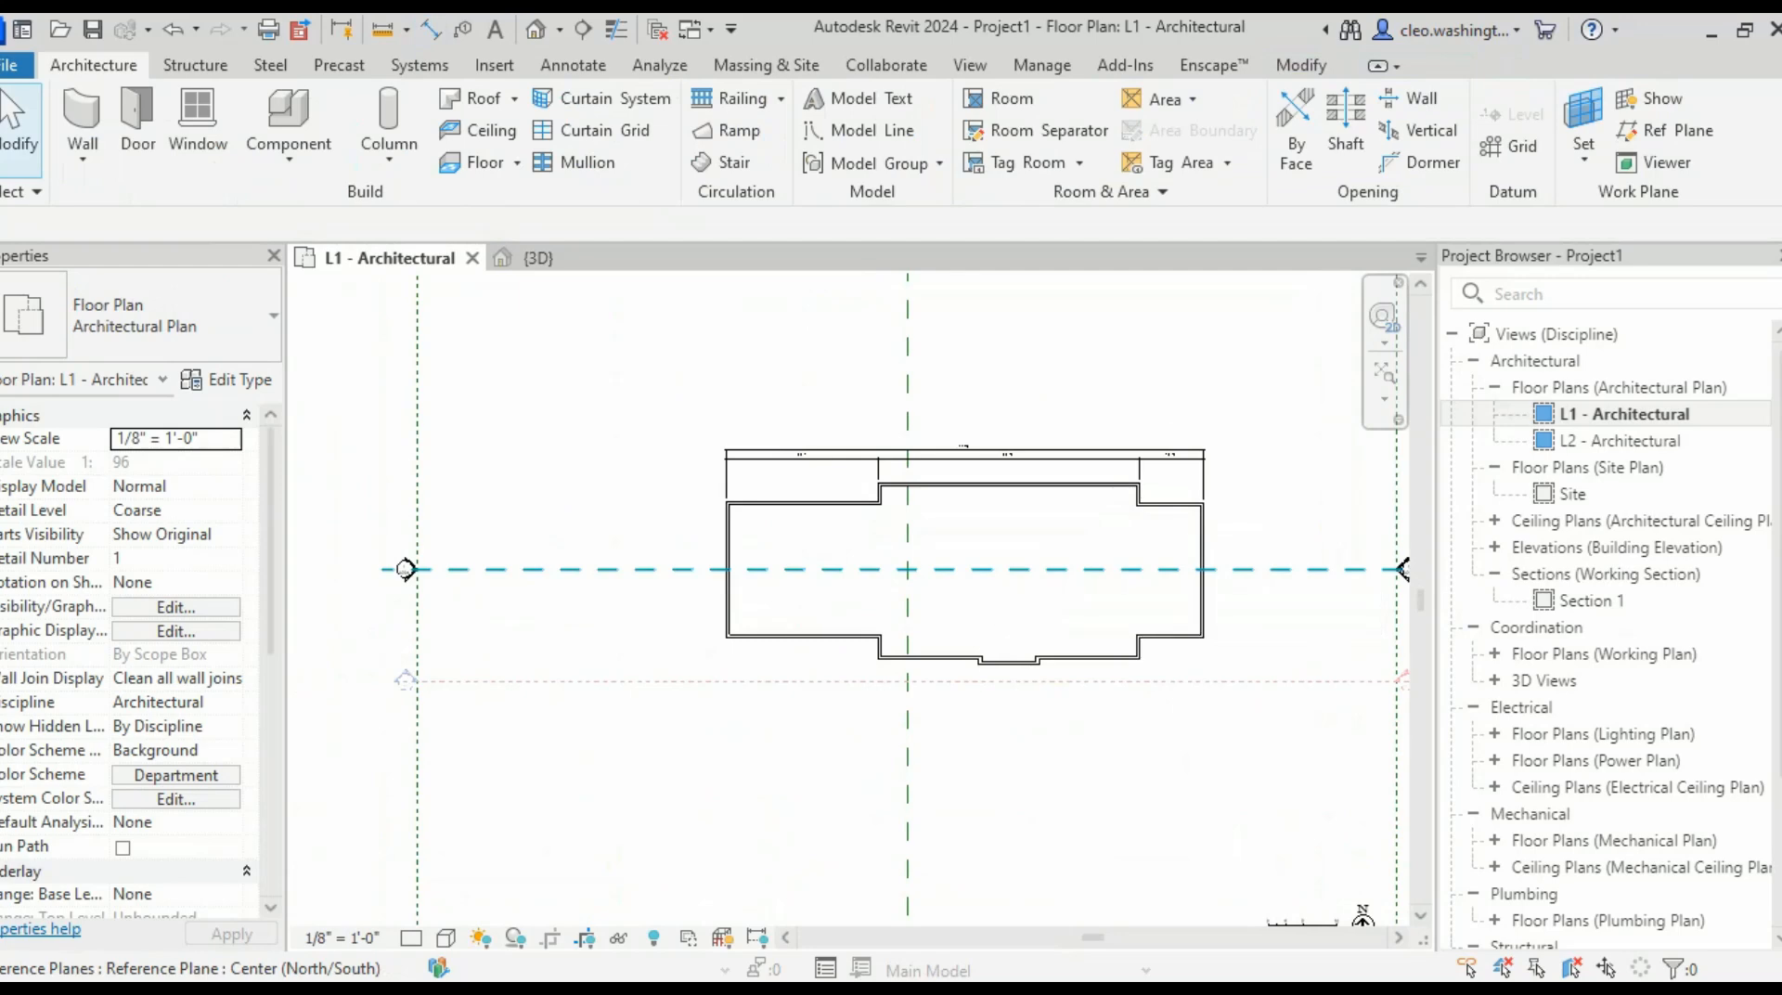
{"action": "scroll", "coordinate": [674, 669], "scroll_direction": "up", "scroll_amount": 4}
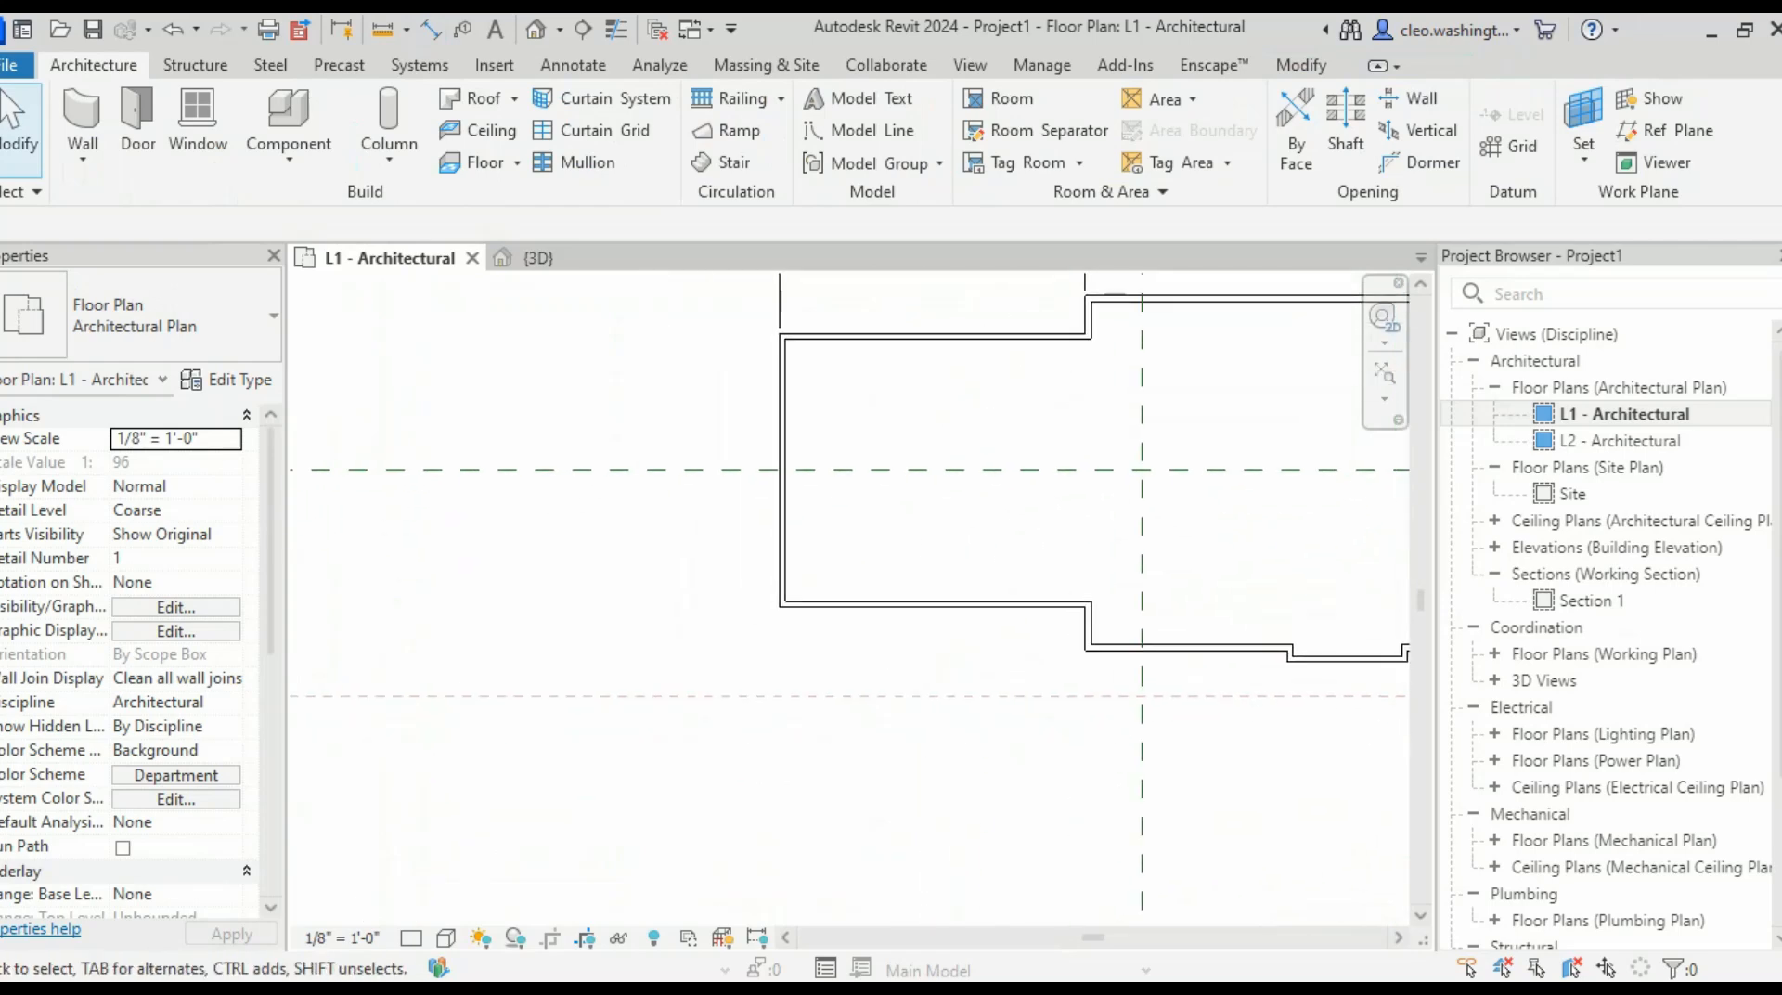
{"action": "scroll", "coordinate": [888, 455], "scroll_direction": "down", "scroll_amount": 2}
{"action": "middle_click_drag", "start_coordinate": [889, 455], "coordinate": [877, 596]}
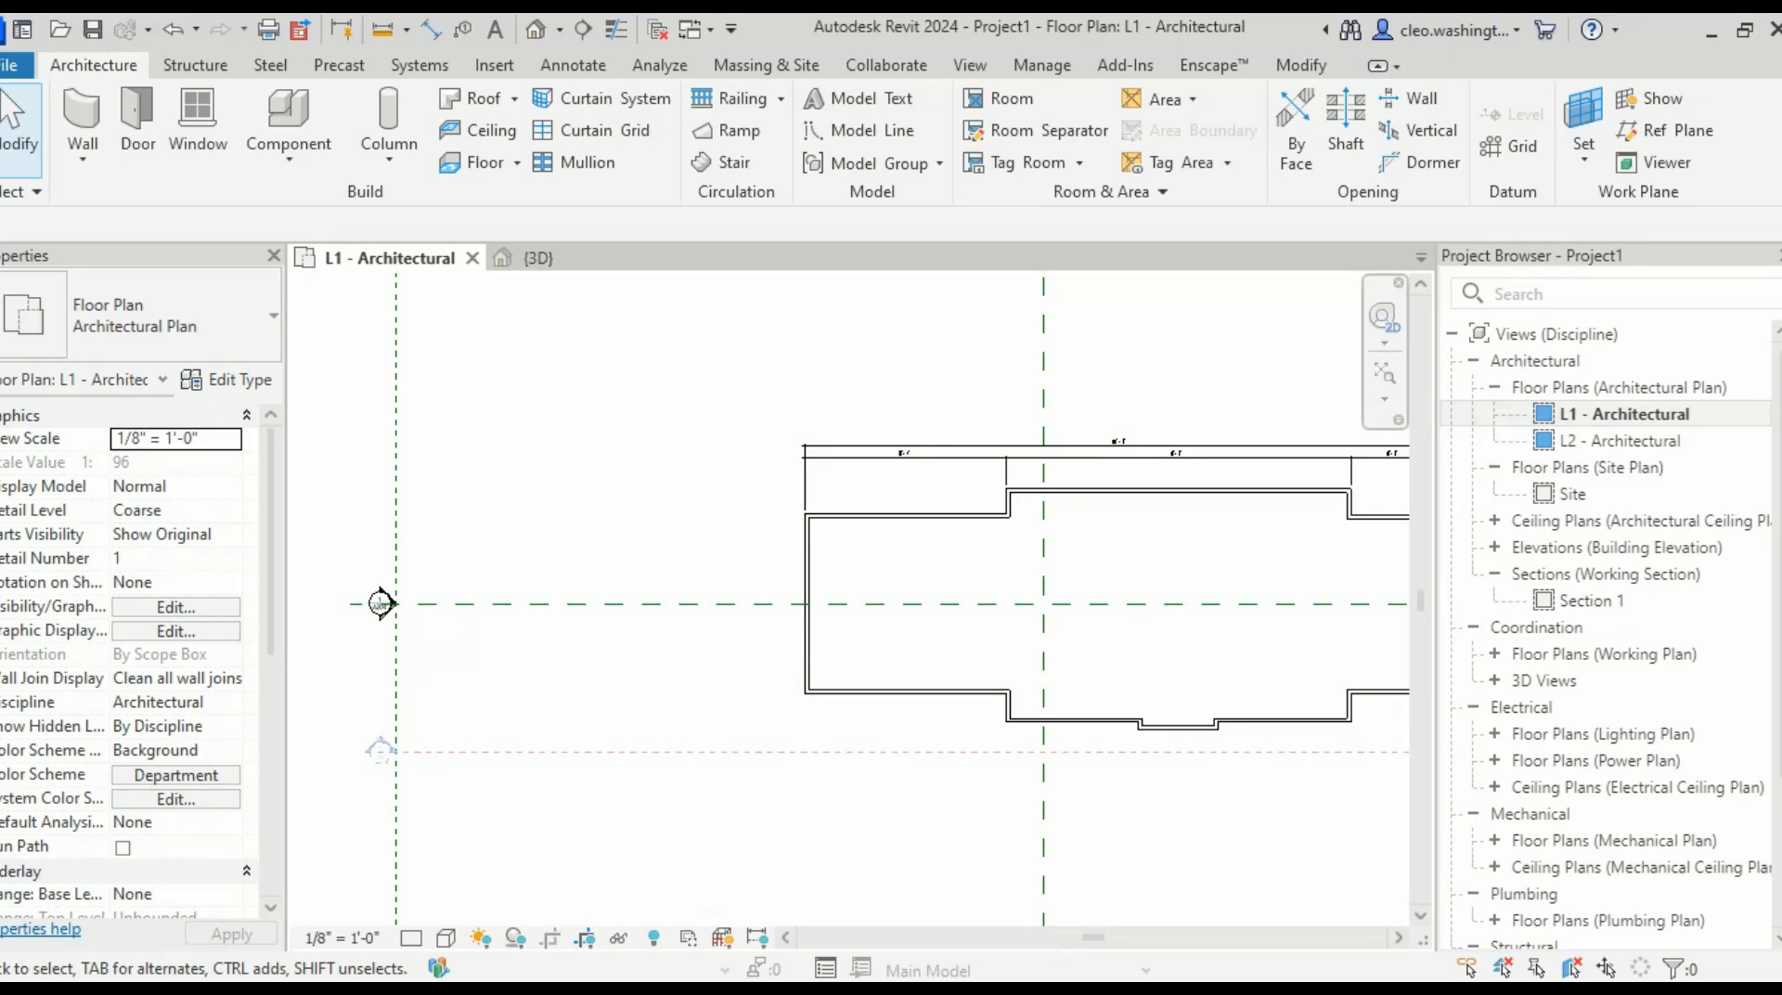
{"action": "scroll", "coordinate": [664, 652], "scroll_direction": "up", "scroll_amount": 1}
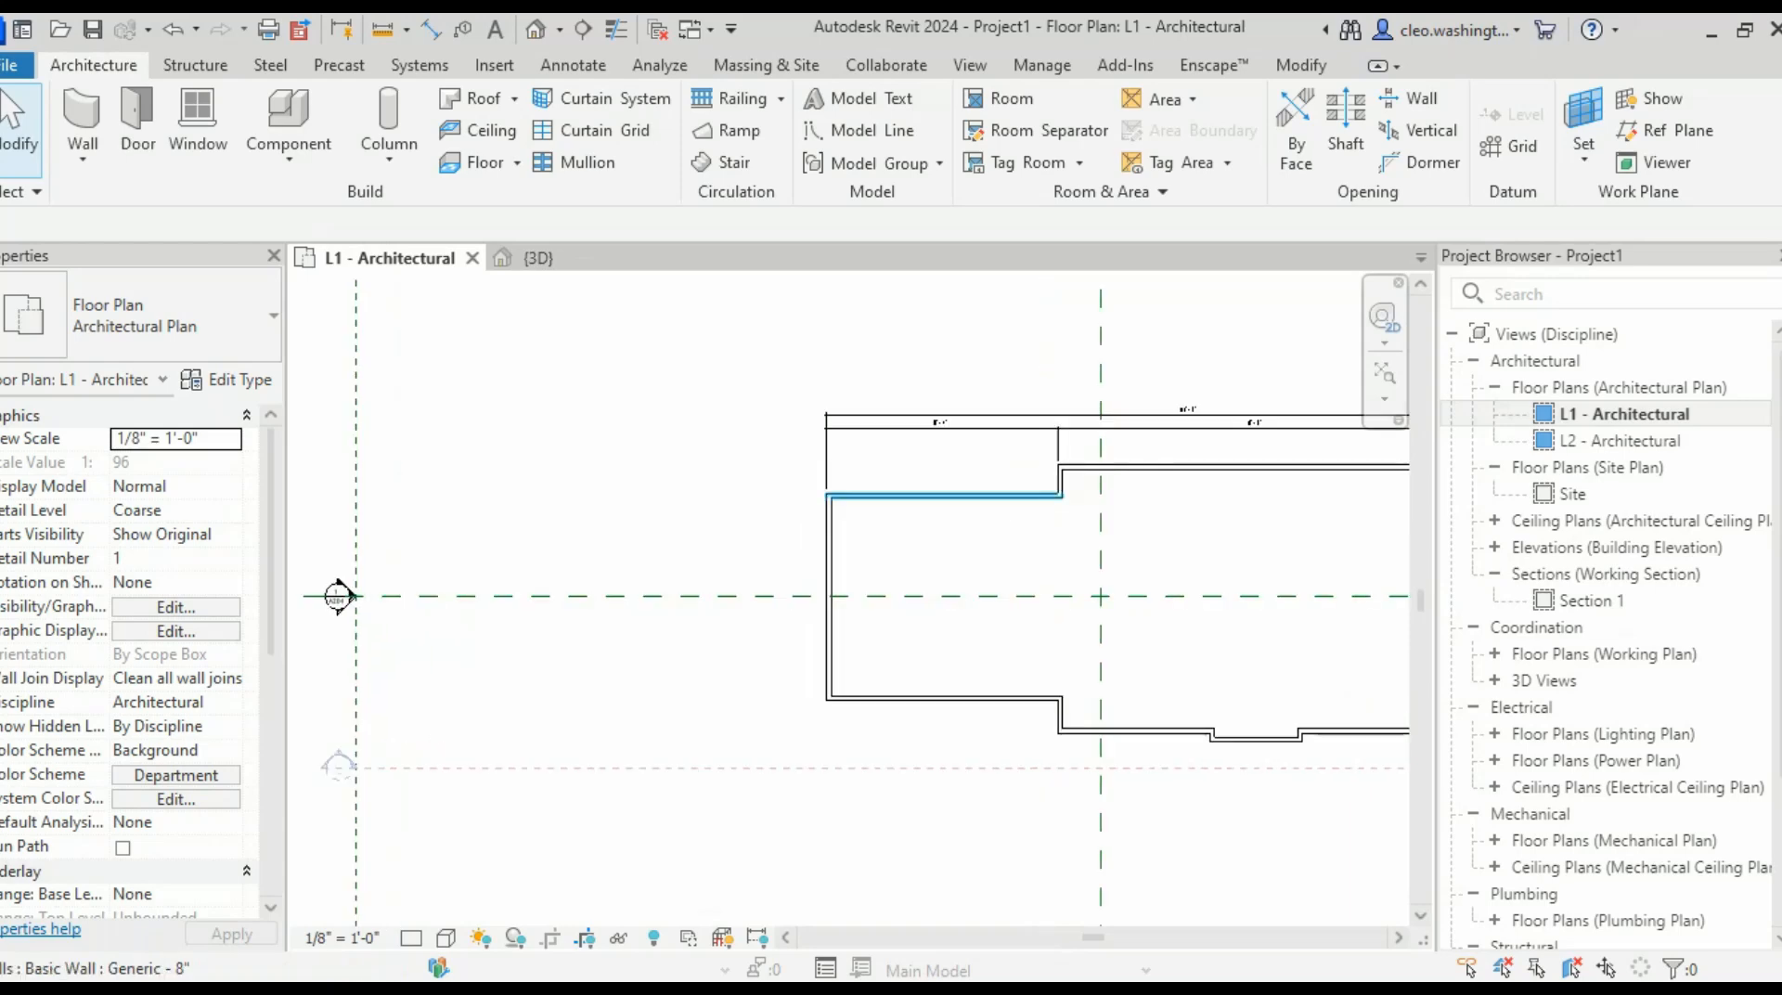
{"action": "key", "text": "d"}
{"action": "key", "text": "i"}
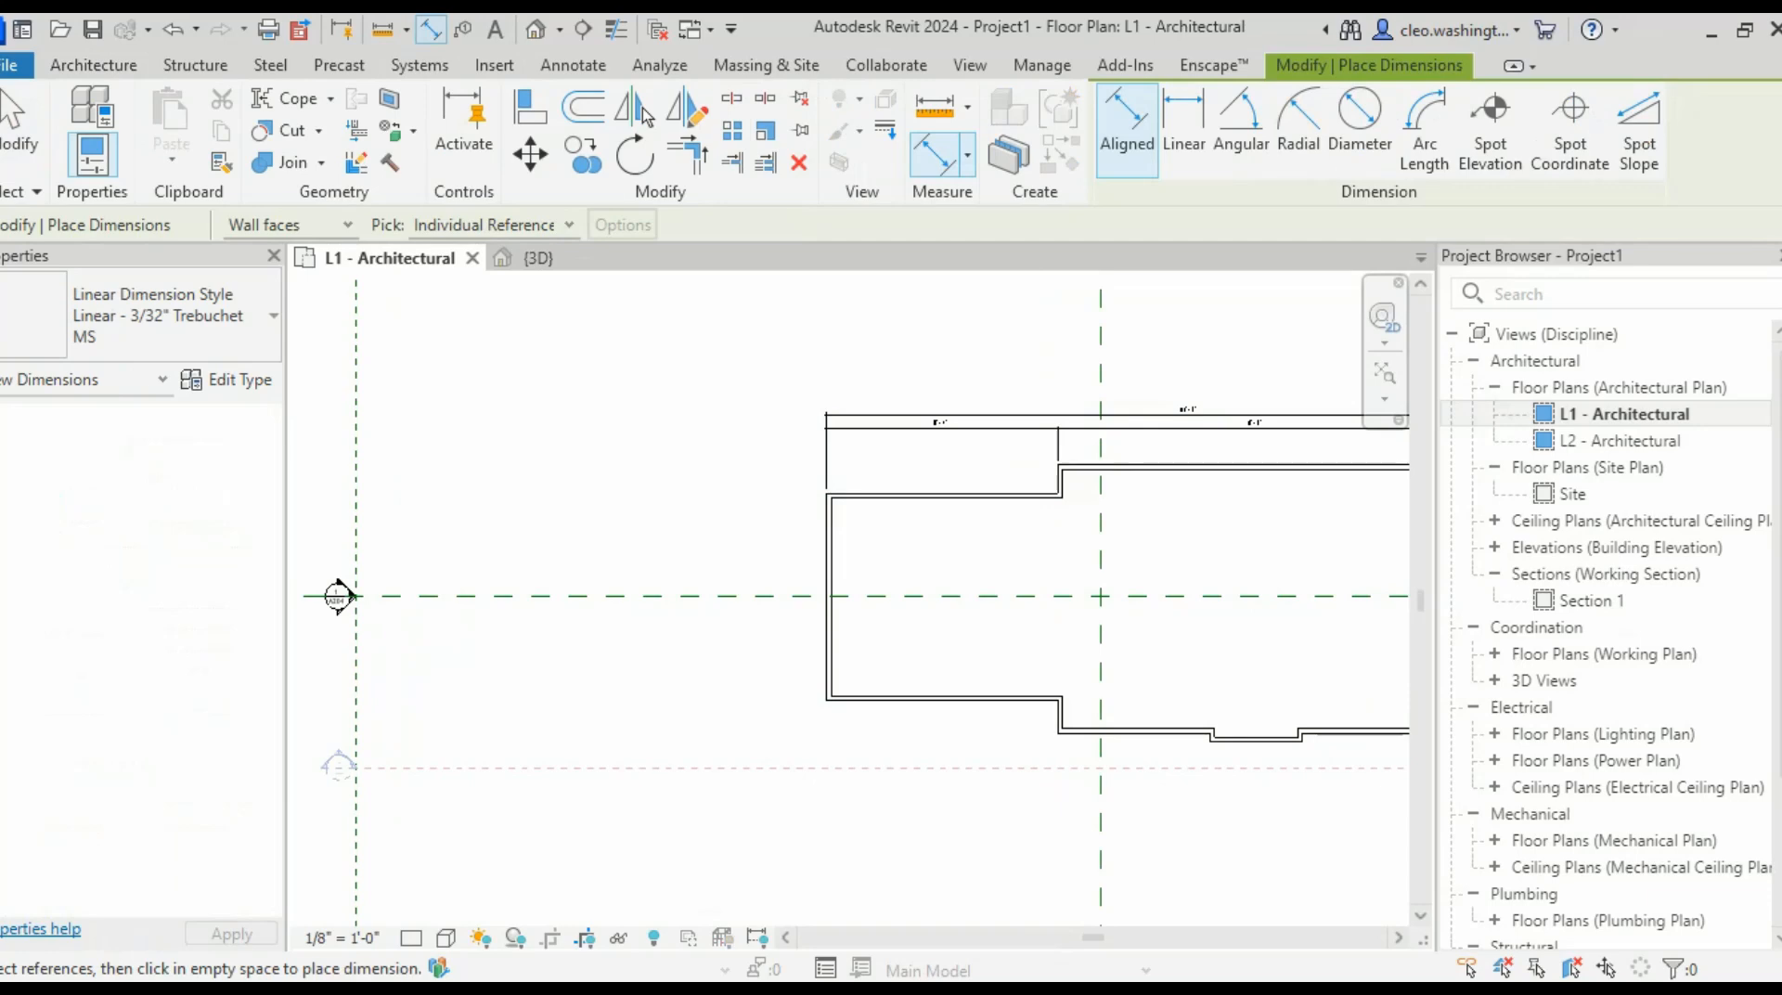
- Restart aligned dimensioning and place a string of the side jog wall faces left of the plan
{"action": "key", "text": "Escape"}
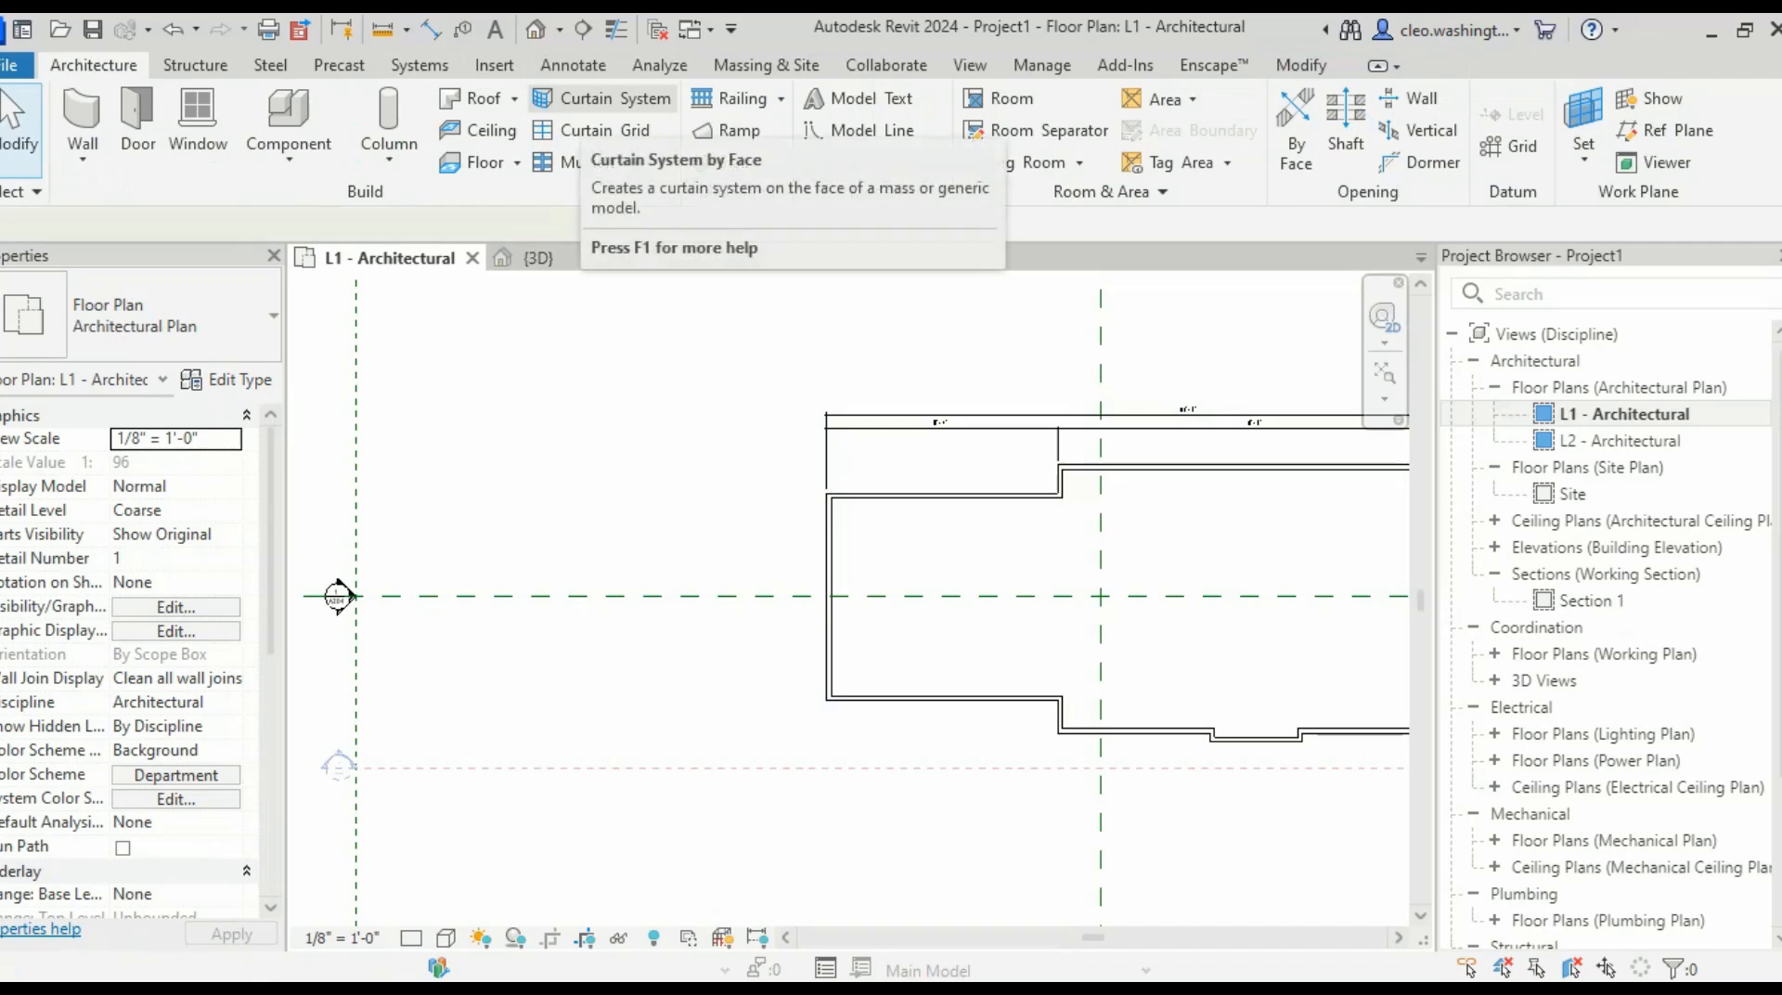
{"action": "key", "text": "i"}
{"action": "scroll", "coordinate": [1077, 461], "scroll_direction": "up", "scroll_amount": 5}
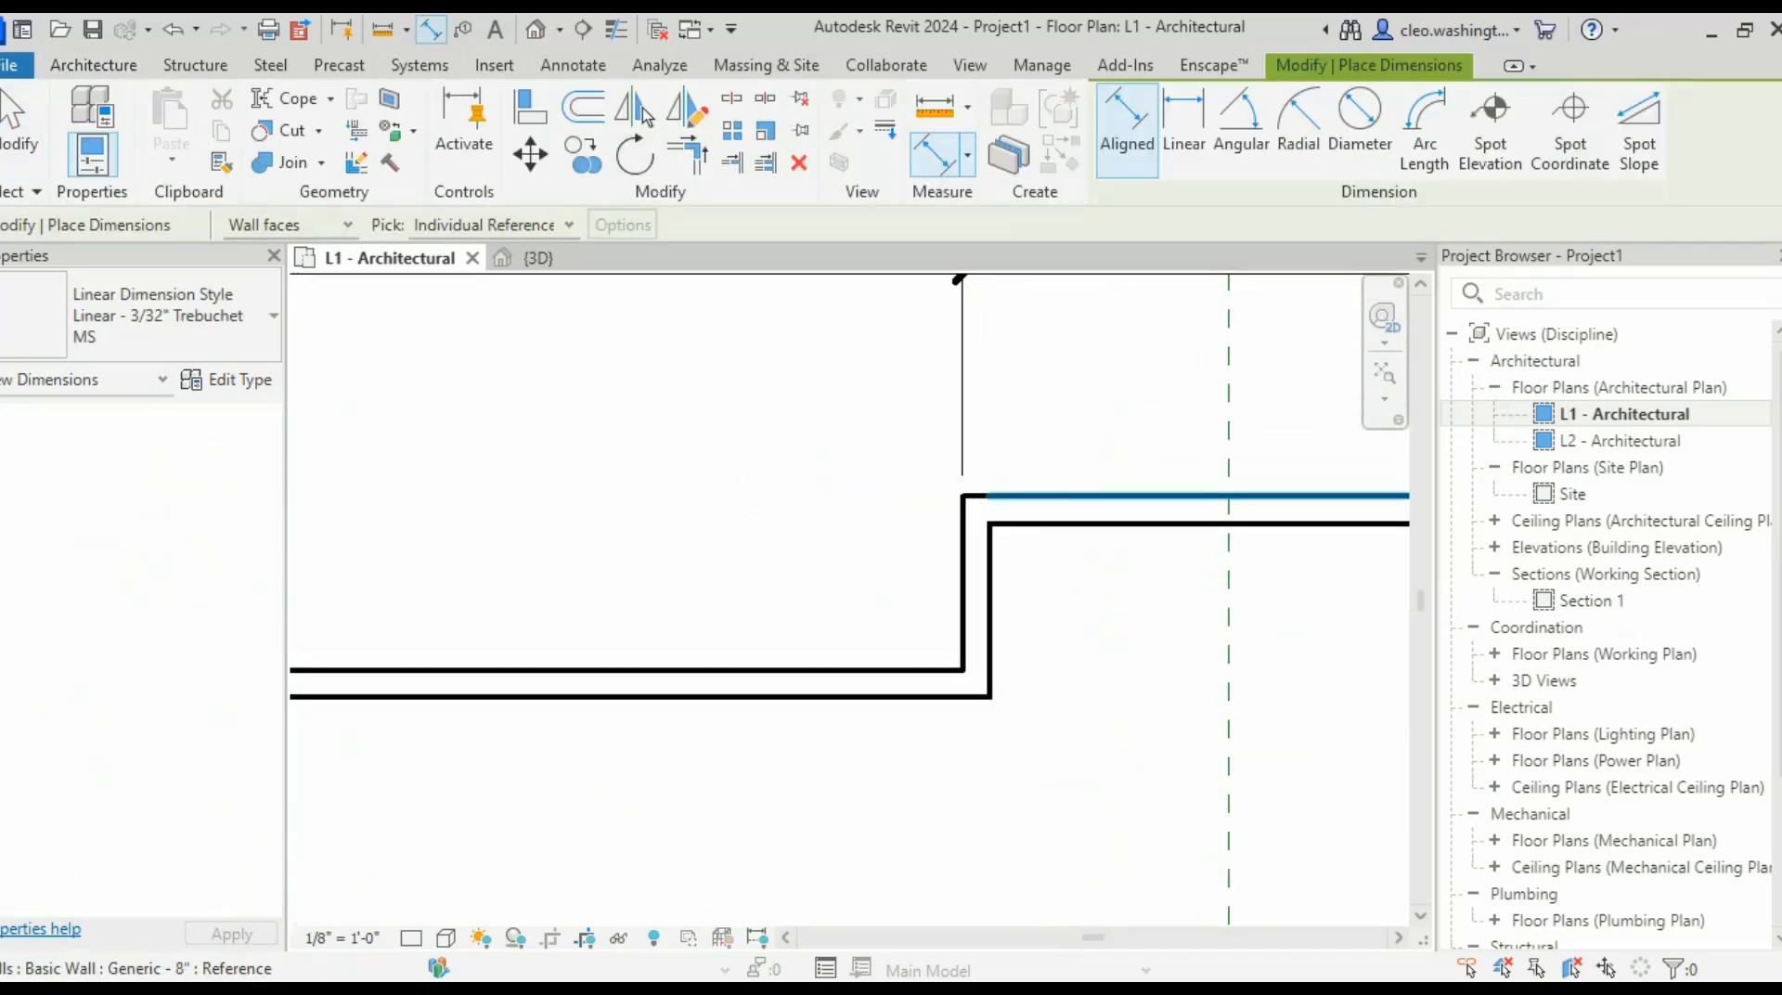
{"action": "left_click", "coordinate": [1063, 497]}
{"action": "scroll", "coordinate": [815, 587], "scroll_direction": "down", "scroll_amount": 2}
{"action": "left_click", "coordinate": [833, 650]}
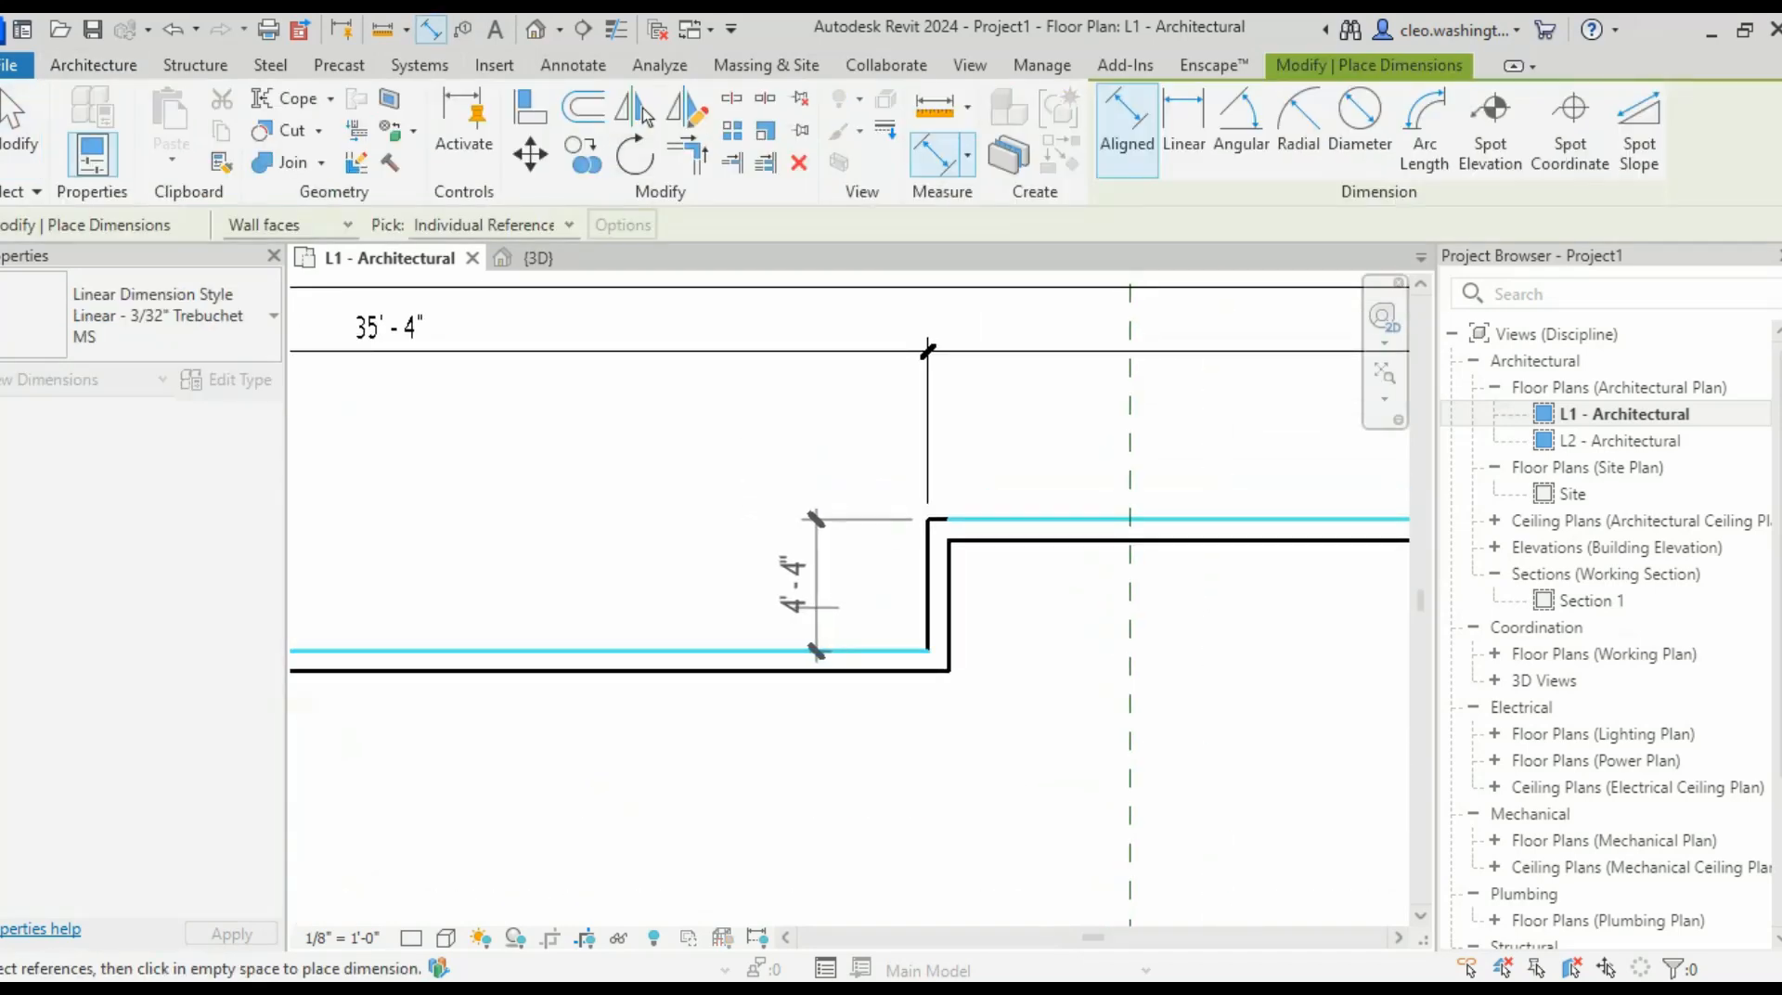
{"action": "scroll", "coordinate": [798, 594], "scroll_direction": "down", "scroll_amount": 3}
{"action": "scroll", "coordinate": [743, 557], "scroll_direction": "up", "scroll_amount": 5}
{"action": "scroll", "coordinate": [835, 668], "scroll_direction": "down", "scroll_amount": 4}
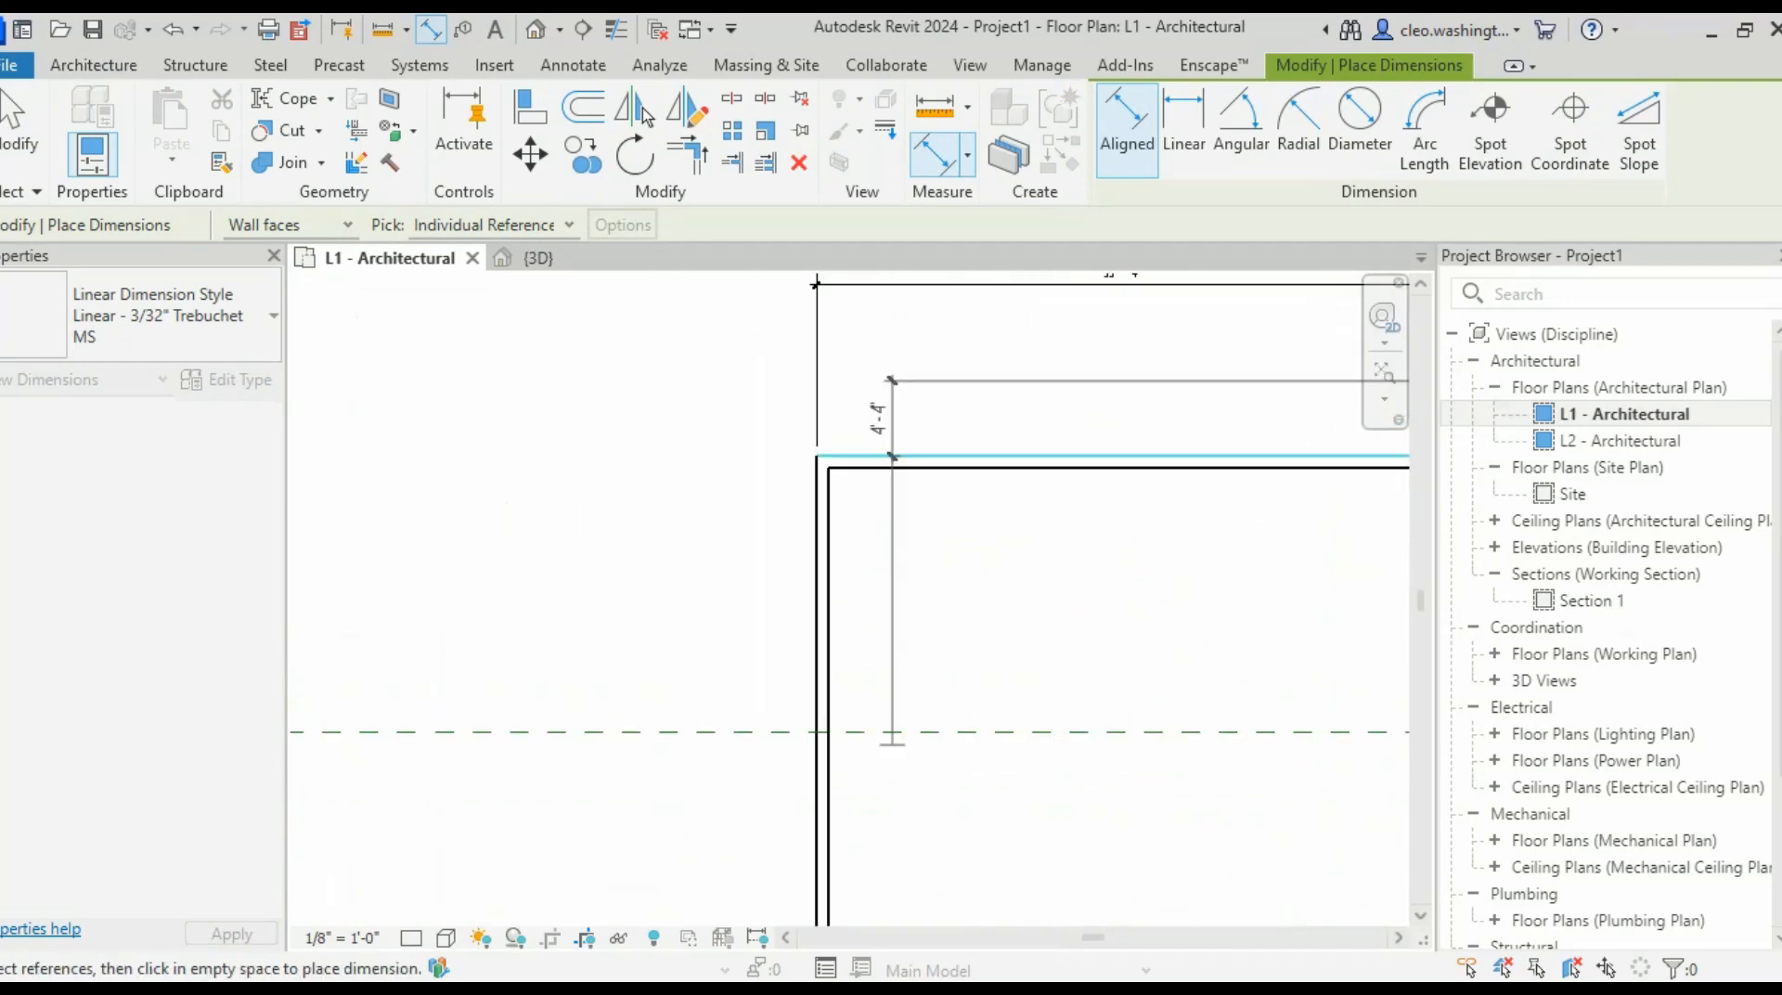
{"action": "scroll", "coordinate": [984, 557], "scroll_direction": "up", "scroll_amount": 5}
{"action": "scroll", "coordinate": [1028, 692], "scroll_direction": "down", "scroll_amount": 4}
{"action": "middle_click_drag", "start_coordinate": [1144, 723], "coordinate": [609, 605]}
{"action": "scroll", "coordinate": [855, 598], "scroll_direction": "up", "scroll_amount": 4}
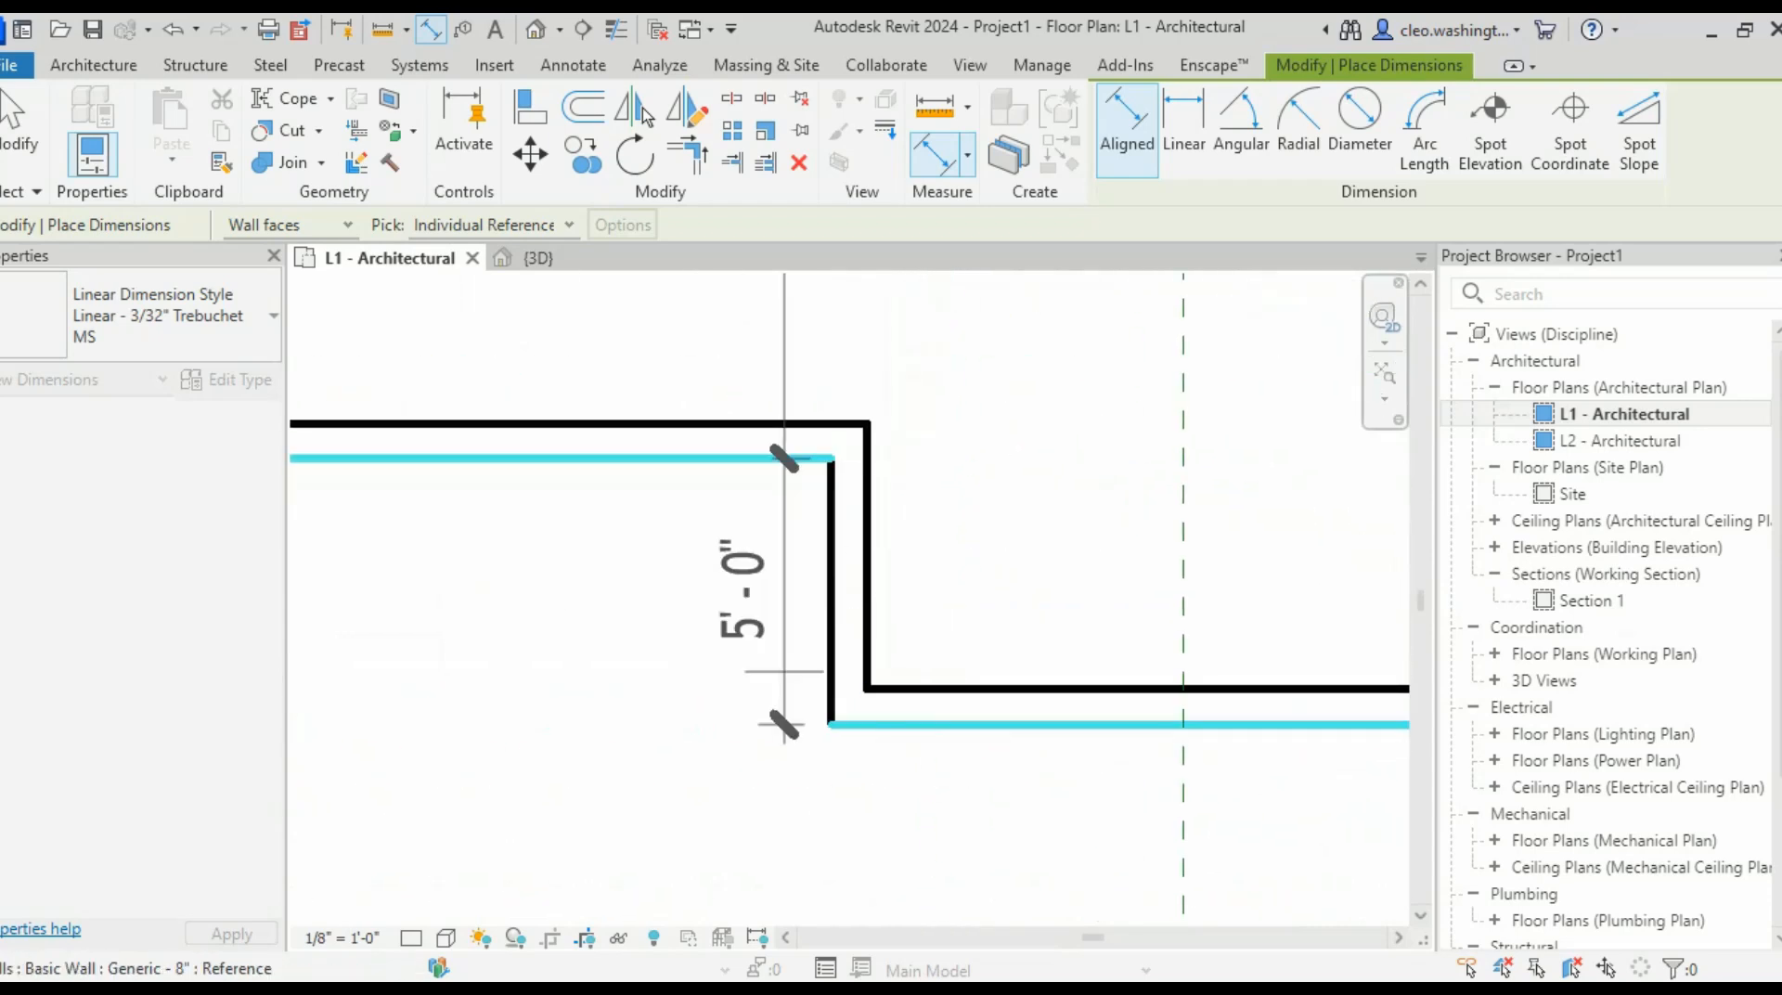
{"action": "scroll", "coordinate": [836, 631], "scroll_direction": "down", "scroll_amount": 5}
{"action": "middle_click_drag", "start_coordinate": [962, 649], "coordinate": [812, 632]}
{"action": "scroll", "coordinate": [1007, 647], "scroll_direction": "up", "scroll_amount": 6}
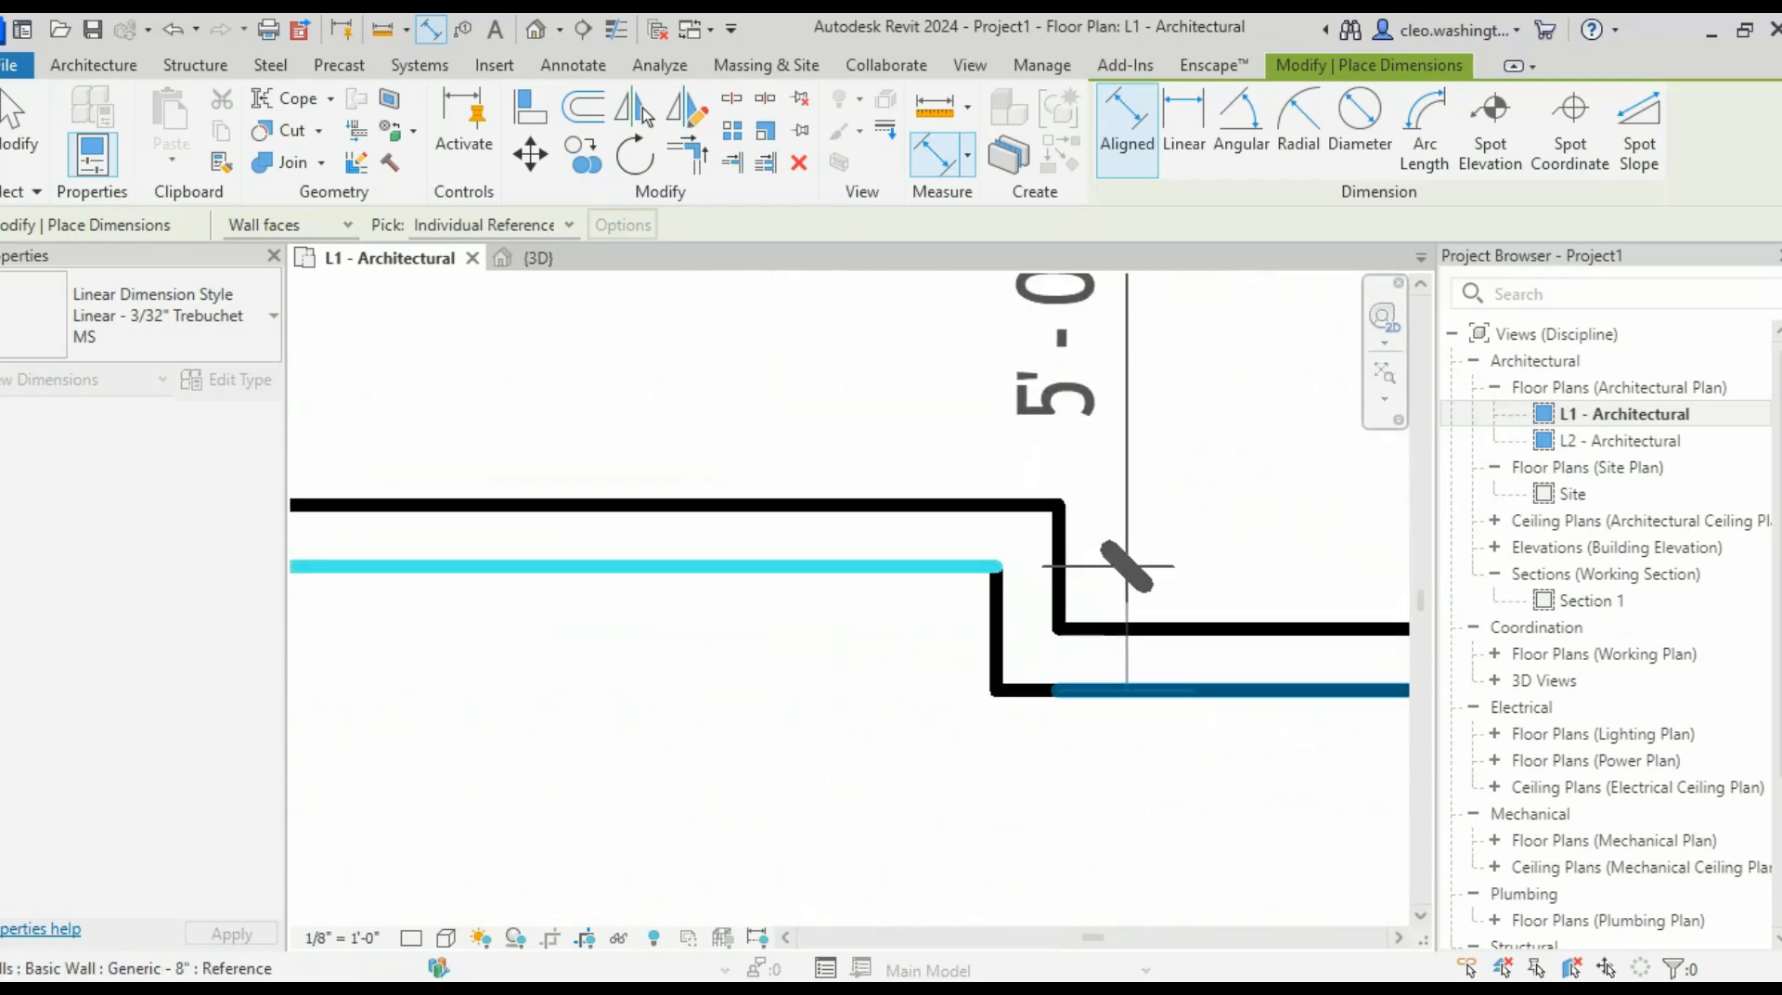
{"action": "left_click", "coordinate": [1127, 691]}
{"action": "scroll", "coordinate": [913, 712], "scroll_direction": "down", "scroll_amount": 8}
{"action": "middle_click_drag", "start_coordinate": [865, 726], "coordinate": [1145, 664]}
{"action": "scroll", "coordinate": [901, 702], "scroll_direction": "up", "scroll_amount": 2}
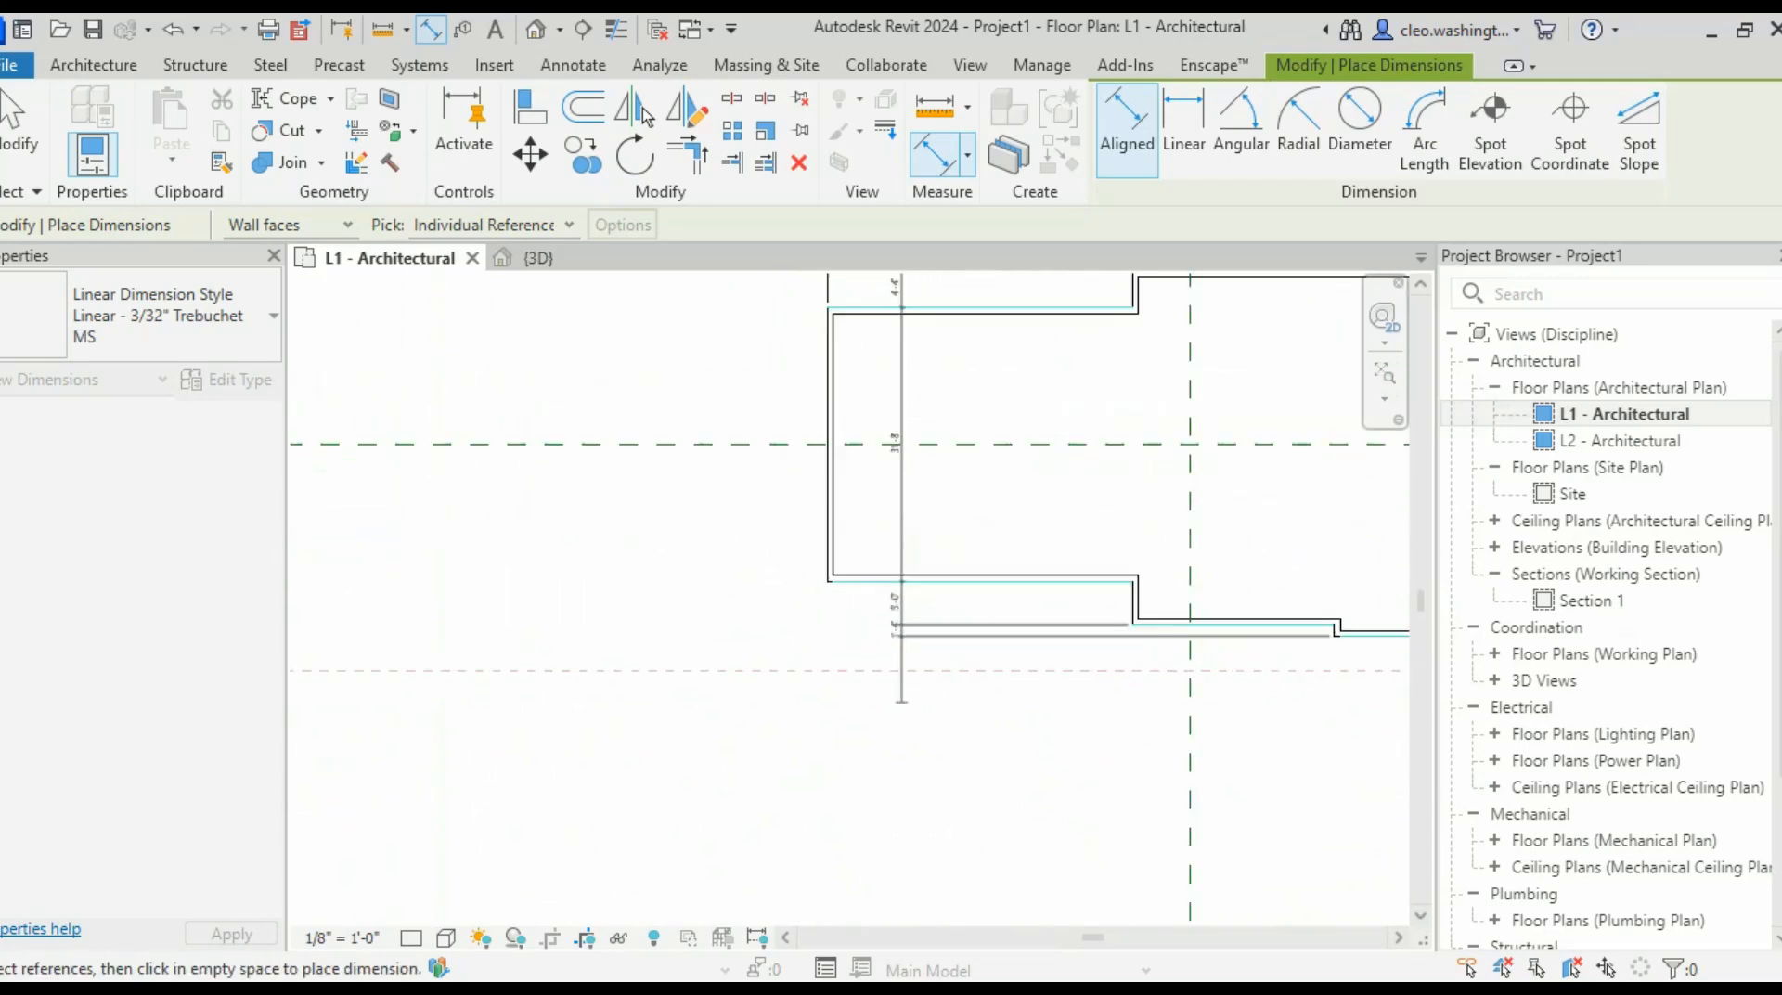
{"action": "scroll", "coordinate": [901, 702], "scroll_direction": "up", "scroll_amount": 2}
{"action": "scroll", "coordinate": [767, 678], "scroll_direction": "down", "scroll_amount": 2}
{"action": "middle_click_drag", "start_coordinate": [776, 670], "coordinate": [786, 767]}
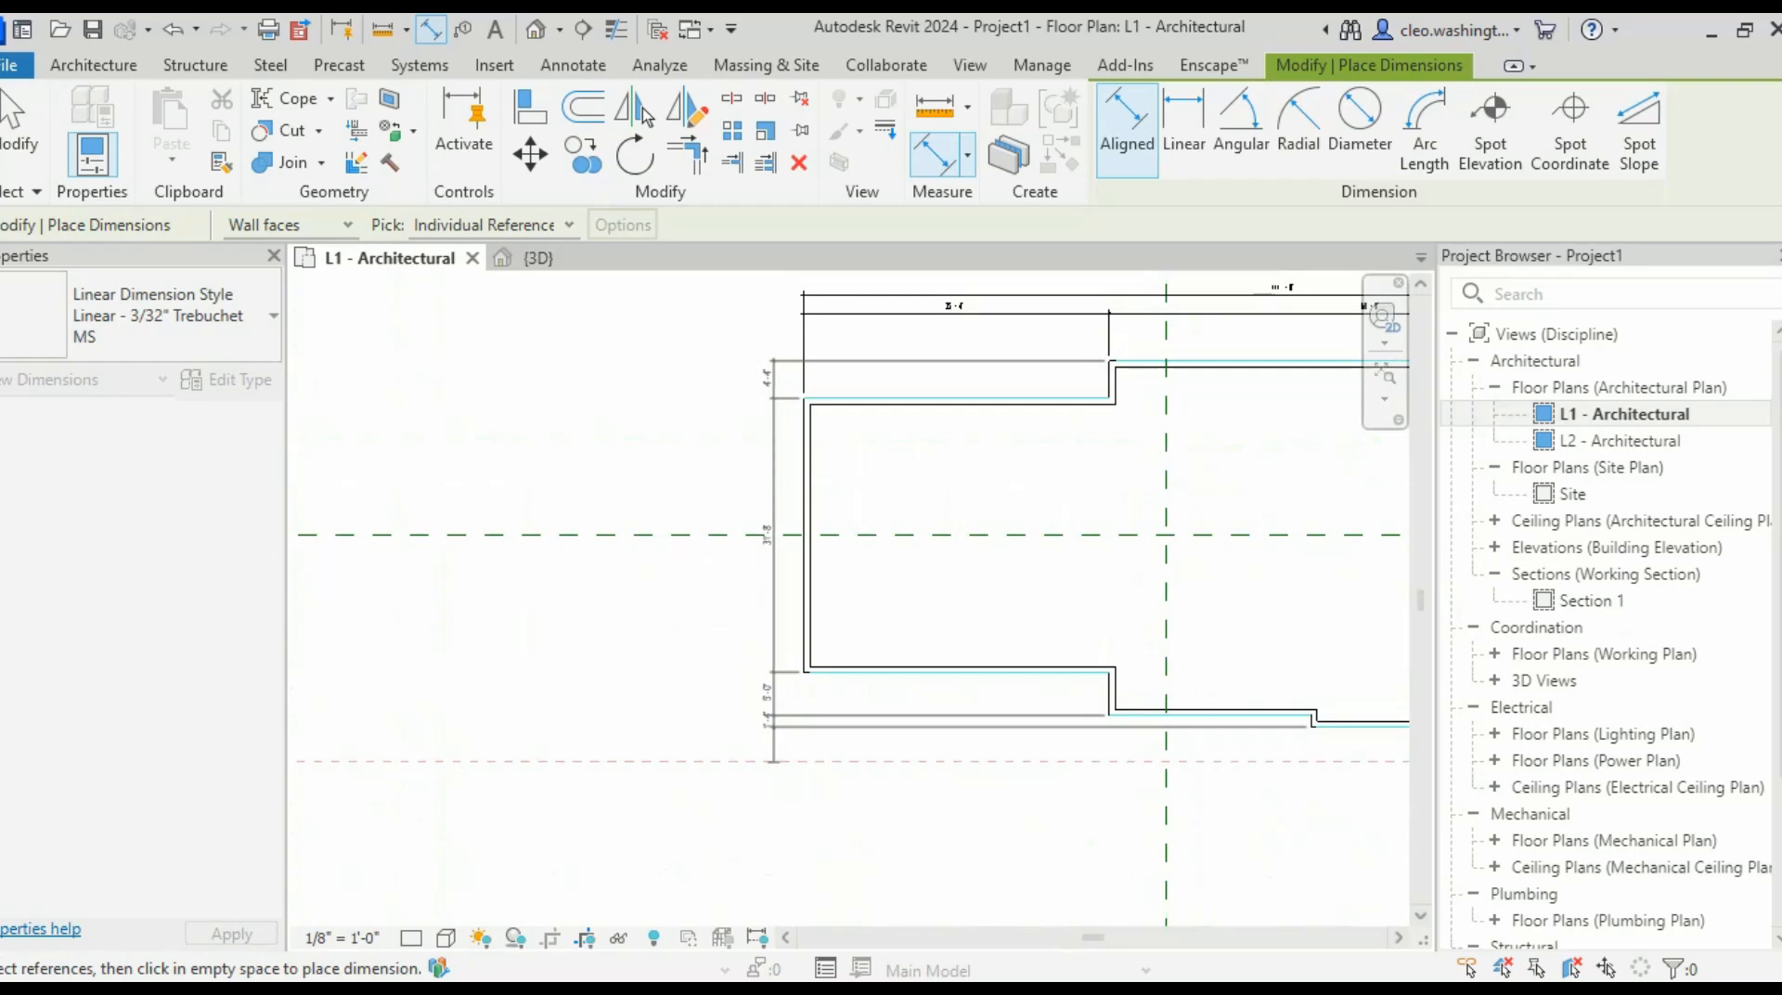
{"action": "left_click", "coordinate": [773, 762]}
- Dimension from the upper to the lower wall face, placing the 42'-4" string beside the plan
{"action": "scroll", "coordinate": [965, 570], "scroll_direction": "down", "scroll_amount": 2}
{"action": "scroll", "coordinate": [1068, 386], "scroll_direction": "up", "scroll_amount": 6}
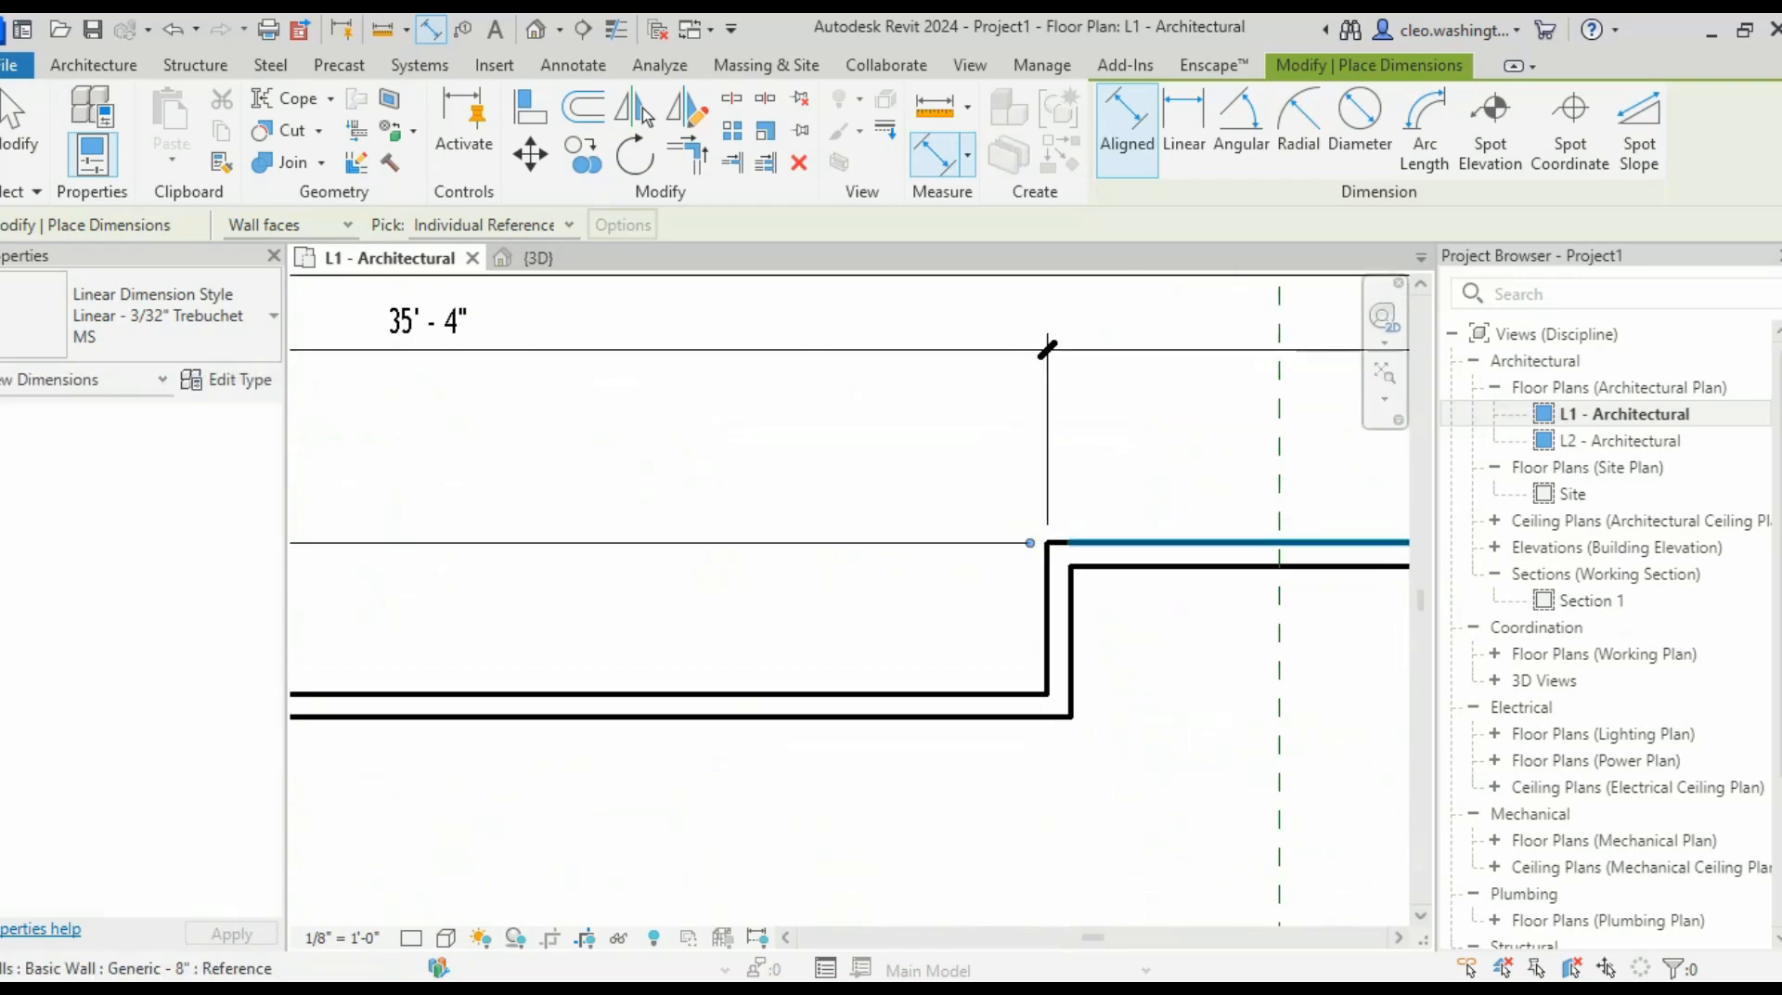
{"action": "left_click", "coordinate": [1116, 546]}
{"action": "scroll", "coordinate": [1117, 562], "scroll_direction": "down", "scroll_amount": 5}
{"action": "middle_click_drag", "start_coordinate": [1144, 641], "coordinate": [1132, 390]}
{"action": "scroll", "coordinate": [1173, 755], "scroll_direction": "up", "scroll_amount": 4}
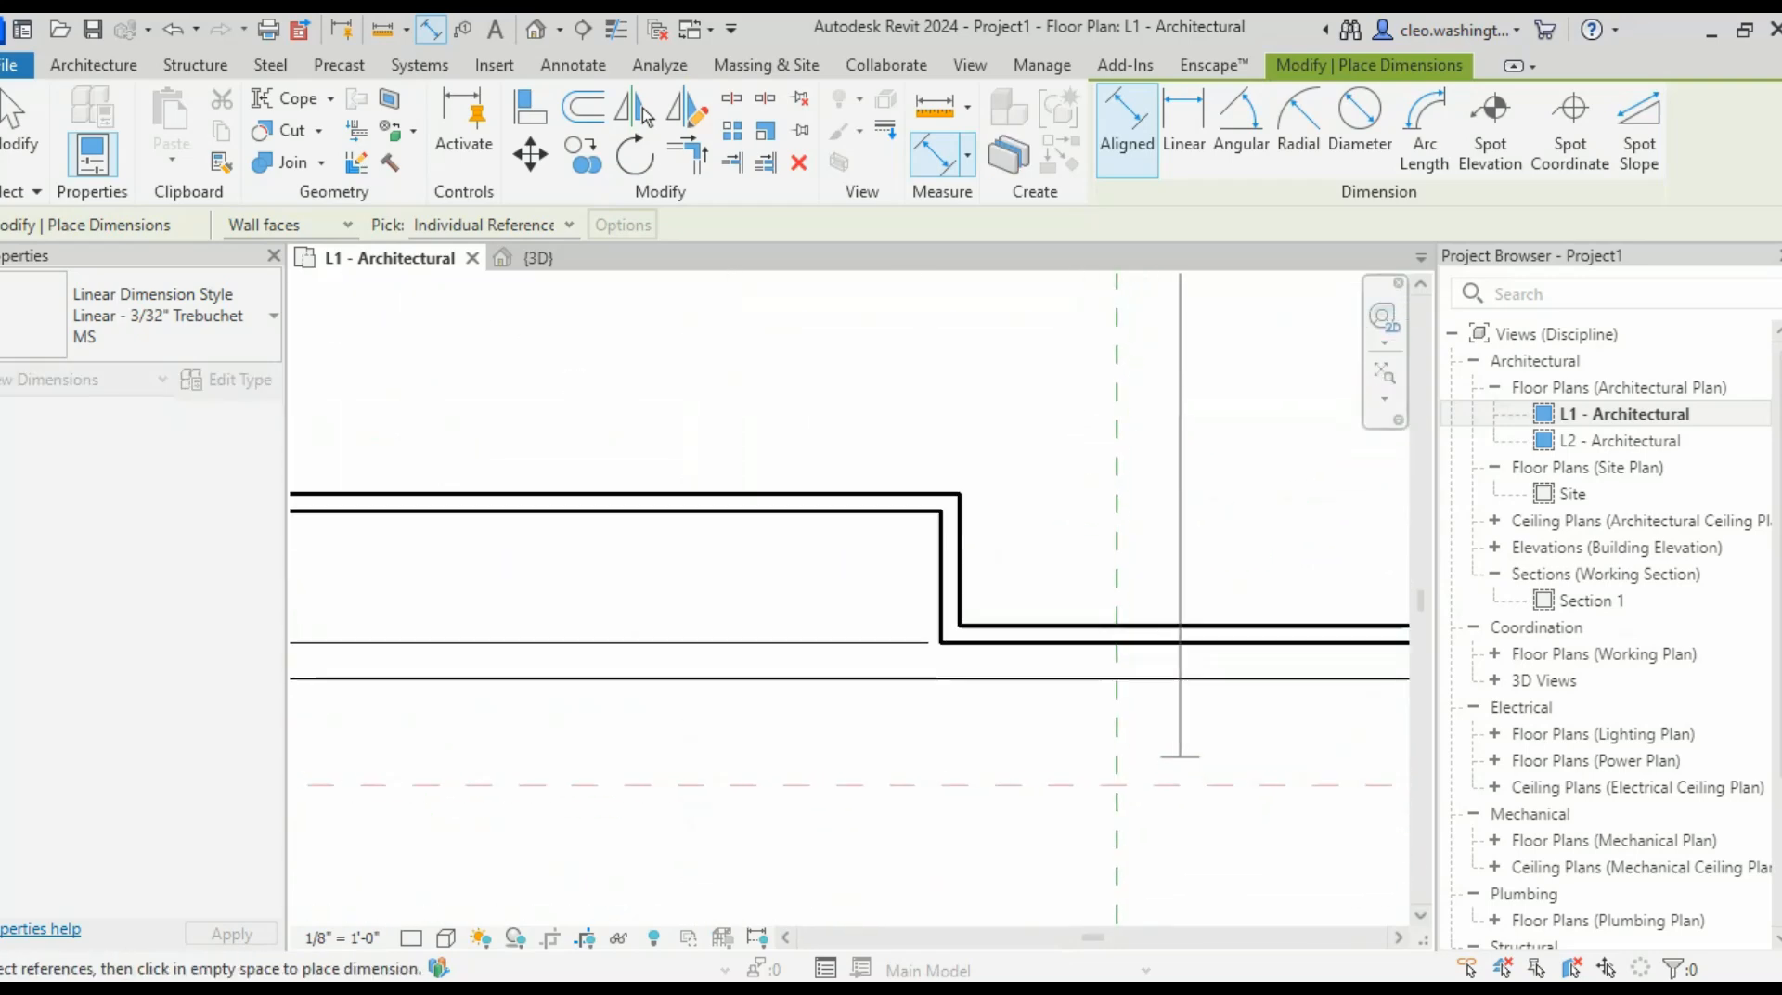
{"action": "middle_click_drag", "start_coordinate": [1256, 746], "coordinate": [891, 742]}
{"action": "middle_click_drag", "start_coordinate": [1344, 695], "coordinate": [1193, 715]}
{"action": "scroll", "coordinate": [1196, 717], "scroll_direction": "up", "scroll_amount": 4}
{"action": "left_click", "coordinate": [1207, 684]}
{"action": "scroll", "coordinate": [882, 557], "scroll_direction": "down", "scroll_amount": 1}
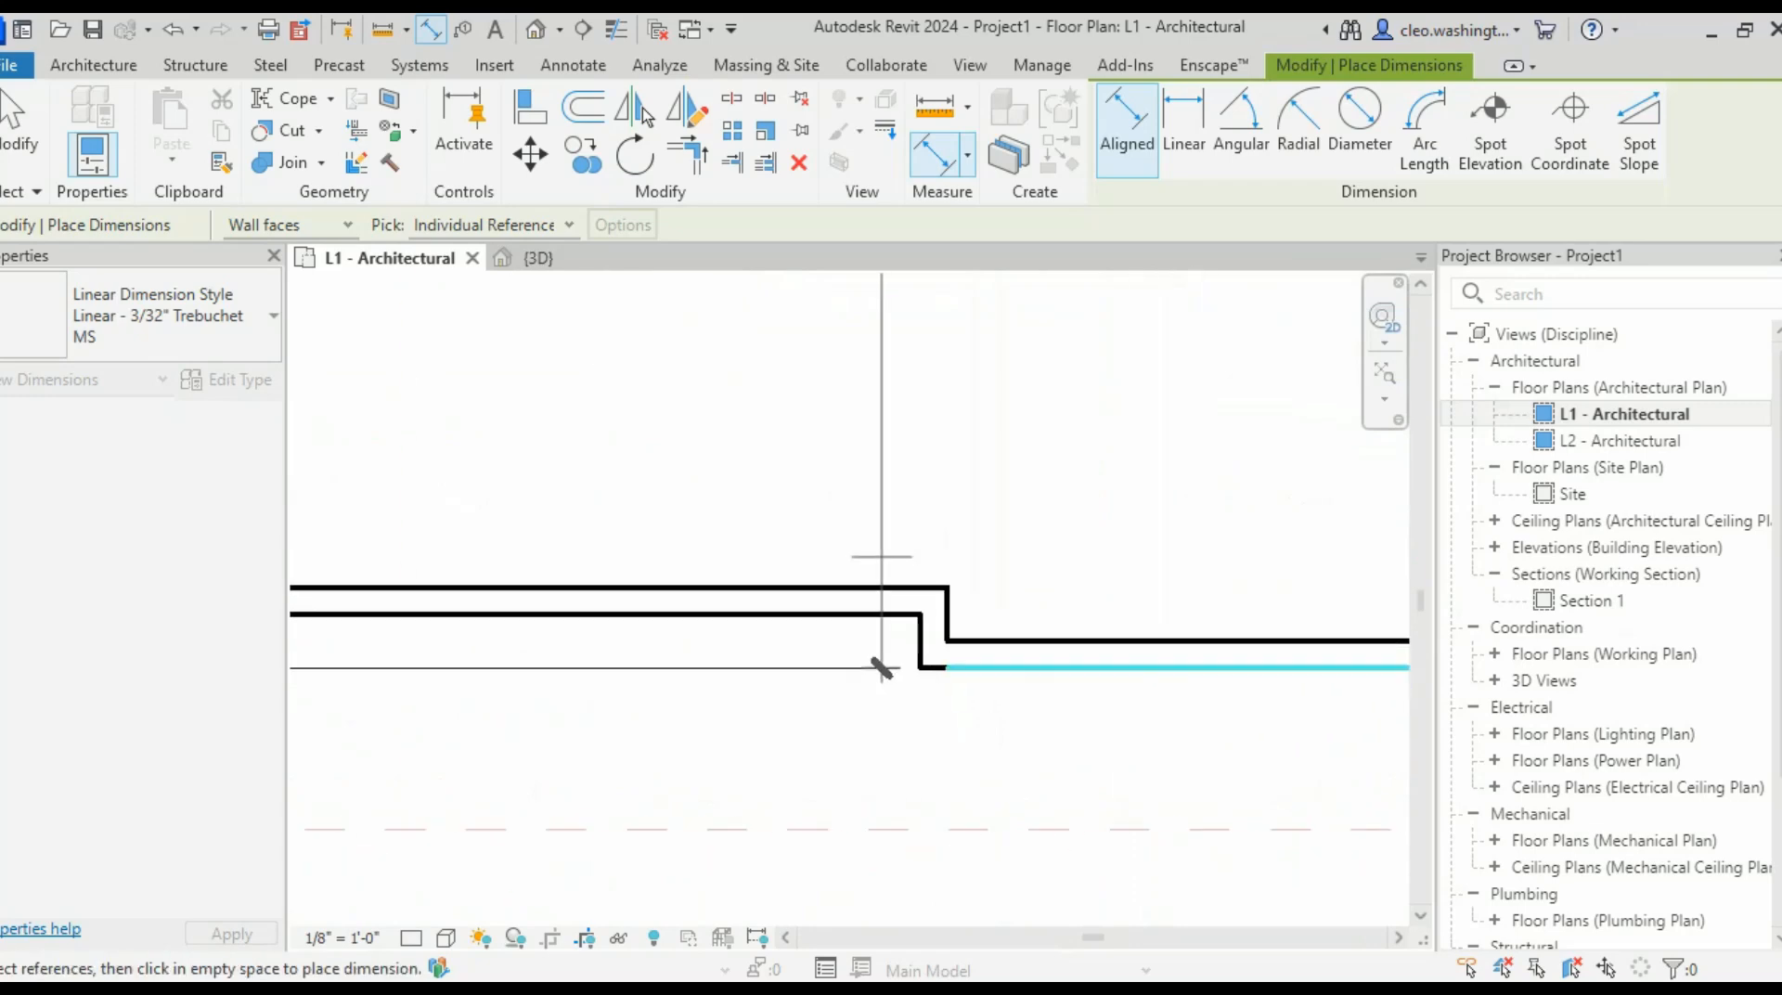
{"action": "scroll", "coordinate": [882, 557], "scroll_direction": "down", "scroll_amount": 4}
{"action": "middle_click_drag", "start_coordinate": [882, 557], "coordinate": [1337, 640]}
{"action": "scroll", "coordinate": [1337, 640], "scroll_direction": "down", "scroll_amount": 2}
{"action": "middle_click_drag", "start_coordinate": [1002, 587], "coordinate": [1183, 619]}
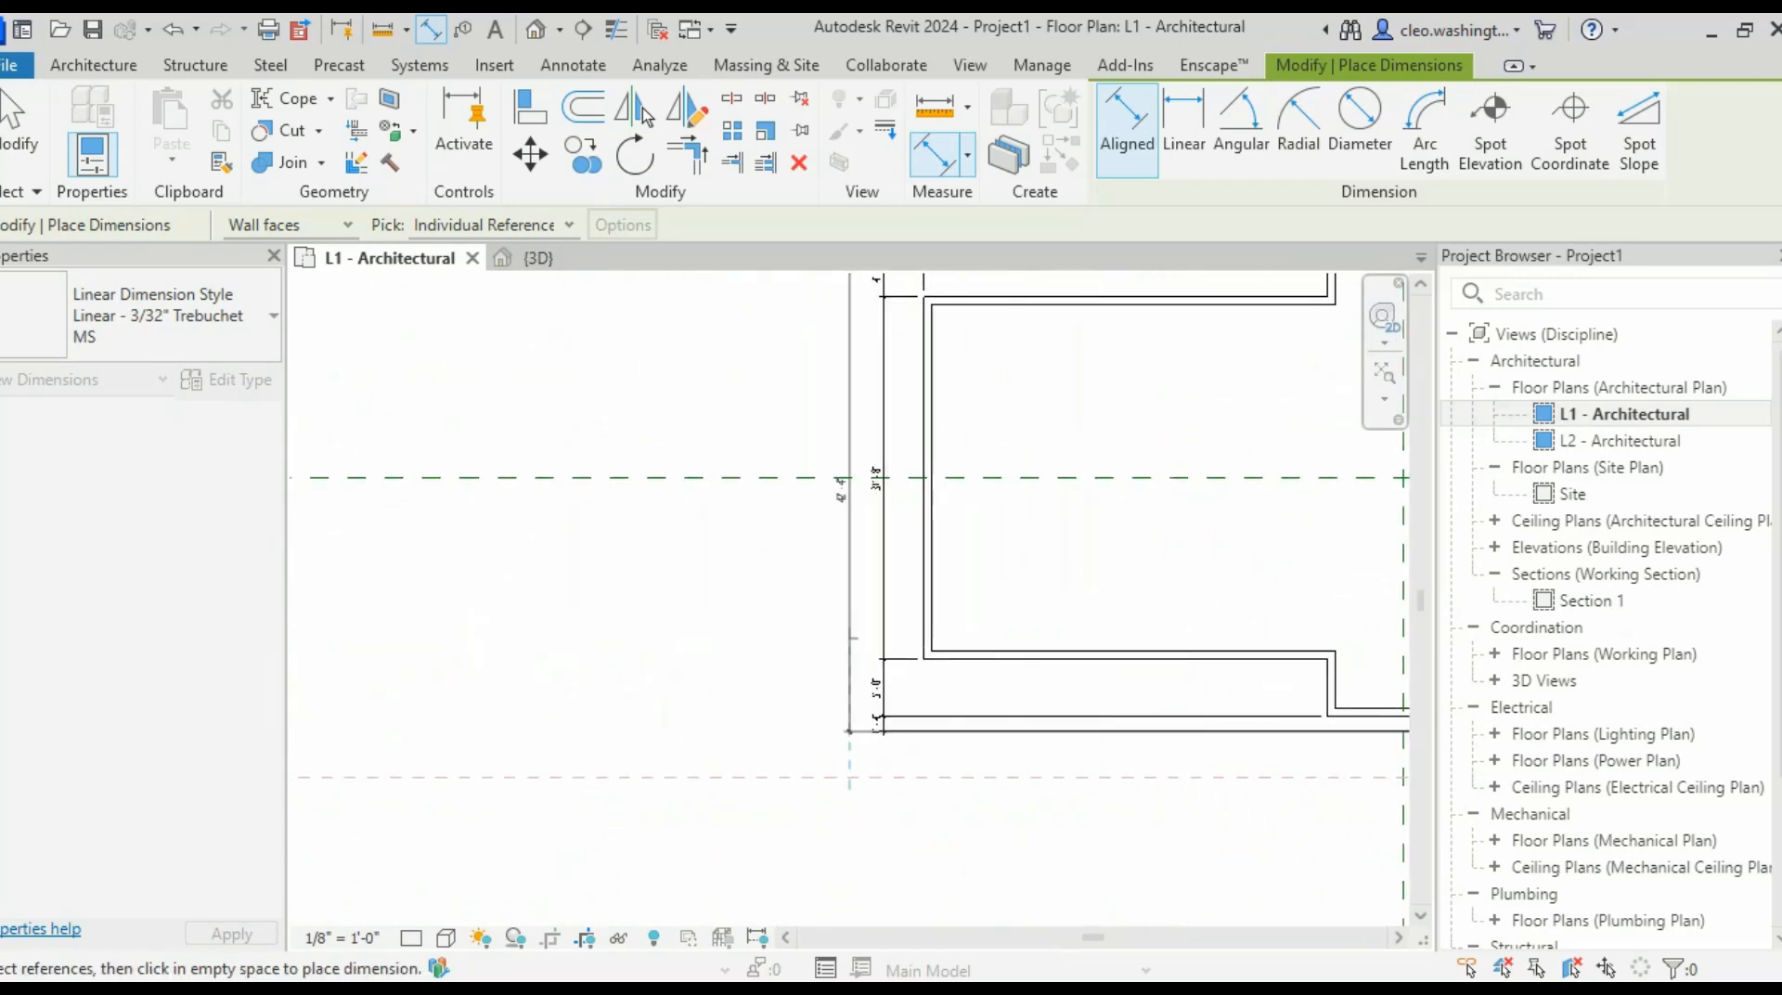
{"action": "left_click", "coordinate": [850, 639]}
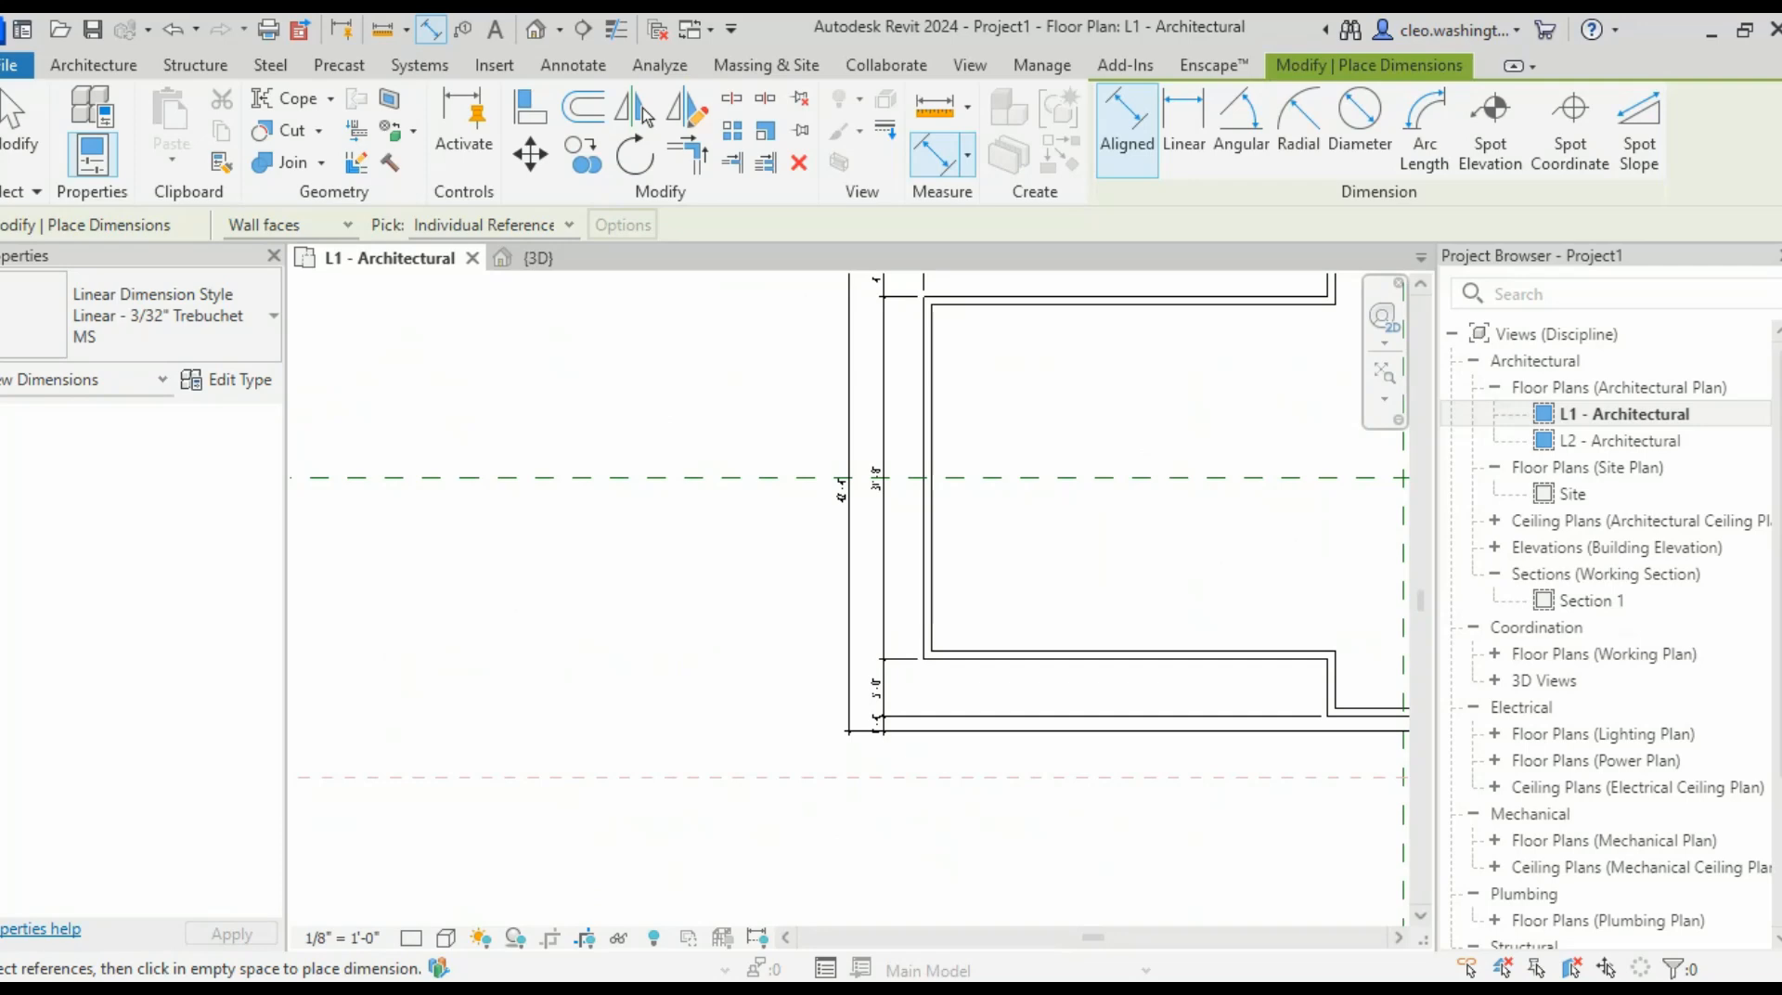
{"action": "scroll", "coordinate": [905, 749], "scroll_direction": "up", "scroll_amount": 2}
{"action": "scroll", "coordinate": [986, 632], "scroll_direction": "down", "scroll_amount": 2}
- Delete the outer vertical dimension string on the plan's left side
{"action": "middle_click_drag", "start_coordinate": [985, 613], "coordinate": [575, 676]}
{"action": "key", "text": "Escape"}
{"action": "left_click", "coordinate": [782, 545]}
{"action": "key", "text": "Delete"}
{"action": "scroll", "coordinate": [863, 675], "scroll_direction": "down", "scroll_amount": 4}
{"action": "scroll", "coordinate": [575, 676], "scroll_direction": "up", "scroll_amount": 3}
{"action": "scroll", "coordinate": [1123, 723], "scroll_direction": "up", "scroll_amount": 1}
{"action": "middle_click_drag", "start_coordinate": [1123, 722], "coordinate": [1095, 711]}
{"action": "scroll", "coordinate": [1095, 711], "scroll_direction": "down", "scroll_amount": 1}
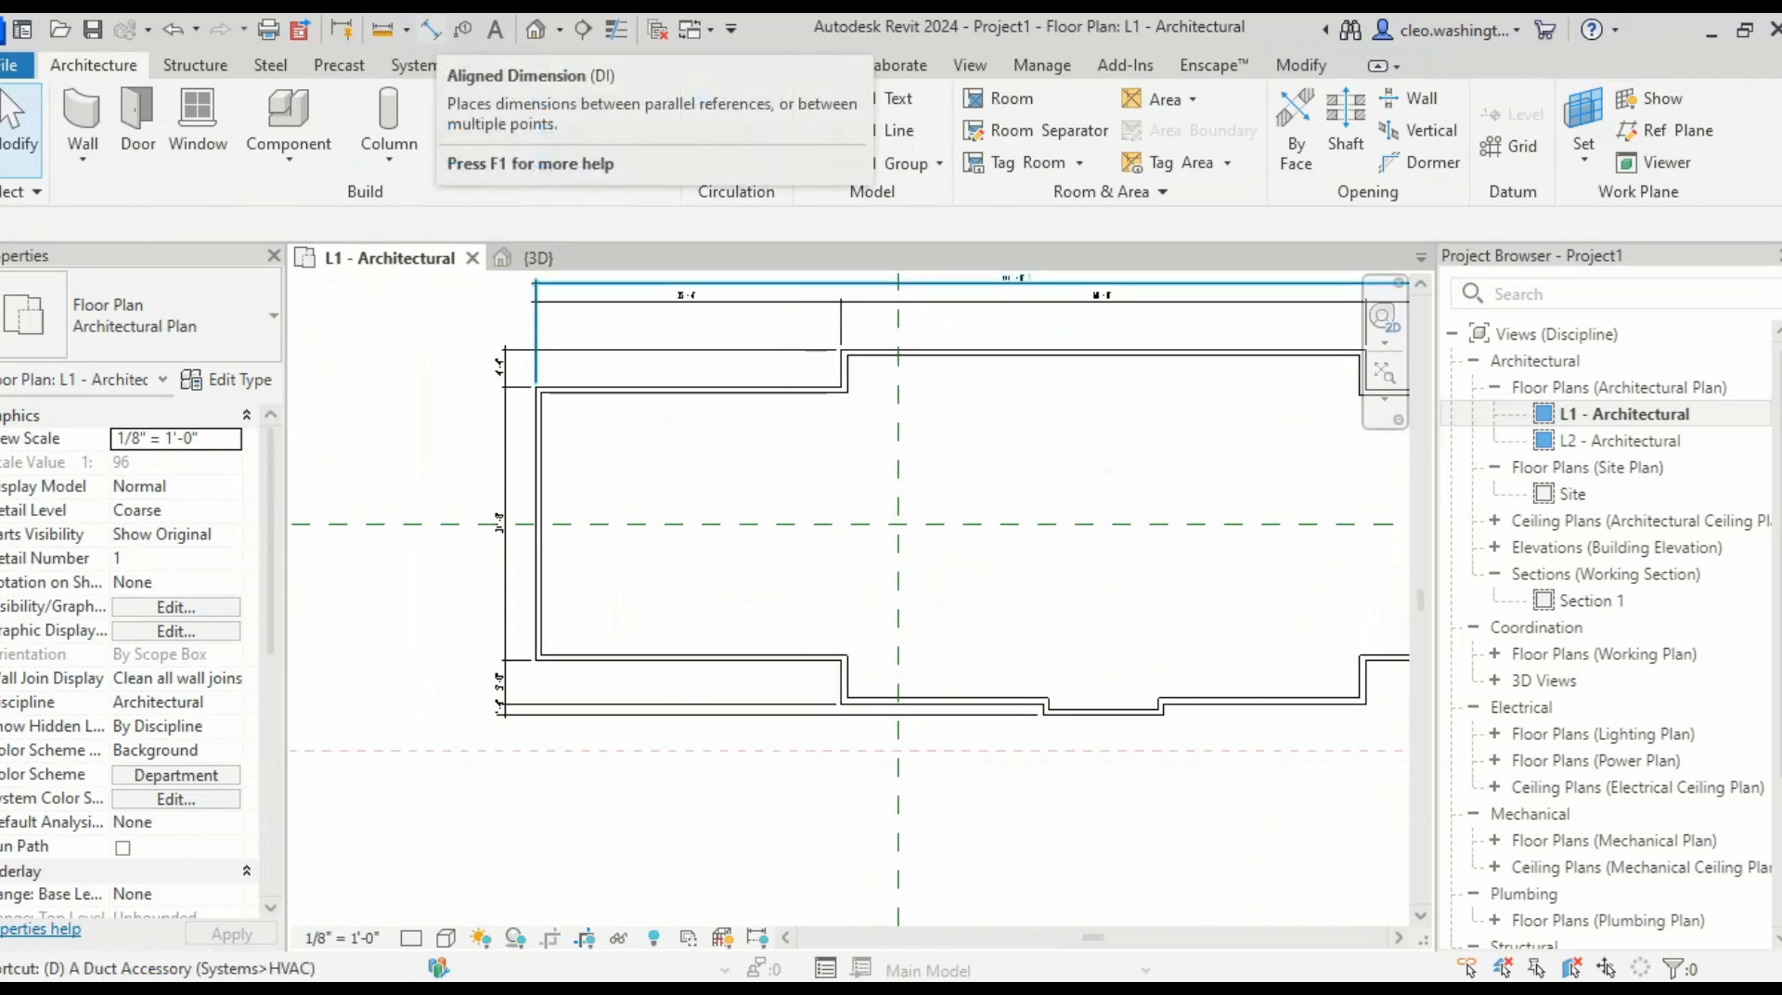
- Start Aligned Dimension and pick the left wall and bottom jog faces, forming the 14'-0" segment
{"action": "left_click", "coordinate": [430, 29]}
{"action": "scroll", "coordinate": [602, 728], "scroll_direction": "up", "scroll_amount": 1}
{"action": "middle_click_drag", "start_coordinate": [601, 729], "coordinate": [615, 706]}
{"action": "scroll", "coordinate": [511, 584], "scroll_direction": "up", "scroll_amount": 4}
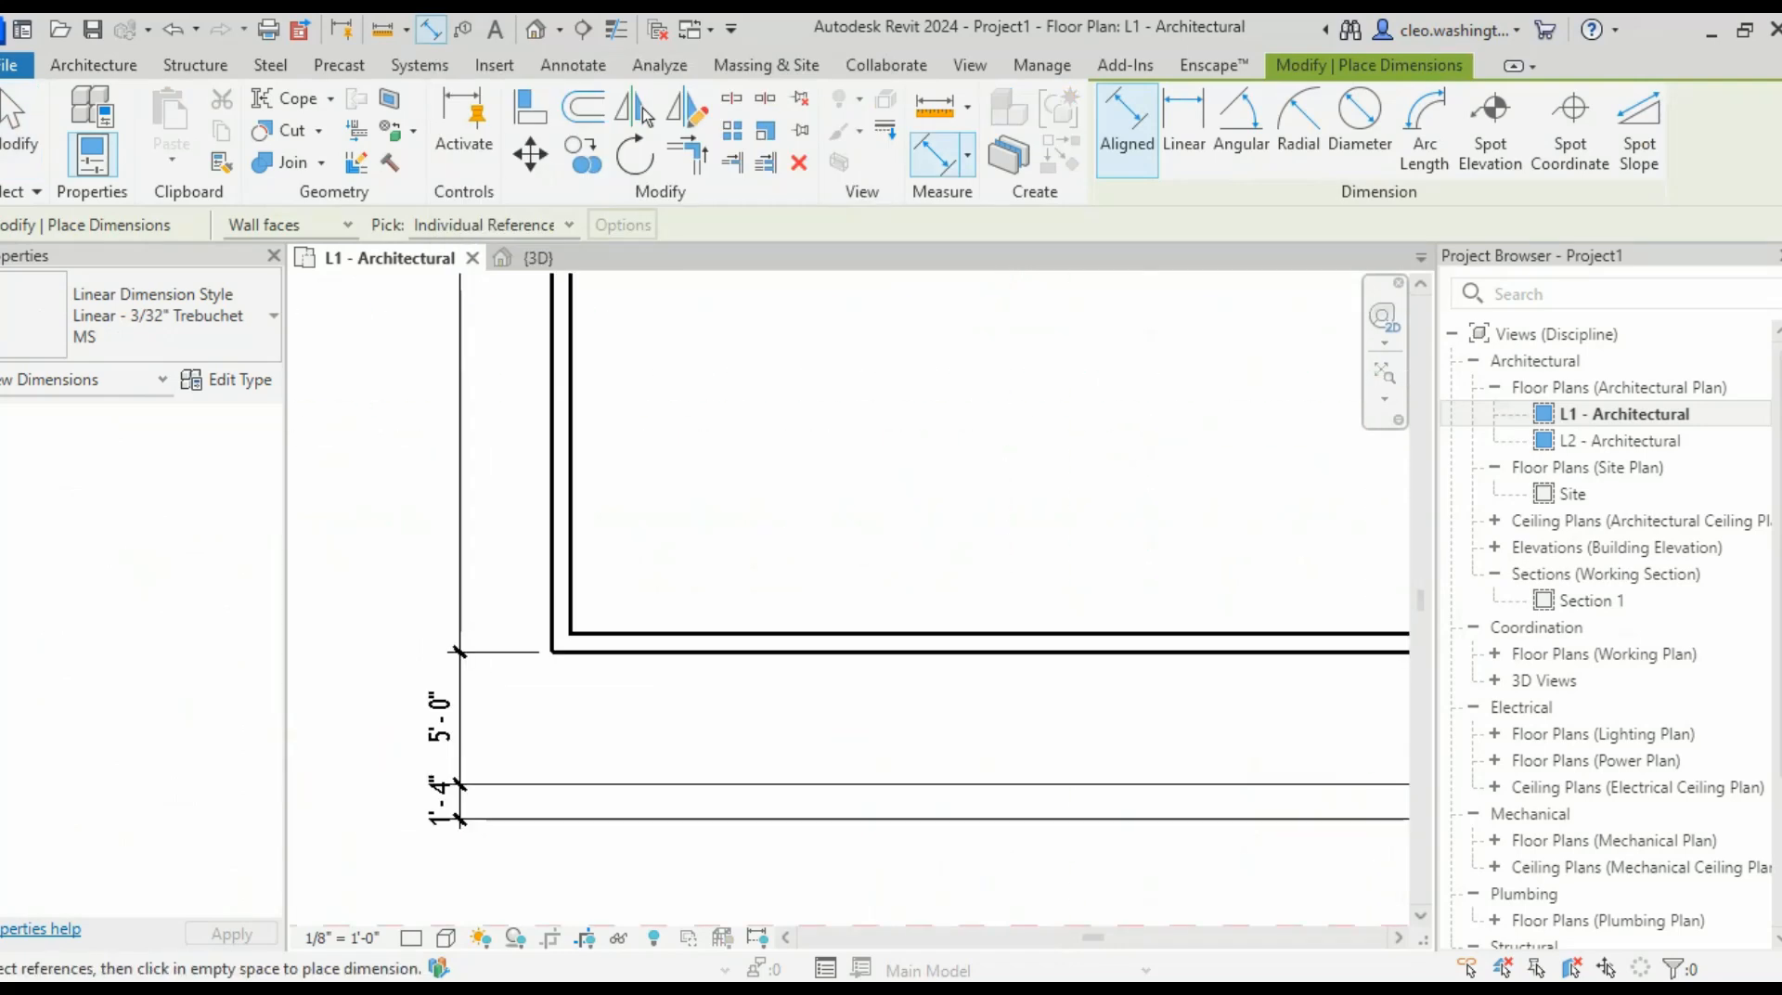
{"action": "left_click", "coordinate": [559, 578]}
{"action": "scroll", "coordinate": [705, 633], "scroll_direction": "down", "scroll_amount": 2}
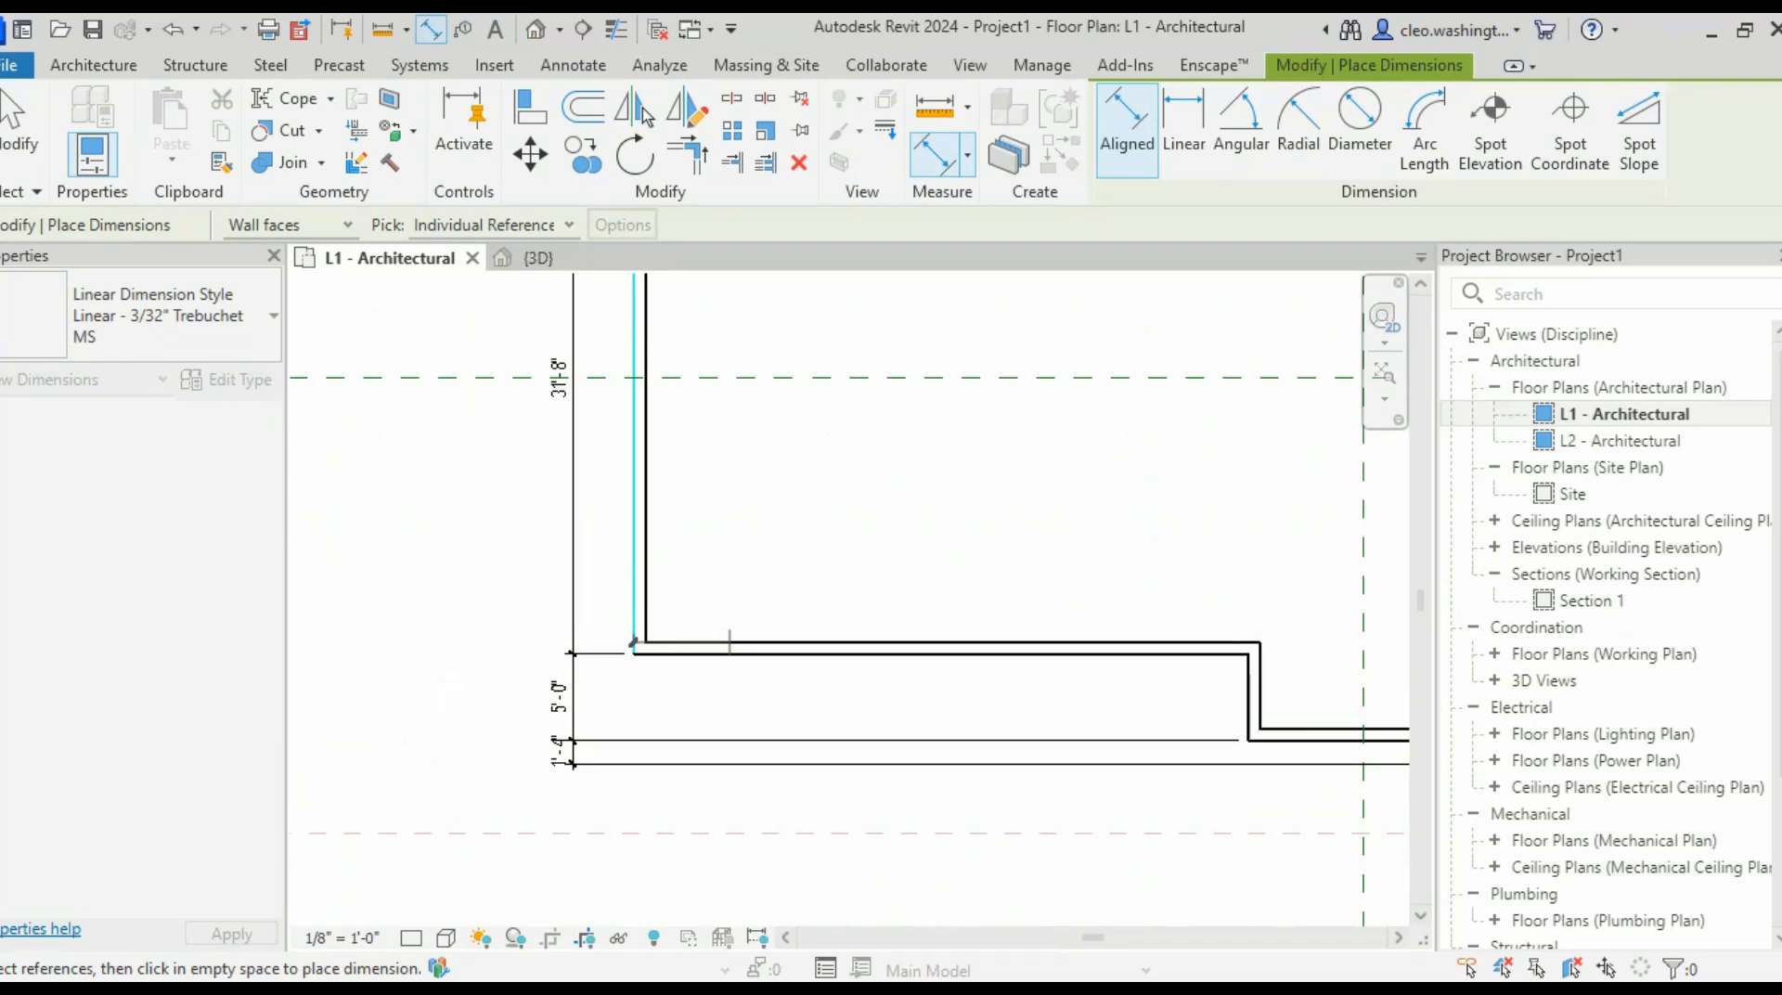
{"action": "scroll", "coordinate": [729, 663], "scroll_direction": "down", "scroll_amount": 2}
{"action": "scroll", "coordinate": [1111, 761], "scroll_direction": "up", "scroll_amount": 4}
{"action": "scroll", "coordinate": [942, 685], "scroll_direction": "up", "scroll_amount": 2}
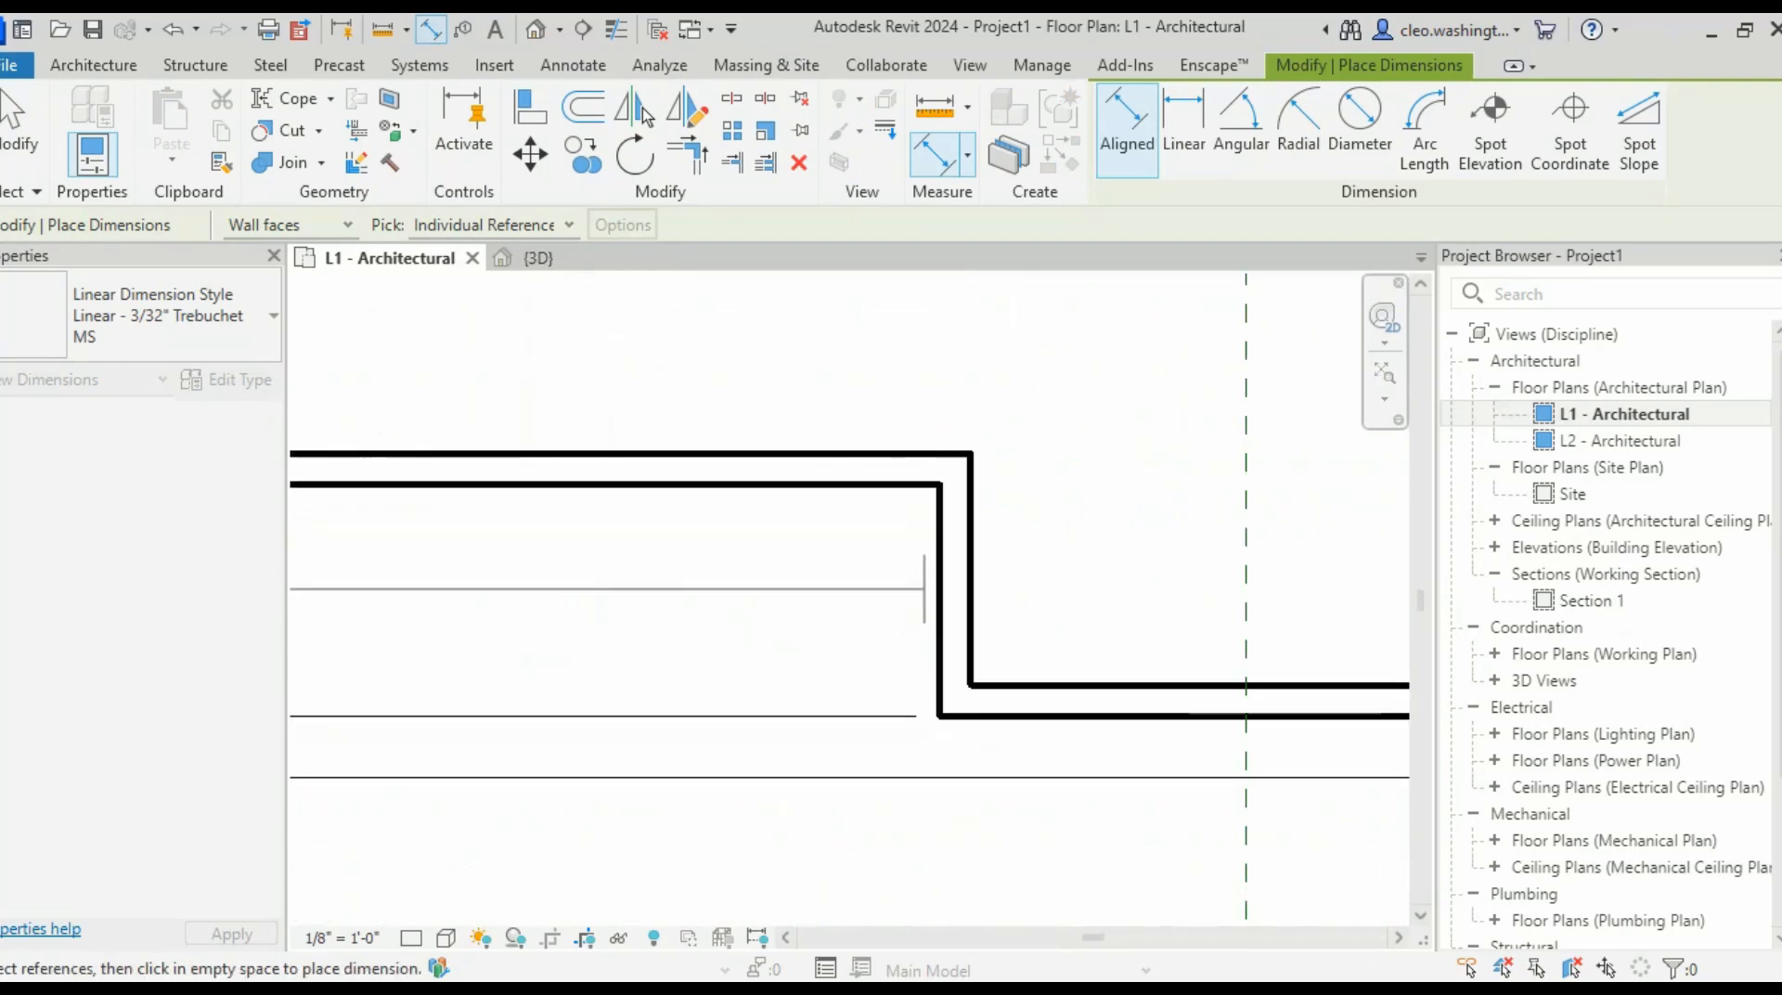
{"action": "left_click", "coordinate": [940, 599]}
{"action": "scroll", "coordinate": [946, 828], "scroll_direction": "down", "scroll_amount": 4}
{"action": "middle_click_drag", "start_coordinate": [1032, 853], "coordinate": [579, 755]}
{"action": "middle_click_drag", "start_coordinate": [749, 744], "coordinate": [673, 768]}
{"action": "scroll", "coordinate": [776, 855], "scroll_direction": "up", "scroll_amount": 6}
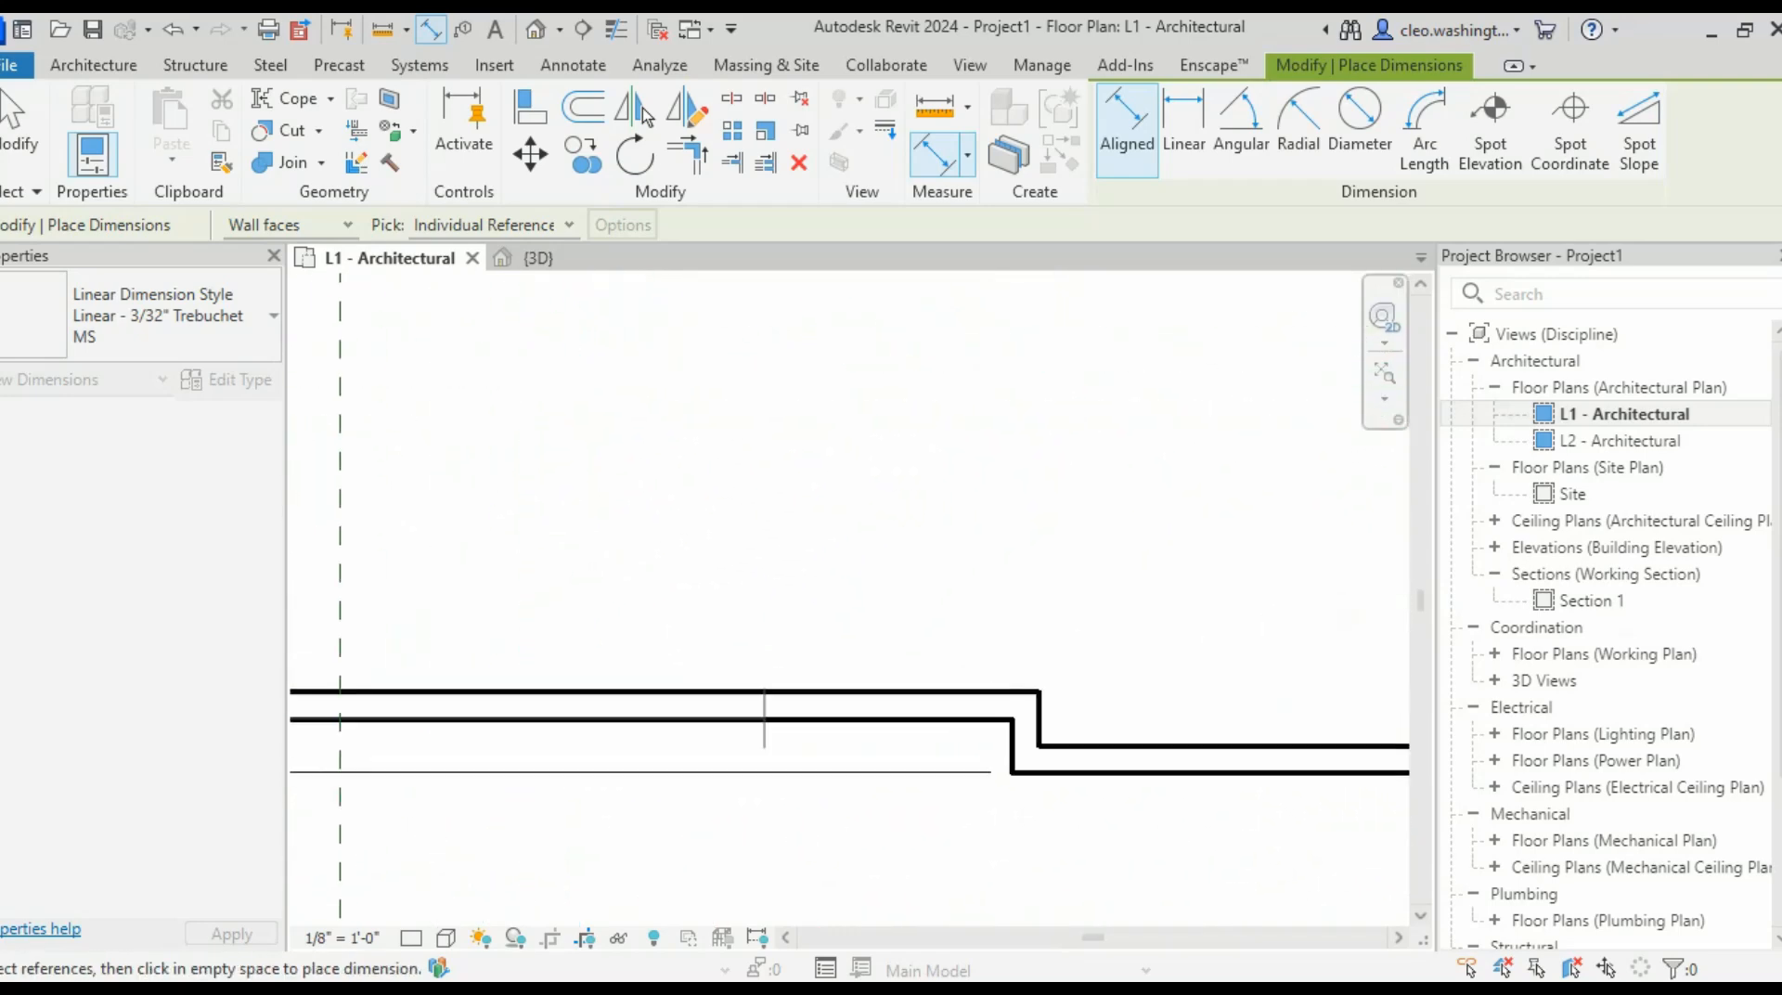
{"action": "left_click", "coordinate": [1169, 606]}
{"action": "scroll", "coordinate": [1177, 766], "scroll_direction": "down", "scroll_amount": 6}
{"action": "middle_click_drag", "start_coordinate": [1184, 810], "coordinate": [434, 715]}
{"action": "scroll", "coordinate": [585, 628], "scroll_direction": "up", "scroll_amount": 4}
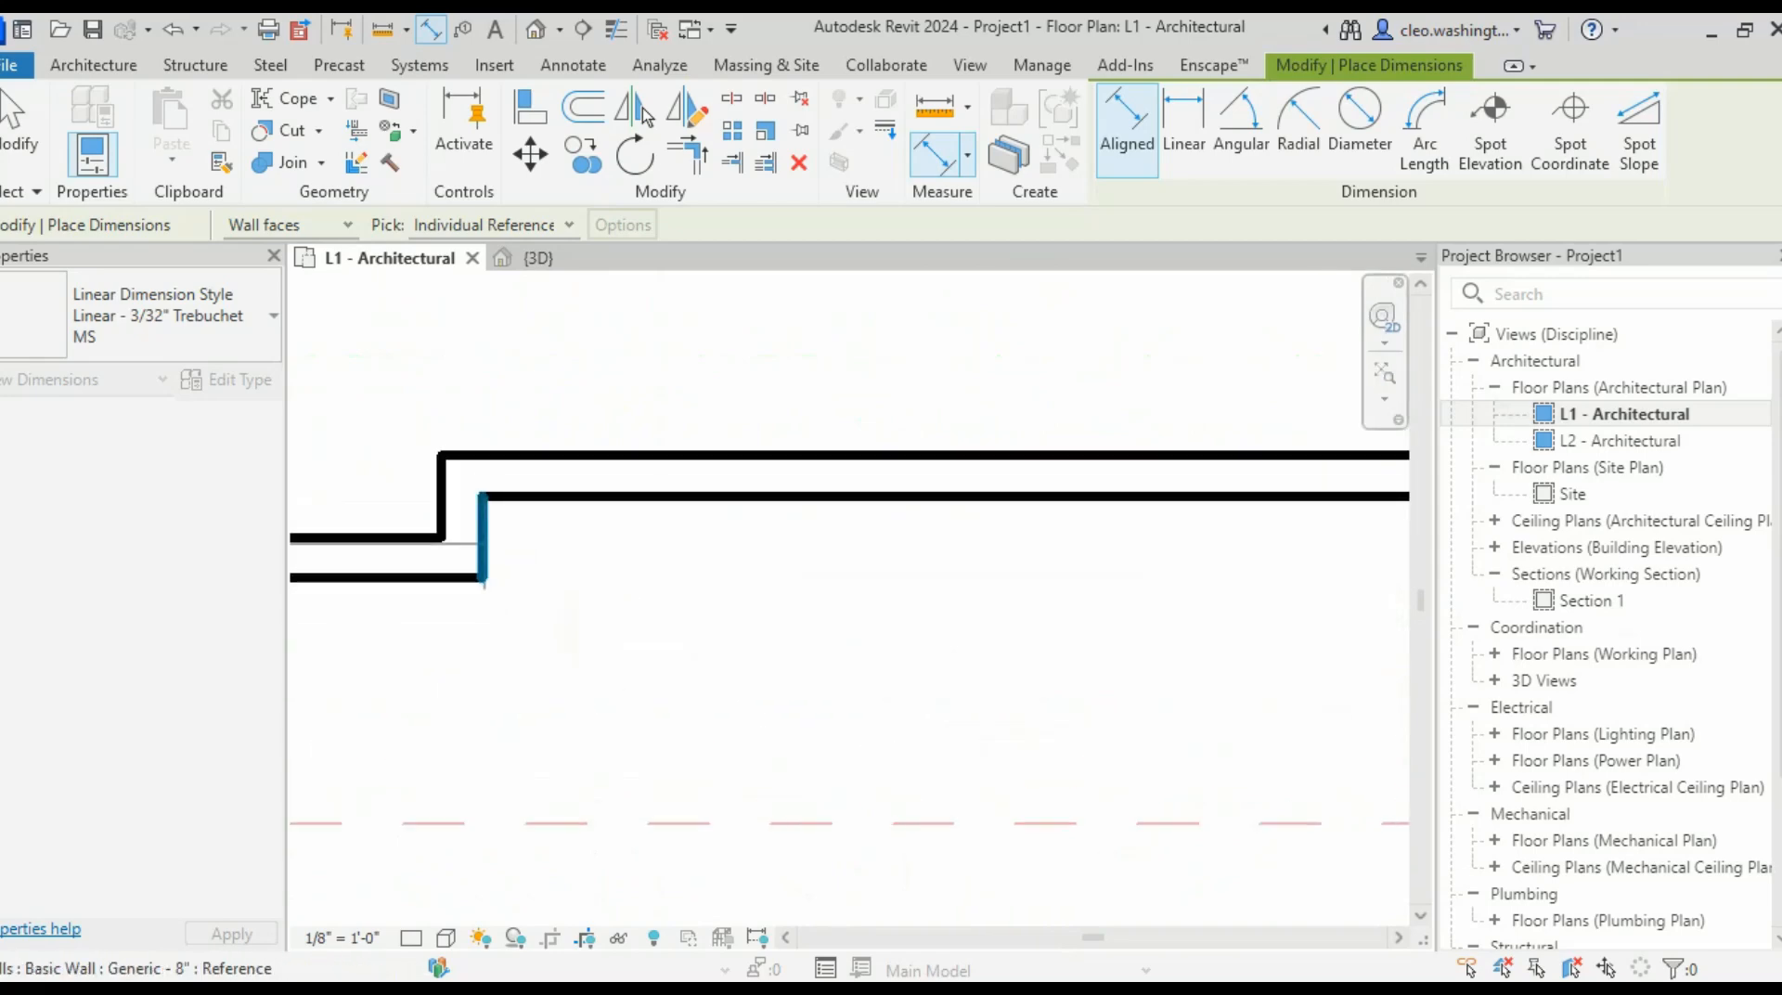
{"action": "left_click", "coordinate": [482, 544]}
- Pick the right wall's outer face and place the 23' 4", 14' 0", 23' 4" string below the bottom walls
{"action": "scroll", "coordinate": [752, 707], "scroll_direction": "down", "scroll_amount": 3}
{"action": "middle_click_drag", "start_coordinate": [751, 707], "coordinate": [744, 726]}
{"action": "scroll", "coordinate": [789, 744], "scroll_direction": "down", "scroll_amount": 3}
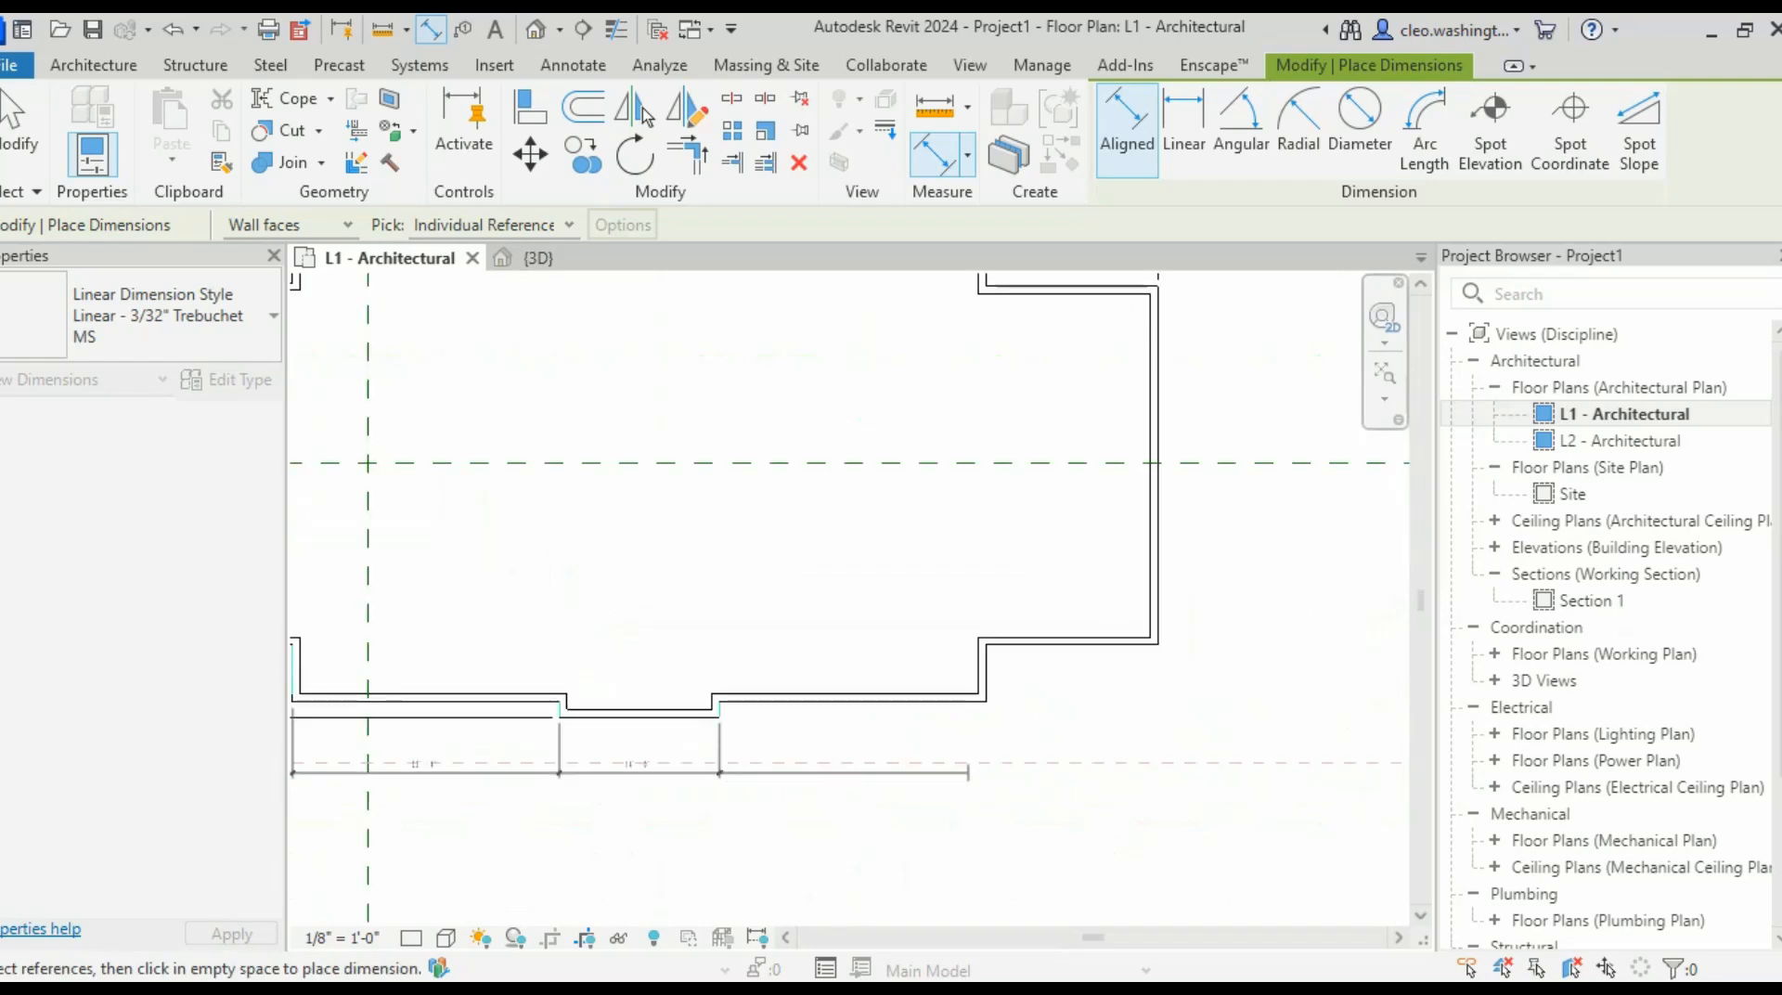
{"action": "scroll", "coordinate": [986, 704], "scroll_direction": "up", "scroll_amount": 5}
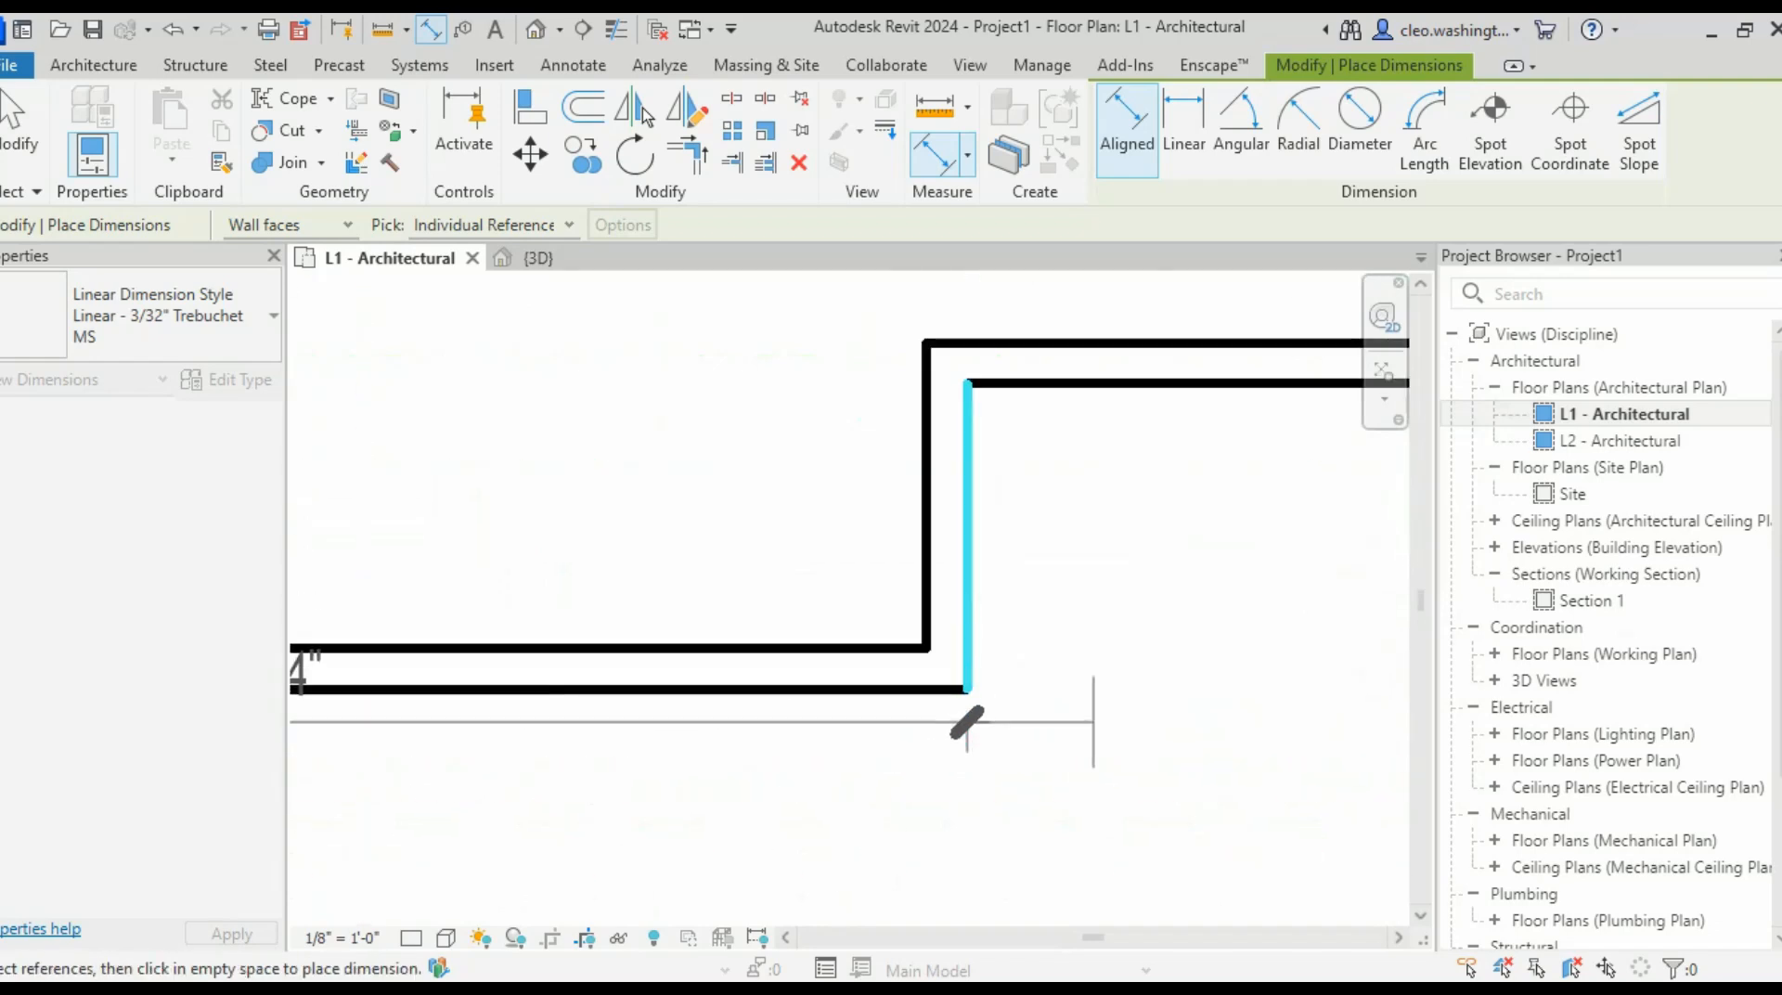
{"action": "scroll", "coordinate": [1093, 723], "scroll_direction": "down", "scroll_amount": 5}
{"action": "middle_click_drag", "start_coordinate": [1074, 778], "coordinate": [882, 805]}
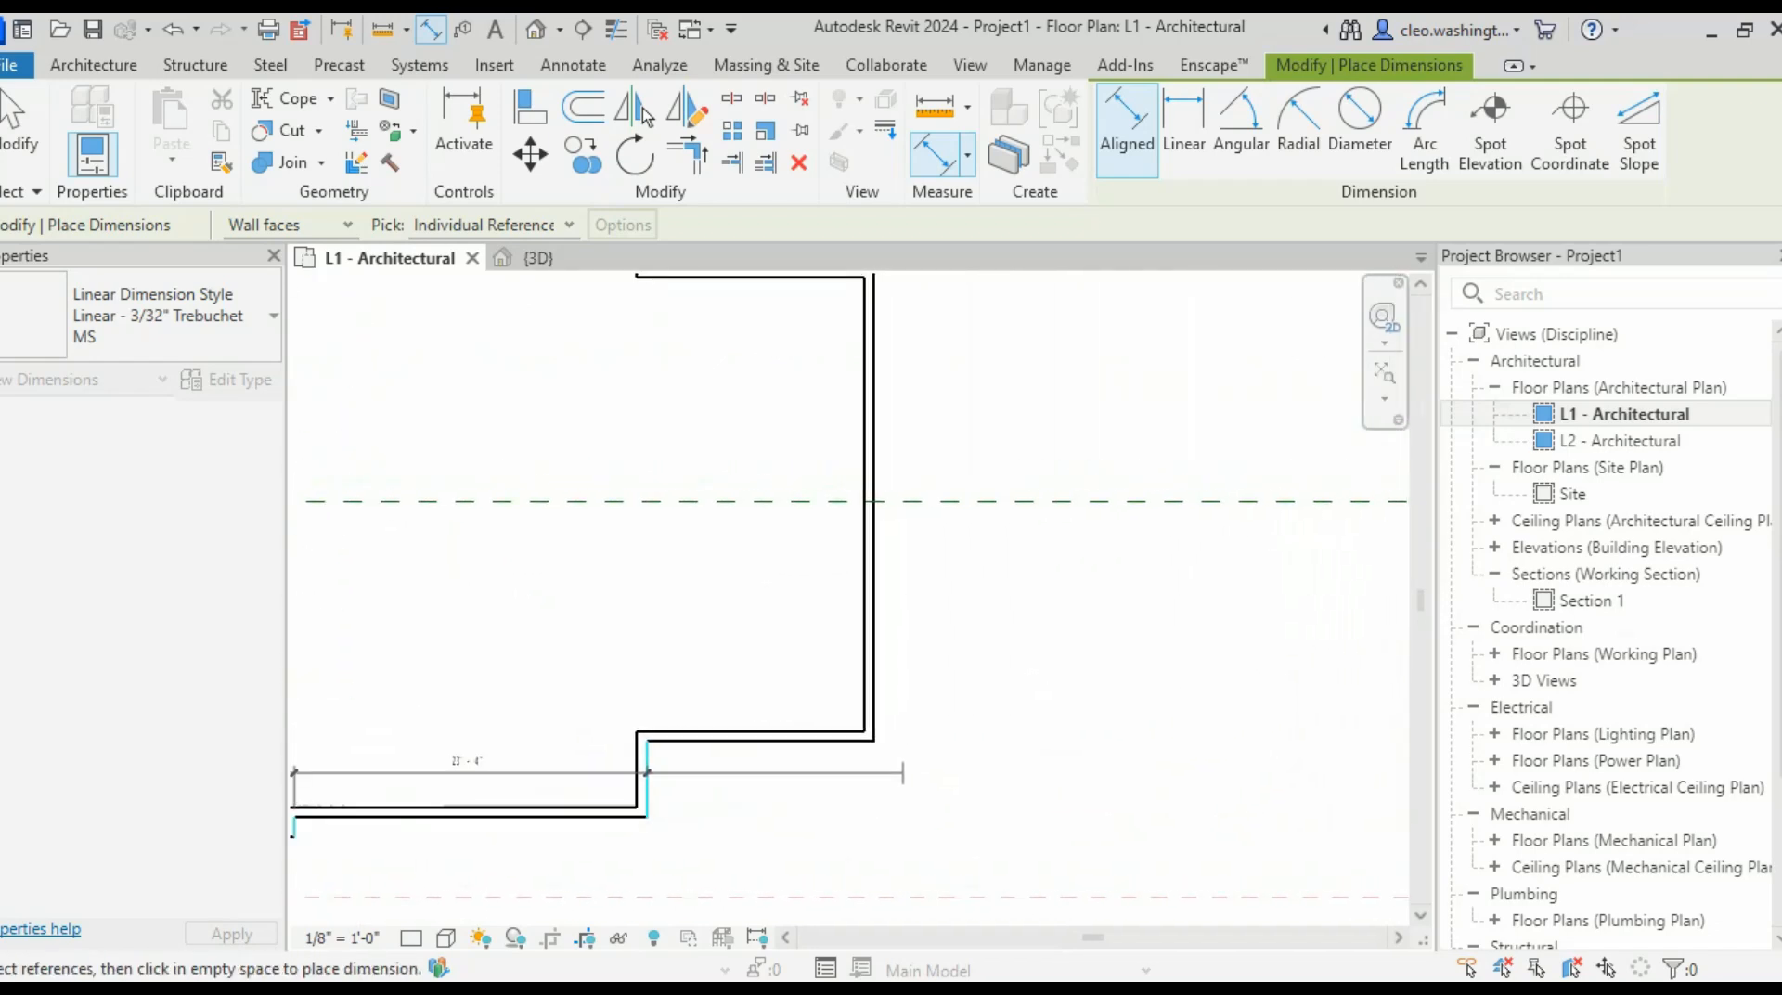
{"action": "scroll", "coordinate": [942, 701], "scroll_direction": "up", "scroll_amount": 5}
{"action": "left_click", "coordinate": [620, 777]}
{"action": "scroll", "coordinate": [726, 785], "scroll_direction": "down", "scroll_amount": 3}
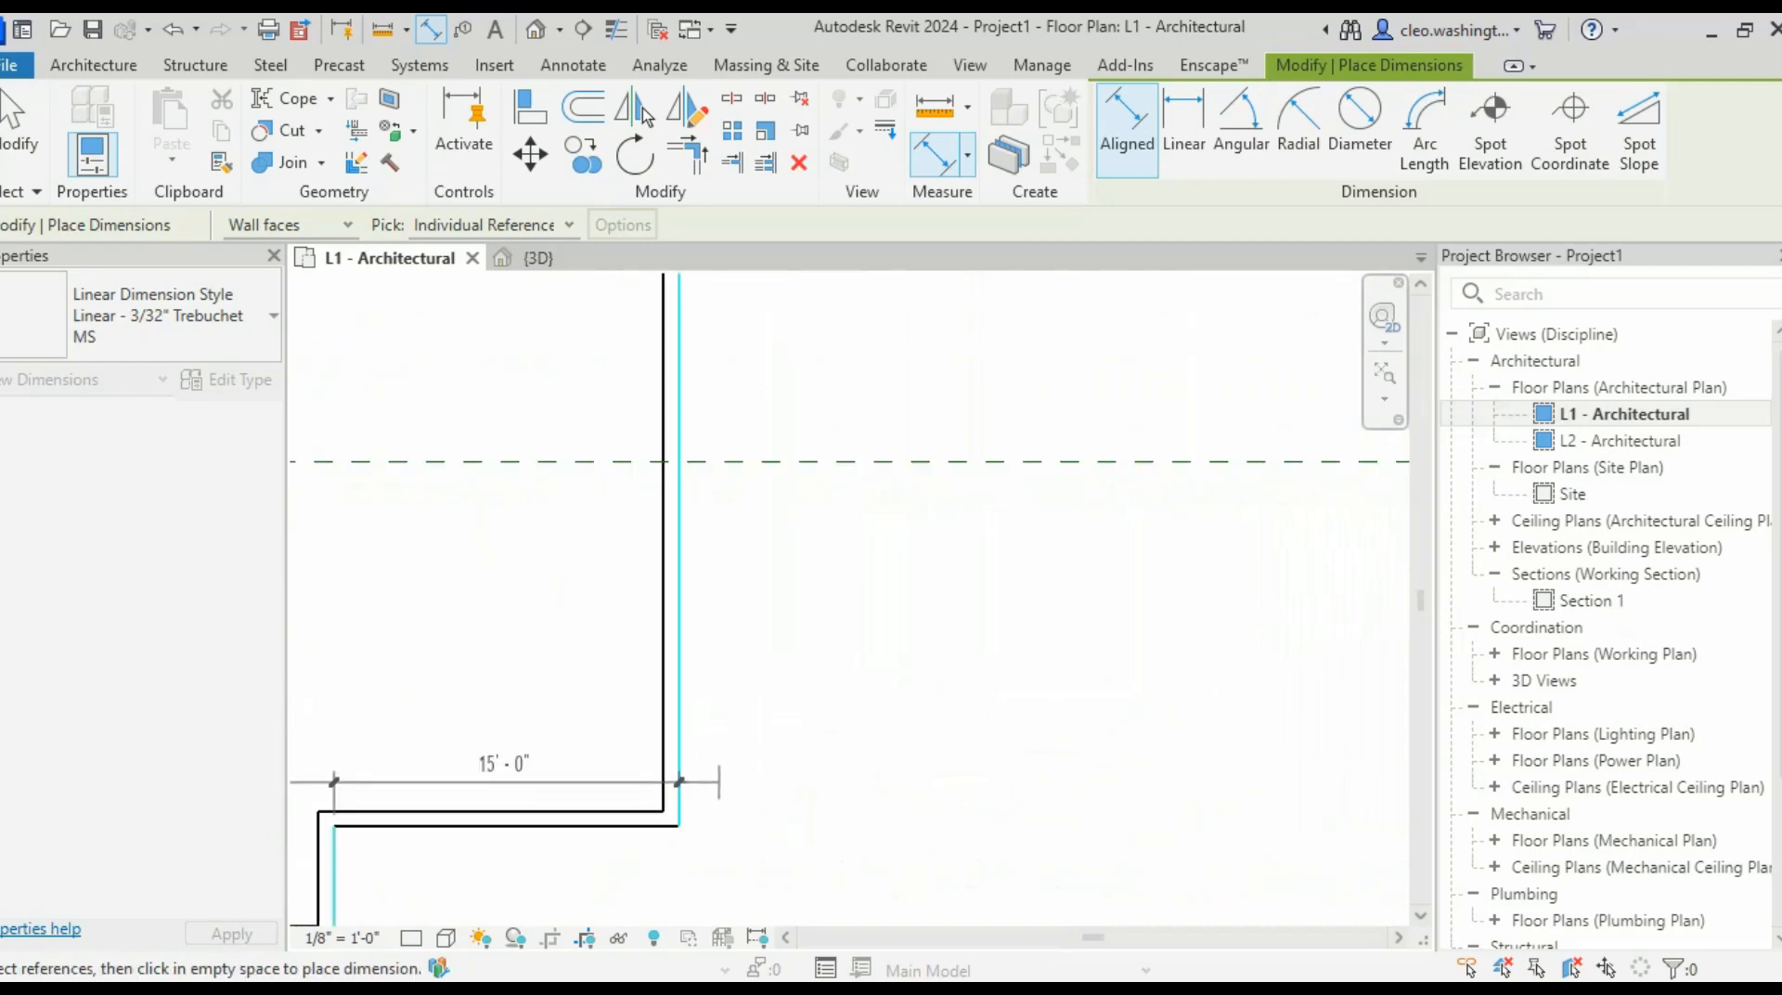
{"action": "scroll", "coordinate": [714, 782], "scroll_direction": "down", "scroll_amount": 3}
{"action": "middle_click_drag", "start_coordinate": [715, 782], "coordinate": [1381, 396]}
{"action": "left_click", "coordinate": [1318, 540]}
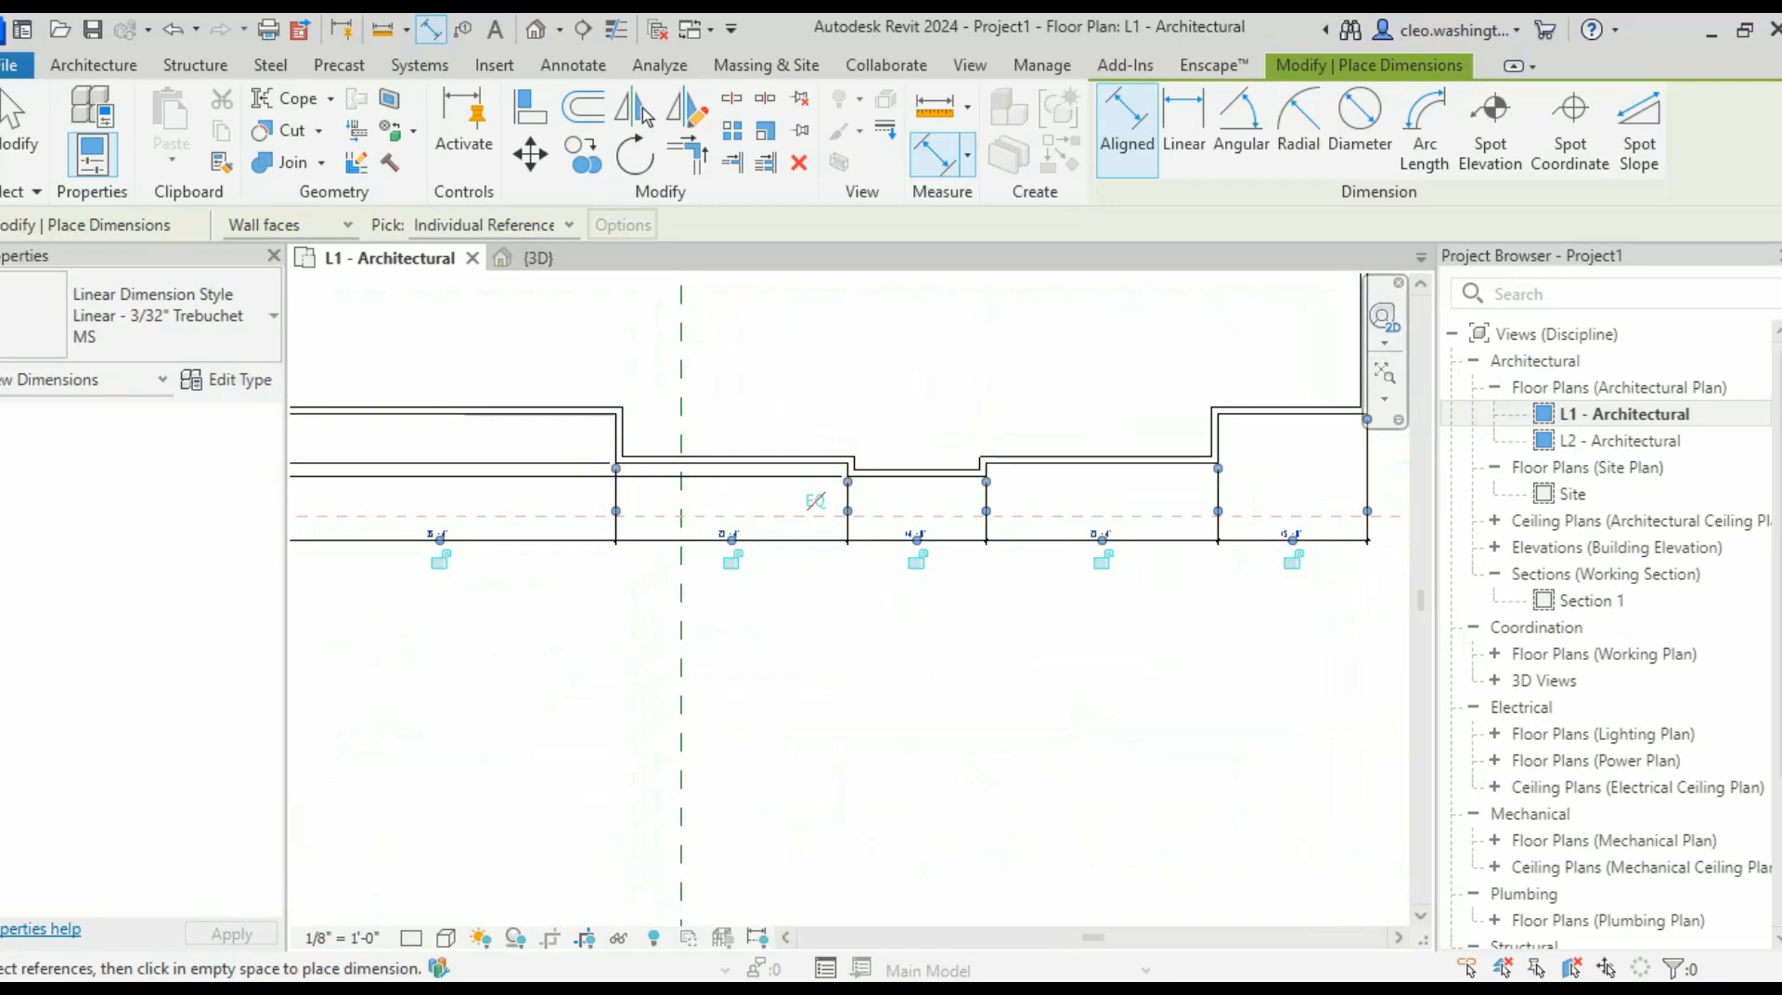
{"action": "scroll", "coordinate": [1127, 557], "scroll_direction": "up", "scroll_amount": 2}
{"action": "middle_click_drag", "start_coordinate": [1128, 557], "coordinate": [1116, 680]}
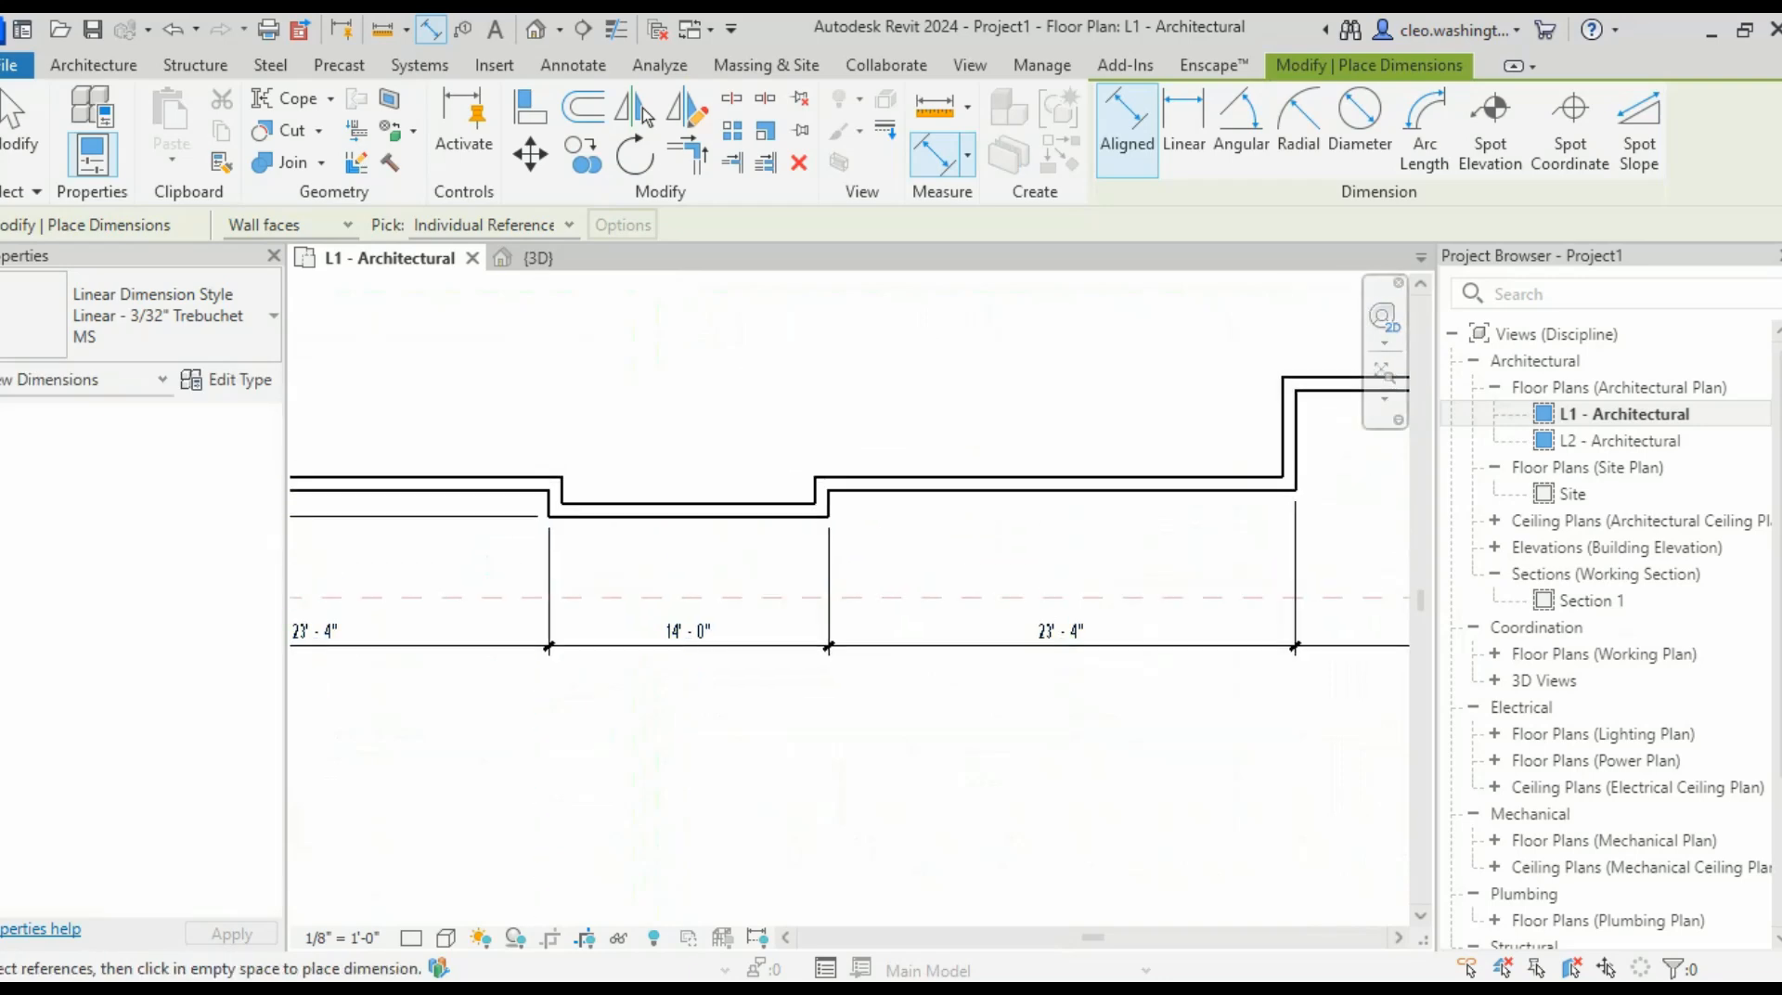
{"action": "scroll", "coordinate": [849, 557], "scroll_direction": "down", "scroll_amount": 6}
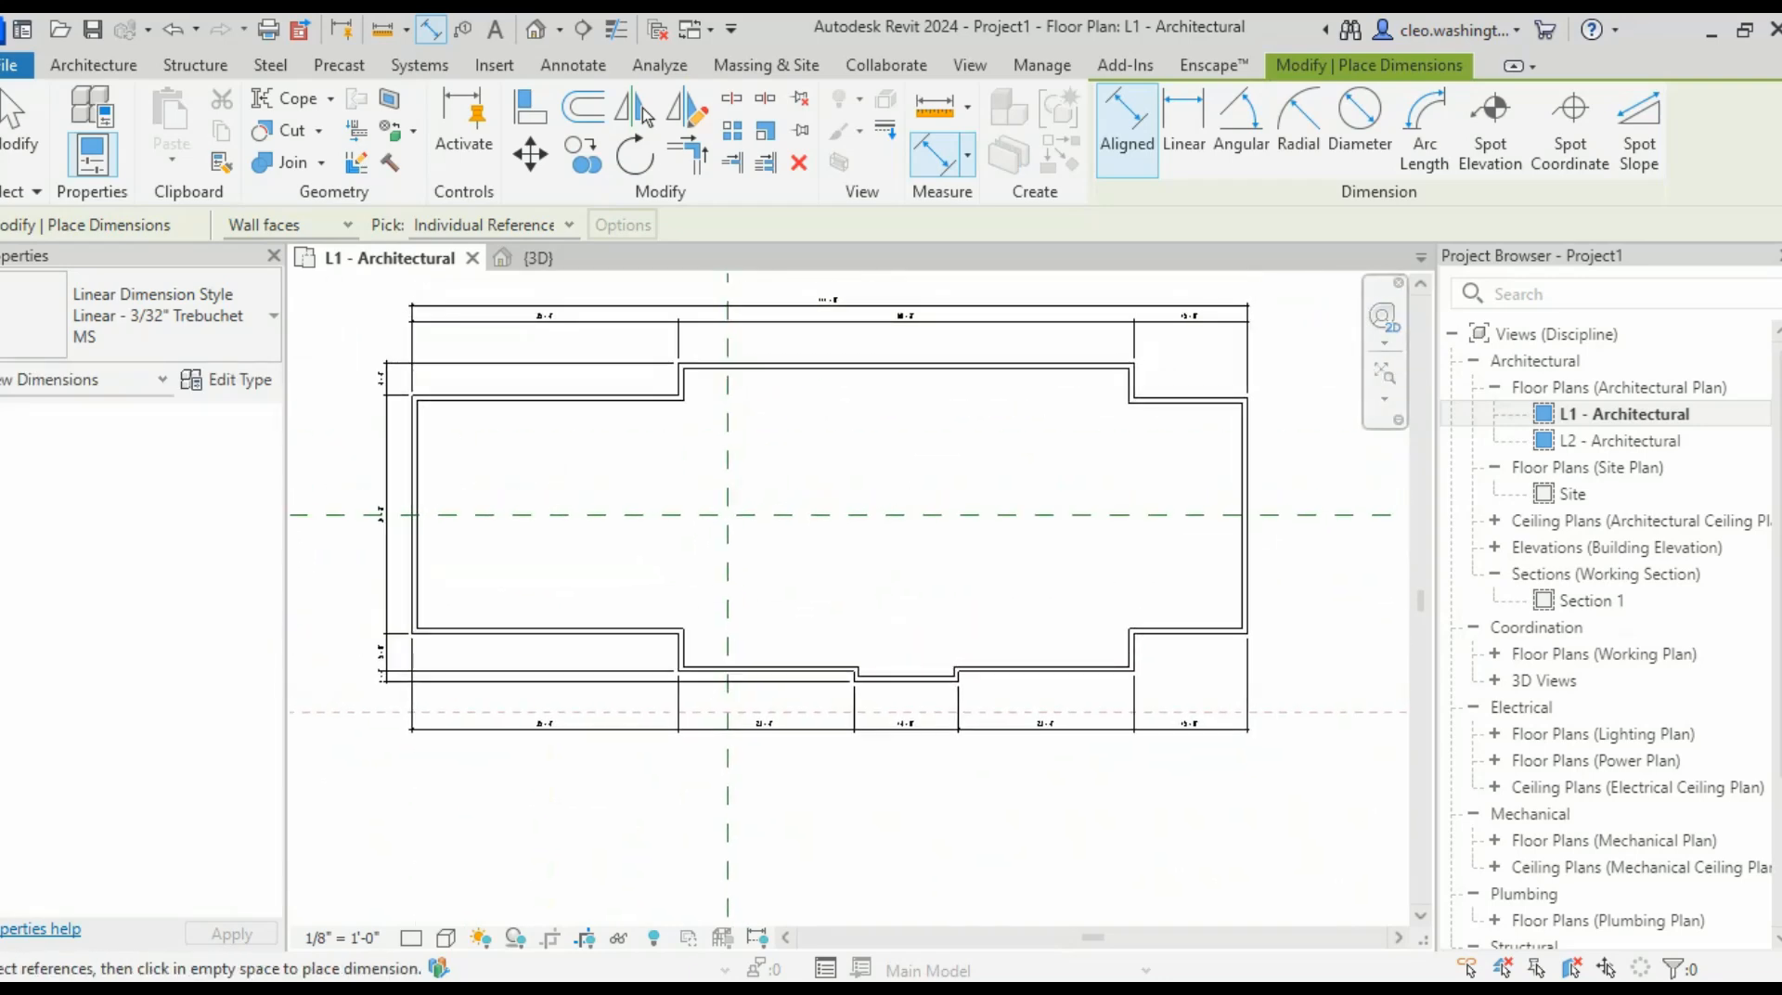
{"action": "key", "text": "Escape"}
{"action": "key", "text": "Escape"}
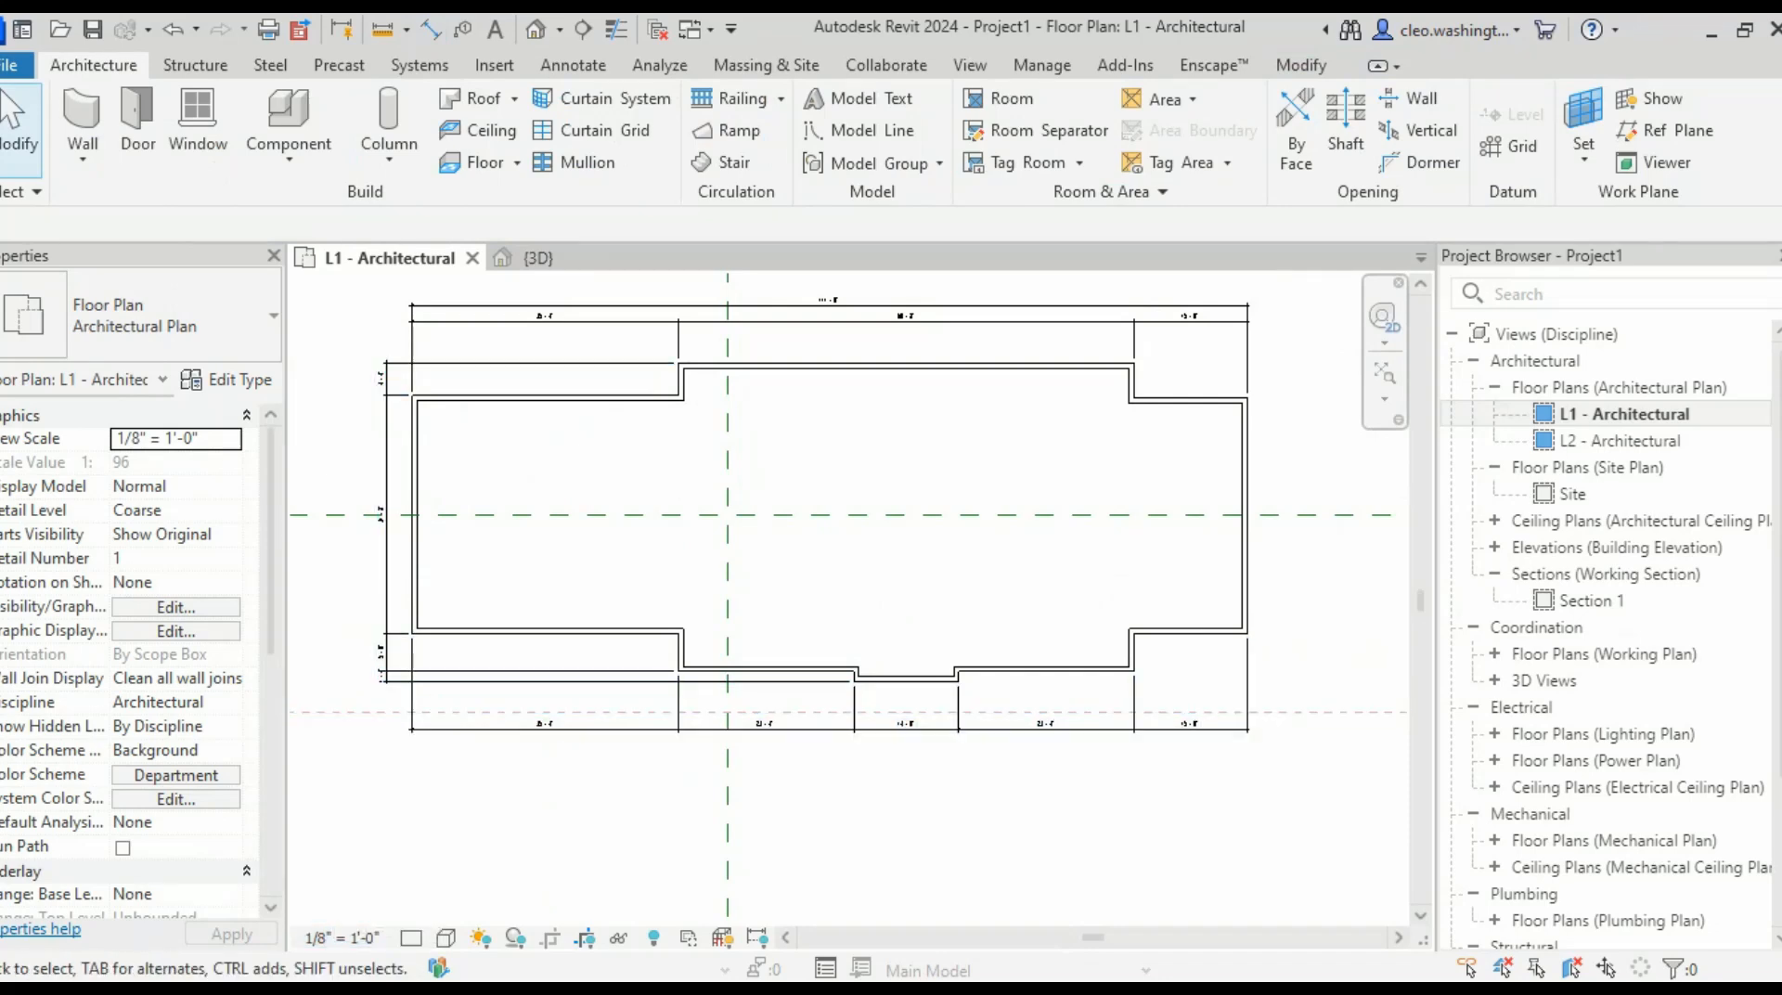
- Switch the L1 plan's view scale to 1/4" = 1'-0", then to 1" = 10'-0"
{"action": "middle_click_drag", "start_coordinate": [836, 594], "coordinate": [850, 575]}
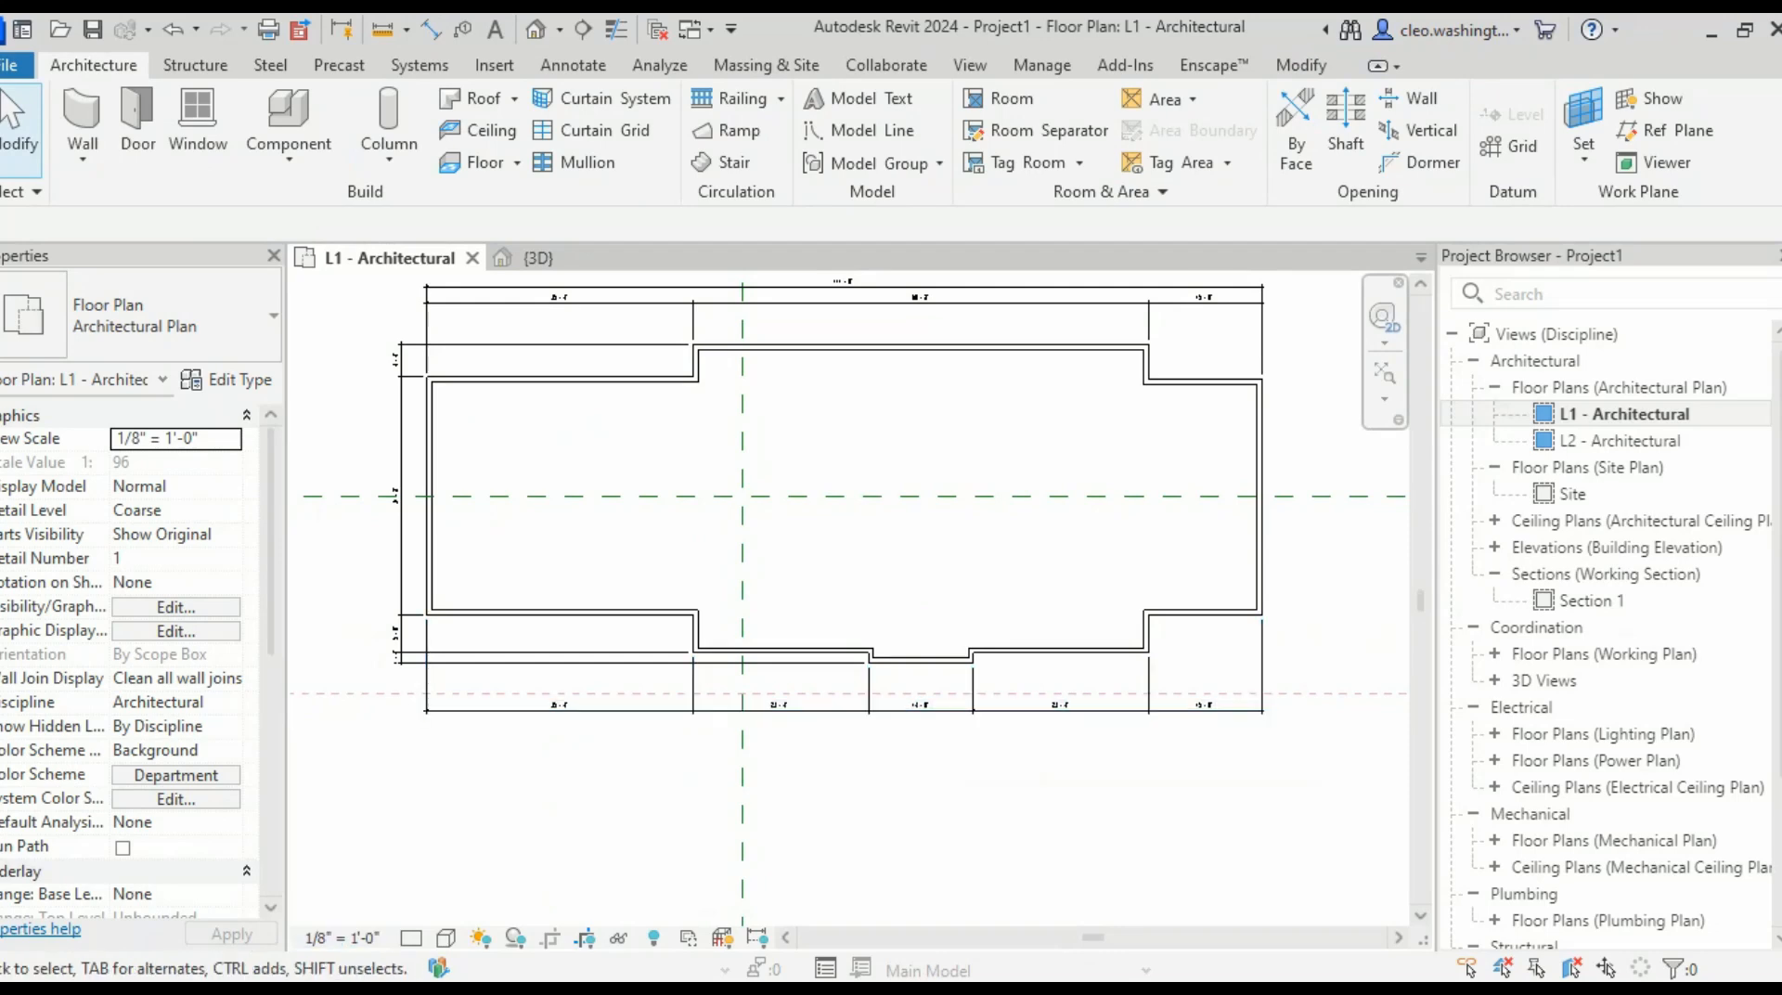
{"action": "left_click", "coordinate": [341, 937]}
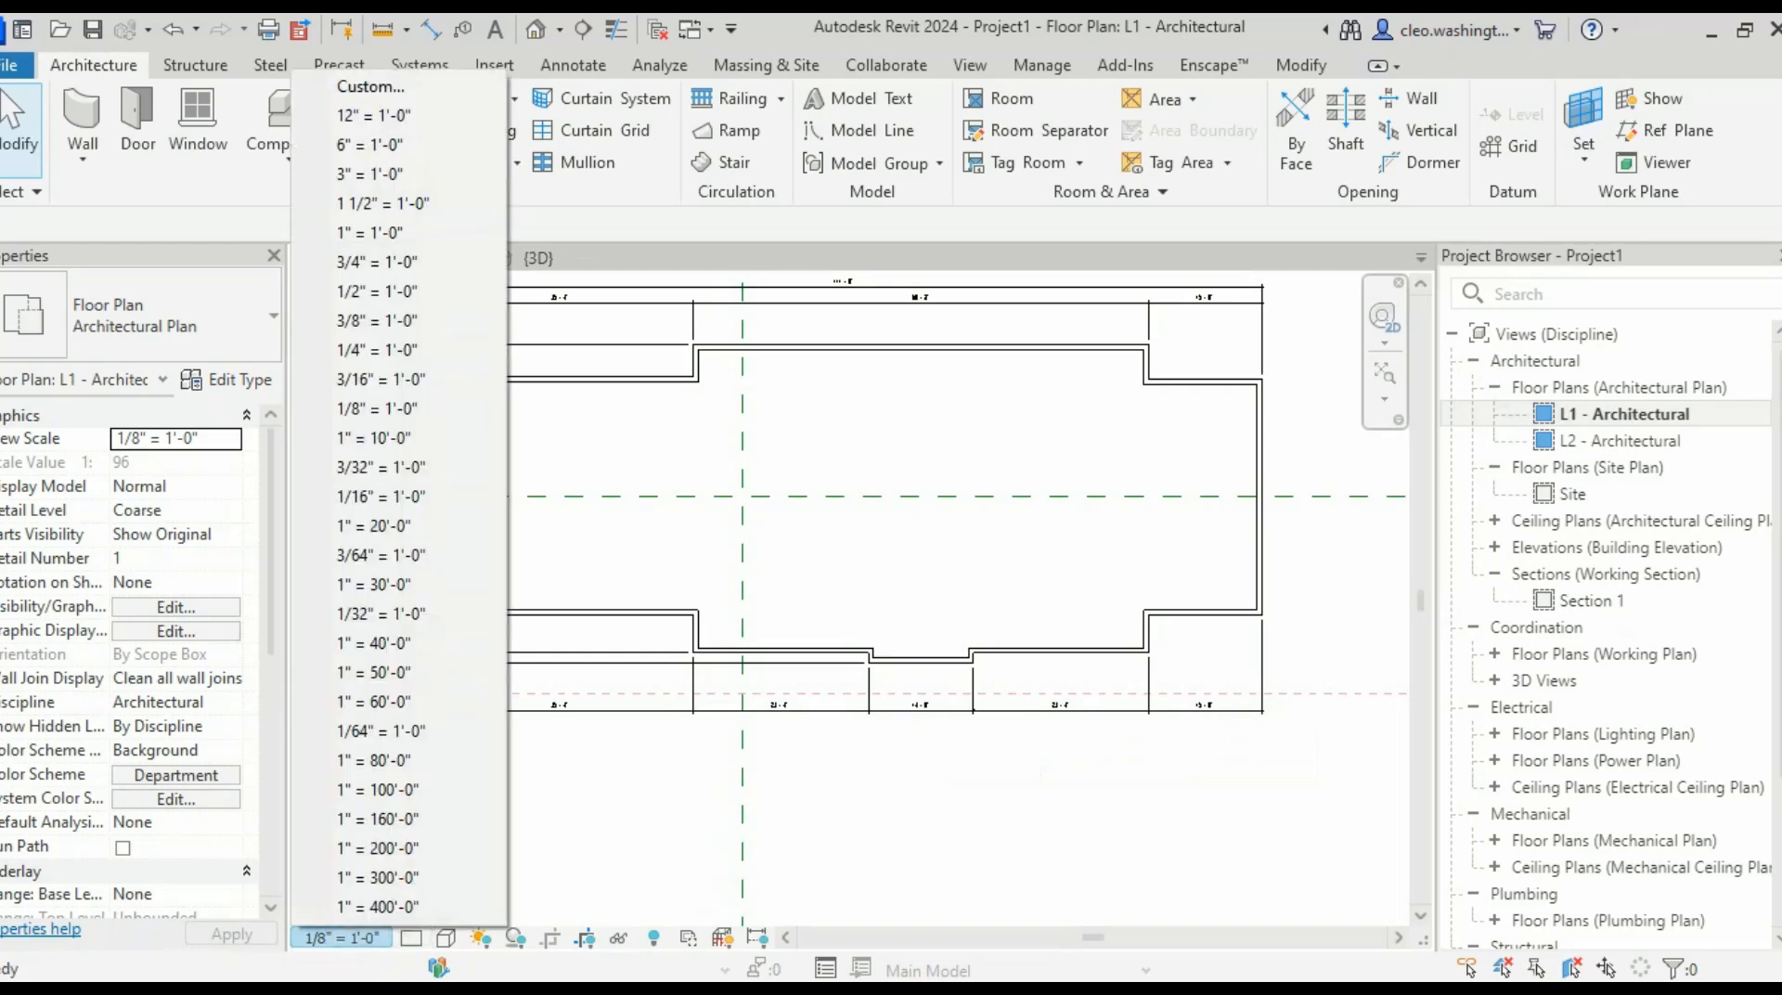
{"action": "left_click", "coordinate": [399, 350]}
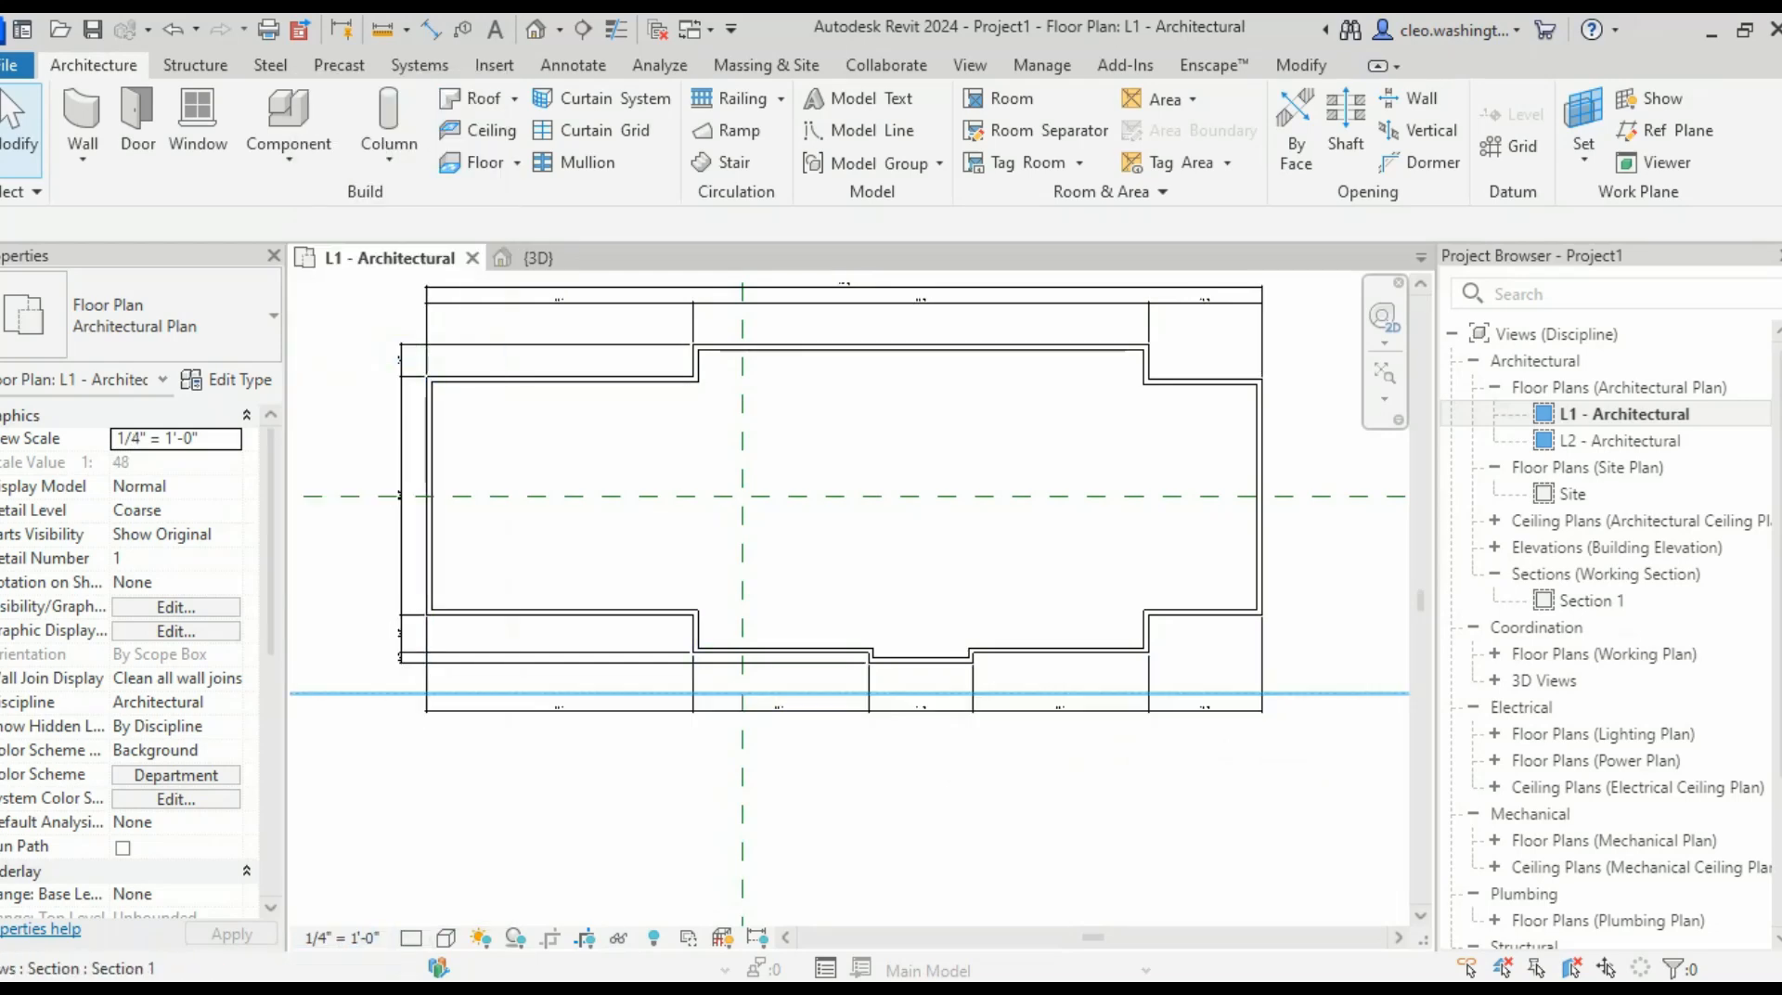
{"action": "scroll", "coordinate": [937, 710], "scroll_direction": "up", "scroll_amount": 8}
{"action": "scroll", "coordinate": [975, 709], "scroll_direction": "down", "scroll_amount": 8}
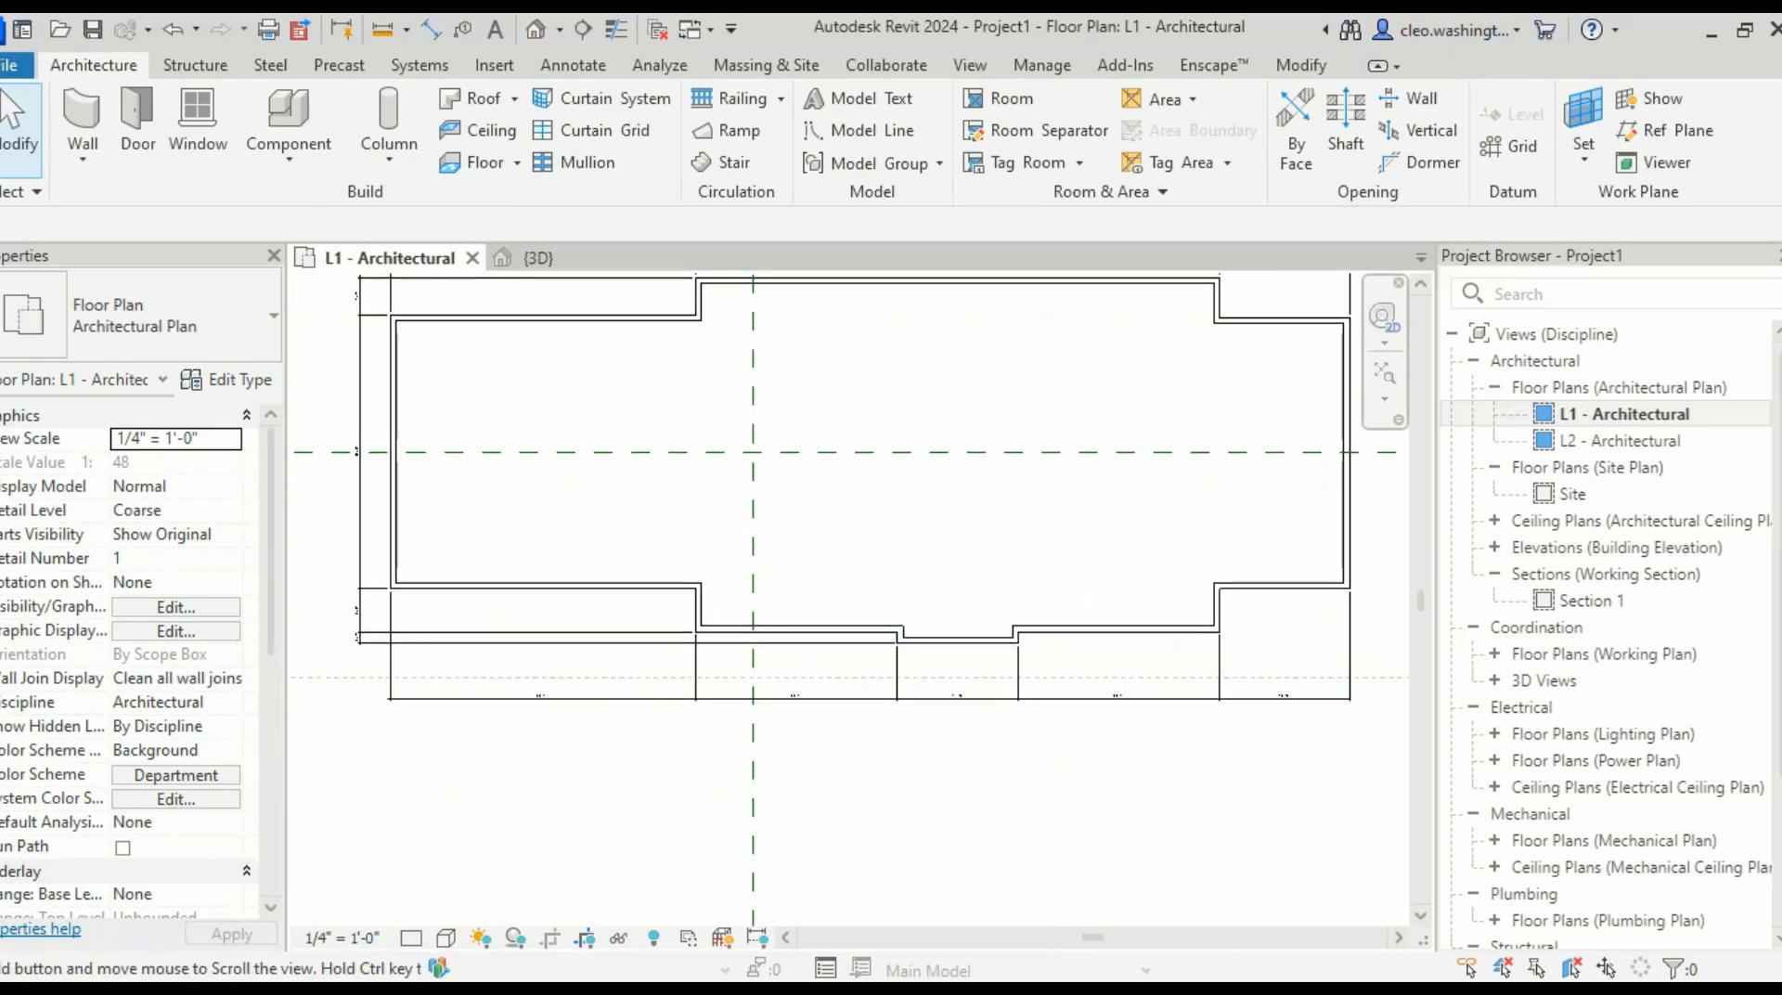
{"action": "scroll", "coordinate": [1208, 398], "scroll_direction": "up", "scroll_amount": 6}
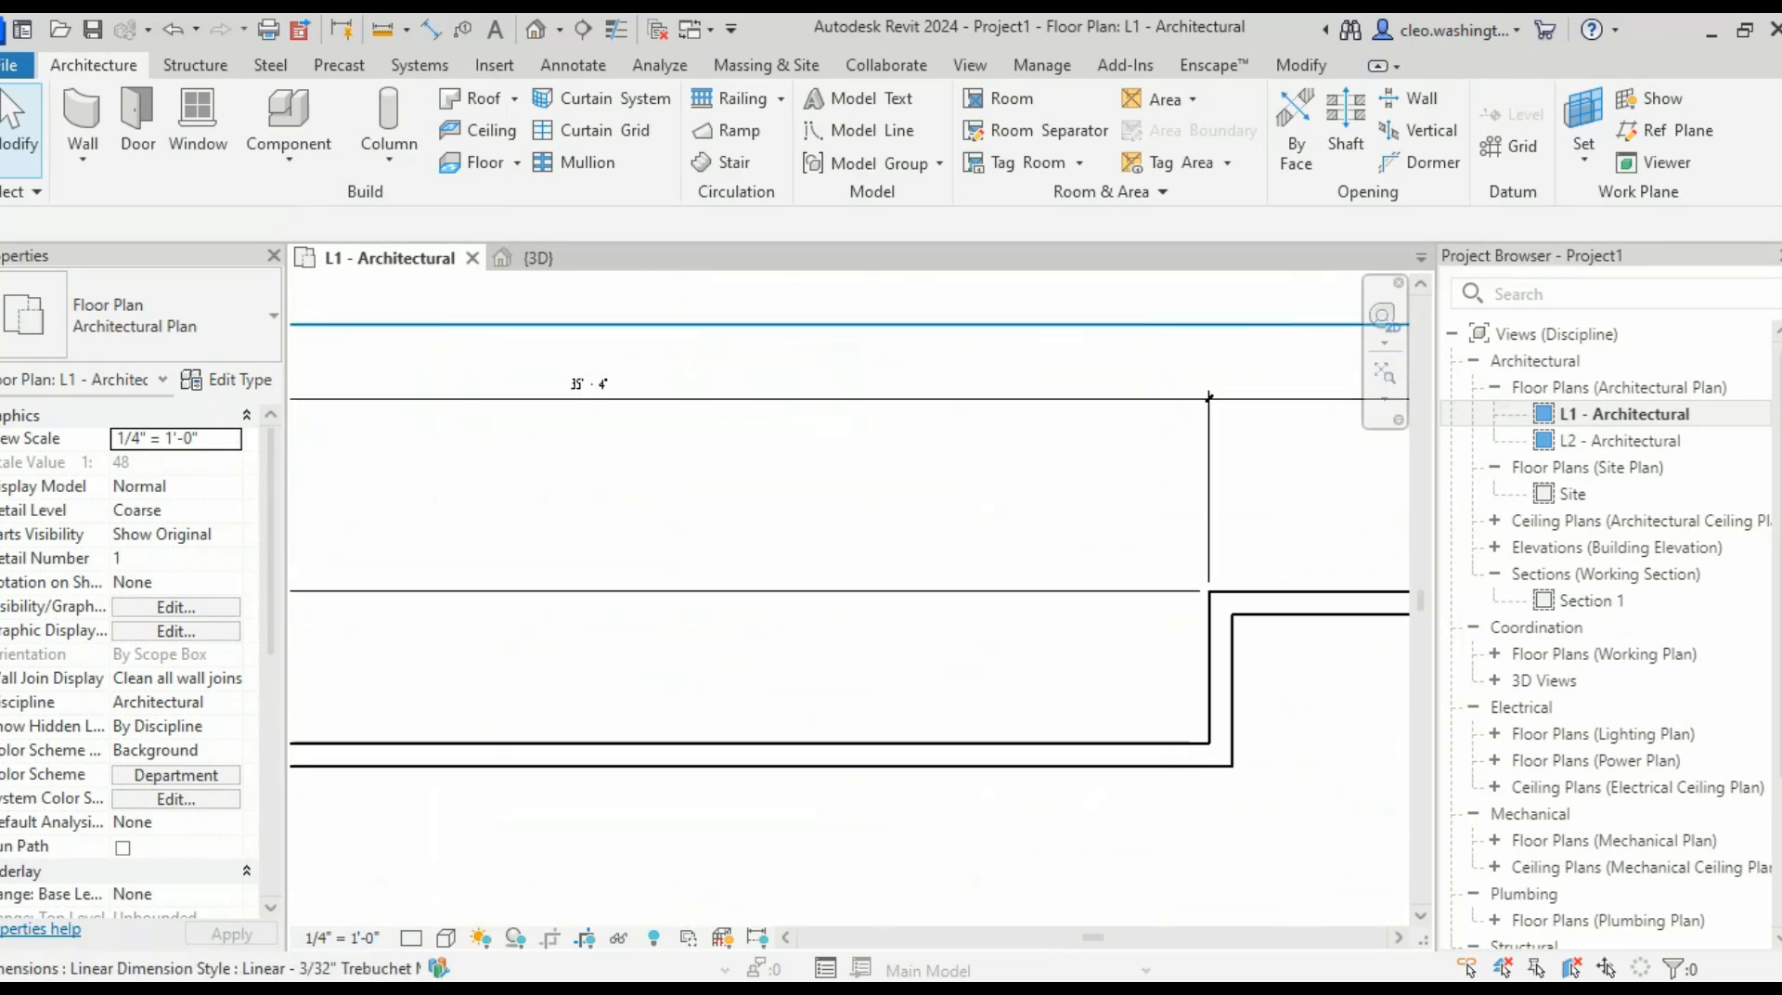
{"action": "scroll", "coordinate": [1208, 397], "scroll_direction": "down", "scroll_amount": 5}
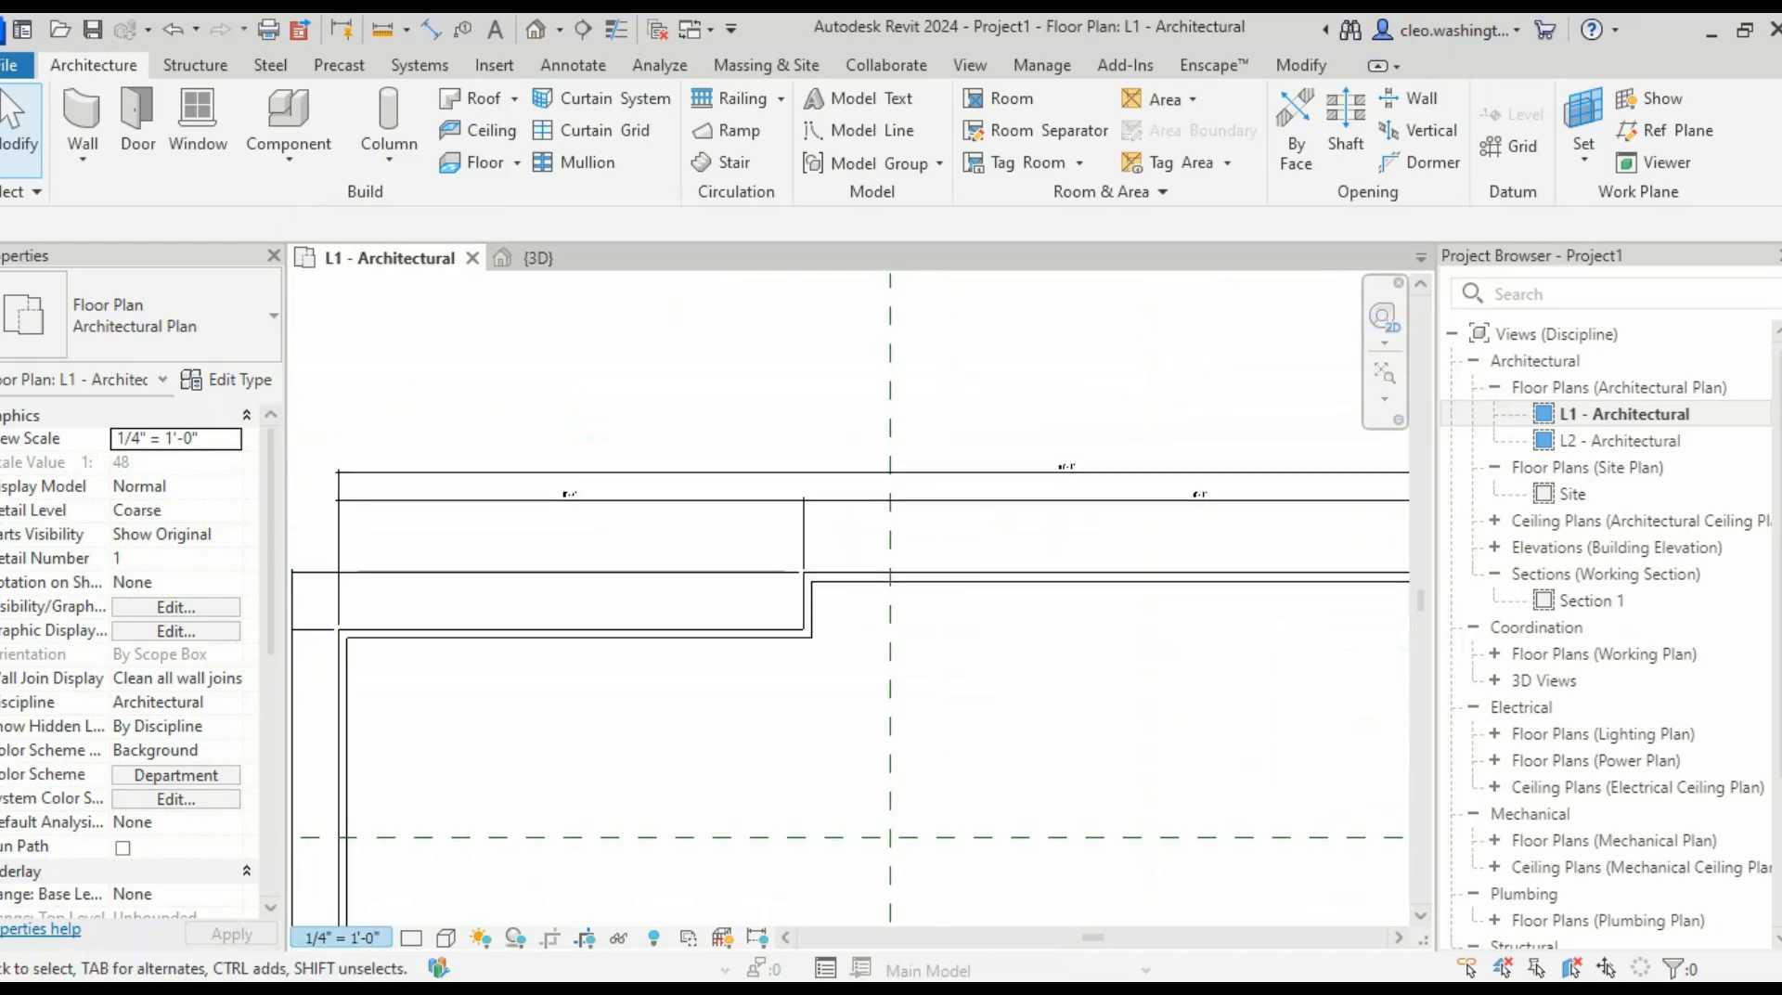
{"action": "left_click", "coordinate": [342, 938]}
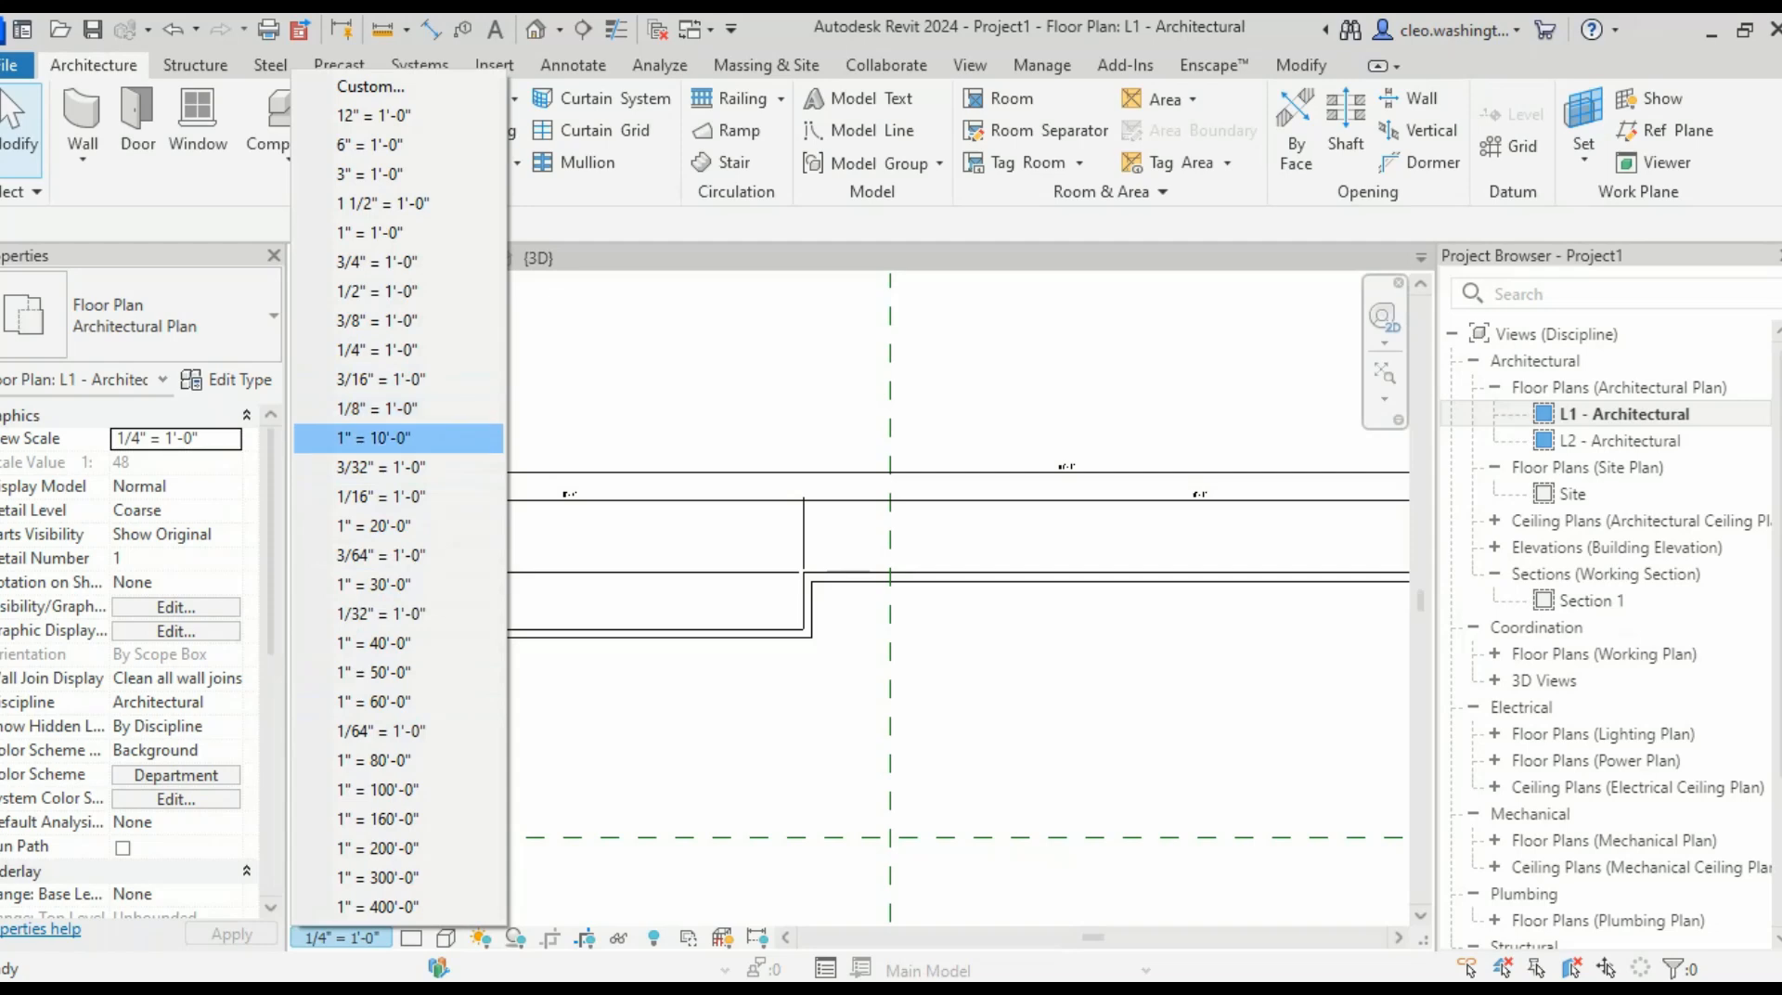
{"action": "left_click", "coordinate": [398, 437]}
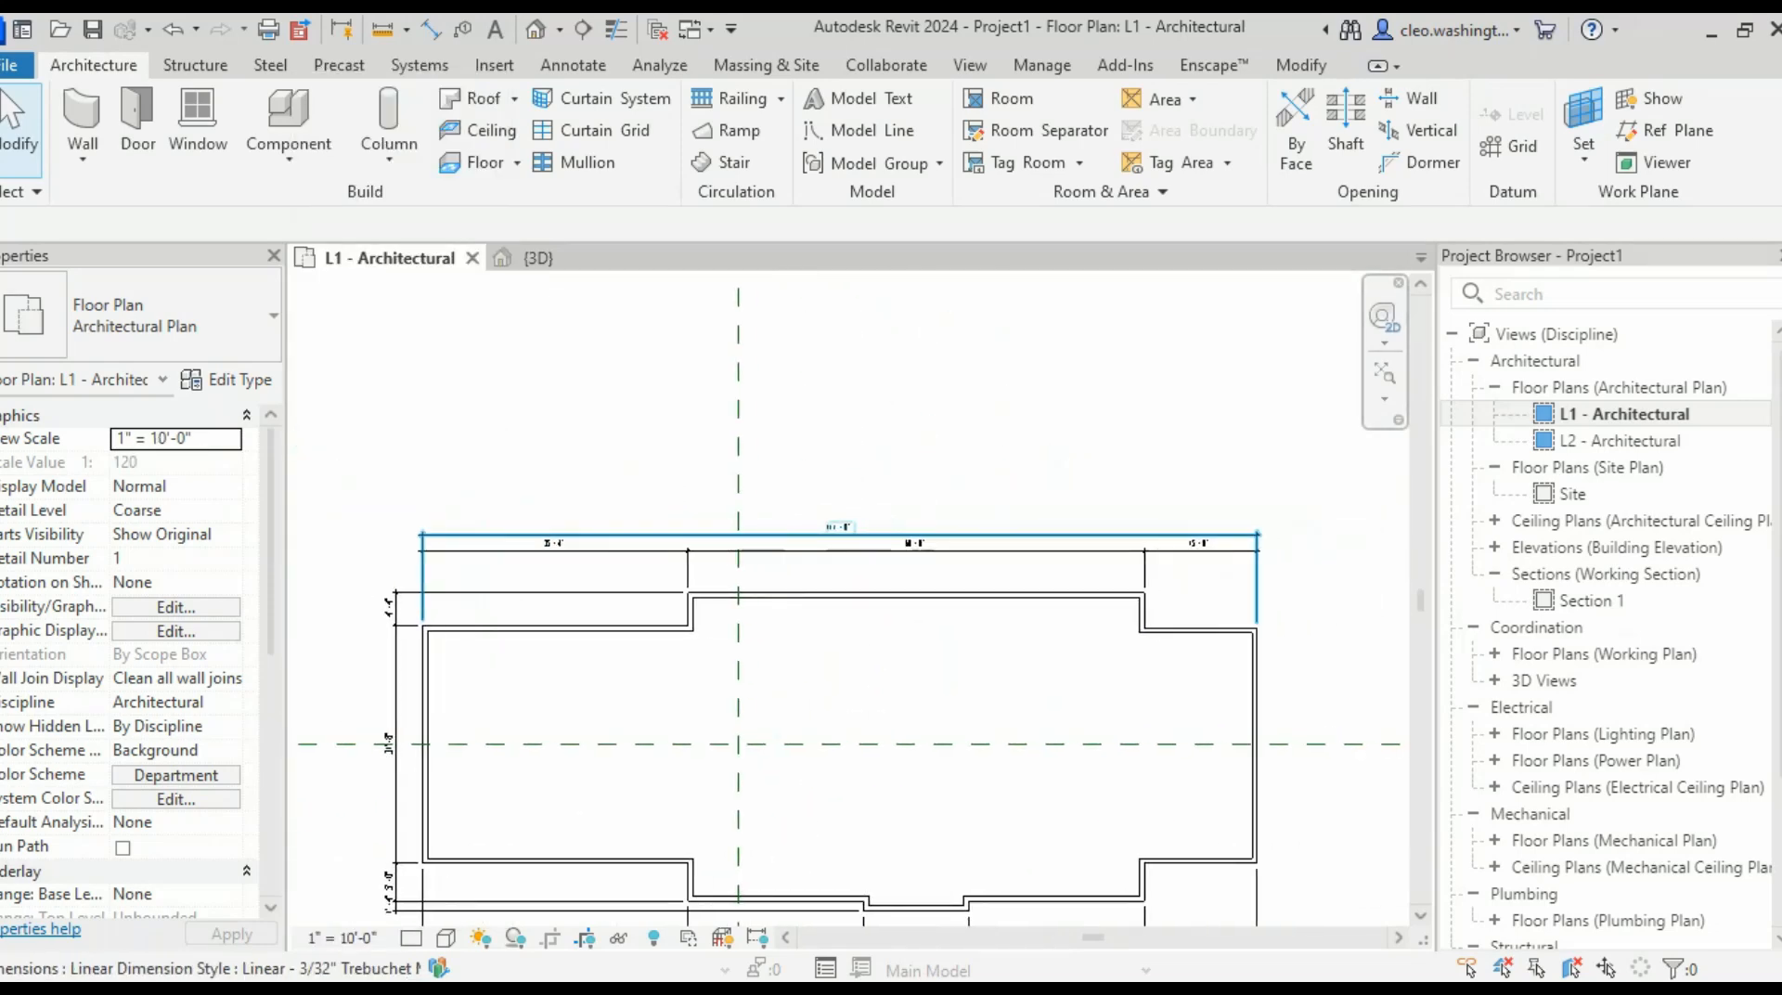
{"action": "scroll", "coordinate": [871, 531], "scroll_direction": "up", "scroll_amount": 7}
{"action": "scroll", "coordinate": [891, 608], "scroll_direction": "down", "scroll_amount": 9}
{"action": "middle_click_drag", "start_coordinate": [896, 616], "coordinate": [1069, 577]}
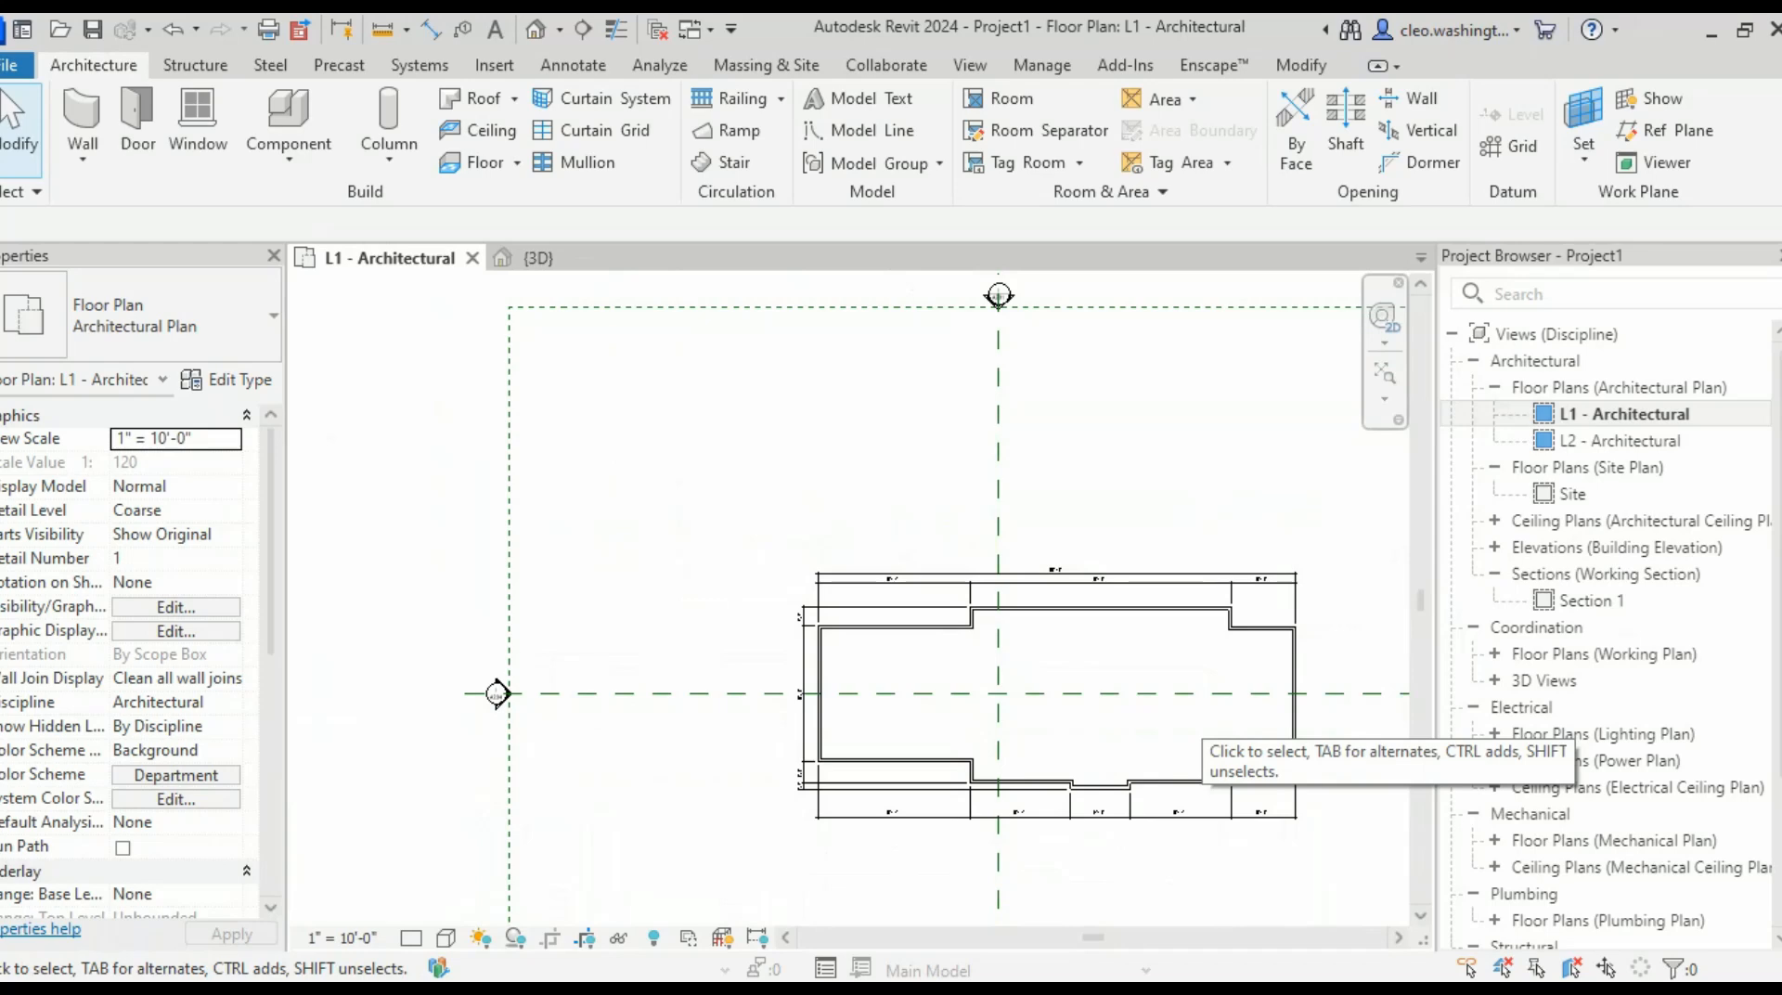
- Select the 111'-0" overall dimension and open its text options
{"action": "scroll", "coordinate": [1299, 577], "scroll_direction": "up", "scroll_amount": 6}
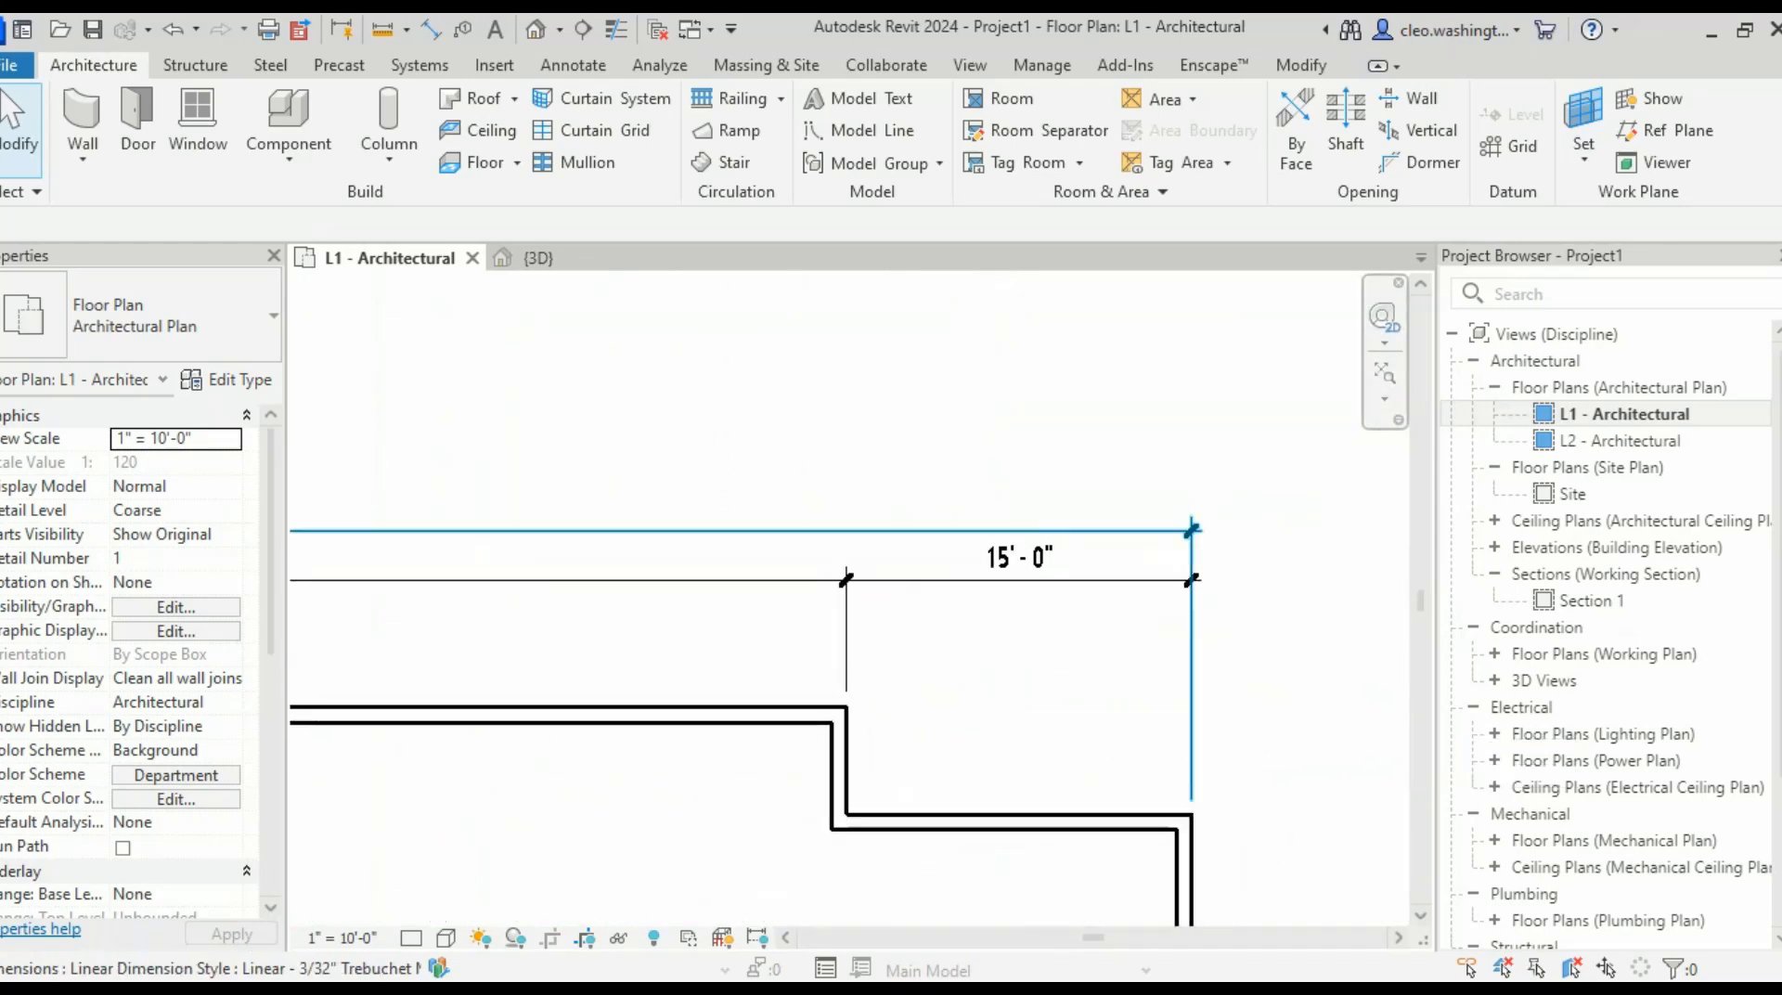
{"action": "left_click", "coordinate": [1190, 527]}
{"action": "scroll", "coordinate": [1190, 516], "scroll_direction": "down", "scroll_amount": 4}
{"action": "scroll", "coordinate": [608, 492], "scroll_direction": "up", "scroll_amount": 6}
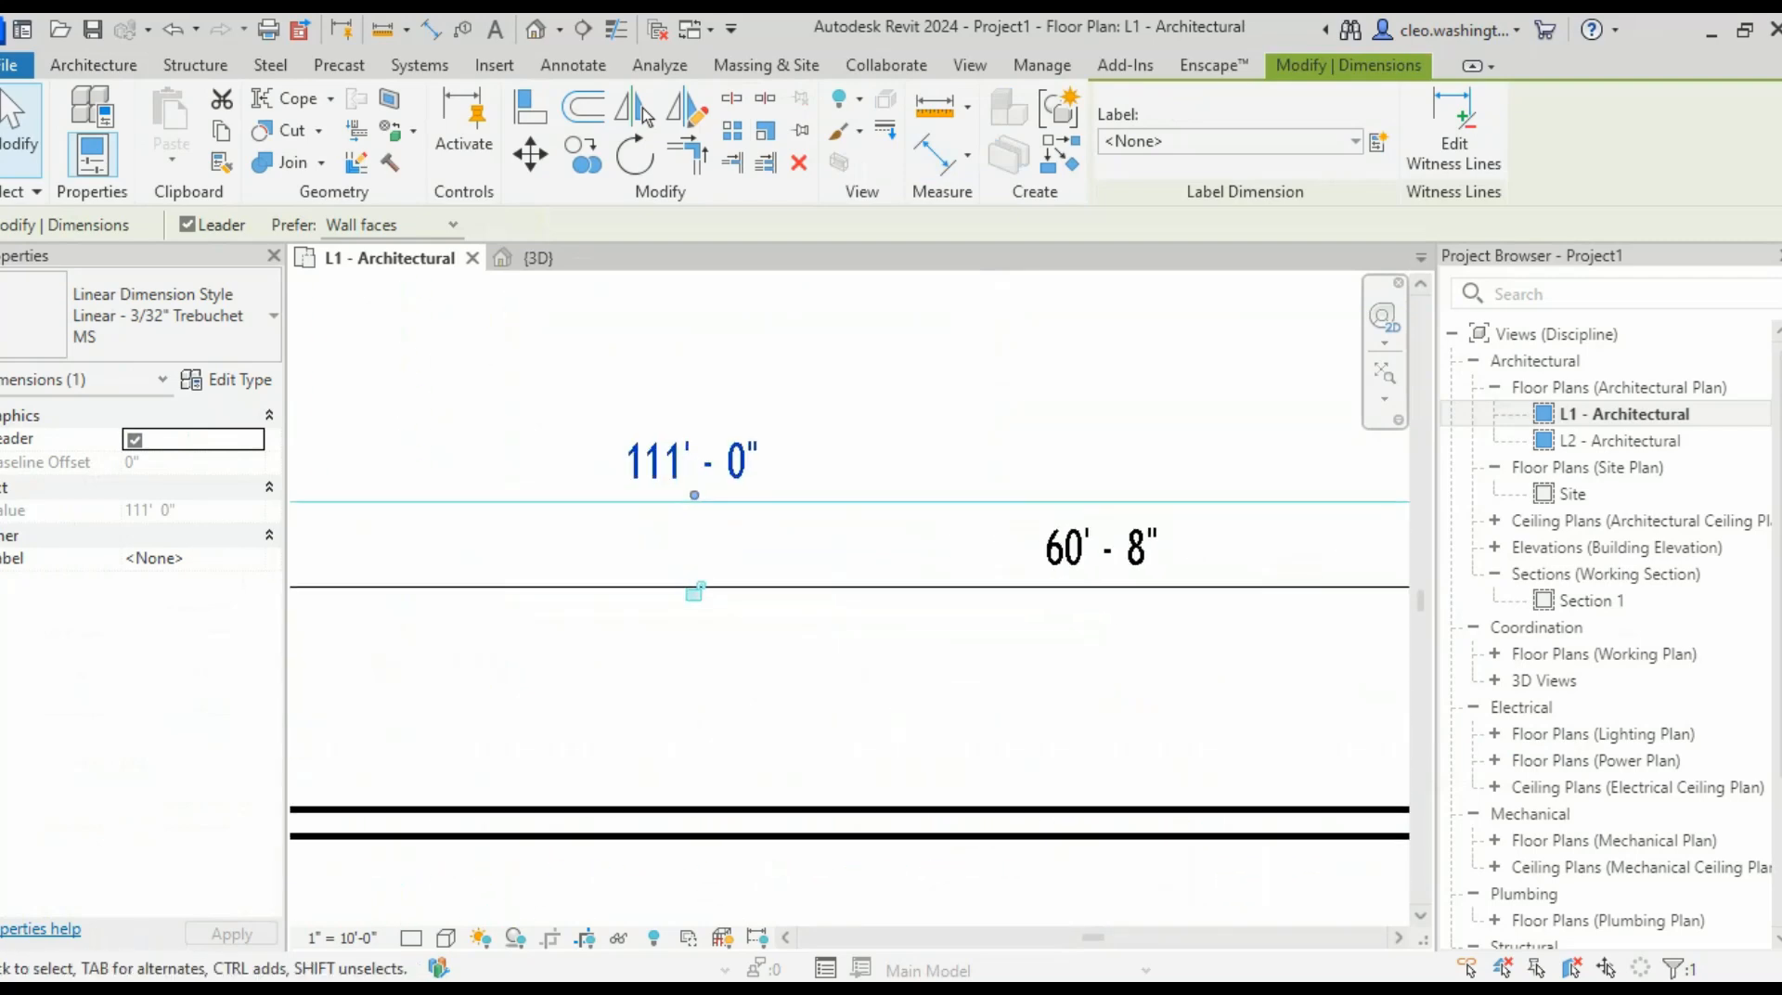
{"action": "scroll", "coordinate": [975, 654], "scroll_direction": "down", "scroll_amount": 6}
{"action": "middle_click_drag", "start_coordinate": [974, 689], "coordinate": [896, 542]}
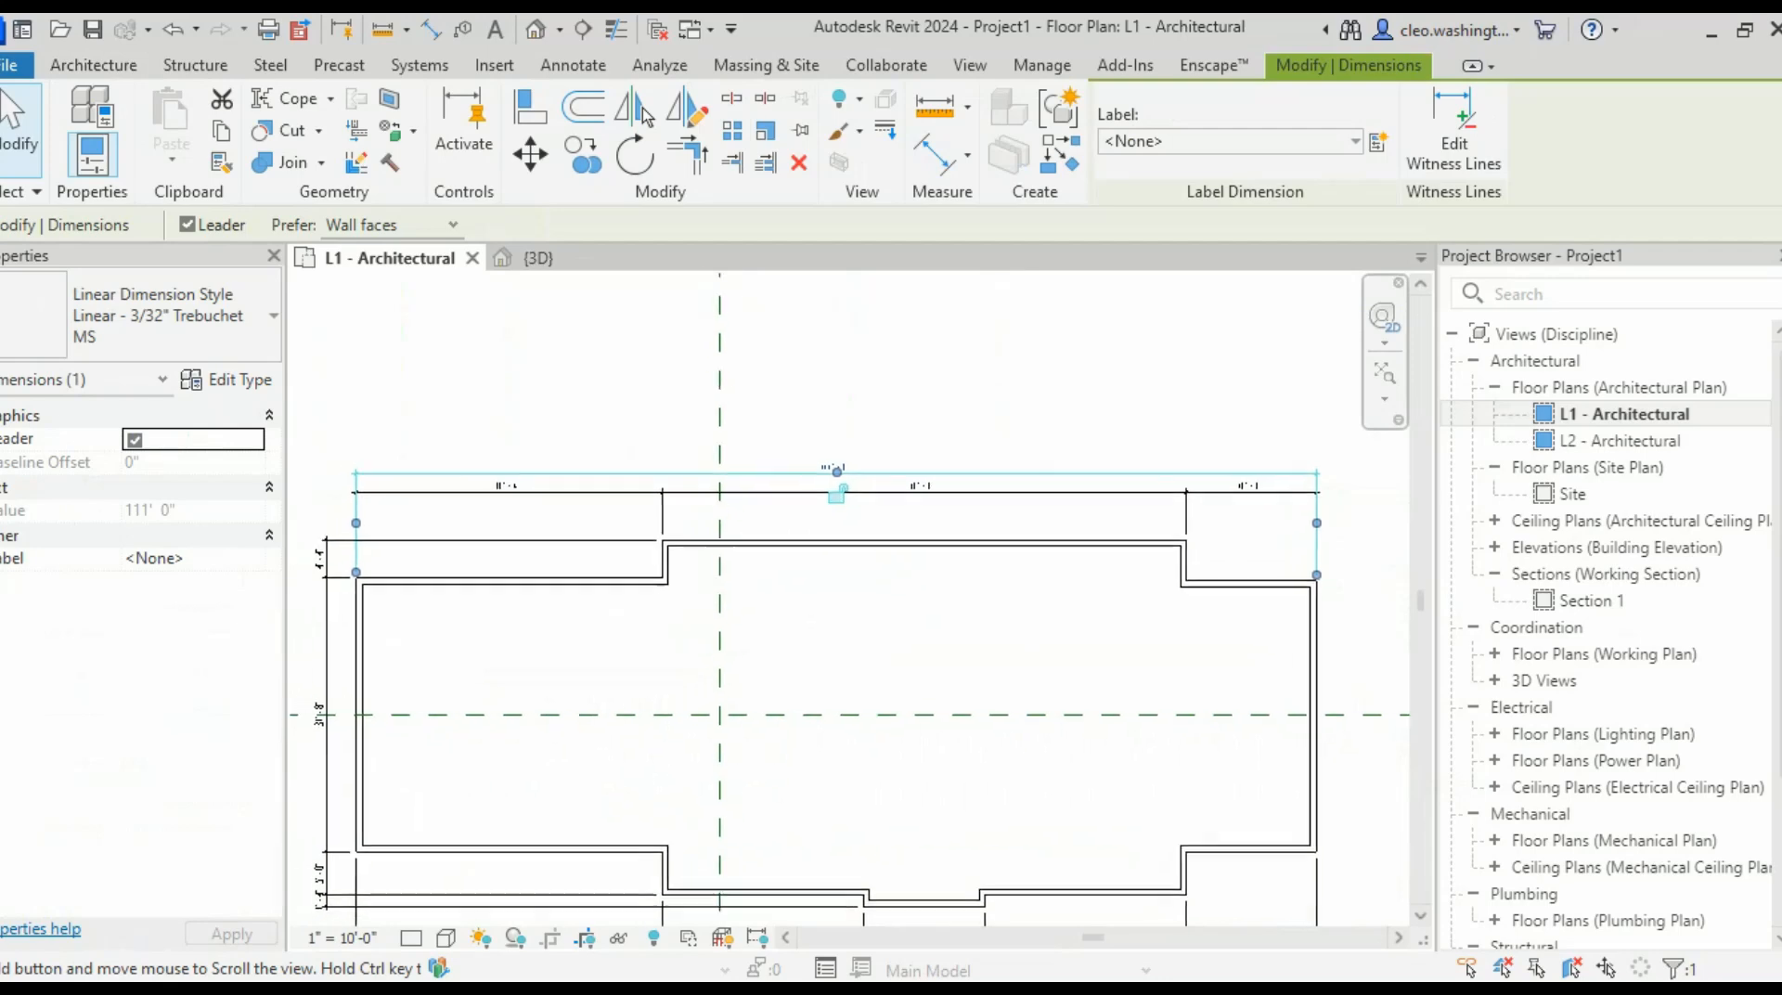
{"action": "scroll", "coordinate": [836, 495], "scroll_direction": "up", "scroll_amount": 6}
{"action": "left_click", "coordinate": [834, 587]}
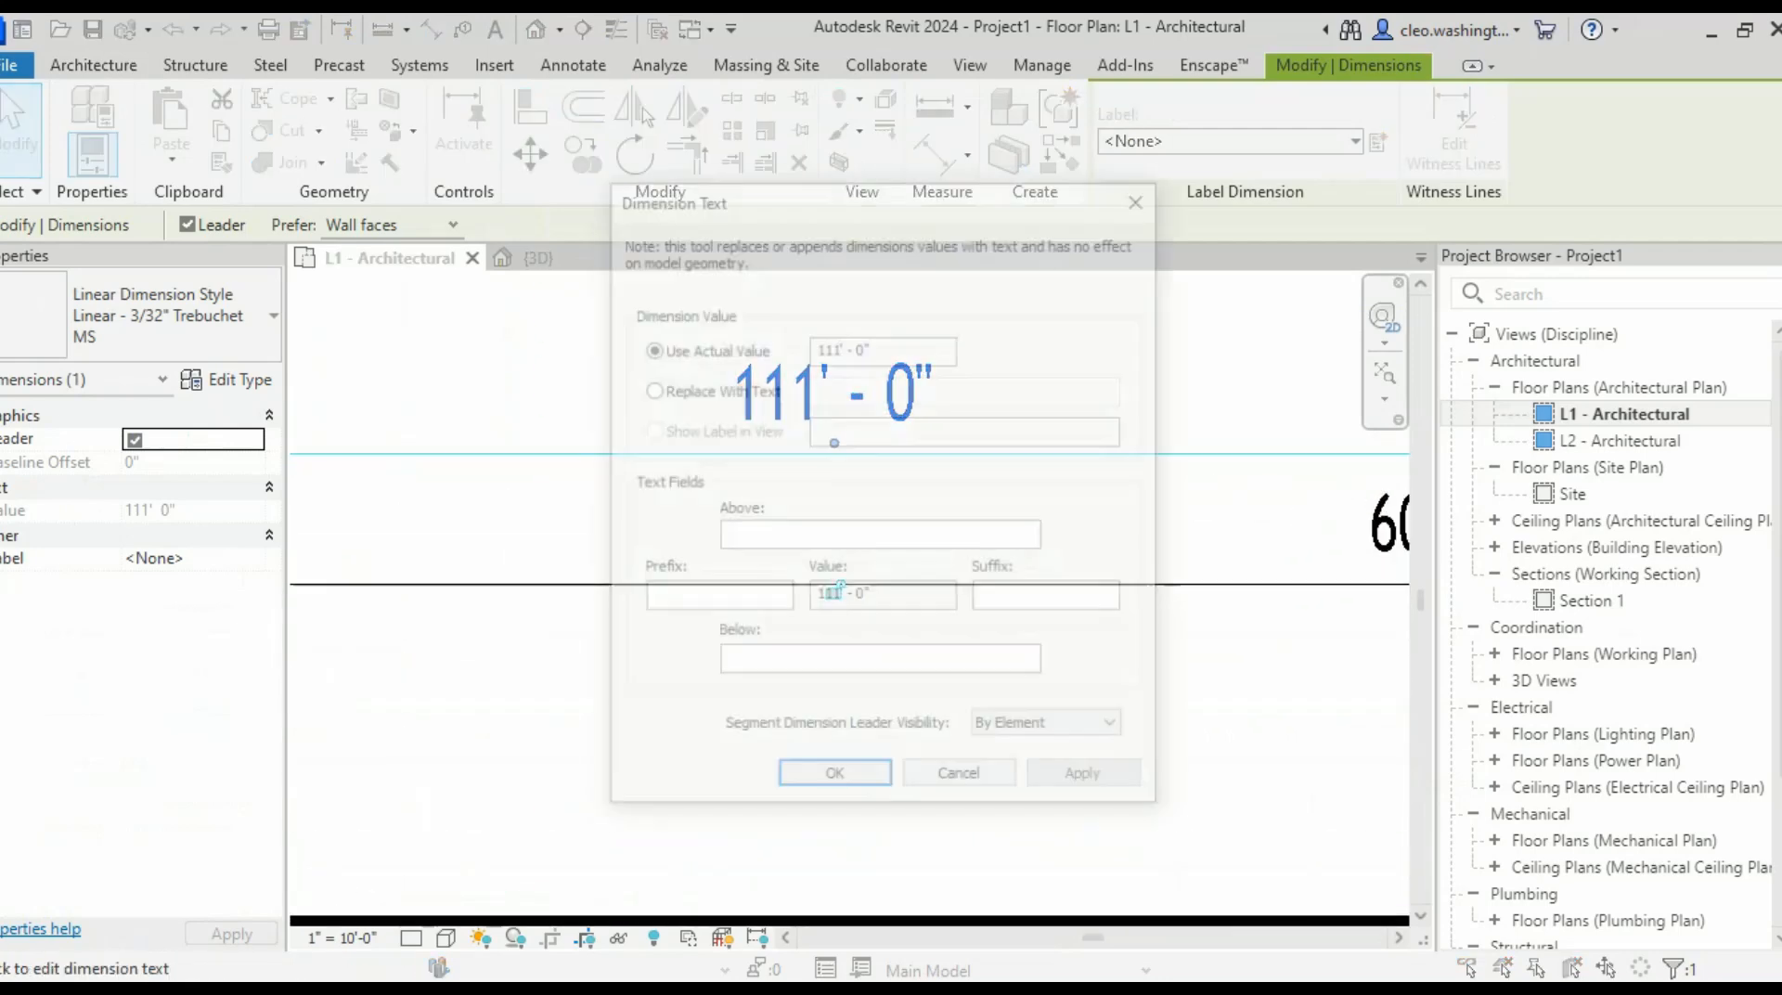
- Close the Dimension Text settings and select the right-hand exterior wall
{"action": "key", "text": "Escape"}
{"action": "key", "text": "Escape"}
{"action": "scroll", "coordinate": [897, 516], "scroll_direction": "down", "scroll_amount": 8}
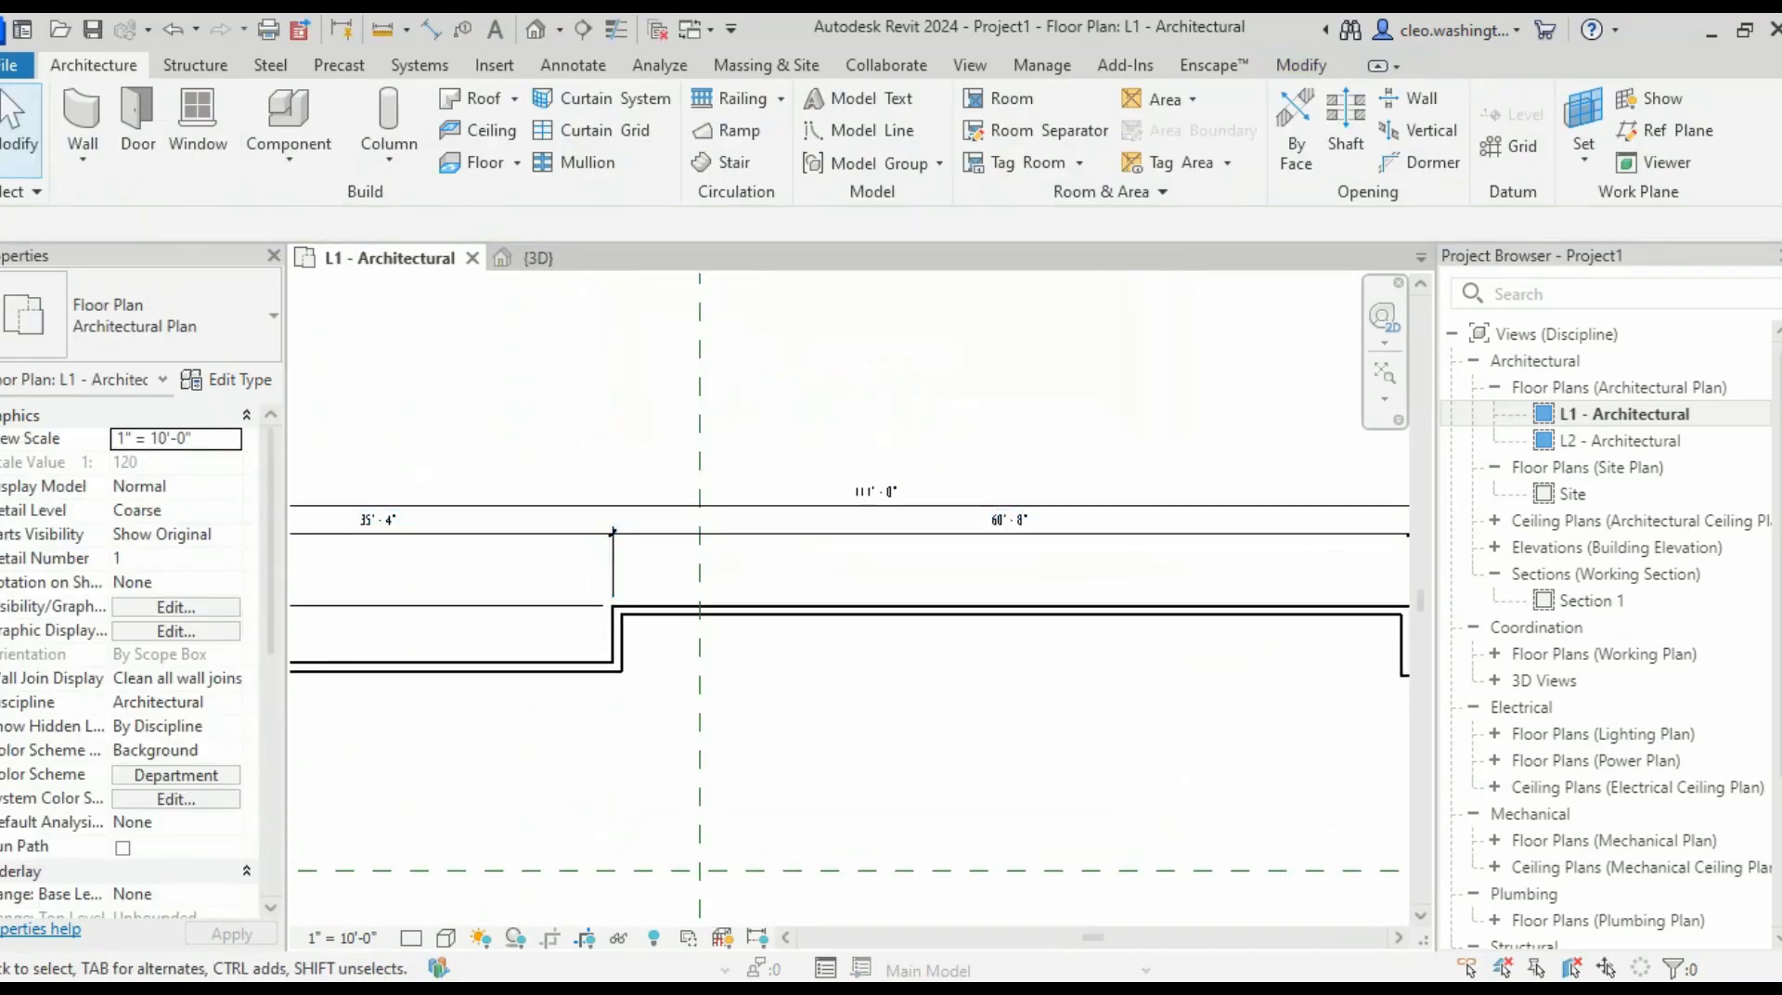
{"action": "middle_click_drag", "start_coordinate": [888, 569], "coordinate": [846, 598]}
{"action": "scroll", "coordinate": [1259, 701], "scroll_direction": "up", "scroll_amount": 2}
{"action": "left_click", "coordinate": [1258, 701]}
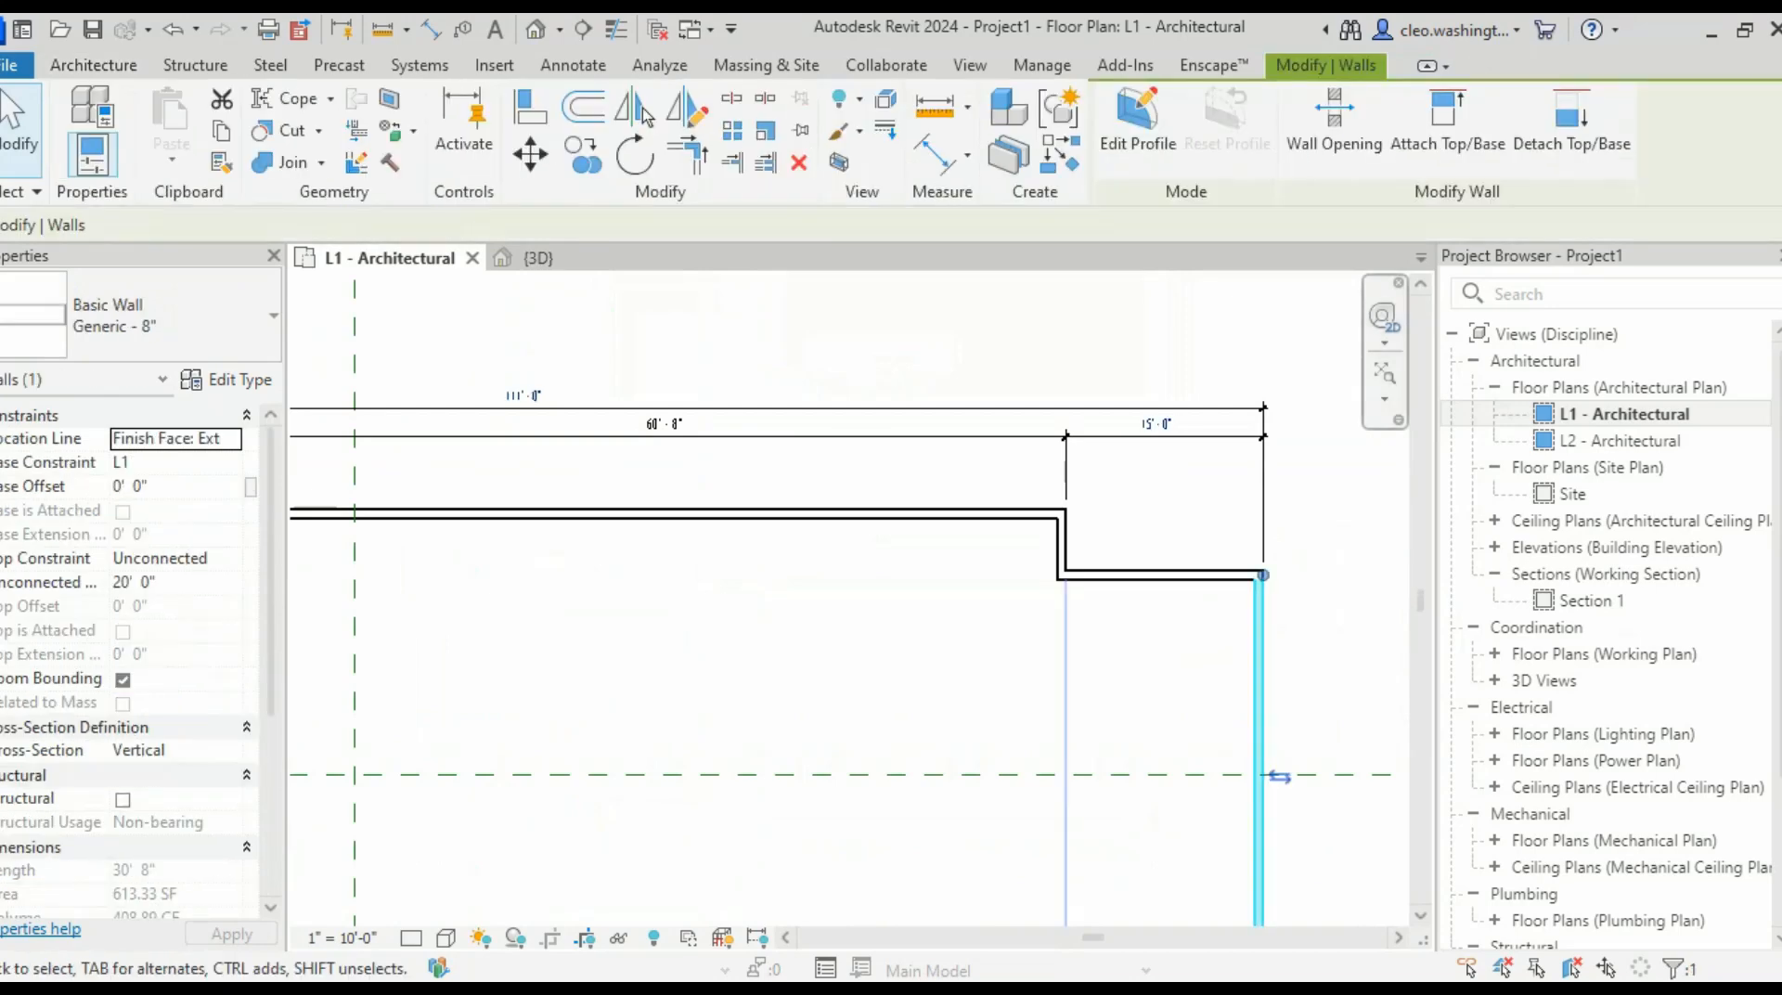
- Change the 111'-0" overall building length to 110'-8"
{"action": "scroll", "coordinate": [1259, 701], "scroll_direction": "down", "scroll_amount": 3}
{"action": "scroll", "coordinate": [670, 504], "scroll_direction": "up", "scroll_amount": 4}
{"action": "left_click", "coordinate": [1022, 455]}
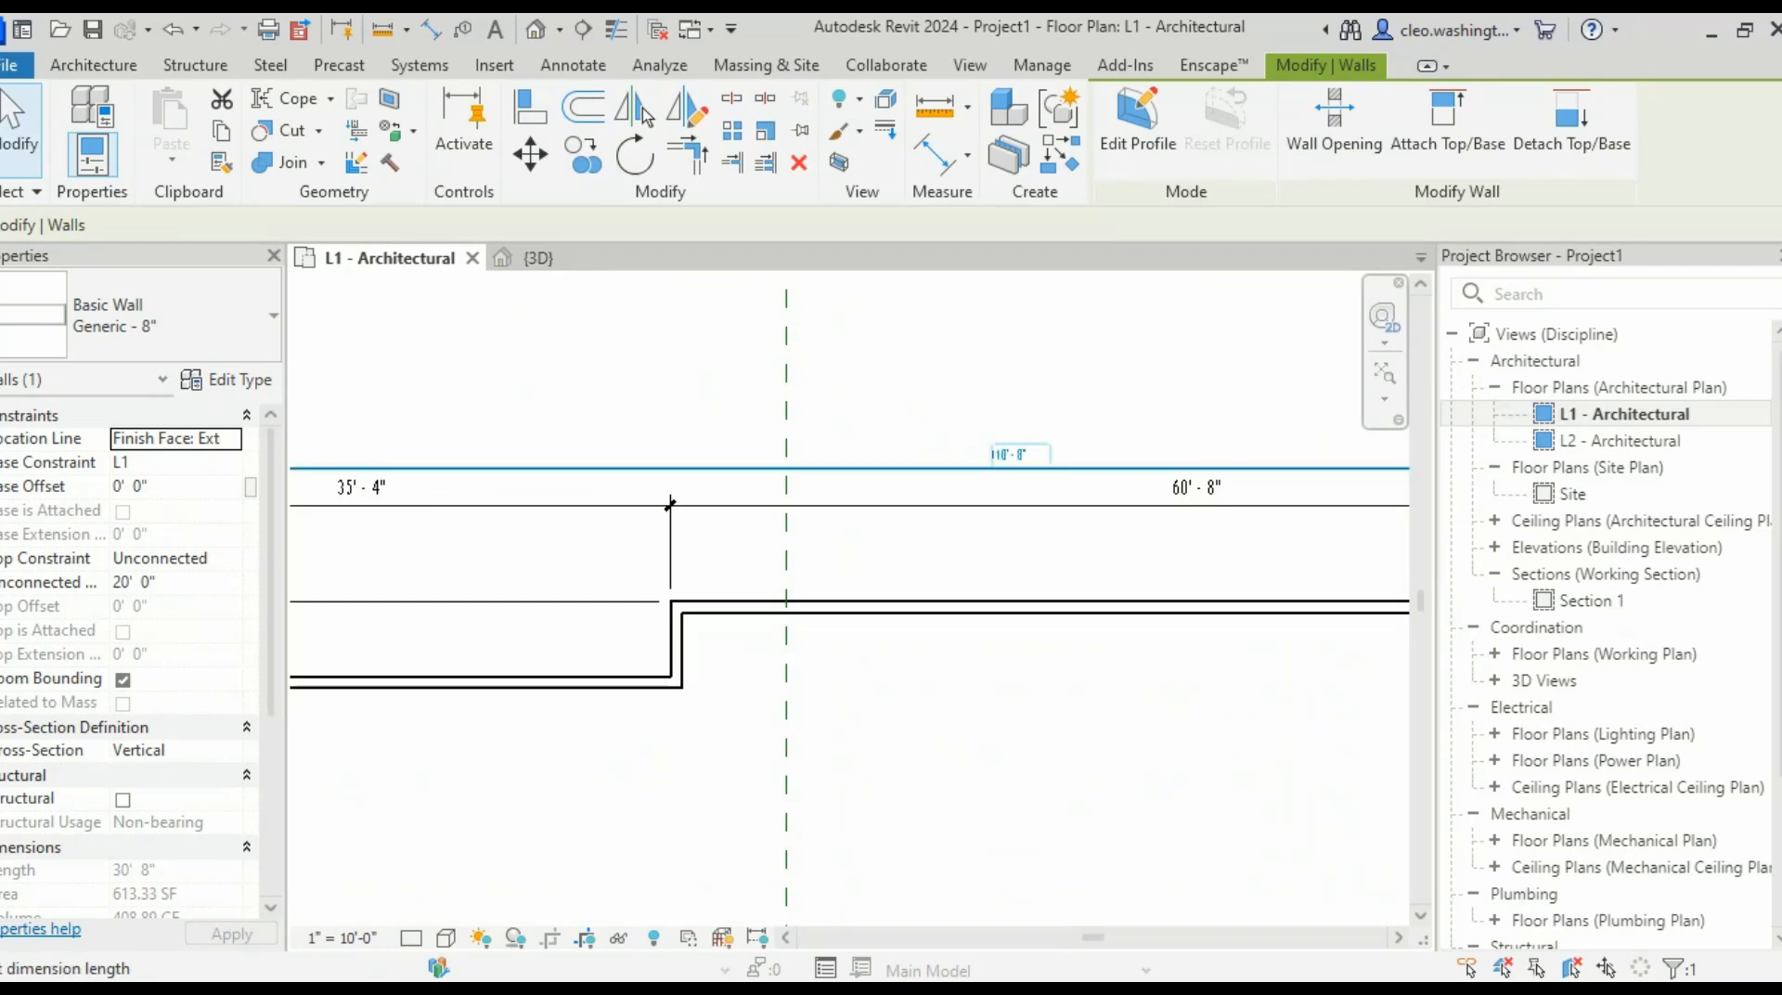
{"action": "key", "text": "Escape"}
- Select the left exterior wall and change its 35'-4" top bay distance to 35'
{"action": "scroll", "coordinate": [1091, 432], "scroll_direction": "down", "scroll_amount": 3}
{"action": "middle_click_drag", "start_coordinate": [1090, 432], "coordinate": [845, 440]}
{"action": "scroll", "coordinate": [1259, 613], "scroll_direction": "up", "scroll_amount": 2}
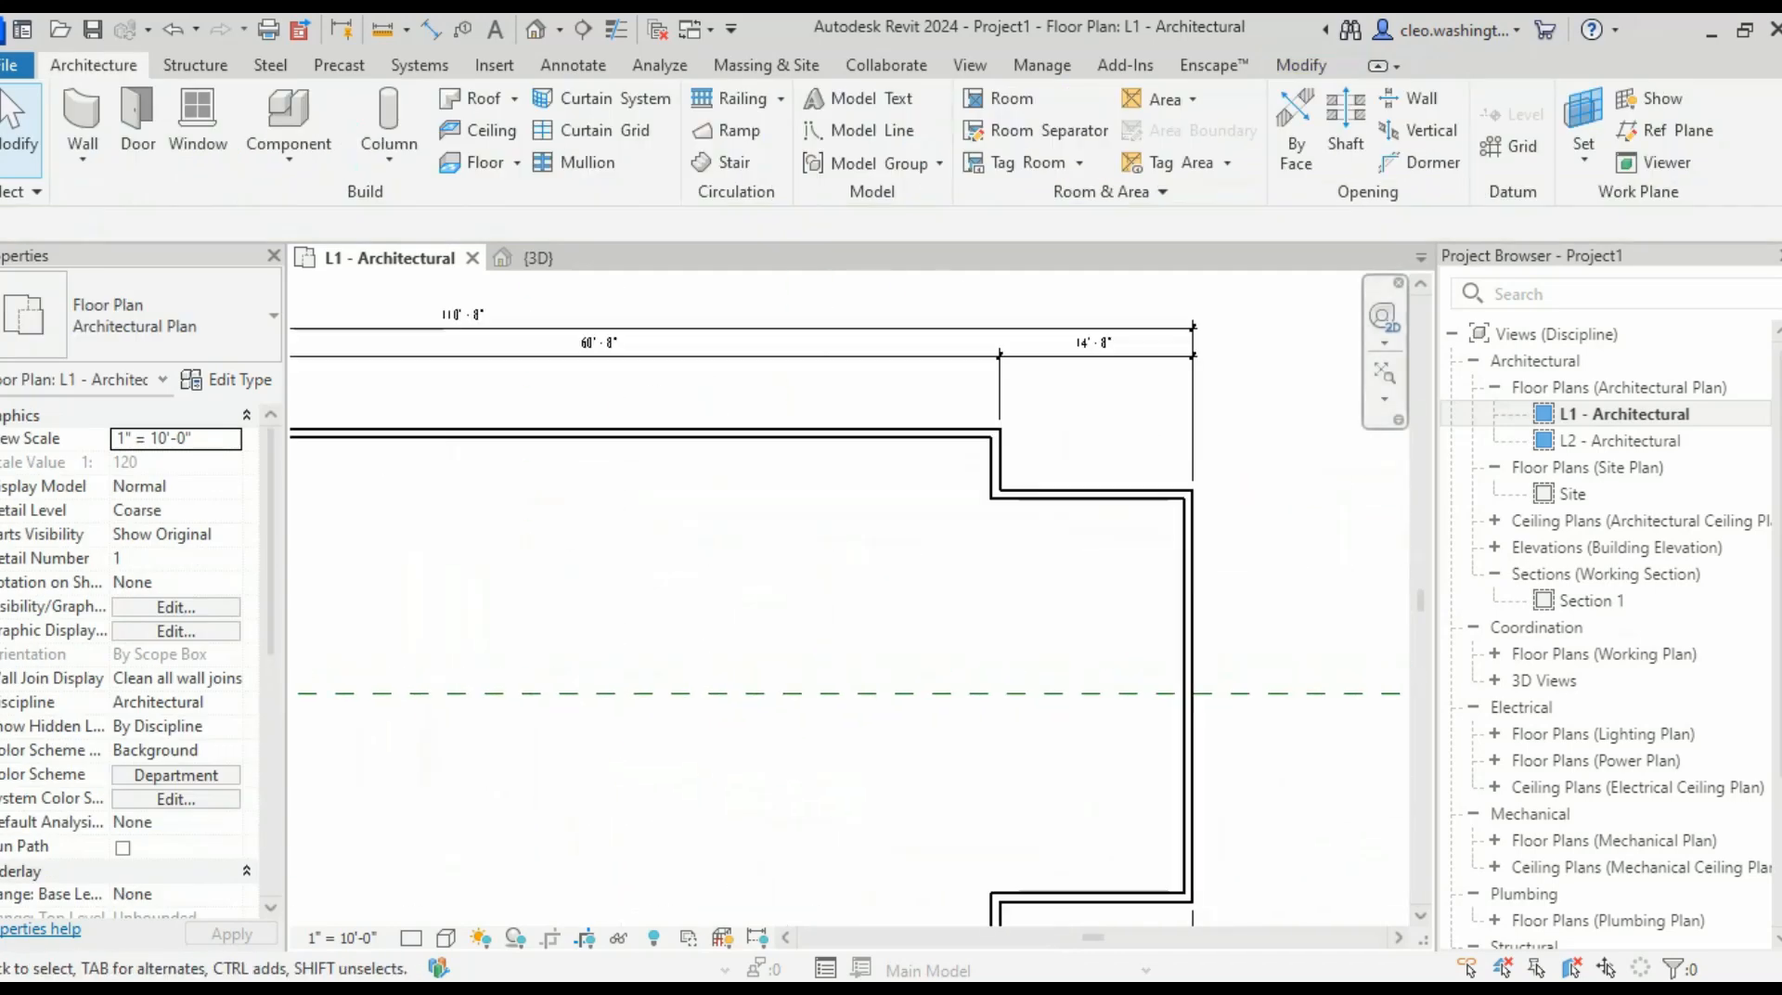
{"action": "scroll", "coordinate": [1259, 613], "scroll_direction": "down", "scroll_amount": 2}
{"action": "scroll", "coordinate": [1230, 378], "scroll_direction": "up", "scroll_amount": 2}
{"action": "scroll", "coordinate": [1050, 417], "scroll_direction": "up", "scroll_amount": 2}
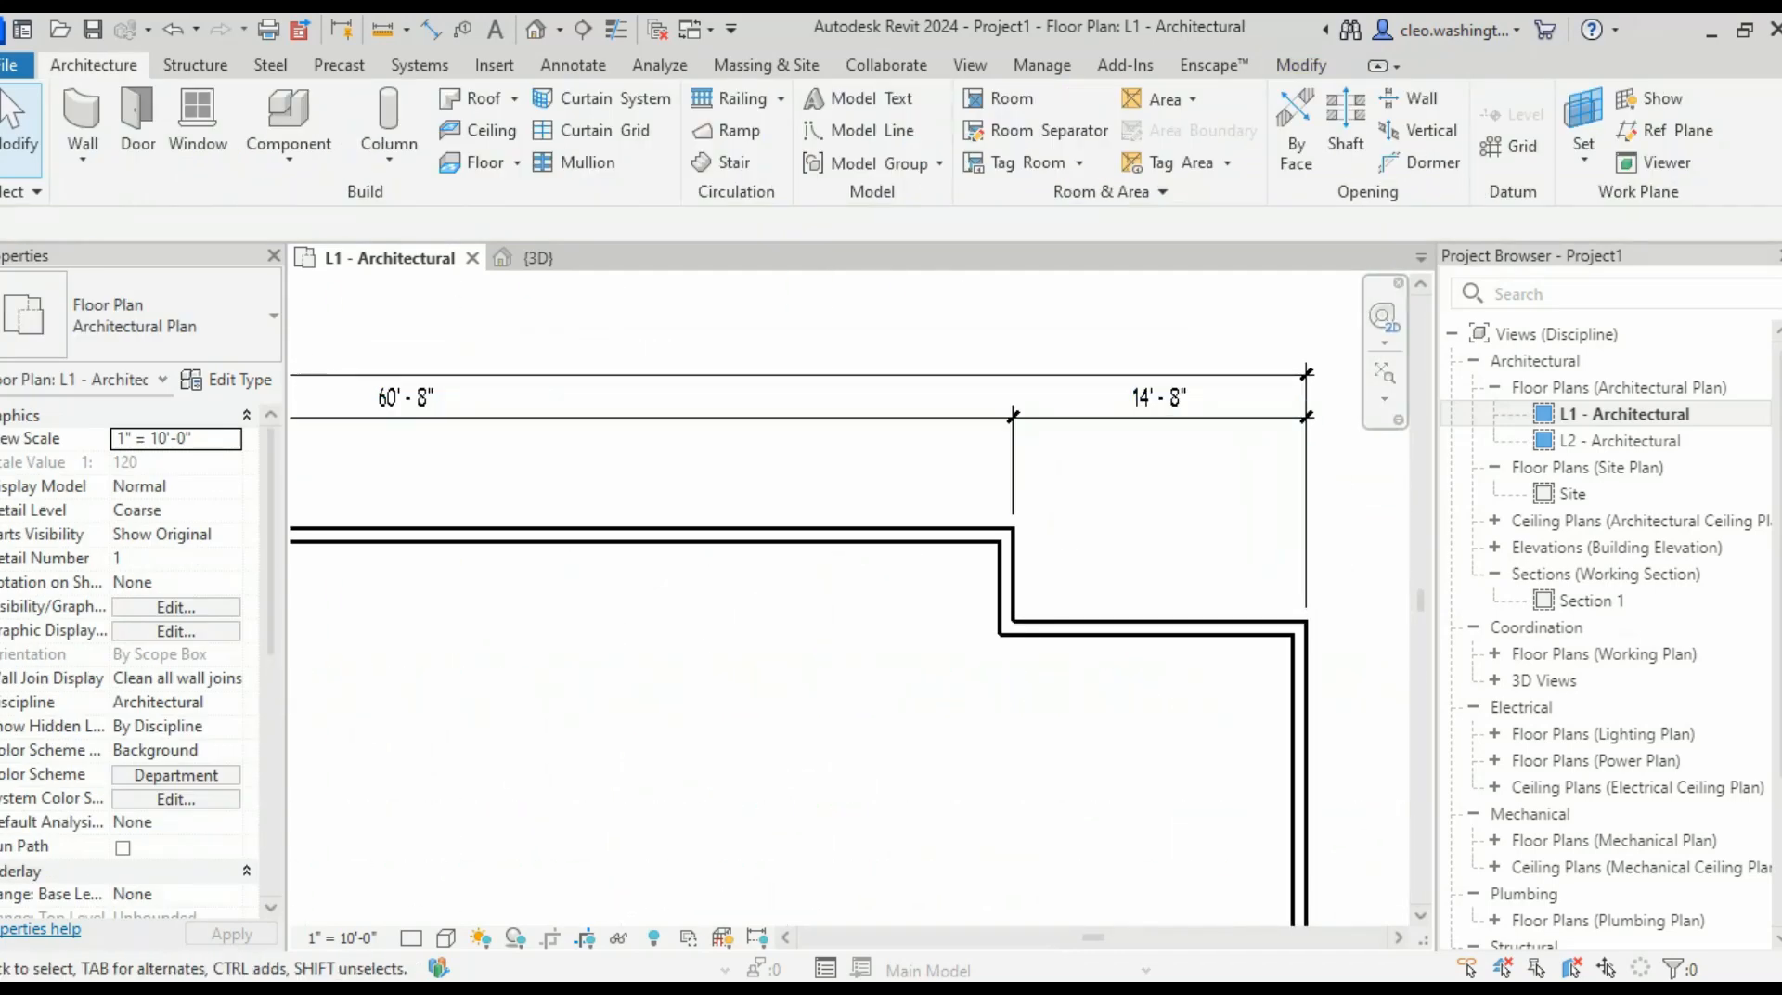
{"action": "scroll", "coordinate": [1306, 373], "scroll_direction": "down", "scroll_amount": 4}
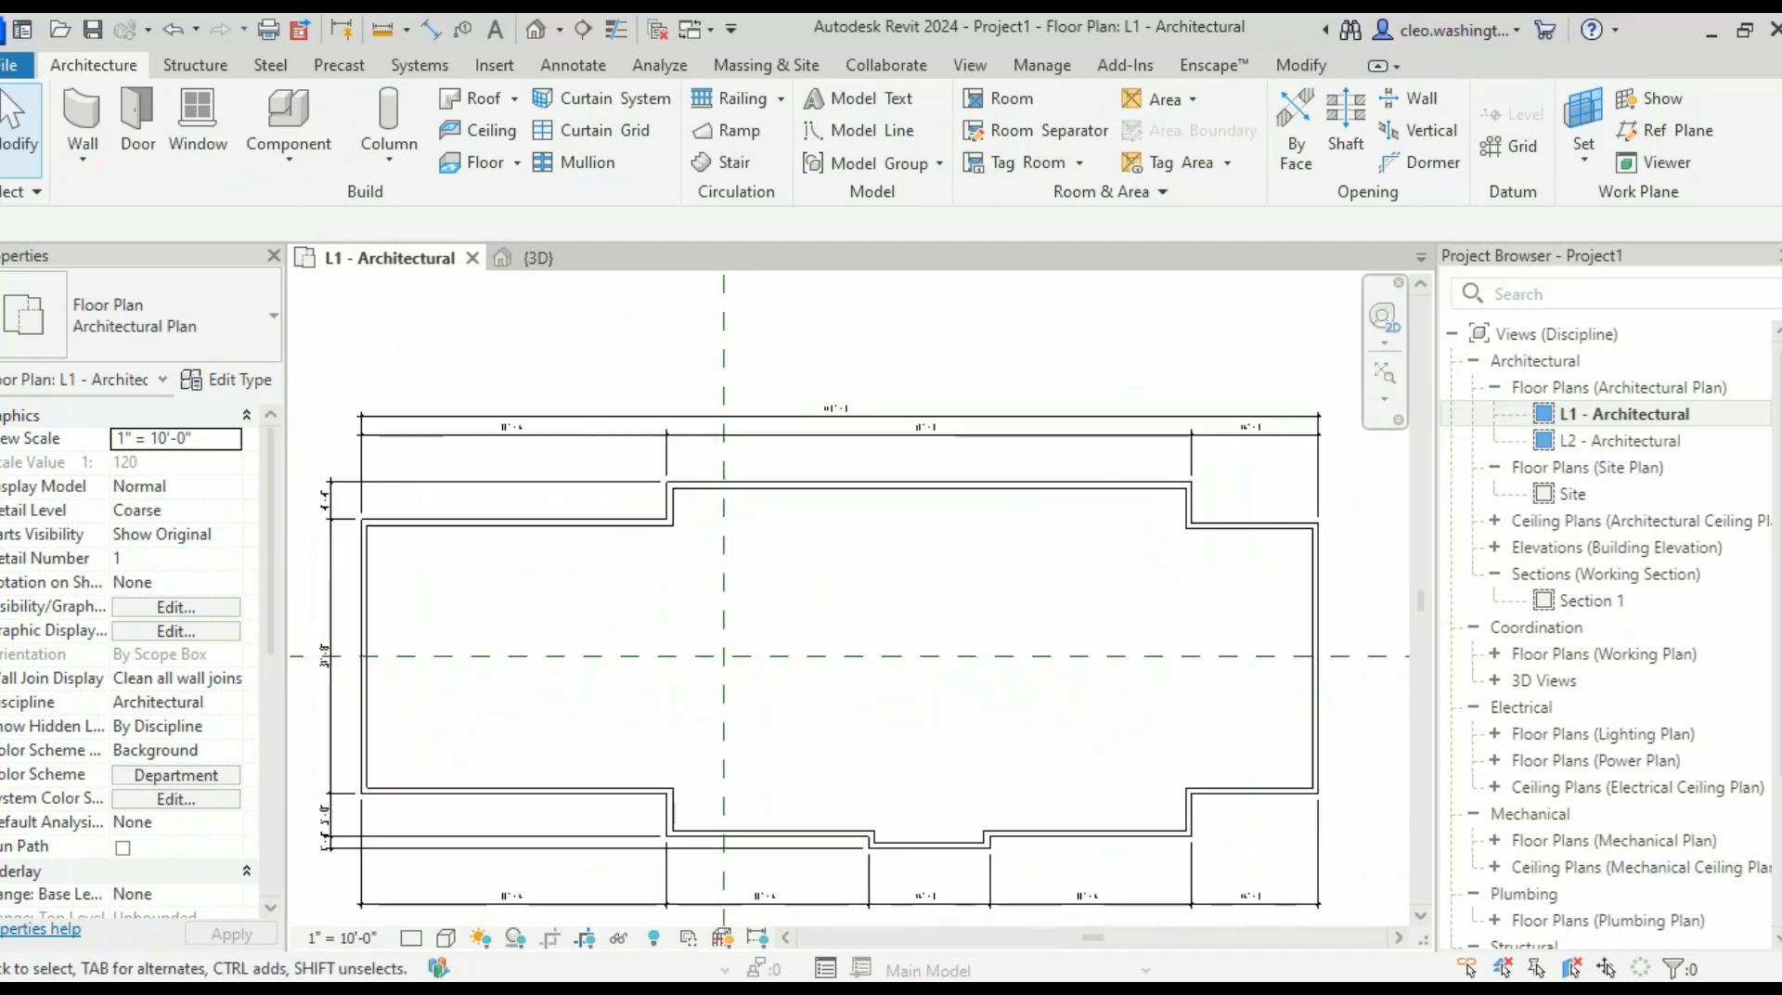
{"action": "scroll", "coordinate": [906, 433], "scroll_direction": "up", "scroll_amount": 5}
{"action": "scroll", "coordinate": [1012, 466], "scroll_direction": "down", "scroll_amount": 4}
{"action": "middle_click_drag", "start_coordinate": [1013, 466], "coordinate": [603, 581]}
{"action": "scroll", "coordinate": [1157, 522], "scroll_direction": "up", "scroll_amount": 3}
{"action": "scroll", "coordinate": [901, 635], "scroll_direction": "up", "scroll_amount": 1}
{"action": "scroll", "coordinate": [906, 635], "scroll_direction": "down", "scroll_amount": 3}
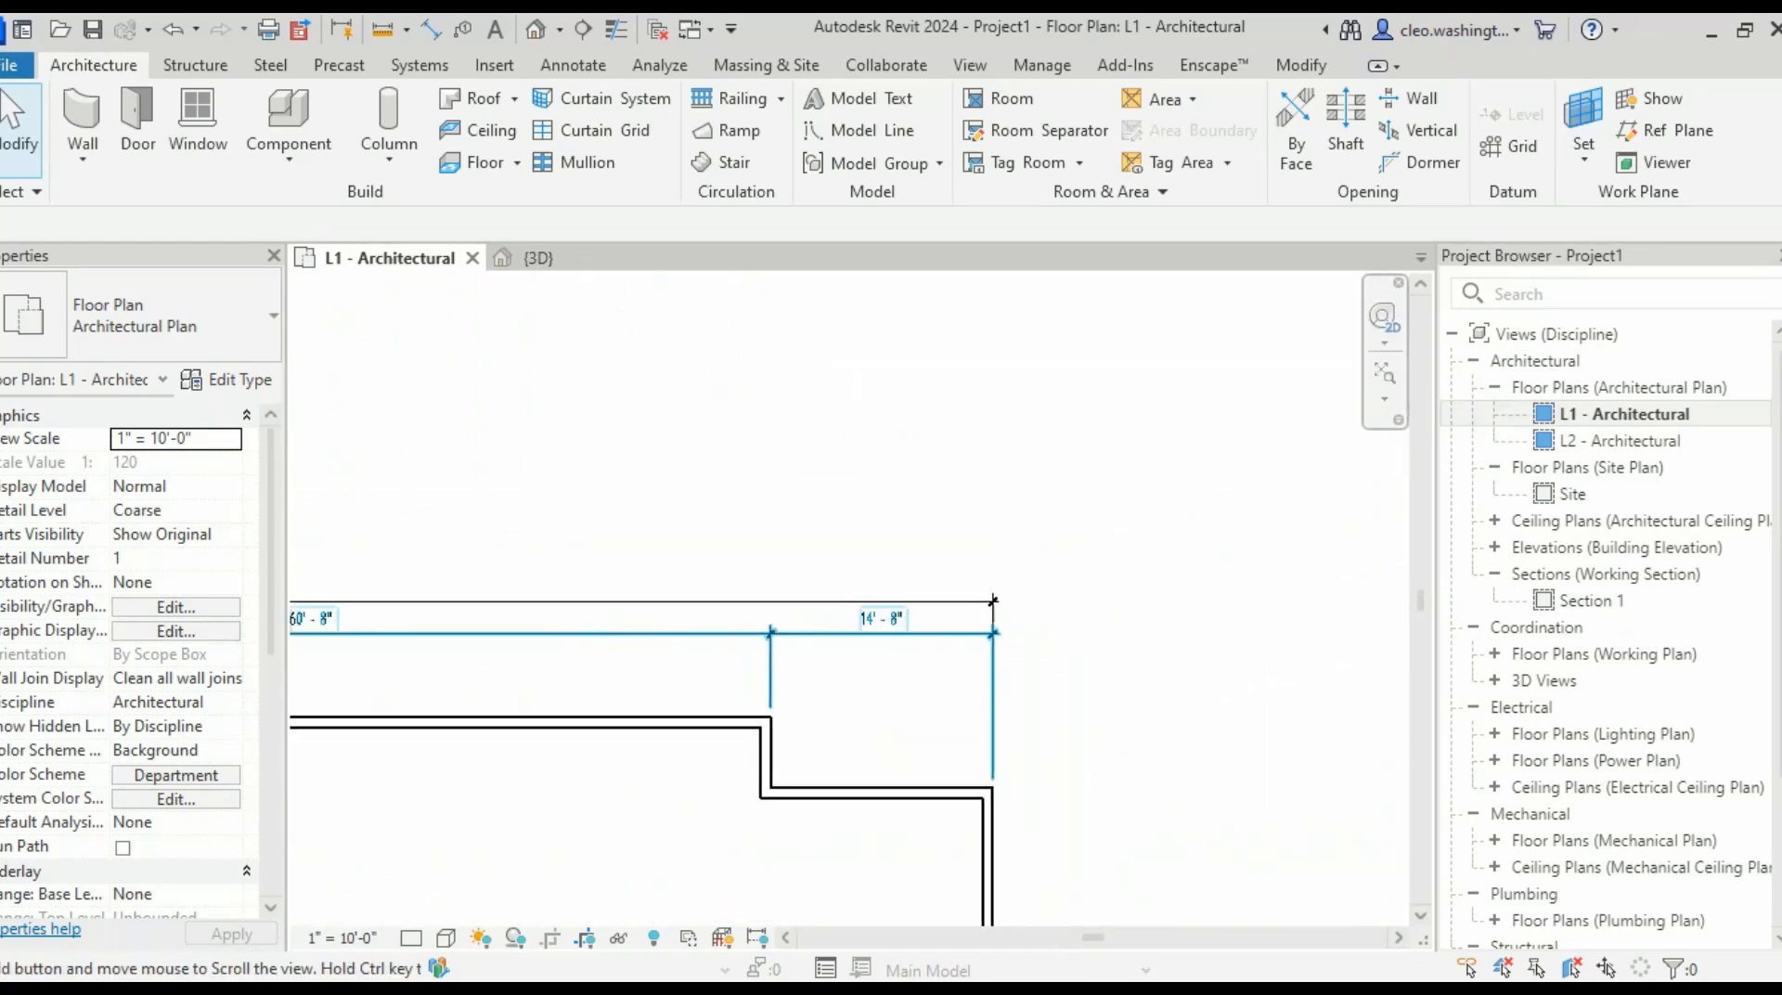
{"action": "scroll", "coordinate": [949, 583], "scroll_direction": "down", "scroll_amount": 4}
{"action": "middle_click_drag", "start_coordinate": [687, 635], "coordinate": [984, 572]}
{"action": "scroll", "coordinate": [633, 590], "scroll_direction": "up", "scroll_amount": 4}
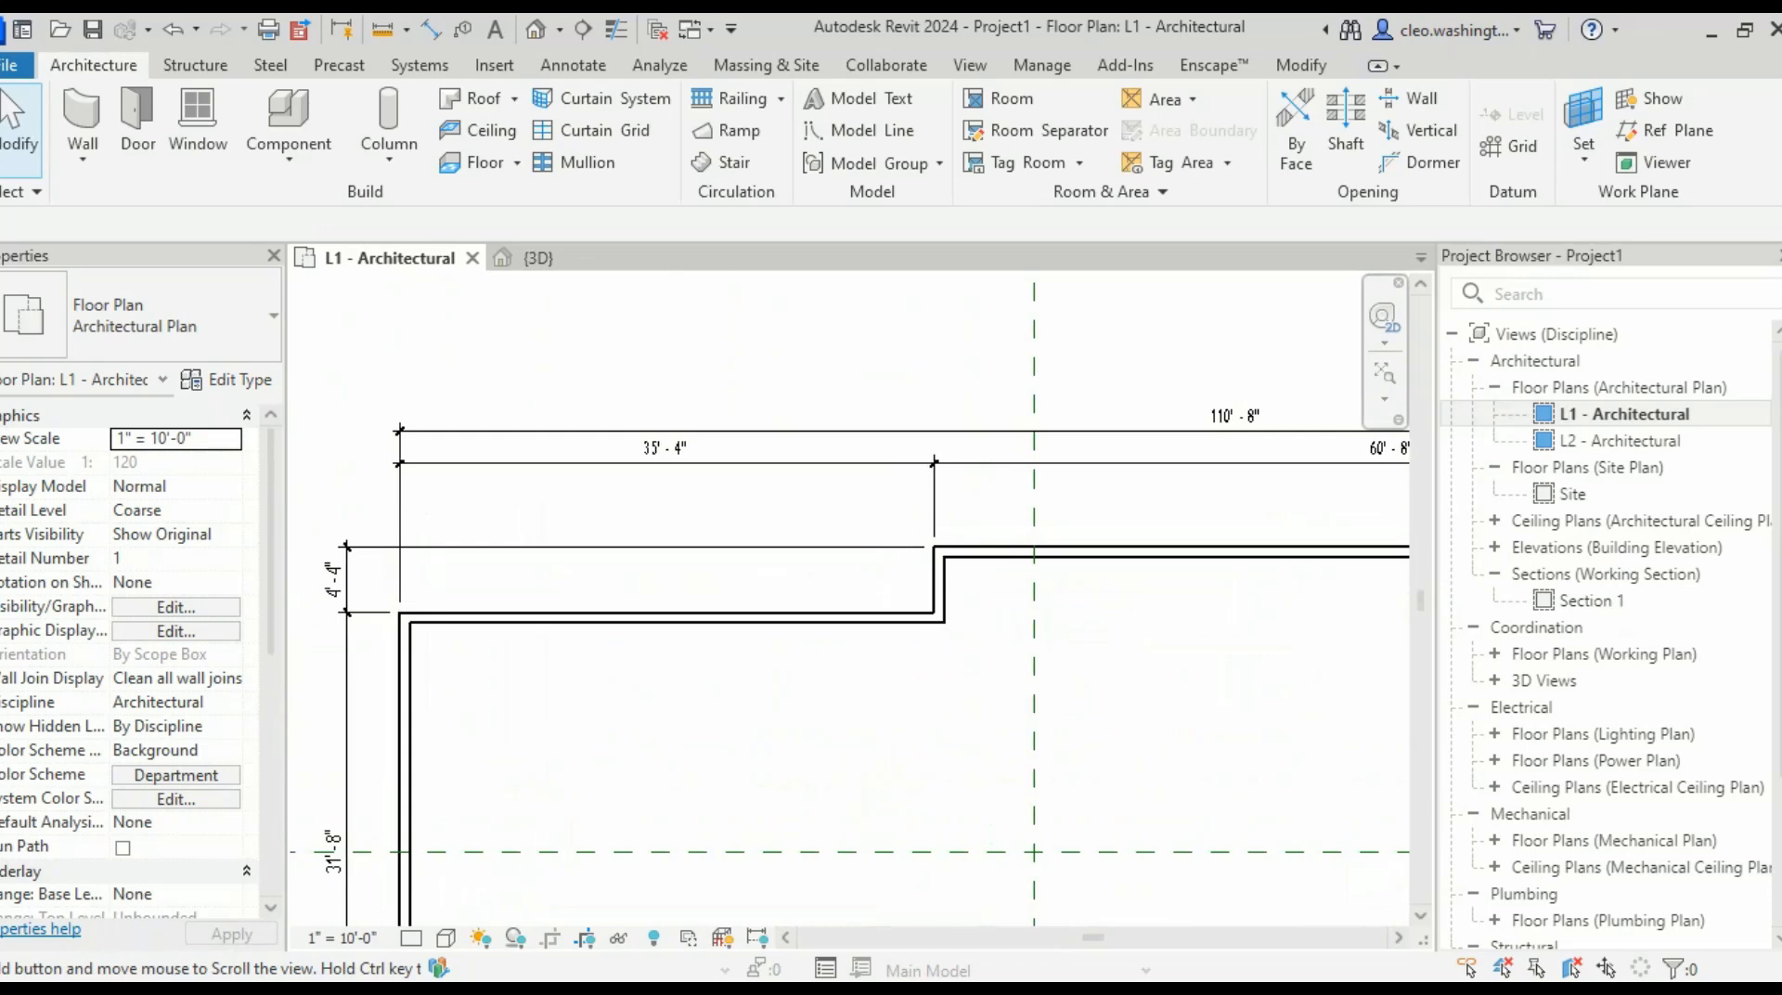
{"action": "middle_click_drag", "start_coordinate": [697, 458], "coordinate": [733, 461]}
{"action": "scroll", "coordinate": [734, 461], "scroll_direction": "up", "scroll_amount": 4}
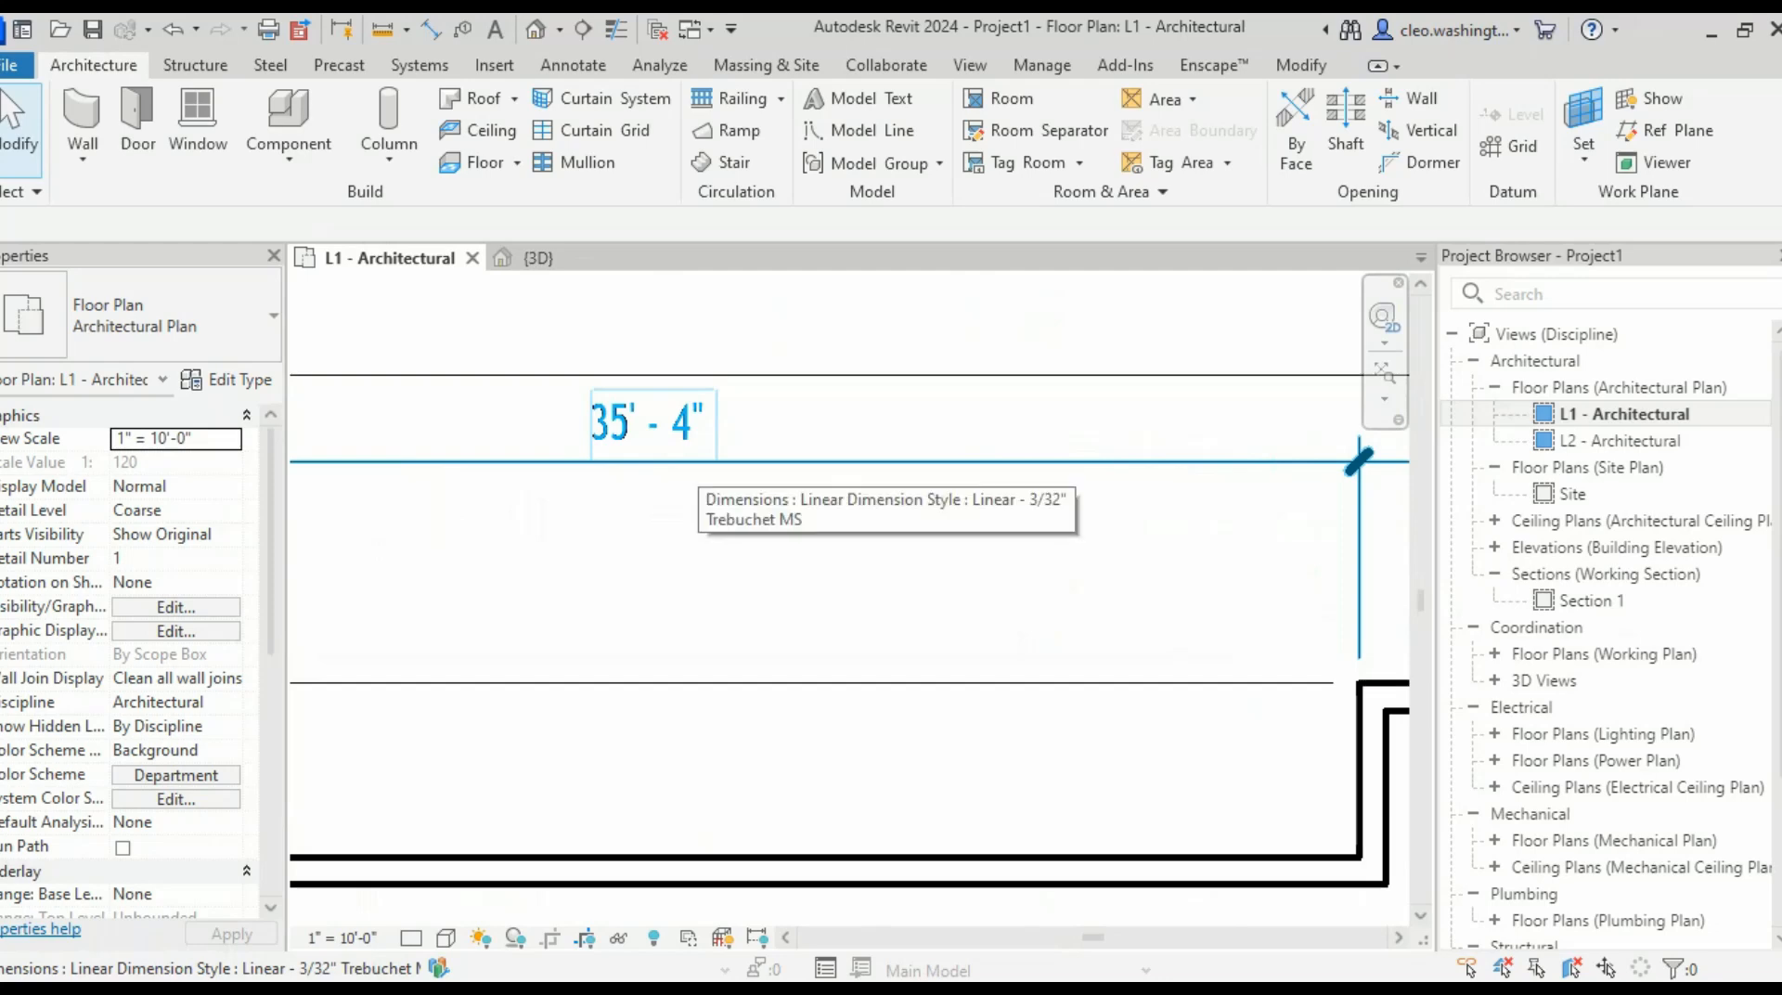
{"action": "scroll", "coordinate": [791, 506], "scroll_direction": "down", "scroll_amount": 5}
{"action": "middle_click_drag", "start_coordinate": [1029, 576], "coordinate": [1100, 496]}
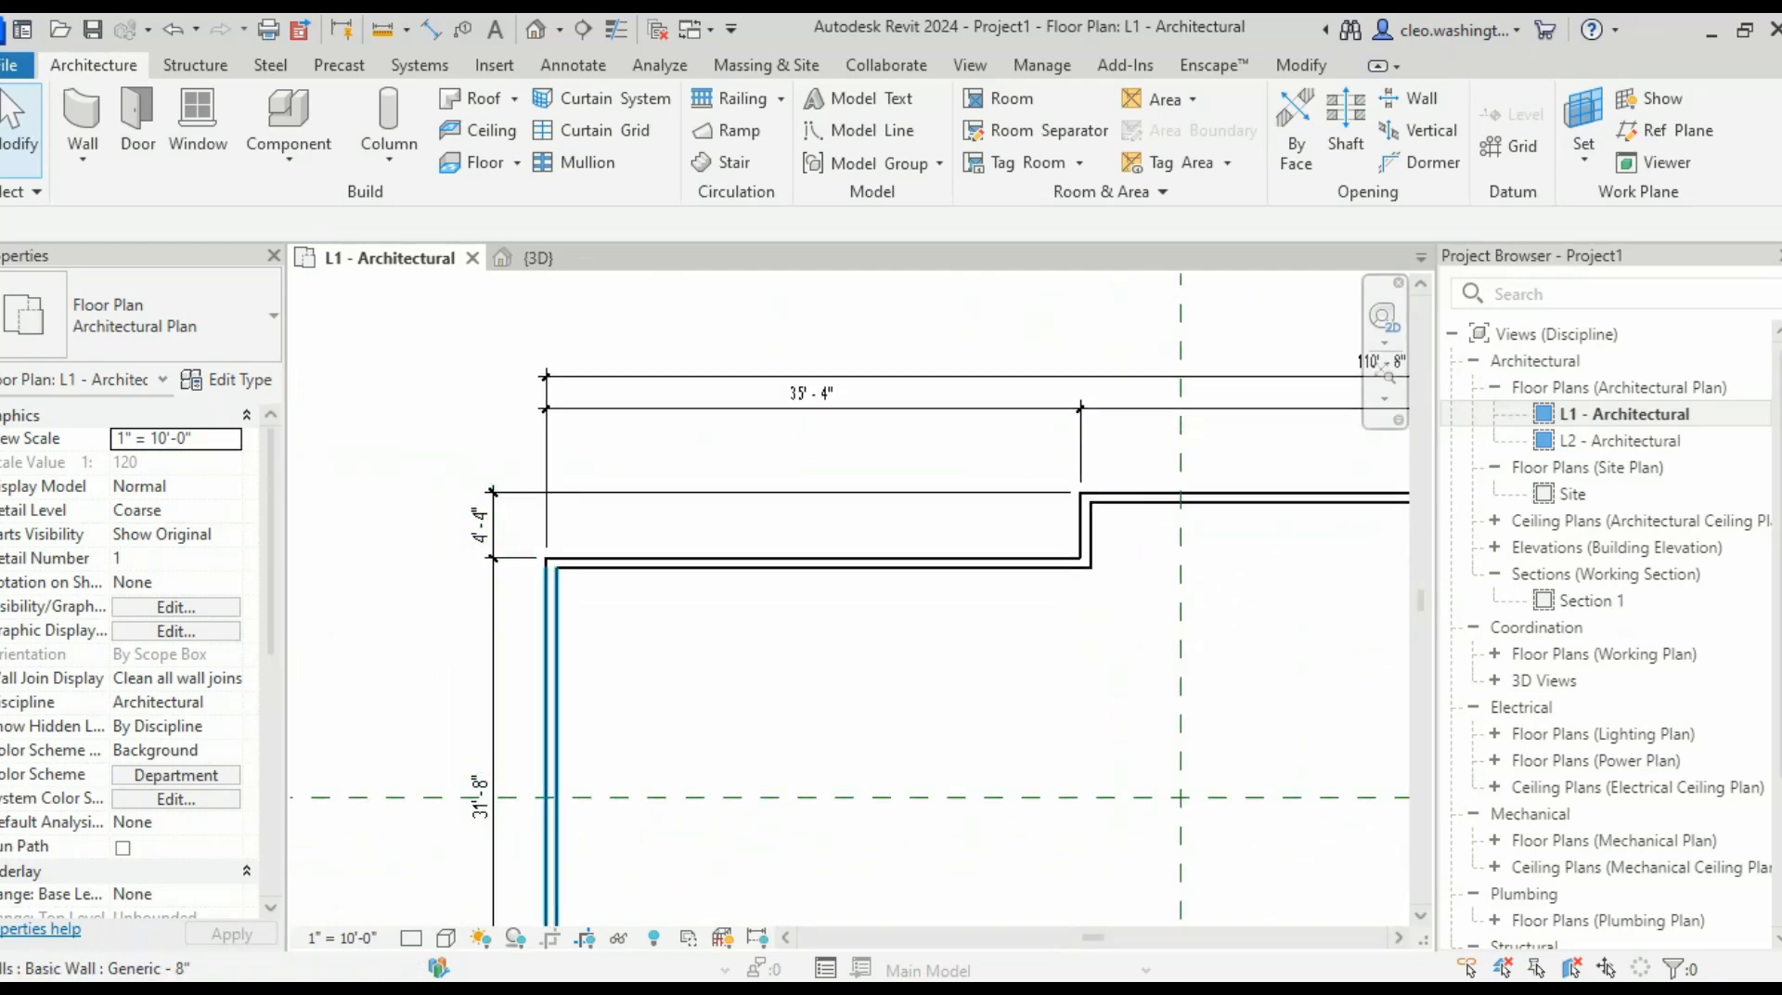
{"action": "left_click", "coordinate": [552, 641]}
{"action": "scroll", "coordinate": [815, 397], "scroll_direction": "up", "scroll_amount": 4}
{"action": "left_click", "coordinate": [804, 408]}
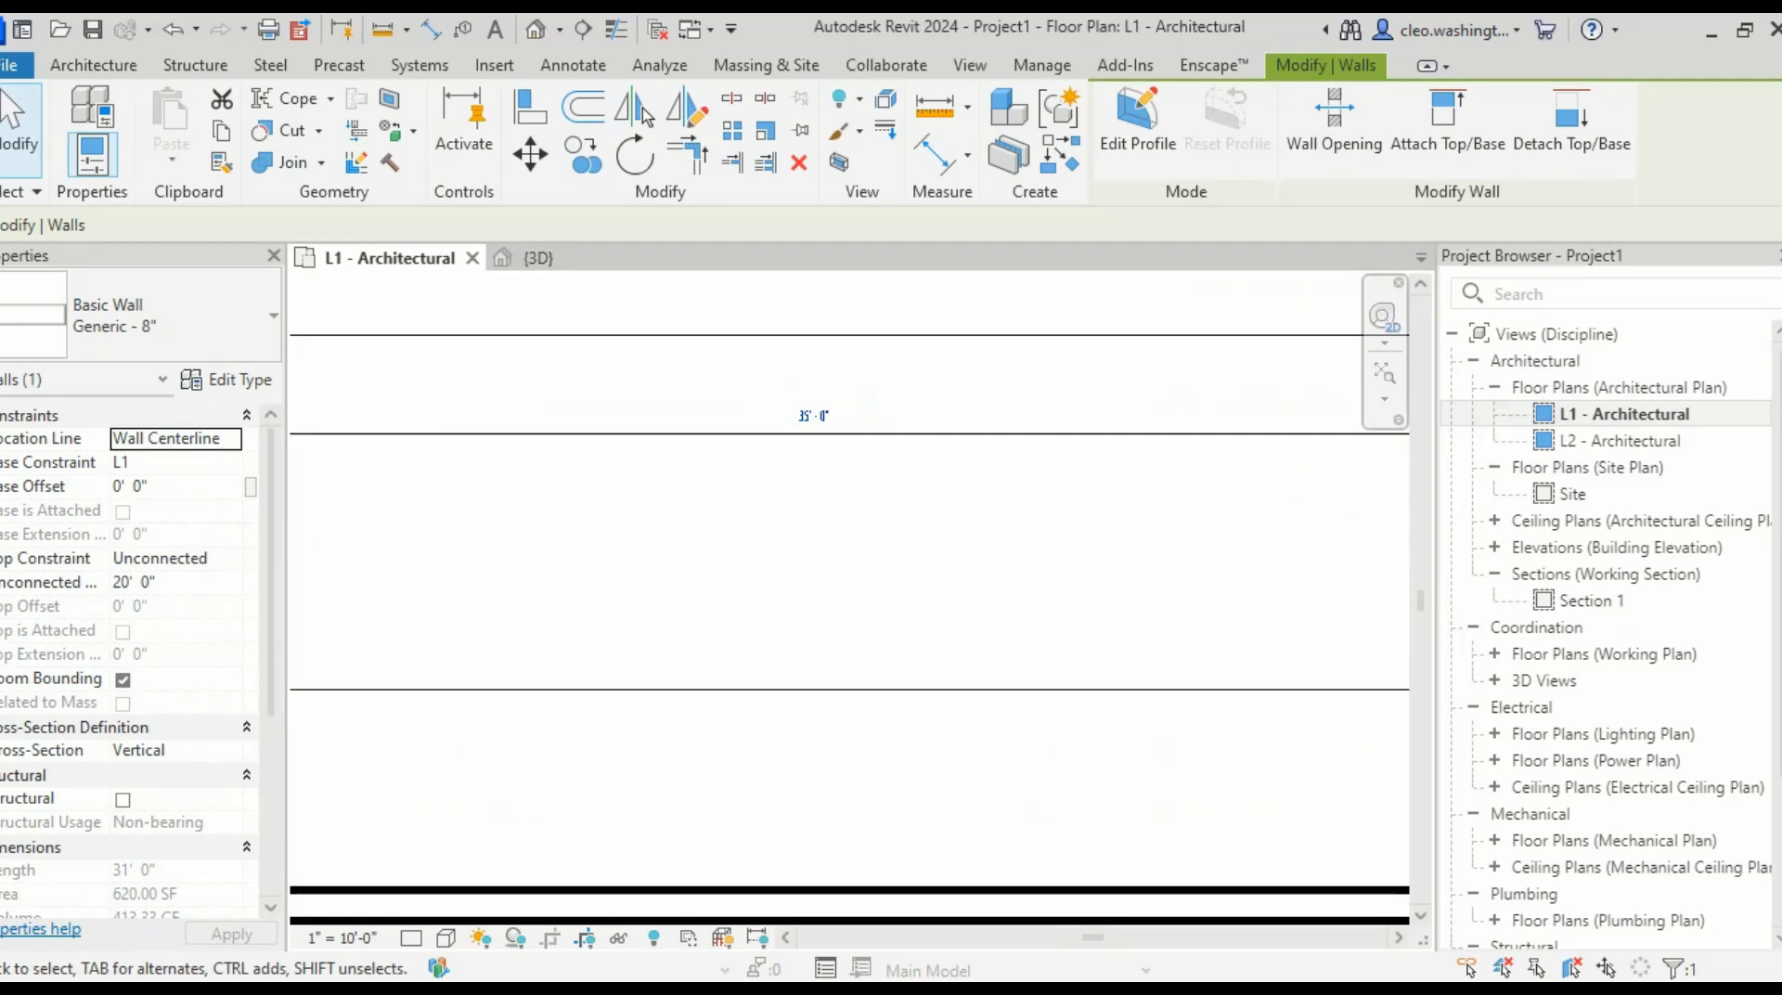
- Apply the 35'-0" bay and review the top dimensions, now totalling 110'-4"
{"action": "key", "text": "Escape"}
{"action": "scroll", "coordinate": [874, 525], "scroll_direction": "down", "scroll_amount": 6}
{"action": "middle_click_drag", "start_coordinate": [874, 525], "coordinate": [691, 495]}
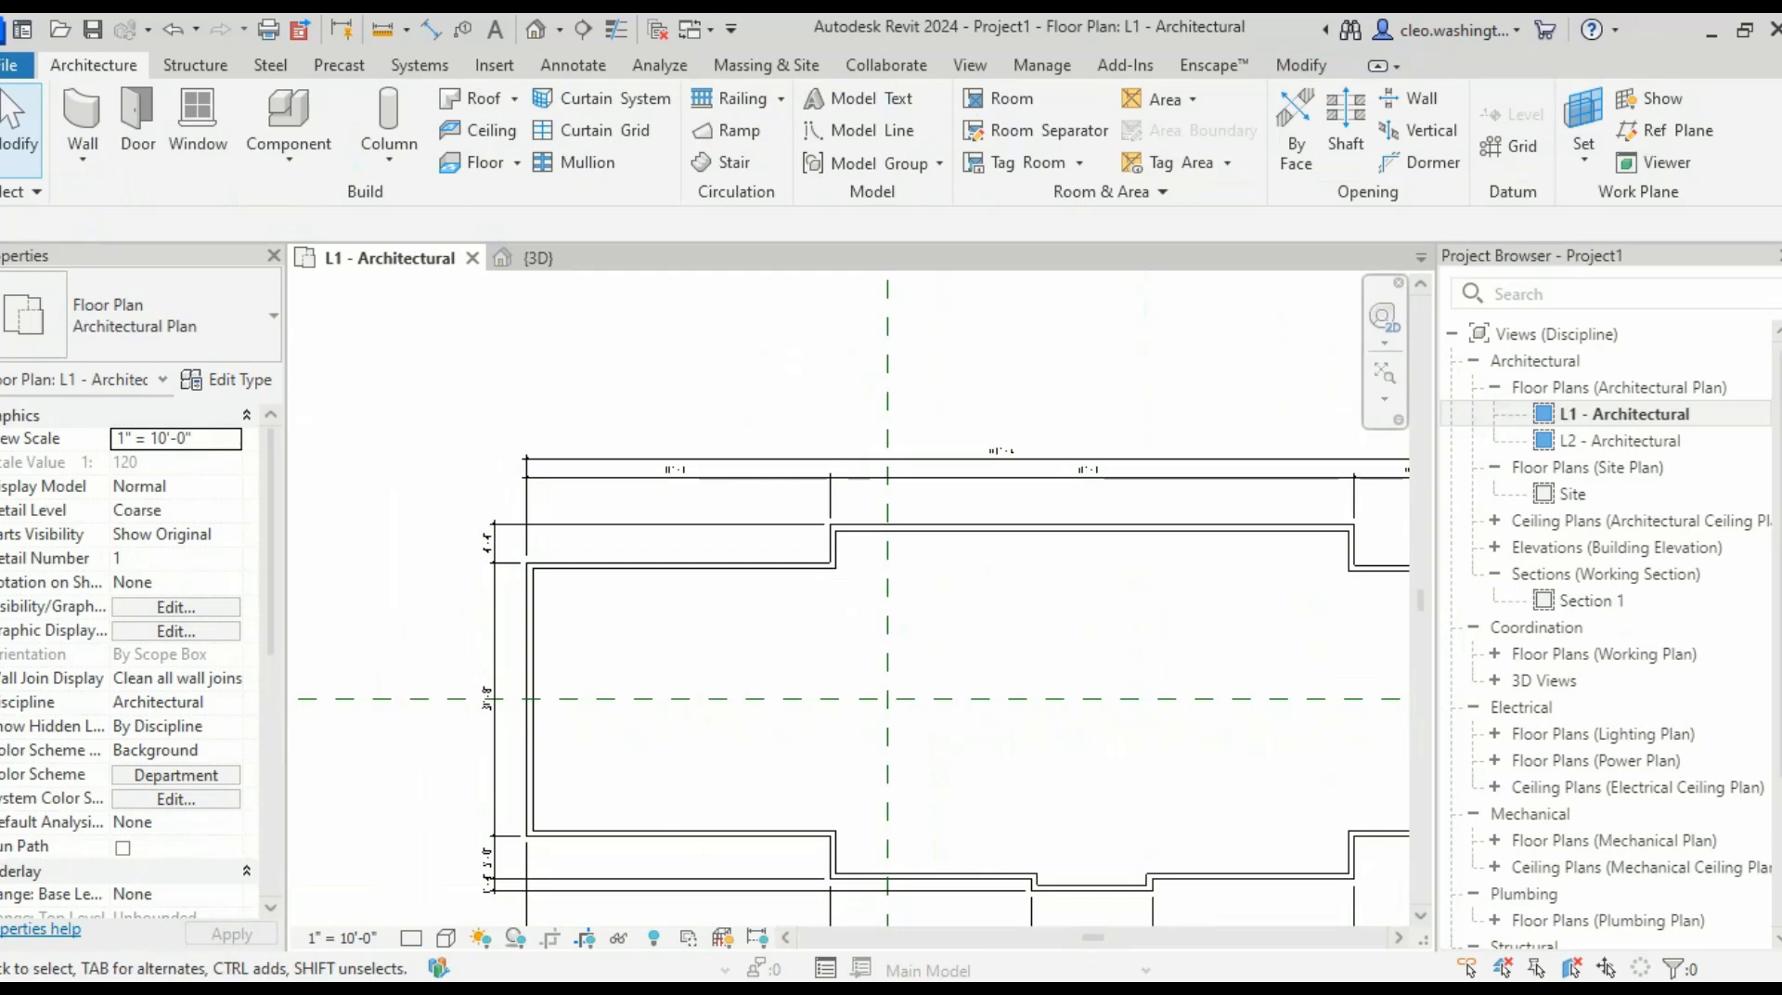
{"action": "scroll", "coordinate": [659, 568], "scroll_direction": "up", "scroll_amount": 3}
{"action": "middle_click_drag", "start_coordinate": [659, 568], "coordinate": [707, 522]}
{"action": "scroll", "coordinate": [891, 520], "scroll_direction": "up", "scroll_amount": 1}
{"action": "middle_click_drag", "start_coordinate": [1067, 414], "coordinate": [496, 608]}
{"action": "scroll", "coordinate": [1141, 543], "scroll_direction": "down", "scroll_amount": 6}
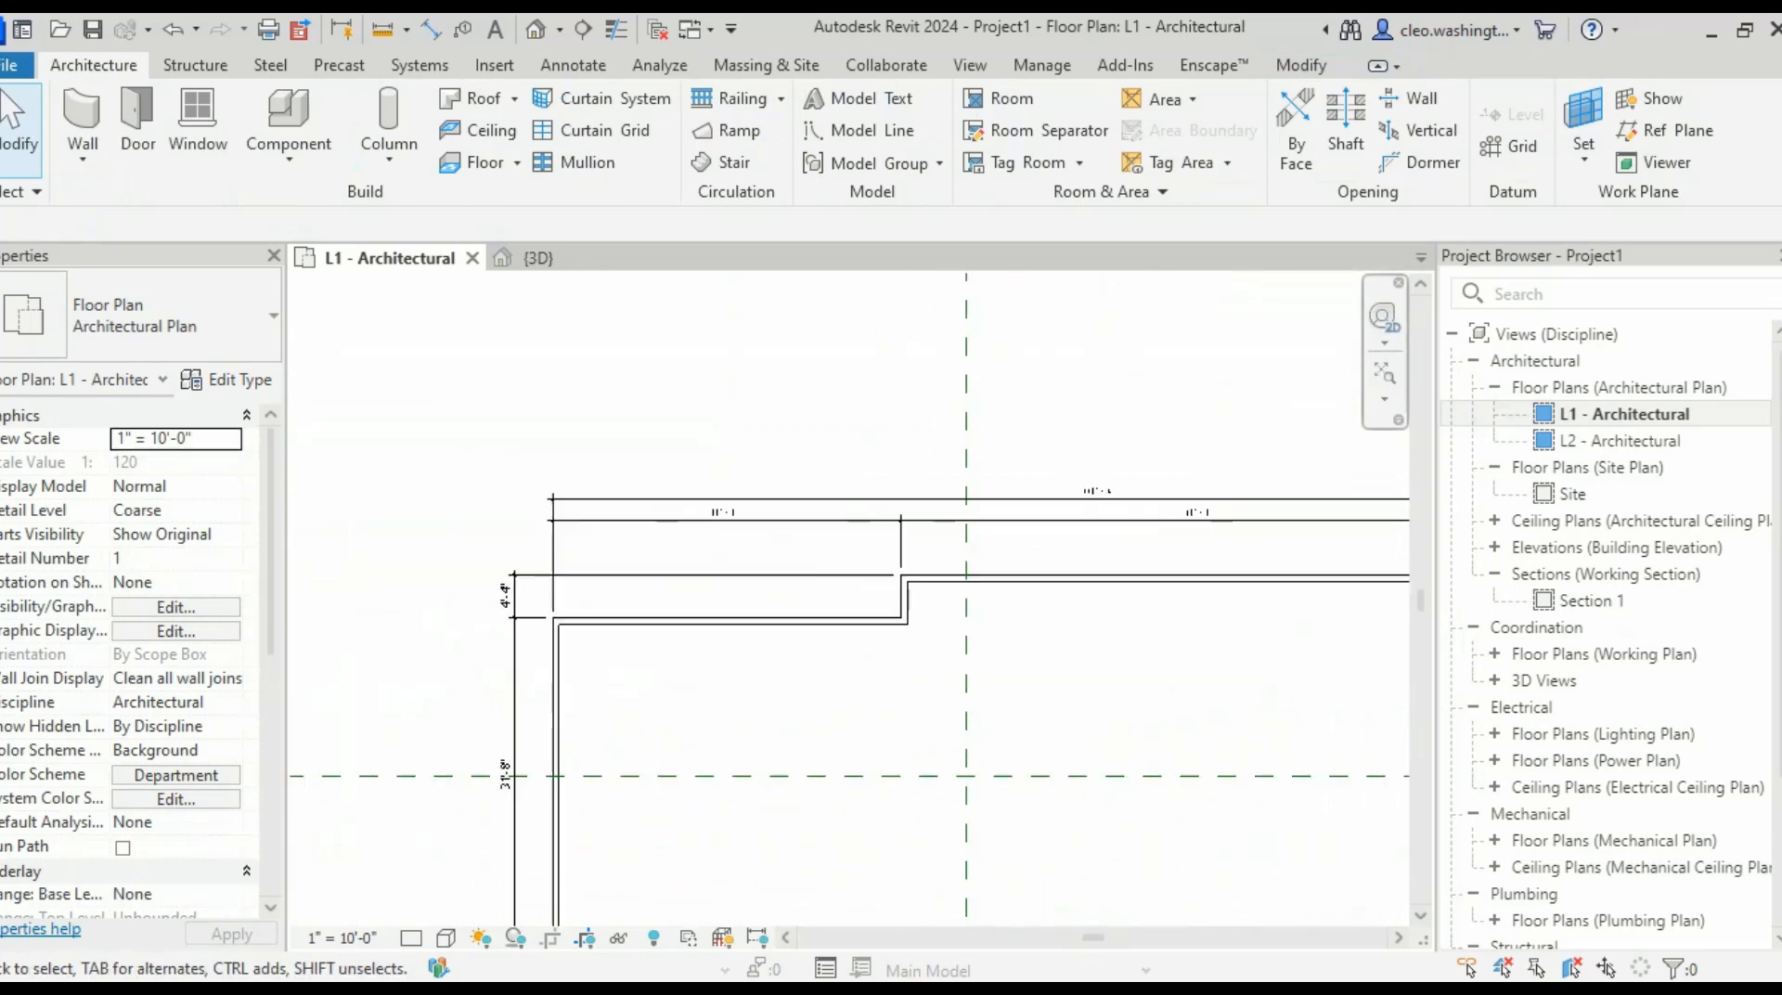
{"action": "middle_click_drag", "start_coordinate": [1140, 543], "coordinate": [697, 558]}
{"action": "scroll", "coordinate": [1067, 604], "scroll_direction": "down", "scroll_amount": 2}
{"action": "middle_click_drag", "start_coordinate": [1151, 641], "coordinate": [504, 564]}
{"action": "scroll", "coordinate": [480, 495], "scroll_direction": "up", "scroll_amount": 5}
{"action": "scroll", "coordinate": [995, 491], "scroll_direction": "up", "scroll_amount": 4}
{"action": "scroll", "coordinate": [1244, 499], "scroll_direction": "down", "scroll_amount": 3}
{"action": "middle_click_drag", "start_coordinate": [1244, 499], "coordinate": [1183, 514]}
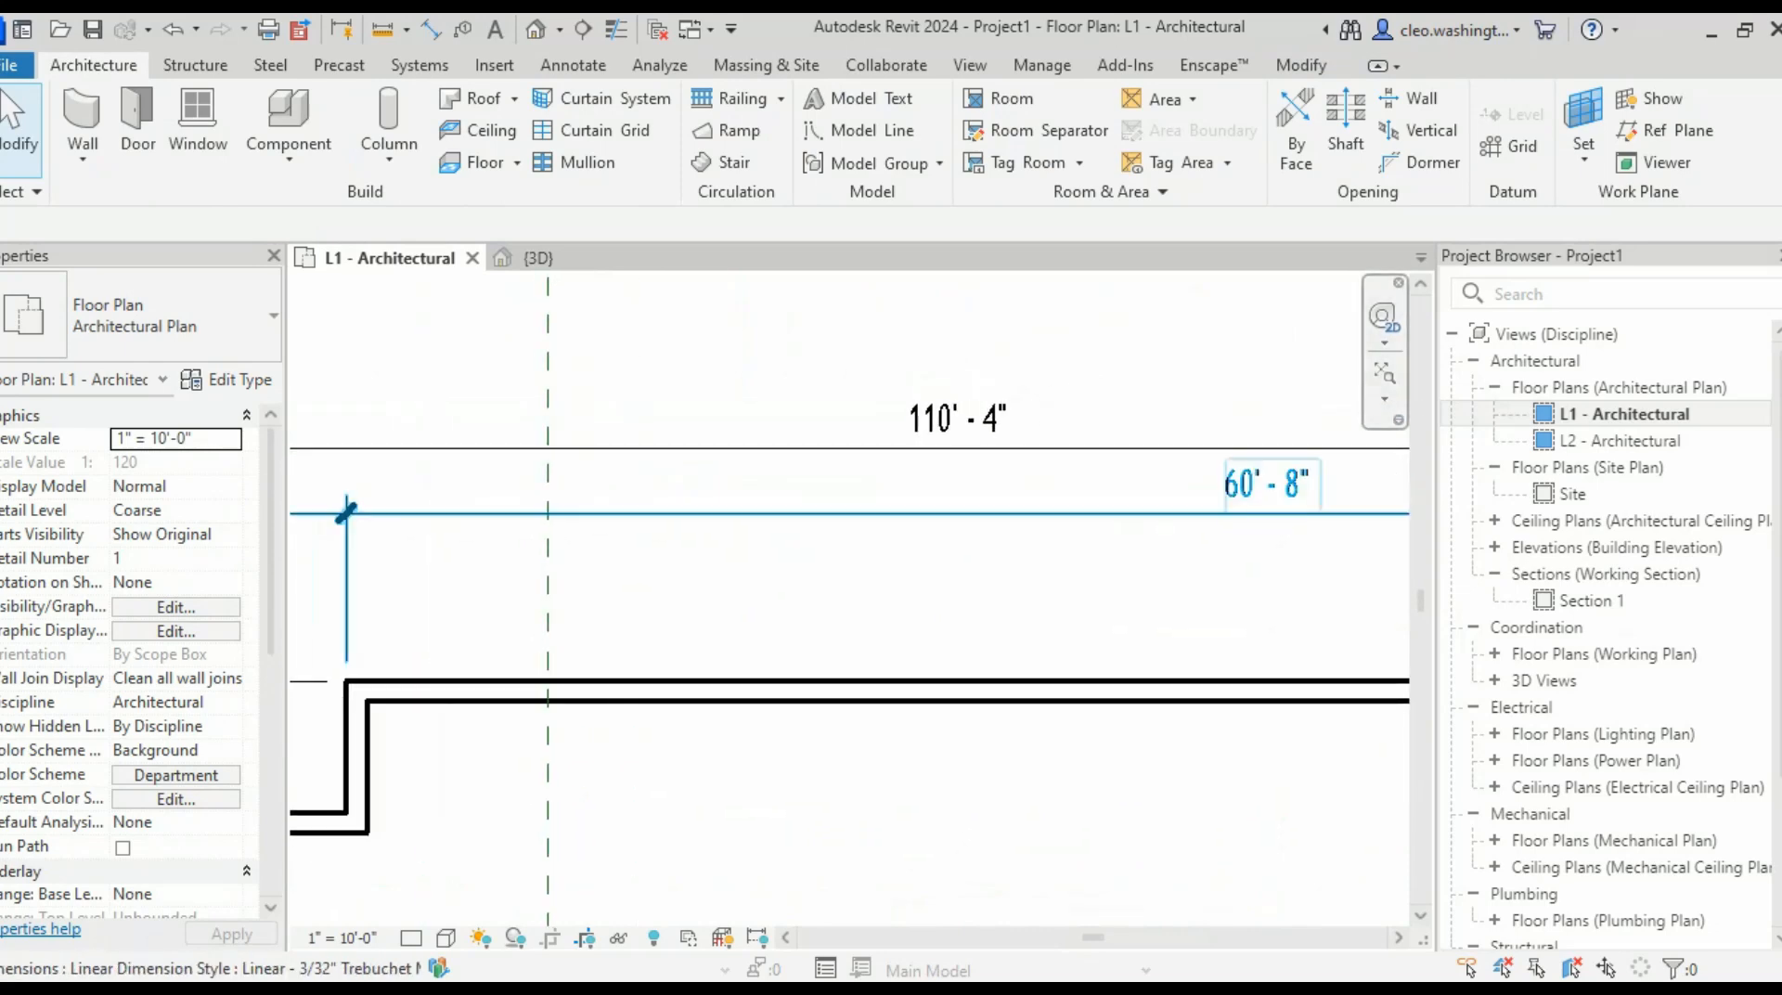
- Select the right wall and enter 15 over its 14'-8" bay length
{"action": "scroll", "coordinate": [986, 562], "scroll_direction": "down", "scroll_amount": 4}
{"action": "middle_click_drag", "start_coordinate": [1011, 561], "coordinate": [366, 577]}
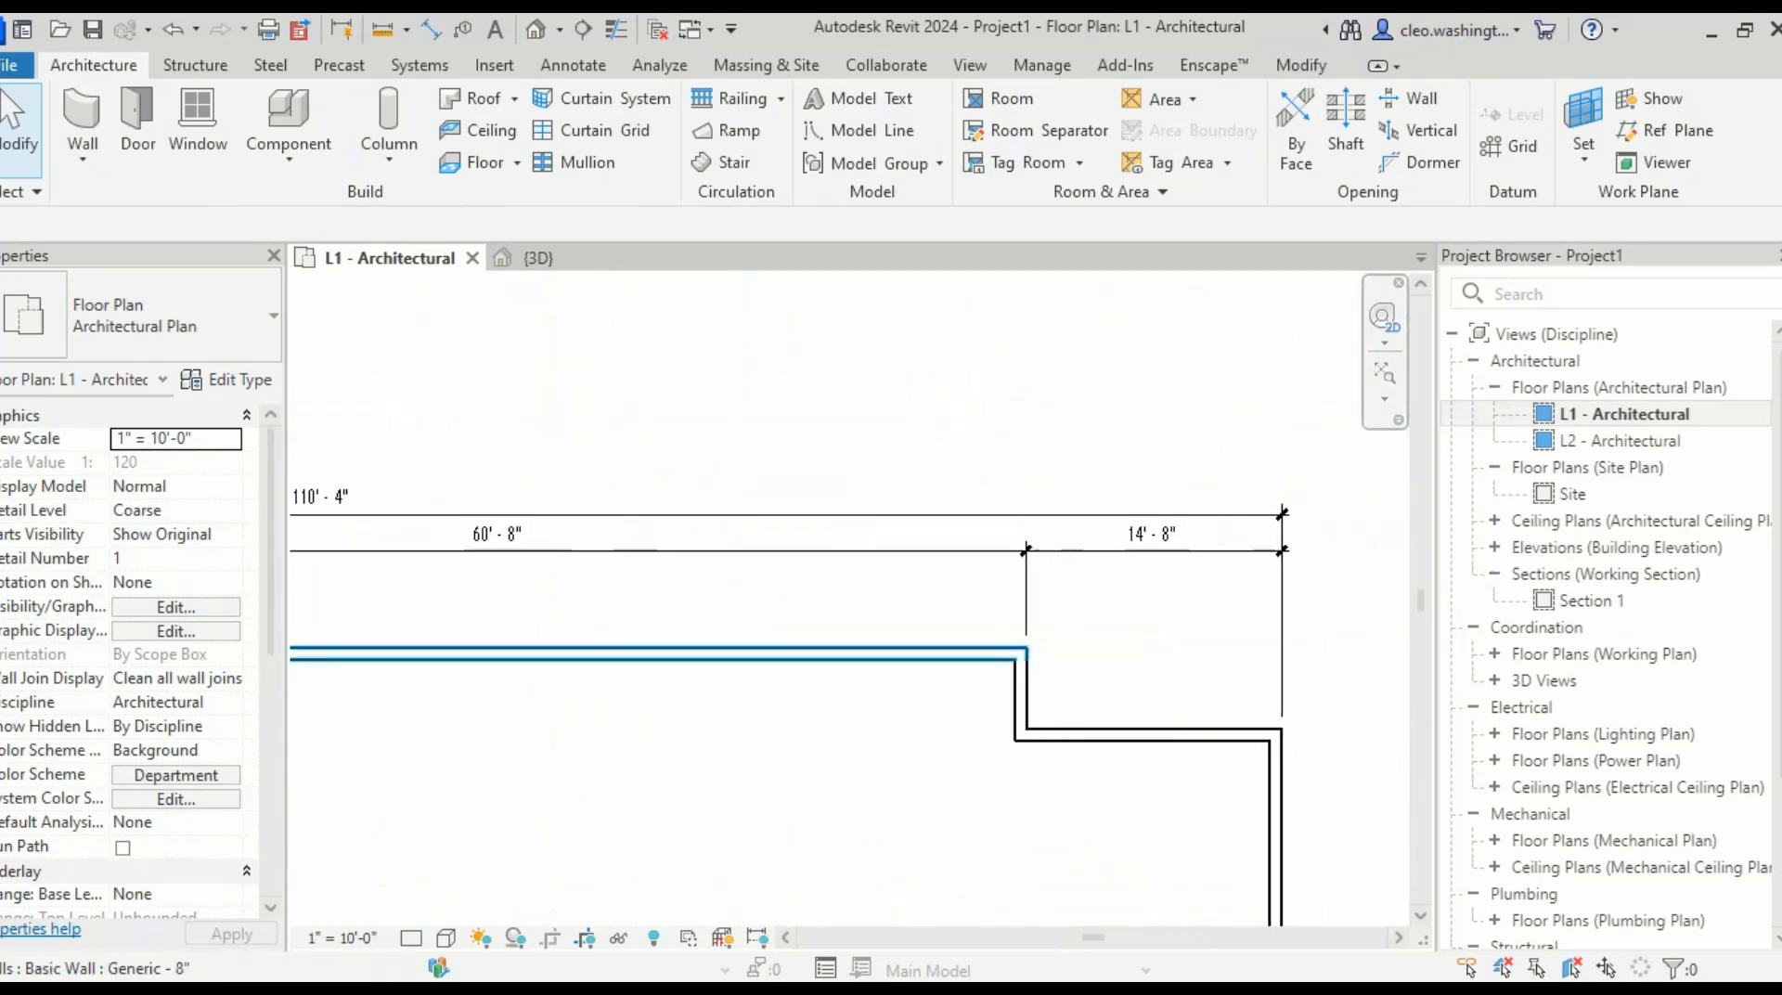
{"action": "scroll", "coordinate": [1291, 585], "scroll_direction": "up", "scroll_amount": 7}
{"action": "scroll", "coordinate": [1245, 473], "scroll_direction": "down", "scroll_amount": 4}
{"action": "scroll", "coordinate": [1077, 640], "scroll_direction": "down", "scroll_amount": 3}
{"action": "middle_click_drag", "start_coordinate": [1077, 640], "coordinate": [1249, 492]}
{"action": "scroll", "coordinate": [1205, 555], "scroll_direction": "down", "scroll_amount": 2}
{"action": "middle_click_drag", "start_coordinate": [1204, 555], "coordinate": [1205, 560]}
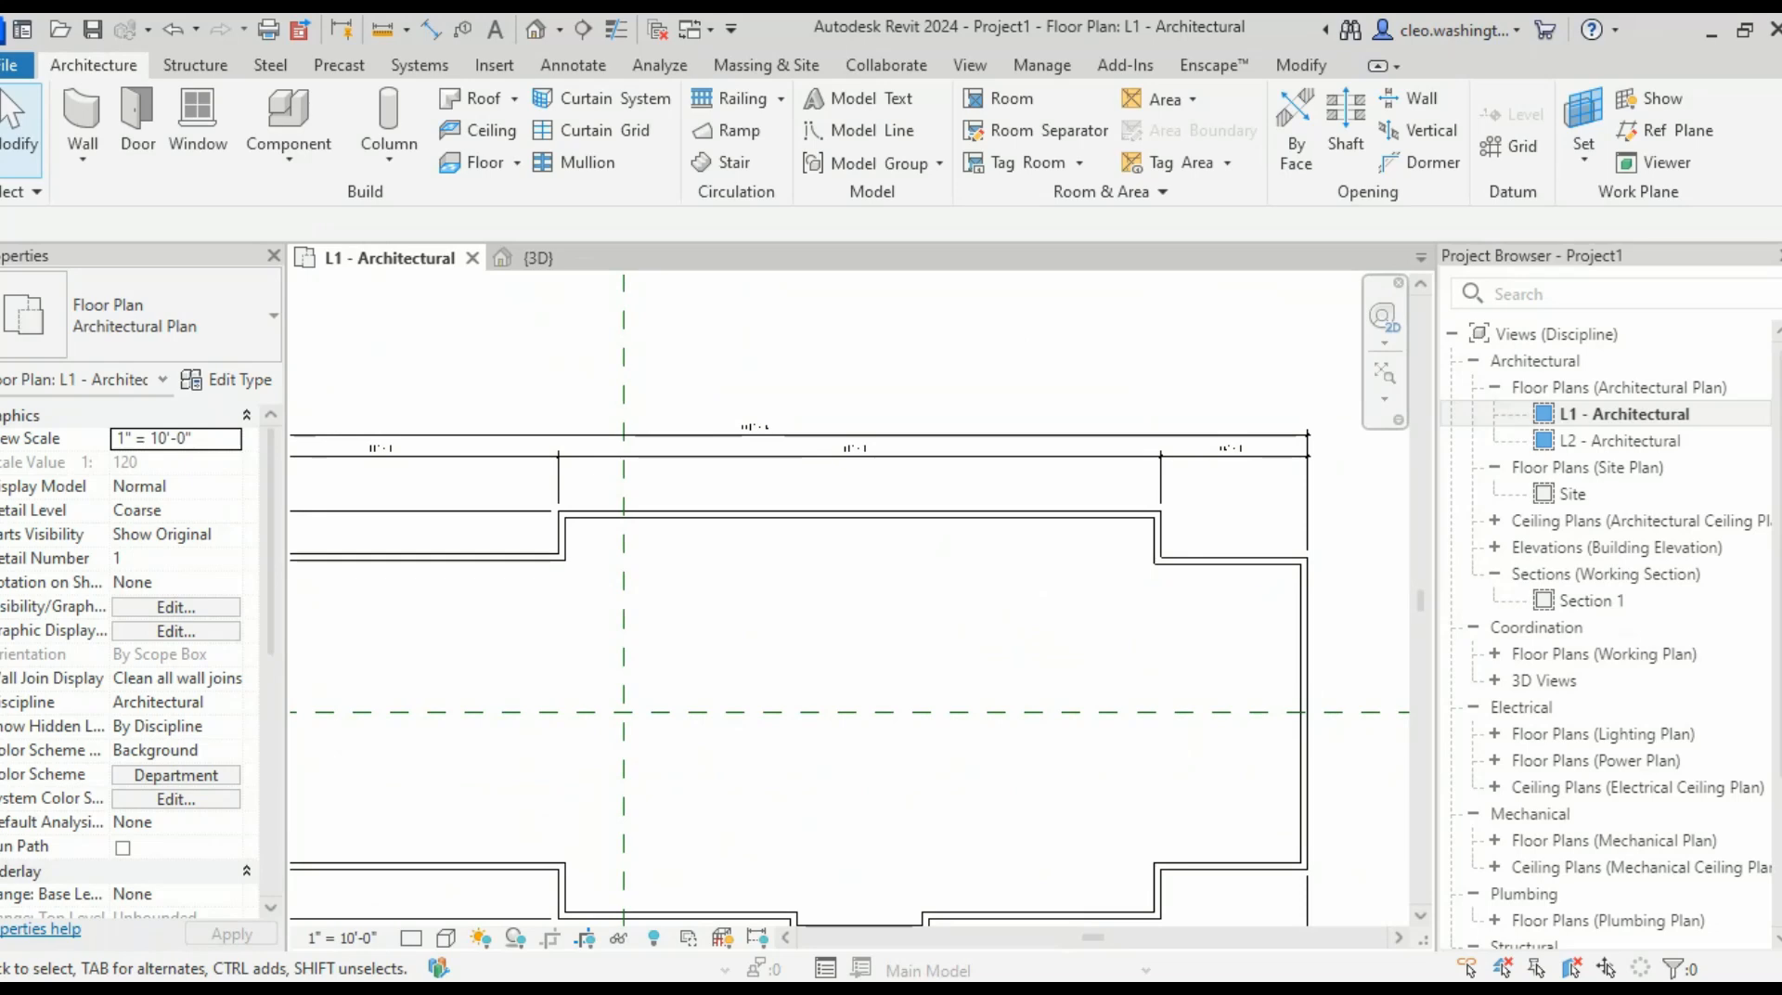
{"action": "scroll", "coordinate": [836, 603], "scroll_direction": "down", "scroll_amount": 2}
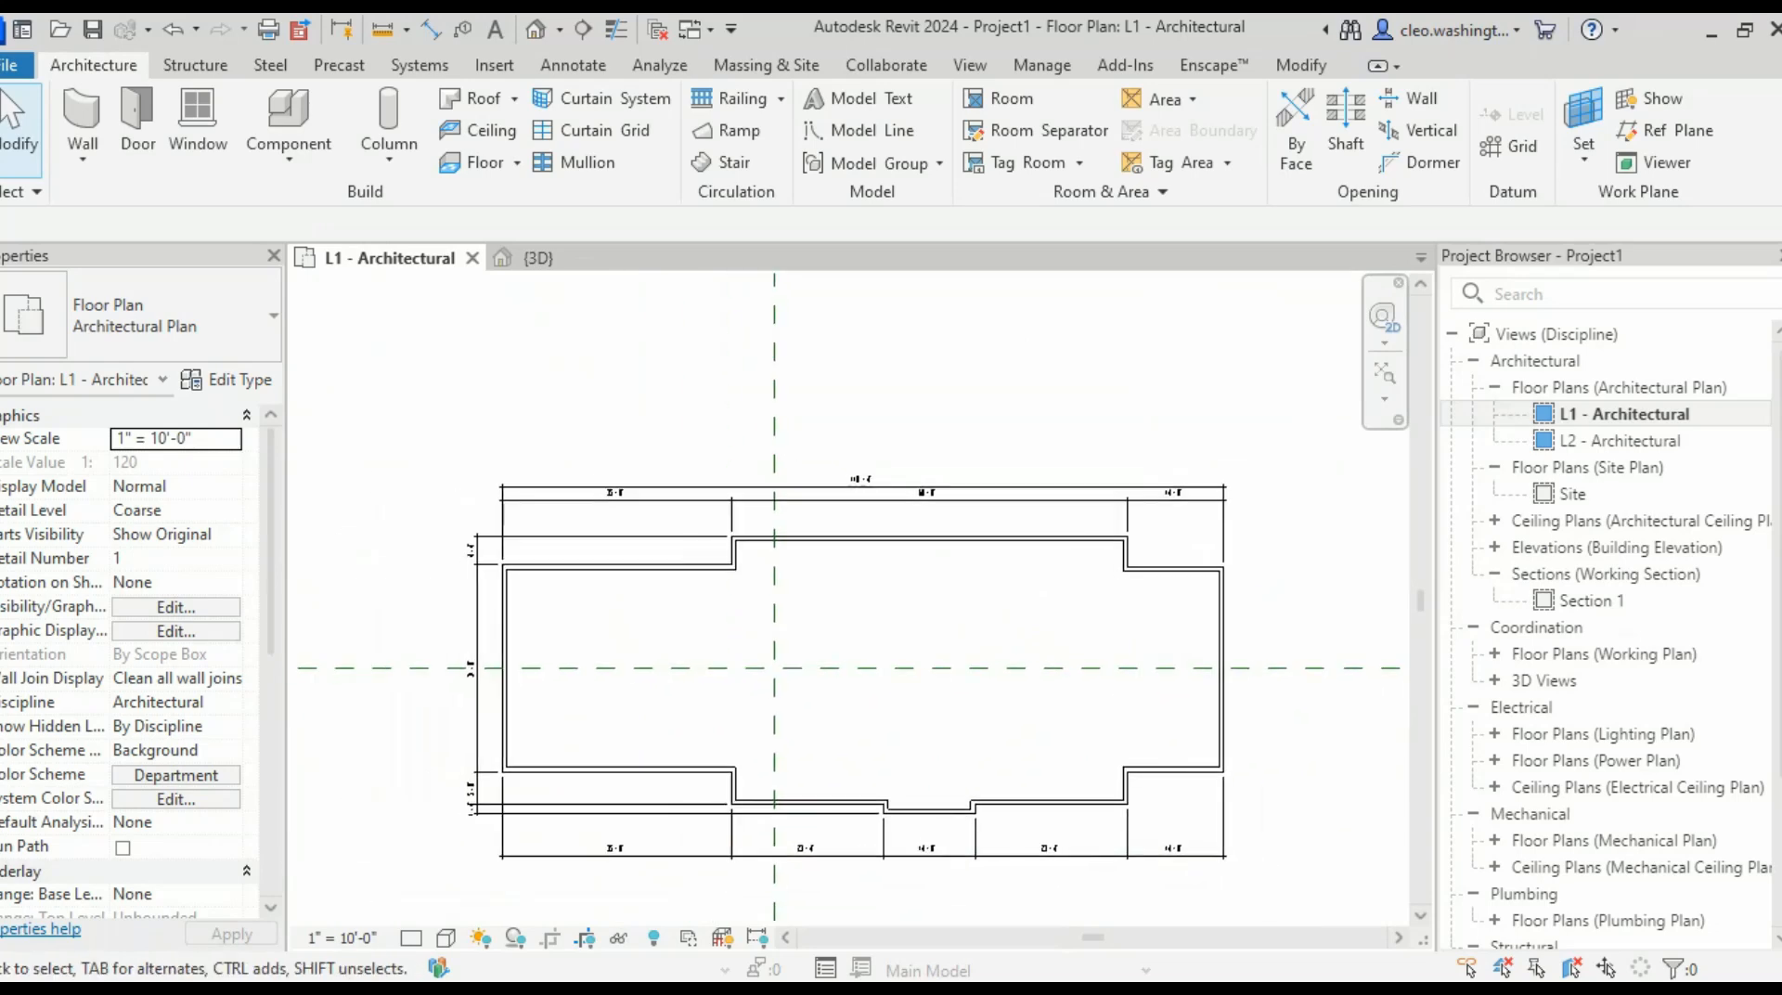
{"action": "scroll", "coordinate": [1002, 501], "scroll_direction": "up", "scroll_amount": 5}
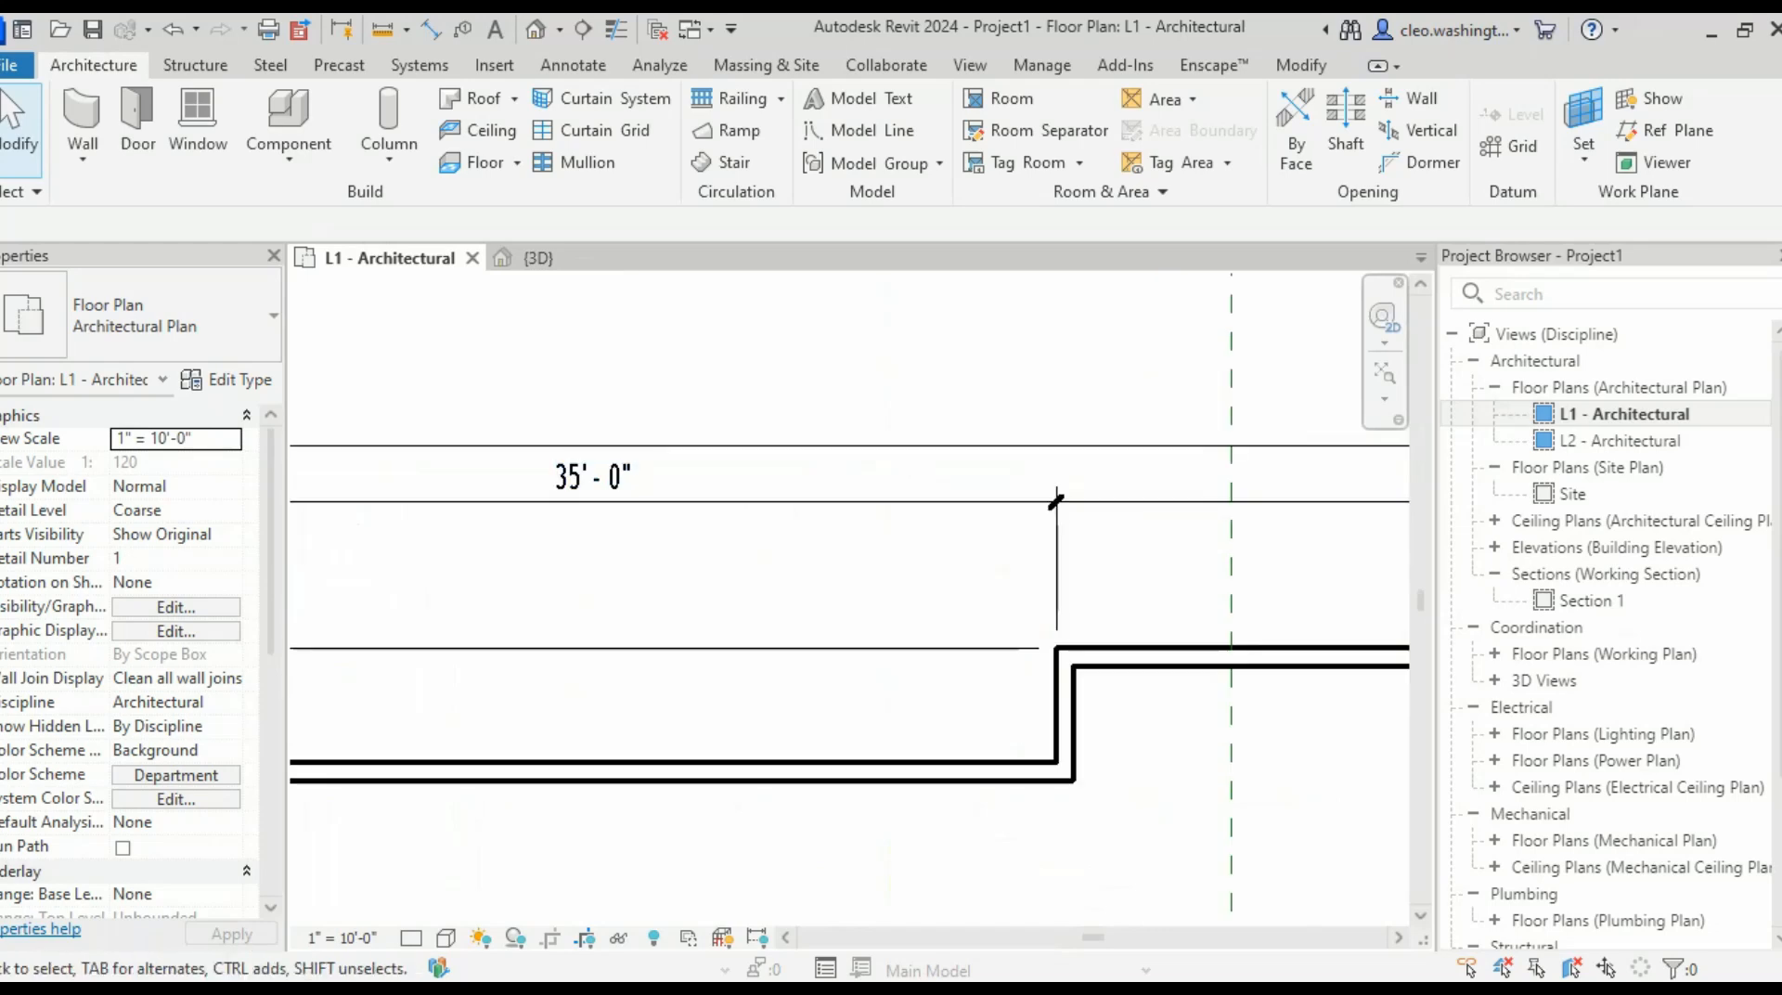
{"action": "scroll", "coordinate": [1299, 557], "scroll_direction": "down", "scroll_amount": 1}
{"action": "middle_click_drag", "start_coordinate": [1300, 557], "coordinate": [148, 576]}
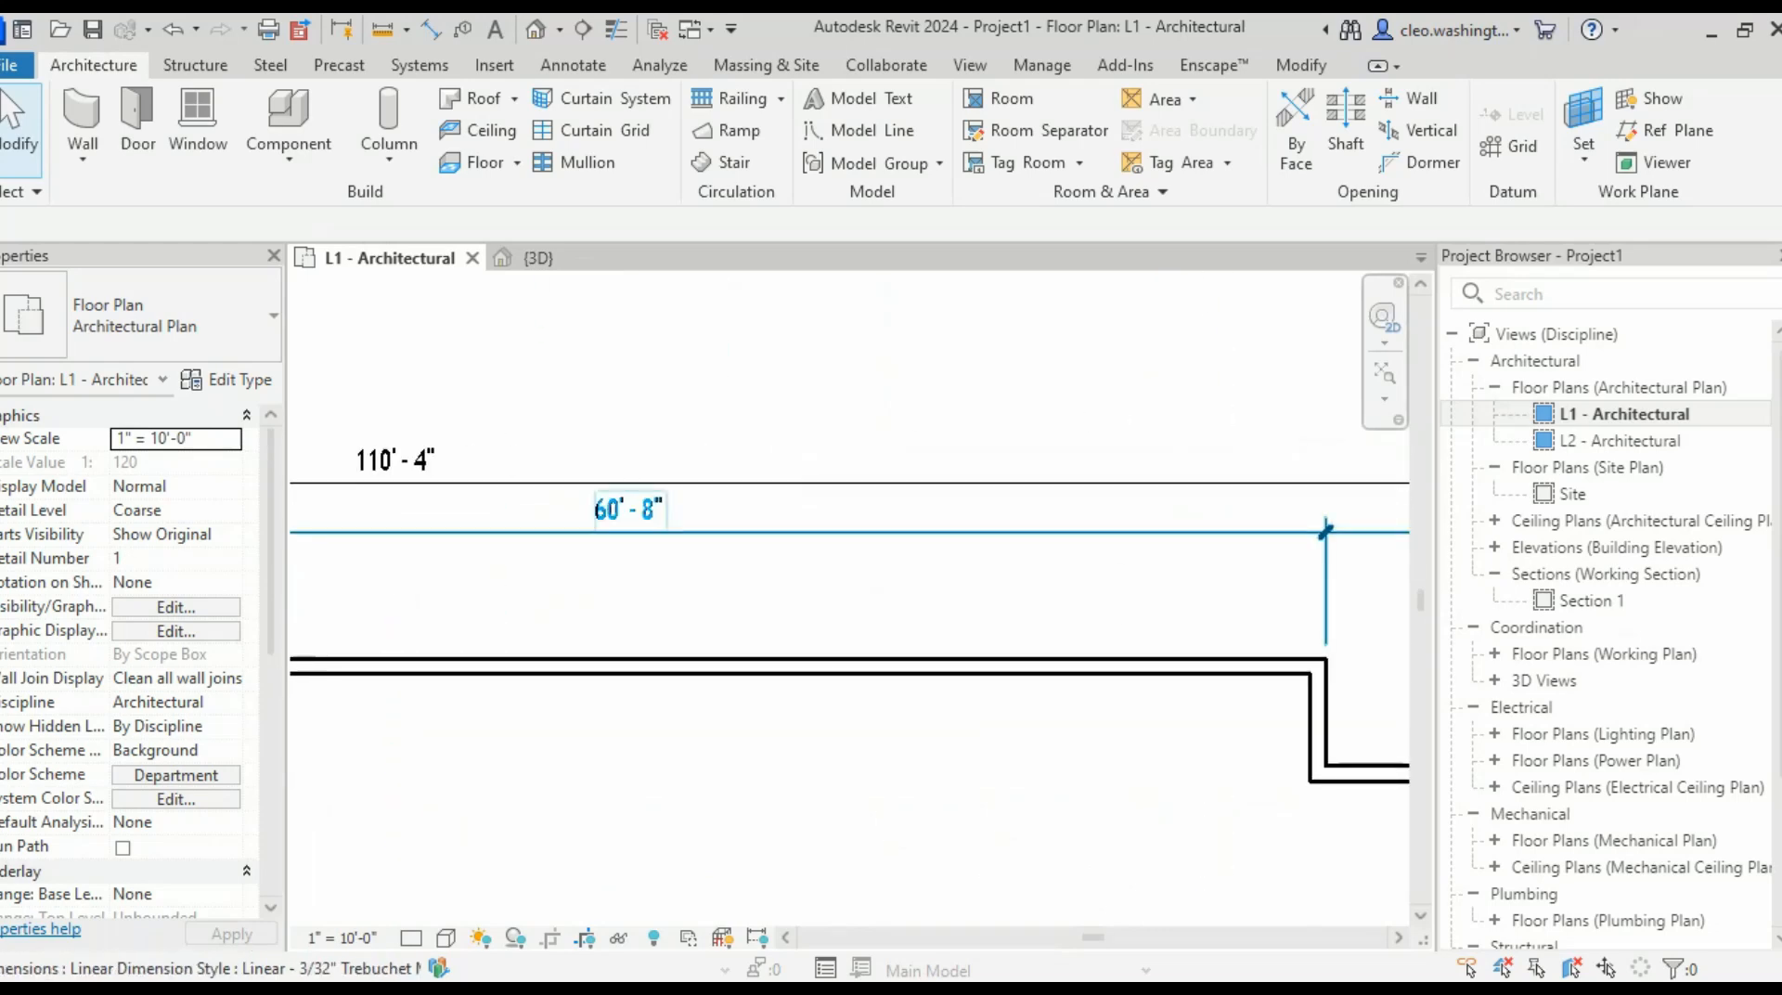
{"action": "middle_click_drag", "start_coordinate": [1374, 566], "coordinate": [873, 582]}
{"action": "scroll", "coordinate": [928, 594], "scroll_direction": "up", "scroll_amount": 2}
{"action": "middle_click_drag", "start_coordinate": [1049, 798], "coordinate": [1053, 593]}
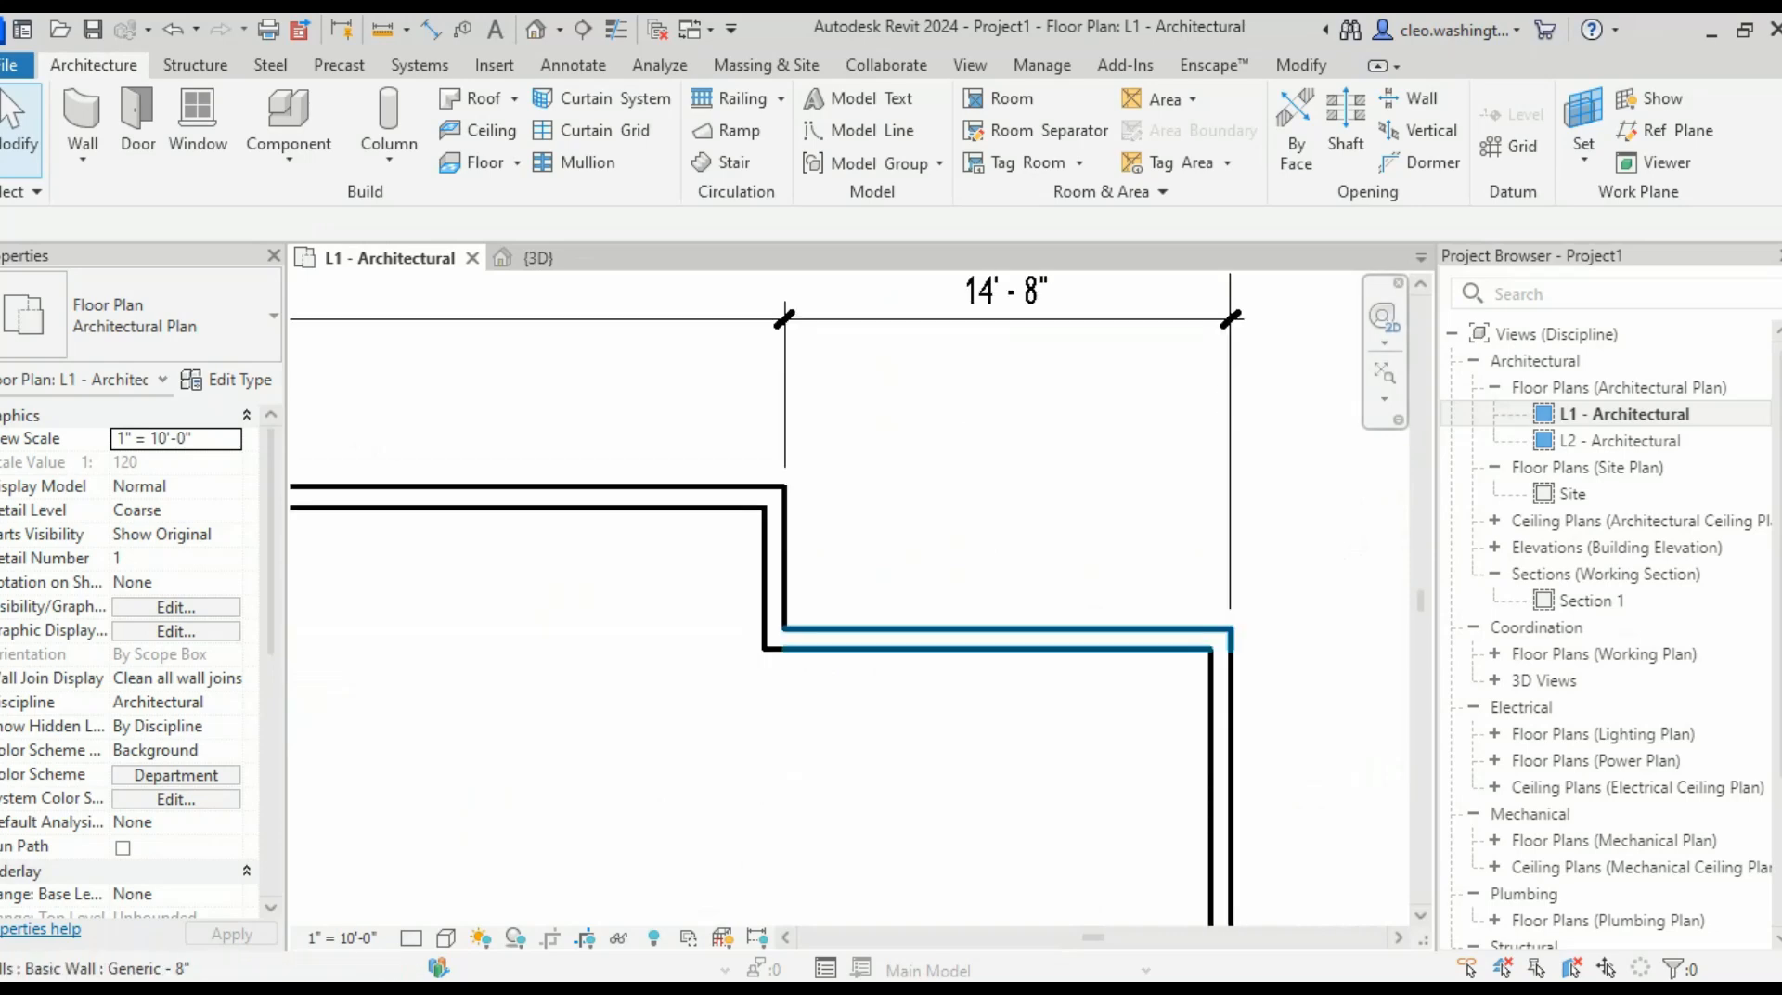
{"action": "left_click", "coordinate": [1220, 724]}
{"action": "left_click", "coordinate": [999, 303]}
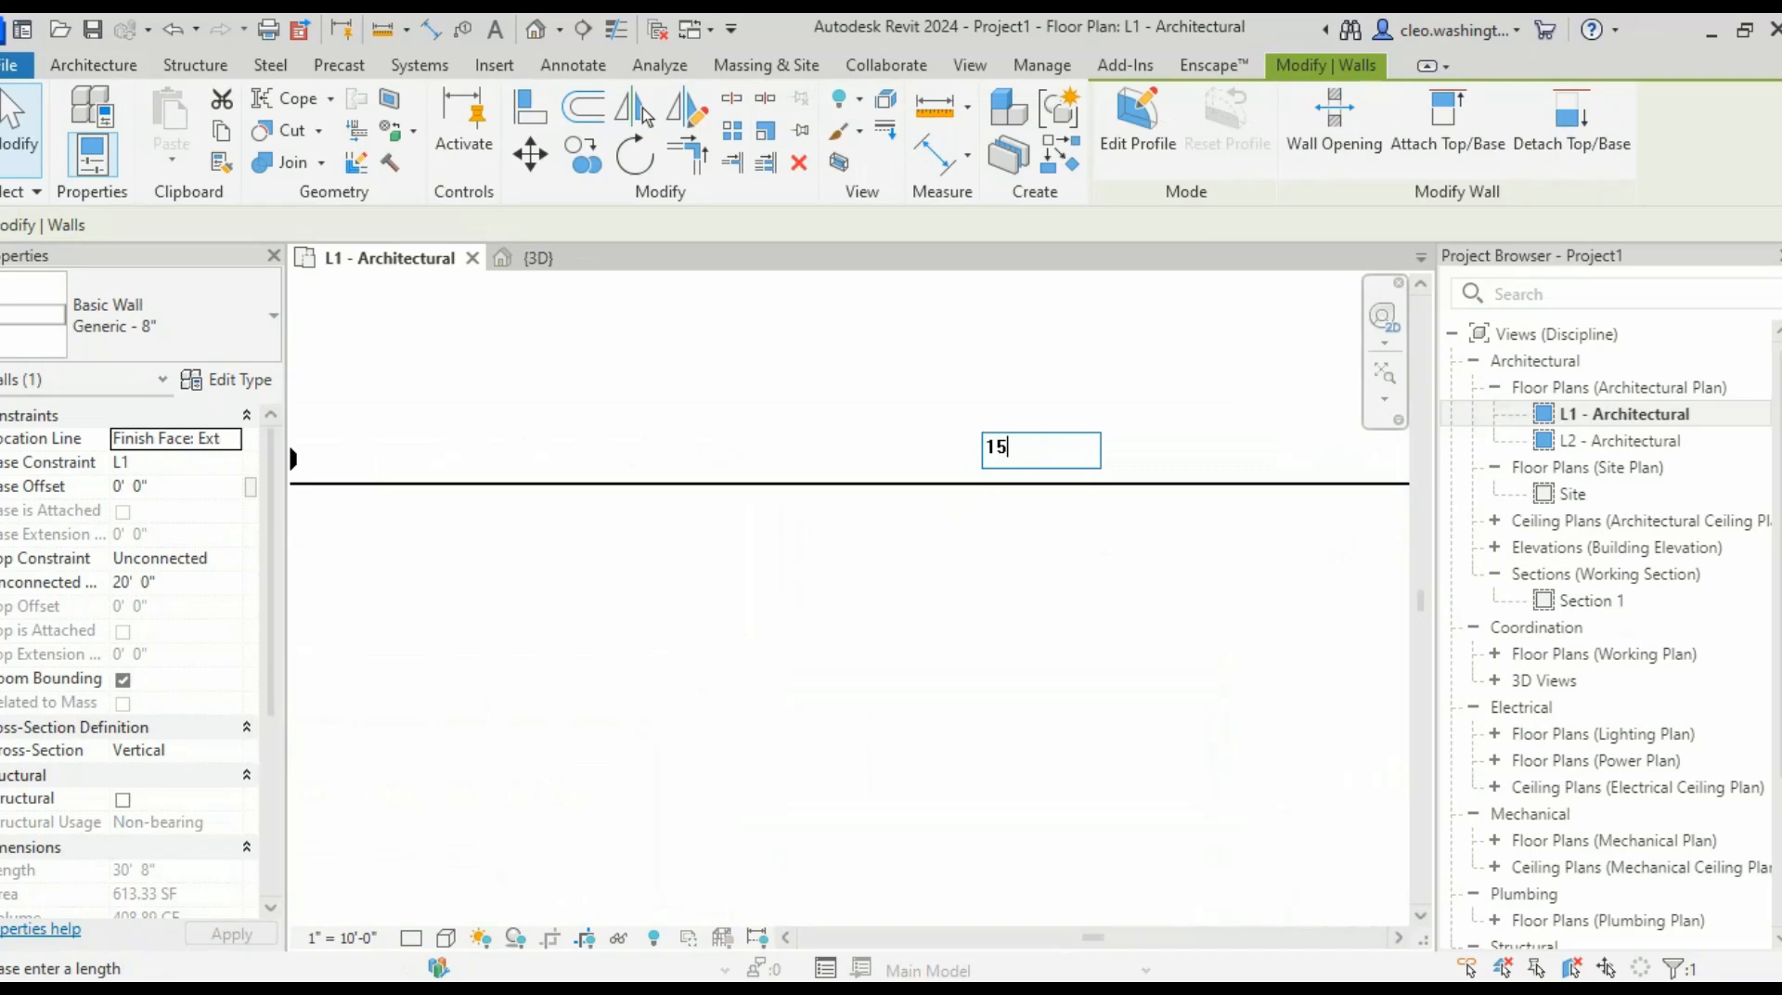
- Commit the 15'-0" right bay, then start and cancel Aligned Dimension (DI) after checking the plan
{"action": "key", "text": "Return"}
{"action": "key", "text": "d"}
{"action": "key", "text": "i"}
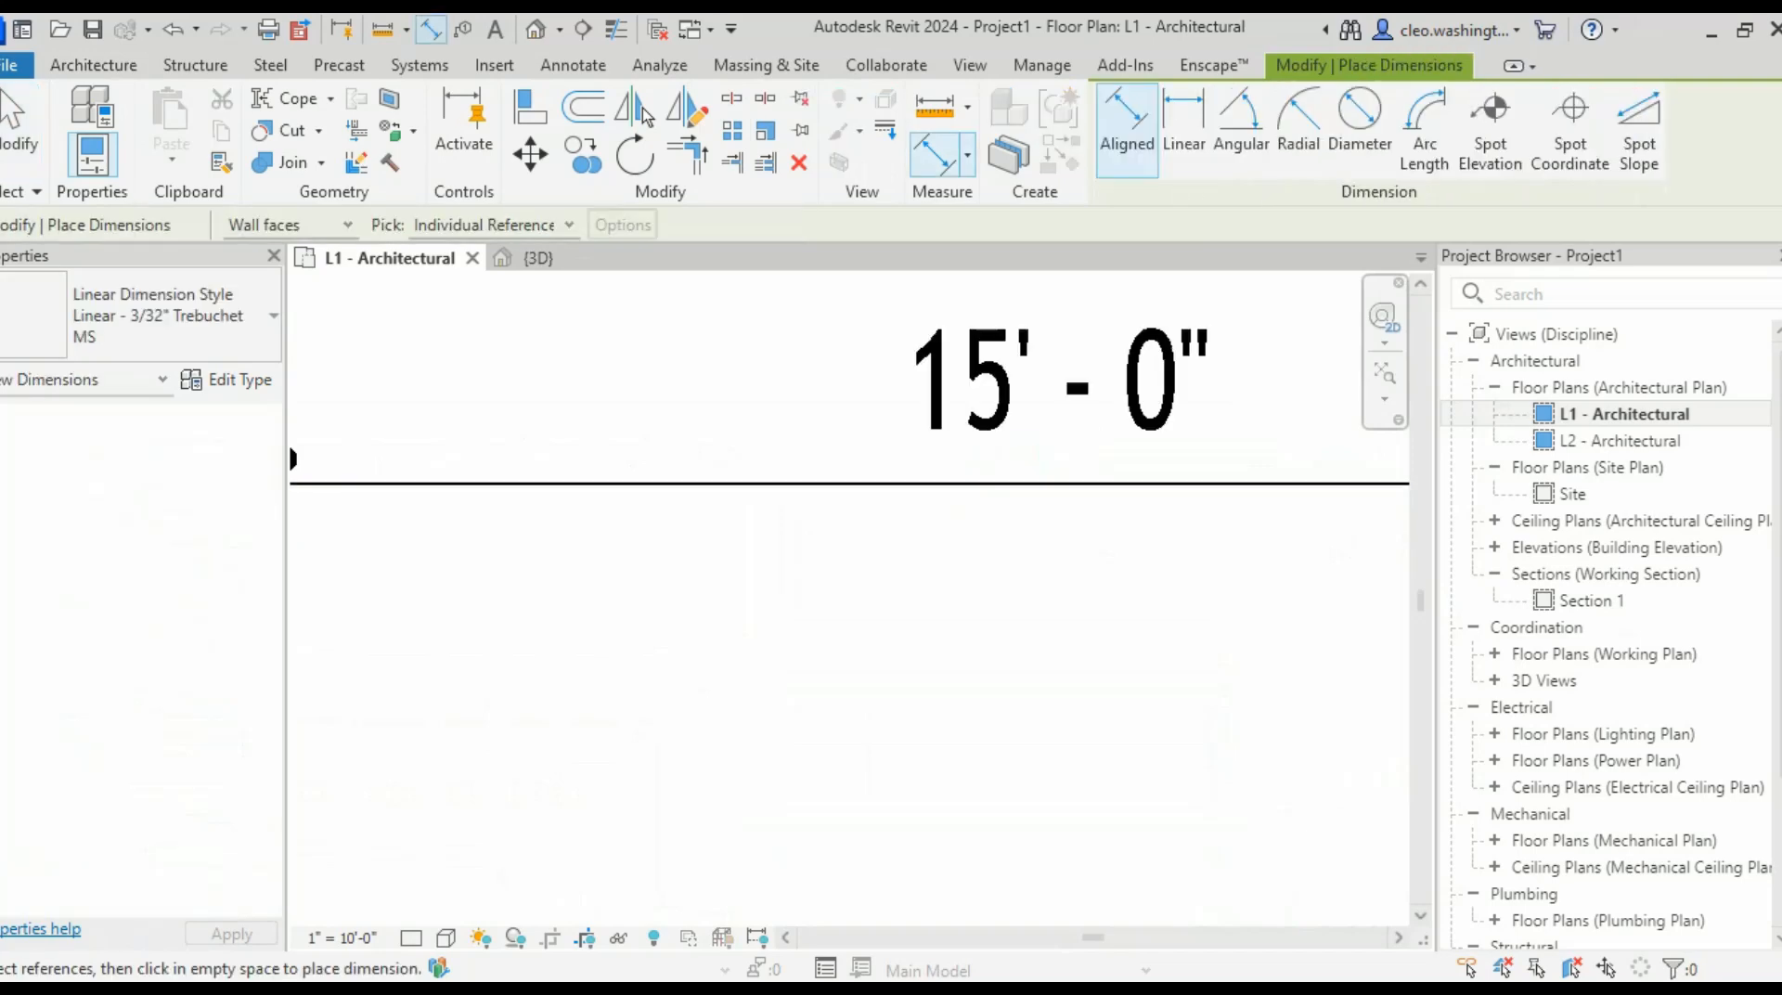
{"action": "scroll", "coordinate": [1108, 578], "scroll_direction": "down", "scroll_amount": 4}
{"action": "middle_click_drag", "start_coordinate": [1108, 578], "coordinate": [1283, 520]}
{"action": "scroll", "coordinate": [369, 545], "scroll_direction": "up", "scroll_amount": 3}
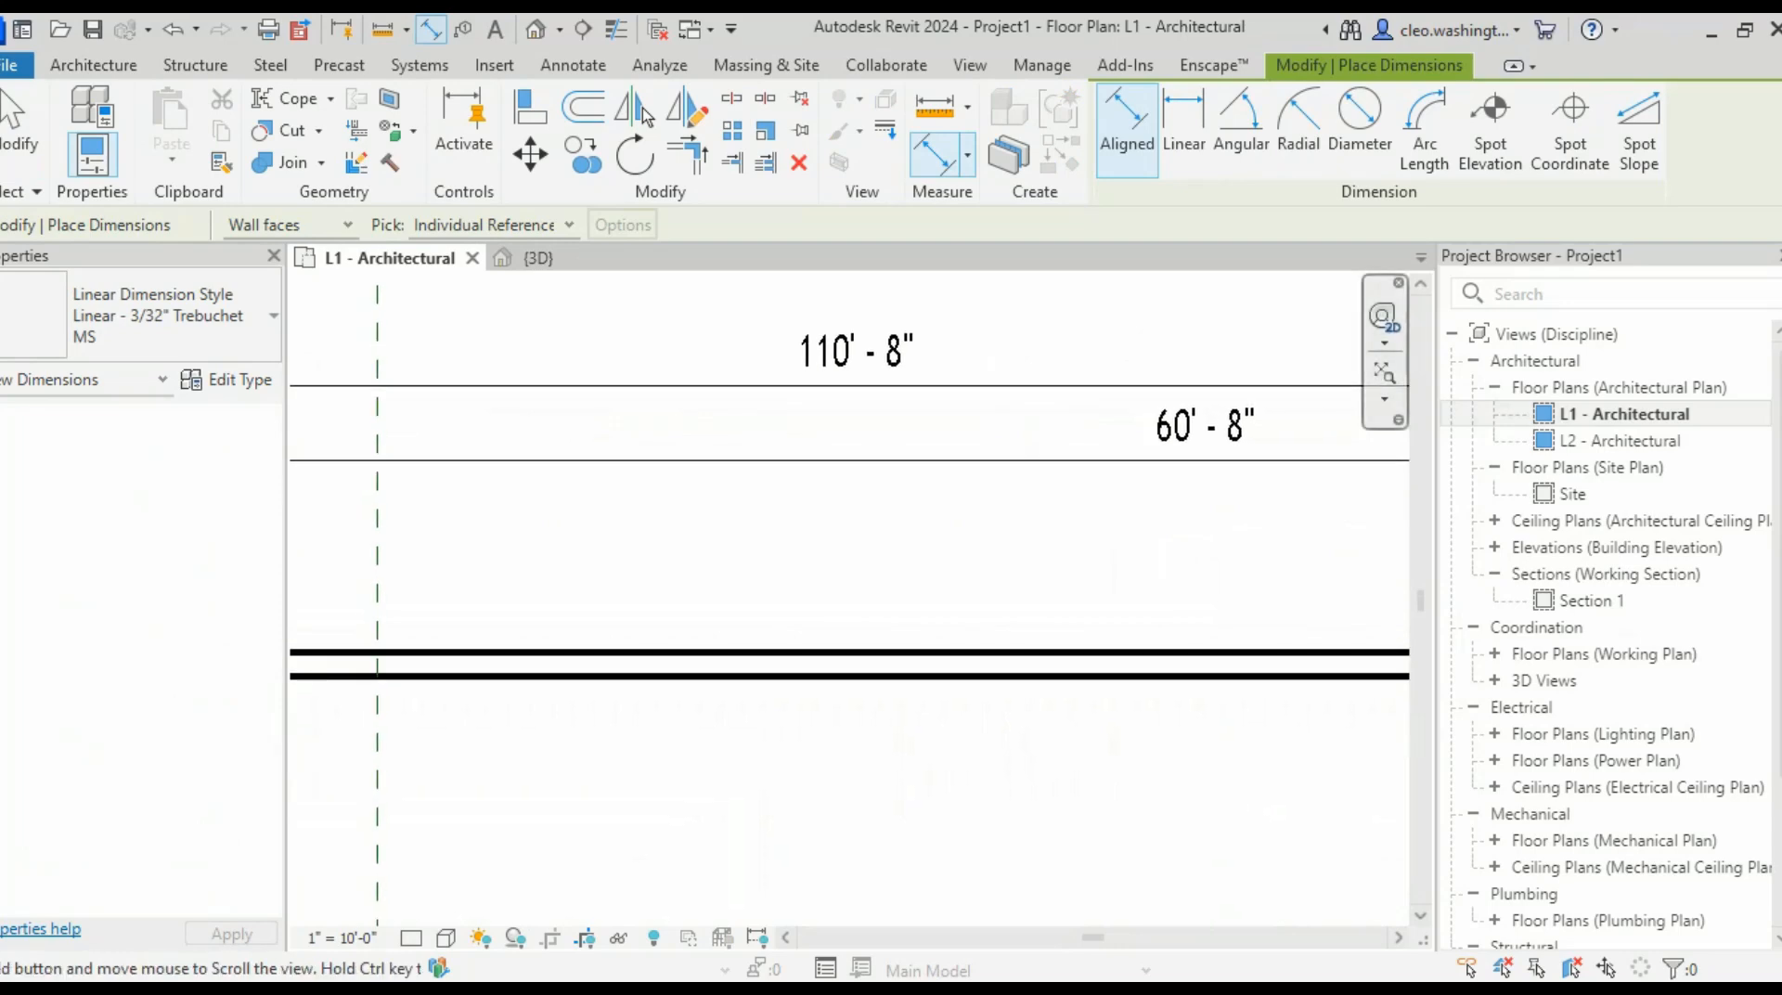
{"action": "middle_click_drag", "start_coordinate": [1235, 474], "coordinate": [666, 530]}
{"action": "scroll", "coordinate": [1197, 501], "scroll_direction": "down", "scroll_amount": 2}
{"action": "middle_click_drag", "start_coordinate": [1197, 501], "coordinate": [409, 547]}
{"action": "scroll", "coordinate": [955, 550], "scroll_direction": "down", "scroll_amount": 2}
{"action": "middle_click_drag", "start_coordinate": [955, 550], "coordinate": [1072, 523]}
{"action": "key", "text": "Escape"}
{"action": "scroll", "coordinate": [871, 525], "scroll_direction": "up", "scroll_amount": 3}
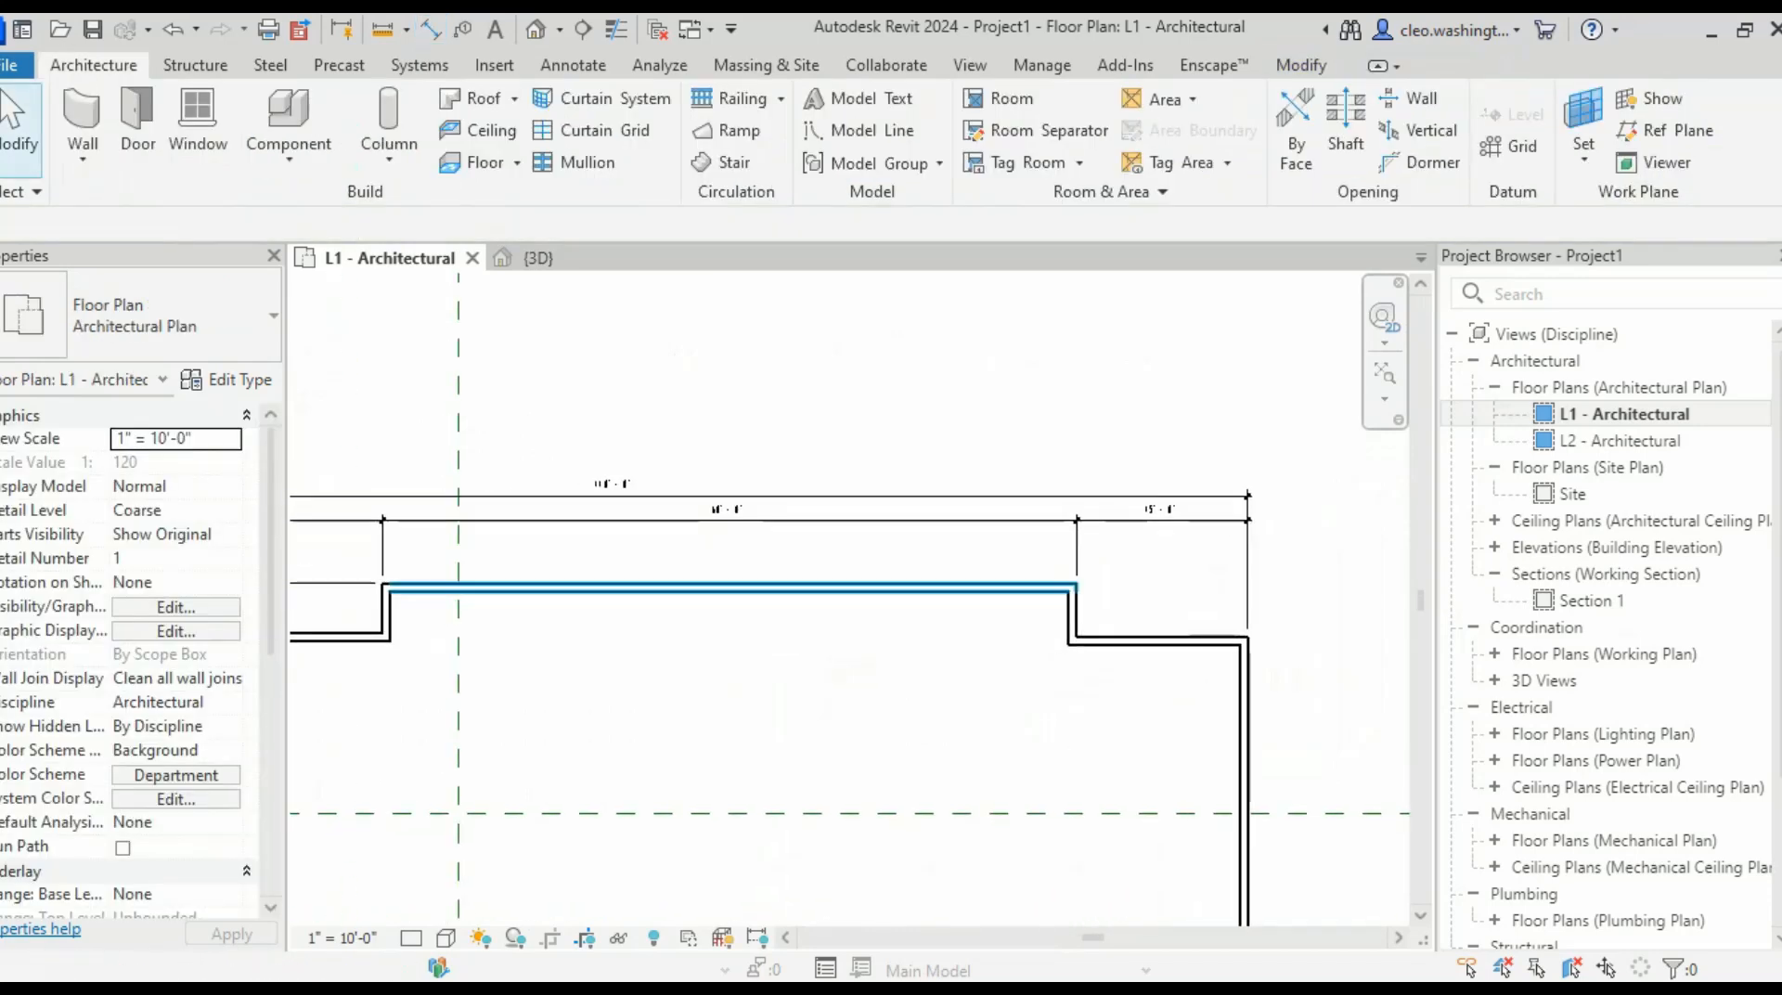
- Pan across the plan to review the 35'-0" and 60'-8" dimensions and the left side
{"action": "scroll", "coordinate": [1176, 525], "scroll_direction": "down", "scroll_amount": 2}
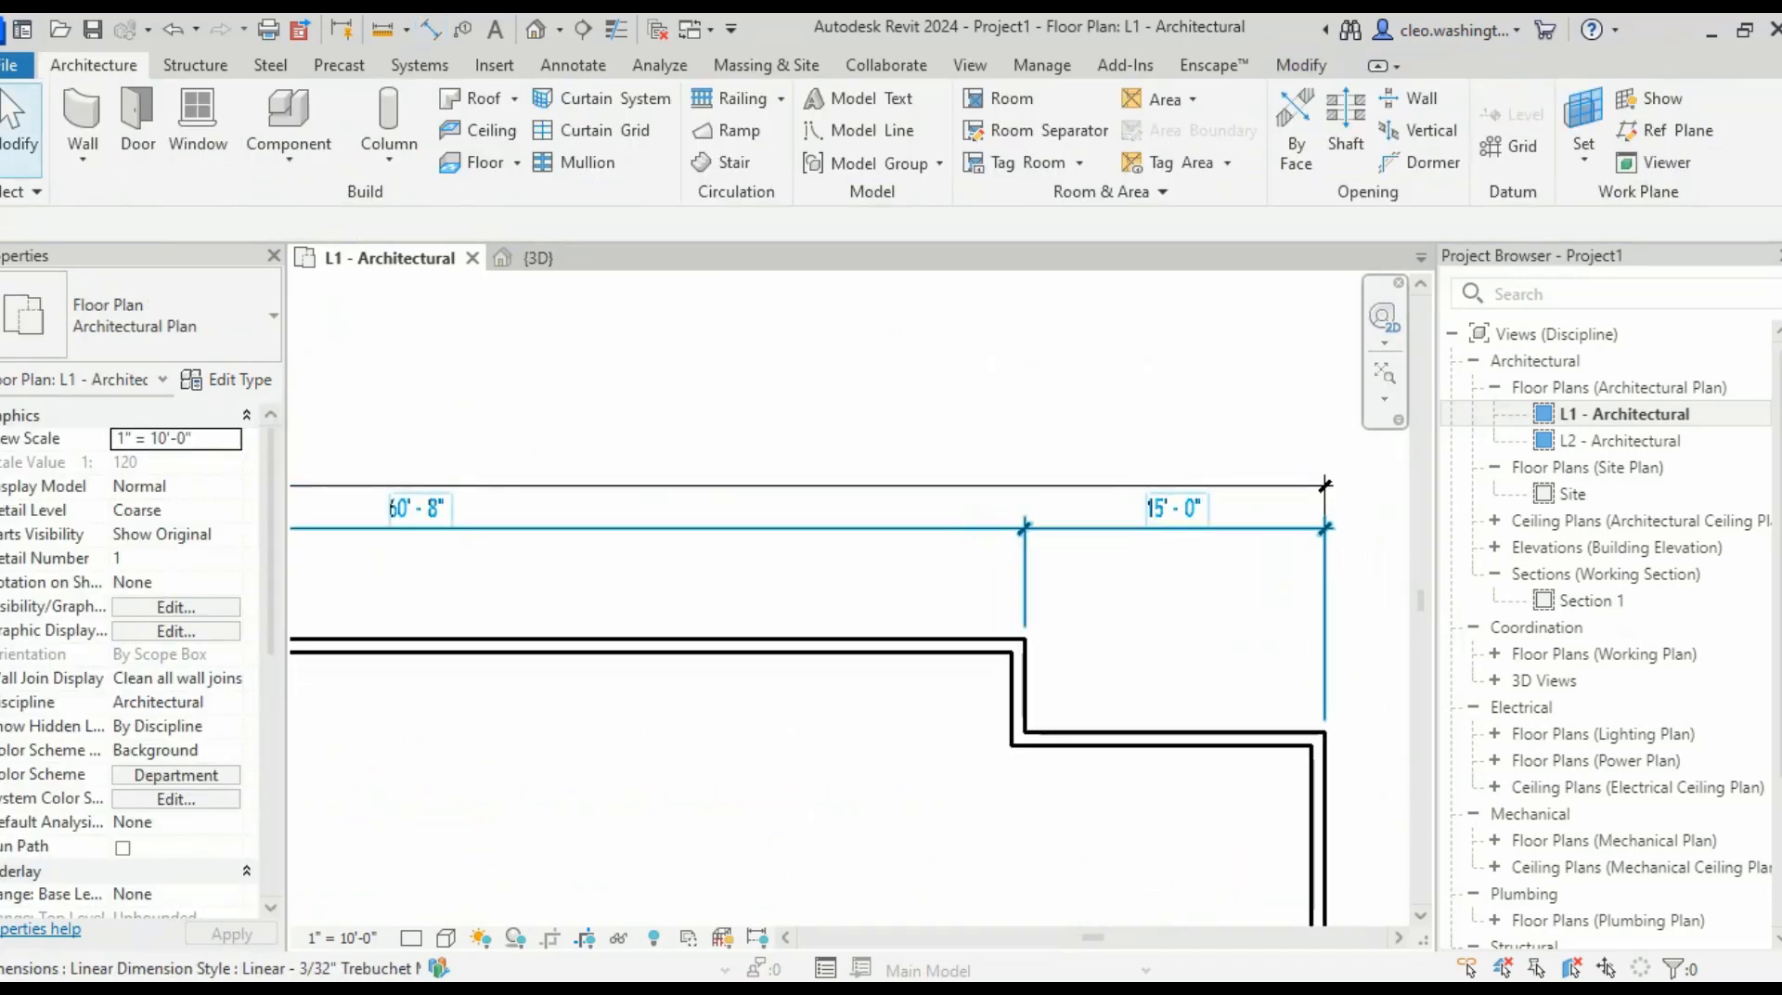
{"action": "middle_click_drag", "start_coordinate": [594, 527], "coordinate": [1232, 471]}
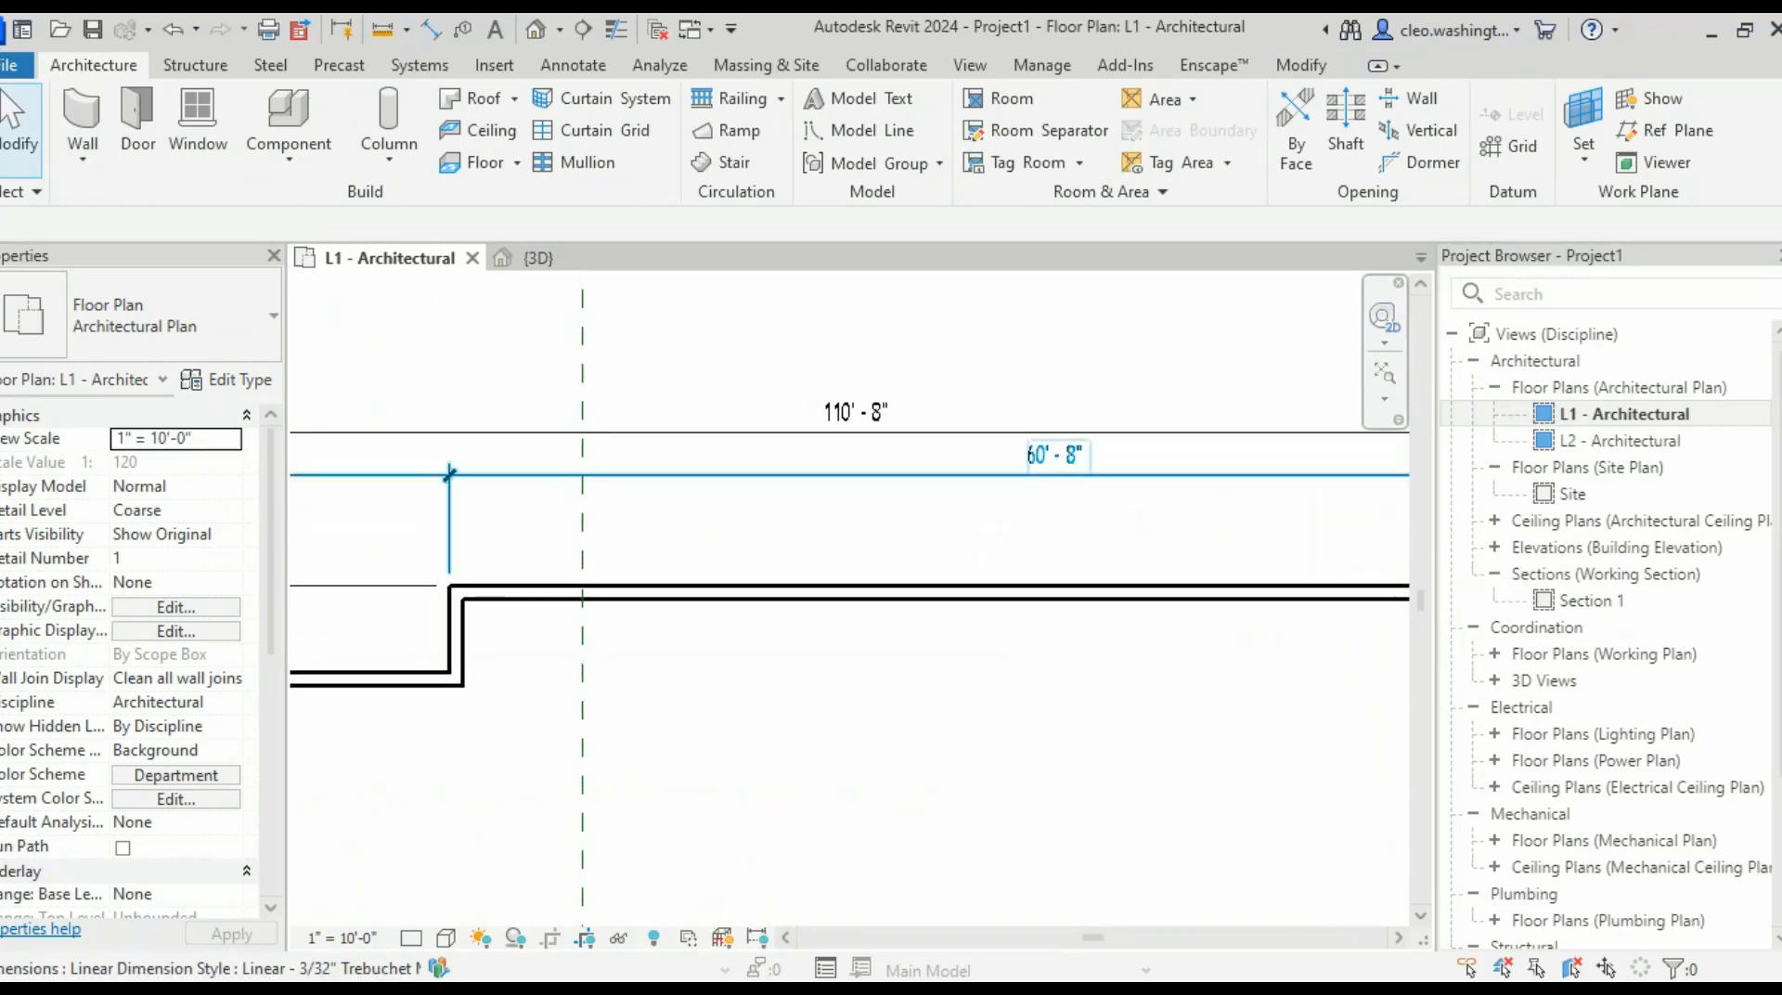
{"action": "middle_click_drag", "start_coordinate": [594, 590], "coordinate": [1232, 535]}
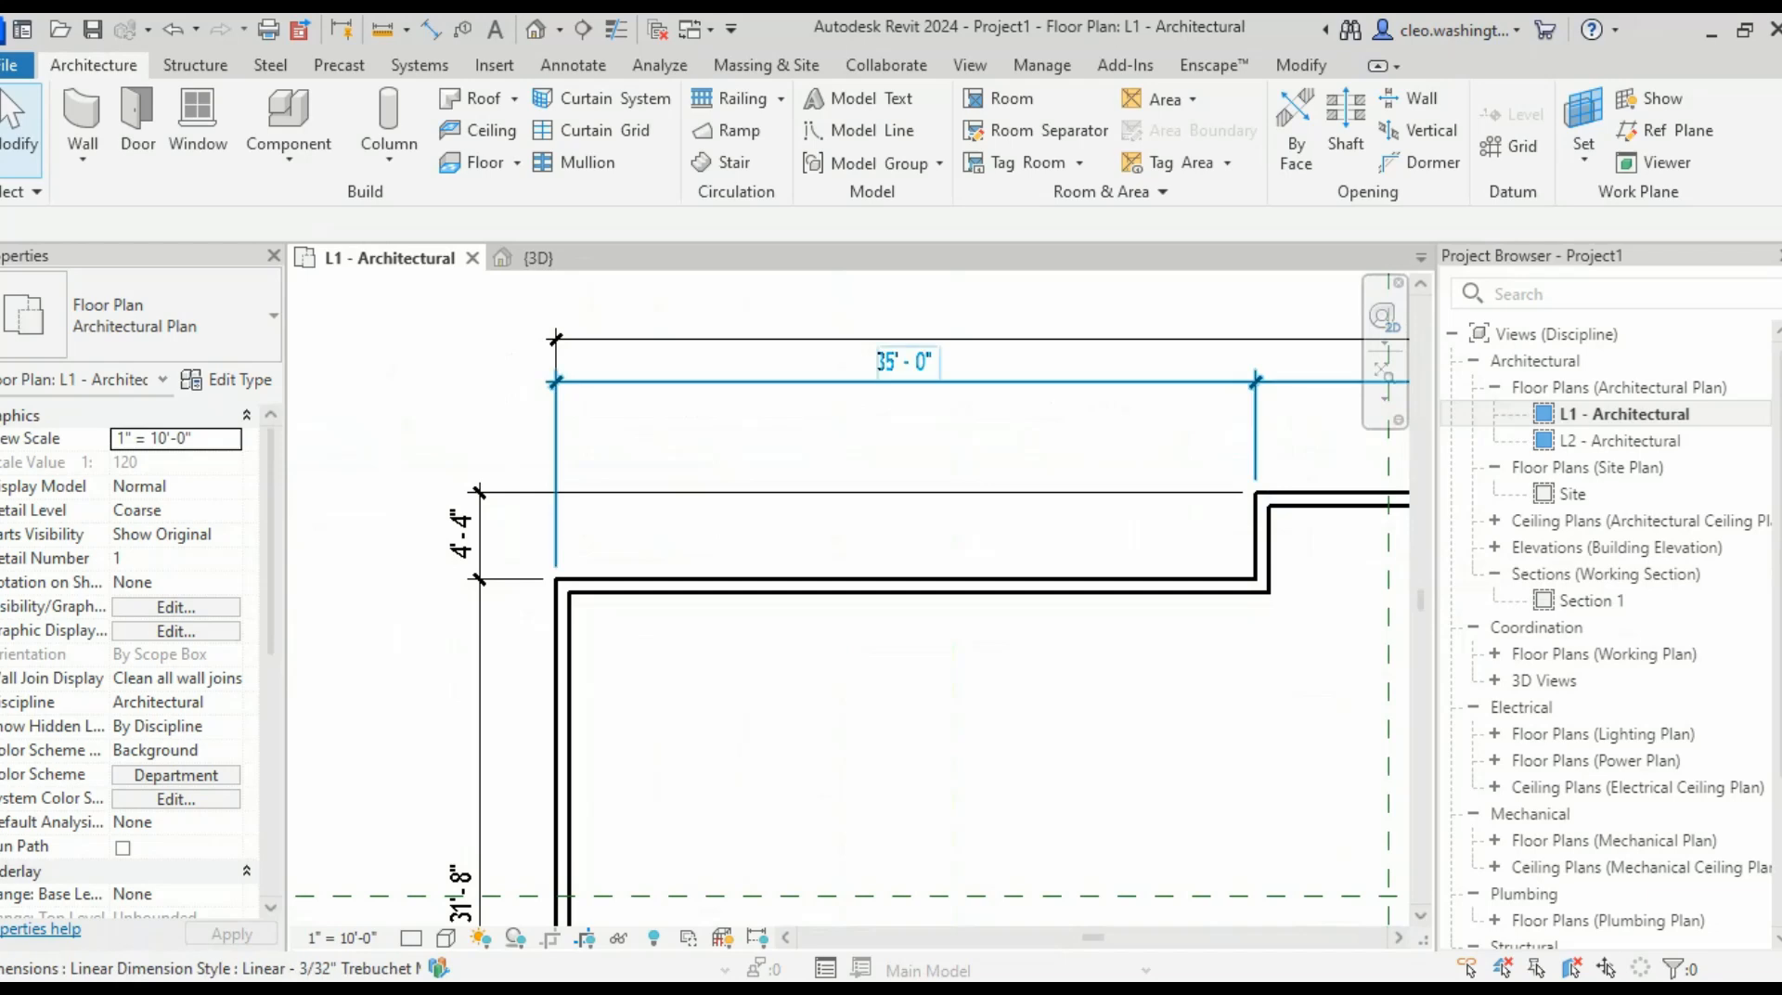
{"action": "middle_click_drag", "start_coordinate": [898, 382], "coordinate": [134, 661]}
{"action": "middle_click_drag", "start_coordinate": [491, 657], "coordinate": [485, 658]}
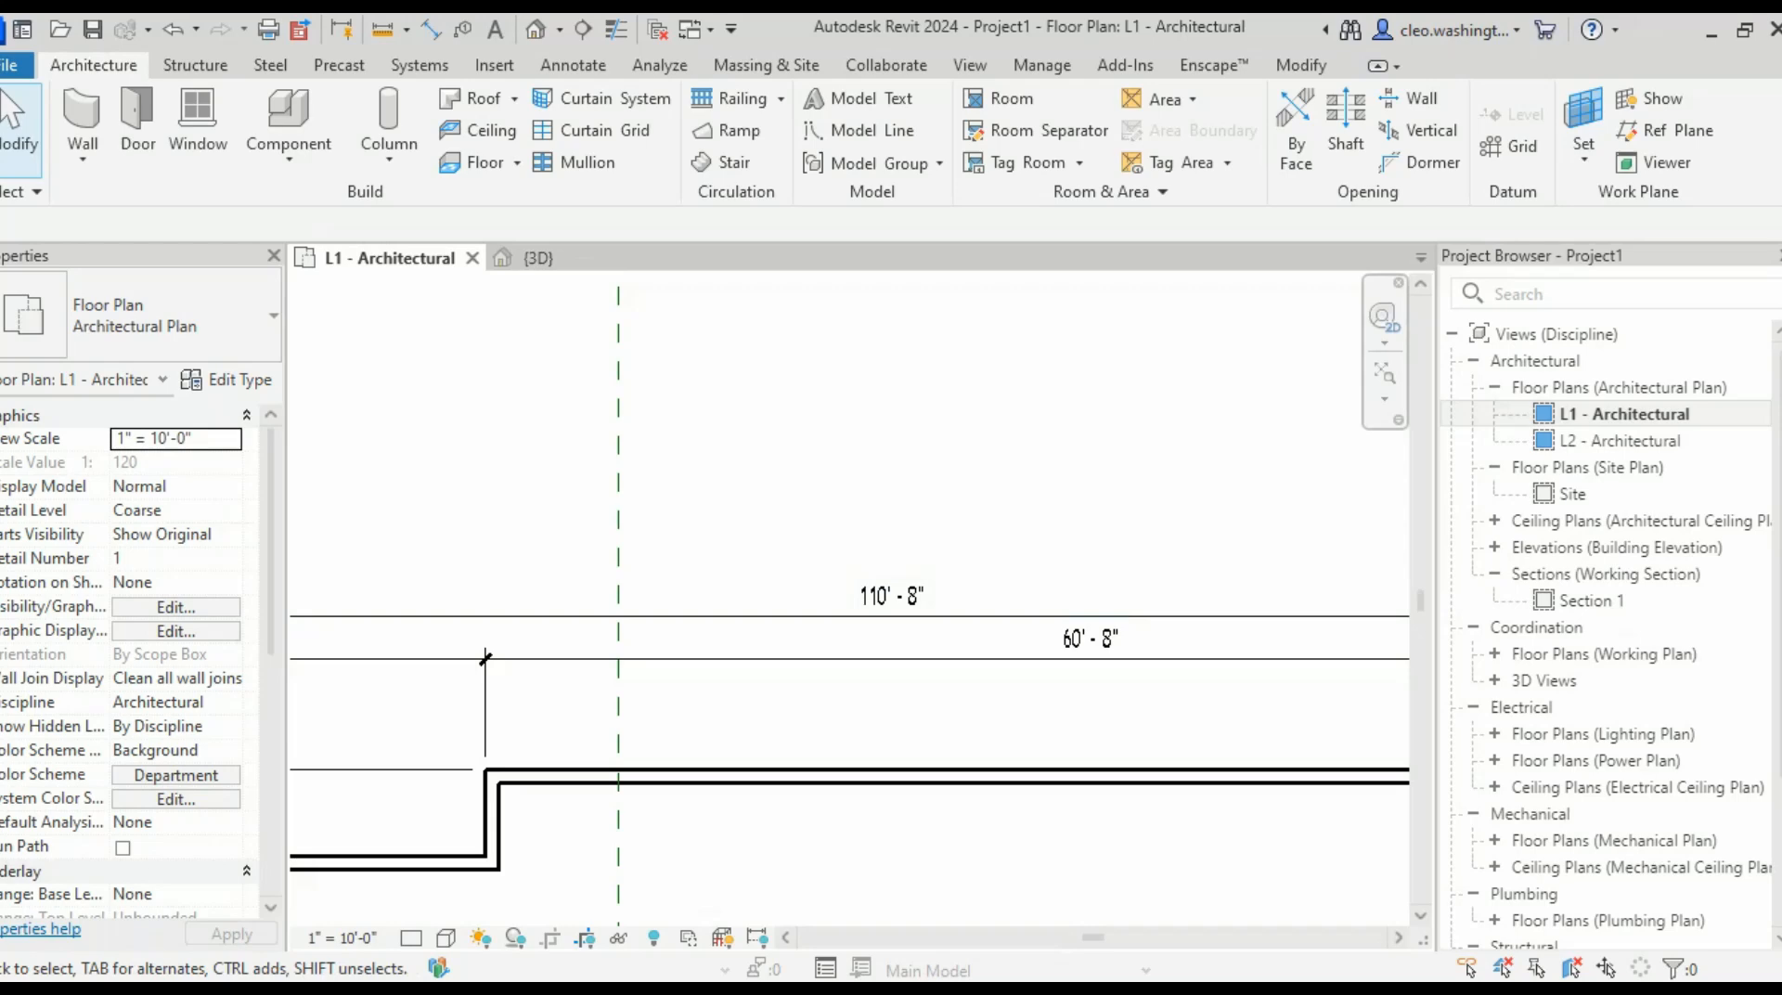
{"action": "scroll", "coordinate": [484, 658], "scroll_direction": "down", "scroll_amount": 6}
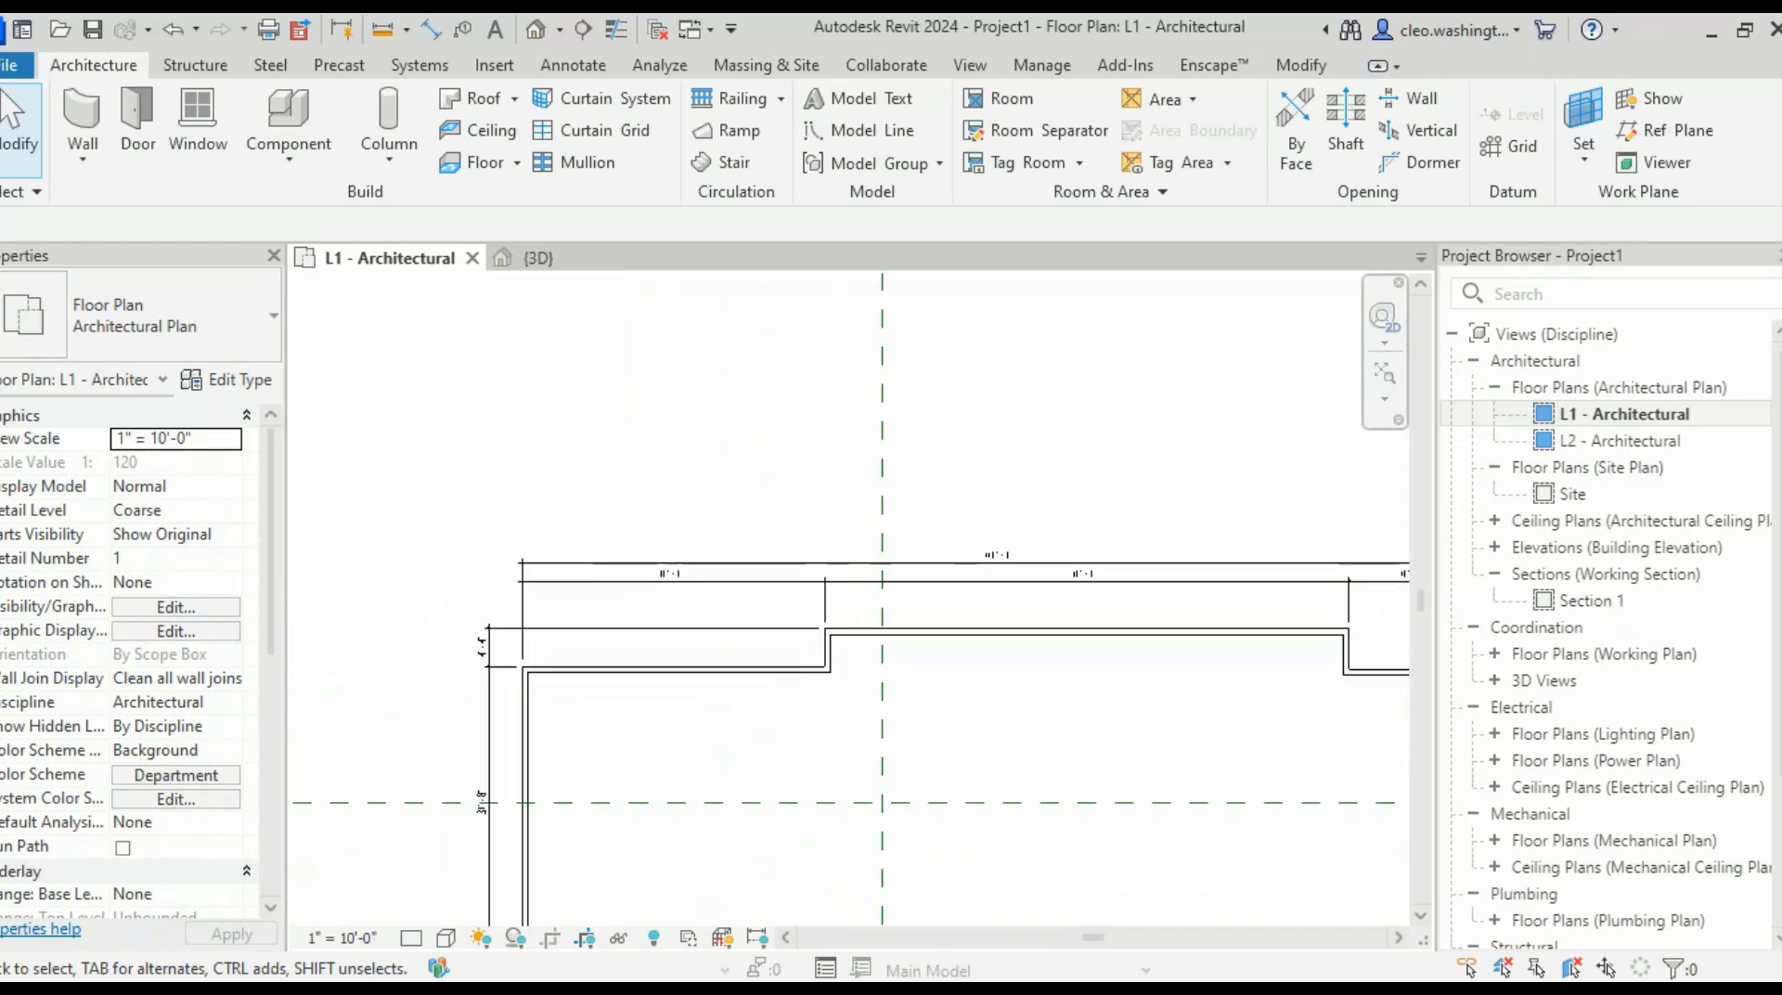
{"action": "scroll", "coordinate": [414, 647], "scroll_direction": "up", "scroll_amount": 4}
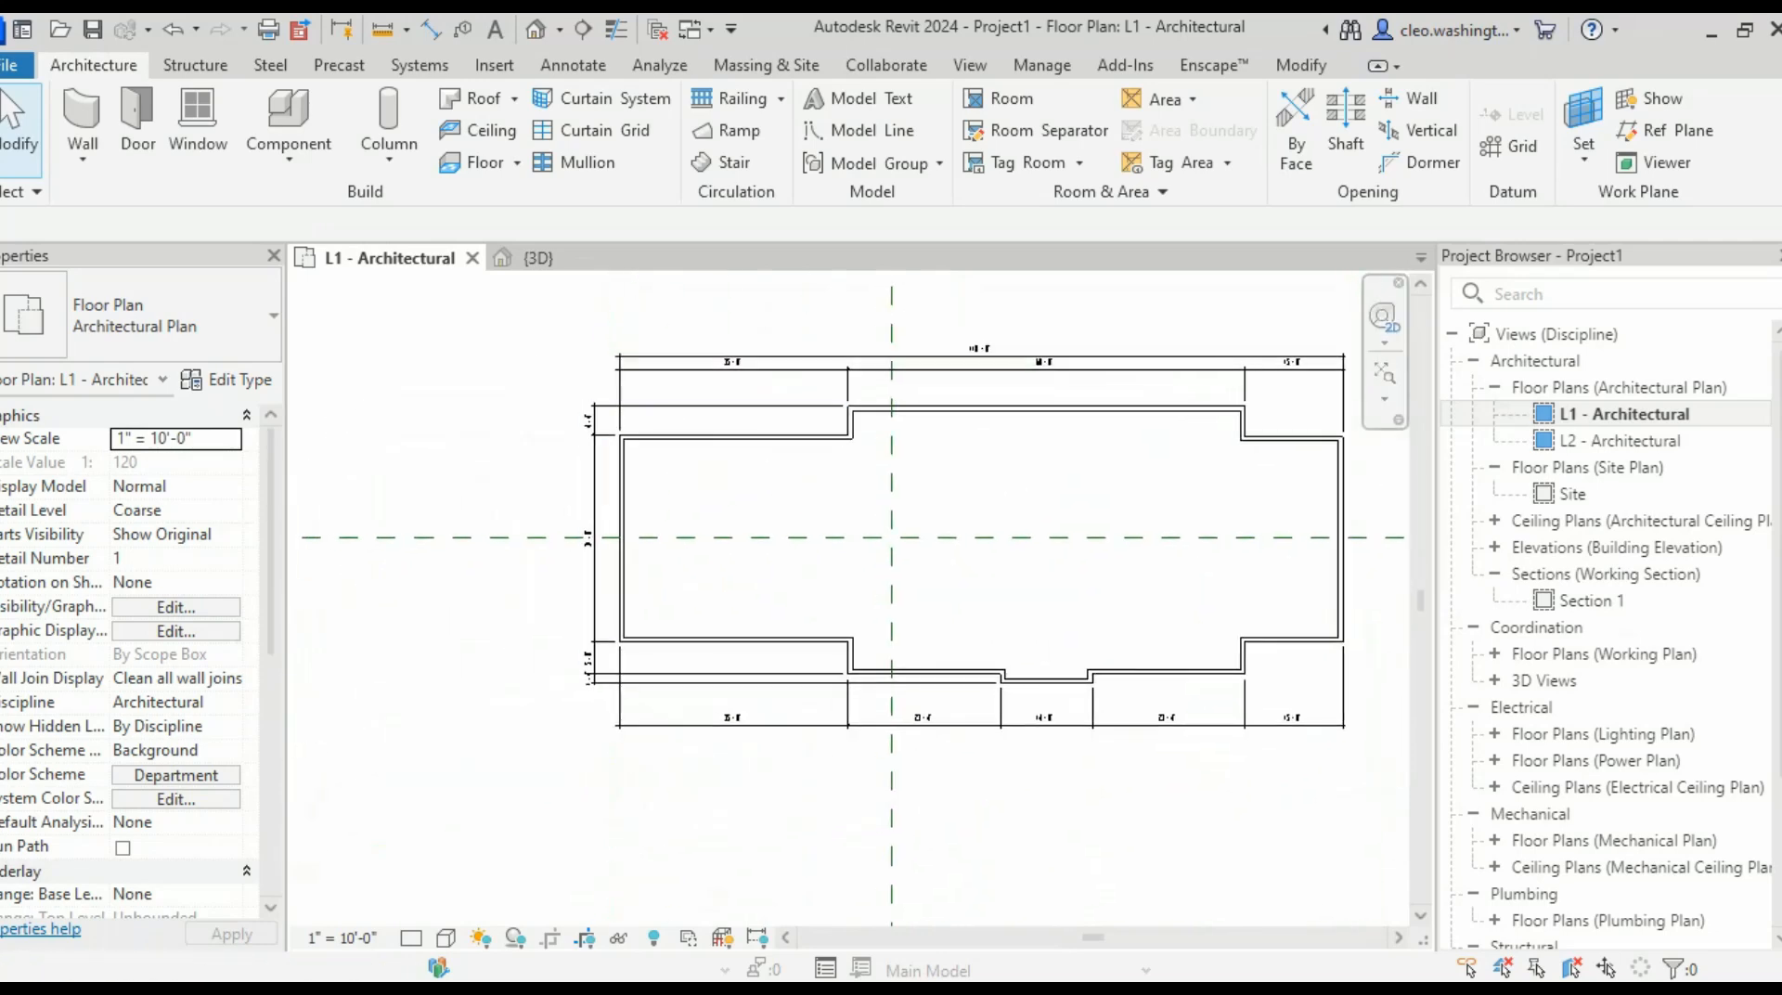
{"action": "scroll", "coordinate": [1092, 510], "scroll_direction": "up", "scroll_amount": 1}
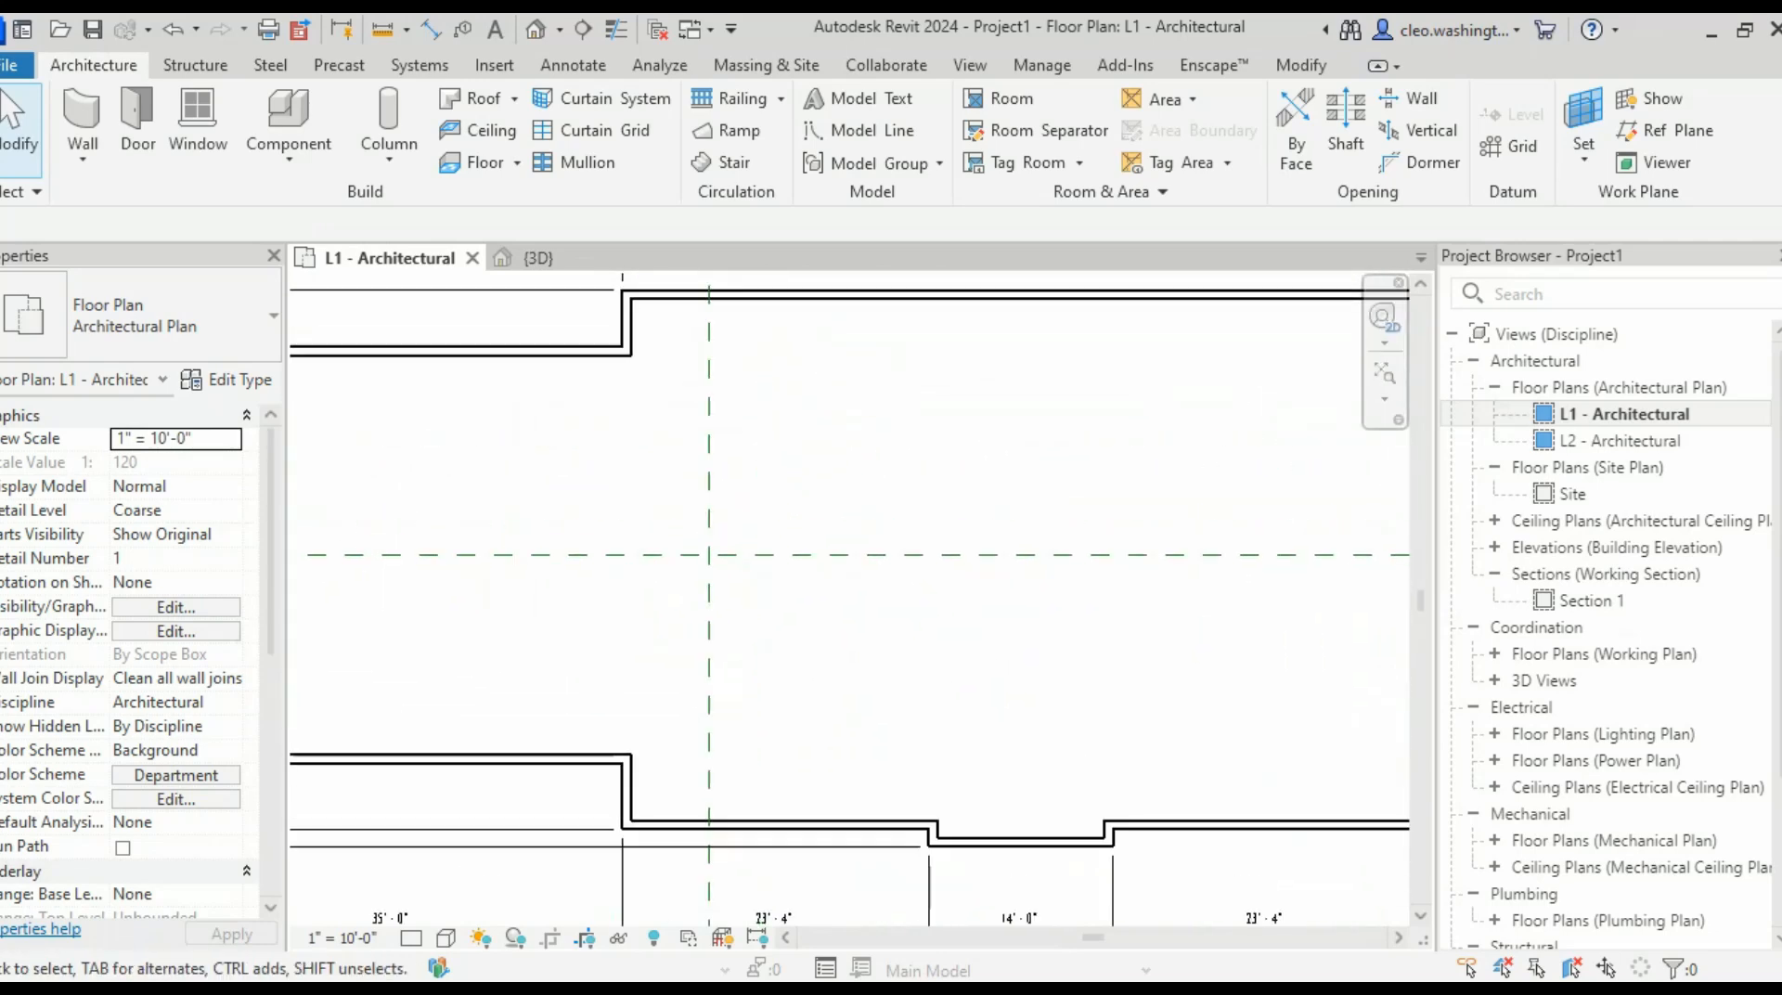
{"action": "scroll", "coordinate": [844, 516], "scroll_direction": "down", "scroll_amount": 3}
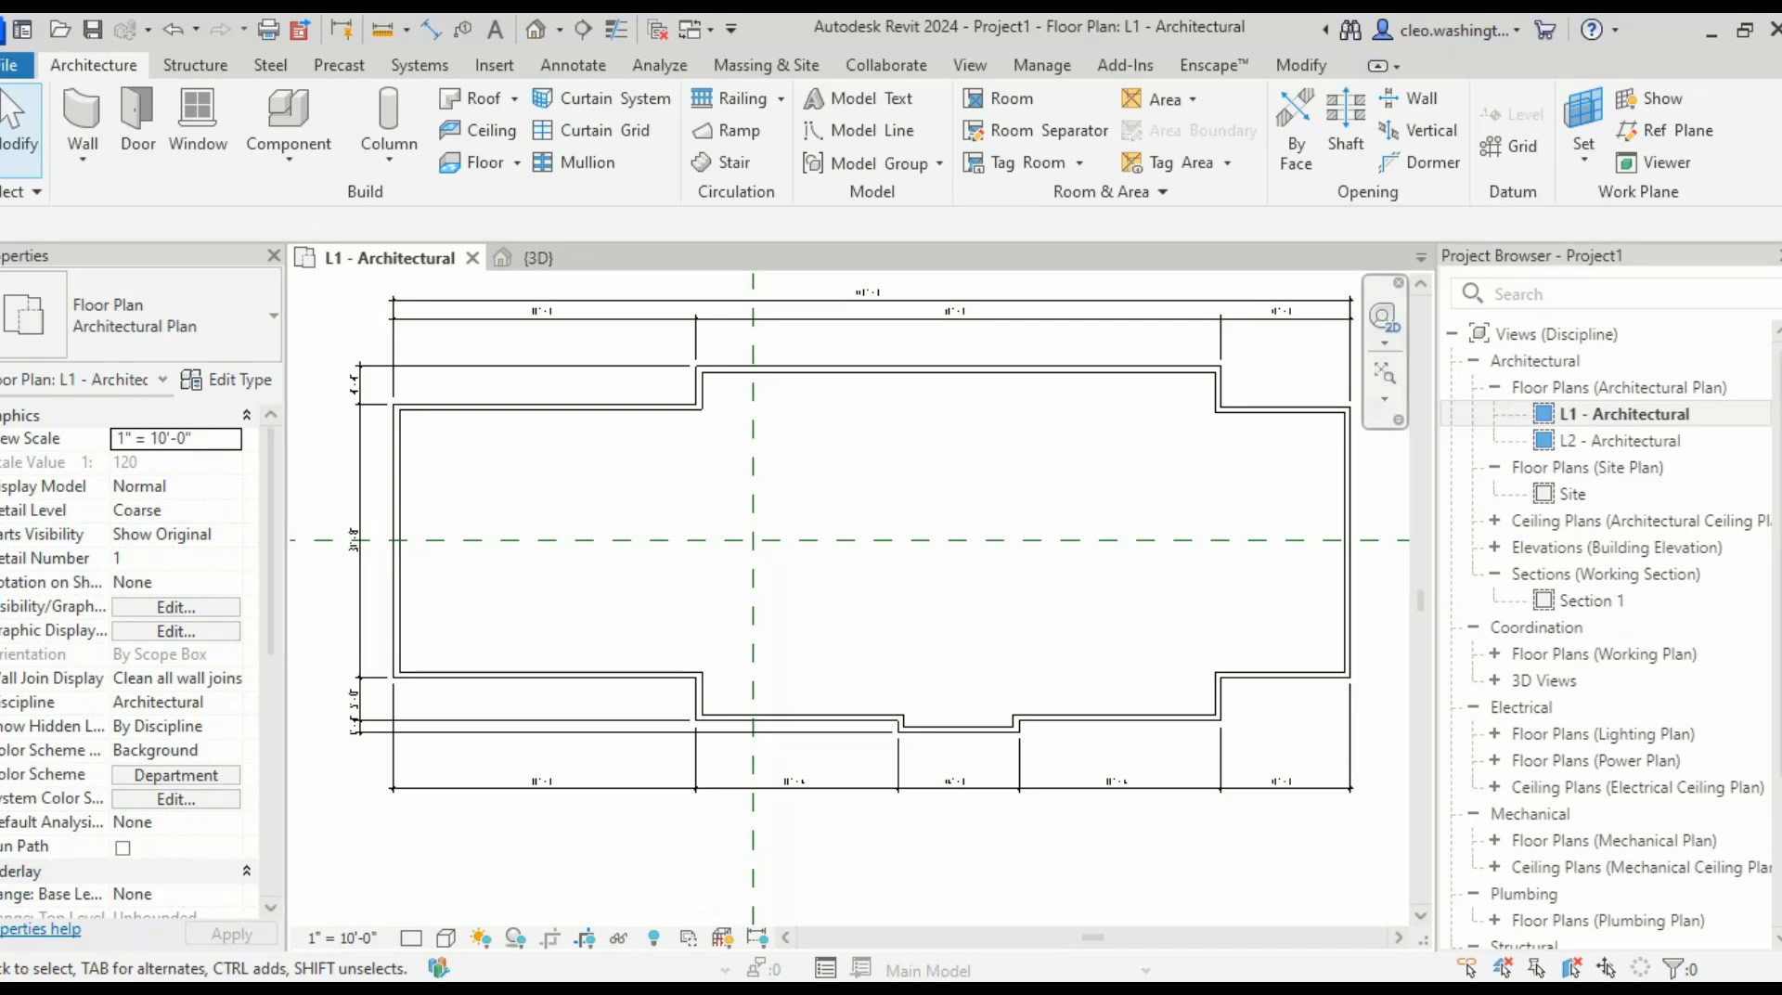
{"action": "scroll", "coordinate": [571, 743], "scroll_direction": "up", "scroll_amount": 5}
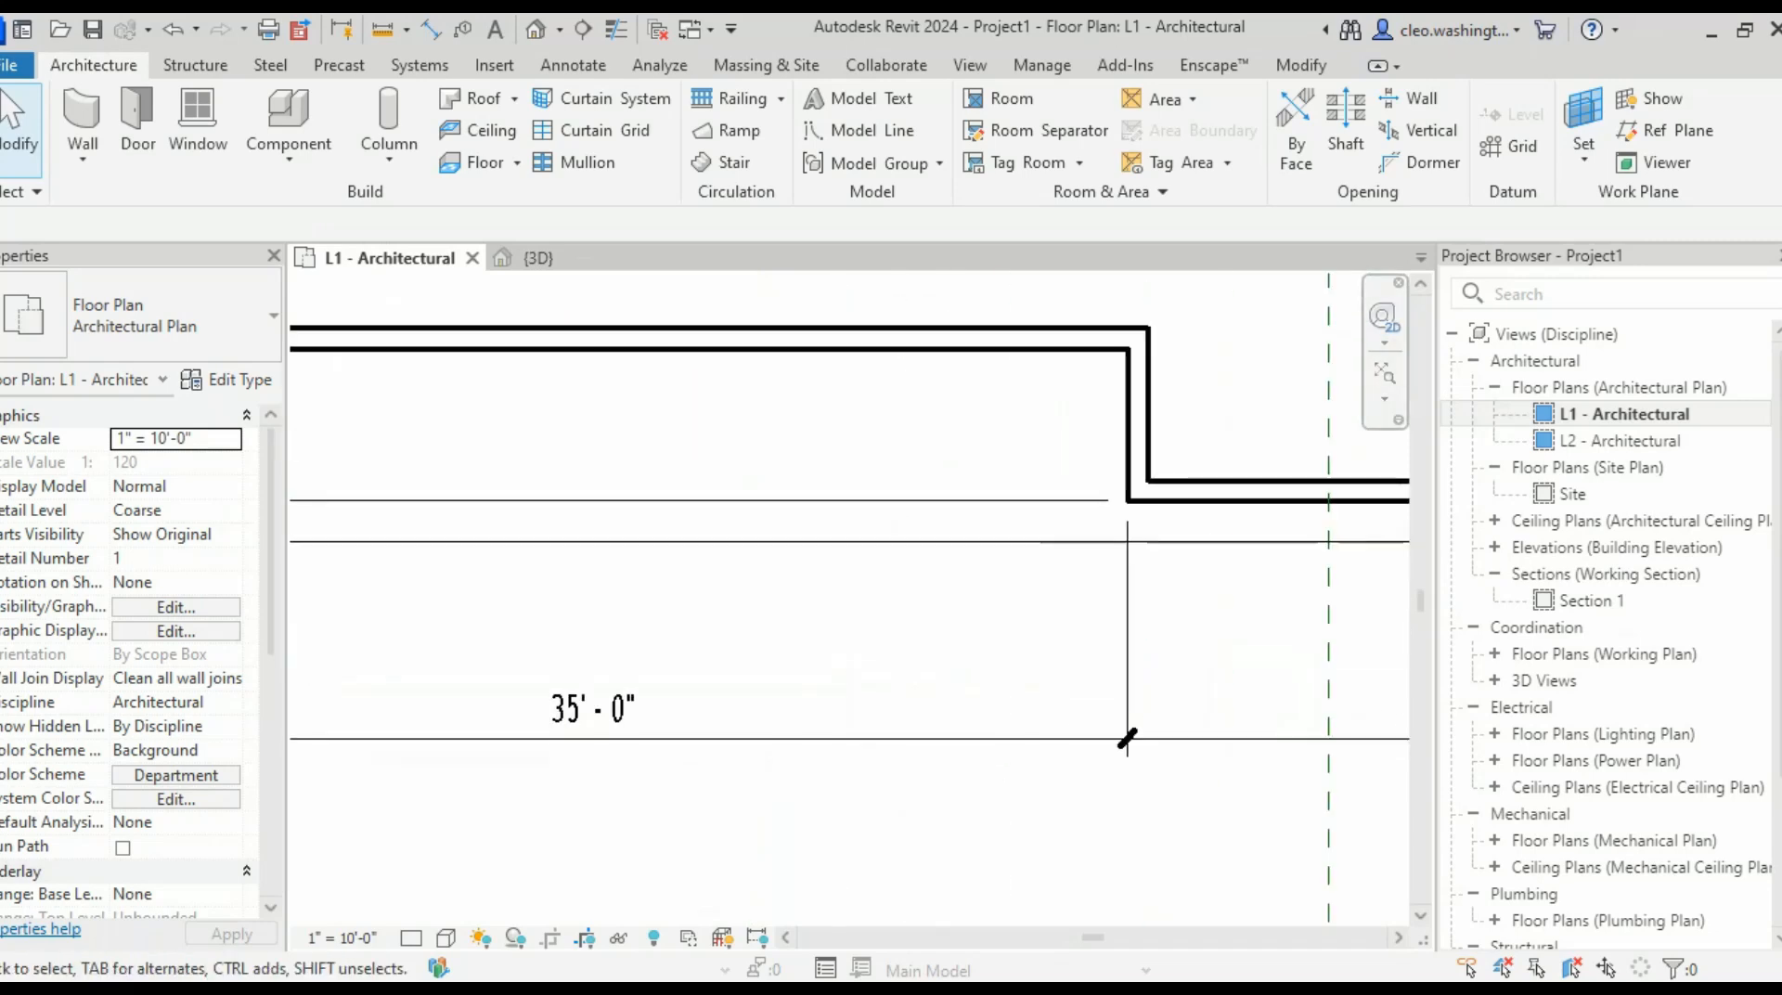
{"action": "middle_click_drag", "start_coordinate": [1025, 750], "coordinate": [803, 752]}
{"action": "middle_click_drag", "start_coordinate": [1244, 743], "coordinate": [465, 739]}
{"action": "middle_click_drag", "start_coordinate": [1021, 733], "coordinate": [798, 747]}
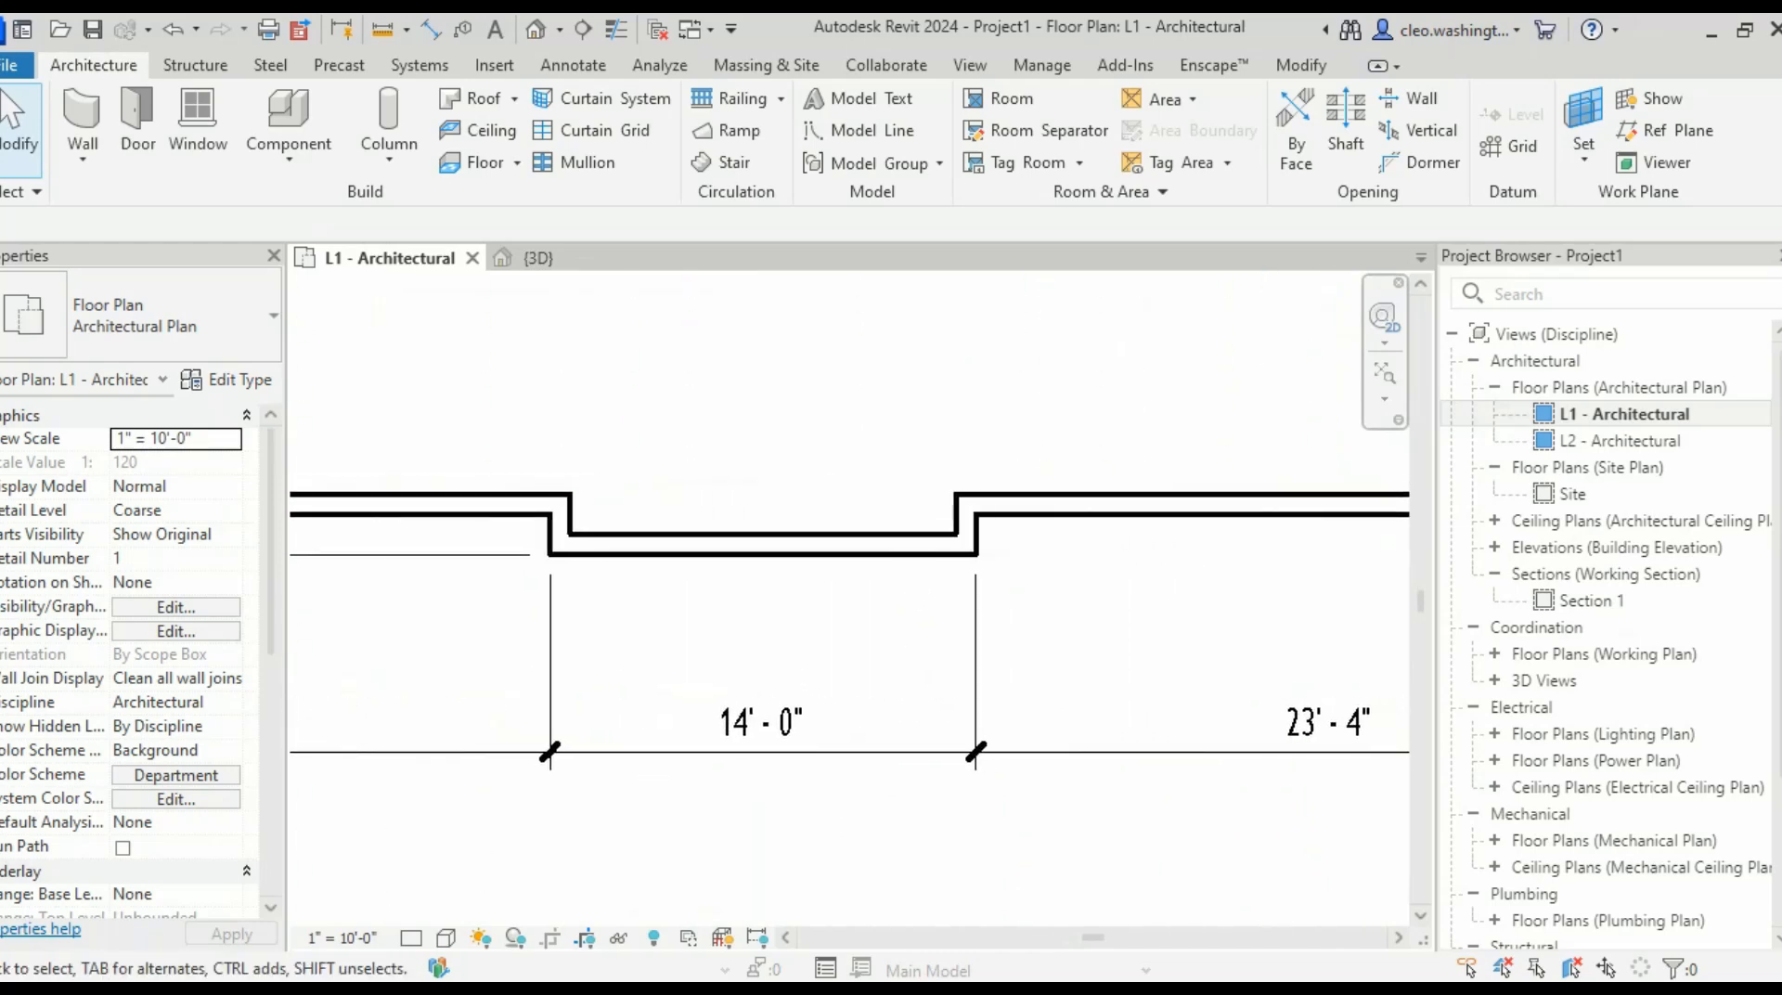
{"action": "middle_click_drag", "start_coordinate": [1234, 734], "coordinate": [524, 734]}
{"action": "middle_click_drag", "start_coordinate": [1114, 736], "coordinate": [907, 739]}
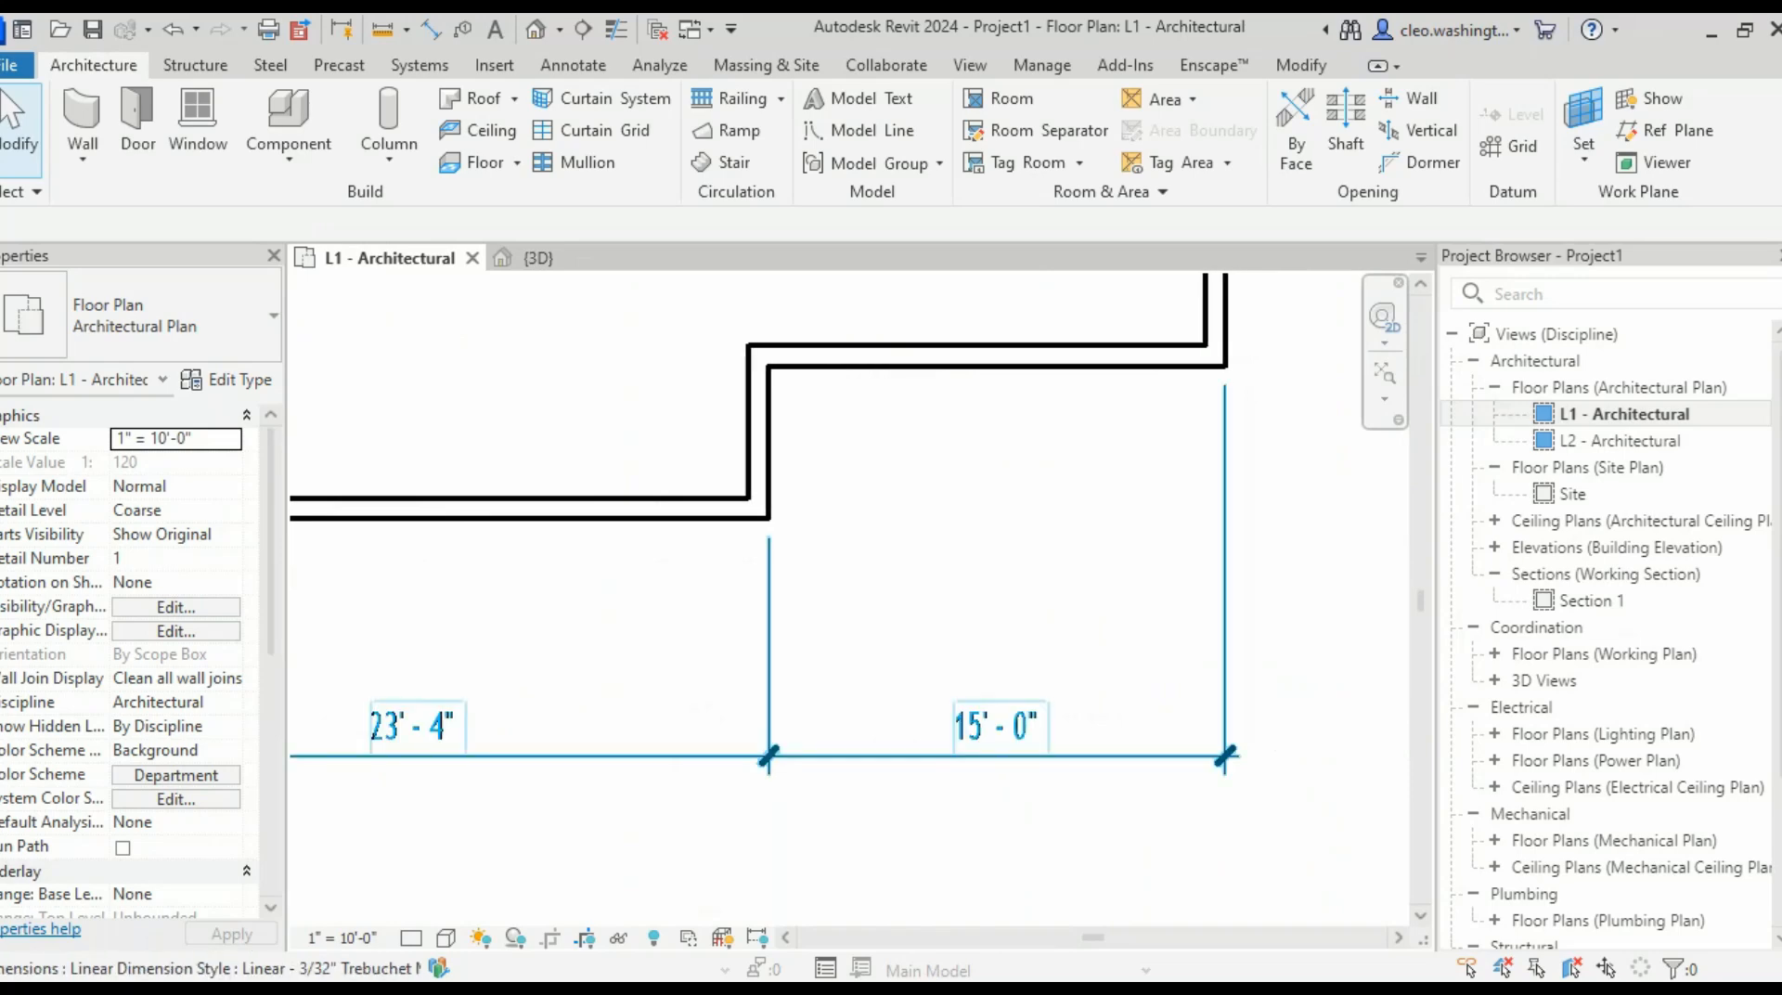
{"action": "scroll", "coordinate": [907, 738], "scroll_direction": "down", "scroll_amount": 5}
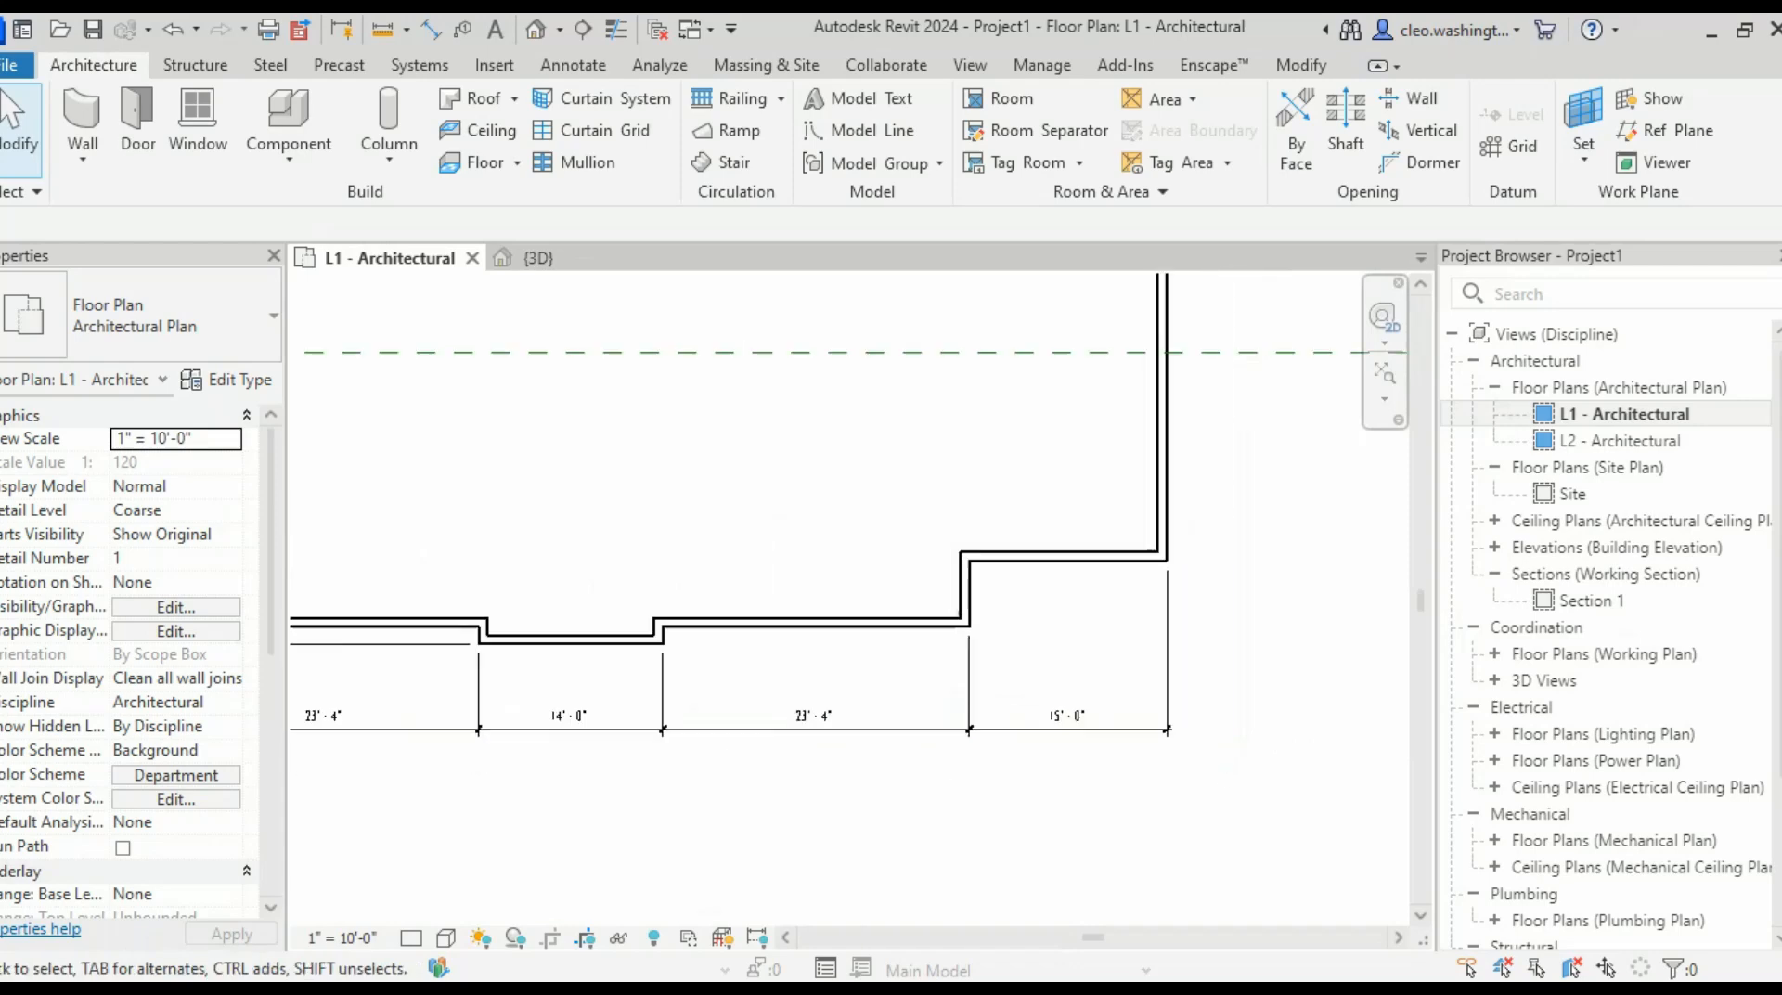
{"action": "middle_click_drag", "start_coordinate": [907, 739], "coordinate": [909, 769]}
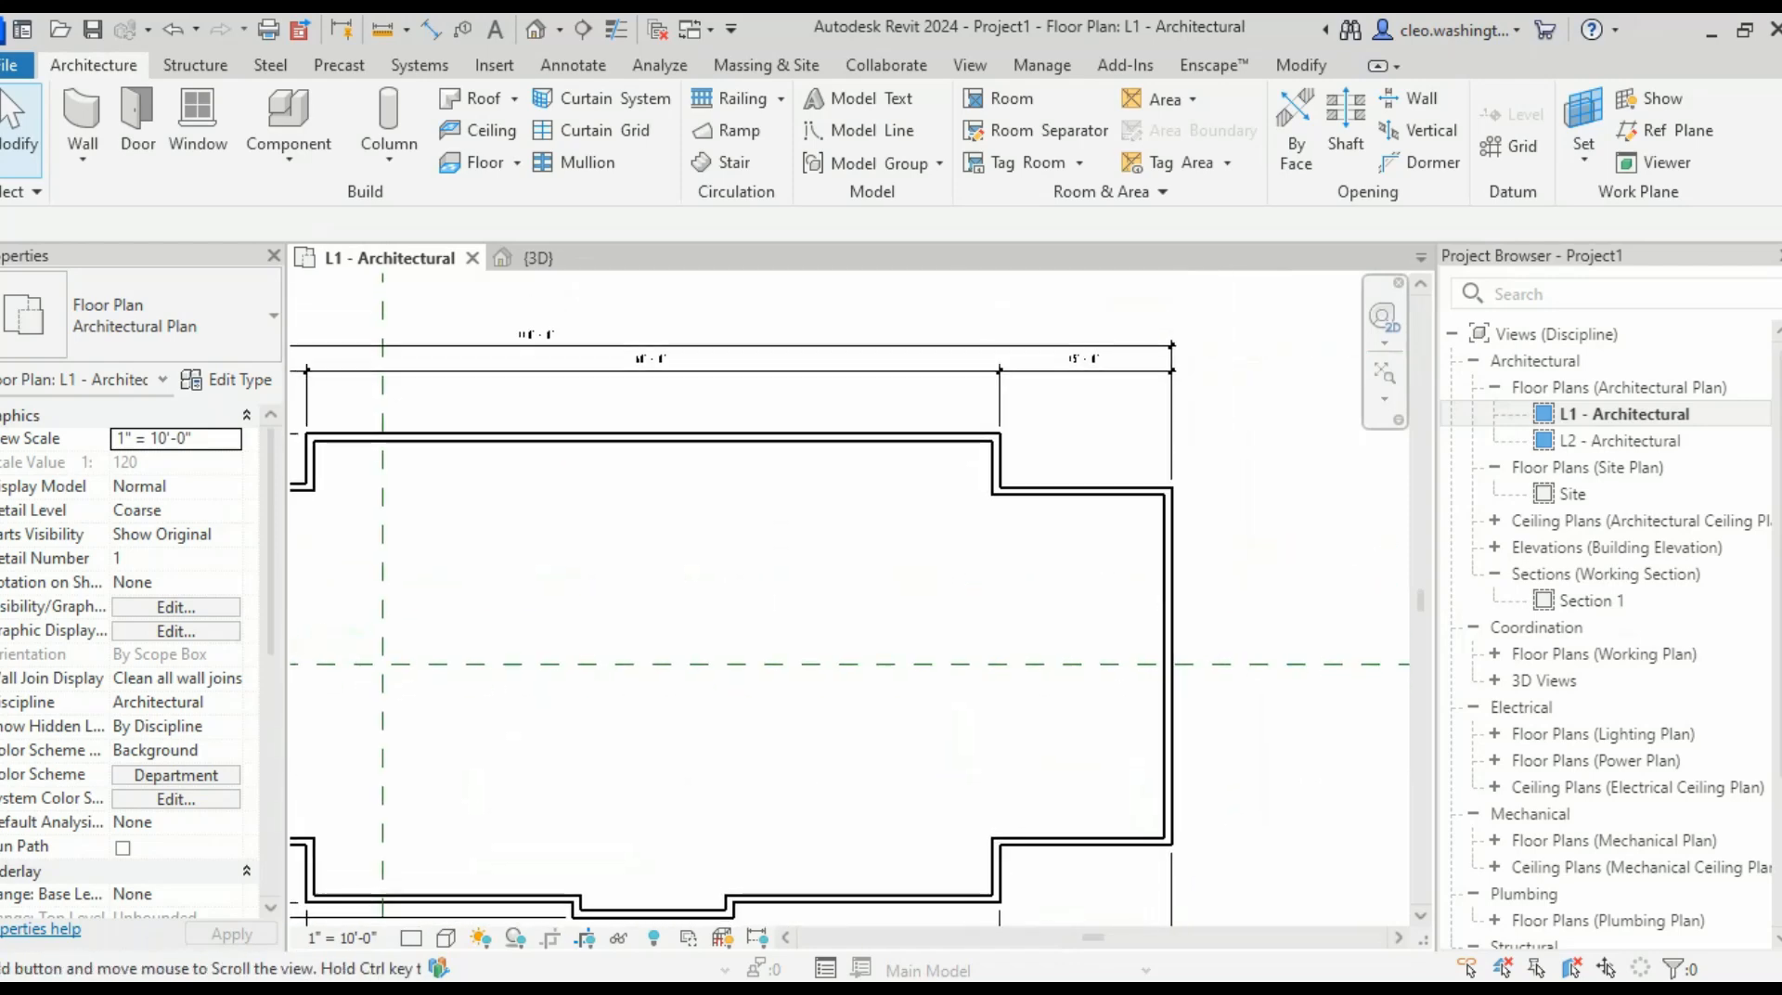
{"action": "scroll", "coordinate": [907, 770], "scroll_direction": "down", "scroll_amount": 2}
{"action": "middle_click_drag", "start_coordinate": [575, 700], "coordinate": [1245, 637]}
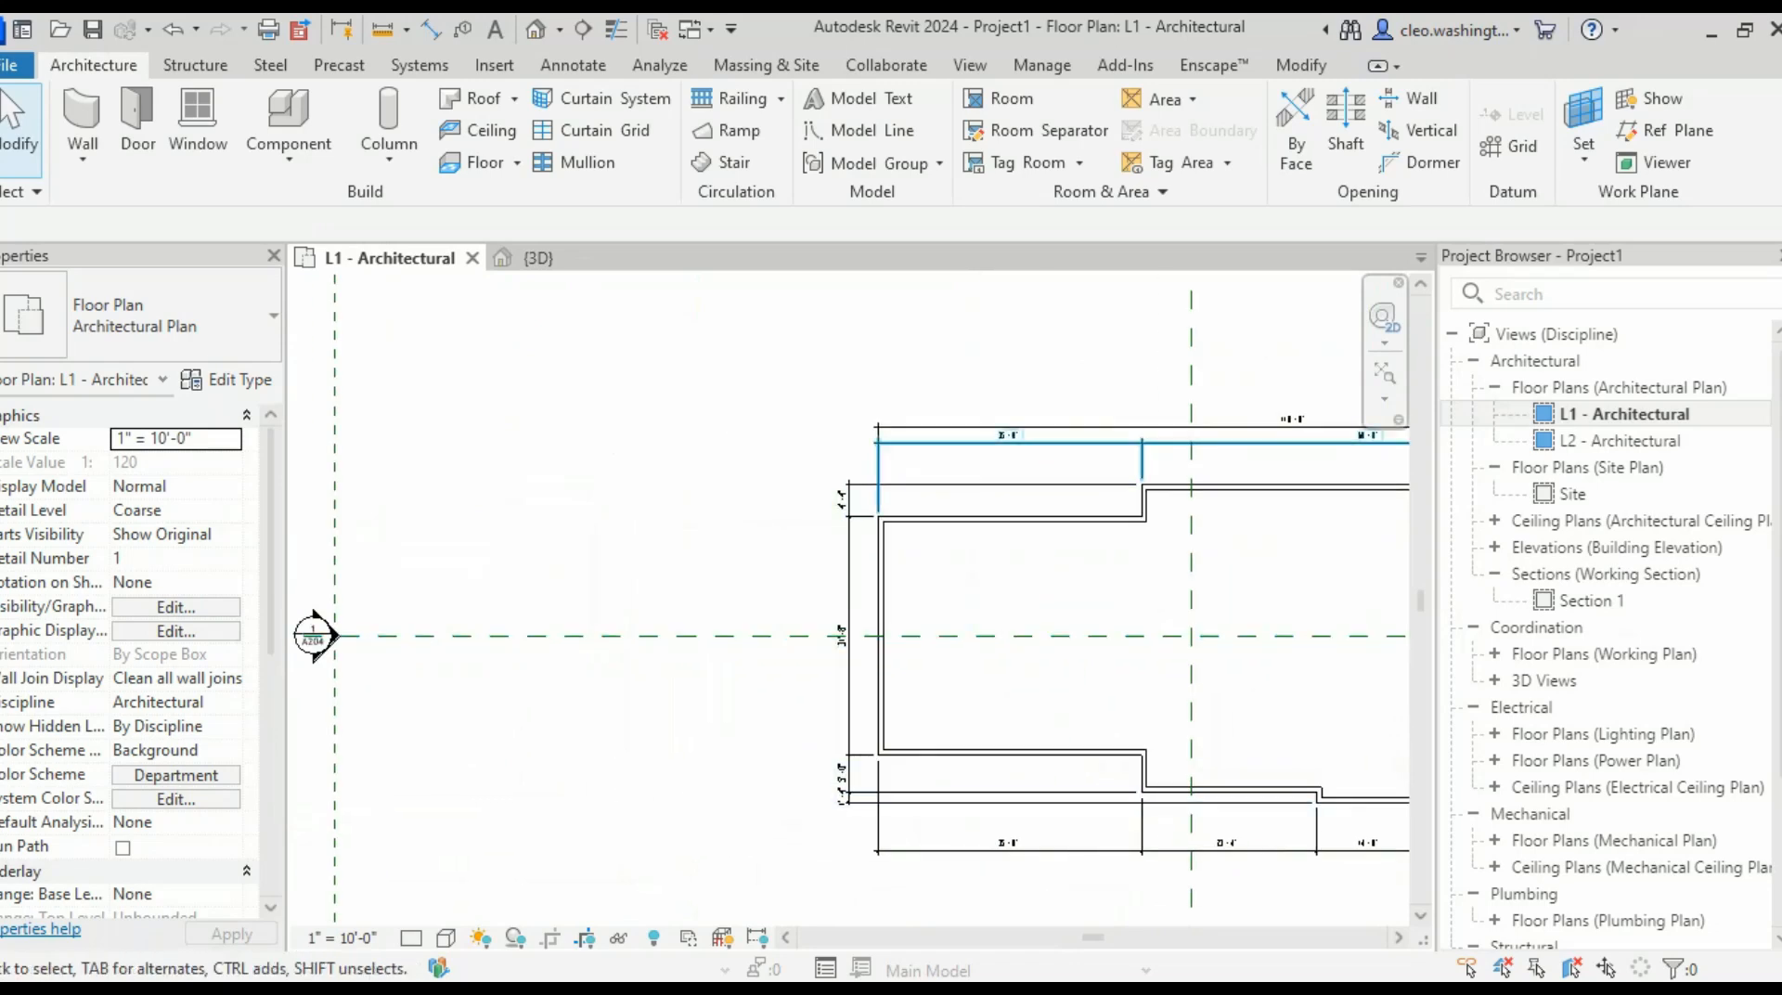
{"action": "scroll", "coordinate": [838, 422], "scroll_direction": "up", "scroll_amount": 4}
{"action": "scroll", "coordinate": [857, 579], "scroll_direction": "up", "scroll_amount": 3}
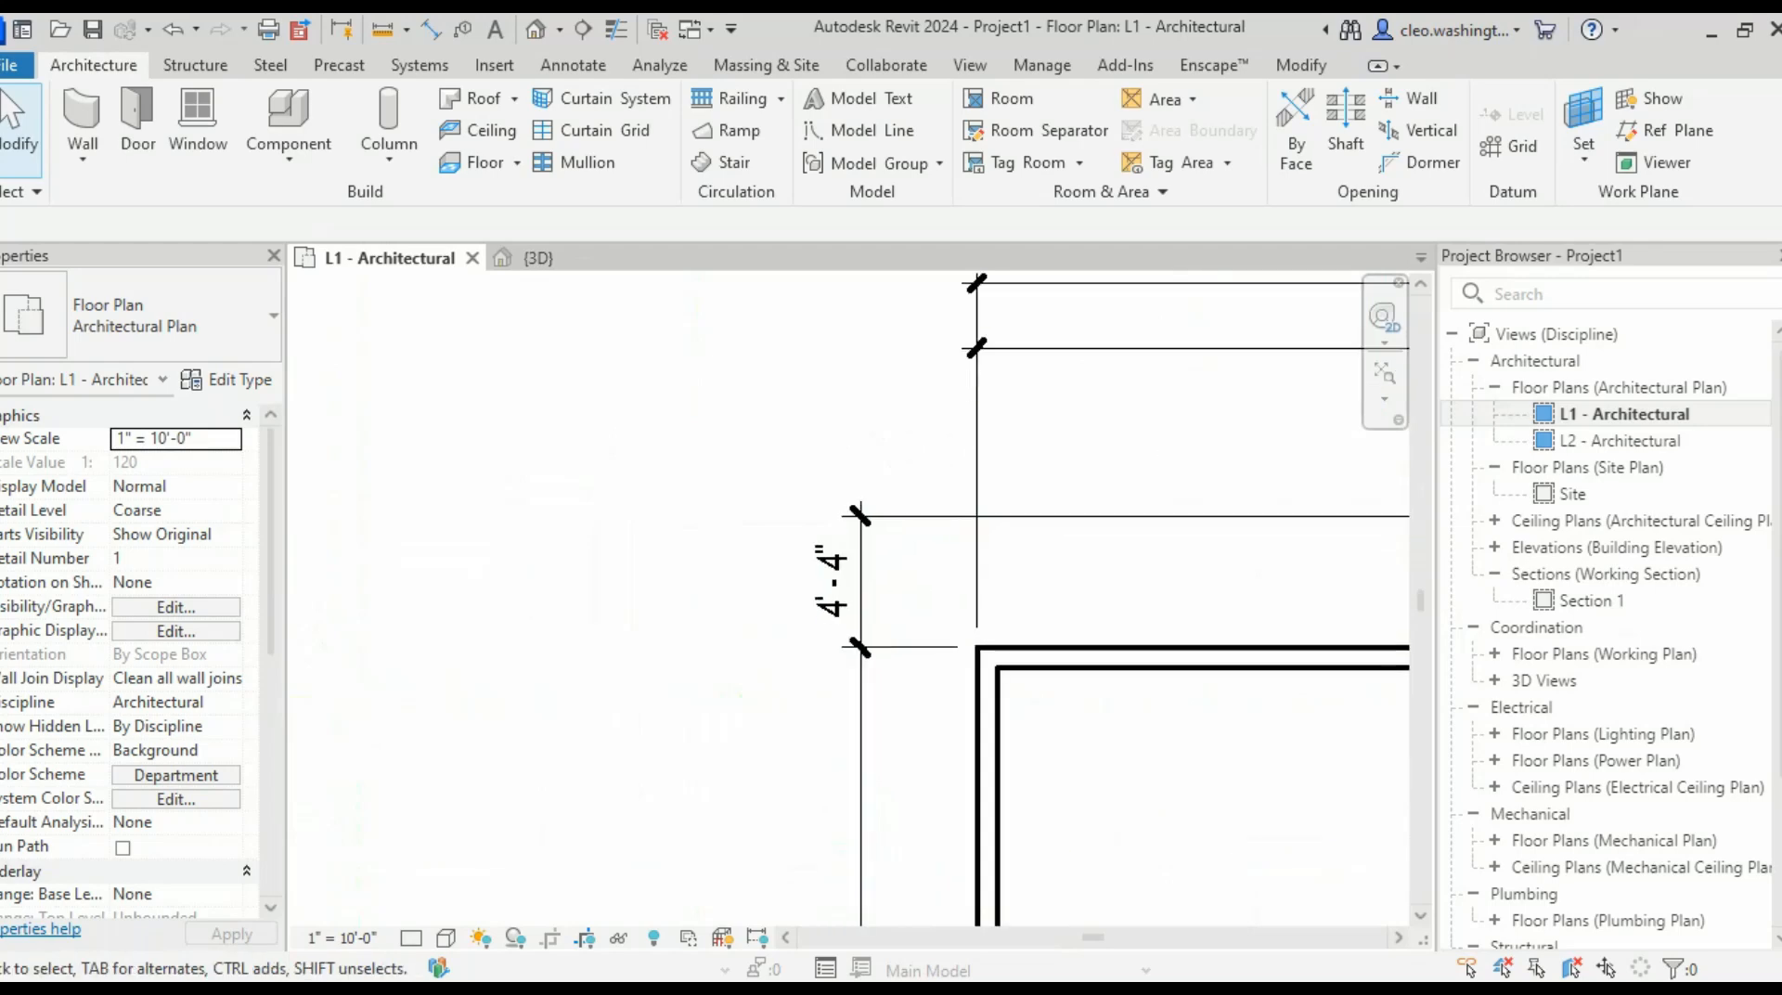
{"action": "middle_click_drag", "start_coordinate": [858, 579], "coordinate": [820, 447]}
{"action": "middle_click_drag", "start_coordinate": [824, 724], "coordinate": [733, 412]}
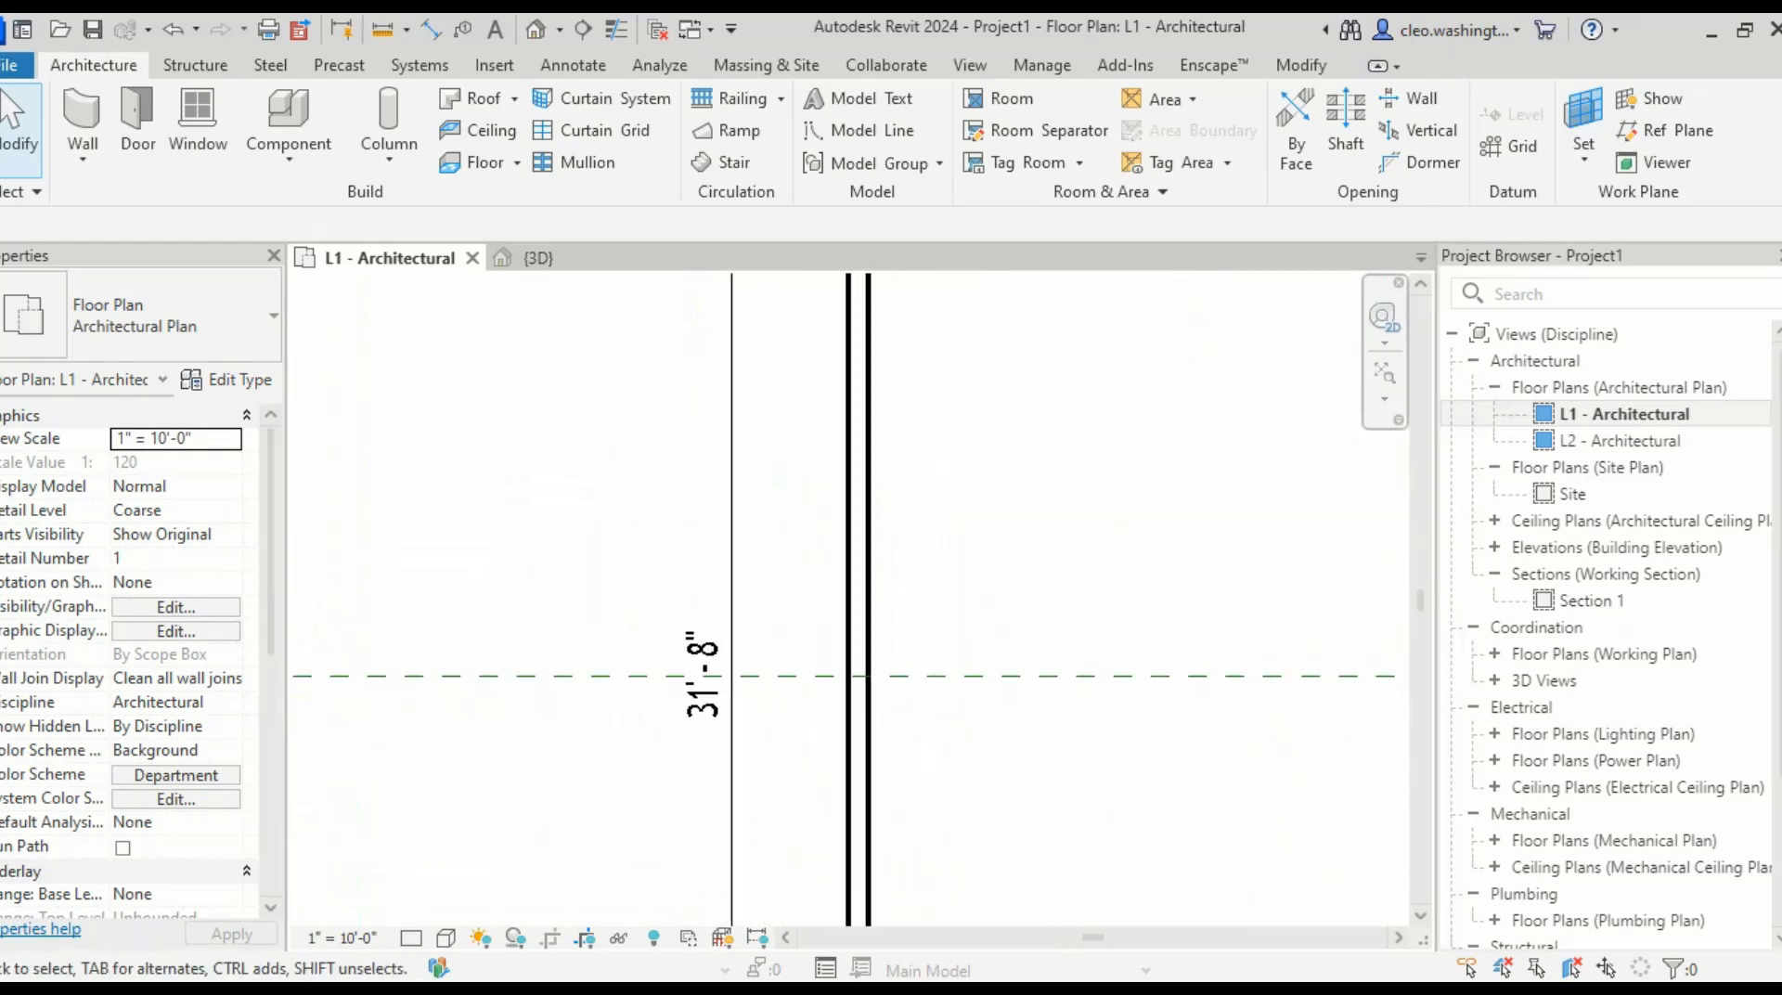
{"action": "middle_click_drag", "start_coordinate": [829, 845], "coordinate": [819, 454]}
{"action": "scroll", "coordinate": [815, 742], "scroll_direction": "down", "scroll_amount": 1}
{"action": "scroll", "coordinate": [817, 742], "scroll_direction": "down", "scroll_amount": 1}
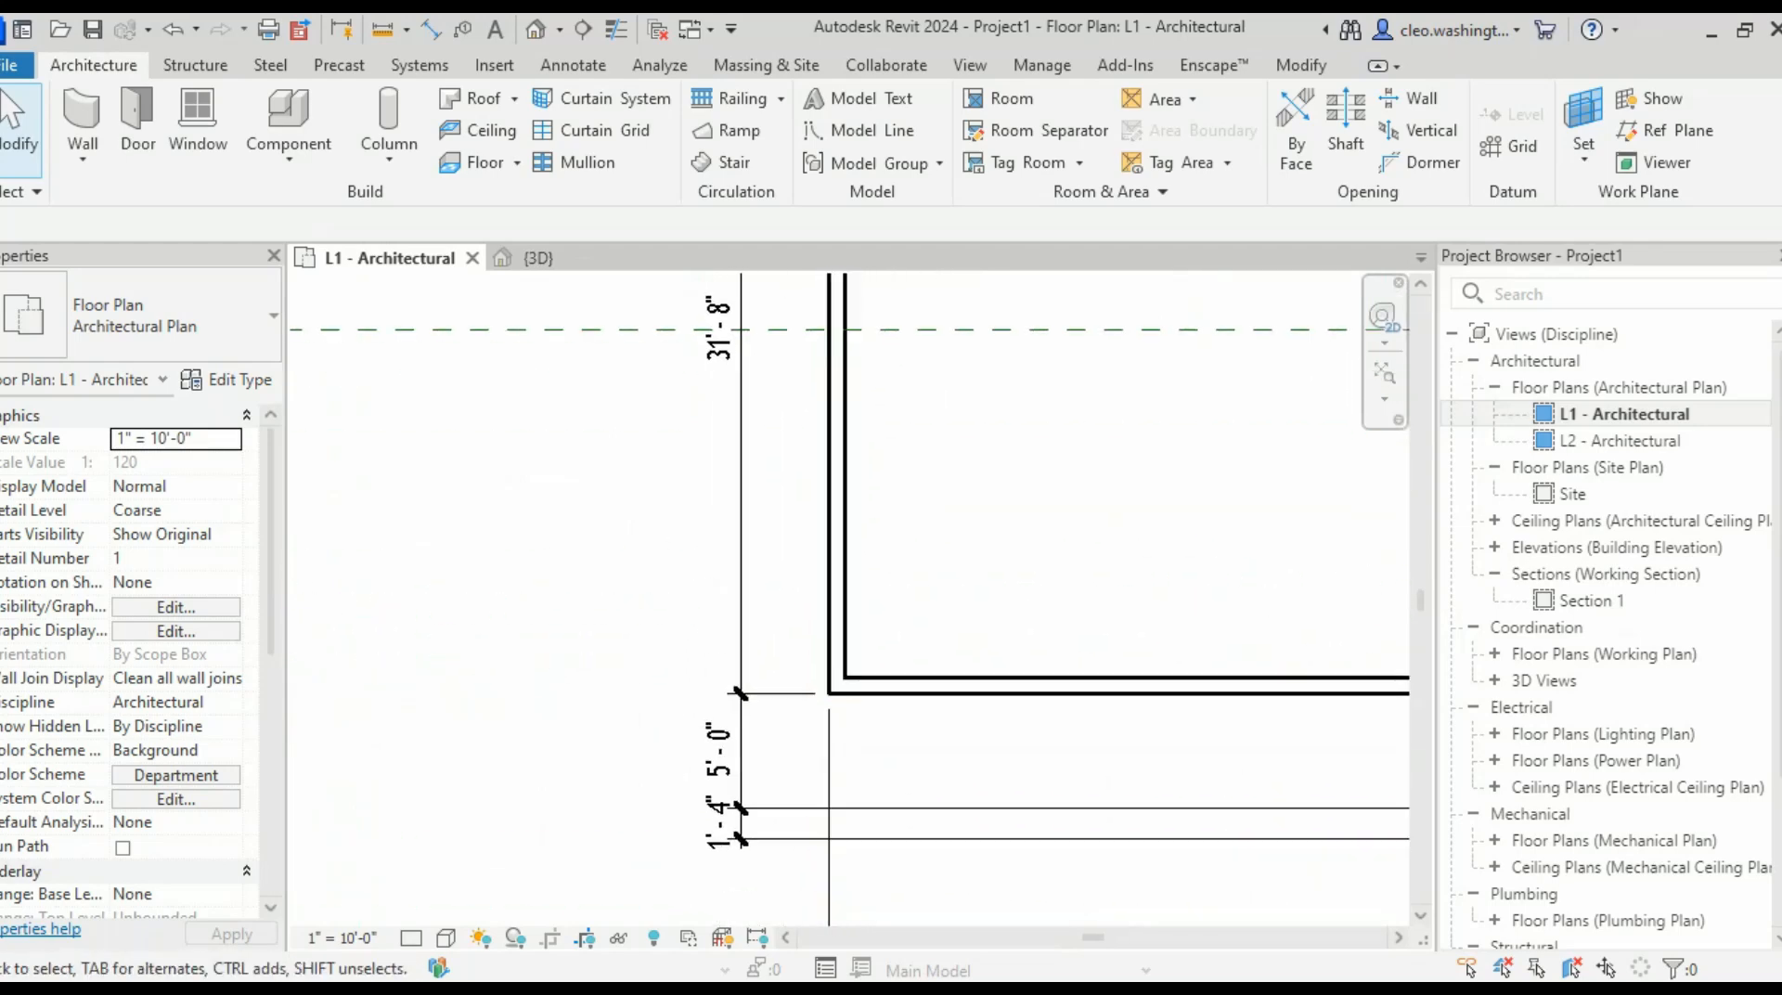
{"action": "middle_click_drag", "start_coordinate": [891, 835], "coordinate": [659, 767]}
{"action": "scroll", "coordinate": [849, 599], "scroll_direction": "down", "scroll_amount": 2}
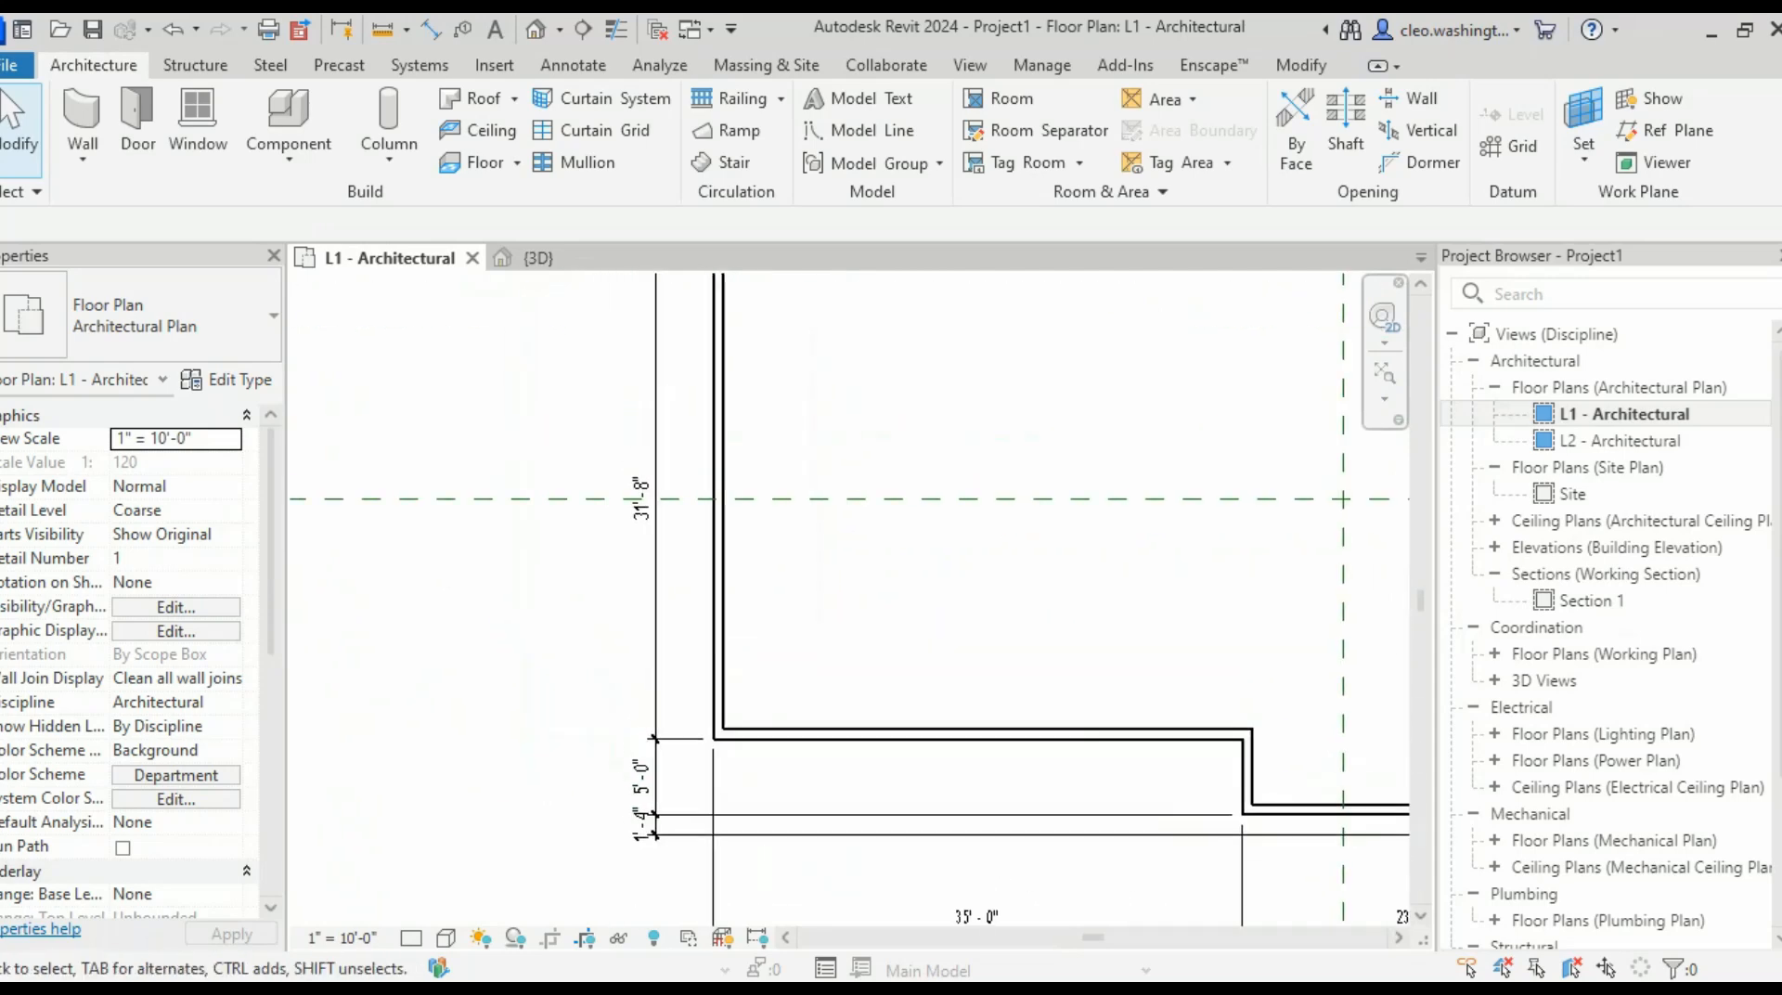
{"action": "middle_click_drag", "start_coordinate": [849, 598], "coordinate": [868, 597]}
{"action": "middle_click_drag", "start_coordinate": [789, 735], "coordinate": [887, 871]}
{"action": "scroll", "coordinate": [787, 676], "scroll_direction": "up", "scroll_amount": 2}
{"action": "scroll", "coordinate": [873, 650], "scroll_direction": "down", "scroll_amount": 2}
{"action": "middle_click_drag", "start_coordinate": [872, 650], "coordinate": [870, 478]}
{"action": "middle_click_drag", "start_coordinate": [852, 808], "coordinate": [849, 654]}
{"action": "scroll", "coordinate": [849, 654], "scroll_direction": "up", "scroll_amount": 2}
- Delete the old left vertical dimension string
{"action": "left_click", "coordinate": [771, 557]}
{"action": "key", "text": "Delete"}
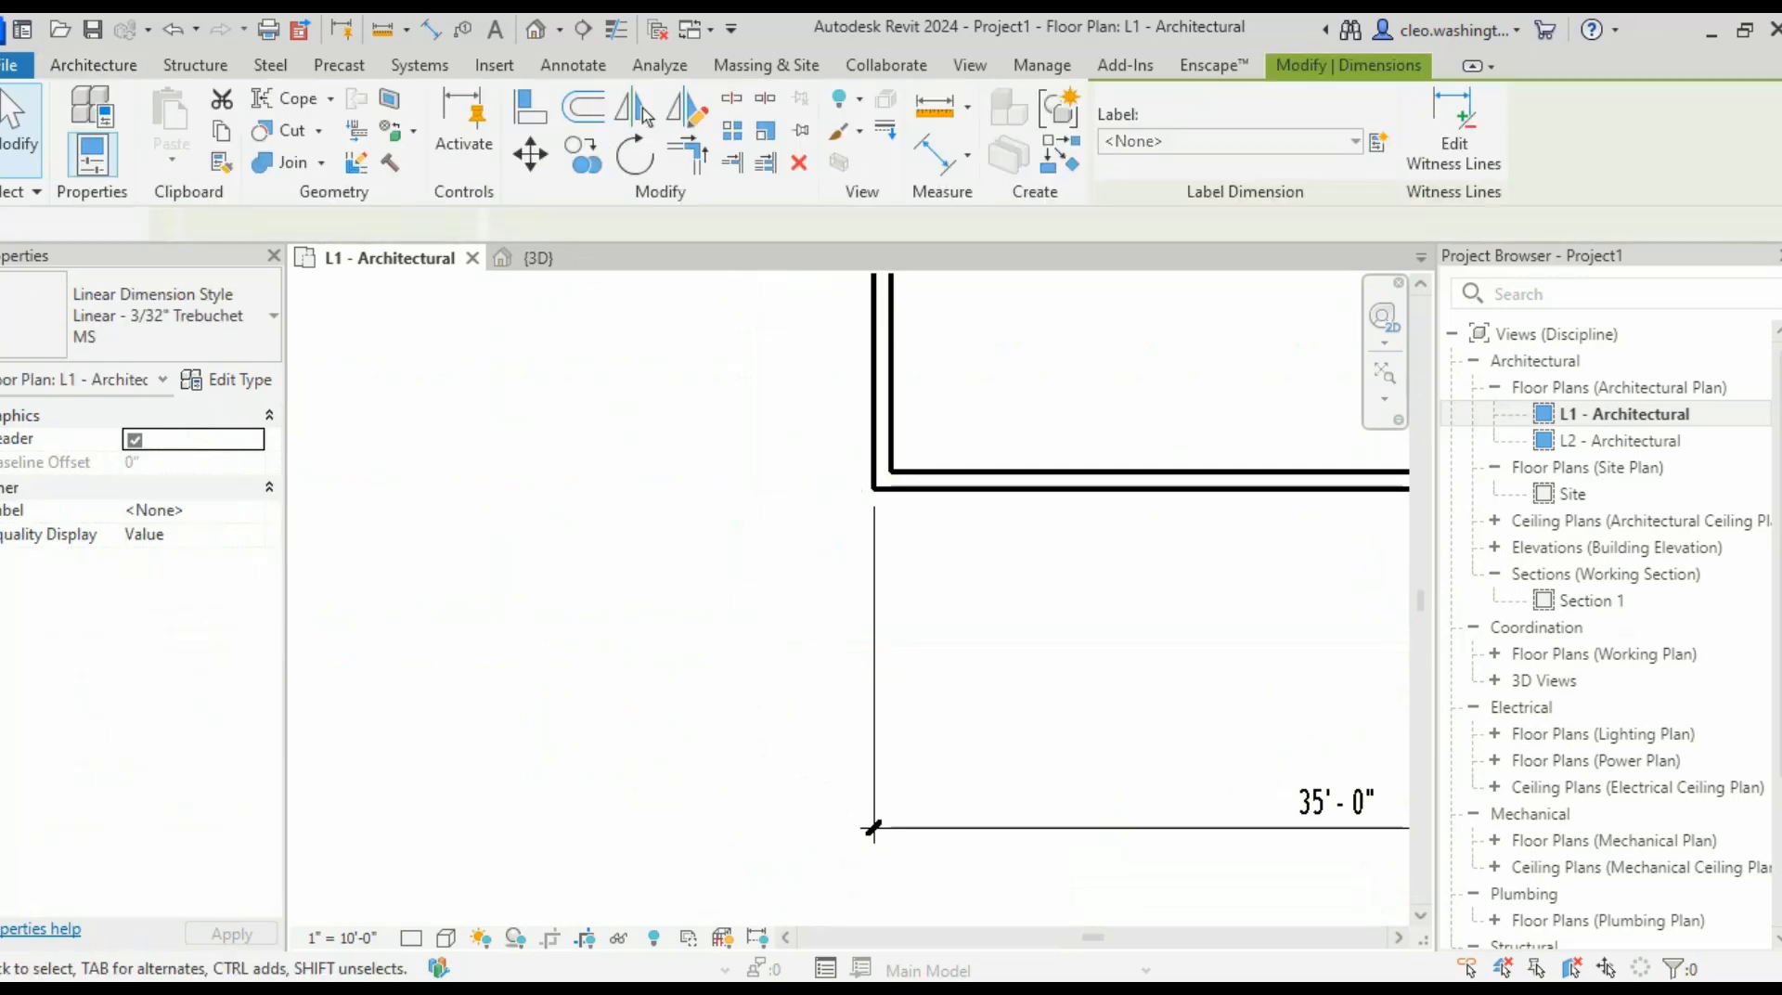
{"action": "scroll", "coordinate": [826, 615], "scroll_direction": "down", "scroll_amount": 2}
{"action": "scroll", "coordinate": [847, 516], "scroll_direction": "down", "scroll_amount": 5}
{"action": "middle_click_drag", "start_coordinate": [846, 516], "coordinate": [811, 727]}
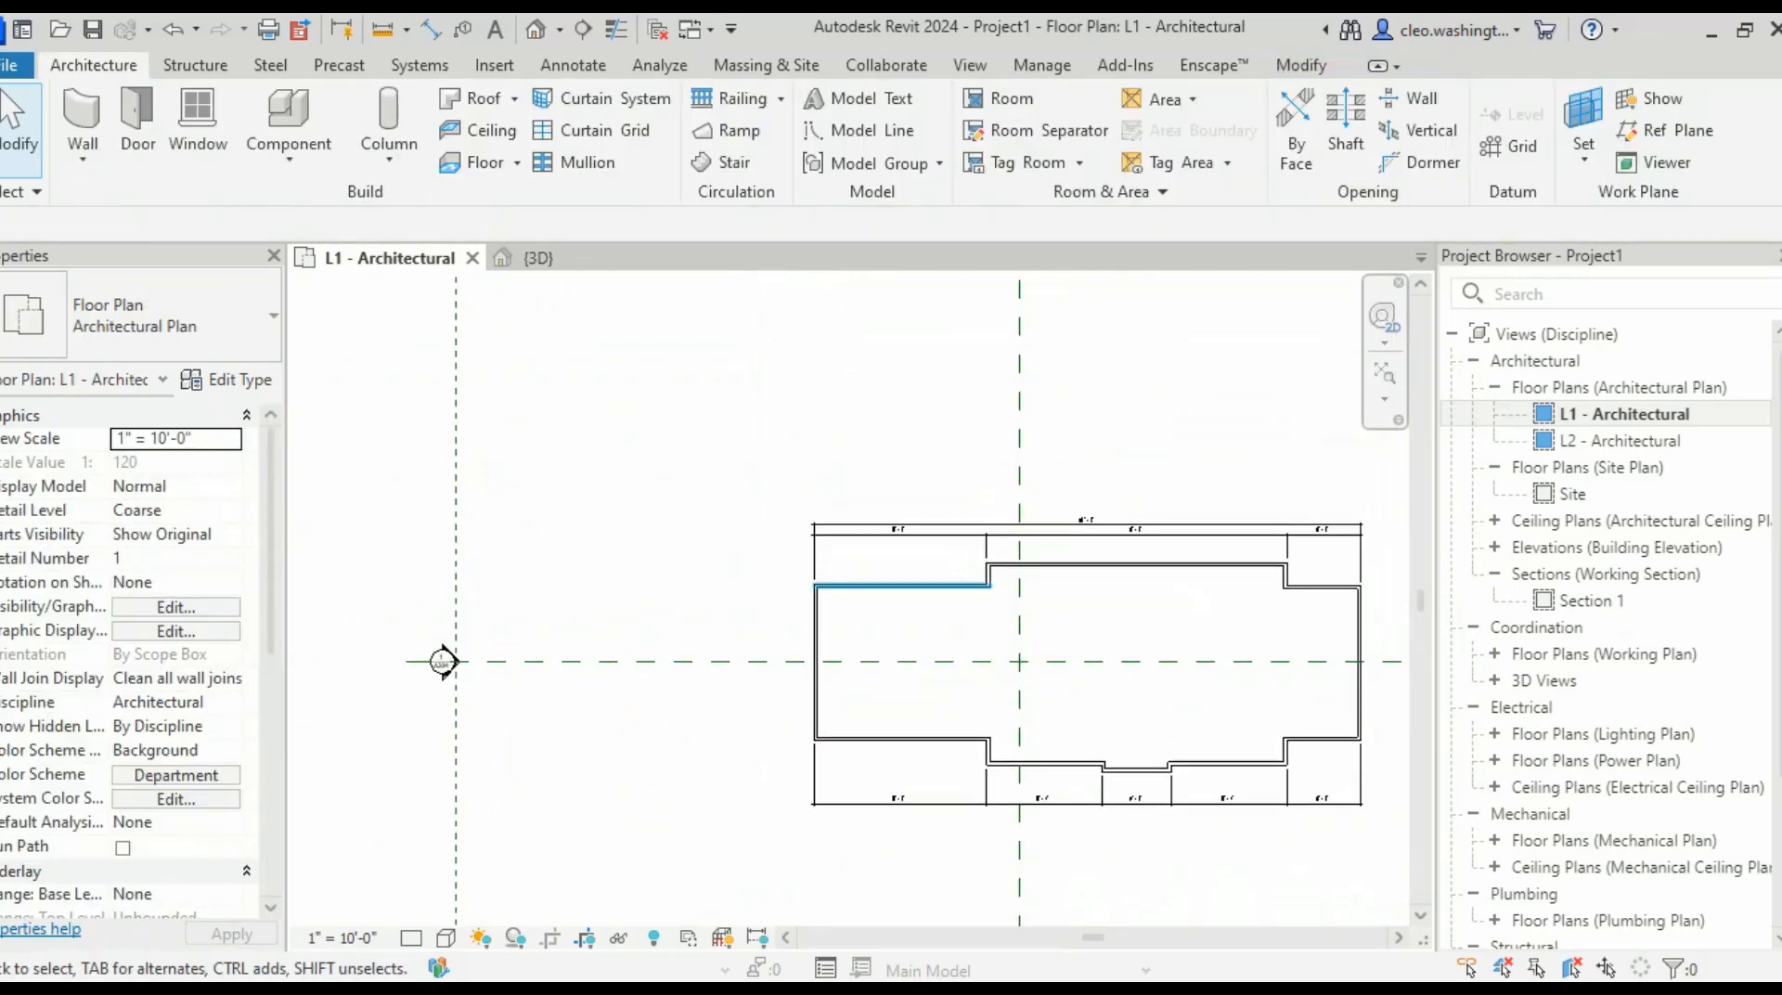
{"action": "scroll", "coordinate": [939, 580], "scroll_direction": "up", "scroll_amount": 2}
- Add an aligned dimension down the left side reading 4'-4", 30'-8" and 5'-0"
{"action": "key", "text": "d"}
{"action": "key", "text": "i"}
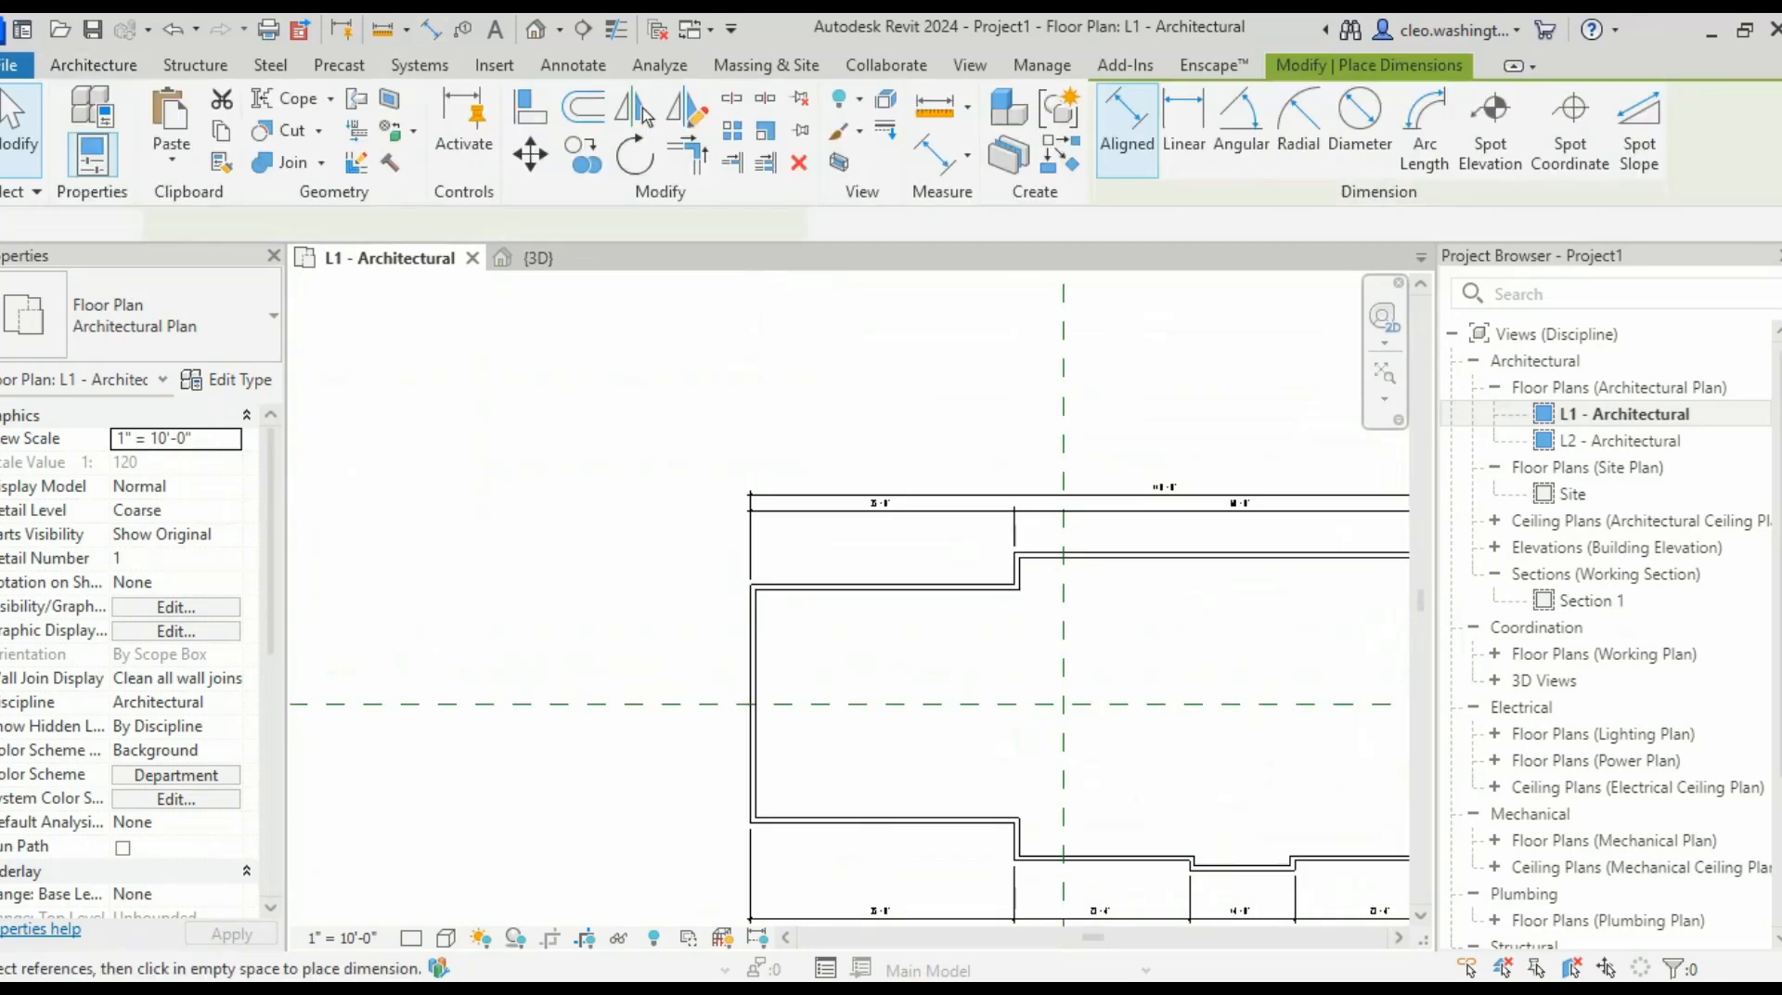
{"action": "scroll", "coordinate": [1012, 562], "scroll_direction": "up", "scroll_amount": 5}
{"action": "left_click", "coordinate": [1275, 522]}
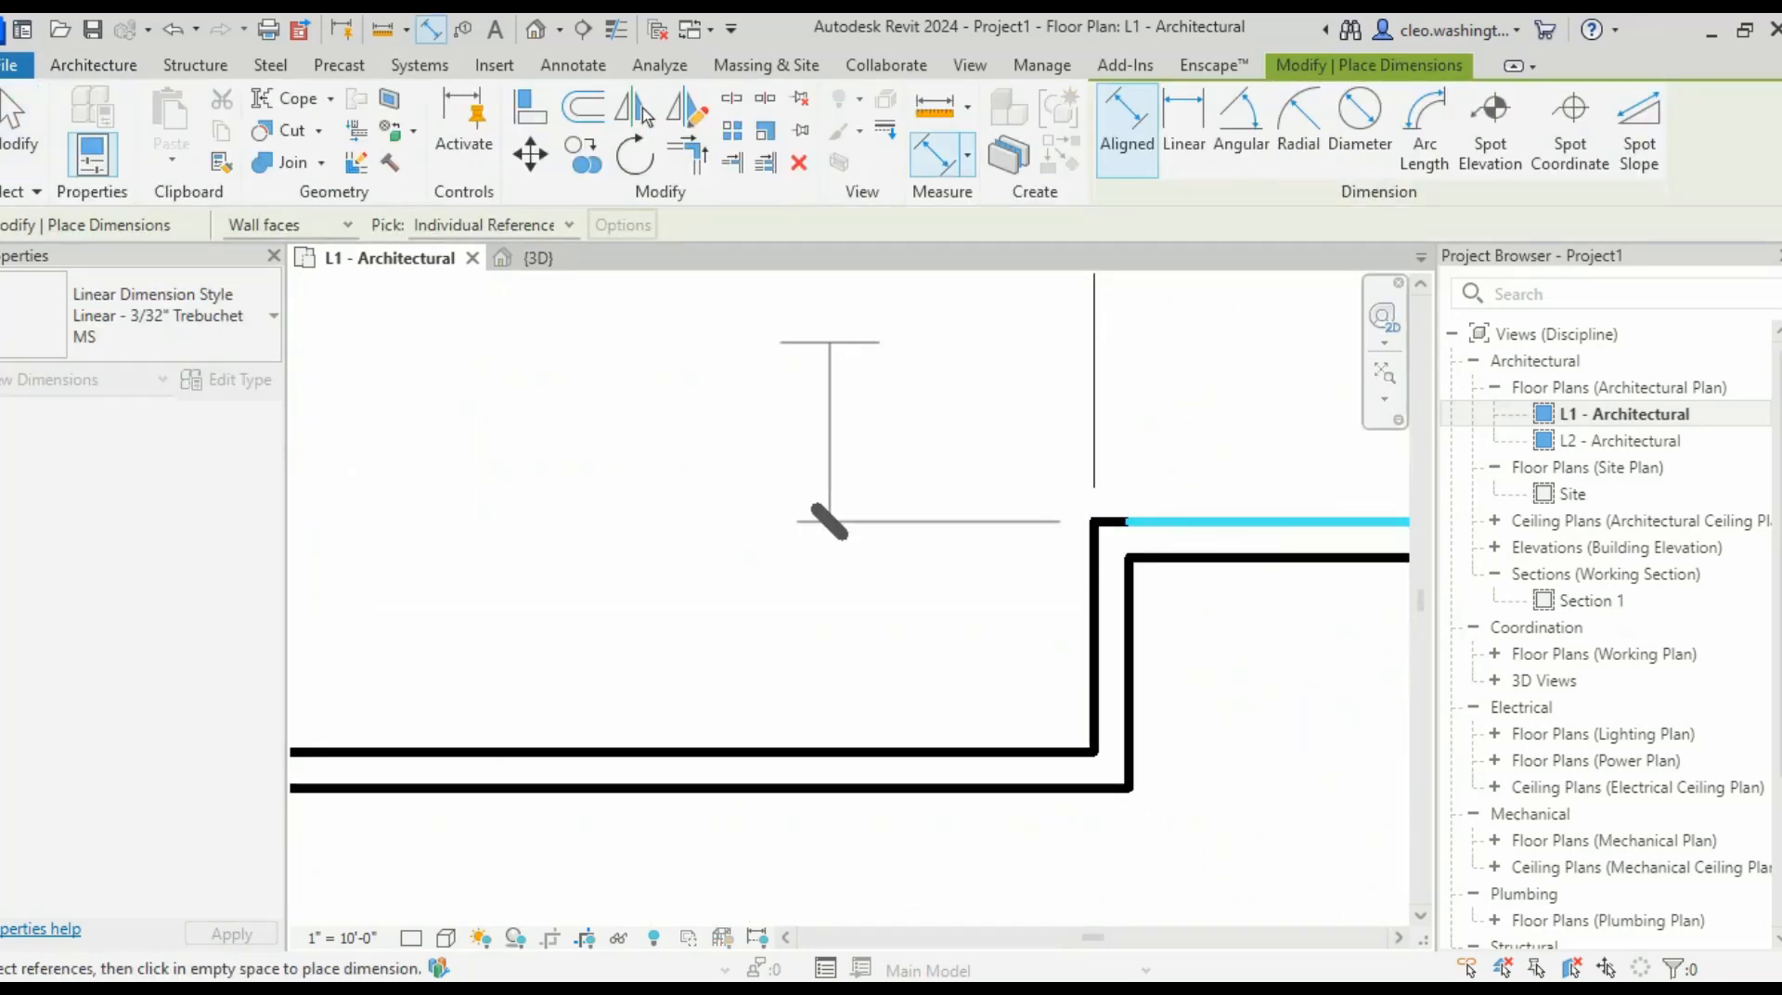
{"action": "scroll", "coordinate": [633, 497], "scroll_direction": "down", "scroll_amount": 2}
{"action": "middle_click_drag", "start_coordinate": [557, 542], "coordinate": [994, 439]}
{"action": "middle_click_drag", "start_coordinate": [462, 580], "coordinate": [976, 436]}
{"action": "scroll", "coordinate": [976, 436], "scroll_direction": "up", "scroll_amount": 1}
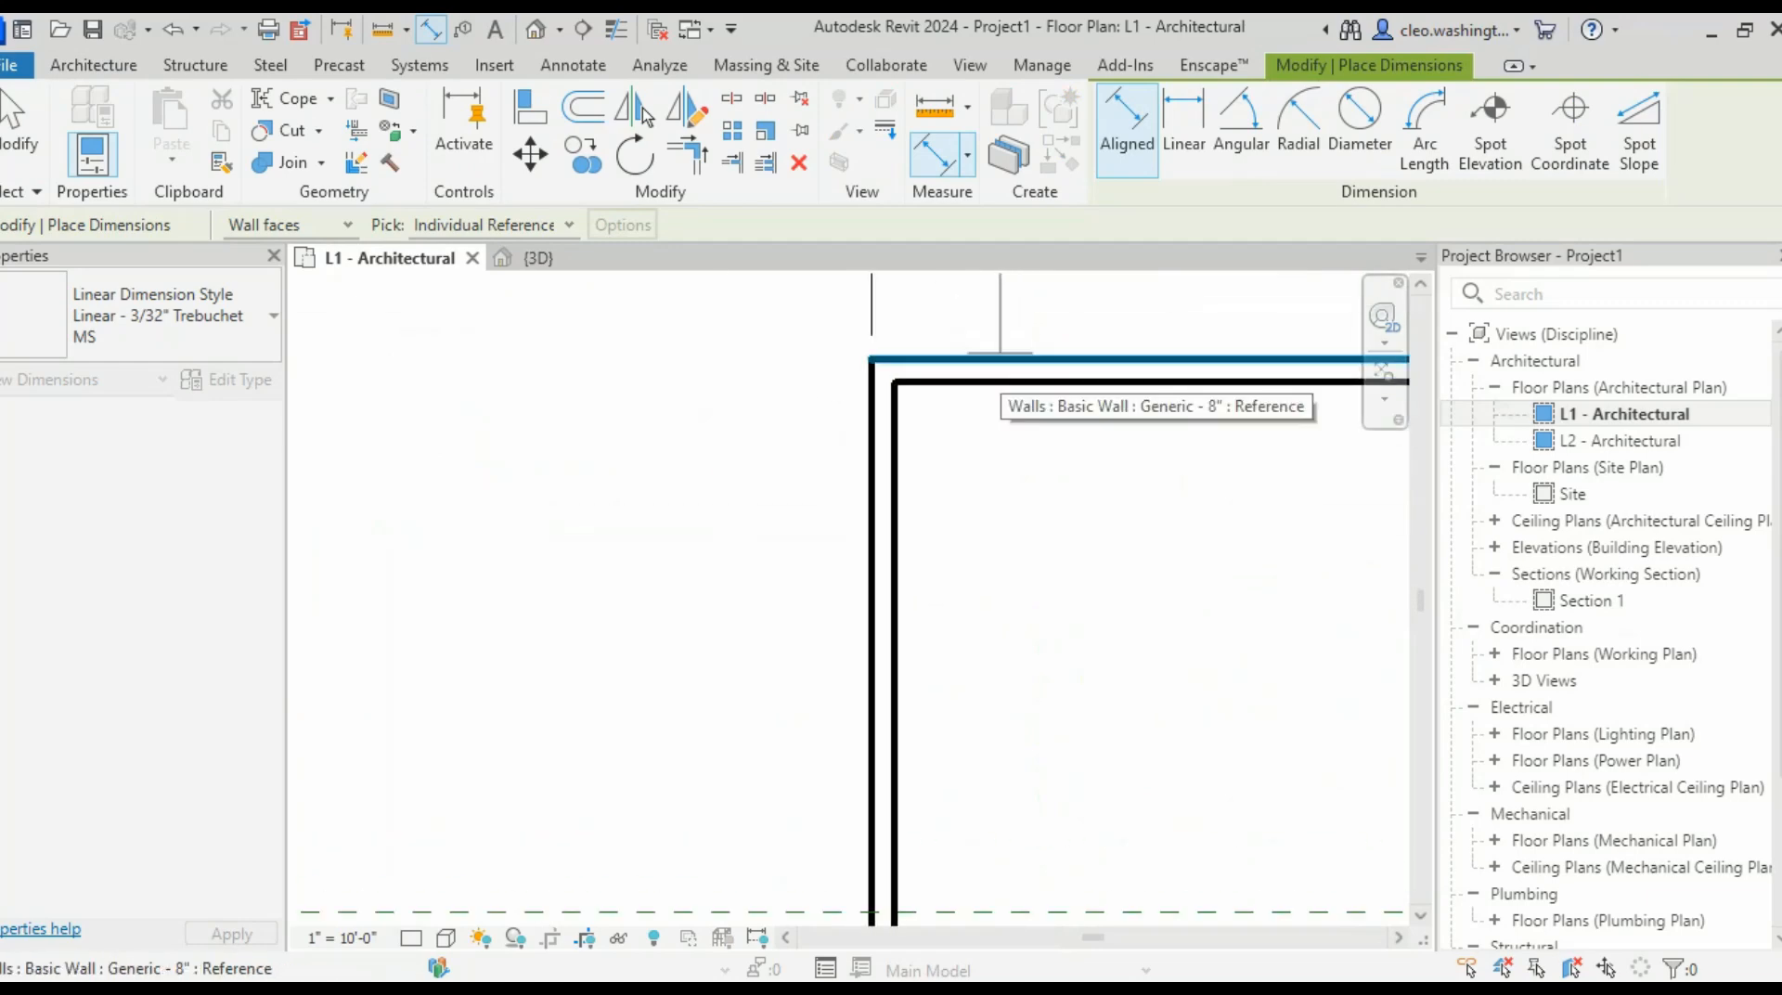
{"action": "left_click", "coordinate": [1002, 358]}
{"action": "scroll", "coordinate": [731, 381], "scroll_direction": "down", "scroll_amount": 3}
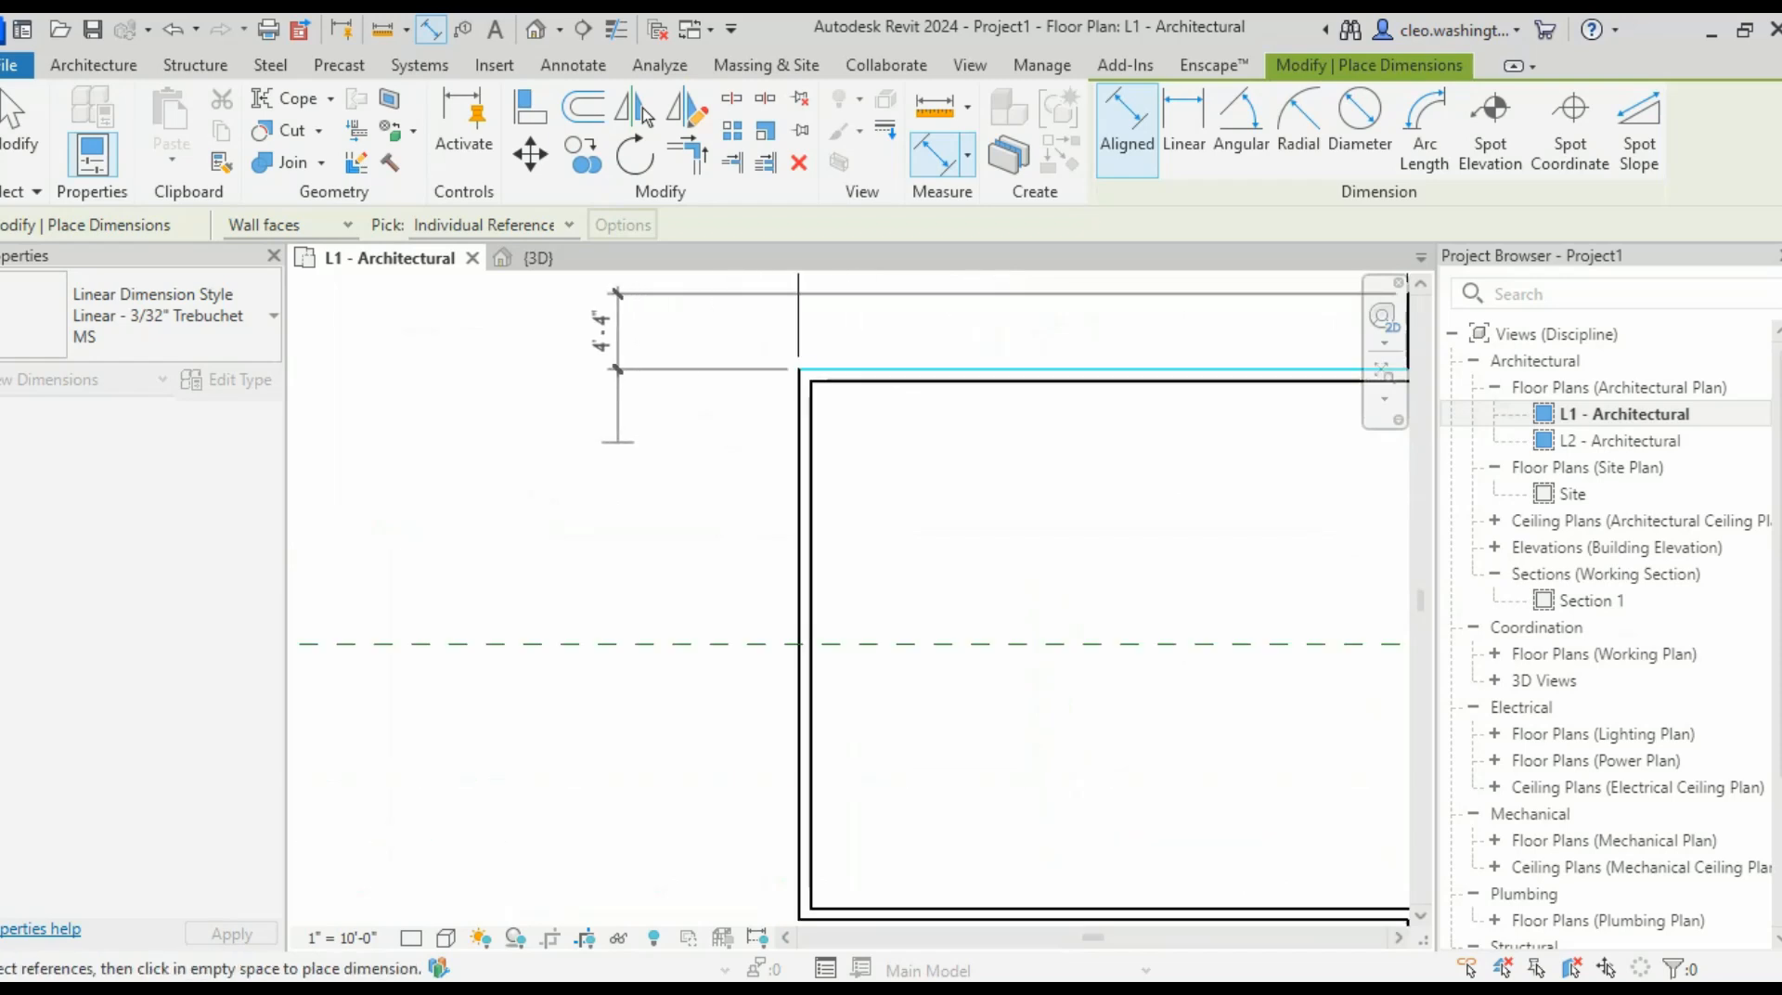
{"action": "scroll", "coordinate": [749, 639], "scroll_direction": "down", "scroll_amount": 1}
{"action": "scroll", "coordinate": [749, 659], "scroll_direction": "down", "scroll_amount": 1}
{"action": "middle_click_drag", "start_coordinate": [662, 748], "coordinate": [561, 700]}
{"action": "scroll", "coordinate": [605, 727], "scroll_direction": "up", "scroll_amount": 4}
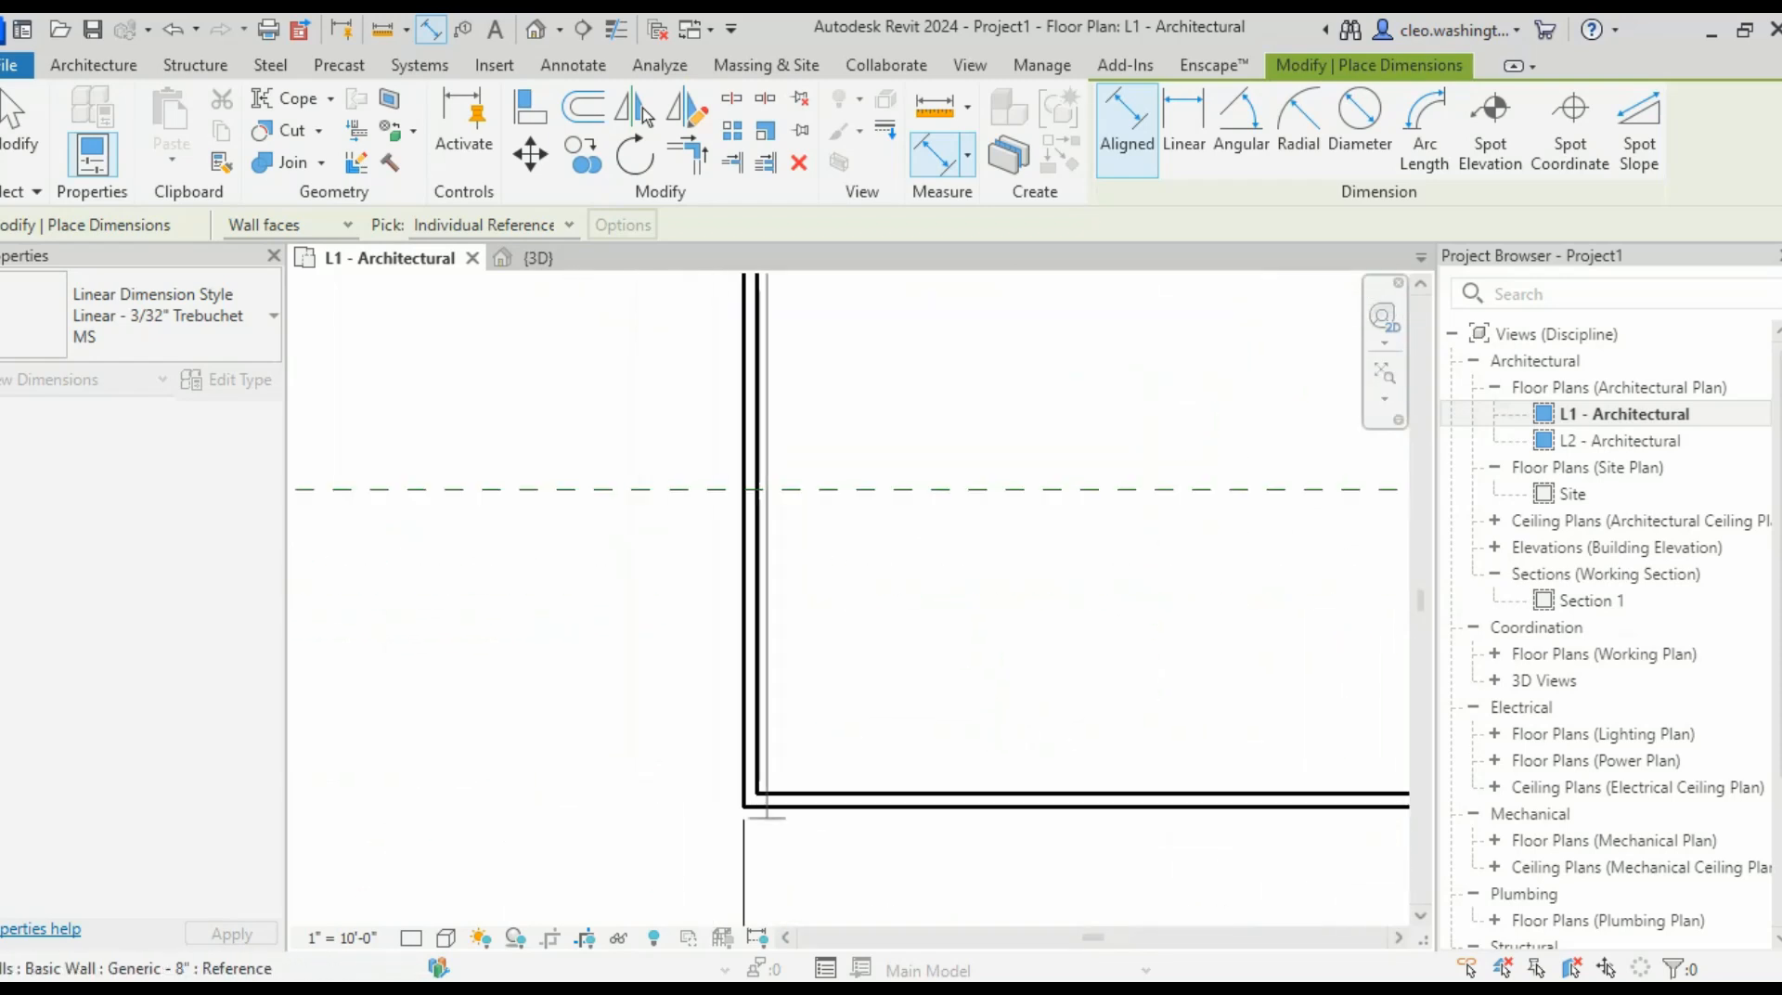
{"action": "left_click", "coordinate": [826, 807]}
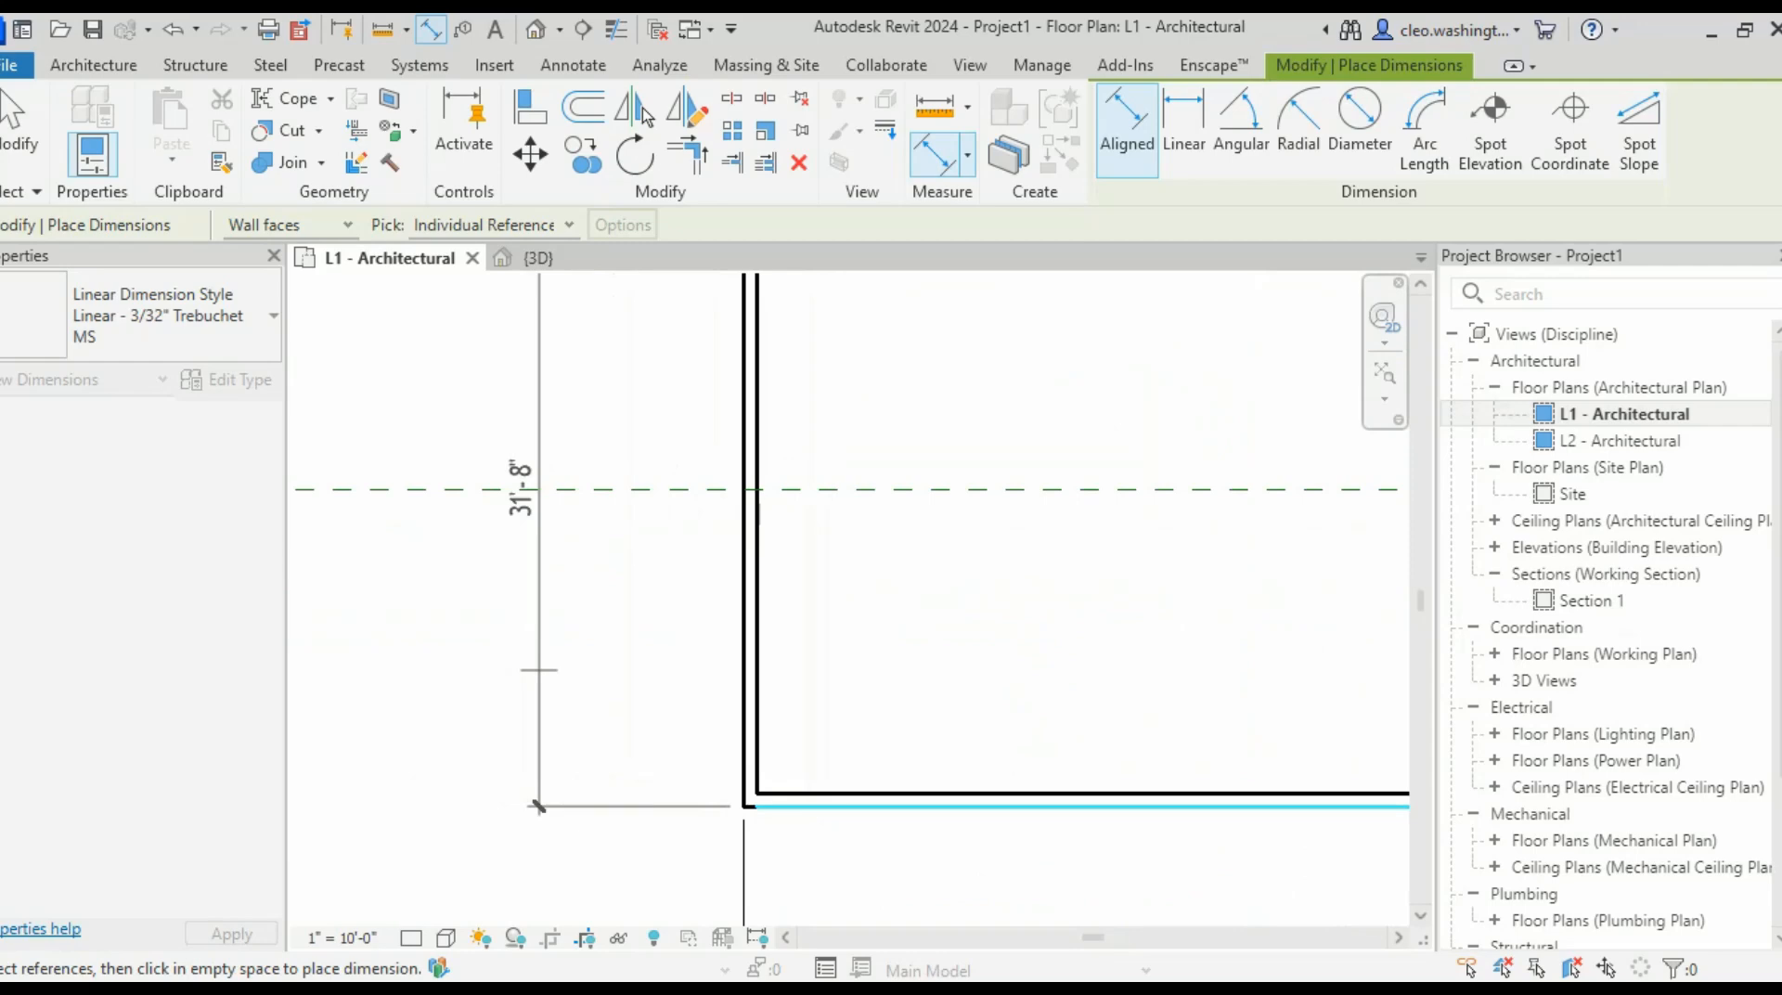
{"action": "scroll", "coordinate": [538, 805], "scroll_direction": "up", "scroll_amount": 1}
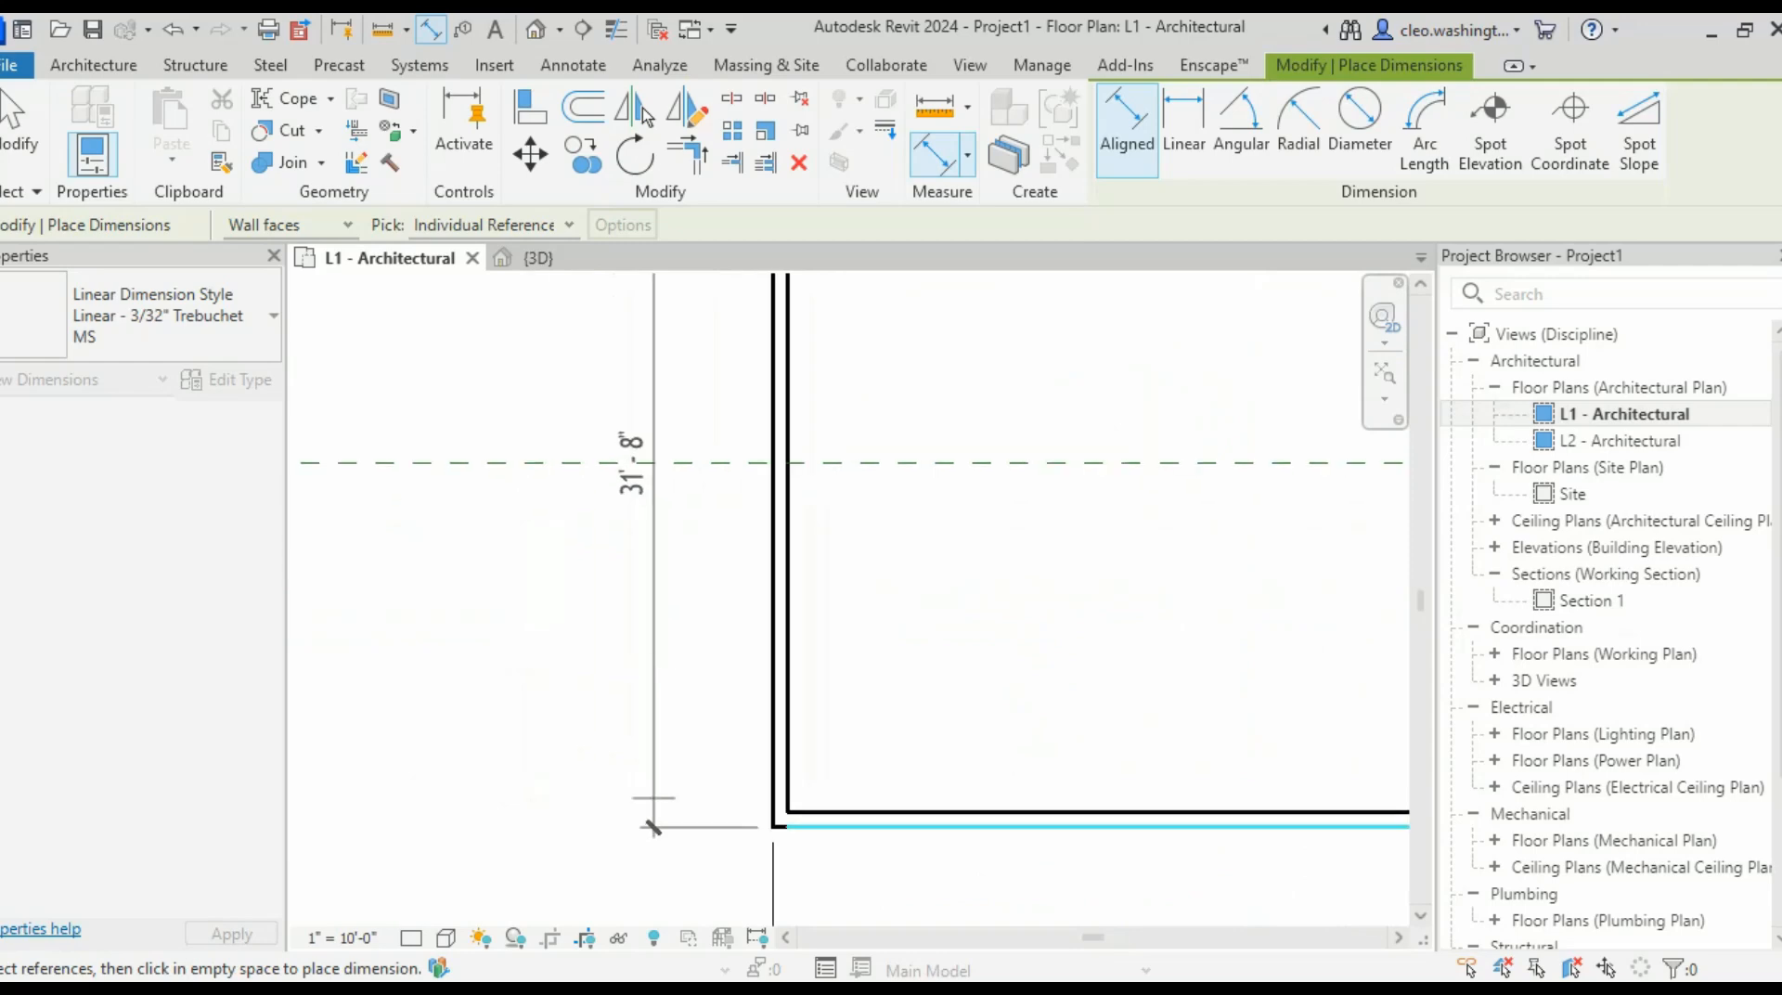
{"action": "left_click", "coordinate": [1305, 736]}
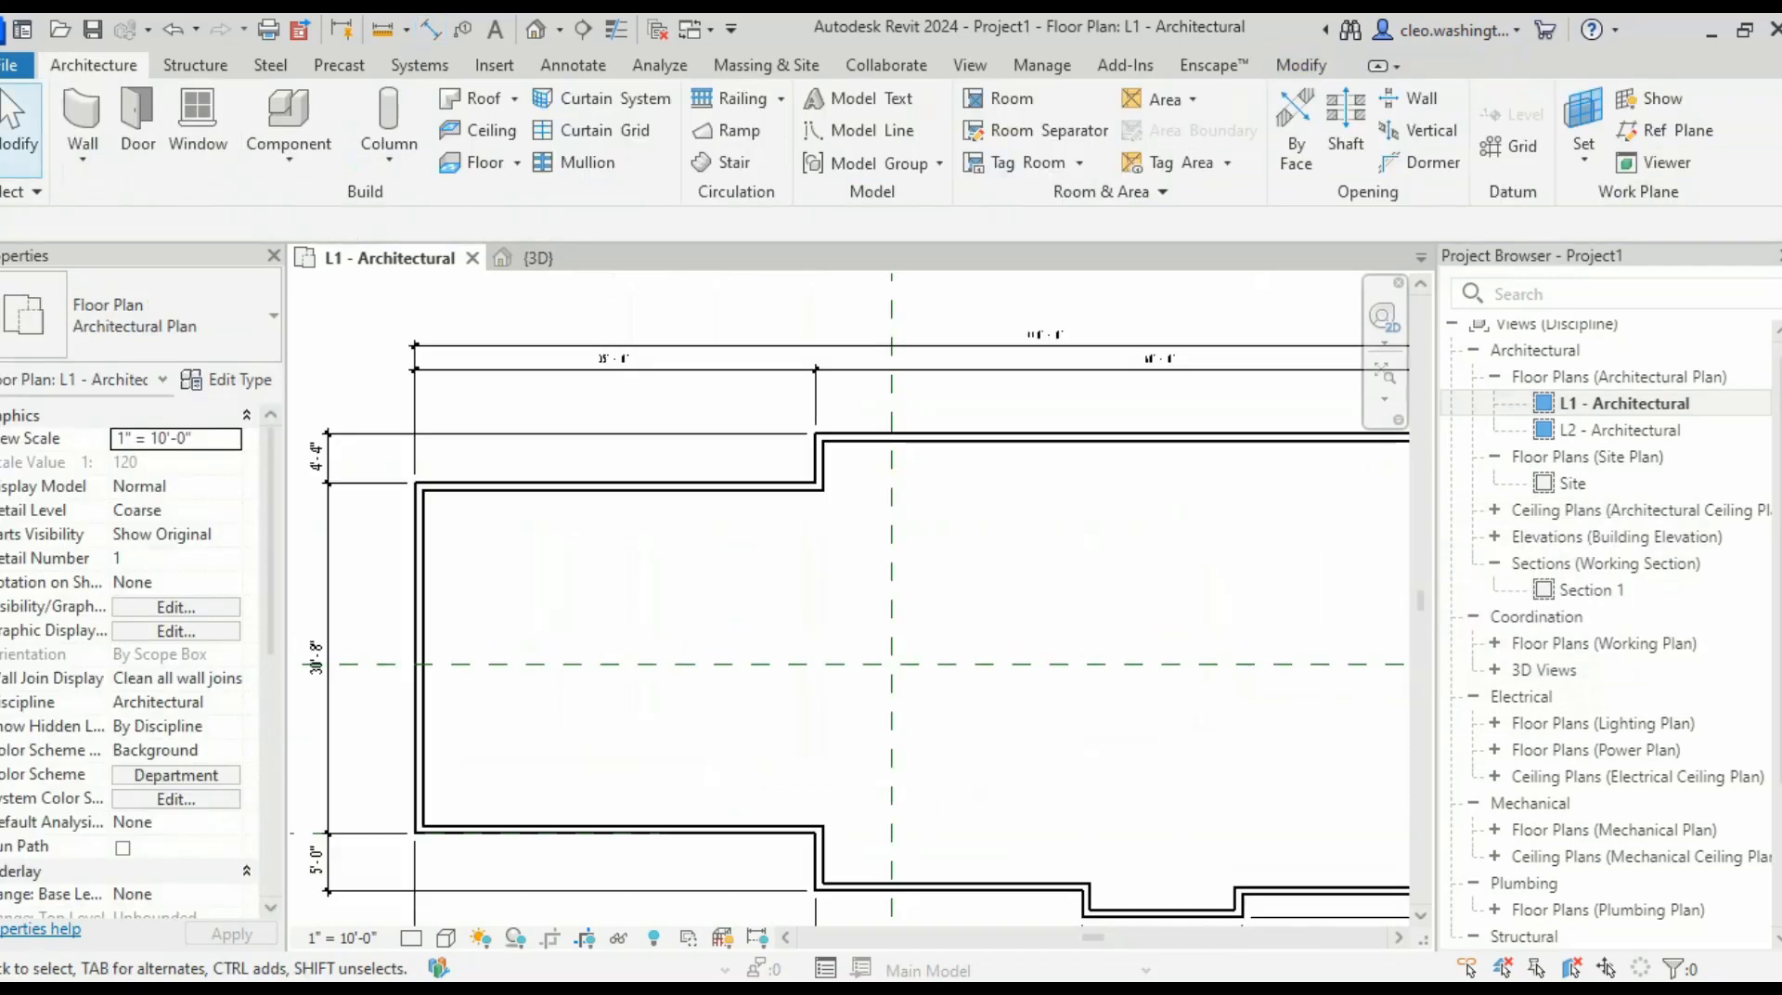
{"action": "scroll", "coordinate": [529, 725], "scroll_direction": "up", "scroll_amount": 2}
{"action": "middle_click_drag", "start_coordinate": [529, 726], "coordinate": [794, 666]}
{"action": "scroll", "coordinate": [739, 663], "scroll_direction": "down", "scroll_amount": 2}
{"action": "scroll", "coordinate": [838, 557], "scroll_direction": "up", "scroll_amount": 2}
{"action": "scroll", "coordinate": [836, 510], "scroll_direction": "down", "scroll_amount": 2}
{"action": "scroll", "coordinate": [902, 670], "scroll_direction": "up", "scroll_amount": 1}
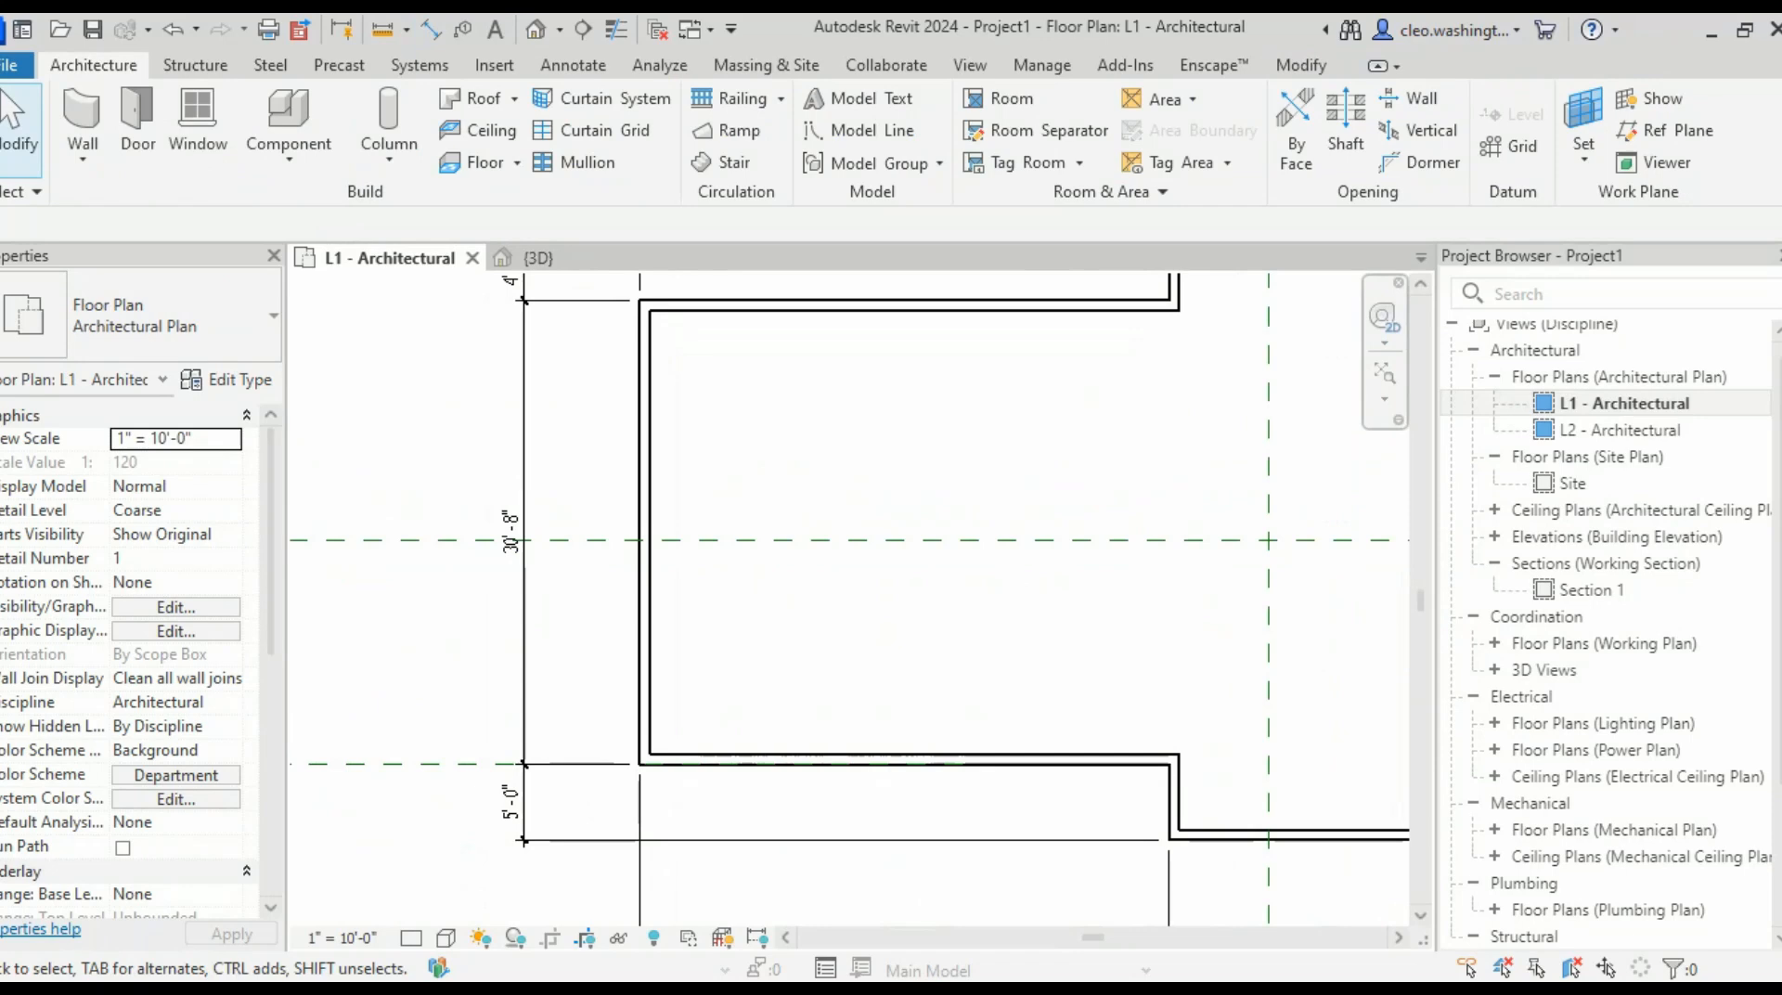
{"action": "scroll", "coordinate": [710, 554], "scroll_direction": "down", "scroll_amount": 2}
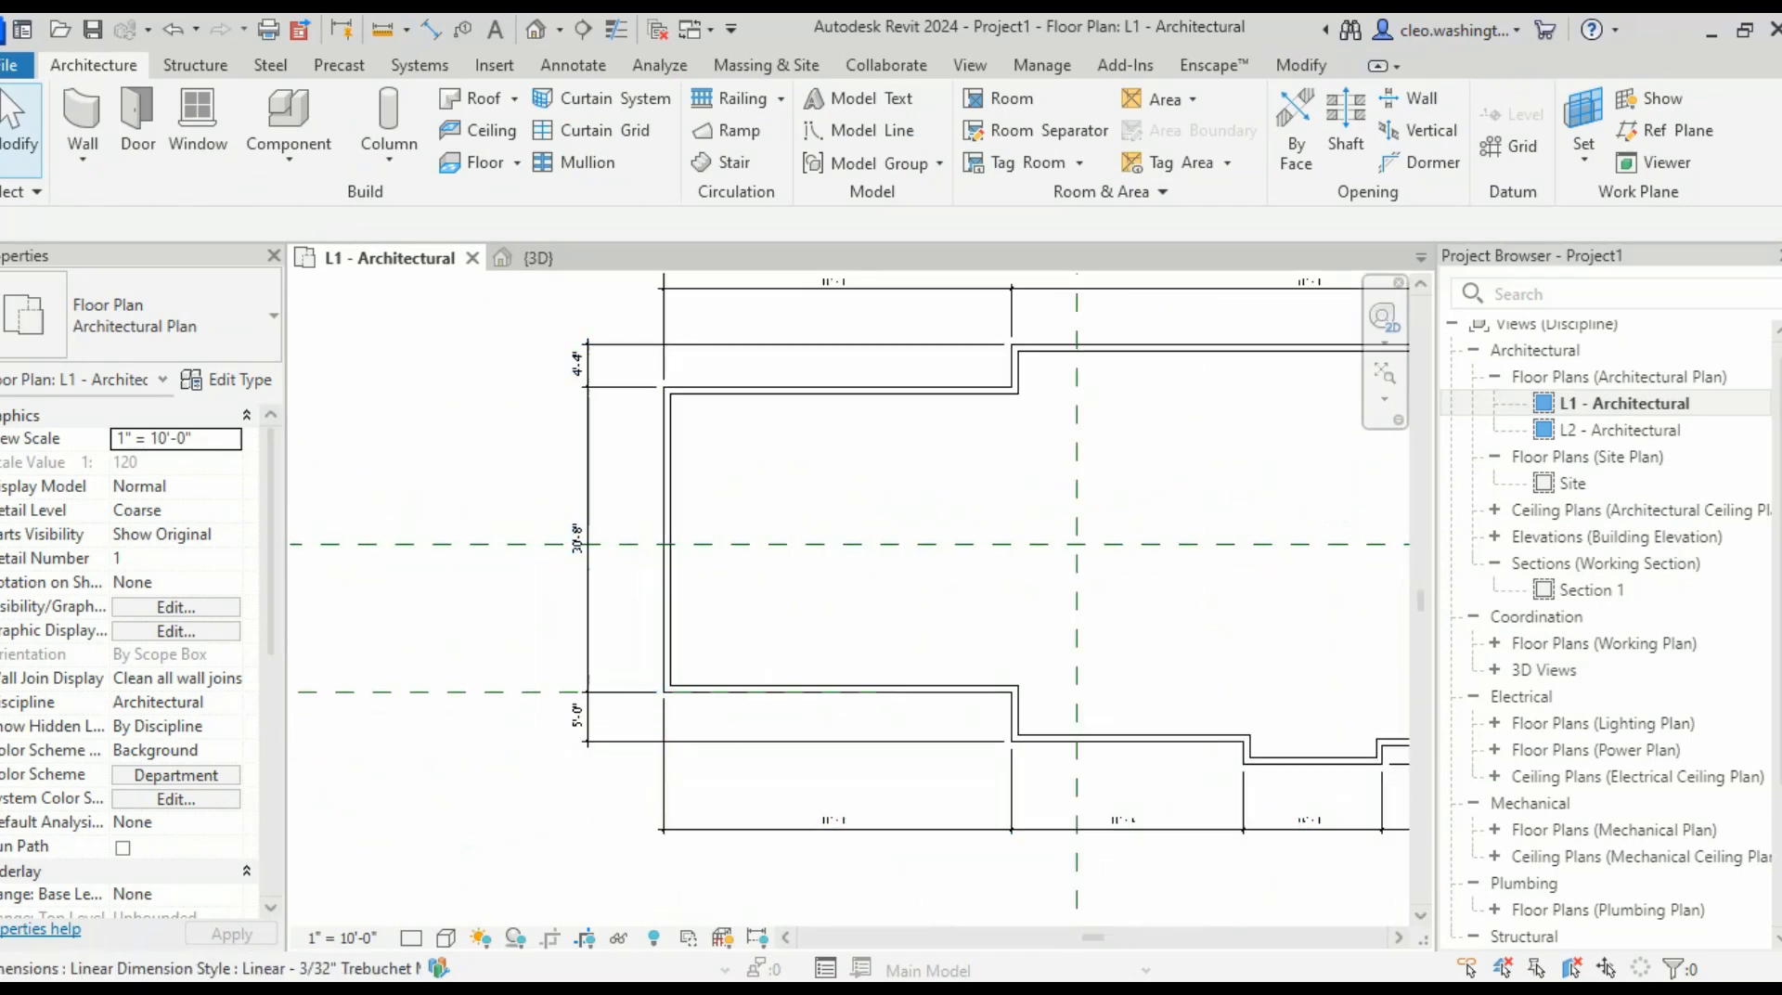
{"action": "scroll", "coordinate": [703, 557], "scroll_direction": "down", "scroll_amount": 1}
{"action": "middle_click_drag", "start_coordinate": [704, 557], "coordinate": [378, 614]}
{"action": "scroll", "coordinate": [325, 710], "scroll_direction": "up", "scroll_amount": 1}
{"action": "middle_click_drag", "start_coordinate": [325, 710], "coordinate": [879, 854]}
{"action": "scroll", "coordinate": [821, 662], "scroll_direction": "up", "scroll_amount": 3}
{"action": "scroll", "coordinate": [911, 696], "scroll_direction": "down", "scroll_amount": 2}
{"action": "scroll", "coordinate": [884, 561], "scroll_direction": "up", "scroll_amount": 5}
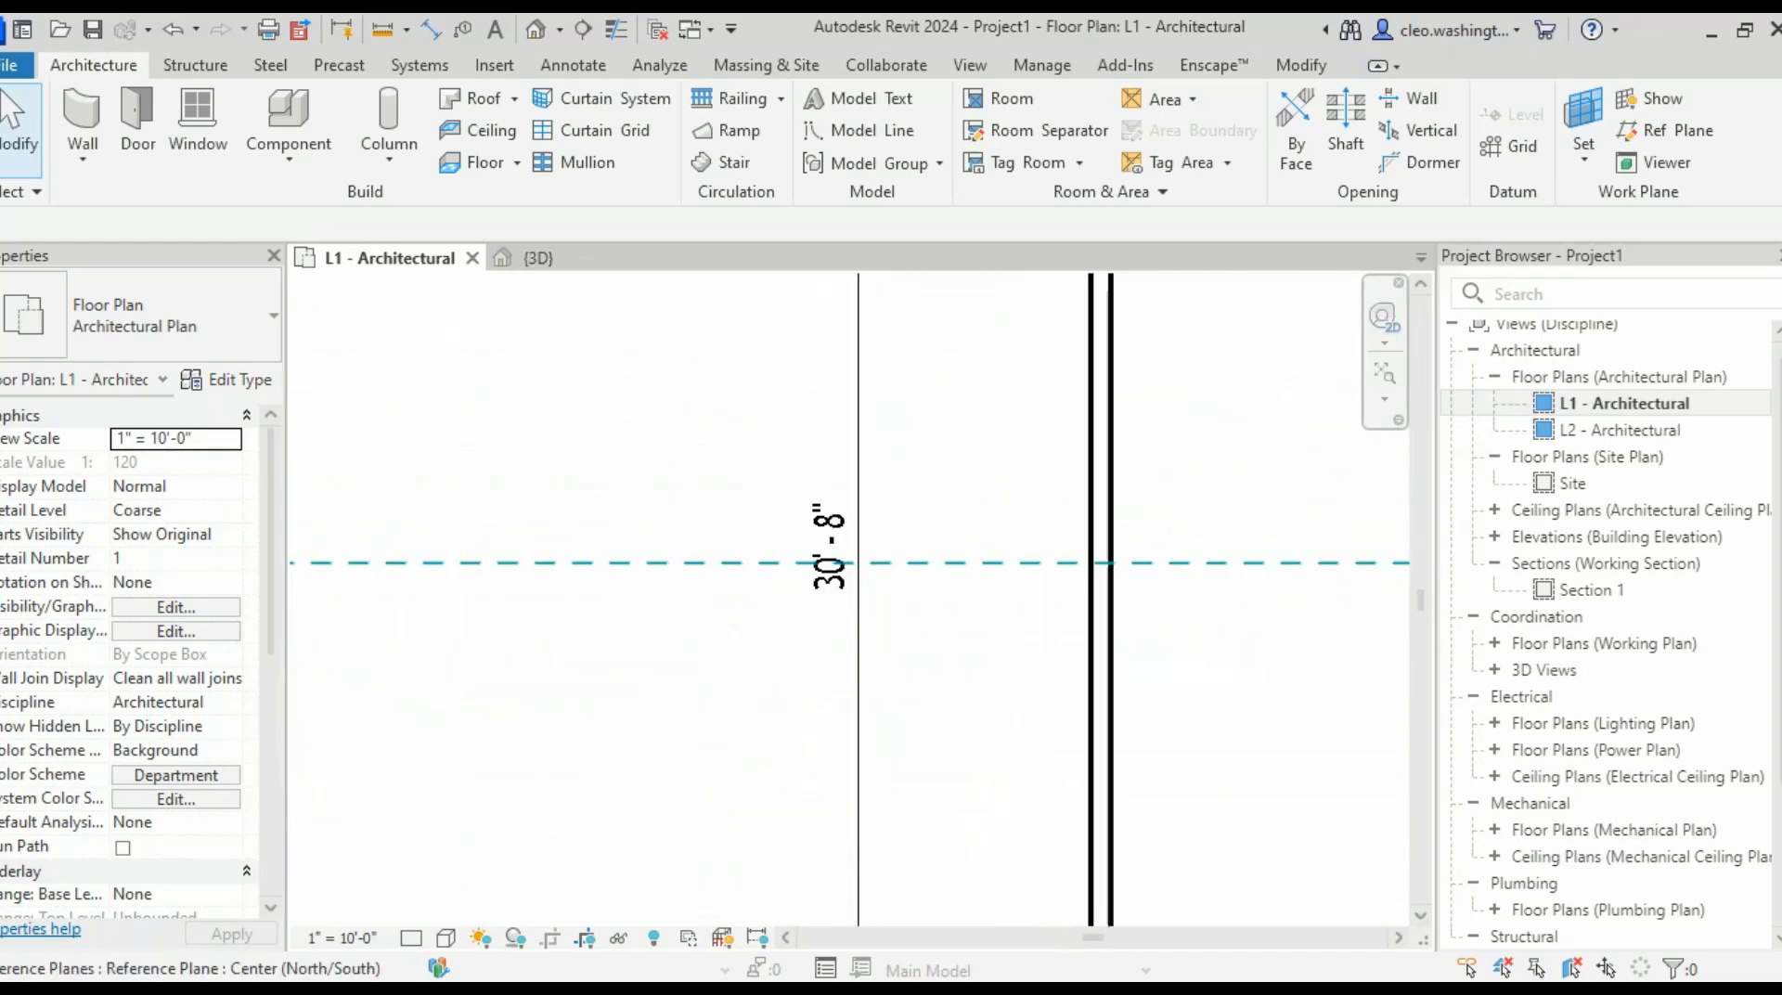
{"action": "middle_click_drag", "start_coordinate": [885, 561], "coordinate": [879, 574]}
{"action": "scroll", "coordinate": [877, 613], "scroll_direction": "down", "scroll_amount": 3}
{"action": "middle_click_drag", "start_coordinate": [881, 288], "coordinate": [822, 502]}
{"action": "scroll", "coordinate": [823, 482], "scroll_direction": "up", "scroll_amount": 4}
{"action": "scroll", "coordinate": [835, 474], "scroll_direction": "down", "scroll_amount": 9}
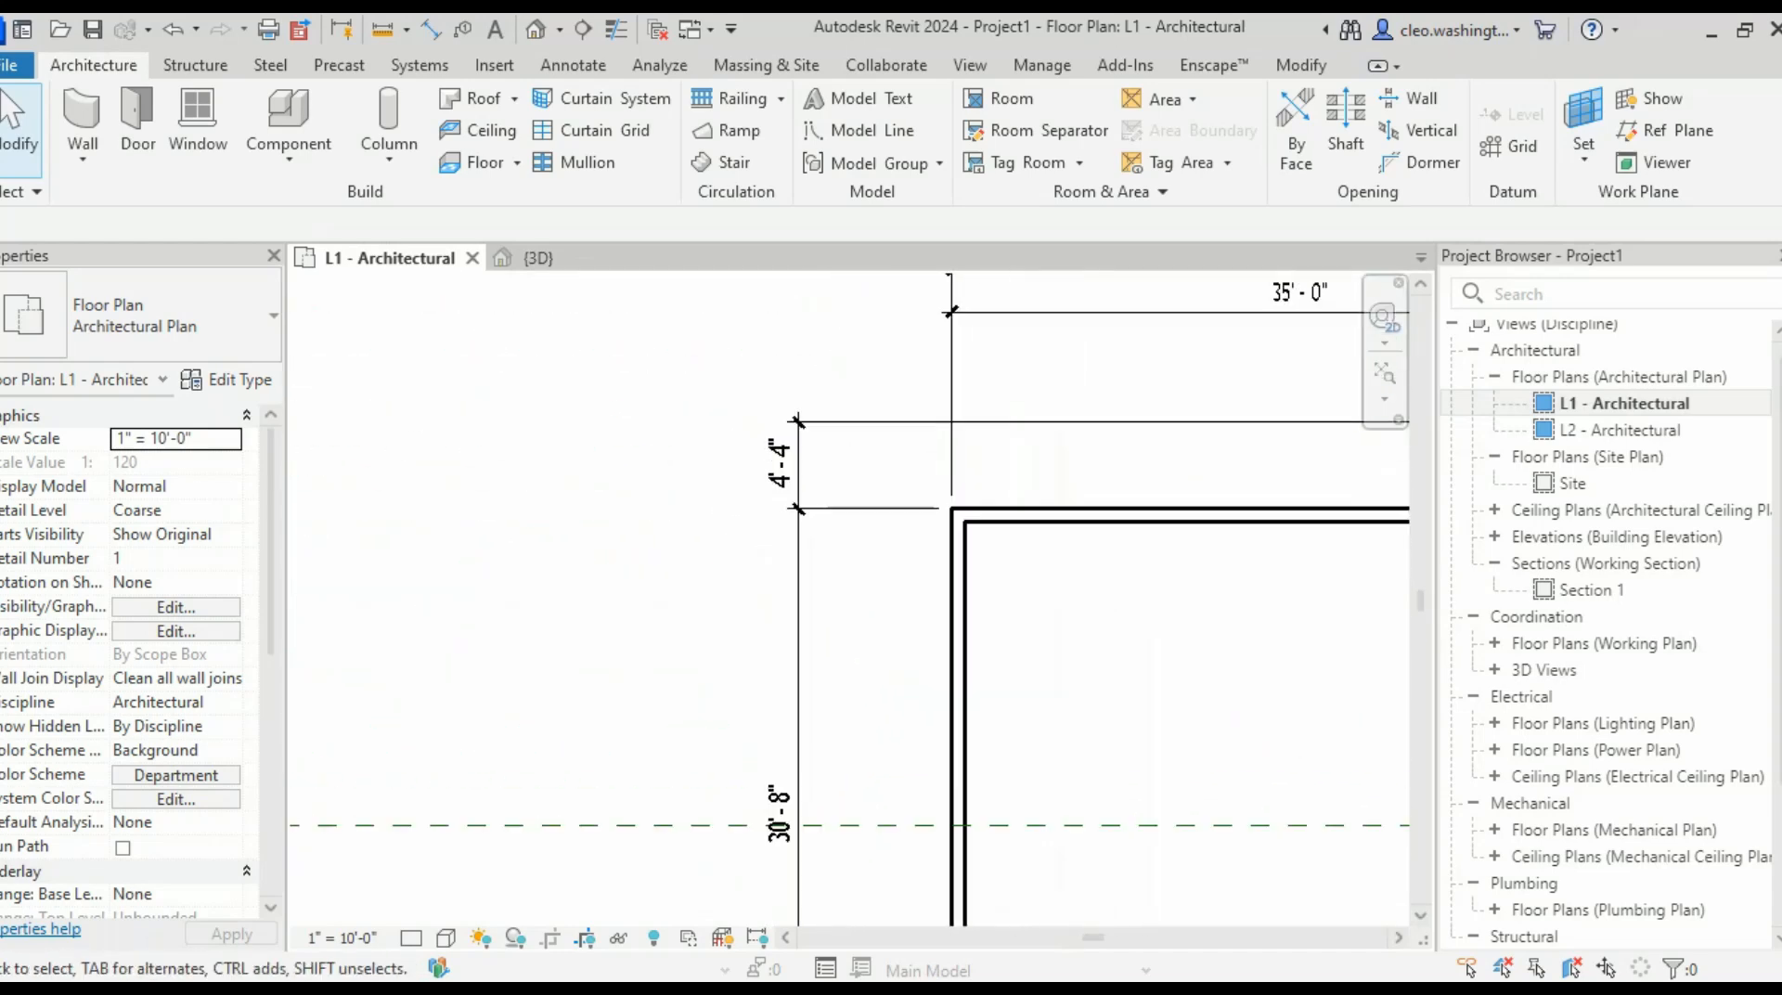
{"action": "middle_click_drag", "start_coordinate": [1049, 850], "coordinate": [765, 574]}
{"action": "scroll", "coordinate": [764, 570], "scroll_direction": "up", "scroll_amount": 9}
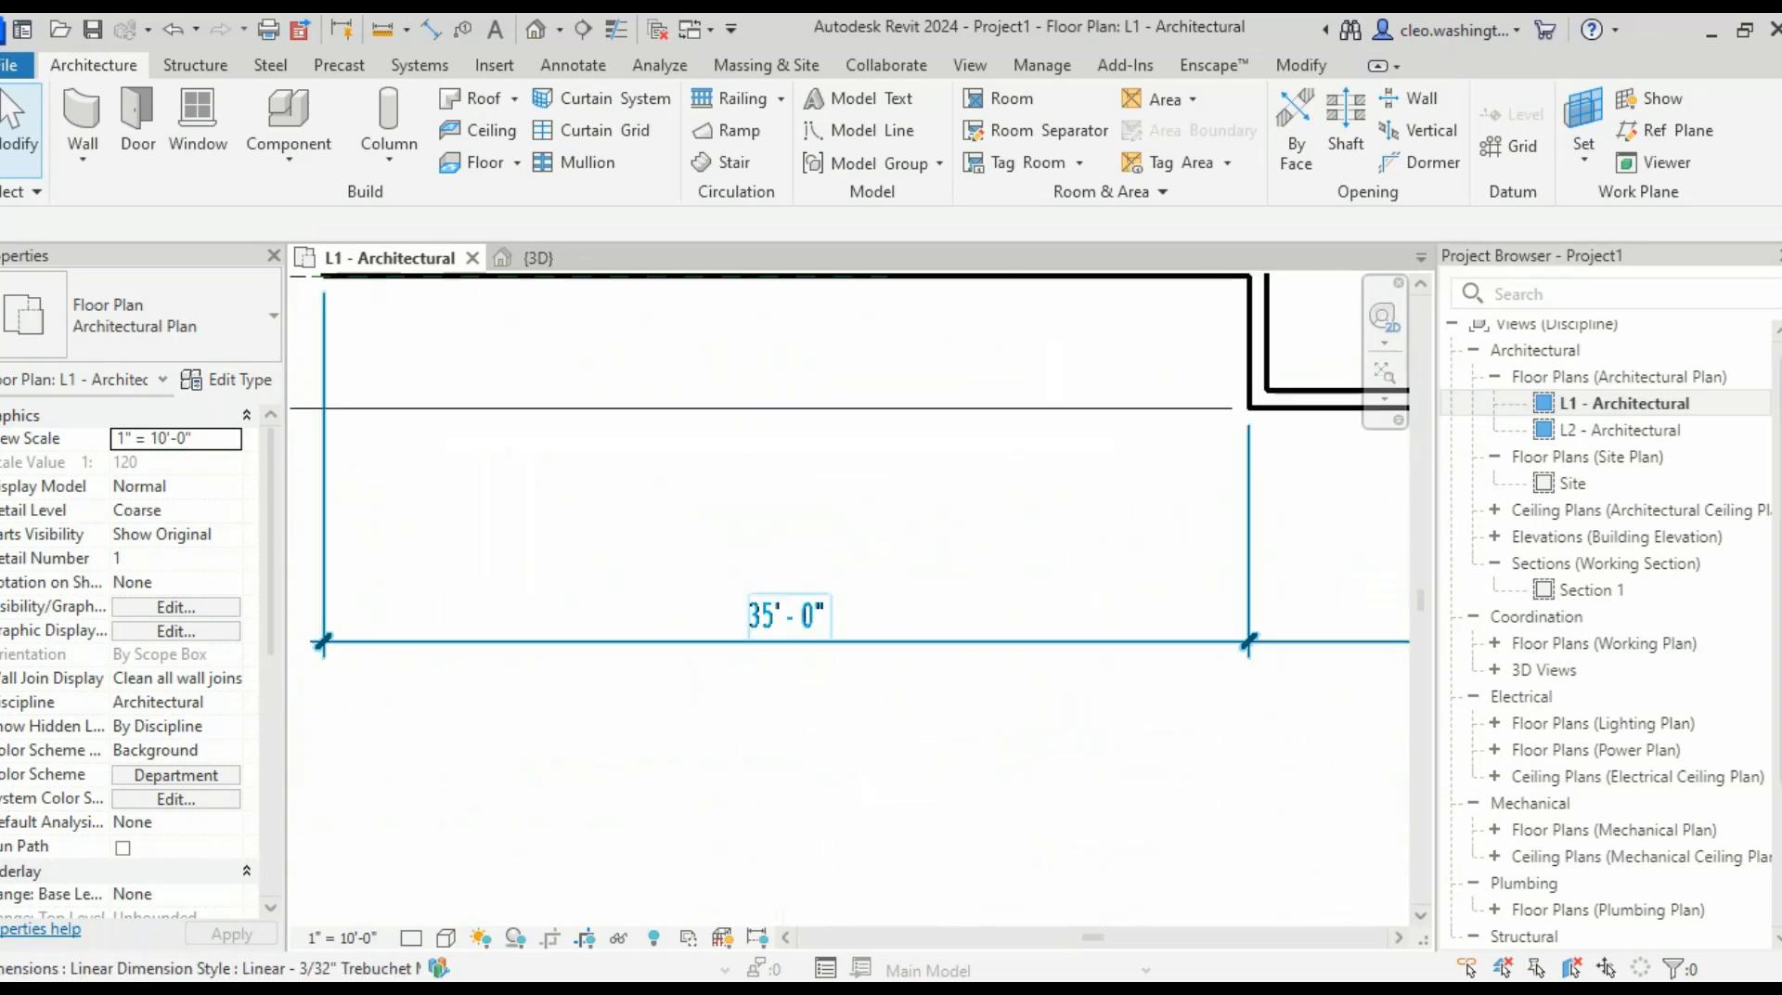
{"action": "scroll", "coordinate": [882, 624], "scroll_direction": "down", "scroll_amount": 4}
{"action": "middle_click_drag", "start_coordinate": [1040, 624], "coordinate": [432, 632]}
{"action": "scroll", "coordinate": [612, 650], "scroll_direction": "up", "scroll_amount": 3}
{"action": "scroll", "coordinate": [650, 641], "scroll_direction": "down", "scroll_amount": 3}
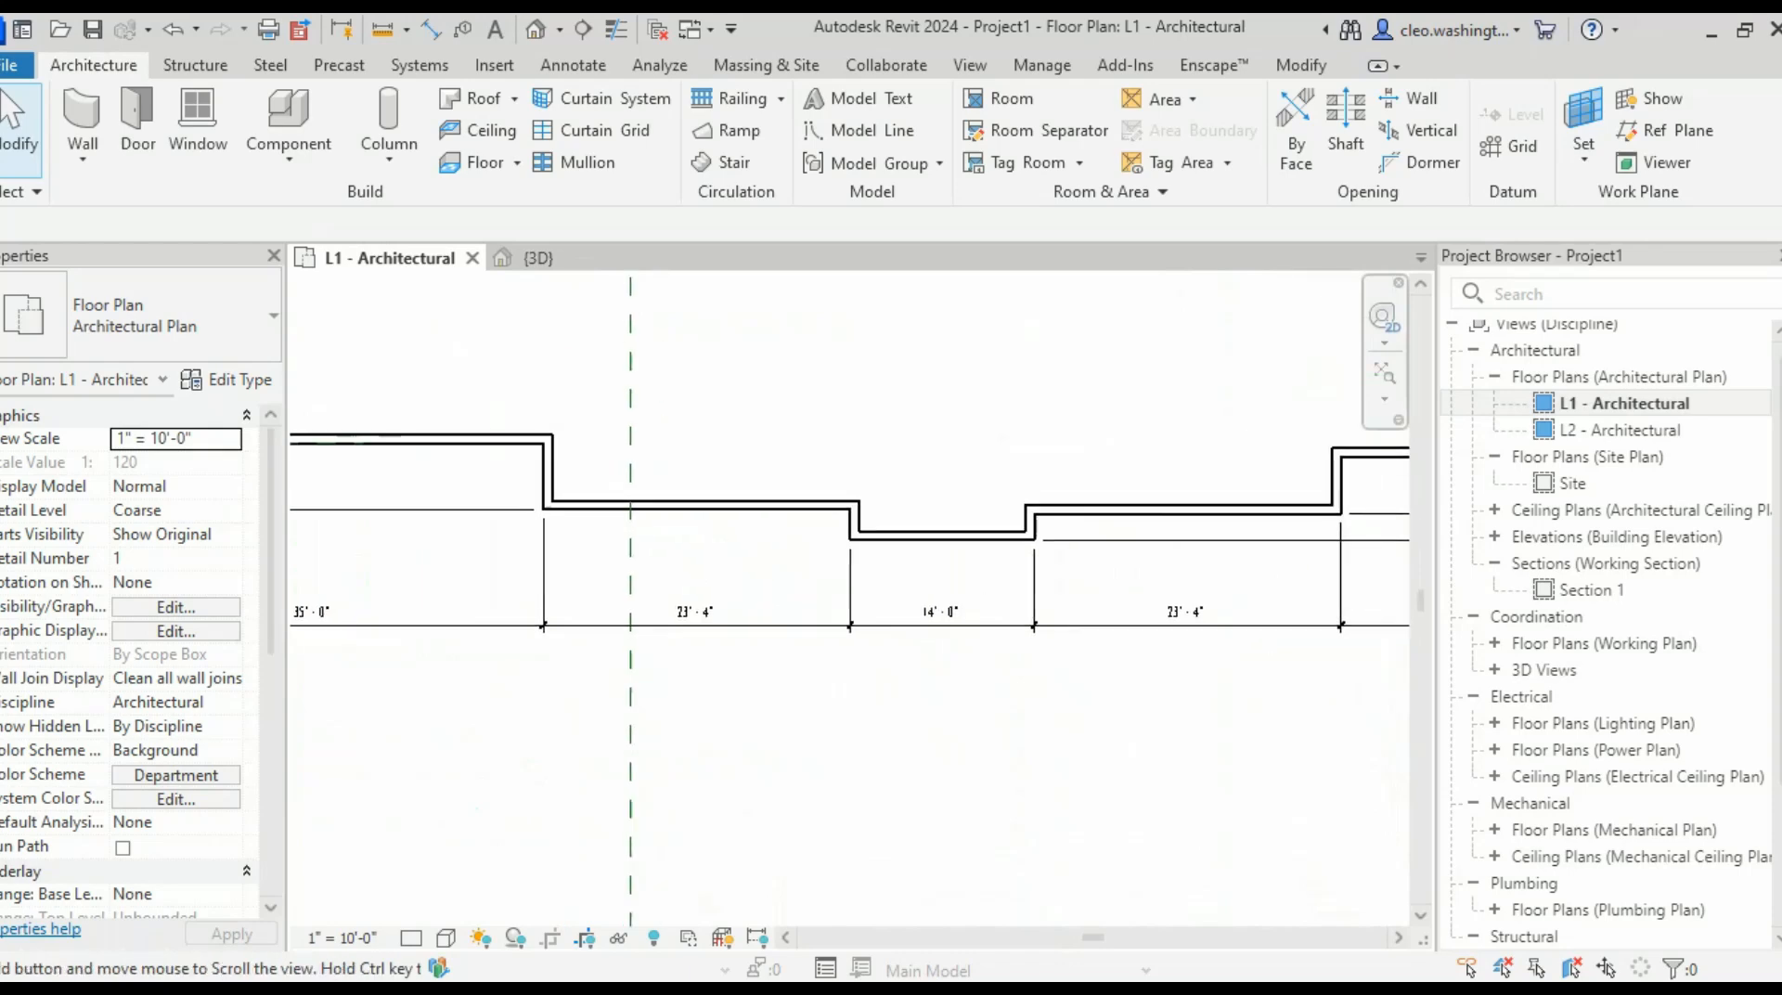
{"action": "scroll", "coordinate": [956, 640], "scroll_direction": "up", "scroll_amount": 3}
{"action": "scroll", "coordinate": [1165, 687], "scroll_direction": "down", "scroll_amount": 3}
{"action": "middle_click_drag", "start_coordinate": [1249, 651], "coordinate": [810, 671]}
{"action": "scroll", "coordinate": [814, 671], "scroll_direction": "up", "scroll_amount": 4}
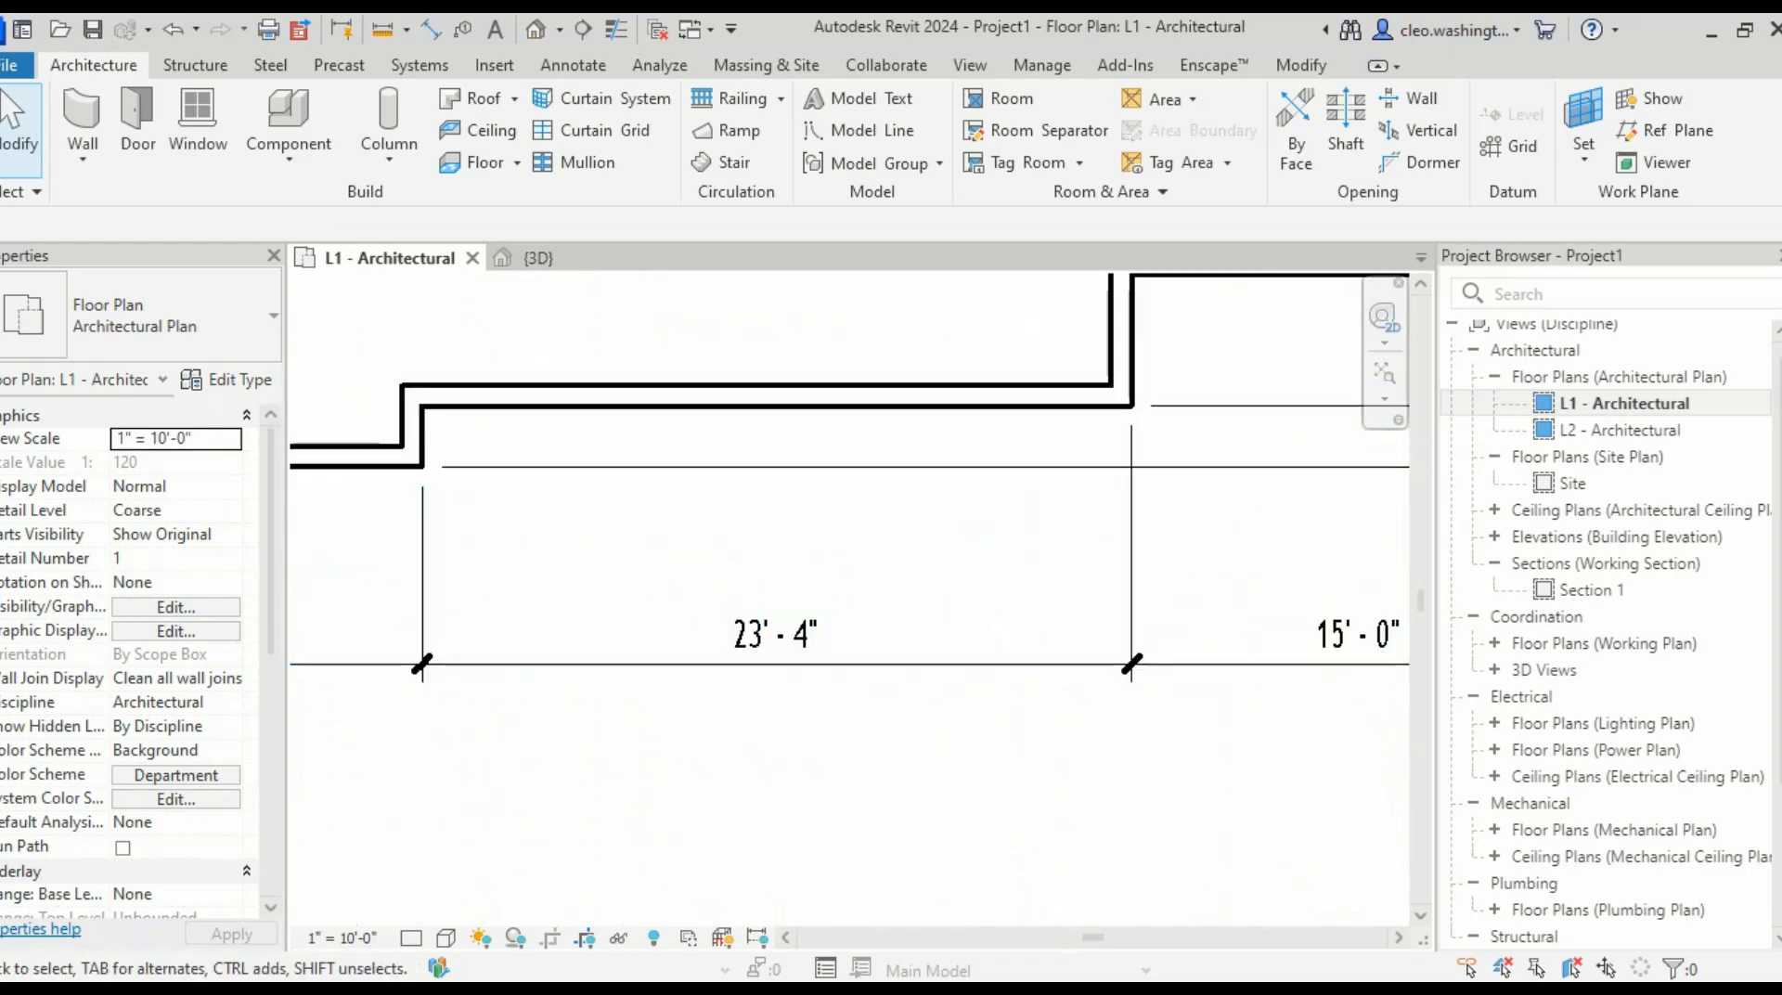
{"action": "scroll", "coordinate": [1116, 640], "scroll_direction": "down", "scroll_amount": 3}
{"action": "scroll", "coordinate": [1117, 645], "scroll_direction": "down", "scroll_amount": 2}
{"action": "middle_click_drag", "start_coordinate": [1116, 640], "coordinate": [735, 660]}
{"action": "scroll", "coordinate": [907, 660], "scroll_direction": "up", "scroll_amount": 2}
{"action": "scroll", "coordinate": [787, 665], "scroll_direction": "down", "scroll_amount": 4}
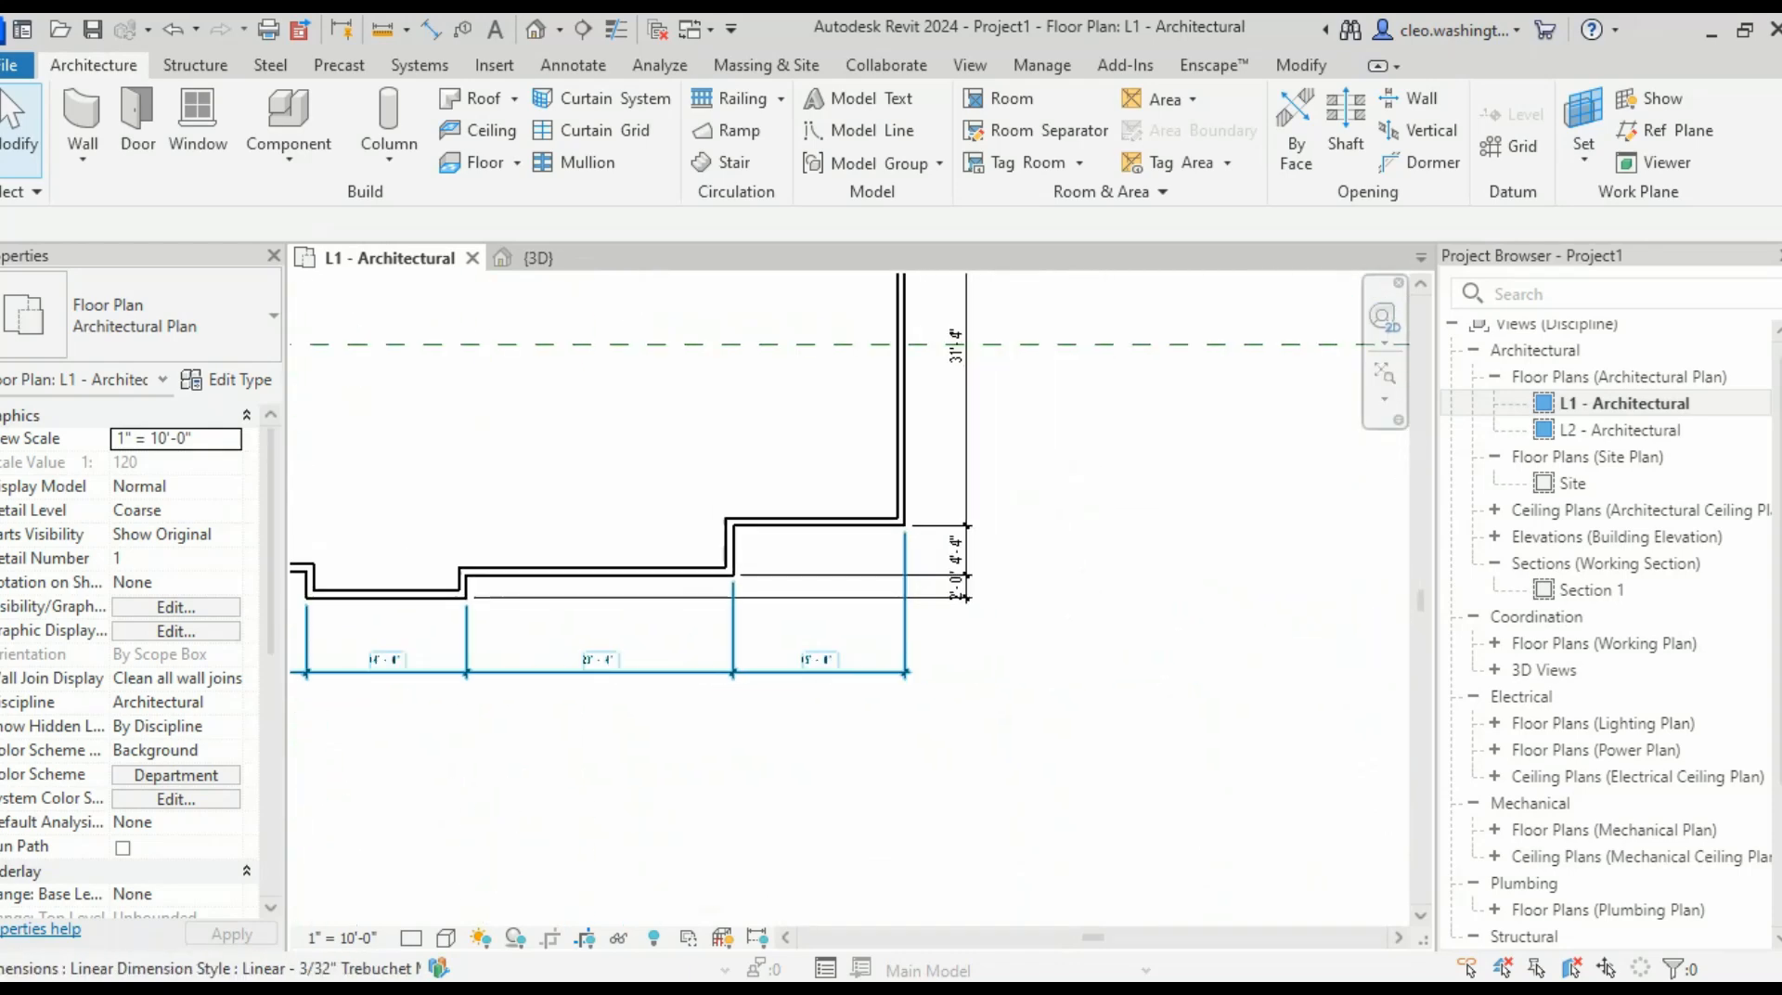
{"action": "scroll", "coordinate": [1117, 764], "scroll_direction": "down", "scroll_amount": 3}
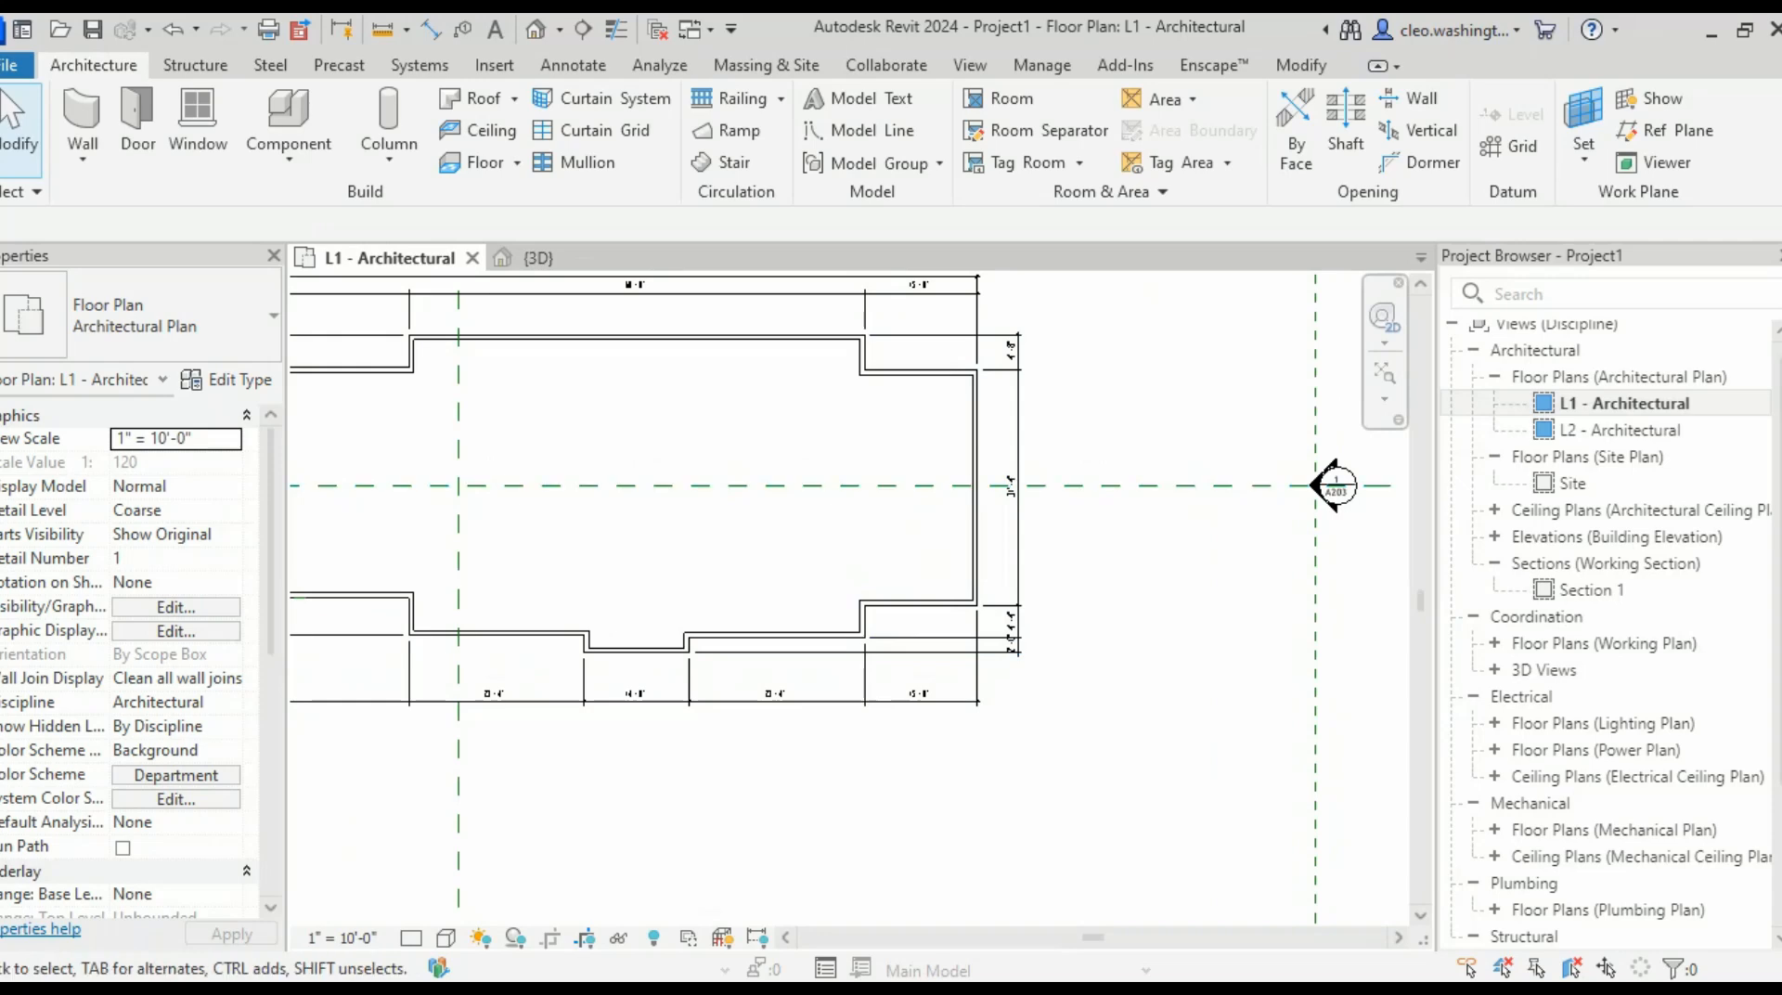
{"action": "middle_click_drag", "start_coordinate": [975, 492], "coordinate": [1106, 645]}
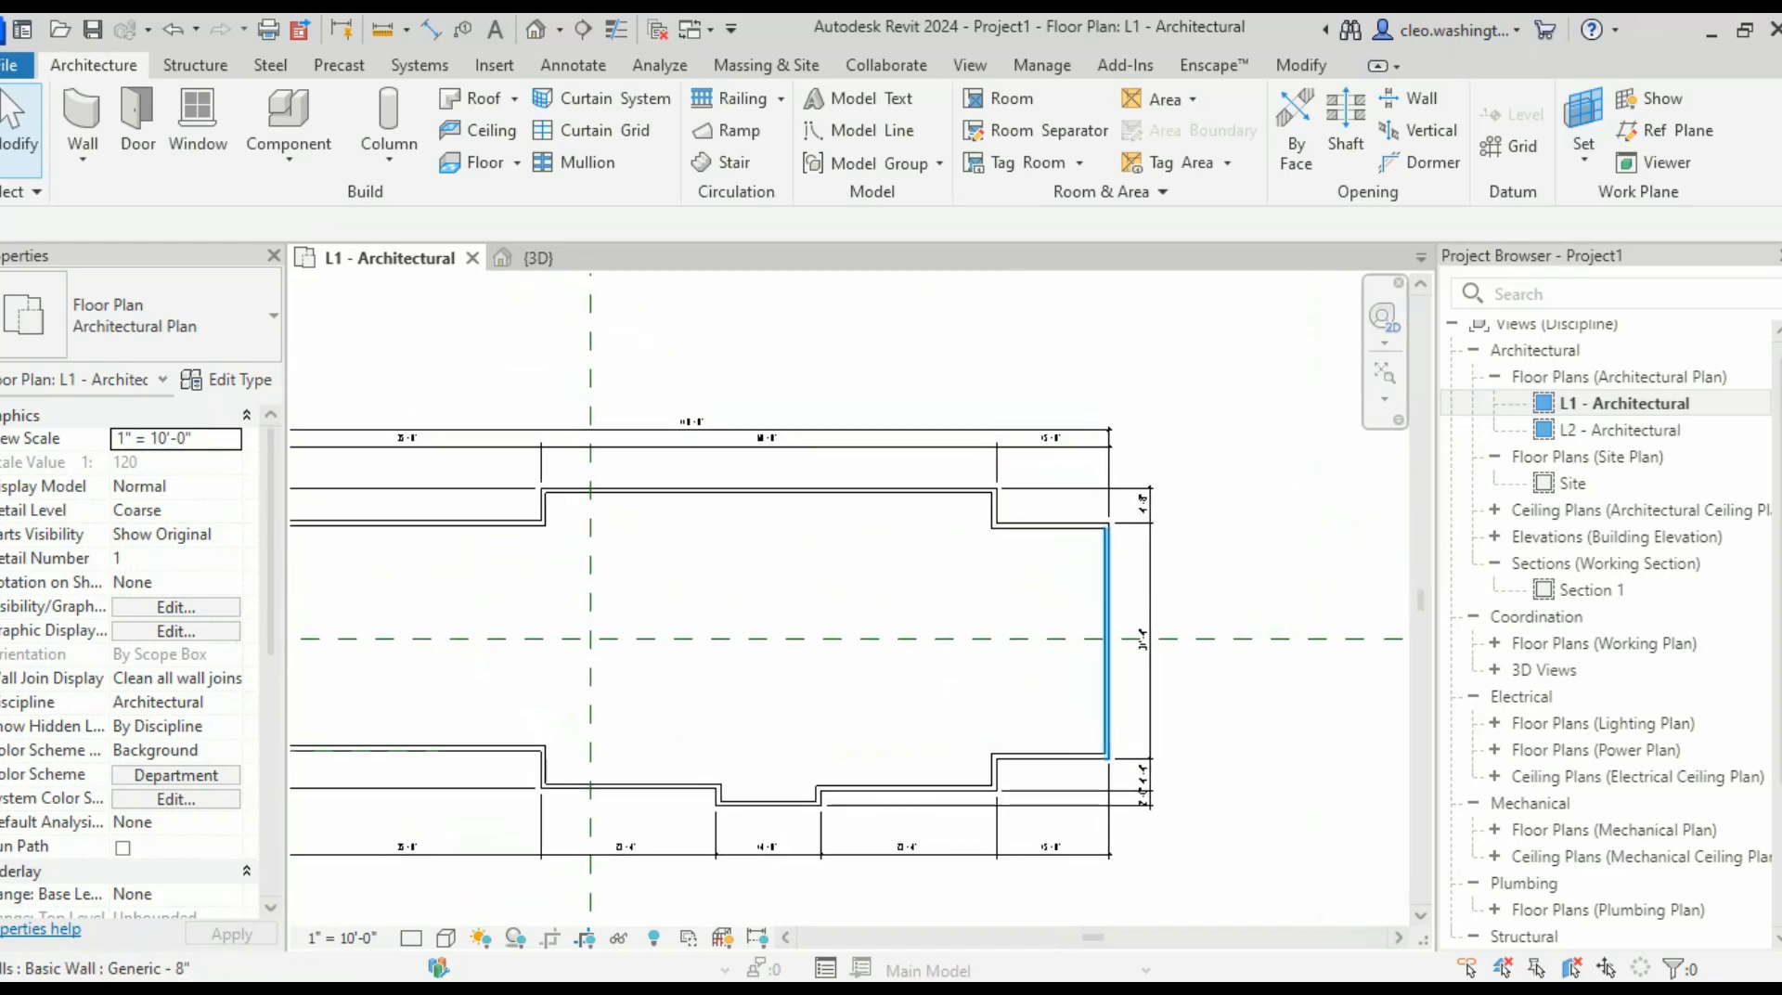
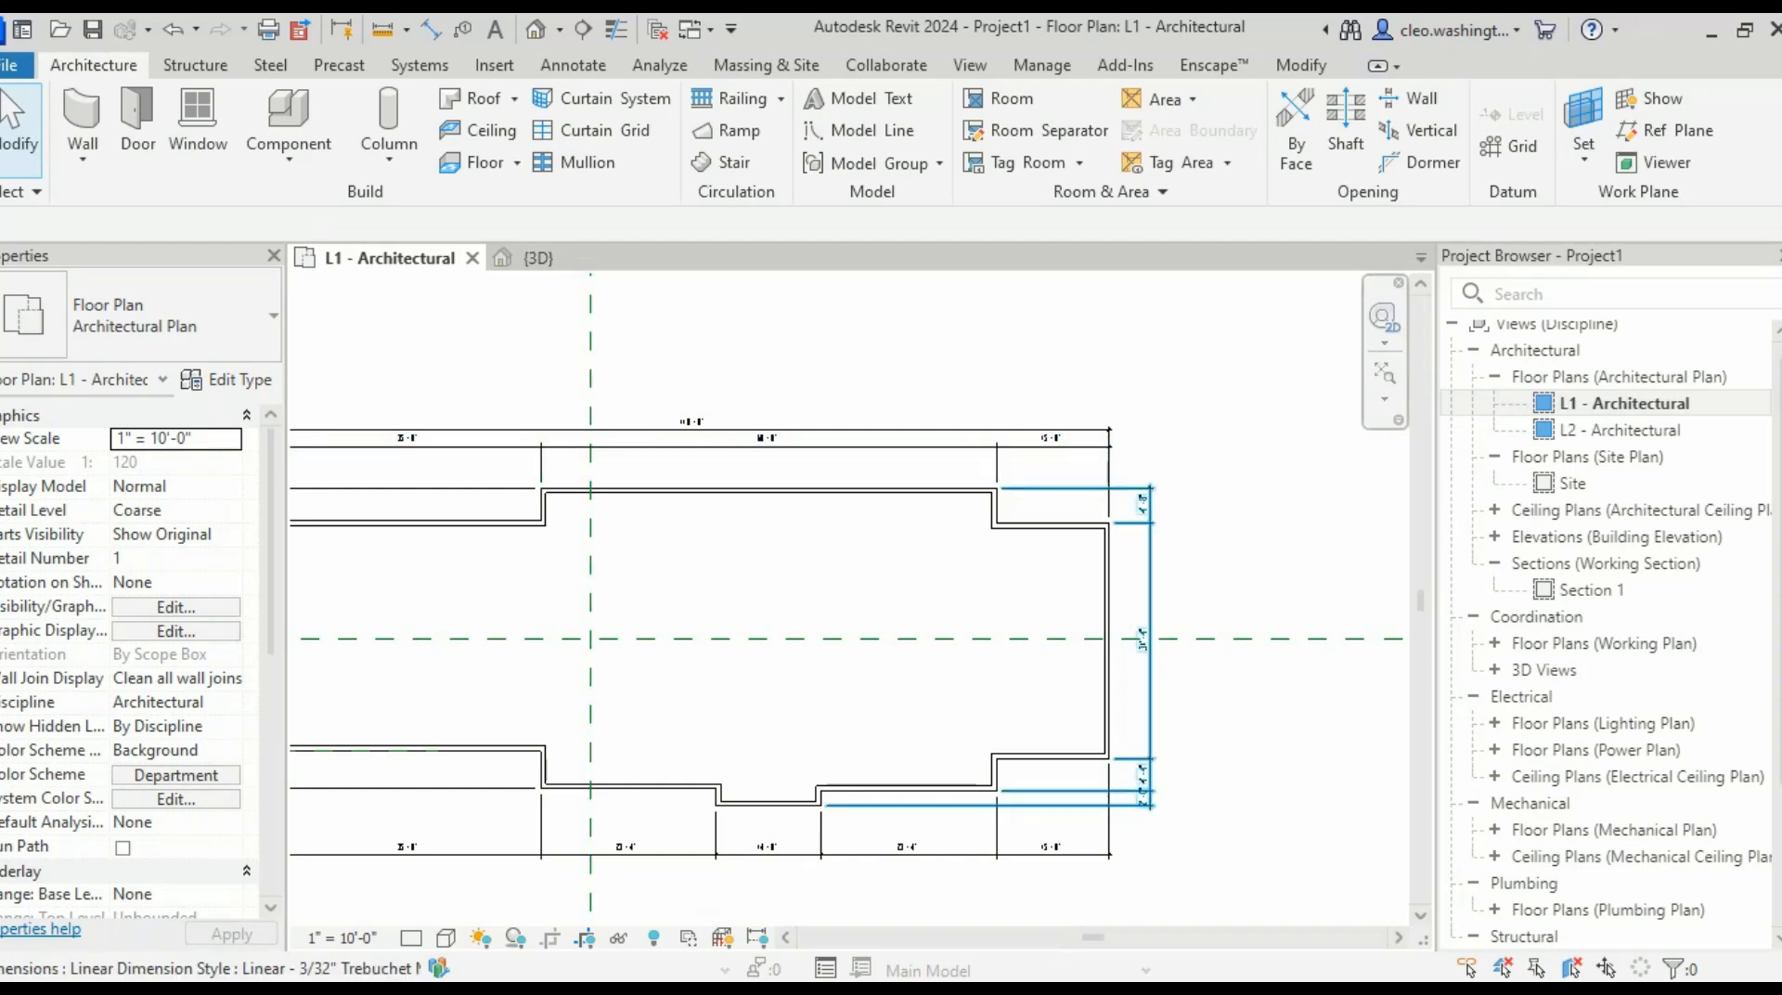
- Pan and zoom to bring the right side of the building's walls into view
{"action": "middle_click_drag", "start_coordinate": [1198, 594], "coordinate": [1280, 562]}
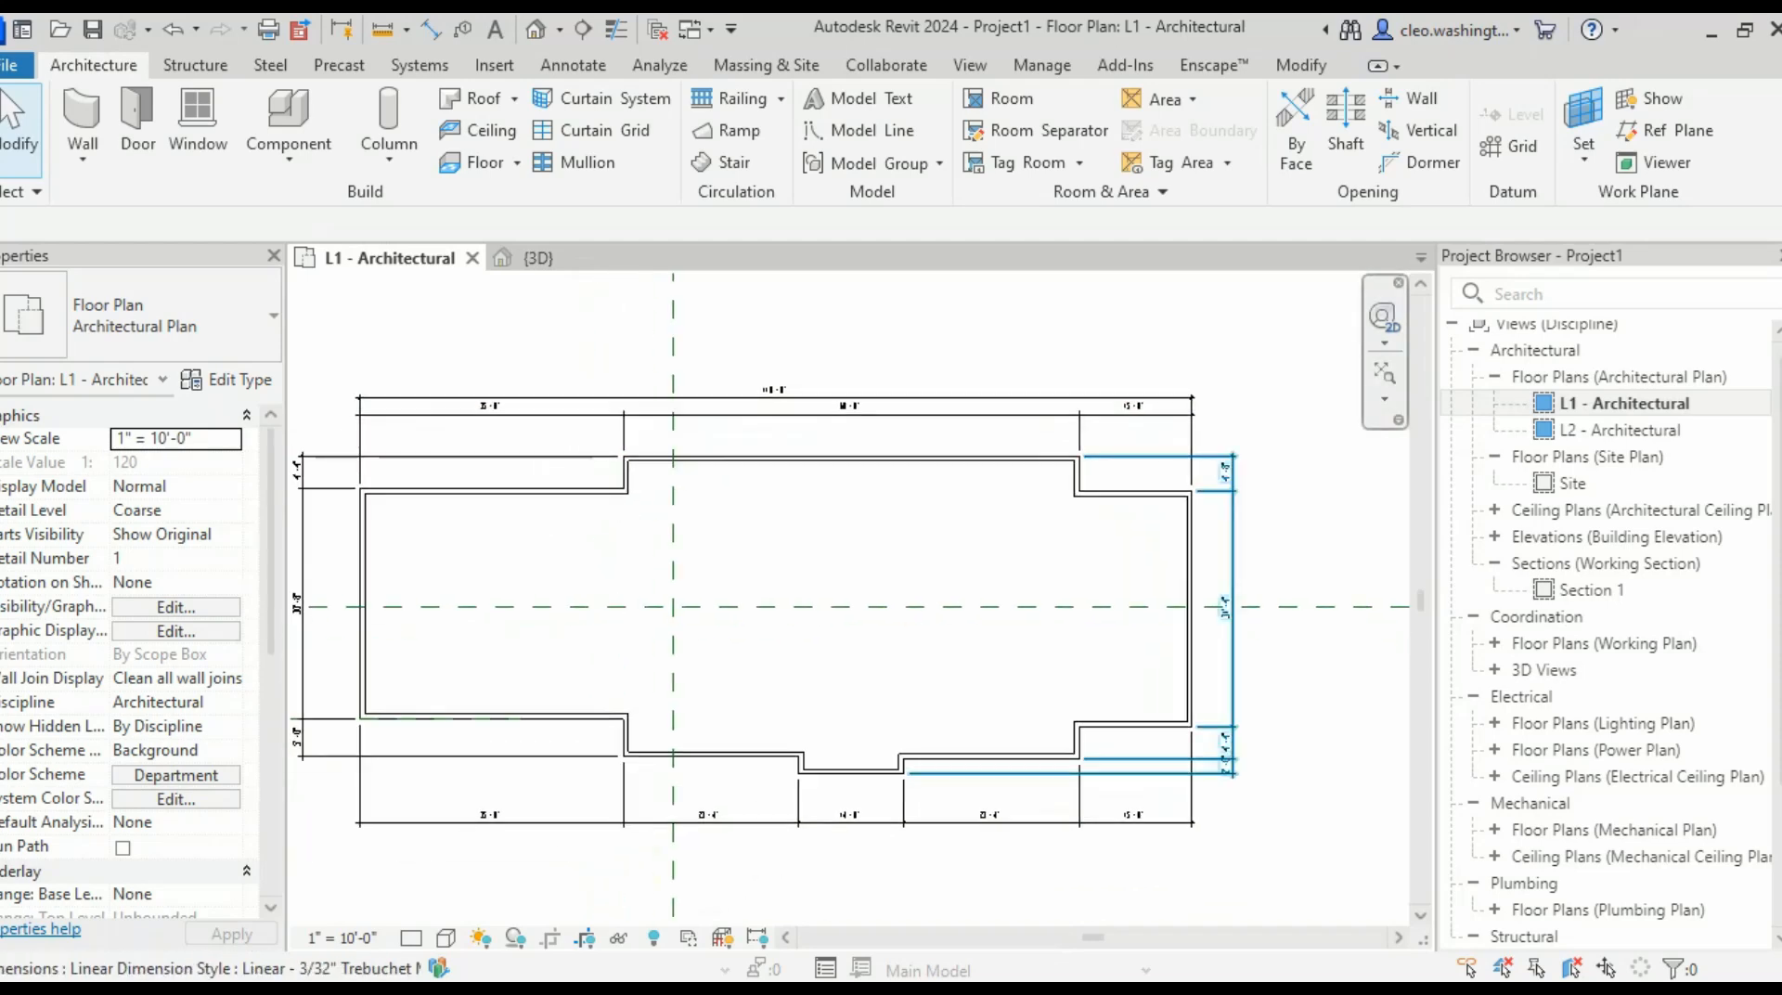
{"action": "scroll", "coordinate": [1318, 804], "scroll_direction": "up", "scroll_amount": 5}
{"action": "scroll", "coordinate": [1318, 804], "scroll_direction": "down", "scroll_amount": 1}
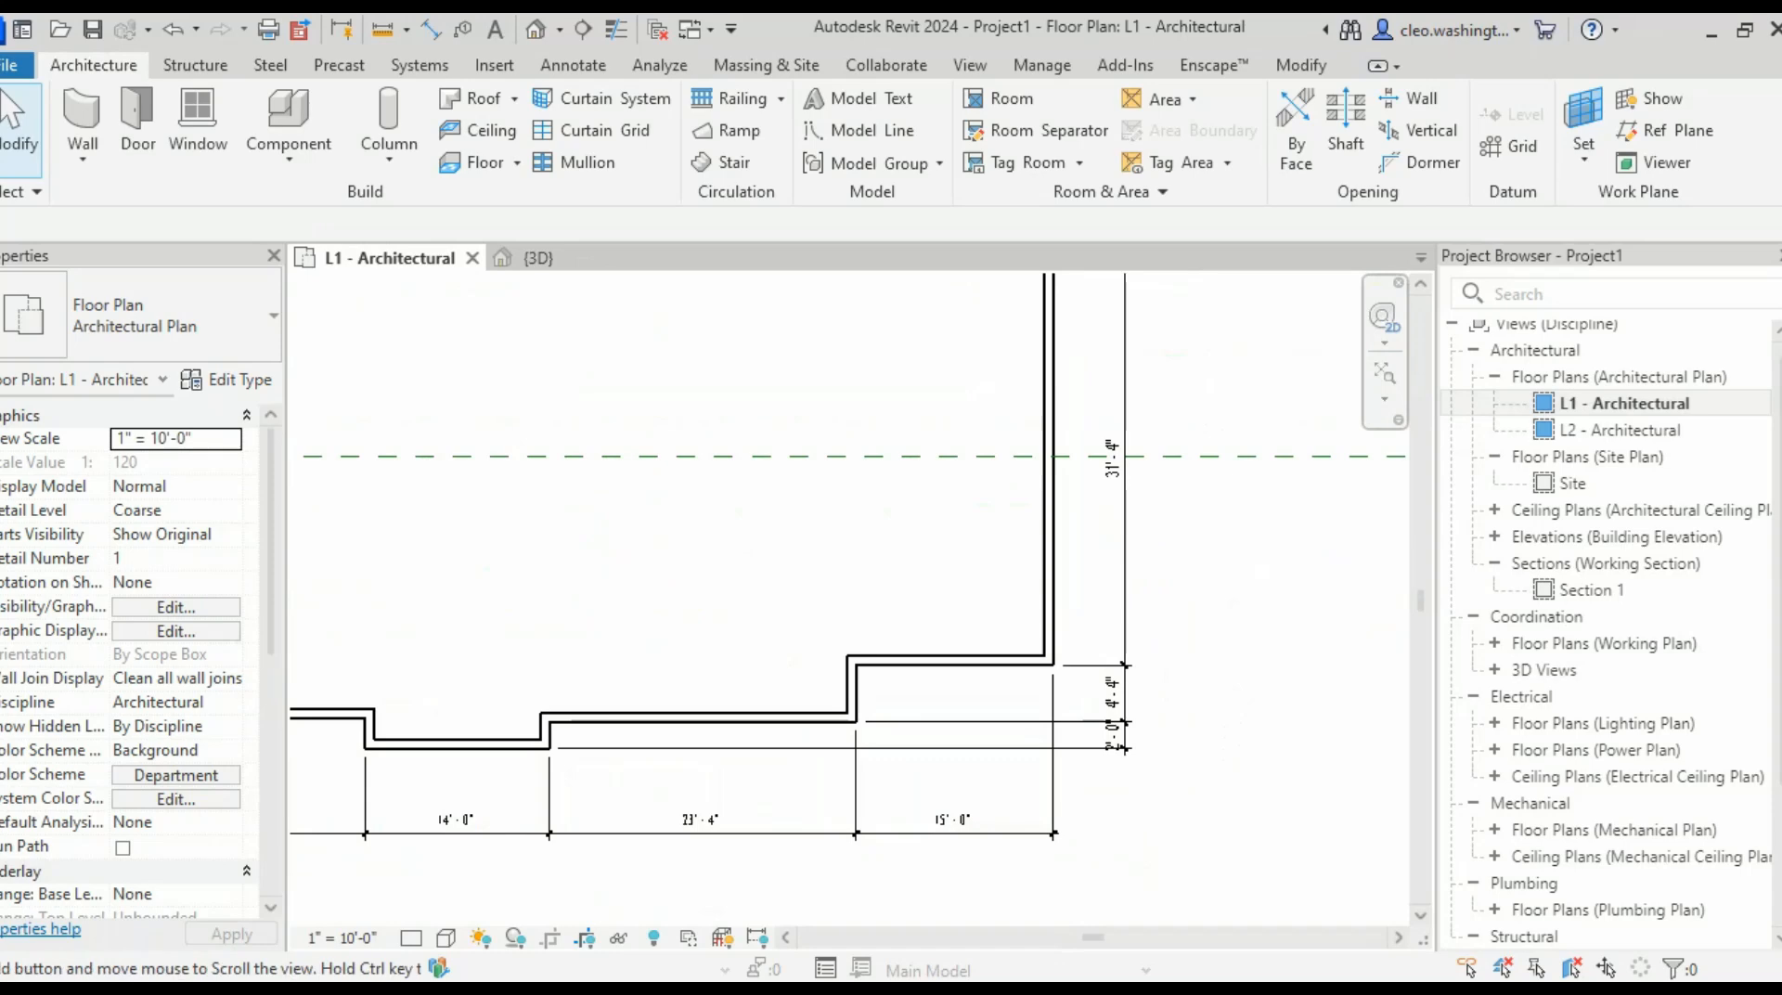
{"action": "scroll", "coordinate": [1318, 804], "scroll_direction": "up", "scroll_amount": 1}
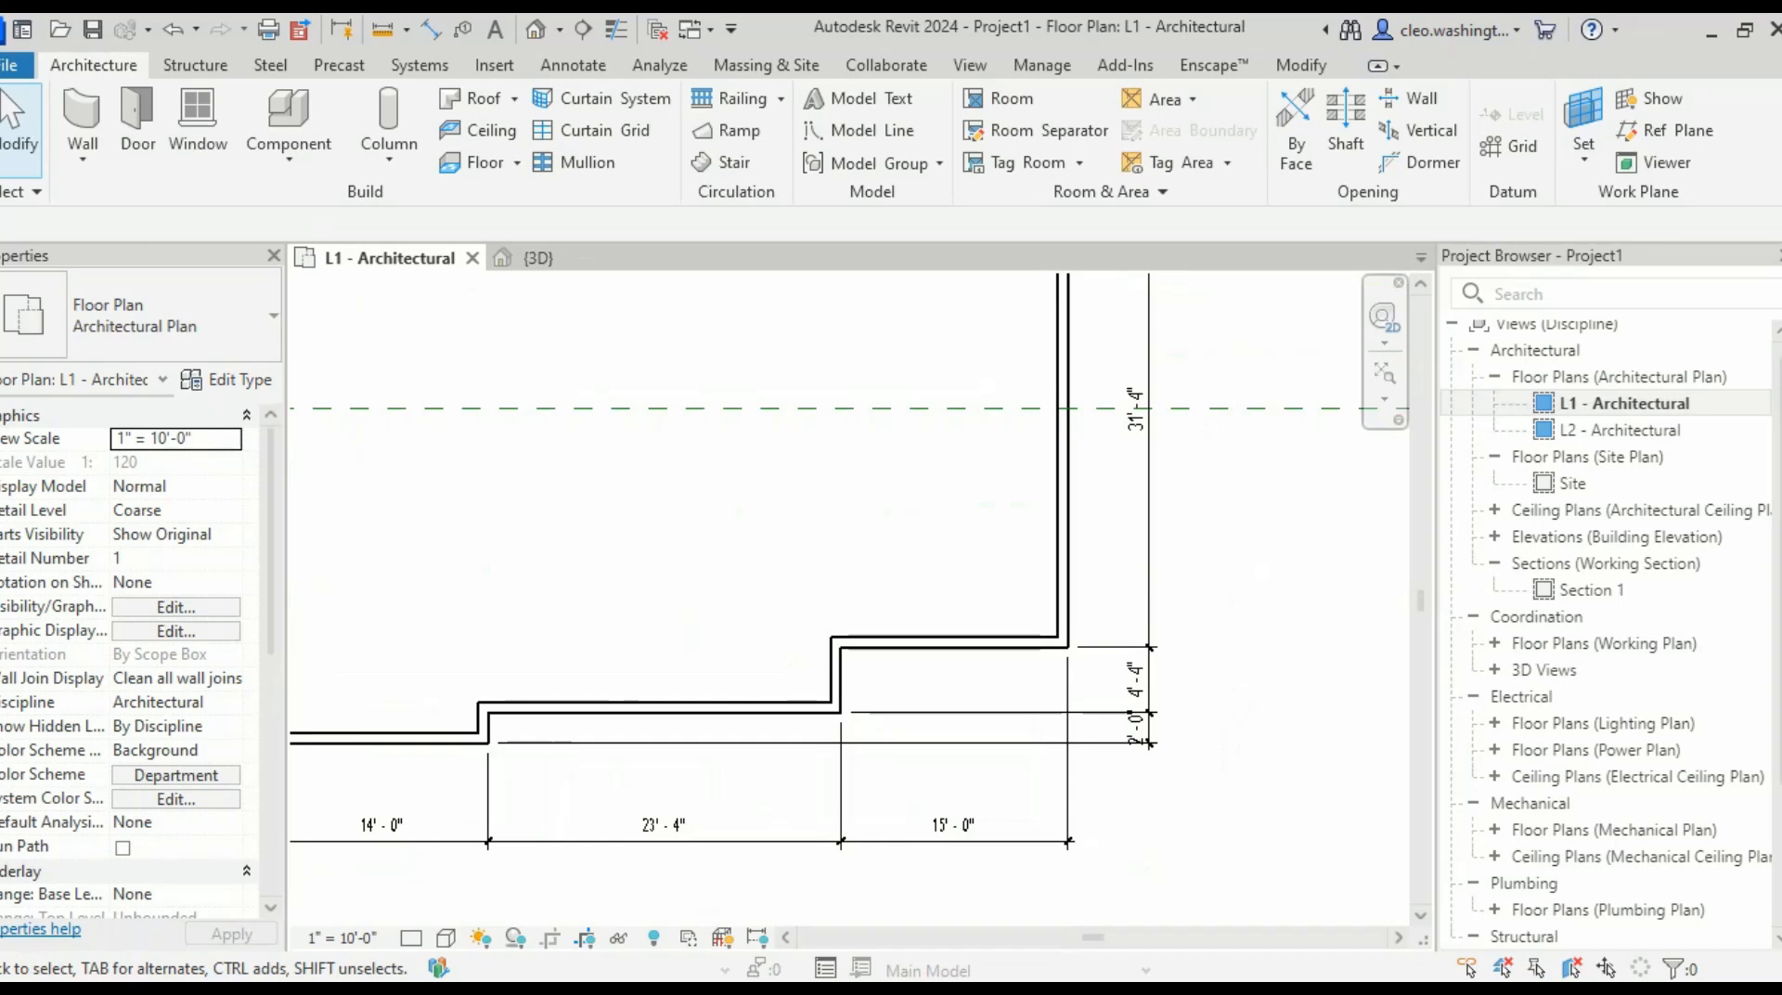
{"action": "scroll", "coordinate": [1194, 730], "scroll_direction": "up", "scroll_amount": 2}
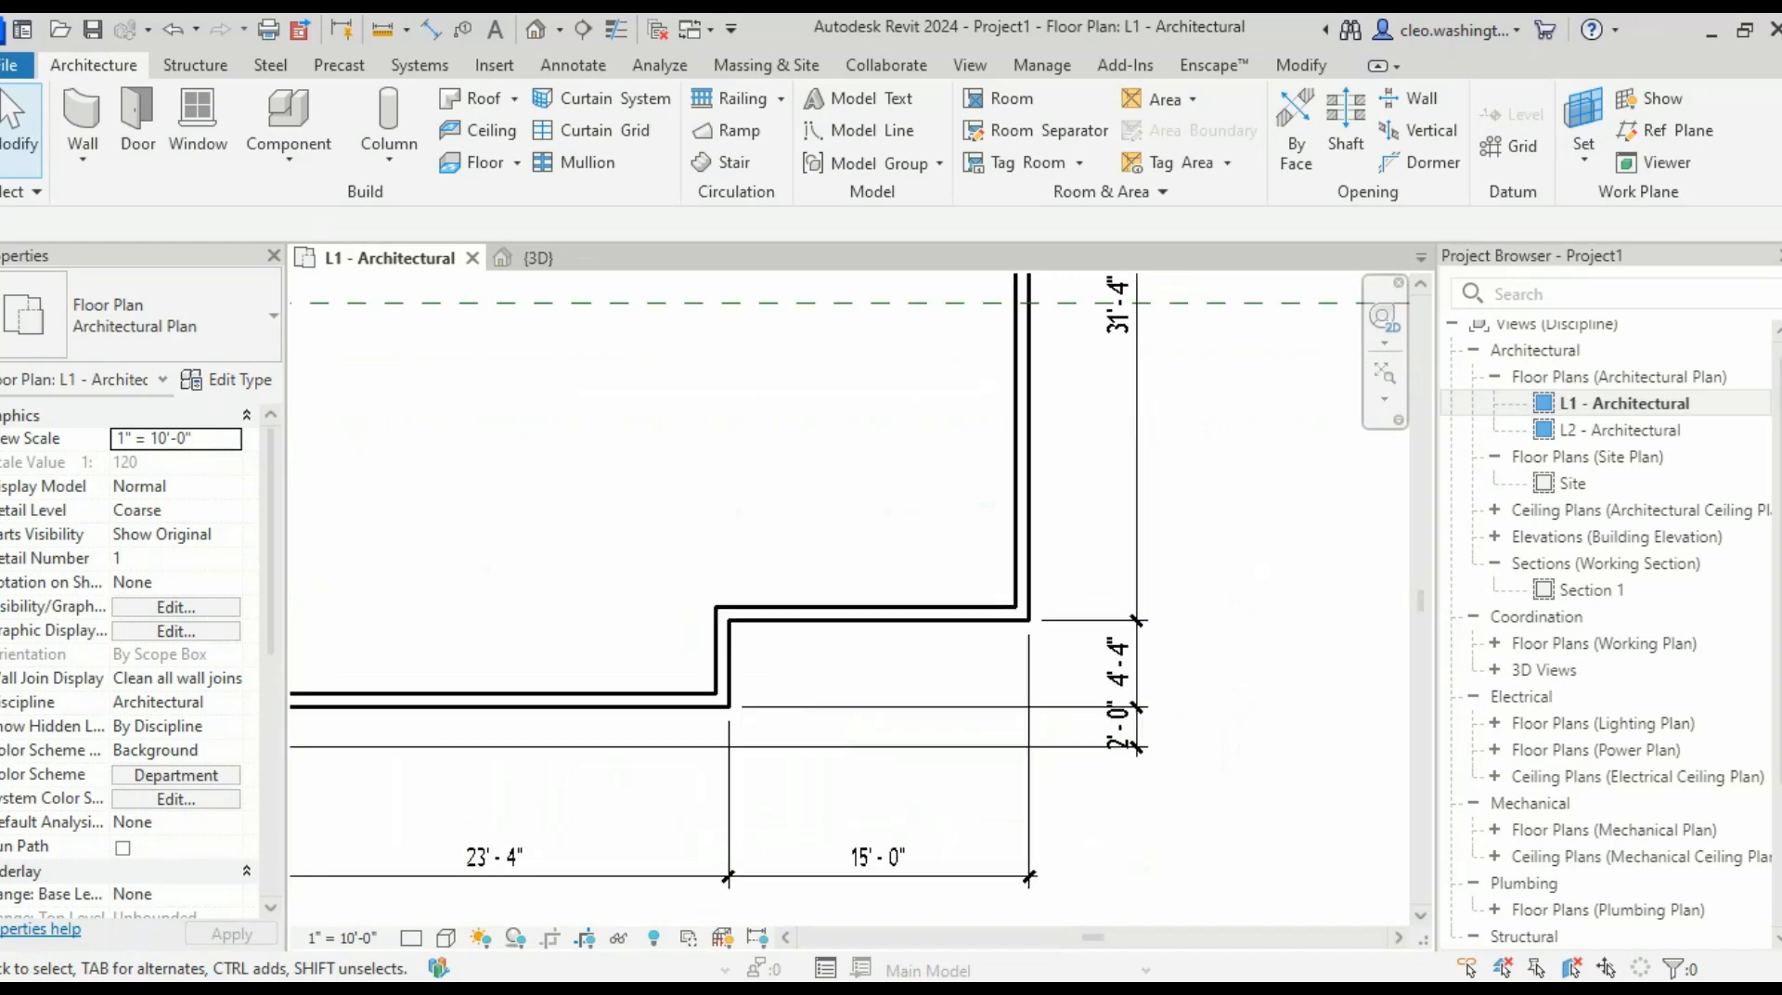
{"action": "scroll", "coordinate": [849, 599], "scroll_direction": "down", "scroll_amount": 3}
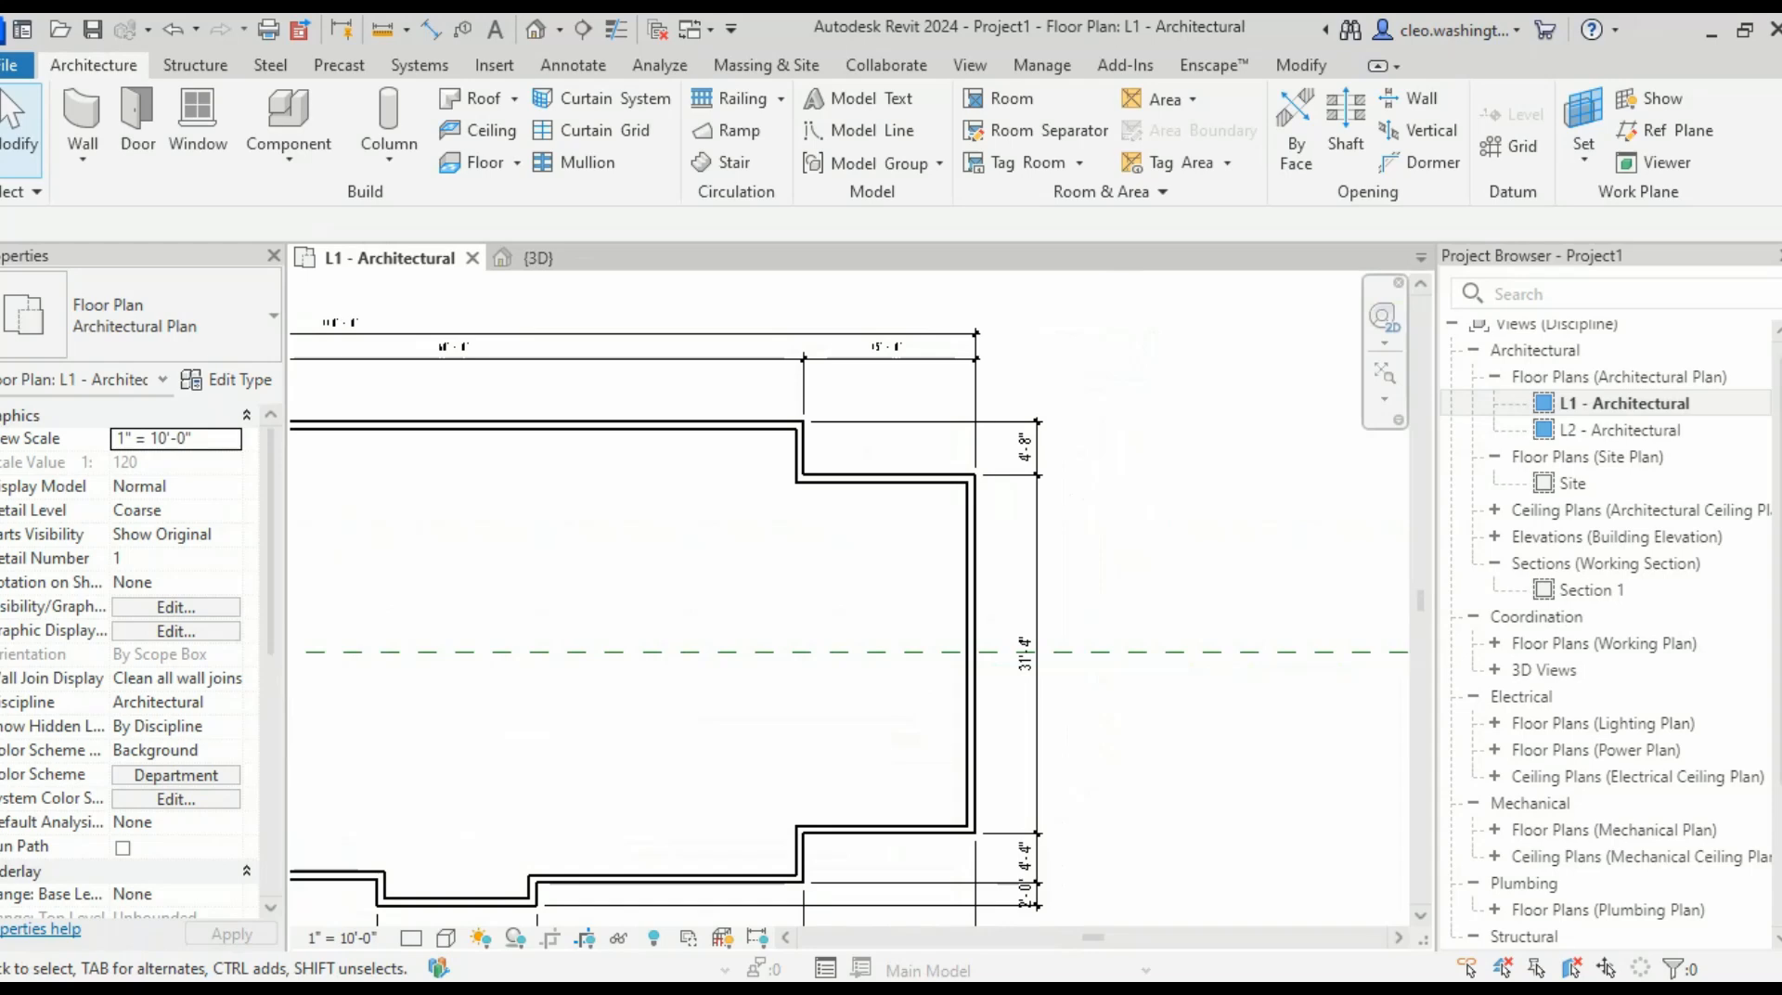
{"action": "scroll", "coordinate": [1050, 636], "scroll_direction": "down", "scroll_amount": 1}
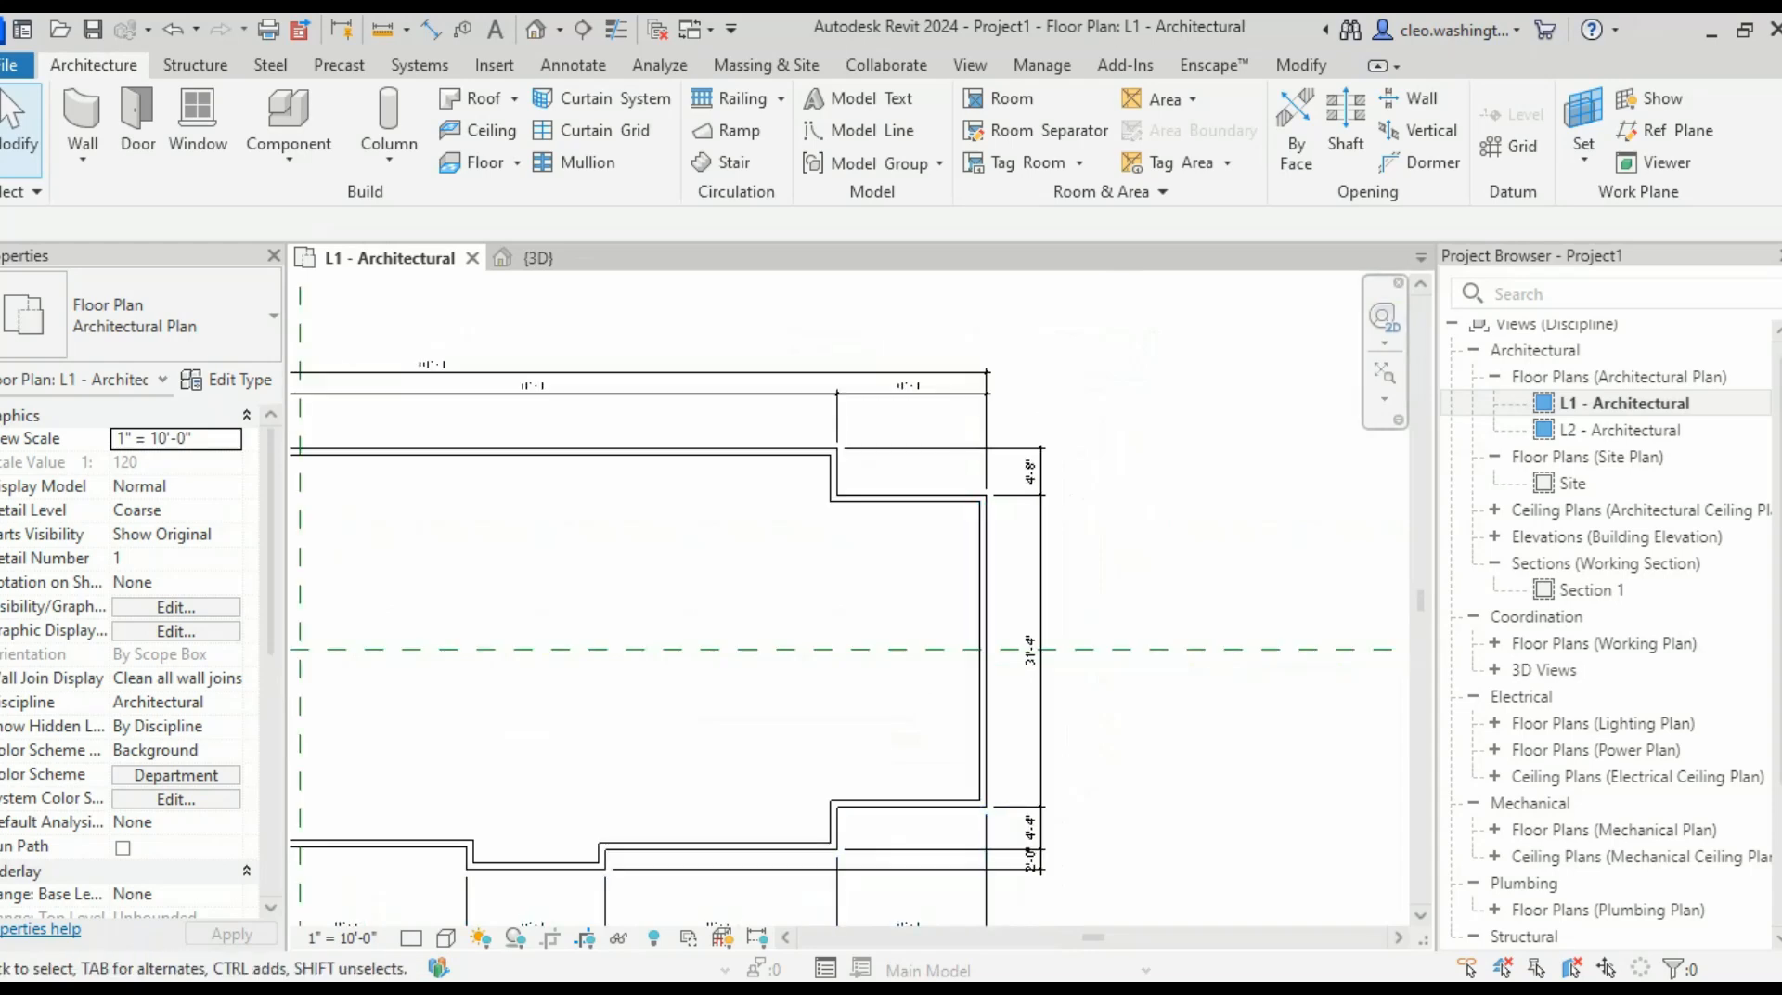
- Place a 42'-4" aligned dimension from the bottom to the top outer wall face on the right side
{"action": "key", "text": "d"}
{"action": "key", "text": "i"}
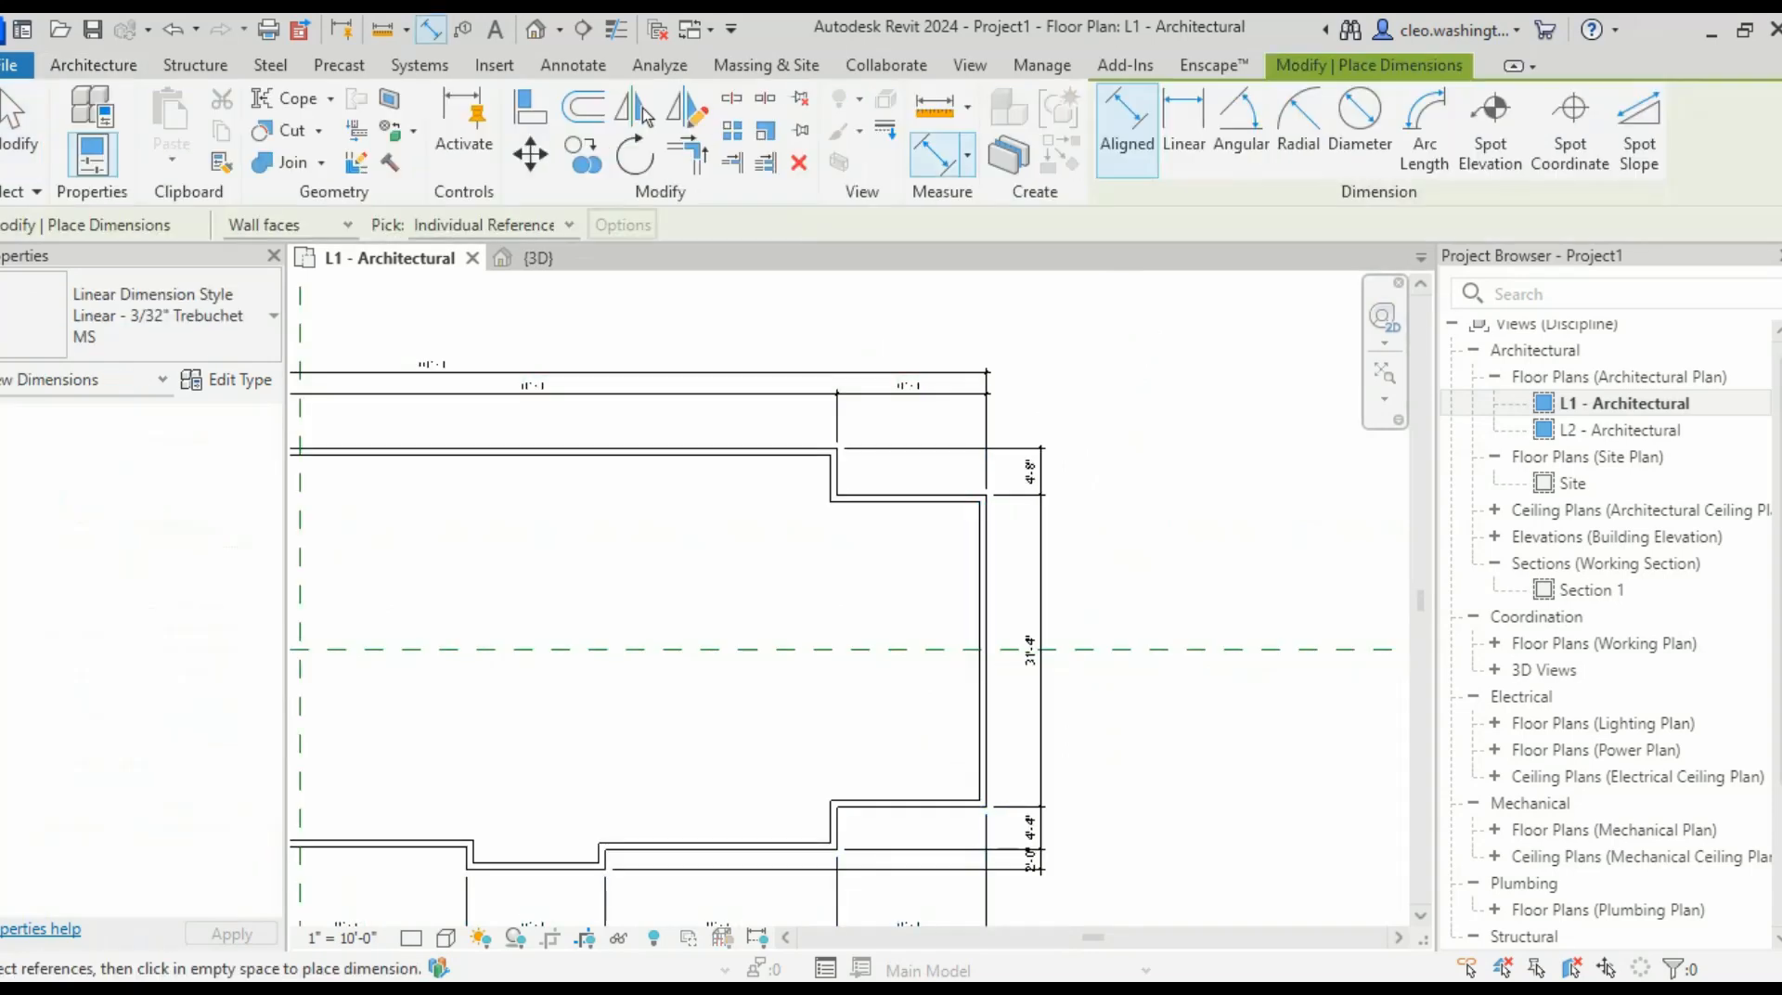
{"action": "scroll", "coordinate": [615, 877], "scroll_direction": "up", "scroll_amount": 3}
{"action": "left_click", "coordinate": [562, 855]}
{"action": "scroll", "coordinate": [998, 837], "scroll_direction": "down", "scroll_amount": 3}
{"action": "scroll", "coordinate": [1188, 780], "scroll_direction": "down", "scroll_amount": 2}
{"action": "scroll", "coordinate": [1302, 608], "scroll_direction": "up", "scroll_amount": 3}
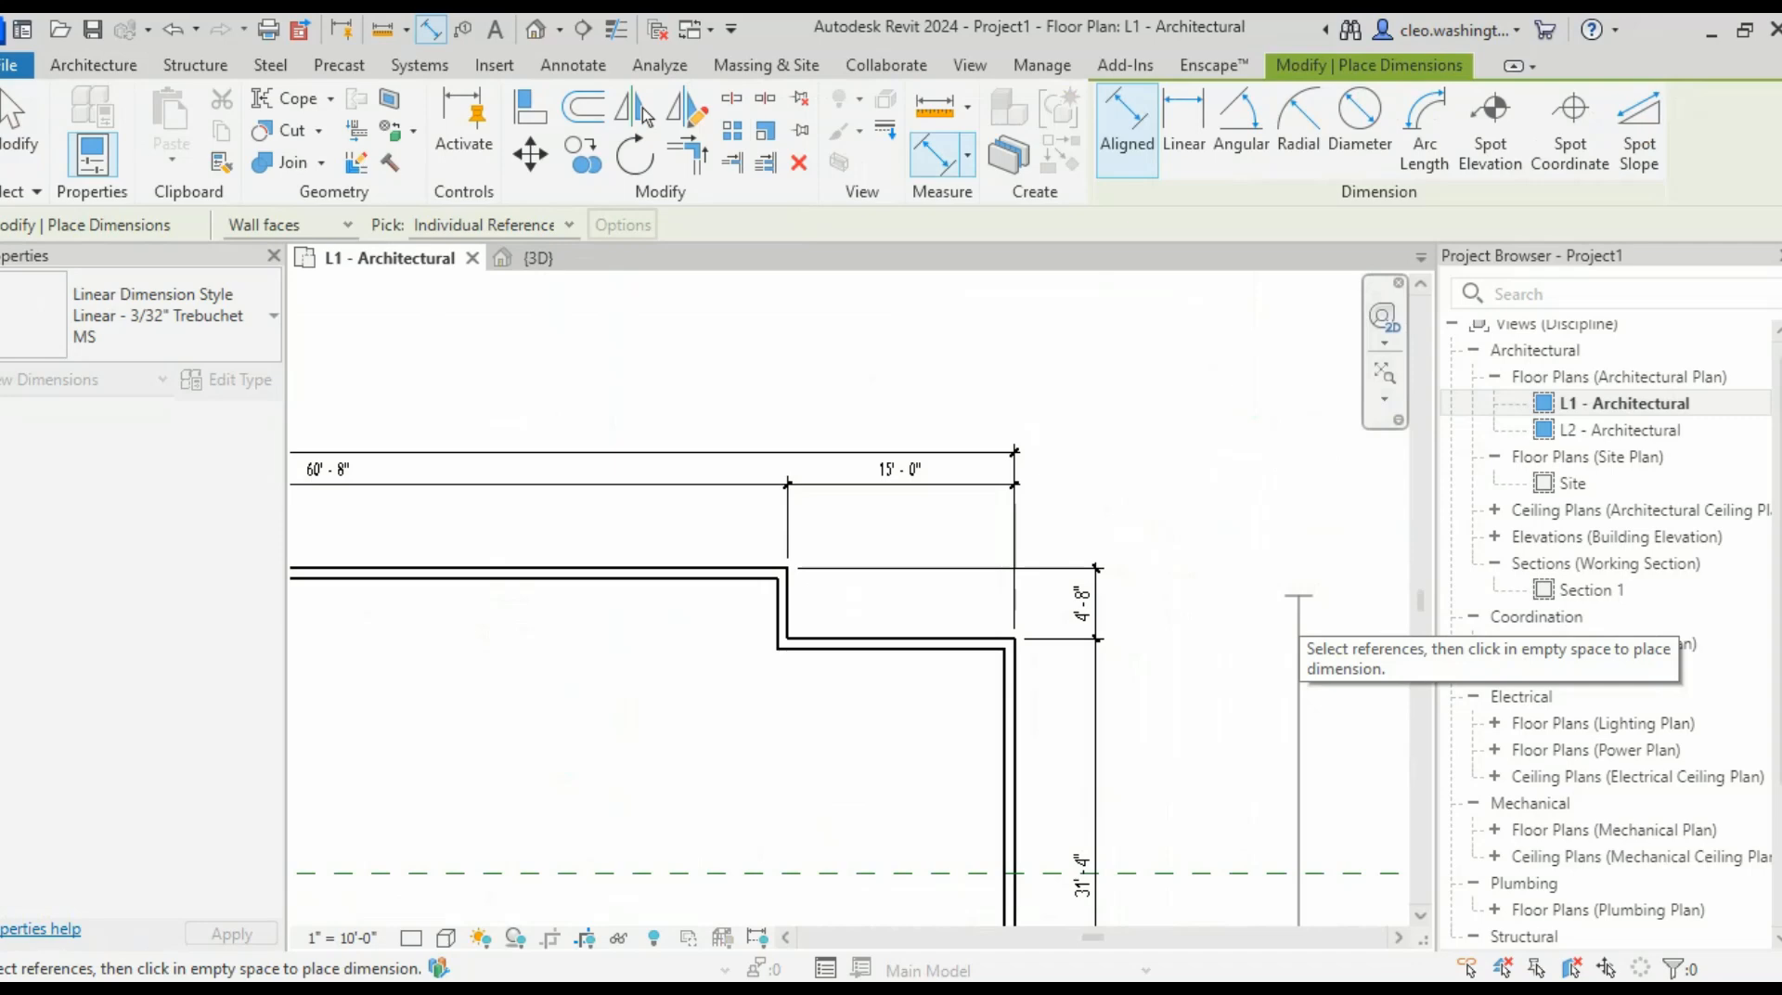
{"action": "scroll", "coordinate": [1369, 656], "scroll_direction": "down", "scroll_amount": 3}
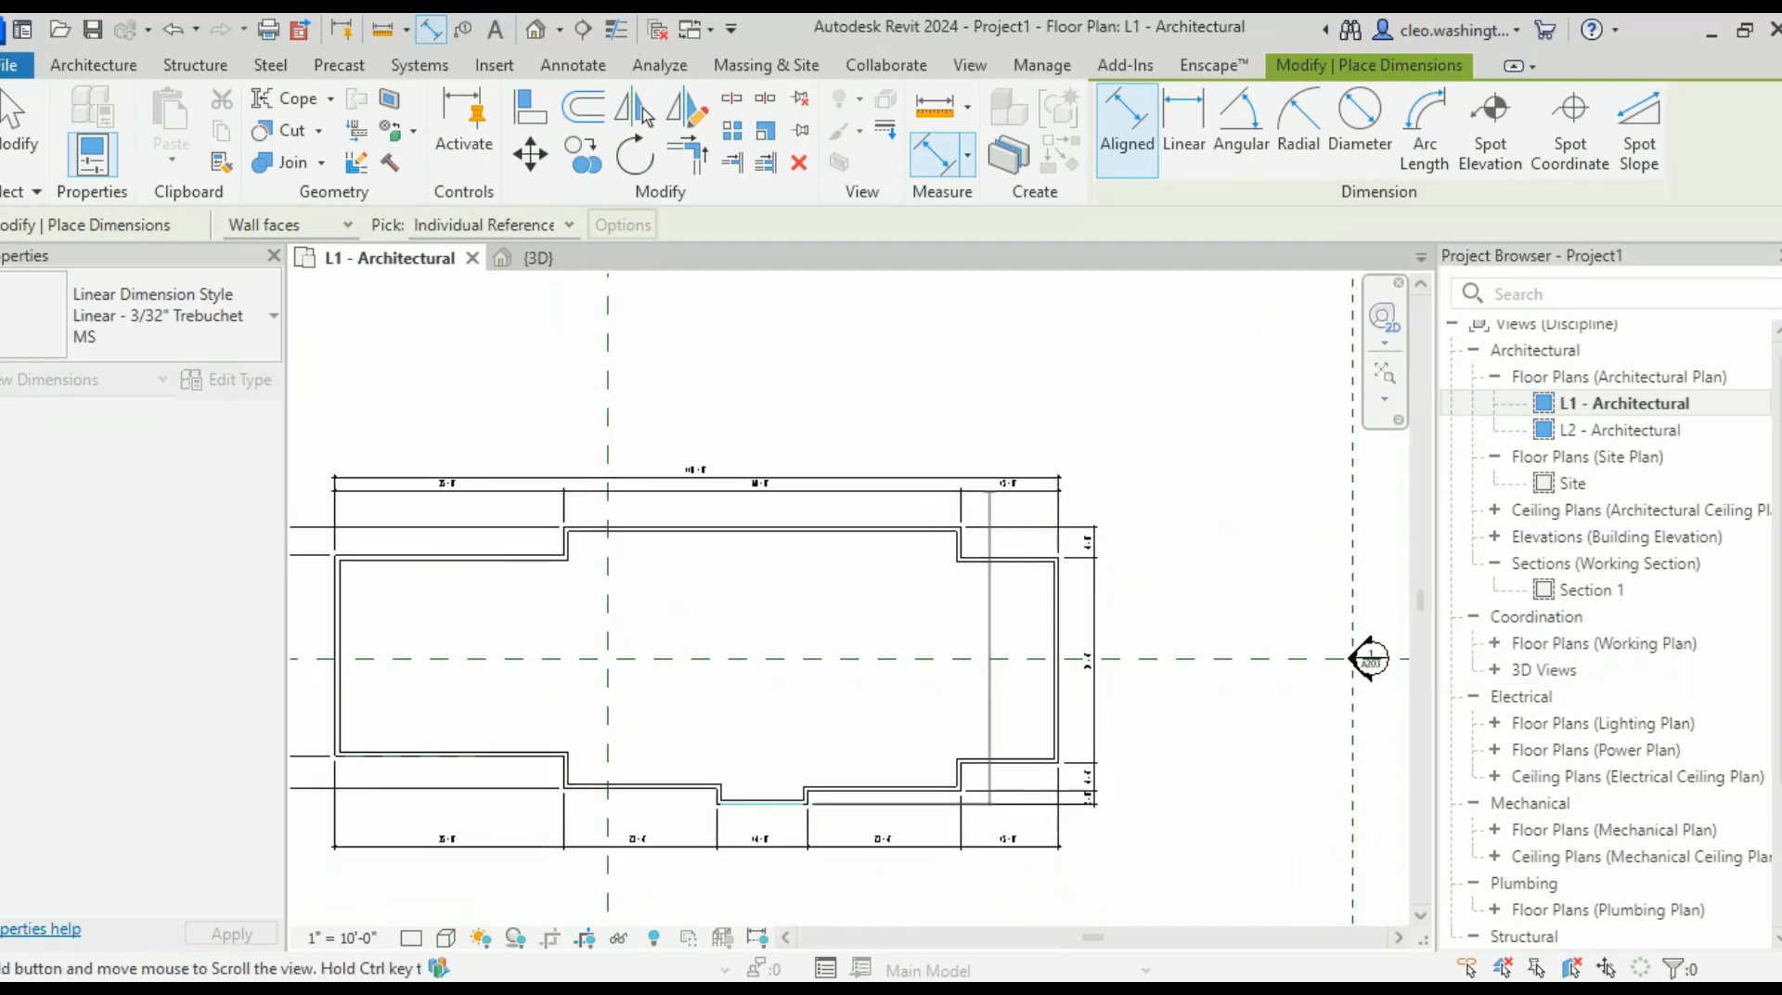
{"action": "scroll", "coordinate": [1015, 605], "scroll_direction": "up", "scroll_amount": 2}
{"action": "scroll", "coordinate": [909, 297], "scroll_direction": "up", "scroll_amount": 4}
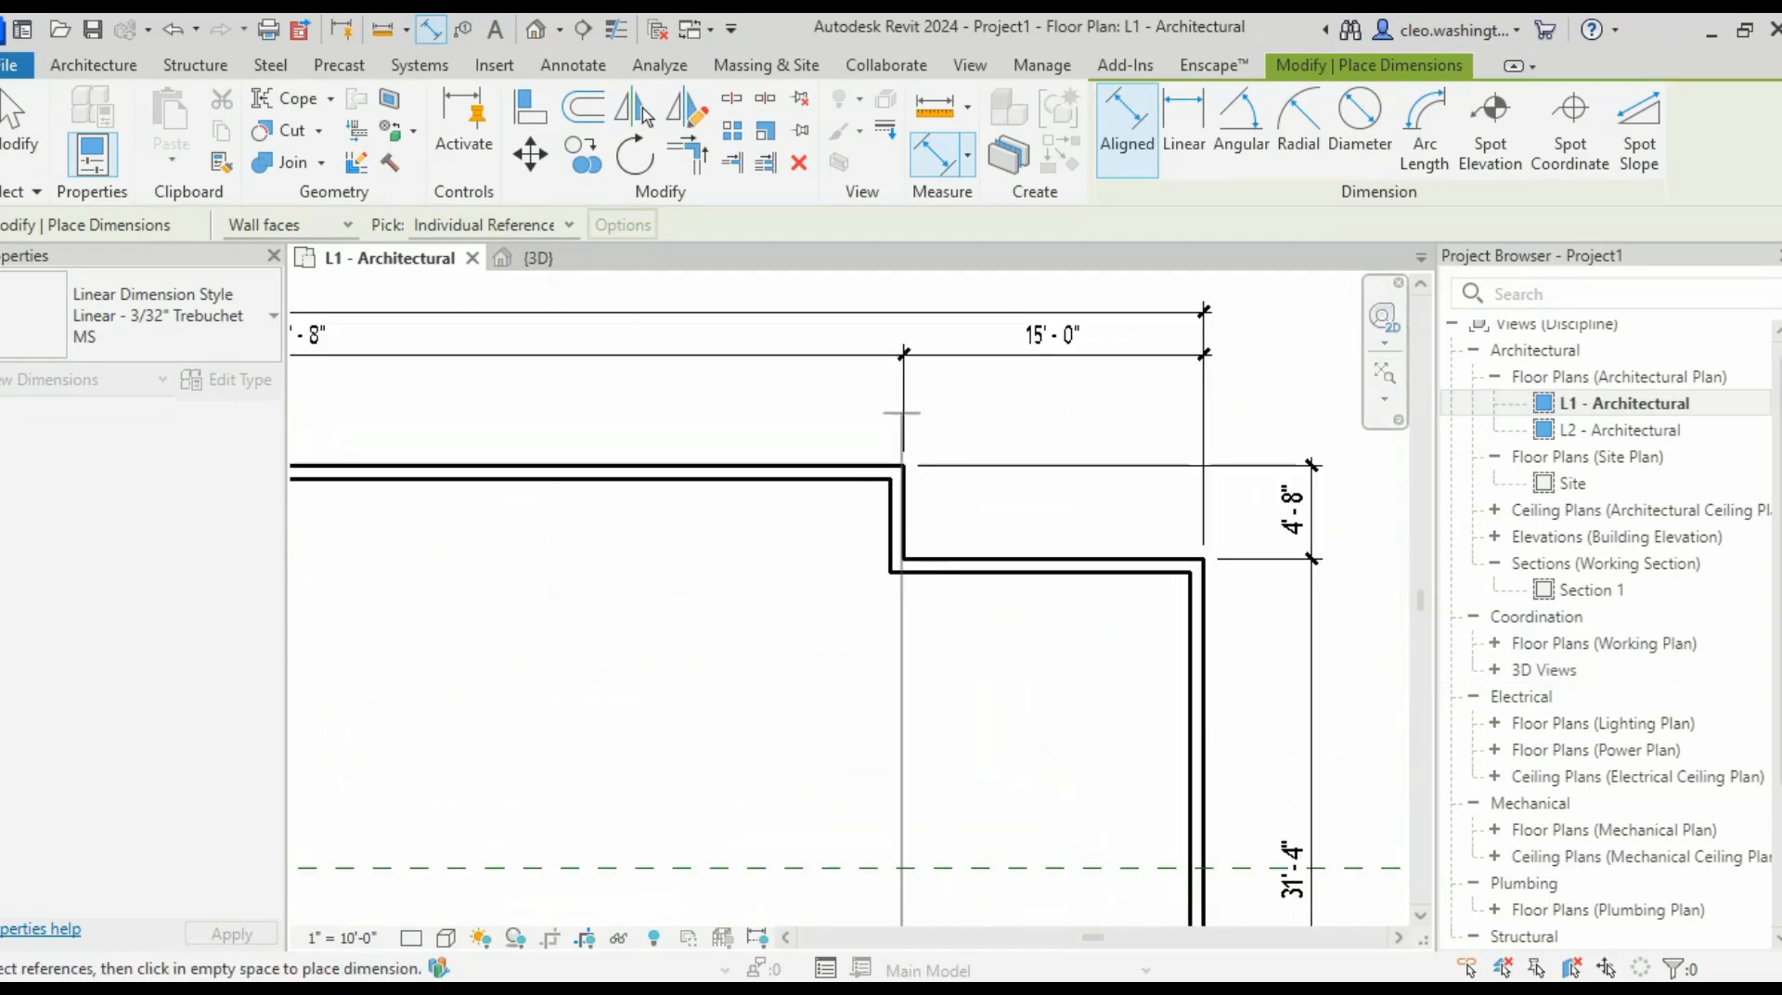
{"action": "scroll", "coordinate": [1106, 526], "scroll_direction": "down", "scroll_amount": 4}
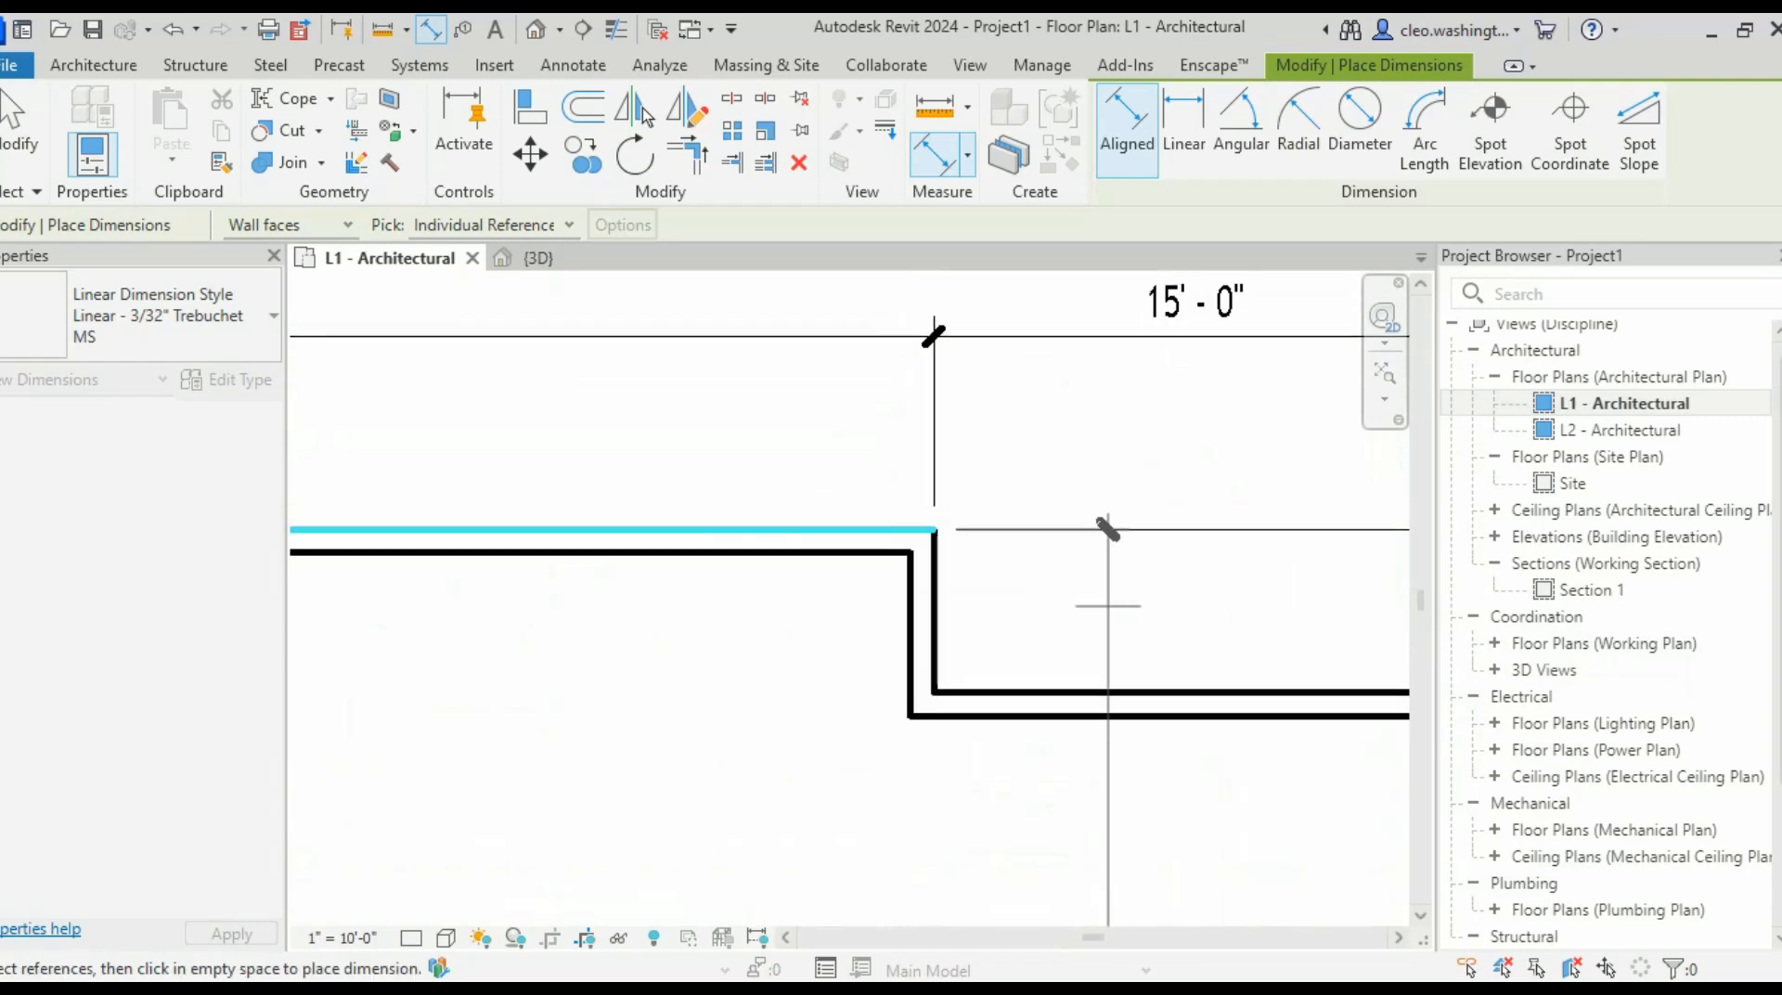
{"action": "scroll", "coordinate": [975, 452], "scroll_direction": "up", "scroll_amount": 2}
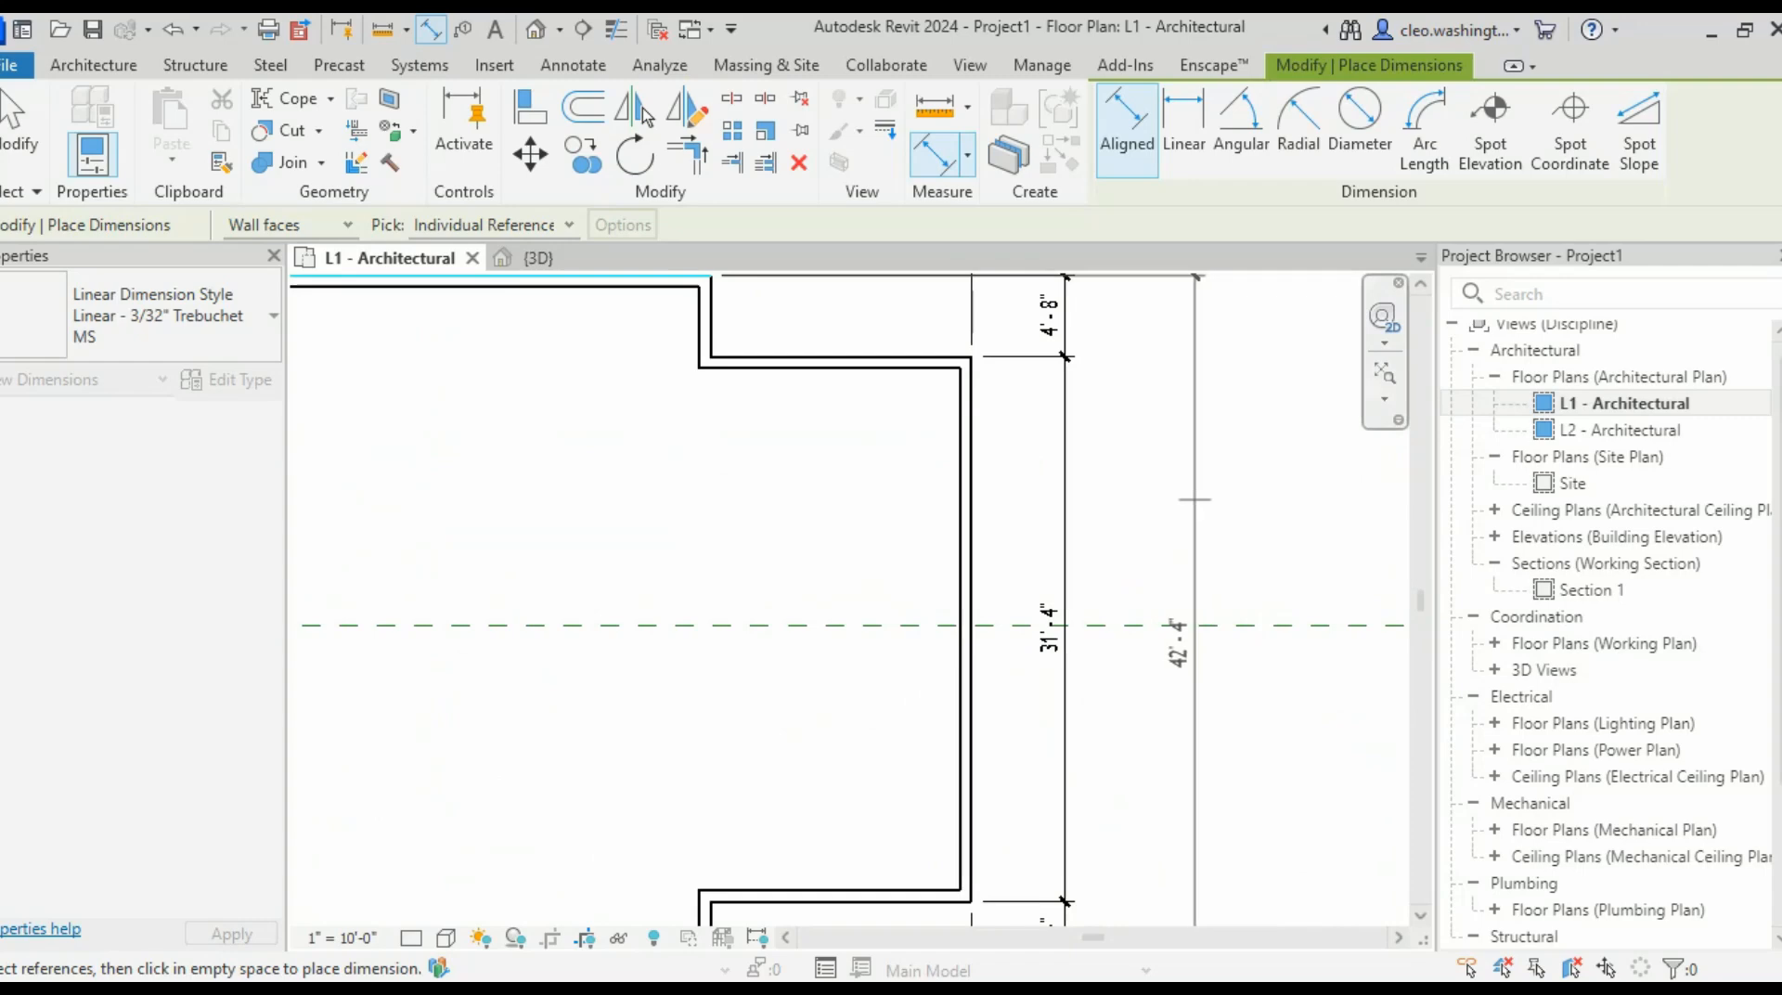
{"action": "left_click", "coordinate": [1207, 626]}
{"action": "scroll", "coordinate": [1226, 617], "scroll_direction": "down", "scroll_amount": 2}
{"action": "scroll", "coordinate": [1235, 595], "scroll_direction": "up", "scroll_amount": 2}
{"action": "scroll", "coordinate": [1267, 557], "scroll_direction": "up", "scroll_amount": 1}
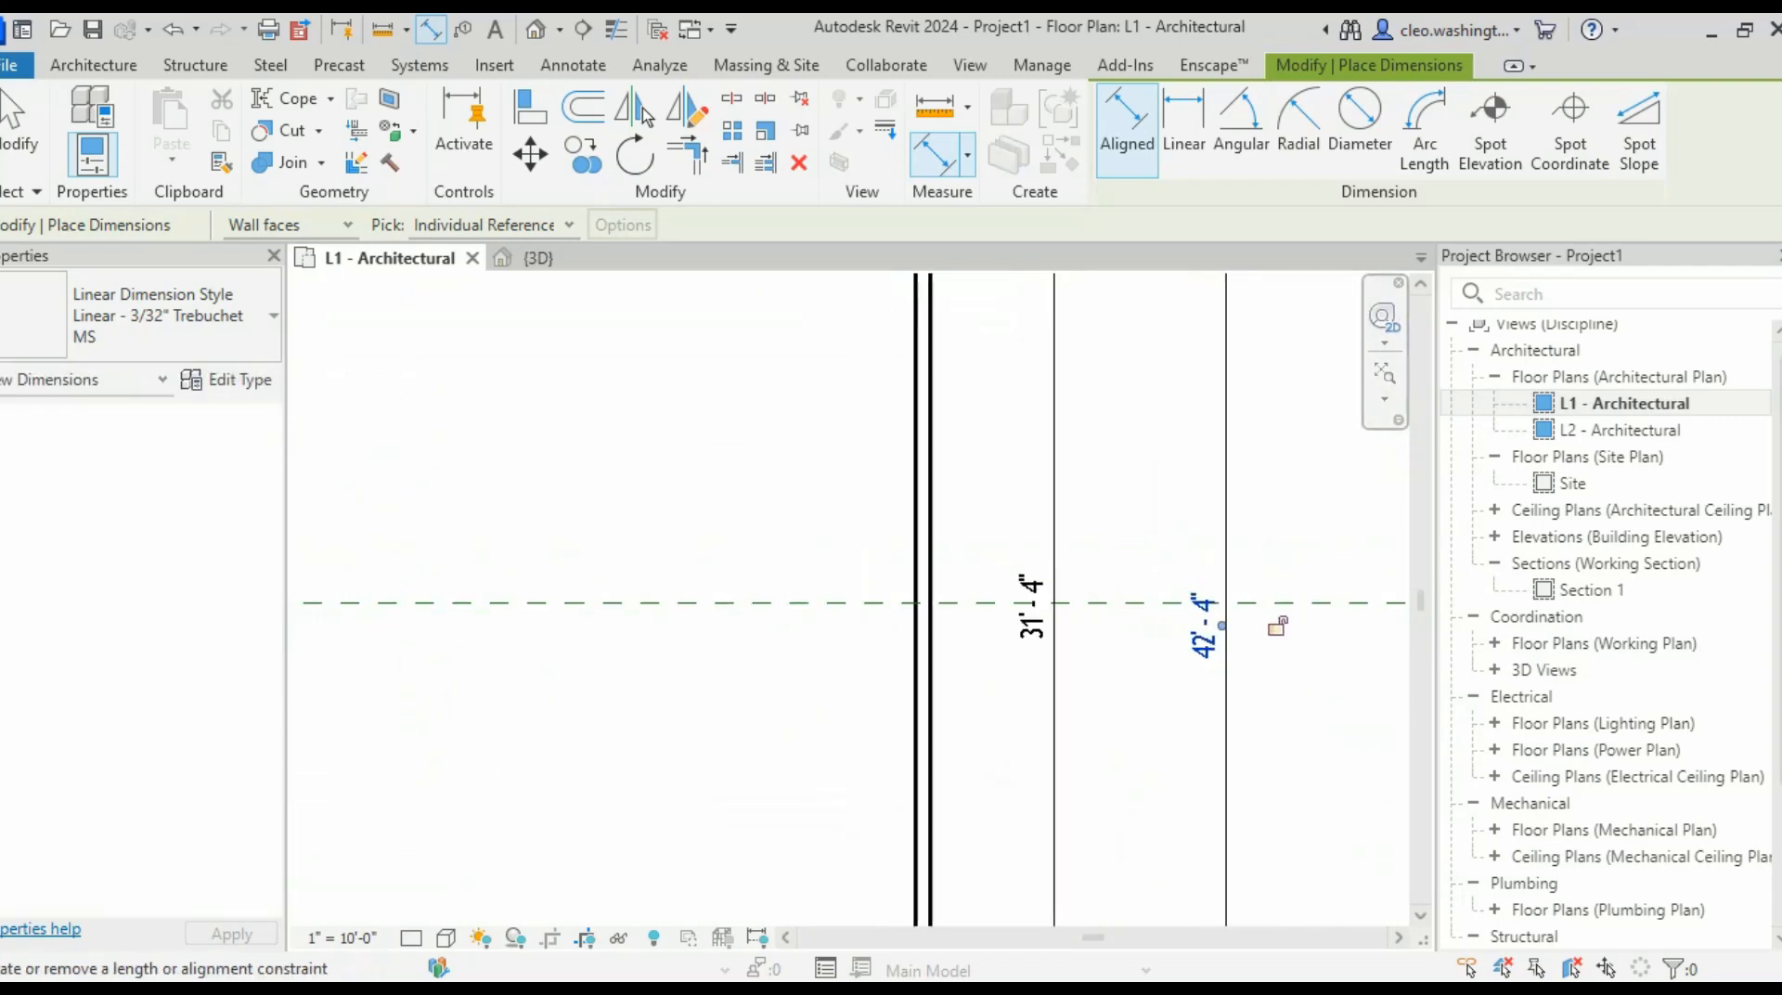
{"action": "scroll", "coordinate": [1248, 616], "scroll_direction": "down", "scroll_amount": 3}
- Pan to the upper-right corner to check the new dimension, then exit the dimension tool
{"action": "middle_click_drag", "start_coordinate": [1248, 615], "coordinate": [1260, 621]}
{"action": "scroll", "coordinate": [1151, 389], "scroll_direction": "up", "scroll_amount": 3}
{"action": "scroll", "coordinate": [1123, 348], "scroll_direction": "up", "scroll_amount": 1}
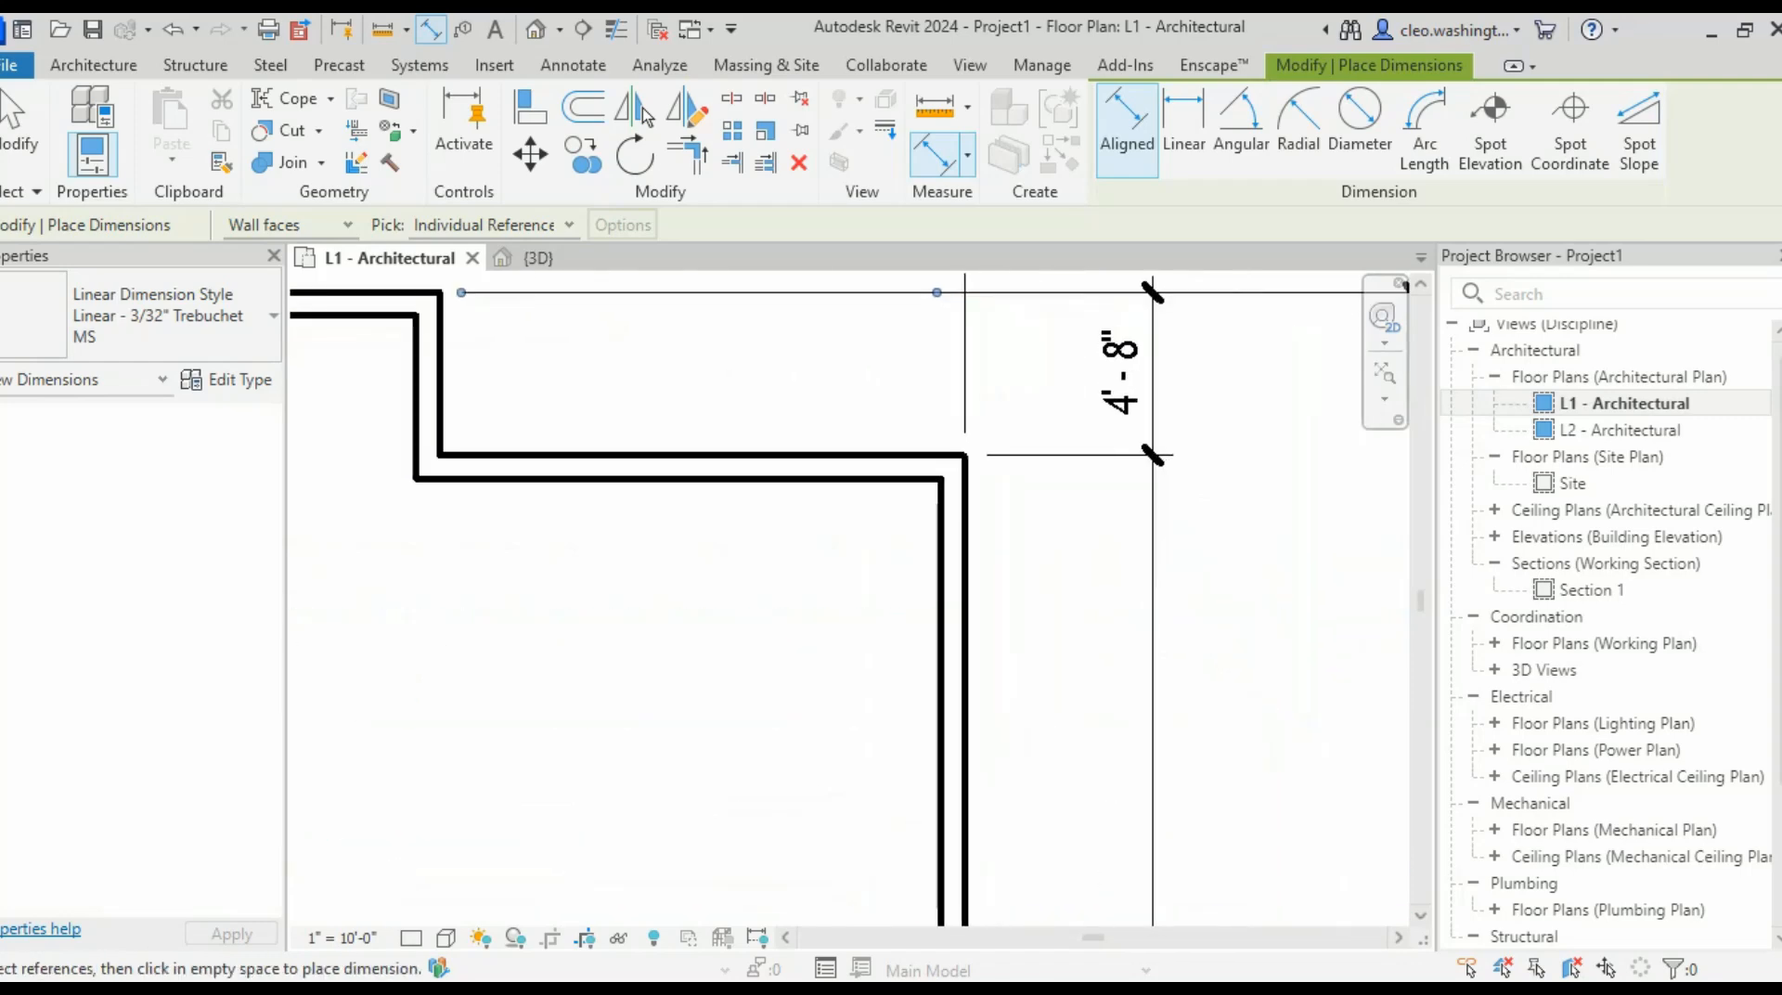
{"action": "middle_click_drag", "start_coordinate": [1123, 348], "coordinate": [1070, 445]}
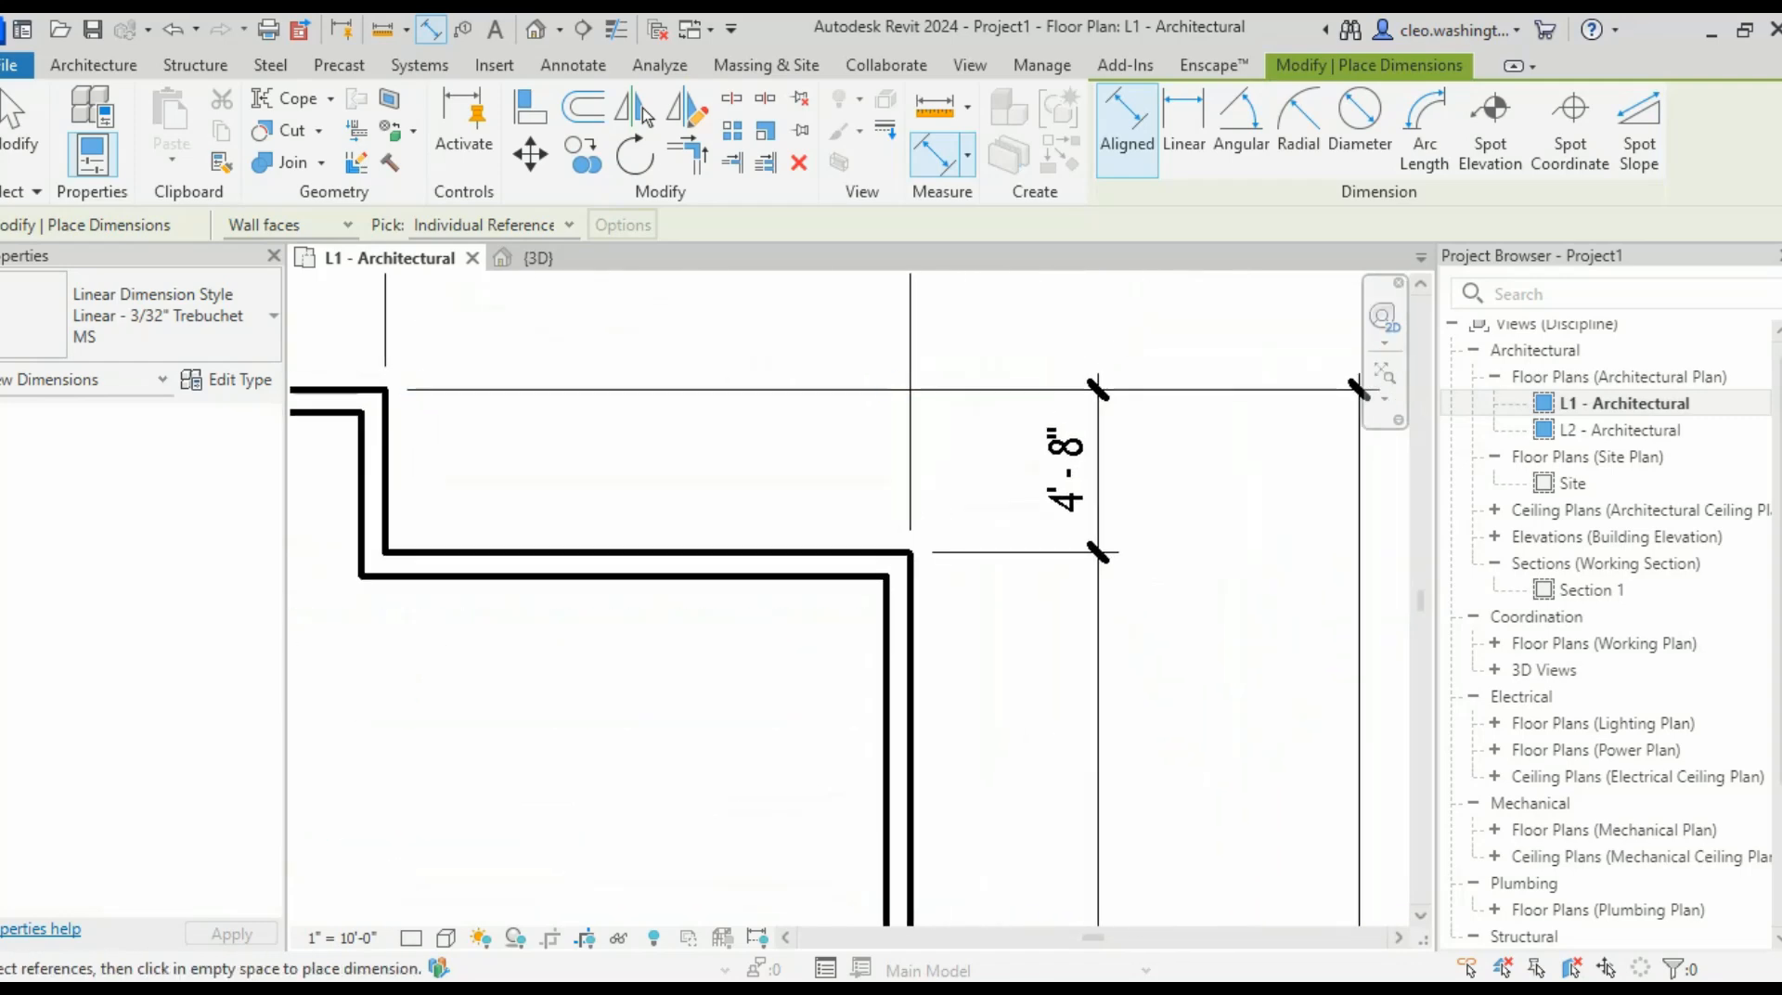
{"action": "scroll", "coordinate": [1159, 422], "scroll_direction": "down", "scroll_amount": 2}
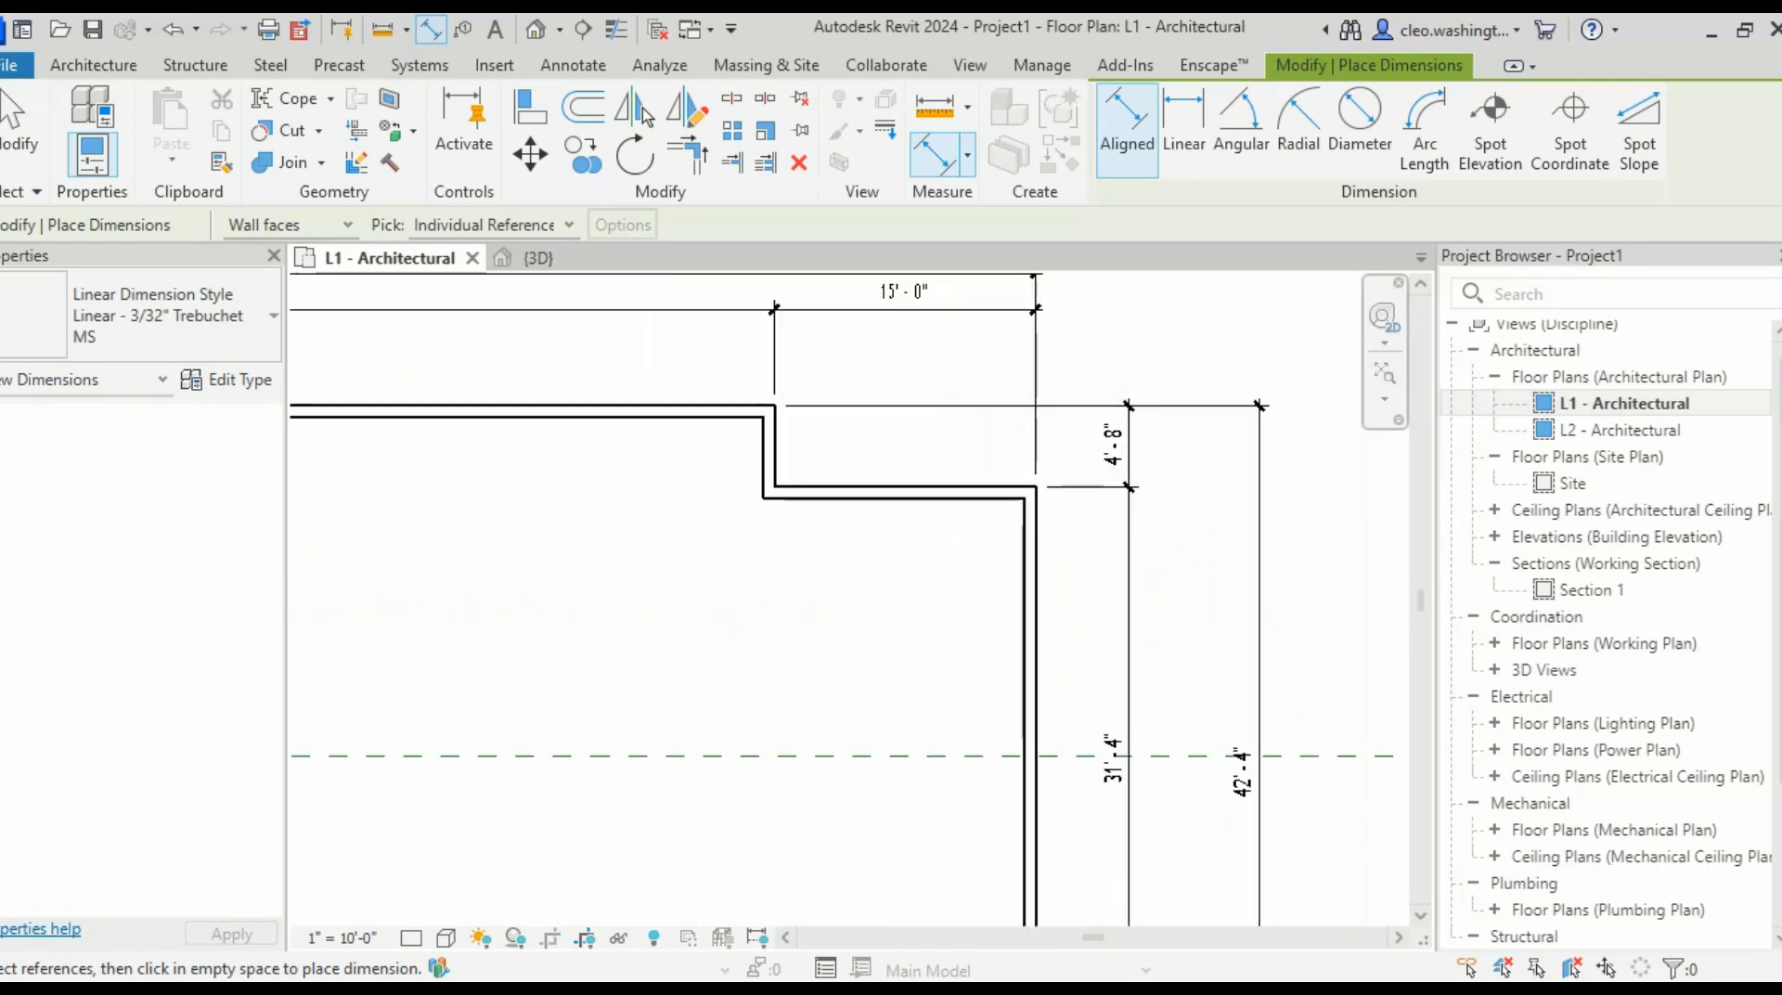
{"action": "scroll", "coordinate": [1225, 789], "scroll_direction": "up", "scroll_amount": 4}
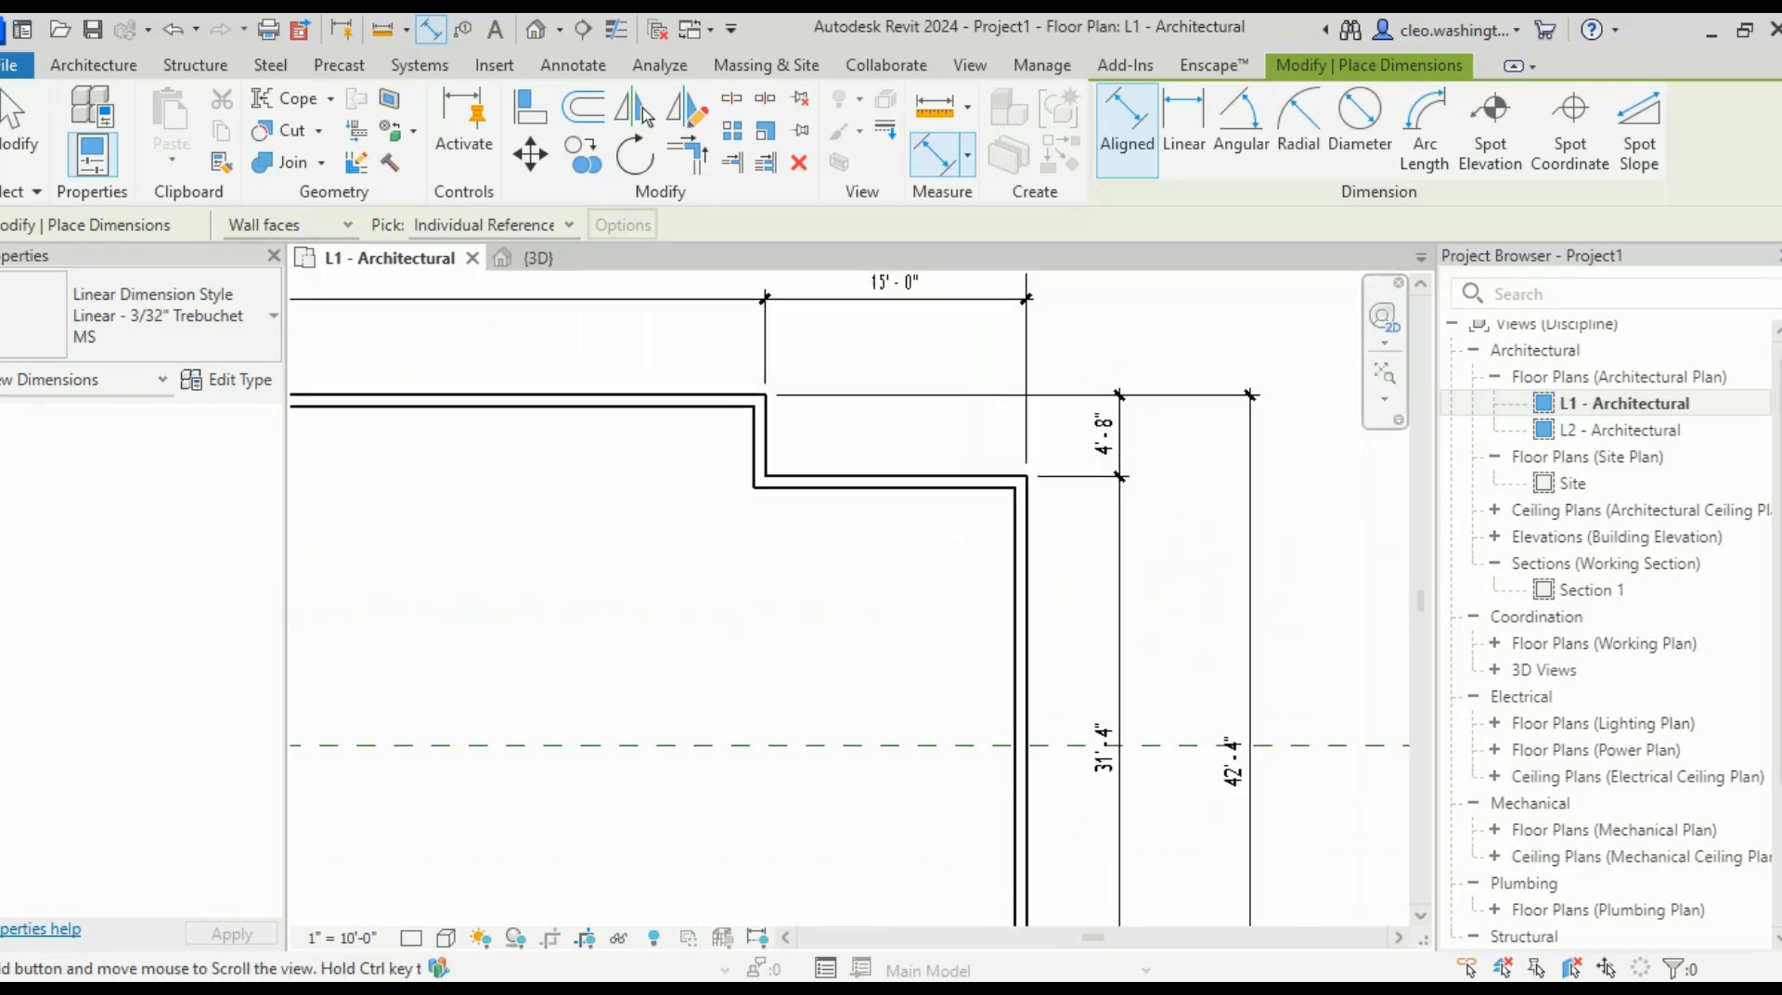
{"action": "scroll", "coordinate": [1272, 743], "scroll_direction": "down", "scroll_amount": 4}
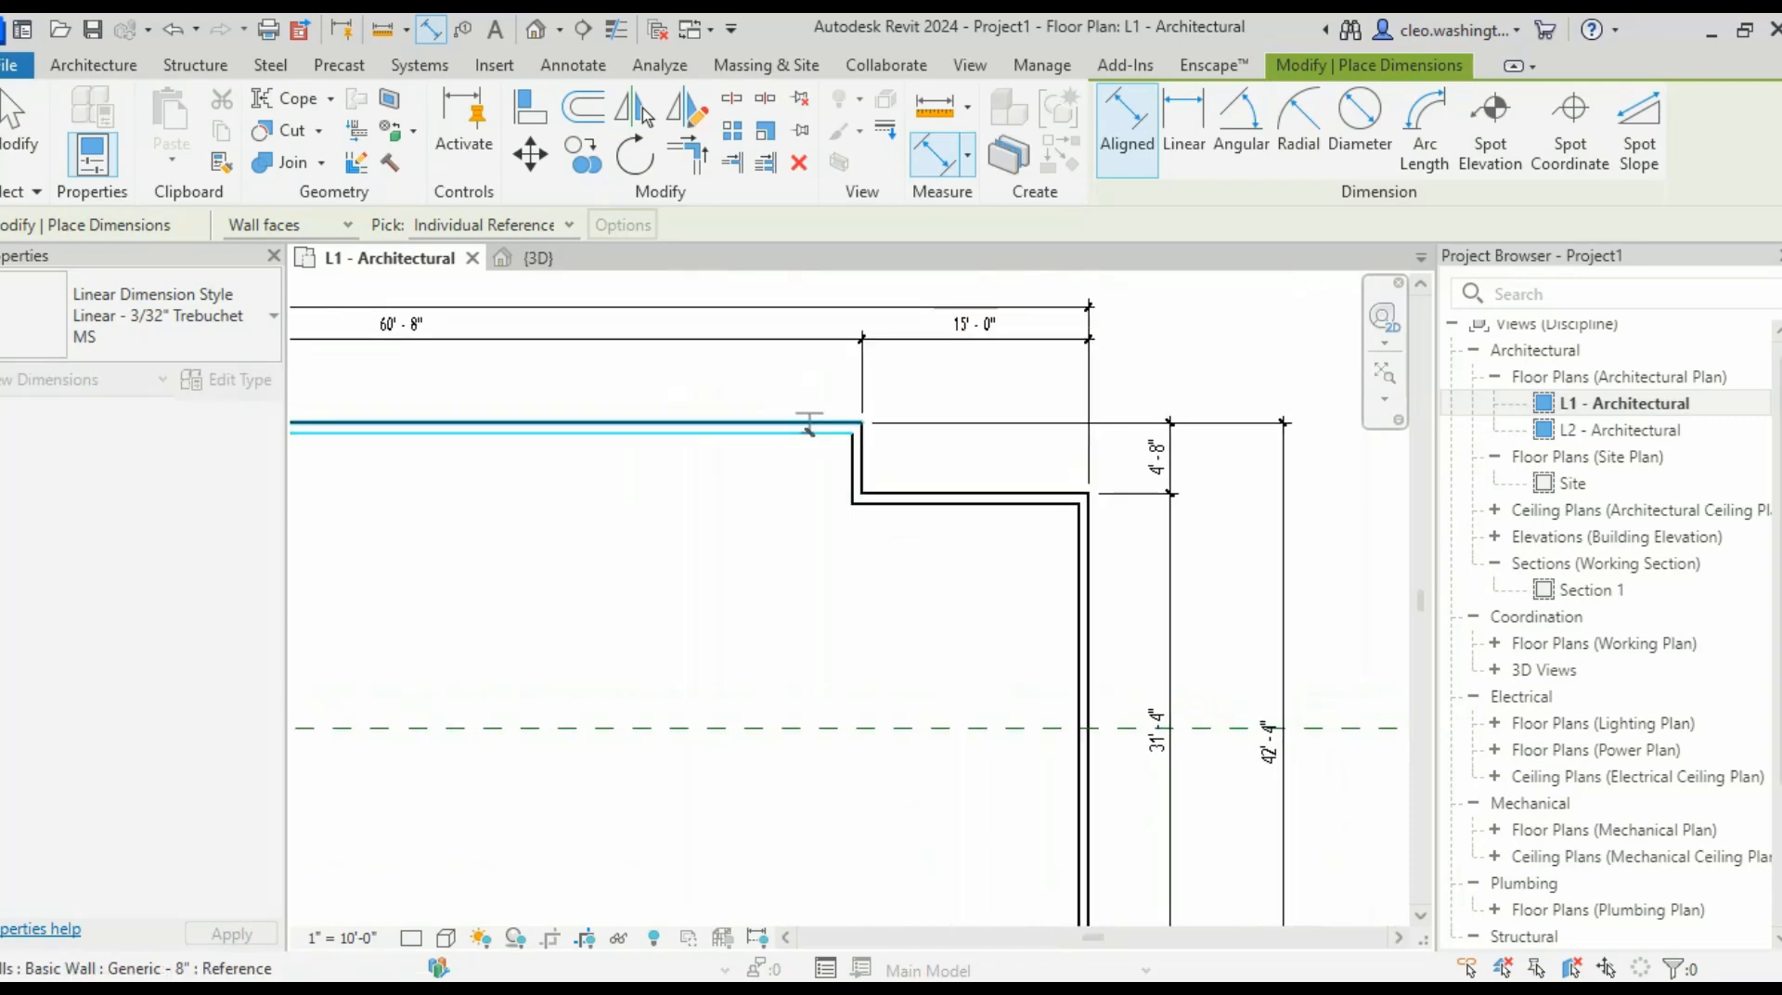
{"action": "key", "text": "Escape"}
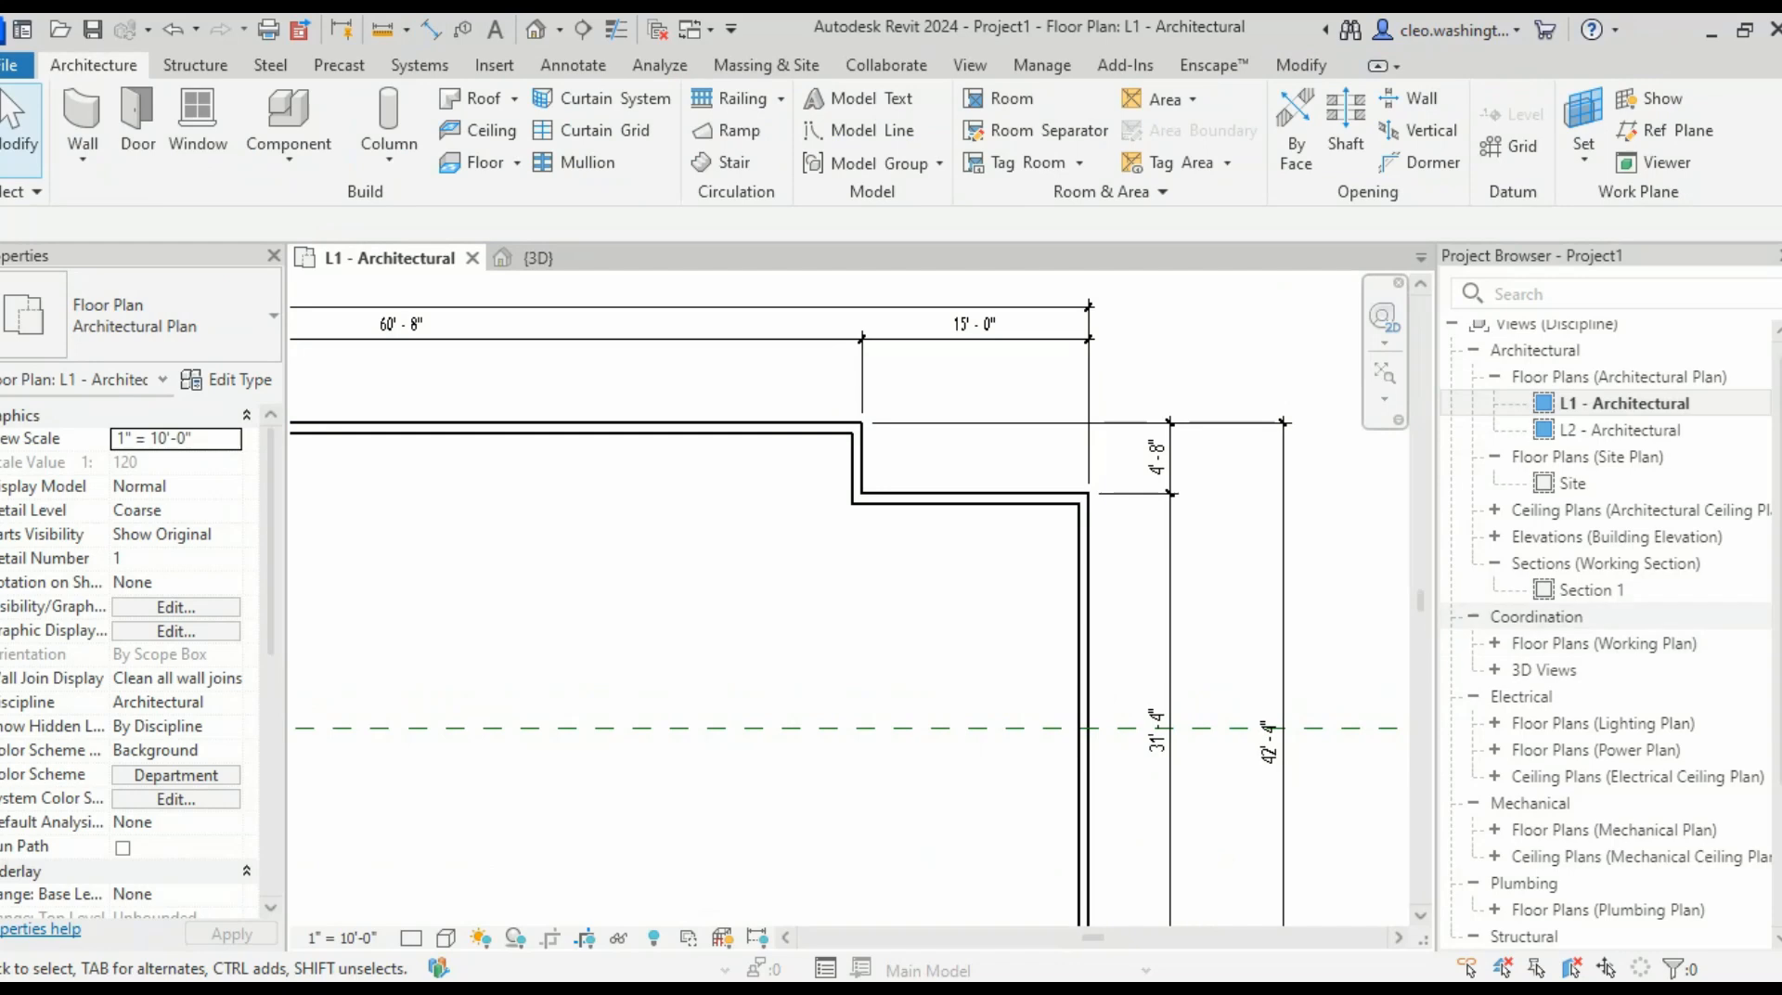
- Change the top wall's 42'-4" temporary dimension to 42' to move the wall
{"action": "left_click", "coordinate": [789, 428]}
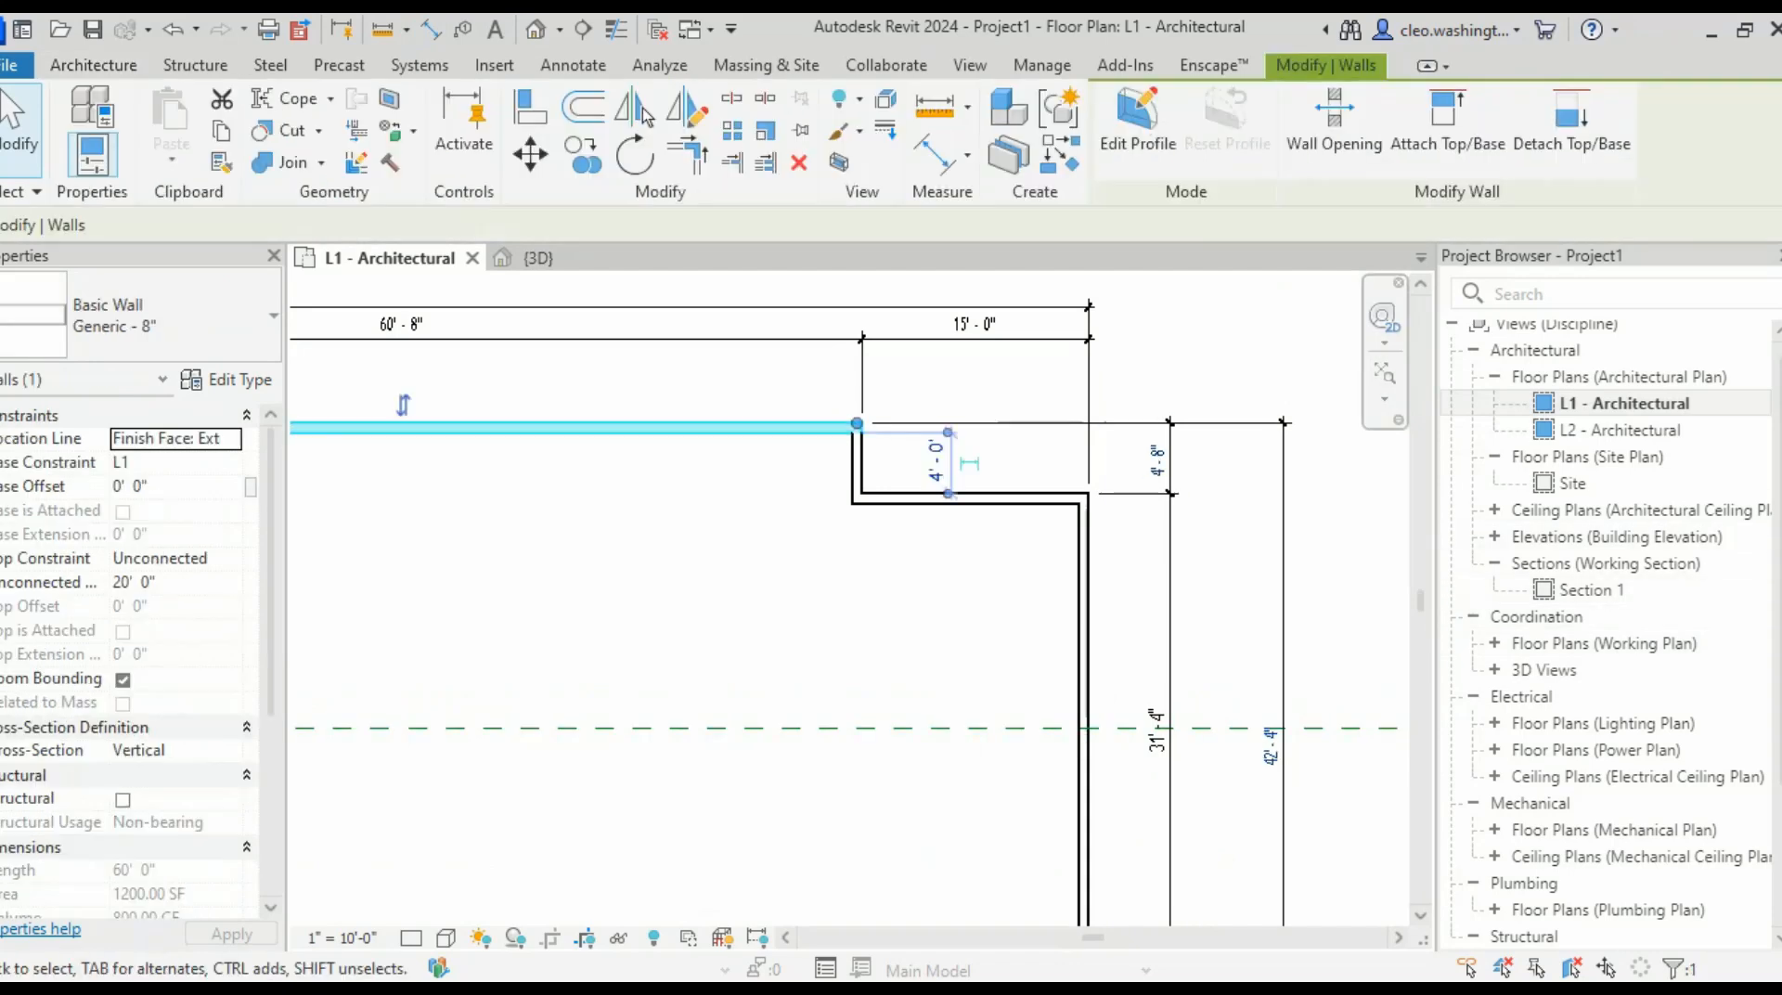
{"action": "scroll", "coordinate": [1242, 738], "scroll_direction": "up", "scroll_amount": 4}
{"action": "left_click", "coordinate": [1356, 759]}
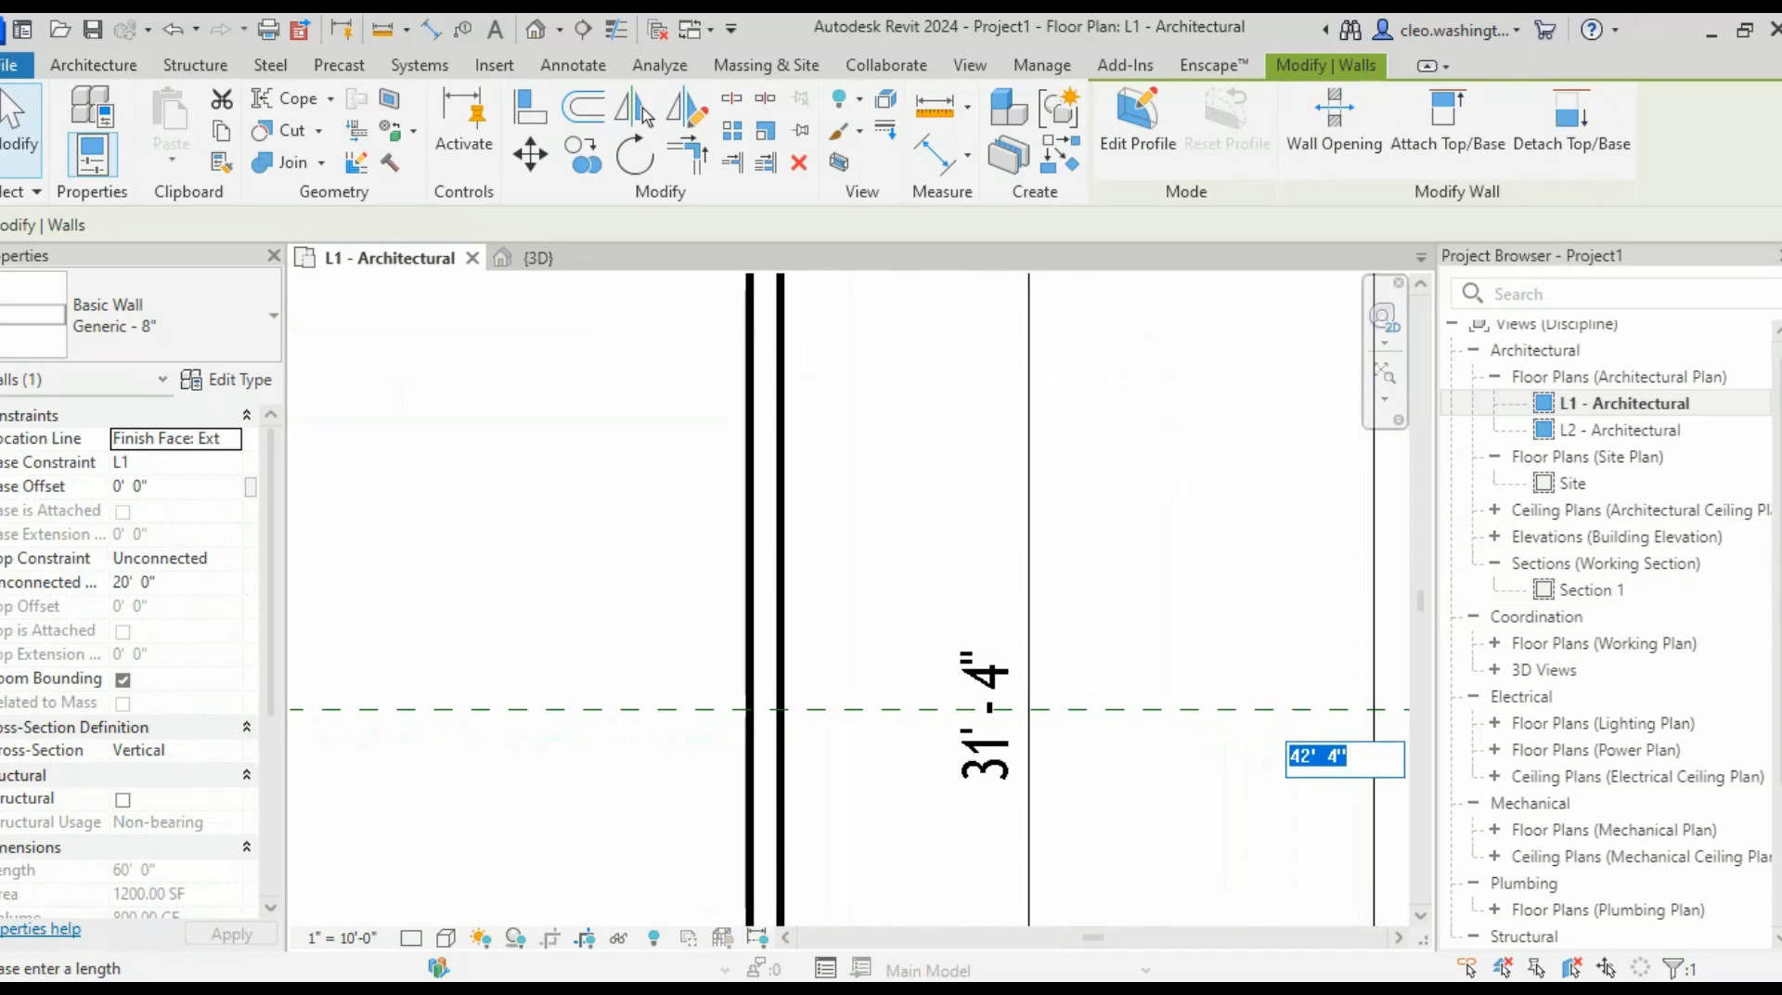
{"action": "type", "text": "42"}
{"action": "key", "text": "Return"}
{"action": "key", "text": "Escape"}
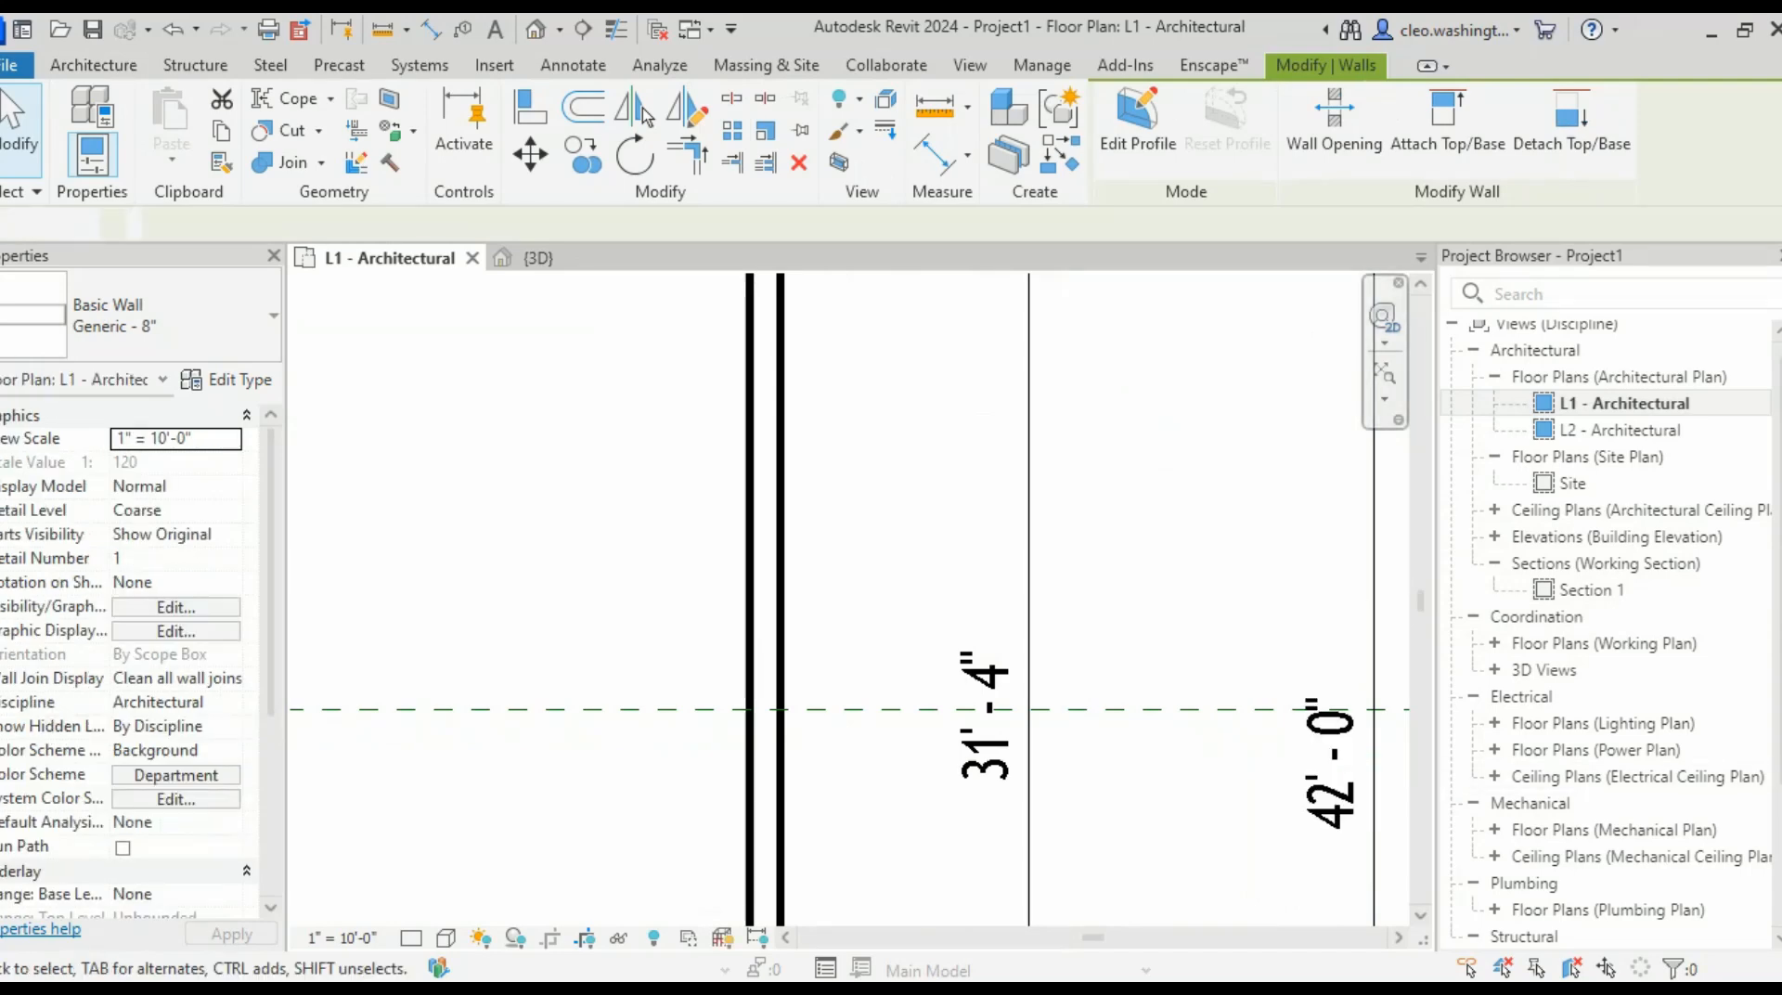
- Pan and zoom around the plan to review the dimension strings on all four sides
{"action": "scroll", "coordinate": [1148, 327], "scroll_direction": "down", "scroll_amount": 2}
{"action": "scroll", "coordinate": [1187, 642], "scroll_direction": "down", "scroll_amount": 3}
{"action": "scroll", "coordinate": [1193, 502], "scroll_direction": "up", "scroll_amount": 1}
{"action": "middle_click_drag", "start_coordinate": [1174, 899], "coordinate": [1190, 776]}
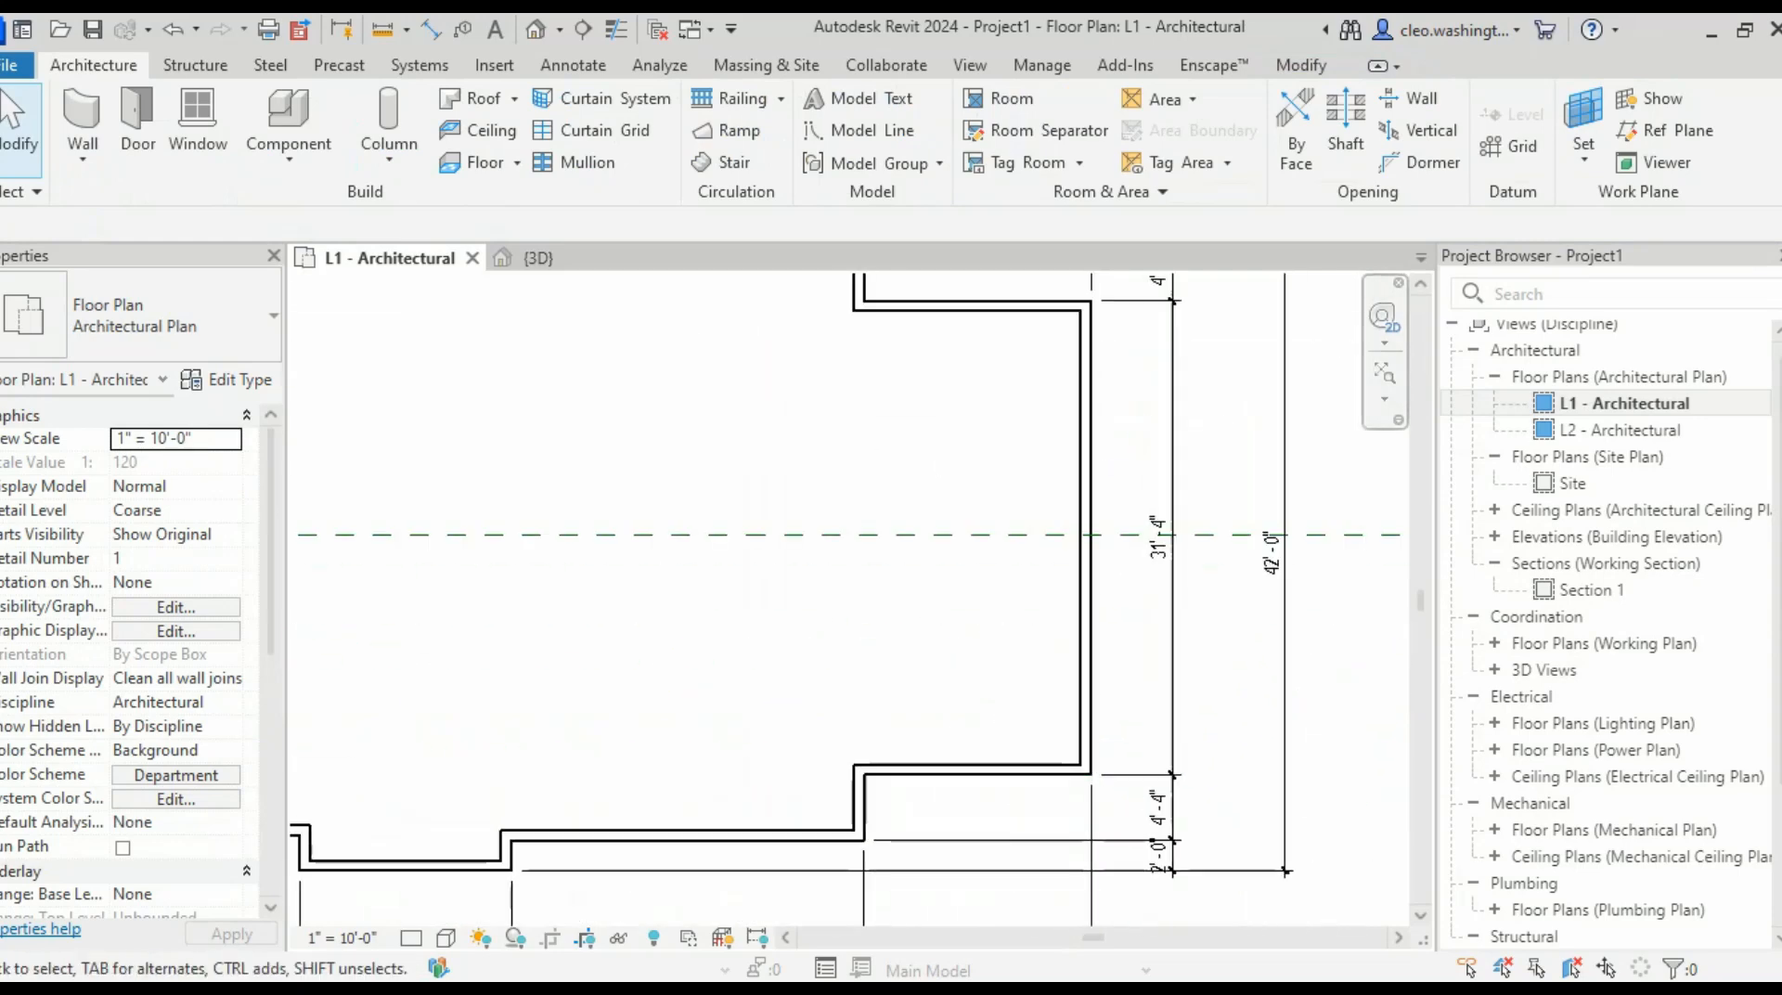
{"action": "scroll", "coordinate": [1191, 778], "scroll_direction": "down", "scroll_amount": 2}
{"action": "scroll", "coordinate": [1182, 817], "scroll_direction": "down", "scroll_amount": 3}
{"action": "scroll", "coordinate": [868, 829], "scroll_direction": "up", "scroll_amount": 1}
{"action": "scroll", "coordinate": [553, 631], "scroll_direction": "up", "scroll_amount": 2}
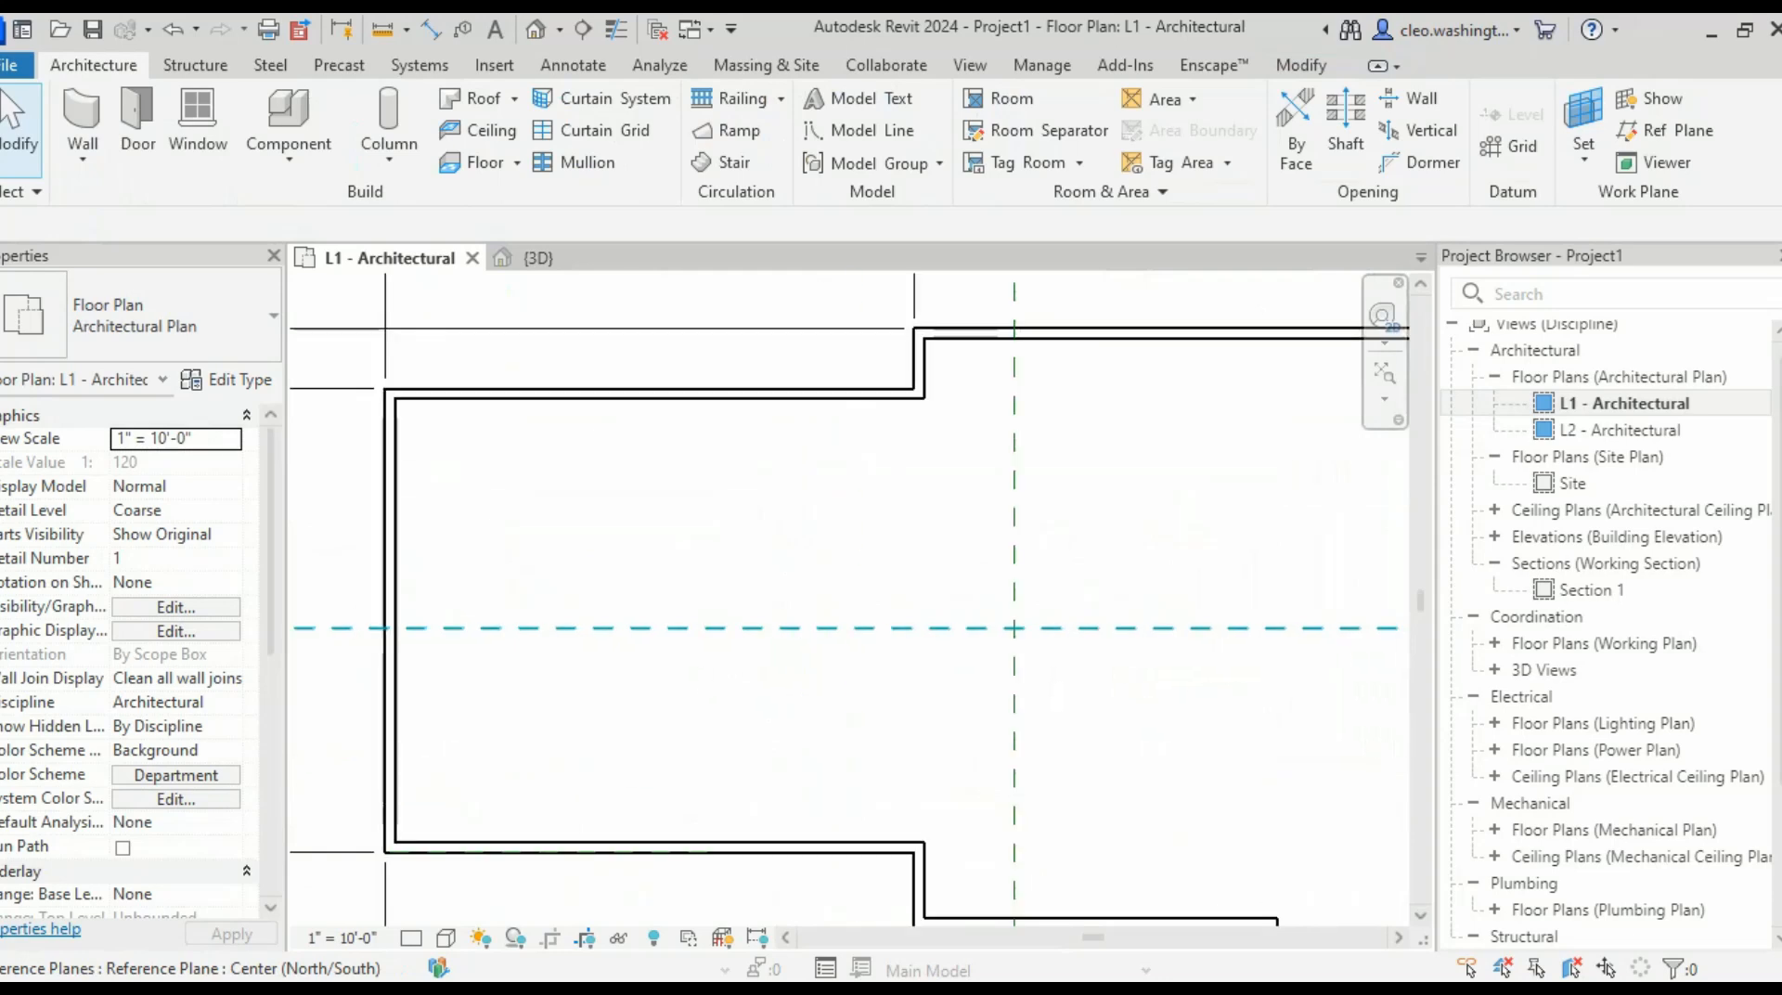
{"action": "middle_click_drag", "start_coordinate": [554, 631], "coordinate": [974, 615]}
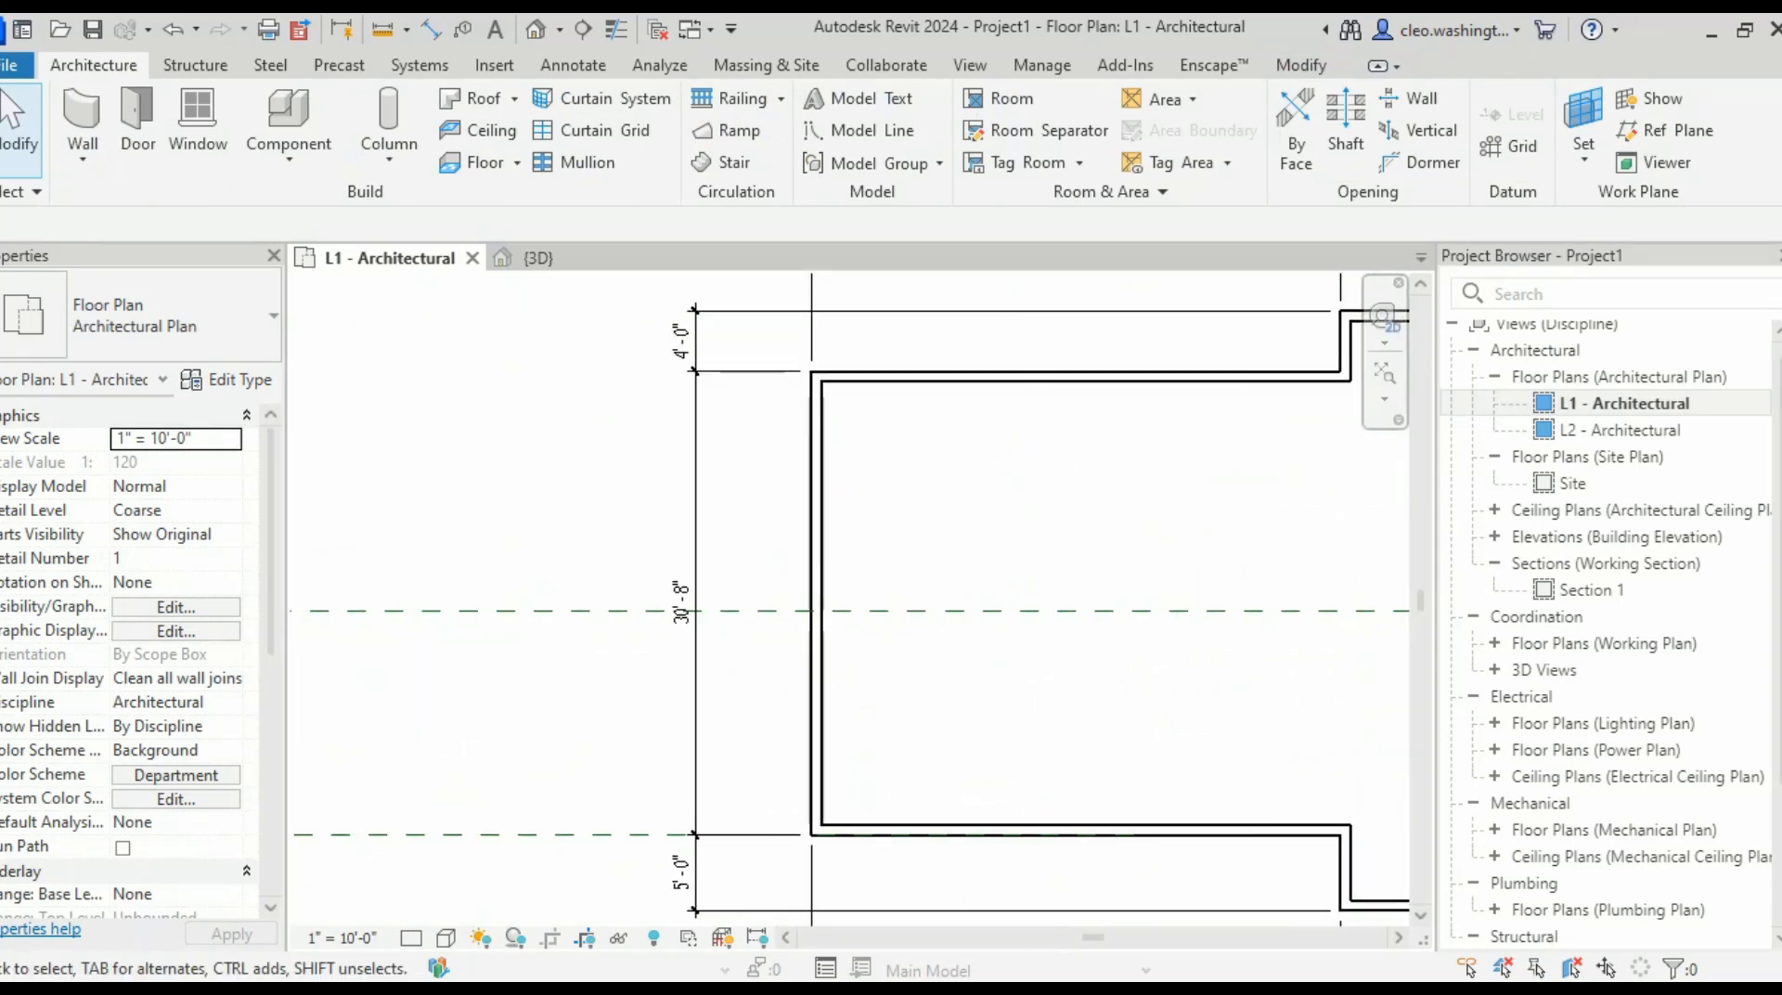
{"action": "scroll", "coordinate": [697, 724], "scroll_direction": "up", "scroll_amount": 1}
{"action": "middle_click_drag", "start_coordinate": [696, 724], "coordinate": [651, 955]}
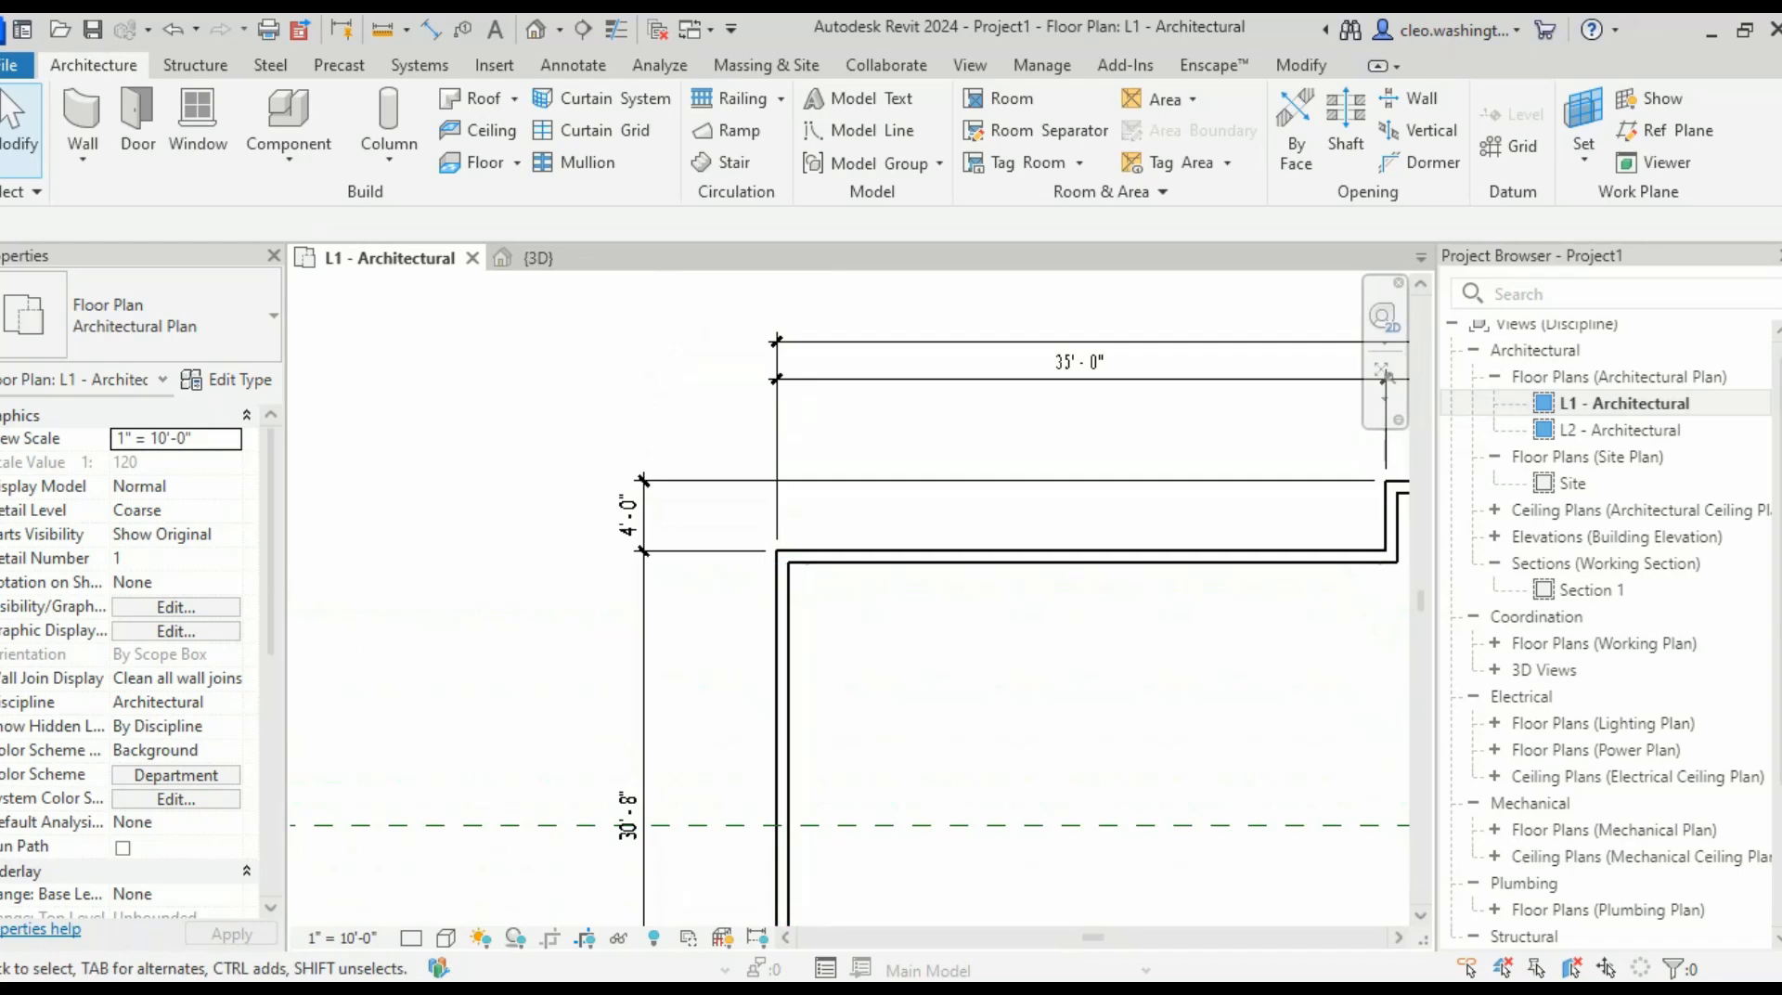
{"action": "middle_click_drag", "start_coordinate": [1263, 559], "coordinate": [1358, 520]}
{"action": "scroll", "coordinate": [965, 648], "scroll_direction": "up", "scroll_amount": 1}
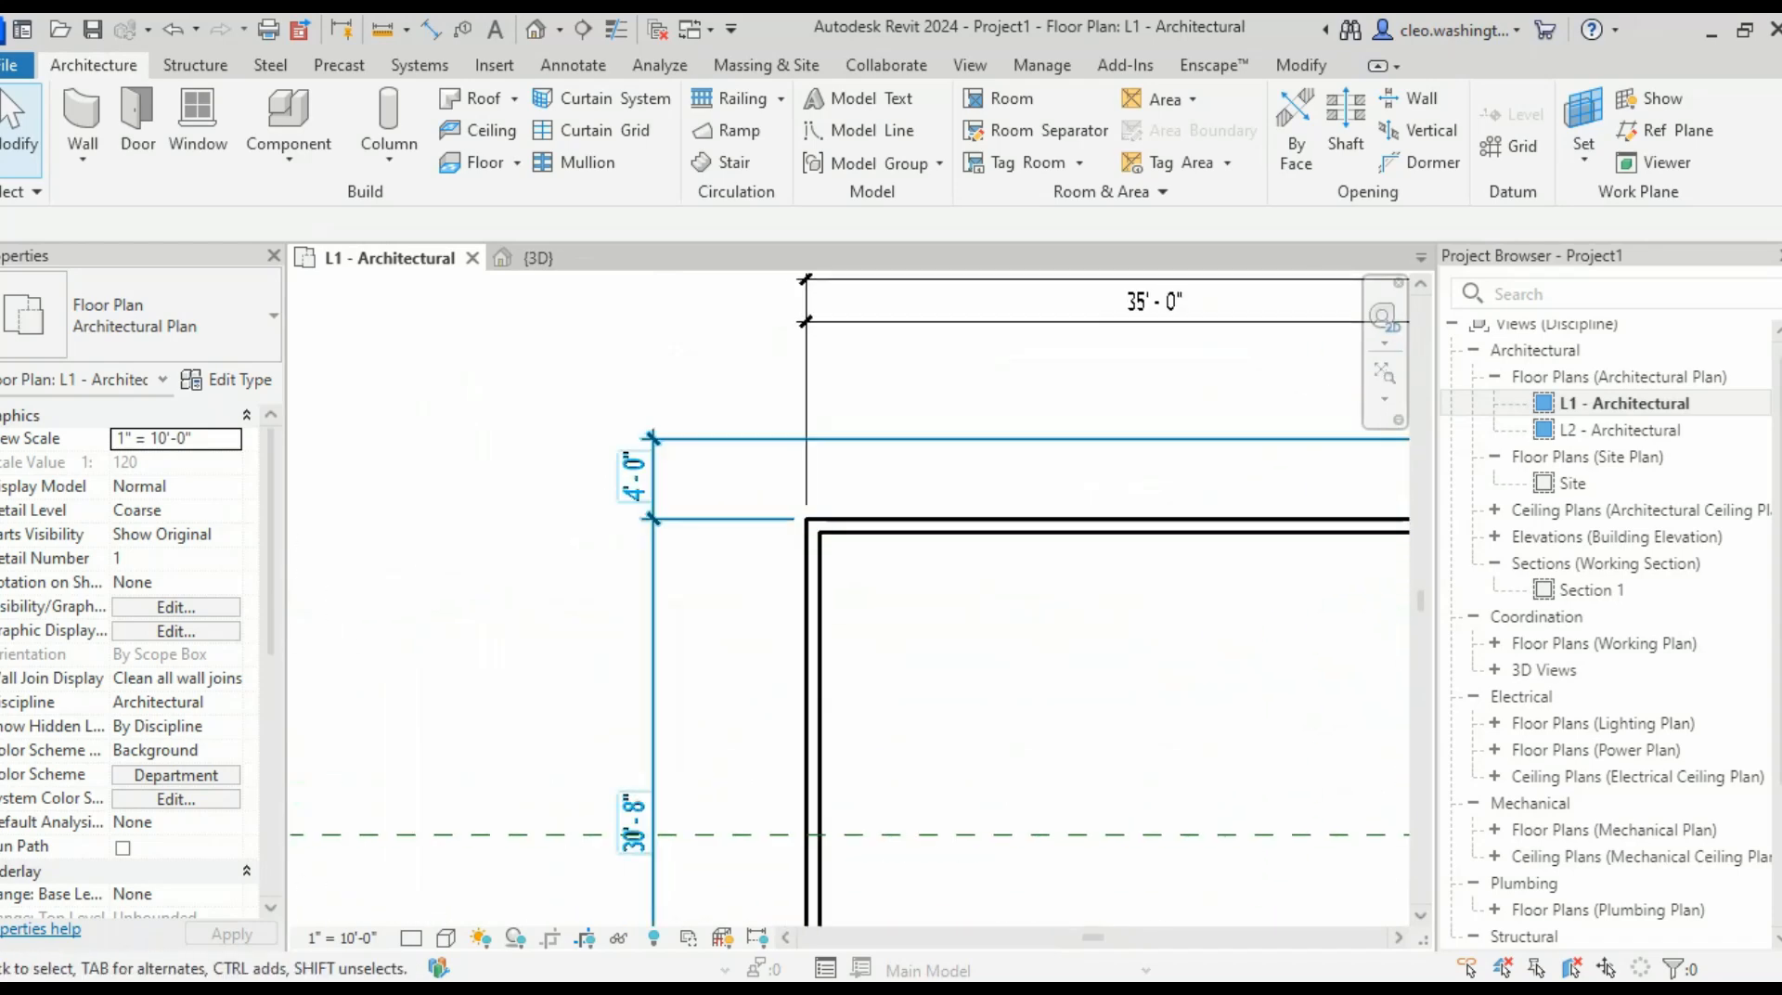
{"action": "scroll", "coordinate": [1035, 478], "scroll_direction": "down", "scroll_amount": 4}
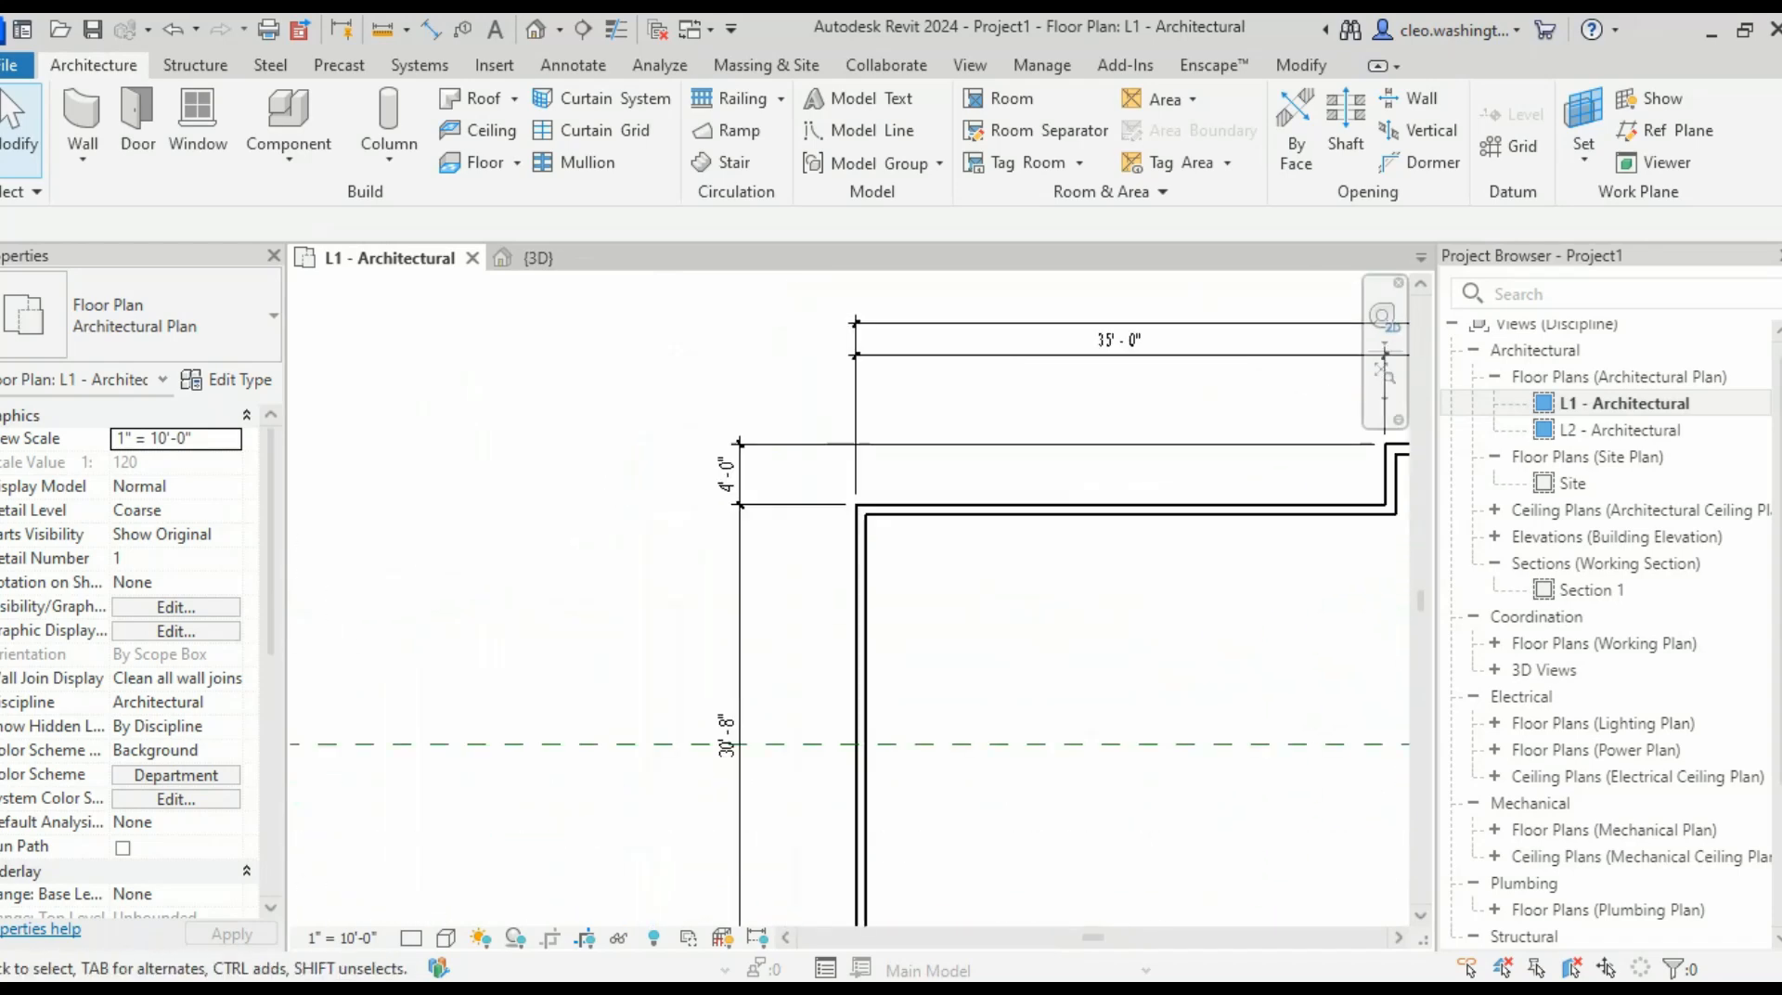
{"action": "middle_click_drag", "start_coordinate": [1169, 483], "coordinate": [344, 467]}
{"action": "middle_click_drag", "start_coordinate": [1376, 465], "coordinate": [1264, 484]}
{"action": "scroll", "coordinate": [1264, 484], "scroll_direction": "down", "scroll_amount": 3}
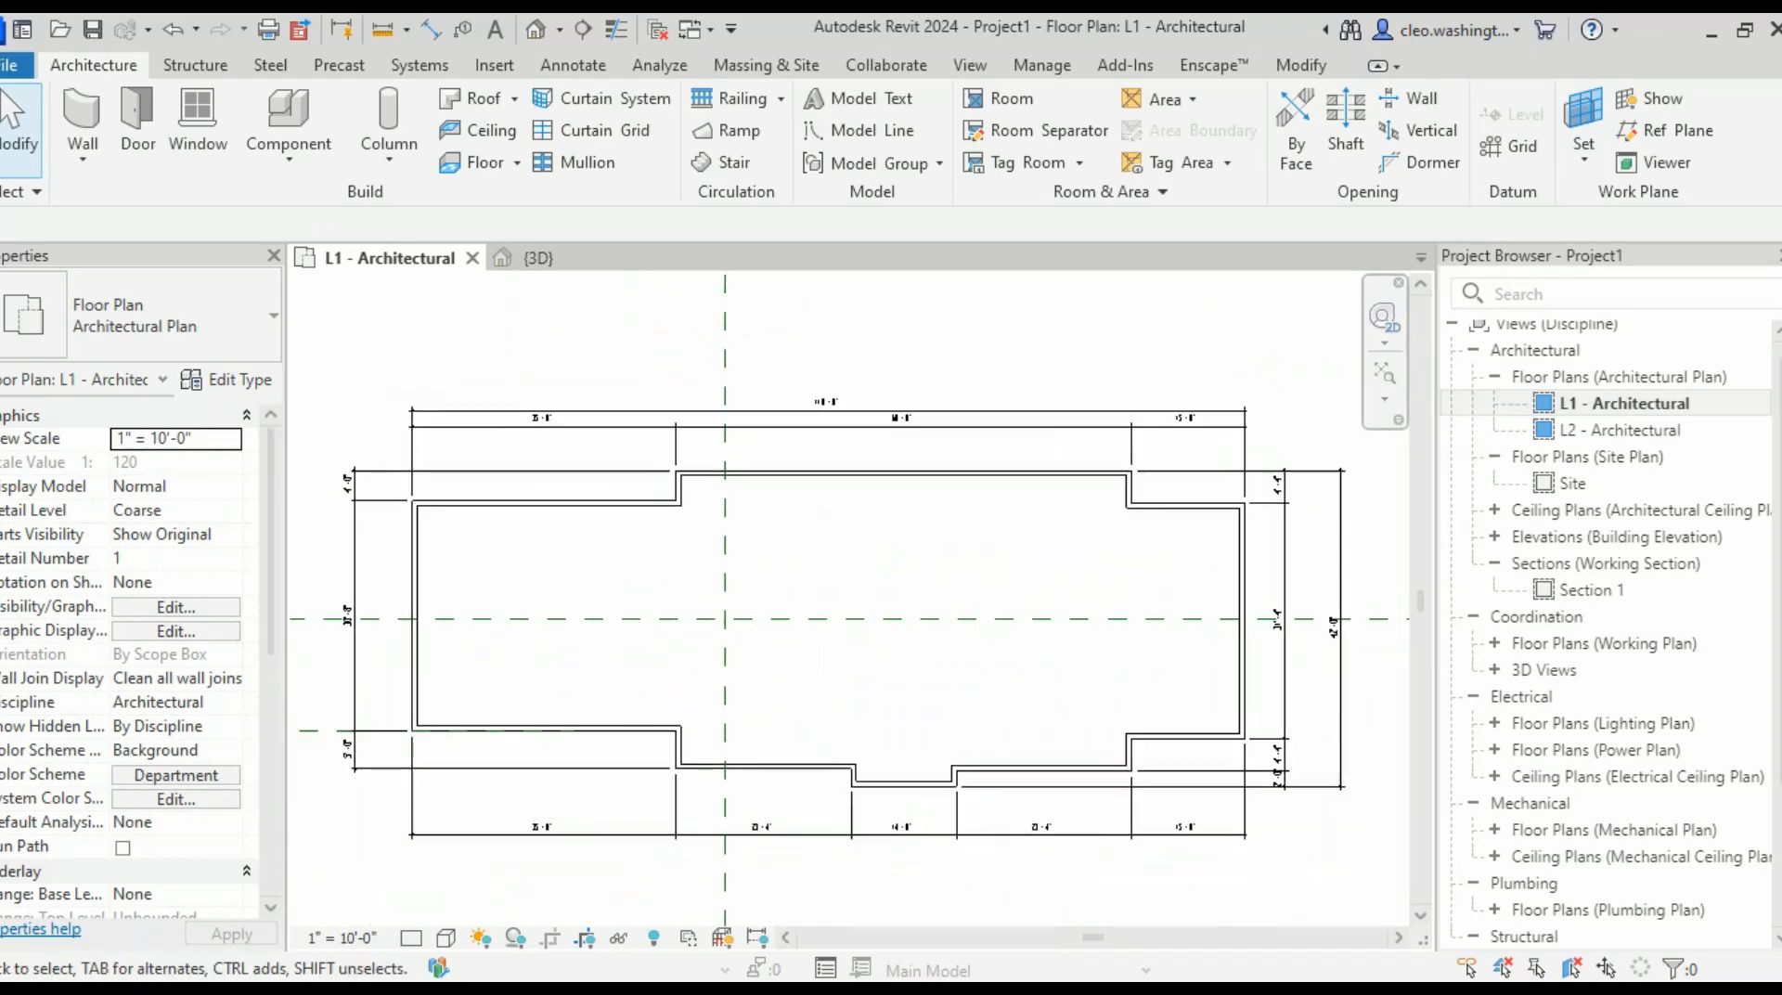
- In the 3D view, stretch the top-left wall taller, then undo the height change
{"action": "left_click", "coordinate": [550, 258]}
{"action": "scroll", "coordinate": [938, 718], "scroll_direction": "up", "scroll_amount": 8}
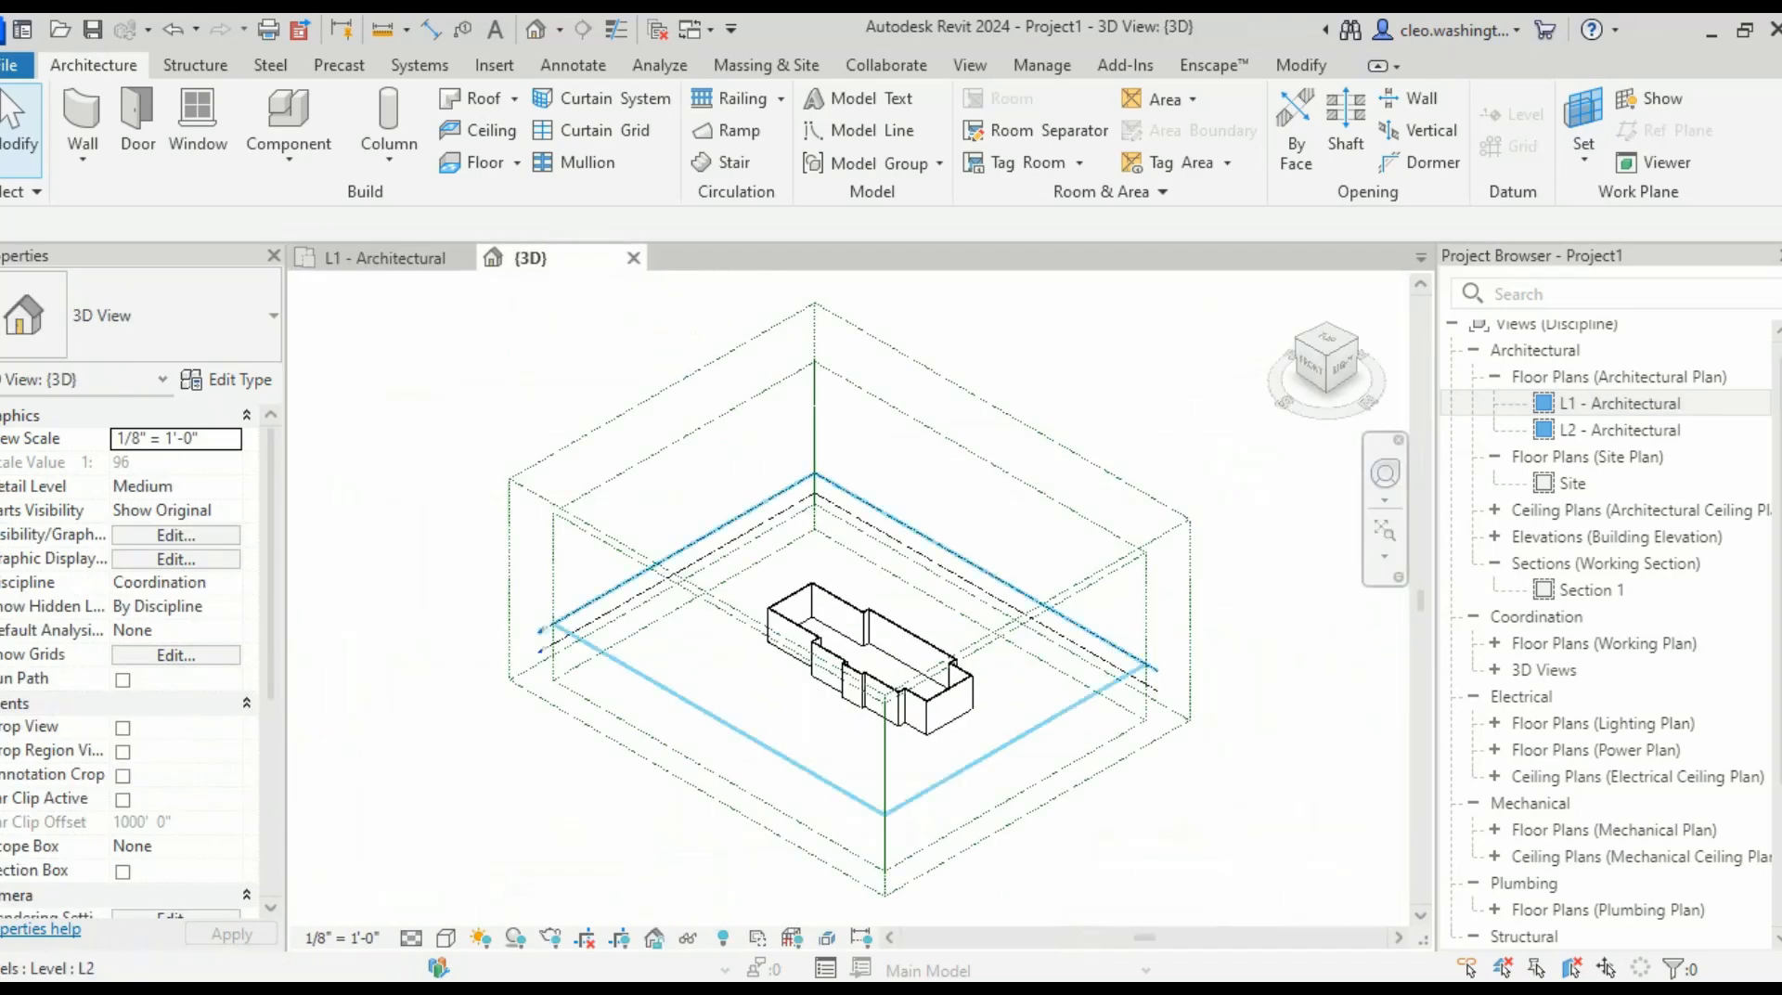
{"action": "scroll", "coordinate": [836, 631], "scroll_direction": "down", "scroll_amount": 2}
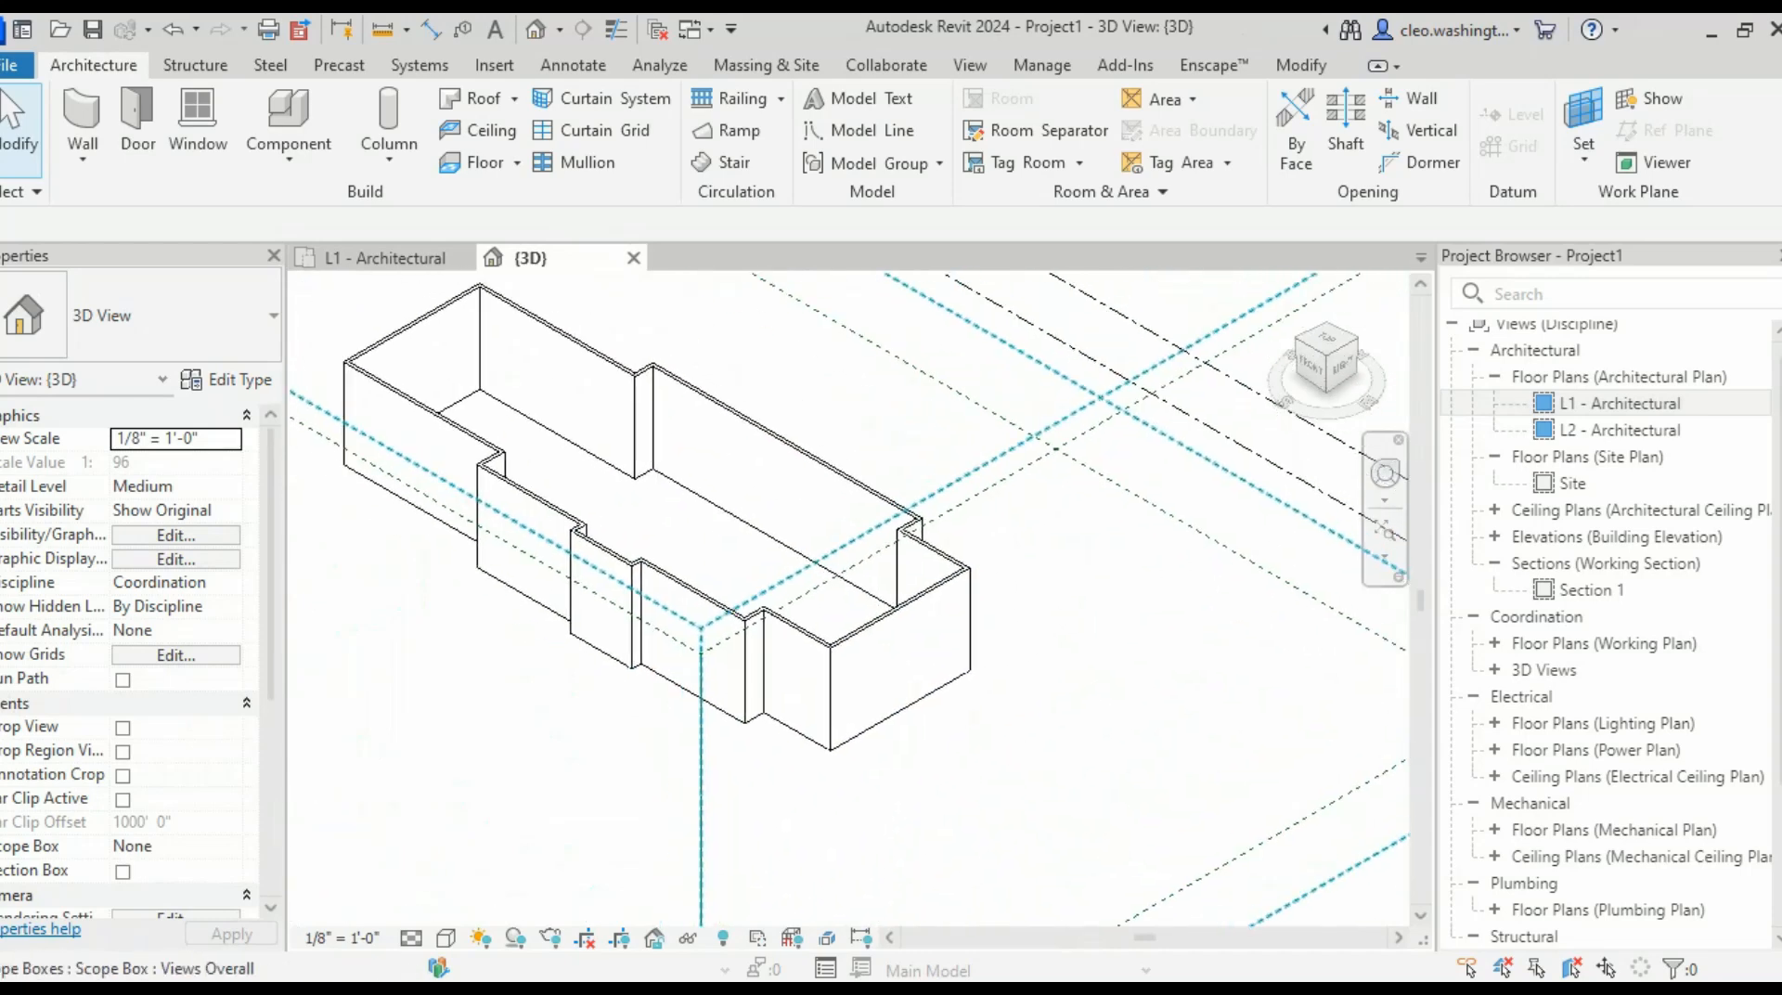
{"action": "scroll", "coordinate": [882, 613], "scroll_direction": "down", "scroll_amount": 2}
{"action": "scroll", "coordinate": [741, 473], "scroll_direction": "up", "scroll_amount": 3}
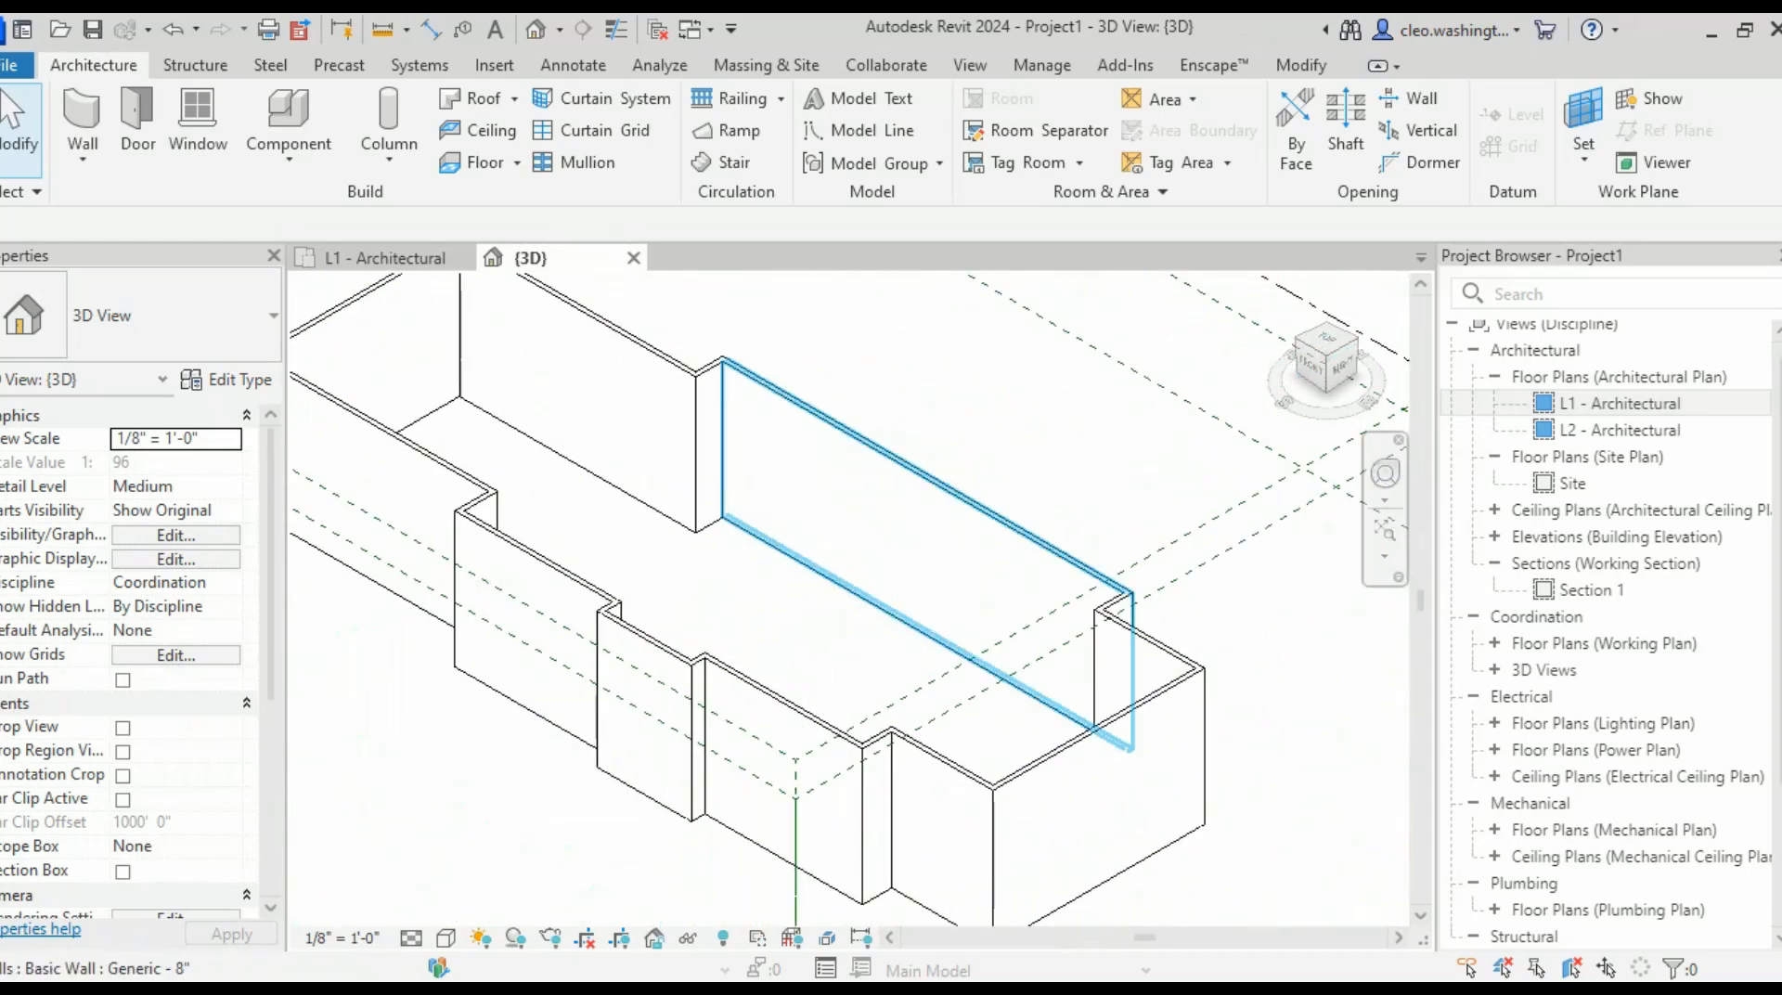
{"action": "left_click", "coordinate": [575, 408]}
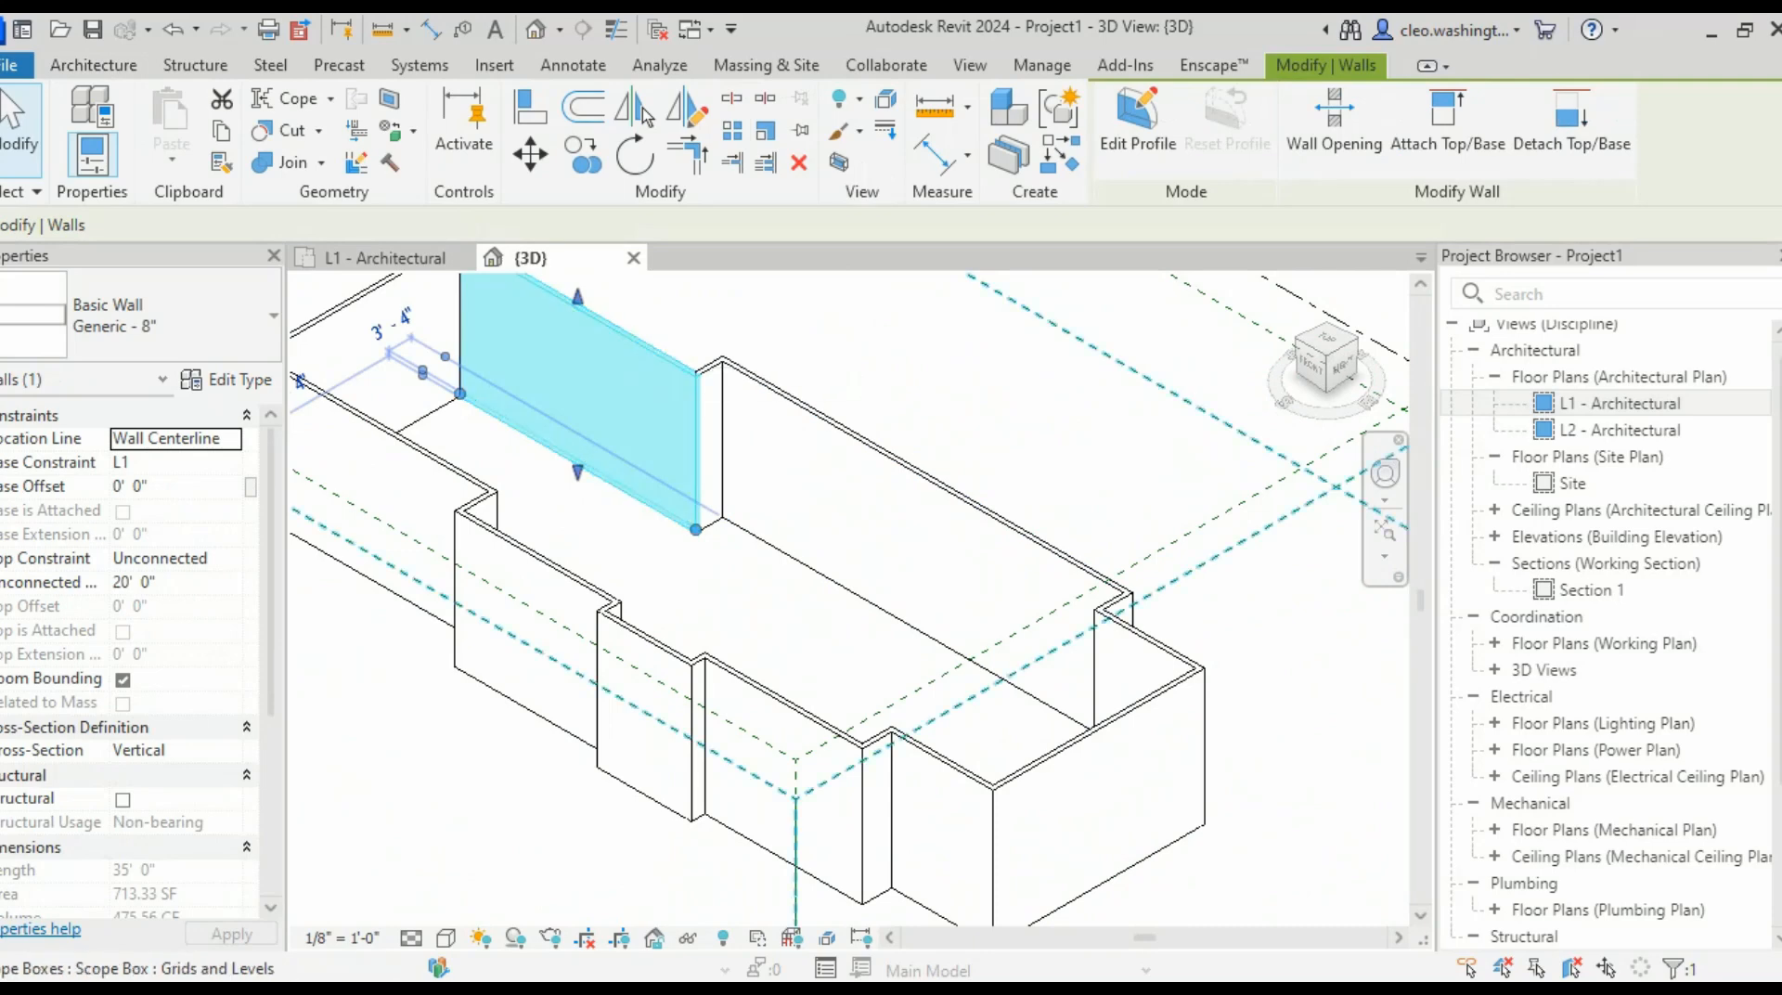
{"action": "scroll", "coordinate": [177, 641], "scroll_direction": "down", "scroll_amount": 2}
{"action": "scroll", "coordinate": [130, 650], "scroll_direction": "down", "scroll_amount": 3}
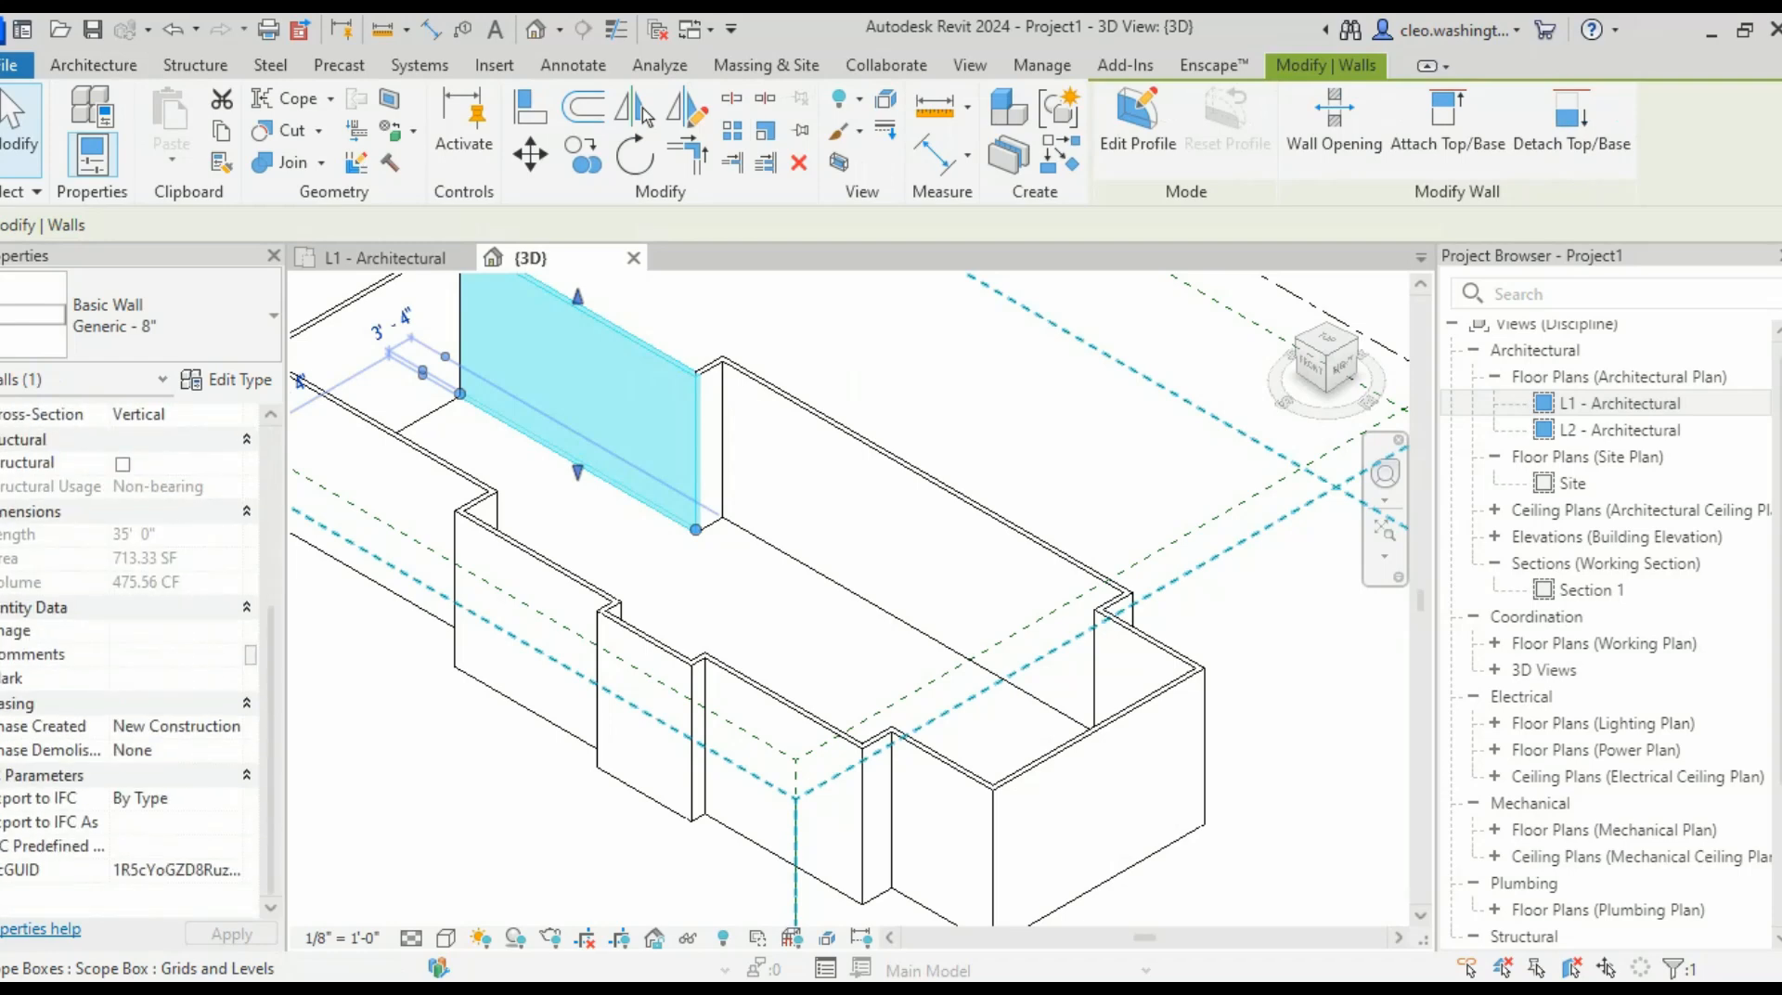
{"action": "scroll", "coordinate": [130, 650], "scroll_direction": "up", "scroll_amount": 5}
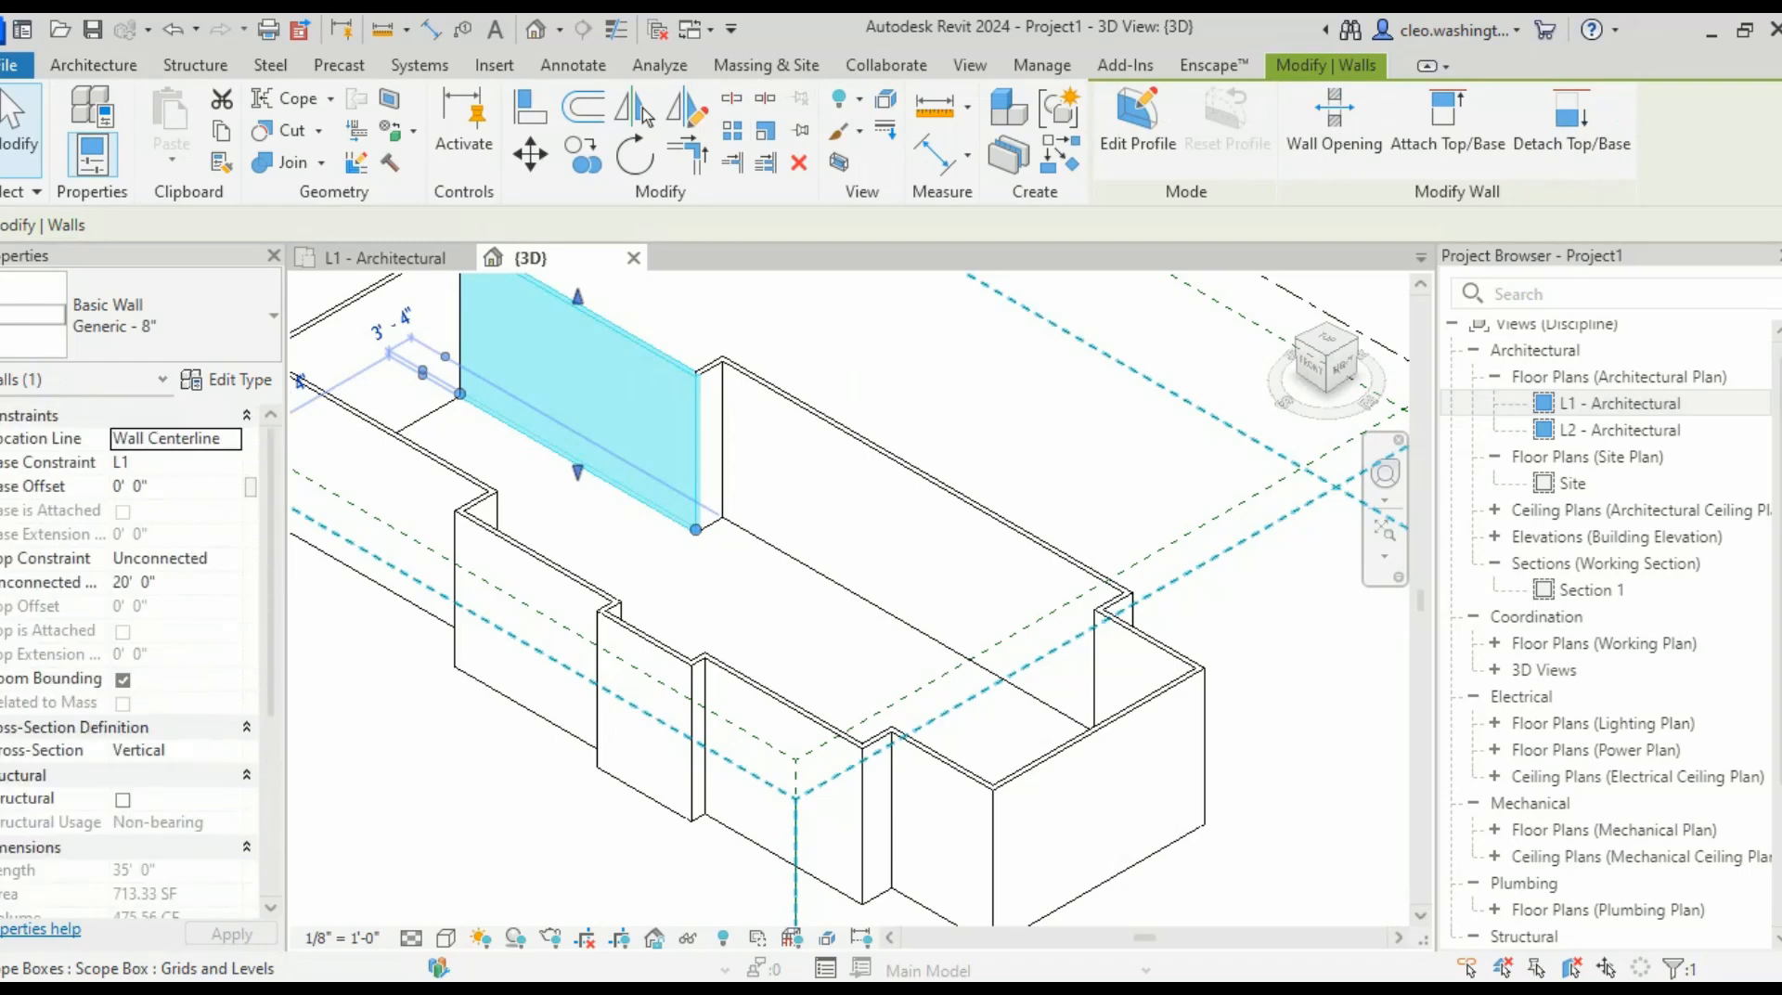
{"action": "left_click_drag", "start_coordinate": [577, 297], "coordinate": [578, 323]}
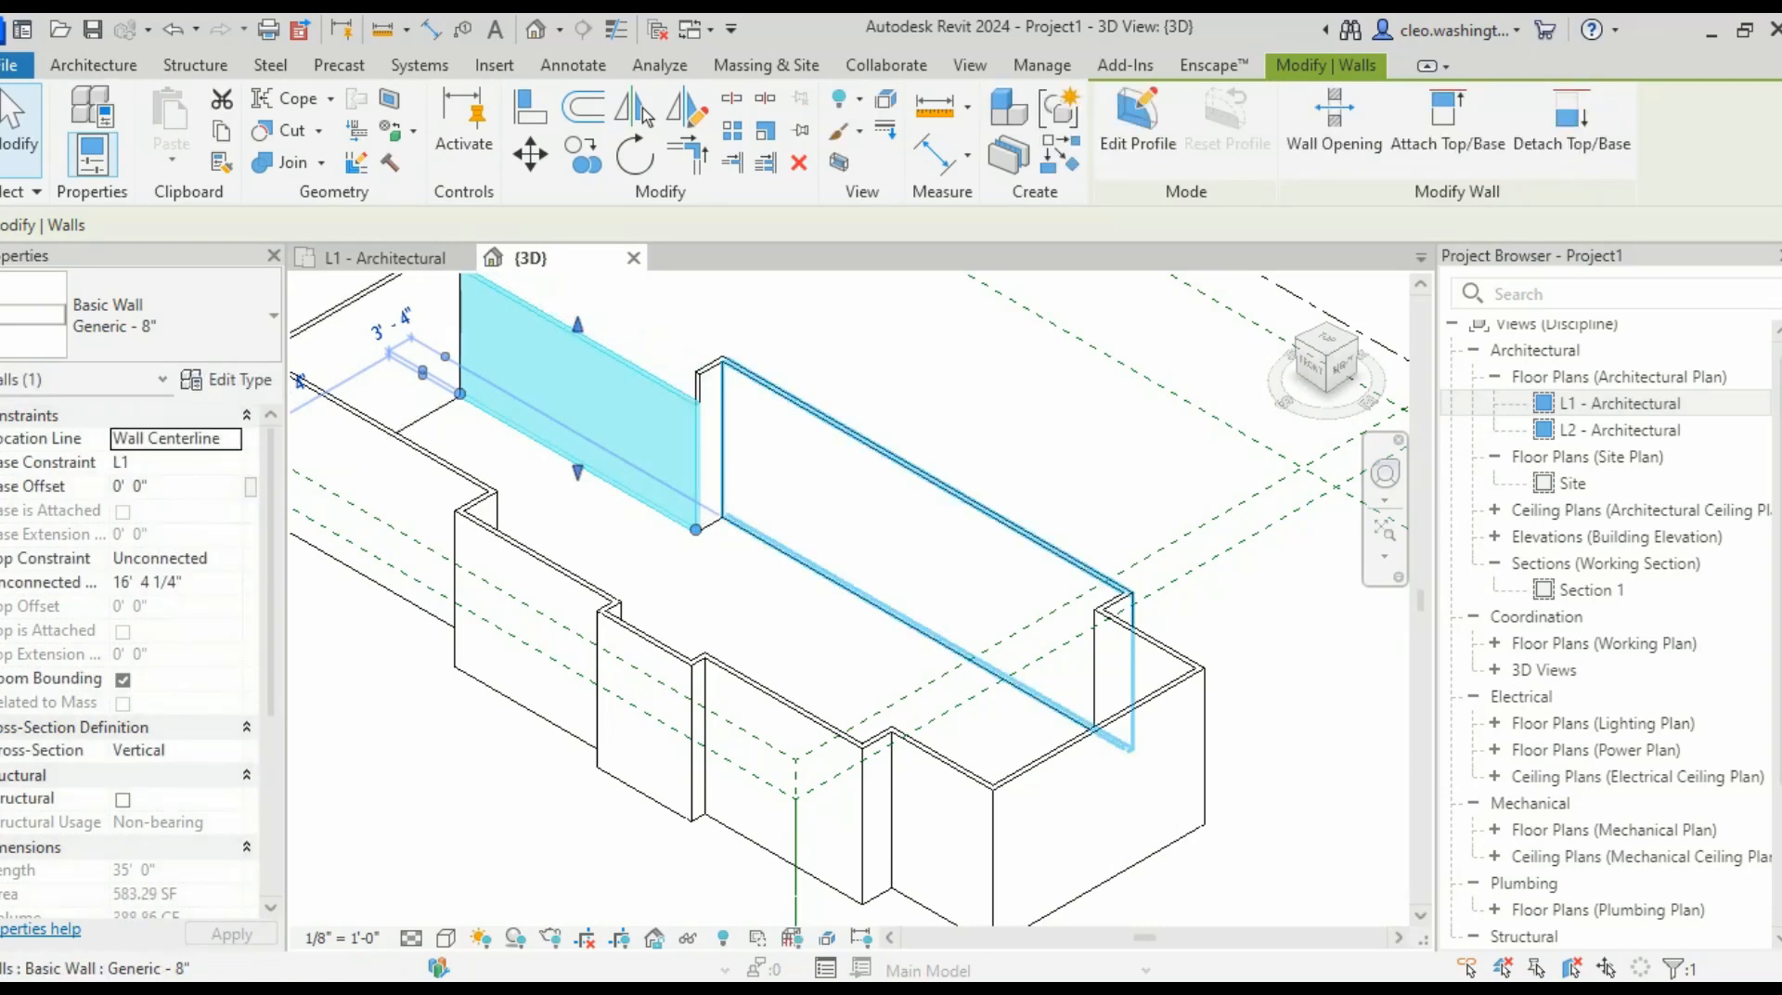
{"action": "key", "text": "ctrl+z"}
- Open Type Properties for the back-left Generic - 8" exterior wall
{"action": "scroll", "coordinate": [790, 488], "scroll_direction": "down", "scroll_amount": 2}
{"action": "middle_click_drag", "start_coordinate": [789, 488], "coordinate": [790, 546]}
{"action": "scroll", "coordinate": [682, 562], "scroll_direction": "up", "scroll_amount": 1}
{"action": "scroll", "coordinate": [705, 562], "scroll_direction": "down", "scroll_amount": 1}
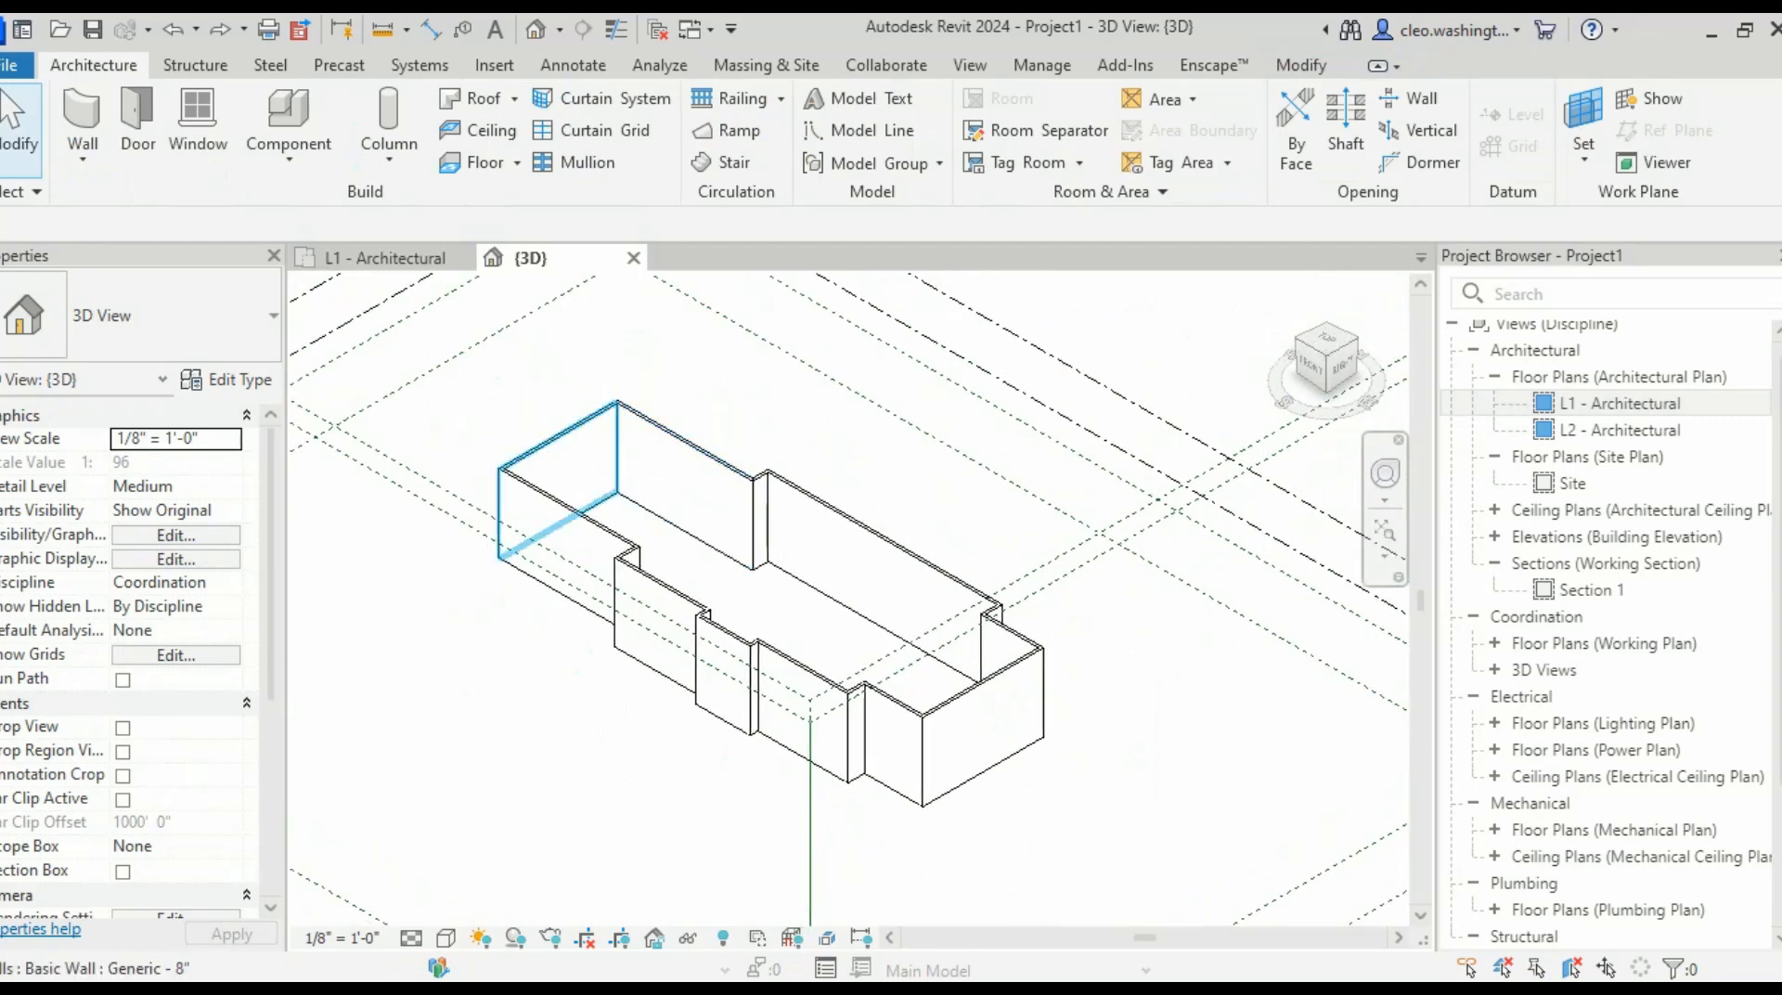
{"action": "left_click", "coordinate": [685, 530]}
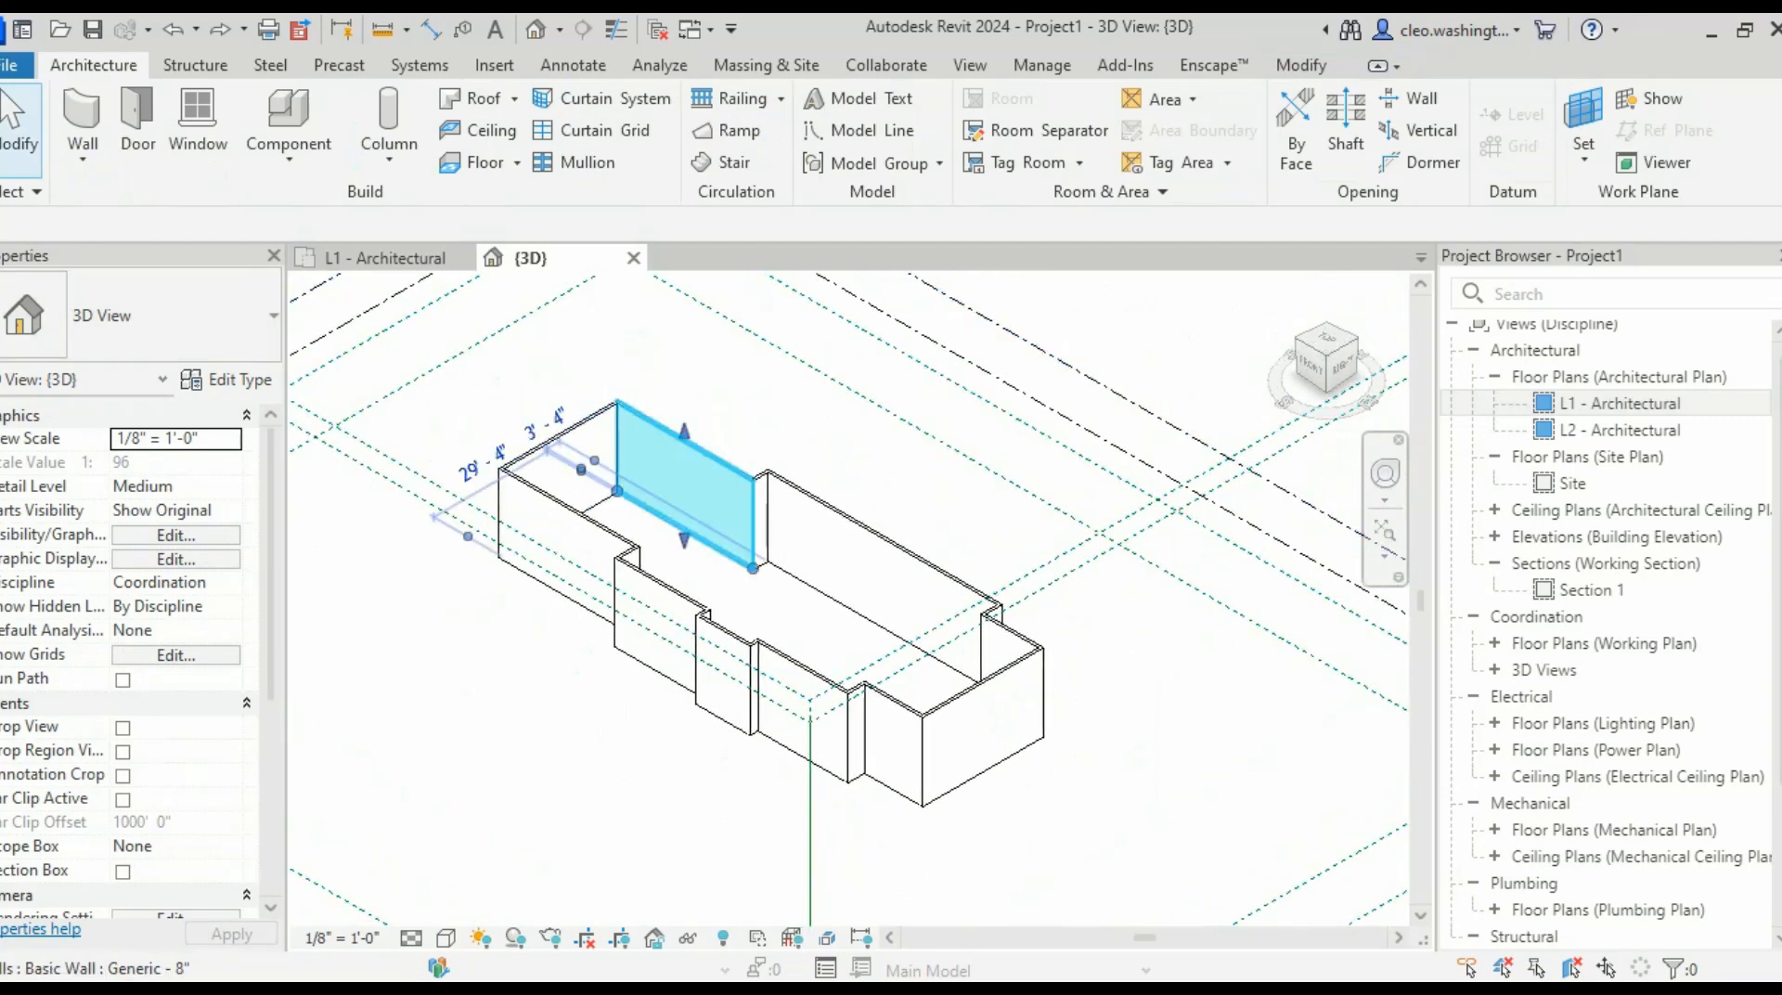
{"action": "left_click", "coordinate": [222, 379]}
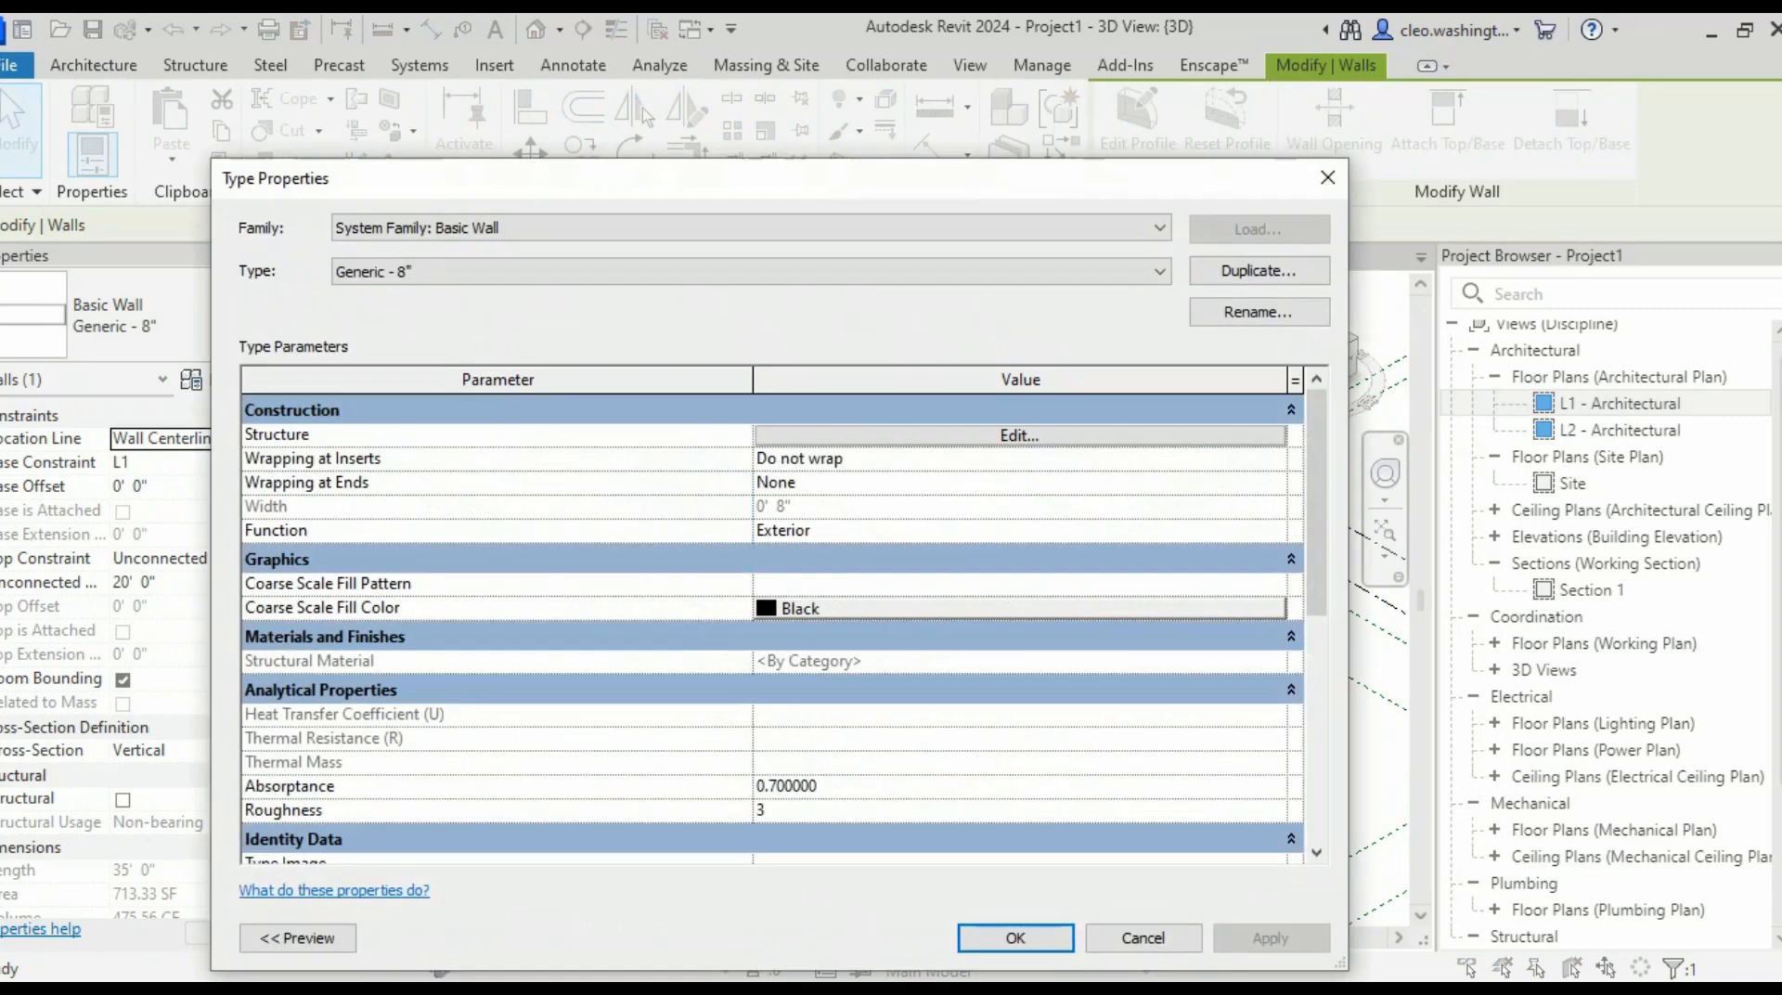
- Review the Generic - 8" wall's layer structure, setting the sample height to 19'
{"action": "left_click", "coordinate": [1019, 435]}
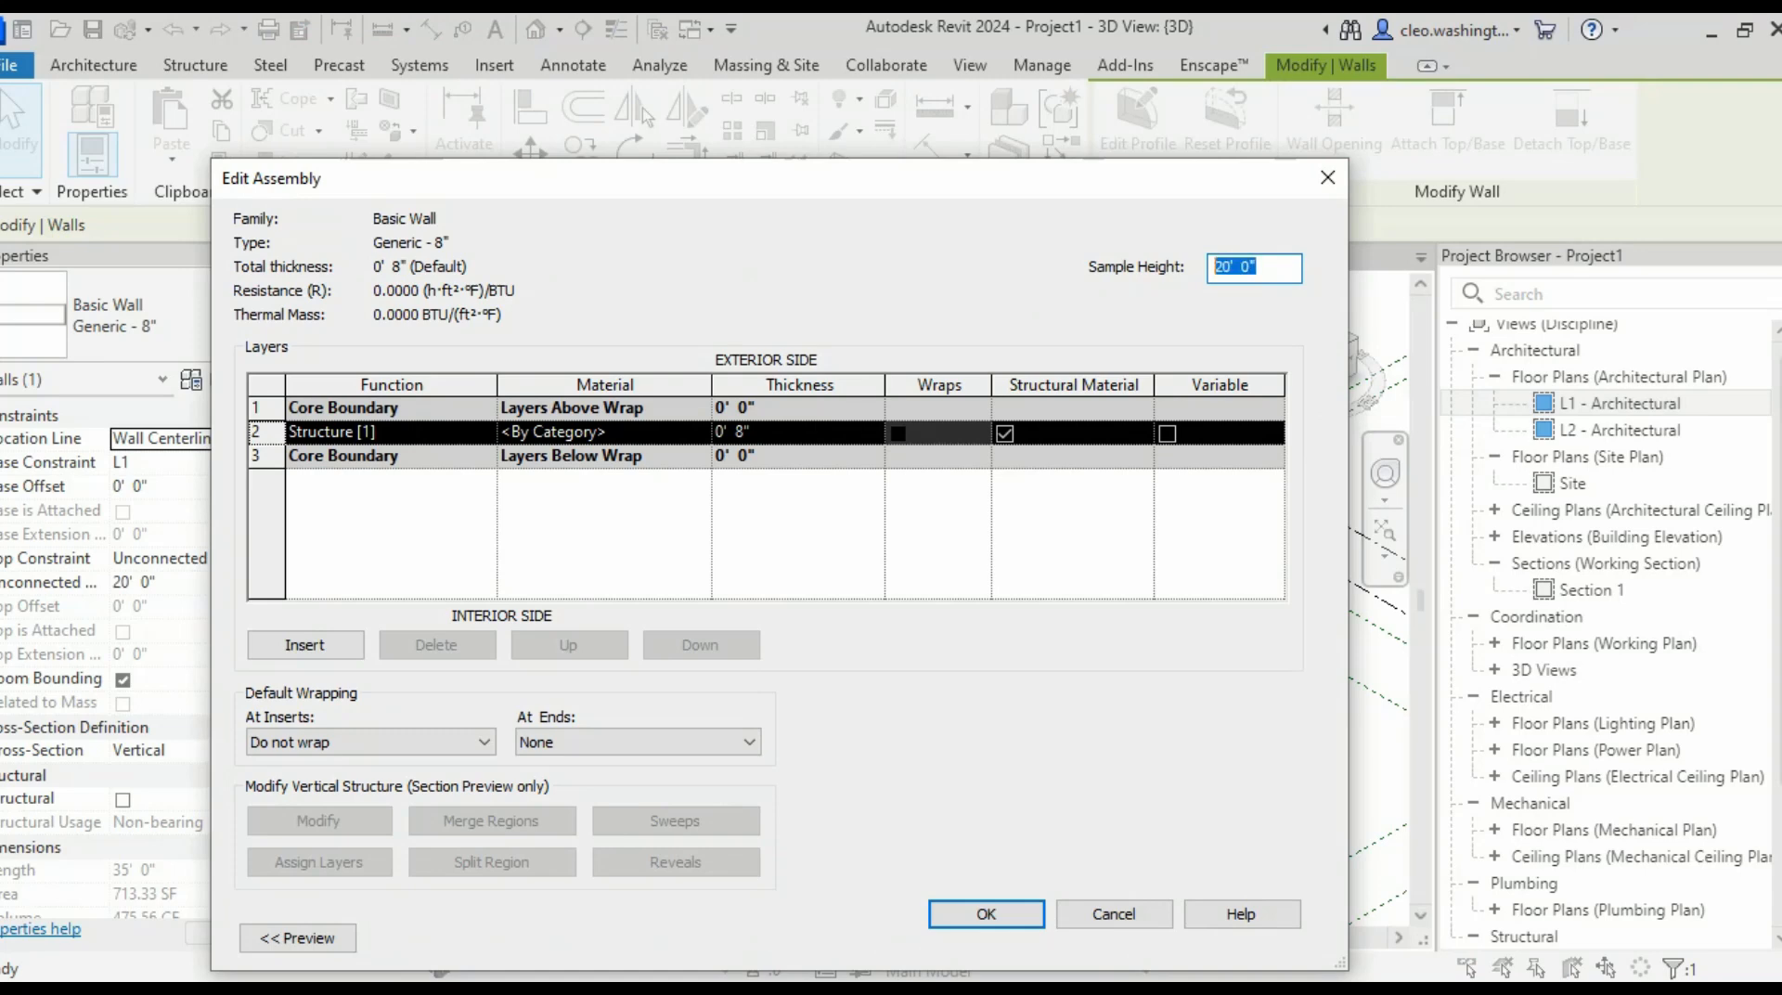
{"action": "type", "text": "19"}
{"action": "key", "text": "Tab"}
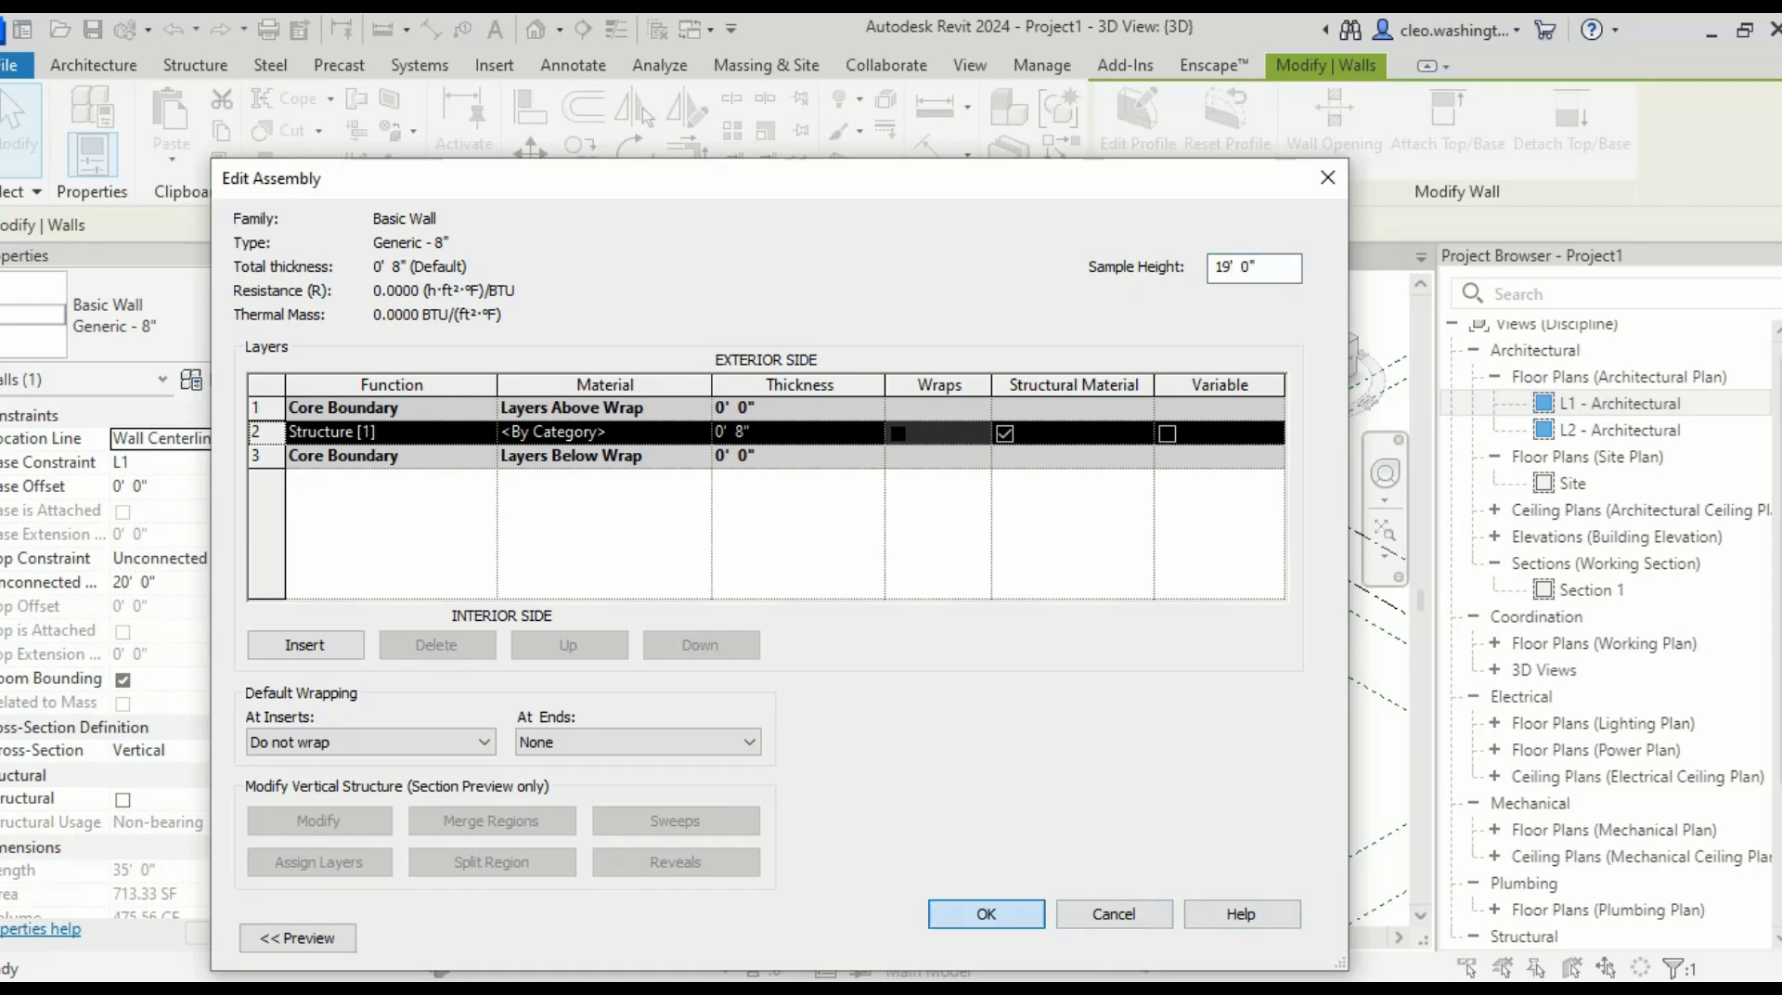
{"action": "key", "text": "Return"}
{"action": "key", "text": "Return"}
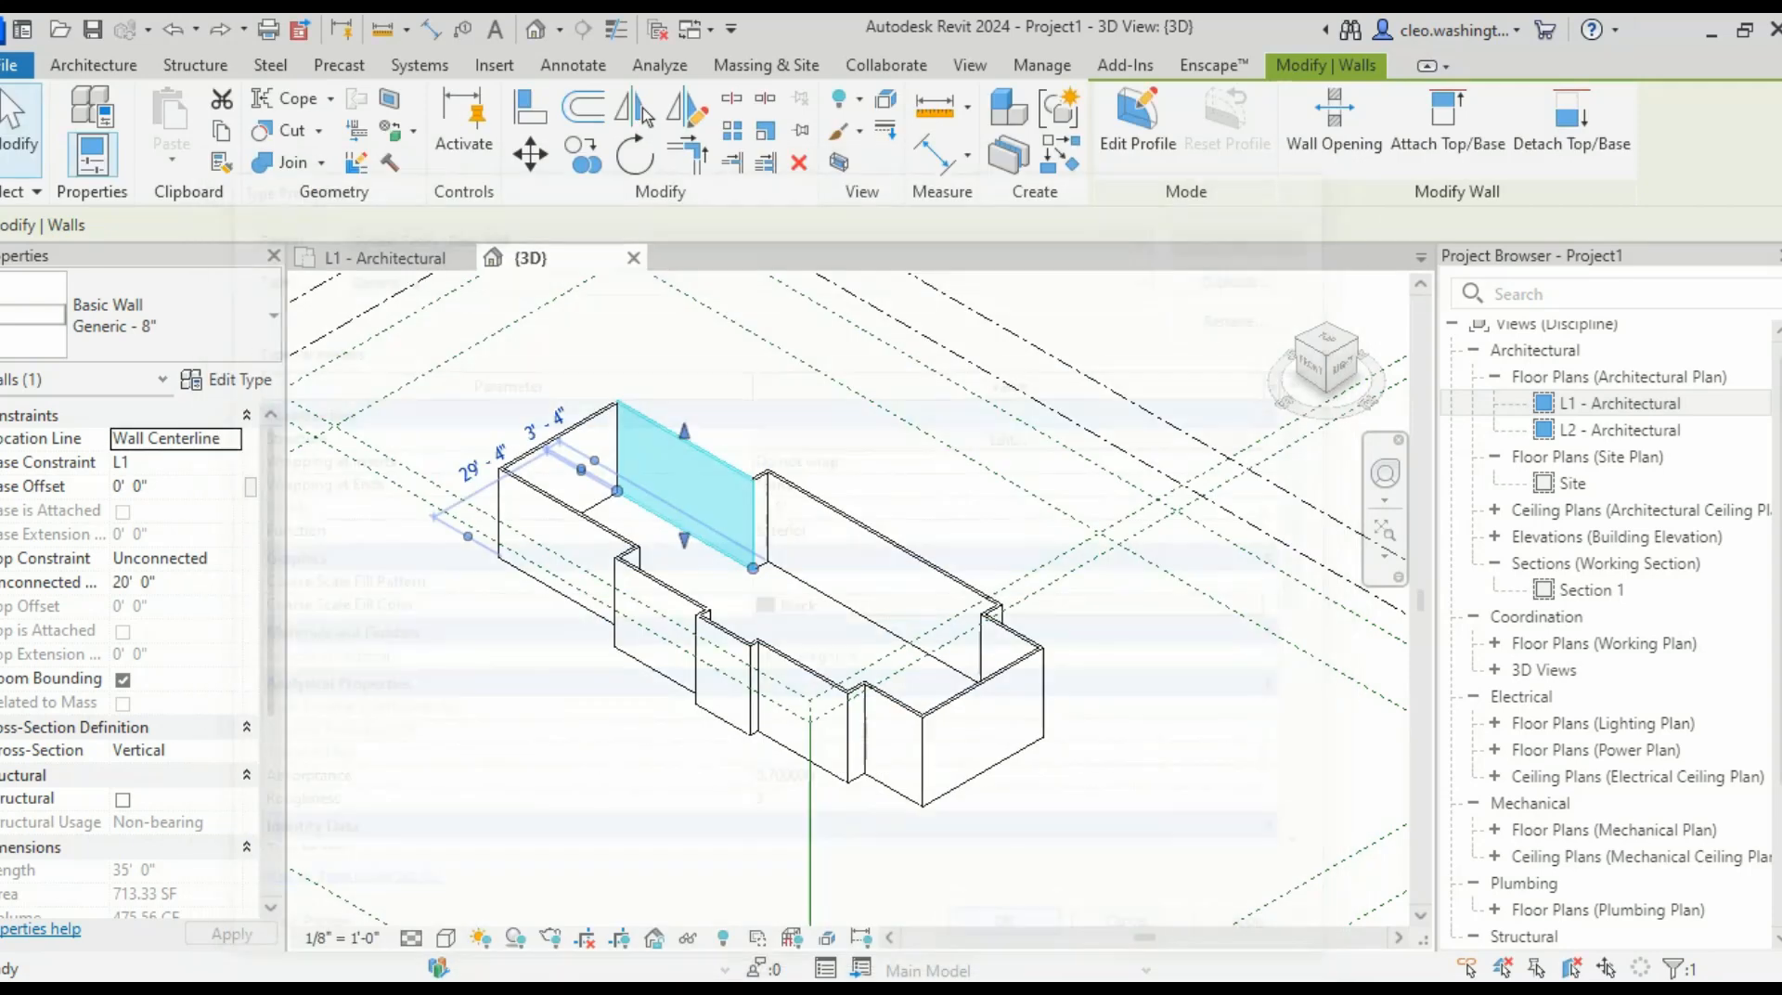
- Deselect the wall, look over the 3D model, then switch back to the L1 - Architectural plan
{"action": "key", "text": "Escape"}
{"action": "scroll", "coordinate": [777, 501], "scroll_direction": "up", "scroll_amount": 8}
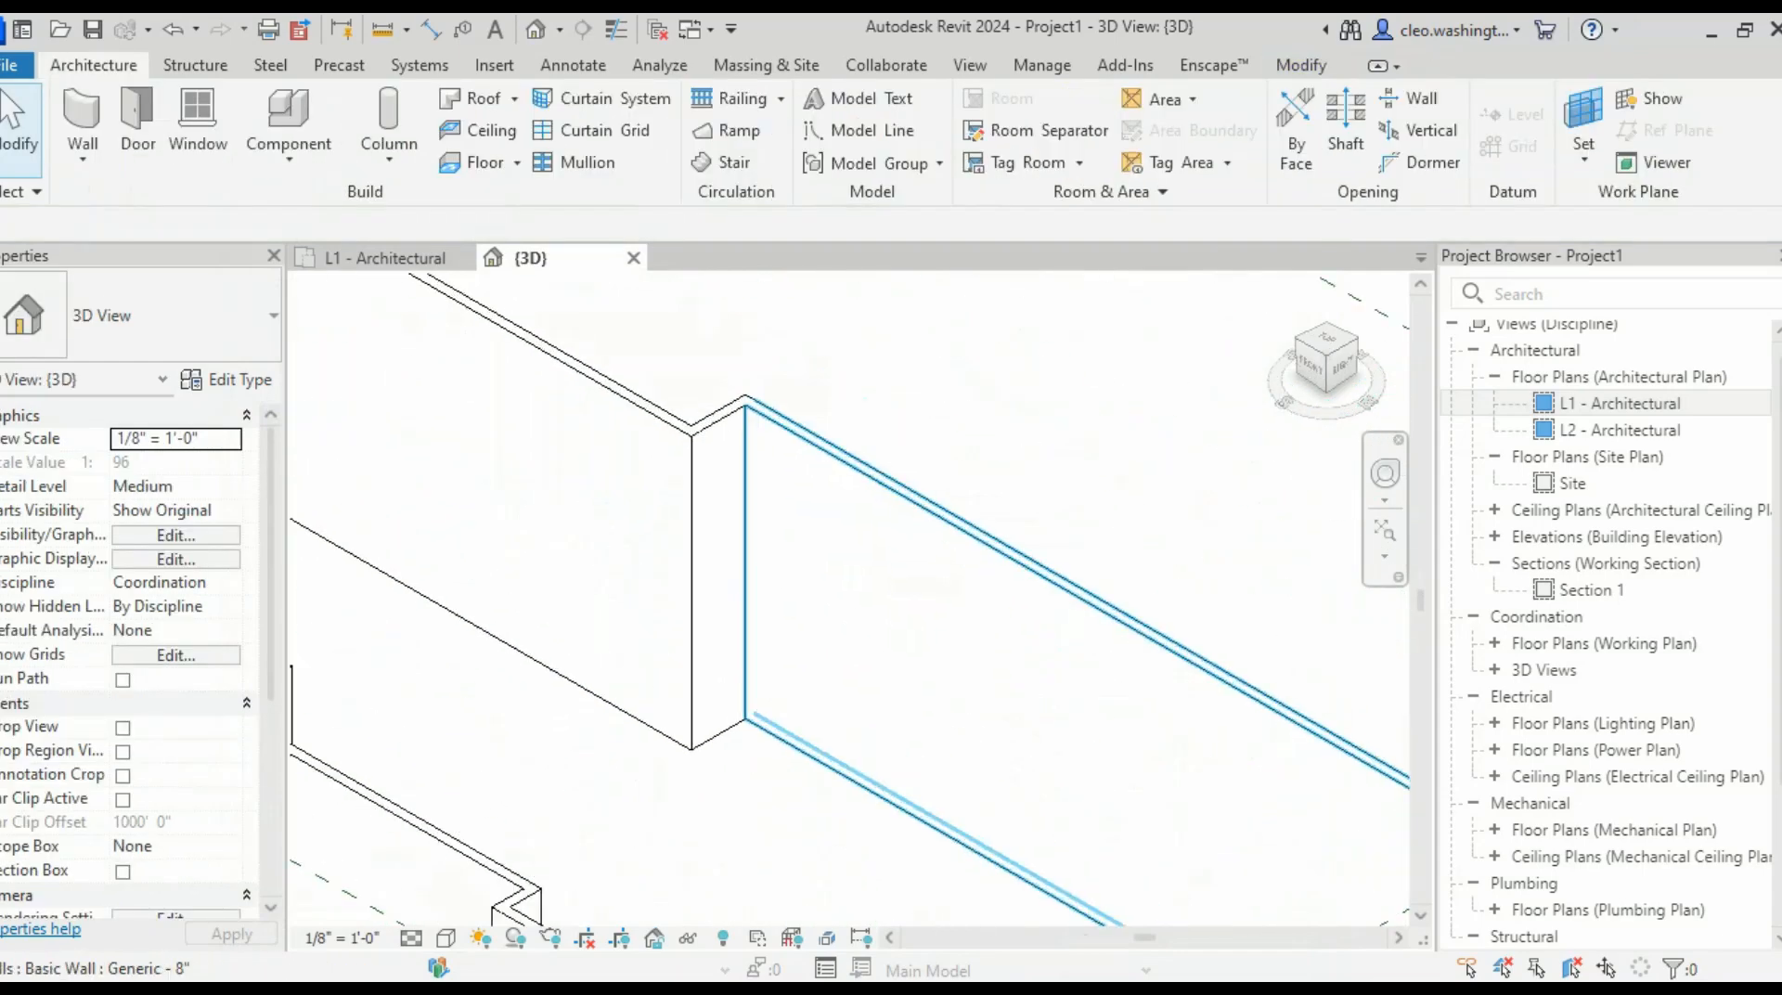
{"action": "scroll", "coordinate": [777, 501], "scroll_direction": "down", "scroll_amount": 4}
{"action": "middle_click_drag", "start_coordinate": [777, 501], "coordinate": [952, 549]}
{"action": "scroll", "coordinate": [871, 583], "scroll_direction": "down", "scroll_amount": 4}
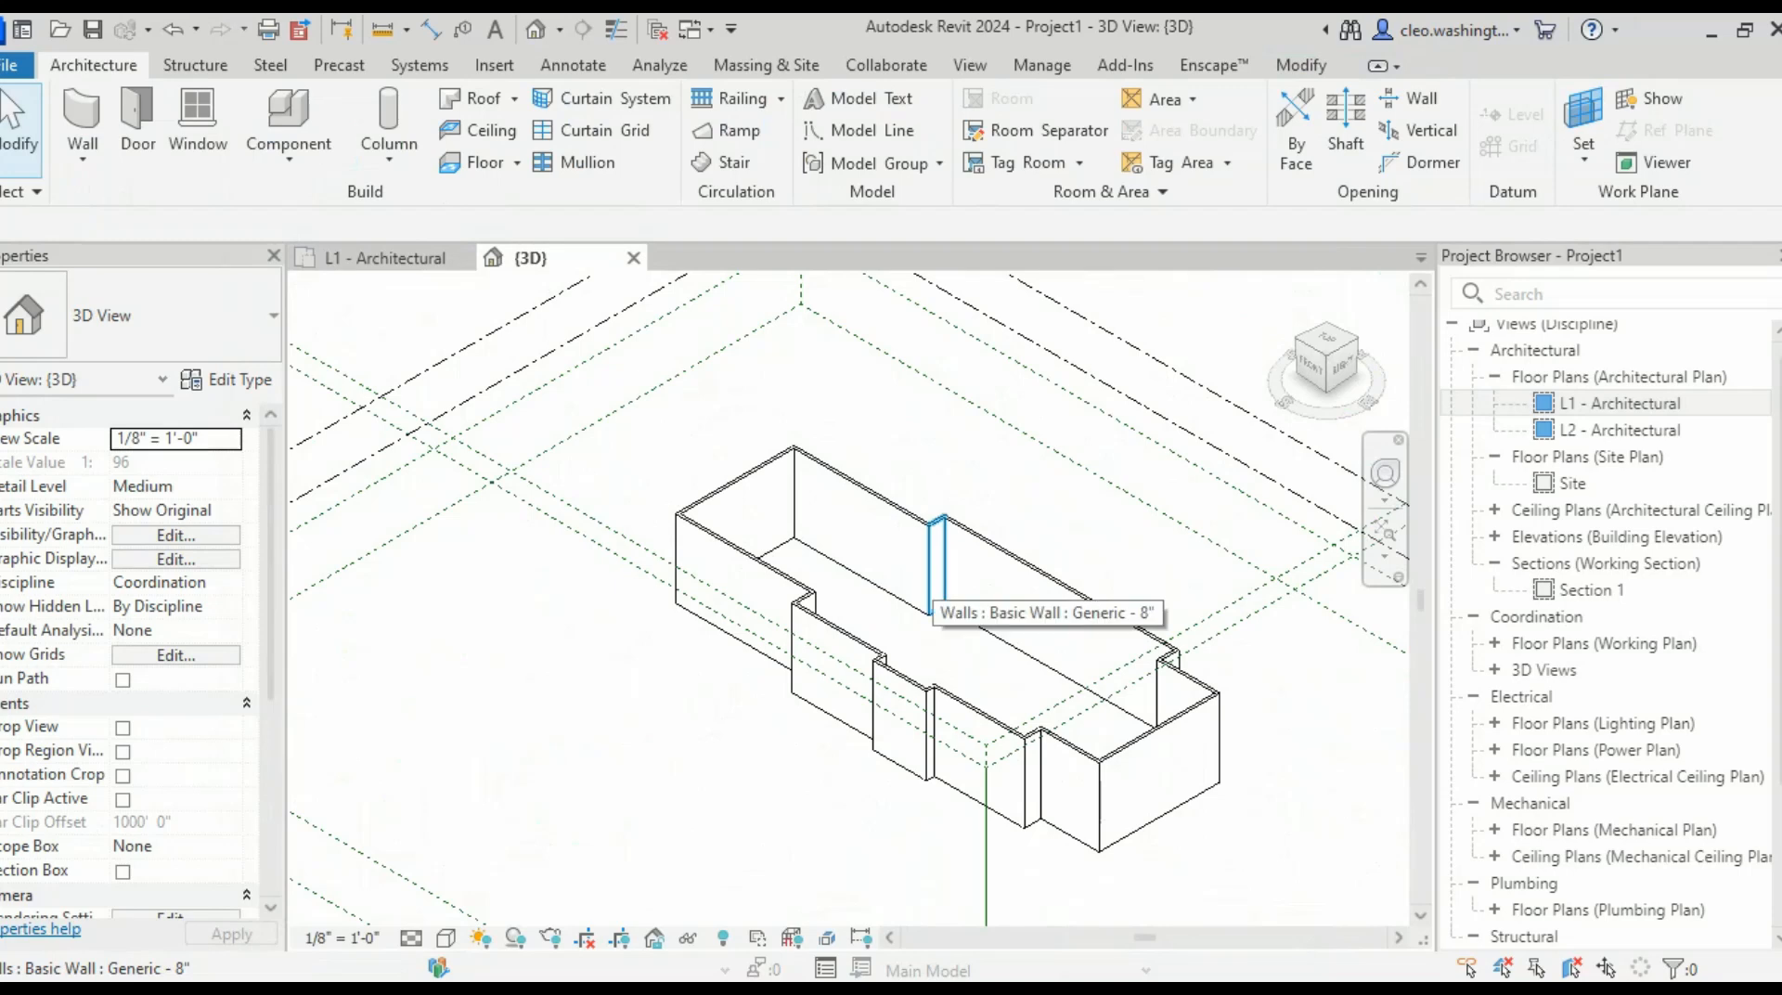
{"action": "scroll", "coordinate": [792, 817], "scroll_direction": "up", "scroll_amount": 1}
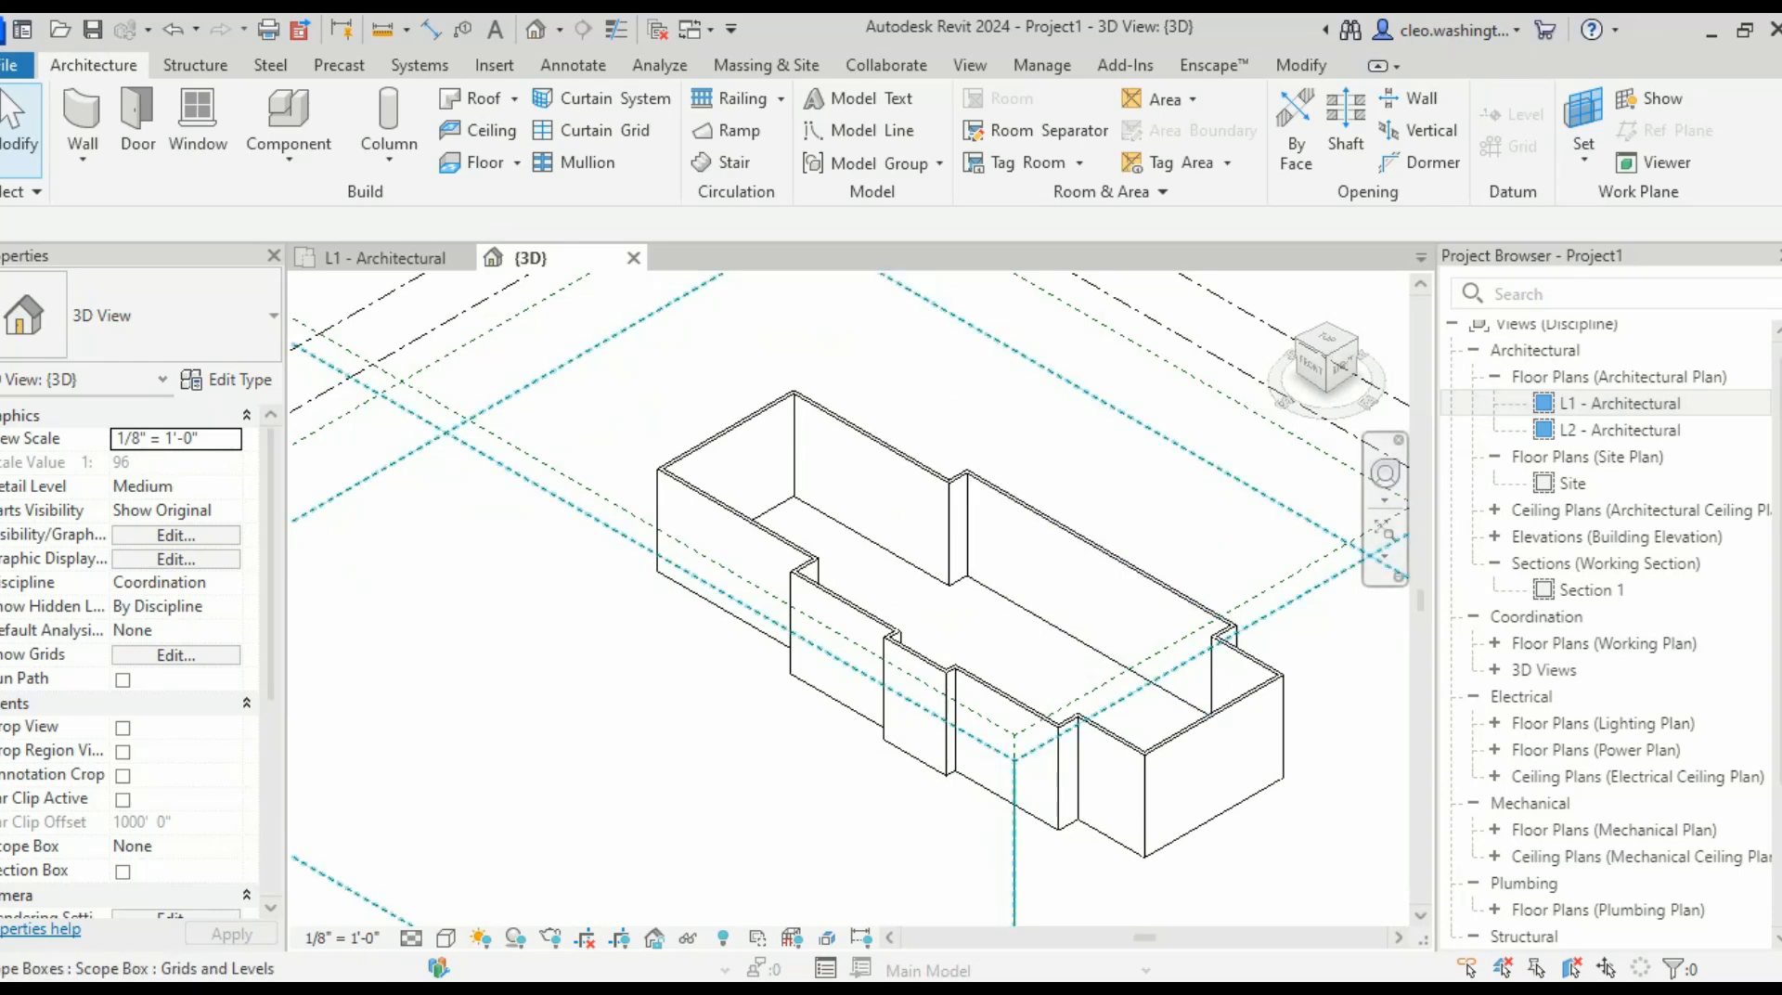
{"action": "scroll", "coordinate": [928, 570], "scroll_direction": "down", "scroll_amount": 3}
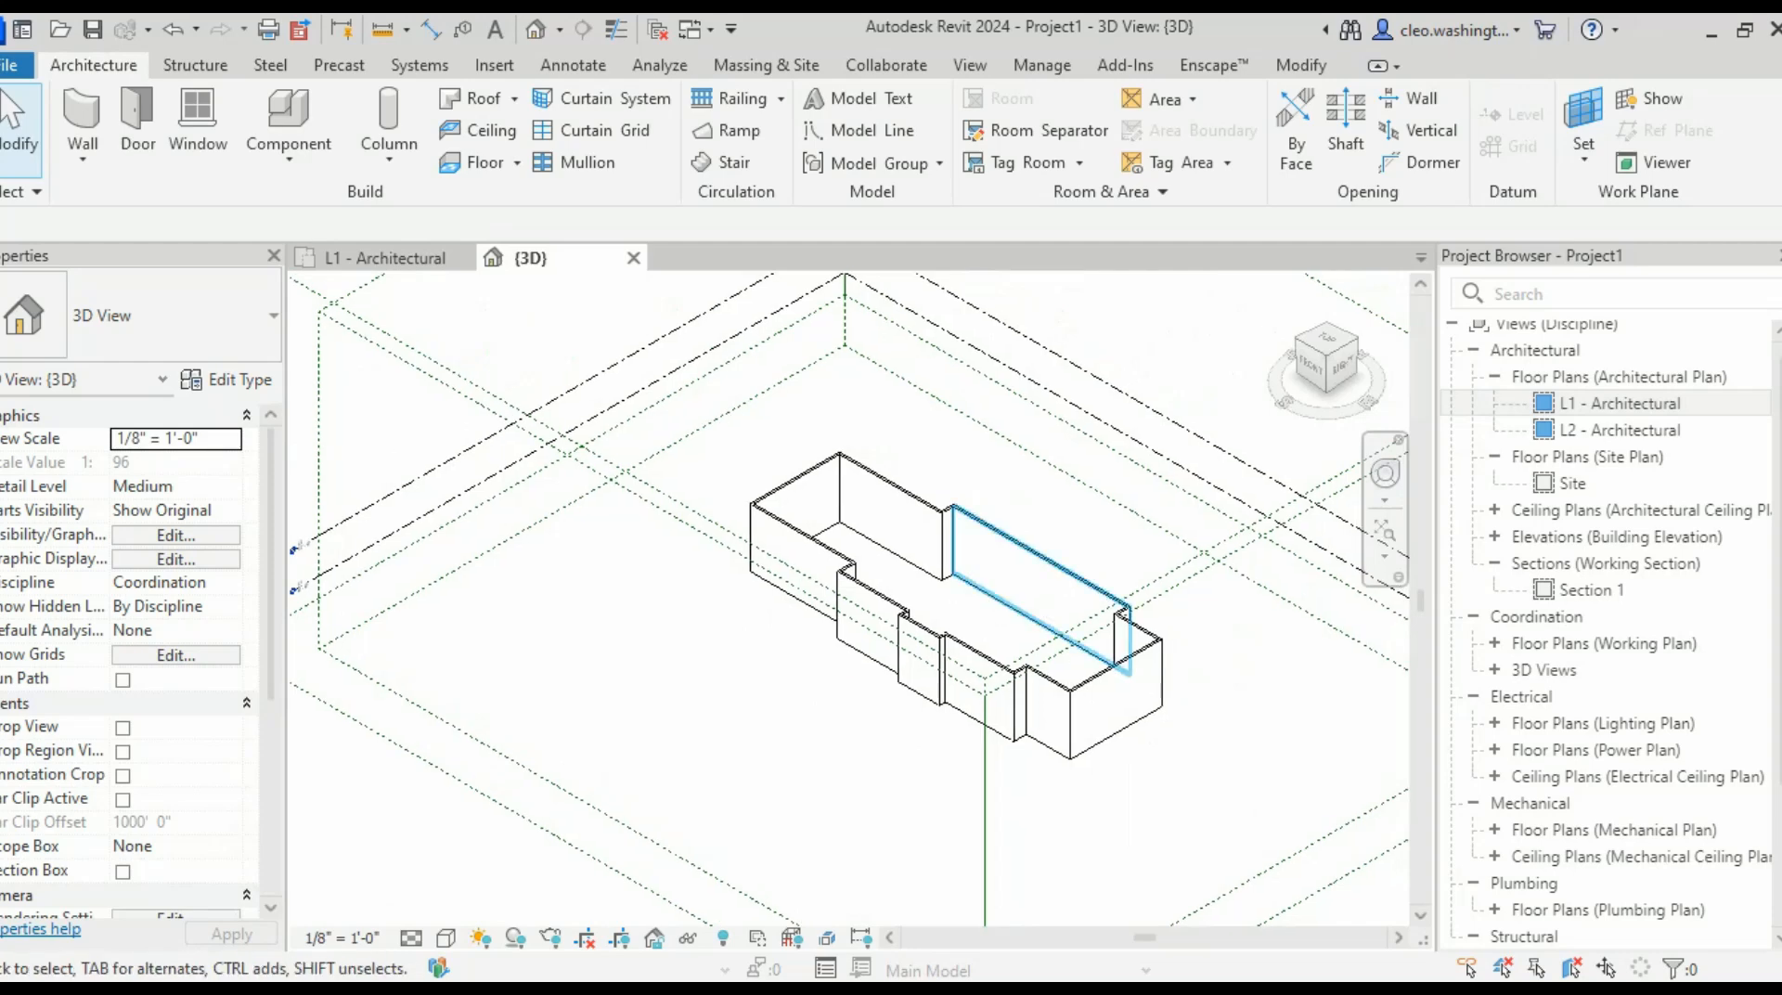
{"action": "scroll", "coordinate": [928, 594], "scroll_direction": "up", "scroll_amount": 4}
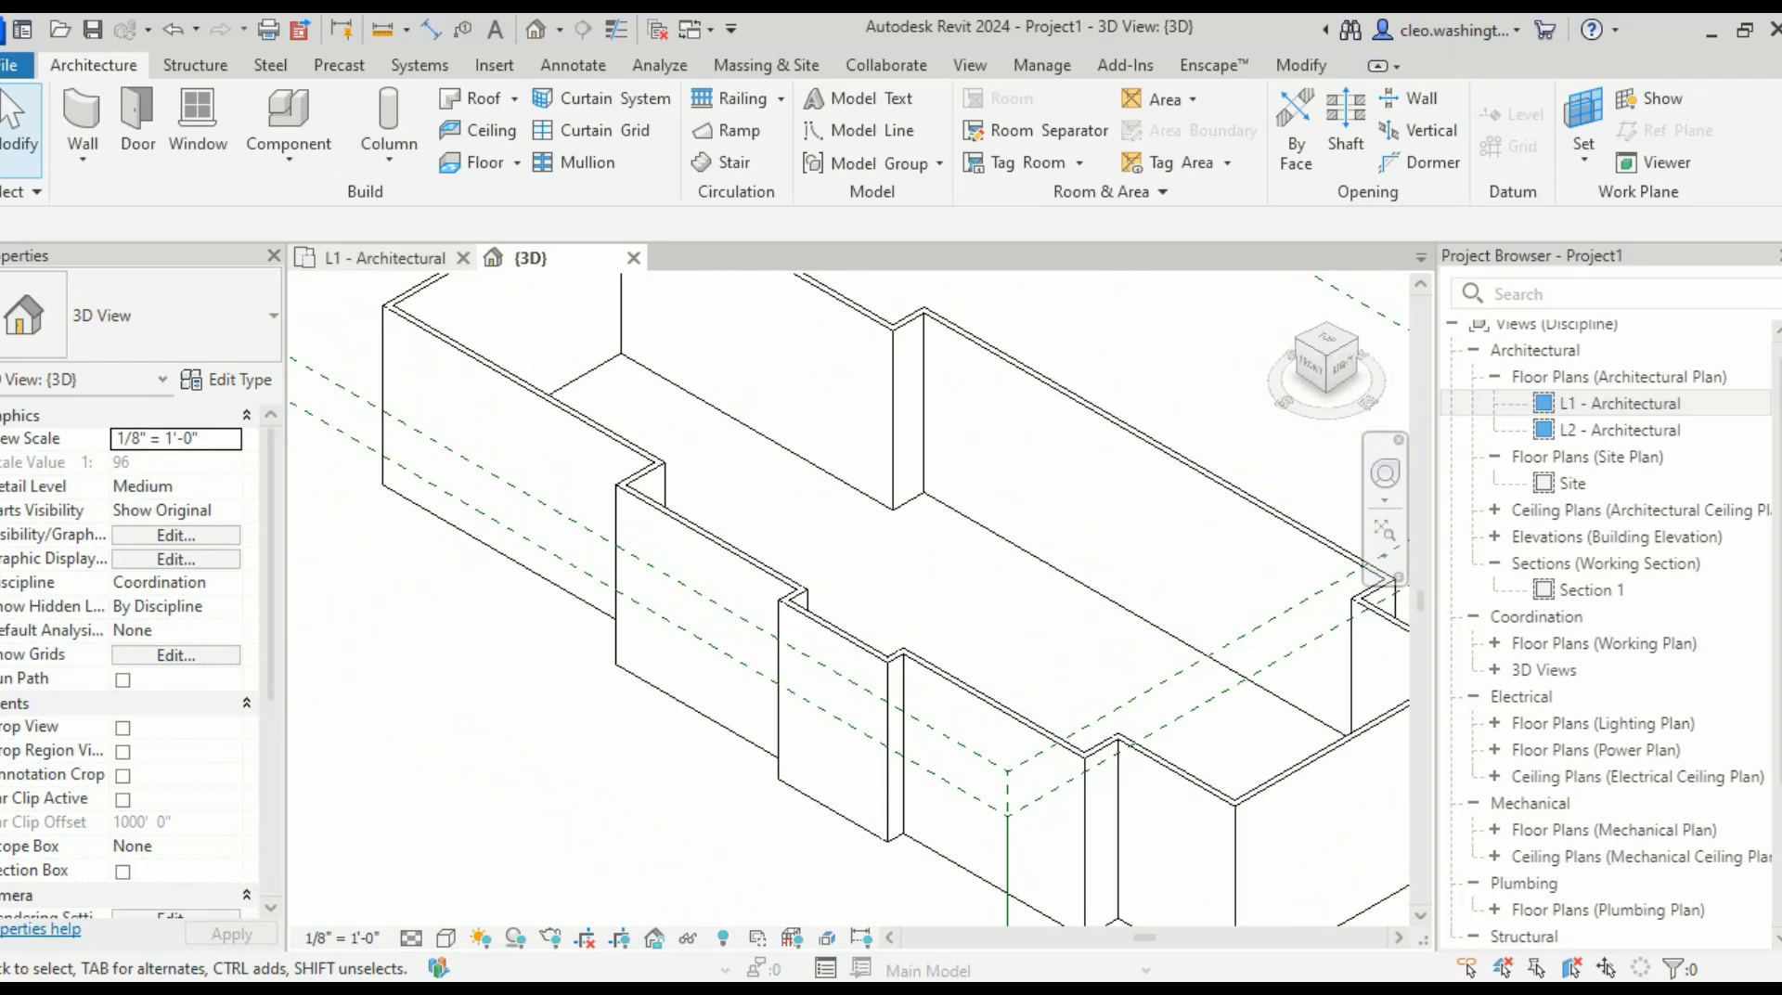
{"action": "left_click", "coordinate": [385, 258]}
{"action": "middle_click_drag", "start_coordinate": [1019, 835], "coordinate": [1012, 835]}
{"action": "scroll", "coordinate": [1012, 836], "scroll_direction": "down", "scroll_amount": 1}
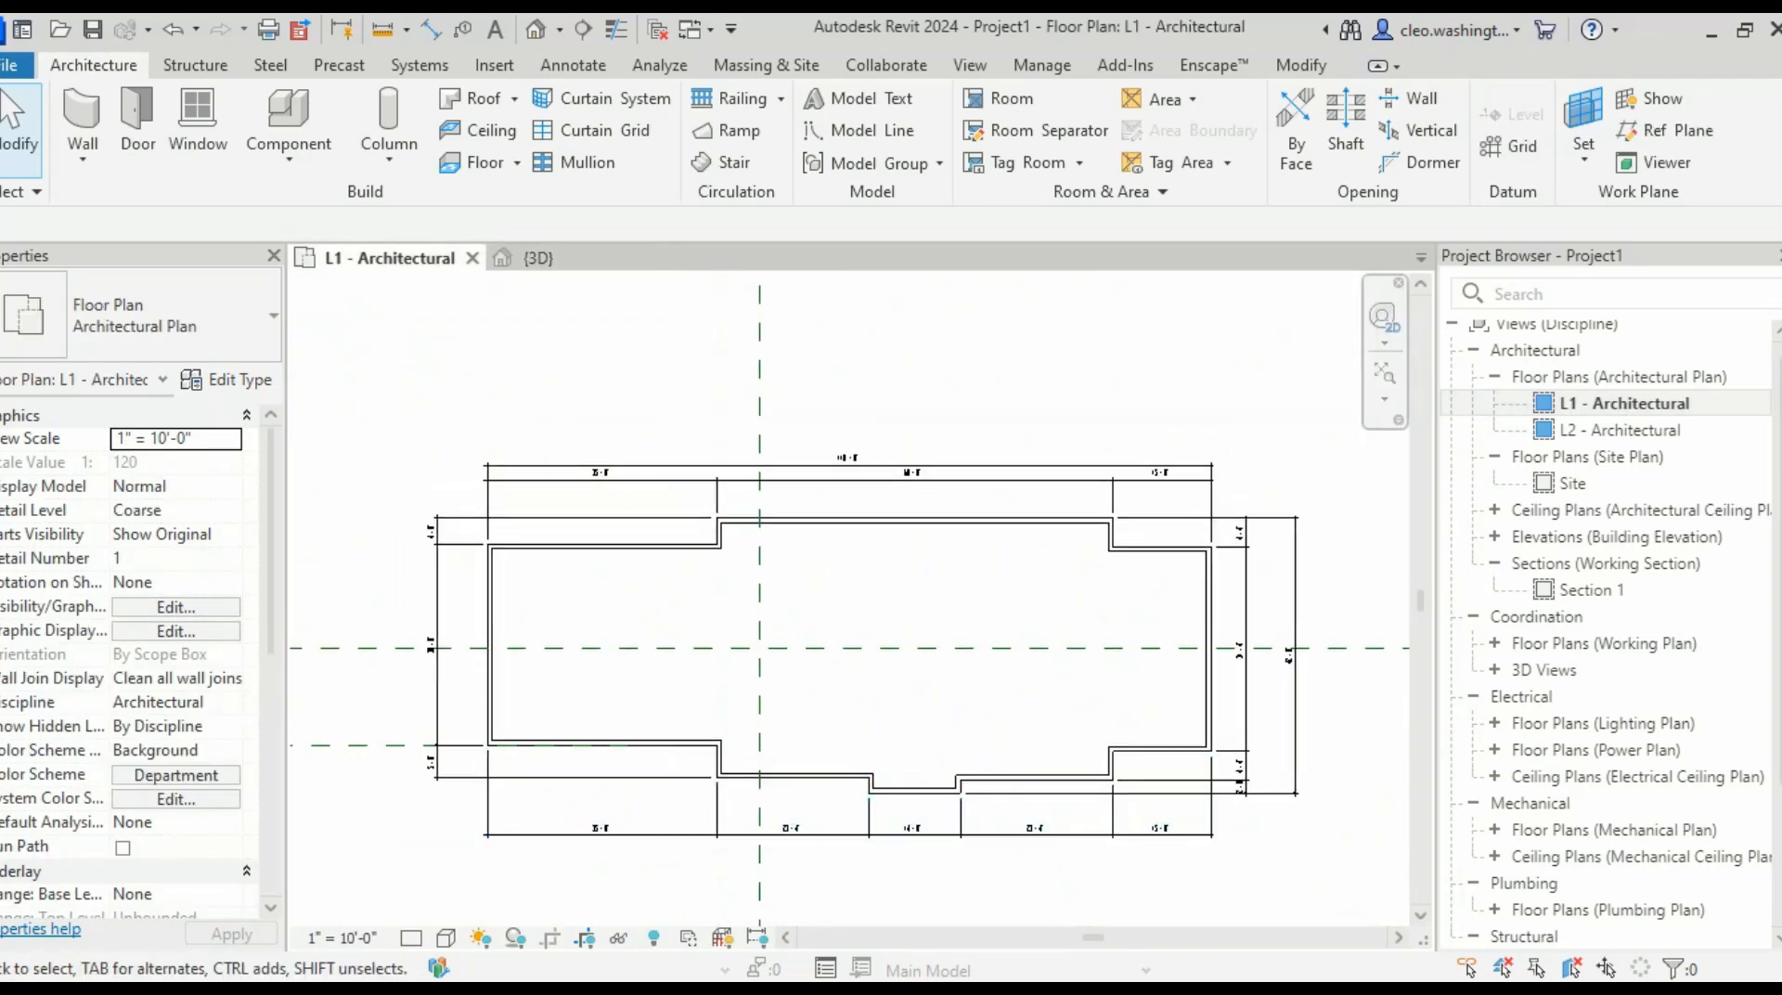
{"action": "scroll", "coordinate": [881, 776], "scroll_direction": "up", "scroll_amount": 5}
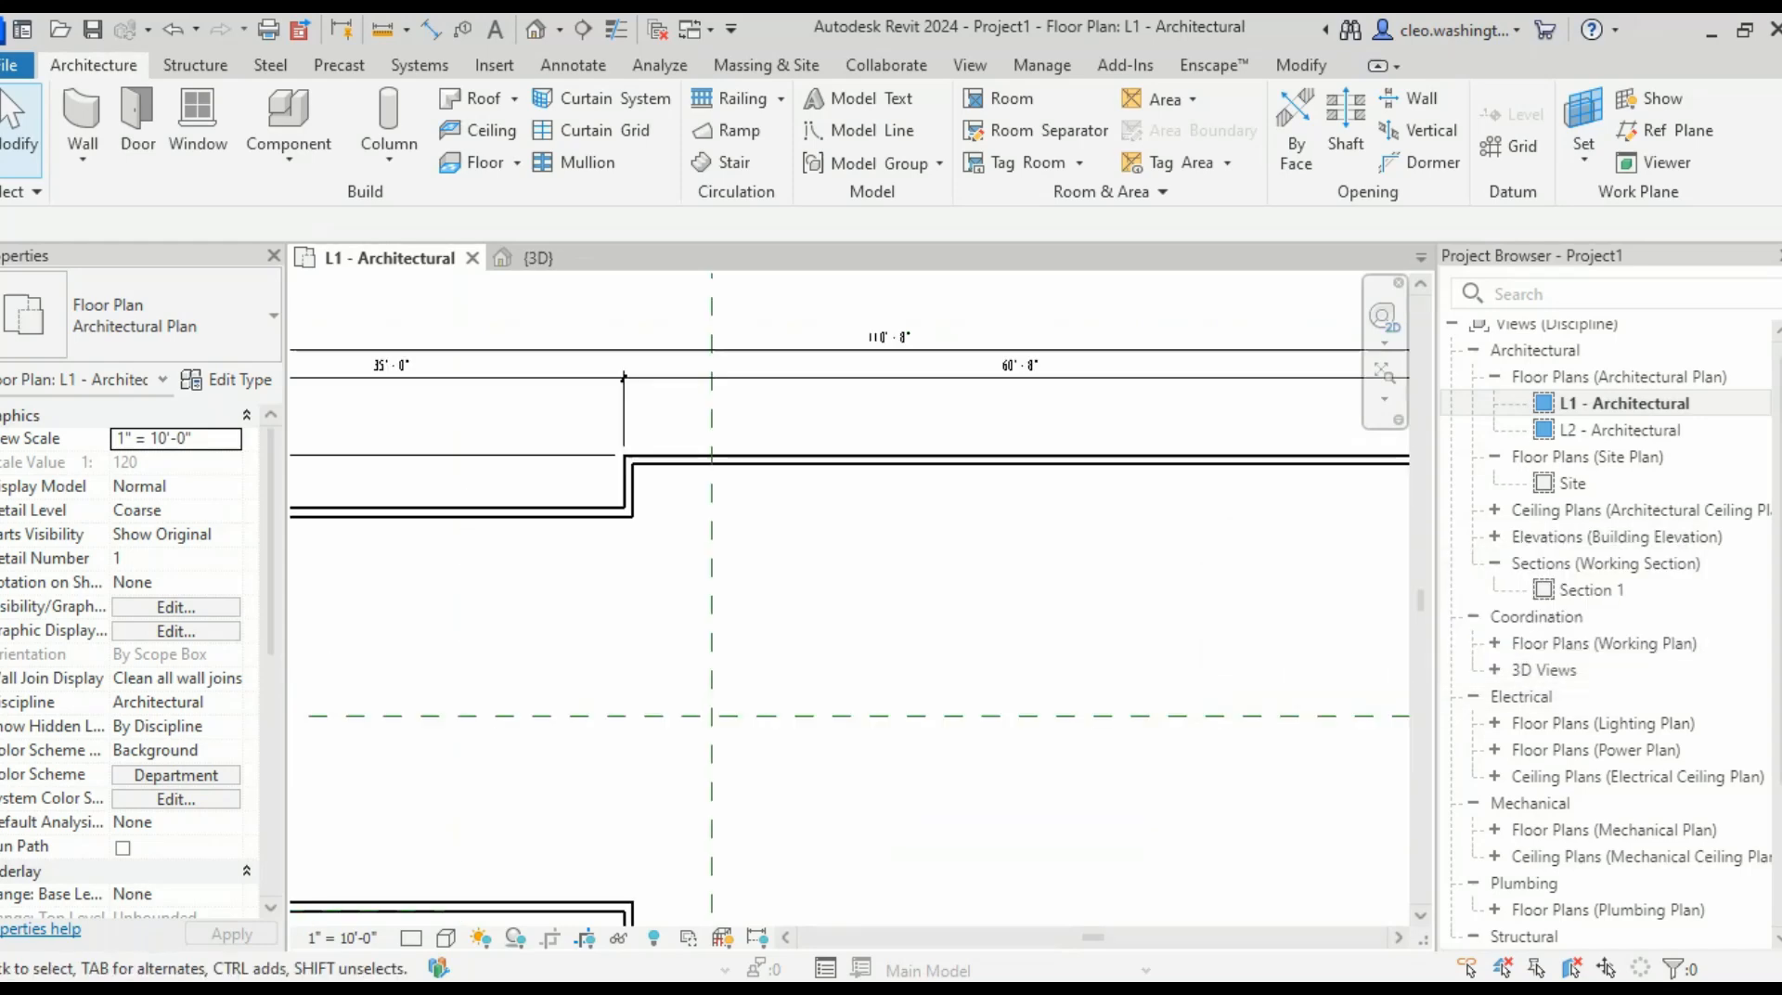
{"action": "scroll", "coordinate": [1077, 716], "scroll_direction": "down", "scroll_amount": 2}
{"action": "middle_click_drag", "start_coordinate": [973, 687], "coordinate": [882, 649]}
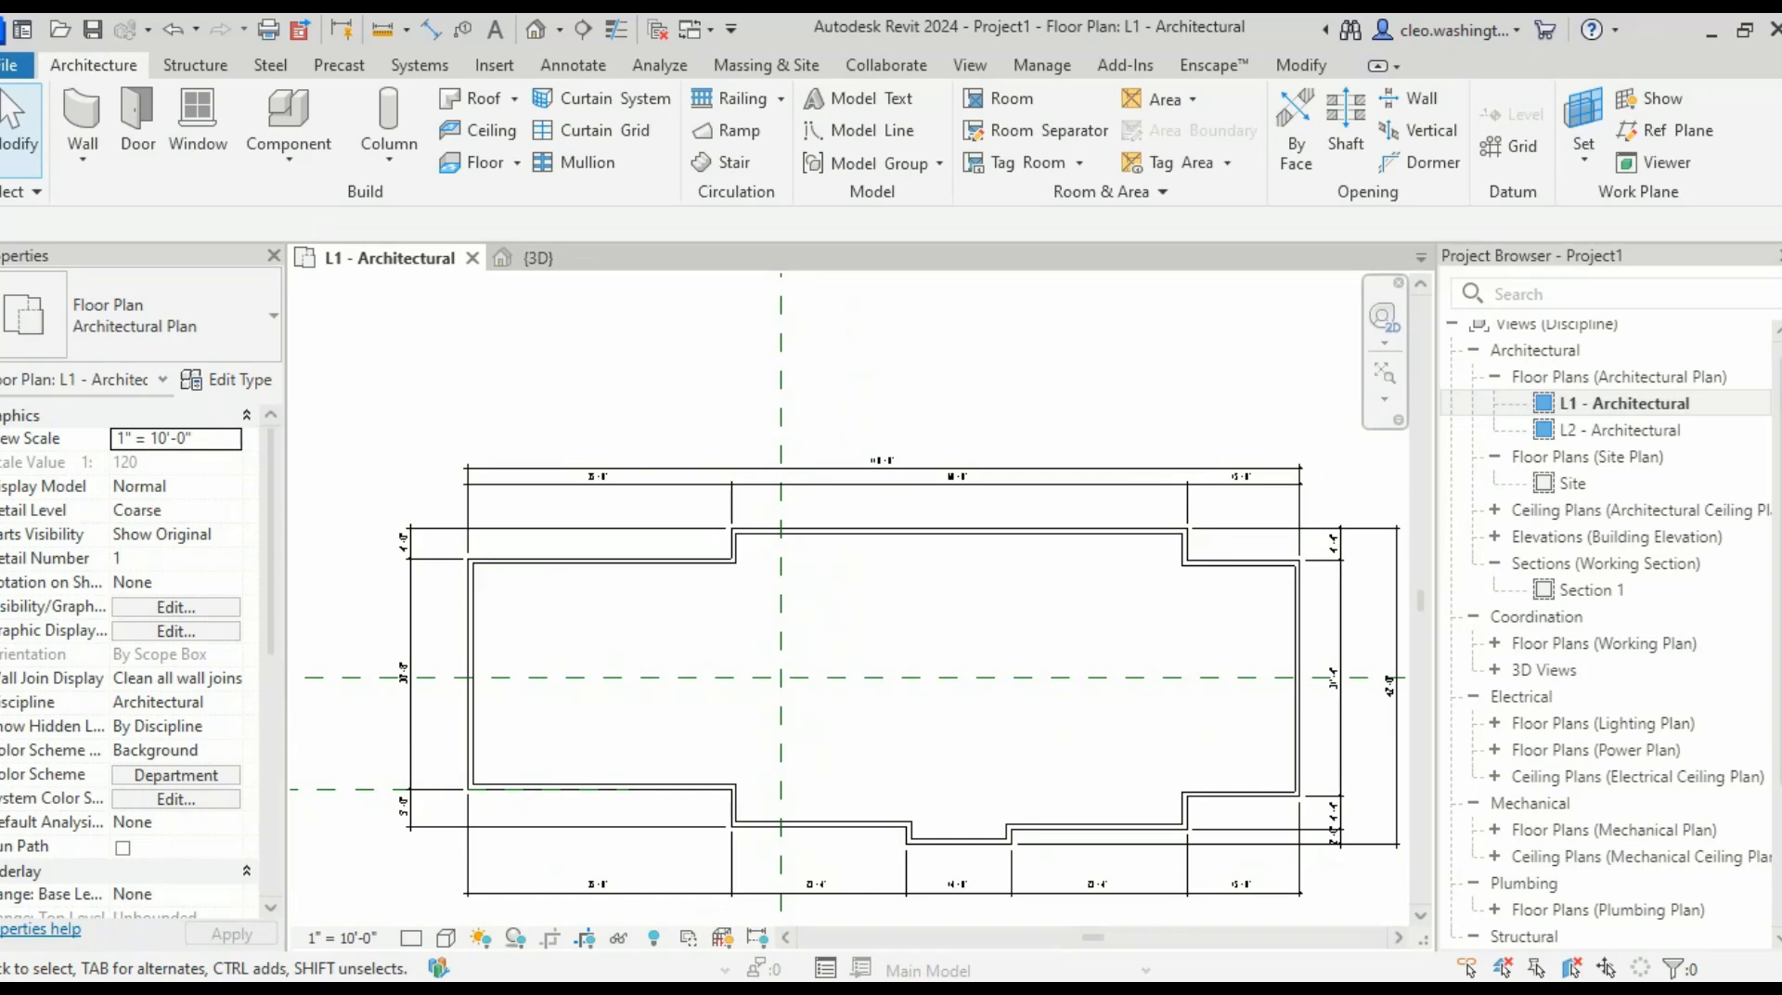
{"action": "scroll", "coordinate": [930, 468], "scroll_direction": "down", "scroll_amount": 1}
{"action": "middle_click_drag", "start_coordinate": [930, 468], "coordinate": [886, 468]}
{"action": "scroll", "coordinate": [1620, 436], "scroll_direction": "up", "scroll_amount": 1}
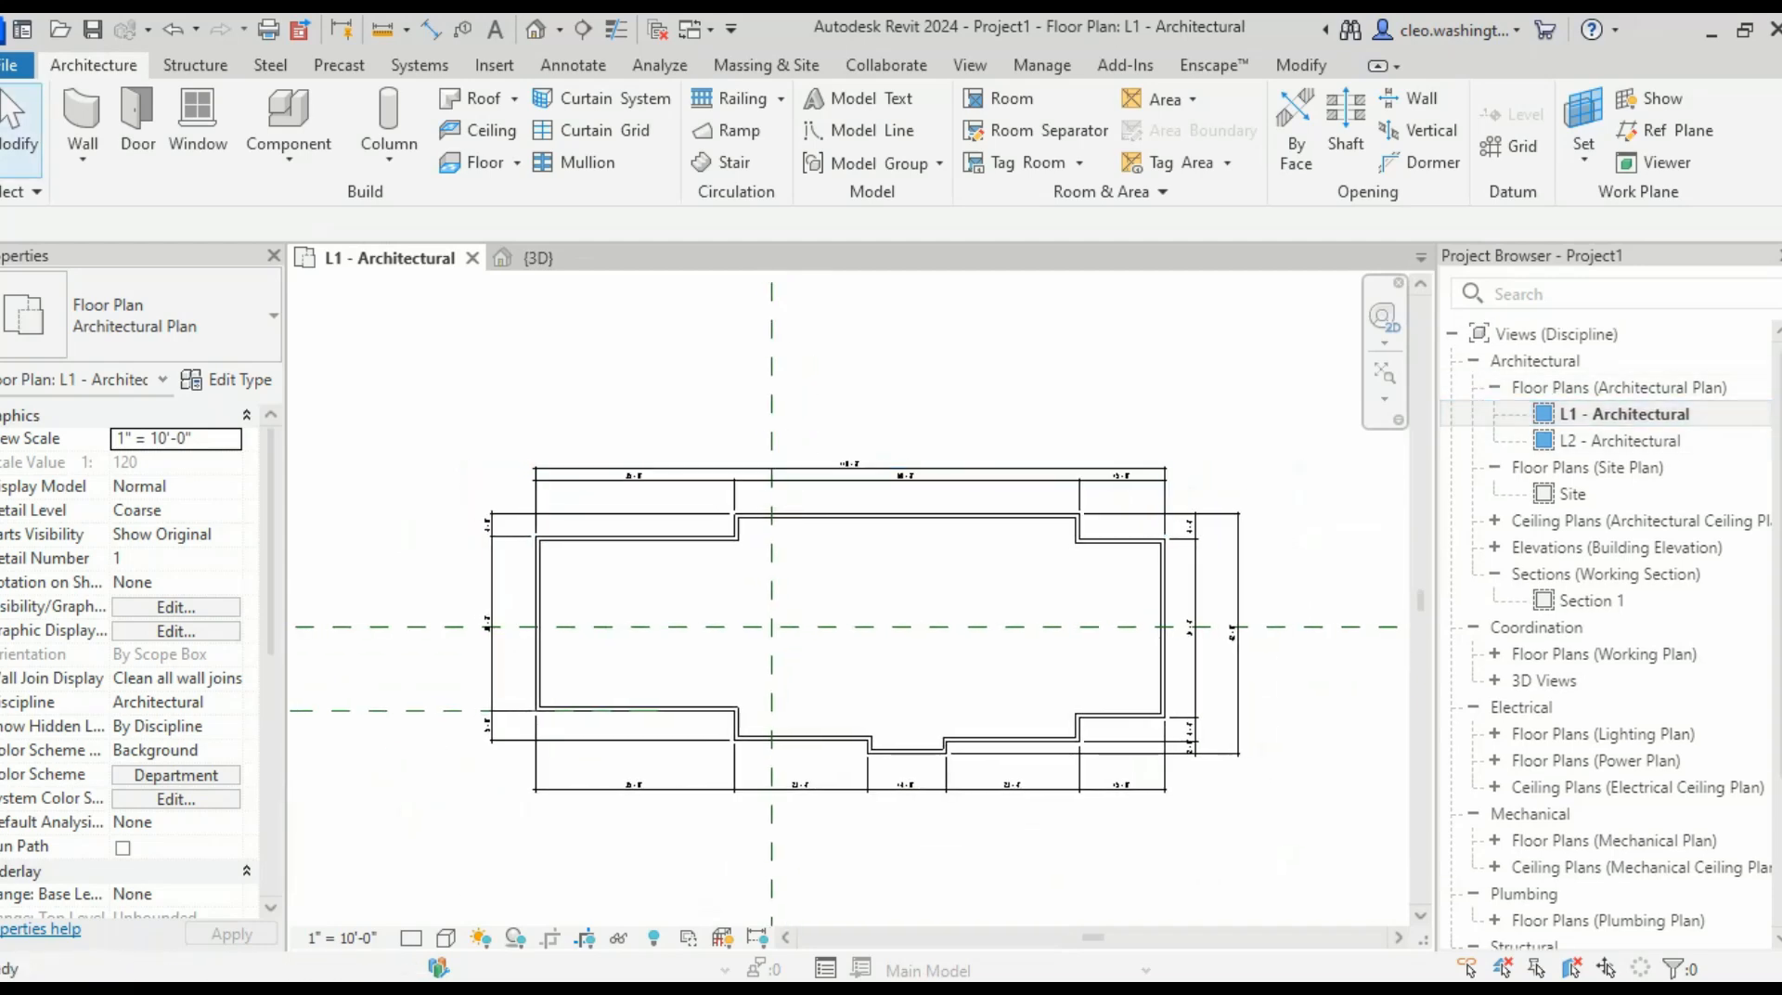
- Open the L2 - Architectural plan and look over its left side
{"action": "double_click", "coordinate": [1619, 441]}
{"action": "scroll", "coordinate": [915, 620], "scroll_direction": "up", "scroll_amount": 5}
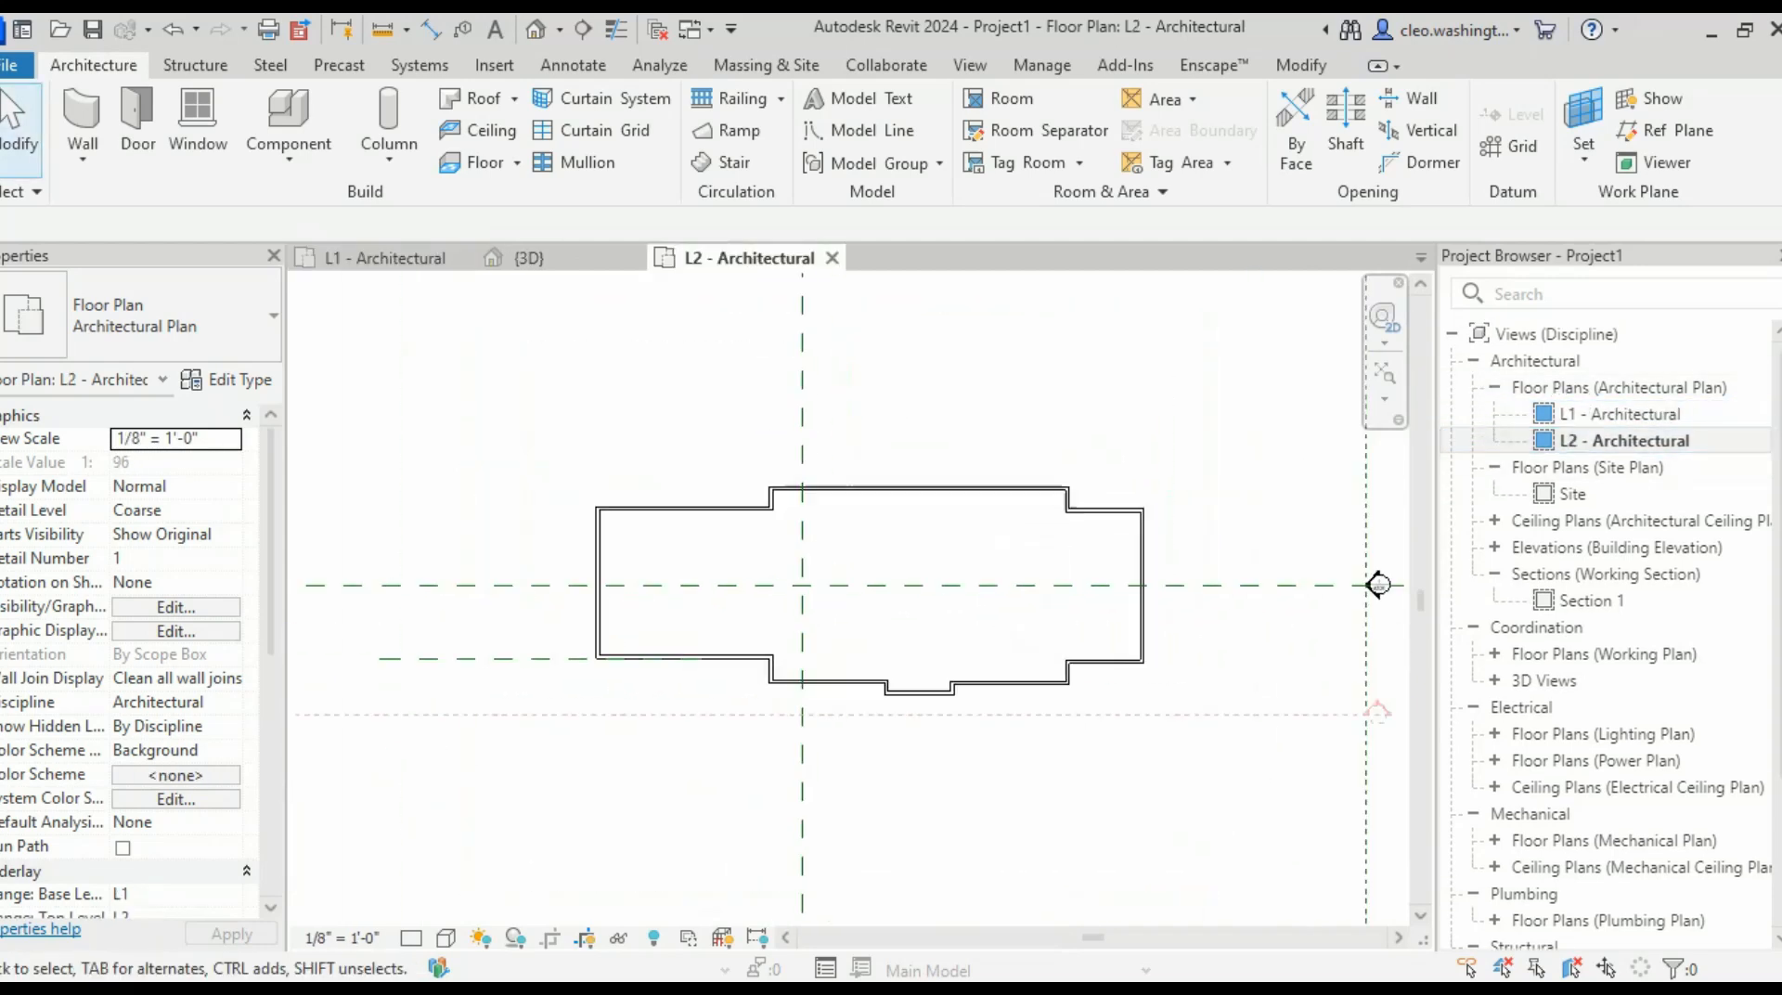
{"action": "middle_click_drag", "start_coordinate": [975, 551], "coordinate": [869, 584]}
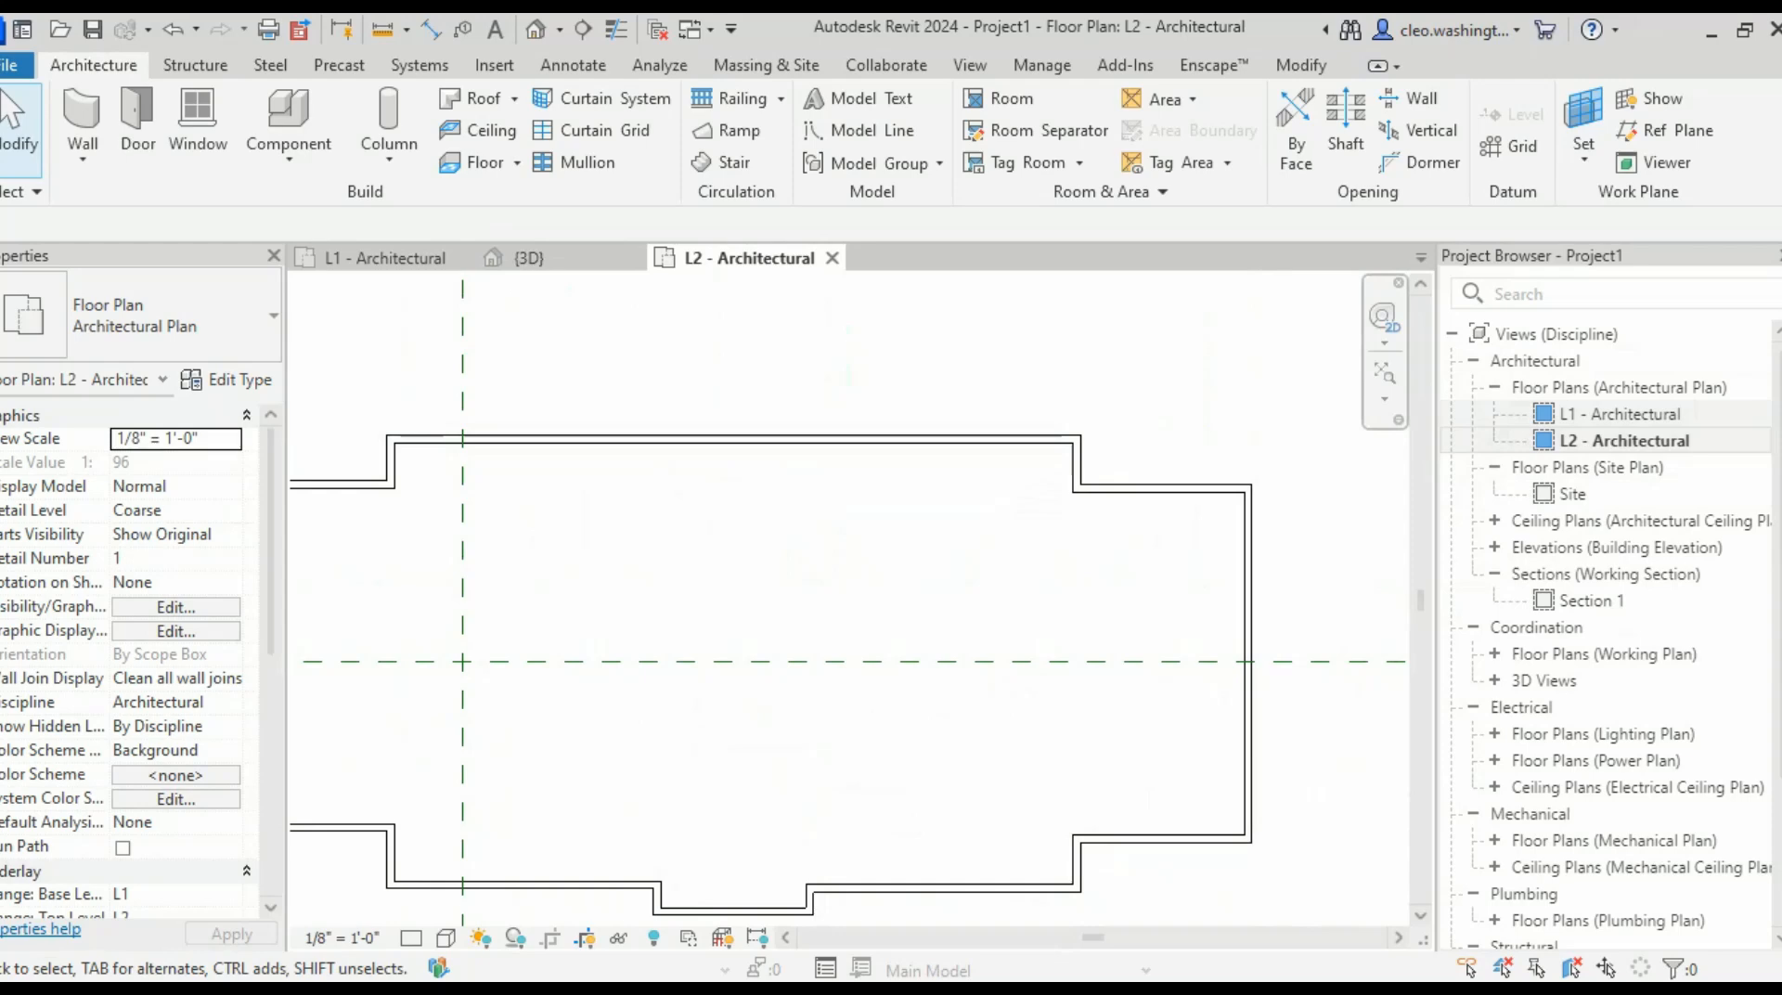
- Return to the L1 plan, zoom in, and start placing 36" x 84" single flush doors
{"action": "double_click", "coordinate": [1619, 414]}
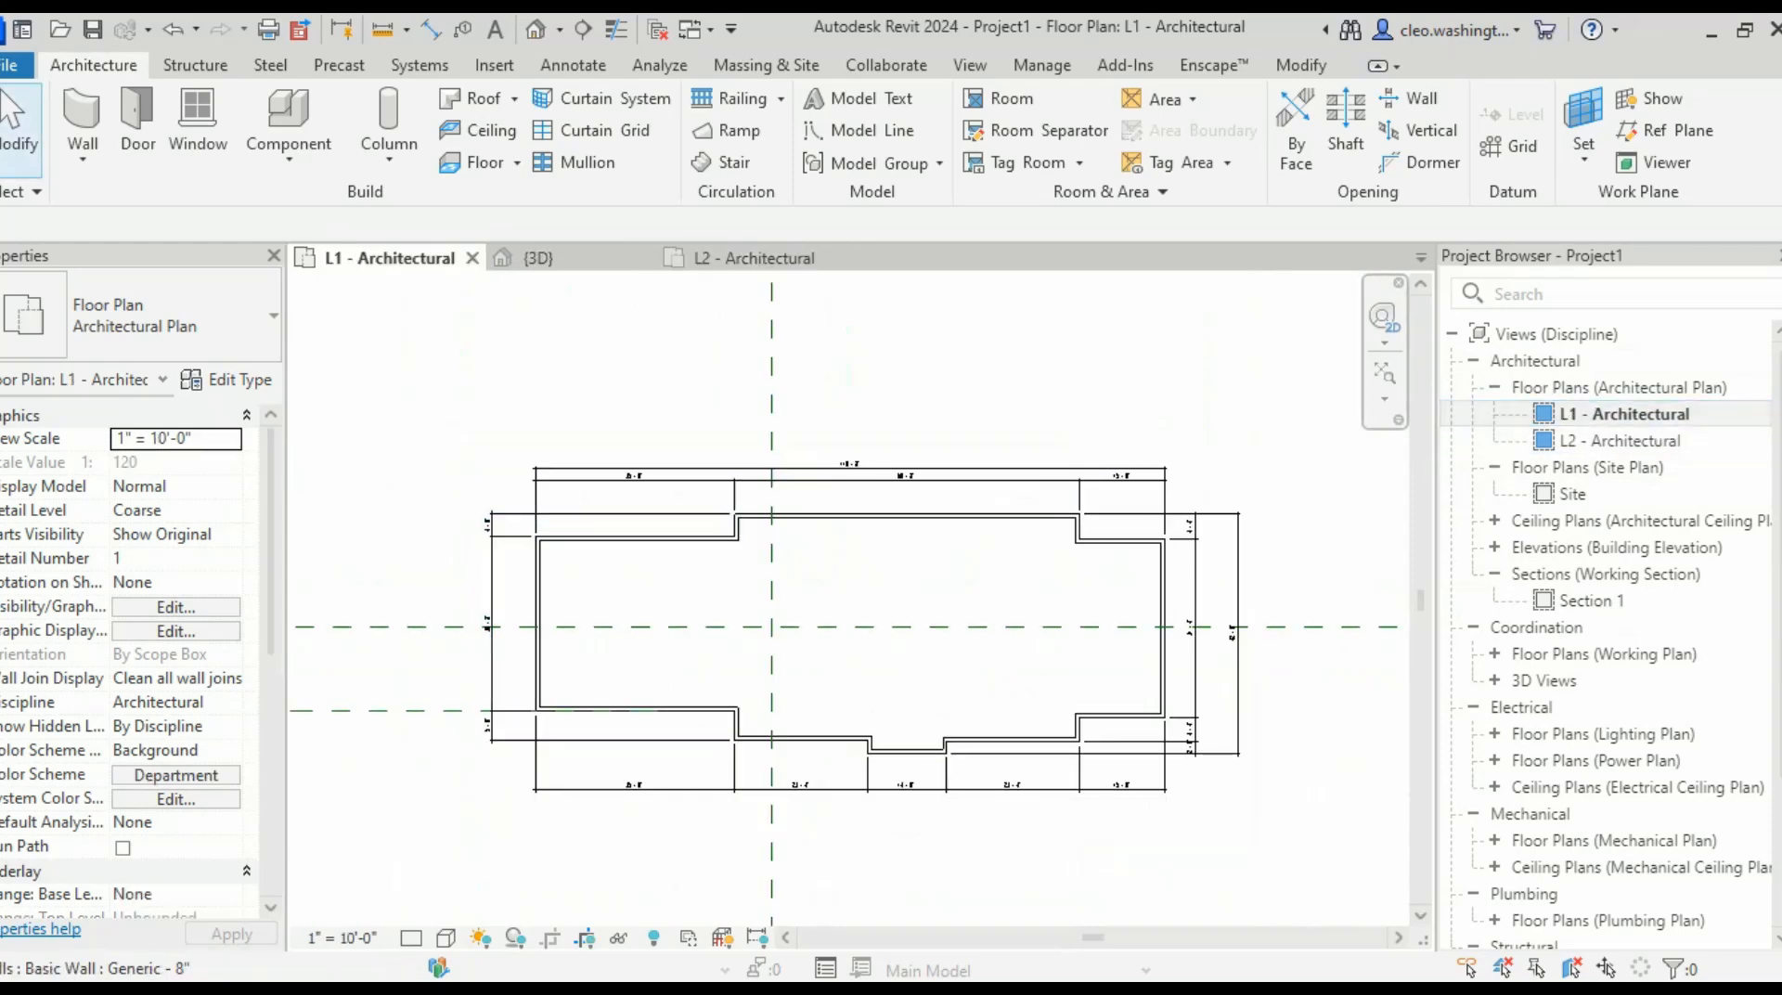
{"action": "scroll", "coordinate": [679, 543], "scroll_direction": "up", "scroll_amount": 3}
{"action": "scroll", "coordinate": [962, 645], "scroll_direction": "up", "scroll_amount": 1}
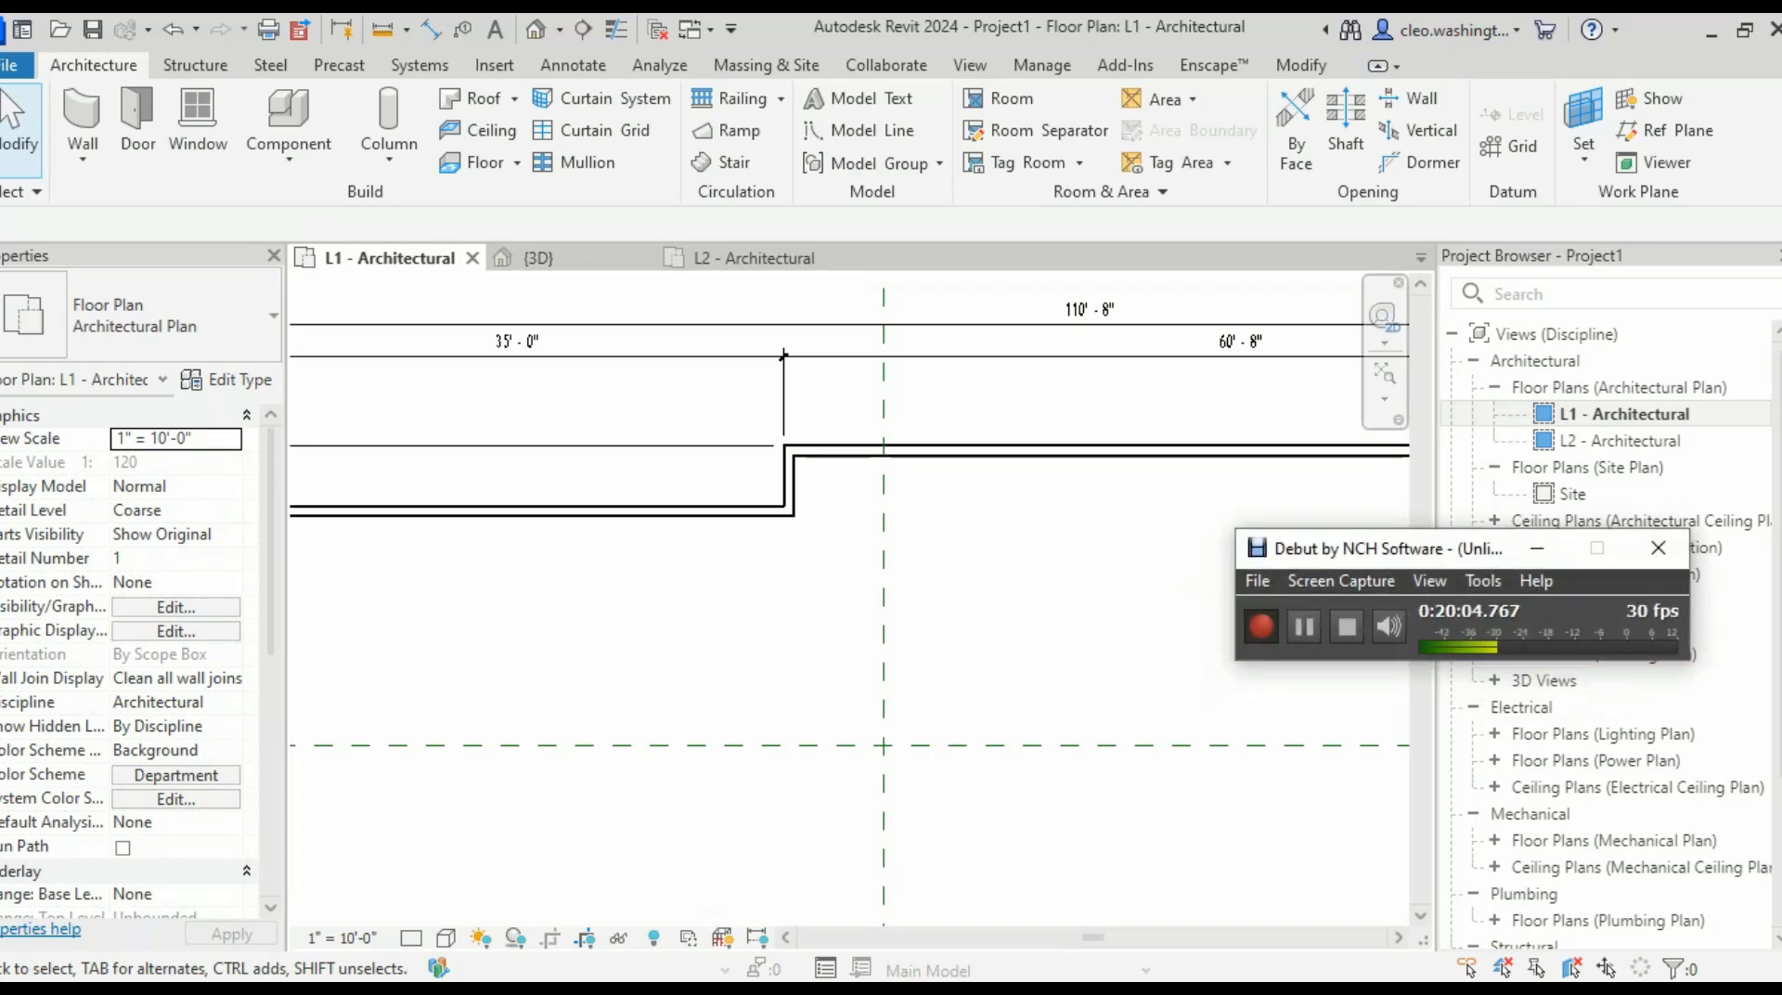
{"action": "left_click", "coordinate": [1292, 620]}
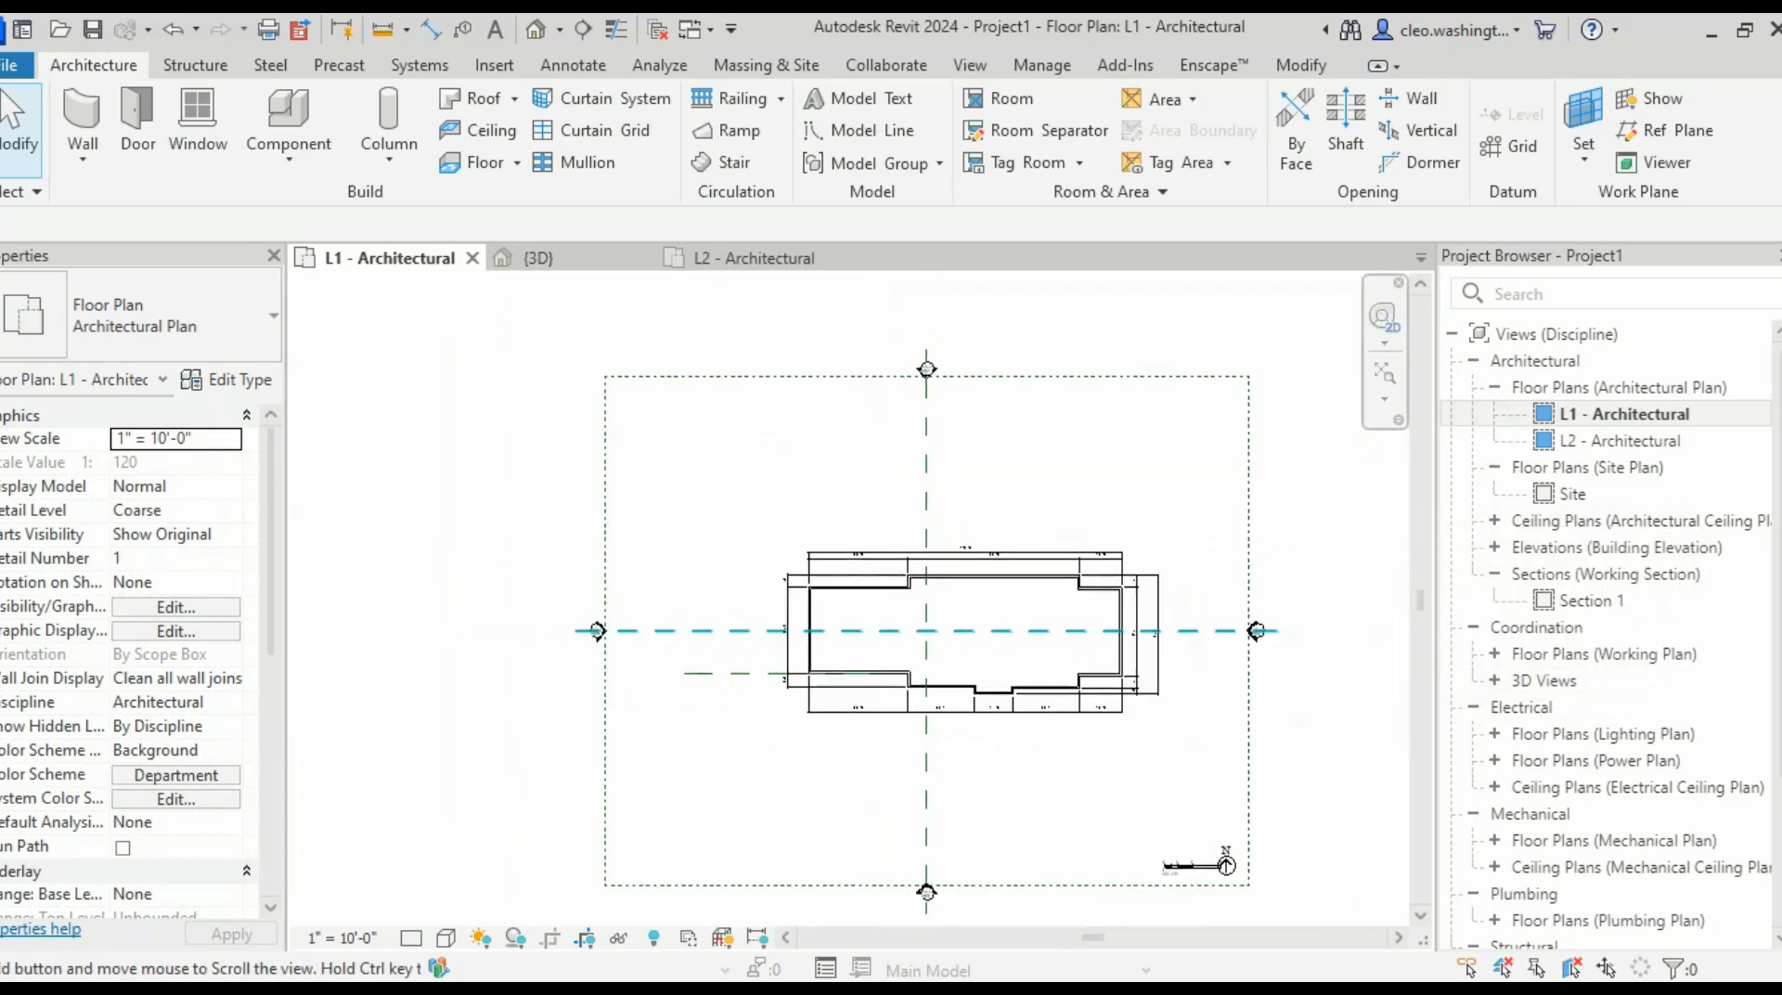
{"action": "scroll", "coordinate": [1035, 652], "scroll_direction": "up", "scroll_amount": 3}
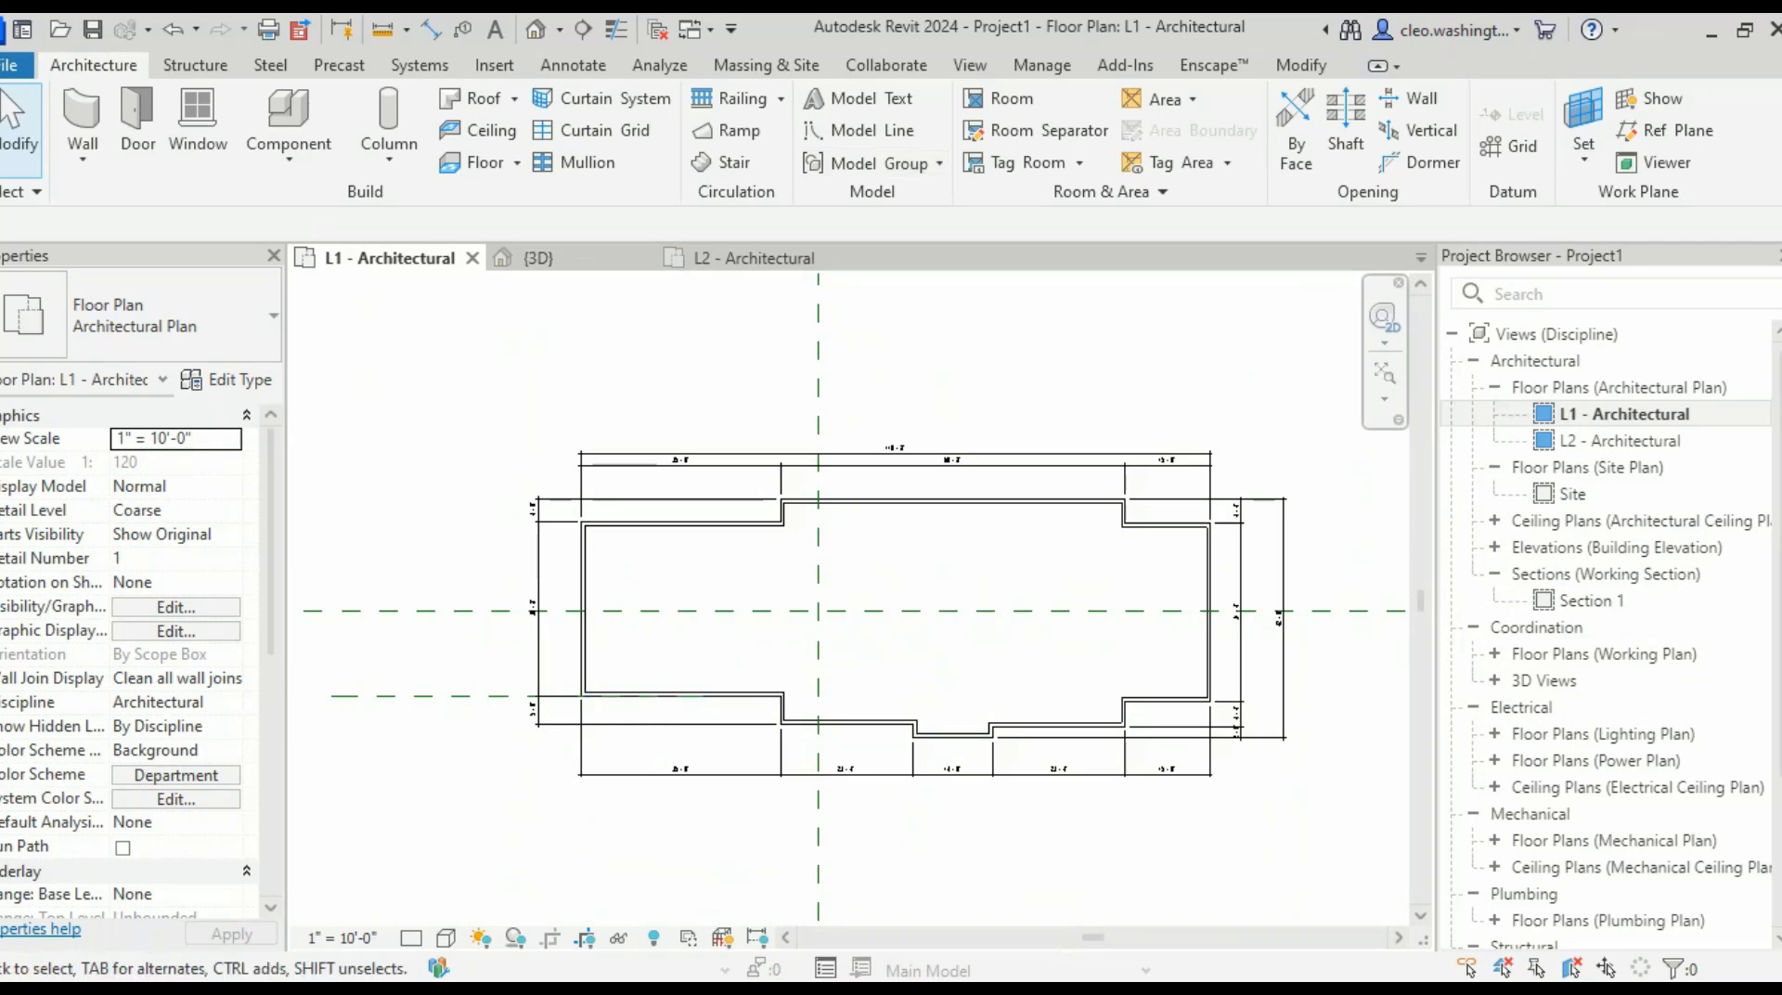
{"action": "scroll", "coordinate": [705, 668], "scroll_direction": "up", "scroll_amount": 3}
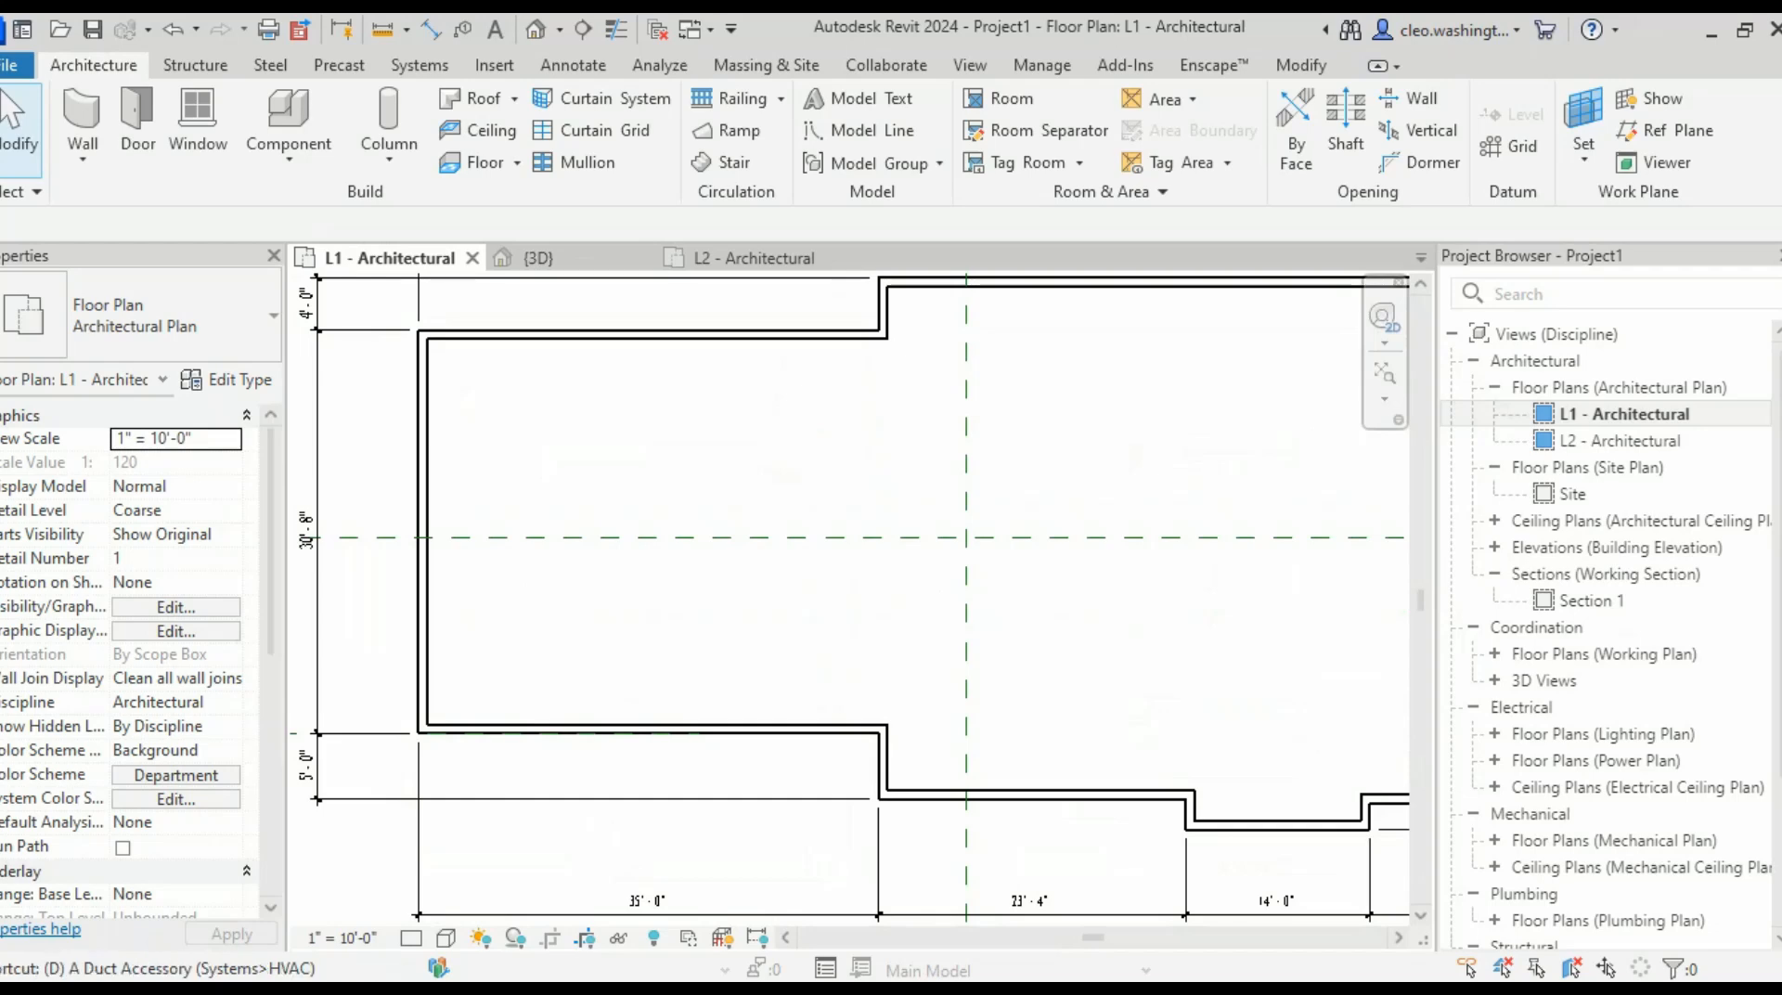
{"action": "key", "text": "r"}
{"action": "scroll", "coordinate": [812, 629], "scroll_direction": "up", "scroll_amount": 1}
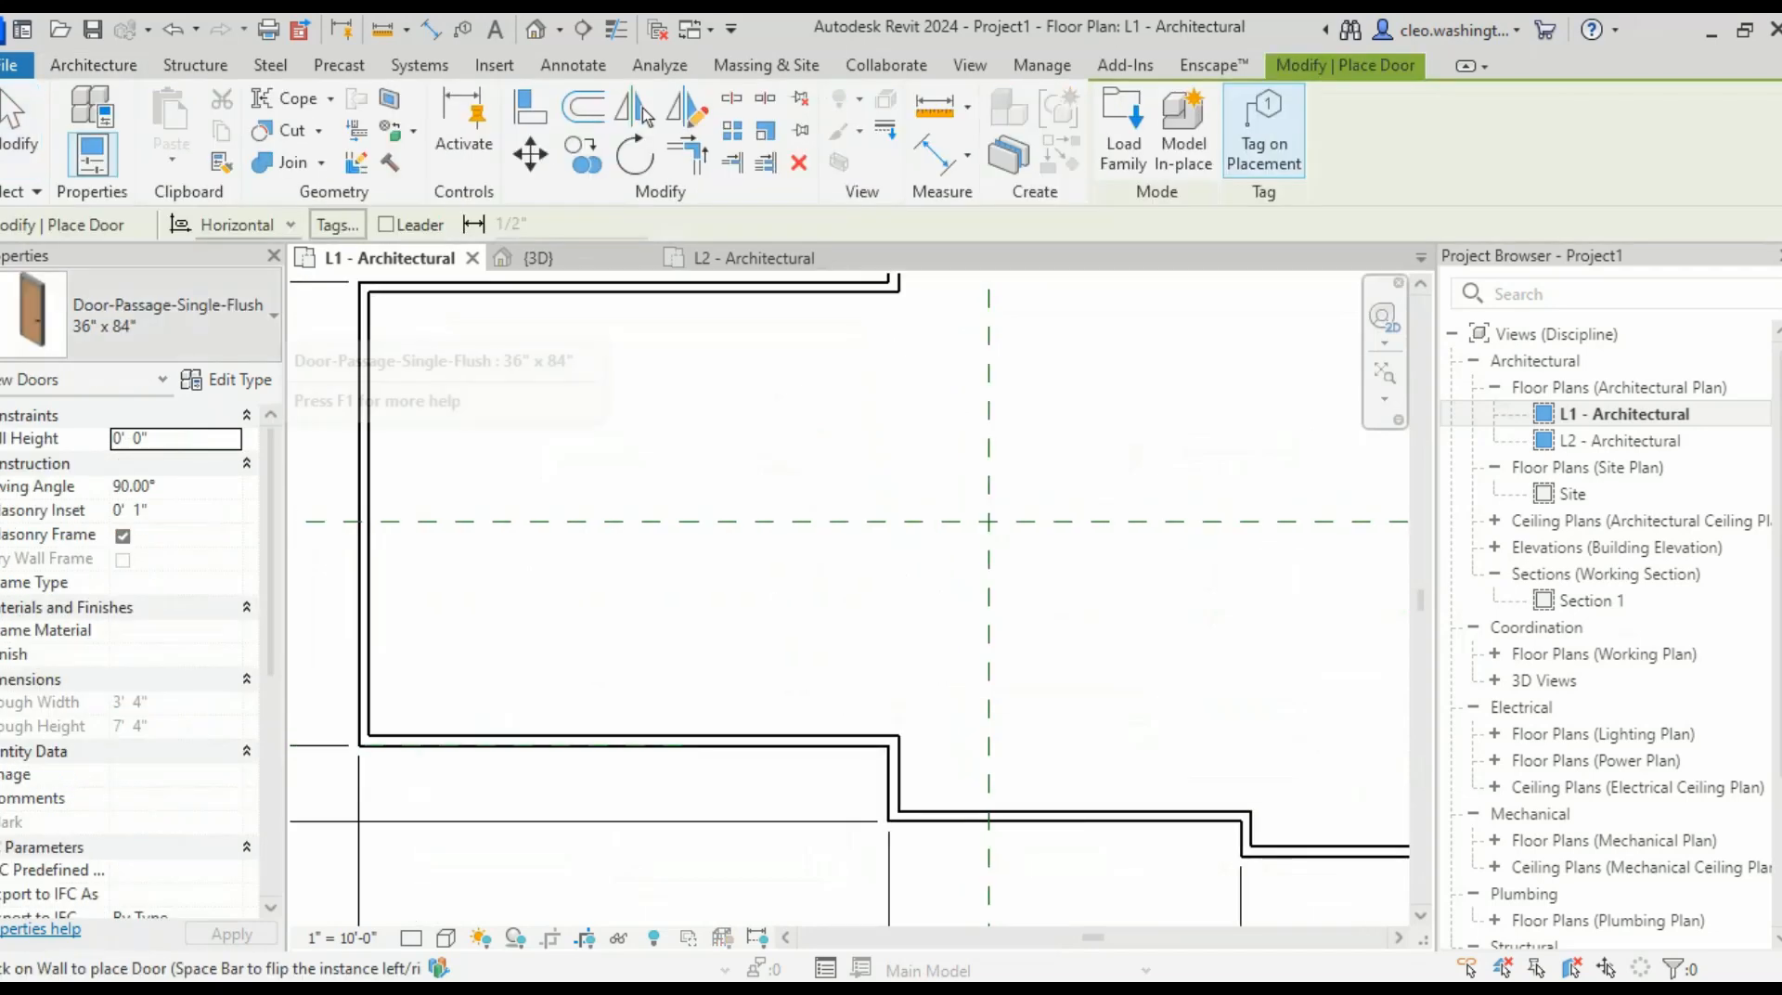
- Load garage.rfa from the Doors library folder to reach its type list
{"action": "left_click", "coordinate": [274, 315]}
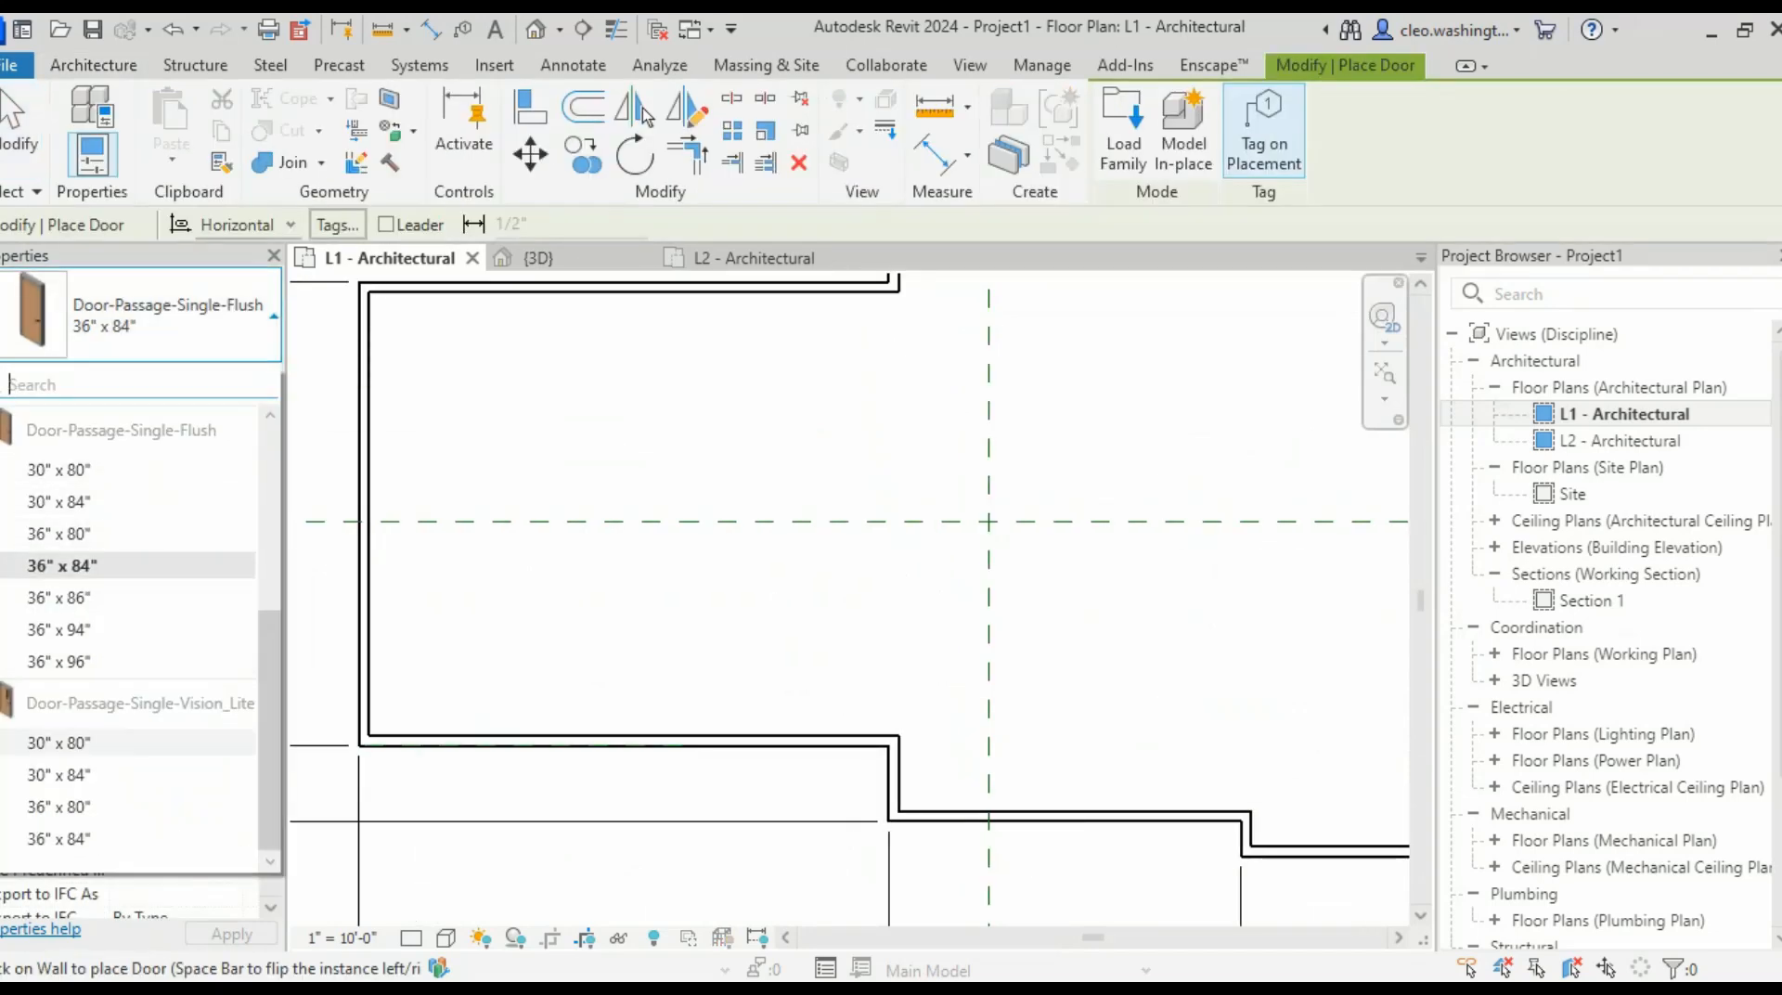
{"action": "scroll", "coordinate": [130, 603], "scroll_direction": "up", "scroll_amount": 3}
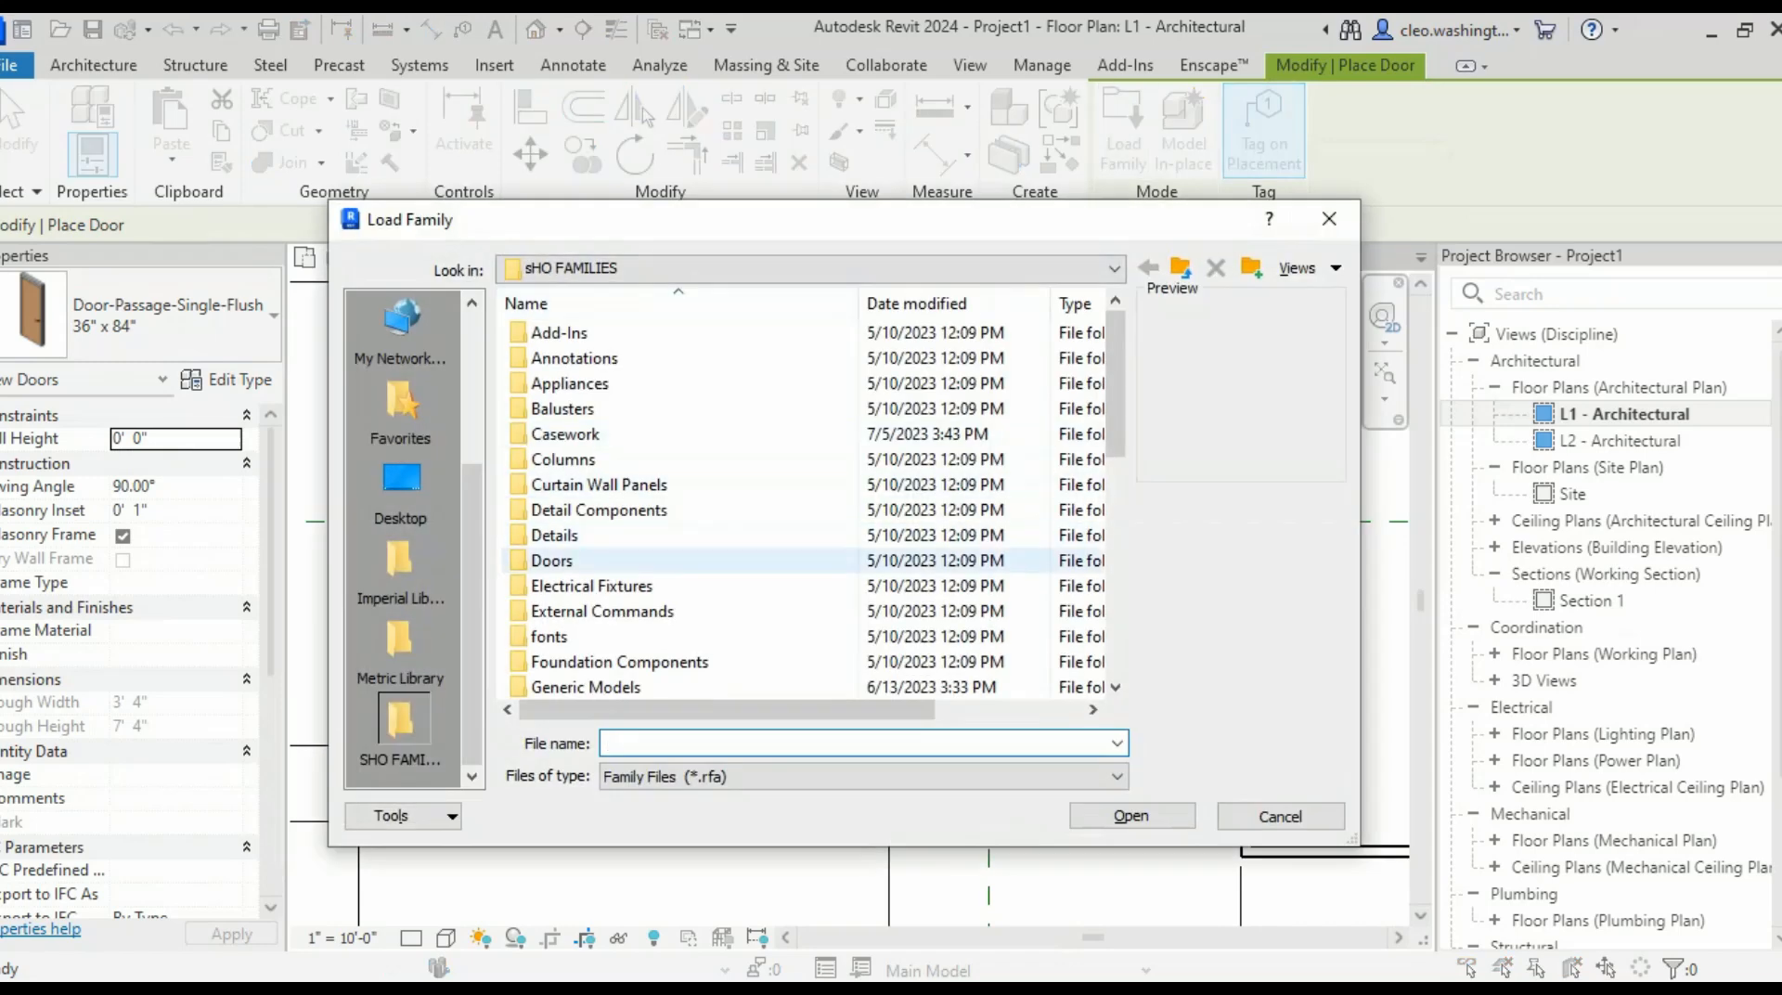
{"action": "double_click", "coordinate": [552, 561]}
{"action": "scroll", "coordinate": [551, 561], "scroll_direction": "down", "scroll_amount": 6}
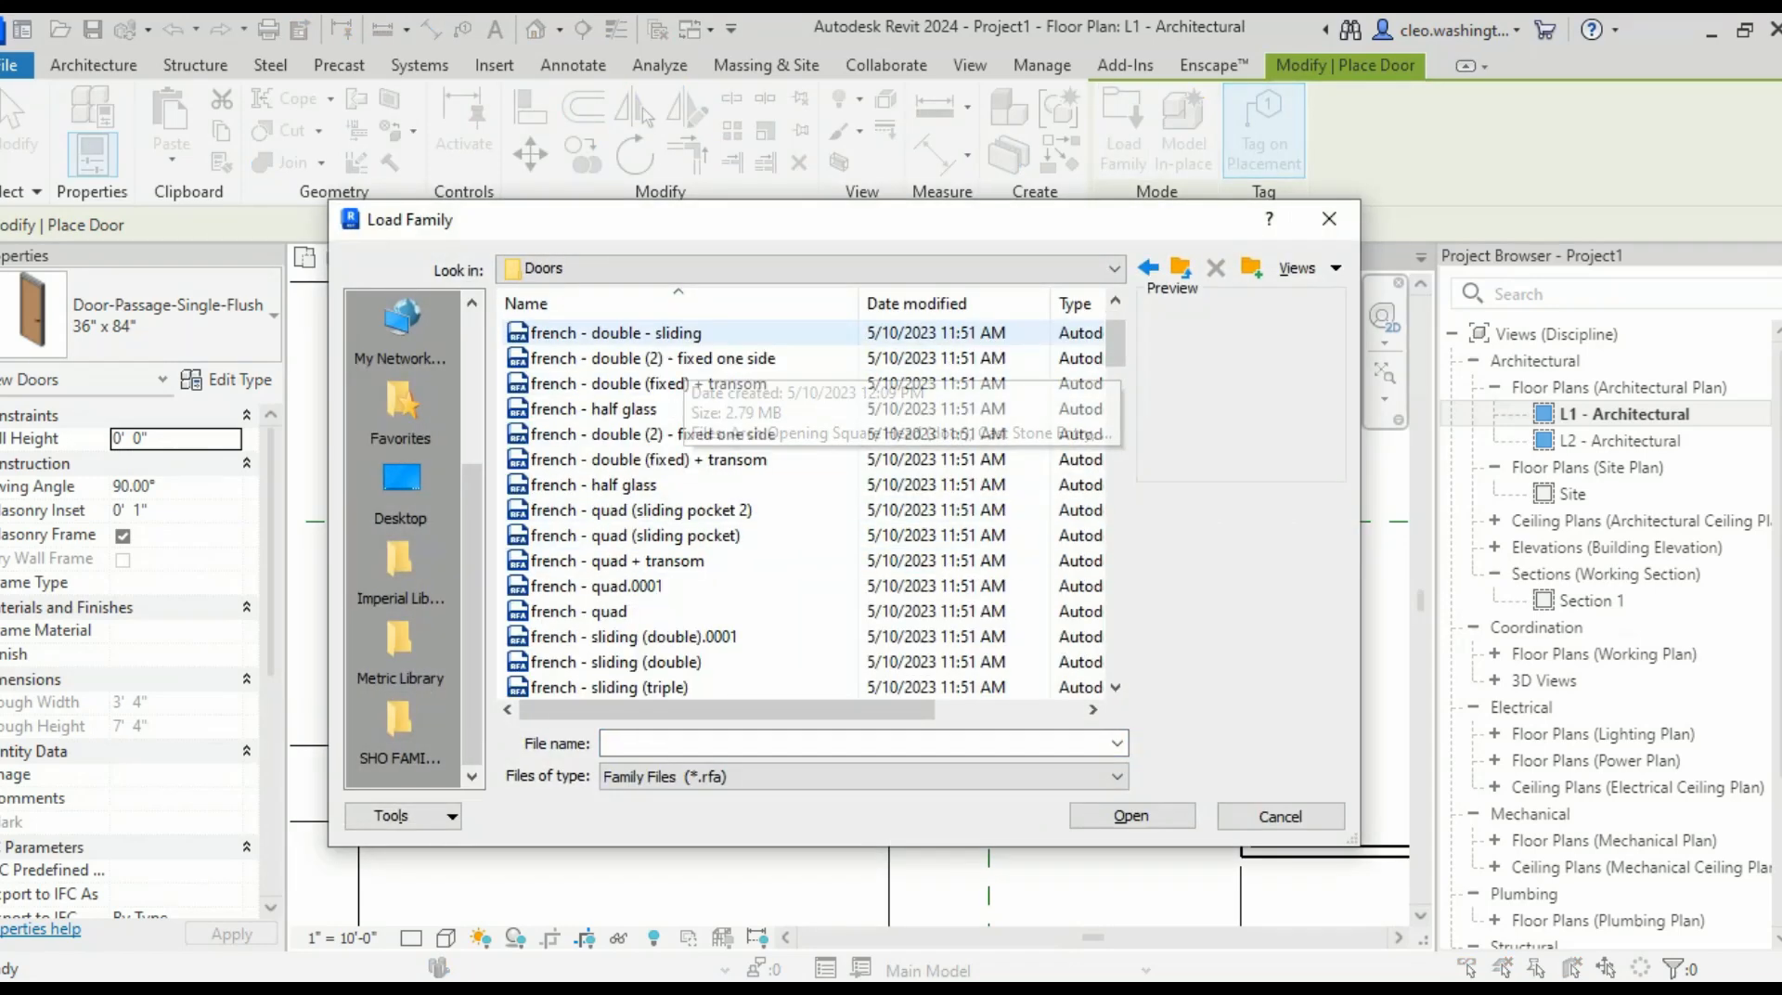
{"action": "scroll", "coordinate": [552, 561], "scroll_direction": "down", "scroll_amount": 10}
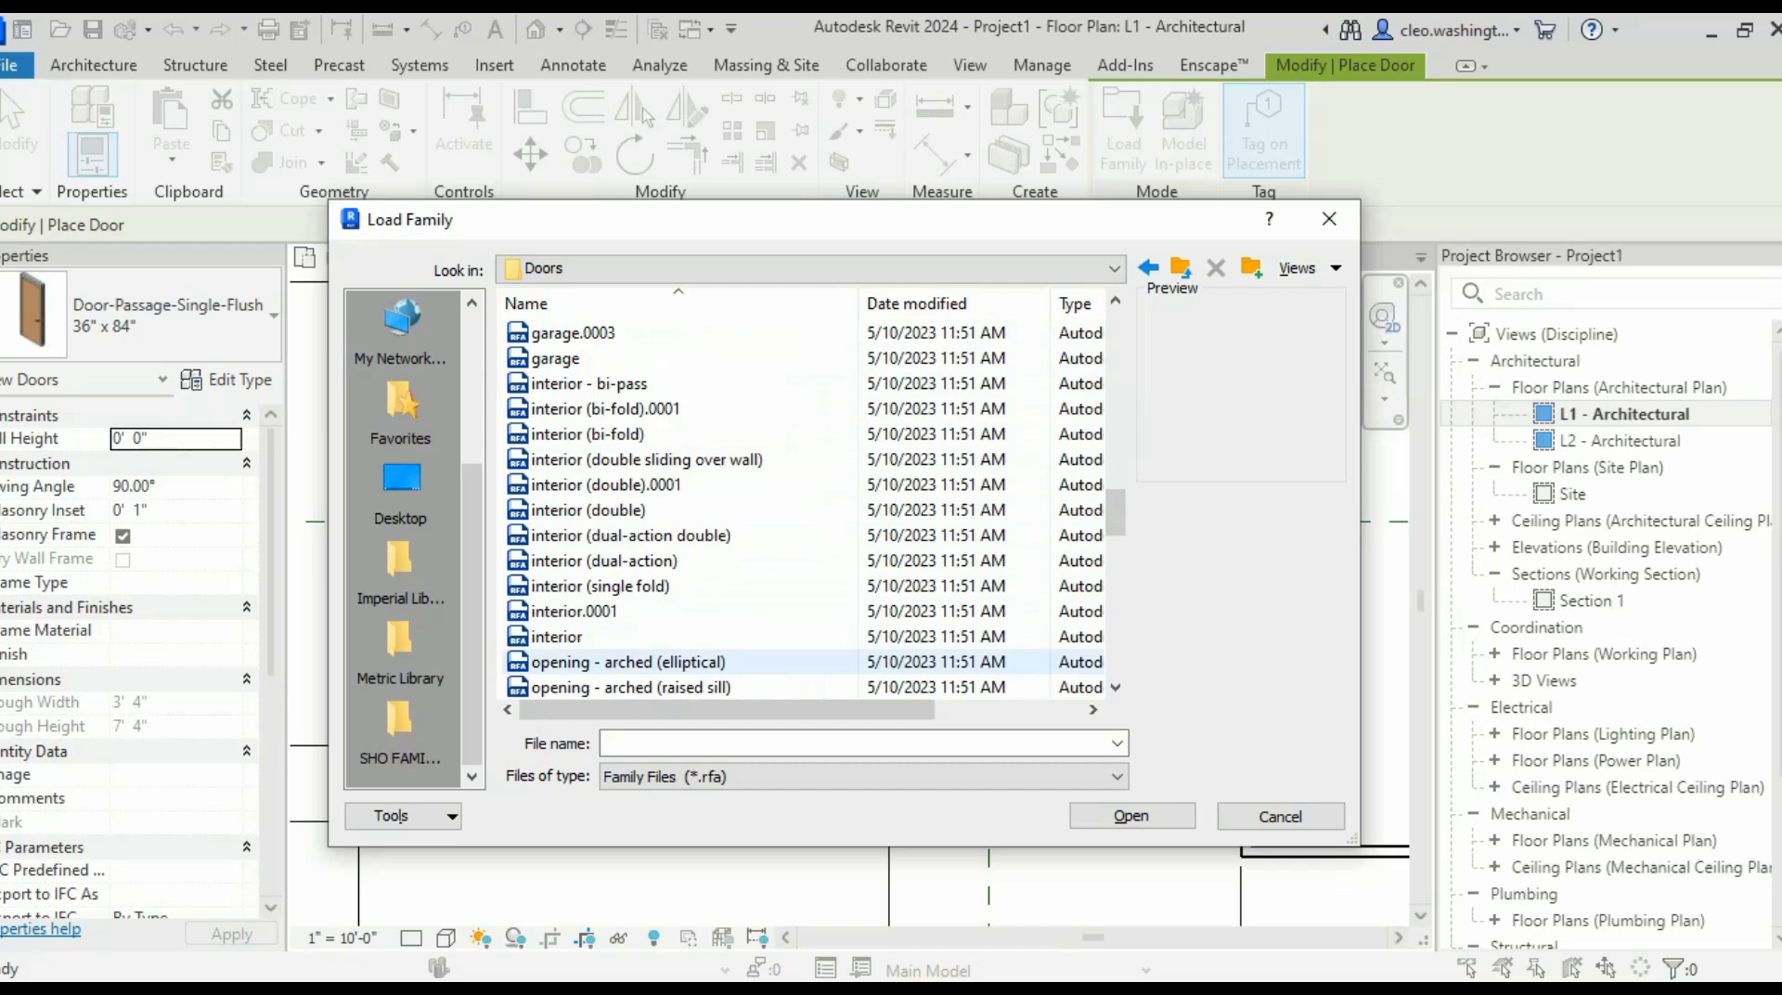
{"action": "scroll", "coordinate": [557, 510], "scroll_direction": "down", "scroll_amount": 2}
{"action": "scroll", "coordinate": [557, 459], "scroll_direction": "up", "scroll_amount": 4}
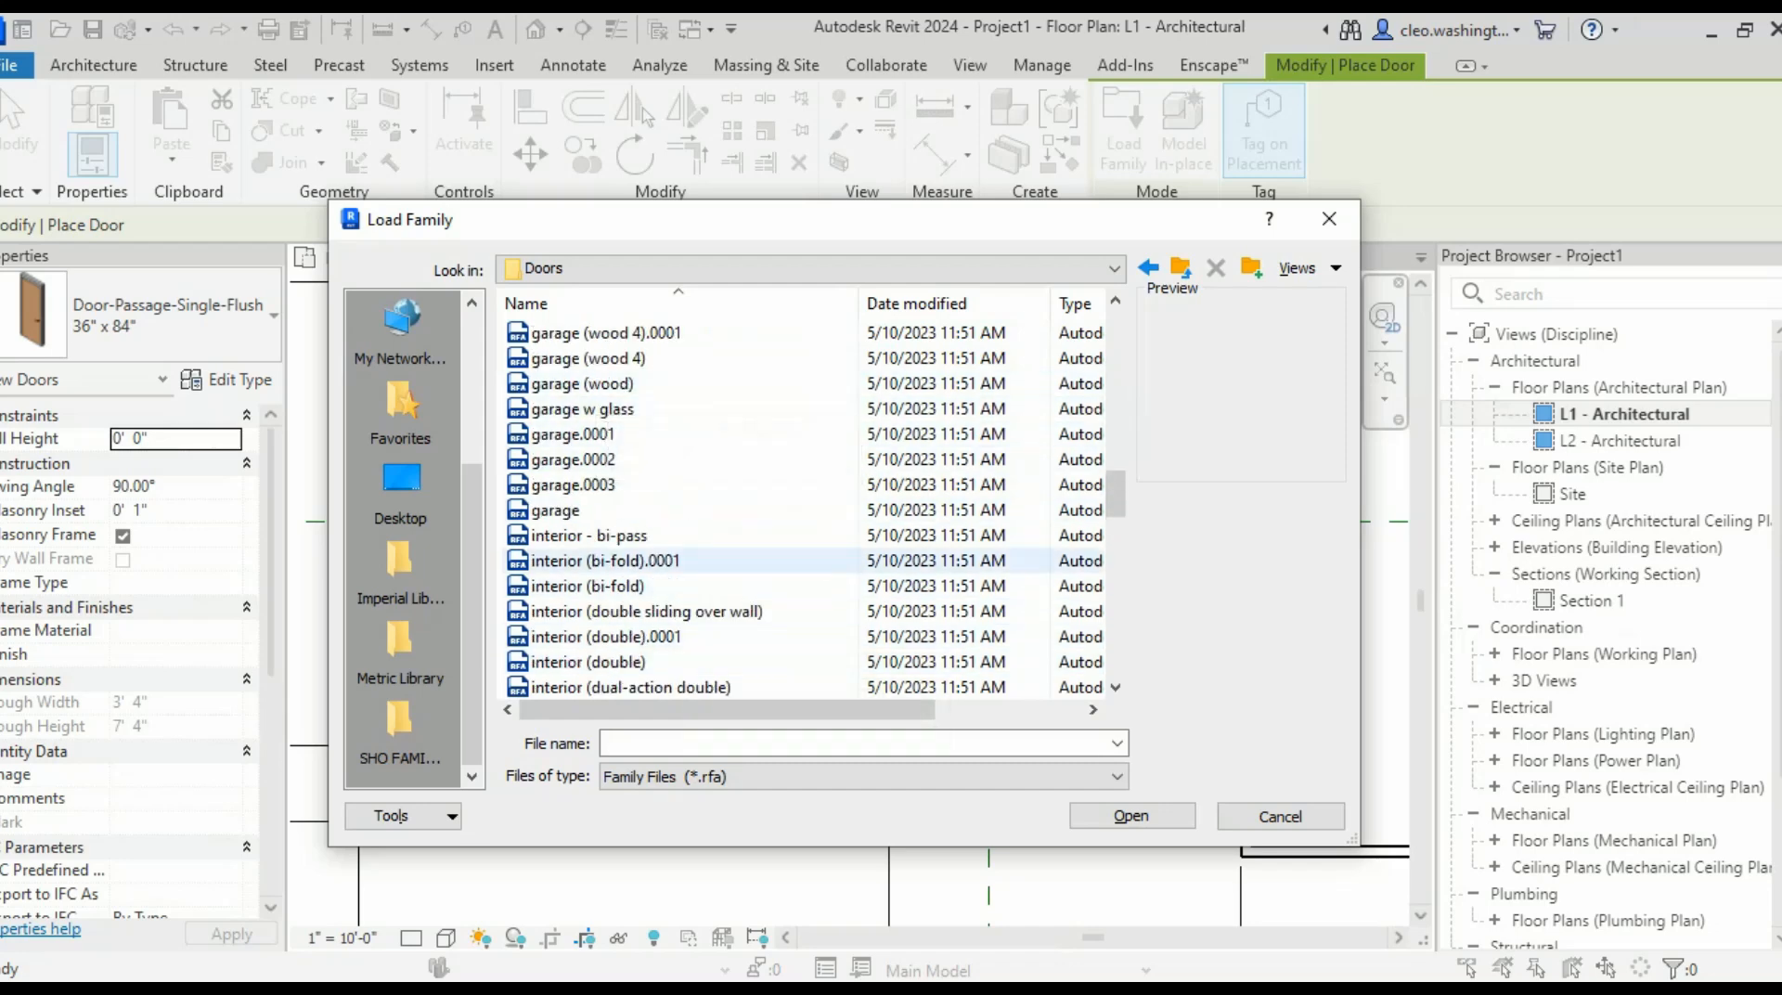
{"action": "left_click", "coordinate": [555, 510]}
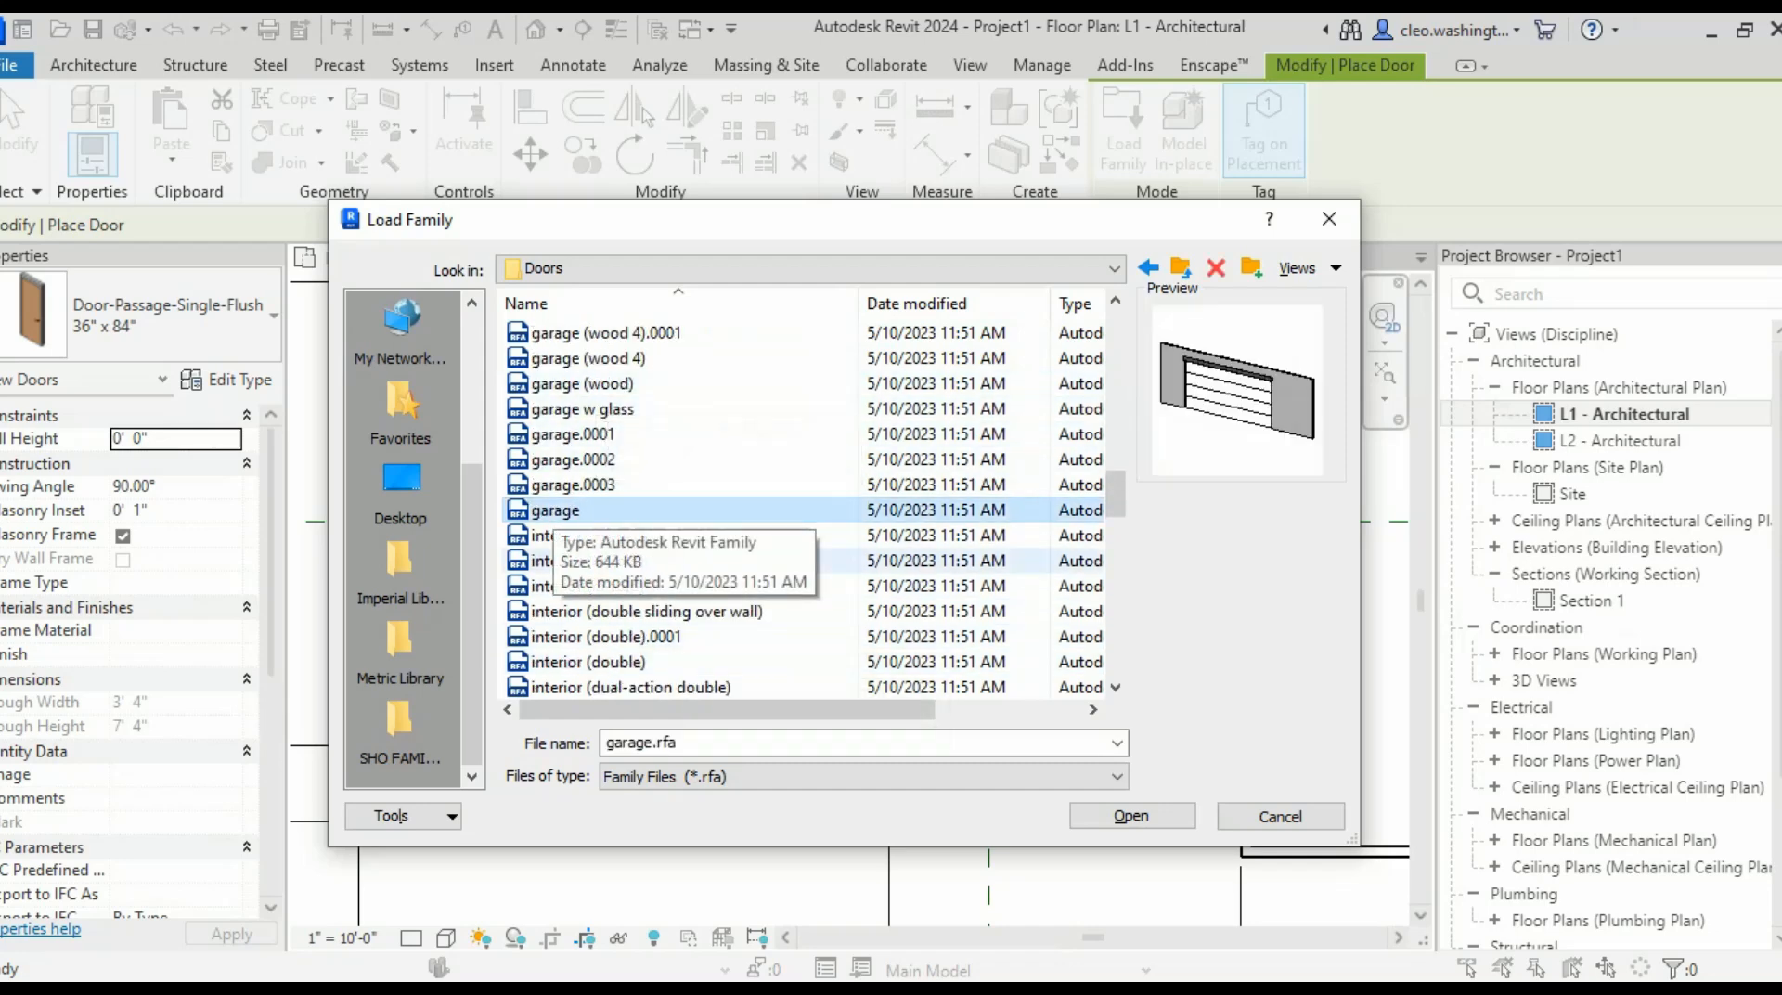
{"action": "left_click", "coordinate": [1132, 815]}
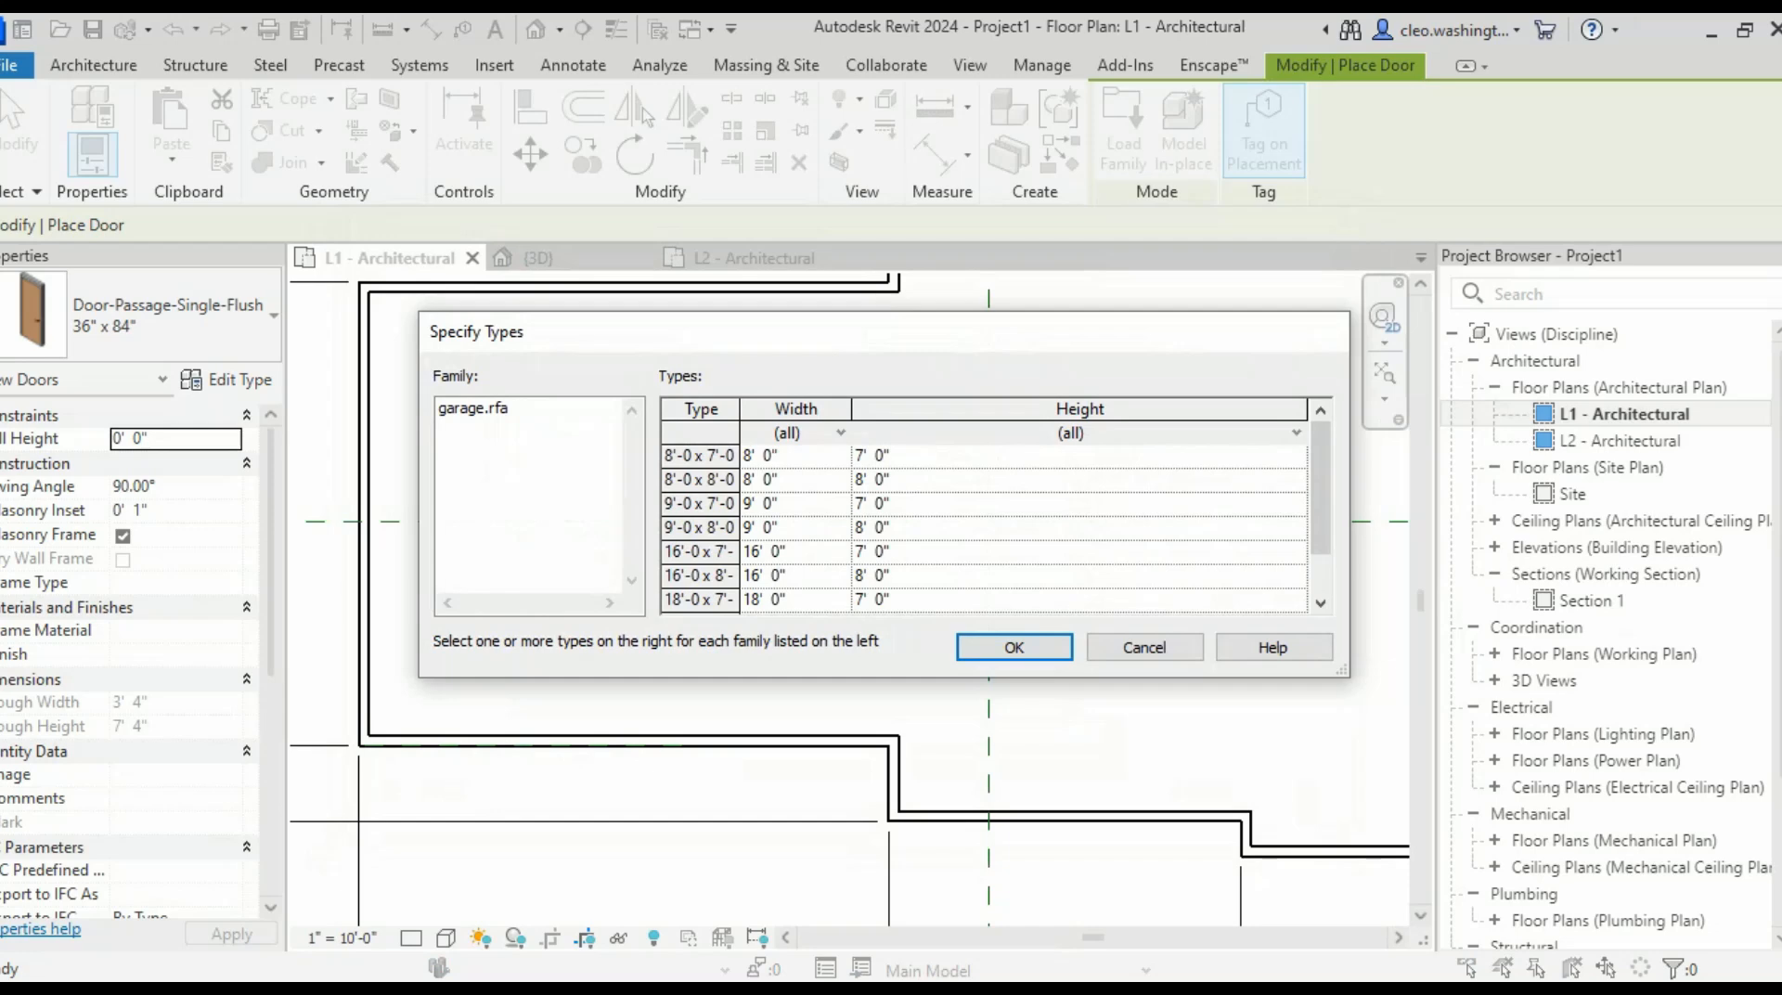
- Pick the 16'-0 x 8'-0 and 9'-0 x 8'-0 garage types and confirm loading them
{"action": "mouse_move", "coordinate": [915, 347]}
{"action": "left_mouse_down"}
{"action": "mouse_move", "coordinate": [955, 377]}
{"action": "mouse_move", "coordinate": [943, 390]}
{"action": "mouse_move", "coordinate": [945, 366]}
{"action": "left_mouse_up"}
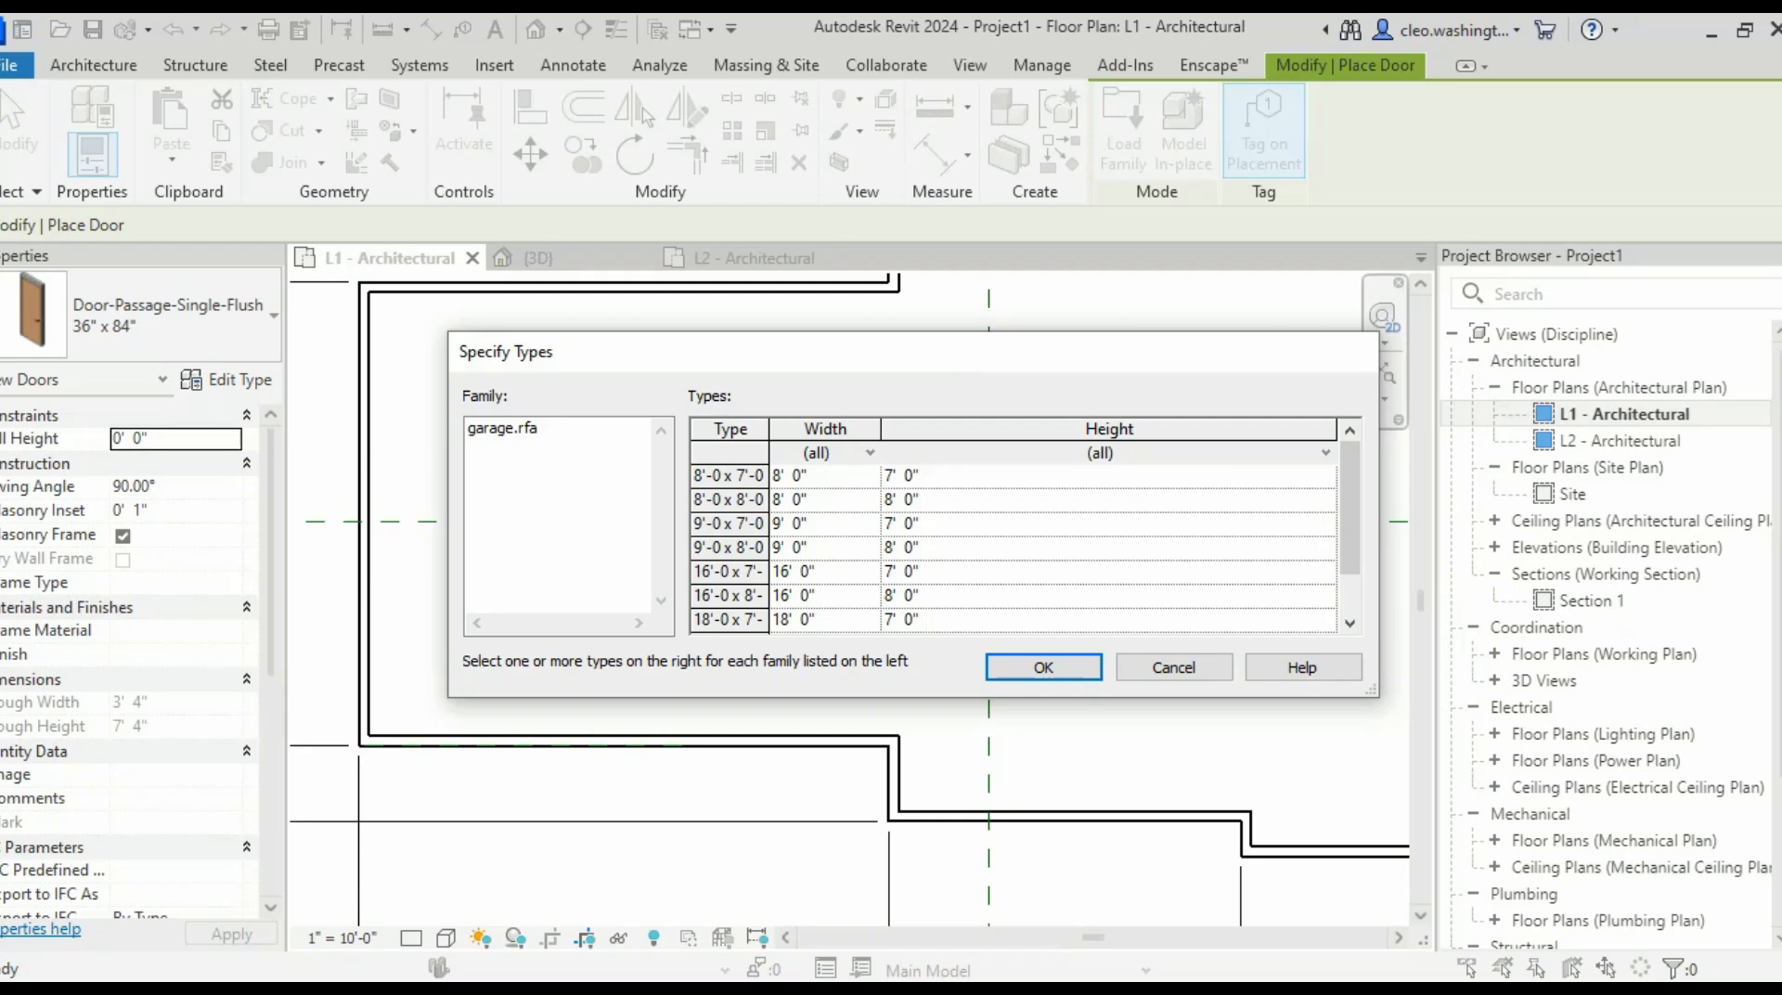
{"action": "left_click", "coordinate": [730, 572]}
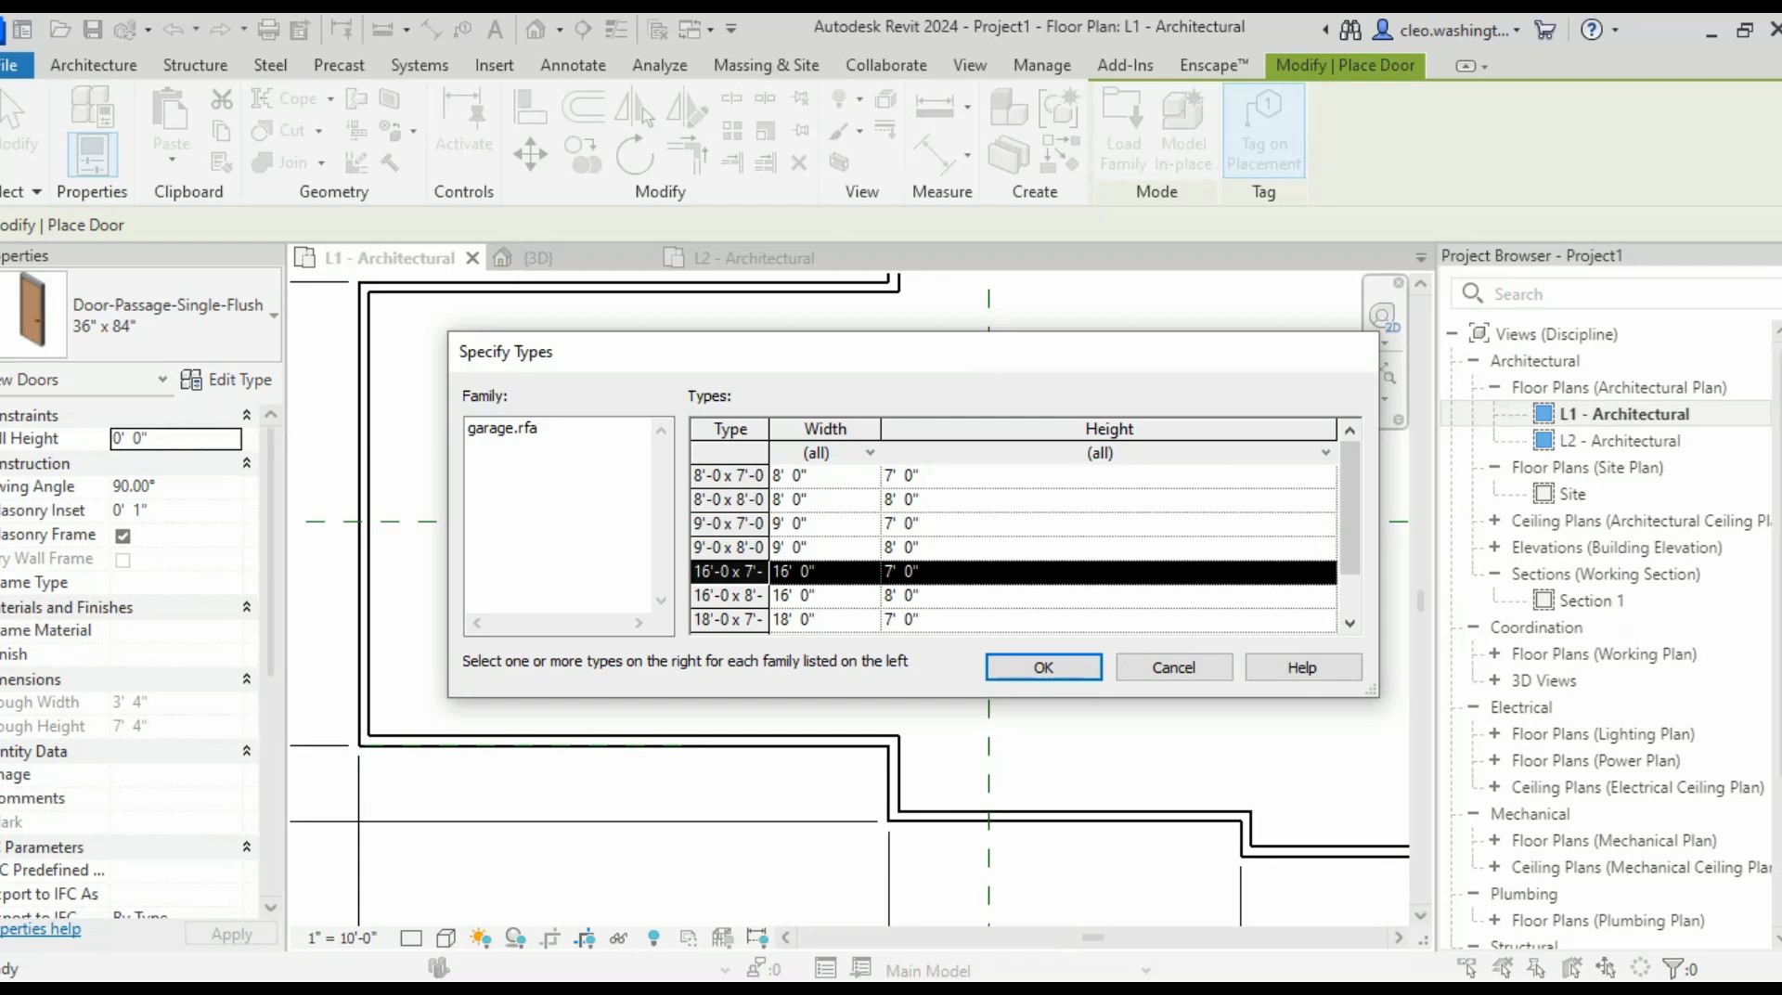
{"action": "left_click", "coordinate": [730, 596]}
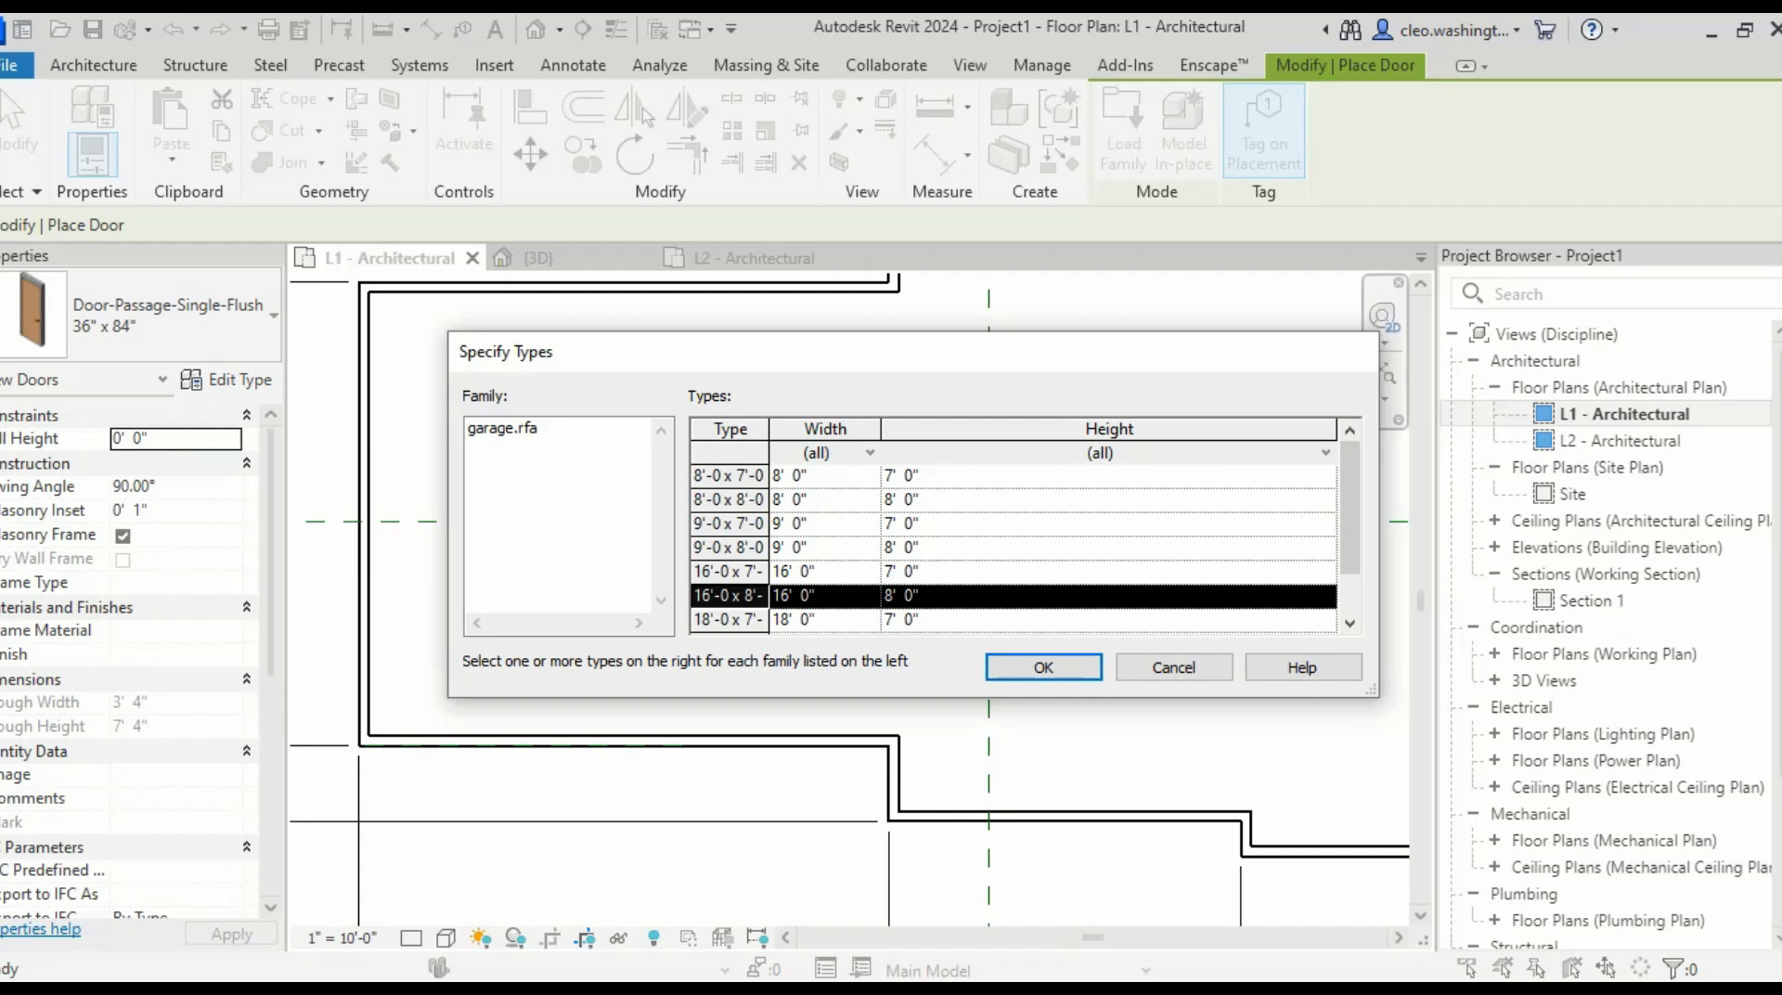
{"action": "left_click_drag", "start_coordinate": [811, 355], "coordinate": [758, 369]}
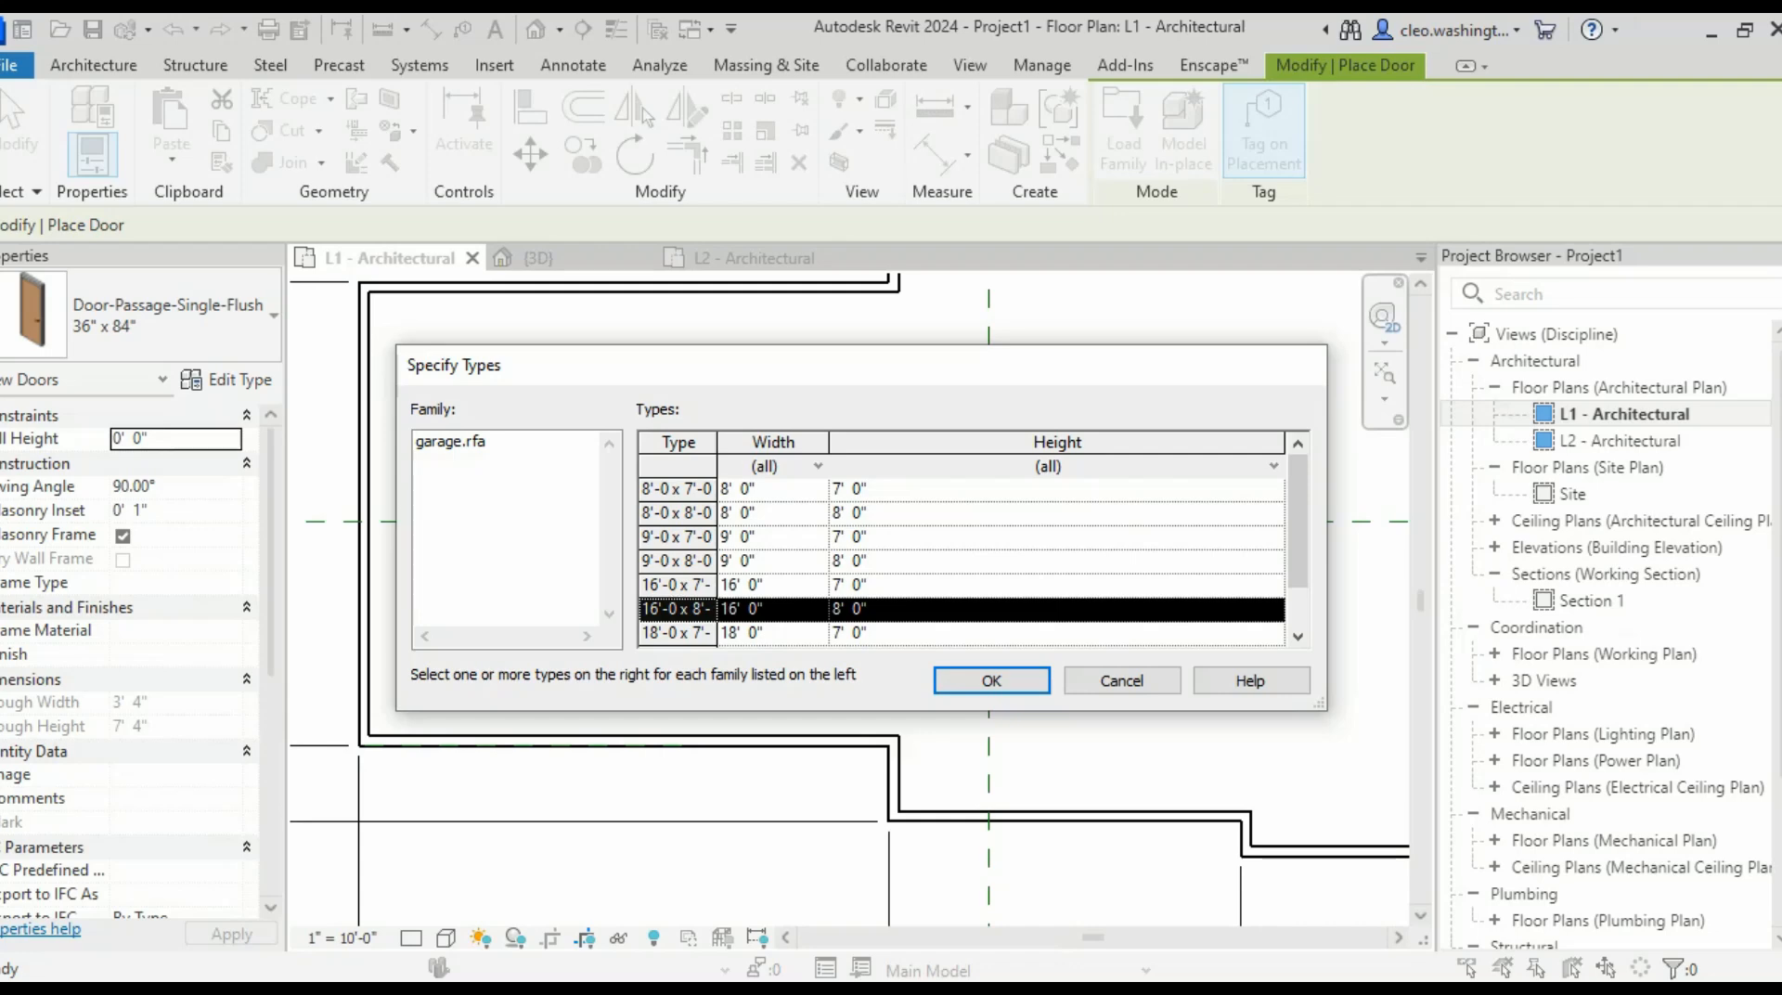
{"action": "left_click", "coordinate": [678, 561], "text": "ctrl"}
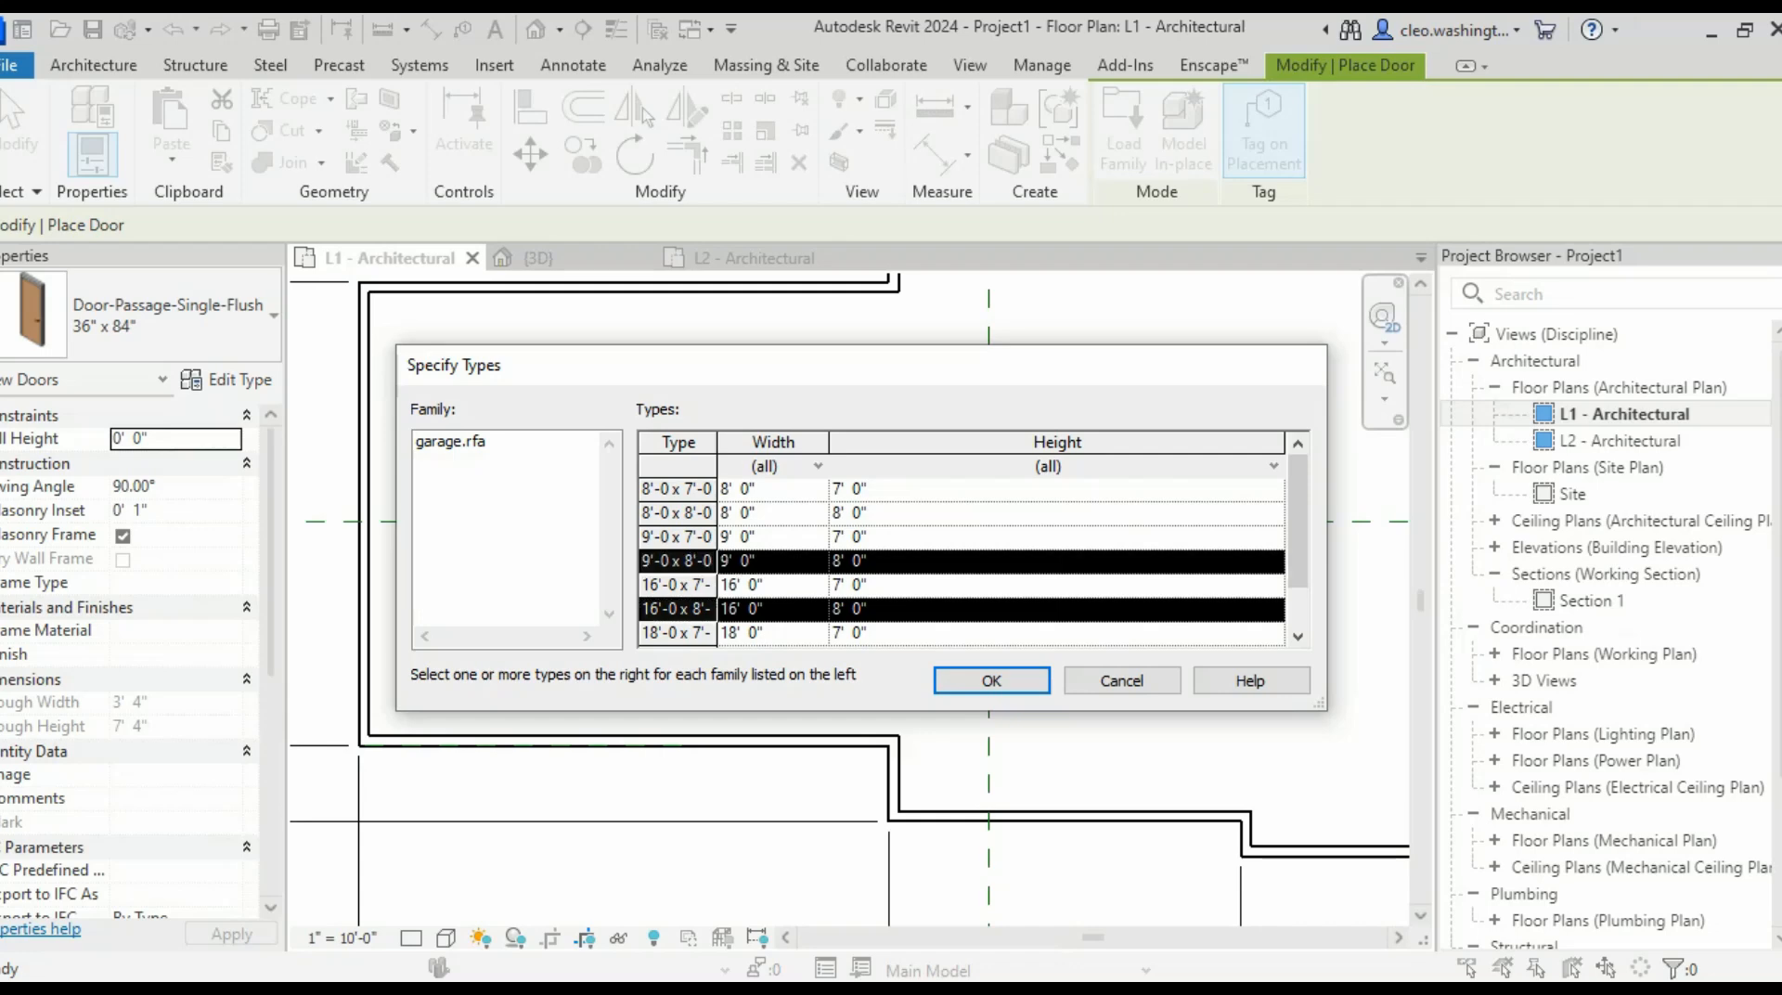
{"action": "left_click", "coordinate": [991, 680]}
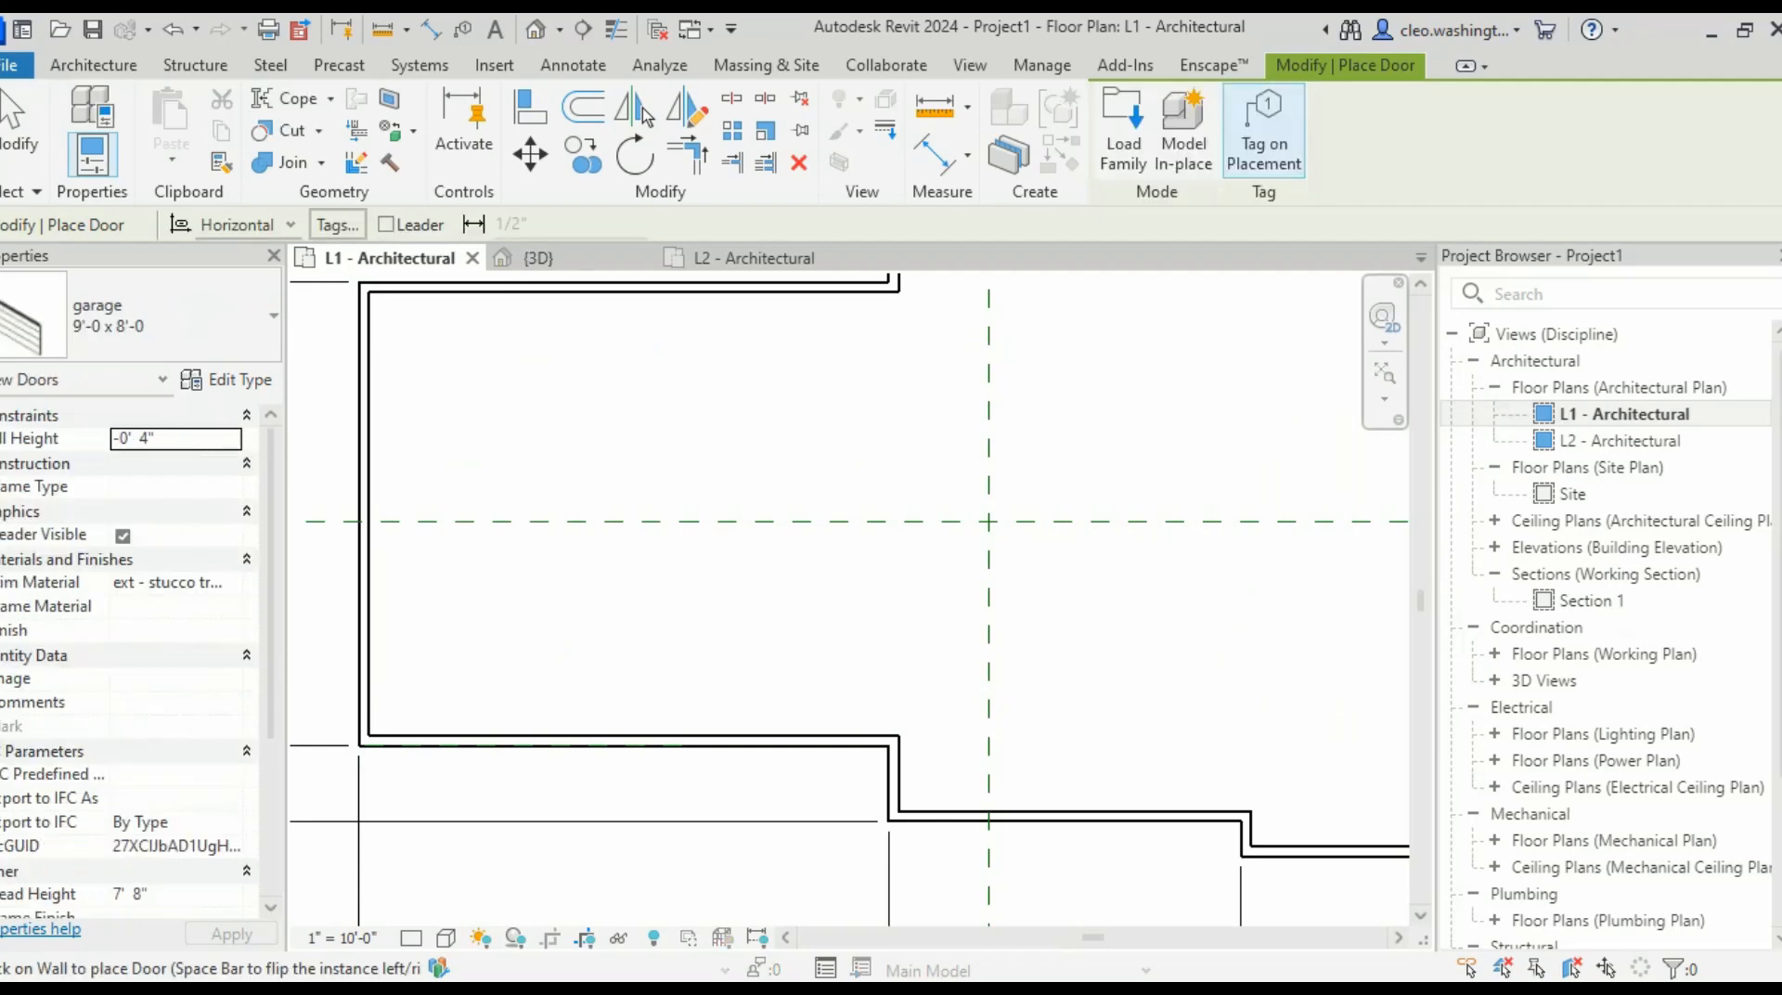
- Place a garage door in the lower exterior wall and change its type to 16'-0 x 8'-0
{"action": "scroll", "coordinate": [692, 698], "scroll_direction": "down", "scroll_amount": 1}
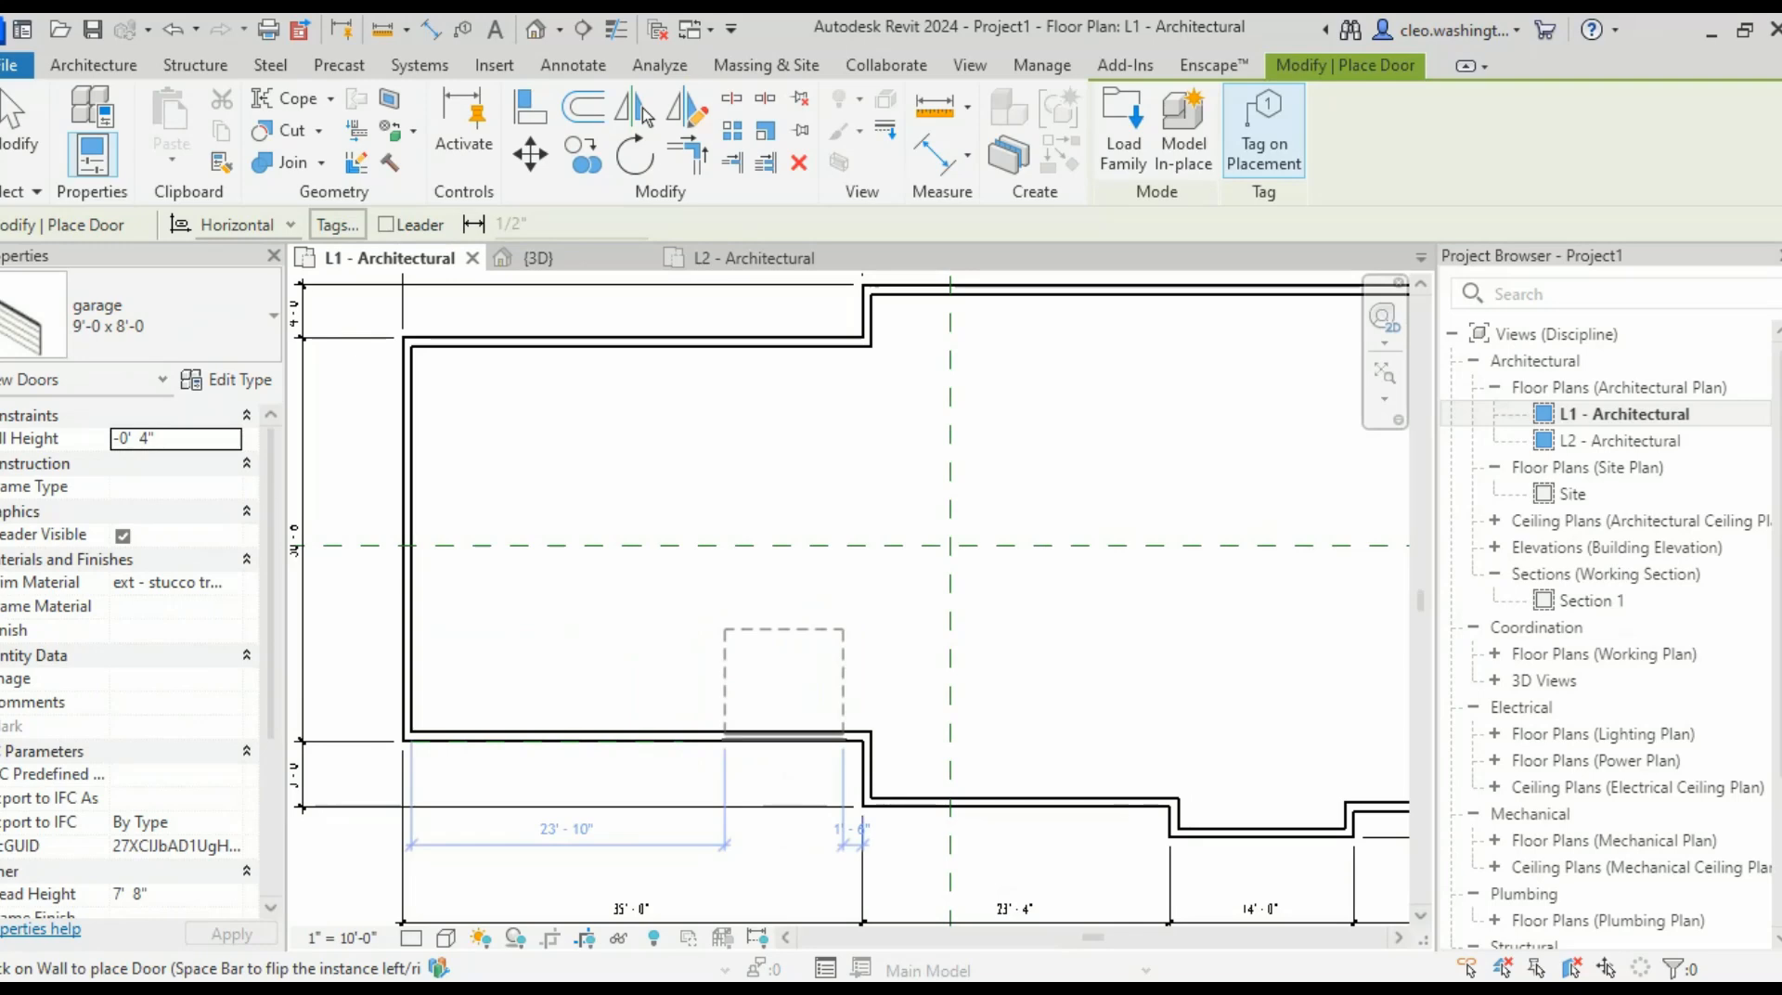
{"action": "left_click", "coordinate": [789, 735]}
{"action": "scroll", "coordinate": [809, 716], "scroll_direction": "up", "scroll_amount": 3}
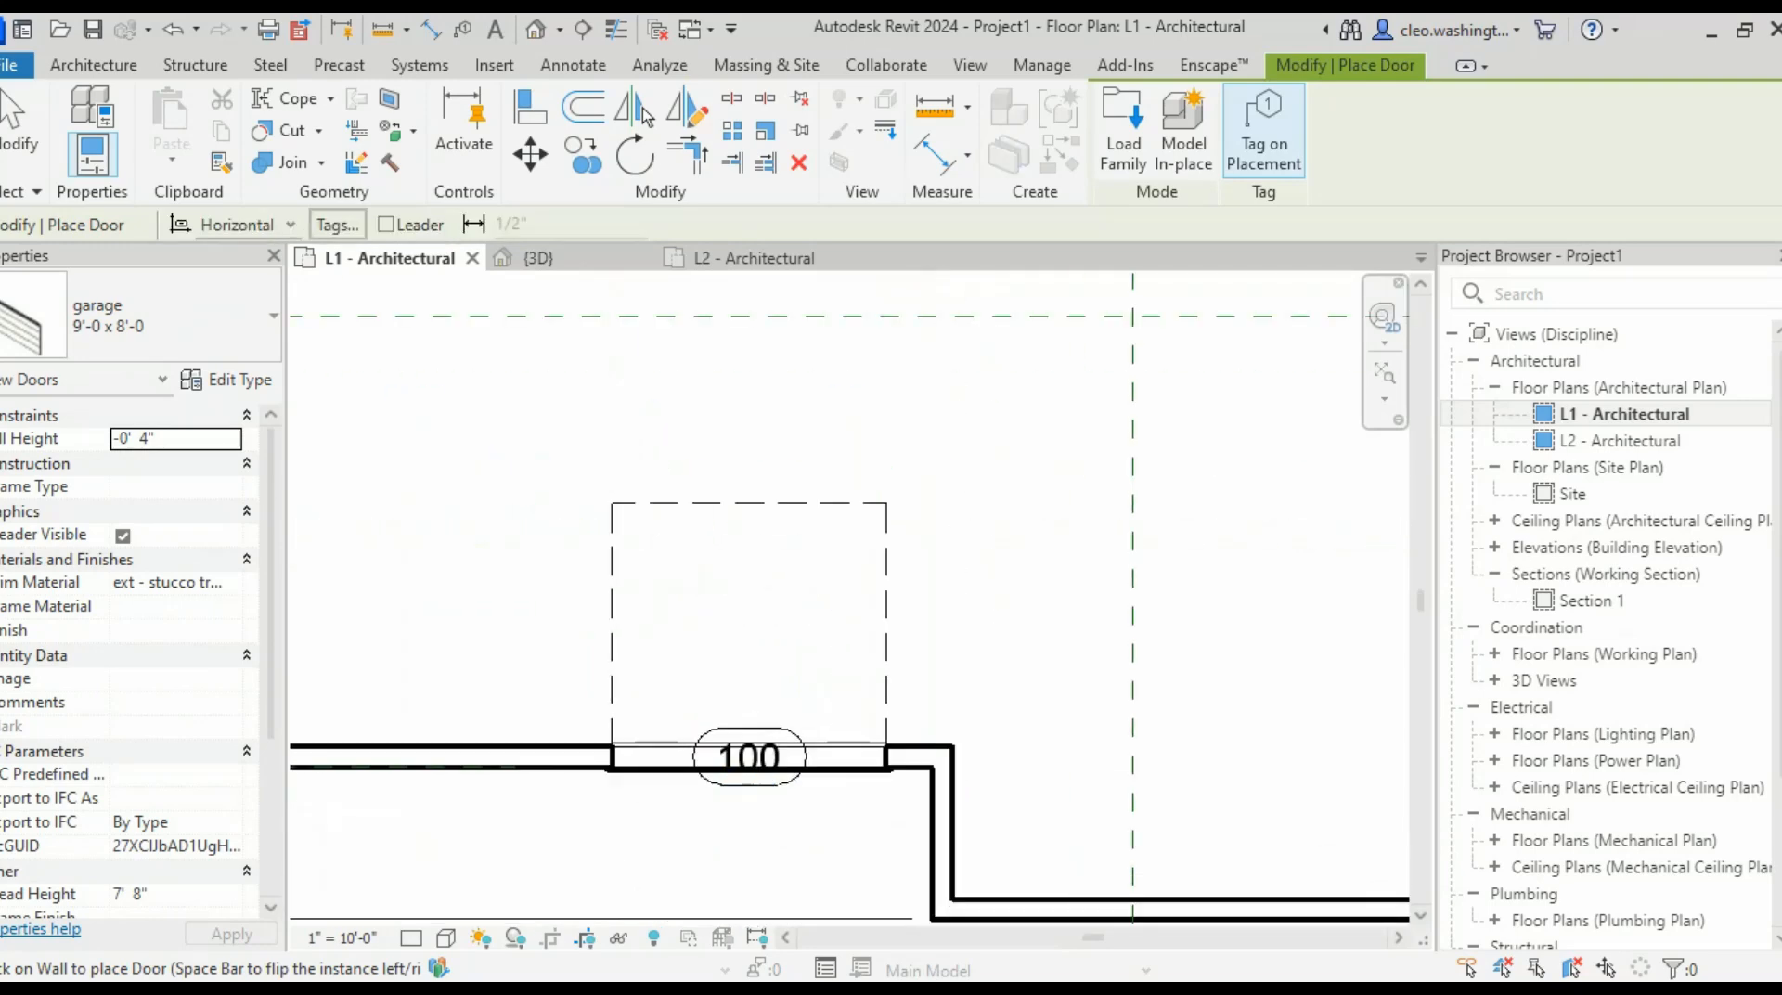
{"action": "key", "text": "Escape"}
{"action": "key", "text": "Escape"}
{"action": "scroll", "coordinate": [789, 743], "scroll_direction": "down", "scroll_amount": 4}
{"action": "scroll", "coordinate": [780, 762], "scroll_direction": "up", "scroll_amount": 3}
{"action": "left_click", "coordinate": [772, 780]}
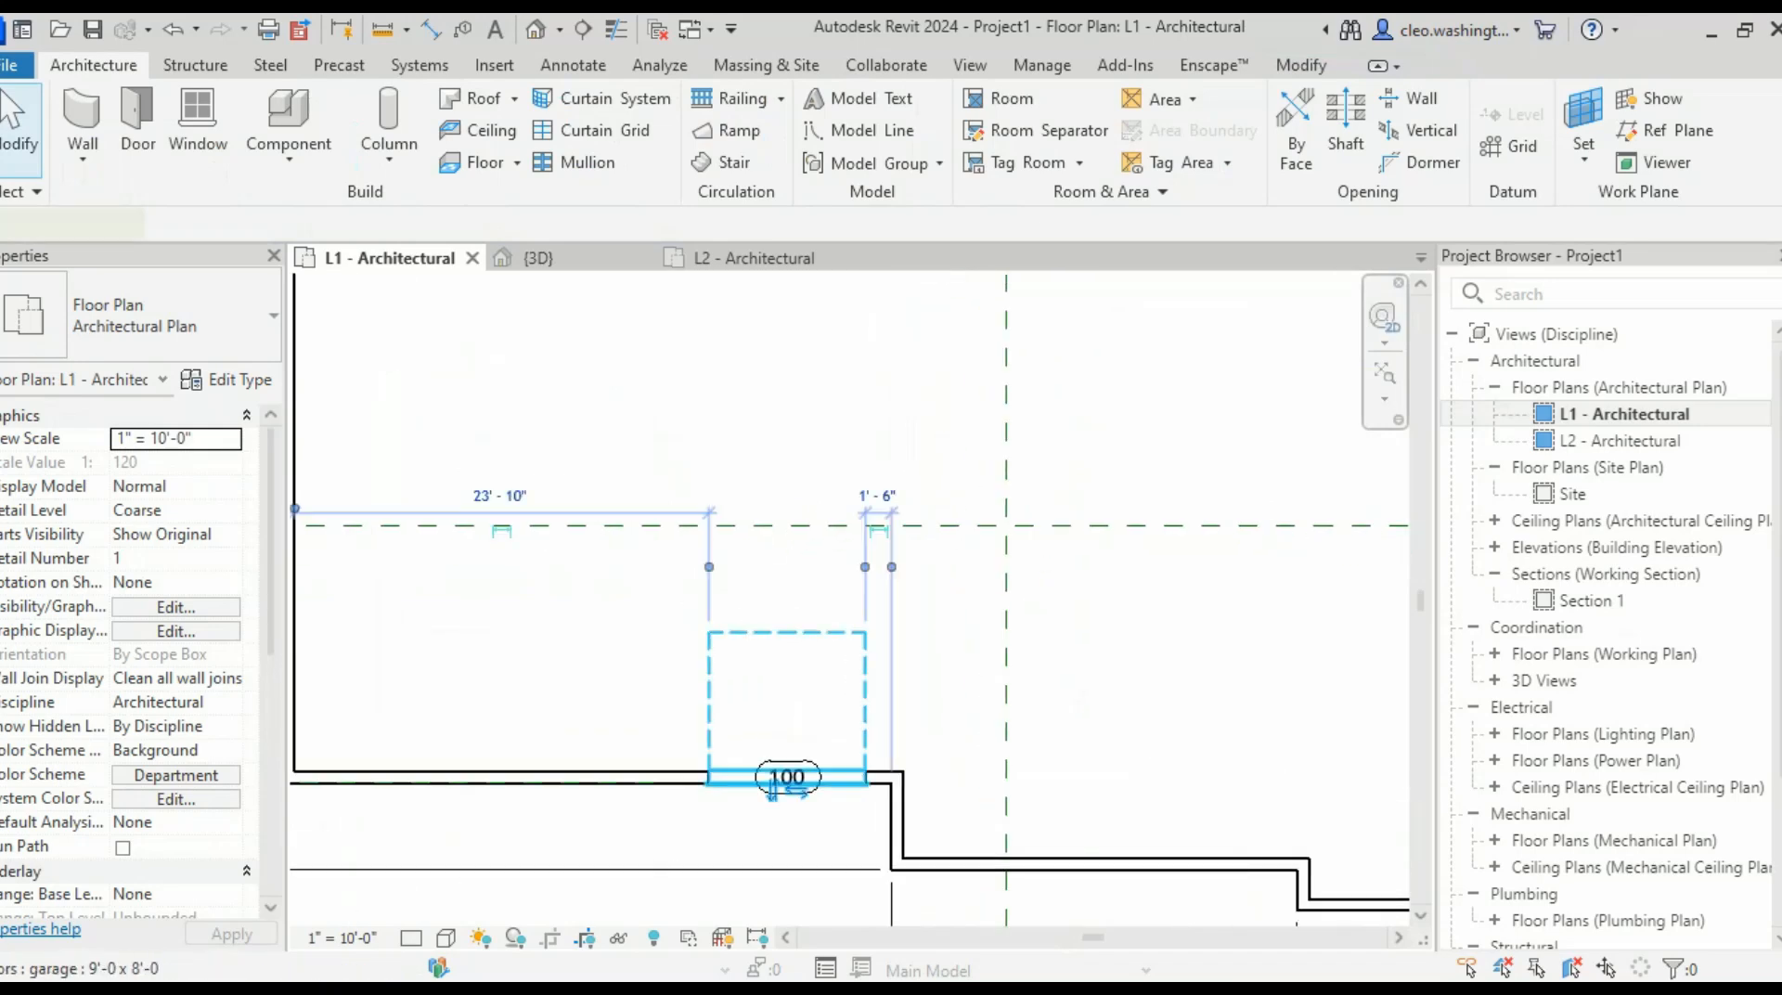
{"action": "scroll", "coordinate": [773, 791], "scroll_direction": "down", "scroll_amount": 2}
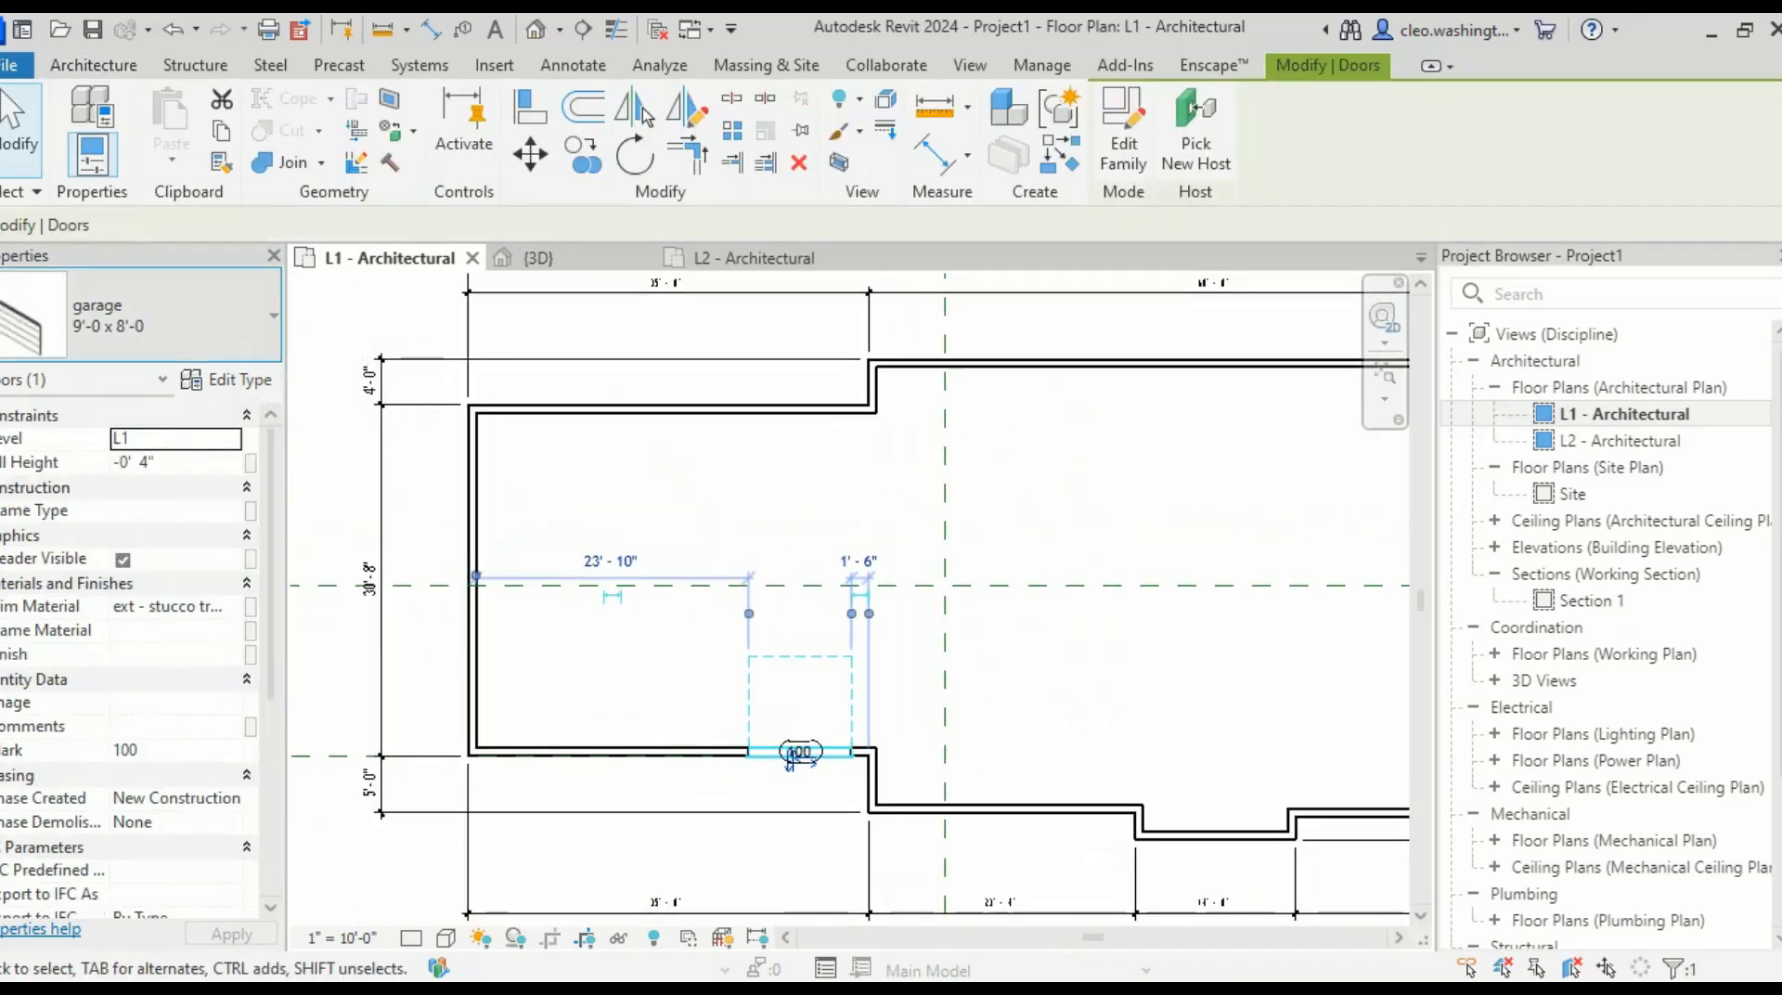
{"action": "left_click", "coordinate": [177, 316]}
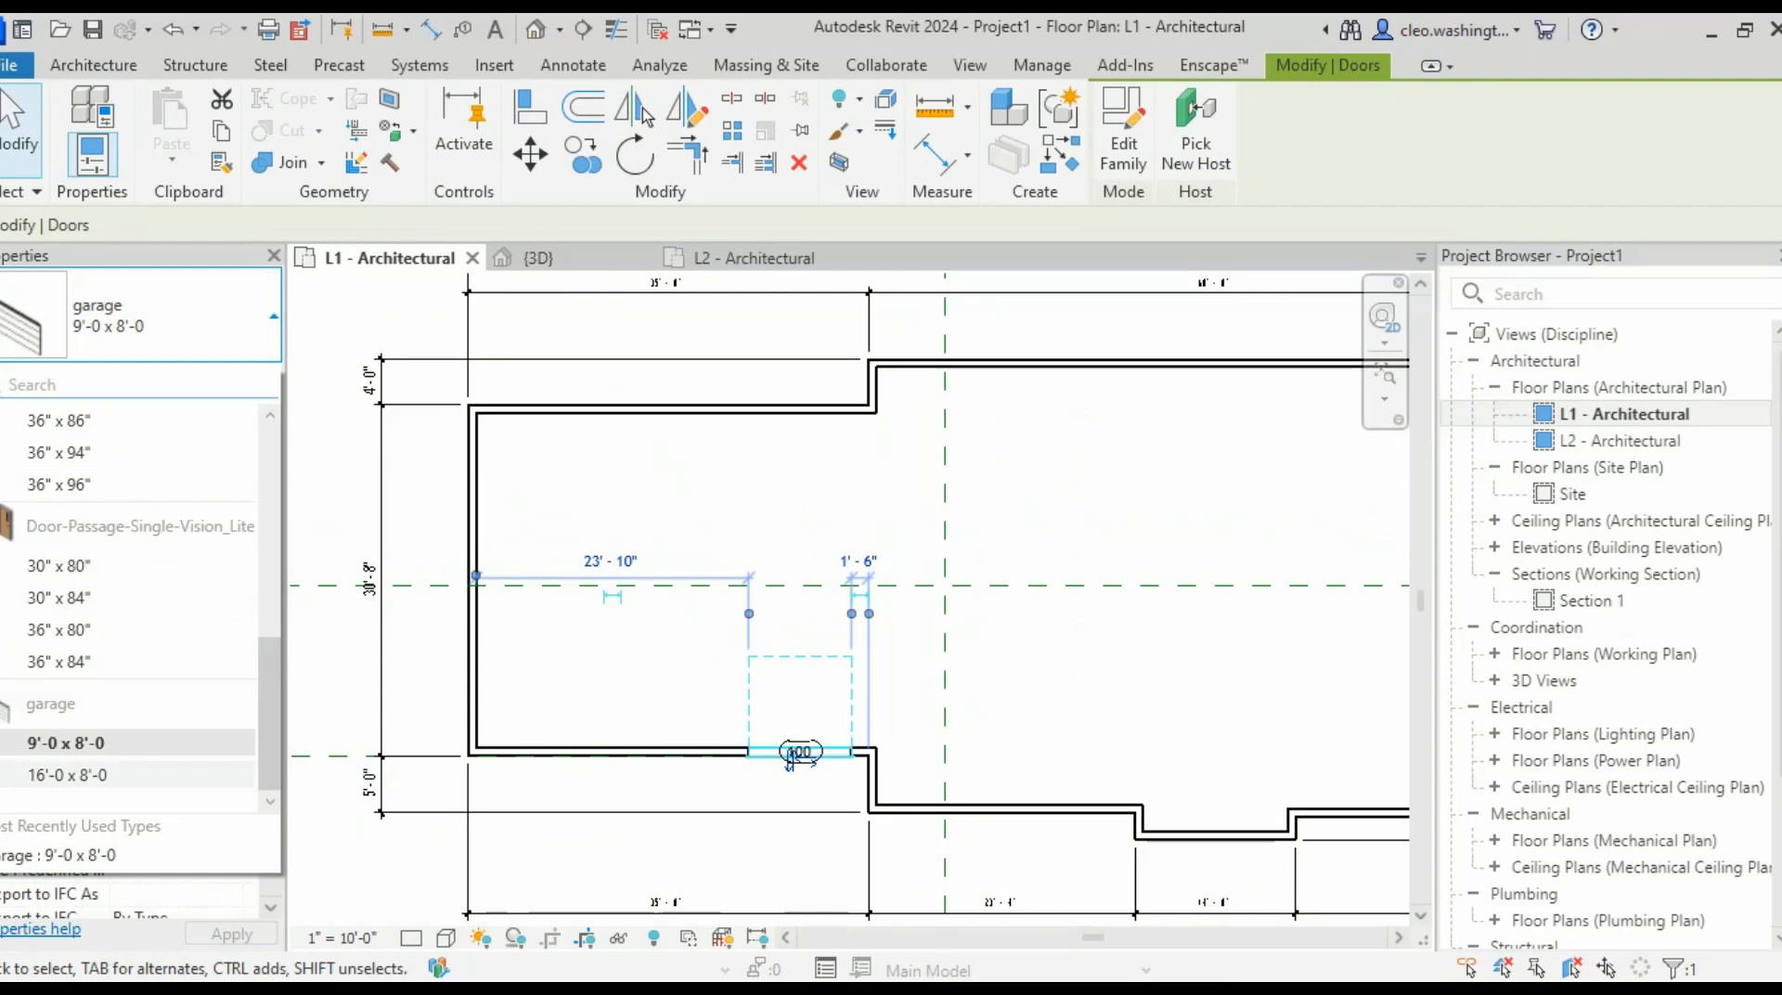
{"action": "left_click", "coordinate": [74, 775]}
- Nudge the garage door left until it sits 3'-0" from the wall corner on its right
{"action": "scroll", "coordinate": [790, 756], "scroll_direction": "up", "scroll_amount": 3}
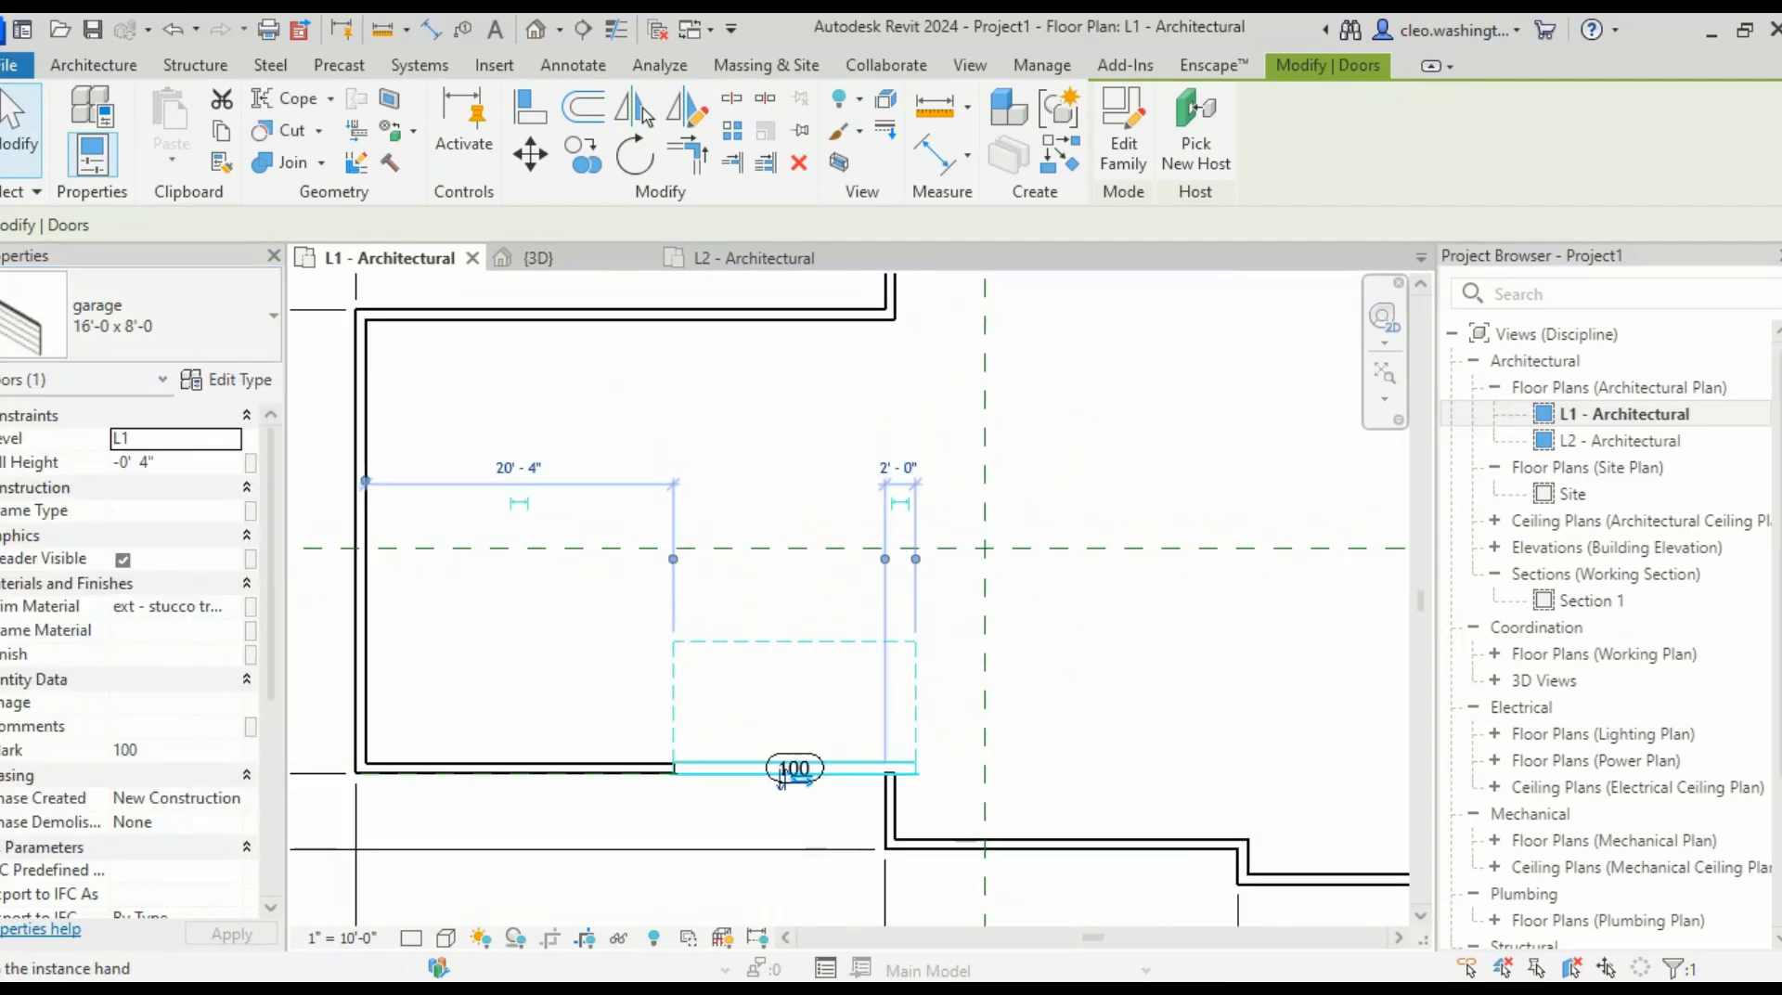
{"action": "key", "text": "Escape"}
{"action": "left_click", "coordinate": [945, 656]}
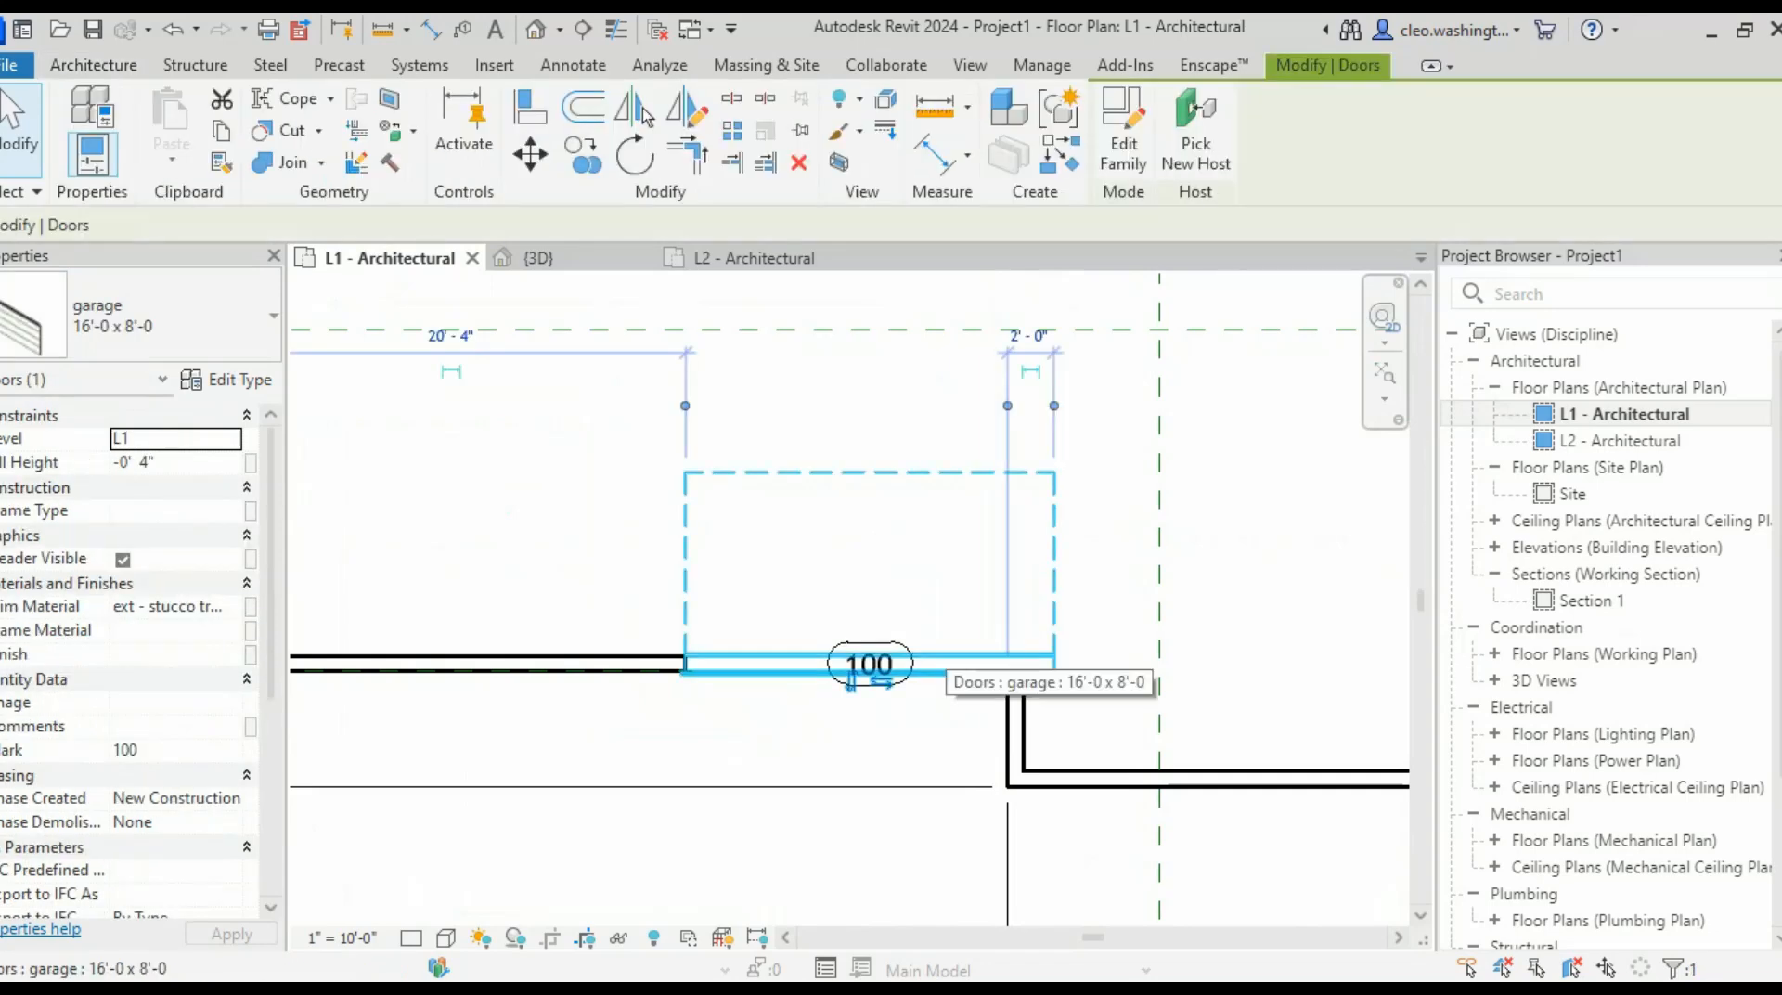
{"action": "key", "text": "Left"}
{"action": "key", "text": "Left"}
{"action": "key", "text": "Left"}
{"action": "key", "text": "Left"}
{"action": "key", "text": "Left"}
{"action": "key", "text": "Left"}
{"action": "key", "text": "Left"}
{"action": "key", "text": "Left"}
{"action": "key", "text": "Left"}
{"action": "key", "text": "Left"}
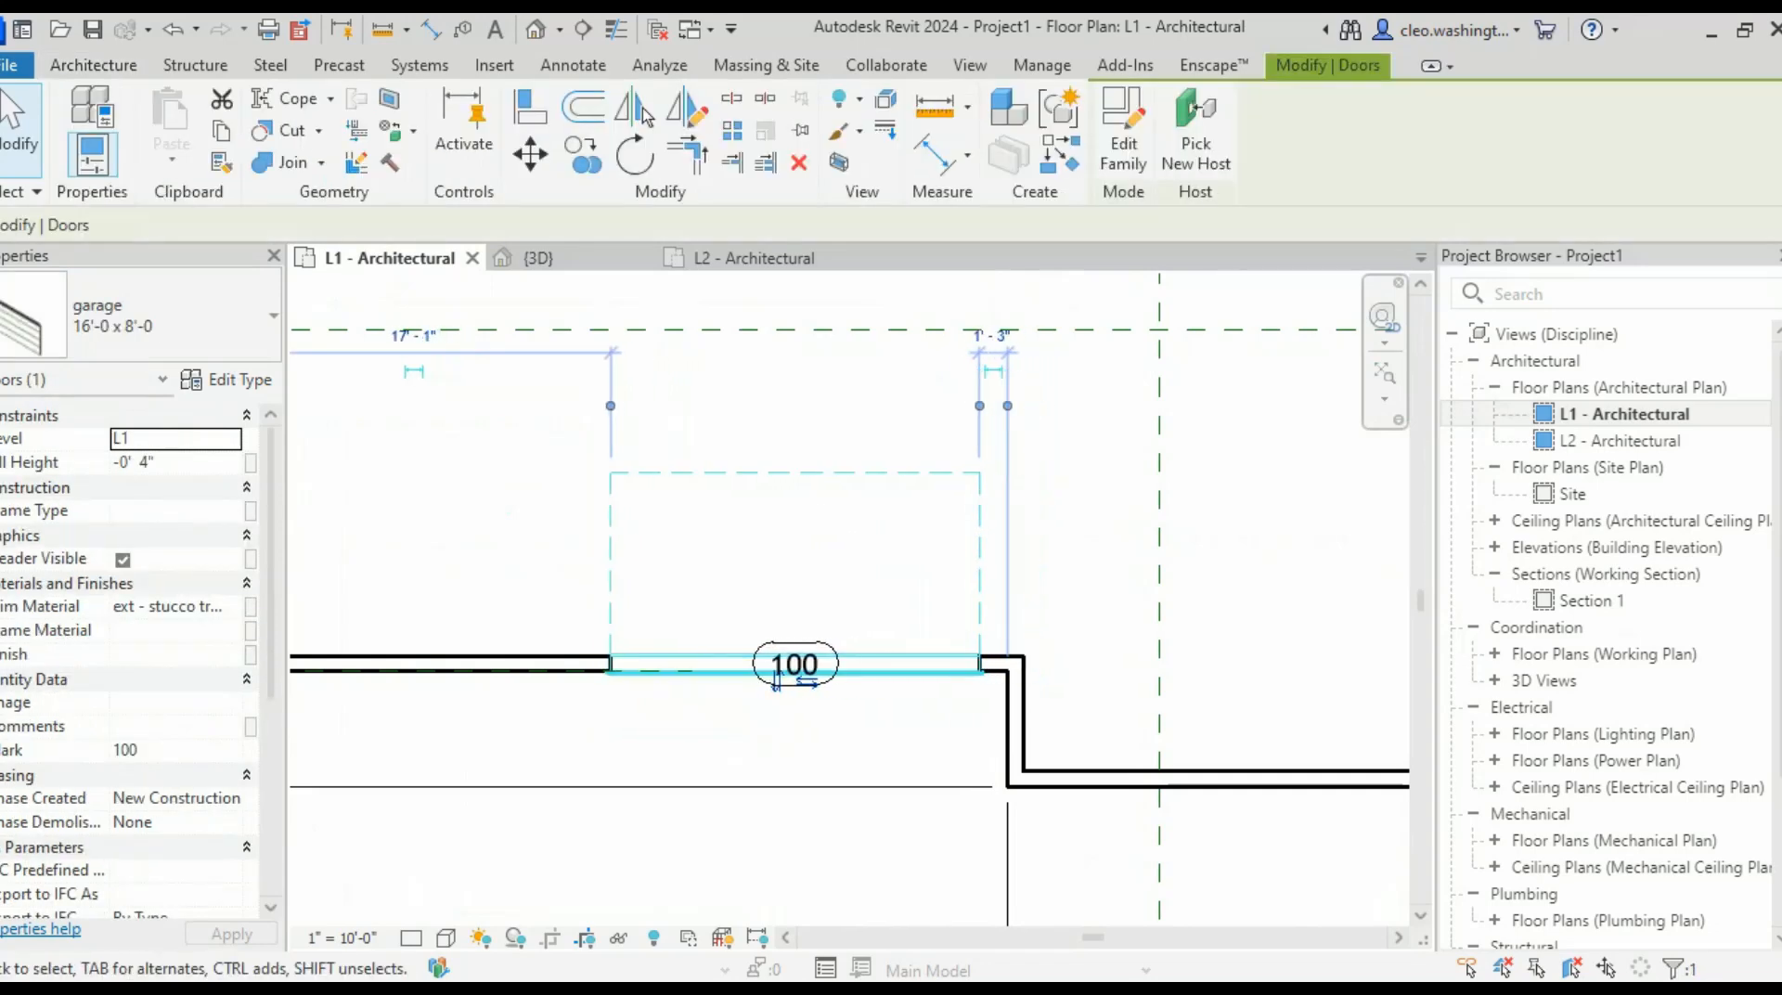
{"action": "key", "text": "Left"}
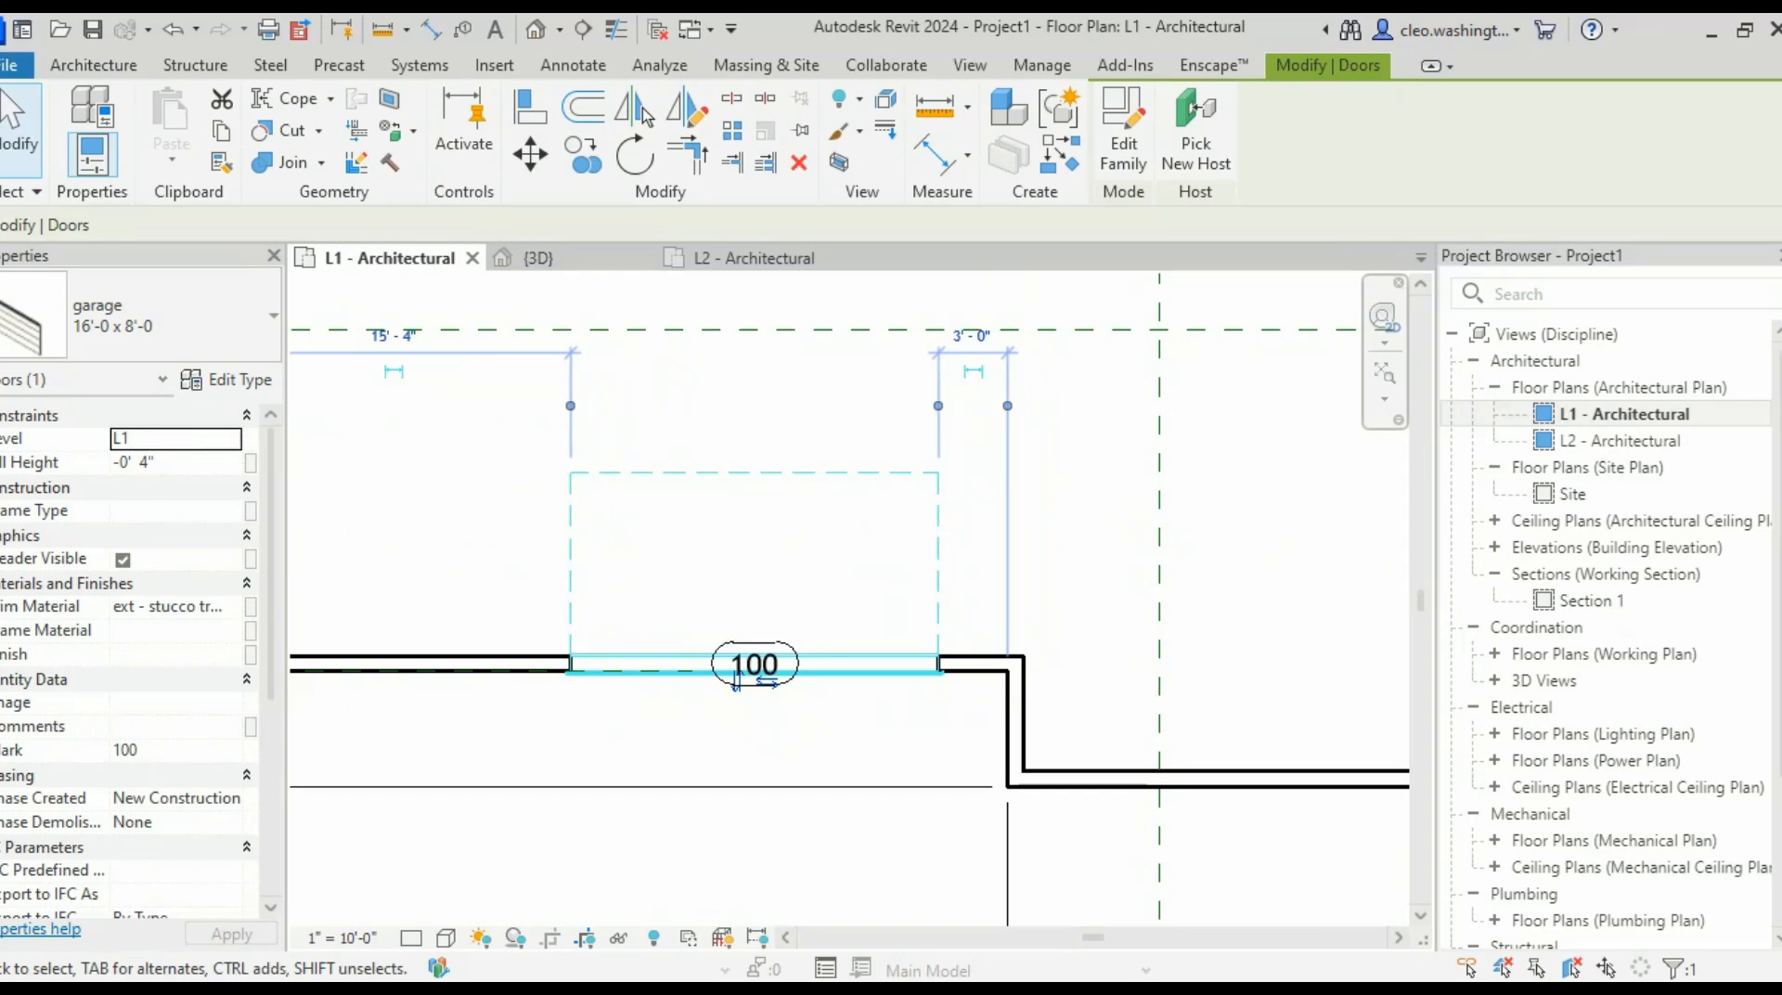
{"action": "key", "text": "Escape"}
{"action": "scroll", "coordinate": [817, 669], "scroll_direction": "down", "scroll_amount": 4}
{"action": "middle_click_drag", "start_coordinate": [817, 669], "coordinate": [864, 619]}
{"action": "scroll", "coordinate": [780, 621], "scroll_direction": "up", "scroll_amount": 5}
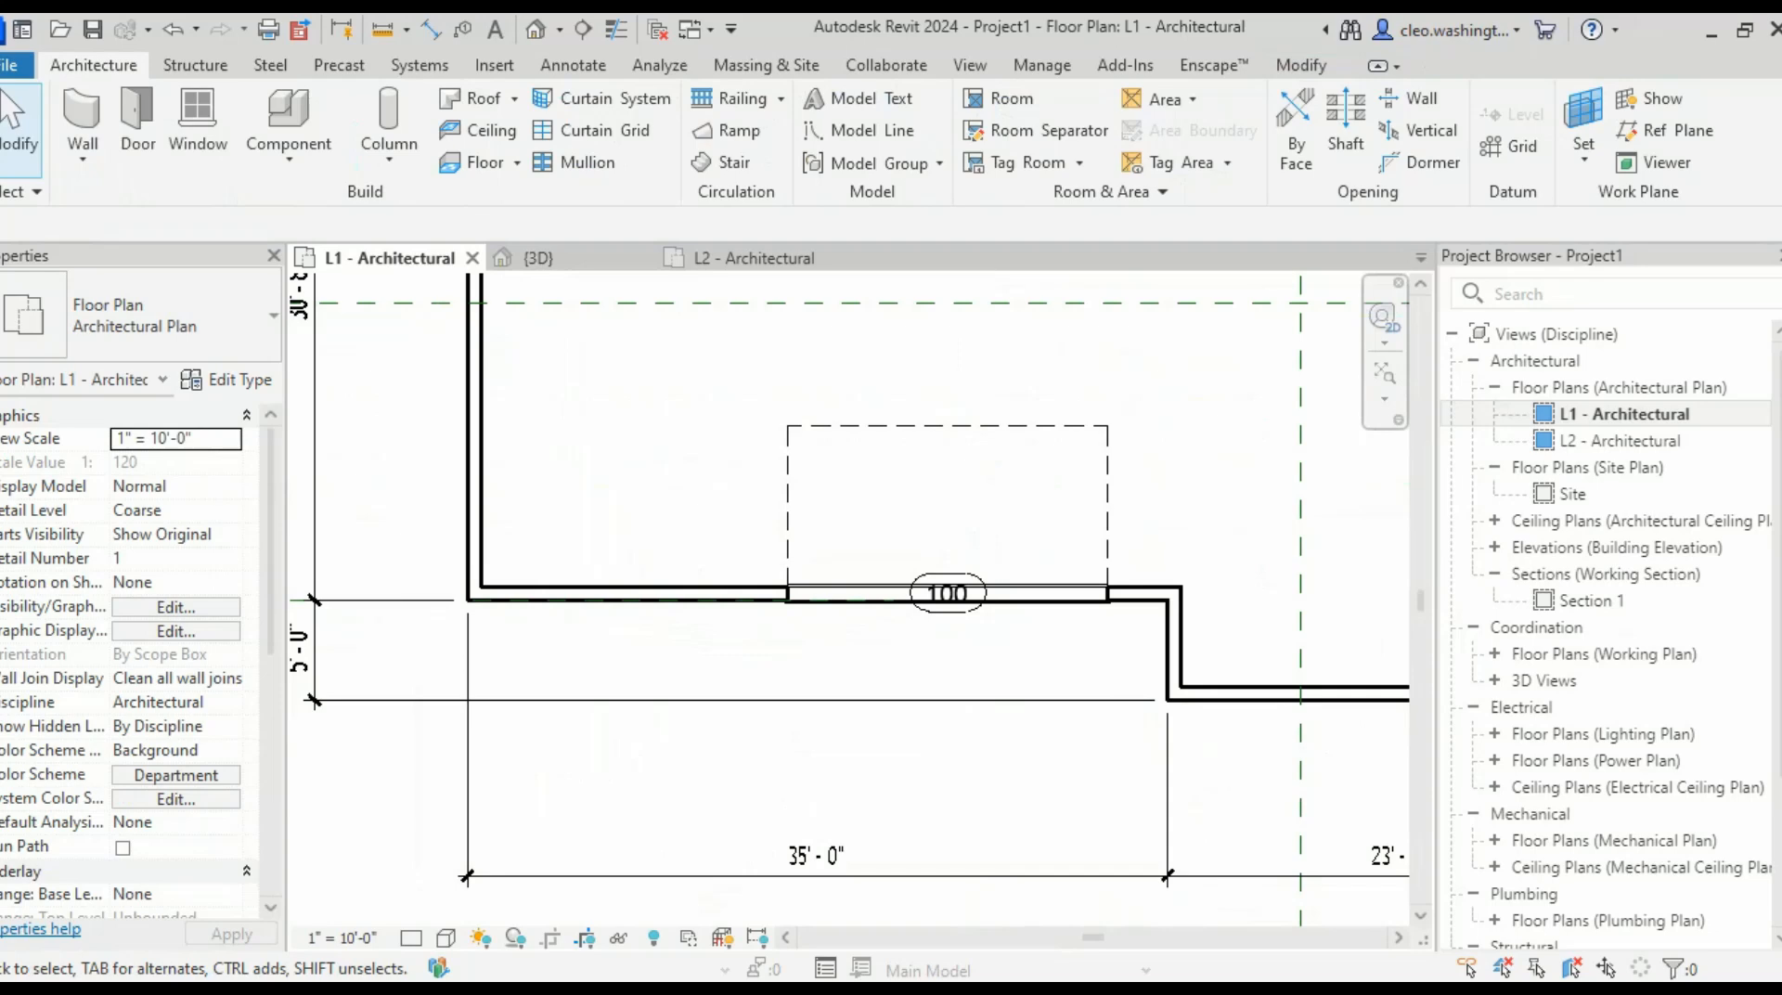
- Check that the garage door is still the 16'-0 x 8'-0 type
{"action": "key", "text": "alt+Tab"}
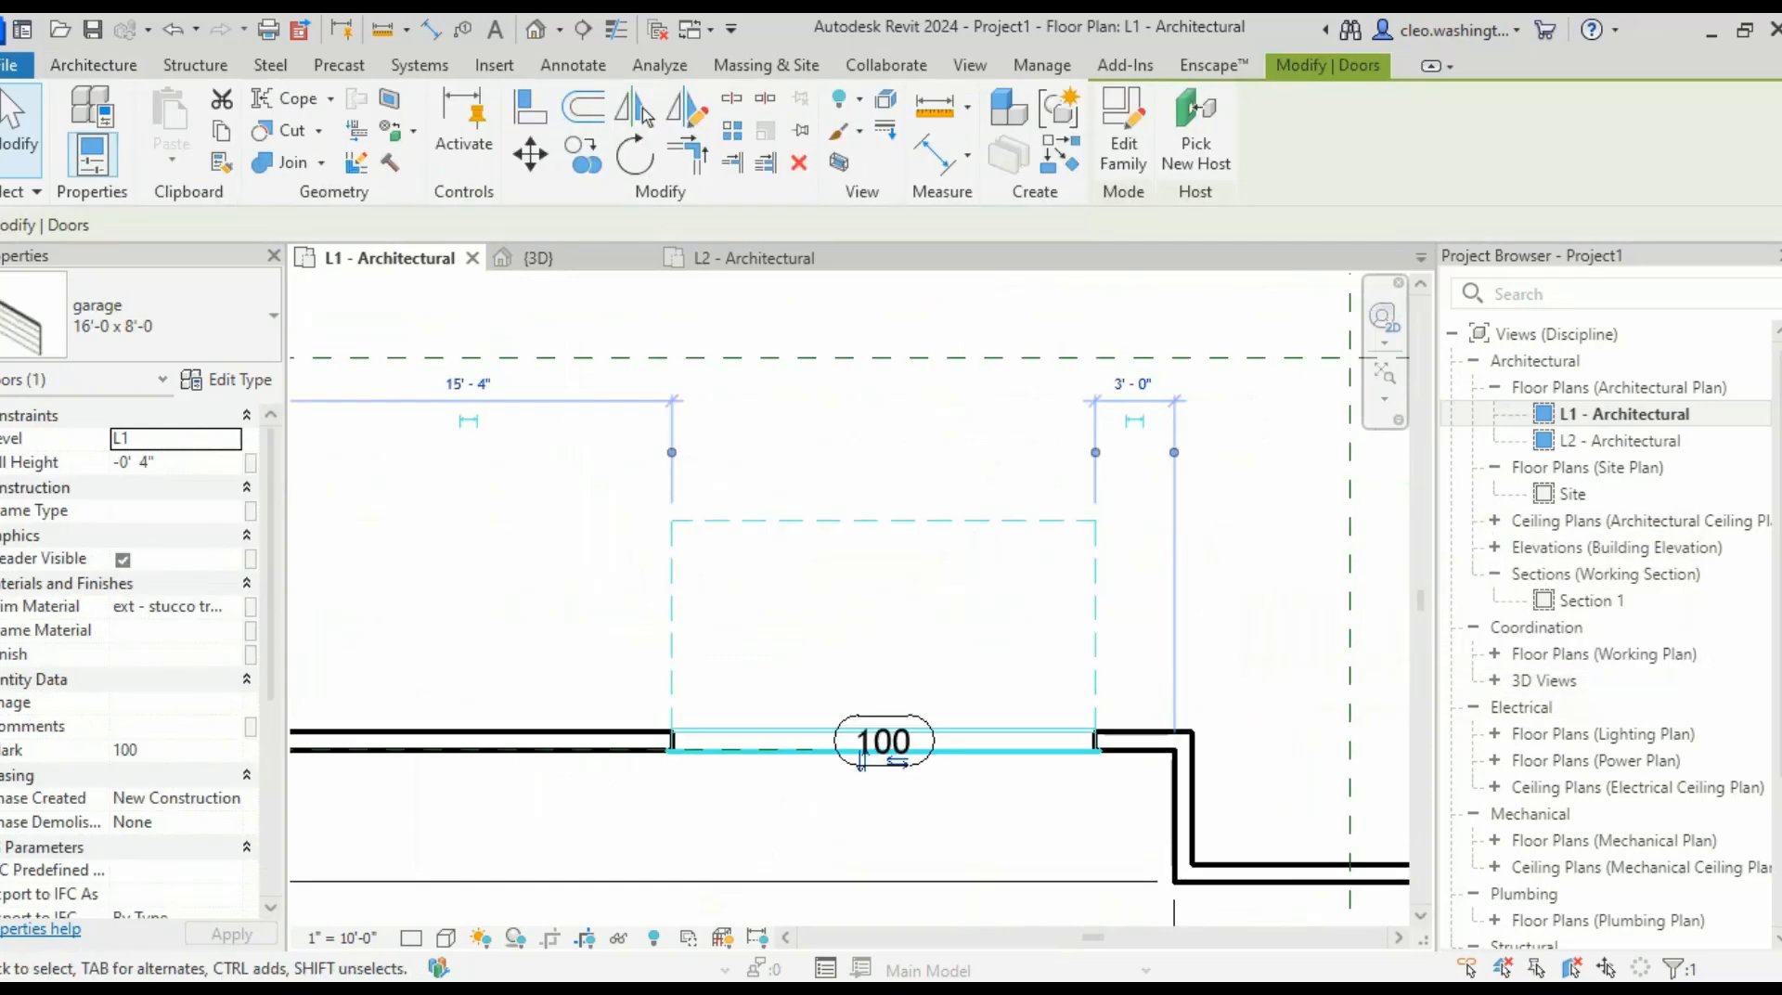
{"action": "scroll", "coordinate": [836, 599], "scroll_direction": "down", "scroll_amount": 4}
{"action": "scroll", "coordinate": [946, 620], "scroll_direction": "up", "scroll_amount": 3}
{"action": "scroll", "coordinate": [946, 620], "scroll_direction": "up", "scroll_amount": 4}
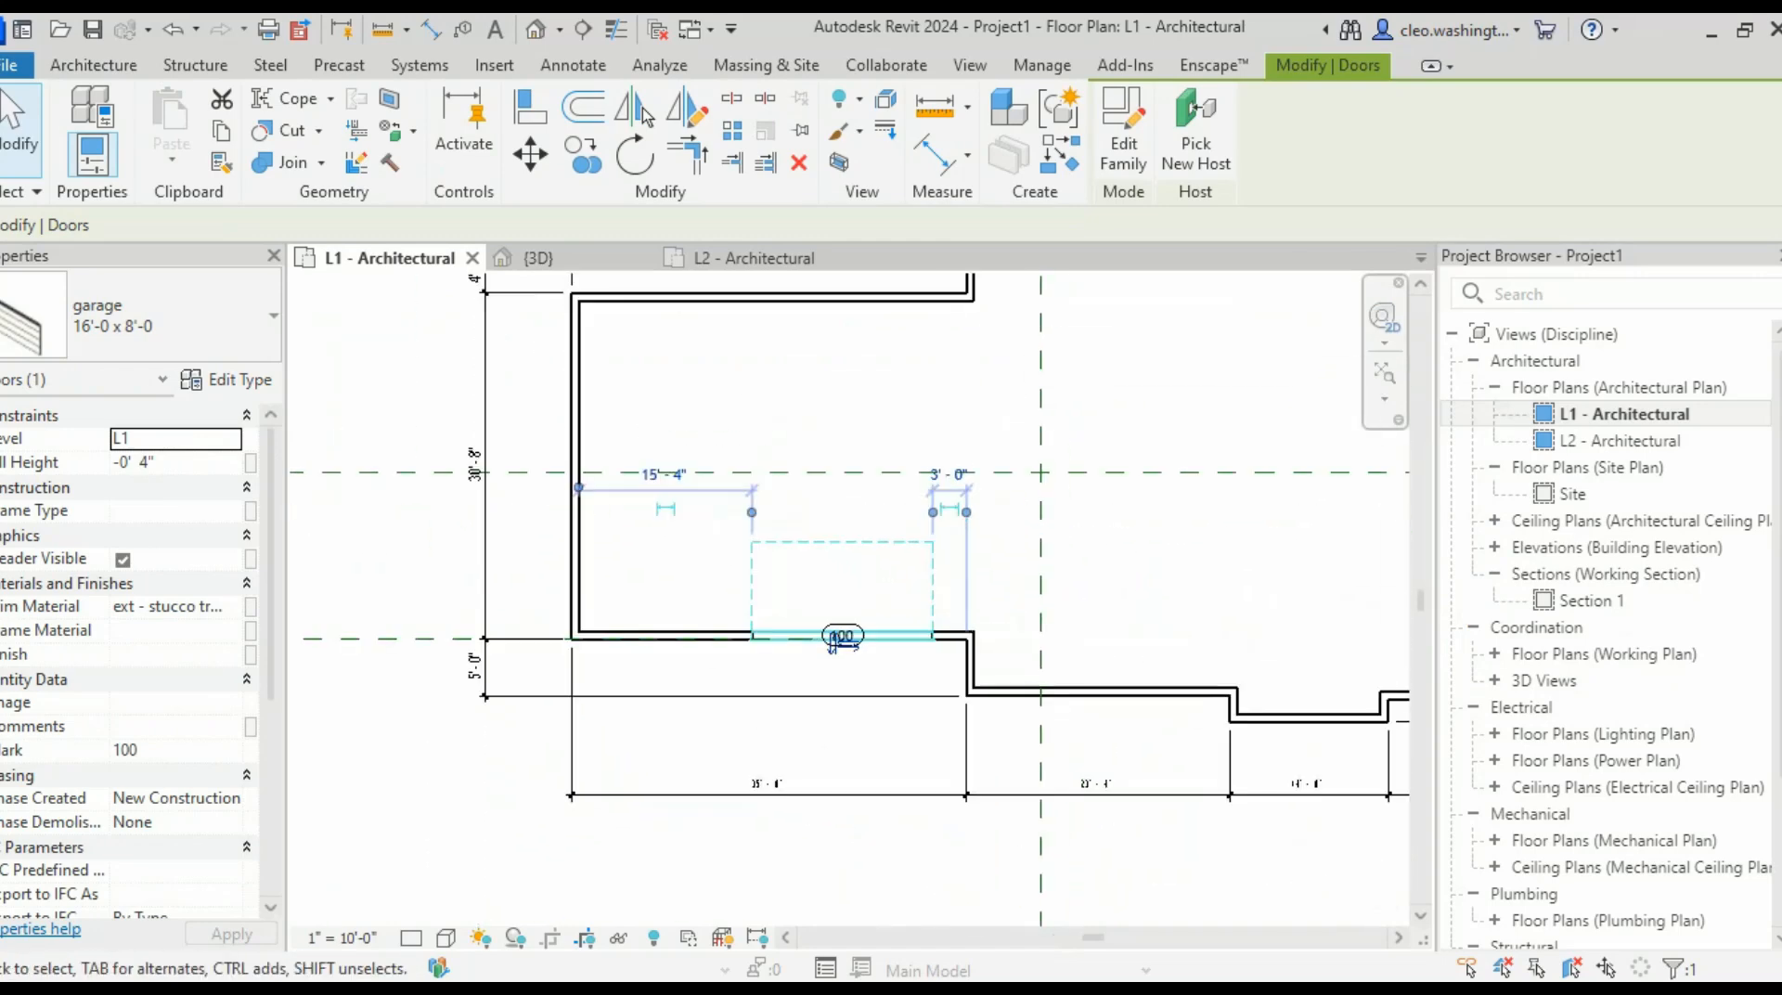
{"action": "key", "text": "Escape"}
{"action": "scroll", "coordinate": [727, 515], "scroll_direction": "up", "scroll_amount": 2}
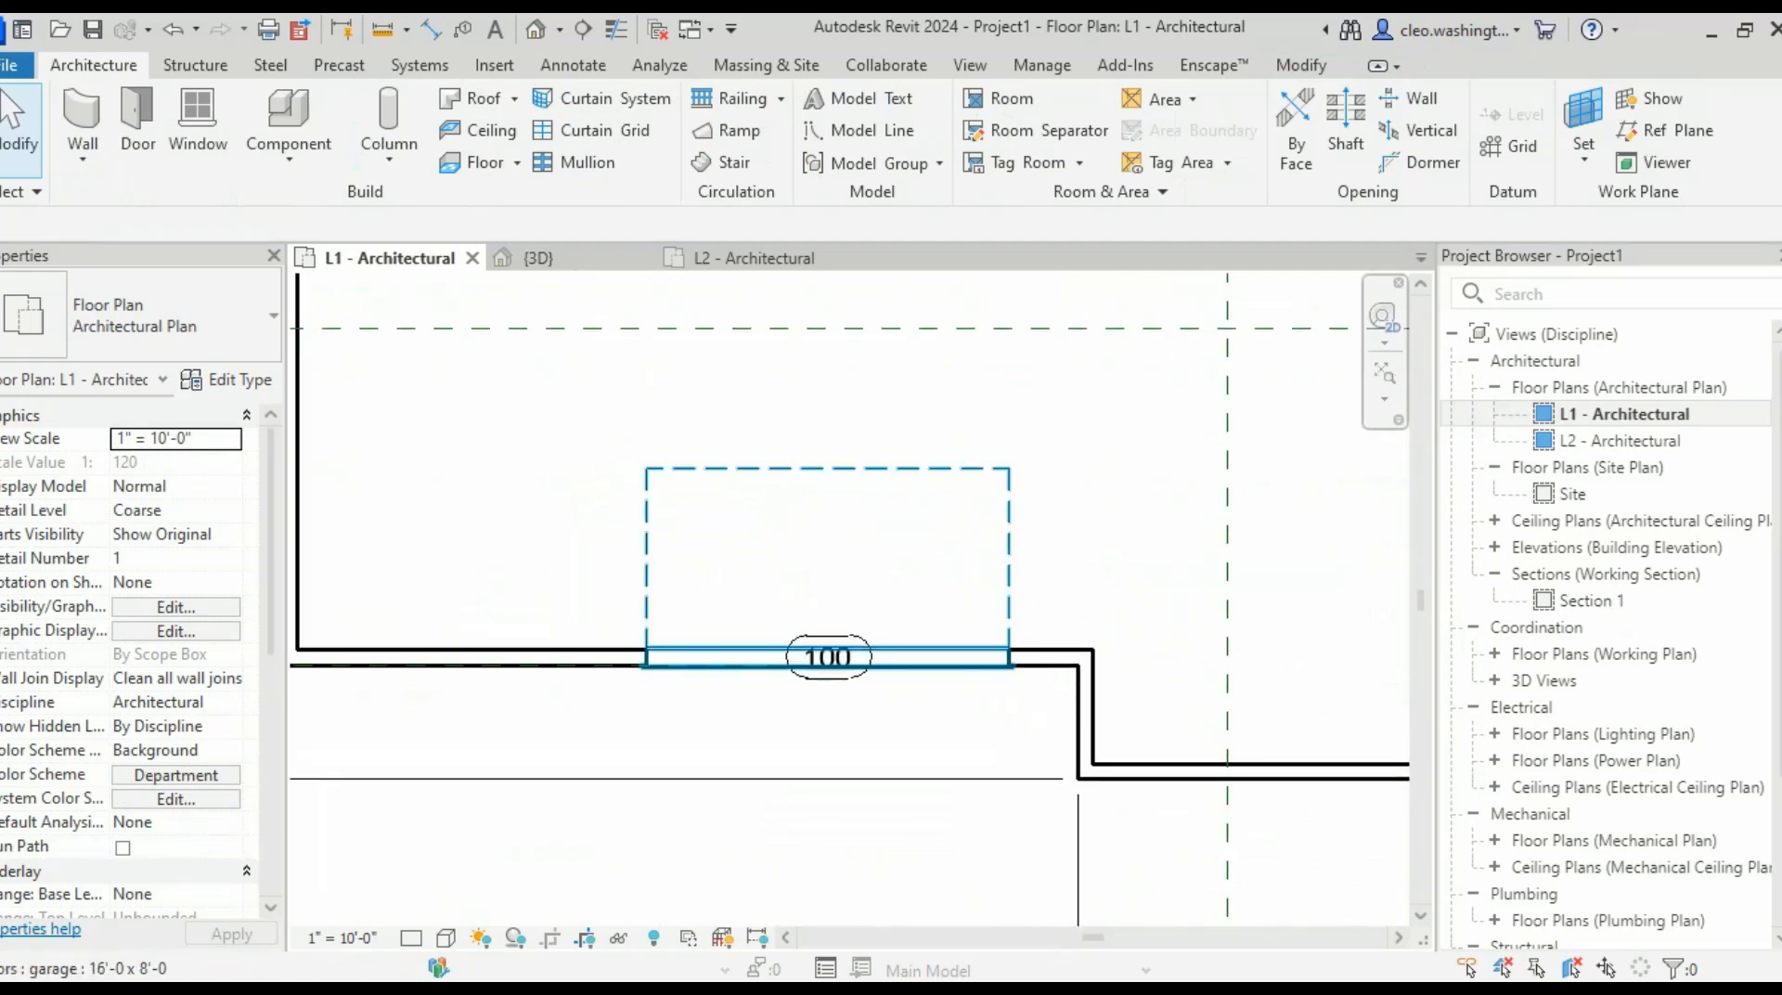
{"action": "left_click", "coordinate": [754, 665]}
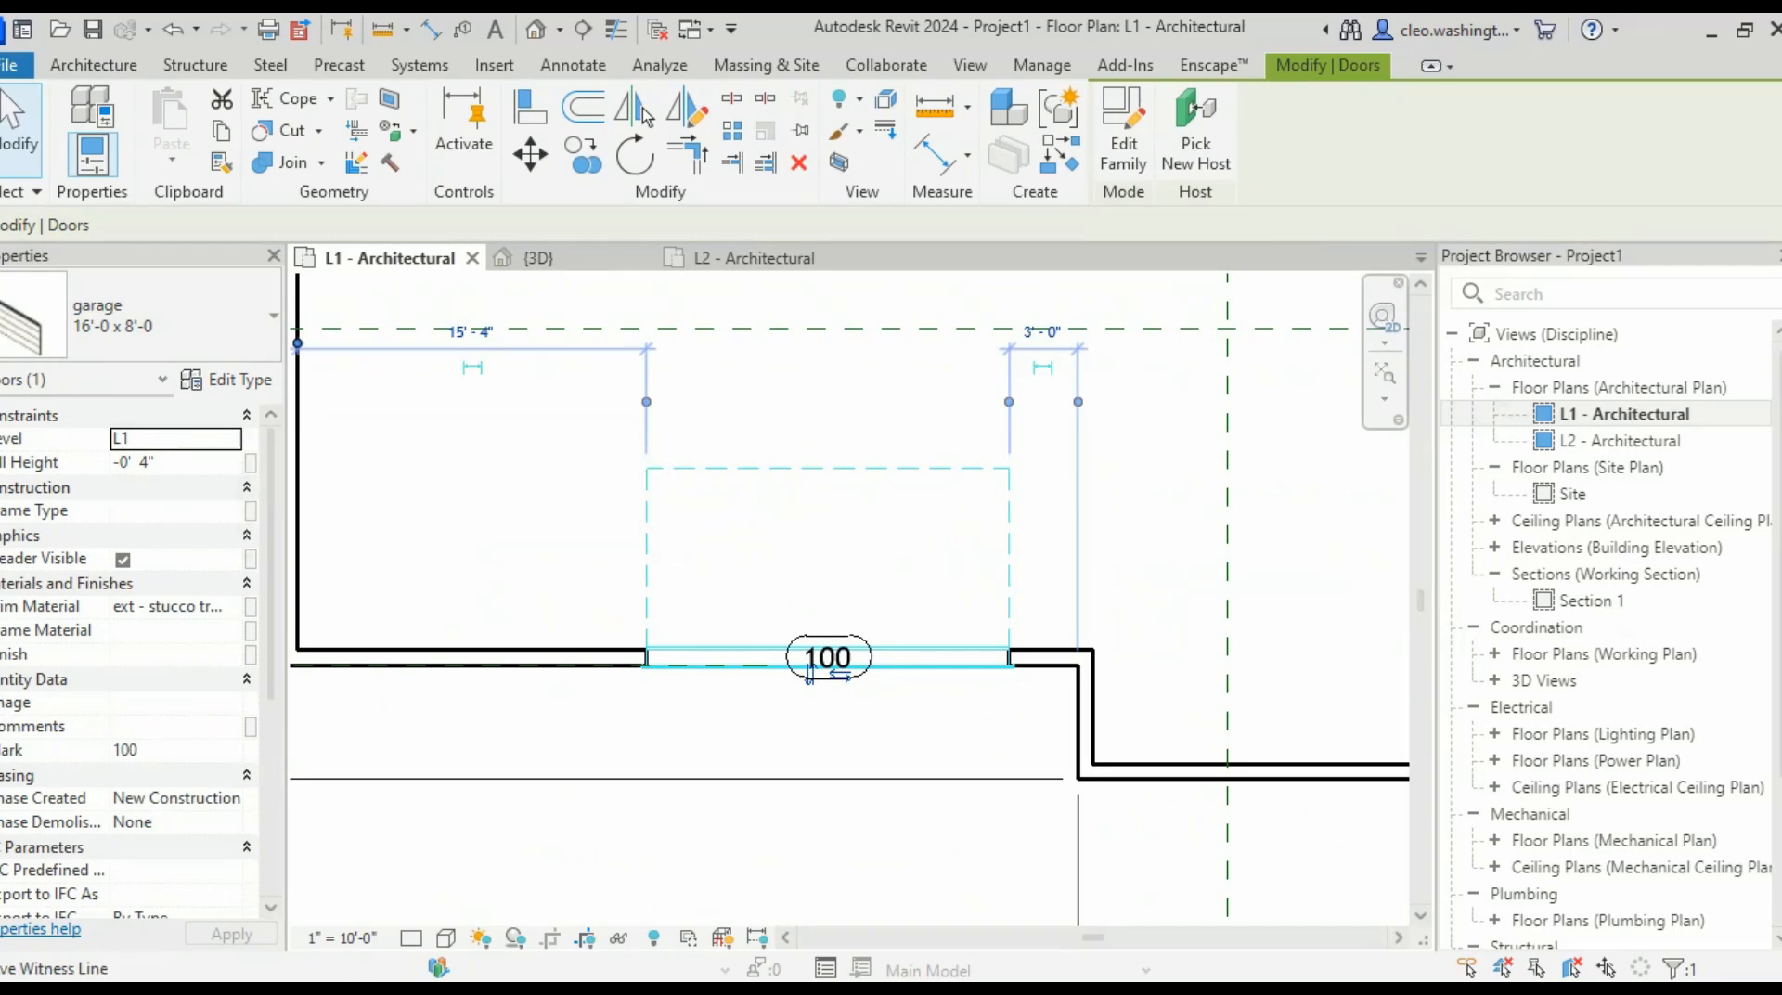
{"action": "left_click", "coordinate": [243, 325]}
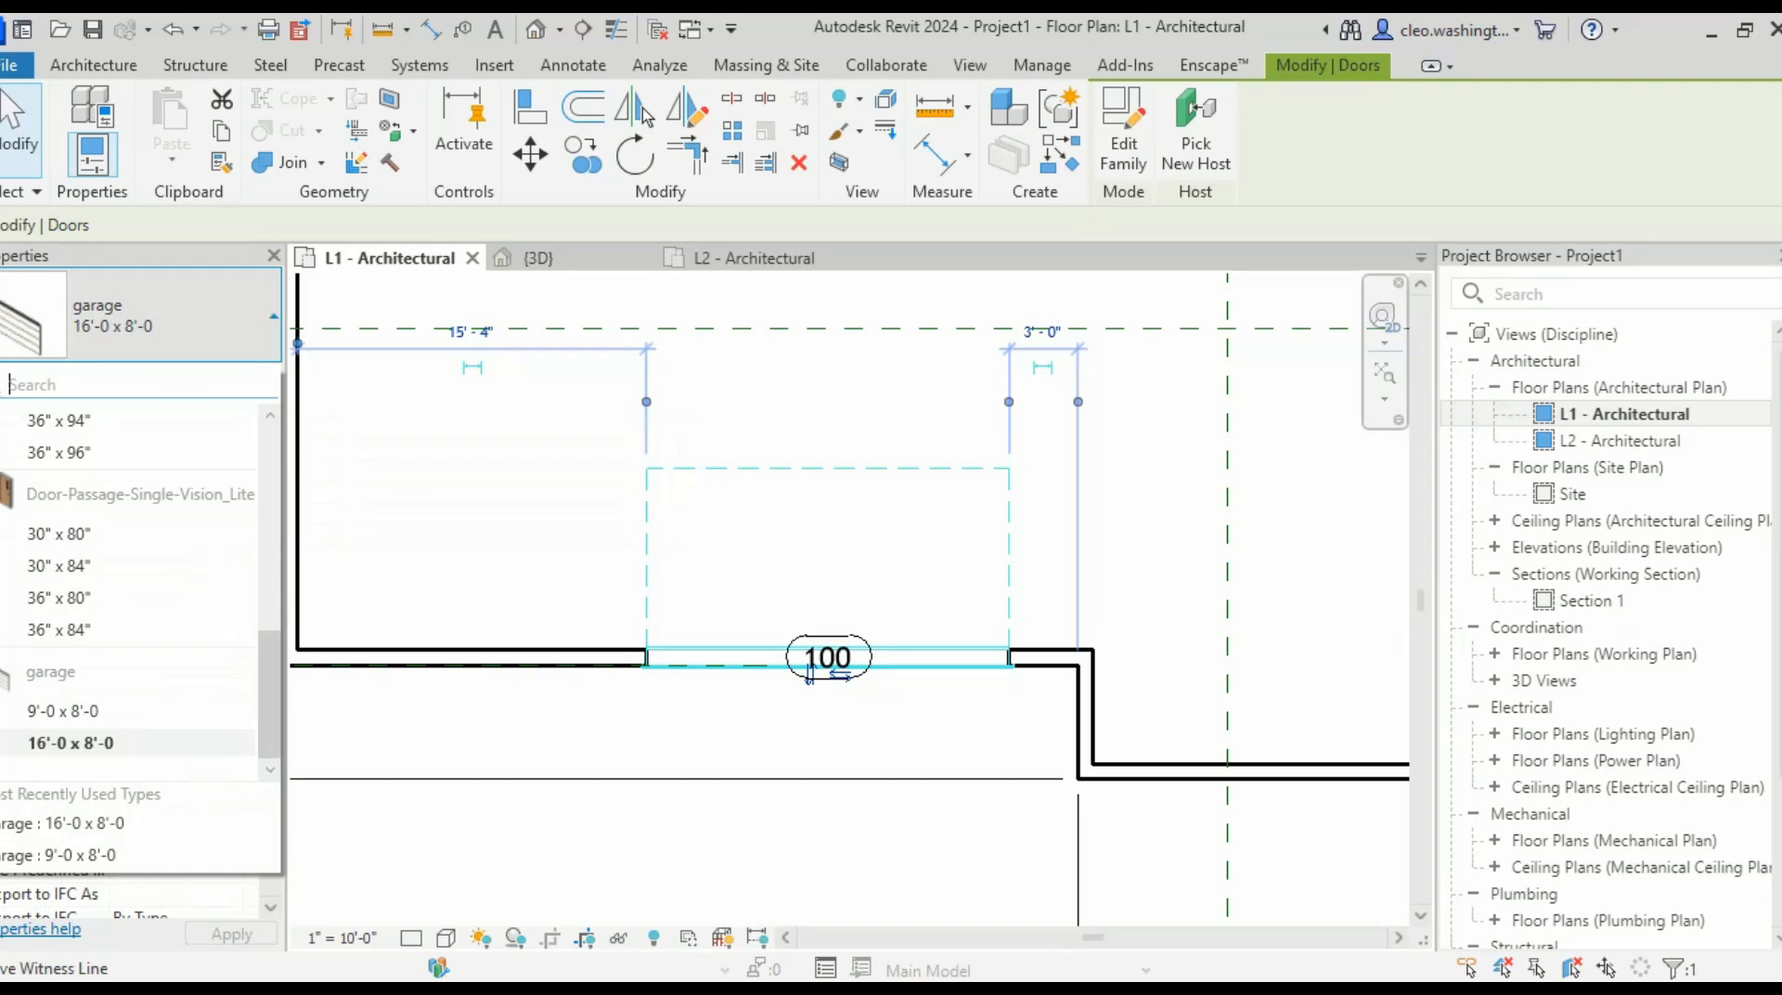
{"action": "left_click", "coordinate": [74, 743]}
{"action": "key", "text": "Escape"}
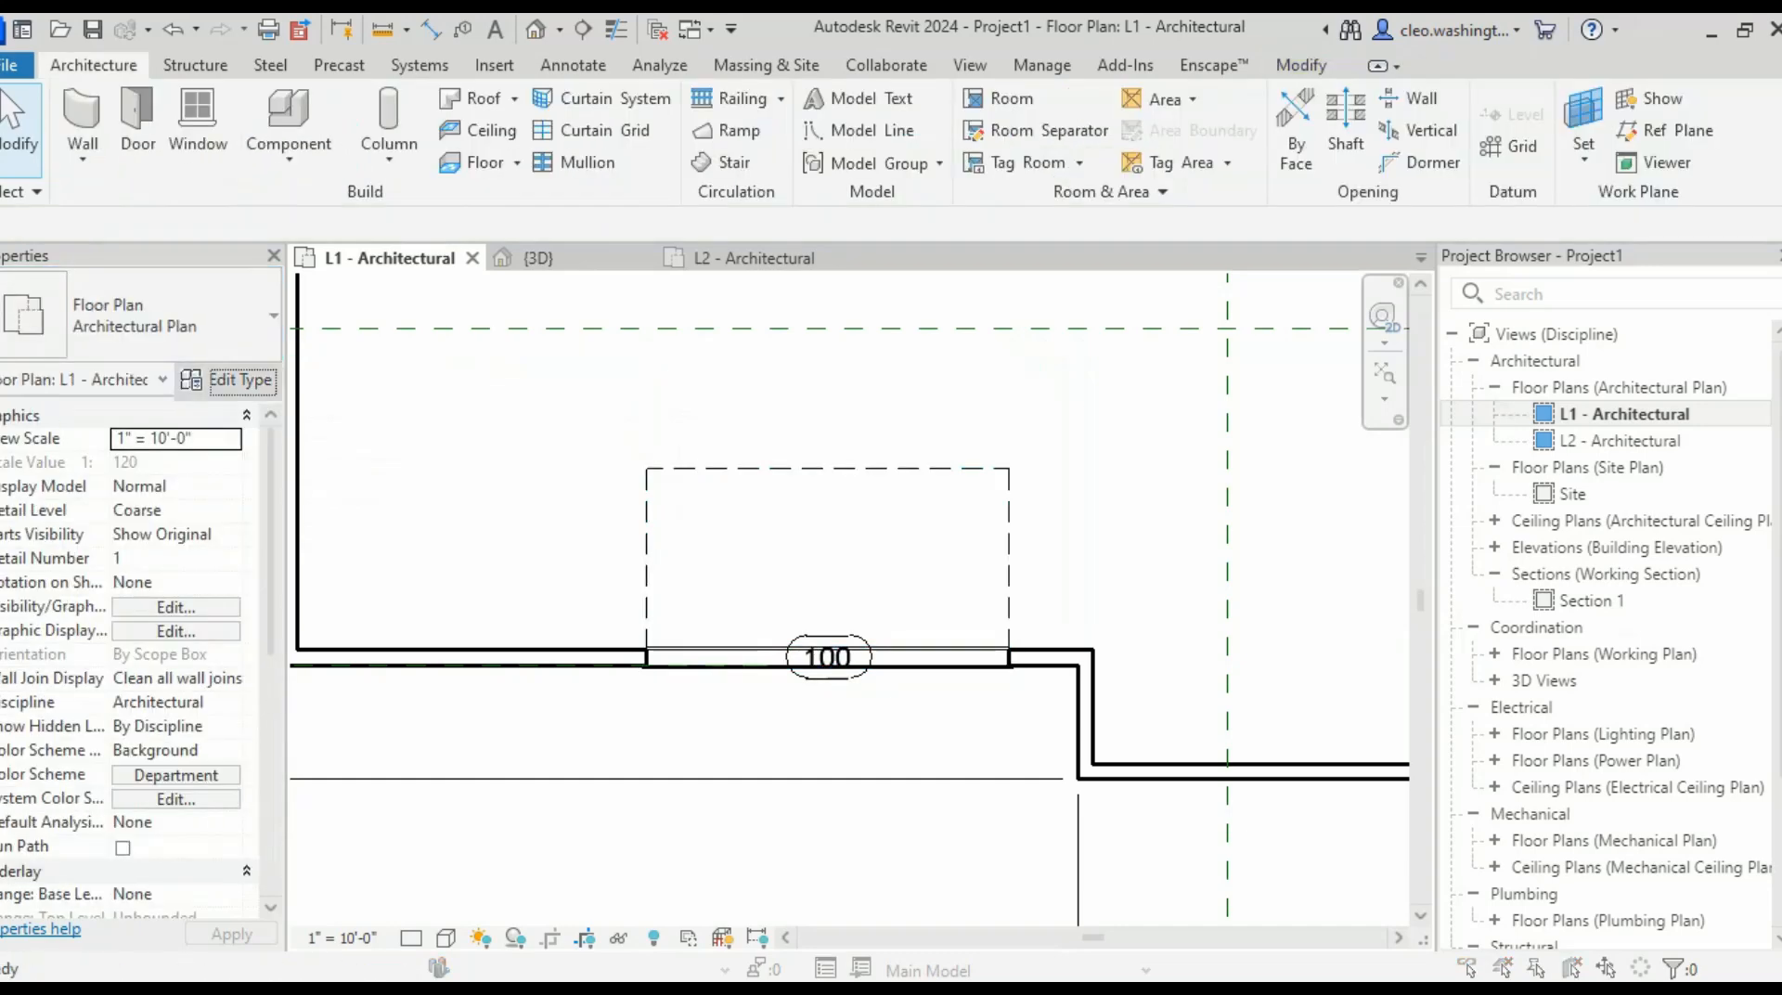
- Duplicate the floor plan view type as 'Architectural Plan 2'
{"action": "left_click", "coordinate": [229, 379]}
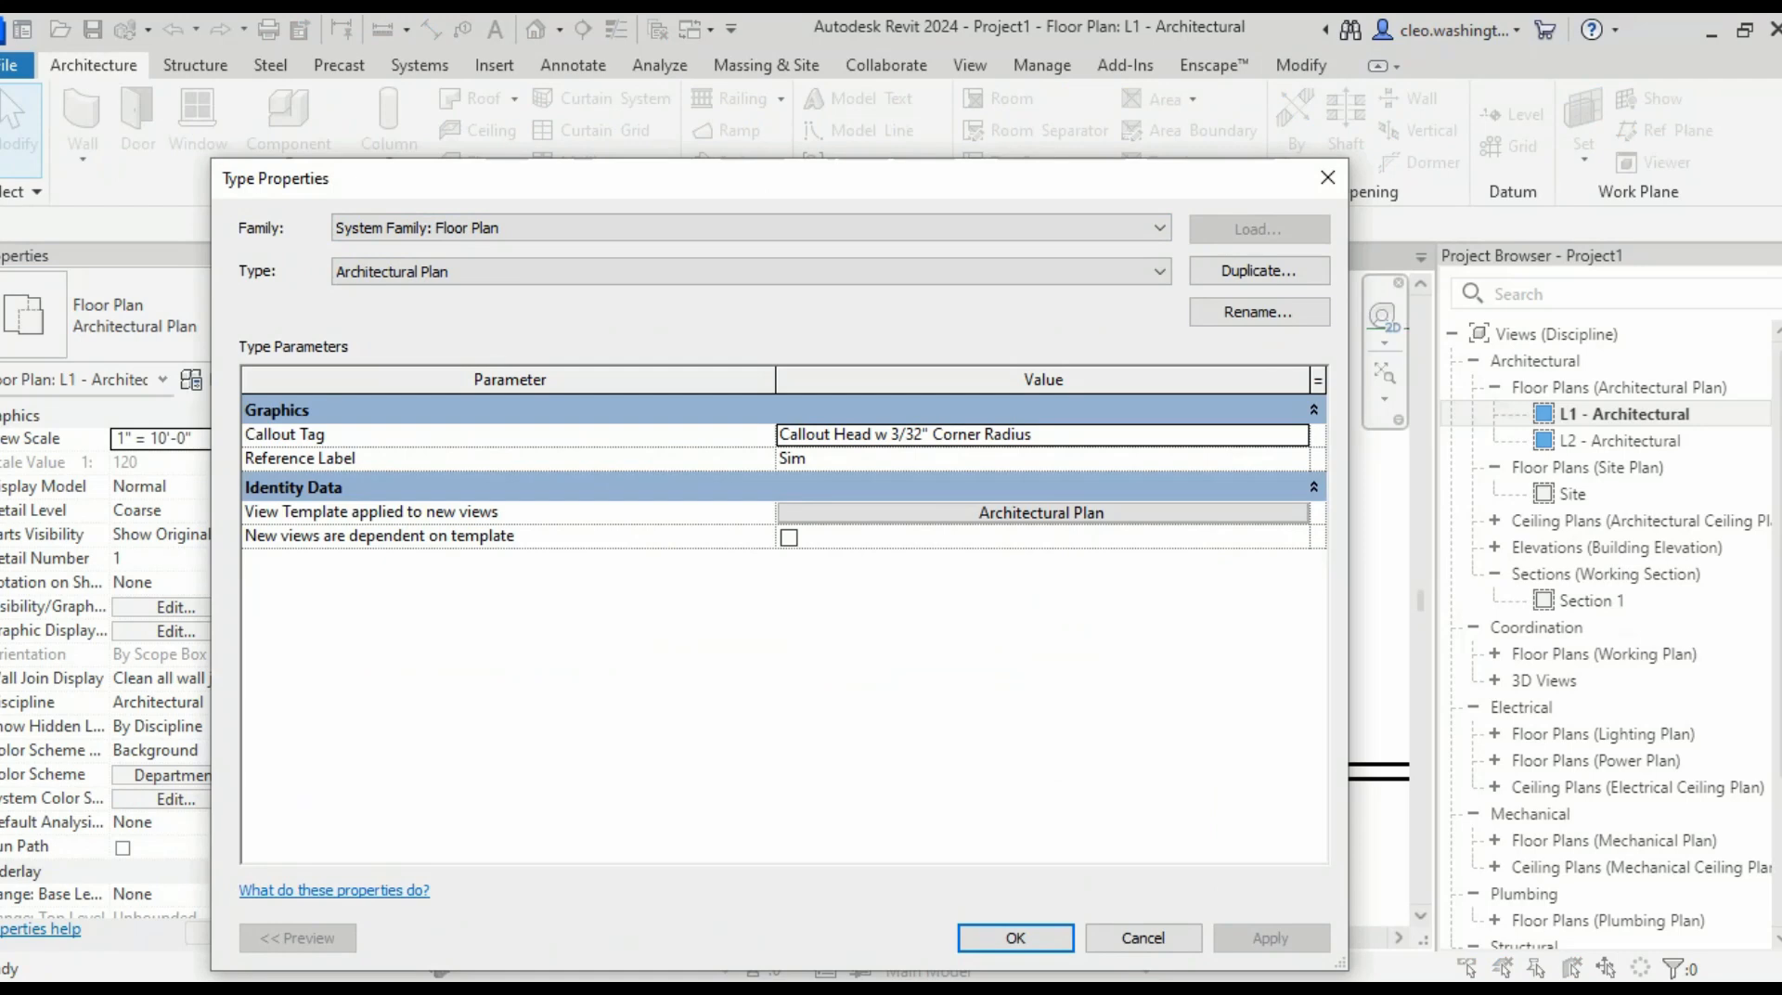
{"action": "left_click", "coordinate": [1259, 270]}
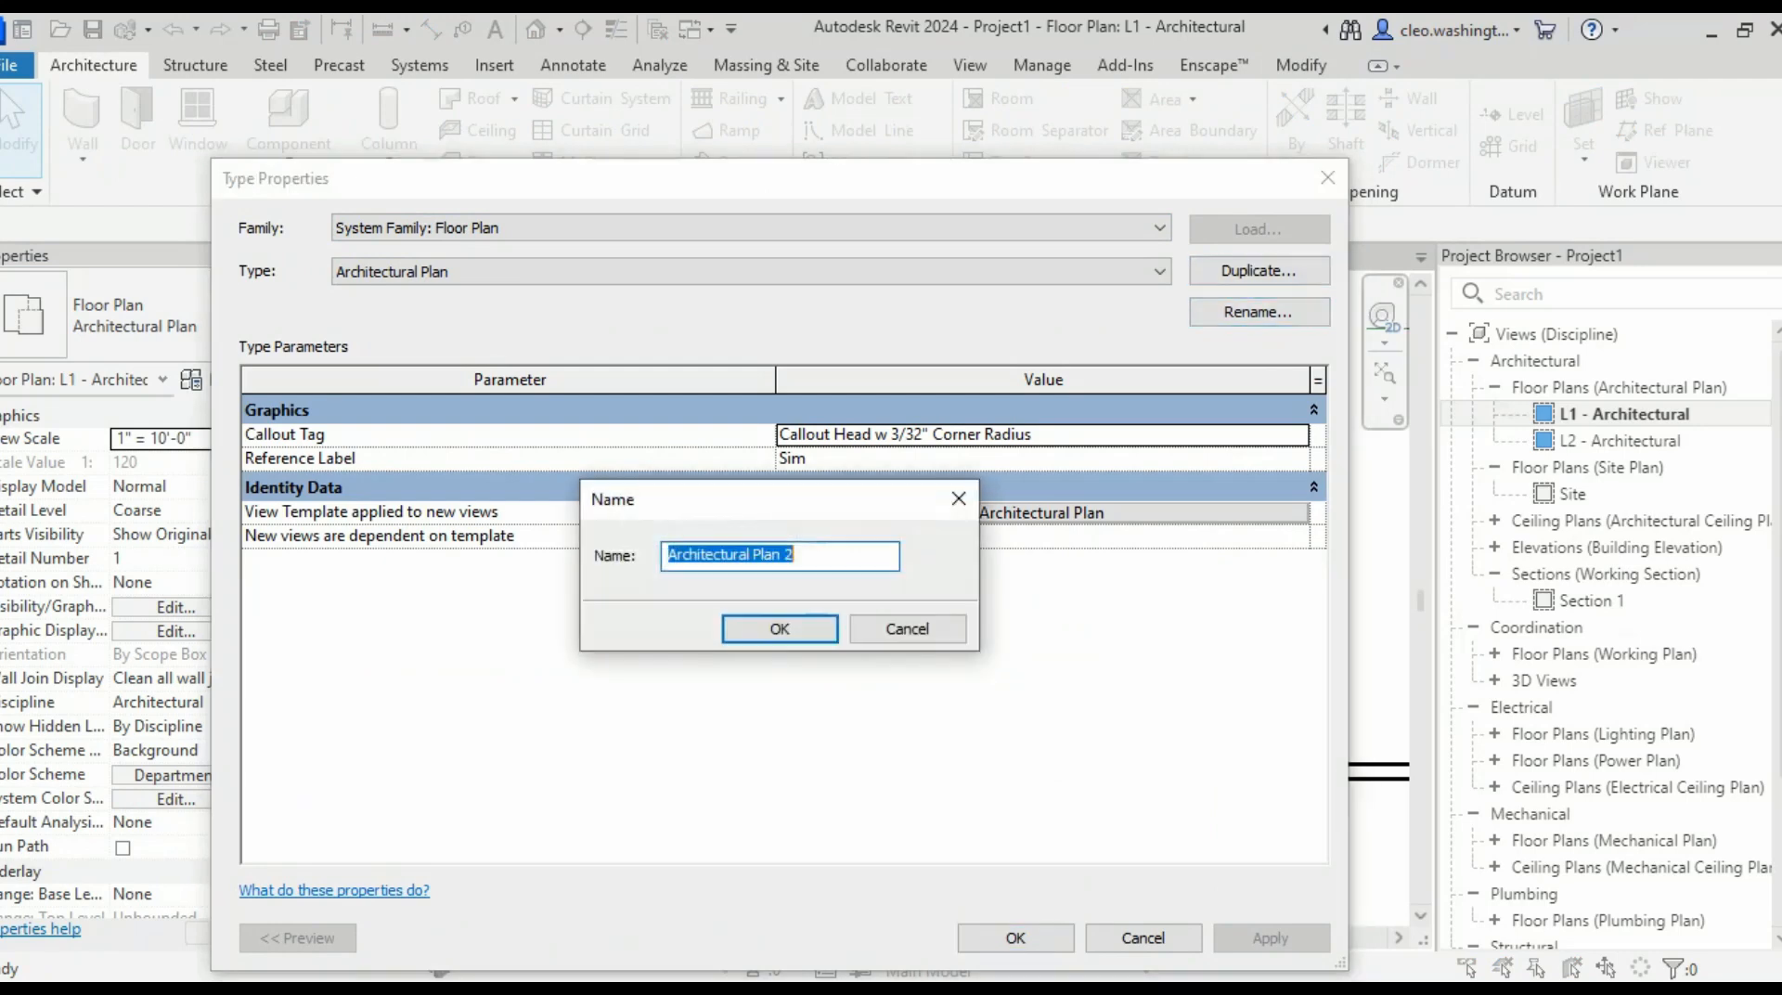
{"action": "key", "text": "Return"}
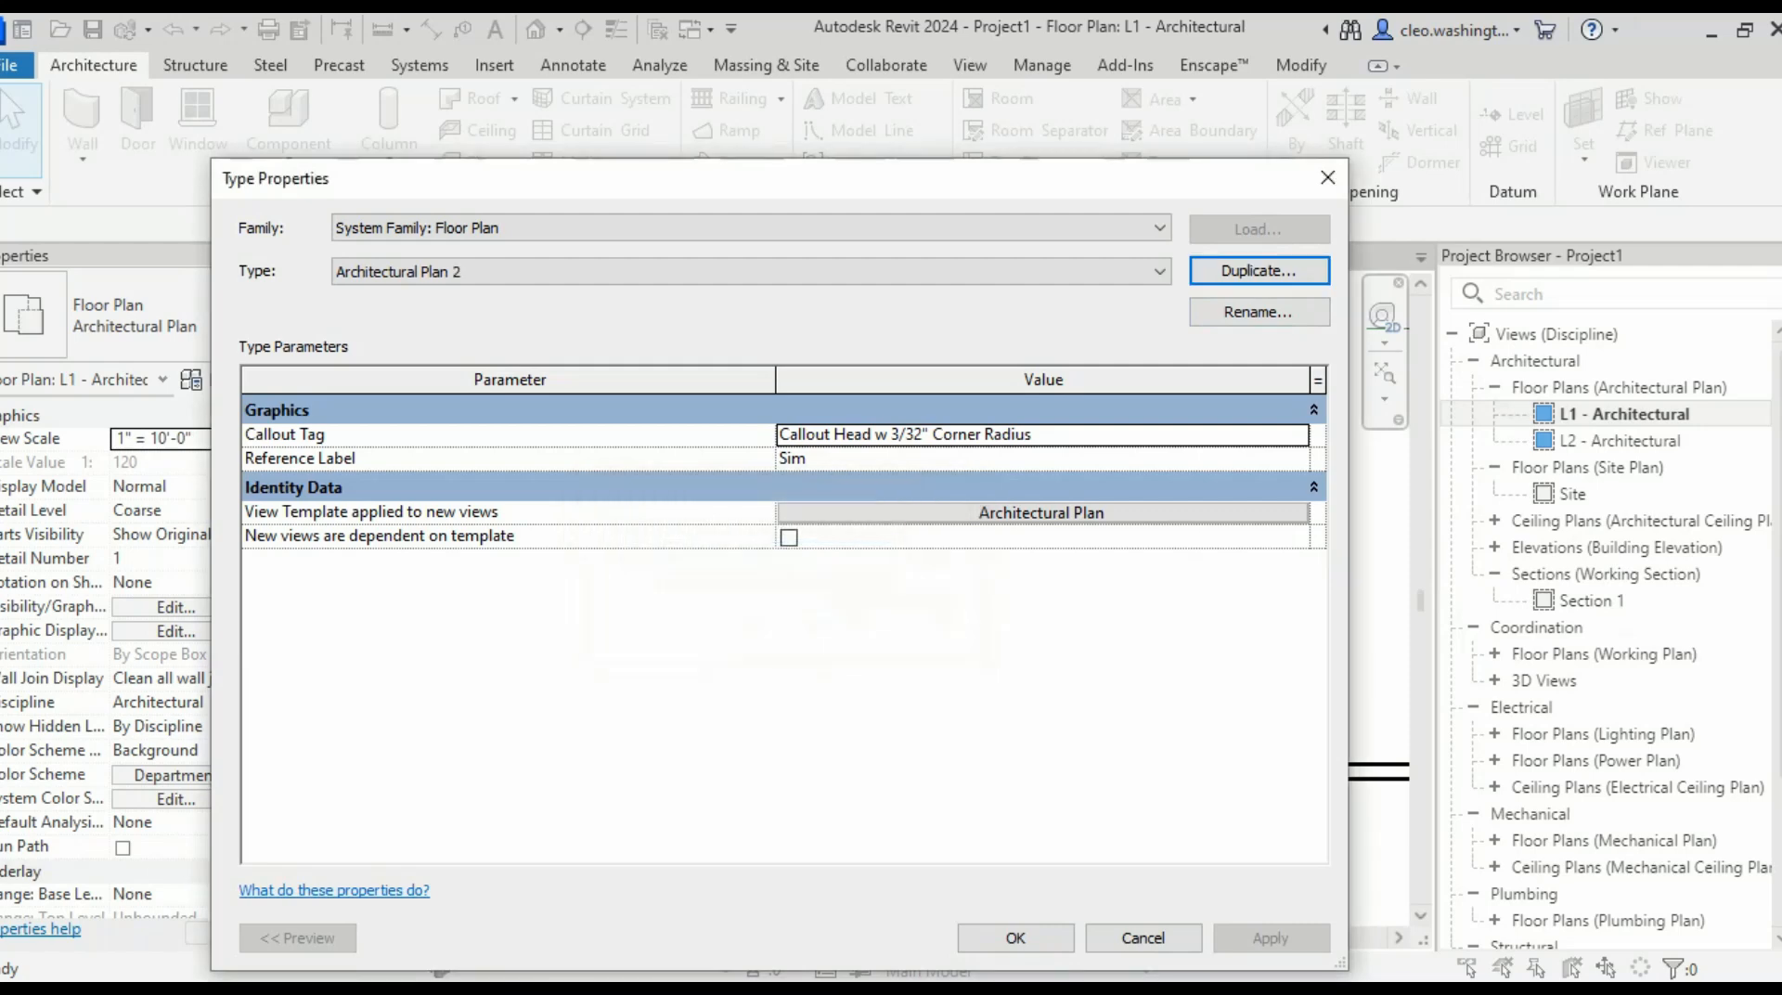
- Set View Template applied to new views to Architectural Plan and close Type Properties
{"action": "left_click", "coordinate": [1042, 434]}
{"action": "left_click", "coordinate": [1042, 459]}
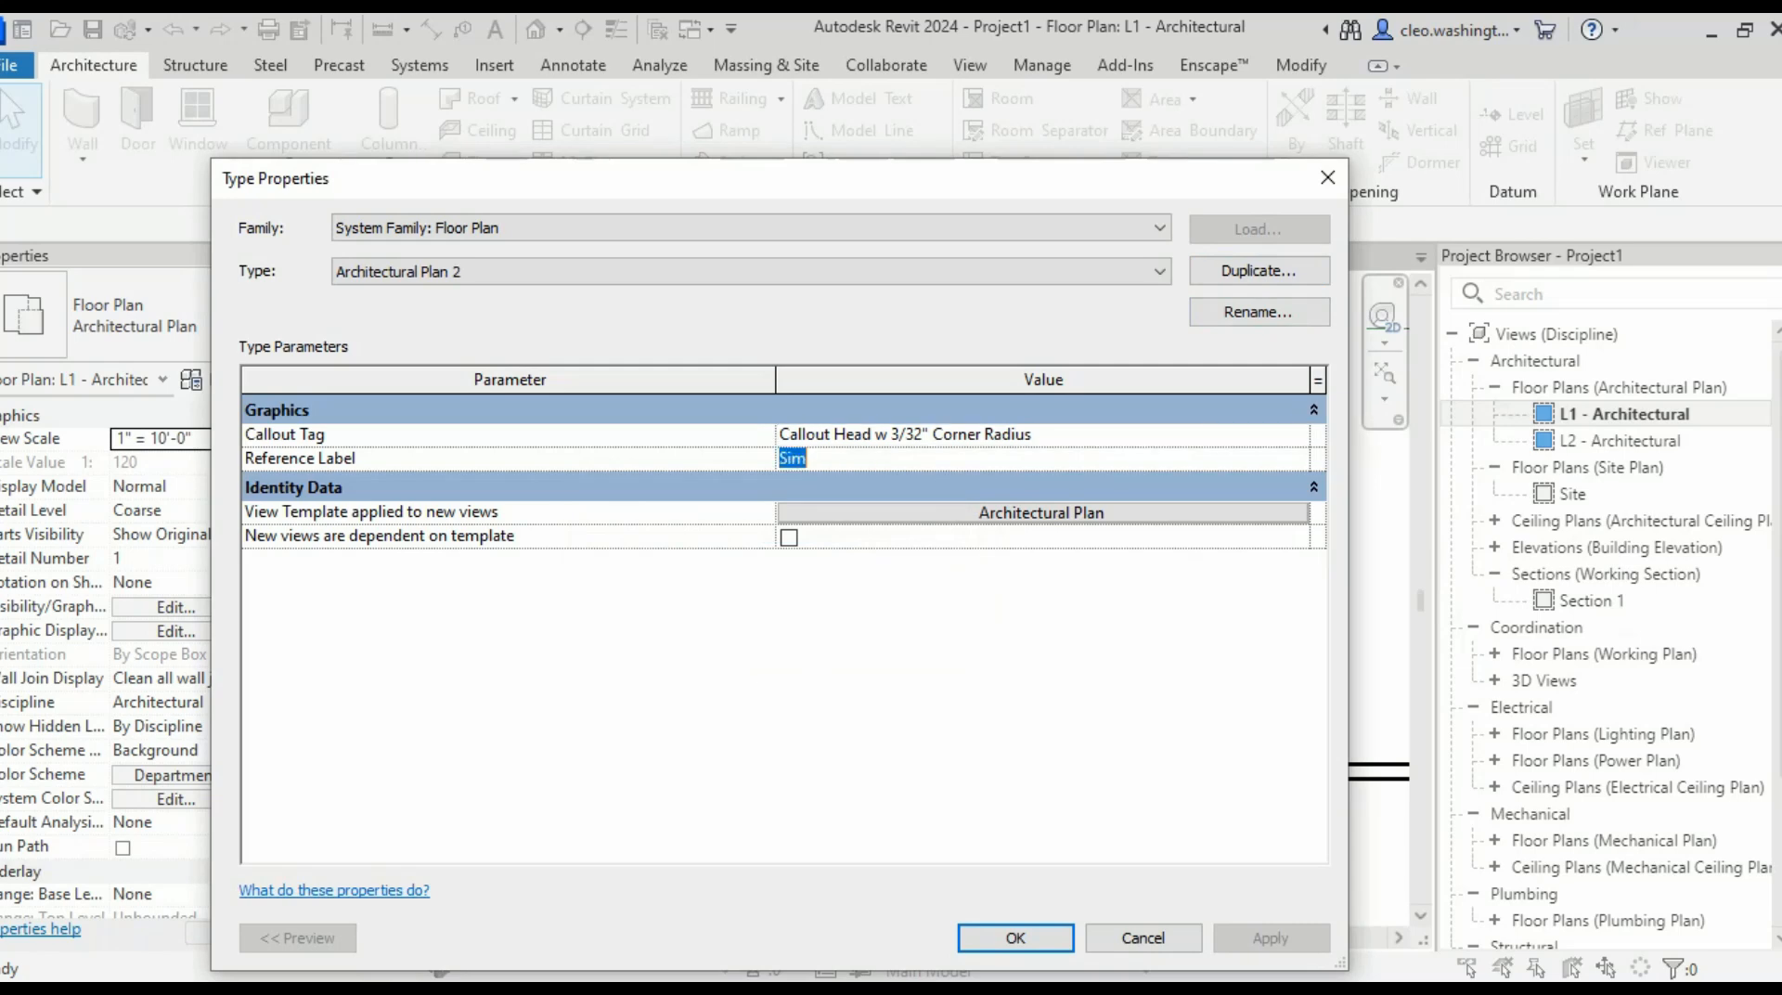
{"action": "left_click", "coordinate": [1042, 458]}
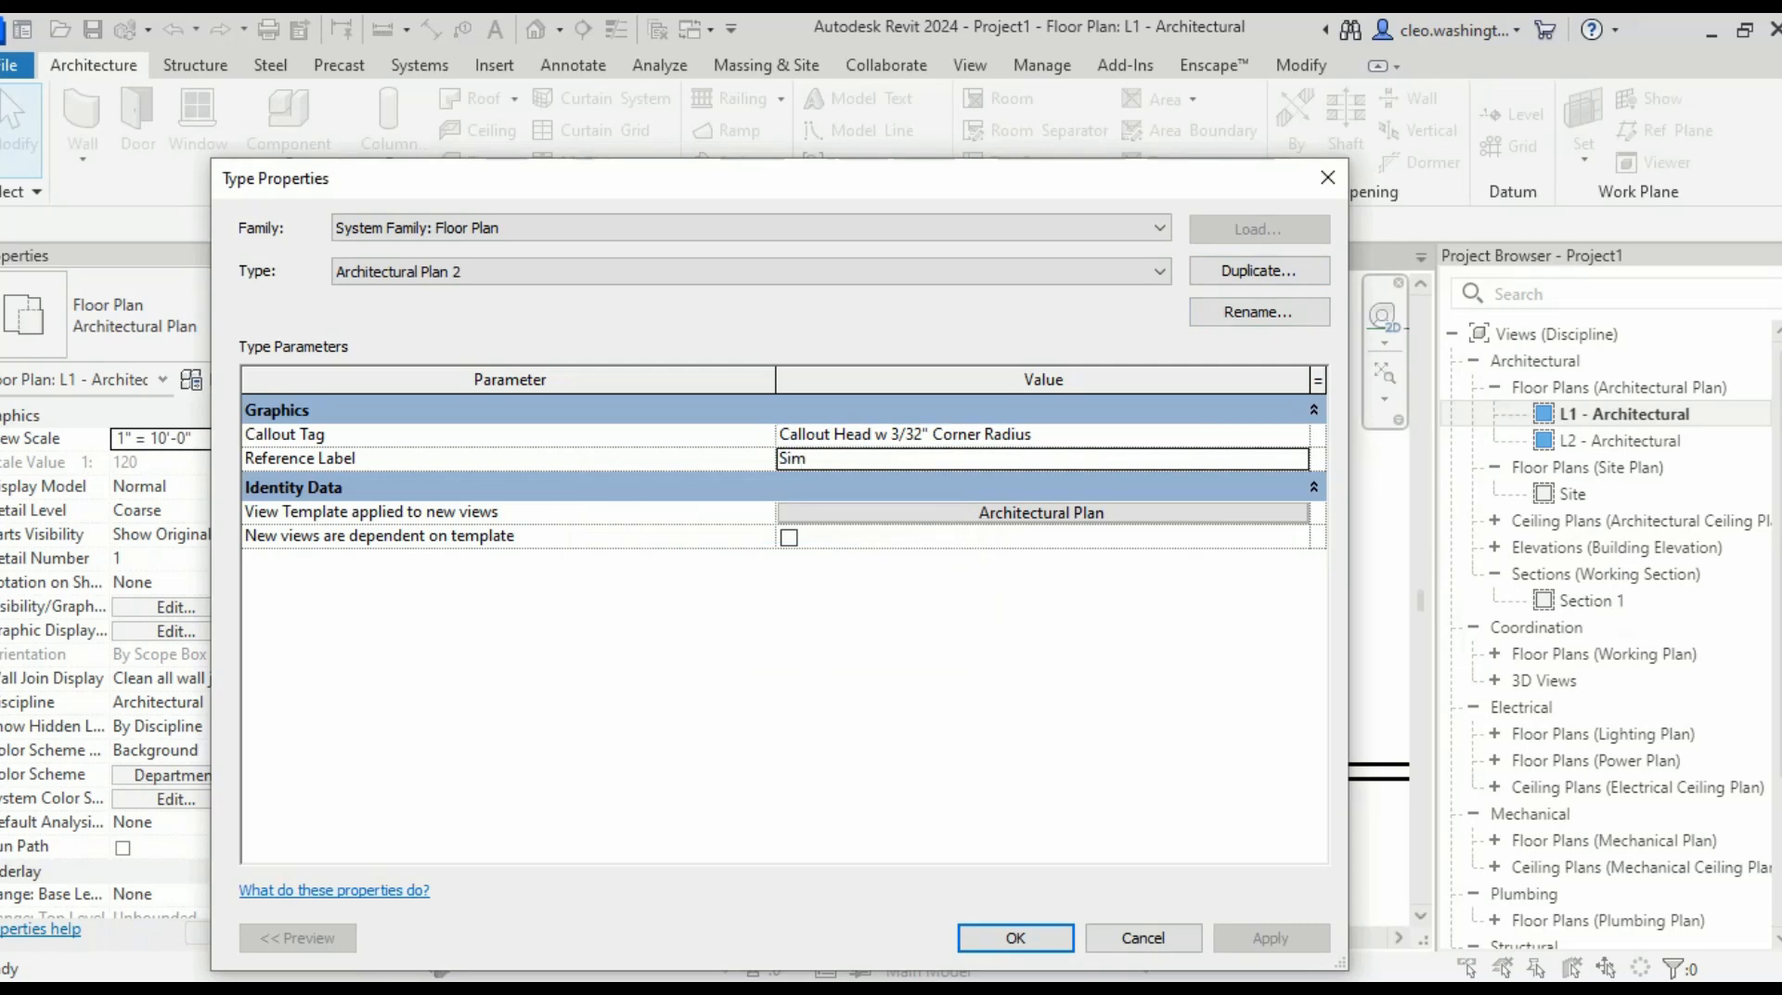
{"action": "left_click", "coordinate": [1043, 513]}
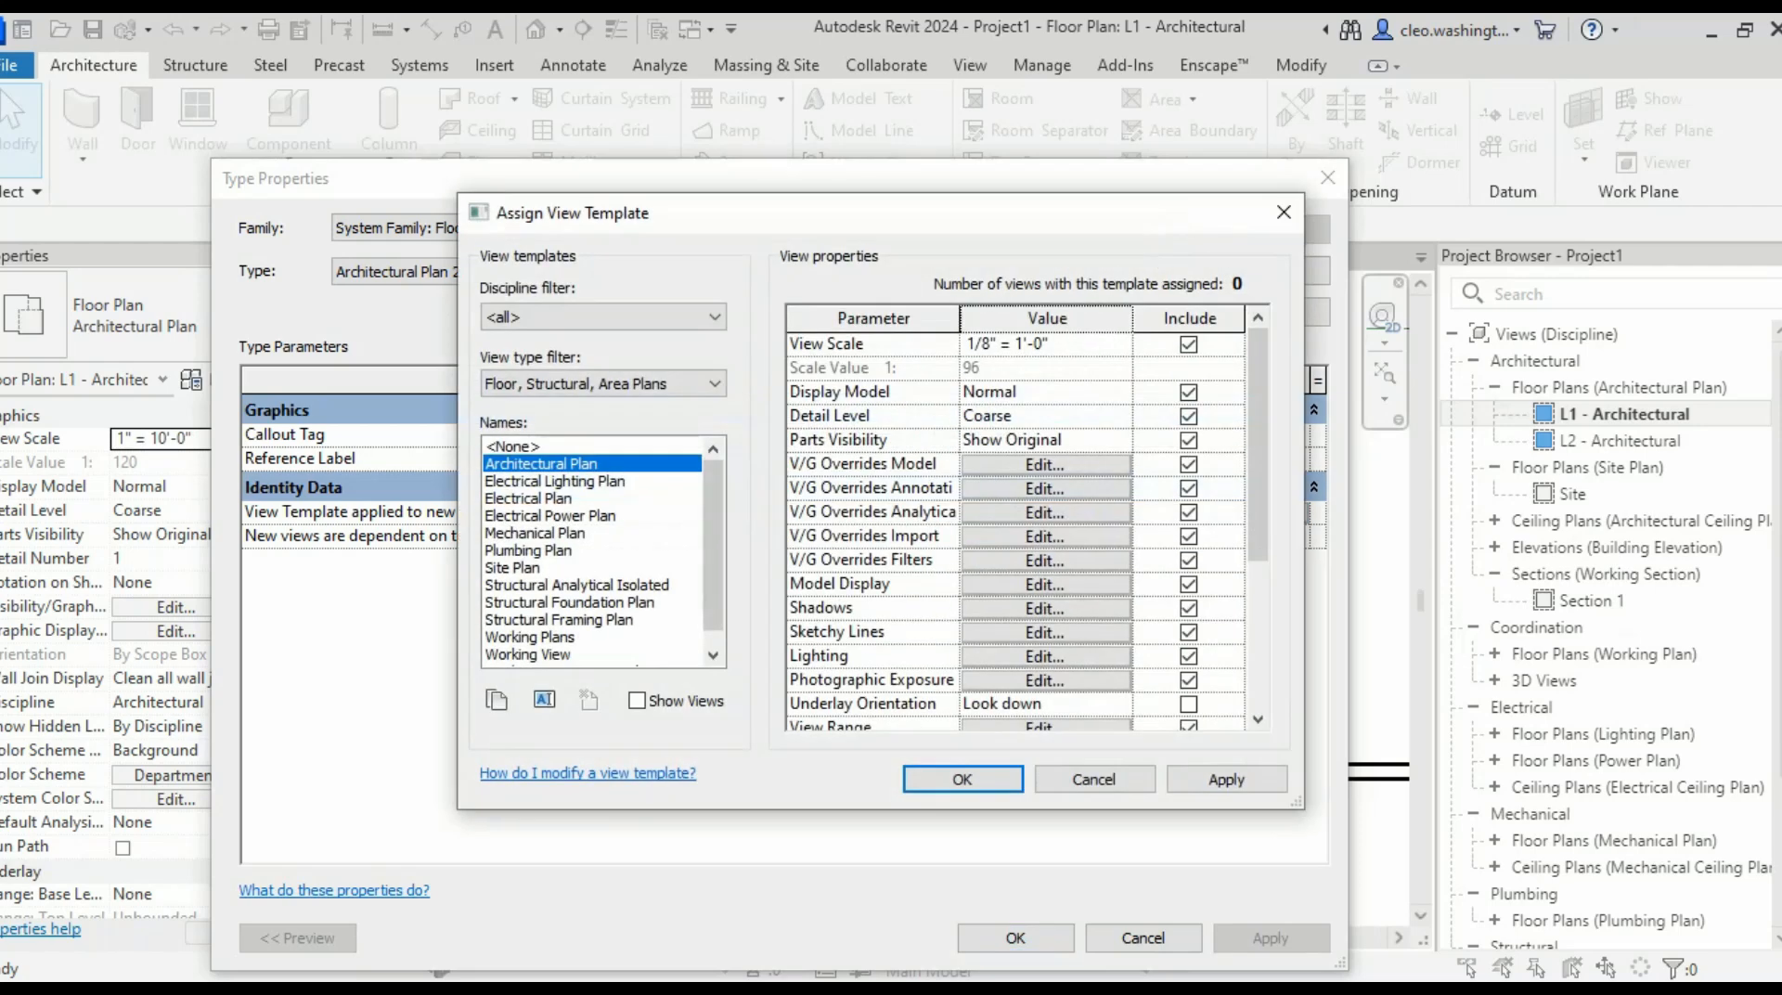
{"action": "left_click", "coordinate": [1284, 212]}
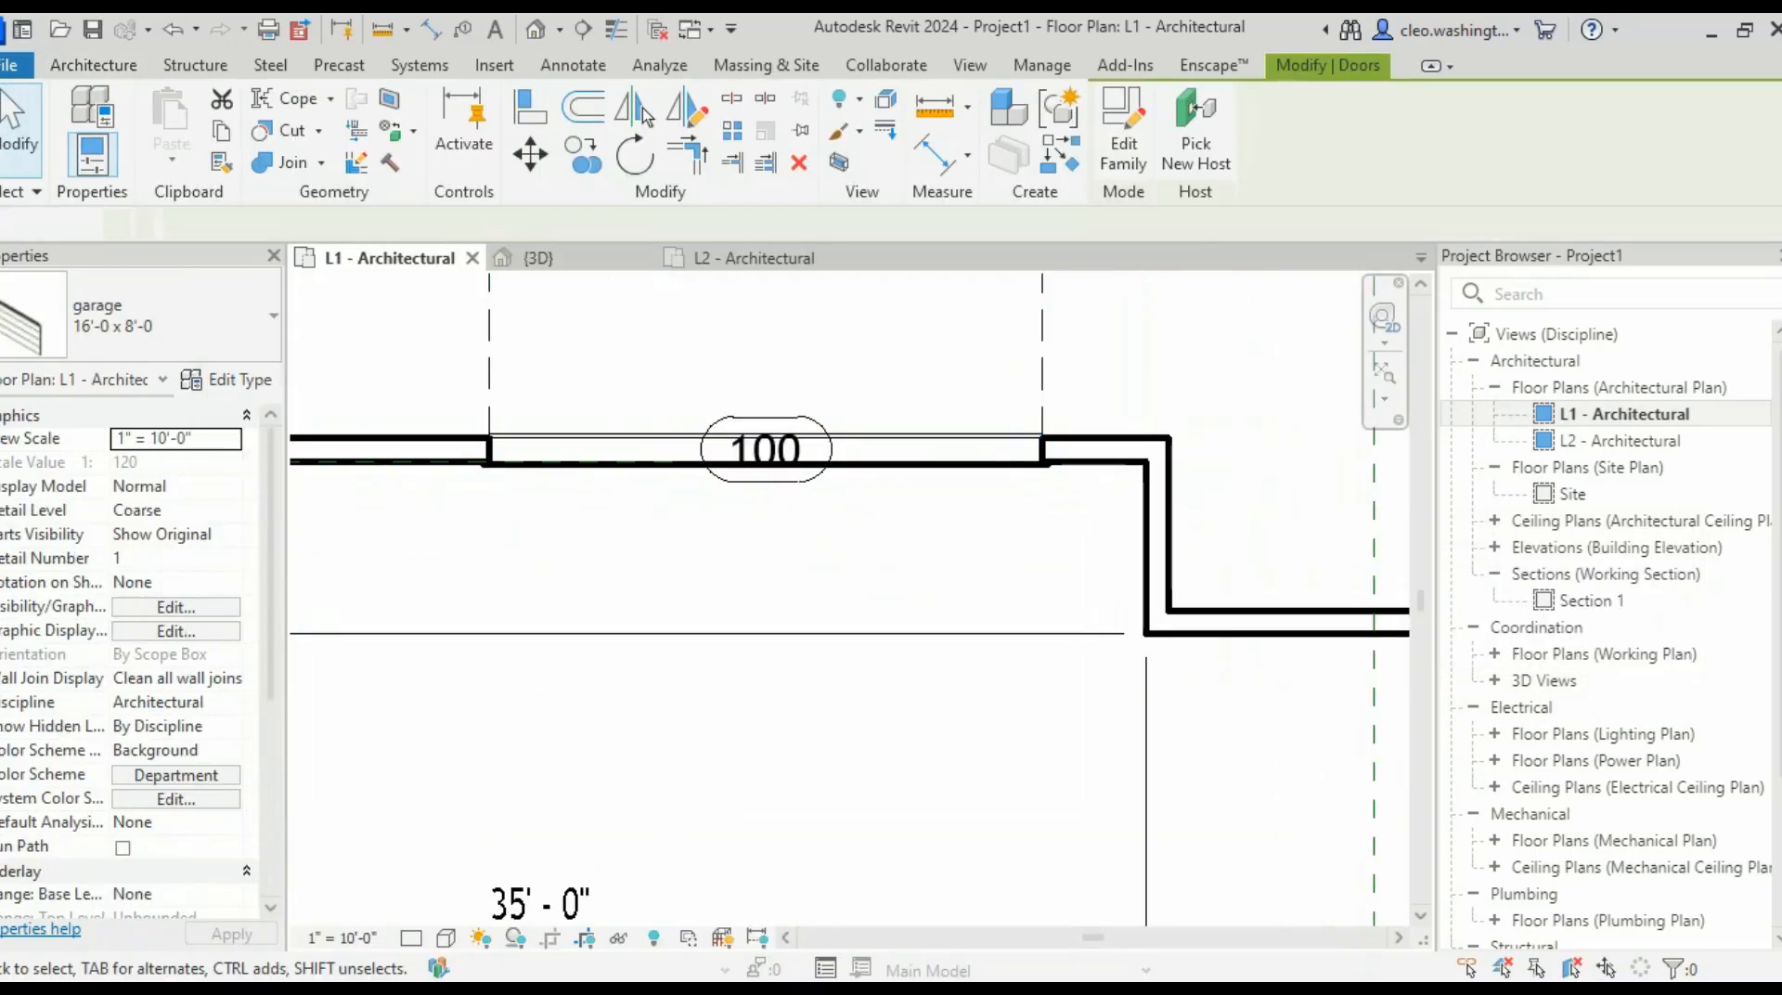
{"action": "key", "text": "Escape"}
{"action": "left_click", "coordinate": [951, 460]}
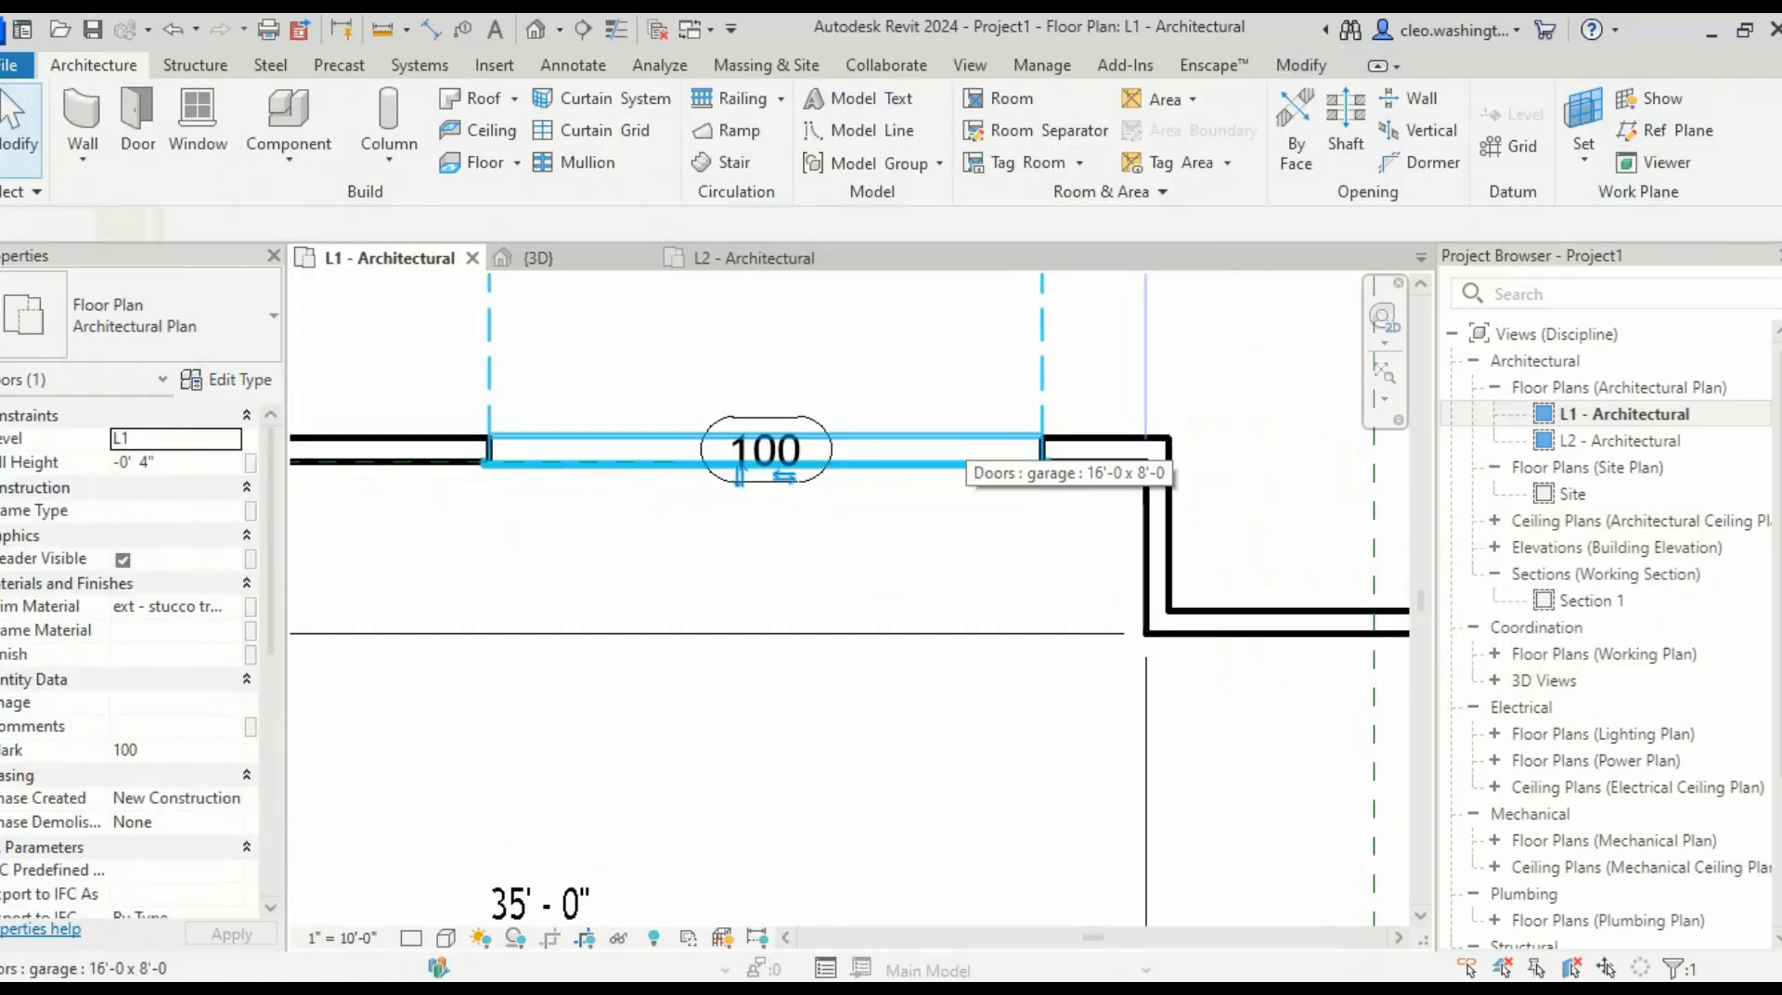
- Duplicate the 16'-0 x 8'-0 garage door type as a new type named 10'-0 x 8'-0 2
{"action": "left_click", "coordinate": [228, 379]}
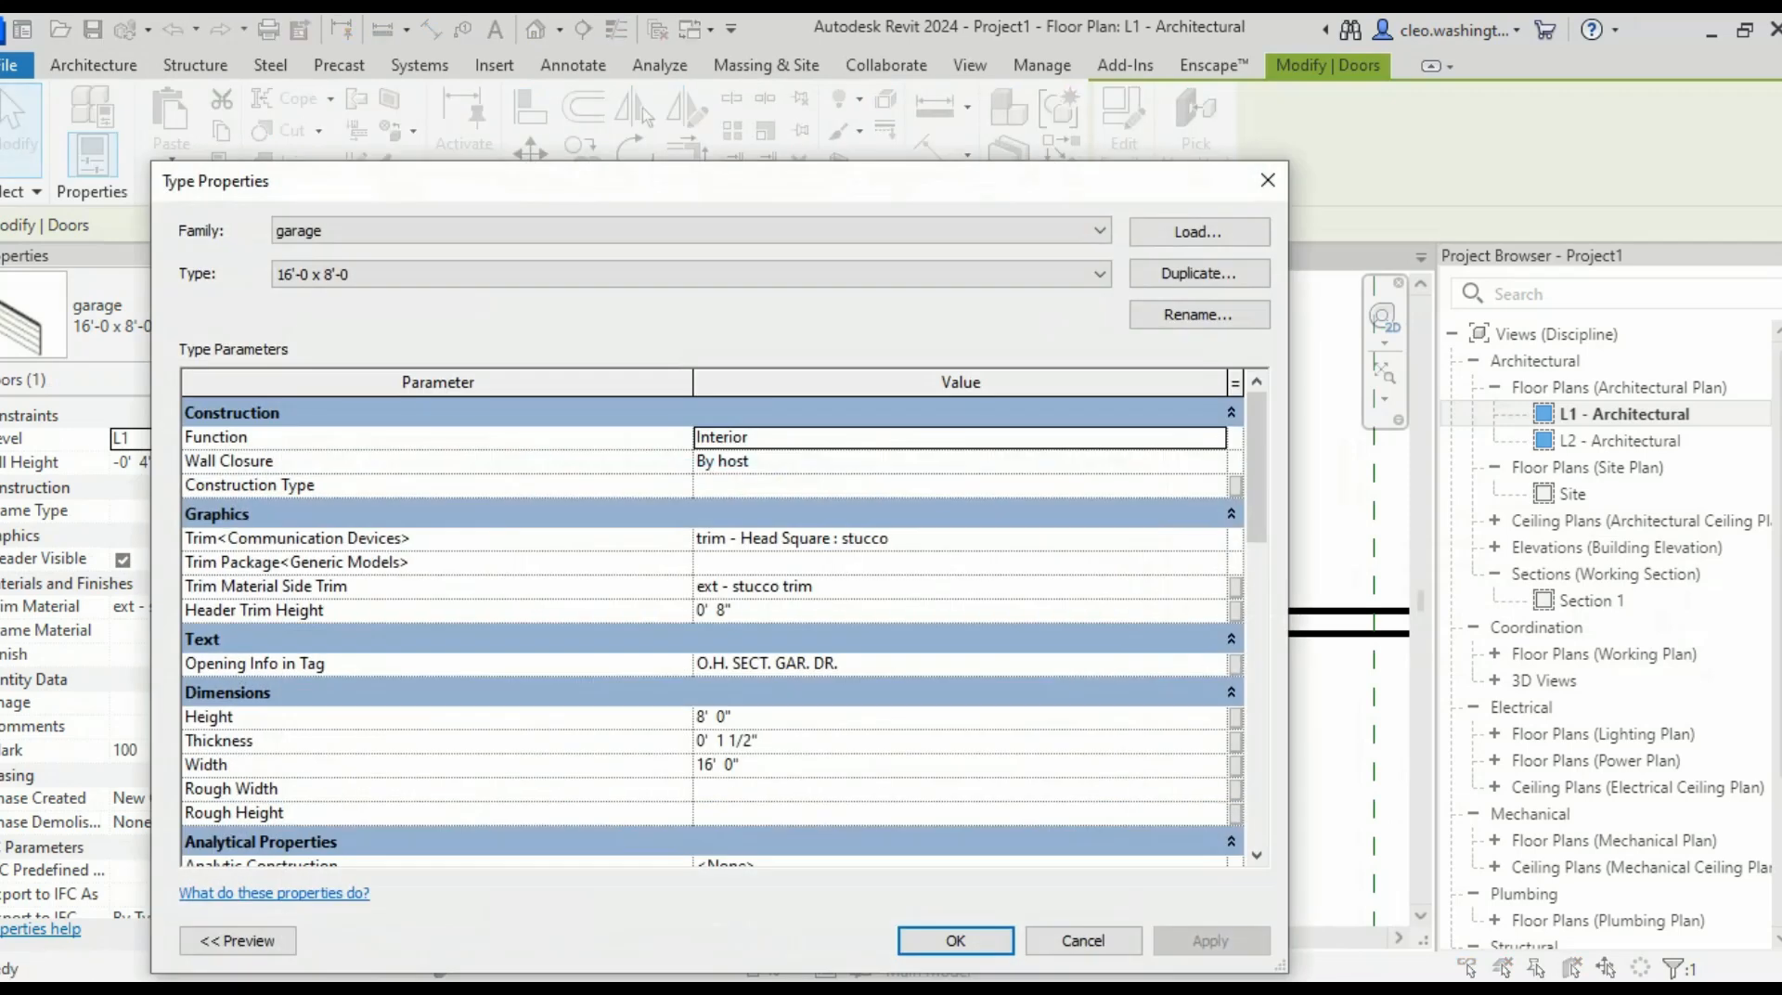
{"action": "left_click_drag", "start_coordinate": [594, 181], "coordinate": [889, 168]}
{"action": "scroll", "coordinate": [1019, 616], "scroll_direction": "down", "scroll_amount": 1}
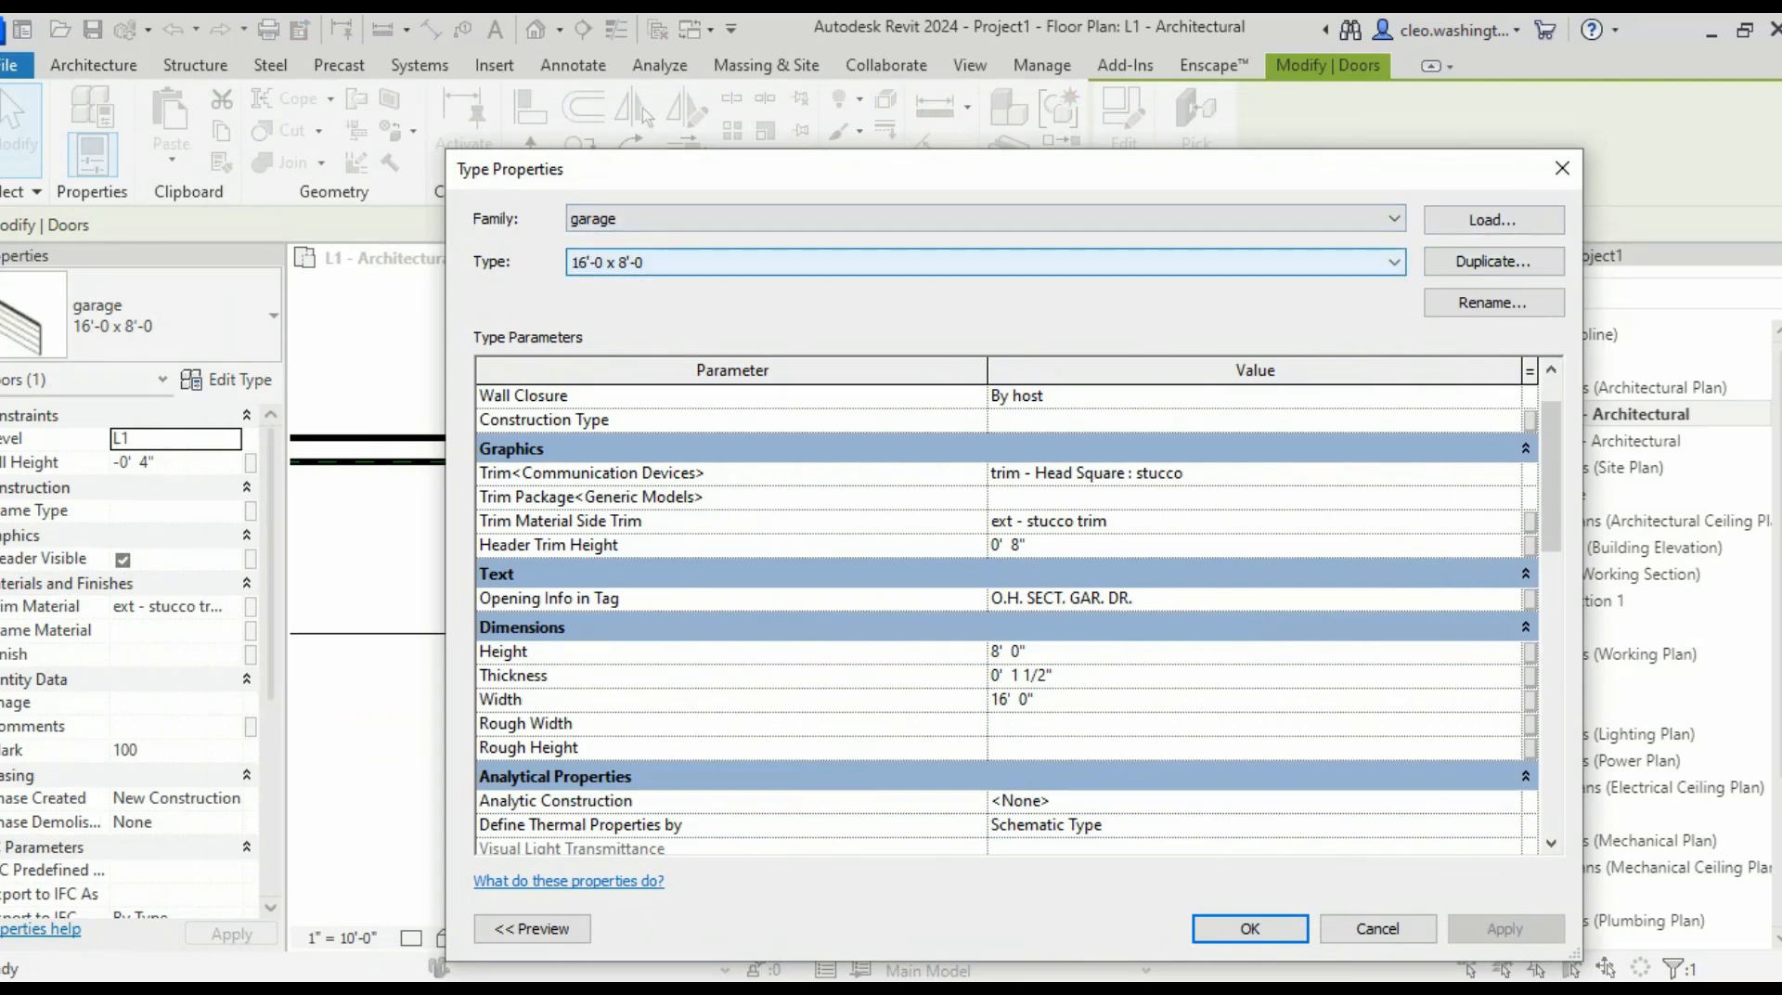
{"action": "left_click", "coordinate": [1394, 263]}
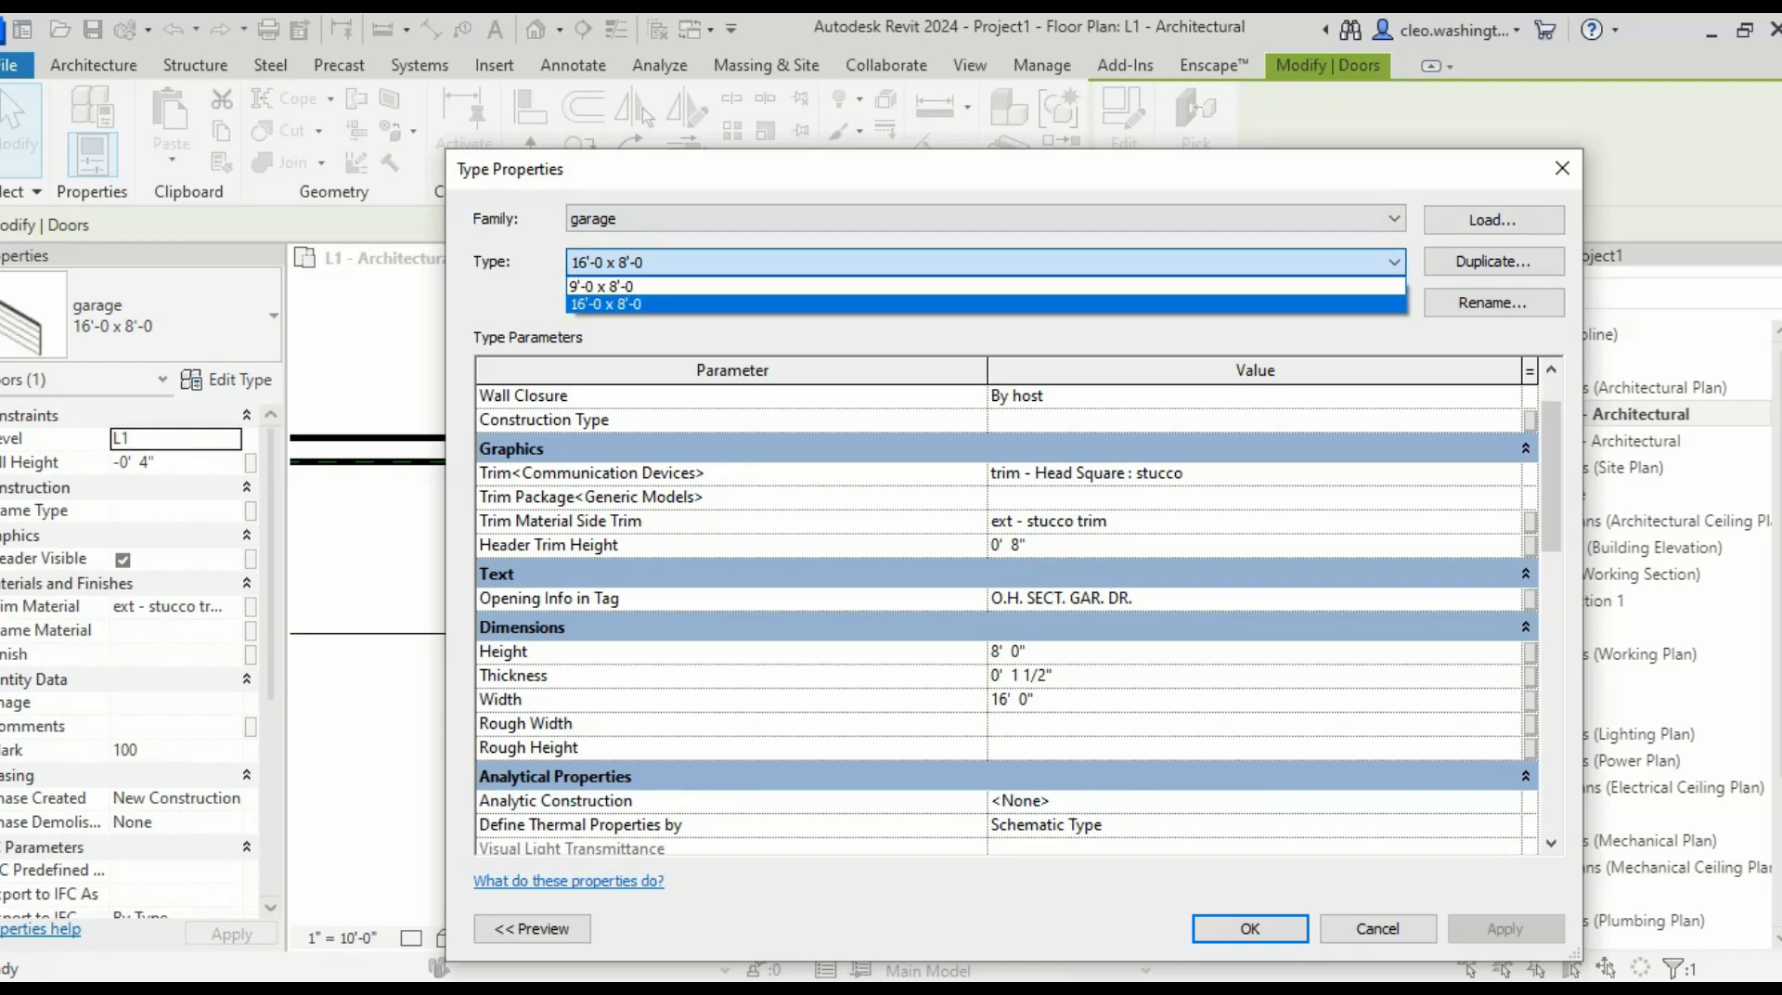
{"action": "left_click", "coordinate": [1492, 262]}
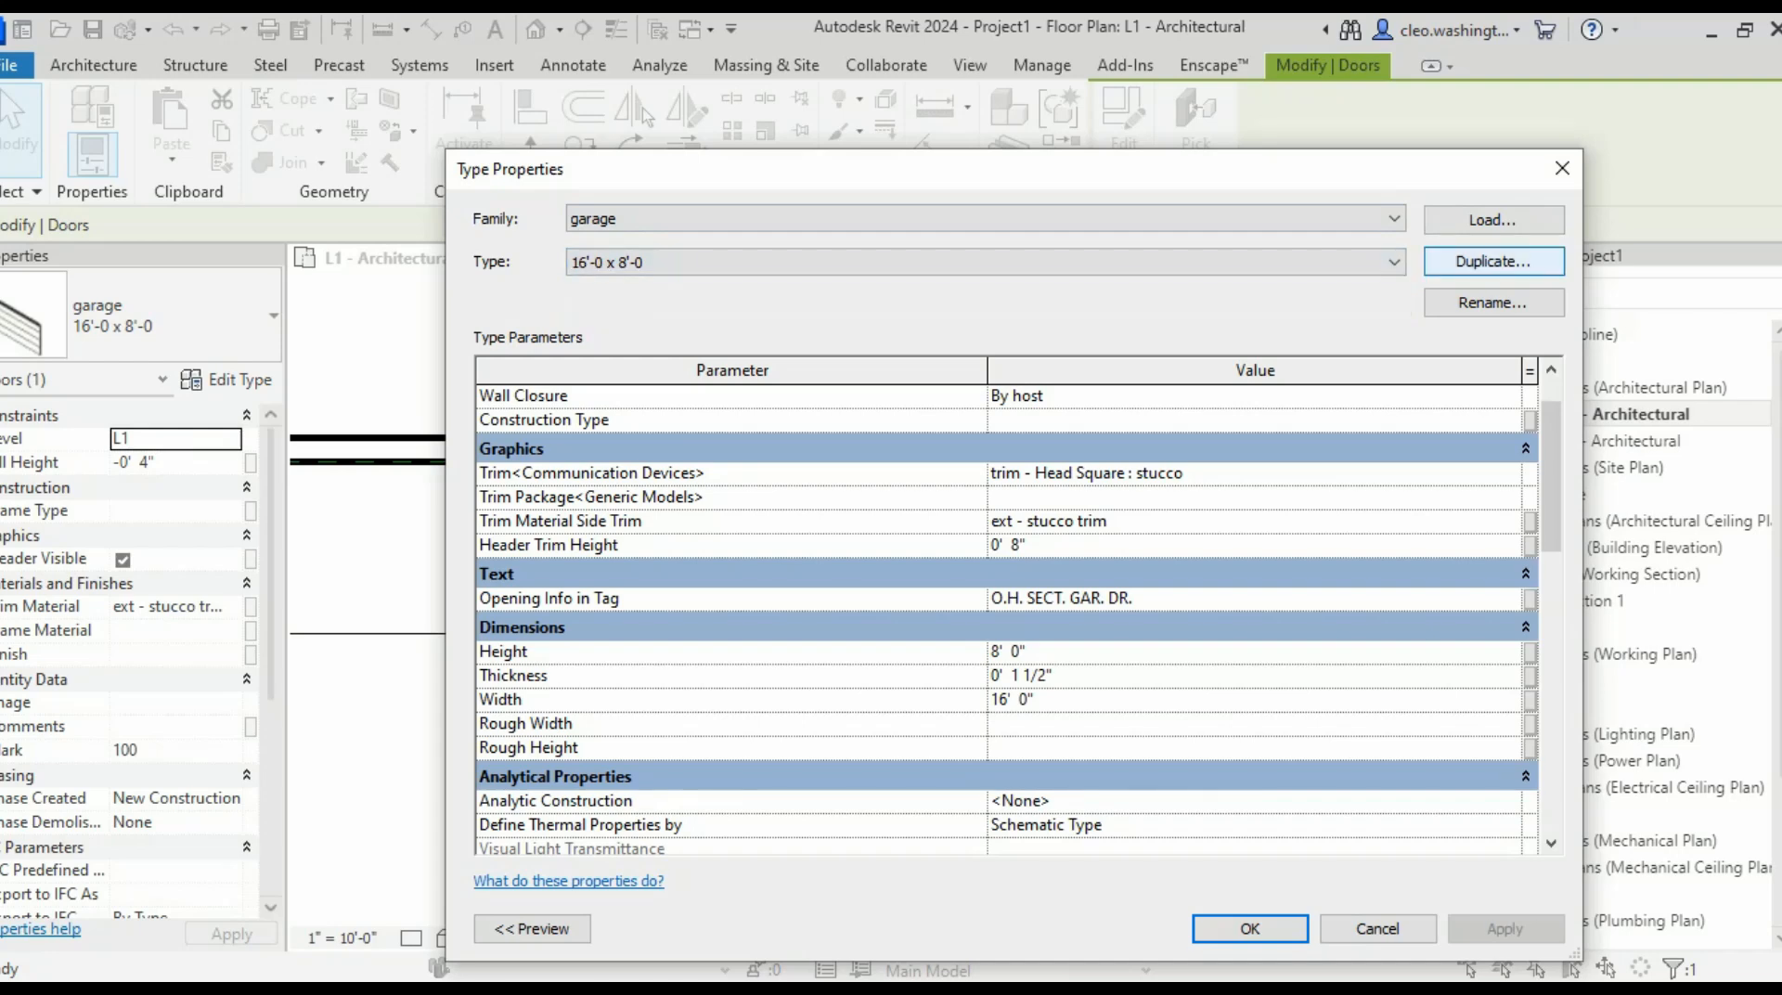
{"action": "left_click", "coordinate": [1493, 261]}
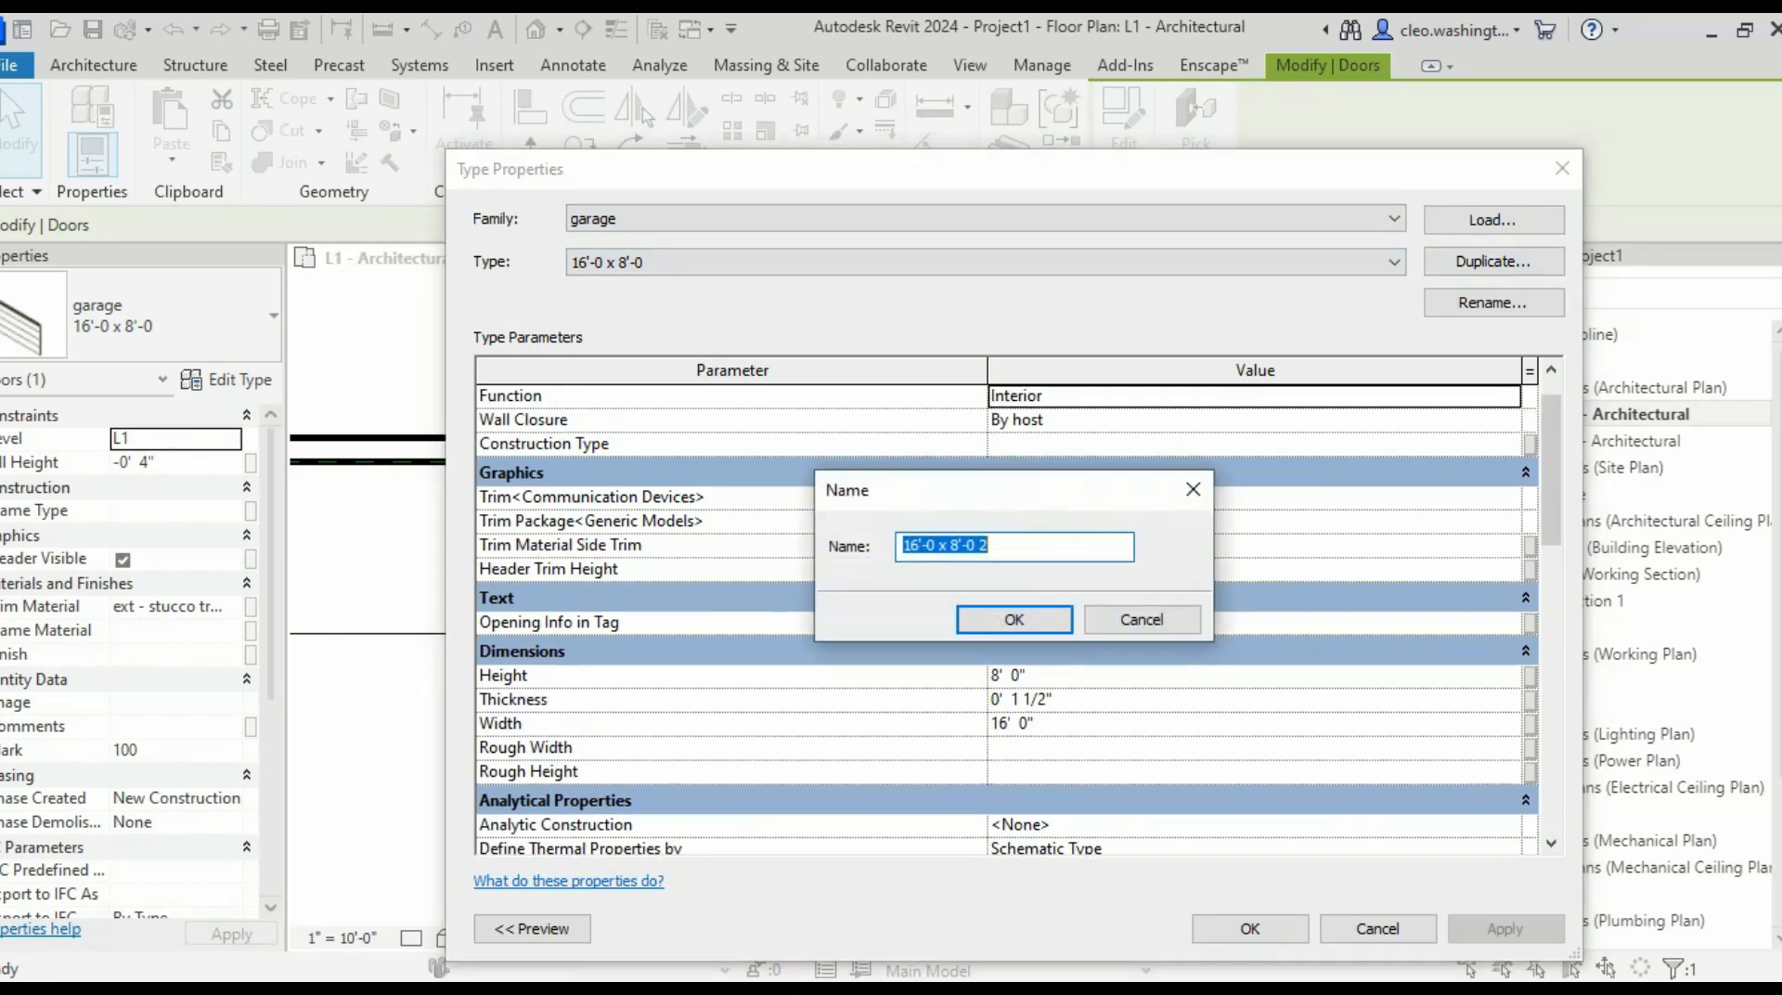
{"action": "left_click_drag", "start_coordinate": [902, 545], "coordinate": [922, 546]}
{"action": "type", "text": "10'"}
{"action": "key", "text": "Return"}
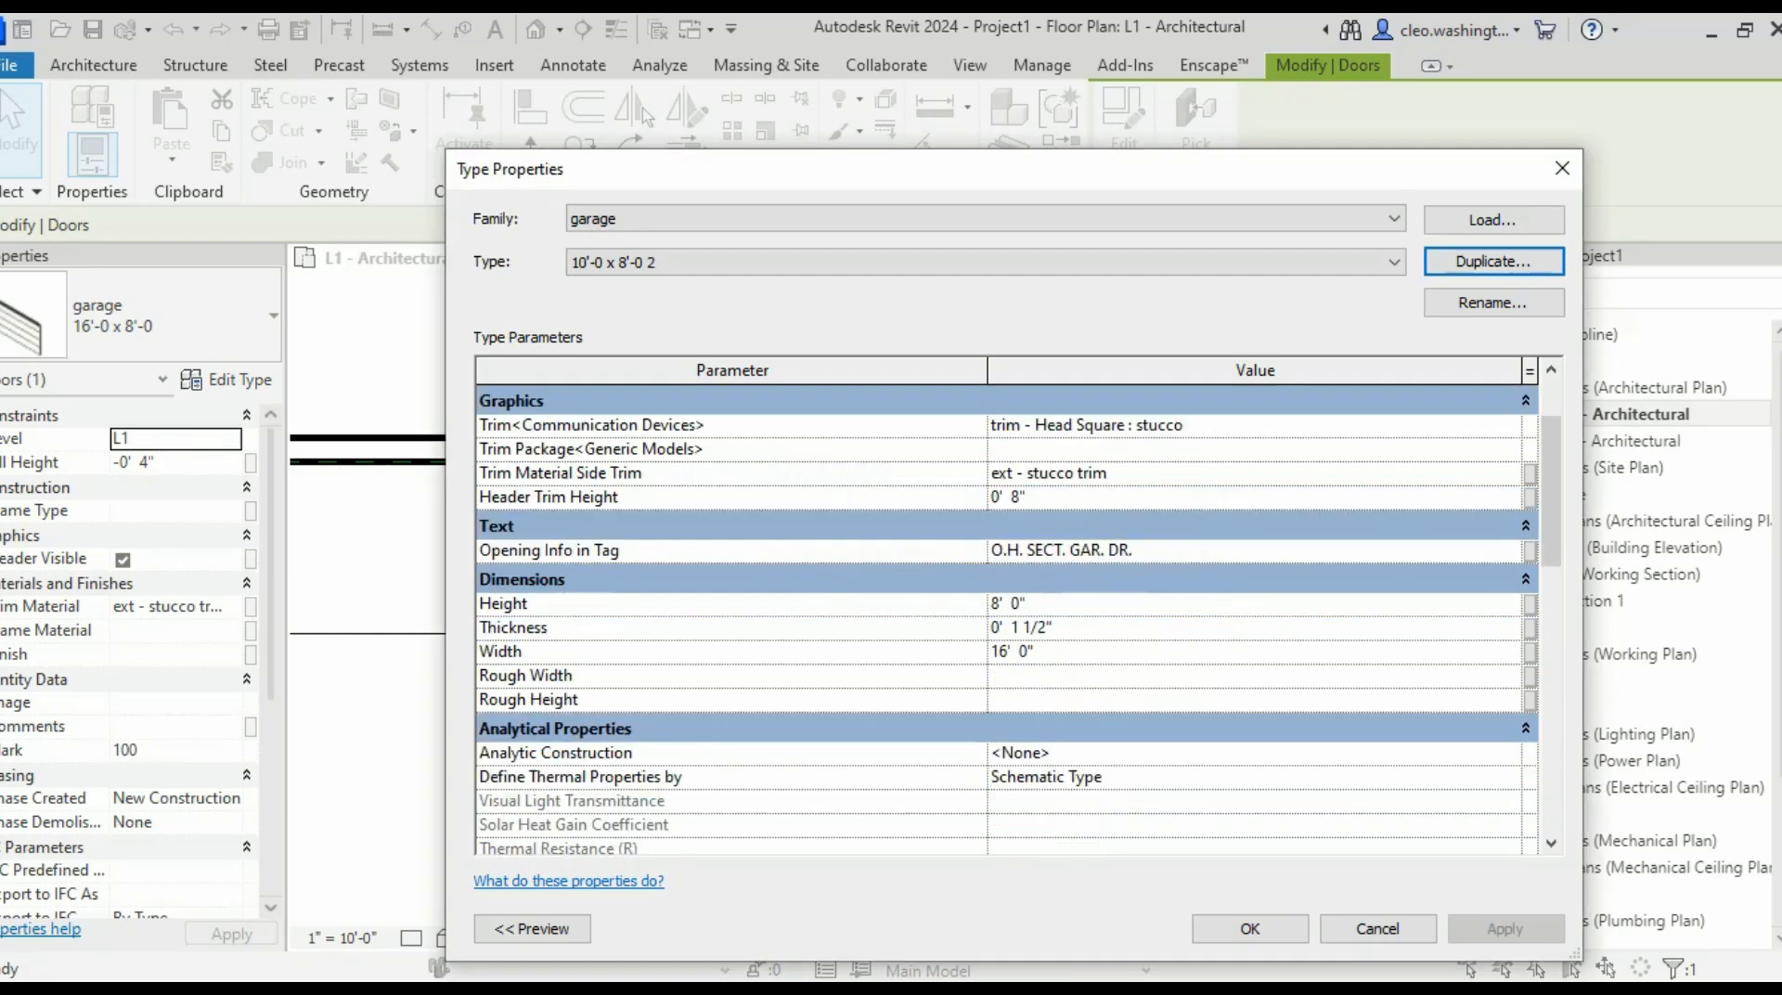
- Set the new type's Width to 10'-0" and apply the change
{"action": "left_click", "coordinate": [1020, 652]}
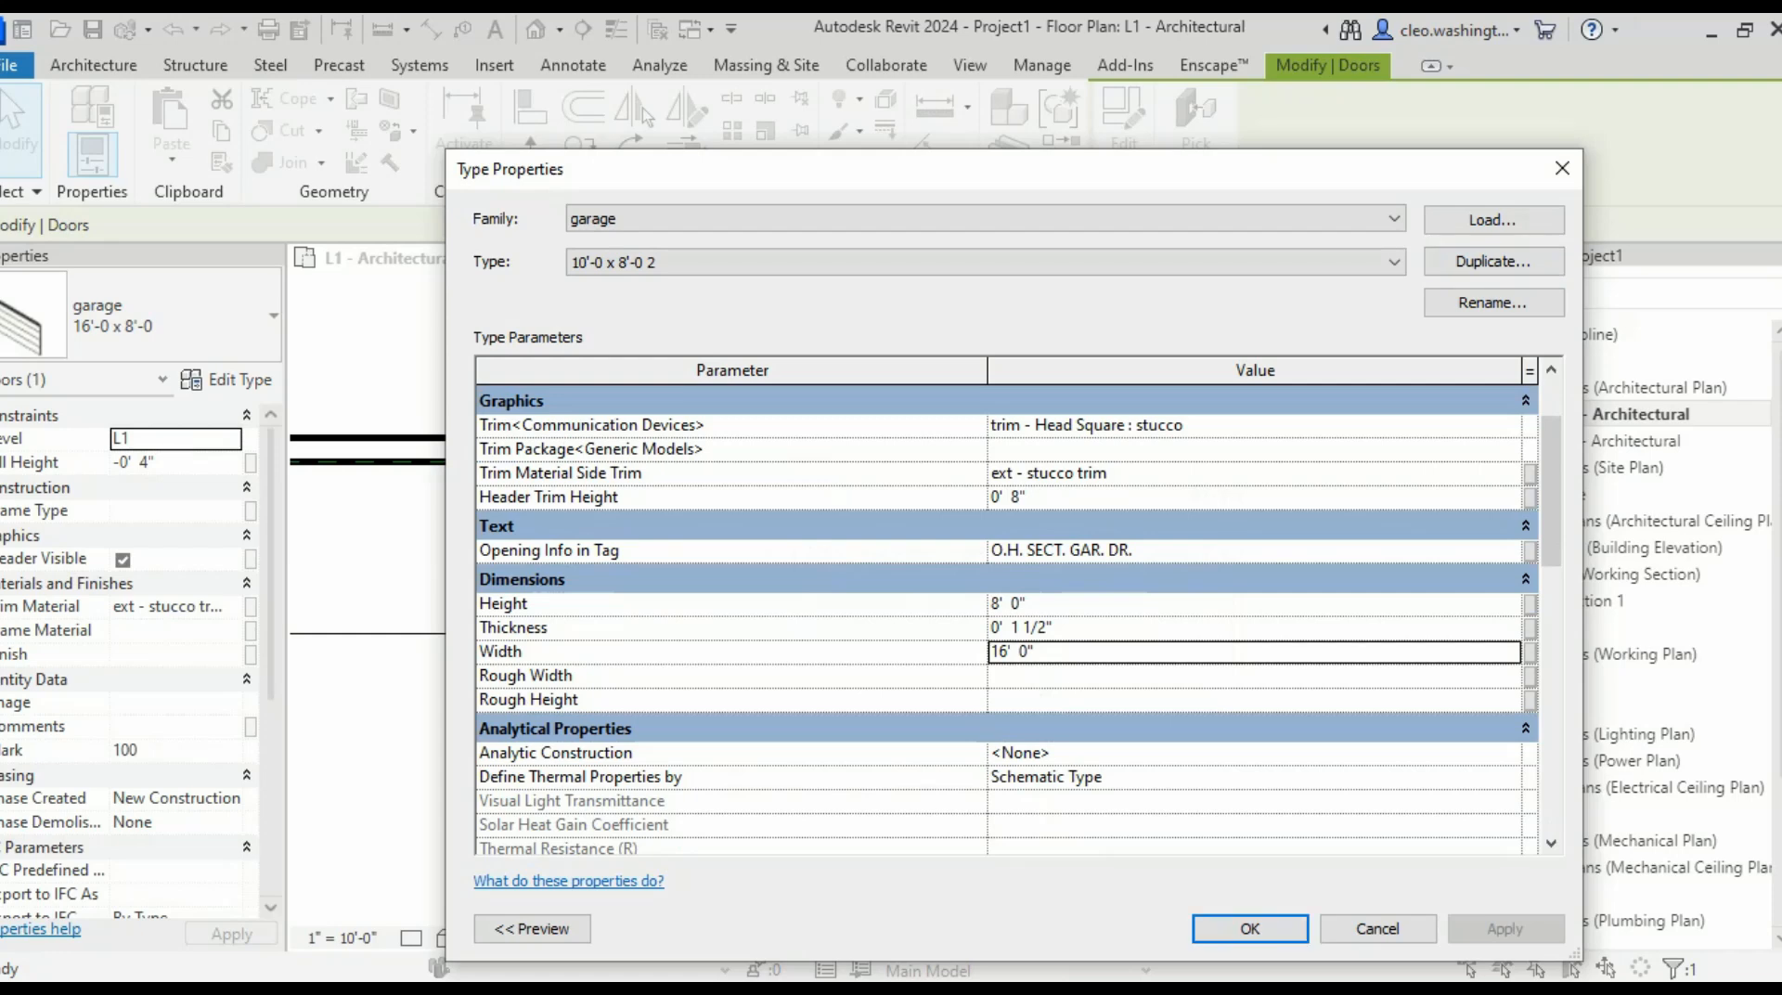
{"action": "left_click_drag", "start_coordinate": [1009, 652], "coordinate": [990, 652]}
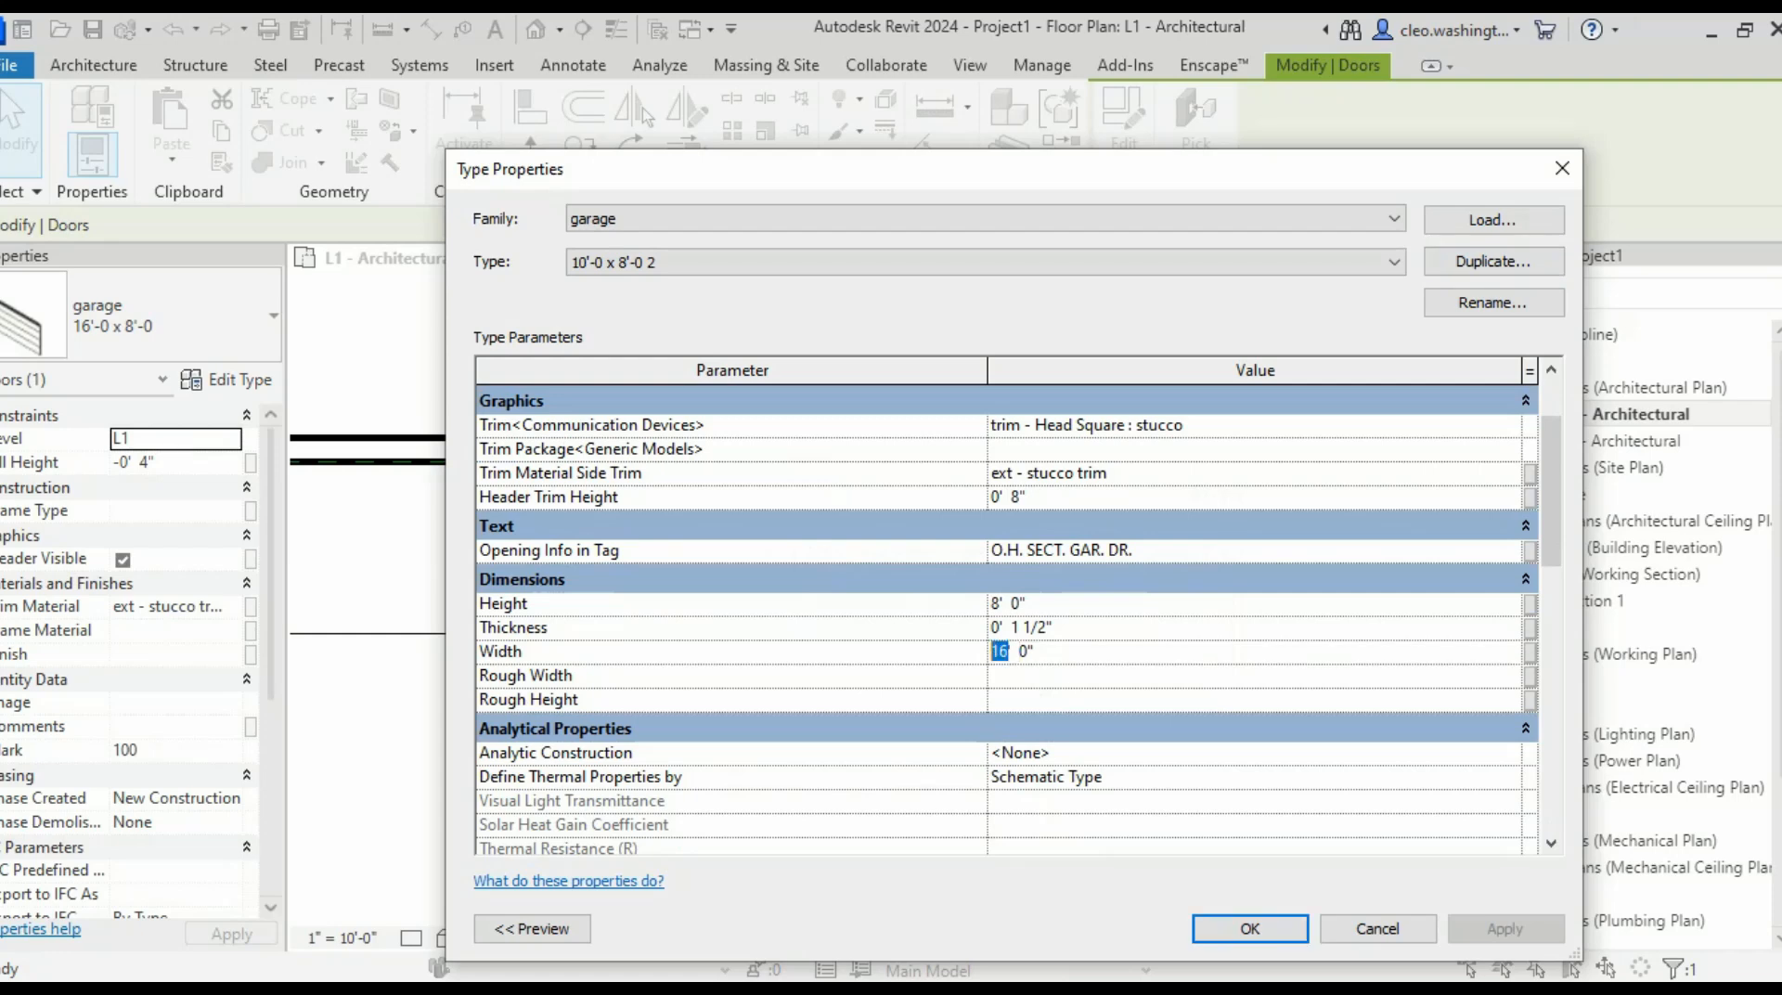
{"action": "type", "text": "10"}
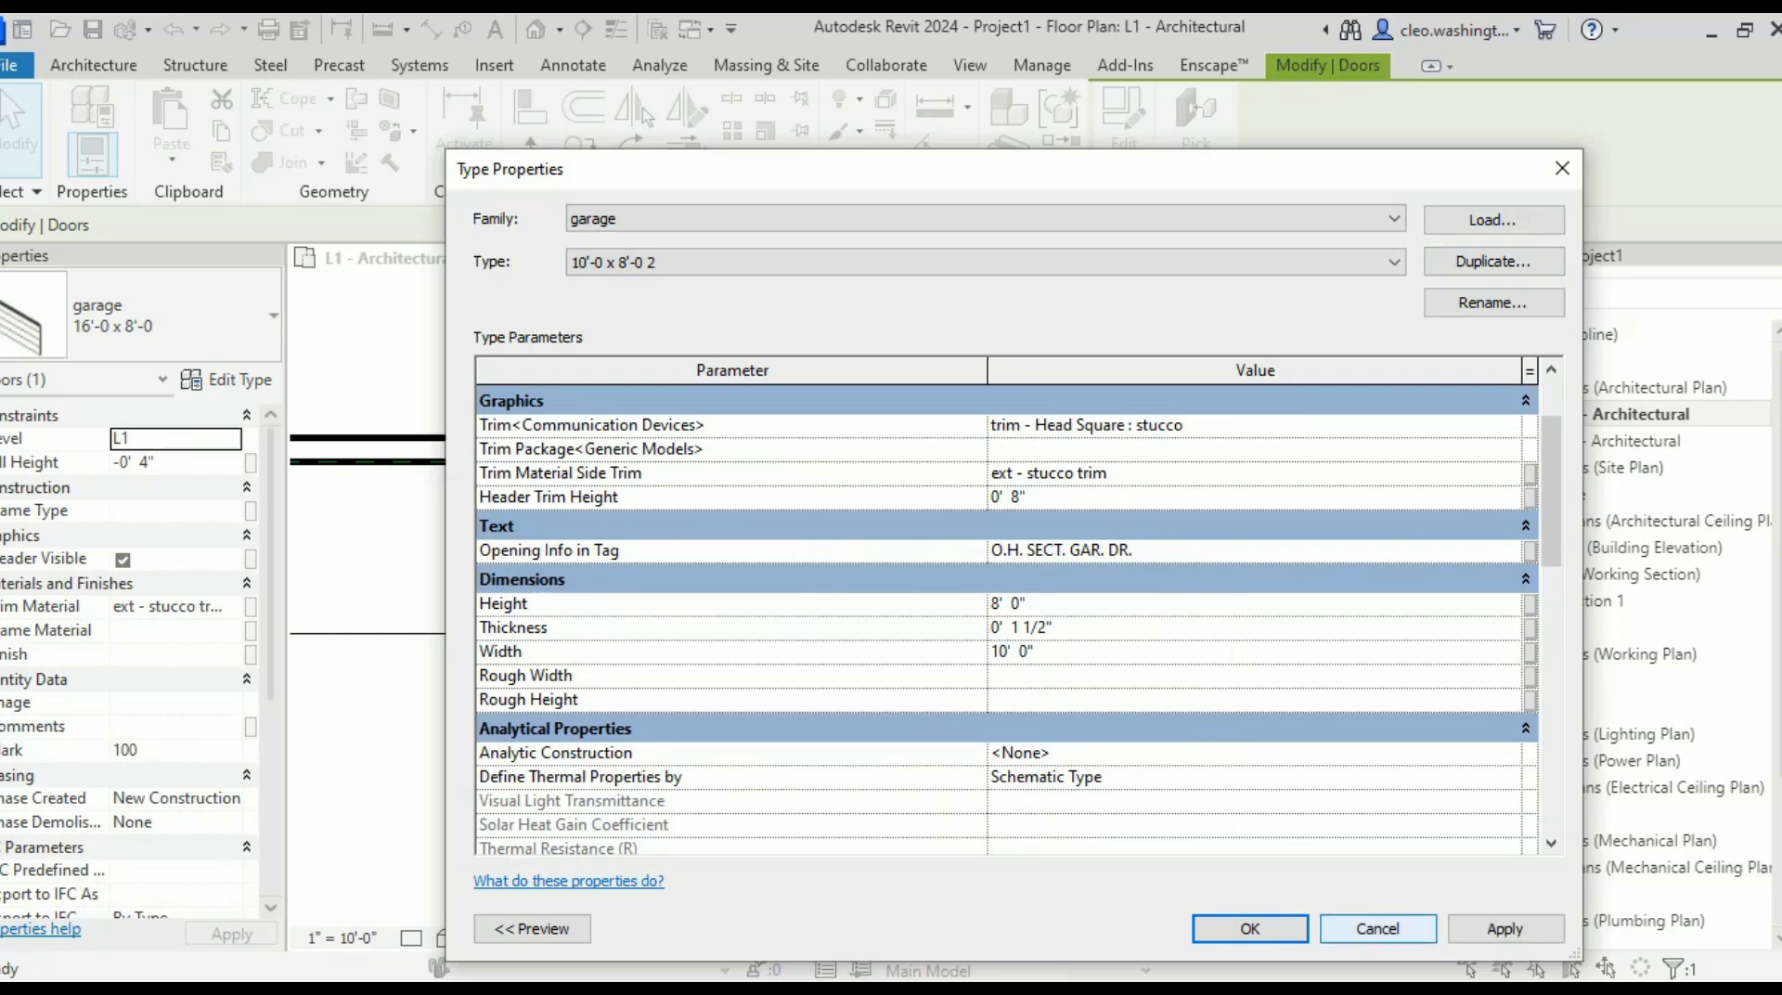
{"action": "left_click", "coordinate": [1505, 929]}
{"action": "left_click", "coordinate": [1250, 929]}
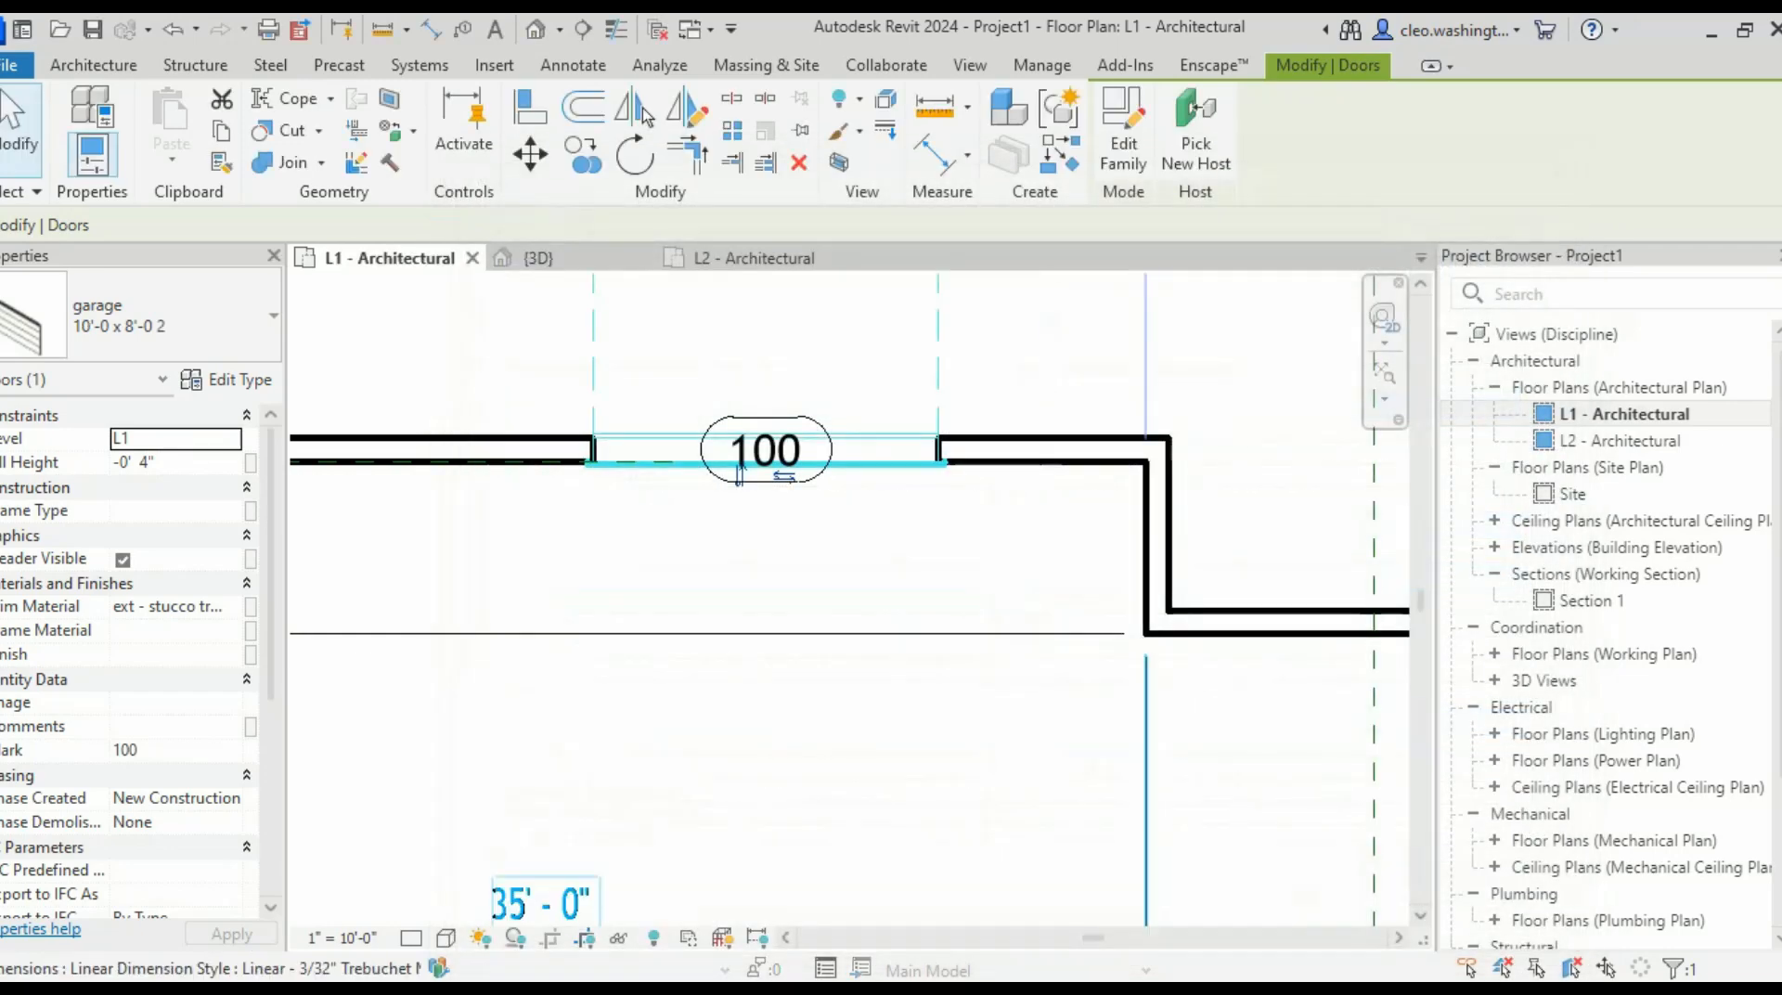
- Use Create Similar on door 100 to place garage door 101 beside it in the lower wall
{"action": "scroll", "coordinate": [863, 599], "scroll_direction": "down", "scroll_amount": 3}
{"action": "middle_click_drag", "start_coordinate": [863, 599], "coordinate": [906, 650]}
{"action": "scroll", "coordinate": [914, 555], "scroll_direction": "up", "scroll_amount": 5}
{"action": "scroll", "coordinate": [1012, 562], "scroll_direction": "down", "scroll_amount": 4}
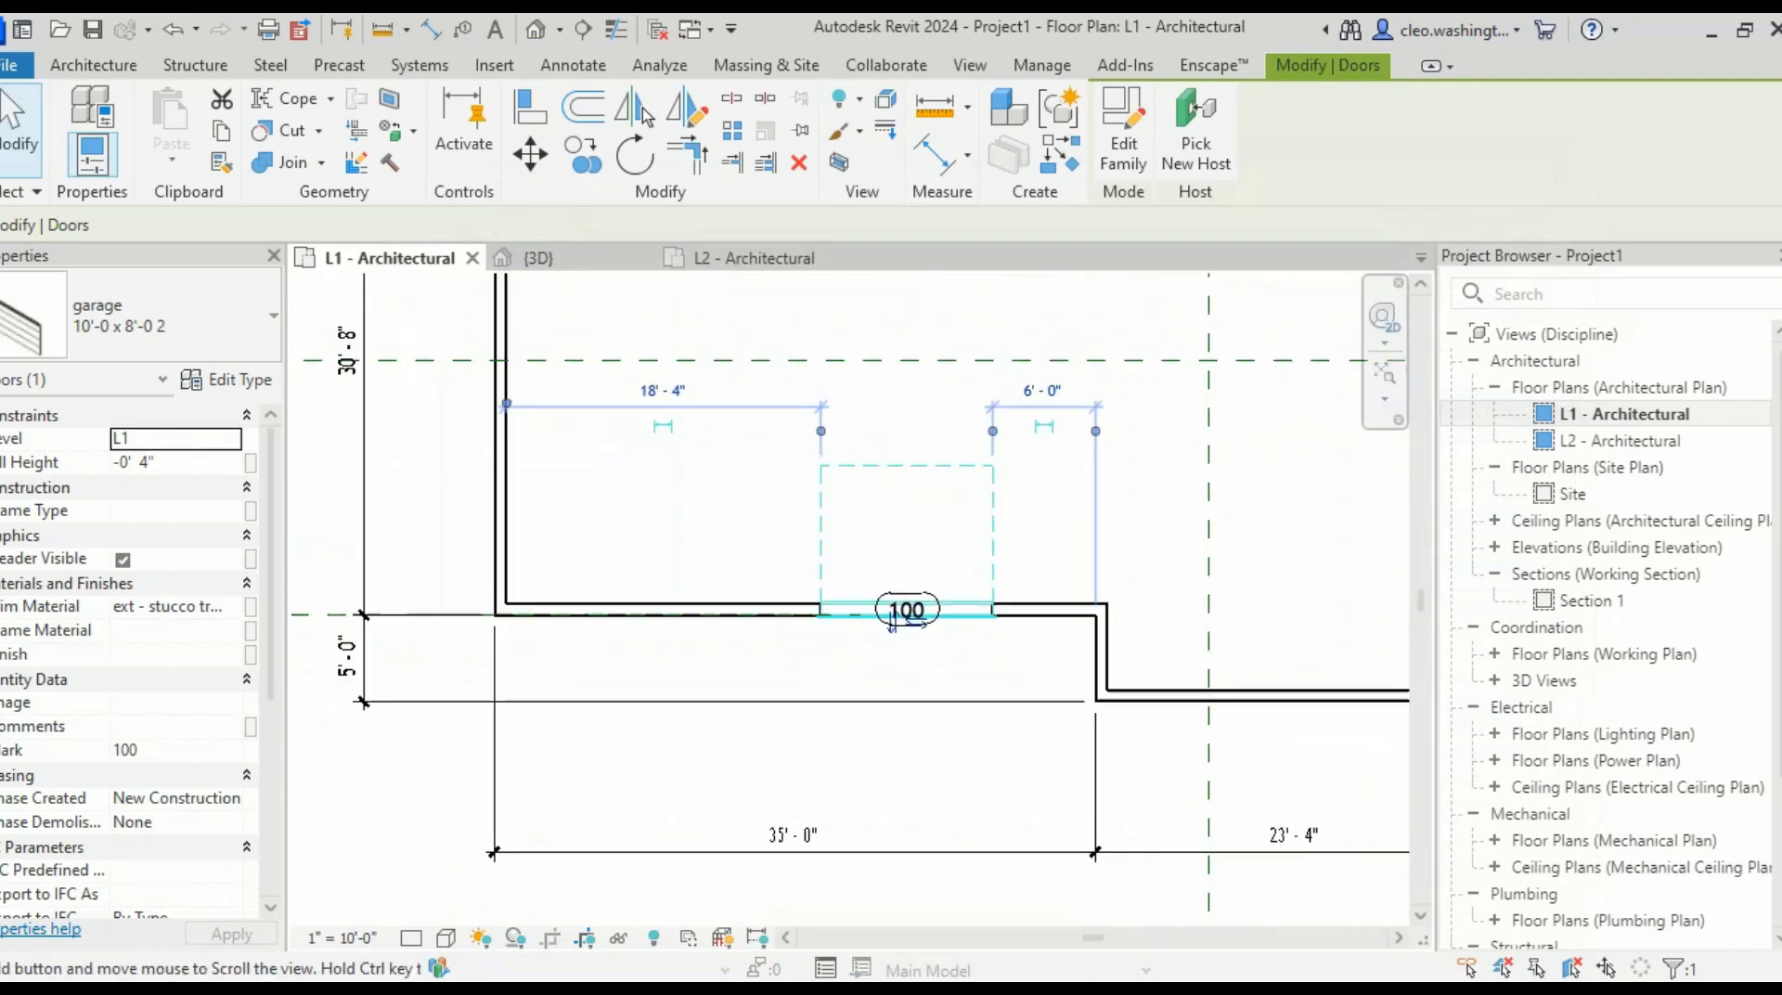
{"action": "key", "text": "Escape"}
{"action": "left_click", "coordinate": [892, 612]}
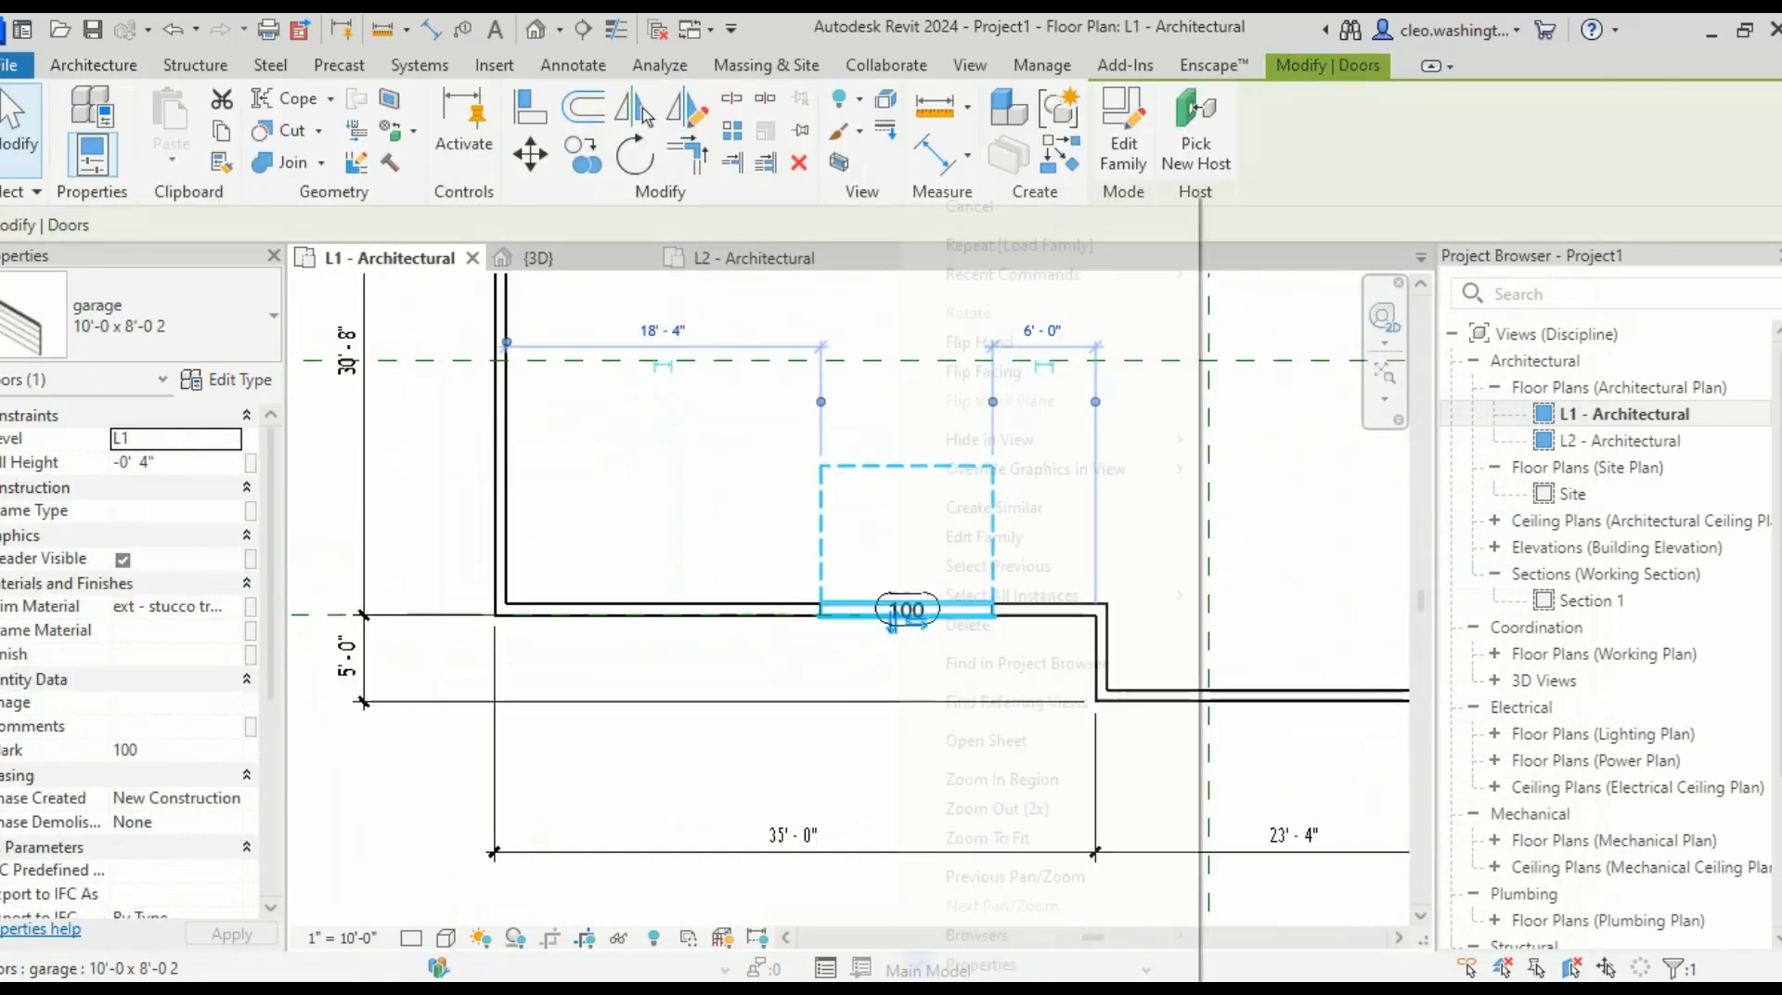
{"action": "right_click", "coordinate": [892, 615]}
{"action": "left_click", "coordinate": [994, 506]}
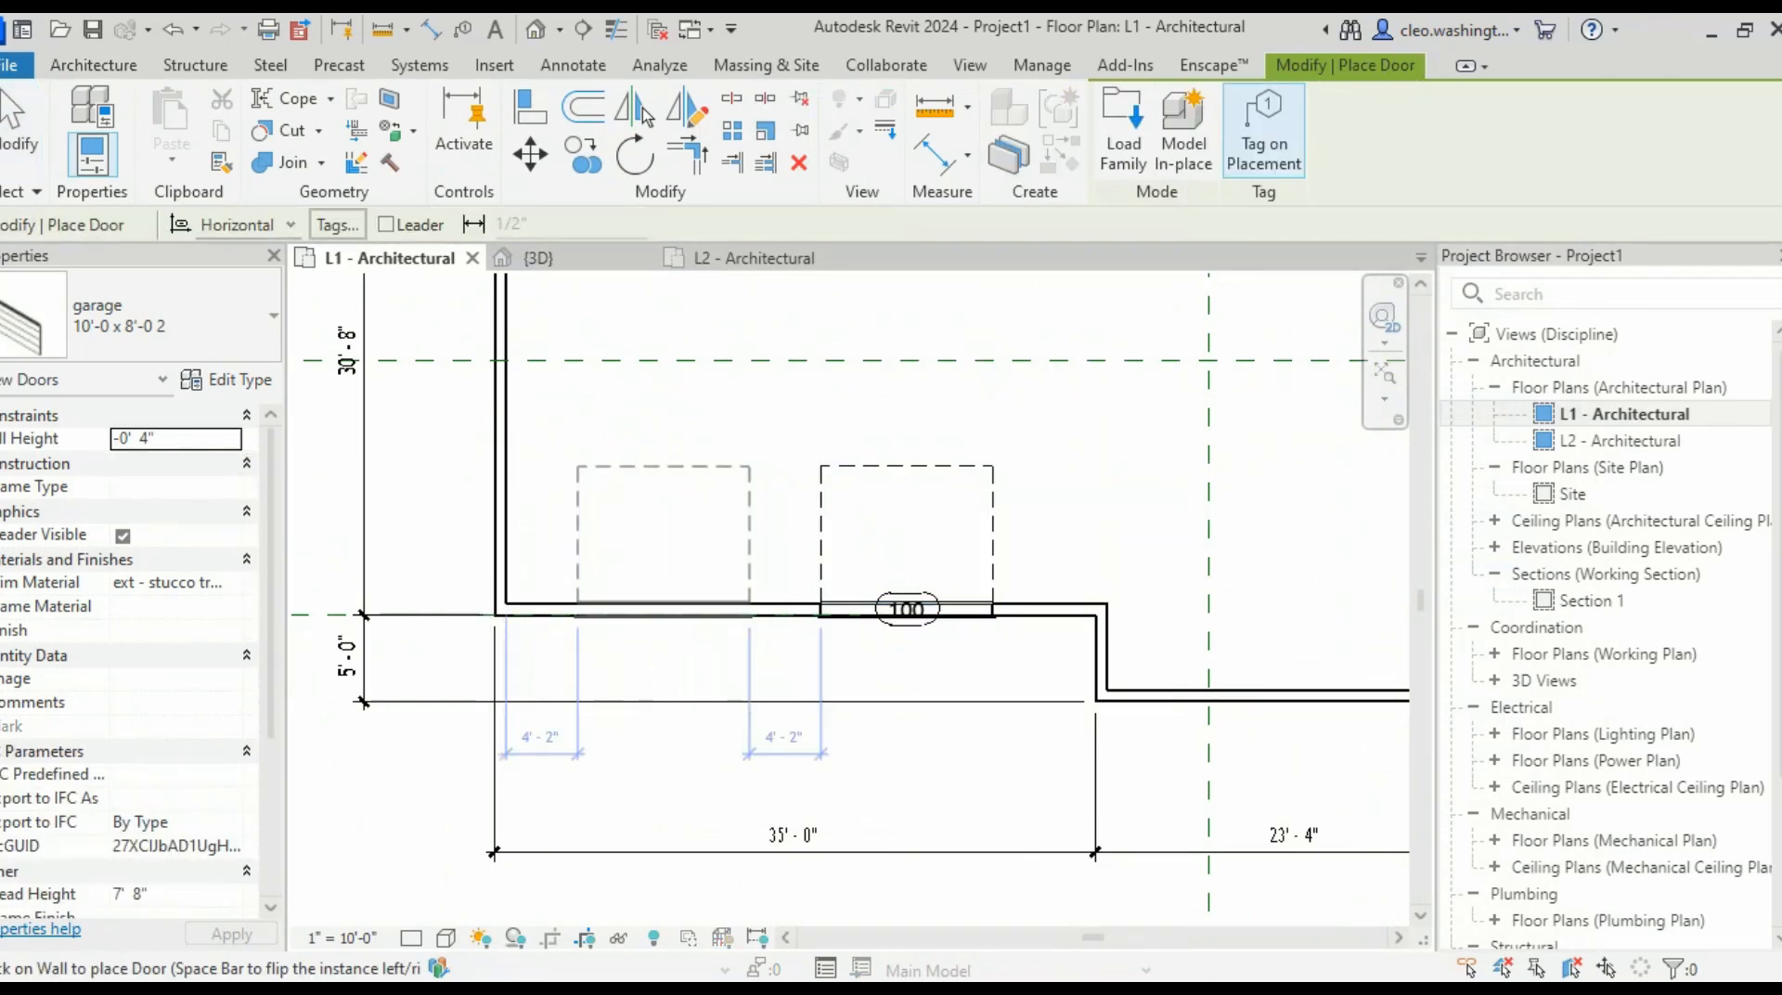
{"action": "left_click", "coordinate": [650, 614]}
{"action": "key", "text": "Escape"}
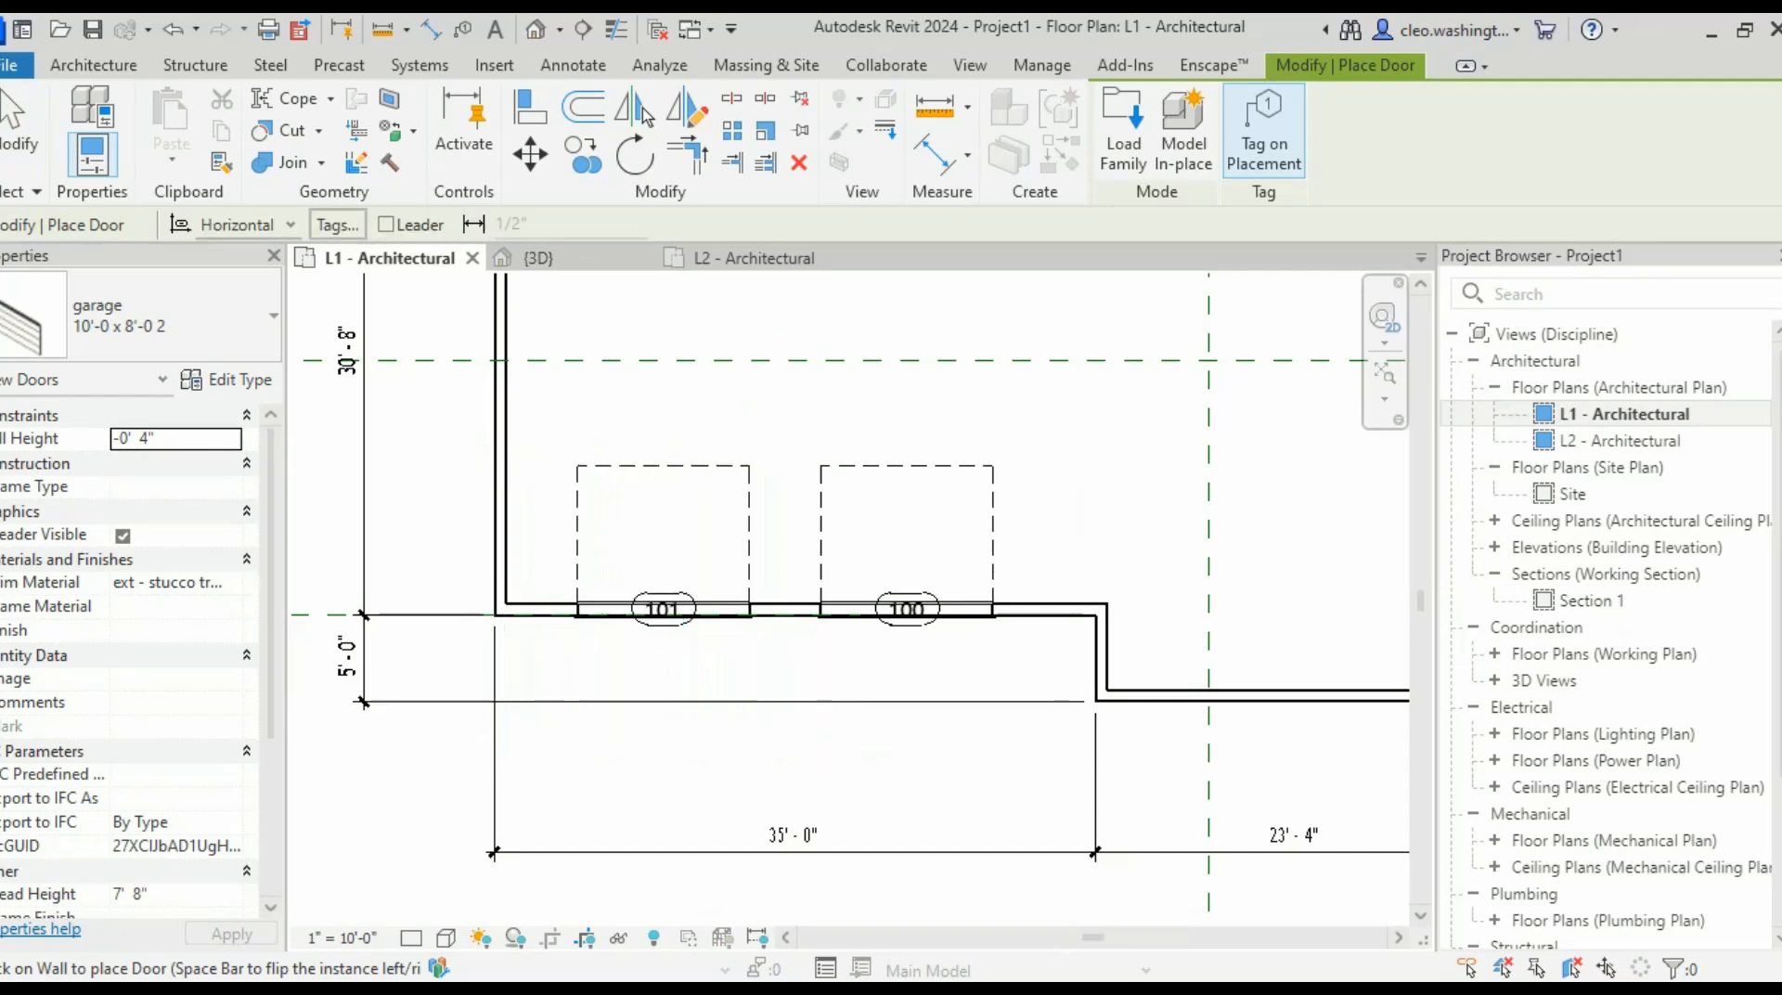
{"action": "scroll", "coordinate": [654, 640], "scroll_direction": "up", "scroll_amount": 3}
{"action": "key", "text": "Escape"}
- Drag door tags 100 and 101 up inside the garage, then recenter the plan
{"action": "scroll", "coordinate": [1158, 566], "scroll_direction": "up", "scroll_amount": 2}
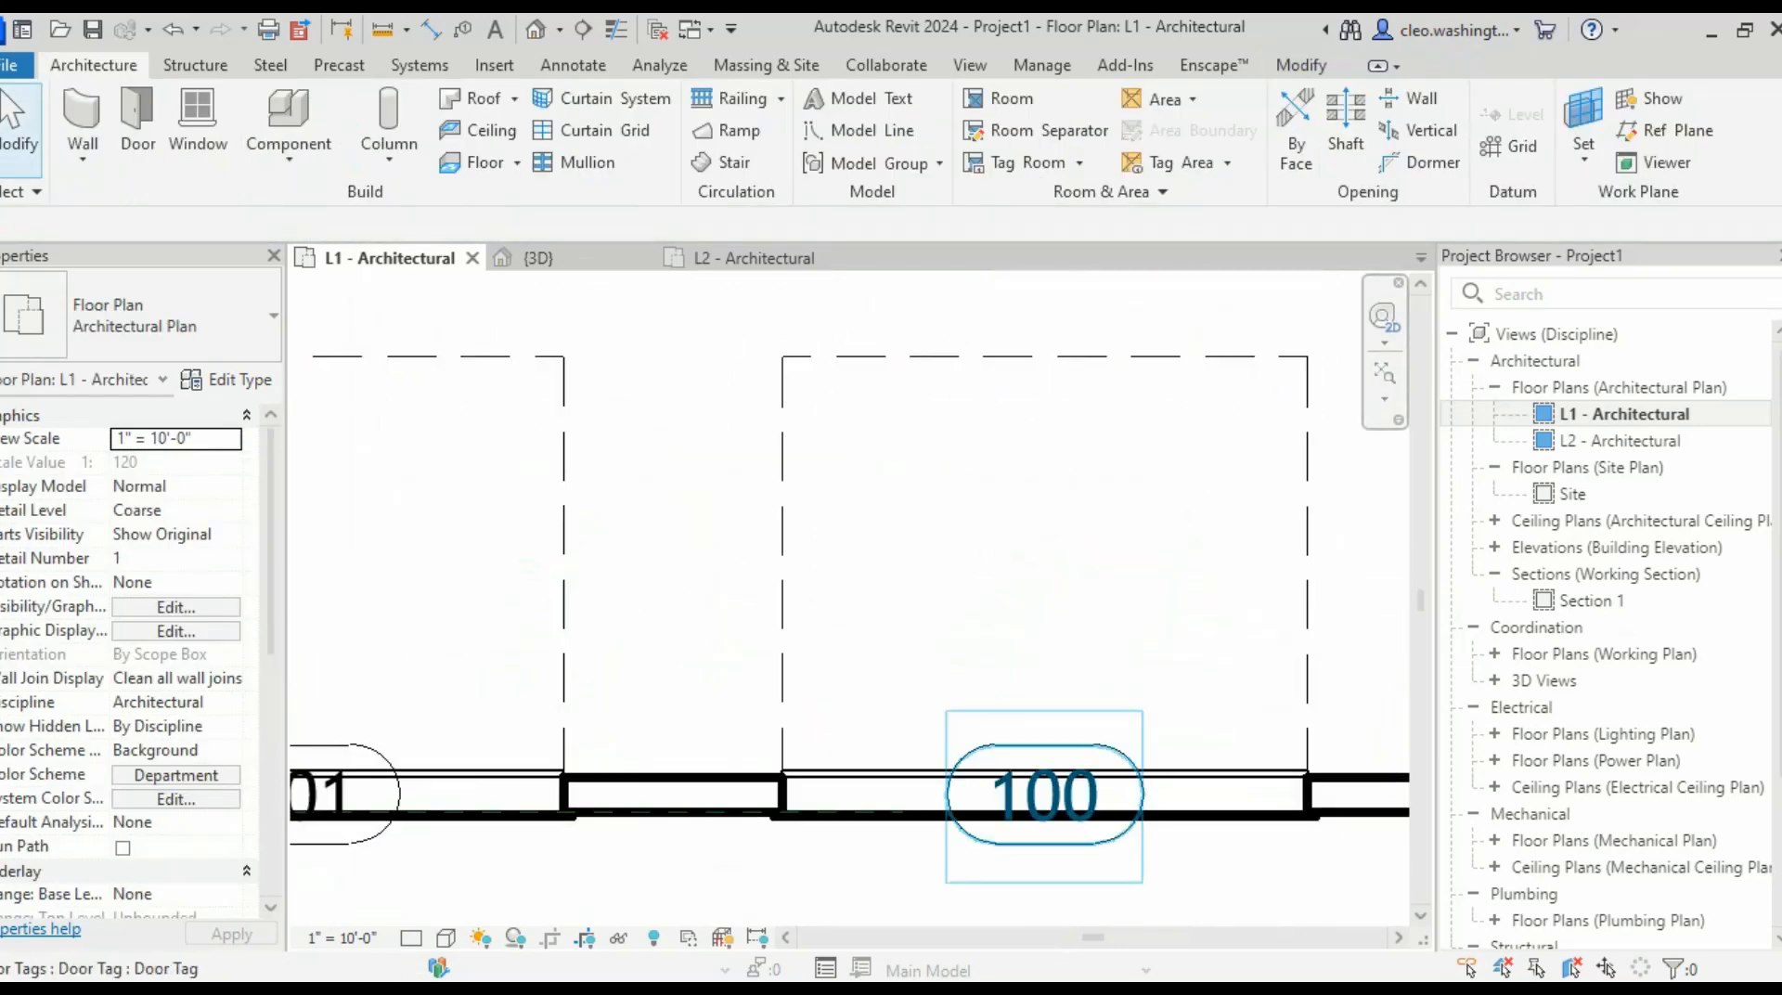
{"action": "left_click", "coordinate": [1045, 840]}
{"action": "left_click_drag", "start_coordinate": [1044, 844], "coordinate": [1023, 708]}
{"action": "scroll", "coordinate": [559, 633], "scroll_direction": "down", "scroll_amount": 1}
{"action": "middle_click_drag", "start_coordinate": [559, 633], "coordinate": [1248, 632]}
{"action": "scroll", "coordinate": [1248, 631], "scroll_direction": "up", "scroll_amount": 1}
{"action": "left_click", "coordinate": [989, 840]}
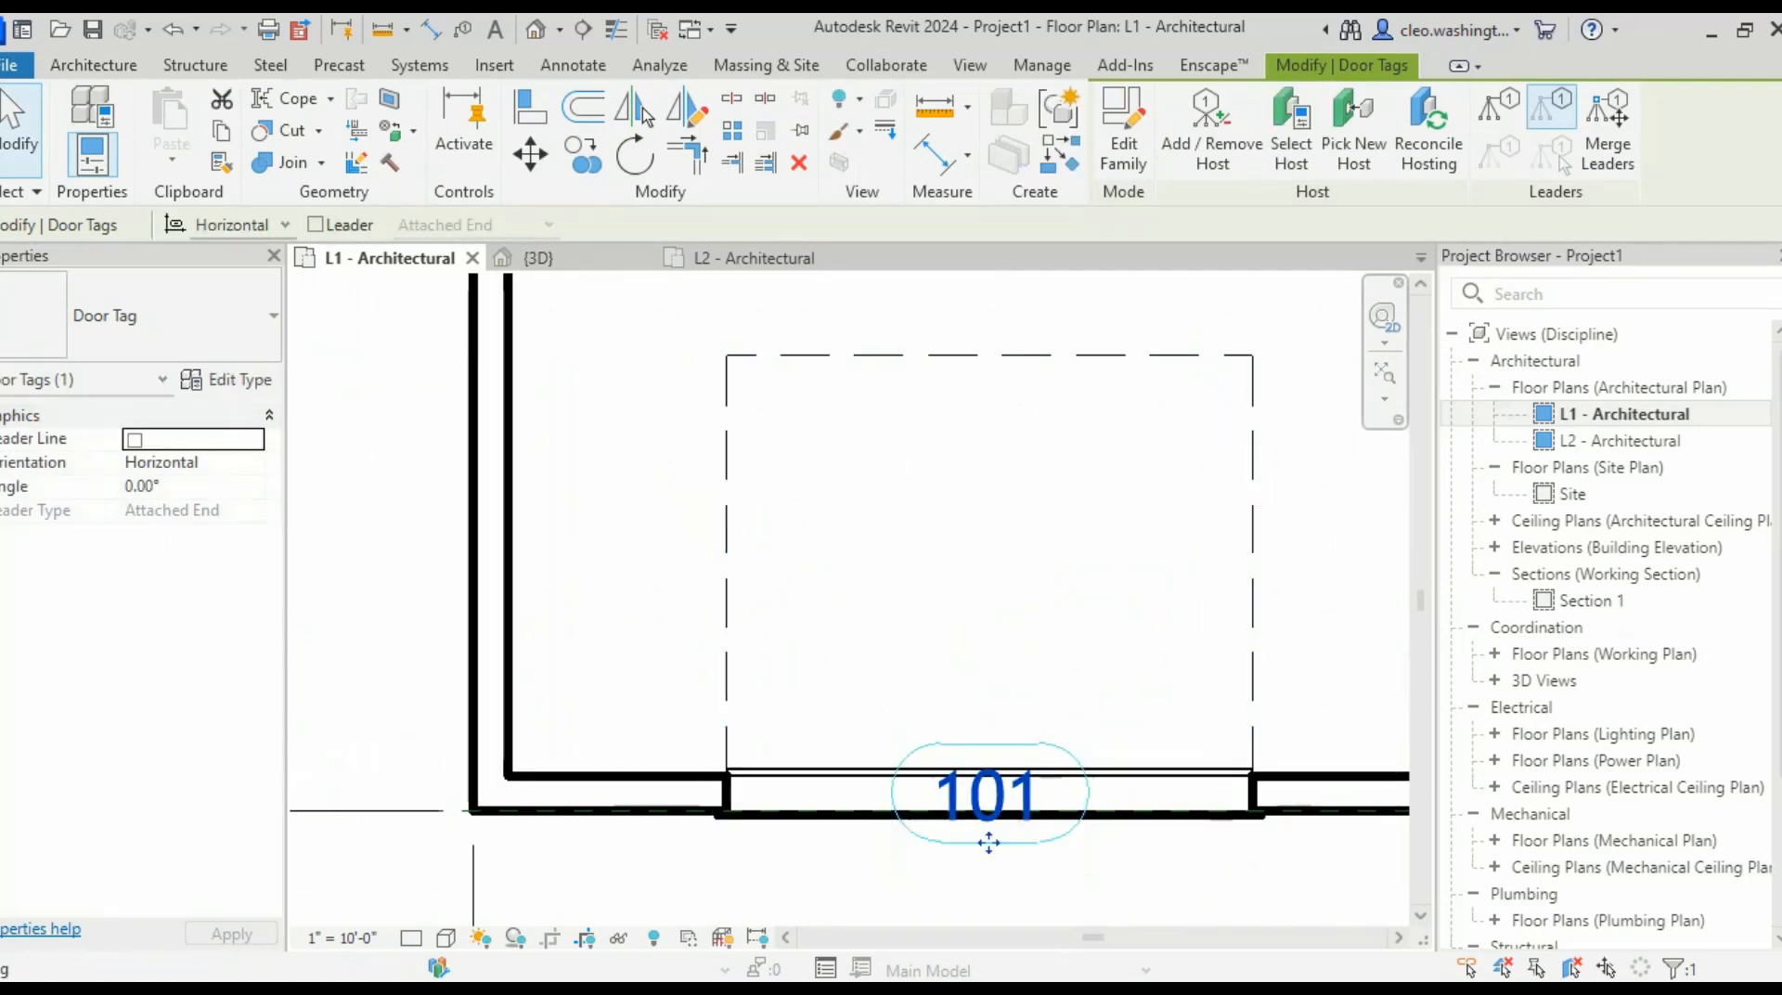
{"action": "left_click_drag", "start_coordinate": [988, 840], "coordinate": [989, 717]}
{"action": "scroll", "coordinate": [989, 717], "scroll_direction": "down", "scroll_amount": 2}
{"action": "scroll", "coordinate": [1013, 718], "scroll_direction": "down", "scroll_amount": 3}
{"action": "middle_click_drag", "start_coordinate": [1013, 717], "coordinate": [799, 806]}
{"action": "scroll", "coordinate": [807, 747], "scroll_direction": "down", "scroll_amount": 2}
{"action": "left_click", "coordinate": [1012, 719]}
{"action": "middle_click_drag", "start_coordinate": [1042, 724], "coordinate": [673, 663]}
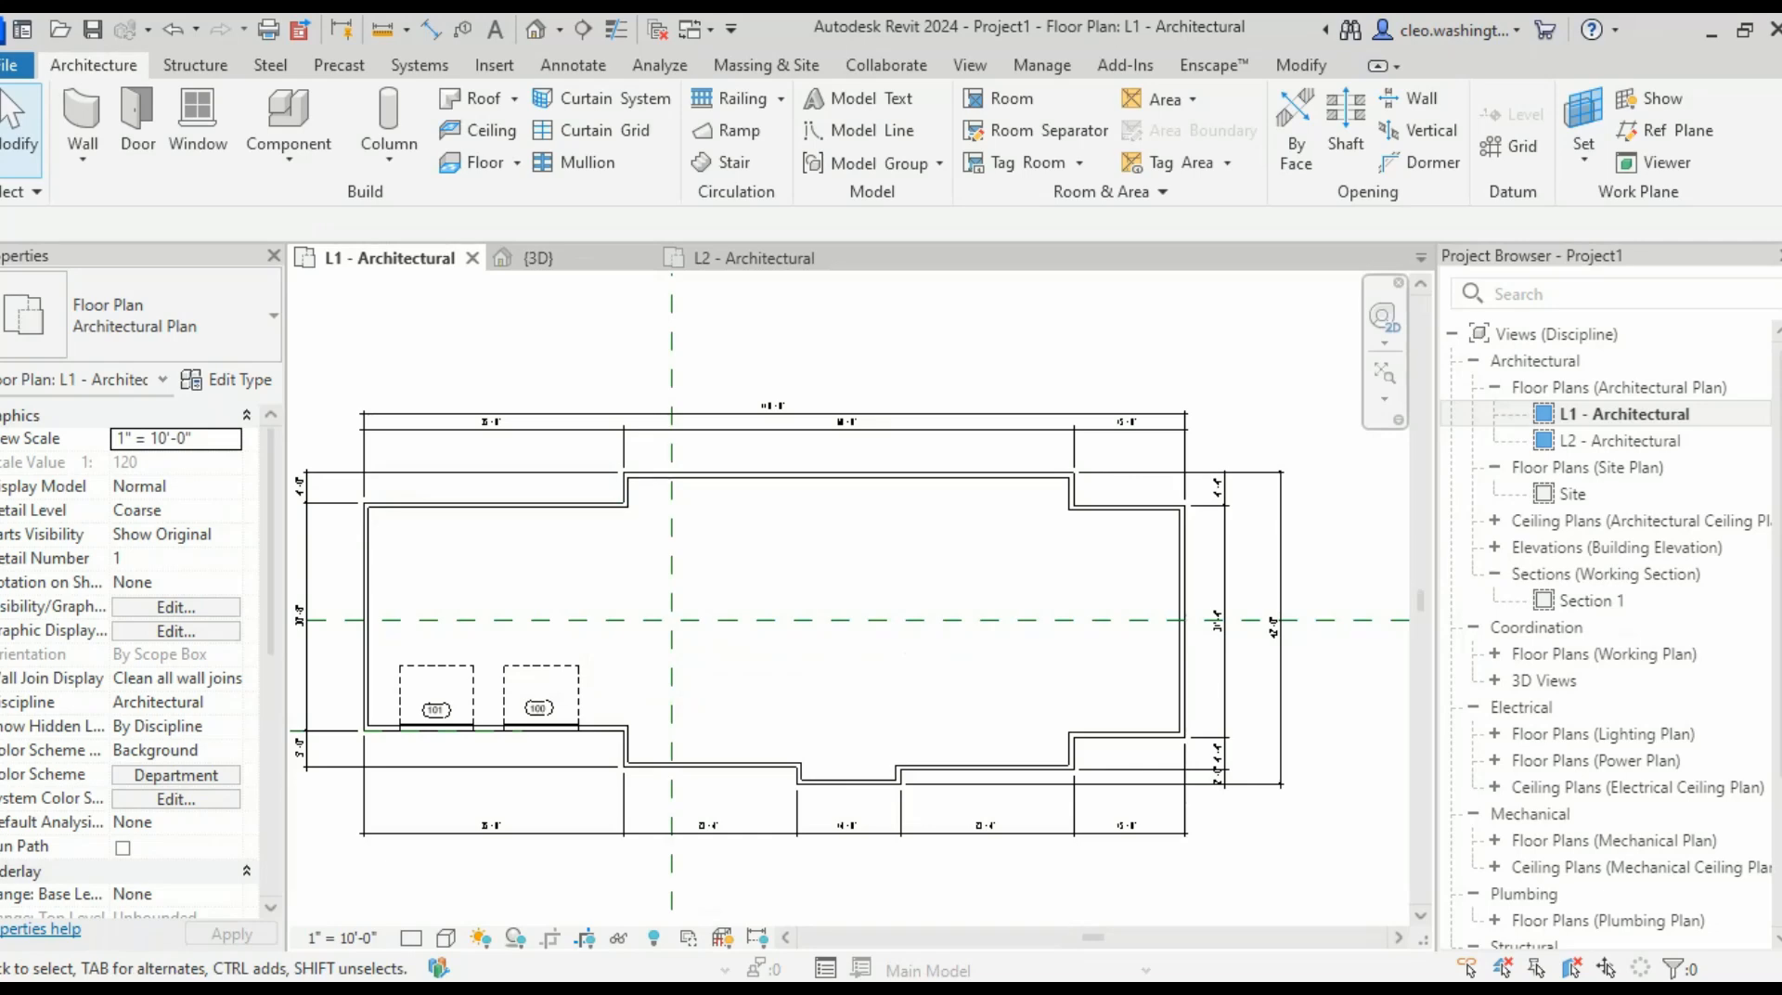
{"action": "scroll", "coordinate": [1144, 687], "scroll_direction": "up", "scroll_amount": 4}
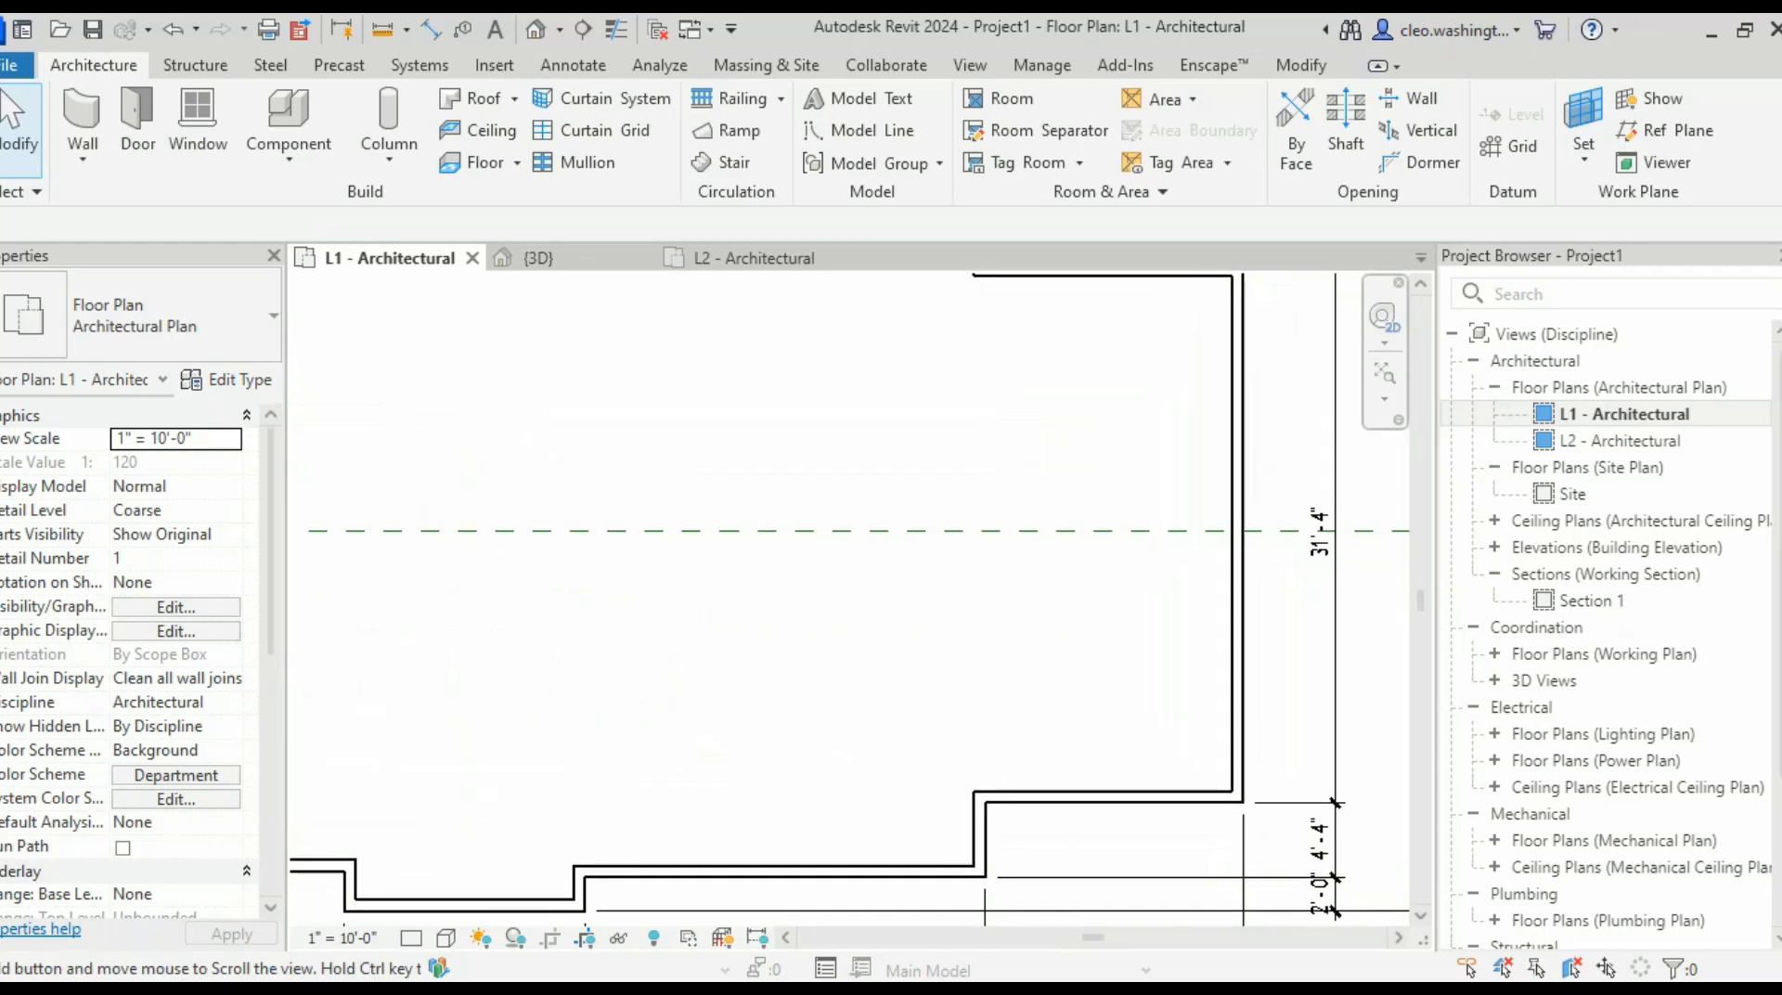
{"action": "middle_click_drag", "start_coordinate": [1144, 687], "coordinate": [1207, 703]}
{"action": "scroll", "coordinate": [1161, 875], "scroll_direction": "down", "scroll_amount": 3}
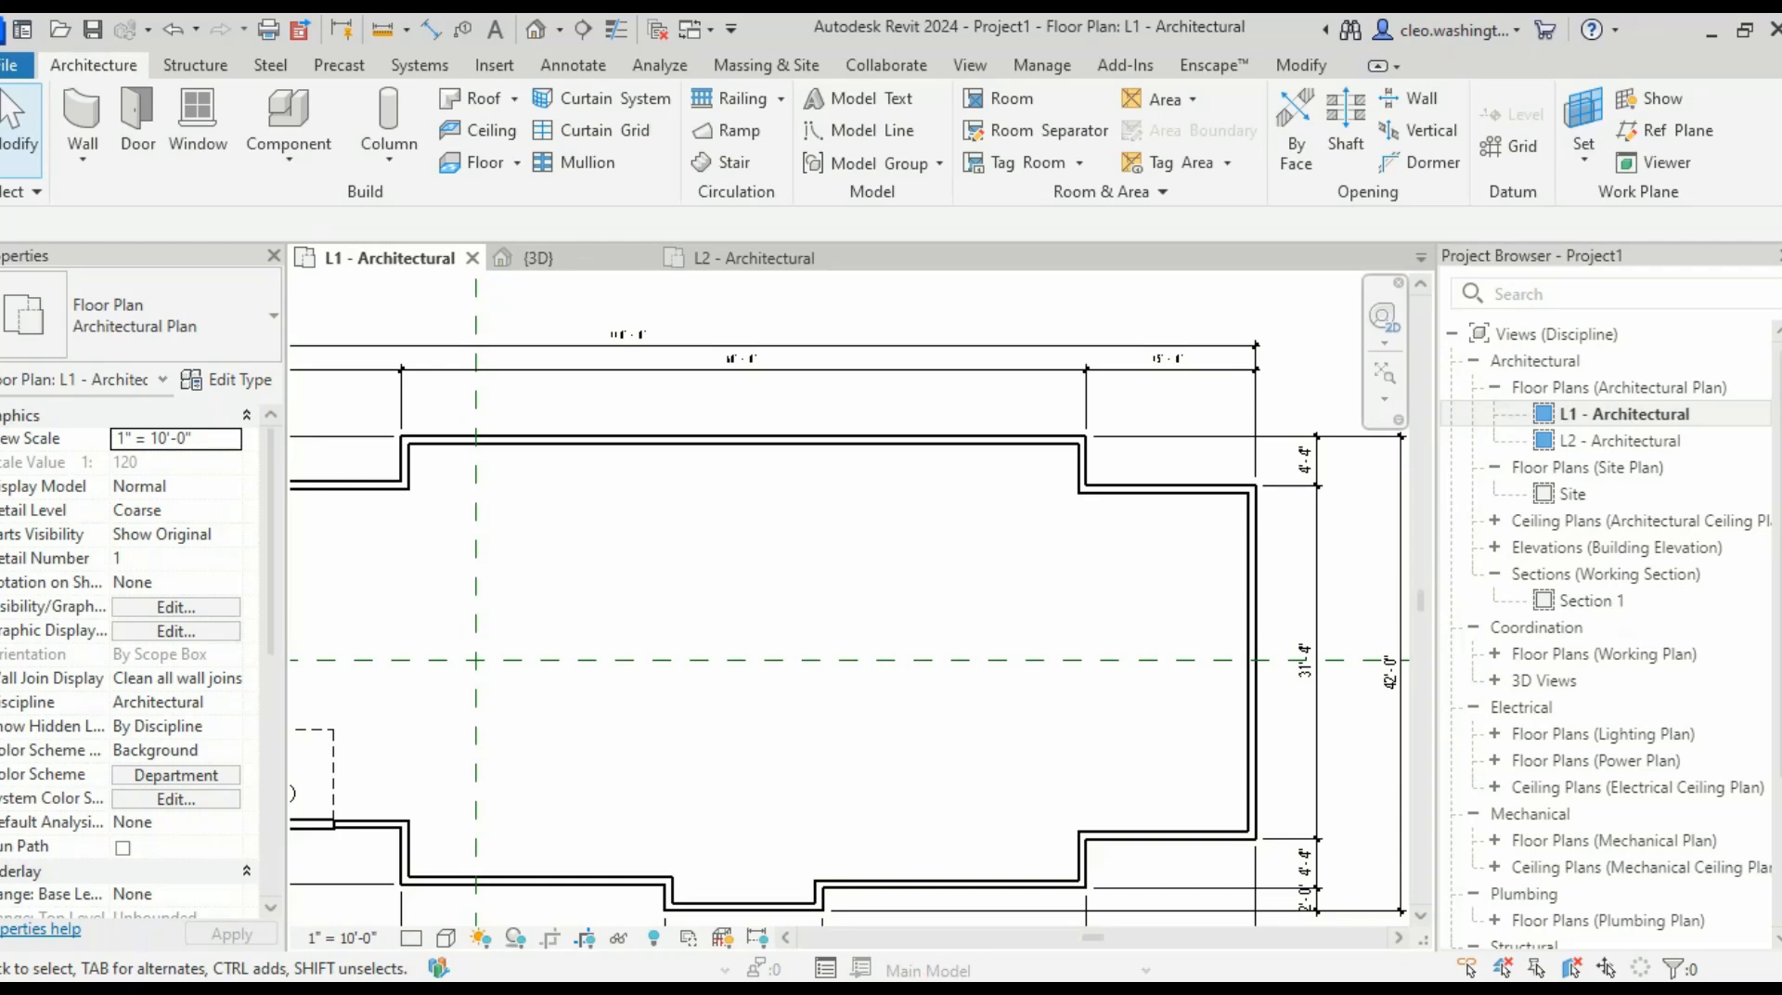
{"action": "middle_click_drag", "start_coordinate": [794, 667], "coordinate": [815, 658]}
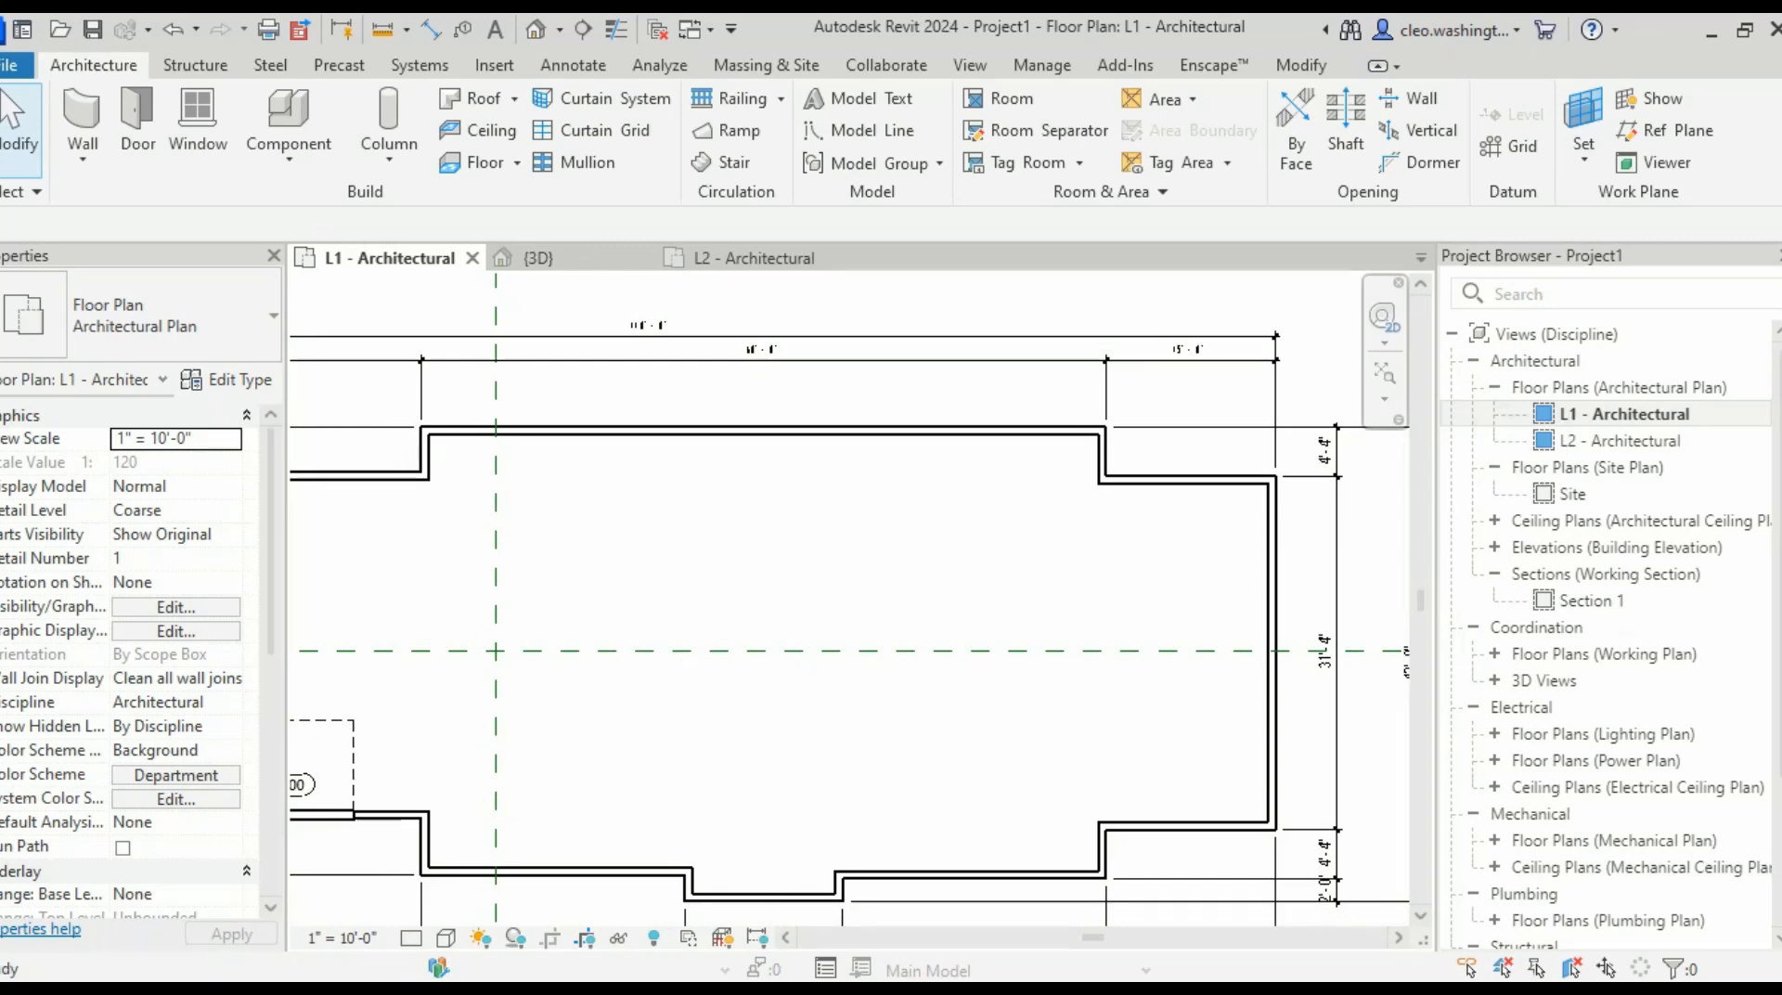
{"action": "left_click", "coordinate": [1100, 281]}
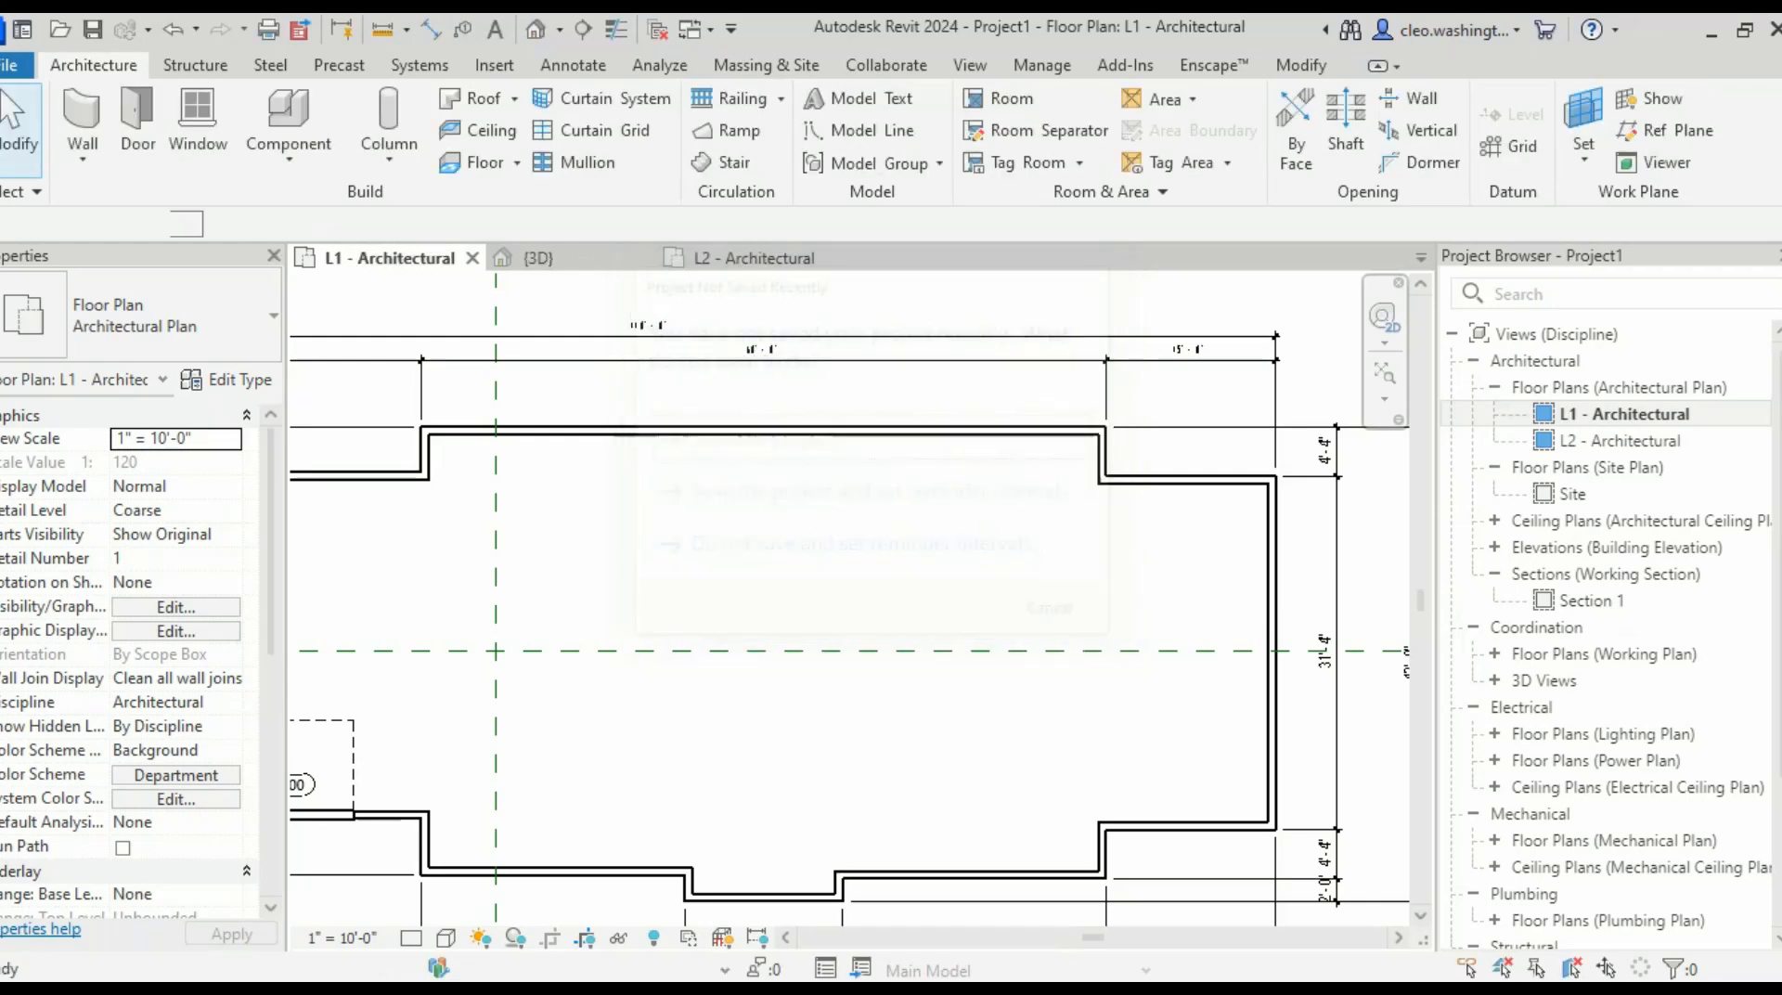
- Choose the Interior - 4 1/2" Partition wall type with location line Finish Face: Exterior
{"action": "left_click", "coordinate": [177, 315]}
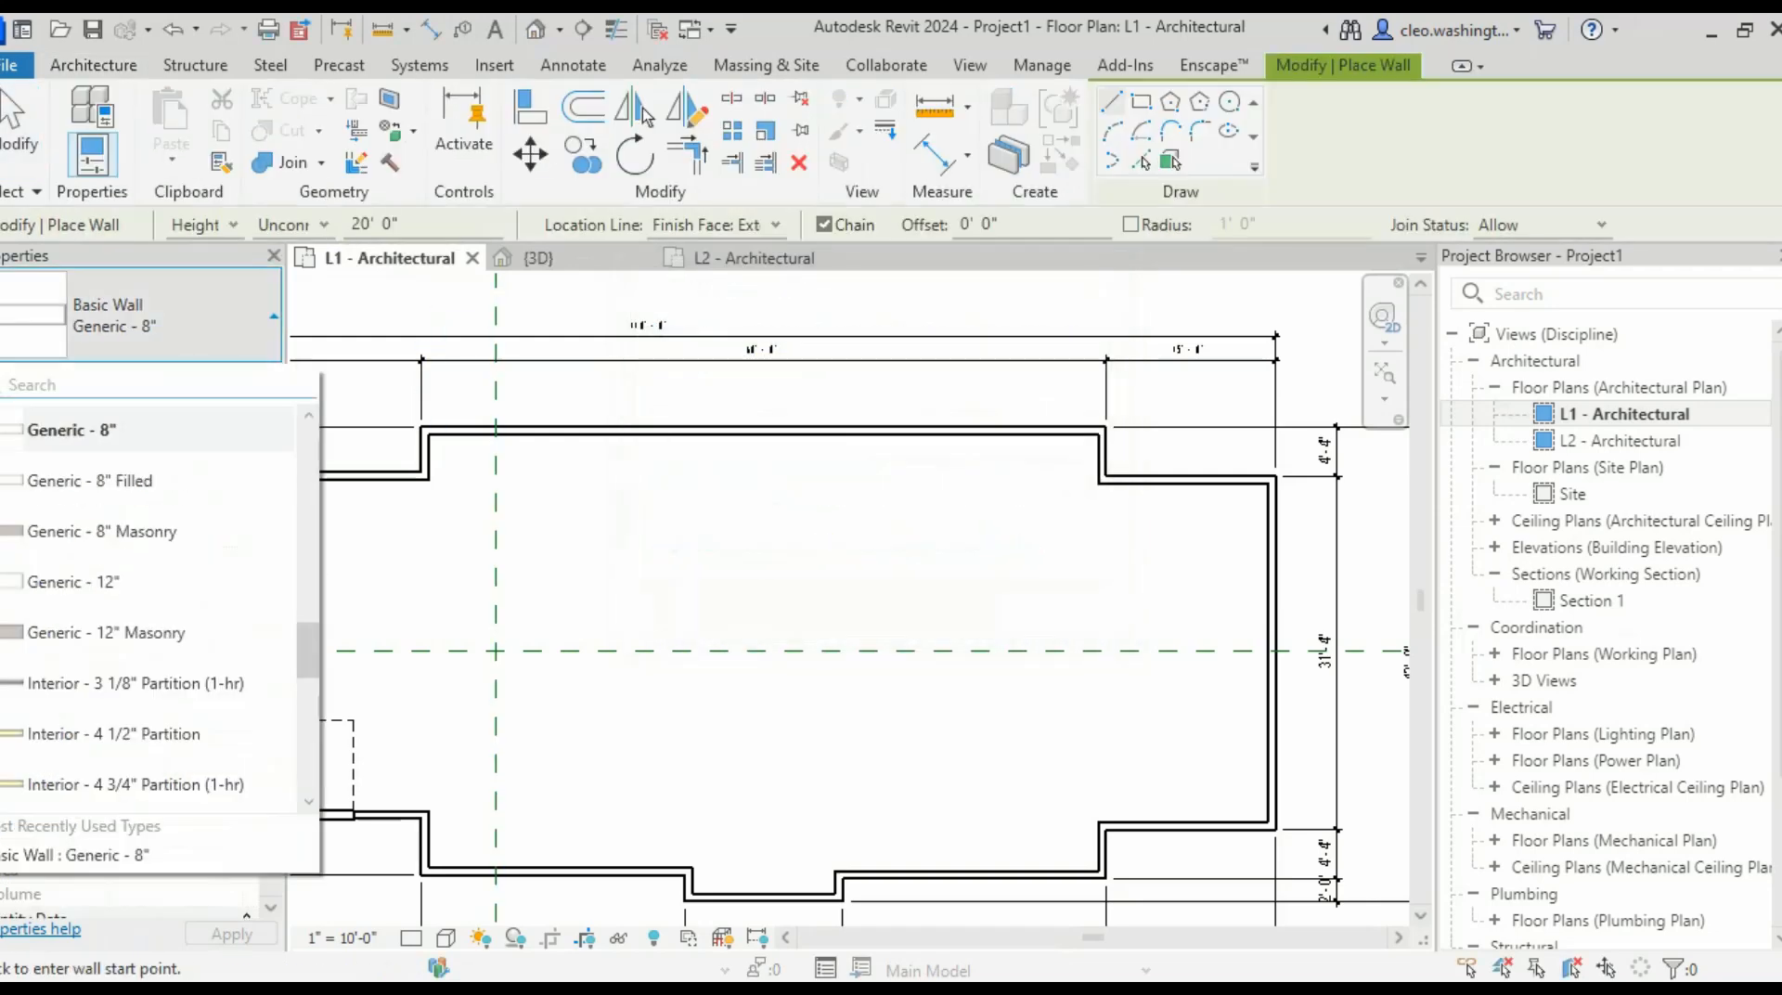
{"action": "scroll", "coordinate": [158, 529], "scroll_direction": "down", "scroll_amount": 1}
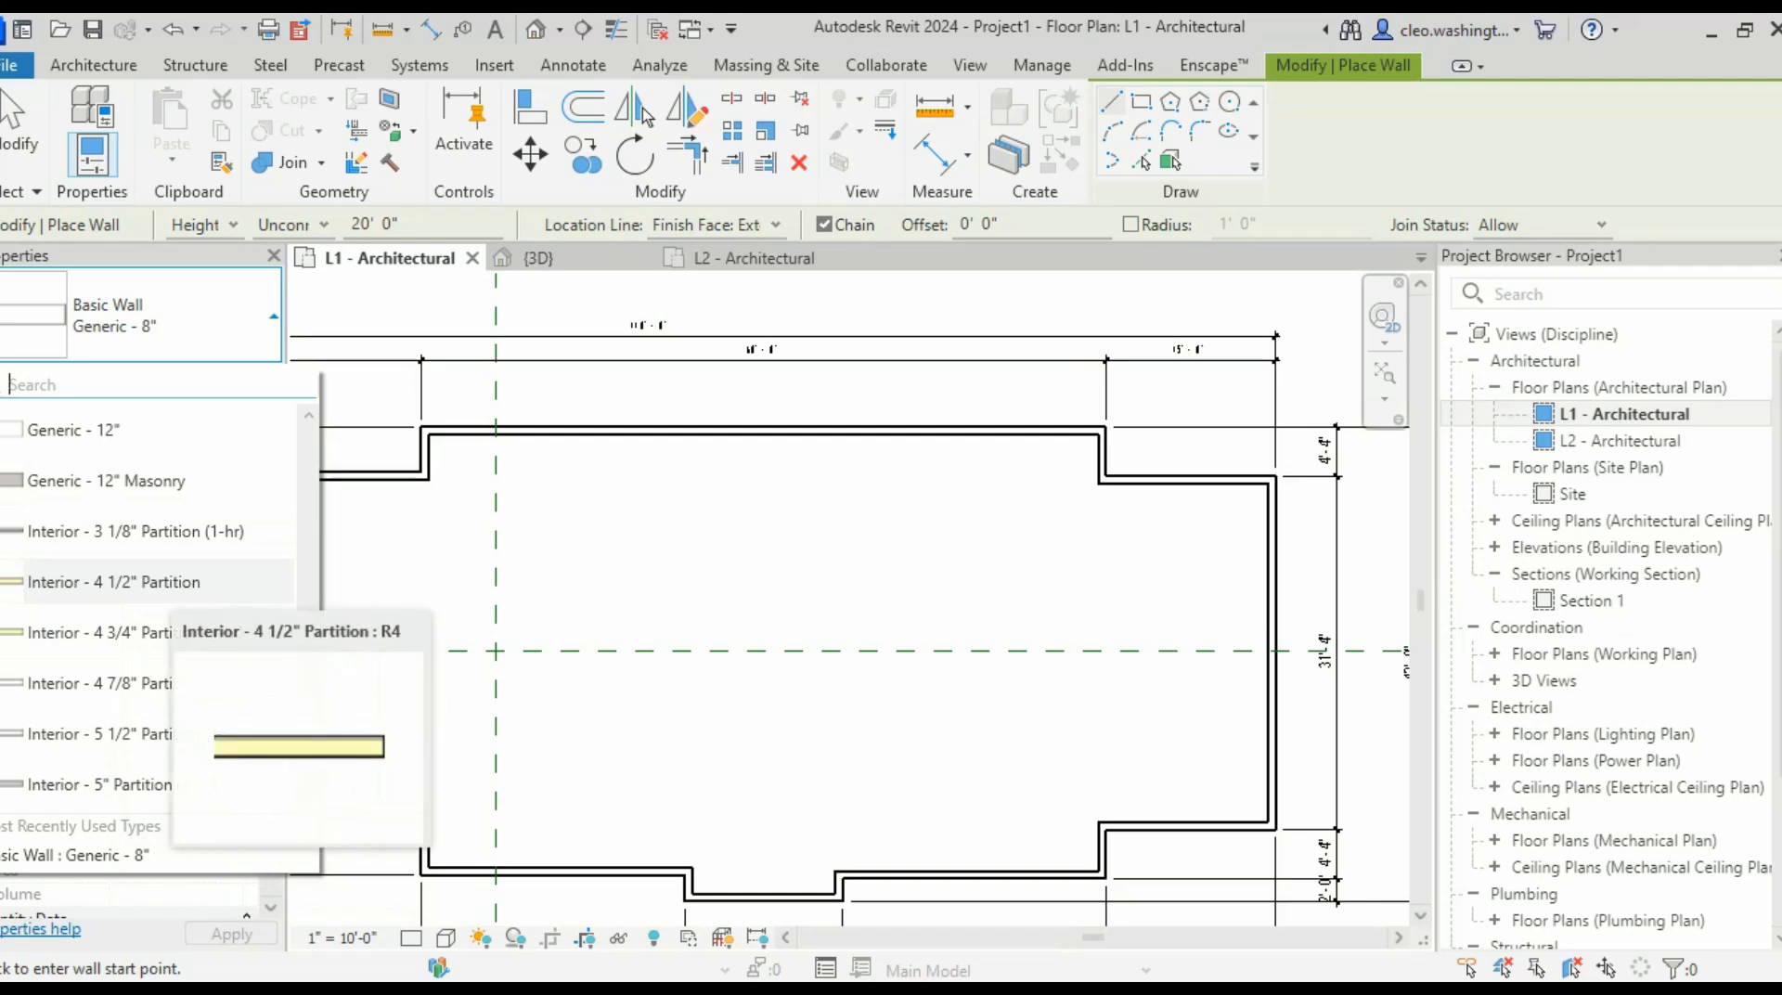
{"action": "left_click", "coordinate": [171, 584]}
{"action": "left_click", "coordinate": [167, 316]}
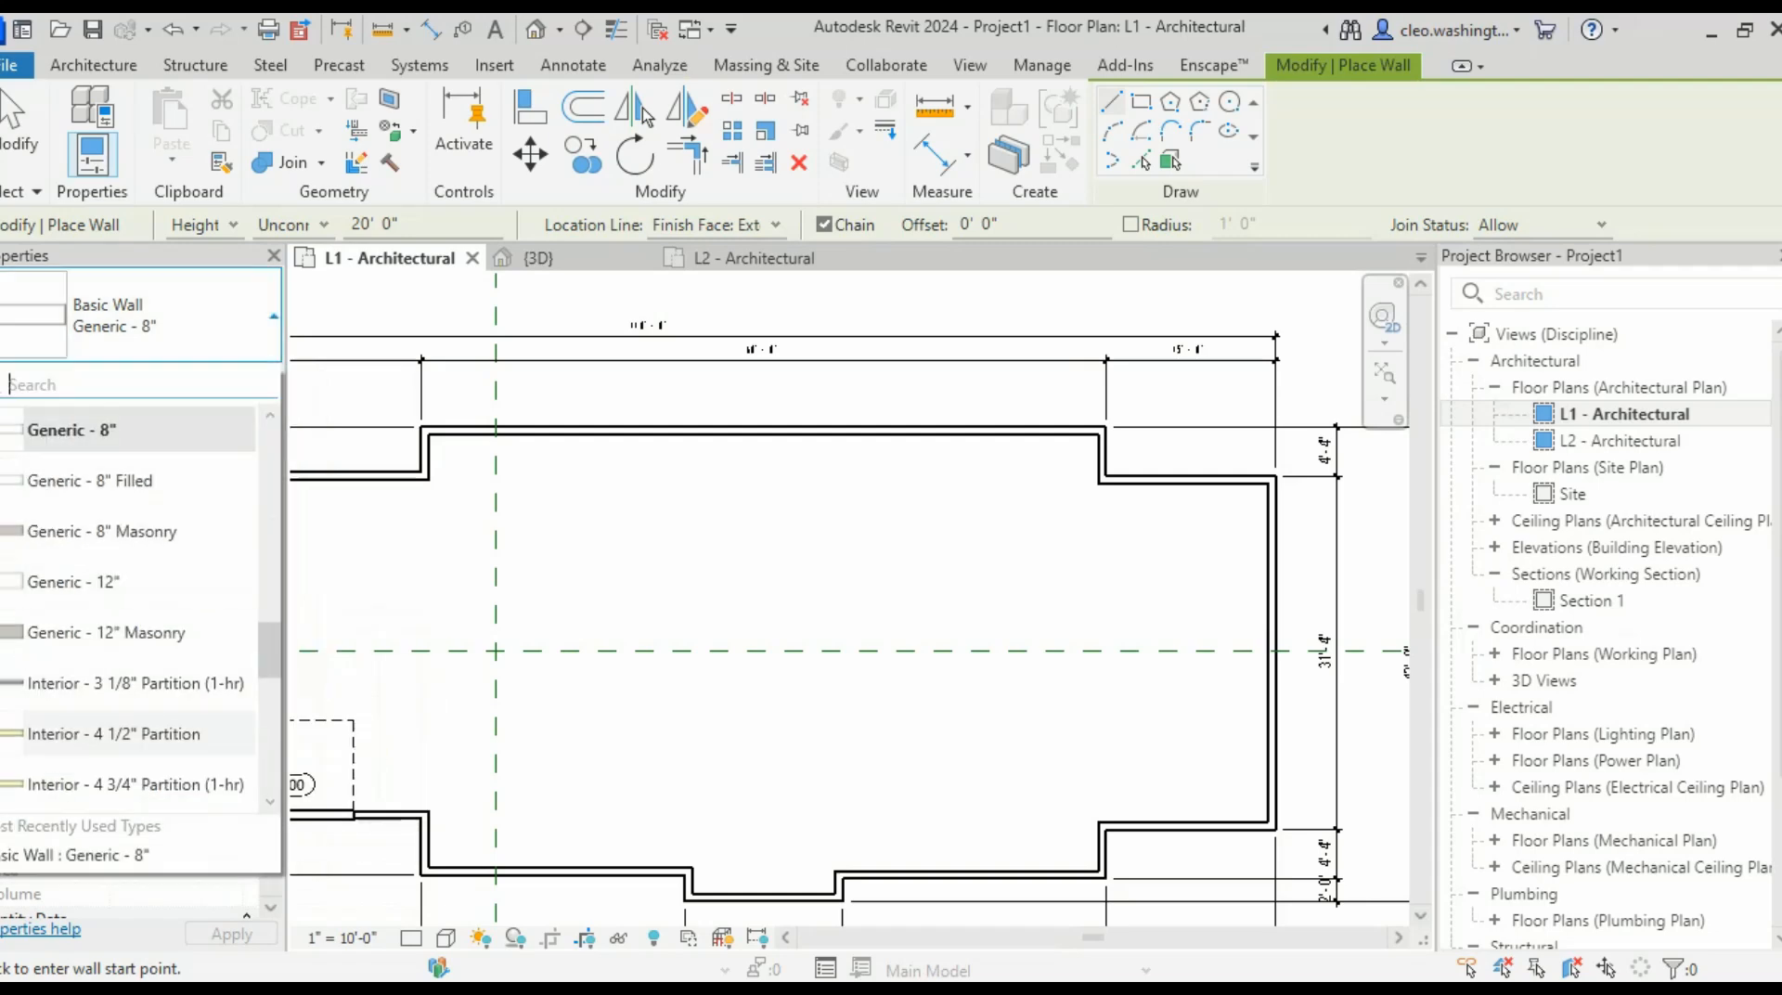
{"action": "left_click", "coordinate": [114, 735]}
{"action": "scroll", "coordinate": [1093, 775], "scroll_direction": "up", "scroll_amount": 5}
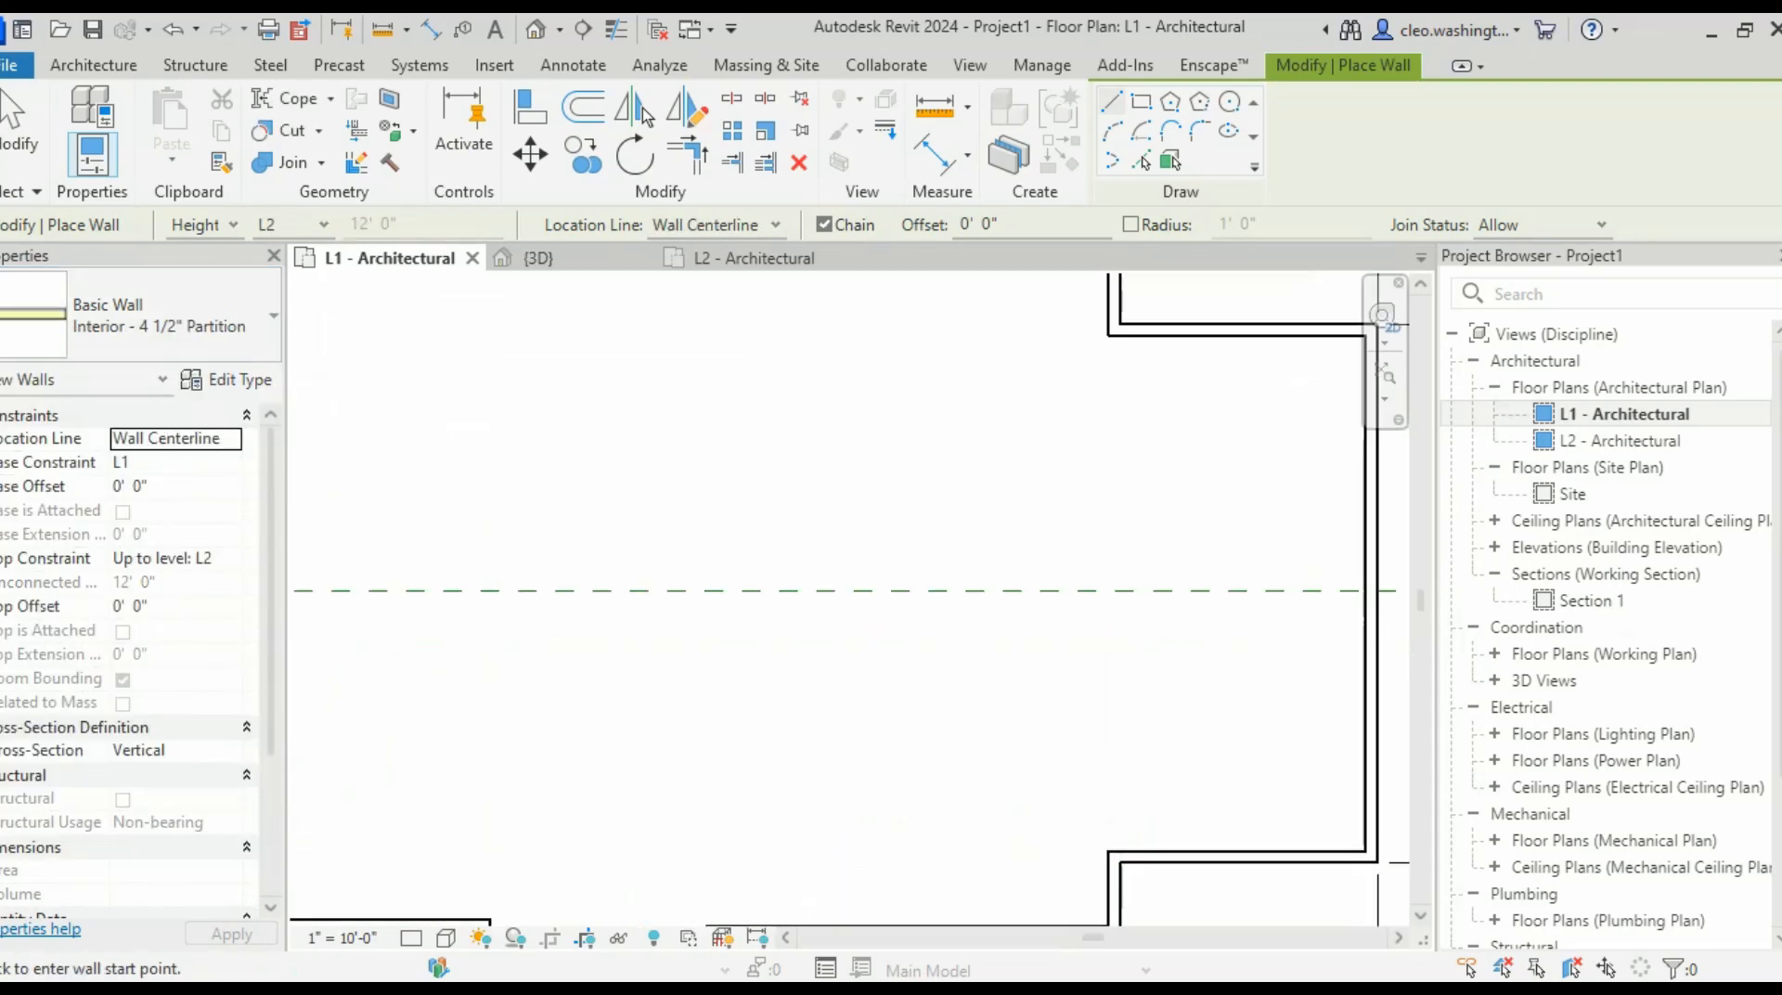
{"action": "right_click", "coordinate": [1090, 210]}
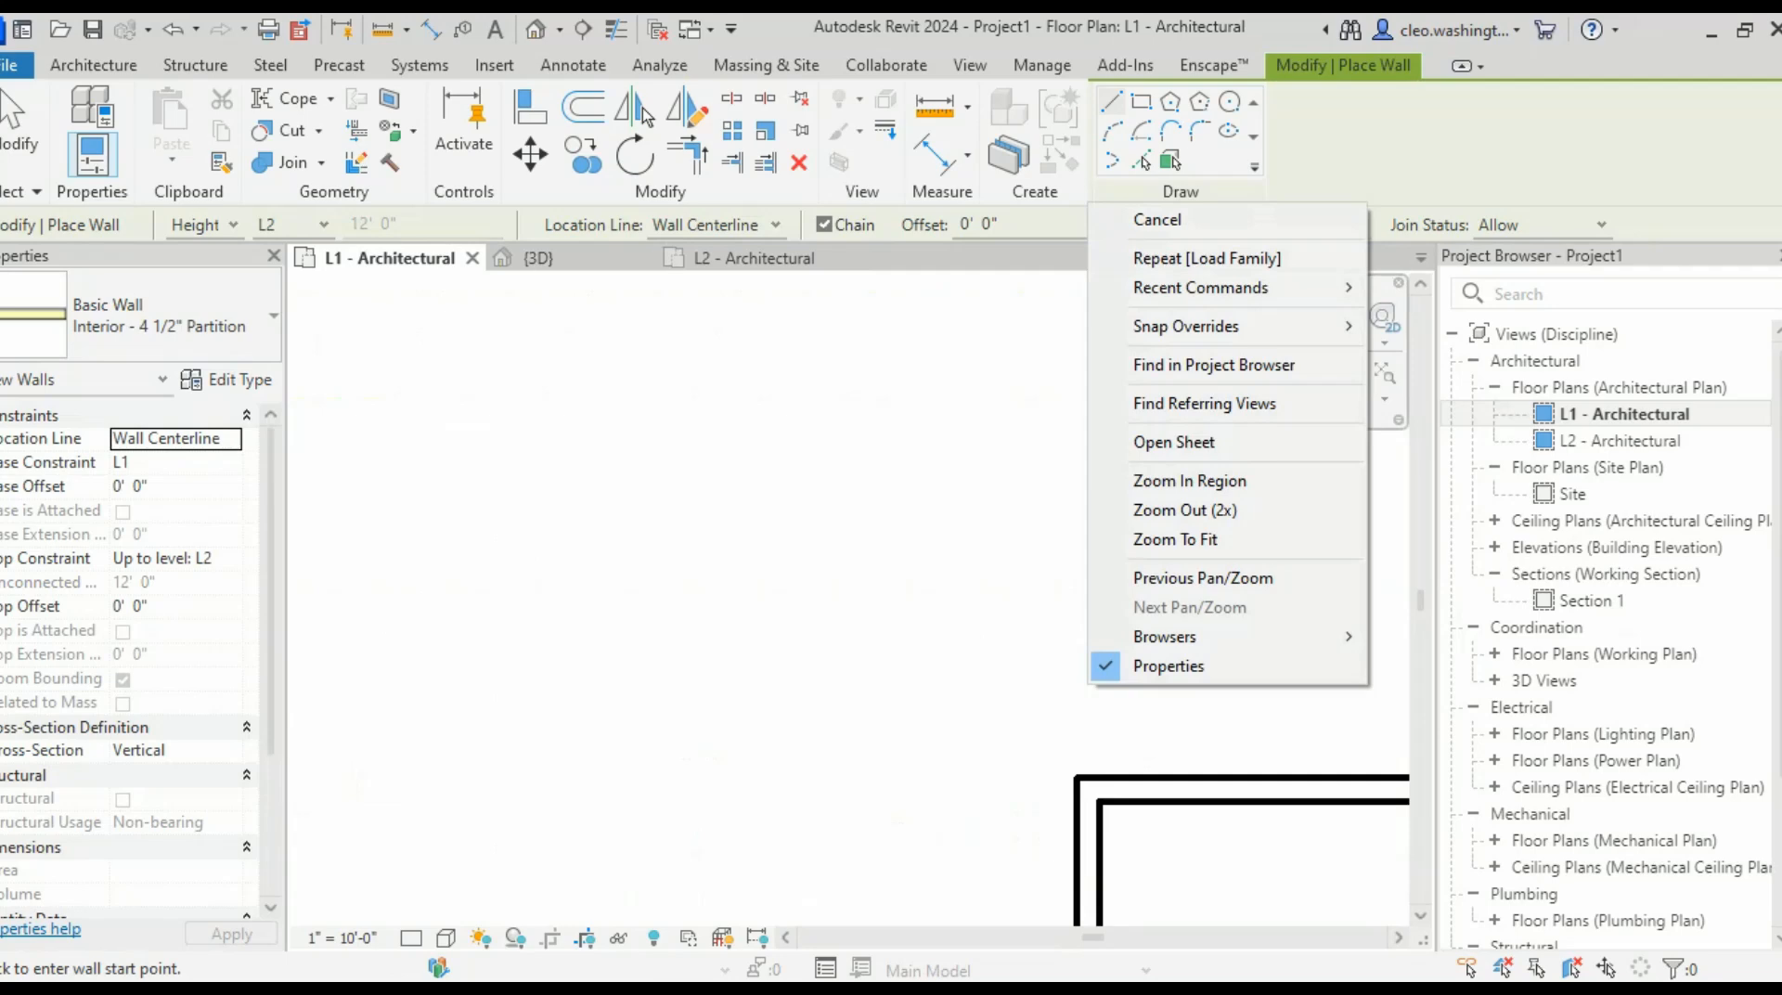
{"action": "left_click", "coordinate": [719, 226]}
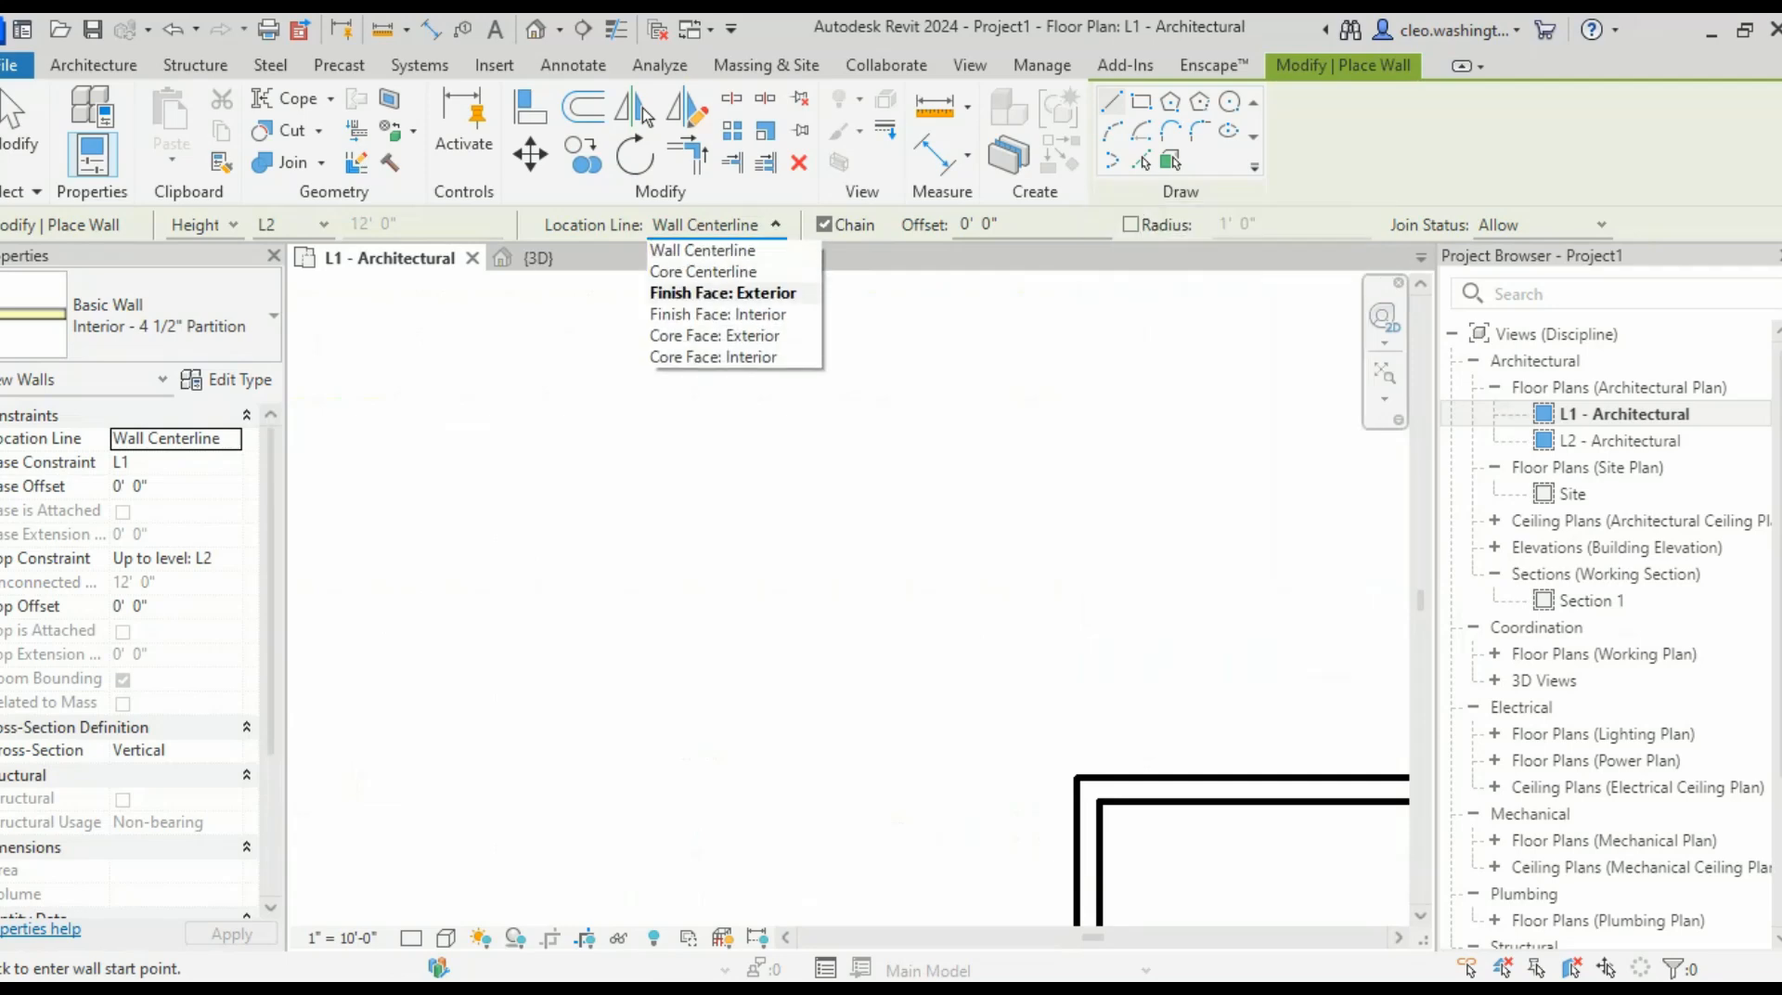
{"action": "left_click", "coordinate": [724, 293]}
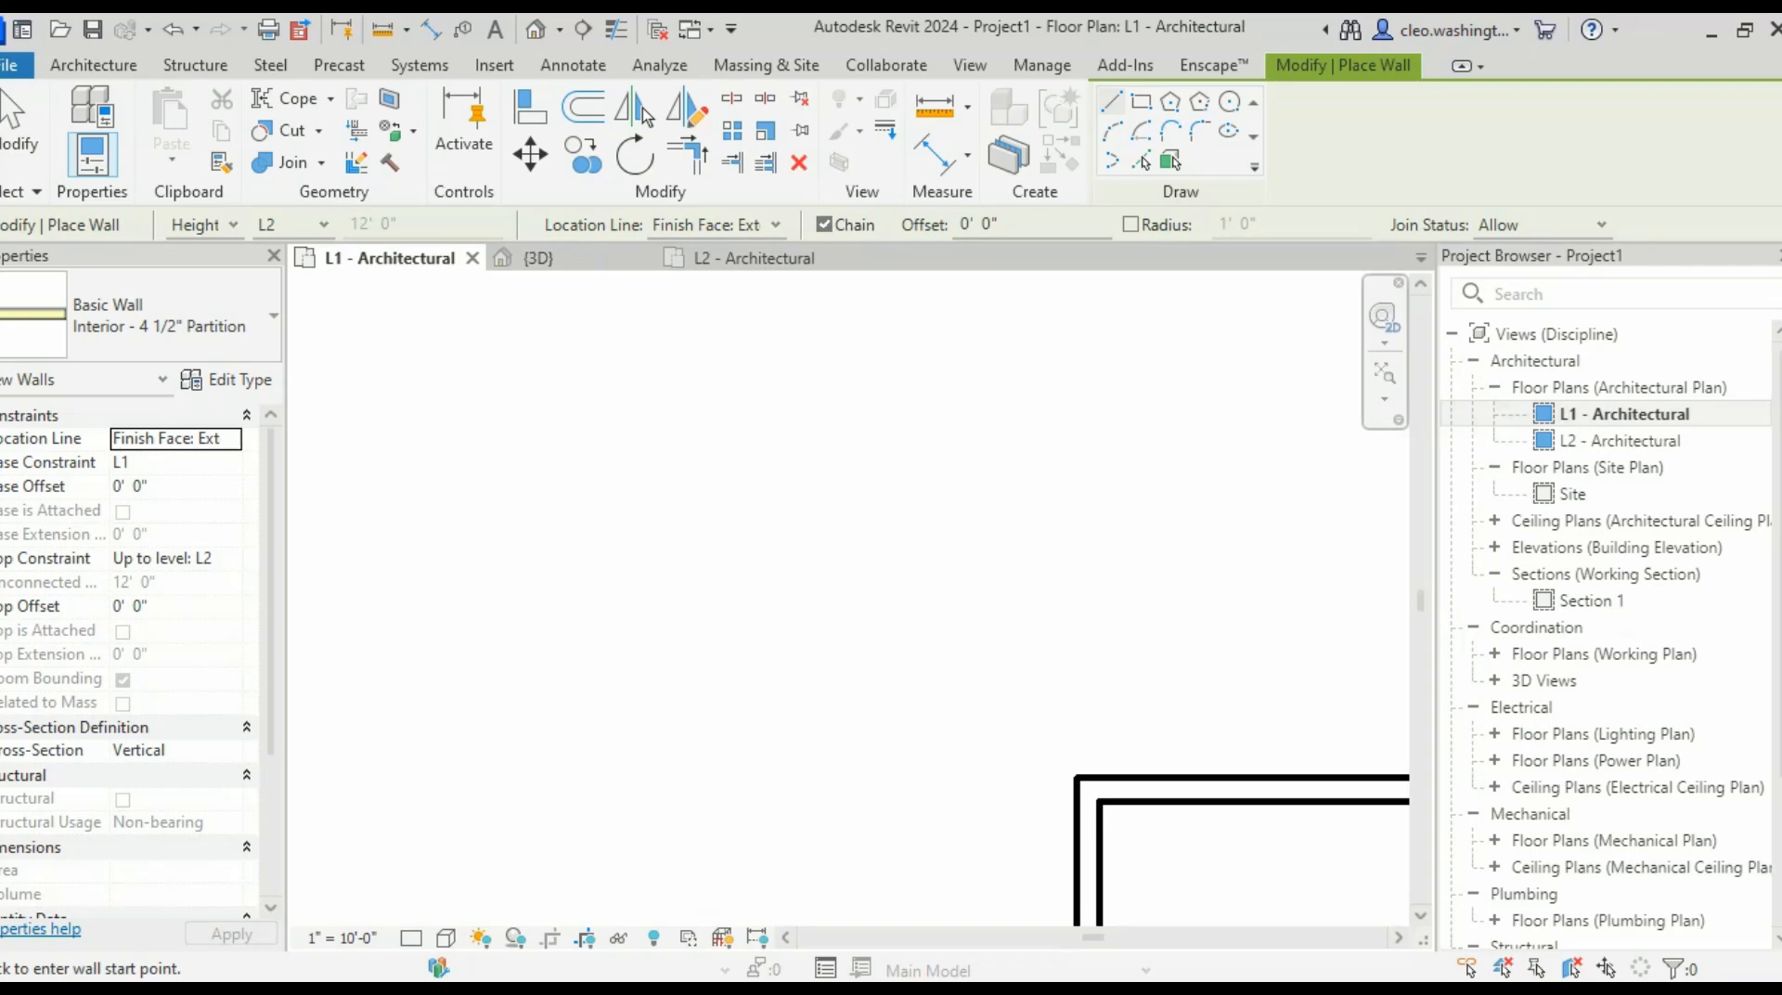
- Start a partition at the wall corner, then cancel that first attempt
{"action": "scroll", "coordinate": [1099, 684], "scroll_direction": "down", "scroll_amount": 1}
{"action": "middle_click_drag", "start_coordinate": [1084, 702], "coordinate": [1040, 749]}
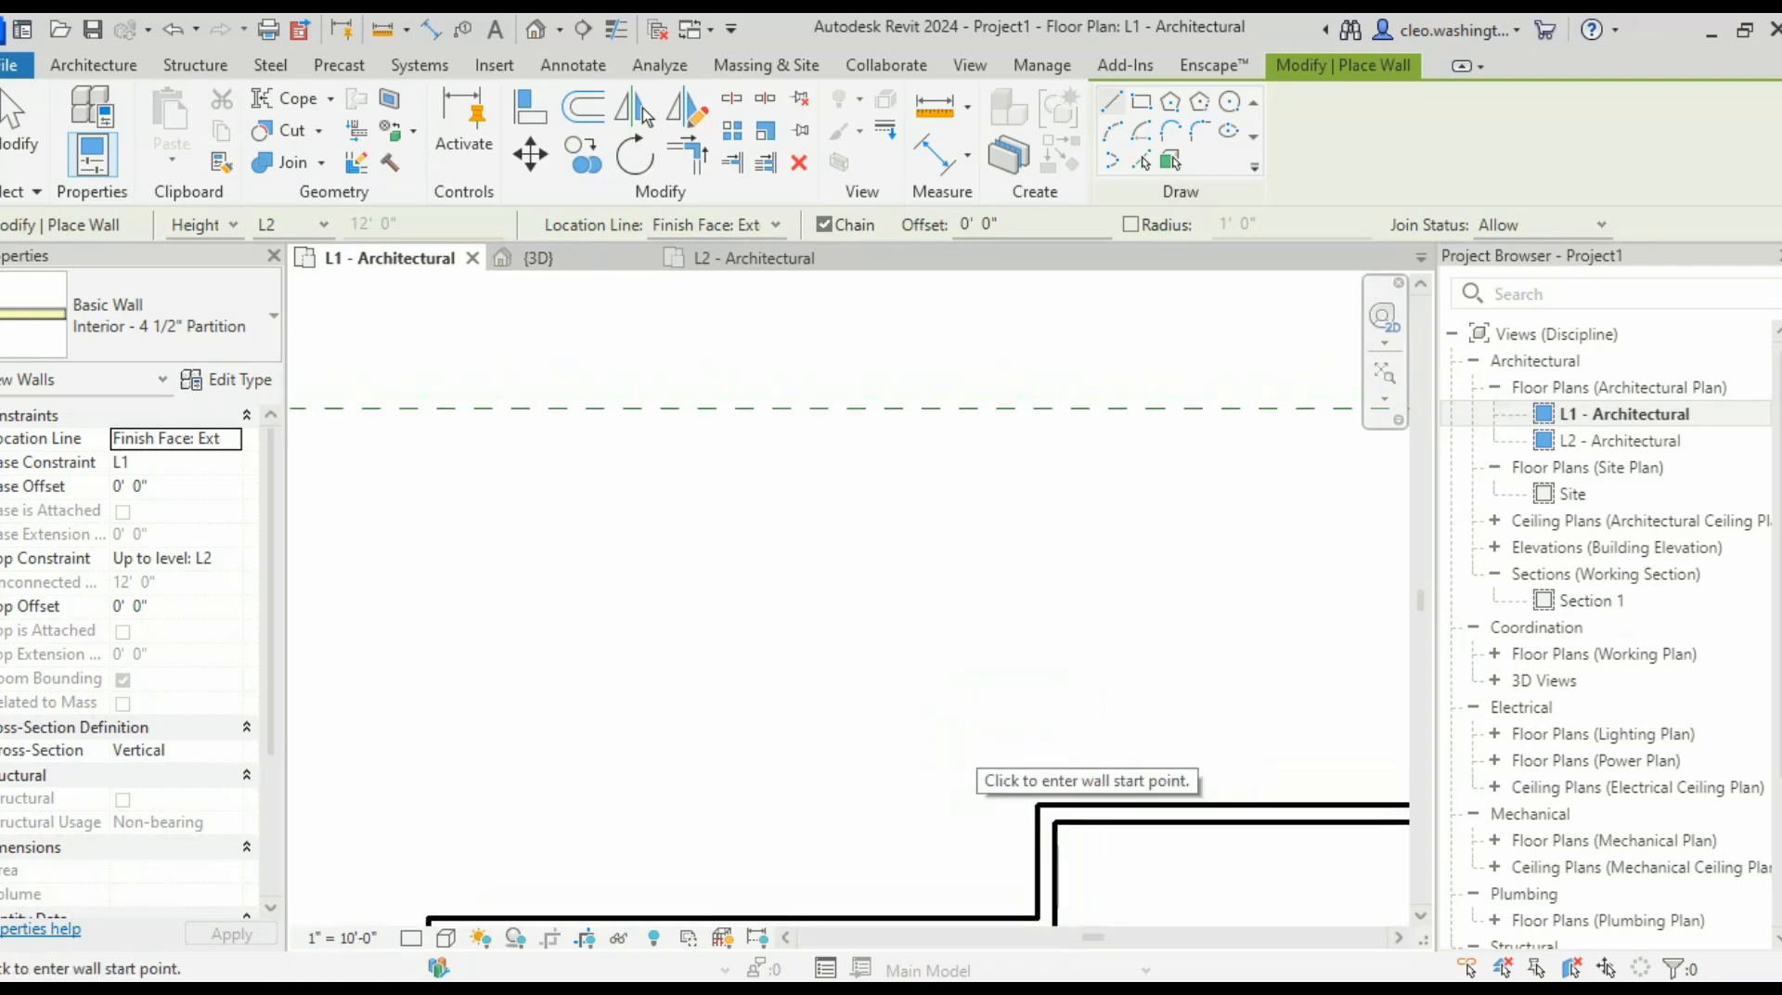
{"action": "scroll", "coordinate": [1263, 390], "scroll_direction": "down", "scroll_amount": 2}
{"action": "scroll", "coordinate": [1143, 598], "scroll_direction": "down", "scroll_amount": 1}
{"action": "mouse_move", "coordinate": [1142, 597]}
{"action": "middle_mouse_down"}
{"action": "mouse_move", "coordinate": [1032, 738]}
{"action": "mouse_move", "coordinate": [1028, 780]}
{"action": "middle_mouse_up"}
{"action": "scroll", "coordinate": [1028, 780], "scroll_direction": "up", "scroll_amount": 4}
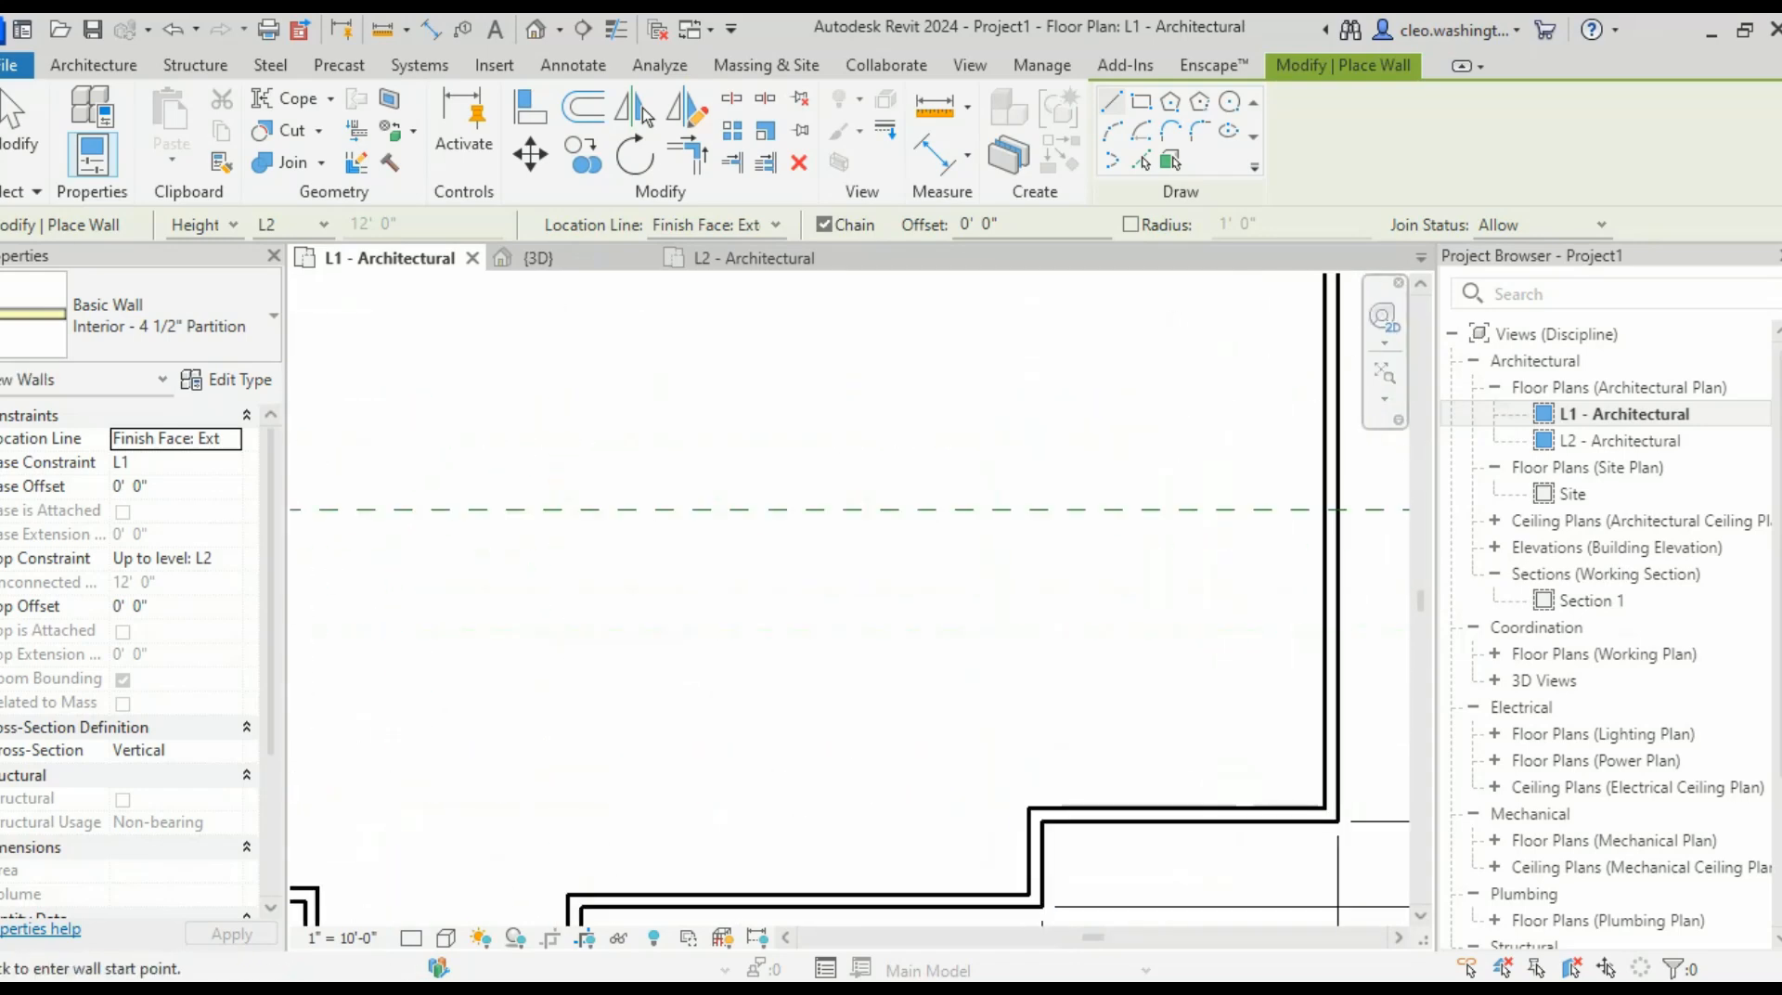
{"action": "left_click", "coordinate": [1033, 833]}
{"action": "scroll", "coordinate": [1056, 551], "scroll_direction": "down", "scroll_amount": 2}
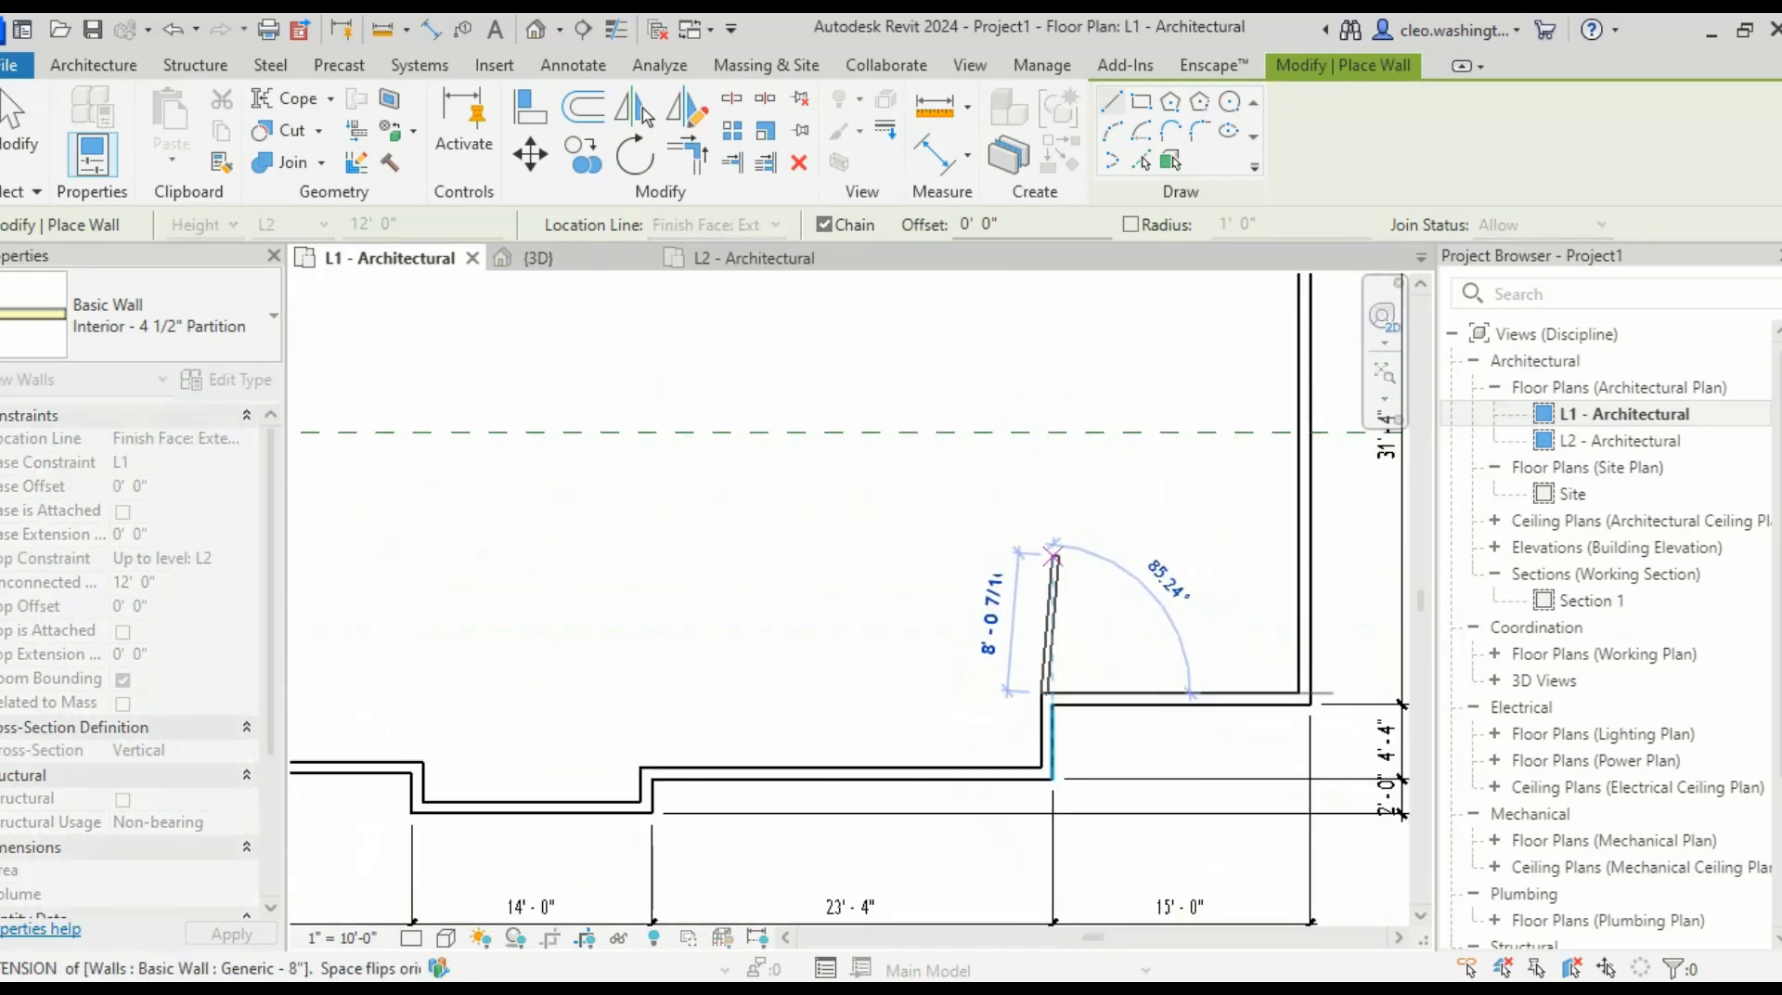
{"action": "middle_click_drag", "start_coordinate": [1047, 529], "coordinate": [1048, 571]}
{"action": "scroll", "coordinate": [1048, 571], "scroll_direction": "up", "scroll_amount": 1}
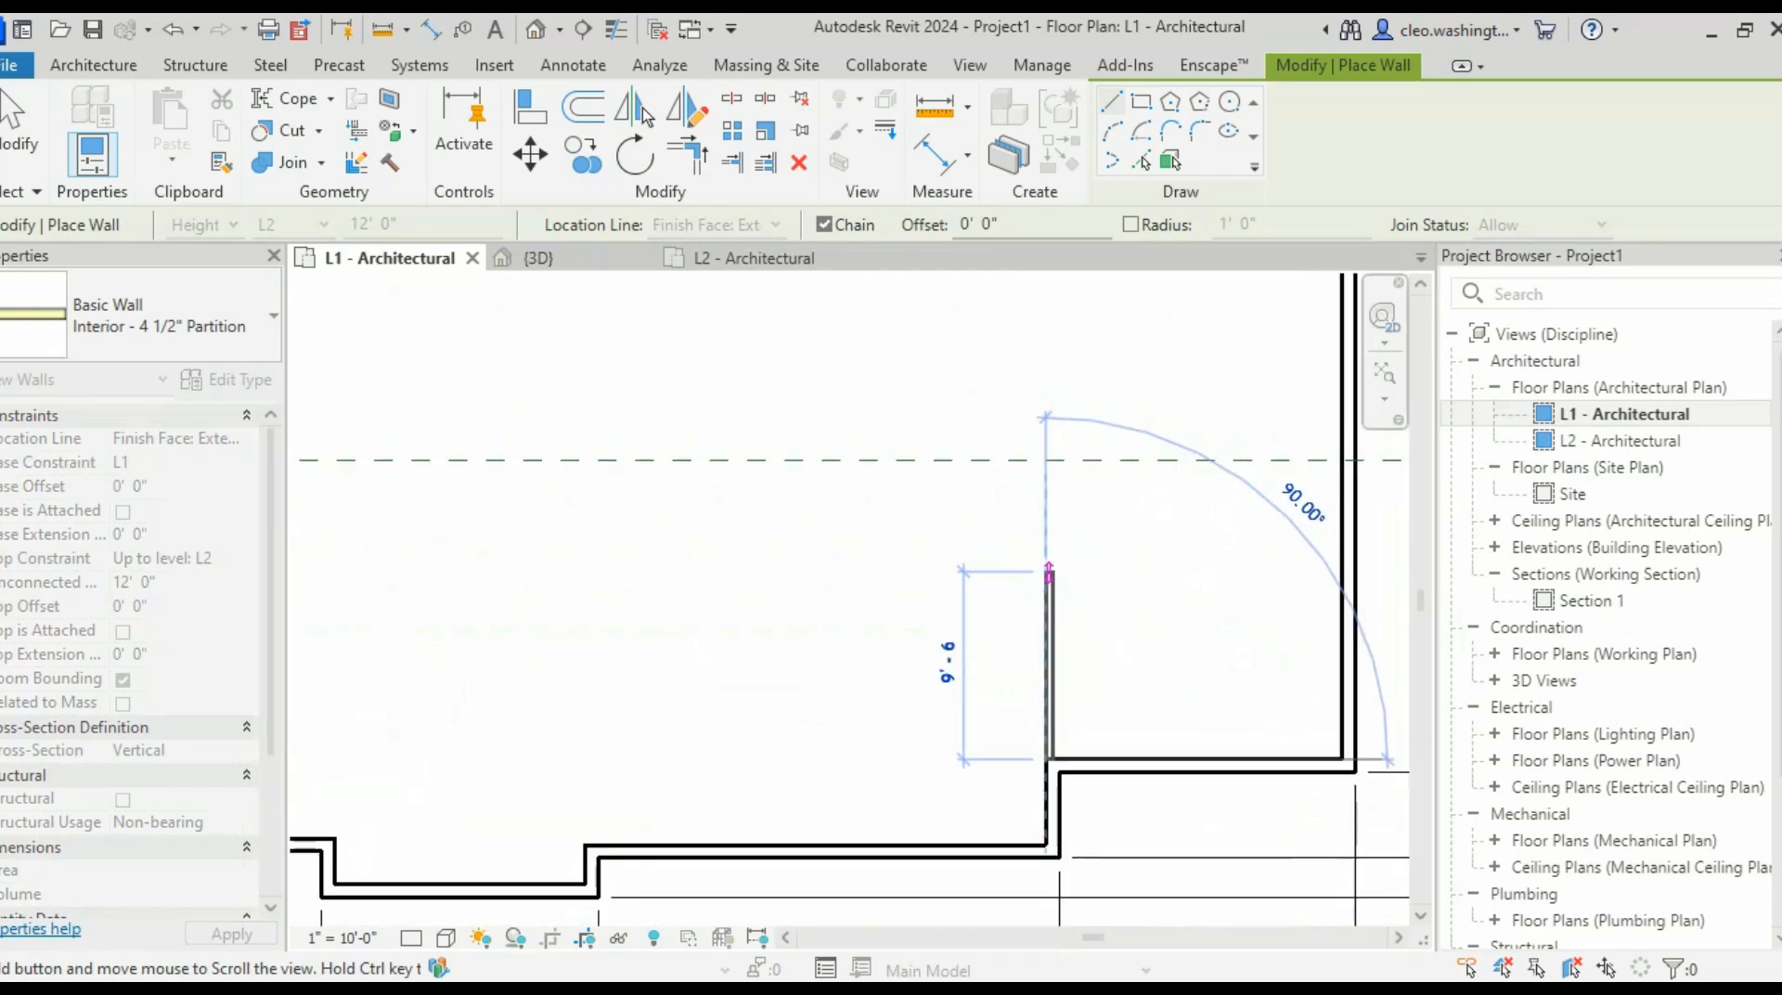
{"action": "scroll", "coordinate": [1048, 571], "scroll_direction": "down", "scroll_amount": 3}
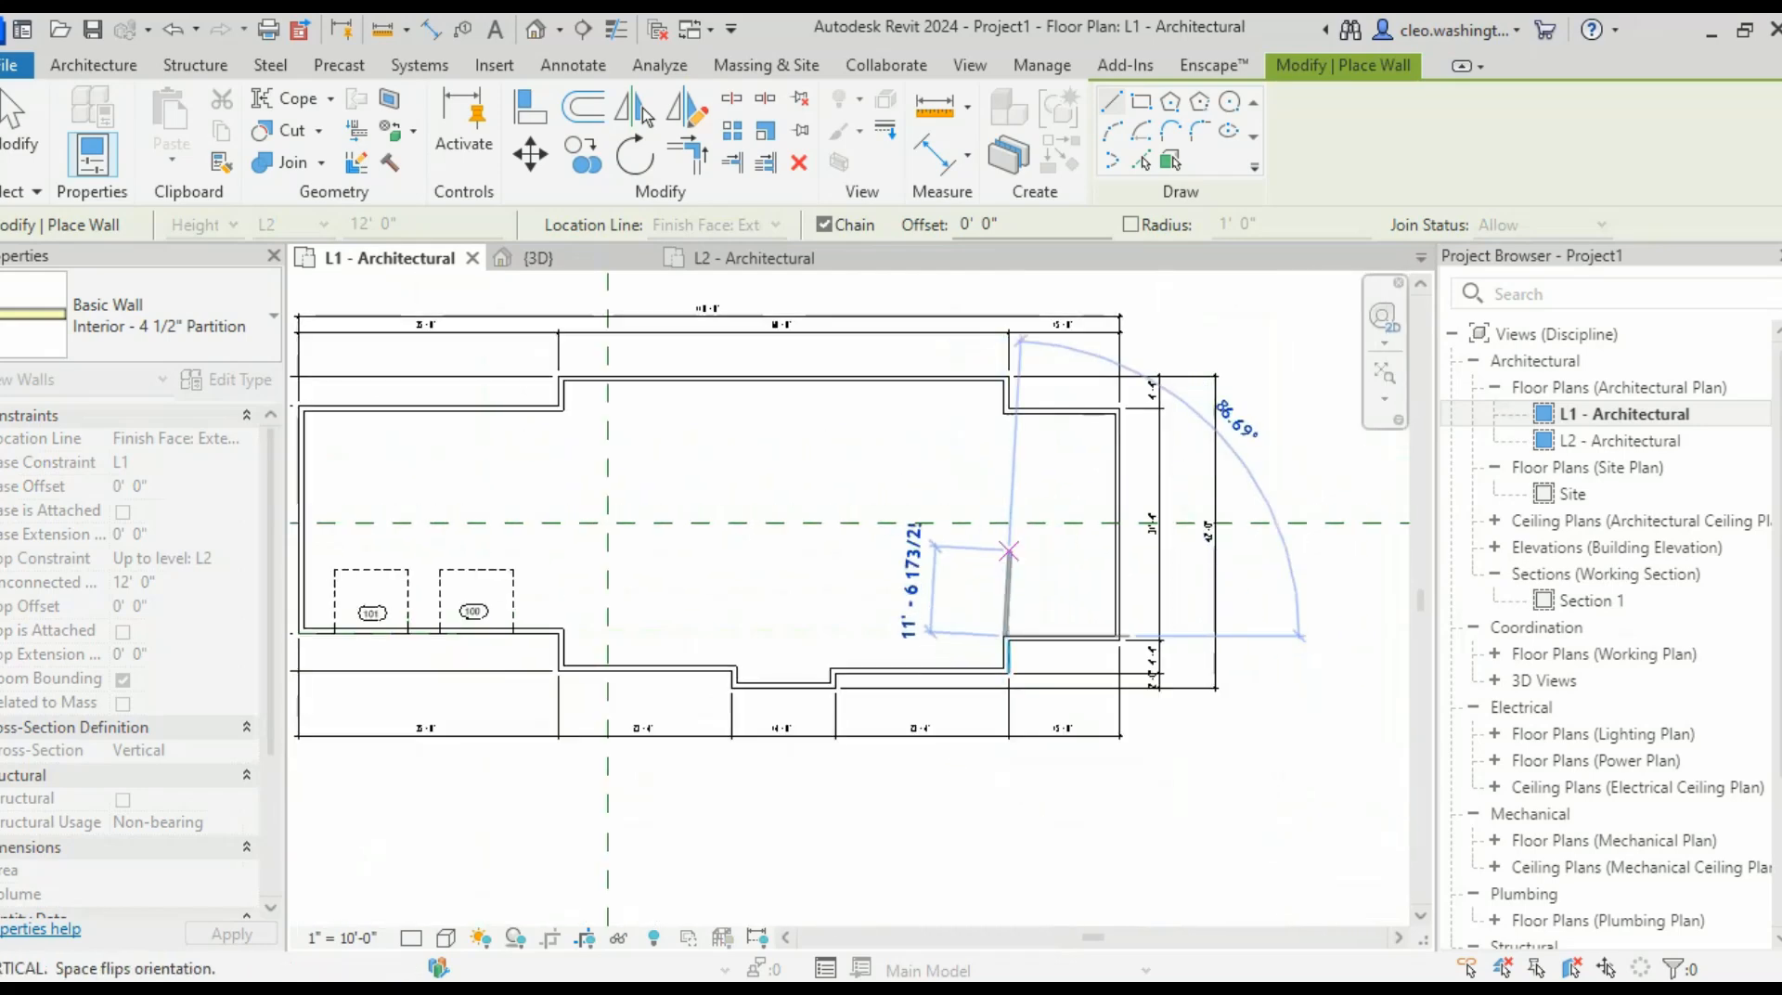
{"action": "type", "text": "1'"}
{"action": "key", "text": "Escape"}
{"action": "key", "text": "Escape"}
{"action": "scroll", "coordinate": [294, 563], "scroll_direction": "up", "scroll_amount": 2}
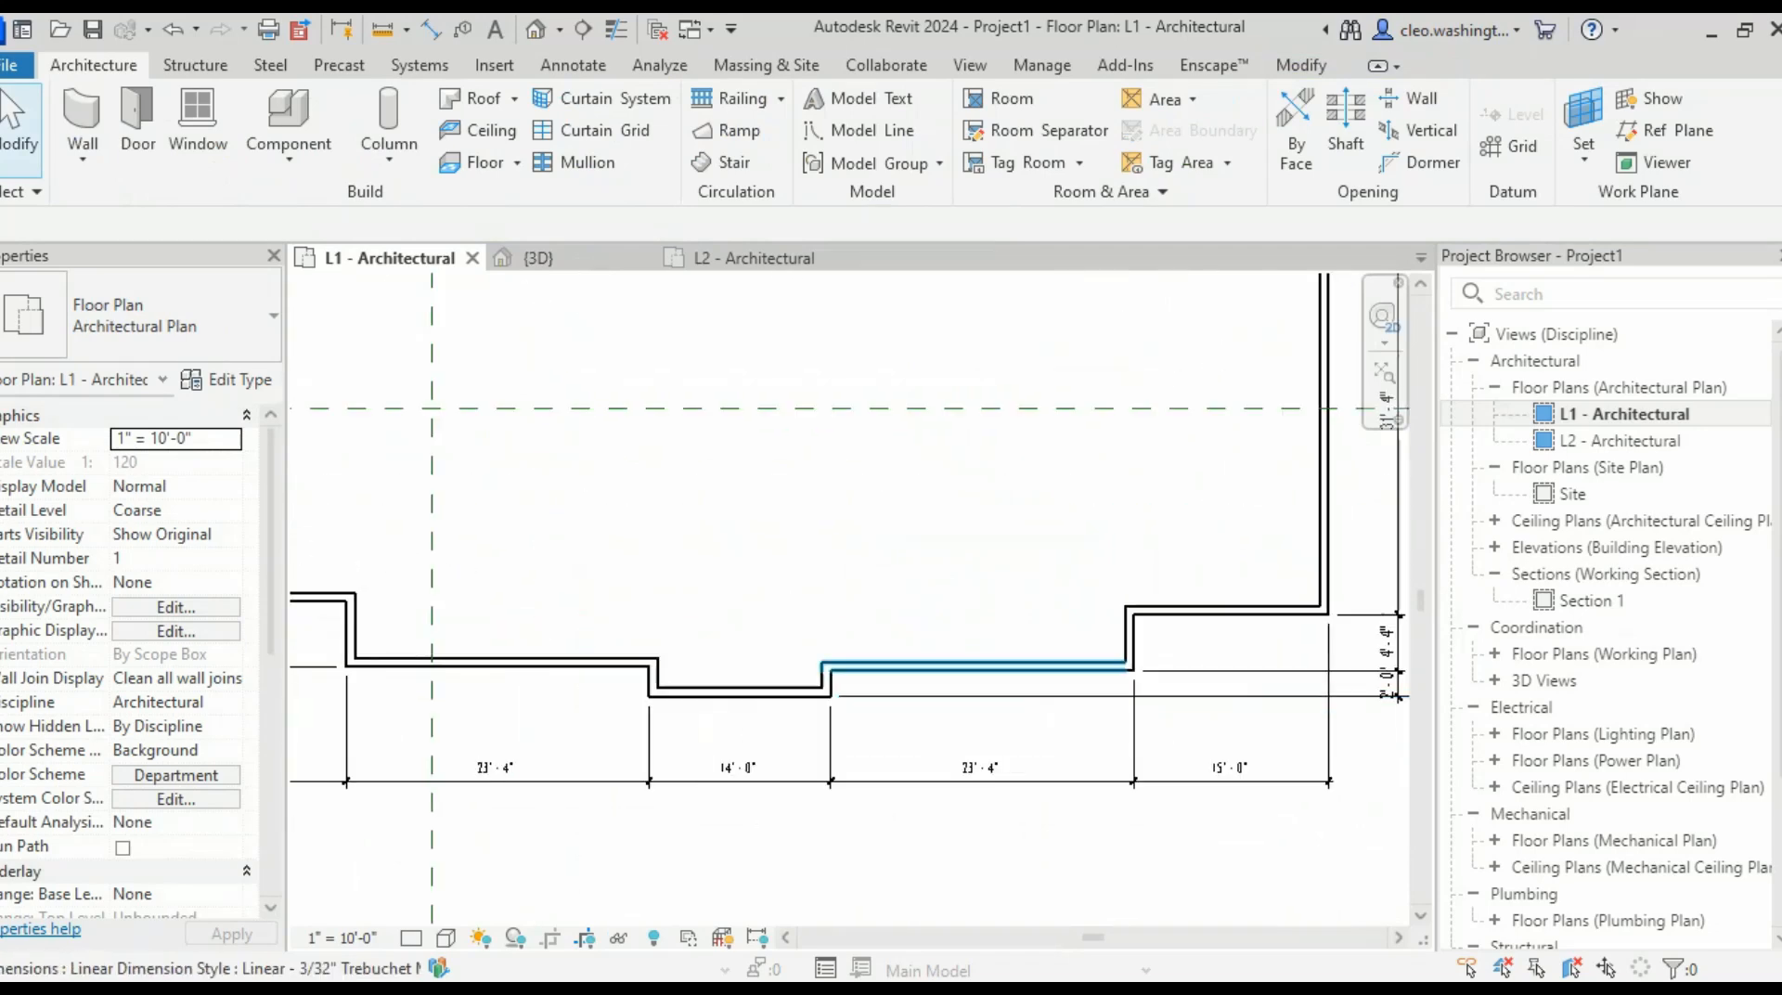
- Restart Wall with WA and draw the partition from the notch corner up to the top exterior wall
{"action": "key", "text": "w"}
{"action": "key", "text": "a"}
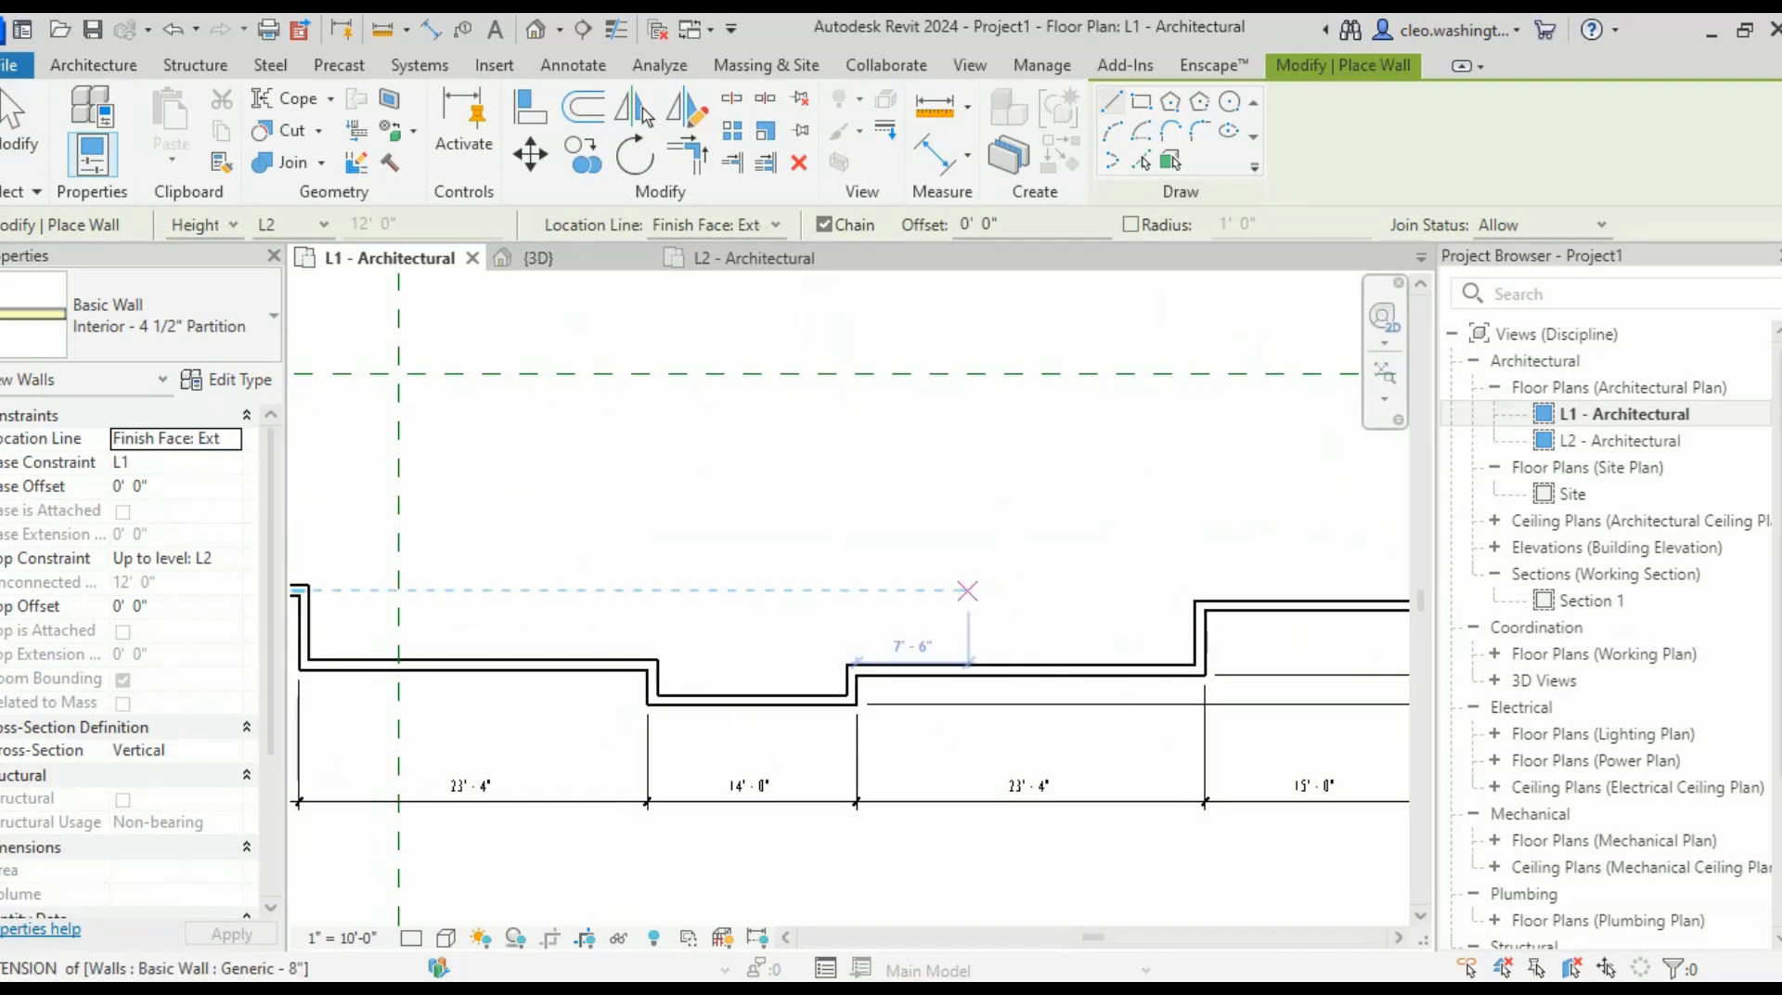
{"action": "scroll", "coordinate": [754, 462], "scroll_direction": "up", "scroll_amount": 4}
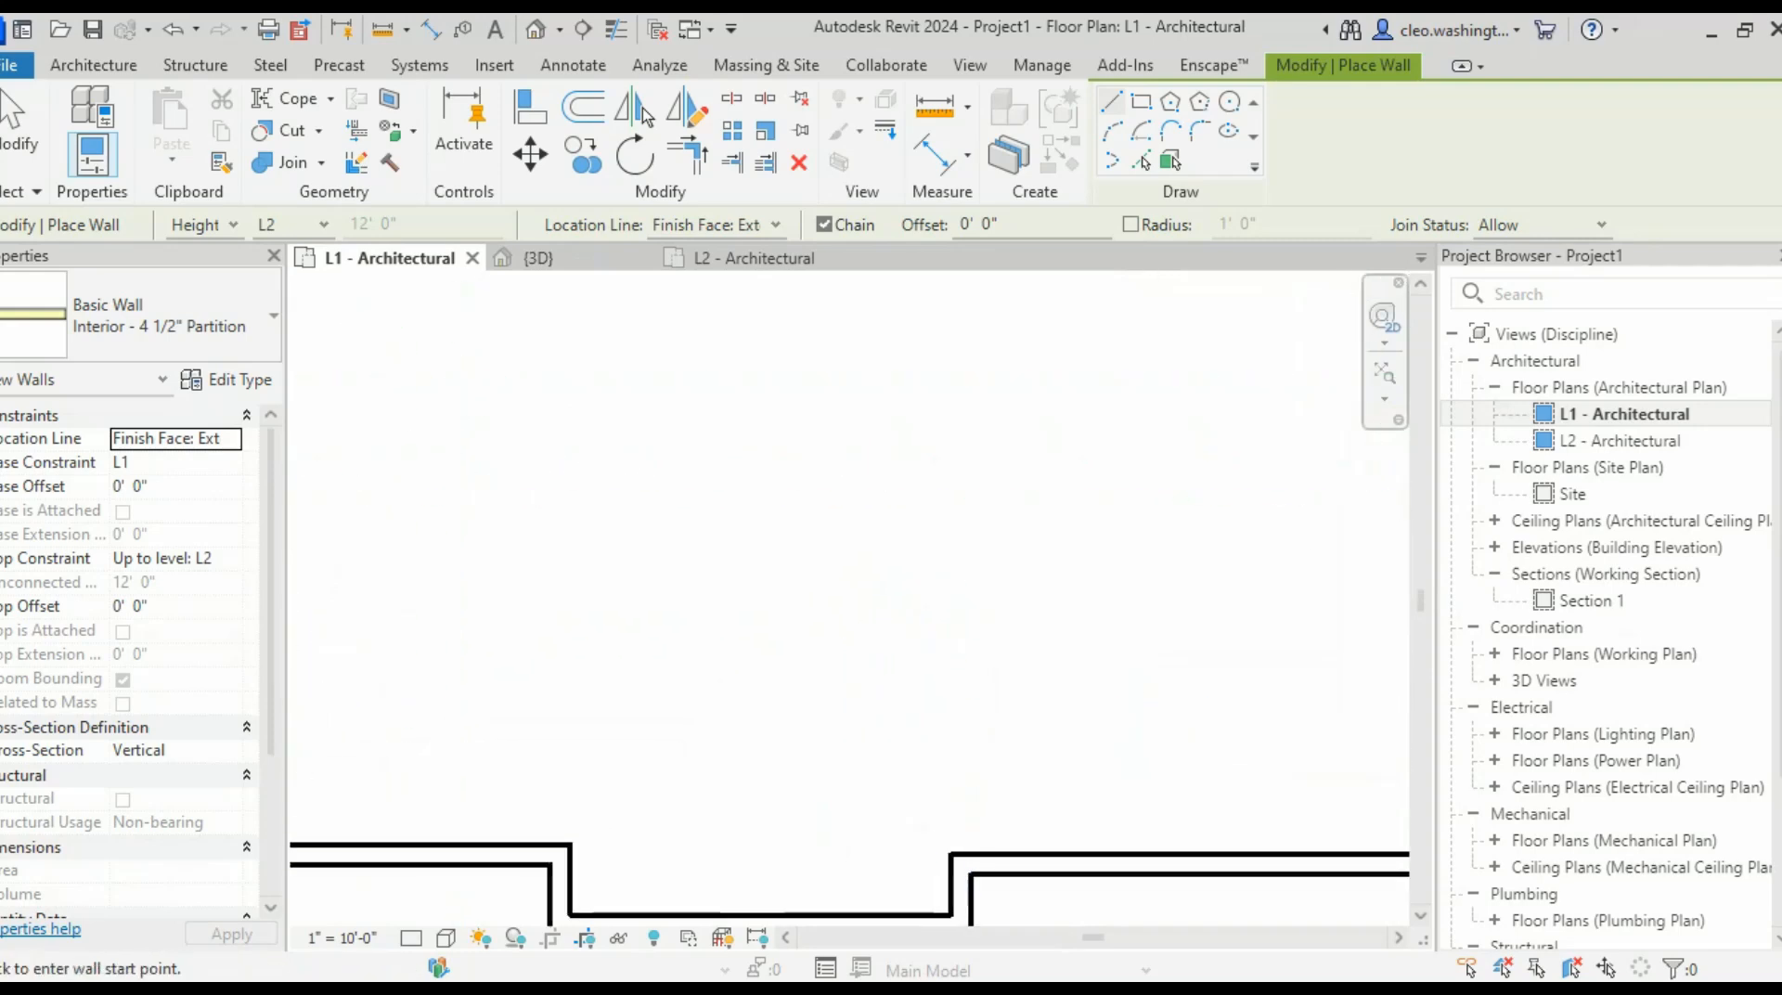
{"action": "left_click", "coordinate": [951, 853]}
{"action": "scroll", "coordinate": [950, 727], "scroll_direction": "down", "scroll_amount": 4}
{"action": "scroll", "coordinate": [938, 390], "scroll_direction": "up", "scroll_amount": 3}
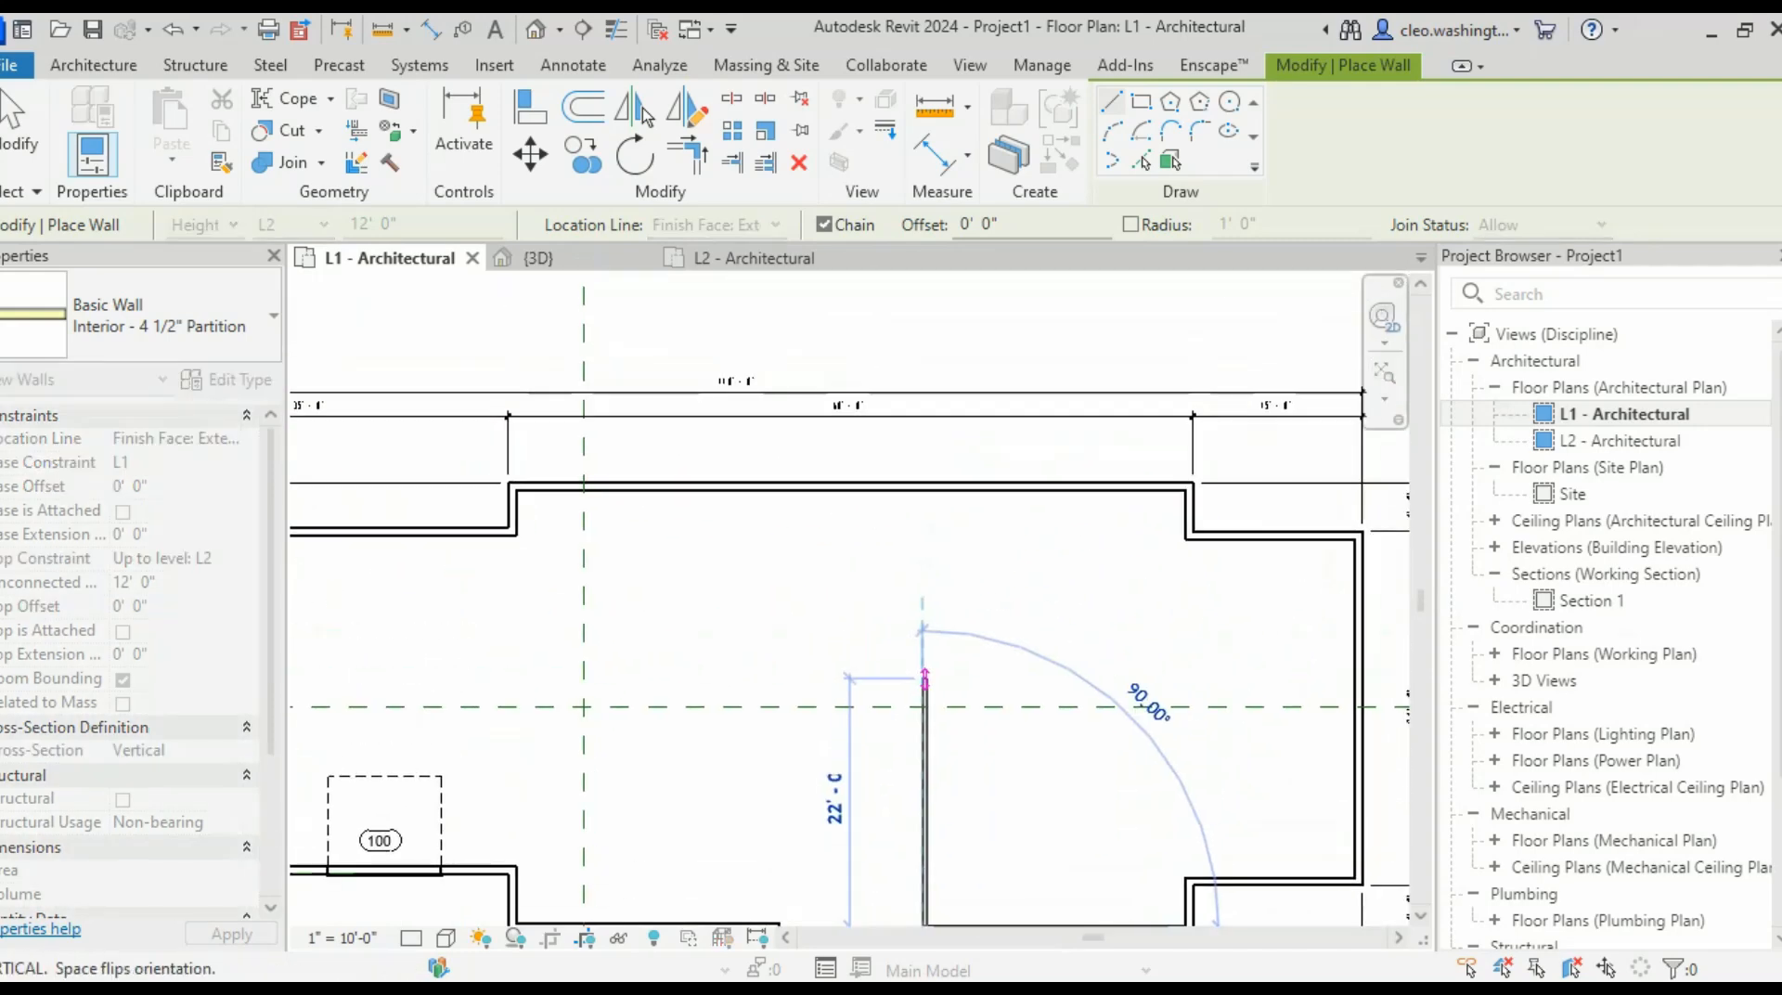
{"action": "left_click", "coordinate": [926, 434]}
{"action": "scroll", "coordinate": [945, 516], "scroll_direction": "down", "scroll_amount": 4}
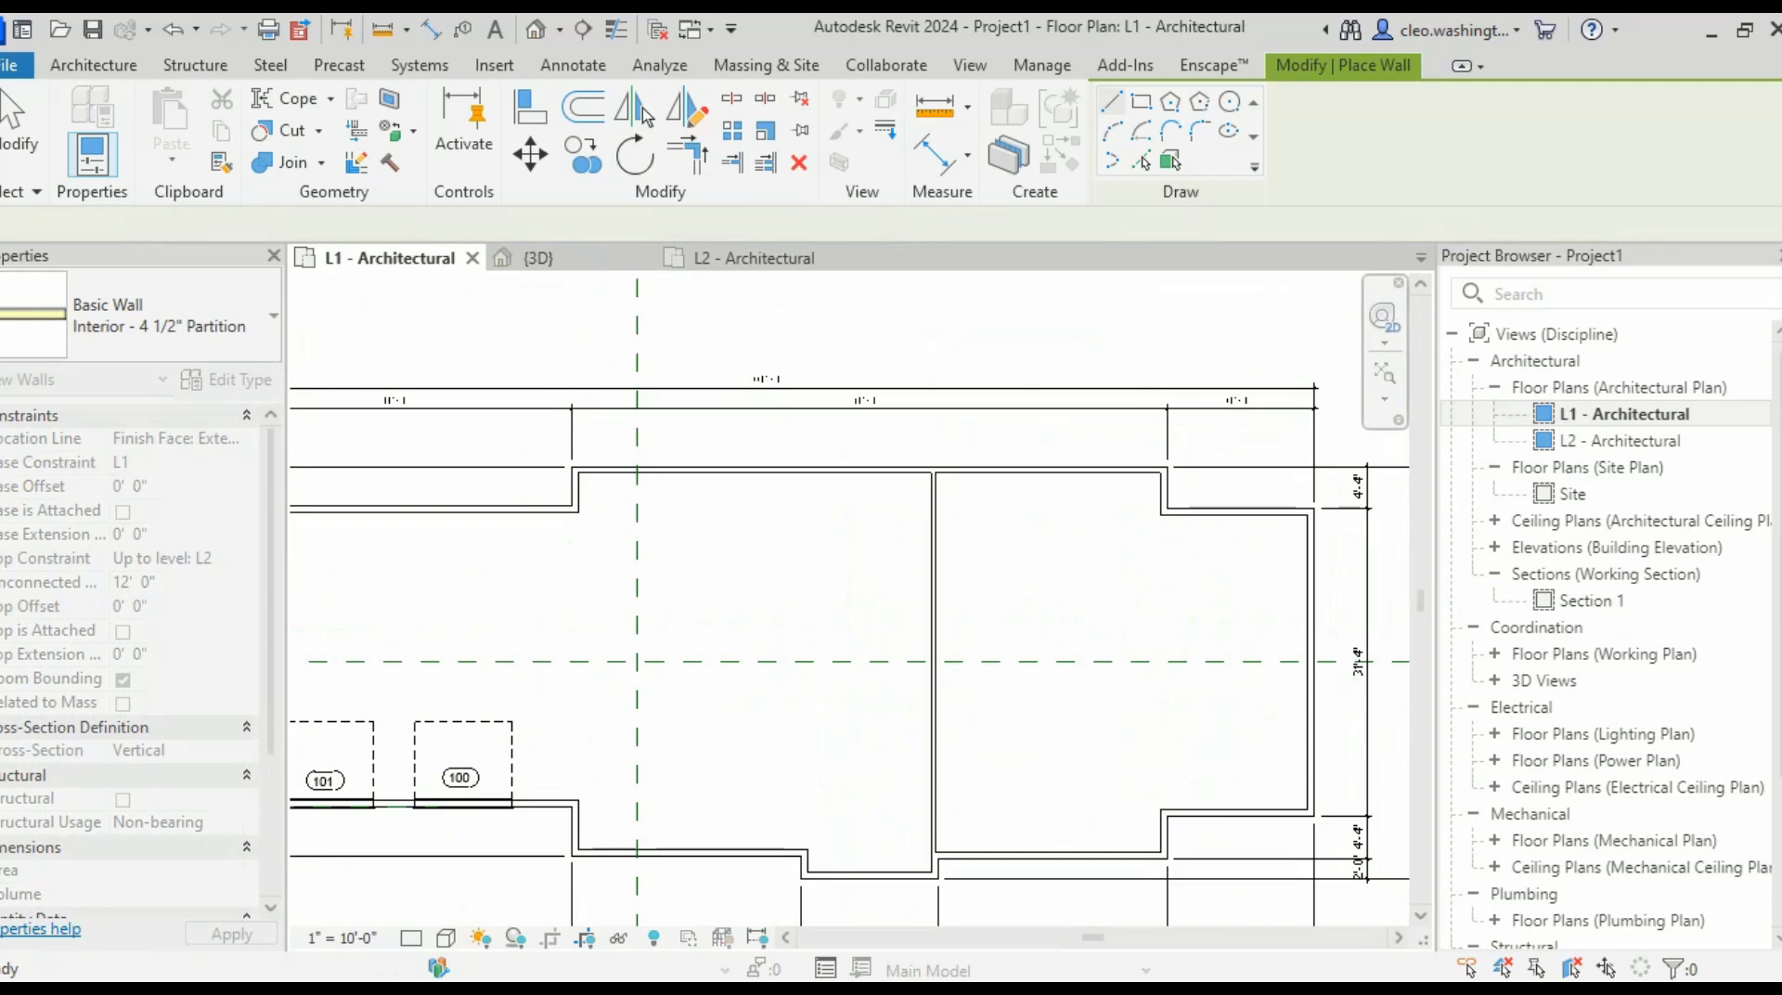
{"action": "key", "text": "Escape"}
{"action": "middle_click_drag", "start_coordinate": [863, 615], "coordinate": [868, 569]}
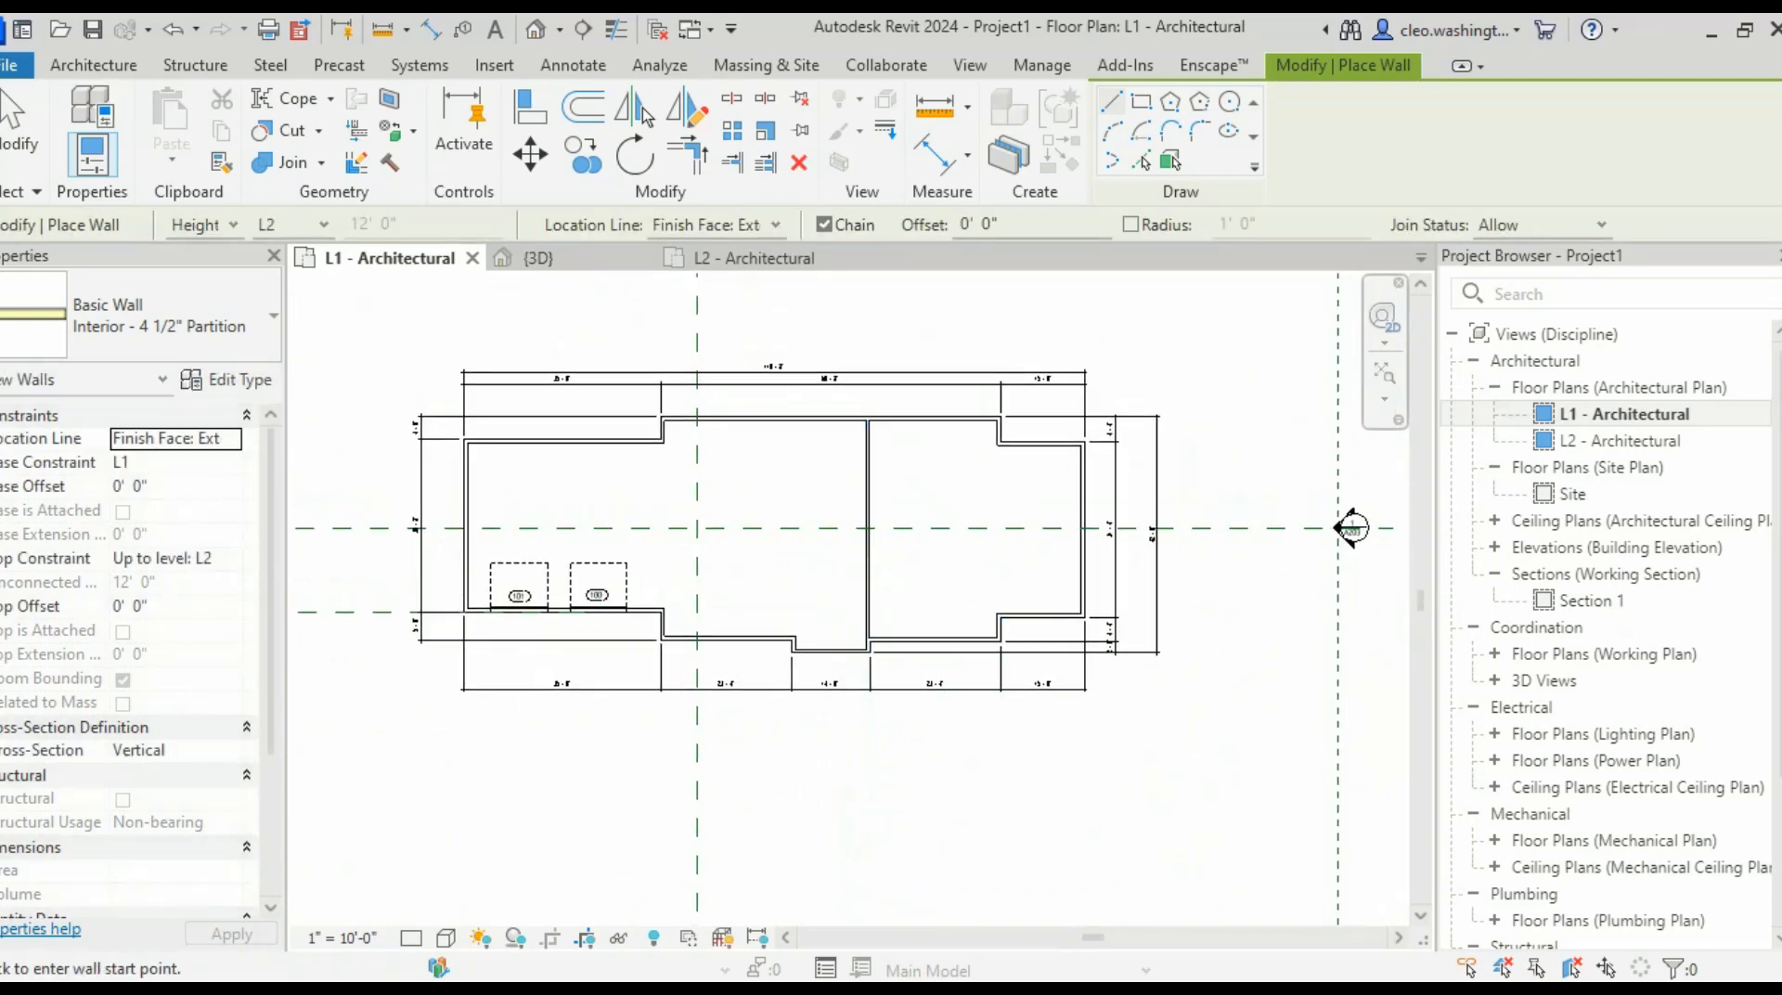
- Switch to the textbook and jump to the start of Lesson 5
{"action": "key", "text": "alt+Tab"}
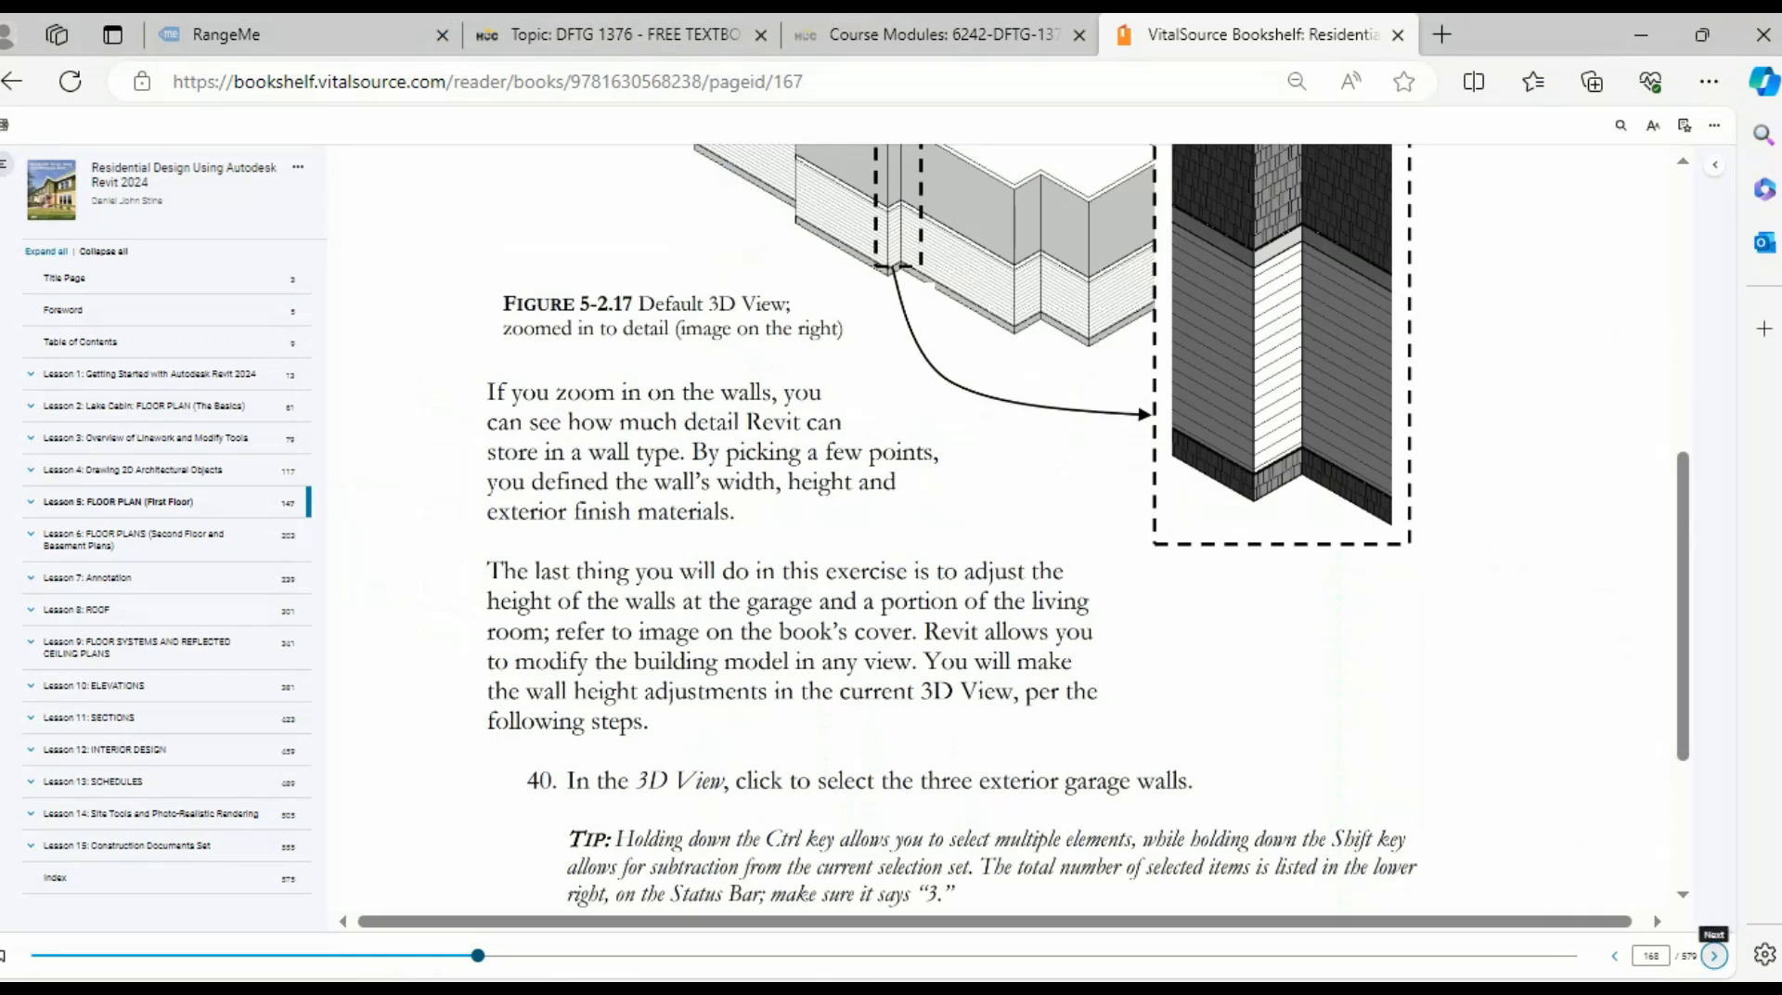
{"action": "scroll", "coordinate": [1012, 529], "scroll_direction": "up", "scroll_amount": 6}
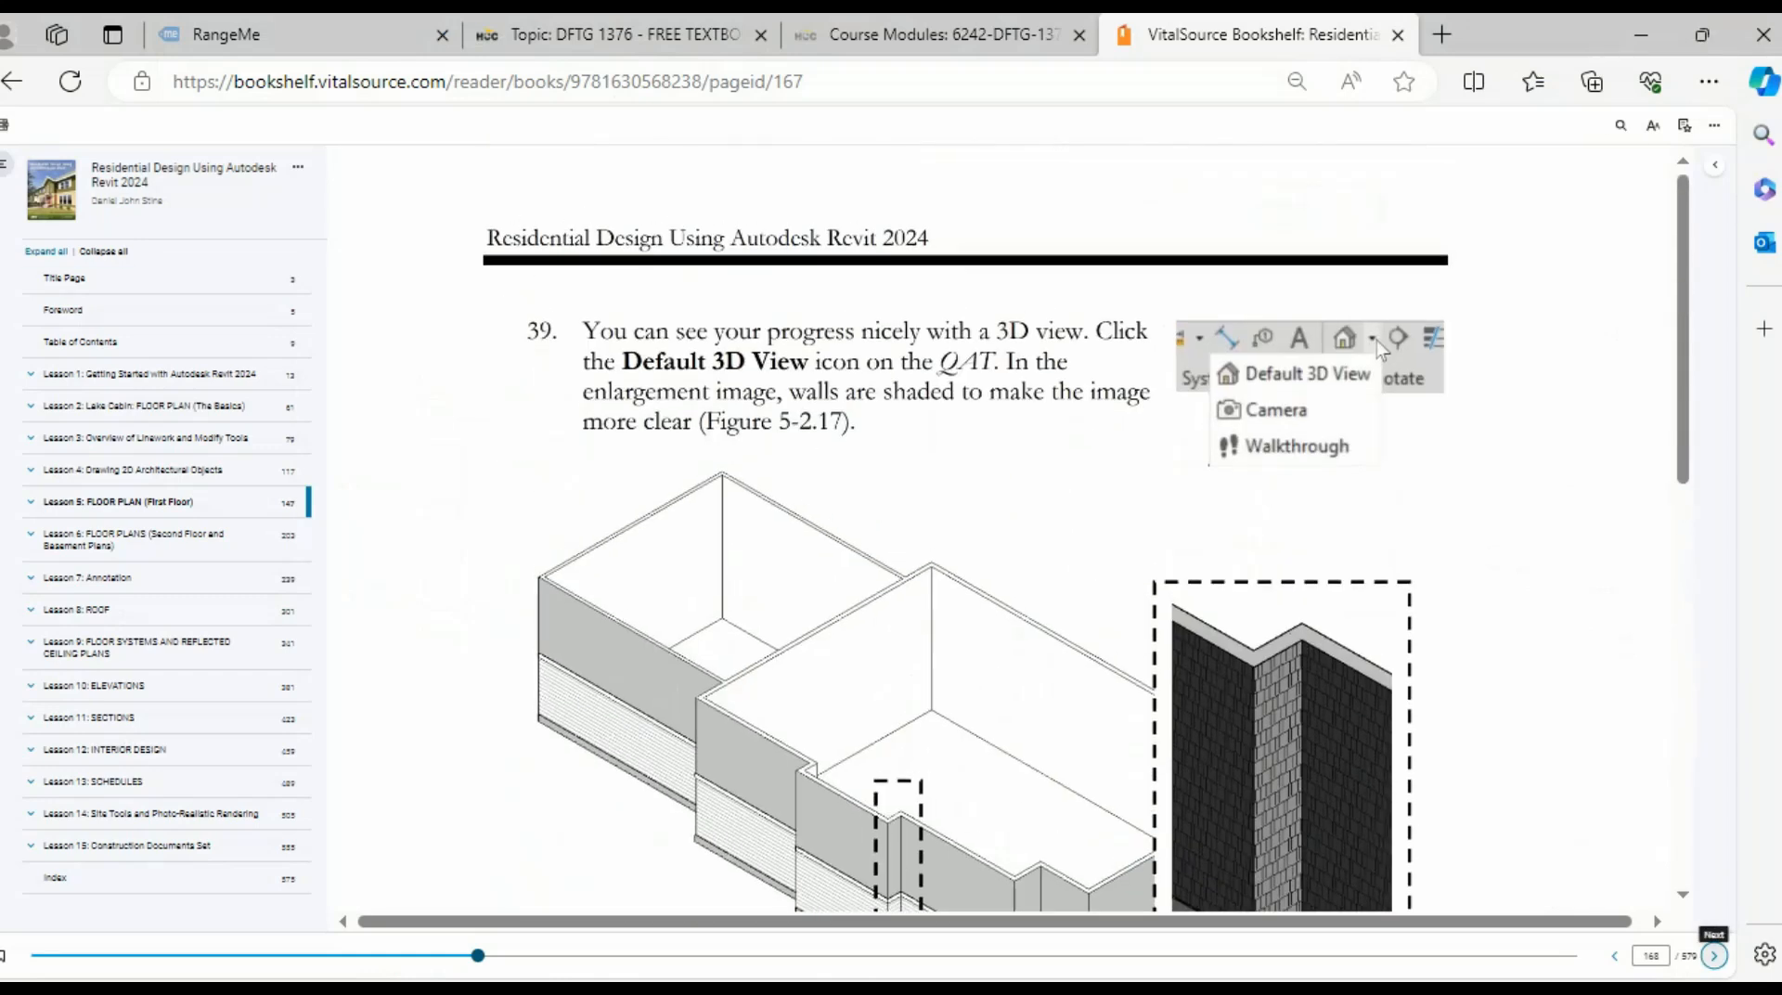
{"action": "left_click", "coordinate": [1614, 956]}
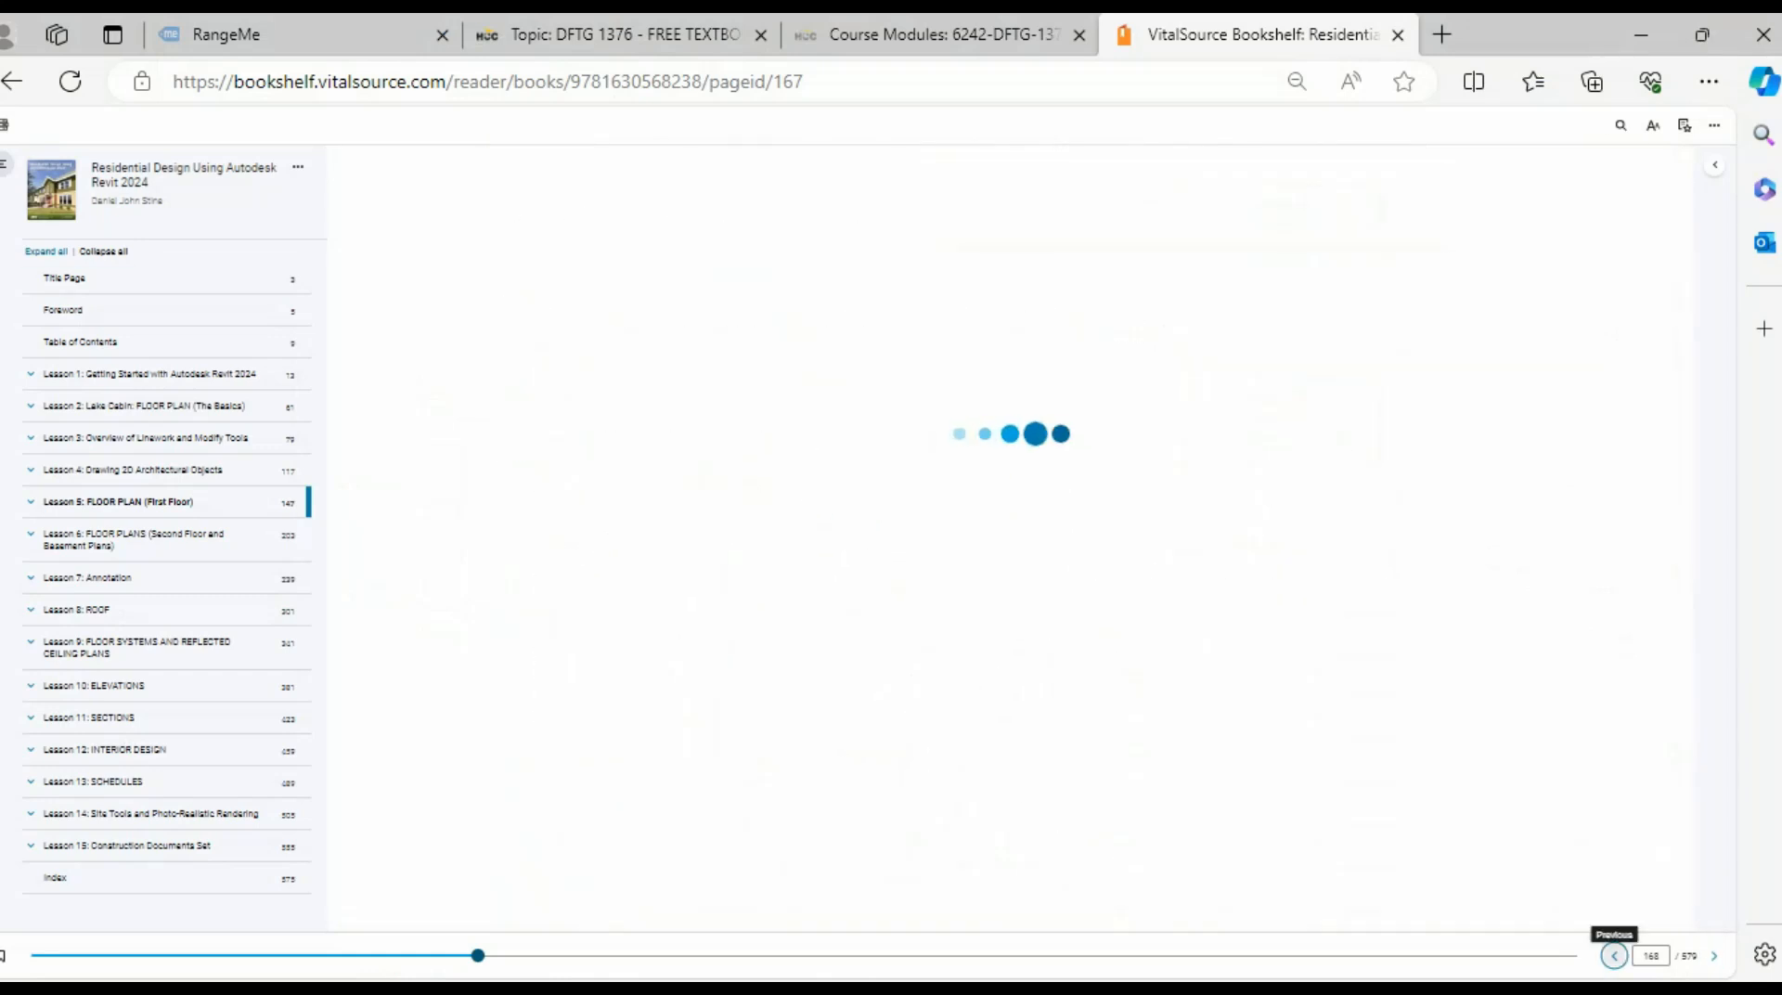
{"action": "left_click", "coordinate": [1614, 956]}
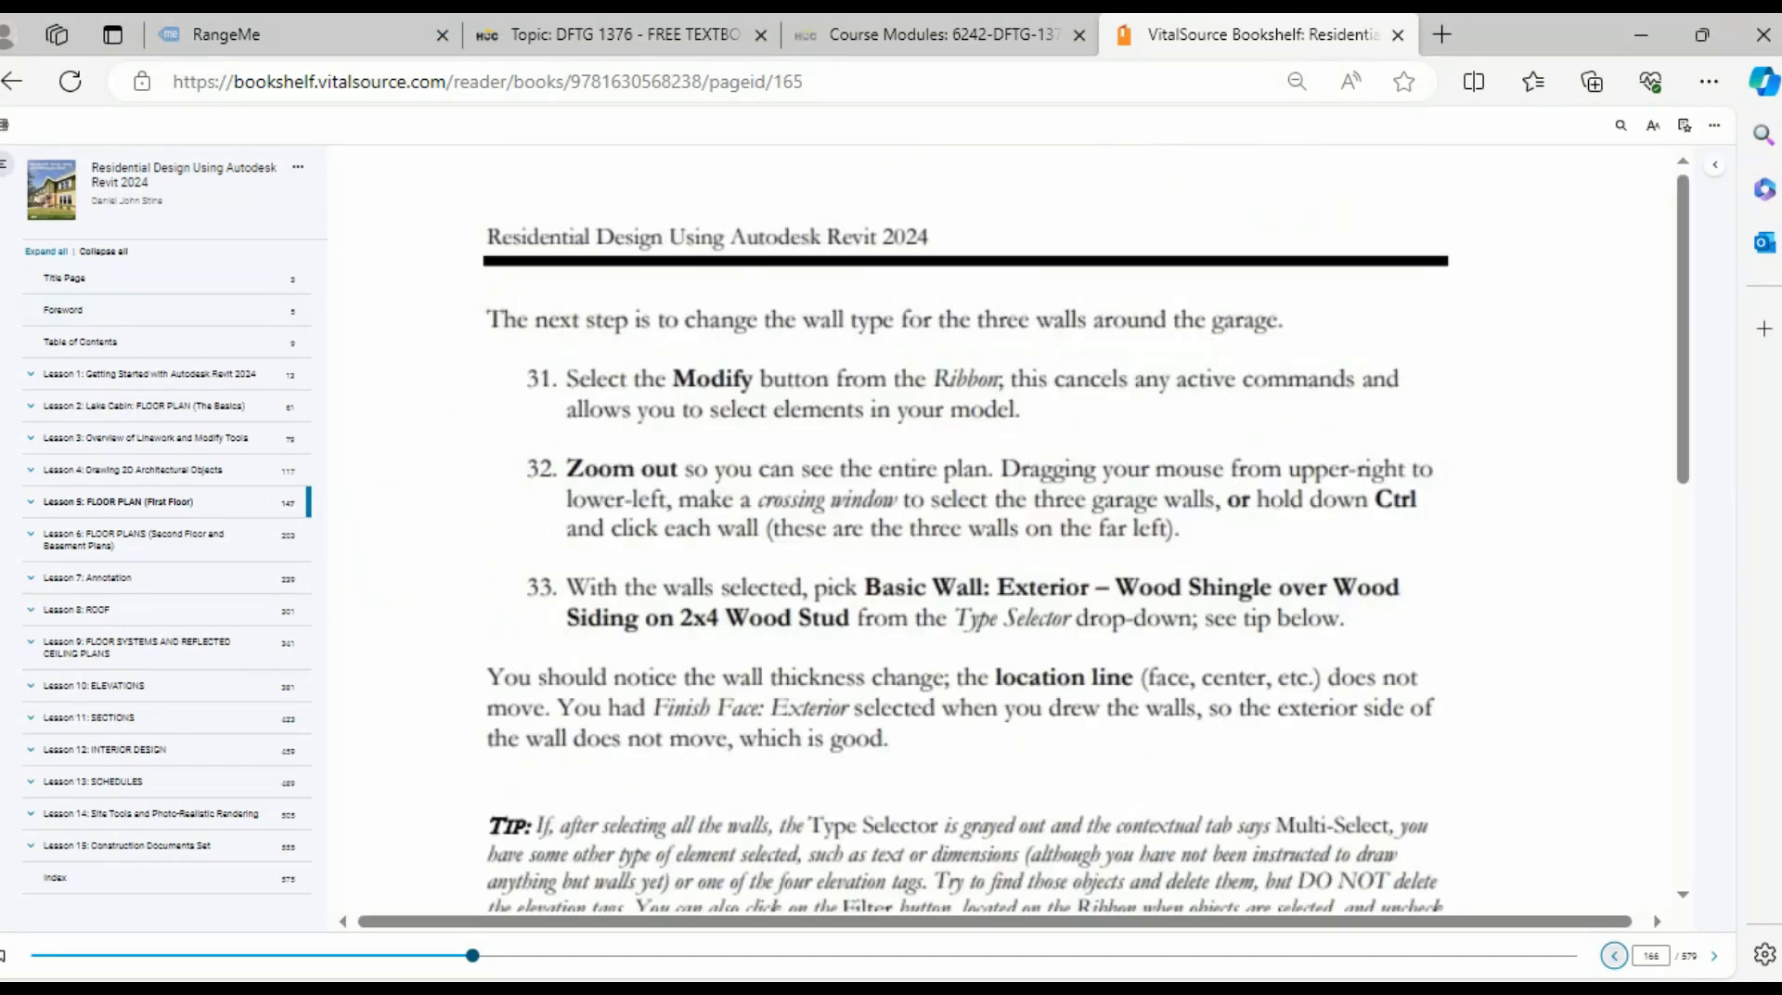
{"action": "left_click", "coordinate": [118, 501]}
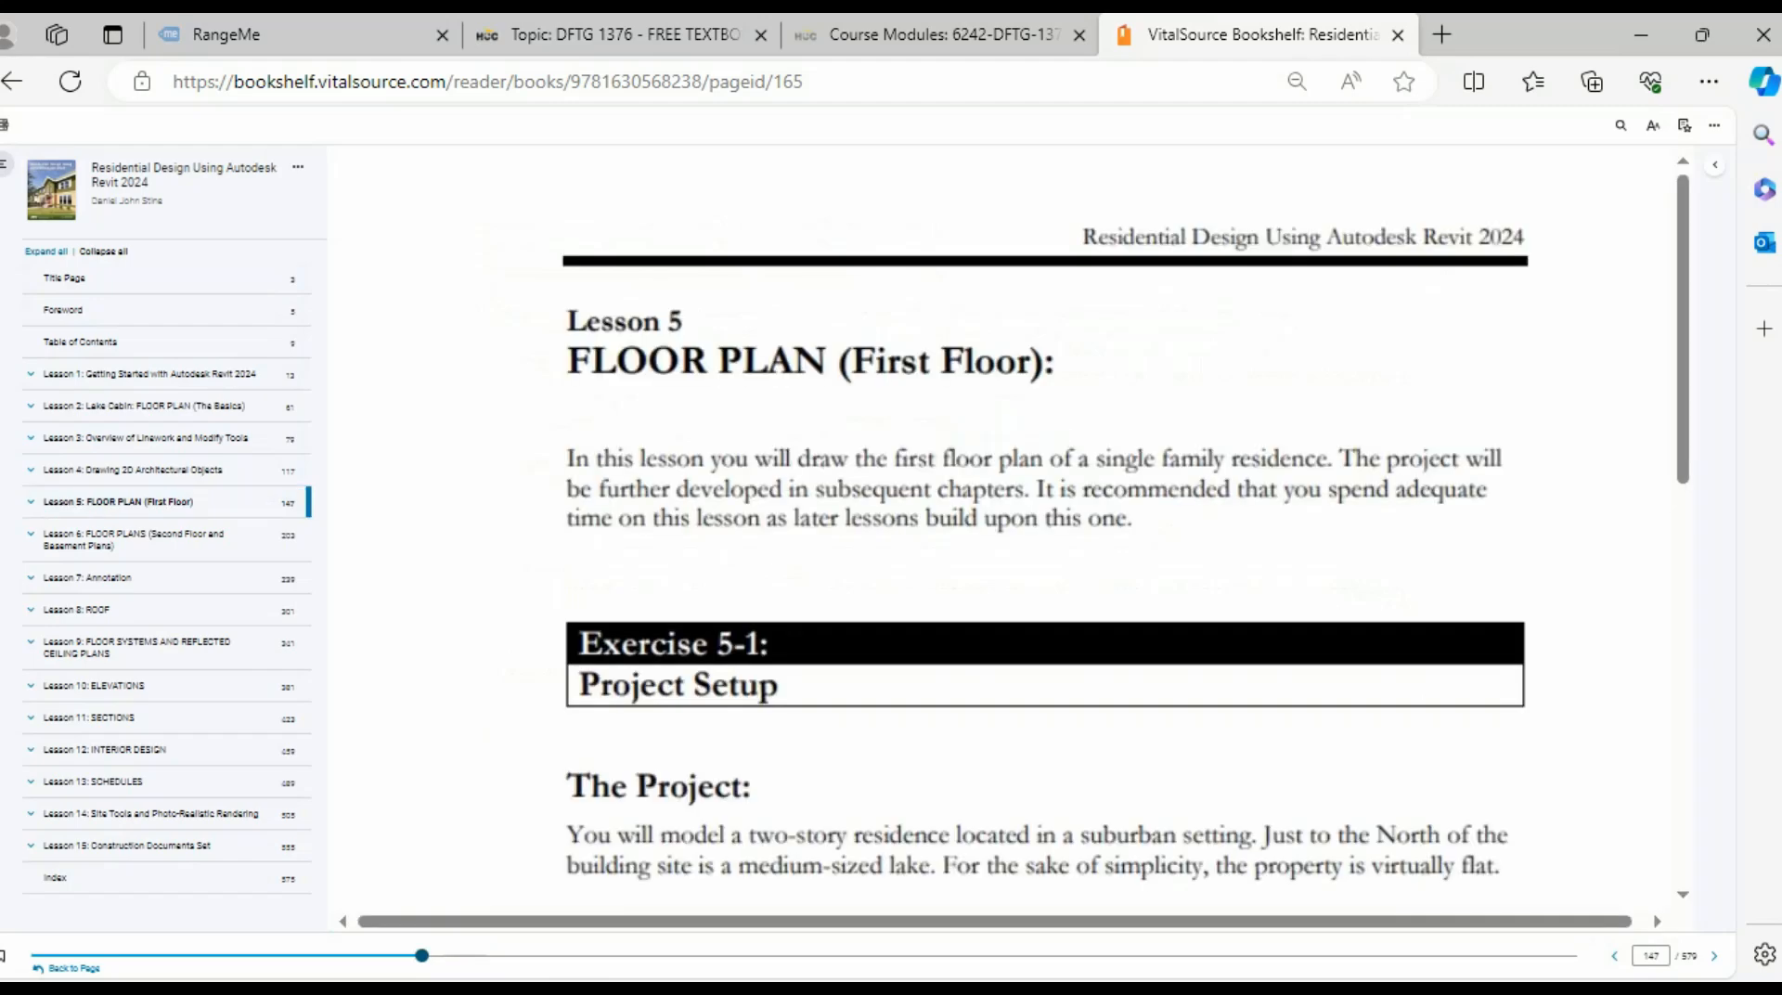
{"action": "scroll", "coordinate": [1128, 524], "scroll_direction": "down", "scroll_amount": 6}
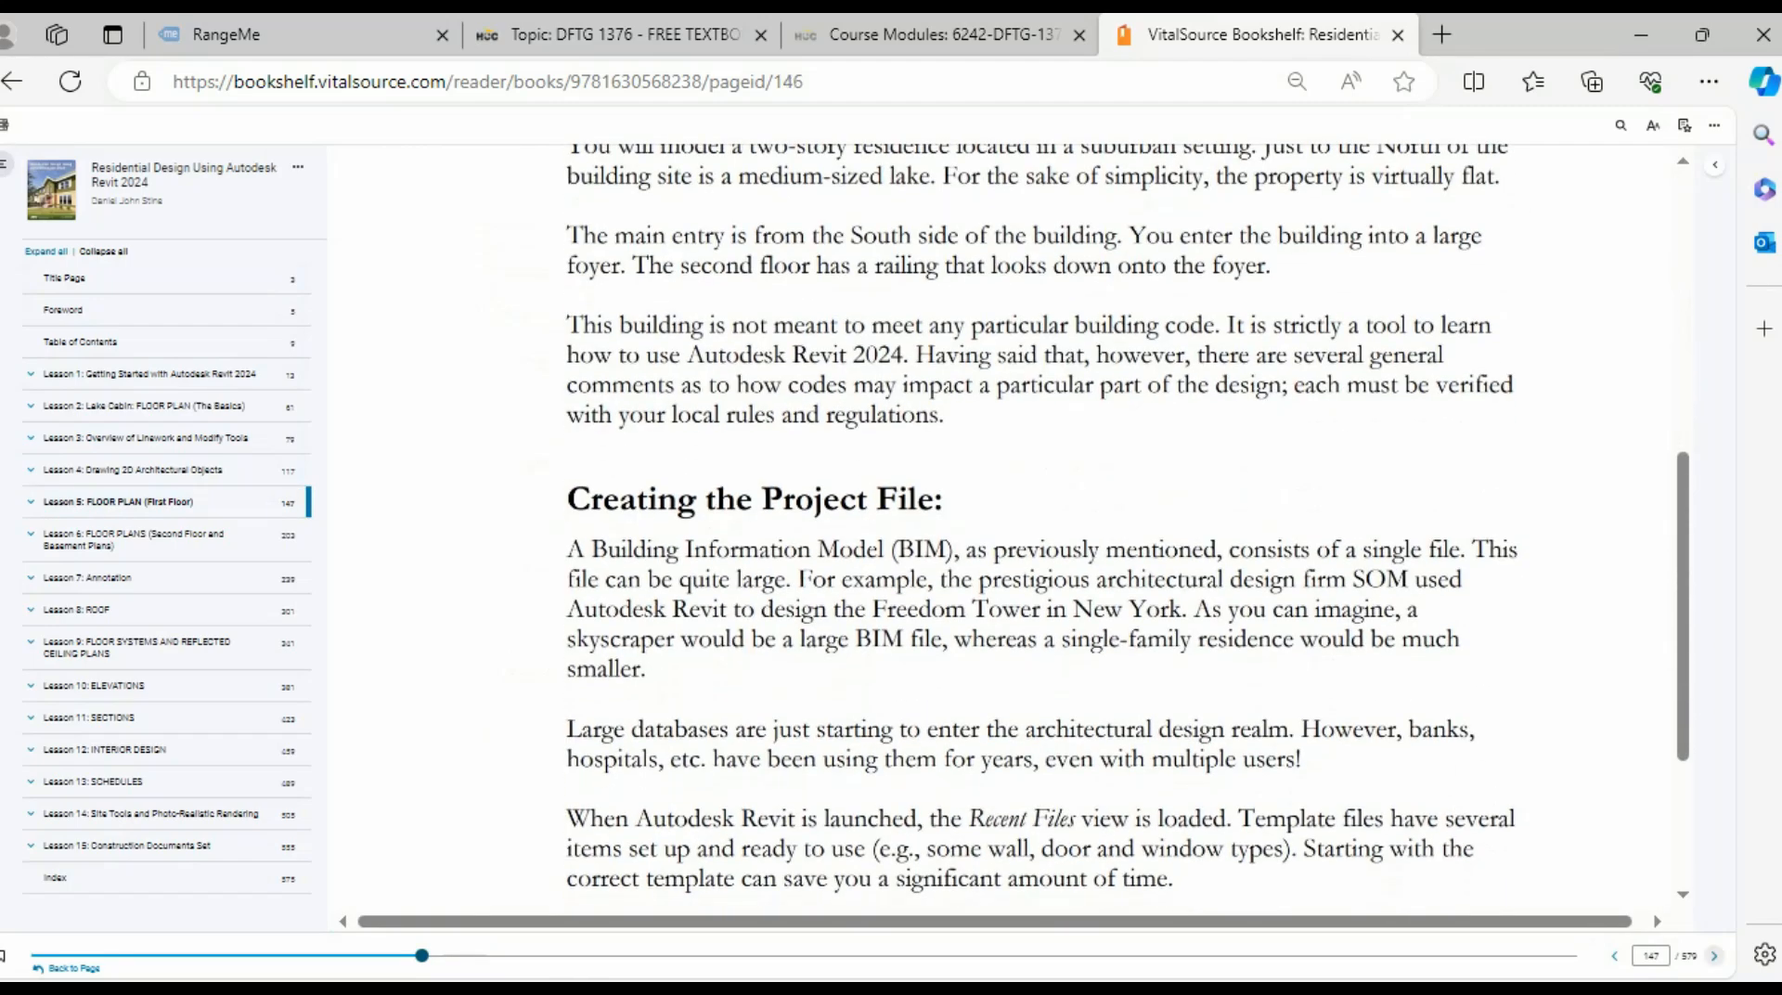
- Page forward through Lesson 5 to the completed plans on page 154
{"action": "left_click", "coordinate": [1715, 955]}
{"action": "scroll", "coordinate": [1086, 543], "scroll_direction": "down", "scroll_amount": 4}
{"action": "scroll", "coordinate": [1086, 543], "scroll_direction": "down", "scroll_amount": 4}
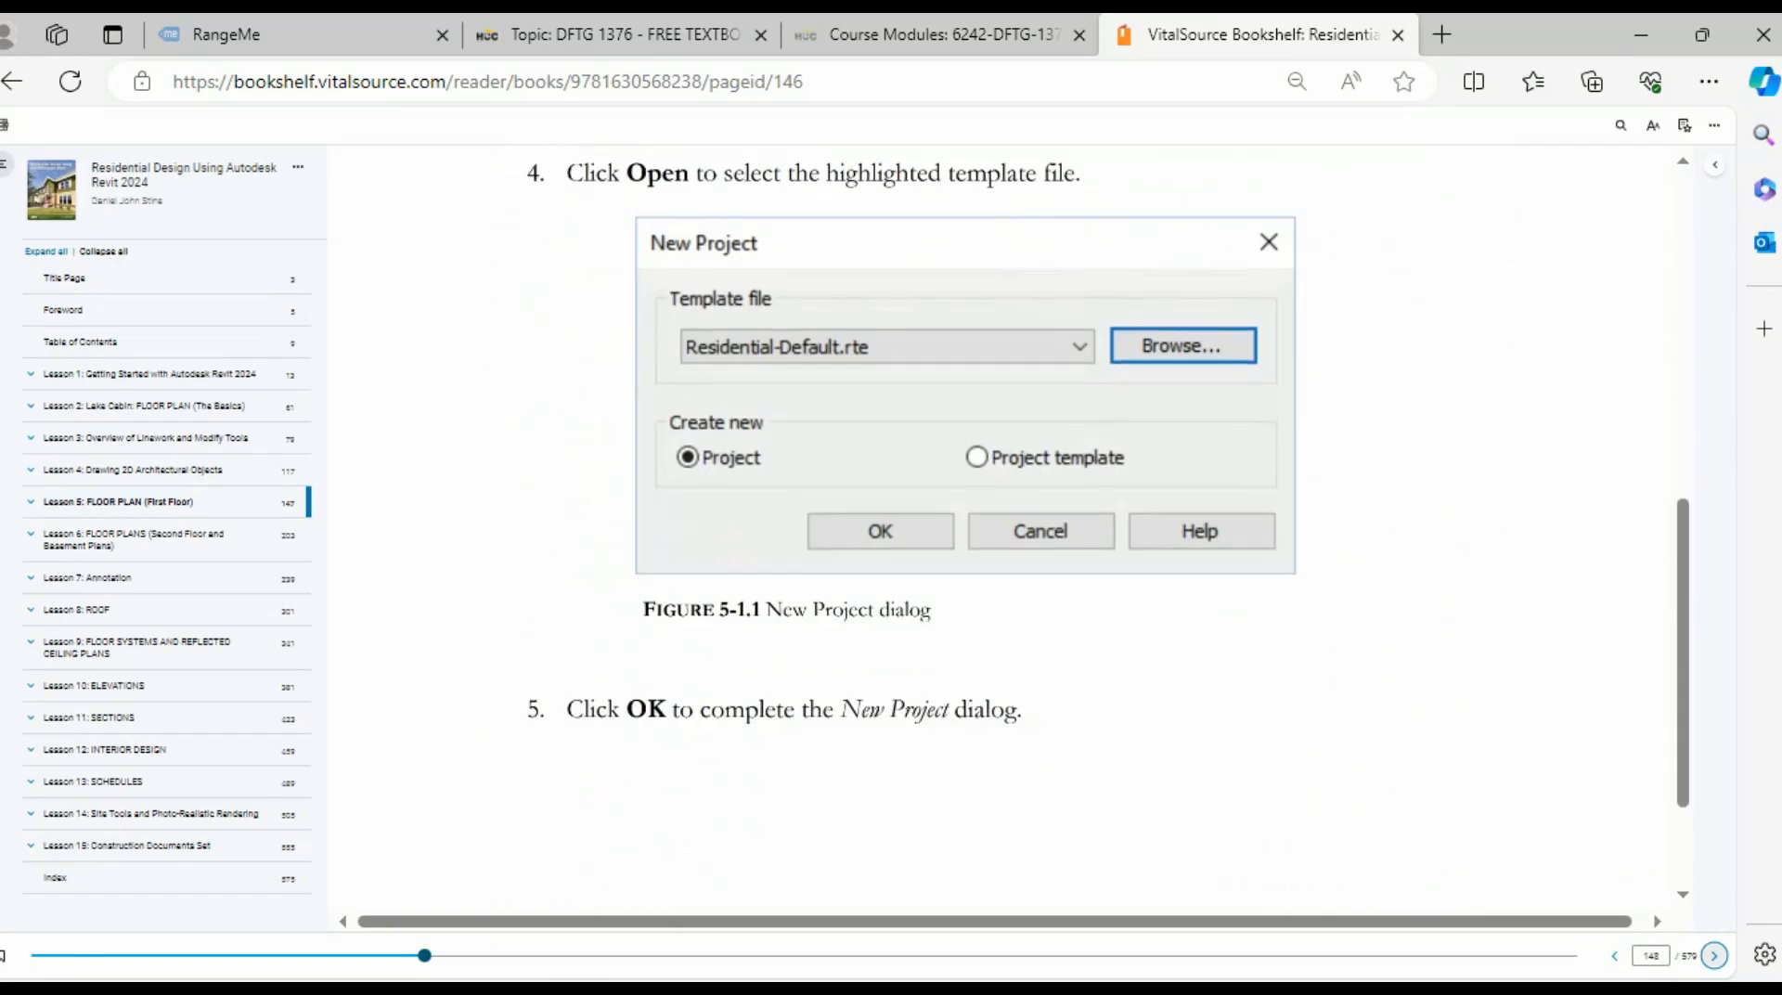
{"action": "left_click", "coordinate": [1714, 956]}
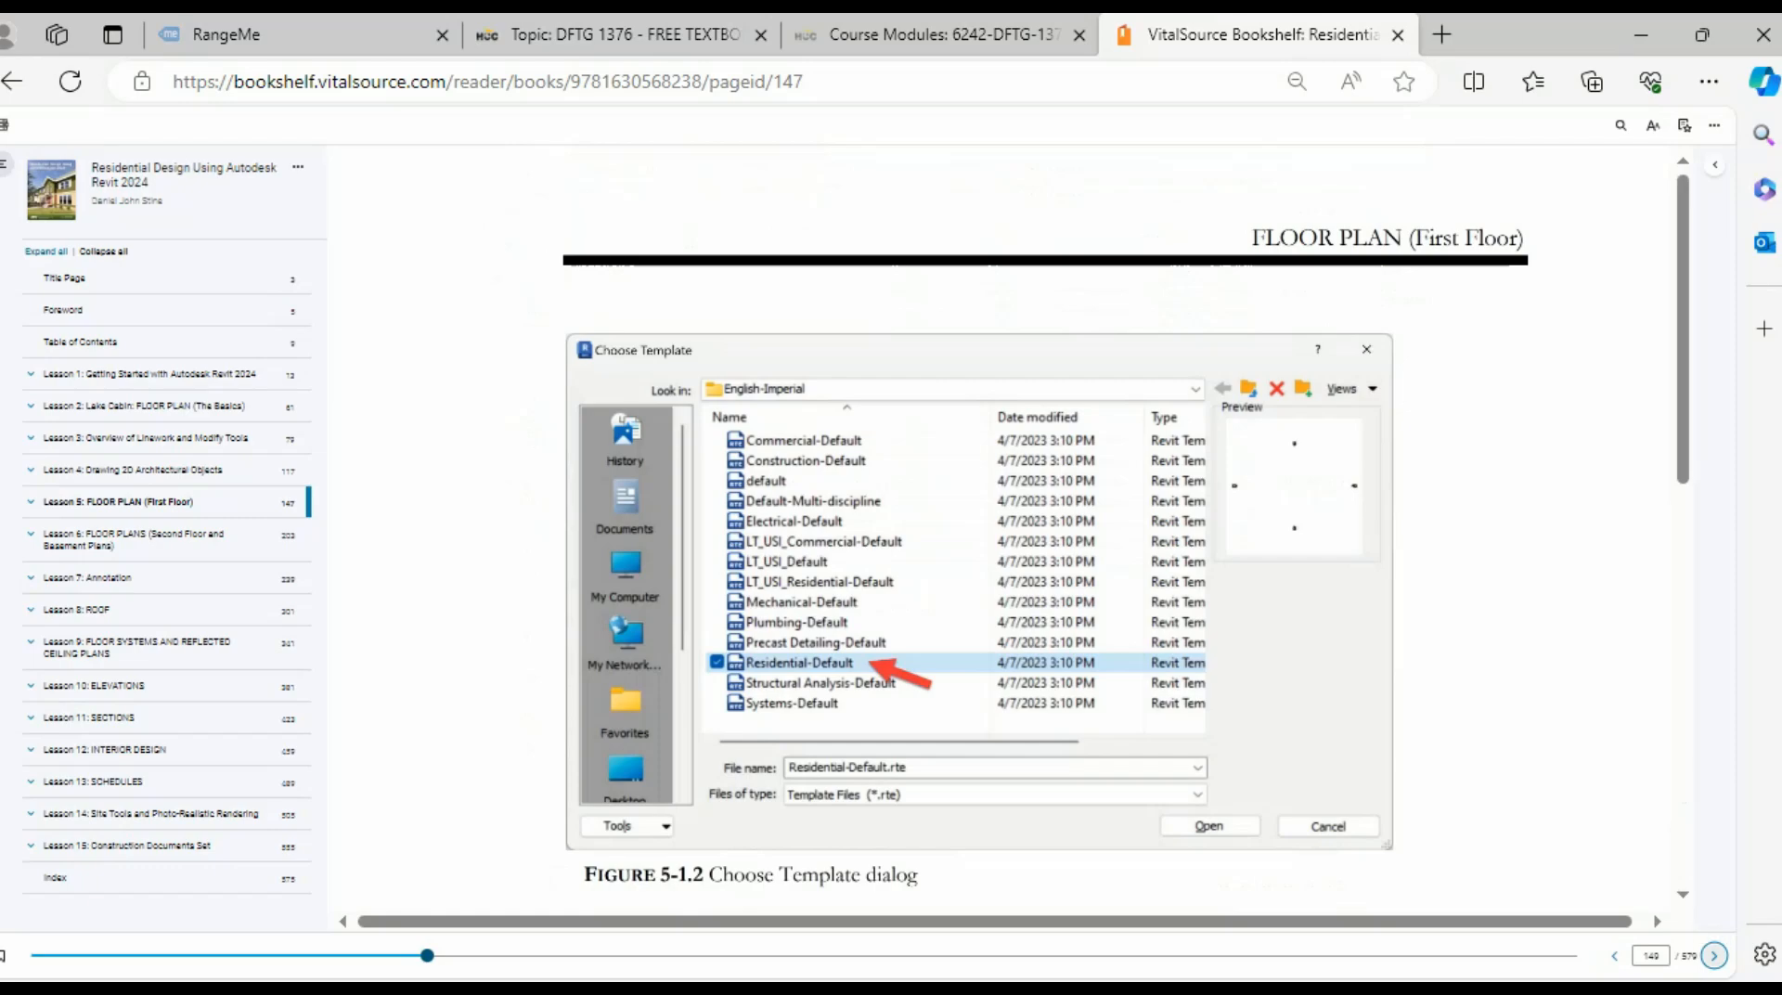
{"action": "scroll", "coordinate": [1086, 543], "scroll_direction": "down", "scroll_amount": 4}
{"action": "left_click", "coordinate": [1714, 955]}
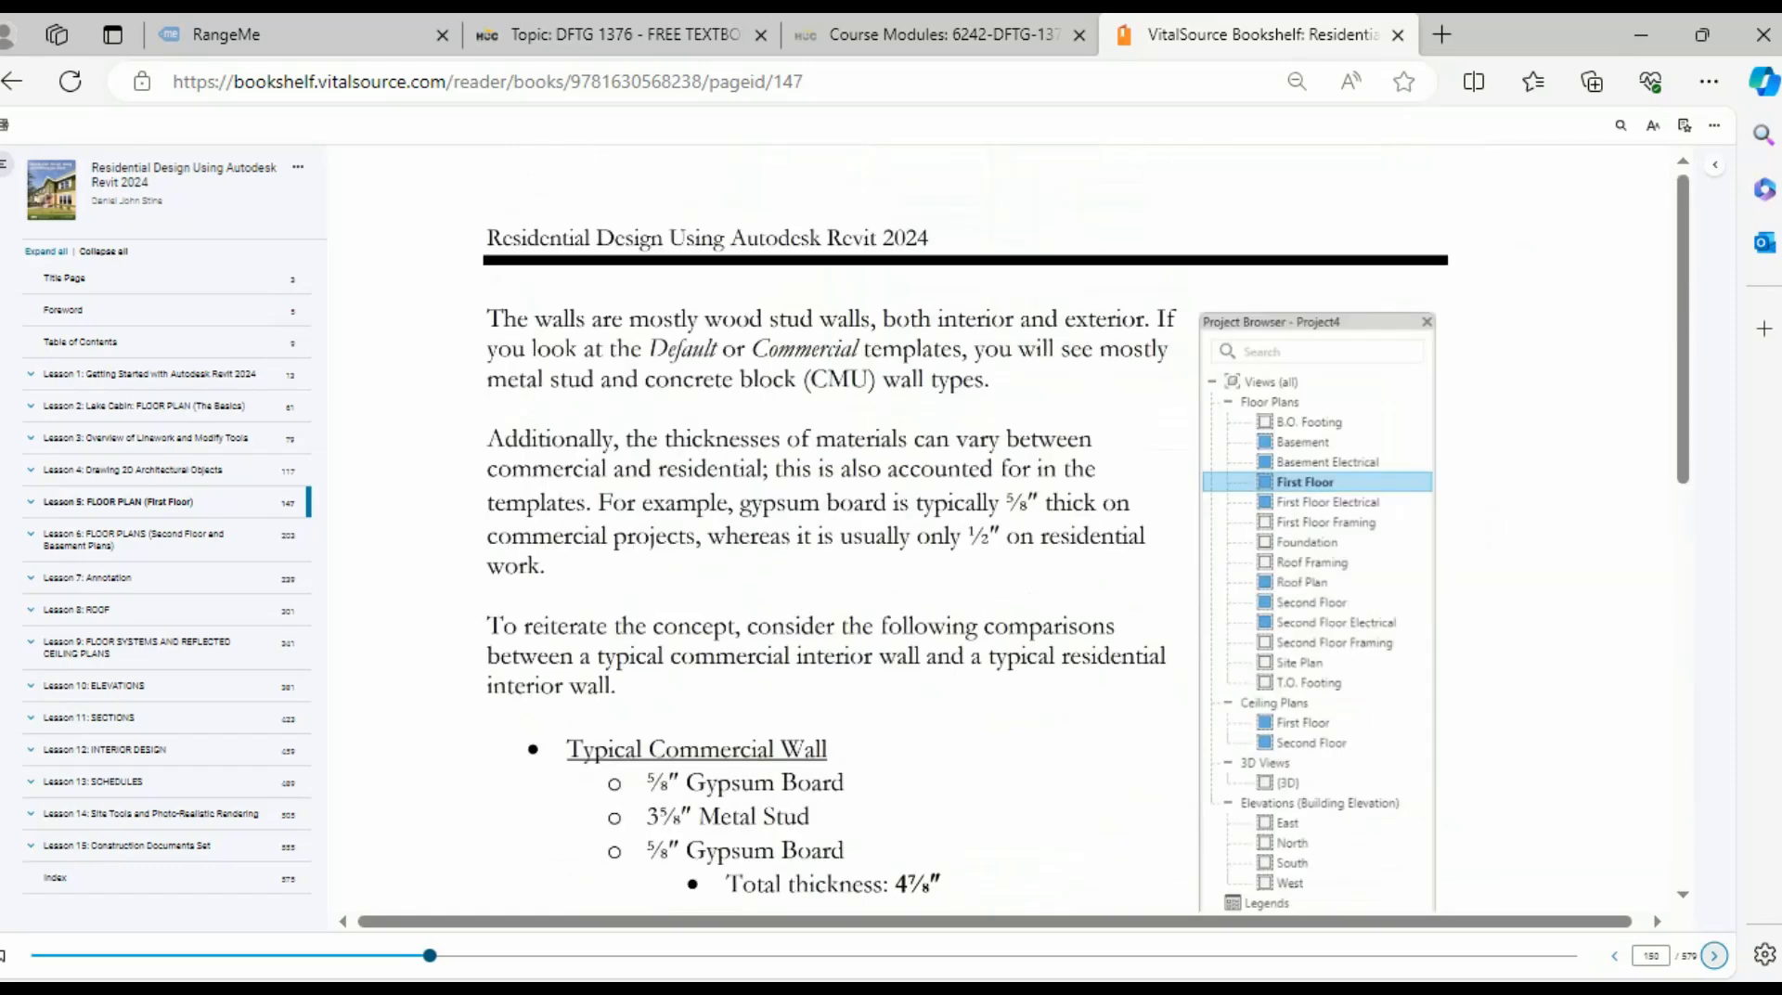
{"action": "scroll", "coordinate": [1086, 543], "scroll_direction": "down", "scroll_amount": 5}
{"action": "left_click", "coordinate": [1714, 956]}
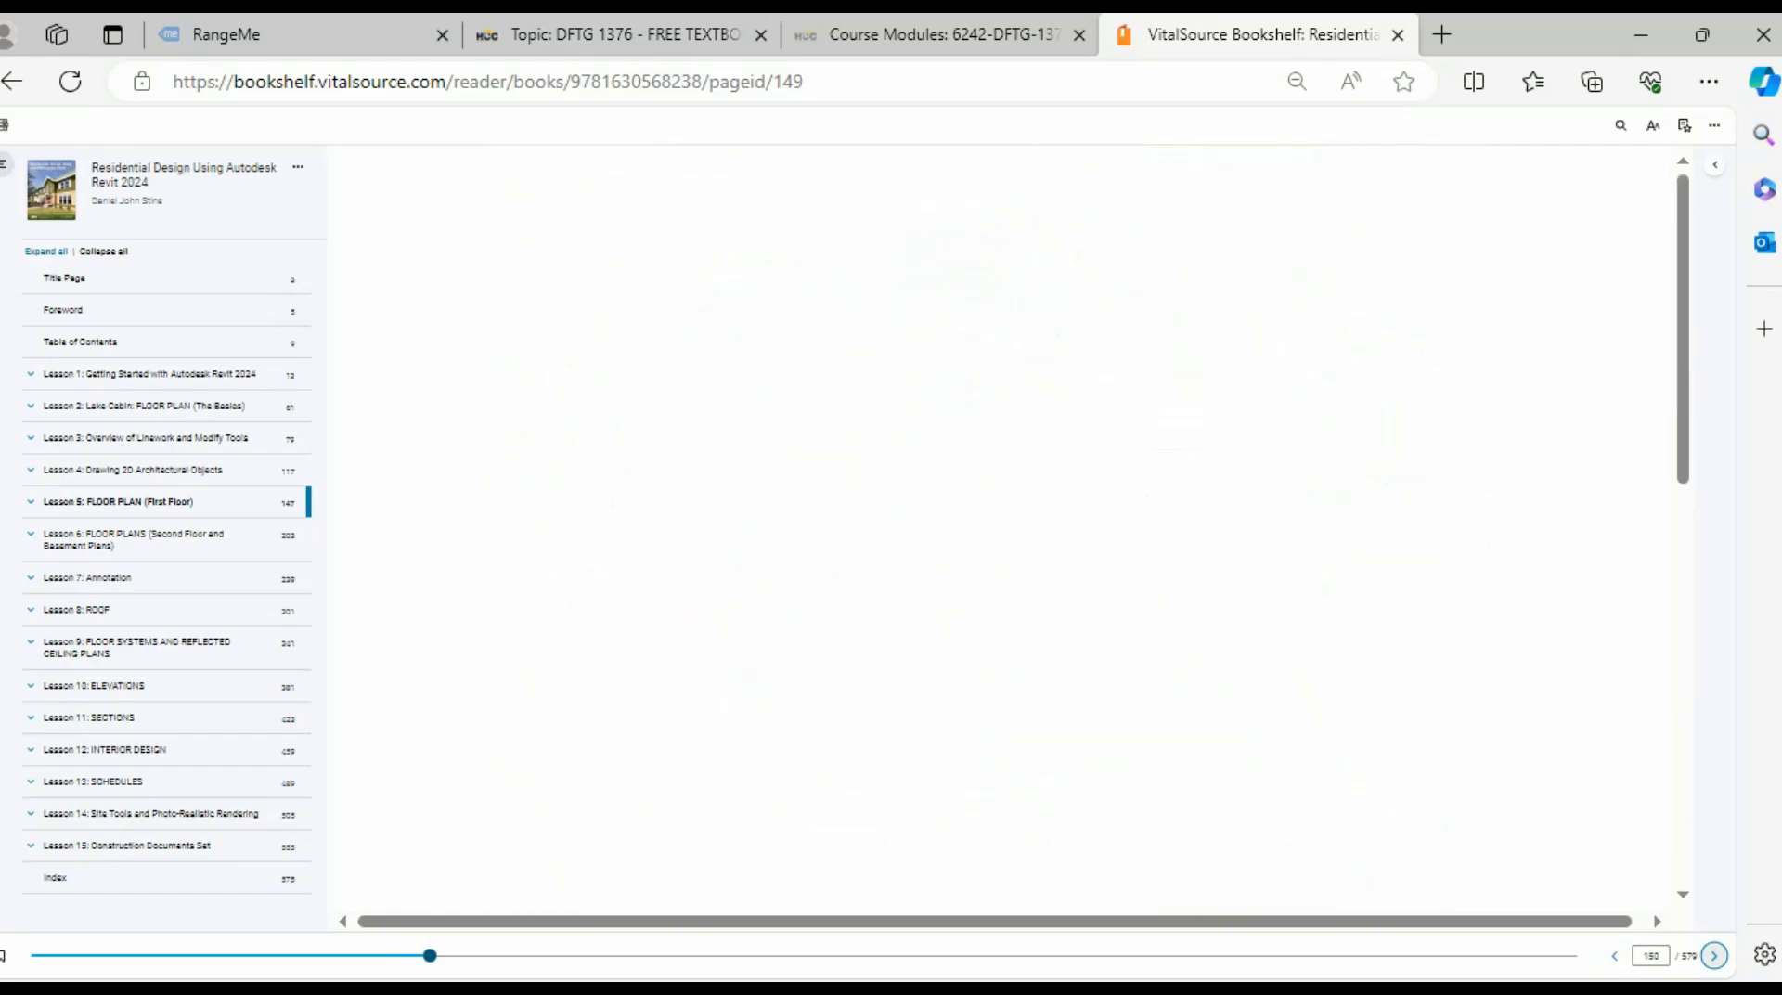
{"action": "scroll", "coordinate": [1086, 543], "scroll_direction": "down", "scroll_amount": 6}
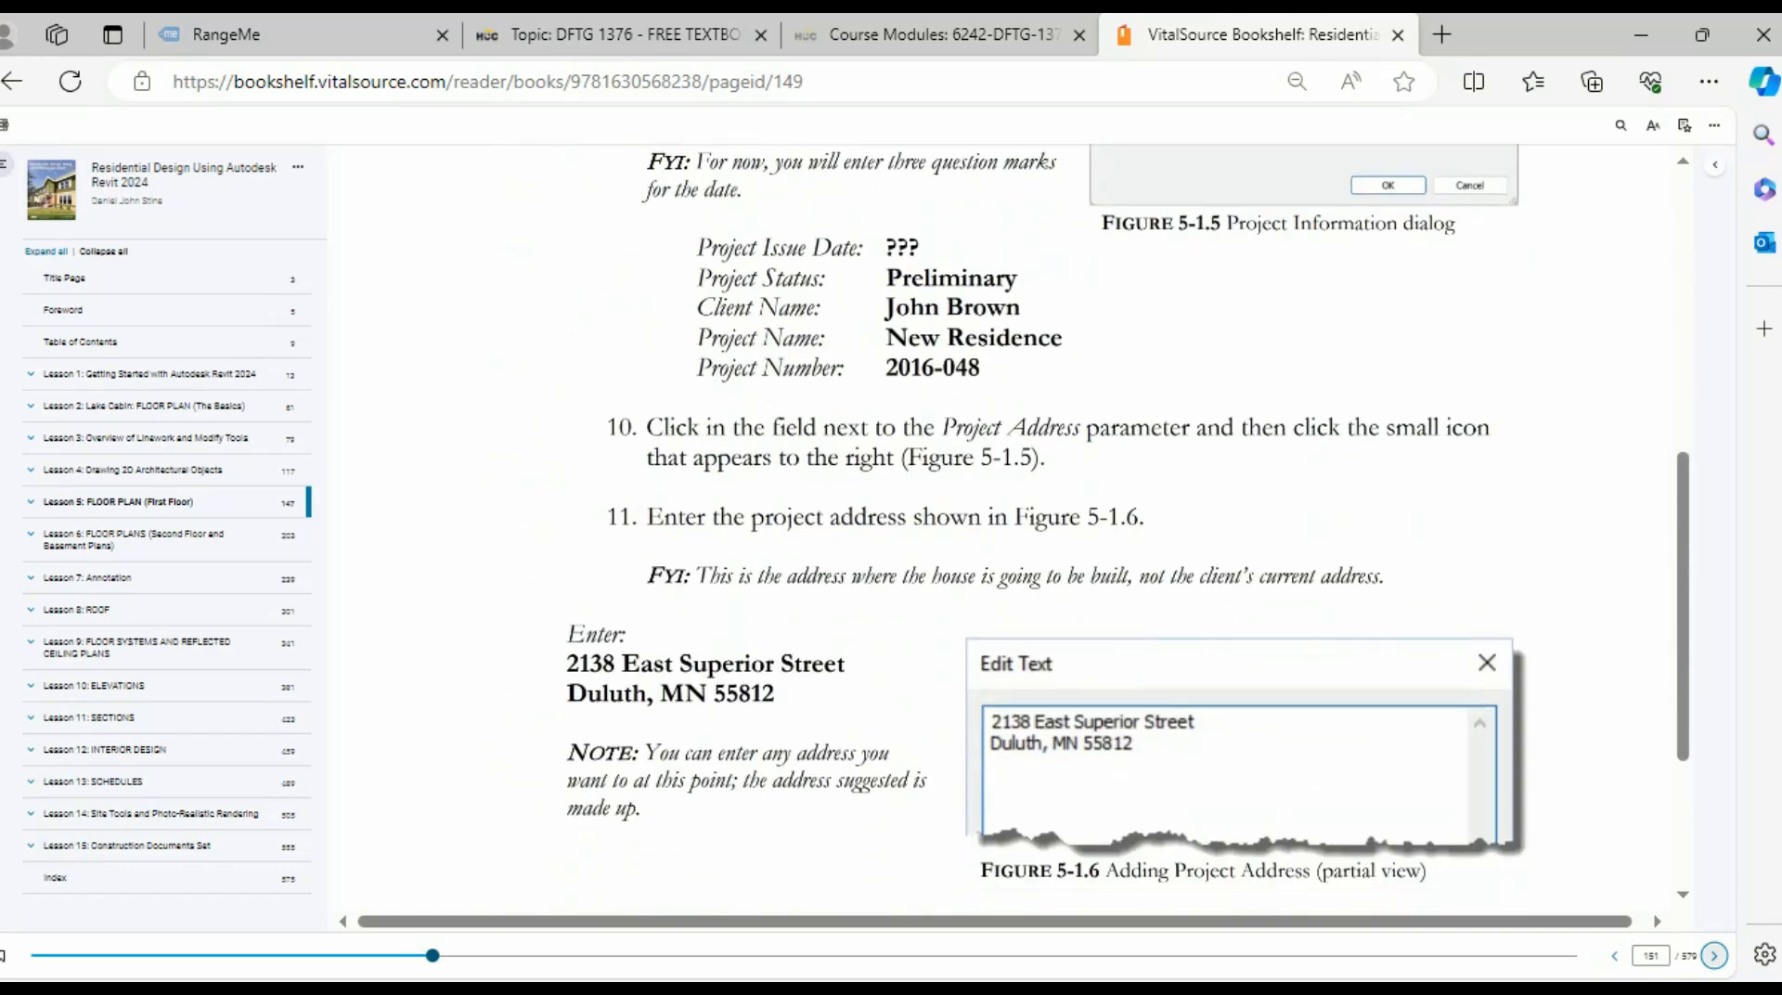
{"action": "left_click", "coordinate": [1714, 955]}
{"action": "scroll", "coordinate": [1086, 543], "scroll_direction": "down", "scroll_amount": 7}
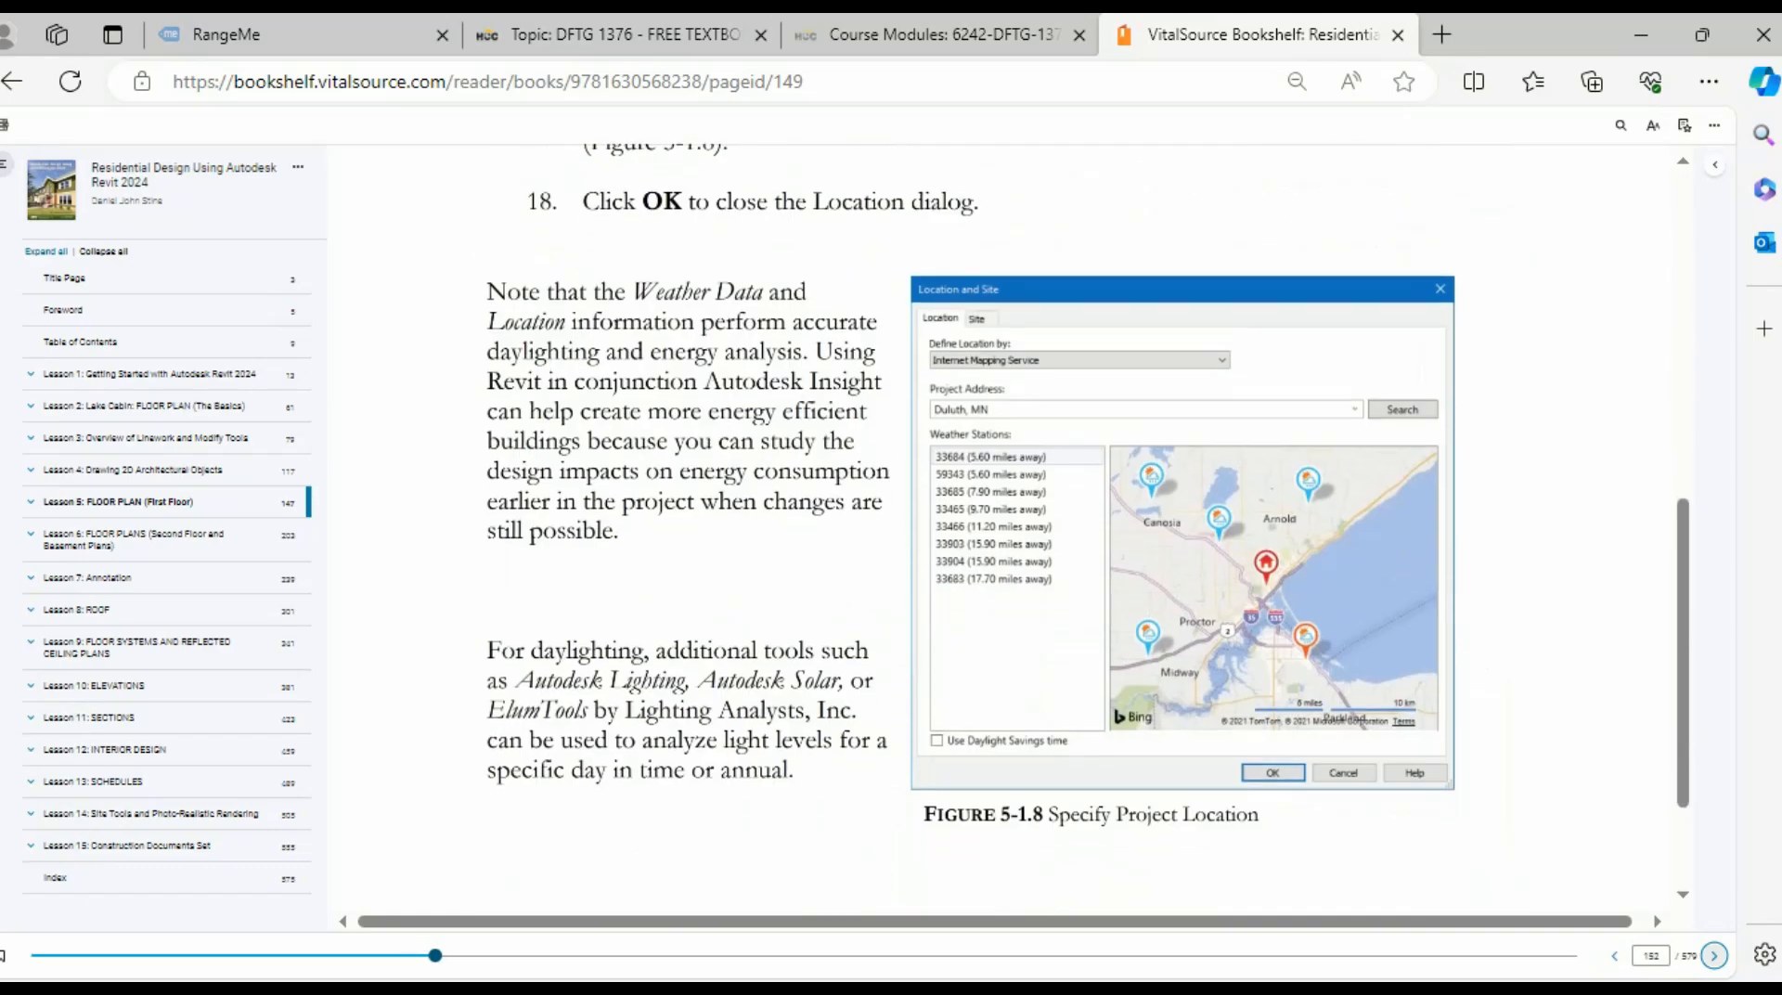
{"action": "left_click", "coordinate": [1714, 955]}
{"action": "scroll", "coordinate": [1086, 543], "scroll_direction": "down", "scroll_amount": 6}
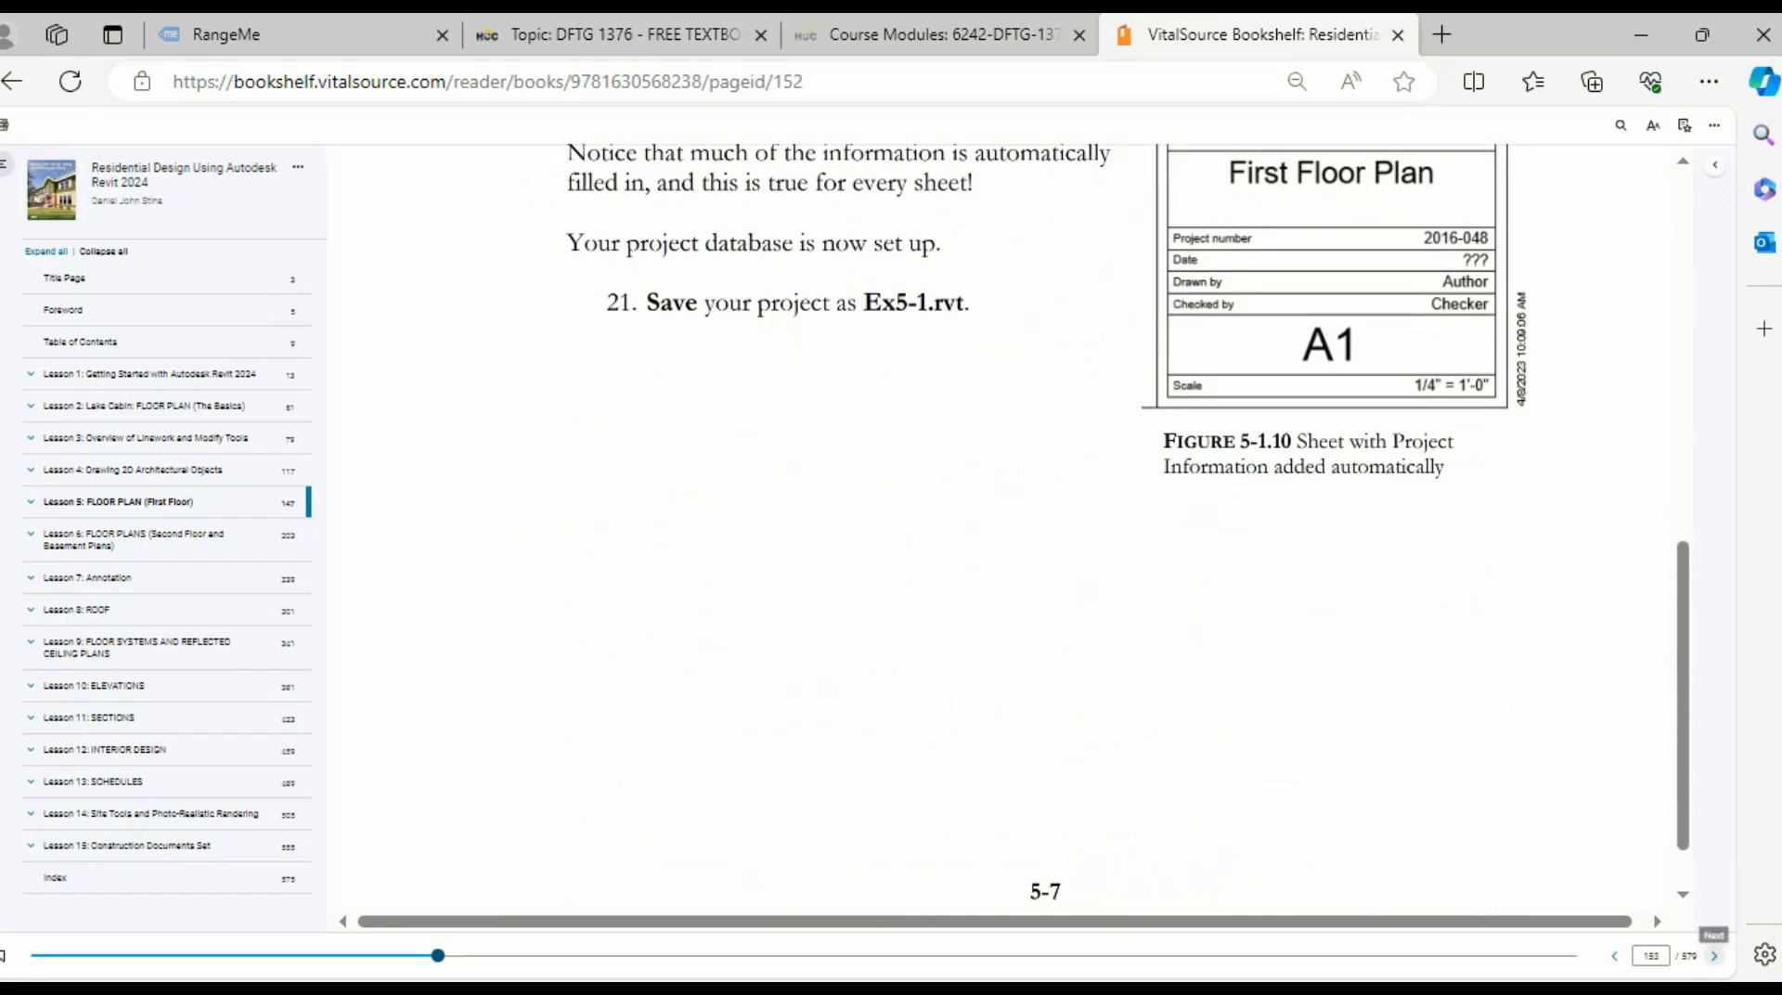
{"action": "left_click", "coordinate": [1715, 955]}
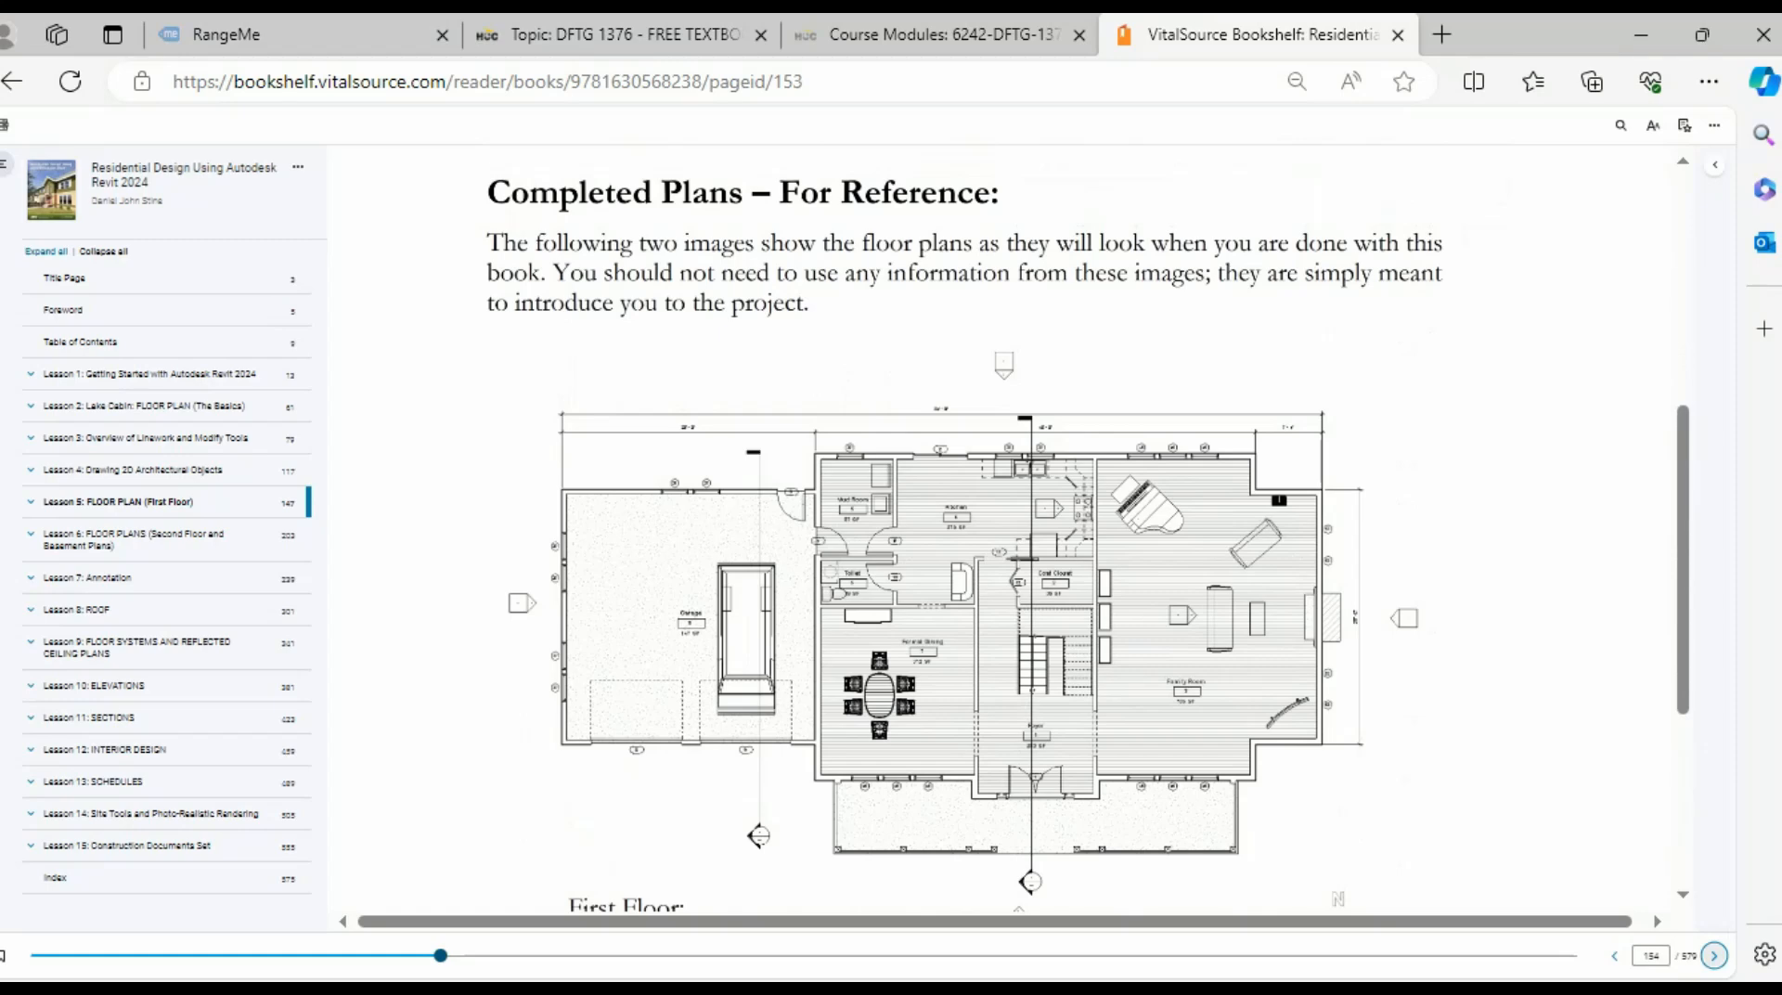
- Zoom the page out to view the whole first-floor plan, then return to Revit
{"action": "scroll", "coordinate": [984, 557], "scroll_direction": "down", "scroll_amount": 1}
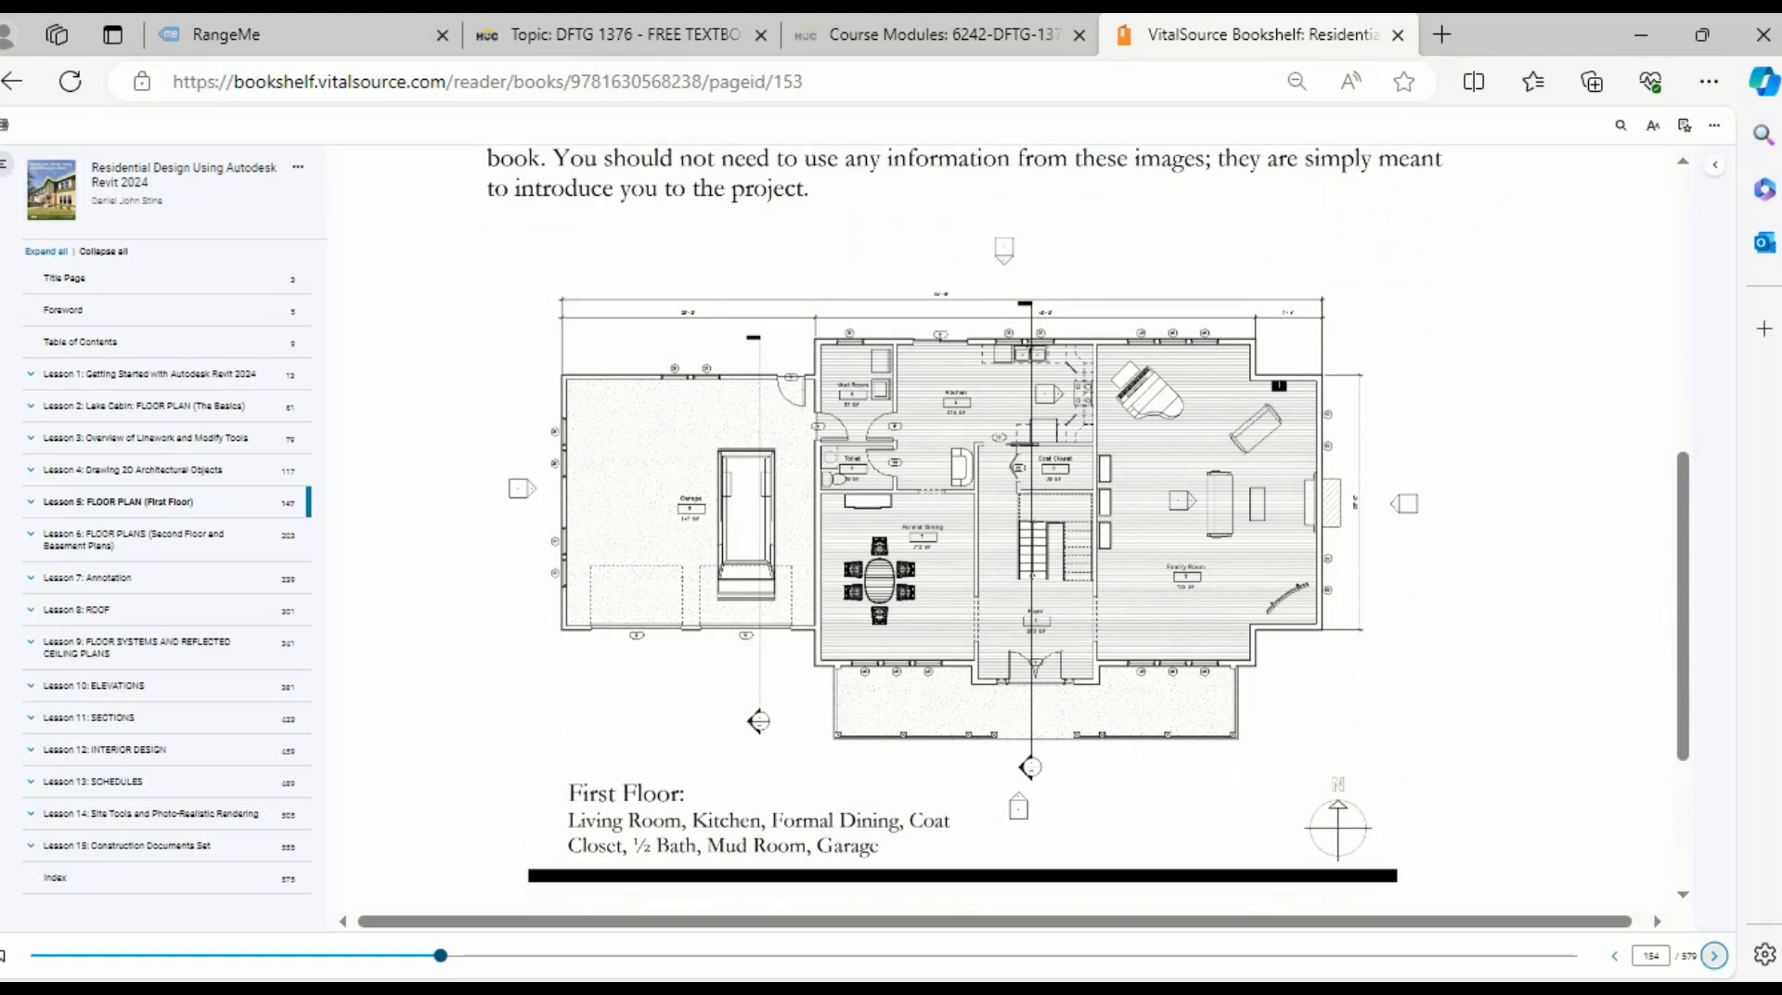
{"action": "key", "text": "ctrl+minus"}
{"action": "key", "text": "ctrl+minus"}
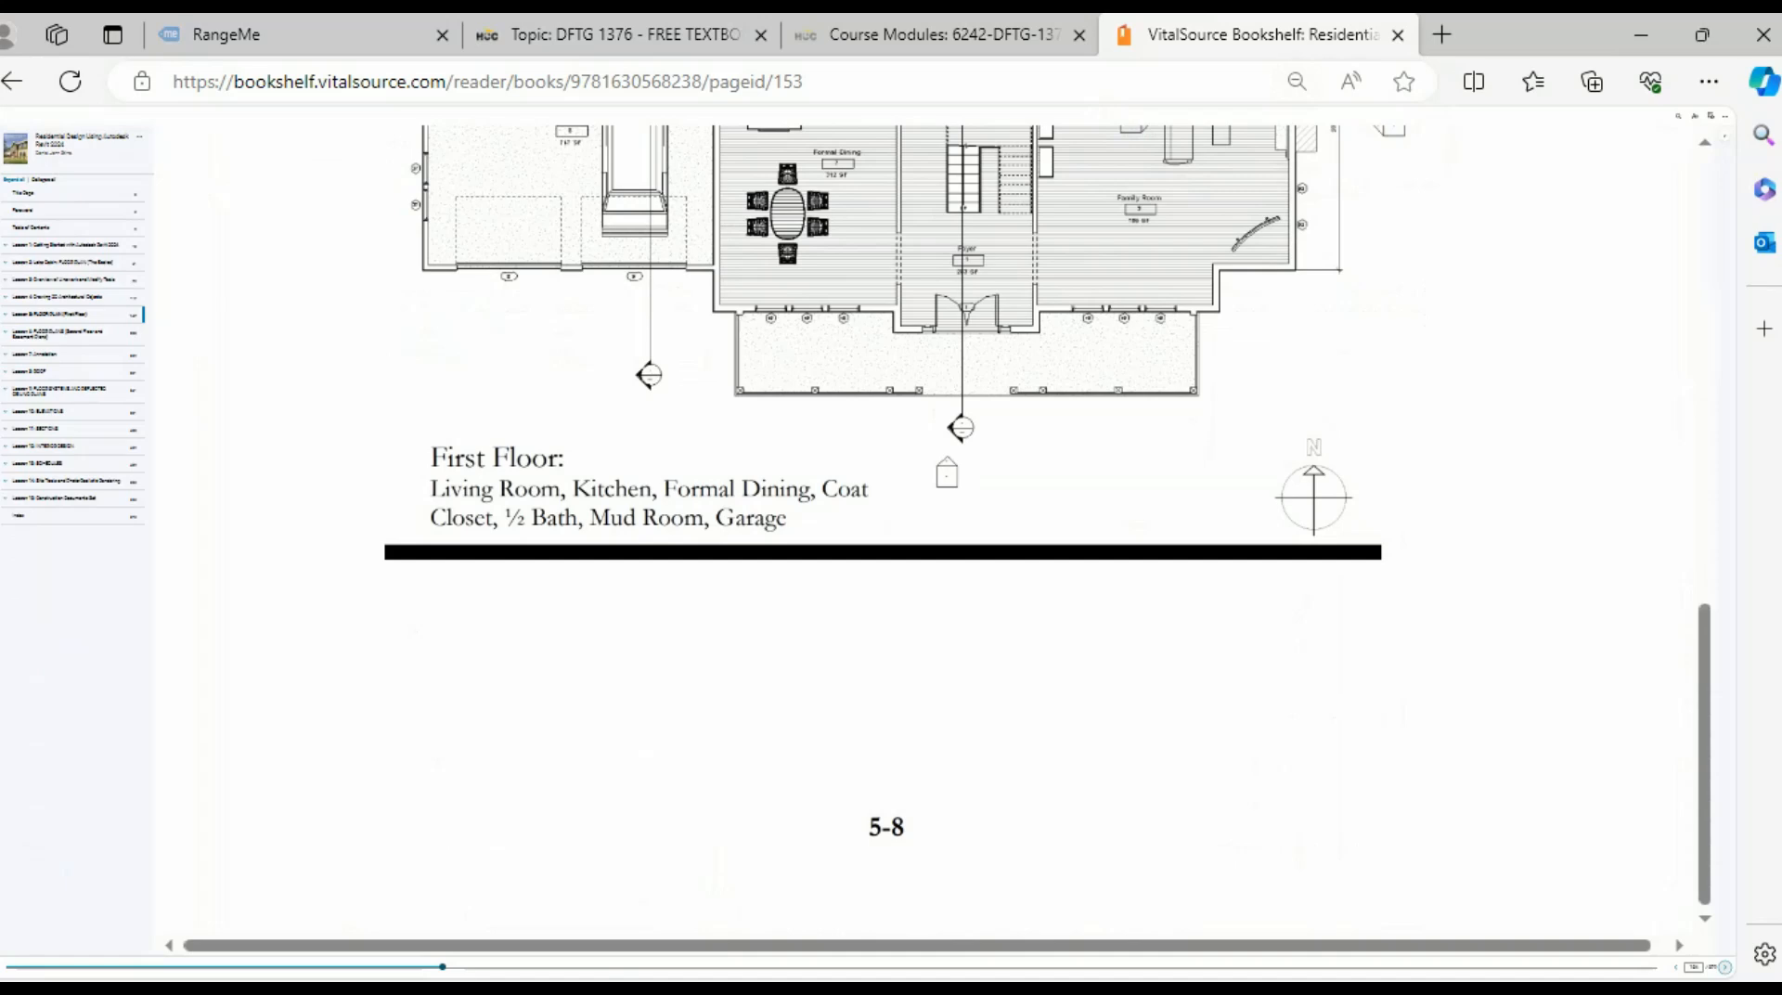
{"action": "scroll", "coordinate": [928, 539], "scroll_direction": "up", "scroll_amount": 4}
{"action": "scroll", "coordinate": [928, 538], "scroll_direction": "down", "scroll_amount": 2}
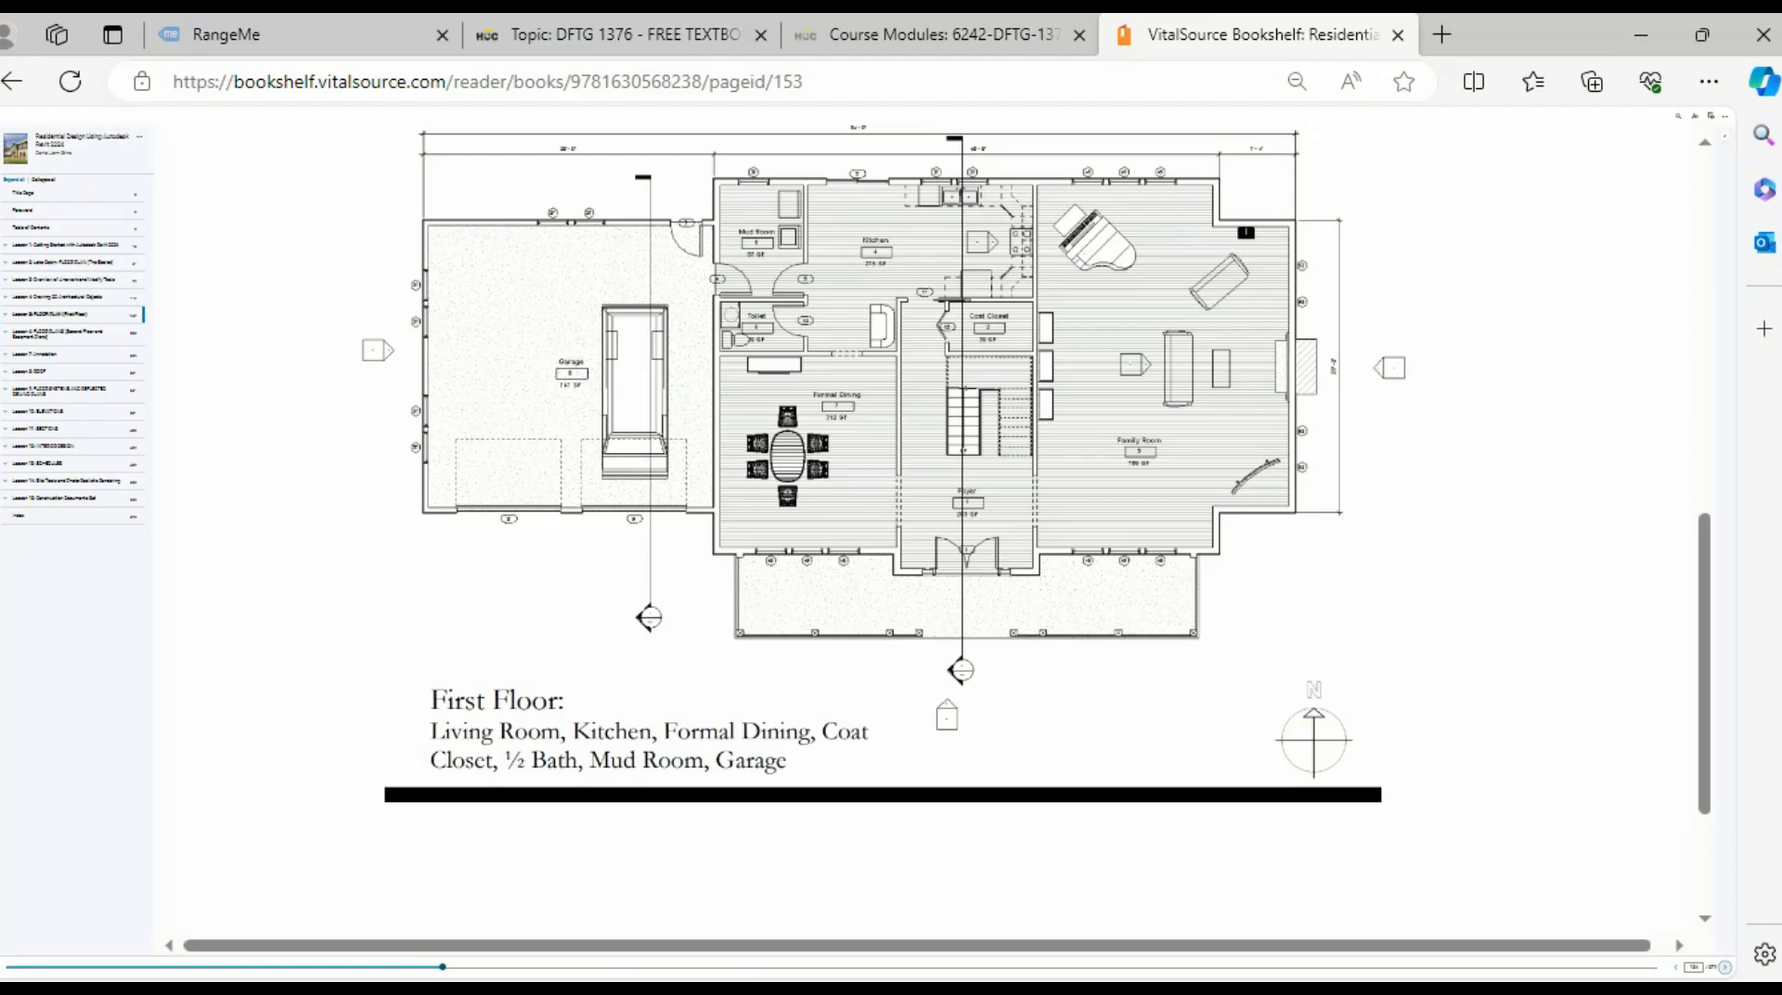
{"action": "key", "text": "alt+Tab"}
{"action": "scroll", "coordinate": [641, 599], "scroll_direction": "up", "scroll_amount": 5}
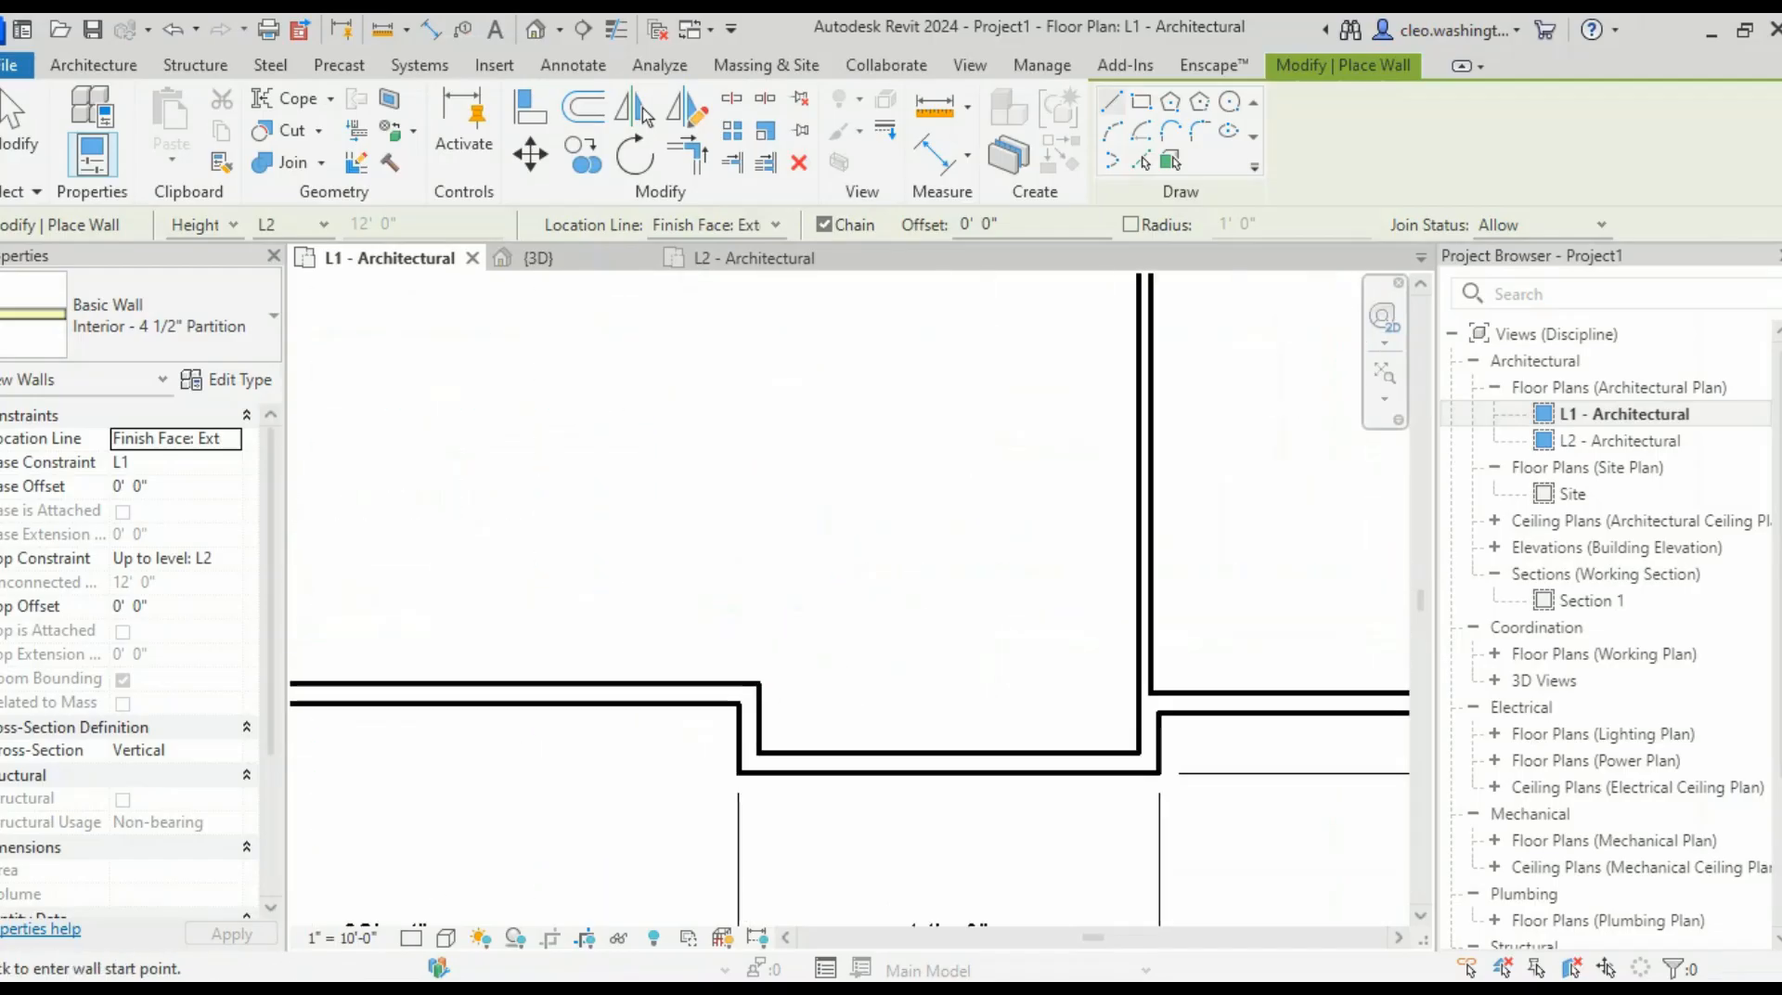
- Run the vertical partition from the lower wall notch up to the top corner
{"action": "left_click", "coordinate": [757, 703]}
{"action": "scroll", "coordinate": [795, 487], "scroll_direction": "down", "scroll_amount": 3}
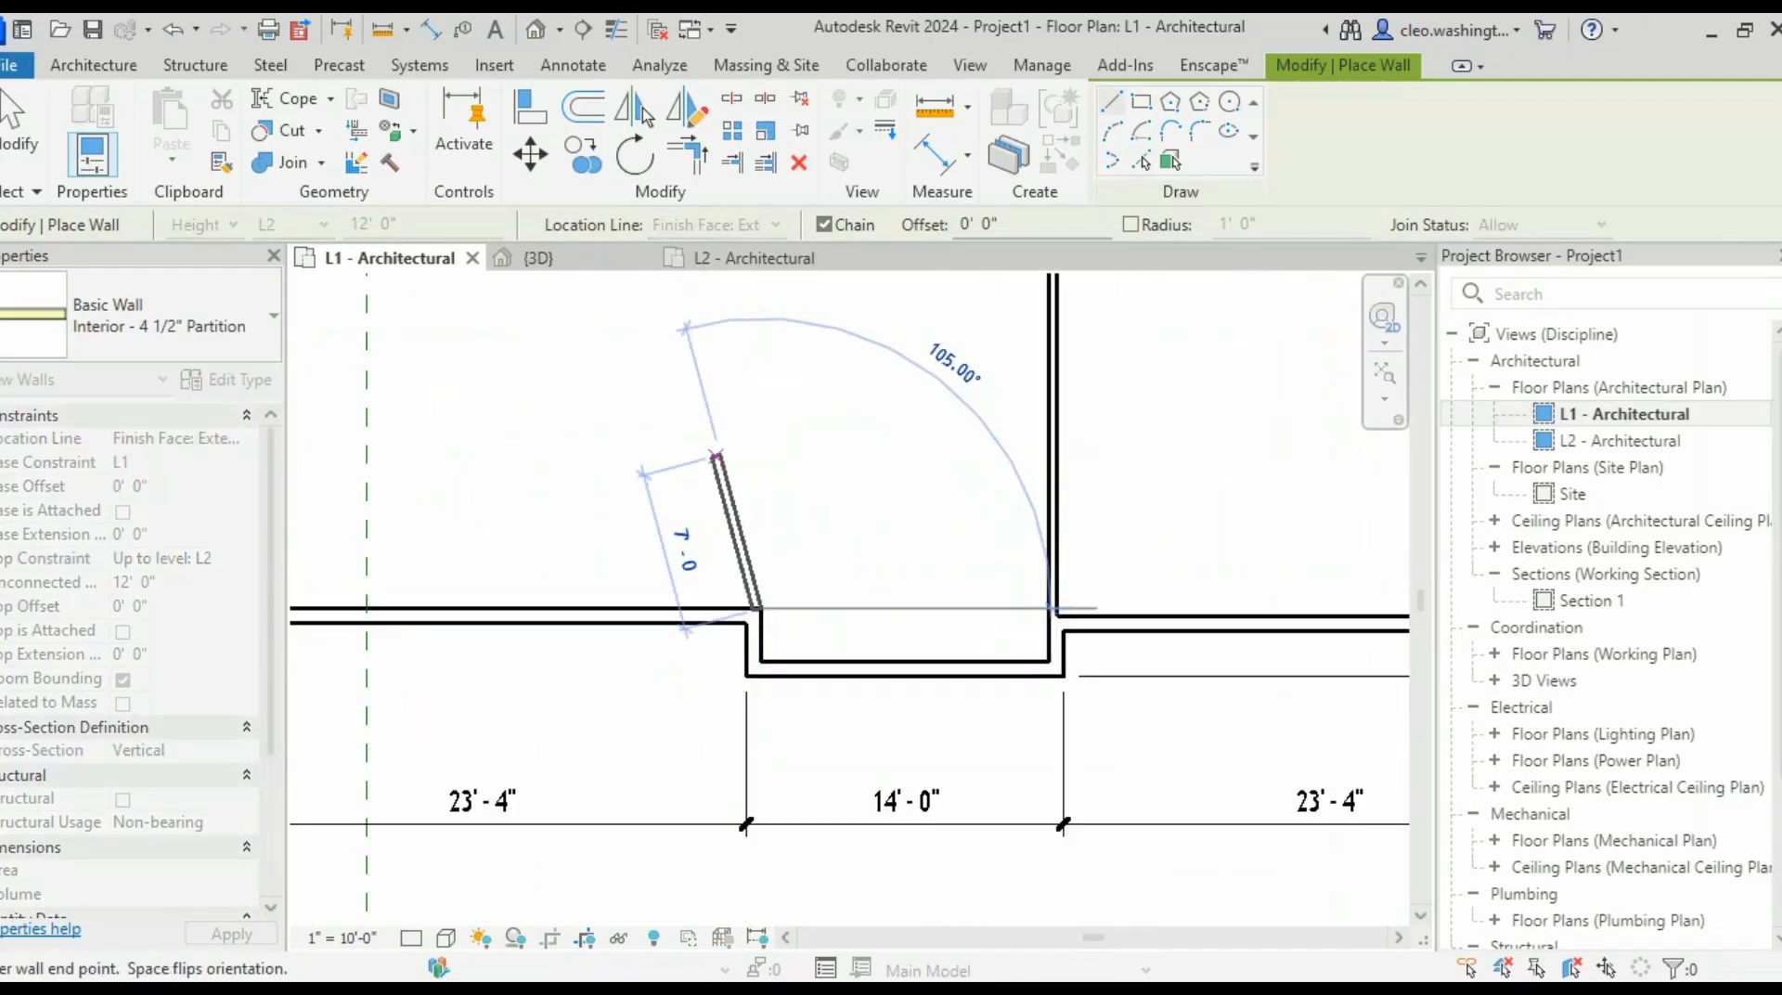
{"action": "scroll", "coordinate": [753, 392], "scroll_direction": "down", "scroll_amount": 4}
{"action": "middle_click_drag", "start_coordinate": [748, 368], "coordinate": [616, 895]}
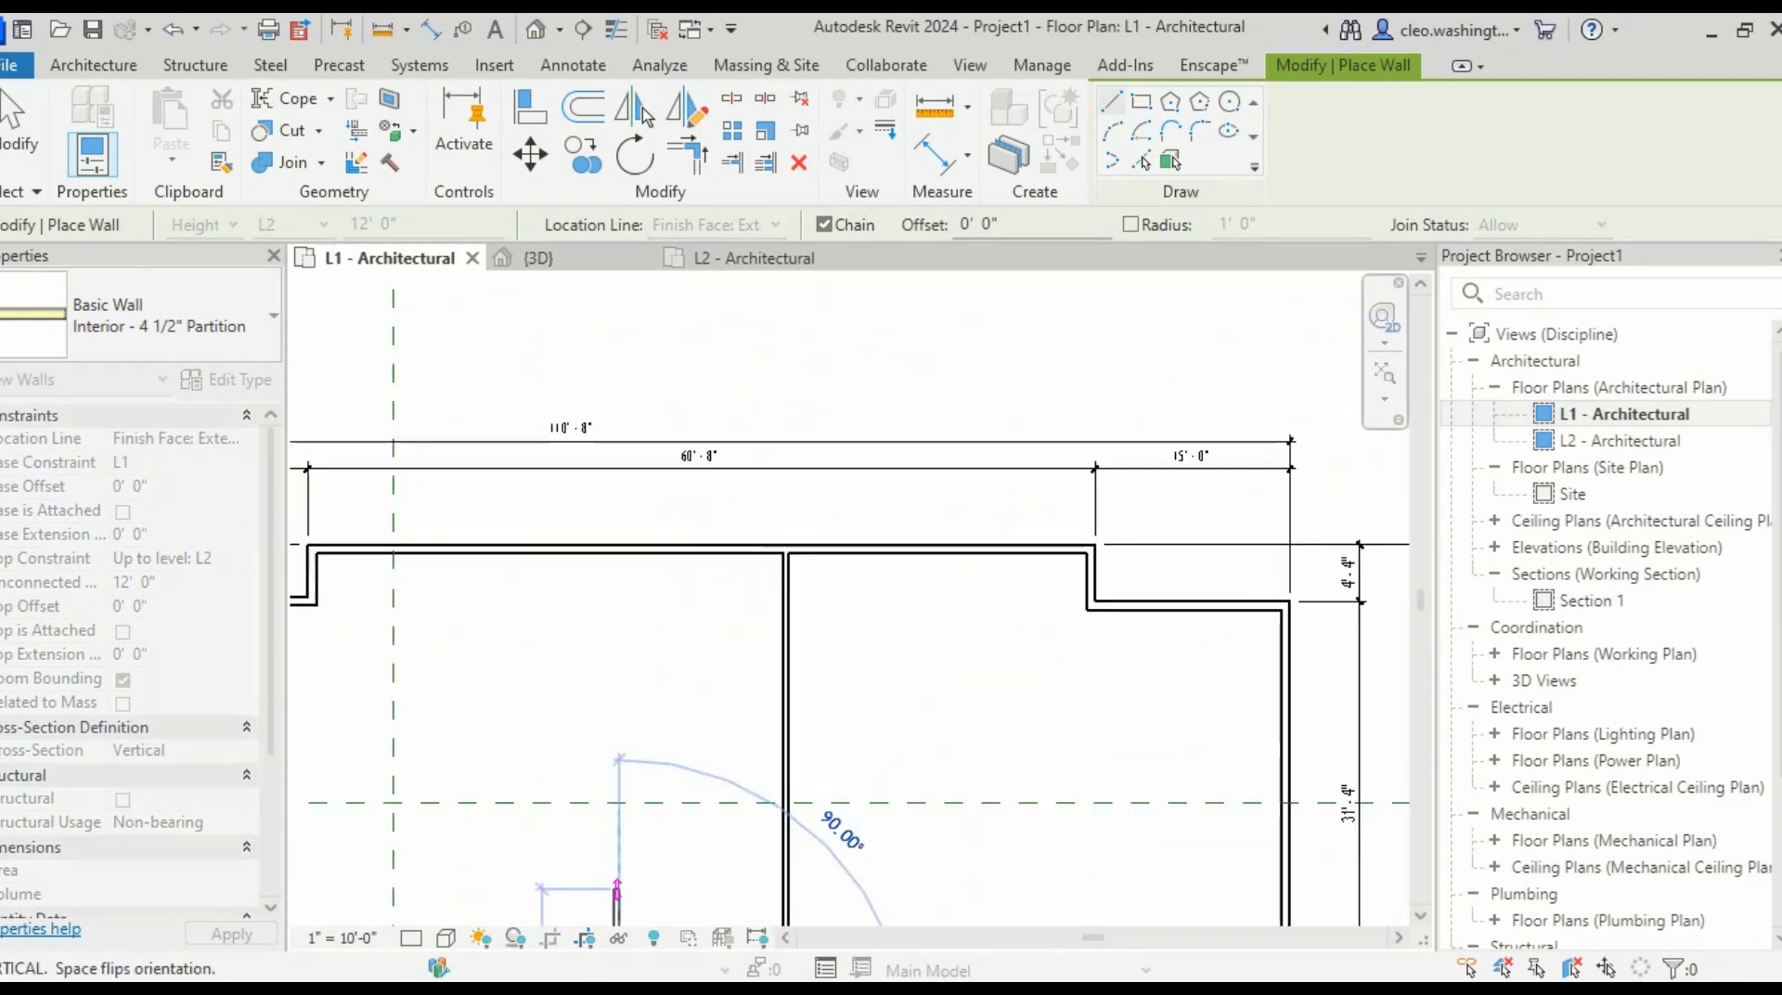
{"action": "scroll", "coordinate": [614, 836], "scroll_direction": "up", "scroll_amount": 1}
{"action": "middle_click_drag", "start_coordinate": [617, 682], "coordinate": [664, 549]}
{"action": "scroll", "coordinate": [664, 540], "scroll_direction": "up", "scroll_amount": 2}
{"action": "scroll", "coordinate": [665, 539], "scroll_direction": "up", "scroll_amount": 1}
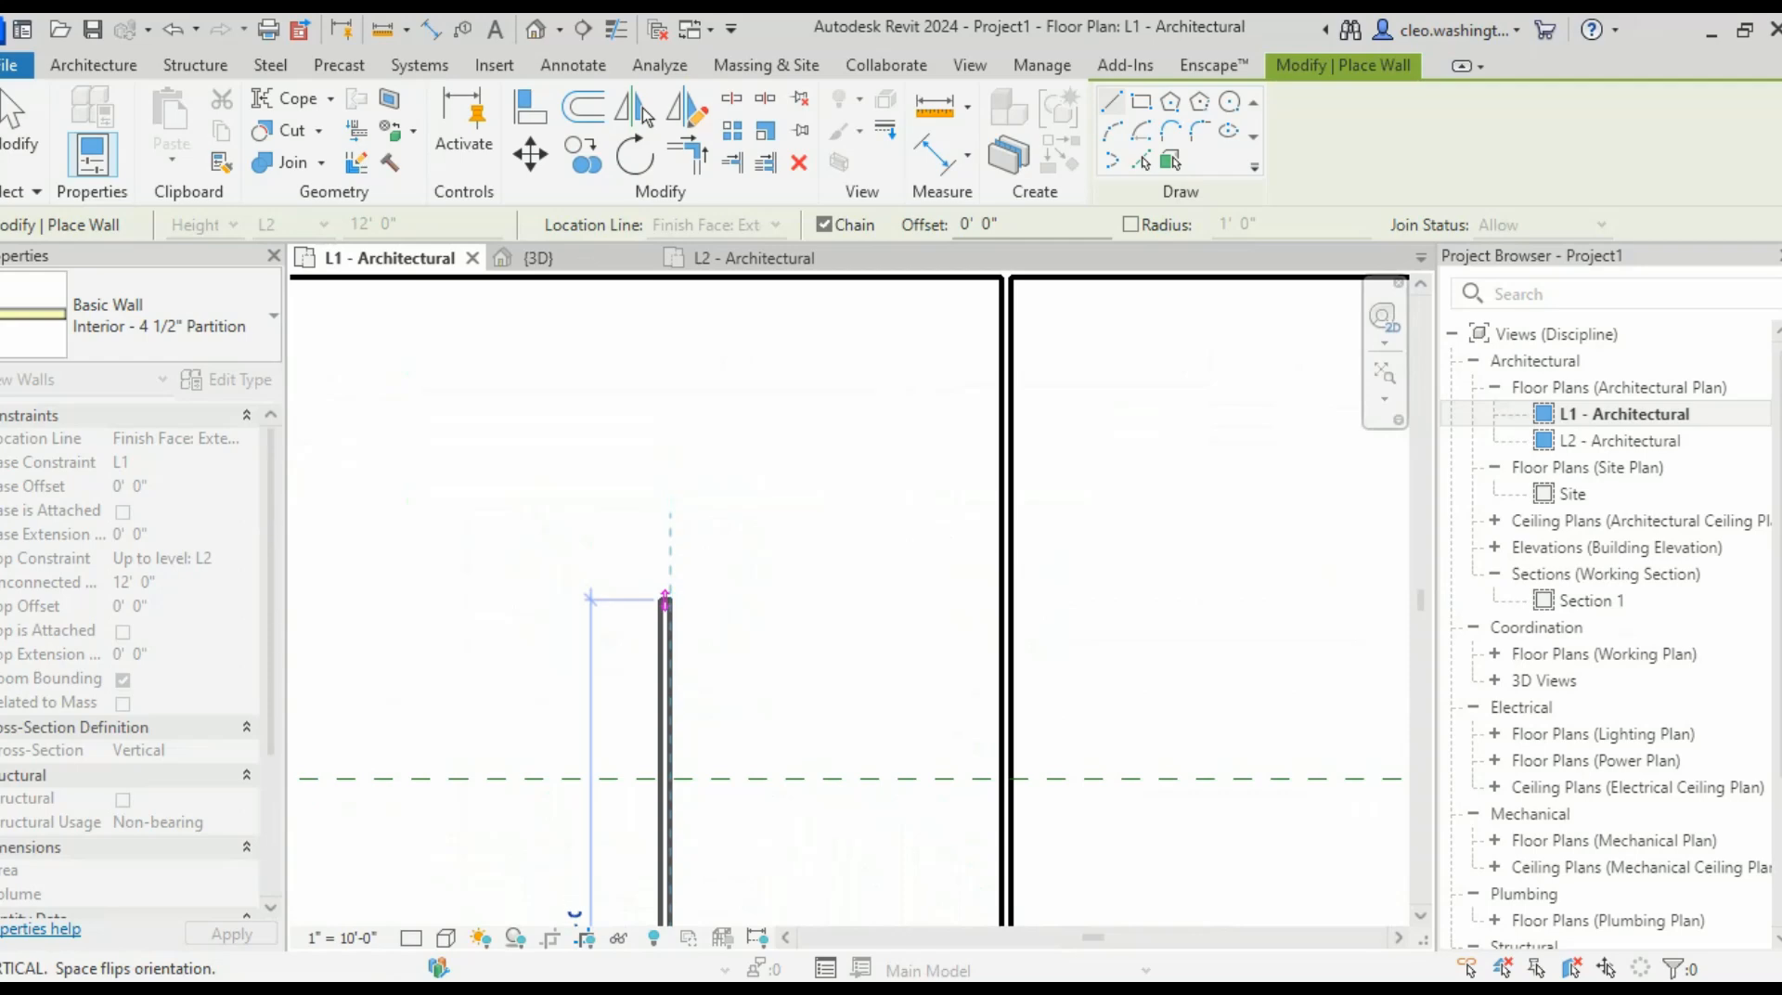
{"action": "left_click", "coordinate": [665, 572]}
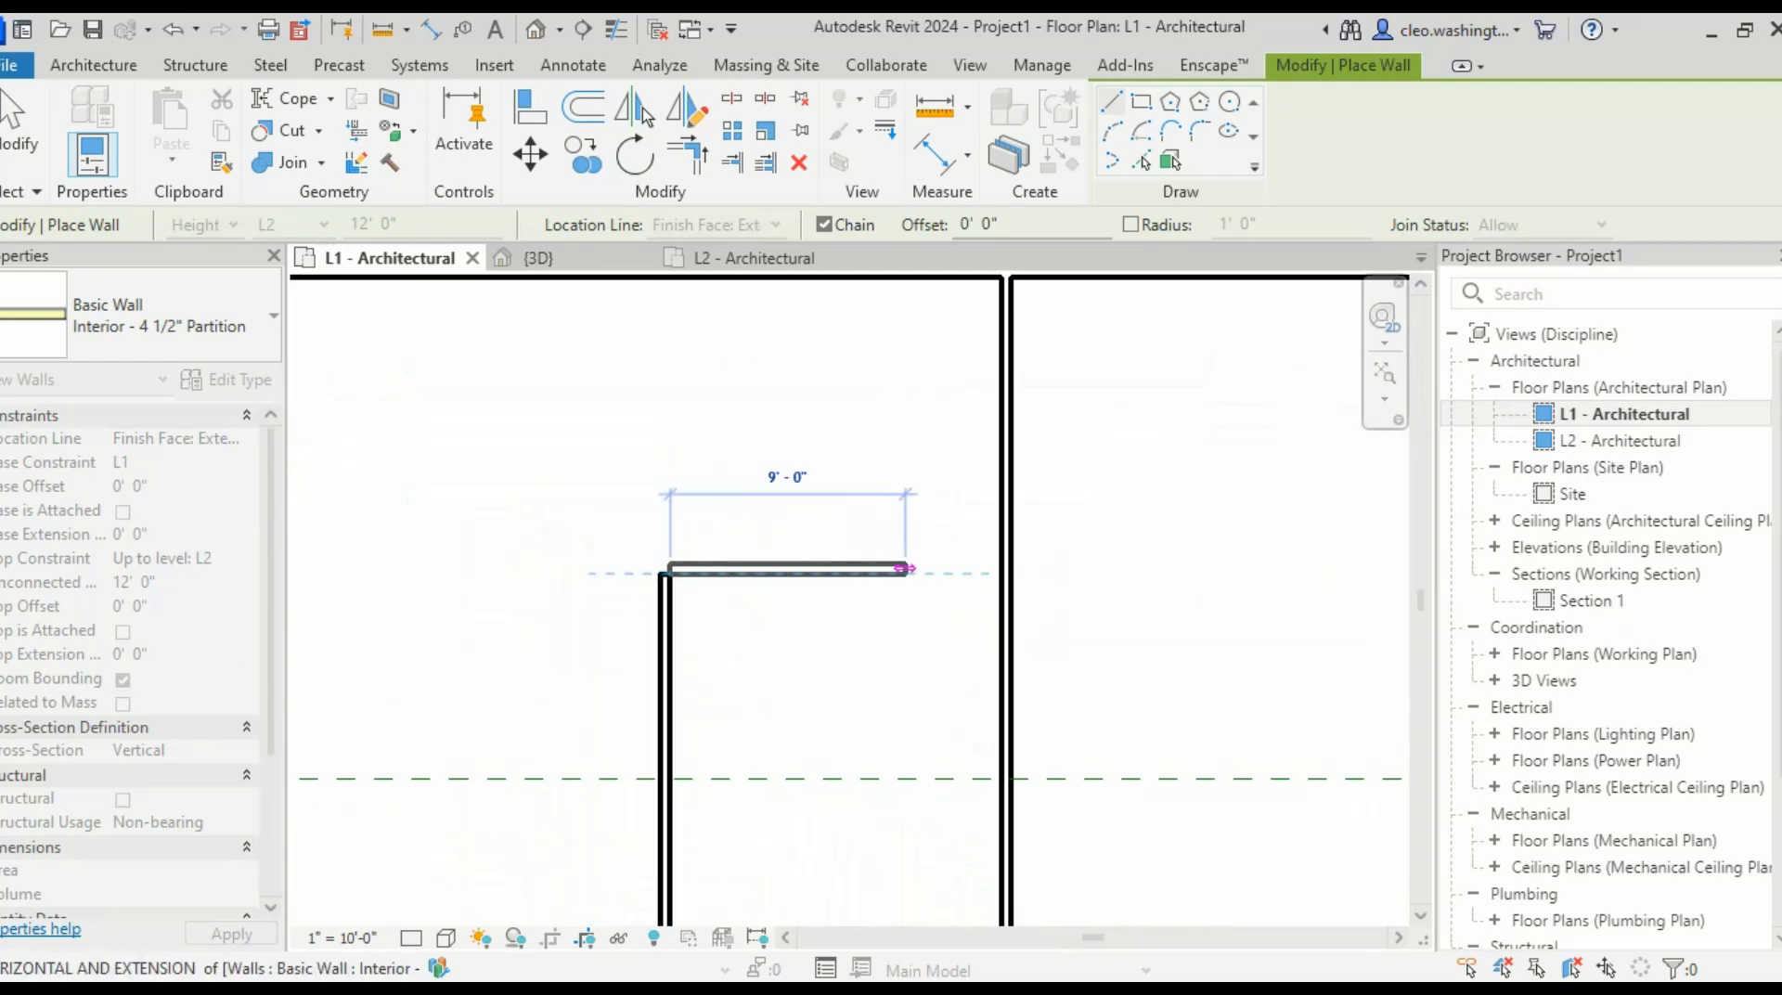
- Close the top with a horizontal wall to the far wall, then bring up the textbook plan
{"action": "left_click", "coordinate": [1001, 574]}
{"action": "scroll", "coordinate": [813, 572], "scroll_direction": "down", "scroll_amount": 5}
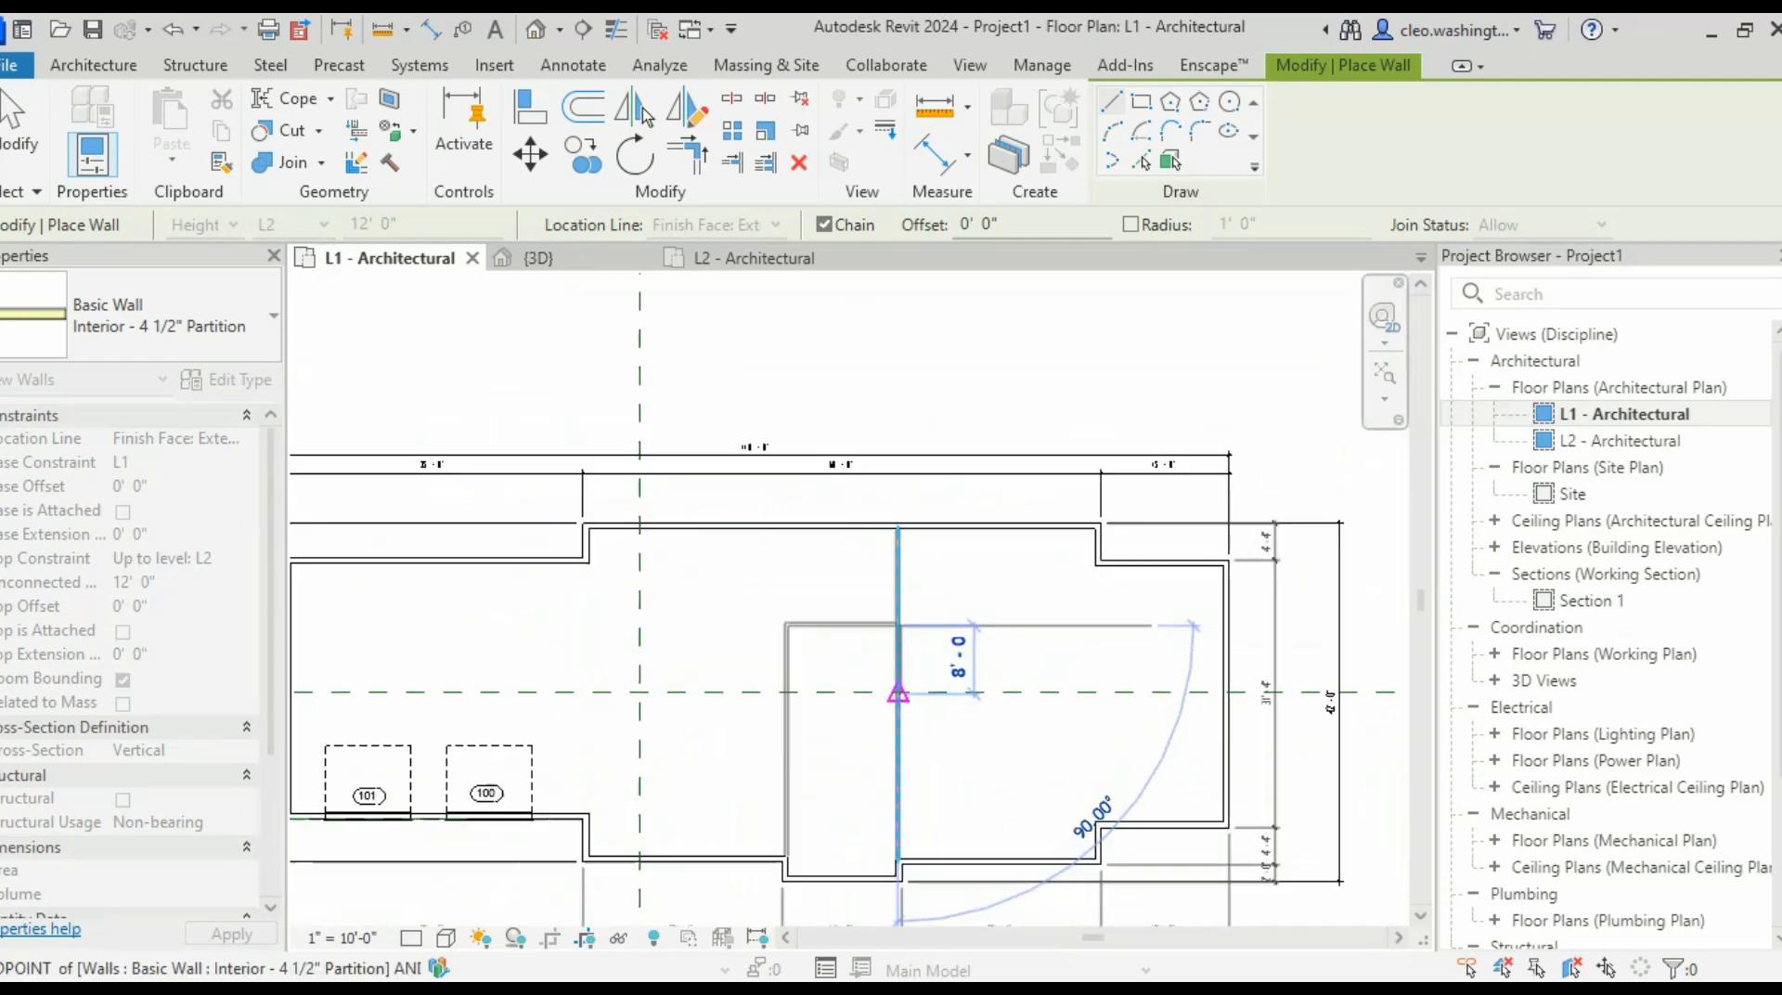
{"action": "scroll", "coordinate": [843, 652], "scroll_direction": "up", "scroll_amount": 5}
{"action": "key", "text": "Escape"}
{"action": "scroll", "coordinate": [931, 650], "scroll_direction": "down", "scroll_amount": 1}
{"action": "scroll", "coordinate": [849, 603], "scroll_direction": "down", "scroll_amount": 4}
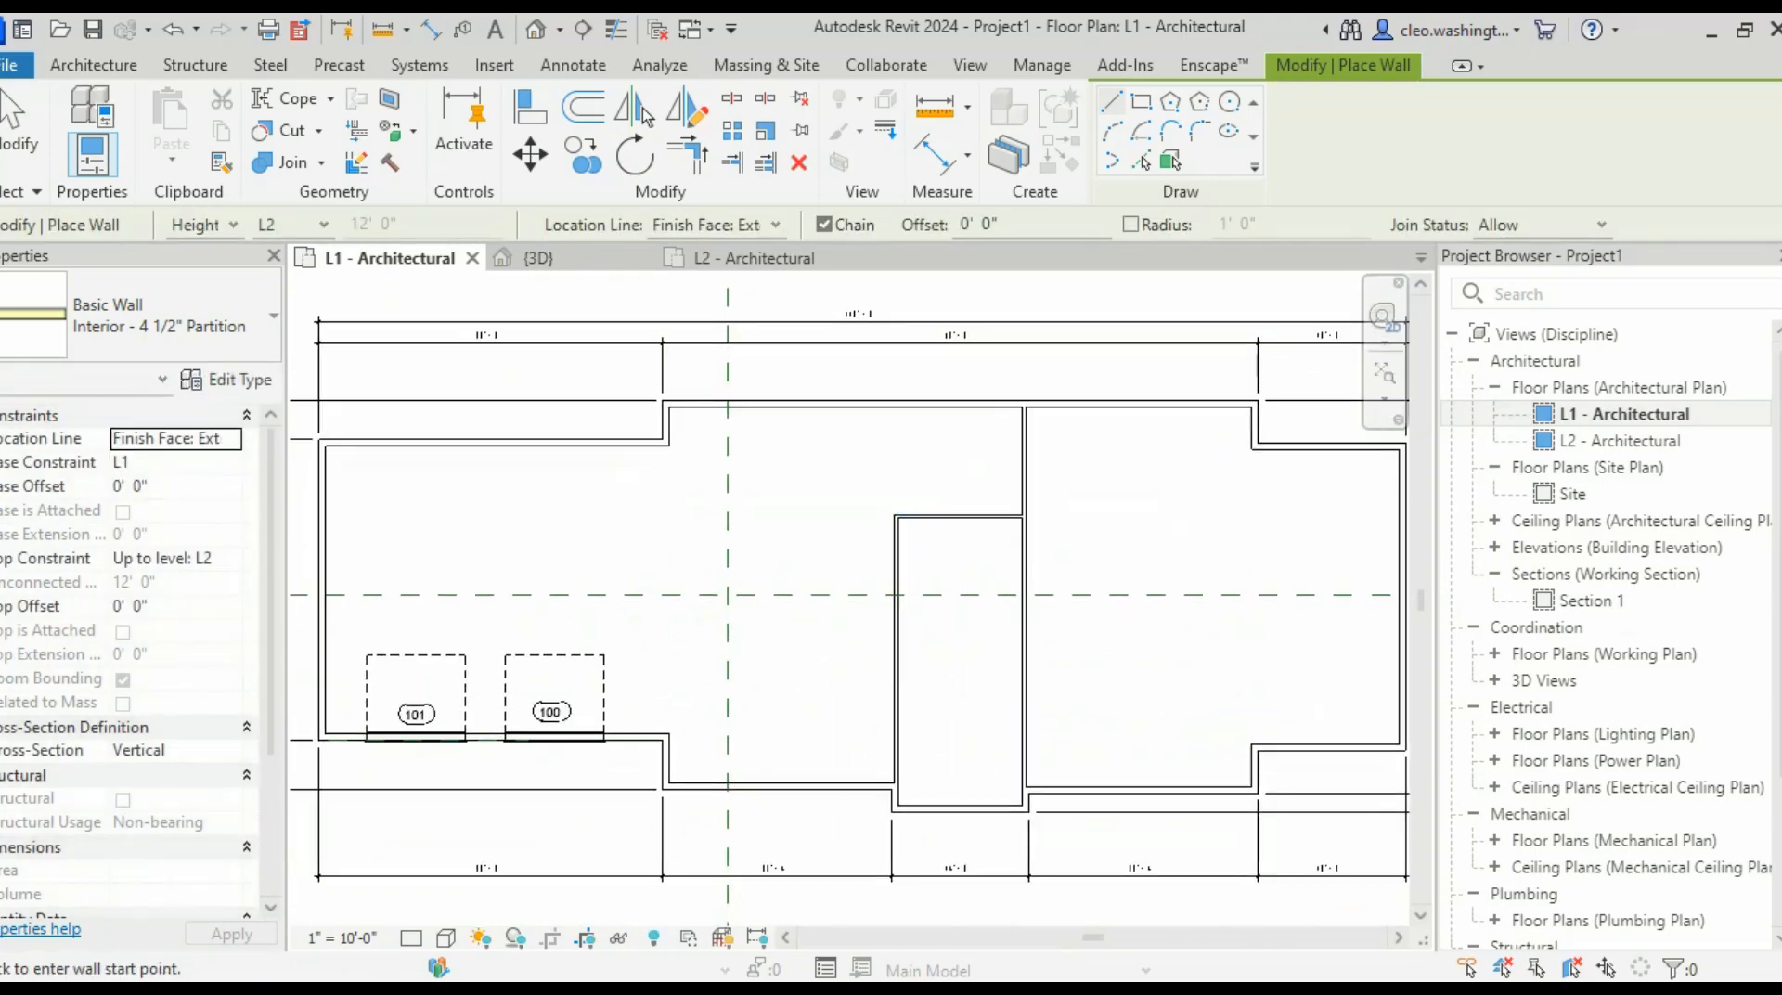
{"action": "key", "text": "Escape"}
{"action": "key", "text": "alt+Tab"}
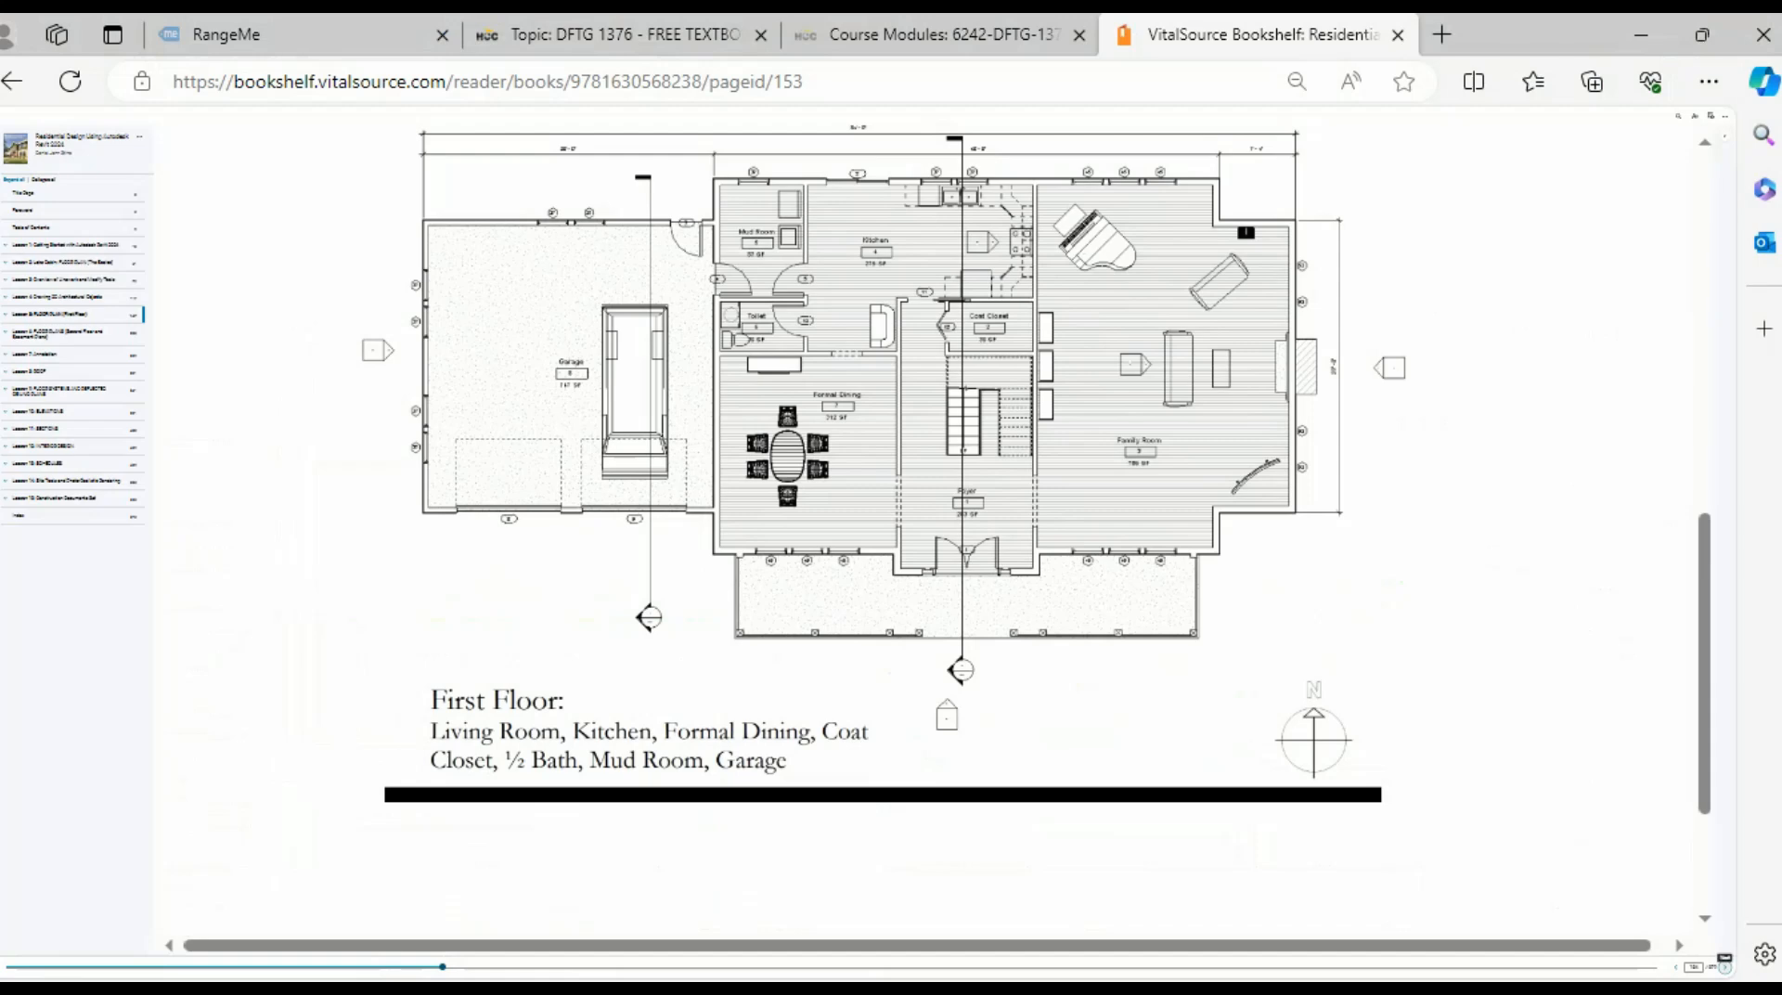
- Scroll through the textbook's first-floor plan, then return to Revit's L1 floor plan
{"action": "scroll", "coordinate": [859, 529], "scroll_direction": "up", "scroll_amount": 3}
{"action": "scroll", "coordinate": [858, 529], "scroll_direction": "down", "scroll_amount": 2}
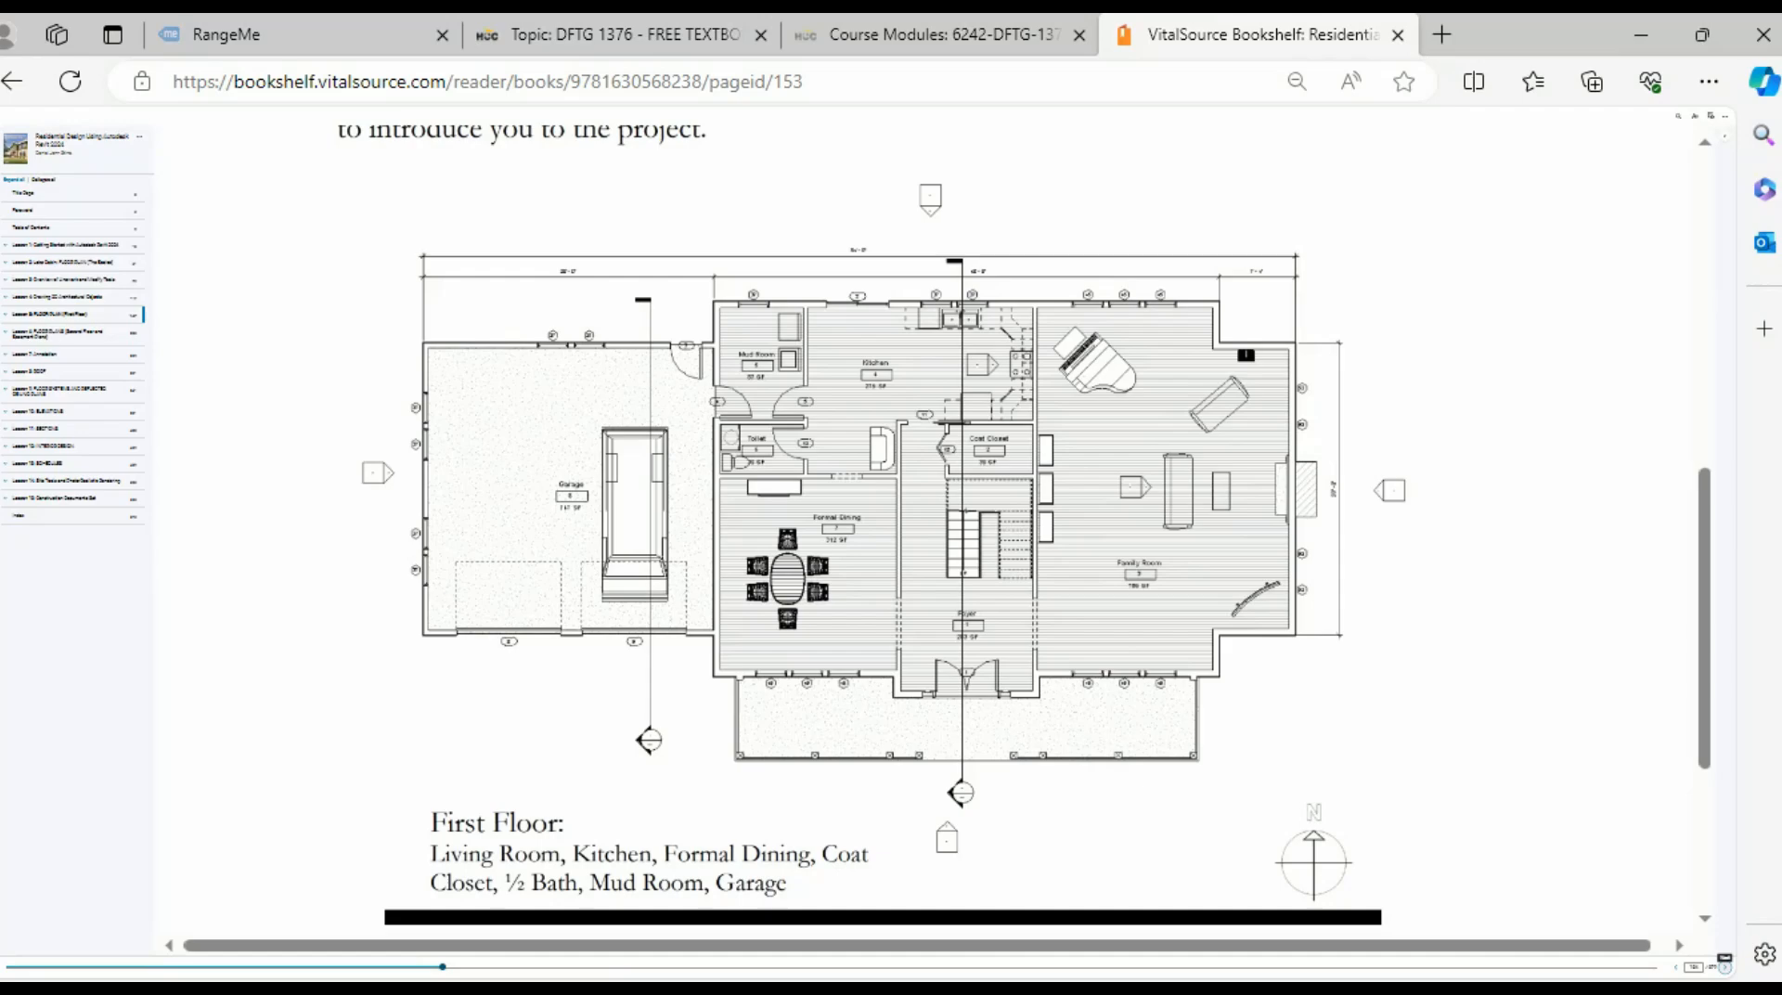
{"action": "key", "text": "alt+Tab"}
{"action": "scroll", "coordinate": [939, 512], "scroll_direction": "up", "scroll_amount": 3}
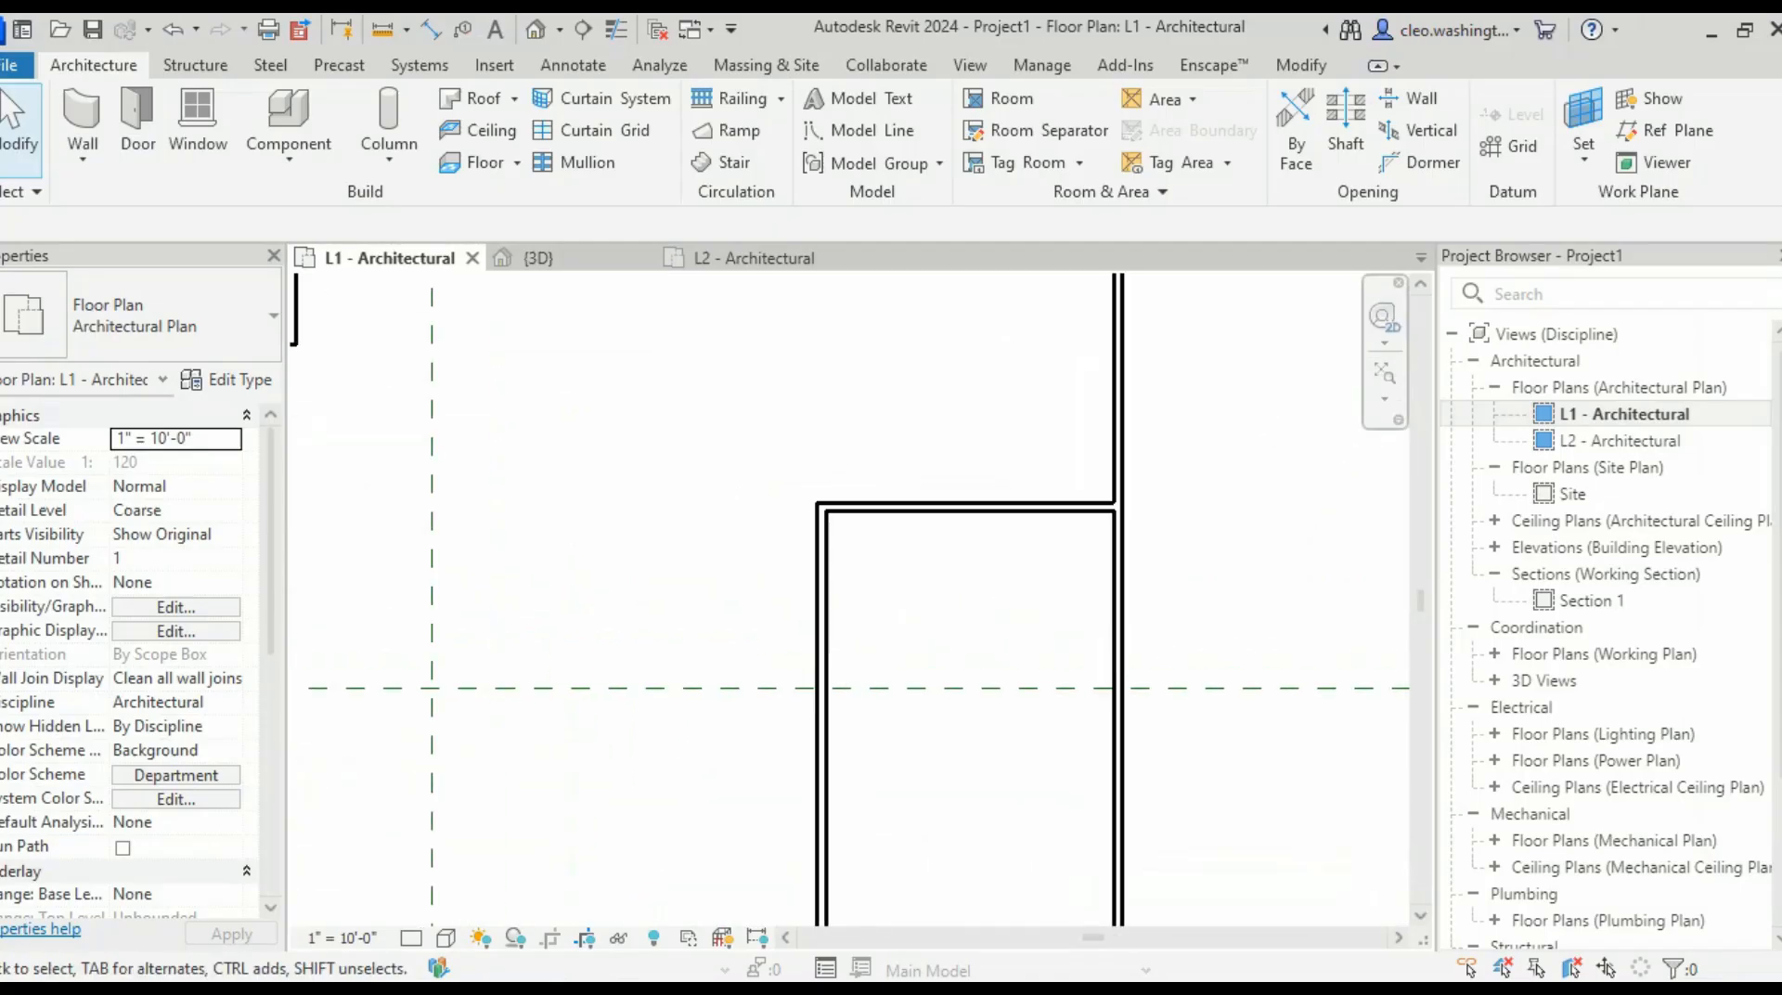
- Draw a similar partition with a 10' offset horizontally across the enclosure
{"action": "right_click", "coordinate": [1019, 507]}
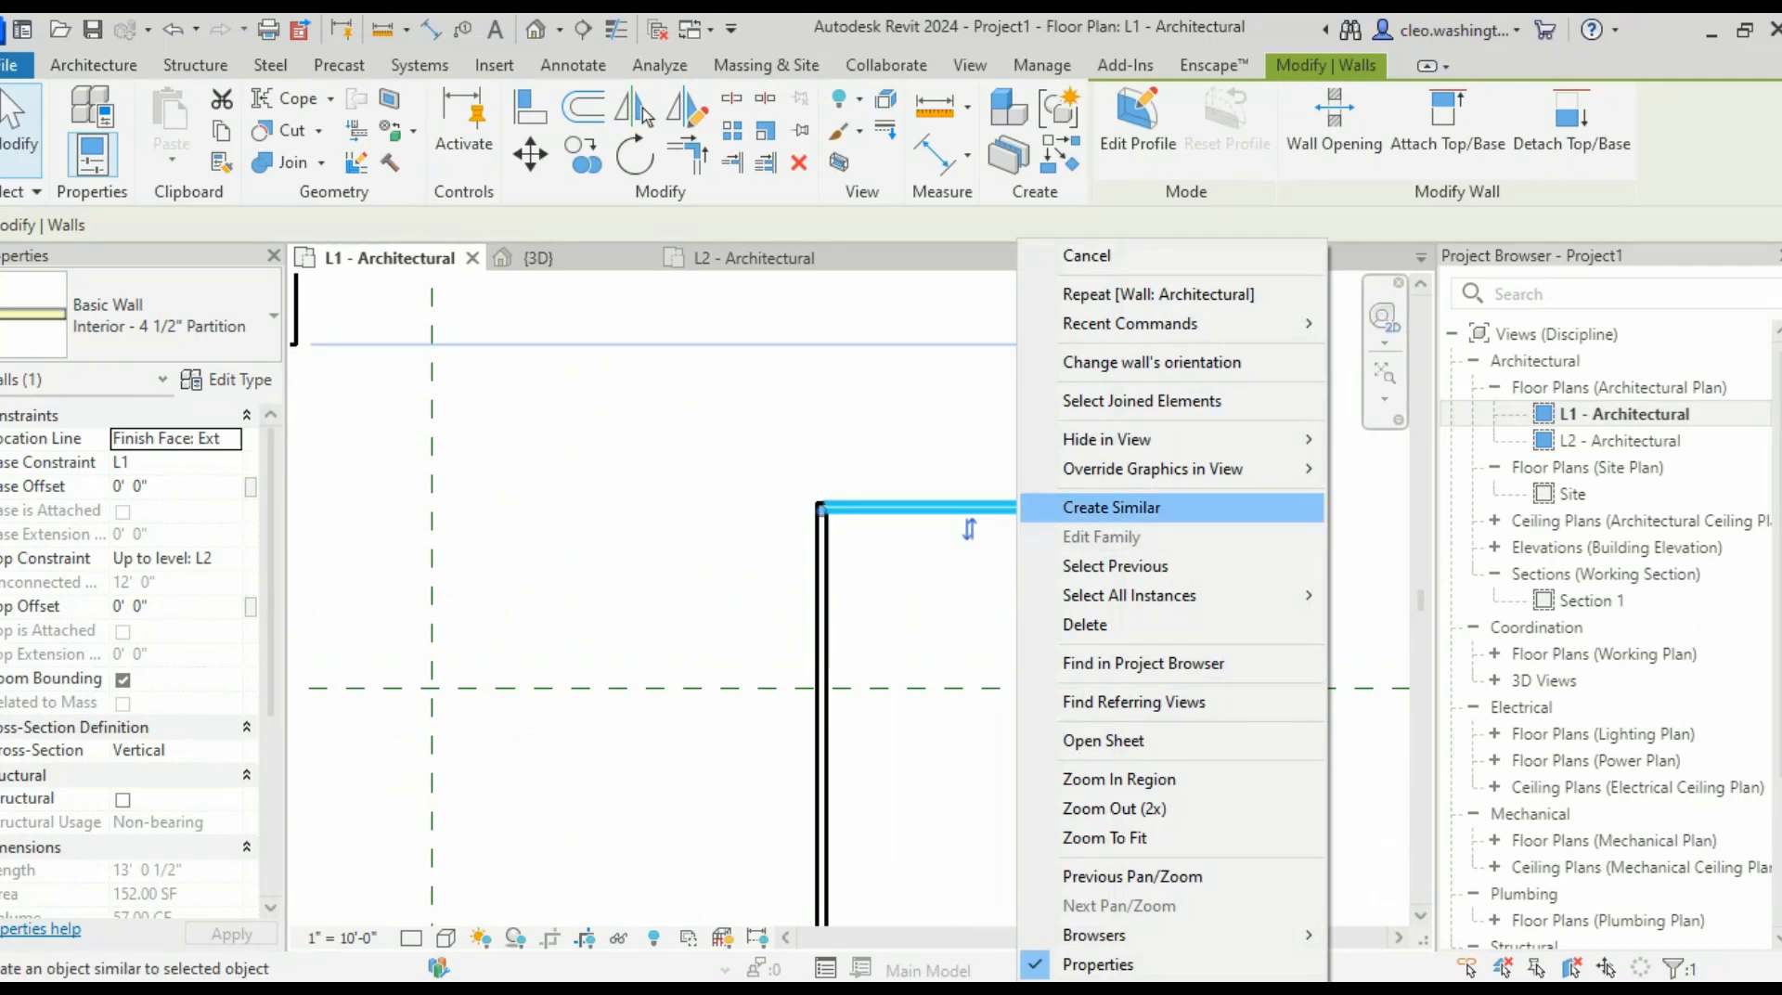
{"action": "left_click", "coordinate": [1105, 508]}
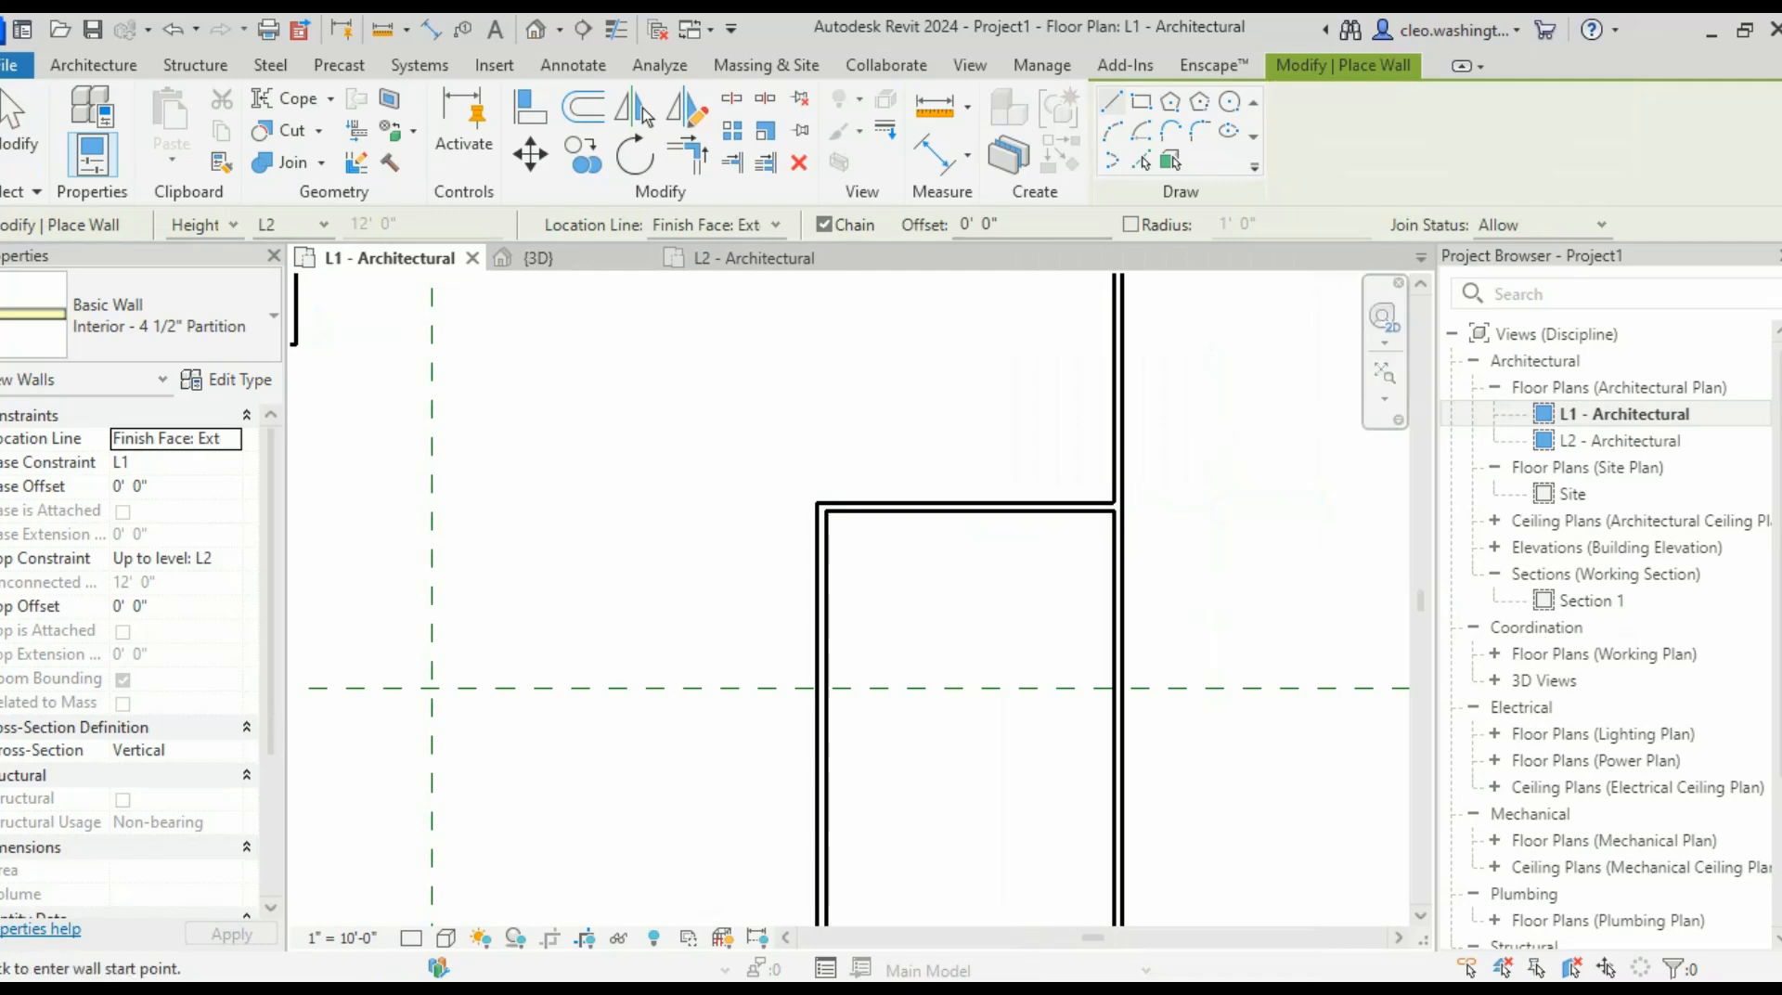
{"action": "double_click", "coordinate": [967, 225]}
{"action": "type", "text": "10"}
{"action": "left_click", "coordinate": [825, 511]}
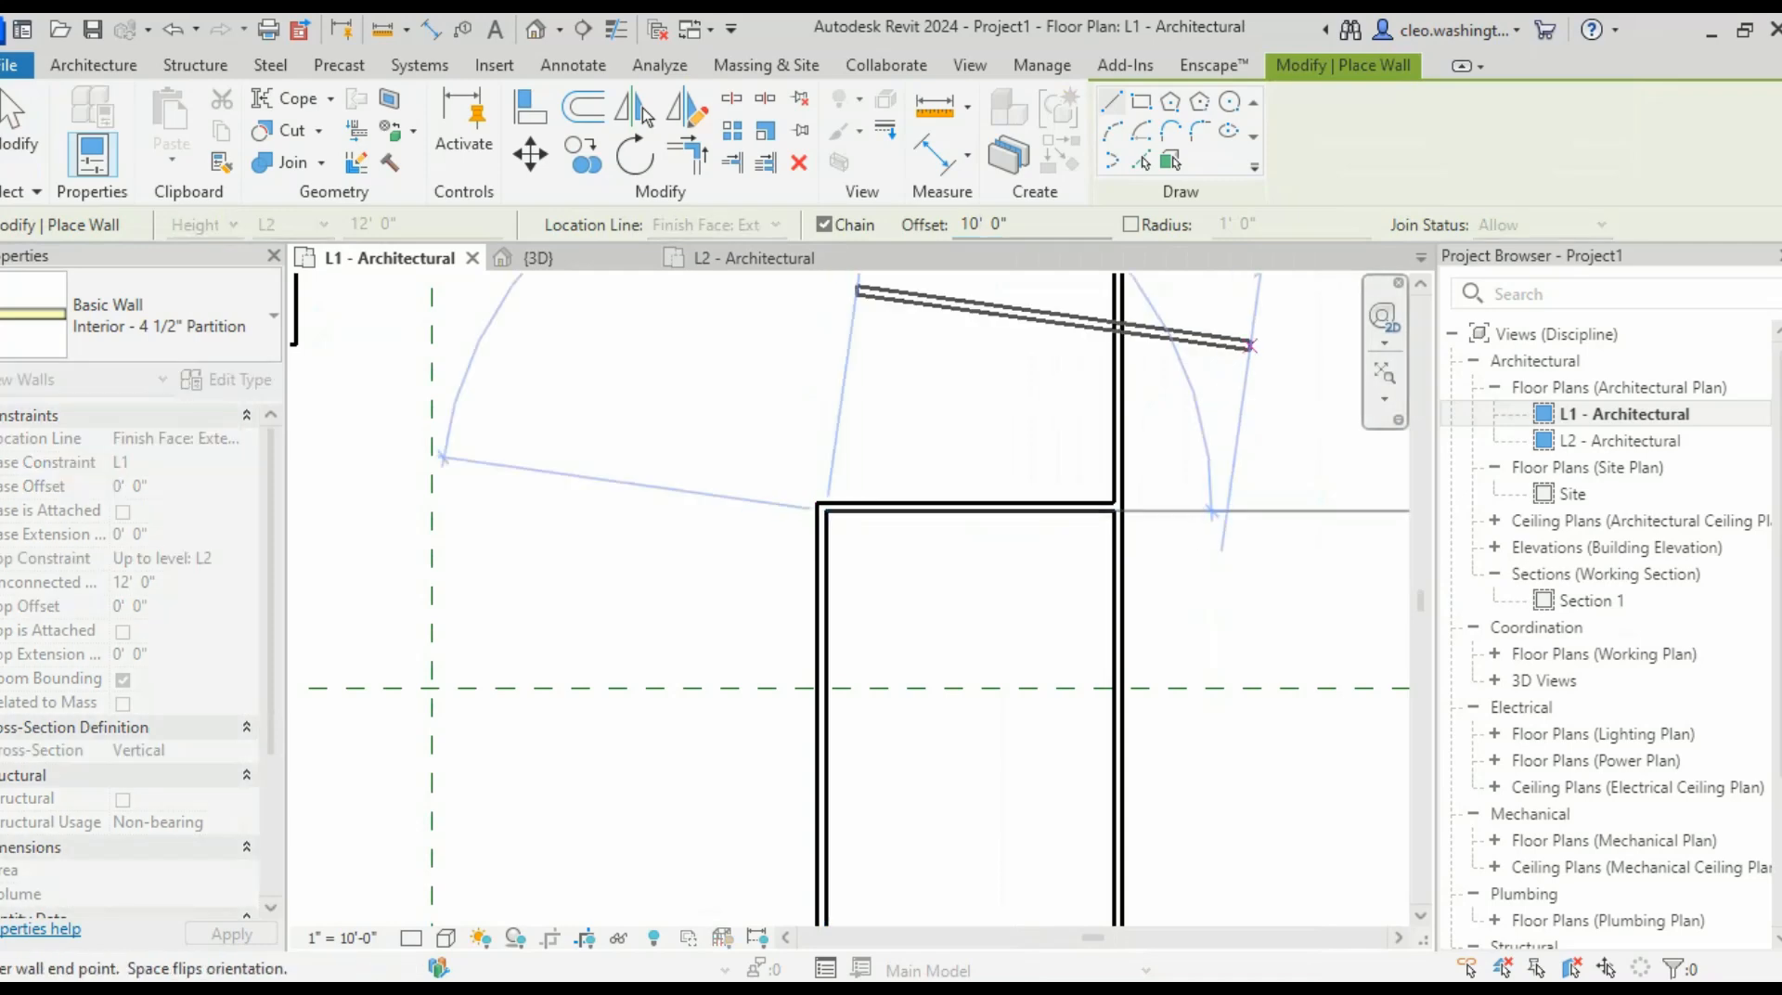
{"action": "key", "text": "Escape"}
{"action": "left_click", "coordinate": [1113, 511]}
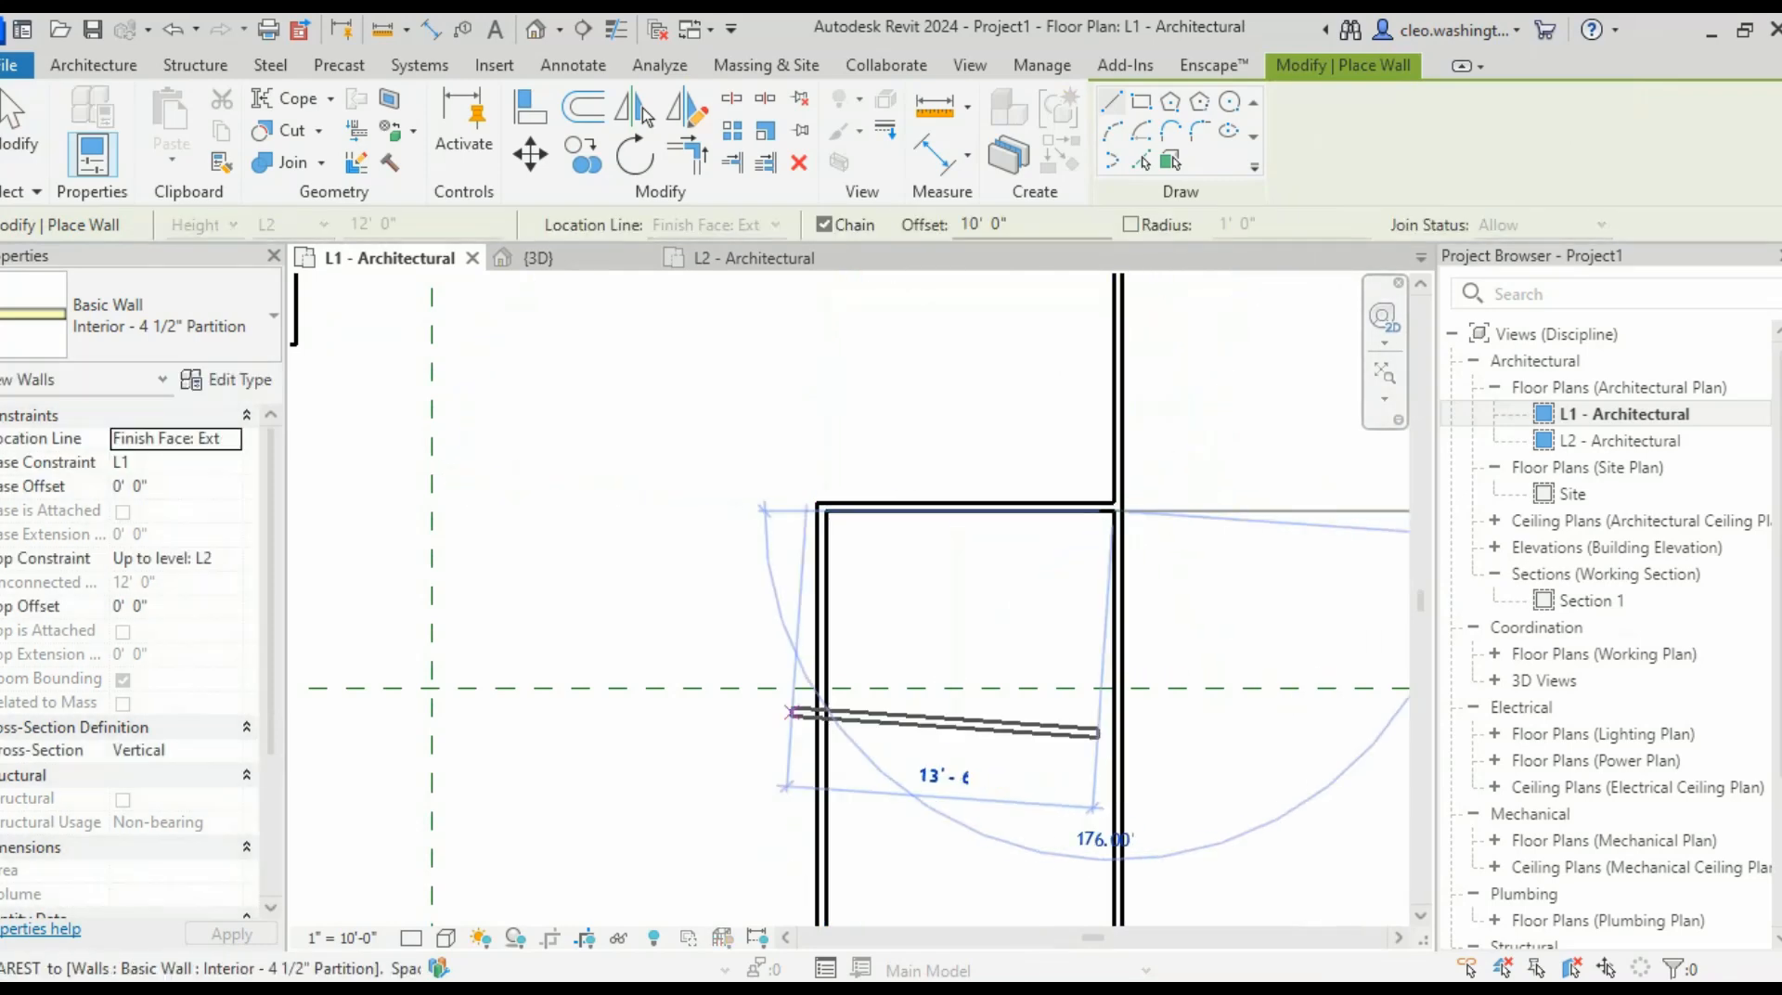
{"action": "left_click", "coordinate": [761, 512]}
{"action": "scroll", "coordinate": [852, 749], "scroll_direction": "up", "scroll_amount": 3}
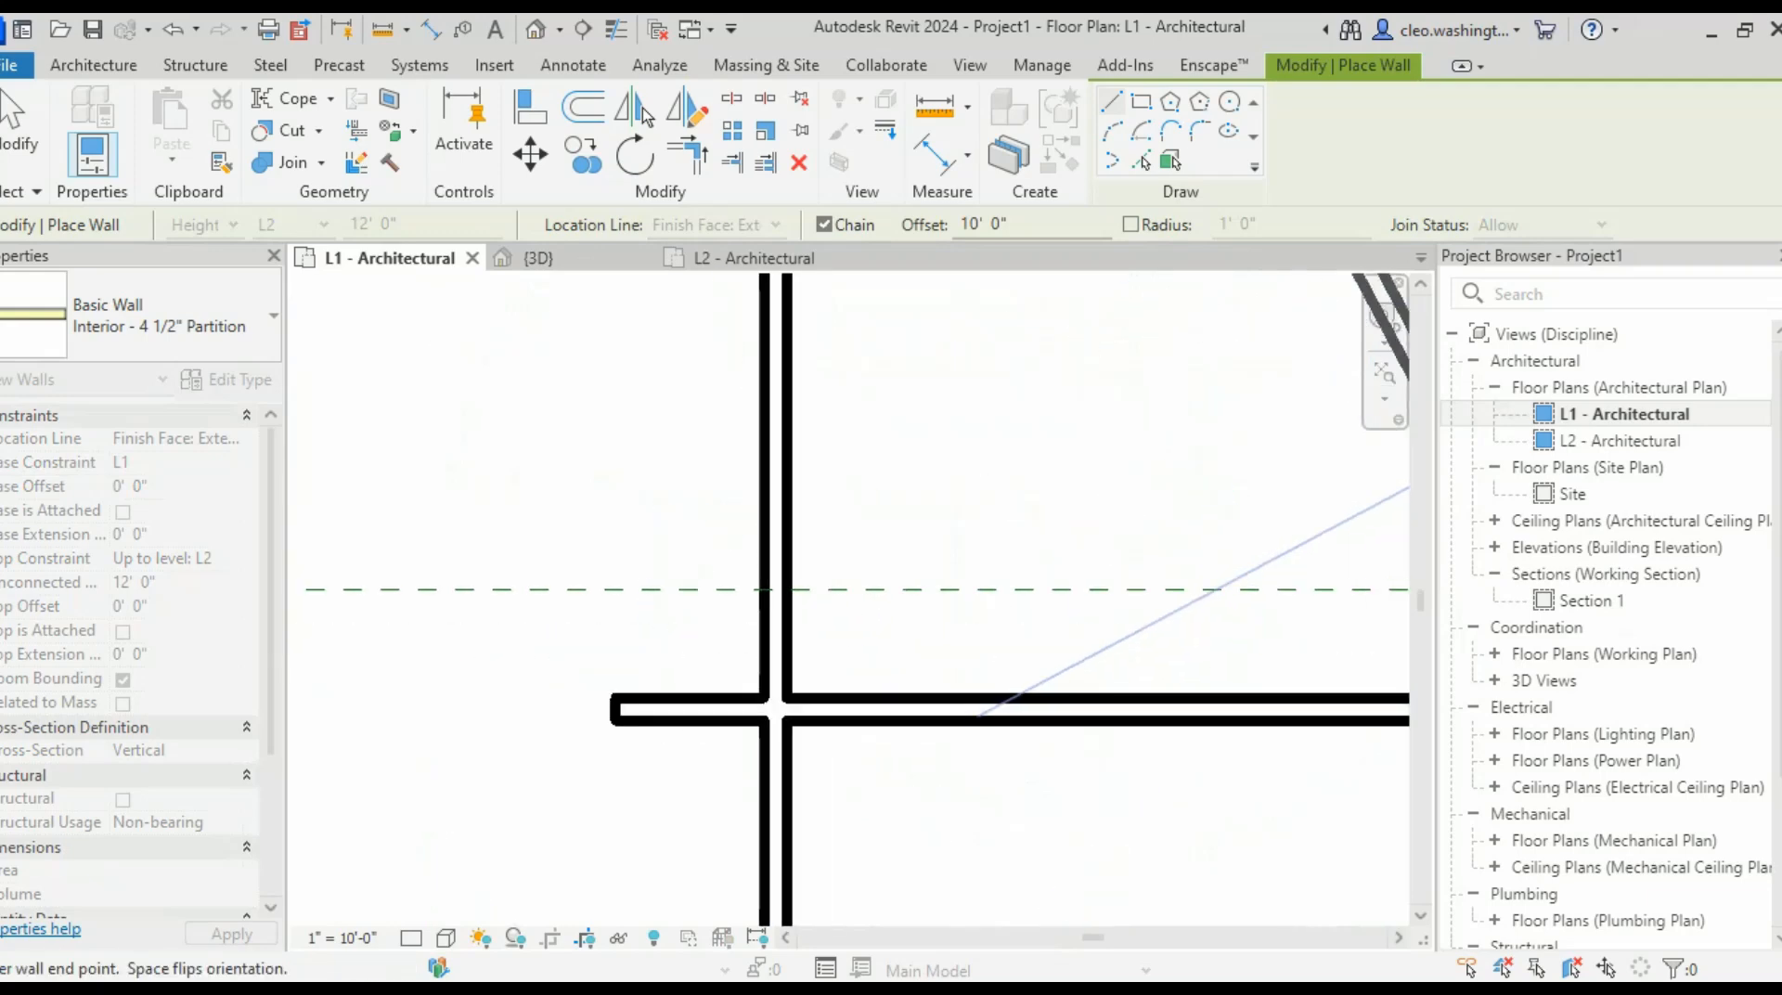
{"action": "key", "text": "Escape"}
{"action": "scroll", "coordinate": [1019, 724], "scroll_direction": "down", "scroll_amount": 2}
{"action": "key", "text": "Escape"}
- Extend the new partition's left end to the vertical wall and compare with the textbook plan
{"action": "left_click", "coordinate": [1019, 722]}
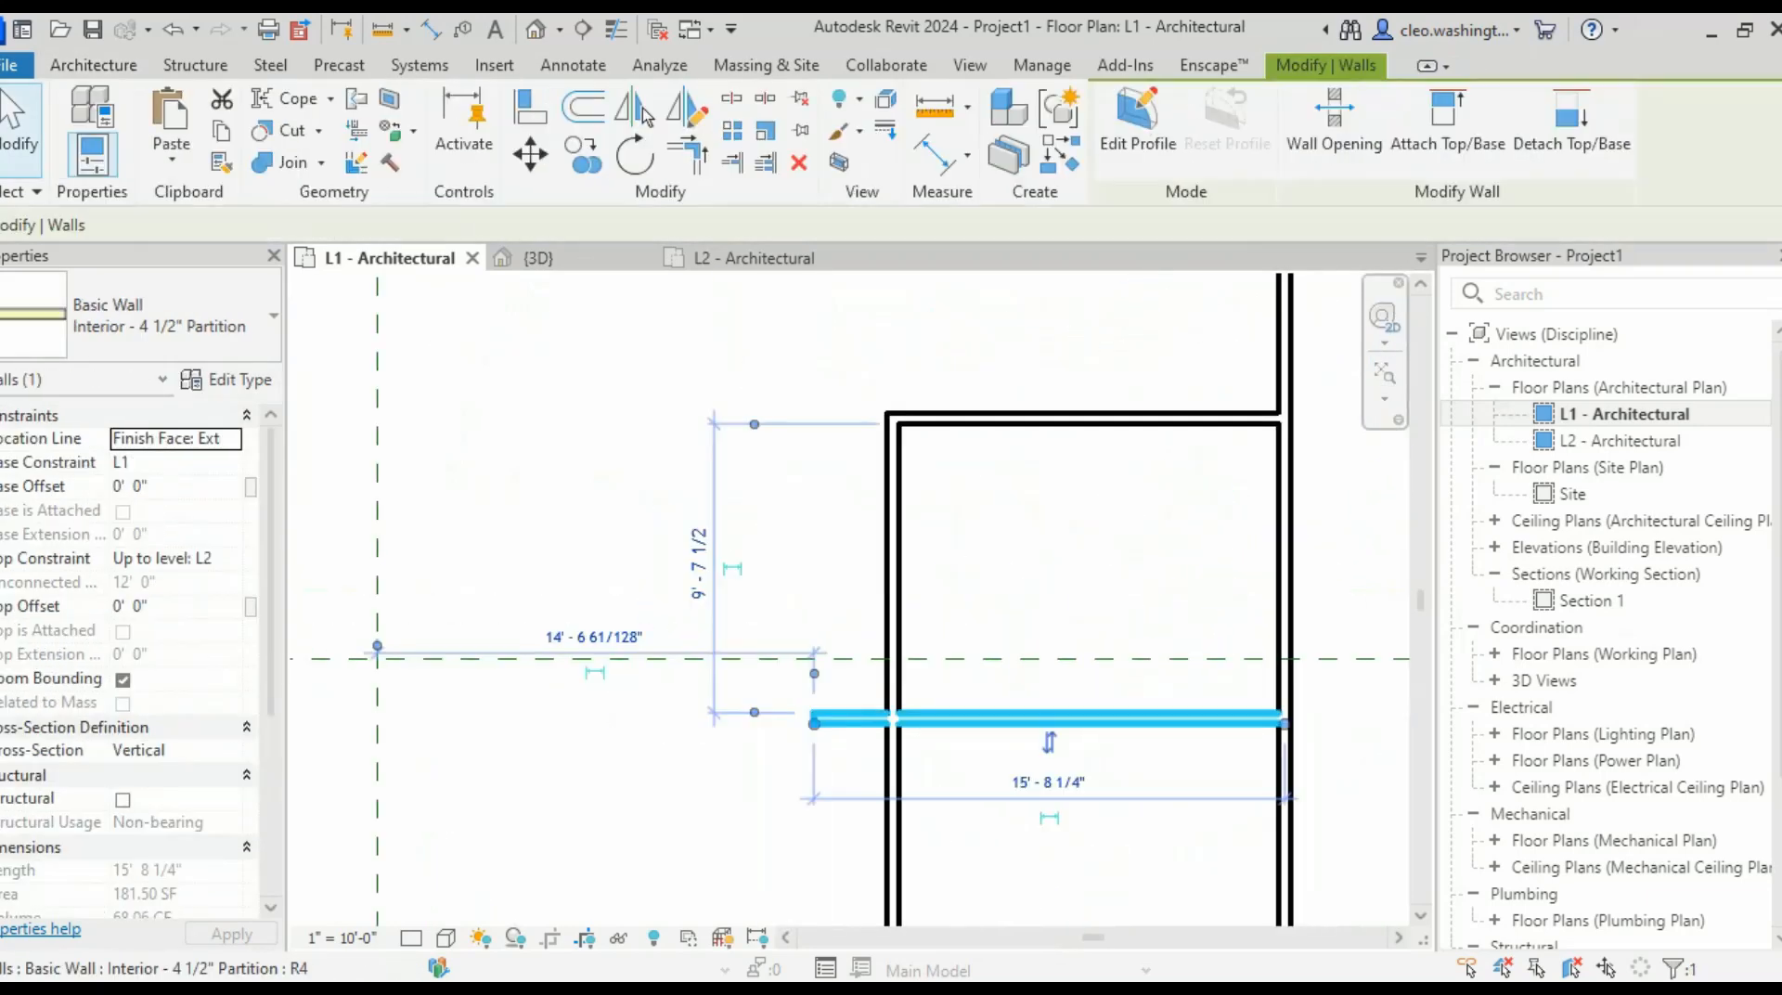
{"action": "scroll", "coordinate": [852, 720], "scroll_direction": "up", "scroll_amount": 2}
{"action": "left_click_drag", "start_coordinate": [783, 728], "coordinate": [930, 727]}
{"action": "key", "text": "Escape"}
{"action": "scroll", "coordinate": [1051, 712], "scroll_direction": "down", "scroll_amount": 2}
{"action": "scroll", "coordinate": [1067, 724], "scroll_direction": "down", "scroll_amount": 3}
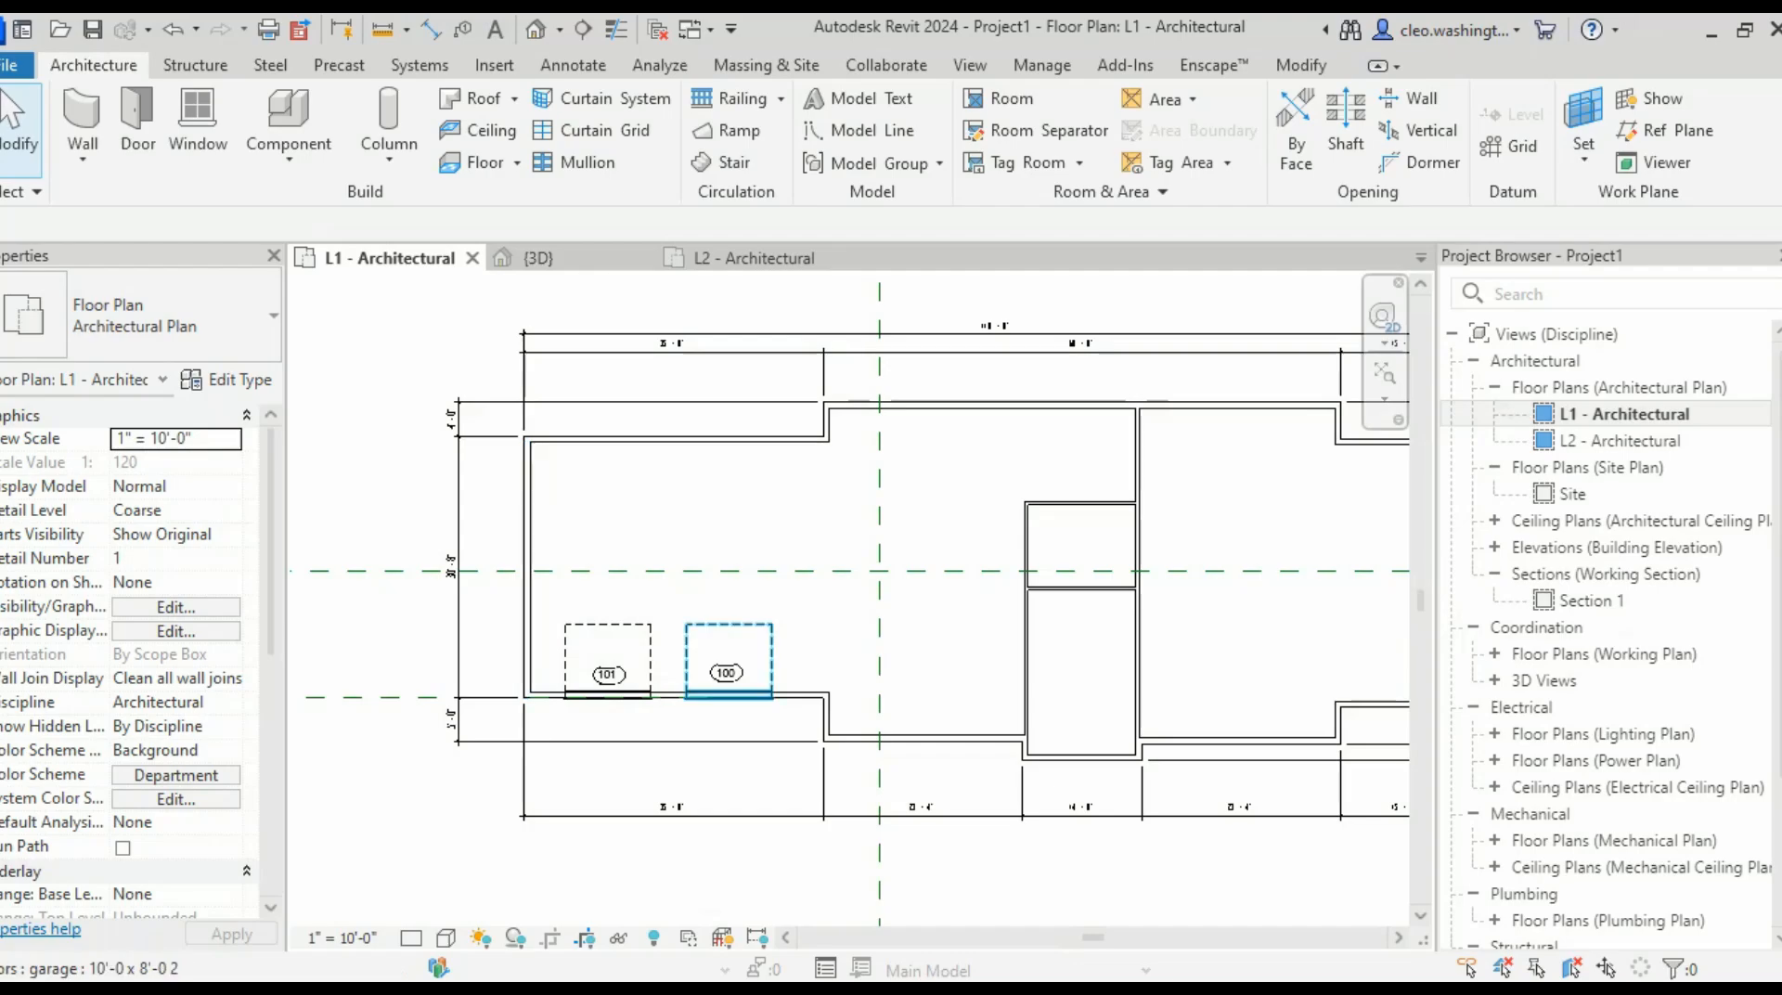
{"action": "key", "text": "alt+Tab"}
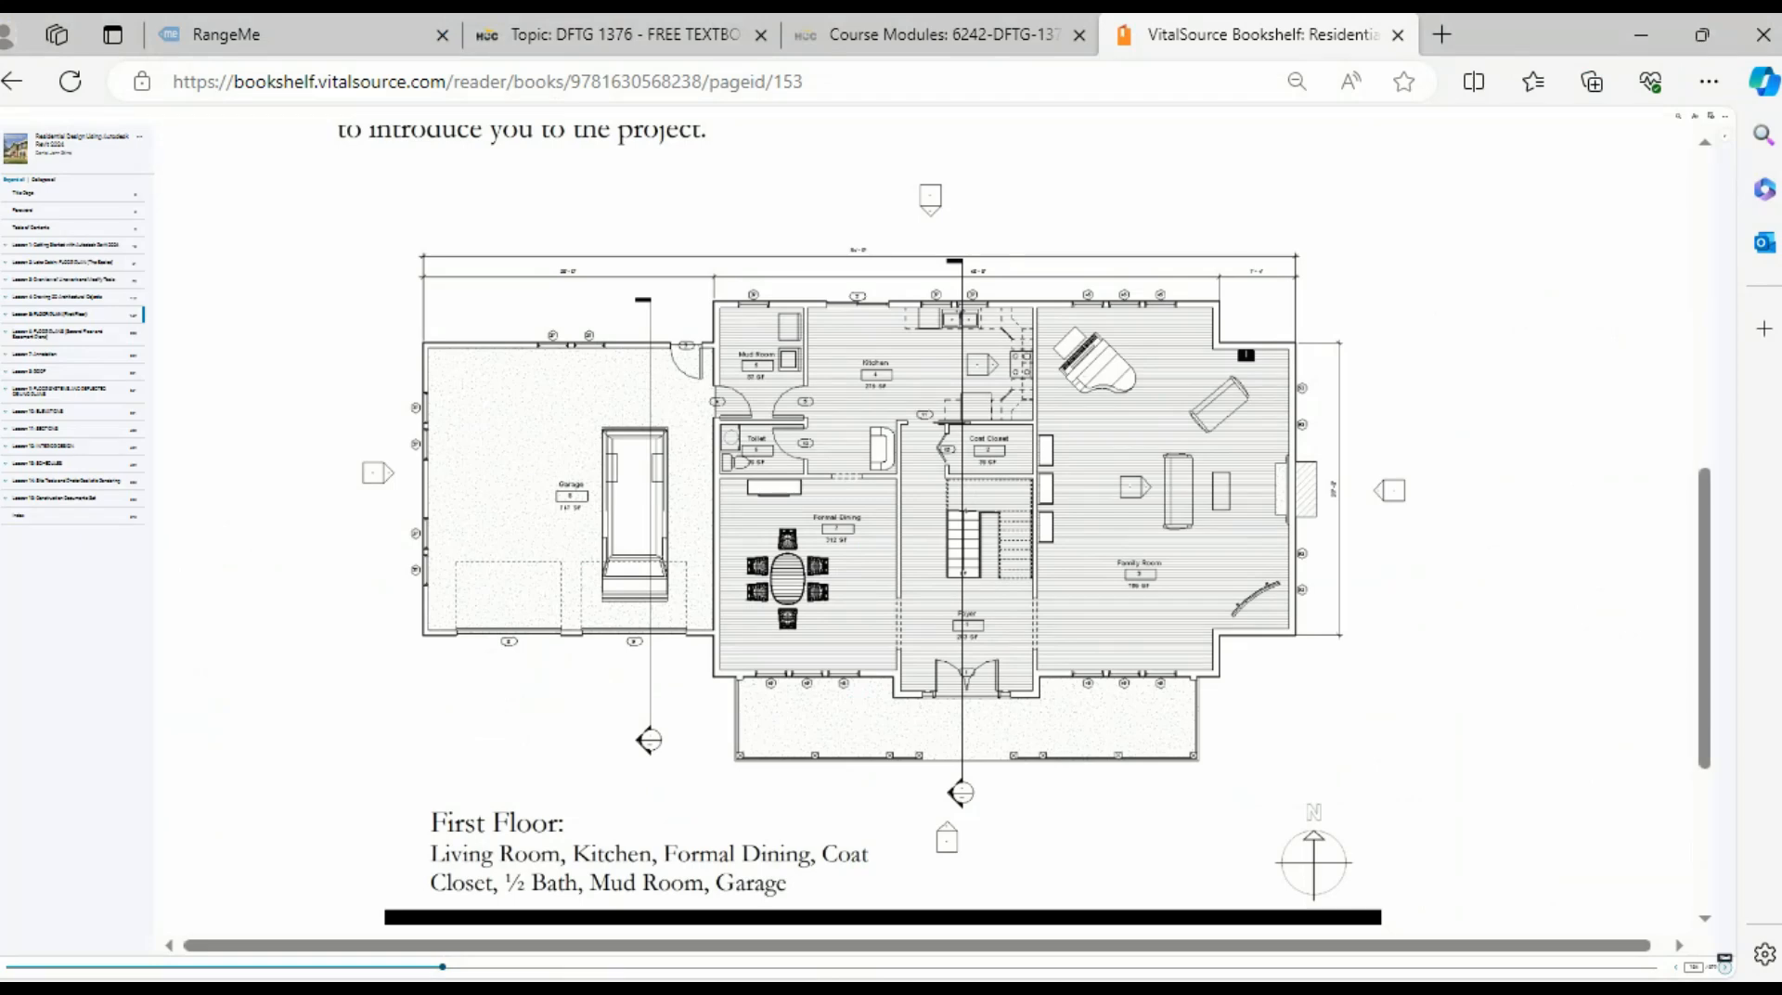
{"action": "key", "text": "alt+Tab"}
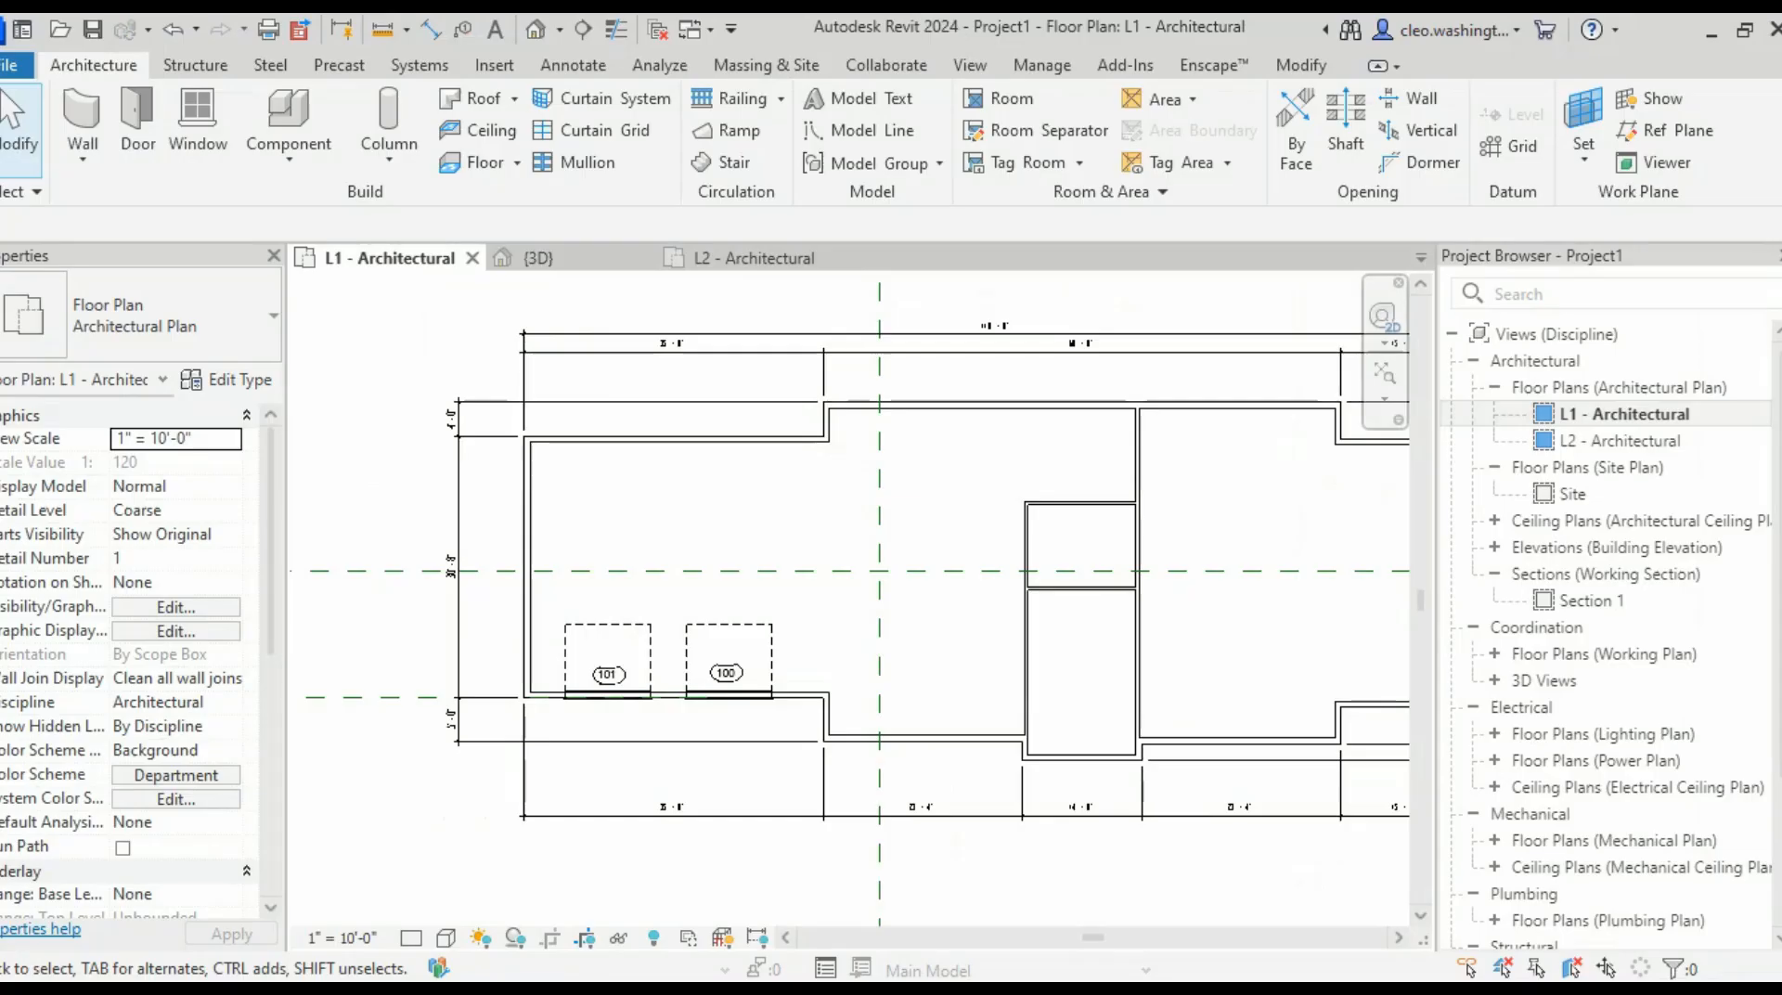
{"action": "scroll", "coordinate": [576, 482], "scroll_direction": "up", "scroll_amount": 2}
- Start a wall using the Interior - 4 3/4" Partition (1-hr) wall type
{"action": "left_click", "coordinate": [176, 317]}
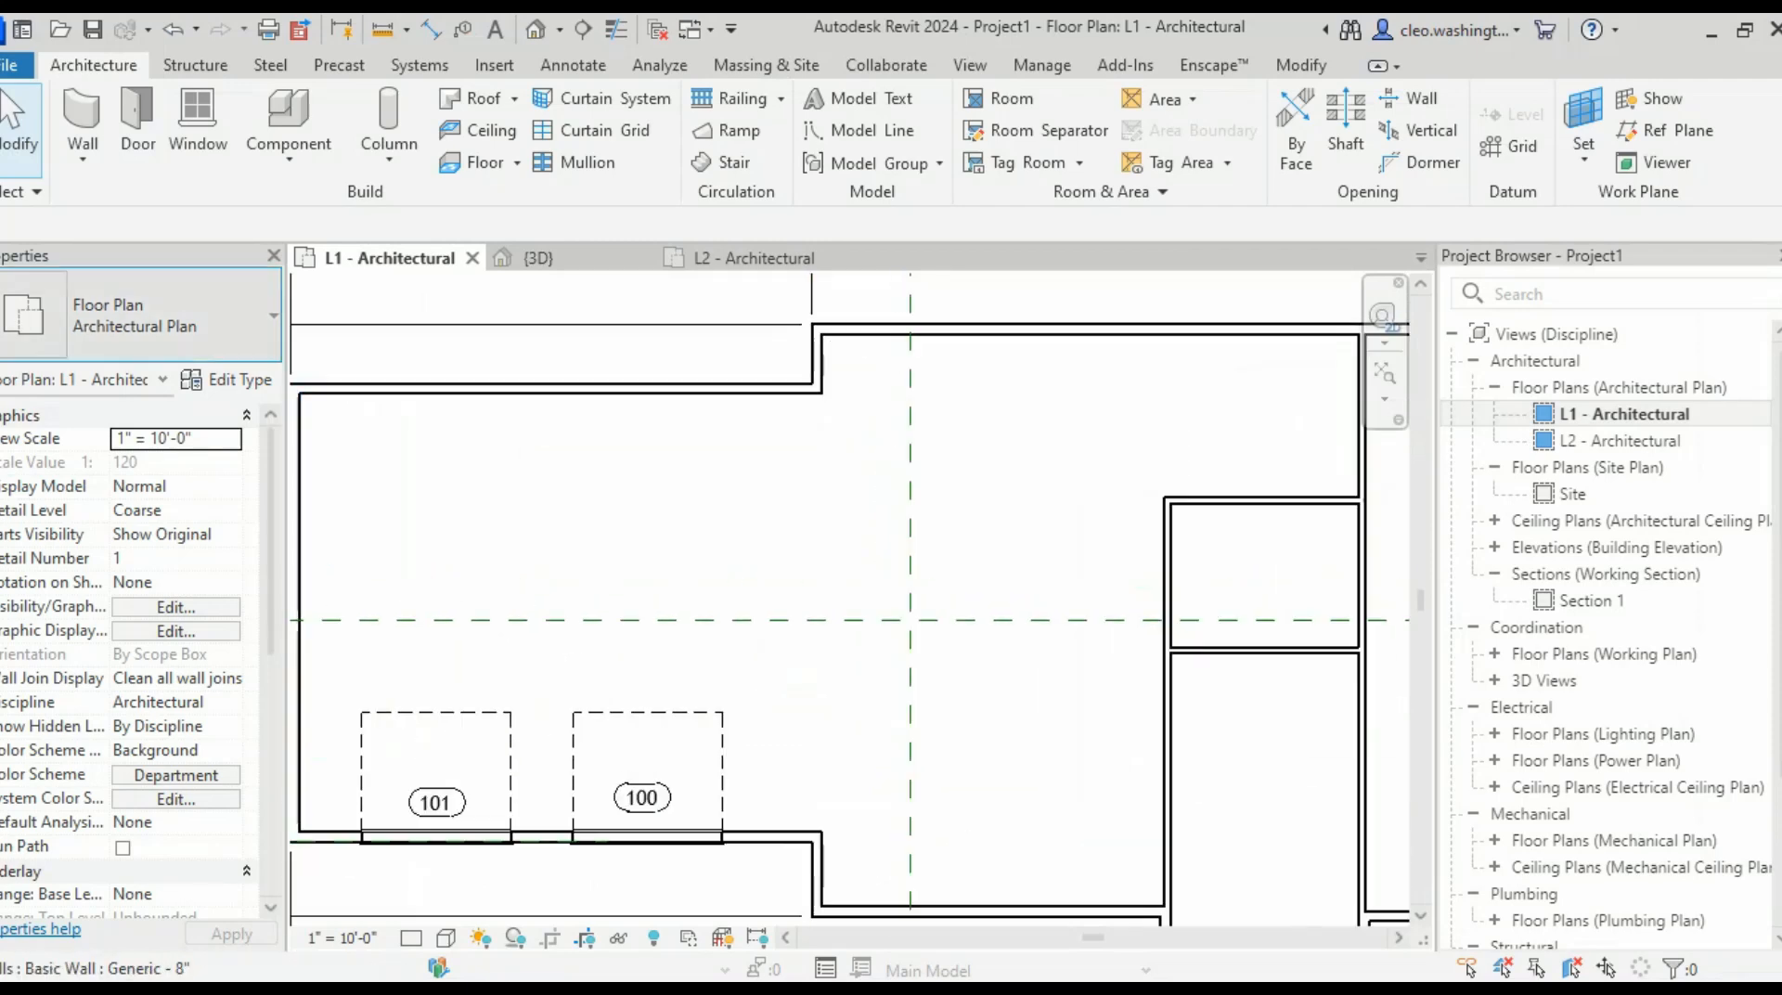
{"action": "left_click", "coordinate": [83, 111]}
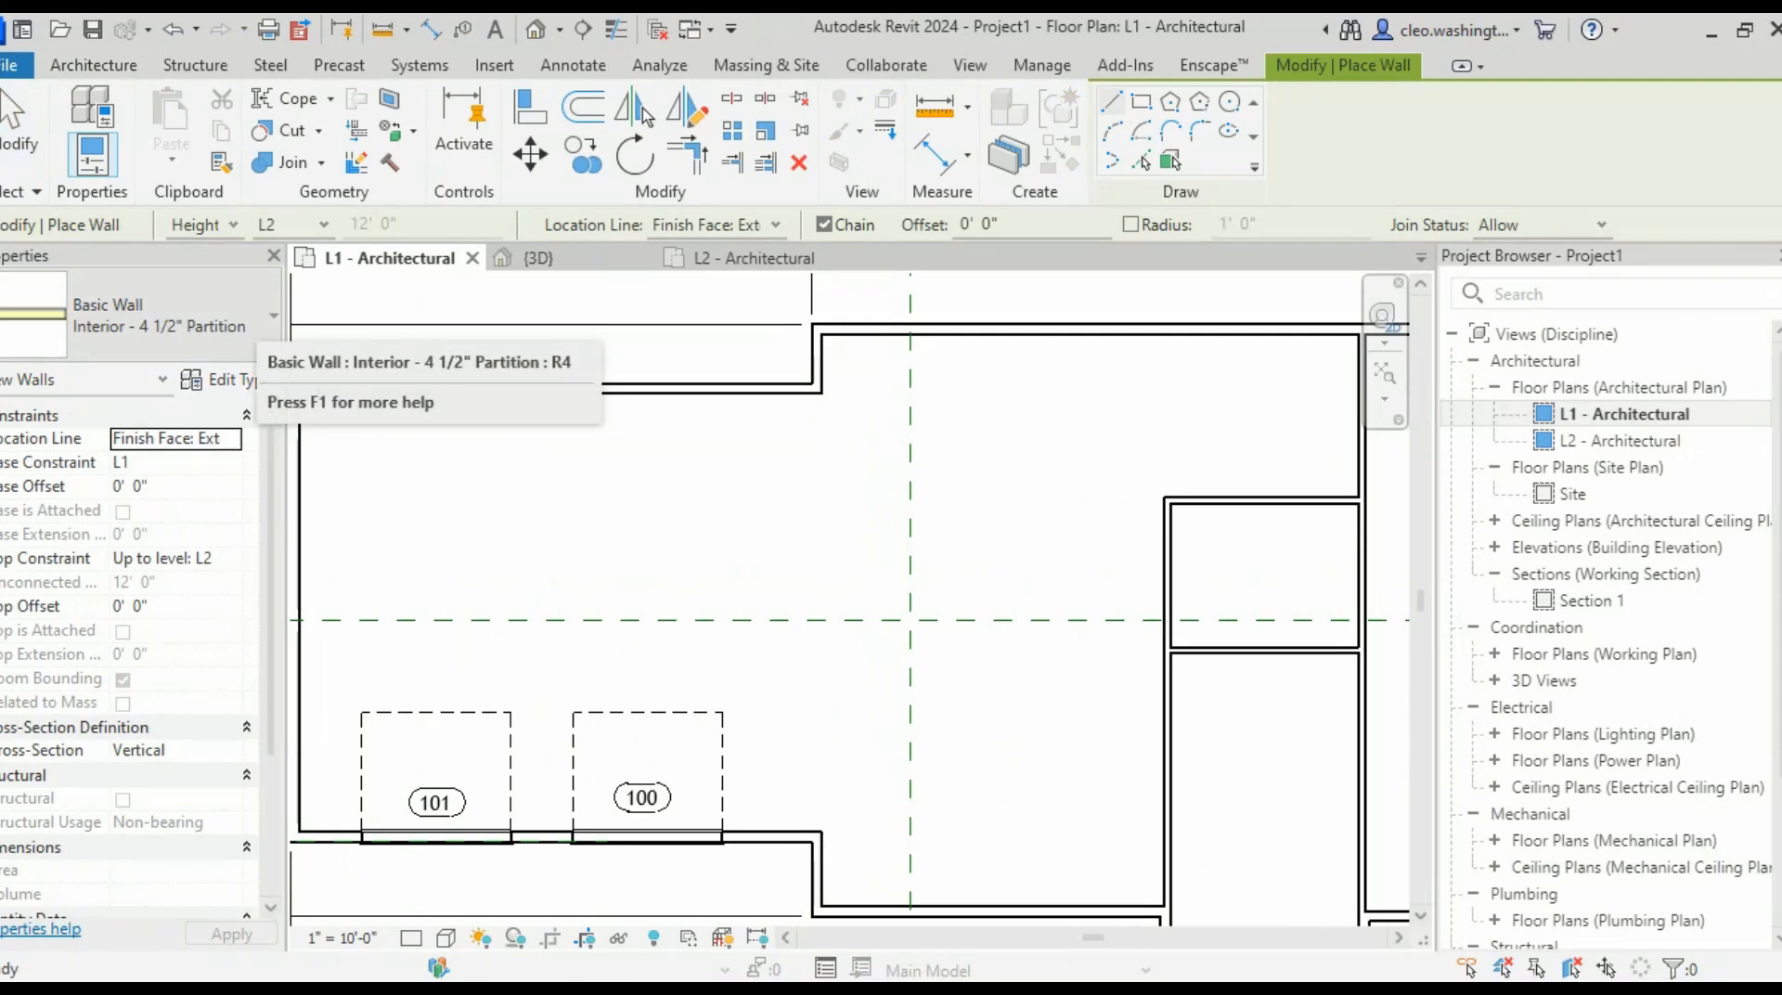
{"action": "left_click", "coordinate": [177, 317]}
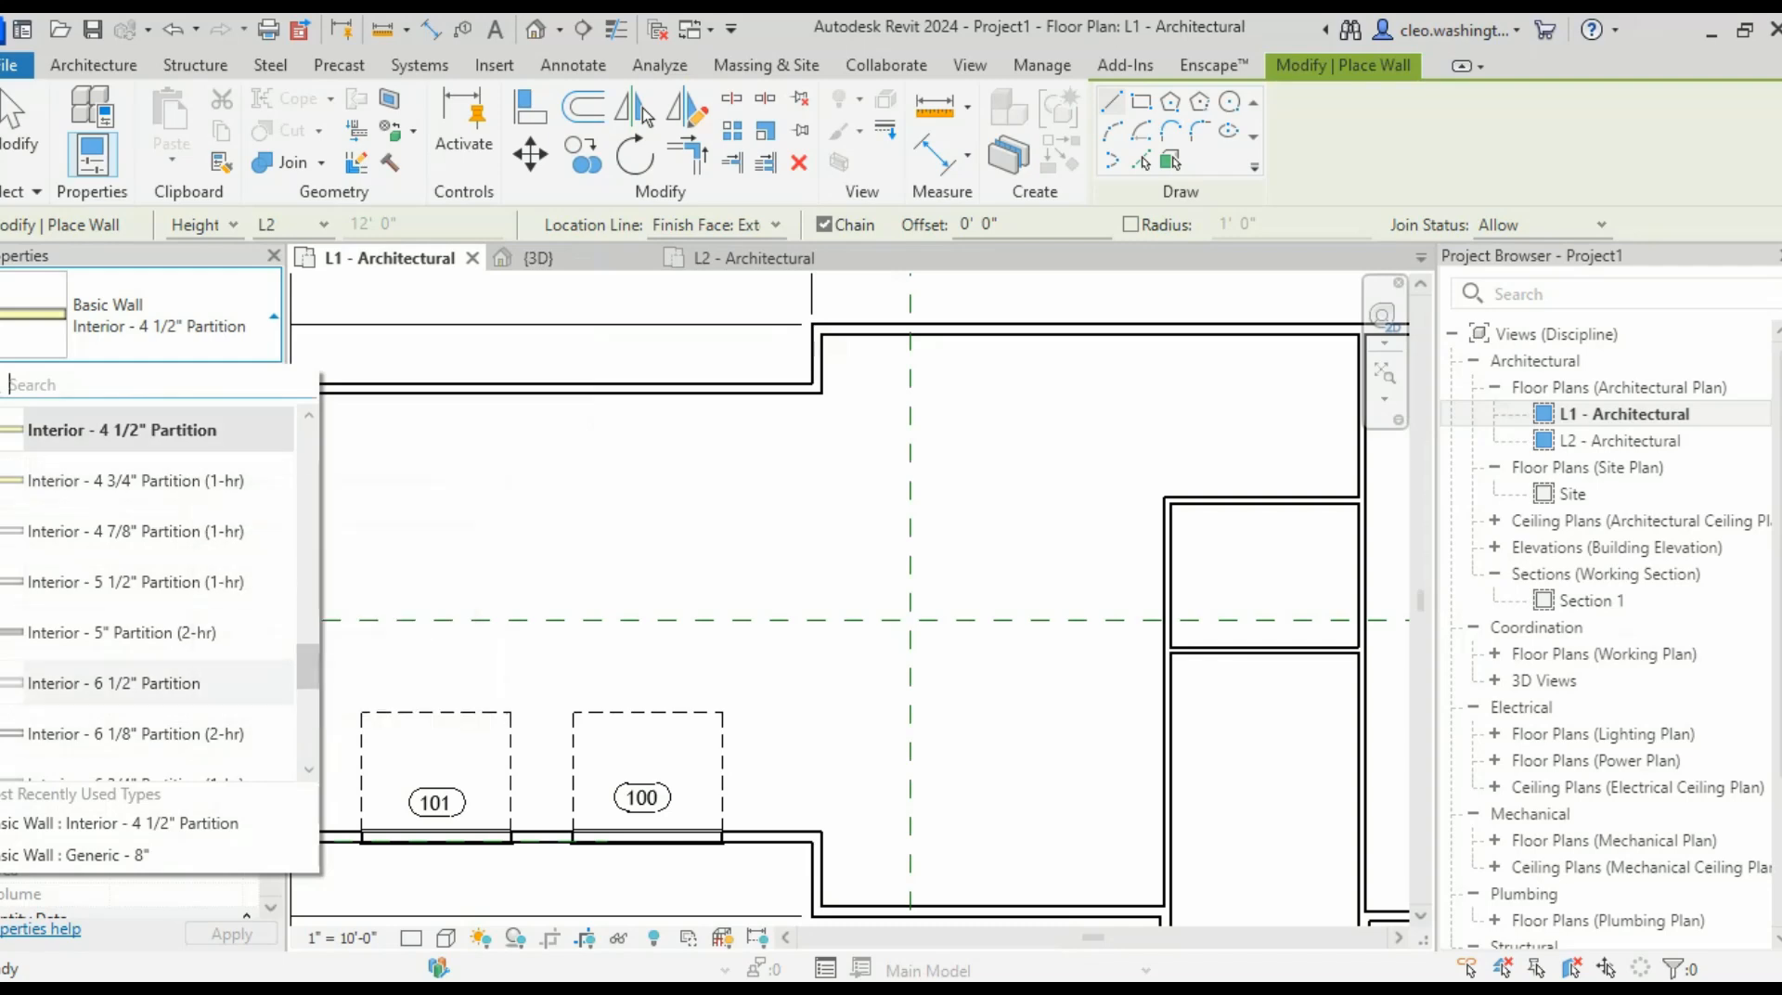
{"action": "left_click", "coordinate": [121, 430]}
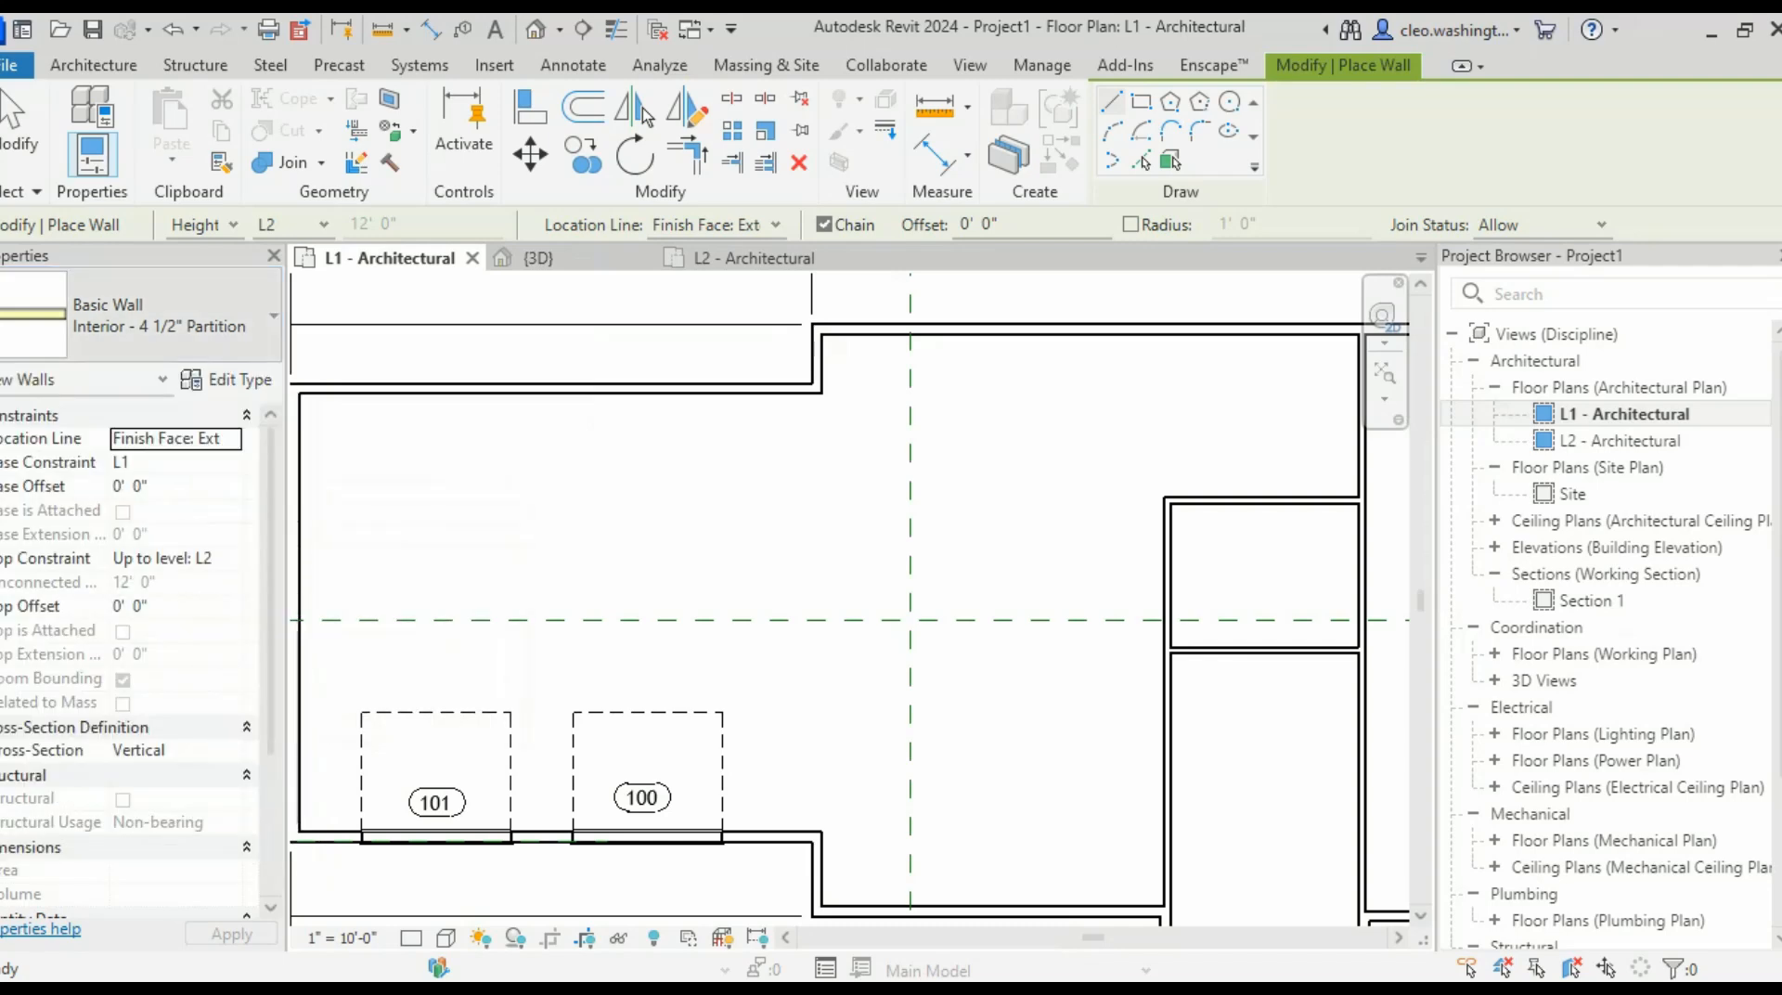
{"action": "left_click", "coordinate": [273, 316]}
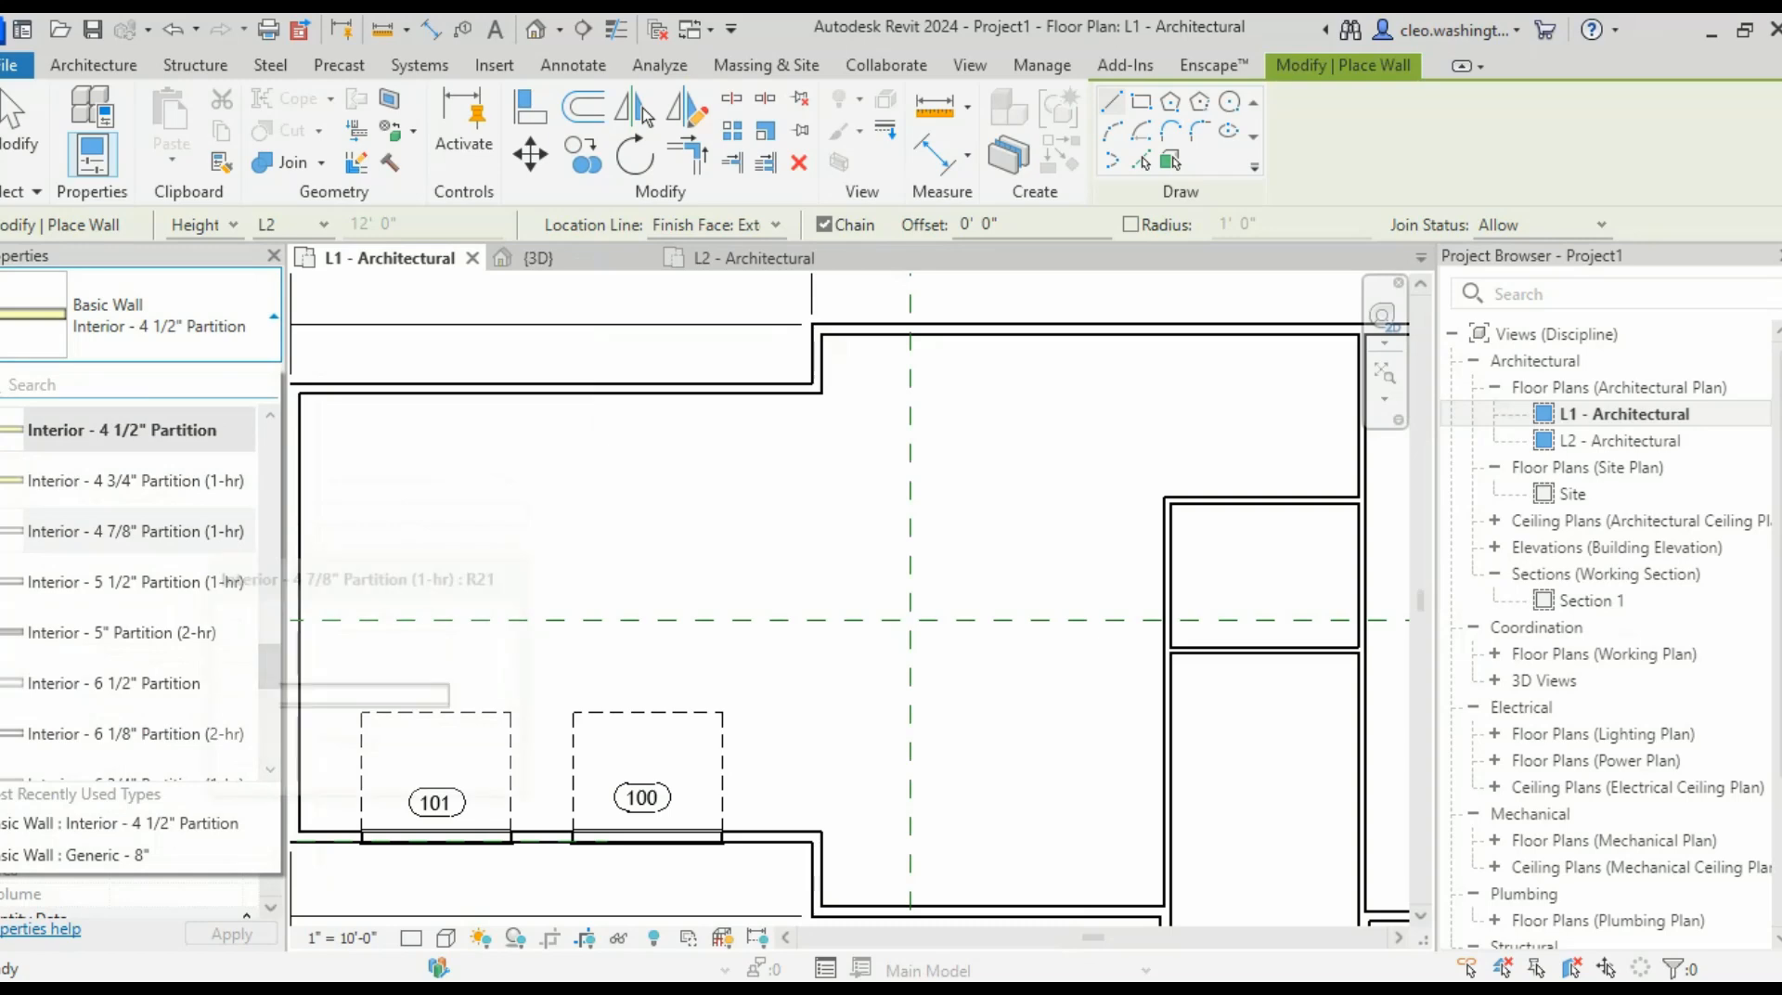
{"action": "left_click", "coordinate": [137, 481]}
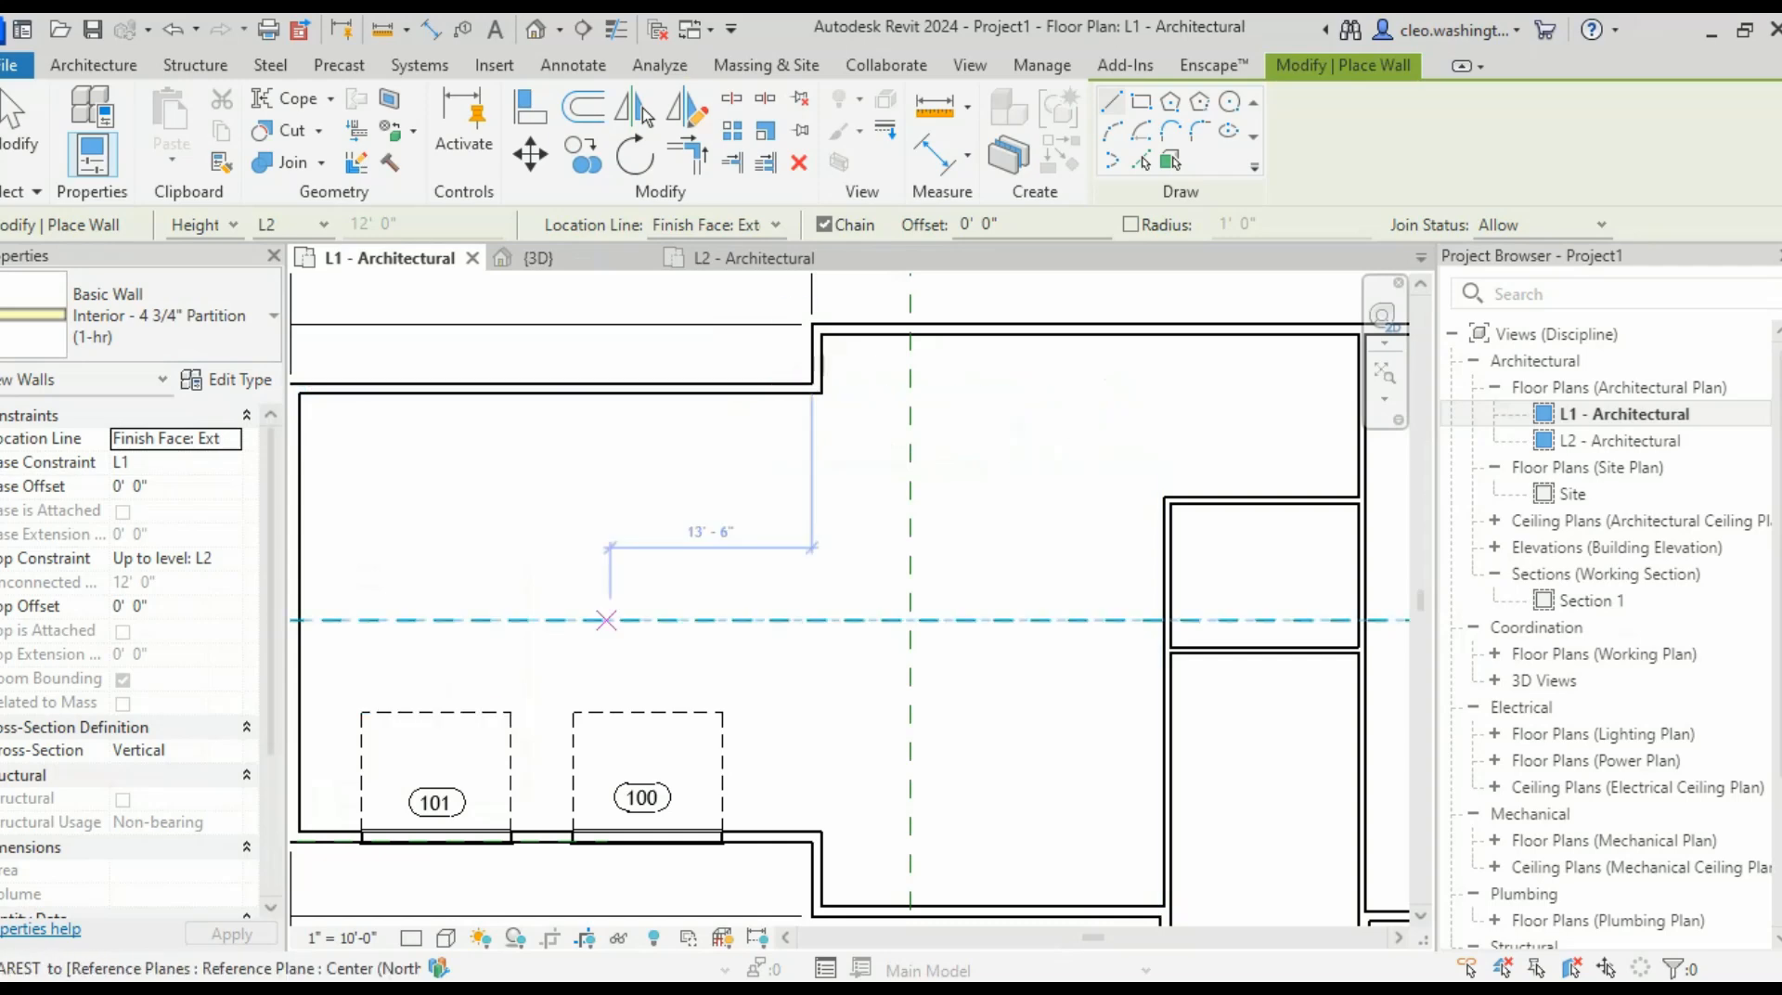
{"action": "scroll", "coordinate": [821, 386], "scroll_direction": "up", "scroll_amount": 2}
{"action": "scroll", "coordinate": [822, 381], "scroll_direction": "up", "scroll_amount": 2}
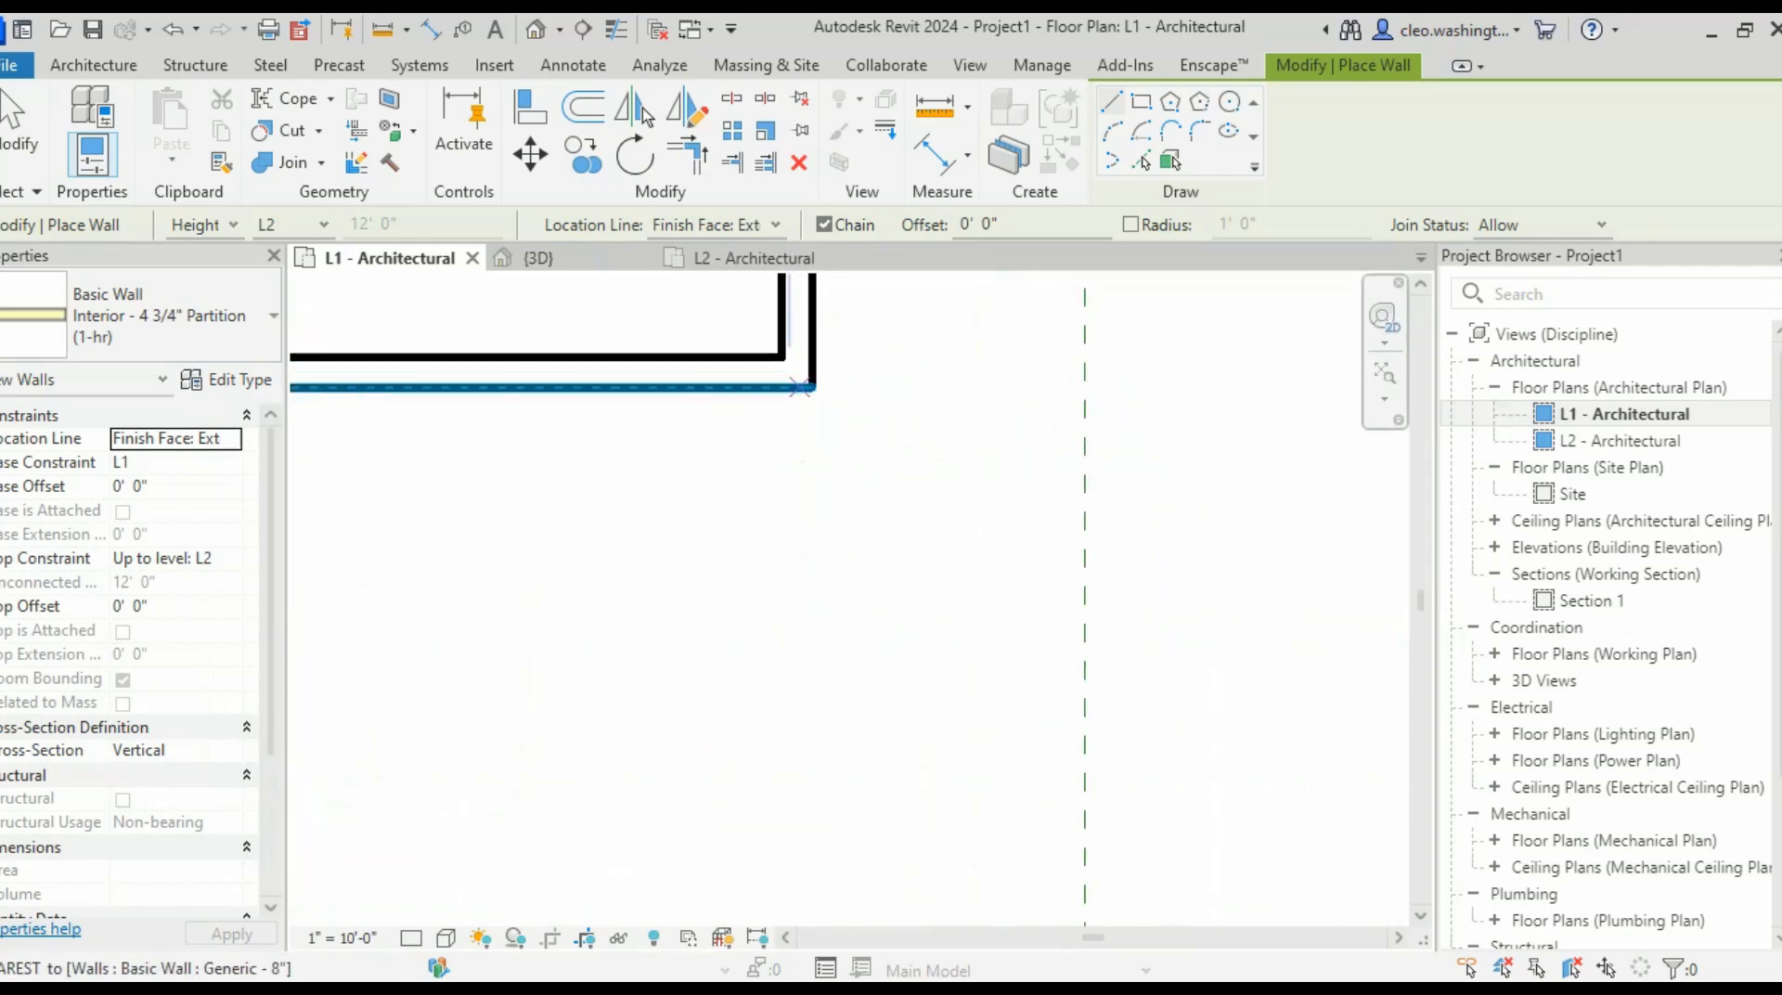
- Begin a partition at the wall corner, survey the lower and right-hand rooms, then cancel
{"action": "left_click", "coordinate": [811, 386]}
{"action": "scroll", "coordinate": [815, 576], "scroll_direction": "down", "scroll_amount": 4}
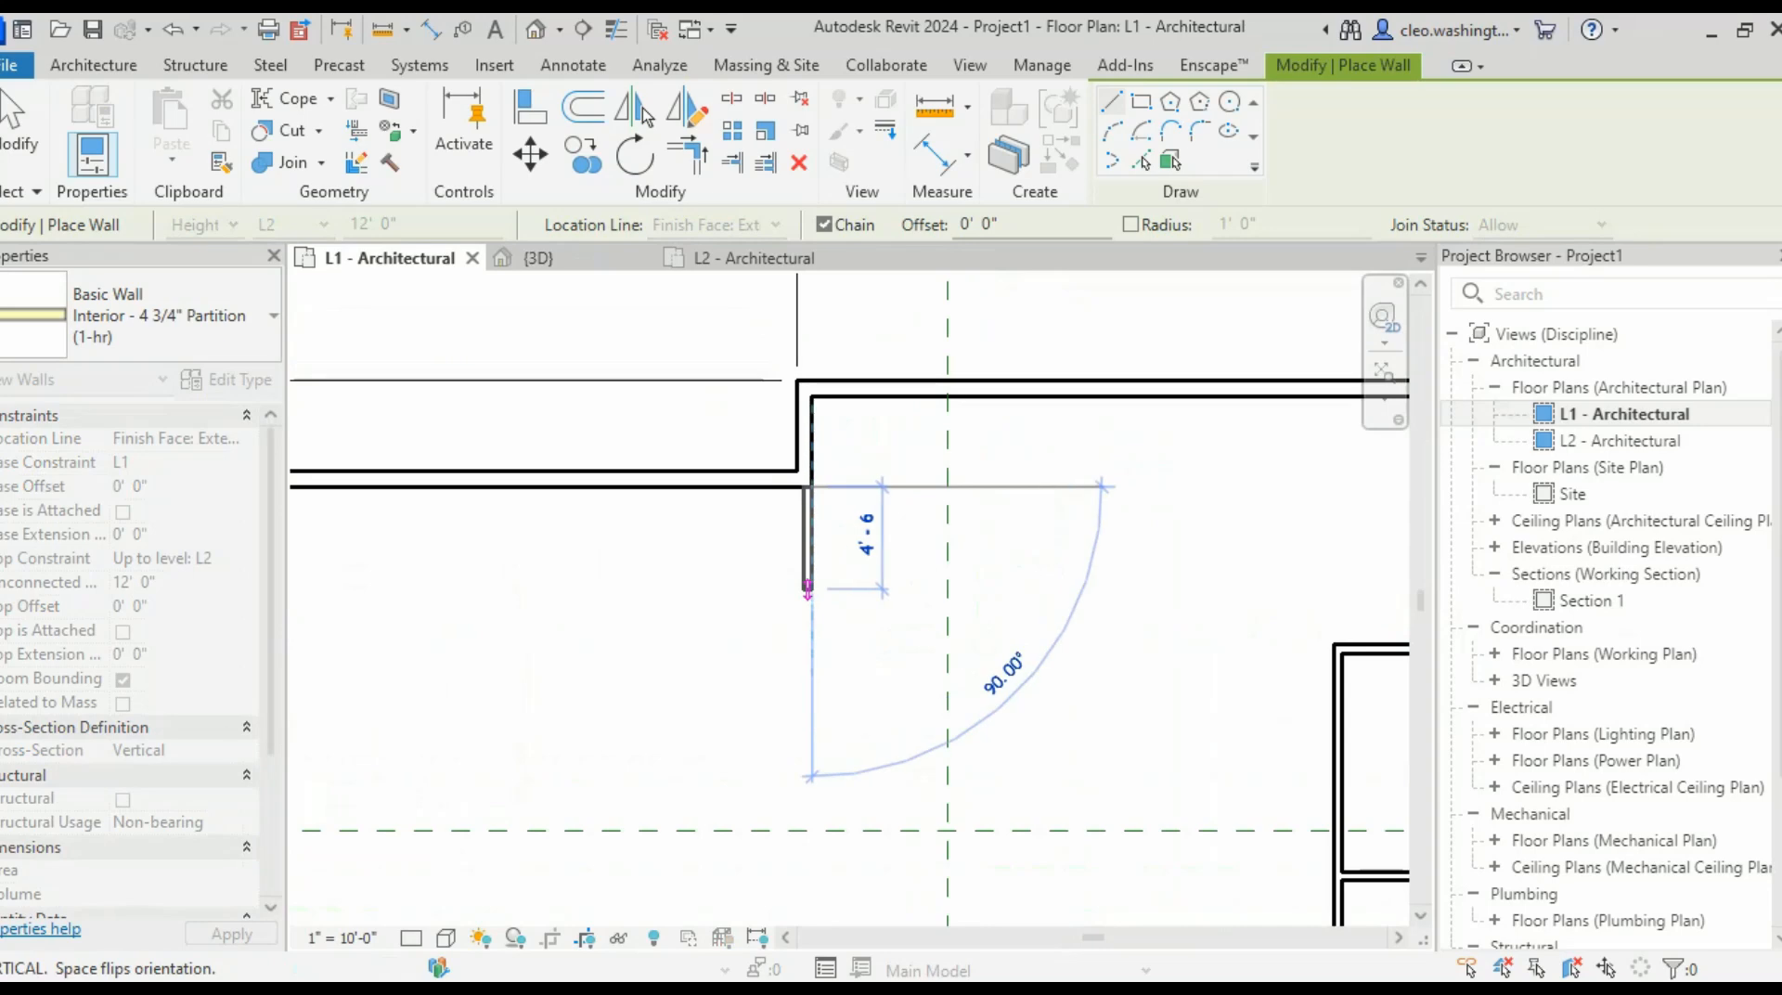
{"action": "scroll", "coordinate": [821, 536], "scroll_direction": "up", "scroll_amount": 5}
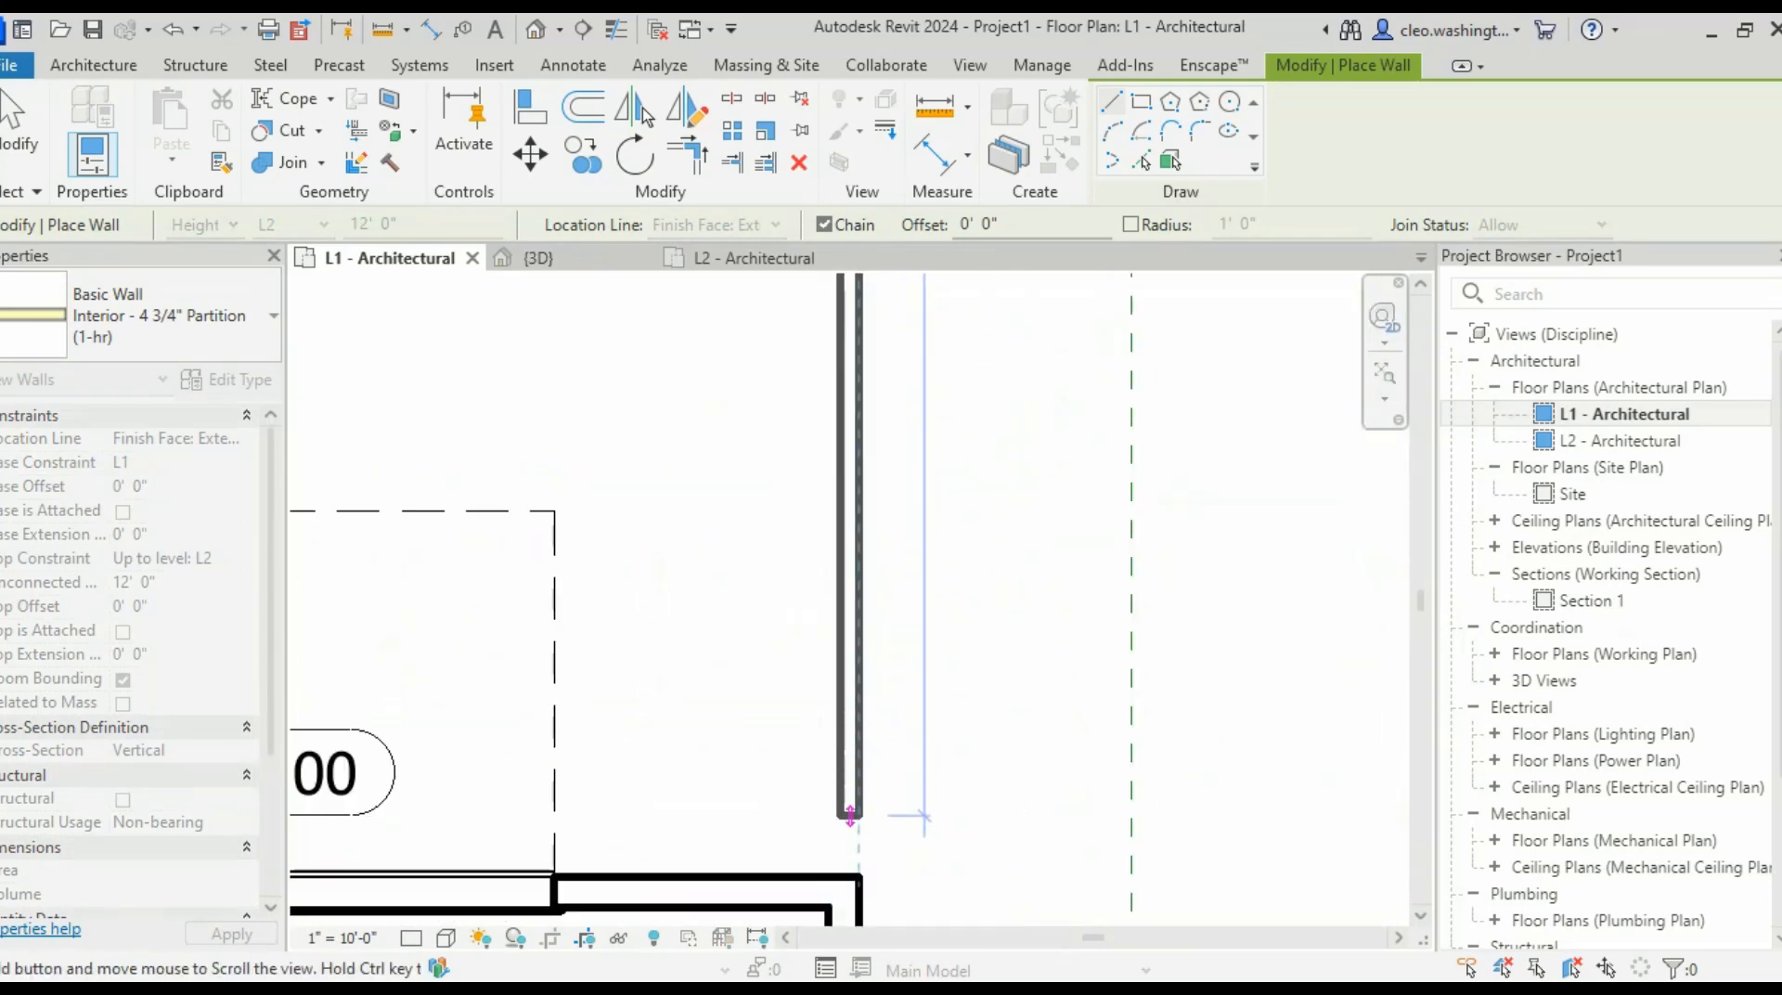
{"action": "scroll", "coordinate": [854, 722], "scroll_direction": "down", "scroll_amount": 5}
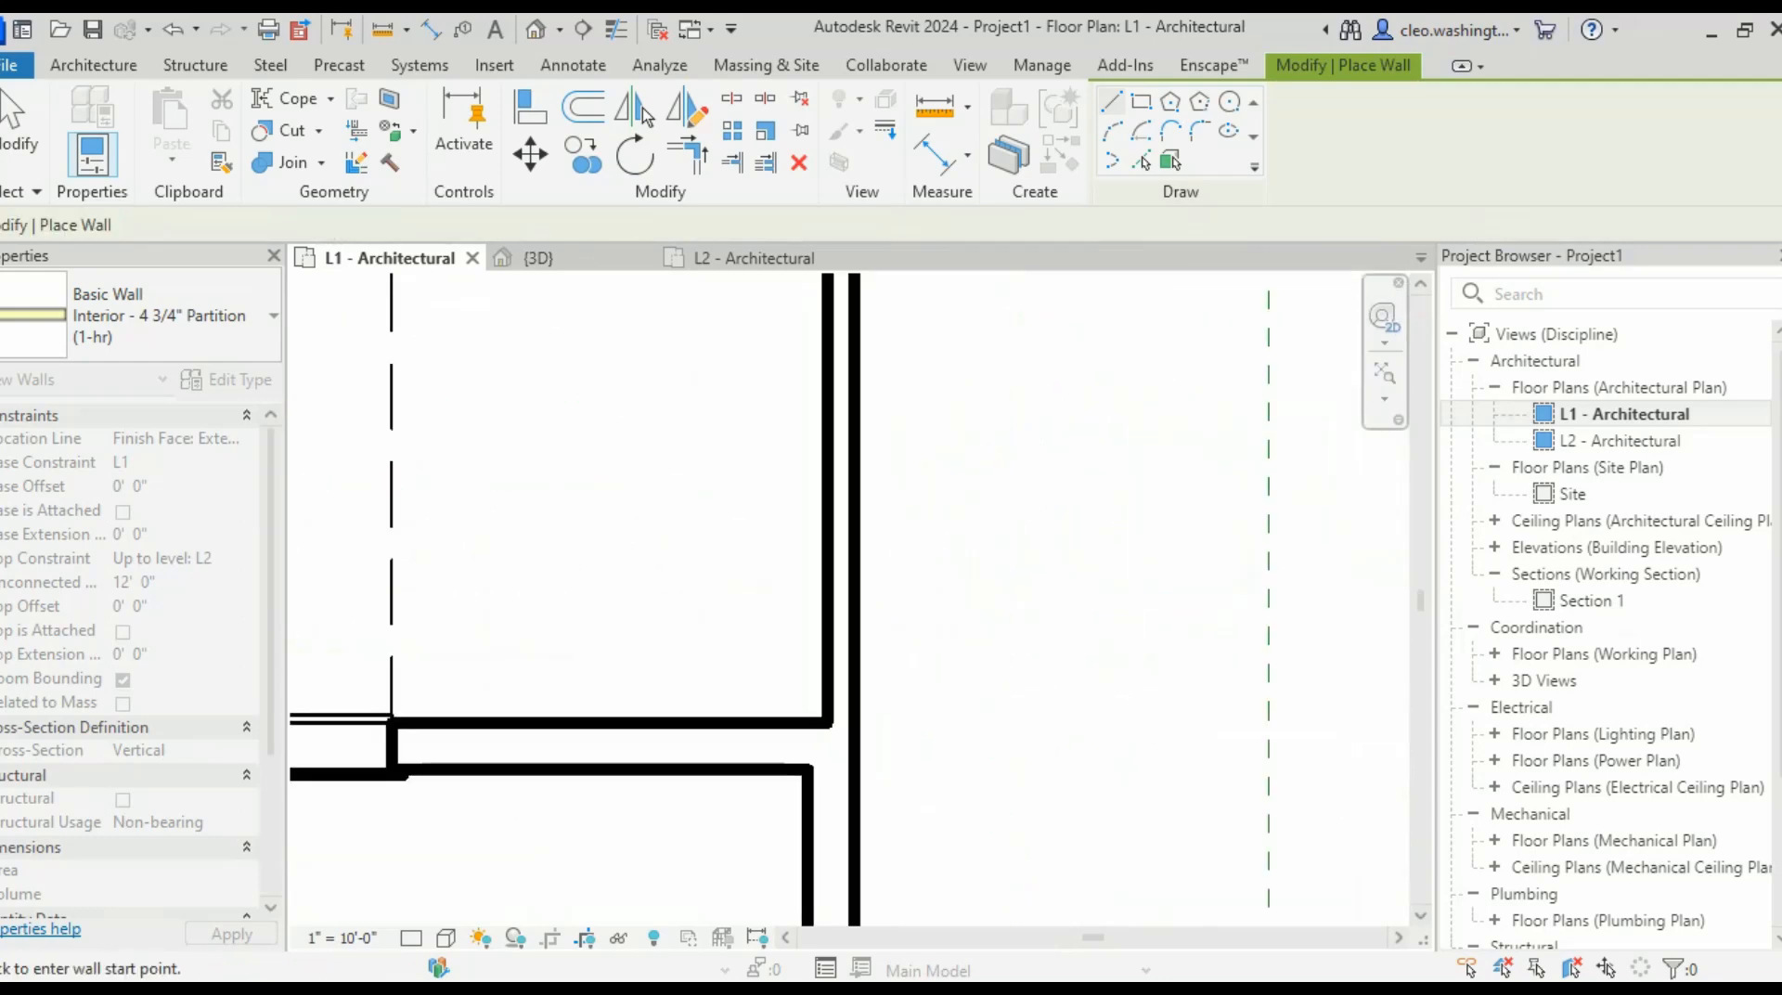
{"action": "scroll", "coordinate": [693, 736], "scroll_direction": "down", "scroll_amount": 5}
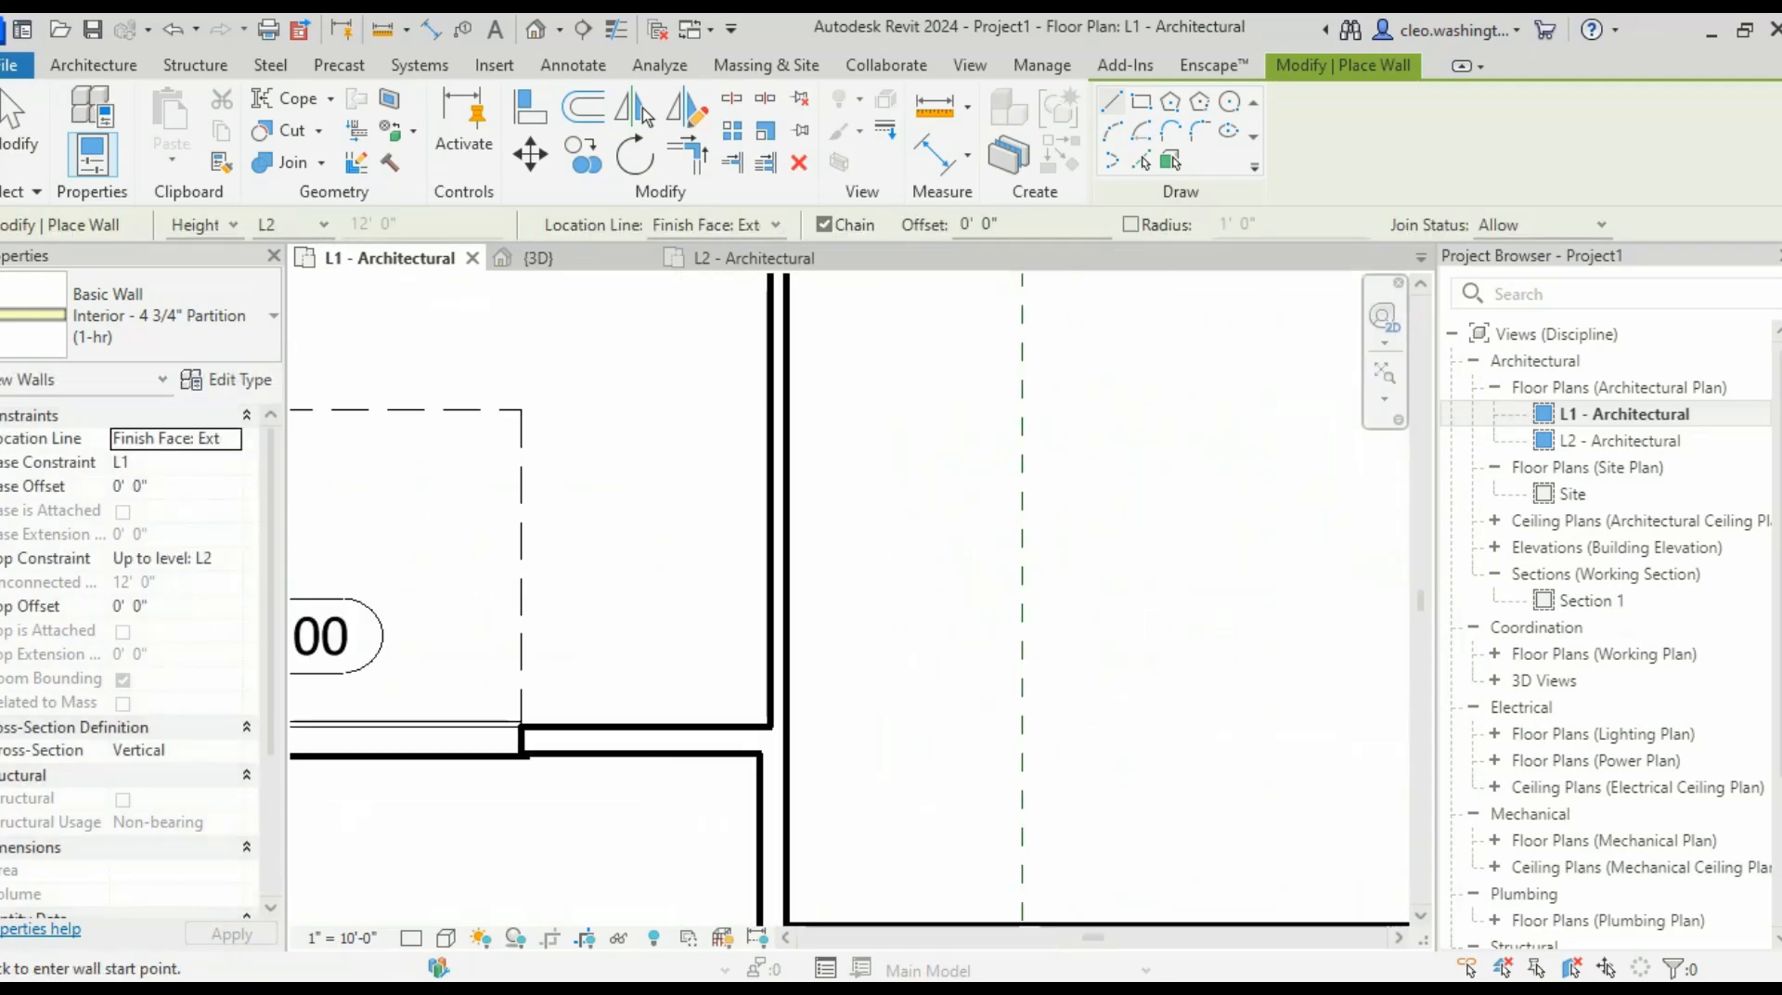
{"action": "middle_click_drag", "start_coordinate": [1274, 355], "coordinate": [1114, 697]}
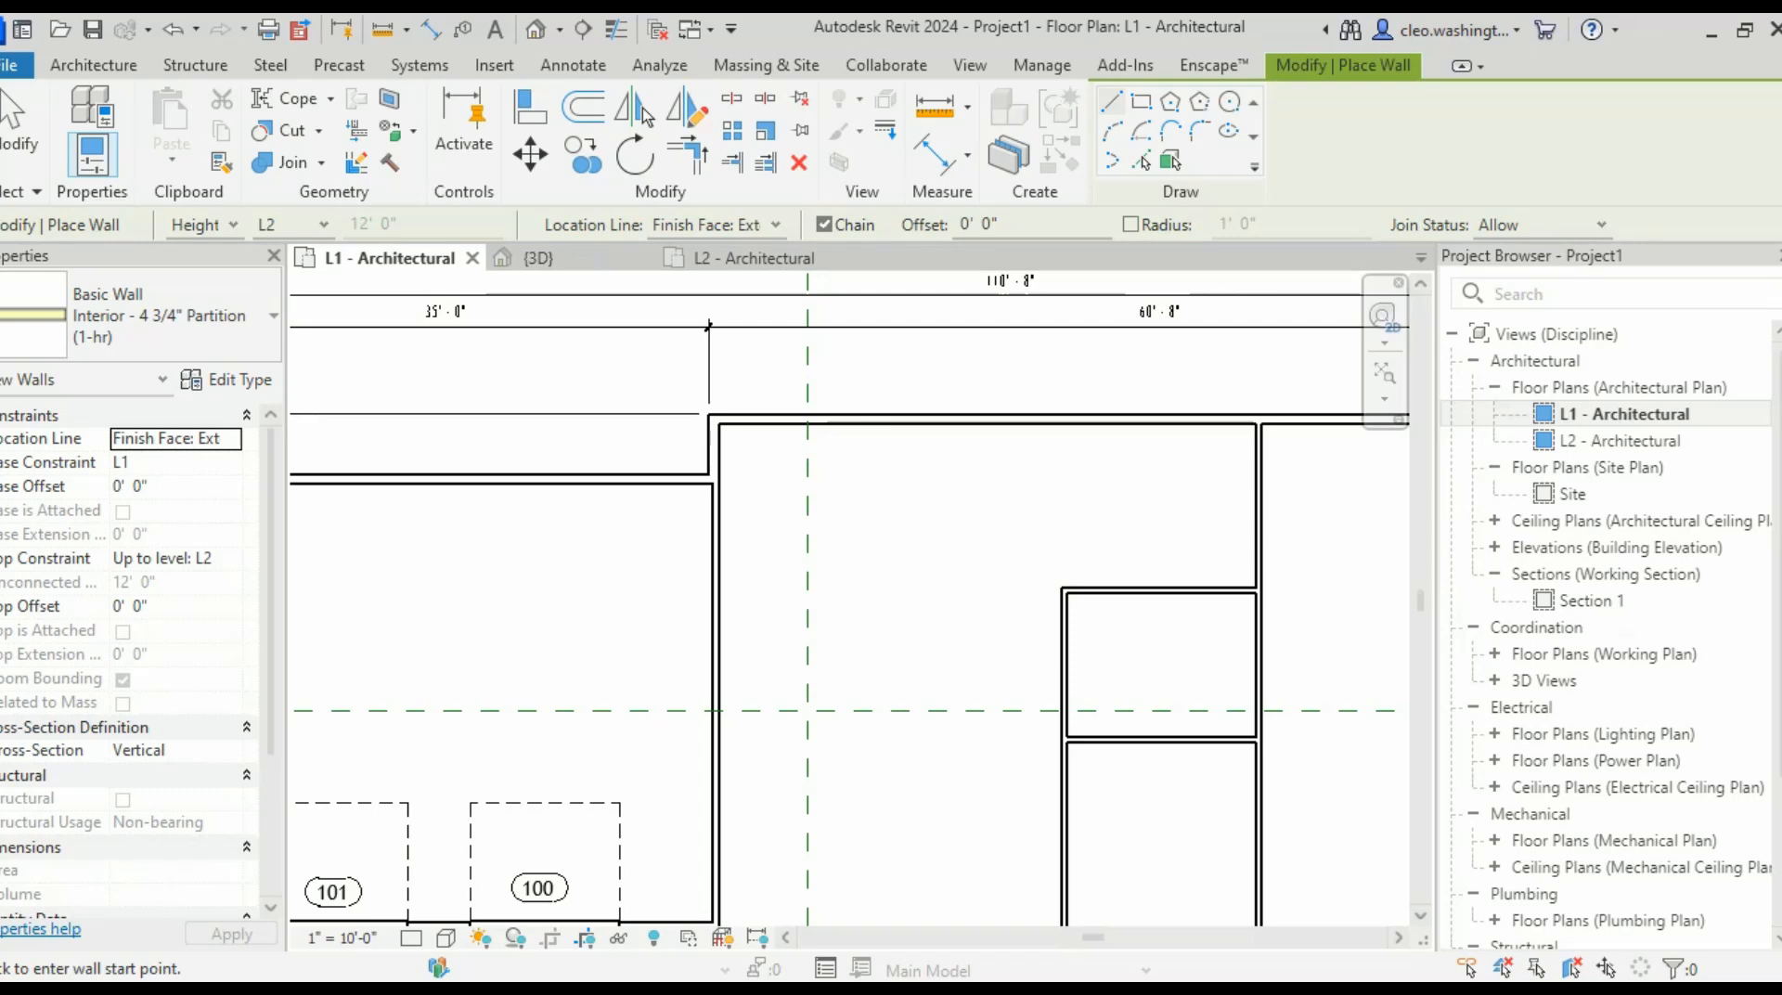
{"action": "scroll", "coordinate": [717, 682], "scroll_direction": "down", "scroll_amount": 2}
{"action": "mouse_move", "coordinate": [717, 700]}
{"action": "middle_mouse_down"}
{"action": "mouse_move", "coordinate": [839, 521]}
{"action": "mouse_move", "coordinate": [772, 629]}
{"action": "middle_mouse_up"}
{"action": "scroll", "coordinate": [975, 631], "scroll_direction": "up", "scroll_amount": 3}
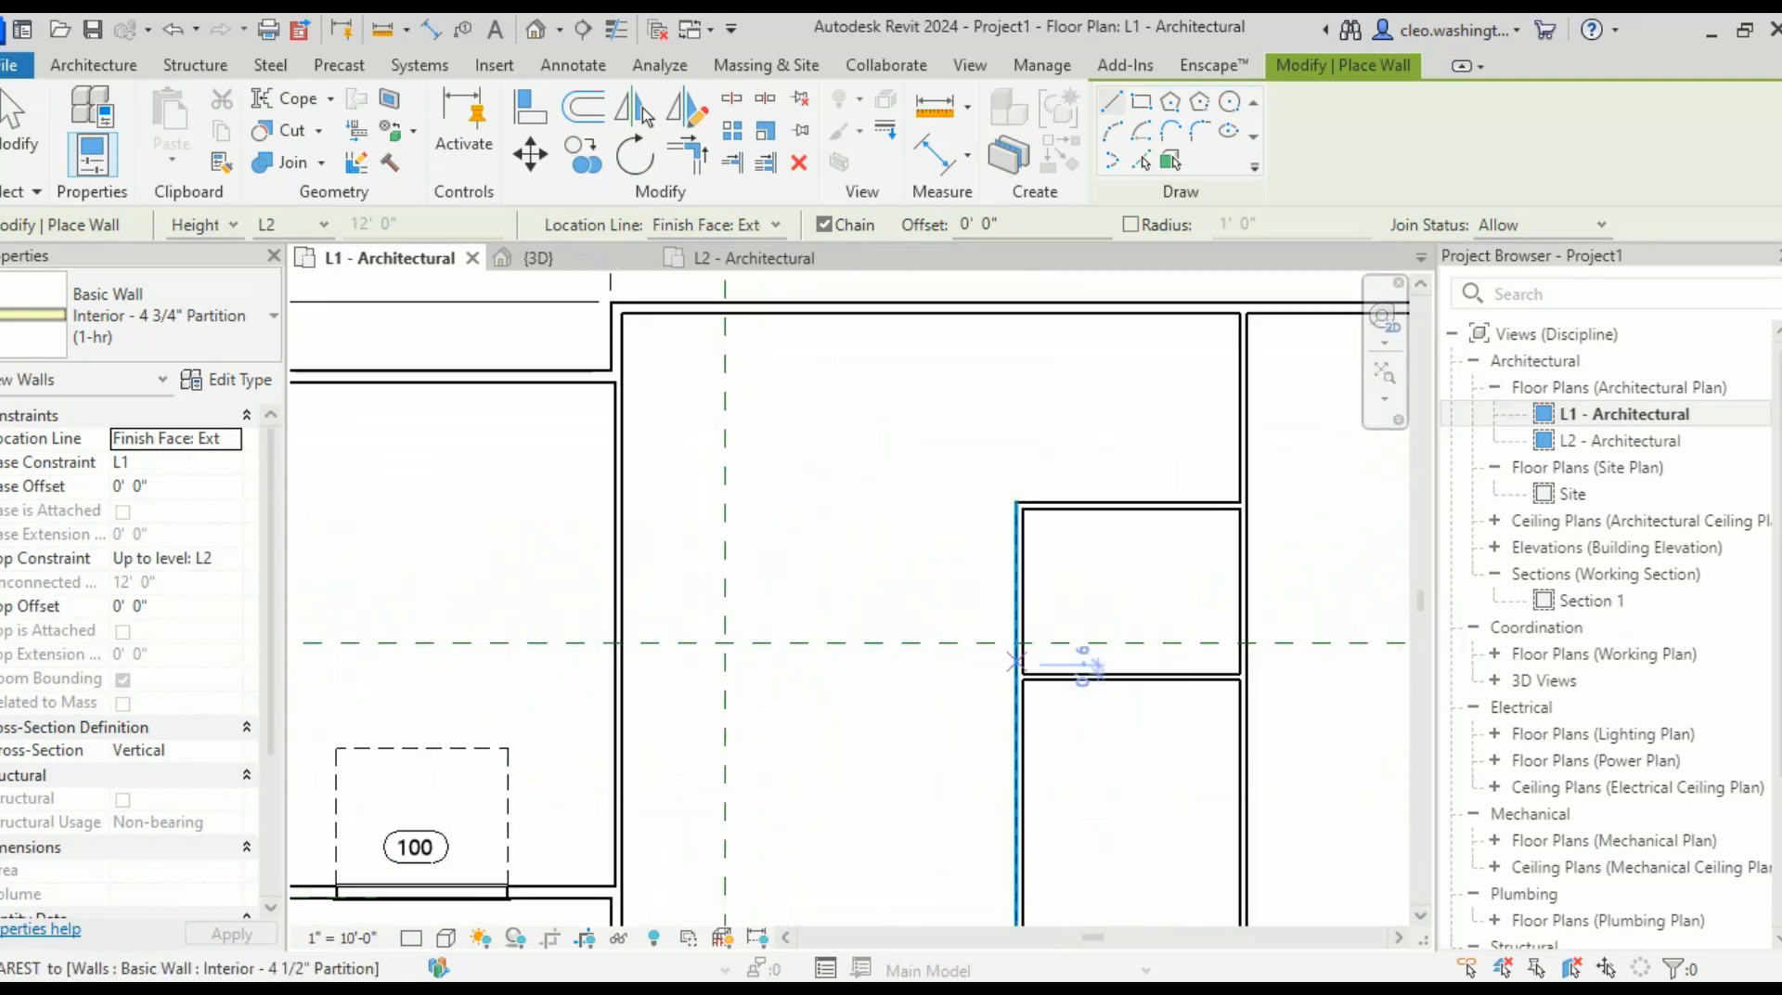
{"action": "scroll", "coordinate": [1007, 585], "scroll_direction": "down", "scroll_amount": 1}
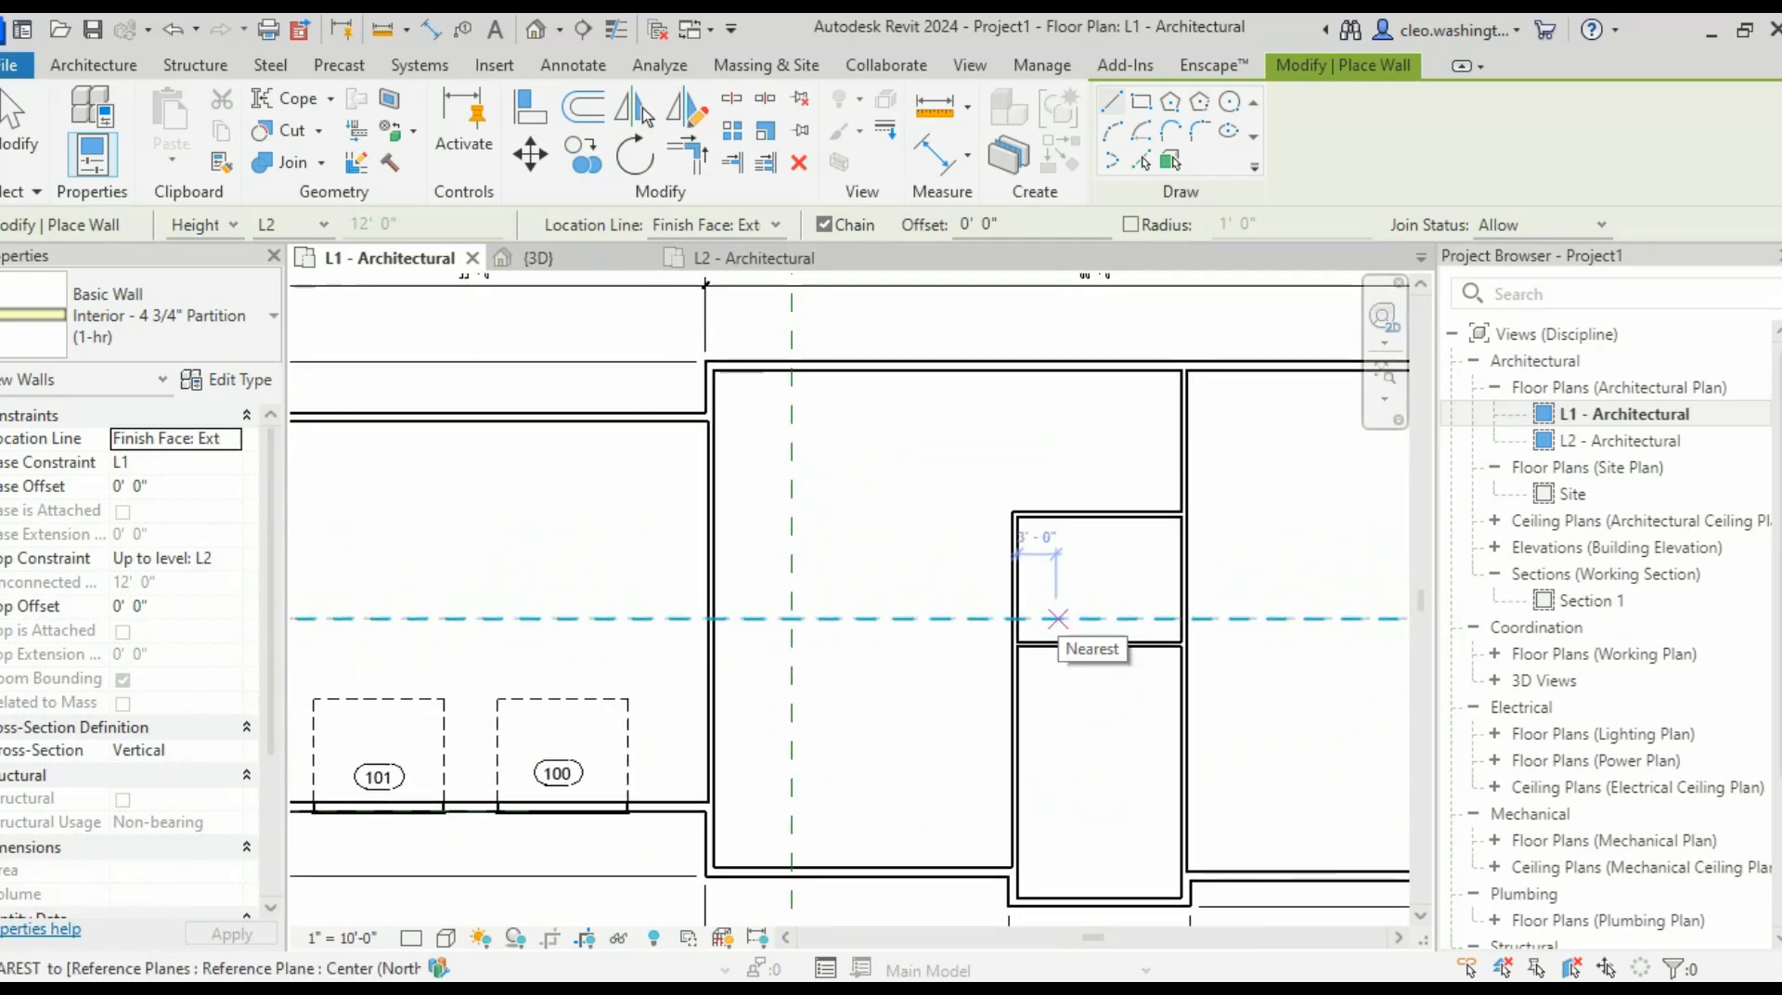
{"action": "scroll", "coordinate": [1057, 619], "scroll_direction": "up", "scroll_amount": 3}
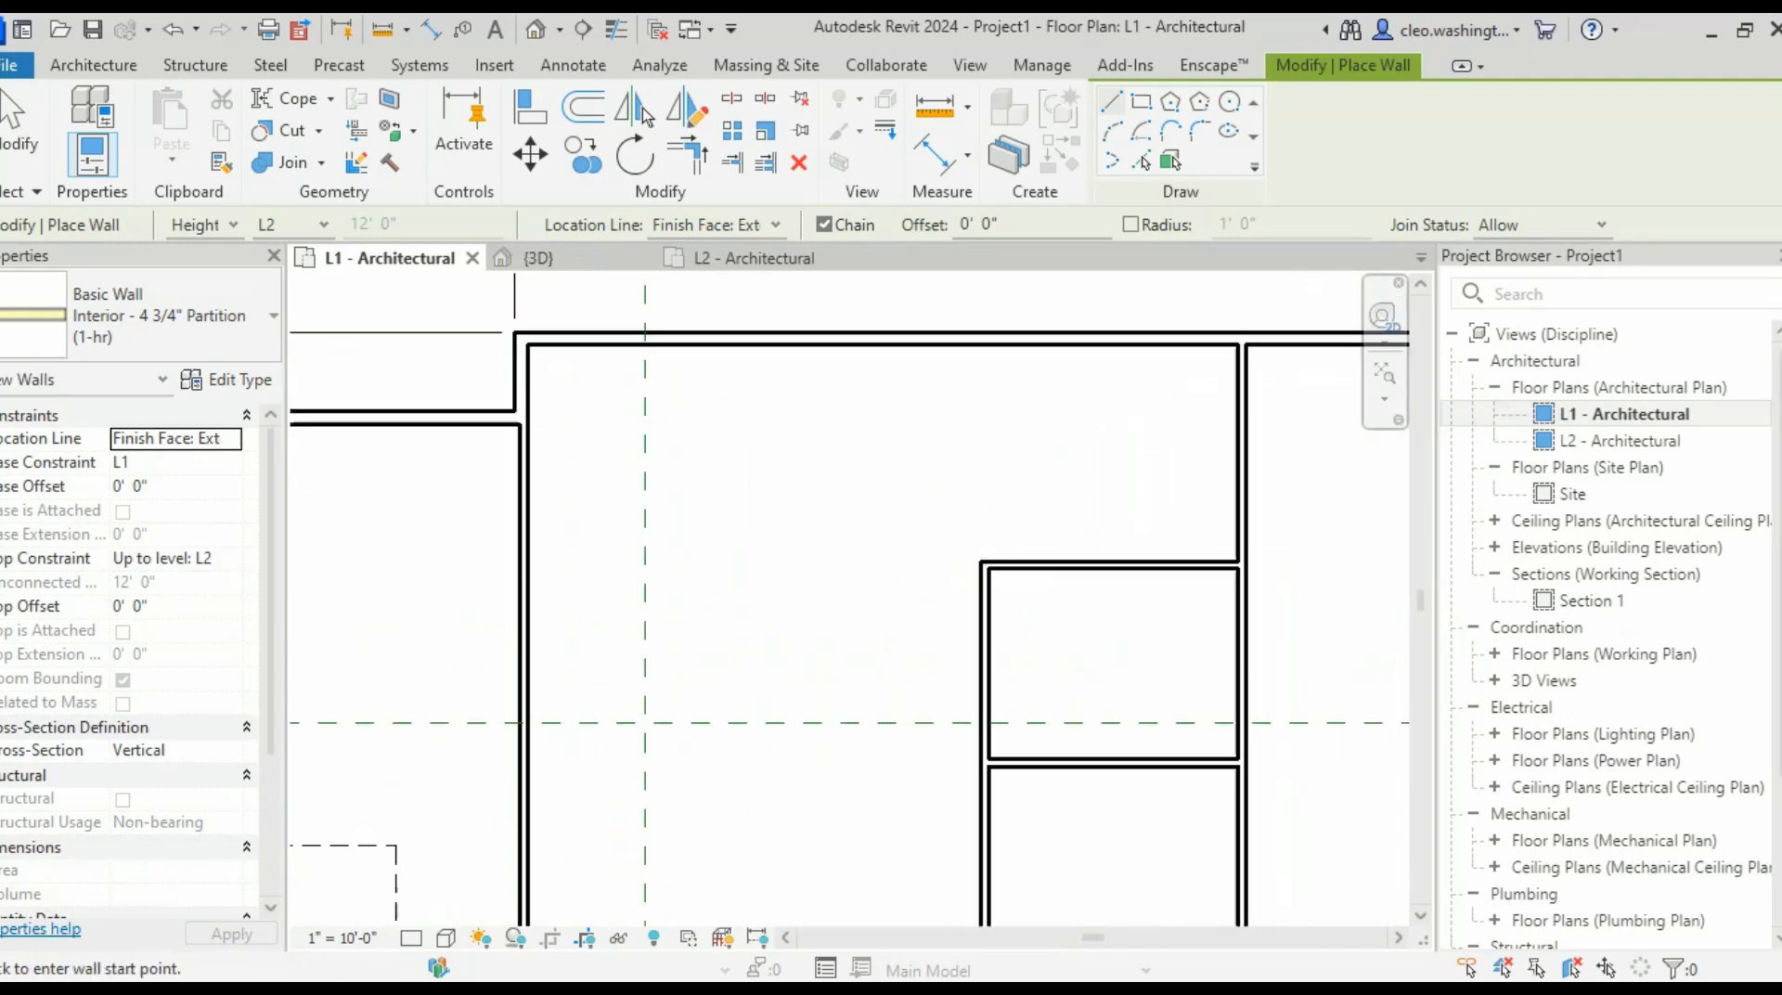
{"action": "key", "text": "Escape"}
{"action": "key", "text": "Escape"}
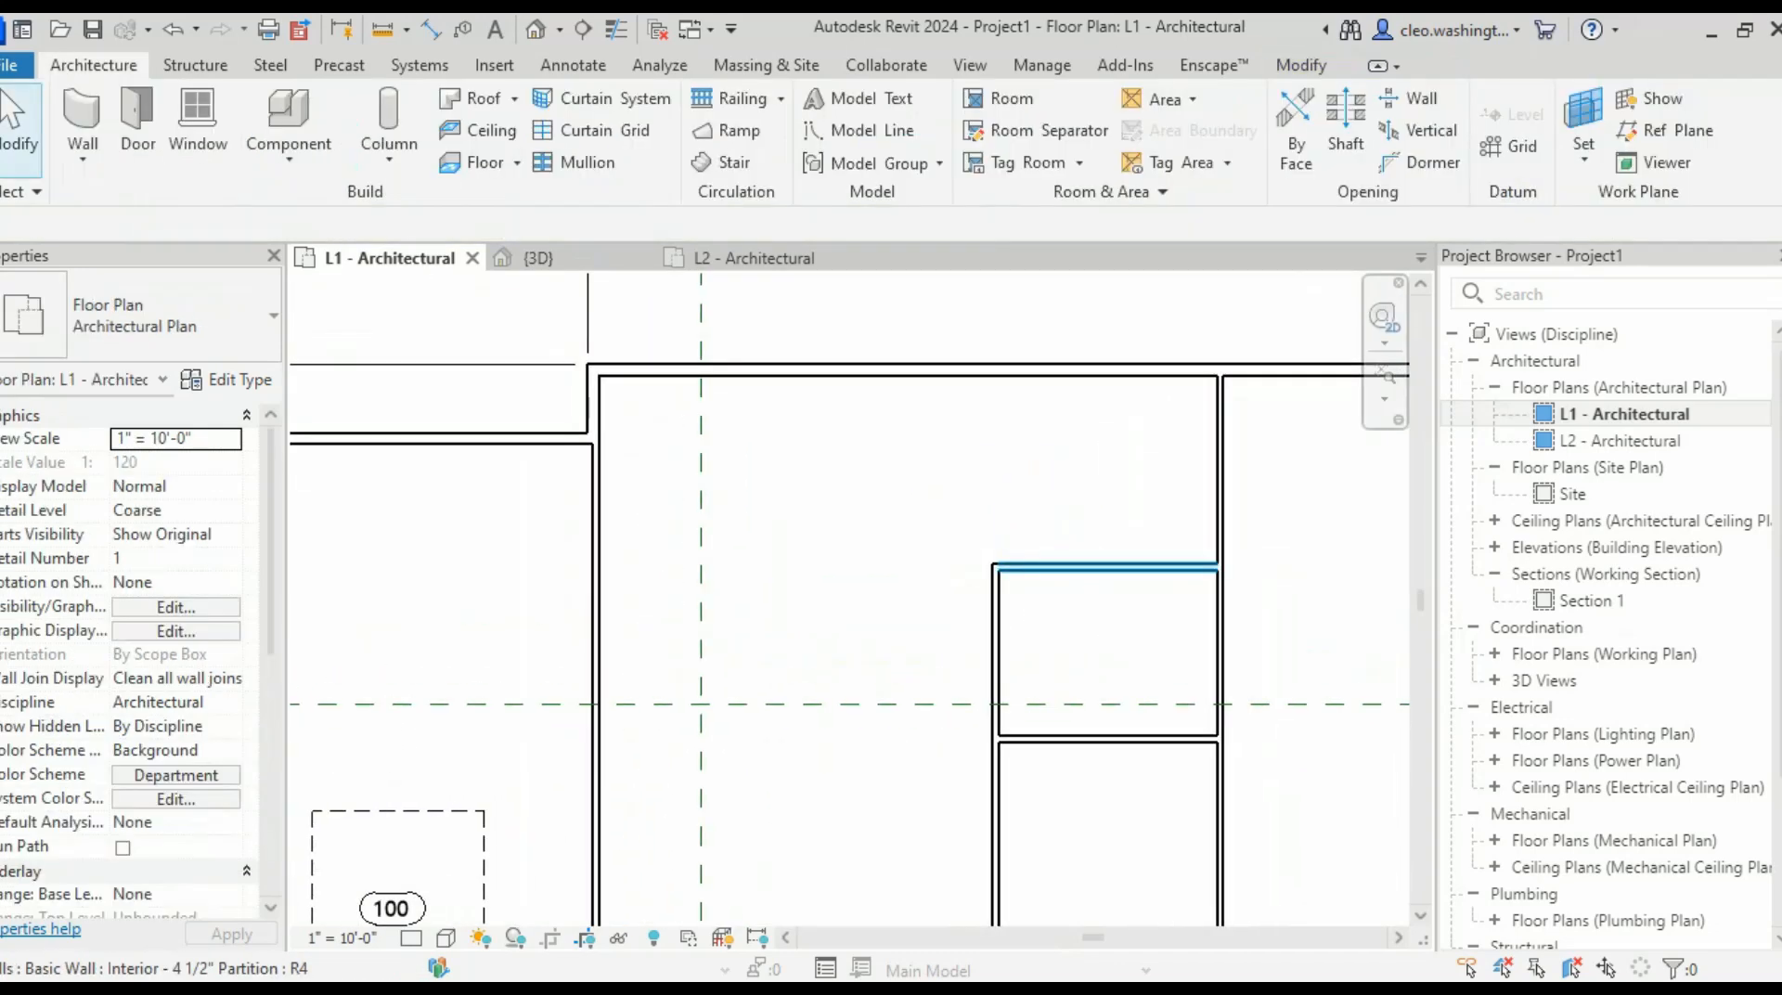
- Draw a similar 4 1/2" partition horizontally from the closet corner to the left wall
{"action": "left_click", "coordinate": [1082, 568]}
{"action": "right_click", "coordinate": [1097, 568]}
{"action": "left_click", "coordinate": [1190, 507]}
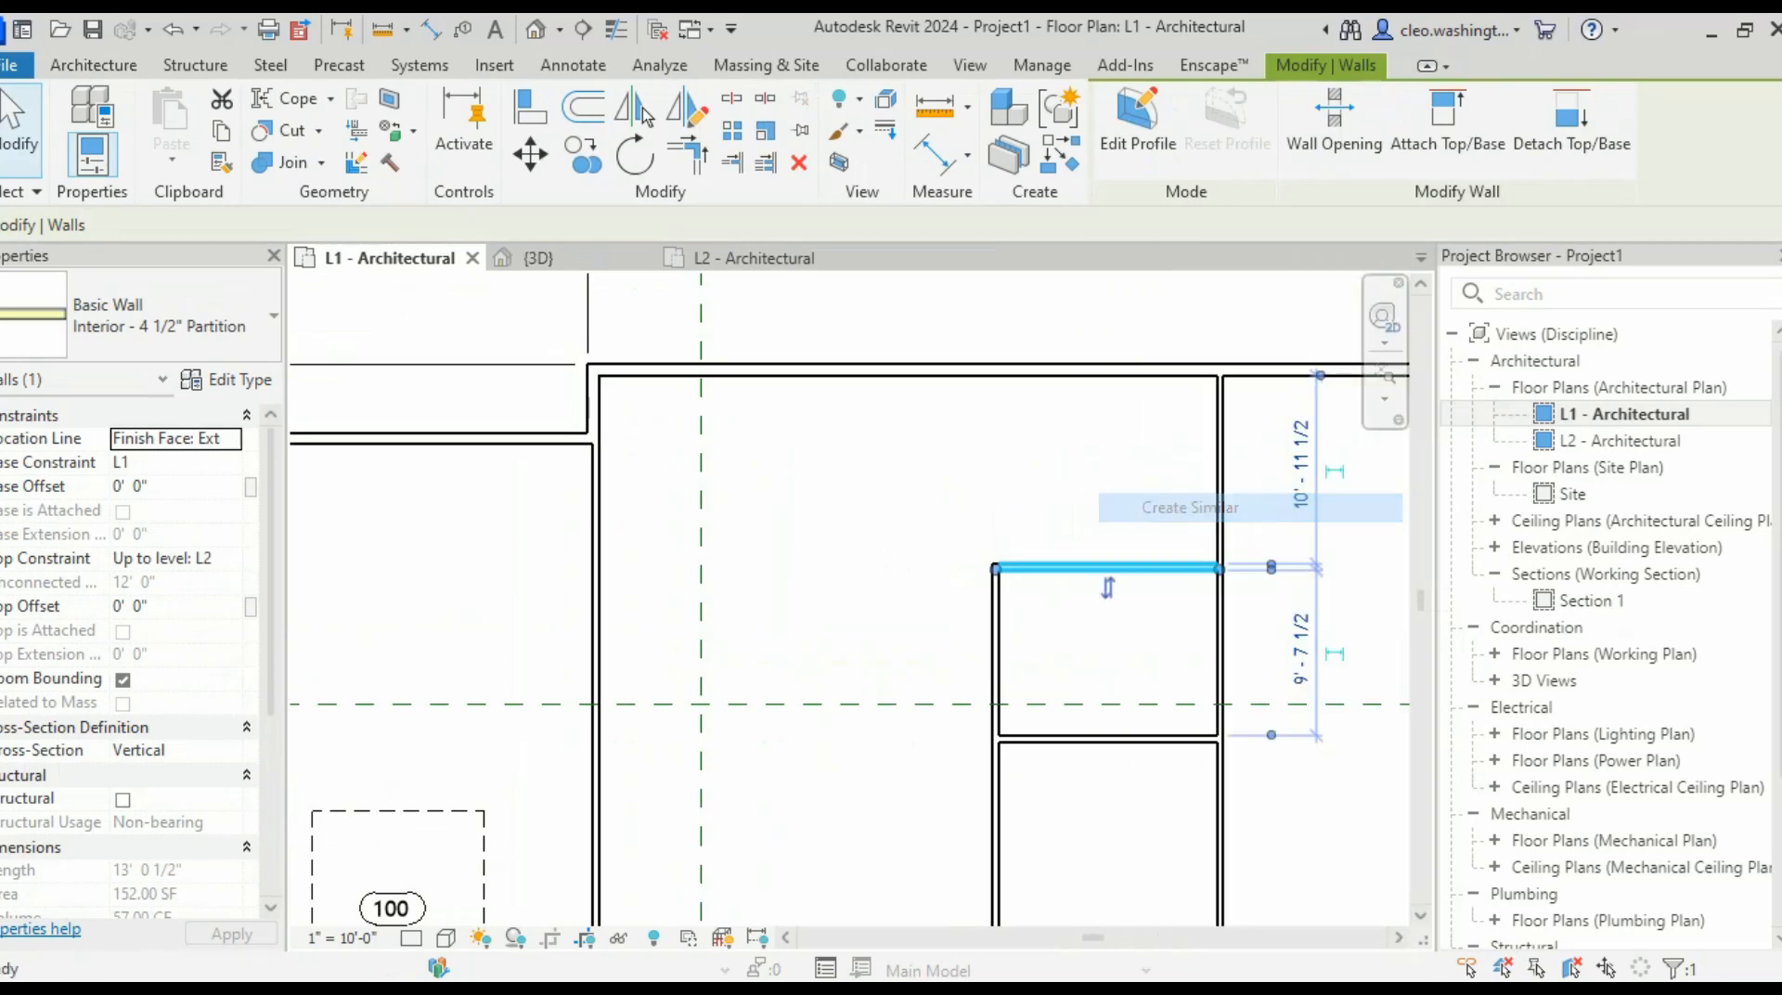
{"action": "scroll", "coordinate": [906, 557], "scroll_direction": "up", "scroll_amount": 2}
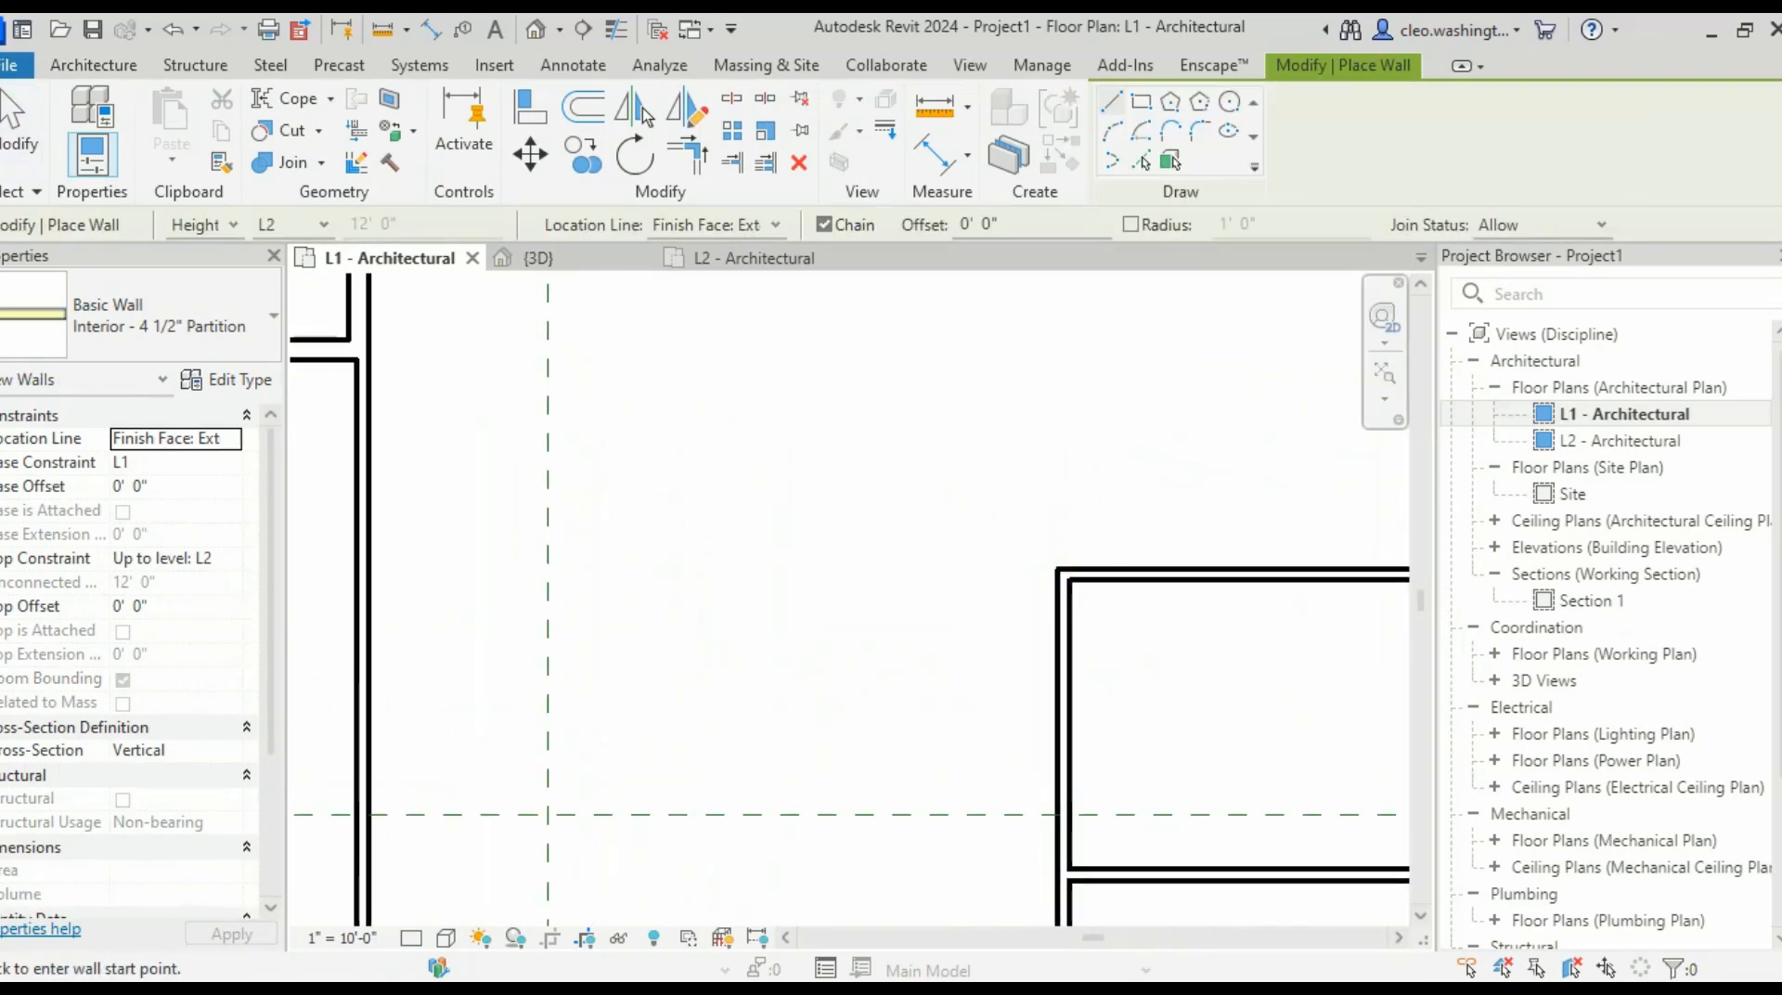
{"action": "left_click", "coordinate": [1058, 568]}
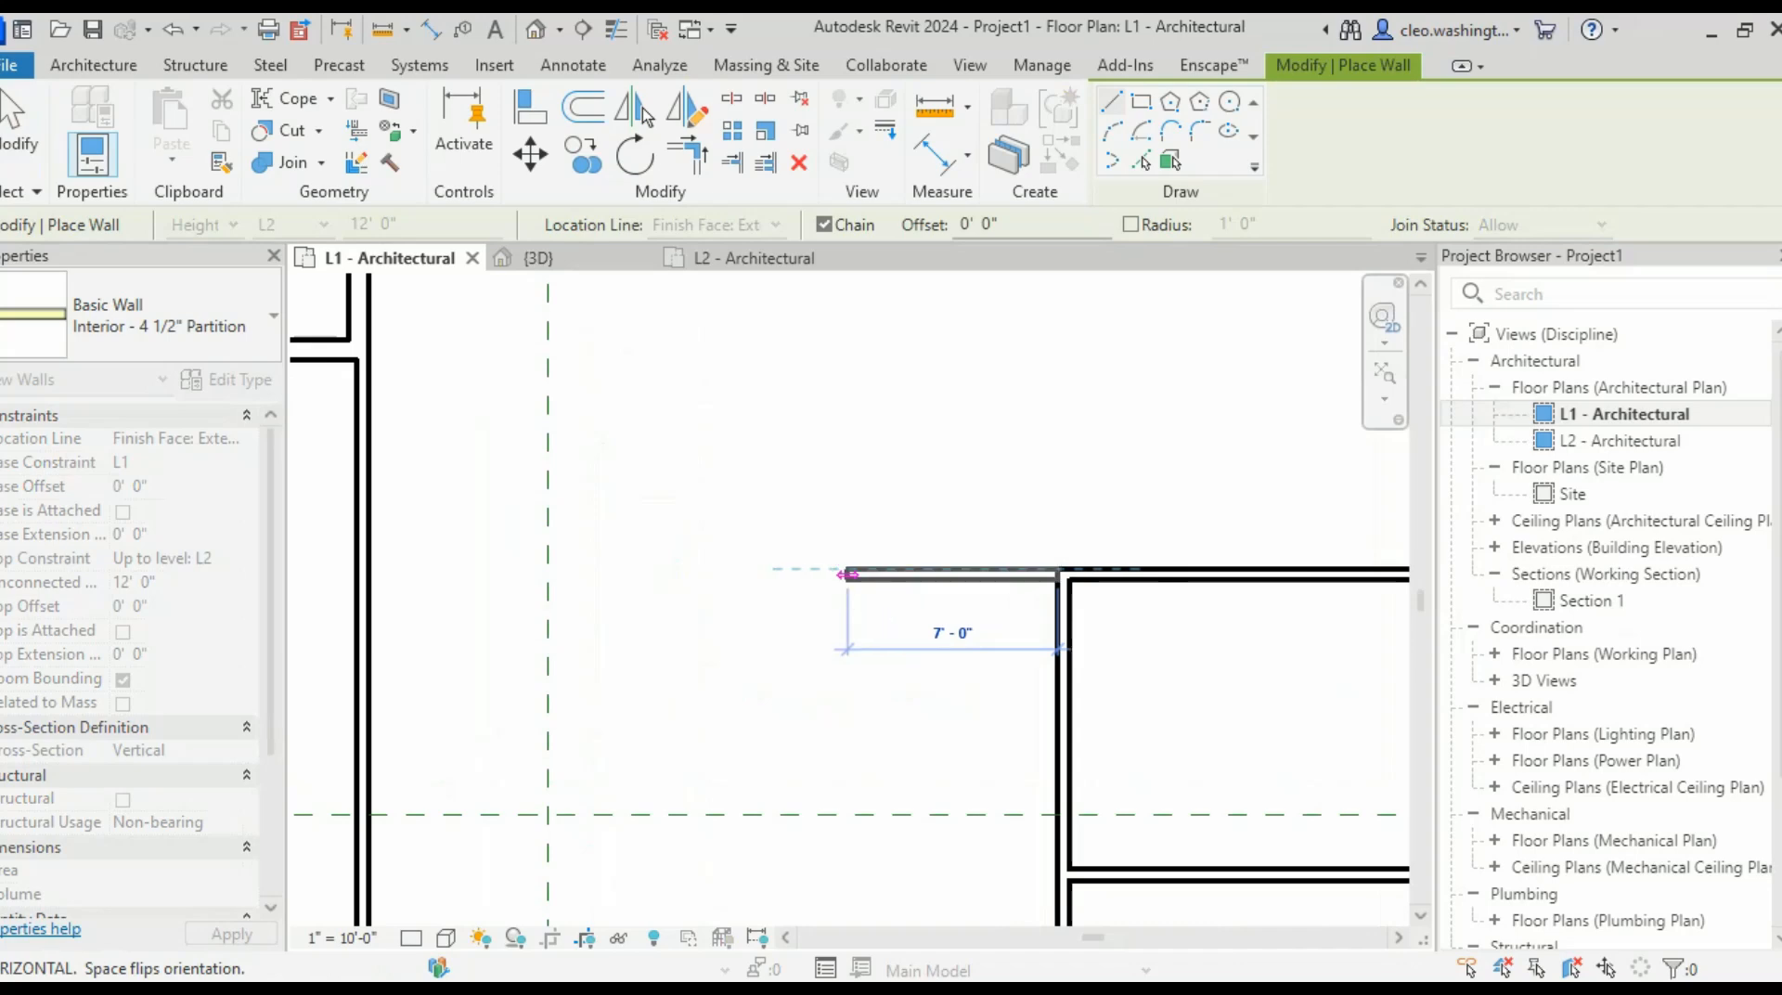
{"action": "left_click", "coordinate": [367, 568]}
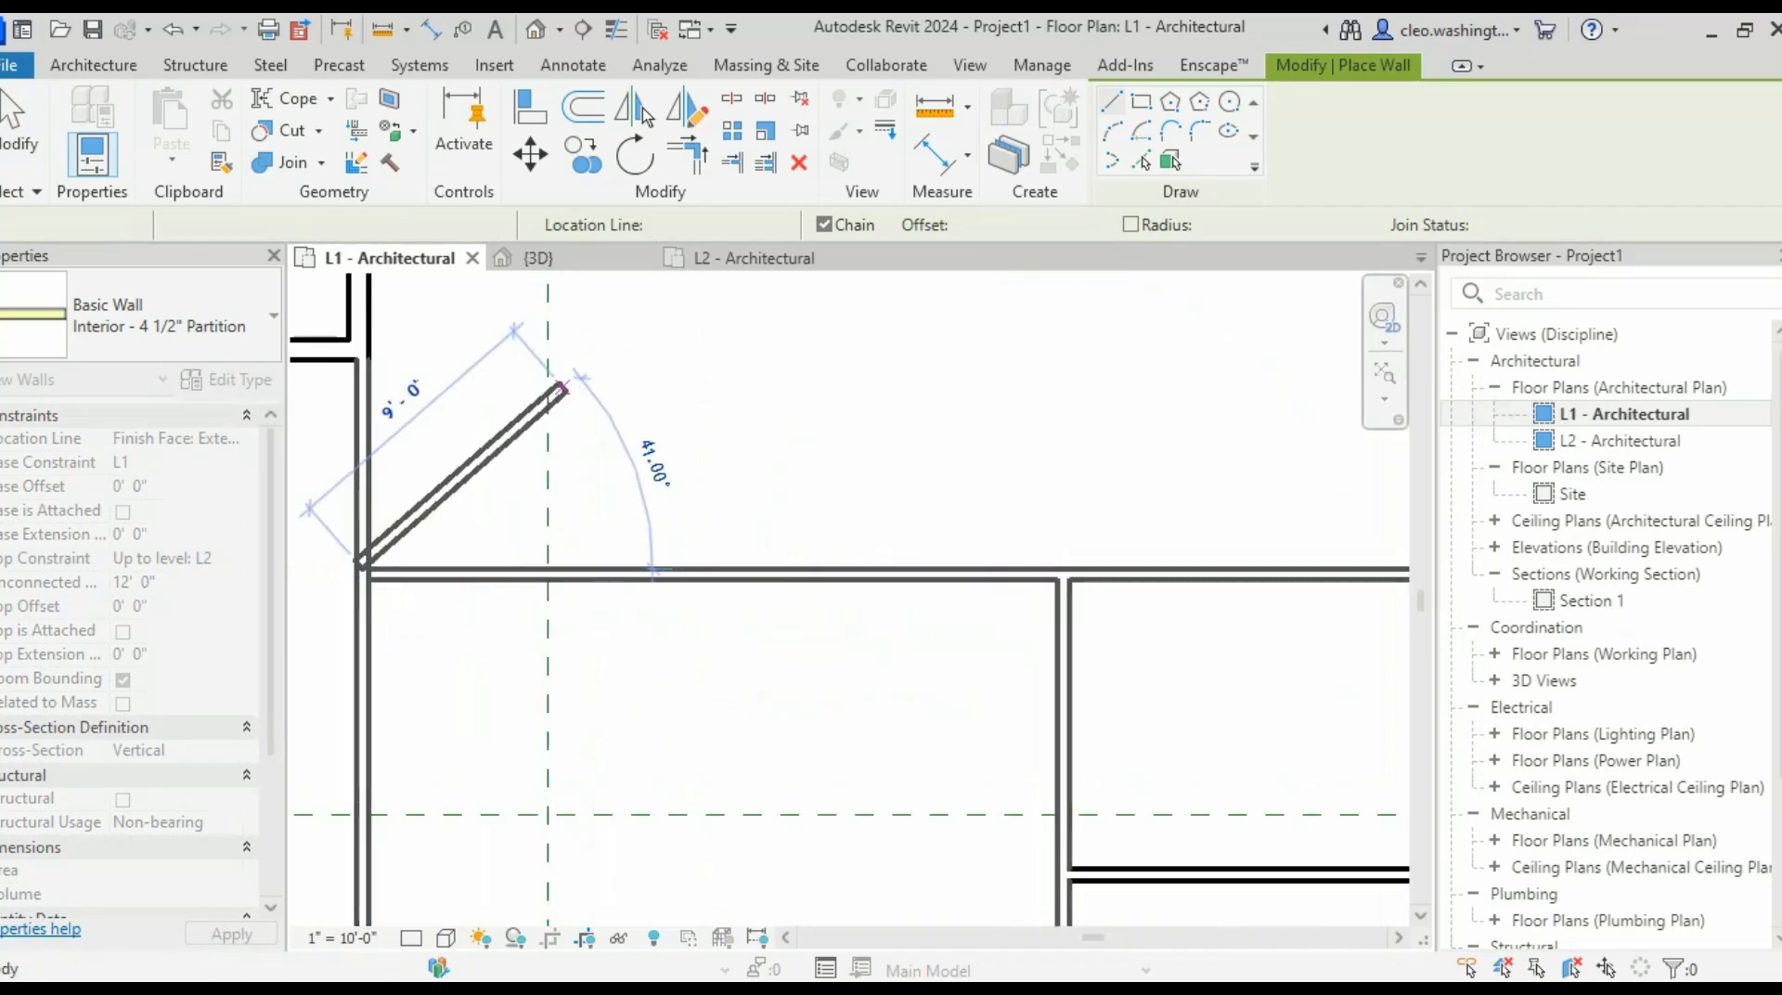
{"action": "key", "text": "Escape"}
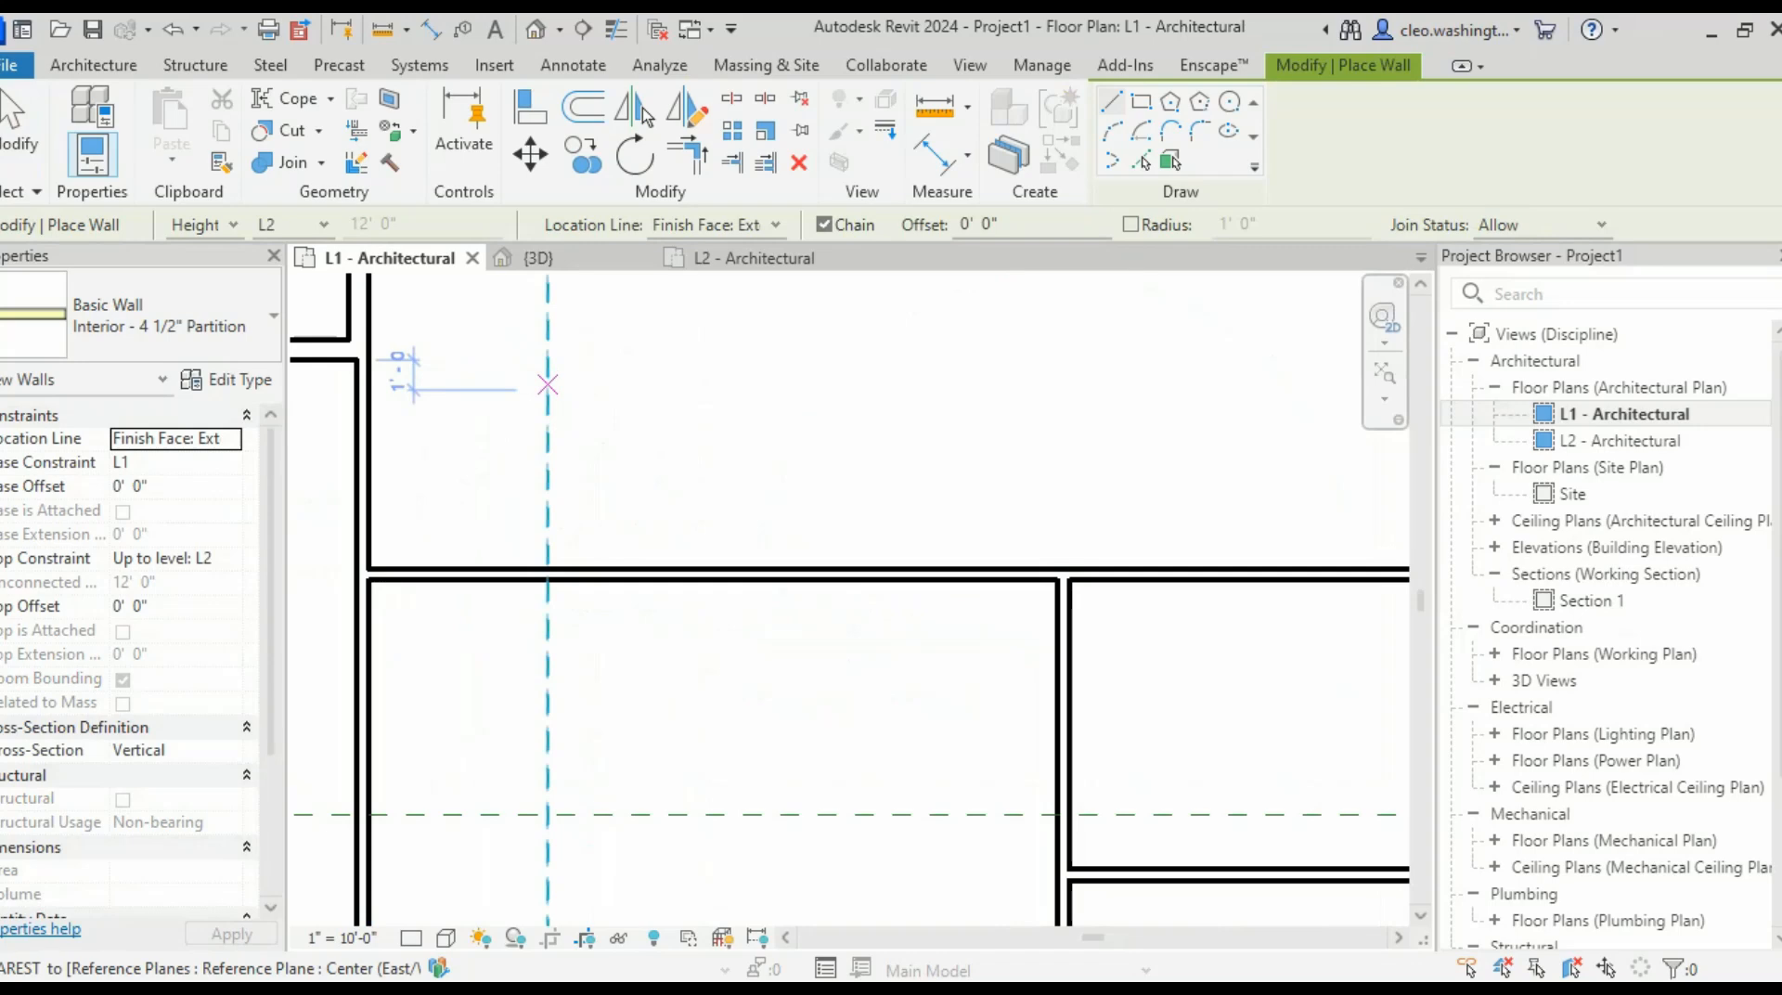
- Draw a vertical partition from the top wall's inner face down to the lower horizontal wall
{"action": "scroll", "coordinate": [562, 394], "scroll_direction": "down", "scroll_amount": 2}
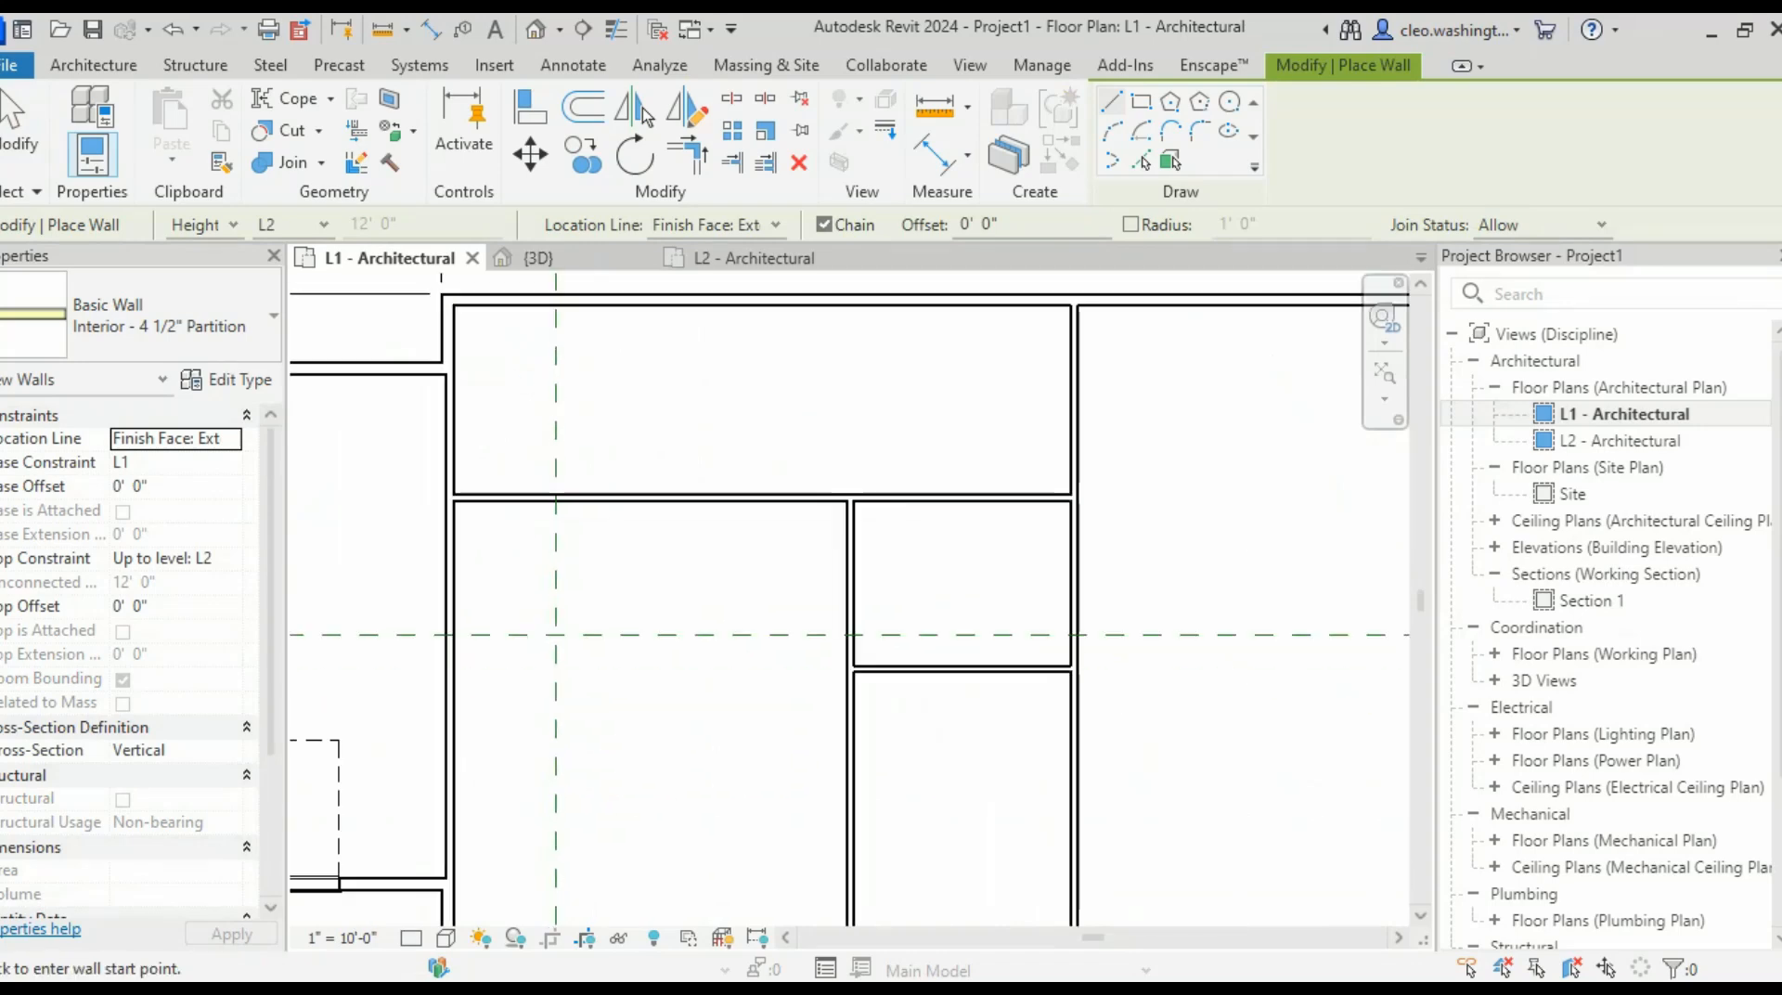
{"action": "middle_click_drag", "start_coordinate": [568, 369], "coordinate": [585, 407]}
{"action": "scroll", "coordinate": [589, 402], "scroll_direction": "up", "scroll_amount": 2}
{"action": "middle_click_drag", "start_coordinate": [590, 318], "coordinate": [657, 395]}
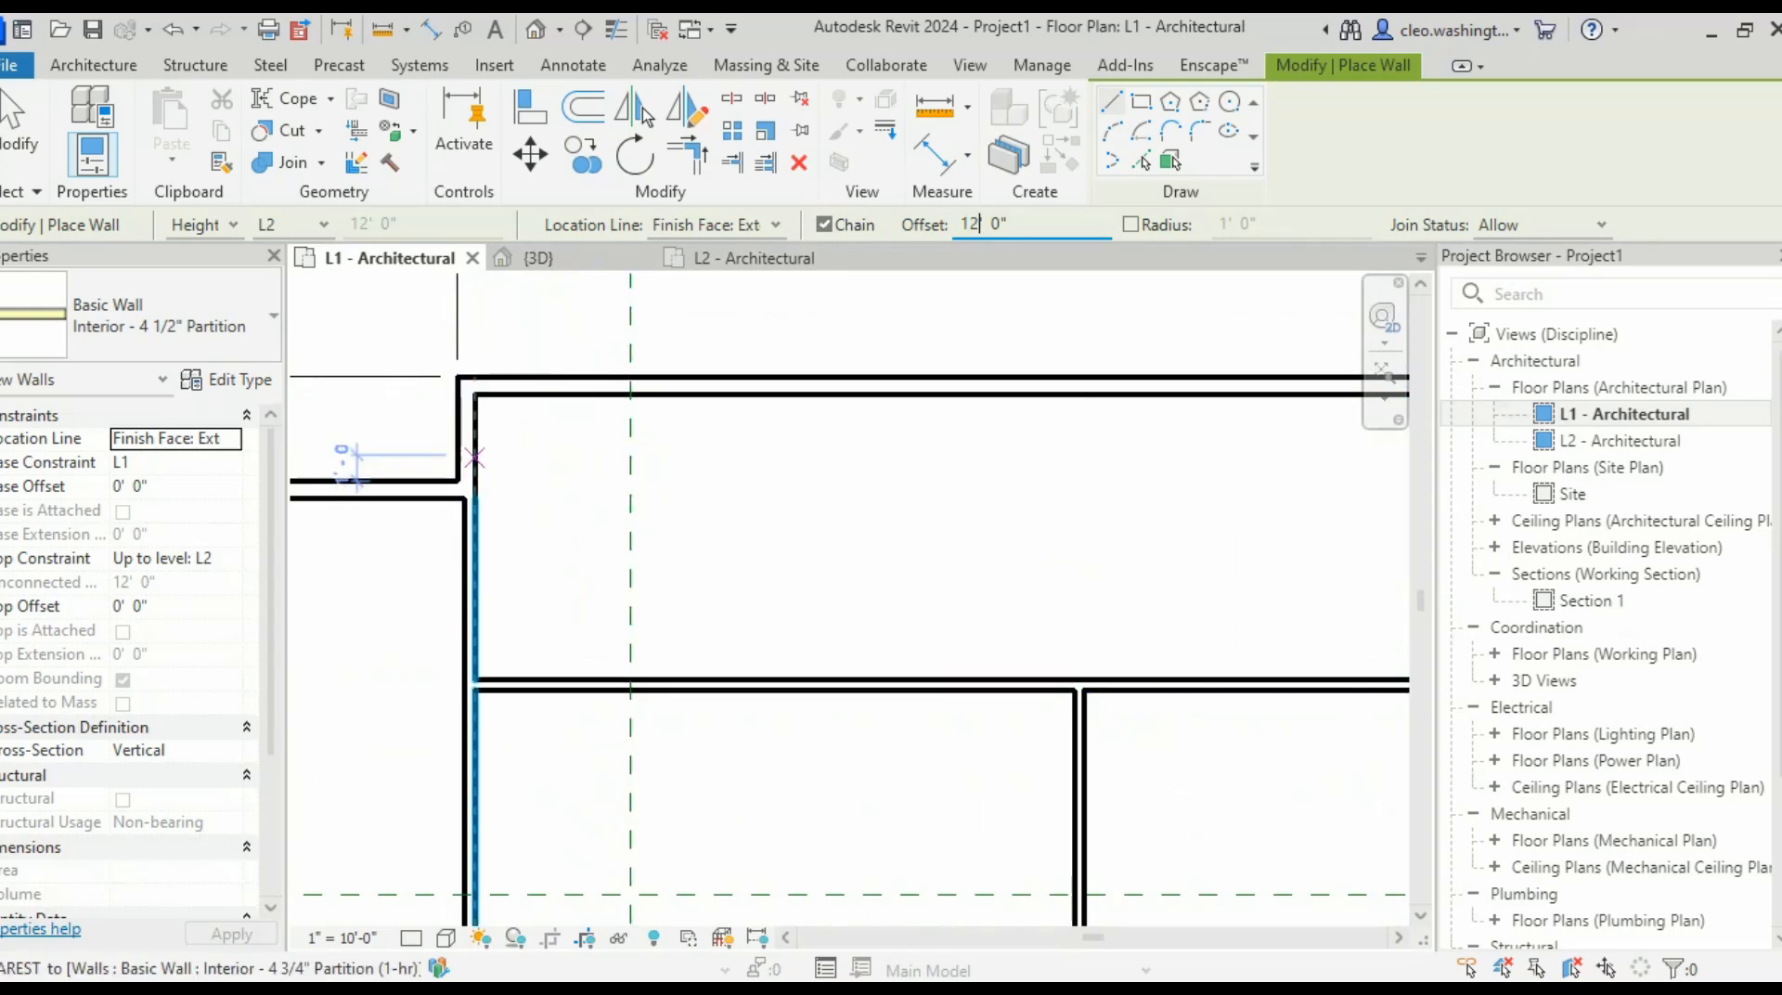
{"action": "left_click", "coordinate": [783, 395]}
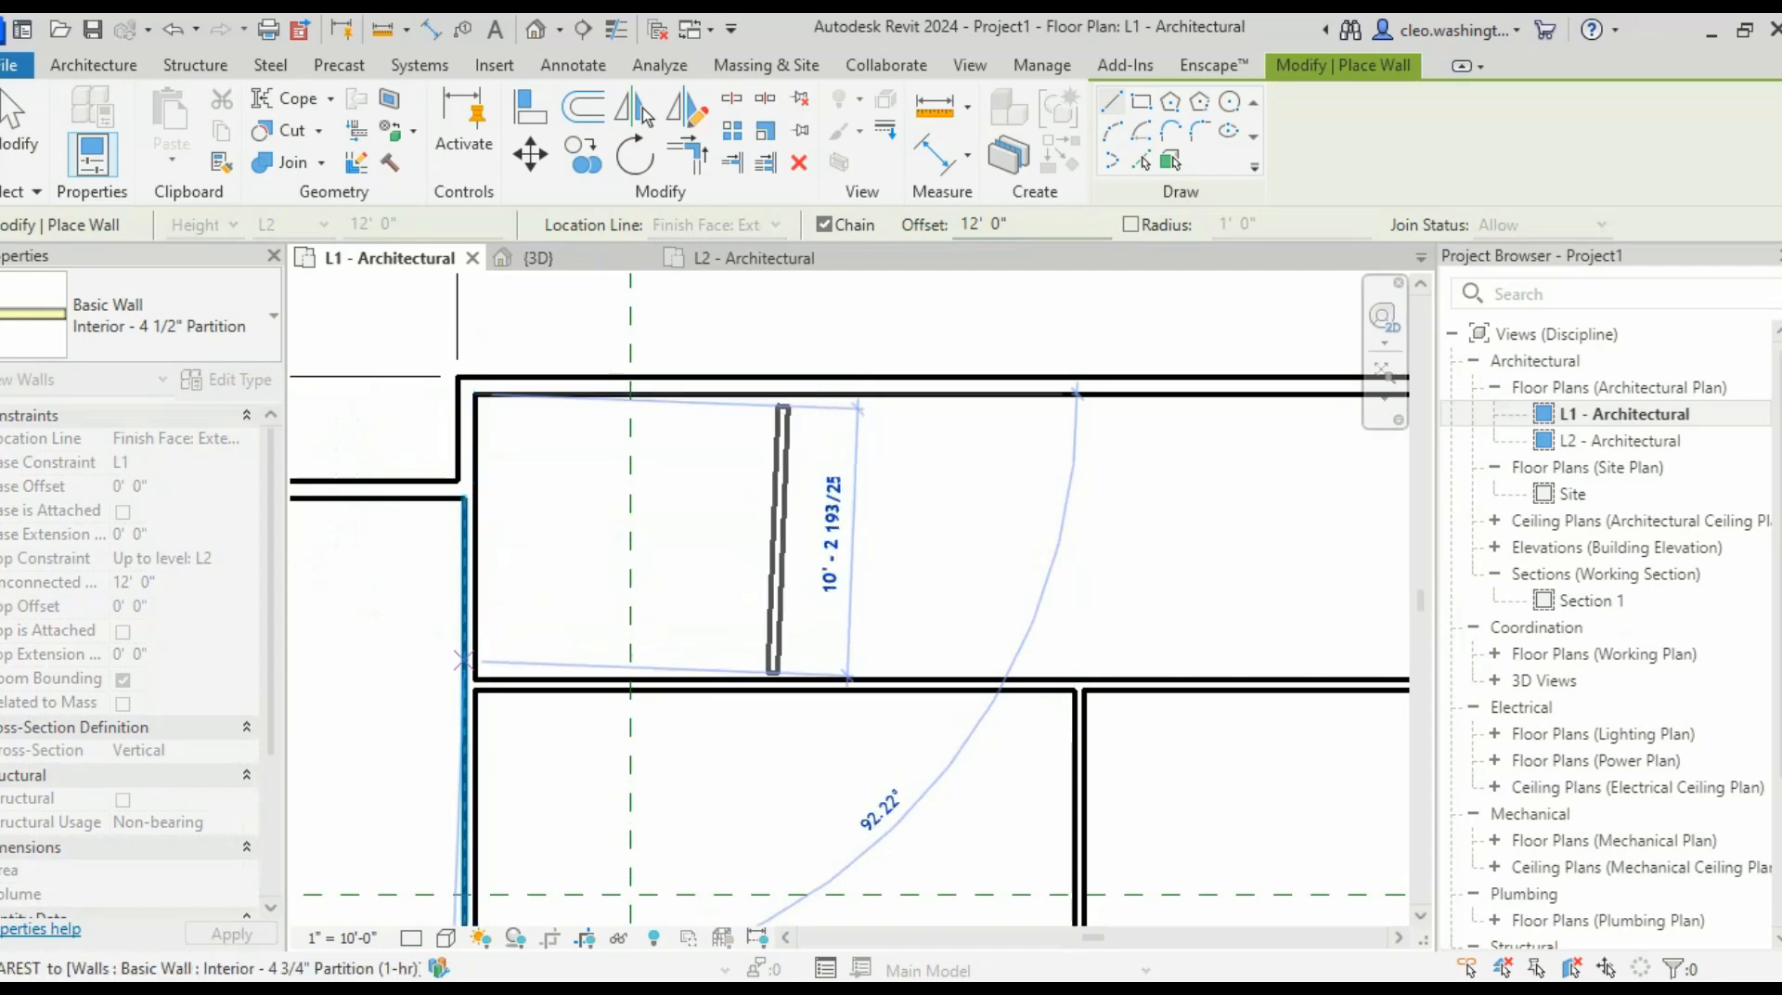
{"action": "left_click", "coordinate": [784, 680]}
{"action": "key", "text": "Escape"}
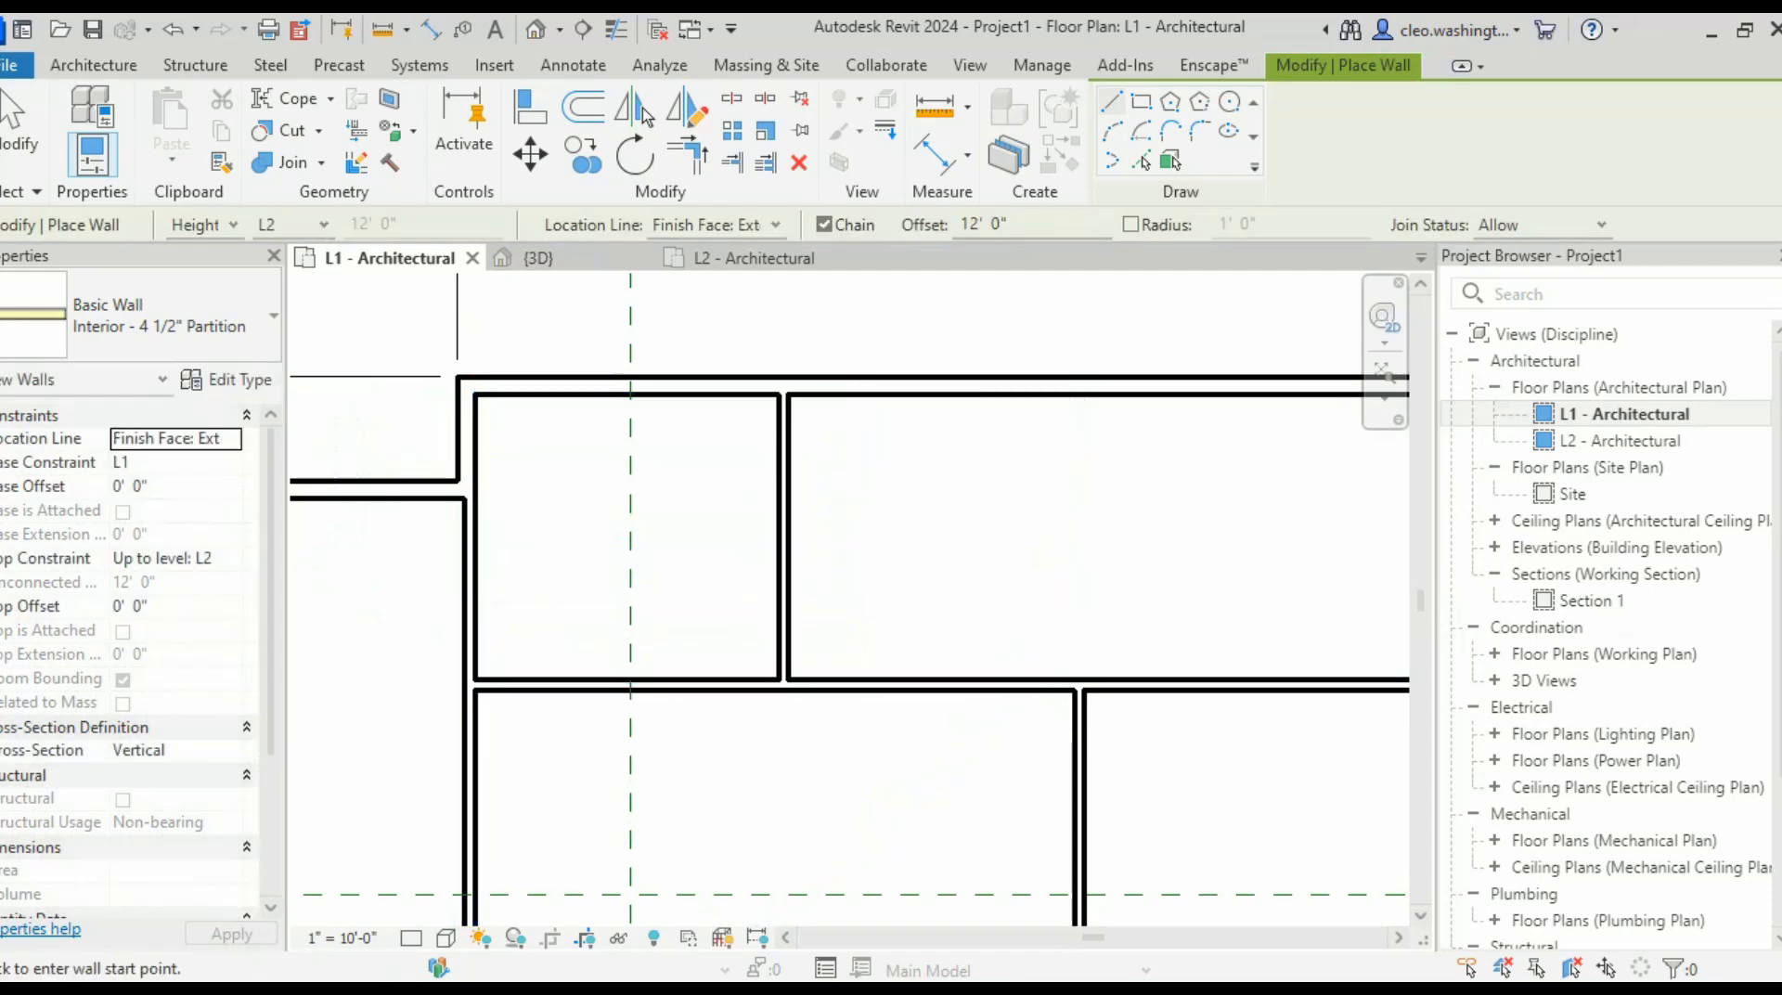
{"action": "scroll", "coordinate": [717, 600], "scroll_direction": "up", "scroll_amount": 2}
{"action": "key", "text": "Escape"}
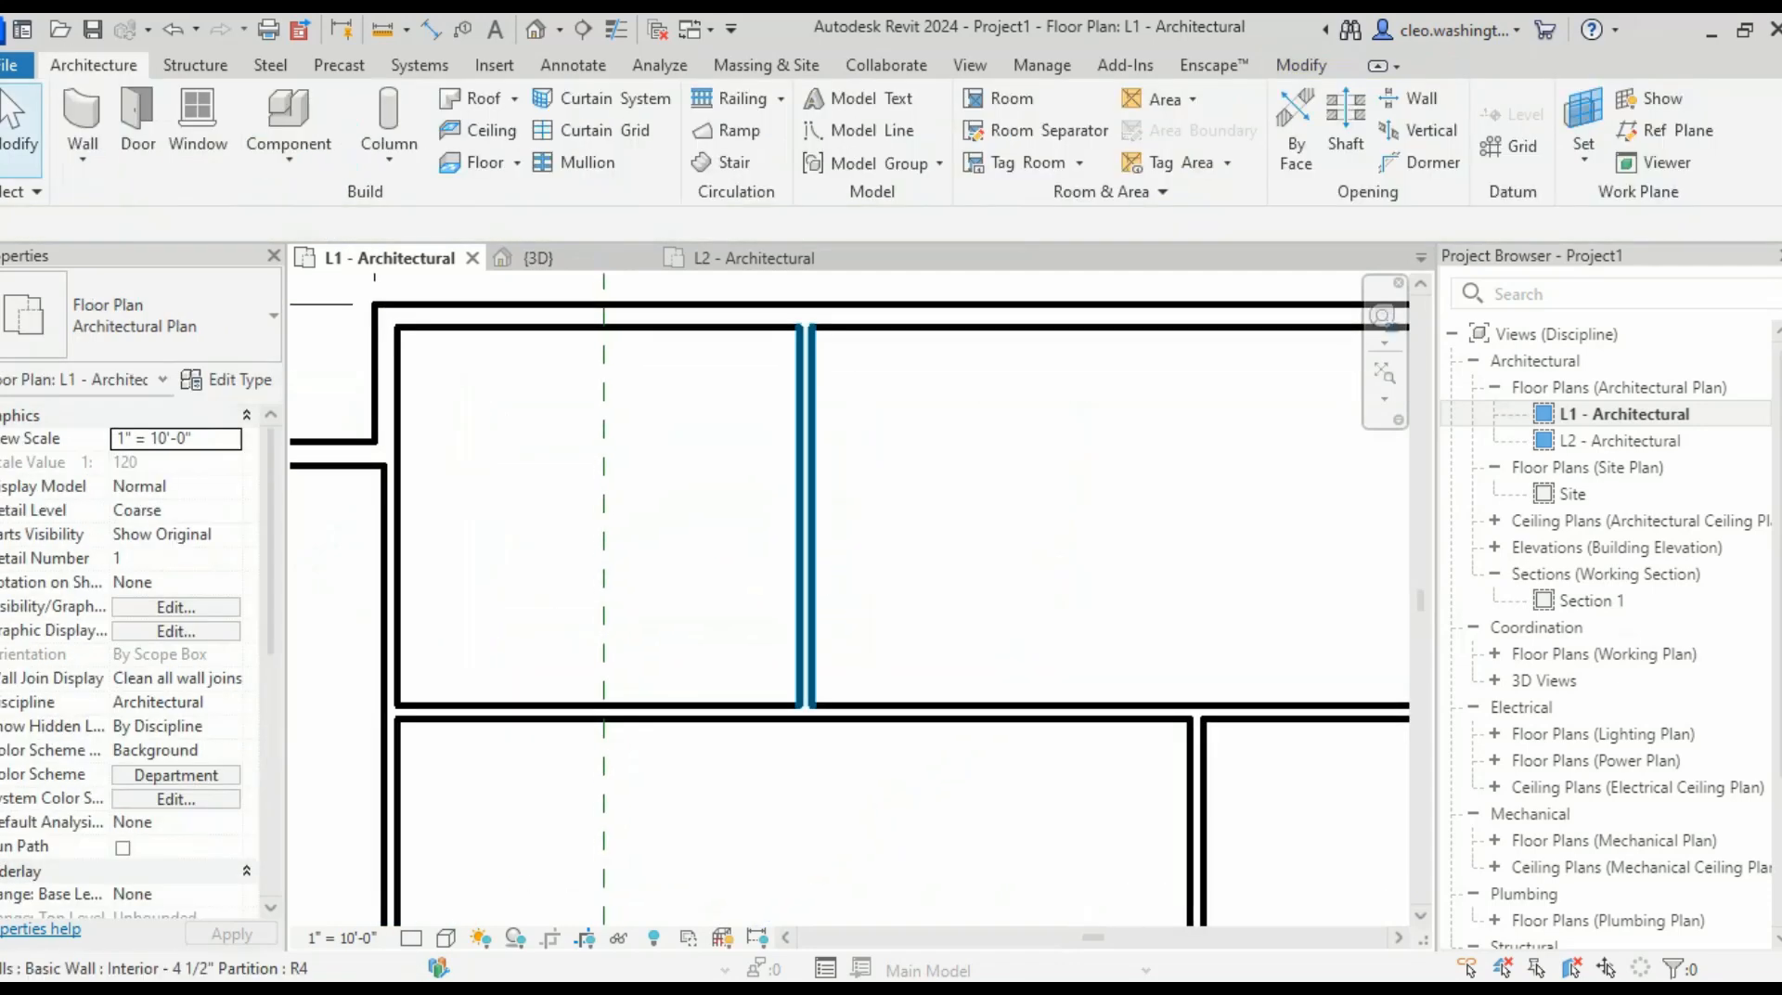
- Select the new vertical partition to check its spacing
{"action": "left_click", "coordinate": [806, 488]}
{"action": "key", "text": "Escape"}
{"action": "left_click", "coordinate": [805, 575]}
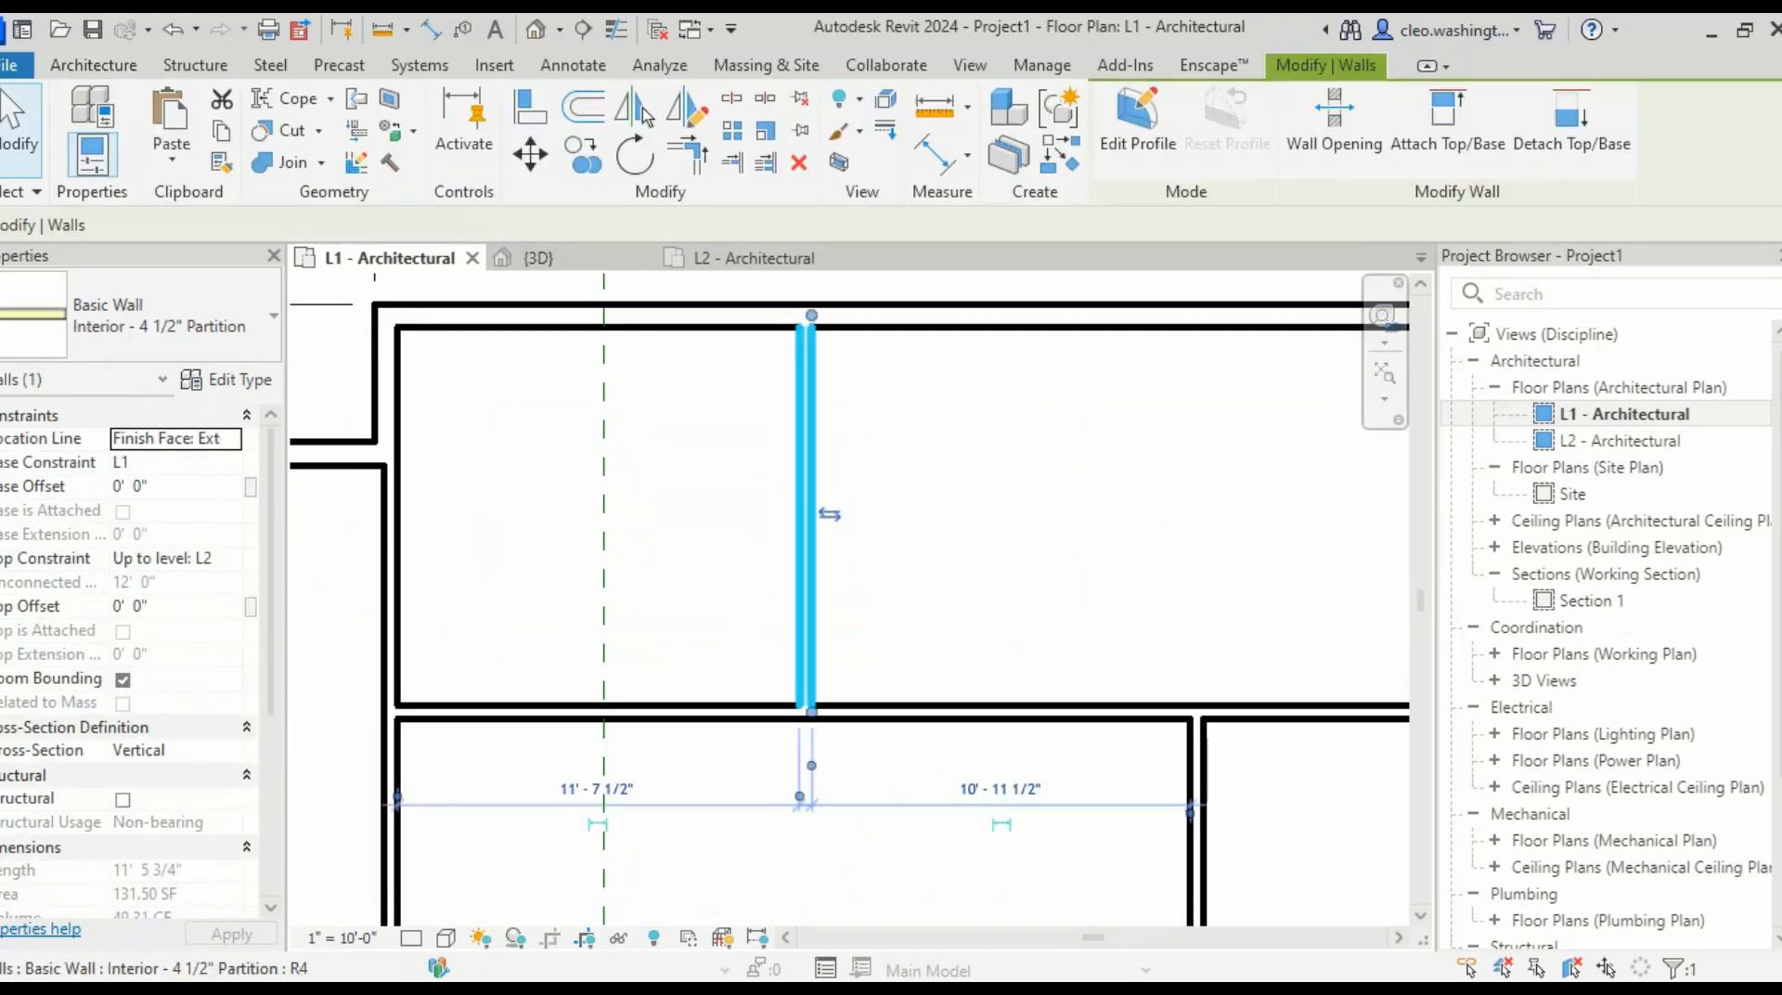
{"action": "scroll", "coordinate": [846, 587], "scroll_direction": "down", "scroll_amount": 2}
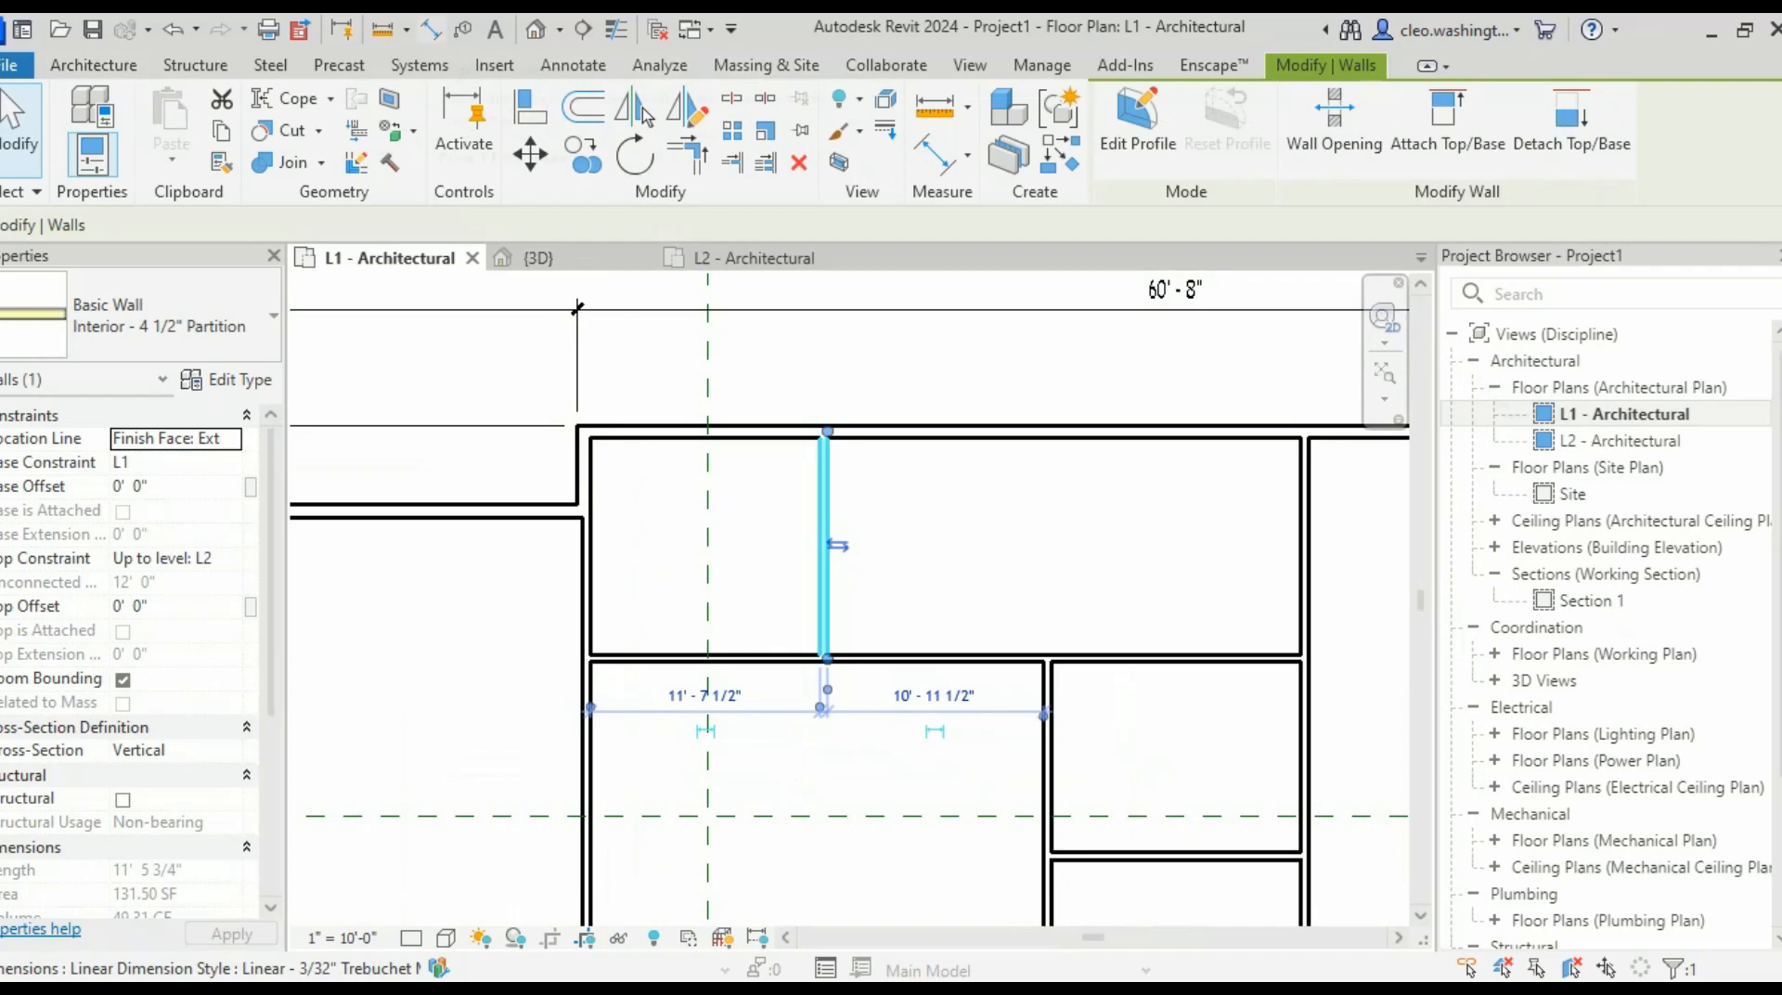
{"action": "key", "text": "d"}
{"action": "key", "text": "i"}
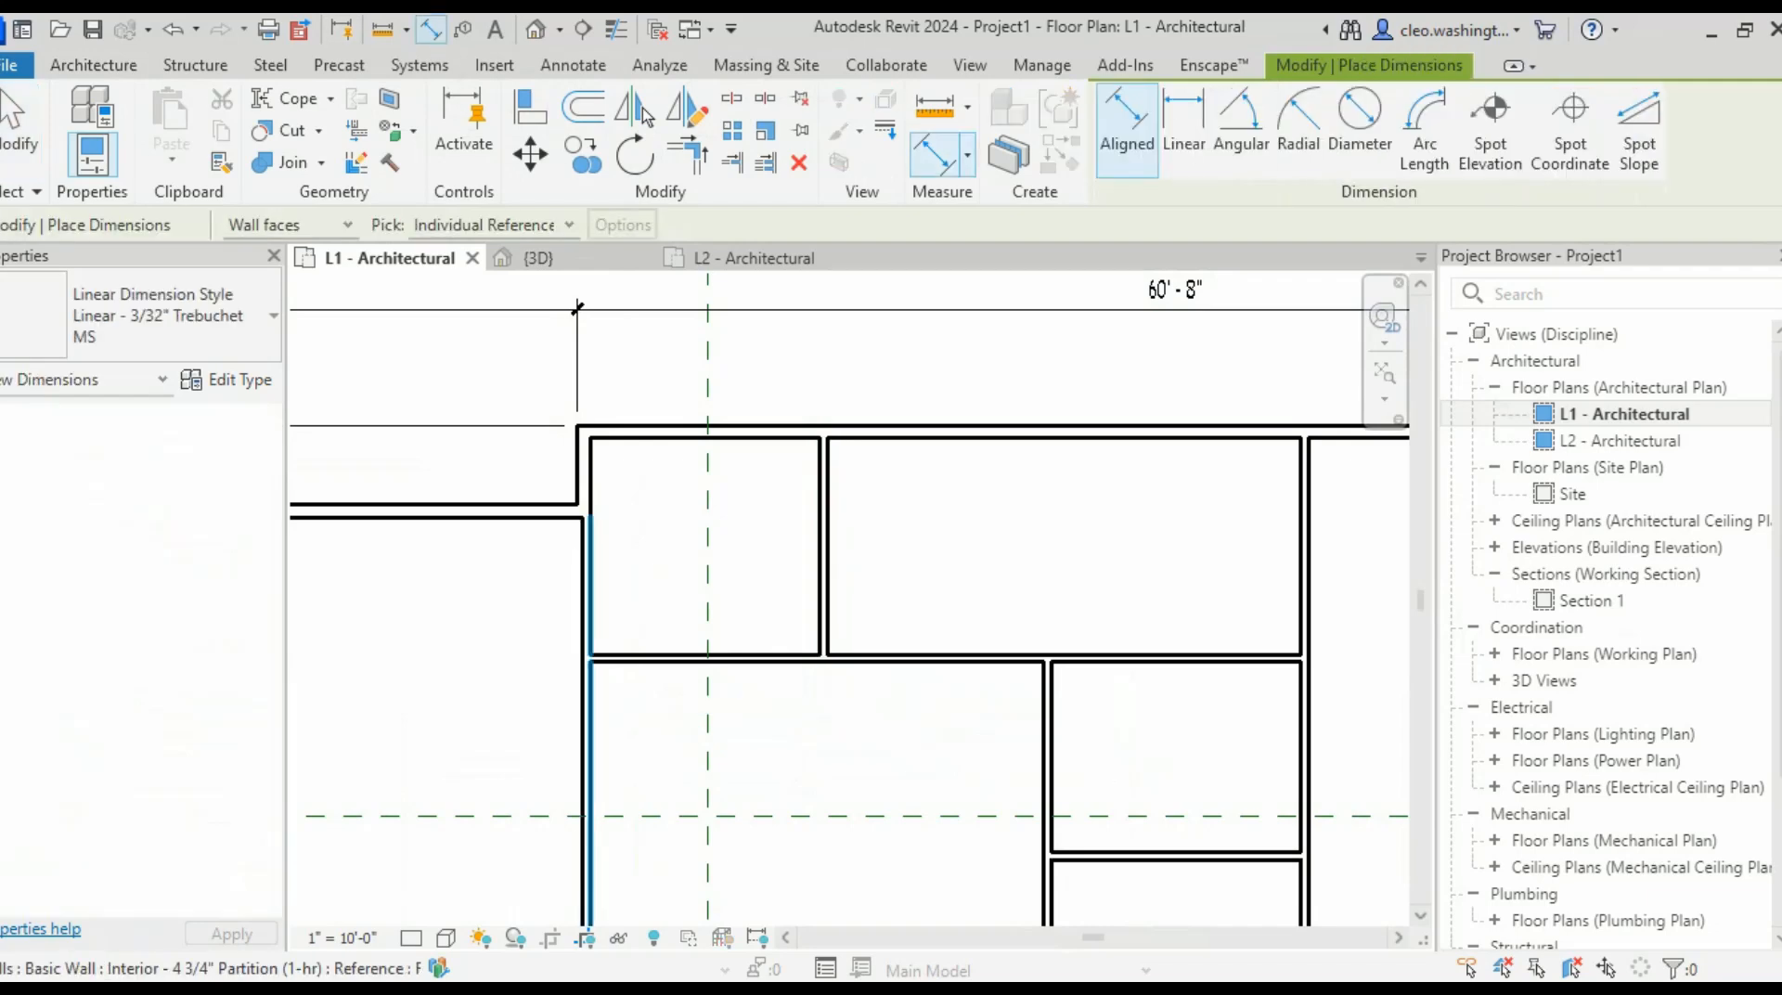
- Dimension the partition from the left wall and change 12'-0" to 10'-0" to move it
{"action": "left_click", "coordinate": [822, 594]}
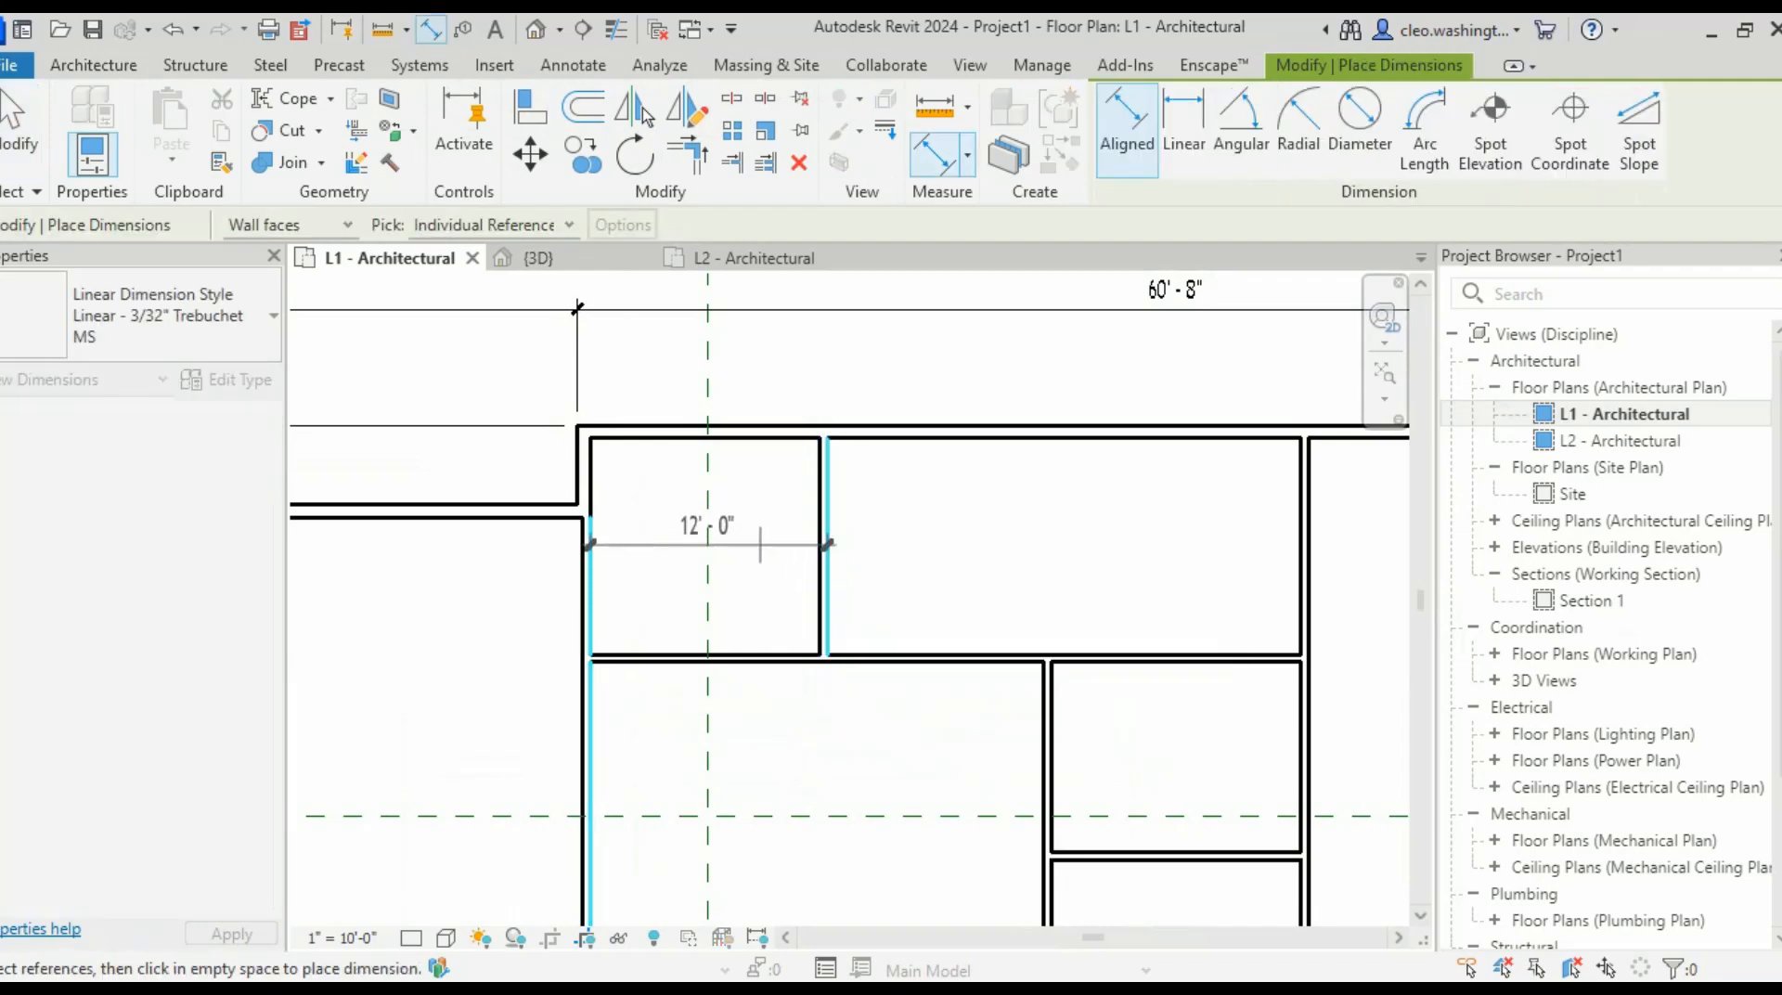
{"action": "left_click", "coordinate": [826, 543]}
{"action": "key", "text": "Escape"}
{"action": "key", "text": "Escape"}
{"action": "scroll", "coordinate": [833, 594], "scroll_direction": "up", "scroll_amount": 3}
{"action": "left_click", "coordinate": [819, 594]}
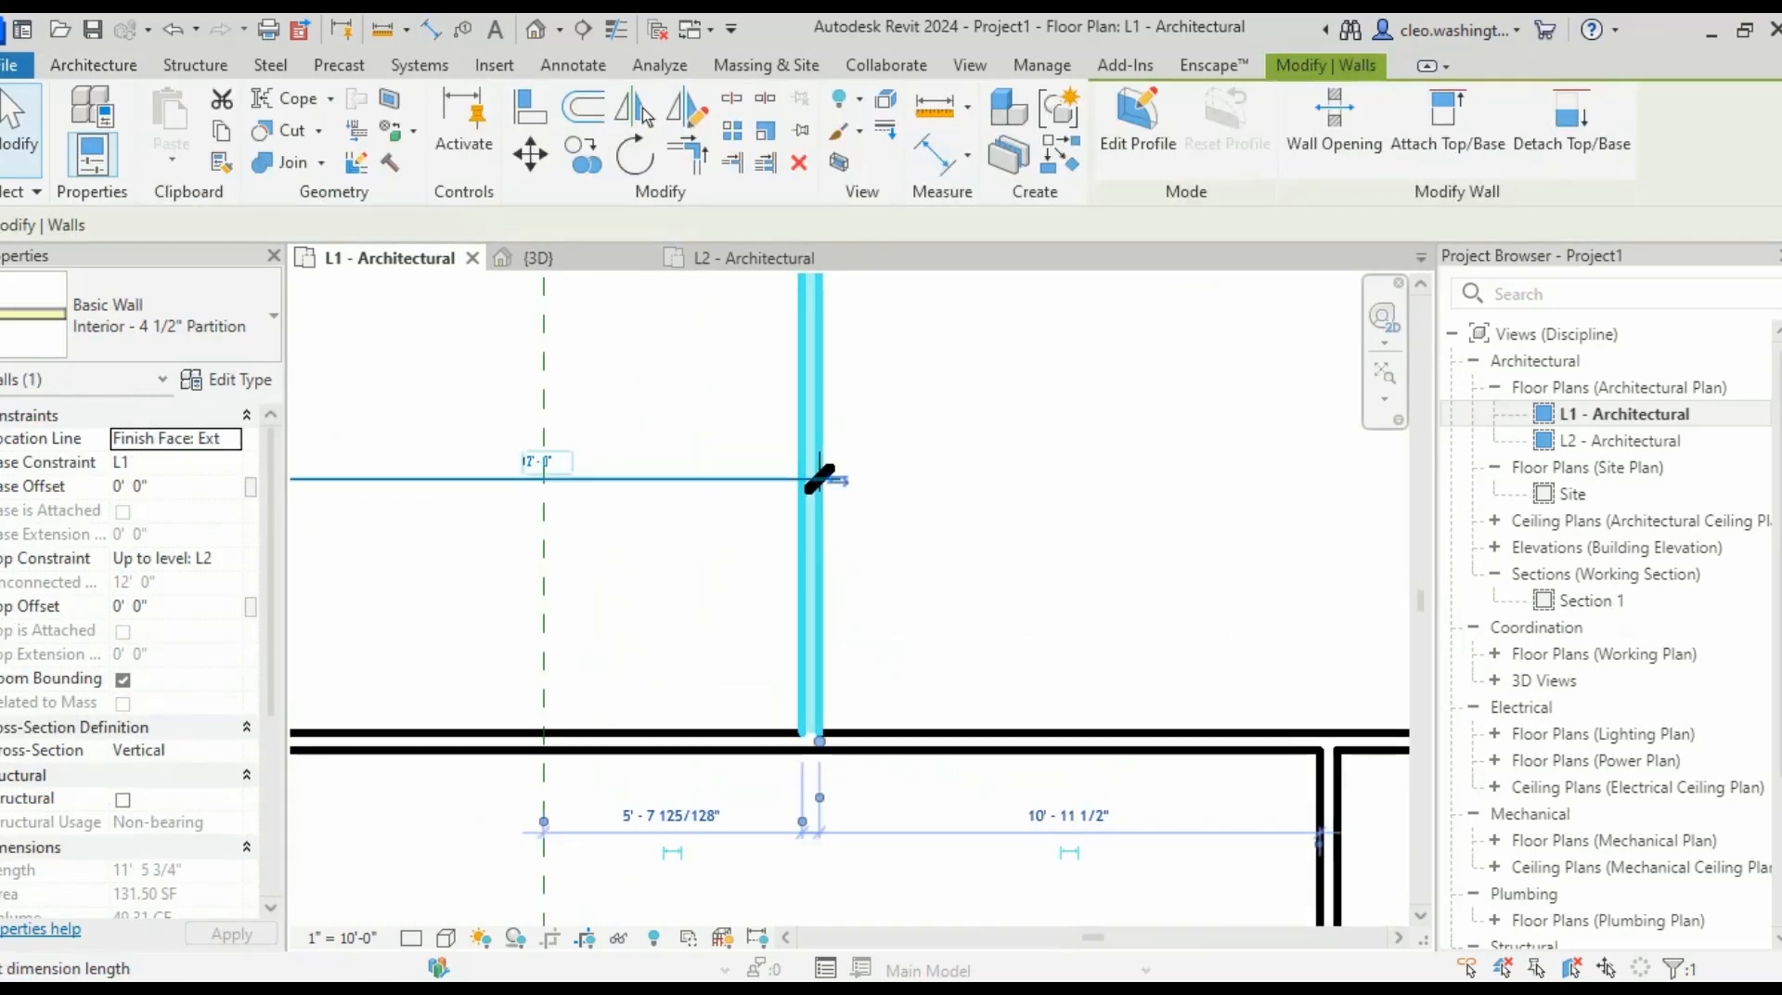
{"action": "left_click", "coordinate": [543, 452]}
{"action": "type", "text": "10"}
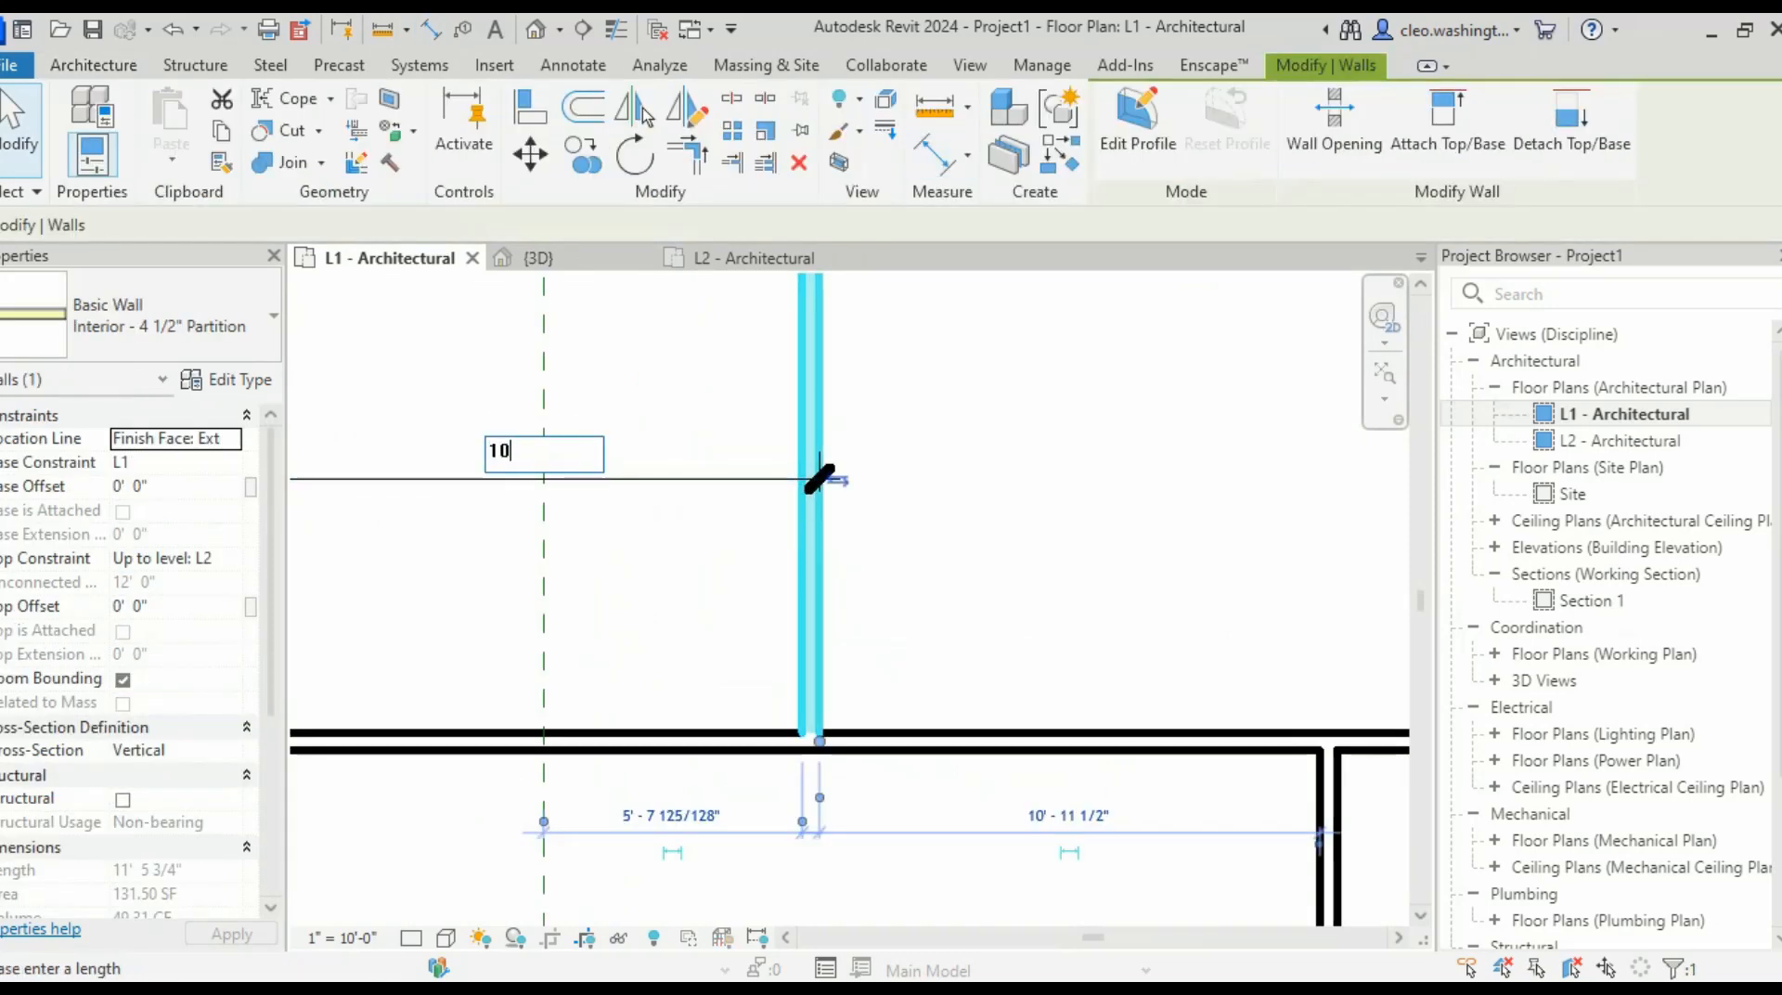
{"action": "key", "text": "Return"}
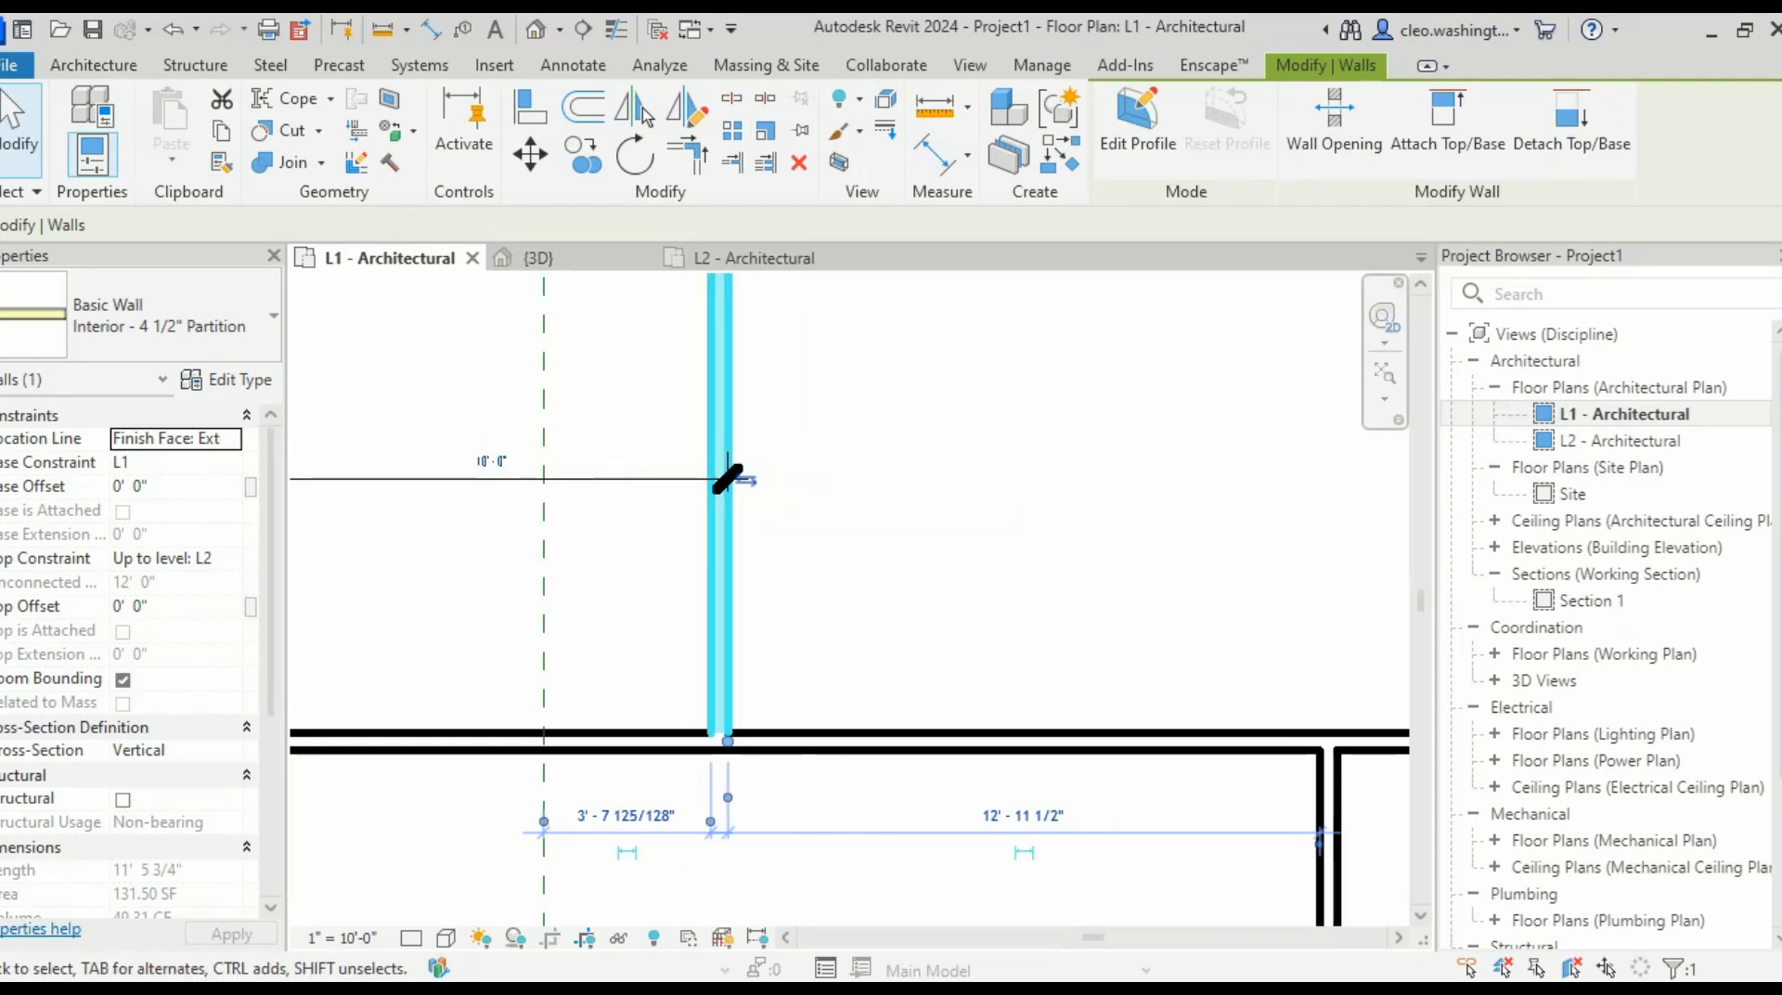
- Delete the helper 10'-0" dimension and bring room tags 100 and 101 into view
{"action": "left_click", "coordinate": [875, 516]}
{"action": "scroll", "coordinate": [873, 519], "scroll_direction": "down", "scroll_amount": 5}
{"action": "scroll", "coordinate": [676, 540], "scroll_direction": "up", "scroll_amount": 2}
{"action": "left_click", "coordinate": [747, 498]}
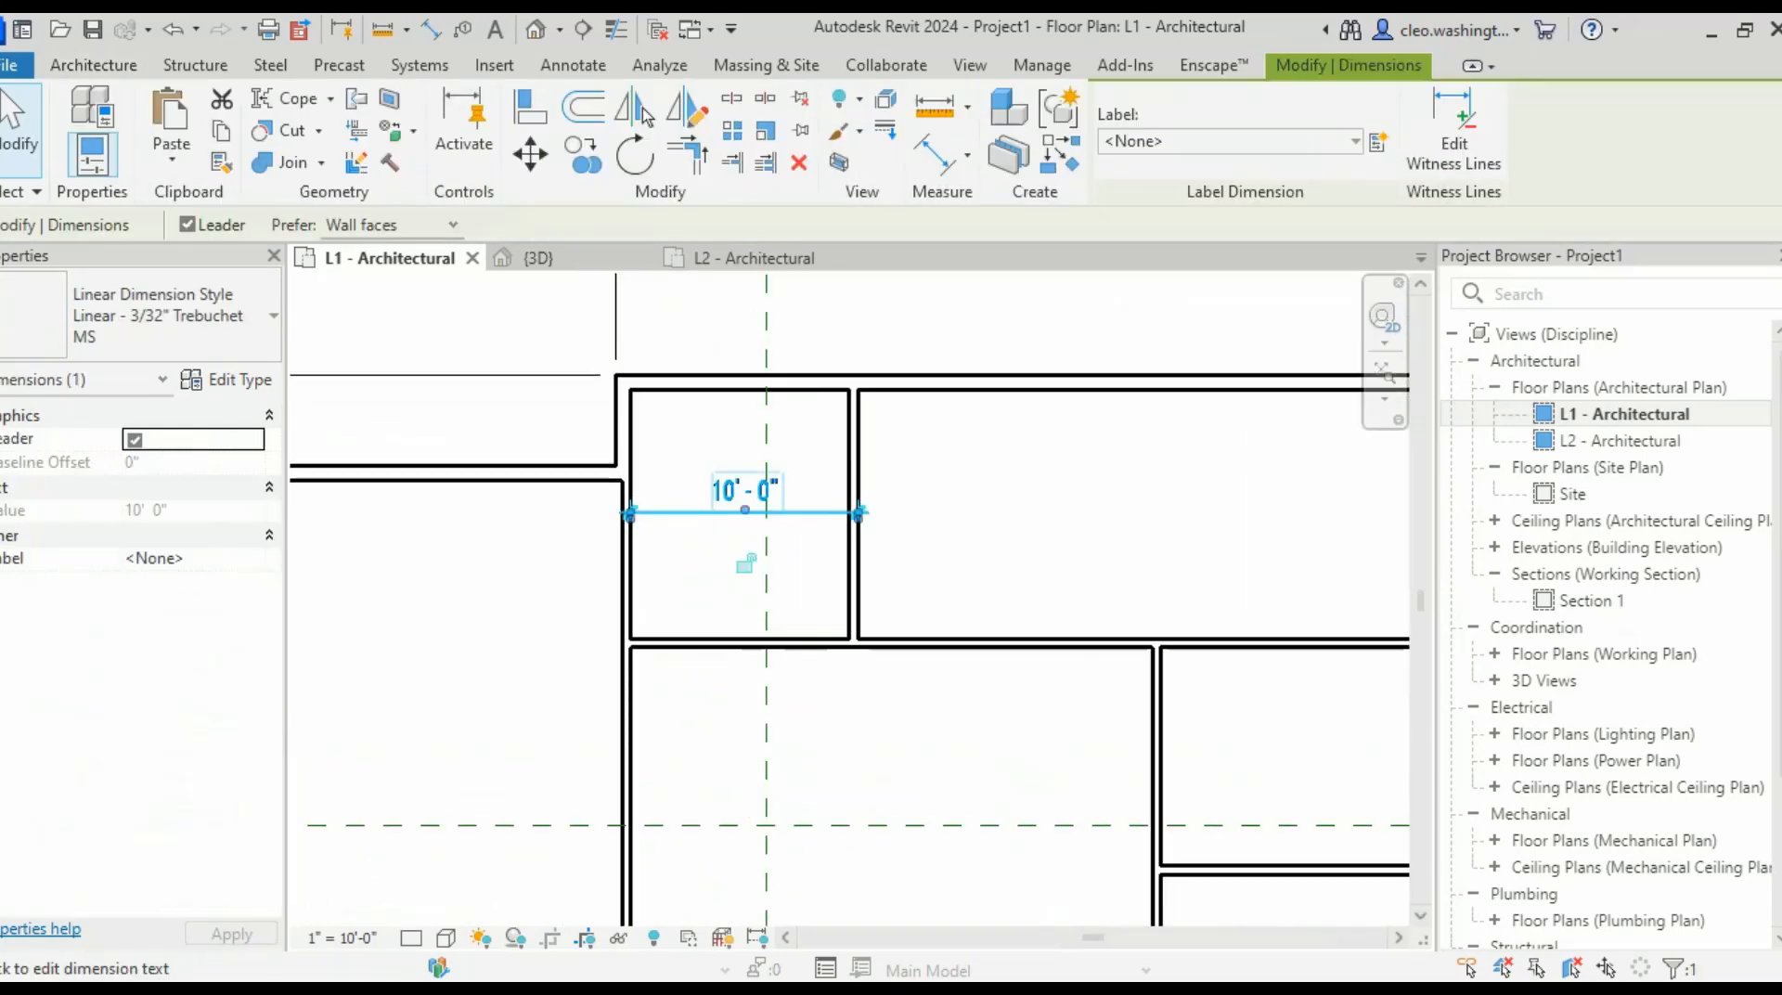
{"action": "key", "text": "Delete"}
{"action": "scroll", "coordinate": [693, 692], "scroll_direction": "down", "scroll_amount": 1}
{"action": "scroll", "coordinate": [772, 446], "scroll_direction": "up", "scroll_amount": 1}
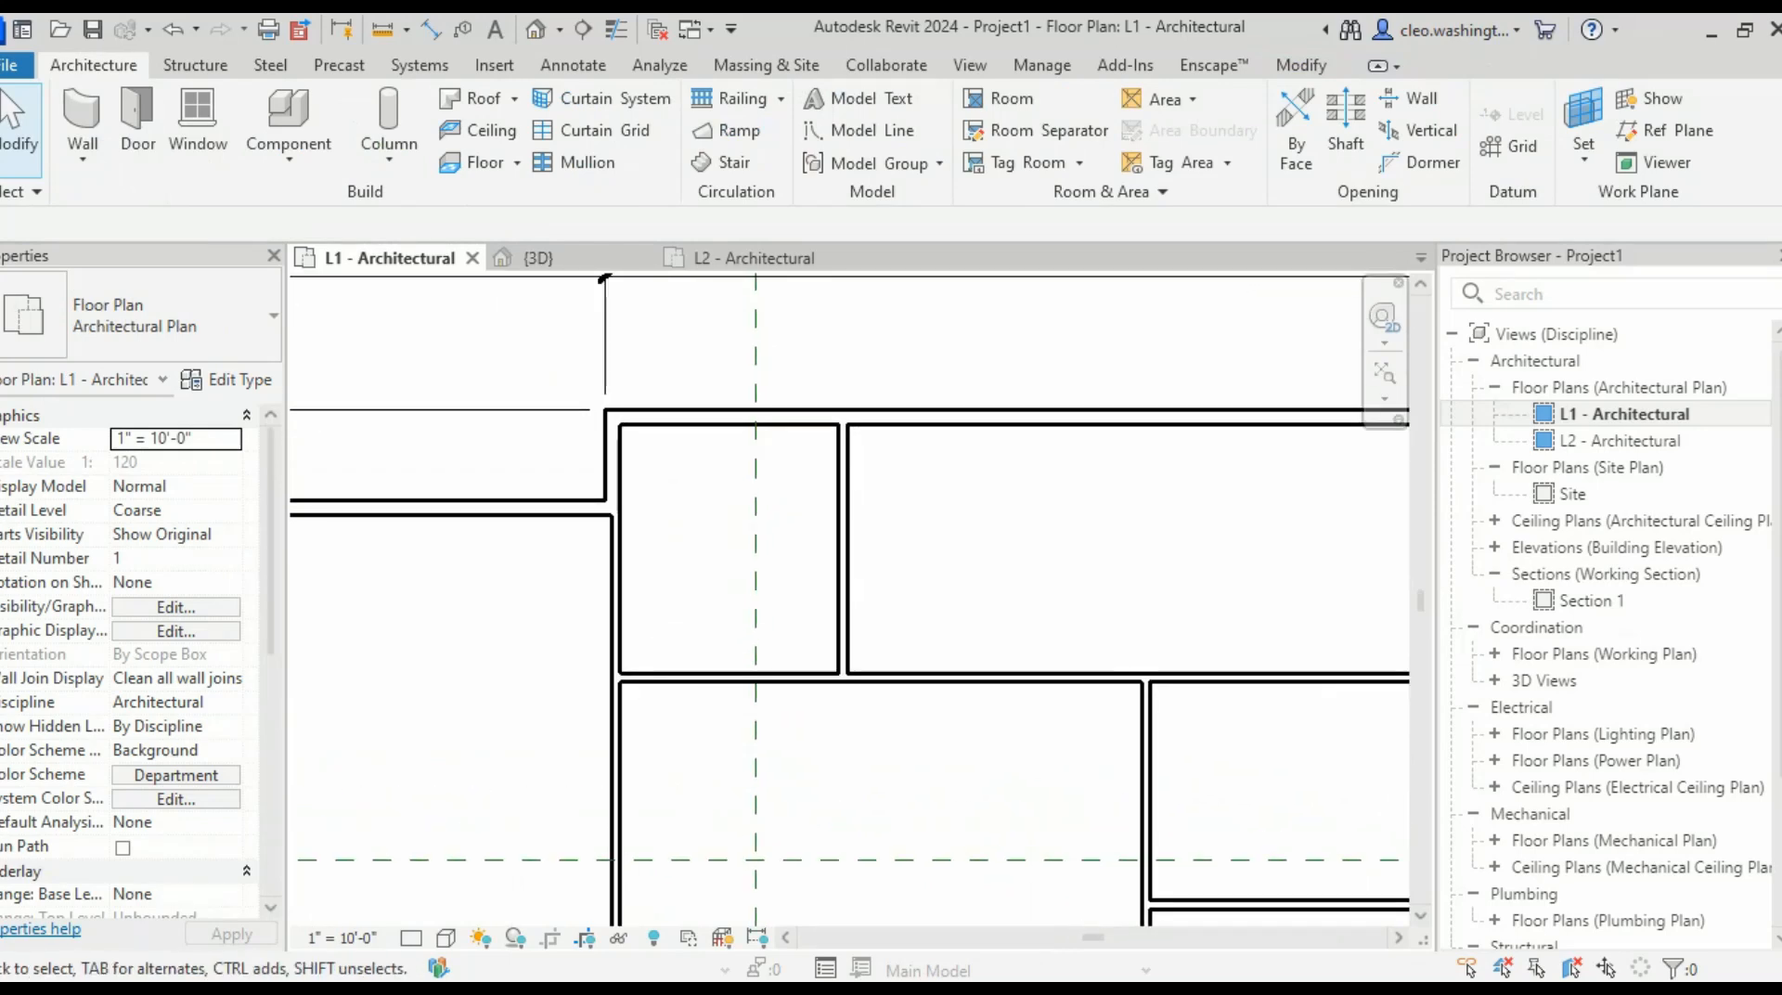
{"action": "scroll", "coordinate": [822, 585], "scroll_direction": "down", "scroll_amount": 2}
{"action": "middle_click_drag", "start_coordinate": [826, 585], "coordinate": [860, 530]}
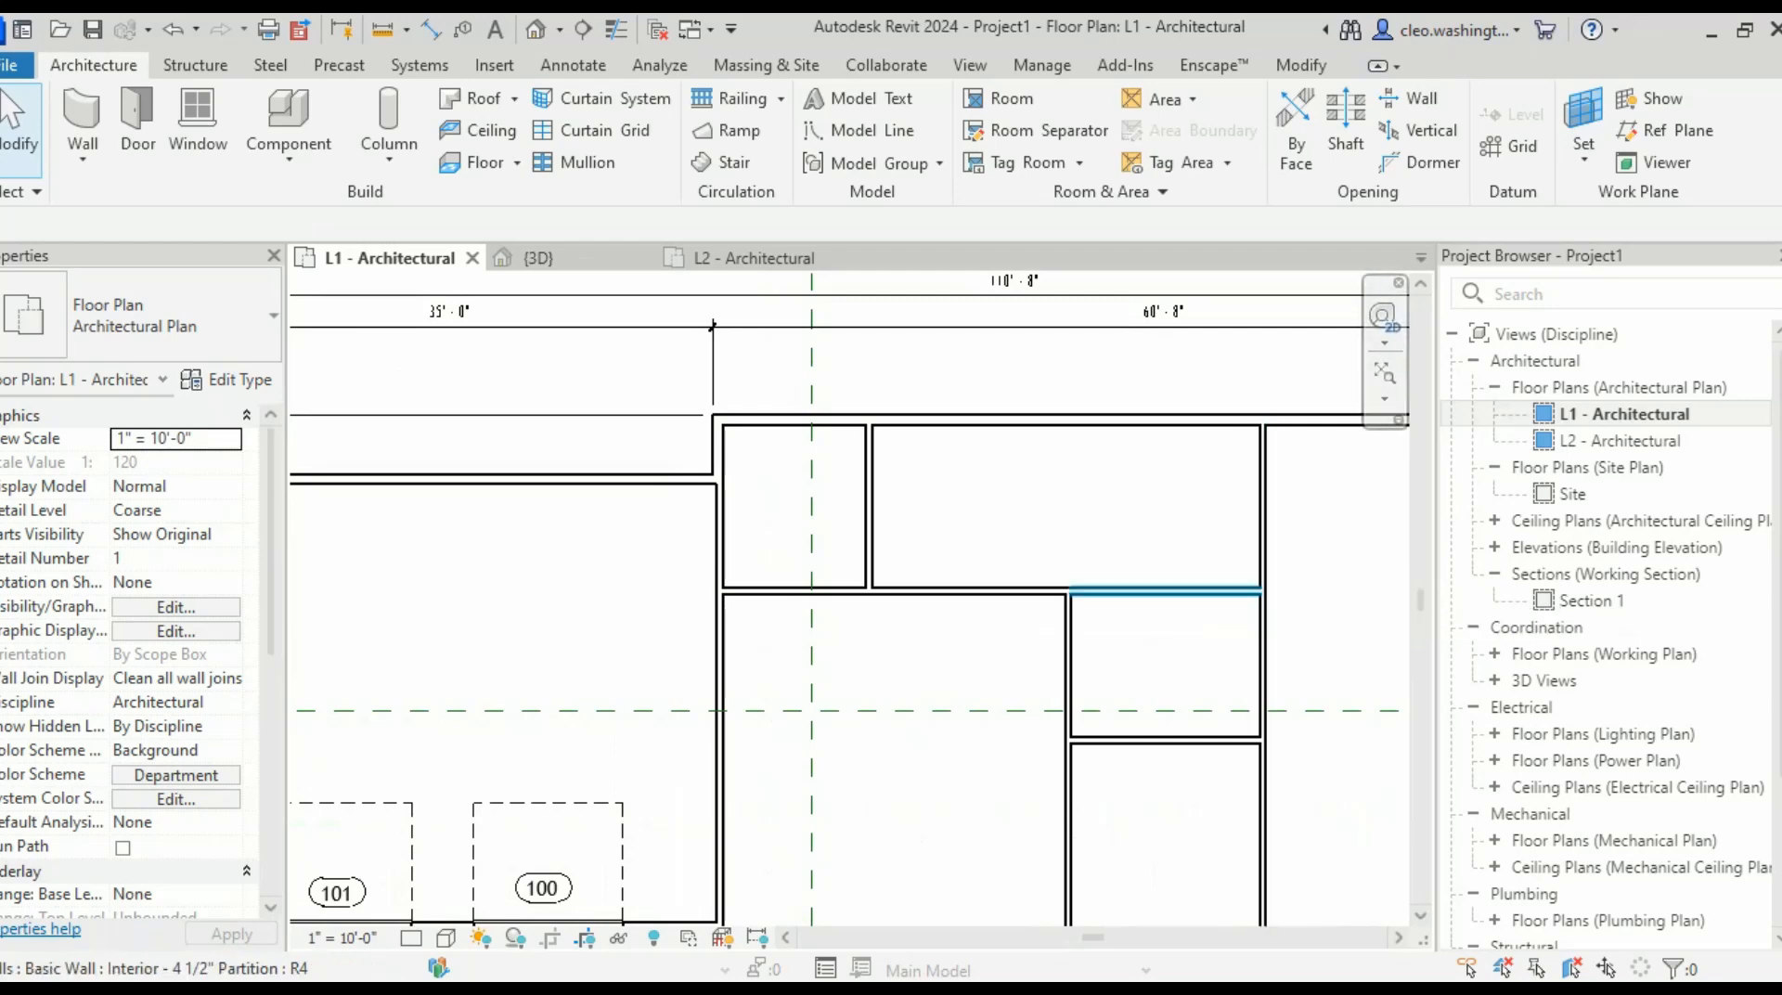
- Draw a similar horizontal partition from the lower partition corner to the left vertical wall
{"action": "scroll", "coordinate": [1167, 712], "scroll_direction": "up", "scroll_amount": 2}
{"action": "left_click", "coordinate": [1166, 761]}
{"action": "right_click", "coordinate": [1144, 762]}
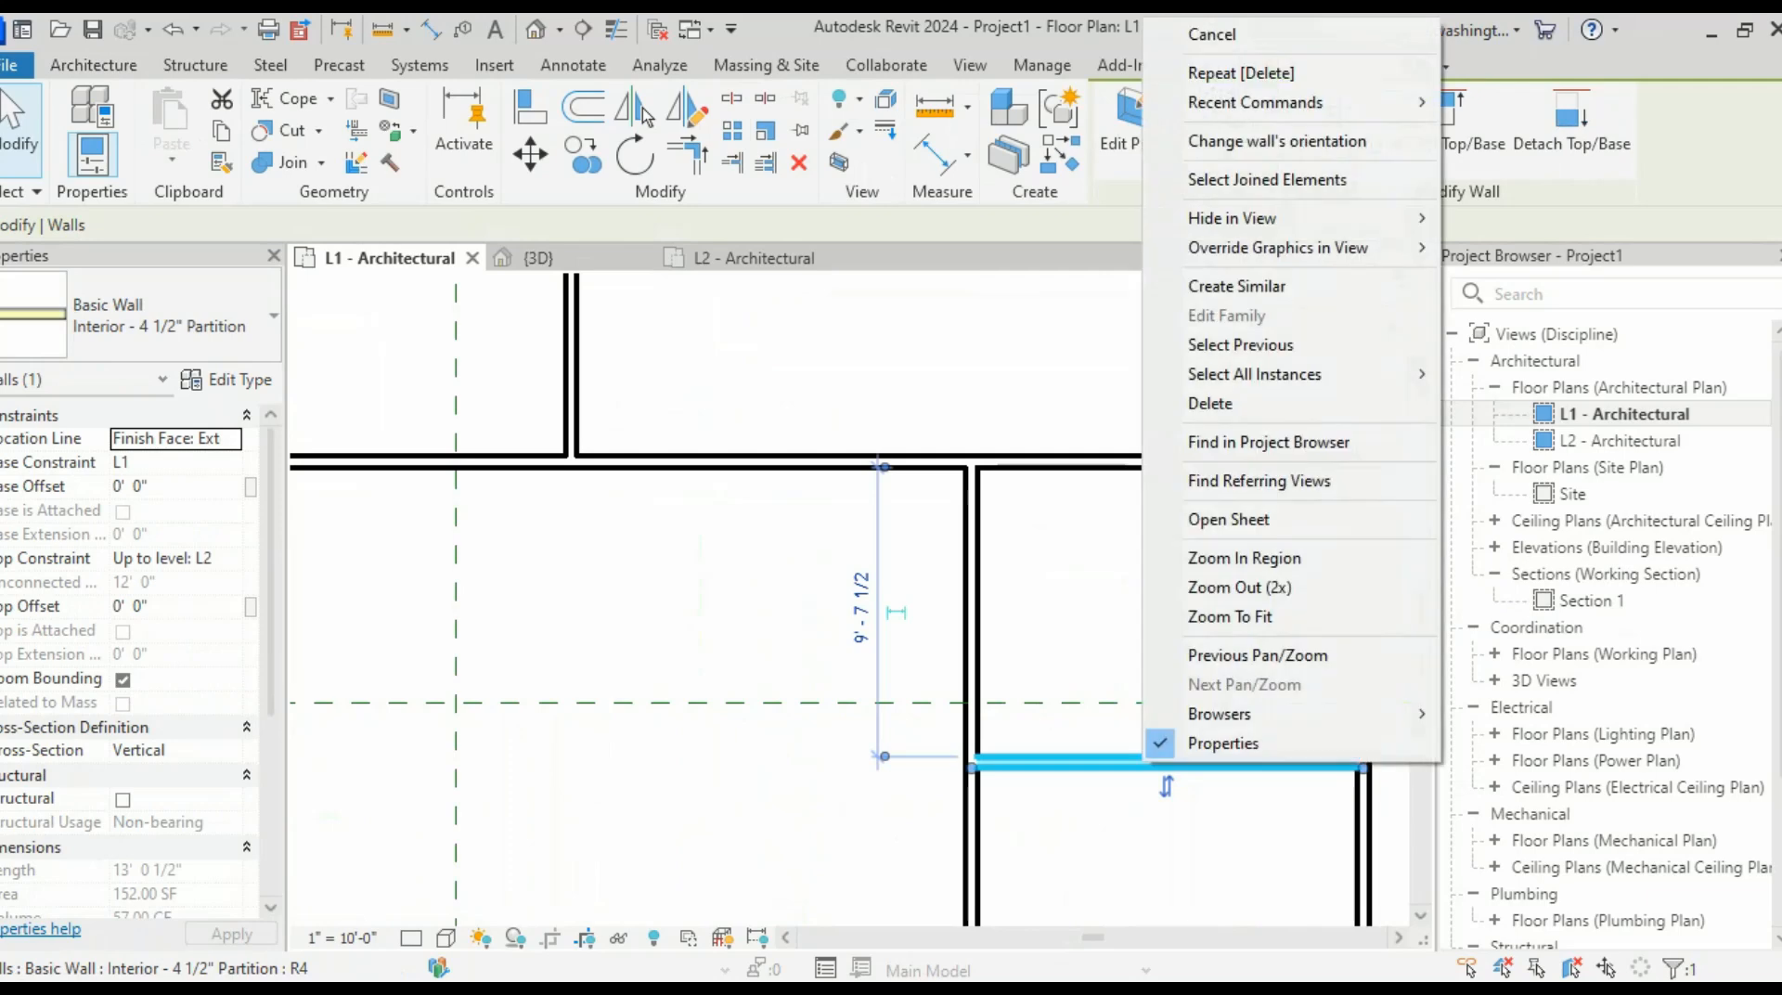
{"action": "left_click", "coordinate": [1235, 286]}
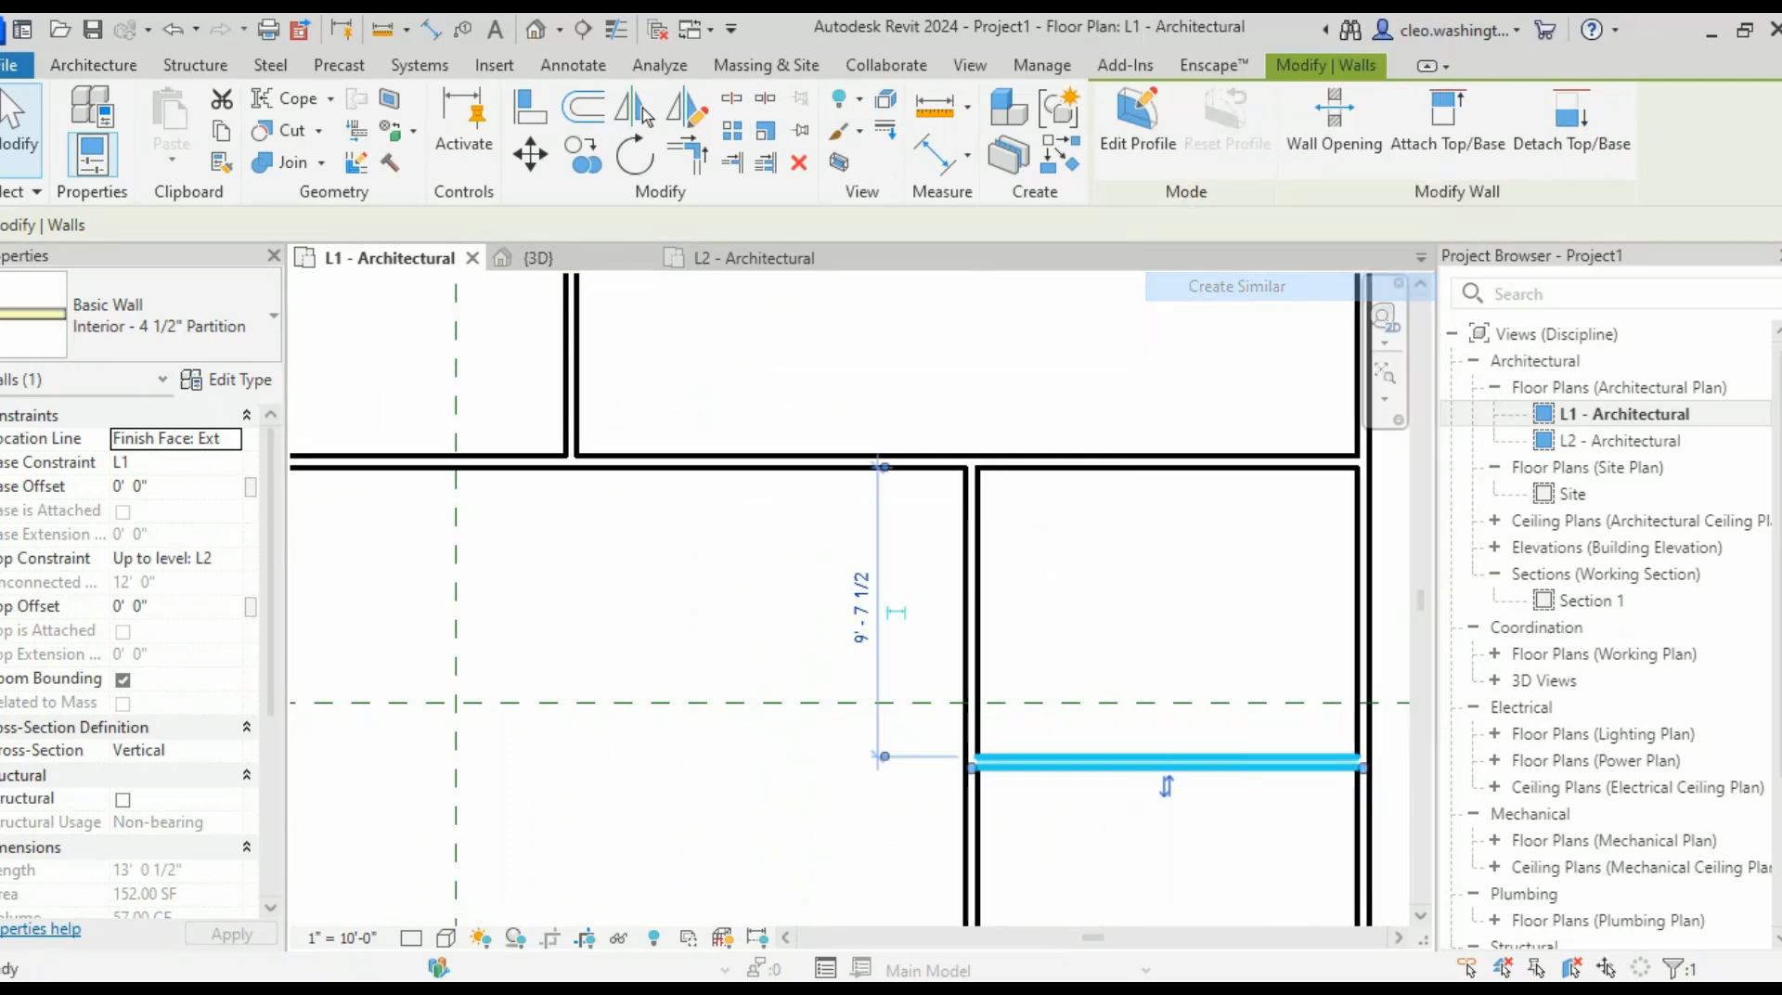
{"action": "scroll", "coordinate": [956, 769], "scroll_direction": "up", "scroll_amount": 2}
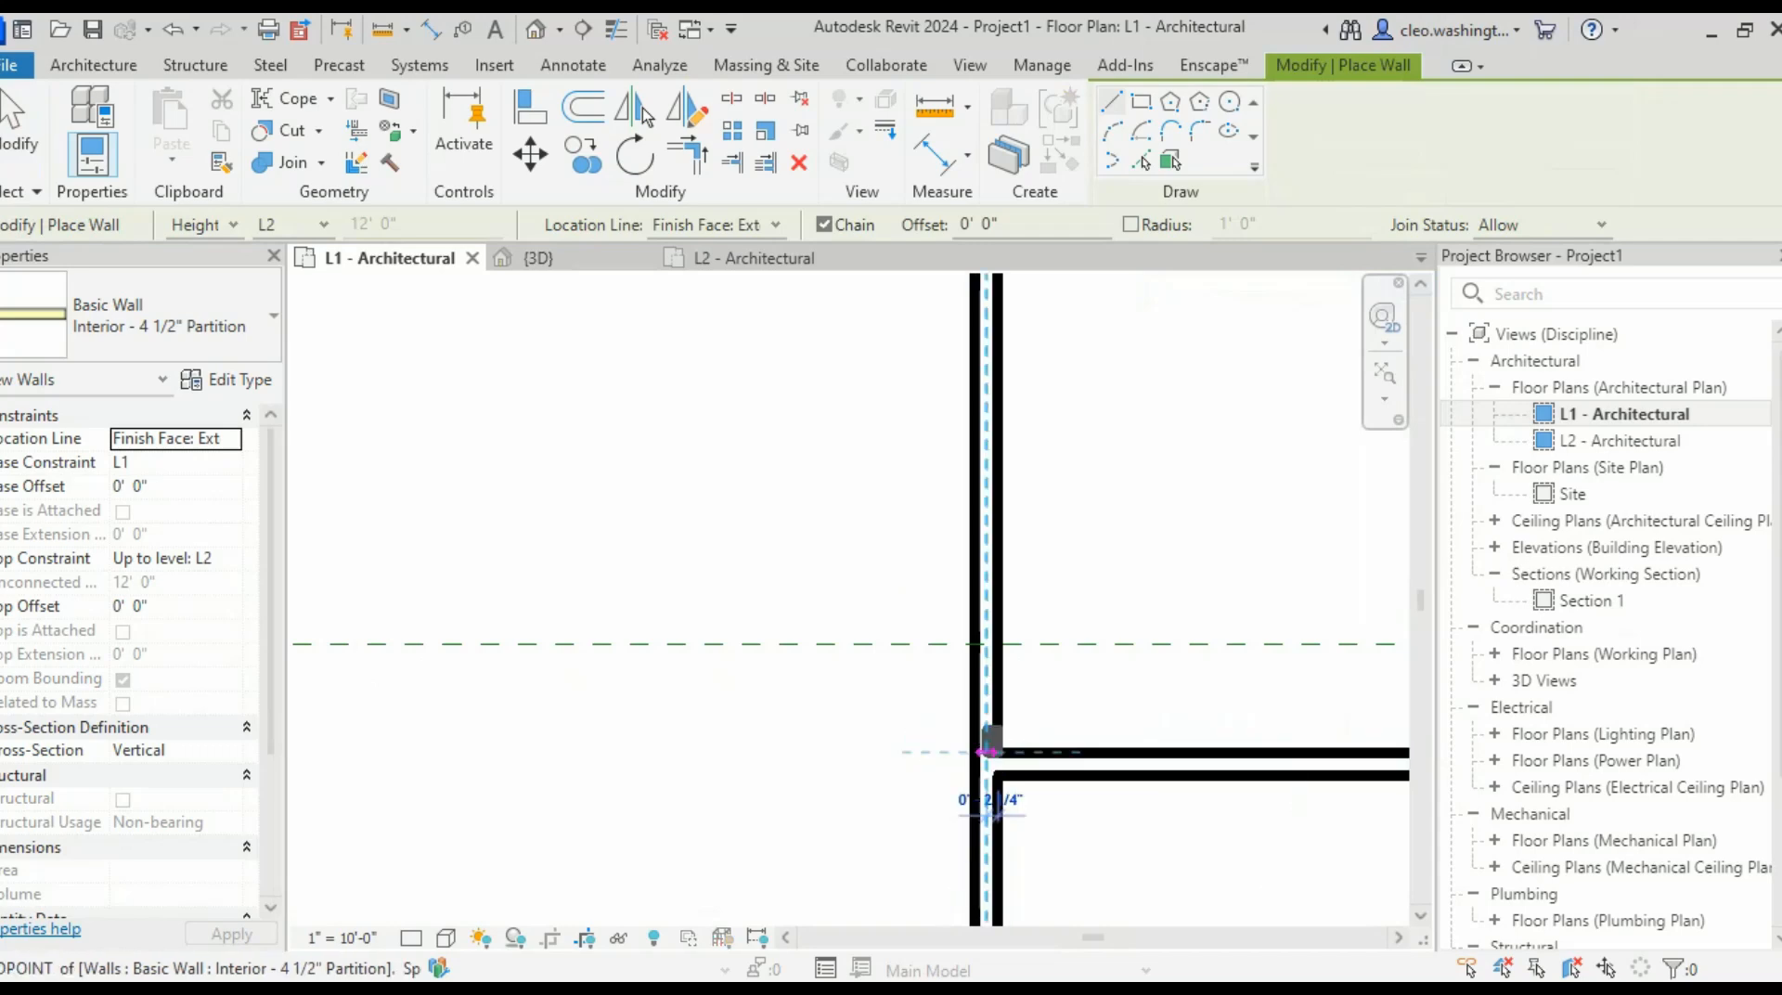
{"action": "left_click", "coordinate": [998, 752]}
{"action": "scroll", "coordinate": [552, 745], "scroll_direction": "down", "scroll_amount": 4}
{"action": "middle_click_drag", "start_coordinate": [507, 735], "coordinate": [695, 716]}
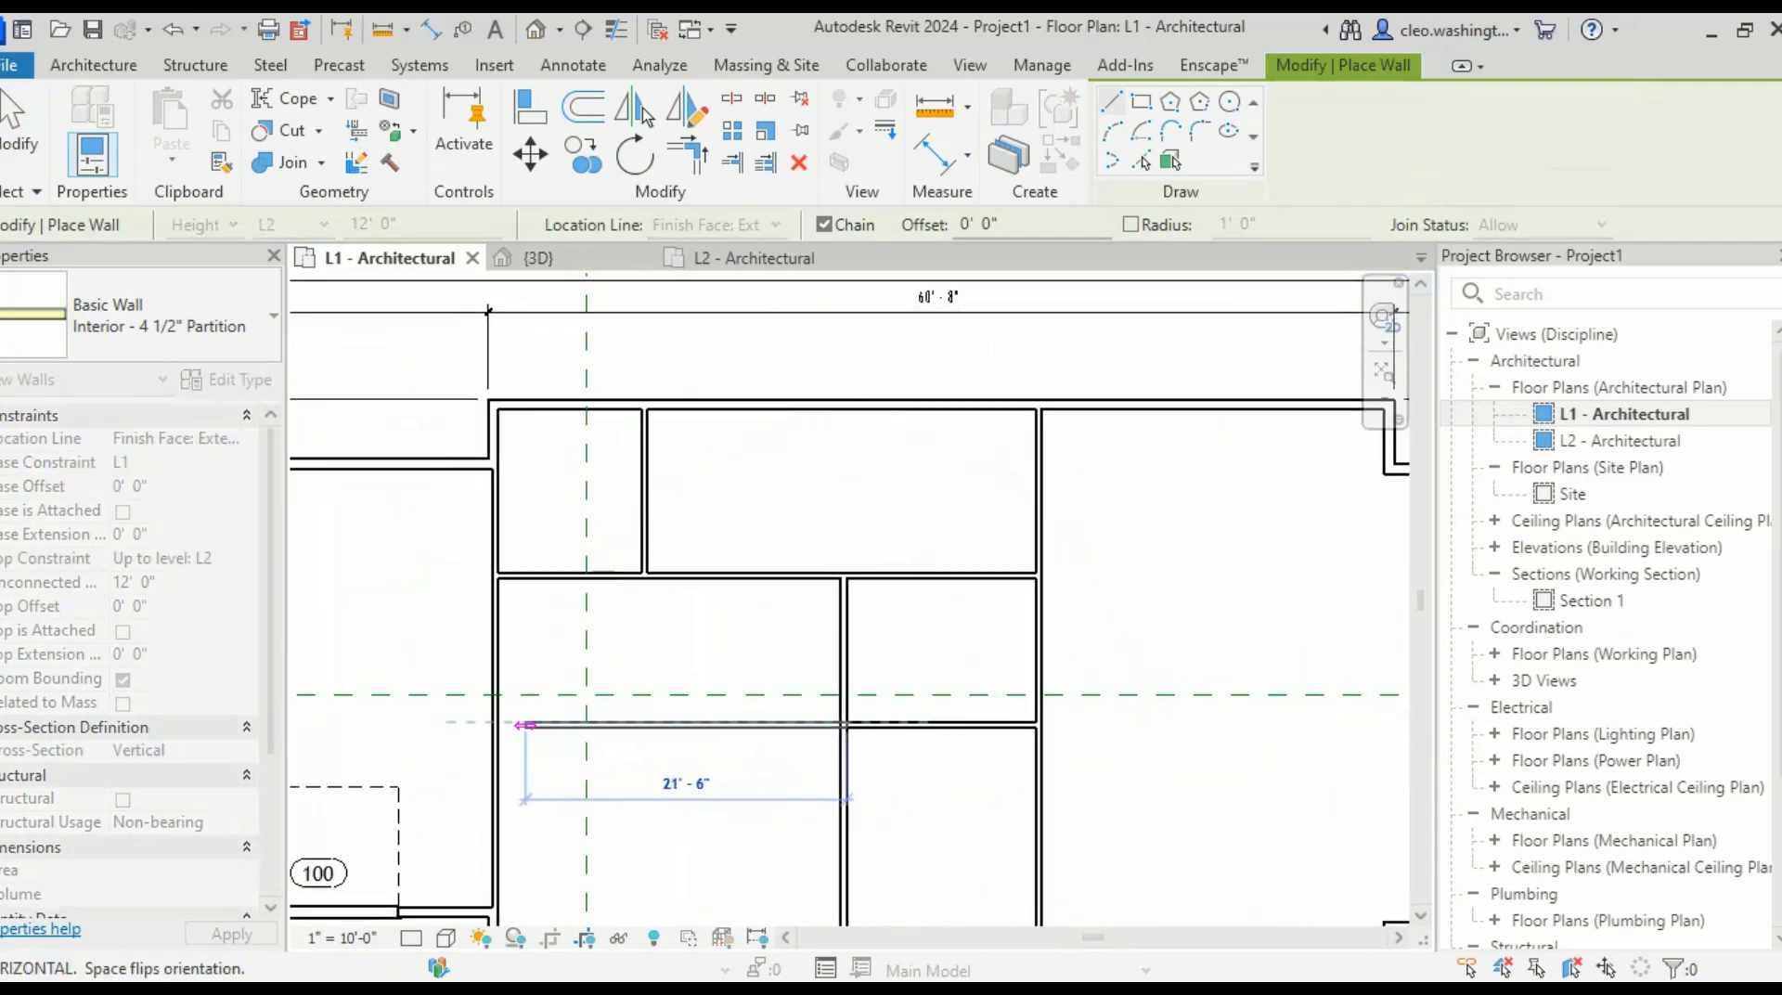
{"action": "left_click", "coordinate": [496, 729]}
{"action": "middle_click_drag", "start_coordinate": [645, 781], "coordinate": [728, 740]}
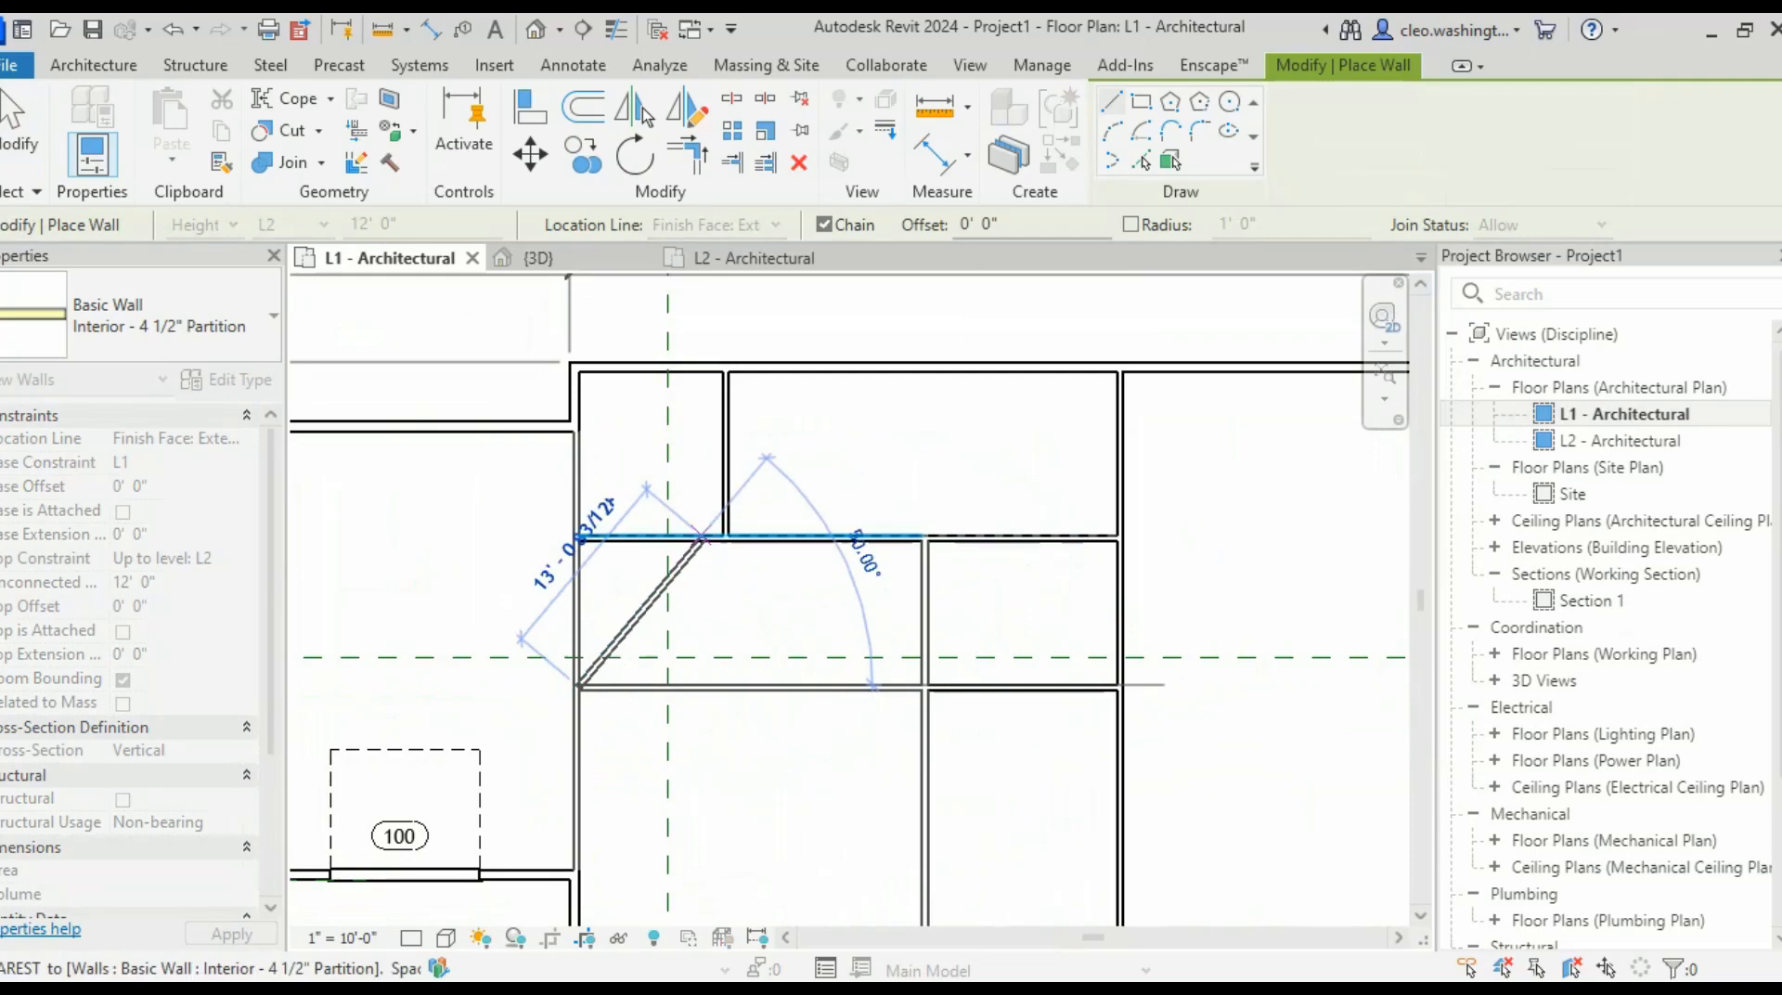
{"action": "key", "text": "Escape"}
{"action": "key", "text": "Escape"}
- Attempt to trim/extend the lower horizontal wall to the left vertical wall, then cancel
{"action": "middle_click_drag", "start_coordinate": [725, 516], "coordinate": [686, 525]}
{"action": "scroll", "coordinate": [644, 552], "scroll_direction": "up", "scroll_amount": 2}
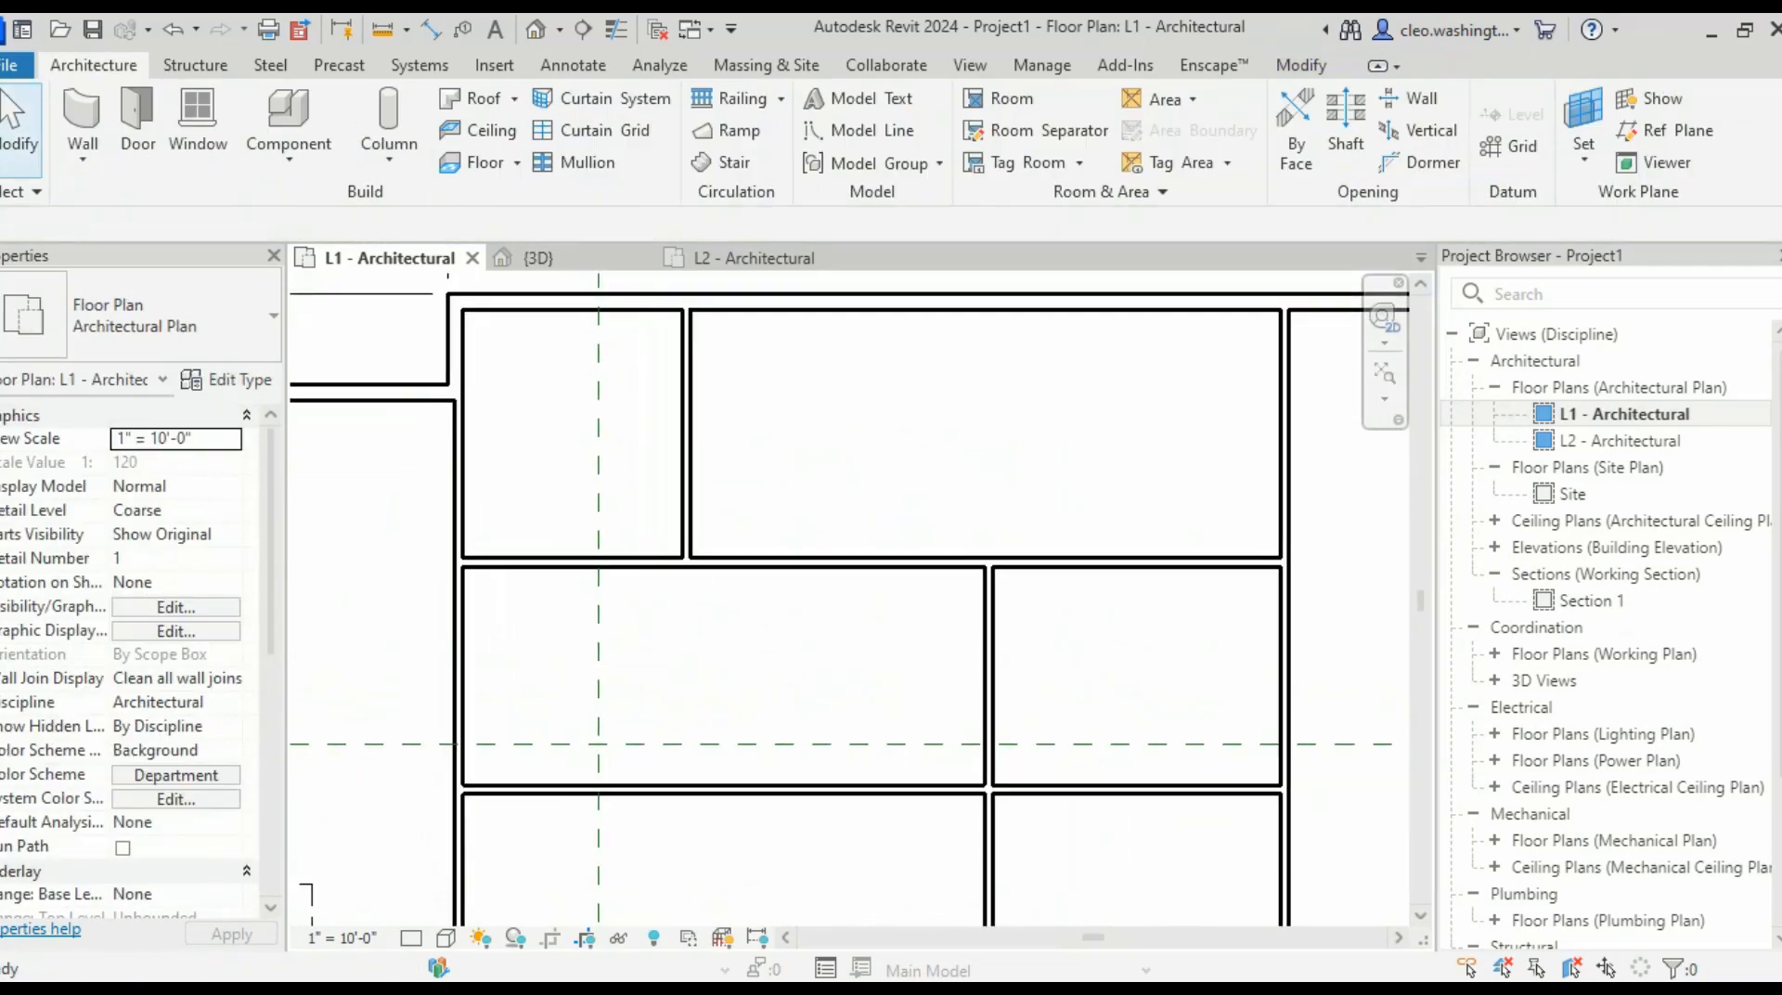
{"action": "left_click", "coordinate": [687, 506]}
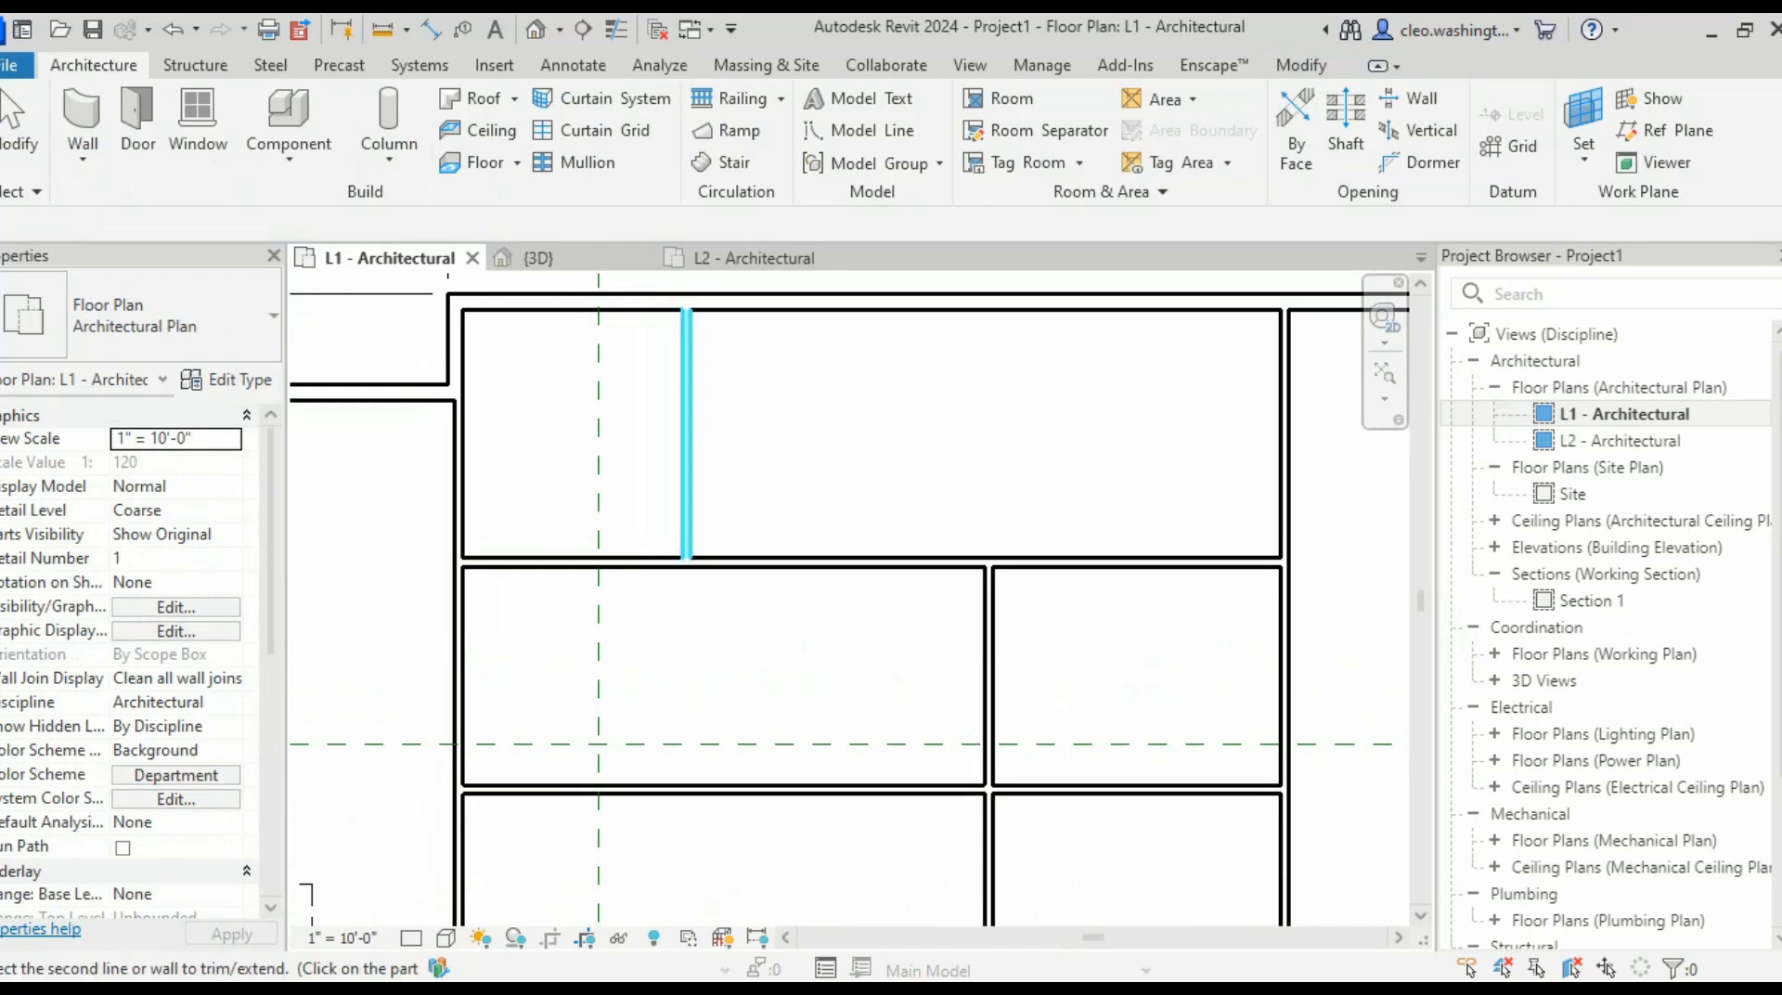
{"action": "left_click", "coordinate": [746, 790]}
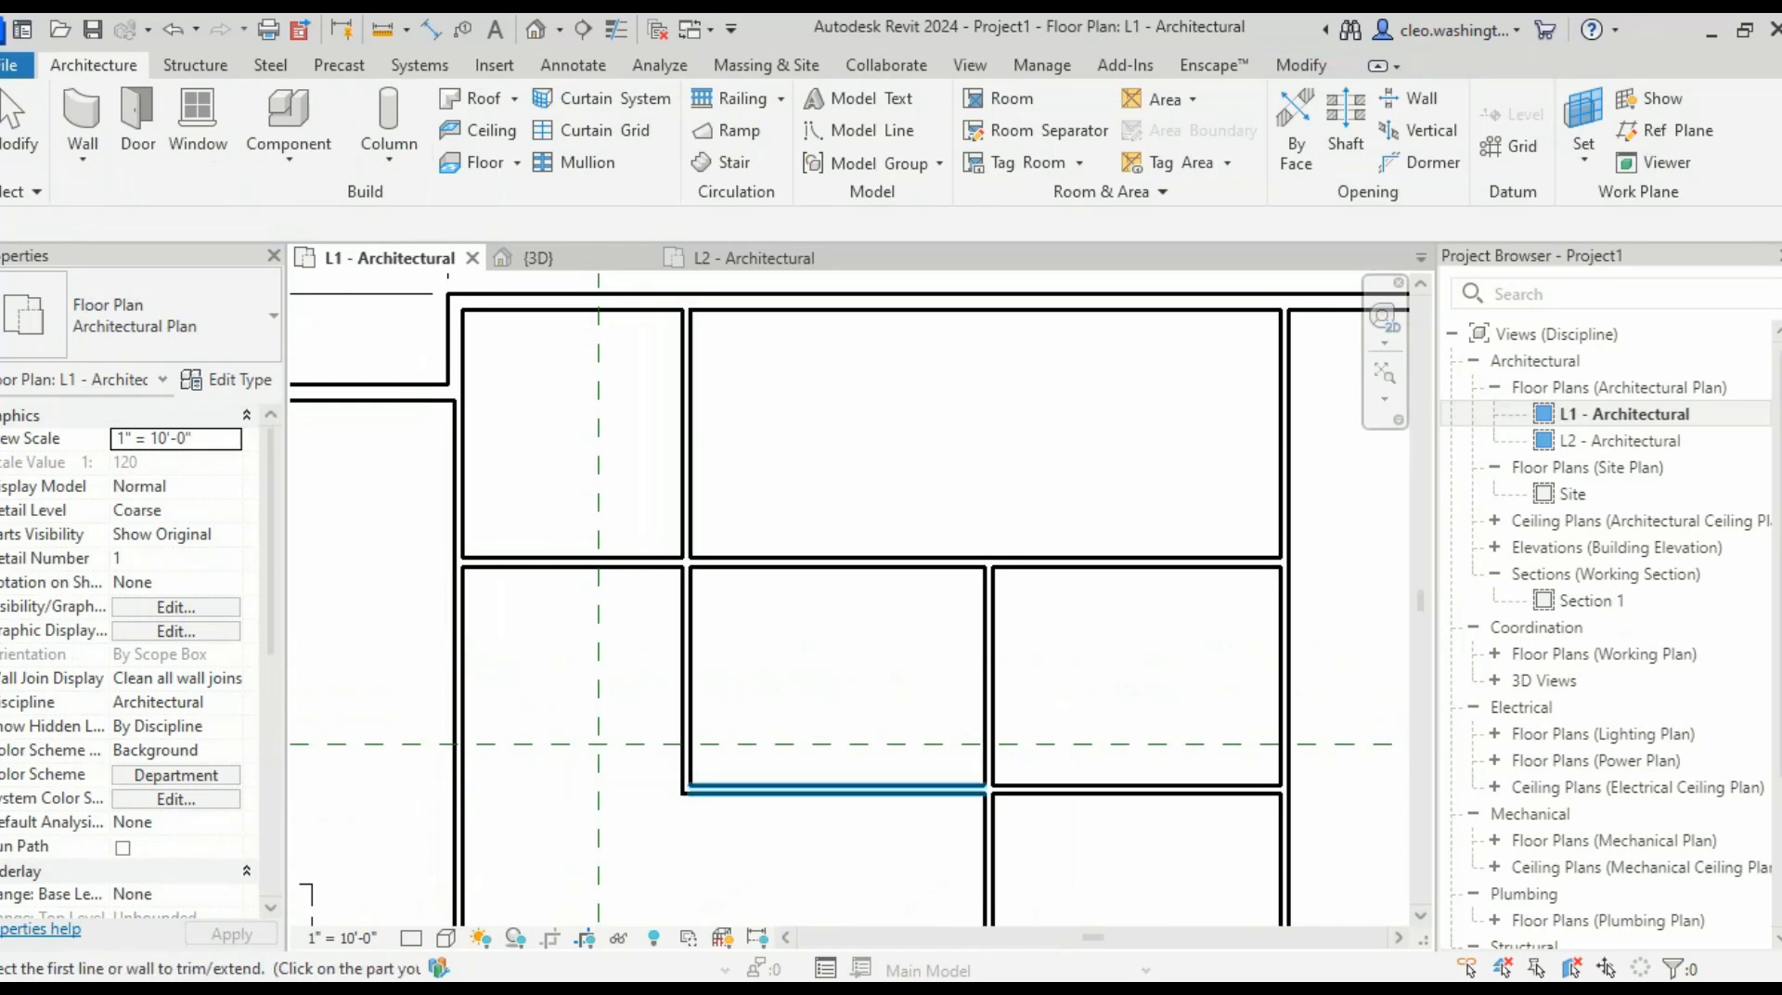
{"action": "left_click", "coordinate": [789, 790]}
{"action": "left_click", "coordinate": [458, 864]}
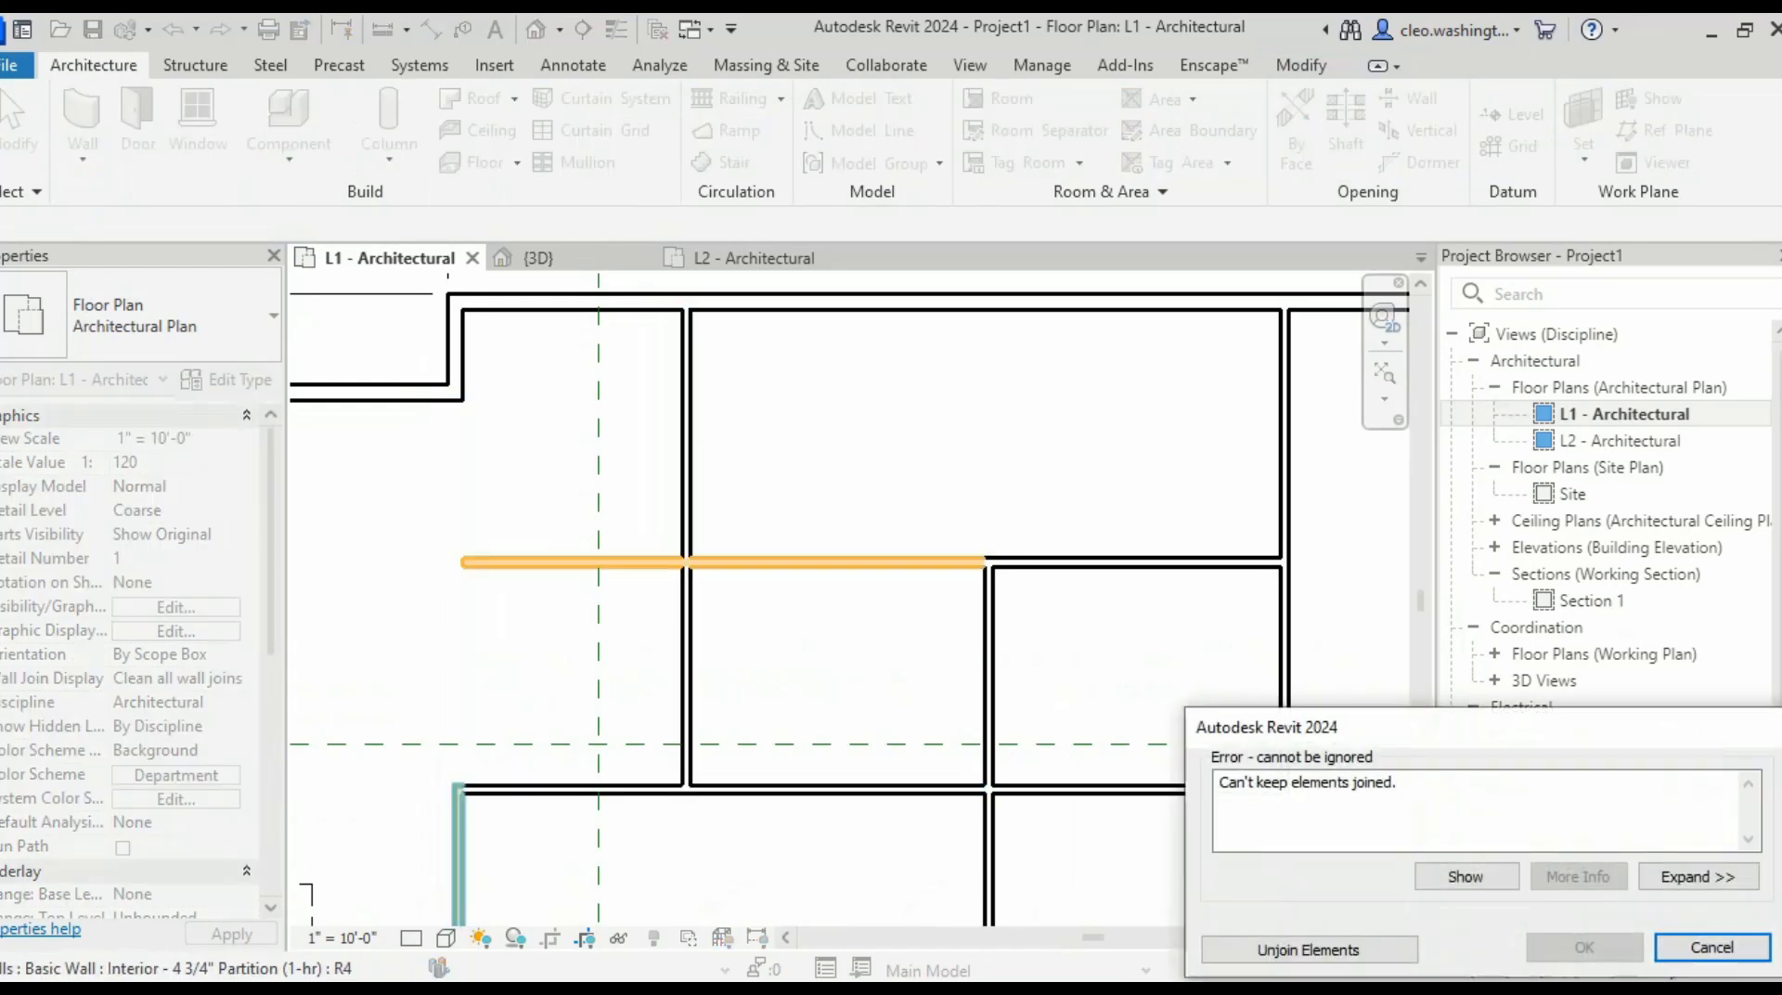
{"action": "key", "text": "Escape"}
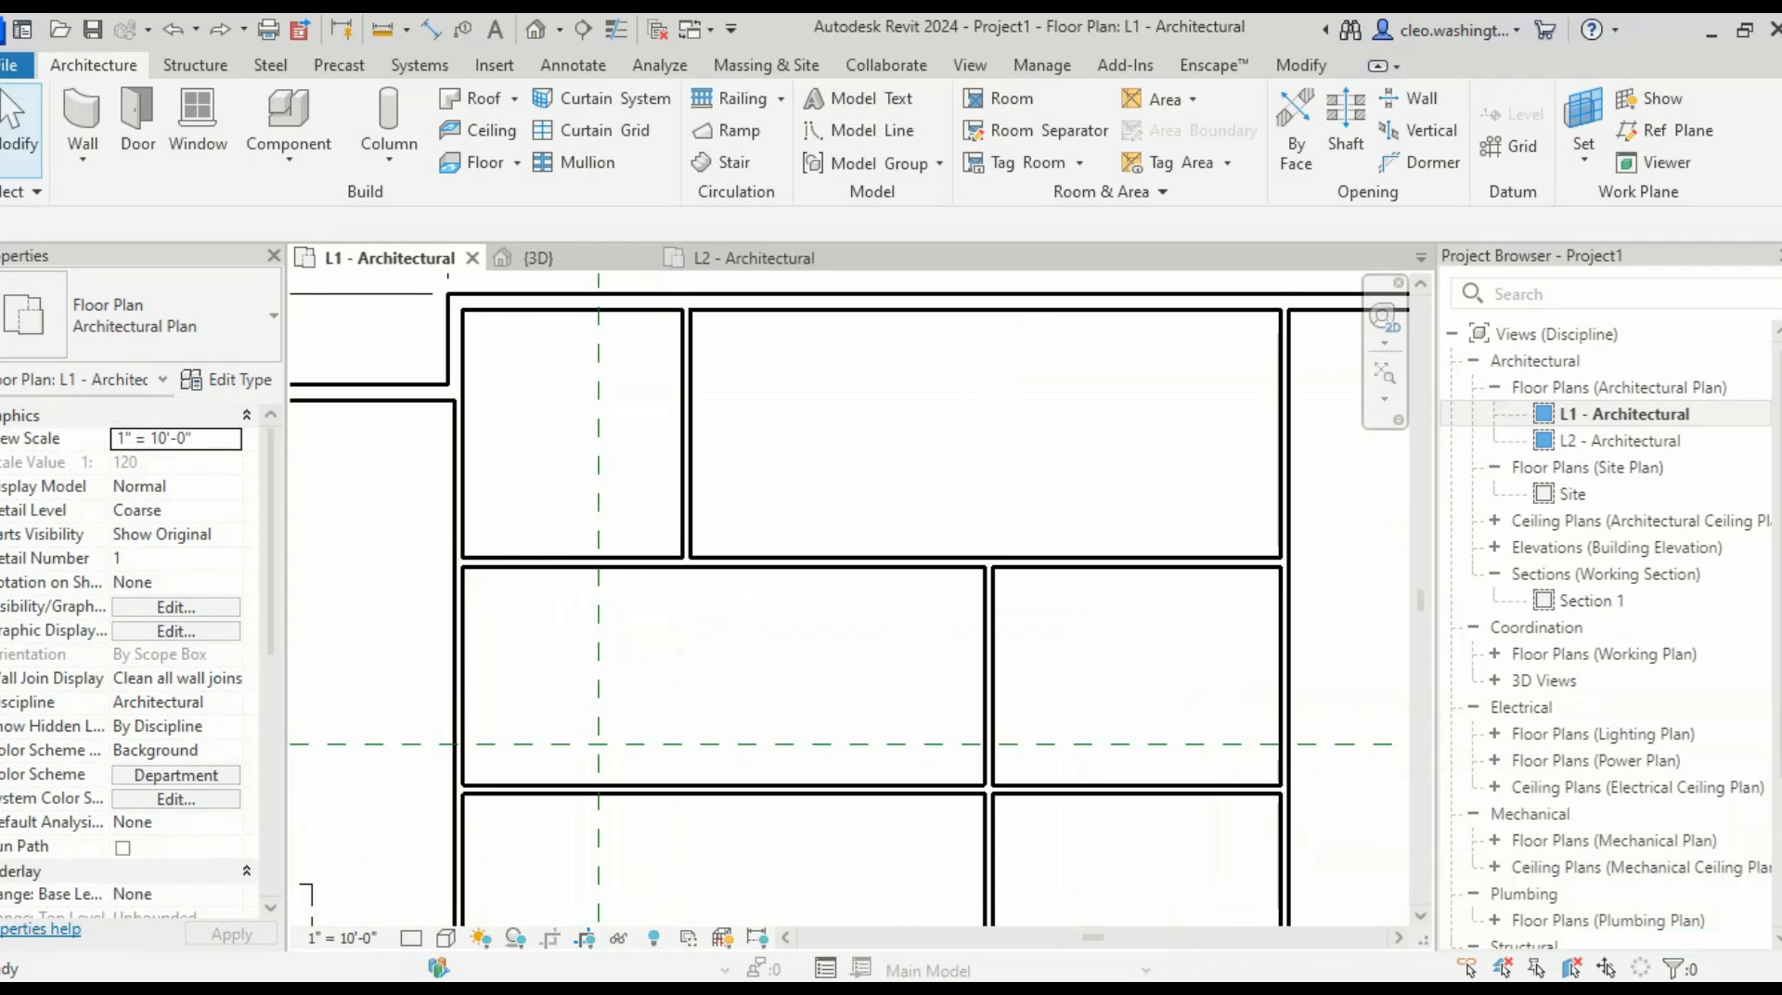
- Drag the vertical partition's end down to the lower partition and select the horizontal wall
{"action": "left_click", "coordinate": [687, 520]}
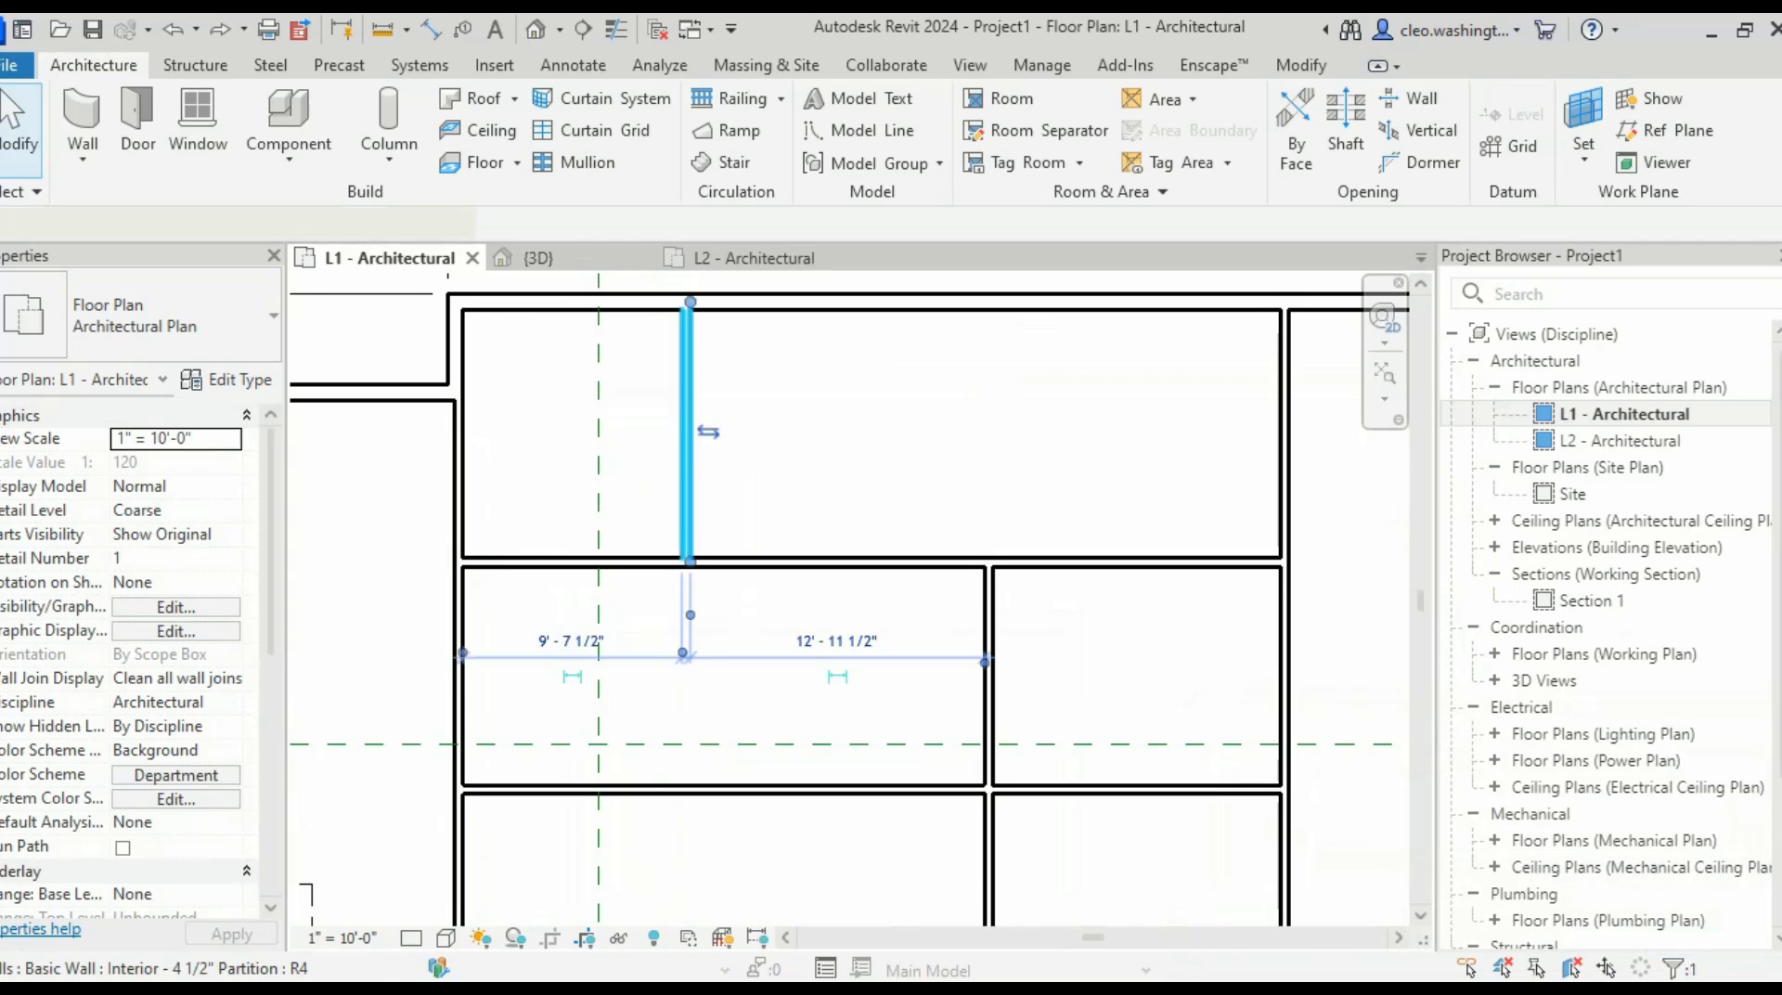
{"action": "left_click_drag", "start_coordinate": [688, 562], "coordinate": [690, 789]}
{"action": "key", "text": "Escape"}
{"action": "left_click", "coordinate": [808, 560]}
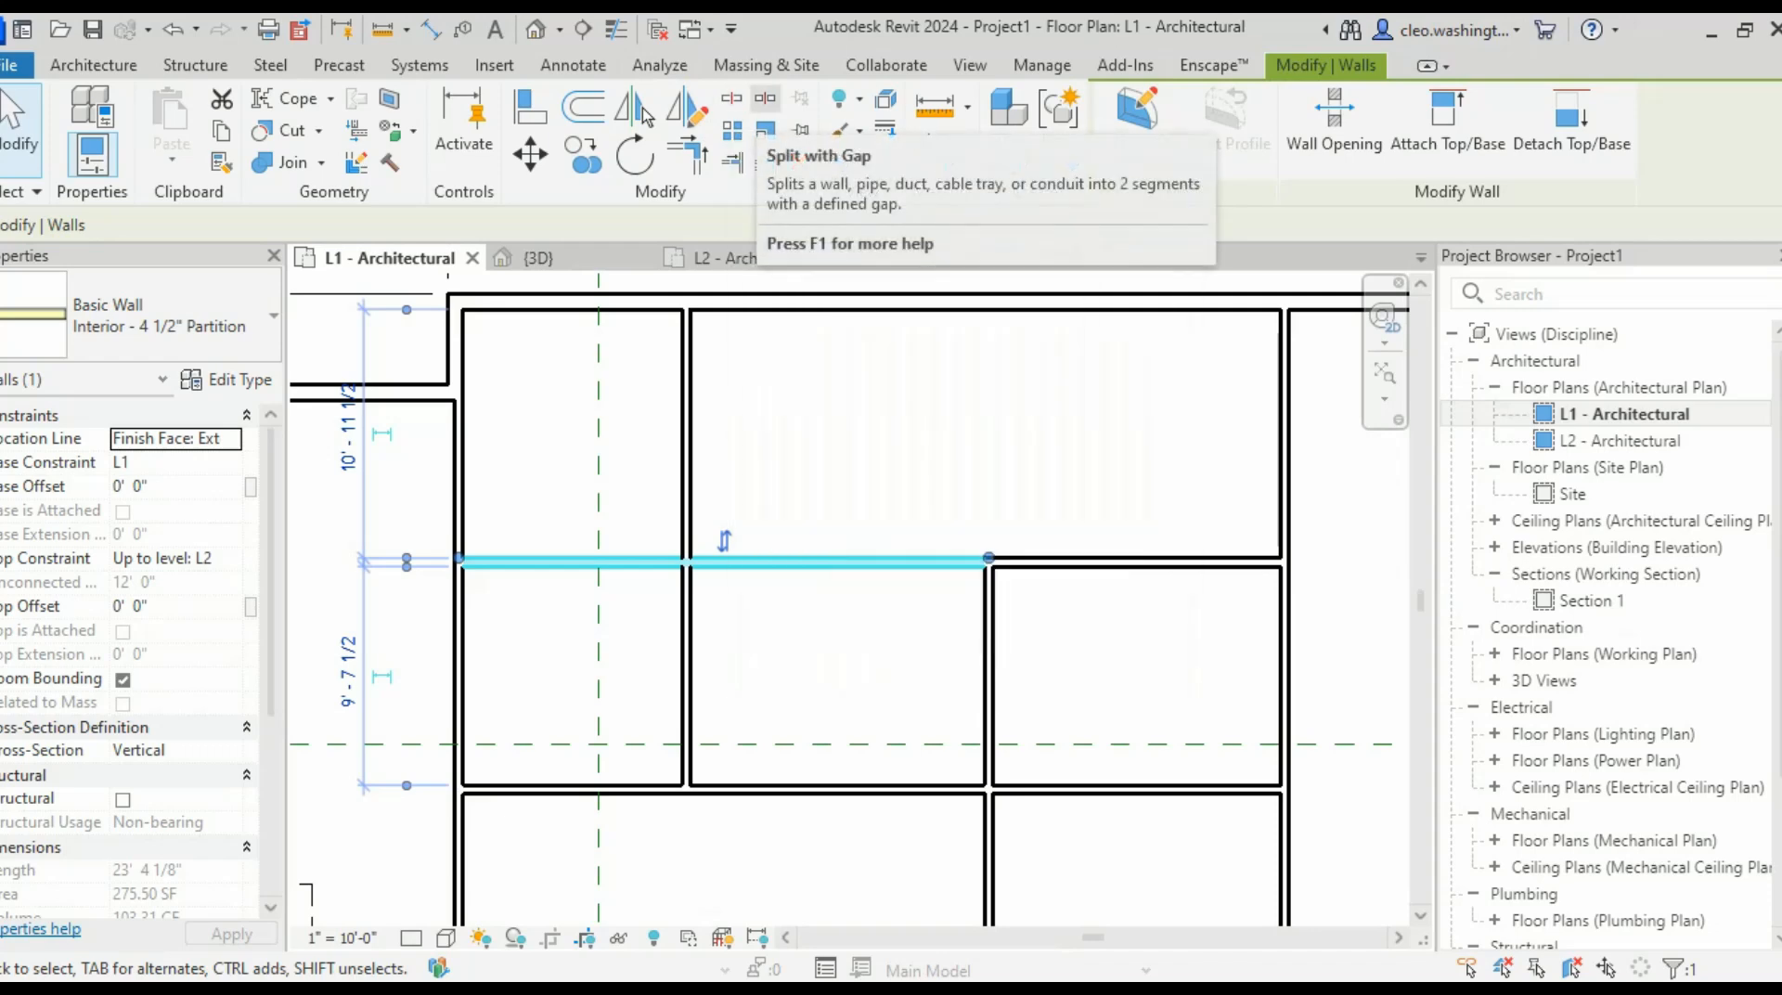
- Split the horizontal partition with a gap and delete its middle piece
{"action": "left_click", "coordinate": [765, 98]}
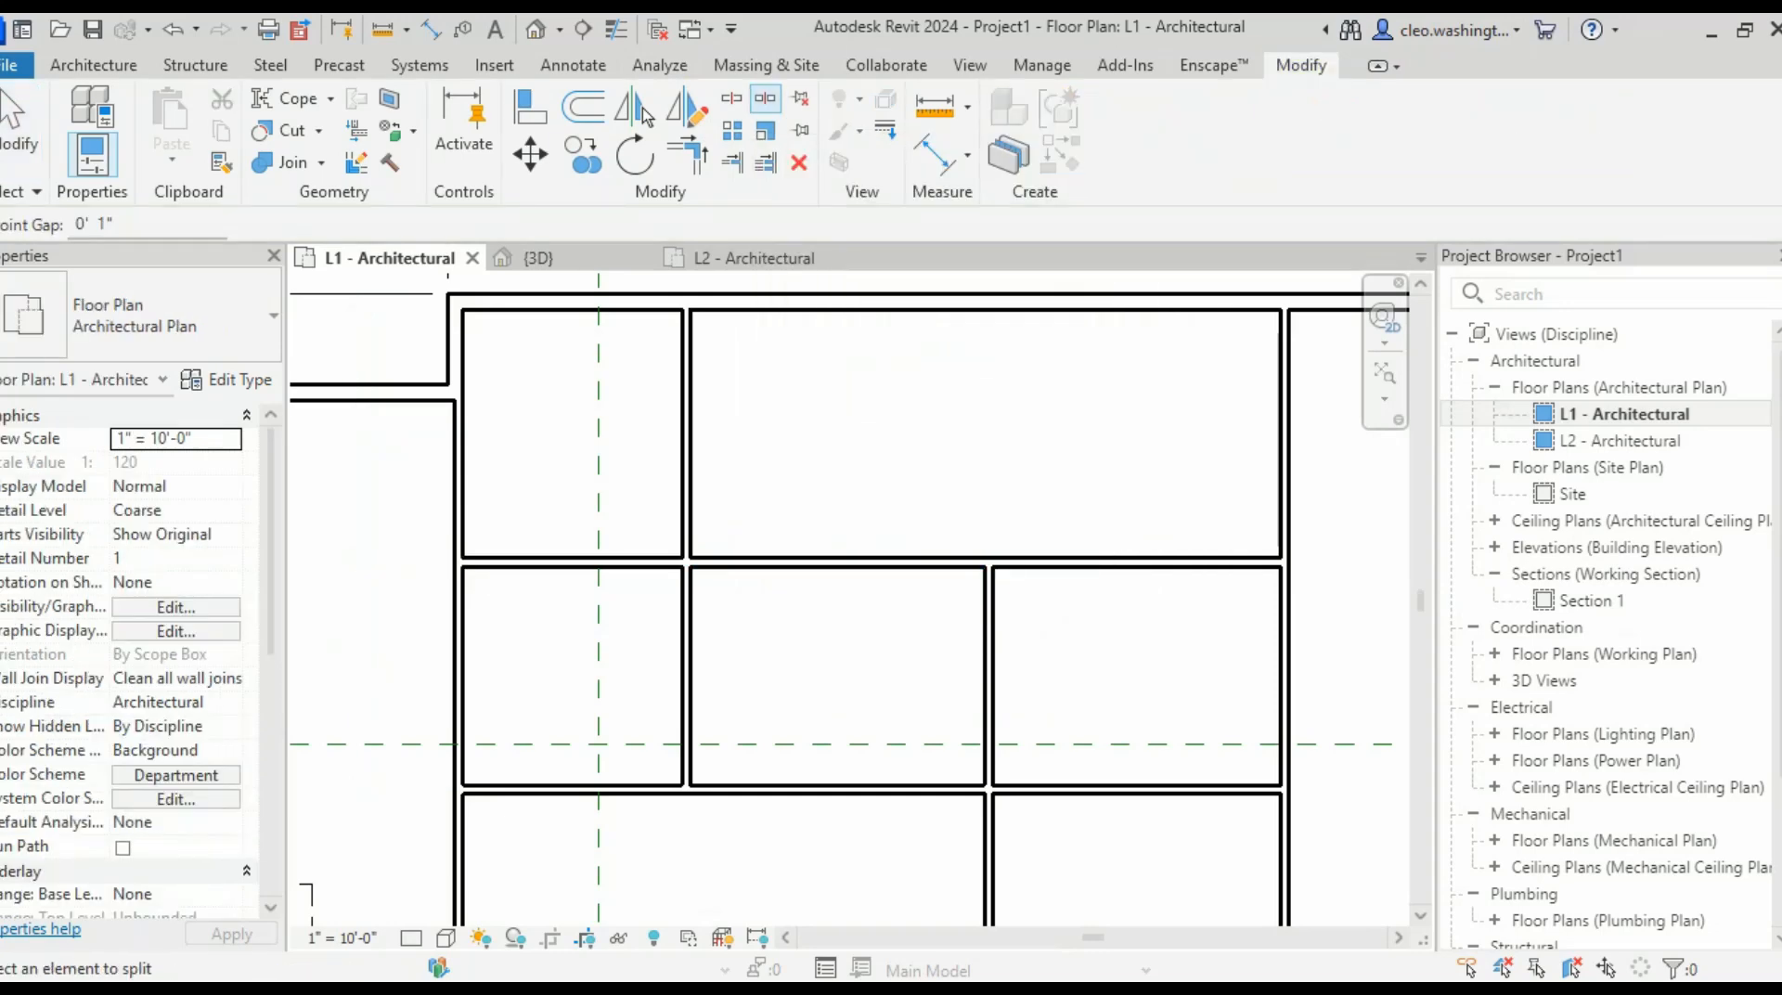
{"action": "scroll", "coordinate": [726, 620], "scroll_direction": "up", "scroll_amount": 3}
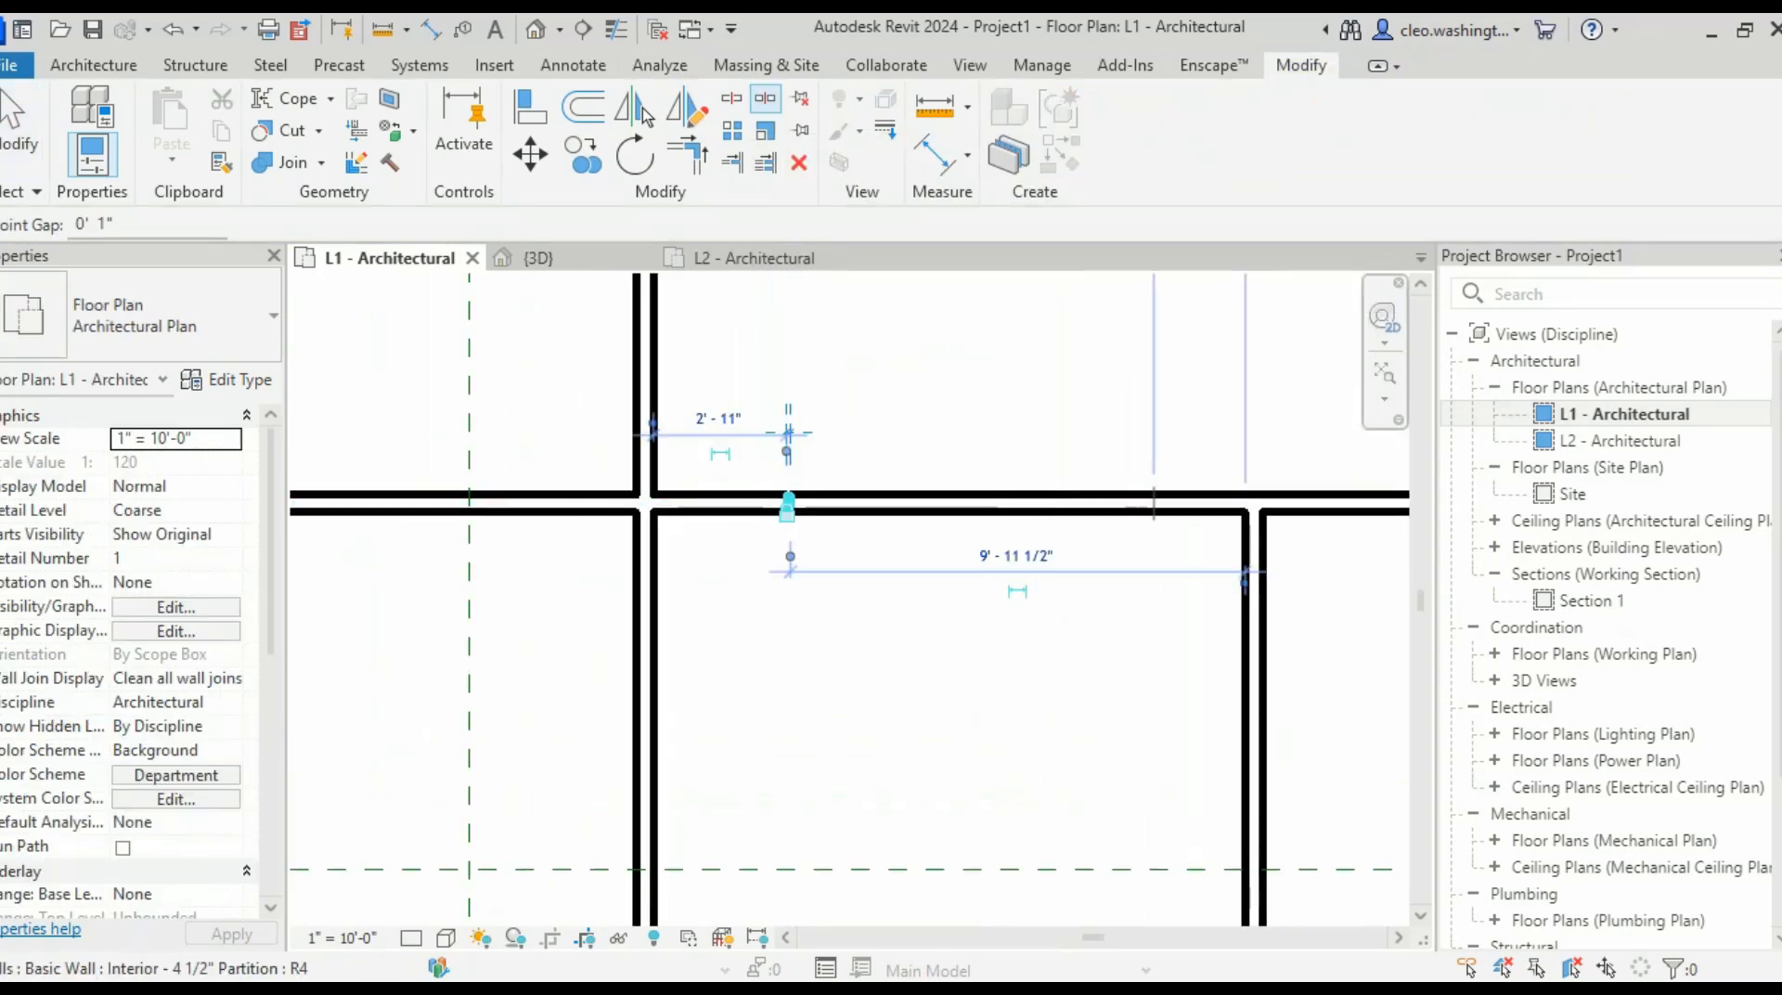
{"action": "left_click", "coordinate": [1129, 504]}
{"action": "key", "text": "Escape"}
{"action": "key", "text": "Escape"}
{"action": "left_click", "coordinate": [960, 503]}
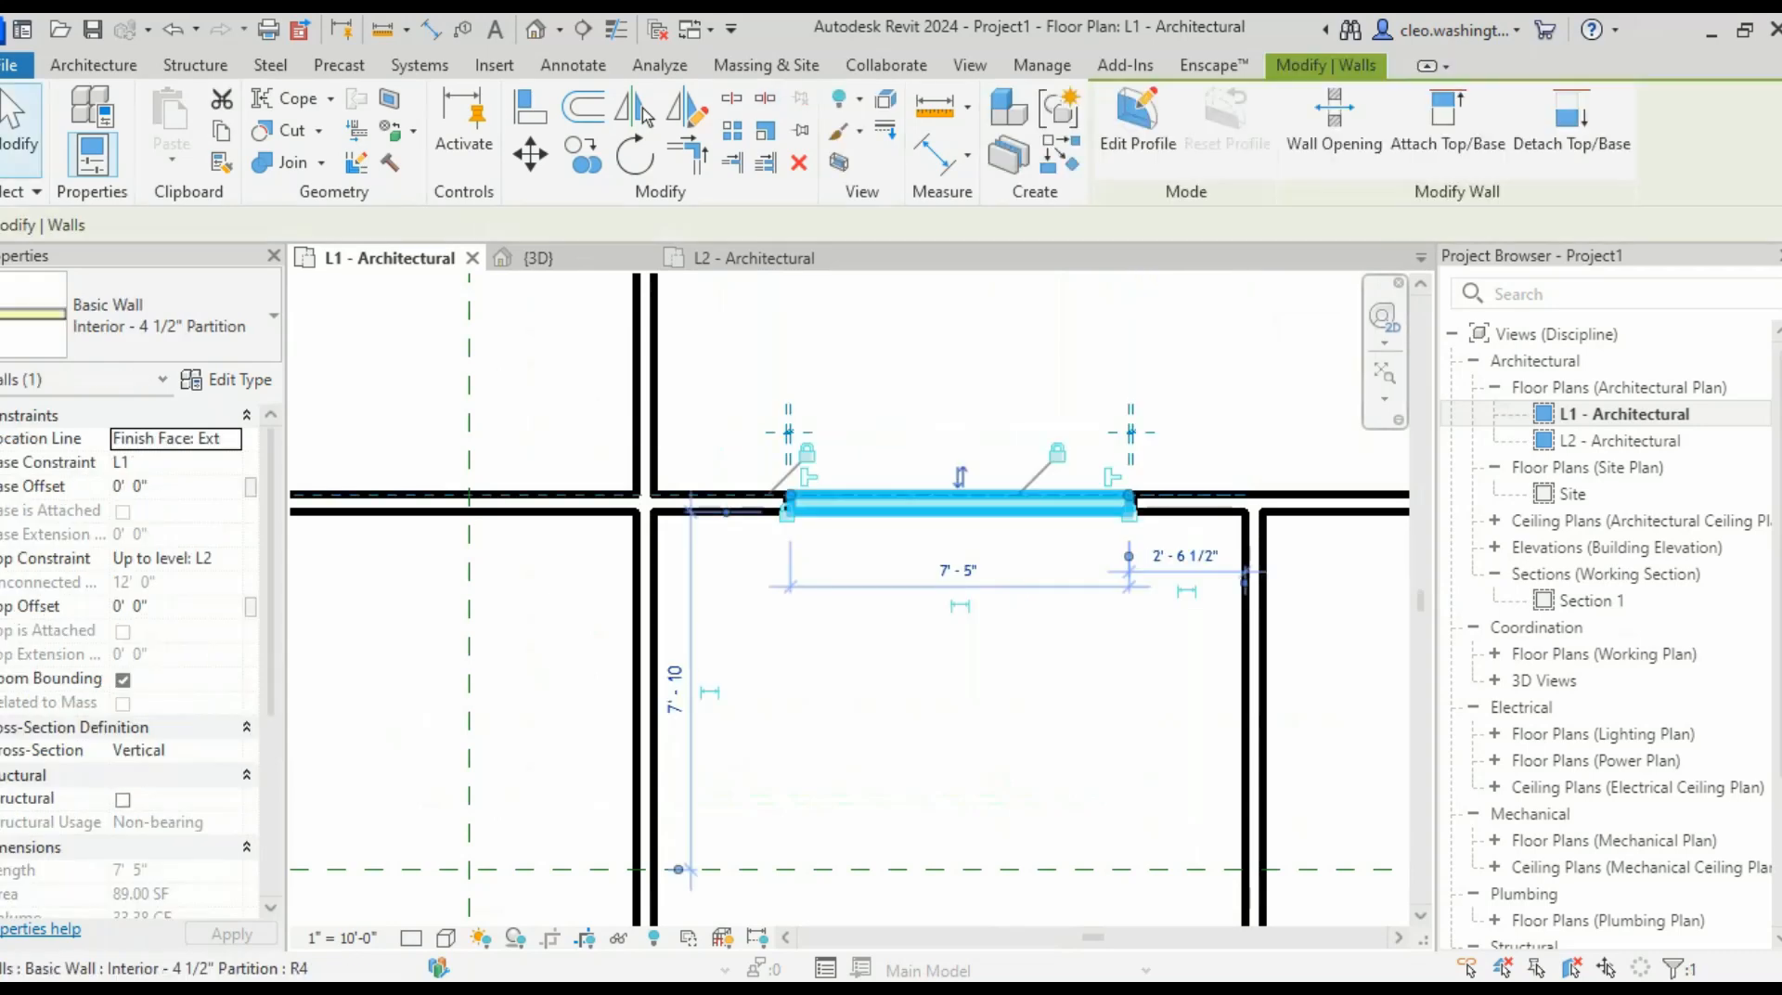
{"action": "key", "text": "Delete"}
- Shorten the left partition piece so it ends at the vertical wall
{"action": "middle_click_drag", "start_coordinate": [959, 505], "coordinate": [1187, 503]}
{"action": "left_click", "coordinate": [975, 502]}
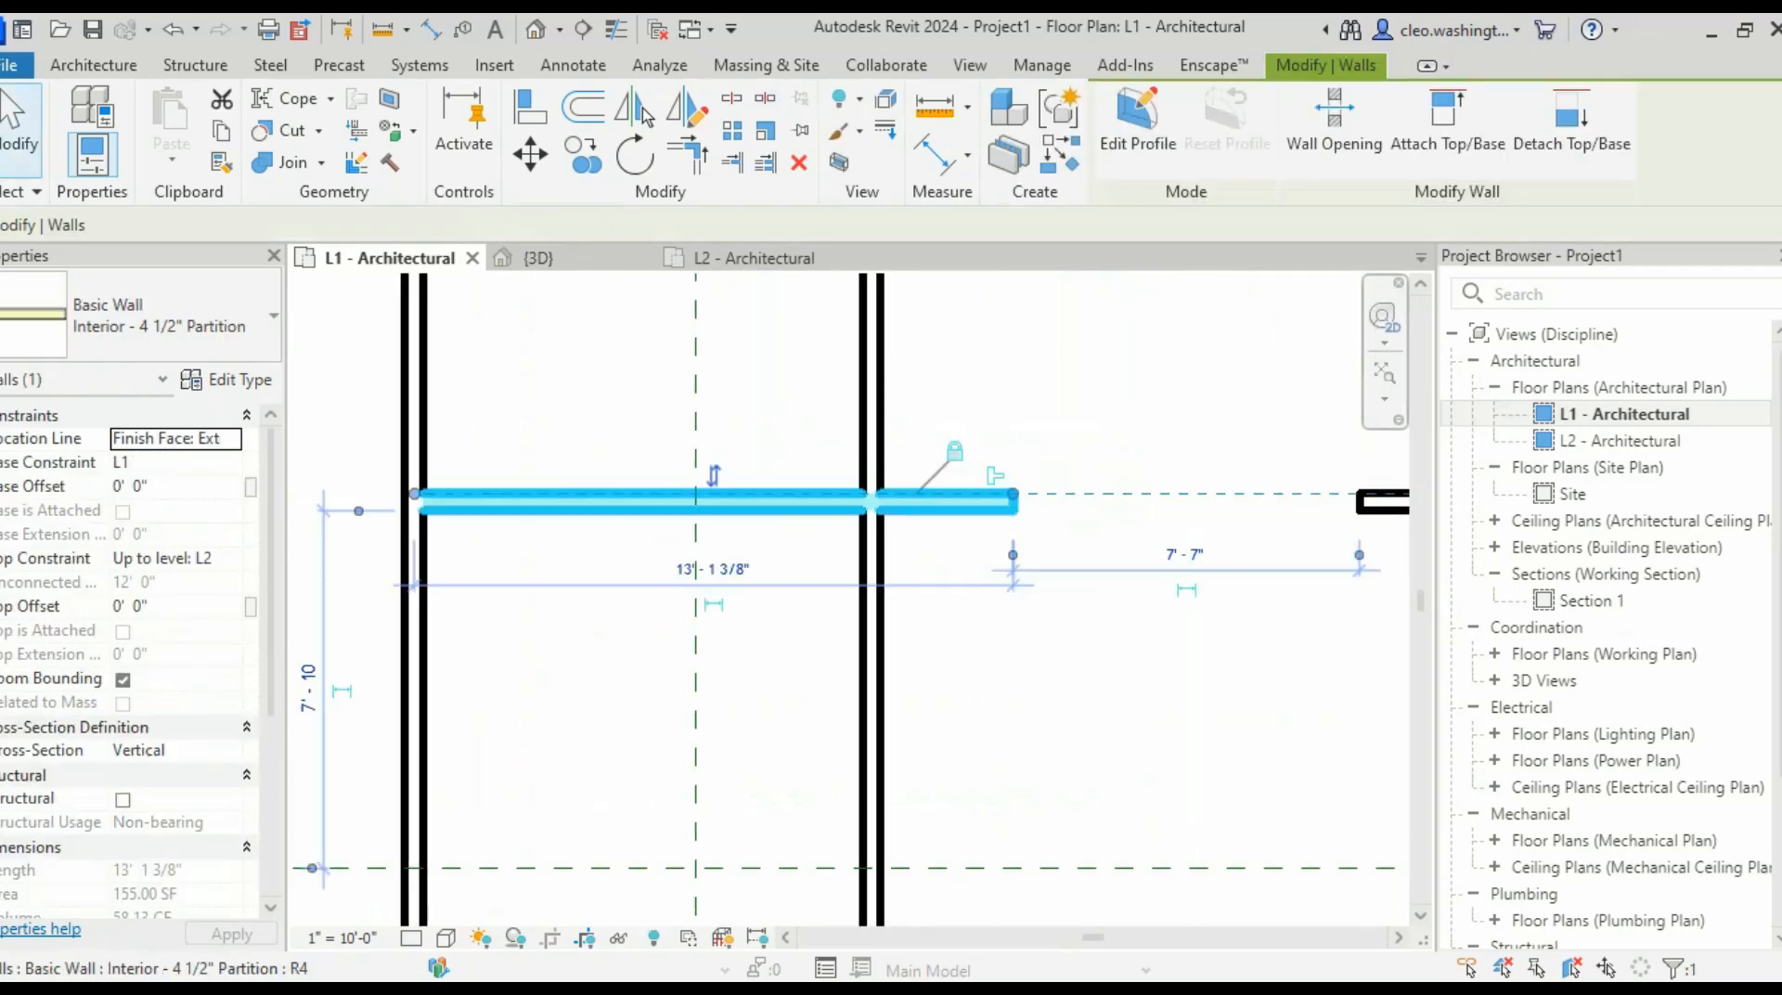
{"action": "left_click_drag", "start_coordinate": [1013, 494], "coordinate": [867, 492]}
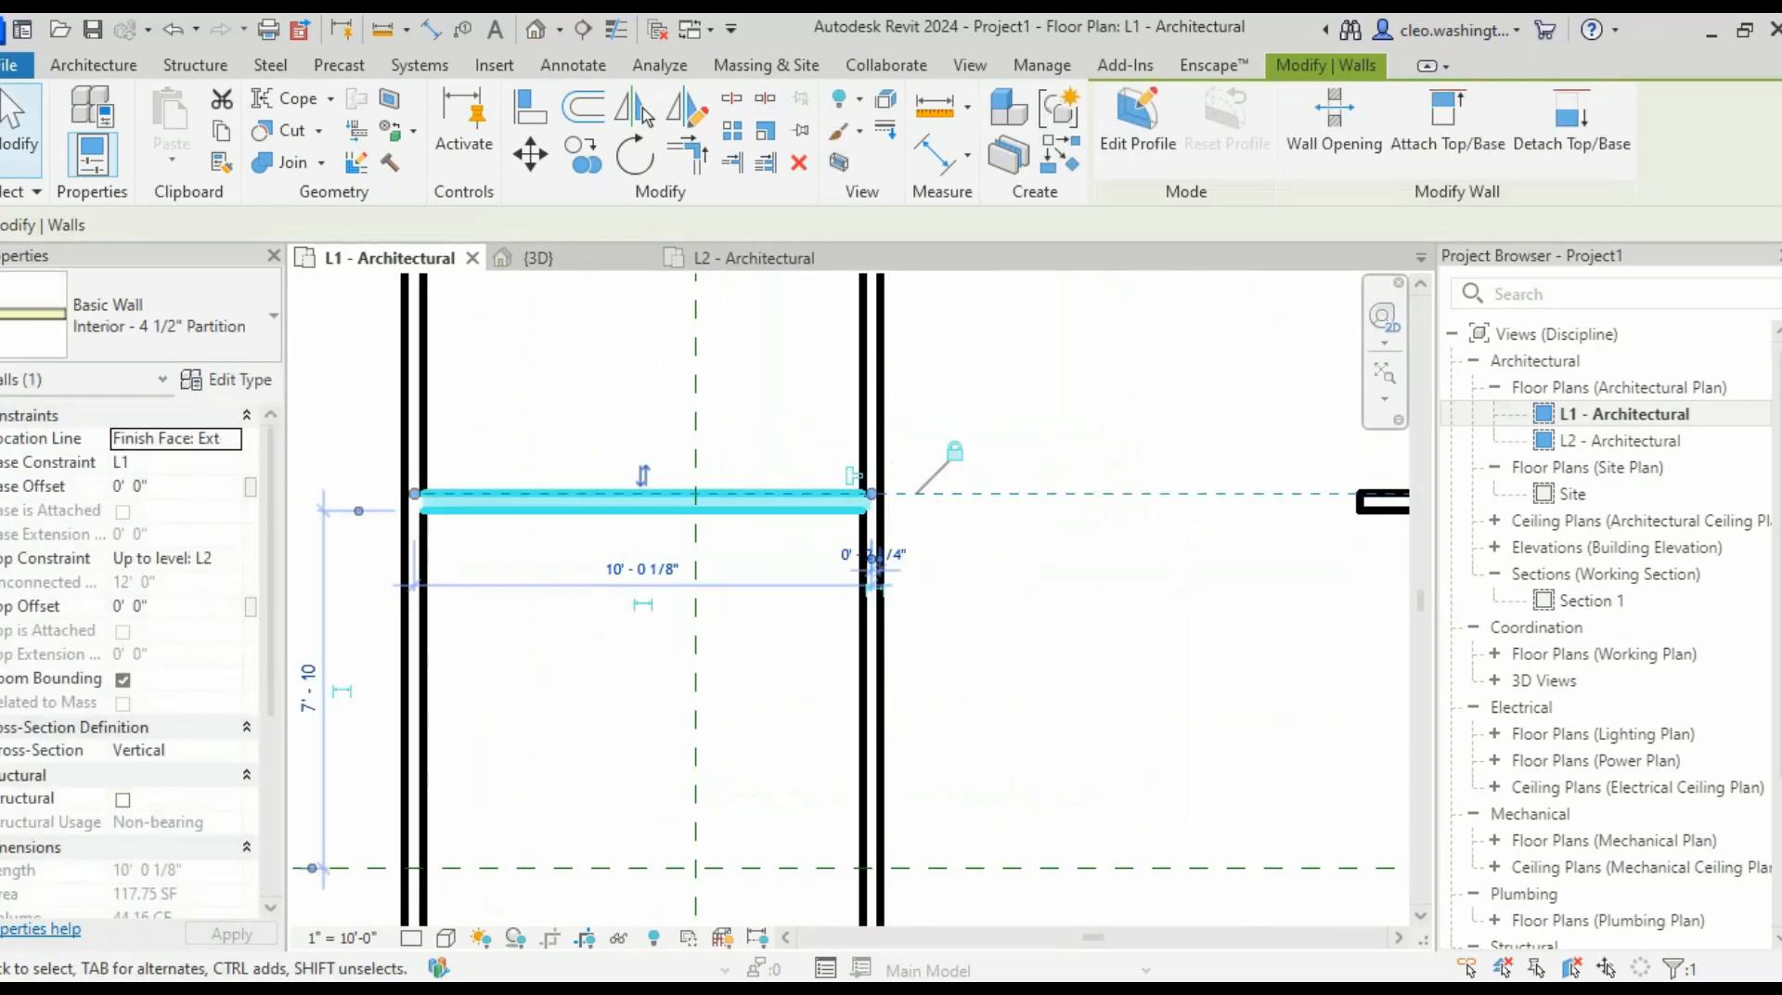
{"action": "scroll", "coordinate": [787, 568], "scroll_direction": "down", "scroll_amount": 2}
{"action": "scroll", "coordinate": [1213, 600], "scroll_direction": "up", "scroll_amount": 2}
{"action": "key", "text": "Escape"}
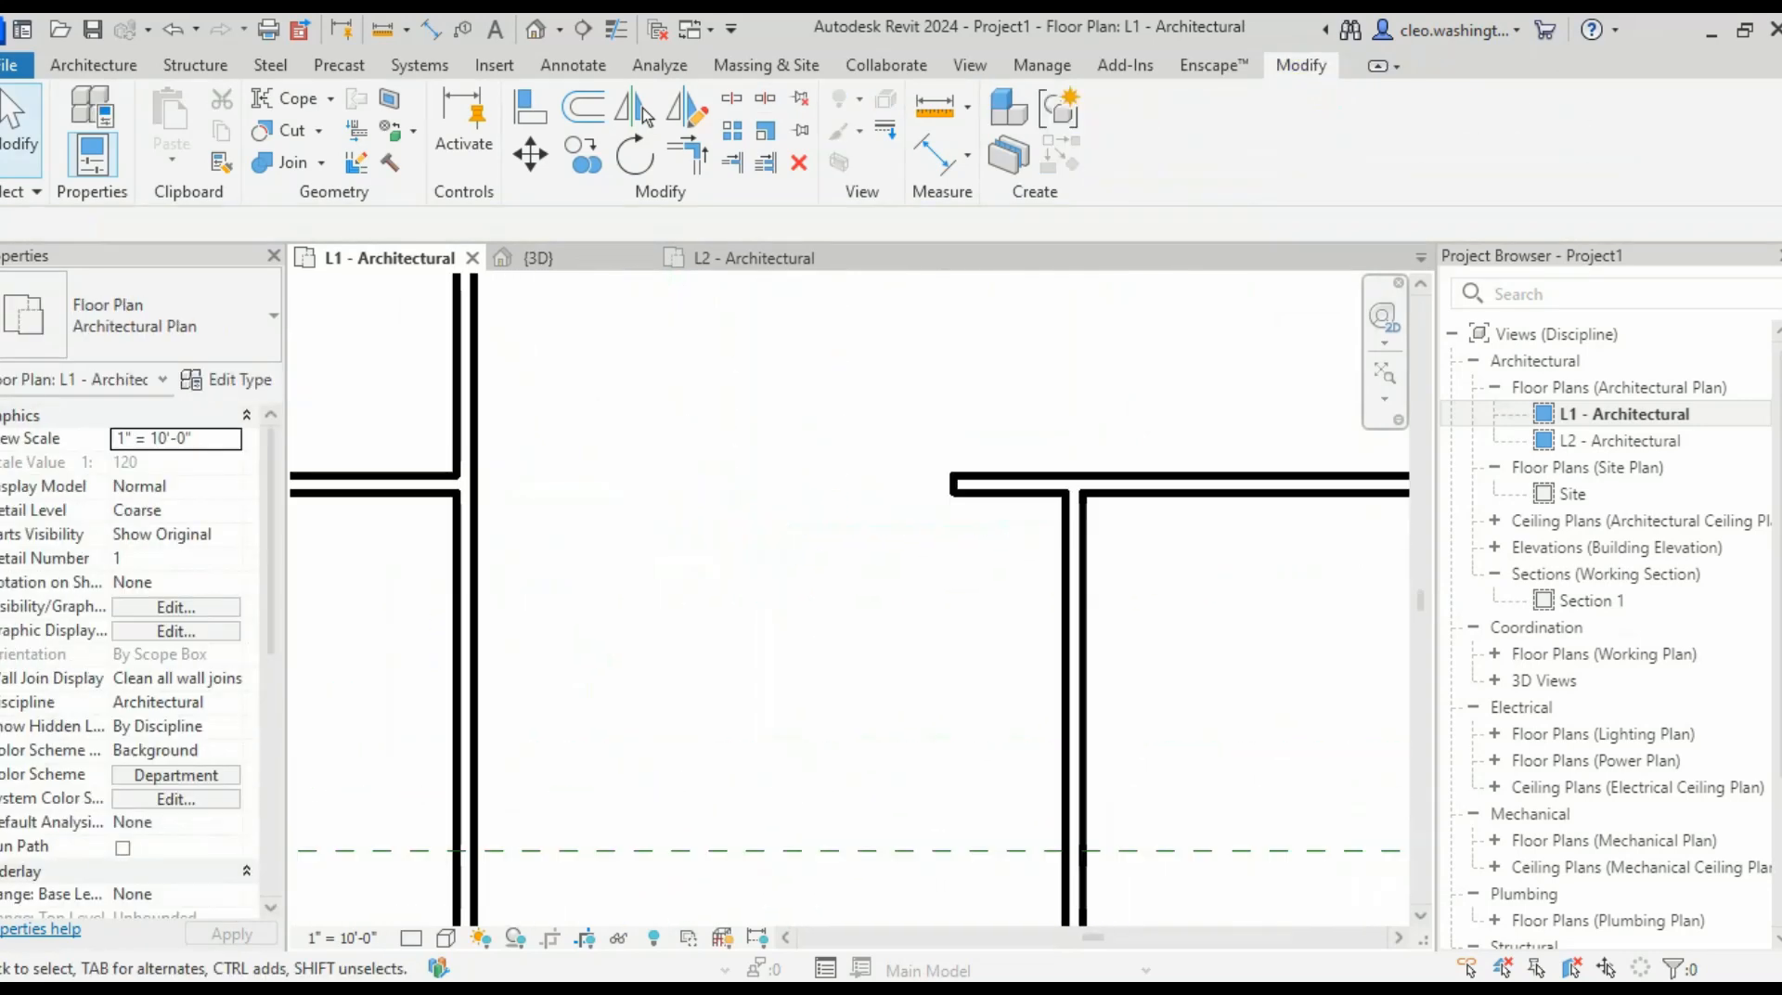
- Trim/Extend the right horizontal wall and the vertical wall into a clean corner
{"action": "key", "text": "t"}
{"action": "key", "text": "r"}
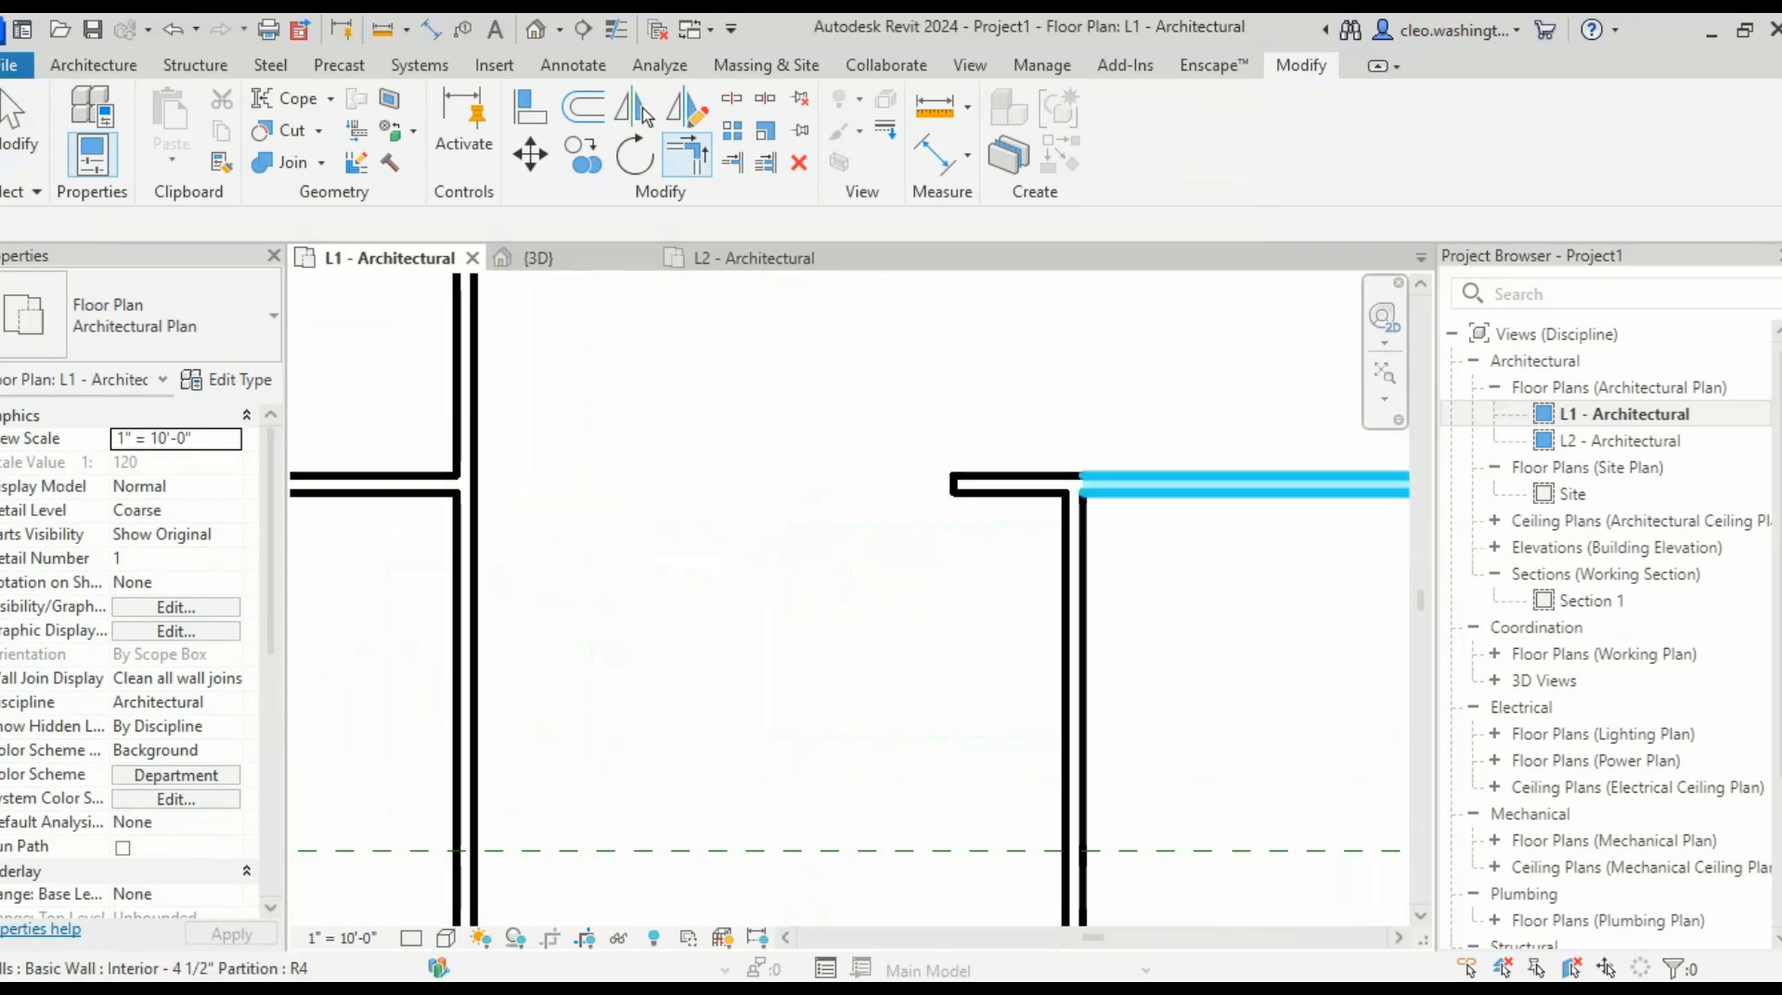
{"action": "key", "text": "Escape"}
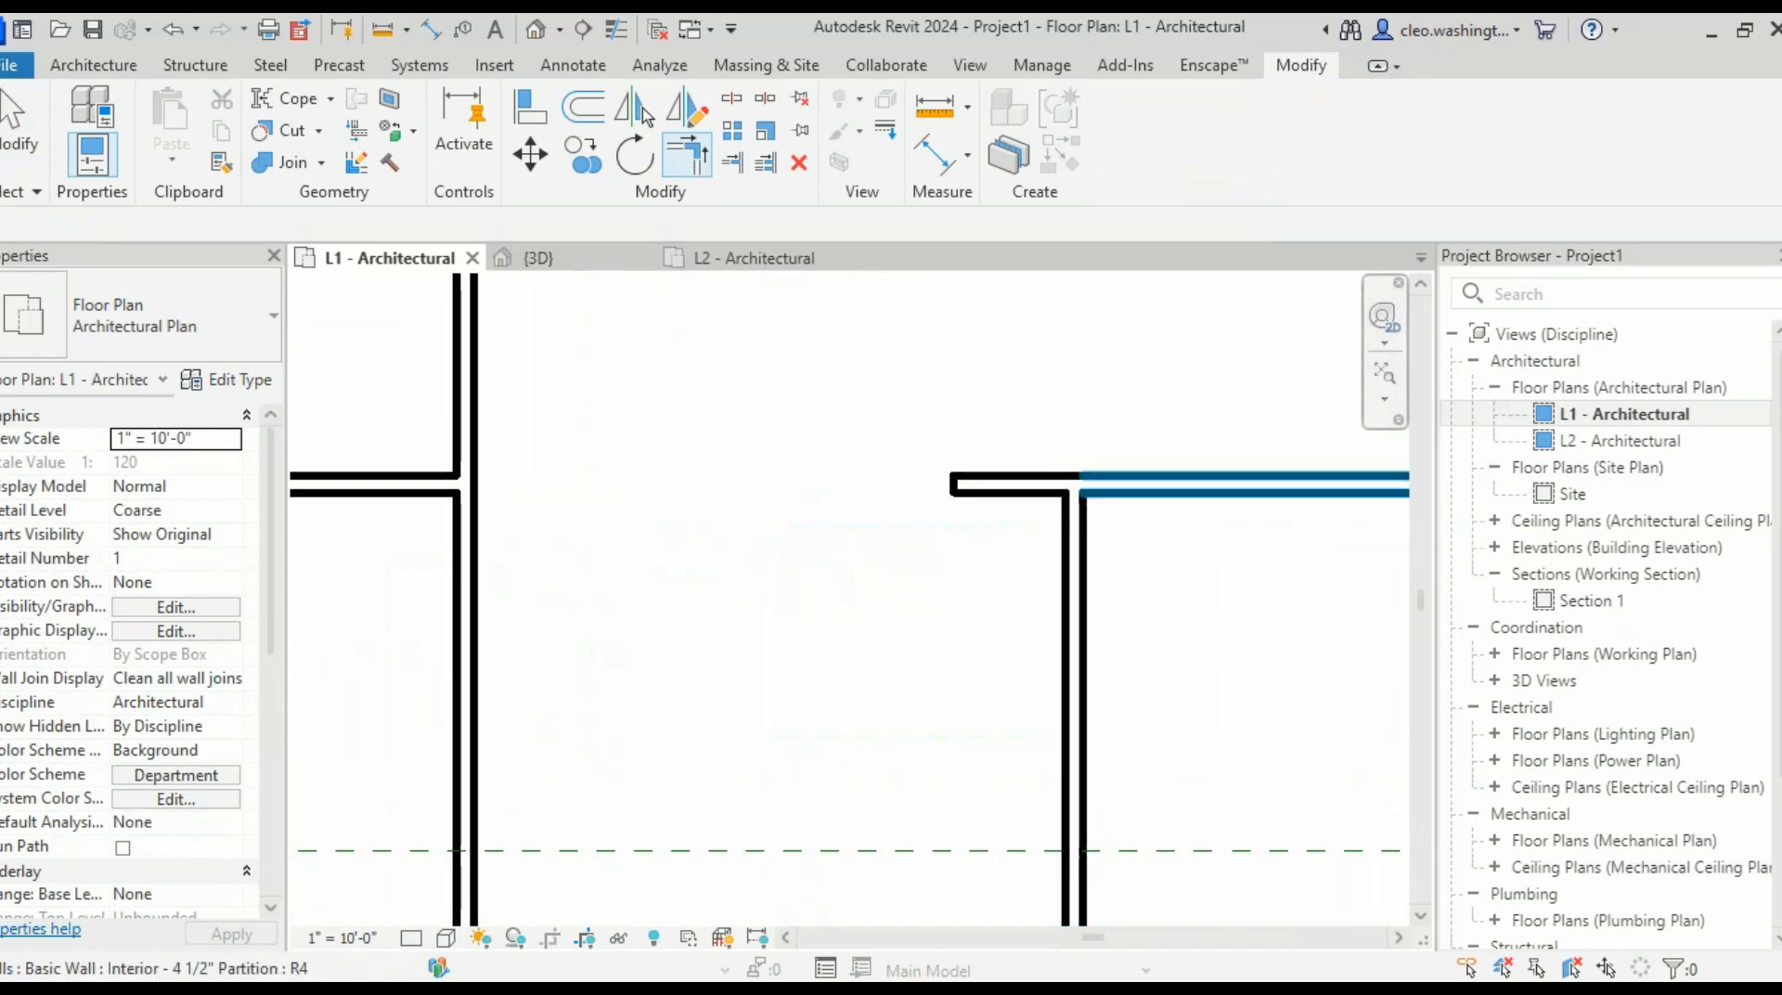
{"action": "left_click", "coordinate": [1171, 484]}
{"action": "left_click", "coordinate": [1073, 566]}
{"action": "key", "text": "Escape"}
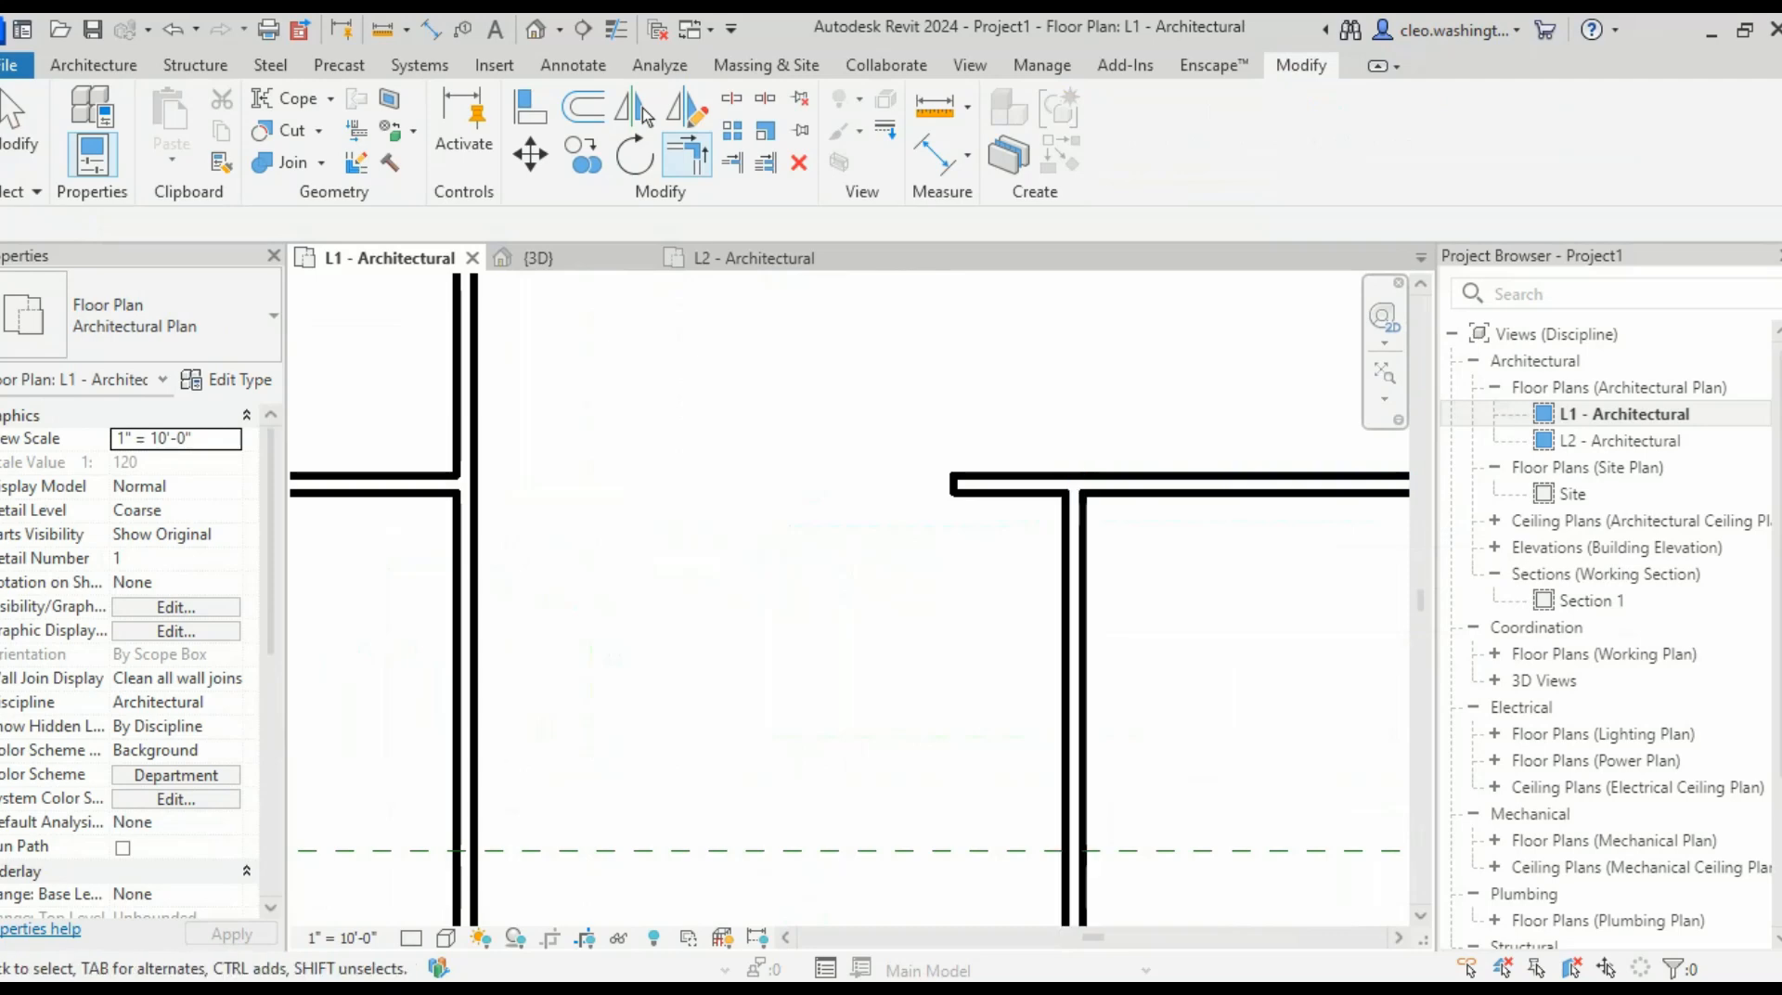
{"action": "left_click", "coordinate": [1012, 485]}
{"action": "key", "text": "Escape"}
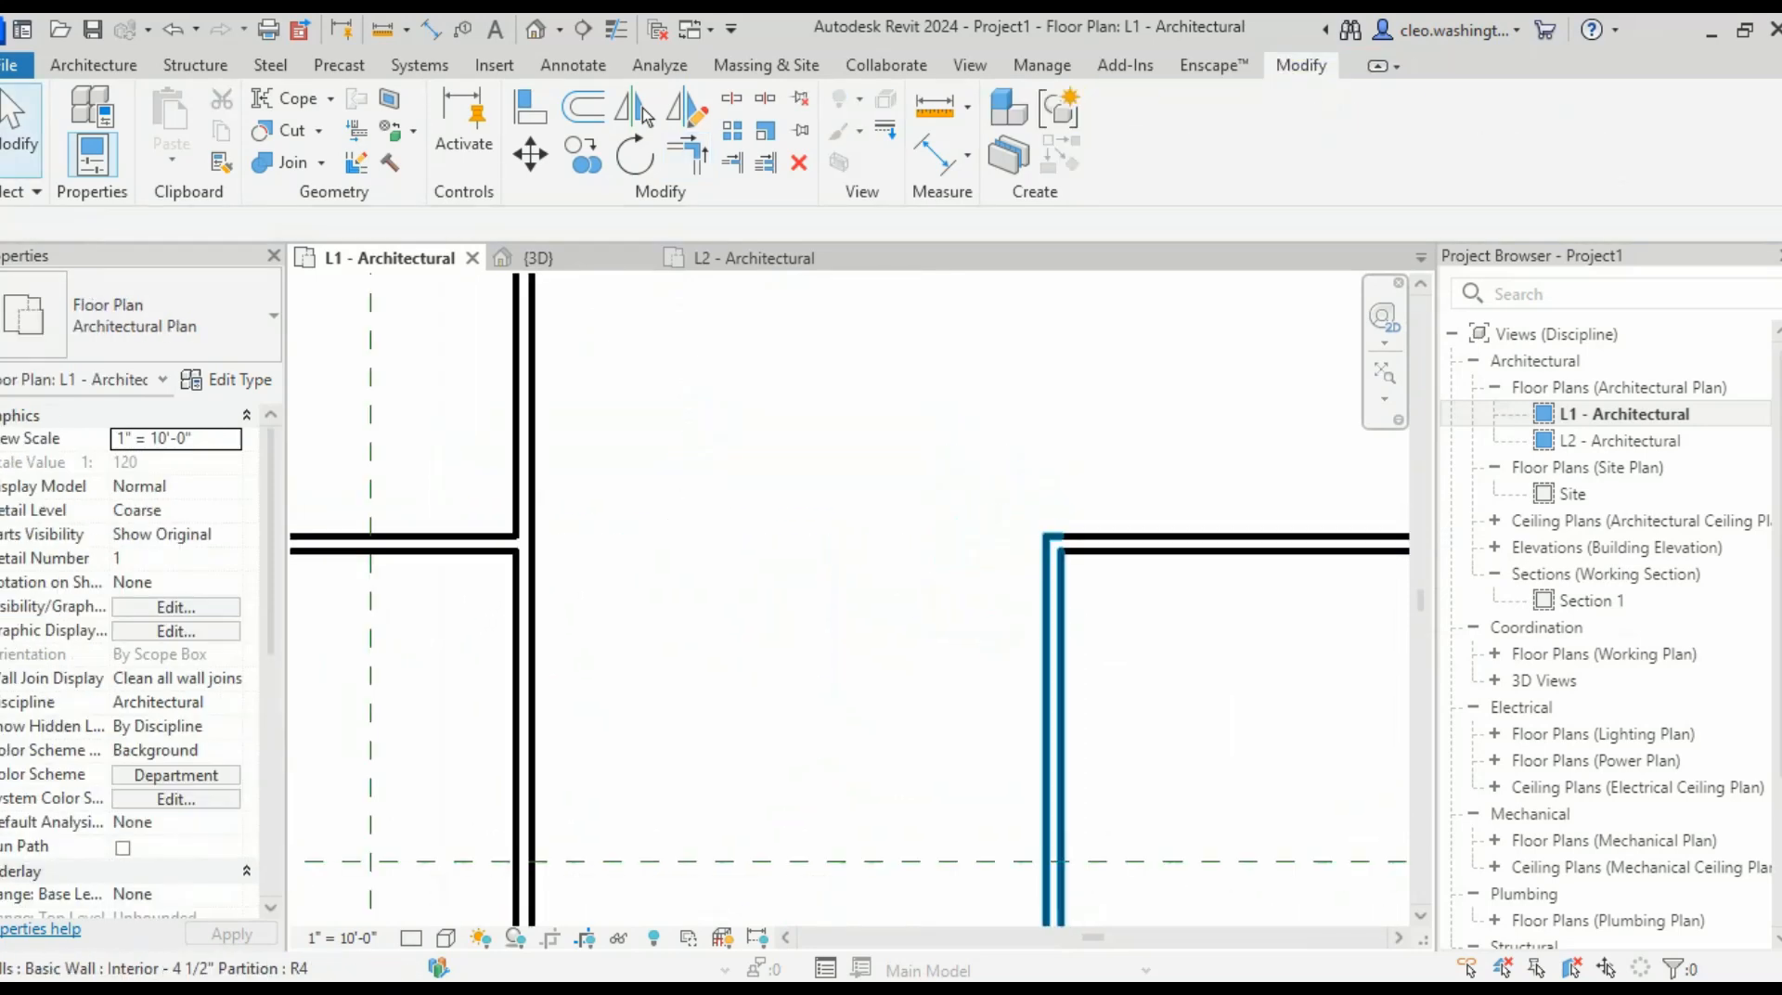
- Start an aligned dimension from the bottom wall of the 14'-0" wide room
{"action": "scroll", "coordinate": [1068, 603], "scroll_direction": "down", "scroll_amount": 4}
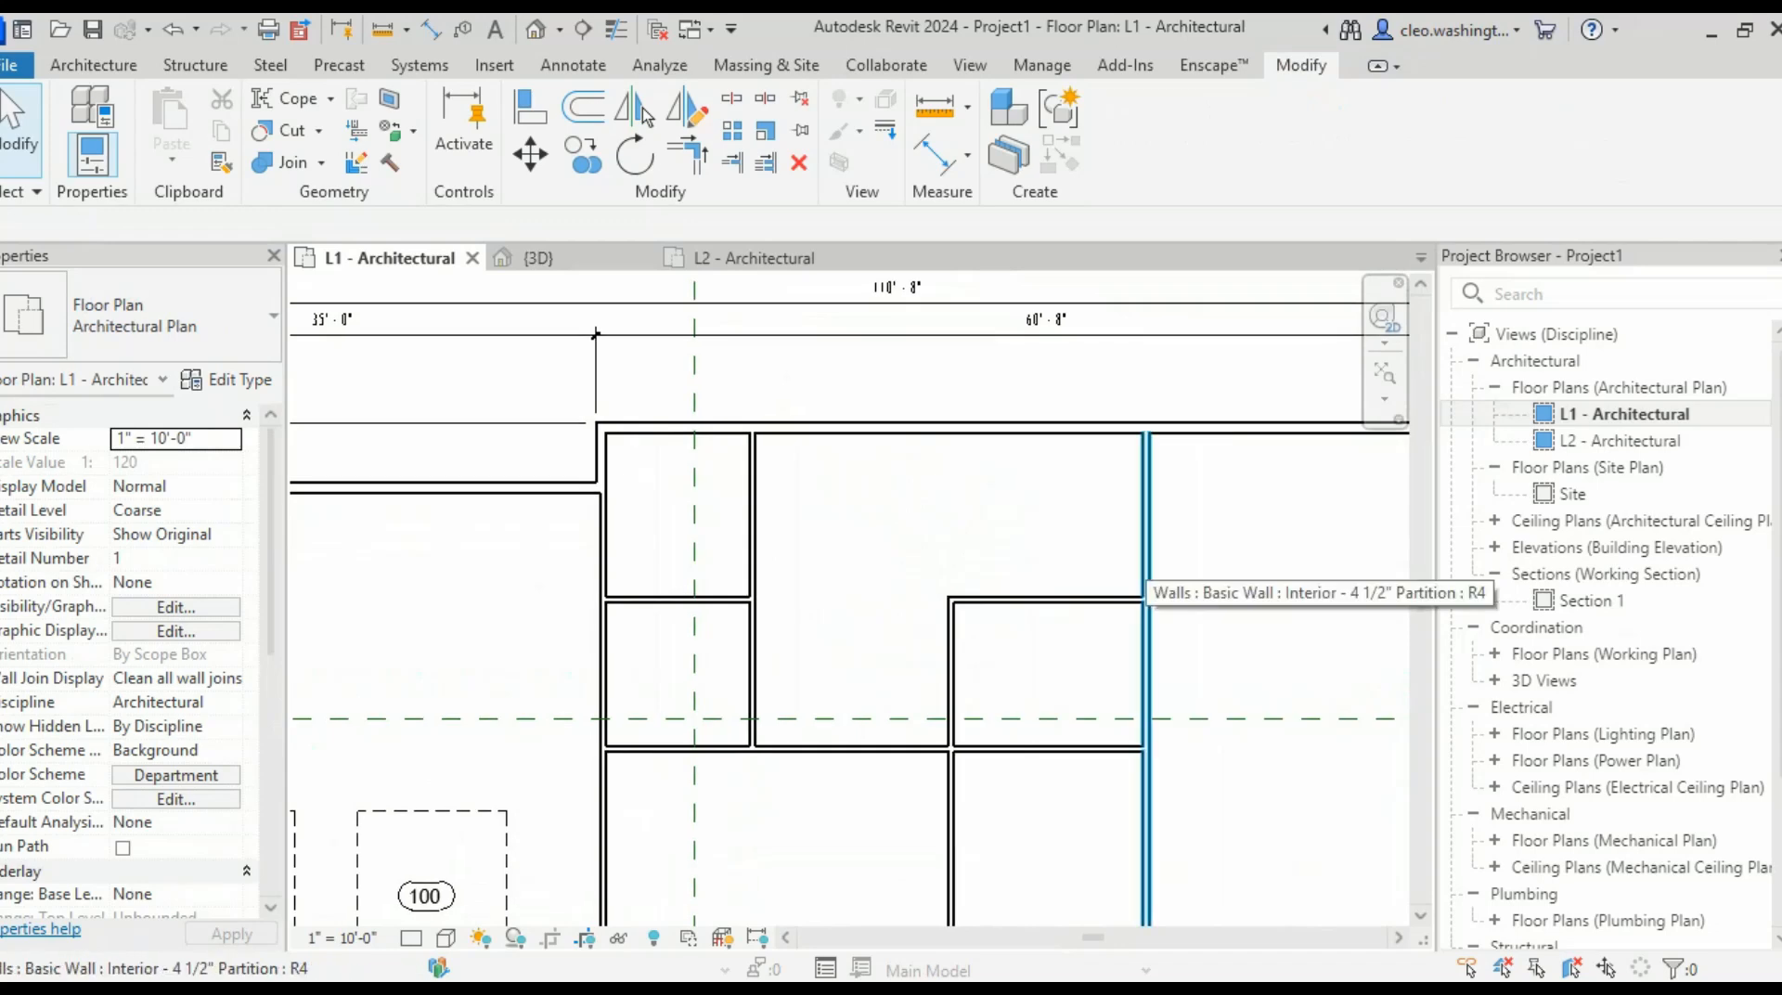
{"action": "scroll", "coordinate": [873, 596], "scroll_direction": "down", "scroll_amount": 5}
{"action": "middle_click_drag", "start_coordinate": [972, 597], "coordinate": [990, 427]}
{"action": "scroll", "coordinate": [1042, 410], "scroll_direction": "up", "scroll_amount": 2}
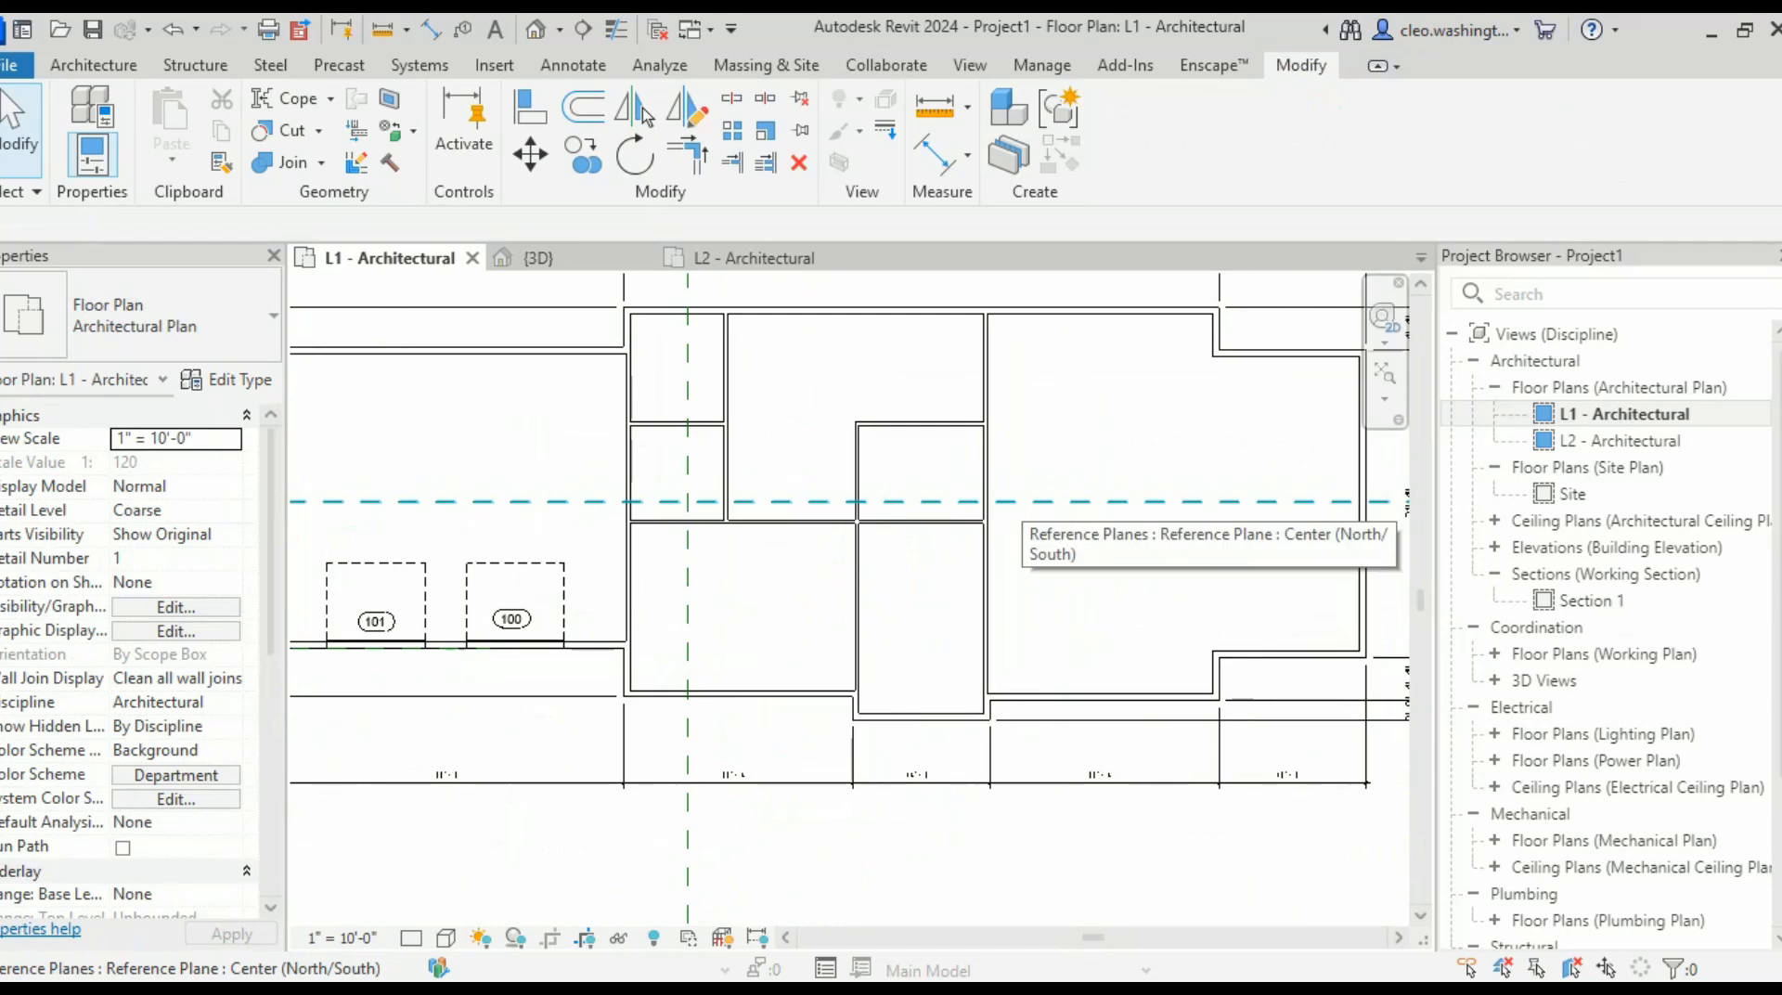
{"action": "middle_click_drag", "start_coordinate": [987, 567], "coordinate": [916, 667]}
{"action": "scroll", "coordinate": [961, 604], "scroll_direction": "up", "scroll_amount": 2}
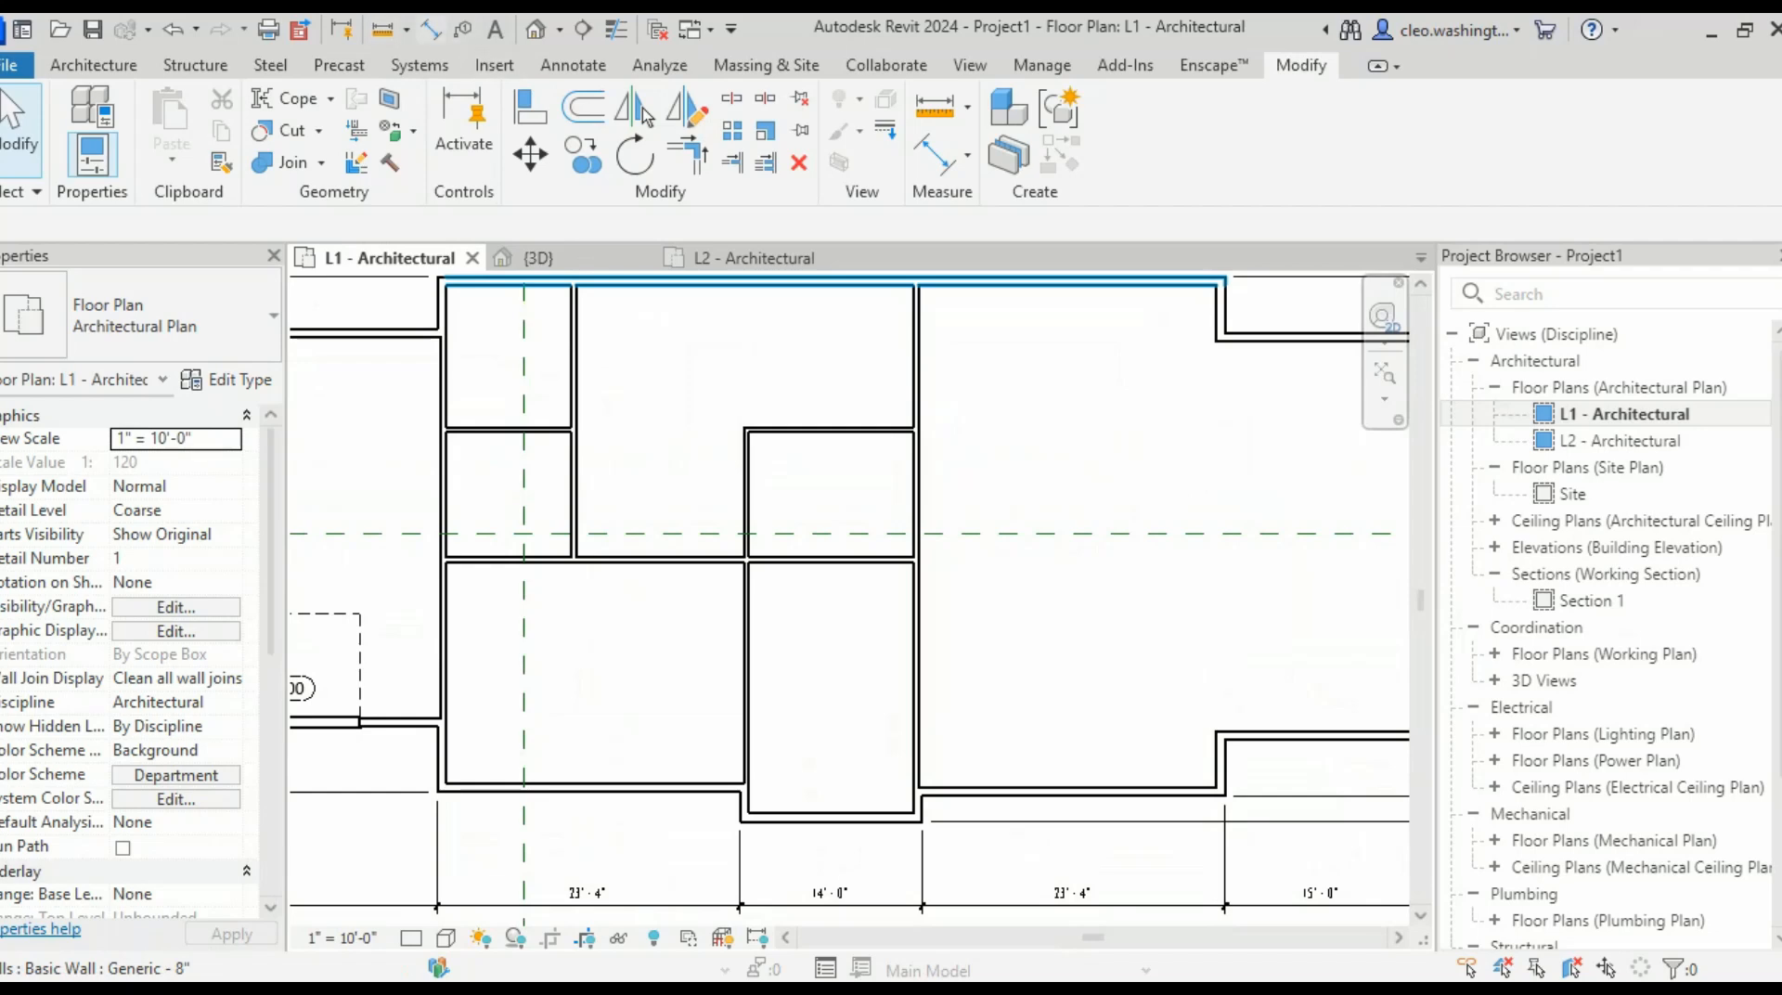
{"action": "left_click", "coordinate": [430, 28]}
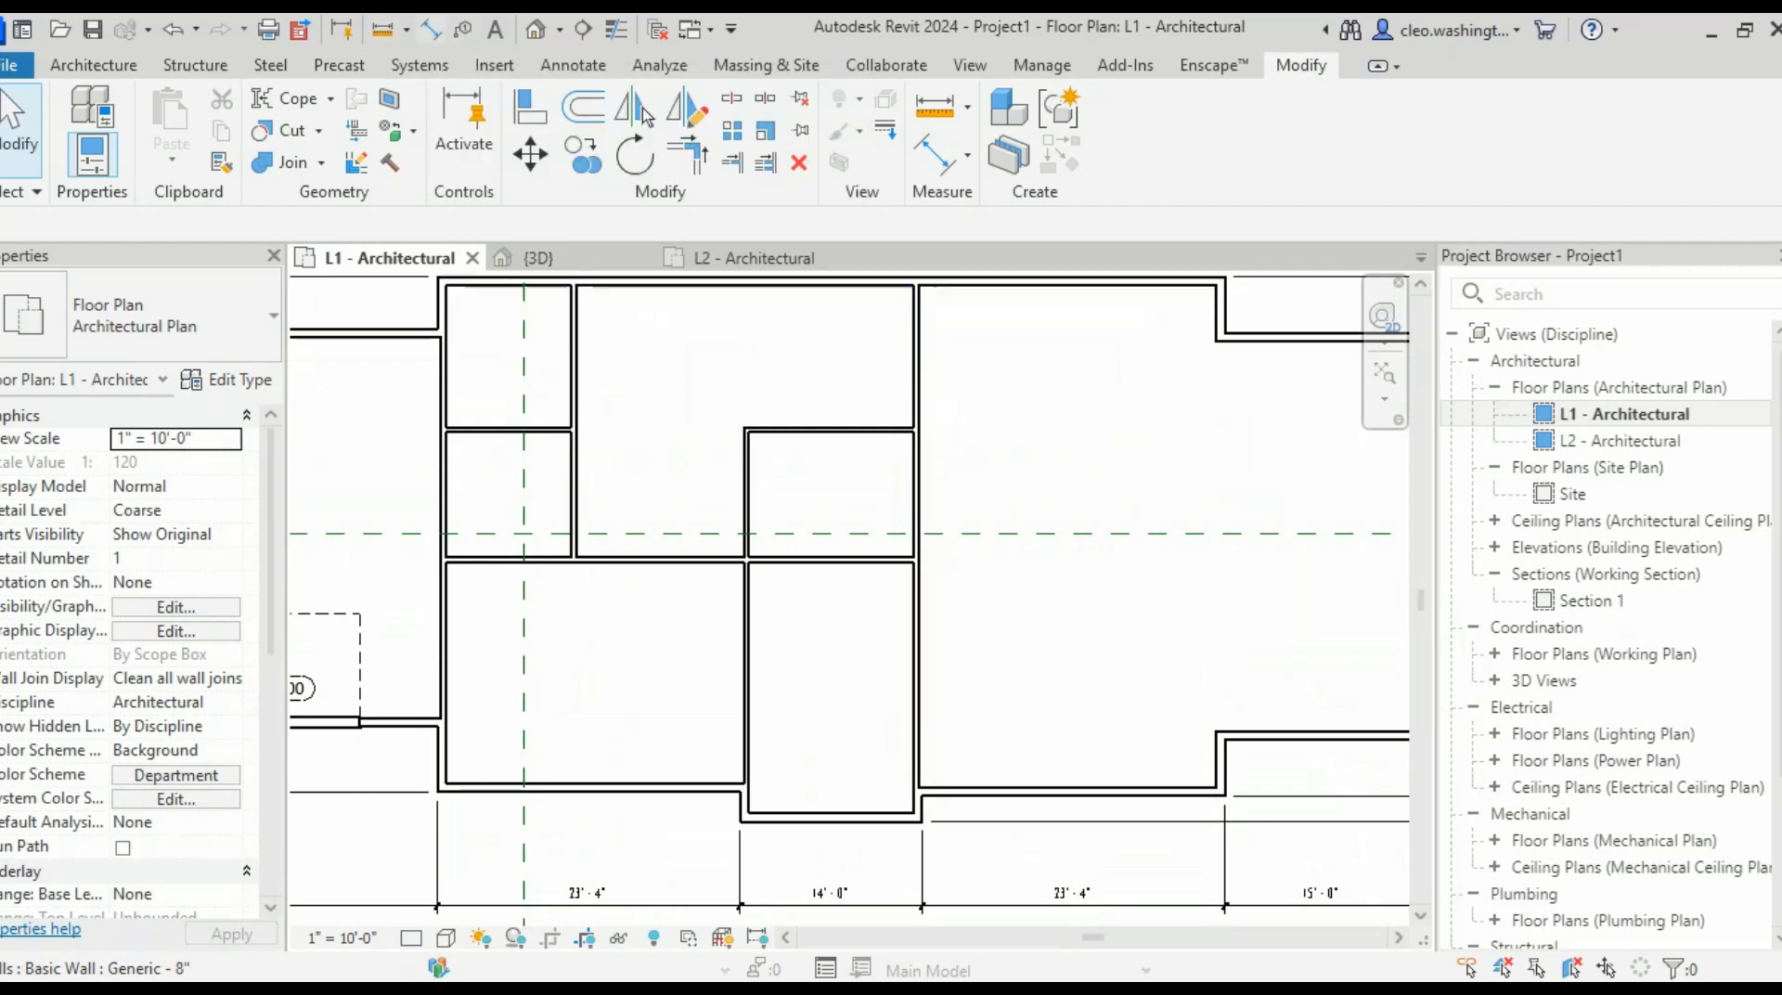
{"action": "scroll", "coordinate": [795, 781], "scroll_direction": "up", "scroll_amount": 5}
{"action": "left_click", "coordinate": [891, 861]}
{"action": "scroll", "coordinate": [912, 583], "scroll_direction": "down", "scroll_amount": 2}
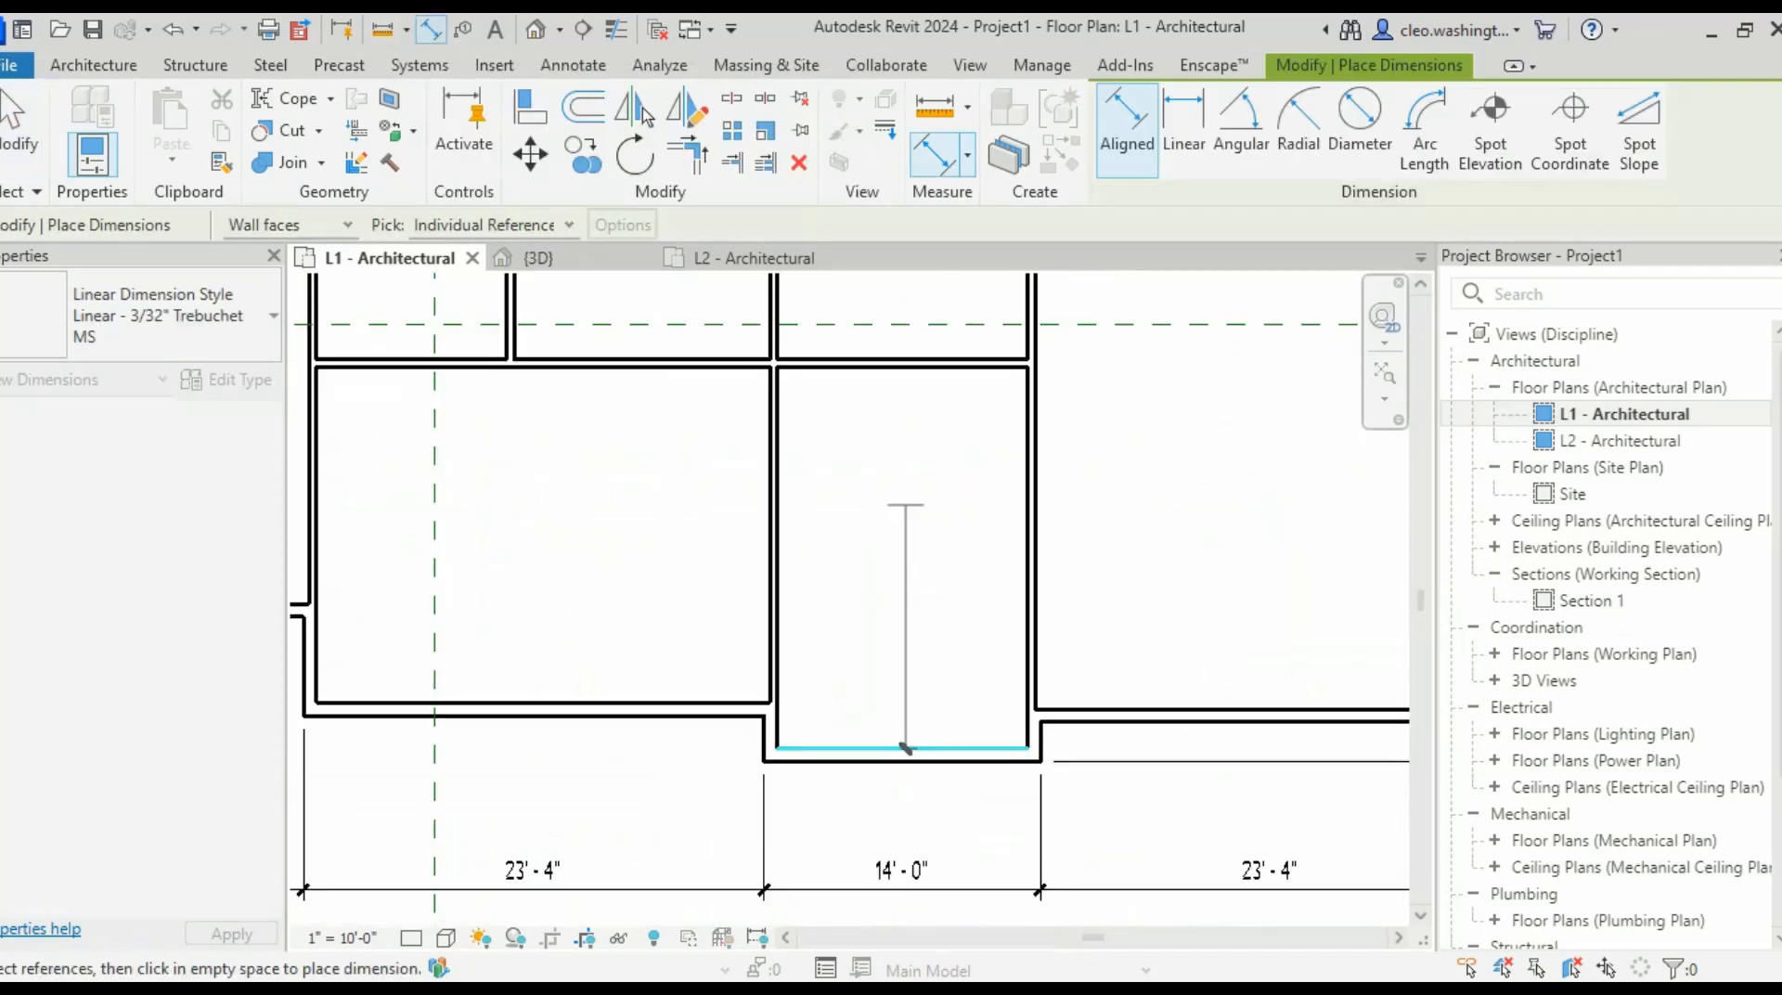
- Finish the depth dimension beside the room, referencing the partition face
{"action": "middle_click_drag", "start_coordinate": [945, 386], "coordinate": [915, 497]}
{"action": "scroll", "coordinate": [927, 494], "scroll_direction": "up", "scroll_amount": 3}
{"action": "left_click", "coordinate": [920, 471]}
{"action": "scroll", "coordinate": [882, 364], "scroll_direction": "down", "scroll_amount": 4}
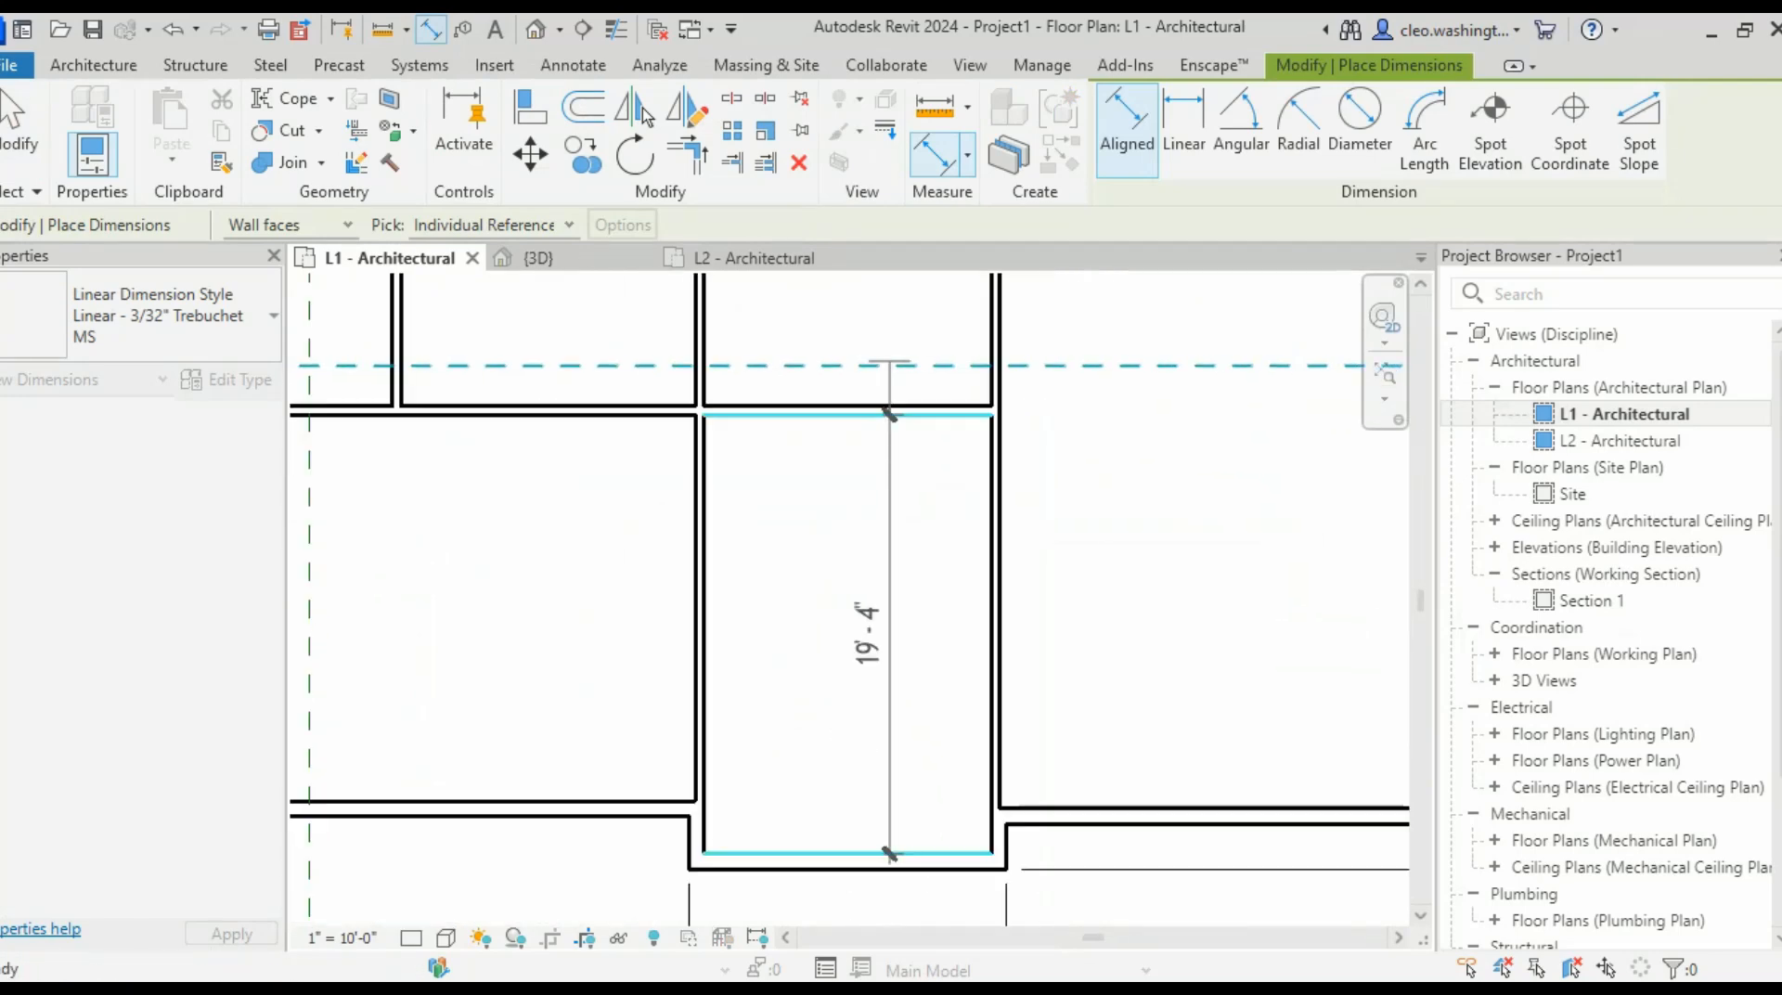
{"action": "middle_click_drag", "start_coordinate": [884, 291], "coordinate": [885, 517]}
{"action": "scroll", "coordinate": [885, 435], "scroll_direction": "up", "scroll_amount": 3}
{"action": "scroll", "coordinate": [1180, 717], "scroll_direction": "down", "scroll_amount": 4}
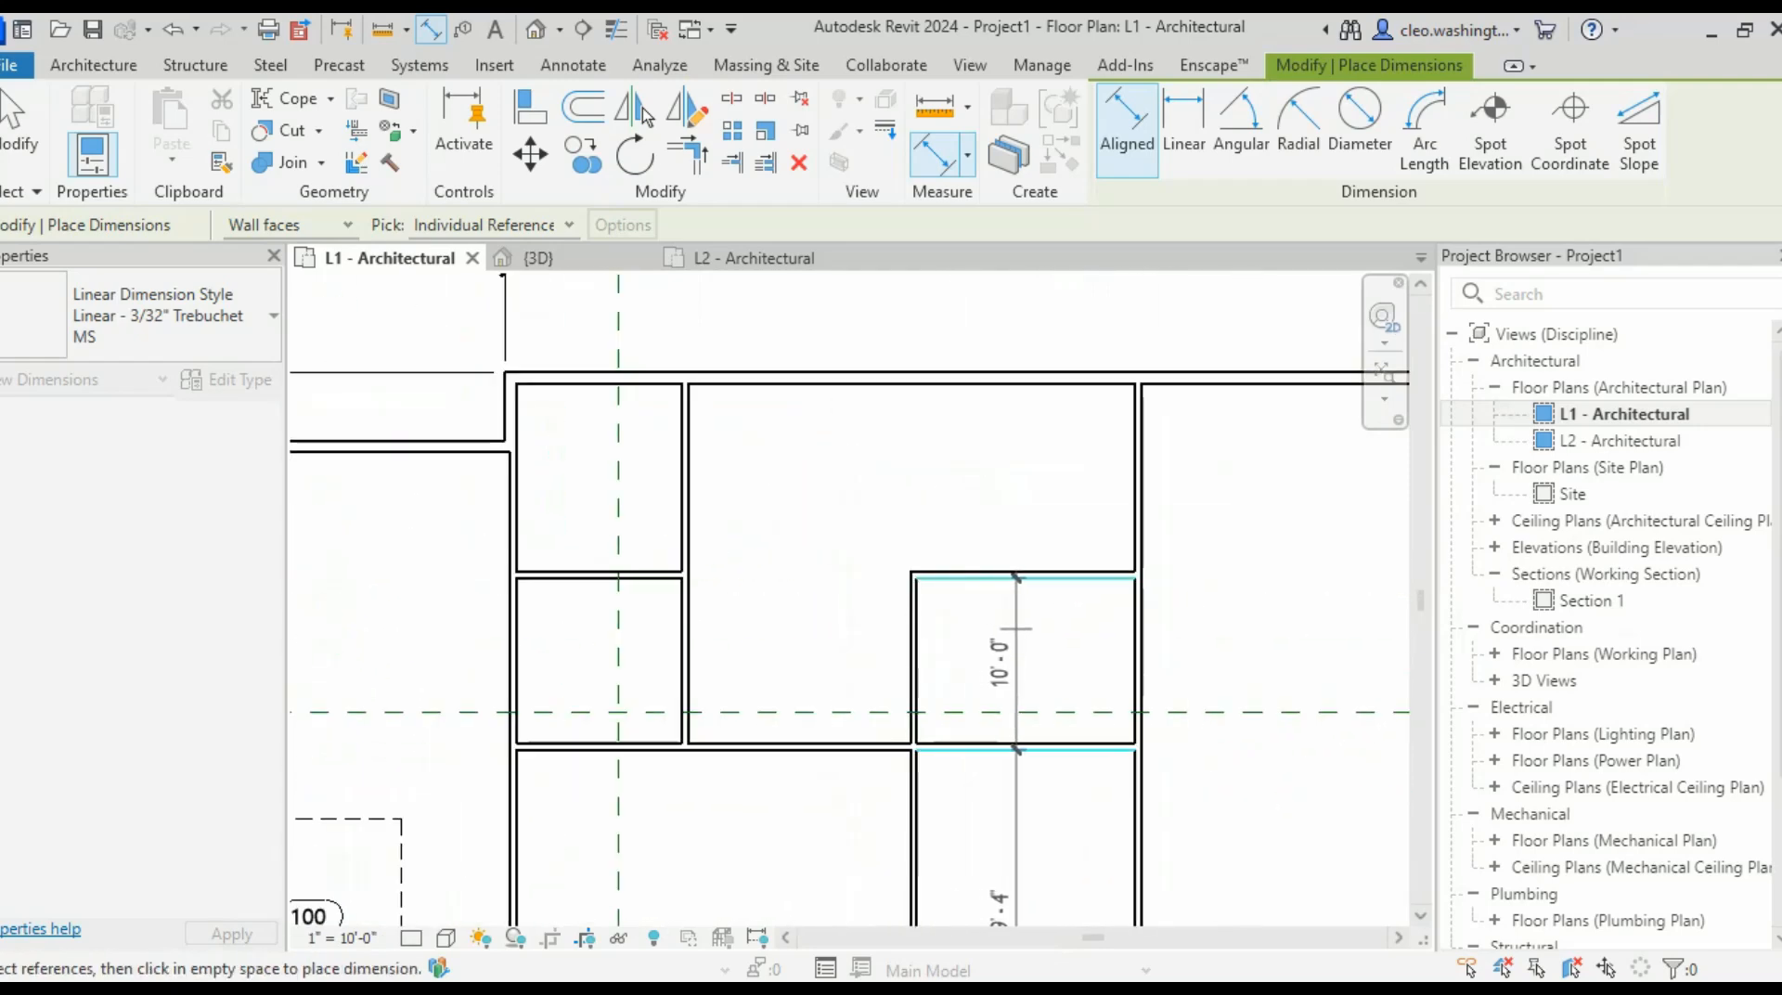
{"action": "left_click", "coordinate": [1016, 631]}
- Dimension the room's width from left to right wall, placed above it at 13'-0 1/2"
{"action": "middle_click_drag", "start_coordinate": [1050, 660], "coordinate": [1111, 610]}
{"action": "scroll", "coordinate": [1111, 611], "scroll_direction": "up", "scroll_amount": 2}
{"action": "scroll", "coordinate": [891, 497], "scroll_direction": "up", "scroll_amount": 3}
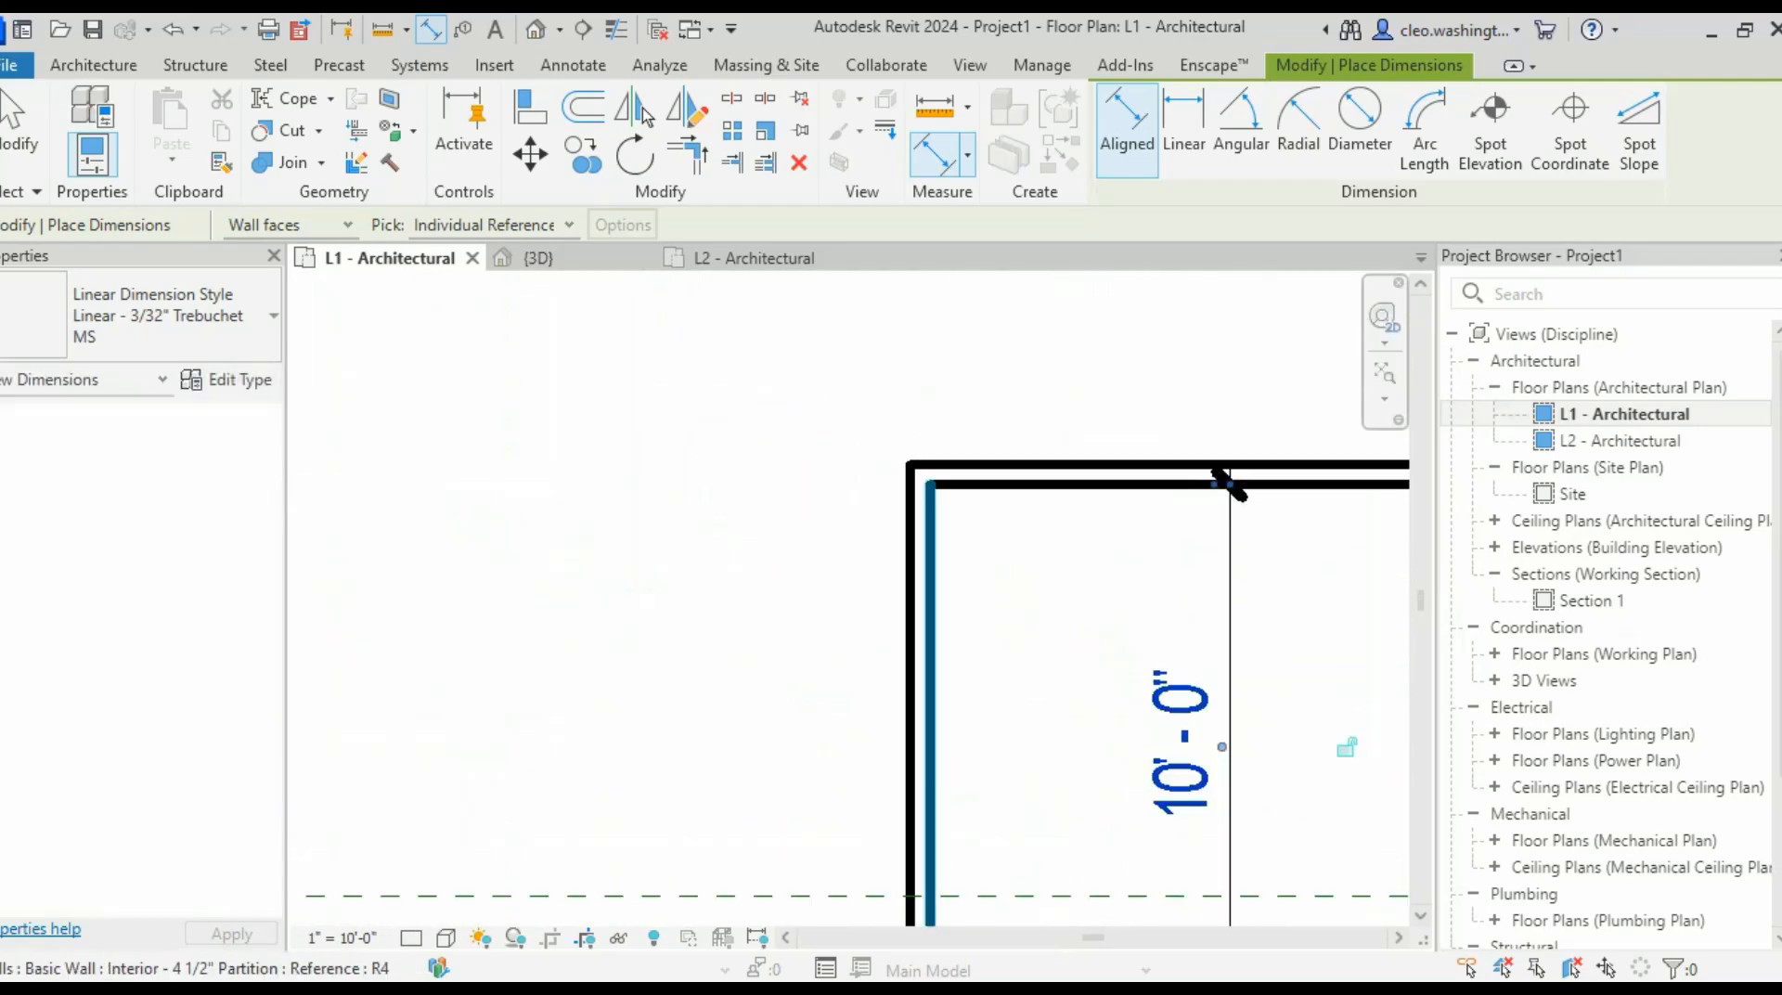
{"action": "middle_click_drag", "start_coordinate": [931, 599], "coordinate": [868, 564]}
{"action": "left_click", "coordinate": [848, 585]}
{"action": "middle_click_drag", "start_coordinate": [1060, 573], "coordinate": [509, 561]}
{"action": "left_click", "coordinate": [980, 601]}
{"action": "middle_click_drag", "start_coordinate": [868, 284], "coordinate": [886, 450]}
{"action": "scroll", "coordinate": [883, 523], "scroll_direction": "down", "scroll_amount": 3}
{"action": "left_click", "coordinate": [923, 433]}
{"action": "scroll", "coordinate": [923, 434], "scroll_direction": "down", "scroll_amount": 4}
{"action": "key", "text": "Escape"}
{"action": "key", "text": "Escape"}
- Move the room's left wall so its width becomes exactly 13'-0"
{"action": "scroll", "coordinate": [808, 513], "scroll_direction": "up", "scroll_amount": 3}
{"action": "middle_click_drag", "start_coordinate": [807, 513], "coordinate": [856, 451]}
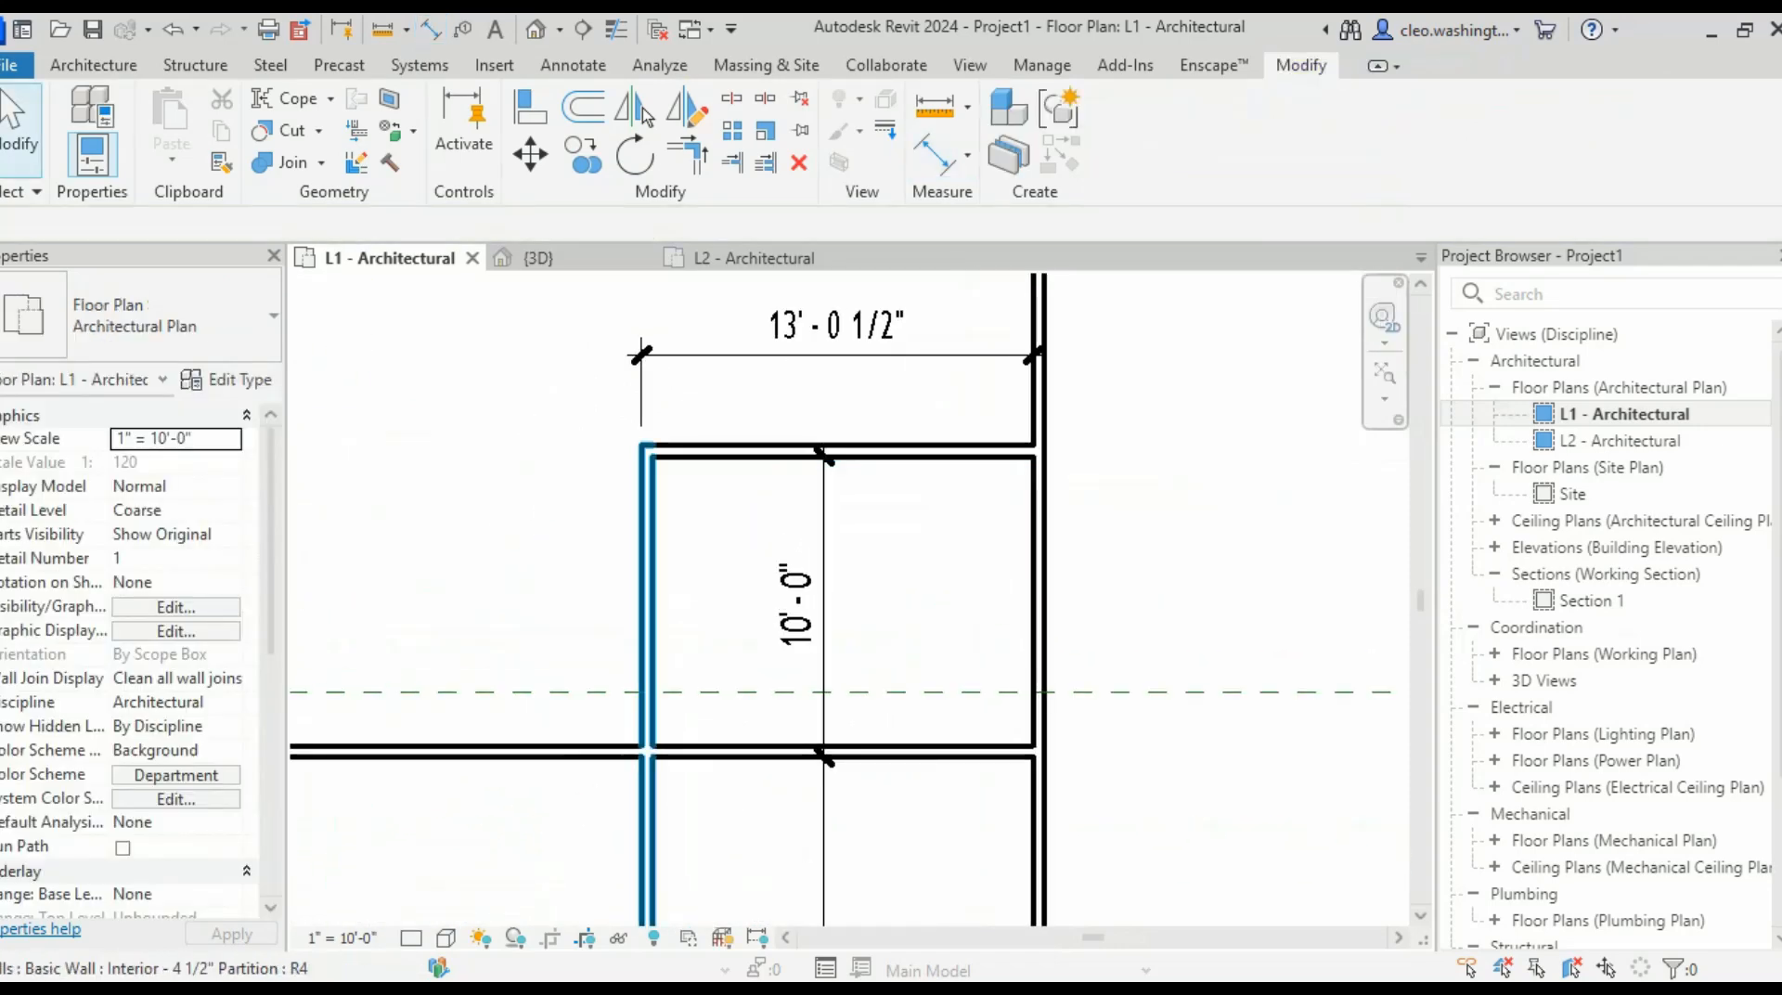
{"action": "left_click", "coordinate": [647, 566]}
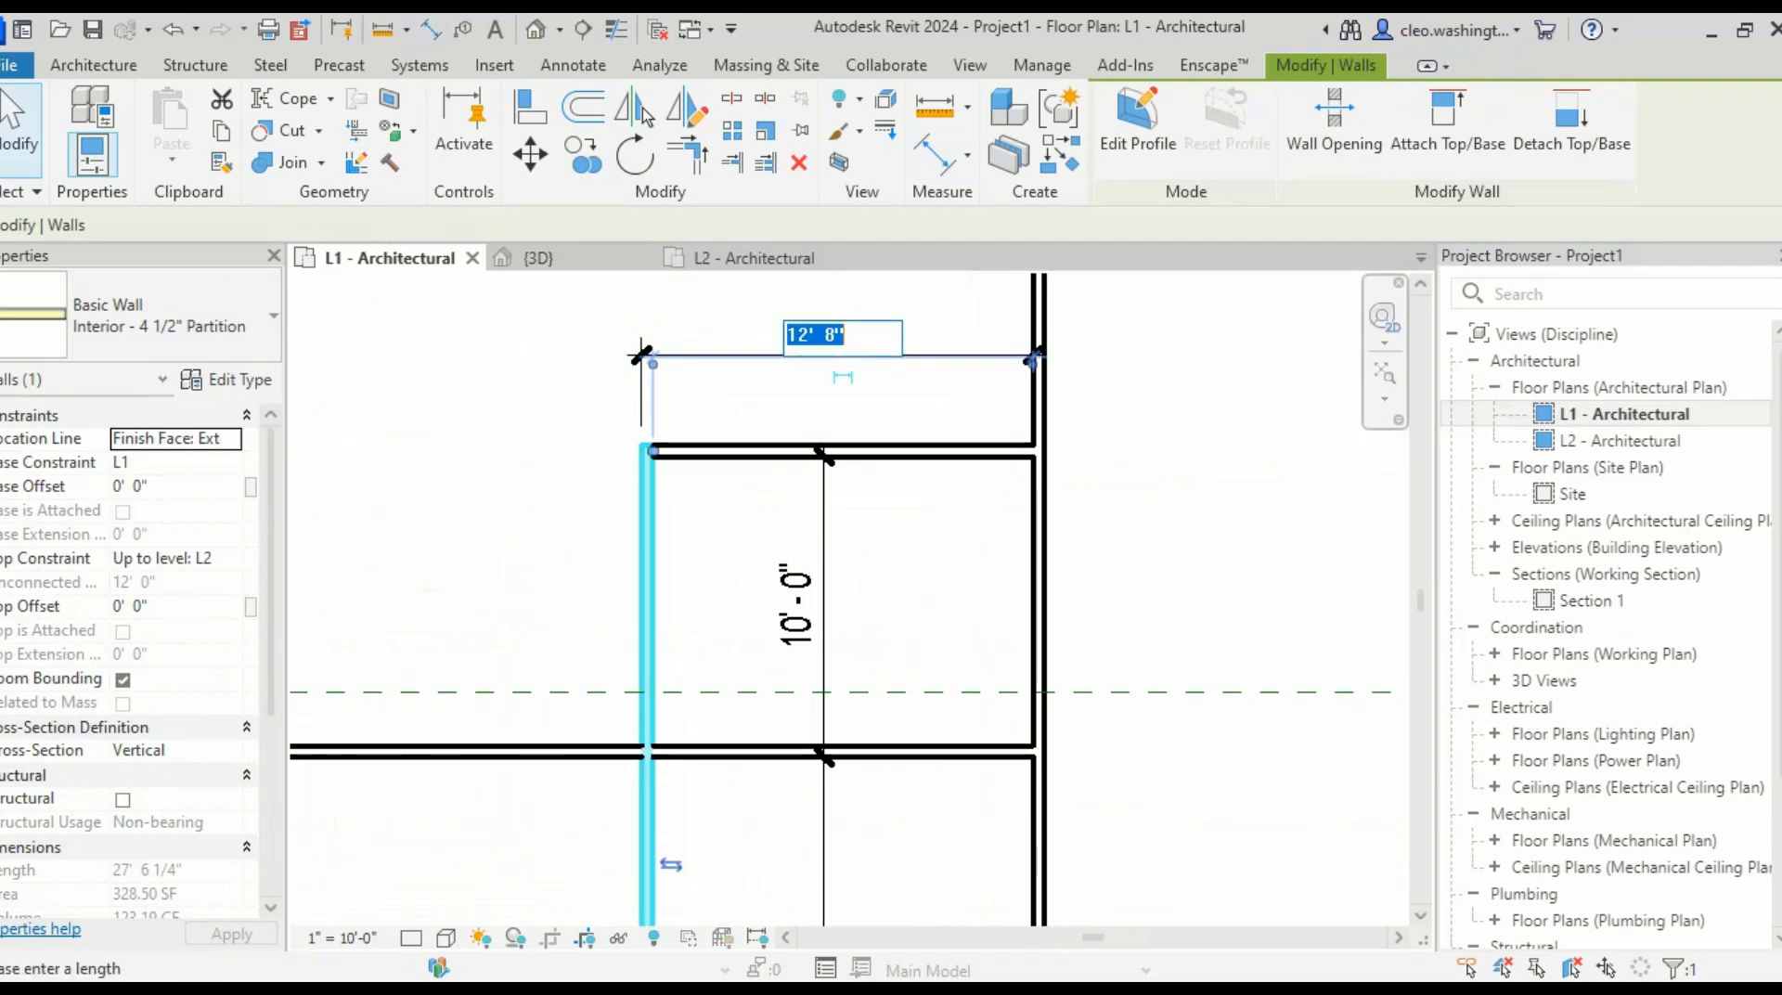
{"action": "type", "text": "13' - 4 1/2"}
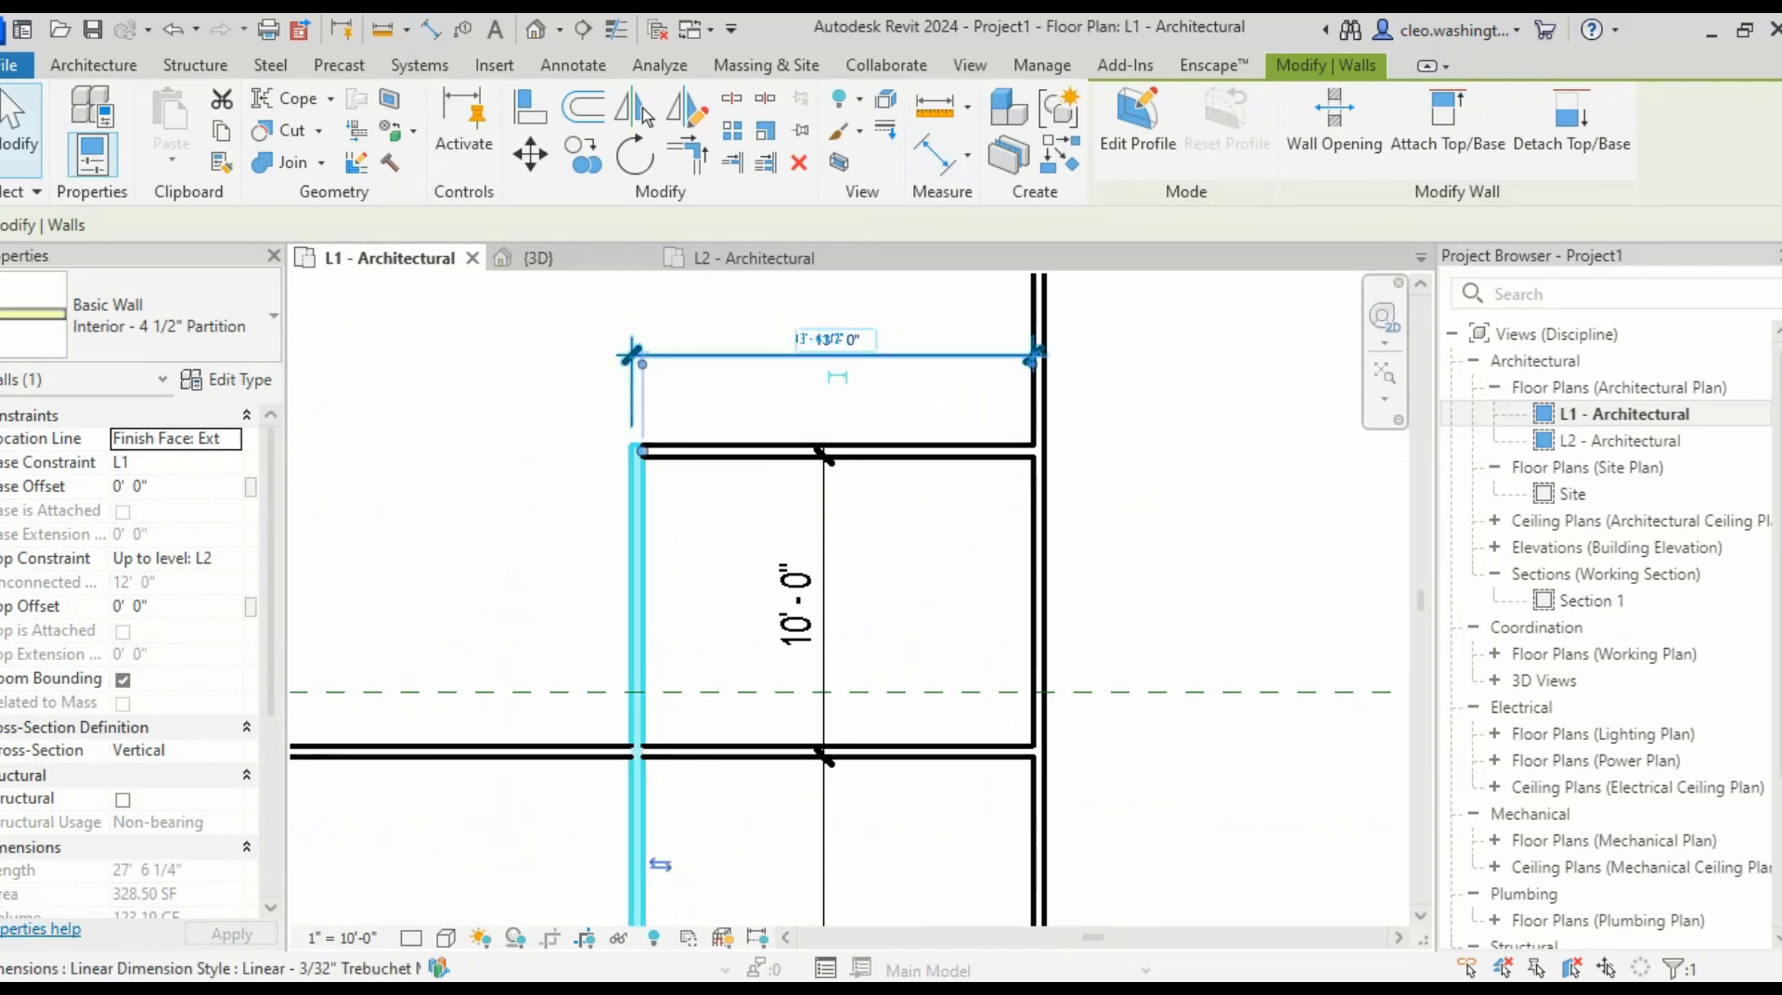
{"action": "key", "text": "Return"}
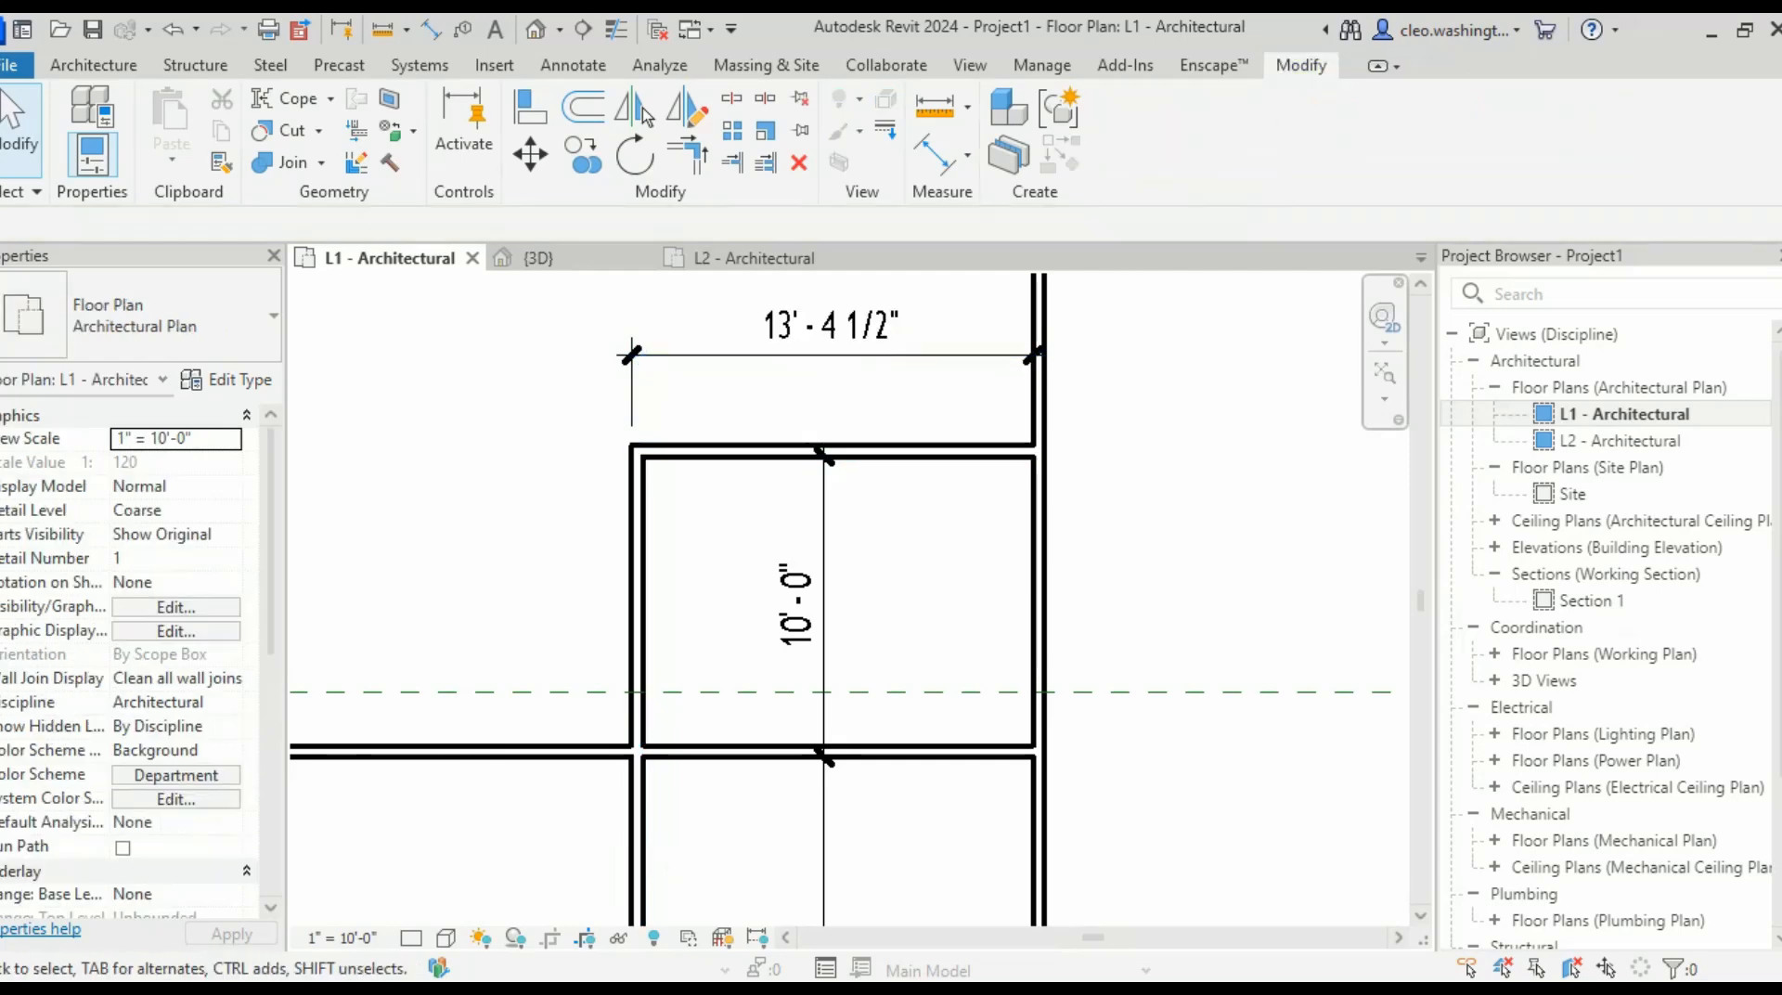
{"action": "key", "text": "ctrl+z"}
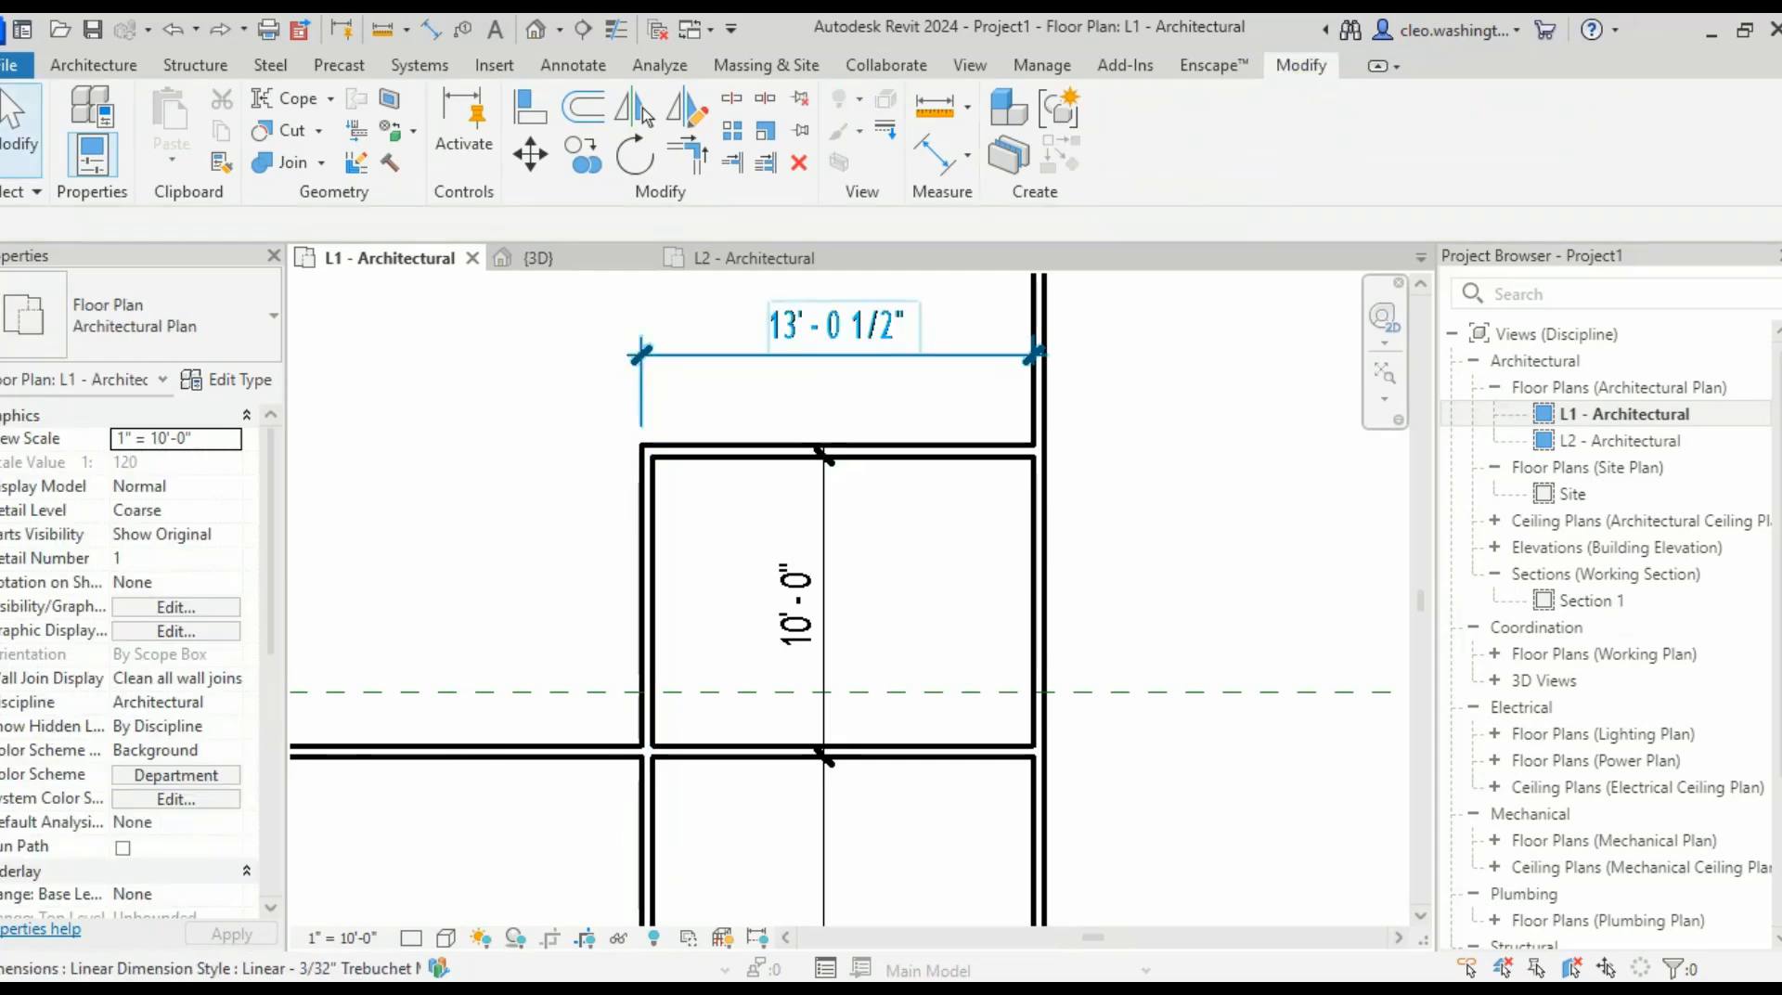
{"action": "left_click", "coordinate": [647, 545]}
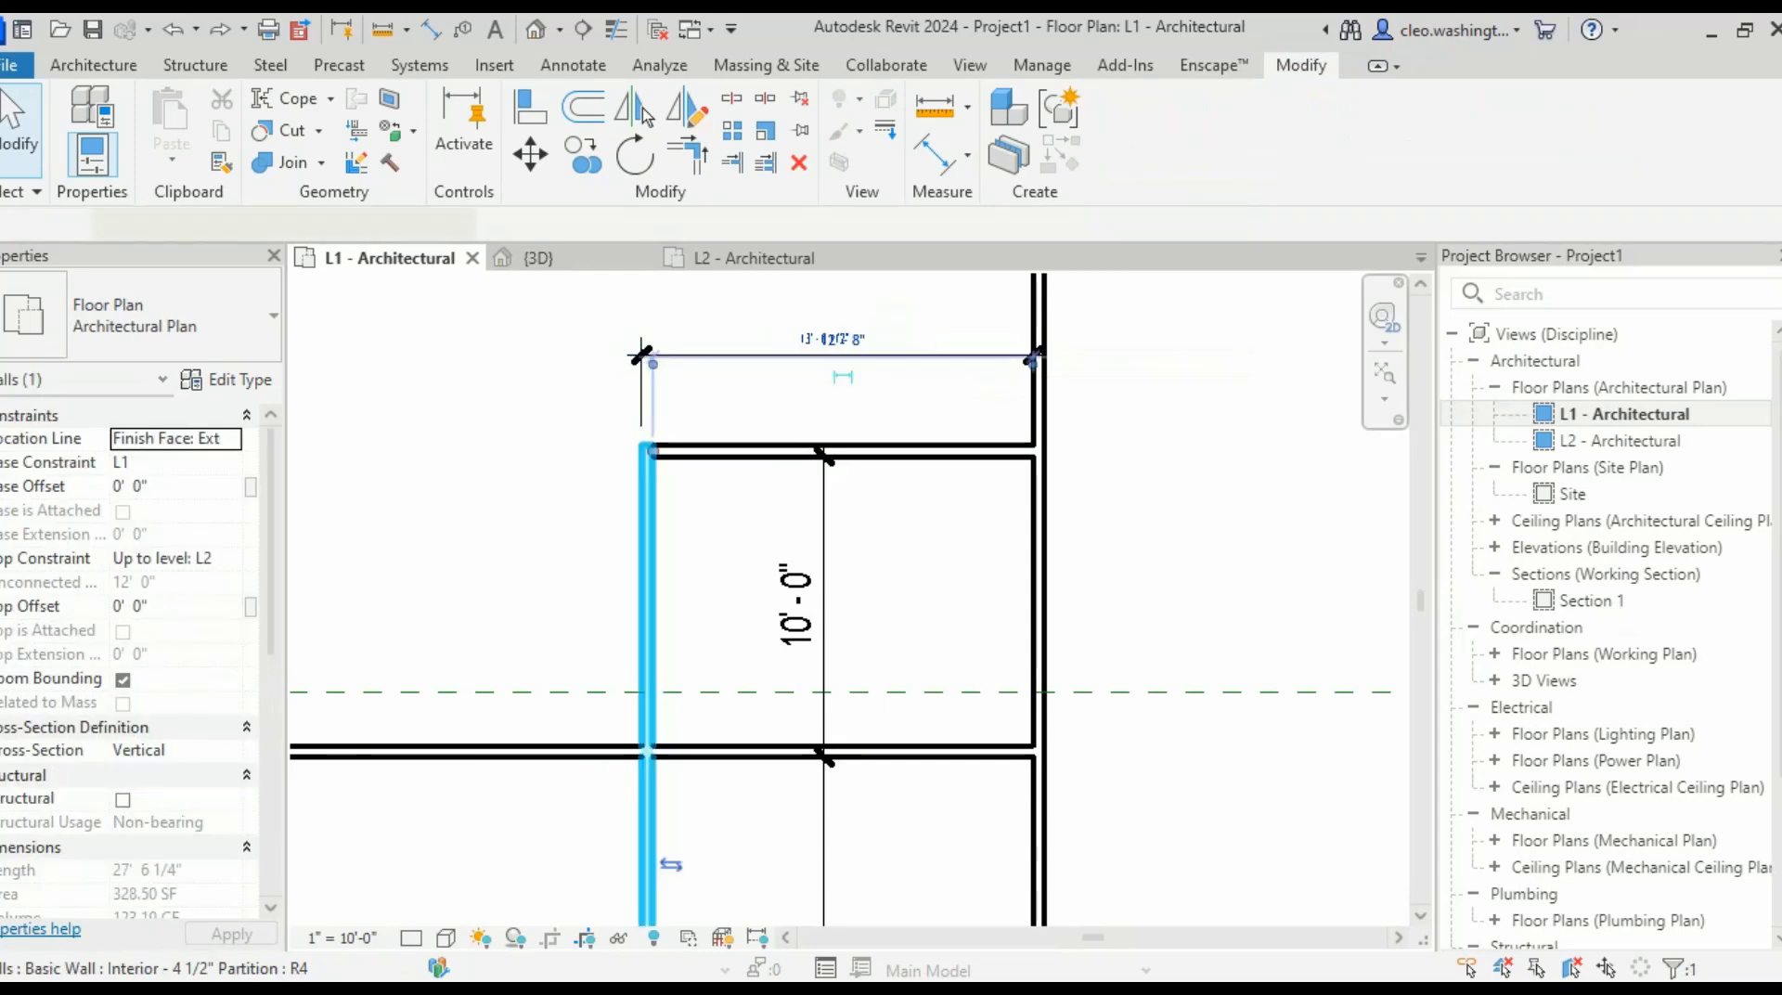
{"action": "scroll", "coordinate": [804, 353], "scroll_direction": "up", "scroll_amount": 2}
{"action": "scroll", "coordinate": [839, 333], "scroll_direction": "up", "scroll_amount": 6}
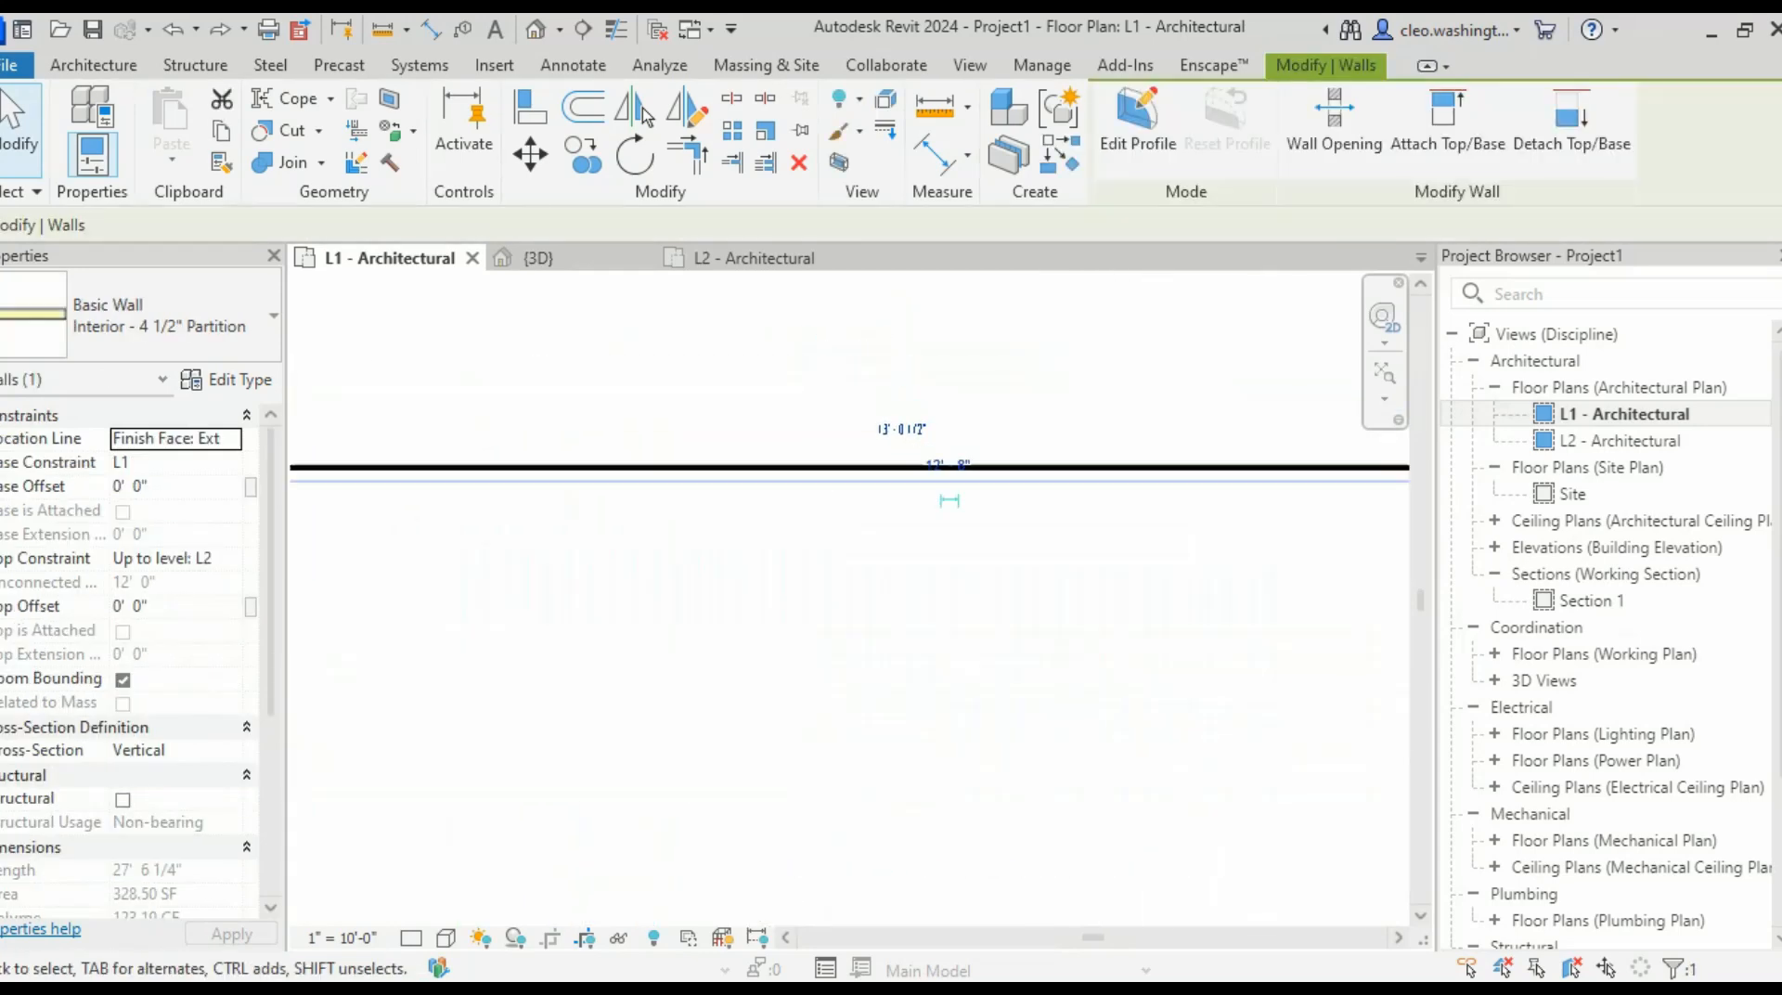
{"action": "left_click", "coordinate": [927, 467]}
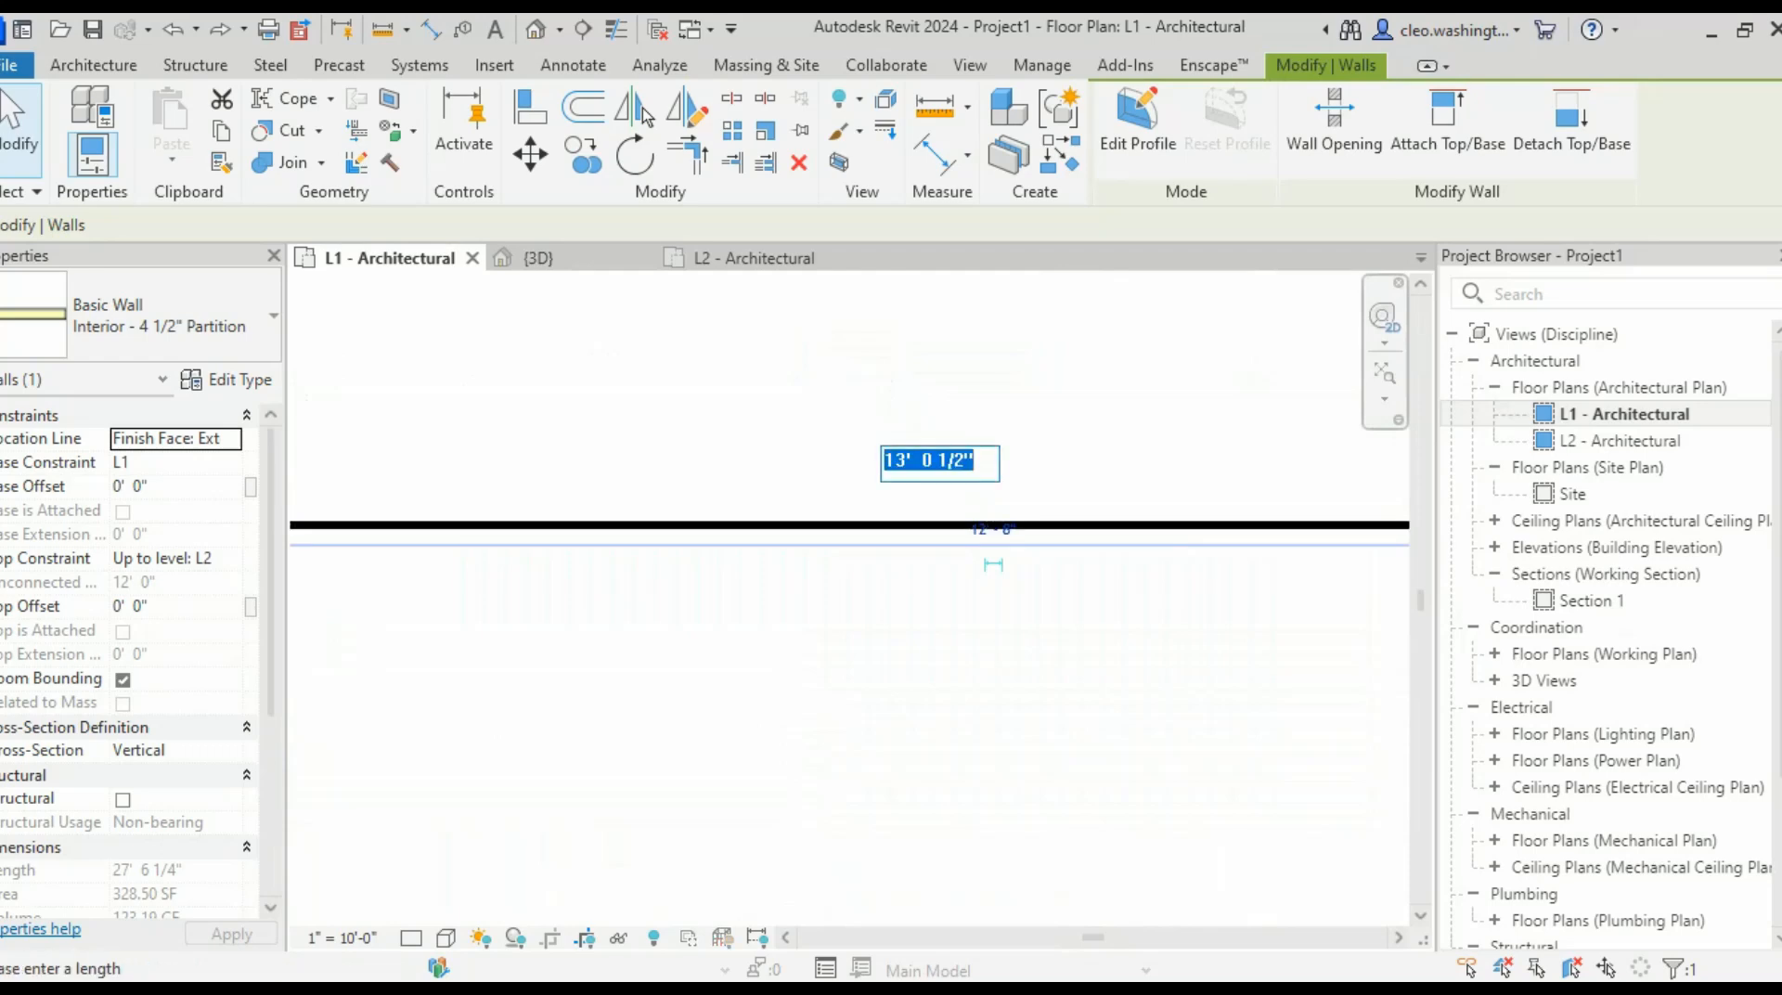
{"action": "type", "text": "13"}
{"action": "key", "text": "Return"}
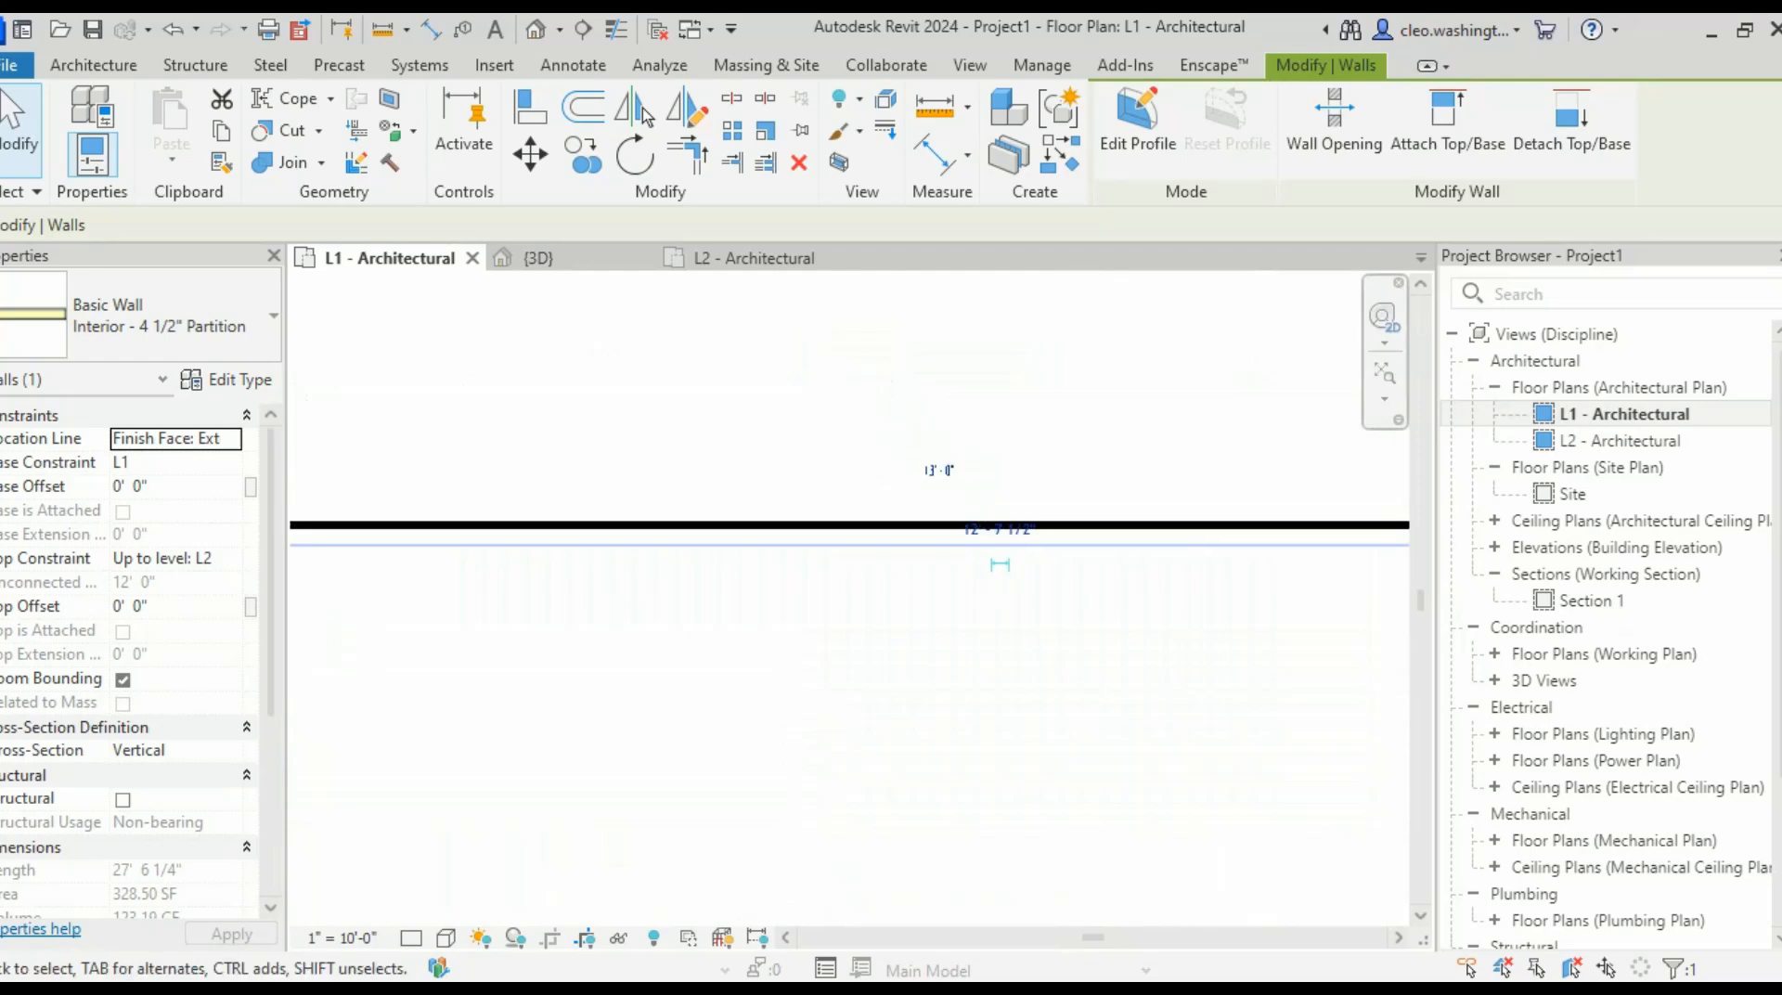
{"action": "key", "text": "Escape"}
- Pan to the lower-right rooms and start another aligned dimension with DI
{"action": "scroll", "coordinate": [965, 547], "scroll_direction": "down", "scroll_amount": 5}
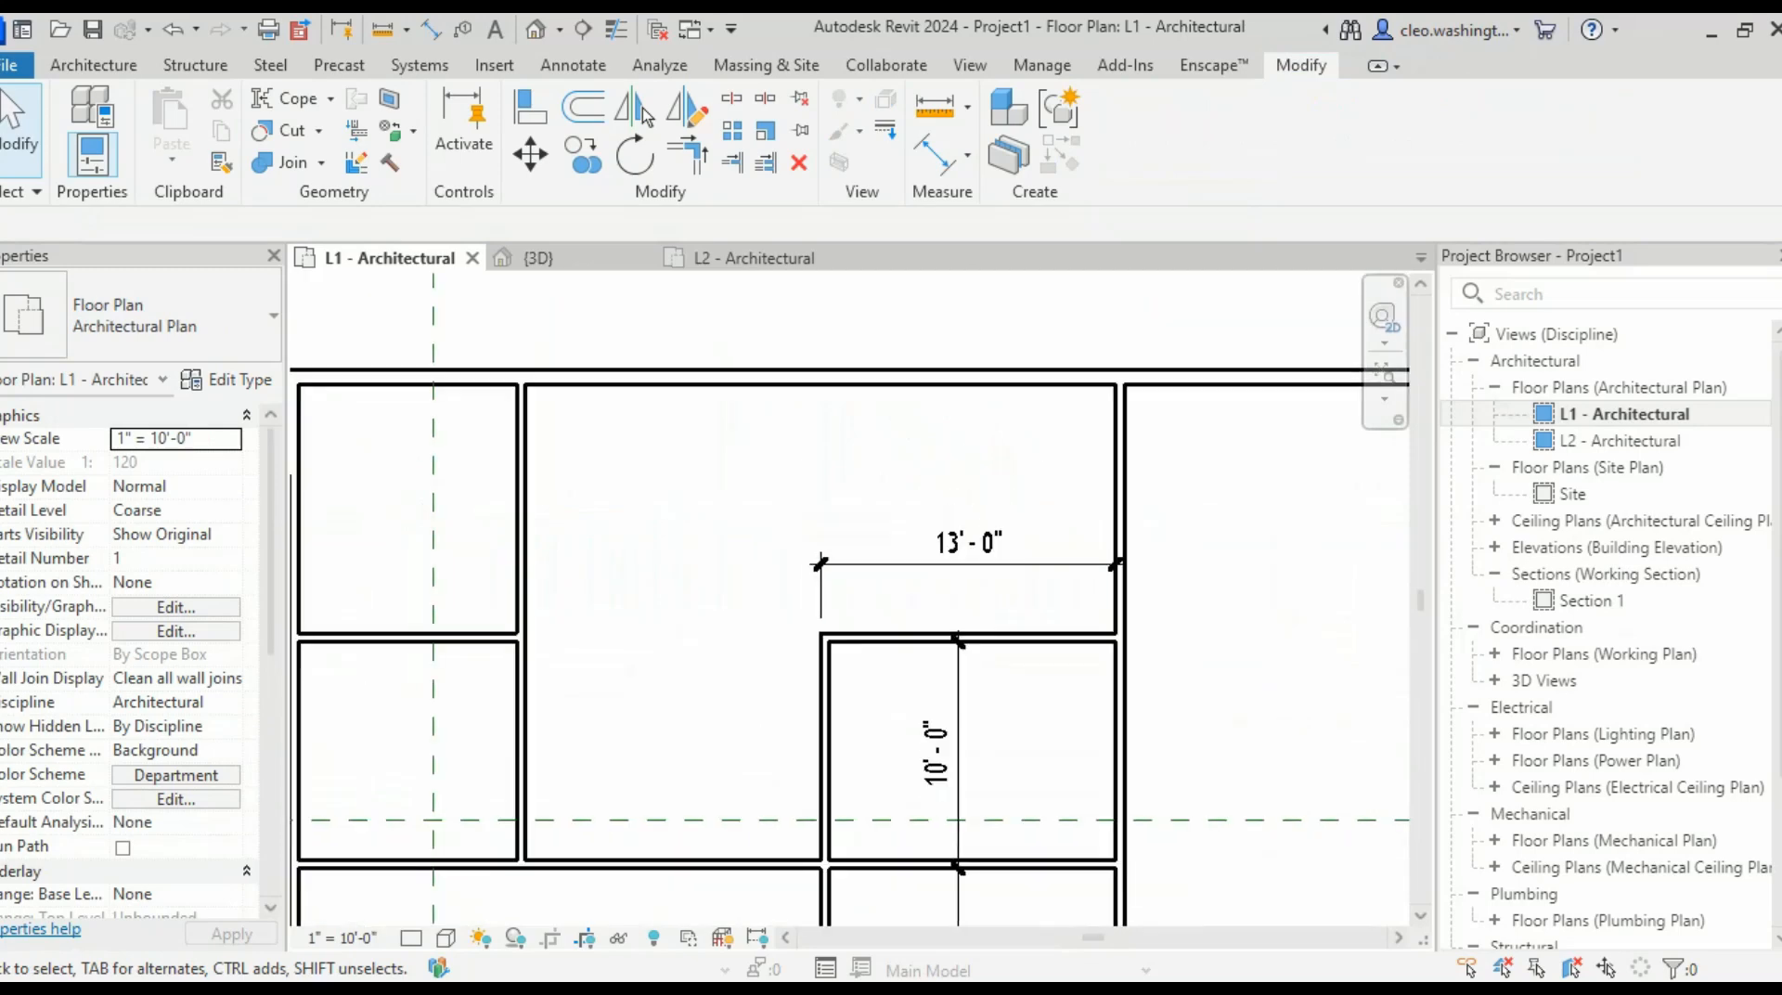
{"action": "scroll", "coordinate": [965, 548], "scroll_direction": "down", "scroll_amount": 2}
{"action": "middle_click_drag", "start_coordinate": [965, 547], "coordinate": [1077, 411]}
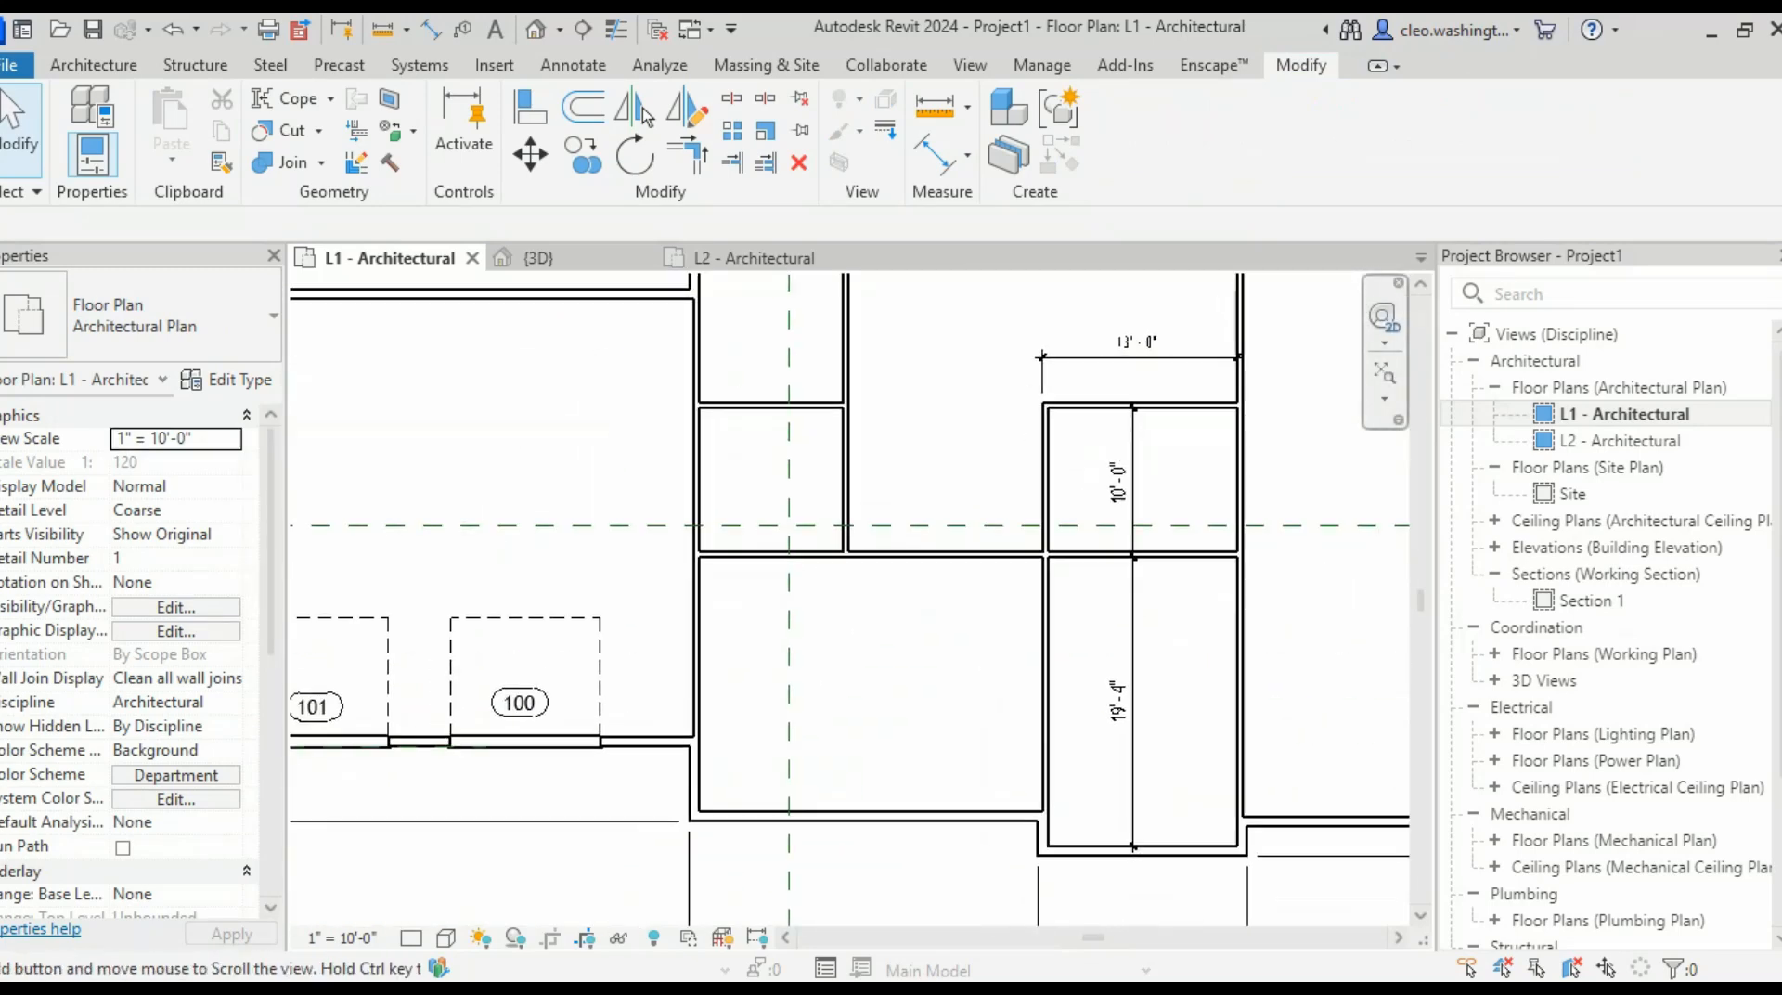
{"action": "scroll", "coordinate": [1160, 417], "scroll_direction": "down", "scroll_amount": 1}
{"action": "scroll", "coordinate": [1135, 670], "scroll_direction": "up", "scroll_amount": 3}
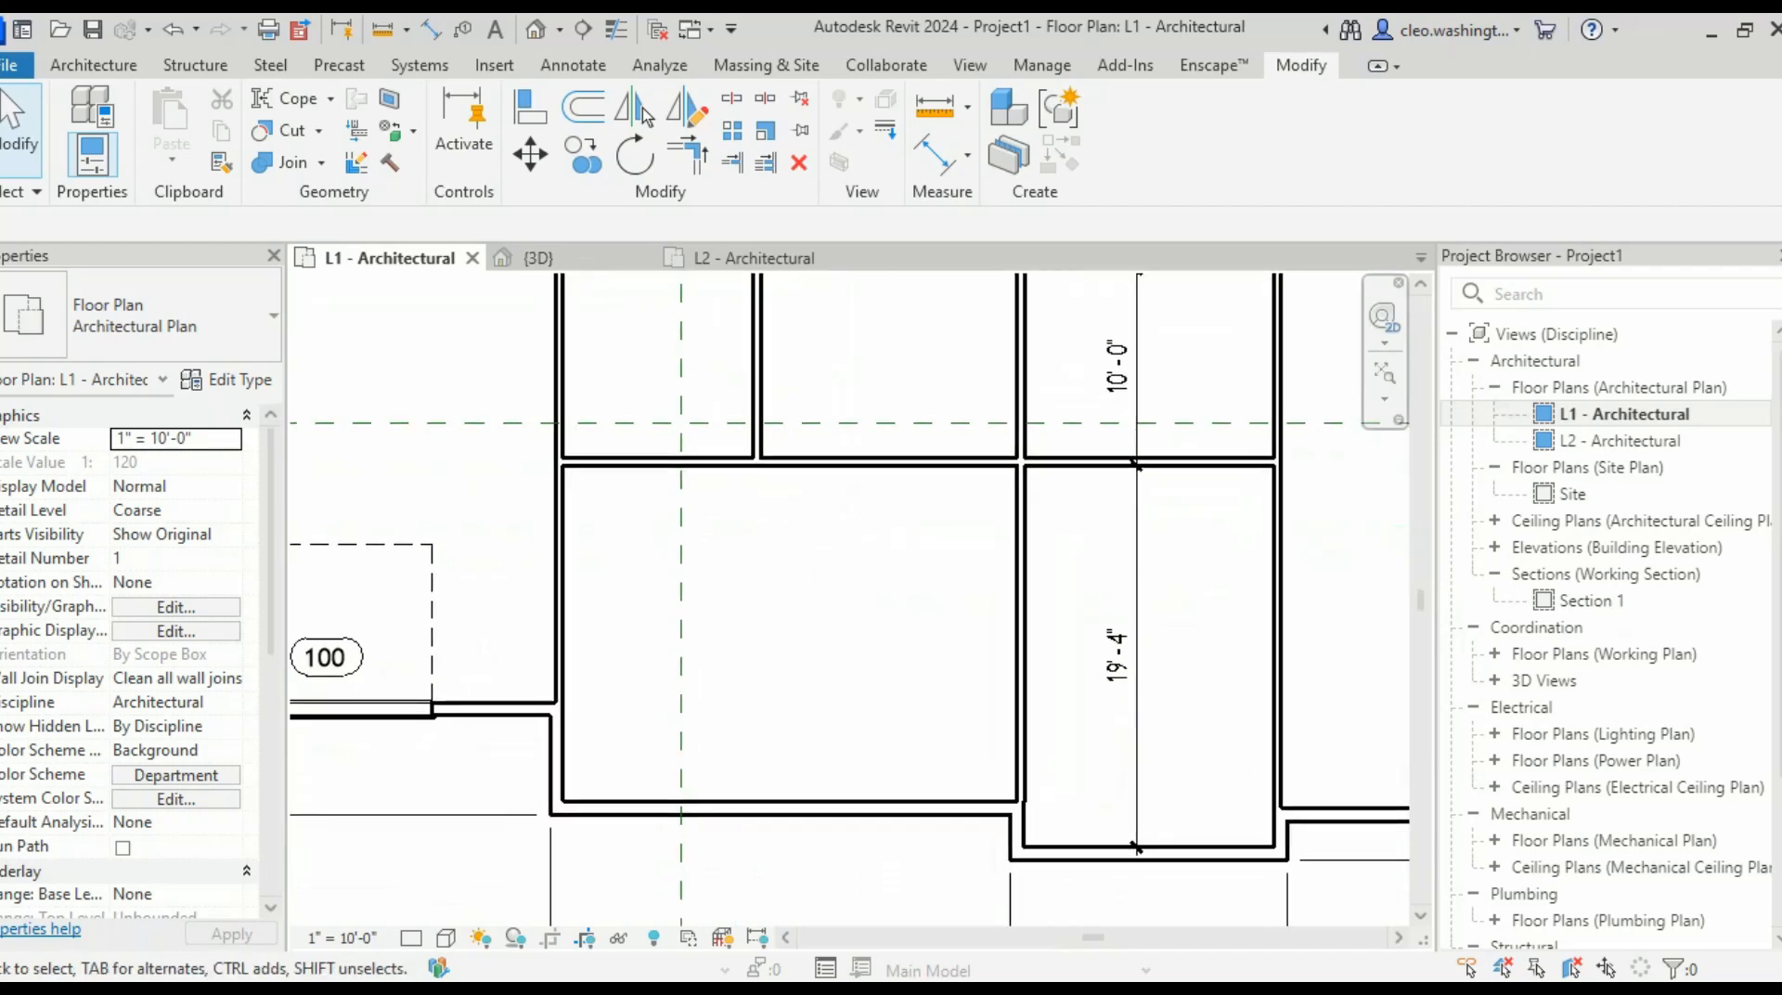
{"action": "middle_click_drag", "start_coordinate": [956, 603], "coordinate": [968, 606]}
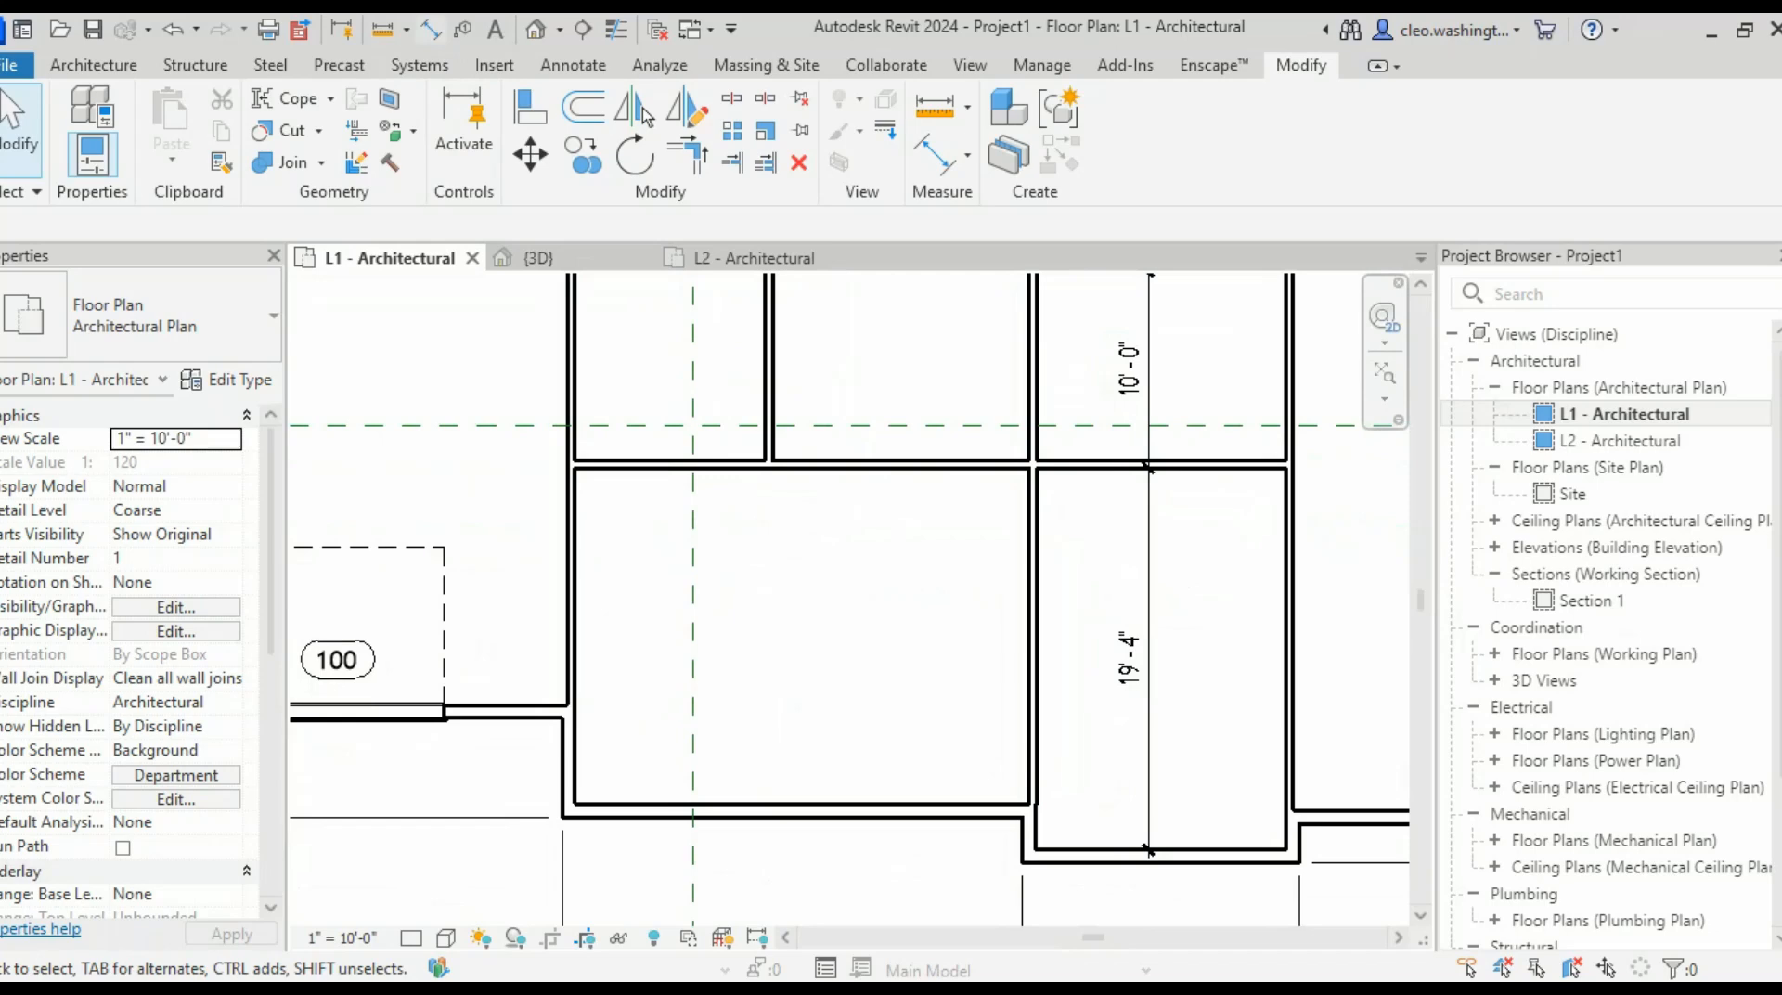
{"action": "key", "text": "d"}
{"action": "key", "text": "i"}
{"action": "scroll", "coordinate": [617, 764], "scroll_direction": "up", "scroll_amount": 5}
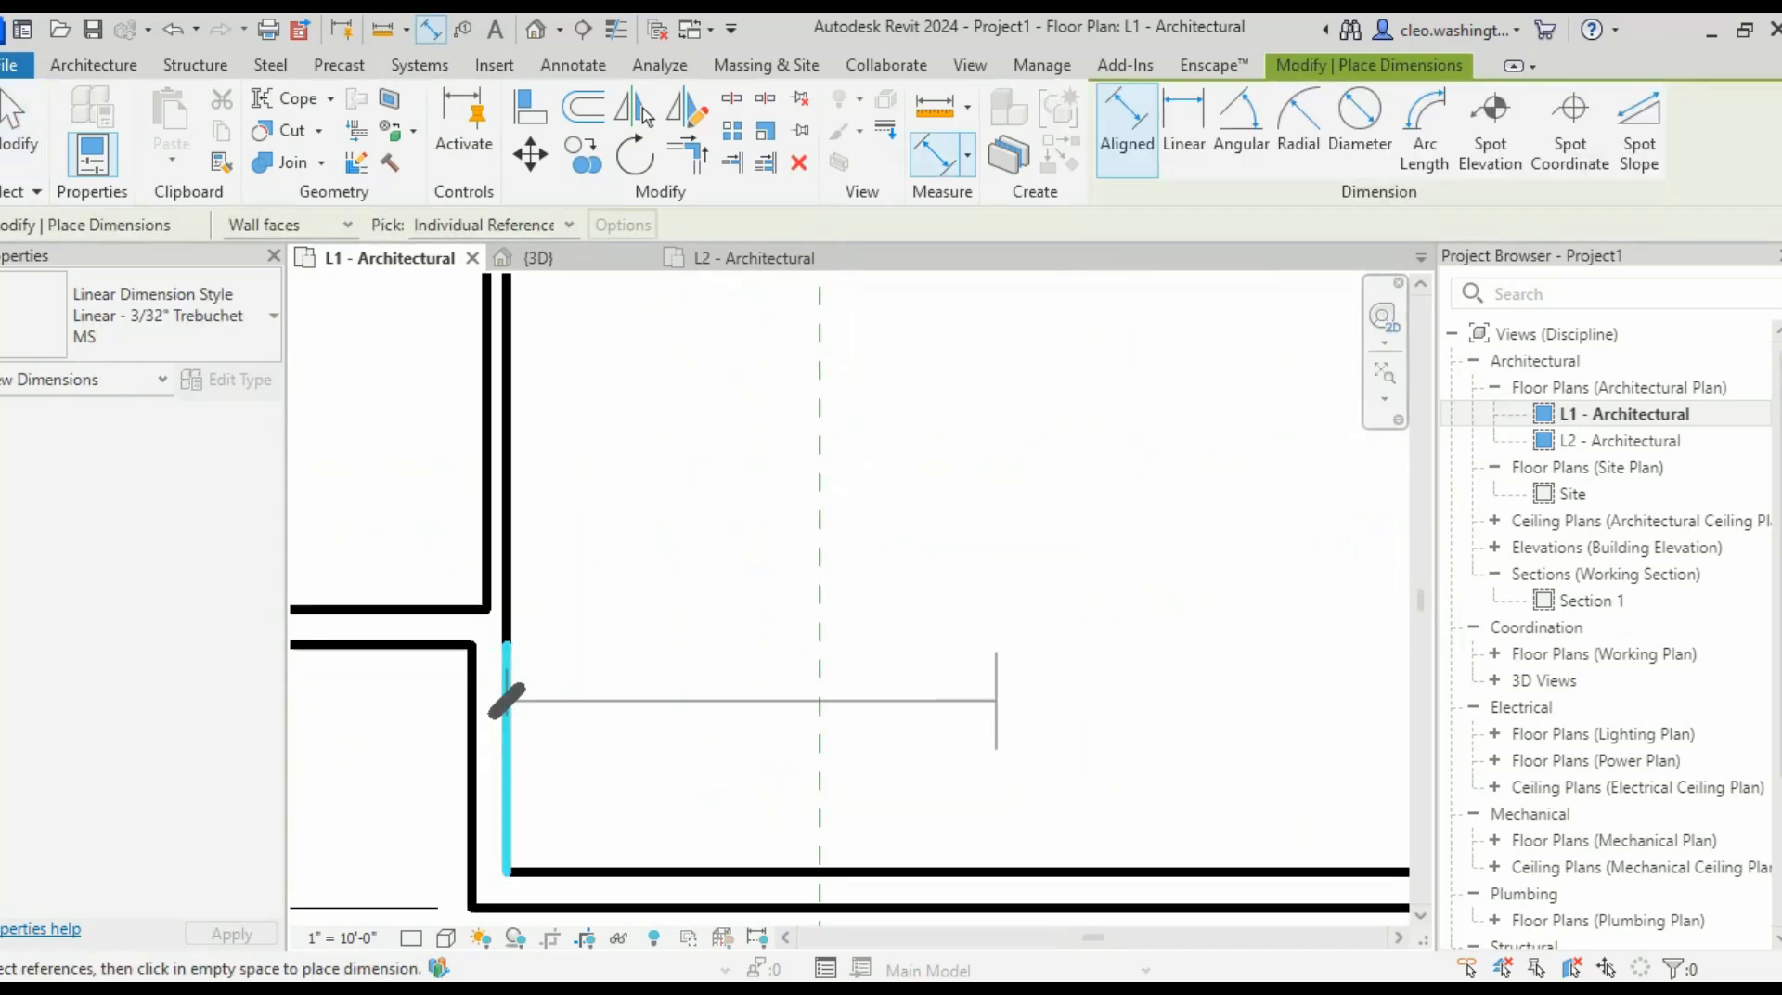
- Complete the 23'-0" dimension by picking the room's right wall and placing it inside
{"action": "scroll", "coordinate": [1007, 704], "scroll_direction": "down", "scroll_amount": 2}
{"action": "middle_click_drag", "start_coordinate": [1137, 719], "coordinate": [838, 759]}
{"action": "scroll", "coordinate": [991, 775], "scroll_direction": "up", "scroll_amount": 3}
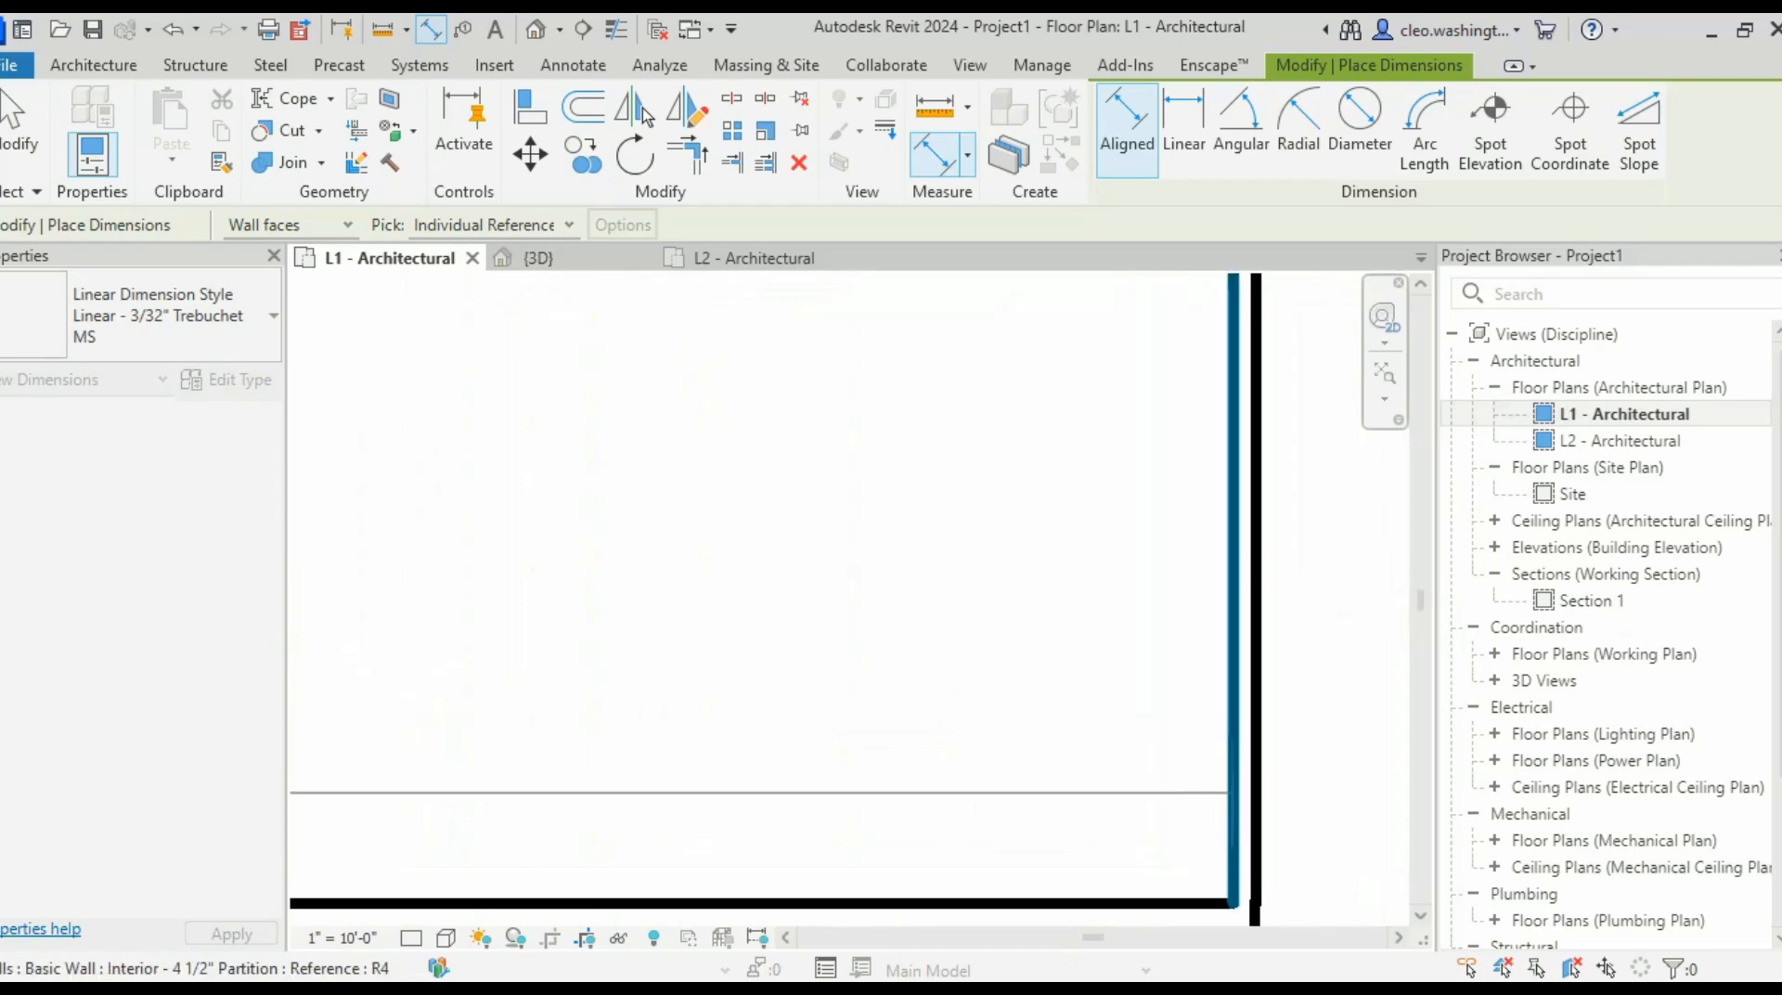
{"action": "left_click", "coordinate": [1233, 792]}
{"action": "scroll", "coordinate": [938, 657], "scroll_direction": "down", "scroll_amount": 4}
{"action": "middle_click_drag", "start_coordinate": [883, 637], "coordinate": [880, 715]}
{"action": "left_click", "coordinate": [883, 692]}
{"action": "scroll", "coordinate": [971, 589], "scroll_direction": "down", "scroll_amount": 2}
- Add a dimension chain across the walls of the upper rooms
{"action": "middle_click_drag", "start_coordinate": [970, 589], "coordinate": [971, 683]}
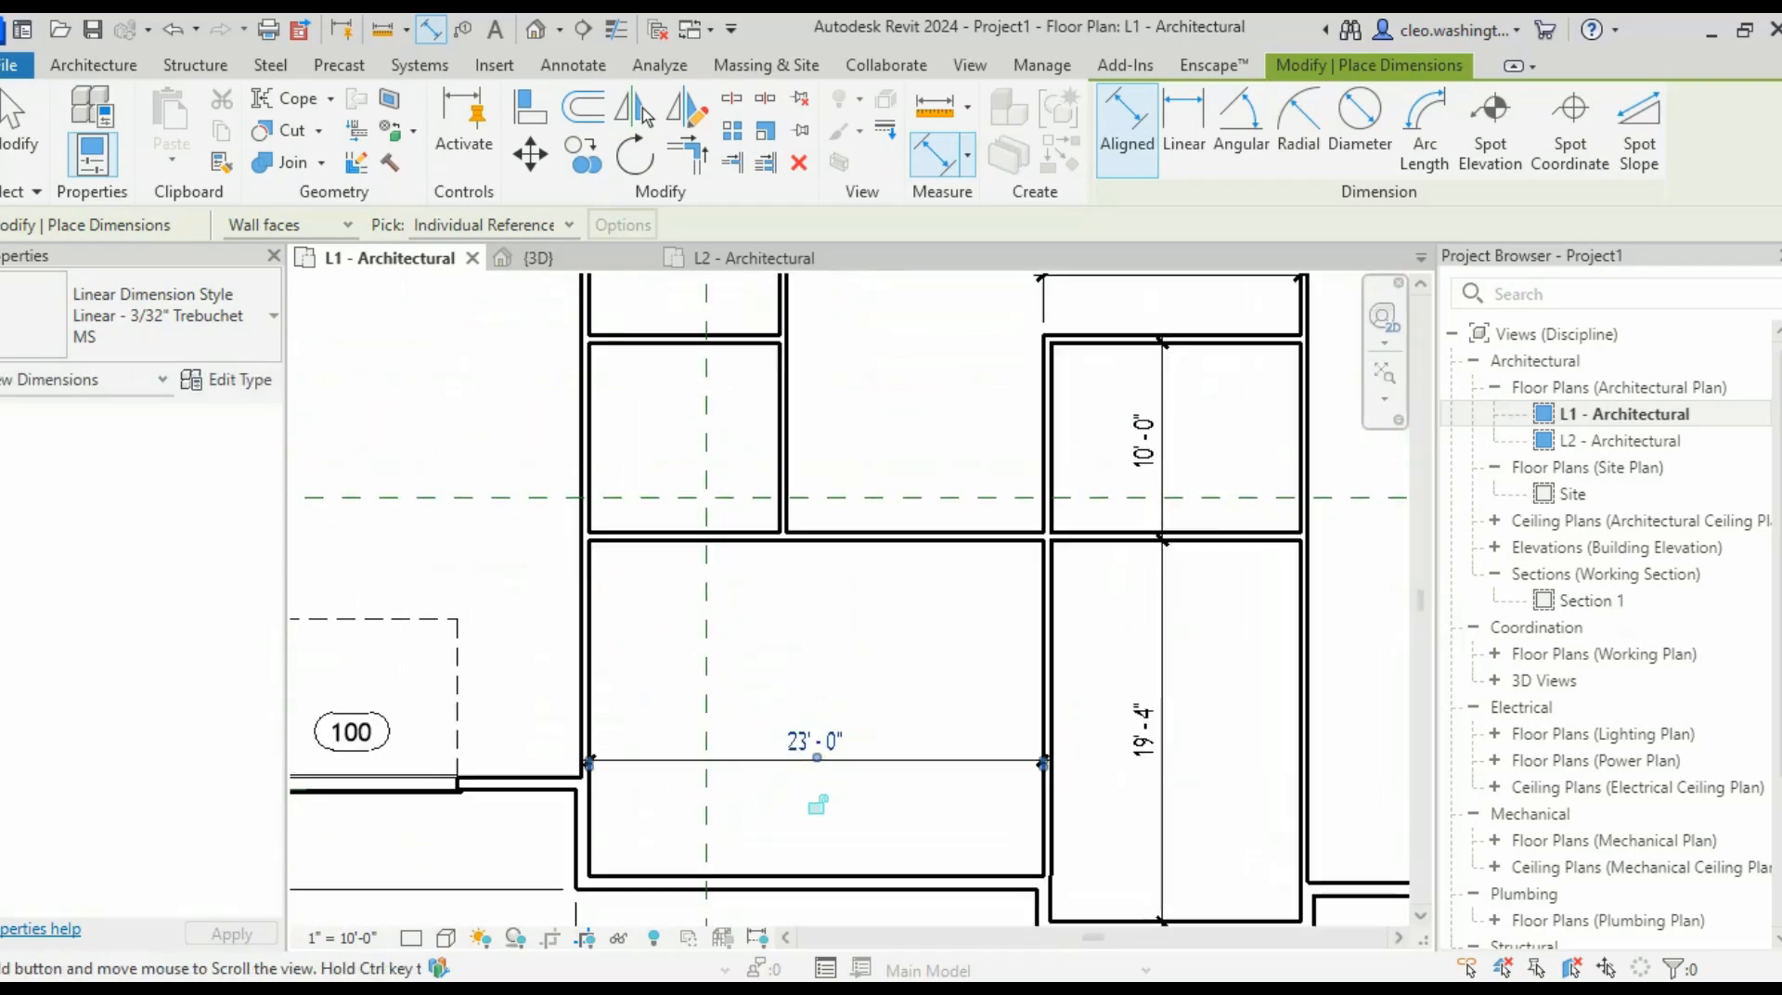
{"action": "middle_click_drag", "start_coordinate": [1030, 390], "coordinate": [930, 573]}
{"action": "scroll", "coordinate": [929, 574], "scroll_direction": "up", "scroll_amount": 2}
{"action": "left_click", "coordinate": [950, 669]}
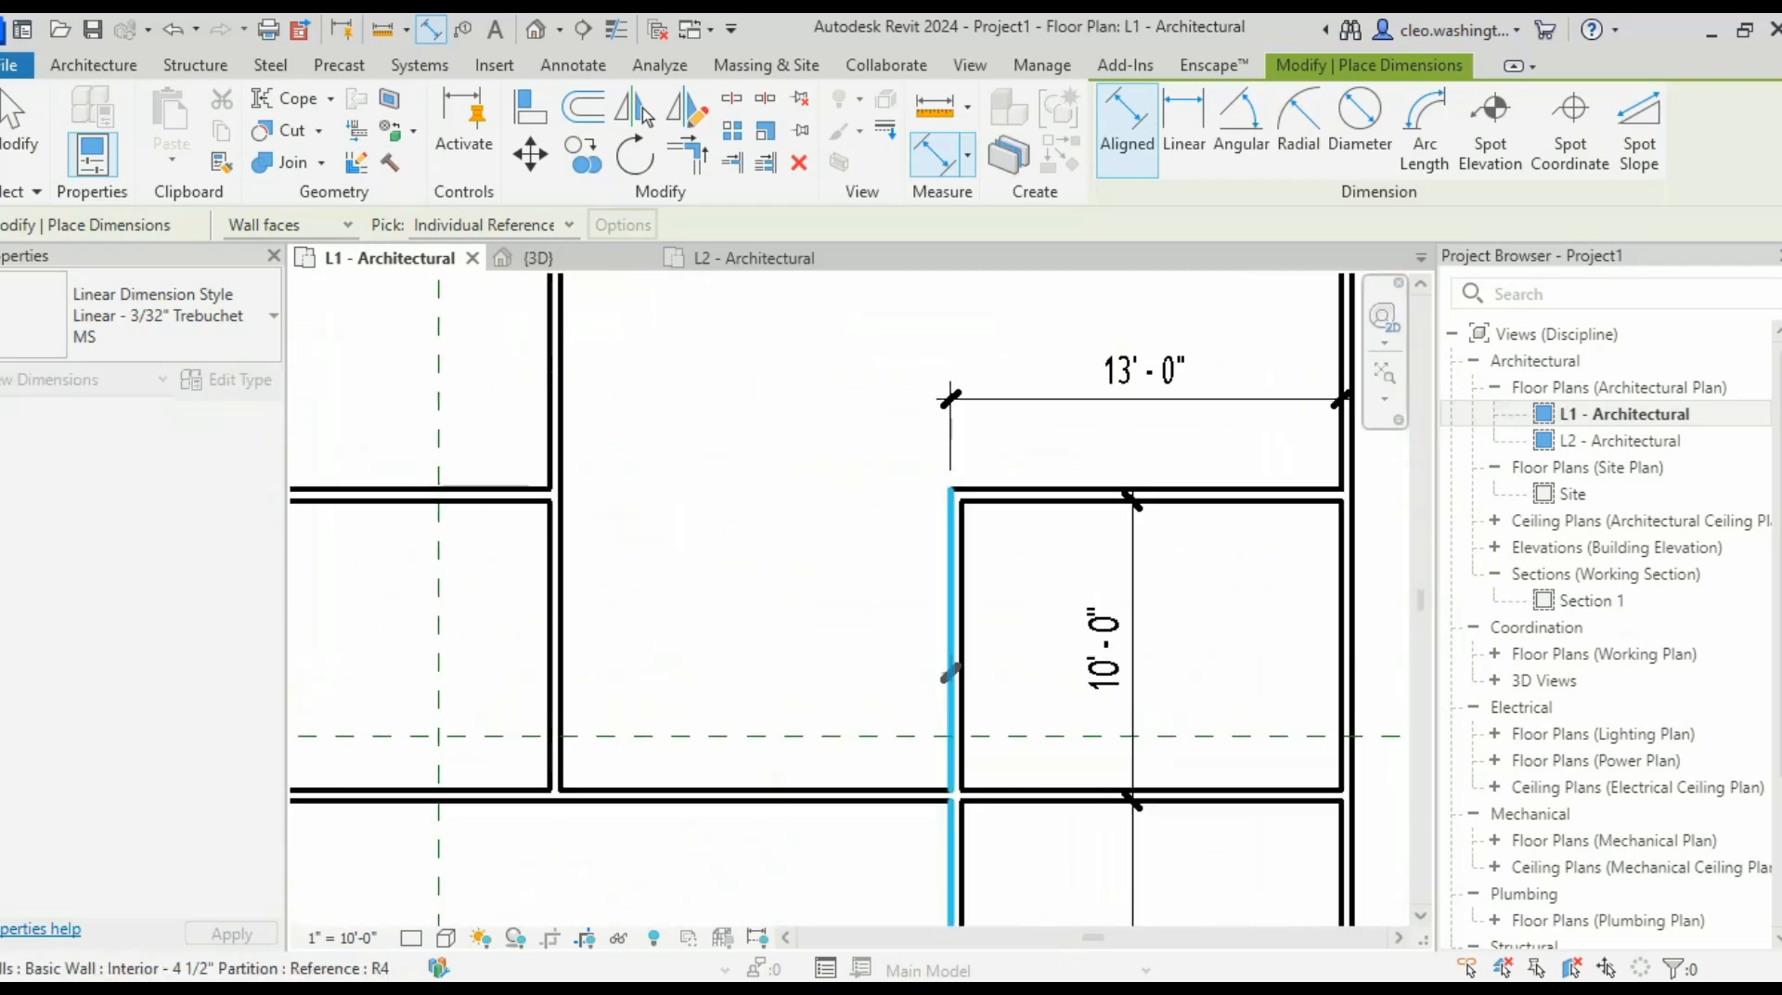
{"action": "middle_click_drag", "start_coordinate": [532, 727], "coordinate": [616, 720]}
{"action": "scroll", "coordinate": [615, 716], "scroll_direction": "up", "scroll_amount": 4}
{"action": "left_click", "coordinate": [652, 666]}
{"action": "scroll", "coordinate": [548, 670], "scroll_direction": "down", "scroll_amount": 2}
{"action": "middle_click_drag", "start_coordinate": [549, 671], "coordinate": [1008, 726]}
{"action": "scroll", "coordinate": [789, 687], "scroll_direction": "up", "scroll_amount": 2}
{"action": "left_click", "coordinate": [688, 698]}
{"action": "left_click", "coordinate": [813, 582]}
{"action": "scroll", "coordinate": [1137, 685], "scroll_direction": "down", "scroll_amount": 7}
{"action": "scroll", "coordinate": [1044, 663], "scroll_direction": "up", "scroll_amount": 4}
{"action": "key", "text": "Escape"}
- Move the small room's right partition so its width changes from 9'-7 1/2" to 10'-0"
{"action": "scroll", "coordinate": [1074, 702], "scroll_direction": "up", "scroll_amount": 2}
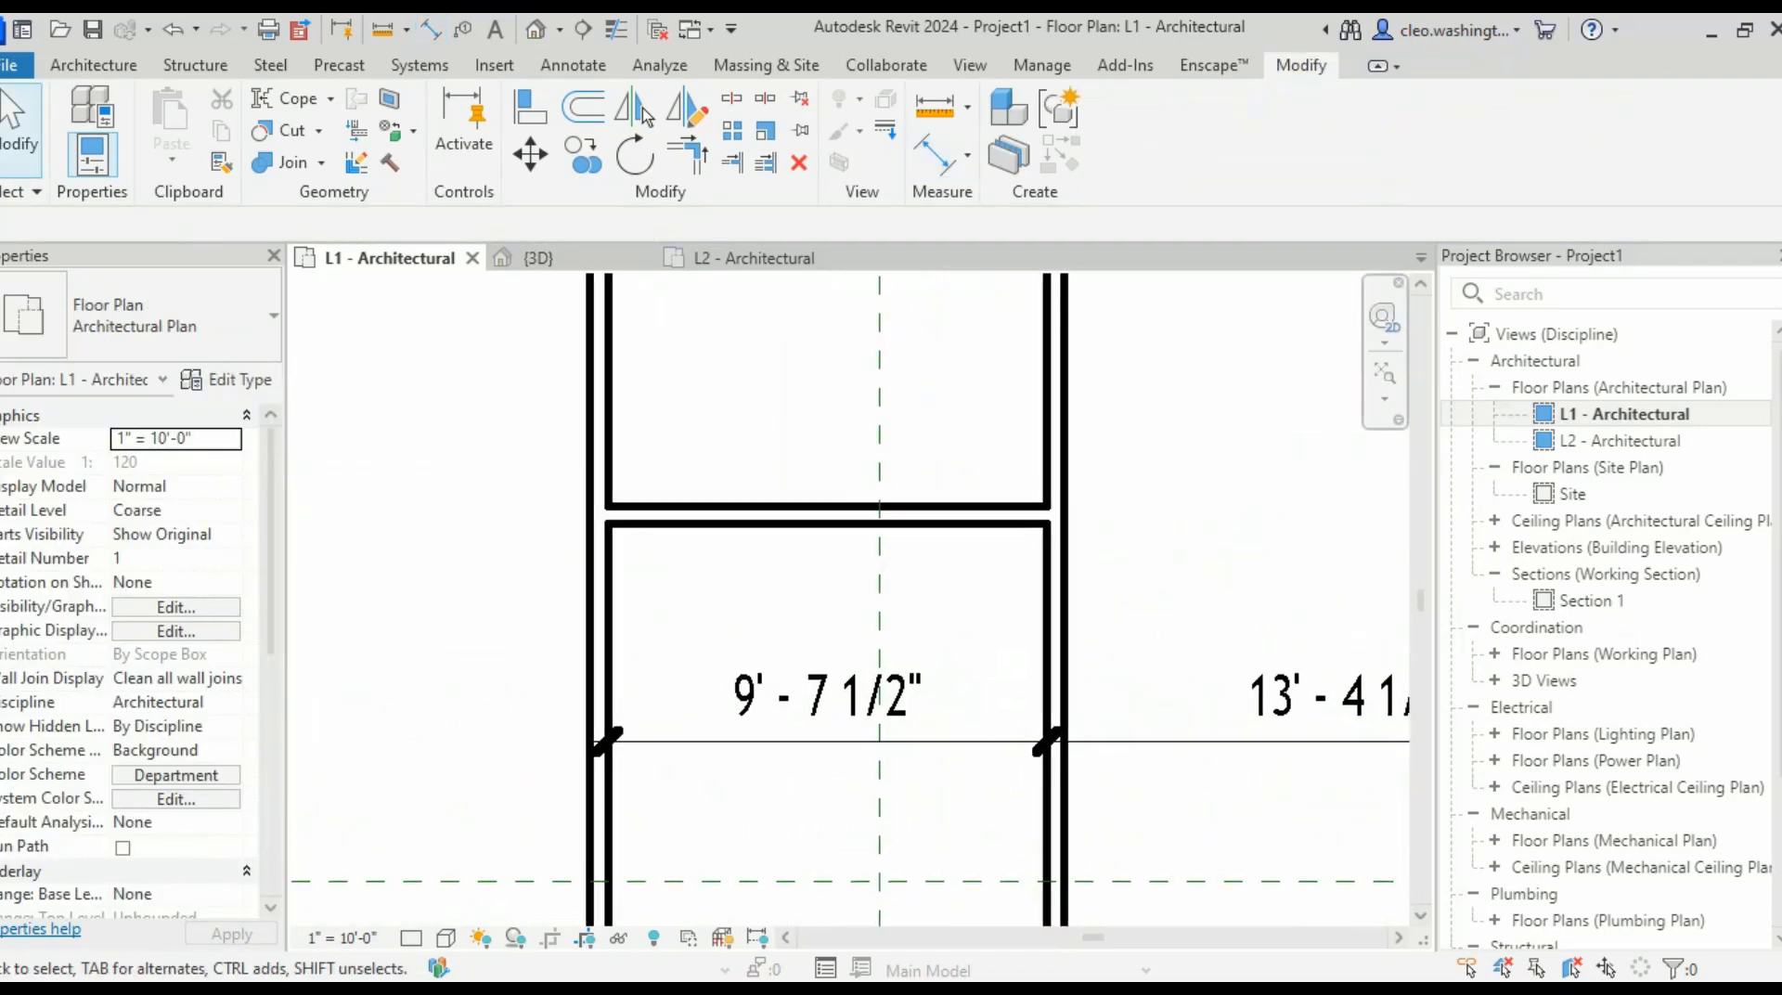
{"action": "left_click", "coordinate": [1057, 659]}
{"action": "scroll", "coordinate": [780, 749], "scroll_direction": "up", "scroll_amount": 2}
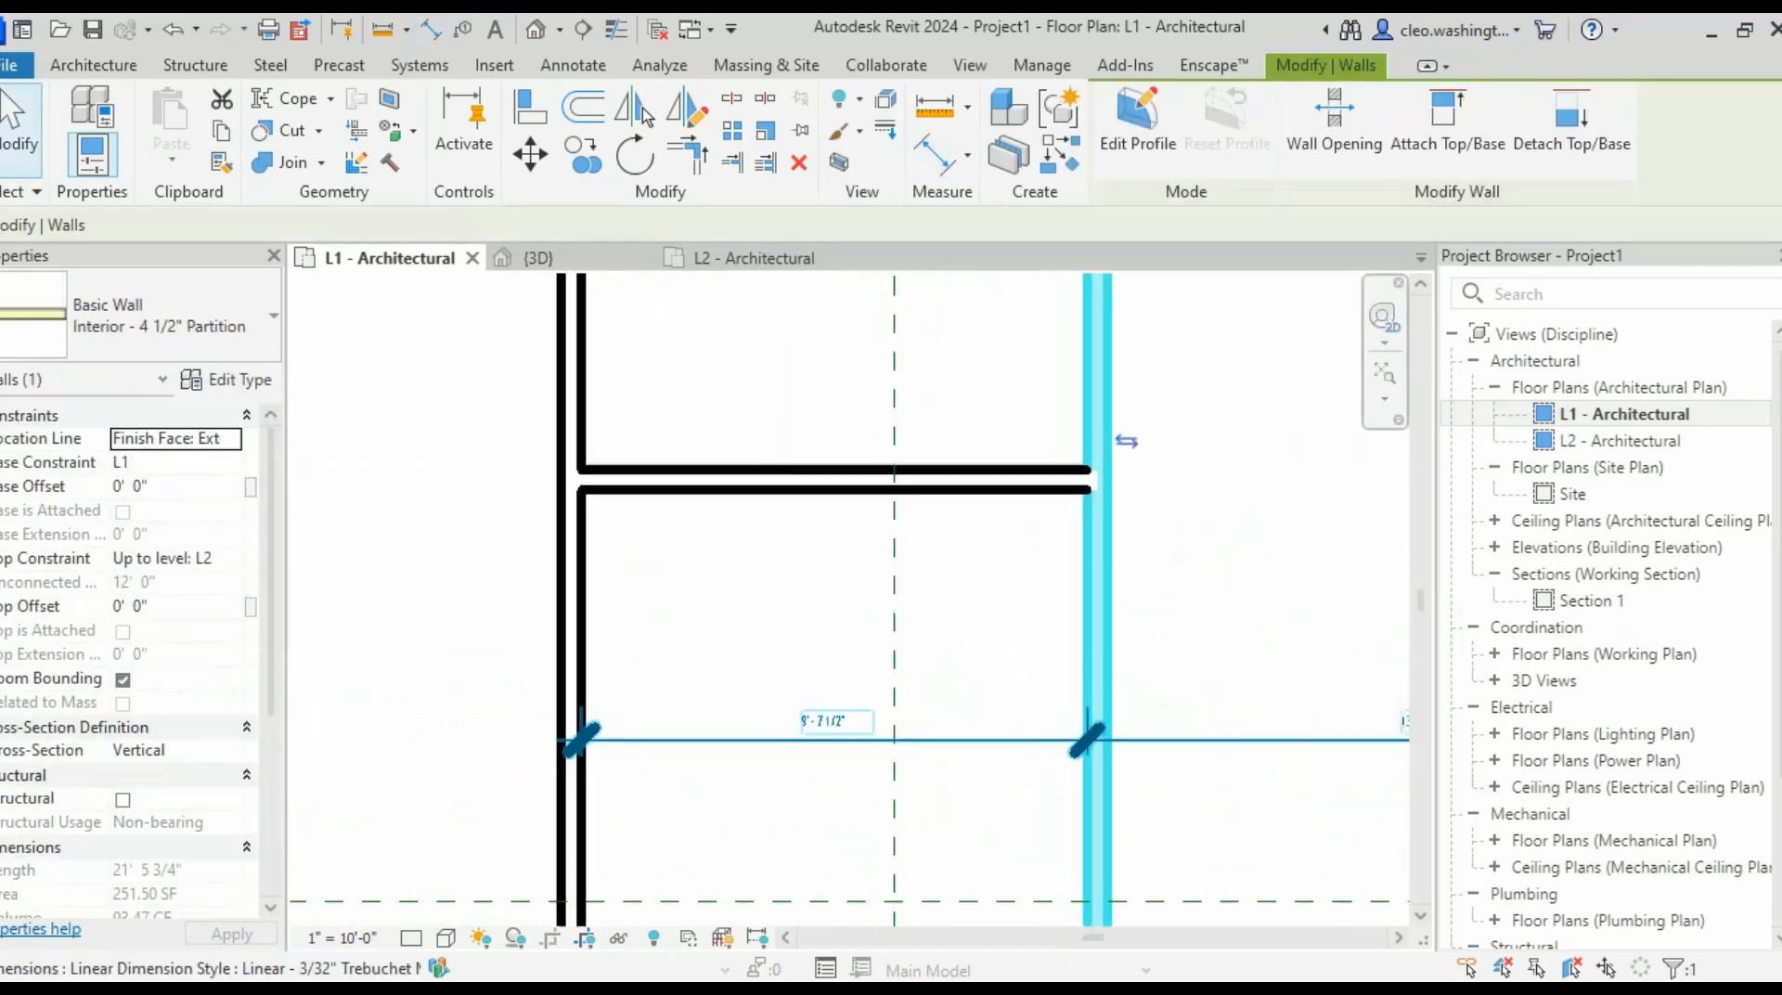
{"action": "left_click", "coordinate": [844, 701]}
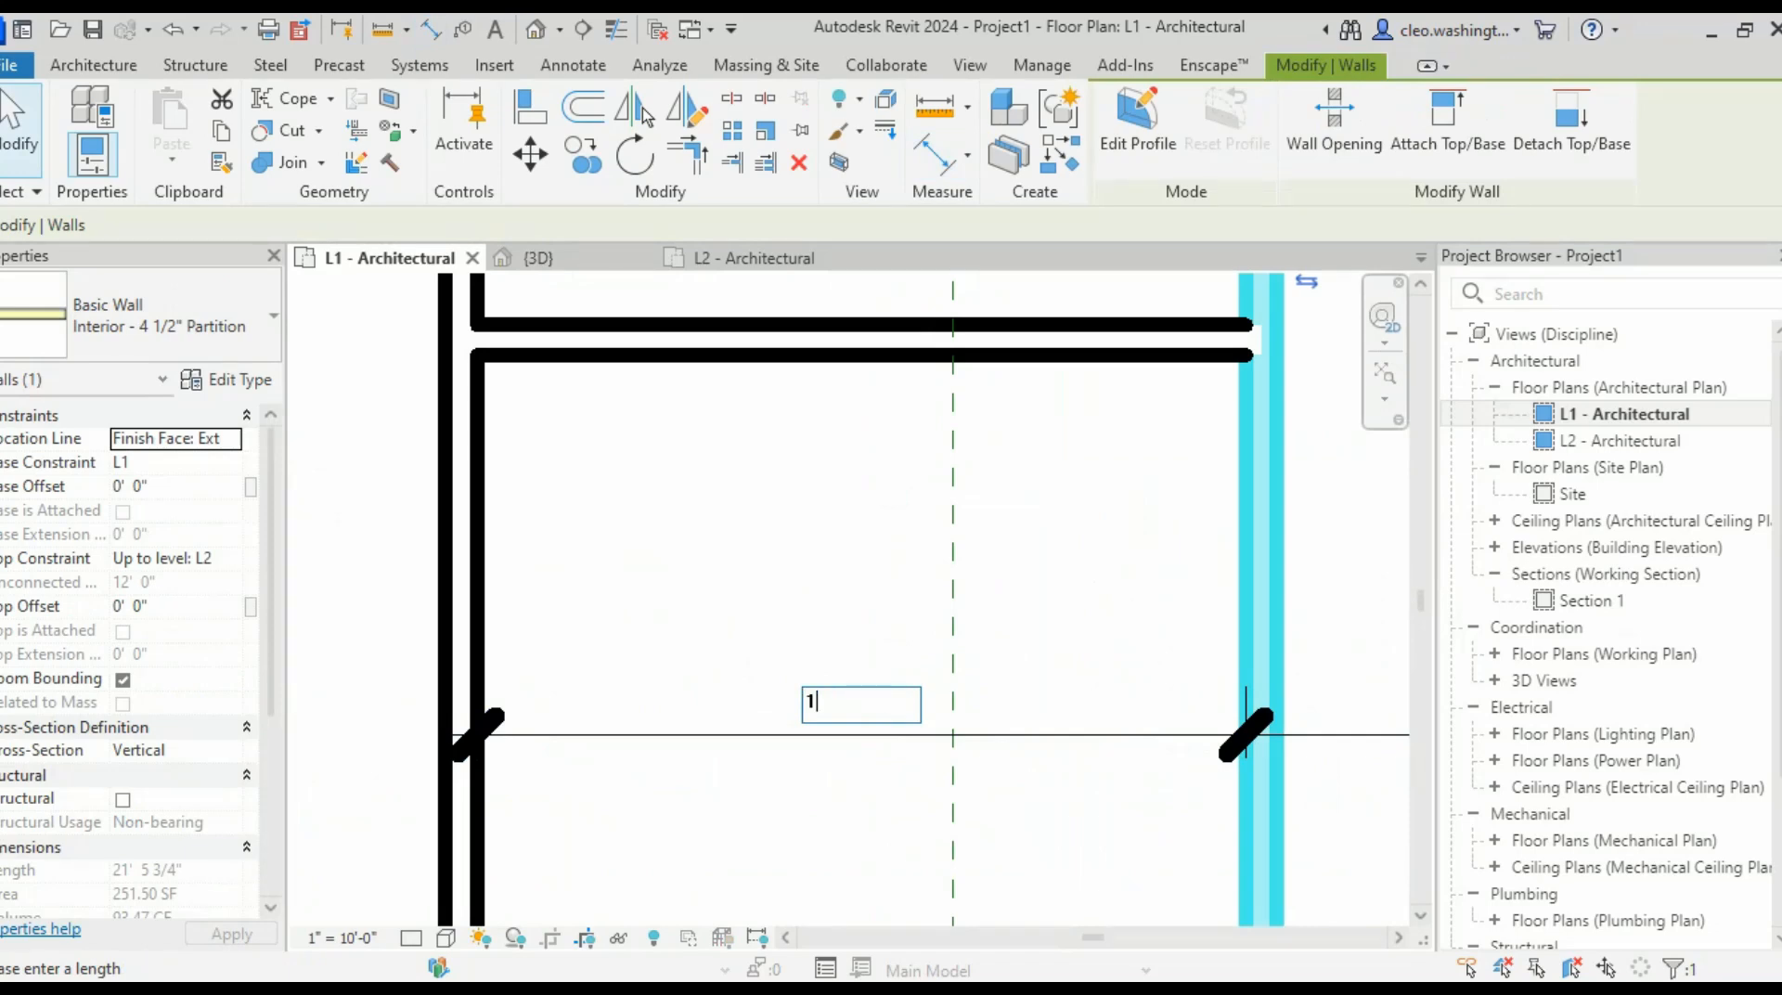
{"action": "type", "text": "10"}
{"action": "key", "text": "Return"}
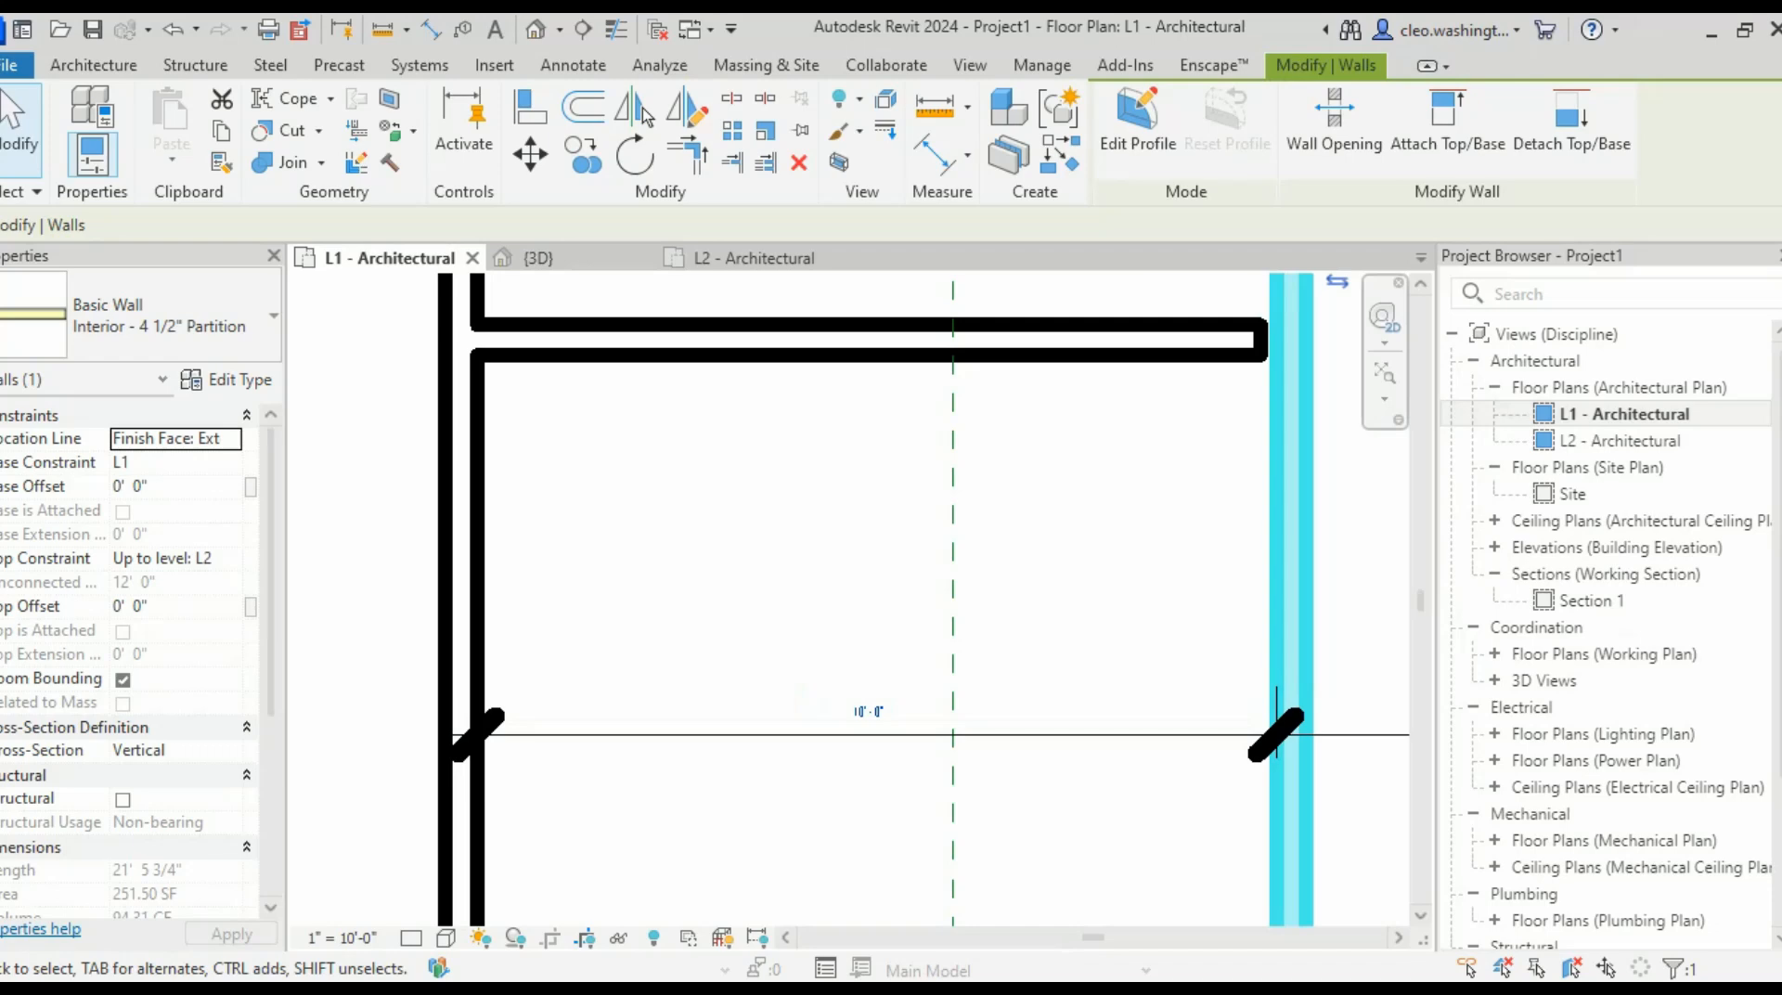
{"action": "left_click", "coordinate": [1369, 605]}
{"action": "scroll", "coordinate": [1371, 604], "scroll_direction": "down", "scroll_amount": 2}
- Pan to the 13'-0" rooms and select the horizontal partition wall
{"action": "middle_click_drag", "start_coordinate": [1371, 605], "coordinate": [988, 679]}
{"action": "scroll", "coordinate": [988, 678], "scroll_direction": "up", "scroll_amount": 1}
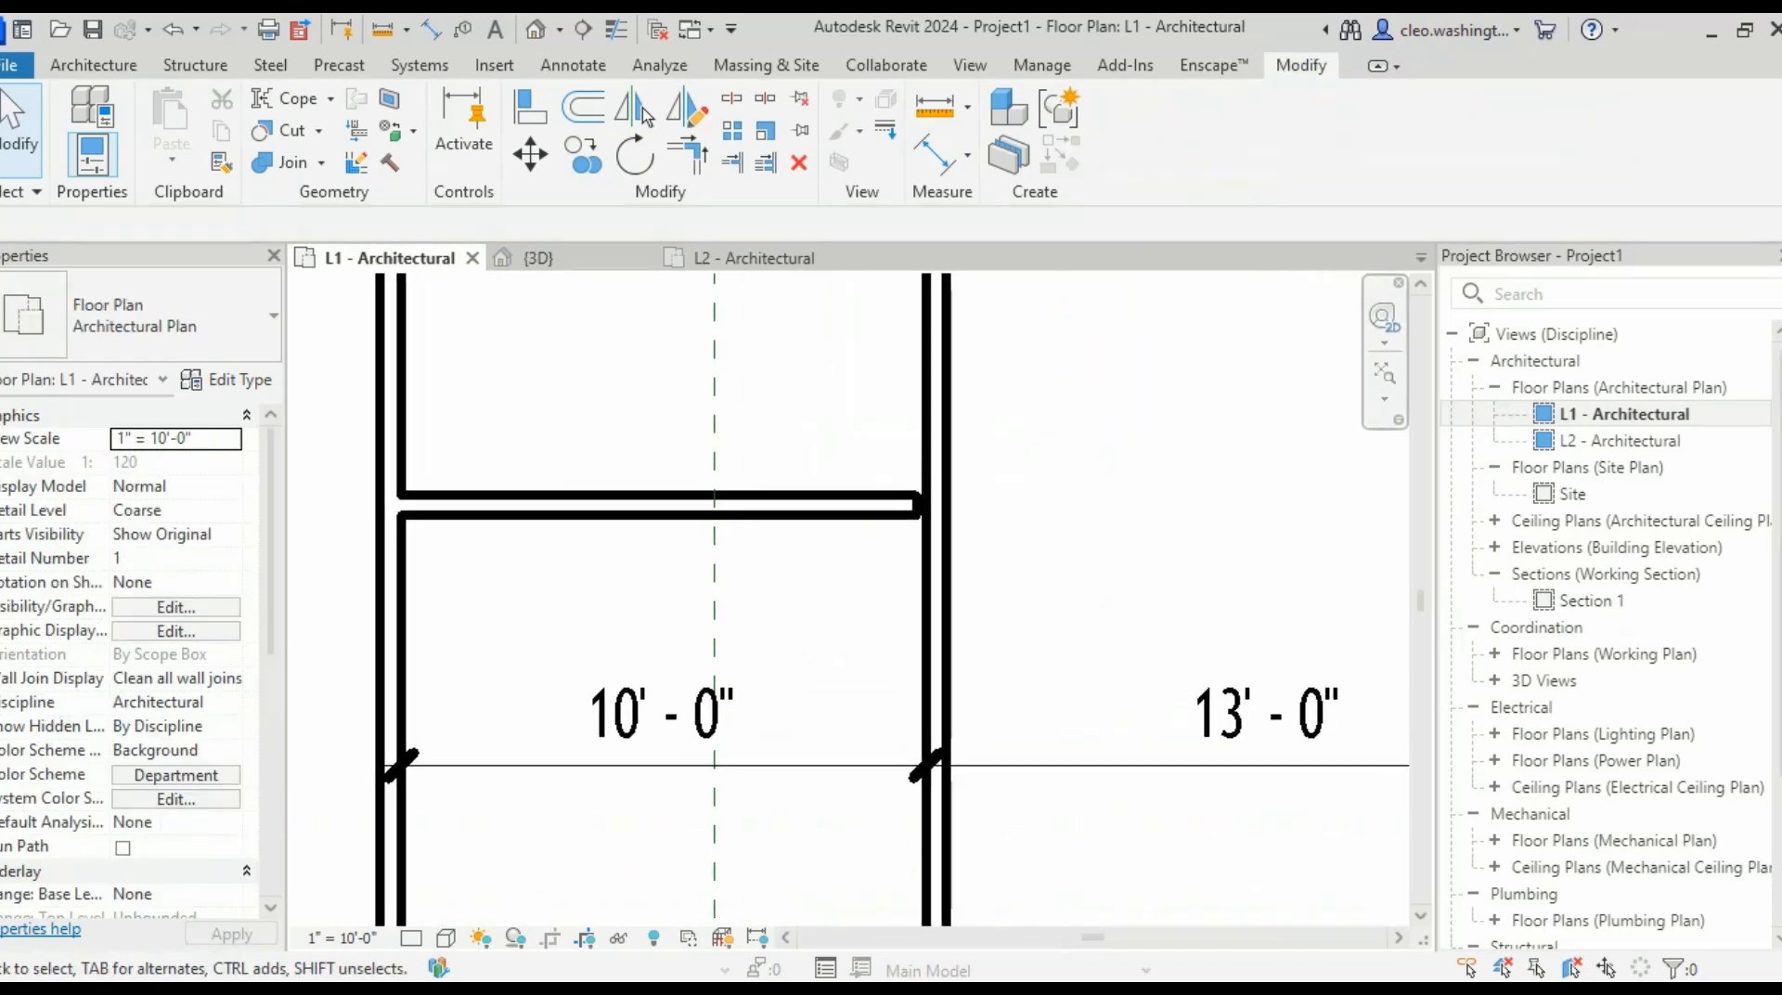
{"action": "scroll", "coordinate": [1299, 602], "scroll_direction": "down", "scroll_amount": 3}
{"action": "middle_click_drag", "start_coordinate": [1299, 602], "coordinate": [628, 531]}
{"action": "middle_click_drag", "start_coordinate": [372, 603], "coordinate": [693, 591]}
{"action": "scroll", "coordinate": [598, 454], "scroll_direction": "up", "scroll_amount": 6}
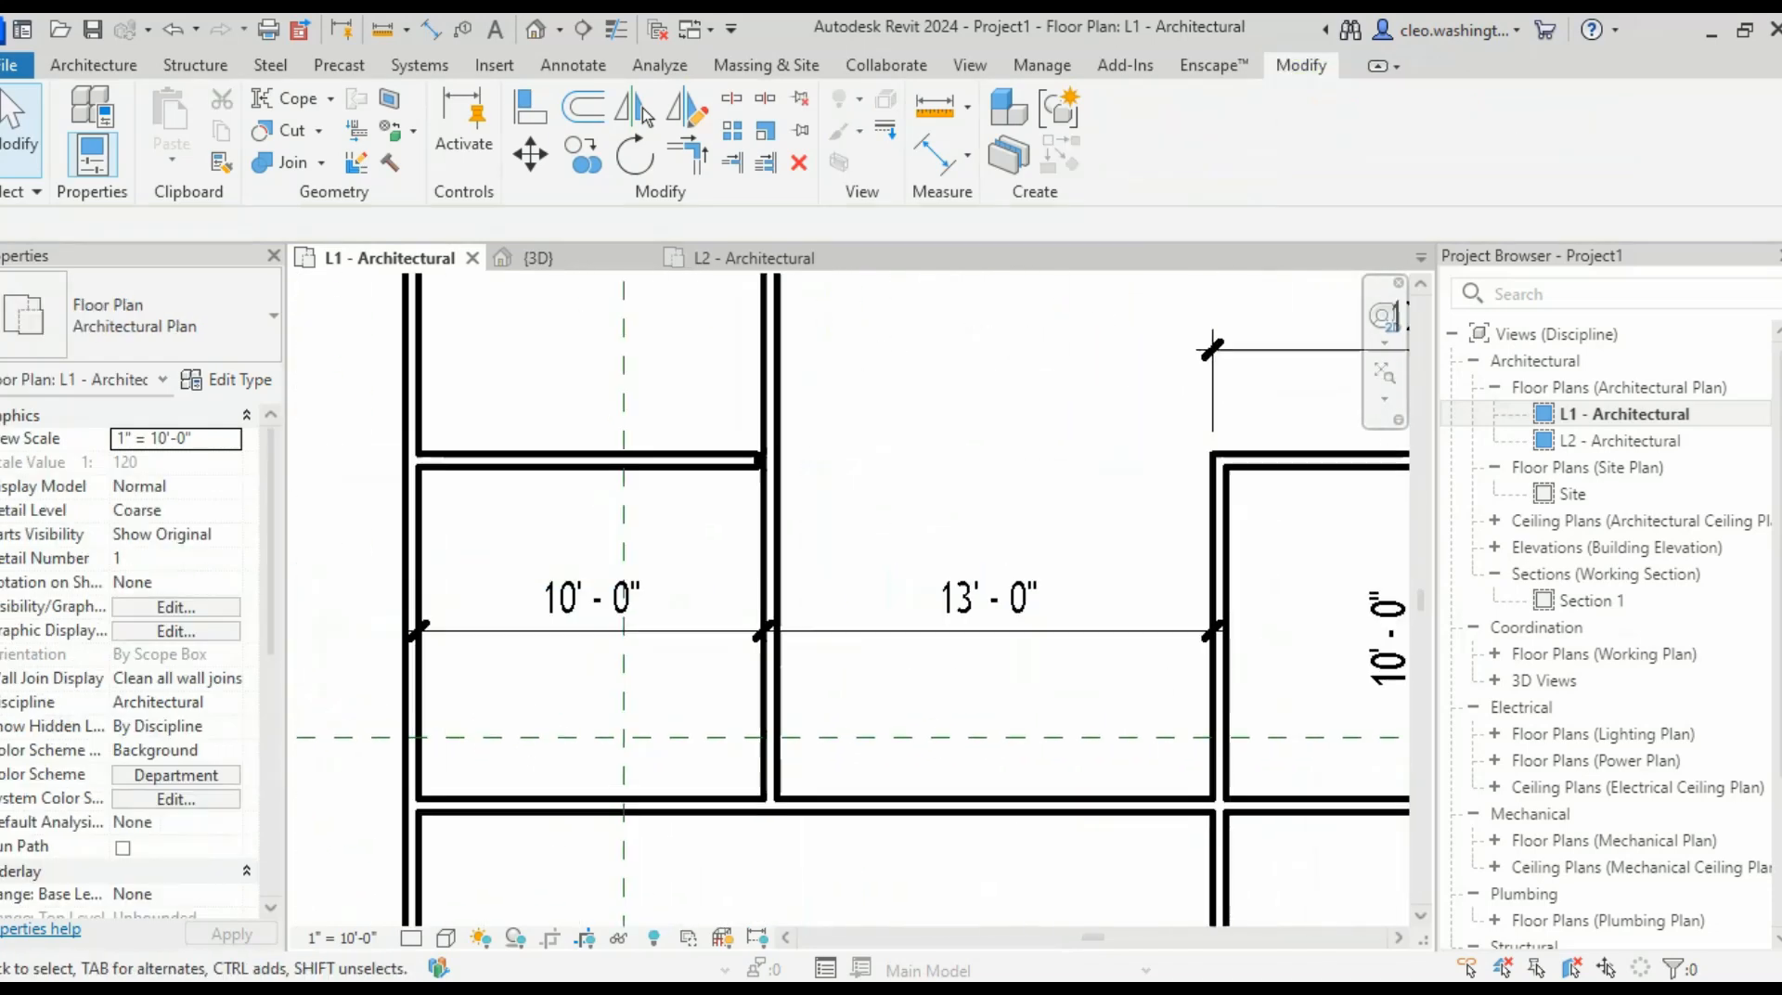
{"action": "left_click", "coordinate": [669, 464]}
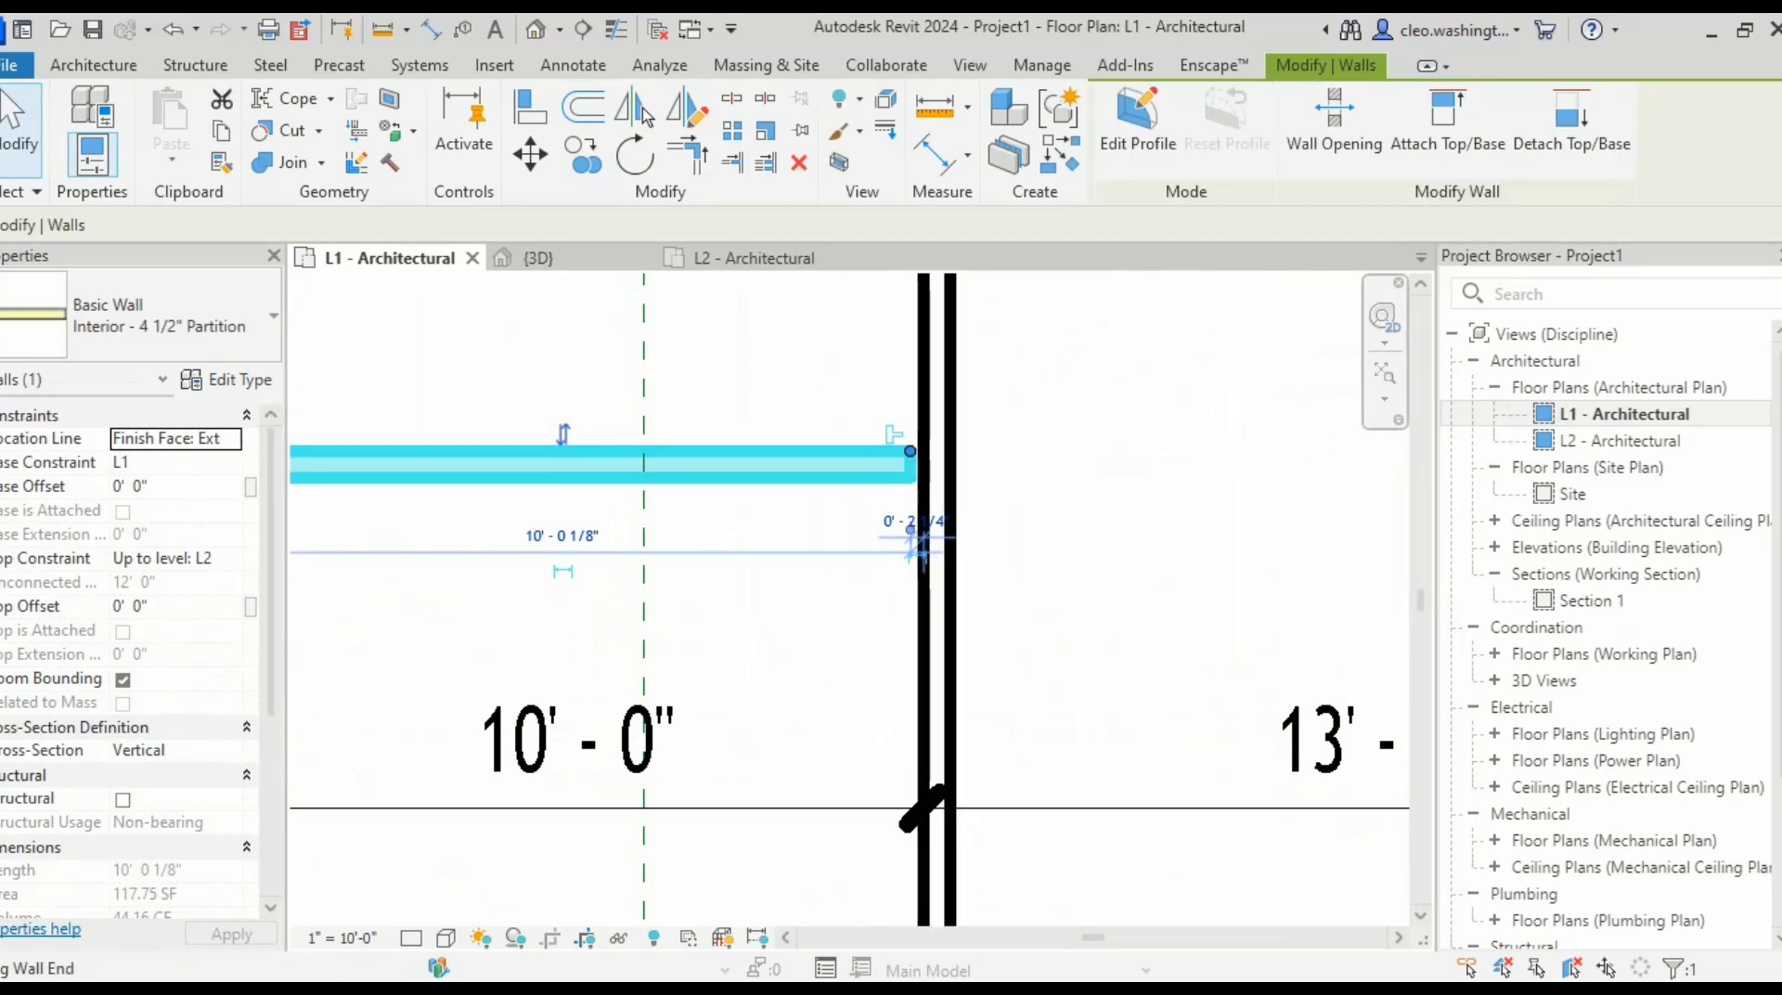
- Drag the horizontal partition's right end grip out to the vertical wall's far face
{"action": "left_click_drag", "start_coordinate": [910, 451], "coordinate": [924, 451]}
{"action": "key", "text": "Escape"}
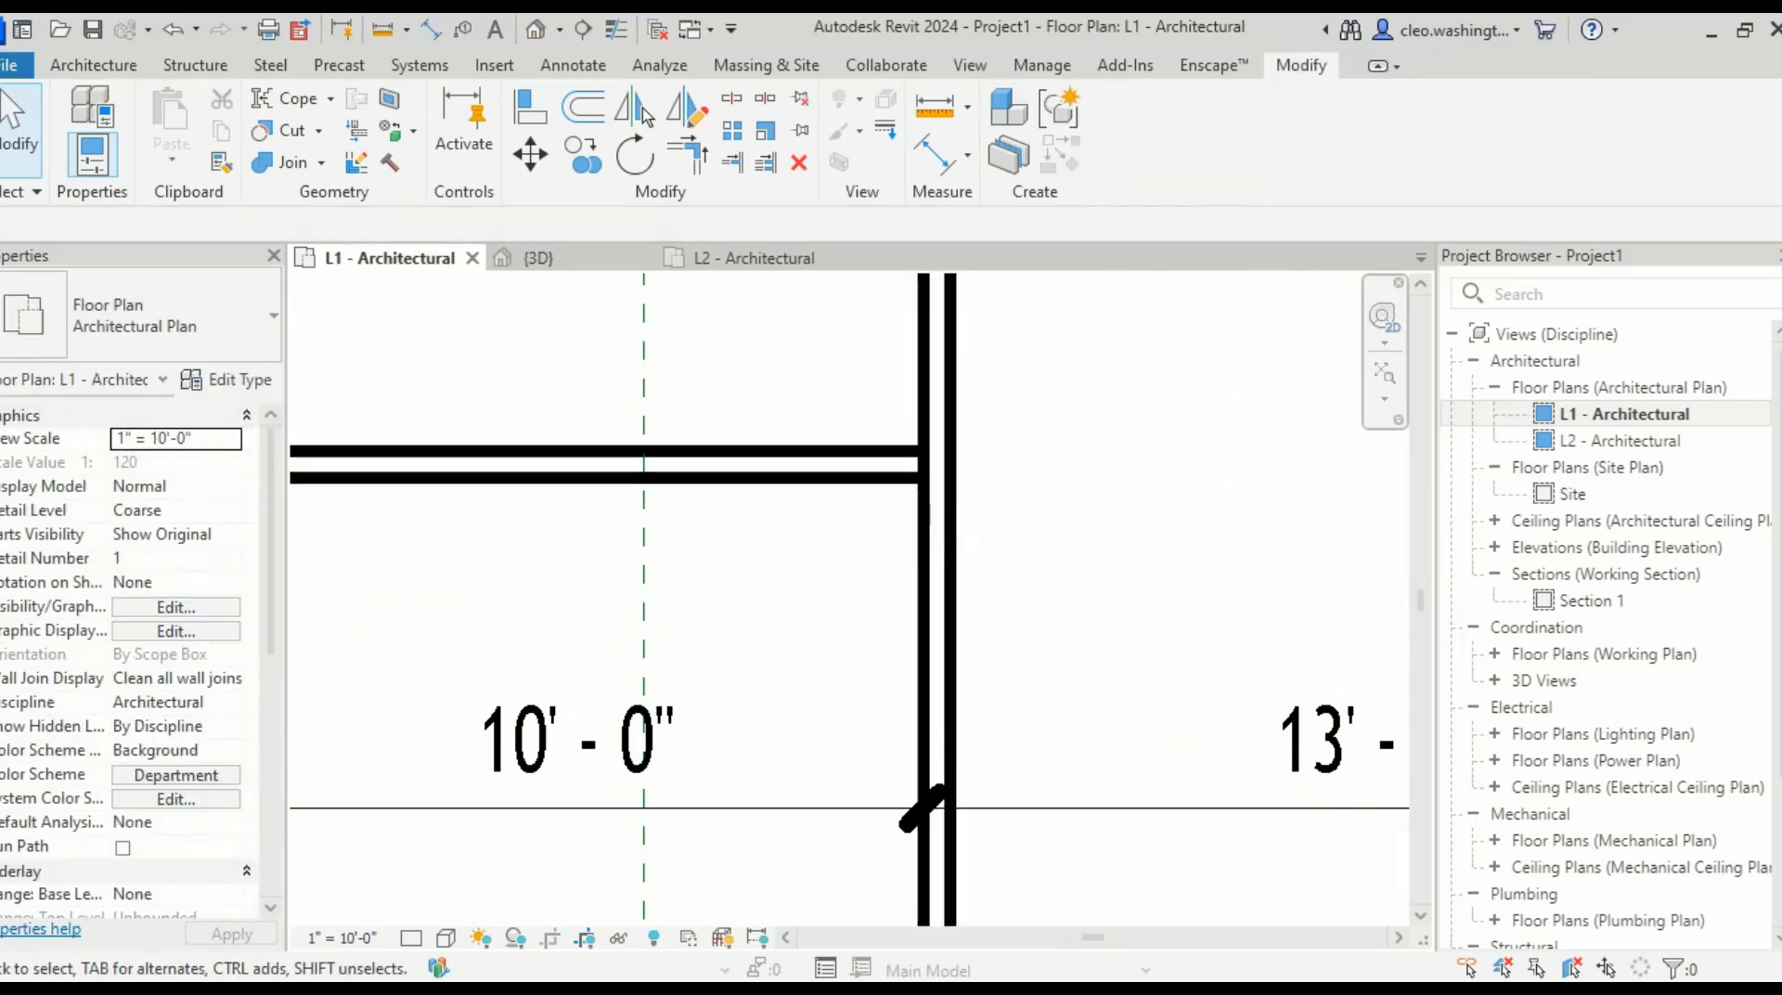
{"action": "scroll", "coordinate": [1114, 407], "scroll_direction": "down", "scroll_amount": 1}
{"action": "scroll", "coordinate": [868, 445], "scroll_direction": "up", "scroll_amount": 4}
{"action": "left_click", "coordinate": [877, 464]}
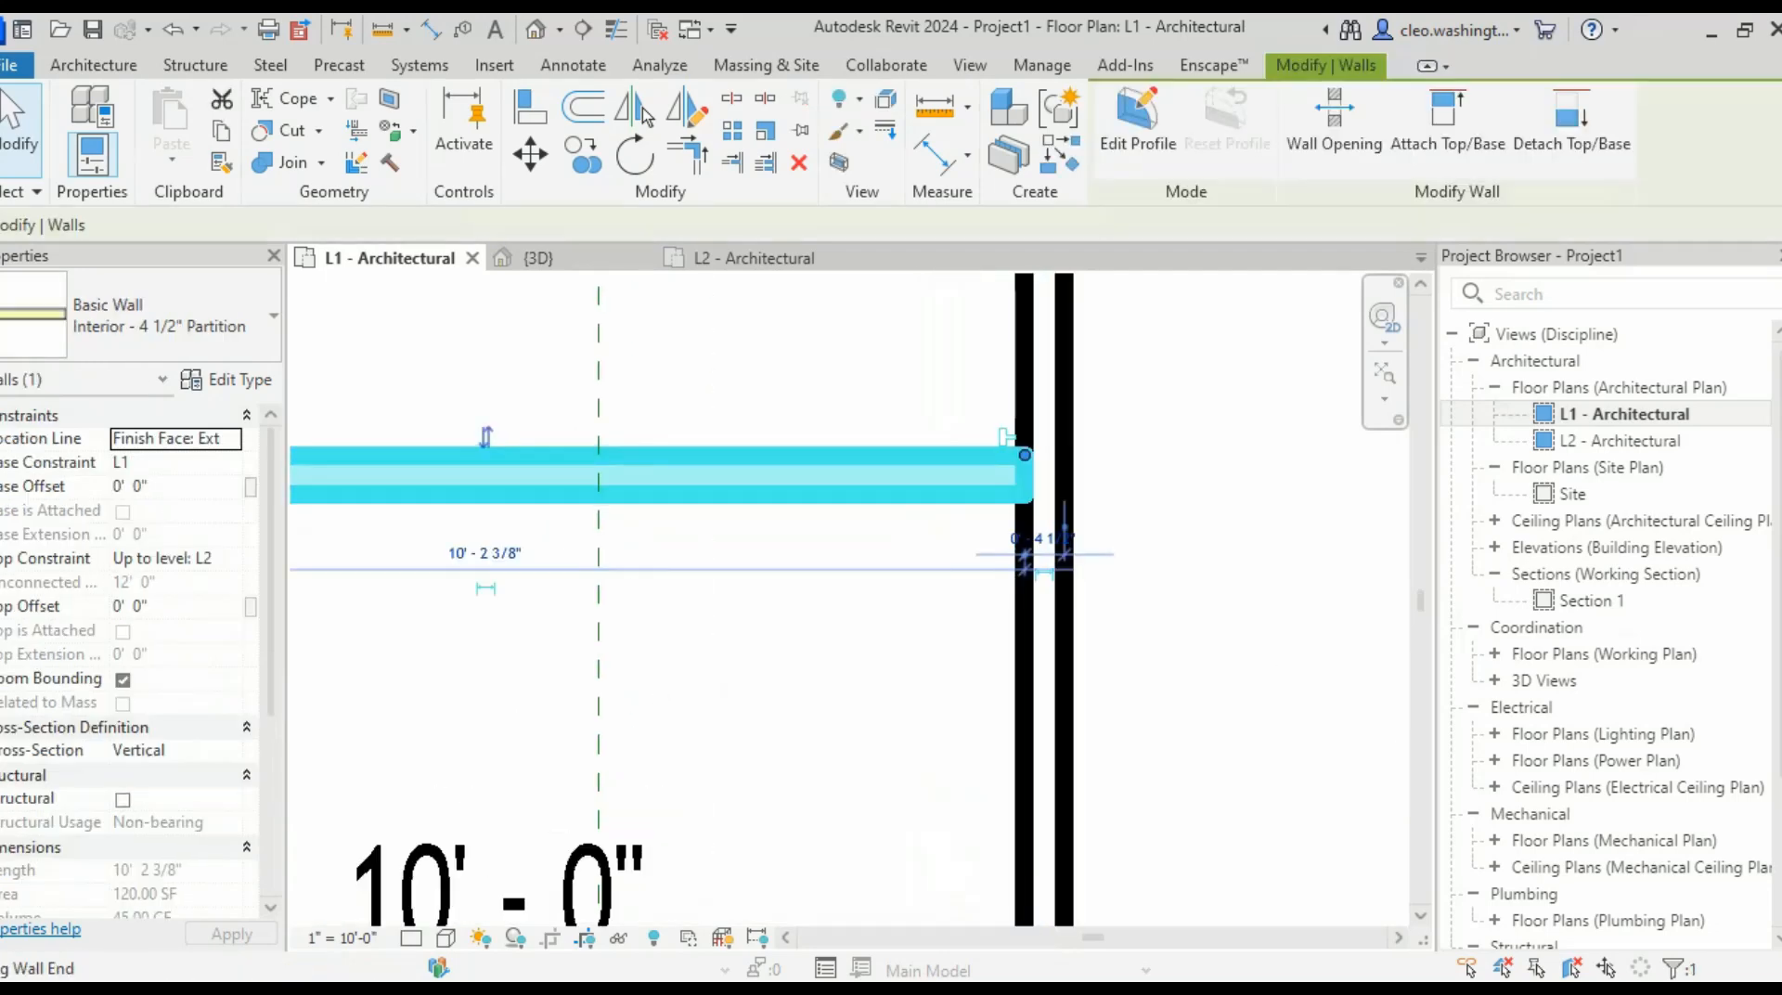
{"action": "left_click_drag", "start_coordinate": [1025, 455], "coordinate": [1066, 454]}
{"action": "left_click", "coordinate": [1196, 470]}
{"action": "scroll", "coordinate": [1196, 470], "scroll_direction": "down", "scroll_amount": 3}
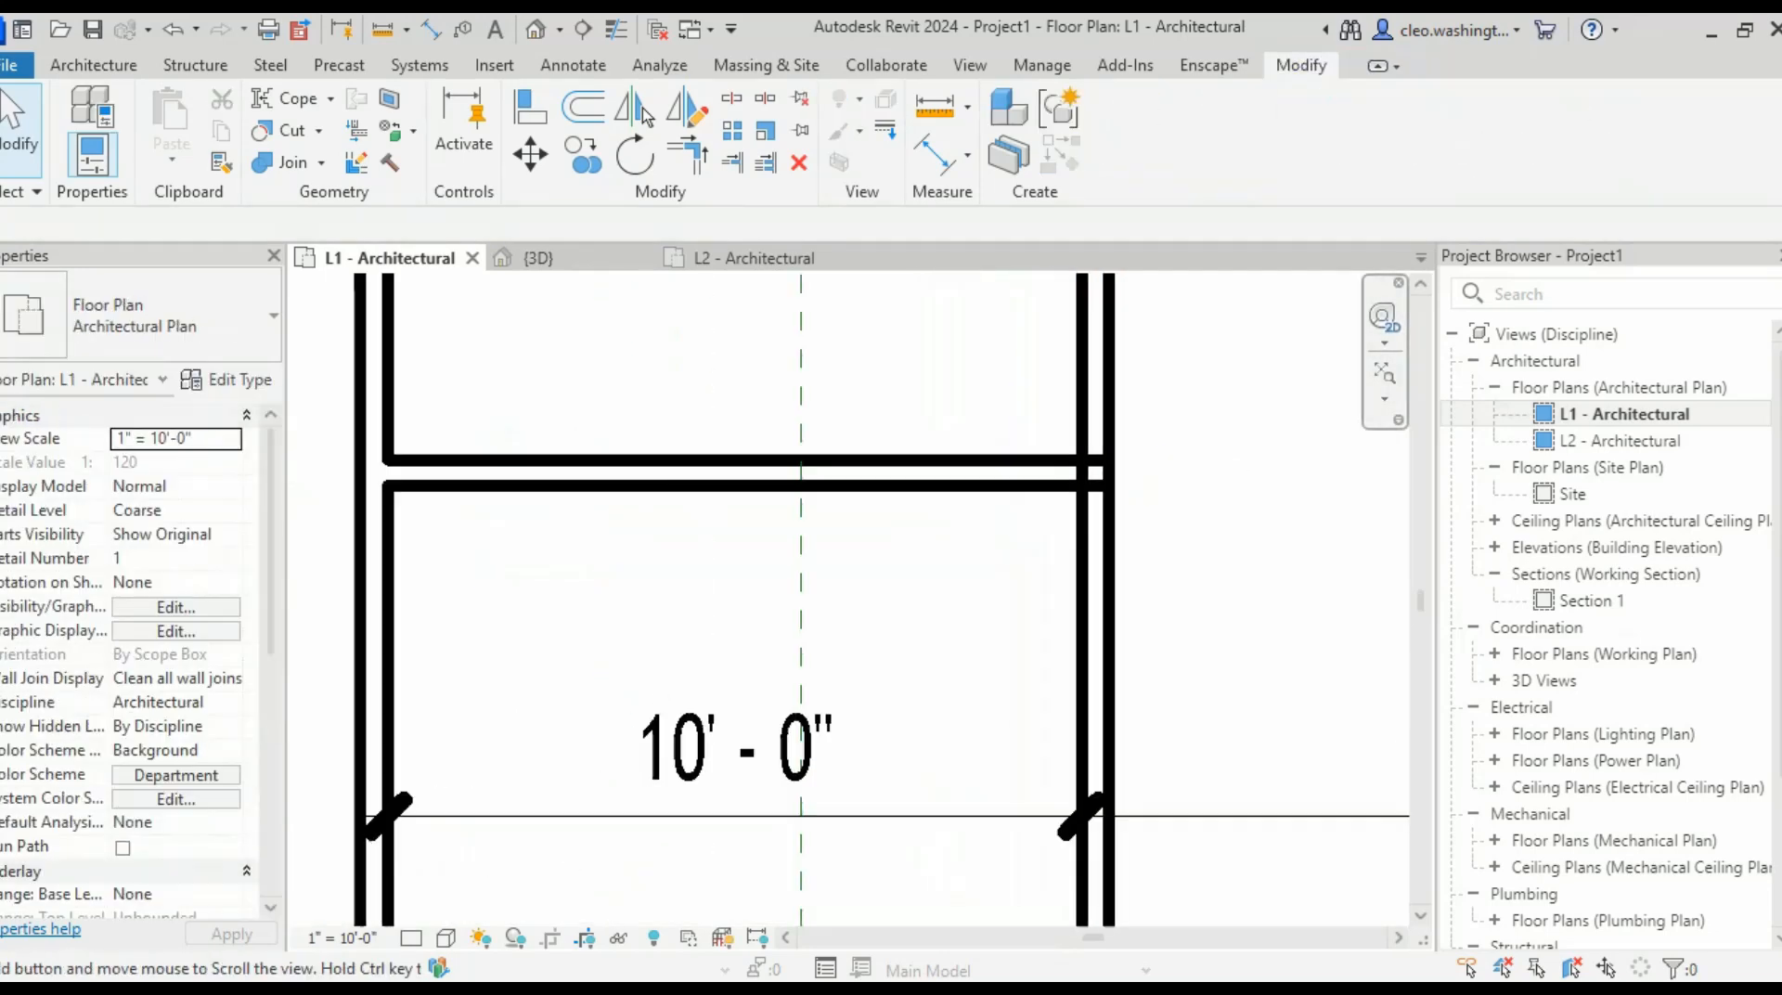
{"action": "scroll", "coordinate": [1055, 470], "scroll_direction": "down", "scroll_amount": 1}
{"action": "scroll", "coordinate": [984, 470], "scroll_direction": "up", "scroll_amount": 1}
{"action": "scroll", "coordinate": [1006, 469], "scroll_direction": "up", "scroll_amount": 1}
- Stretch the horizontal partition's right end past the vertical wall
{"action": "left_click", "coordinate": [1012, 470]}
{"action": "scroll", "coordinate": [1138, 553], "scroll_direction": "down", "scroll_amount": 4}
{"action": "middle_click_drag", "start_coordinate": [1138, 553], "coordinate": [779, 576]}
{"action": "key", "text": "Escape"}
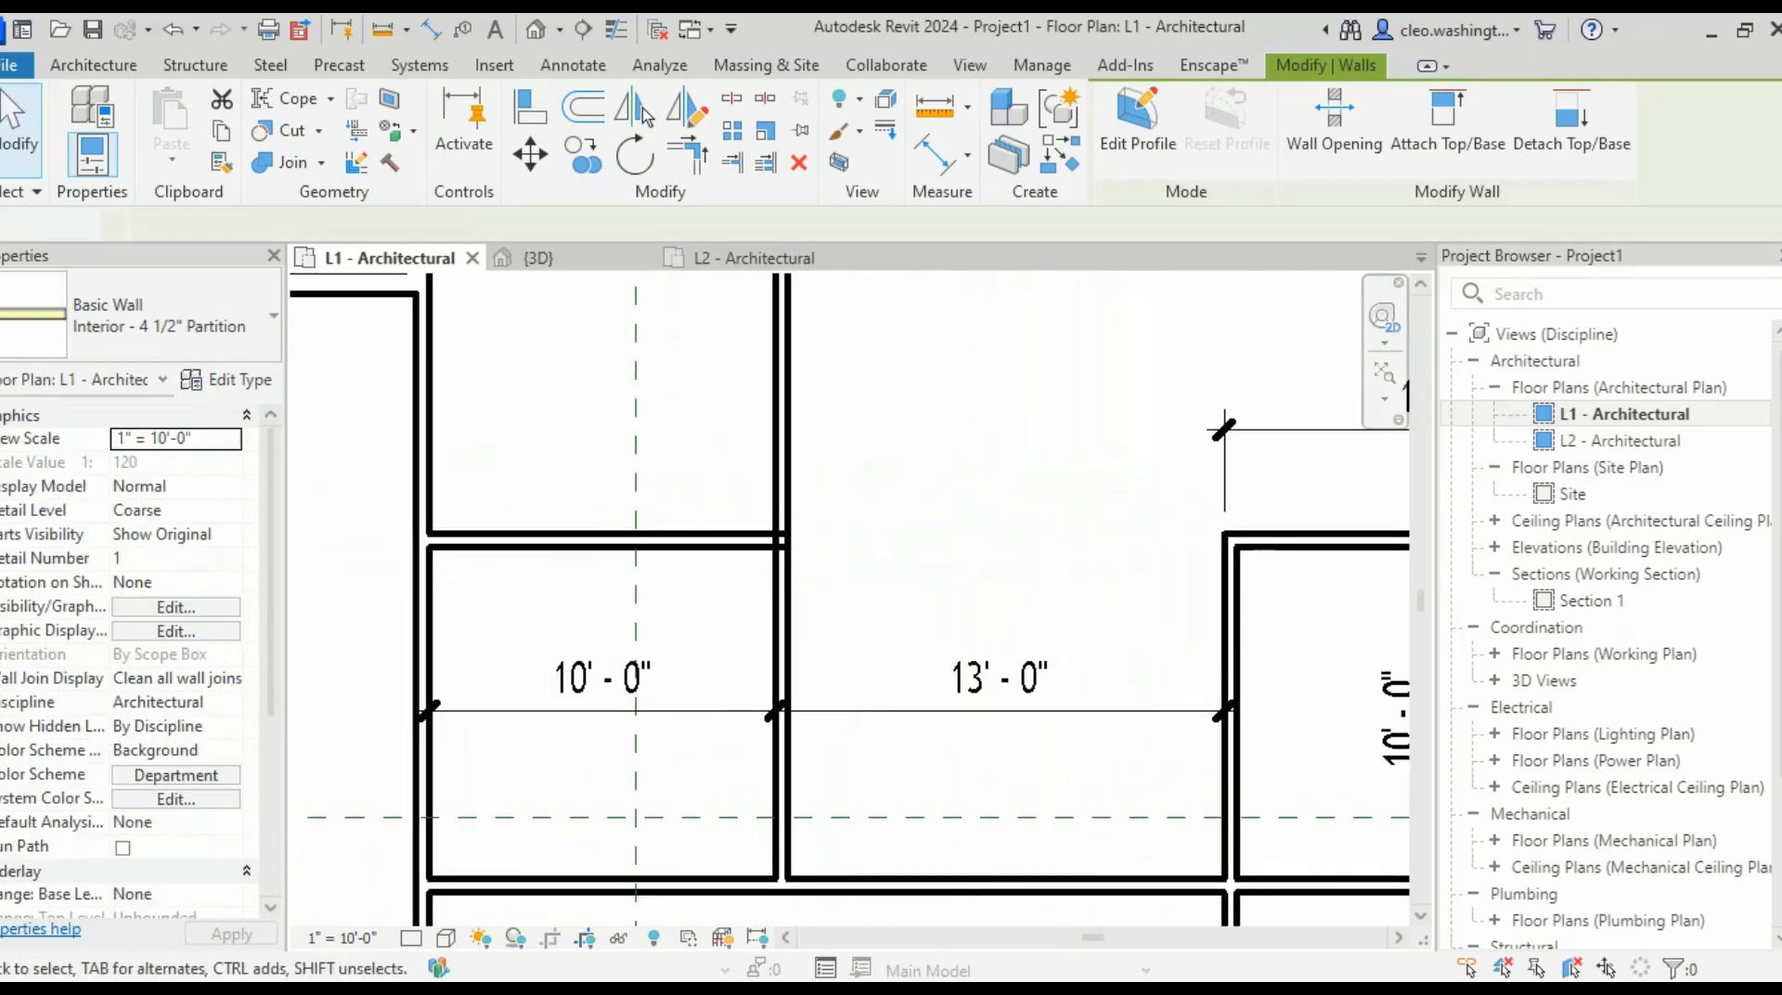
{"action": "scroll", "coordinate": [647, 560], "scroll_direction": "up", "scroll_amount": 1}
{"action": "left_click", "coordinate": [691, 542]}
{"action": "scroll", "coordinate": [815, 542], "scroll_direction": "up", "scroll_amount": 5}
{"action": "left_click_drag", "start_coordinate": [791, 522], "coordinate": [1134, 520]}
{"action": "scroll", "coordinate": [900, 551], "scroll_direction": "down", "scroll_amount": 3}
{"action": "key", "text": "Escape"}
{"action": "scroll", "coordinate": [901, 551], "scroll_direction": "down", "scroll_amount": 3}
{"action": "middle_click_drag", "start_coordinate": [900, 552], "coordinate": [917, 568]}
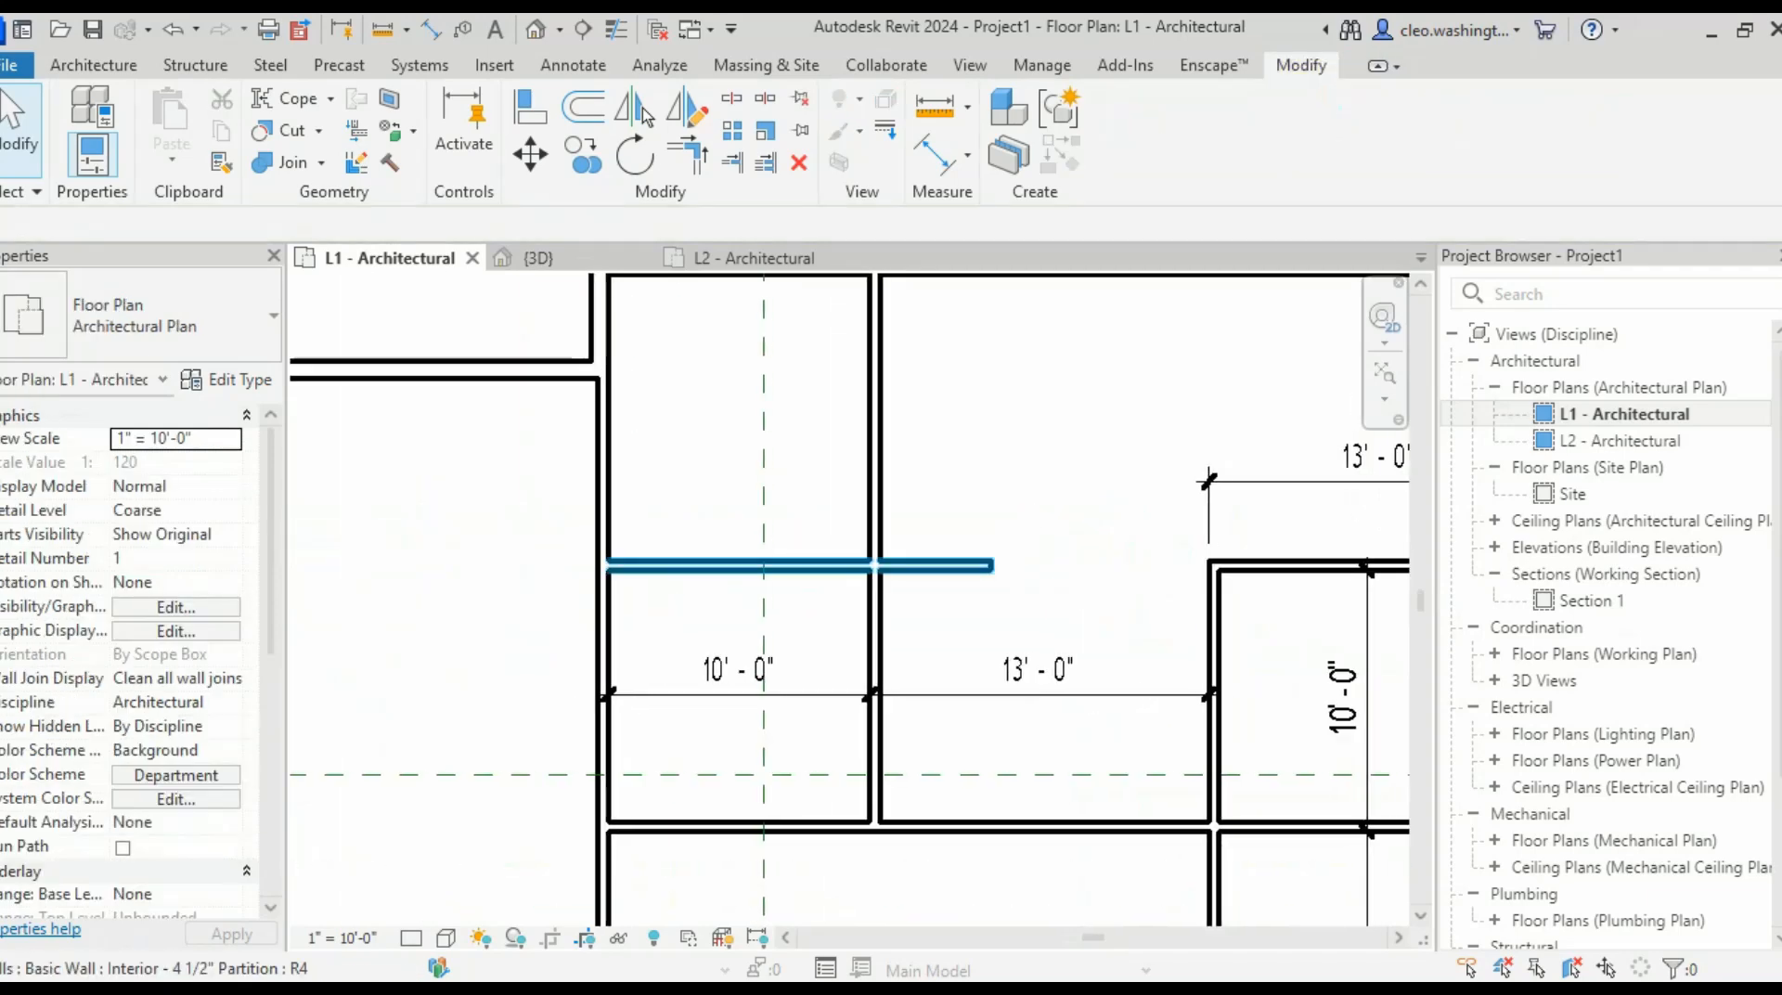
- Use Trim/Extend to Corner (TR) to join the vertical and horizontal partitions cleanly
{"action": "key", "text": "t"}
{"action": "key", "text": "r"}
{"action": "left_click", "coordinate": [875, 515]}
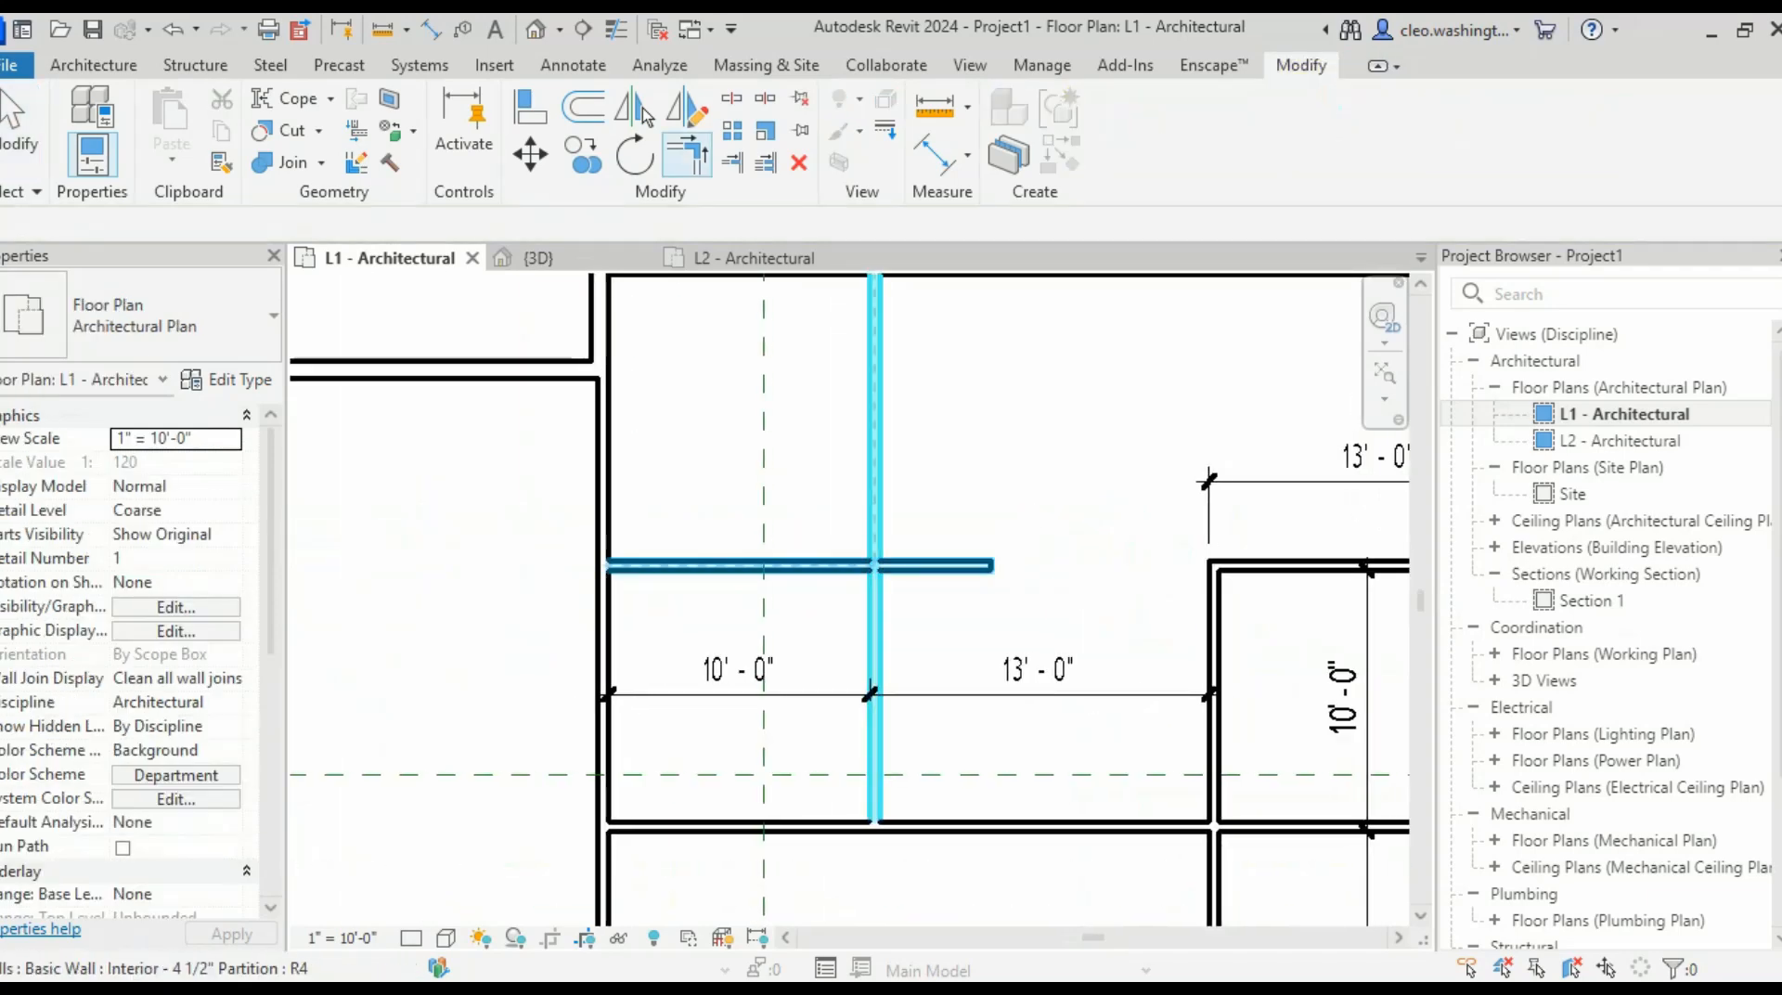
{"action": "left_click", "coordinate": [826, 566]}
{"action": "key", "text": "Escape"}
- Extend the vertical partition down to the wall, separating the 10'-0" and 13'-0" rooms
{"action": "scroll", "coordinate": [882, 539], "scroll_direction": "up", "scroll_amount": 1}
{"action": "left_click", "coordinate": [878, 538]}
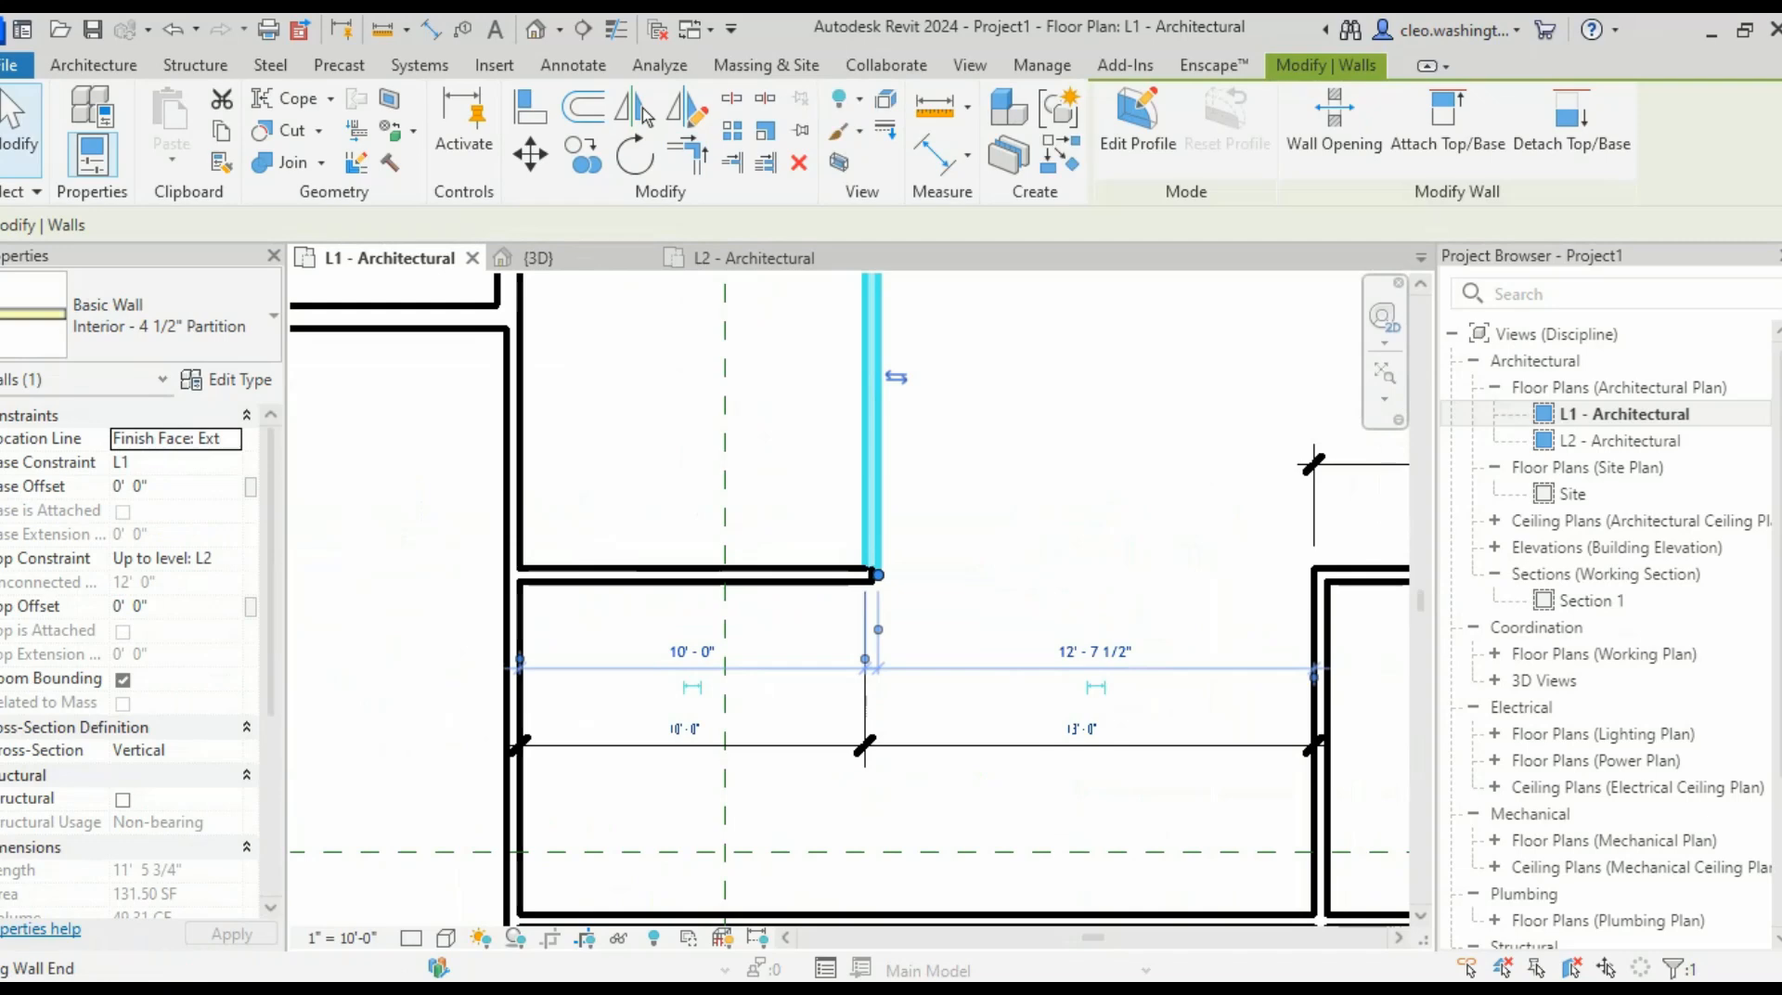
{"action": "left_click_drag", "start_coordinate": [877, 575], "coordinate": [877, 917]}
{"action": "key", "text": "Escape"}
{"action": "scroll", "coordinate": [924, 423], "scroll_direction": "down", "scroll_amount": 3}
{"action": "middle_click_drag", "start_coordinate": [925, 424], "coordinate": [906, 489]}
{"action": "scroll", "coordinate": [906, 490], "scroll_direction": "up", "scroll_amount": 3}
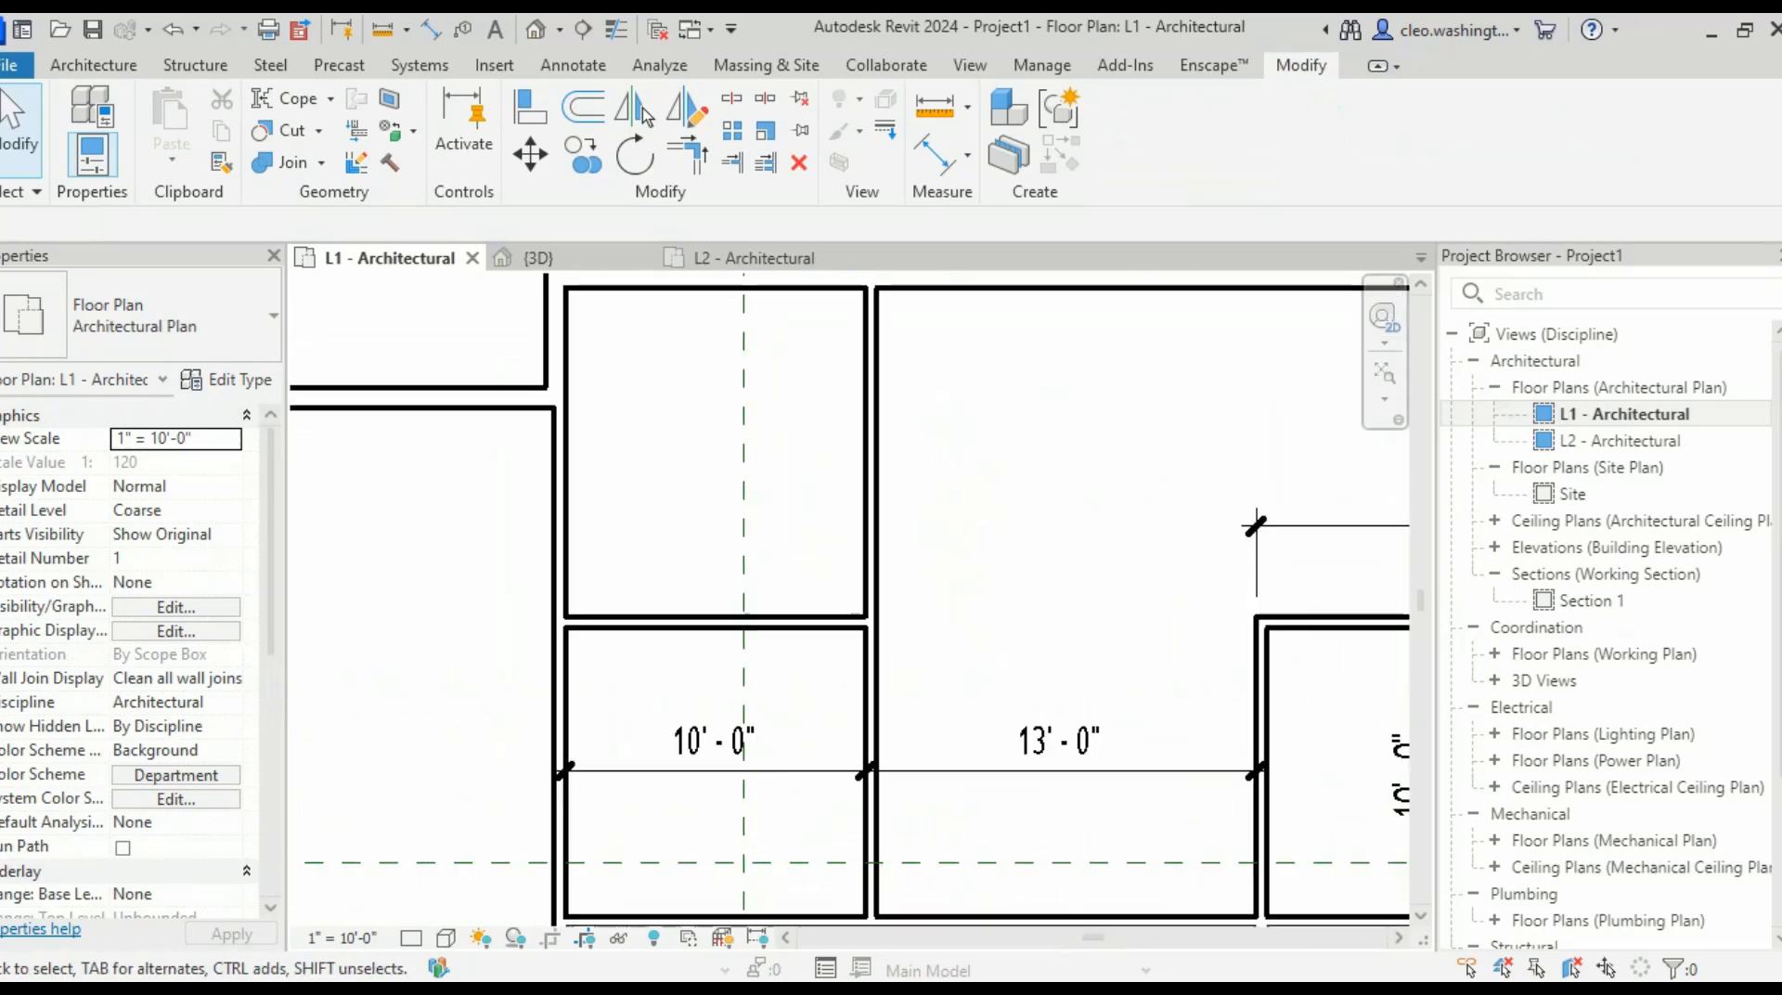
{"action": "scroll", "coordinate": [1035, 563], "scroll_direction": "down", "scroll_amount": 2}
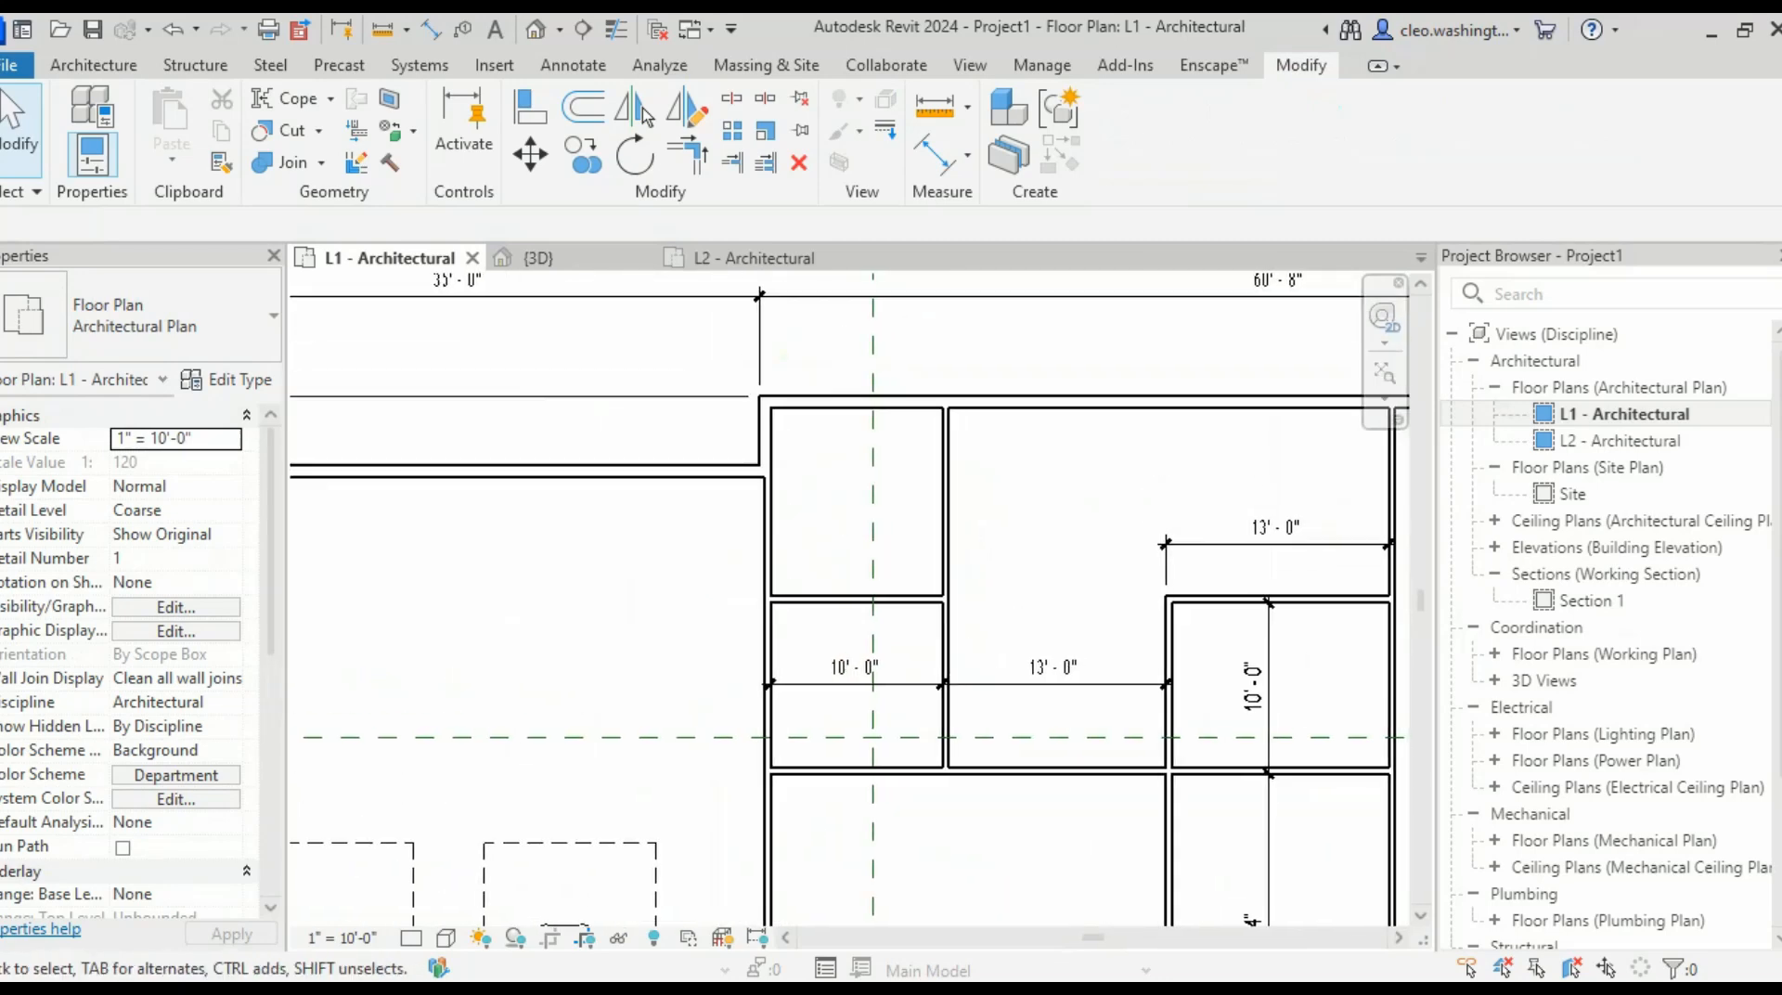
{"action": "middle_click_drag", "start_coordinate": [946, 683], "coordinate": [1038, 596]}
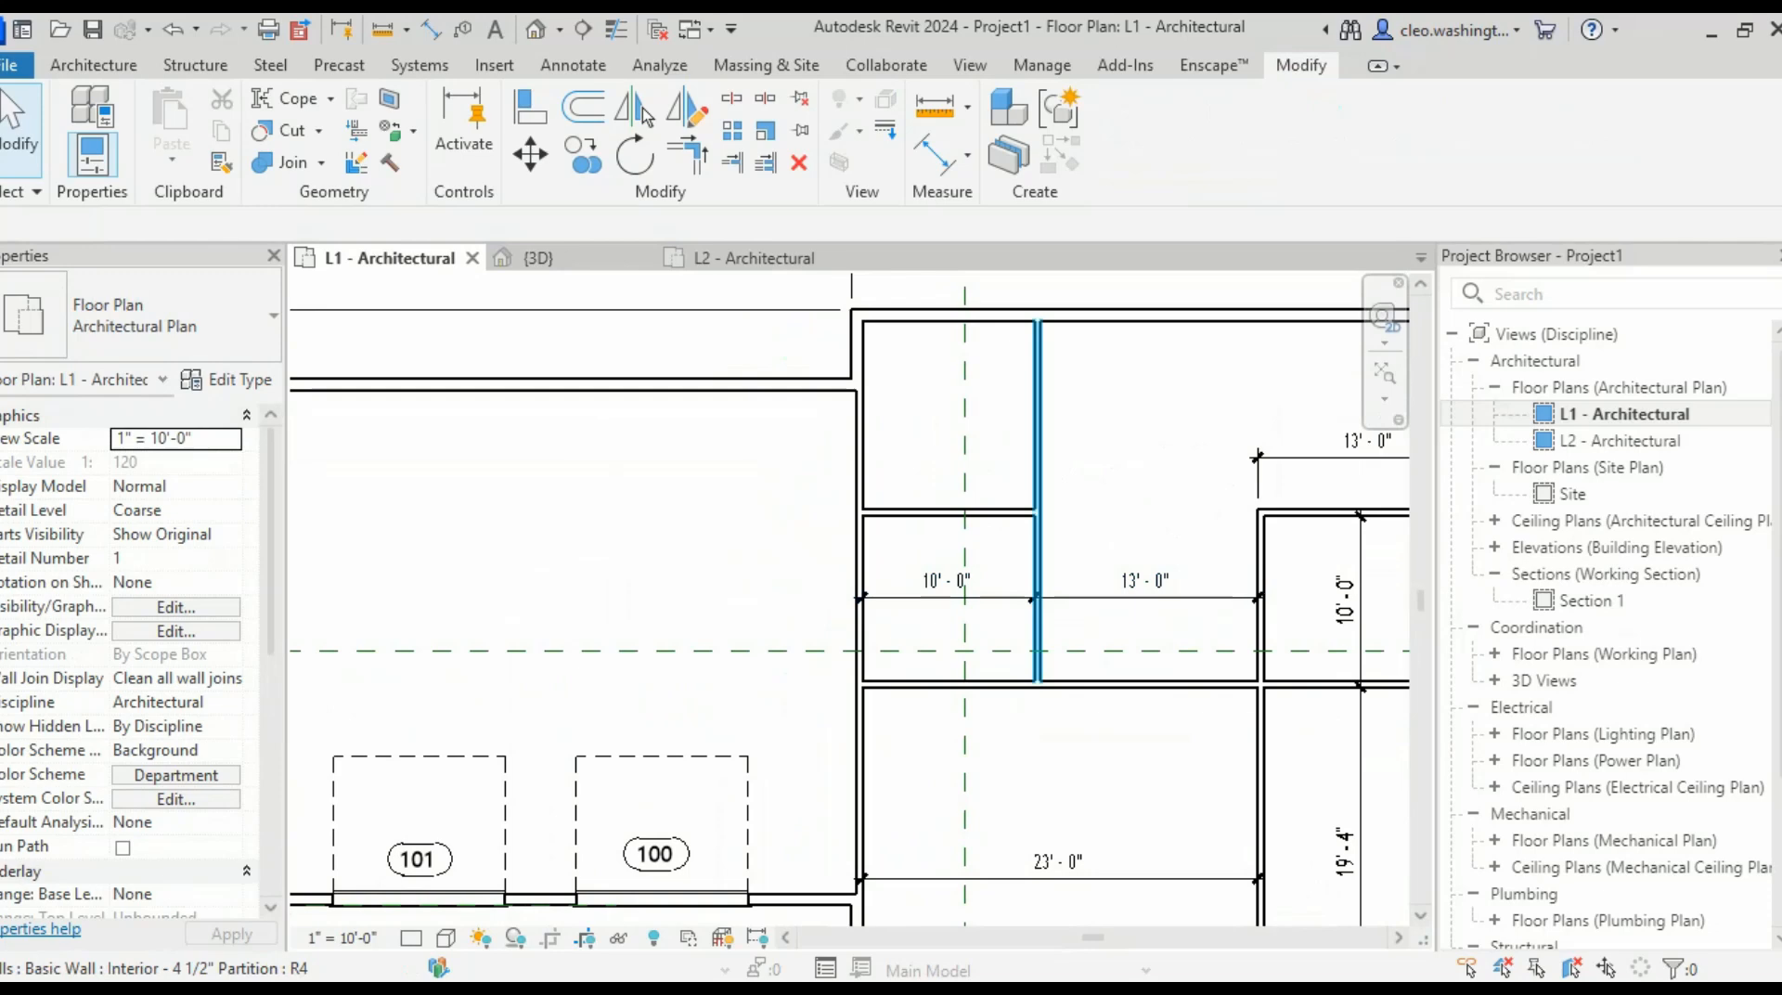
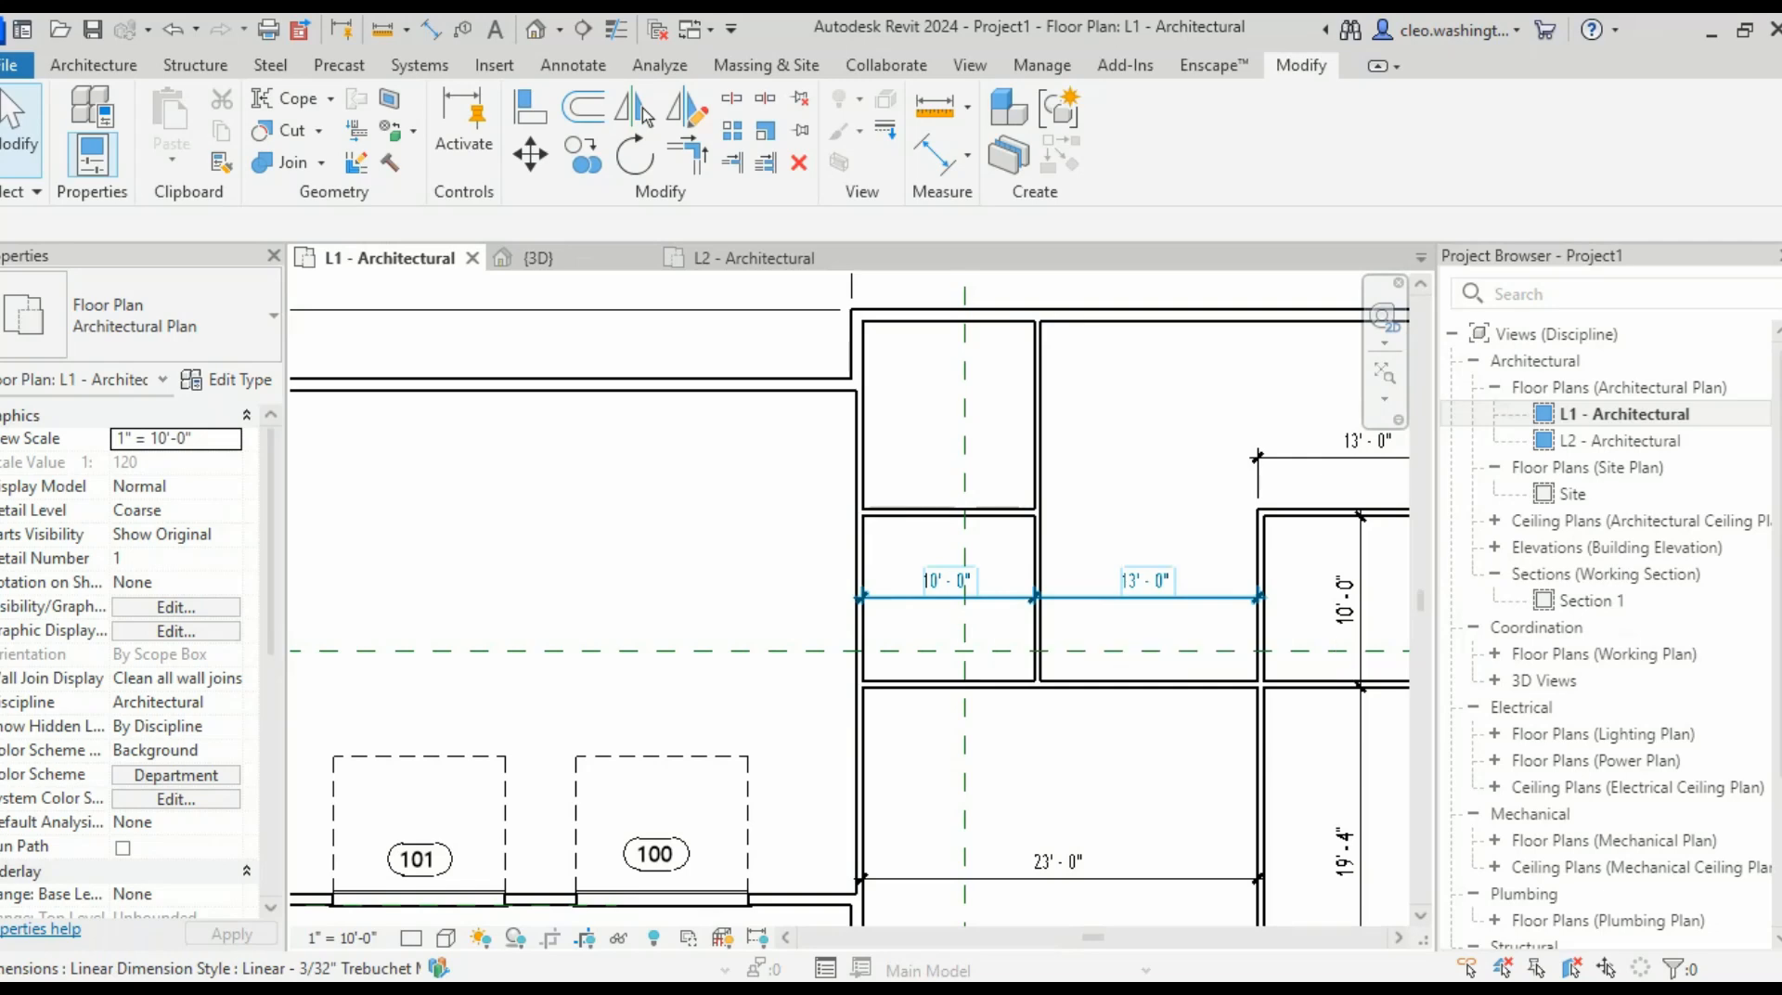
- Dimension the small room's depth with DI, which currently reads 9'-7 1/2"
{"action": "scroll", "coordinate": [928, 647], "scroll_direction": "up", "scroll_amount": 2}
{"action": "middle_click", "coordinate": [928, 648]}
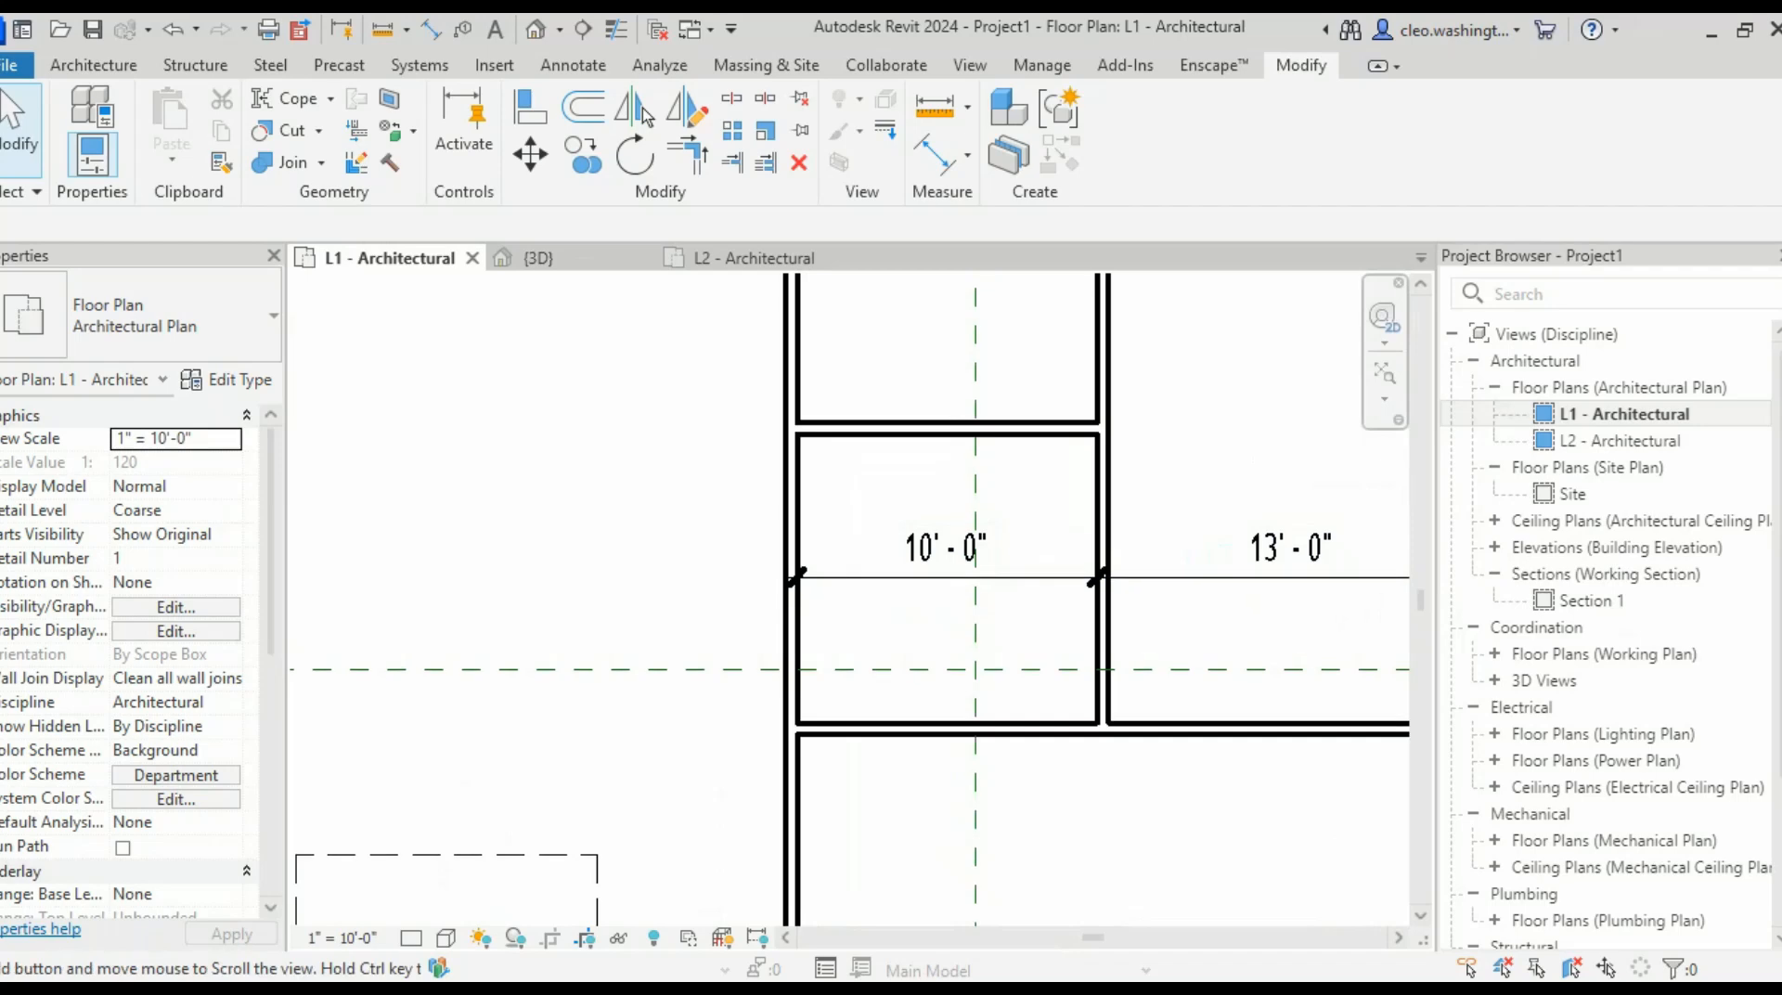
{"action": "middle_click", "coordinate": [928, 648]}
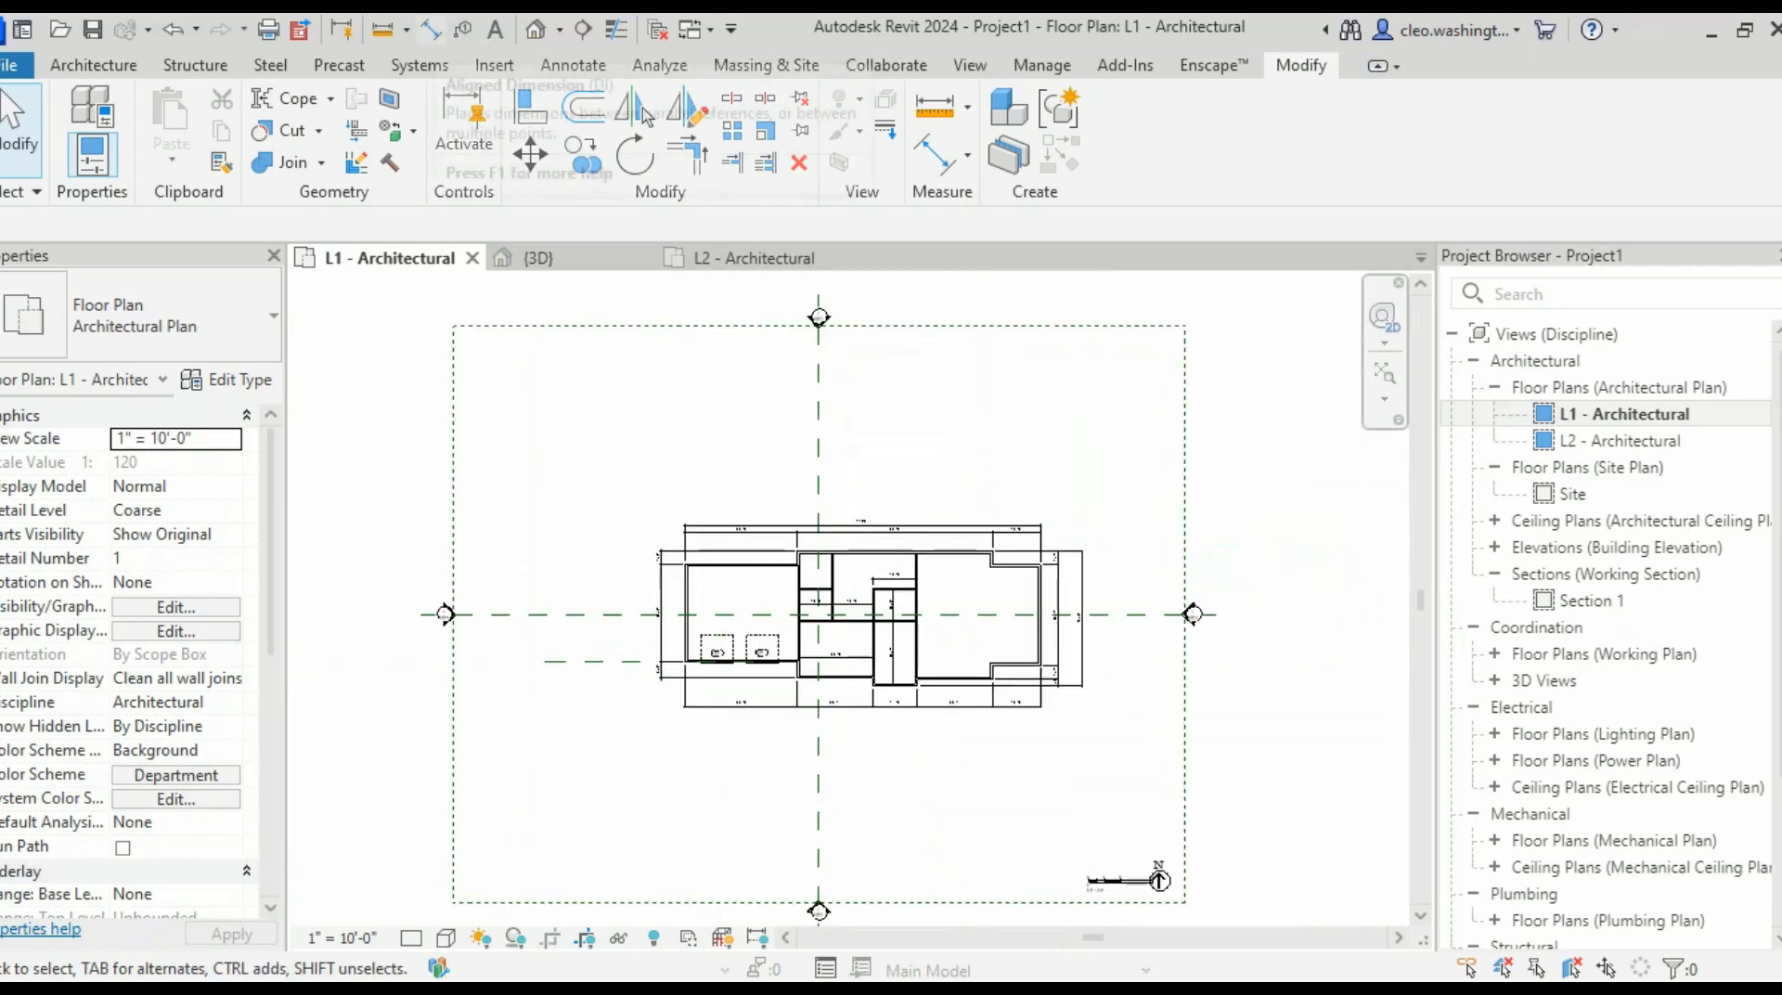
{"action": "key", "text": "d"}
{"action": "key", "text": "i"}
{"action": "scroll", "coordinate": [801, 603], "scroll_direction": "up", "scroll_amount": 5}
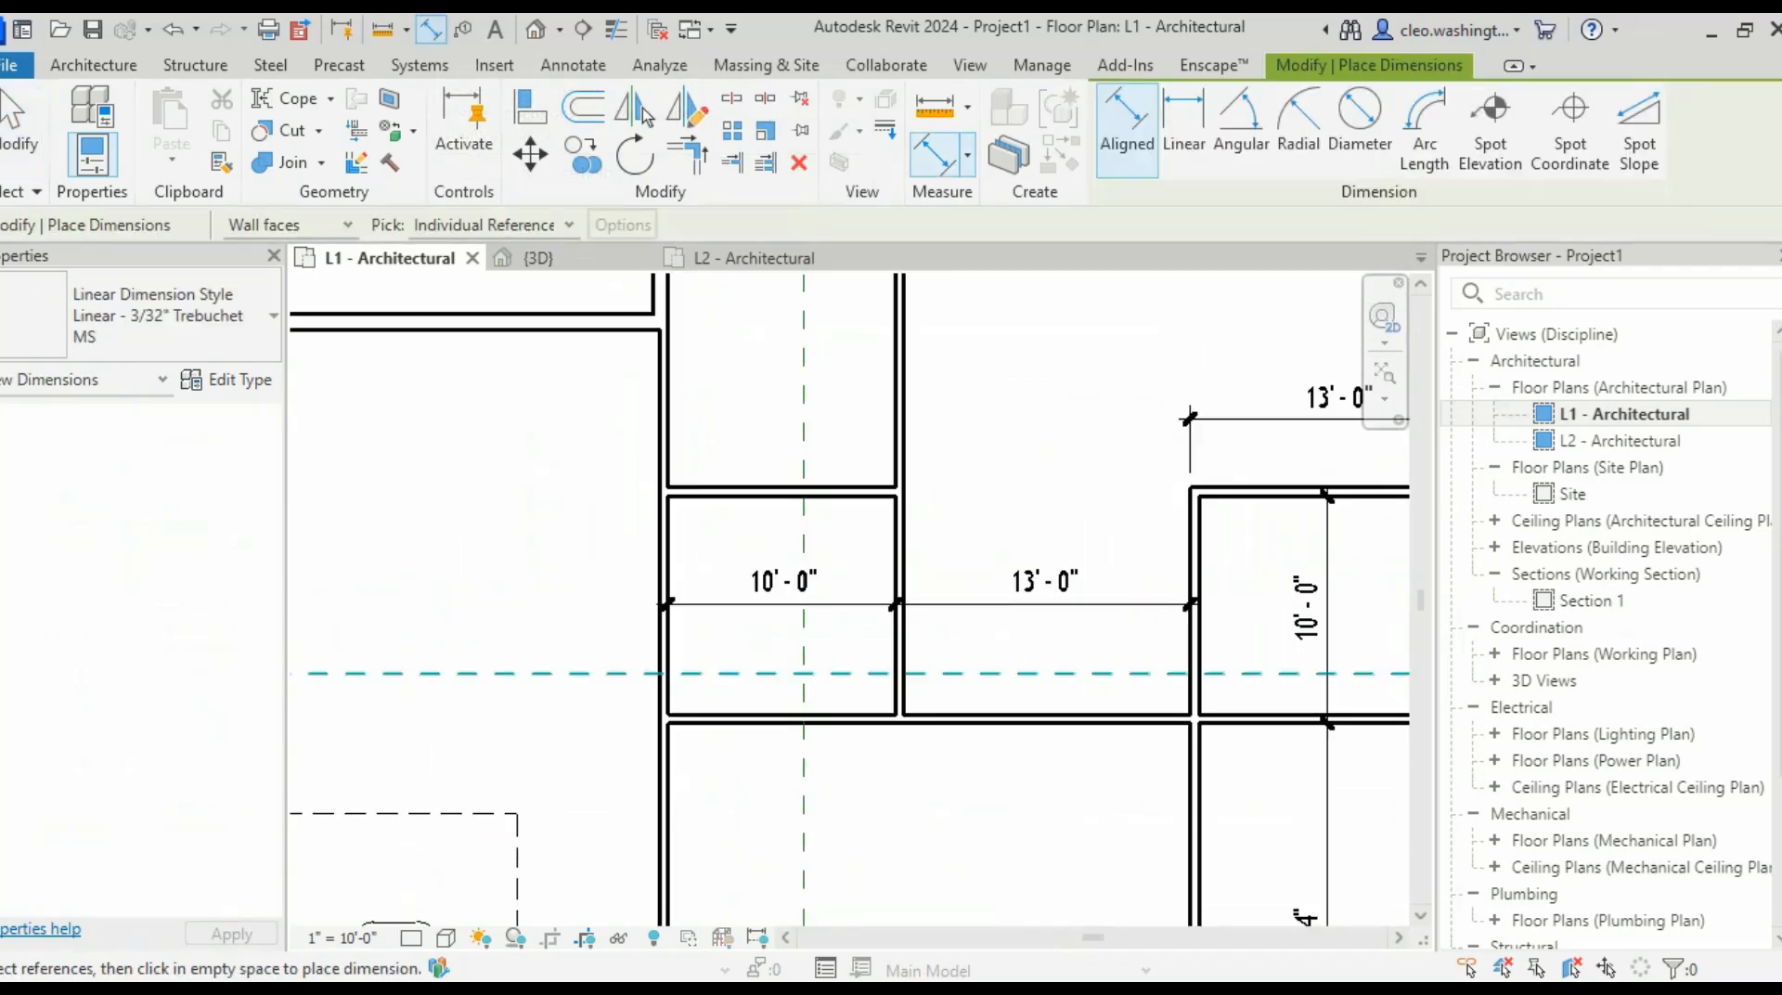
{"action": "left_click", "coordinate": [708, 736]}
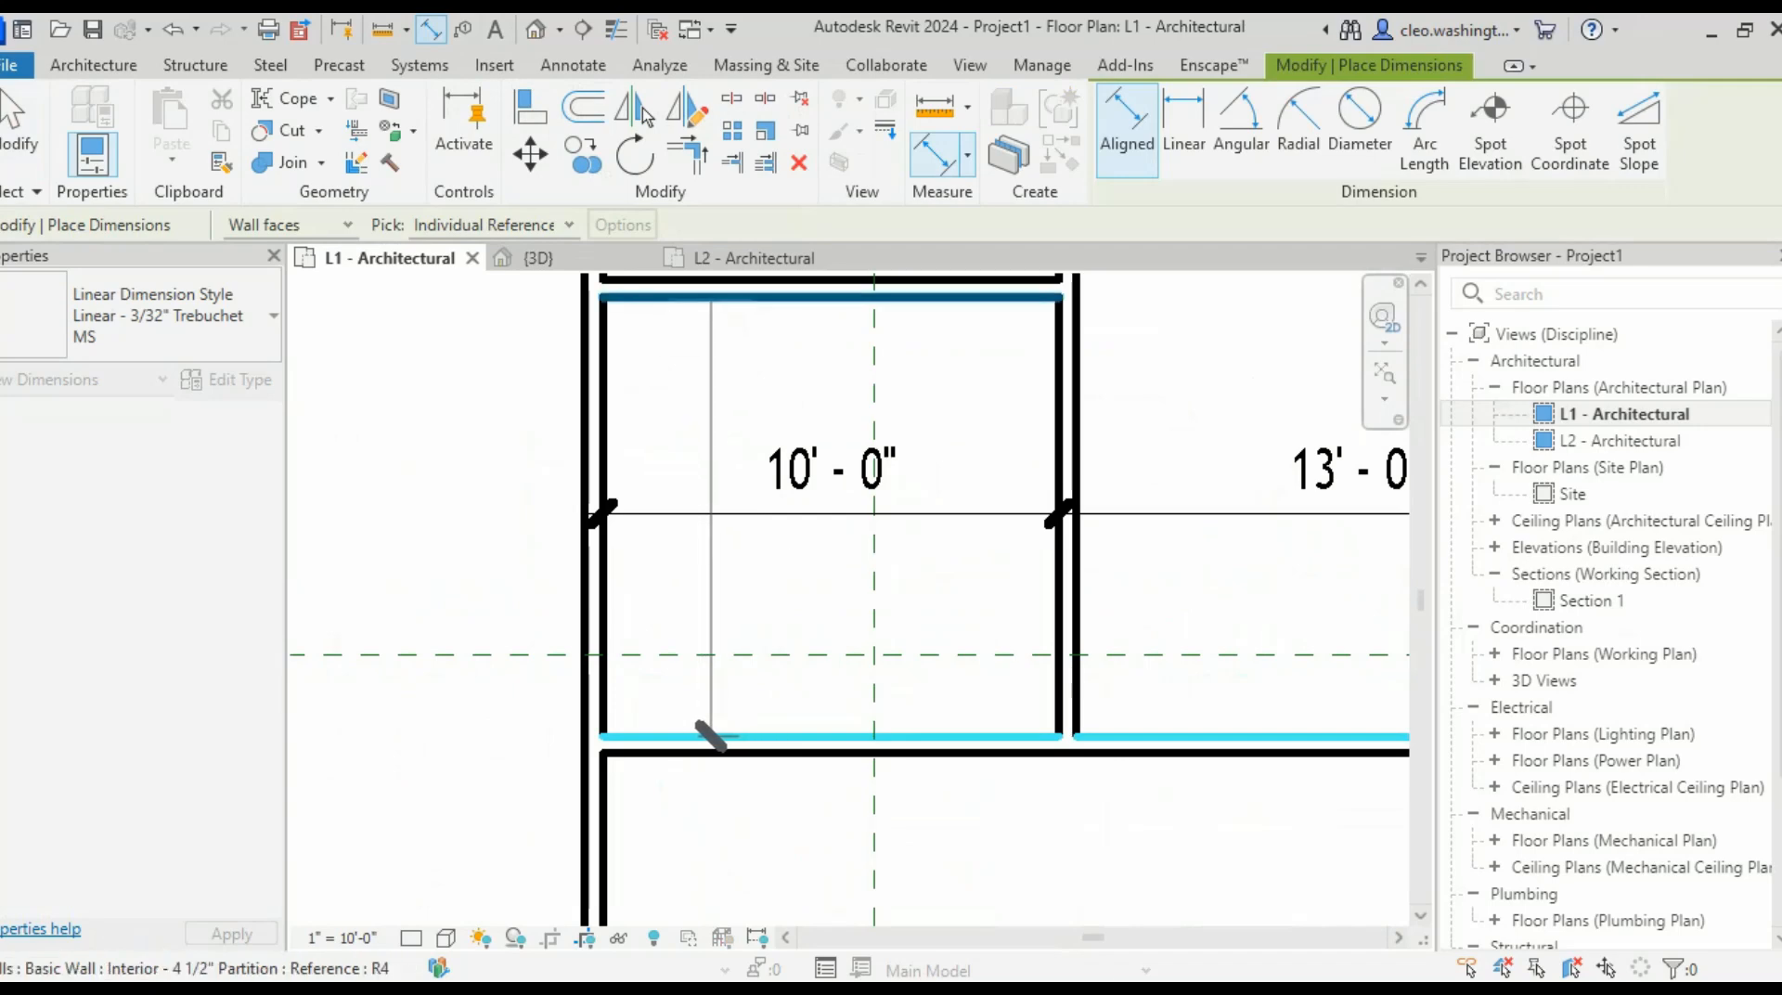
{"action": "left_click", "coordinate": [747, 520]}
{"action": "scroll", "coordinate": [878, 501], "scroll_direction": "down", "scroll_amount": 2}
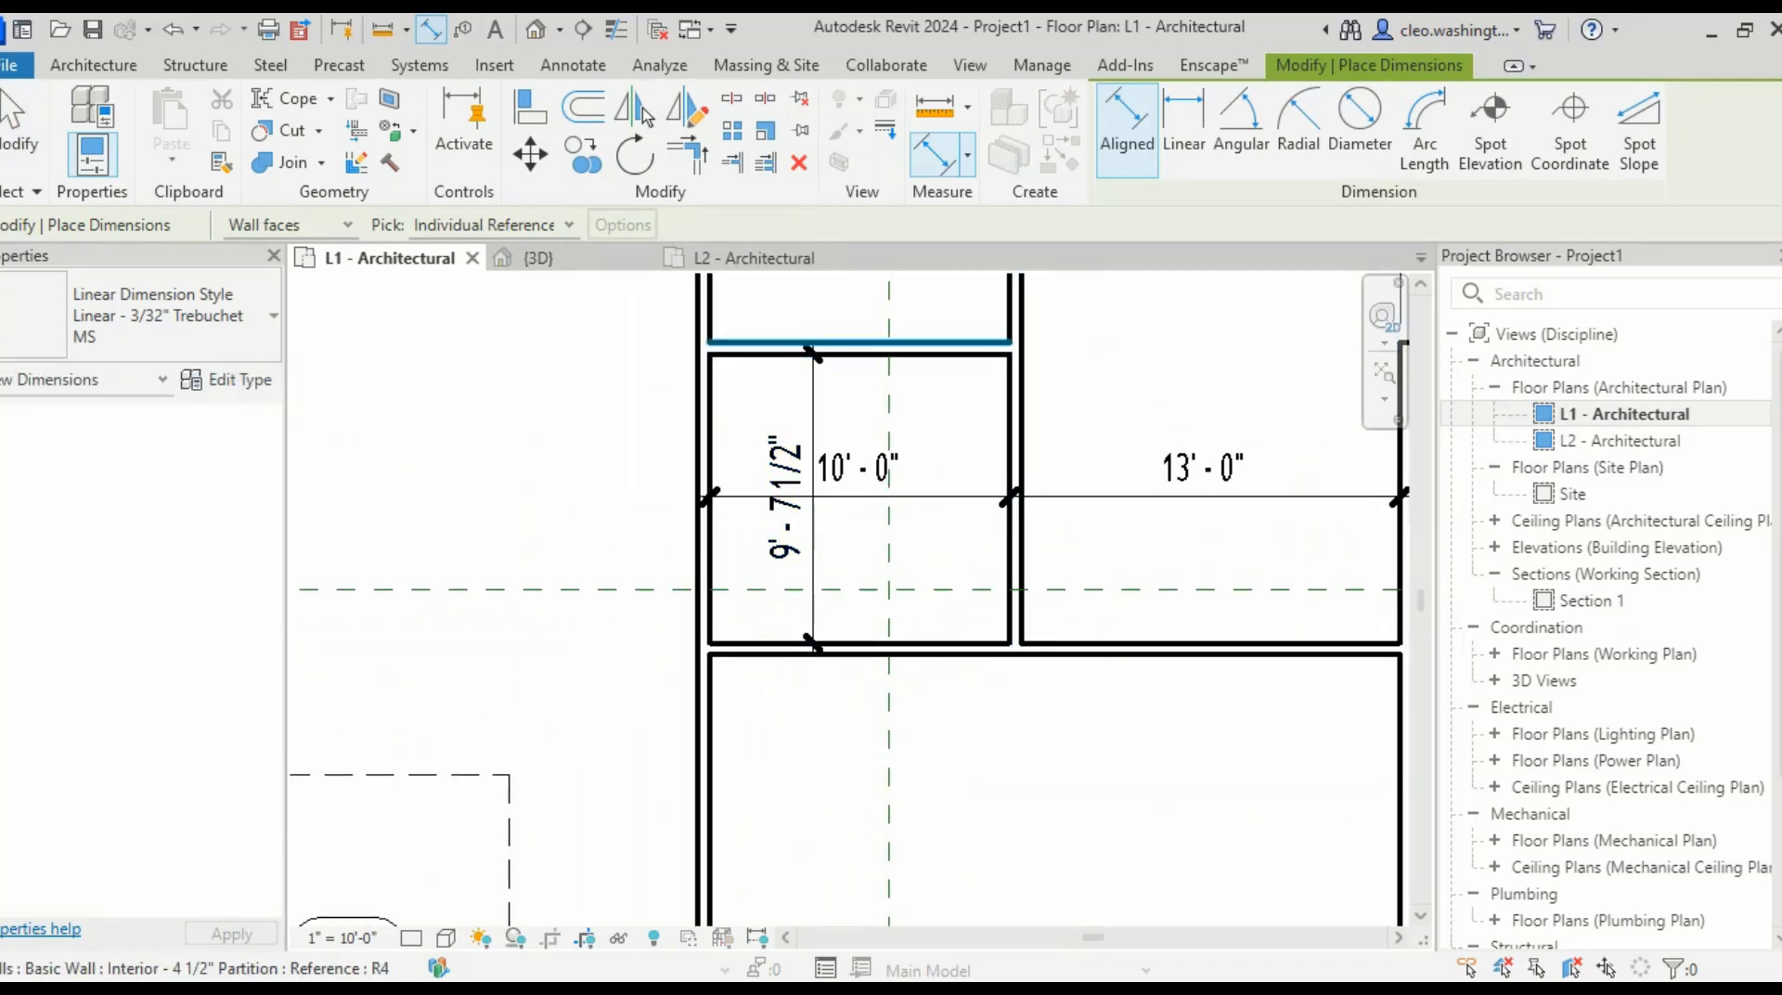
{"action": "key", "text": "Escape"}
{"action": "key", "text": "Escape"}
{"action": "scroll", "coordinate": [960, 362], "scroll_direction": "up", "scroll_amount": 2}
- Move the small room's upper wall so the room is 7'-0" deep
{"action": "left_click", "coordinate": [1021, 343]}
{"action": "scroll", "coordinate": [717, 576], "scroll_direction": "up", "scroll_amount": 3}
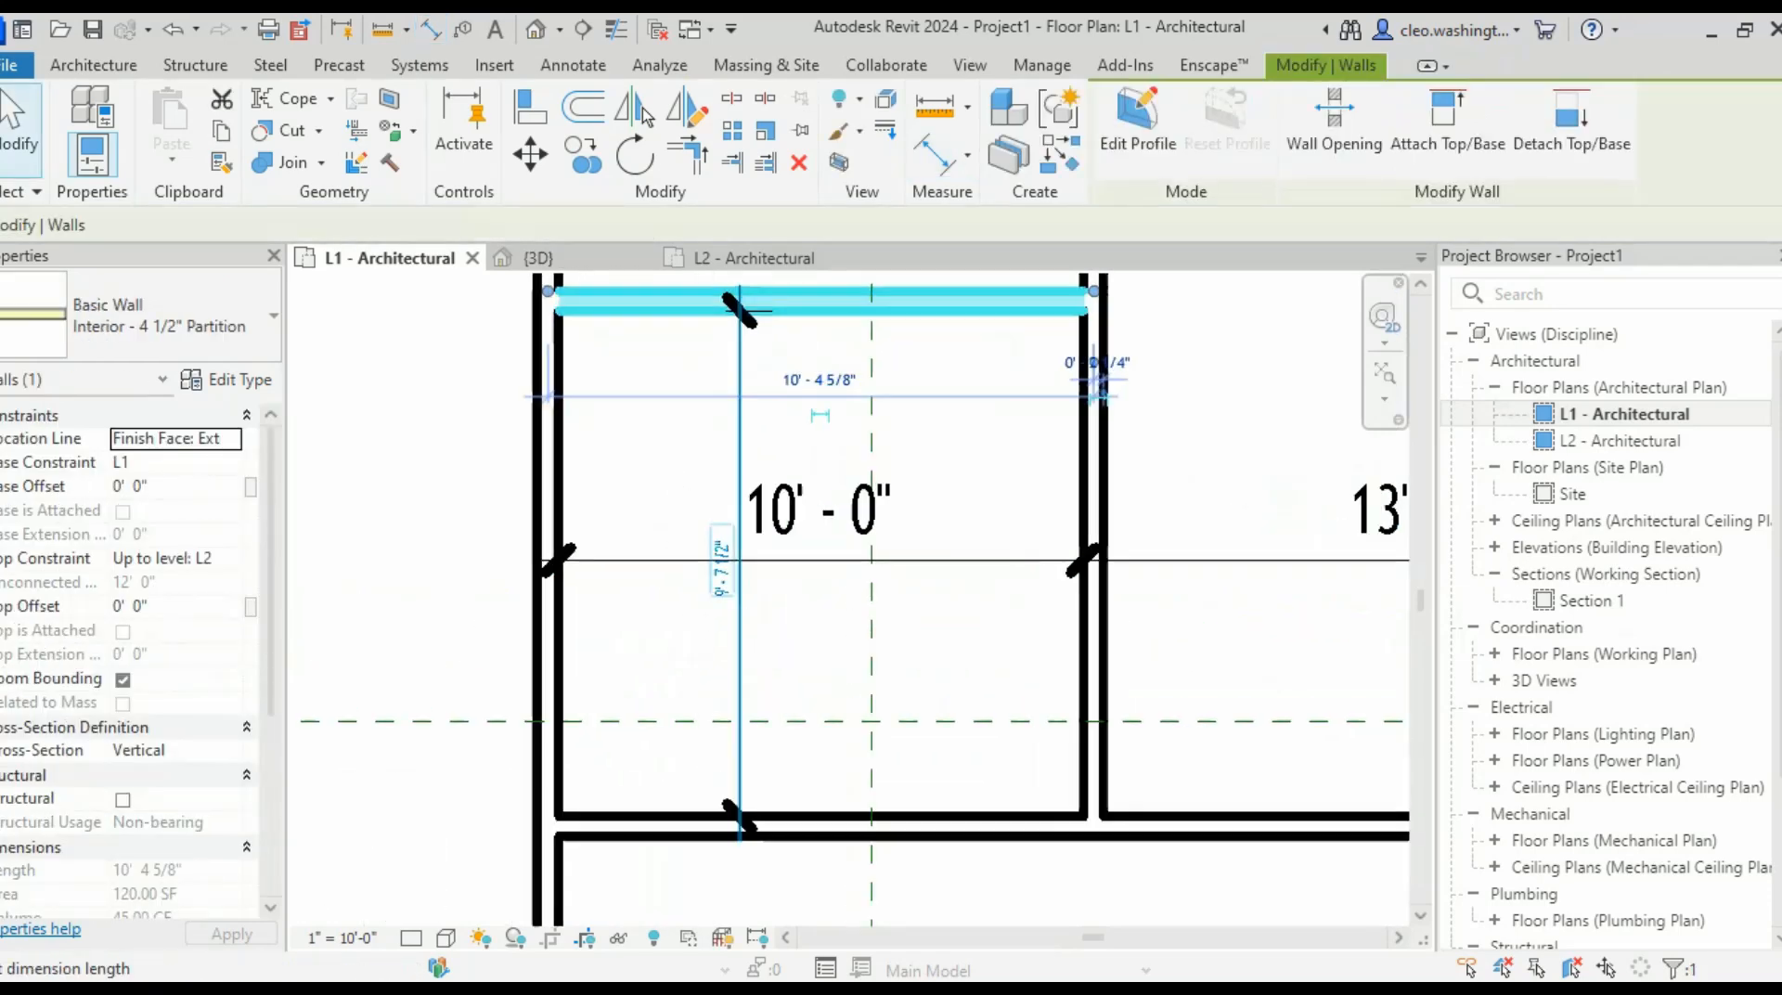
{"action": "left_click", "coordinate": [743, 538]}
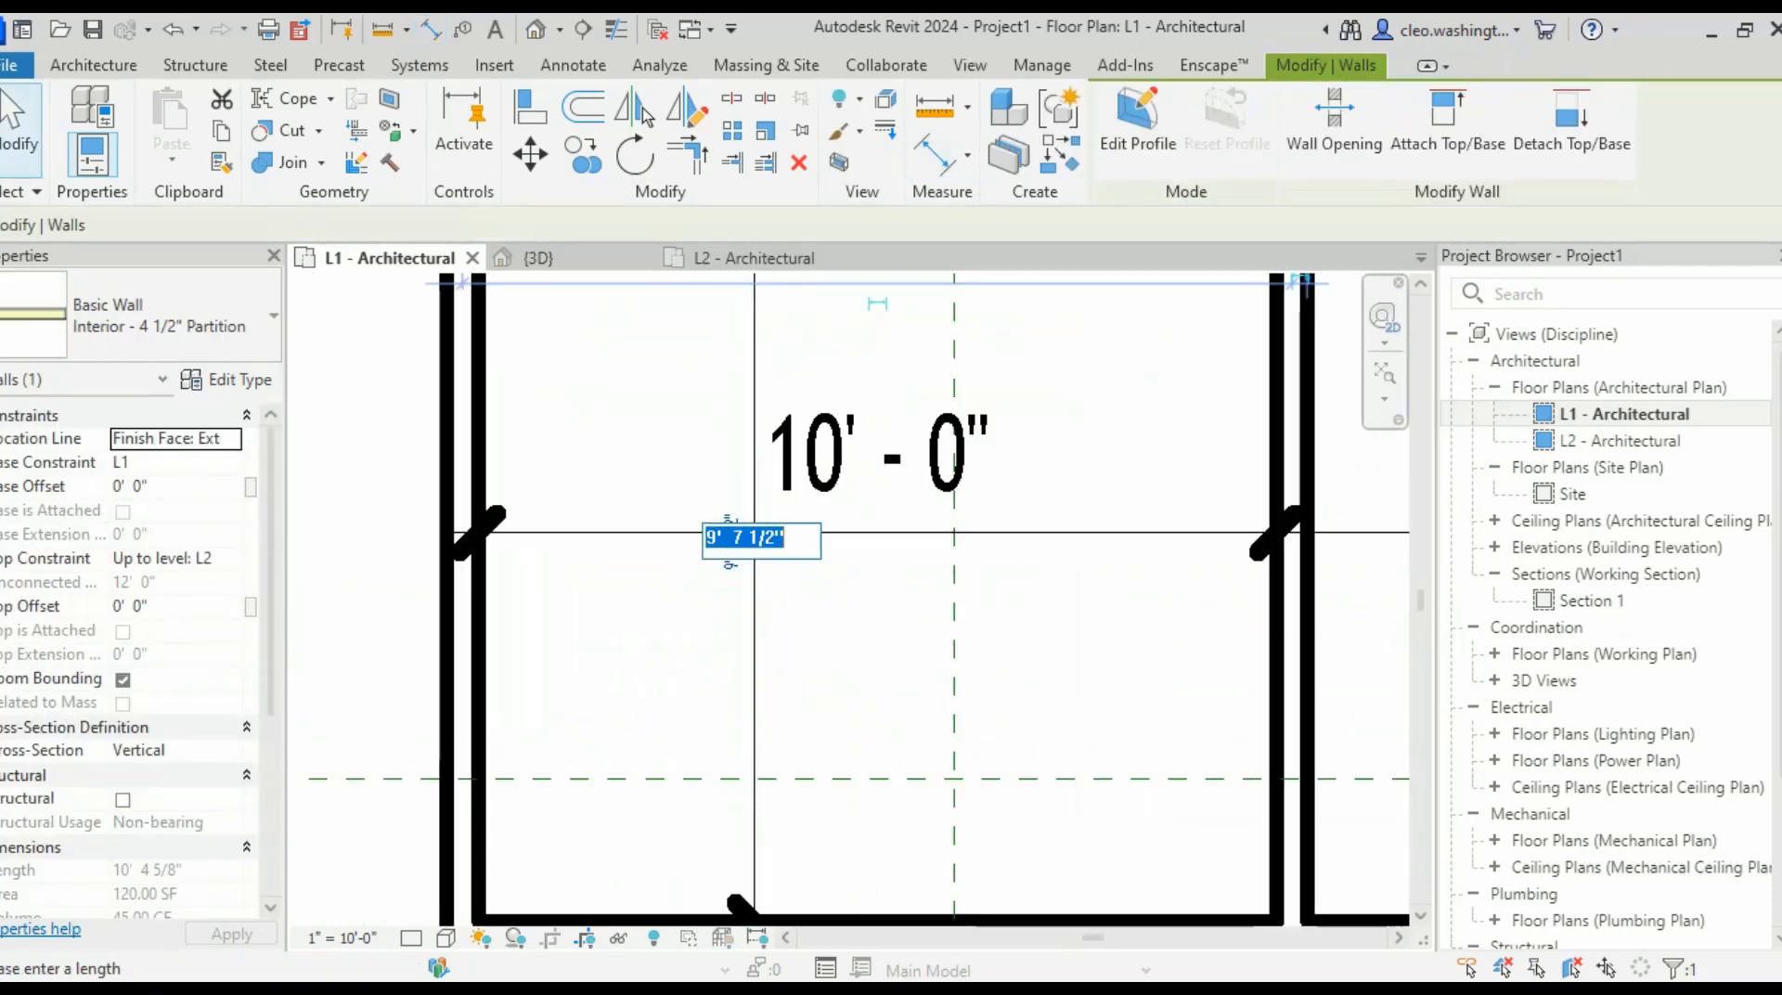
{"action": "type", "text": "6"}
{"action": "key", "text": "Return"}
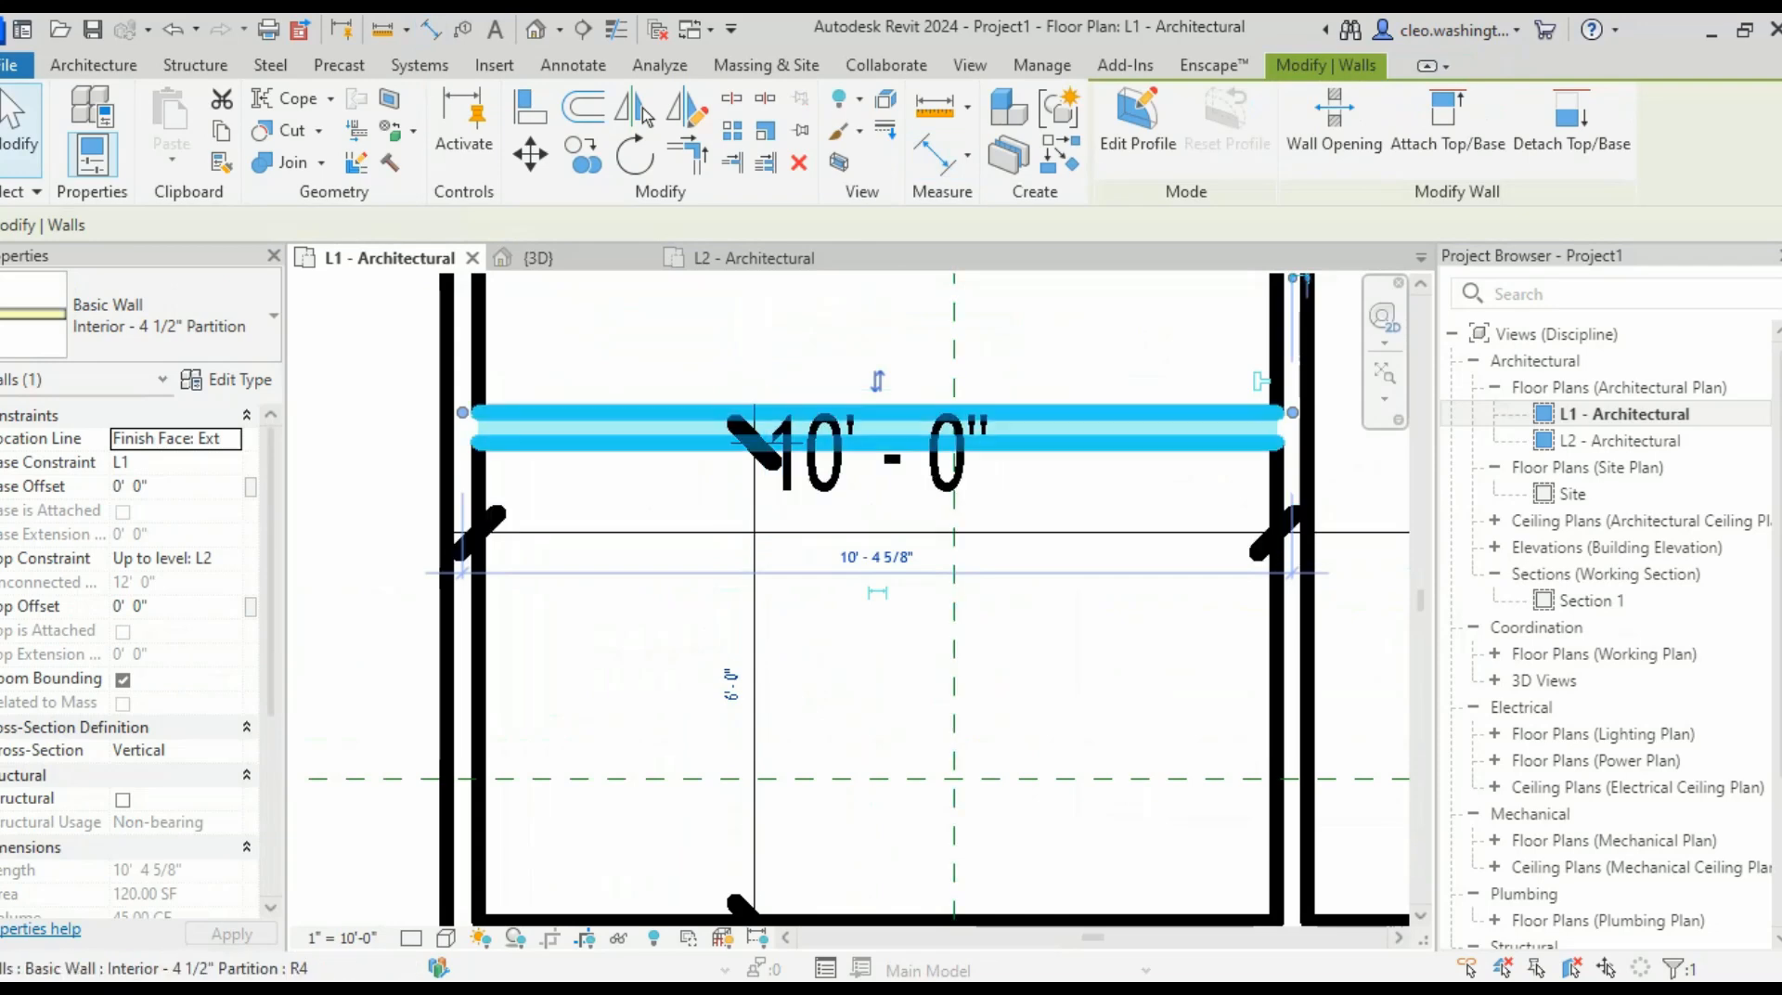
{"action": "left_click", "coordinate": [731, 682]}
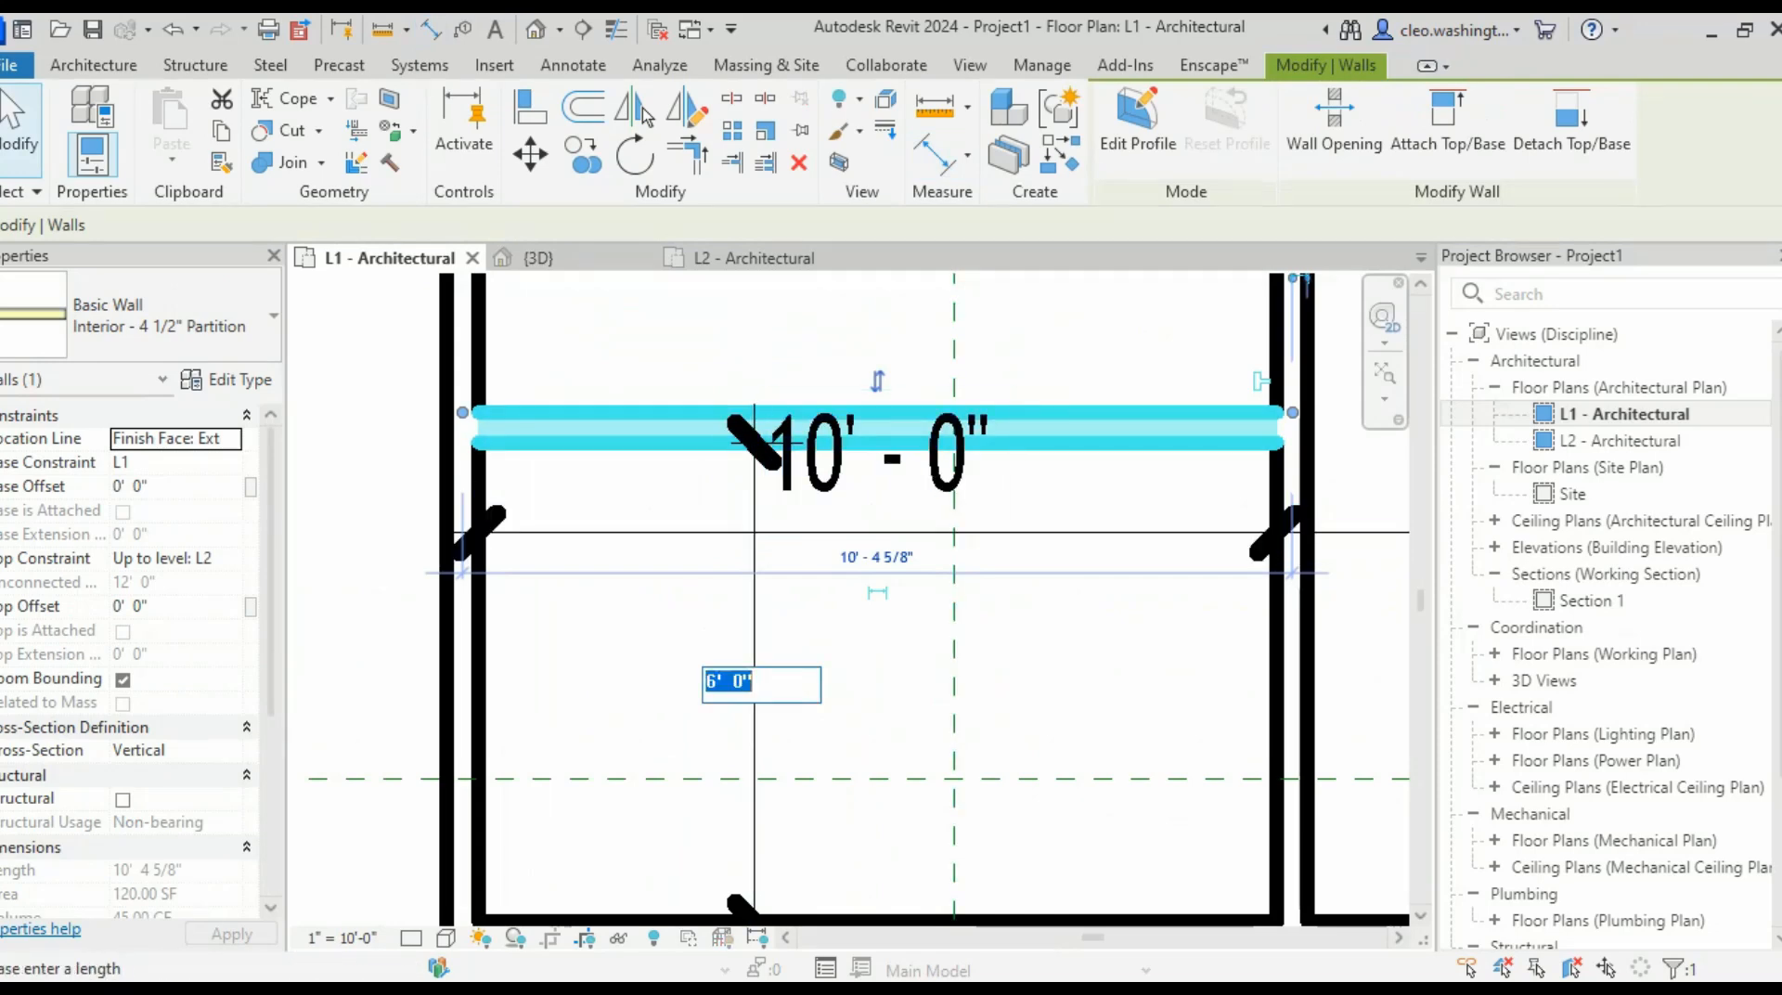
{"action": "key", "text": "Return"}
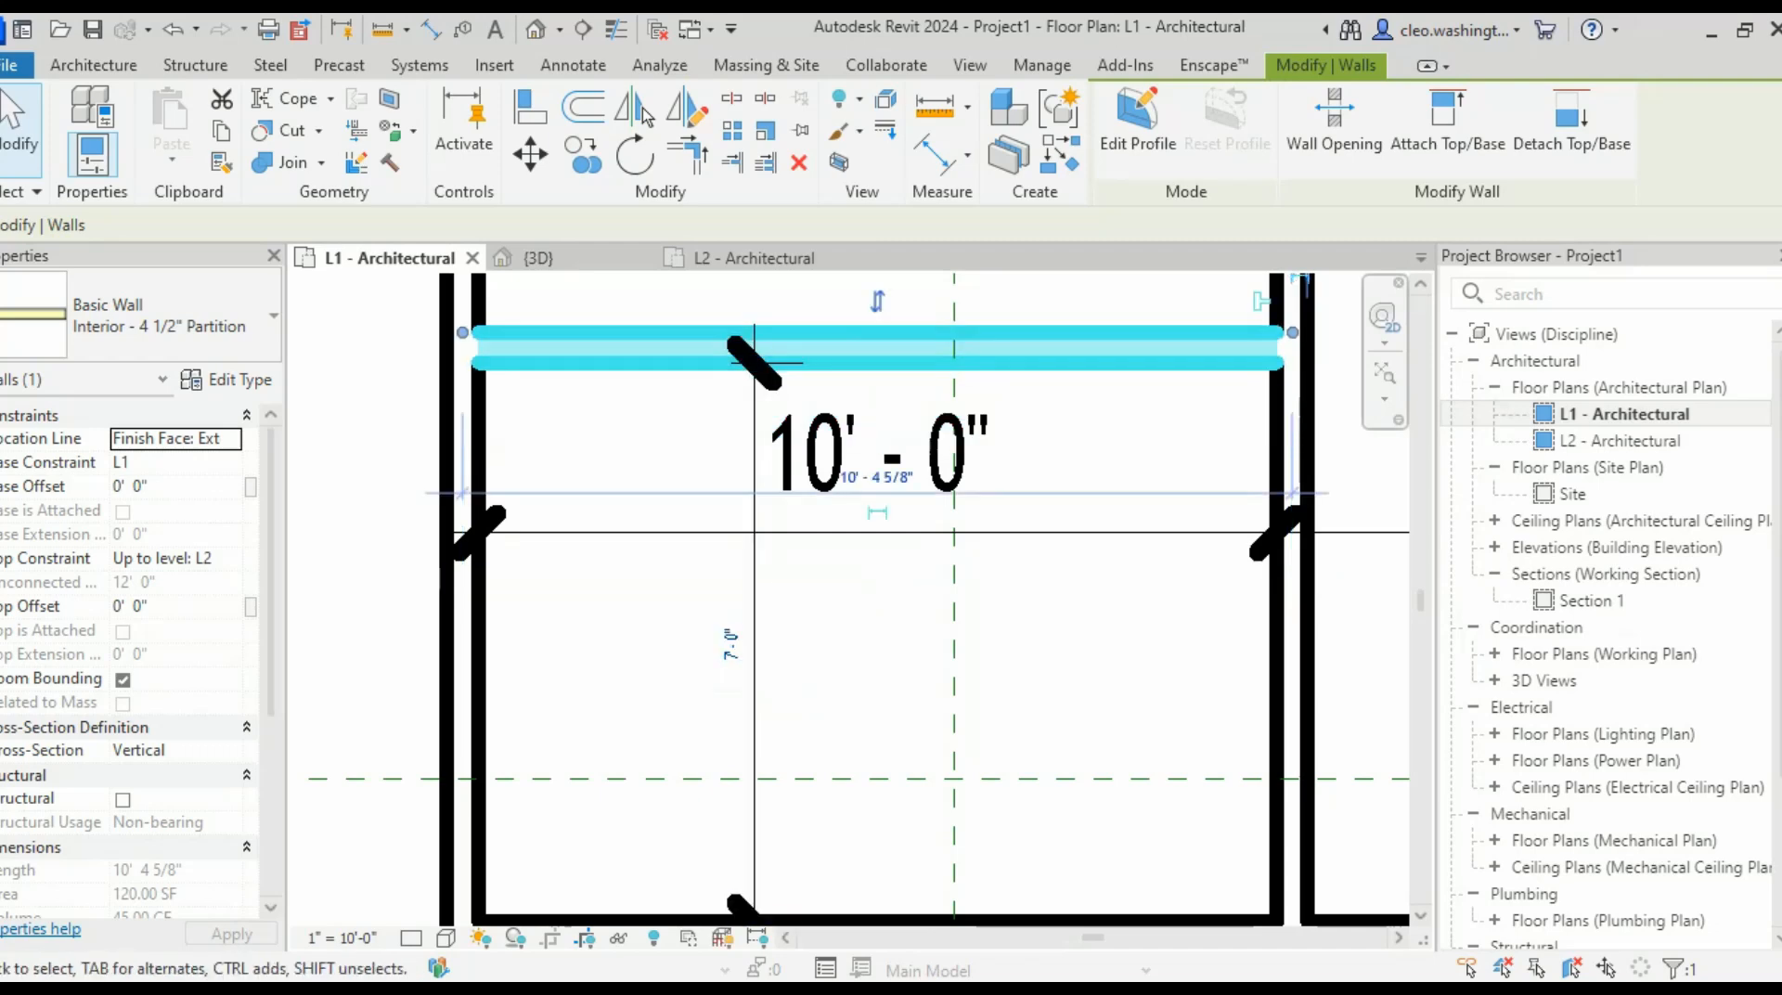
{"action": "key", "text": "Escape"}
{"action": "scroll", "coordinate": [1063, 669], "scroll_direction": "down", "scroll_amount": 2}
{"action": "scroll", "coordinate": [935, 767], "scroll_direction": "down", "scroll_amount": 3}
{"action": "scroll", "coordinate": [954, 638], "scroll_direction": "up", "scroll_amount": 4}
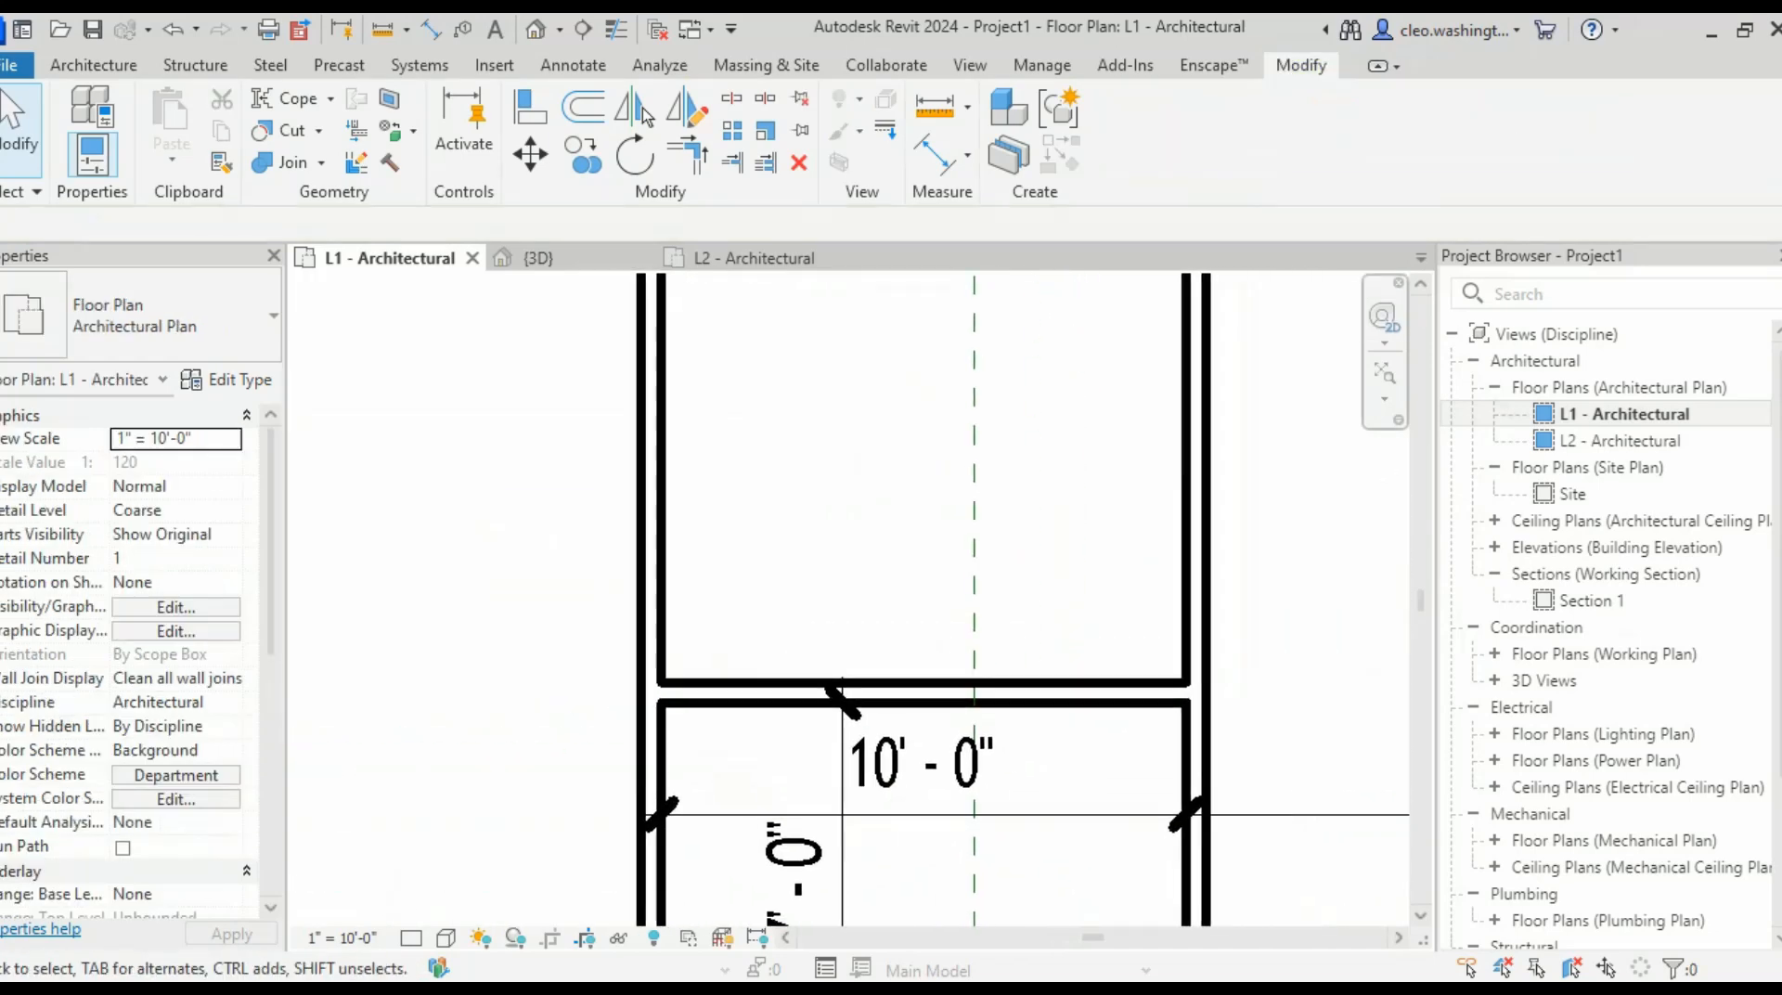
- Dimension the upper room from its lower wall to its top wall as 13'-7"
{"action": "key", "text": "d"}
{"action": "key", "text": "i"}
{"action": "scroll", "coordinate": [995, 787], "scroll_direction": "up", "scroll_amount": 4}
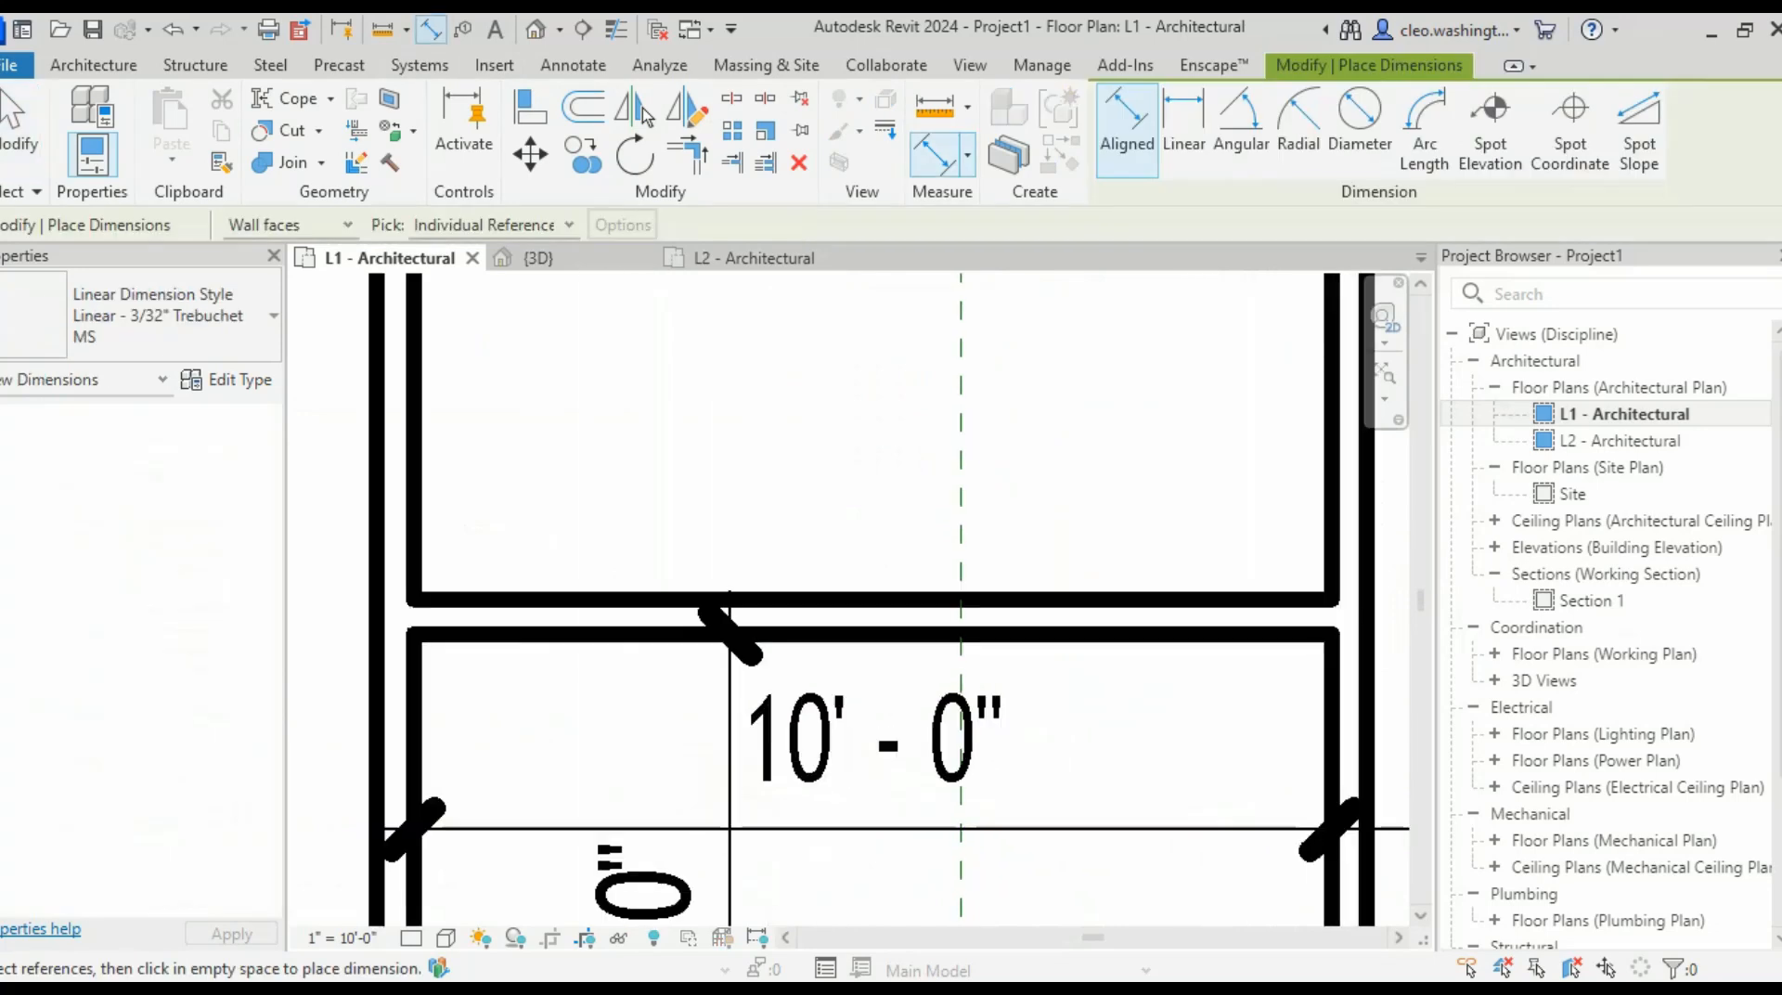
{"action": "left_click", "coordinate": [938, 620]}
{"action": "scroll", "coordinate": [1030, 455], "scroll_direction": "down", "scroll_amount": 5}
{"action": "middle_click_drag", "start_coordinate": [980, 356], "coordinate": [927, 886]}
{"action": "scroll", "coordinate": [919, 469], "scroll_direction": "up", "scroll_amount": 5}
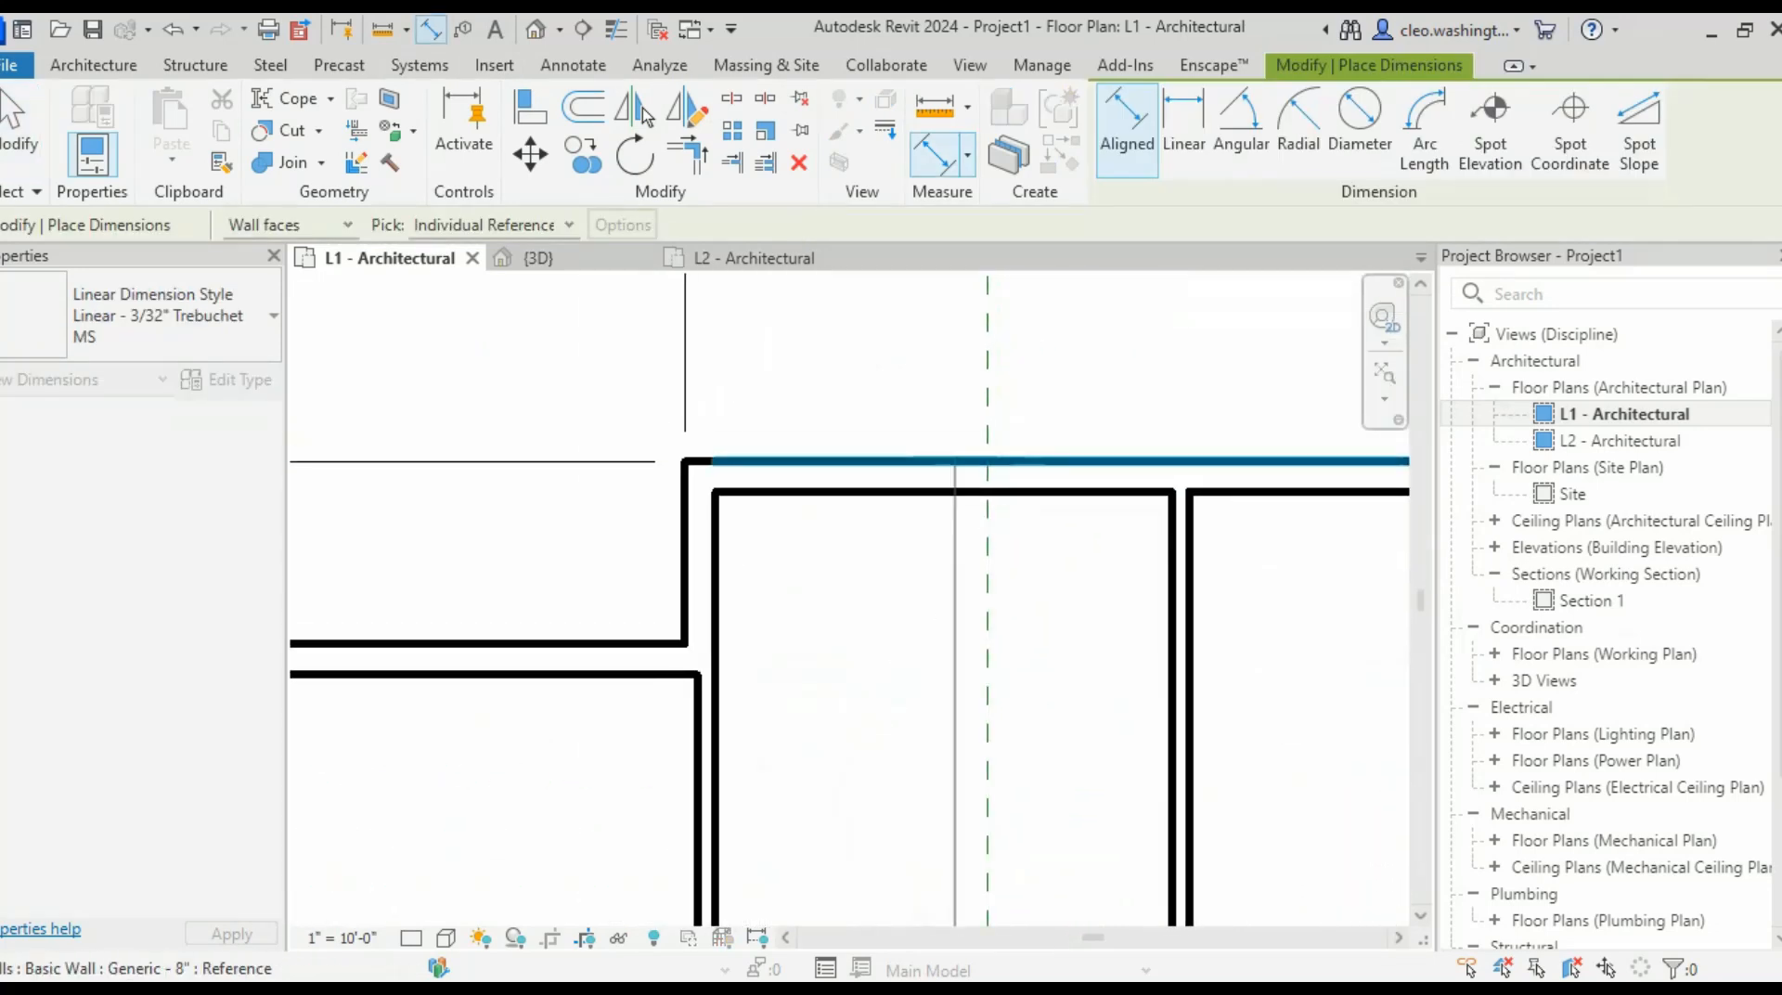
{"action": "left_click", "coordinate": [895, 502]}
{"action": "scroll", "coordinate": [1063, 685], "scroll_direction": "down", "scroll_amount": 5}
{"action": "scroll", "coordinate": [1032, 799], "scroll_direction": "up", "scroll_amount": 1}
{"action": "middle_click_drag", "start_coordinate": [1032, 799], "coordinate": [938, 497]}
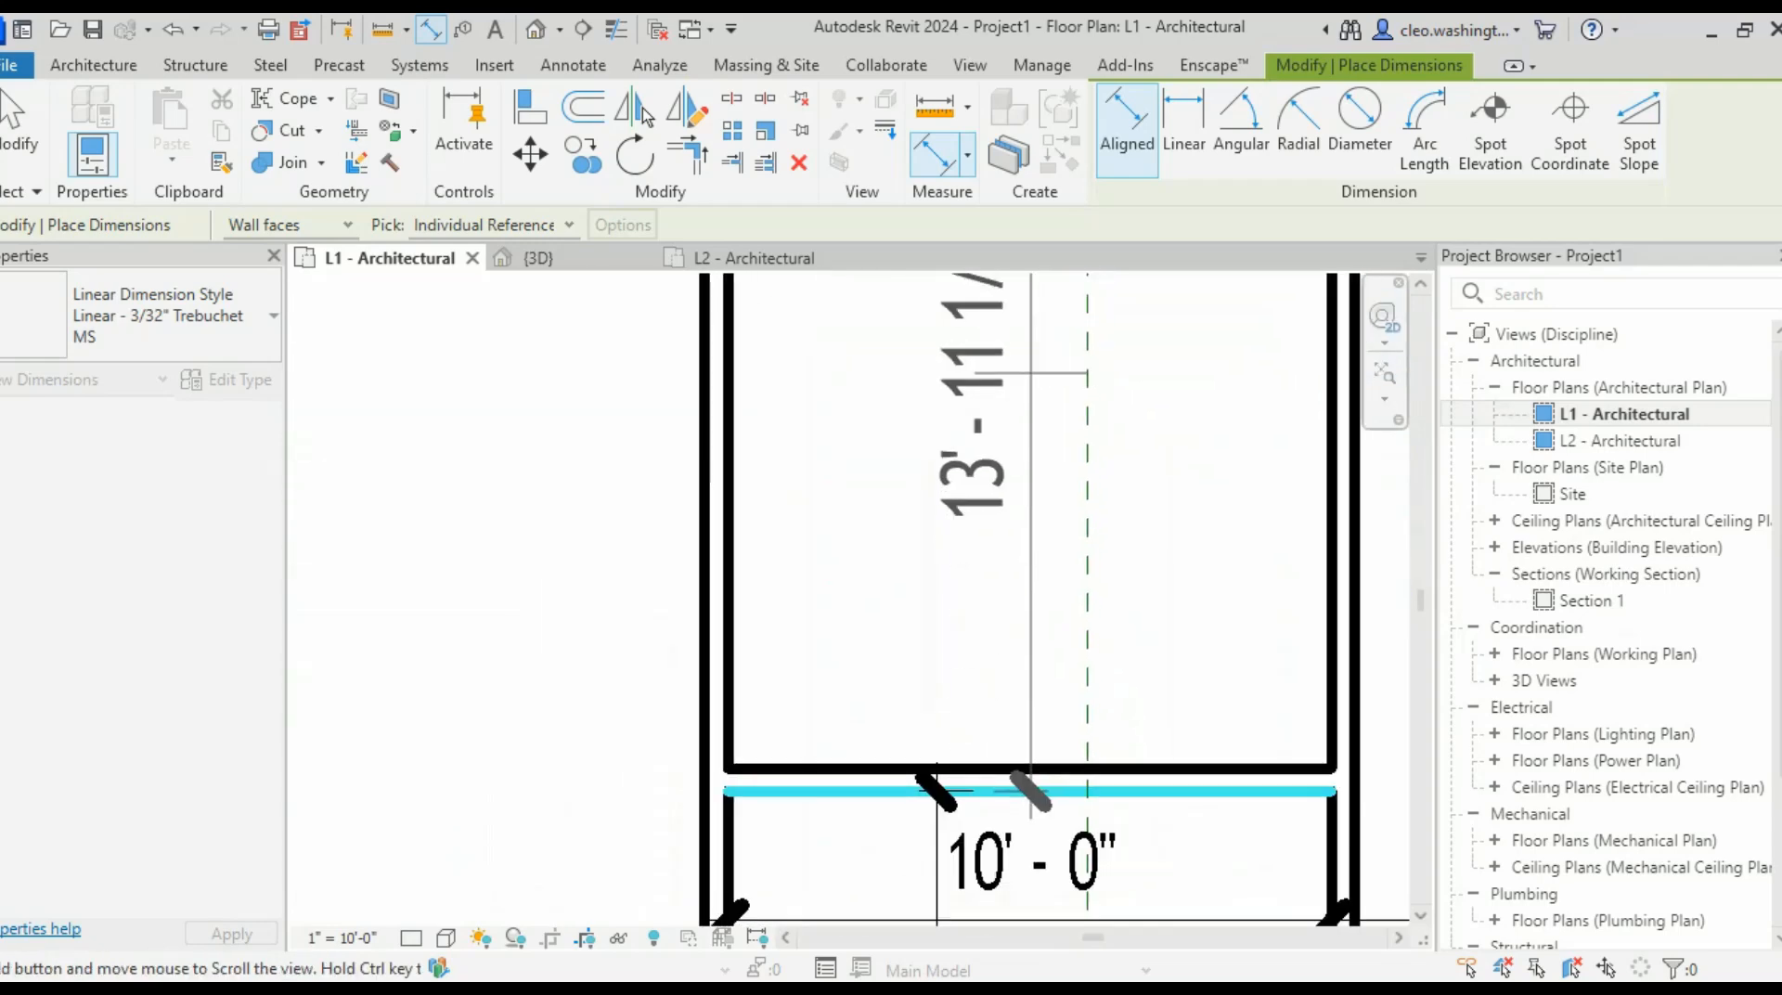
{"action": "key", "text": "Escape"}
{"action": "scroll", "coordinate": [1016, 830], "scroll_direction": "up", "scroll_amount": 7}
{"action": "scroll", "coordinate": [910, 557], "scroll_direction": "down", "scroll_amount": 5}
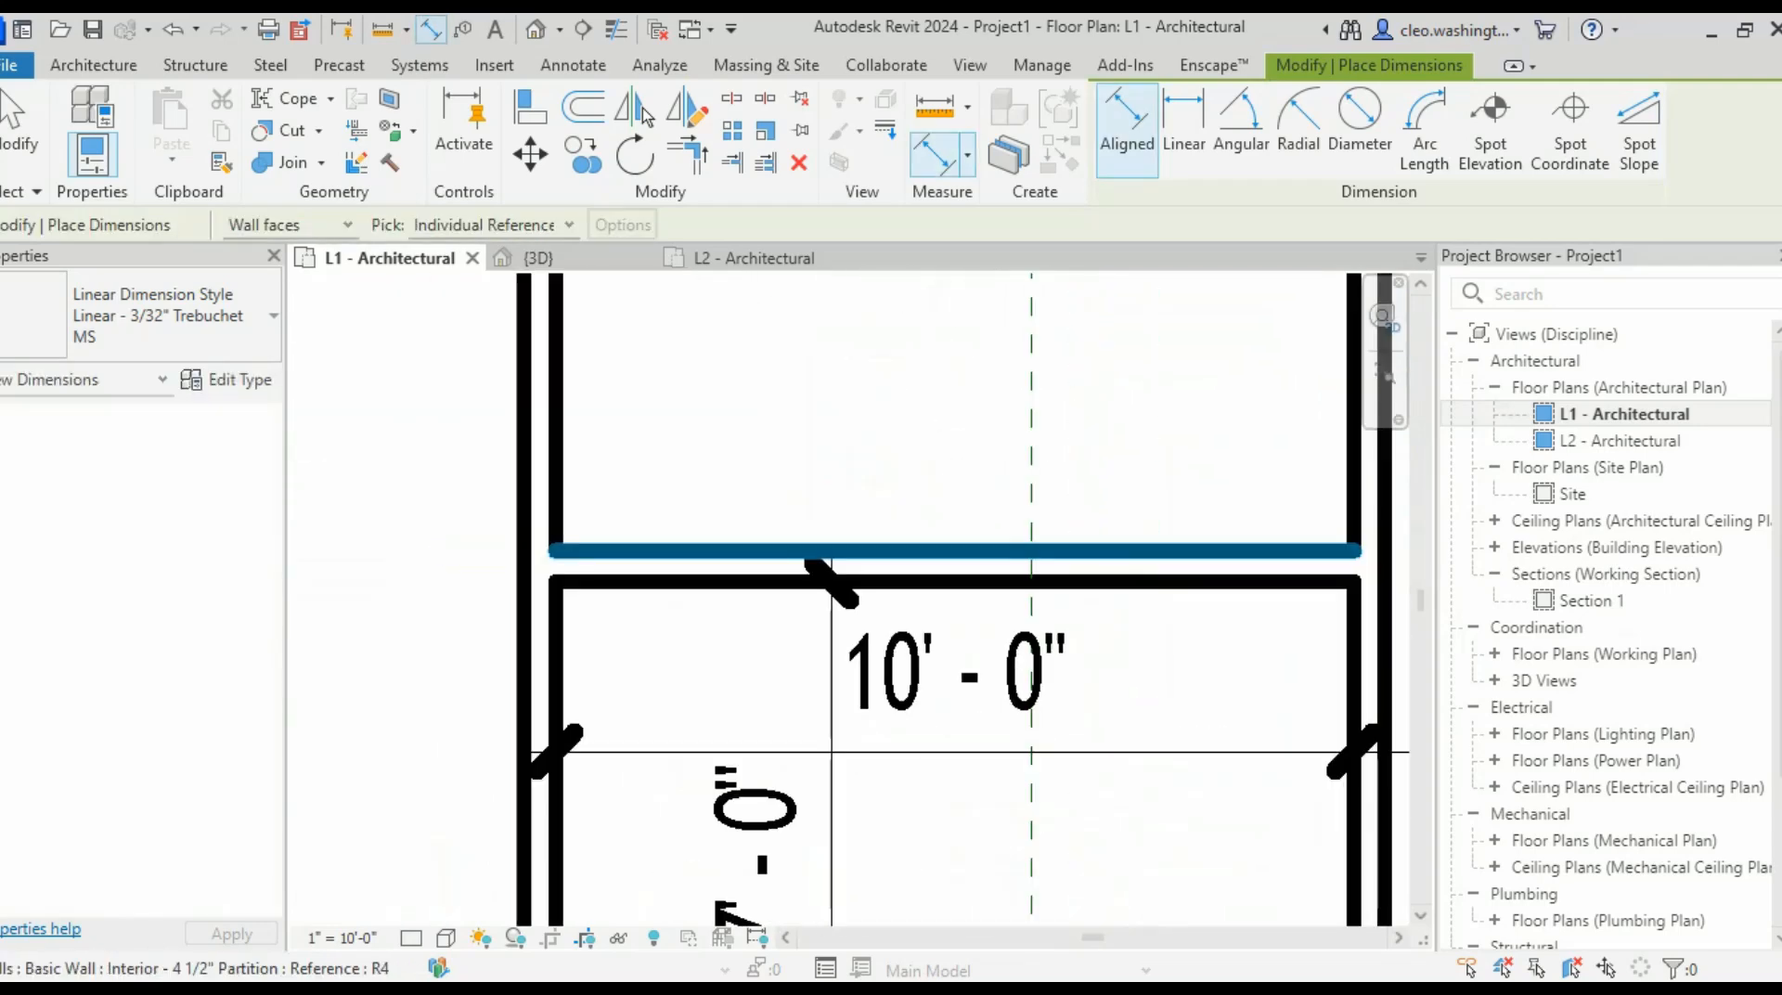
{"action": "scroll", "coordinate": [780, 673], "scroll_direction": "down", "scroll_amount": 5}
{"action": "scroll", "coordinate": [814, 569], "scroll_direction": "up", "scroll_amount": 4}
{"action": "left_click", "coordinate": [688, 654]}
{"action": "scroll", "coordinate": [781, 404], "scroll_direction": "down", "scroll_amount": 4}
{"action": "middle_click_drag", "start_coordinate": [781, 404], "coordinate": [806, 597]}
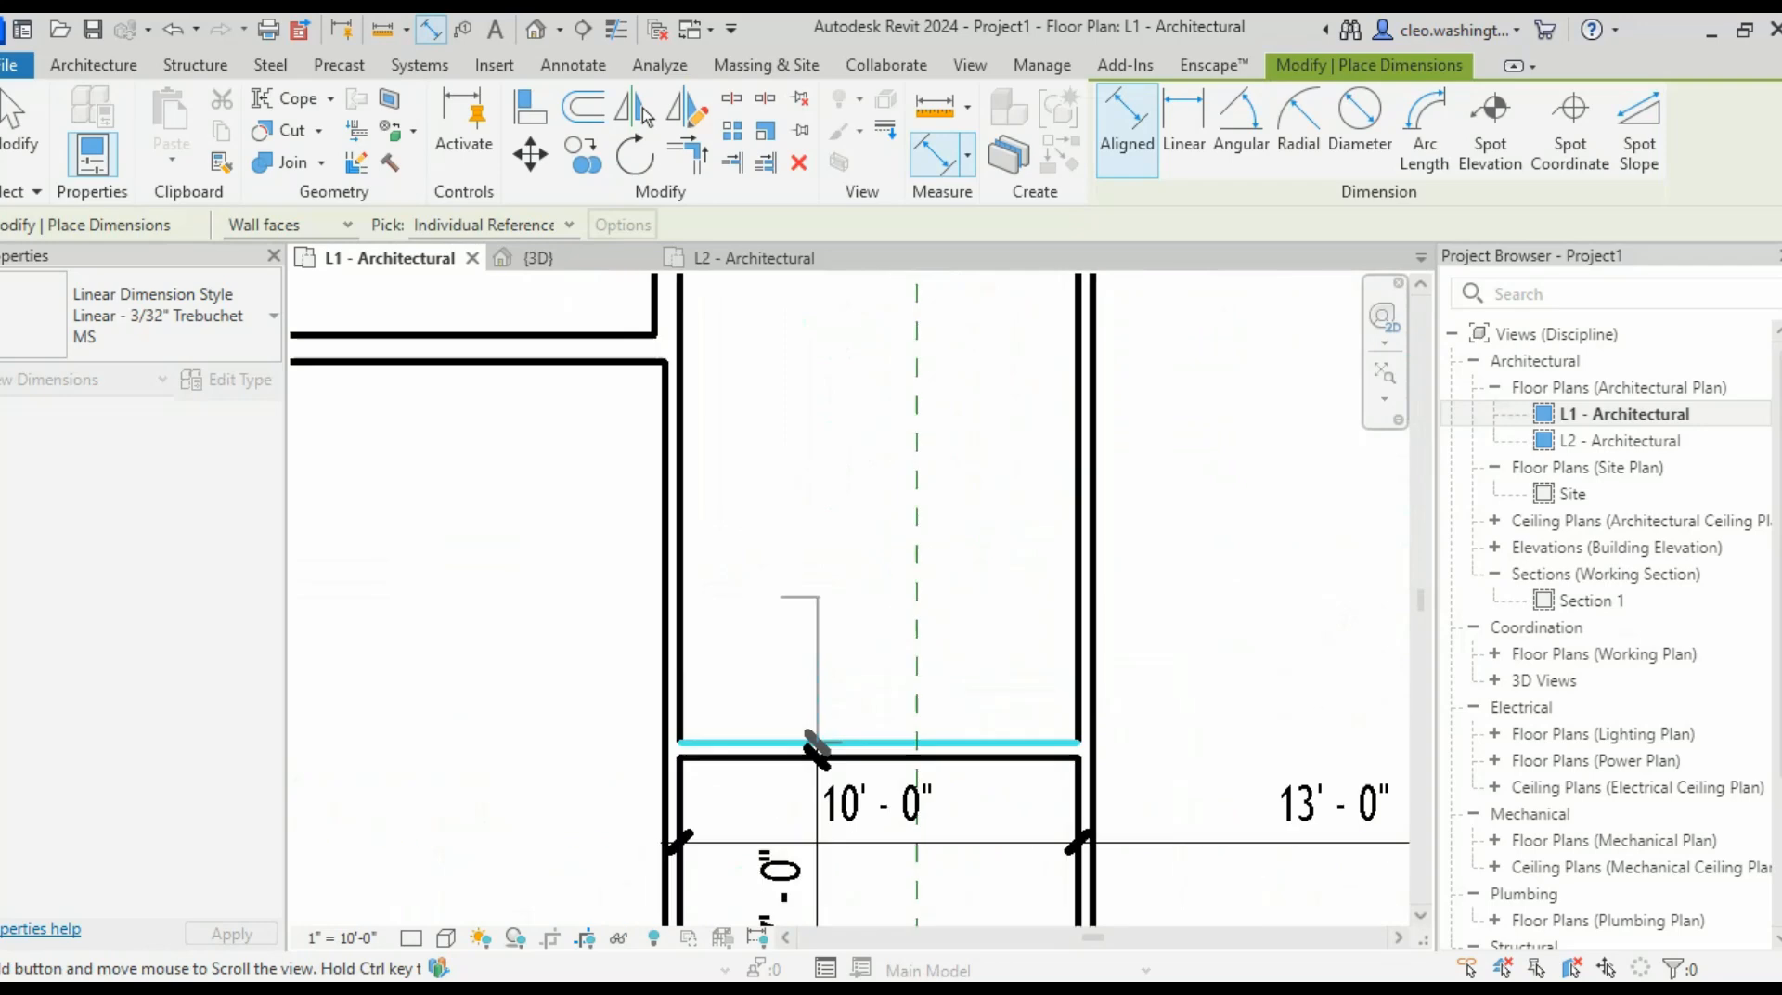
{"action": "scroll", "coordinate": [796, 362], "scroll_direction": "up", "scroll_amount": 1}
{"action": "middle_click_drag", "start_coordinate": [797, 362], "coordinate": [826, 524]}
{"action": "scroll", "coordinate": [821, 508], "scroll_direction": "up", "scroll_amount": 1}
{"action": "left_click", "coordinate": [827, 327]}
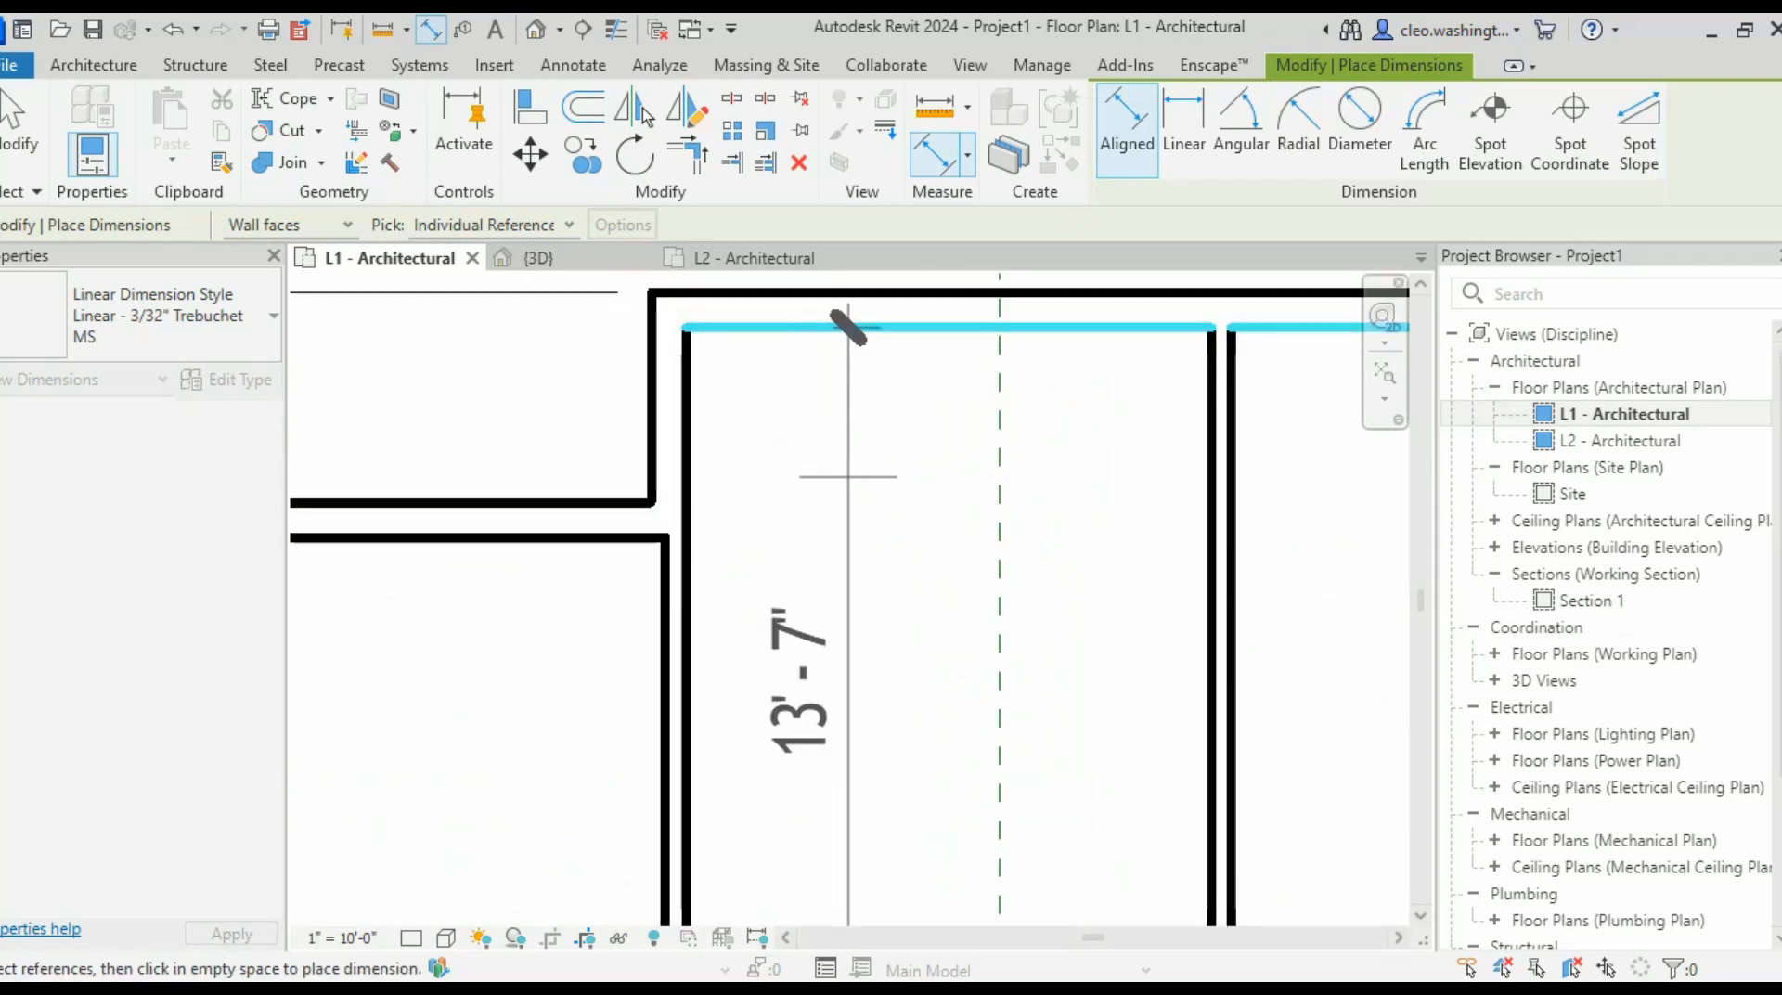
{"action": "left_click", "coordinate": [847, 479]}
- Pan across the plan to review the neighbouring rooms' 23'-0" and 19'-4" dimensions
{"action": "scroll", "coordinate": [985, 548], "scroll_direction": "down", "scroll_amount": 4}
{"action": "middle_click_drag", "start_coordinate": [986, 547], "coordinate": [958, 297]}
{"action": "scroll", "coordinate": [958, 297], "scroll_direction": "up", "scroll_amount": 1}
{"action": "scroll", "coordinate": [984, 717], "scroll_direction": "up", "scroll_amount": 2}
{"action": "middle_click_drag", "start_coordinate": [984, 716], "coordinate": [908, 835]}
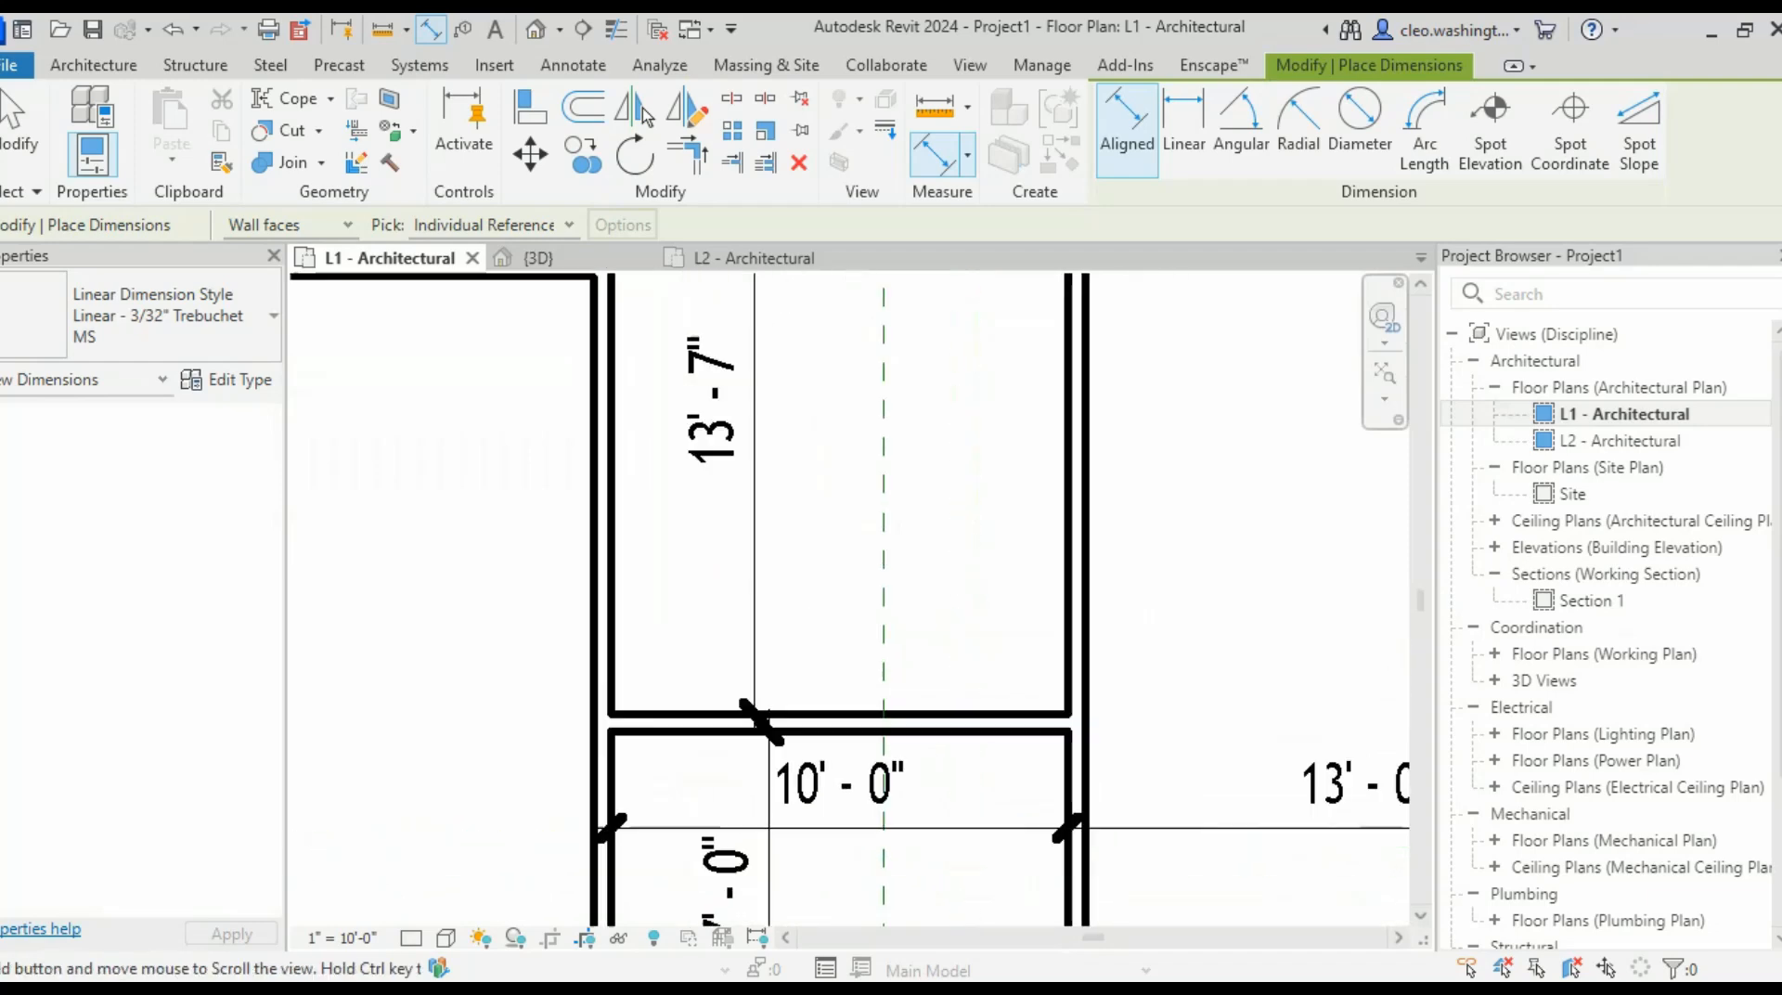
{"action": "scroll", "coordinate": [926, 637], "scroll_direction": "down", "scroll_amount": 6}
{"action": "middle_click_drag", "start_coordinate": [926, 637], "coordinate": [834, 633]}
{"action": "middle_click_drag", "start_coordinate": [984, 604], "coordinate": [718, 582]}
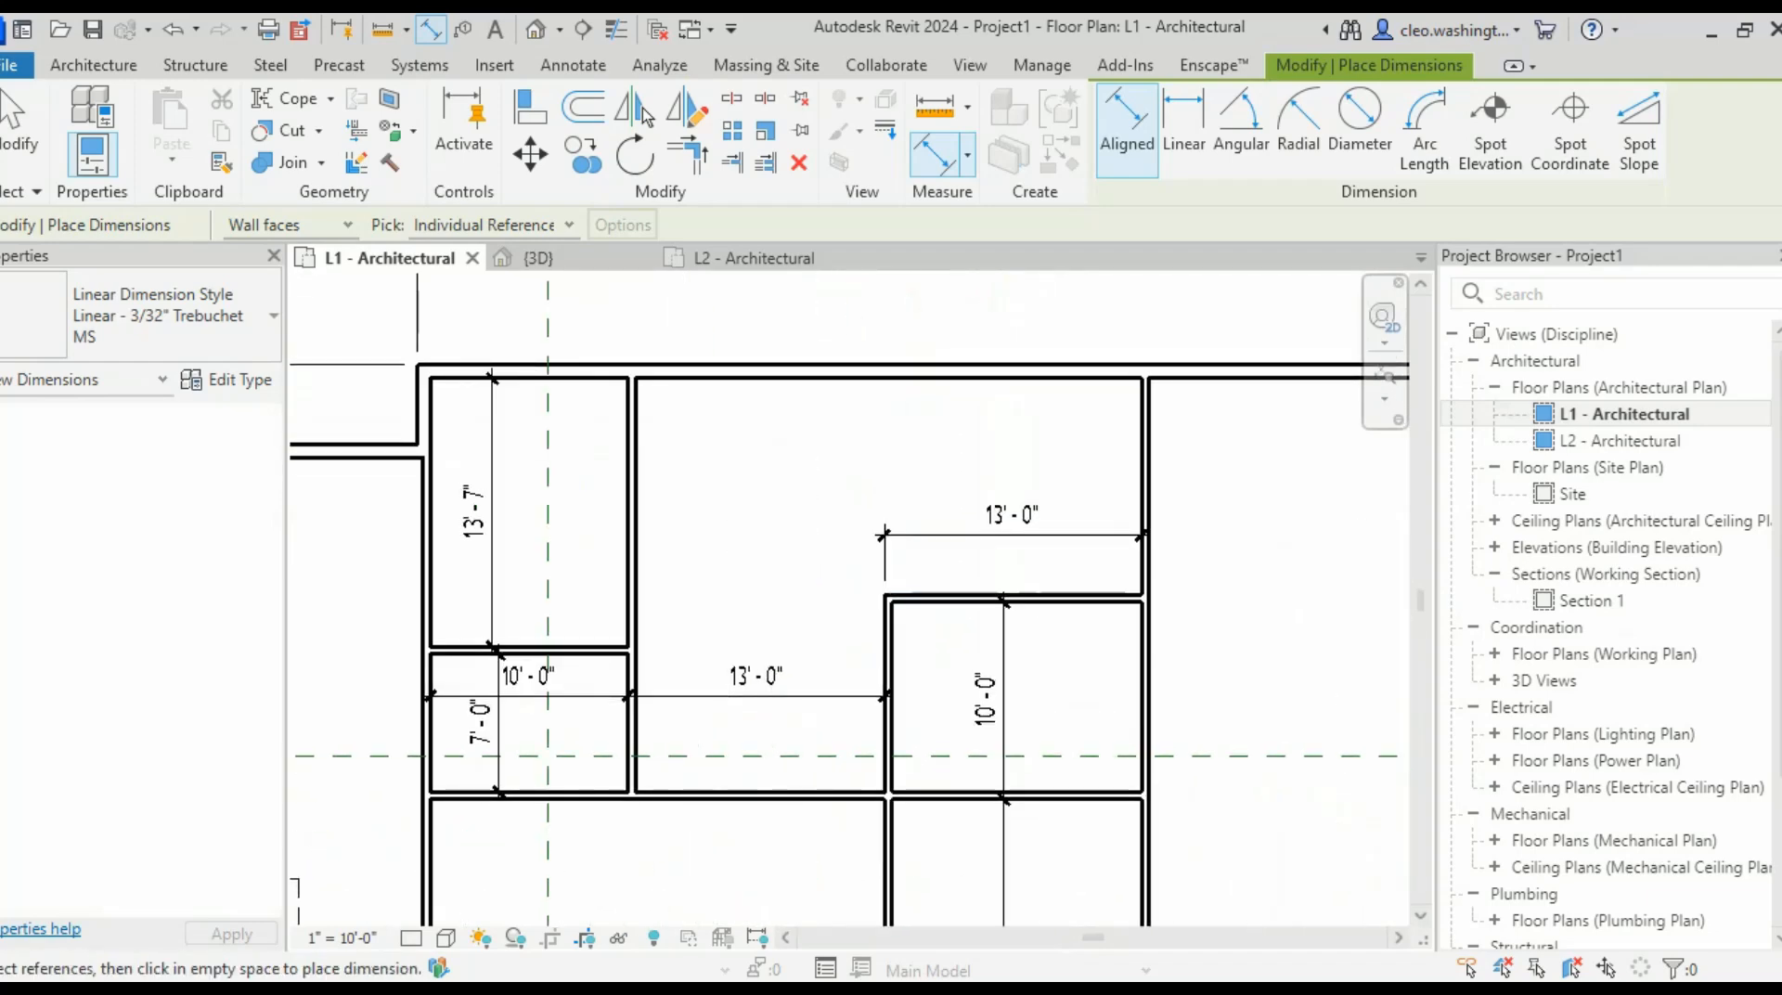
{"action": "middle_click_drag", "start_coordinate": [1015, 595], "coordinate": [1049, 453]}
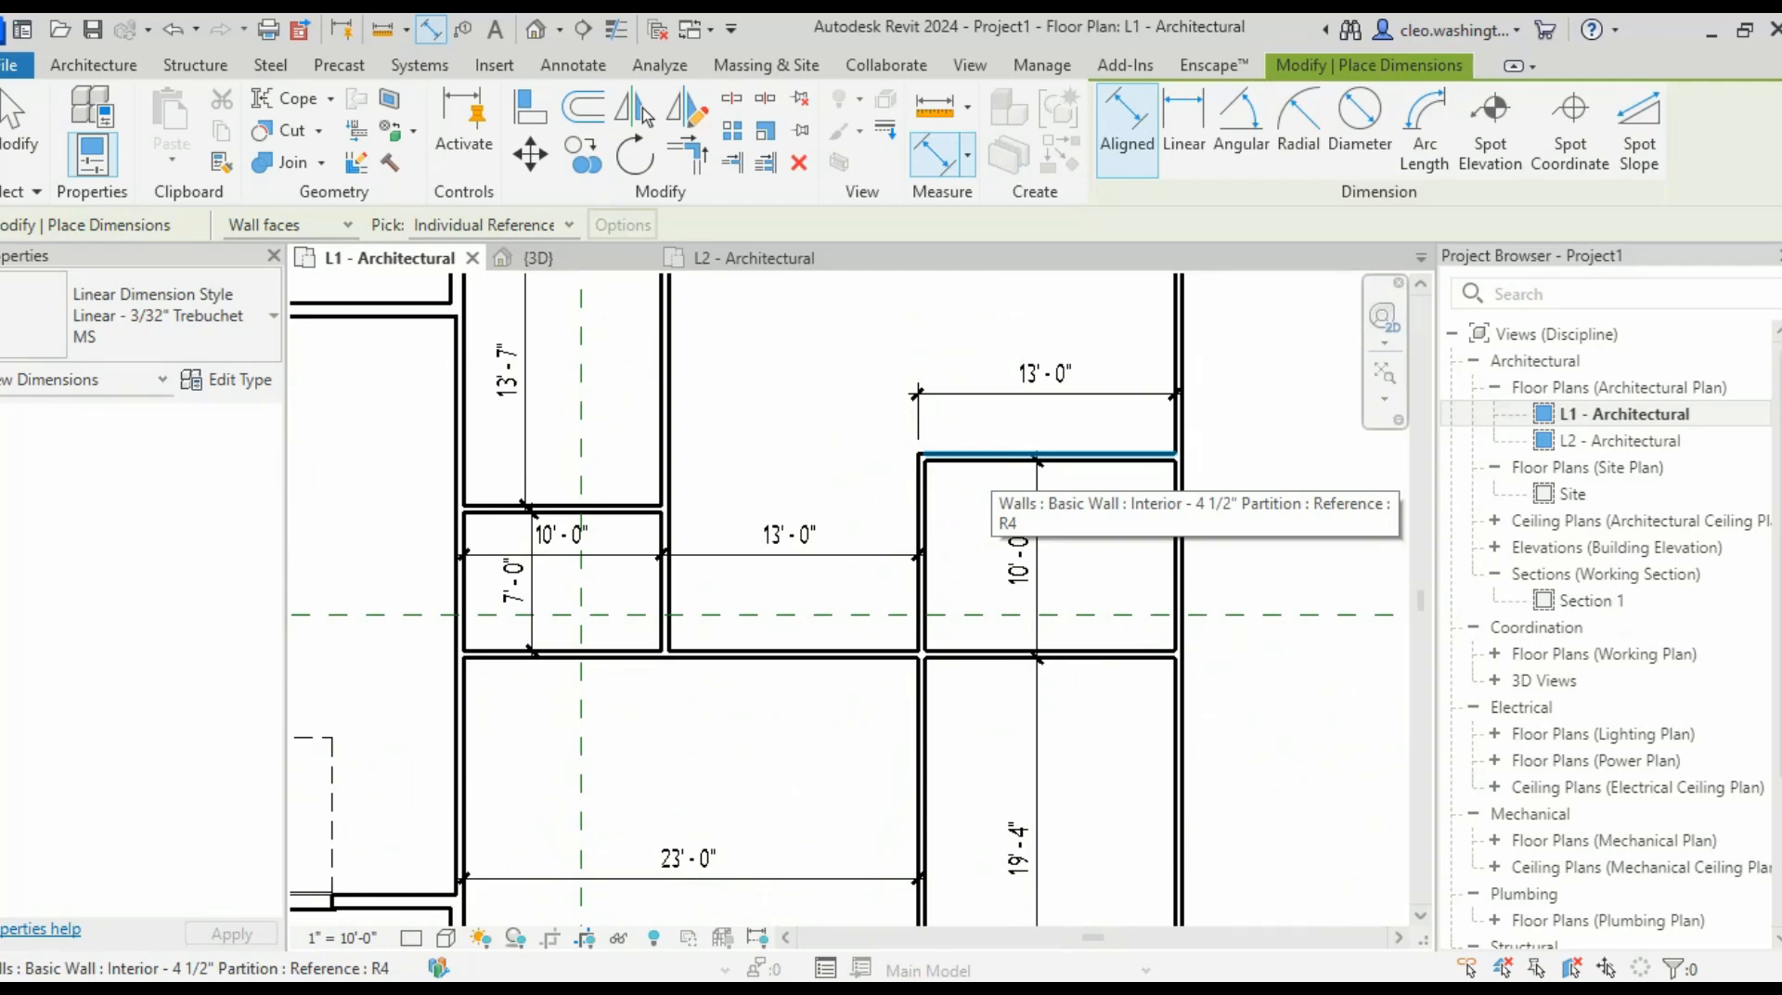
{"action": "scroll", "coordinate": [1216, 543], "scroll_direction": "down", "scroll_amount": 3}
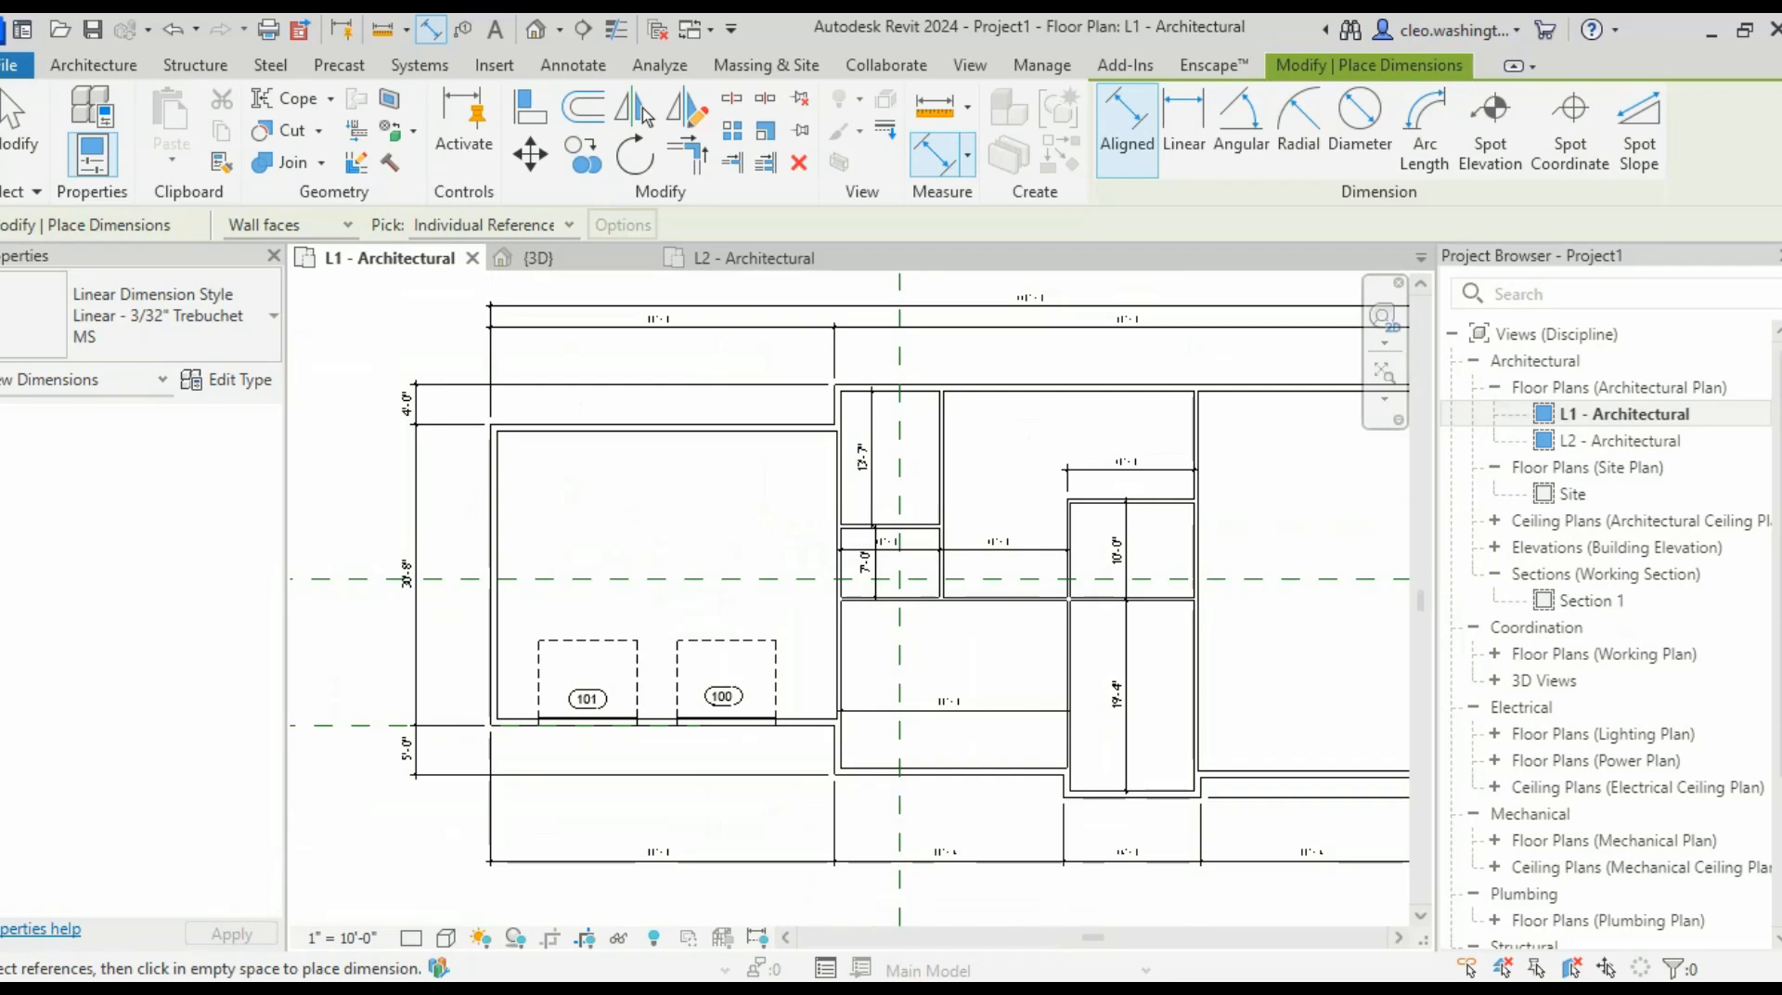
{"action": "scroll", "coordinate": [904, 479], "scroll_direction": "down", "scroll_amount": 1}
{"action": "key", "text": "Escape"}
{"action": "key", "text": "Escape"}
{"action": "scroll", "coordinate": [1065, 512], "scroll_direction": "up", "scroll_amount": 4}
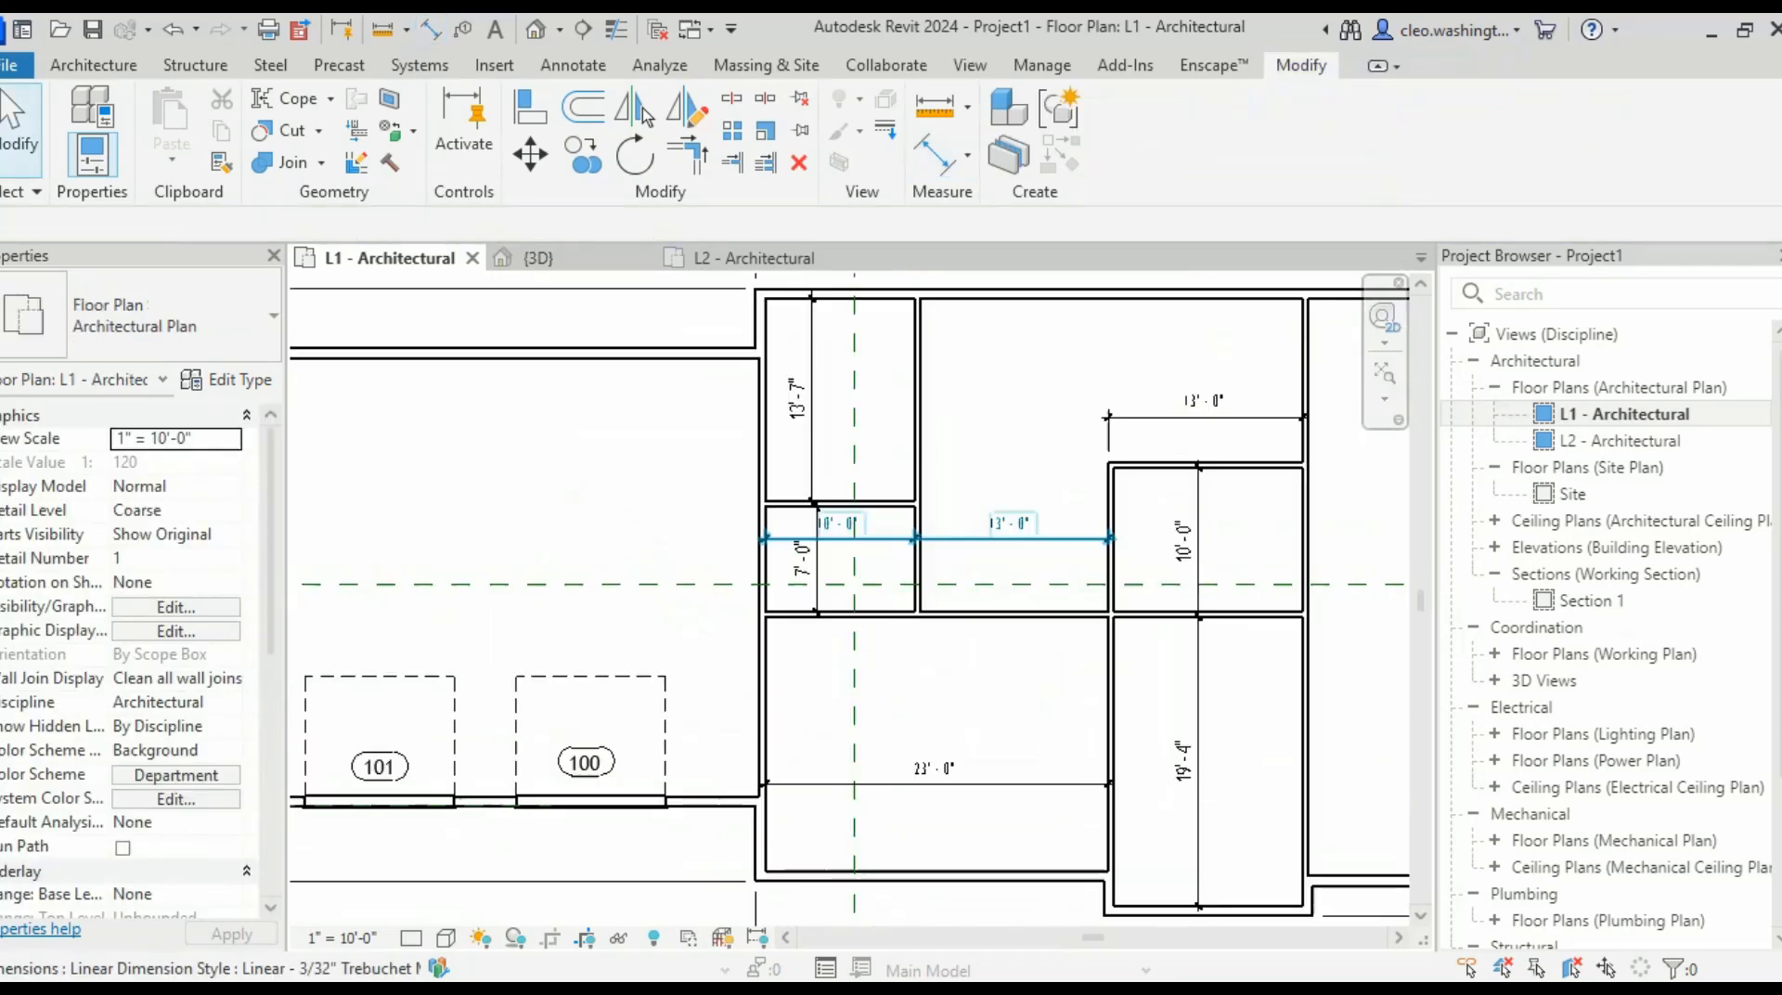
{"action": "left_click", "coordinate": [721, 417]}
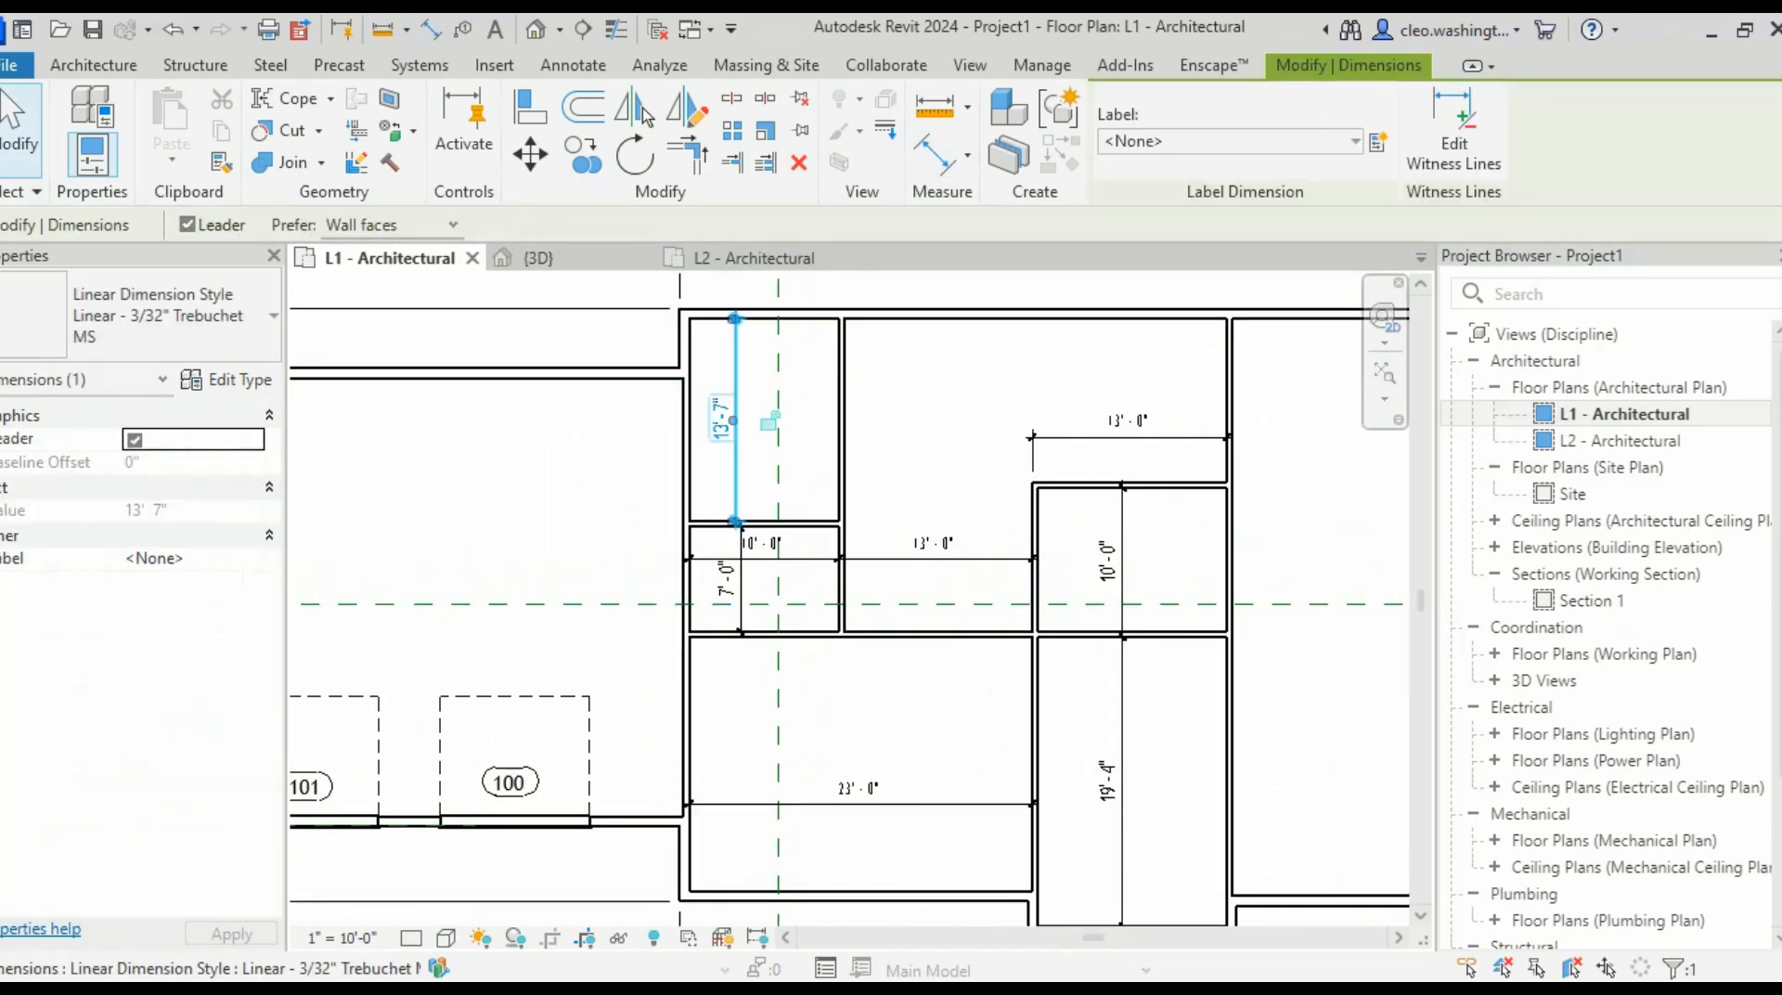
{"action": "key", "text": "Delete"}
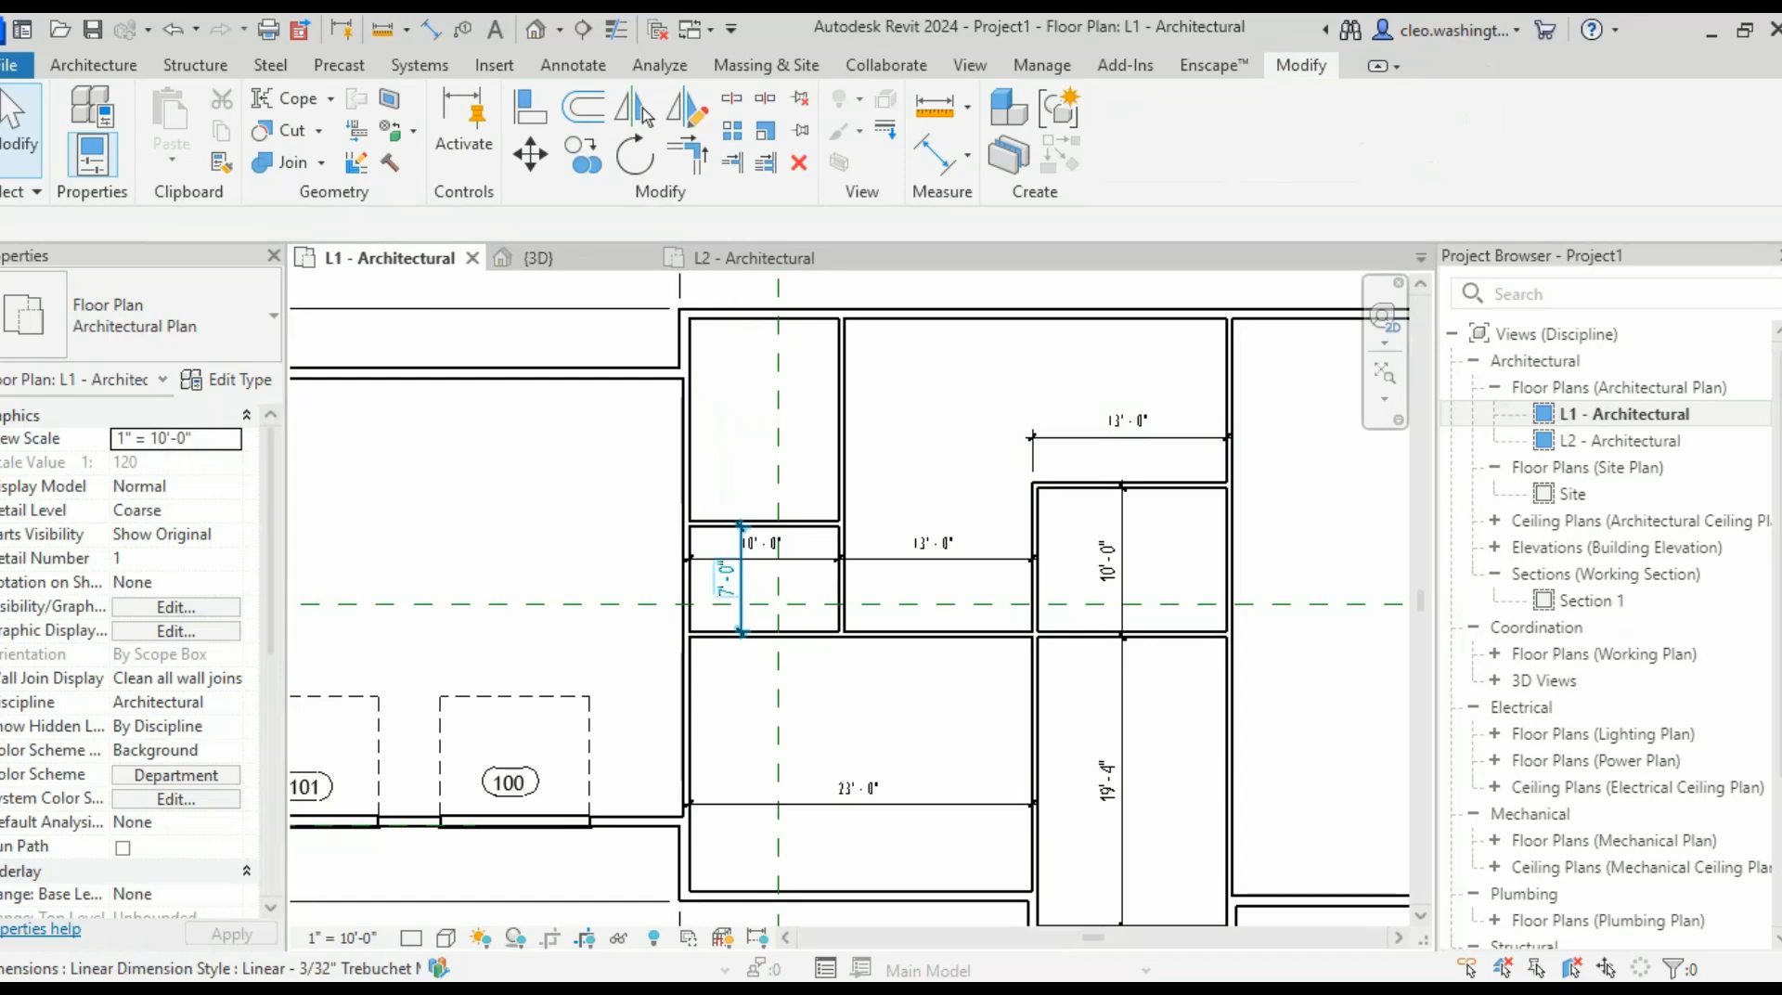
{"action": "left_click", "coordinate": [726, 579]}
{"action": "key", "text": "Delete"}
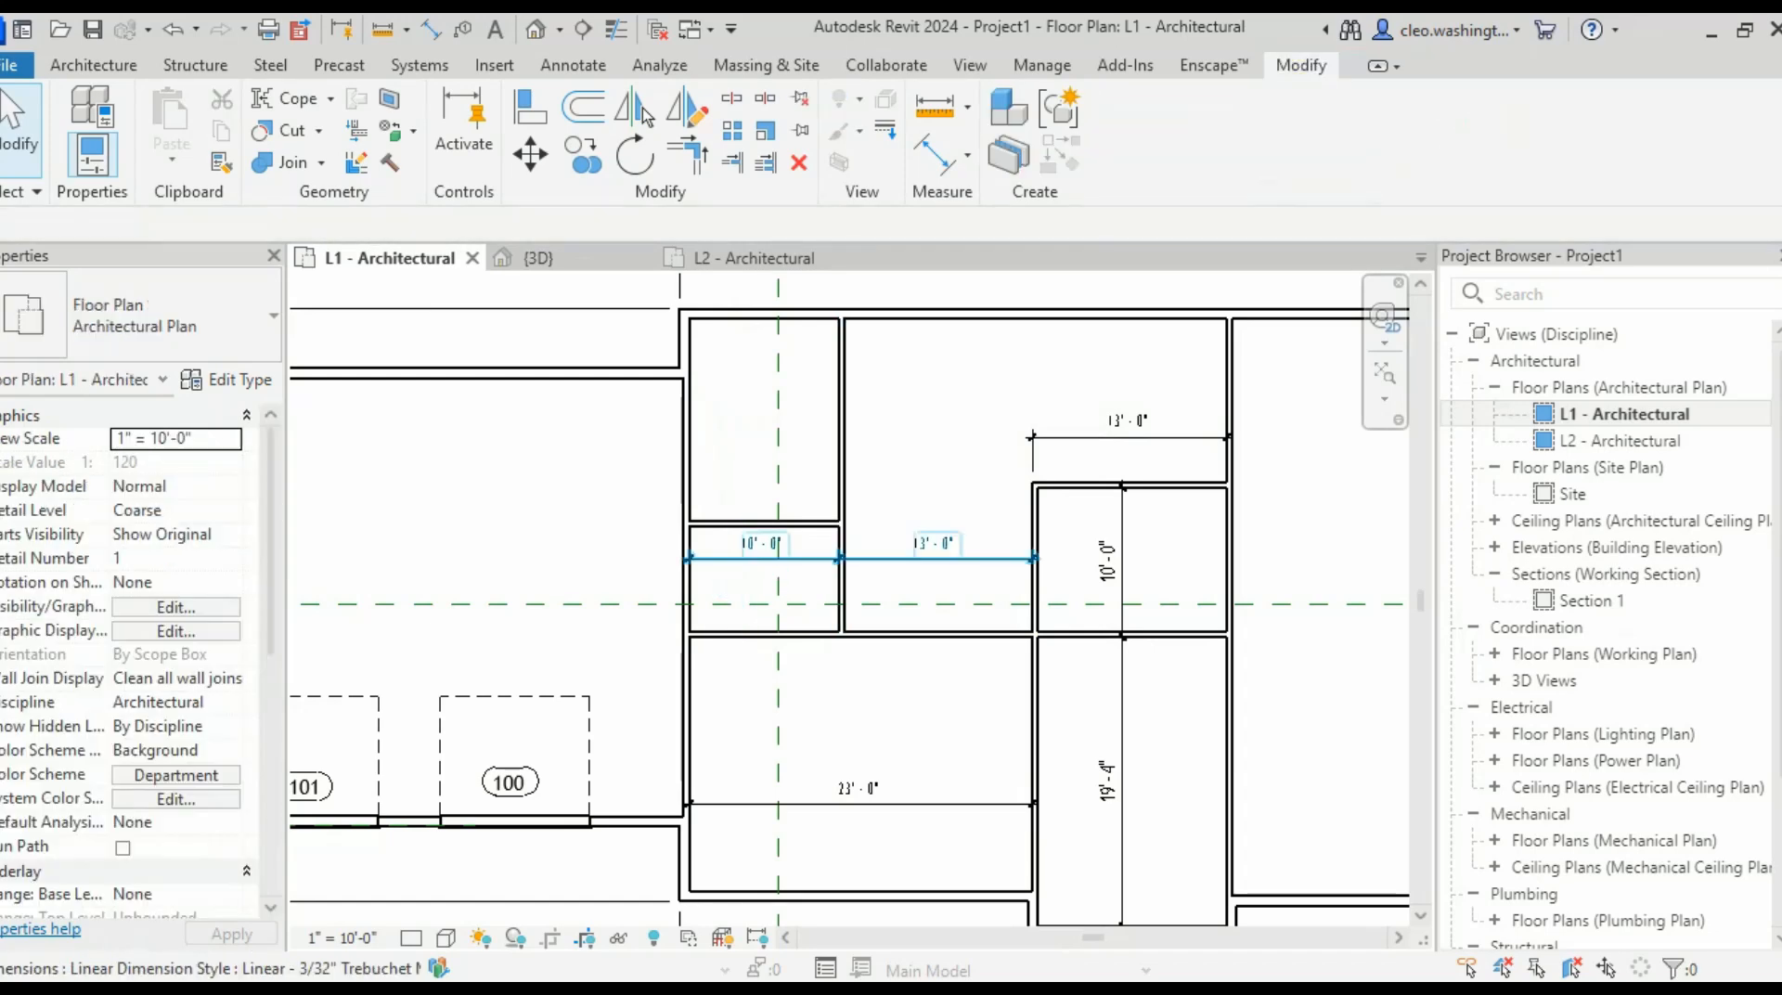
{"action": "left_click", "coordinate": [928, 558]}
{"action": "key", "text": "Delete"}
{"action": "left_click", "coordinate": [1104, 437]}
{"action": "key", "text": "Delete"}
{"action": "left_click", "coordinate": [1122, 538]}
{"action": "key", "text": "Delete"}
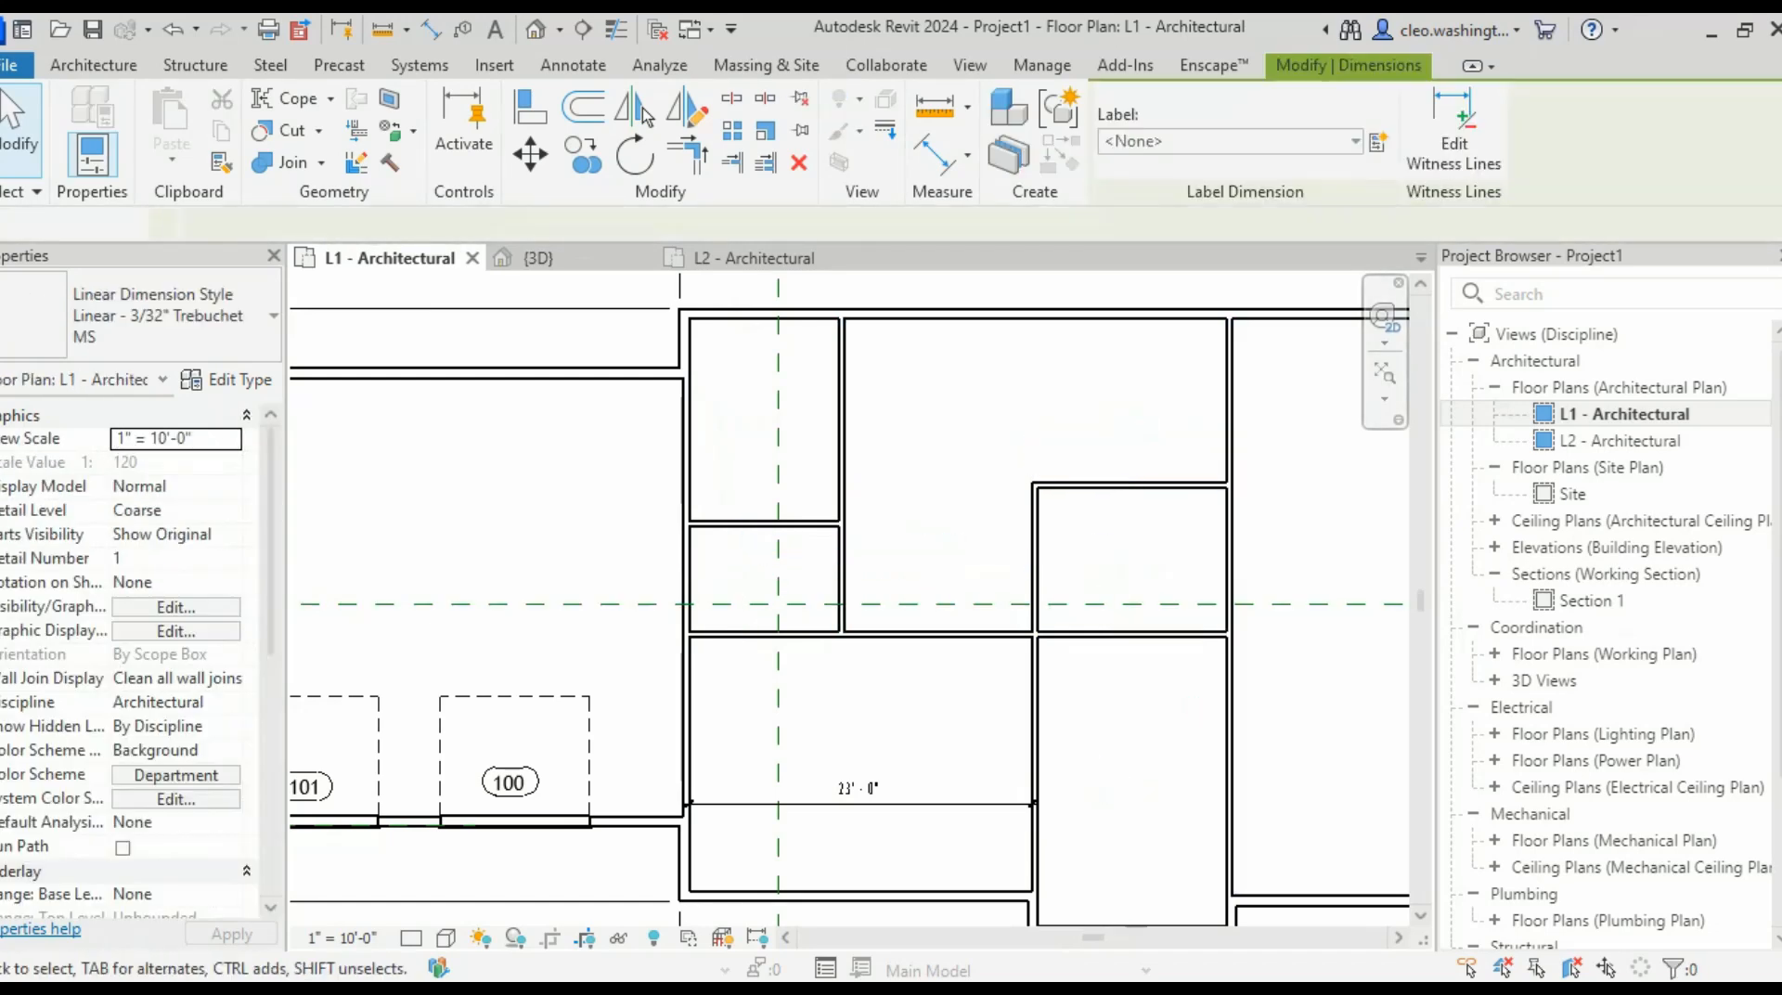
{"action": "left_click", "coordinate": [937, 804]}
{"action": "key", "text": "Delete"}
{"action": "scroll", "coordinate": [1104, 710], "scroll_direction": "down", "scroll_amount": 5}
{"action": "middle_click_drag", "start_coordinate": [1117, 668], "coordinate": [833, 581]}
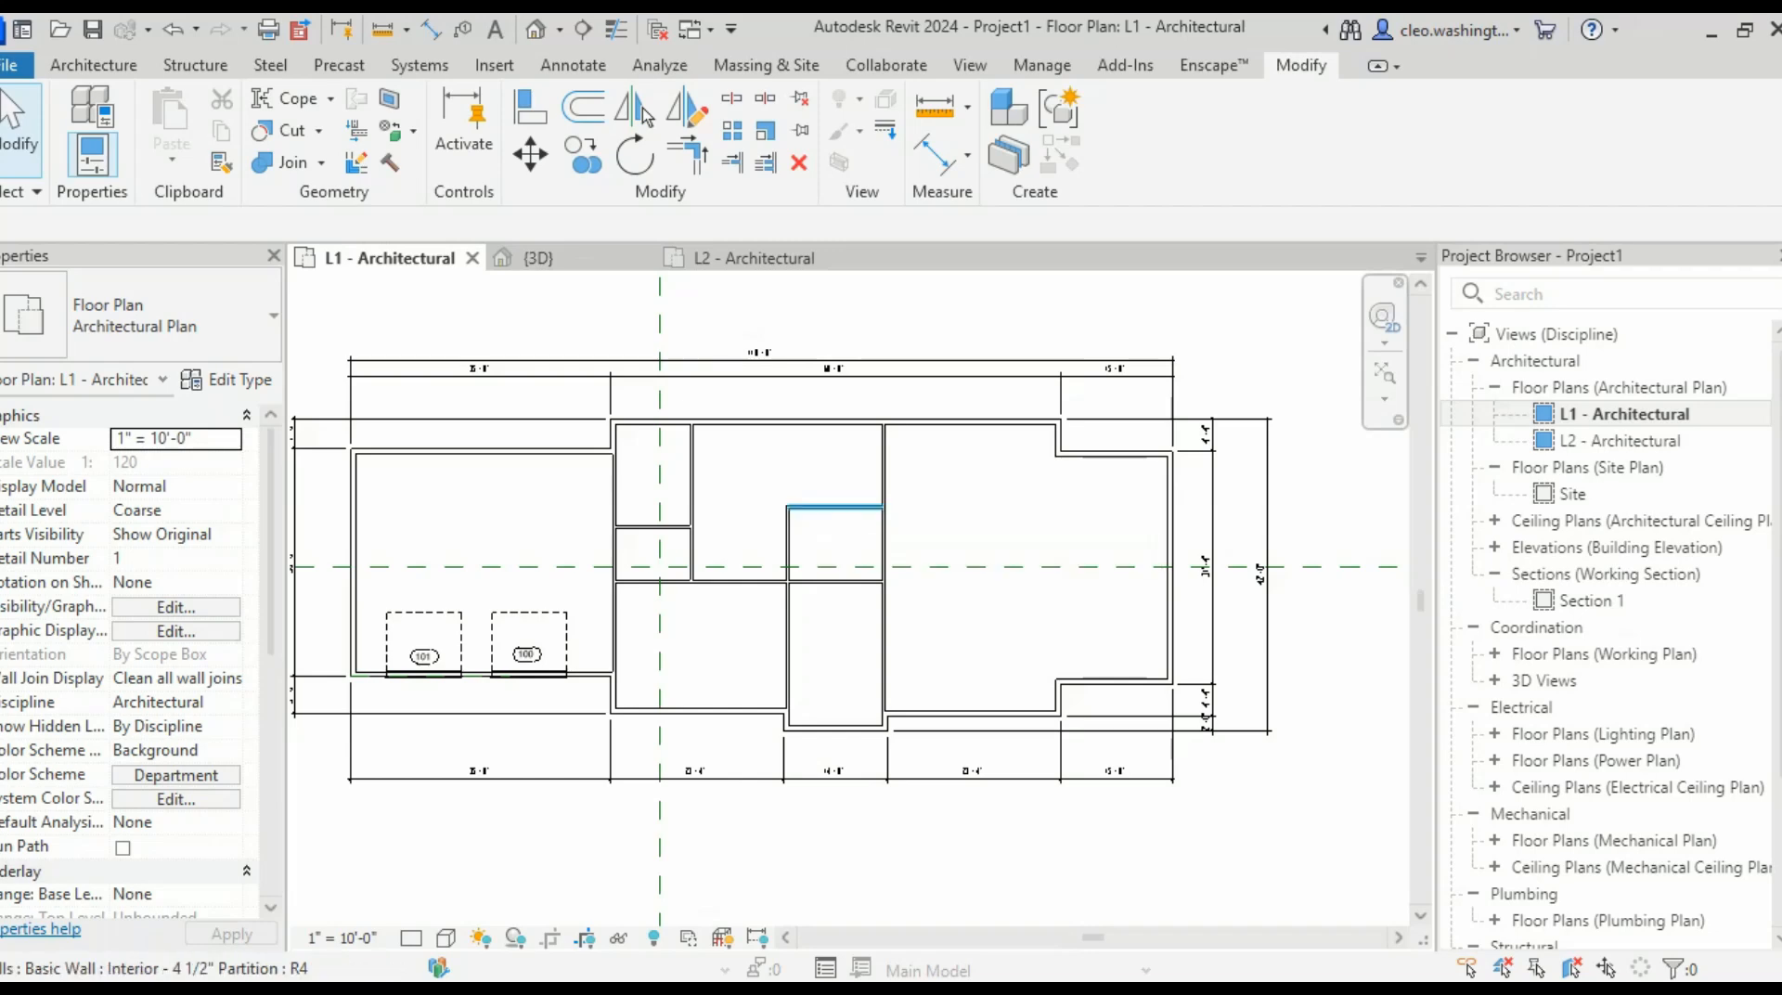
{"action": "scroll", "coordinate": [794, 576], "scroll_direction": "up", "scroll_amount": 4}
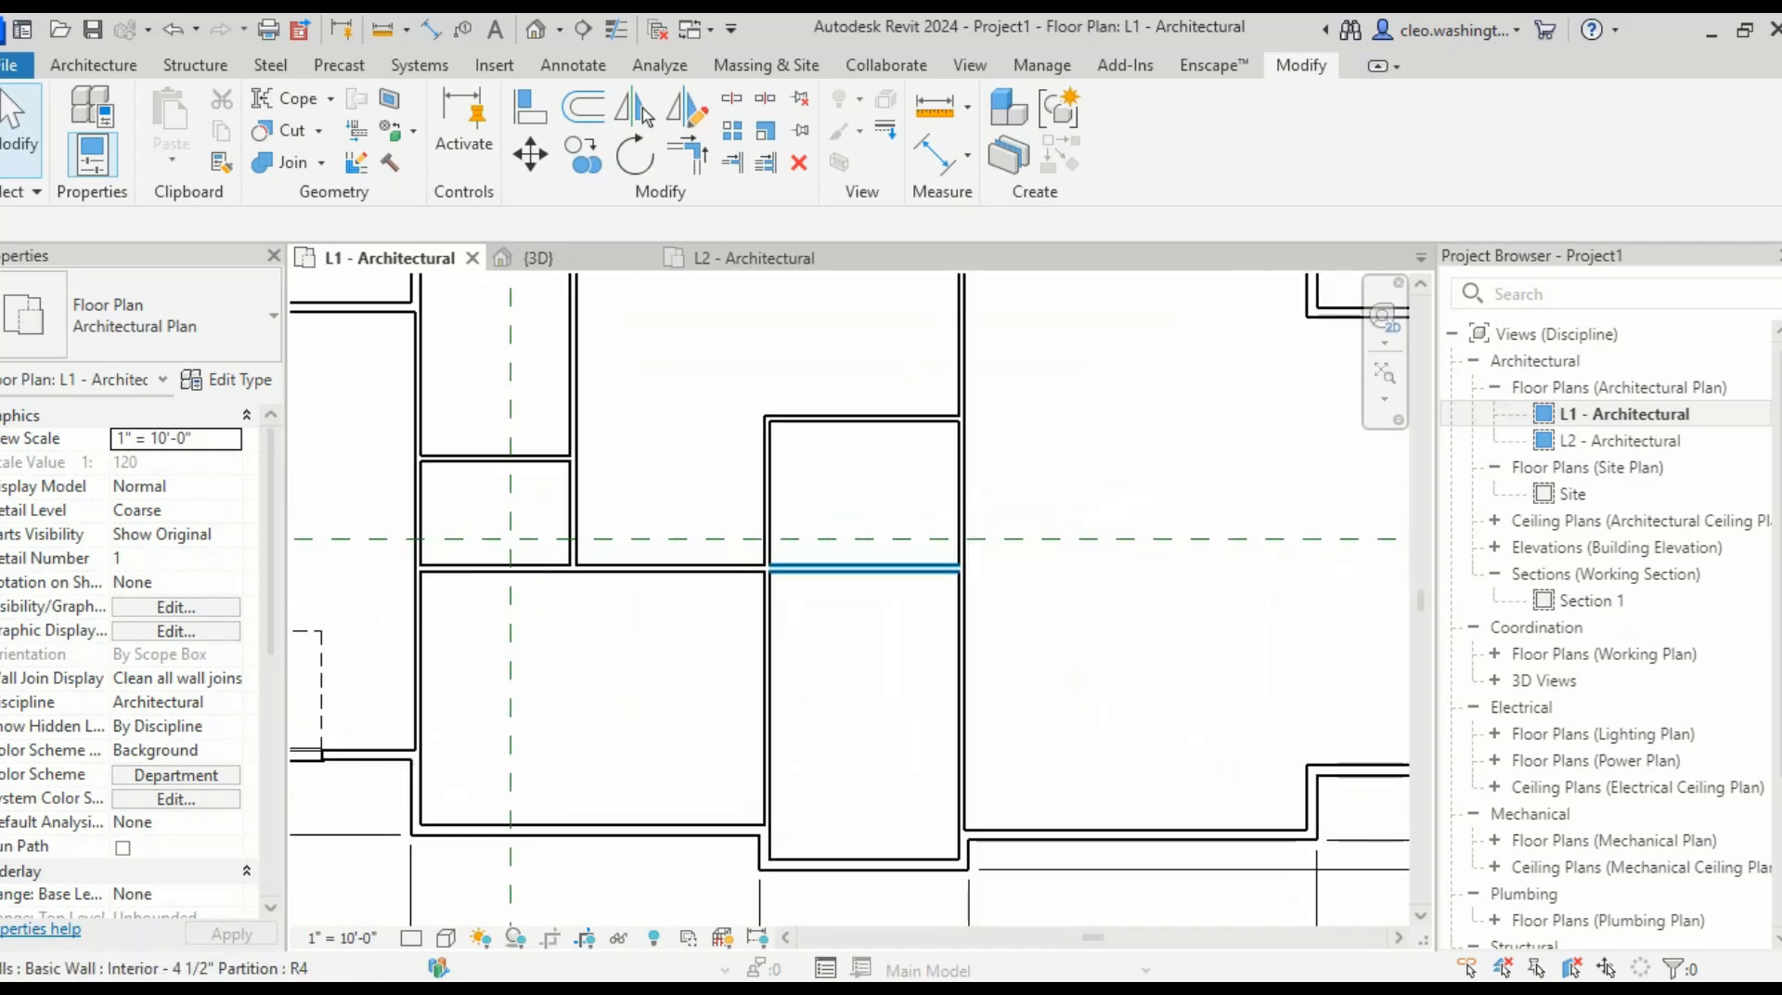
{"action": "middle_click_drag", "start_coordinate": [793, 575], "coordinate": [800, 579]}
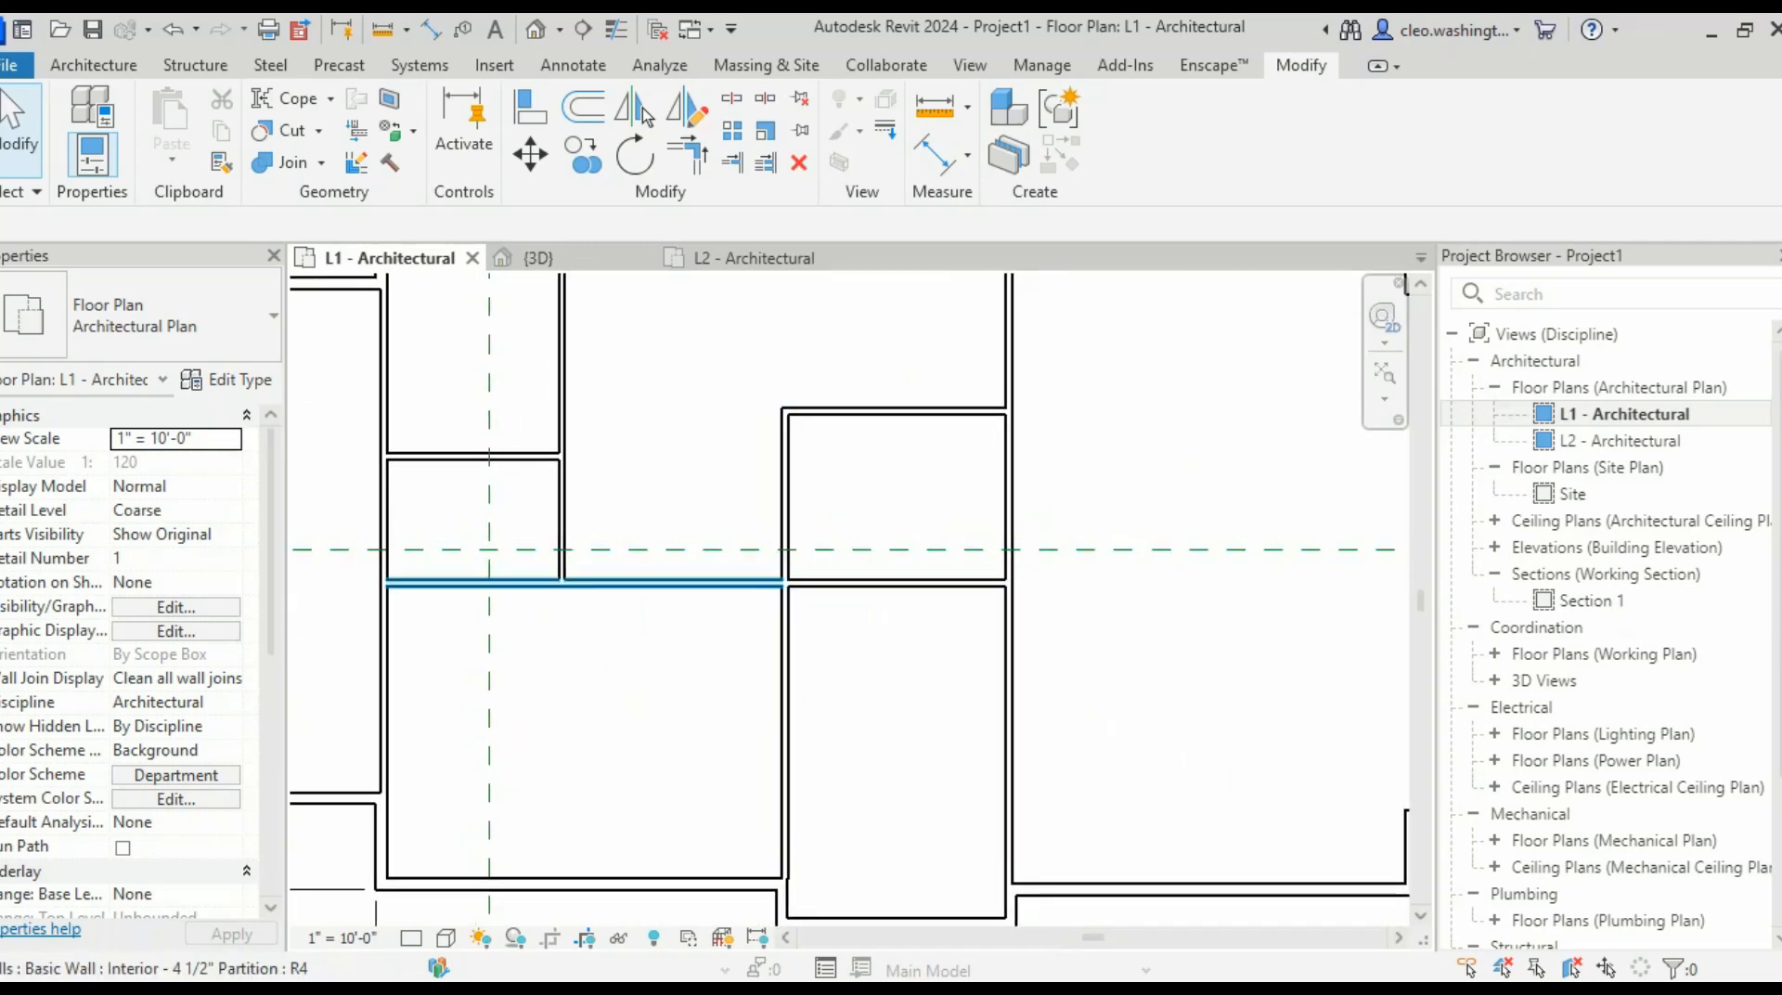
{"action": "scroll", "coordinate": [947, 622], "scroll_direction": "down", "scroll_amount": 2}
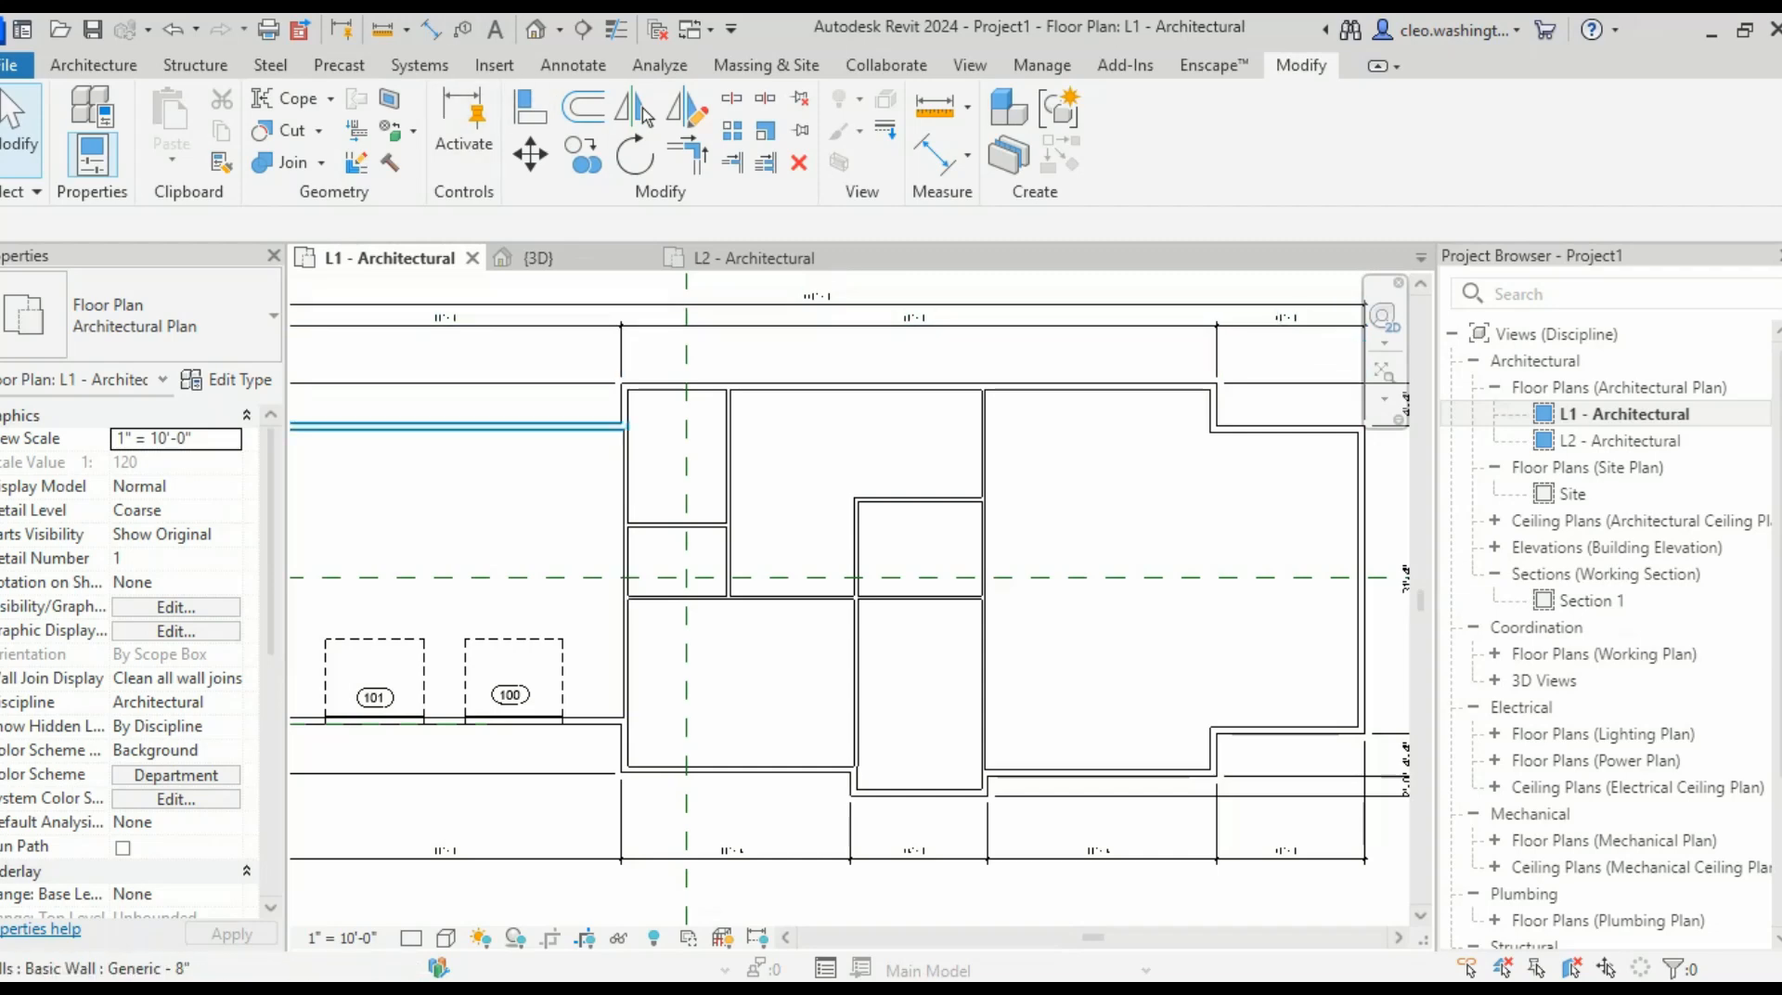
{"action": "left_click", "coordinate": [729, 525]}
{"action": "left_click", "coordinate": [789, 597]}
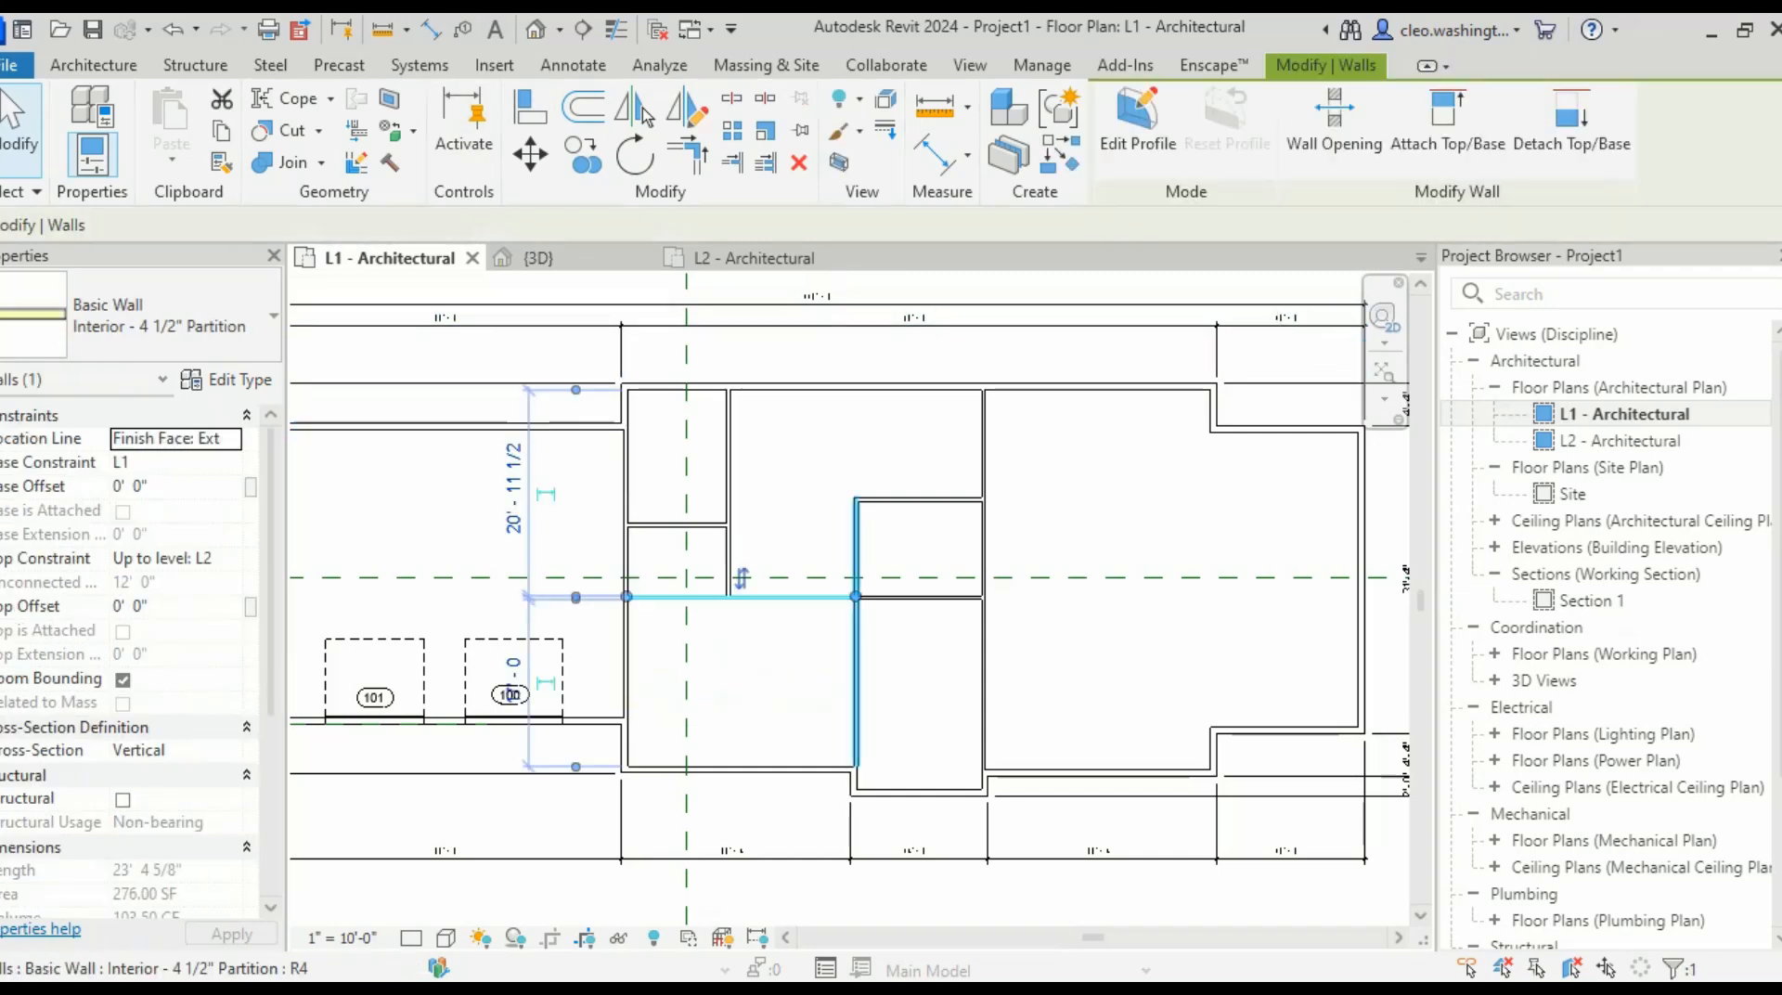
{"action": "left_click", "coordinate": [856, 655]}
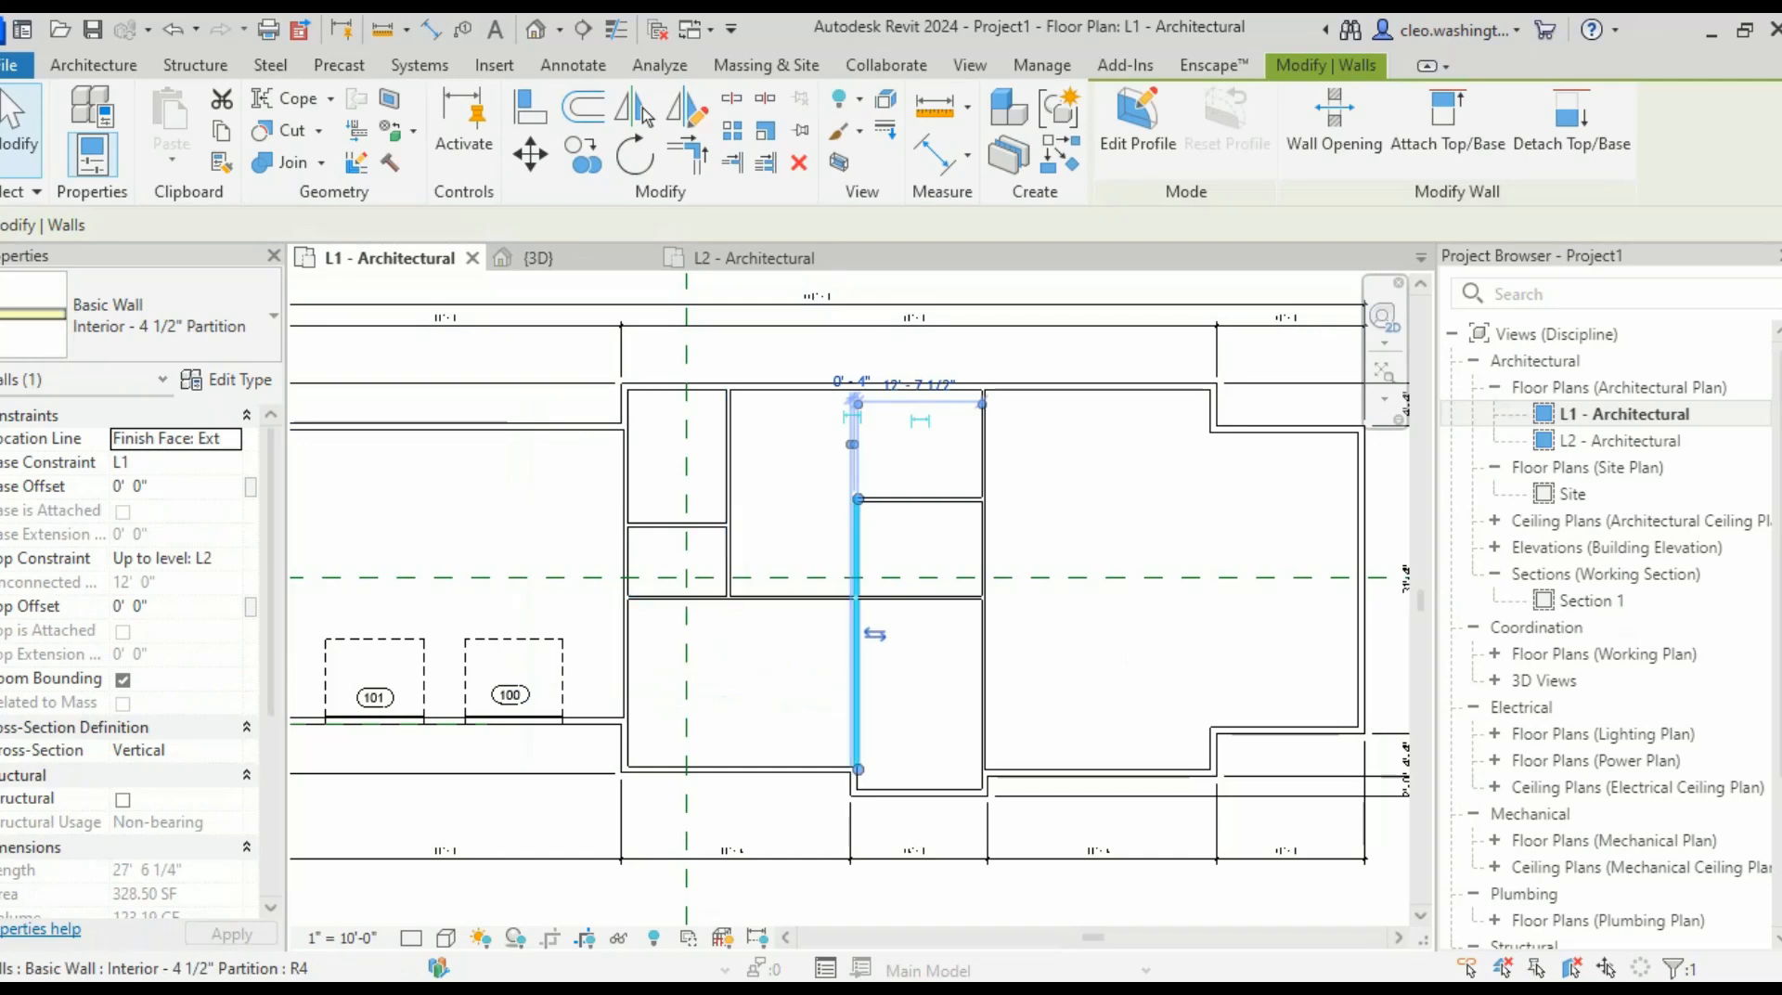
{"action": "left_click", "coordinate": [919, 501]}
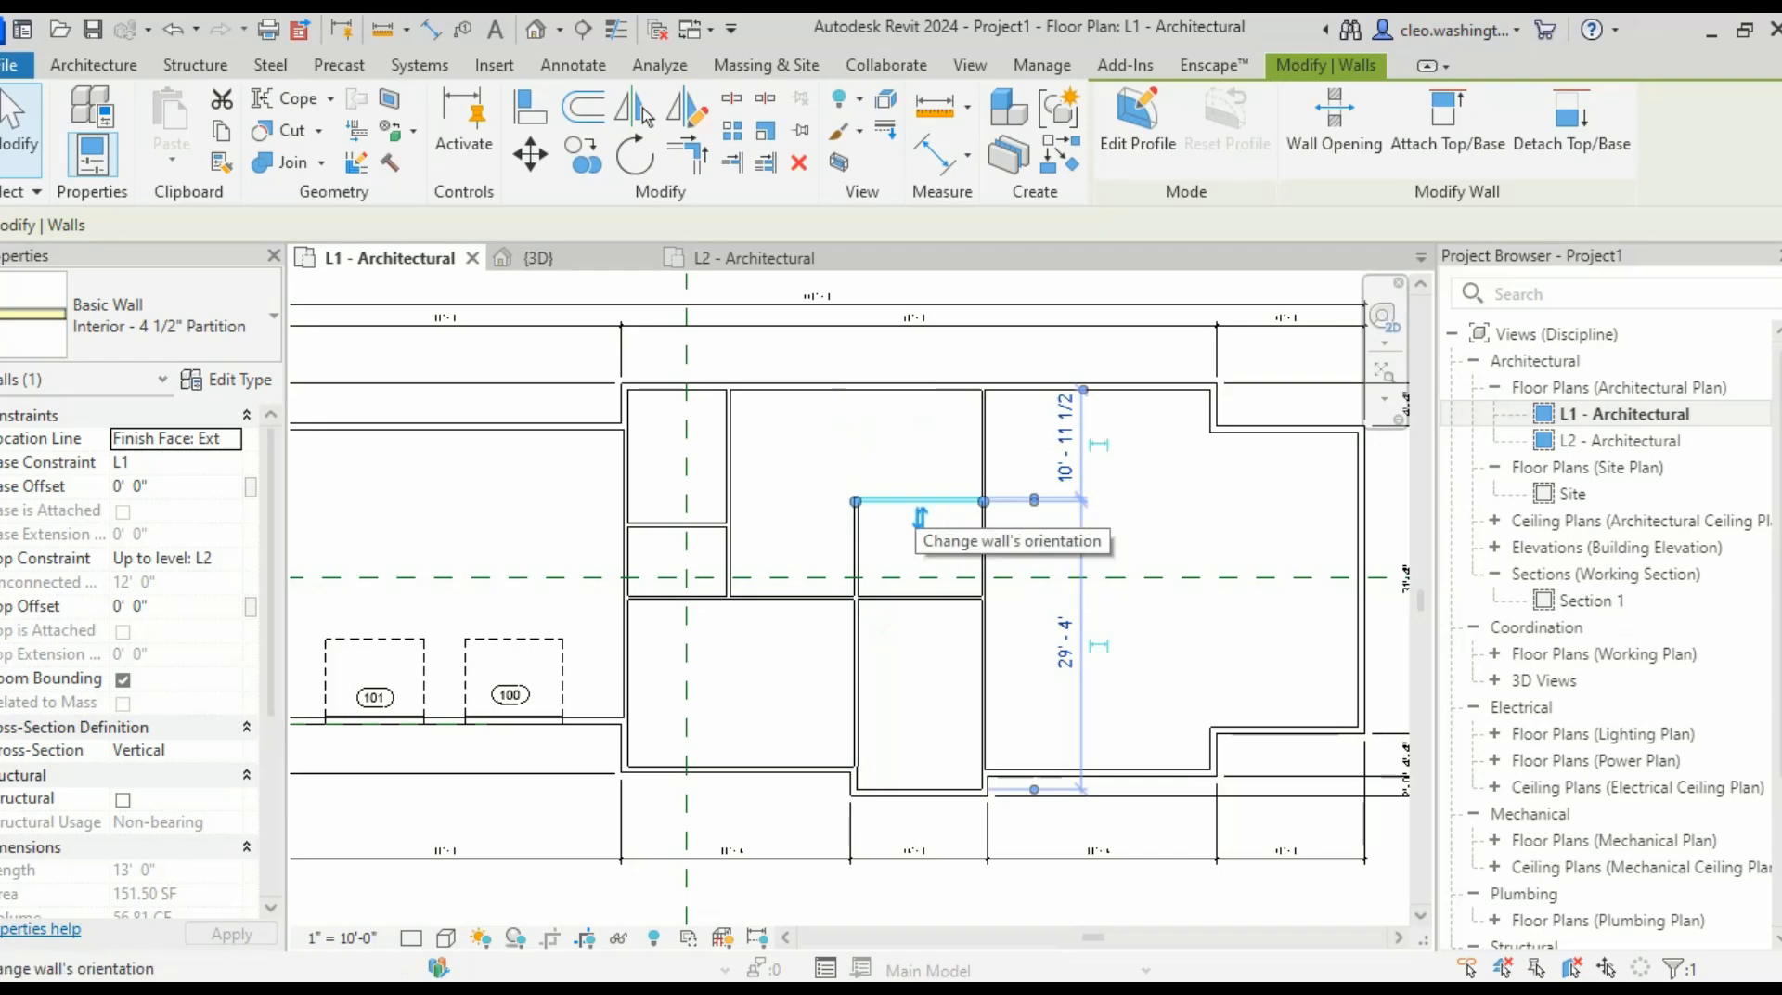
- Load pocket.rfa from the Doors folder so the pocket 2-8 x 6-8 door is active
{"action": "key", "text": "d"}
{"action": "key", "text": "r"}
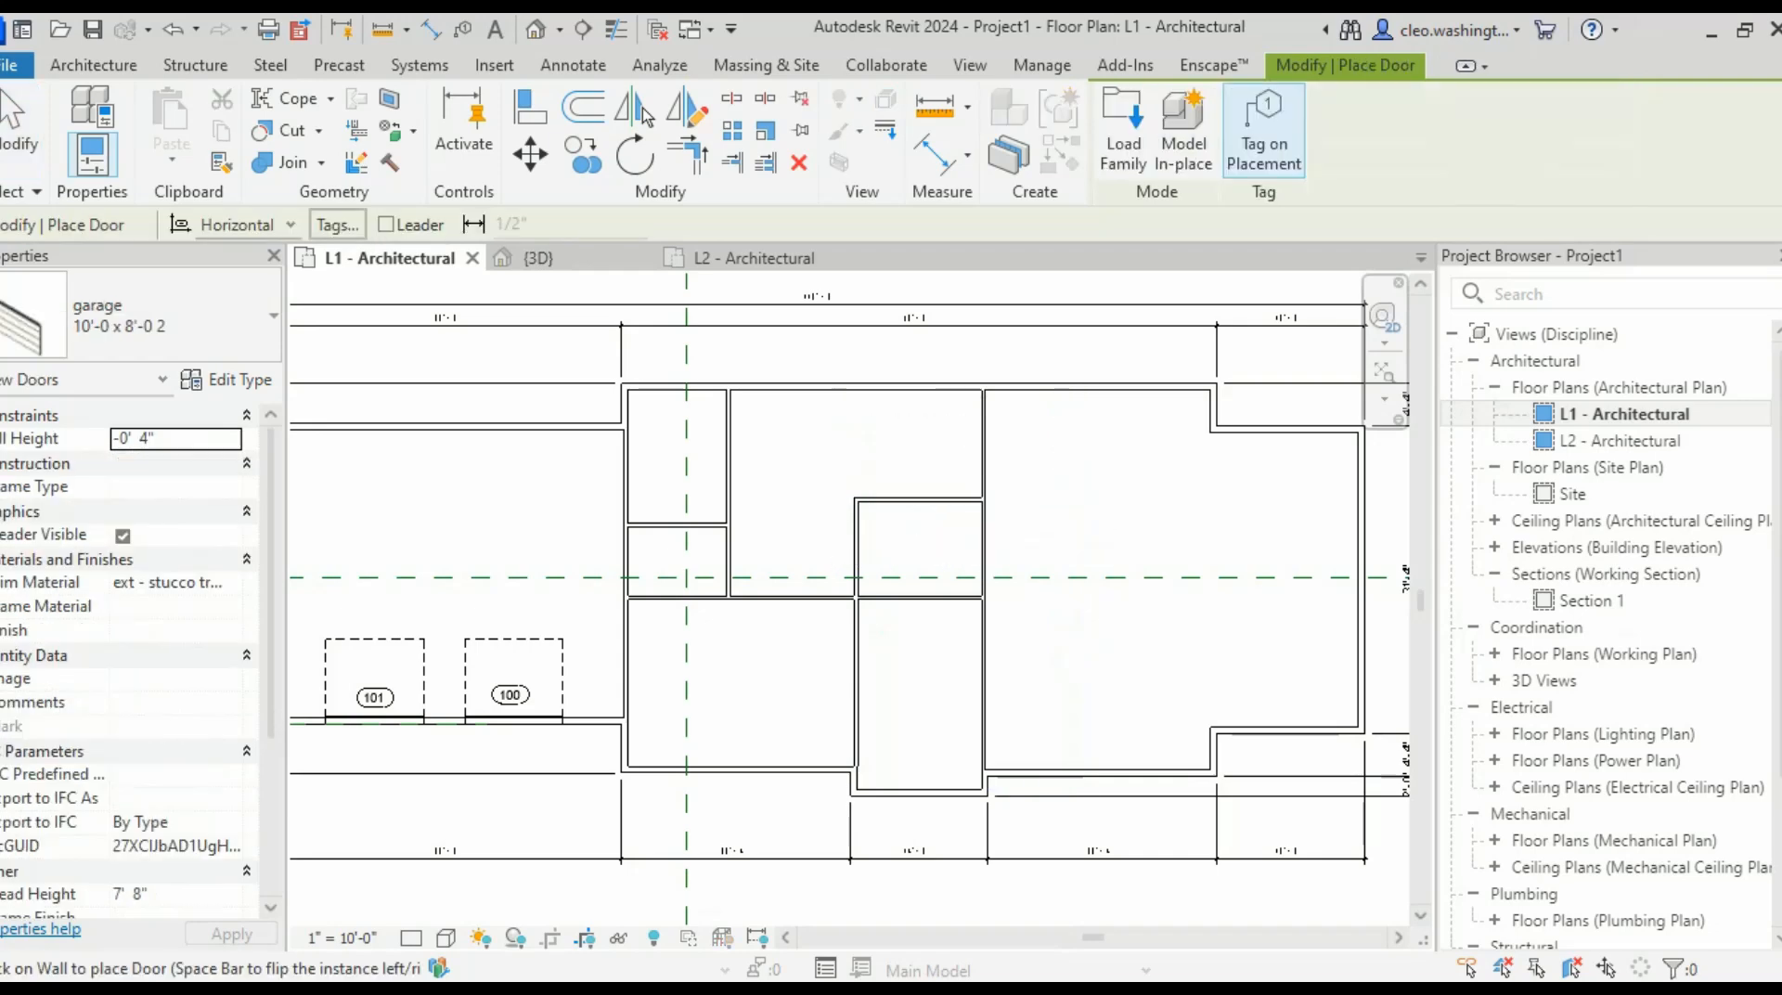
{"action": "left_click", "coordinate": [167, 317]}
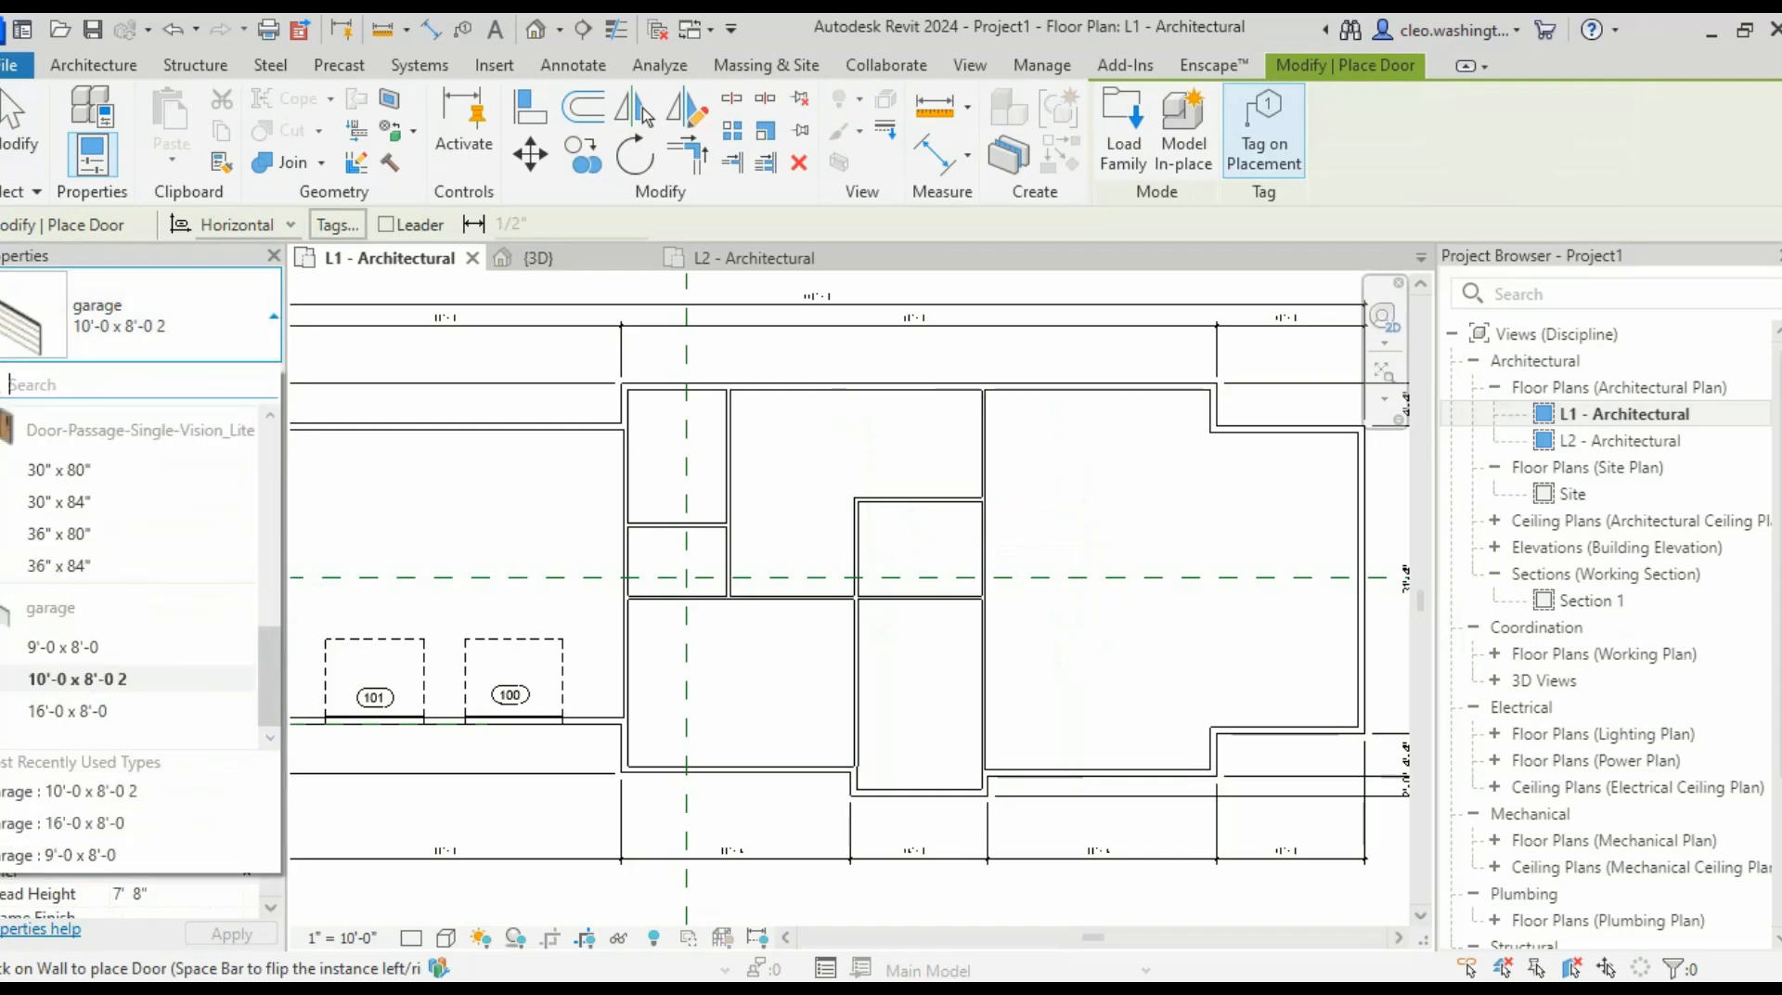
{"action": "scroll", "coordinate": [139, 575], "scroll_direction": "up", "scroll_amount": 5}
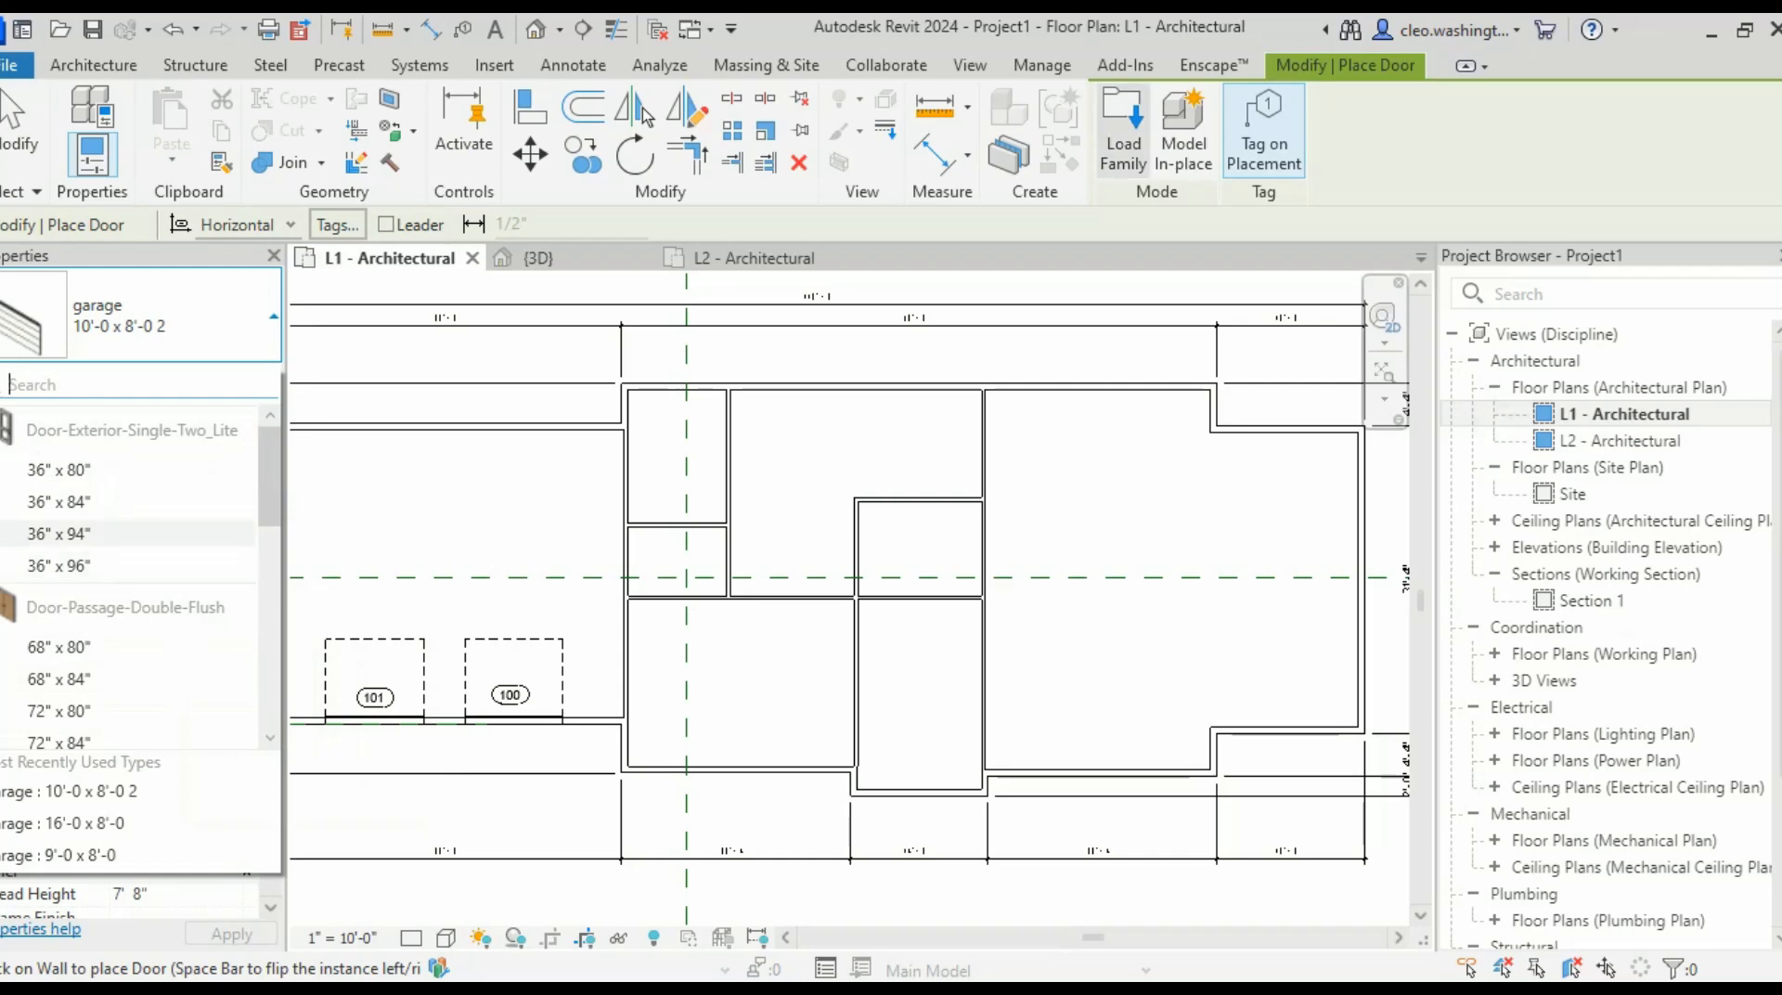
{"action": "left_click", "coordinate": [1123, 130]}
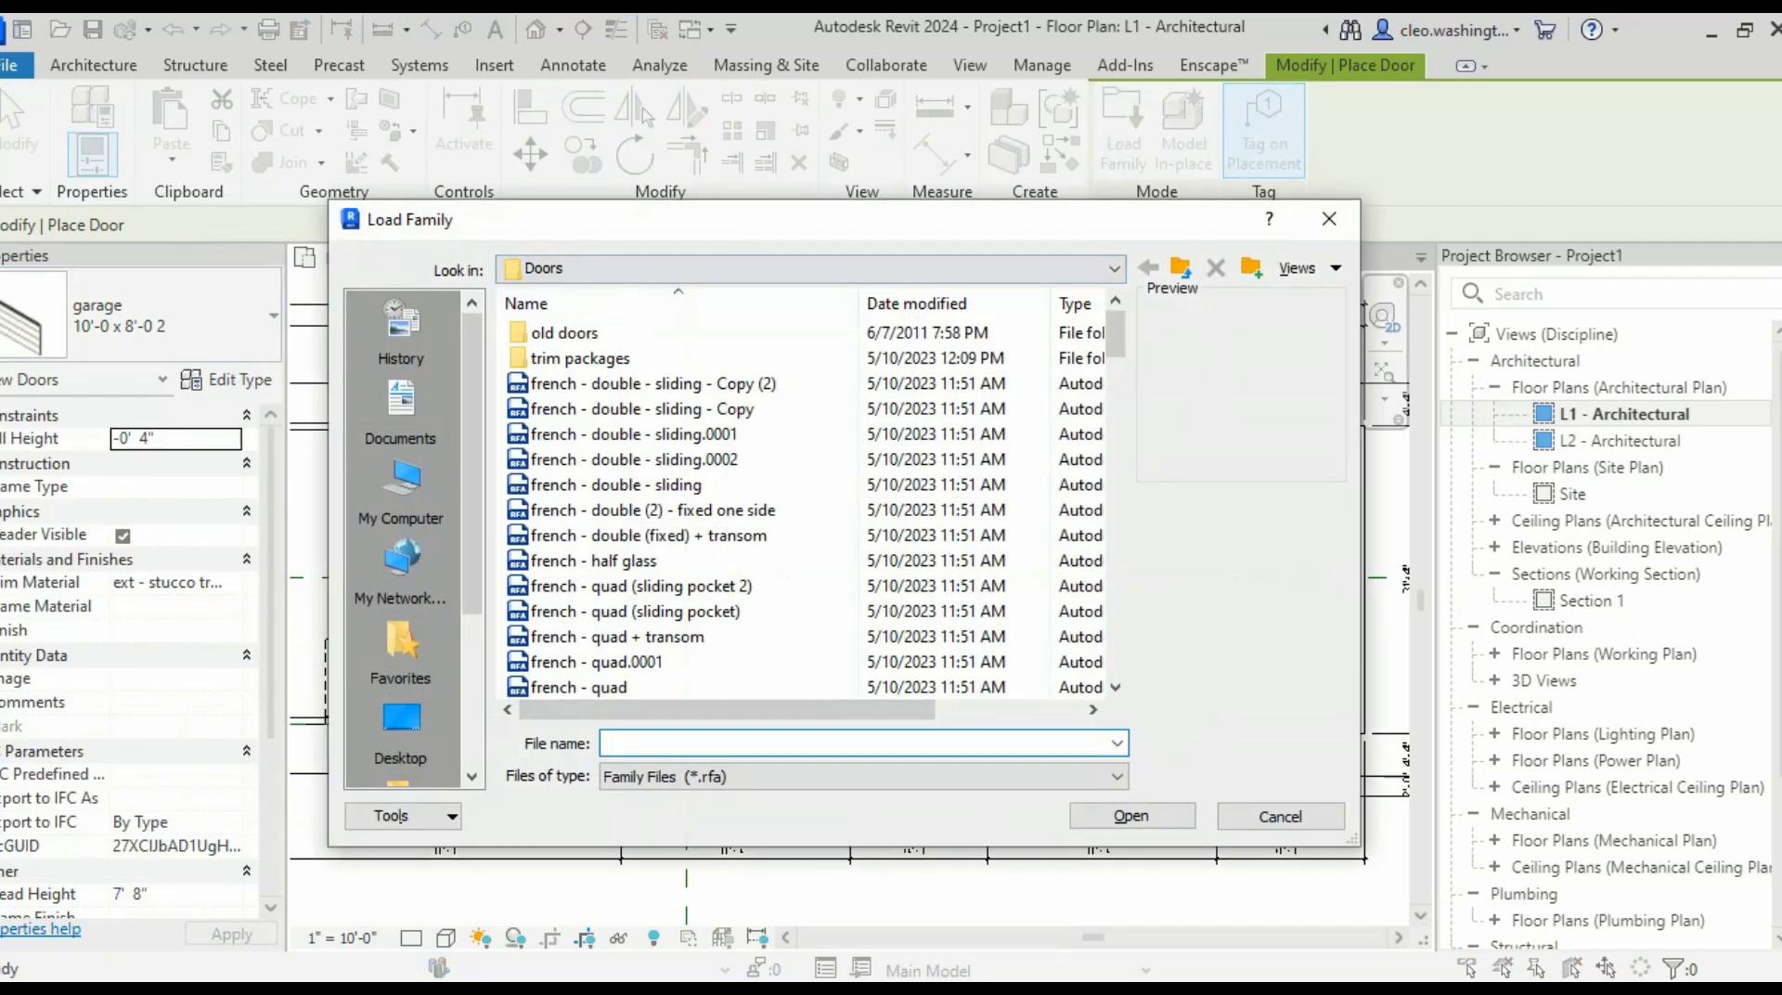
{"action": "scroll", "coordinate": [650, 561], "scroll_direction": "down", "scroll_amount": 15}
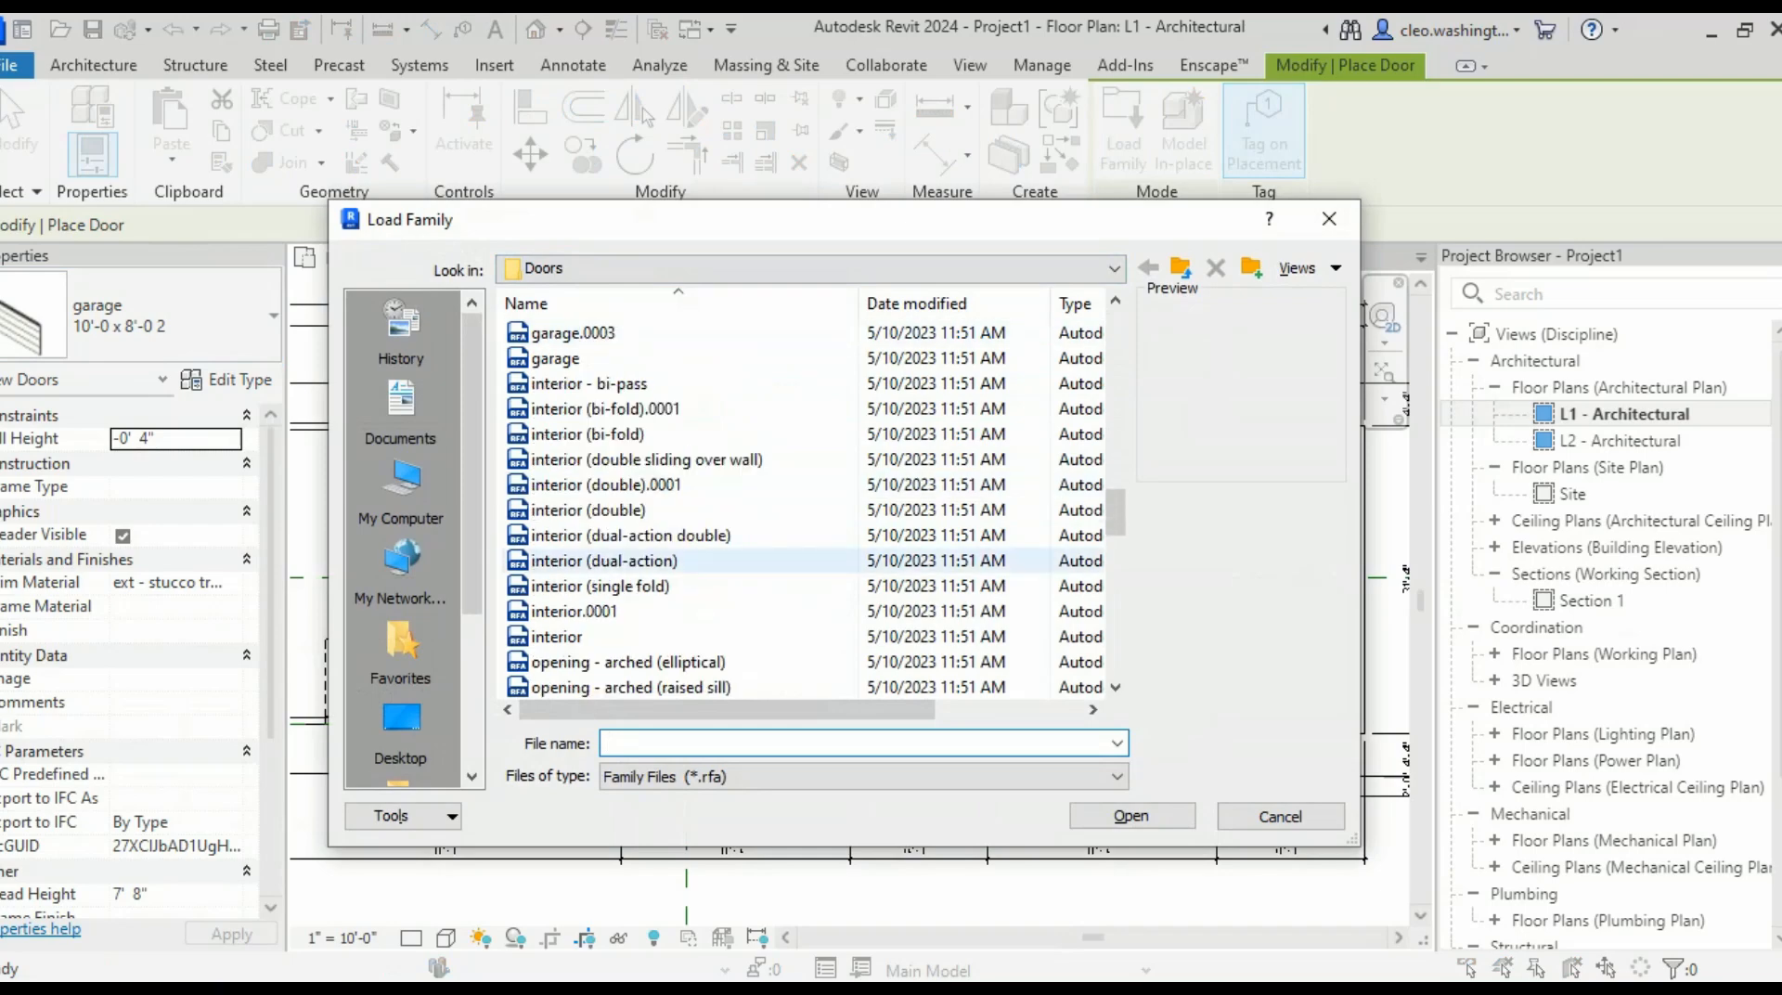
{"action": "scroll", "coordinate": [649, 561], "scroll_direction": "down", "scroll_amount": 9}
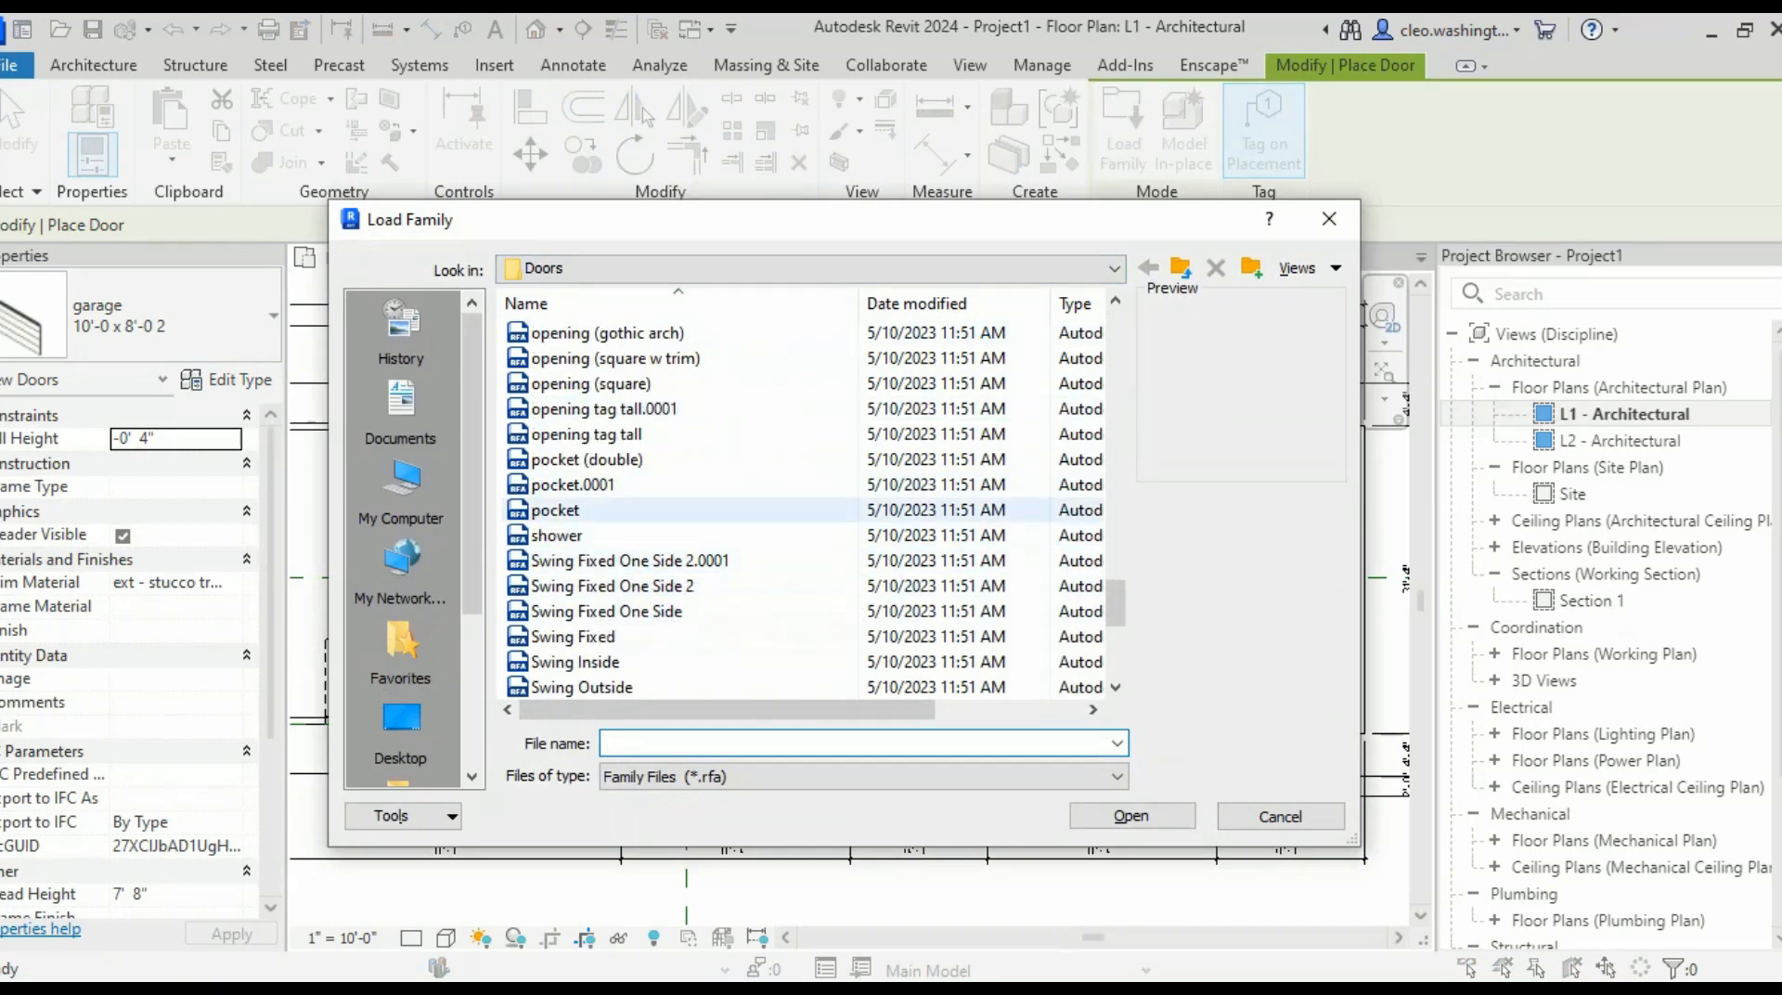
{"action": "left_click", "coordinate": [555, 511]}
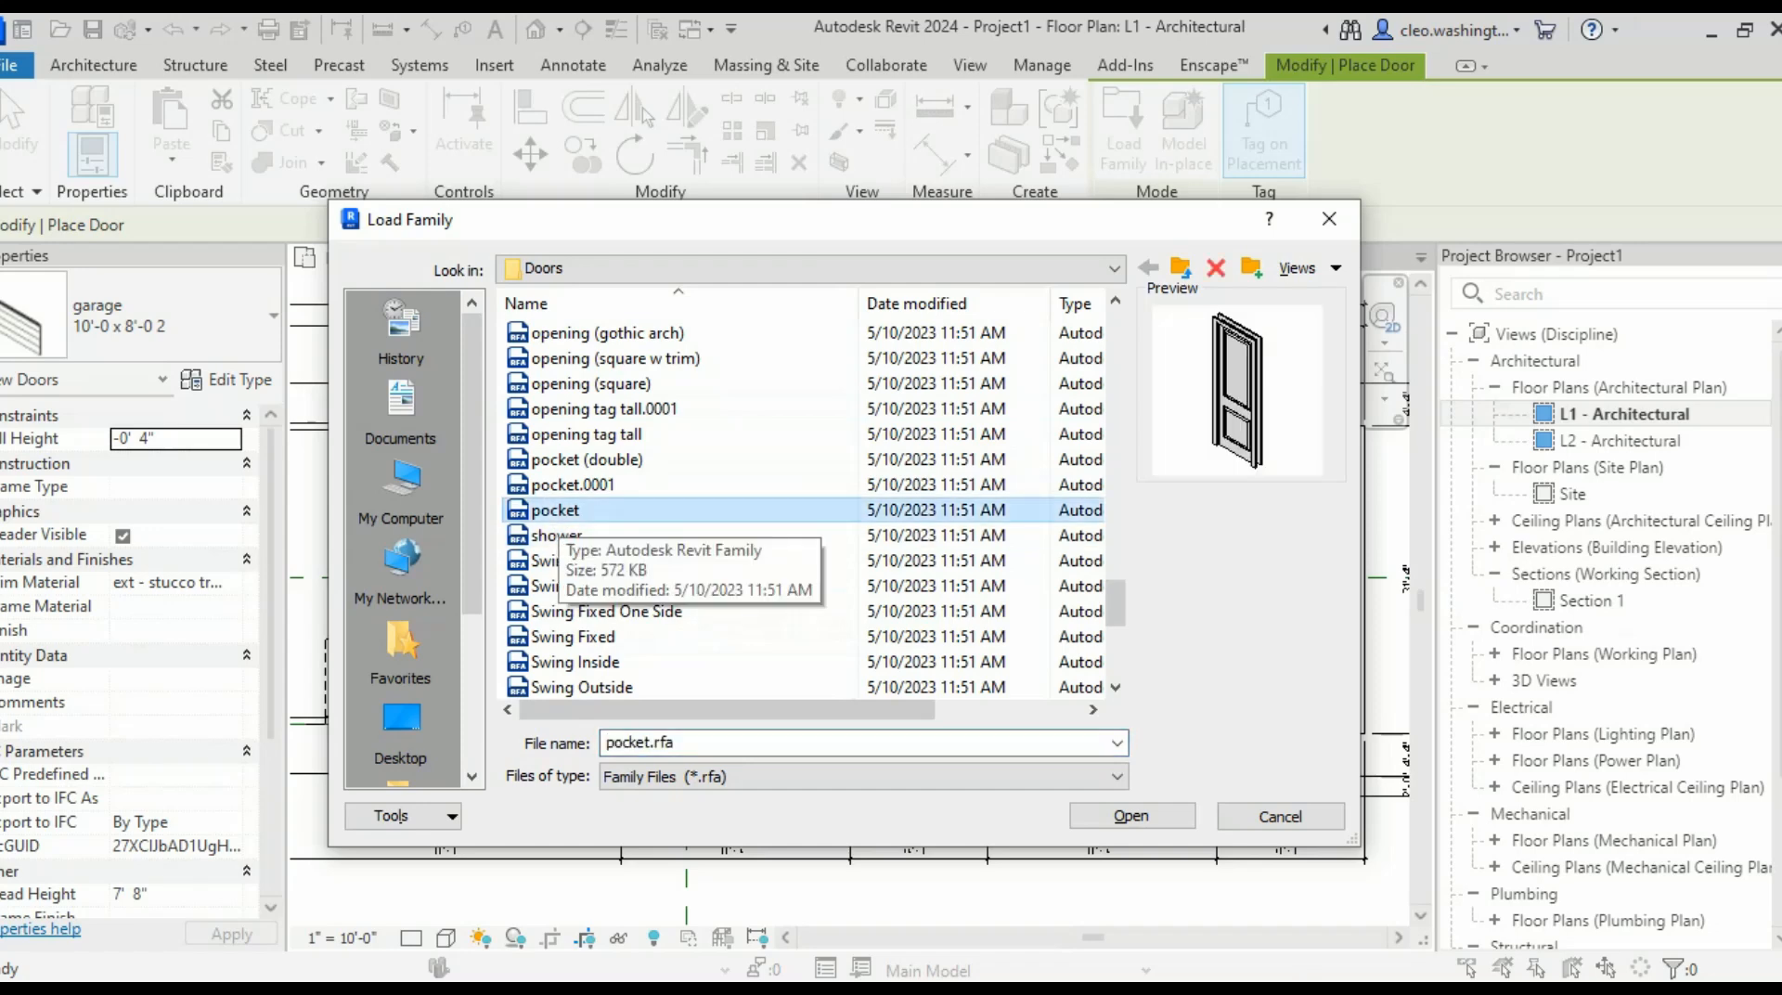
{"action": "left_click", "coordinate": [1131, 815]}
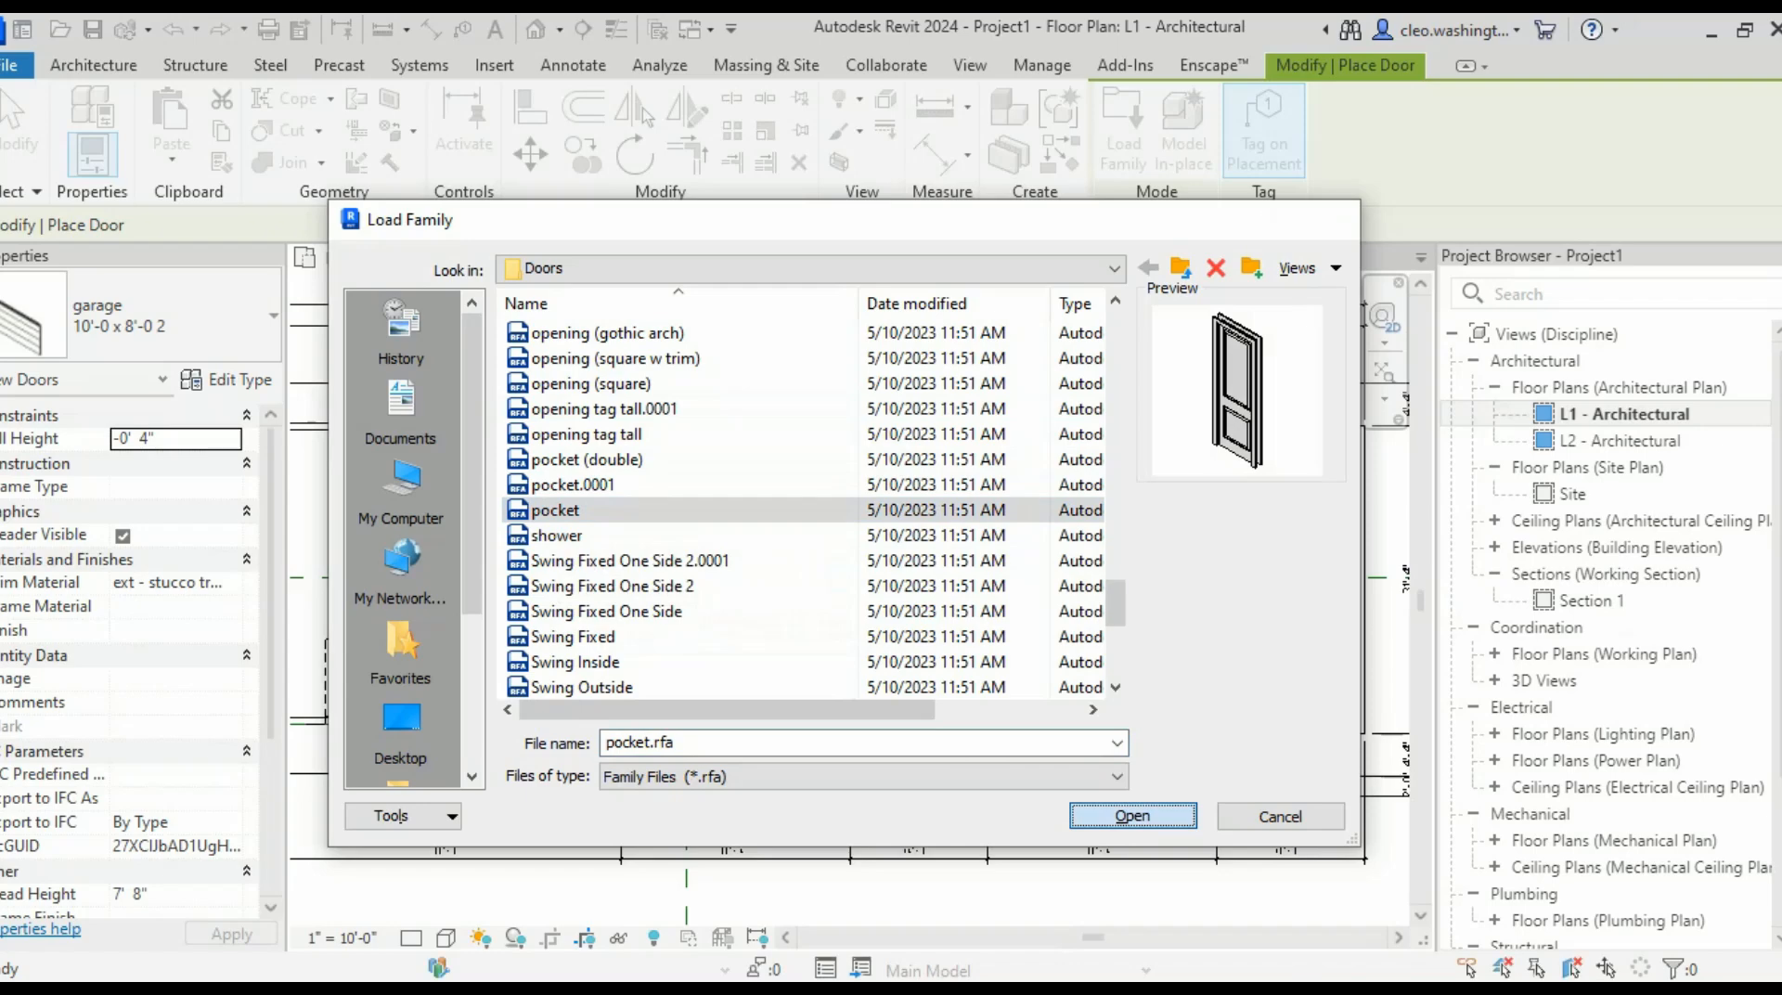
{"action": "scroll", "coordinate": [865, 462], "scroll_direction": "up", "scroll_amount": 5}
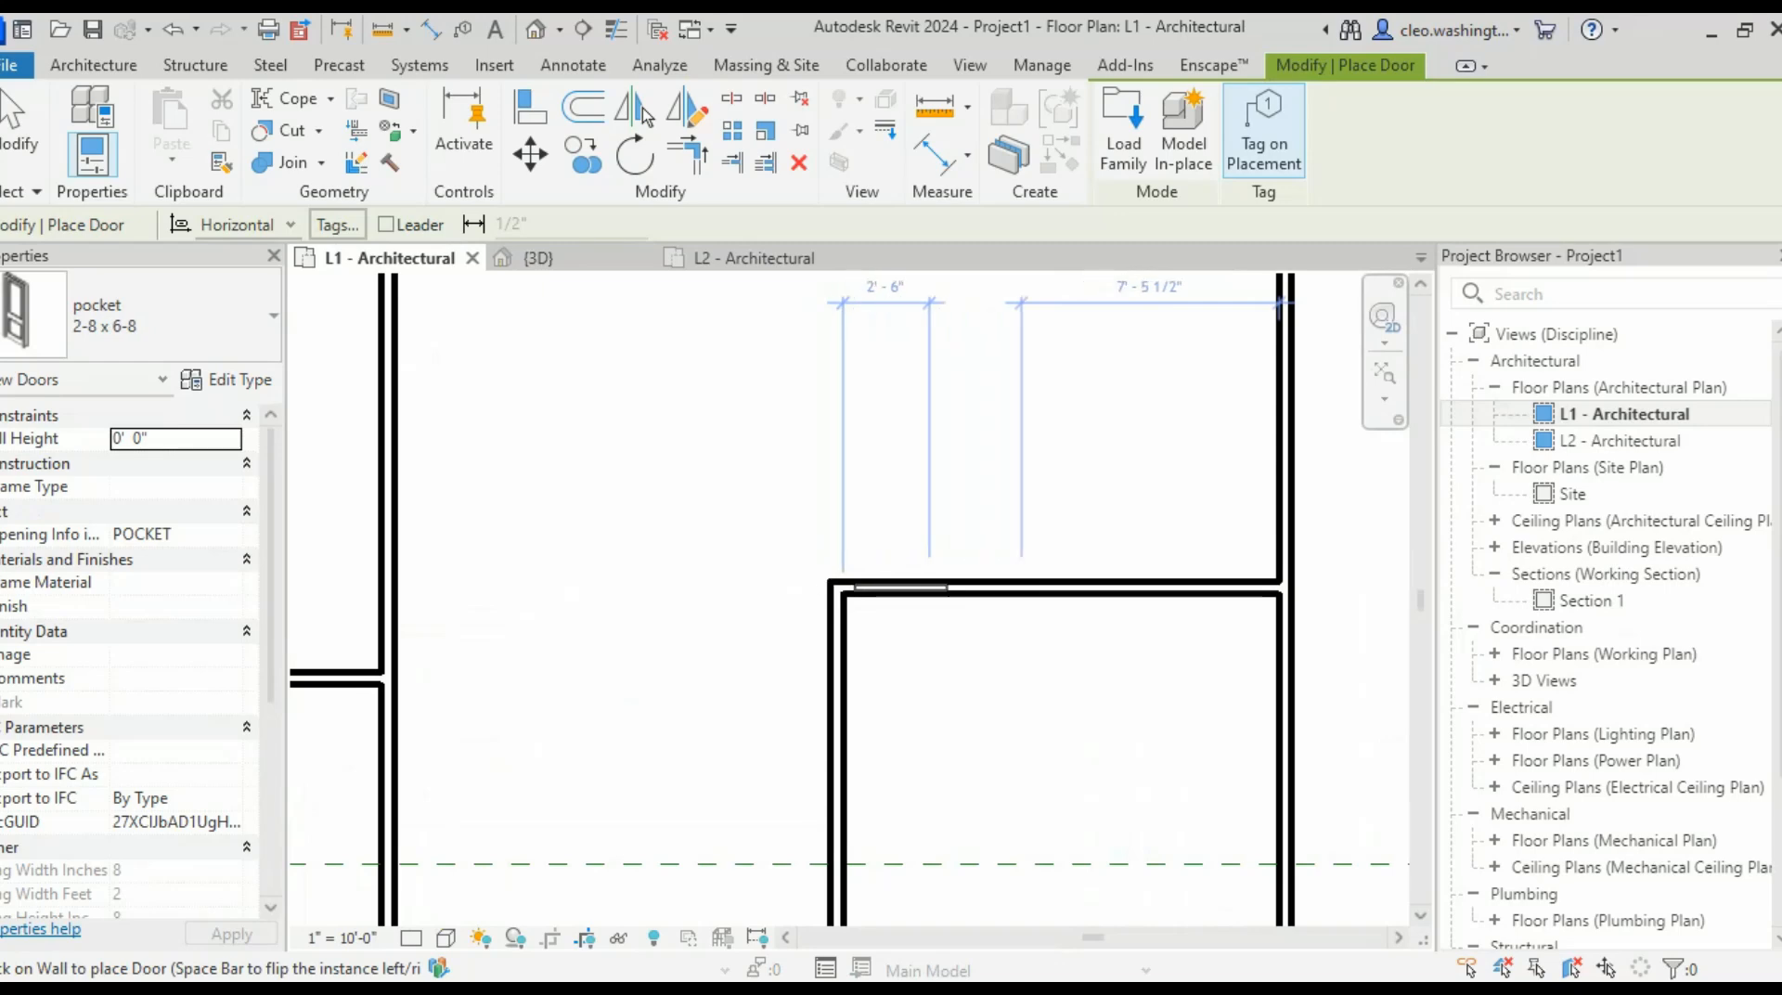
- Place pocket door 102 in the upper wall and flip its pocket to the other side
{"action": "left_click", "coordinate": [900, 587]}
{"action": "key", "text": "Escape"}
{"action": "scroll", "coordinate": [894, 608], "scroll_direction": "up", "scroll_amount": 4}
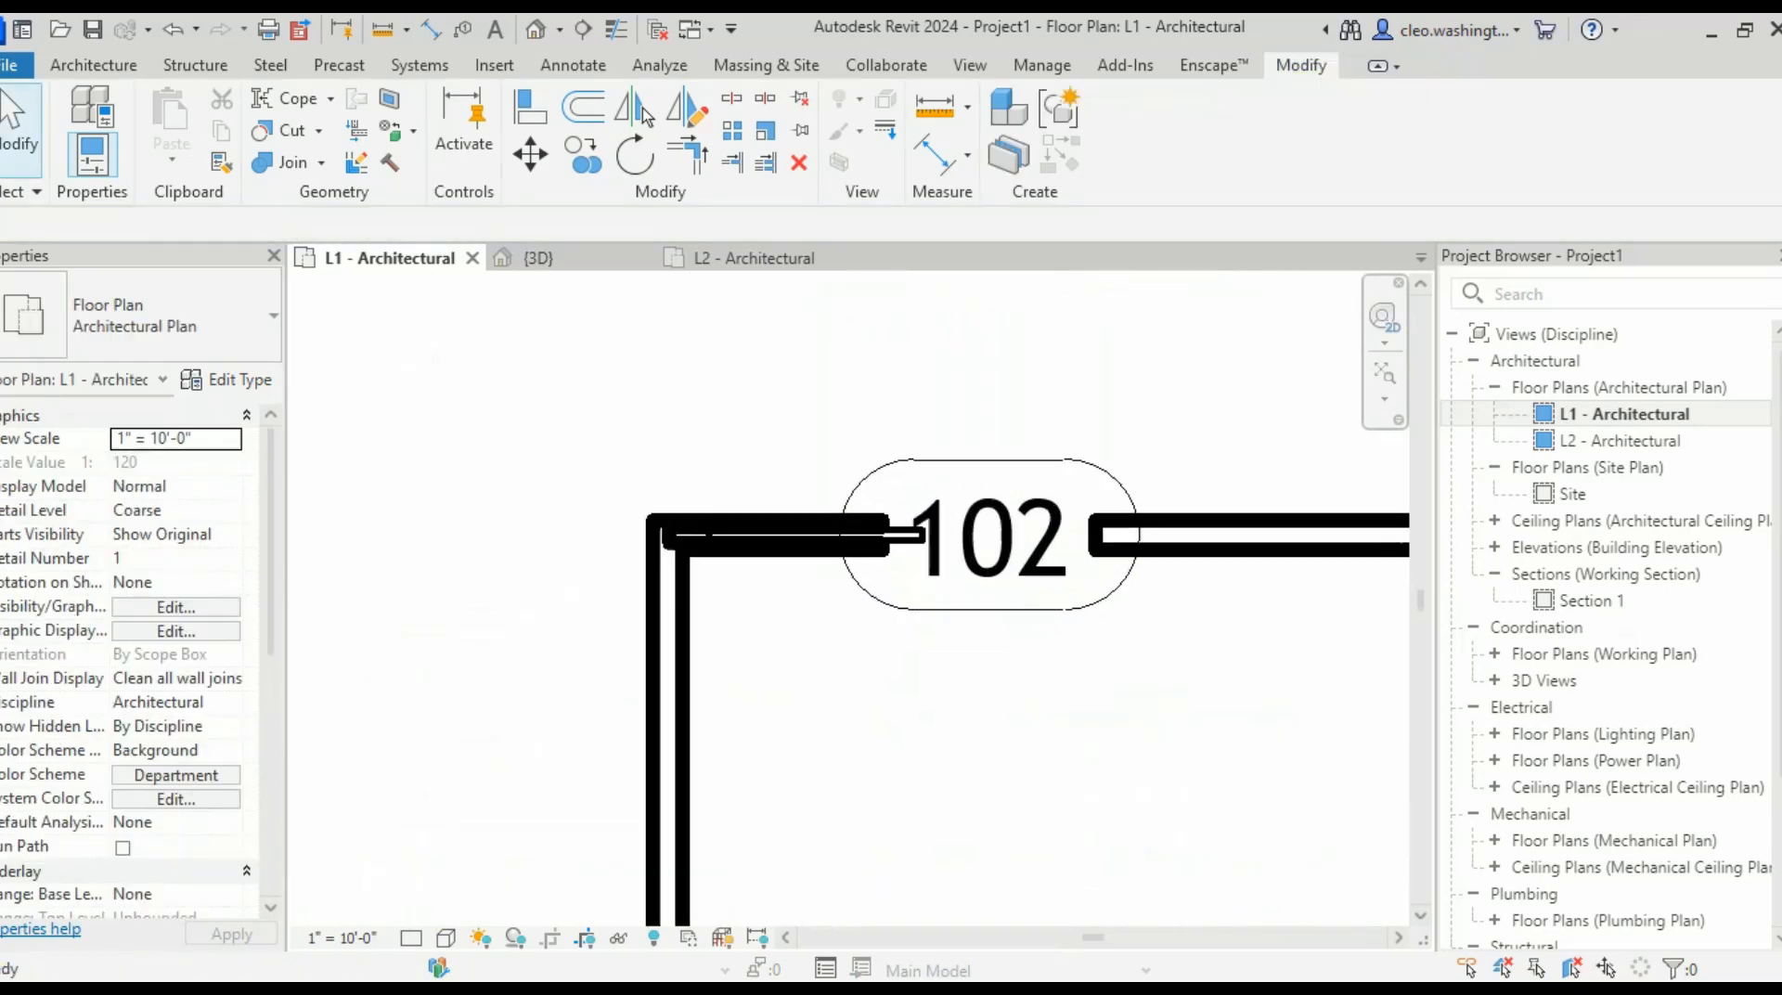
{"action": "left_click", "coordinate": [914, 546]}
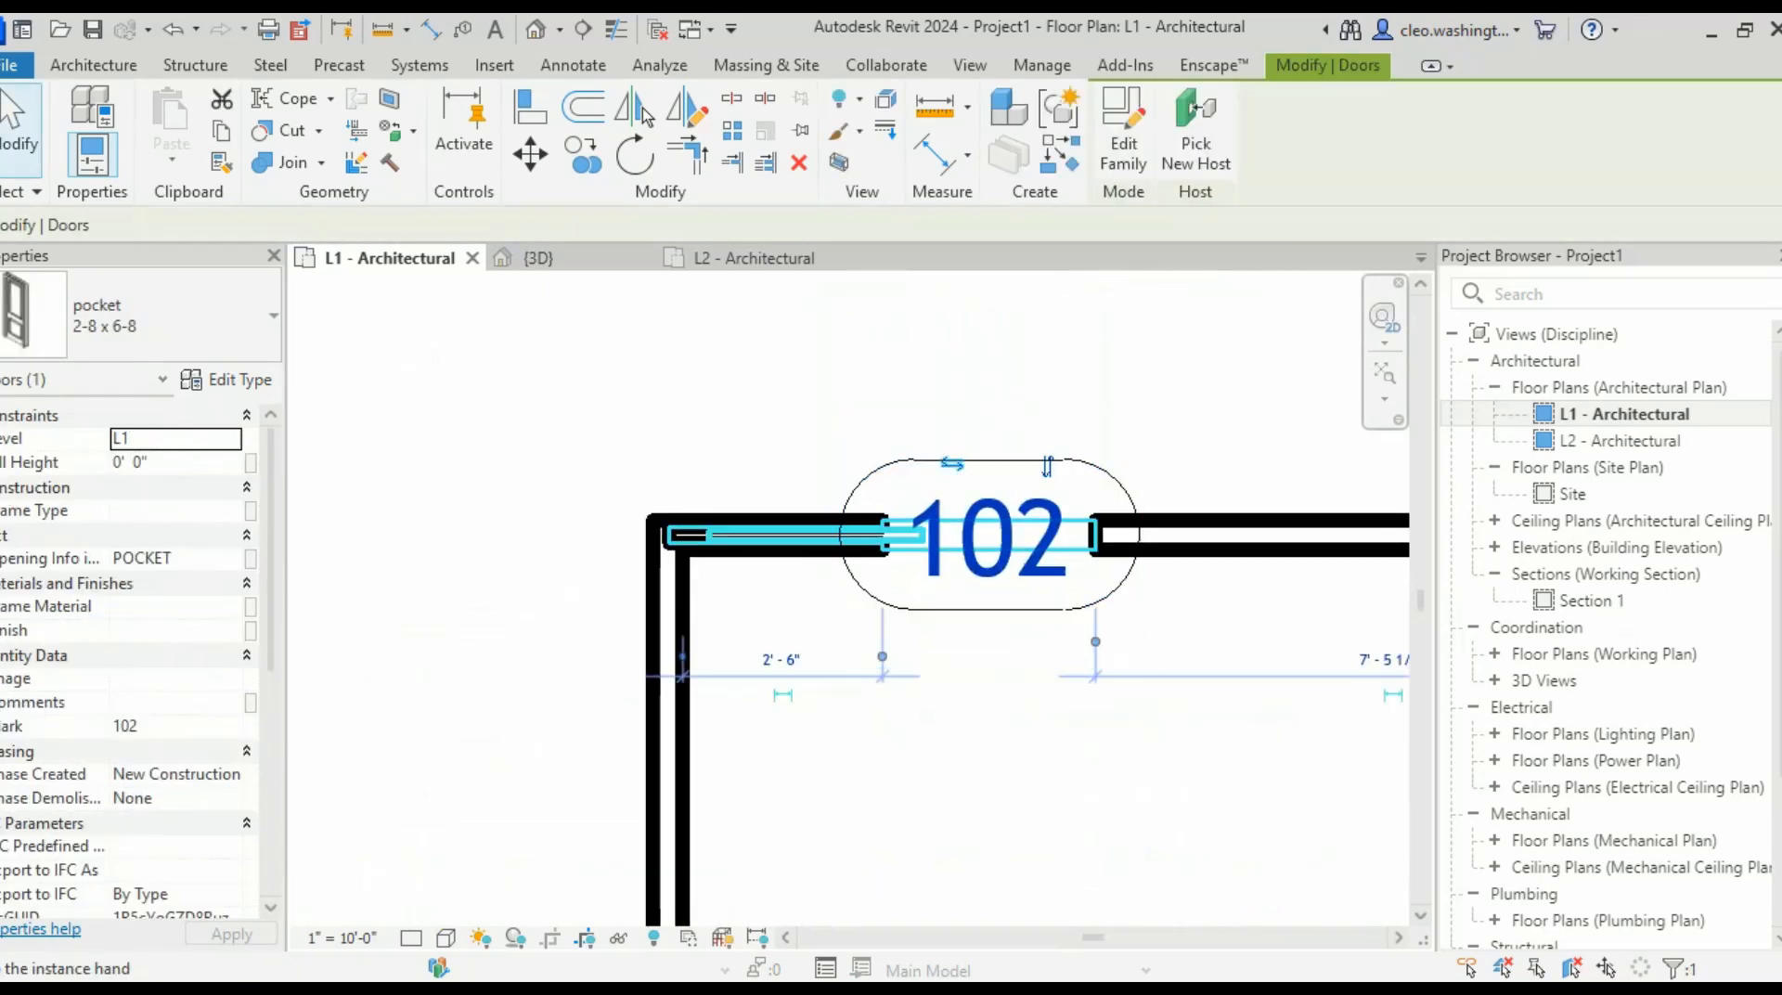
{"action": "left_click", "coordinate": [1047, 467]}
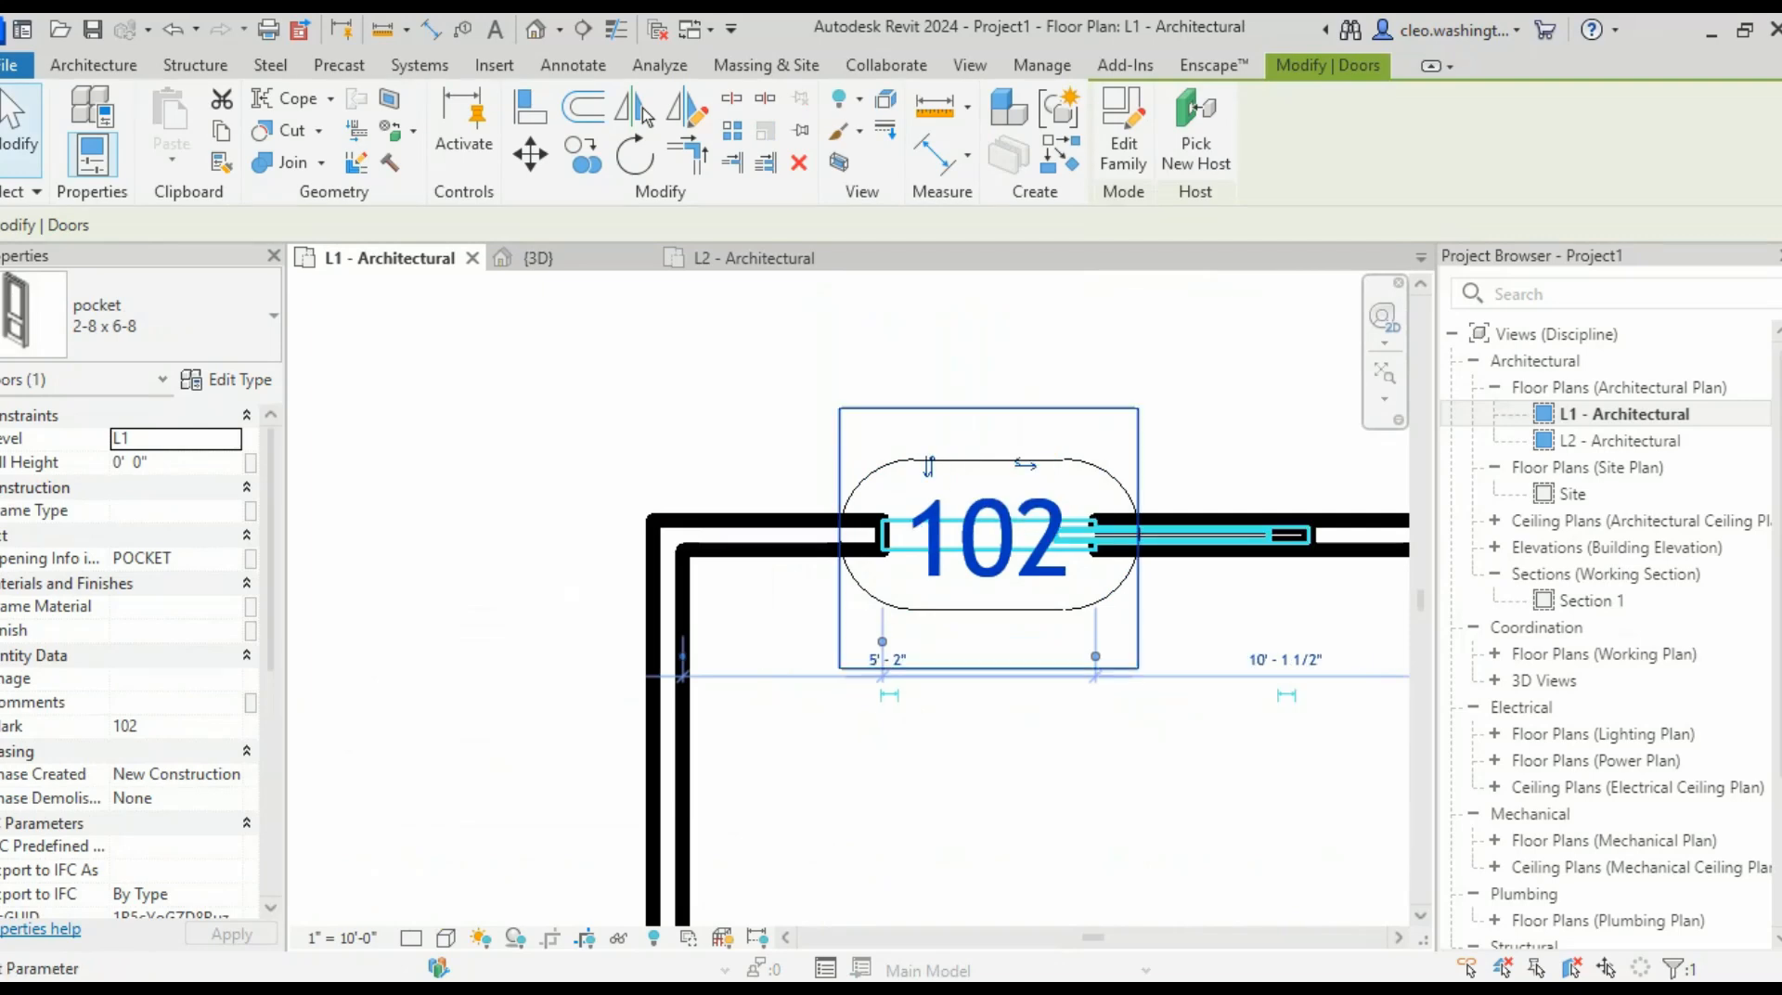
{"action": "key", "text": "Escape"}
{"action": "left_click", "coordinate": [989, 610]}
{"action": "key", "text": "Escape"}
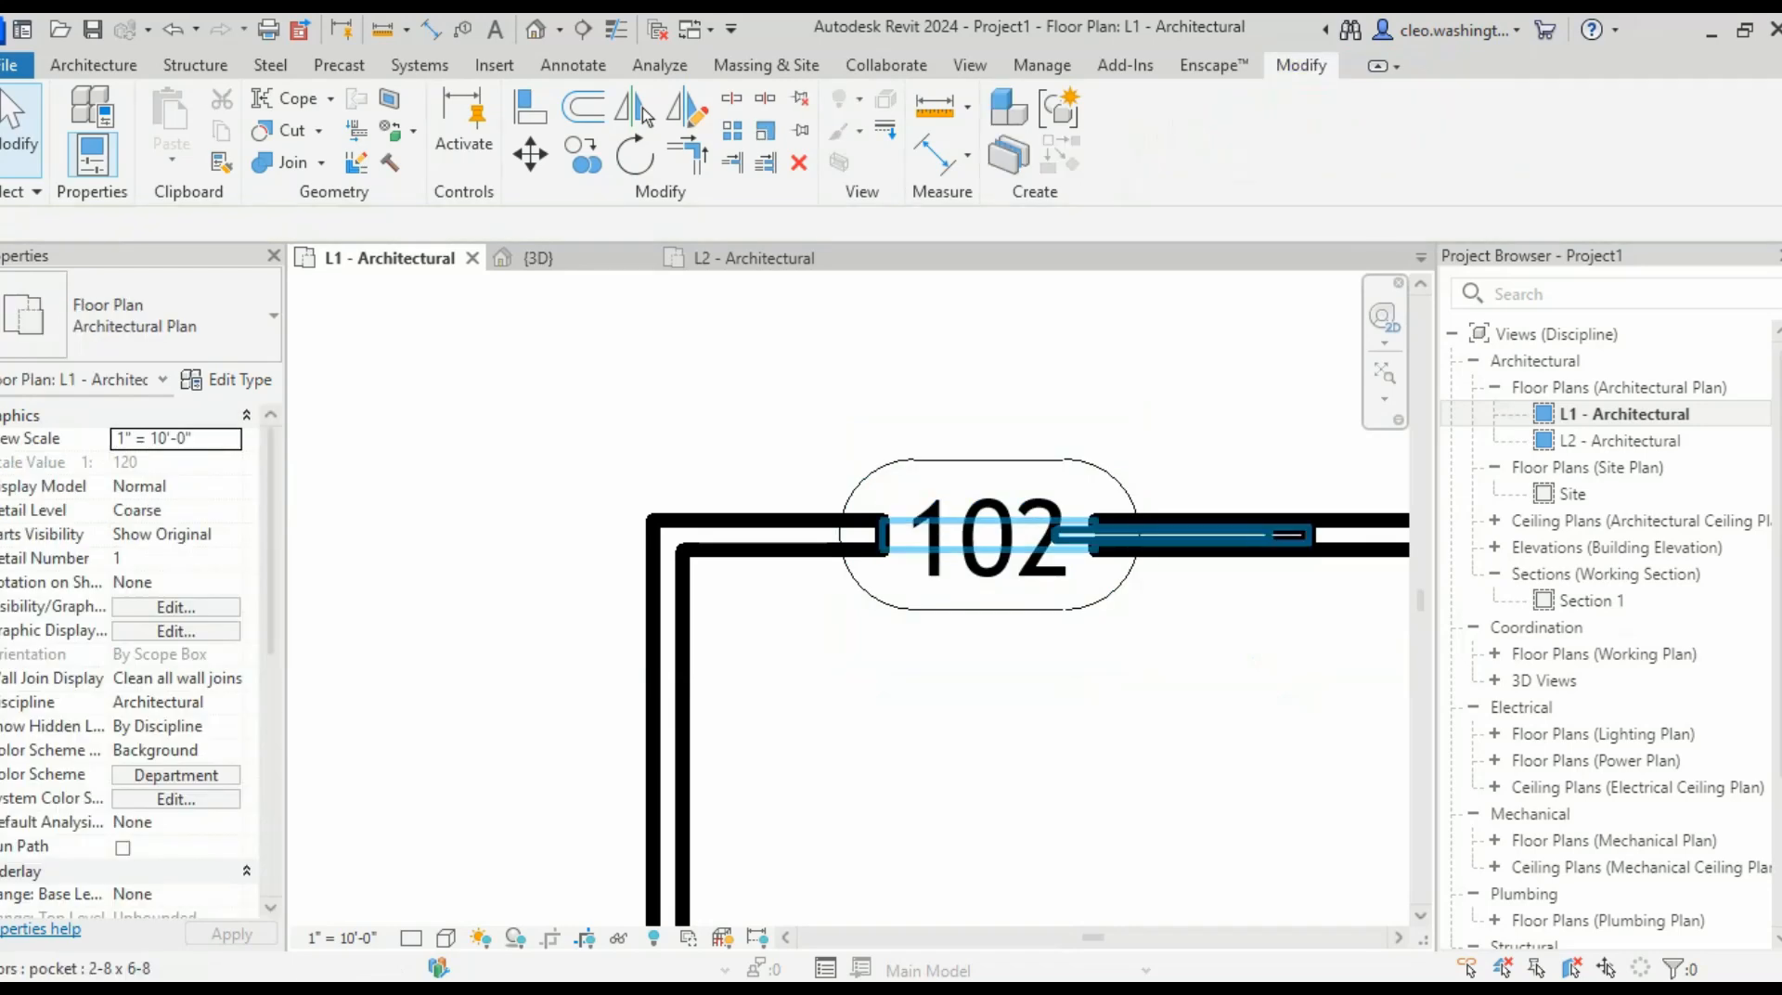
- Slide door 102 left along the wall toward the corner
{"action": "left_click", "coordinate": [1068, 546]}
{"action": "left_click_drag", "start_coordinate": [1067, 545], "coordinate": [919, 546]}
{"action": "key", "text": "Escape"}
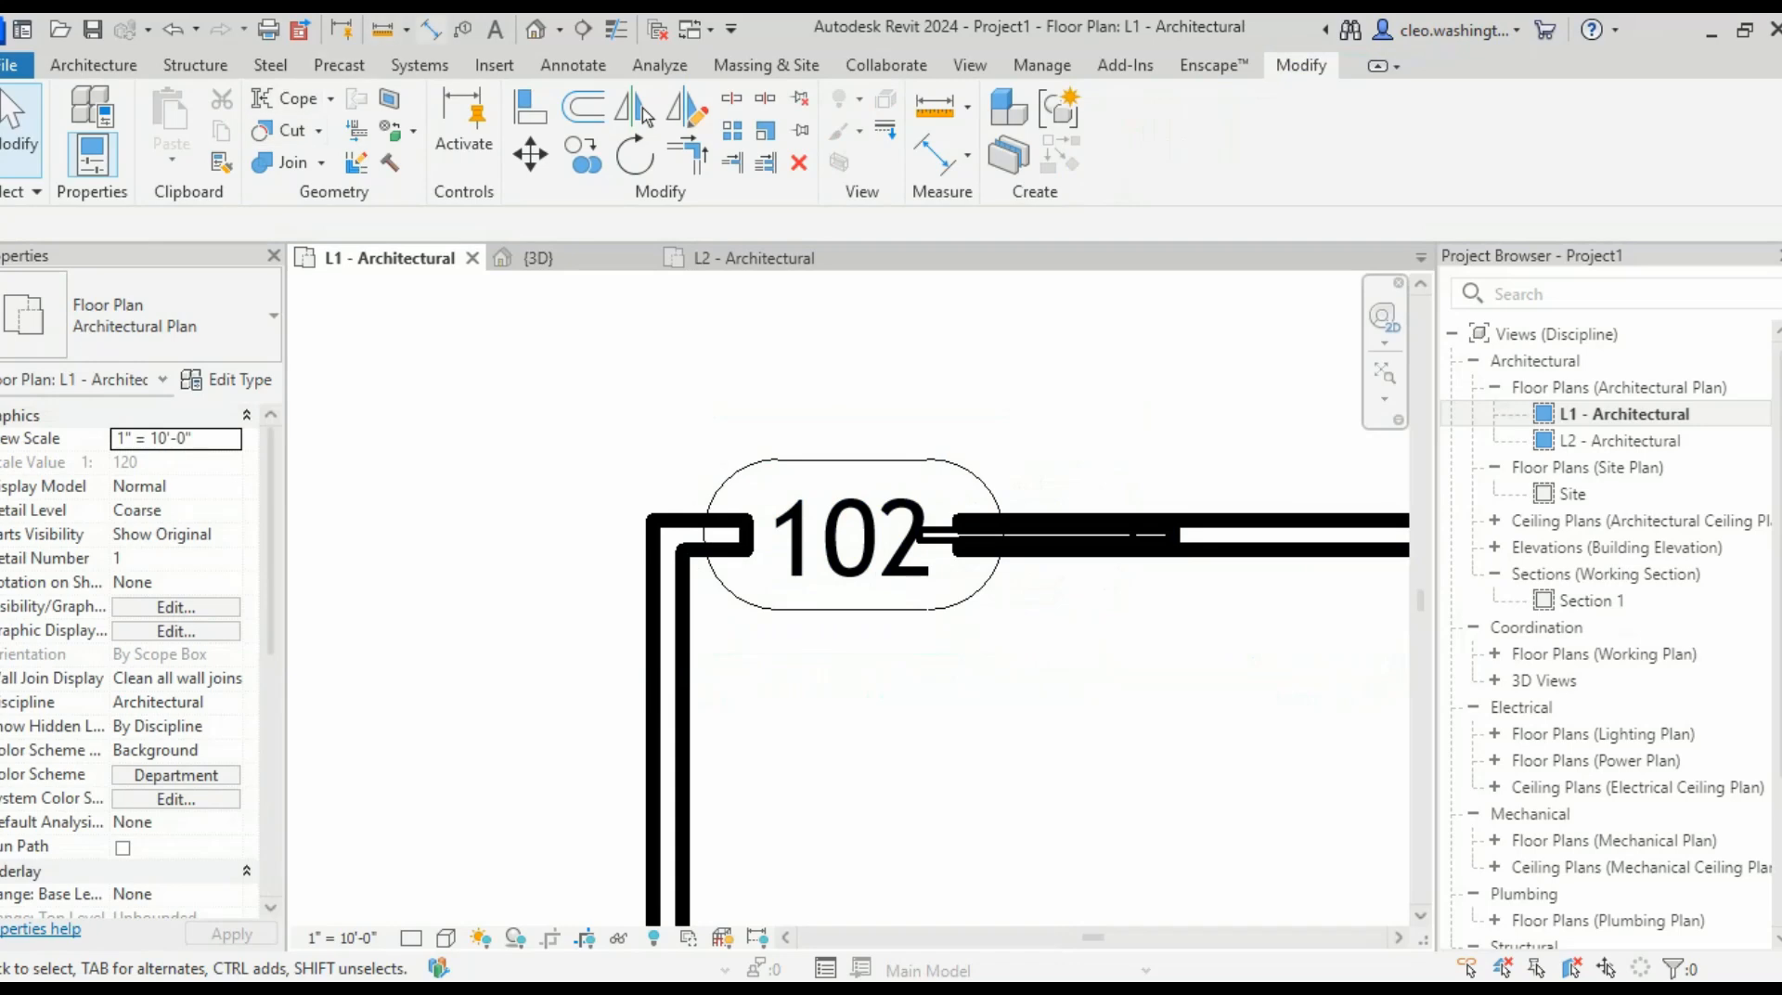
{"action": "left_click", "coordinate": [430, 28]}
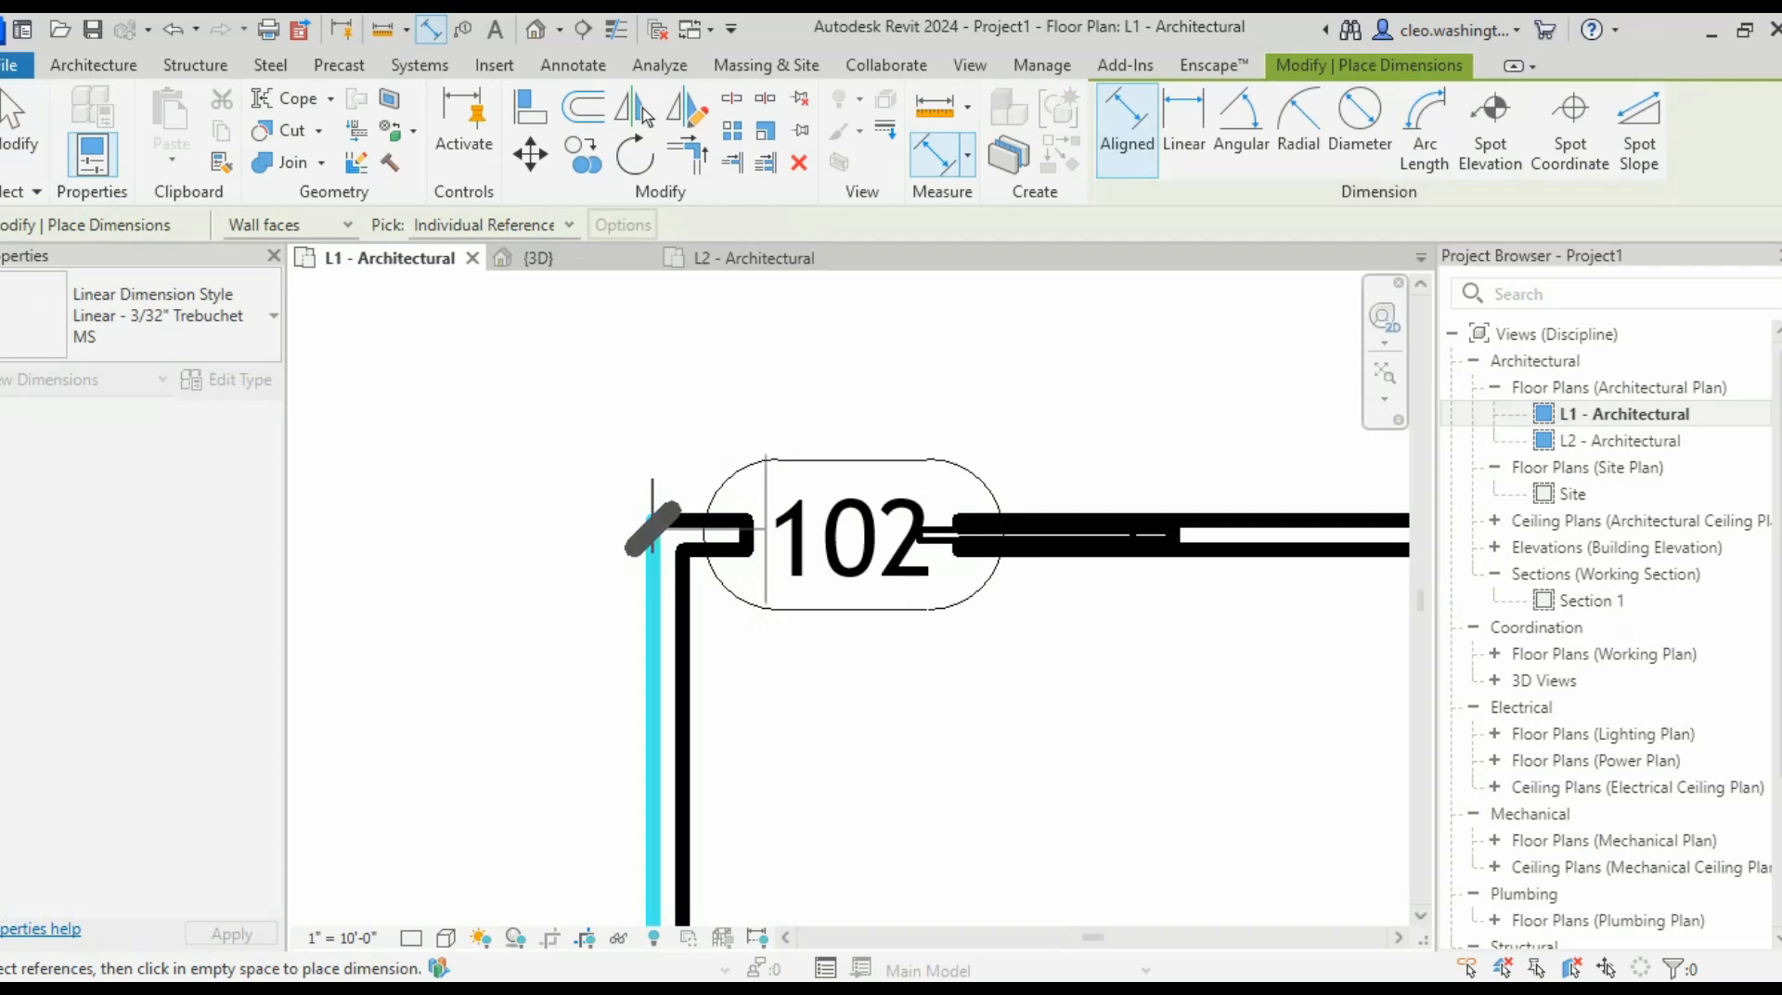
- Dimension the gap between the corner wall and the door opening, reading 9 1/2"
{"action": "left_click", "coordinate": [749, 538]}
{"action": "left_click", "coordinate": [788, 740]}
{"action": "key", "text": "Escape"}
{"action": "key", "text": "Escape"}
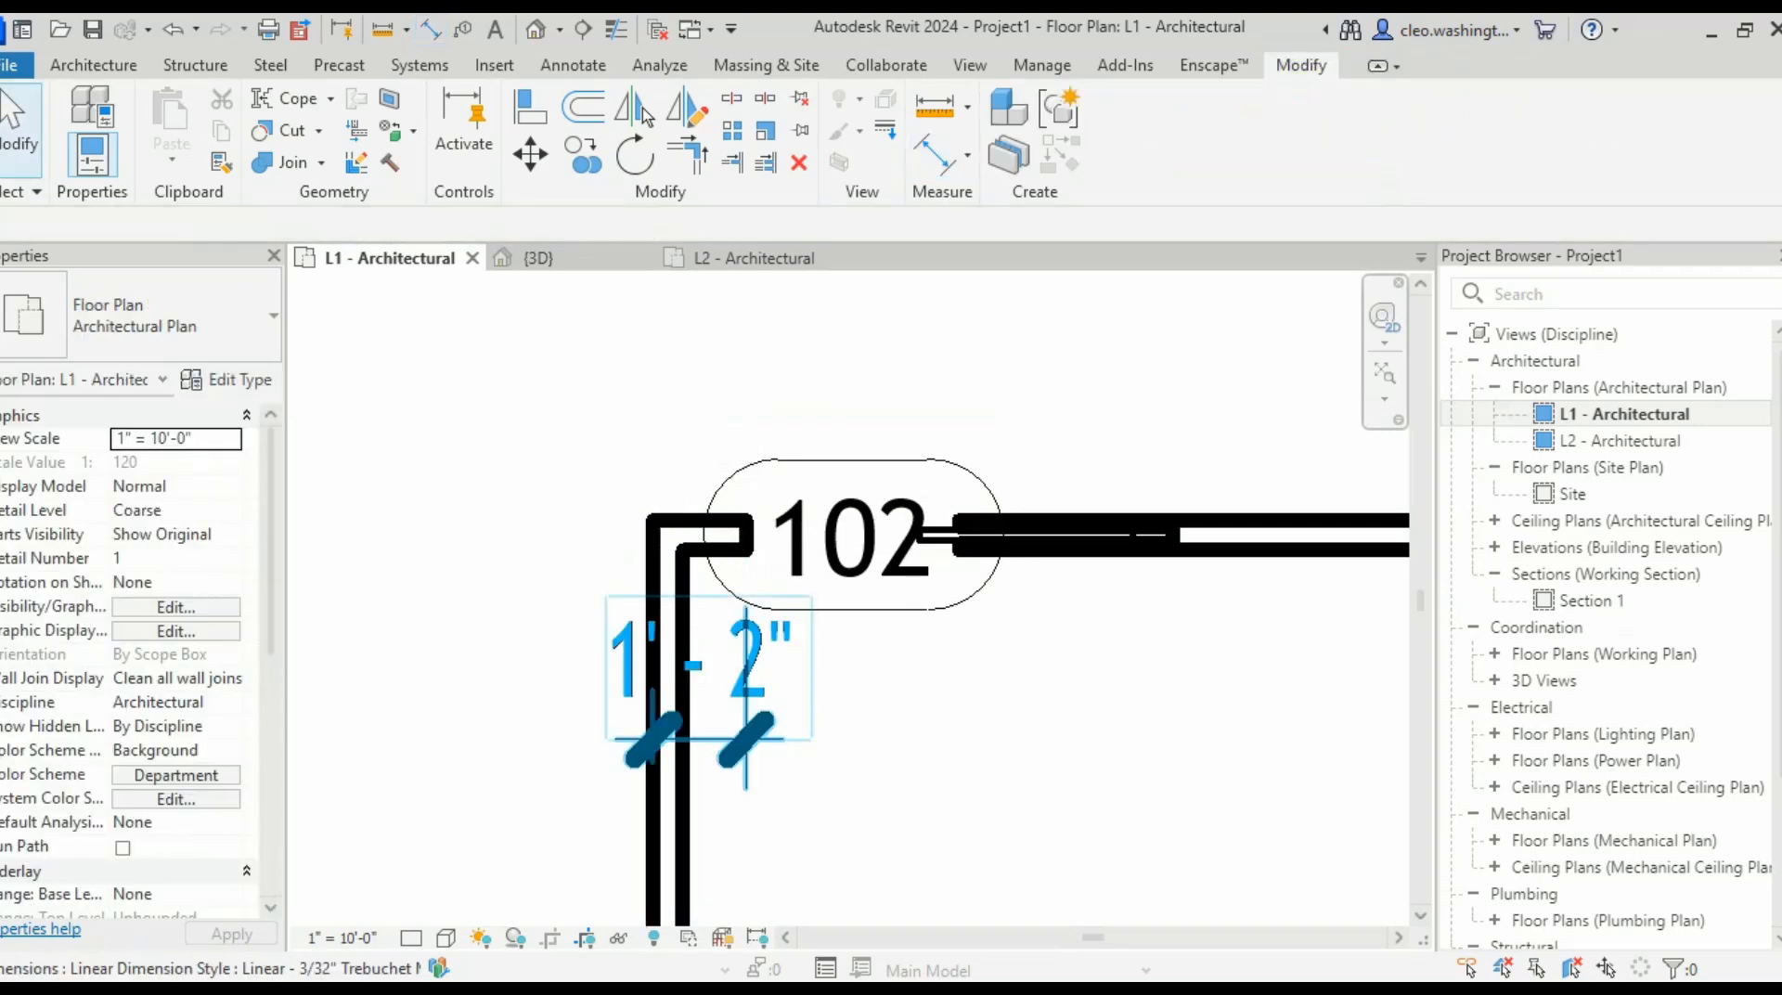
{"action": "left_click", "coordinate": [715, 738]}
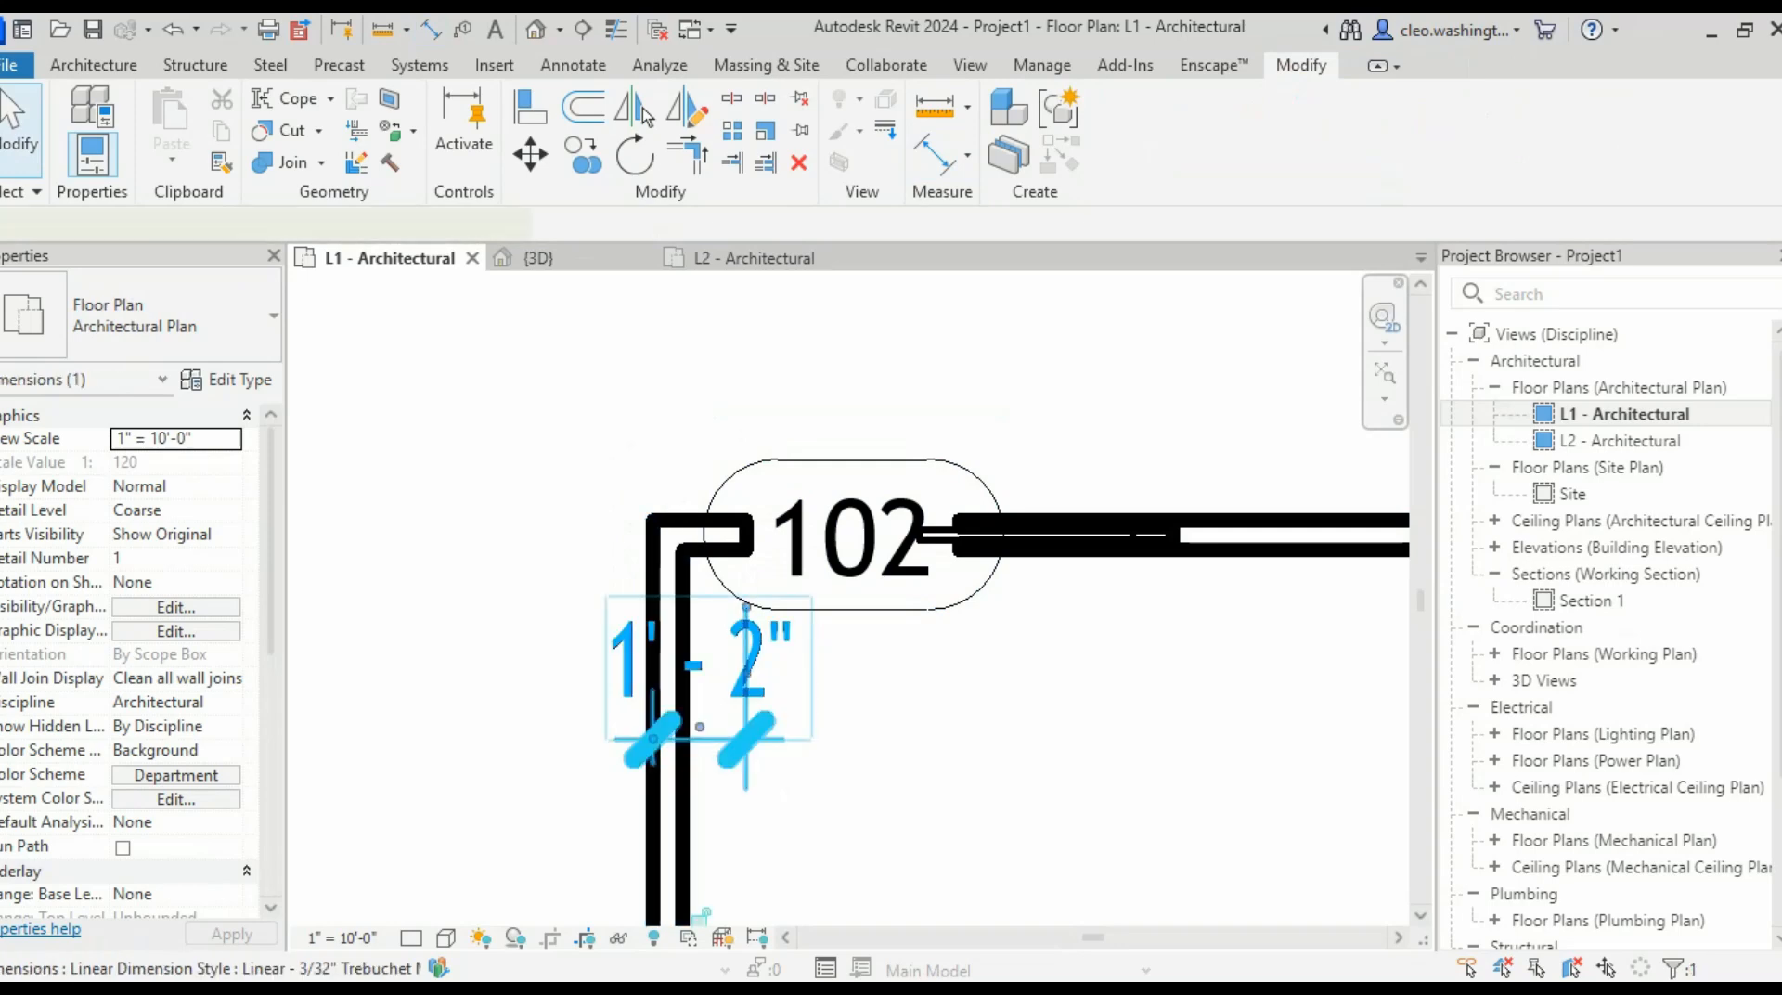
{"action": "key", "text": "Delete"}
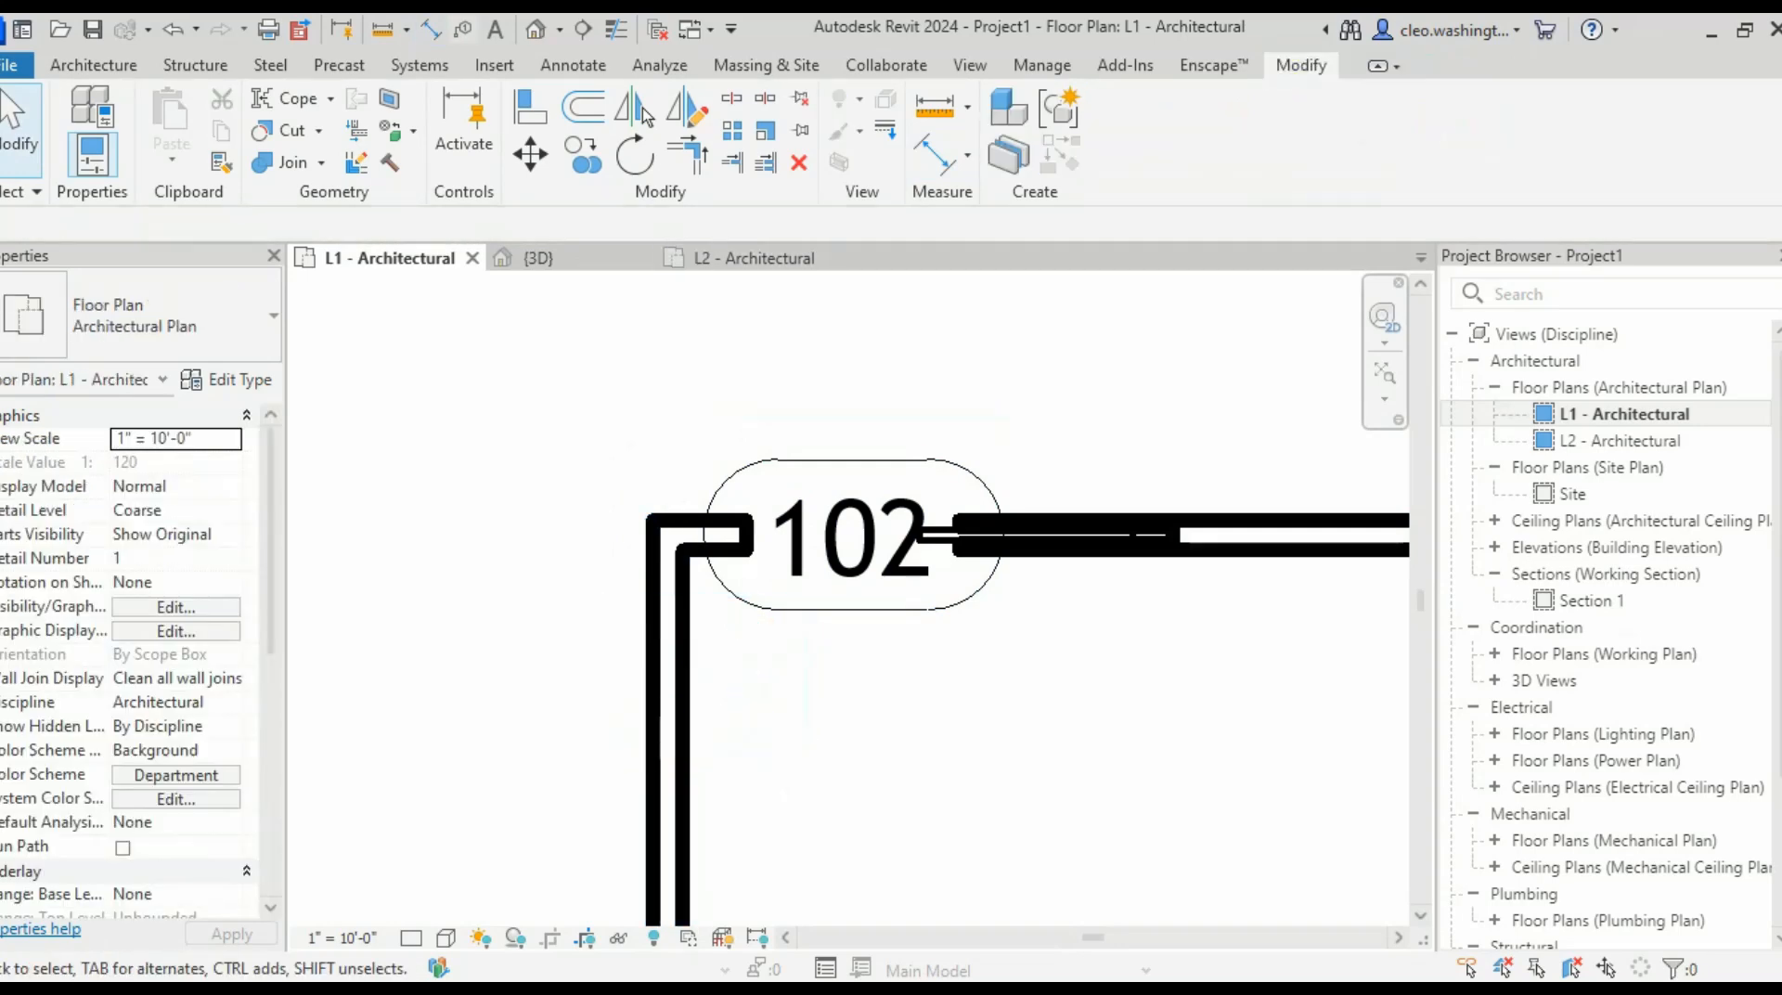
{"action": "left_click", "coordinate": [431, 29]}
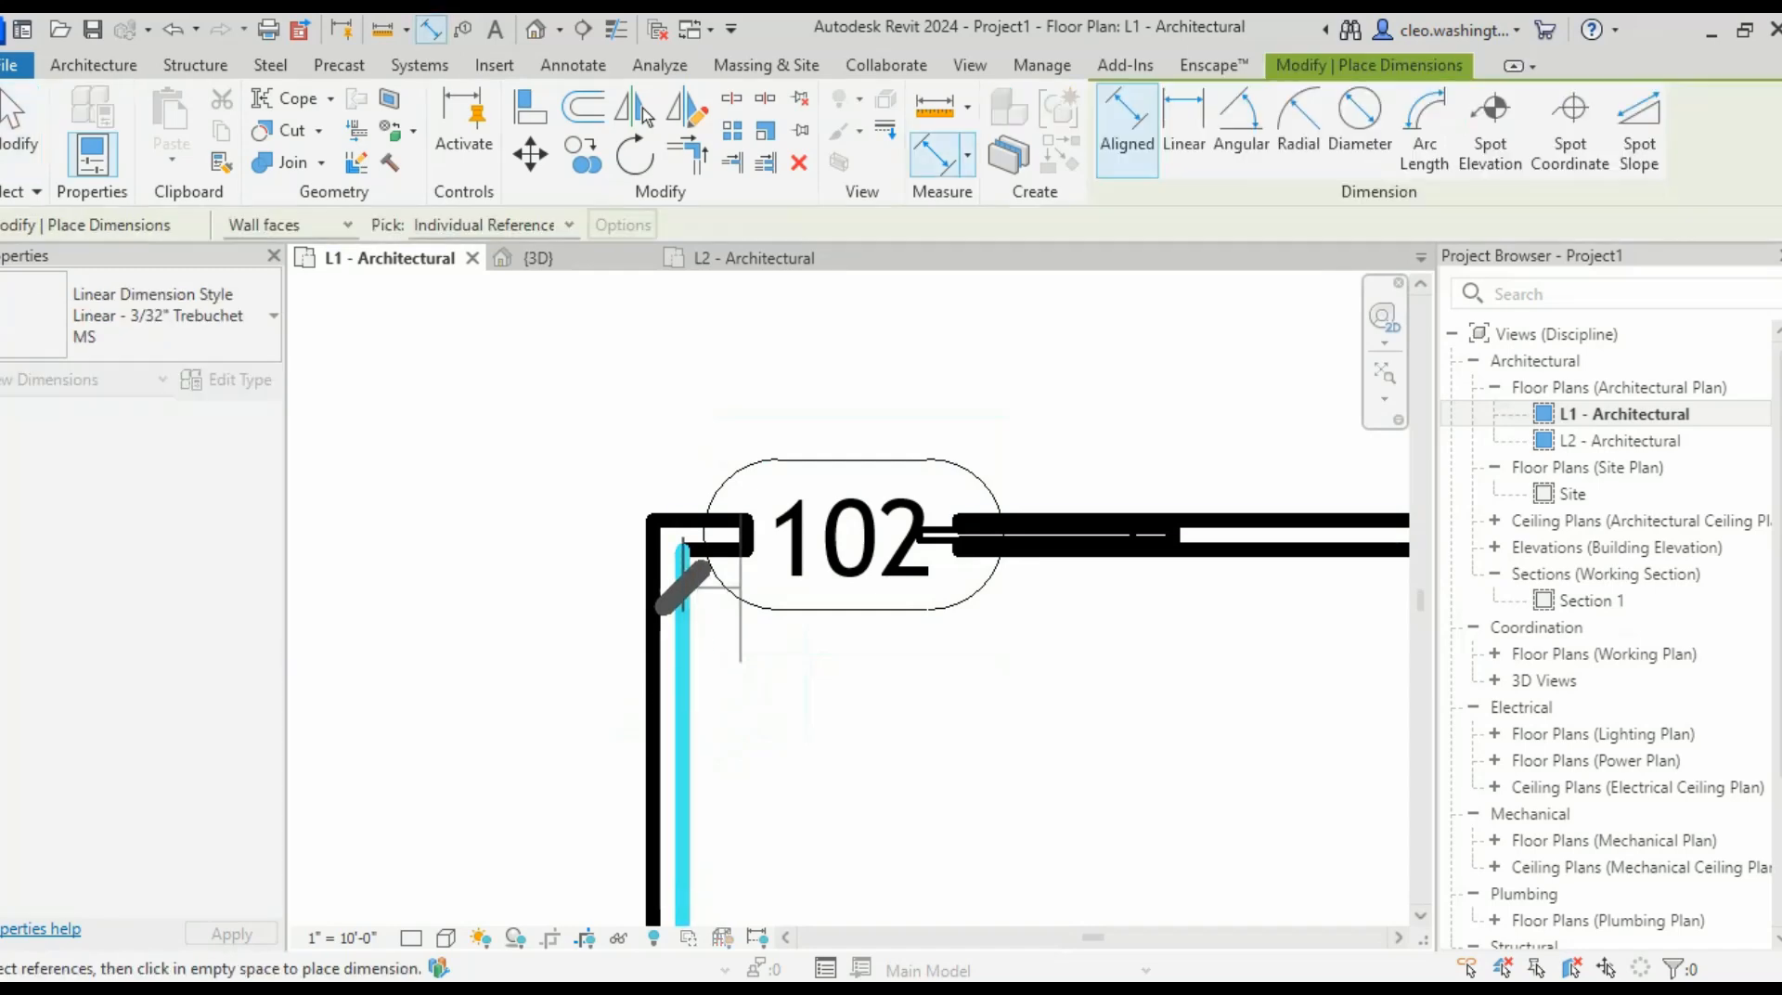
{"action": "left_click", "coordinate": [747, 546]}
{"action": "left_click", "coordinate": [808, 787]}
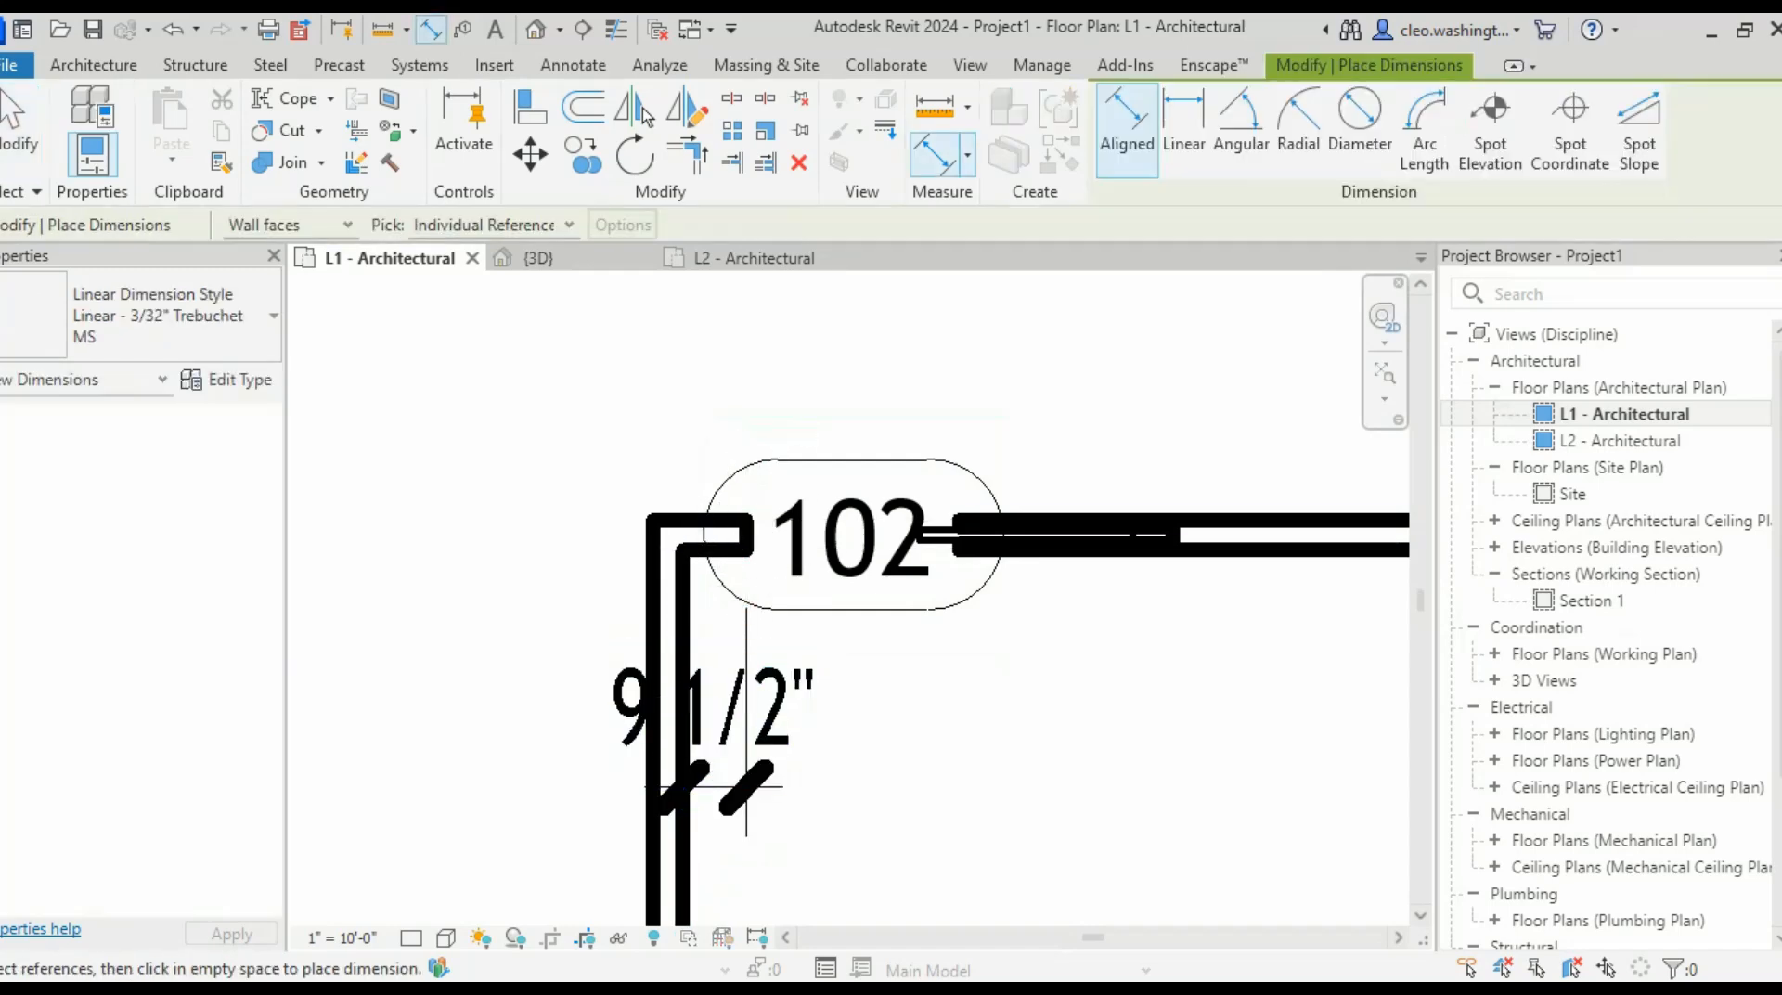
{"action": "key", "text": "Escape"}
- Set pocket door 102's distance from the corner wall to 1'-0"
{"action": "left_click", "coordinate": [858, 547]}
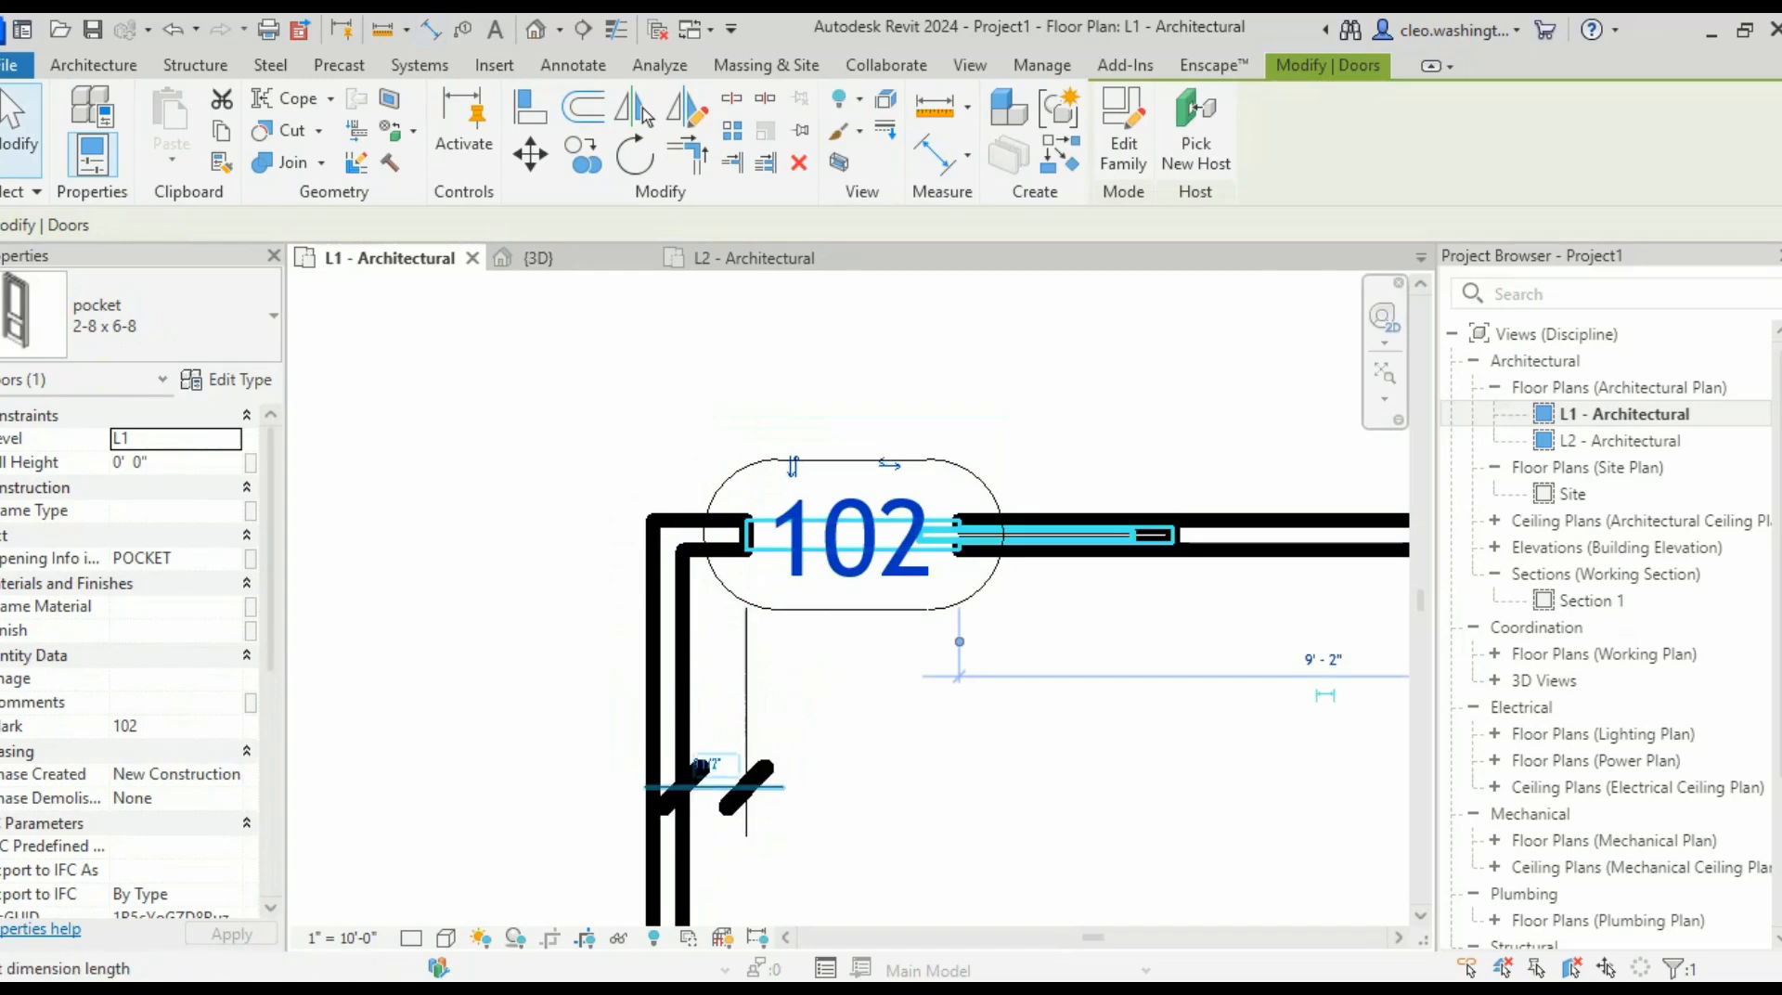
{"action": "scroll", "coordinate": [701, 766], "scroll_direction": "up", "scroll_amount": 2}
{"action": "left_click", "coordinate": [707, 764]}
{"action": "type", "text": "18"}
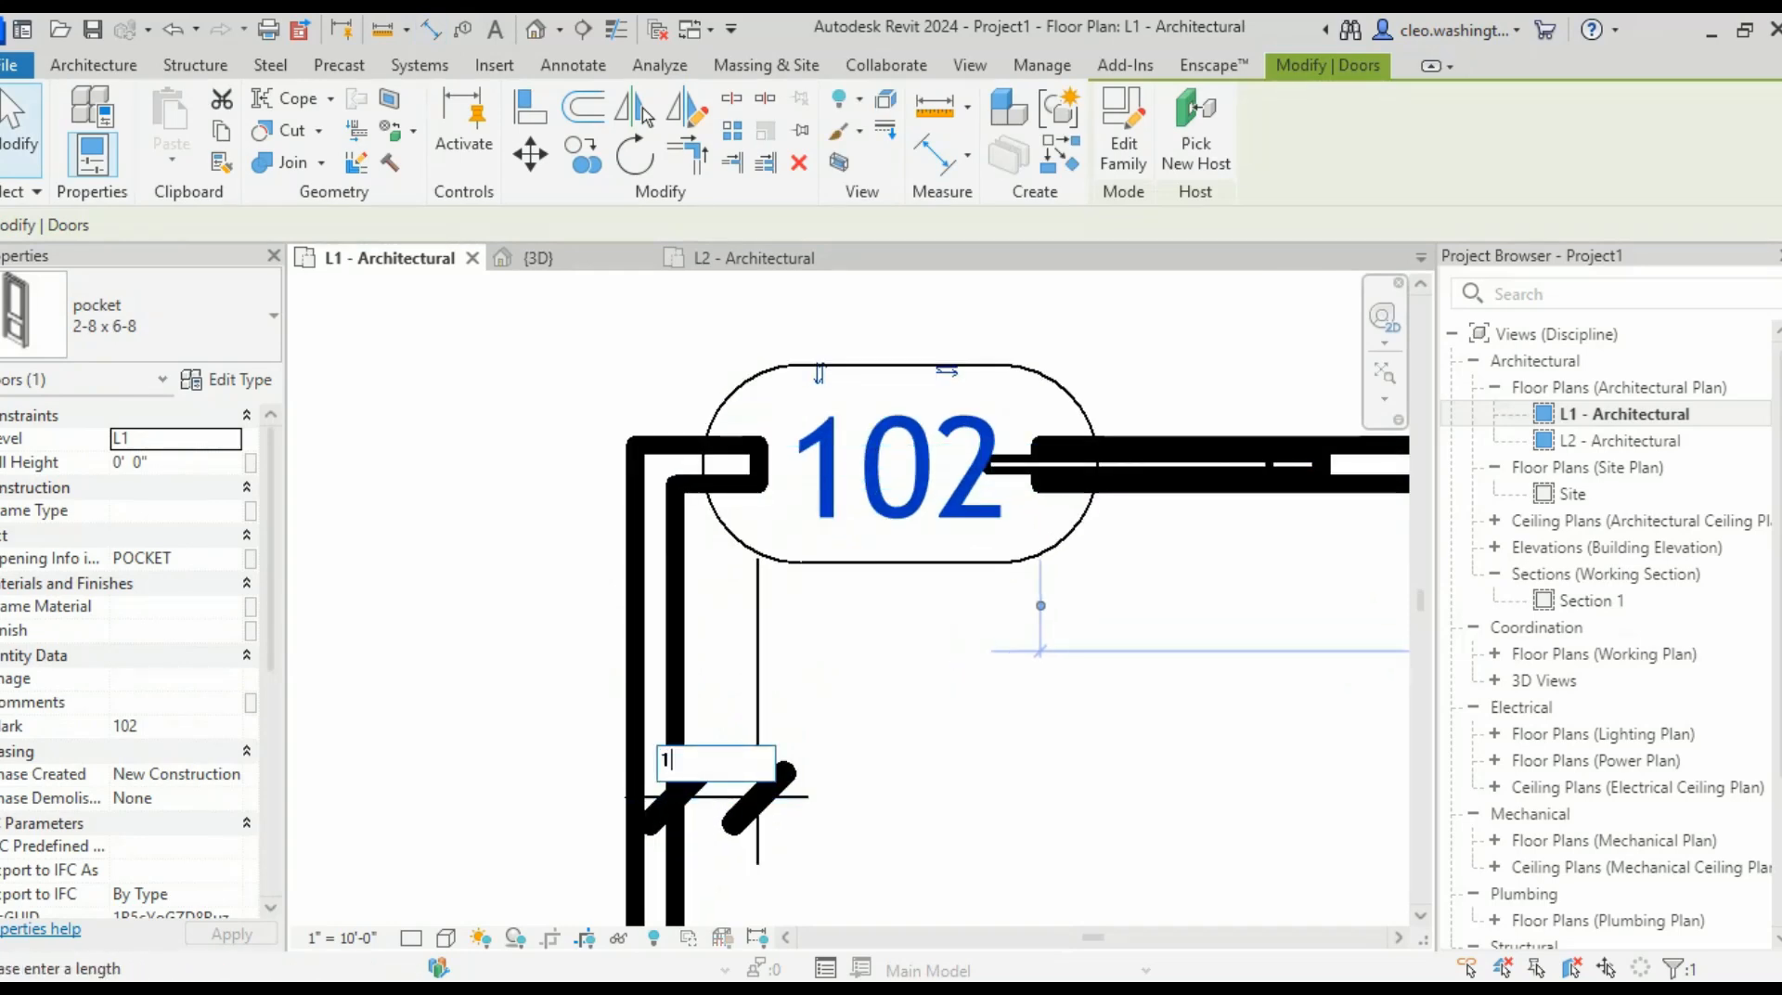
{"action": "key", "text": "Return"}
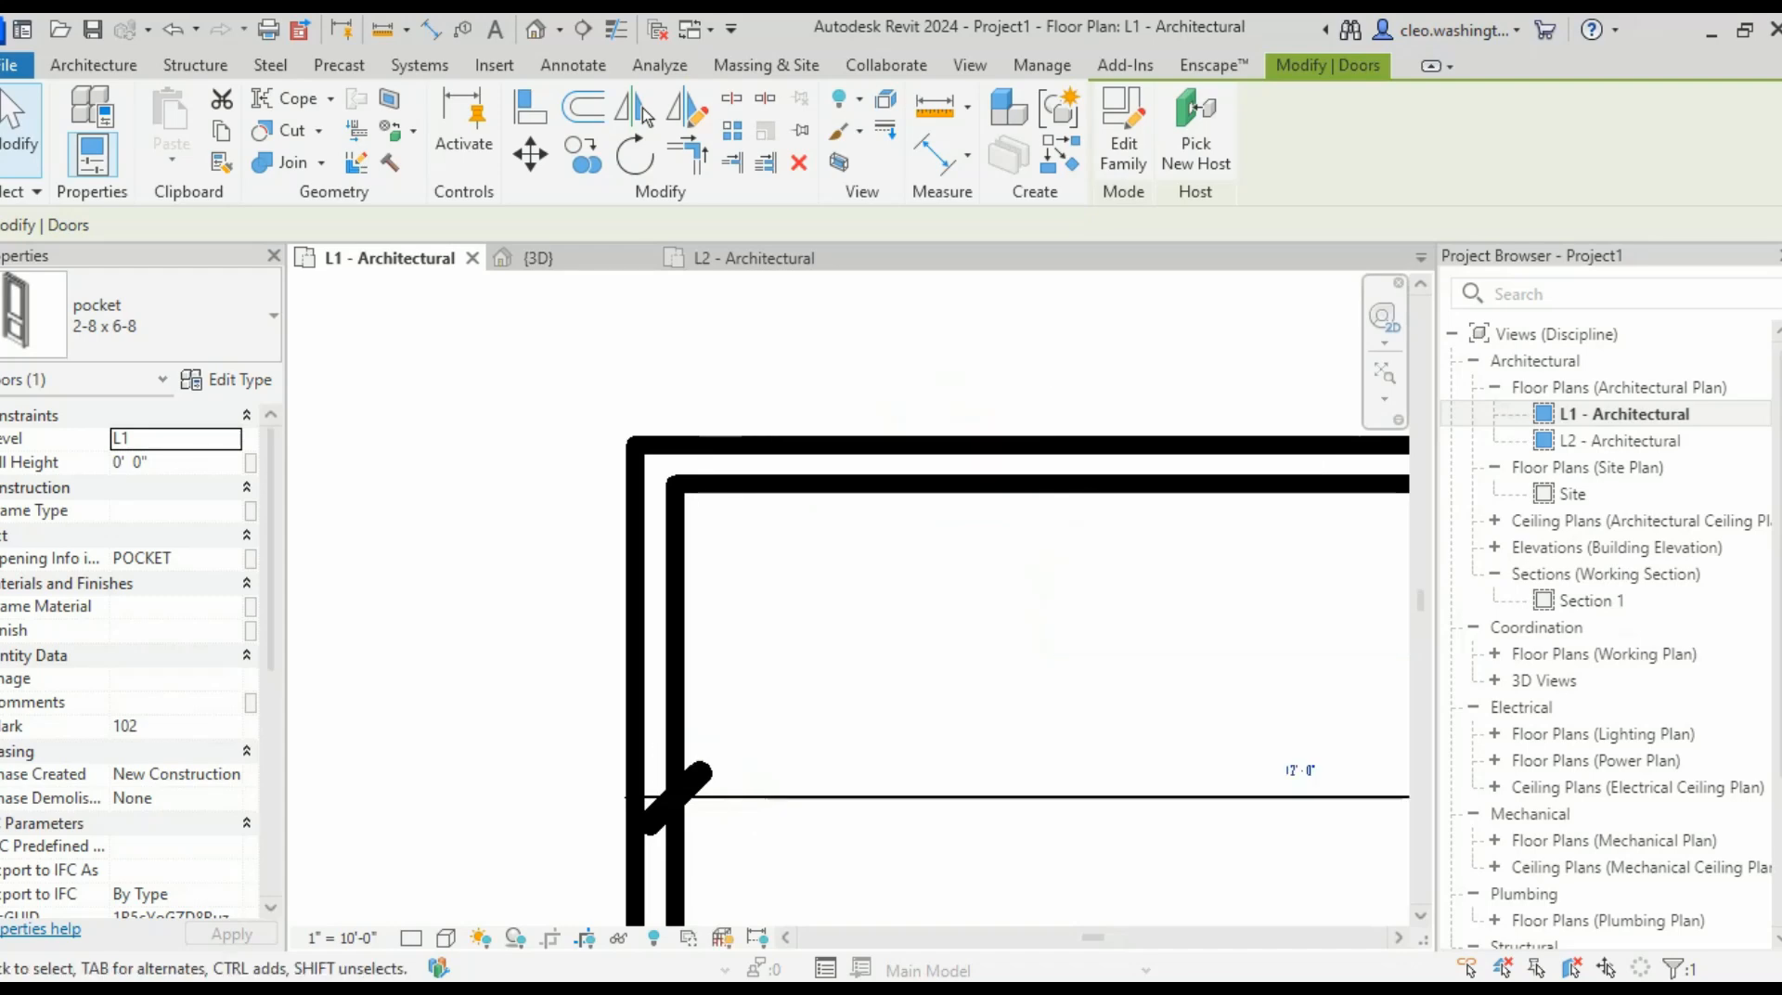
{"action": "left_click", "coordinate": [1300, 770]}
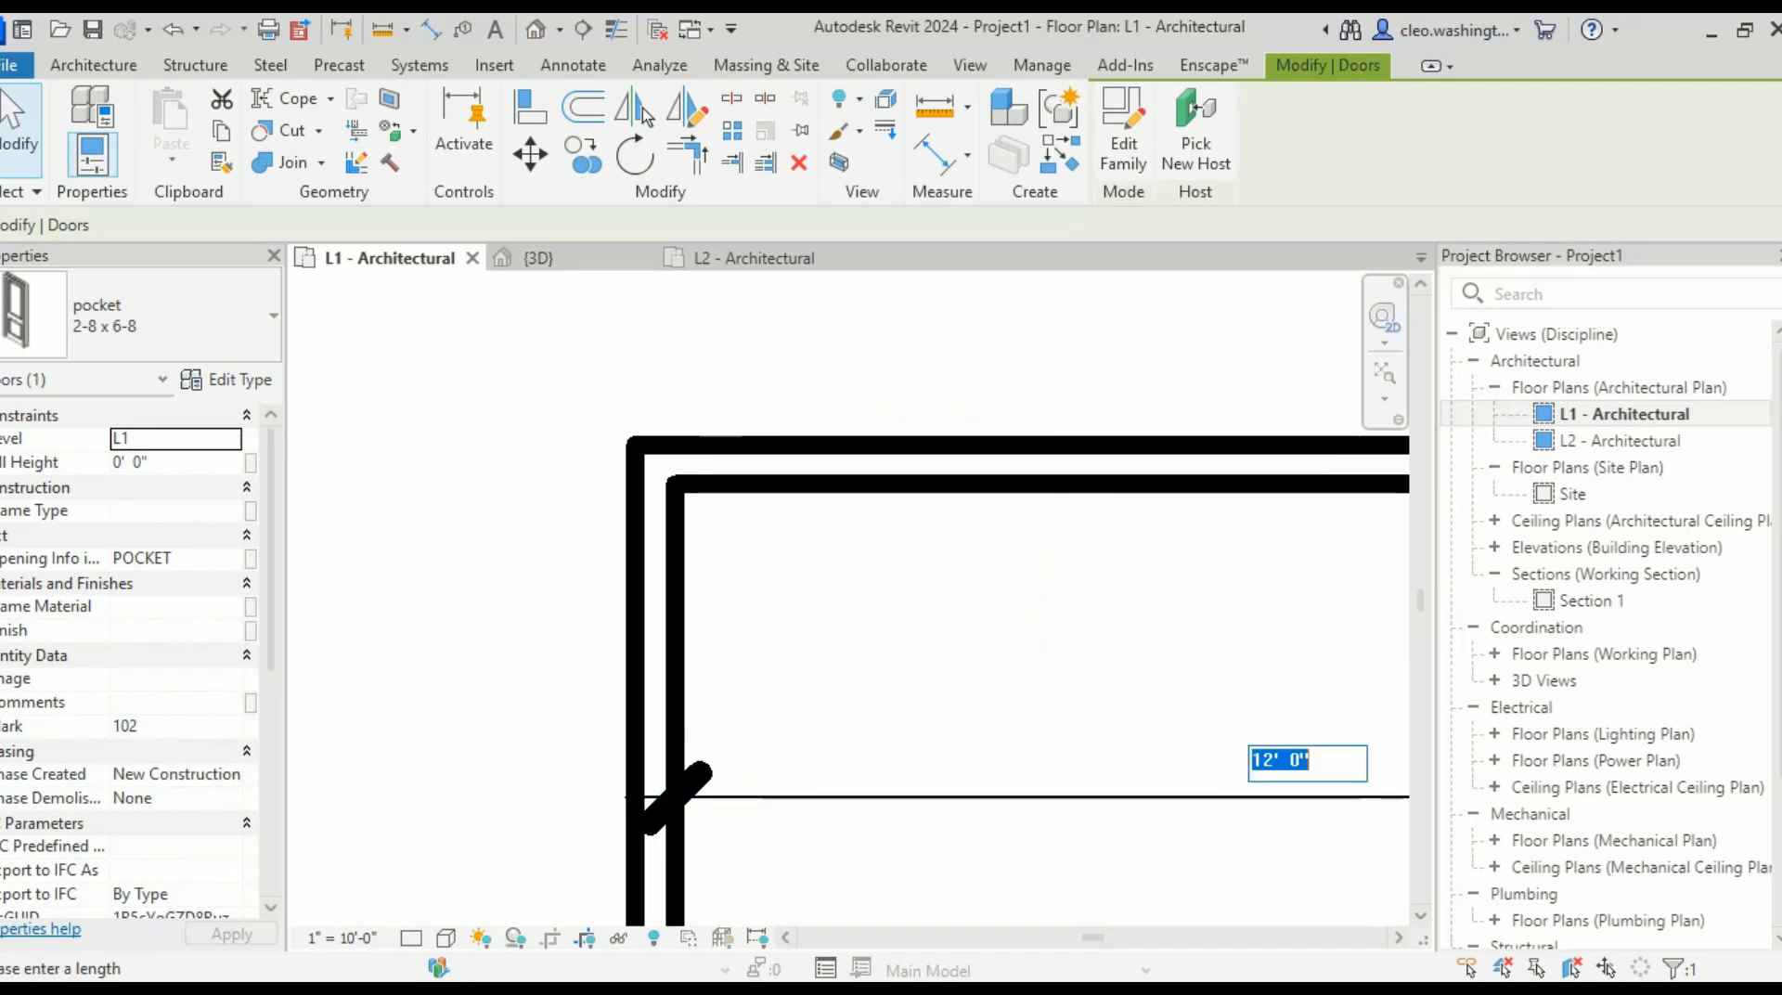
{"action": "type", "text": "0 112"}
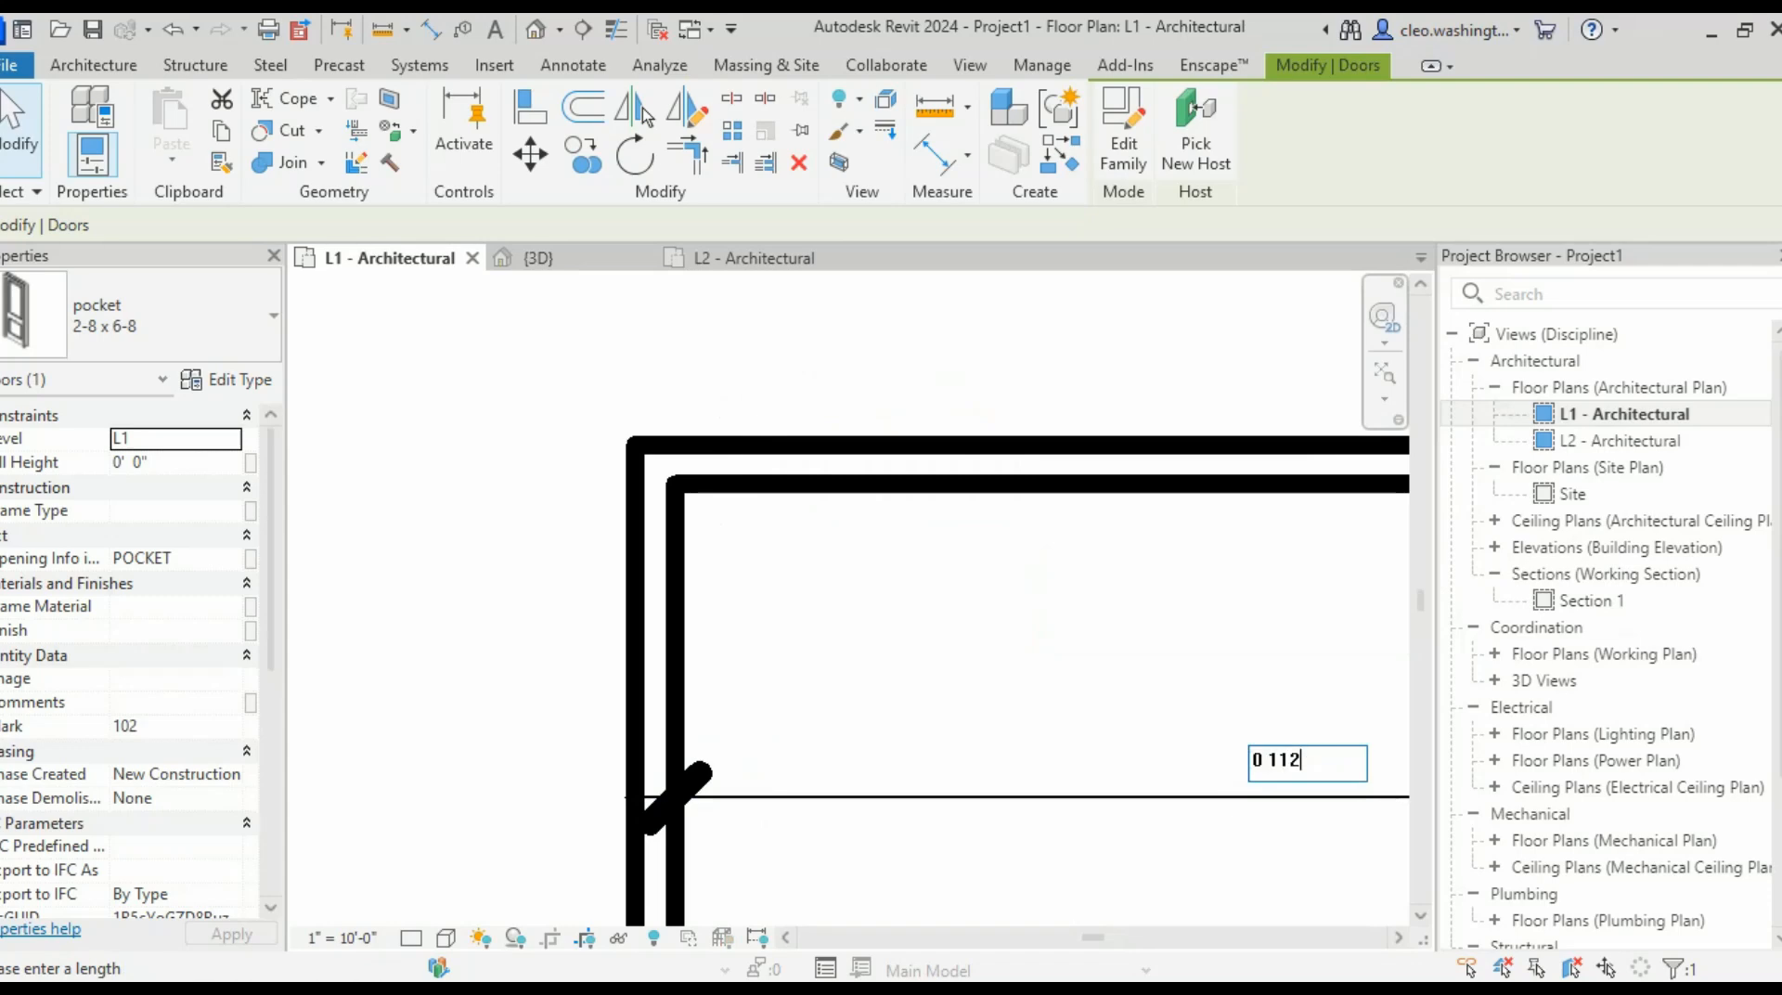
{"action": "key", "text": "BackSpace"}
{"action": "key", "text": "BackSpace"}
{"action": "type", "text": "2"}
{"action": "key", "text": "Return"}
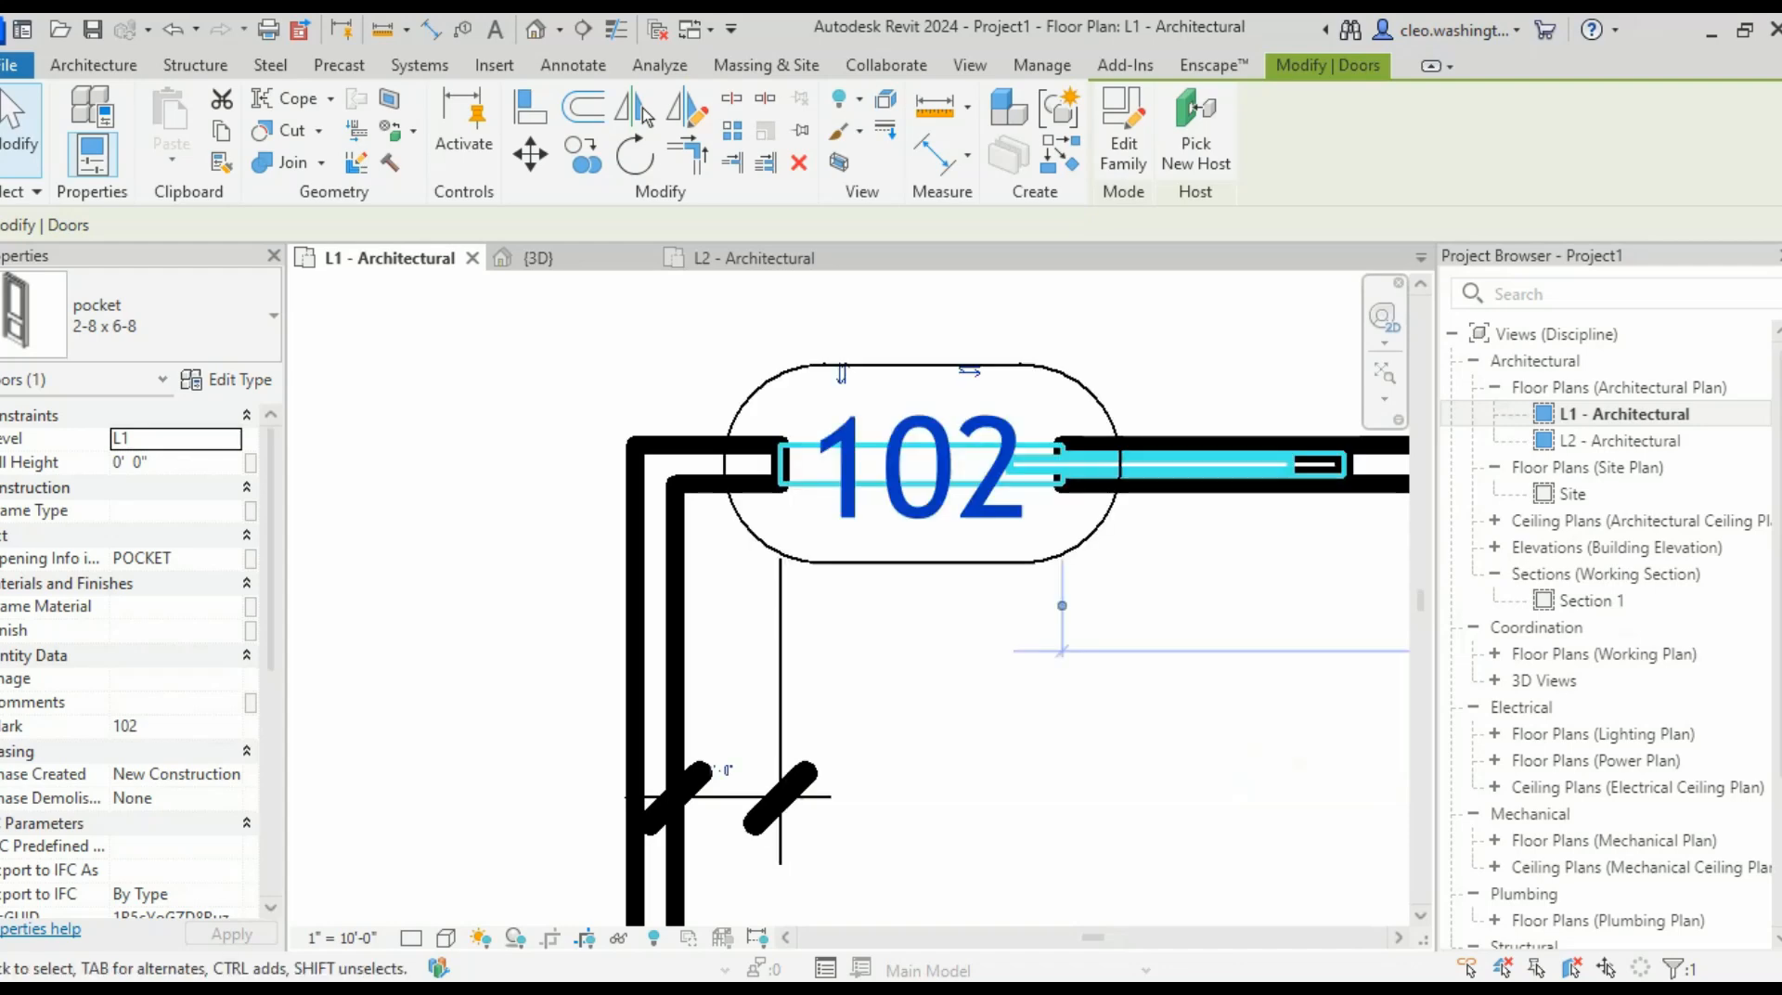
- Delete the 1'-0" dimension and move tag 102 down below the wall
{"action": "left_click", "coordinate": [426, 325]}
{"action": "scroll", "coordinate": [426, 325], "scroll_direction": "down", "scroll_amount": 2}
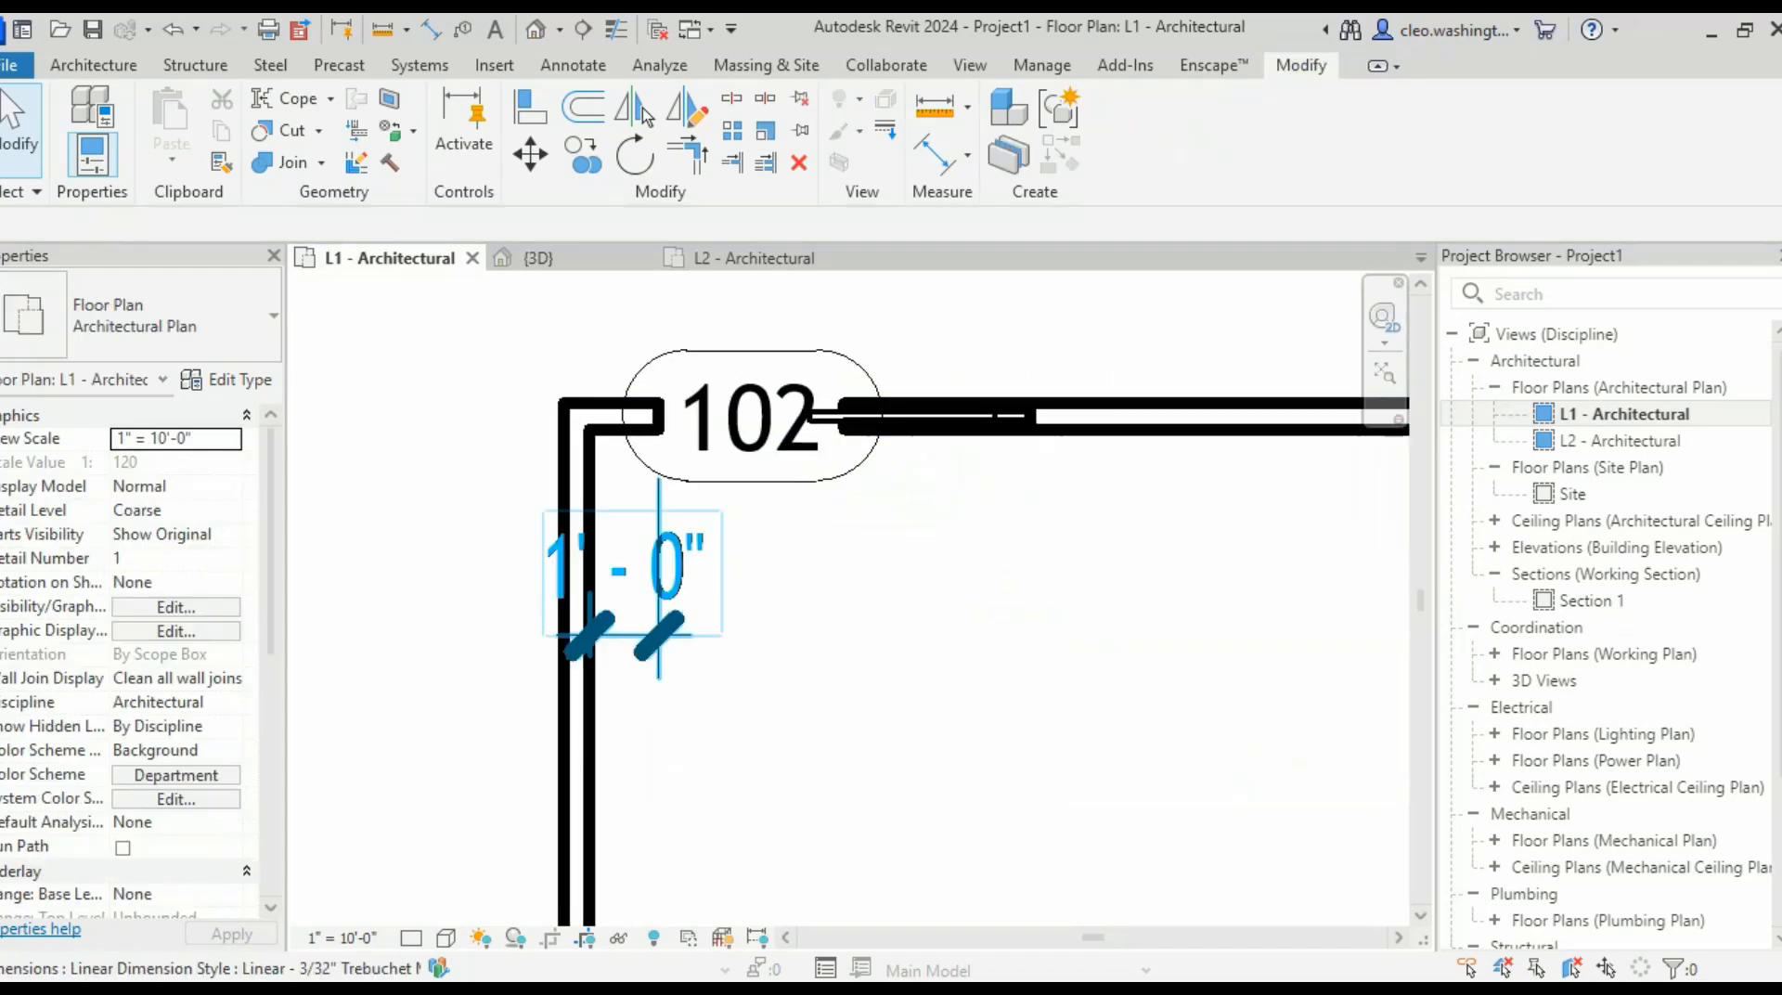
{"action": "left_click", "coordinate": [650, 641]}
{"action": "key", "text": "Delete"}
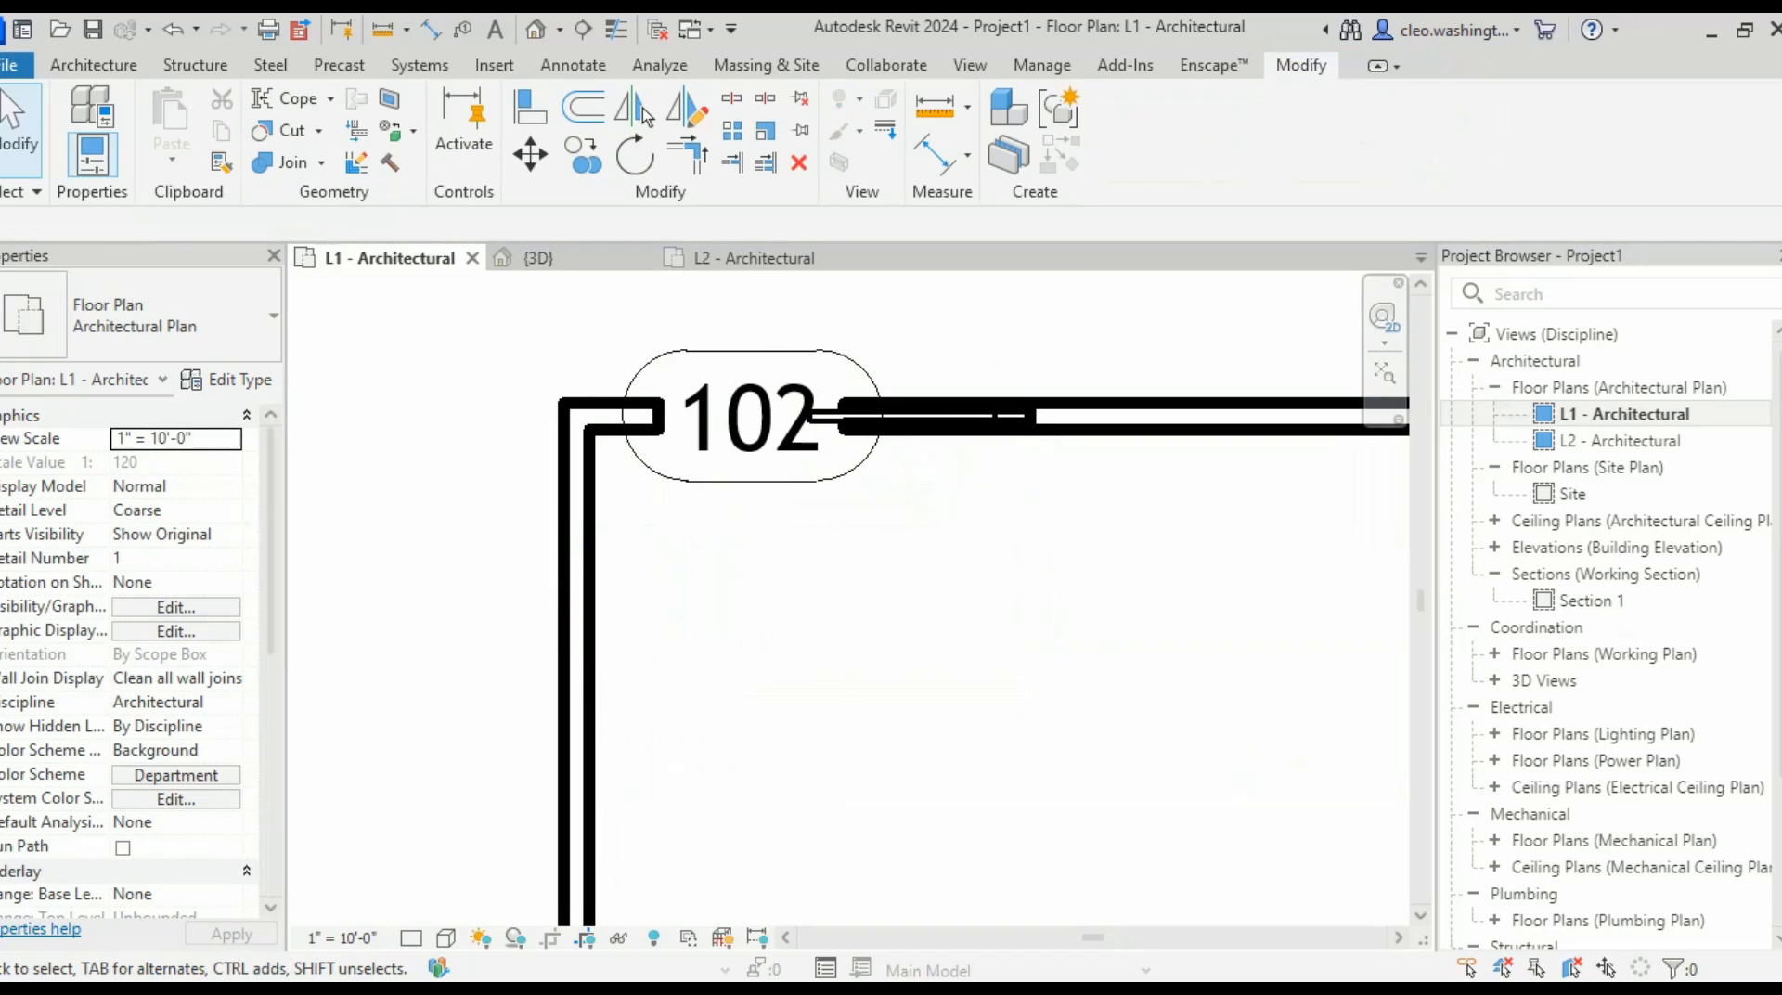
{"action": "left_click", "coordinate": [751, 482]}
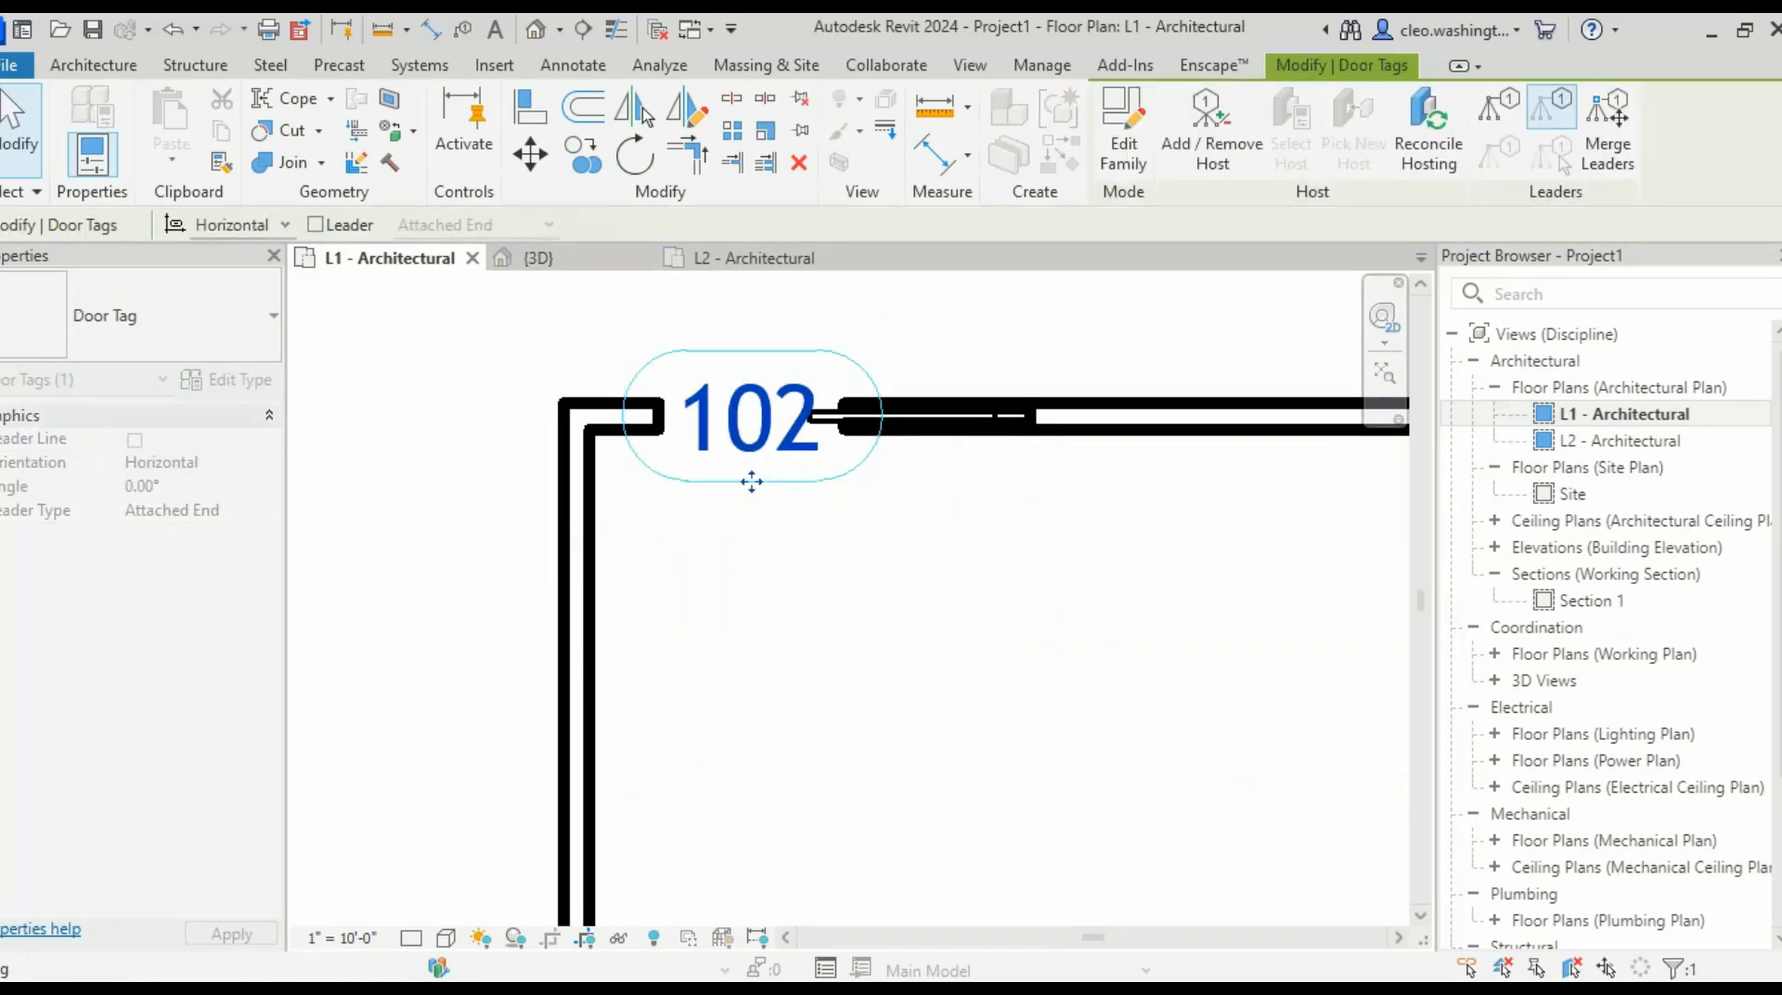
{"action": "left_click_drag", "start_coordinate": [752, 482], "coordinate": [750, 605]}
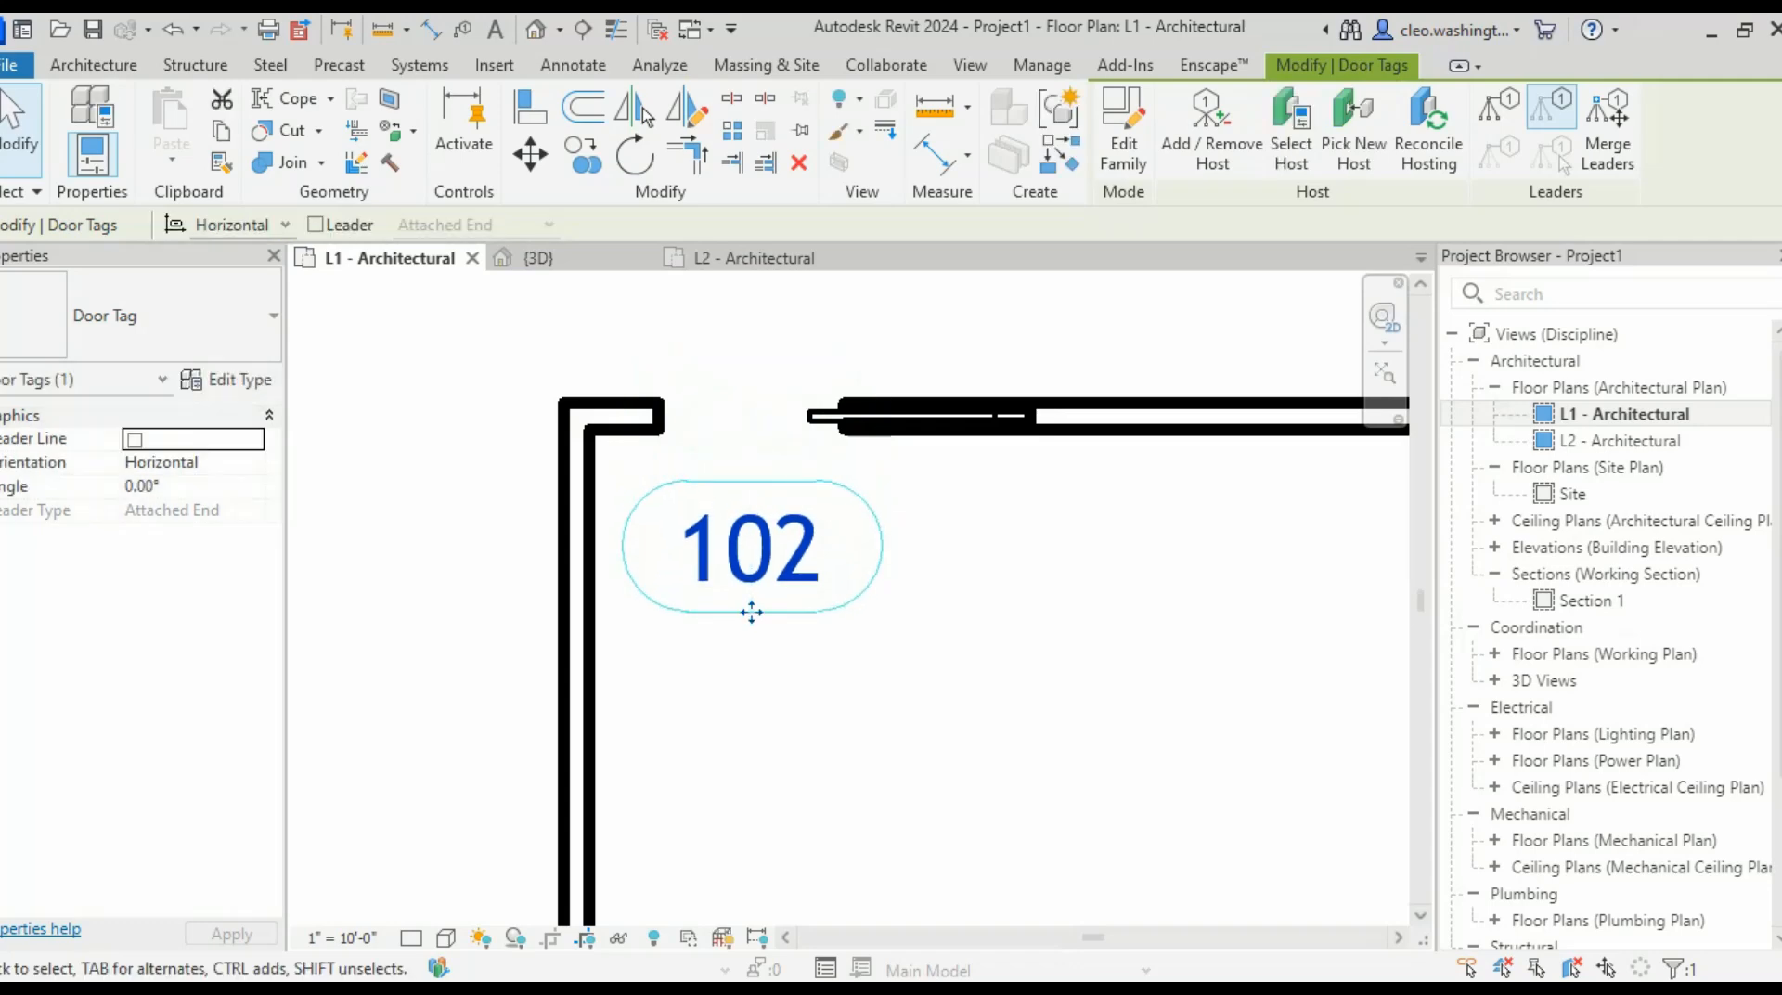
{"action": "left_click", "coordinate": [879, 633]}
{"action": "scroll", "coordinate": [879, 632], "scroll_direction": "down", "scroll_amount": 2}
{"action": "scroll", "coordinate": [996, 670], "scroll_direction": "down", "scroll_amount": 2}
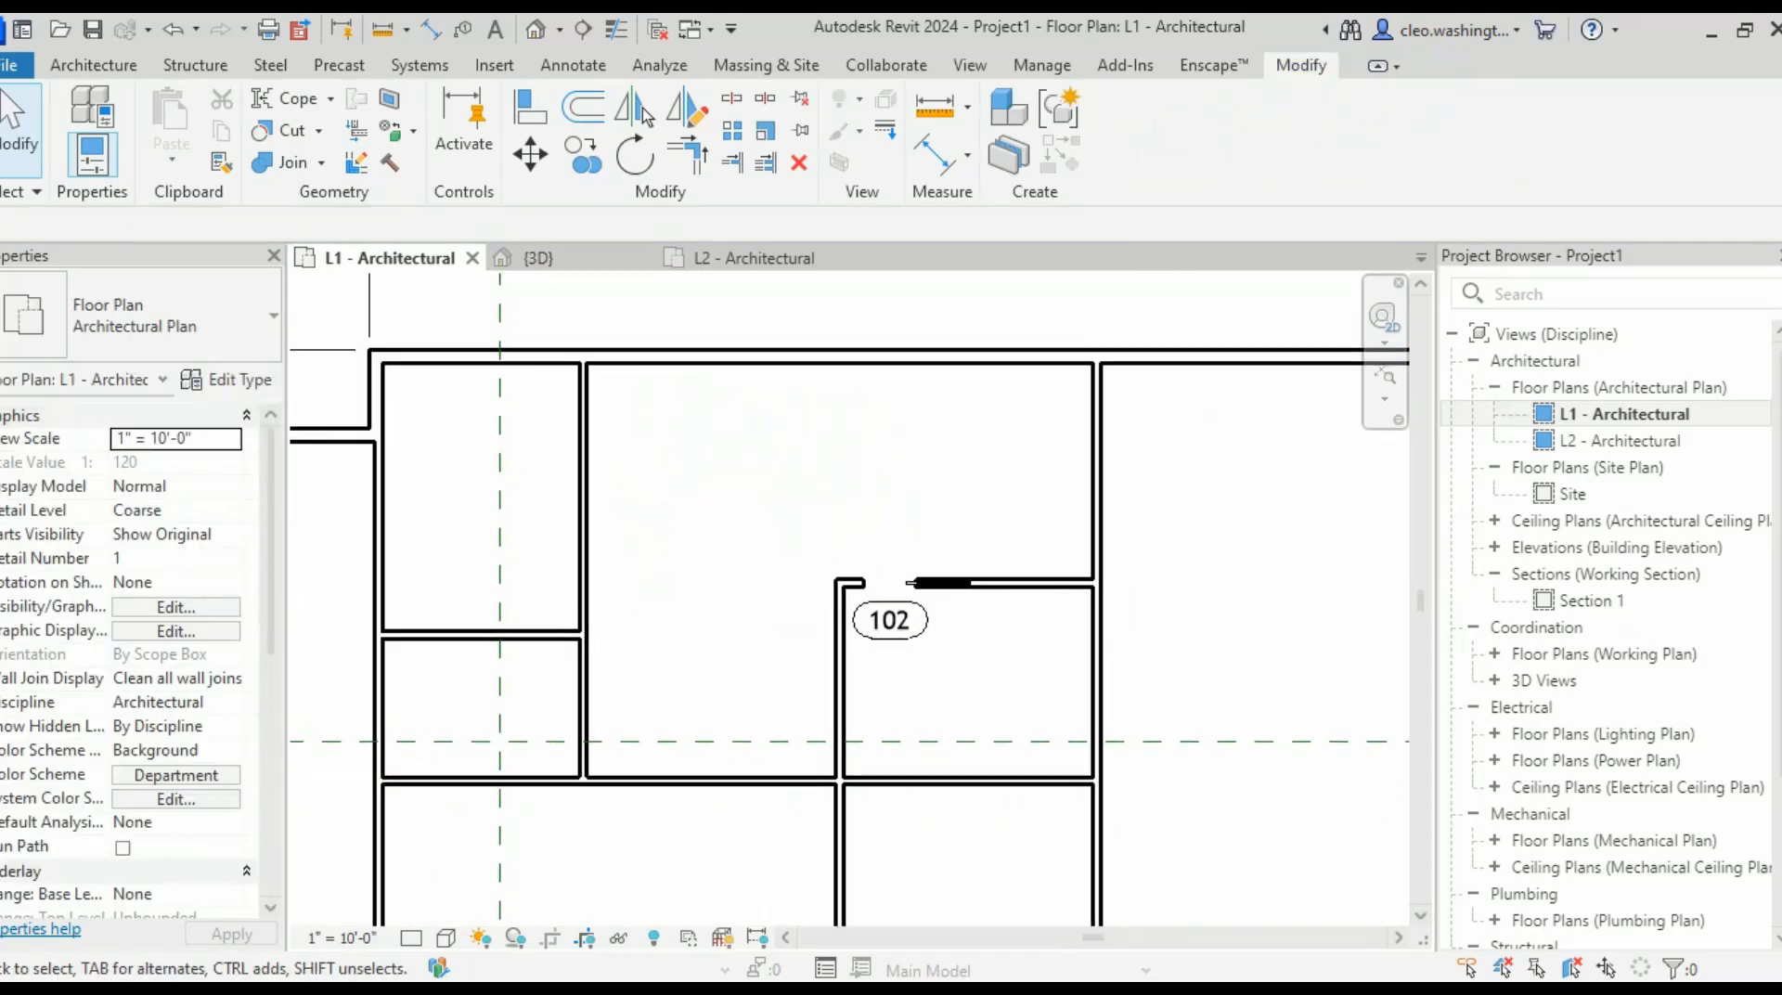
{"action": "middle_click_drag", "start_coordinate": [889, 621], "coordinate": [913, 507]}
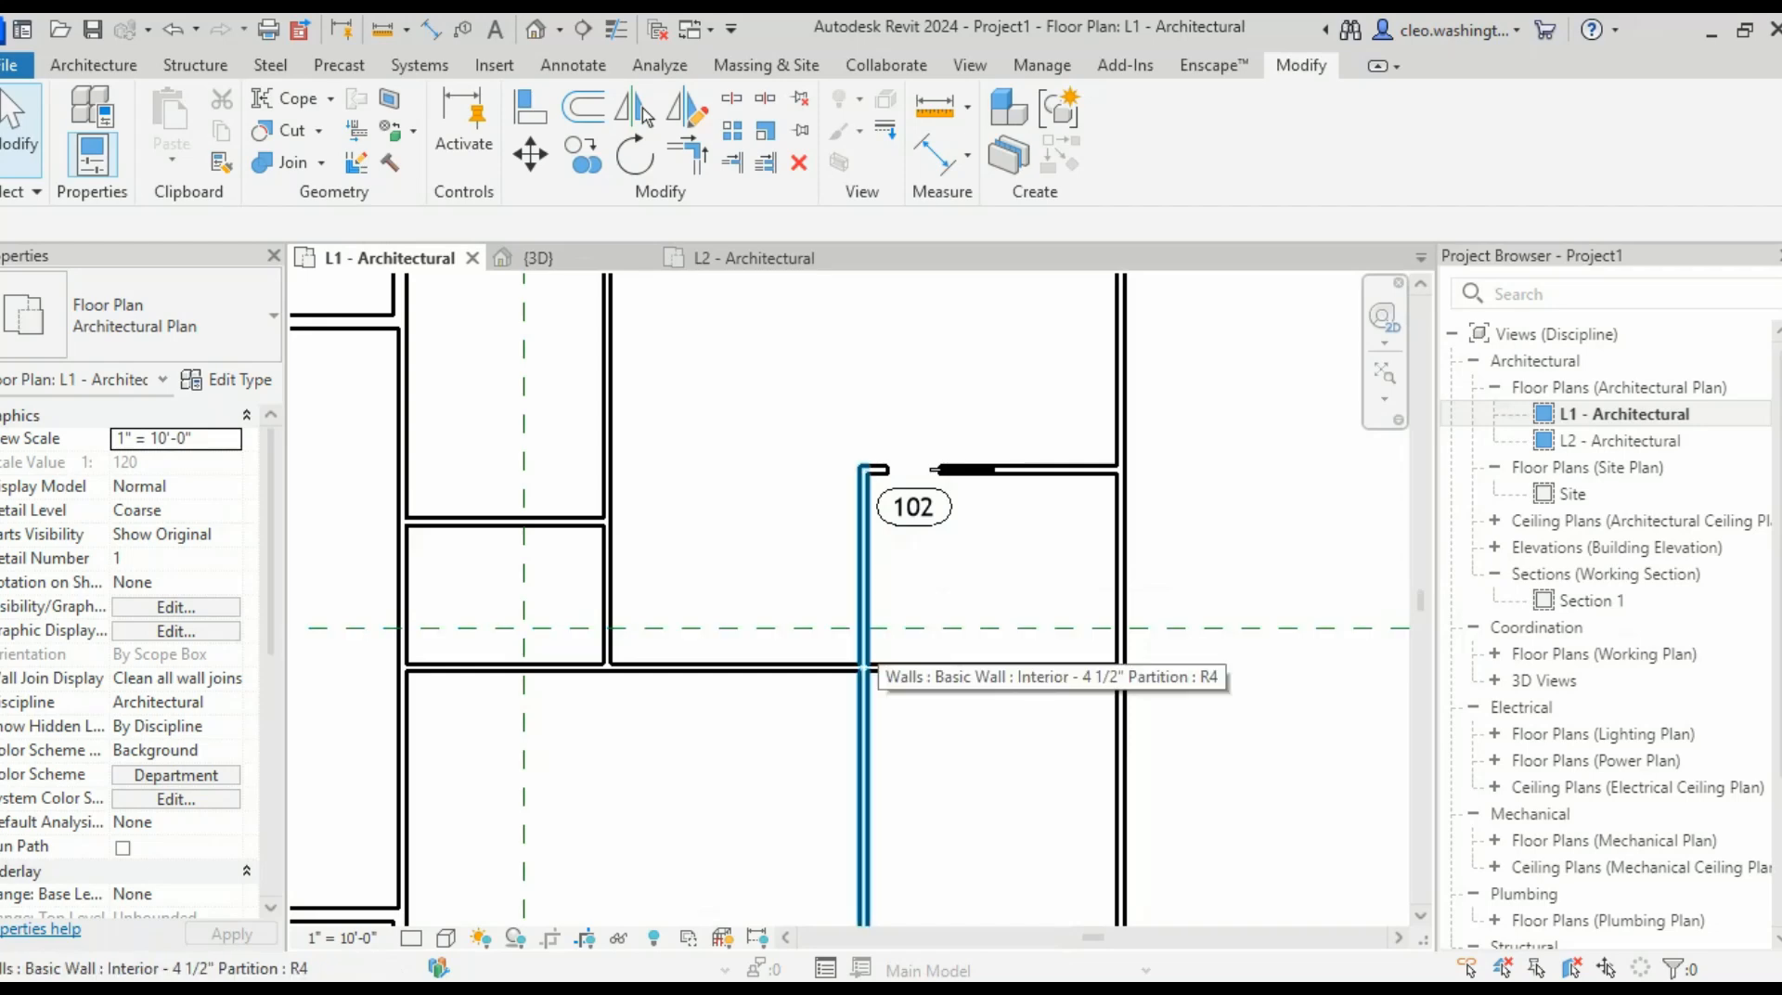
- Start a similar Interior - 4 1/2" Partition wall with a 6'-0" offset
{"action": "scroll", "coordinate": [873, 608], "scroll_direction": "up", "scroll_amount": 3}
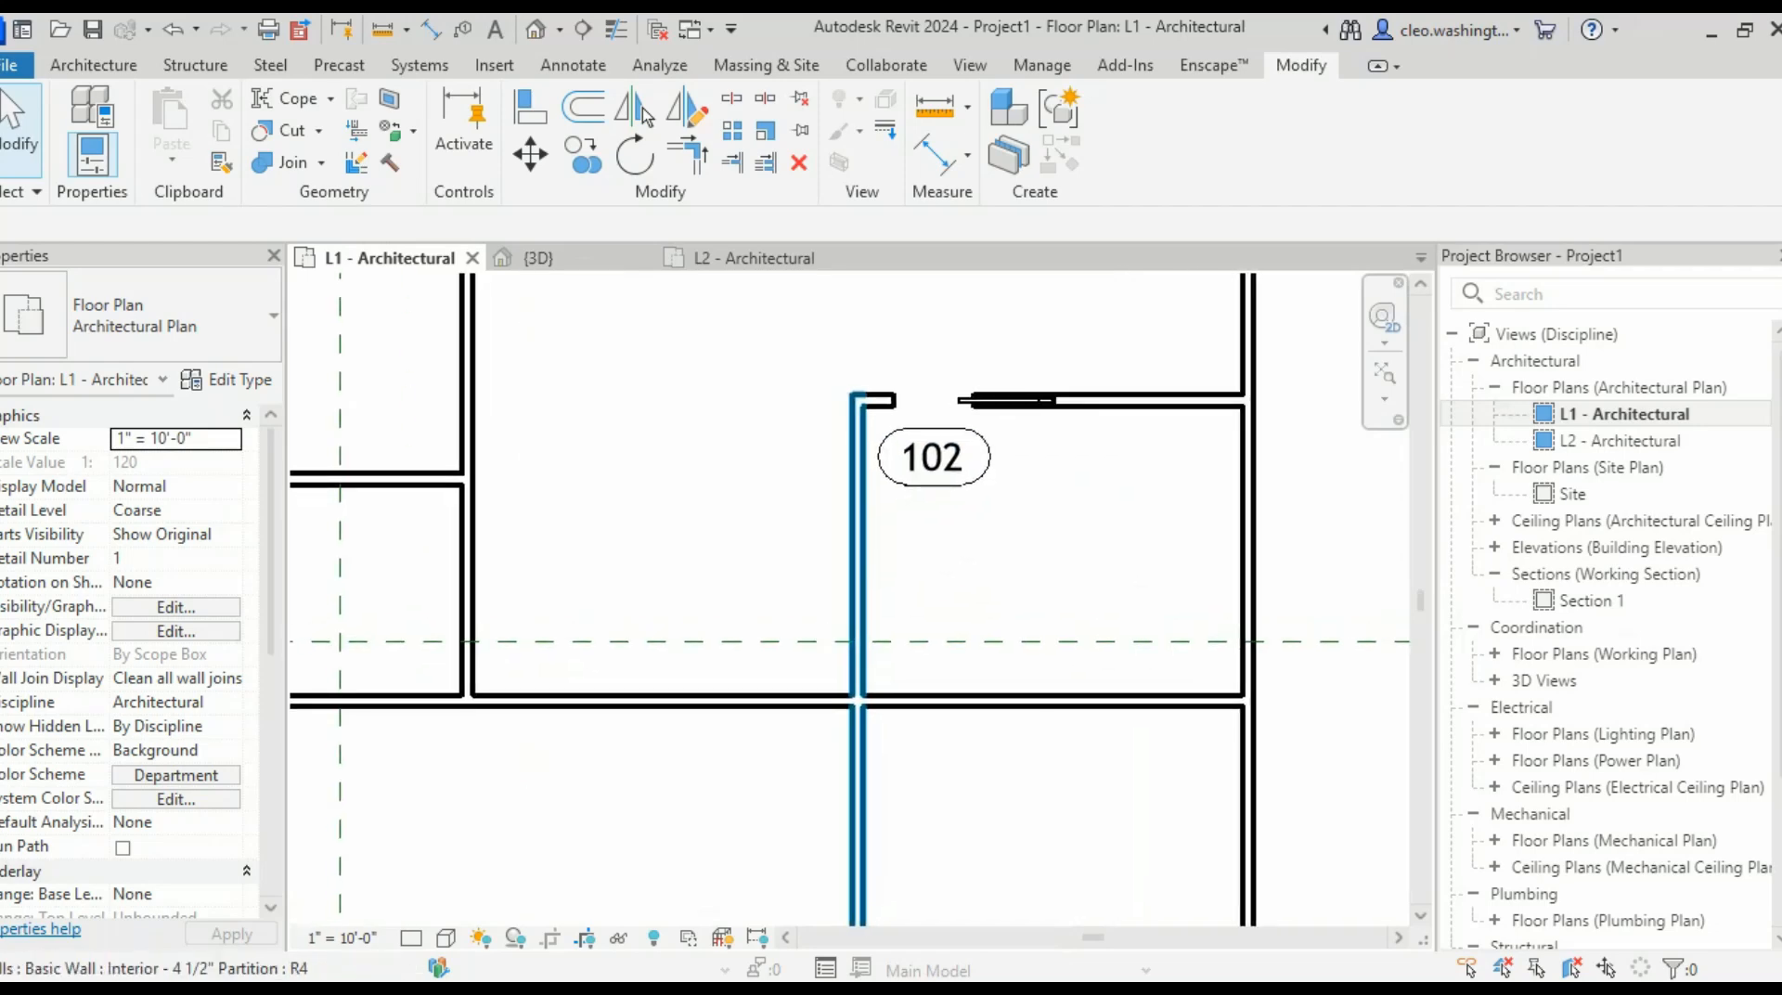
{"action": "left_click", "coordinate": [858, 608]}
{"action": "right_click", "coordinate": [854, 608]}
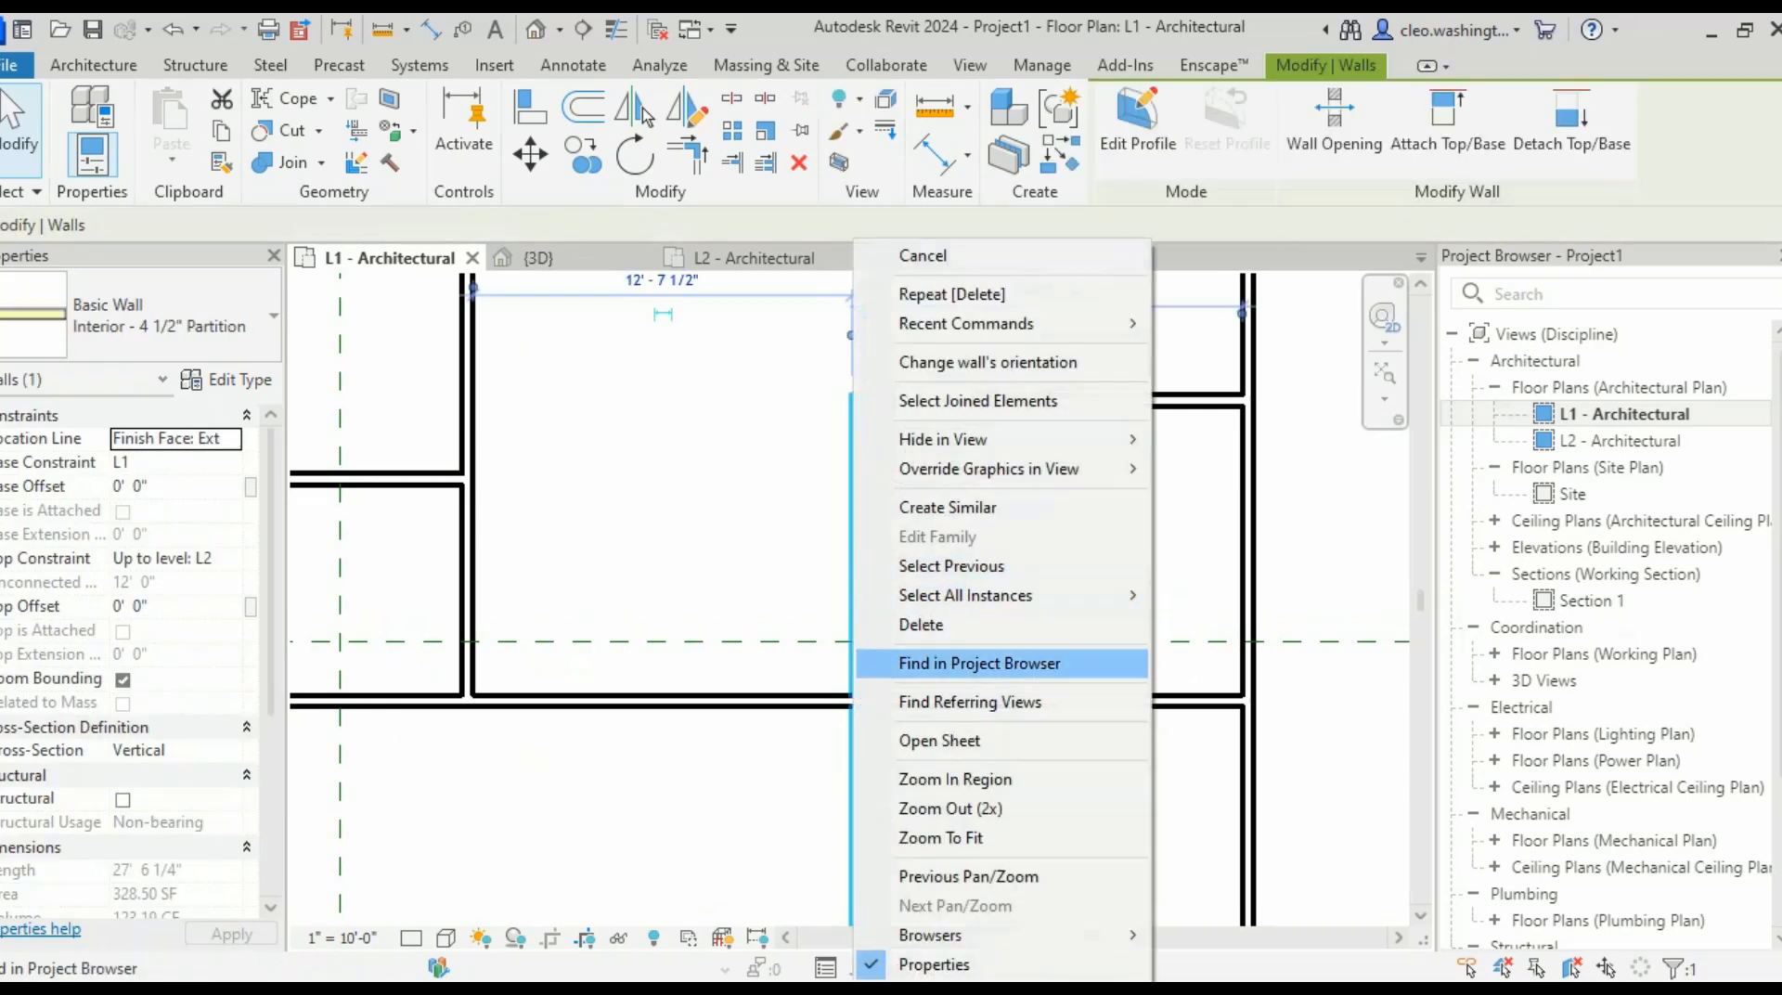
{"action": "left_click", "coordinate": [947, 506]}
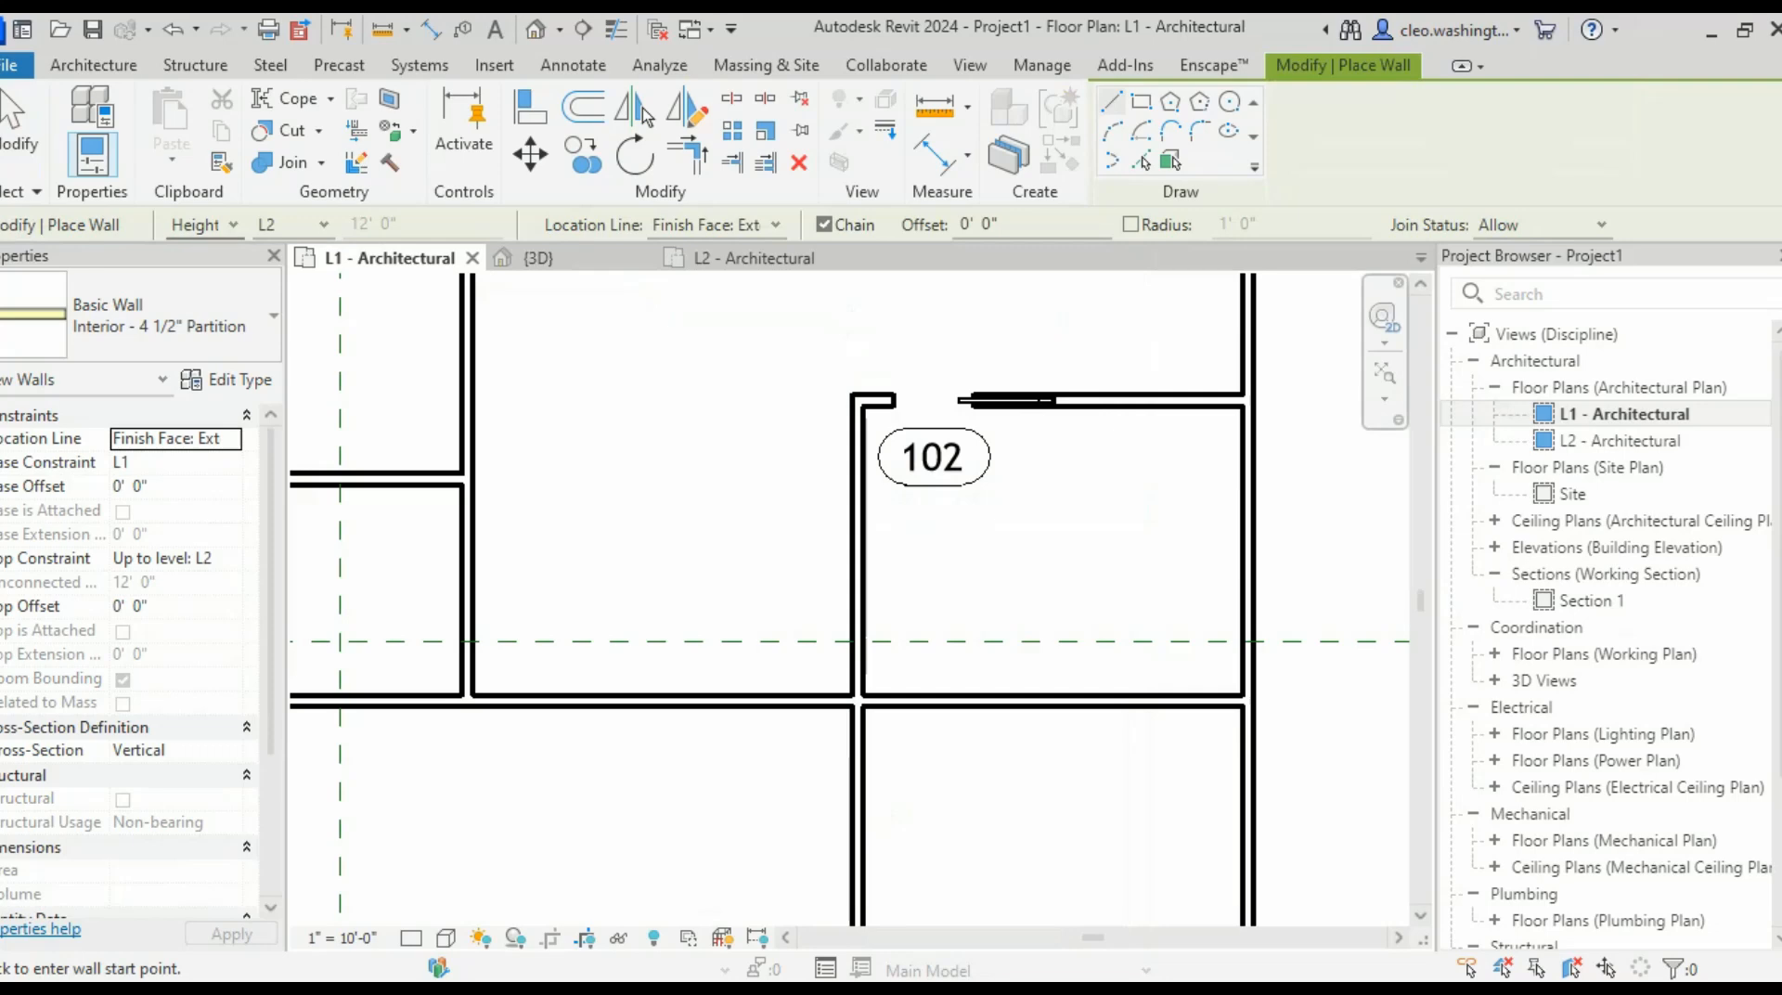
{"action": "double_click", "coordinate": [966, 224]}
{"action": "type", "text": "6"}
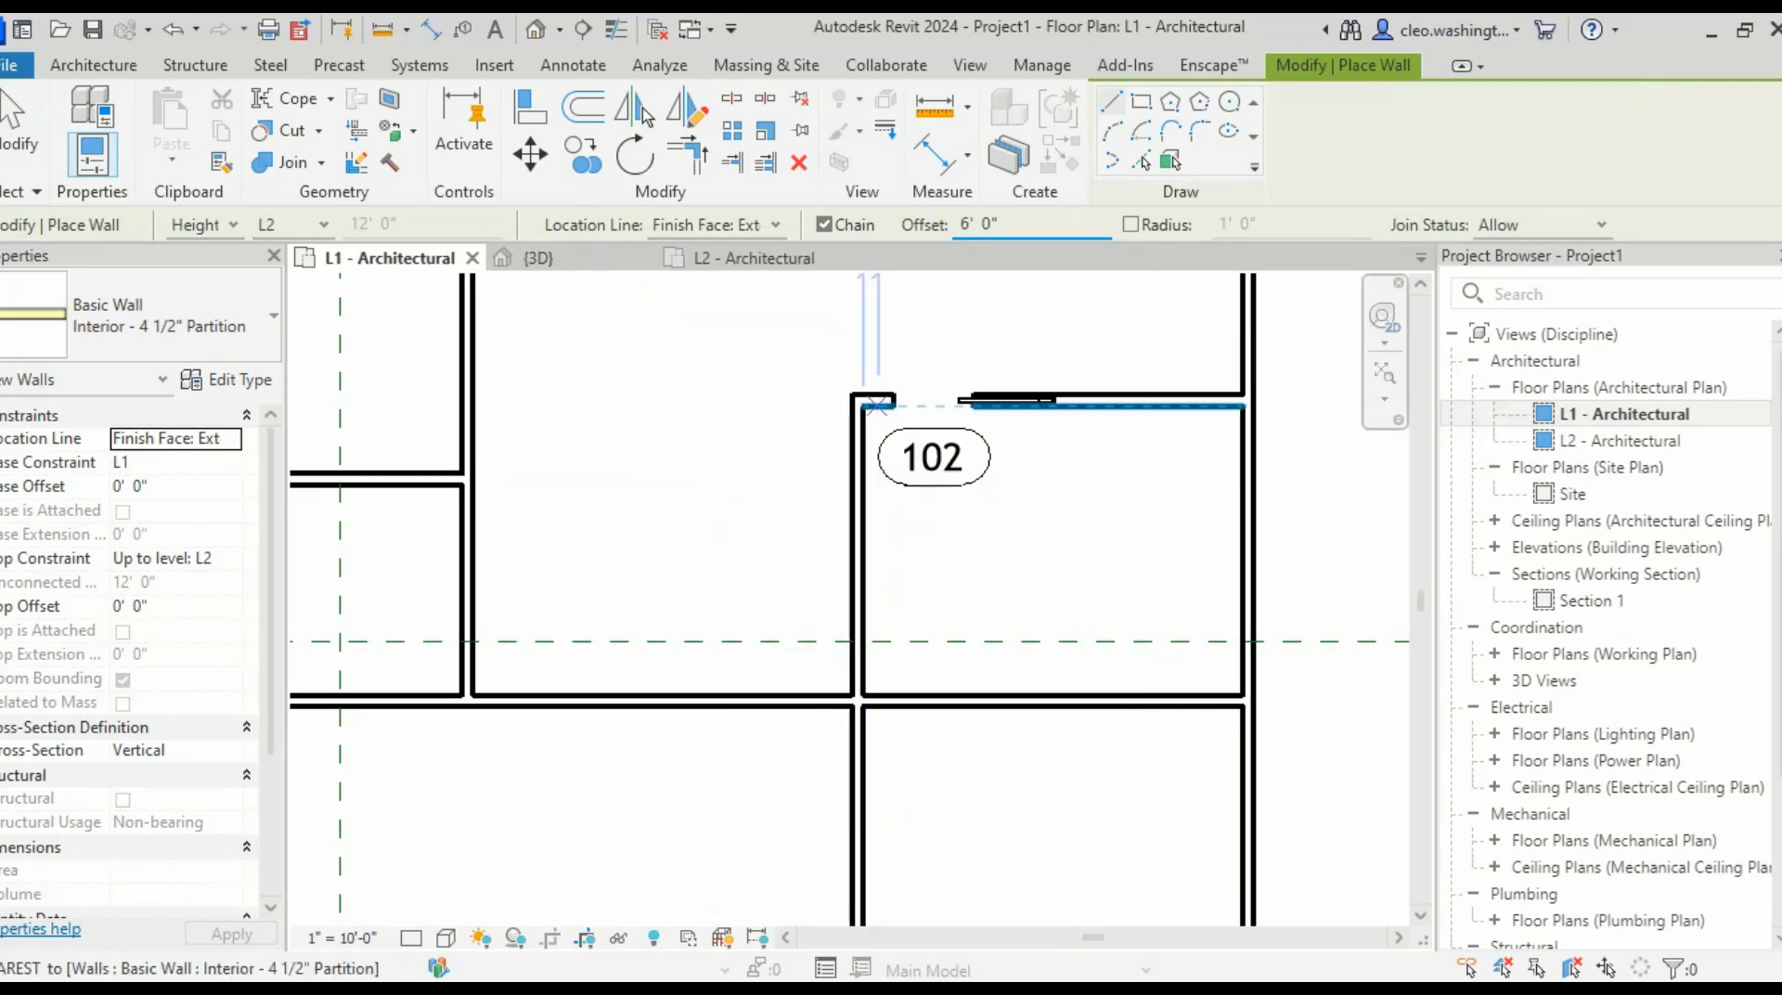
- Draw the partition from room 102's top corner down to the lower wall
{"action": "left_click", "coordinate": [868, 406]}
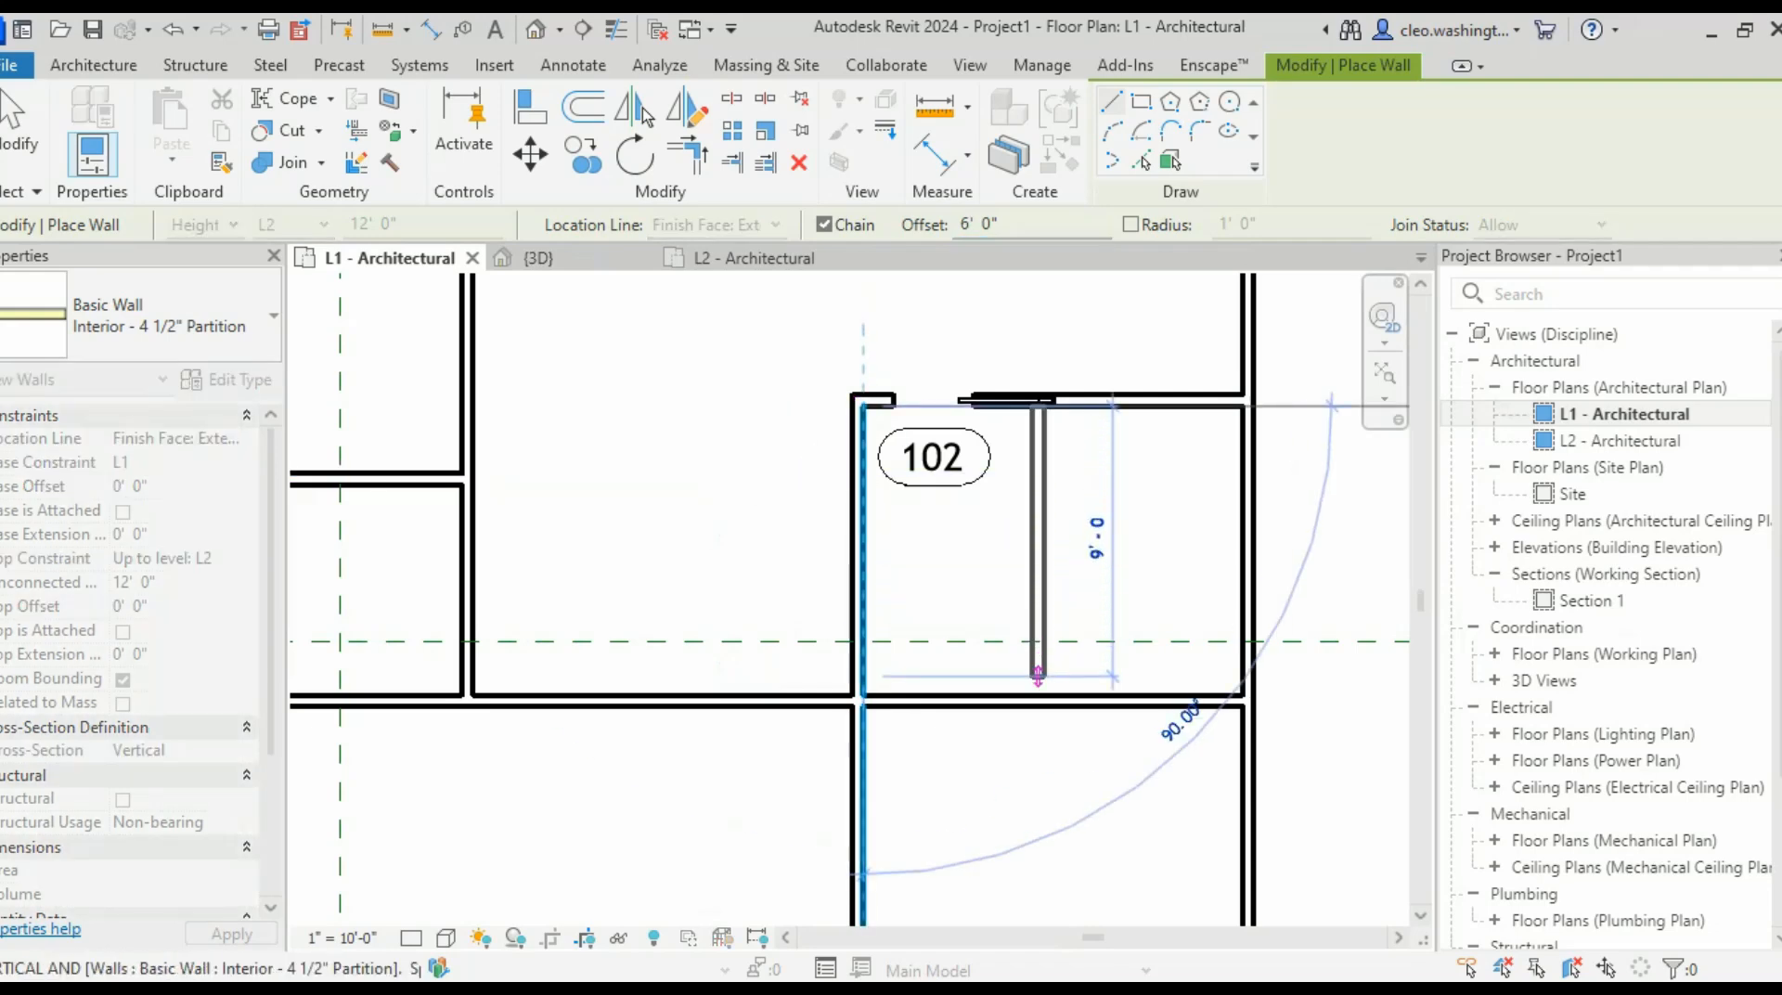
{"action": "left_click", "coordinate": [863, 705]}
{"action": "scroll", "coordinate": [1143, 407], "scroll_direction": "up", "scroll_amount": 1}
{"action": "key", "text": "Escape"}
{"action": "key", "text": "Escape"}
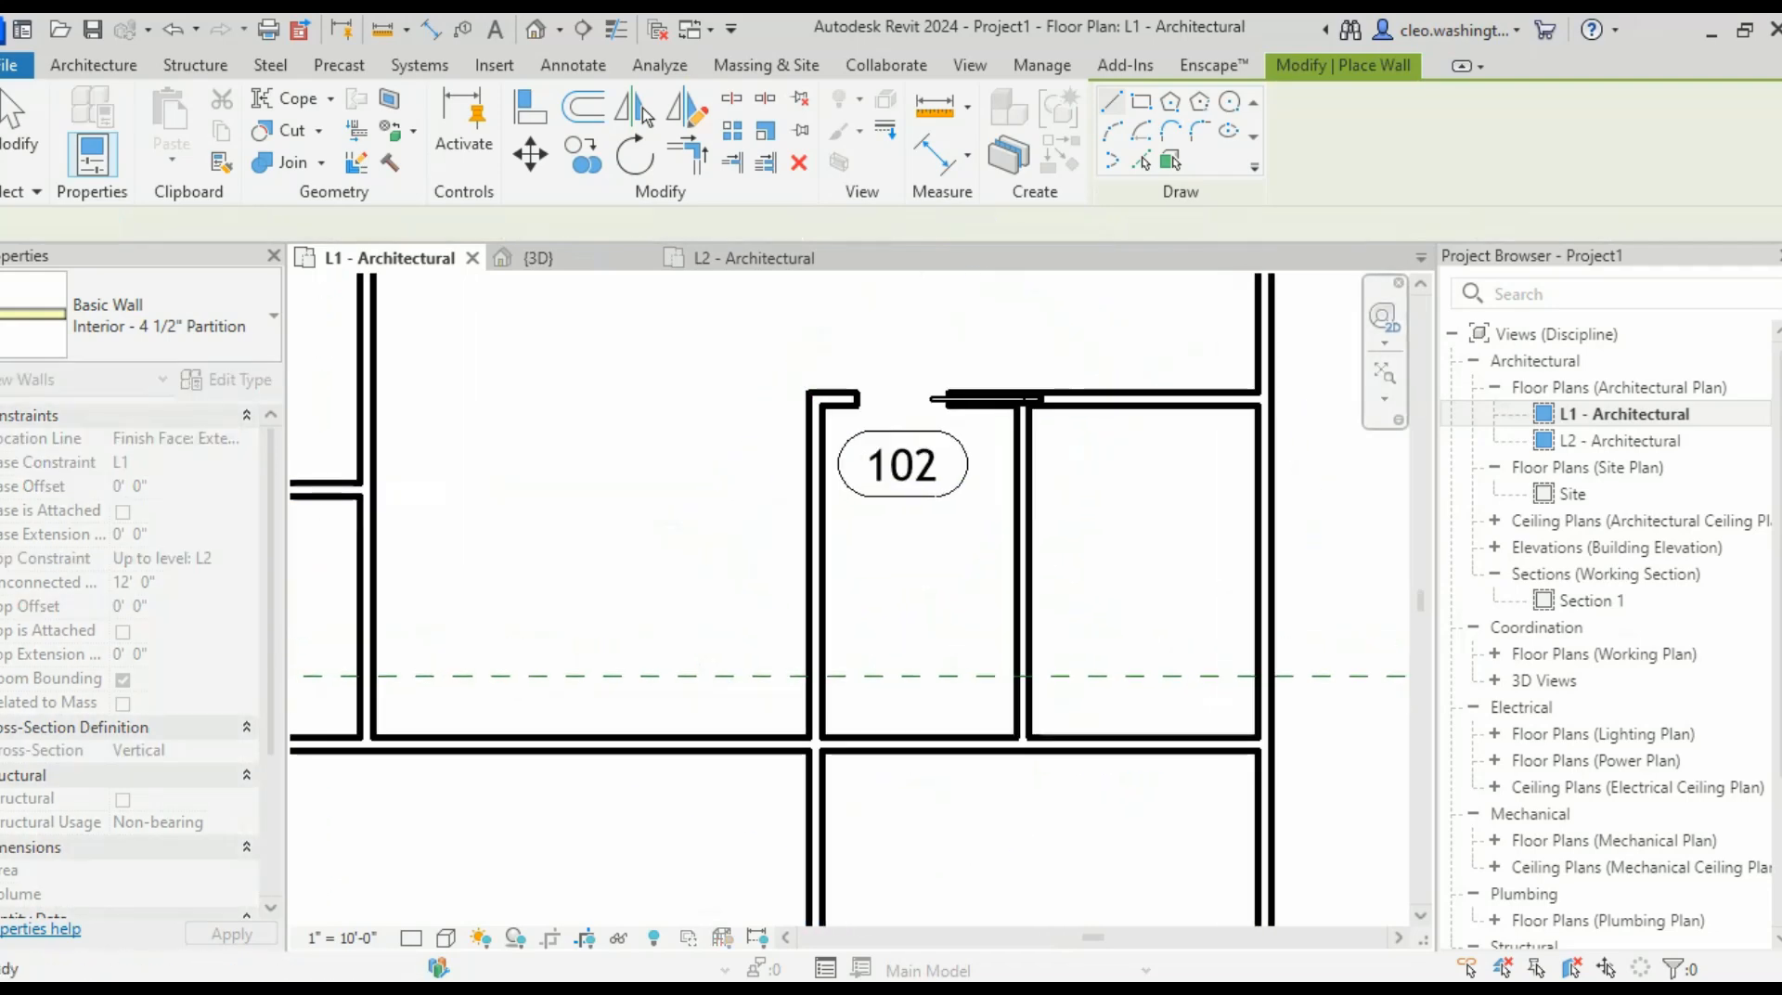
{"action": "scroll", "coordinate": [970, 456], "scroll_direction": "up", "scroll_amount": 3}
{"action": "left_click", "coordinate": [974, 333]}
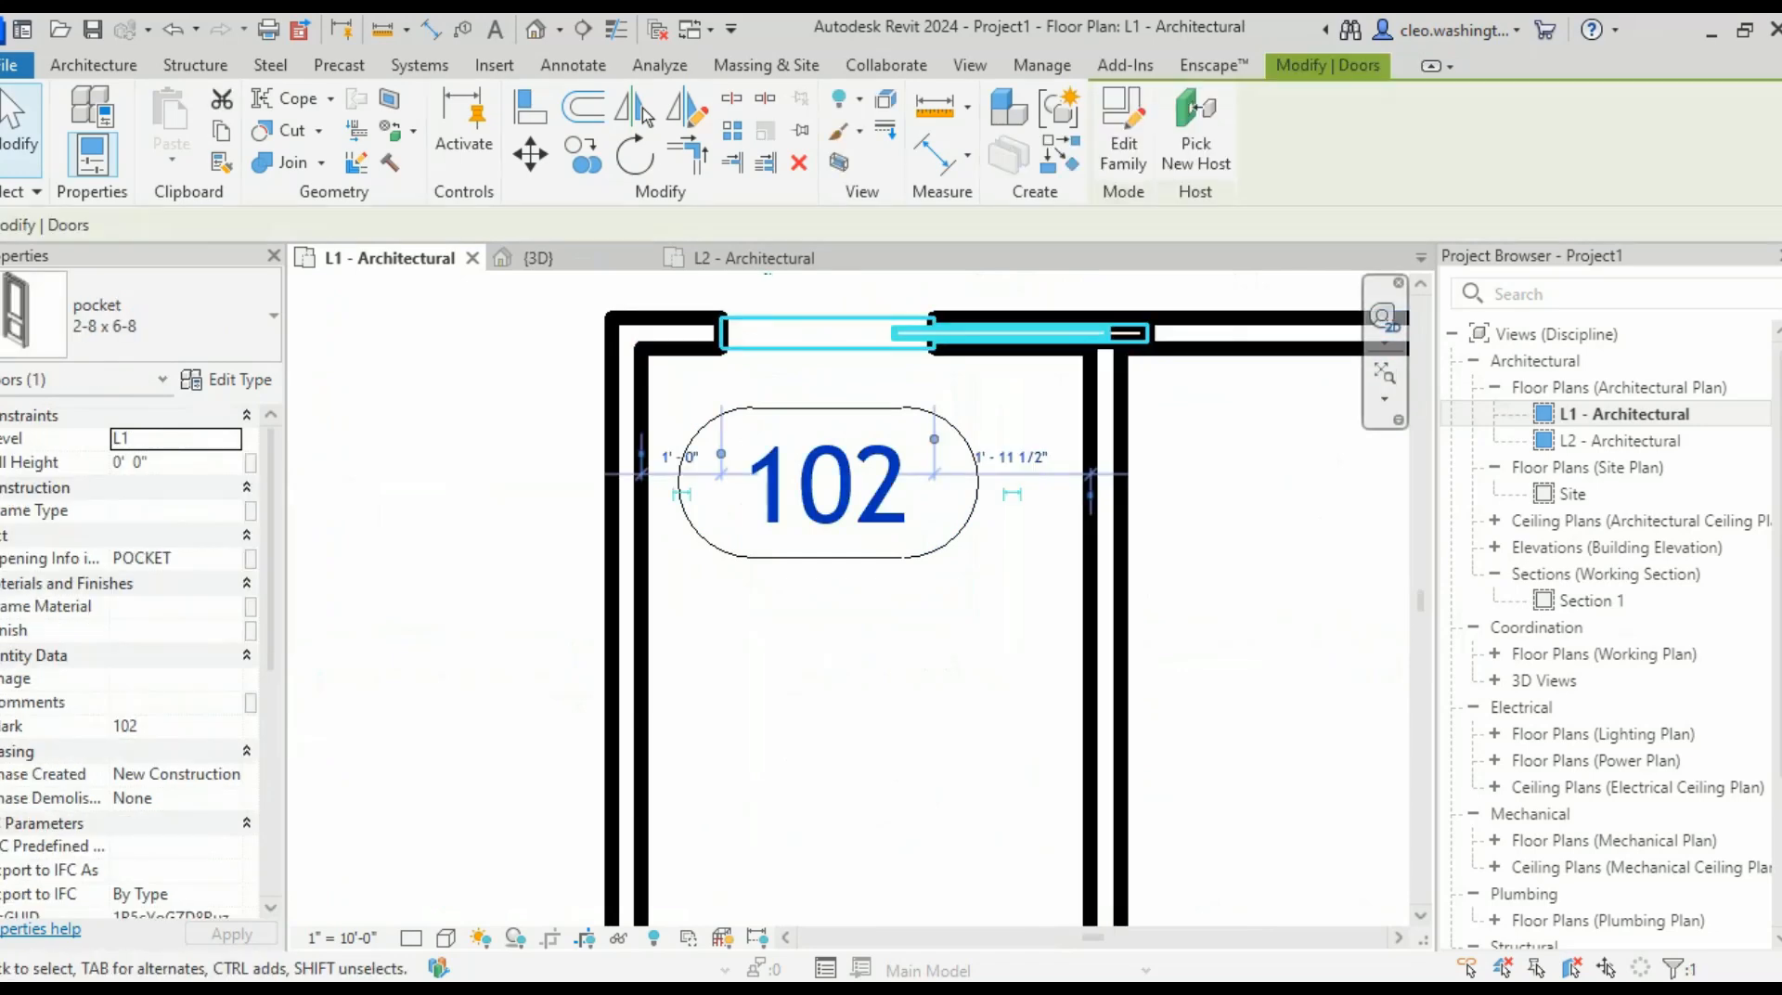
{"action": "scroll", "coordinate": [974, 333], "scroll_direction": "down", "scroll_amount": 2}
{"action": "middle_click_drag", "start_coordinate": [975, 332], "coordinate": [587, 332]}
{"action": "key", "text": "Escape"}
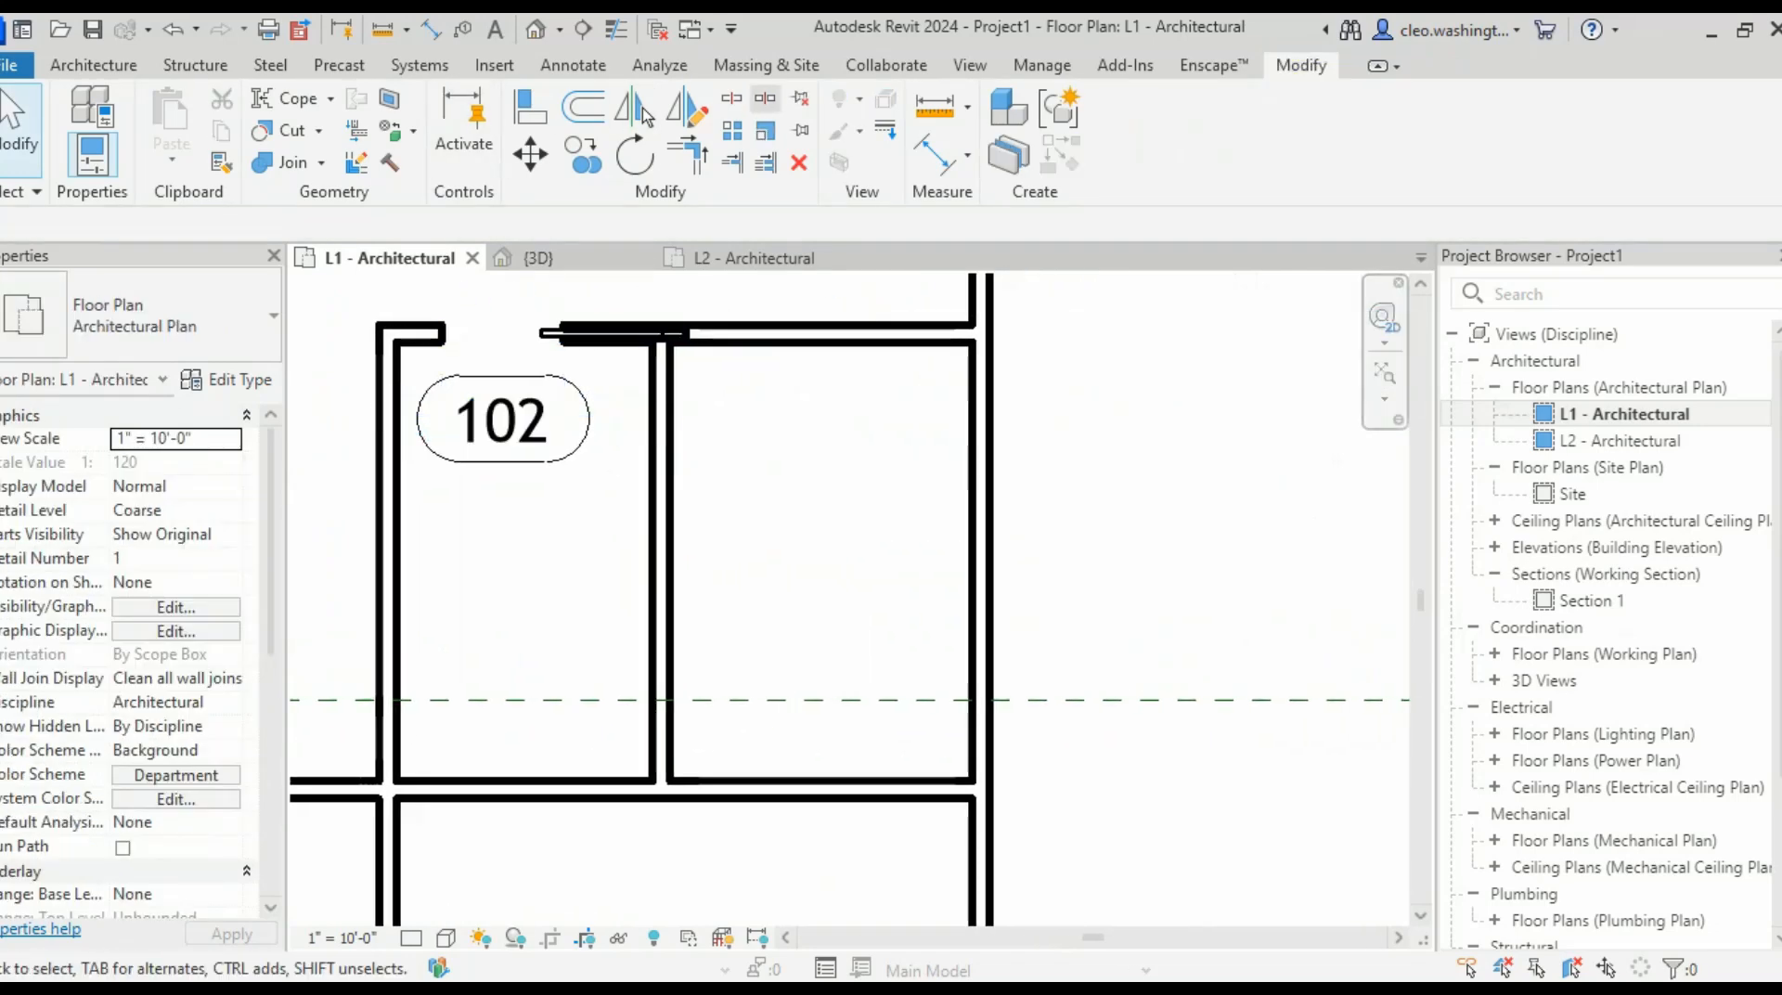
- Place an aligned dimension between the two partition walls
{"action": "left_click", "coordinate": [936, 155]}
{"action": "left_click", "coordinate": [669, 596]}
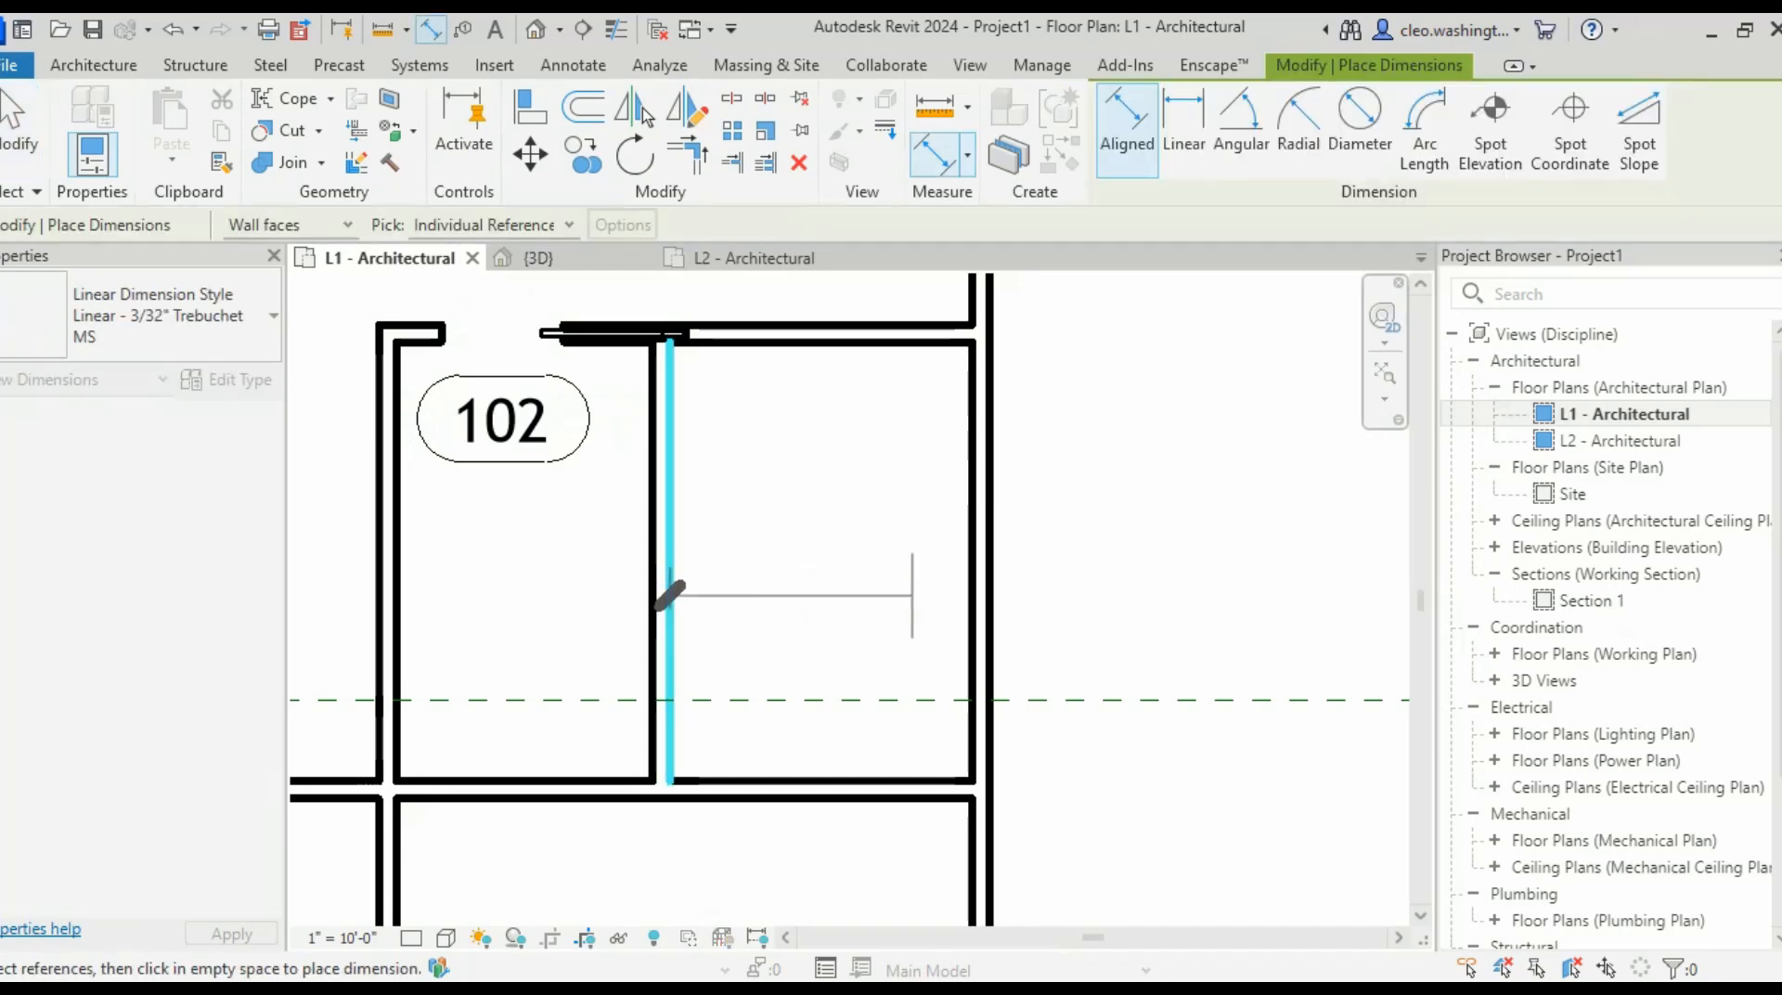
{"action": "left_click", "coordinate": [970, 571]}
{"action": "left_click", "coordinate": [835, 532]}
{"action": "scroll", "coordinate": [836, 532], "scroll_direction": "down", "scroll_amount": 2}
{"action": "middle_click_drag", "start_coordinate": [836, 532], "coordinate": [878, 579]}
{"action": "key", "text": "Escape"}
- Move the new partition so the dimension between the partitions reads 6'-0"
{"action": "left_click", "coordinate": [761, 614]}
{"action": "left_click", "coordinate": [854, 562]}
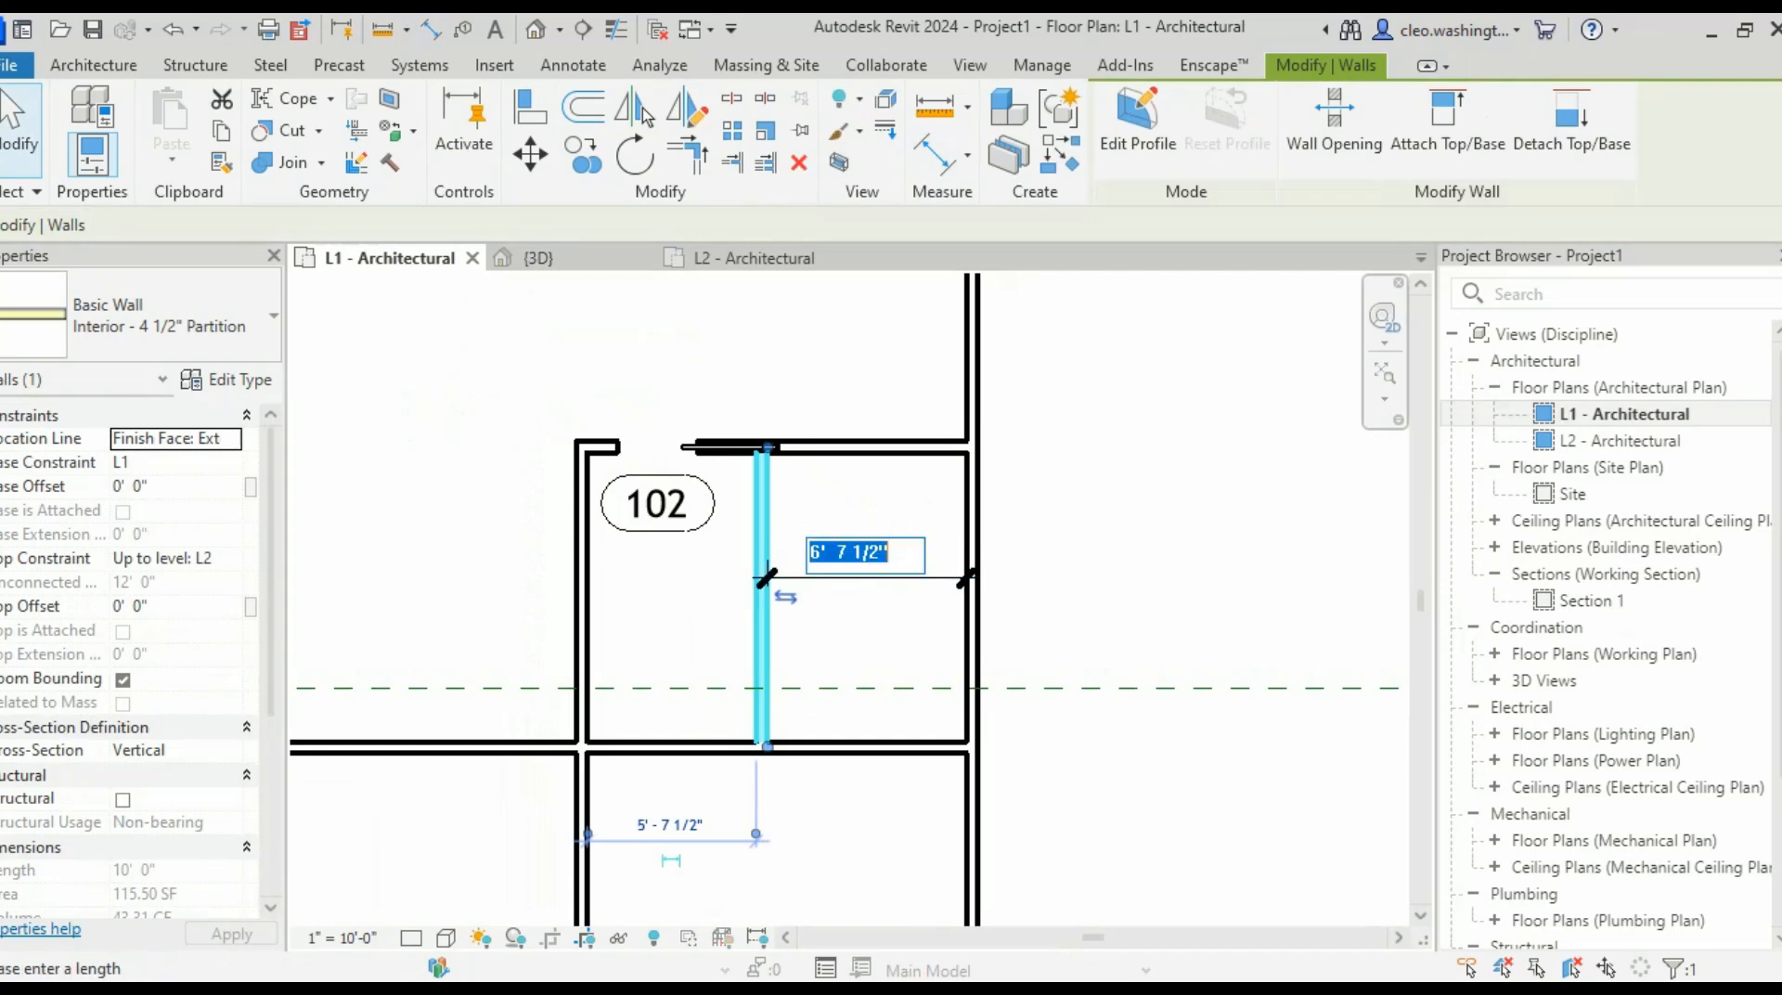
{"action": "type", "text": "6"}
{"action": "key", "text": "Return"}
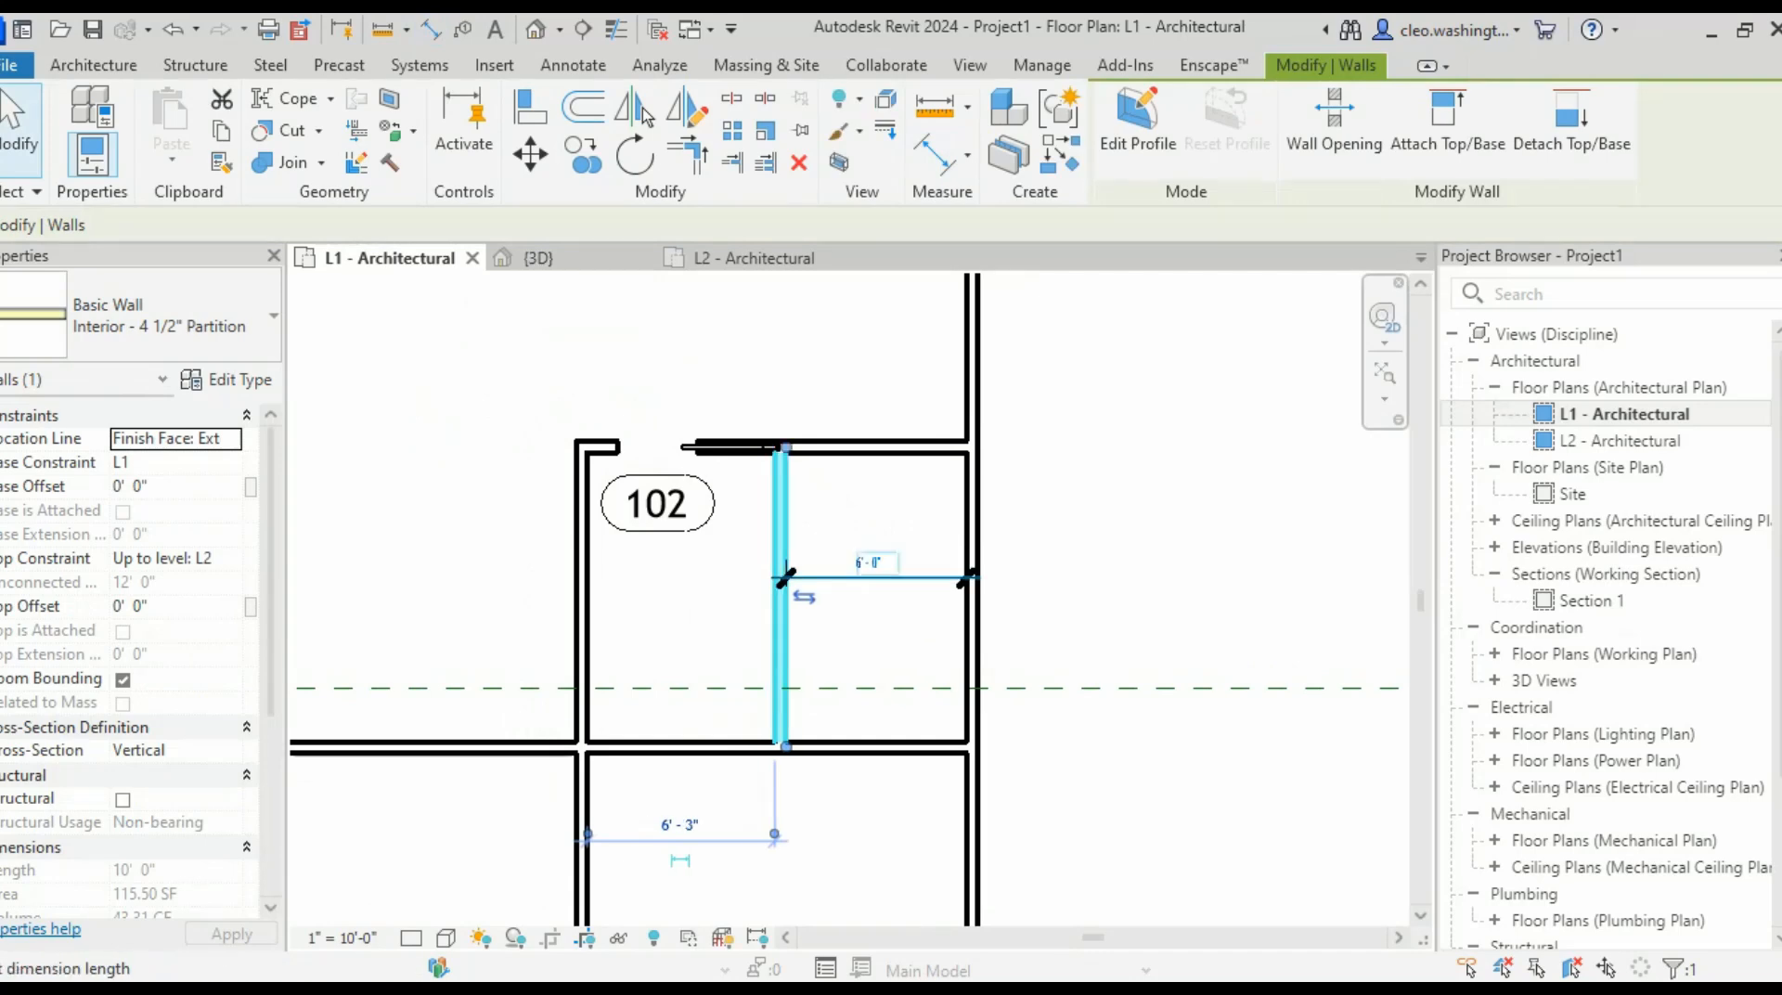
{"action": "key", "text": "Escape"}
- Trim the horizontal wall and the vertical partition into a corner join with TR
{"action": "scroll", "coordinate": [461, 409], "scroll_direction": "up", "scroll_amount": 3}
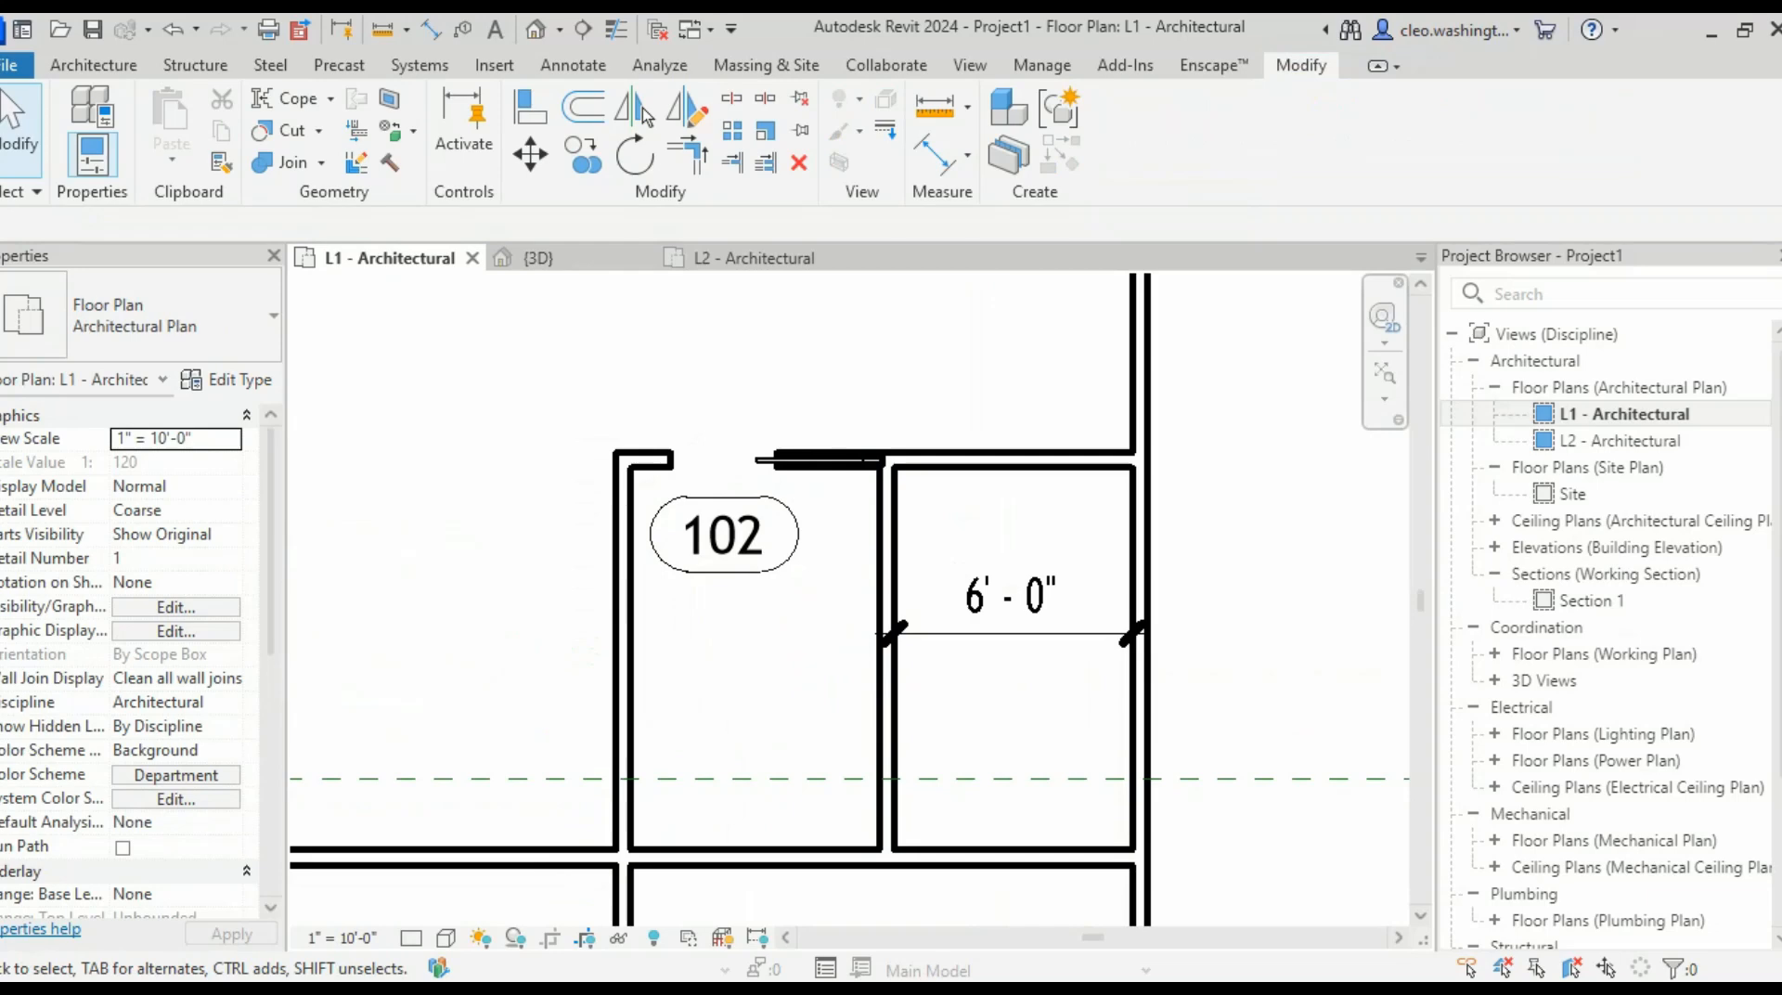
{"action": "scroll", "coordinate": [1106, 776], "scroll_direction": "down", "scroll_amount": 3}
{"action": "middle_click_drag", "start_coordinate": [1106, 776], "coordinate": [1088, 450]}
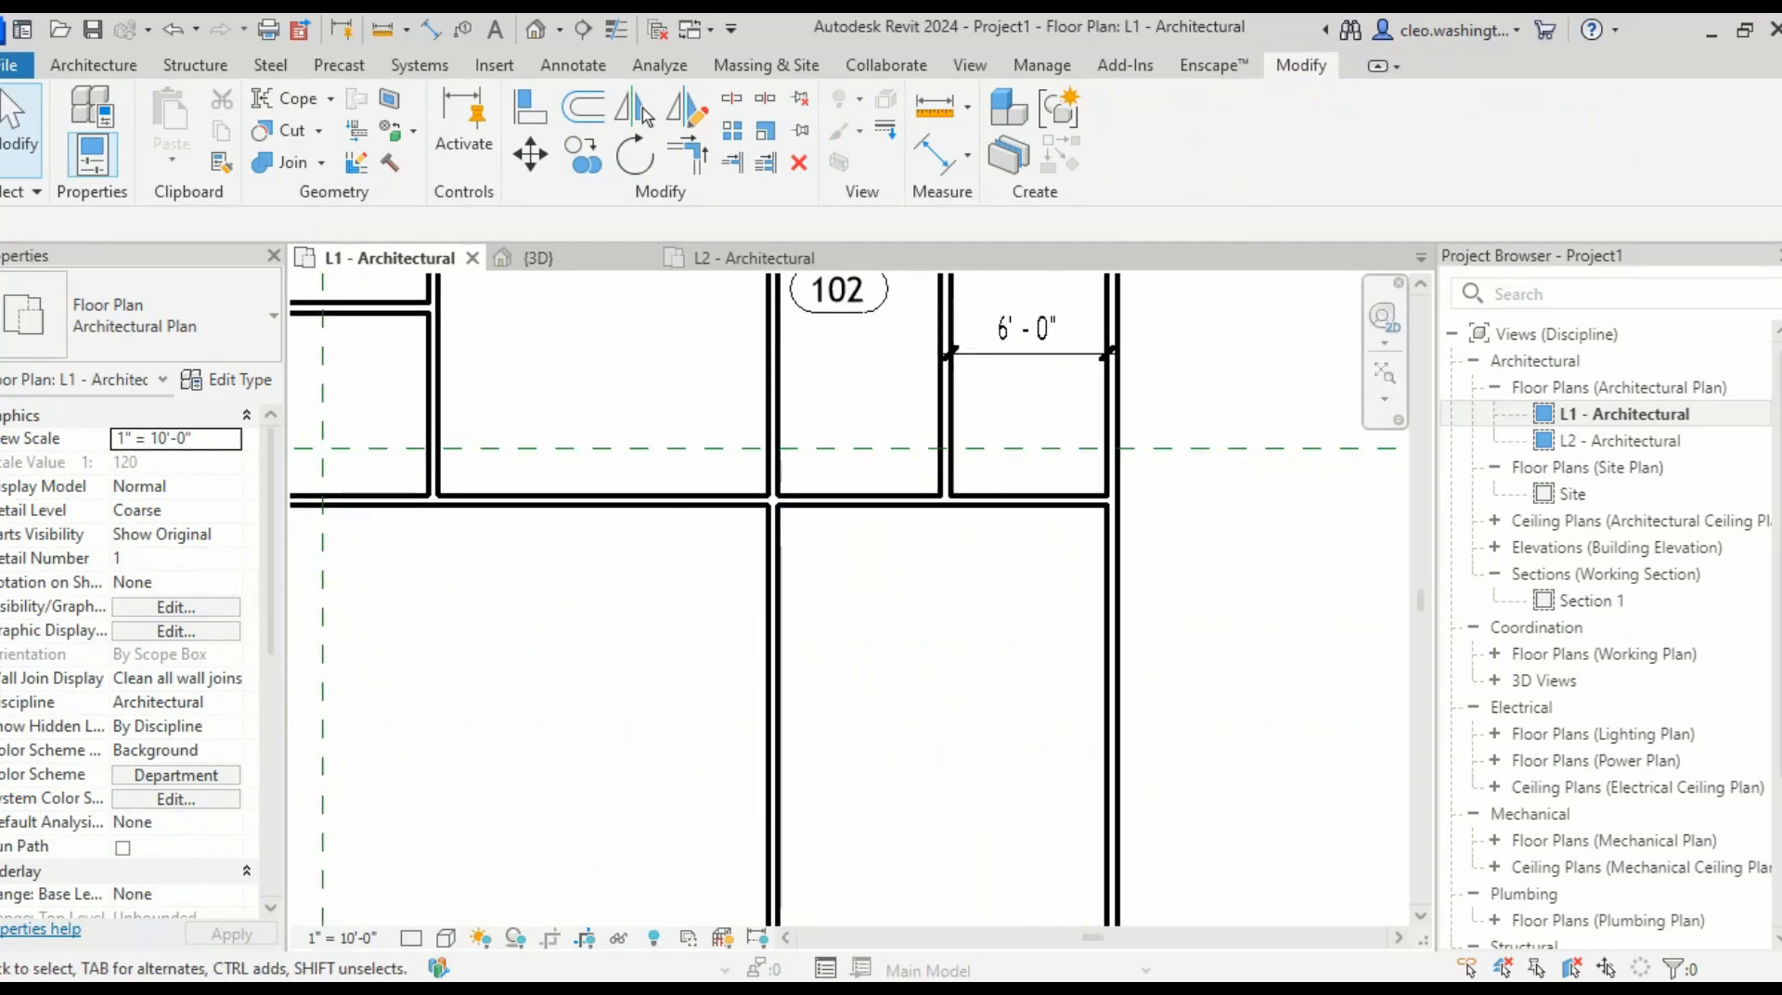
{"action": "scroll", "coordinate": [903, 501], "scroll_direction": "up", "scroll_amount": 5}
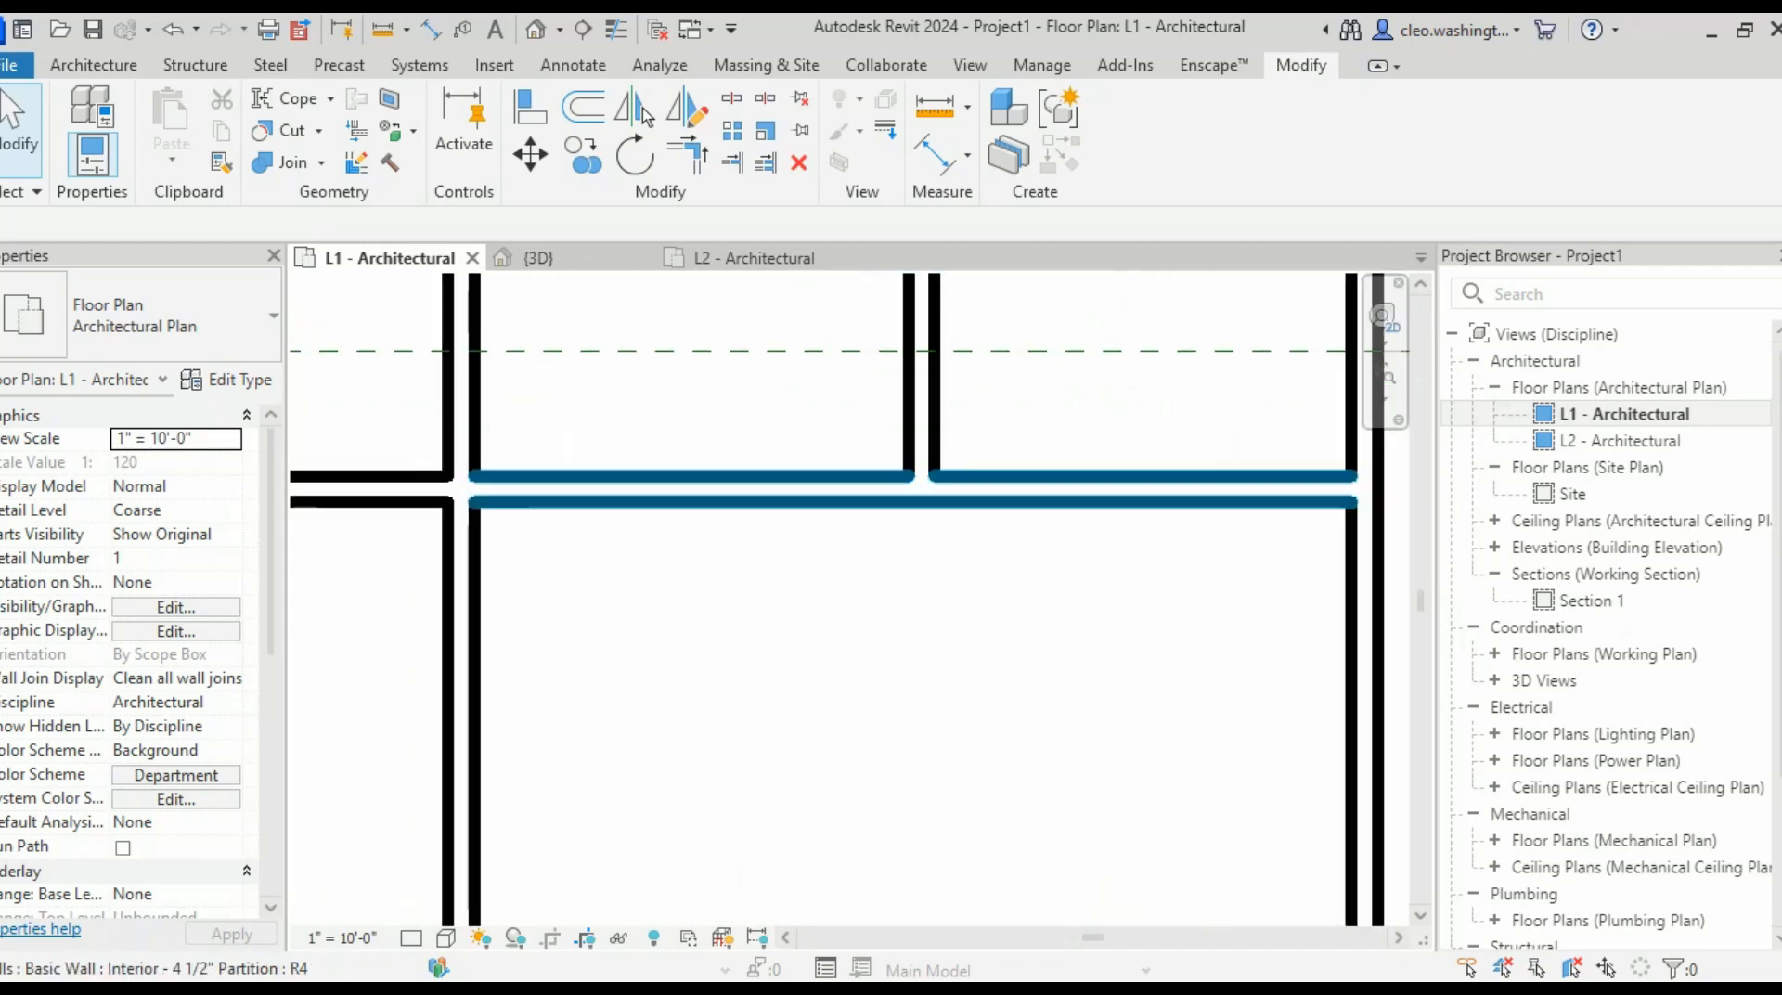
{"action": "left_click", "coordinate": [903, 509]}
{"action": "middle_click_drag", "start_coordinate": [903, 508], "coordinate": [879, 541]}
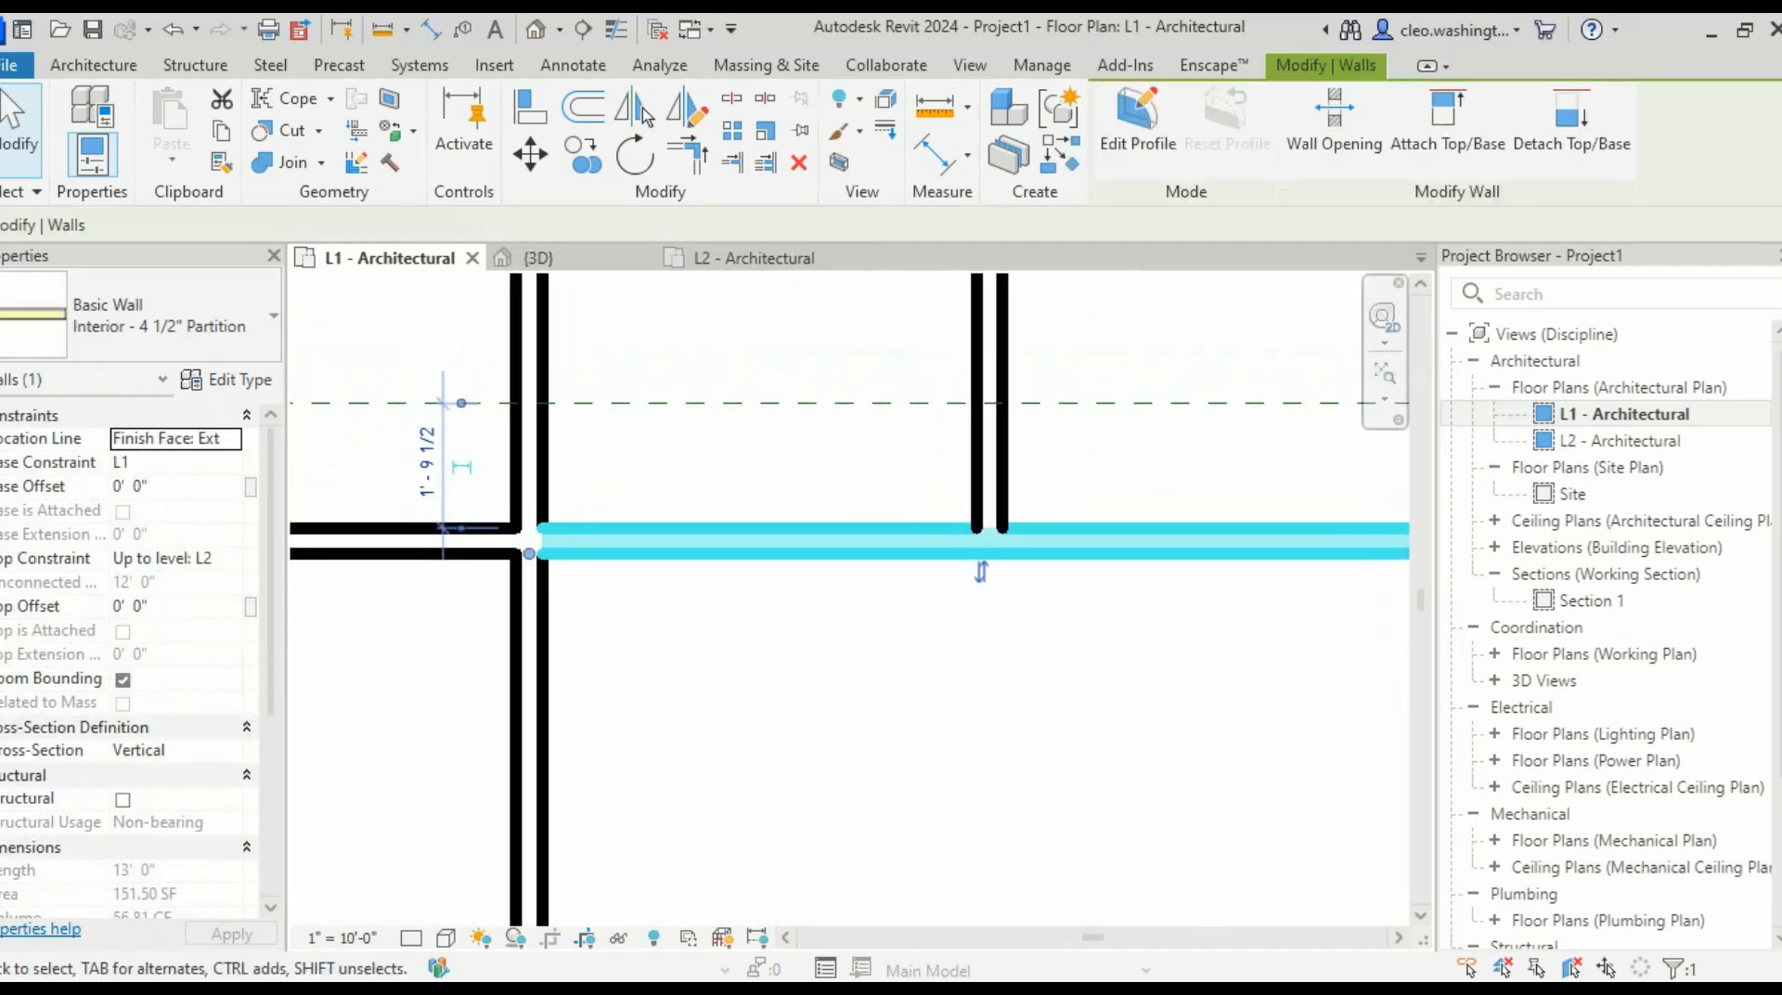
{"action": "key", "text": "Escape"}
{"action": "key", "text": "t"}
{"action": "key", "text": "r"}
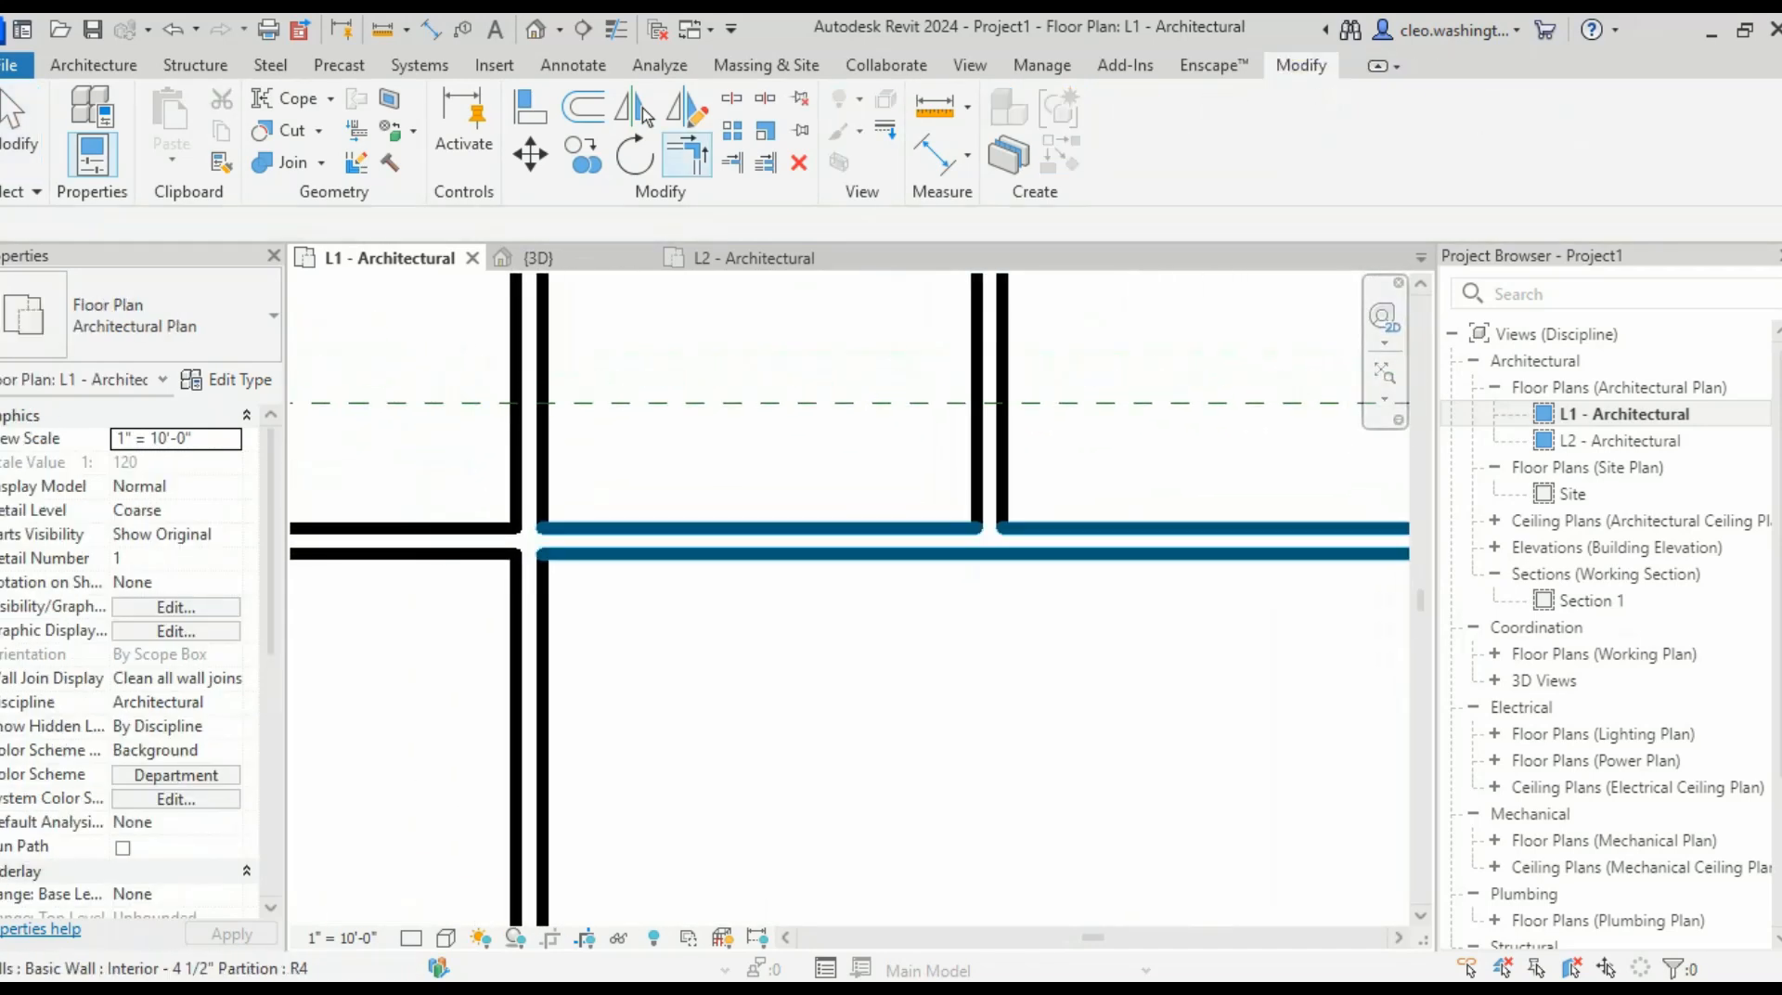
{"action": "left_click", "coordinate": [1068, 541]}
{"action": "left_click", "coordinate": [990, 464]}
{"action": "scroll", "coordinate": [1021, 743], "scroll_direction": "down", "scroll_amount": 8}
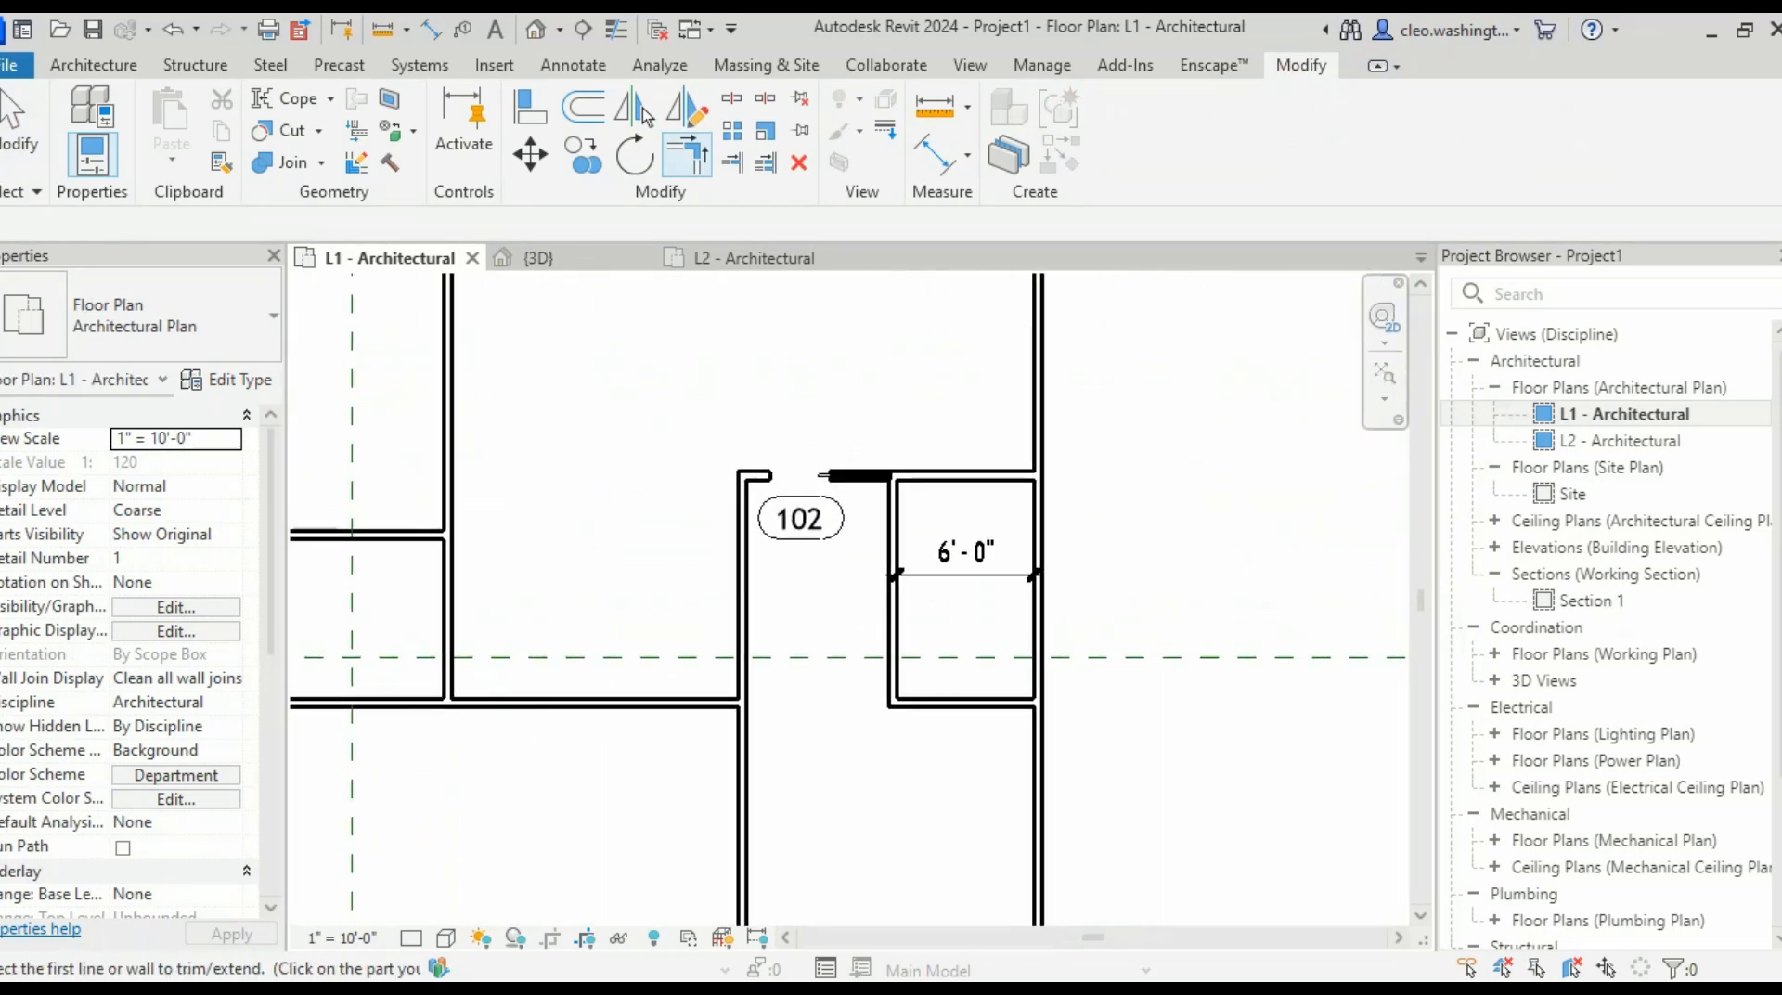
{"action": "key", "text": "Escape"}
- Delete the temporary 6'-0" dimension
{"action": "scroll", "coordinate": [1058, 440], "scroll_direction": "up", "scroll_amount": 4}
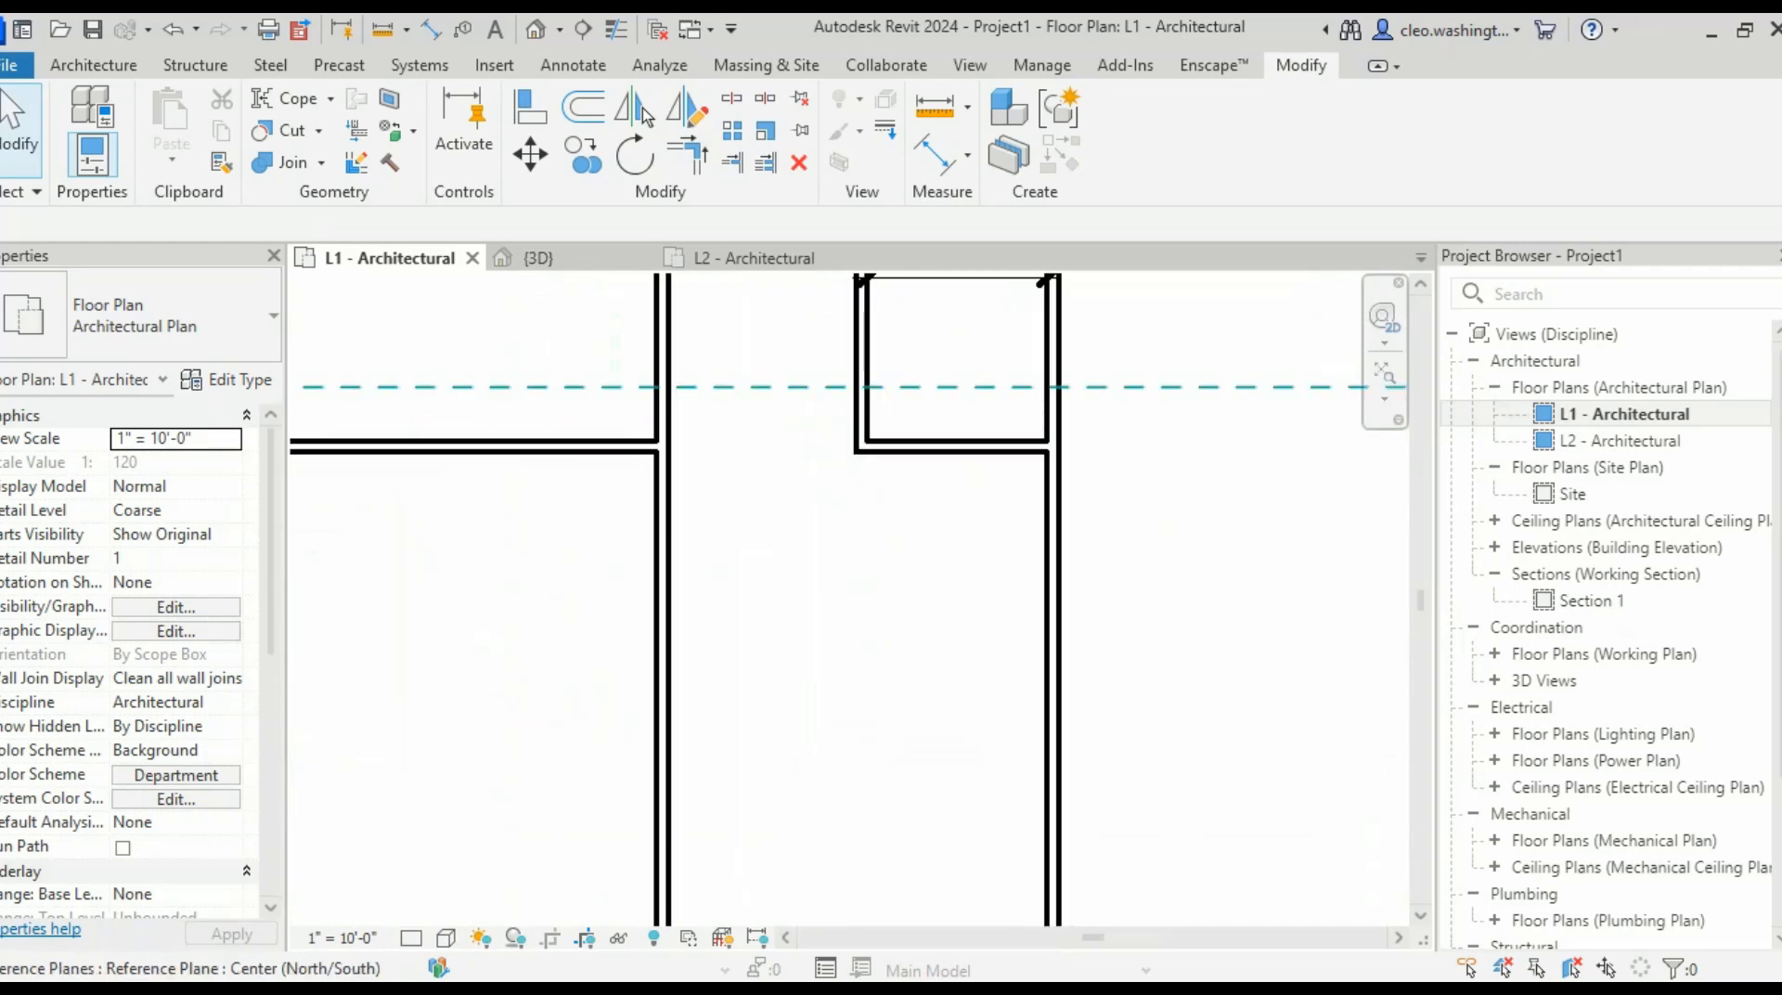
{"action": "scroll", "coordinate": [1058, 440], "scroll_direction": "down", "scroll_amount": 2}
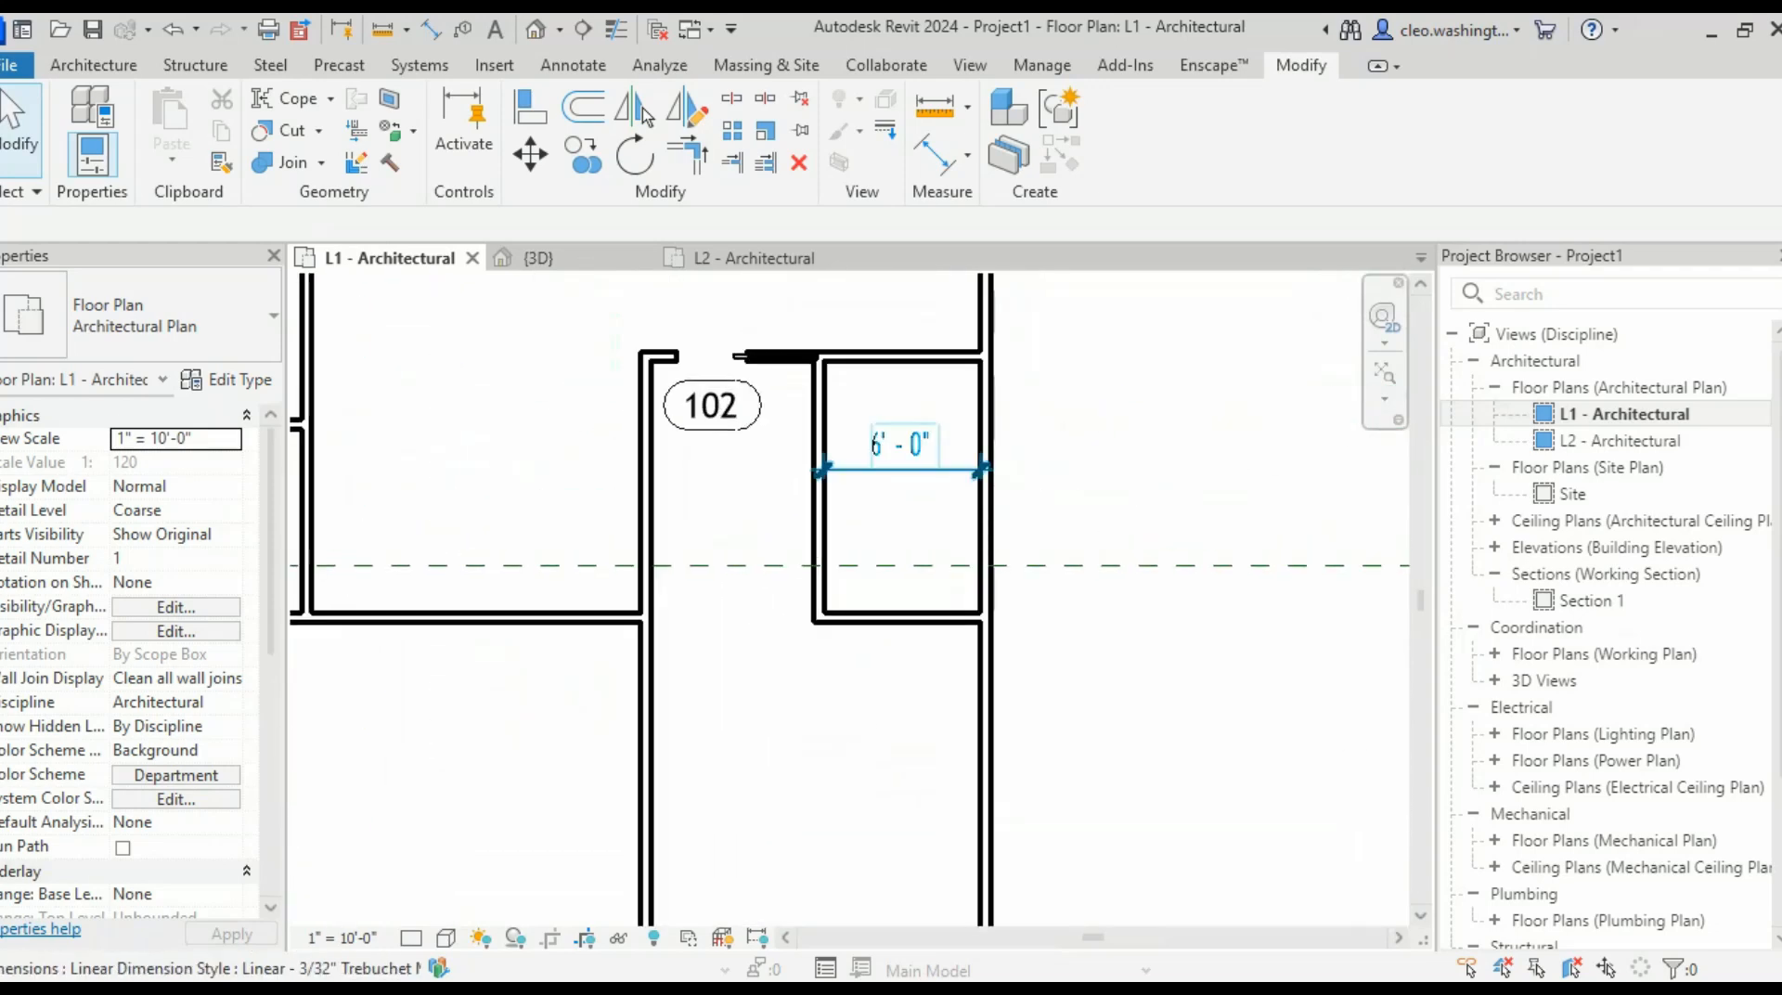
{"action": "left_click", "coordinate": [907, 522]}
{"action": "key", "text": "Delete"}
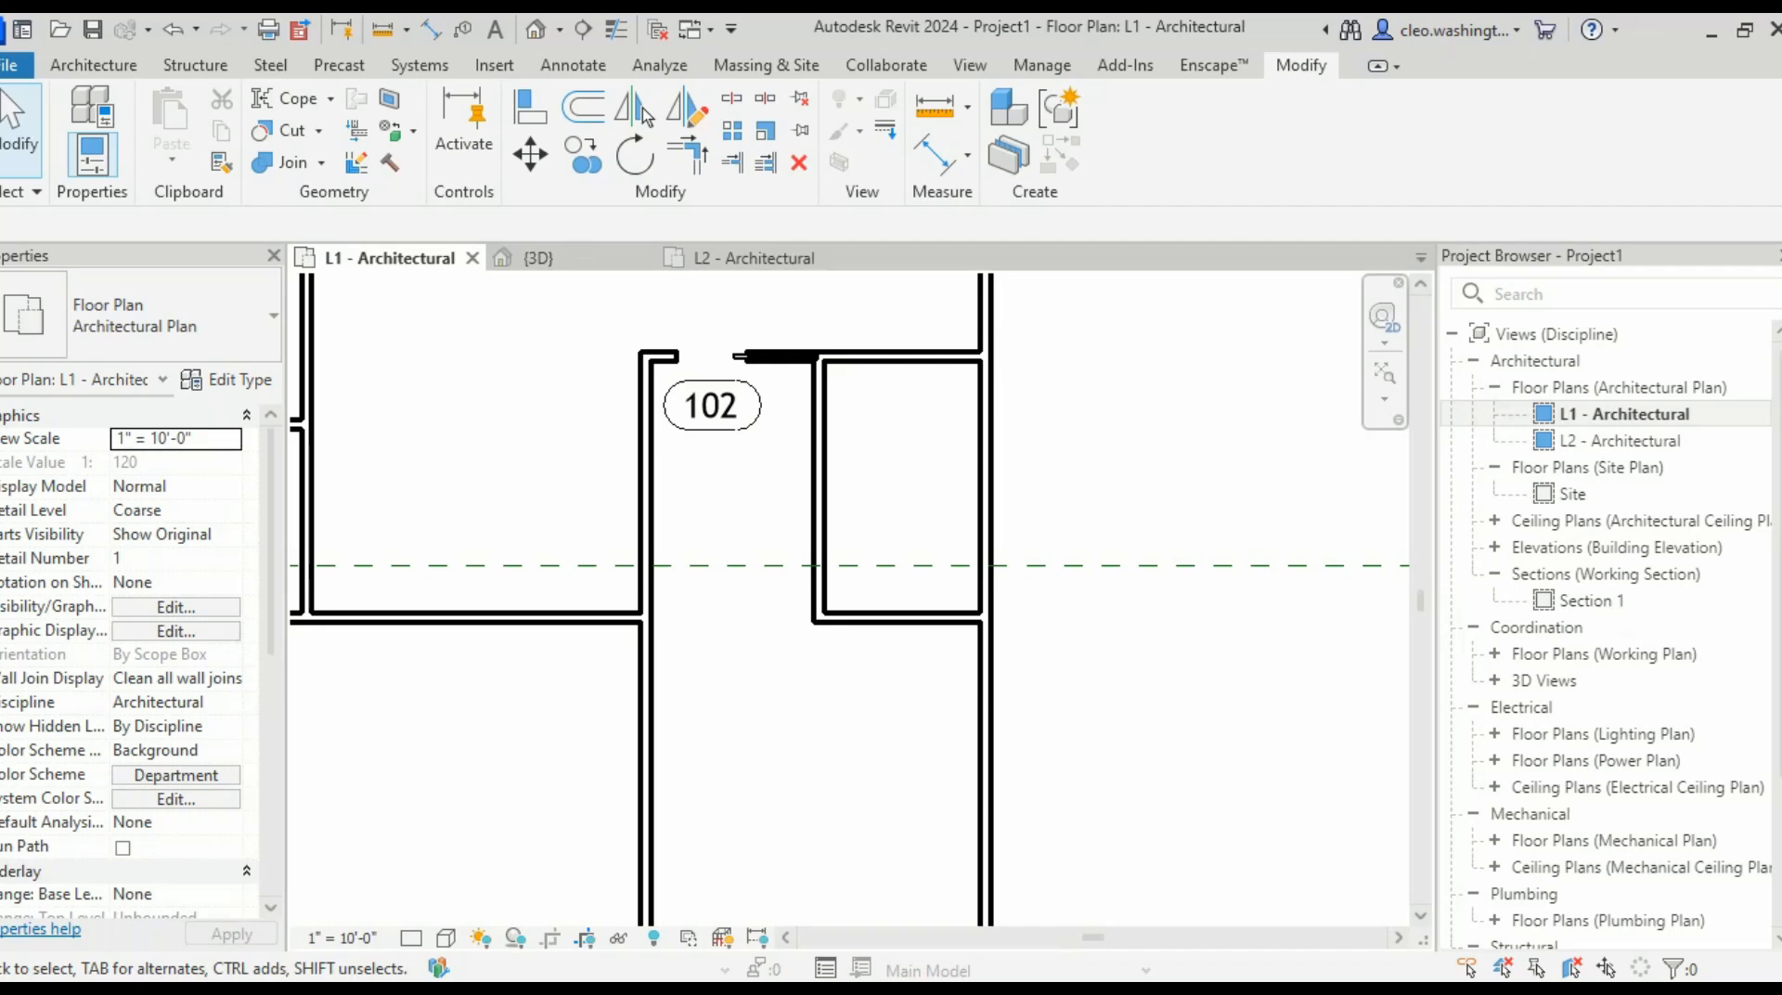
{"action": "scroll", "coordinate": [807, 608], "scroll_direction": "down", "scroll_amount": 5}
{"action": "scroll", "coordinate": [858, 574], "scroll_direction": "up", "scroll_amount": 2}
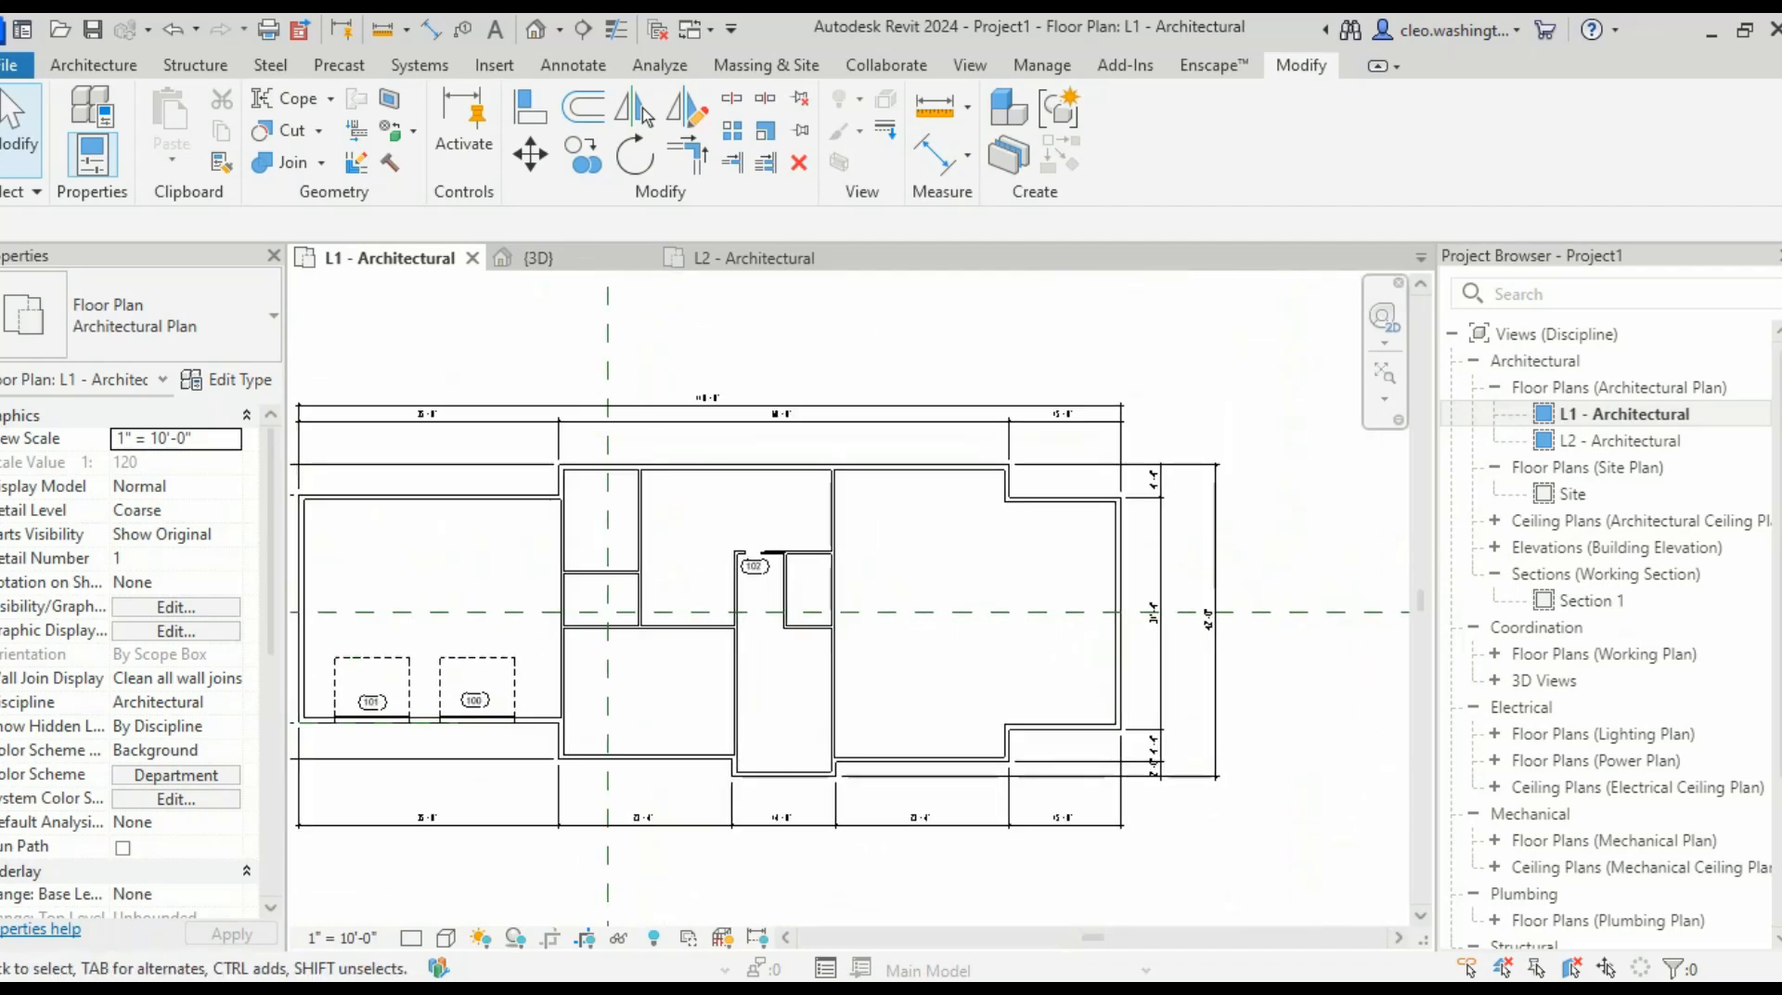
- Review the textbook's completed first-floor plan, then return to the L1 - Architectural view of the garage
{"action": "key", "text": "alt+Tab"}
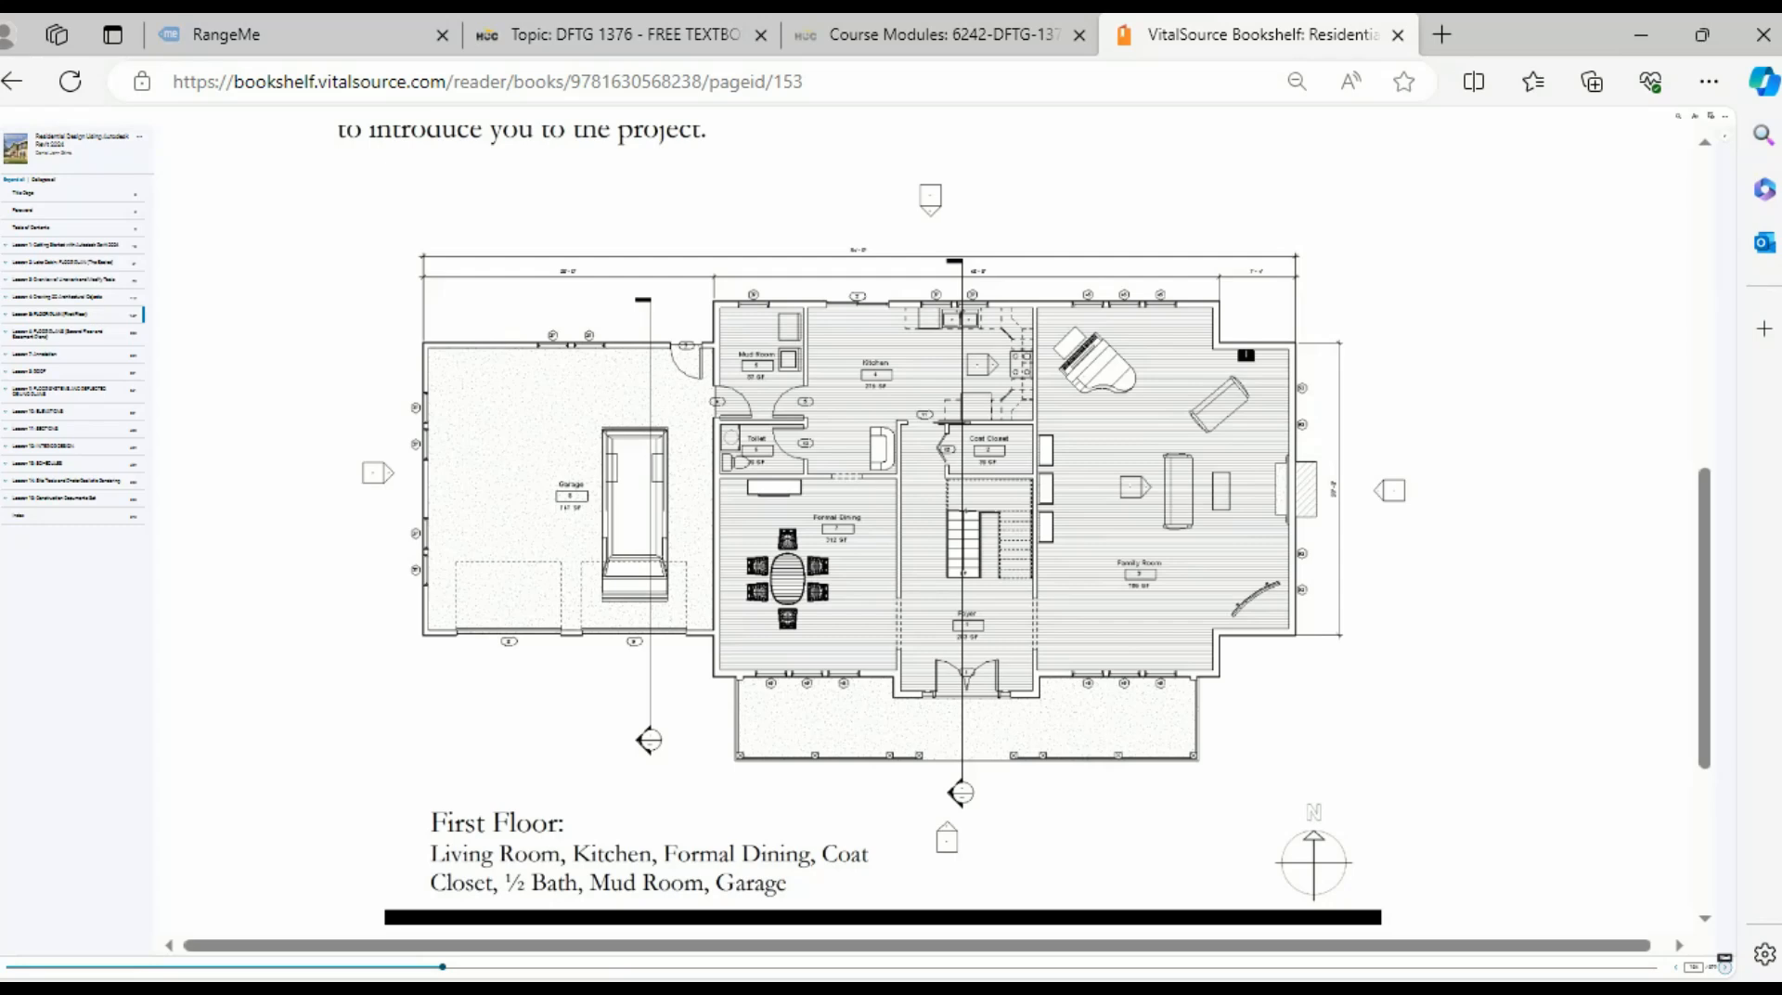
{"action": "scroll", "coordinate": [929, 529], "scroll_direction": "up", "scroll_amount": 1}
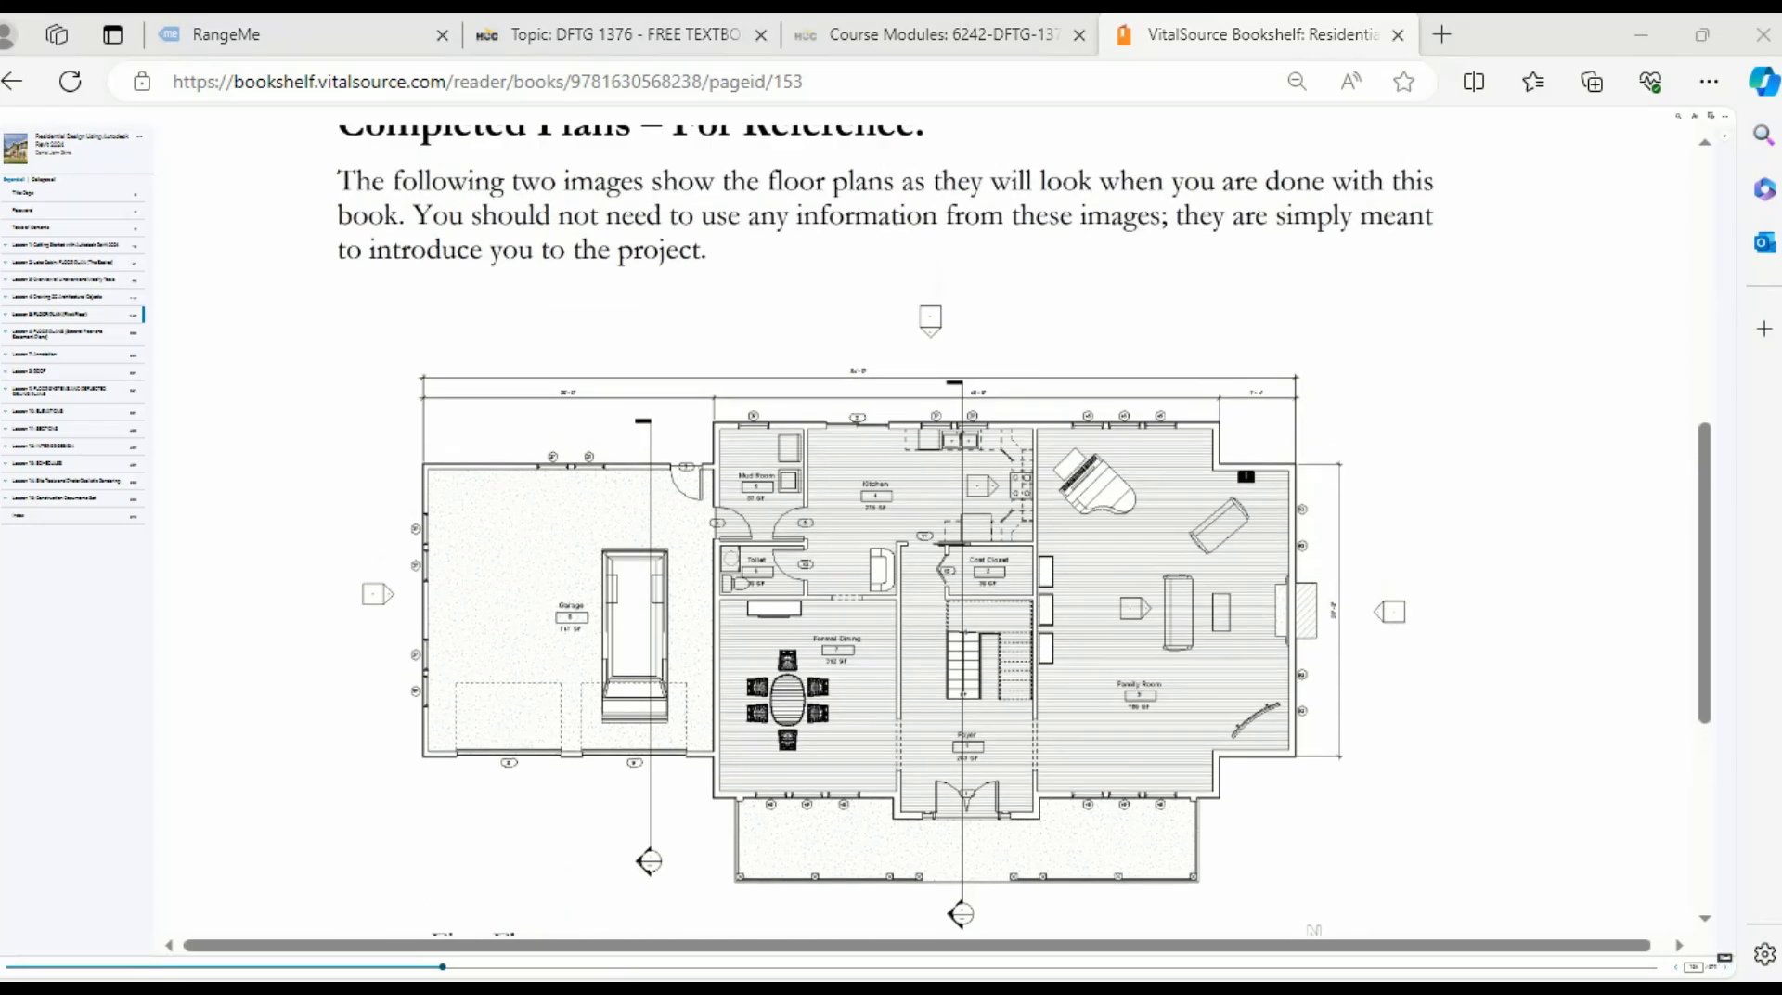
{"action": "key", "text": "alt+Tab"}
{"action": "middle_click_drag", "start_coordinate": [403, 510], "coordinate": [664, 459]}
{"action": "scroll", "coordinate": [650, 465], "scroll_direction": "up", "scroll_amount": 5}
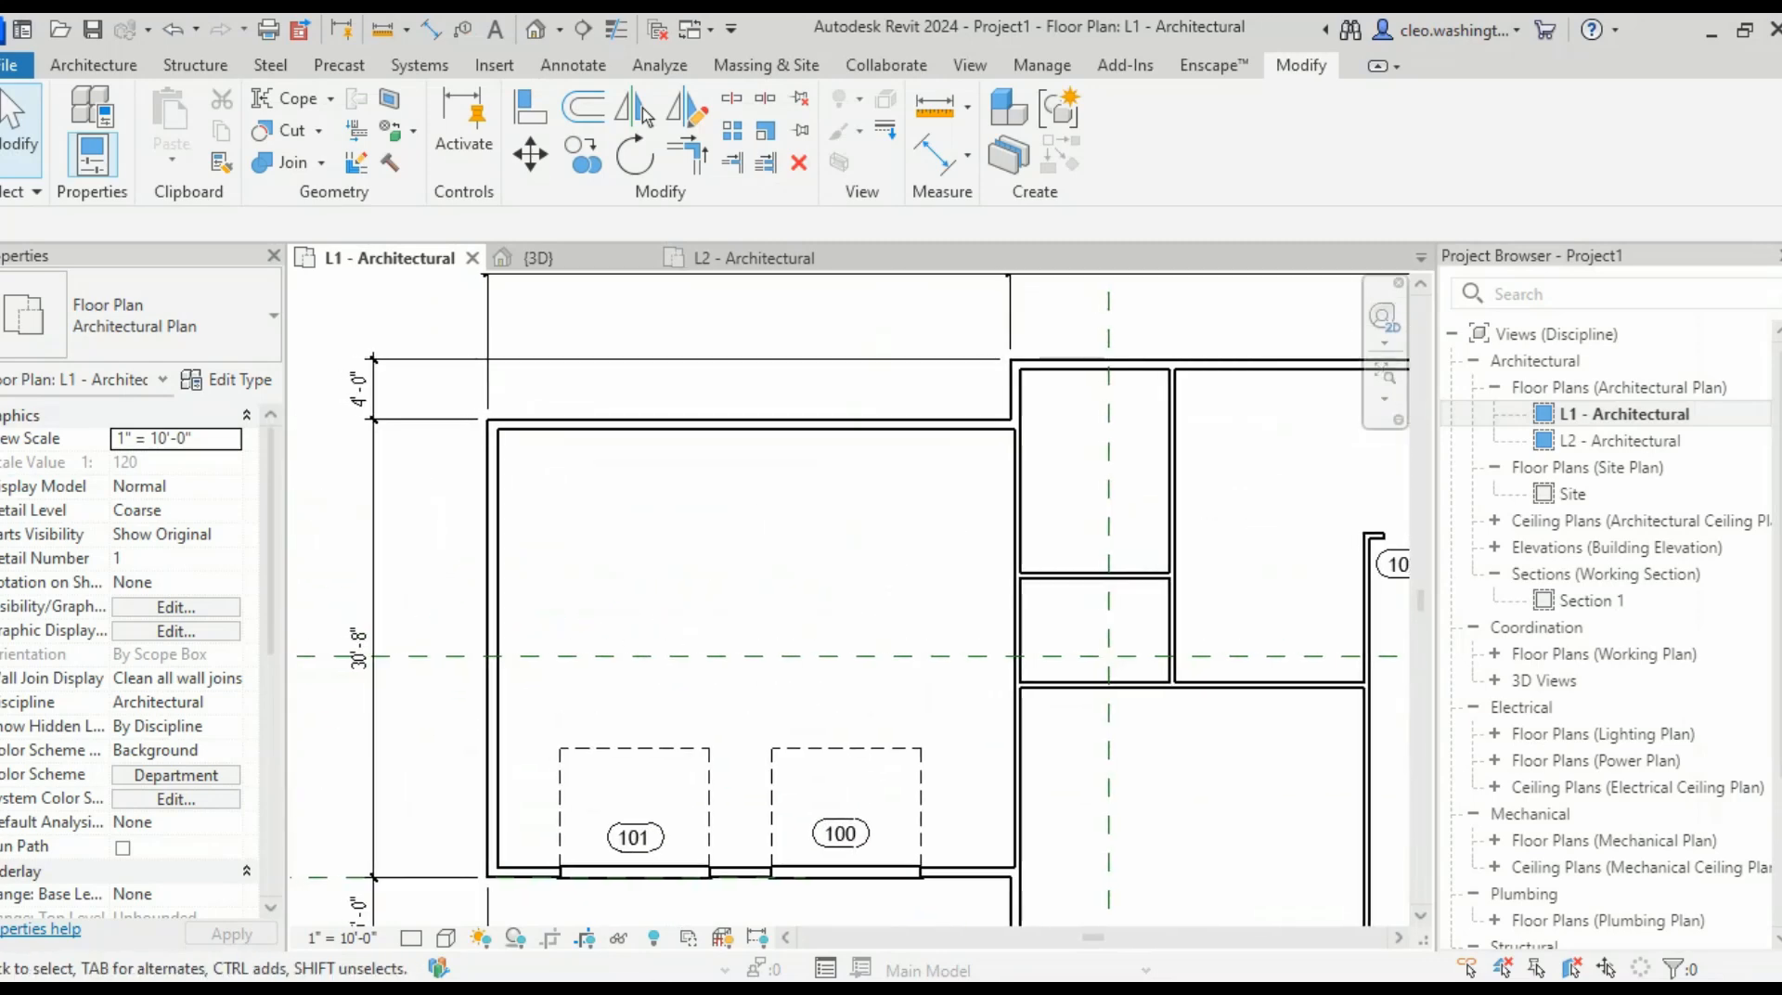
- Start sketching a Floor: Architectural from the Architecture tab
{"action": "scroll", "coordinate": [520, 506], "scroll_direction": "down", "scroll_amount": 2}
{"action": "middle_click_drag", "start_coordinate": [520, 506], "coordinate": [559, 495]}
{"action": "left_click", "coordinate": [94, 66]}
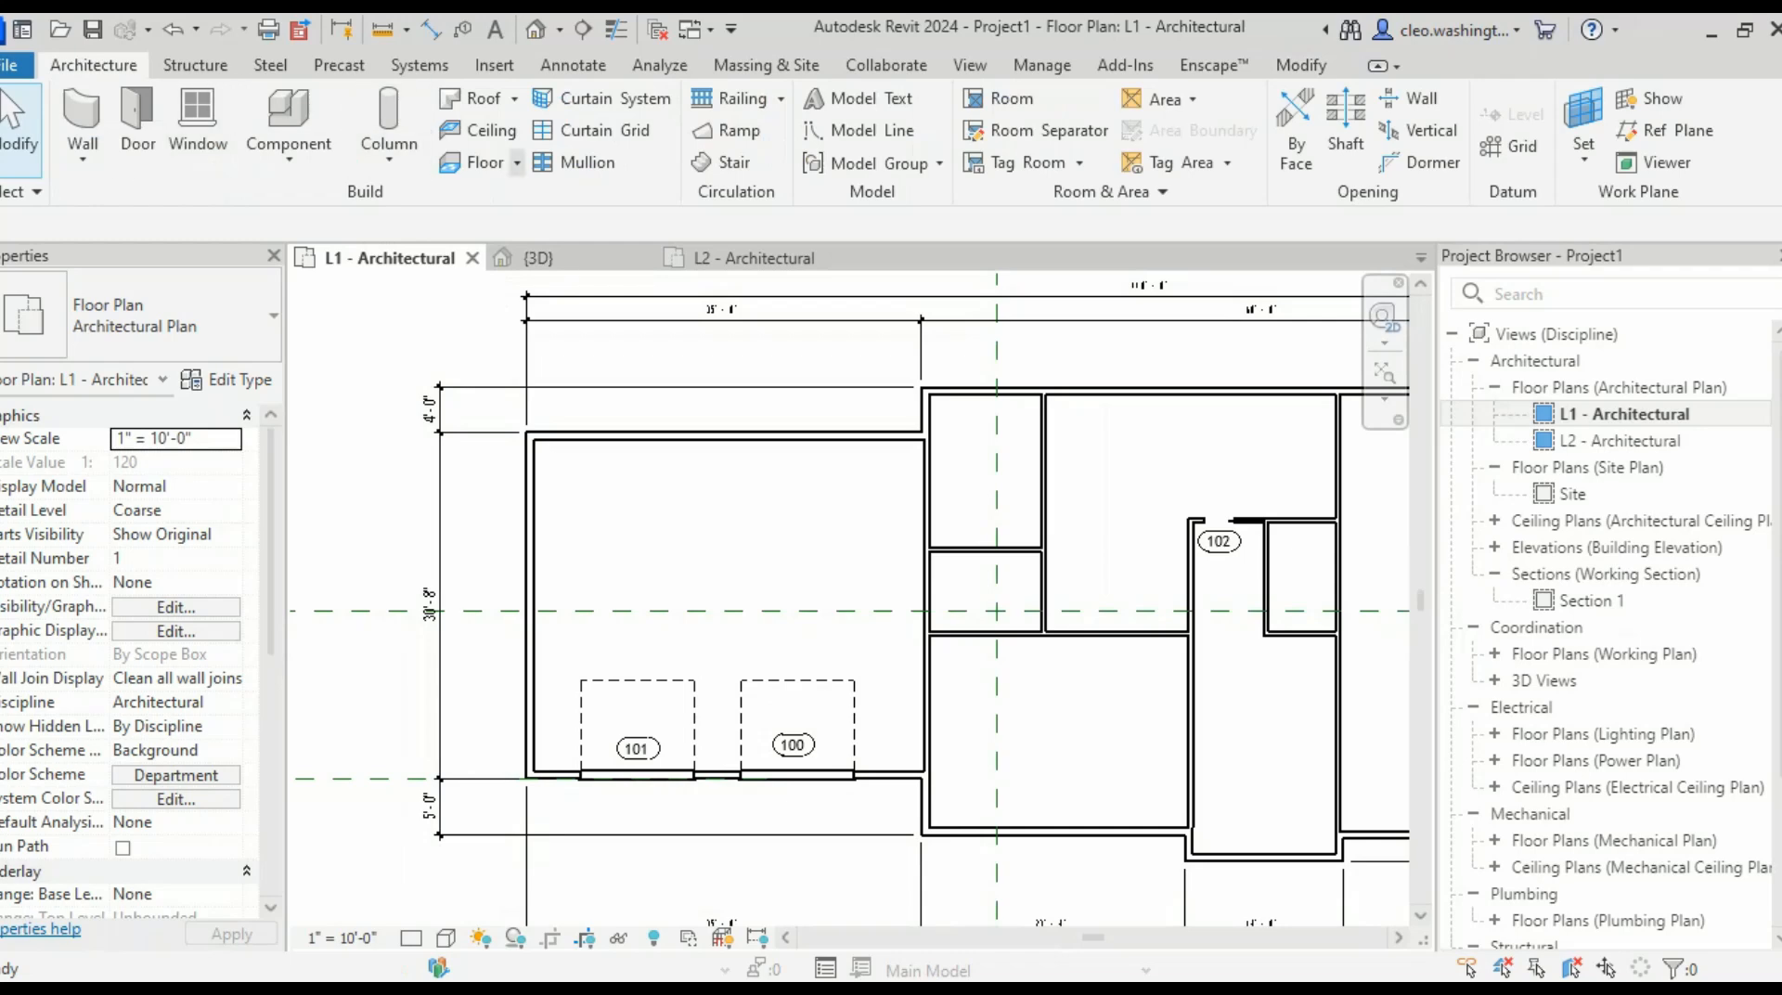
{"action": "left_click", "coordinate": [517, 163]}
{"action": "left_click", "coordinate": [554, 205]}
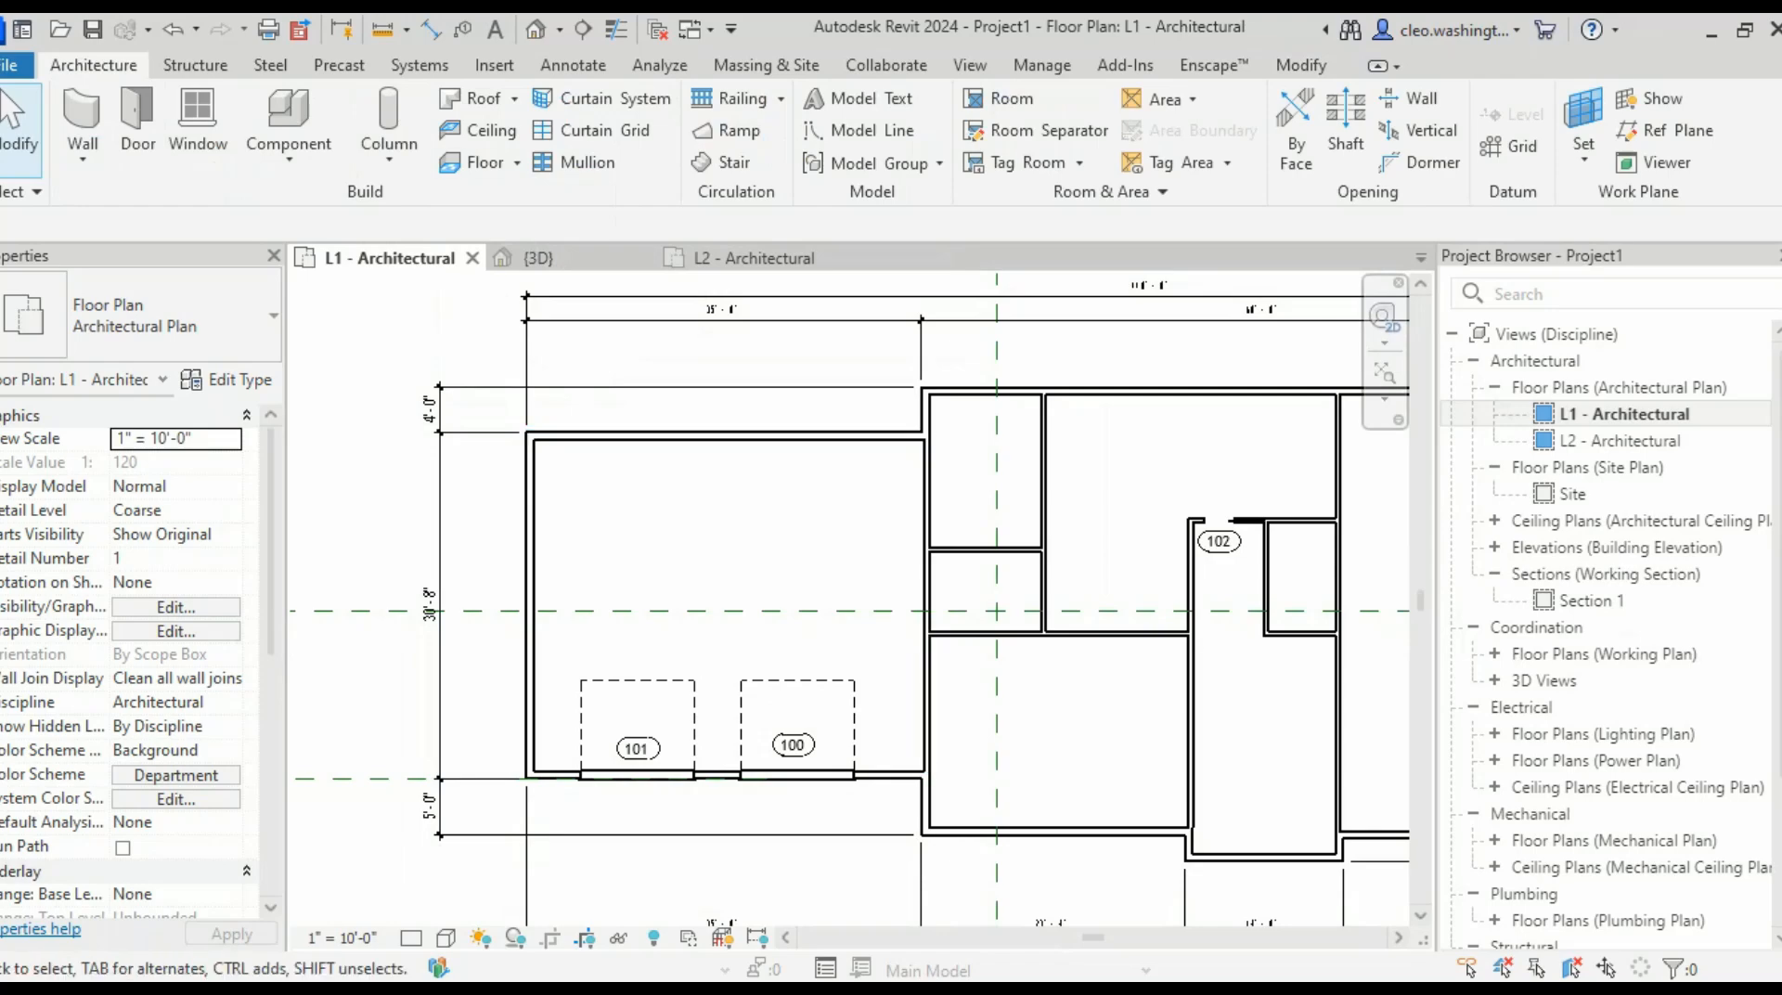
{"action": "left_click", "coordinate": [517, 163]}
{"action": "left_click", "coordinate": [555, 205]}
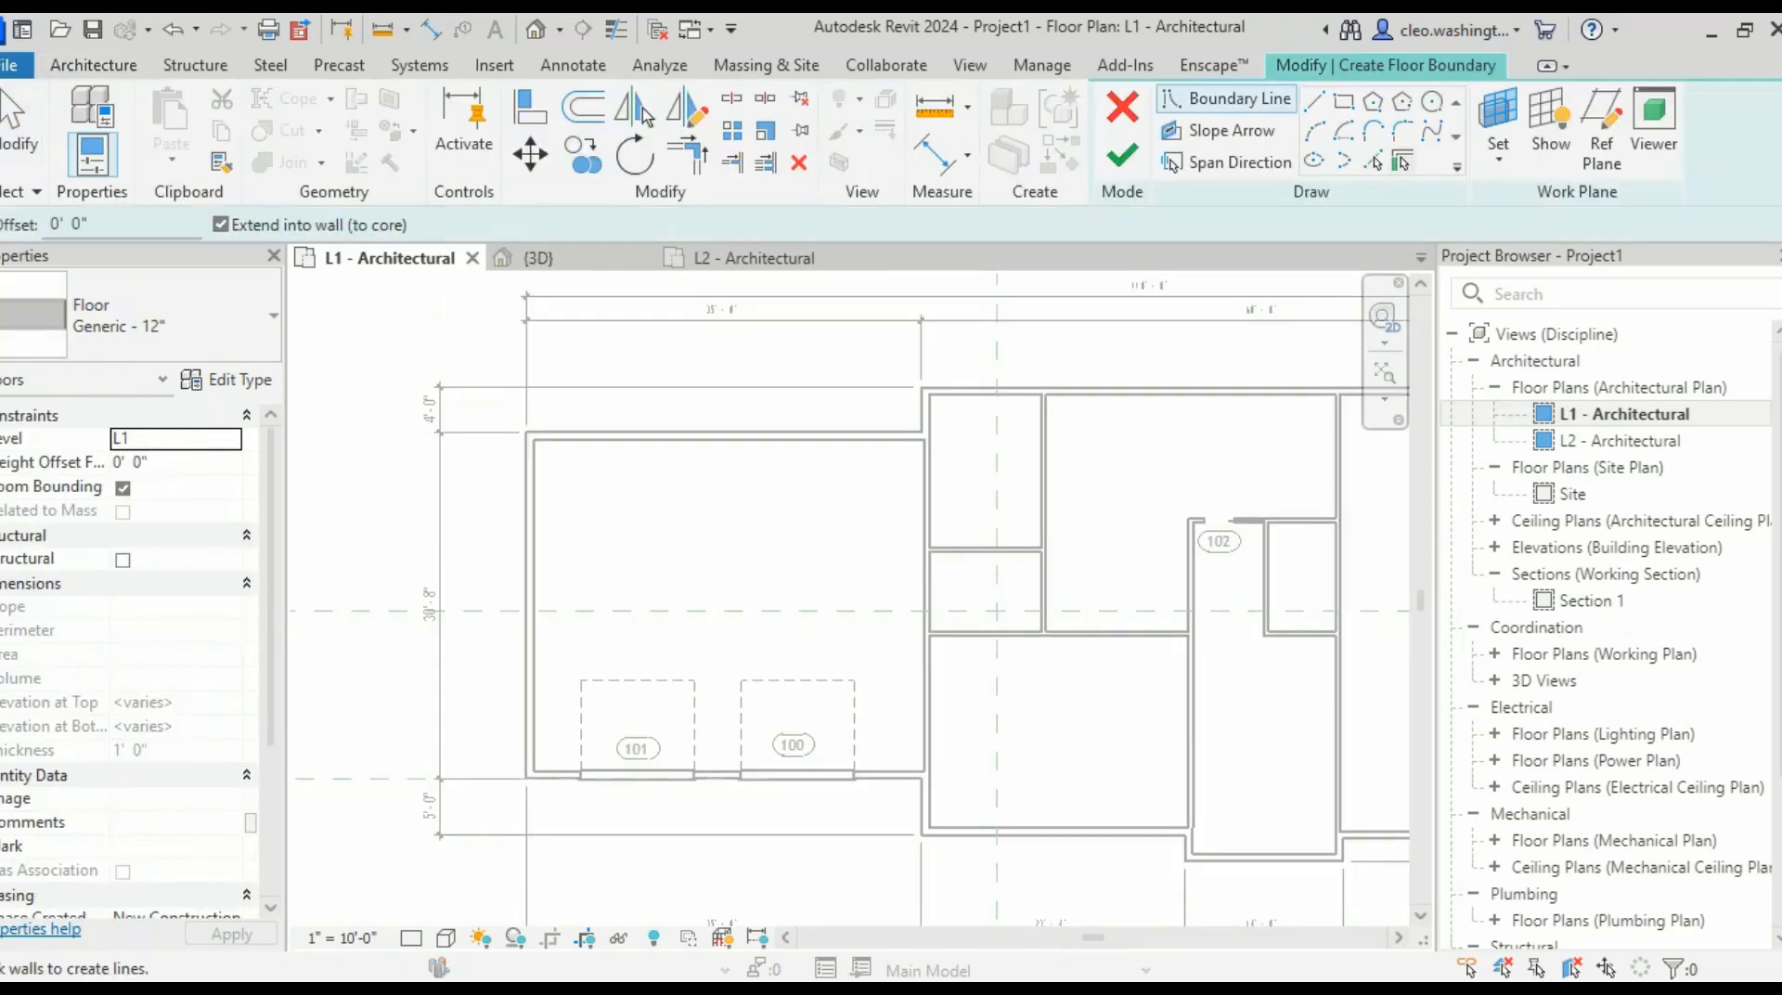
- Pick the garage's top, left, bottom and right walls as the floor boundary
{"action": "scroll", "coordinate": [826, 484], "scroll_direction": "down", "scroll_amount": 2}
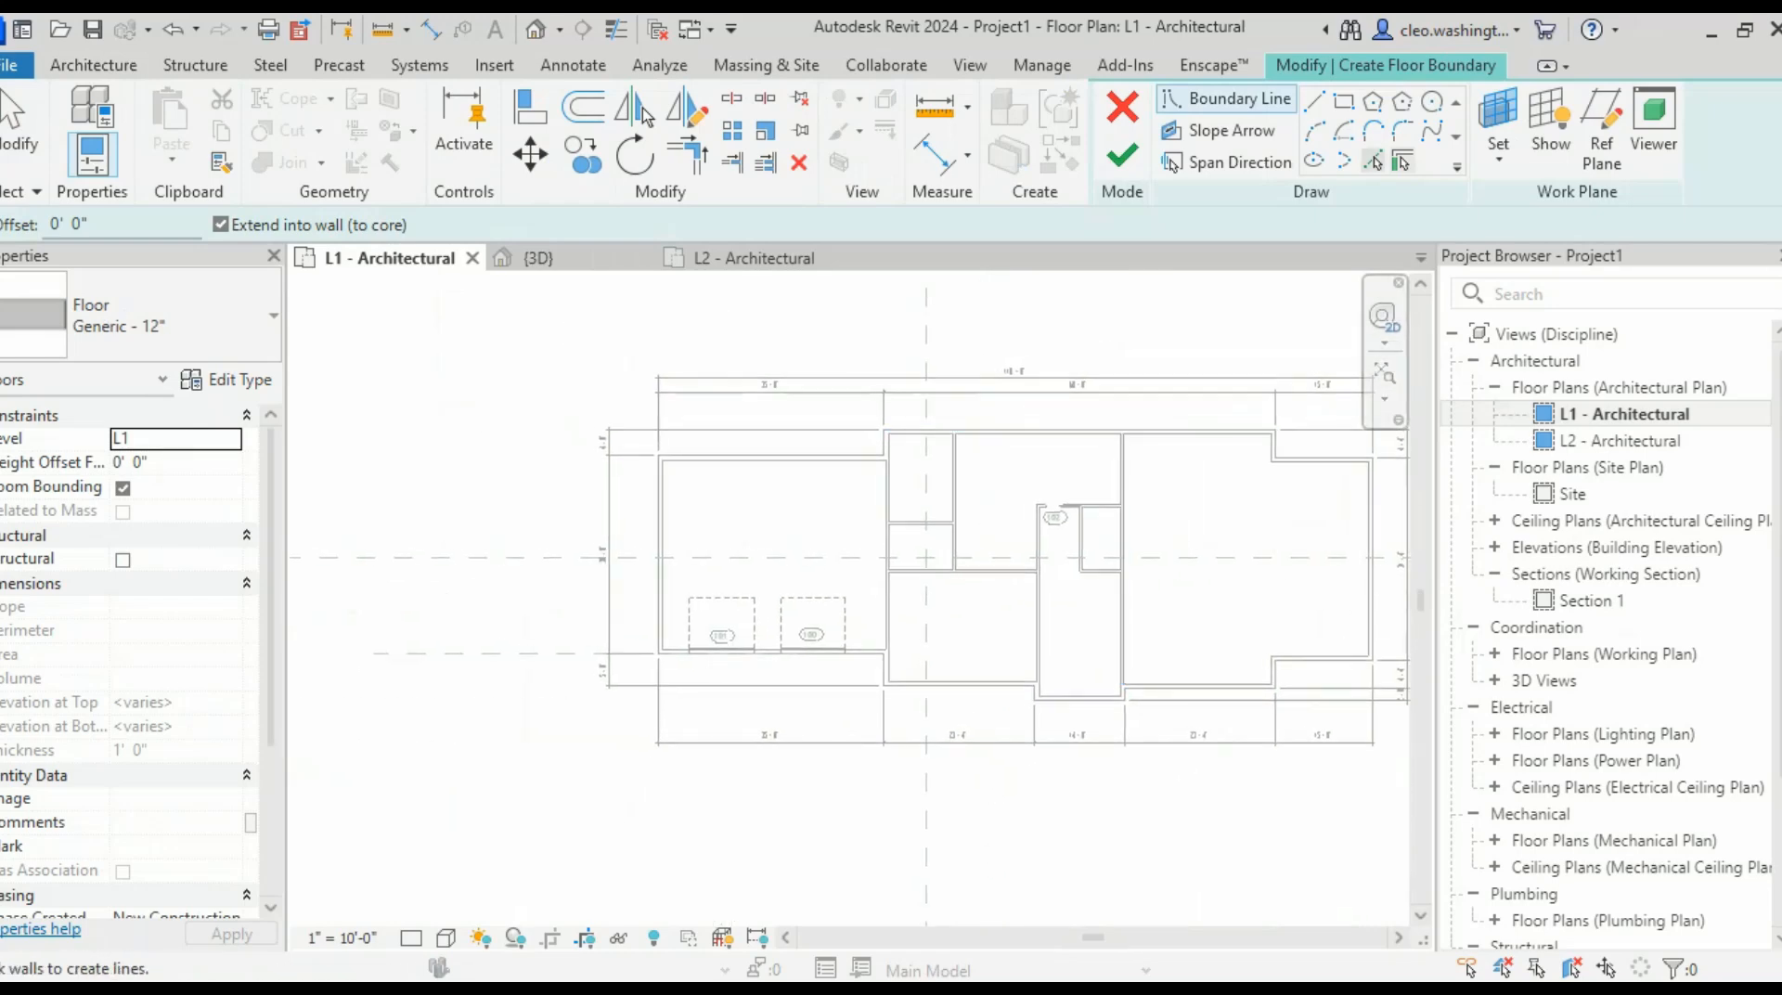
{"action": "left_click", "coordinate": [1374, 162]}
{"action": "scroll", "coordinate": [914, 492], "scroll_direction": "up", "scroll_amount": 5}
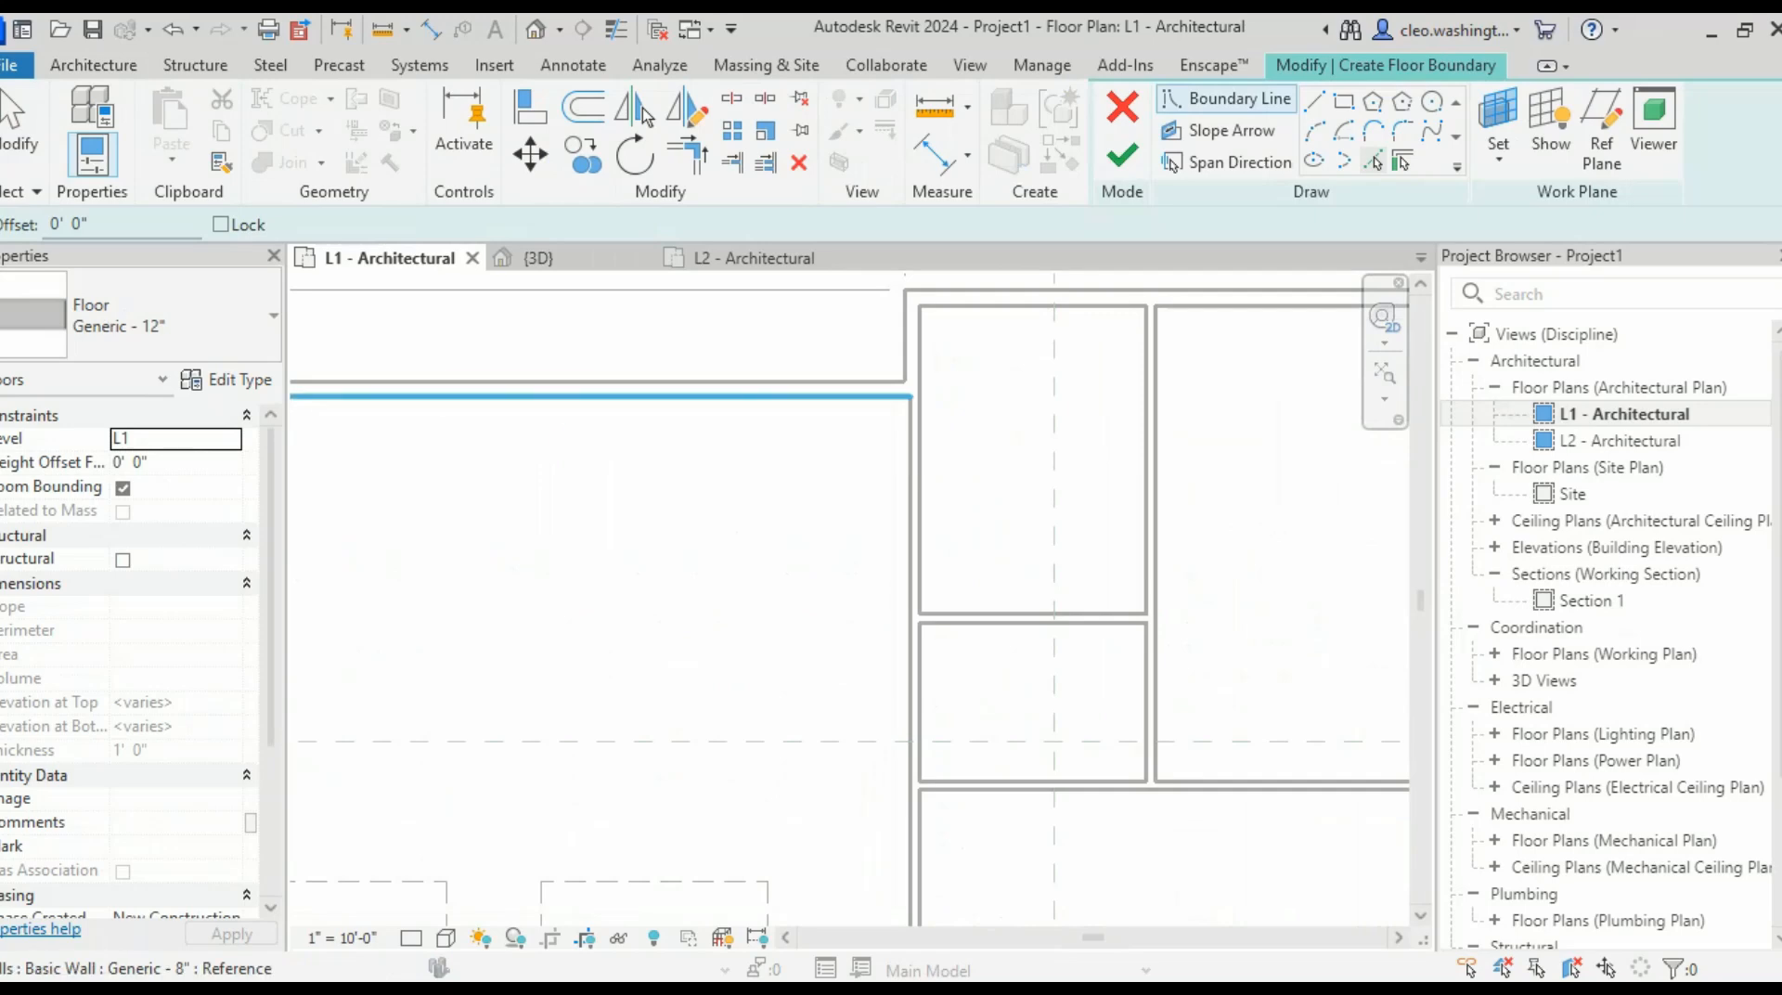
{"action": "left_click", "coordinate": [826, 396]}
{"action": "scroll", "coordinate": [826, 546], "scroll_direction": "down", "scroll_amount": 6}
{"action": "scroll", "coordinate": [595, 623], "scroll_direction": "up", "scroll_amount": 1}
{"action": "middle_click_drag", "start_coordinate": [595, 623], "coordinate": [736, 534]}
{"action": "scroll", "coordinate": [724, 548], "scroll_direction": "up", "scroll_amount": 4}
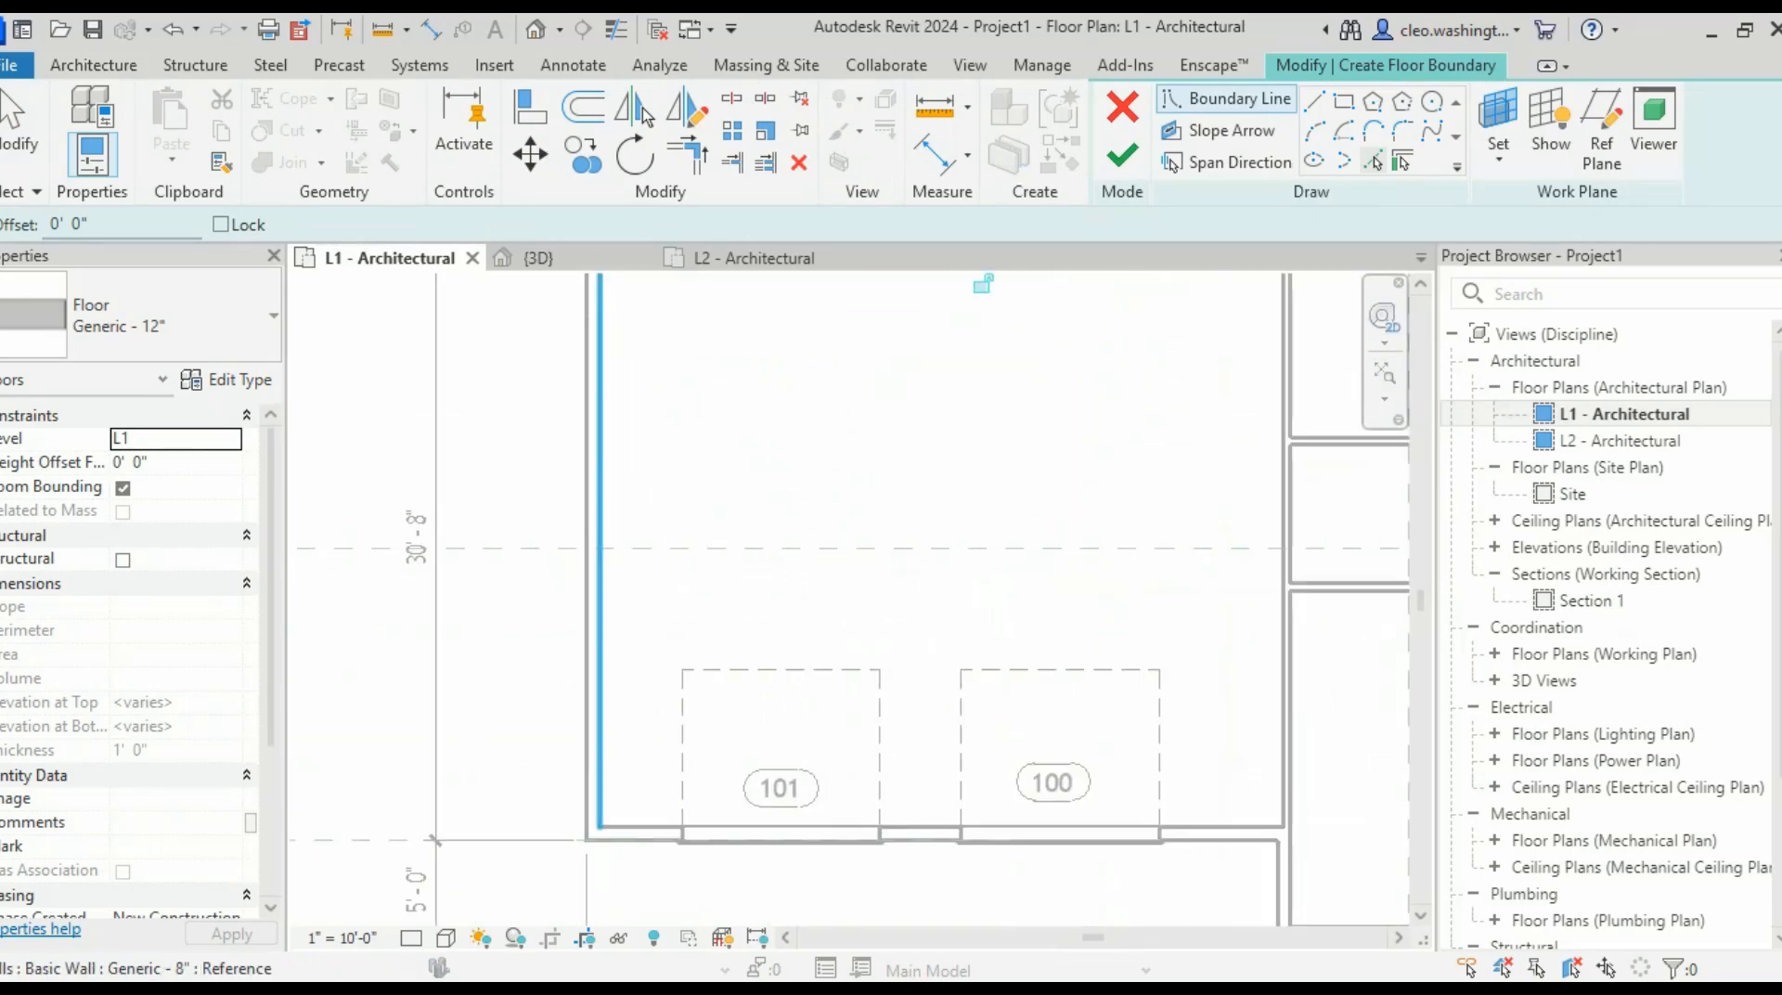
{"action": "left_click", "coordinate": [600, 640]}
{"action": "left_click", "coordinate": [921, 827]}
{"action": "middle_click_drag", "start_coordinate": [1198, 669], "coordinate": [551, 778]}
{"action": "left_click", "coordinate": [636, 594]}
{"action": "scroll", "coordinate": [808, 550], "scroll_direction": "down", "scroll_amount": 3}
{"action": "middle_click_drag", "start_coordinate": [808, 550], "coordinate": [997, 501]}
- Finish the sketch to create the 1015.06 SF Generic - 12" garage floor
{"action": "left_click", "coordinate": [1122, 155]}
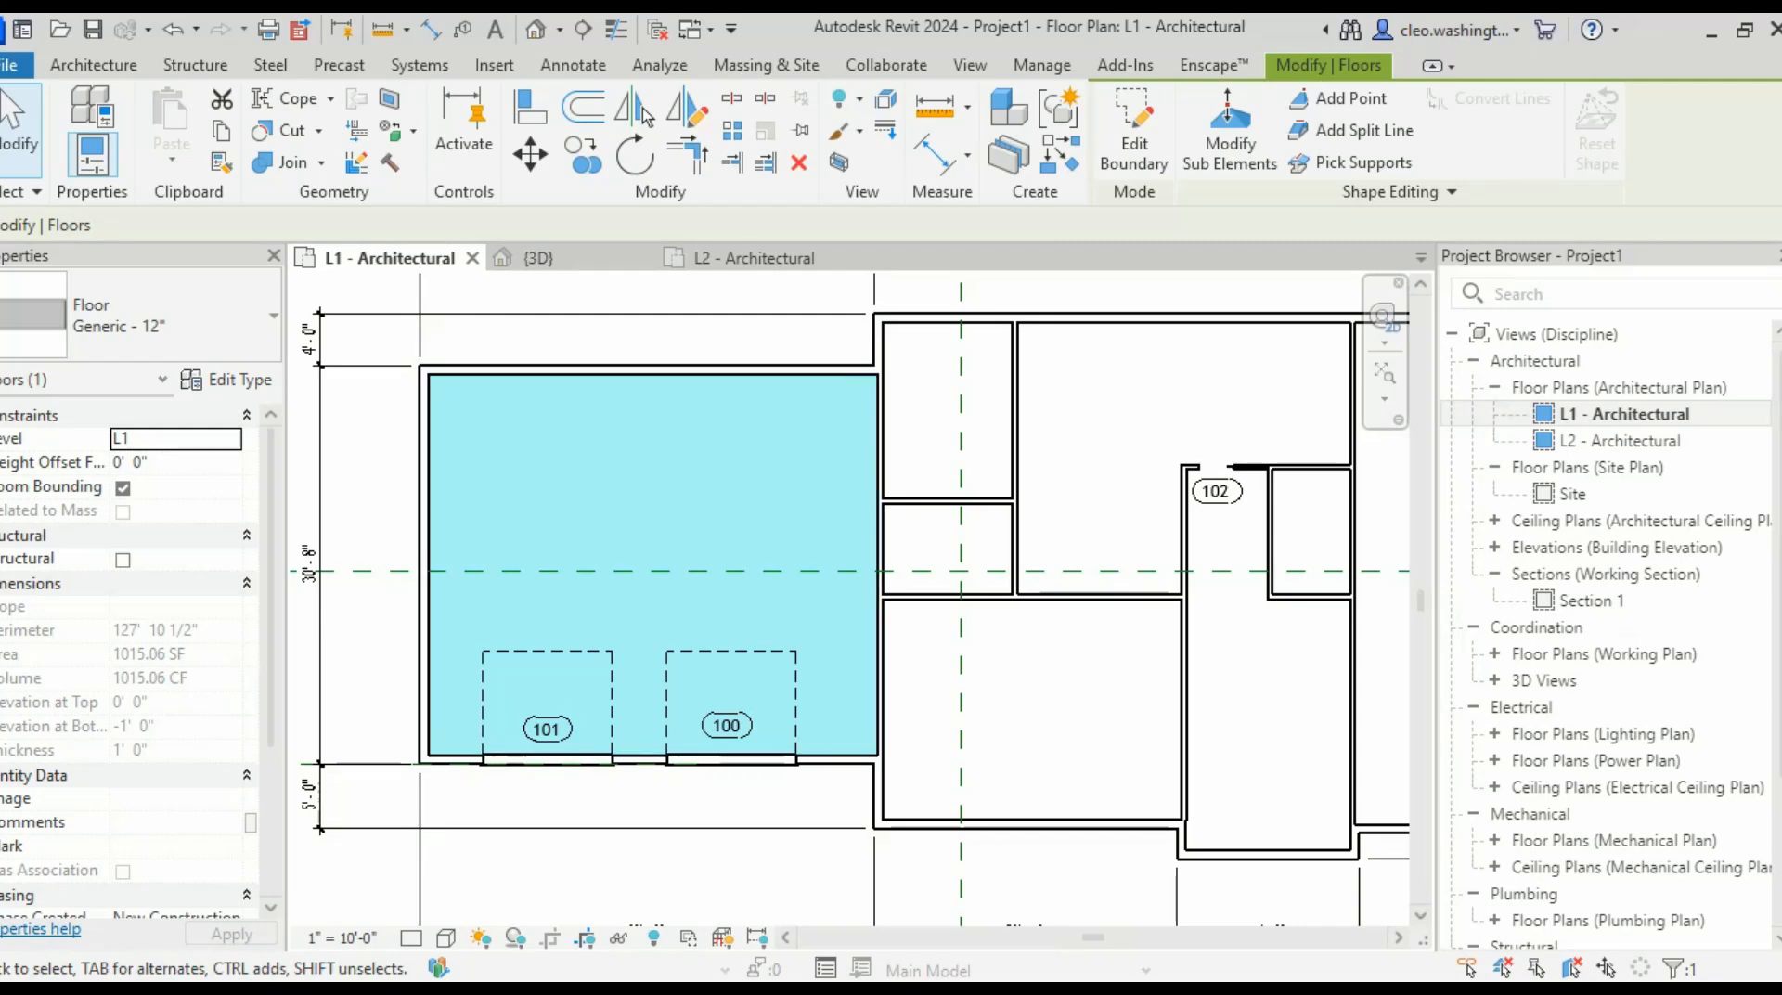
{"action": "scroll", "coordinate": [1014, 506], "scroll_direction": "down", "scroll_amount": 1}
{"action": "middle_click_drag", "start_coordinate": [1015, 506], "coordinate": [863, 530]}
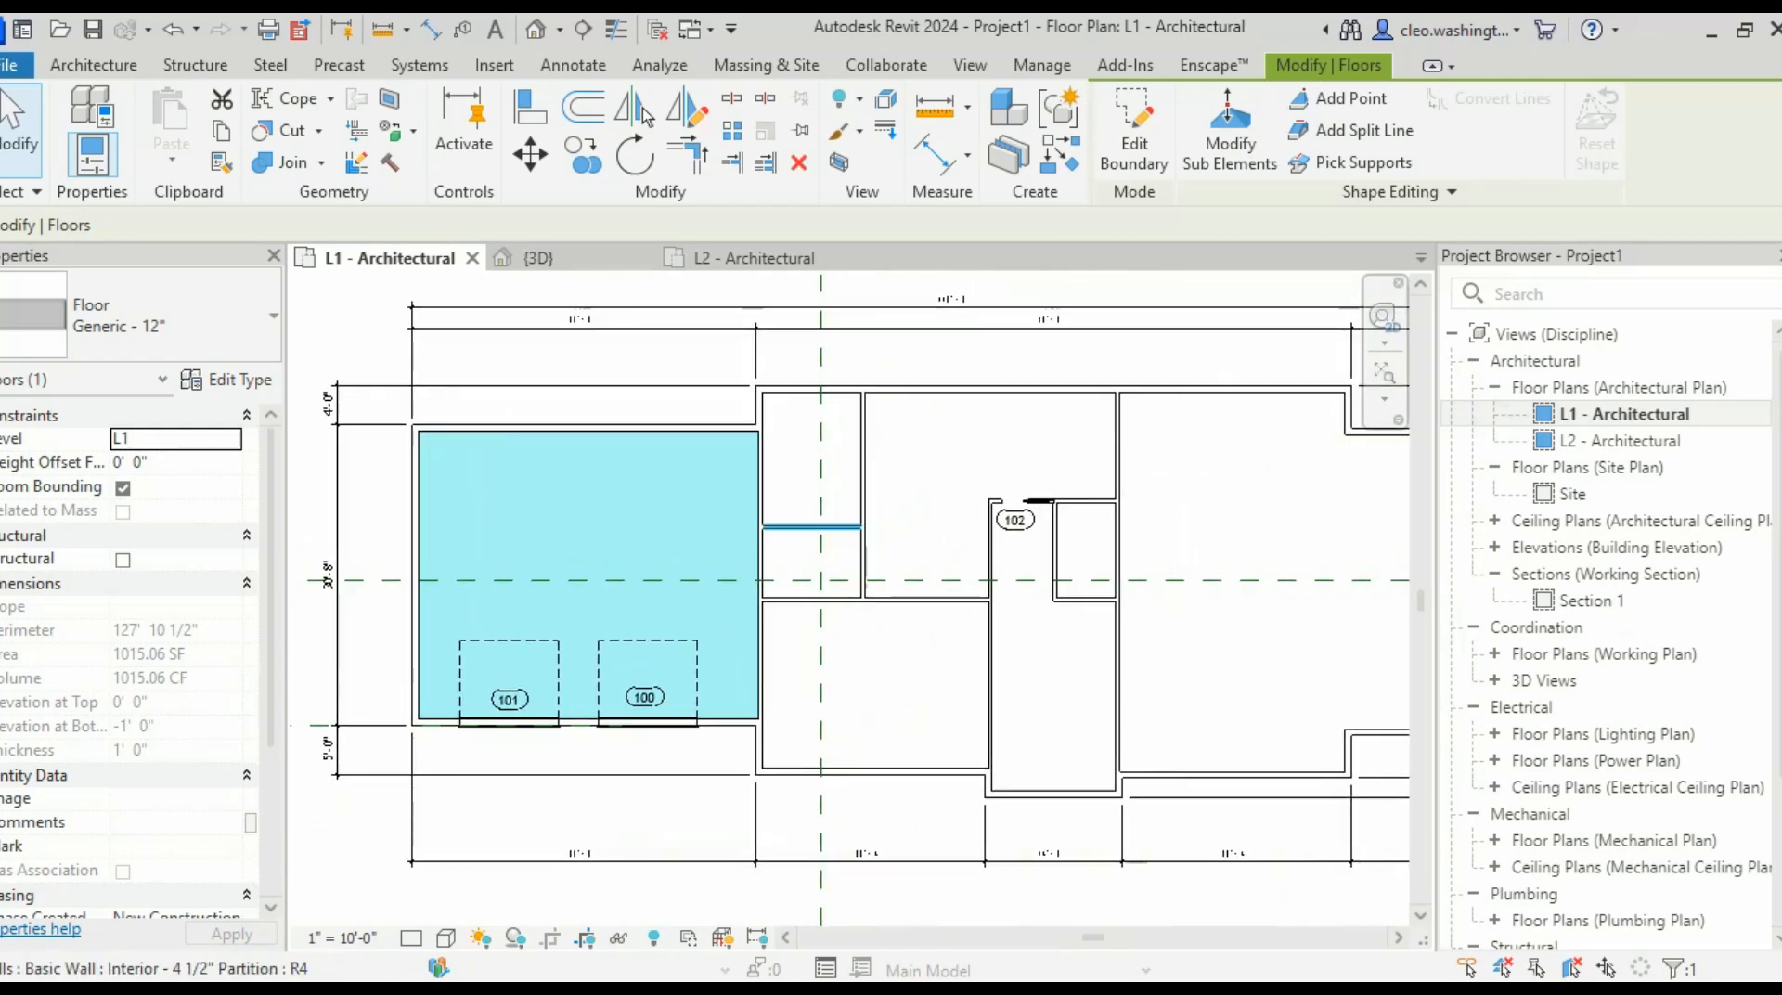
{"action": "scroll", "coordinate": [981, 473], "scroll_direction": "down", "scroll_amount": 3}
{"action": "middle_click_drag", "start_coordinate": [1319, 522], "coordinate": [981, 595]}
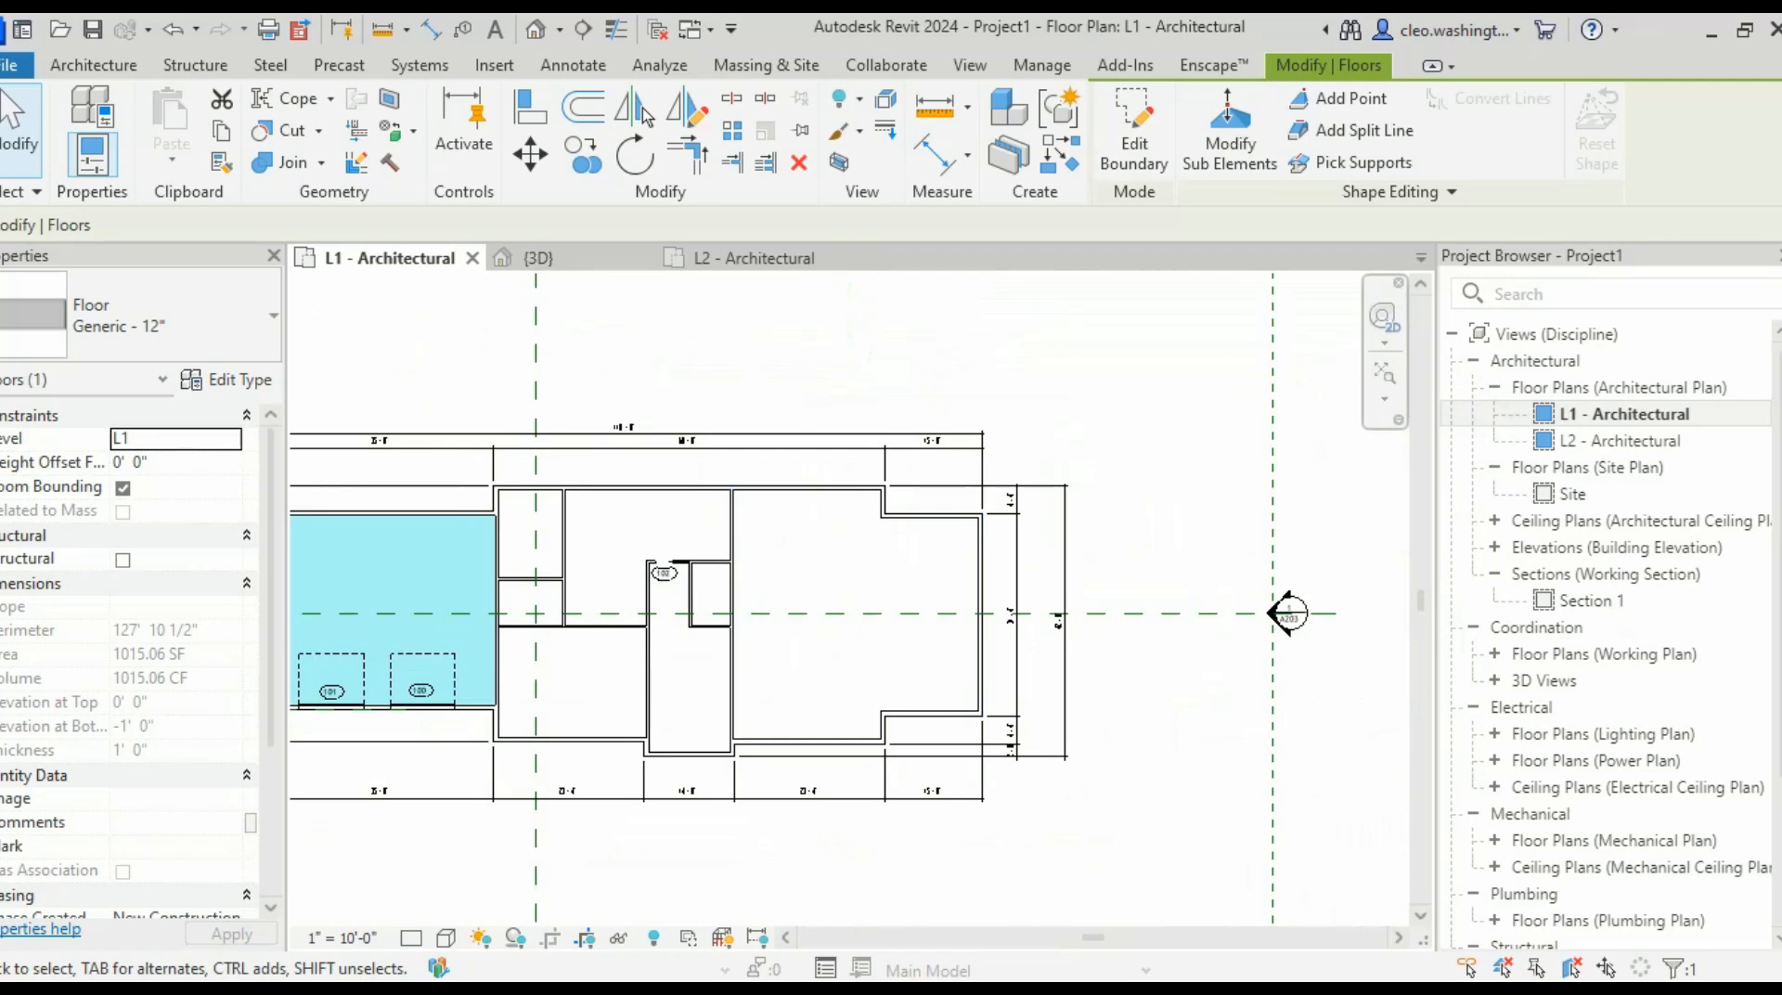
{"action": "scroll", "coordinate": [531, 587], "scroll_direction": "up", "scroll_amount": 3}
{"action": "middle_click_drag", "start_coordinate": [539, 586], "coordinate": [777, 575]}
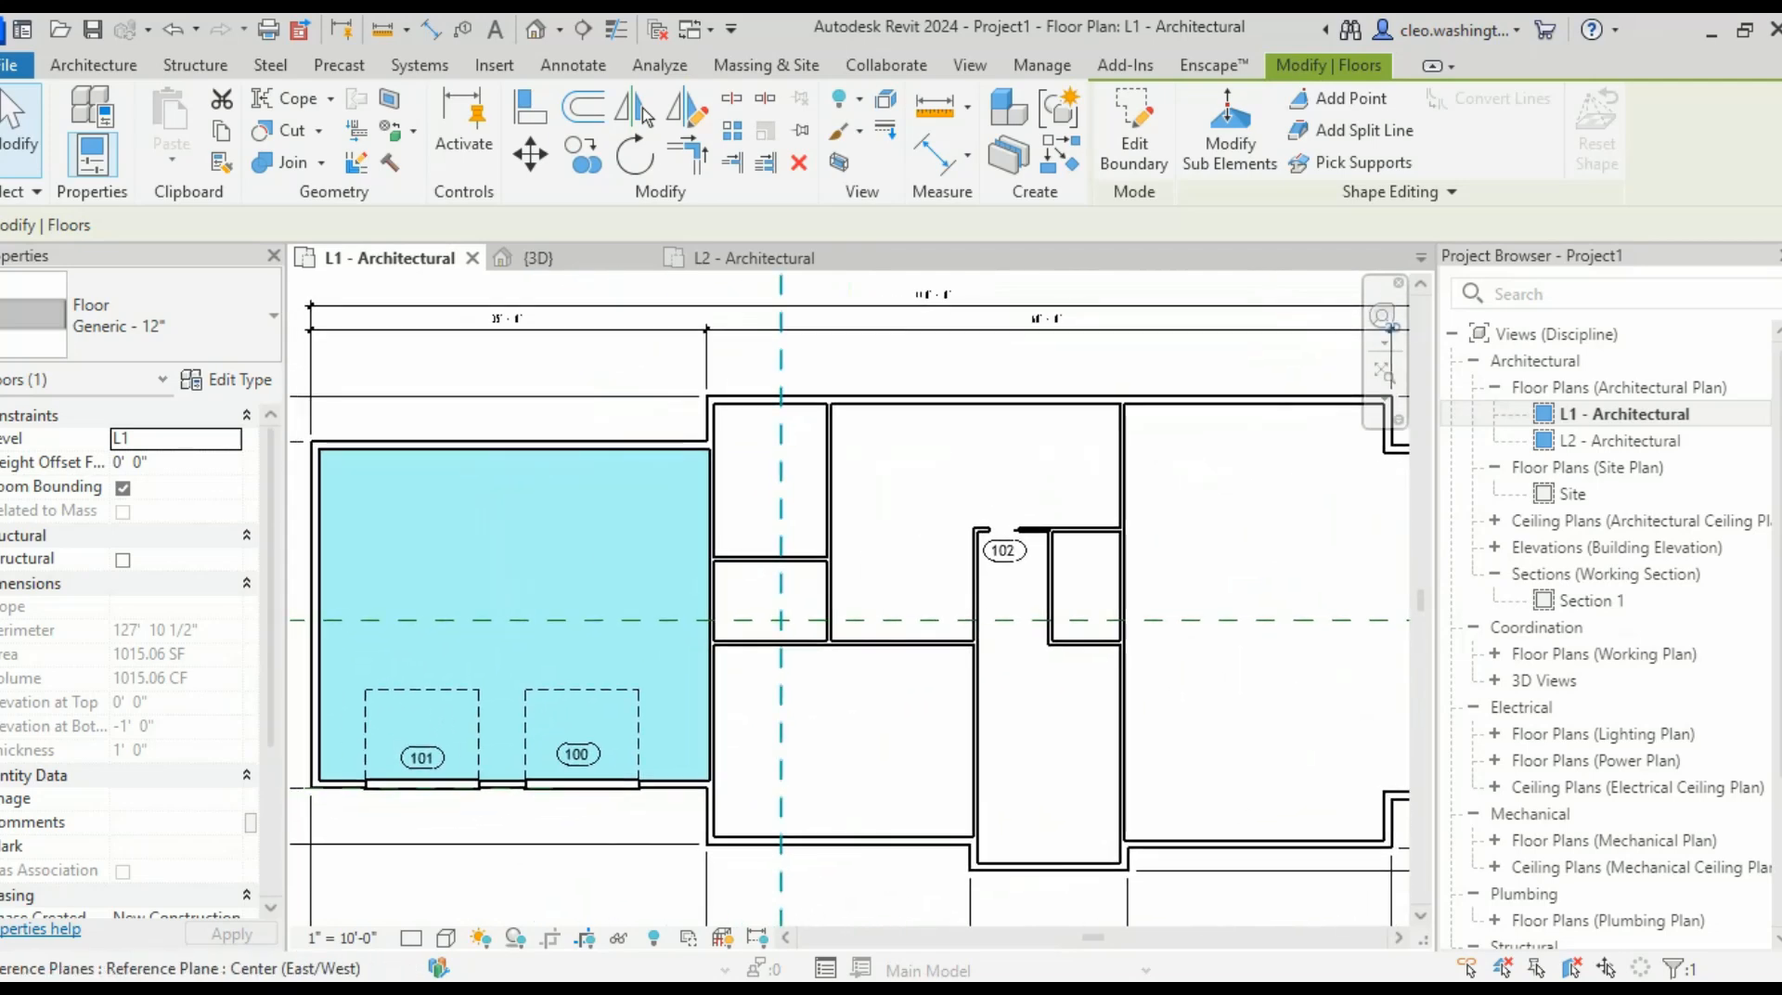
{"action": "key", "text": "Escape"}
{"action": "scroll", "coordinate": [810, 442], "scroll_direction": "up", "scroll_amount": 2}
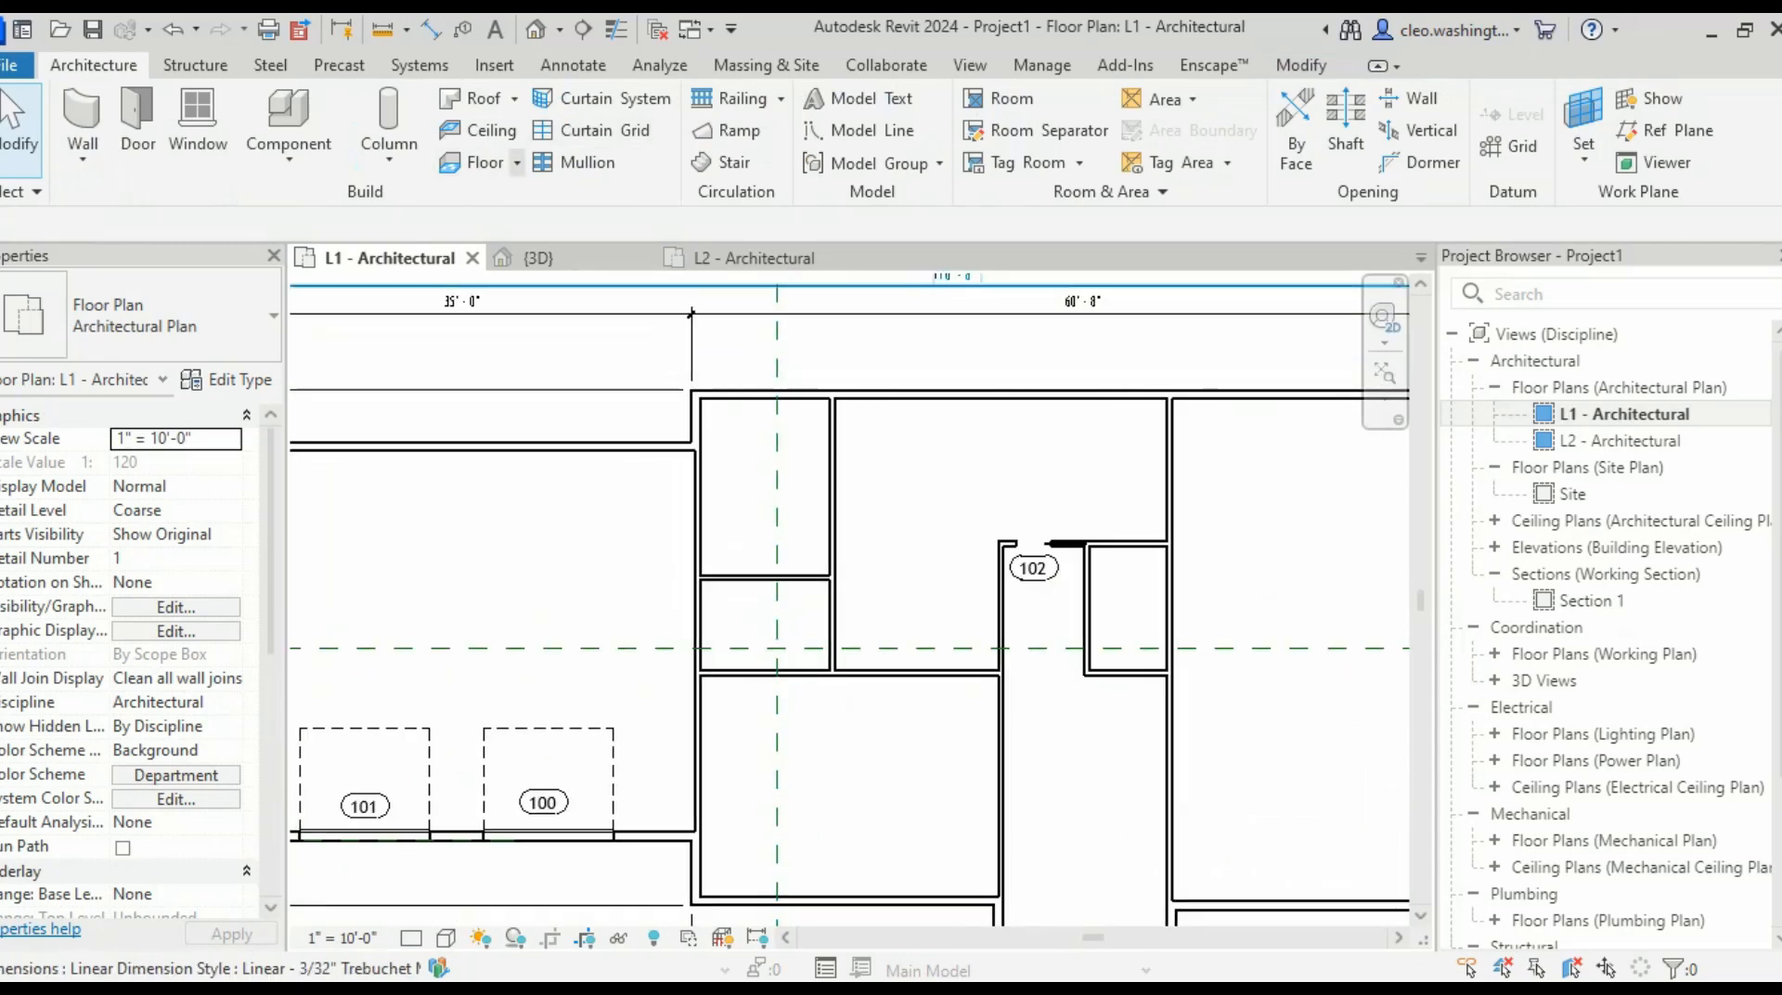
- Start a new architectural floor and pick the house's upper-left short wall and top wall
{"action": "left_click", "coordinate": [517, 163]}
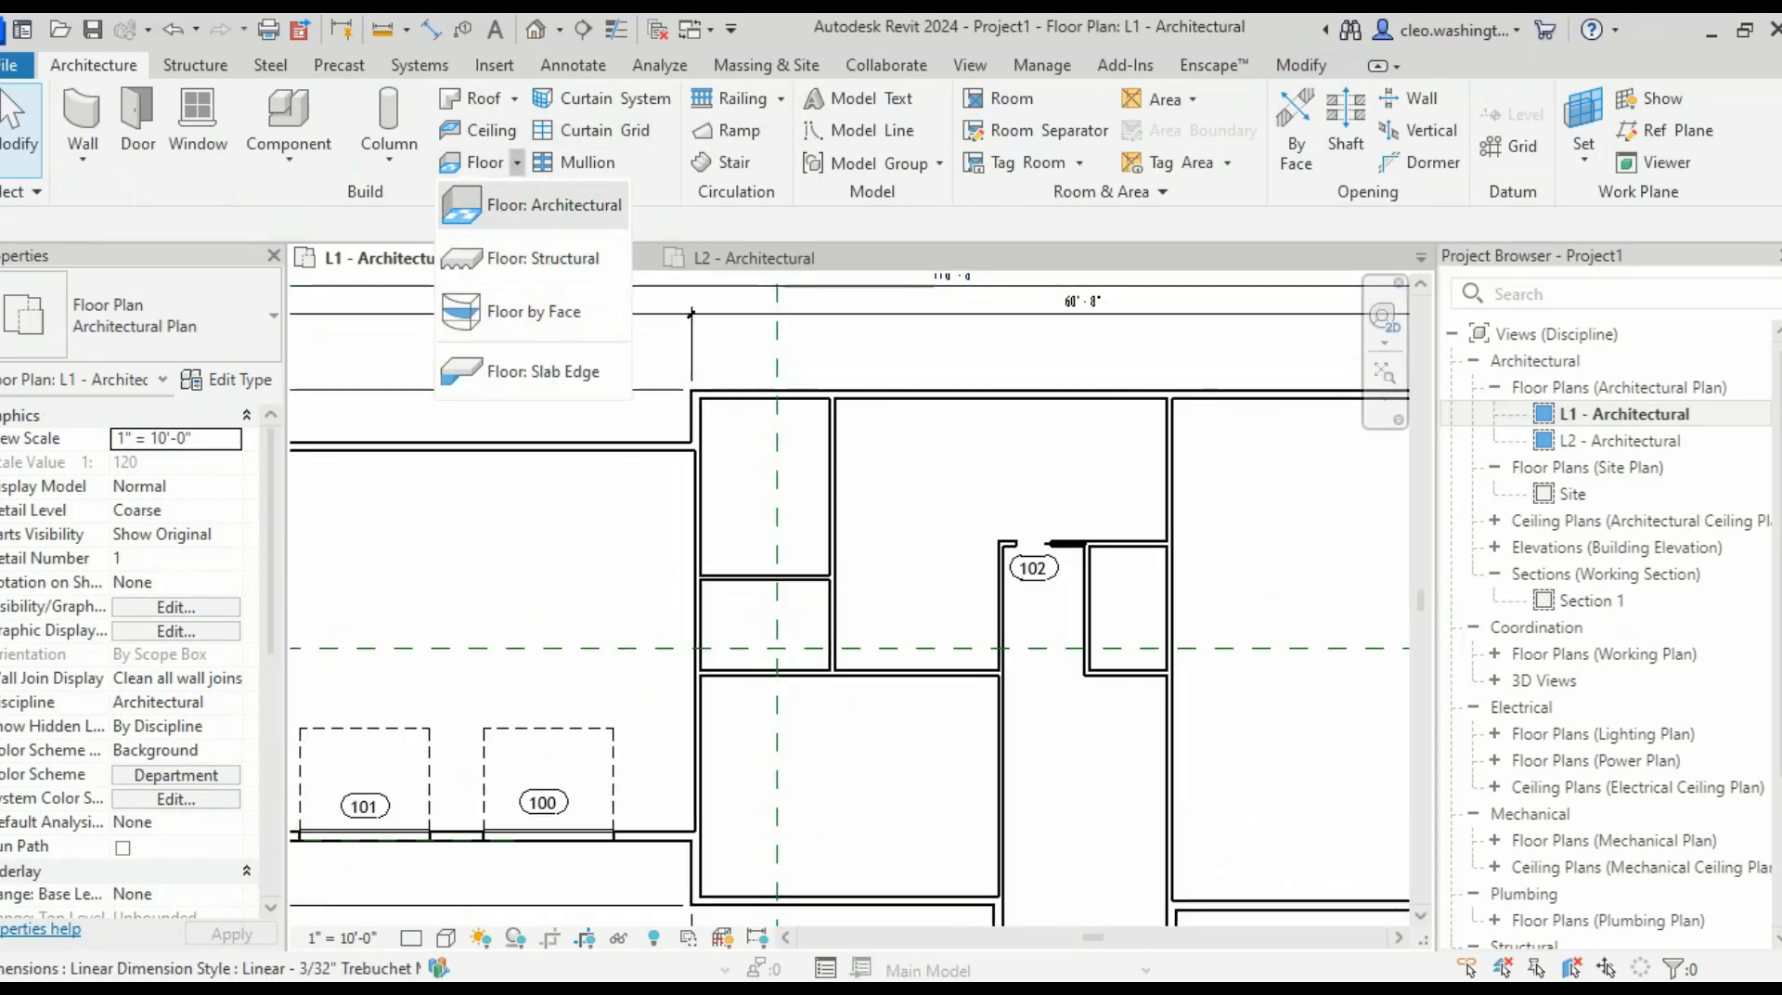
{"action": "left_click", "coordinate": [554, 204]}
{"action": "scroll", "coordinate": [720, 450], "scroll_direction": "up", "scroll_amount": 4}
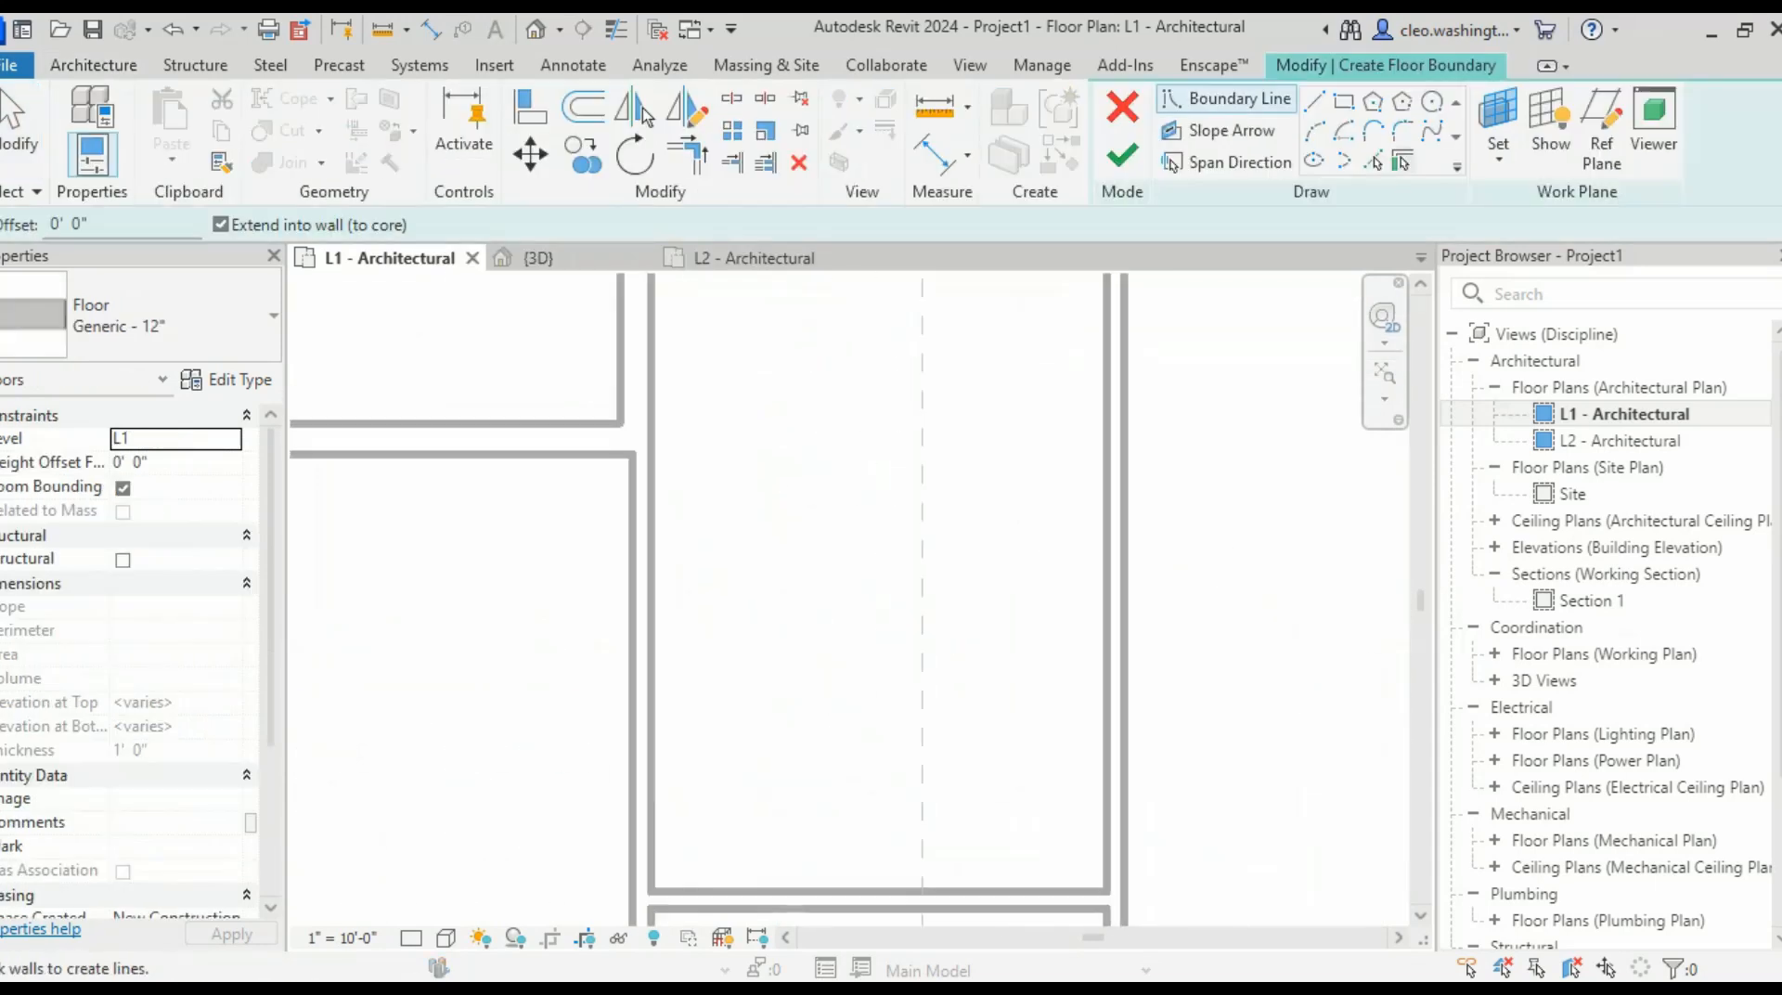
{"action": "left_click", "coordinate": [638, 399]}
{"action": "scroll", "coordinate": [728, 453], "scroll_direction": "down", "scroll_amount": 5}
{"action": "middle_click_drag", "start_coordinate": [734, 453], "coordinate": [540, 471]}
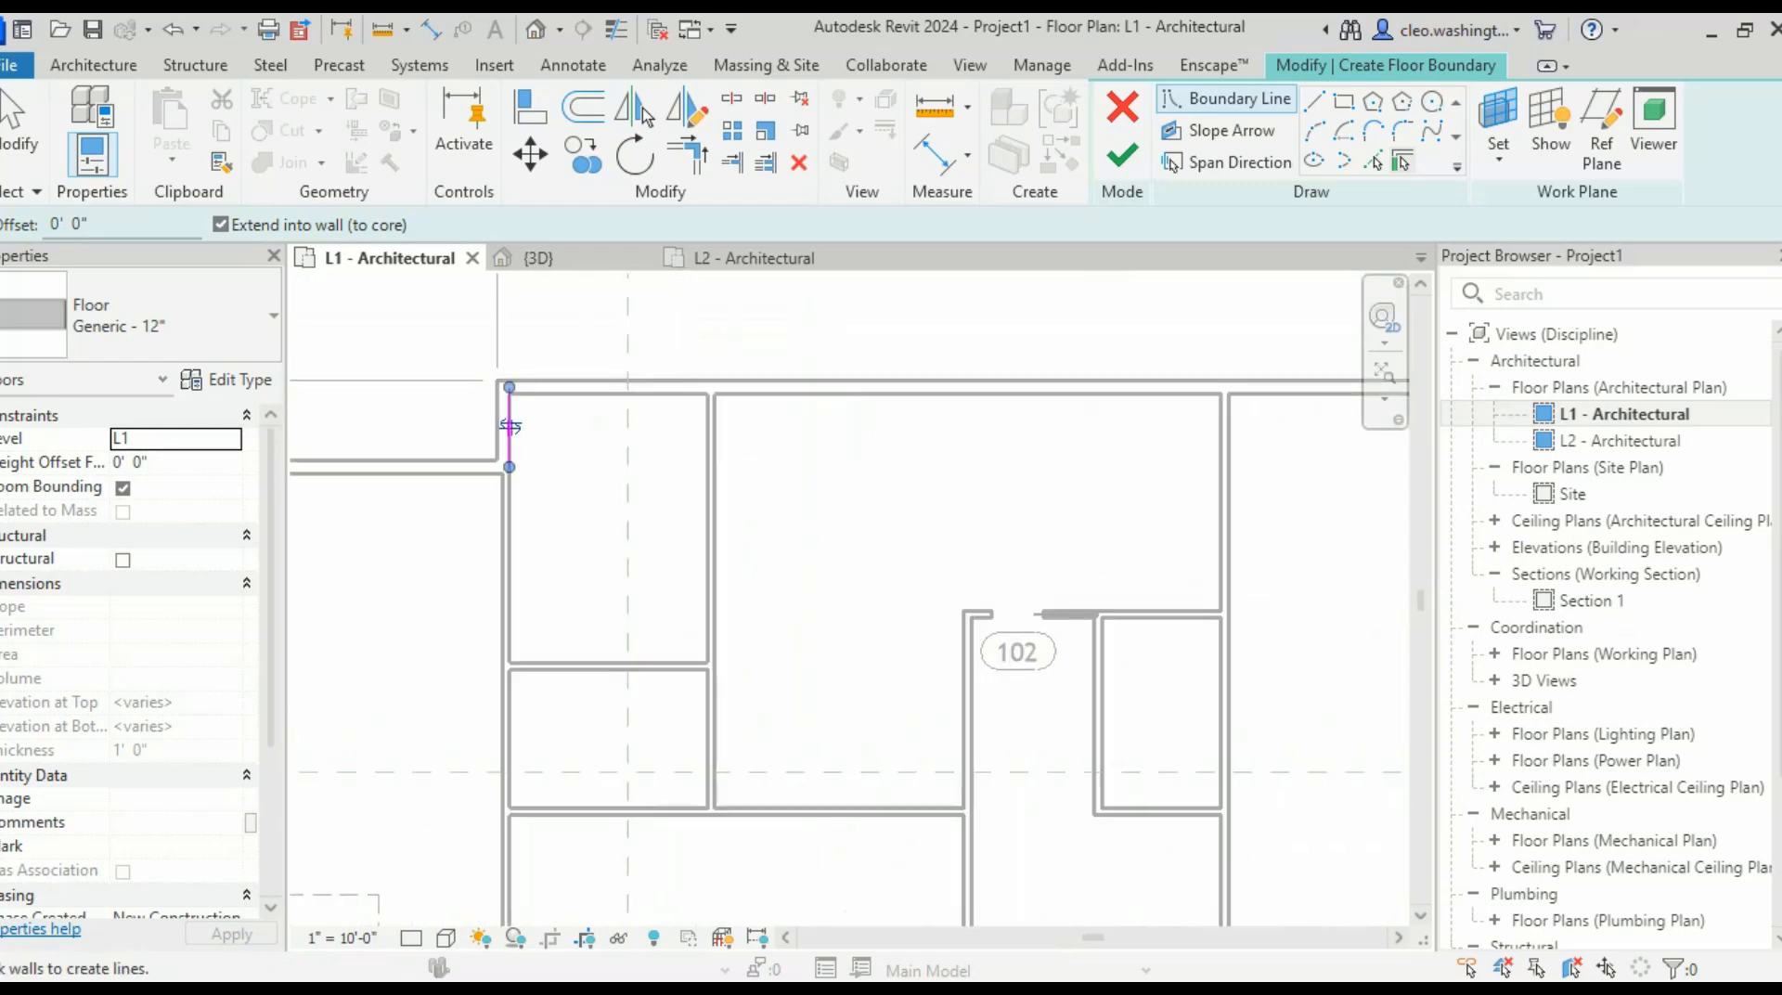
{"action": "scroll", "coordinate": [1105, 390], "scroll_direction": "up", "scroll_amount": 1}
{"action": "left_click", "coordinate": [1207, 386]}
- Pick the right wing's step, top, outer and lower walls plus the lower-right step wall
{"action": "scroll", "coordinate": [1230, 390], "scroll_direction": "down", "scroll_amount": 4}
{"action": "middle_click_drag", "start_coordinate": [1235, 391], "coordinate": [377, 302]}
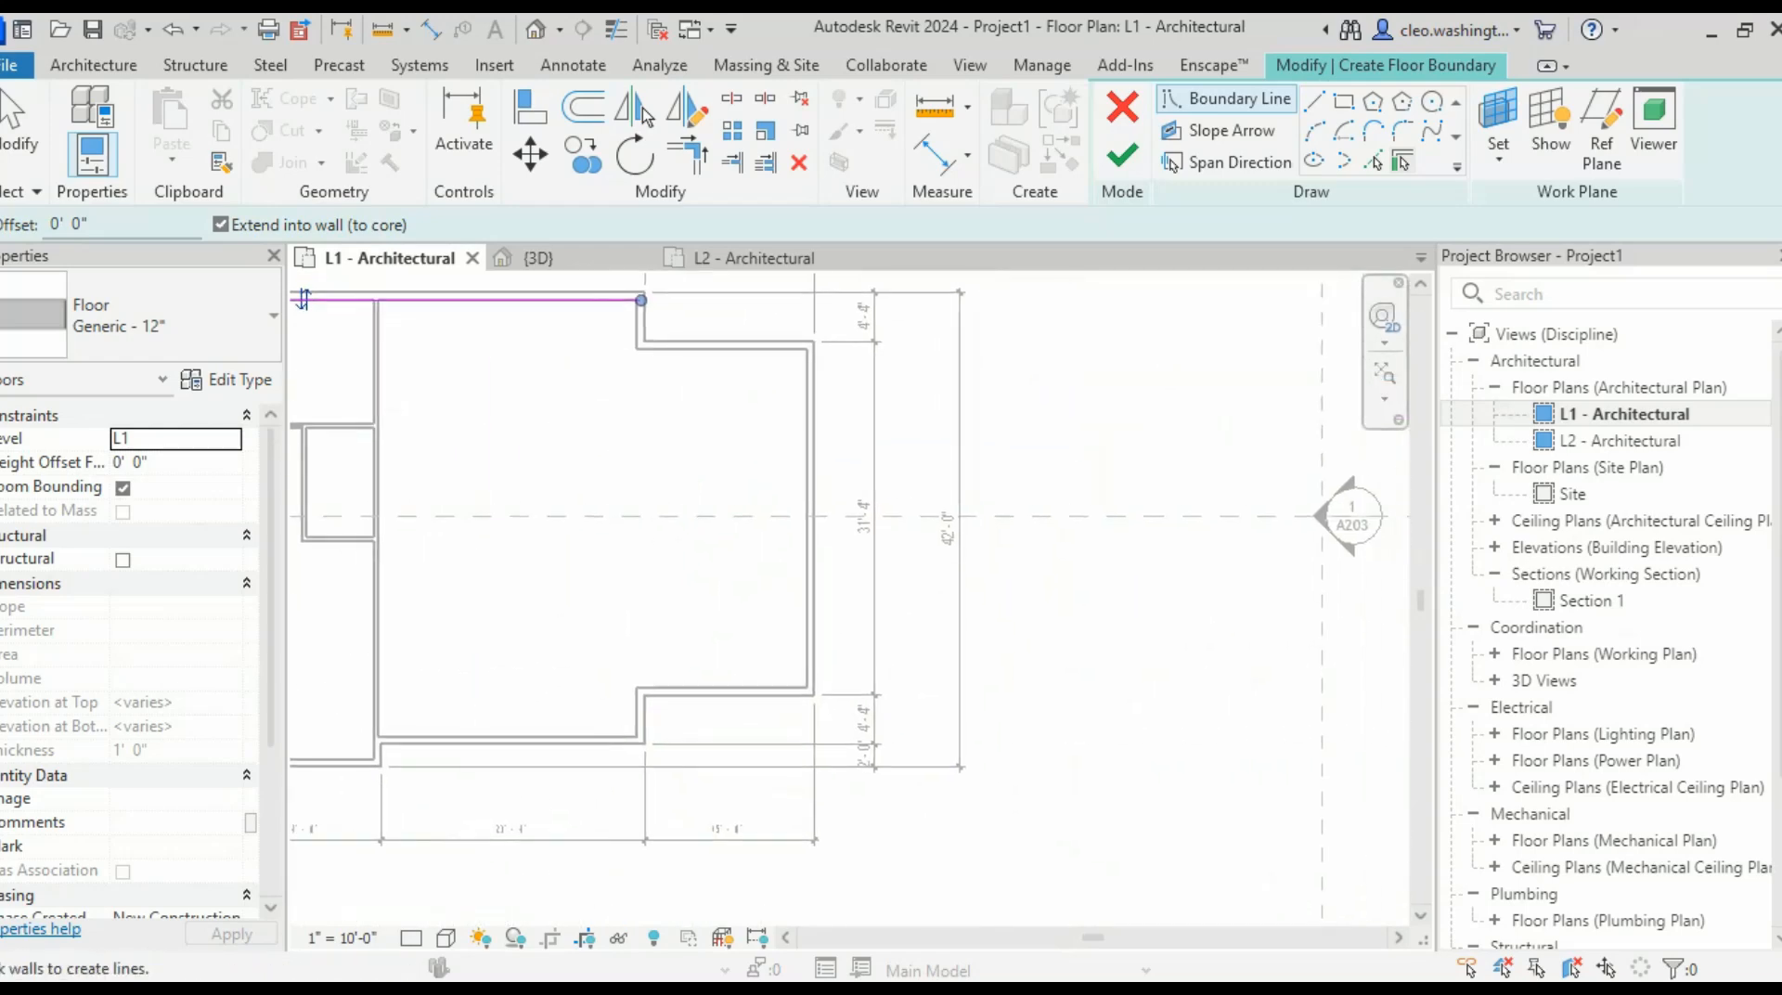
{"action": "scroll", "coordinate": [661, 365], "scroll_direction": "up", "scroll_amount": 3}
{"action": "scroll", "coordinate": [603, 336], "scroll_direction": "down", "scroll_amount": 1}
{"action": "middle_click_drag", "start_coordinate": [603, 336], "coordinate": [626, 501]}
{"action": "scroll", "coordinate": [626, 498], "scroll_direction": "up", "scroll_amount": 3}
{"action": "left_click", "coordinate": [689, 456]}
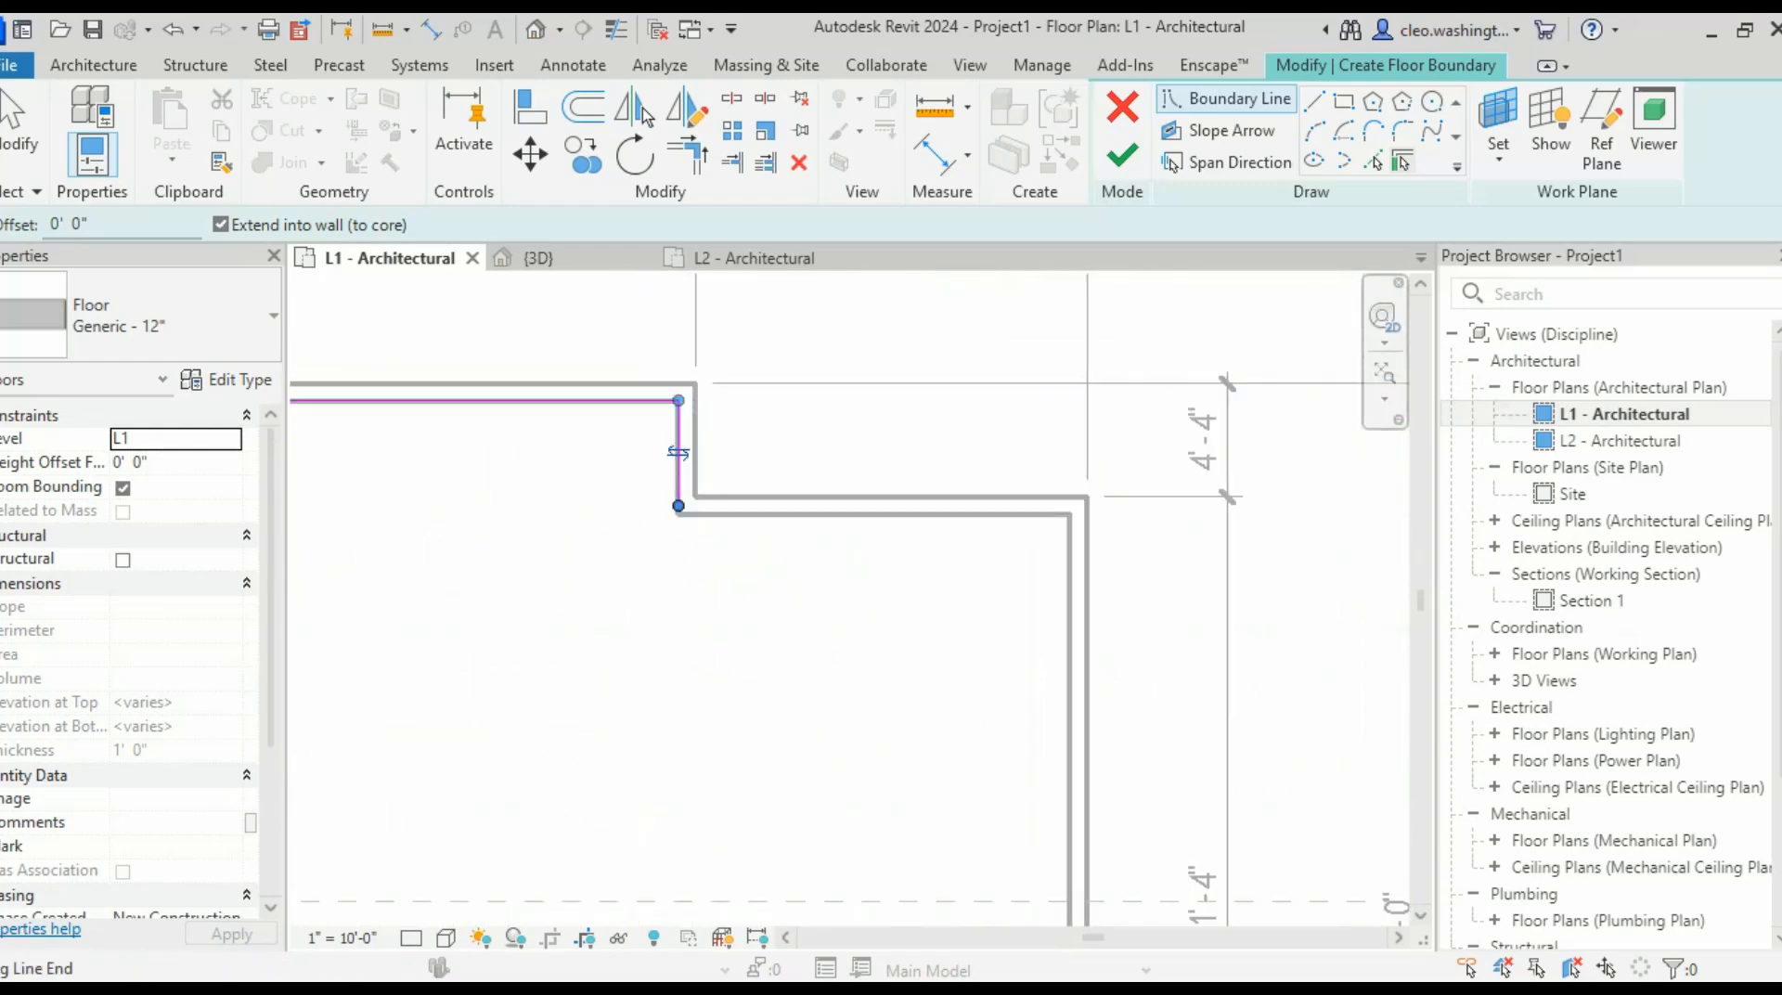
{"action": "left_click", "coordinate": [881, 506]}
{"action": "left_click", "coordinate": [1078, 590]}
{"action": "scroll", "coordinate": [973, 586], "scroll_direction": "down", "scroll_amount": 3}
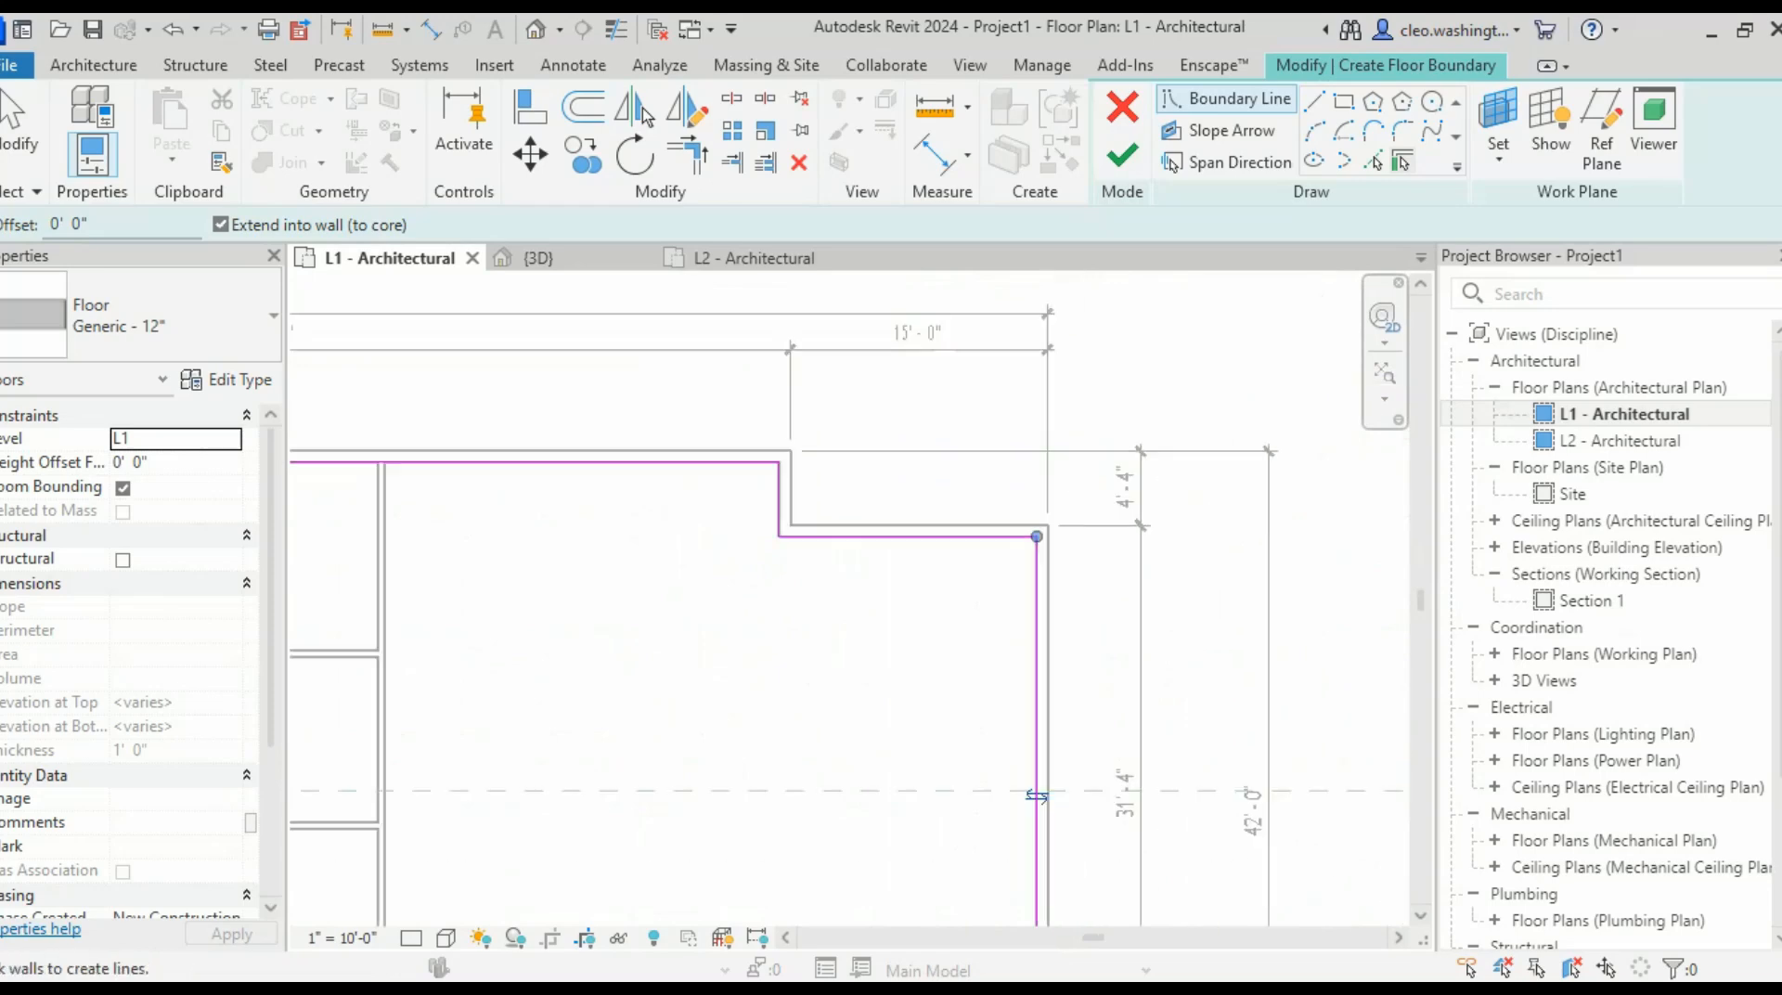
{"action": "middle_click_drag", "start_coordinate": [973, 587], "coordinate": [977, 401]}
{"action": "scroll", "coordinate": [917, 557], "scroll_direction": "up", "scroll_amount": 5}
{"action": "left_click", "coordinate": [910, 670]}
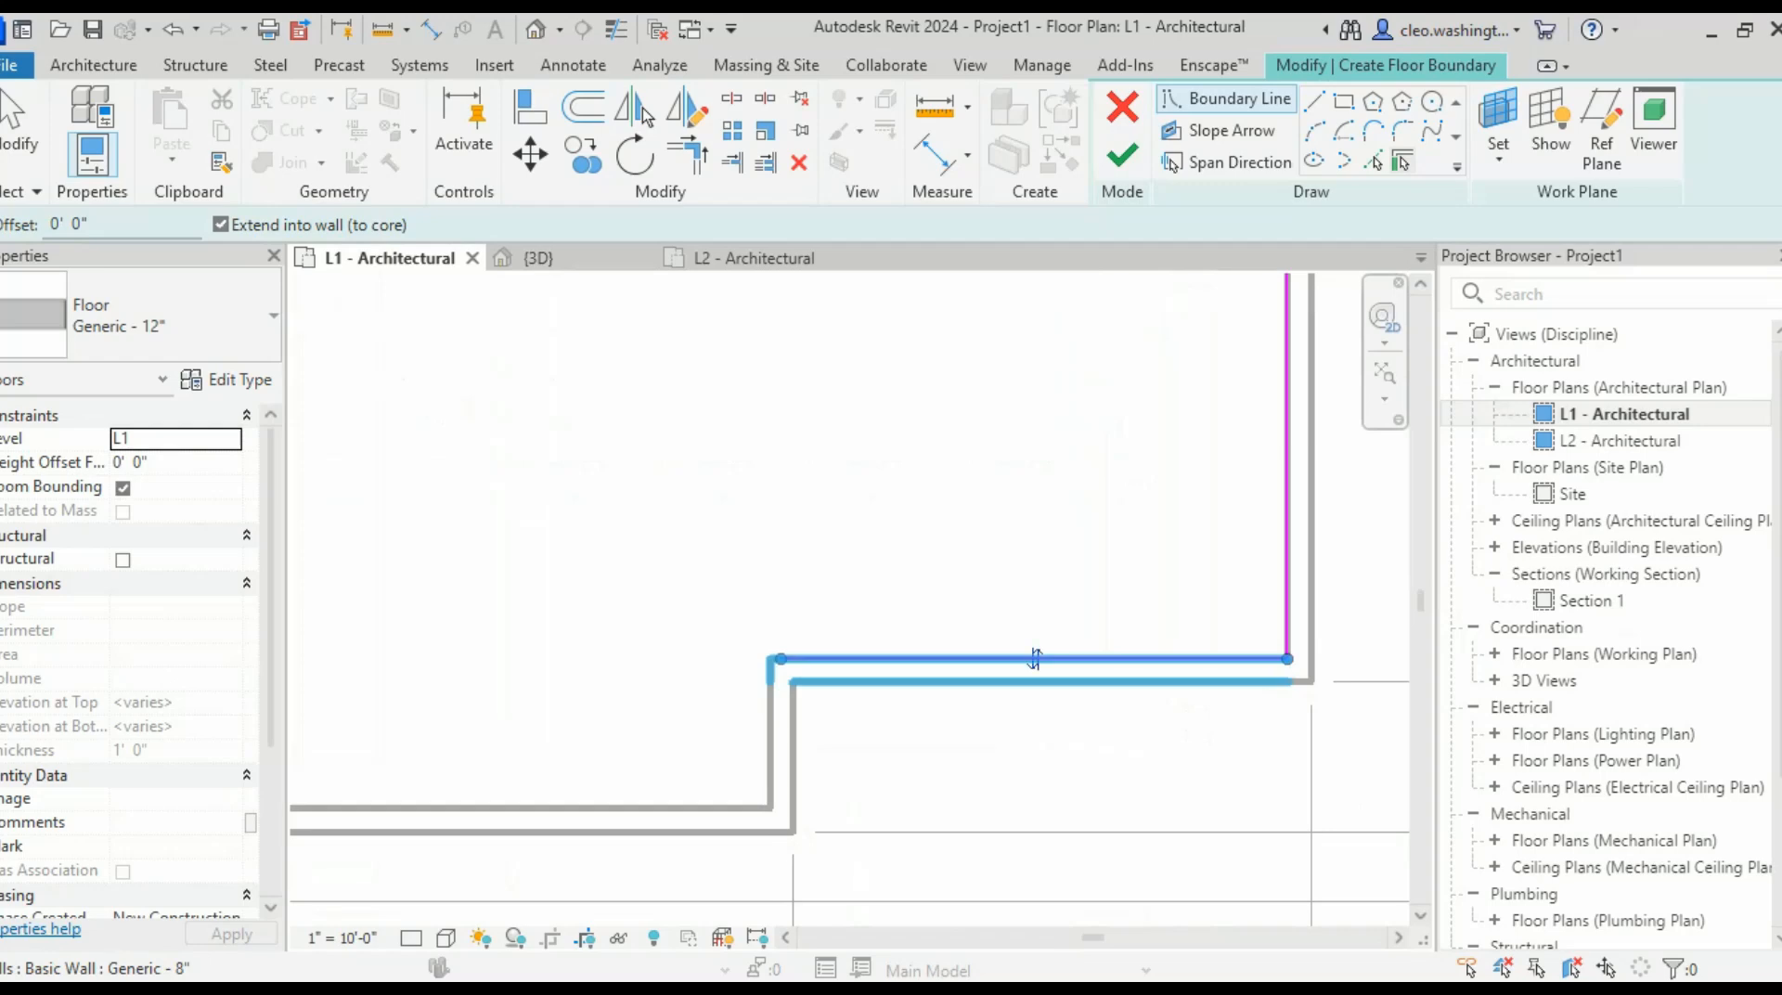
{"action": "left_click", "coordinate": [780, 743]}
- Pick the house's lower exterior wall and the front bay's vertical, bottom and left walls
{"action": "scroll", "coordinate": [780, 742], "scroll_direction": "down", "scroll_amount": 2}
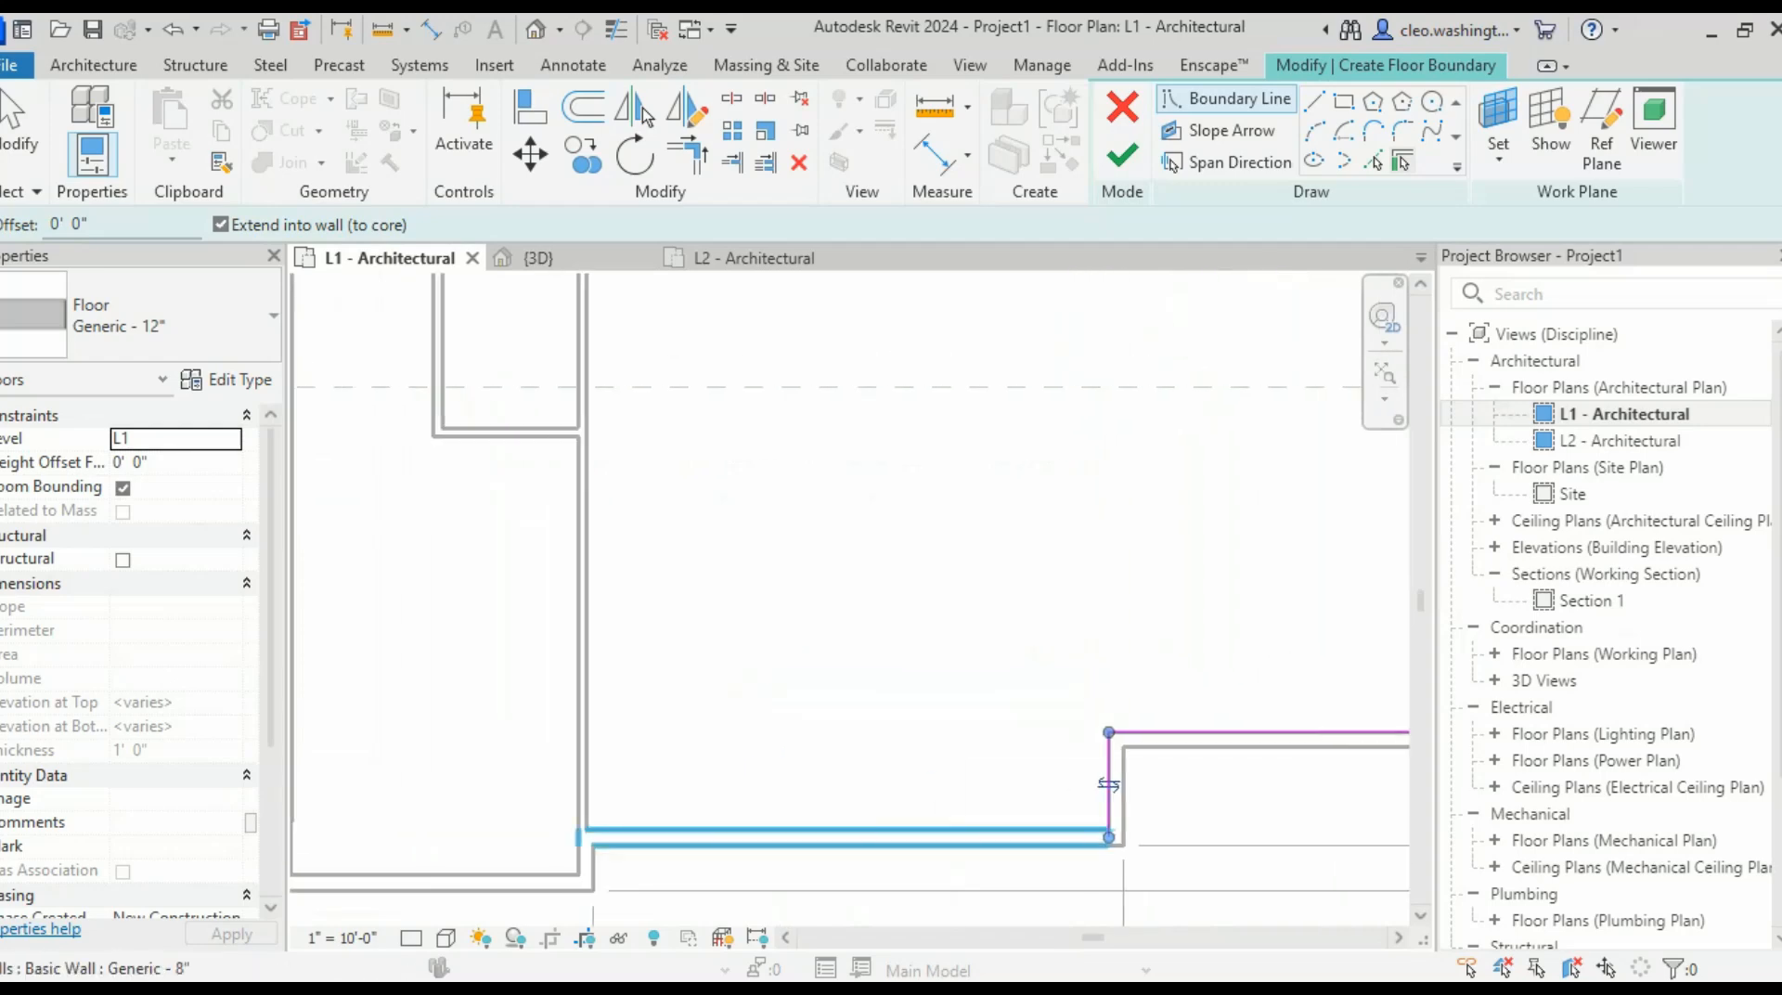
{"action": "left_click", "coordinate": [846, 828]}
{"action": "middle_click_drag", "start_coordinate": [481, 842], "coordinate": [1021, 749]}
{"action": "scroll", "coordinate": [1021, 749], "scroll_direction": "up", "scroll_amount": 4}
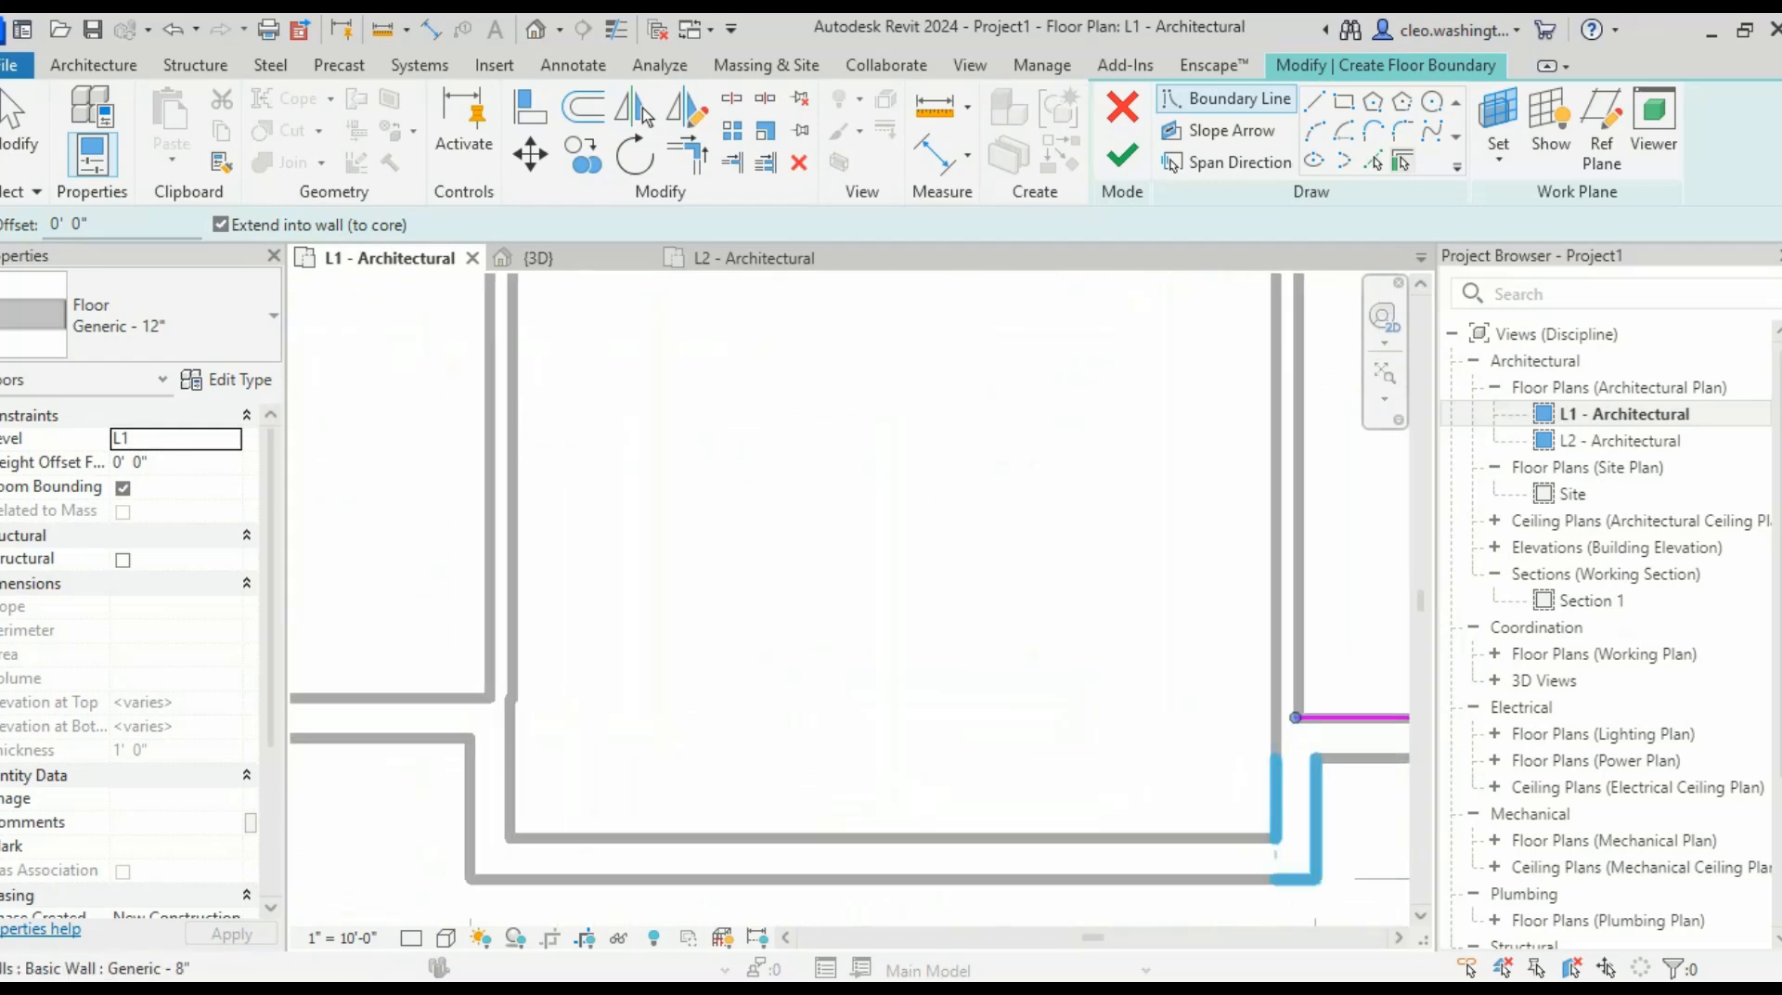
{"action": "left_click", "coordinate": [1278, 806]}
{"action": "left_click", "coordinate": [956, 841]}
{"action": "scroll", "coordinate": [625, 733], "scroll_direction": "down", "scroll_amount": 2}
{"action": "scroll", "coordinate": [492, 728], "scroll_direction": "up", "scroll_amount": 3}
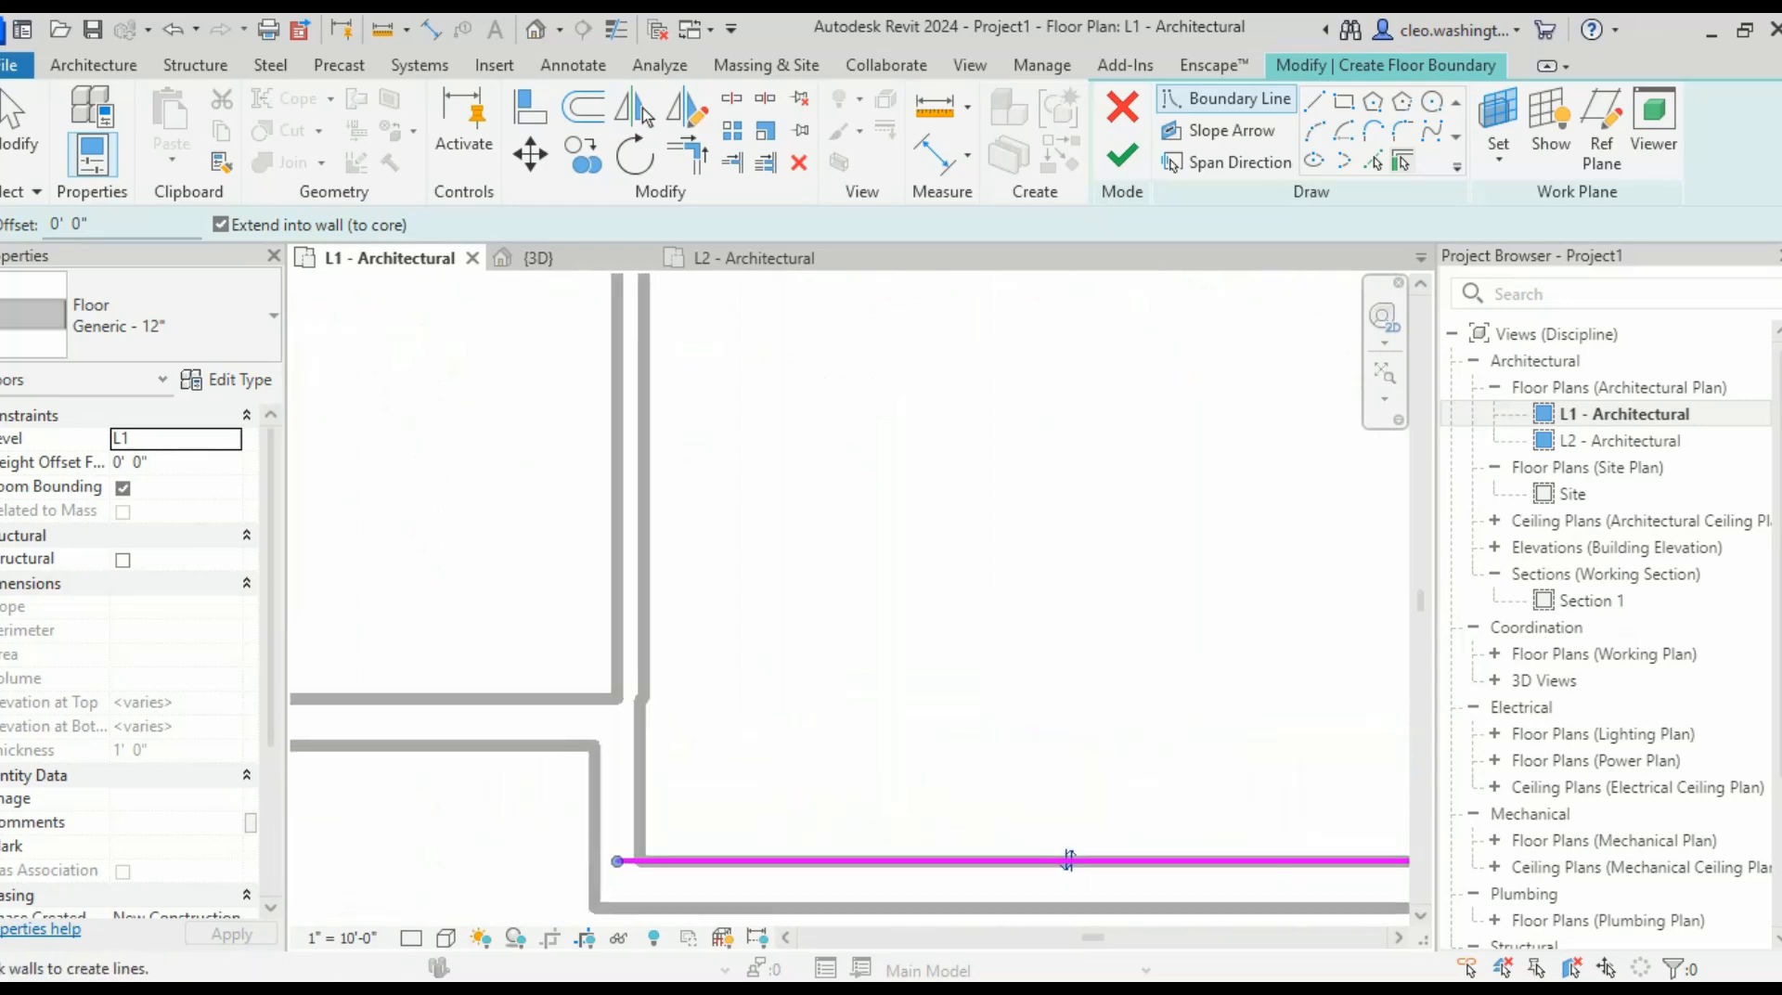
{"action": "left_click", "coordinate": [641, 788]}
- Pick the front wall of the lower-left bay as a boundary line
{"action": "scroll", "coordinate": [640, 787], "scroll_direction": "down", "scroll_amount": 3}
{"action": "middle_click_drag", "start_coordinate": [640, 787], "coordinate": [800, 676]}
{"action": "scroll", "coordinate": [800, 677], "scroll_direction": "down", "scroll_amount": 2}
{"action": "middle_click_drag", "start_coordinate": [800, 677], "coordinate": [848, 701]}
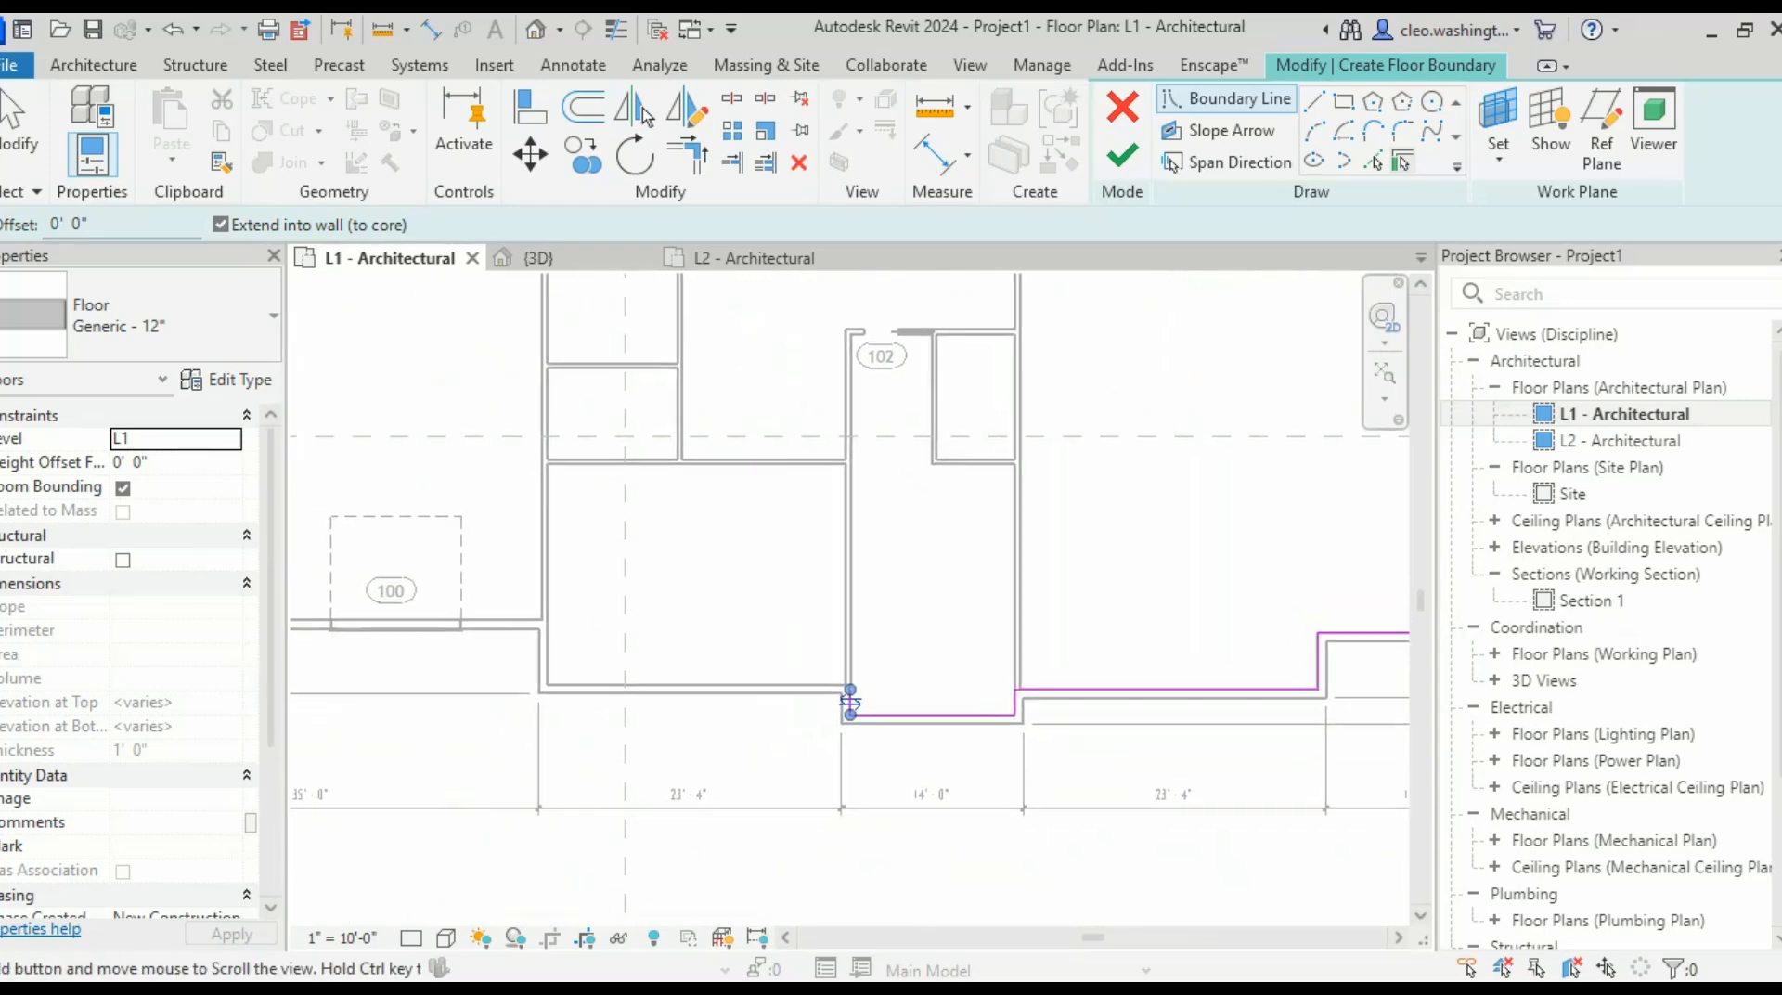
{"action": "scroll", "coordinate": [675, 675], "scroll_direction": "up", "scroll_amount": 2}
{"action": "scroll", "coordinate": [701, 687], "scroll_direction": "up", "scroll_amount": 1}
{"action": "left_click", "coordinate": [676, 702]}
{"action": "scroll", "coordinate": [632, 594], "scroll_direction": "down", "scroll_amount": 4}
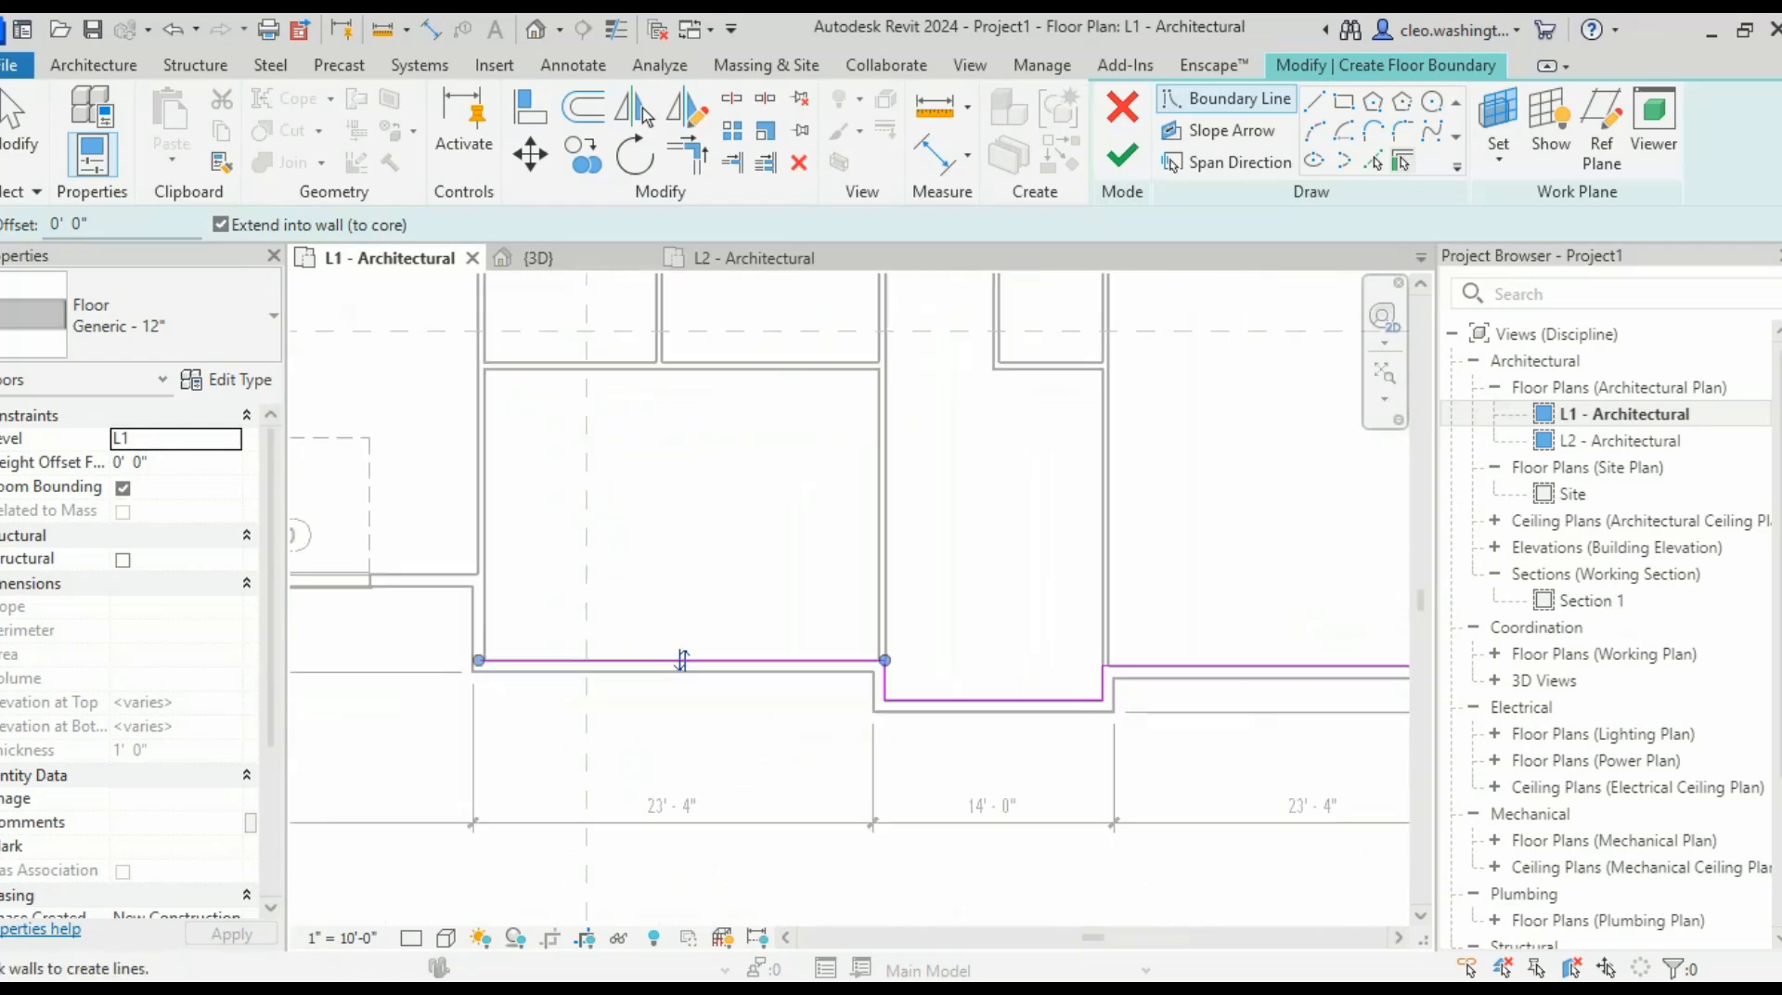
{"action": "middle_click_drag", "start_coordinate": [631, 586], "coordinate": [634, 753]}
{"action": "scroll", "coordinate": [599, 713], "scroll_direction": "up", "scroll_amount": 2}
{"action": "middle_click_drag", "start_coordinate": [603, 640], "coordinate": [605, 666]}
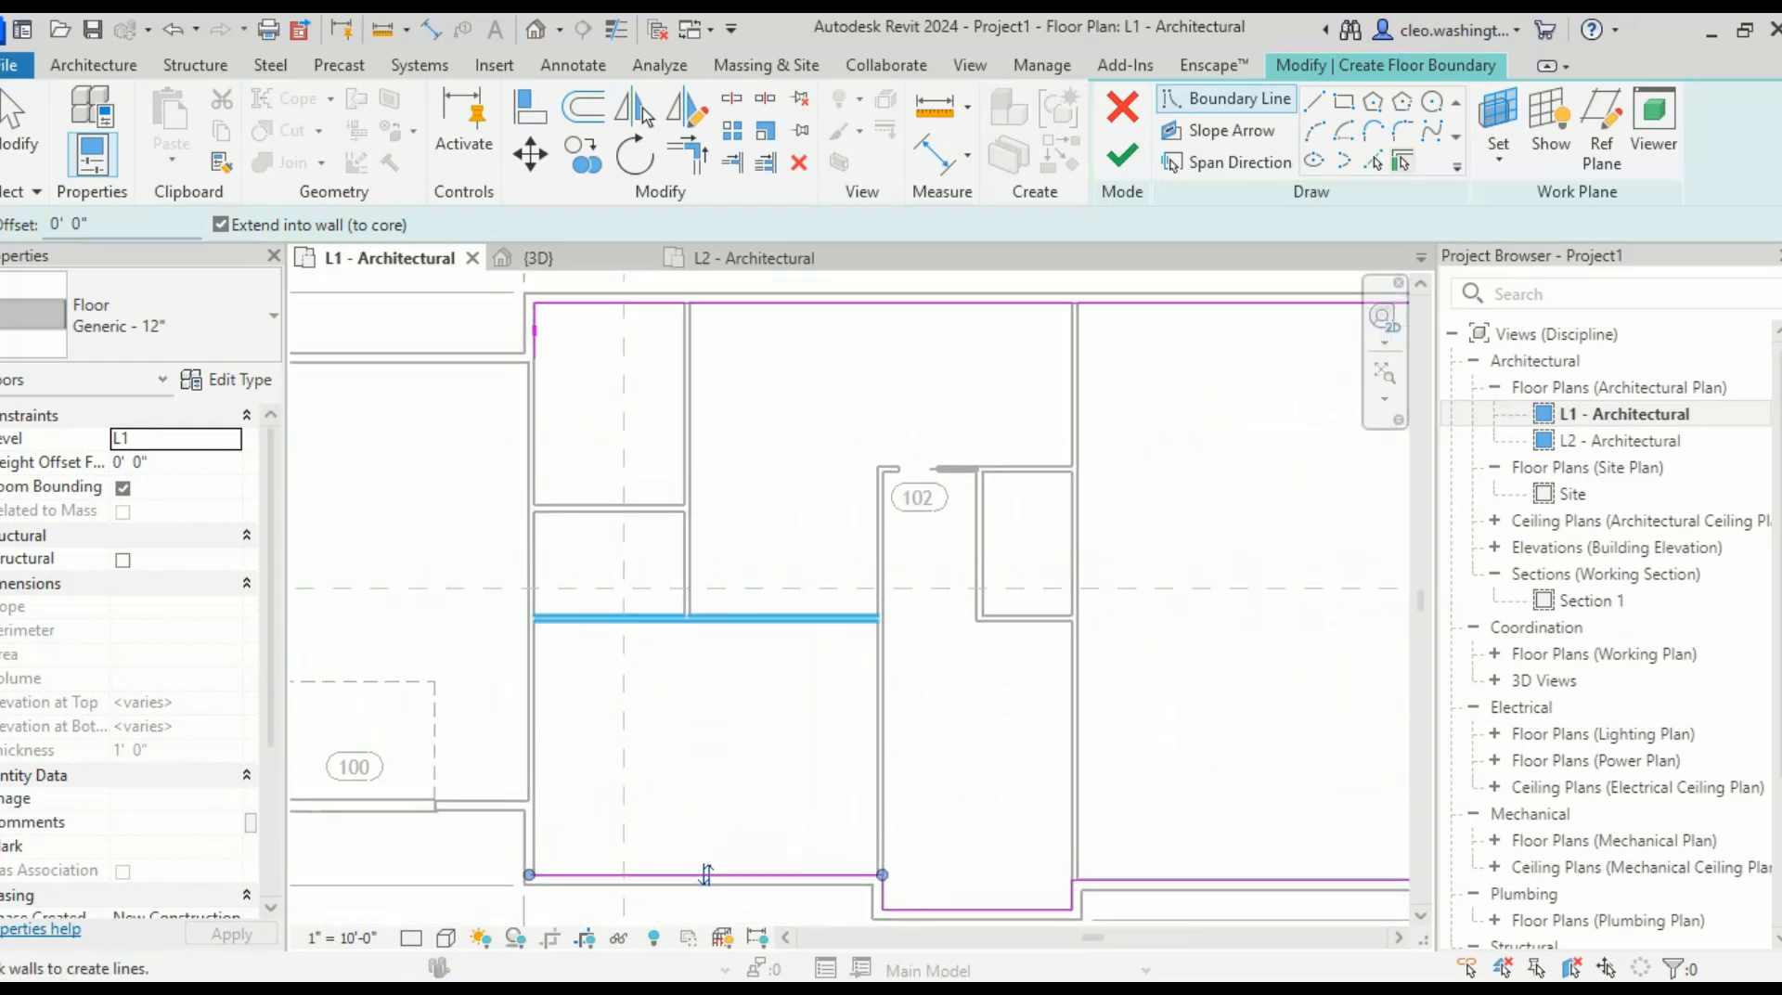
{"action": "scroll", "coordinate": [531, 313], "scroll_direction": "up", "scroll_amount": 3}
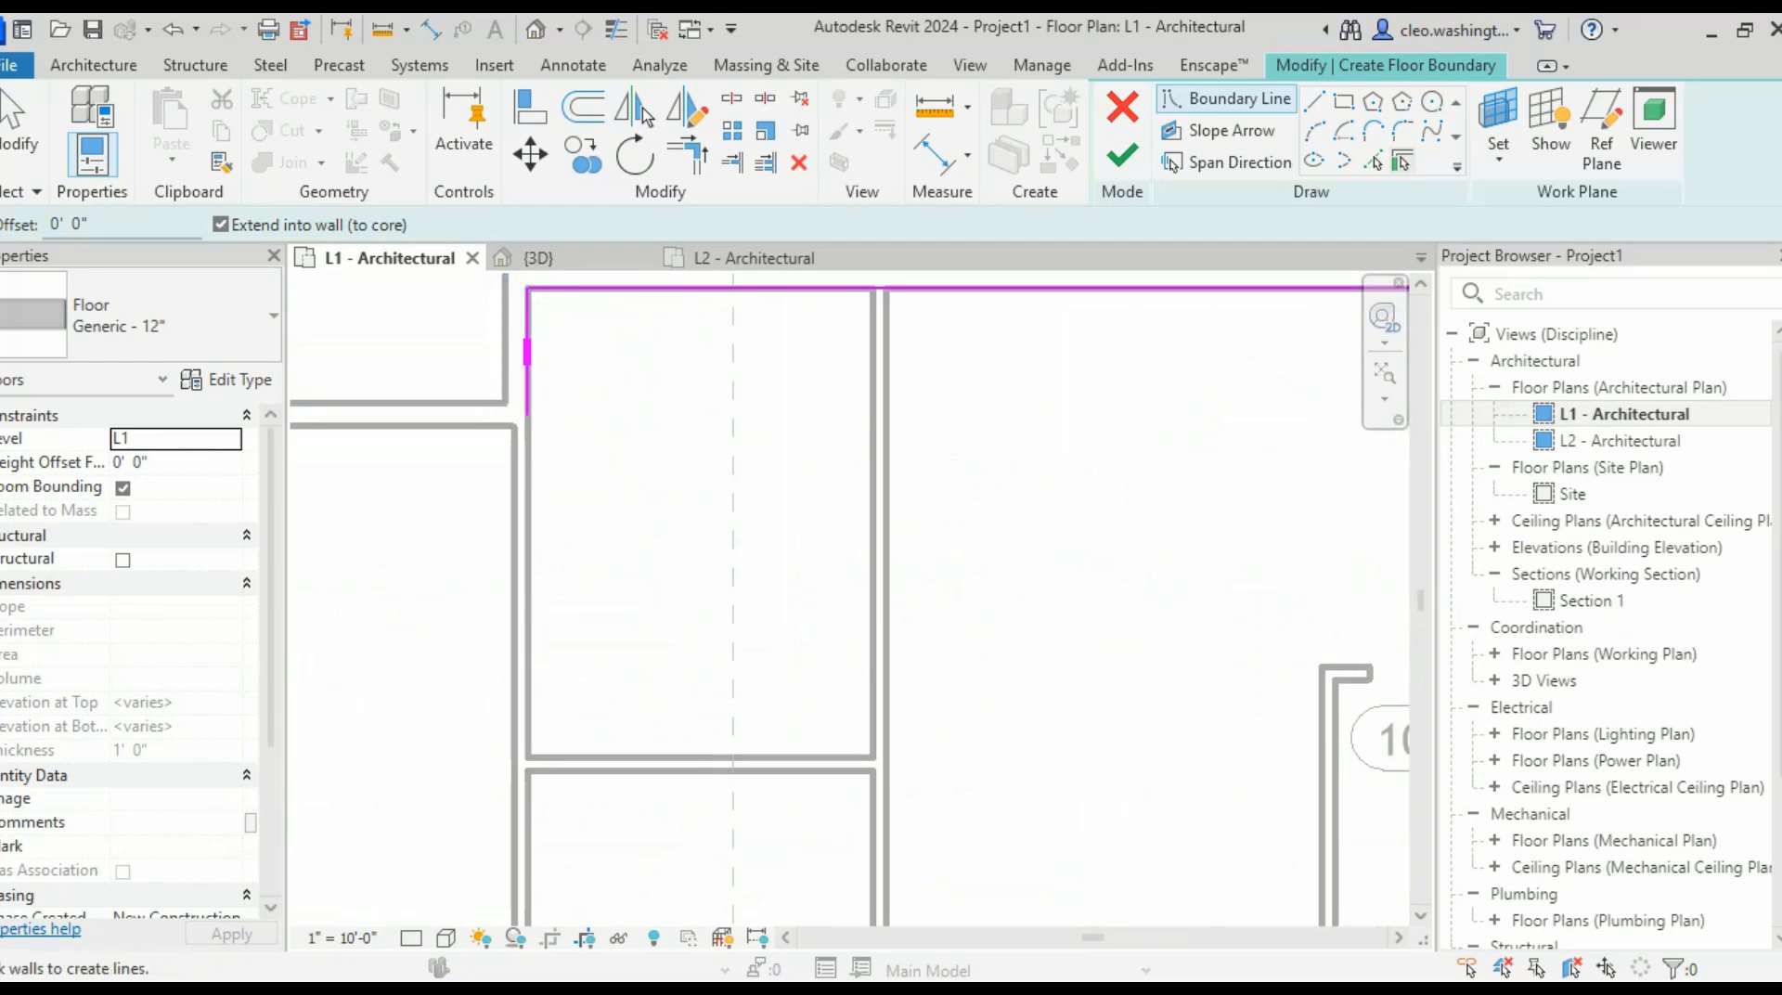
- Stop picking walls and select the short boundary line at the upper-left corner
{"action": "key", "text": "Escape"}
{"action": "left_click", "coordinate": [527, 376]}
{"action": "scroll", "coordinate": [612, 436], "scroll_direction": "down", "scroll_amount": 1}
{"action": "scroll", "coordinate": [538, 362], "scroll_direction": "down", "scroll_amount": 3}
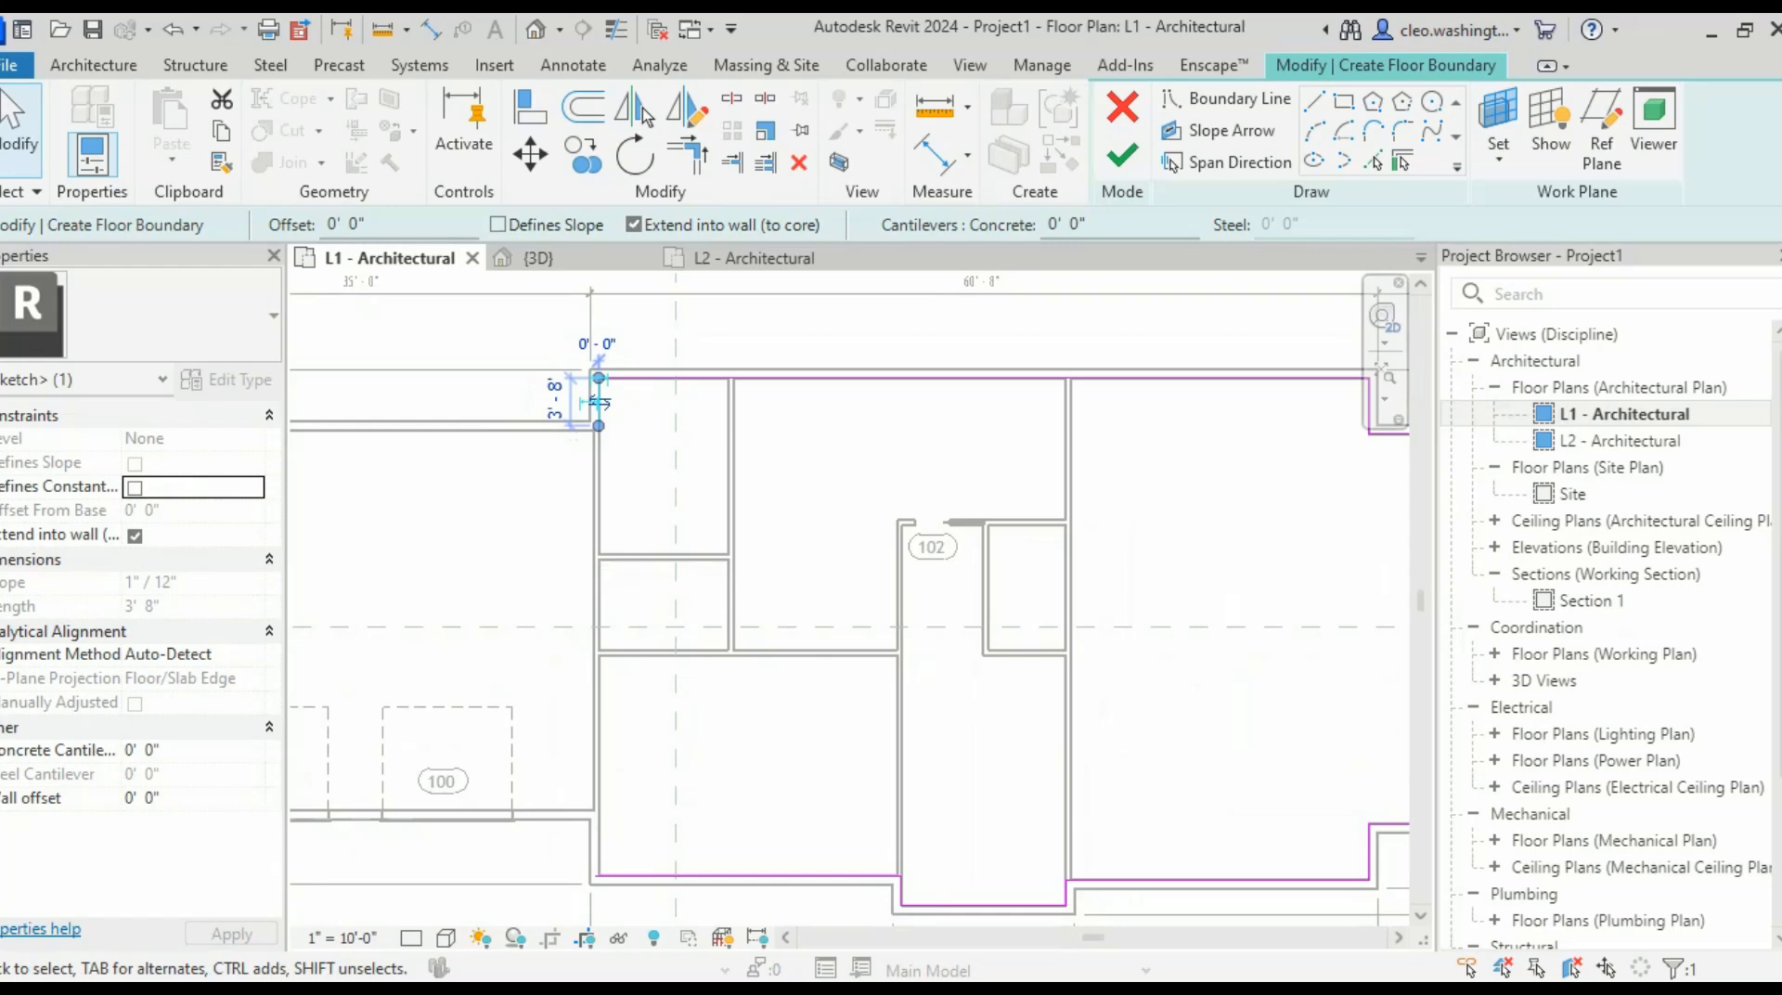
- Extend the boundary sketch line down along the wall to the wall corner
{"action": "scroll", "coordinate": [599, 401], "scroll_direction": "up", "scroll_amount": 1}
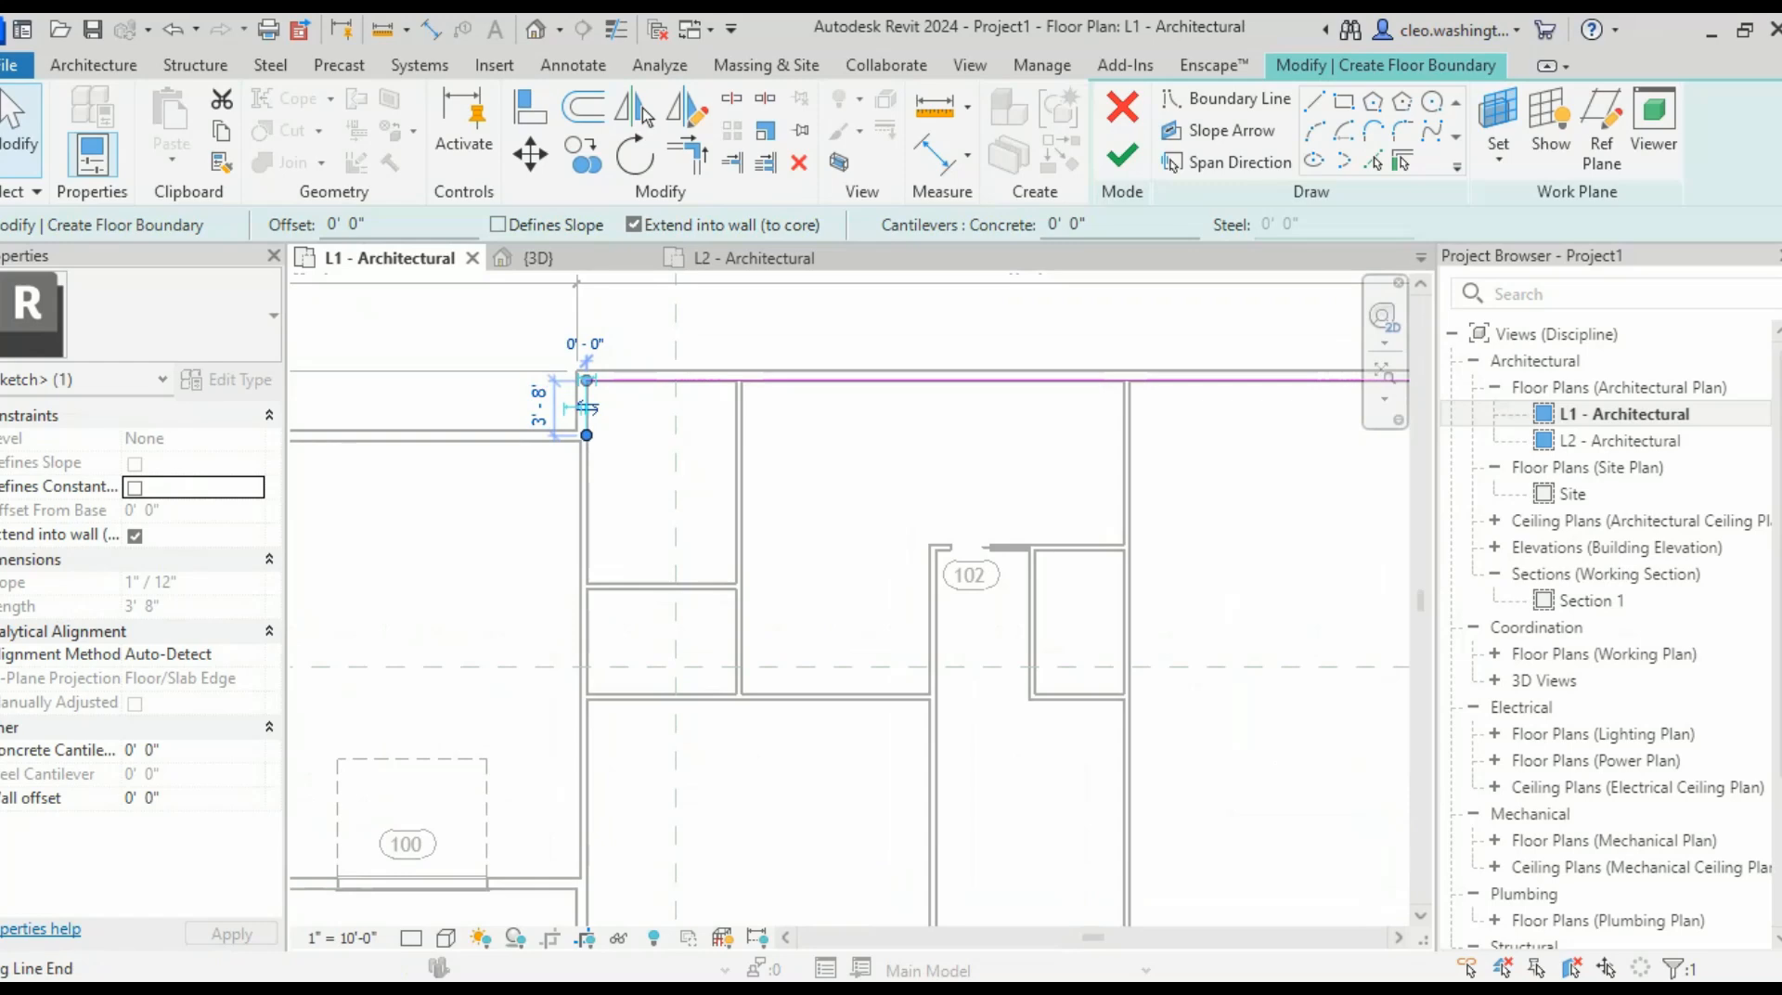
{"action": "mouse_move", "coordinate": [586, 409]}
{"action": "left_mouse_down"}
{"action": "mouse_move", "coordinate": [587, 917]}
{"action": "mouse_move", "coordinate": [609, 625]}
{"action": "left_mouse_up"}
{"action": "scroll", "coordinate": [591, 768], "scroll_direction": "down", "scroll_amount": 5}
{"action": "middle_click_drag", "start_coordinate": [592, 761], "coordinate": [608, 578]}
{"action": "scroll", "coordinate": [604, 633], "scroll_direction": "up", "scroll_amount": 5}
{"action": "left_click_drag", "start_coordinate": [609, 624], "coordinate": [601, 772]}
{"action": "scroll", "coordinate": [600, 771], "scroll_direction": "up", "scroll_amount": 5}
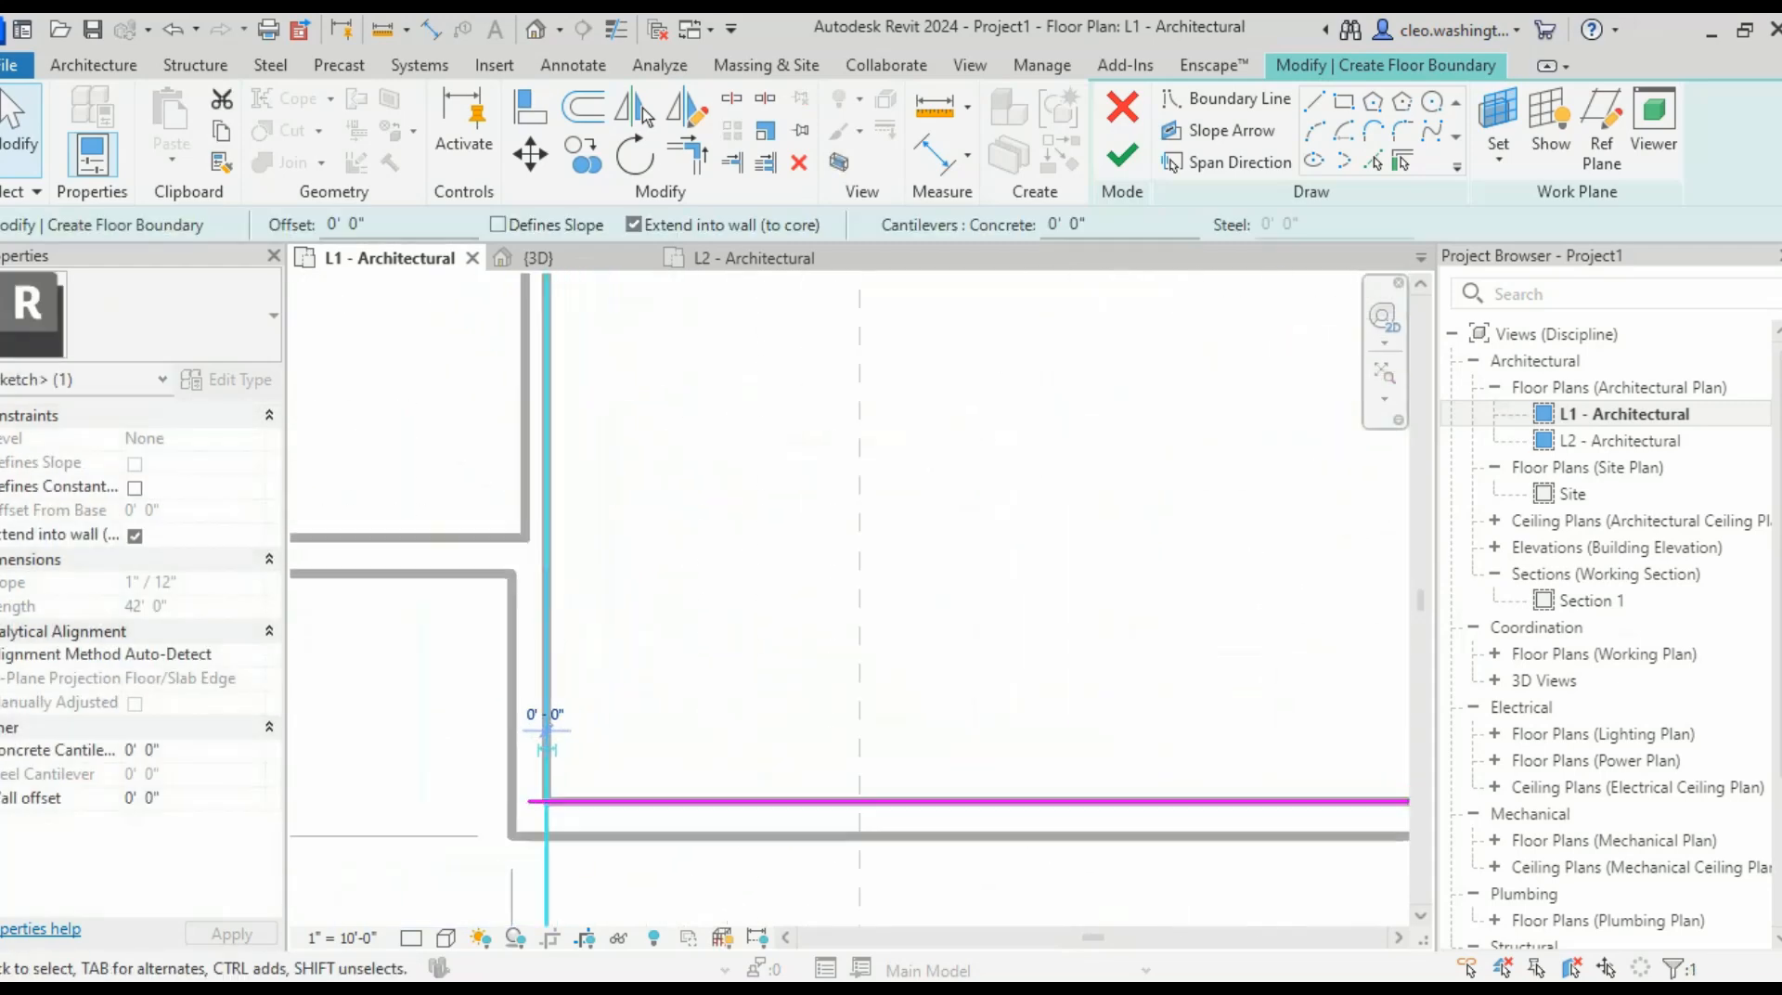
- Join the horizontal and vertical boundary lines into a corner with Trim/Extend (TR)
{"action": "key", "text": "t"}
{"action": "key", "text": "r"}
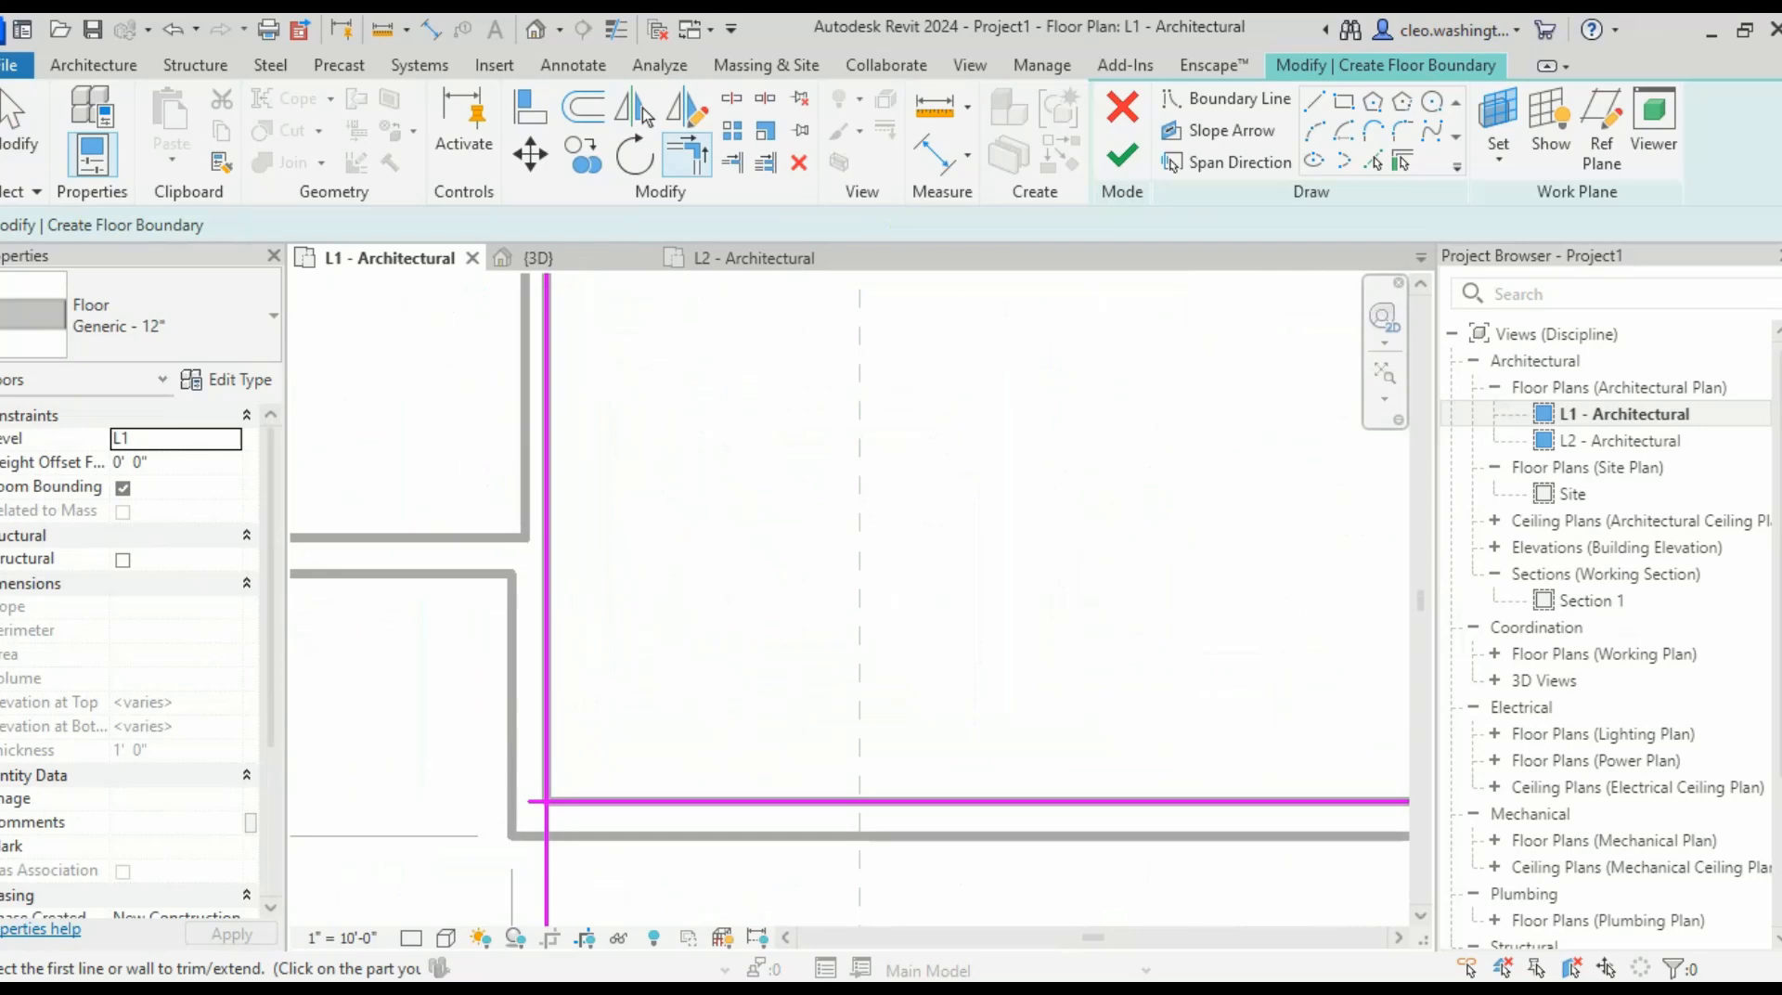
{"action": "key", "text": "Escape"}
{"action": "key", "text": "Escape"}
{"action": "scroll", "coordinate": [535, 810], "scroll_direction": "up", "scroll_amount": 3}
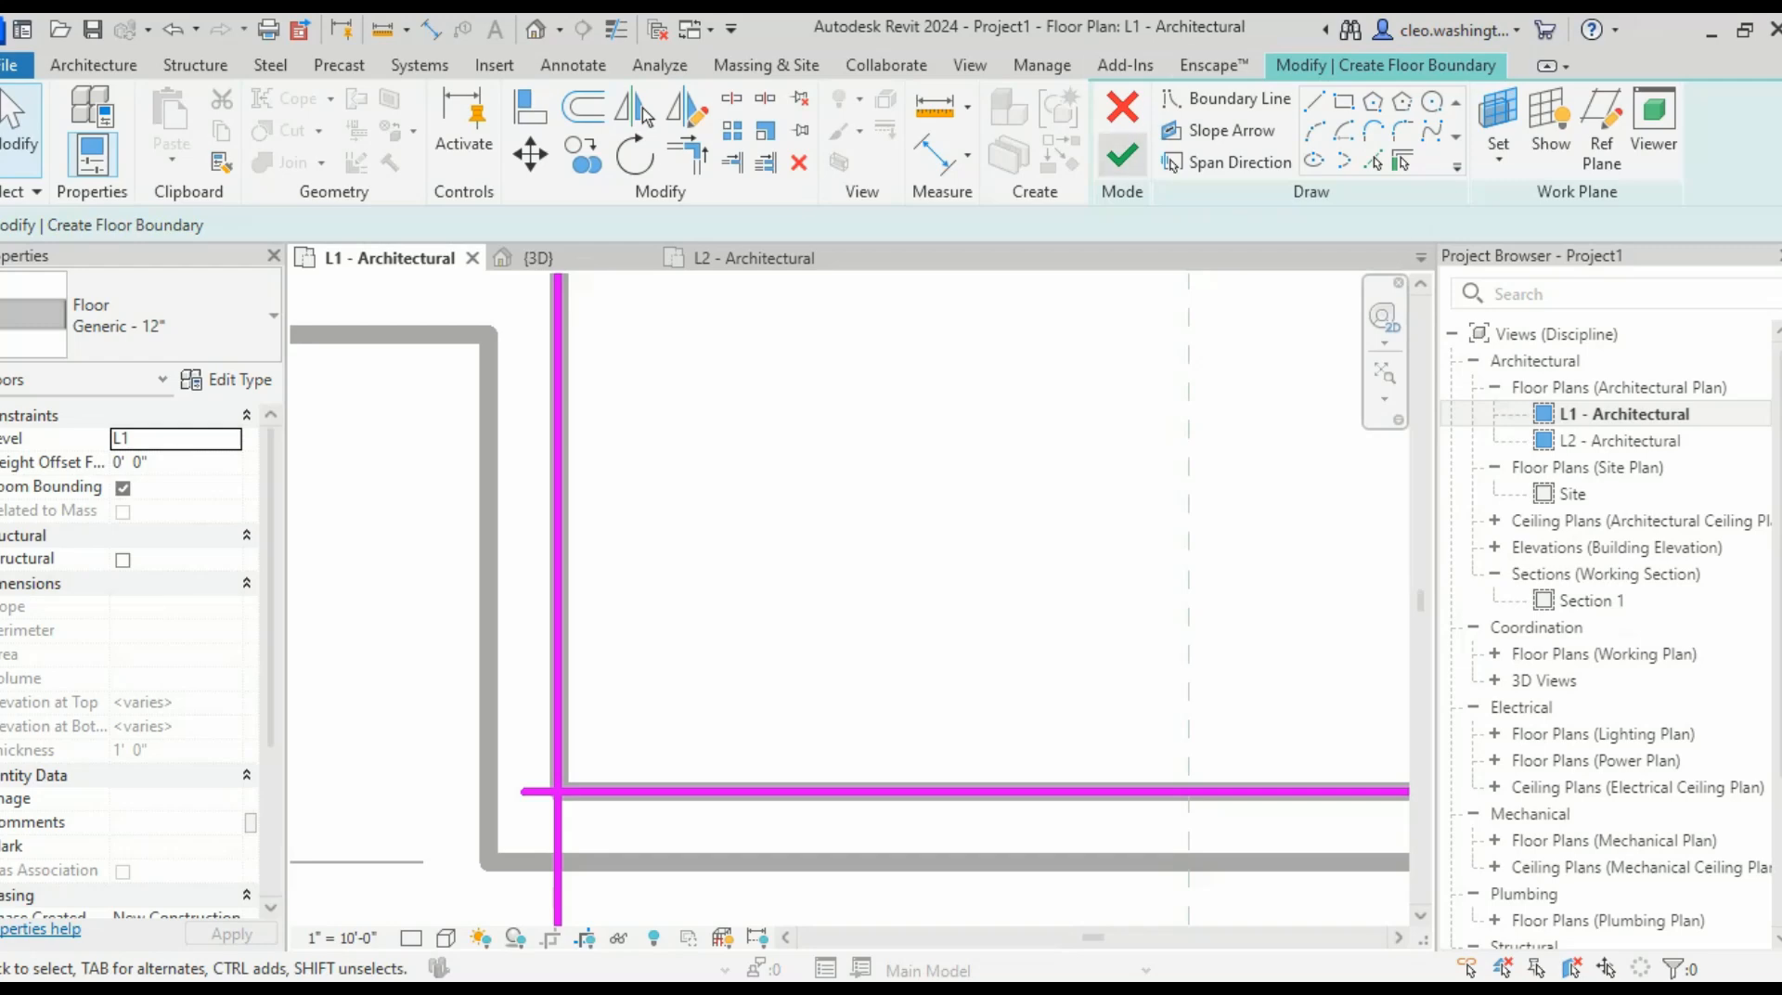
{"action": "scroll", "coordinate": [515, 710], "scroll_direction": "down", "scroll_amount": 2}
{"action": "scroll", "coordinate": [626, 815], "scroll_direction": "up", "scroll_amount": 2}
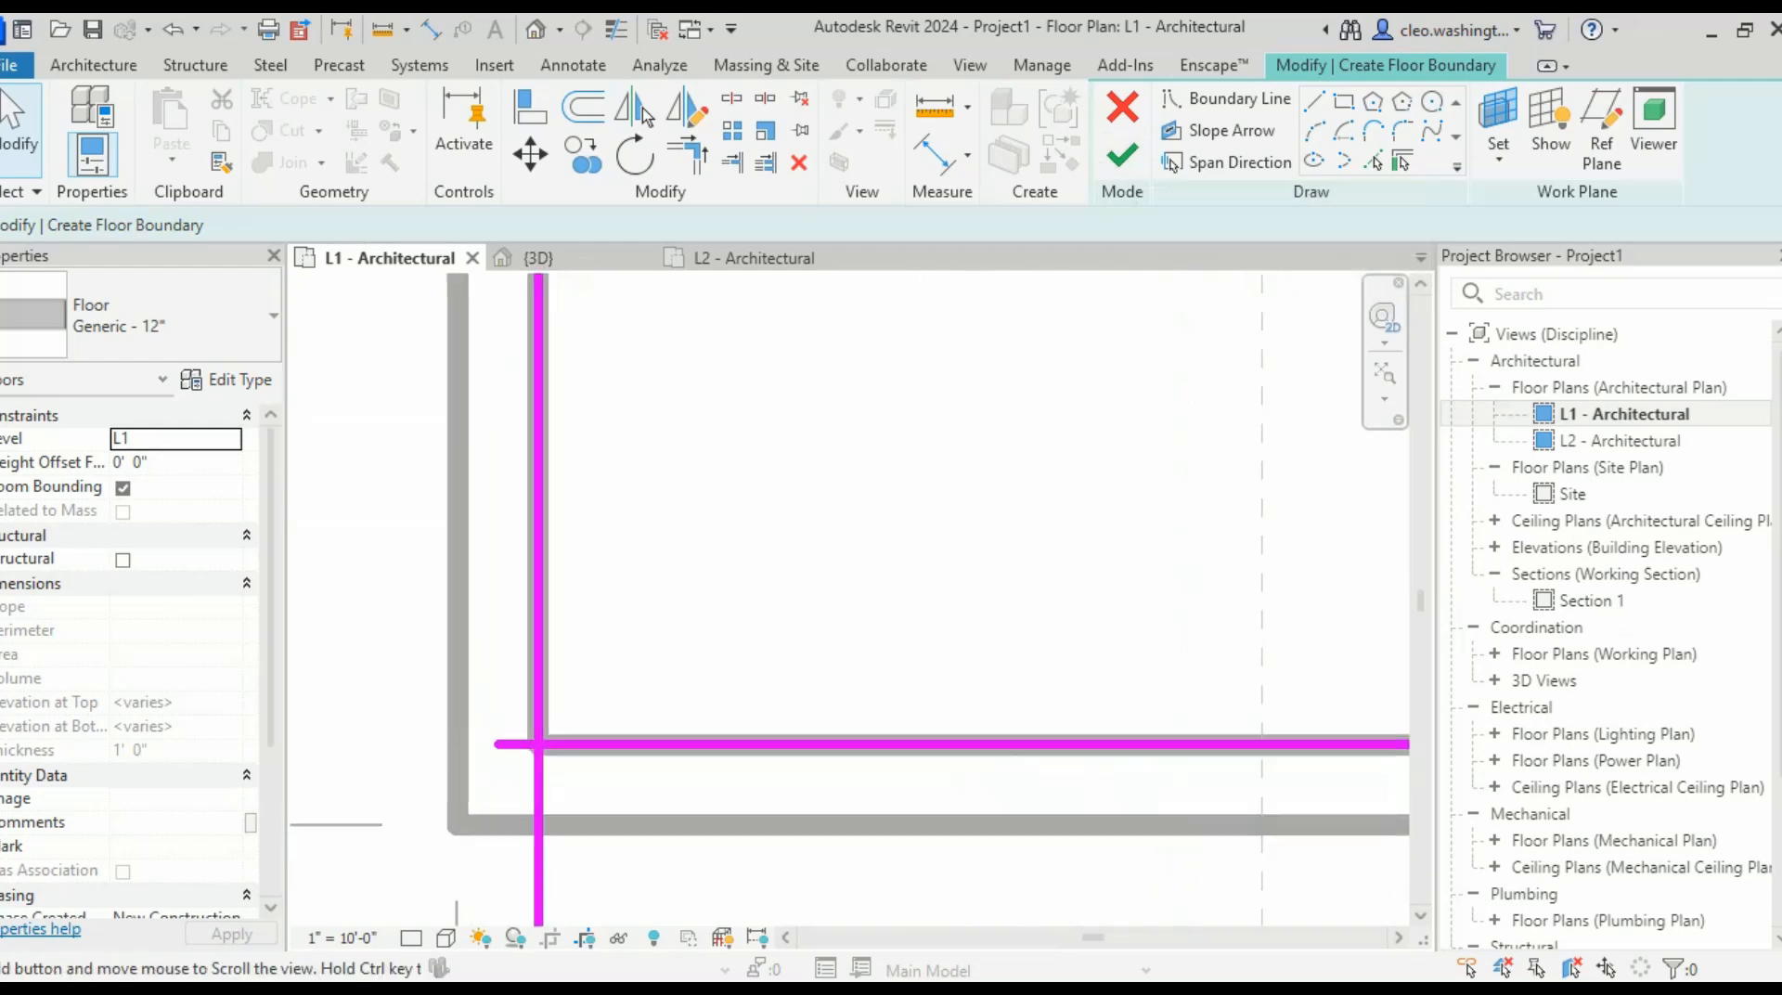
{"action": "scroll", "coordinate": [641, 673], "scroll_direction": "down", "scroll_amount": 2}
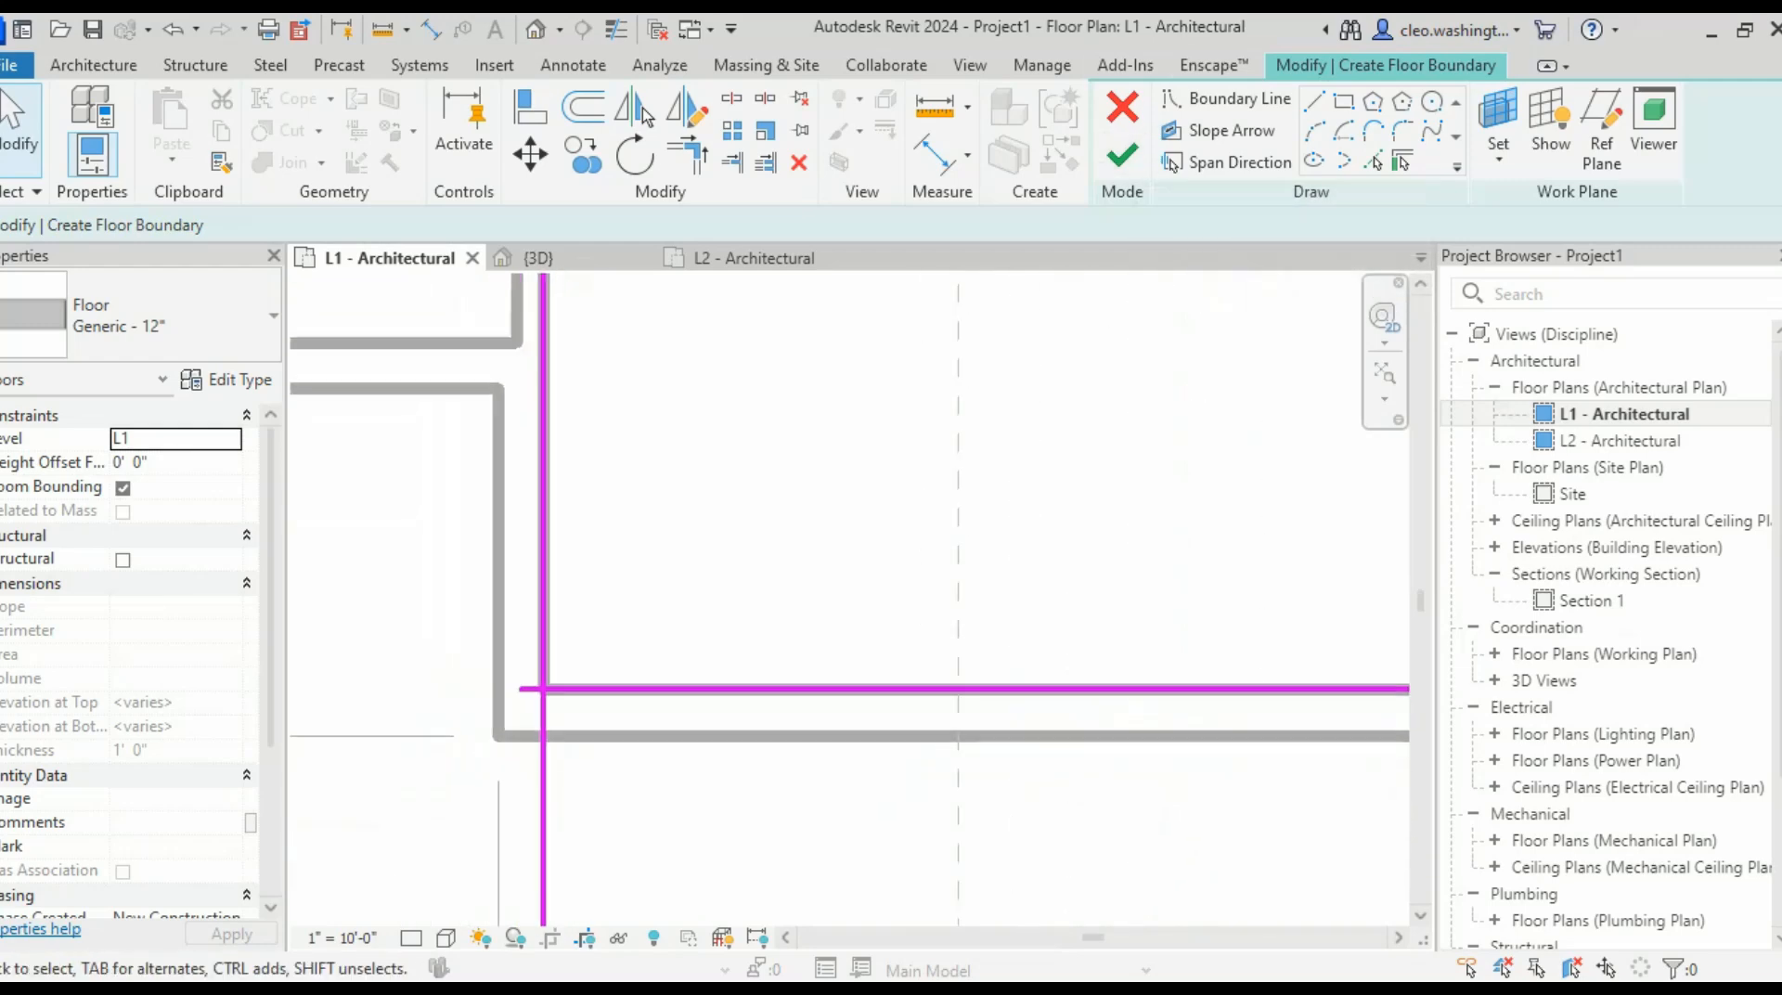
{"action": "key", "text": "t"}
{"action": "key", "text": "r"}
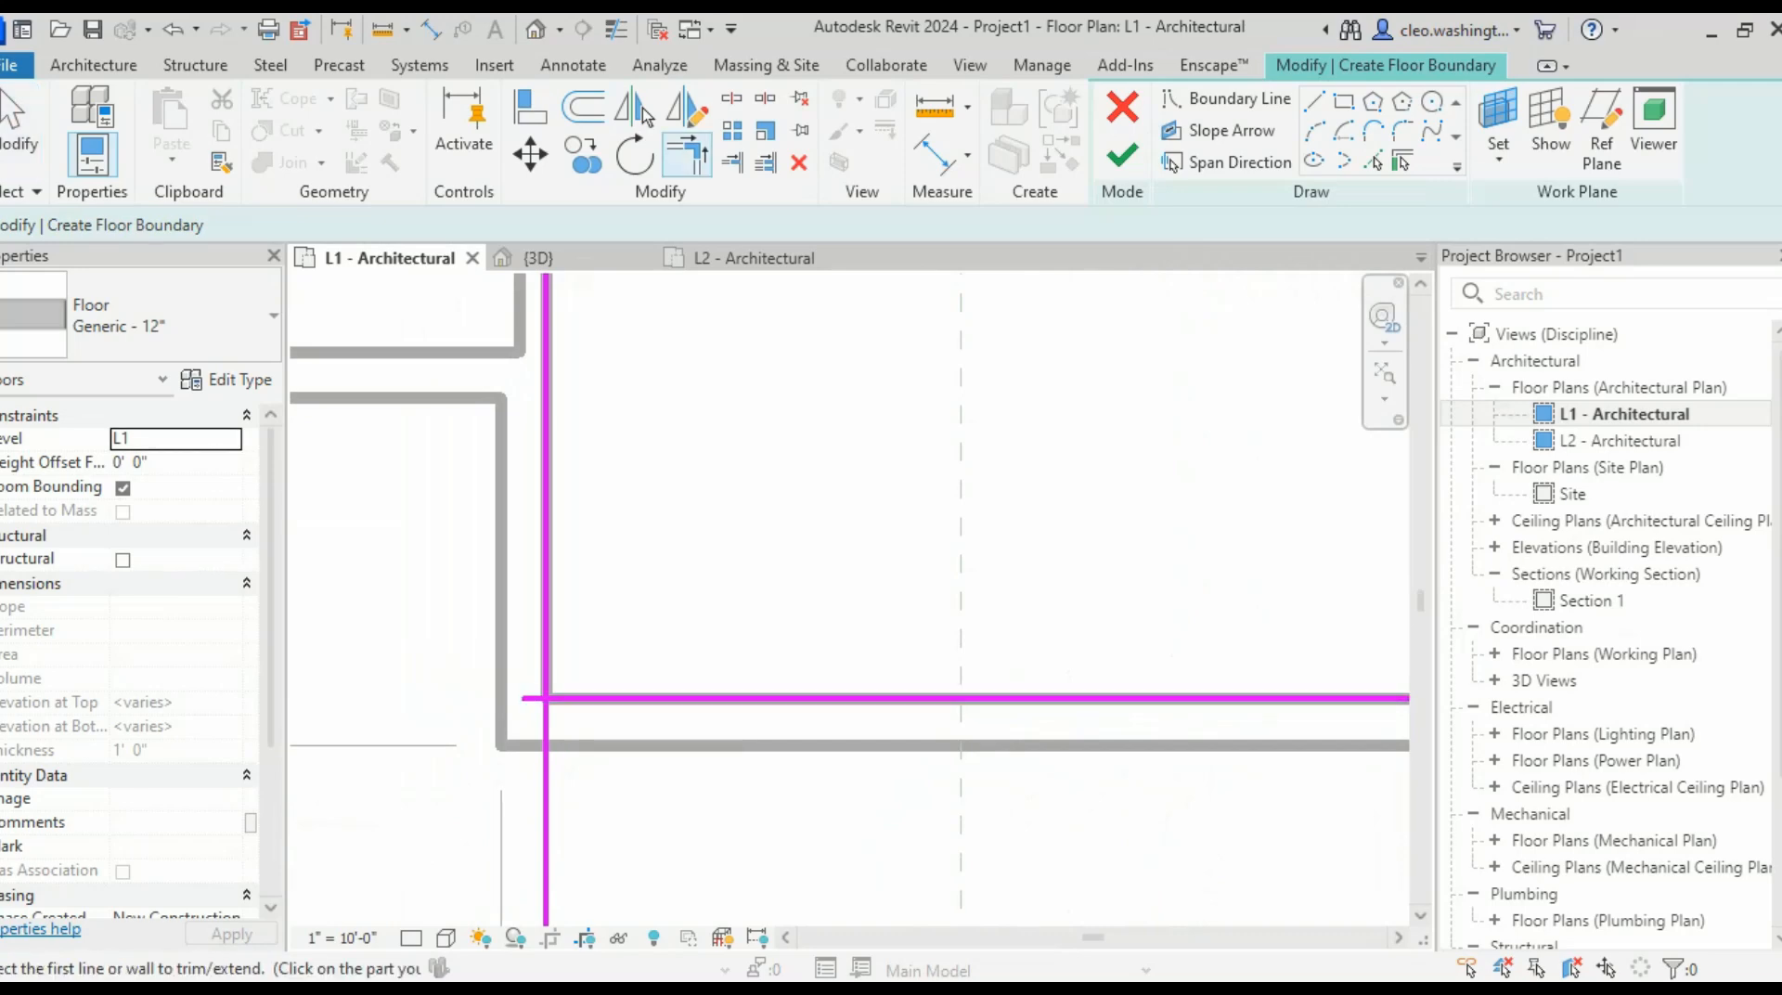
{"action": "left_click", "coordinate": [640, 699]}
{"action": "left_click", "coordinate": [546, 631]}
{"action": "scroll", "coordinate": [798, 663], "scroll_direction": "down", "scroll_amount": 5}
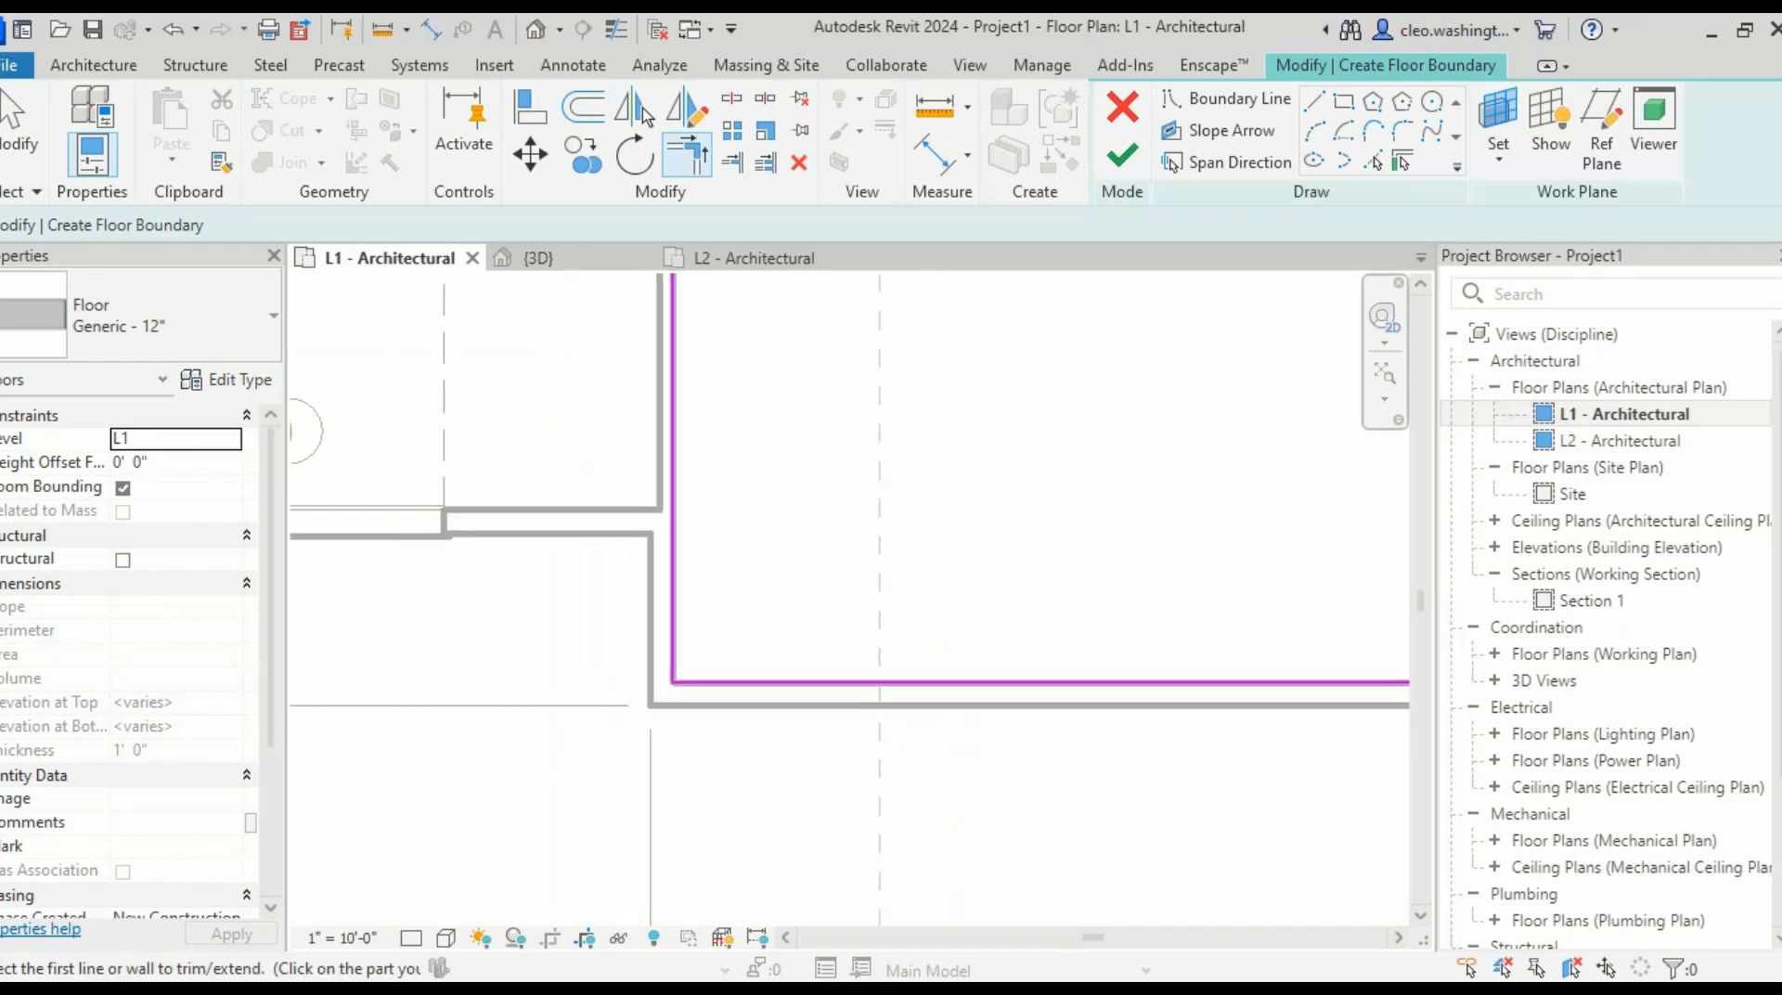
- Pan around the building to check the boundary at each exterior wall corner
{"action": "middle_click_drag", "start_coordinate": [692, 390], "coordinate": [656, 733]}
{"action": "scroll", "coordinate": [679, 478], "scroll_direction": "up", "scroll_amount": 4}
{"action": "scroll", "coordinate": [477, 424], "scroll_direction": "up", "scroll_amount": 2}
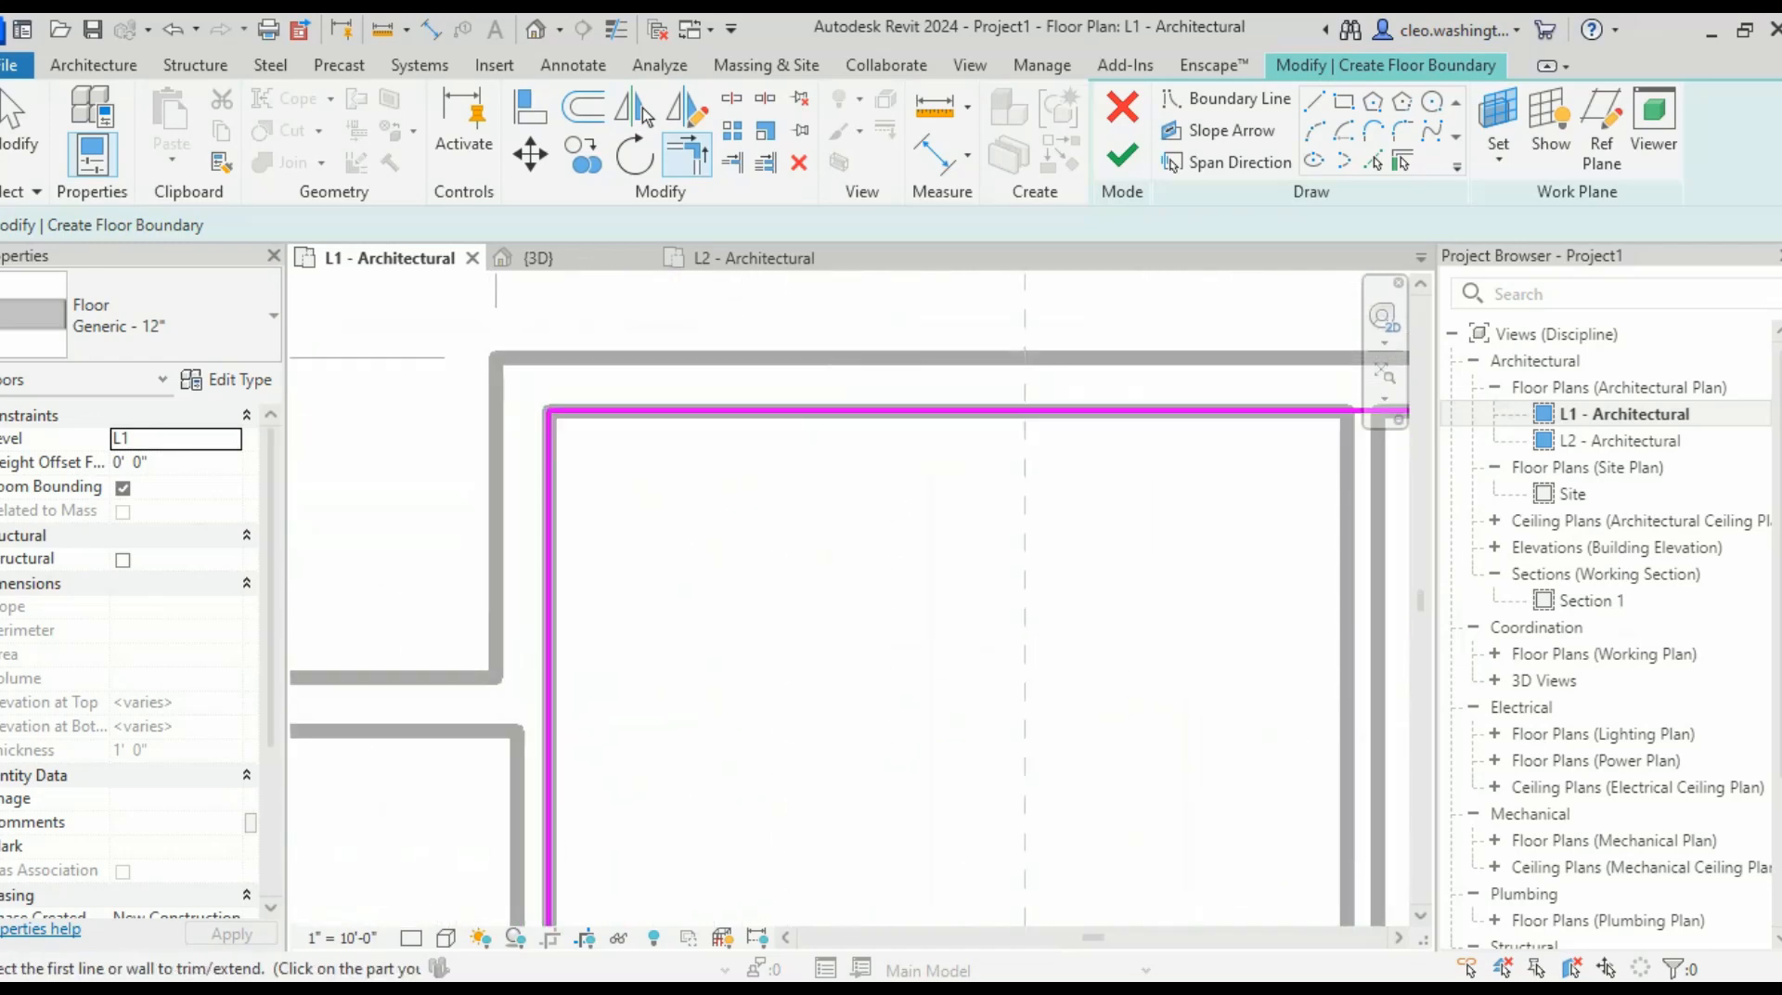
{"action": "scroll", "coordinate": [823, 490], "scroll_direction": "down", "scroll_amount": 5}
{"action": "middle_click_drag", "start_coordinate": [1318, 557], "coordinate": [334, 581]}
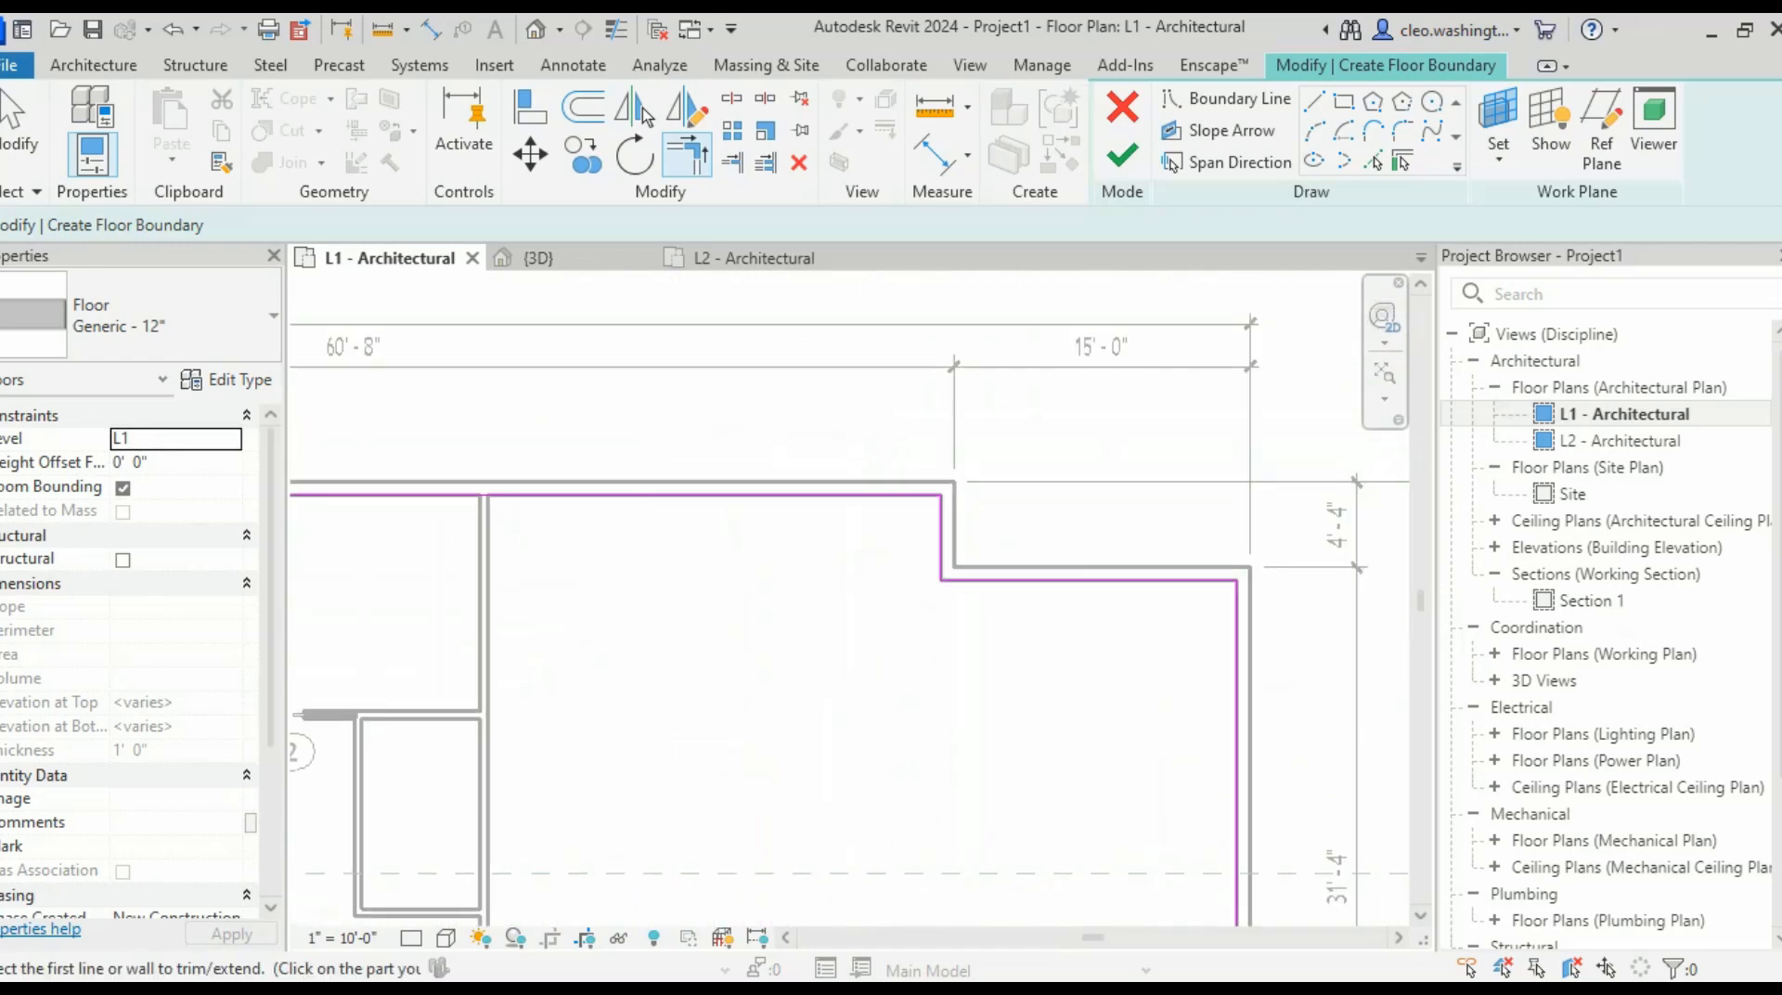
{"action": "scroll", "coordinate": [687, 551], "scroll_direction": "up", "scroll_amount": 5}
{"action": "middle_click_drag", "start_coordinate": [1175, 478], "coordinate": [331, 511]}
{"action": "scroll", "coordinate": [331, 510], "scroll_direction": "up", "scroll_amount": 4}
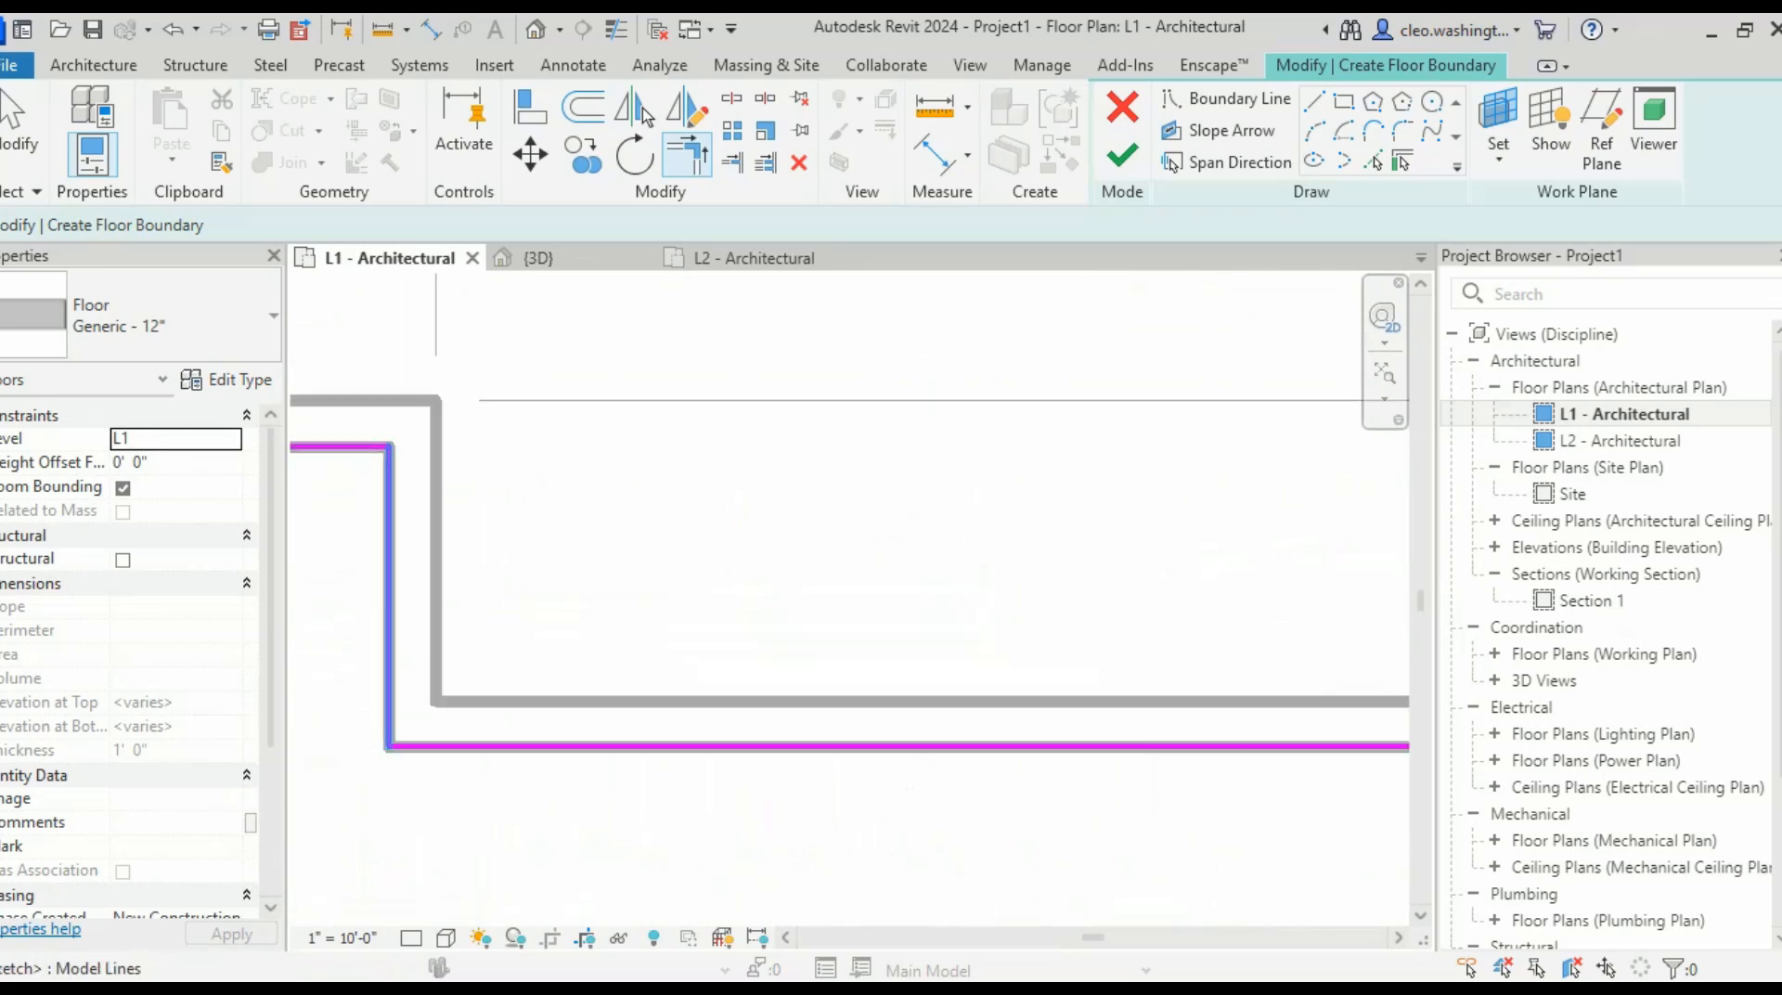
{"action": "scroll", "coordinate": [720, 742], "scroll_direction": "down", "scroll_amount": 4}
{"action": "scroll", "coordinate": [394, 641], "scroll_direction": "up", "scroll_amount": 2}
{"action": "mouse_move", "coordinate": [966, 803]}
{"action": "middle_mouse_down"}
{"action": "mouse_move", "coordinate": [395, 640]}
{"action": "mouse_move", "coordinate": [858, 274]}
{"action": "middle_mouse_up"}
{"action": "scroll", "coordinate": [441, 622], "scroll_direction": "up", "scroll_amount": 1}
{"action": "mouse_move", "coordinate": [914, 905]}
{"action": "middle_mouse_down"}
{"action": "mouse_move", "coordinate": [1006, 455]}
{"action": "mouse_move", "coordinate": [1070, 306]}
{"action": "middle_mouse_up"}
{"action": "scroll", "coordinate": [1071, 306], "scroll_direction": "down", "scroll_amount": 5}
{"action": "middle_click_drag", "start_coordinate": [1070, 399], "coordinate": [1100, 278]}
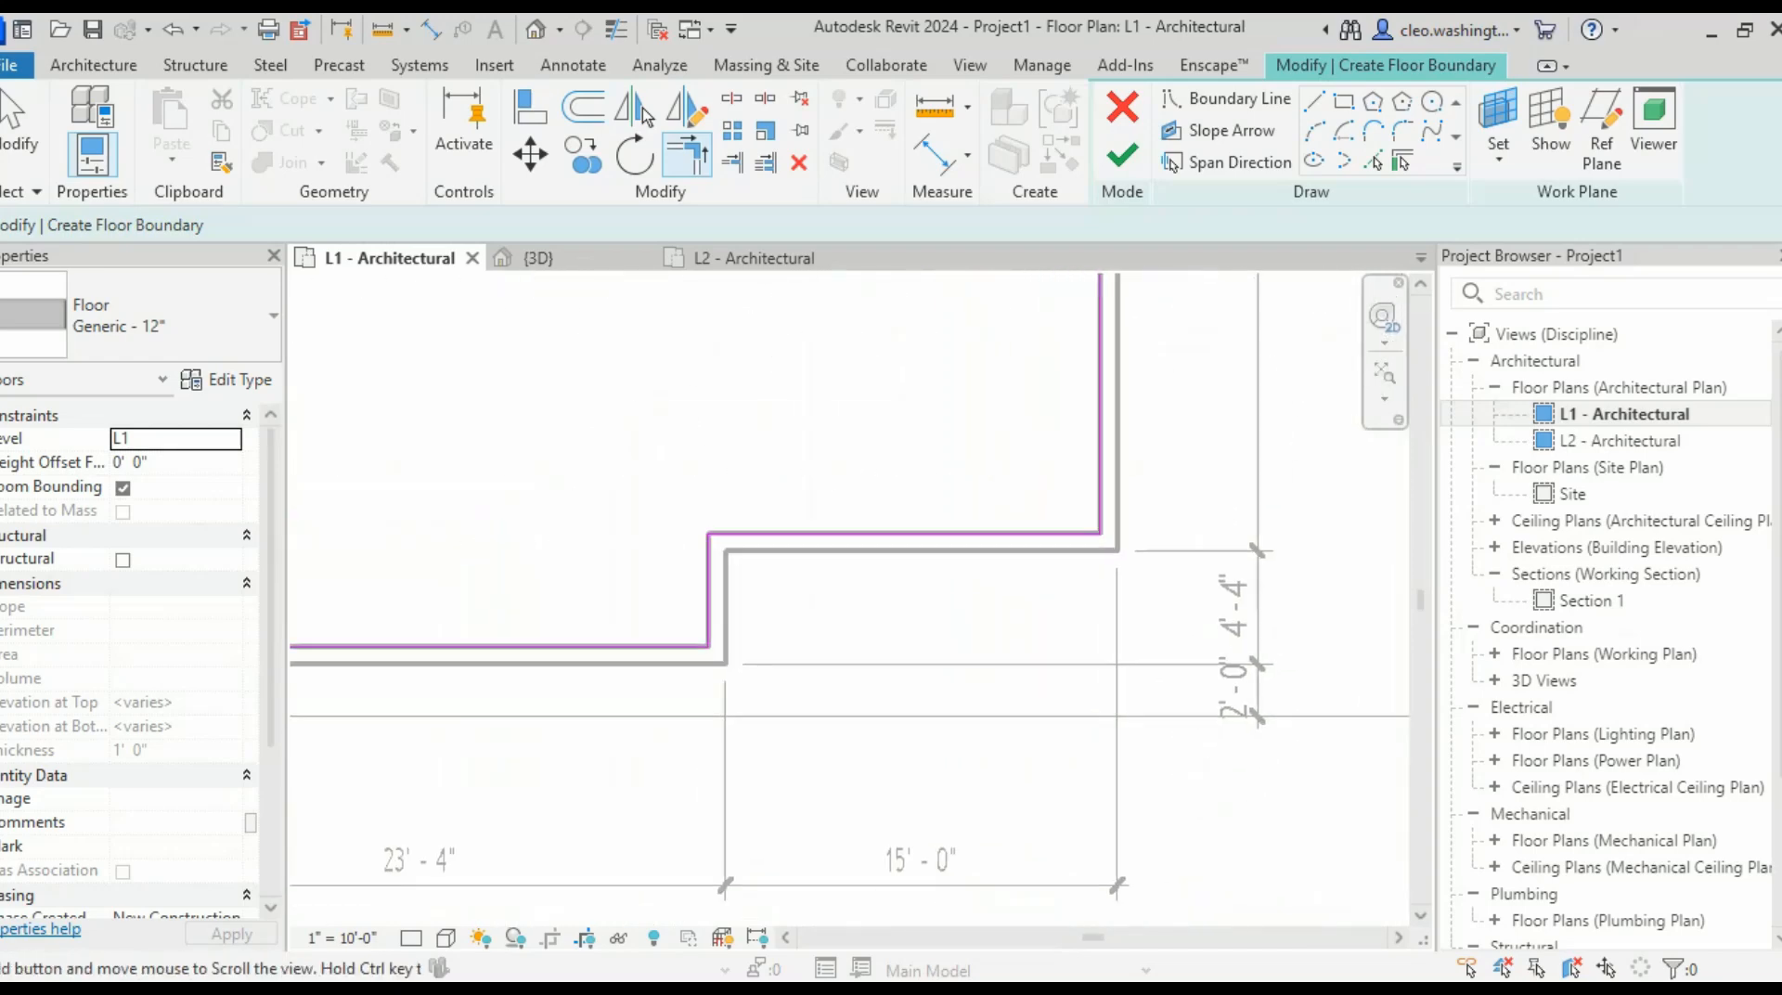
{"action": "scroll", "coordinate": [882, 389], "scroll_direction": "up", "scroll_amount": 6}
{"action": "scroll", "coordinate": [766, 613], "scroll_direction": "down", "scroll_amount": 5}
{"action": "middle_click_drag", "start_coordinate": [766, 613], "coordinate": [1170, 654]}
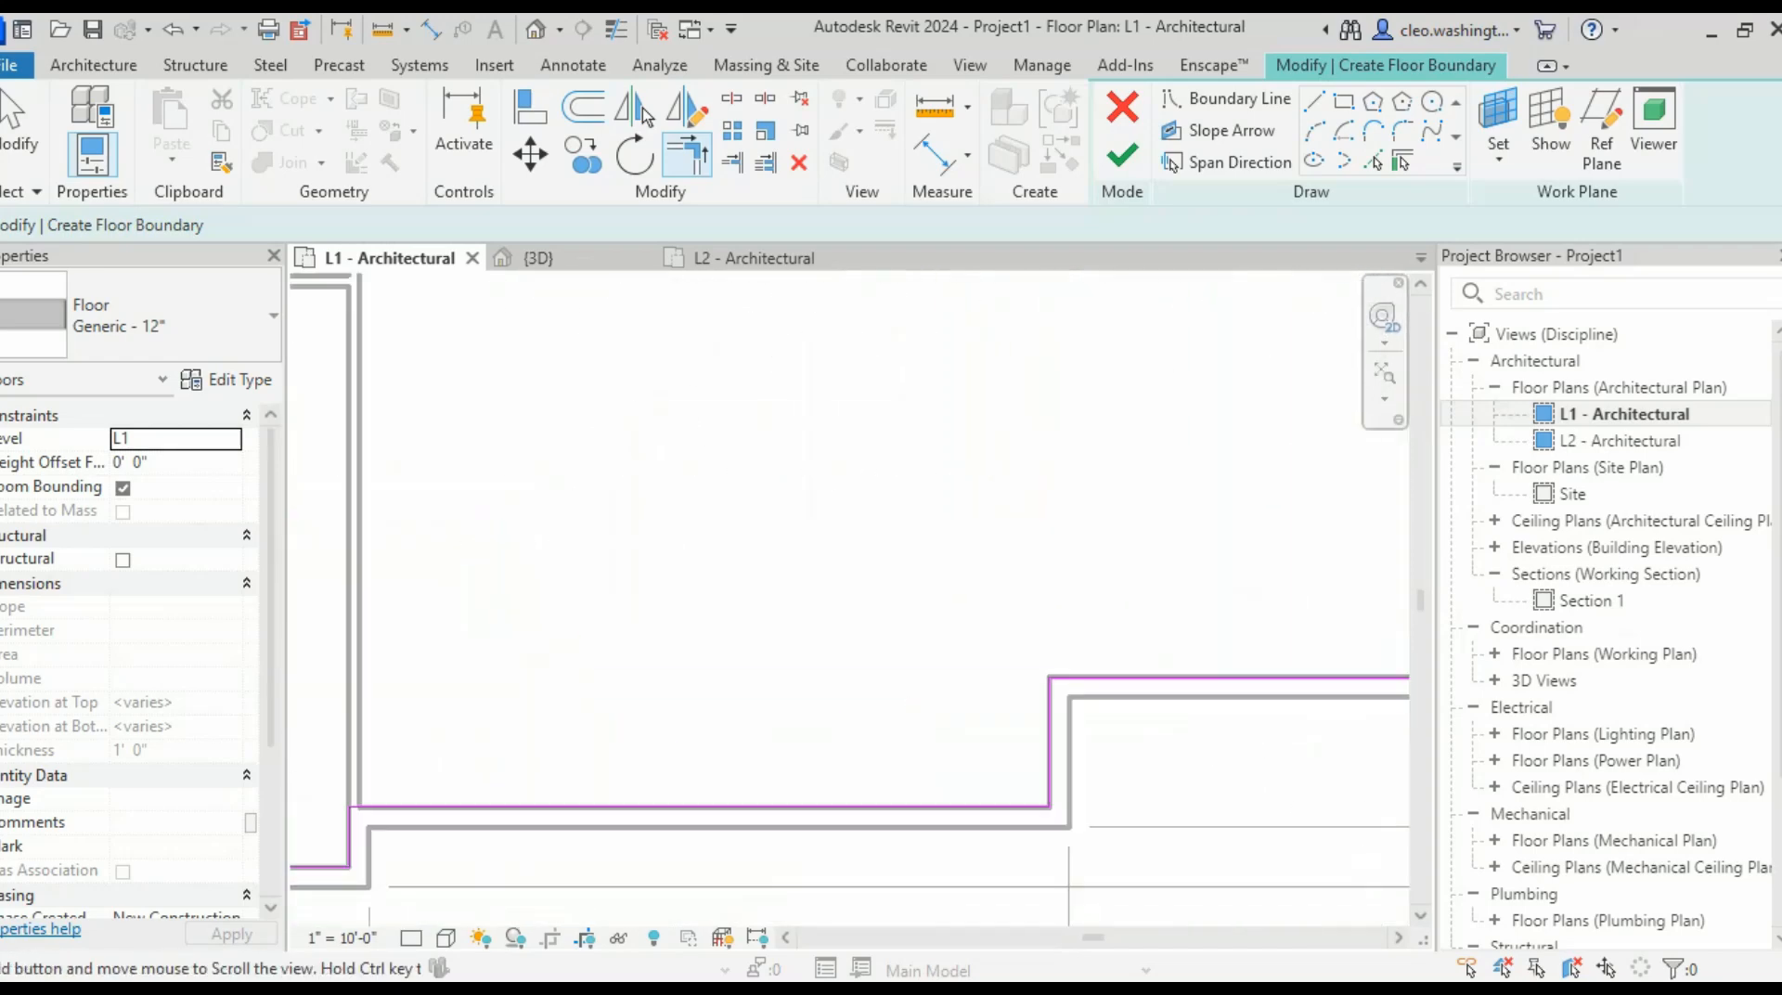
{"action": "middle_click_drag", "start_coordinate": [471, 843], "coordinate": [1179, 771]}
{"action": "scroll", "coordinate": [1179, 772], "scroll_direction": "up", "scroll_amount": 3}
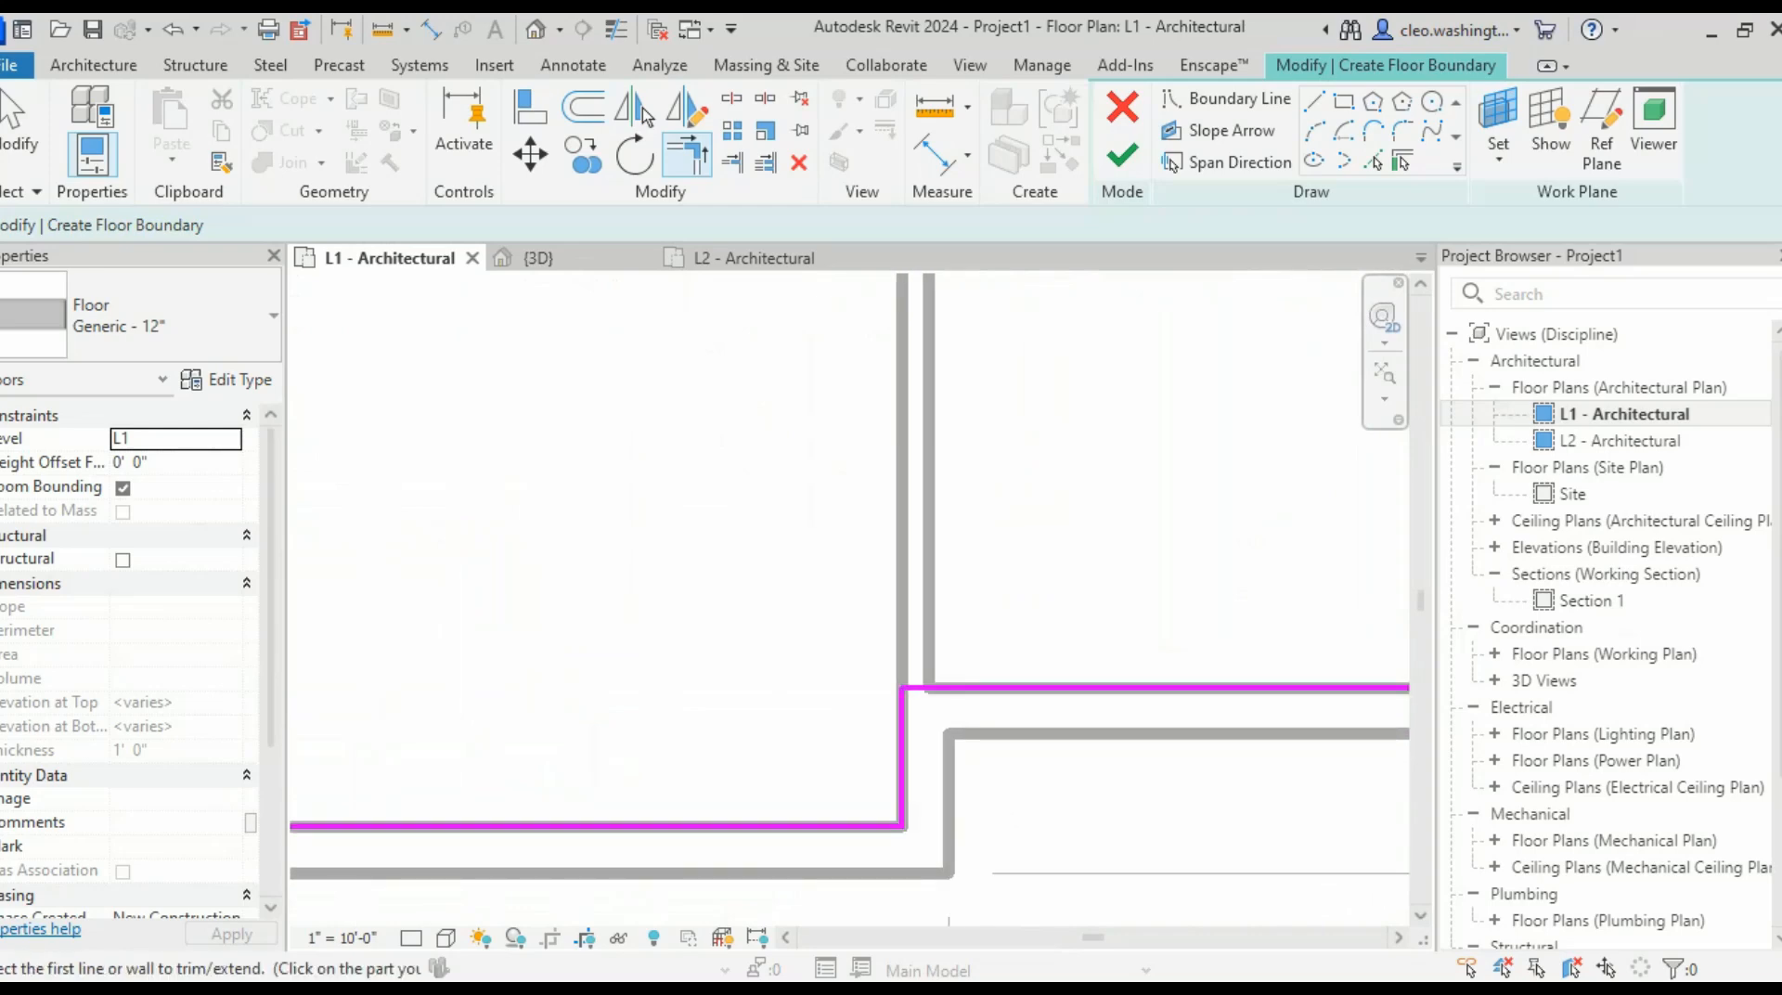
{"action": "scroll", "coordinate": [673, 840], "scroll_direction": "down", "scroll_amount": 4}
{"action": "middle_click_drag", "start_coordinate": [441, 835], "coordinate": [680, 875]}
{"action": "scroll", "coordinate": [679, 876], "scroll_direction": "up", "scroll_amount": 3}
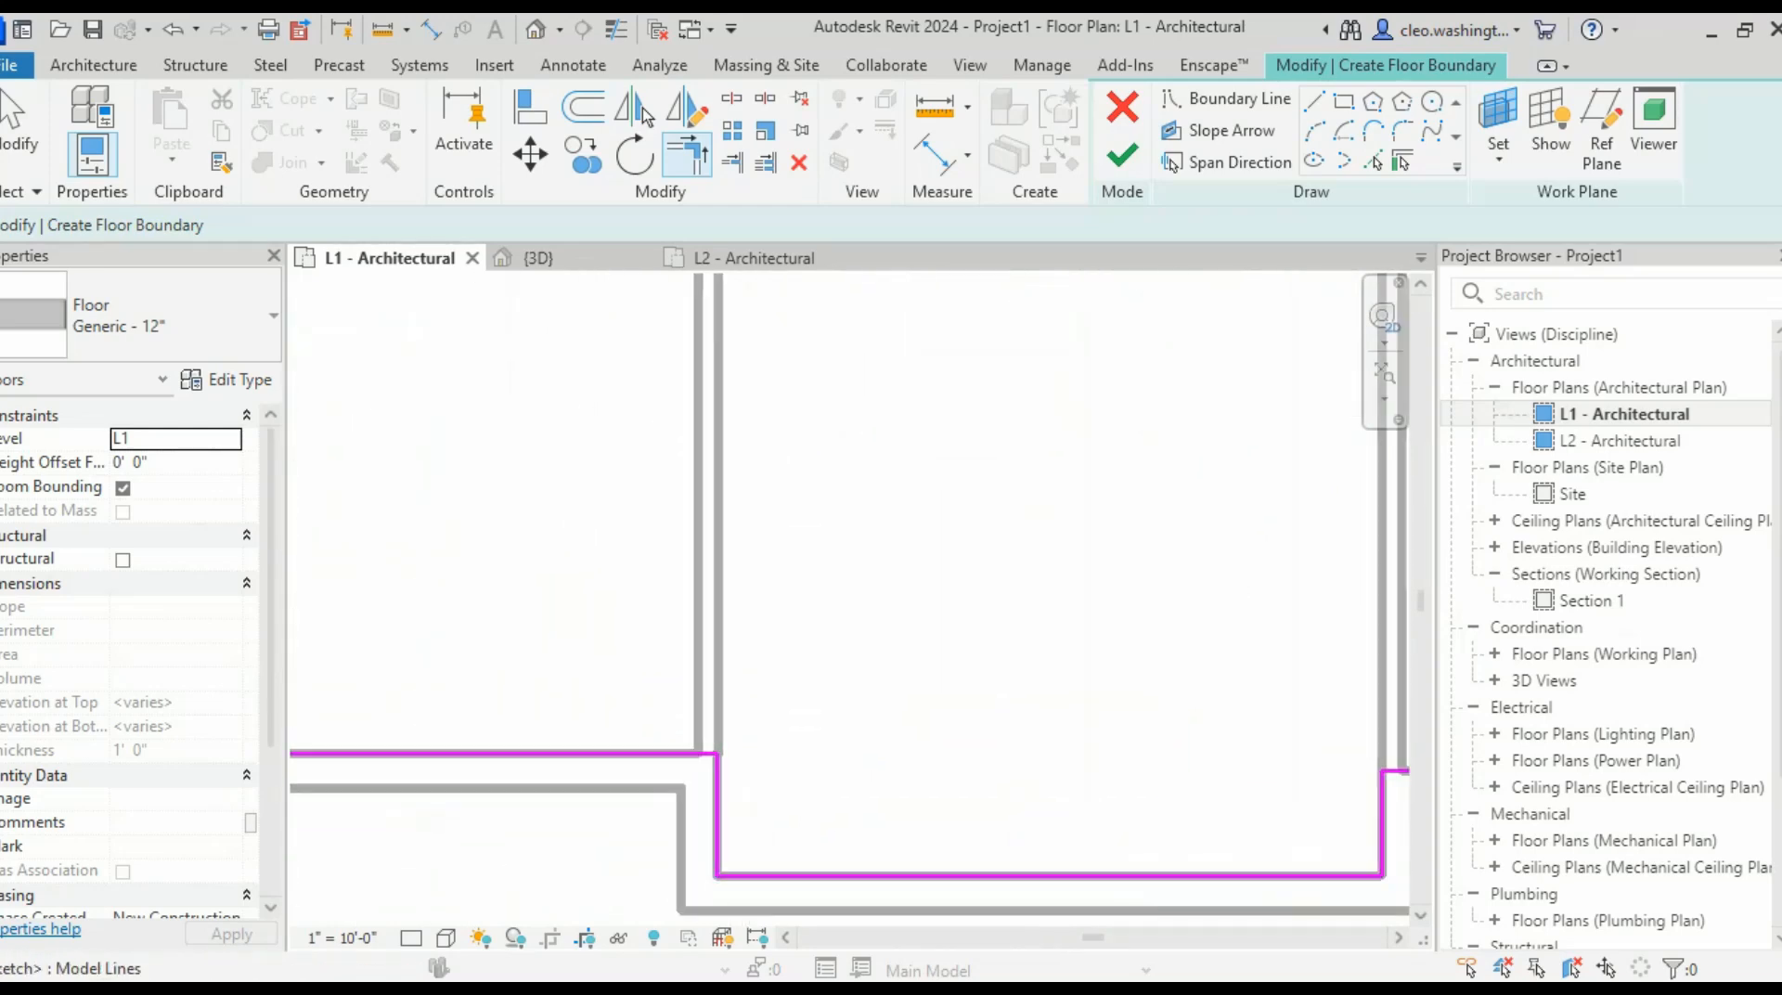
{"action": "scroll", "coordinate": [594, 757], "scroll_direction": "down", "scroll_amount": 4}
{"action": "mouse_move", "coordinate": [400, 752]}
{"action": "middle_mouse_down"}
{"action": "mouse_move", "coordinate": [901, 875]}
{"action": "mouse_move", "coordinate": [1016, 816]}
{"action": "middle_mouse_up"}
{"action": "scroll", "coordinate": [679, 728], "scroll_direction": "up", "scroll_amount": 2}
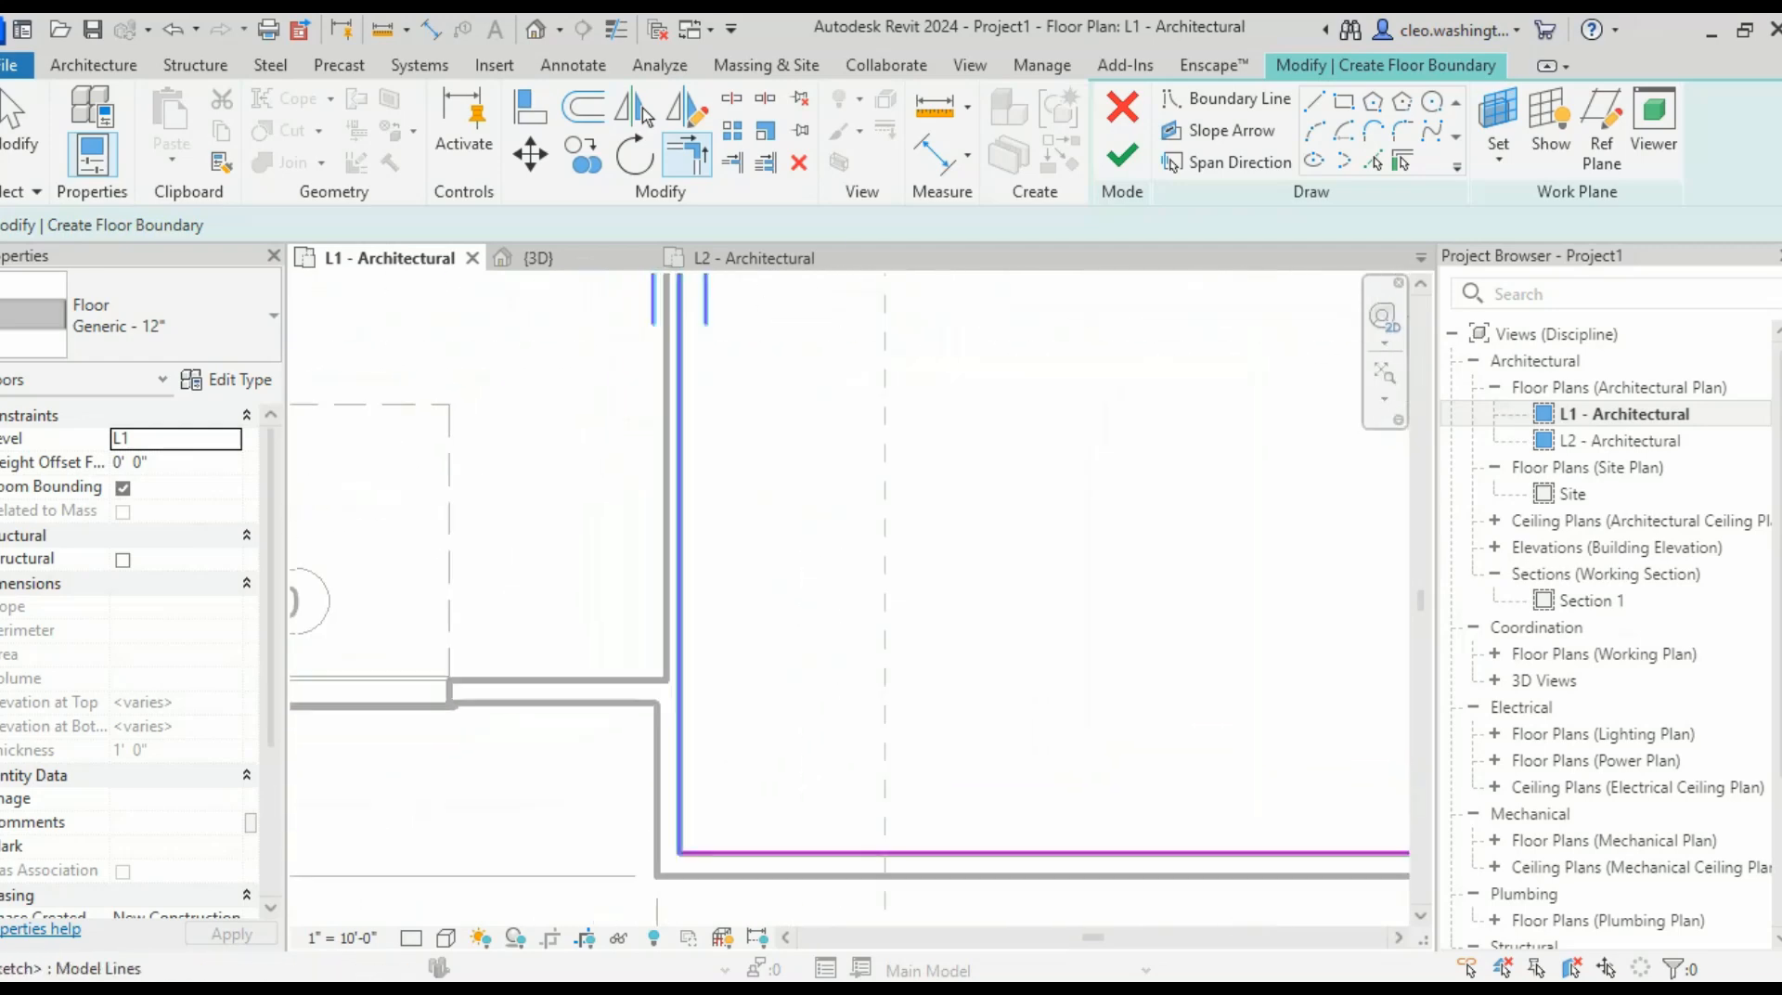
{"action": "scroll", "coordinate": [780, 701], "scroll_direction": "down", "scroll_amount": 5}
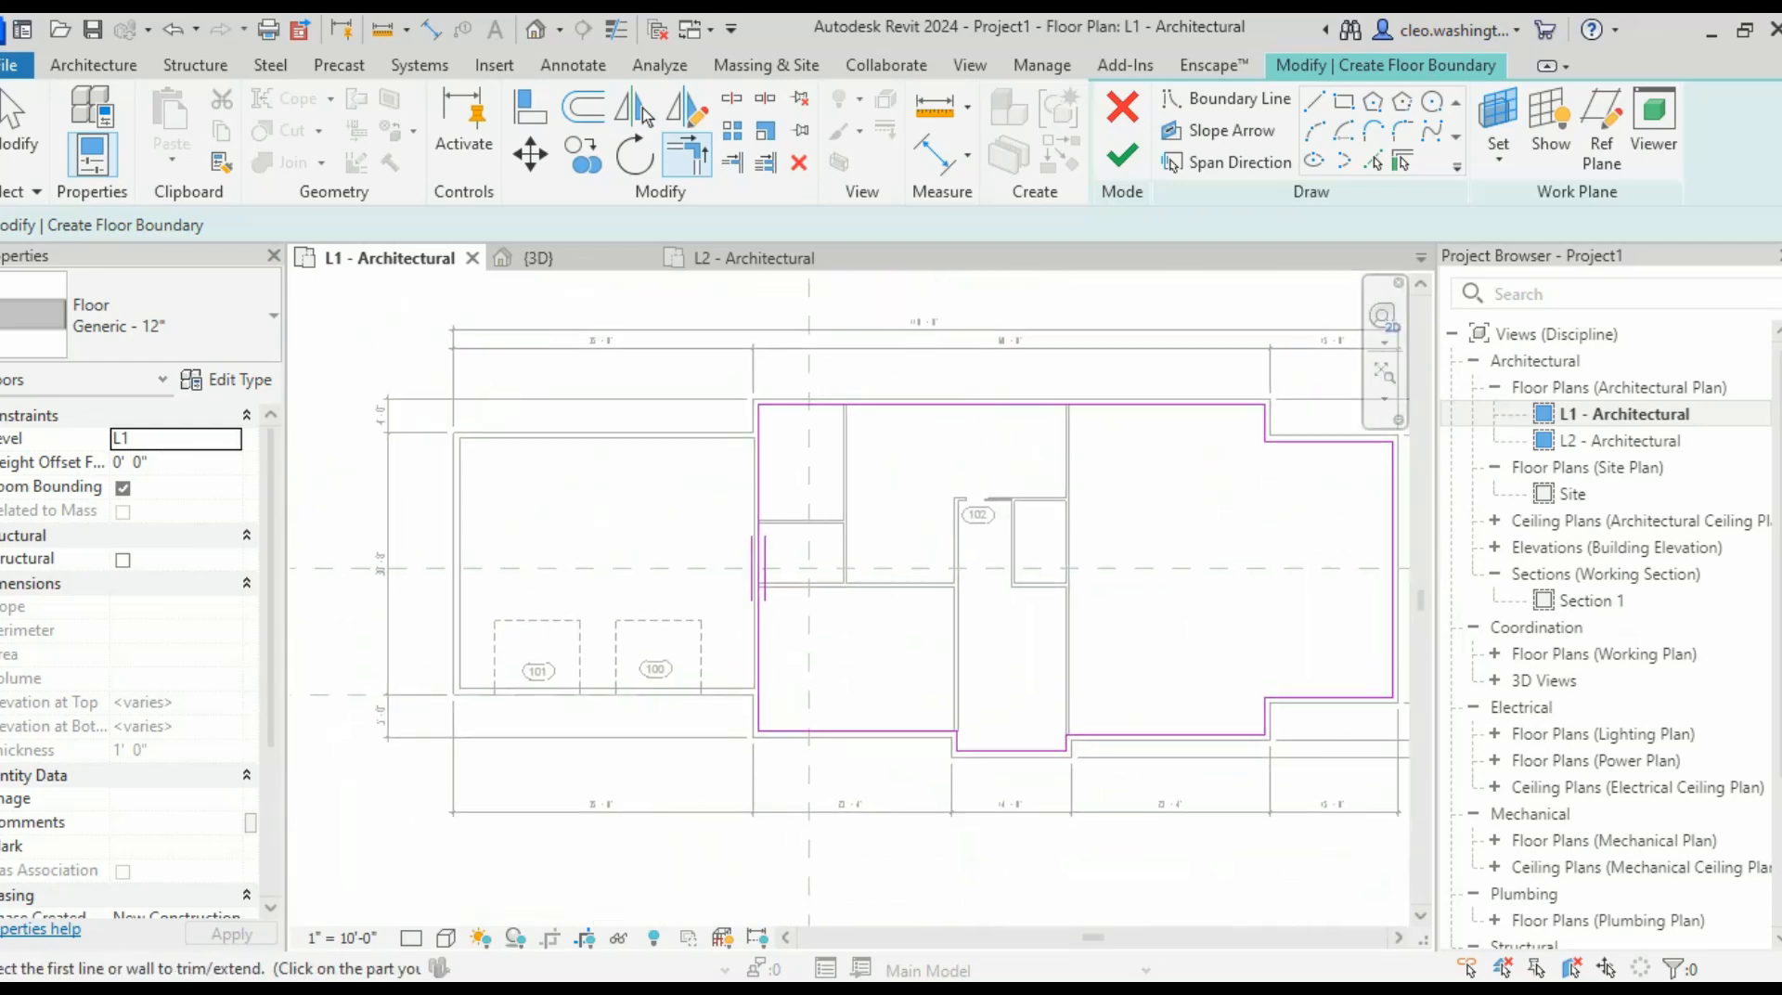
- Finish the sketch to create the house floor slab, then deselect it
{"action": "left_click", "coordinate": [1122, 156]}
{"action": "scroll", "coordinate": [905, 578], "scroll_direction": "down", "scroll_amount": 1}
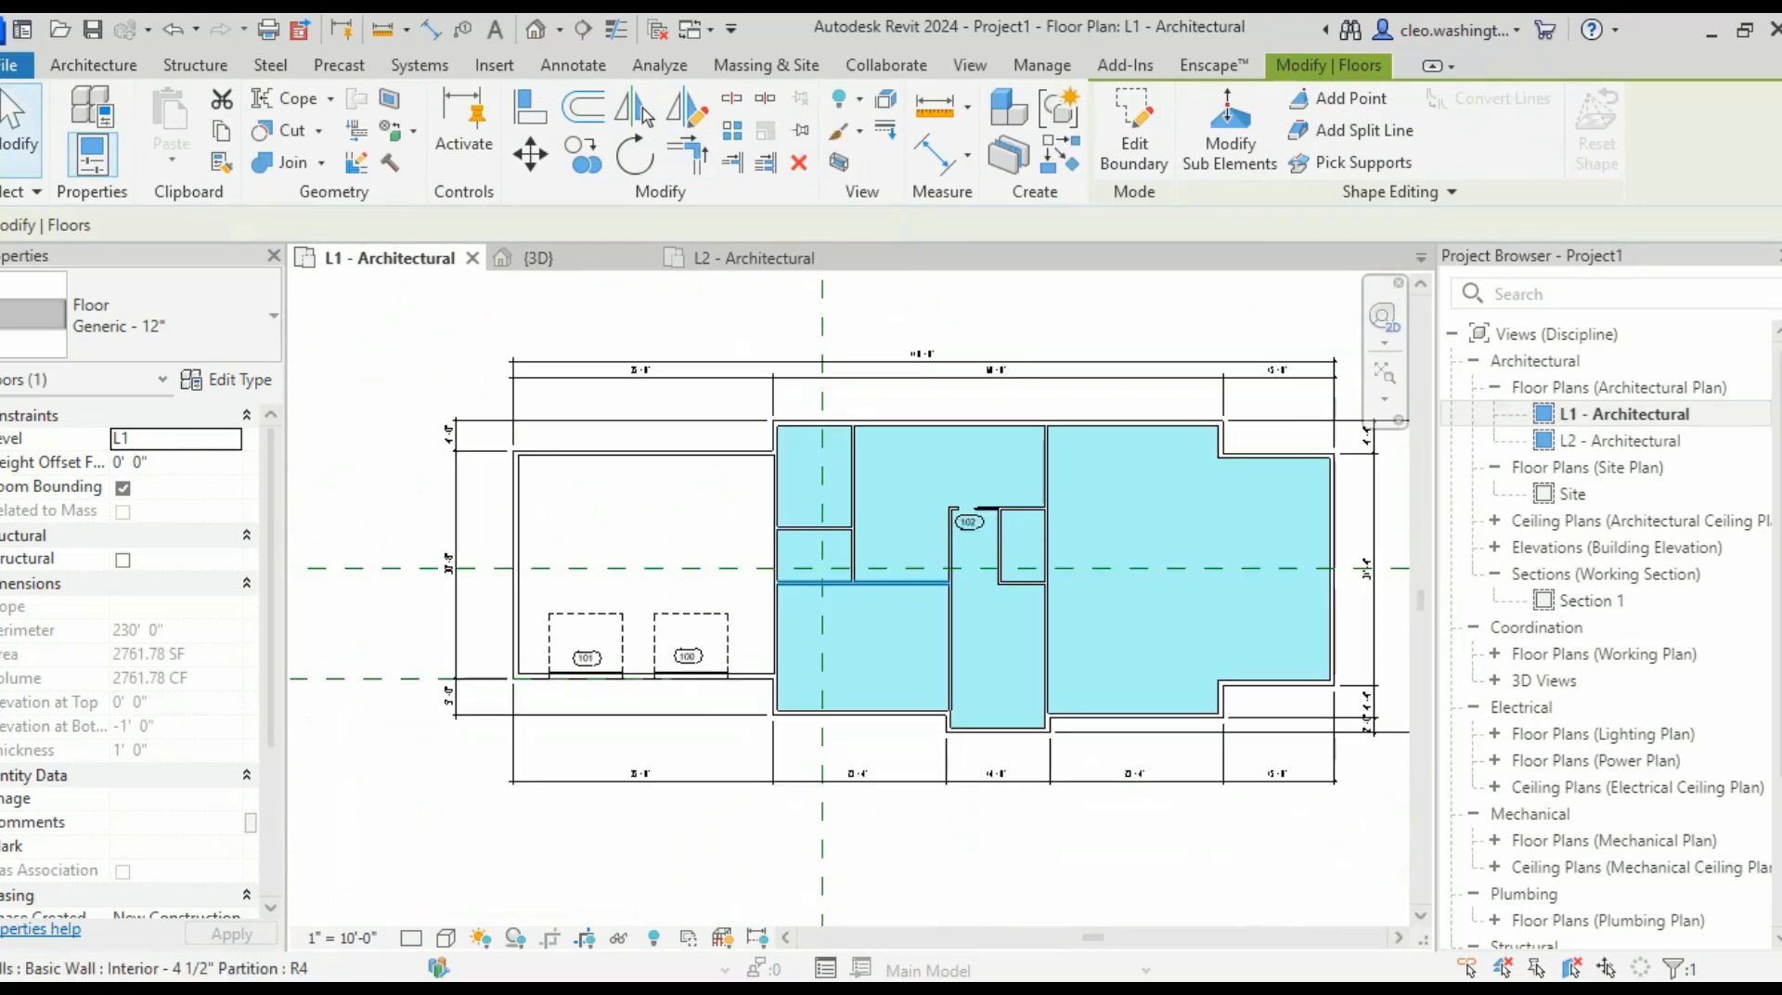
{"action": "scroll", "coordinate": [737, 711], "scroll_direction": "down", "scroll_amount": 3}
{"action": "key", "text": "Escape"}
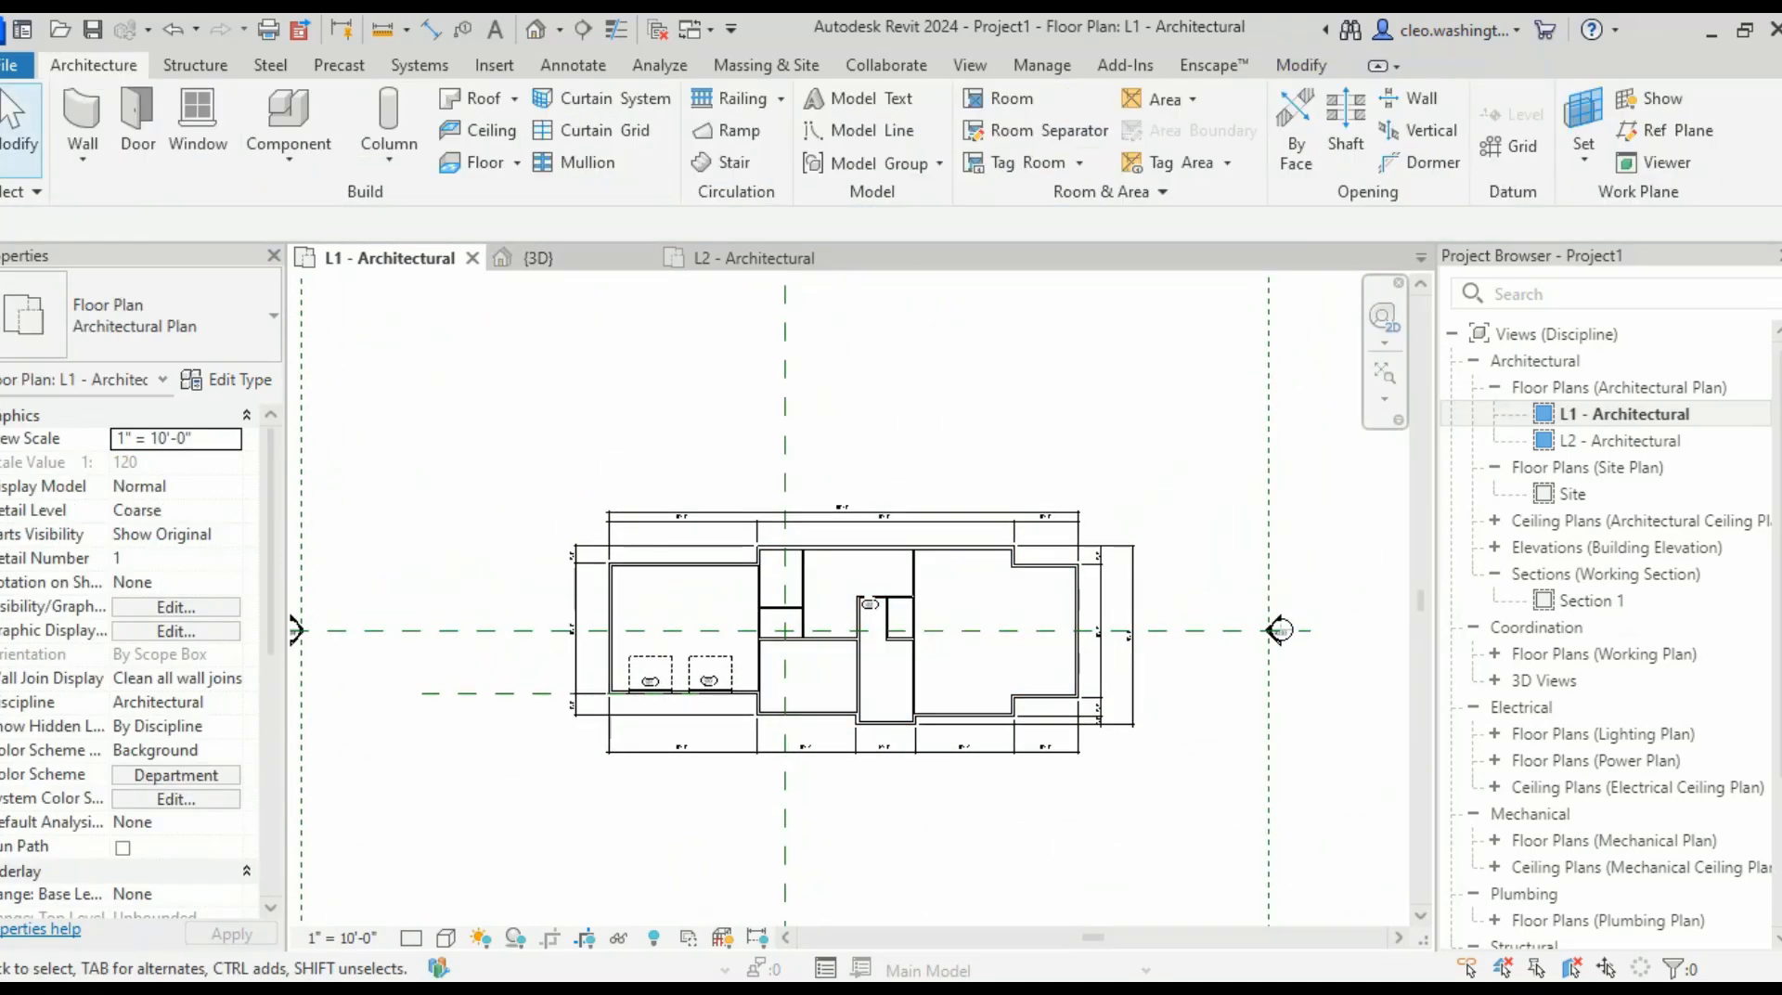
- Tile the views with WT, orbit the 3D model from below, then return to the textbook
{"action": "key", "text": "w"}
{"action": "key", "text": "t"}
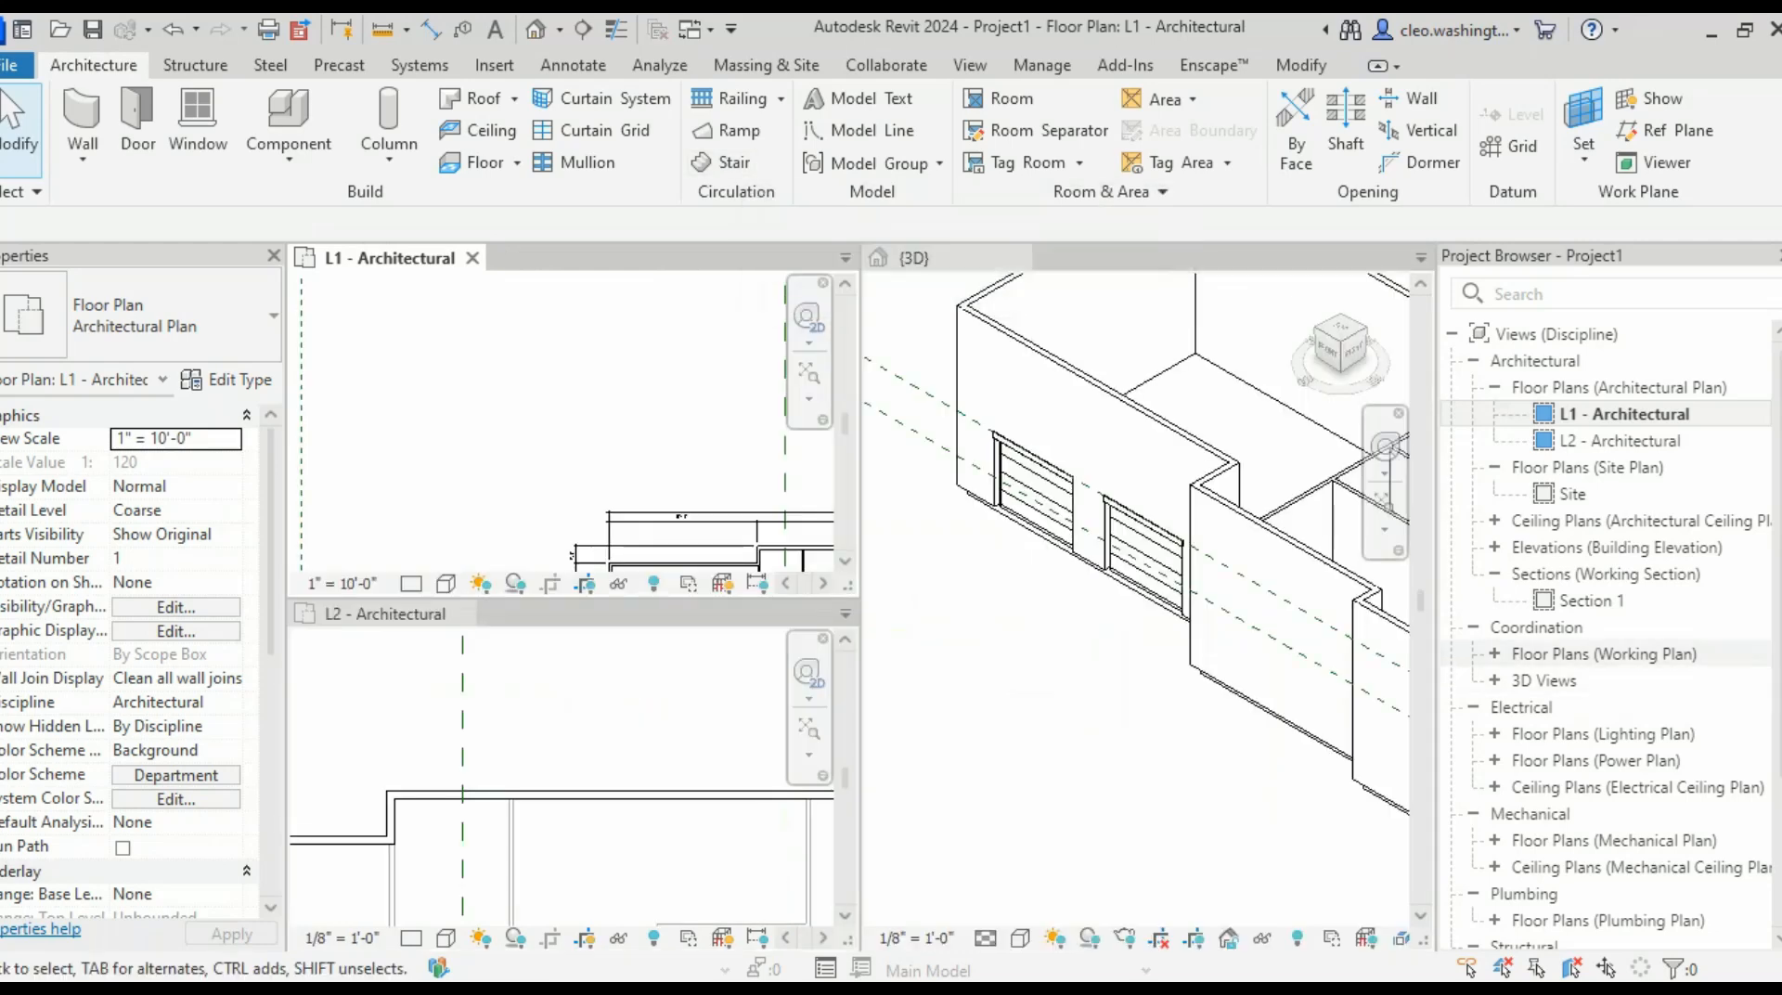
{"action": "scroll", "coordinate": [1257, 640], "scroll_direction": "down", "scroll_amount": 2}
{"action": "middle_click_drag", "start_coordinate": [1272, 631], "coordinate": [1118, 633]}
{"action": "middle_click_drag", "start_coordinate": [1299, 596], "coordinate": [1138, 654]}
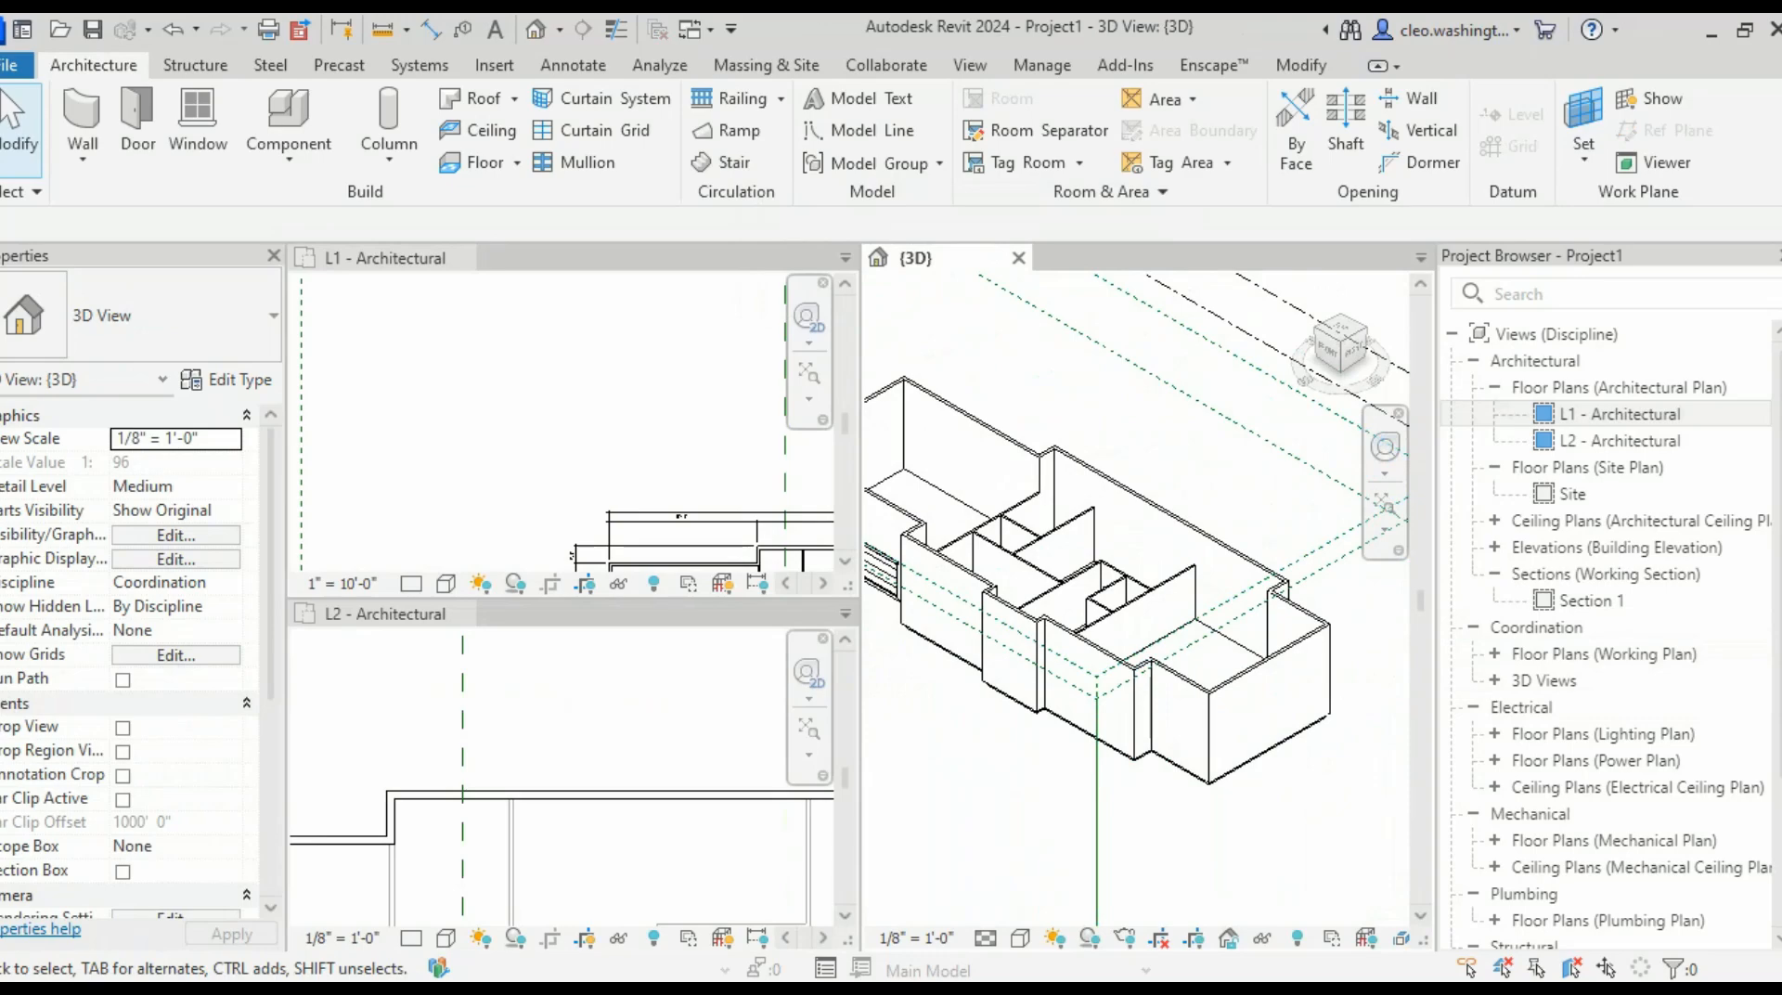
{"action": "scroll", "coordinate": [1186, 742], "scroll_direction": "down", "scroll_amount": 2}
{"action": "scroll", "coordinate": [1207, 733], "scroll_direction": "up", "scroll_amount": 2}
{"action": "middle_click_drag", "start_coordinate": [1267, 728], "coordinate": [1156, 687], "text": "shift"}
{"action": "scroll", "coordinate": [1121, 658], "scroll_direction": "down", "scroll_amount": 2}
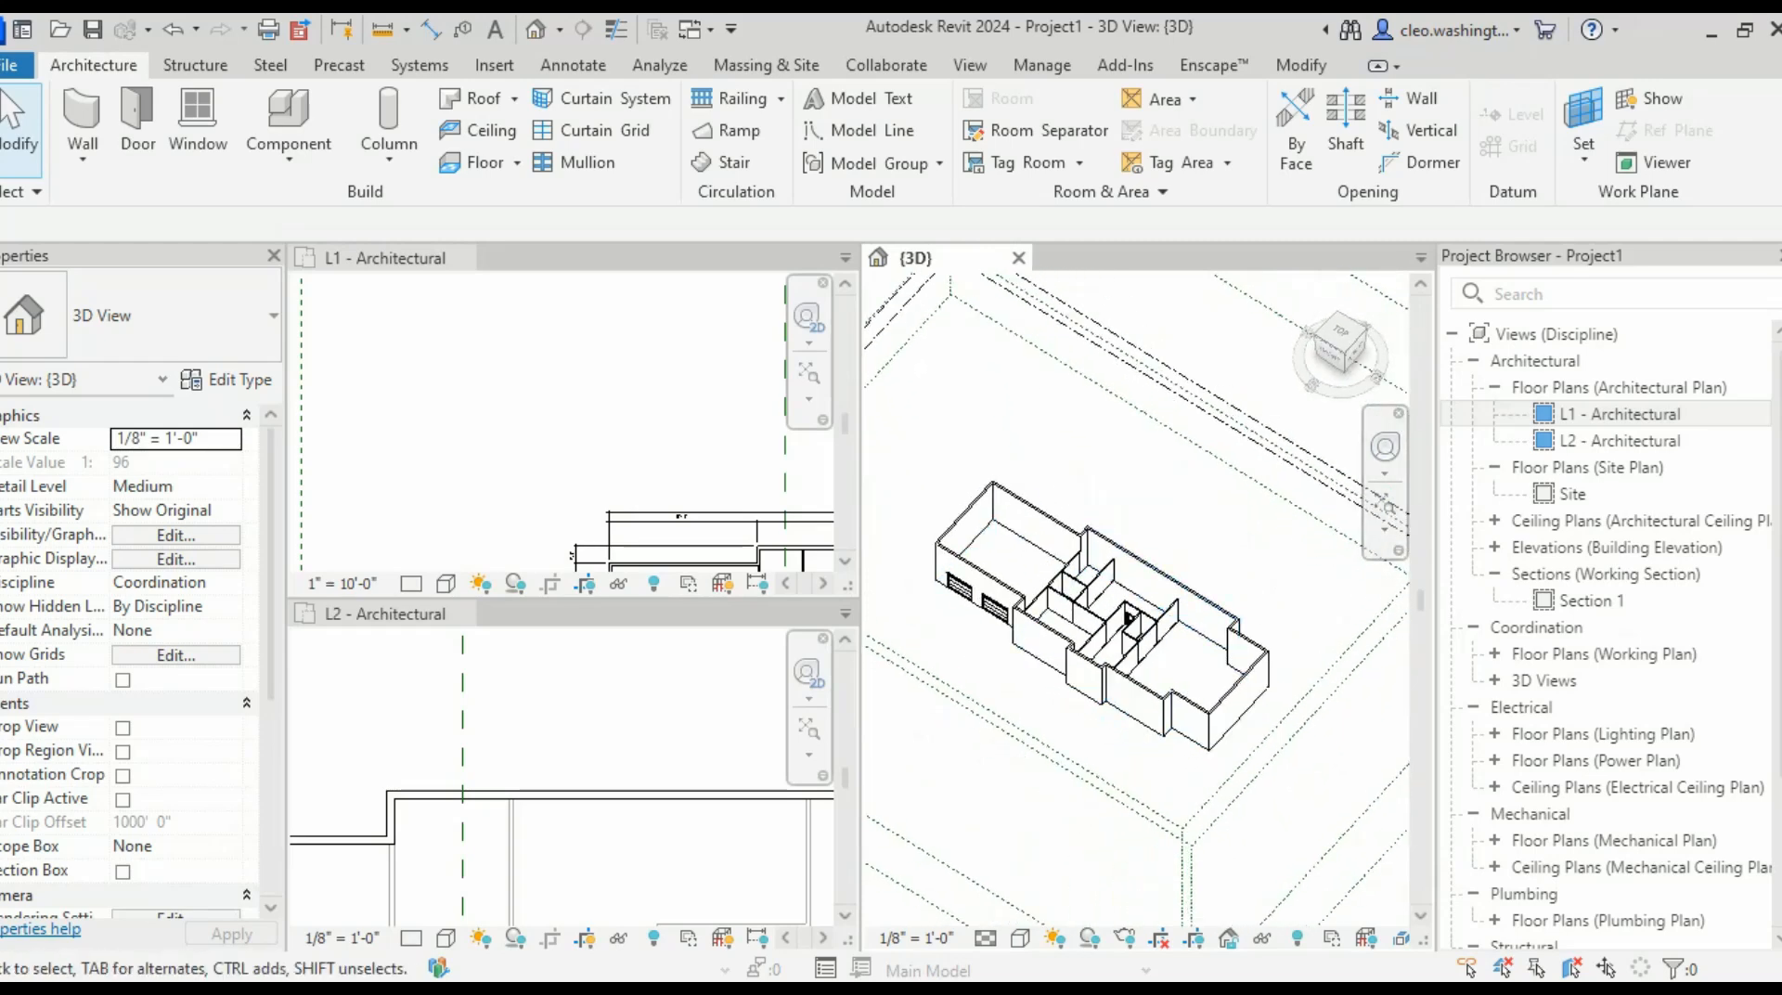
{"action": "key", "text": "alt+Tab"}
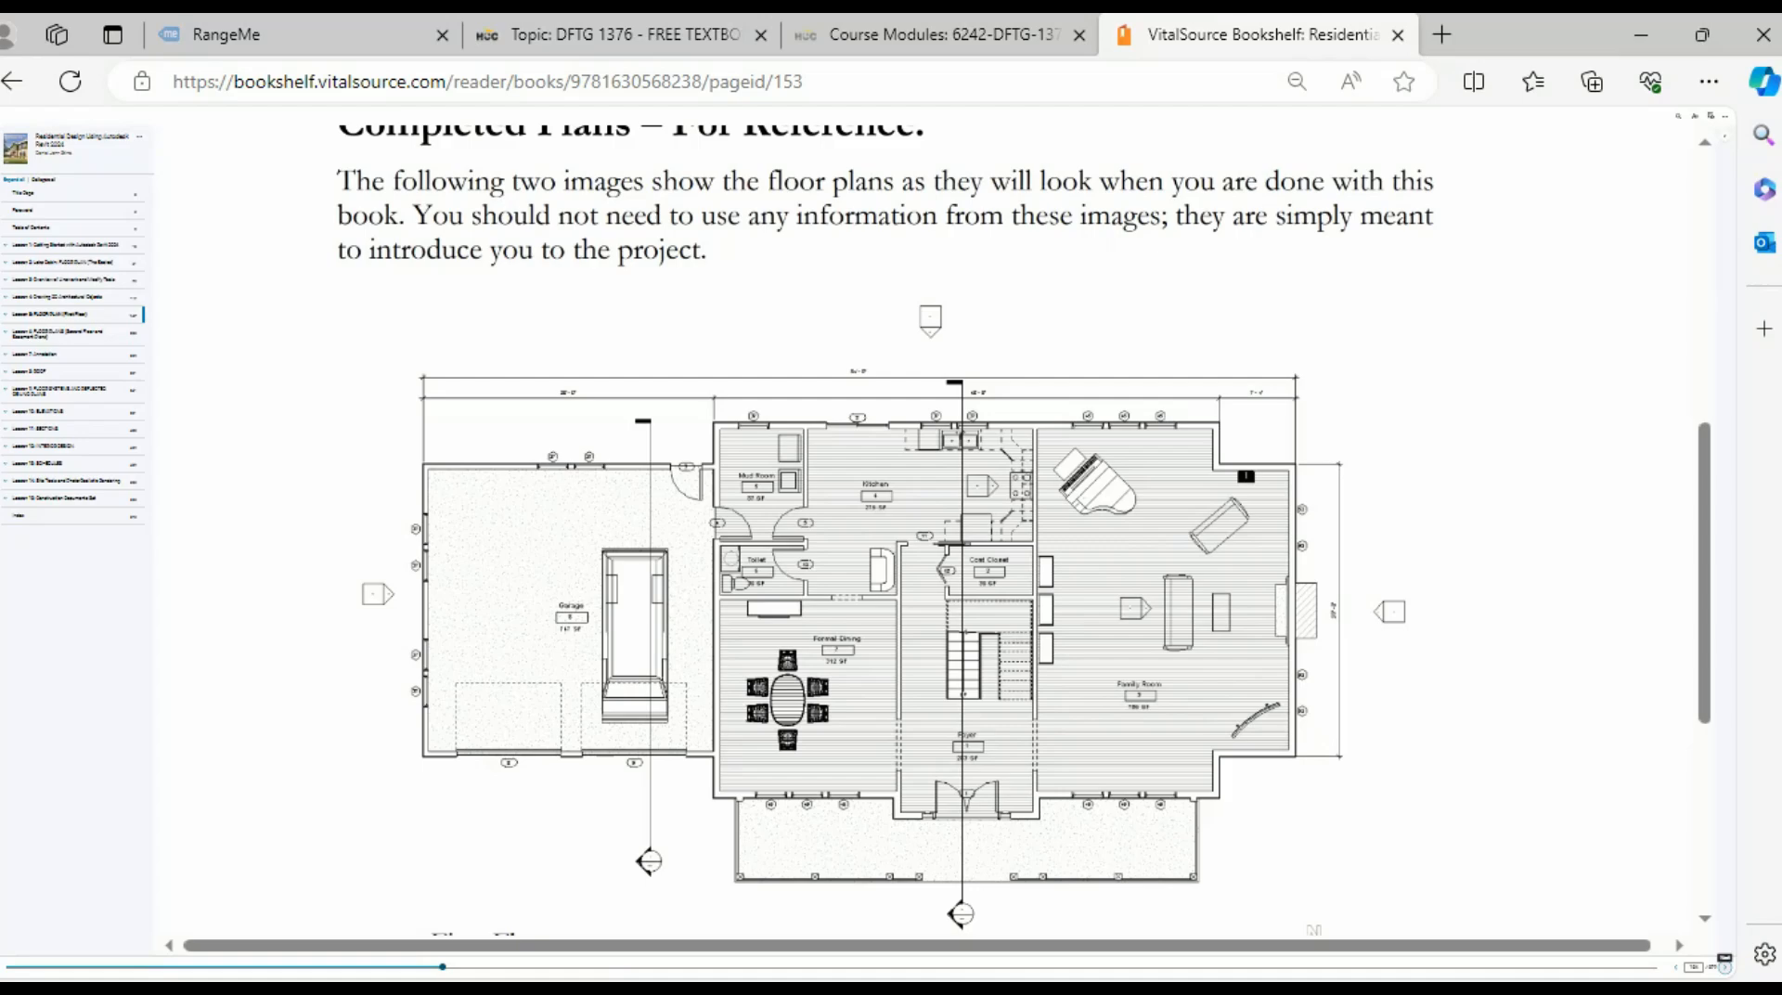
{"action": "scroll", "coordinate": [891, 529], "scroll_direction": "up", "scroll_amount": 8}
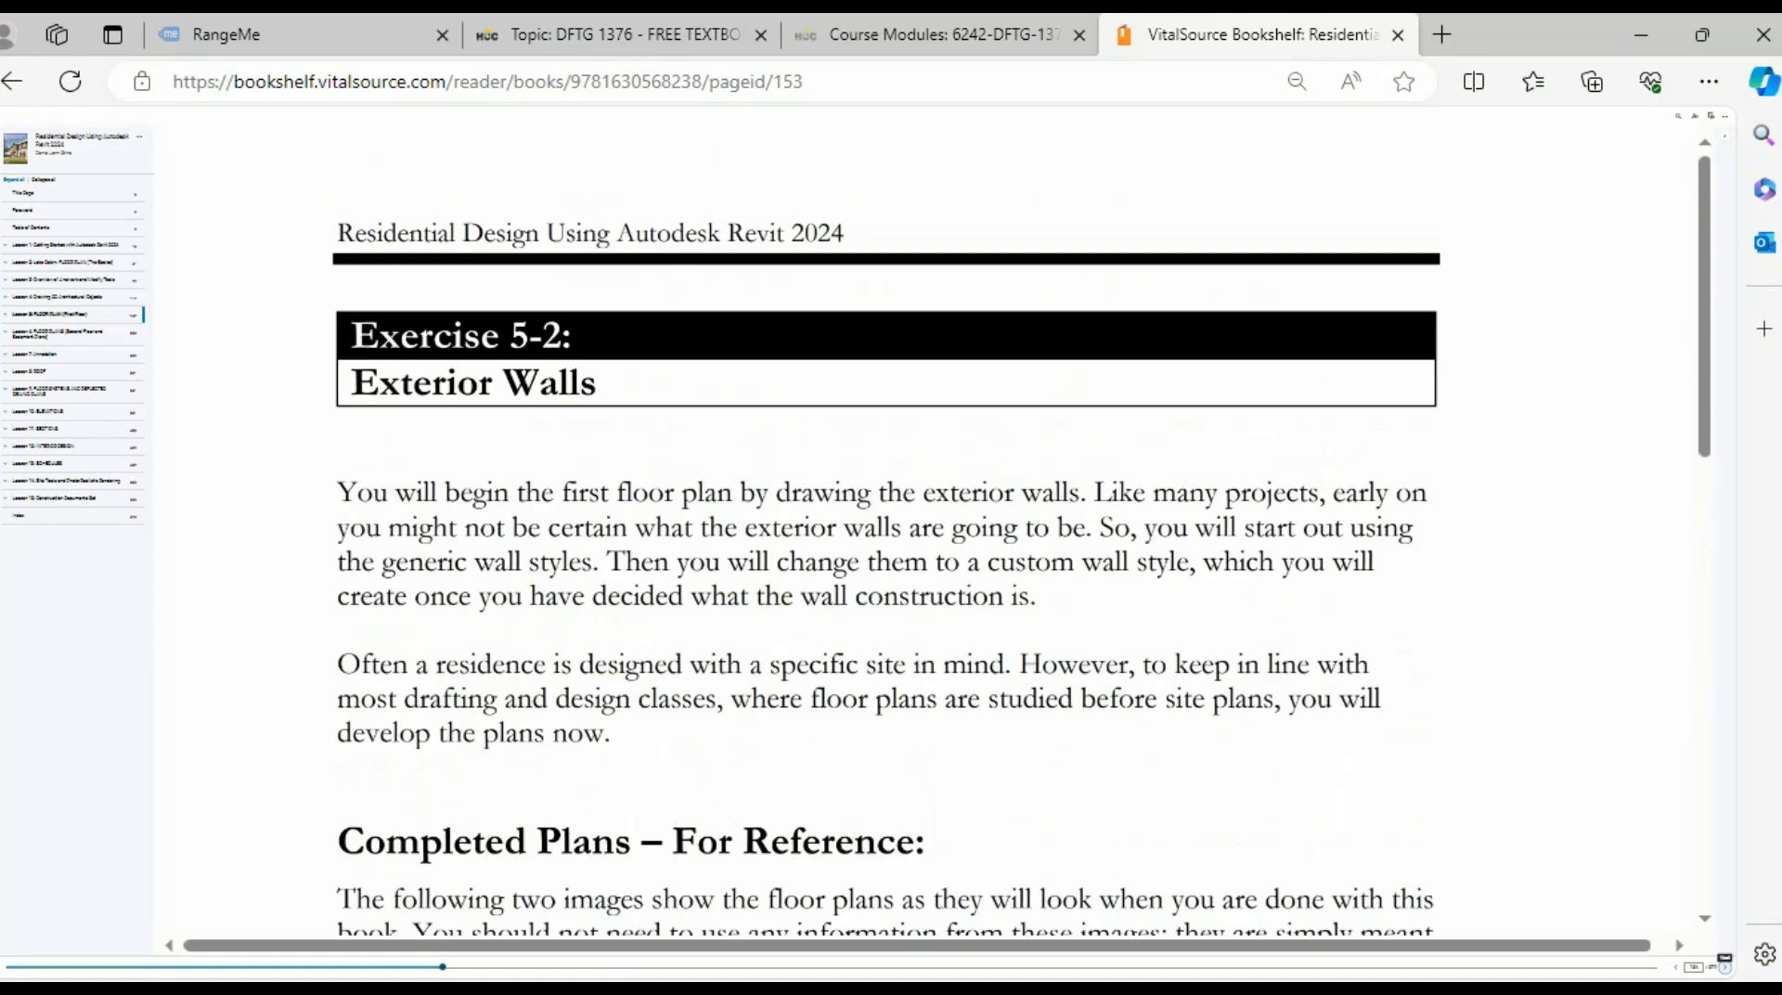
{"action": "scroll", "coordinate": [891, 529], "scroll_direction": "down", "scroll_amount": 13}
{"action": "scroll", "coordinate": [891, 529], "scroll_direction": "up", "scroll_amount": 3}
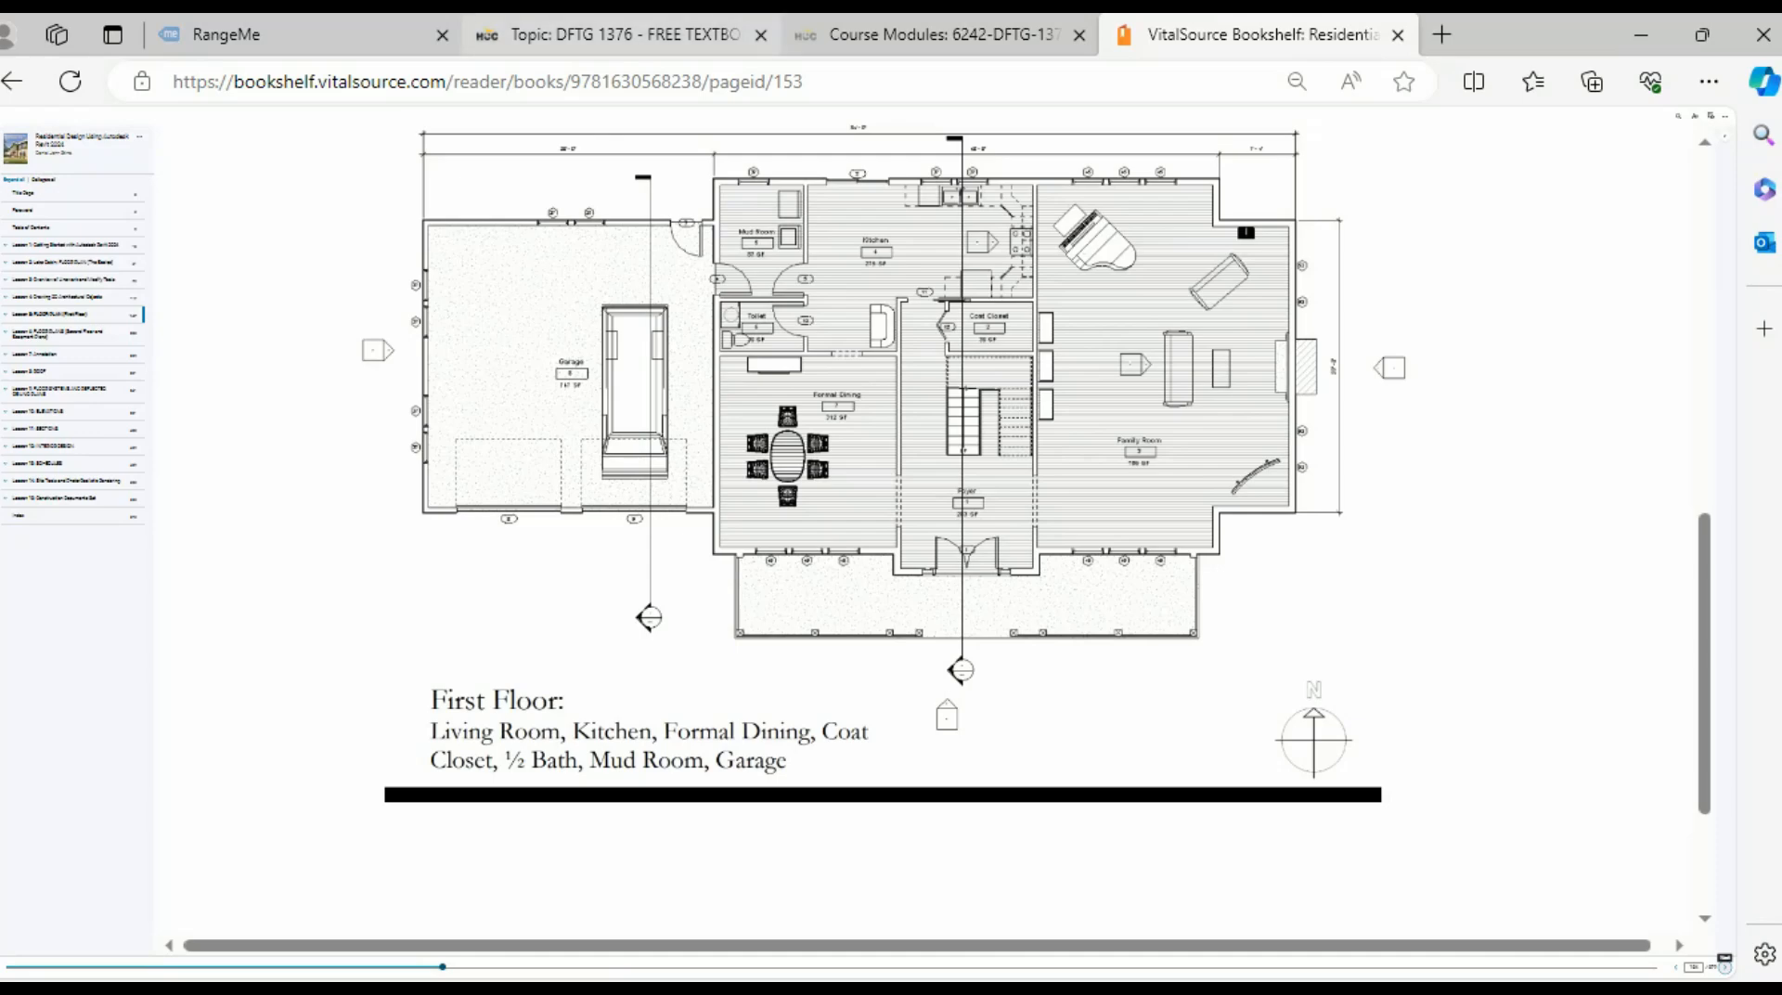
{"action": "scroll", "coordinate": [891, 520], "scroll_direction": "up", "scroll_amount": 5}
{"action": "scroll", "coordinate": [891, 520], "scroll_direction": "down", "scroll_amount": 6}
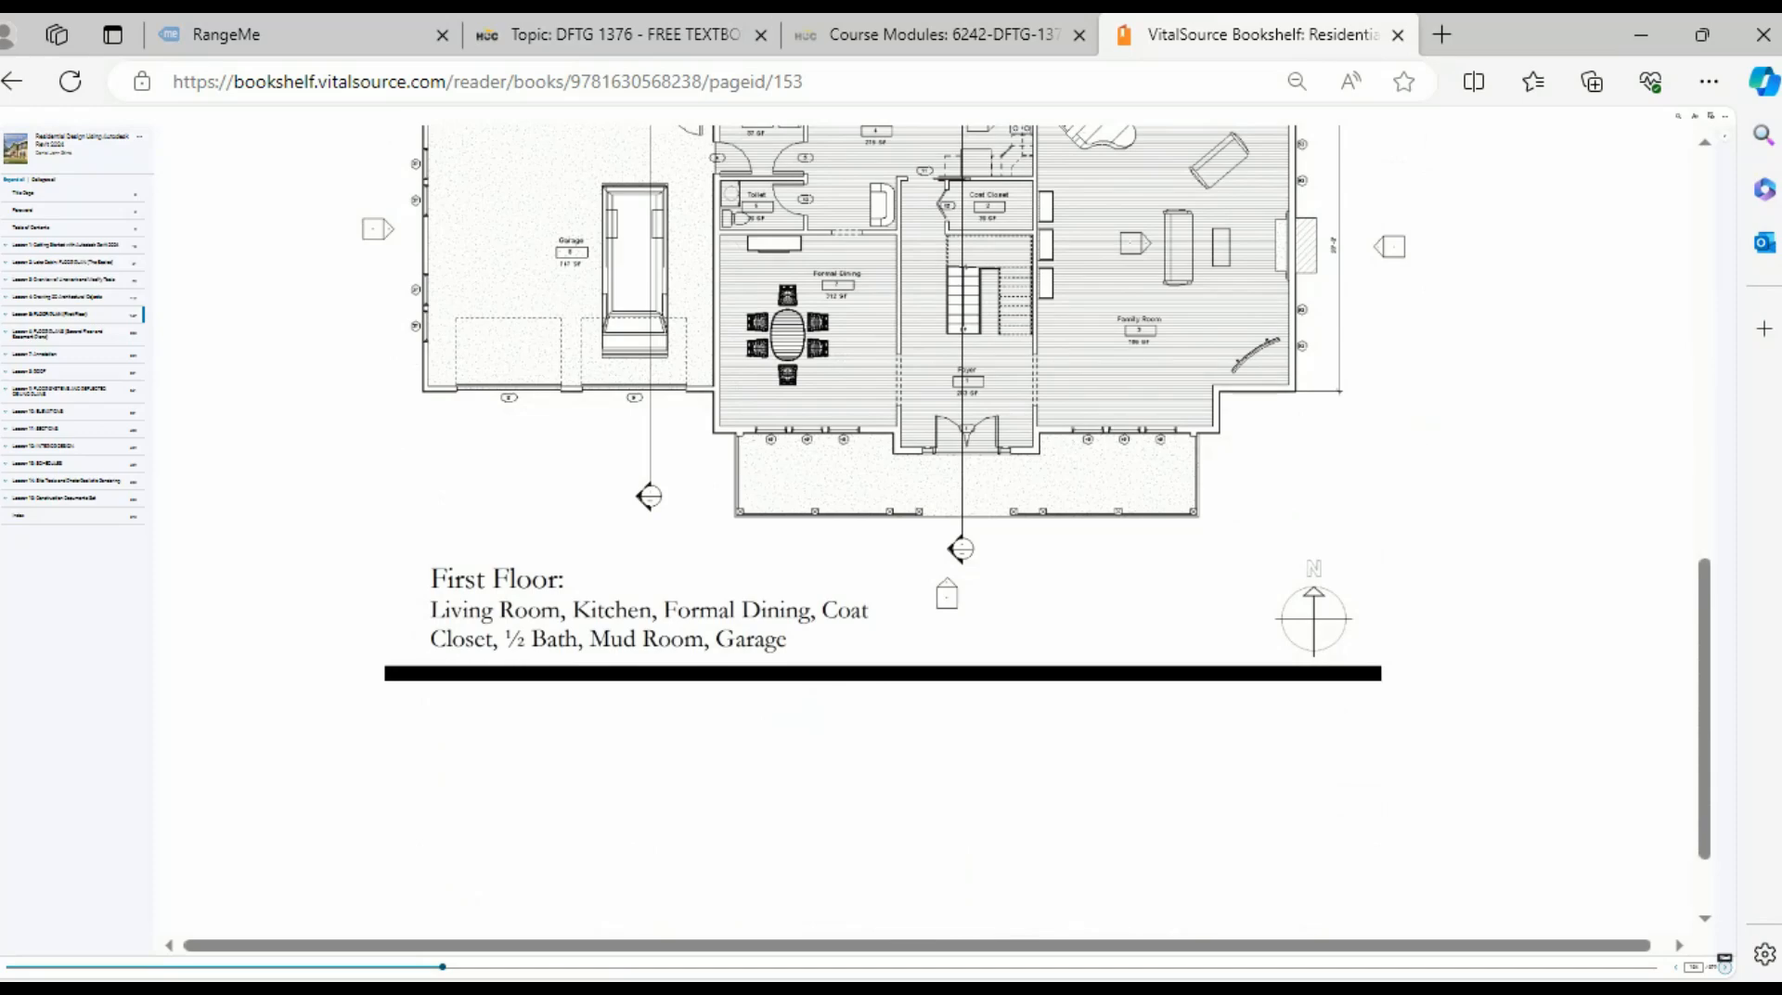
{"action": "scroll", "coordinate": [891, 520], "scroll_direction": "up", "scroll_amount": 4}
{"action": "scroll", "coordinate": [892, 519], "scroll_direction": "down", "scroll_amount": 3}
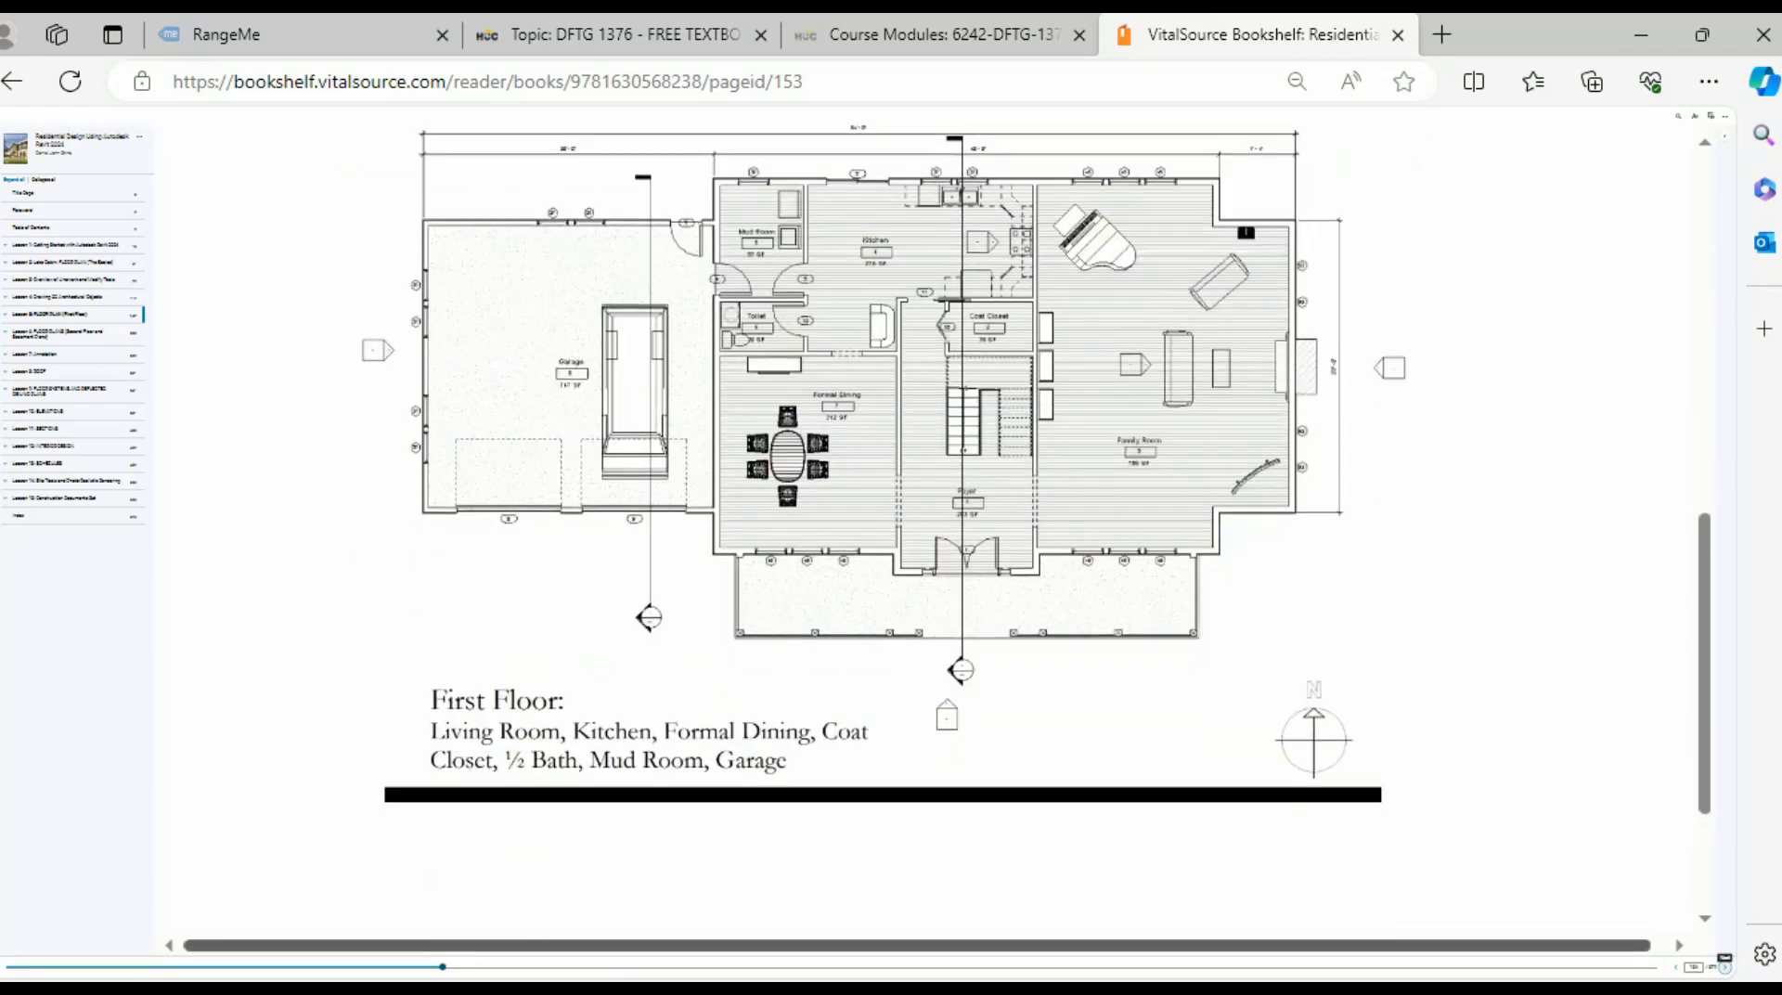